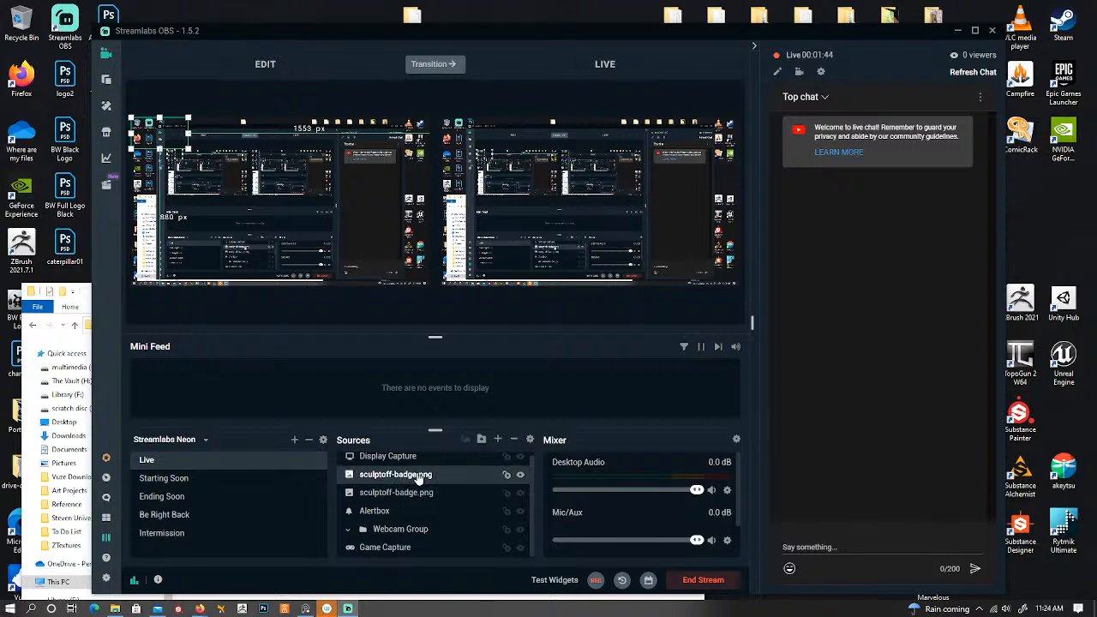
{"action": "left_click", "coordinate": [507, 477]}
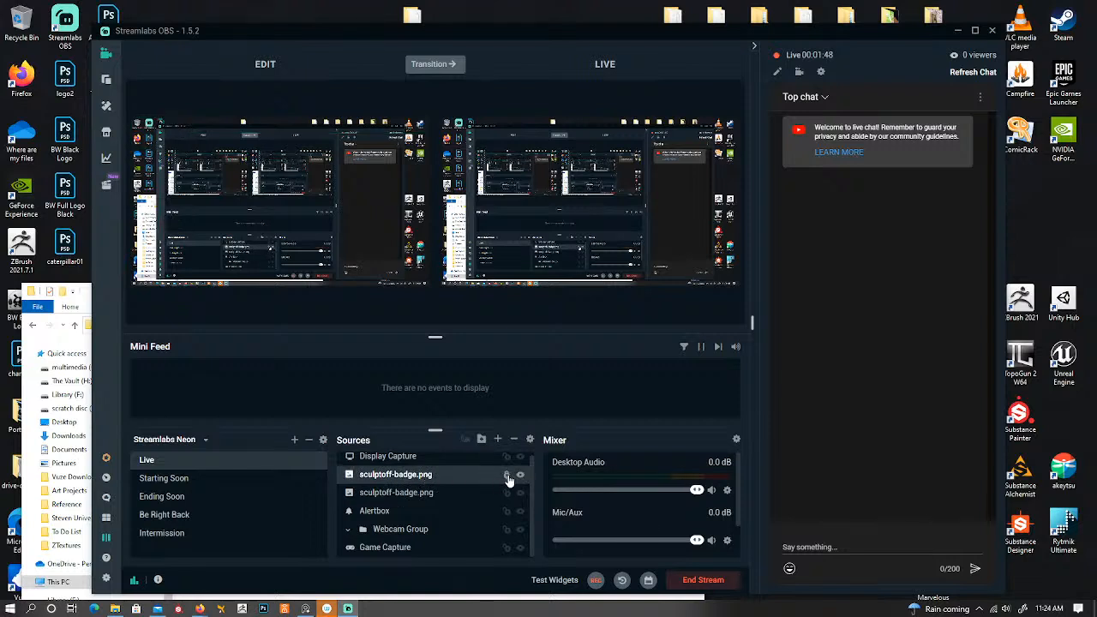
{"action": "left_click", "coordinate": [507, 476]}
{"action": "left_click", "coordinate": [508, 477]}
{"action": "left_click", "coordinate": [508, 476]}
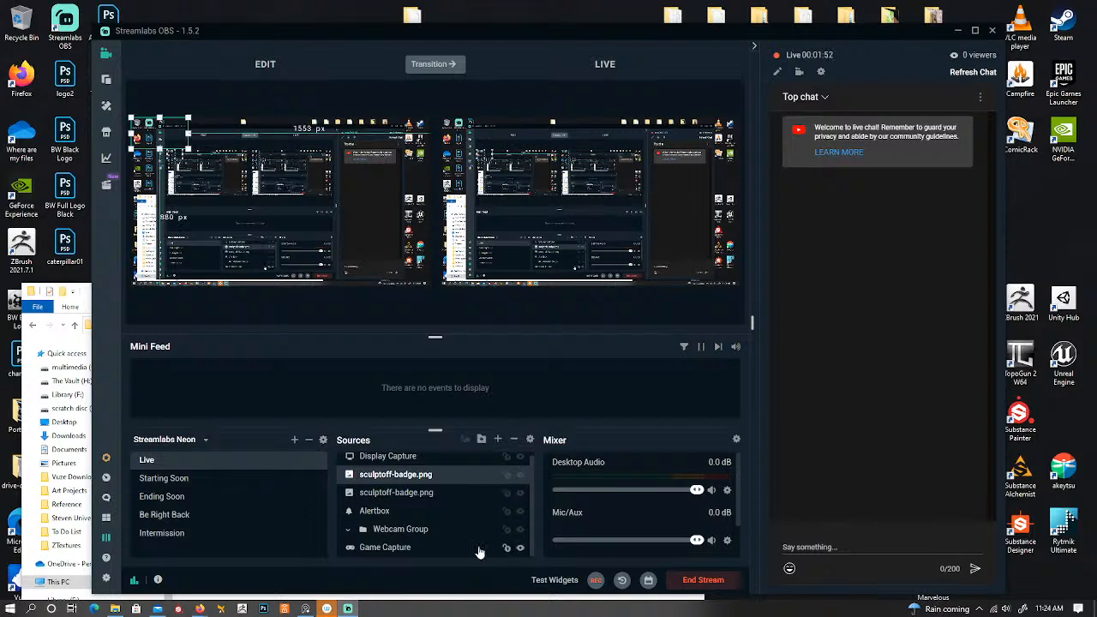
Step: Move the upper sculptoff-badge.png source below Game Capture in the Live scene's source list
{"action": "left_click_drag", "start_coordinate": [417, 479], "coordinate": [412, 558]}
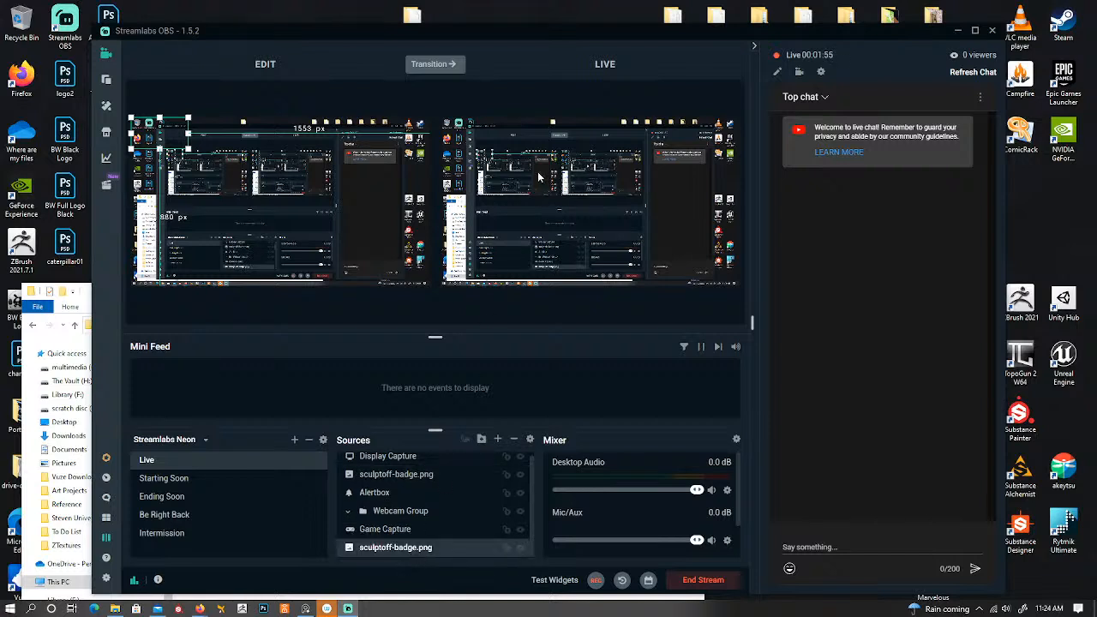
{"action": "scroll", "coordinate": [454, 489], "scroll_direction": "up", "scroll_amount": 1}
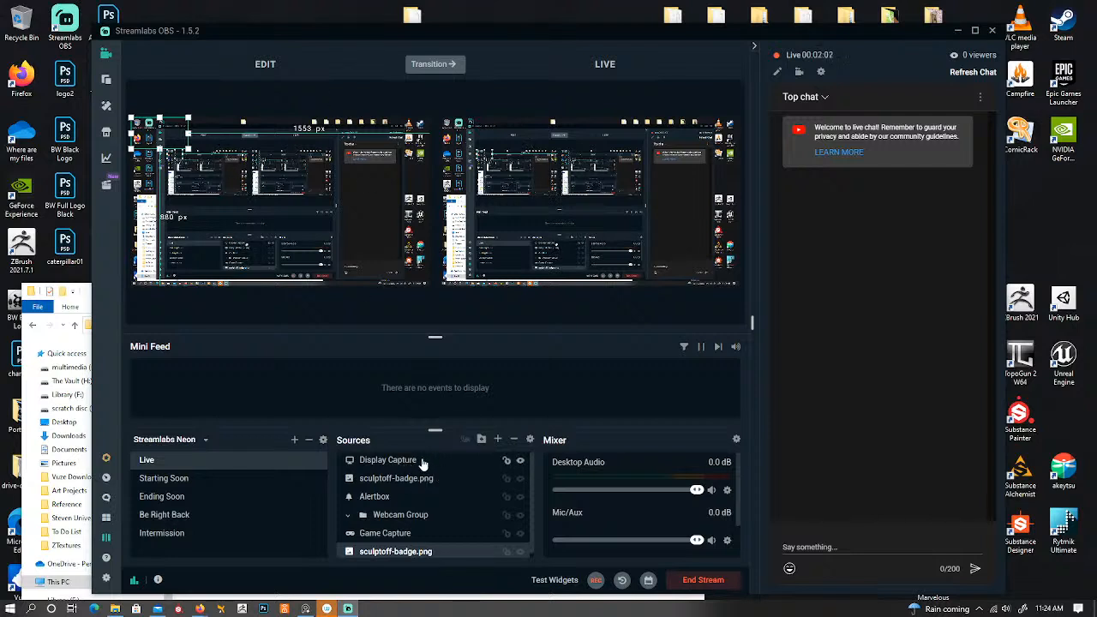
{"action": "scroll", "coordinate": [417, 519], "scroll_direction": "down", "scroll_amount": 1}
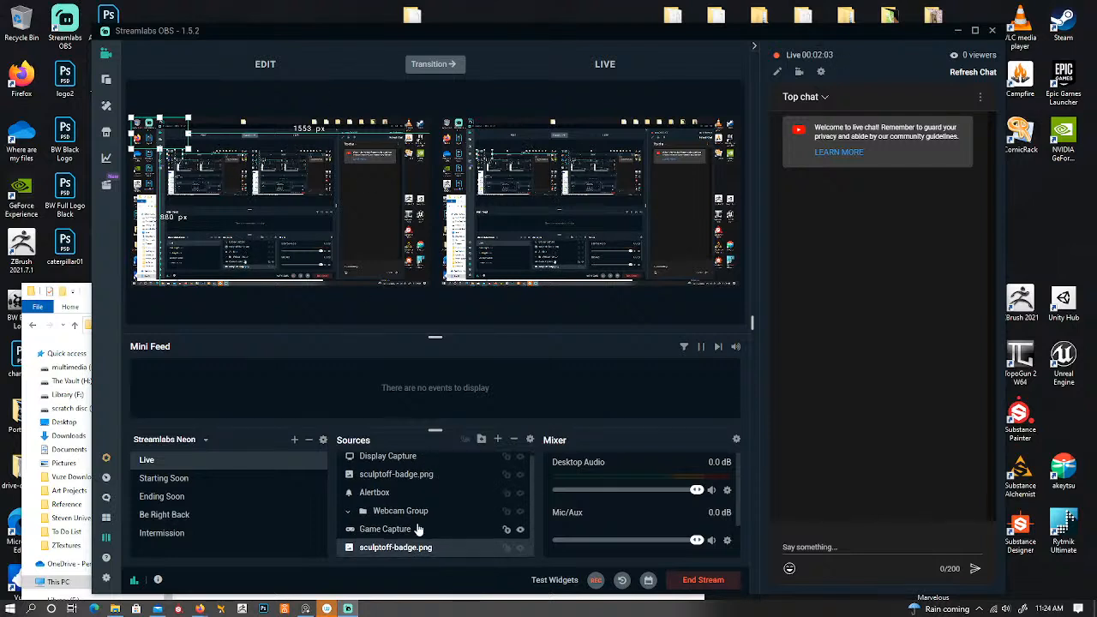
Step: Hide the Game Capture, Webcam Group and Alertbox sources in the Live scene
{"action": "left_click", "coordinate": [521, 532]}
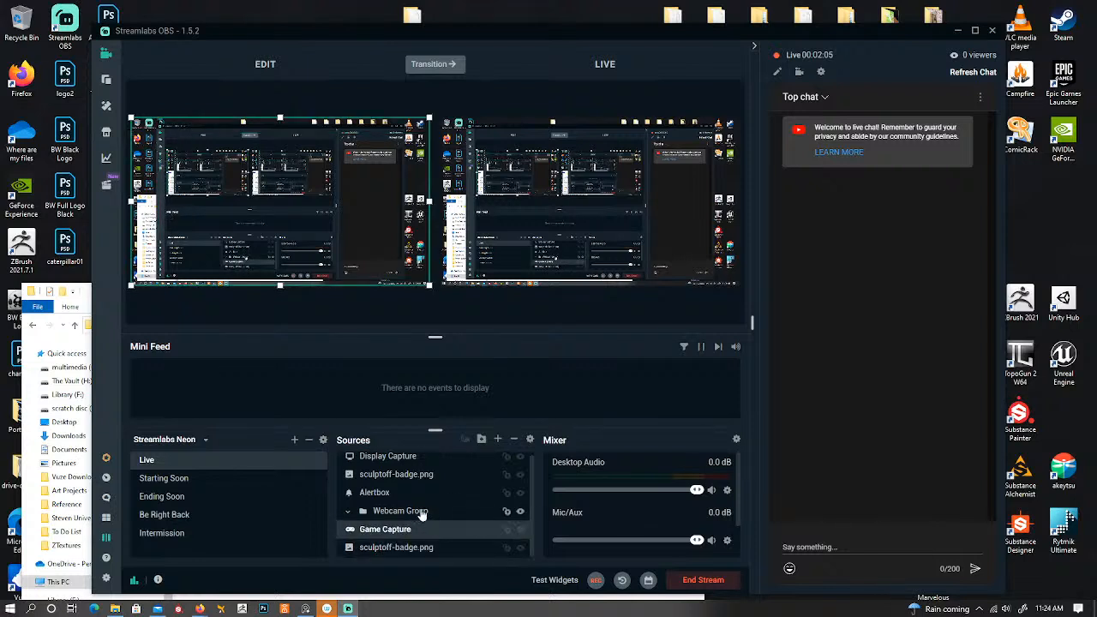
{"action": "left_click", "coordinate": [519, 514]}
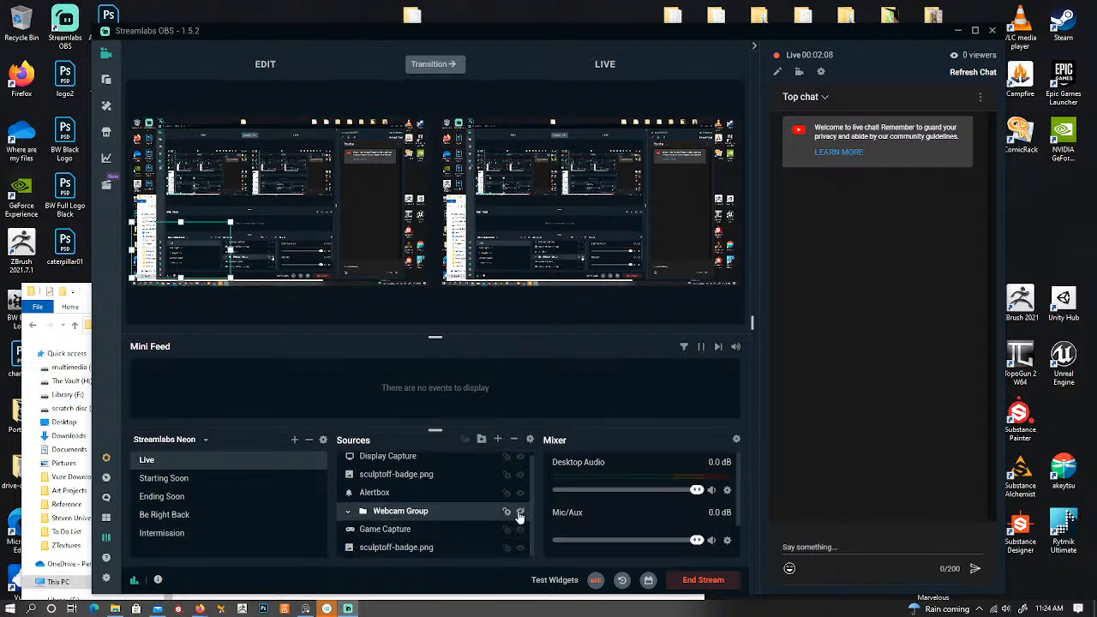
{"action": "left_click", "coordinate": [520, 497]}
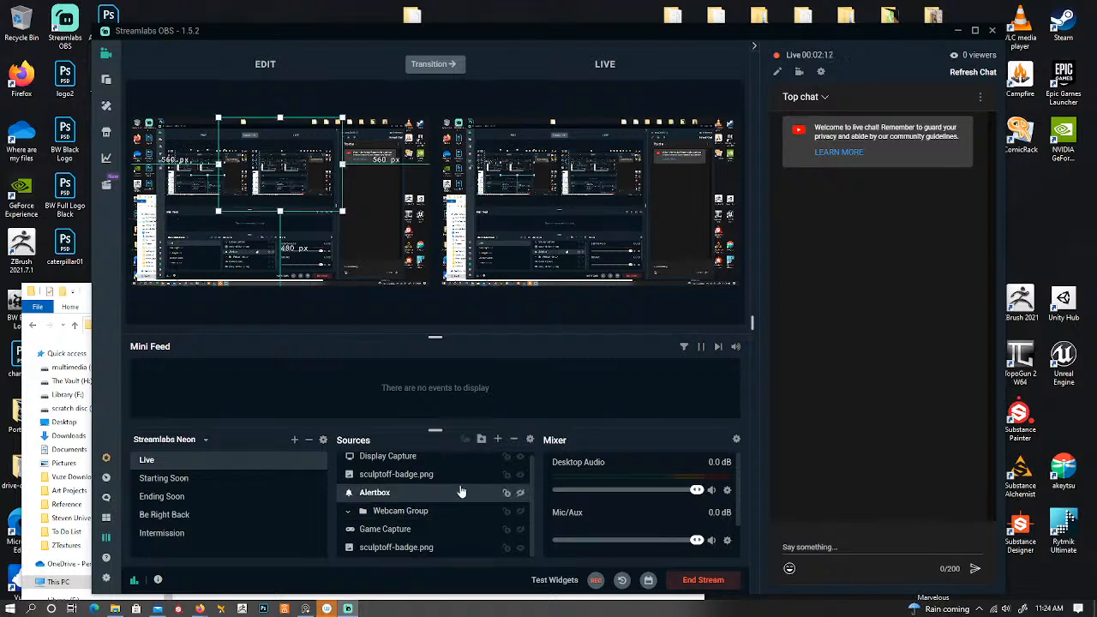
{"action": "scroll", "coordinate": [463, 490], "scroll_direction": "up", "scroll_amount": 1}
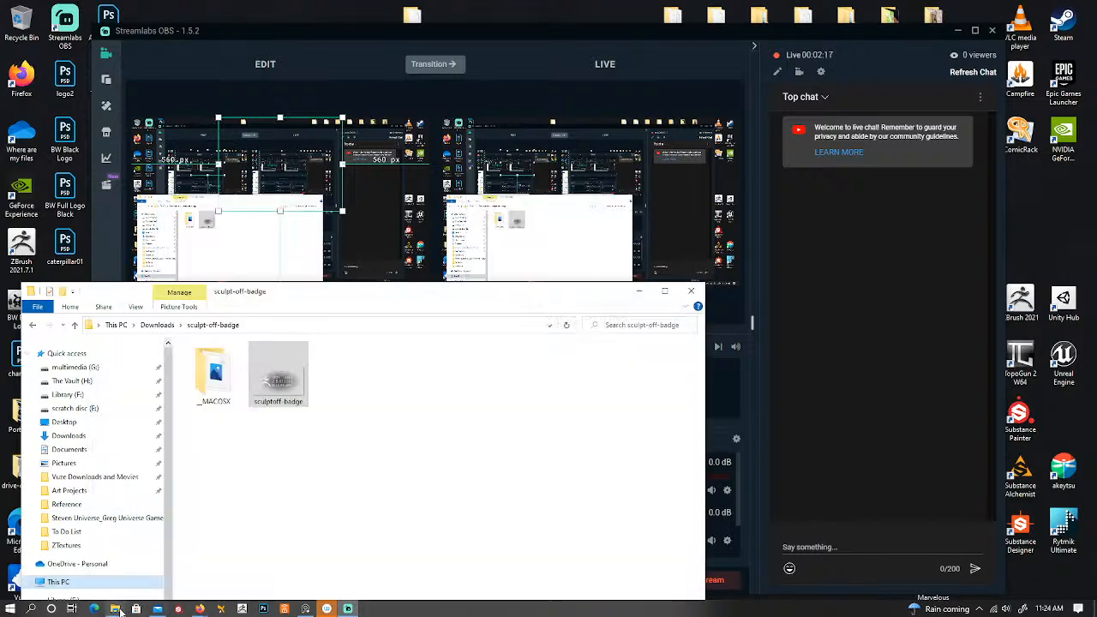
Step: Switch to File Explorer, preview the sculptoff-badge image in a small floating viewer window, and close the viewer
{"action": "left_click", "coordinate": [114, 609]}
{"action": "left_click", "coordinate": [266, 382]}
{"action": "double_click", "coordinate": [266, 381]}
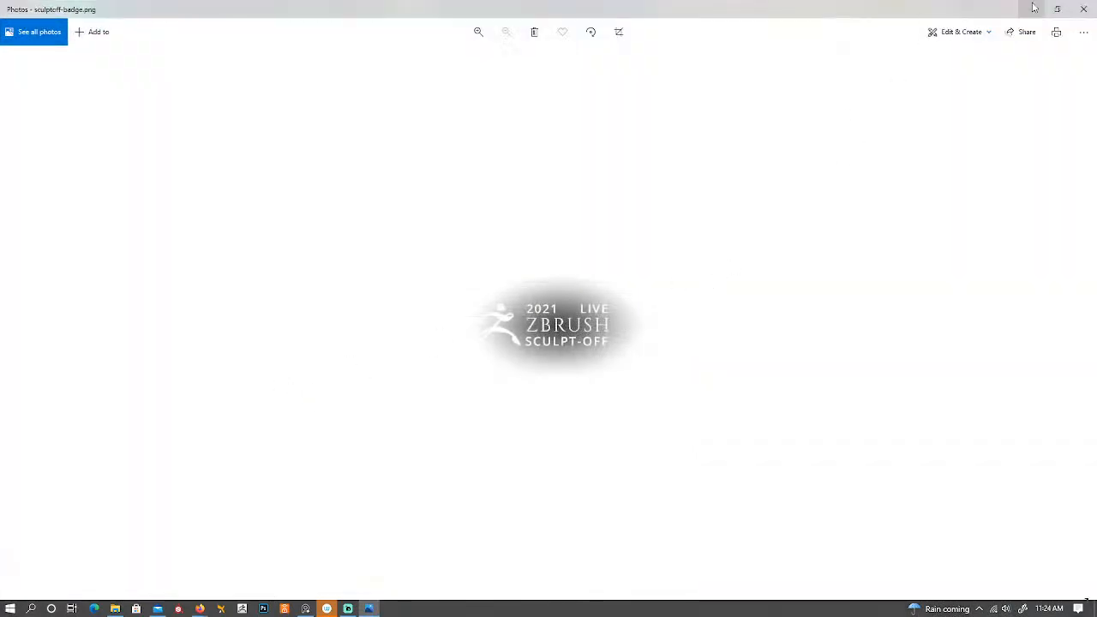
{"action": "left_click", "coordinate": [1057, 8]}
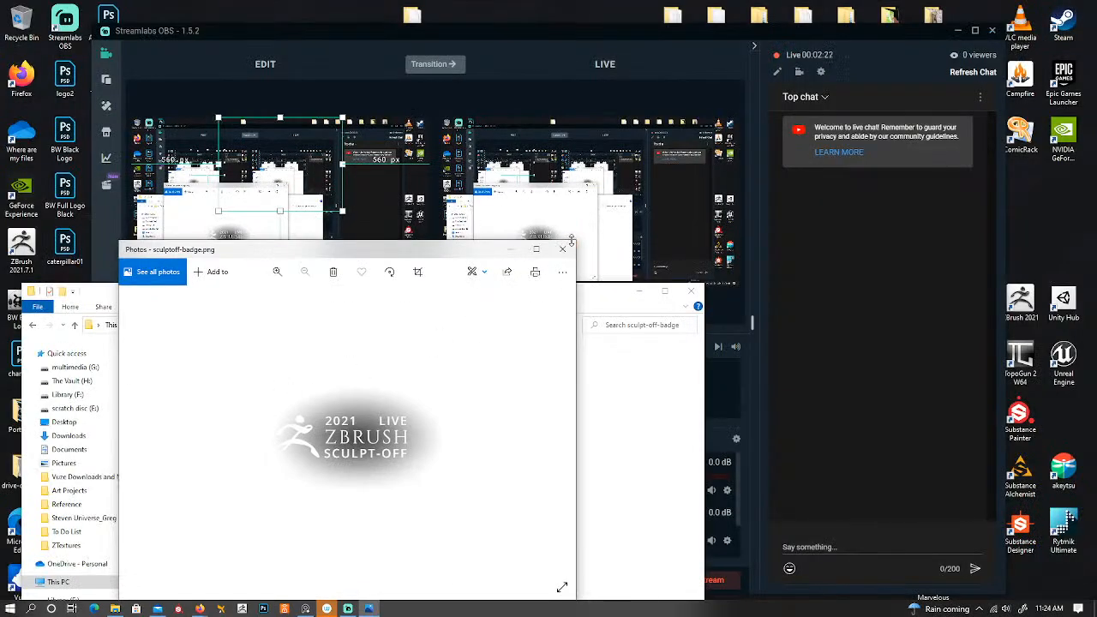
{"action": "left_click_drag", "start_coordinate": [571, 240], "coordinate": [405, 418]}
{"action": "left_click_drag", "start_coordinate": [263, 426], "coordinate": [146, 16]}
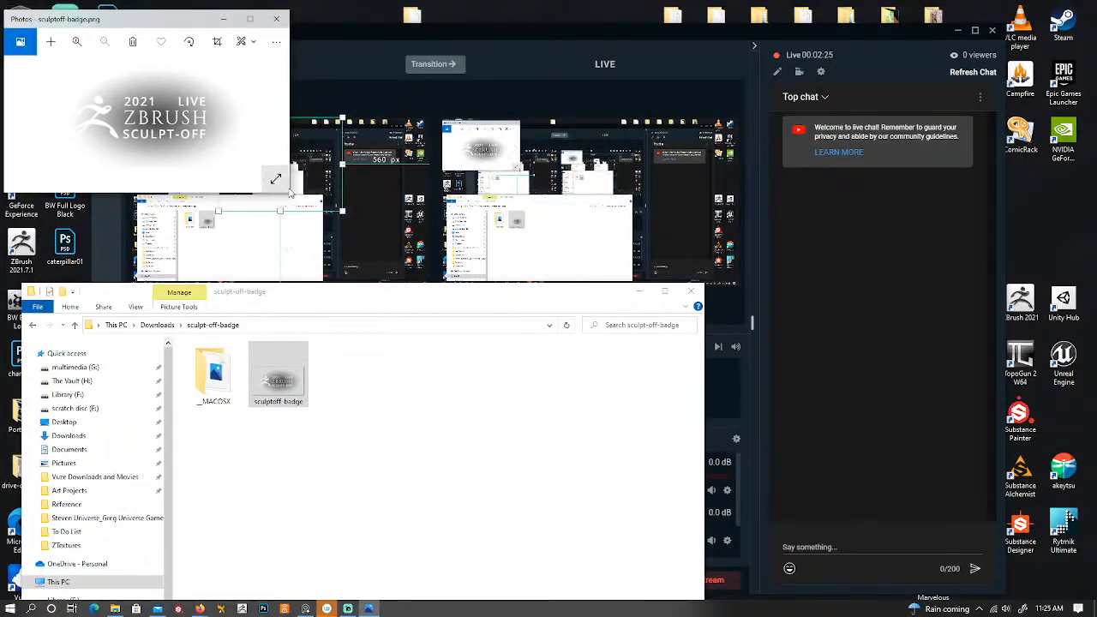
{"action": "mouse_move", "coordinate": [194, 18]}
{"action": "left_mouse_down"}
{"action": "mouse_move", "coordinate": [243, 93]}
{"action": "mouse_move", "coordinate": [341, 199]}
{"action": "mouse_move", "coordinate": [324, 242]}
{"action": "mouse_move", "coordinate": [324, 169]}
{"action": "mouse_move", "coordinate": [346, 179]}
{"action": "left_mouse_up"}
{"action": "left_click", "coordinate": [432, 180]}
Step: Launch ZBrush and close LightBox
{"action": "left_click", "coordinate": [242, 609]}
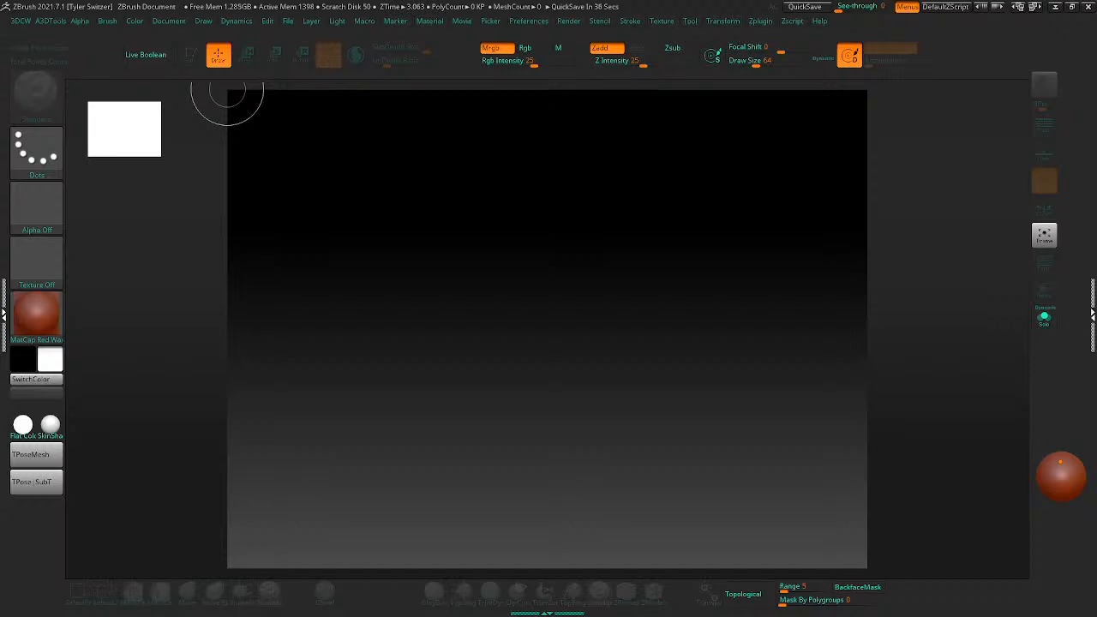
{"action": "key", "text": "comma"}
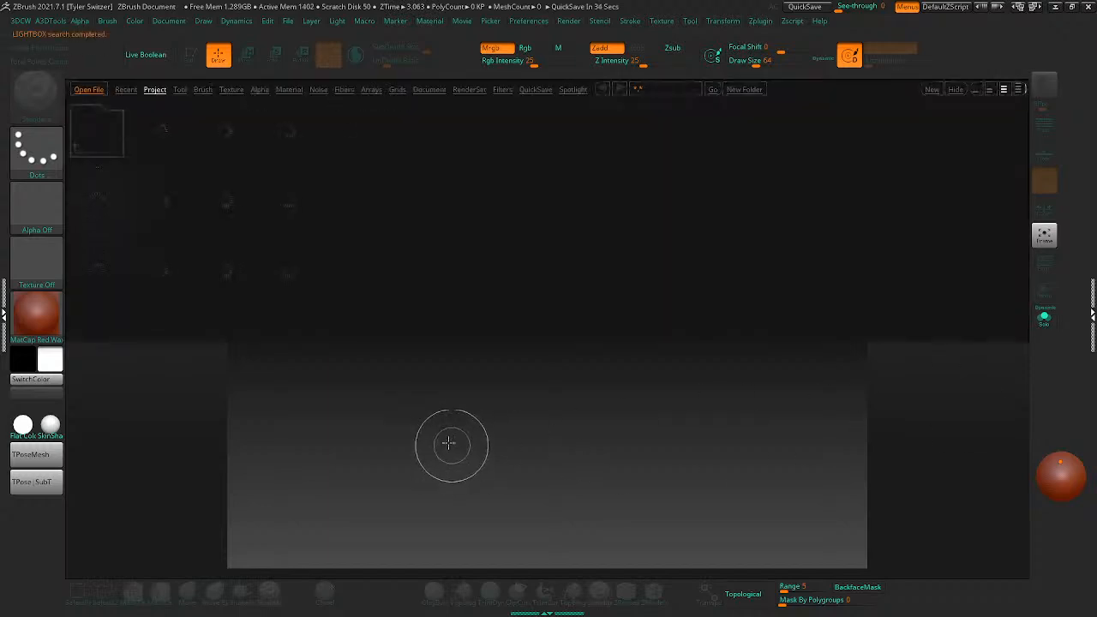
{"action": "key", "text": "comma"}
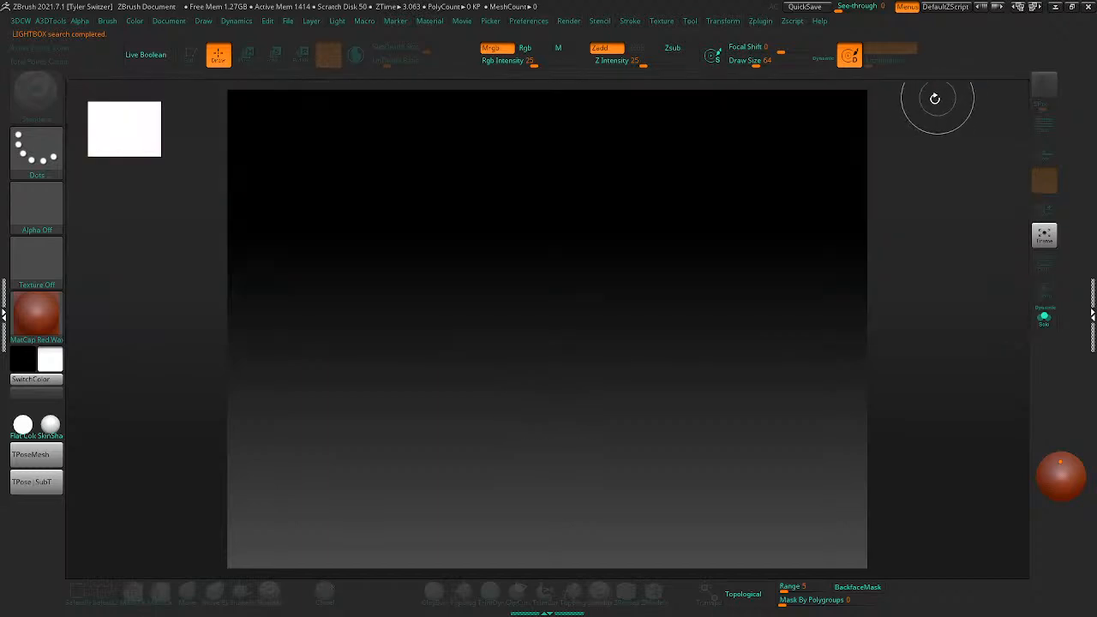
Step: Import the sculptoff-badge PNG from the Quick access folder as a ZBrush texture
{"action": "left_click", "coordinate": [761, 23]}
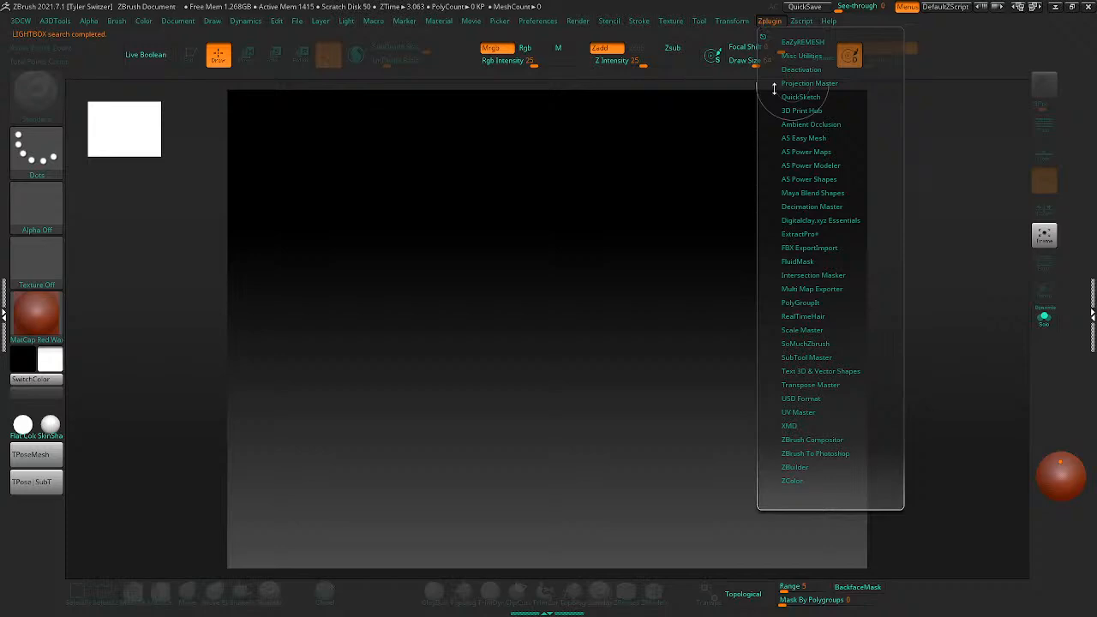
{"action": "left_click", "coordinate": [671, 21]}
{"action": "left_click", "coordinate": [696, 99]}
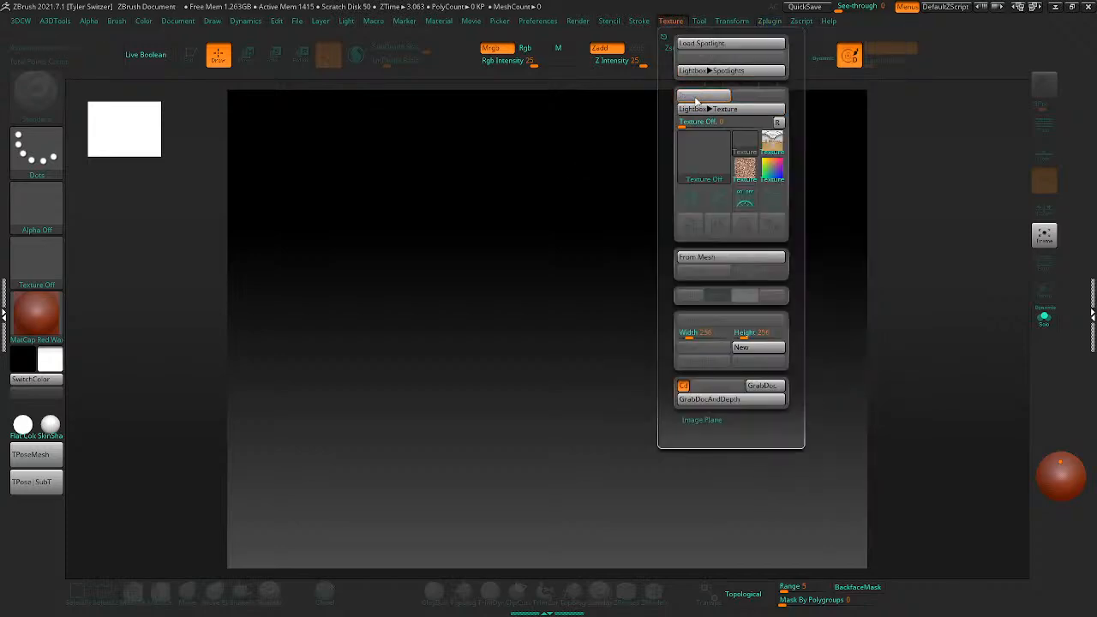
{"action": "scroll", "coordinate": [48, 281], "scroll_direction": "down", "scroll_amount": 6}
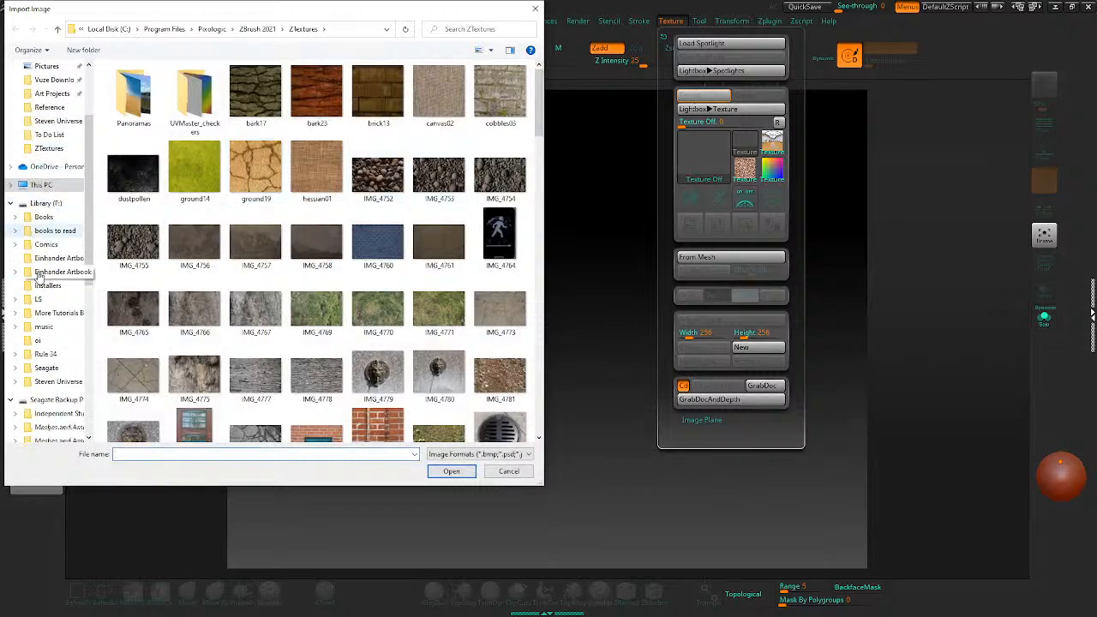
{"action": "scroll", "coordinate": [49, 282], "scroll_direction": "up", "scroll_amount": 8}
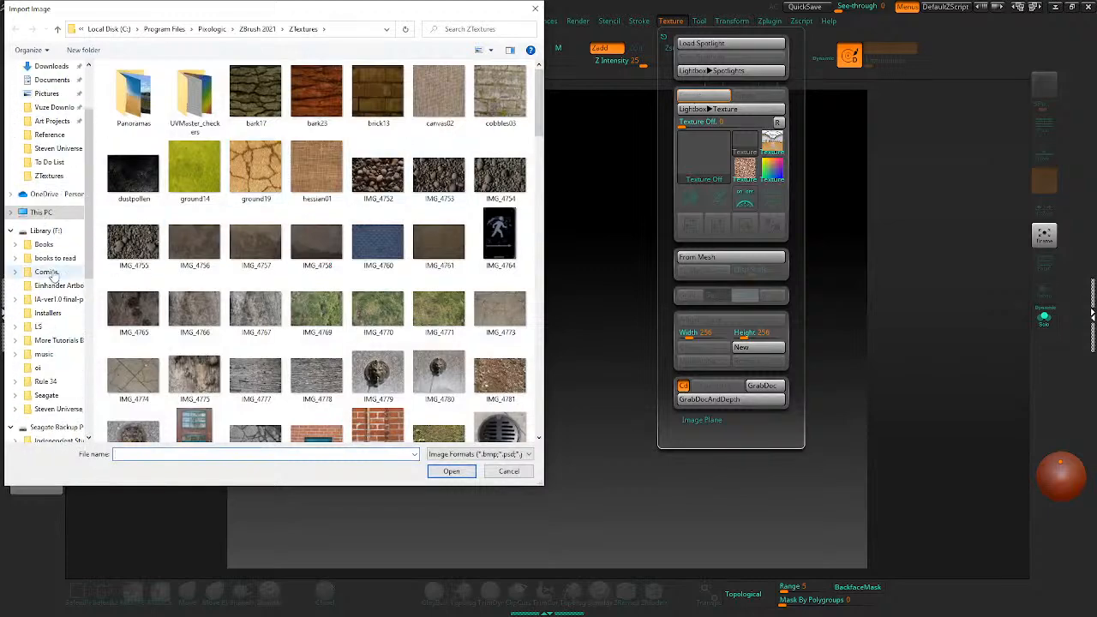
{"action": "left_click", "coordinate": [49, 76]}
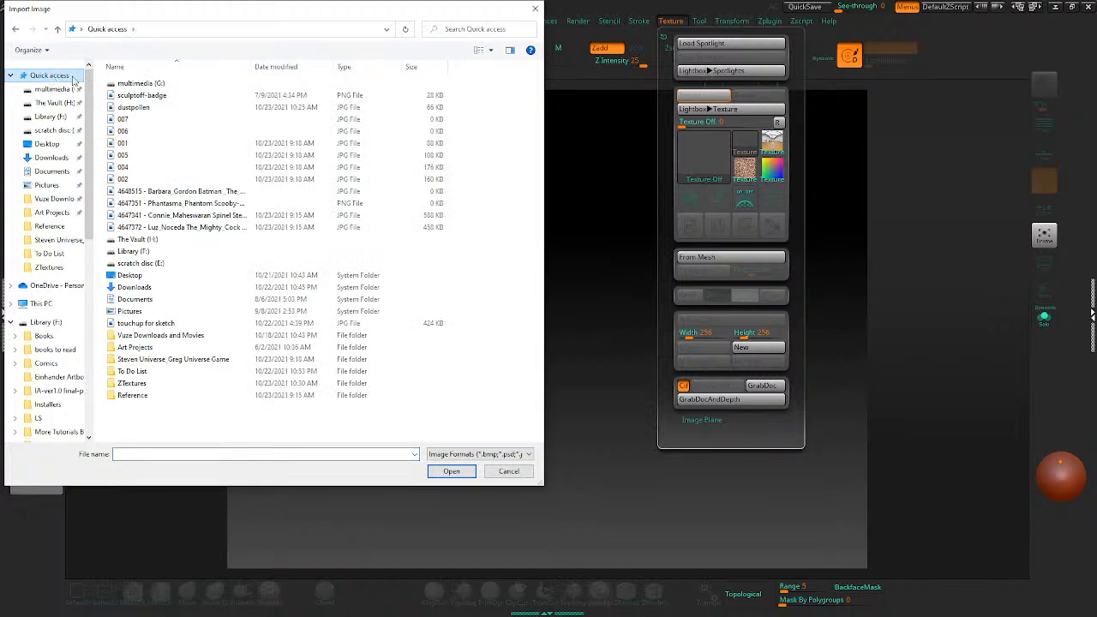
{"action": "left_click", "coordinate": [142, 95]}
{"action": "left_click", "coordinate": [452, 471]}
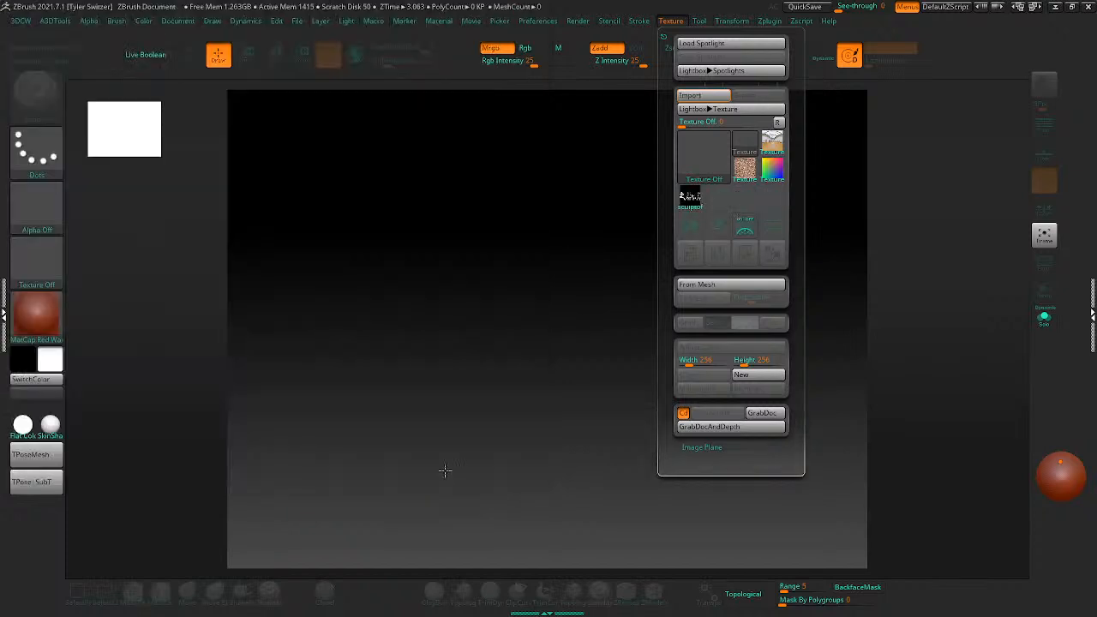
Step: Add the sculptoff-badge texture to Spotlight and place it beside the canvas, just below the white thumbnail preview
{"action": "left_click", "coordinate": [670, 21]}
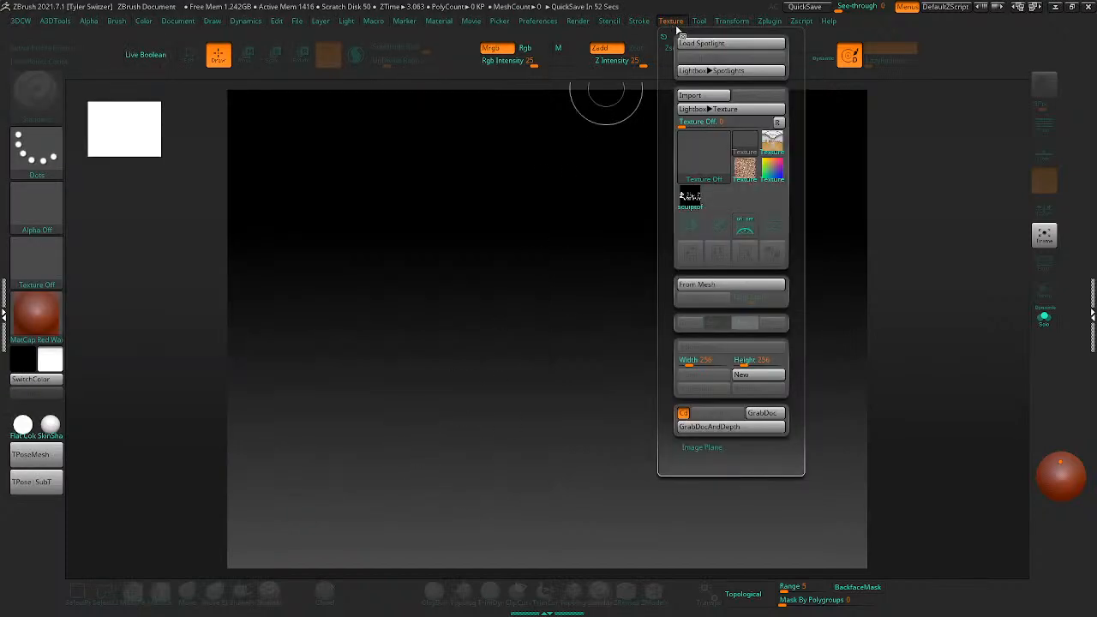
{"action": "left_click", "coordinate": [689, 203]}
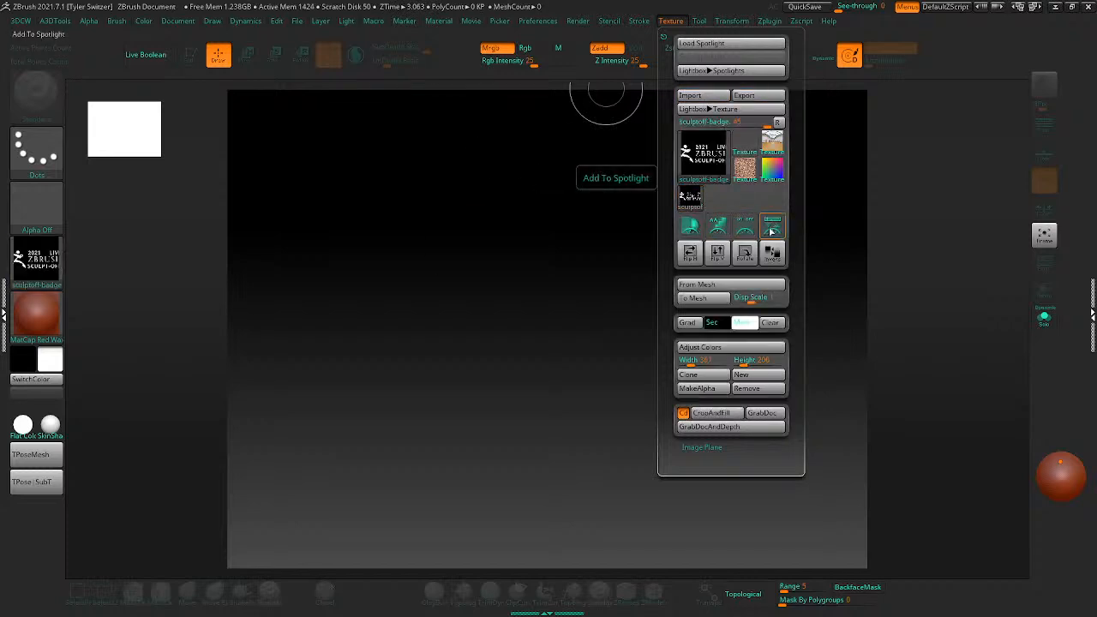
{"action": "left_click", "coordinate": [771, 226]}
{"action": "left_click_drag", "start_coordinate": [563, 306], "coordinate": [184, 153]}
{"action": "left_click_drag", "start_coordinate": [217, 189], "coordinate": [190, 182]}
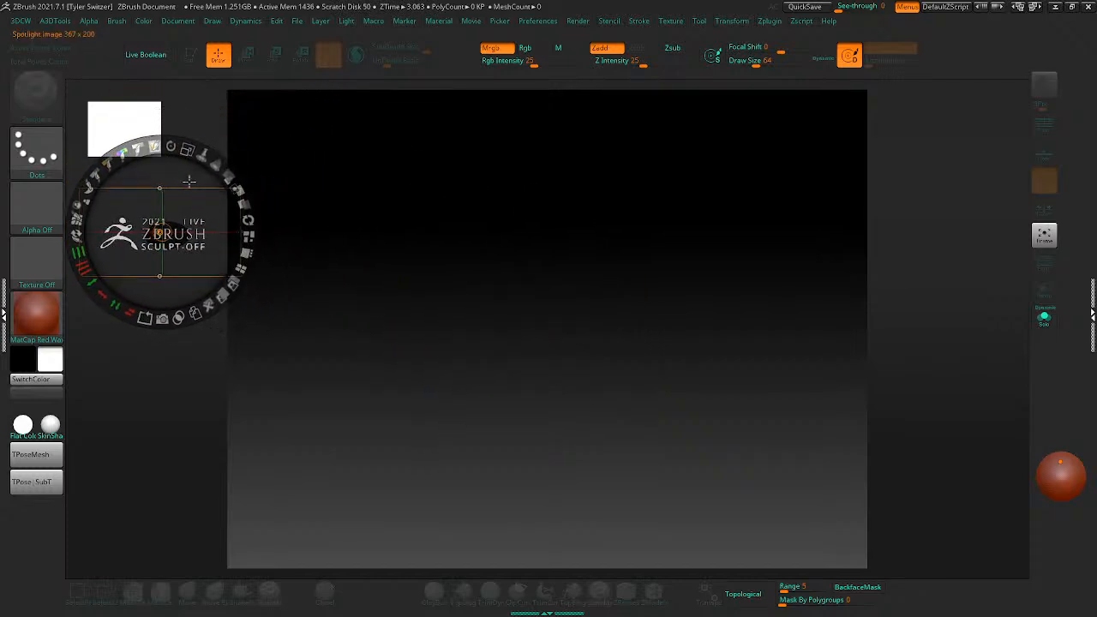
Step: Scale the Spotlight badge image up slightly and leave Spotlight edit mode
{"action": "key", "text": "z"}
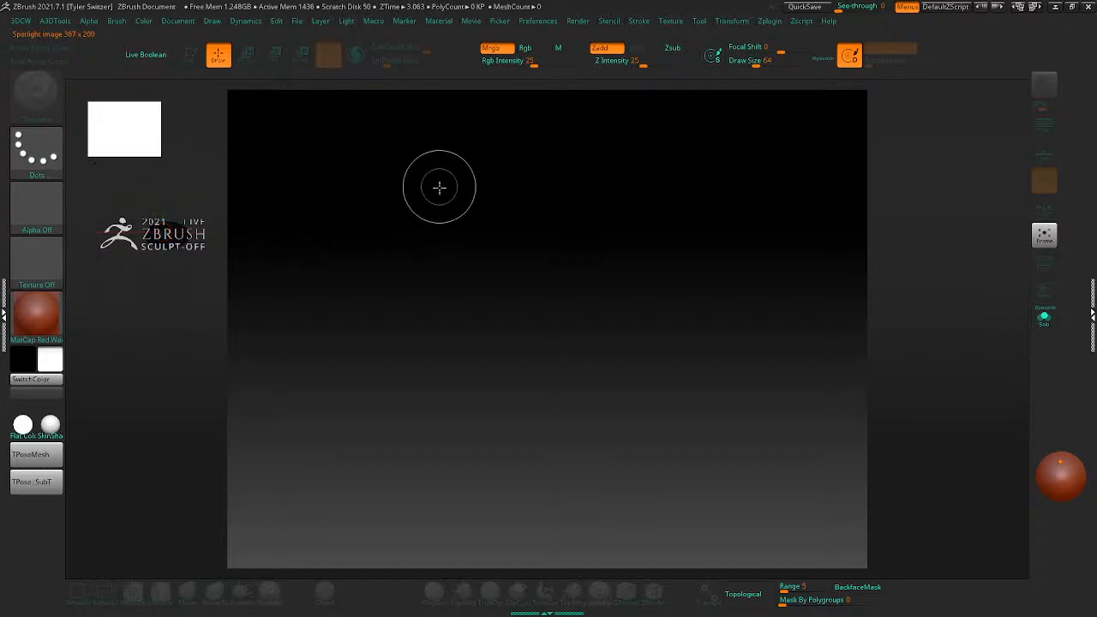
{"action": "key", "text": "z"}
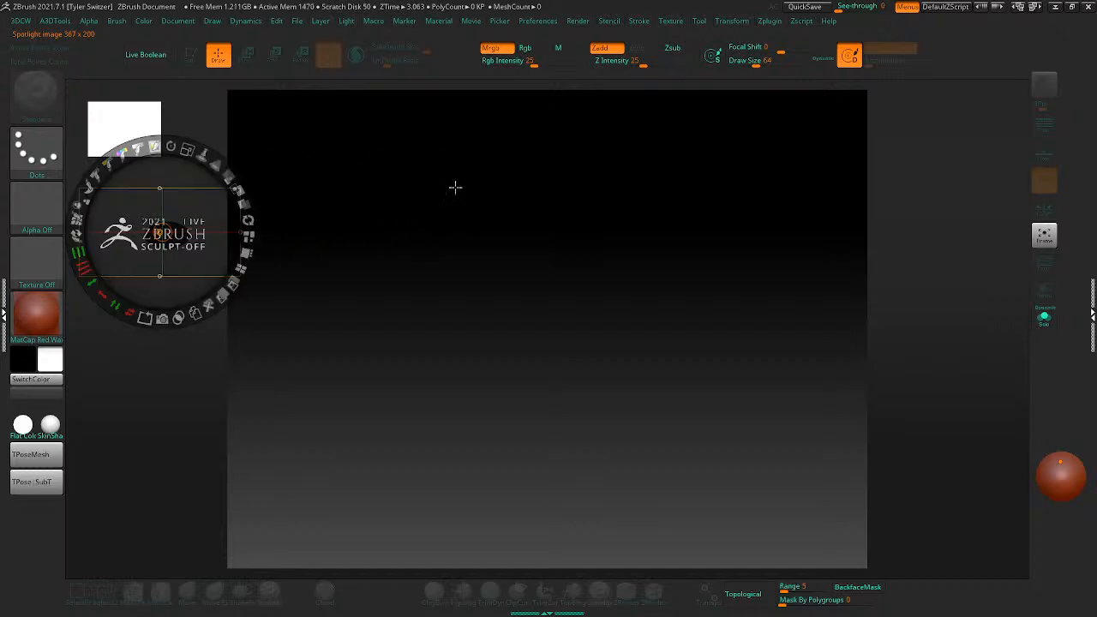
{"action": "left_click_drag", "start_coordinate": [190, 152], "coordinate": [201, 171]}
{"action": "key", "text": "z"}
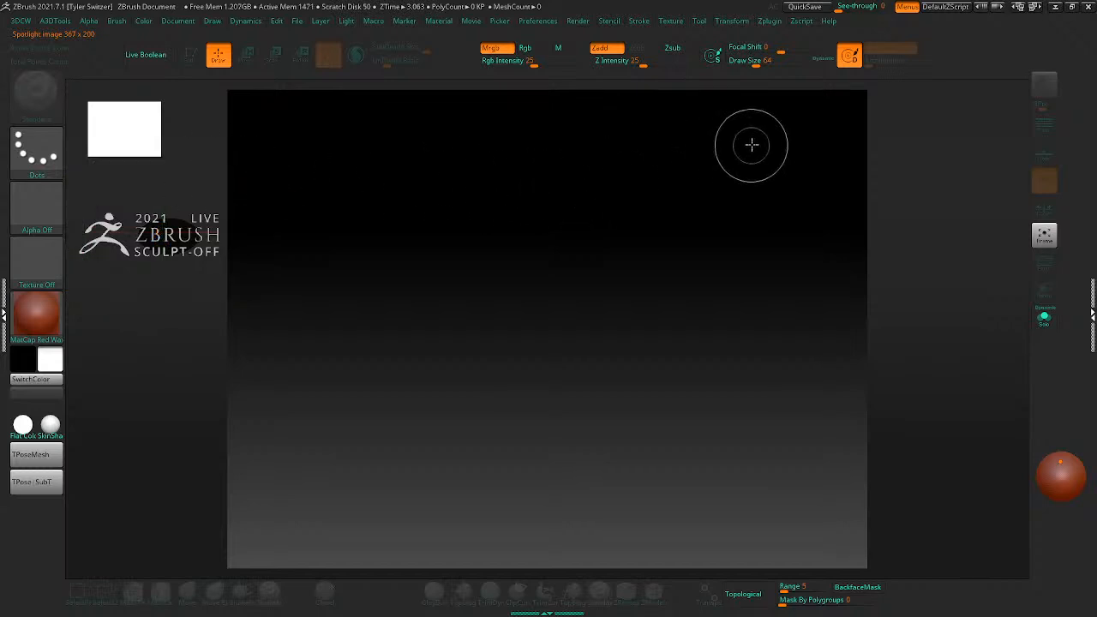
Step: Clear the sculpt-off-badge folder window and Streamlabs OBS off this screen, and return ZBrush to a maximized window
{"action": "left_click", "coordinate": [1071, 7]}
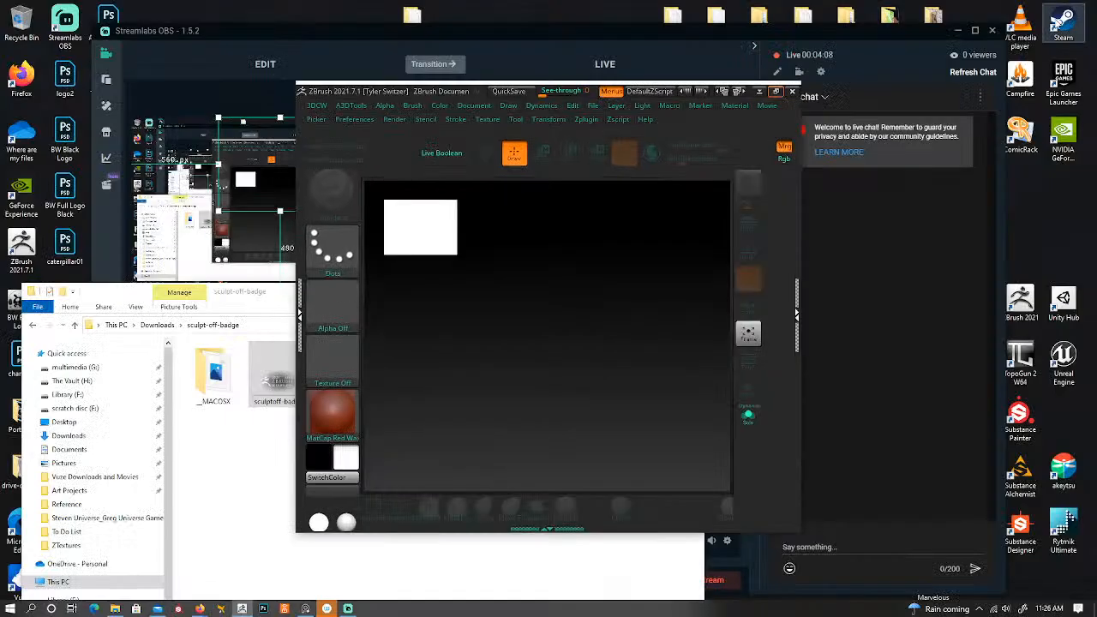
{"action": "left_click", "coordinate": [233, 296]}
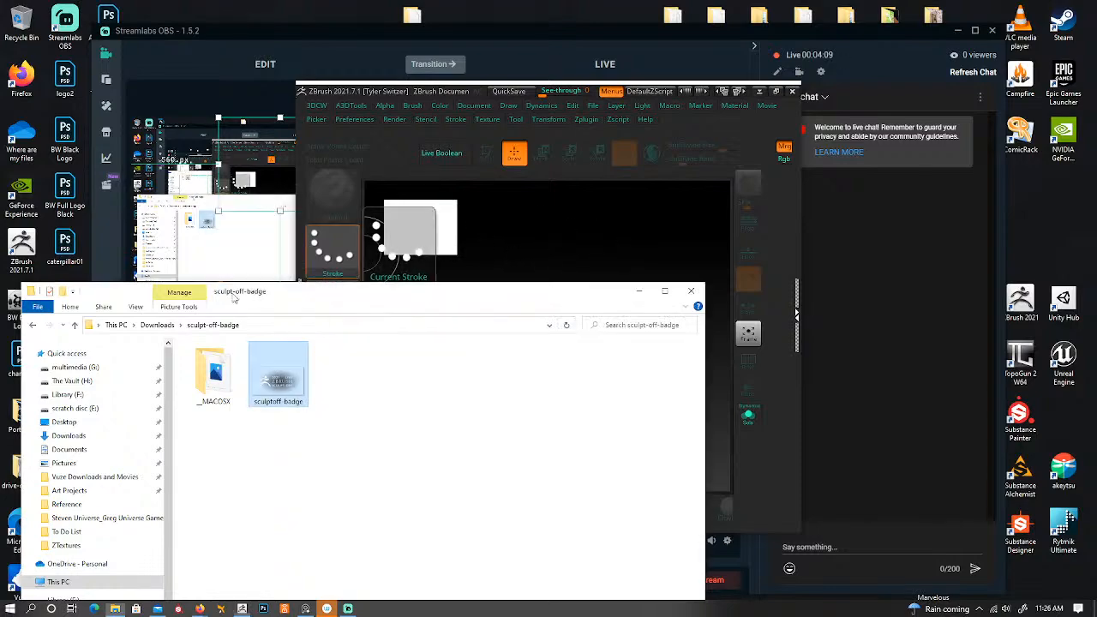
{"action": "left_click", "coordinate": [691, 290]}
{"action": "left_click_drag", "start_coordinate": [369, 38], "coordinate": [1096, 38]}
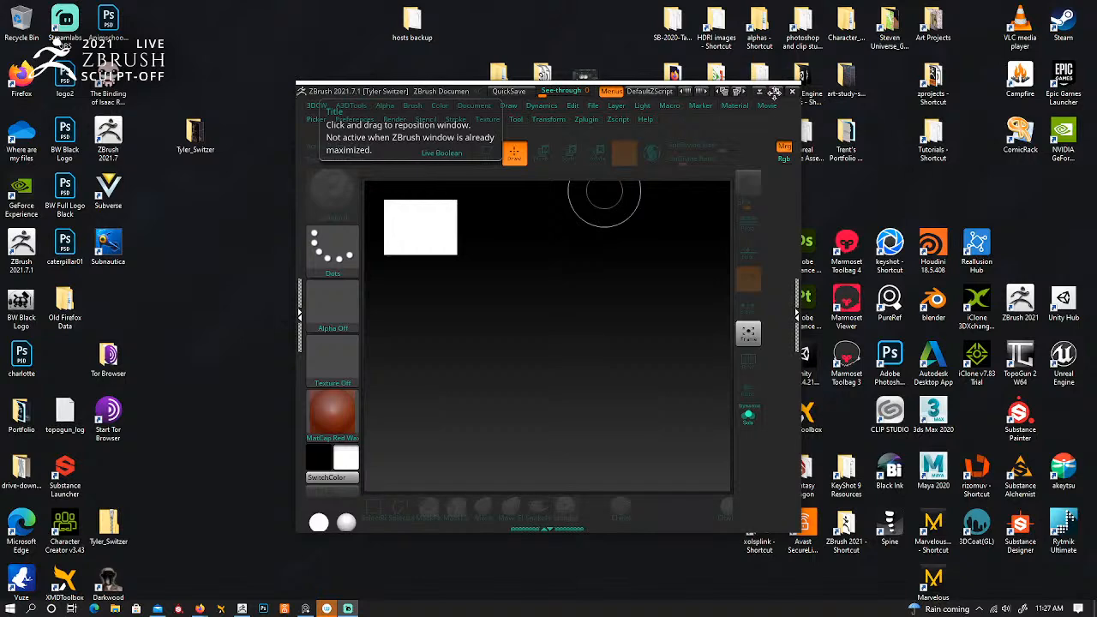
{"action": "left_click", "coordinate": [774, 91]}
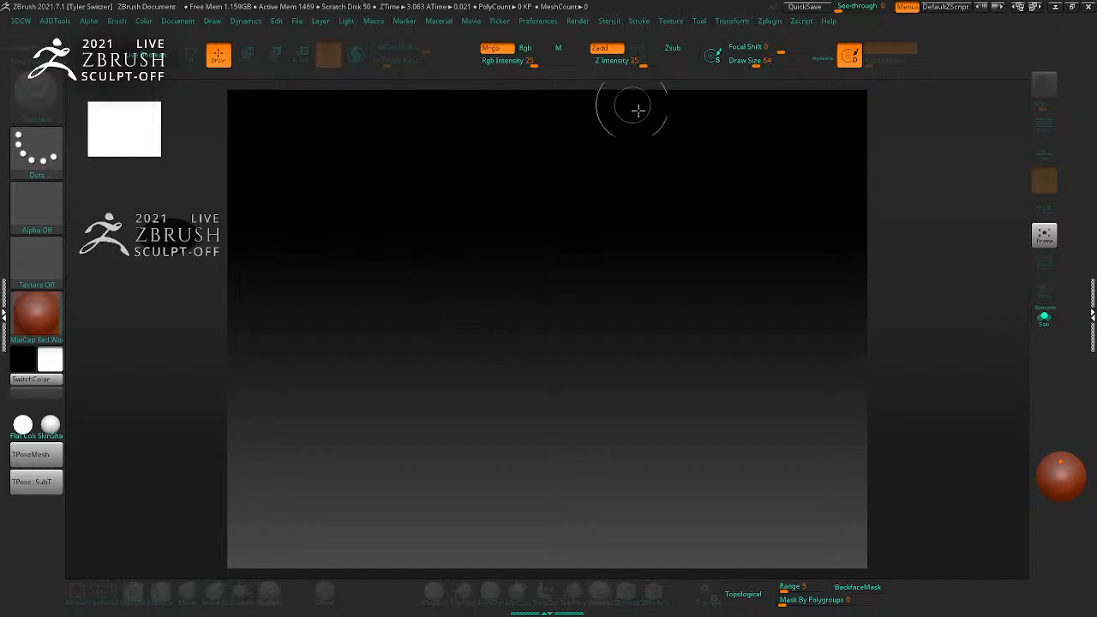
Step: Hide the Spotlight badge image and expand the tray holding the Tool palette
{"action": "left_click", "coordinate": [771, 21]}
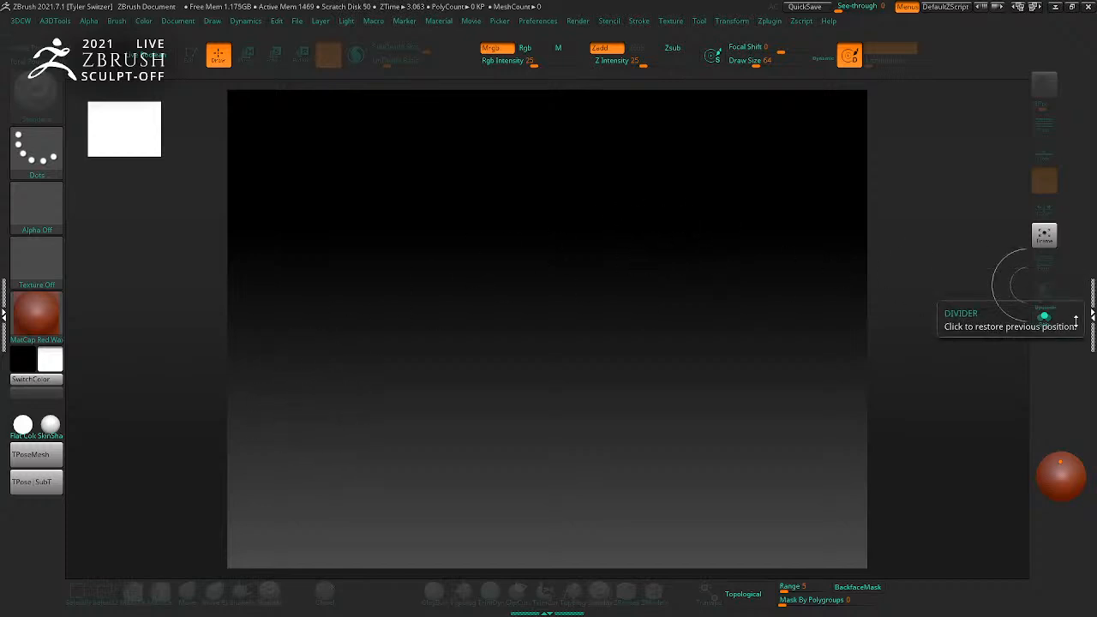
{"action": "left_click", "coordinate": [1082, 321]}
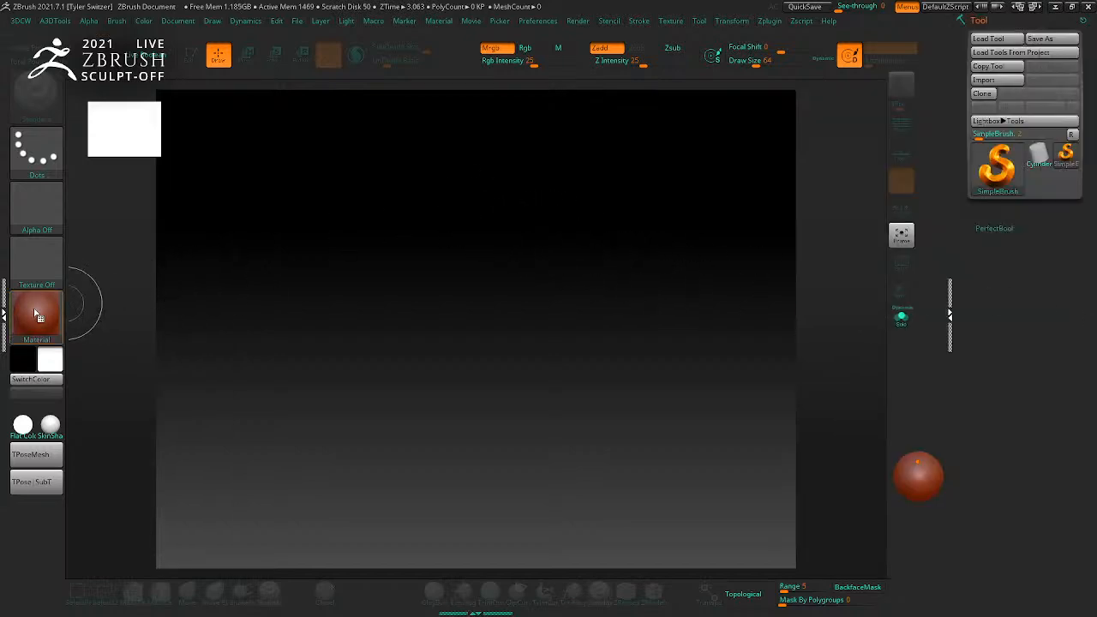
Step: Set the current material to MatCap Gray
{"action": "left_click", "coordinate": [36, 313]}
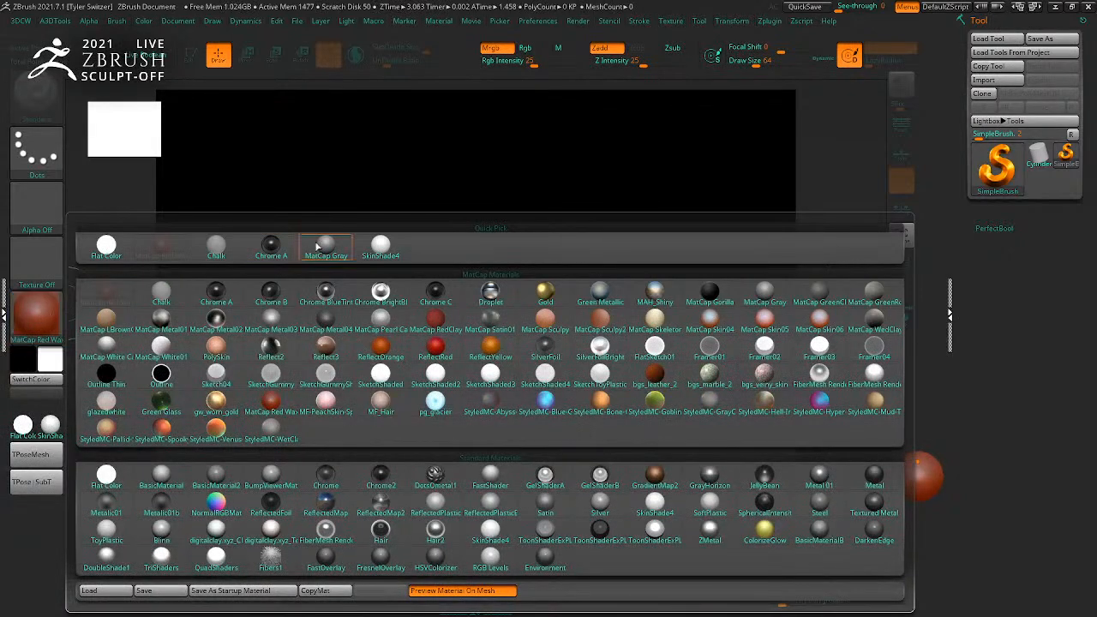
{"action": "mouse_move", "coordinate": [318, 248]}
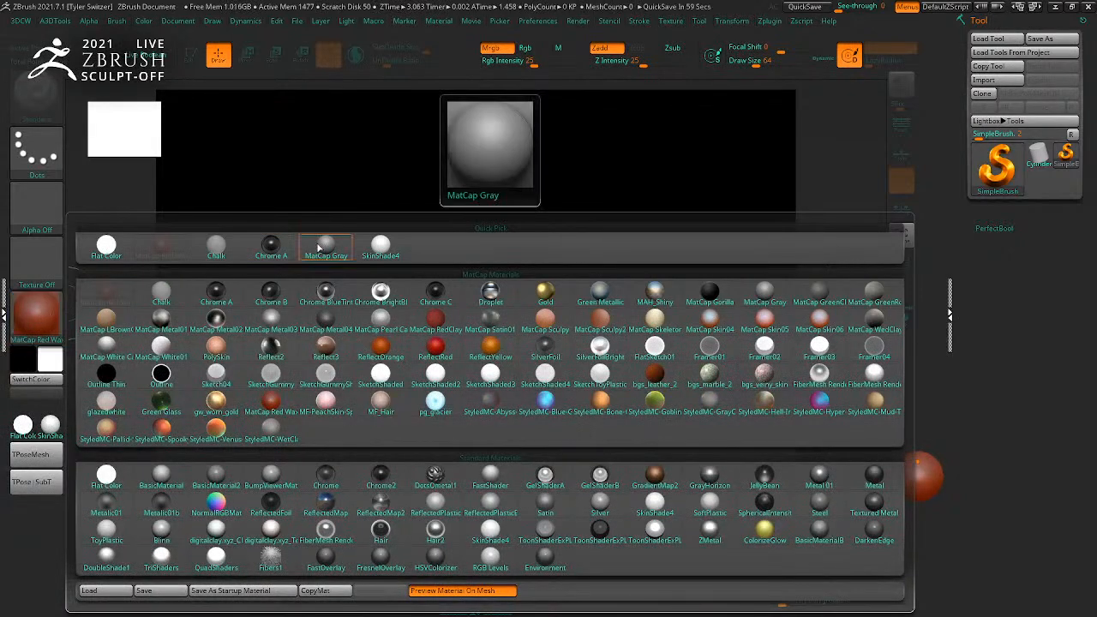
{"action": "left_click", "coordinate": [318, 248]}
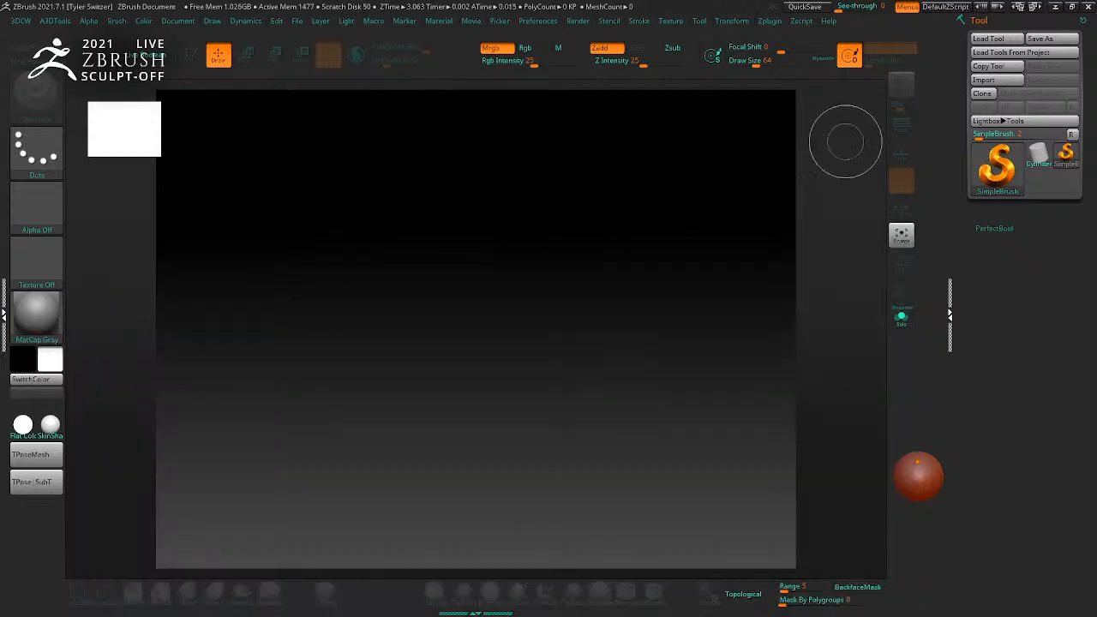
Step: Minimize the browser window showing the stream setup page and bring ZBrush back to the front
{"action": "left_click", "coordinate": [1055, 7]}
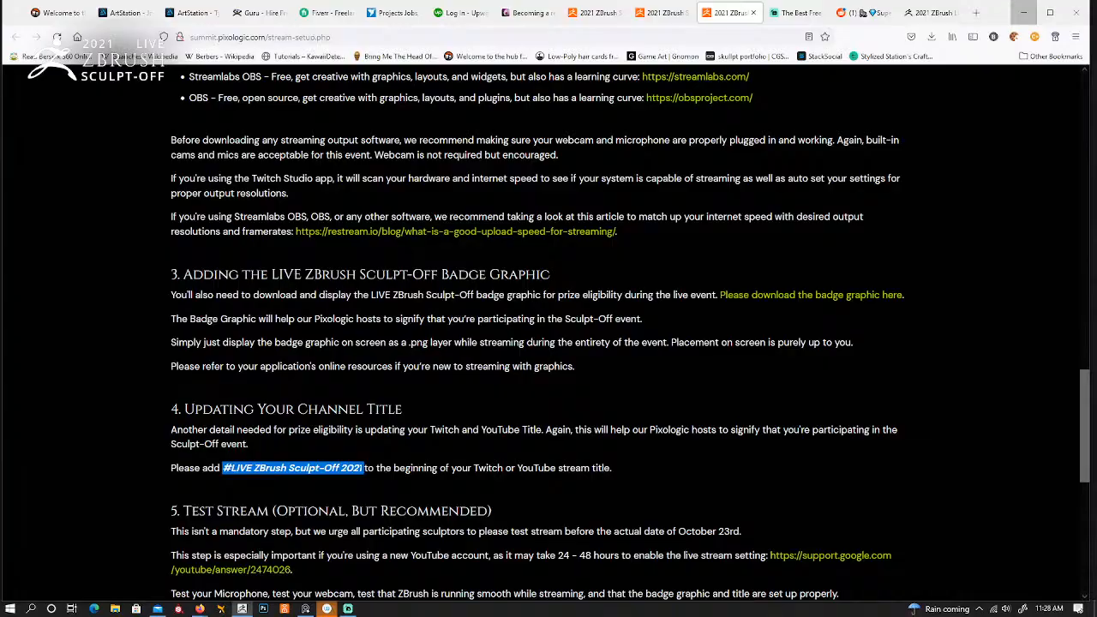
{"action": "left_click", "coordinate": [1024, 12]}
{"action": "left_click", "coordinate": [241, 608]}
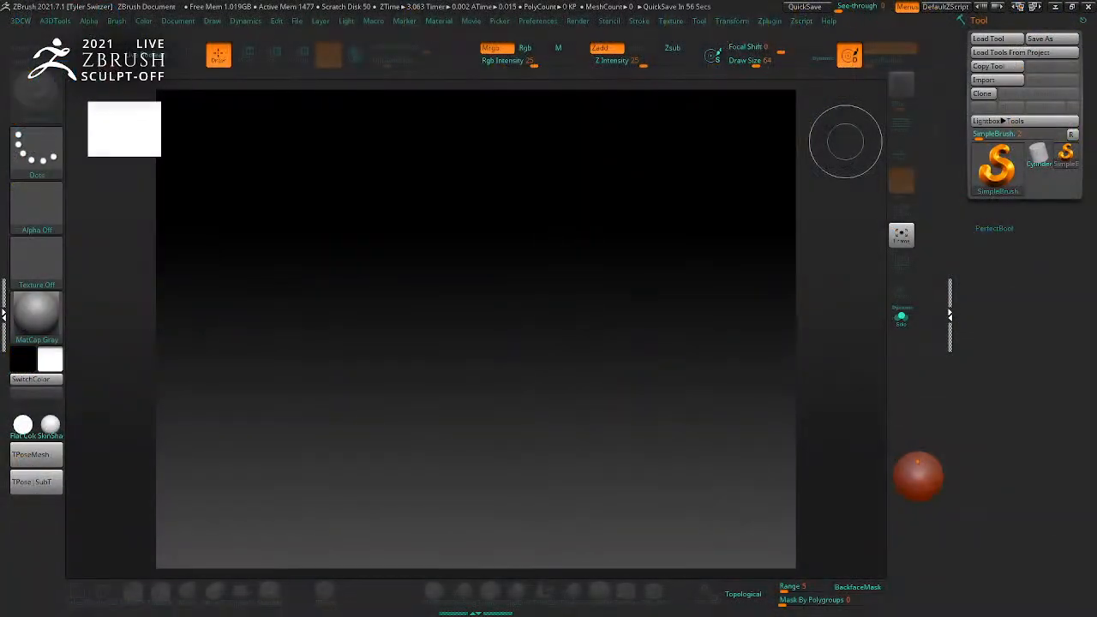
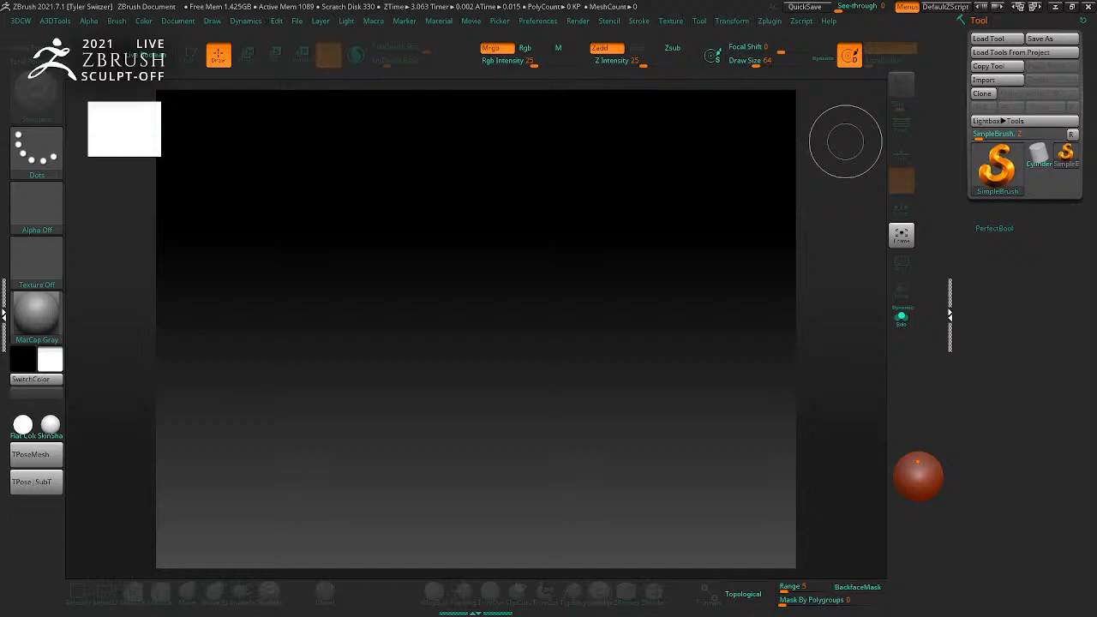
Step: Switch to the browser, read the ZBrushCentral Sculpt-Off thread's replies about the correct stream title hashtag, and return to ZBrush
{"action": "key", "text": "alt+Tab"}
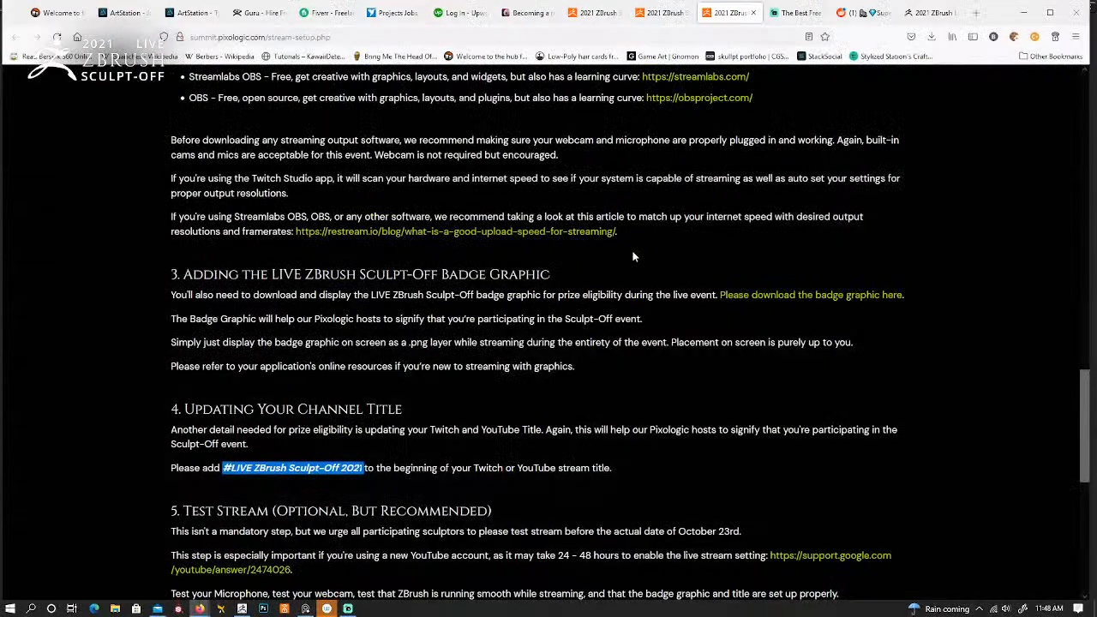
{"action": "left_click", "coordinate": [934, 13]}
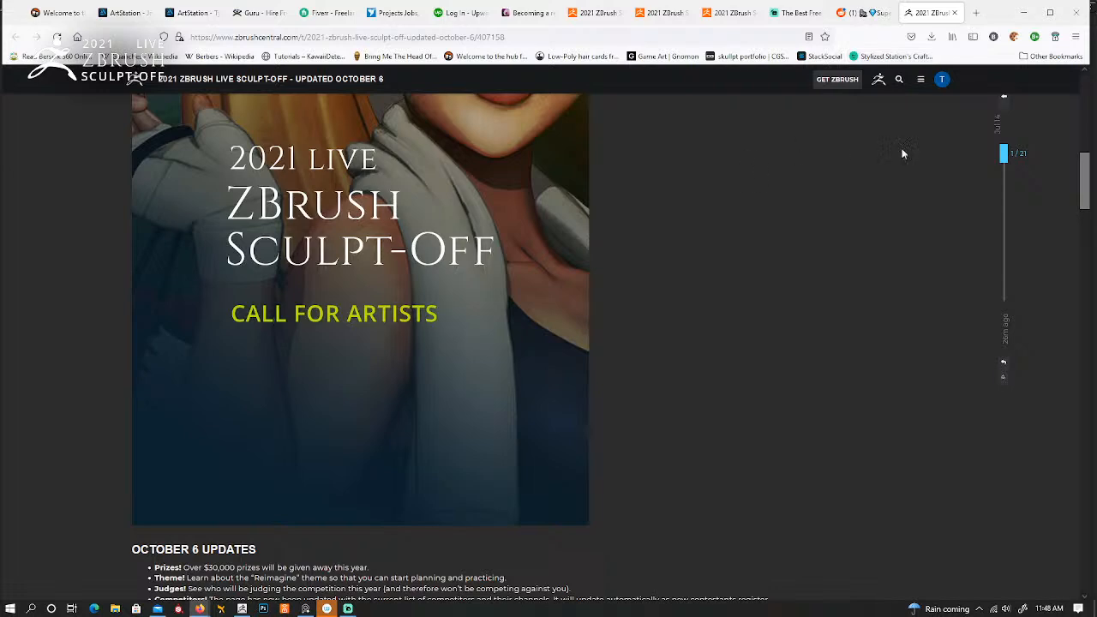
{"action": "left_click_drag", "start_coordinate": [1004, 153], "coordinate": [1015, 371]}
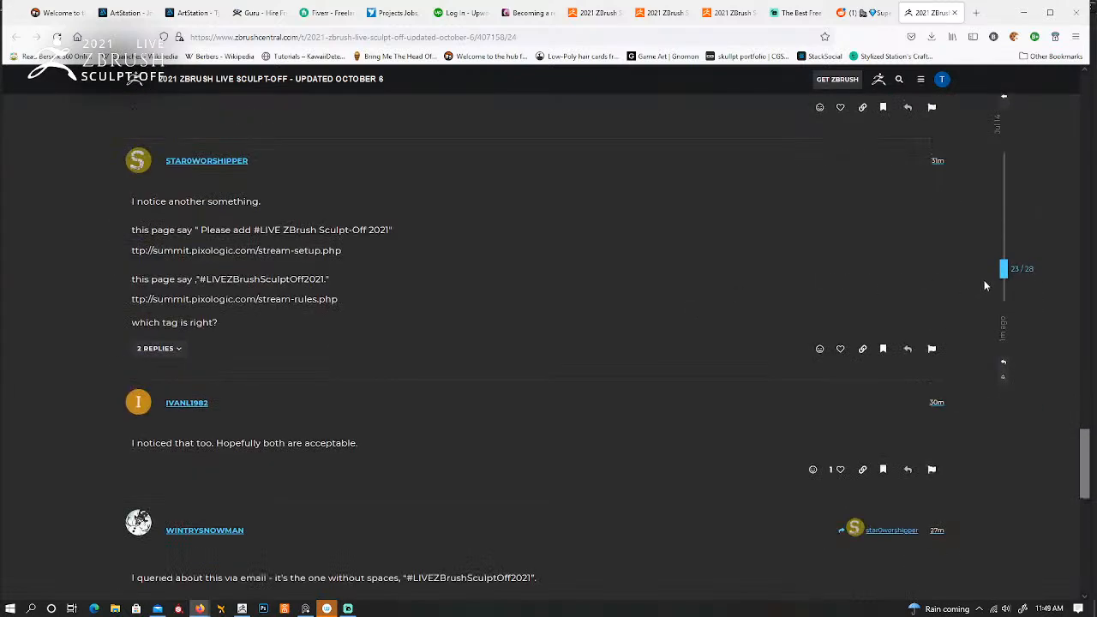
{"action": "scroll", "coordinate": [853, 319], "scroll_direction": "down", "scroll_amount": 10}
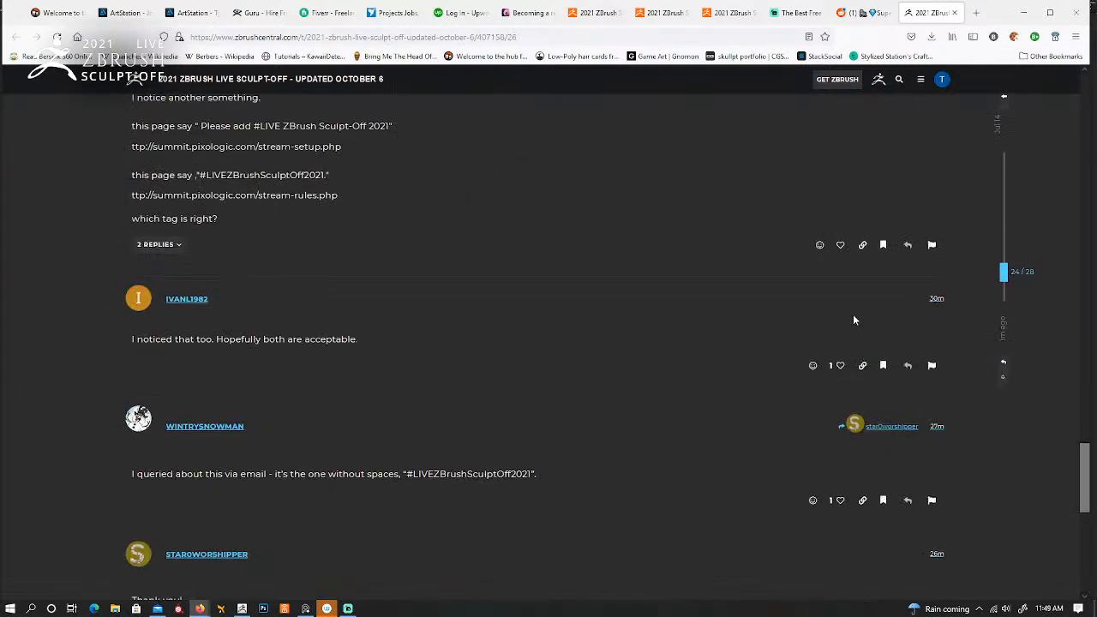
{"action": "scroll", "coordinate": [854, 320], "scroll_direction": "up", "scroll_amount": 2}
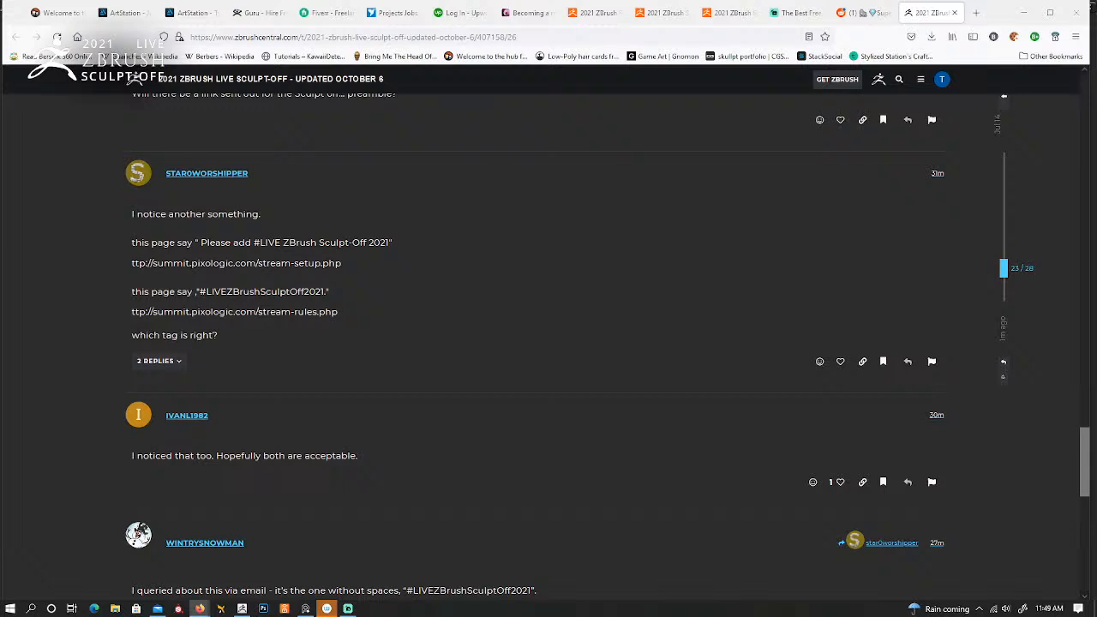
{"action": "key", "text": "alt+Tab"}
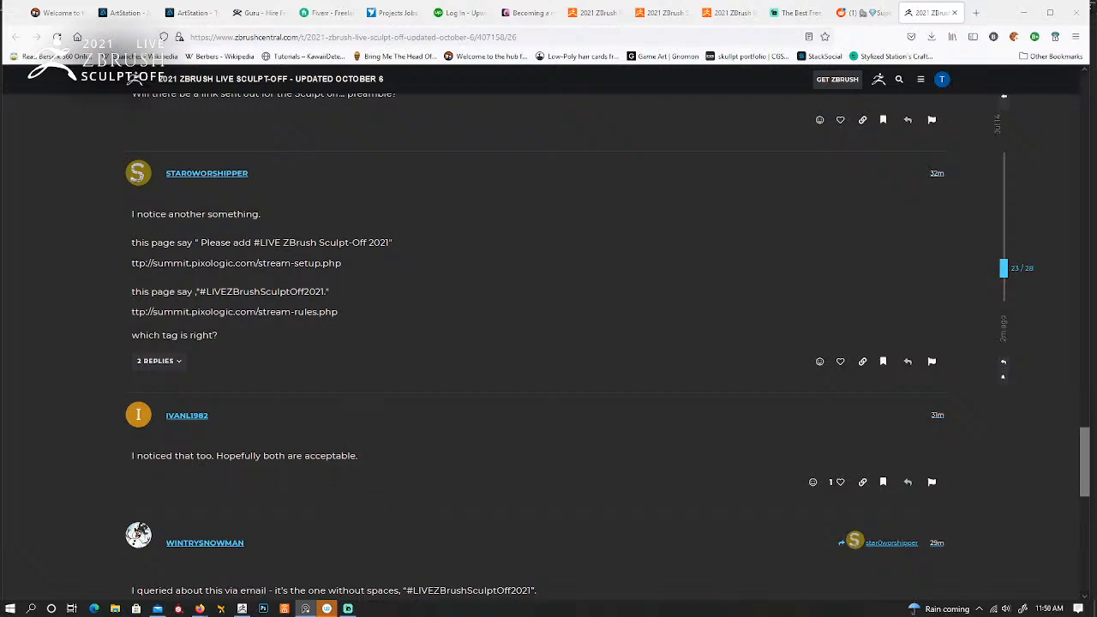
{"action": "left_click", "coordinate": [241, 609]}
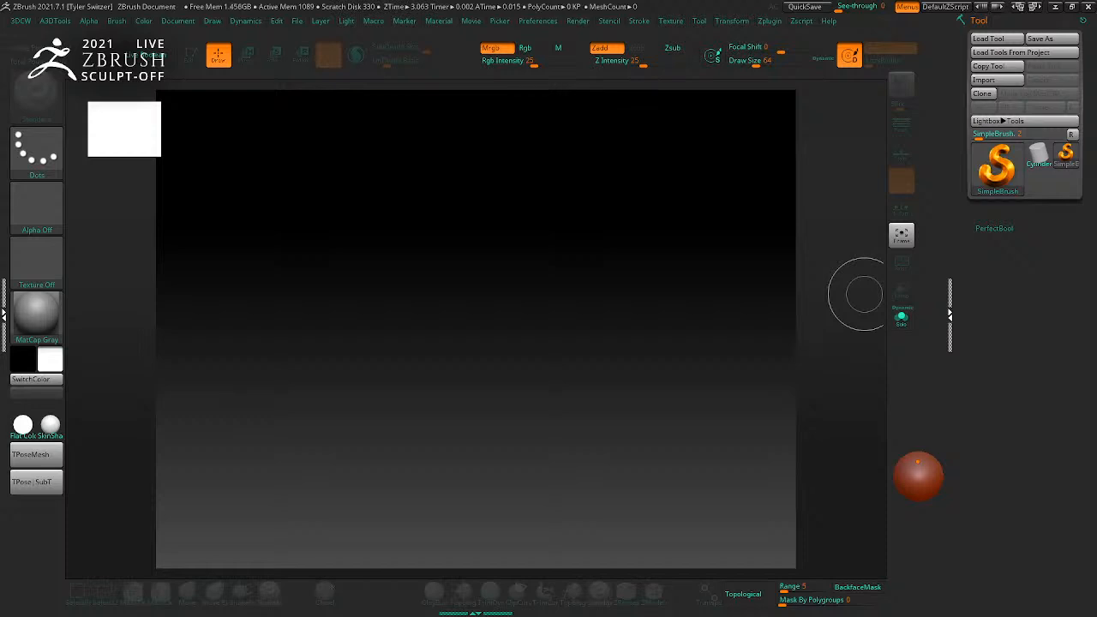
Step: Switch to the browser, close both ArtStation tabs, and bookmark the Guru homepage before closing its tab
{"action": "key", "text": "alt+Tab"}
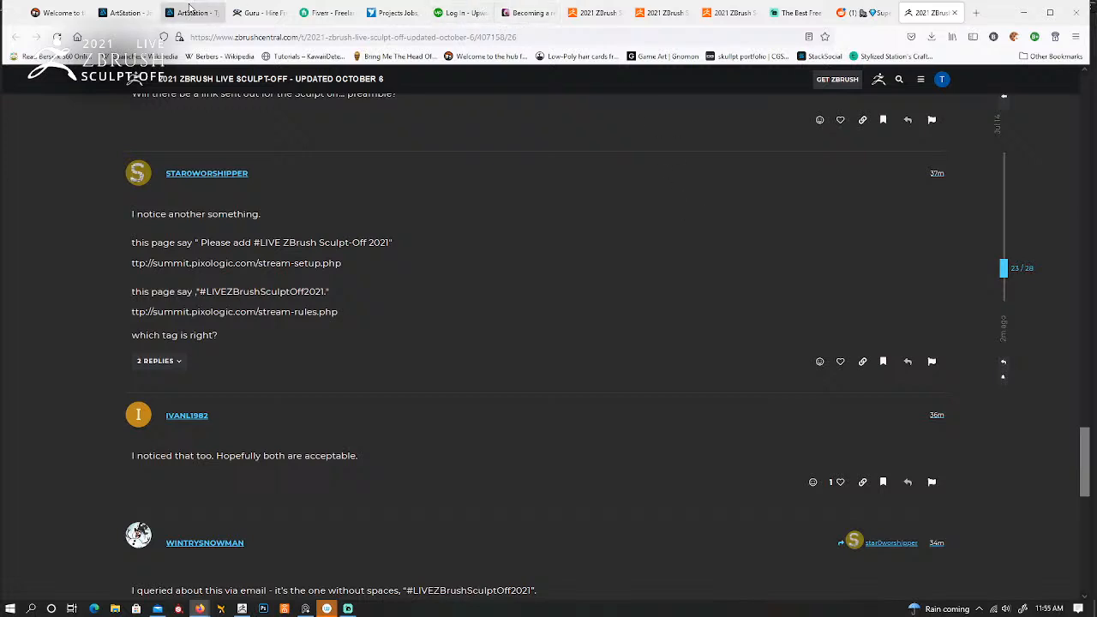
{"action": "left_click", "coordinate": [129, 13]}
{"action": "left_click", "coordinate": [148, 12]}
{"action": "left_click", "coordinate": [148, 14]}
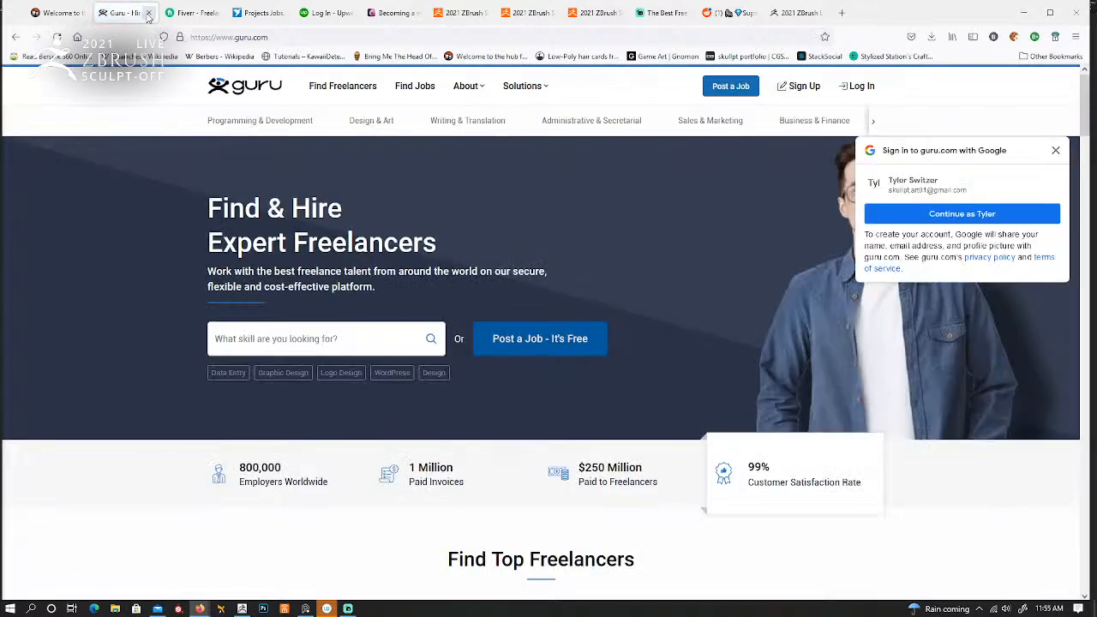
{"action": "left_click", "coordinate": [825, 38]}
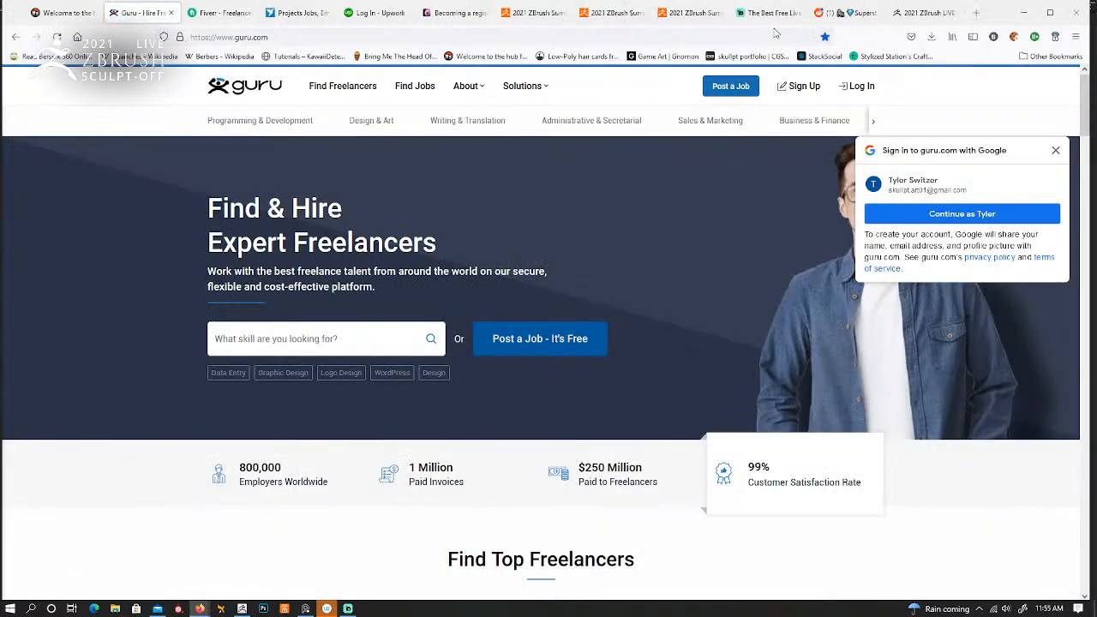
{"action": "left_click", "coordinate": [171, 13]}
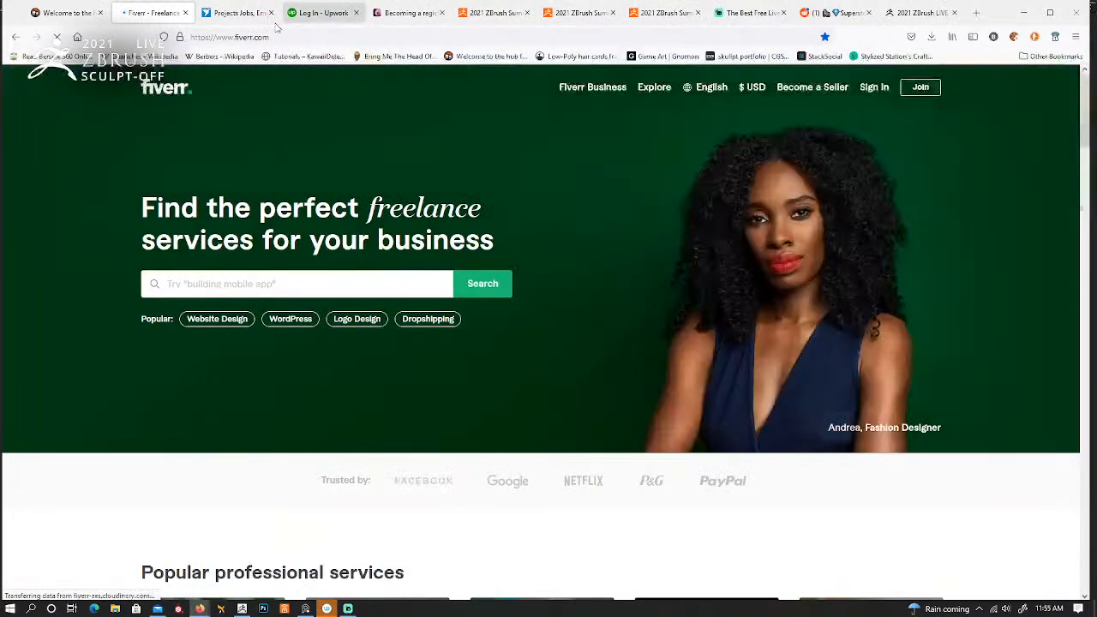
Step: Close the Fiverr, Freelancer and Upwork tabs, bookmarking the Freelancer projects page before closing it
{"action": "left_click", "coordinate": [184, 13]}
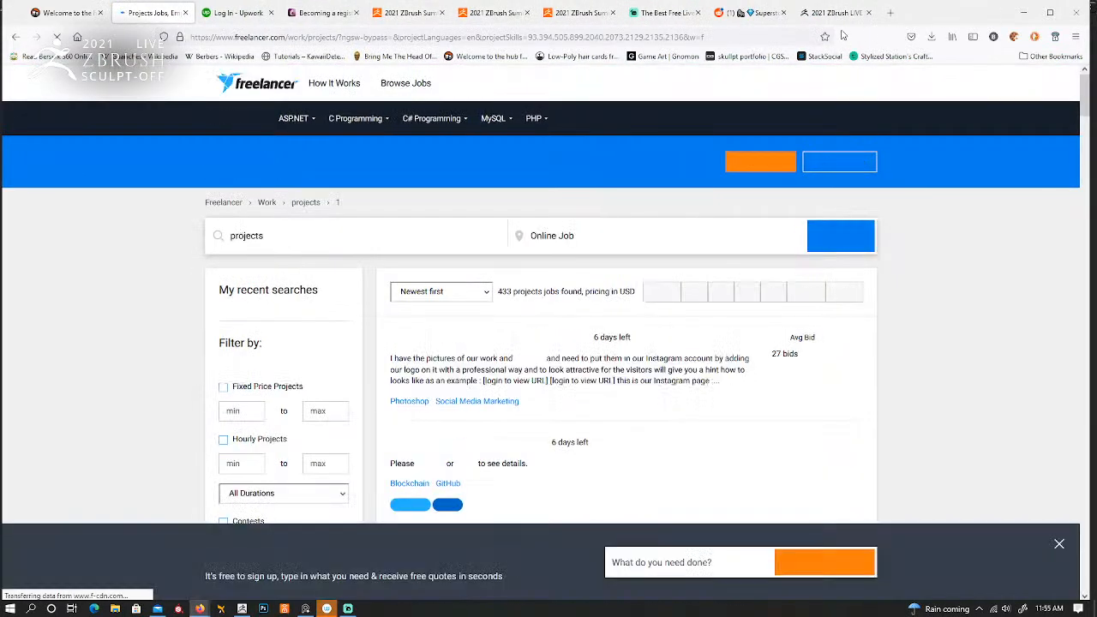
{"action": "left_click", "coordinate": [824, 36]}
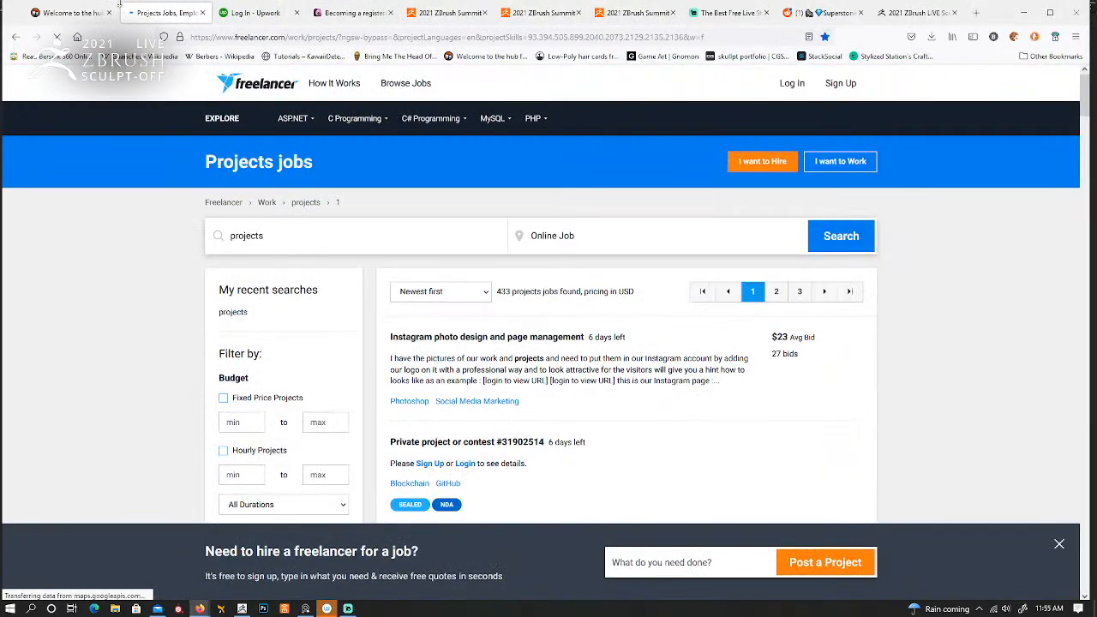
{"action": "left_click", "coordinate": [201, 13]}
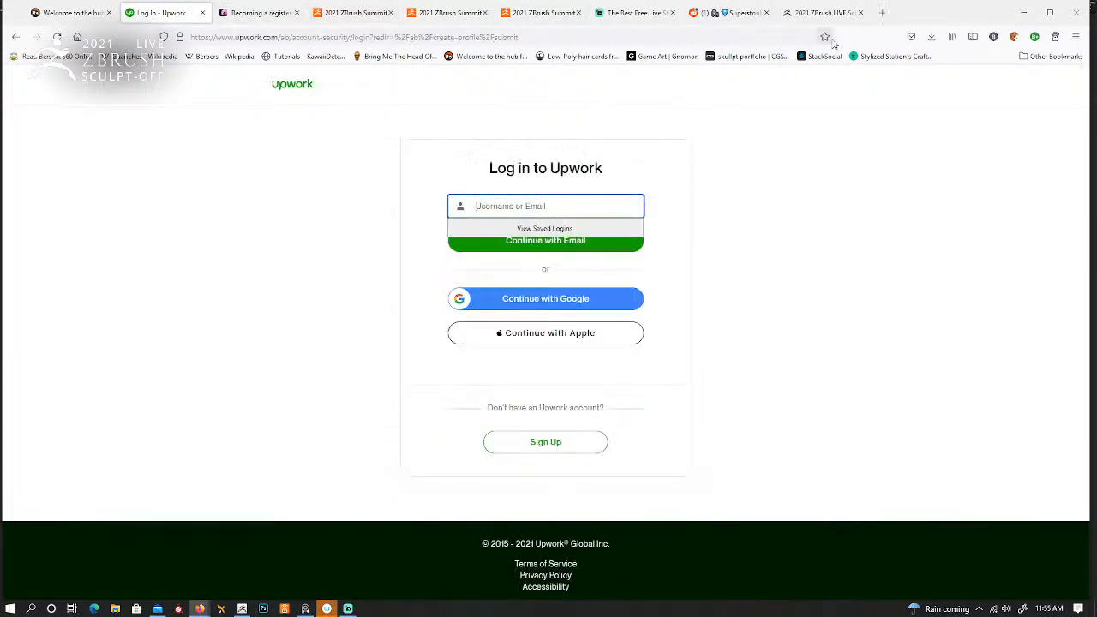
{"action": "left_click", "coordinate": [225, 13]}
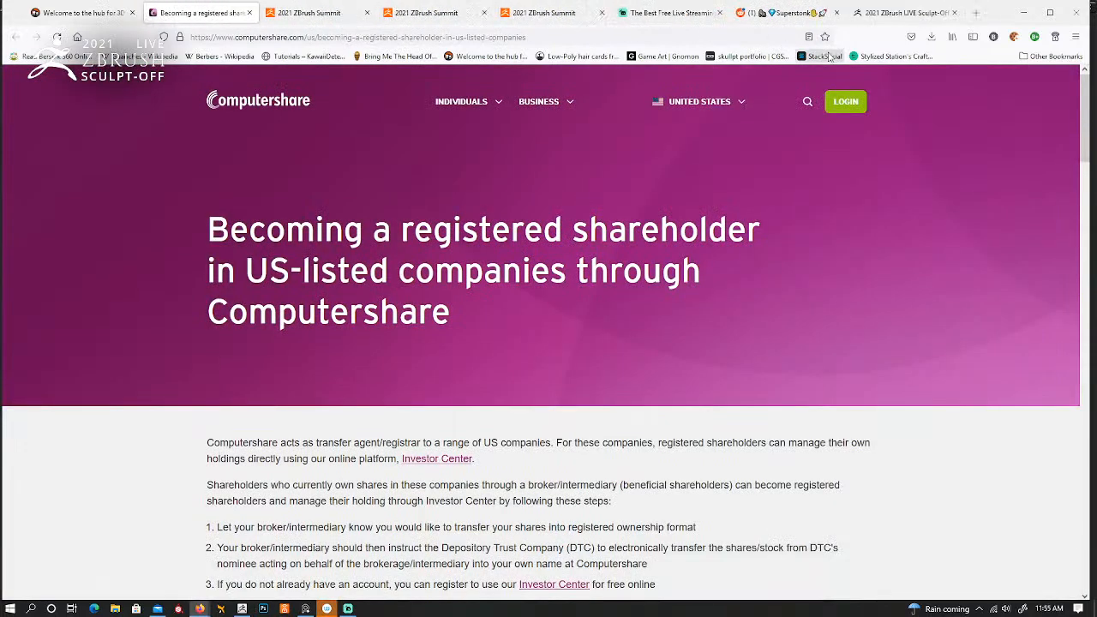
Step: Check the r/Superstonk page and read the ZBrushCentral Sculpt-Off thread down to its last reply
{"action": "left_click", "coordinate": [791, 13]}
{"action": "scroll", "coordinate": [756, 204], "scroll_direction": "down", "scroll_amount": 3}
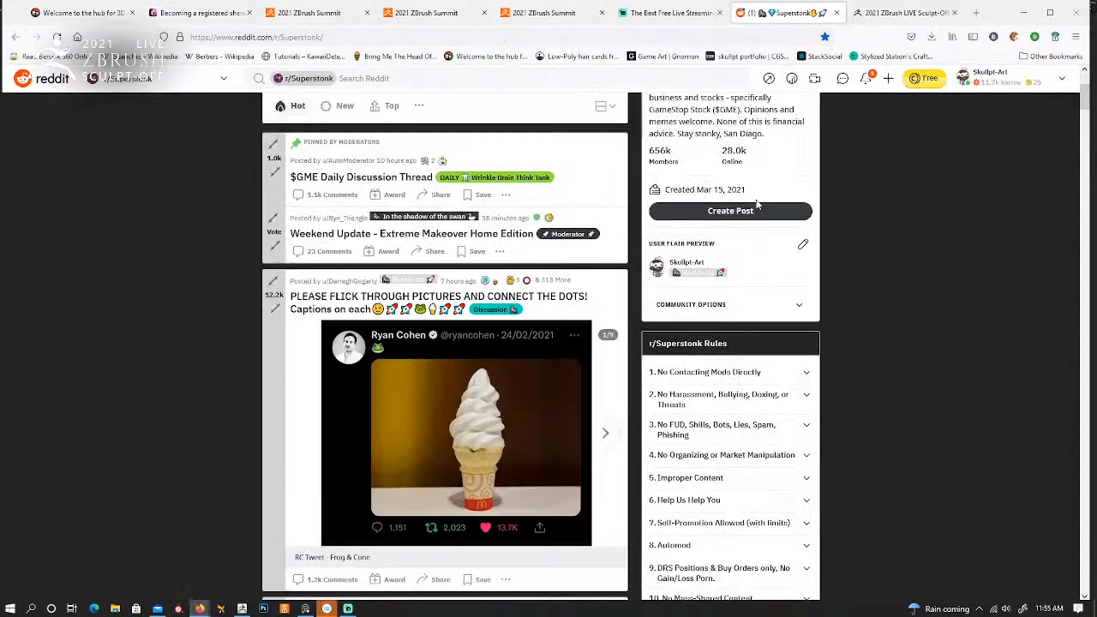
{"action": "scroll", "coordinate": [774, 141], "scroll_direction": "up", "scroll_amount": 3}
{"action": "left_click", "coordinate": [903, 12]}
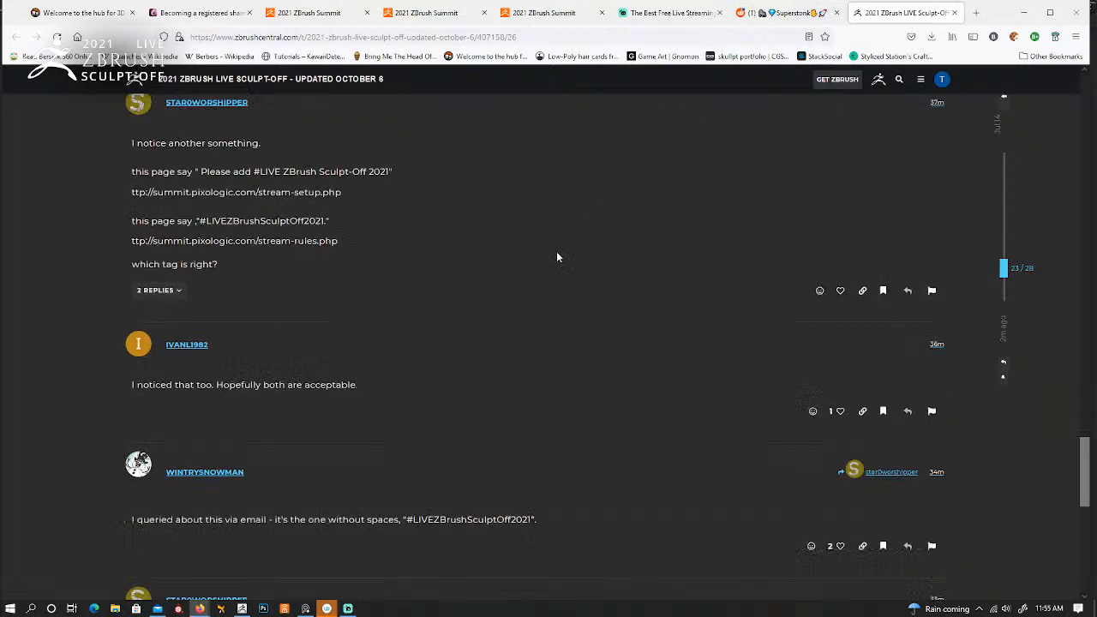
{"action": "scroll", "coordinate": [557, 256], "scroll_direction": "down", "scroll_amount": 5}
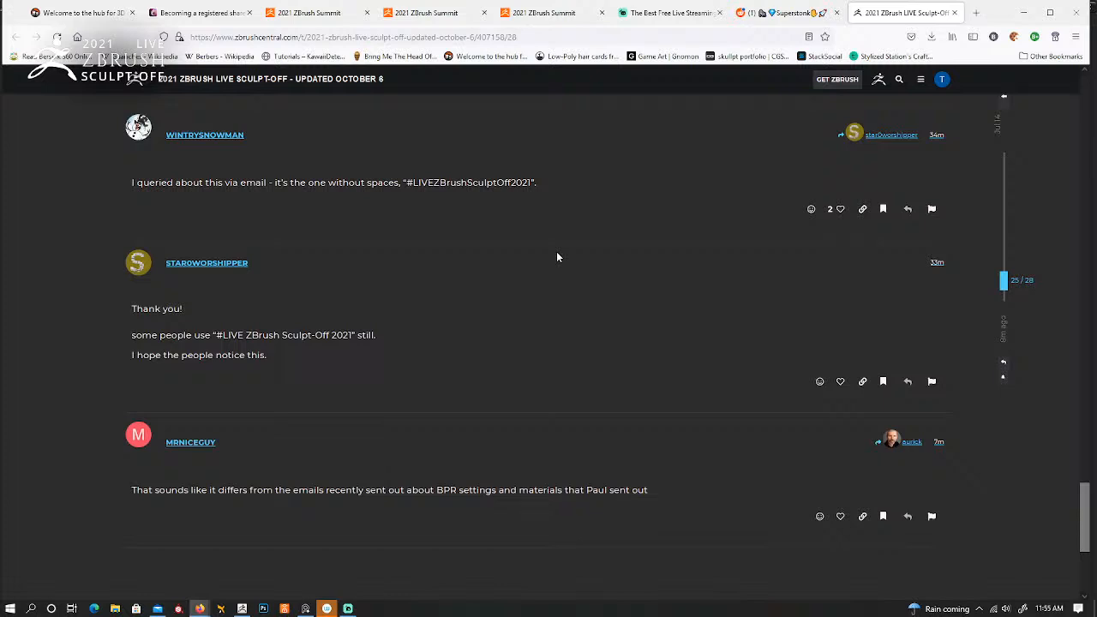
{"action": "scroll", "coordinate": [556, 258], "scroll_direction": "down", "scroll_amount": 4}
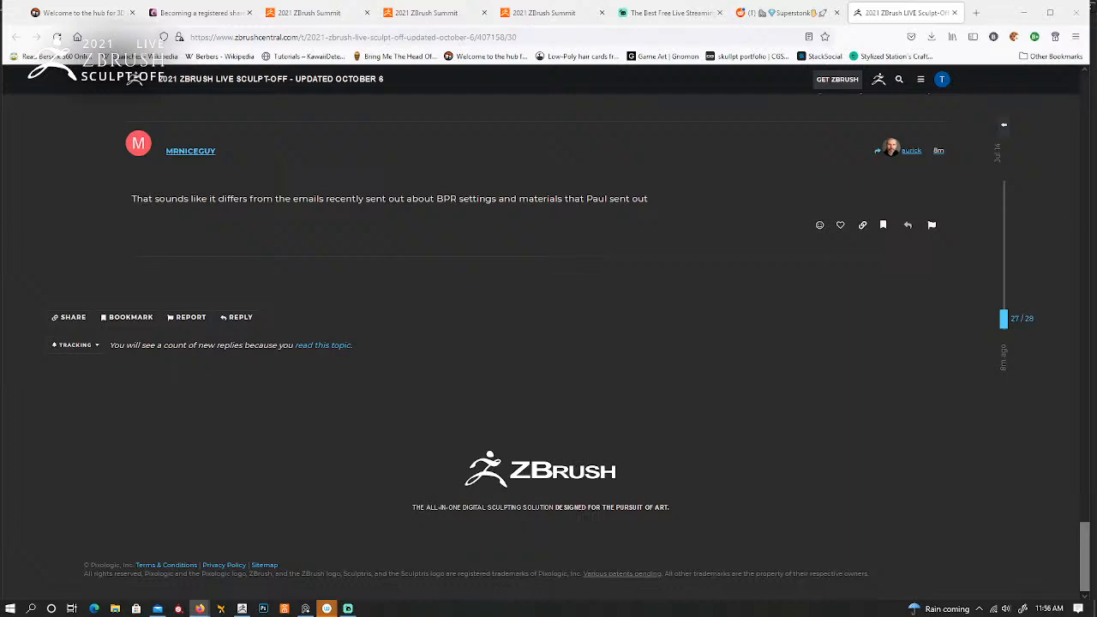
Step: Close the Streamlabs website tab and go back to the ZBrushCentral Sculpt-Off thread
{"action": "left_click", "coordinate": [692, 19]}
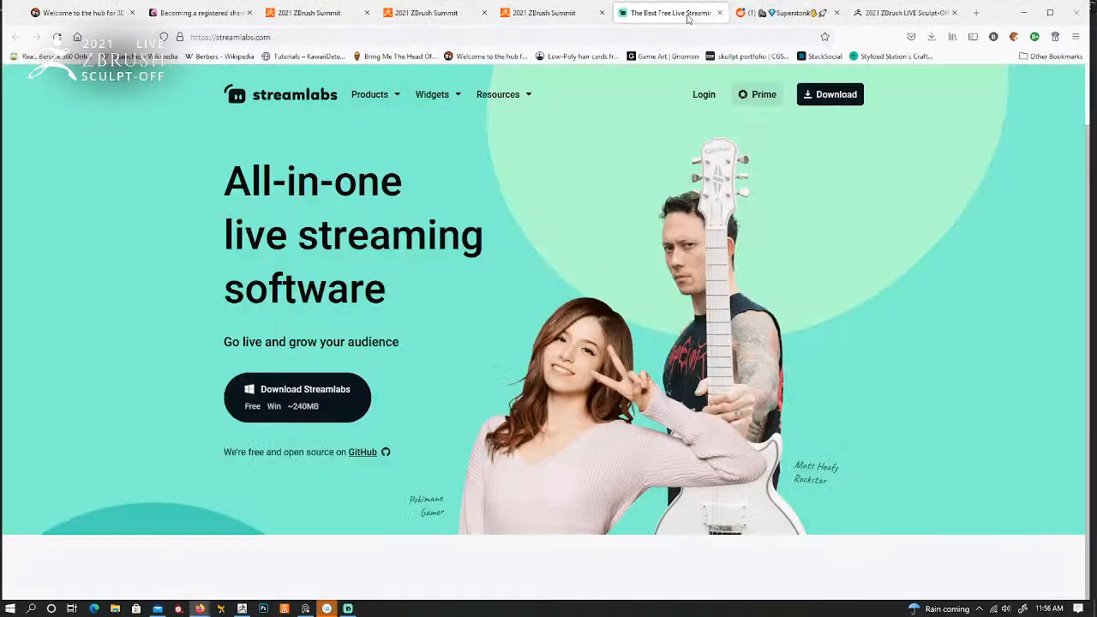
{"action": "left_click", "coordinate": [719, 13]}
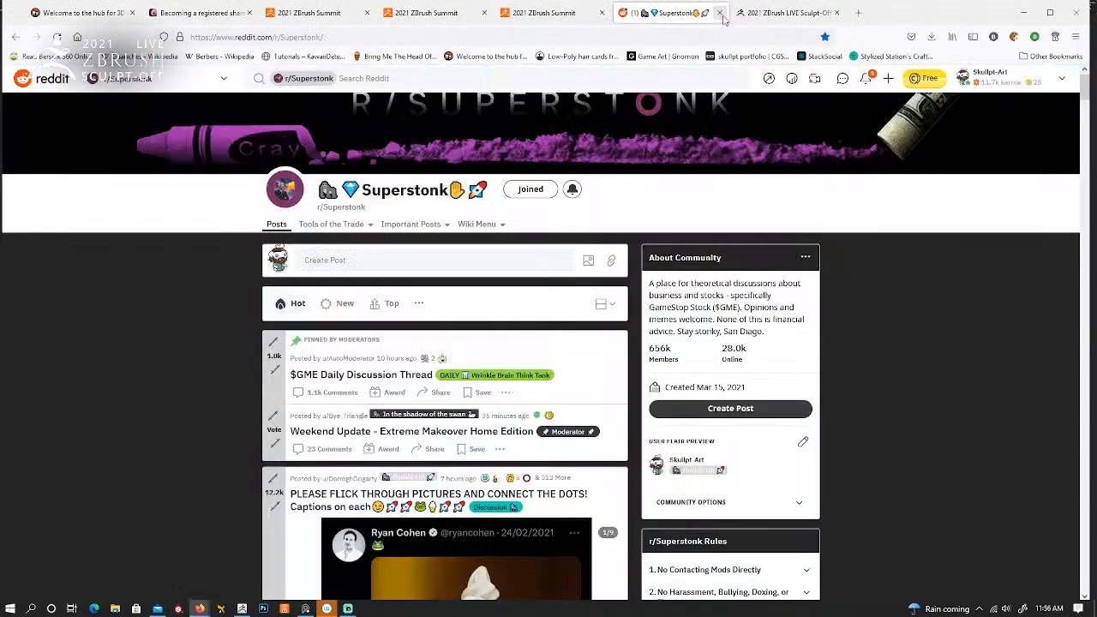
{"action": "left_click", "coordinate": [792, 13]}
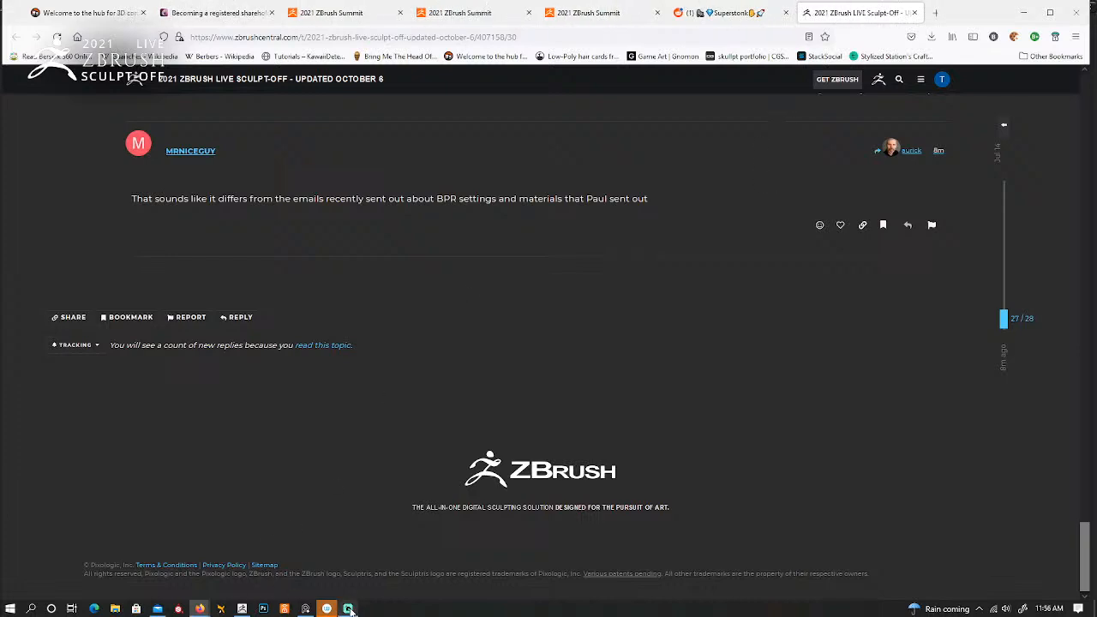
{"action": "mouse_move", "coordinate": [158, 608]}
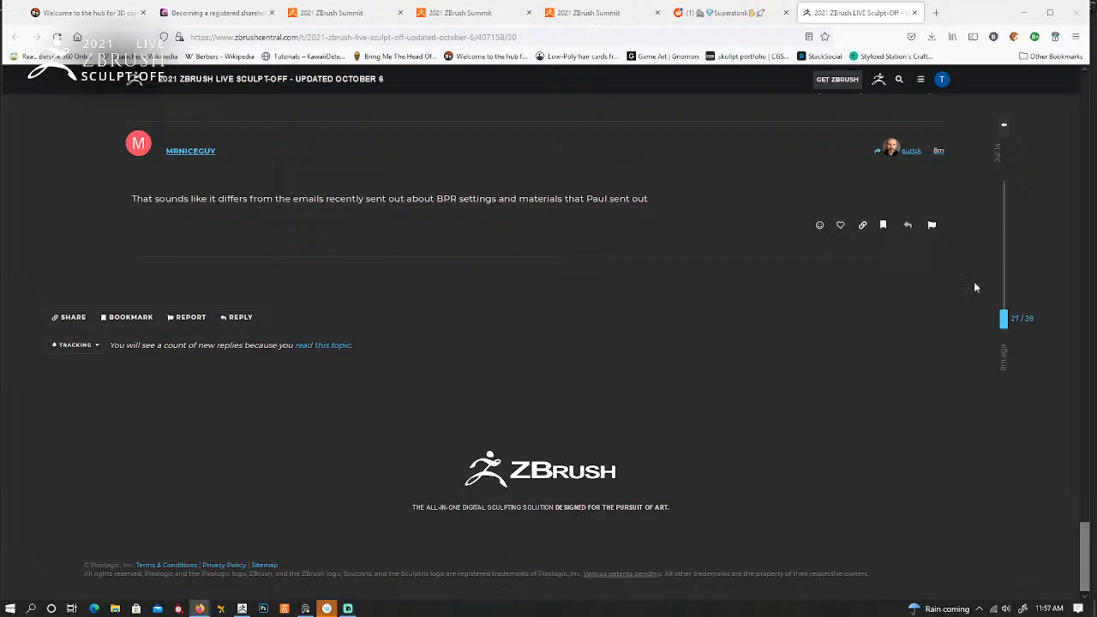
Step: Switch to ZBrush, place a single SimpleBrush stroke on the canvas and undo it
{"action": "left_click", "coordinate": [243, 609]}
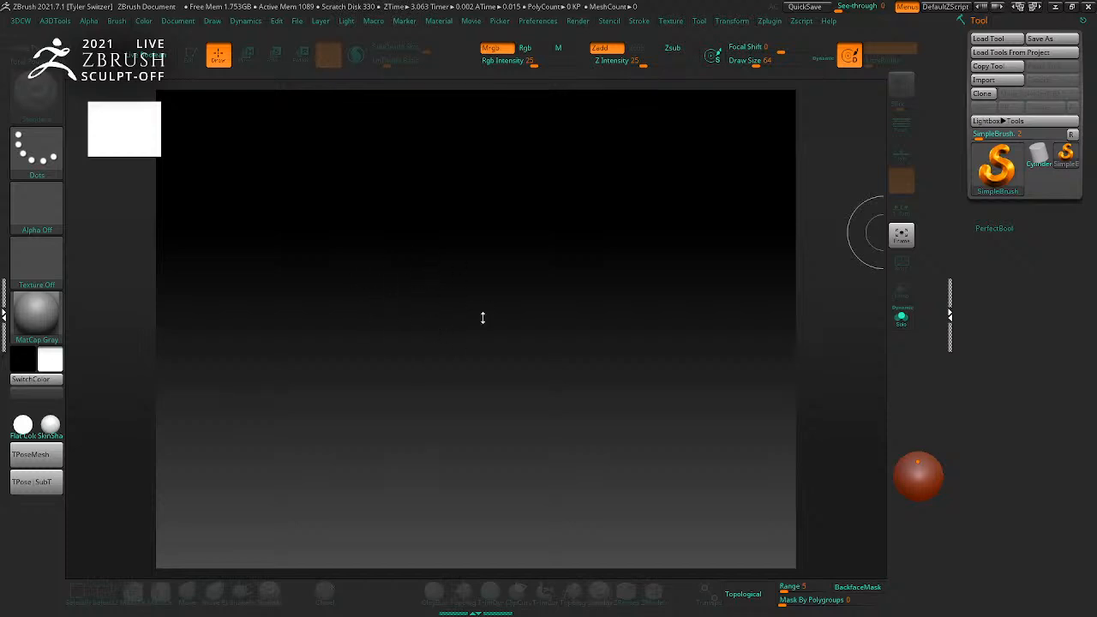
{"action": "left_click", "coordinate": [561, 285]}
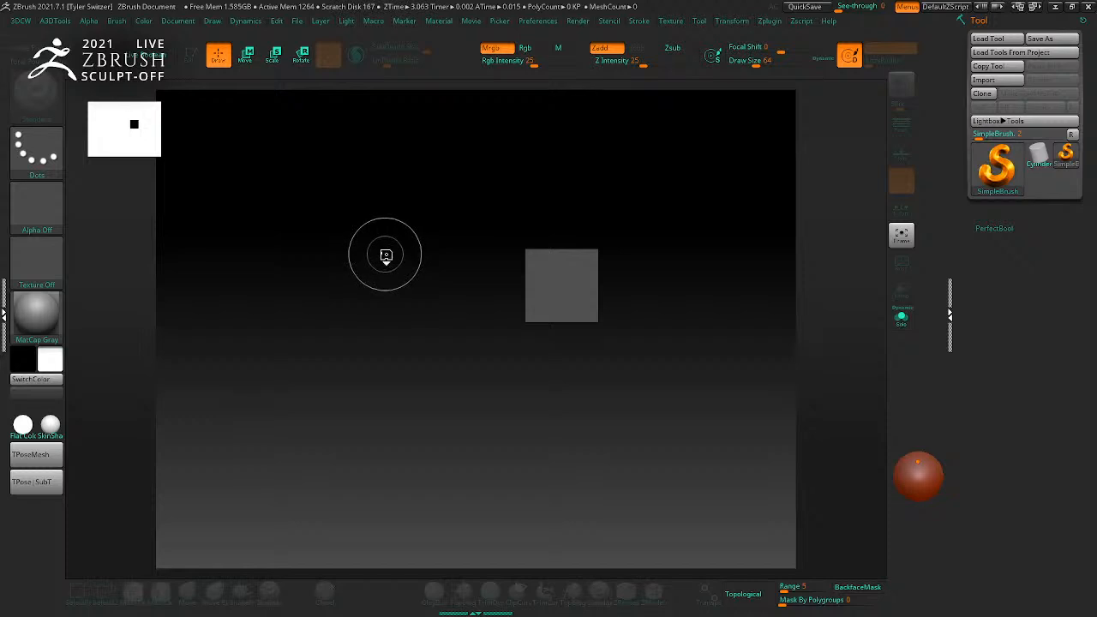
{"action": "key", "text": "ctrl+z"}
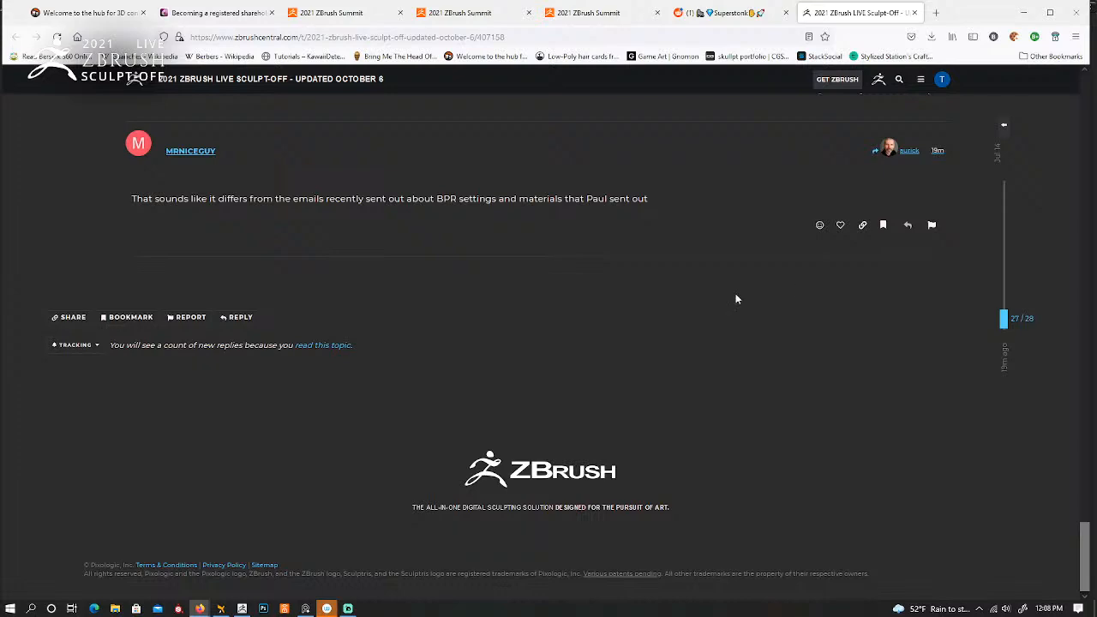
Step: Review the latest replies in the ZBrushCentral Sculpt-Off thread about the hashtag and BPR settings
{"action": "scroll", "coordinate": [735, 299], "scroll_direction": "up", "scroll_amount": 3}
{"action": "scroll", "coordinate": [736, 299], "scroll_direction": "up", "scroll_amount": 2}
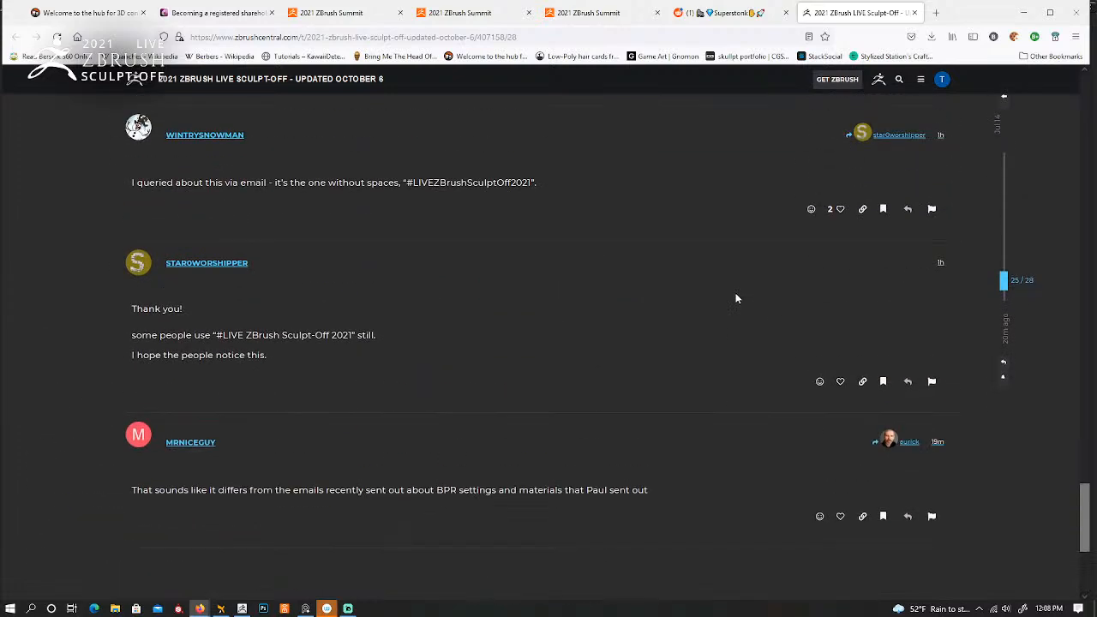
{"action": "scroll", "coordinate": [736, 300], "scroll_direction": "down", "scroll_amount": 1}
{"action": "scroll", "coordinate": [735, 299], "scroll_direction": "down", "scroll_amount": 2}
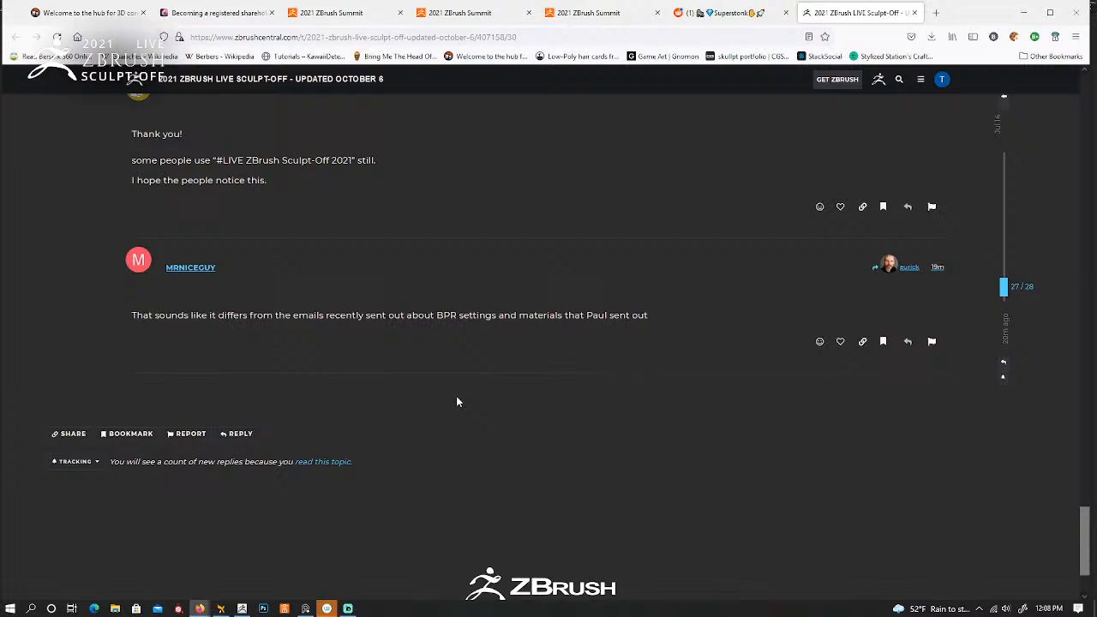
{"action": "scroll", "coordinate": [457, 396], "scroll_direction": "up", "scroll_amount": 5}
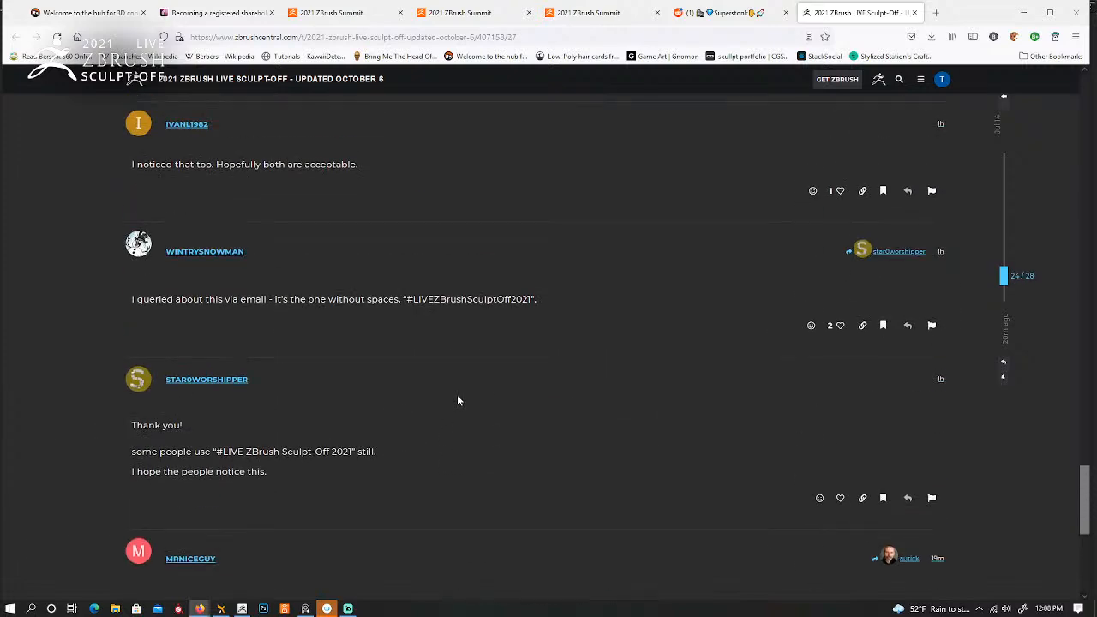
Step: Read the last reply in the ZBrushCentral Sculpt-Off thread and switch back to ZBrush
{"action": "scroll", "coordinate": [457, 400], "scroll_direction": "down", "scroll_amount": 6}
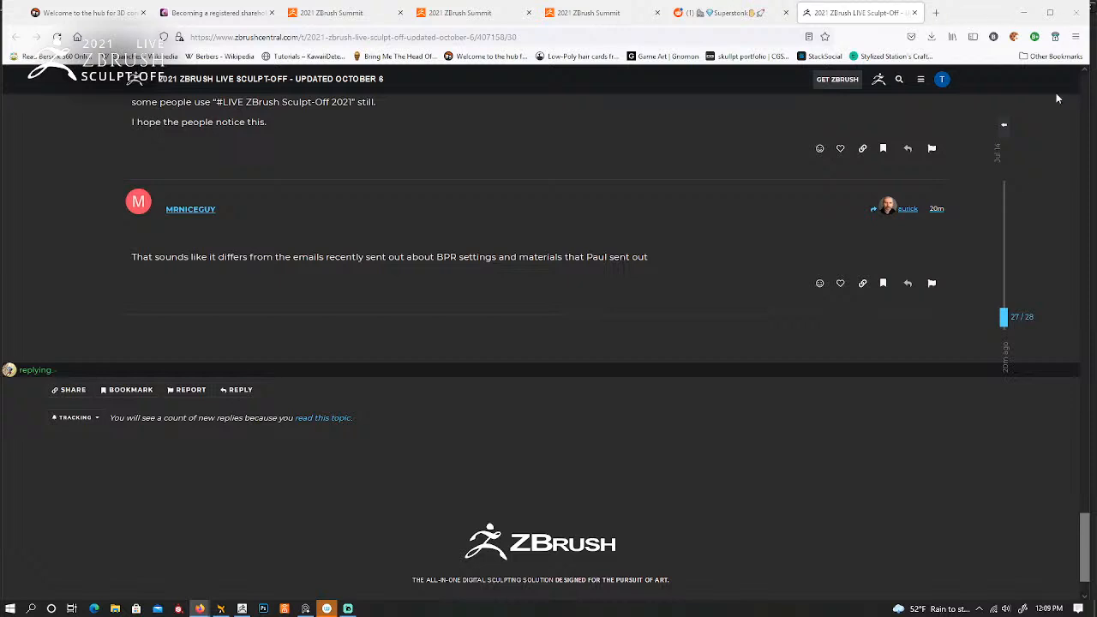
{"action": "mouse_move", "coordinate": [347, 609]}
{"action": "mouse_move", "coordinate": [242, 610]}
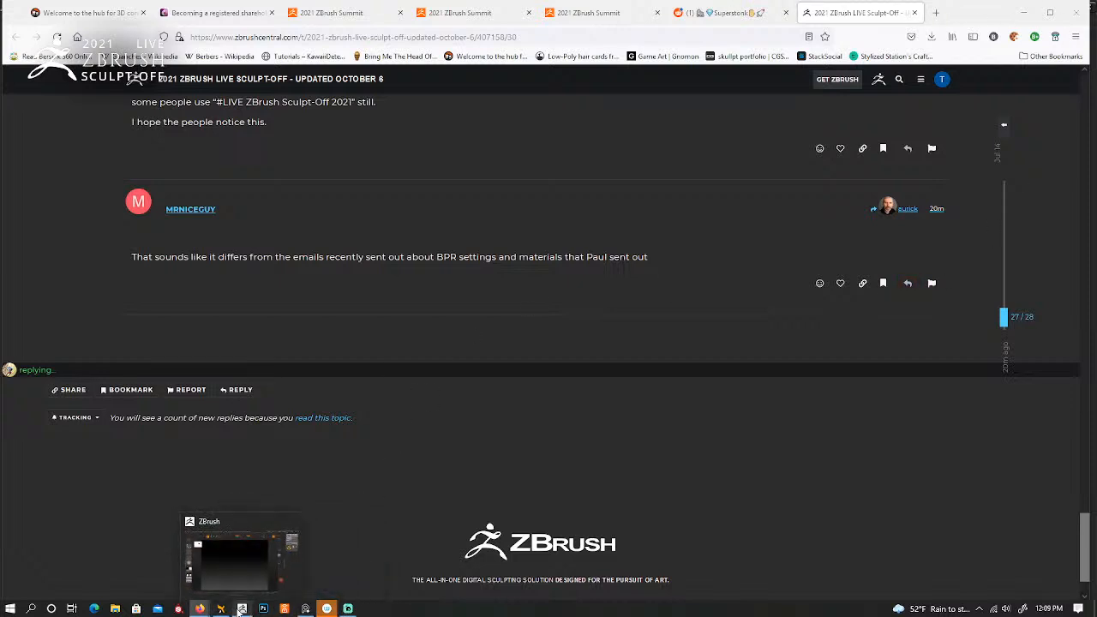
{"action": "left_click", "coordinate": [242, 610]}
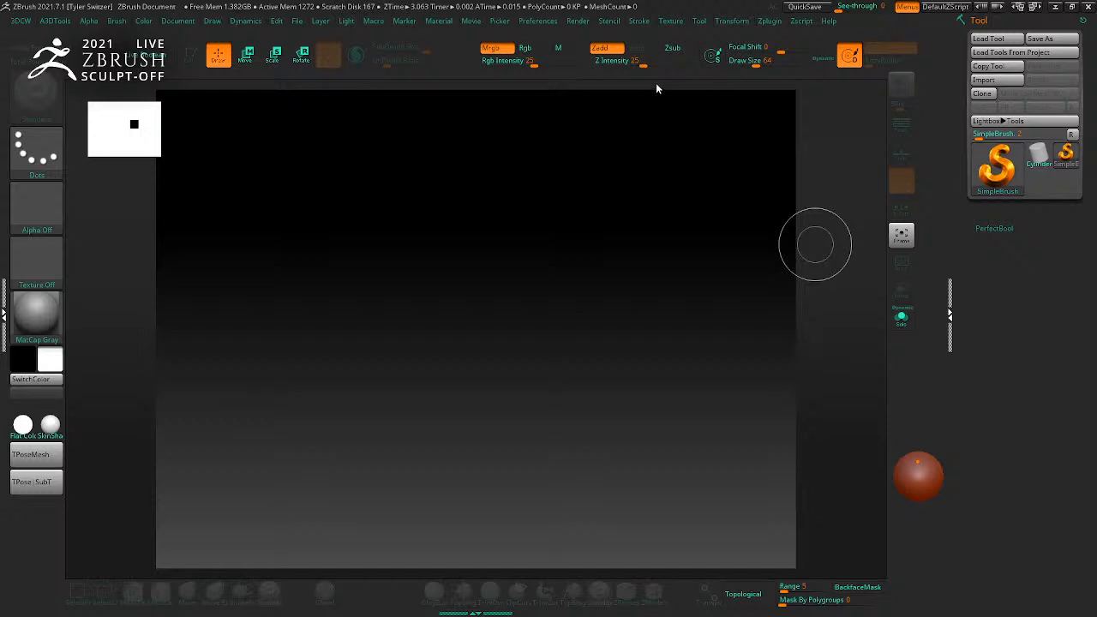
{"action": "left_click", "coordinate": [176, 22]}
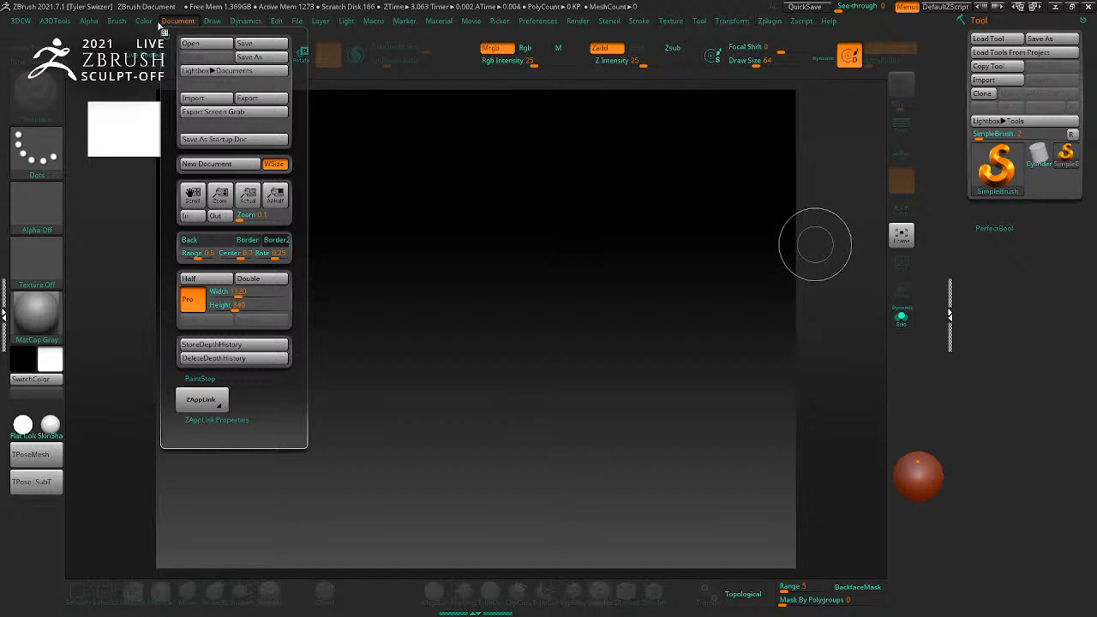
{"action": "mouse_move", "coordinate": [108, 21]}
{"action": "mouse_move", "coordinate": [182, 27]}
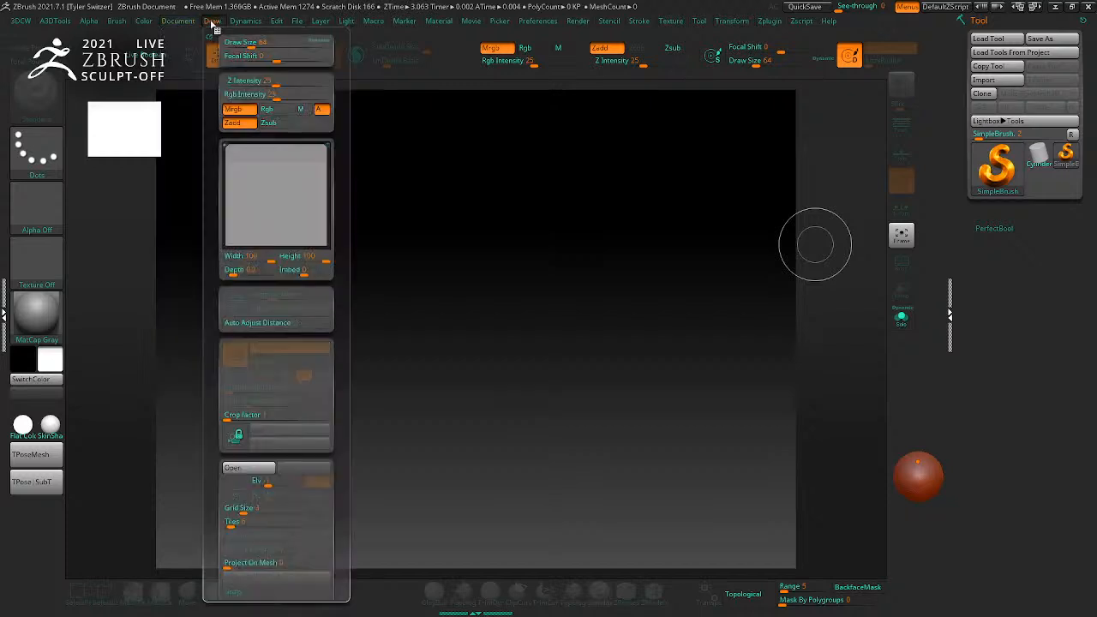
{"action": "left_click", "coordinate": [187, 24]}
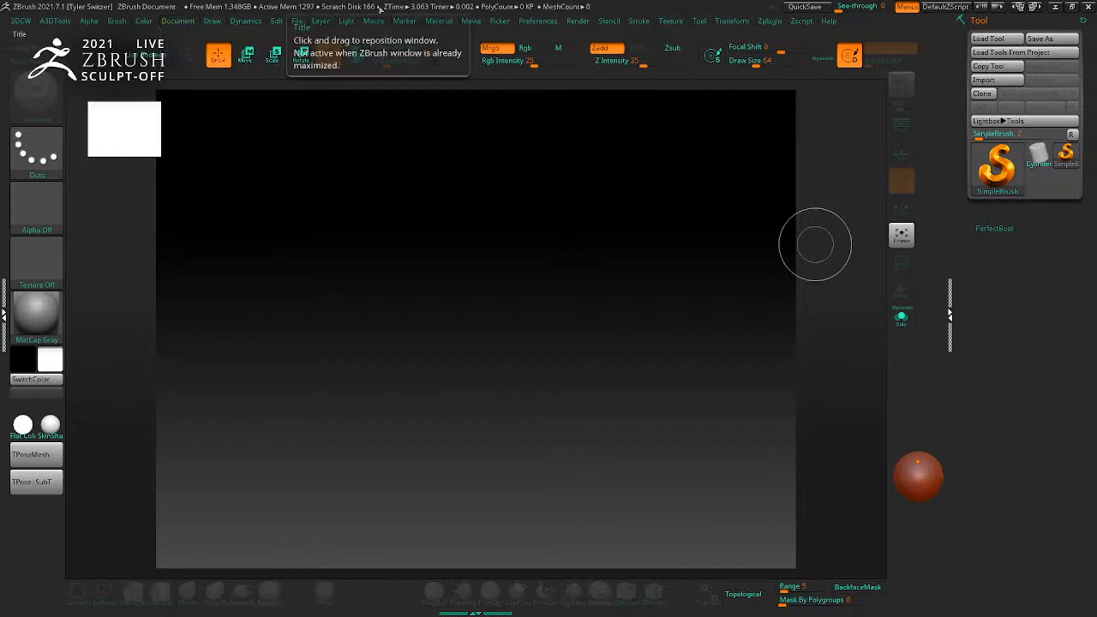
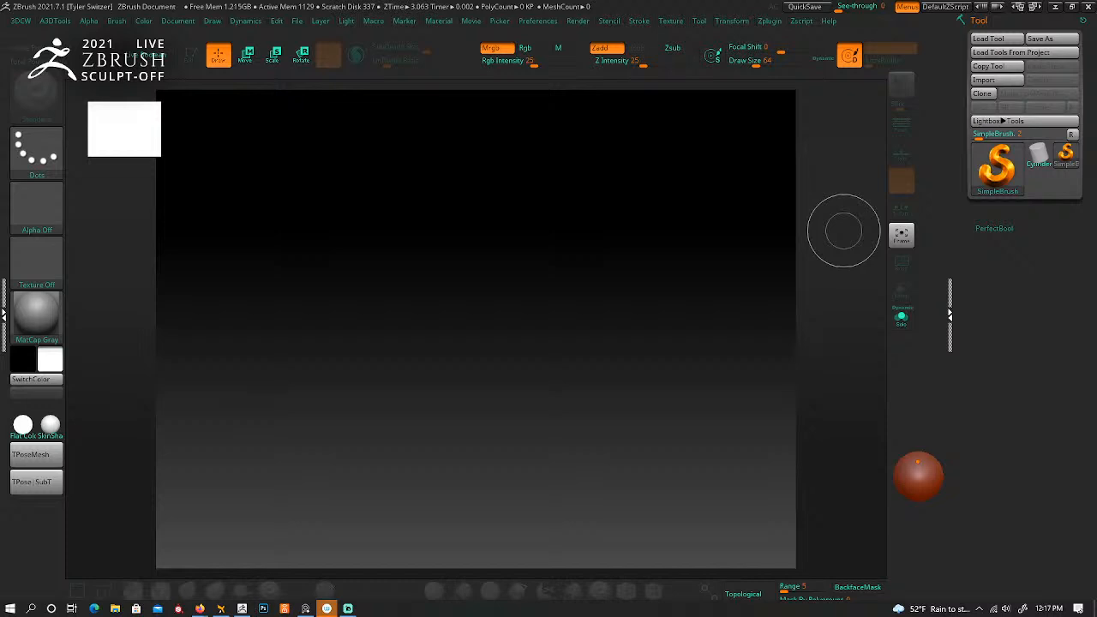
Step: Open the stopwatch in the Alarms & Clock app and place its window, made smaller, on the other monitor
{"action": "key", "text": "Return"}
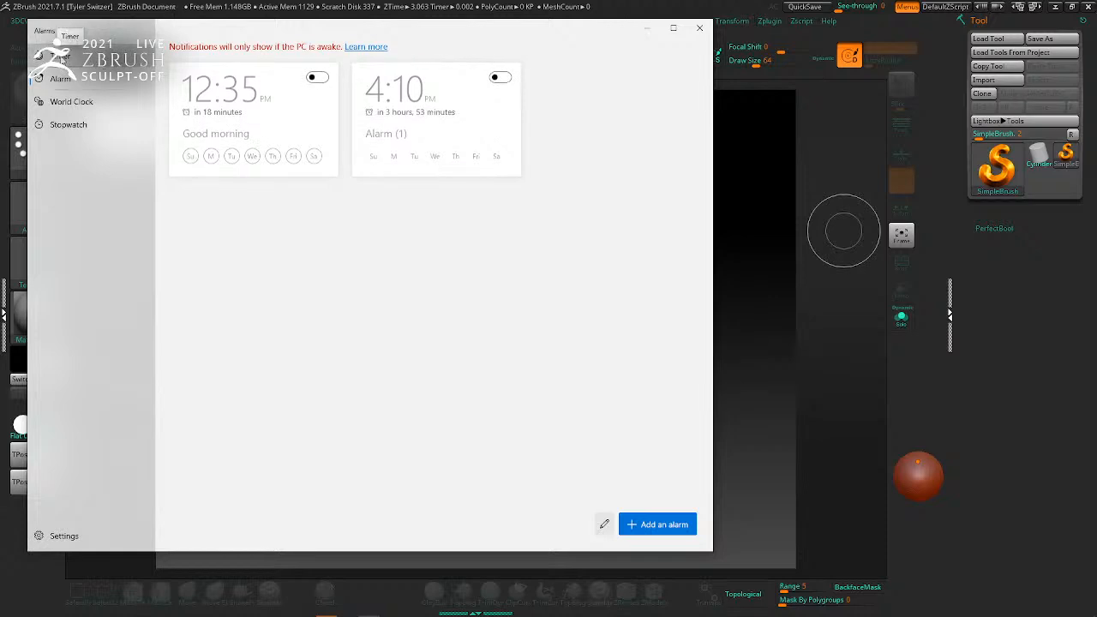
{"action": "left_click", "coordinate": [63, 59]}
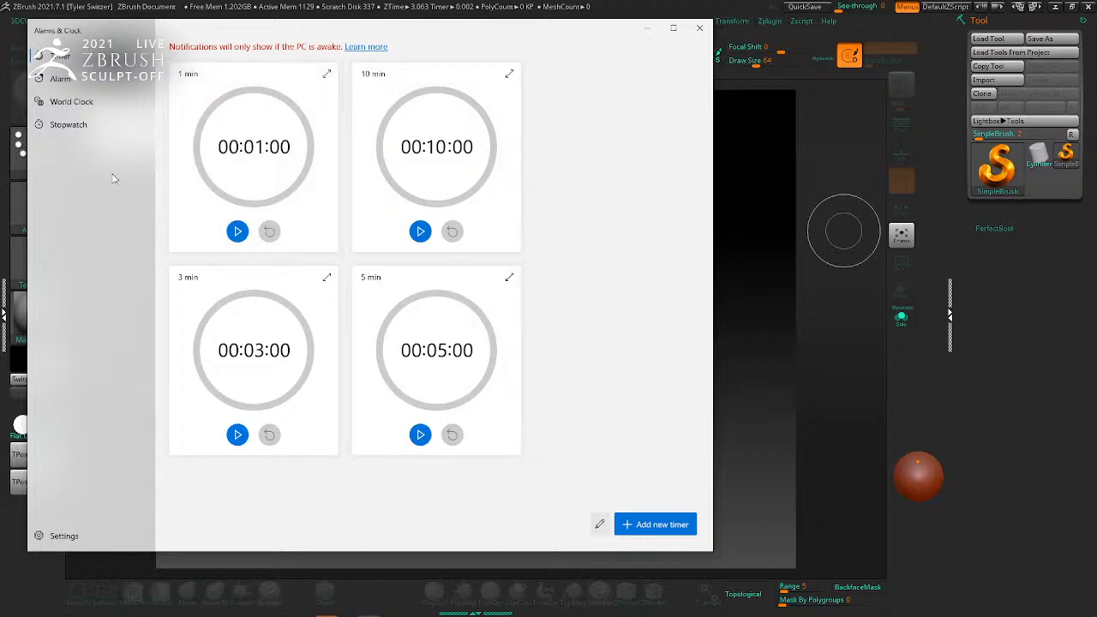
{"action": "left_click", "coordinate": [67, 124]}
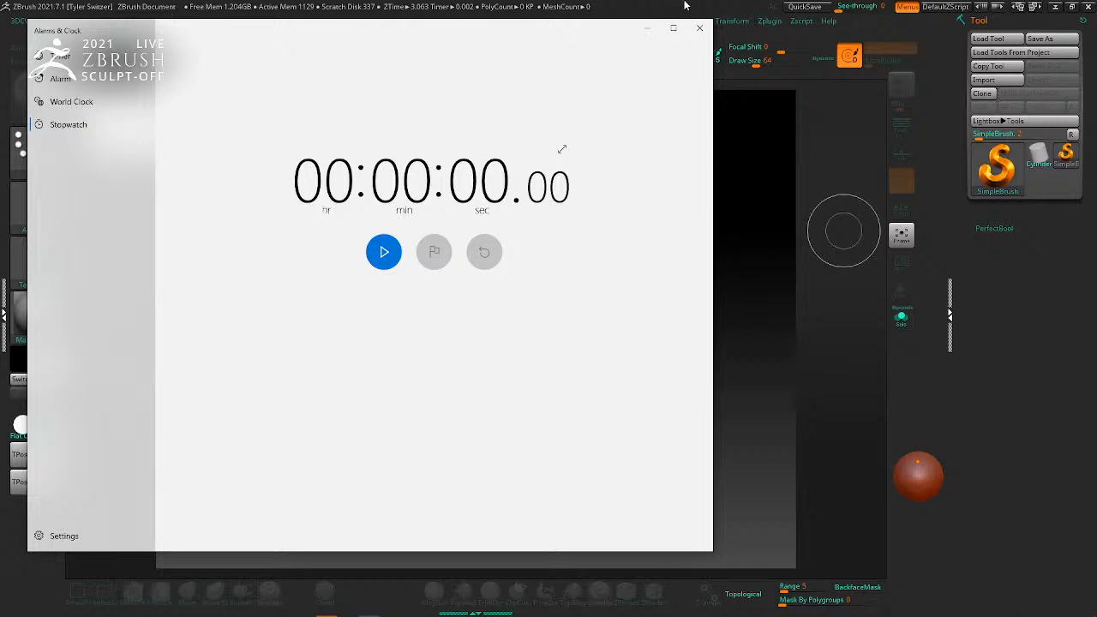
{"action": "left_click_drag", "start_coordinate": [714, 18], "coordinate": [596, 165]}
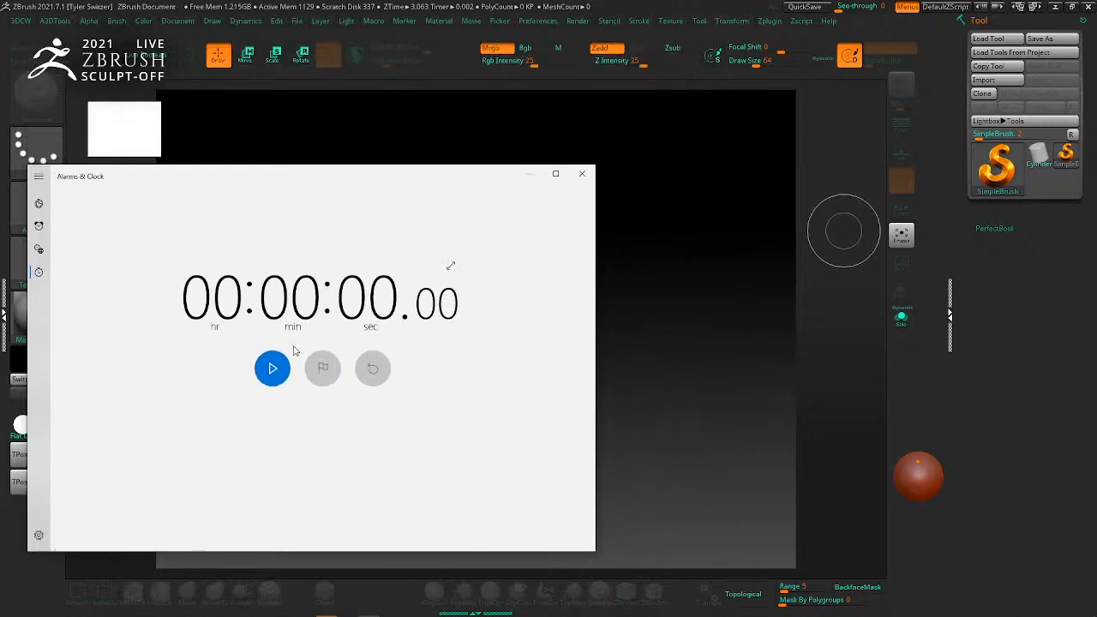
{"action": "mouse_move", "coordinate": [318, 181]}
{"action": "left_mouse_down"}
{"action": "mouse_move", "coordinate": [1096, 39]}
{"action": "mouse_move", "coordinate": [1096, 51]}
{"action": "left_mouse_up"}
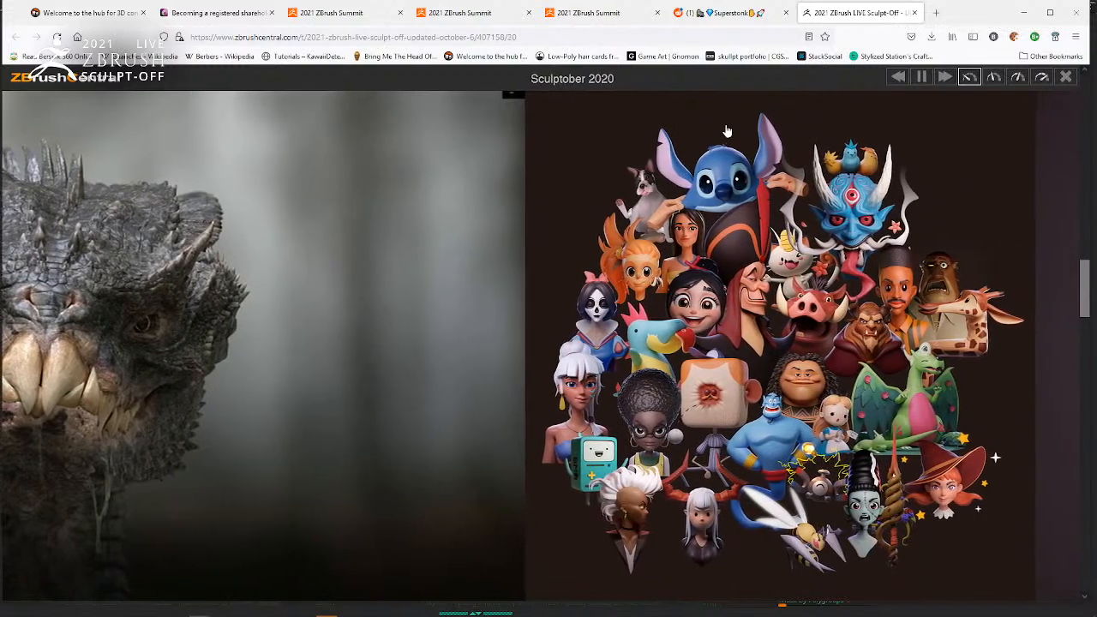
Step: Glance at the ZBrushCentral banner slideshow in the browser and return to ZBrush
{"action": "left_click", "coordinate": [726, 128]}
{"action": "left_click", "coordinate": [954, 13]}
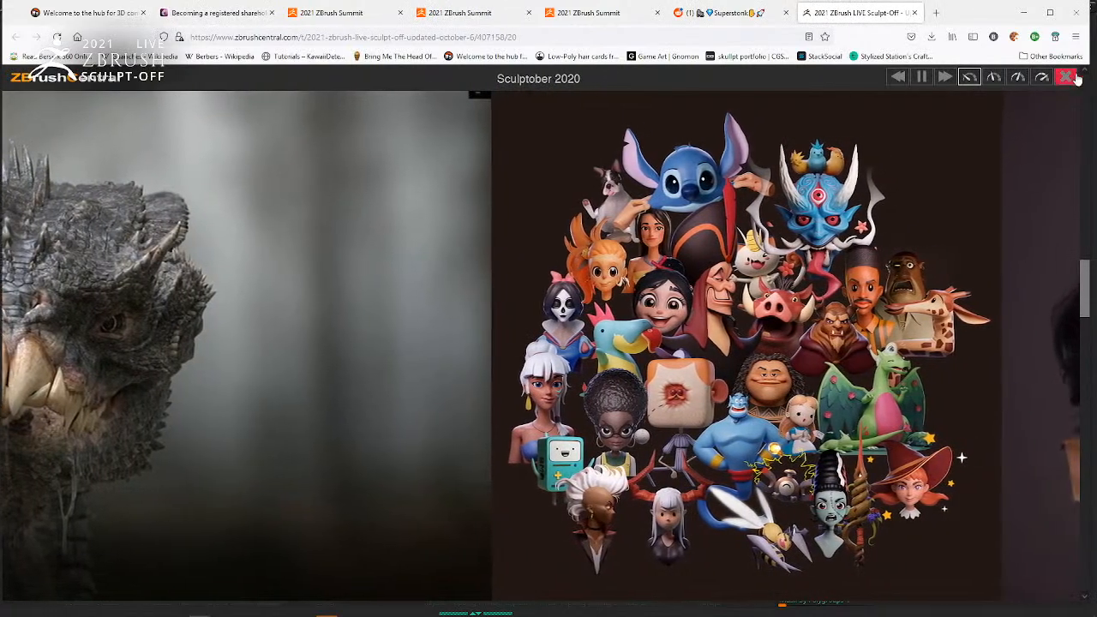
{"action": "mouse_move", "coordinate": [358, 612]}
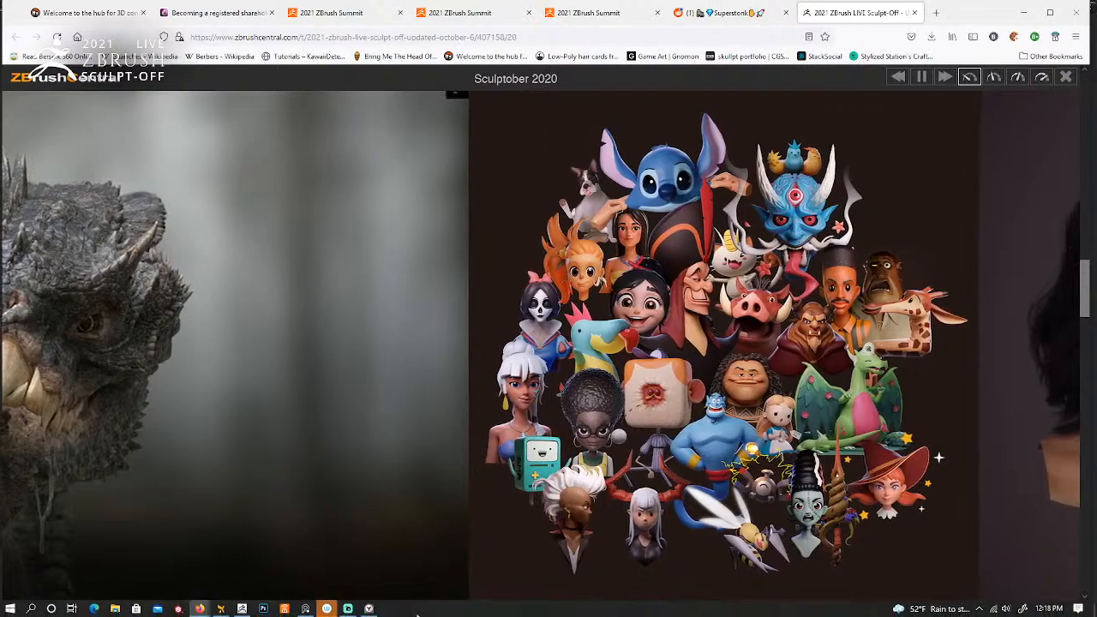
{"action": "left_click", "coordinate": [241, 610]}
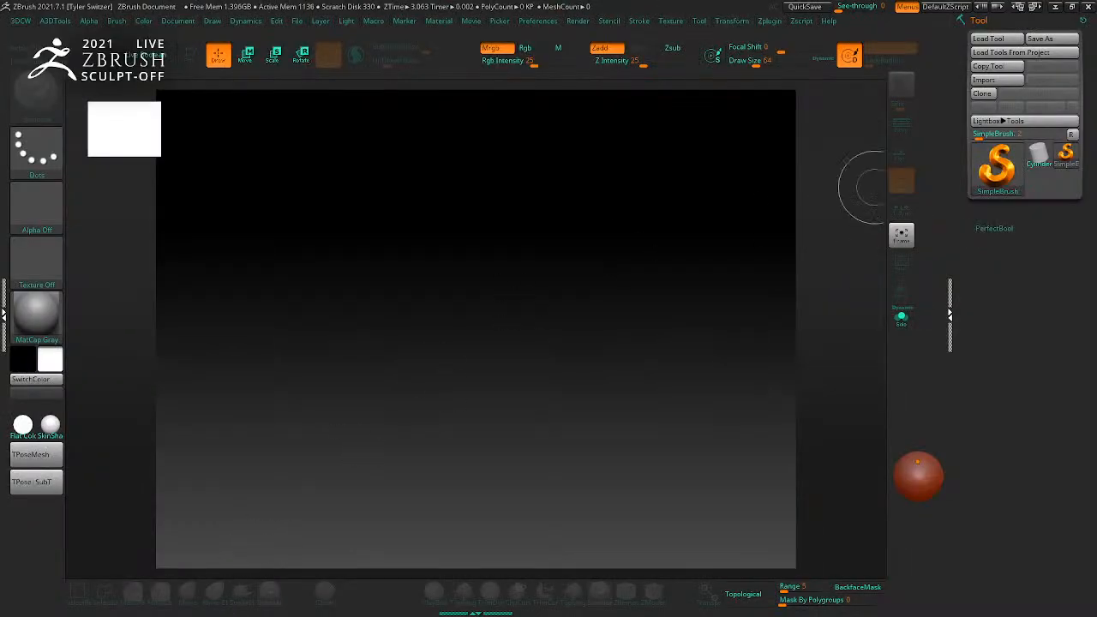
Step: Show the desktop, bring the windows back, and return the ZBrush window to its maximized size
{"action": "key", "text": "super+d"}
{"action": "key", "text": "super+d"}
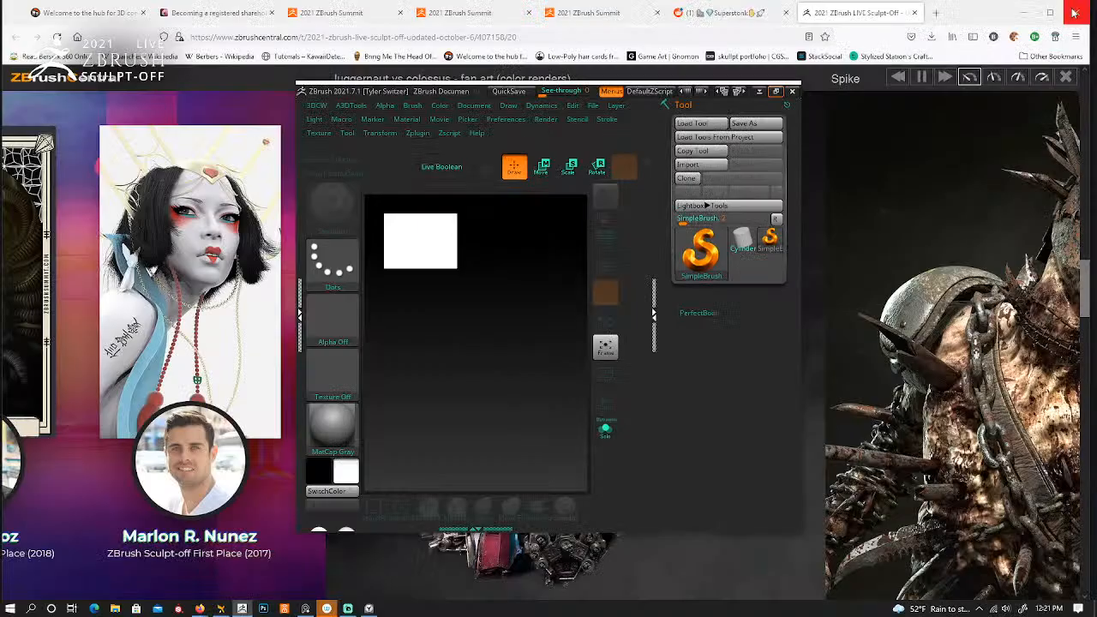
{"action": "left_click", "coordinate": [1072, 8]}
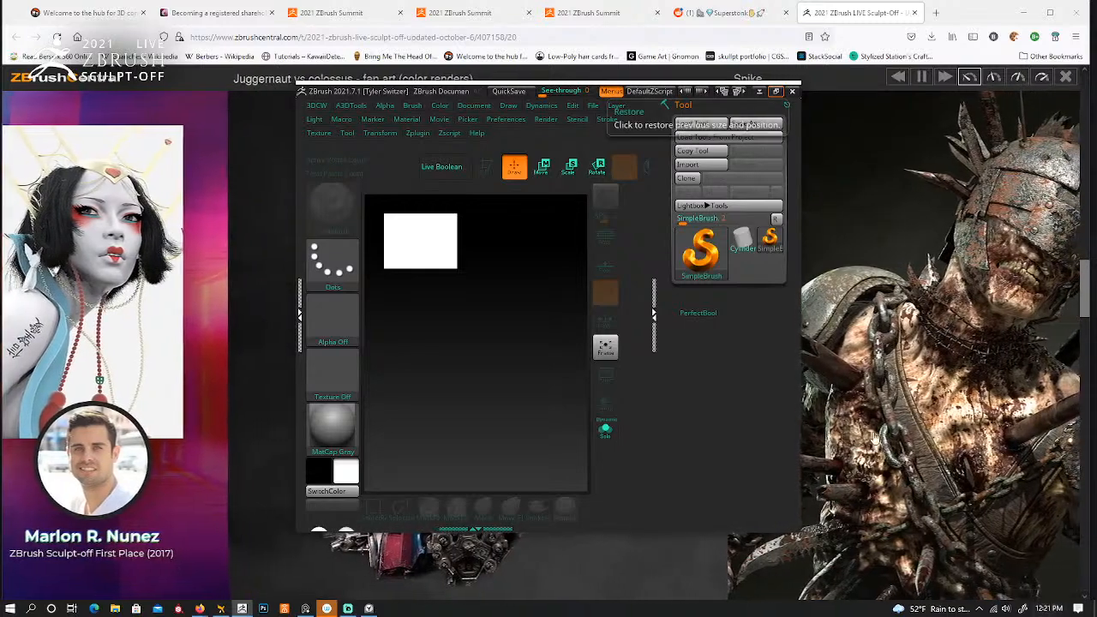
{"action": "left_click", "coordinate": [775, 92]}
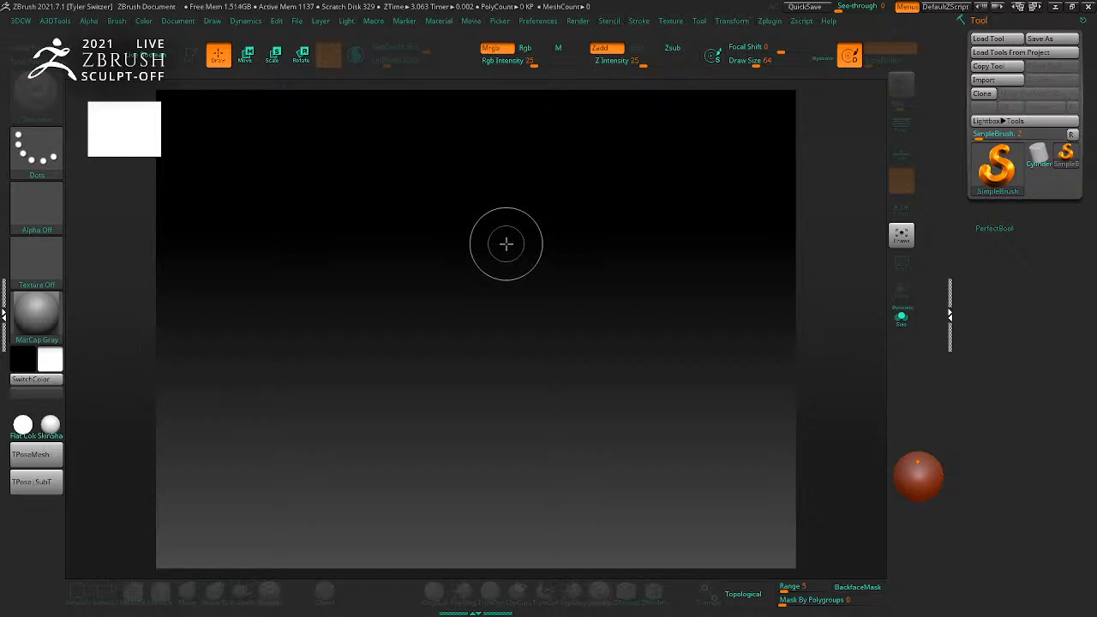
Step: Bring the YouTube window with the LIVE ZBrush Sculpt-Off stream over ZBrush and go to the newest live chat messages
{"action": "left_click_drag", "start_coordinate": [1096, 96], "coordinate": [637, 118]}
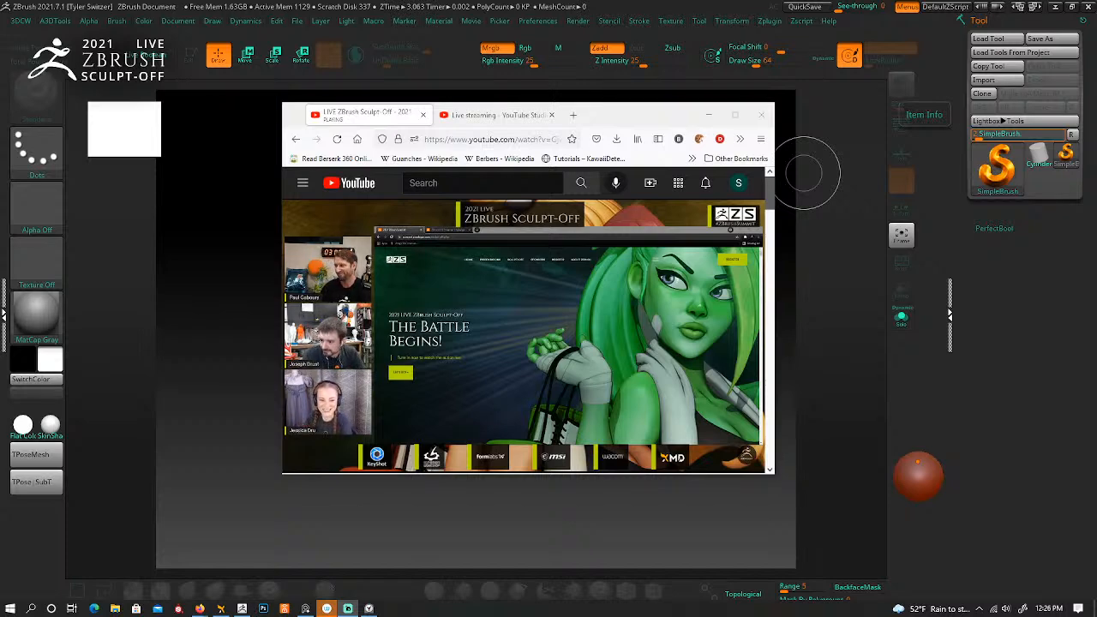
{"action": "scroll", "coordinate": [647, 350], "scroll_direction": "down", "scroll_amount": 5}
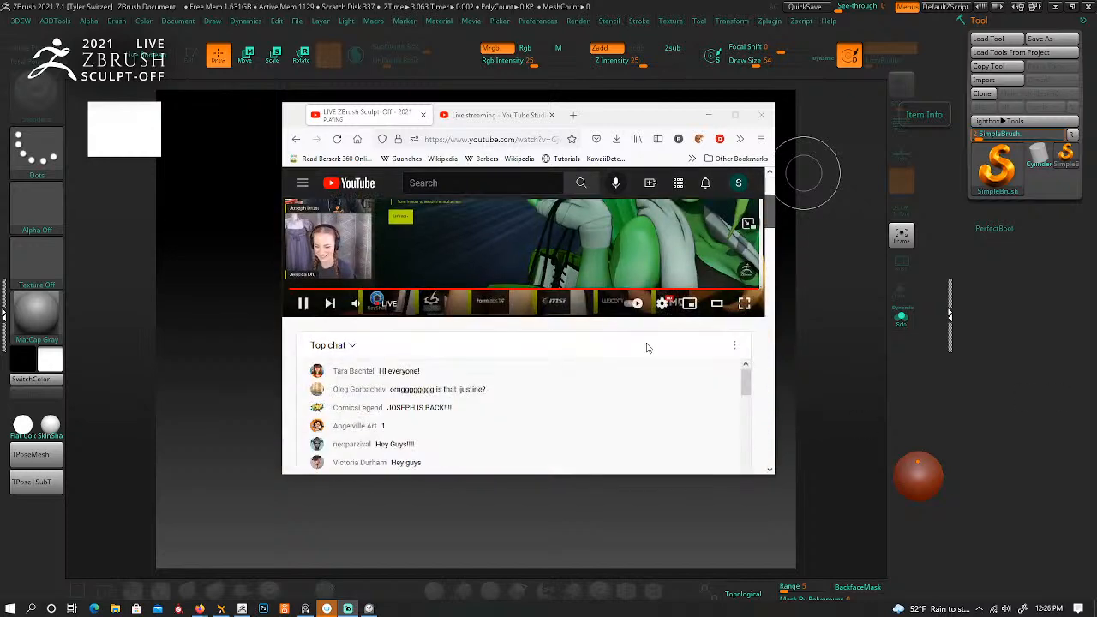
{"action": "scroll", "coordinate": [494, 336], "scroll_direction": "down", "scroll_amount": 6}
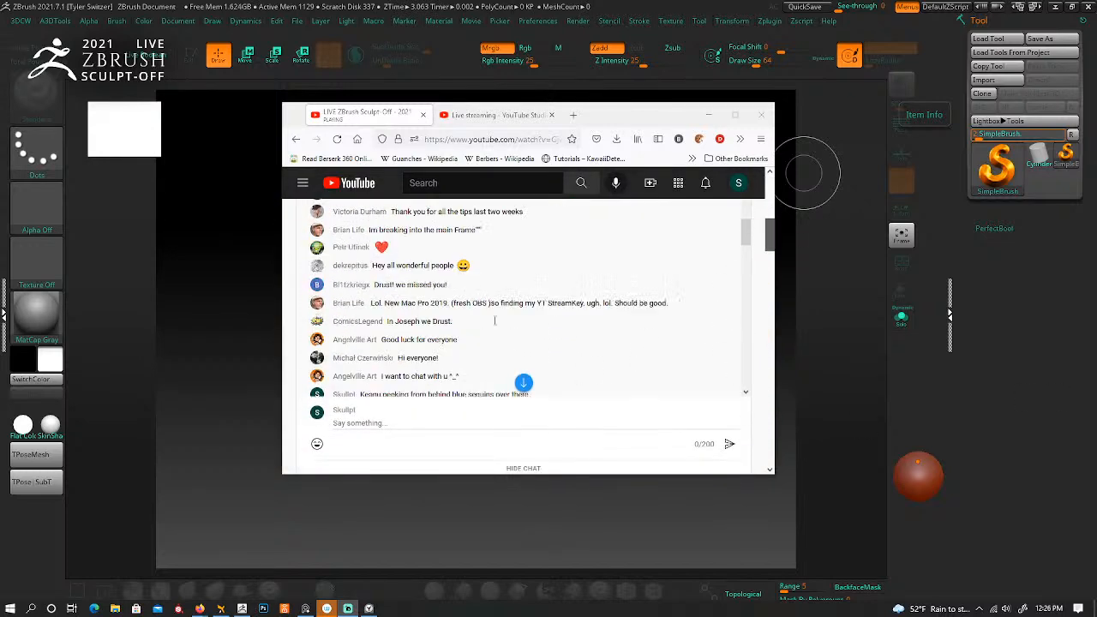
{"action": "scroll", "coordinate": [495, 327], "scroll_direction": "down", "scroll_amount": 5}
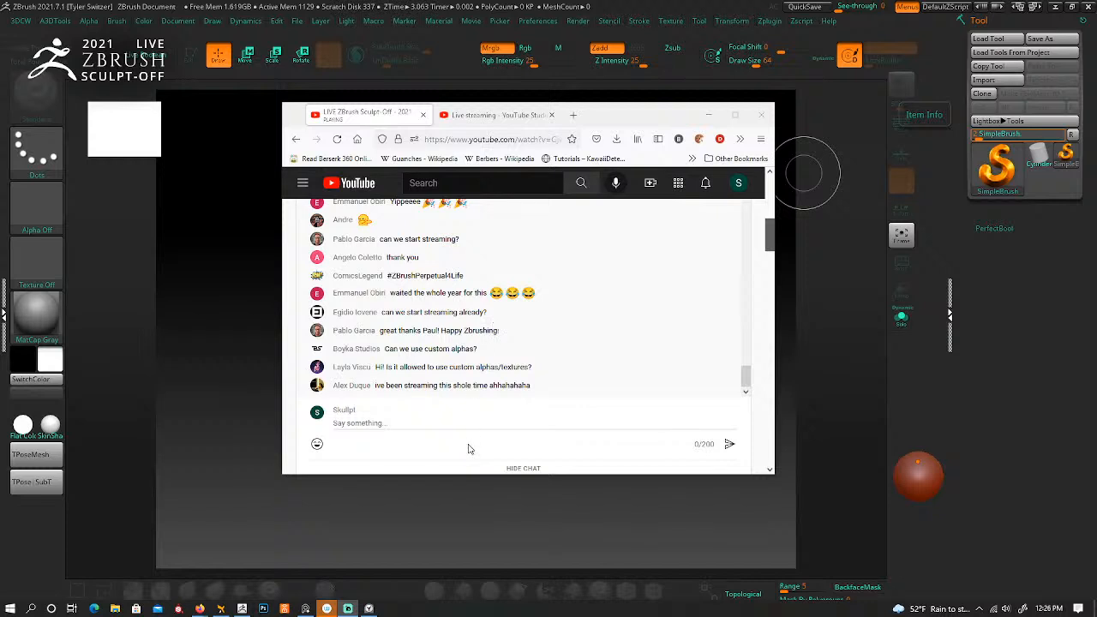
Step: Post "been streaming for almost an hour out of fear" in the Sculpt-Off stream's live chat
{"action": "left_click", "coordinate": [394, 422]}
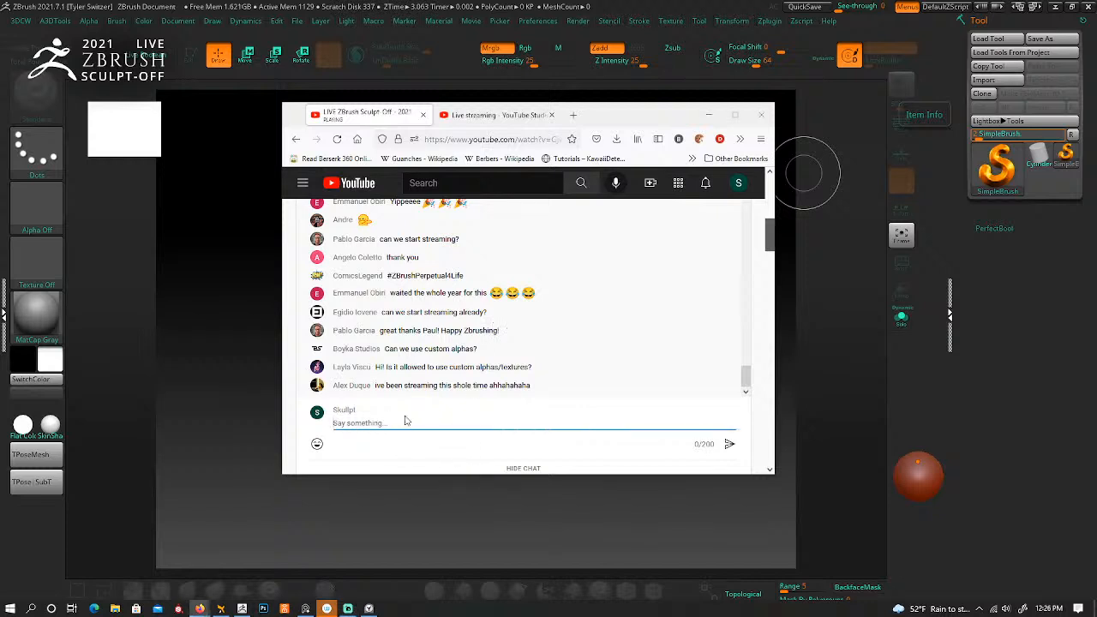
{"action": "type", "text": "my nerve"}
{"action": "key", "text": "BackSpace"}
{"action": "key", "text": "BackSpace"}
{"action": "key", "text": "BackSpace"}
{"action": "key", "text": "BackSpace"}
{"action": "key", "text": "BackSpace"}
{"action": "key", "text": "BackSpace"}
{"action": "key", "text": "BackSpace"}
{"action": "key", "text": "BackSpace"}
{"action": "type", "text": "been streaming for almost an hour out"}
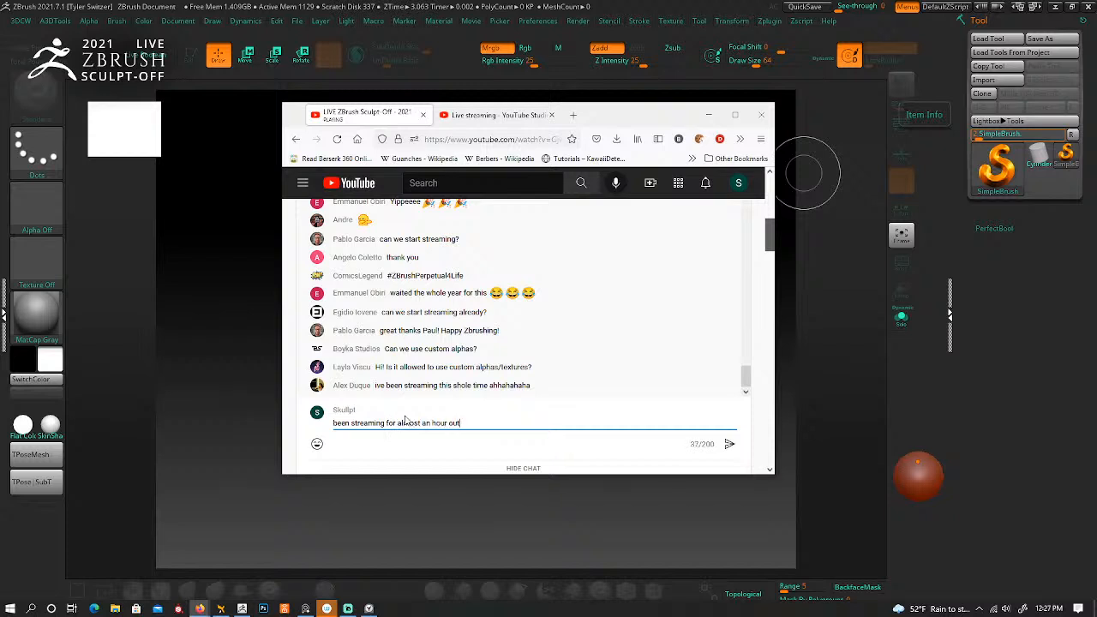
{"action": "type", "text": " of fear"}
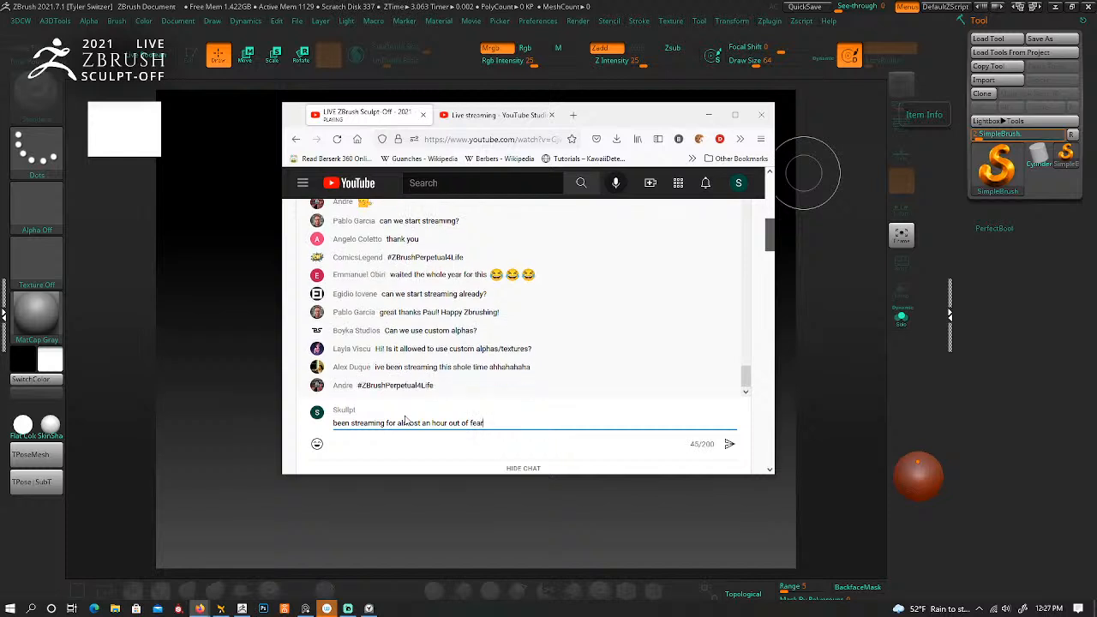
{"action": "key", "text": "Return"}
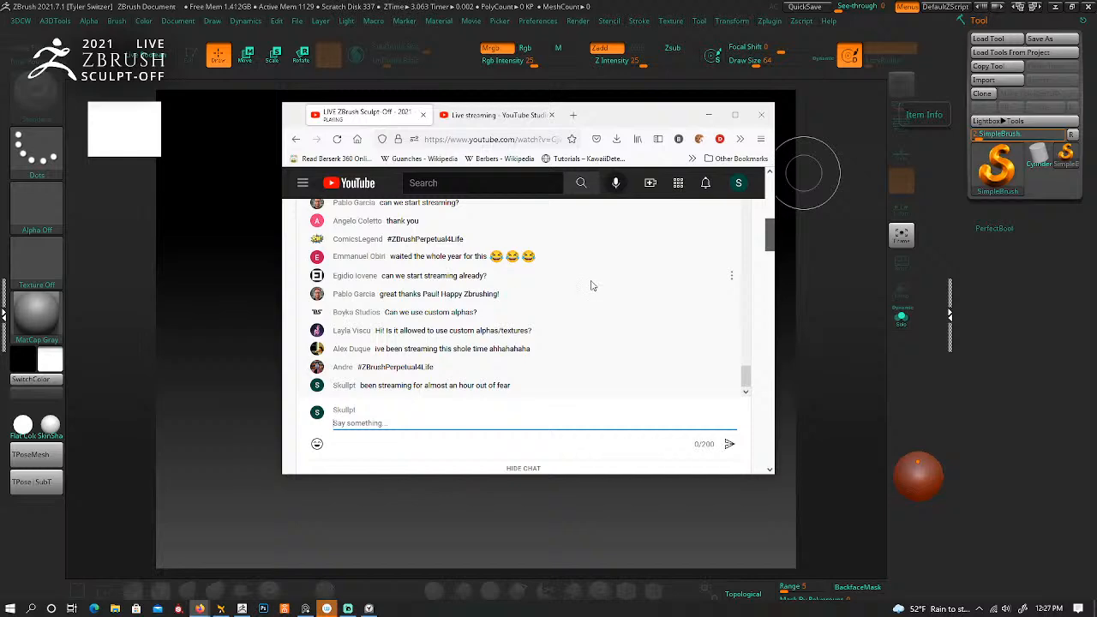
Step: Watch the Sculpt-Off broadcast and check the live chat for new messages
{"action": "scroll", "coordinate": [771, 300], "scroll_direction": "up", "scroll_amount": 5}
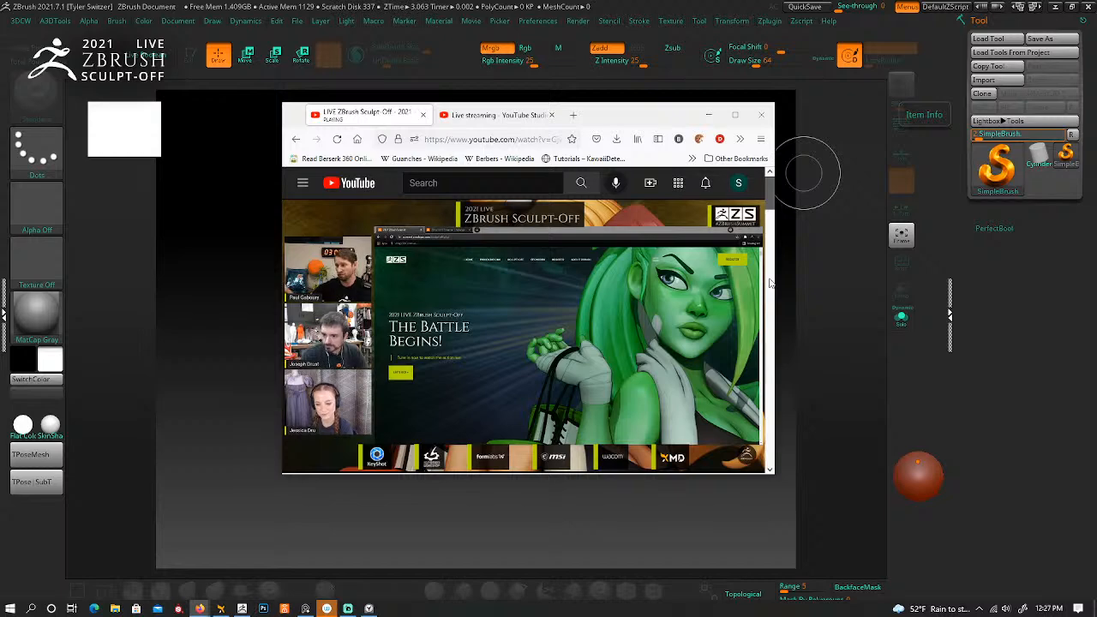
{"action": "scroll", "coordinate": [767, 286], "scroll_direction": "down", "scroll_amount": 3}
{"action": "scroll", "coordinate": [771, 283], "scroll_direction": "down", "scroll_amount": 3}
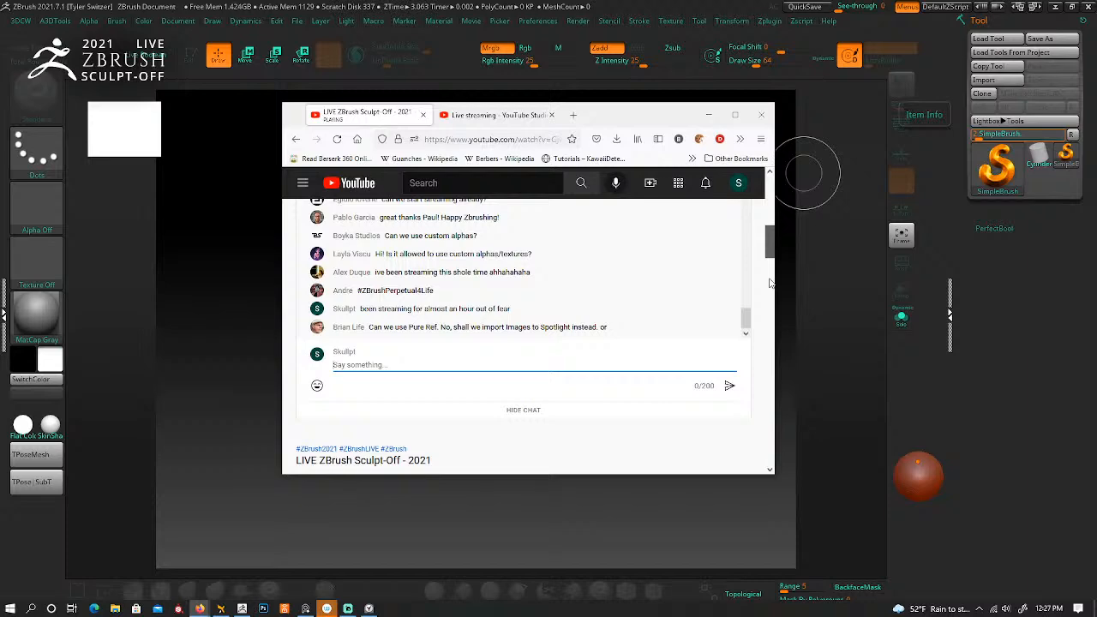
{"action": "scroll", "coordinate": [771, 284], "scroll_direction": "up", "scroll_amount": 5}
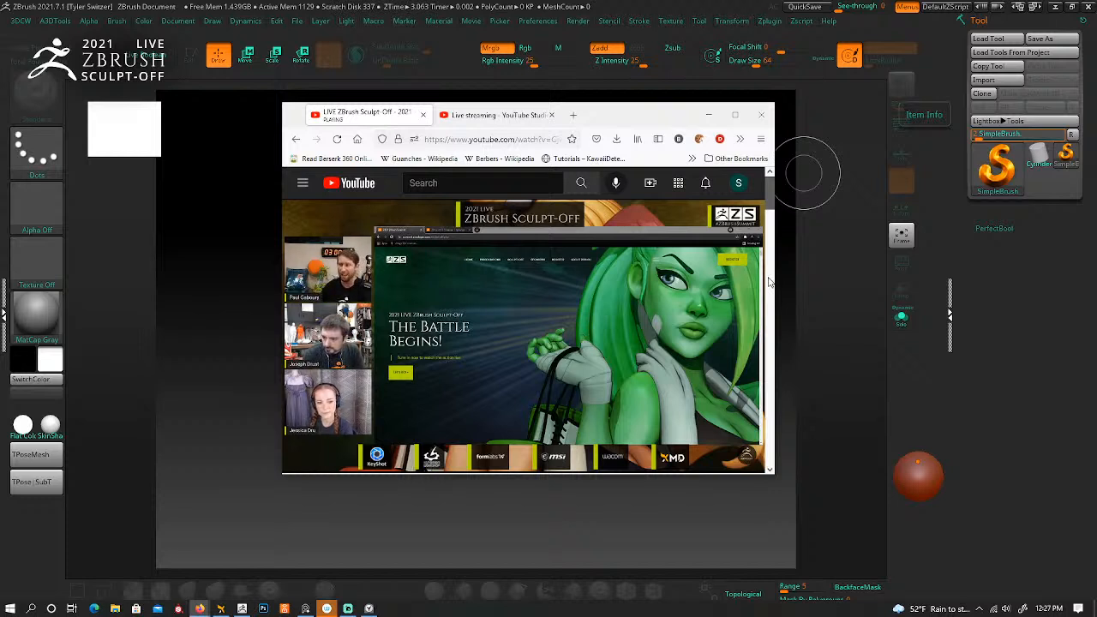
{"action": "scroll", "coordinate": [770, 284], "scroll_direction": "down", "scroll_amount": 5}
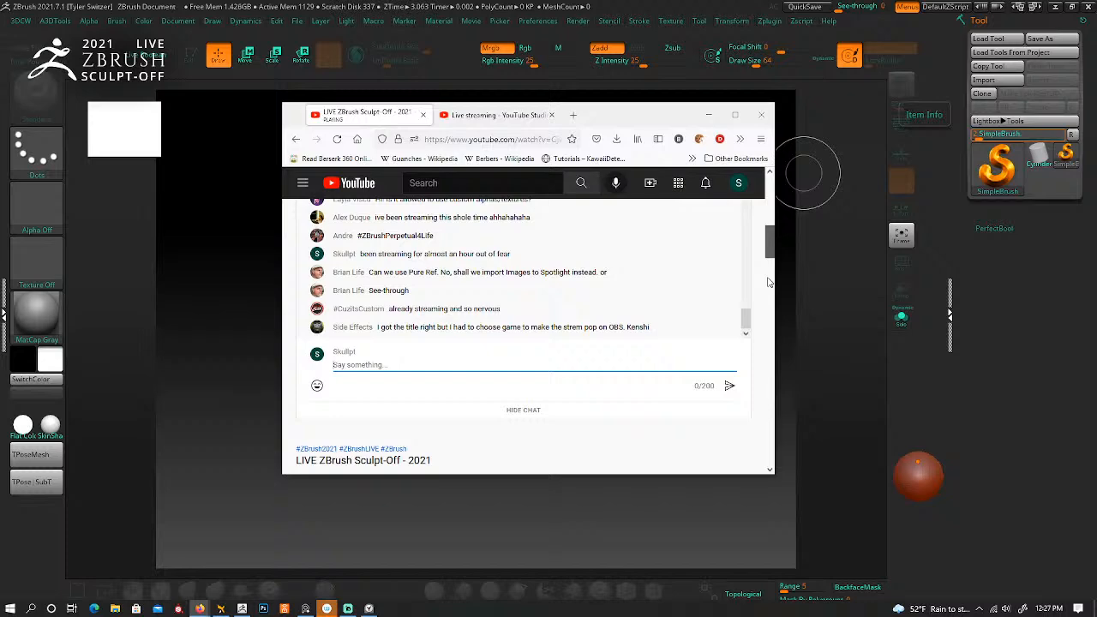
{"action": "scroll", "coordinate": [768, 282], "scroll_direction": "up", "scroll_amount": 5}
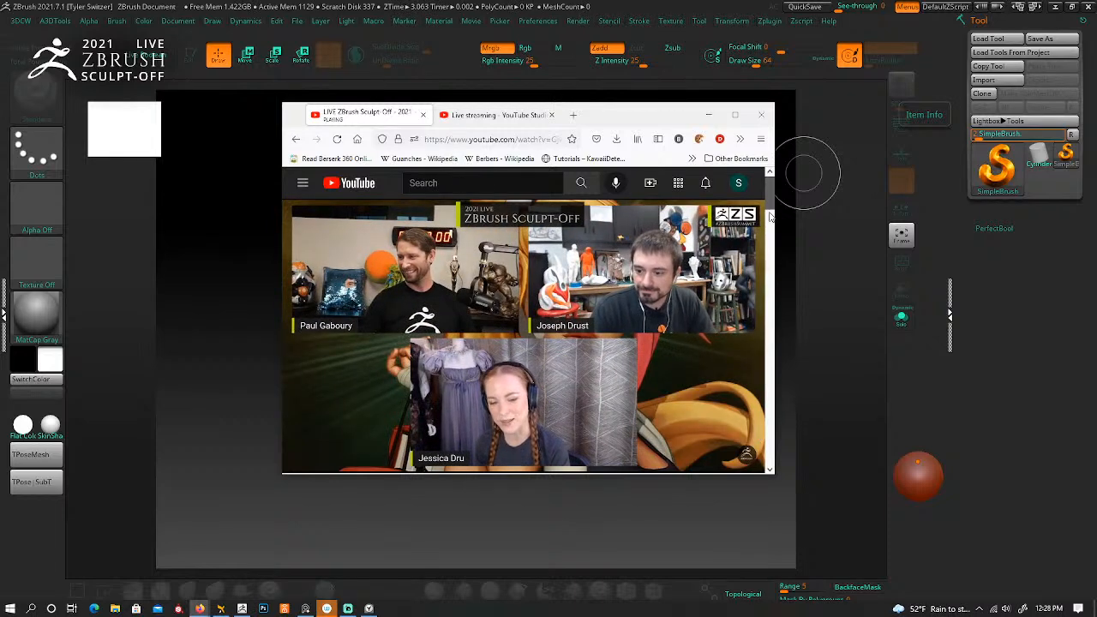
Step: Post "good ol dynamics" in the live chat and move the YouTube window away to the other monitor
{"action": "scroll", "coordinate": [770, 217], "scroll_direction": "down", "scroll_amount": 8}
{"action": "scroll", "coordinate": [770, 217], "scroll_direction": "up", "scroll_amount": 3}
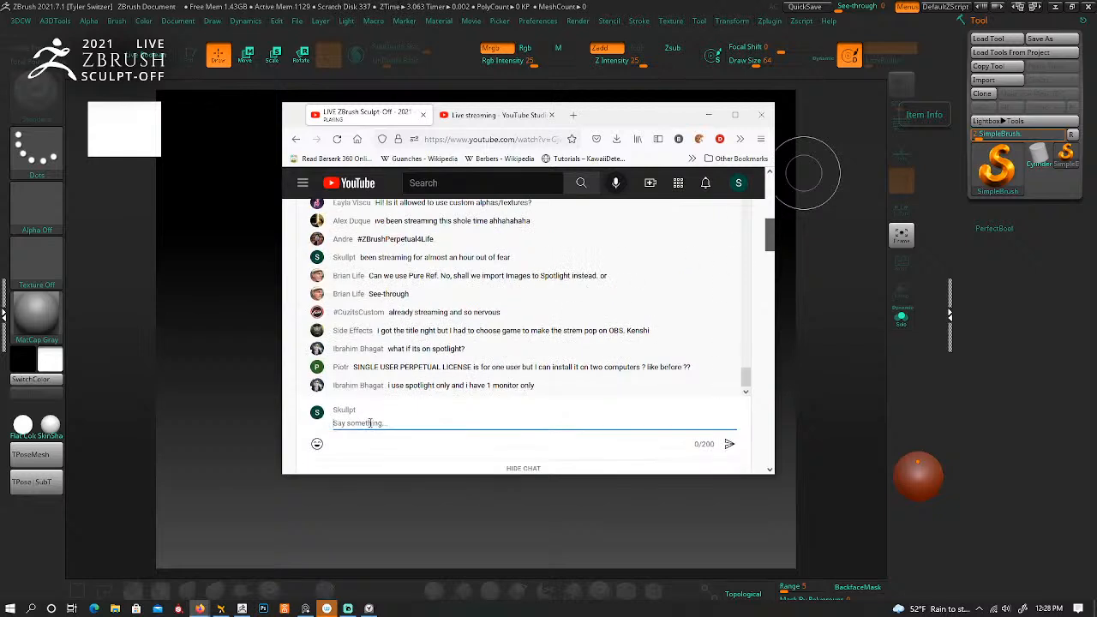
{"action": "type", "text": "good ol dy"}
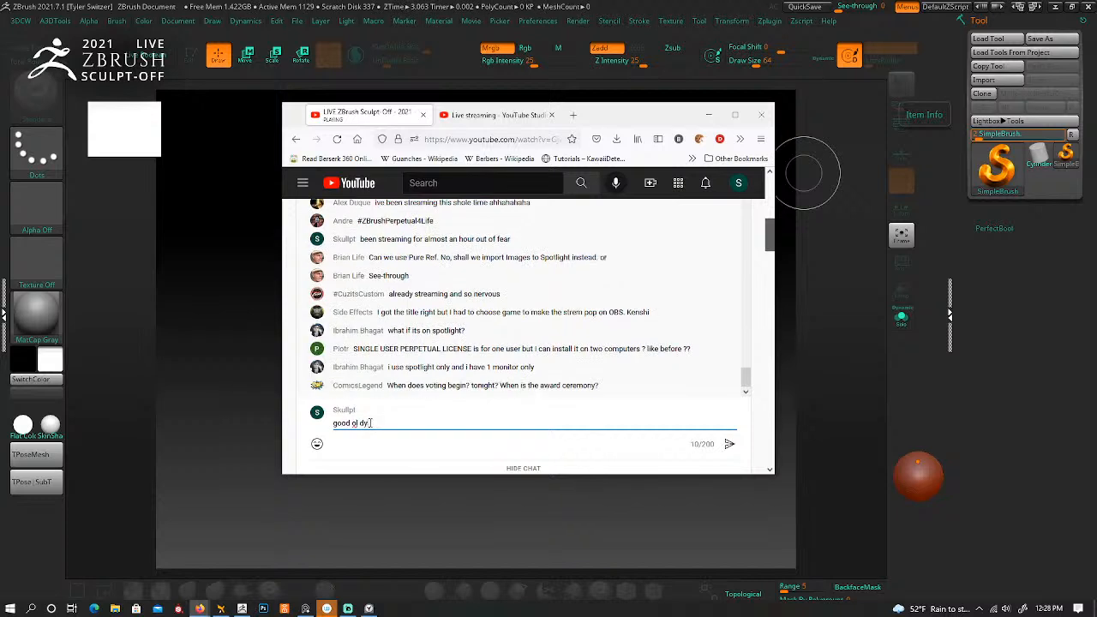
{"action": "type", "text": "namics"}
{"action": "key", "text": "Return"}
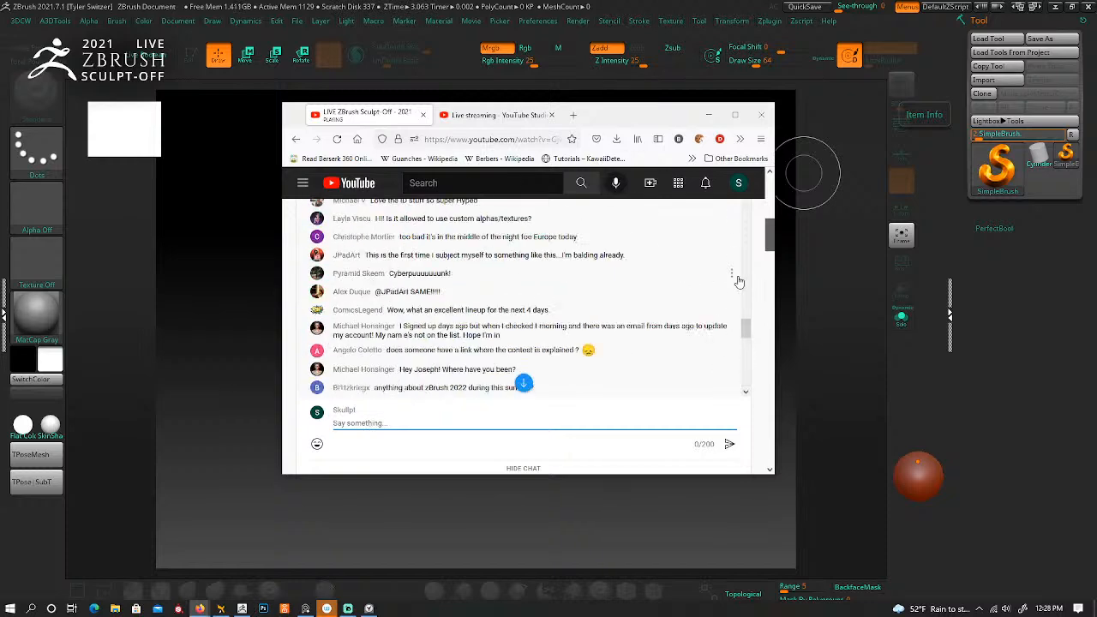
{"action": "scroll", "coordinate": [638, 206], "scroll_direction": "up", "scroll_amount": 5}
{"action": "left_click_drag", "start_coordinate": [624, 118], "coordinate": [1096, 51]}
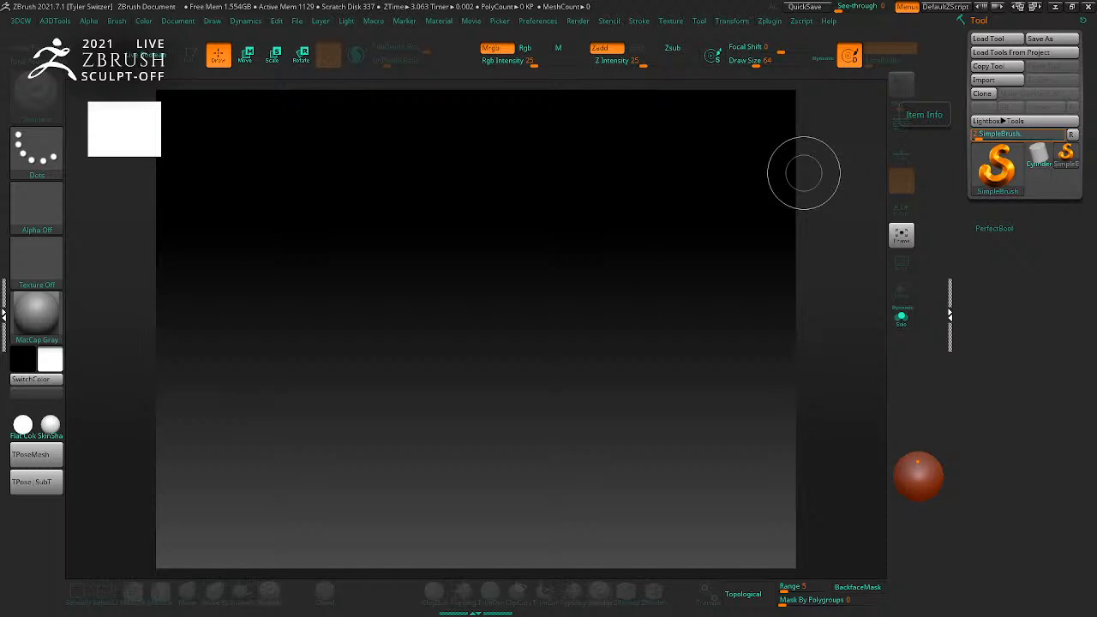
Step: Draw a Cylinder3D primitive in the middle of the canvas, make it editable and show its polyframe
{"action": "left_click", "coordinate": [1044, 161]}
{"action": "mouse_move", "coordinate": [467, 300]}
{"action": "left_mouse_down"}
{"action": "mouse_move", "coordinate": [477, 416]}
{"action": "mouse_move", "coordinate": [545, 417]}
{"action": "left_mouse_up"}
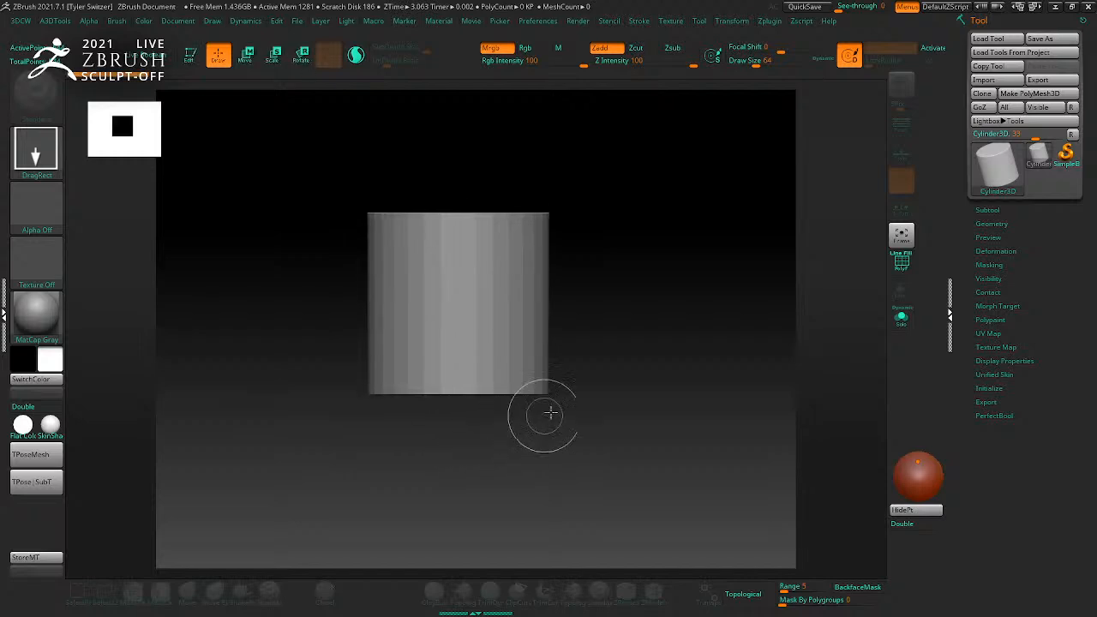
{"action": "left_click", "coordinate": [189, 54]}
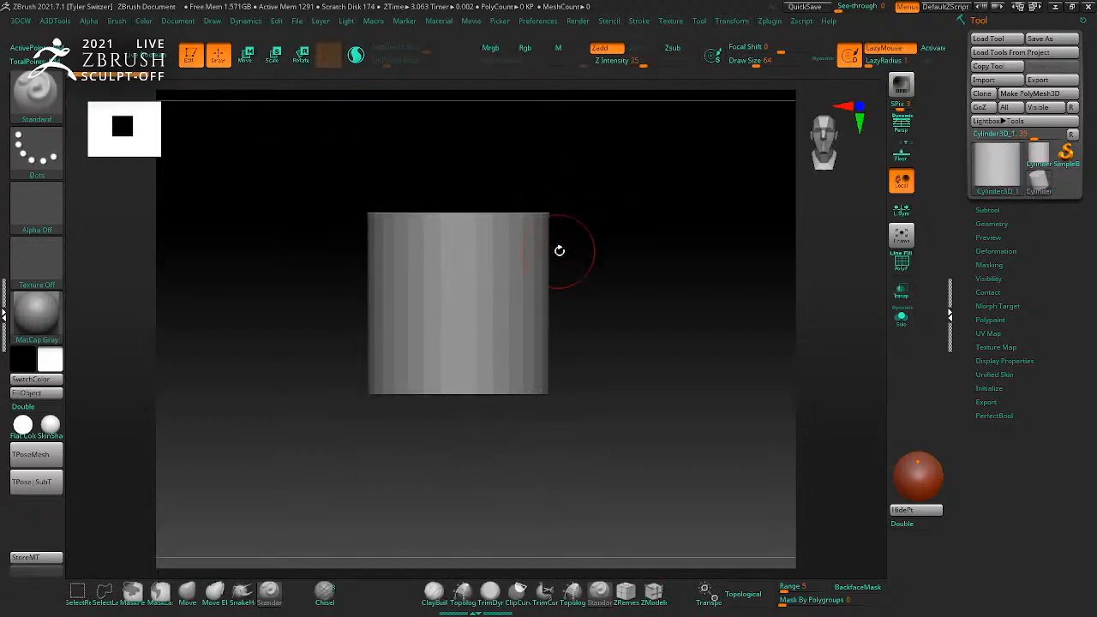
{"action": "key", "text": "shift+f"}
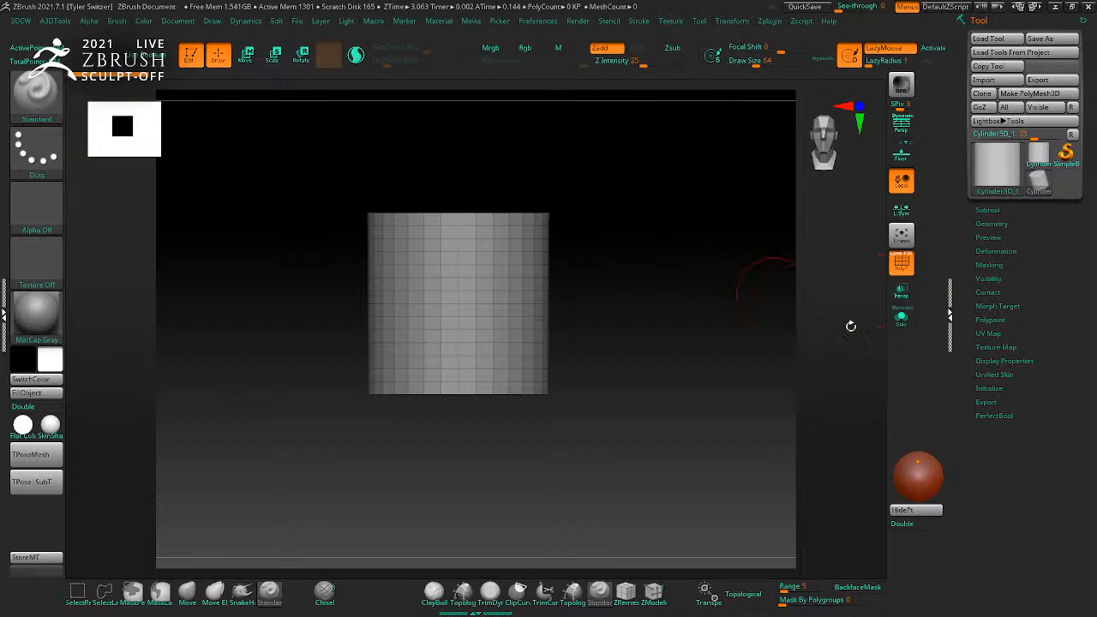
{"action": "left_click_drag", "start_coordinate": [637, 262], "coordinate": [631, 296]}
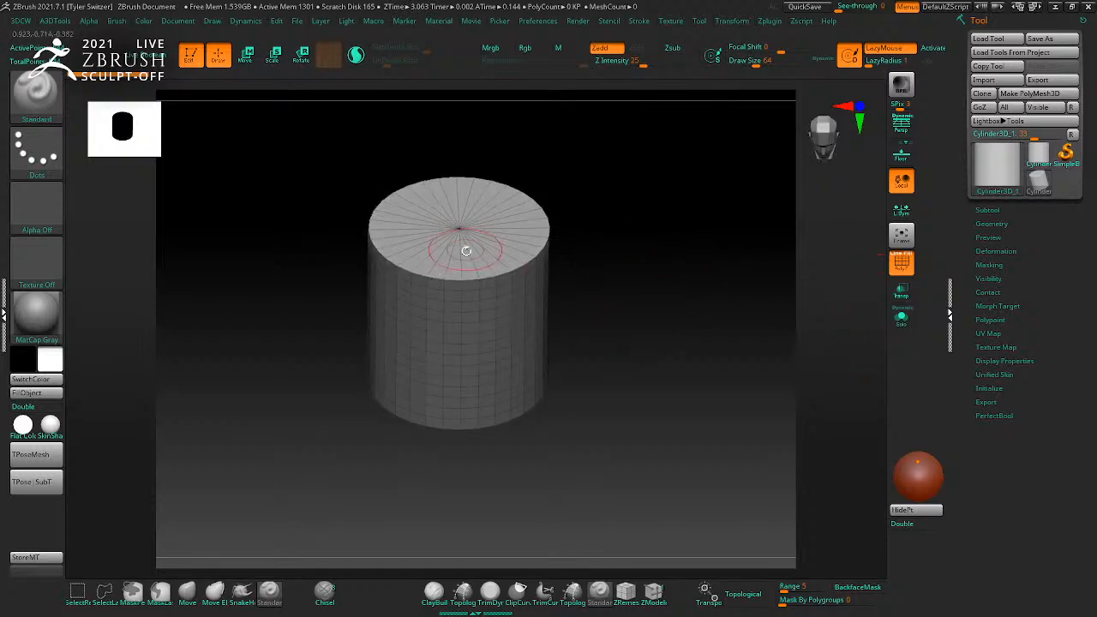
Step: Switch to the ZModeler brush and convert the cylinder primitive to a PolyMesh3D
{"action": "key", "text": "b"}
{"action": "key", "text": "z"}
{"action": "key", "text": "m"}
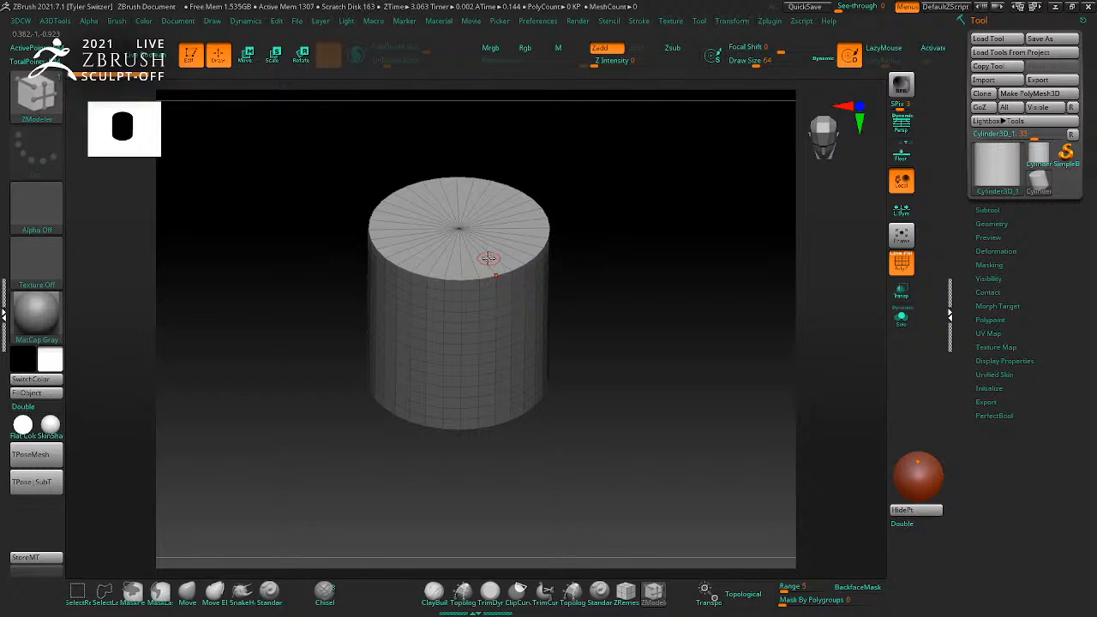
{"action": "key", "text": "b"}
{"action": "key", "text": "z"}
{"action": "key", "text": "m"}
{"action": "left_click_drag", "start_coordinate": [625, 268], "coordinate": [632, 326], "text": "alt"}
{"action": "left_click", "coordinate": [506, 246]}
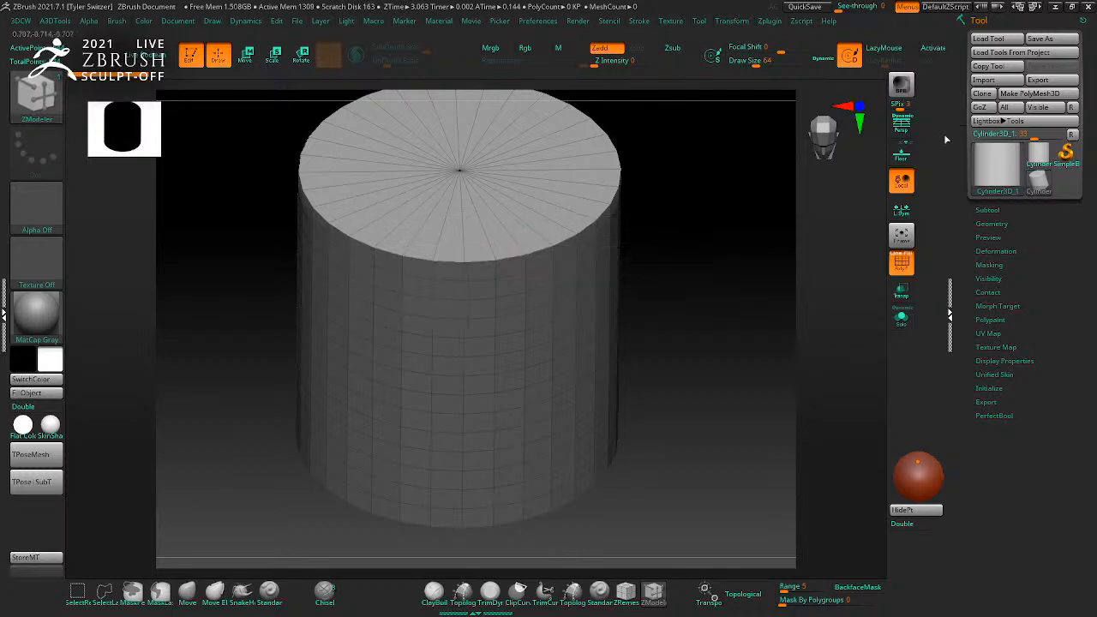
{"action": "left_click", "coordinate": [1028, 93]}
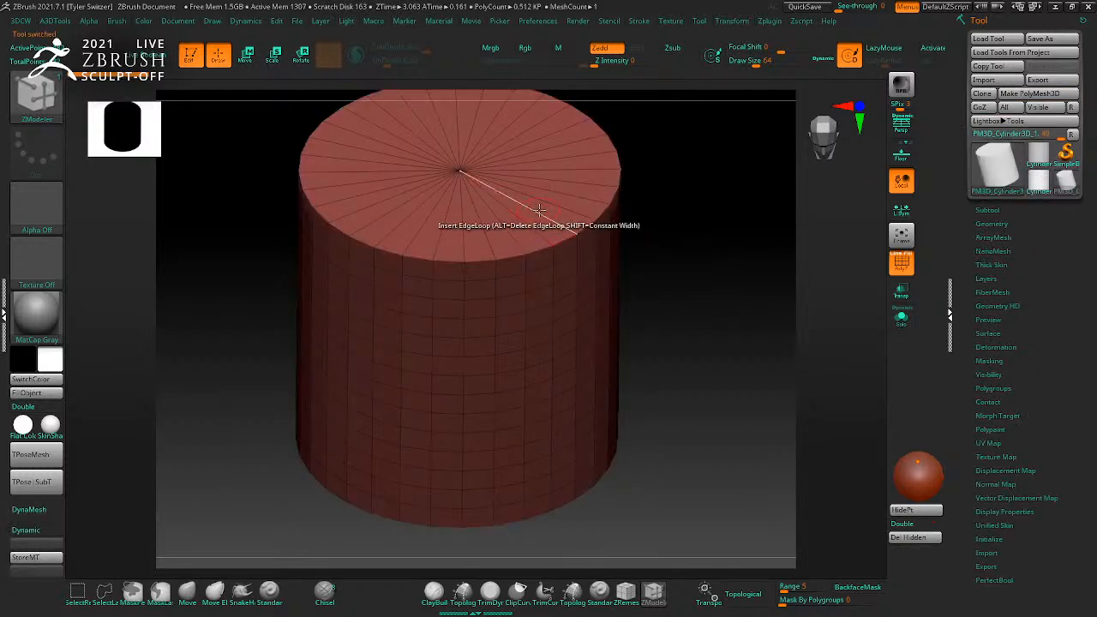
Step: Set the ZModeler edge action to Scale with EdgeLoop Complete as its target
{"action": "left_click_drag", "start_coordinate": [700, 317], "coordinate": [686, 369], "text": "shift"}
{"action": "key", "text": "space"}
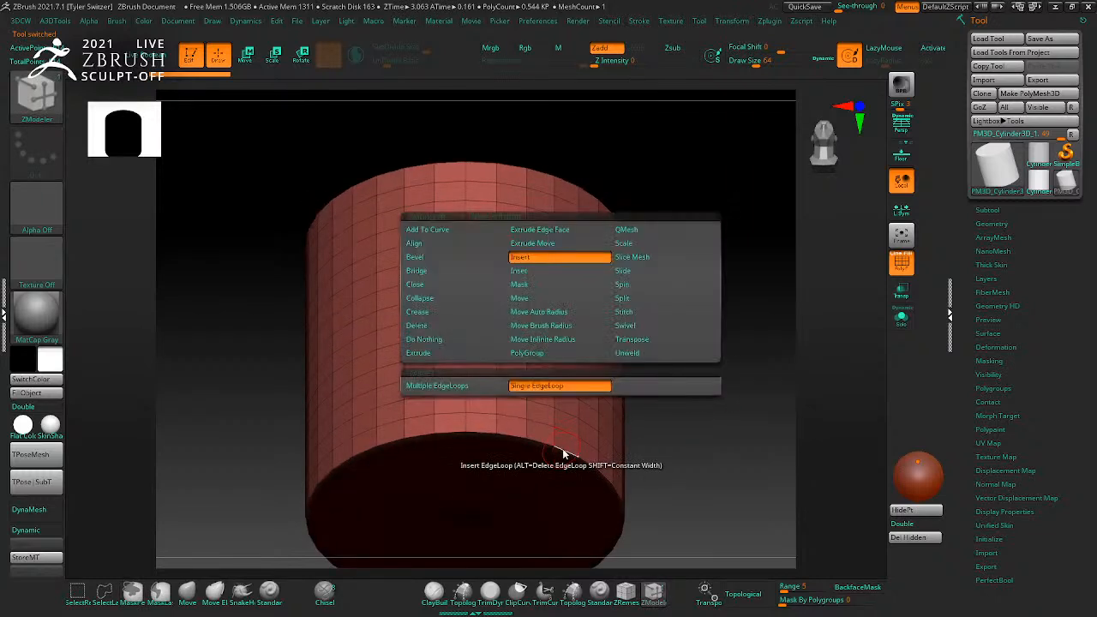
{"action": "left_click", "coordinate": [649, 244]}
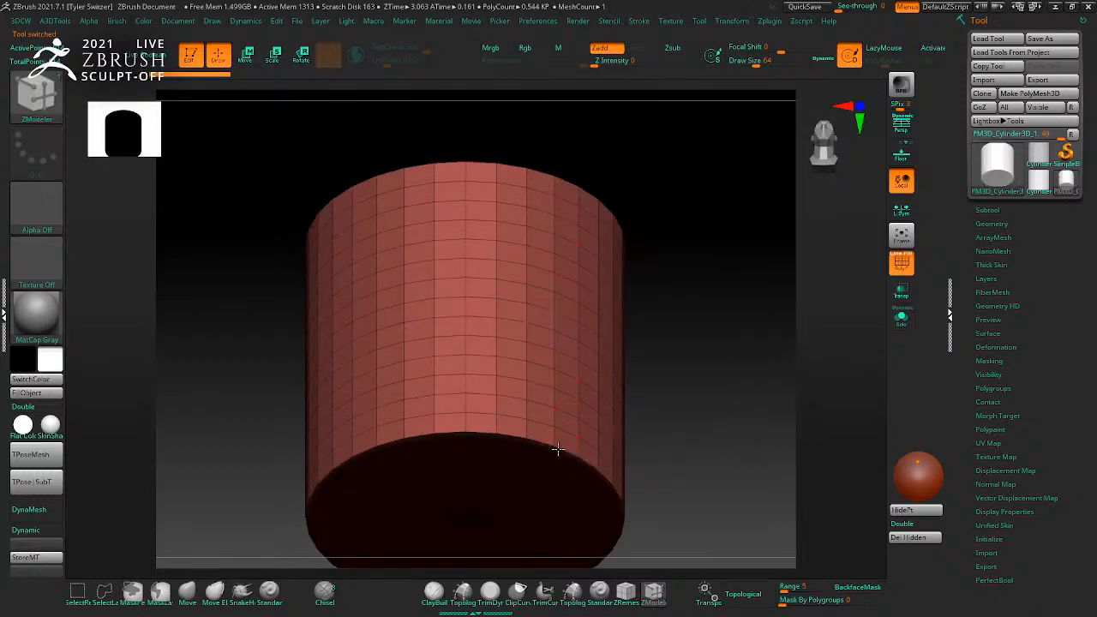
{"action": "key", "text": "space"}
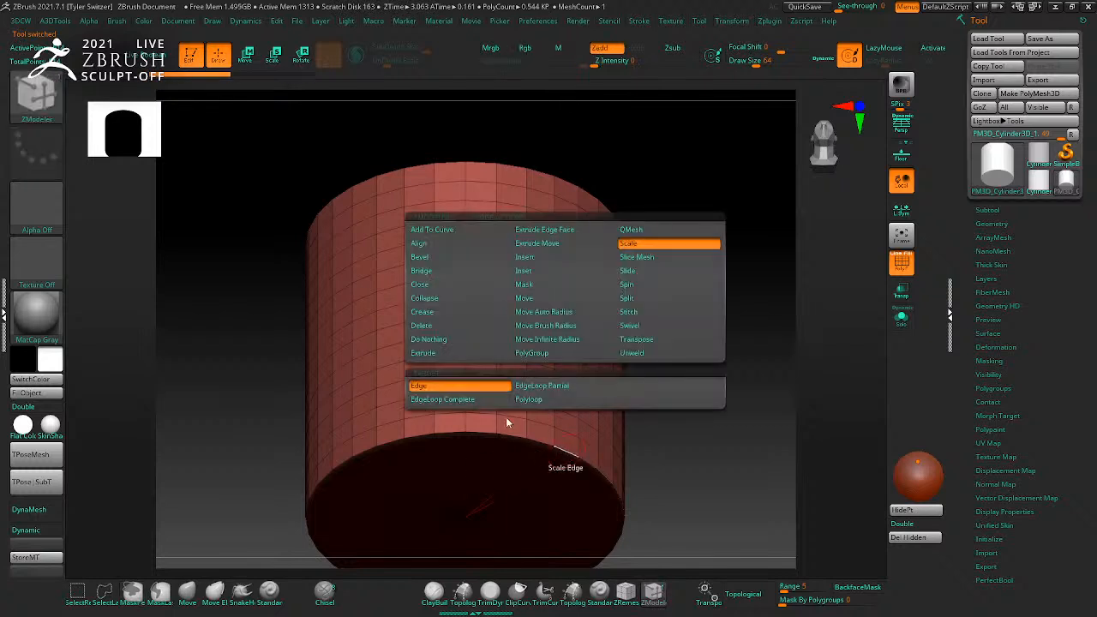
{"action": "left_click", "coordinate": [483, 403]}
Step: Try scaling the edge loop around the cylinder's base
{"action": "left_click_drag", "start_coordinate": [564, 451], "coordinate": [537, 481]}
{"action": "key", "text": "ctrl+z"}
{"action": "left_click_drag", "start_coordinate": [633, 462], "coordinate": [672, 473], "text": "shift"}
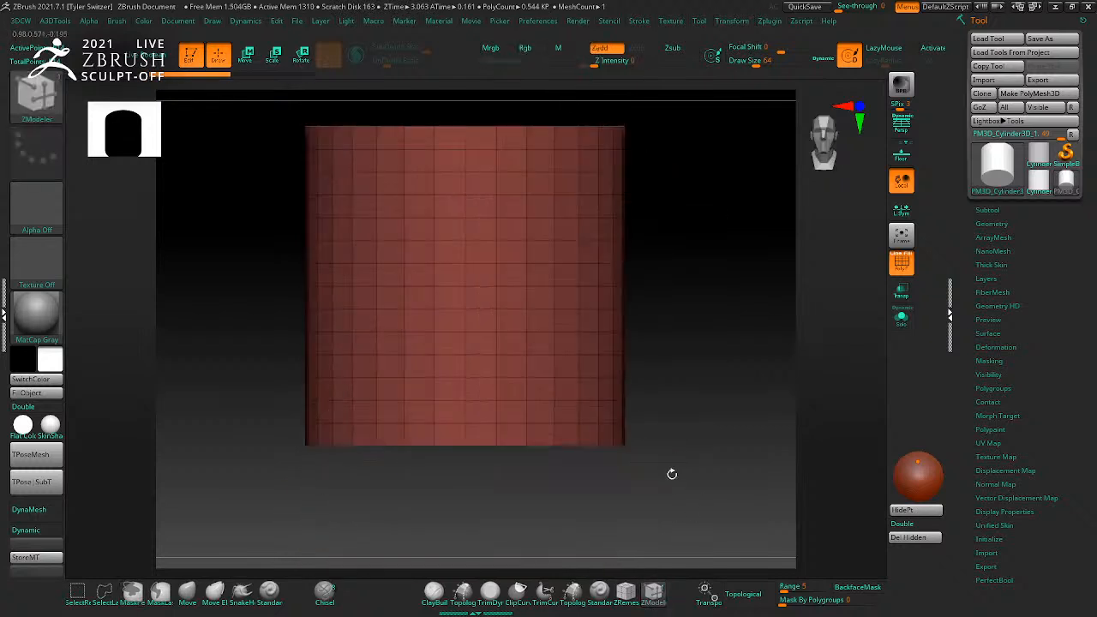
Step: Try reinitializing the mesh as a quick Y-axis cylinder
{"action": "left_click", "coordinate": [987, 539]}
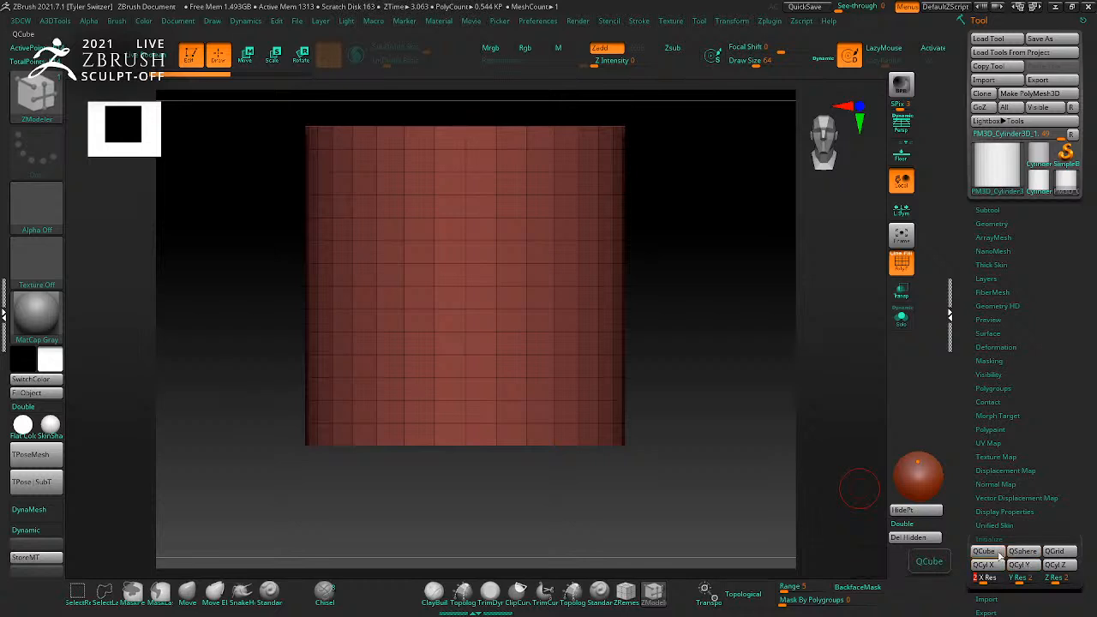
{"action": "left_click", "coordinate": [1022, 551]}
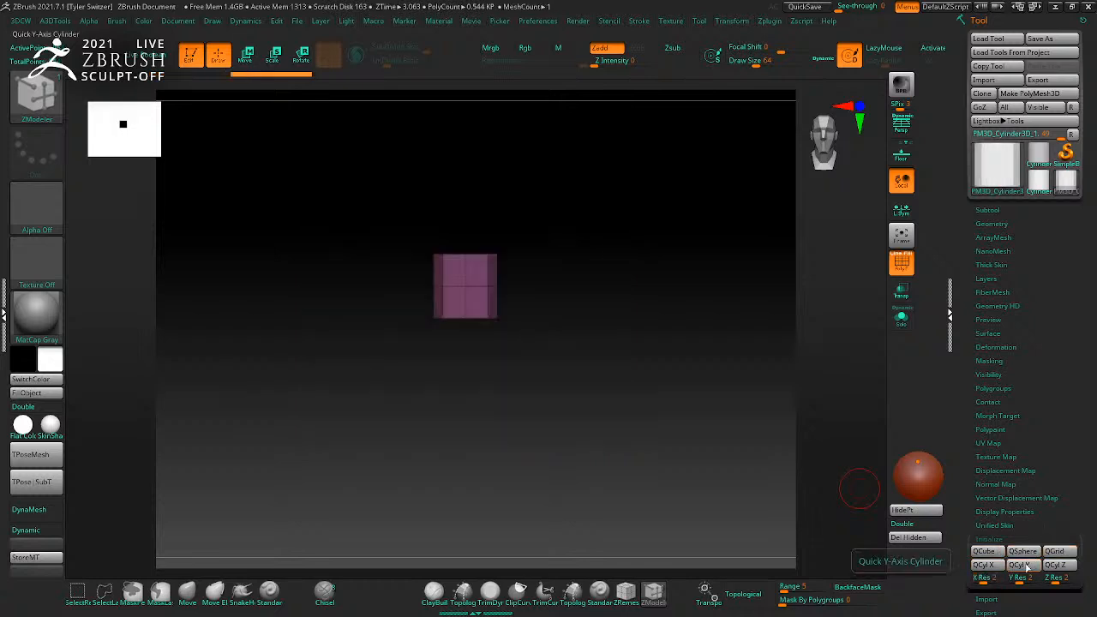
{"action": "left_click_drag", "start_coordinate": [688, 410], "coordinate": [701, 449]}
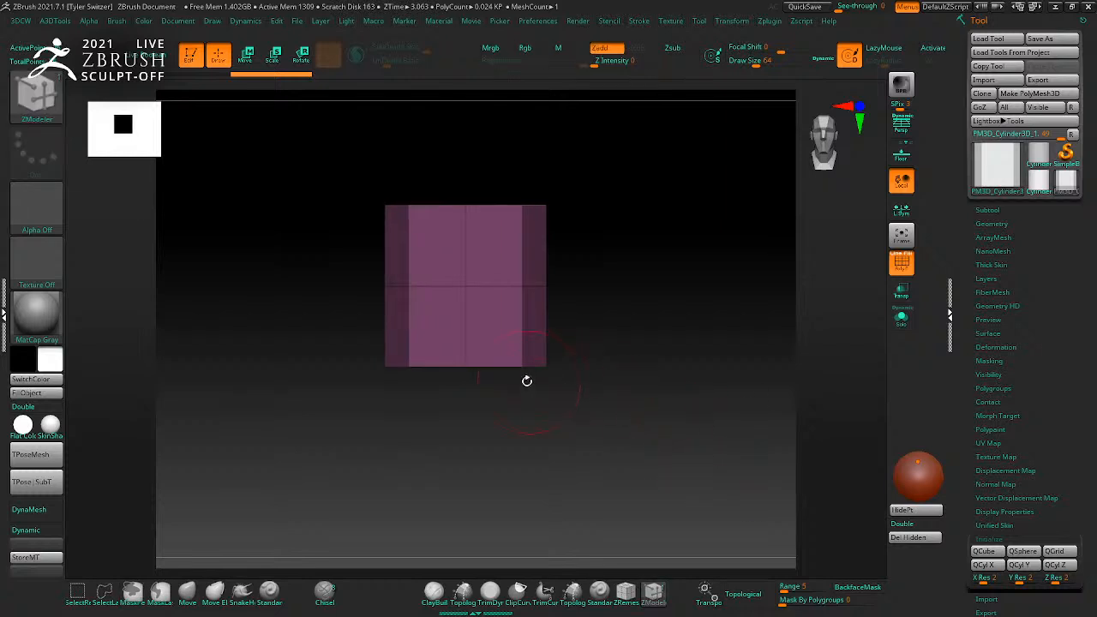
{"action": "mouse_move", "coordinate": [530, 365]}
{"action": "left_mouse_down"}
{"action": "mouse_move", "coordinate": [519, 356]}
{"action": "mouse_move", "coordinate": [498, 383]}
{"action": "mouse_move", "coordinate": [499, 356]}
{"action": "mouse_move", "coordinate": [627, 417]}
{"action": "mouse_move", "coordinate": [562, 392]}
{"action": "left_mouse_up"}
{"action": "key", "text": "ctrl+z"}
{"action": "left_click_drag", "start_coordinate": [772, 464], "coordinate": [784, 468], "text": "shift"}
{"action": "key", "text": "ctrl+z"}
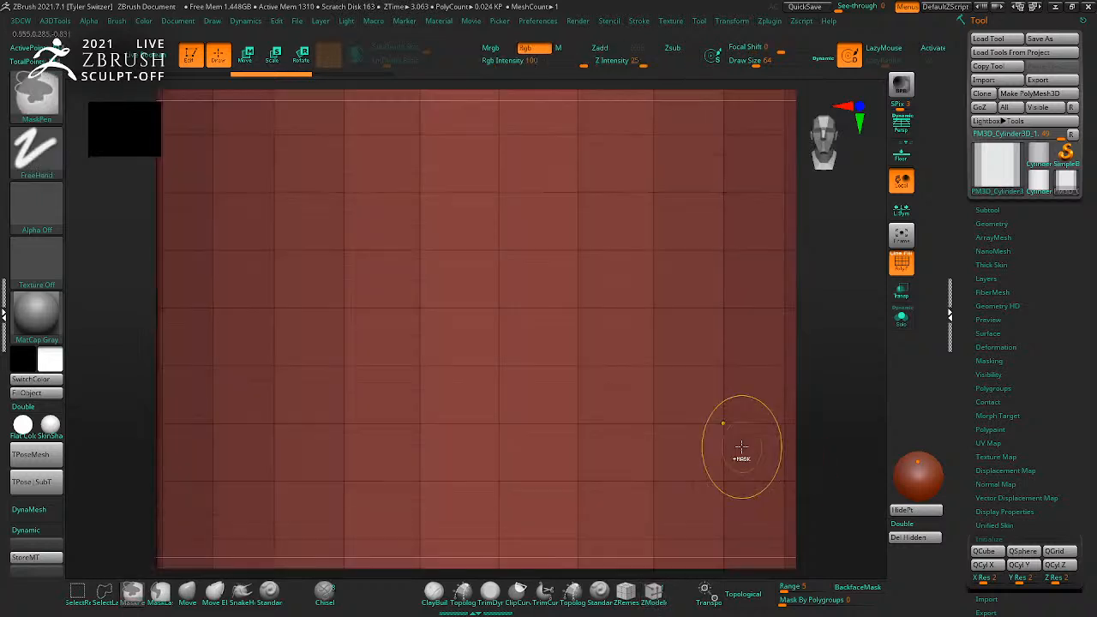
Step: Rebuild the mesh as a cylinder with different cap topology through the transform gizmo's Customize options
{"action": "mouse_move", "coordinate": [813, 427]}
{"action": "left_mouse_down", "text": "alt"}
{"action": "mouse_move", "coordinate": [642, 358]}
{"action": "mouse_move", "coordinate": [607, 296]}
{"action": "left_mouse_up", "text": "alt"}
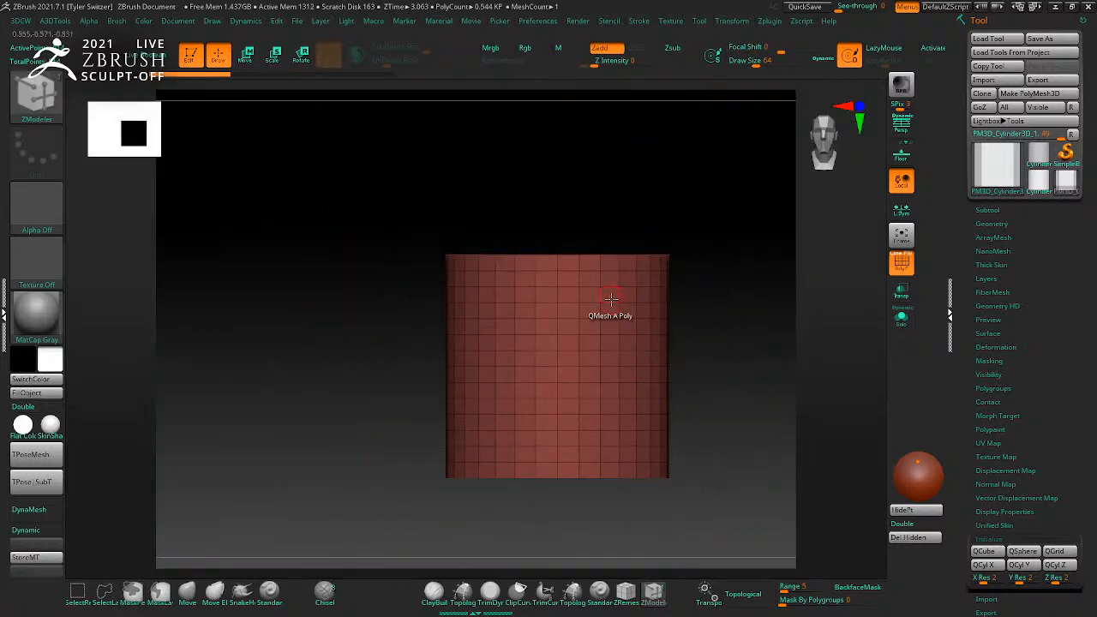
{"action": "key", "text": "space"}
{"action": "key", "text": "w"}
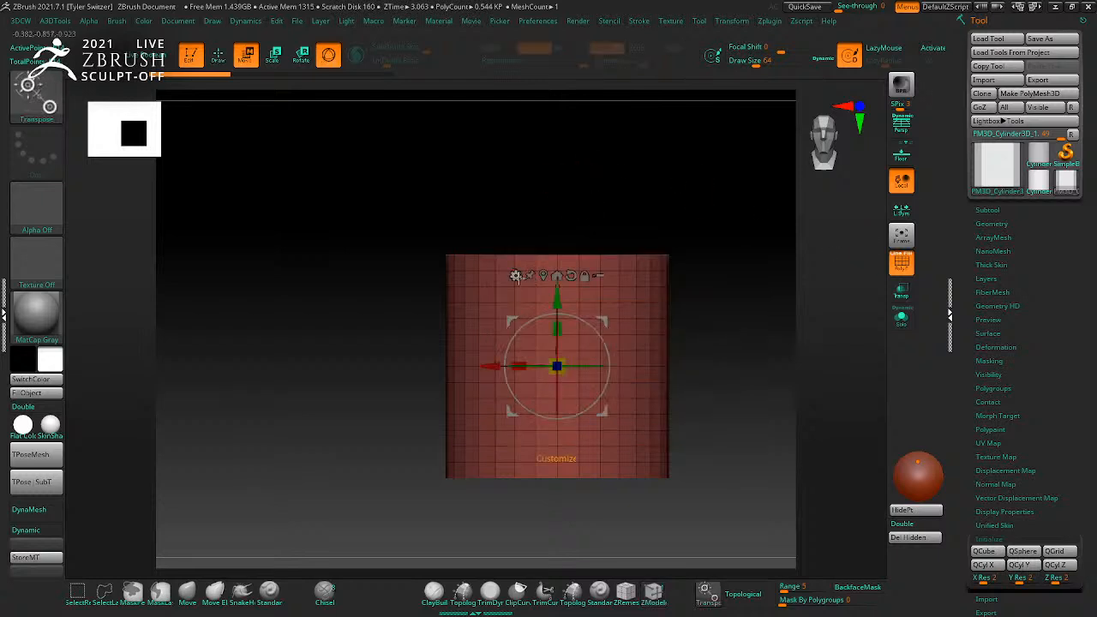
{"action": "left_click", "coordinate": [515, 275]}
{"action": "left_click", "coordinate": [688, 281]}
{"action": "left_click_drag", "start_coordinate": [680, 285], "coordinate": [659, 335]}
{"action": "left_click_drag", "start_coordinate": [558, 347], "coordinate": [556, 430], "text": "shift"}
{"action": "key", "text": "q"}
{"action": "mouse_move", "coordinate": [658, 392]}
{"action": "left_mouse_down"}
{"action": "mouse_move", "coordinate": [654, 444]}
{"action": "mouse_move", "coordinate": [704, 452]}
{"action": "mouse_move", "coordinate": [726, 431]}
{"action": "mouse_move", "coordinate": [737, 386]}
{"action": "mouse_move", "coordinate": [730, 283]}
{"action": "left_mouse_up"}
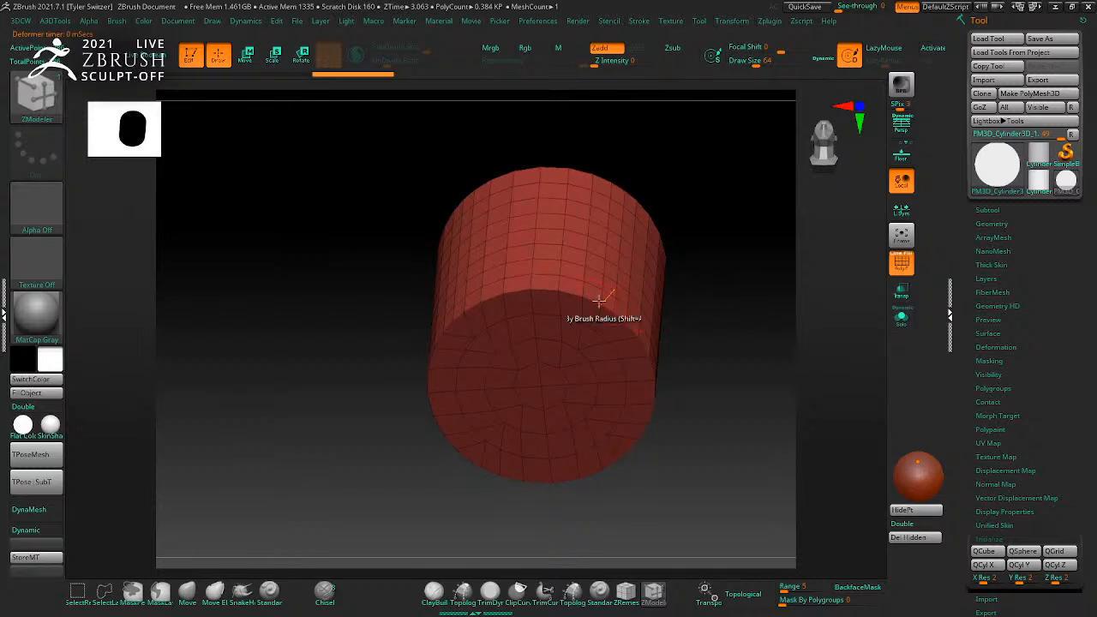
Step: Try scaling the rebuilt cylinder's bottom edge loop and set the ZModeler edge action to Insert
{"action": "left_click_drag", "start_coordinate": [594, 300], "coordinate": [608, 272]}
{"action": "key", "text": "ctrl+z"}
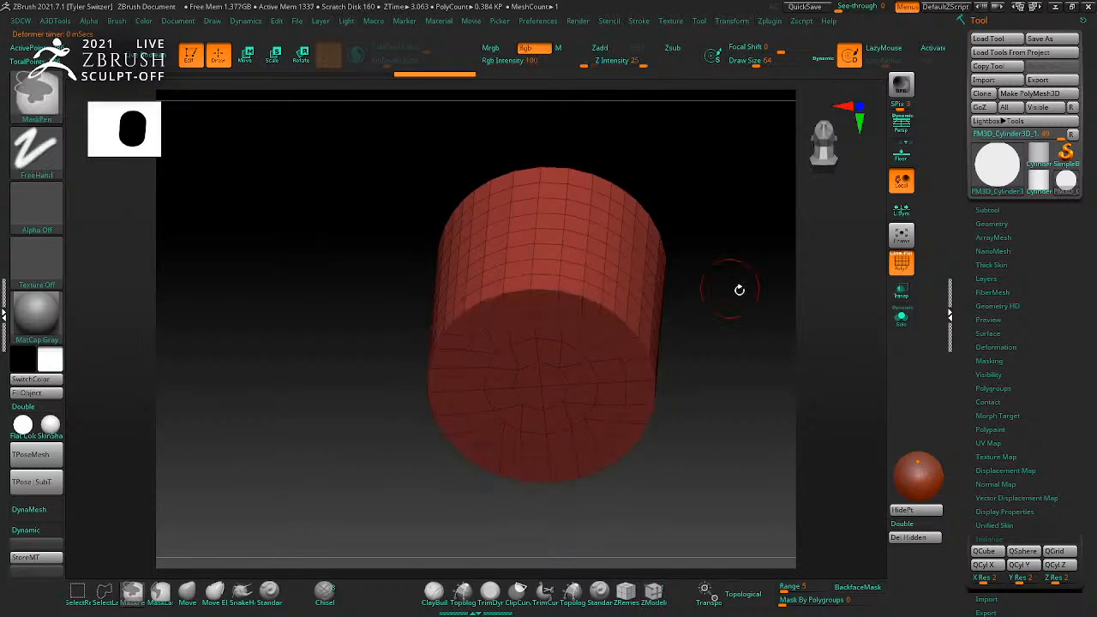
{"action": "left_click_drag", "start_coordinate": [740, 289], "coordinate": [724, 285], "text": "shift"}
{"action": "key", "text": "space"}
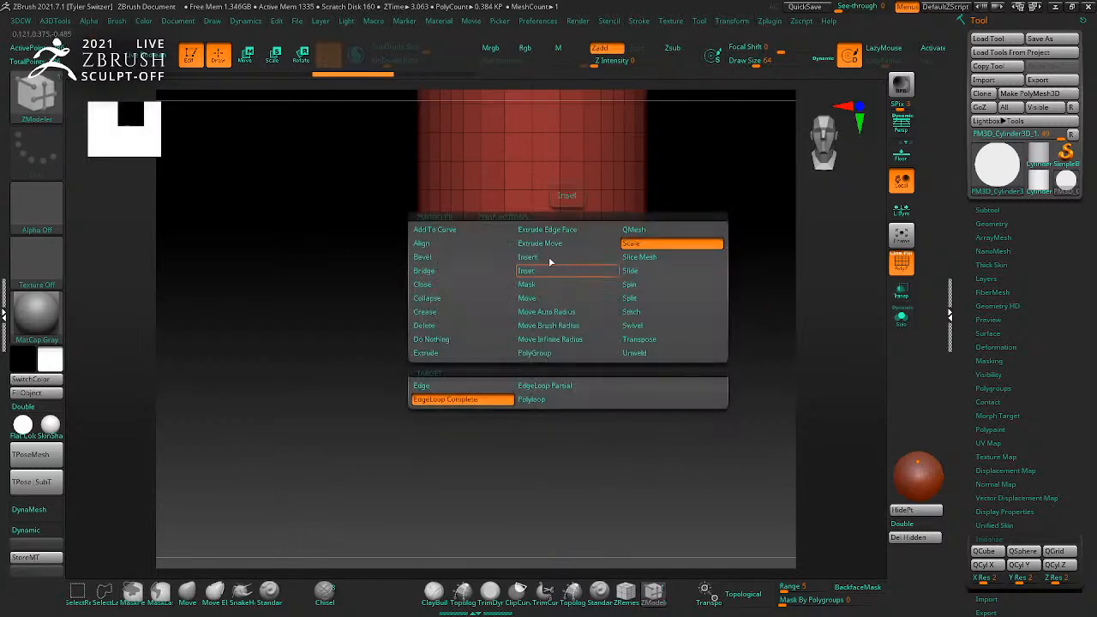
{"action": "left_click", "coordinate": [546, 257]}
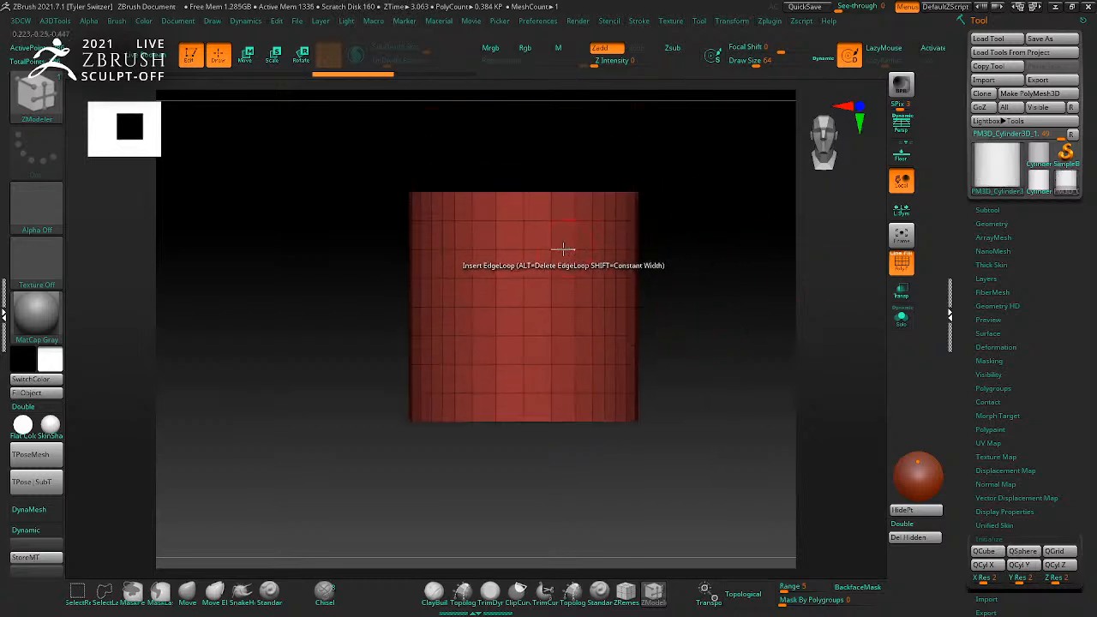
Step: Delete the active cylinder subtool
{"action": "left_click", "coordinate": [994, 210]}
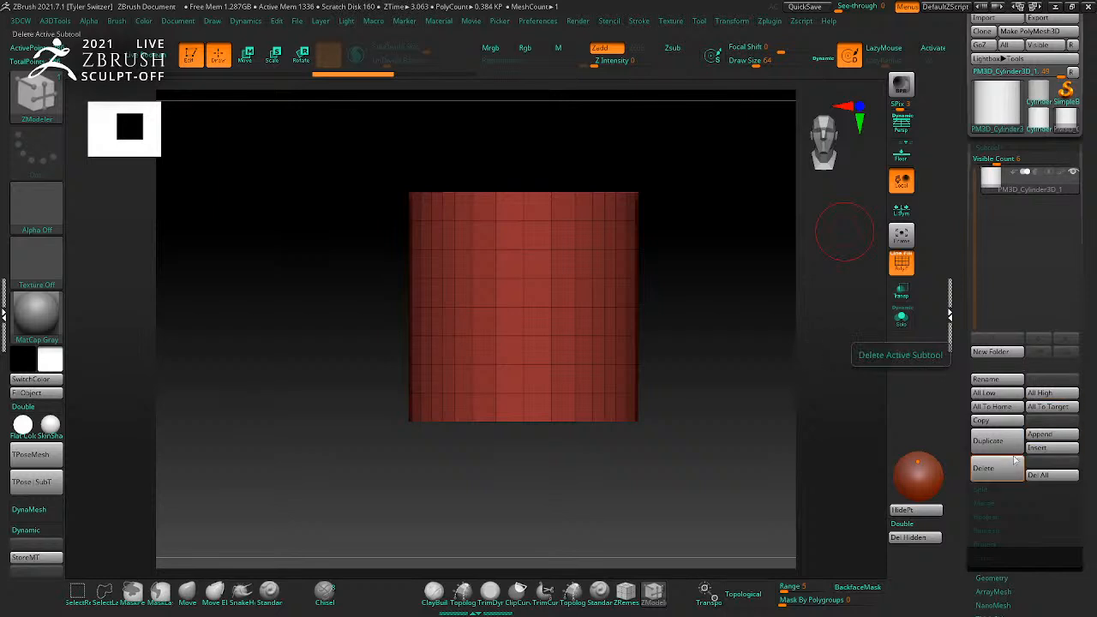
{"action": "left_click", "coordinate": [998, 468]}
{"action": "left_click", "coordinate": [860, 485]}
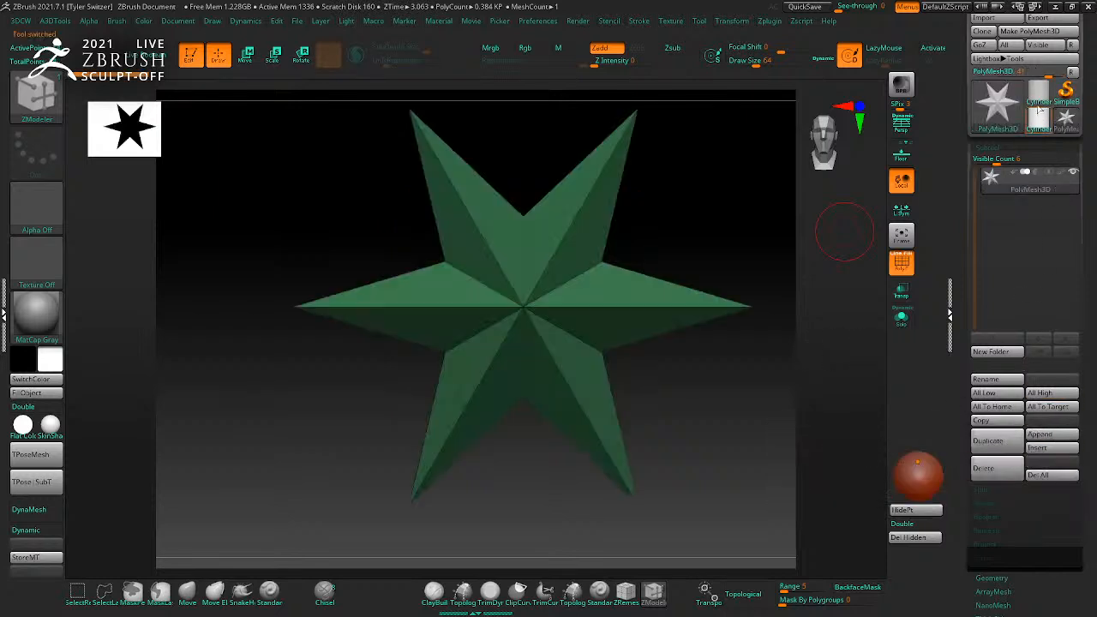
Step: Load the original Cylinder3D primitive and make a fresh PolyMesh3D from it
{"action": "left_click", "coordinate": [1037, 95]}
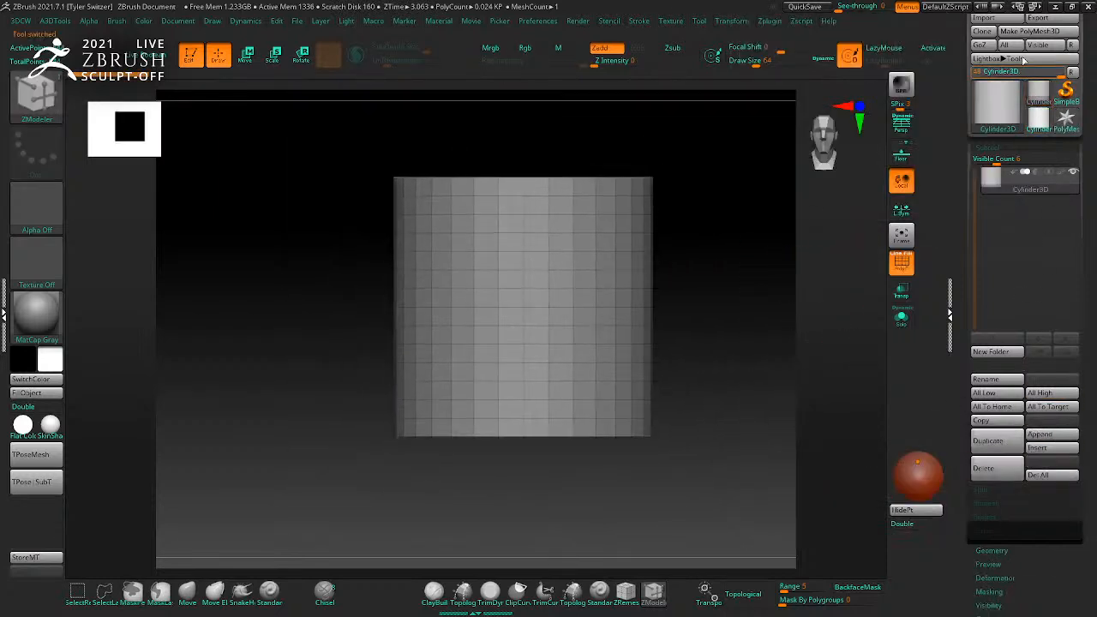
{"action": "left_click", "coordinate": [1032, 32]}
{"action": "left_click_drag", "start_coordinate": [747, 246], "coordinate": [583, 320]}
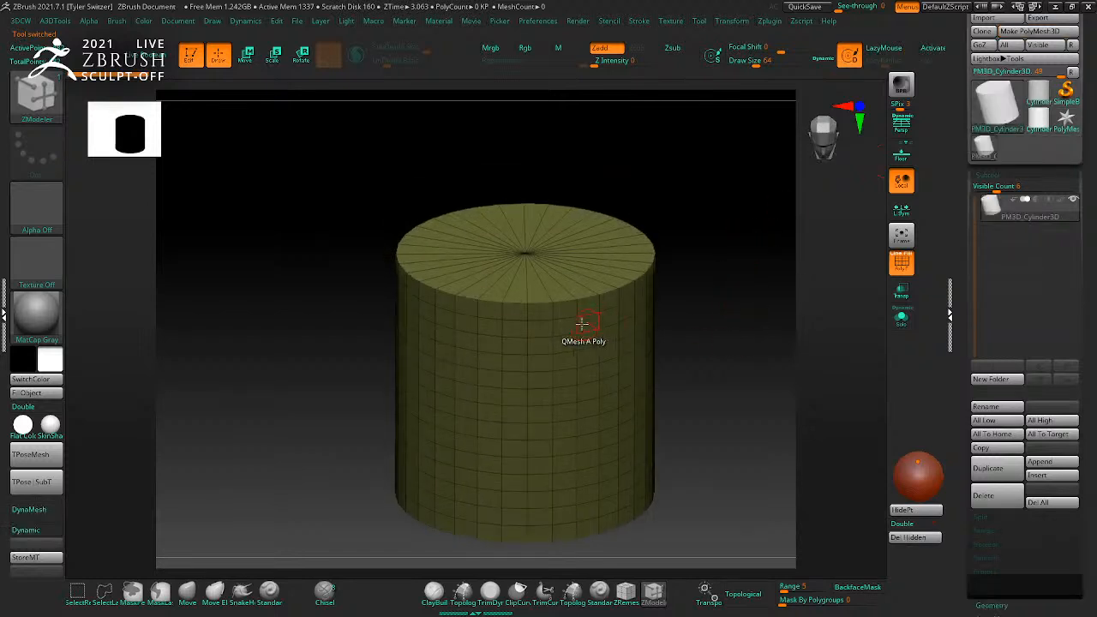
Step: Delete the horizontal edge loops along the side of the new cylinder, leaving only the vertical edges between its caps
{"action": "left_click", "coordinate": [563, 349], "text": "alt"}
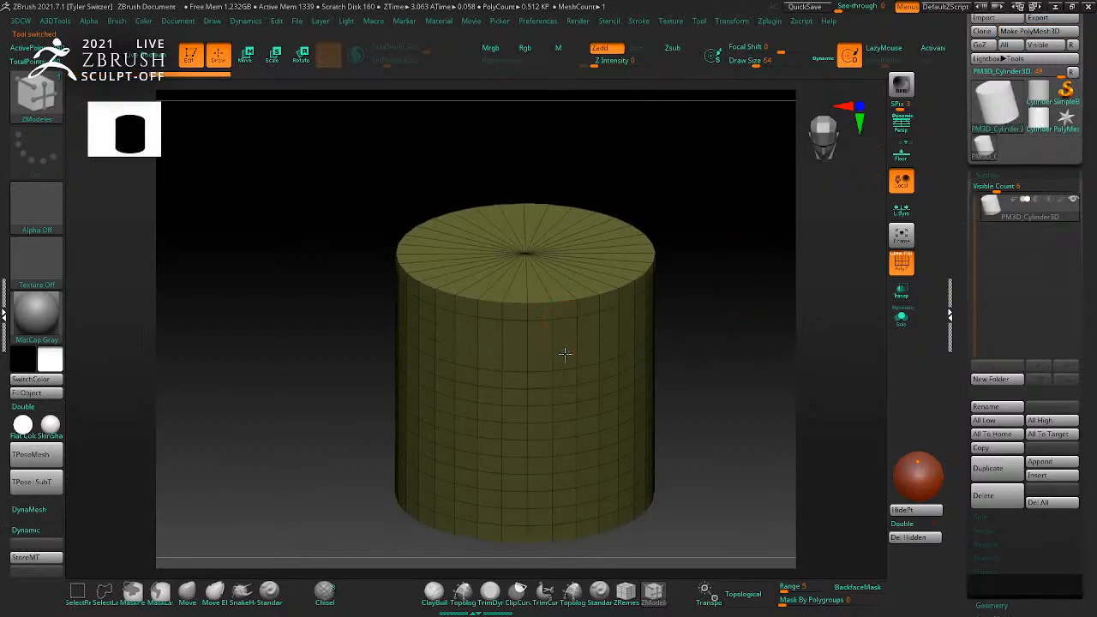
{"action": "left_click", "coordinate": [563, 416], "text": "alt"}
{"action": "left_click", "coordinate": [562, 446], "text": "alt"}
{"action": "left_click", "coordinate": [560, 463], "text": "alt"}
{"action": "left_click", "coordinate": [561, 485], "text": "alt"}
{"action": "left_click", "coordinate": [563, 503], "text": "alt"}
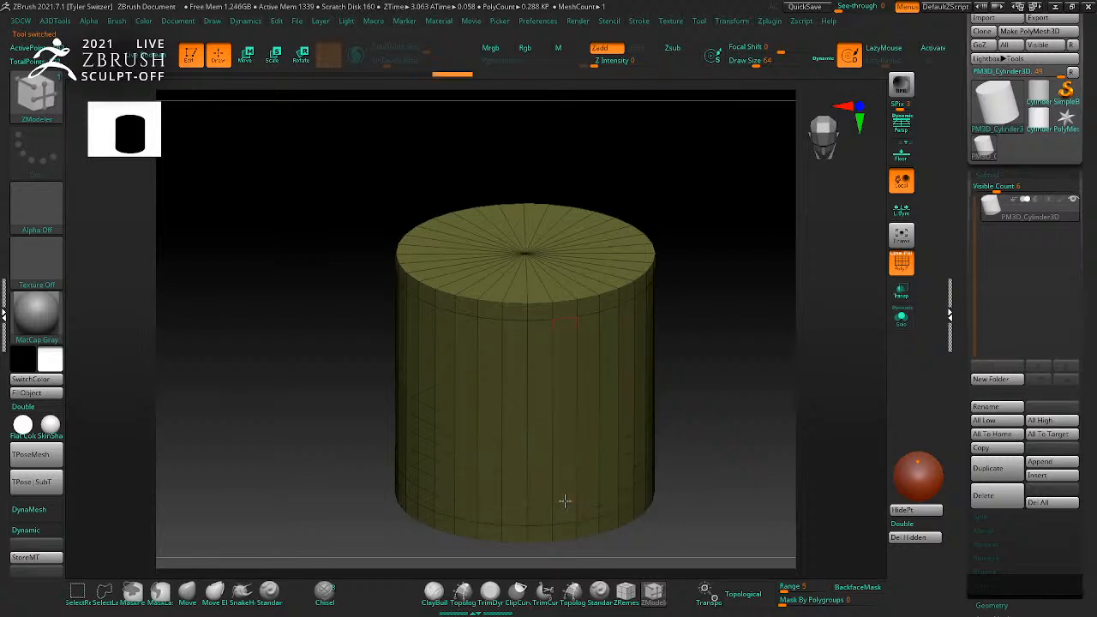
{"action": "left_click_drag", "start_coordinate": [804, 343], "coordinate": [761, 386]}
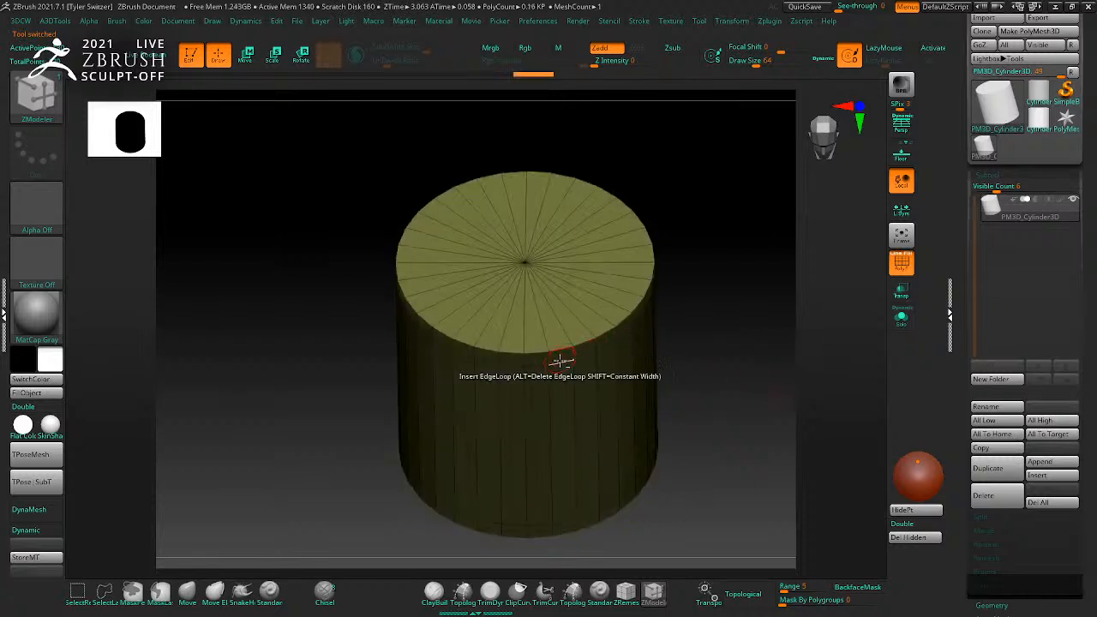
{"action": "left_click_drag", "start_coordinate": [708, 419], "coordinate": [632, 421]}
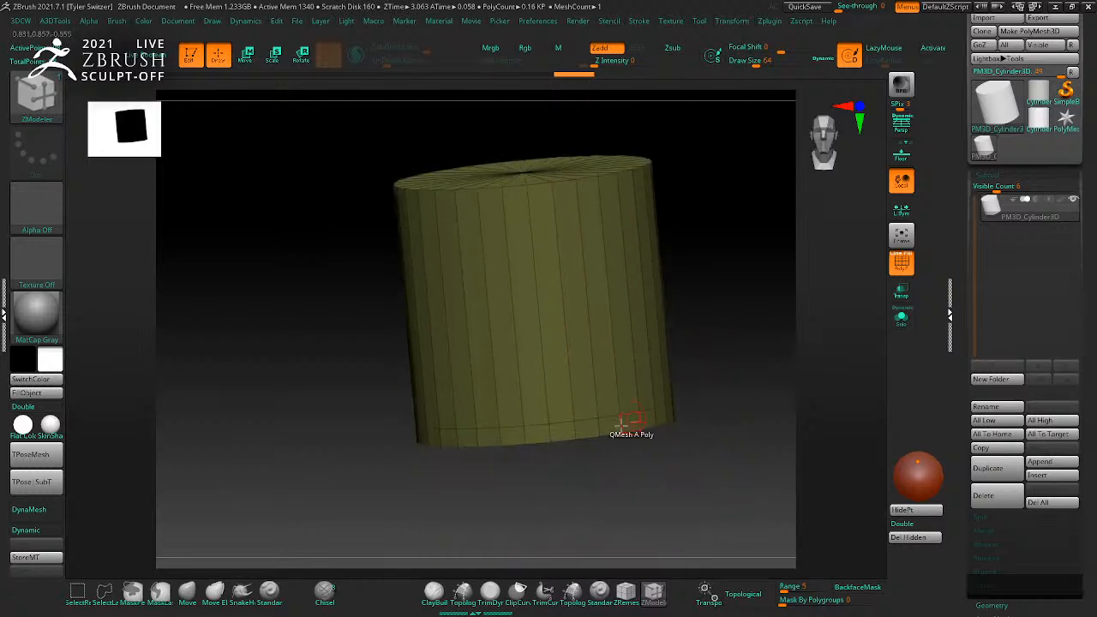
{"action": "left_click", "coordinate": [561, 429], "text": "alt"}
Step: Scale the complete edge loop around the base inward so the cylinder tapers downward like a cup
{"action": "left_click_drag", "start_coordinate": [726, 389], "coordinate": [608, 394]}
{"action": "key", "text": "space"}
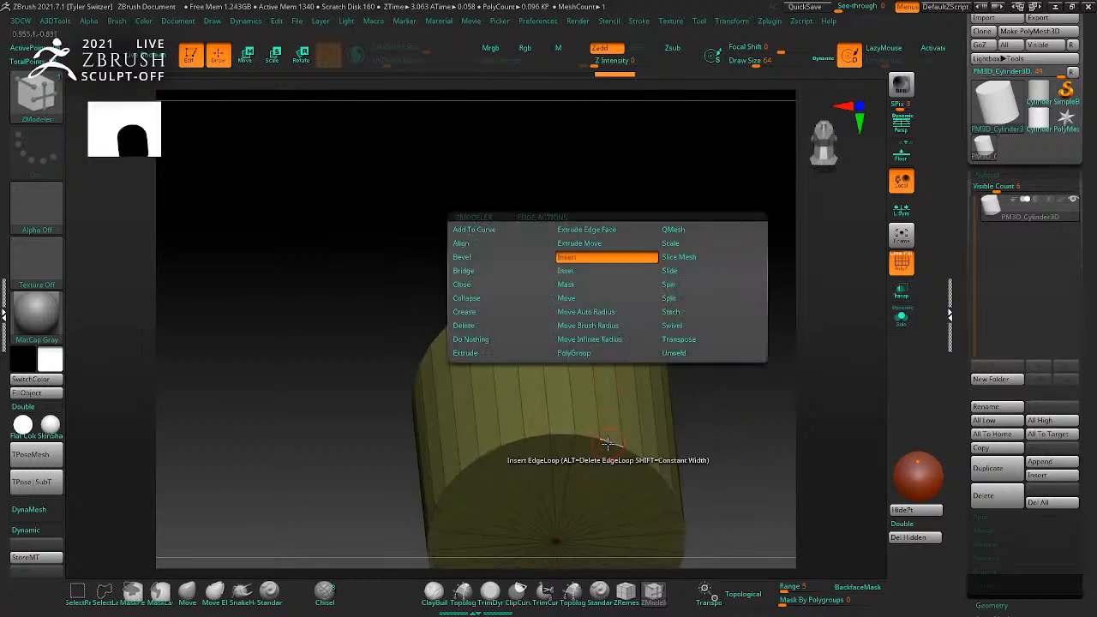
{"action": "left_click", "coordinate": [693, 246]}
{"action": "left_click_drag", "start_coordinate": [608, 441], "coordinate": [644, 405]}
{"action": "left_click_drag", "start_coordinate": [728, 413], "coordinate": [621, 424]}
{"action": "left_click_drag", "start_coordinate": [693, 390], "coordinate": [698, 444], "text": "alt"}
{"action": "key", "text": "ctrl+z"}
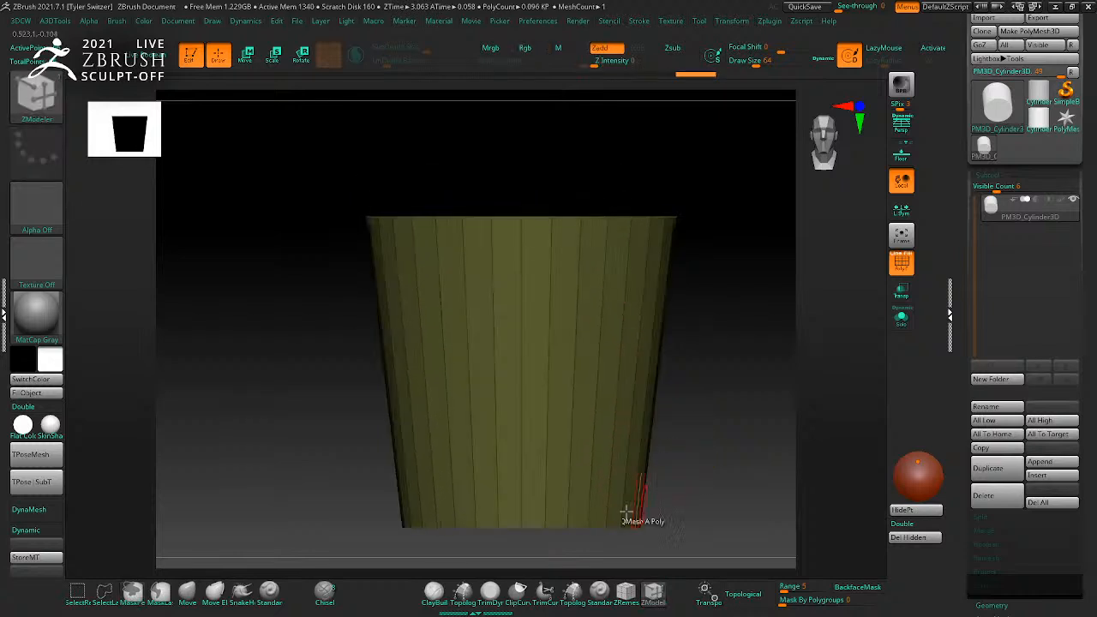
{"action": "left_click_drag", "start_coordinate": [575, 520], "coordinate": [608, 335]}
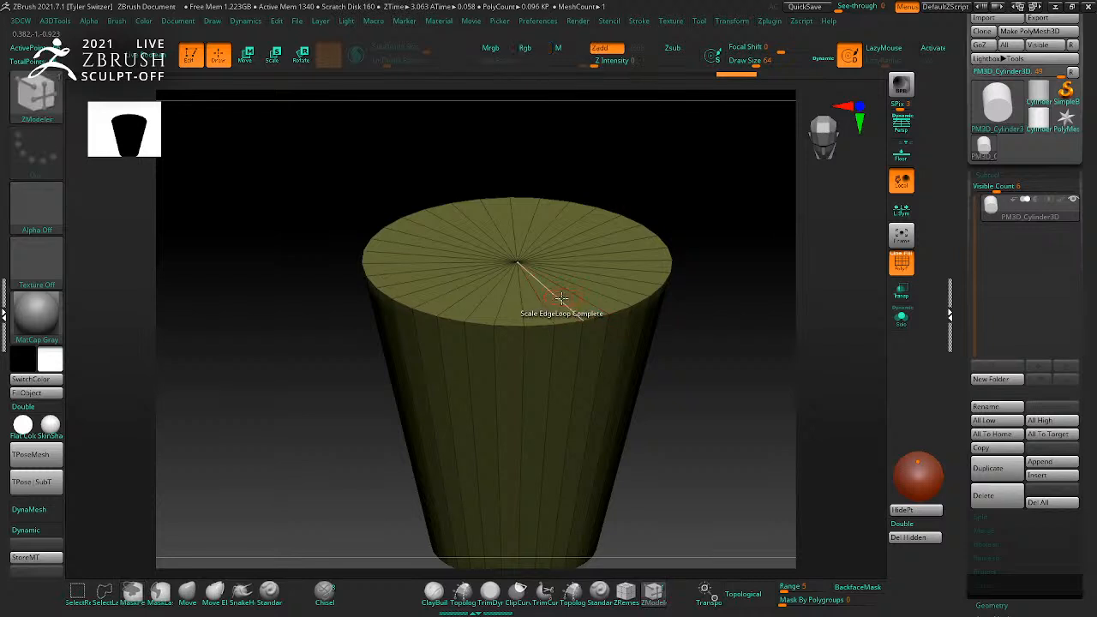
Step: Set the ZModeler edge action back to Insert for adding edge loops to the tapered cylinder
{"action": "key", "text": "space"}
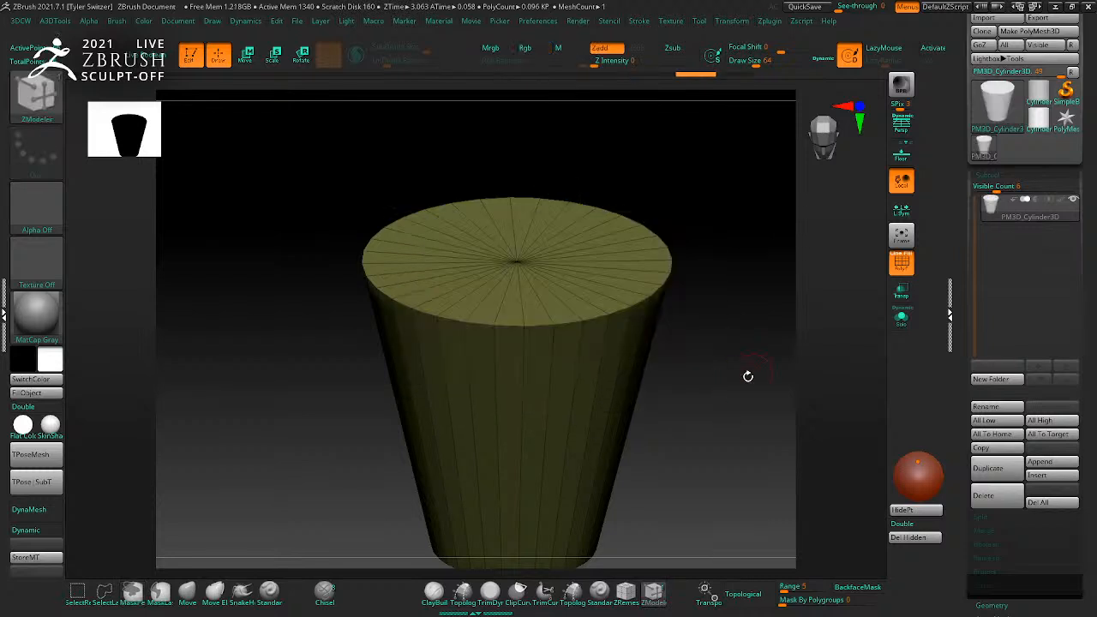
{"action": "left_click_drag", "start_coordinate": [752, 372], "coordinate": [693, 370]}
{"action": "left_click_drag", "start_coordinate": [700, 417], "coordinate": [548, 372]}
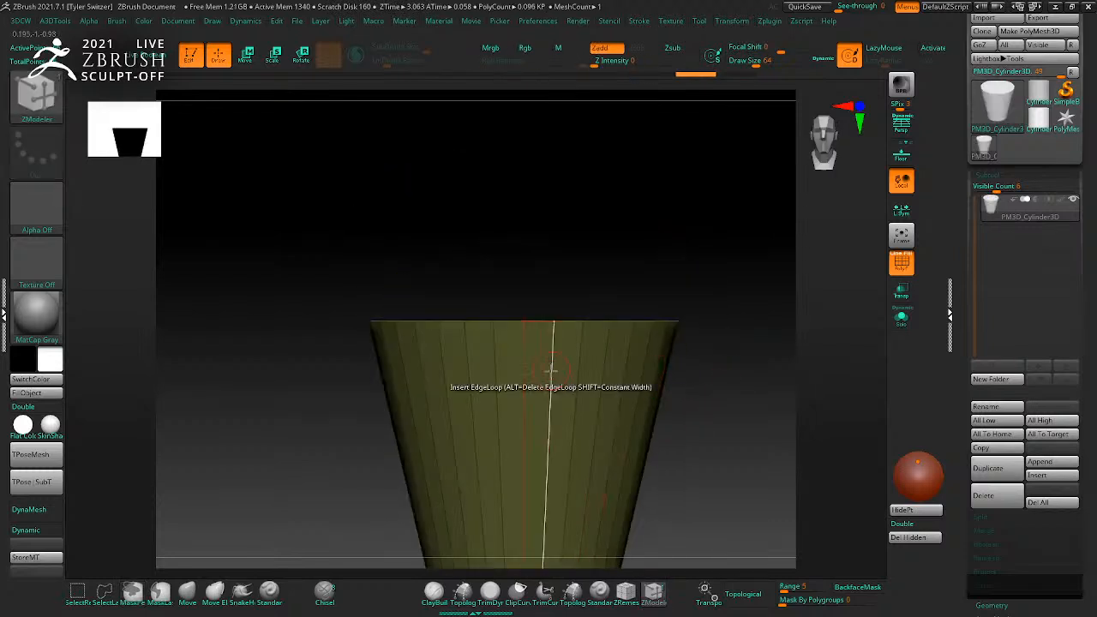
{"action": "left_click_drag", "start_coordinate": [732, 385], "coordinate": [632, 307], "text": "alt"}
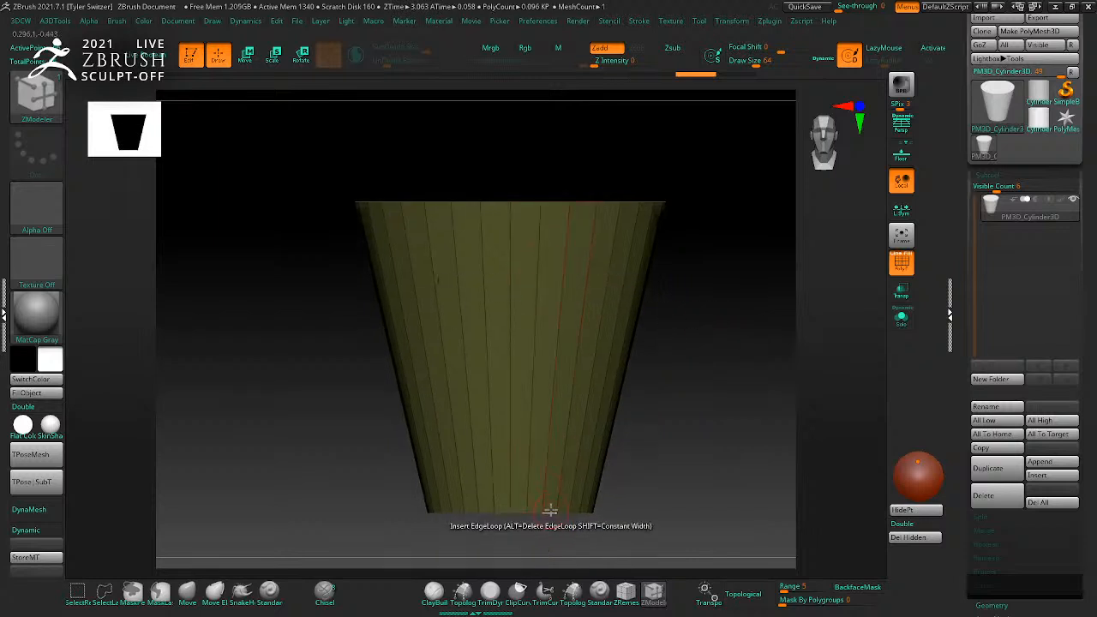
Step: Insert a single edge loop around the tapered cylinder a short distance below its upper edge
{"action": "key", "text": "space"}
{"action": "left_click_drag", "start_coordinate": [659, 531], "coordinate": [666, 451]}
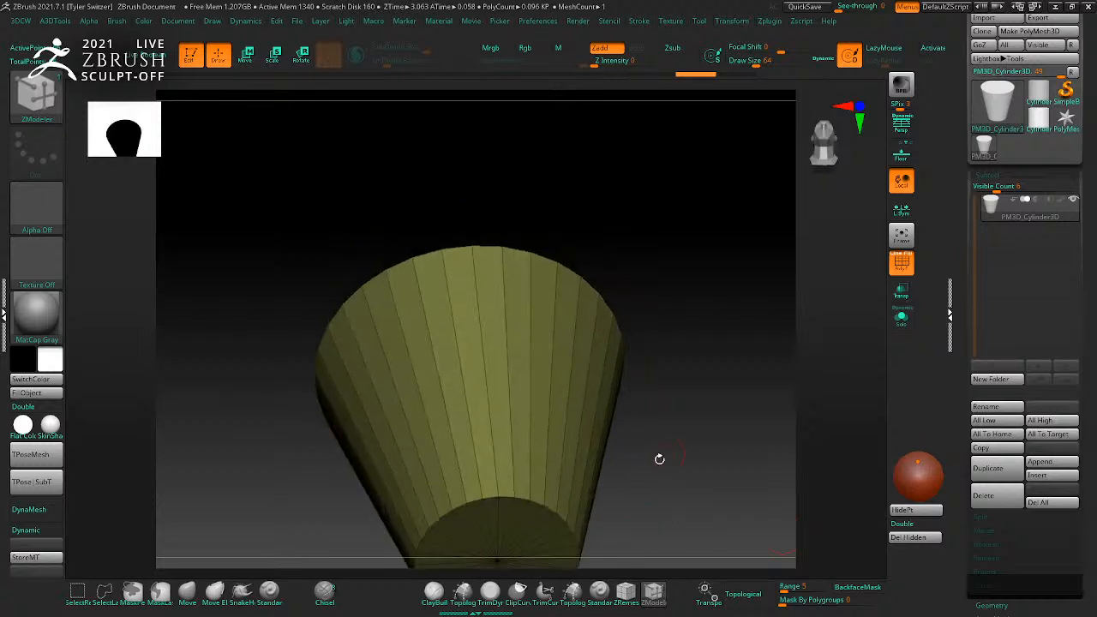
{"action": "left_click_drag", "start_coordinate": [554, 506], "coordinate": [609, 314]}
{"action": "key", "text": "space"}
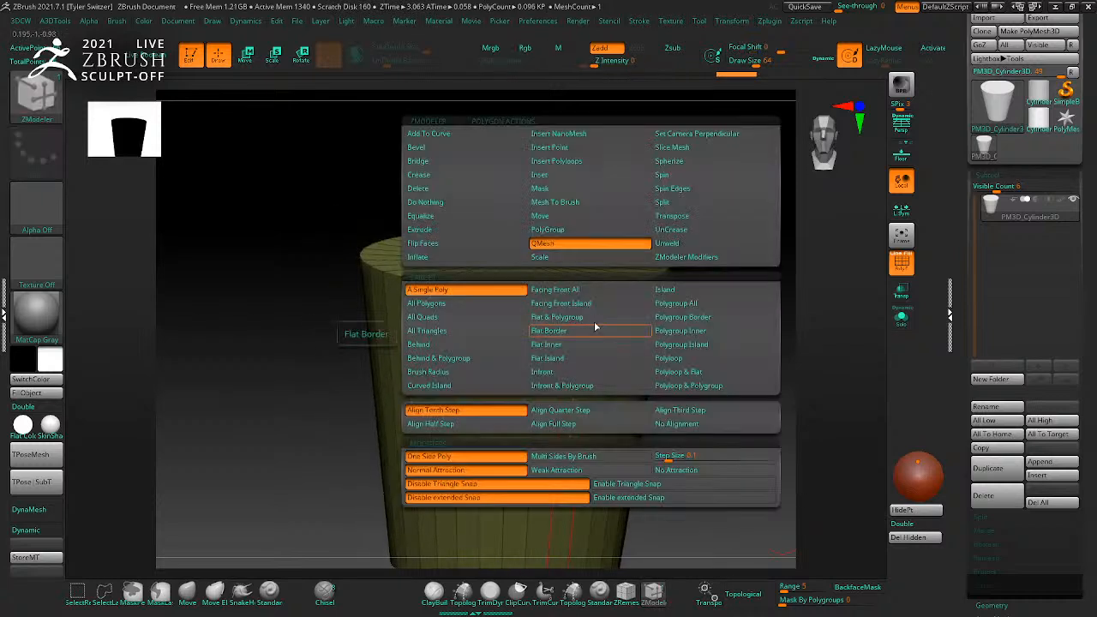
{"action": "key", "text": "space"}
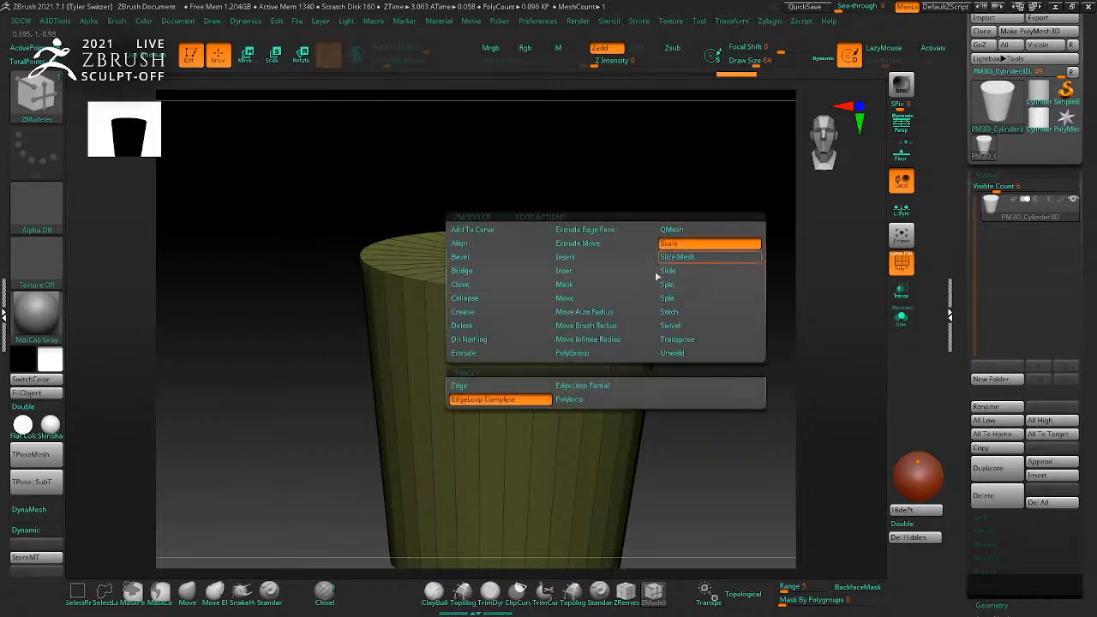
{"action": "left_click", "coordinate": [566, 256]}
{"action": "left_click_drag", "start_coordinate": [739, 443], "coordinate": [571, 363], "text": "shift"}
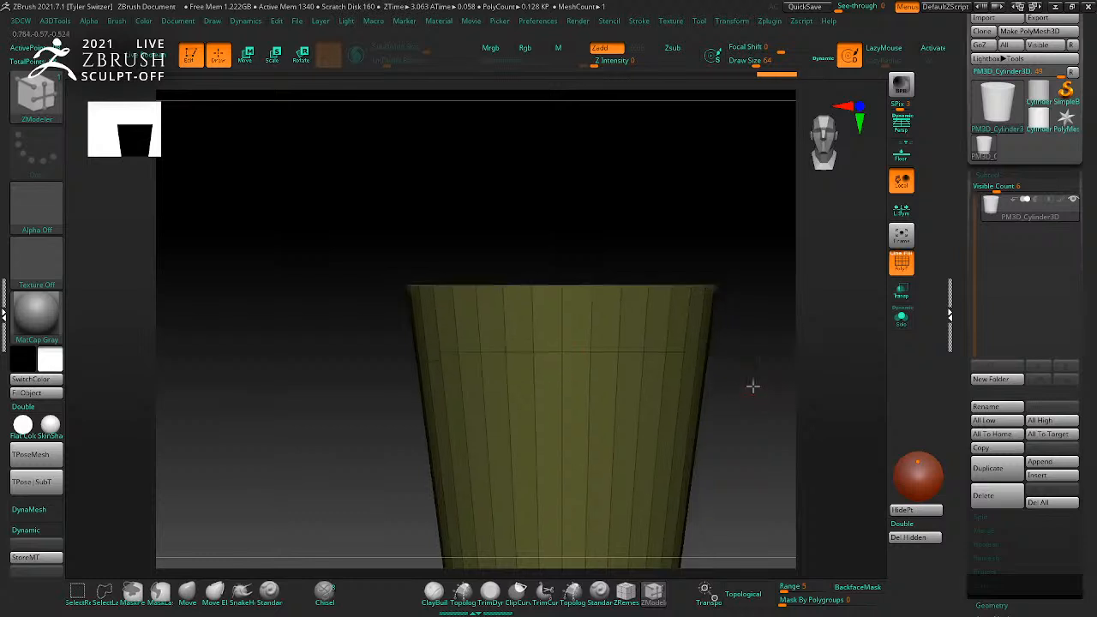
Step: Extrude the polyloop above the new edge loop outward to form a raised rim around the cup's upper end
{"action": "left_click_drag", "start_coordinate": [762, 386], "coordinate": [732, 375]}
{"action": "key", "text": "space"}
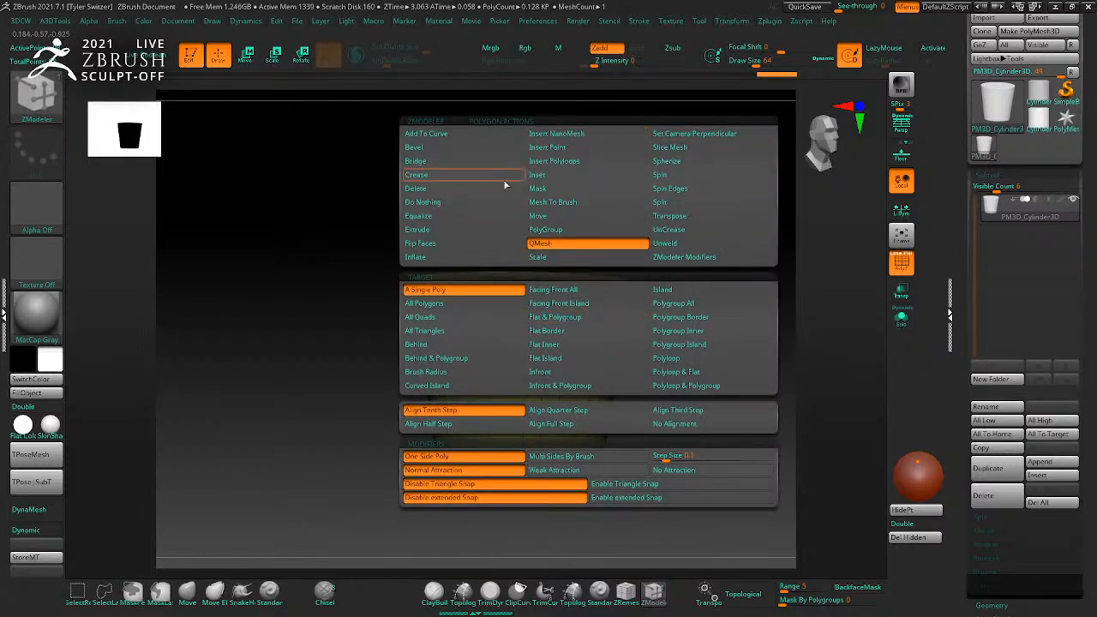
{"action": "left_click", "coordinate": [428, 233]}
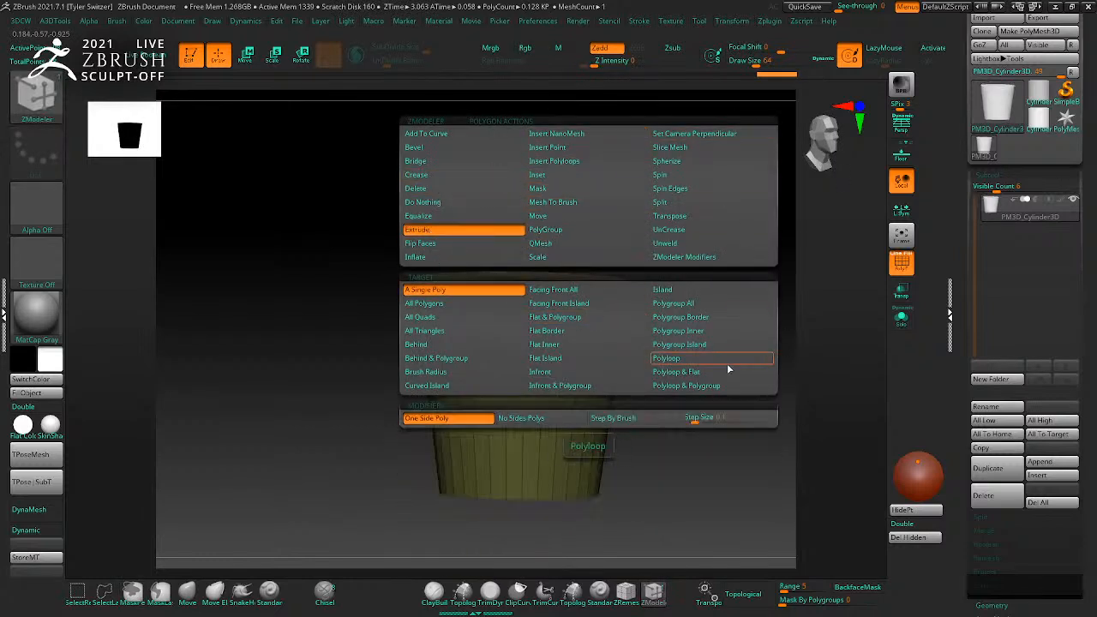
{"action": "left_click", "coordinate": [688, 359]}
{"action": "left_click_drag", "start_coordinate": [606, 312], "coordinate": [625, 321]}
{"action": "key", "text": "ctrl+z"}
{"action": "right_click_drag", "start_coordinate": [625, 320], "coordinate": [659, 340], "text": "ctrl"}
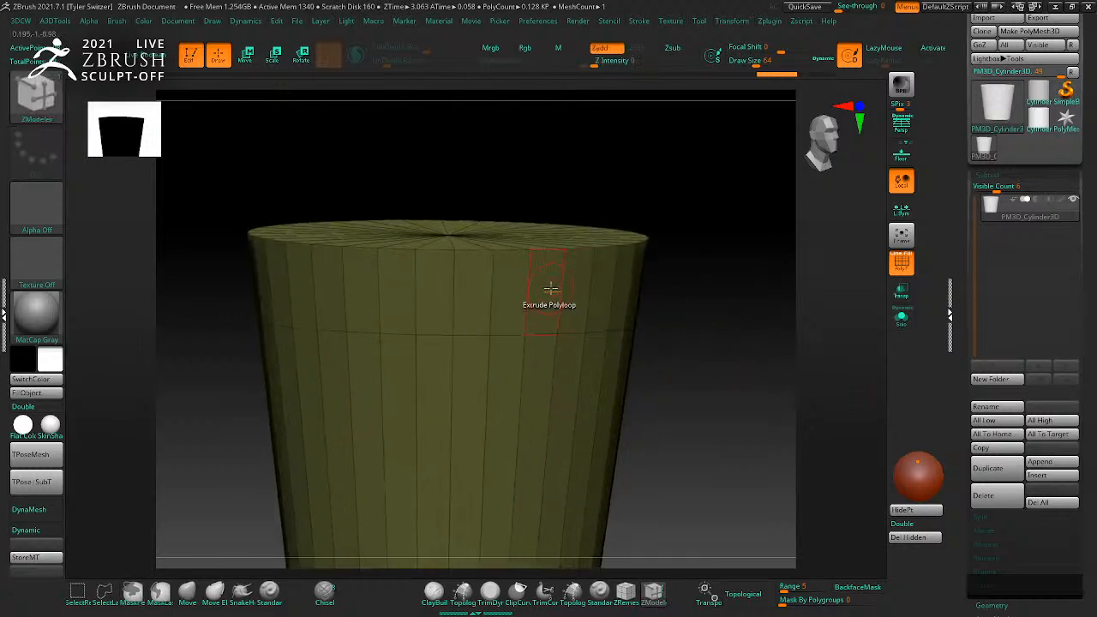
{"action": "left_click_drag", "start_coordinate": [553, 289], "coordinate": [590, 311]}
{"action": "right_click_drag", "start_coordinate": [591, 312], "coordinate": [718, 336], "text": "ctrl"}
{"action": "right_click_drag", "start_coordinate": [719, 336], "coordinate": [776, 360], "text": "ctrl"}
{"action": "right_click_drag", "start_coordinate": [776, 360], "coordinate": [760, 321]}
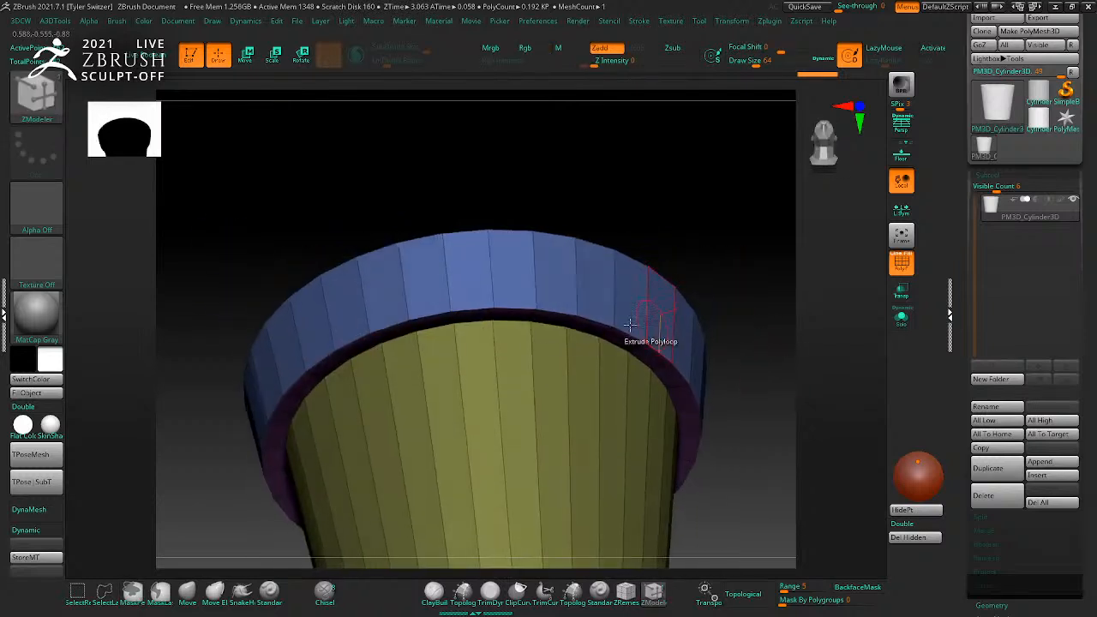
Step: Scale the complete edge loop along the rim's lower edge
{"action": "key", "text": "space"}
{"action": "left_click", "coordinate": [718, 244]}
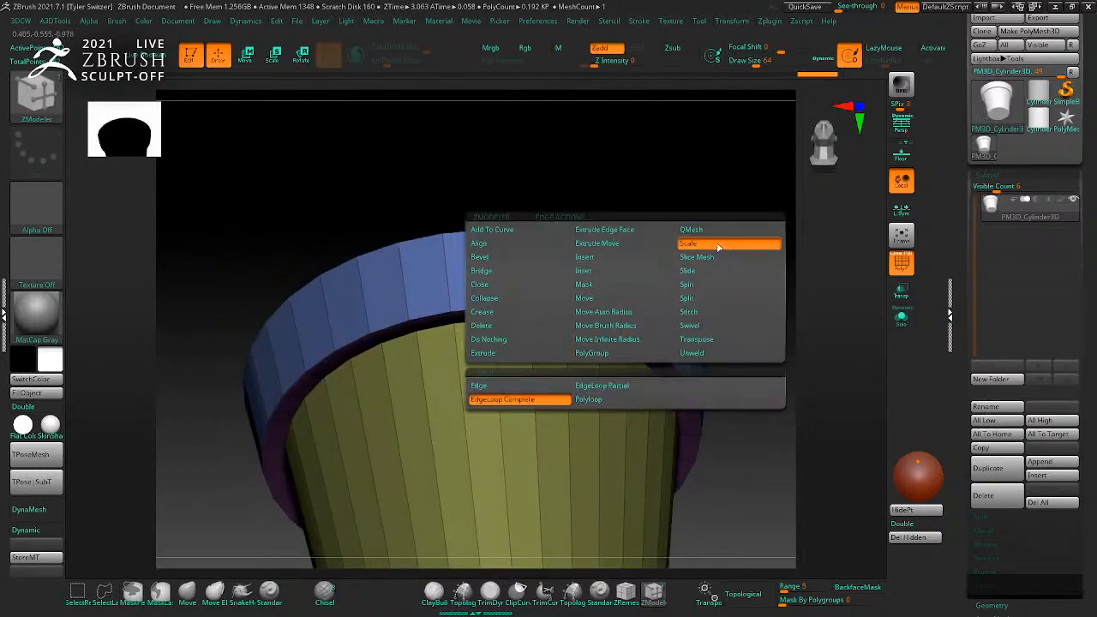
{"action": "left_click", "coordinate": [503, 398]}
{"action": "right_click_drag", "start_coordinate": [766, 333], "coordinate": [729, 376]}
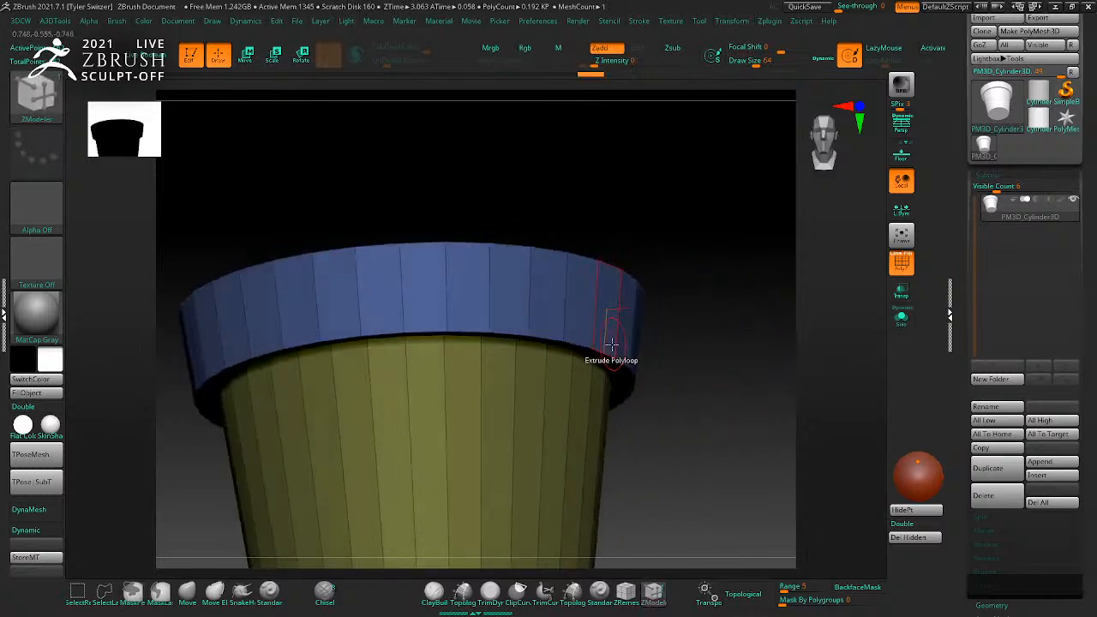
{"action": "left_click_drag", "start_coordinate": [609, 352], "coordinate": [609, 372]}
Step: Insert an edge loop around the rim's underside and extrude the inner ring of polygons beside the cup wall
{"action": "left_click_drag", "start_coordinate": [712, 426], "coordinate": [720, 353]}
{"action": "key", "text": "space"}
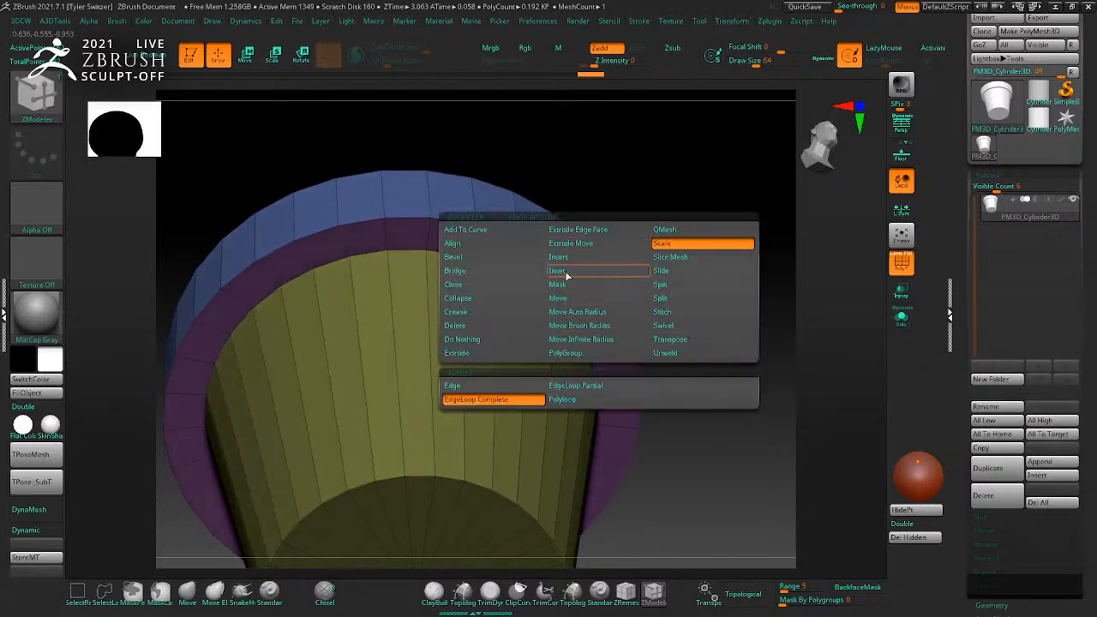
{"action": "left_click", "coordinate": [558, 256]}
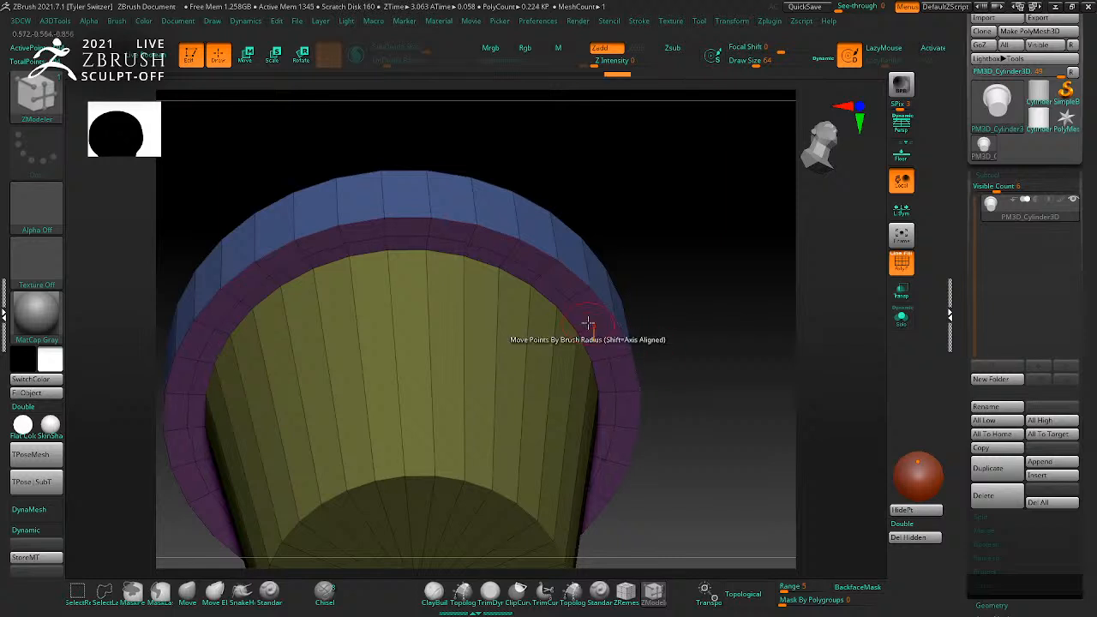
{"action": "key", "text": "space"}
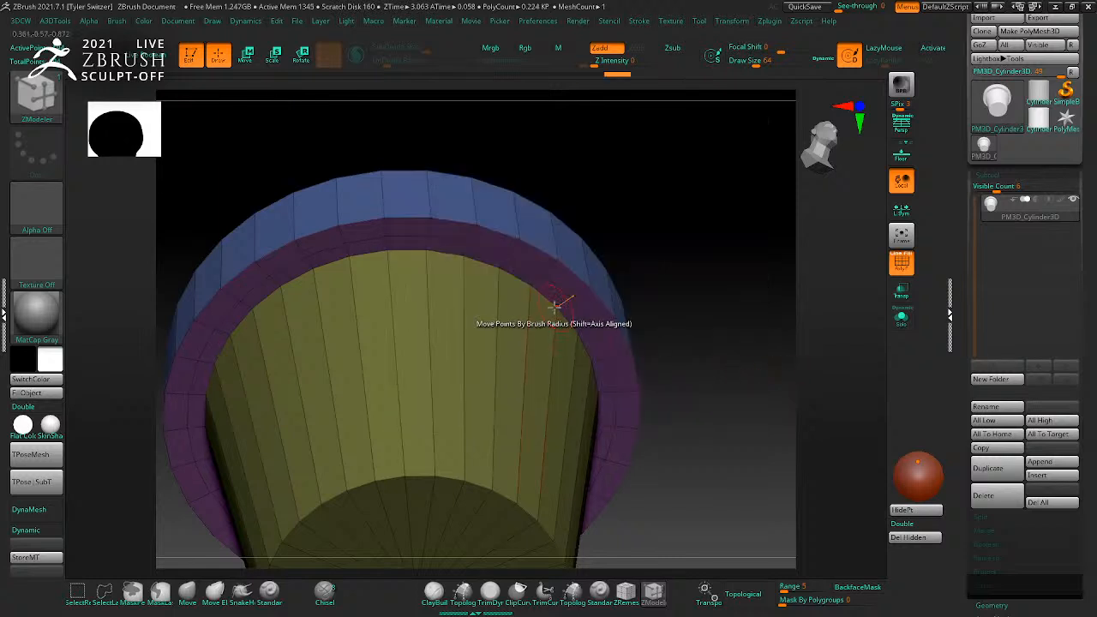
{"action": "left_click_drag", "start_coordinate": [572, 316], "coordinate": [539, 269]}
{"action": "key", "text": "ctrl+z"}
{"action": "left_click_drag", "start_coordinate": [688, 305], "coordinate": [711, 386]}
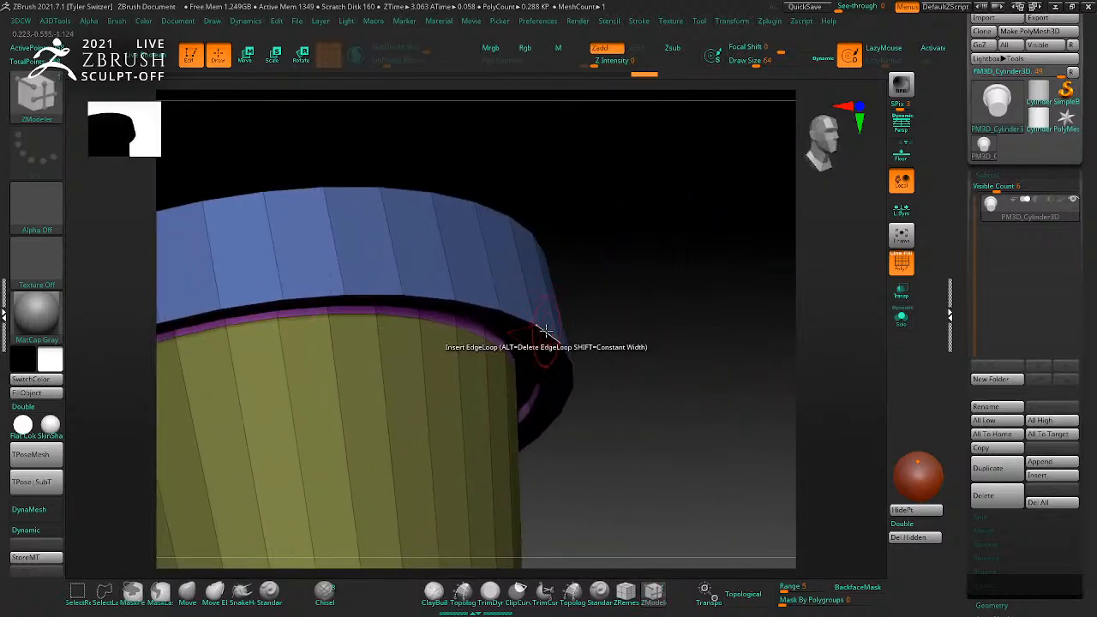
Step: Scale the rim's lower outer edge loop and insert an edge loop just inside the border of the upper cap
{"action": "key", "text": "space"}
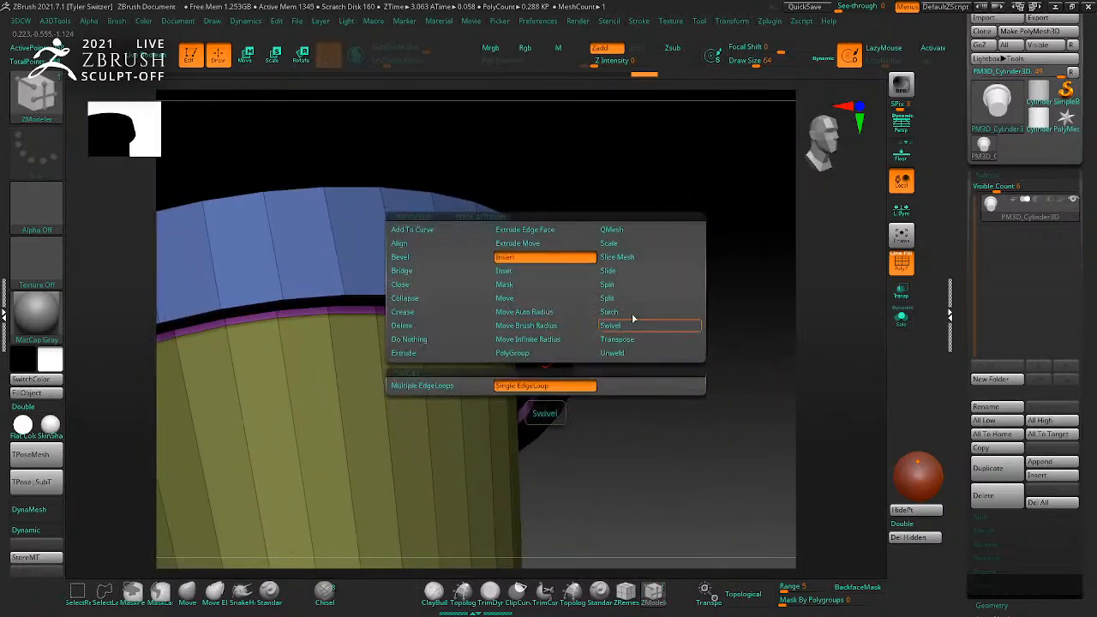
{"action": "left_click", "coordinate": [623, 248]}
{"action": "left_click_drag", "start_coordinate": [599, 351], "coordinate": [711, 377]}
{"action": "right_click", "coordinate": [524, 324]}
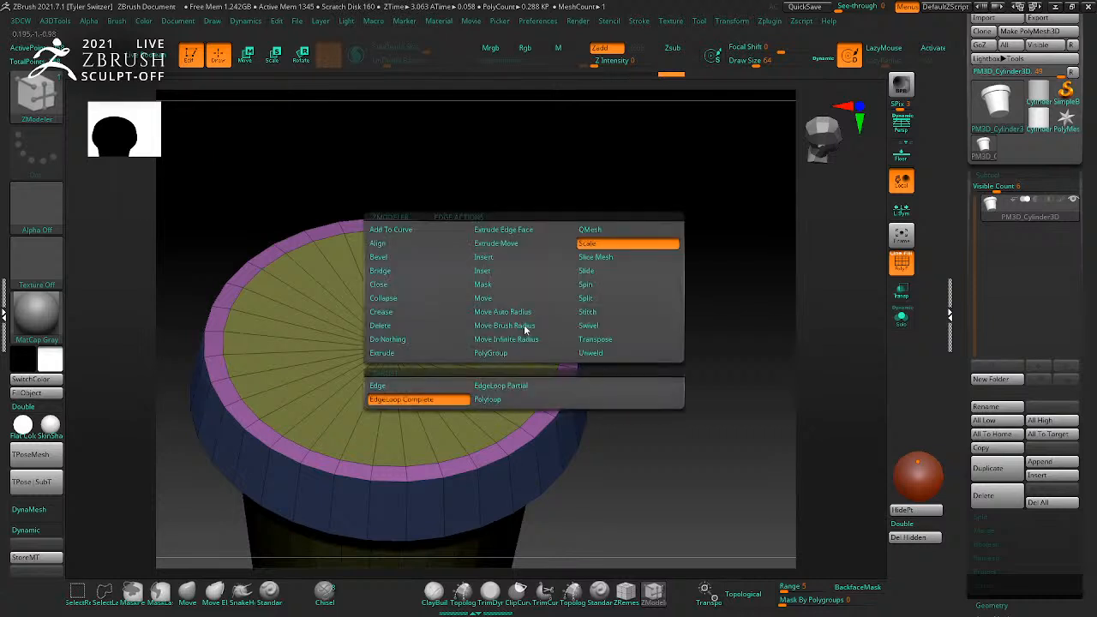
{"action": "left_click", "coordinate": [594, 257]}
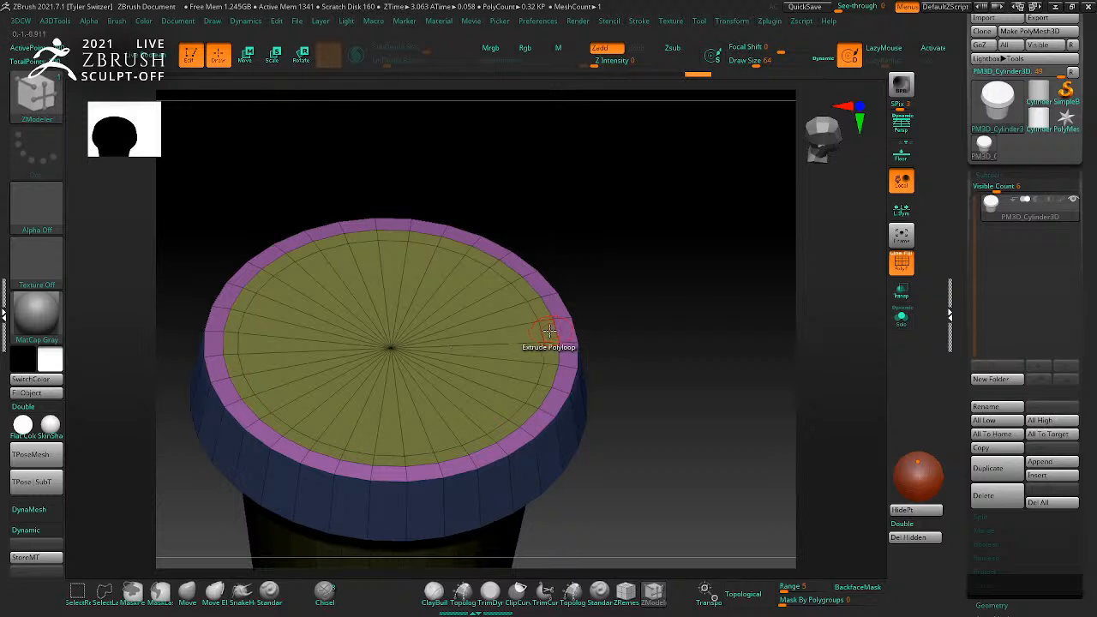
Step: Set the polygon action to PolyGroup with the Polygroup Island target and regroup the polygons of the rim and cap
{"action": "right_click", "coordinate": [548, 330]}
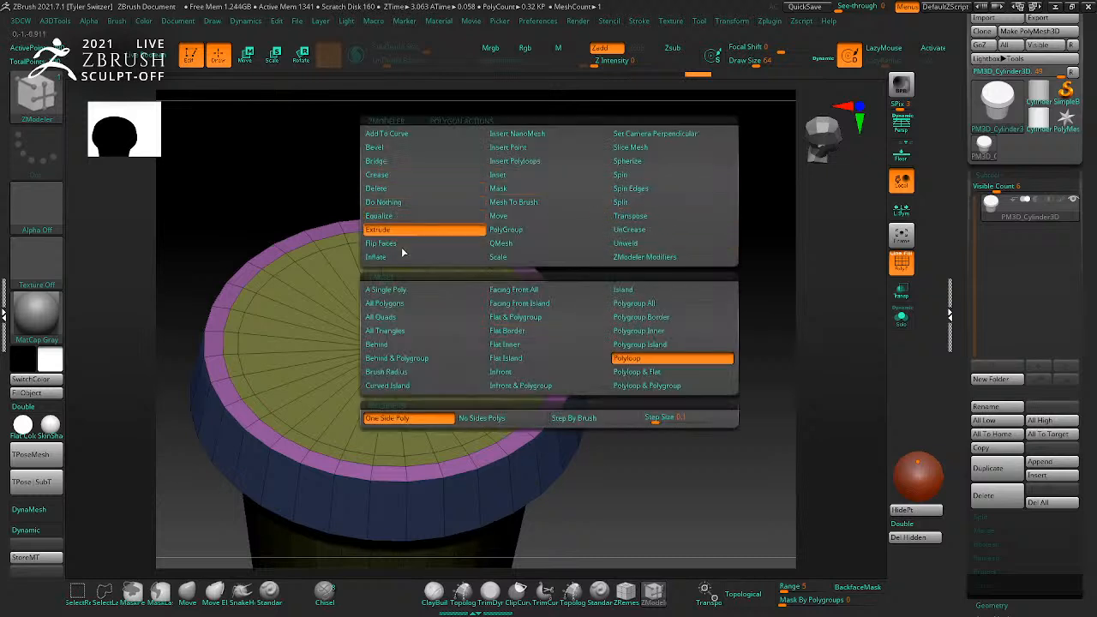
{"action": "left_click", "coordinate": [494, 233]}
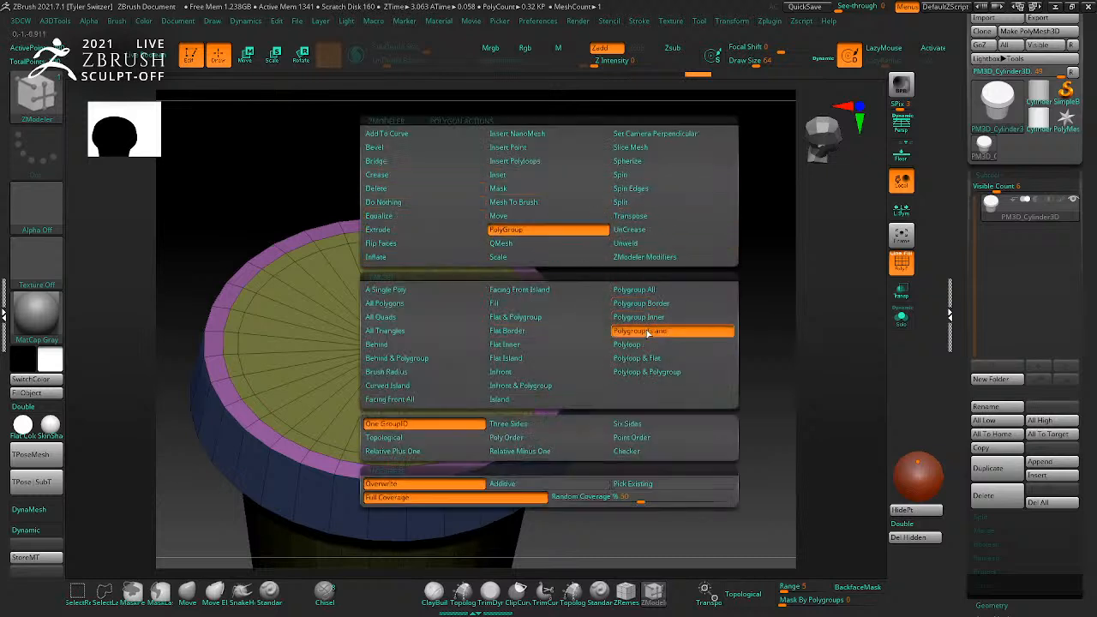
{"action": "left_click", "coordinate": [648, 332]}
{"action": "left_click", "coordinate": [553, 331]}
{"action": "left_click_drag", "start_coordinate": [617, 369], "coordinate": [656, 309]}
{"action": "left_click", "coordinate": [499, 351]}
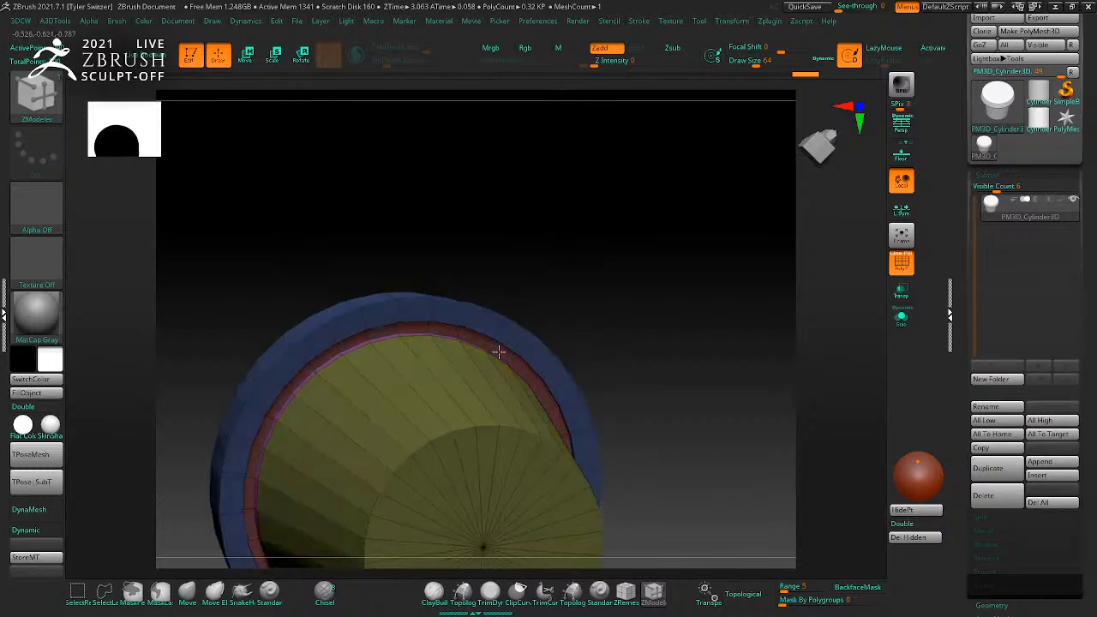
{"action": "left_click_drag", "start_coordinate": [590, 338], "coordinate": [503, 352]}
{"action": "left_click_drag", "start_coordinate": [648, 365], "coordinate": [674, 339]}
{"action": "right_click_drag", "start_coordinate": [674, 339], "coordinate": [643, 355], "text": "ctrl"}
{"action": "key", "text": "ctrl+z"}
{"action": "left_click_drag", "start_coordinate": [669, 321], "coordinate": [645, 383]}
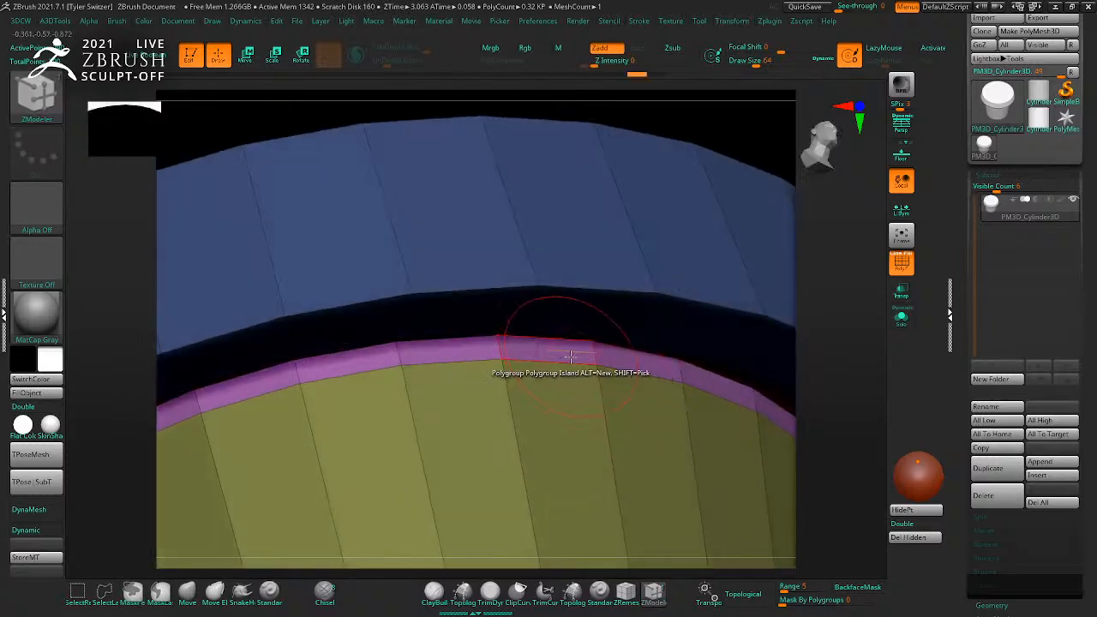
Step: Assign polygroups to the cup wall and the narrow strip under the rim, checking them by isolating and restoring the parts
{"action": "left_click", "coordinate": [563, 399]}
{"action": "key", "text": "alt"}
{"action": "left_click", "coordinate": [557, 355]}
{"action": "right_click_drag", "start_coordinate": [764, 381], "coordinate": [739, 333], "text": "ctrl"}
{"action": "mouse_move", "coordinate": [739, 333]}
{"action": "right_mouse_down"}
{"action": "mouse_move", "coordinate": [729, 345]}
{"action": "mouse_move", "coordinate": [742, 382]}
{"action": "mouse_move", "coordinate": [719, 326]}
{"action": "right_mouse_up"}
{"action": "left_click", "coordinate": [545, 433], "text": "ctrl+shift"}
{"action": "left_click", "coordinate": [709, 443], "text": "ctrl+shift"}
{"action": "right_click_drag", "start_coordinate": [710, 443], "coordinate": [734, 460]}
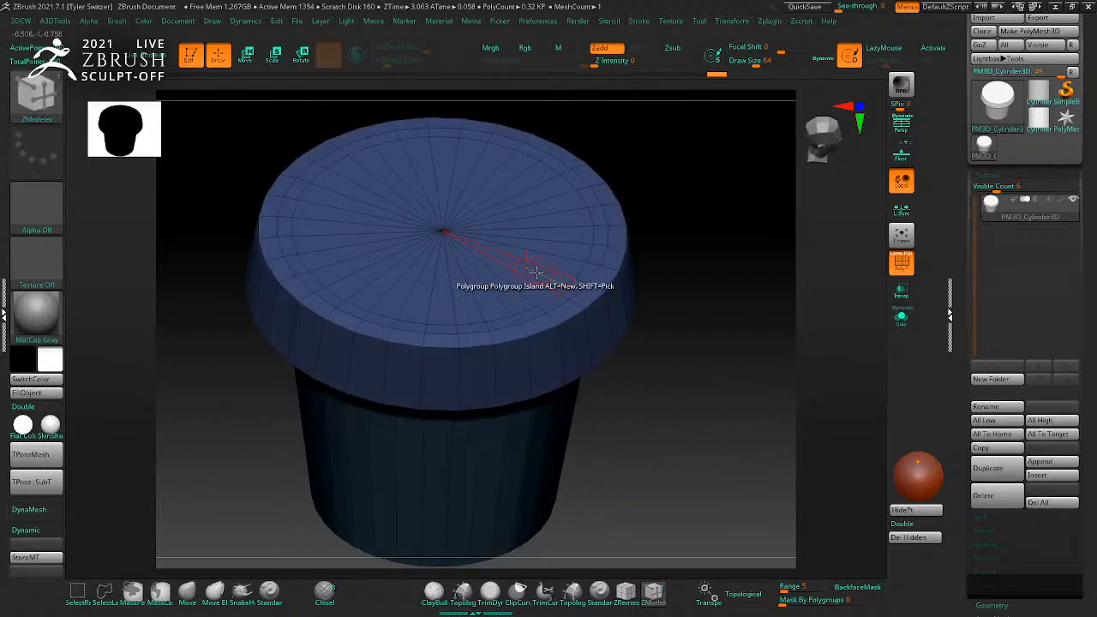
Step: Give the inner disc of the upper cap its own polygroup and extrude it down into the body to hollow out the cup
{"action": "mouse_move", "coordinate": [386, 262]}
{"action": "left_mouse_down", "text": "alt"}
{"action": "mouse_move", "coordinate": [470, 177]}
{"action": "mouse_move", "coordinate": [533, 261]}
{"action": "left_mouse_up", "text": "alt"}
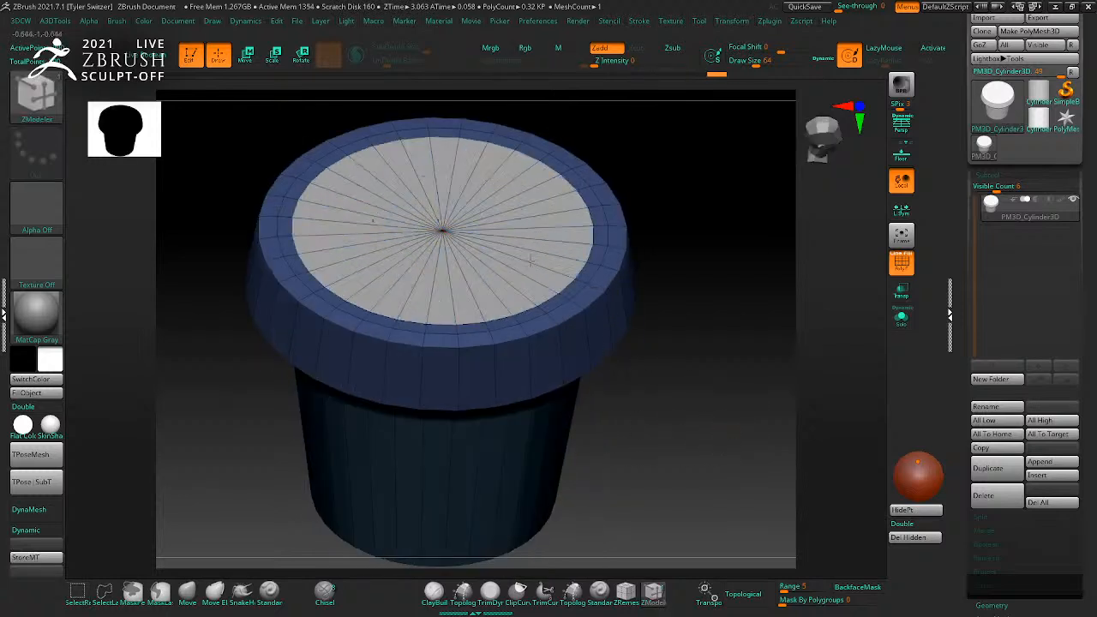
{"action": "left_click", "coordinate": [545, 259]}
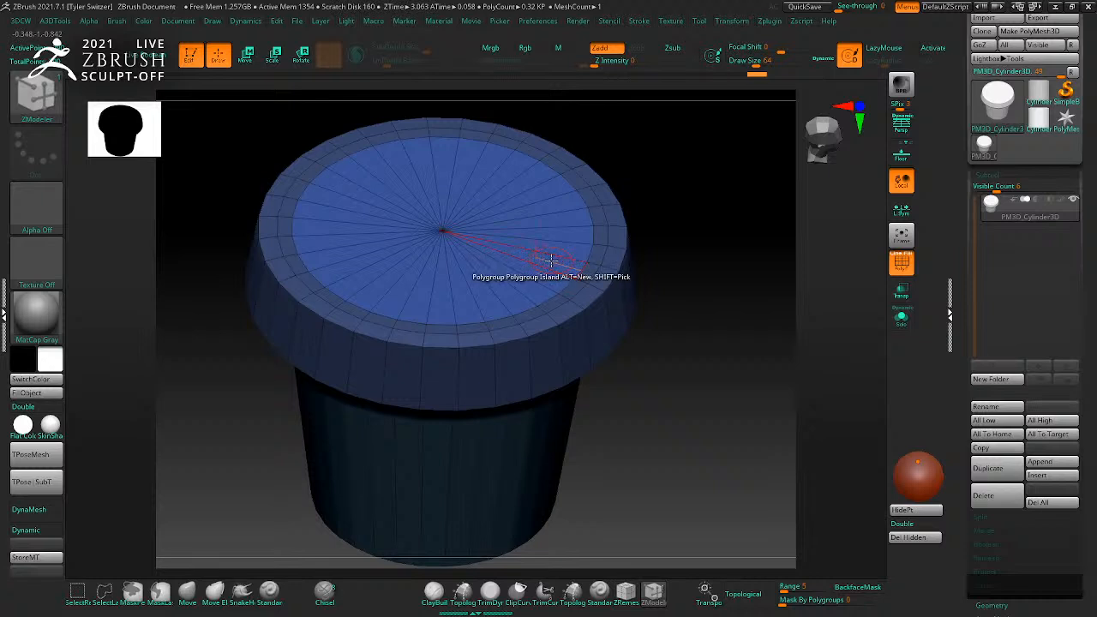
{"action": "key", "text": "space"}
{"action": "left_click", "coordinate": [424, 232]}
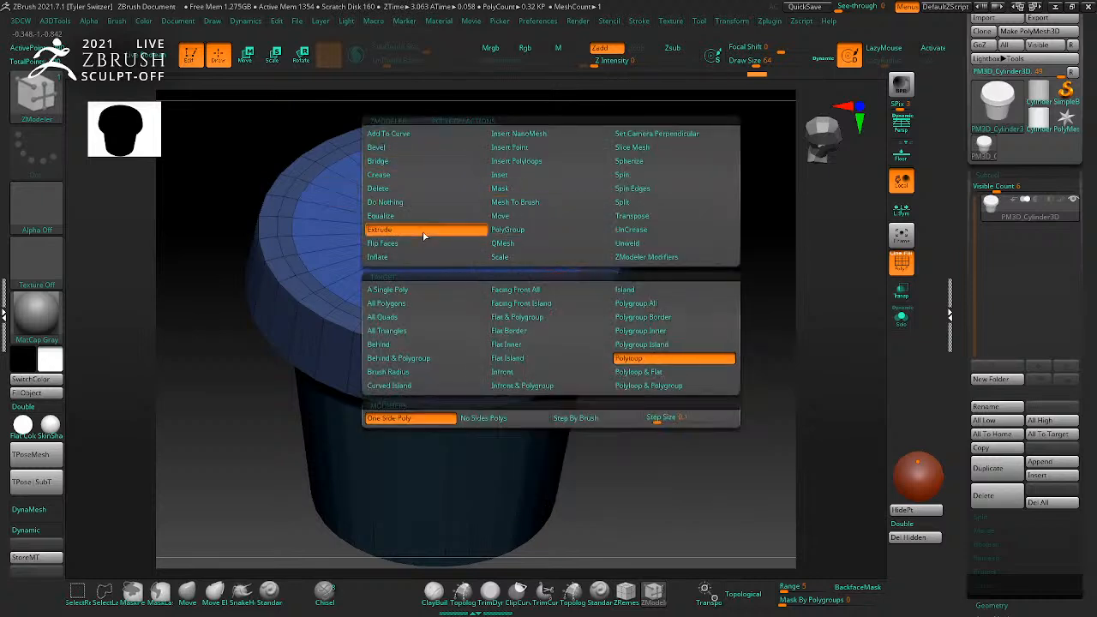
{"action": "left_click", "coordinate": [386, 303]}
{"action": "left_click_drag", "start_coordinate": [538, 277], "coordinate": [558, 318]}
{"action": "key", "text": "ctrl+z"}
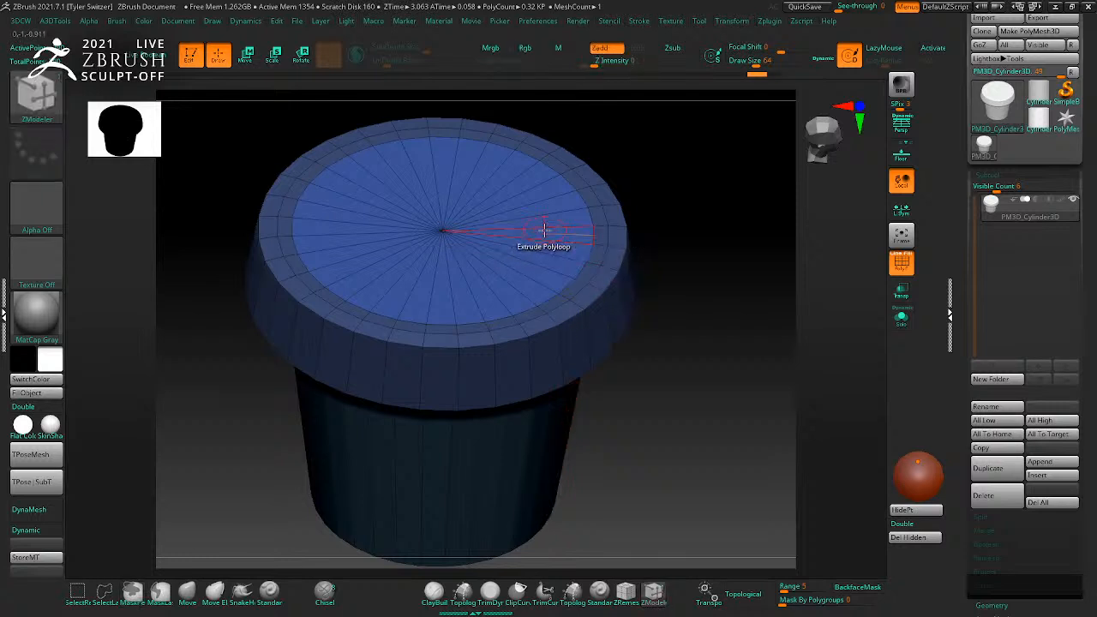
{"action": "left_click_drag", "start_coordinate": [543, 233], "coordinate": [546, 406]}
{"action": "left_click_drag", "start_coordinate": [647, 382], "coordinate": [667, 454]}
Step: Scale the complete edge loop around the cup's inner floor to shape the taper of the inner wall
{"action": "right_click", "coordinate": [532, 183]}
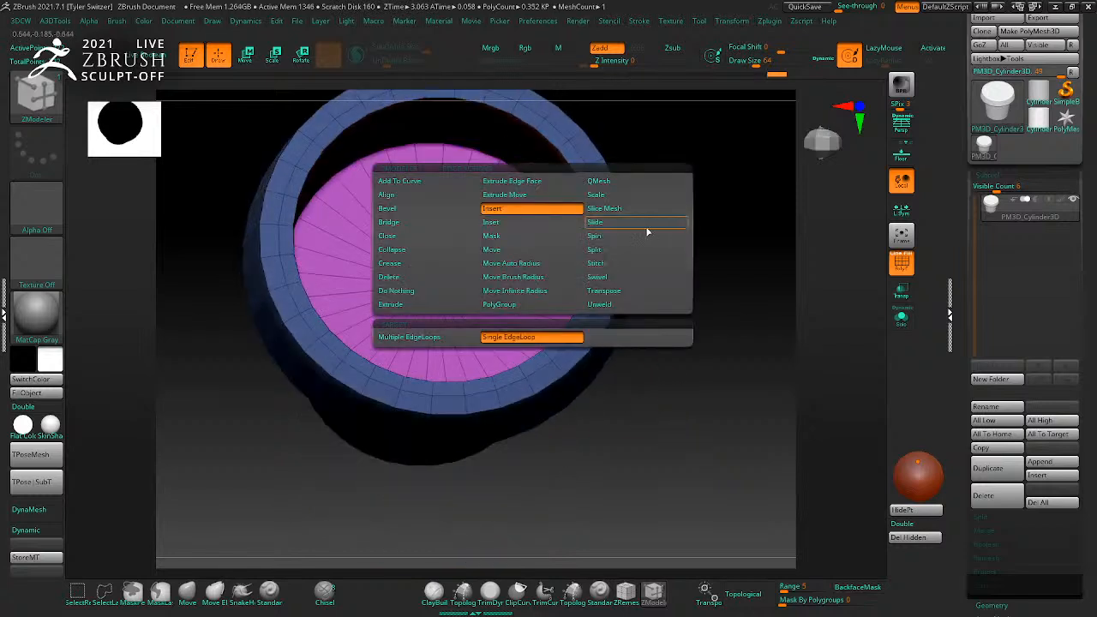
{"action": "left_click", "coordinate": [620, 202]}
{"action": "left_click_drag", "start_coordinate": [532, 186], "coordinate": [604, 144]}
{"action": "left_click_drag", "start_coordinate": [693, 359], "coordinate": [600, 343]}
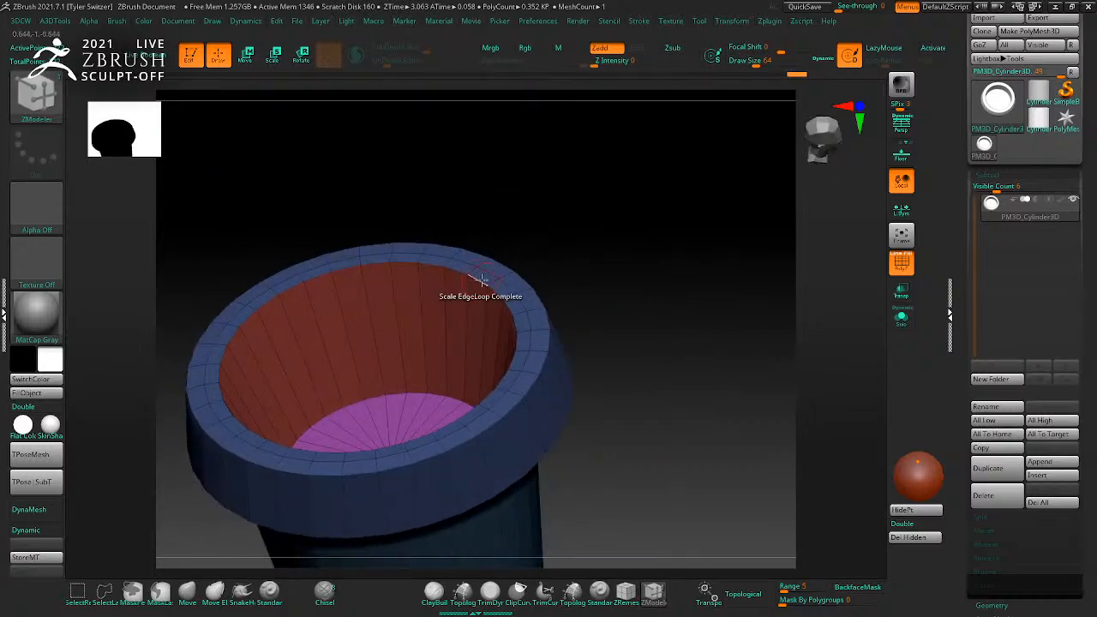
Step: Bevel the complete edge loops along the rim's inner and outer edges
{"action": "key", "text": "space"}
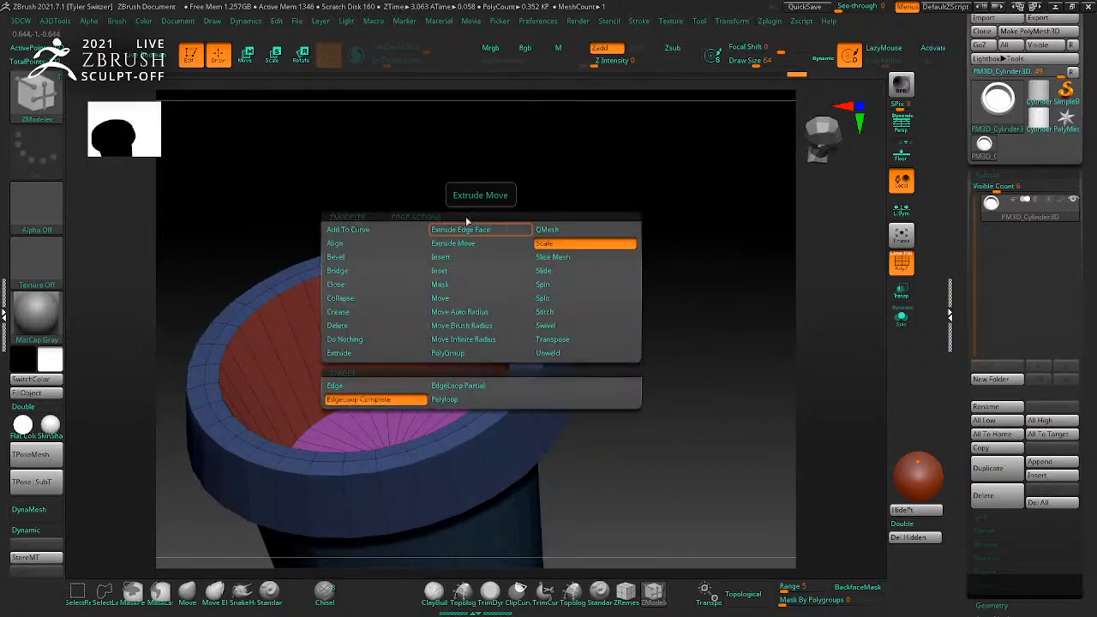
{"action": "left_click", "coordinate": [369, 257]}
{"action": "left_click", "coordinate": [482, 288]}
{"action": "left_click_drag", "start_coordinate": [557, 339], "coordinate": [643, 513]}
{"action": "left_click", "coordinate": [535, 341]}
{"action": "mouse_move", "coordinate": [645, 375]}
{"action": "left_mouse_down"}
{"action": "mouse_move", "coordinate": [684, 387]}
{"action": "mouse_move", "coordinate": [692, 368]}
{"action": "mouse_move", "coordinate": [643, 314]}
{"action": "mouse_move", "coordinate": [681, 419]}
{"action": "mouse_move", "coordinate": [674, 436]}
{"action": "mouse_move", "coordinate": [637, 379]}
{"action": "left_mouse_up"}
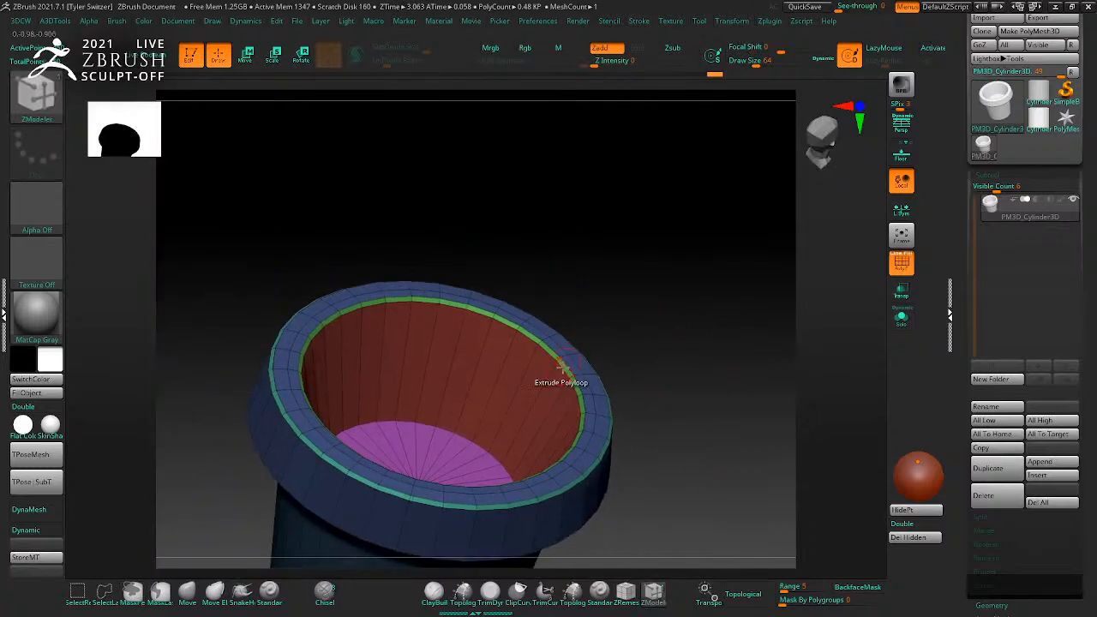
Step: Switch the polygon action back to PolyGroup on Polygroup Island and assign new polygroups to the rim's bevel strips and upper face
{"action": "key", "text": "space"}
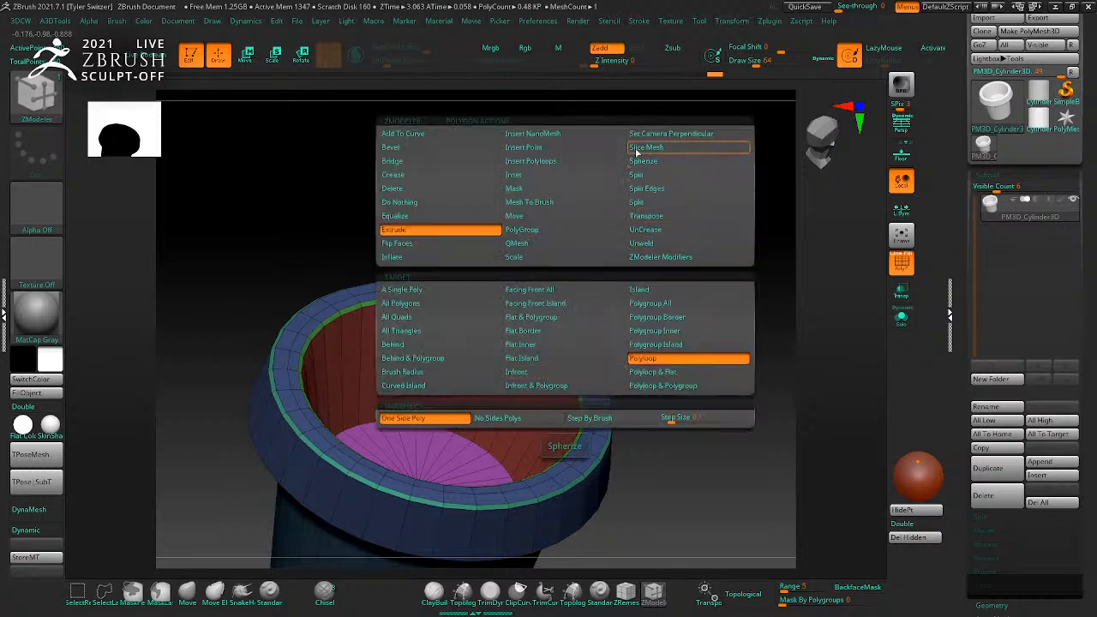
{"action": "left_click", "coordinate": [532, 233]}
{"action": "left_click_drag", "start_coordinate": [758, 381], "coordinate": [764, 438], "text": "alt"}
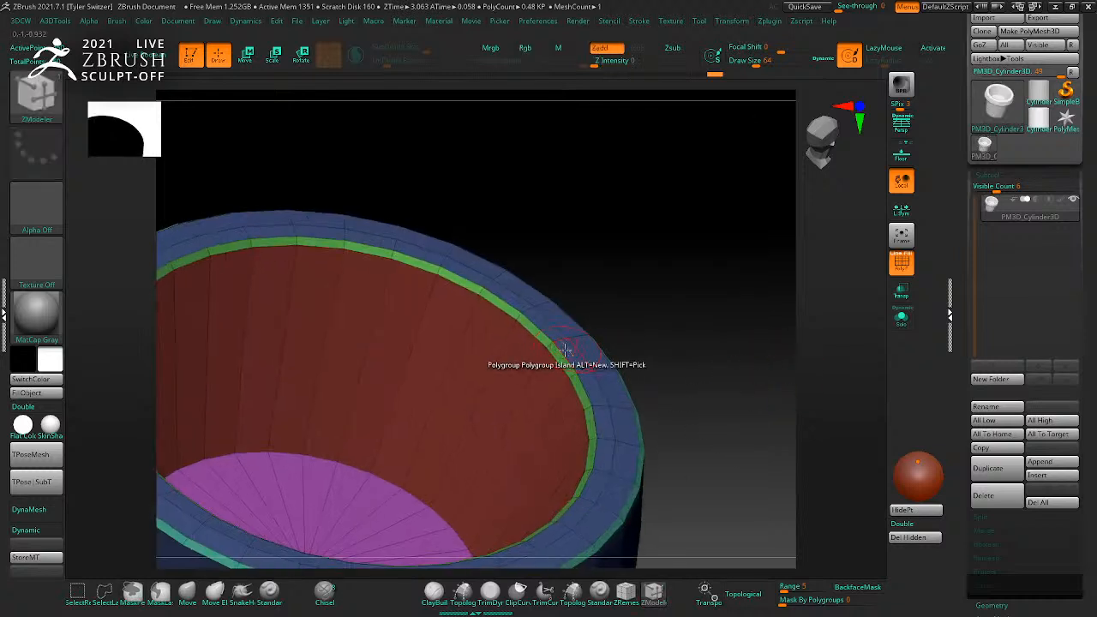
{"action": "left_click", "coordinate": [558, 357]}
{"action": "left_click", "coordinate": [573, 353]}
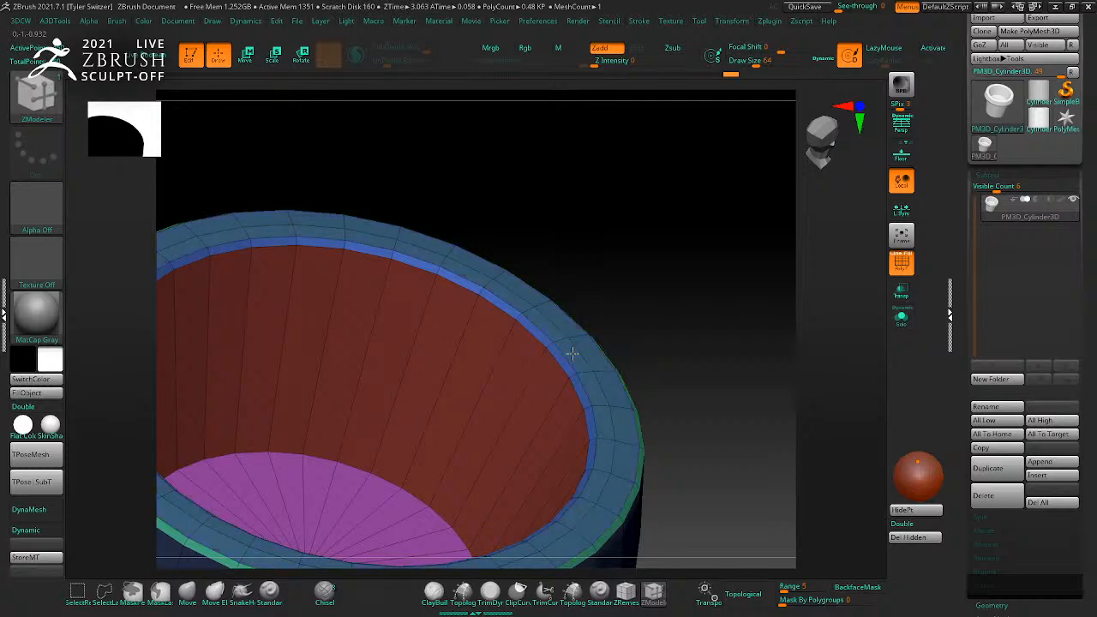
{"action": "left_click_drag", "start_coordinate": [739, 381], "coordinate": [668, 358]}
{"action": "left_click", "coordinate": [581, 351]}
{"action": "left_click_drag", "start_coordinate": [754, 435], "coordinate": [651, 329]}
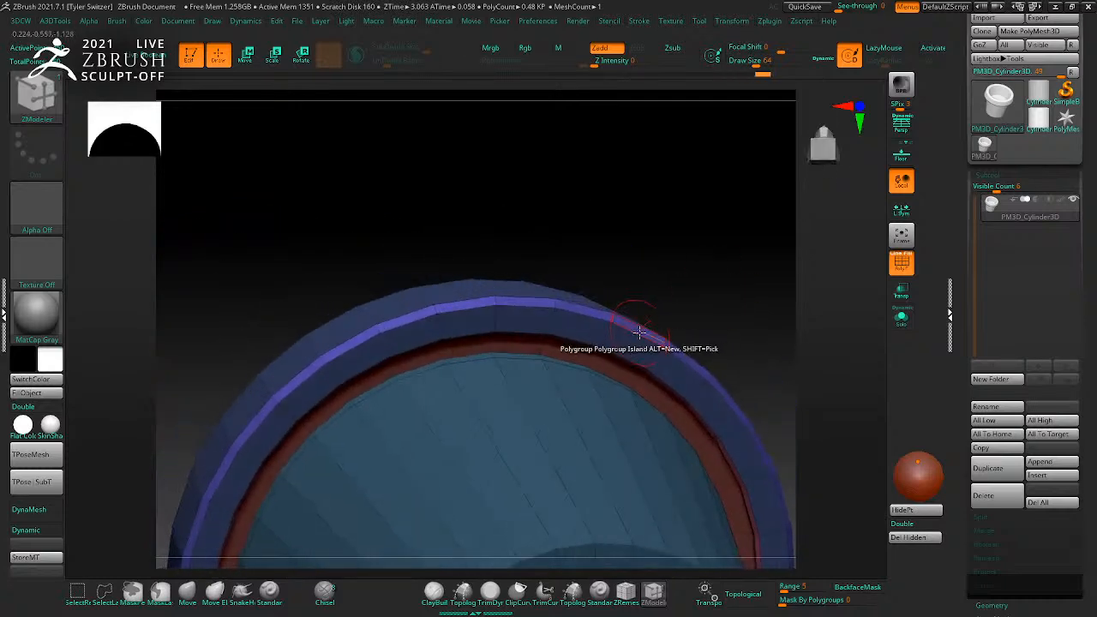
{"action": "left_click", "coordinate": [637, 330]}
{"action": "left_click_drag", "start_coordinate": [738, 351], "coordinate": [797, 397]}
Step: Set the edge action to Crease on EdgeLoop Complete and crease the loops around the rim's upper bevels and the inner floor
{"action": "left_click_drag", "start_coordinate": [742, 189], "coordinate": [662, 274], "text": "alt"}
{"action": "key", "text": "space"}
{"action": "key", "text": "space"}
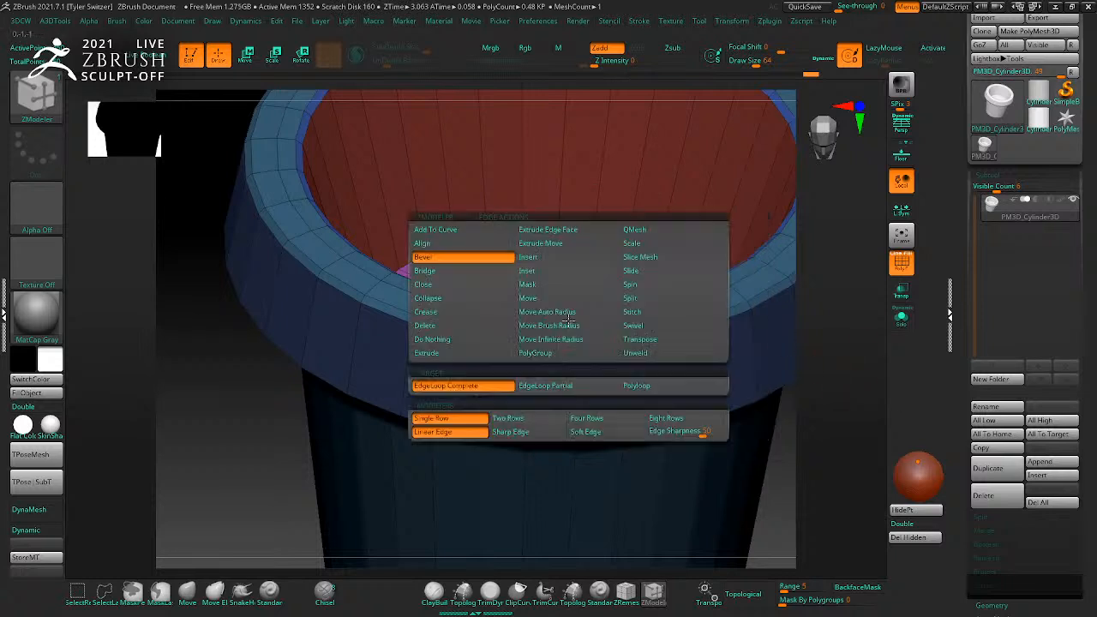
{"action": "left_click", "coordinate": [455, 315]}
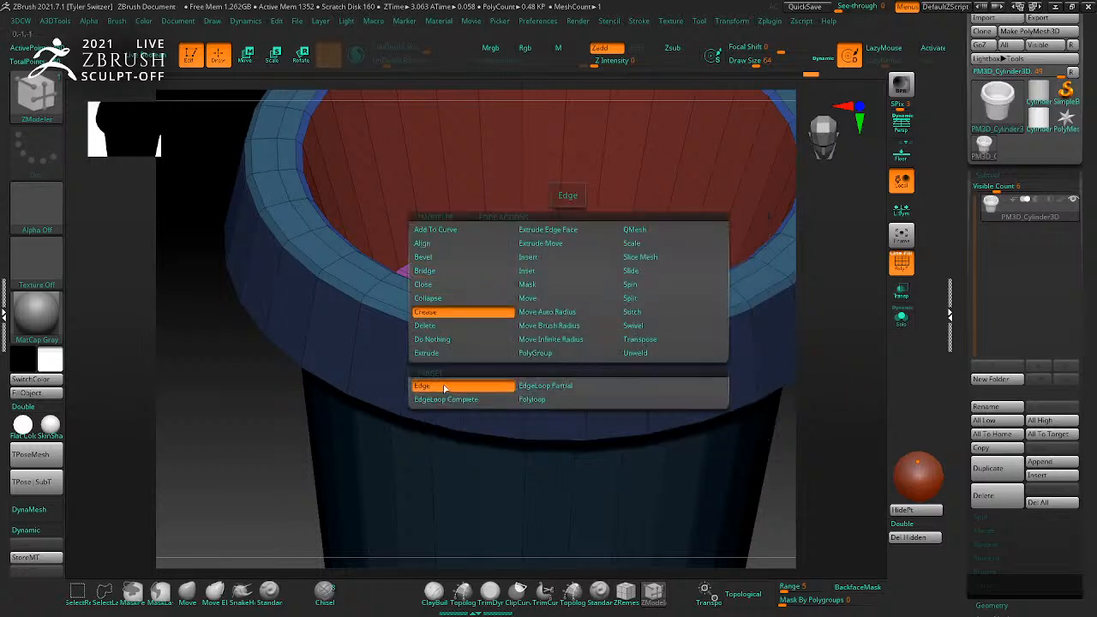
{"action": "left_click_drag", "start_coordinate": [839, 431], "coordinate": [661, 328]}
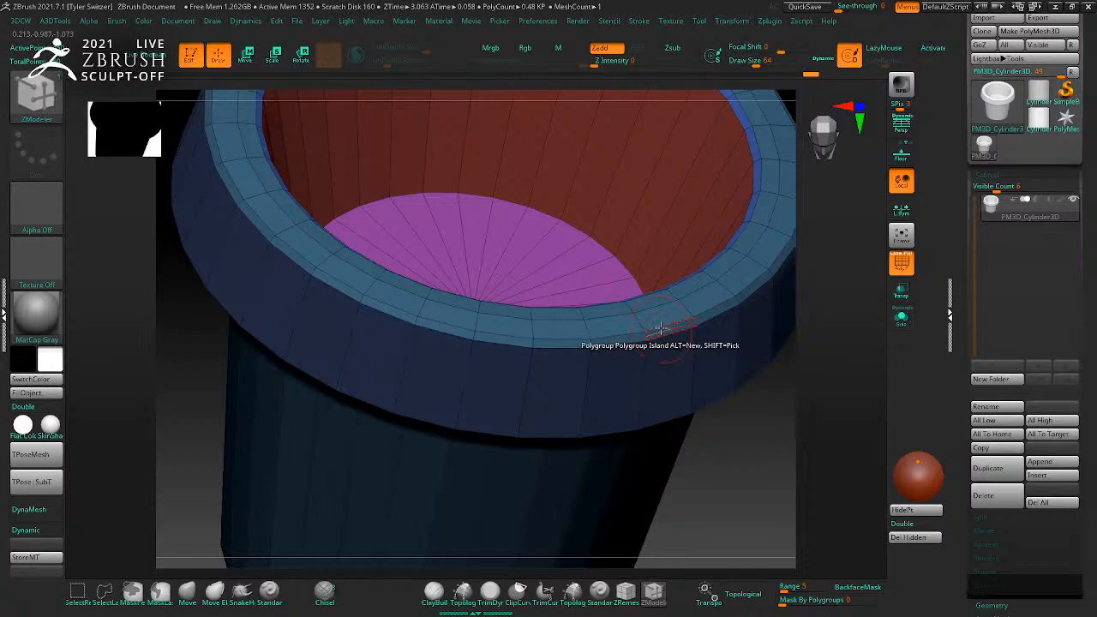
{"action": "left_click_drag", "start_coordinate": [828, 380], "coordinate": [628, 282]}
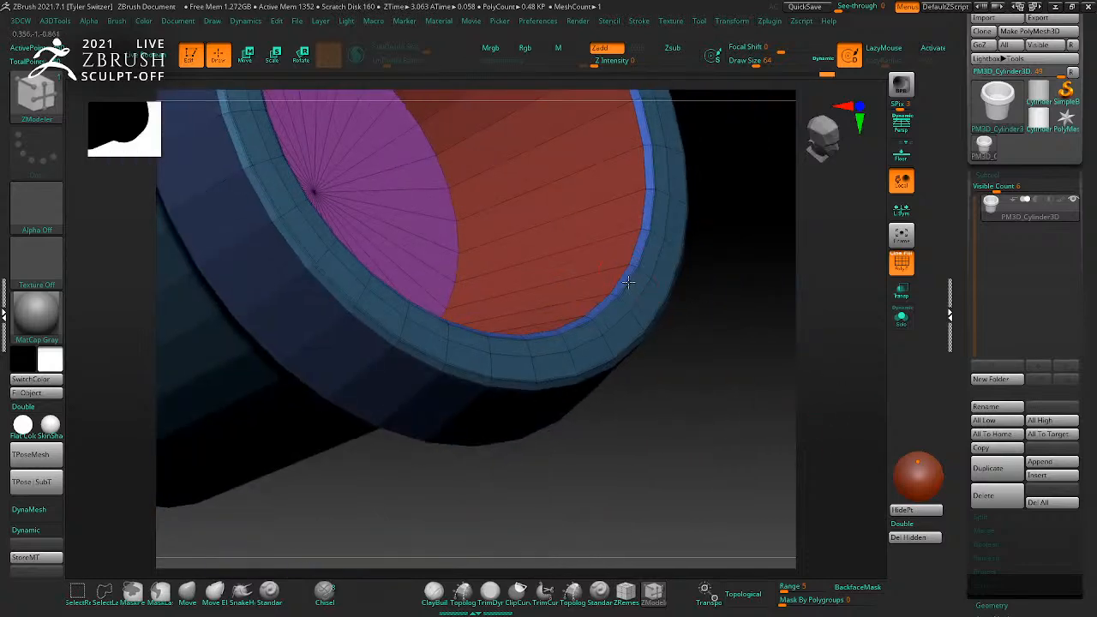
{"action": "left_click_drag", "start_coordinate": [764, 366], "coordinate": [463, 275]}
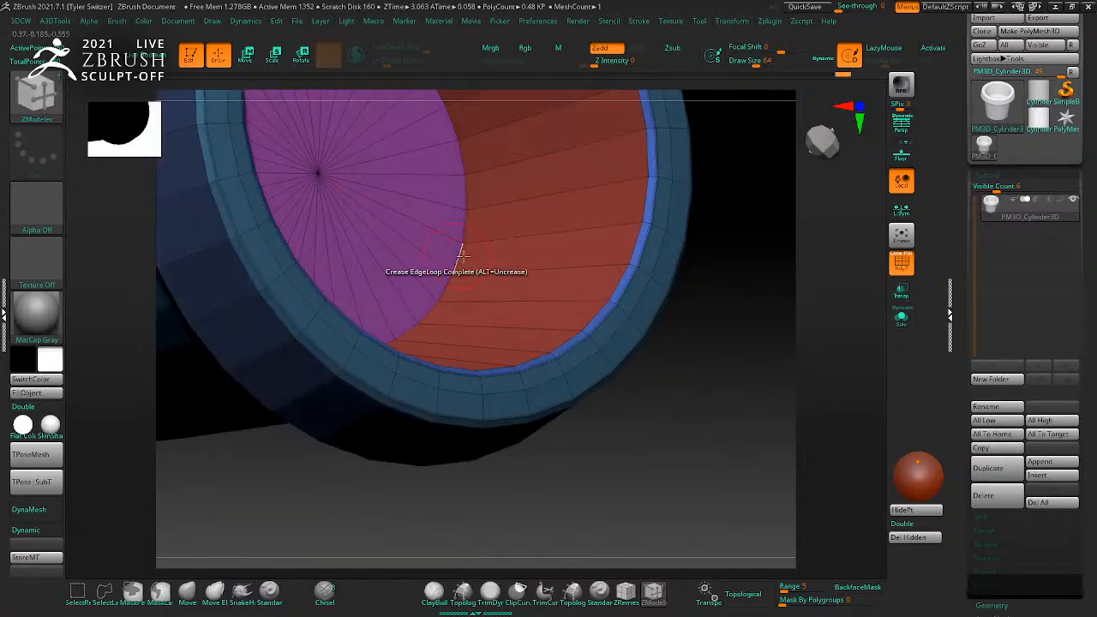
Step: Crease the complete edge loops on the underside of the rim
{"action": "left_click_drag", "start_coordinate": [708, 360], "coordinate": [507, 284]}
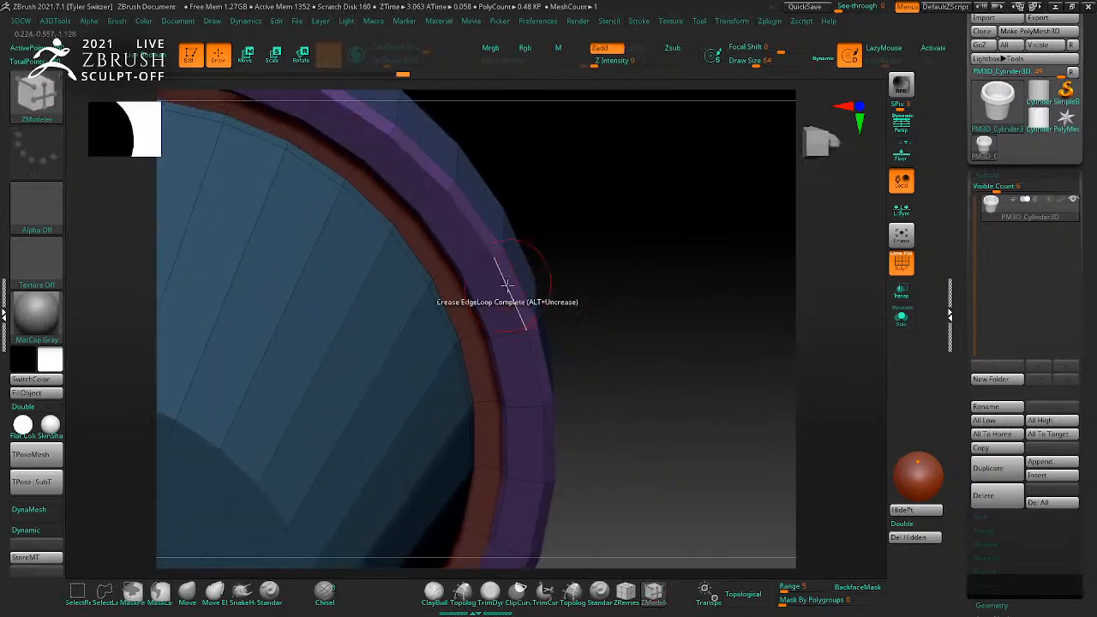
{"action": "left_click_drag", "start_coordinate": [618, 307], "coordinate": [657, 326]}
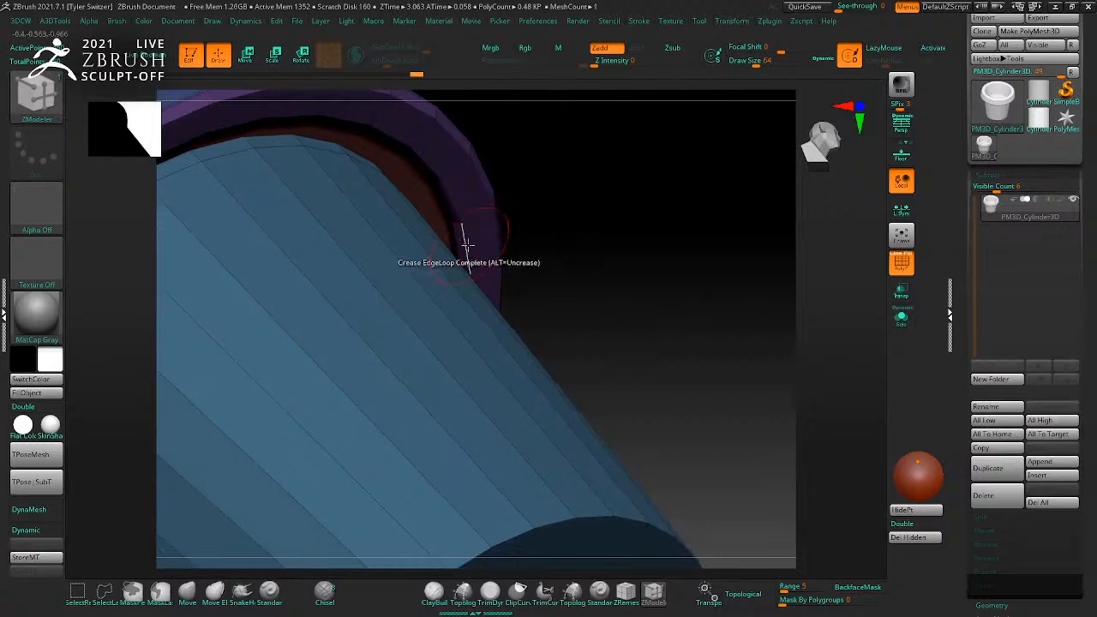
{"action": "left_click_drag", "start_coordinate": [456, 242], "coordinate": [688, 372]}
{"action": "key", "text": "f"}
{"action": "key", "text": "ctrl"}
{"action": "mouse_move", "coordinate": [688, 424]}
{"action": "left_mouse_down"}
{"action": "mouse_move", "coordinate": [703, 397]}
{"action": "mouse_move", "coordinate": [579, 417]}
{"action": "left_mouse_up"}
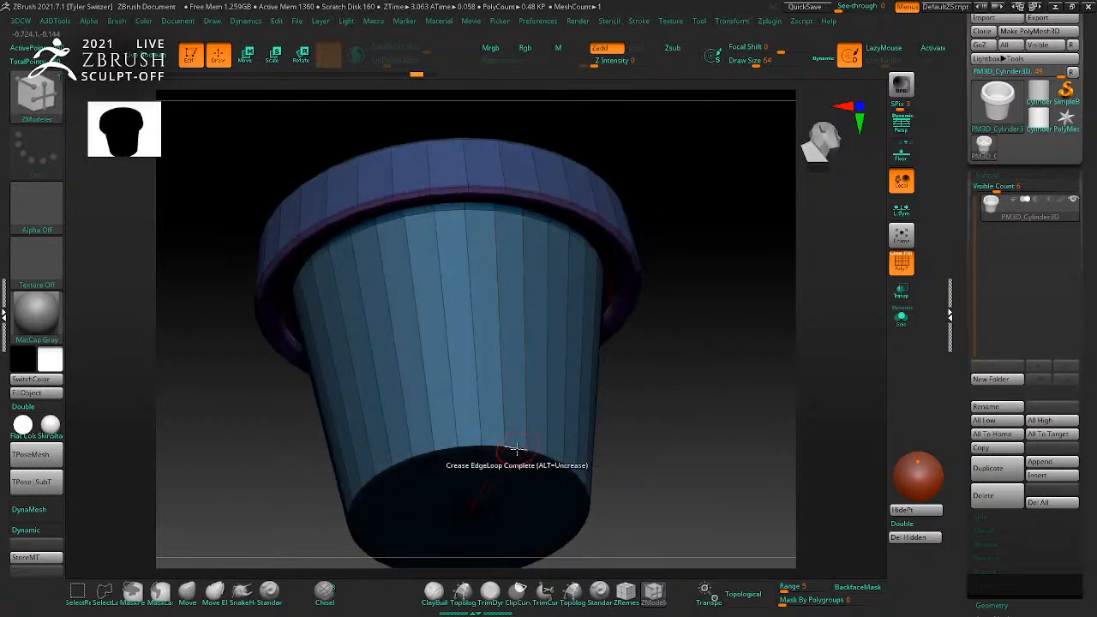
Step: Switch the edge action to Bevel on EdgeLoop Complete and bevel the loop around the cup's bottom edge
{"action": "key", "text": "space"}
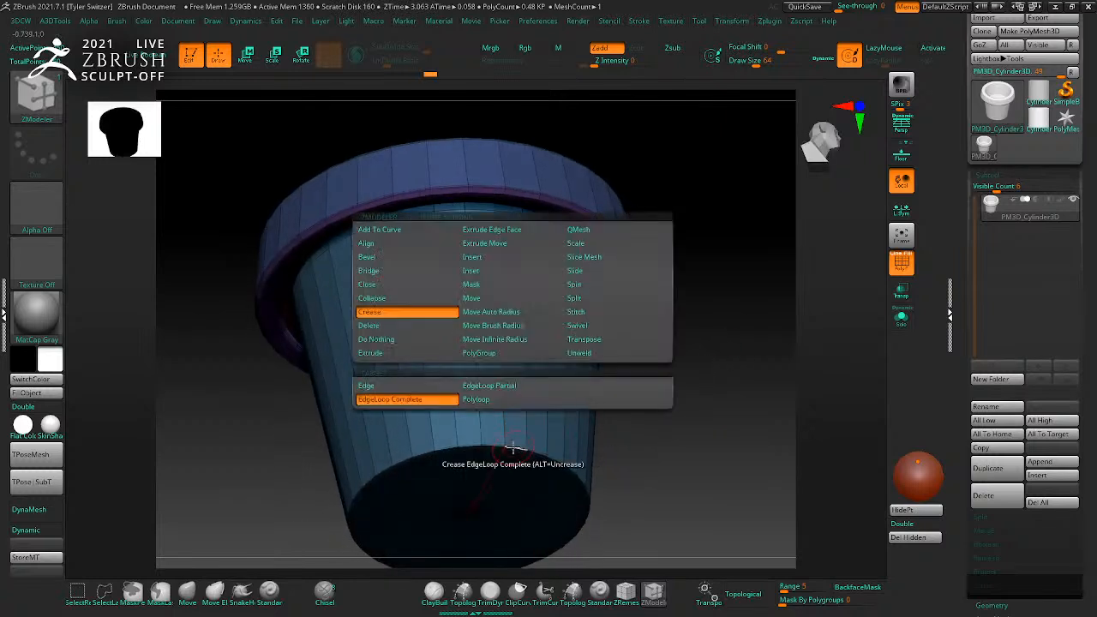
{"action": "left_click", "coordinate": [392, 257]}
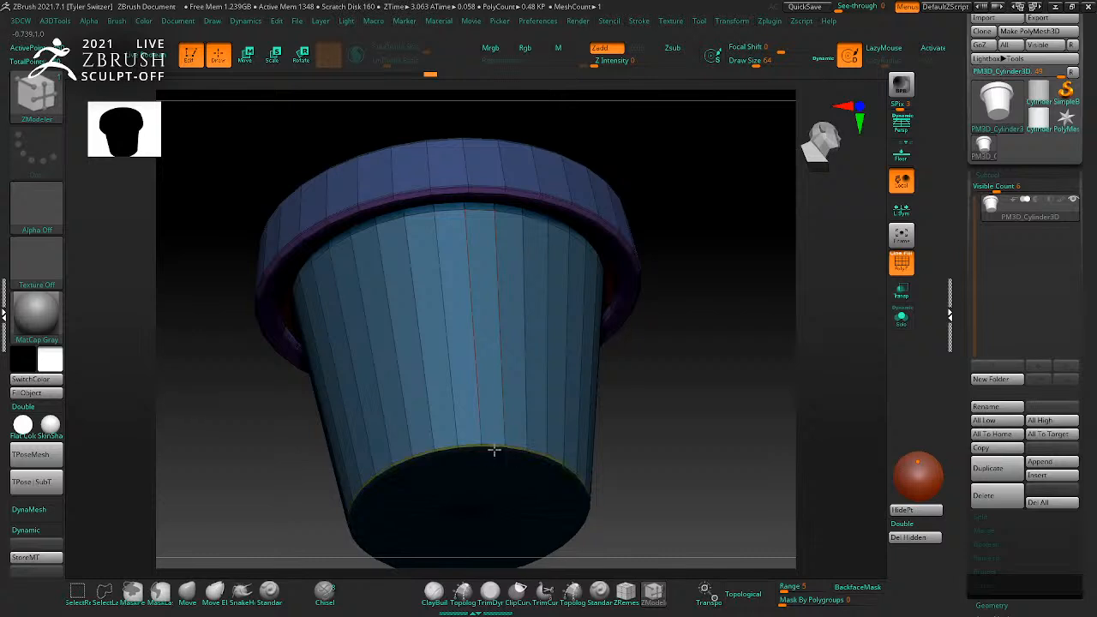
{"action": "left_click_drag", "start_coordinate": [494, 448], "coordinate": [493, 453]}
Step: Crease the complete edge loops bordering the base bevel with the edge action set to Crease, and turn off the polyframe
{"action": "left_click_drag", "start_coordinate": [668, 514], "coordinate": [725, 392]}
{"action": "right_click", "coordinate": [494, 435]}
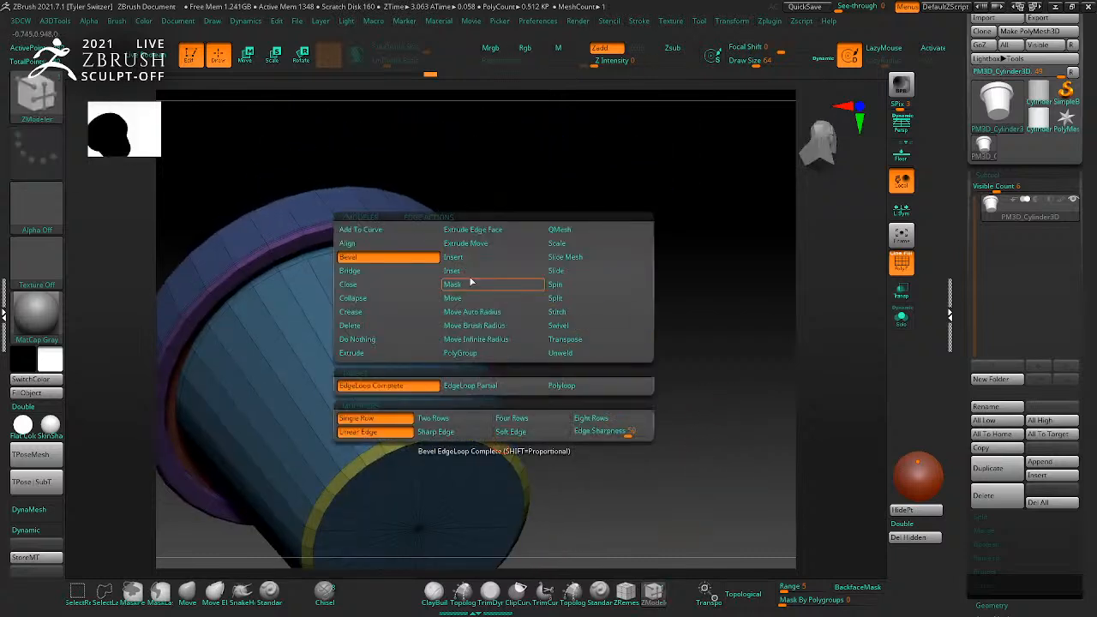
{"action": "left_click", "coordinate": [474, 326]}
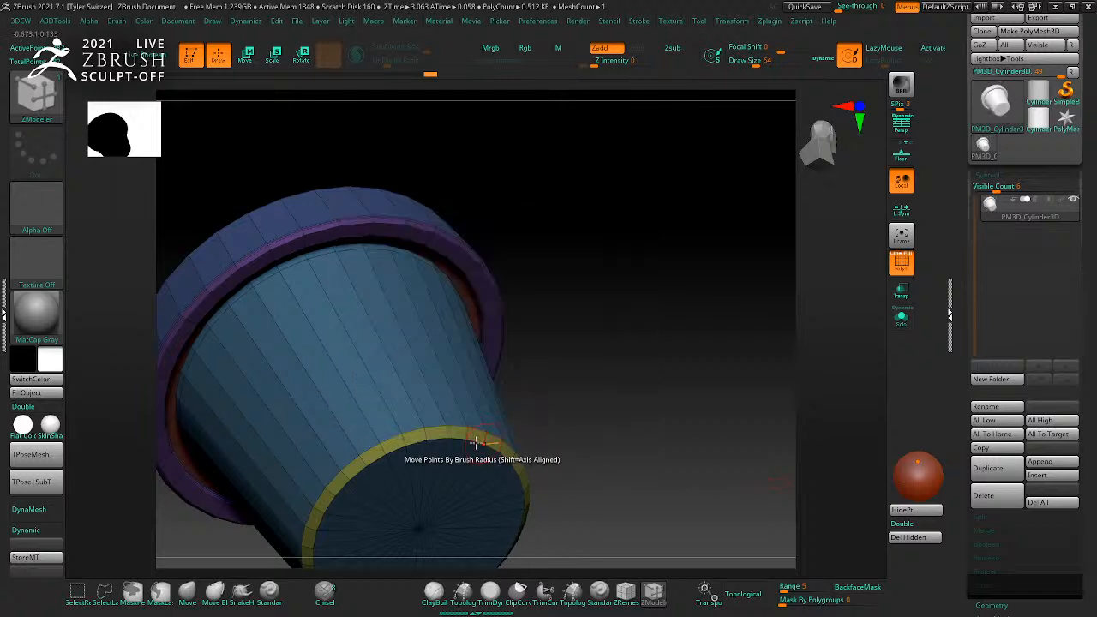
{"action": "left_click_drag", "start_coordinate": [643, 424], "coordinate": [685, 445]}
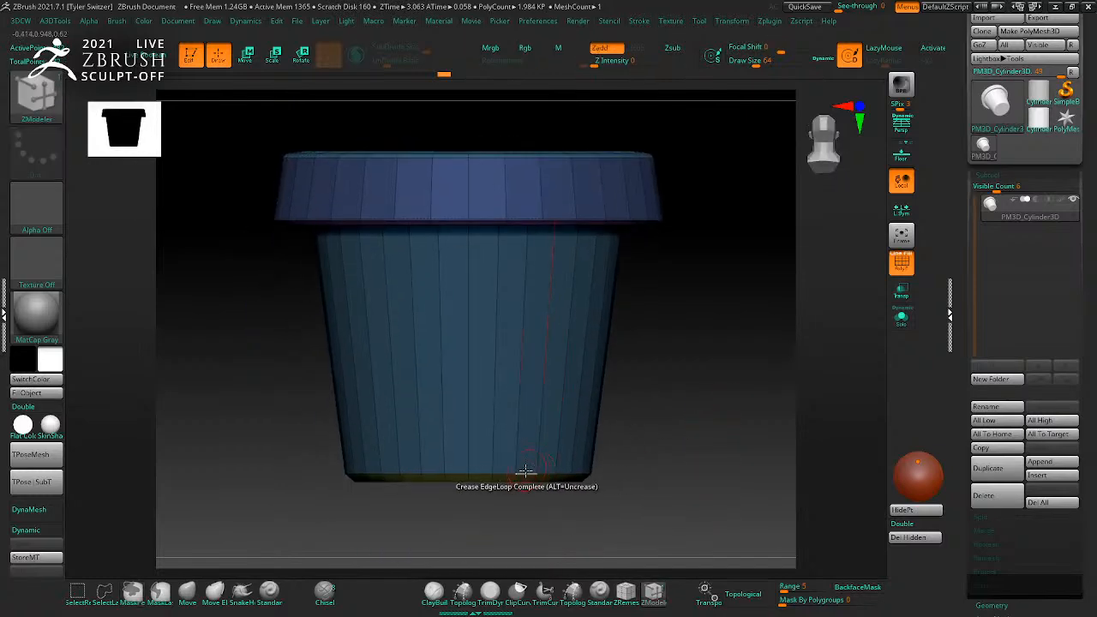
{"action": "left_click_drag", "start_coordinate": [725, 394], "coordinate": [752, 387]}
{"action": "key", "text": "shift+f"}
{"action": "key", "text": "f"}
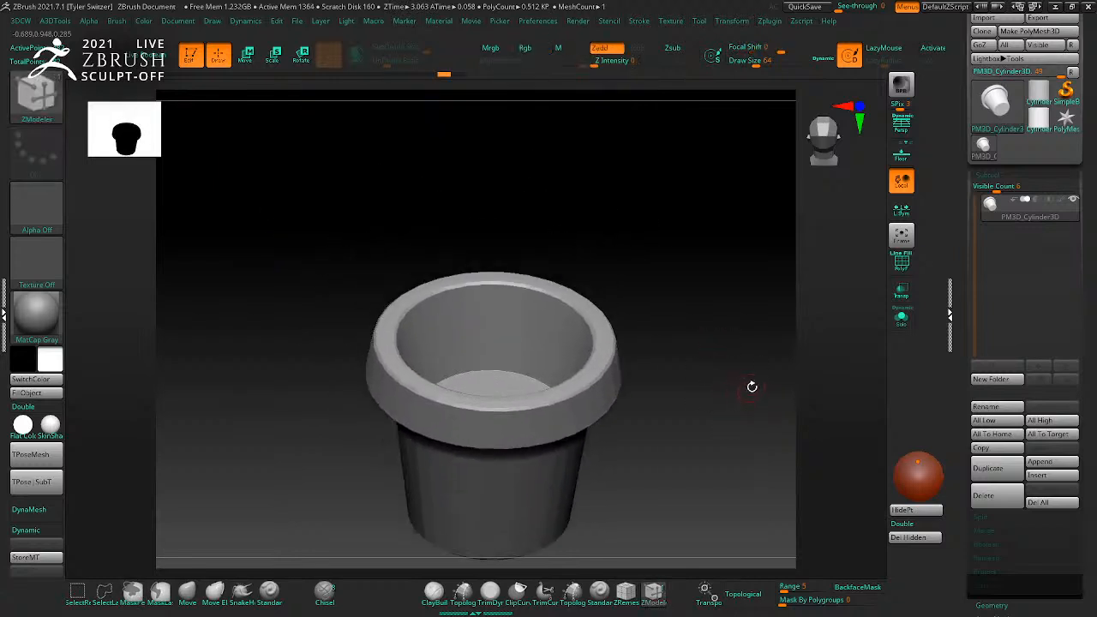
Step: Insert a Ring3D subtool and turn it into an adjustable Ring 3D primitive from the gizmo's options
{"action": "left_click", "coordinate": [1043, 477]}
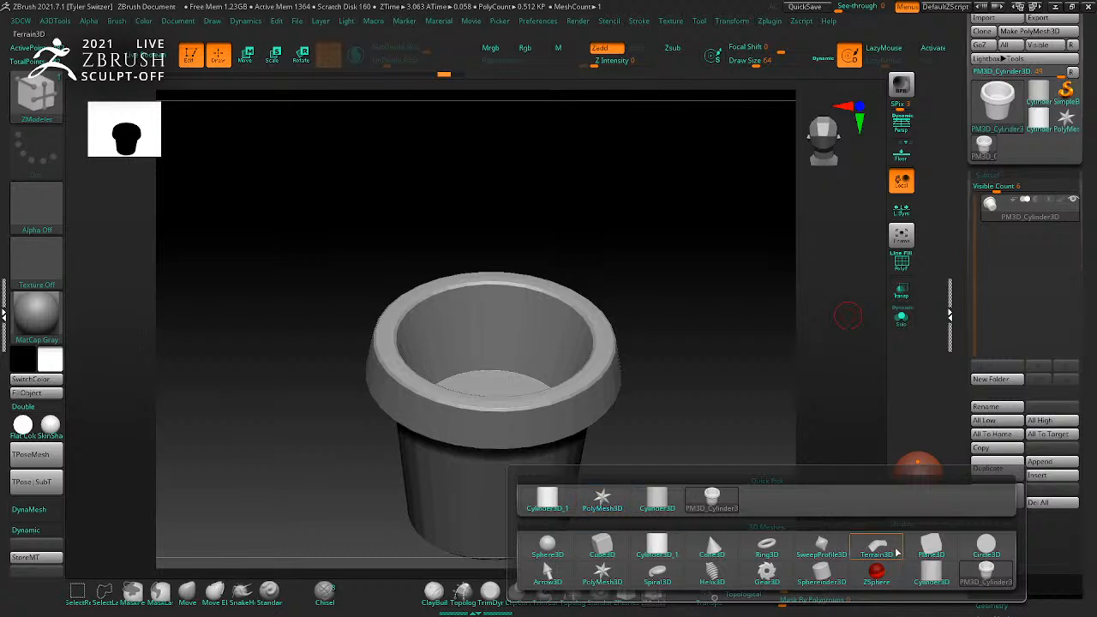
{"action": "left_click", "coordinate": [767, 545]}
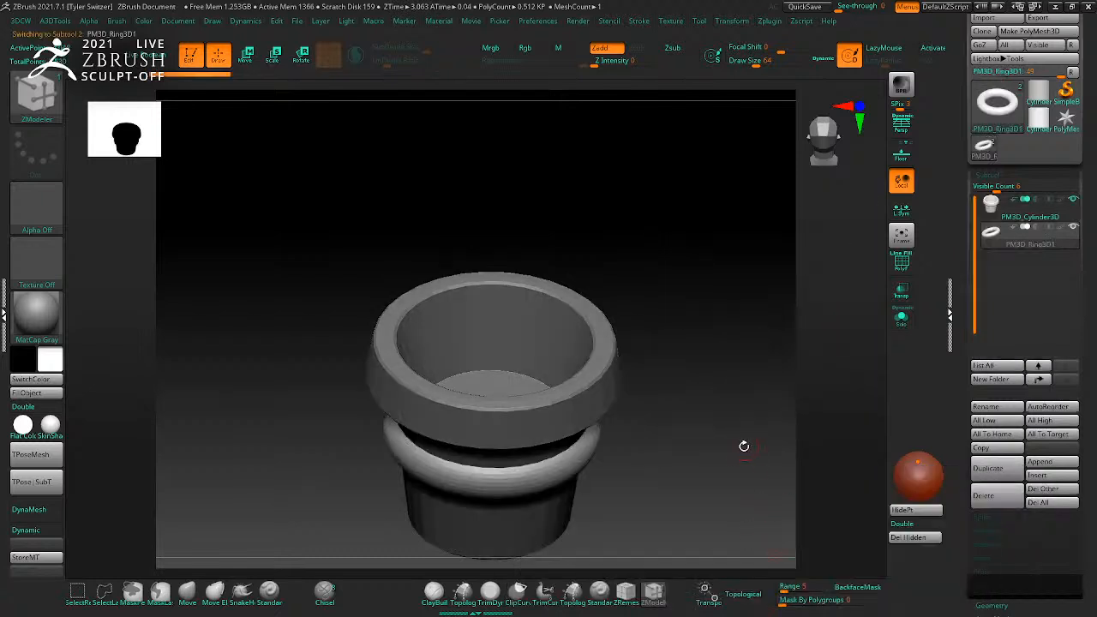
{"action": "key", "text": "w"}
{"action": "left_click", "coordinate": [450, 337]}
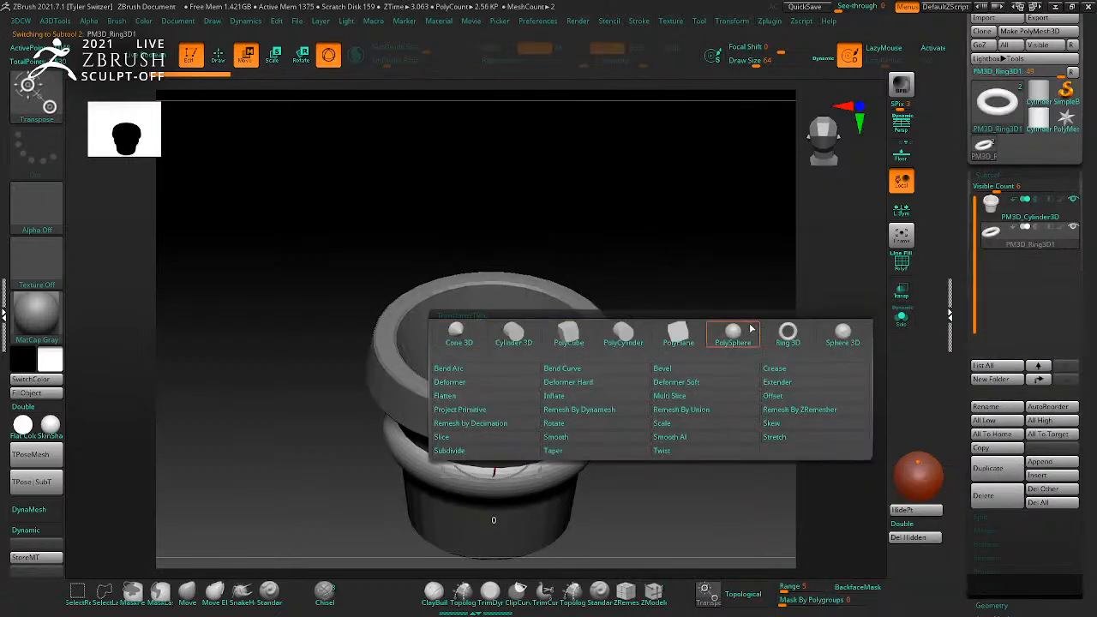
{"action": "left_click", "coordinate": [782, 336]}
Step: Isolate the ring and reduce its tube thickness to a thin hoop with the Ring 3D primitive's handles
{"action": "left_click_drag", "start_coordinate": [728, 426], "coordinate": [728, 480]}
{"action": "left_click_drag", "start_coordinate": [763, 411], "coordinate": [716, 355]}
{"action": "left_click_drag", "start_coordinate": [545, 370], "coordinate": [560, 272]}
{"action": "left_click", "coordinate": [902, 320]}
{"action": "left_click_drag", "start_coordinate": [702, 285], "coordinate": [464, 240], "text": "alt"}
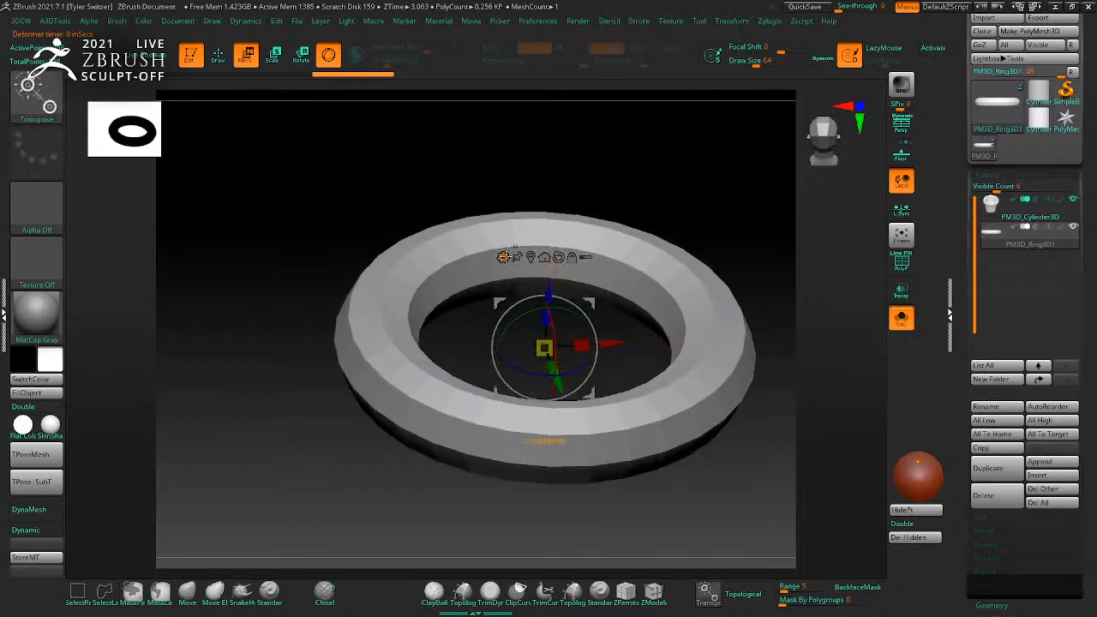
{"action": "left_click", "coordinate": [503, 258]}
{"action": "left_click", "coordinate": [696, 282]}
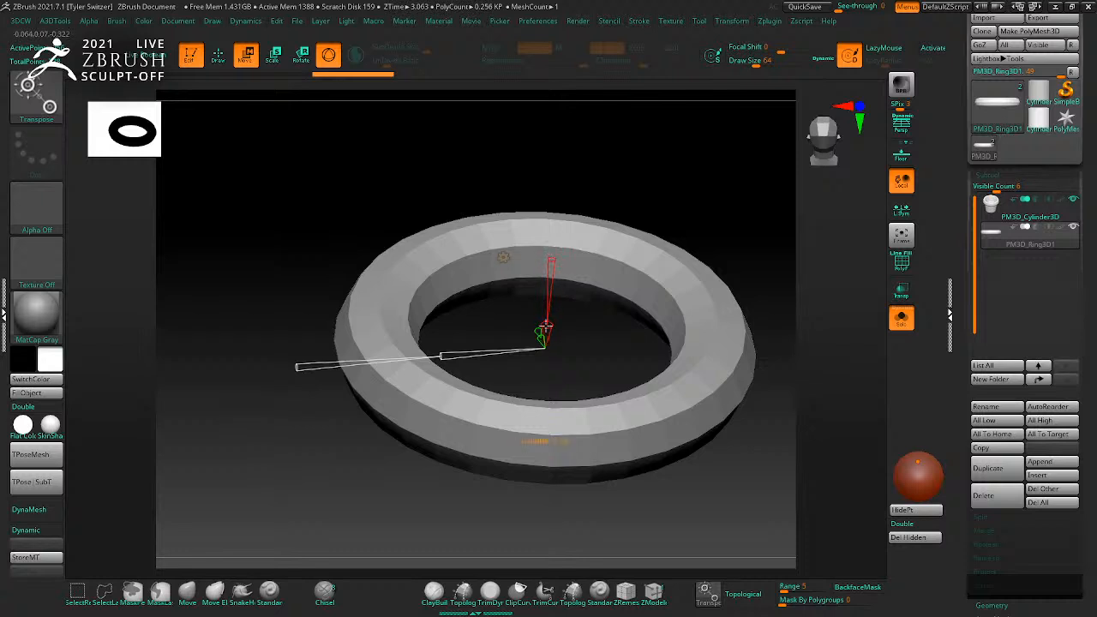
{"action": "left_click_drag", "start_coordinate": [297, 367], "coordinate": [367, 362]}
{"action": "key", "text": "ctrl+z"}
{"action": "left_click_drag", "start_coordinate": [441, 356], "coordinate": [405, 358]}
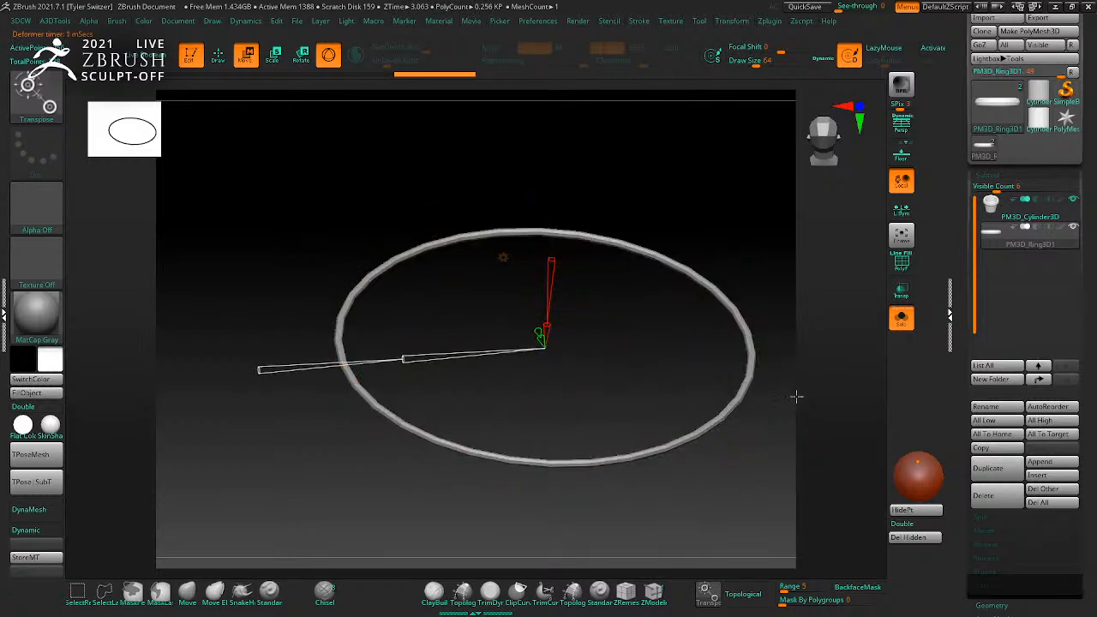
Step: Show the cup again and move the ring vertically until it sits just beneath the rim
{"action": "key", "text": "q"}
{"action": "left_click", "coordinate": [901, 318]}
{"action": "mouse_move", "coordinate": [852, 392]}
{"action": "left_mouse_down", "text": "alt"}
{"action": "mouse_move", "coordinate": [796, 323]}
{"action": "mouse_move", "coordinate": [754, 366]}
{"action": "left_mouse_up", "text": "alt"}
{"action": "key", "text": "w"}
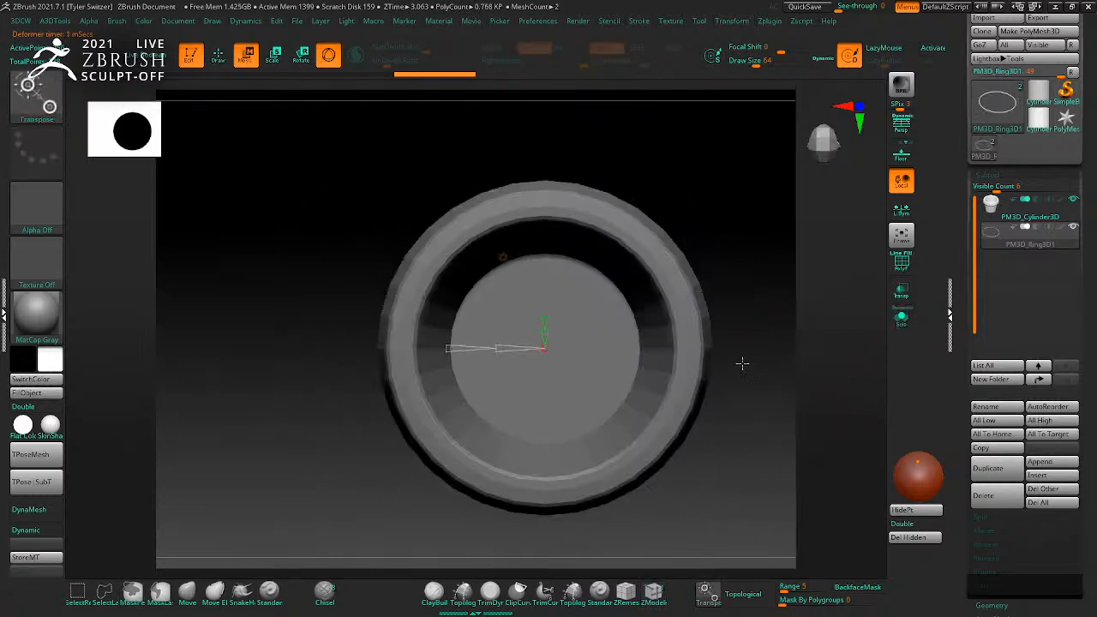
{"action": "key", "text": "y"}
{"action": "left_click_drag", "start_coordinate": [645, 380], "coordinate": [759, 323]}
{"action": "left_click_drag", "start_coordinate": [569, 335], "coordinate": [566, 258]}
{"action": "left_click_drag", "start_coordinate": [566, 330], "coordinate": [564, 319]}
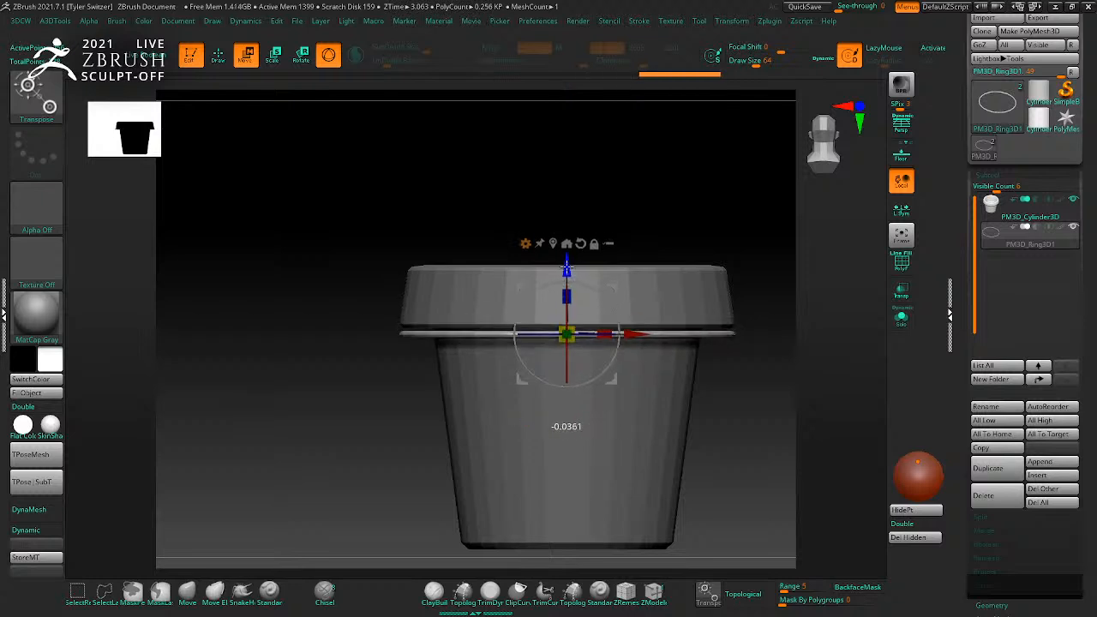
Step: Scale the ring in slightly and stretch it vertically into a band tucked under the cup's rim
{"action": "key", "text": "q"}
{"action": "left_click_drag", "start_coordinate": [738, 288], "coordinate": [809, 294]}
{"action": "key", "text": "w"}
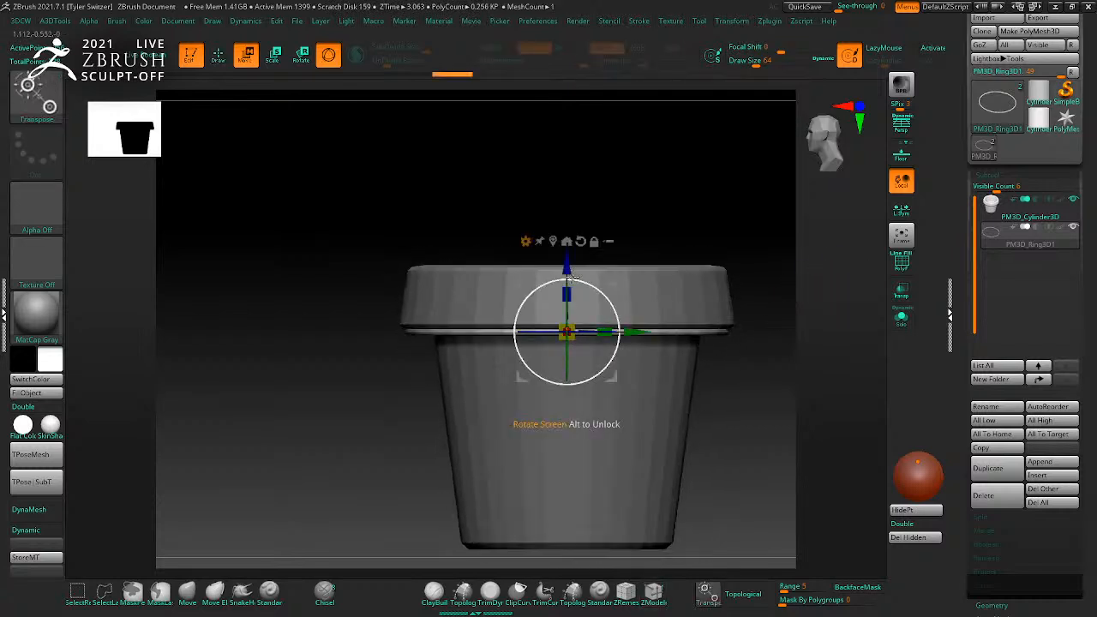
{"action": "left_click_drag", "start_coordinate": [584, 346], "coordinate": [578, 340]}
{"action": "left_click_drag", "start_coordinate": [567, 294], "coordinate": [573, 293]}
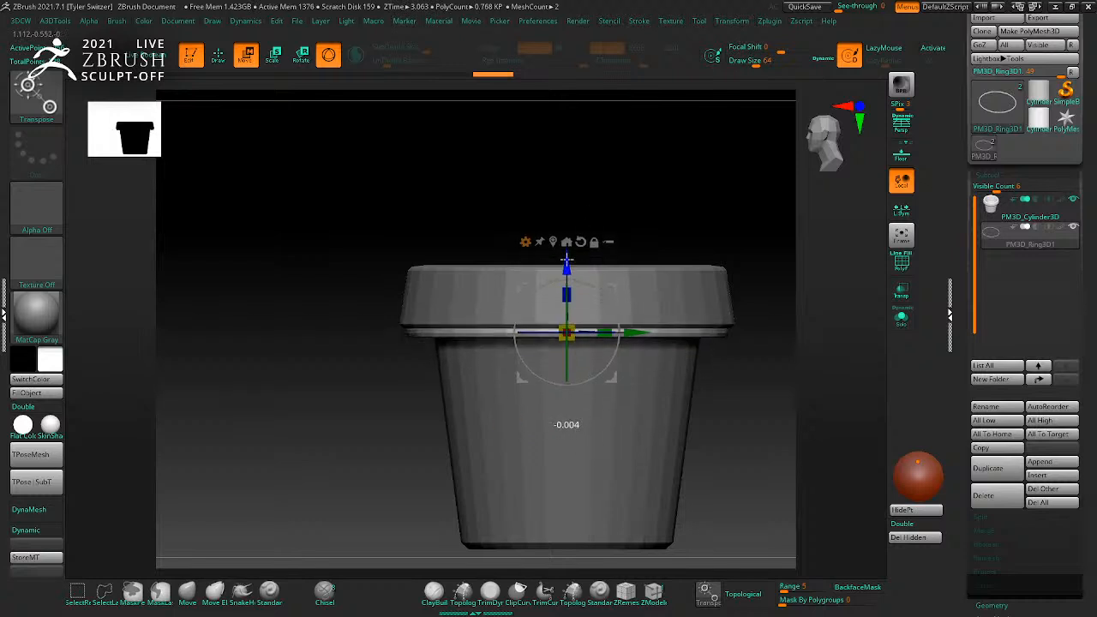
{"action": "left_click_drag", "start_coordinate": [772, 420], "coordinate": [753, 312]}
{"action": "left_click_drag", "start_coordinate": [578, 340], "coordinate": [809, 422]}
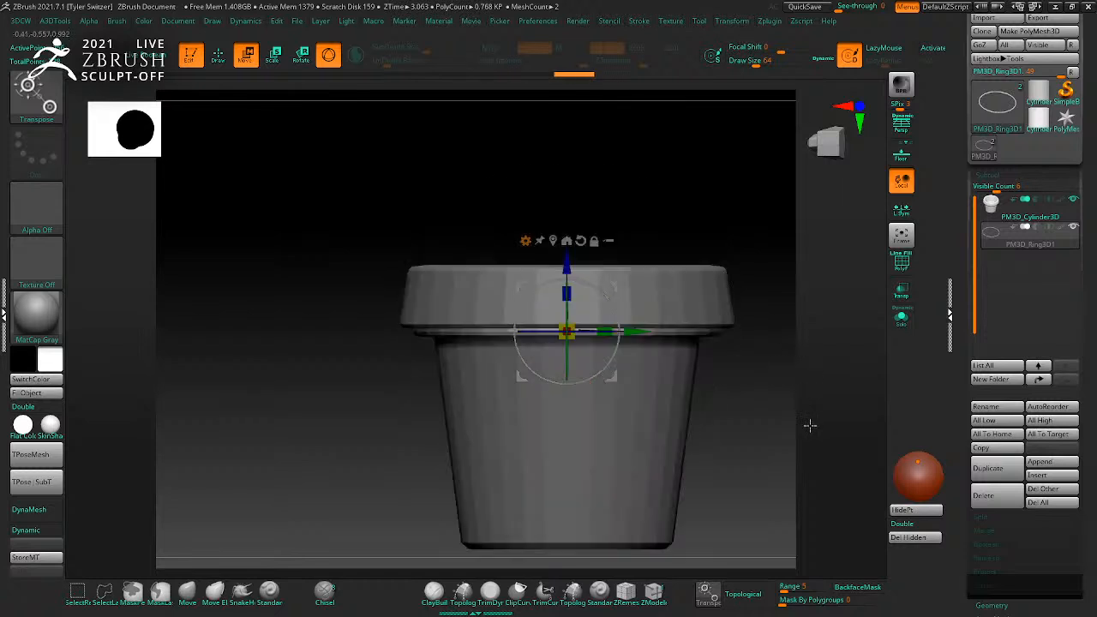
{"action": "left_click_drag", "start_coordinate": [567, 294], "coordinate": [566, 270]}
{"action": "key", "text": "q"}
{"action": "left_click_drag", "start_coordinate": [806, 360], "coordinate": [817, 356]}
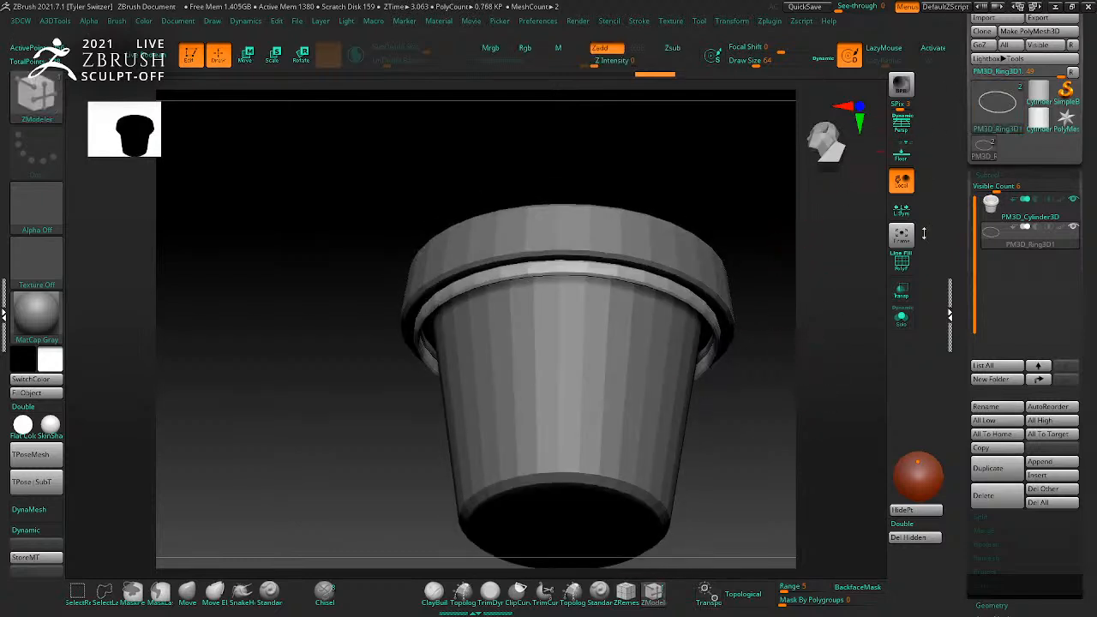
Step: Activate radial symmetry around the Y axis with a radial count of 3, and choose the Move brush
{"action": "left_click", "coordinate": [947, 304]}
{"action": "left_click", "coordinate": [966, 49]}
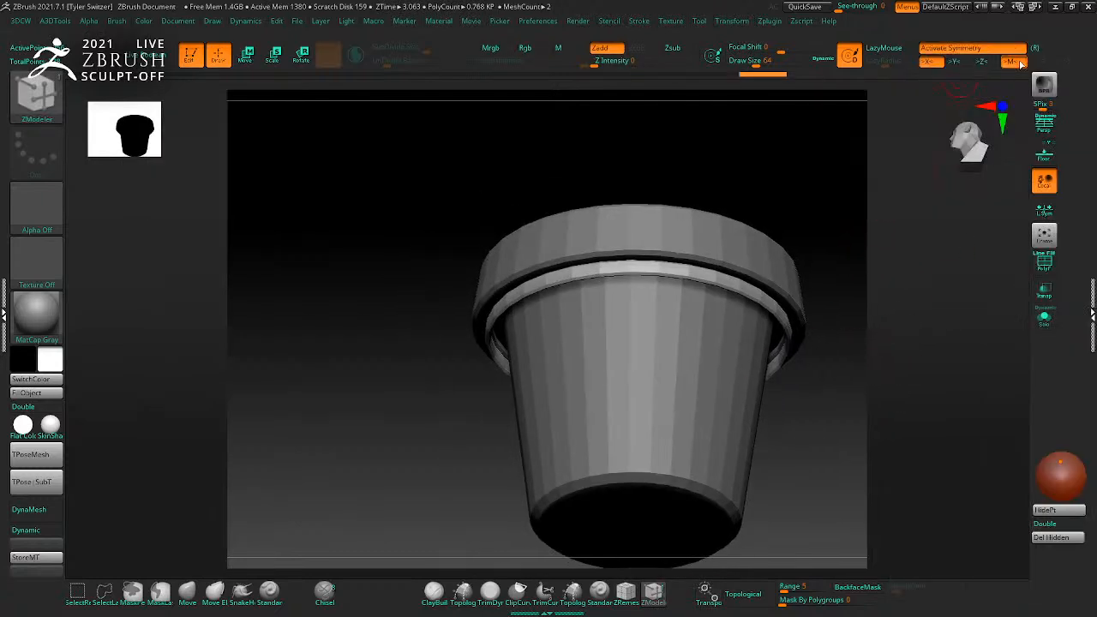
{"action": "left_click", "coordinate": [1028, 52]}
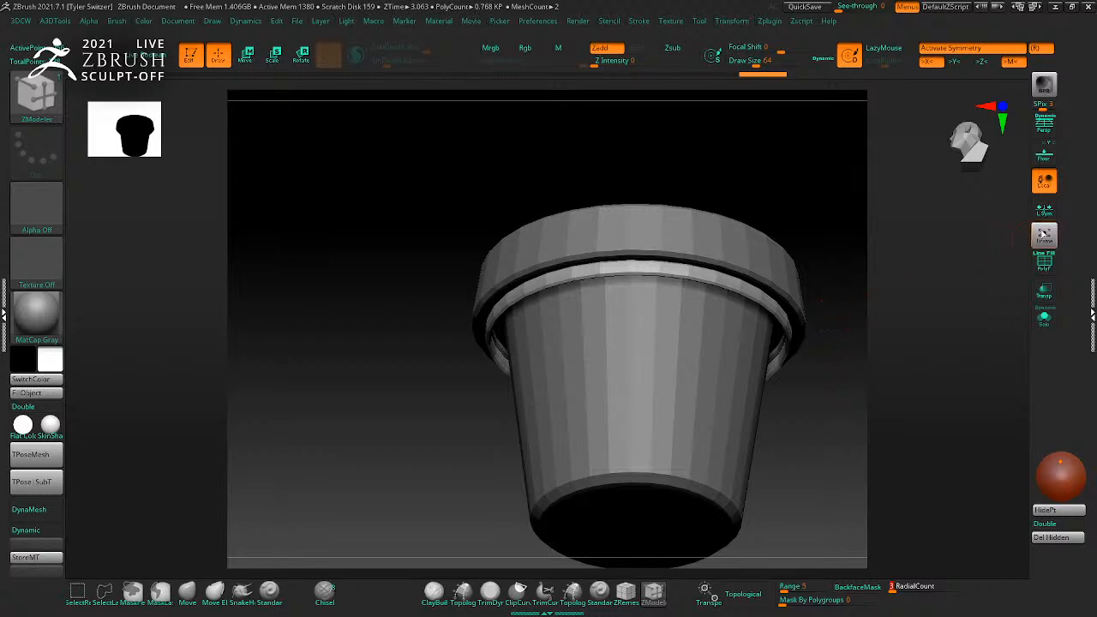
{"action": "left_click_drag", "start_coordinate": [811, 310], "coordinate": [811, 373], "text": "shift"}
{"action": "key", "text": "b"}
{"action": "key", "text": "m"}
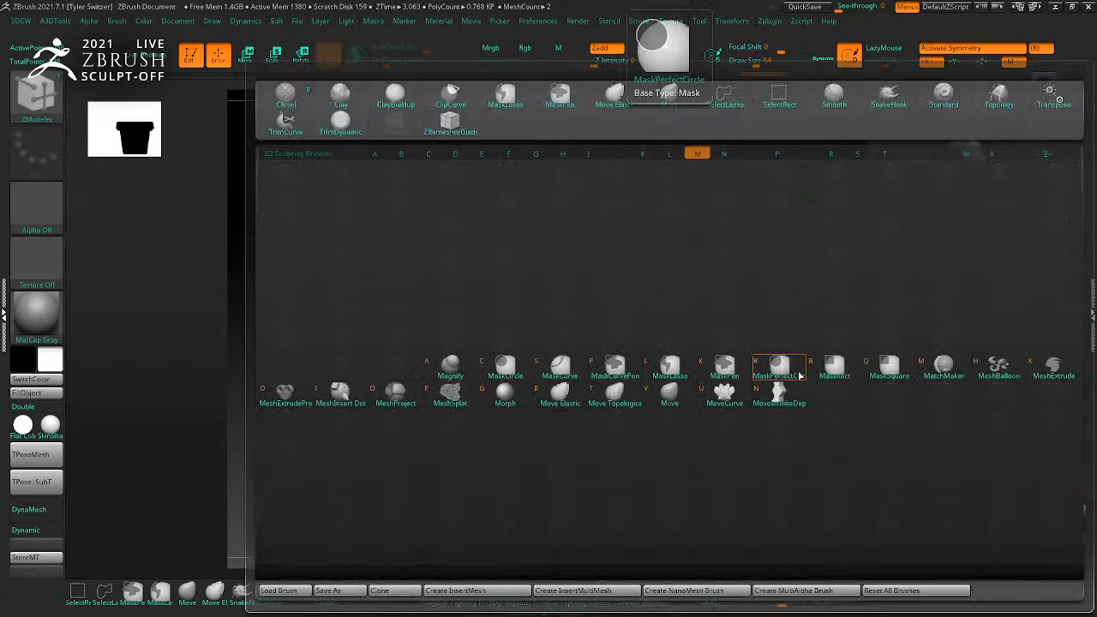
{"action": "key", "text": "v"}
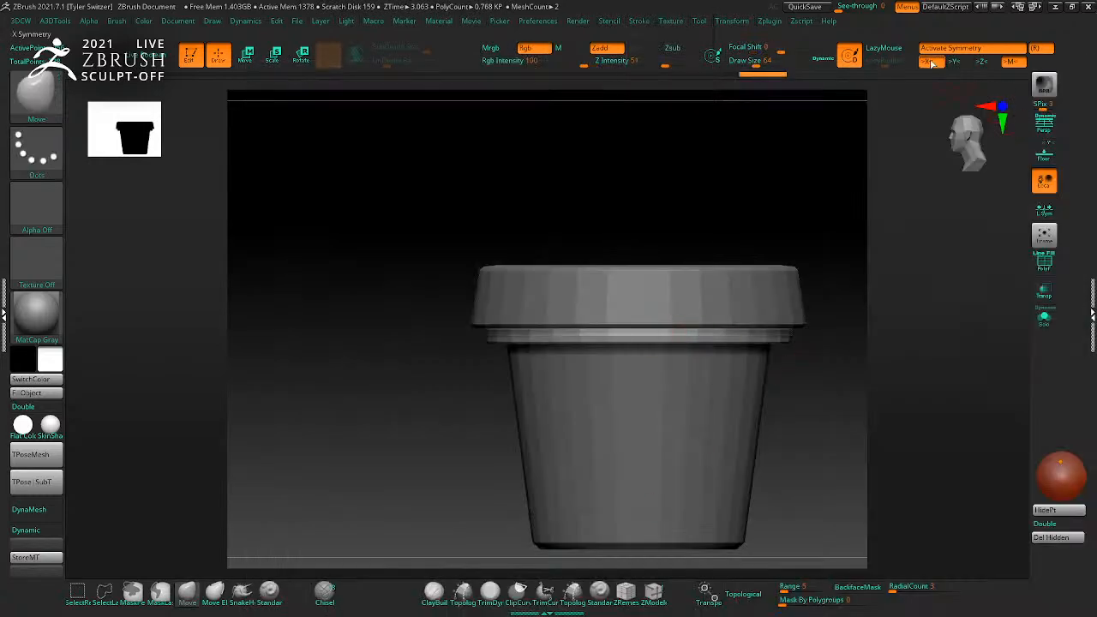
{"action": "left_click_drag", "start_coordinate": [870, 379], "coordinate": [859, 514]}
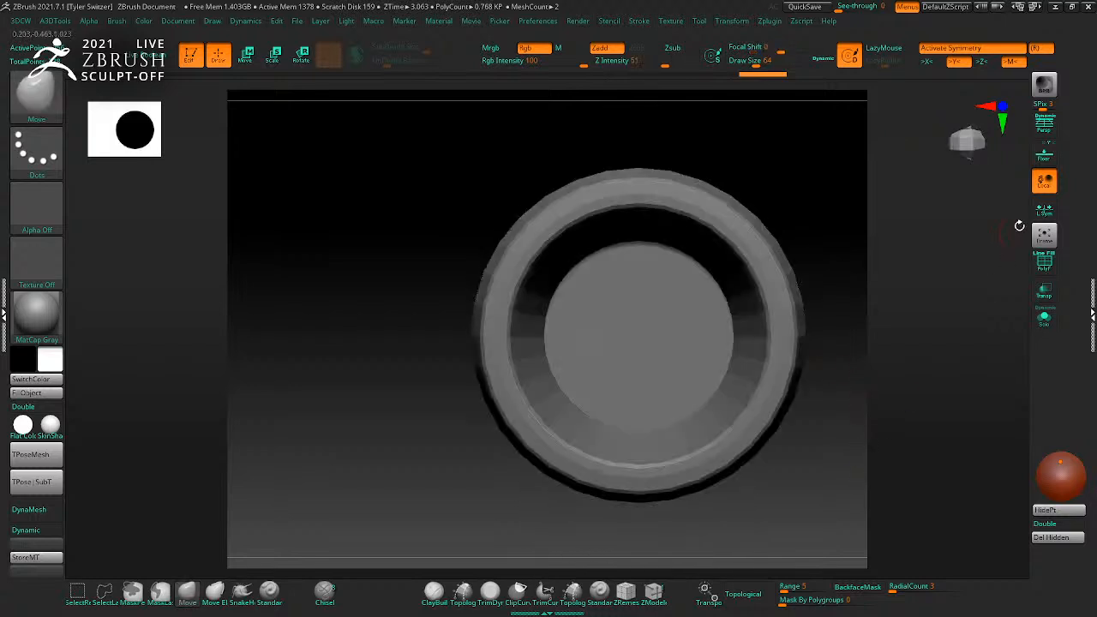
Step: Isolate the ring, set the draw size to about 140, and subdivide the ring once
{"action": "left_click", "coordinate": [1044, 319]}
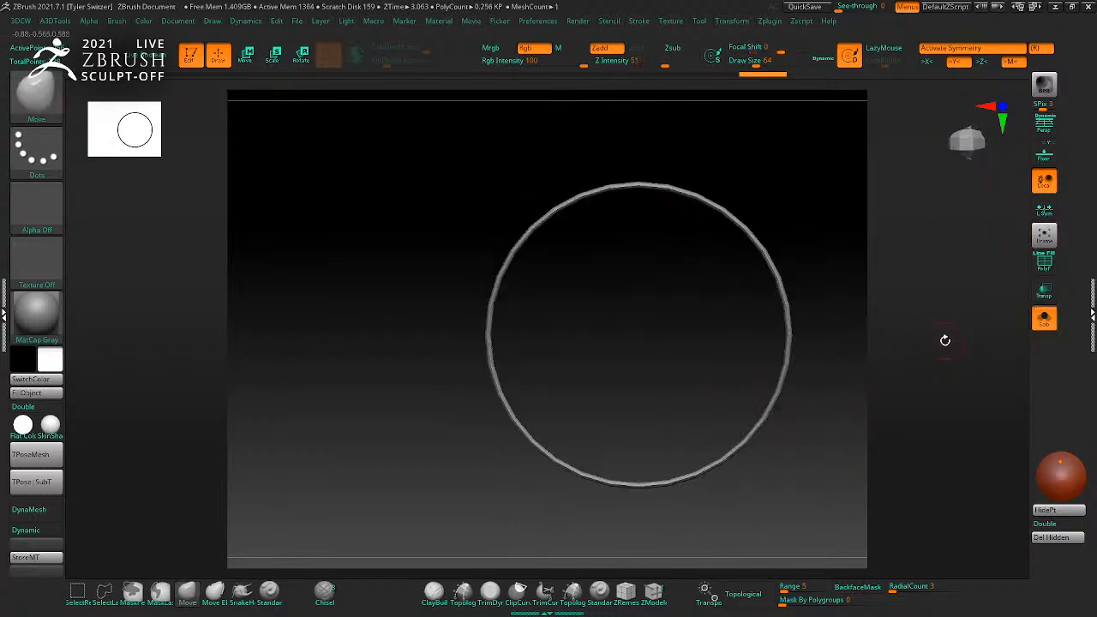
{"action": "left_click", "coordinate": [958, 142]}
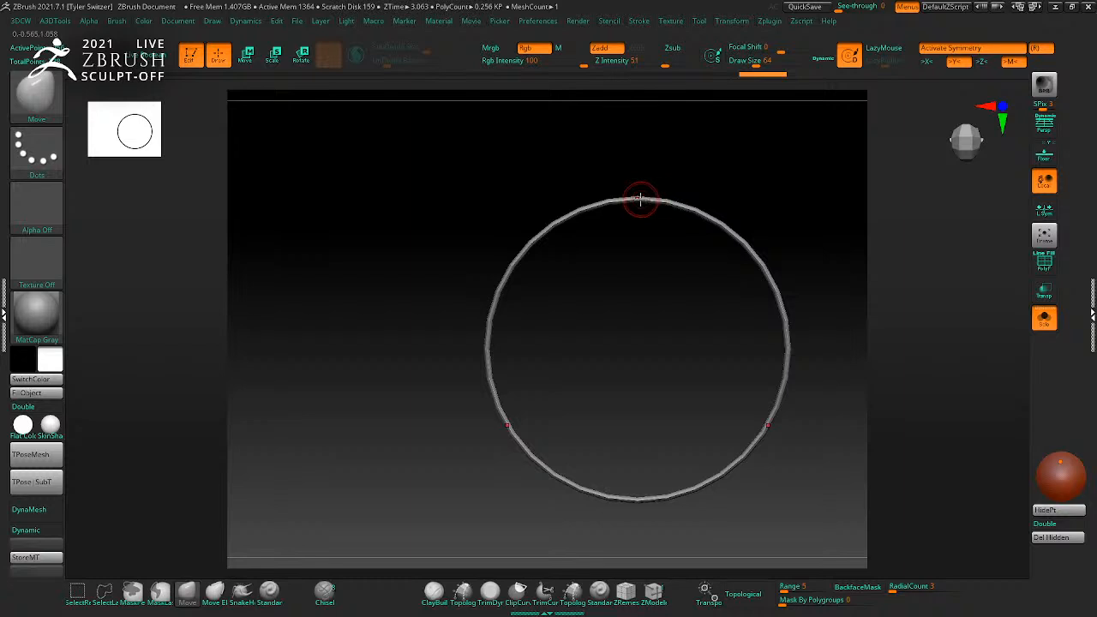
{"action": "key", "text": "s"}
{"action": "left_click_drag", "start_coordinate": [653, 200], "coordinate": [654, 200]}
{"action": "key", "text": "shift+f"}
{"action": "key", "text": "shift+f"}
{"action": "key", "text": "ctrl+d"}
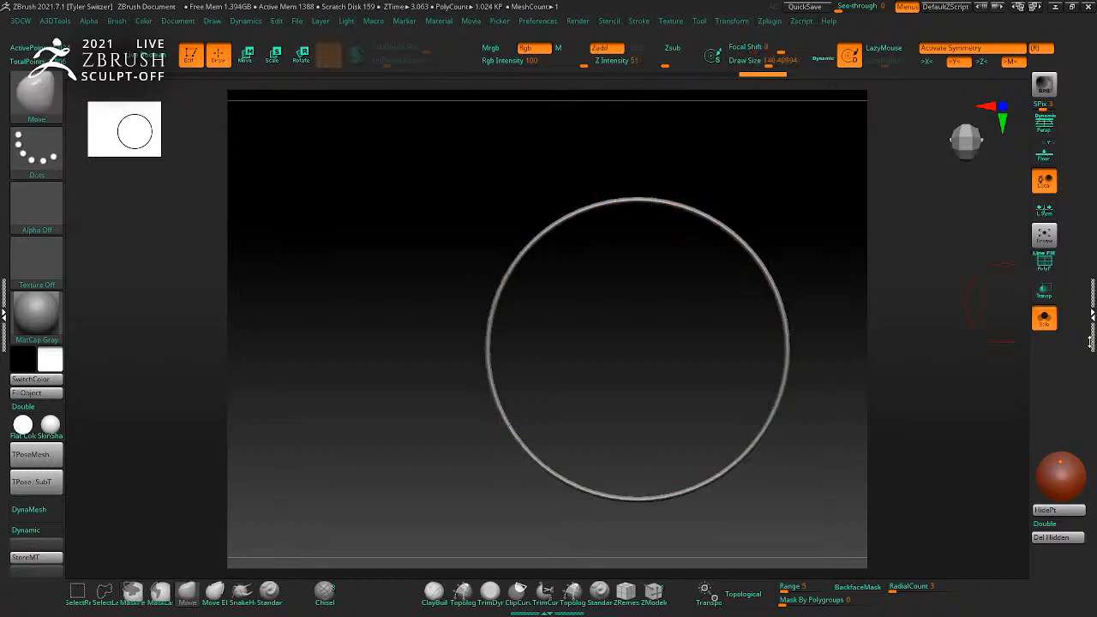
{"action": "left_click", "coordinate": [1092, 322]}
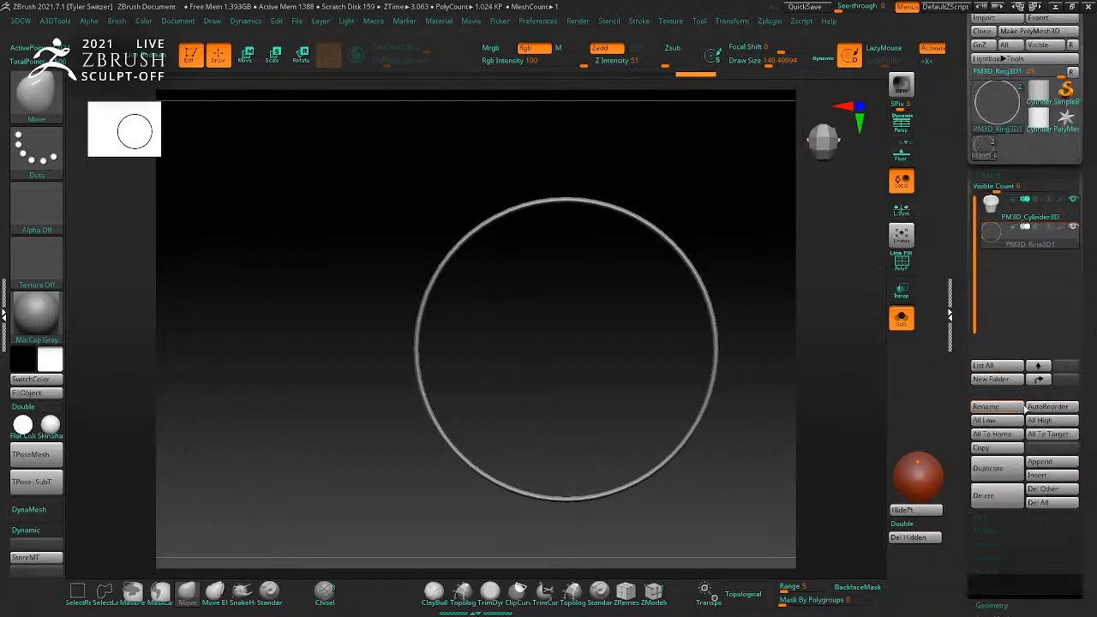
Step: Delete the ring's lower subdivision level
{"action": "left_click", "coordinate": [992, 605]}
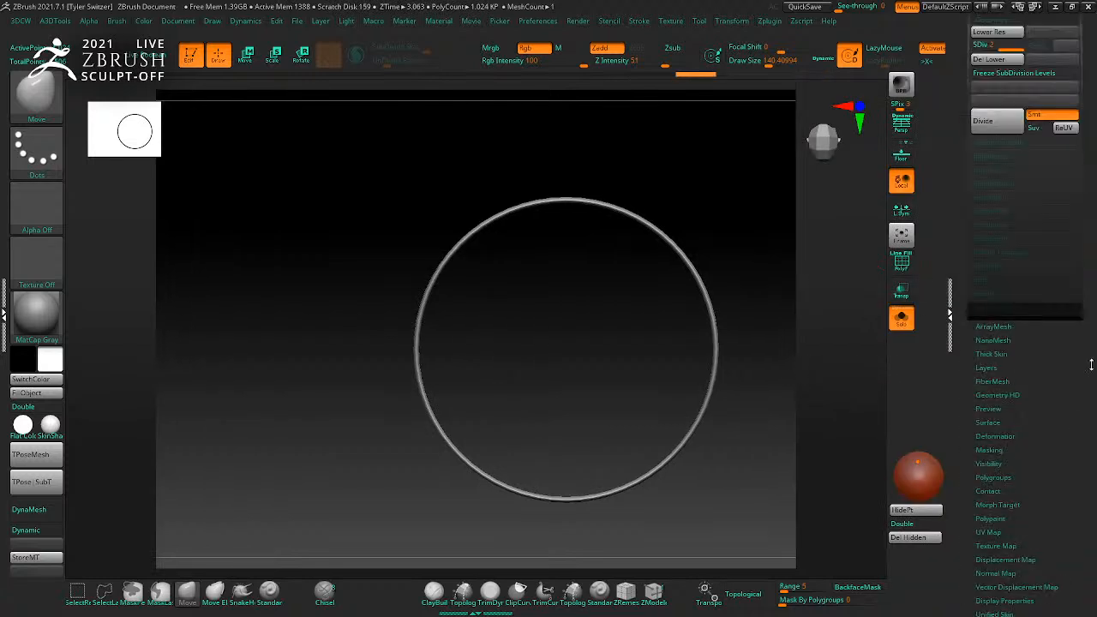
{"action": "left_click", "coordinate": [992, 60]}
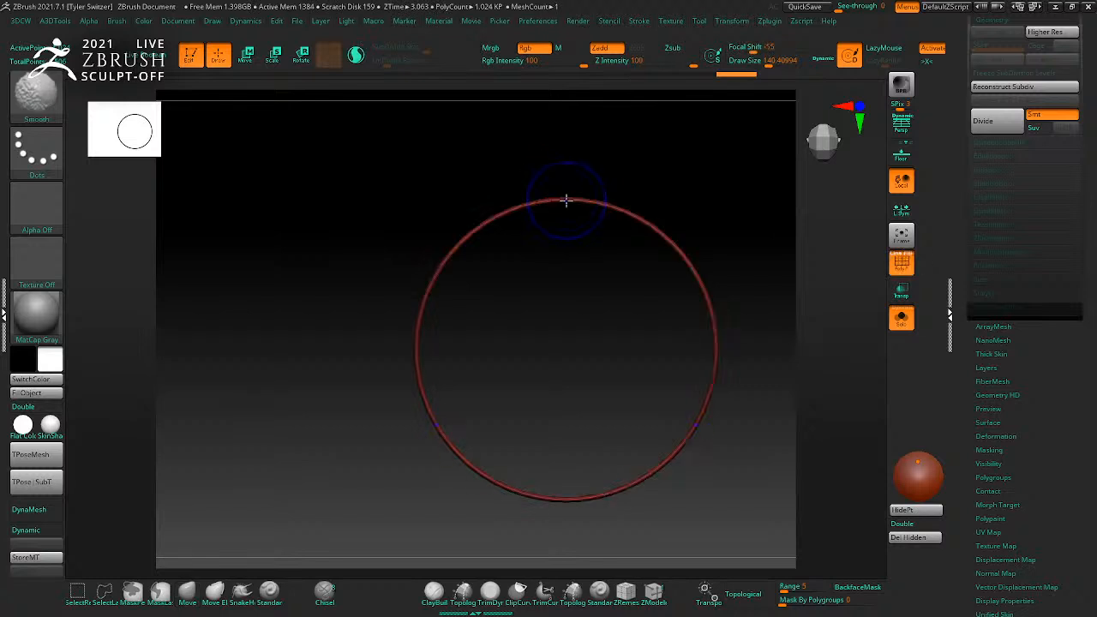
Step: Try pulling three evenly spaced points of the ring outward with the Move brush, raising the draw size to about 158
{"action": "left_click_drag", "start_coordinate": [564, 189], "coordinate": [565, 159]}
{"action": "key", "text": "ctrl+z"}
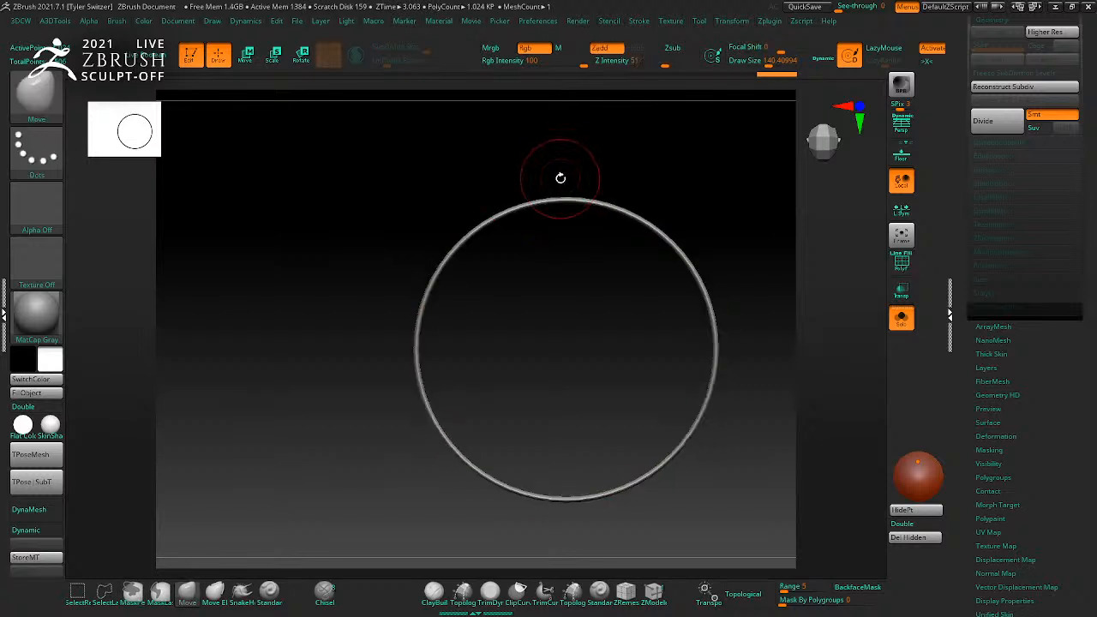
{"action": "left_click_drag", "start_coordinate": [563, 193], "coordinate": [564, 174]}
{"action": "key", "text": "ctrl+z"}
{"action": "key", "text": "s"}
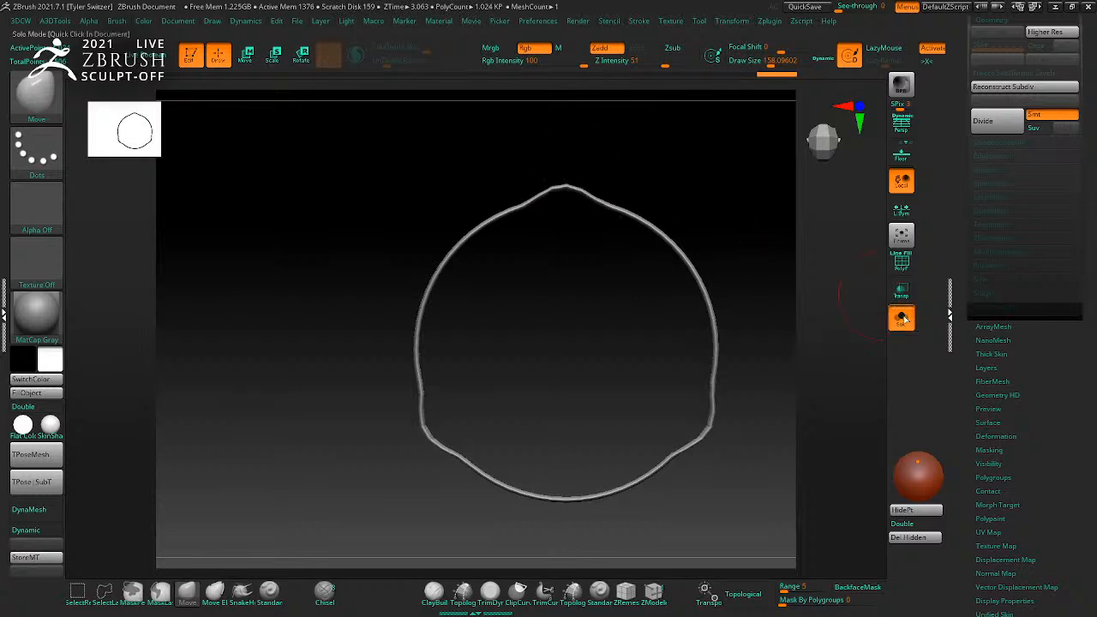
{"action": "left_click", "coordinate": [901, 319]}
{"action": "mouse_move", "coordinate": [857, 367]}
{"action": "left_mouse_down"}
{"action": "mouse_move", "coordinate": [840, 259]}
{"action": "mouse_move", "coordinate": [799, 225]}
{"action": "mouse_move", "coordinate": [774, 385]}
{"action": "mouse_move", "coordinate": [800, 430]}
{"action": "left_mouse_up"}
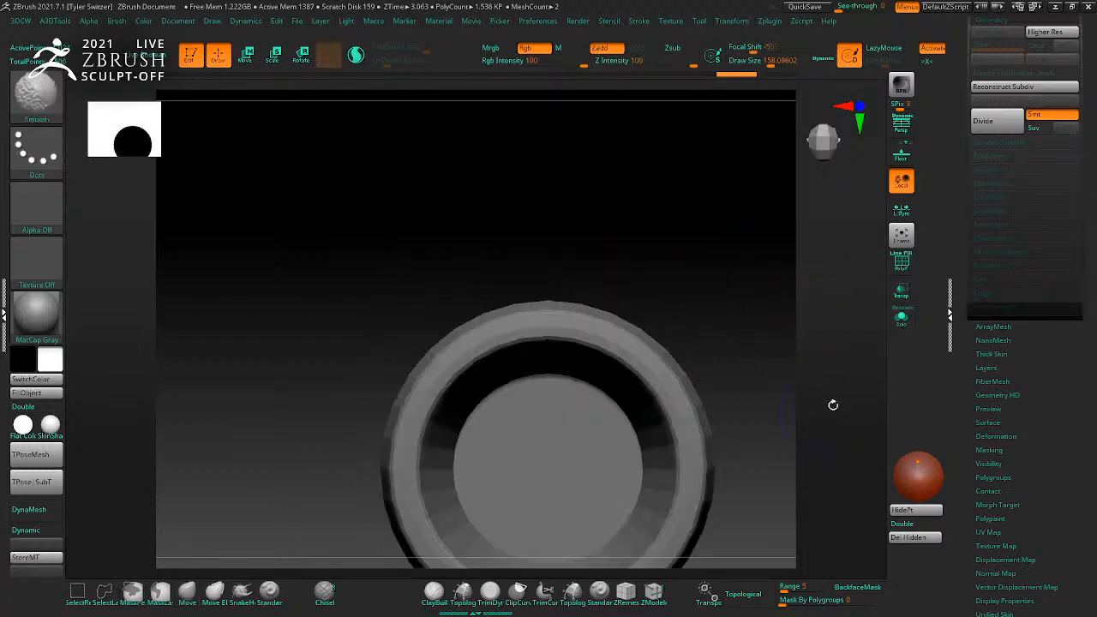
Step: Isolate the ring, subdivide it once, and pull three rounded lugs outward with the Move brush
{"action": "left_click", "coordinate": [902, 324]}
{"action": "key", "text": "shift+f"}
{"action": "left_click_drag", "start_coordinate": [716, 321], "coordinate": [724, 253], "text": "alt"}
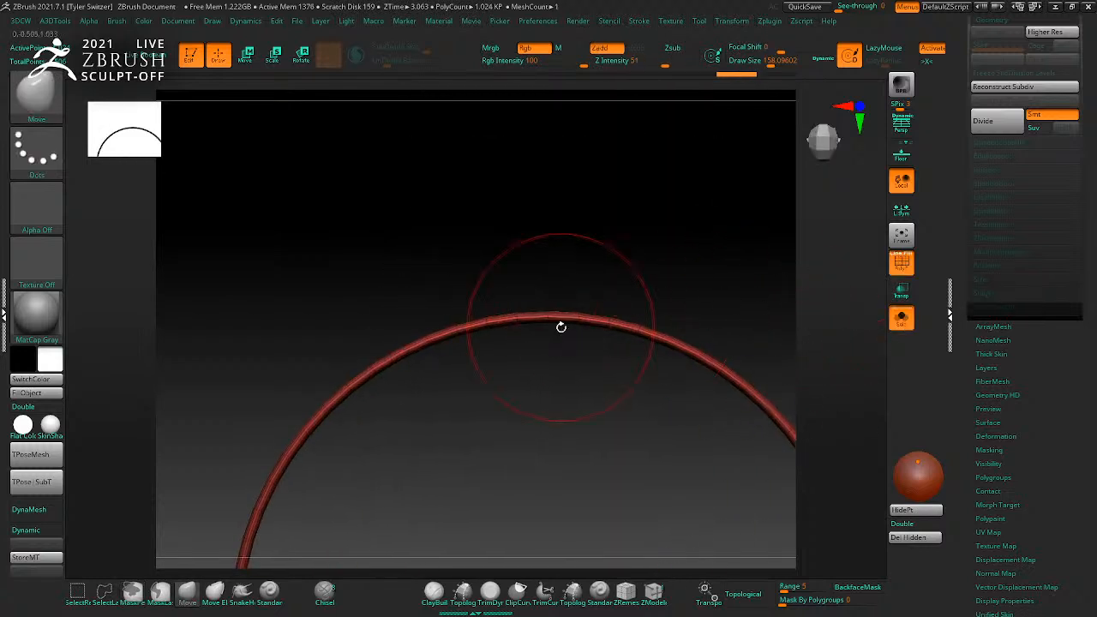
{"action": "key", "text": "ctrl+d"}
{"action": "left_click_drag", "start_coordinate": [542, 319], "coordinate": [548, 240]}
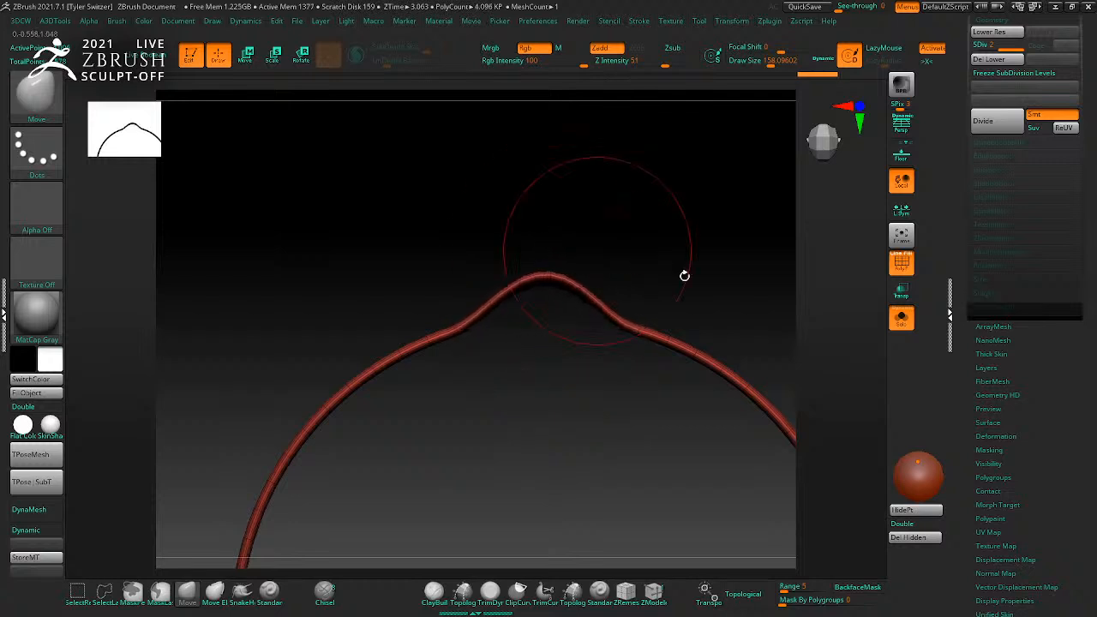
Step: Show the cup together with the ring and delete the ring's lower subdivision level
{"action": "left_click", "coordinate": [902, 322]}
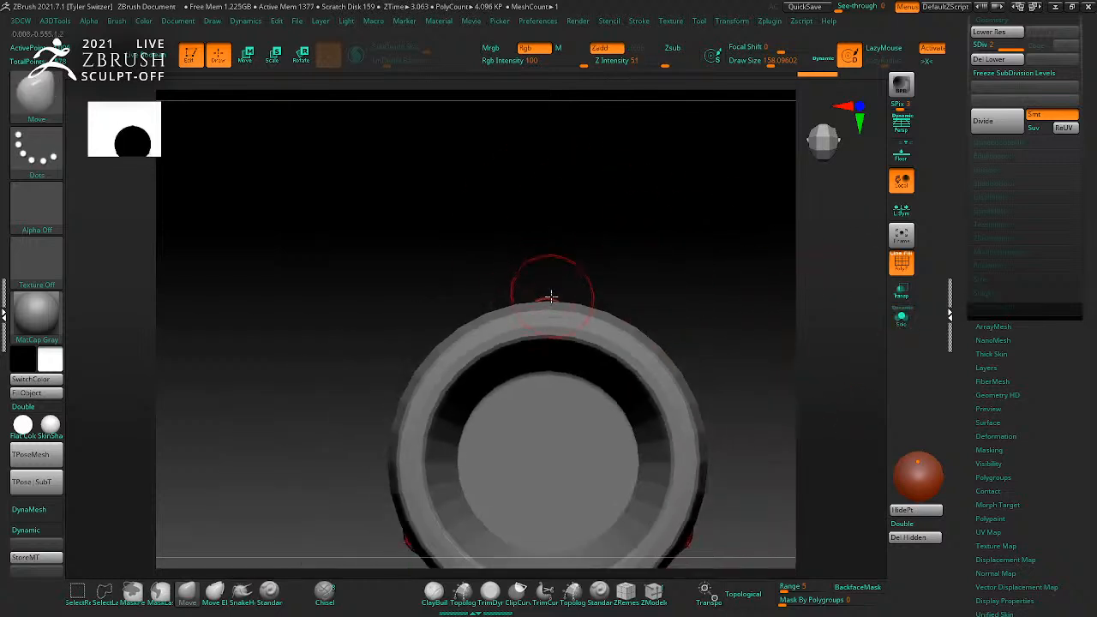
{"action": "left_click_drag", "start_coordinate": [571, 282], "coordinate": [761, 400]}
{"action": "left_click", "coordinate": [902, 318]}
{"action": "left_click", "coordinate": [902, 318]}
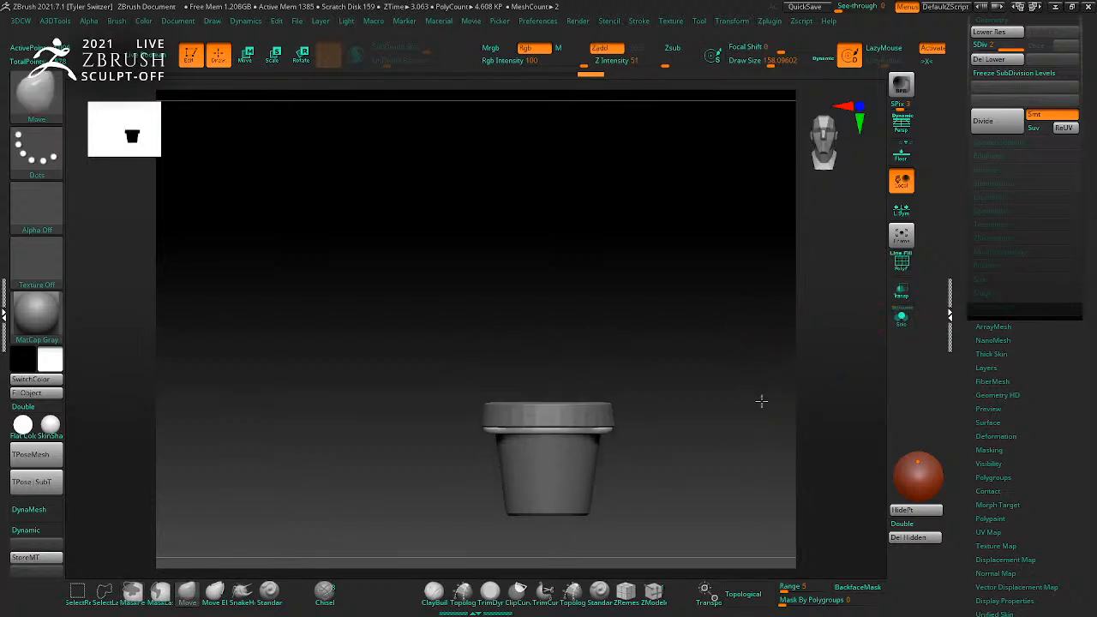
{"action": "left_click", "coordinate": [1017, 62]}
Step: Insert a cylinder as a new subtool and raise it above the cup
{"action": "left_click_drag", "start_coordinate": [1083, 83], "coordinate": [1080, 138]}
{"action": "left_click", "coordinate": [995, 90]}
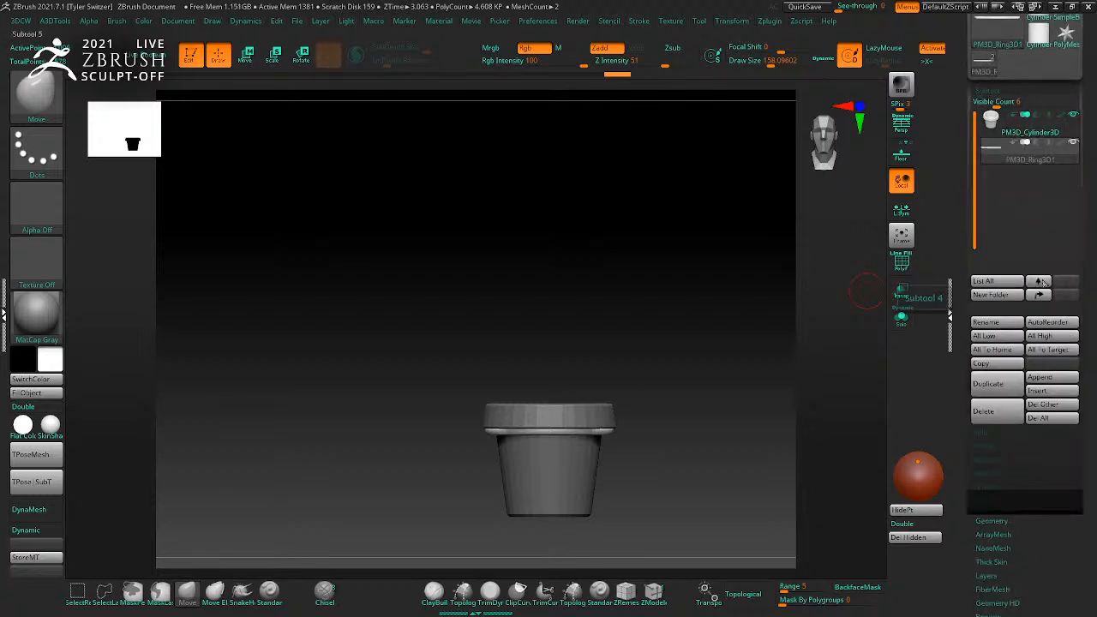
{"action": "left_click", "coordinate": [1037, 379]}
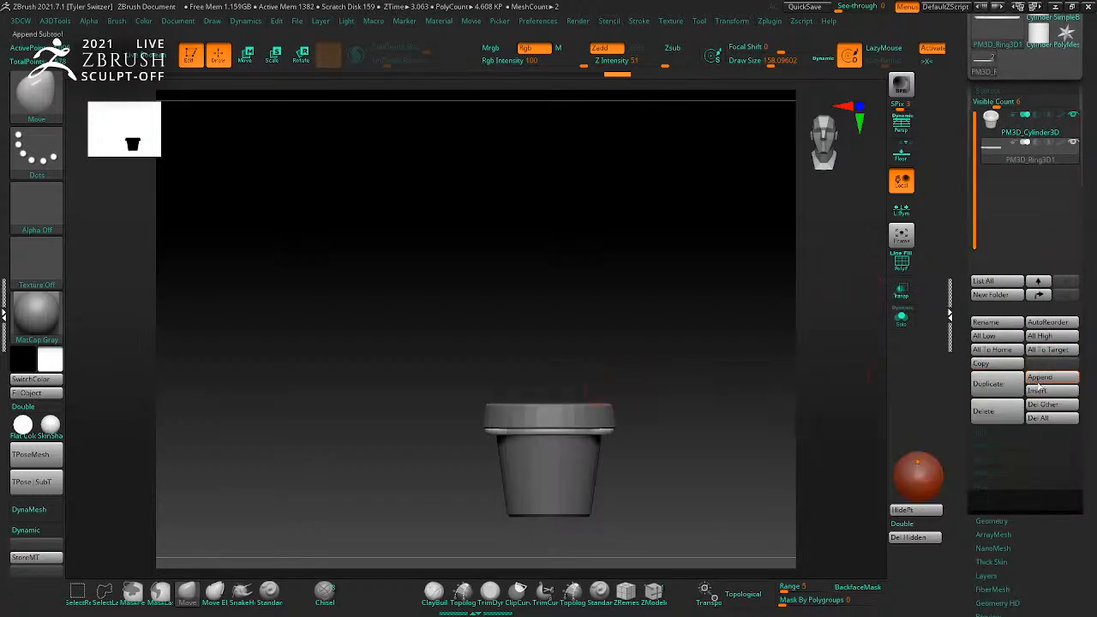
{"action": "left_click", "coordinate": [1036, 391]}
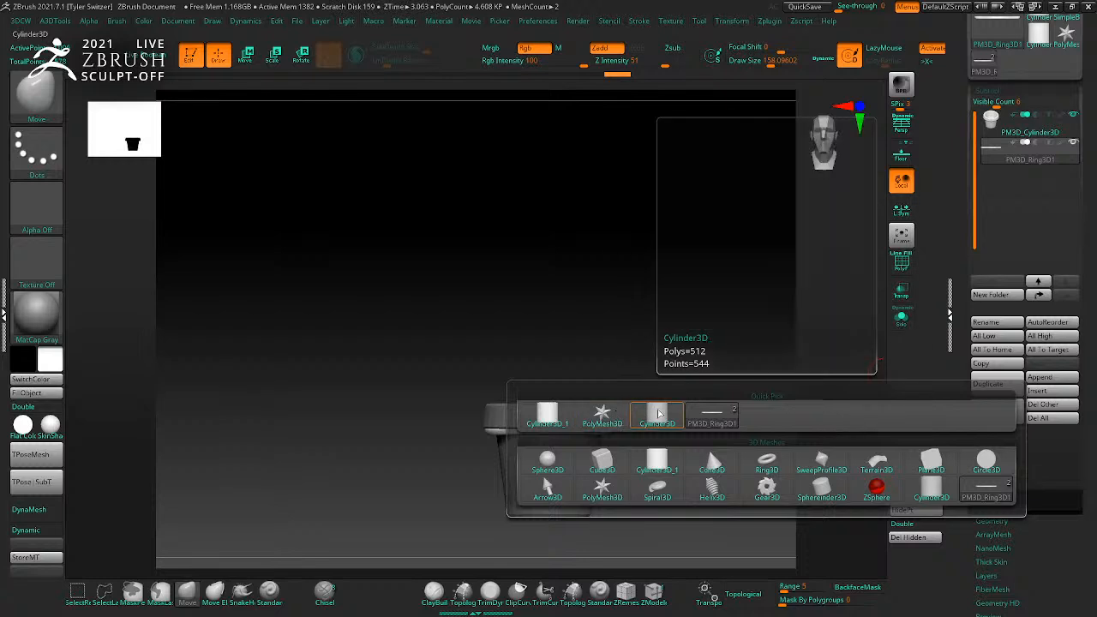
{"action": "left_click", "coordinate": [553, 417]}
{"action": "key", "text": "w"}
{"action": "left_click_drag", "start_coordinate": [551, 391], "coordinate": [557, 161]}
{"action": "key", "text": "shift+f"}
{"action": "key", "text": "shift+f"}
{"action": "left_click_drag", "start_coordinate": [548, 198], "coordinate": [550, 158]}
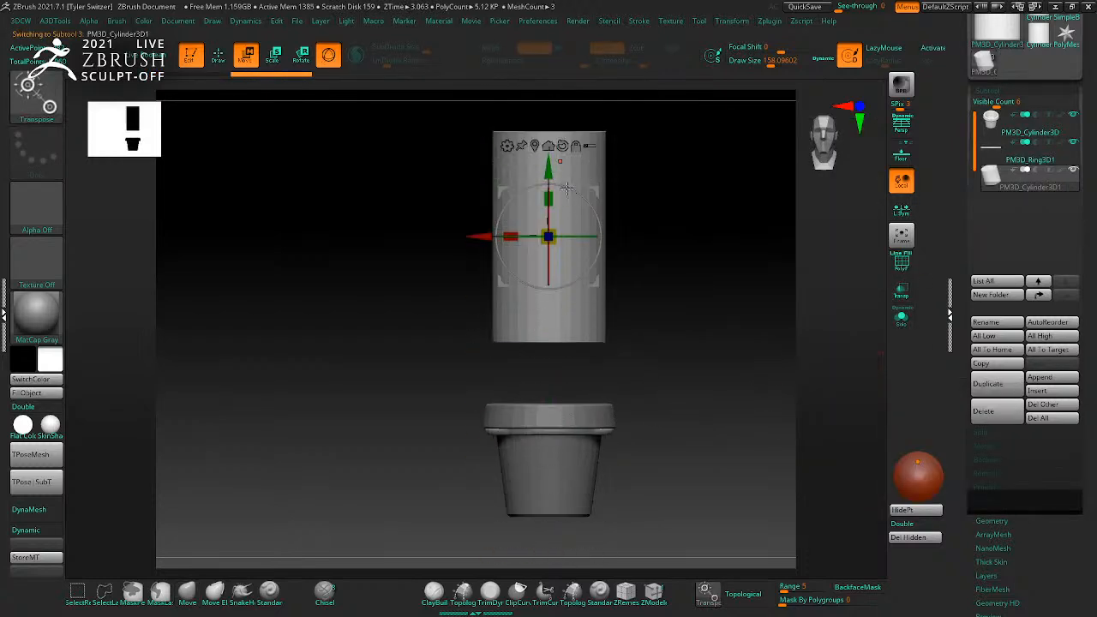
Step: Scale the cylinder down into a thin, tall rod standing above the cup
{"action": "left_click_drag", "start_coordinate": [556, 243], "coordinate": [498, 186]}
{"action": "left_click_drag", "start_coordinate": [555, 205], "coordinate": [550, 123]}
{"action": "left_click_drag", "start_coordinate": [553, 239], "coordinate": [556, 129]}
{"action": "left_click_drag", "start_coordinate": [647, 257], "coordinate": [564, 281]}
{"action": "right_click_drag", "start_coordinate": [690, 330], "coordinate": [645, 409], "text": "shift"}
{"action": "left_click_drag", "start_coordinate": [562, 278], "coordinate": [513, 361]}
Step: Reselect the rod and adjust it so its lower end reaches the edge of the cup's rim
{"action": "right_click_drag", "start_coordinate": [565, 438], "coordinate": [646, 428]}
{"action": "right_click_drag", "start_coordinate": [675, 346], "coordinate": [702, 533], "text": "alt"}
{"action": "right_click_drag", "start_coordinate": [639, 331], "coordinate": [683, 413]}
{"action": "left_click", "coordinate": [525, 361], "text": "alt"}
{"action": "left_click", "coordinate": [539, 269], "text": "alt"}
{"action": "right_click_drag", "start_coordinate": [686, 456], "coordinate": [670, 294], "text": "alt"}
{"action": "left_click_drag", "start_coordinate": [512, 210], "coordinate": [478, 197]}
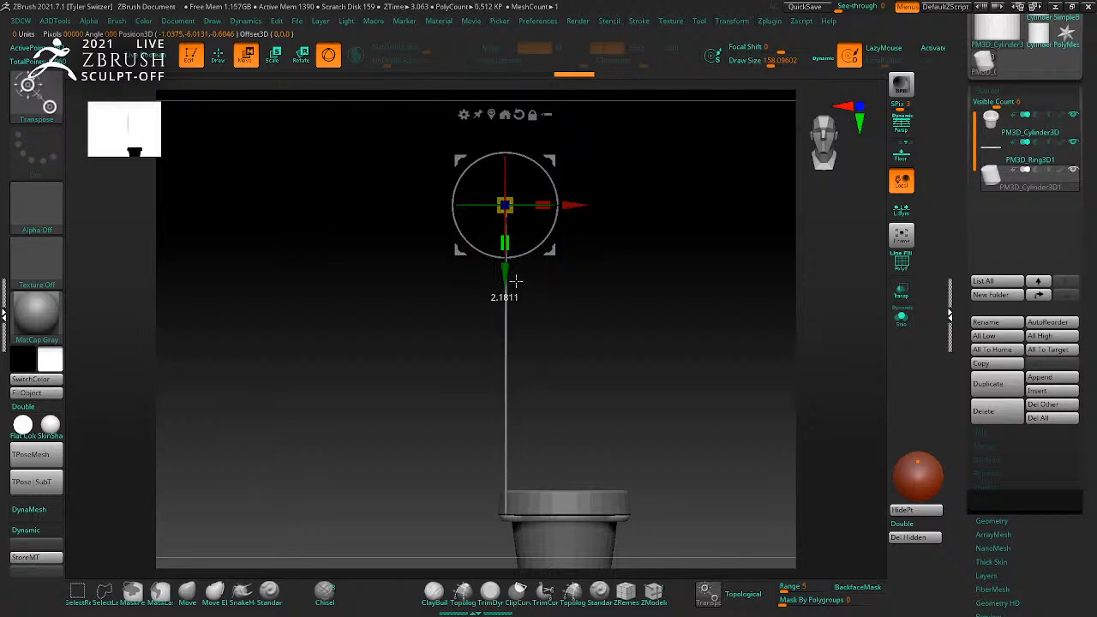
Step: Position the rod over the cup's opening and tilt it so it leans diagonally out of the cup
{"action": "right_click_drag", "start_coordinate": [661, 335], "coordinate": [634, 472]}
{"action": "left_click_drag", "start_coordinate": [506, 373], "coordinate": [565, 336]}
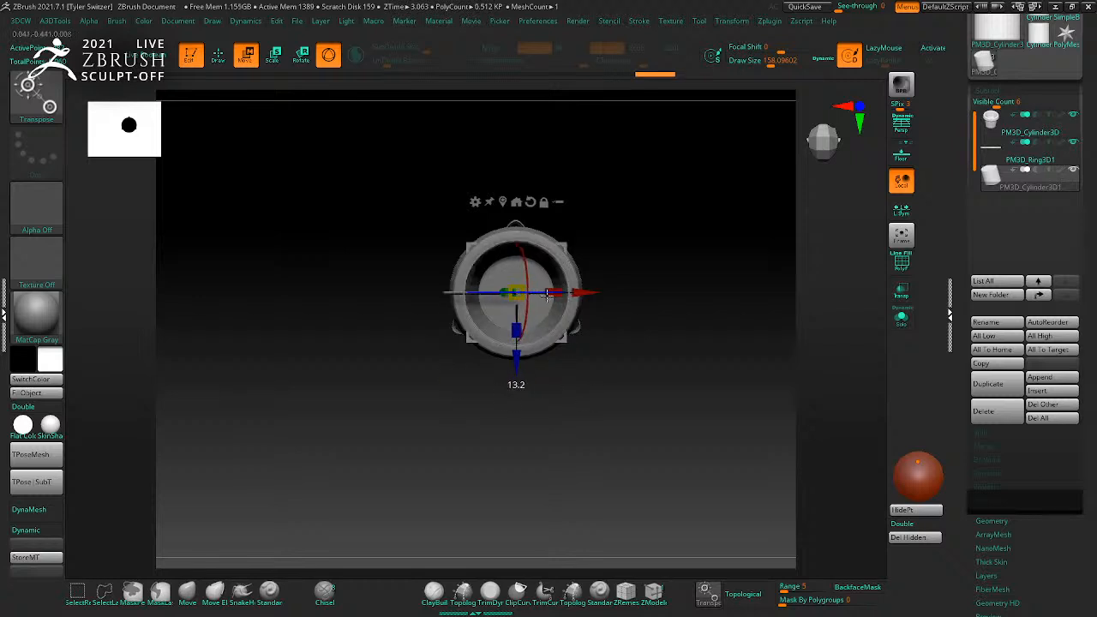
{"action": "mouse_move", "coordinate": [563, 293]}
{"action": "left_mouse_down"}
{"action": "mouse_move", "coordinate": [569, 310]}
{"action": "mouse_move", "coordinate": [567, 287]}
{"action": "left_mouse_up"}
{"action": "left_click_drag", "start_coordinate": [702, 363], "coordinate": [695, 289], "text": "shift"}
{"action": "left_click_drag", "start_coordinate": [551, 176], "coordinate": [557, 183]}
{"action": "mouse_move", "coordinate": [654, 266]}
{"action": "left_mouse_down"}
{"action": "mouse_move", "coordinate": [652, 335]}
{"action": "mouse_move", "coordinate": [643, 252]}
{"action": "left_mouse_up"}
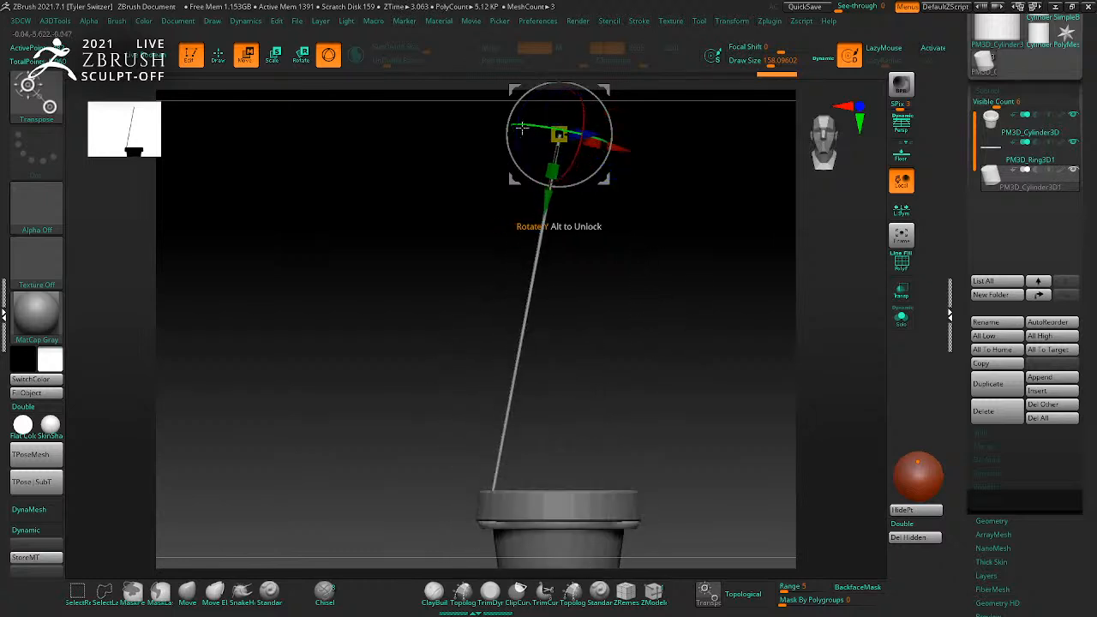
{"action": "left_click_drag", "start_coordinate": [521, 138], "coordinate": [525, 139]}
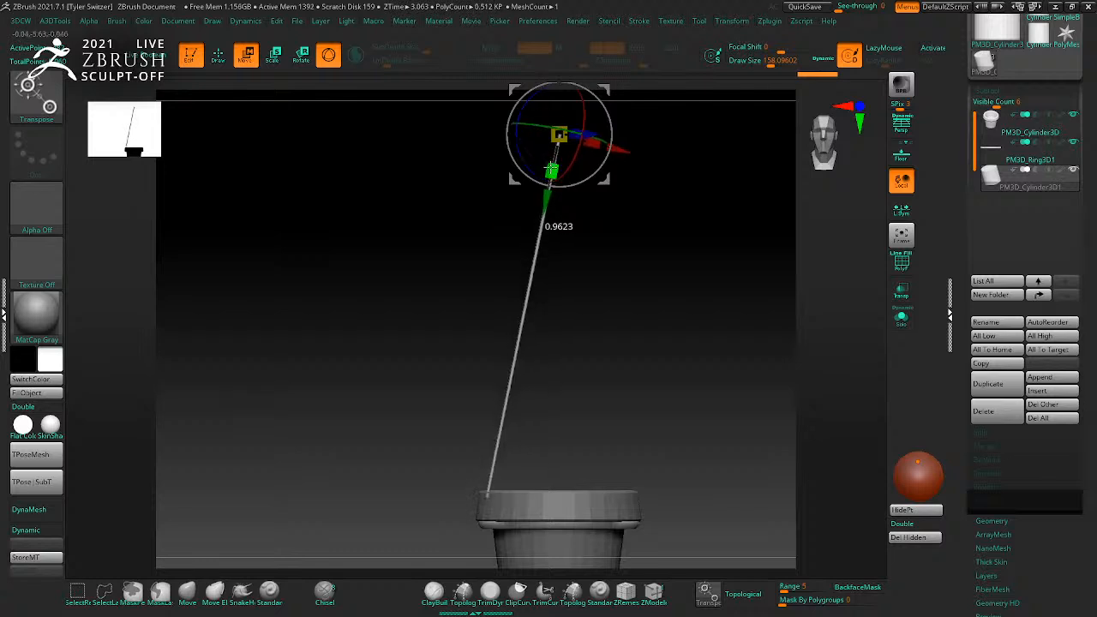
{"action": "mouse_move", "coordinate": [639, 277]}
{"action": "left_mouse_down"}
{"action": "mouse_move", "coordinate": [656, 334]}
{"action": "mouse_move", "coordinate": [670, 275]}
{"action": "mouse_move", "coordinate": [661, 198]}
{"action": "mouse_move", "coordinate": [683, 358]}
{"action": "left_mouse_up"}
Step: Turn on Dynamic Subdiv for the rod and try the Truchet Linked MicroPoly pattern on it
{"action": "key", "text": "q"}
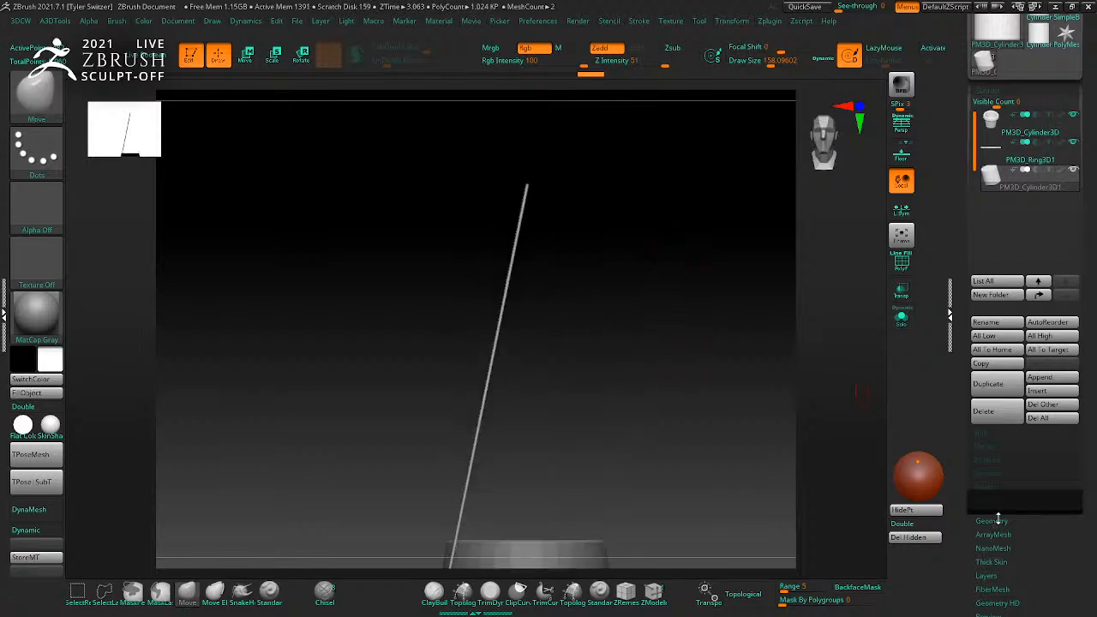
{"action": "left_click", "coordinate": [992, 521]}
{"action": "left_click", "coordinate": [986, 241]}
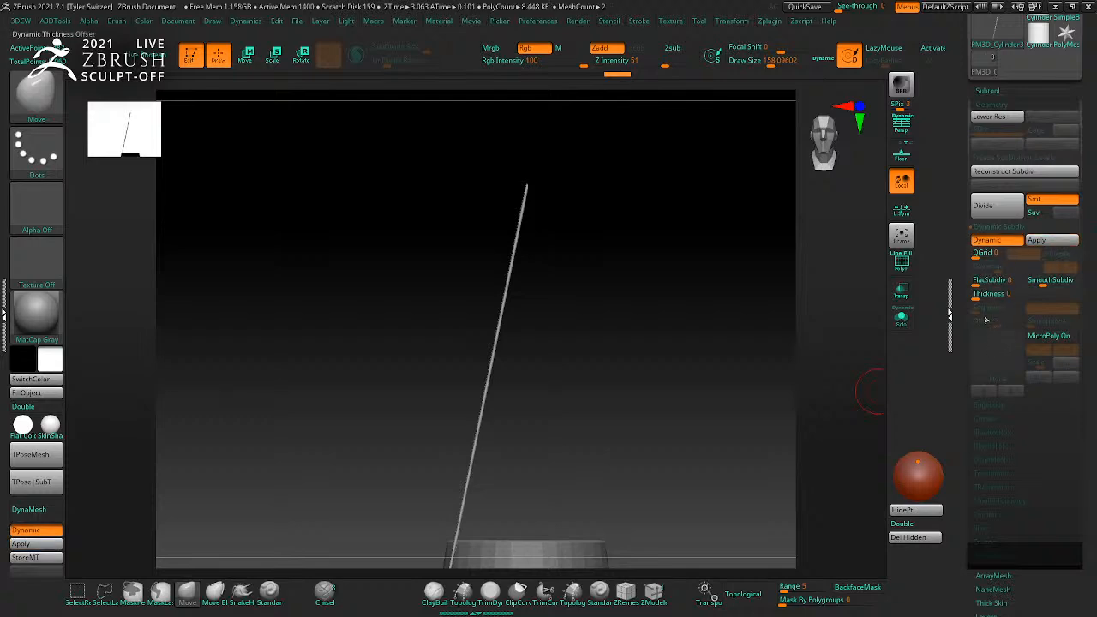
{"action": "left_click", "coordinate": [1039, 335]}
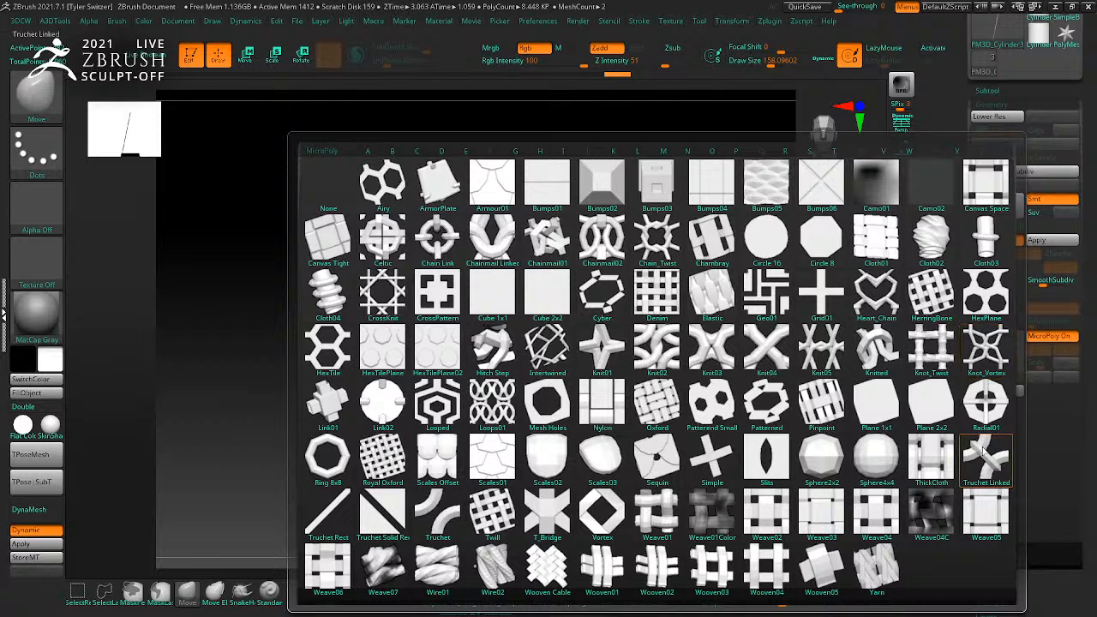
{"action": "left_click", "coordinate": [781, 375]}
{"action": "left_click_drag", "start_coordinate": [745, 377], "coordinate": [752, 434], "text": "alt"}
{"action": "key", "text": "ctrl+z"}
{"action": "left_click_drag", "start_coordinate": [654, 404], "coordinate": [710, 292], "text": "alt"}
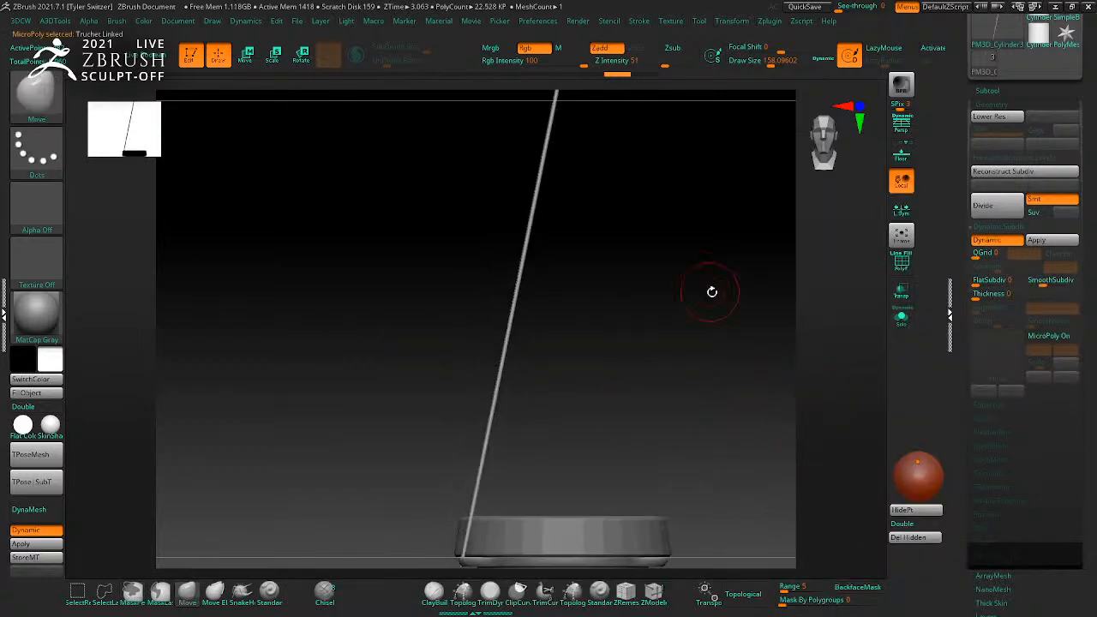
Step: Delete the rod subtool and insert a Plane3D as a new subtool
{"action": "left_click", "coordinate": [1007, 87]}
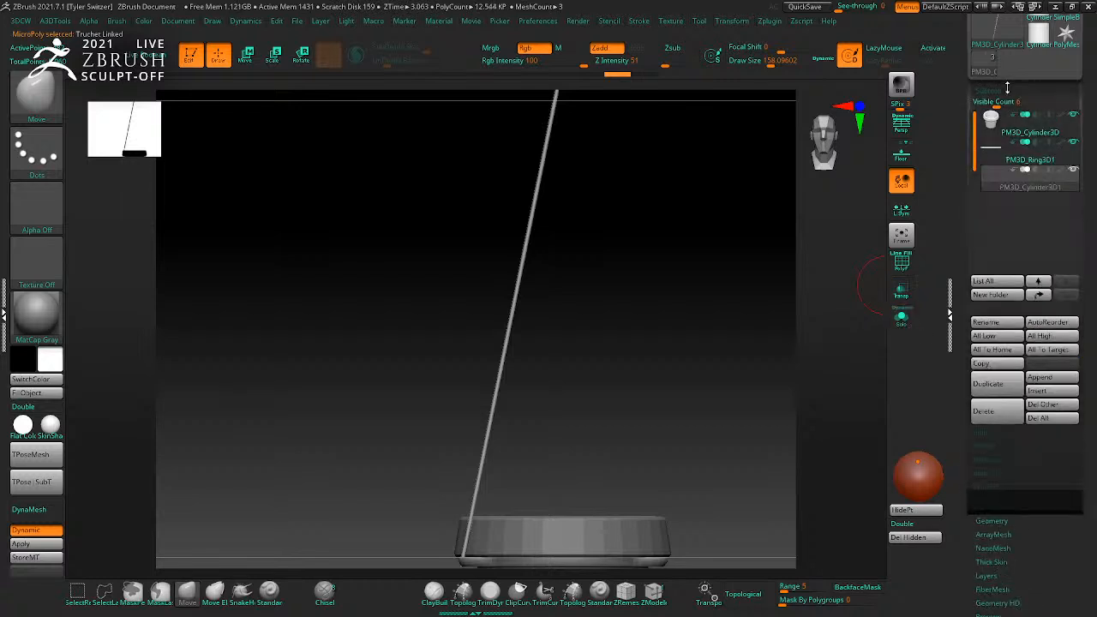
{"action": "left_click", "coordinate": [990, 416]}
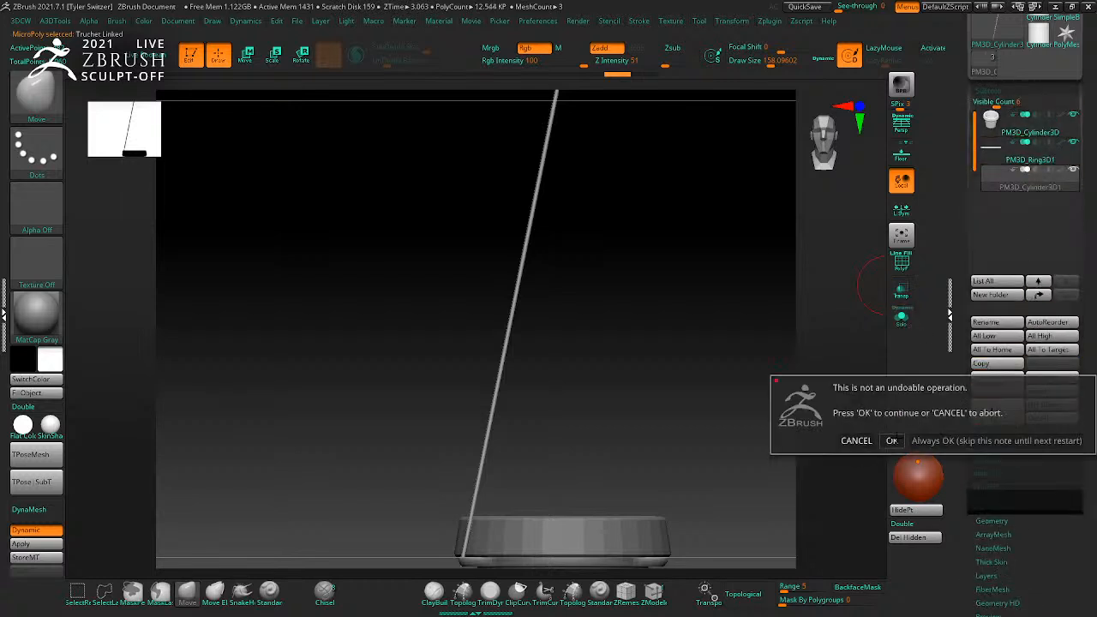
{"action": "left_click", "coordinate": [891, 441]}
{"action": "left_click", "coordinate": [1040, 391]}
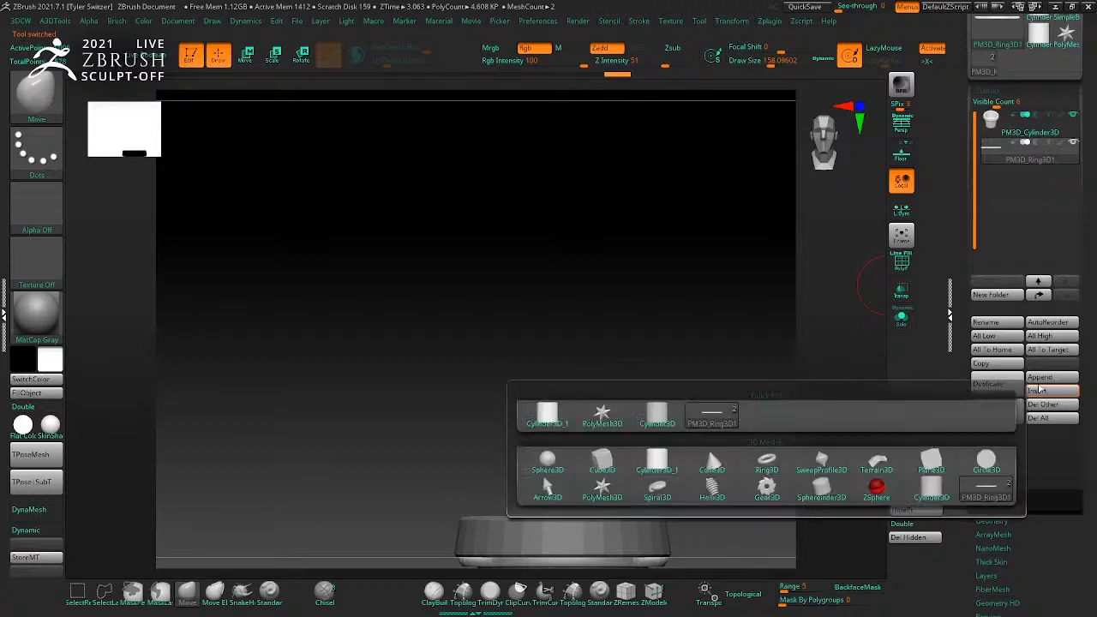
{"action": "left_click", "coordinate": [1042, 391]}
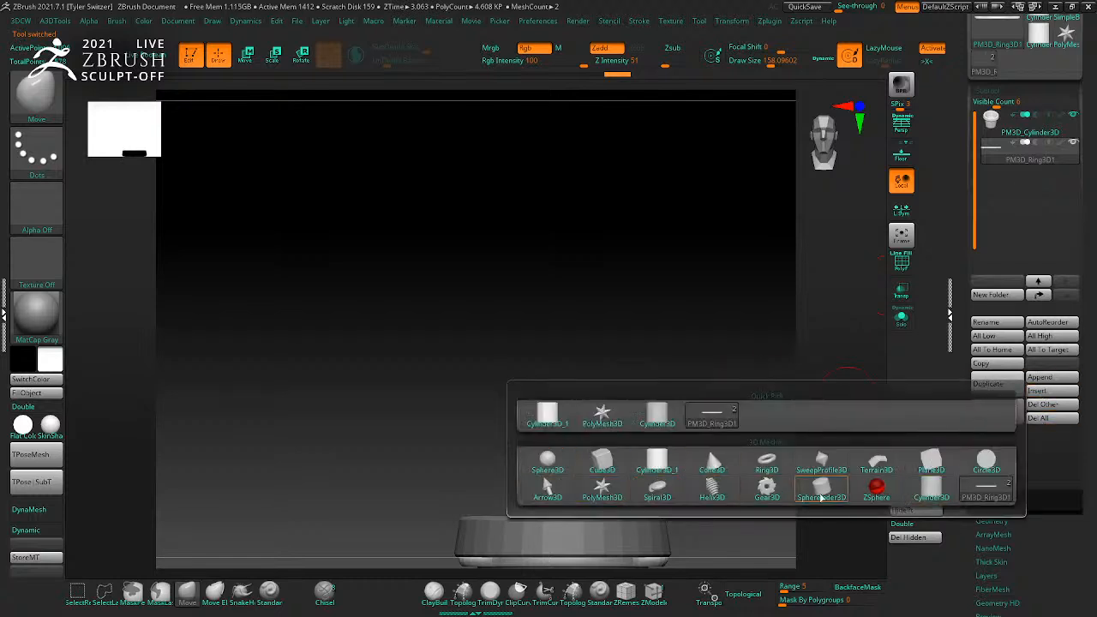
{"action": "left_click", "coordinate": [931, 463]}
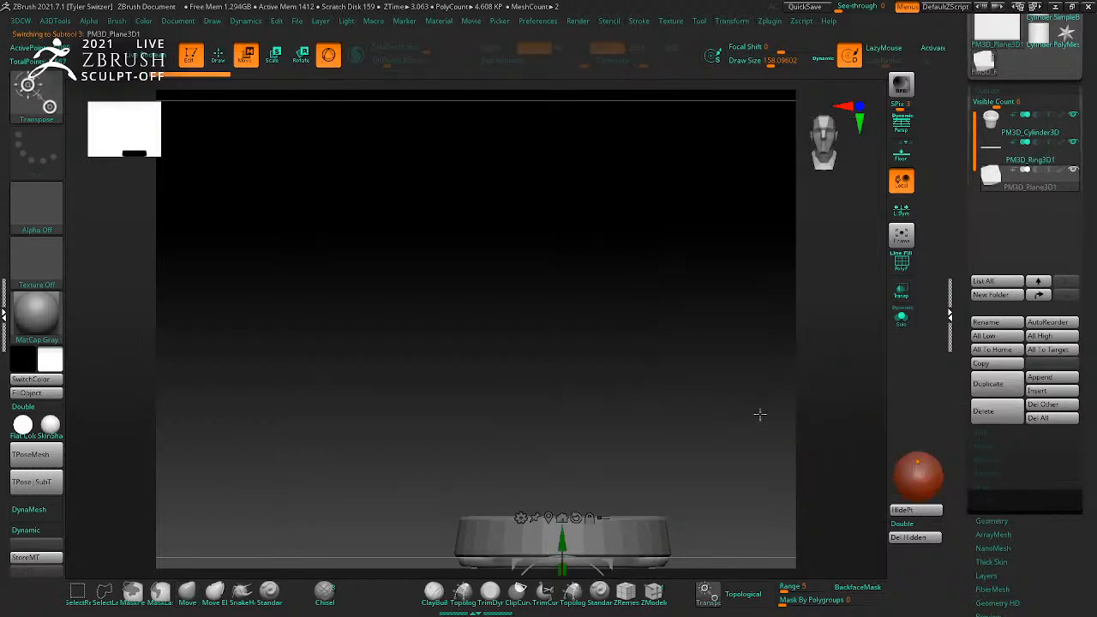
Step: Try scaling the inserted plane horizontally into a narrow vertical strip
{"action": "left_click", "coordinate": [576, 514]}
{"action": "key", "text": "shift+f"}
{"action": "key", "text": "shift+f"}
{"action": "right_click_drag", "start_coordinate": [659, 293], "coordinate": [778, 338], "text": "ctrl"}
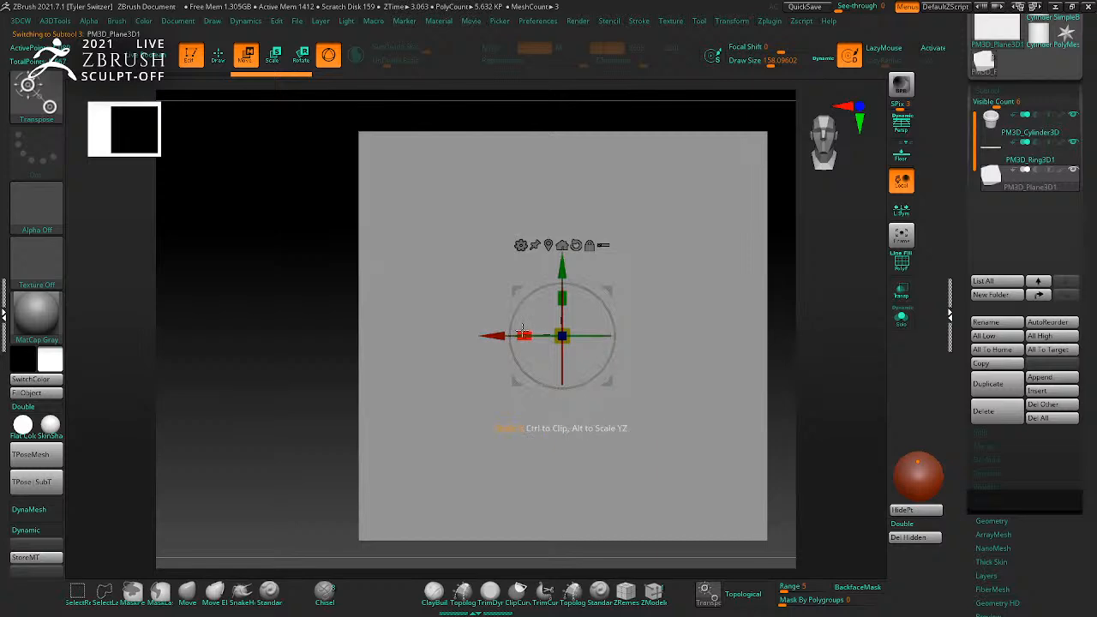
{"action": "key", "text": "shift+f"}
{"action": "left_click_drag", "start_coordinate": [523, 332], "coordinate": [660, 327]}
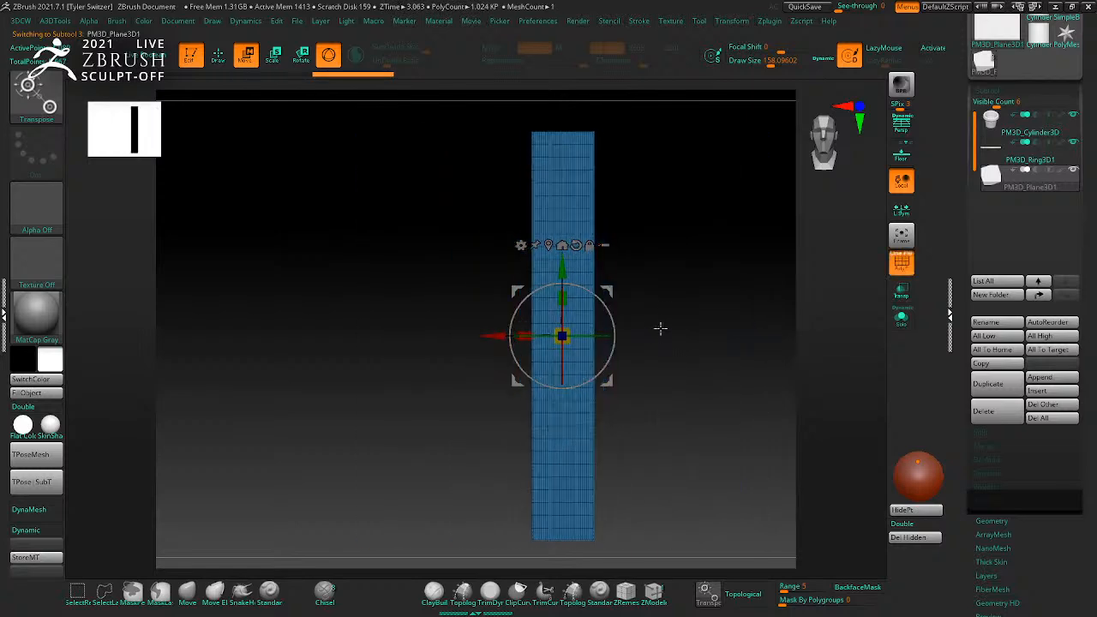
{"action": "key", "text": "ctrl+z"}
Step: Replace the mesh with an adjustable gizmo plane, one division wide and 14 divisions tall
{"action": "left_click", "coordinate": [524, 246]}
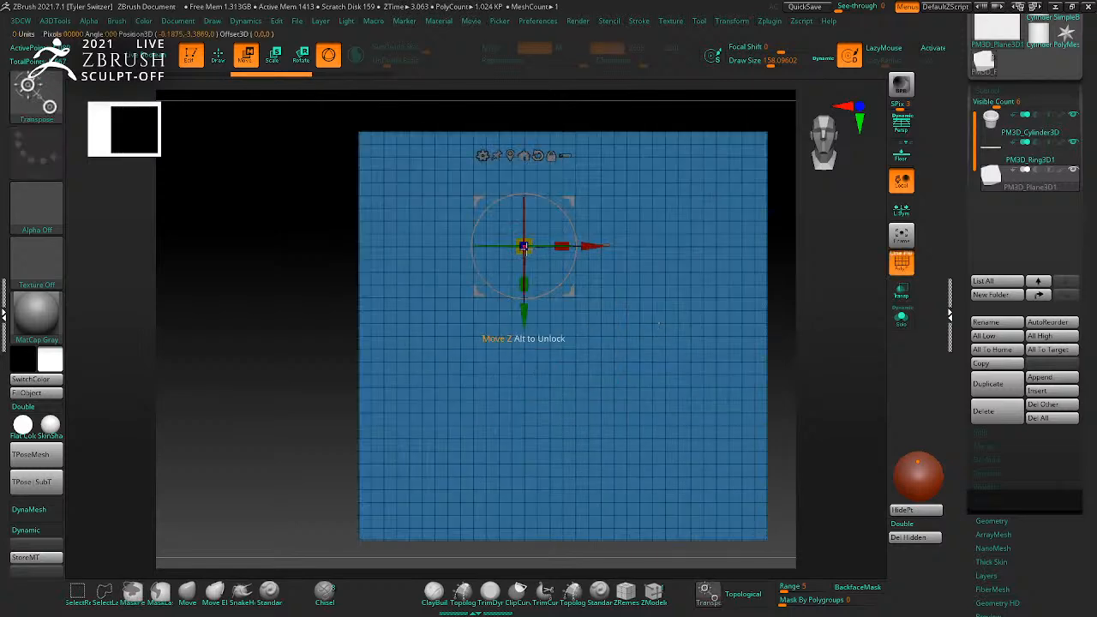
{"action": "left_click", "coordinate": [485, 154]}
{"action": "left_click", "coordinate": [708, 158]}
{"action": "left_click_drag", "start_coordinate": [775, 348], "coordinate": [753, 355], "text": "alt"}
{"action": "left_click_drag", "start_coordinate": [676, 463], "coordinate": [688, 462]}
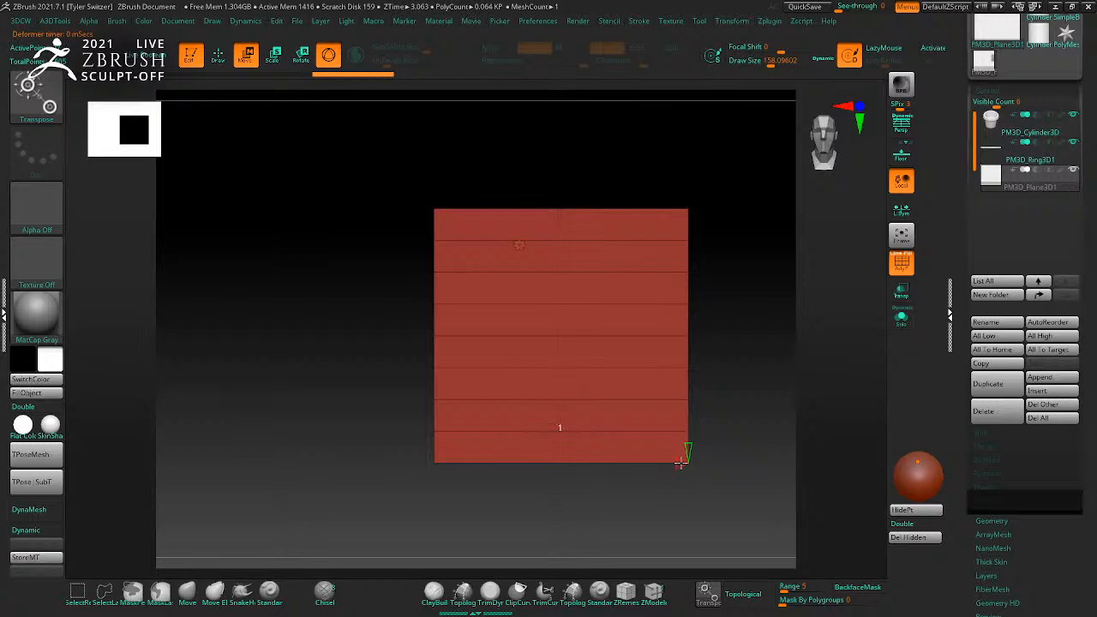
{"action": "left_click_drag", "start_coordinate": [683, 463], "coordinate": [688, 441]}
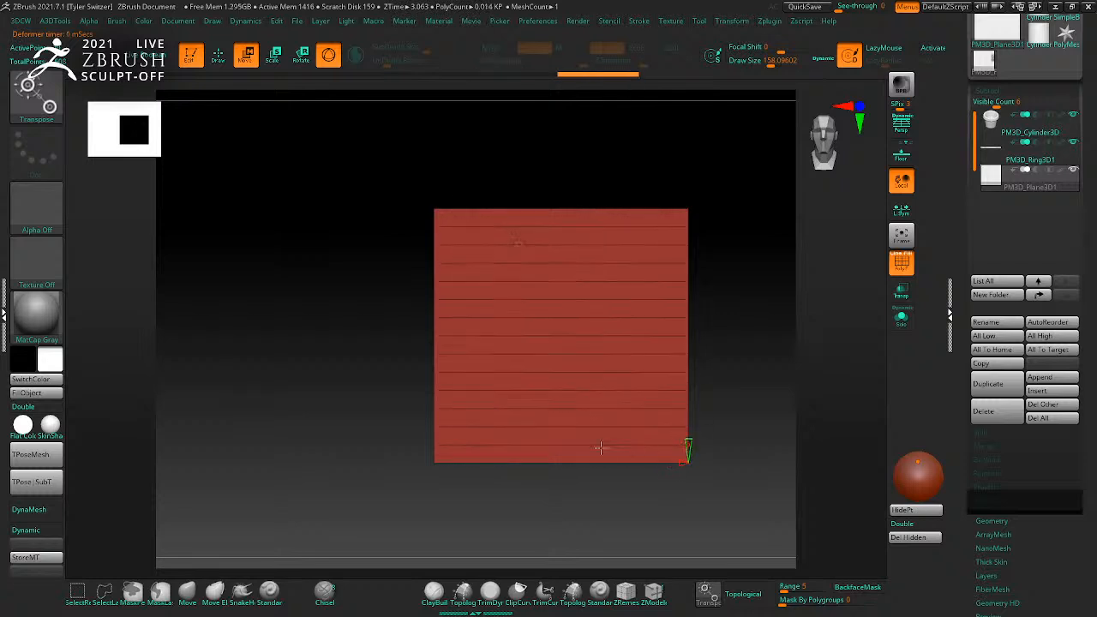
Step: Scale the plane into a narrow, tall strip and raise it above the cup
{"action": "key", "text": "w"}
{"action": "left_click_drag", "start_coordinate": [593, 337], "coordinate": [460, 344]}
{"action": "left_click_drag", "start_coordinate": [562, 374], "coordinate": [561, 455]}
{"action": "left_click_drag", "start_coordinate": [698, 467], "coordinate": [610, 432], "text": "alt"}
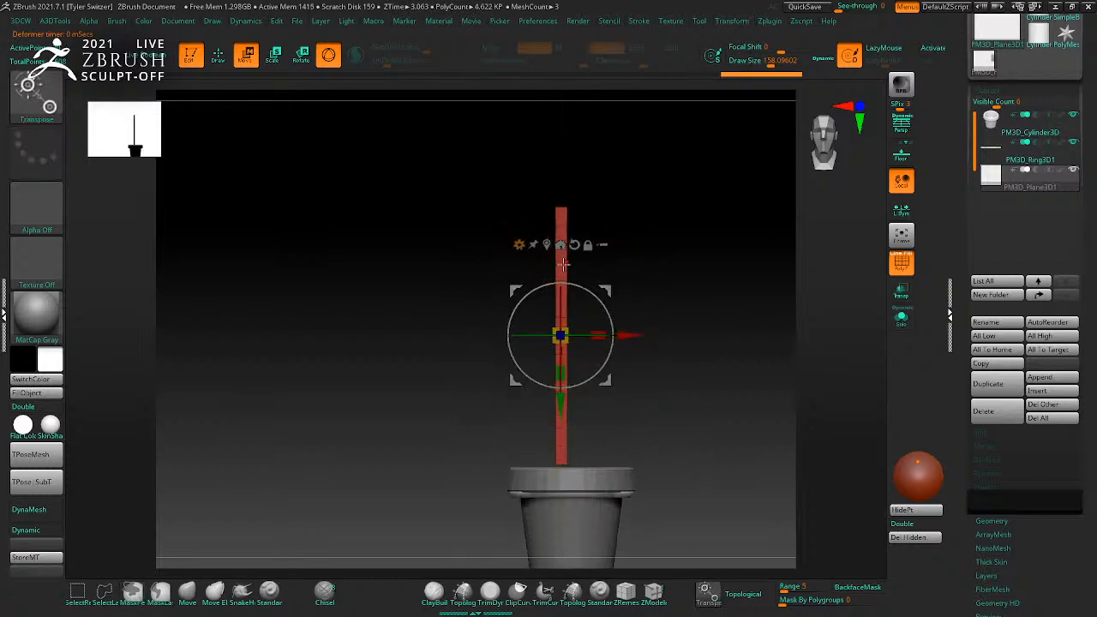
{"action": "left_click_drag", "start_coordinate": [561, 403], "coordinate": [567, 303]}
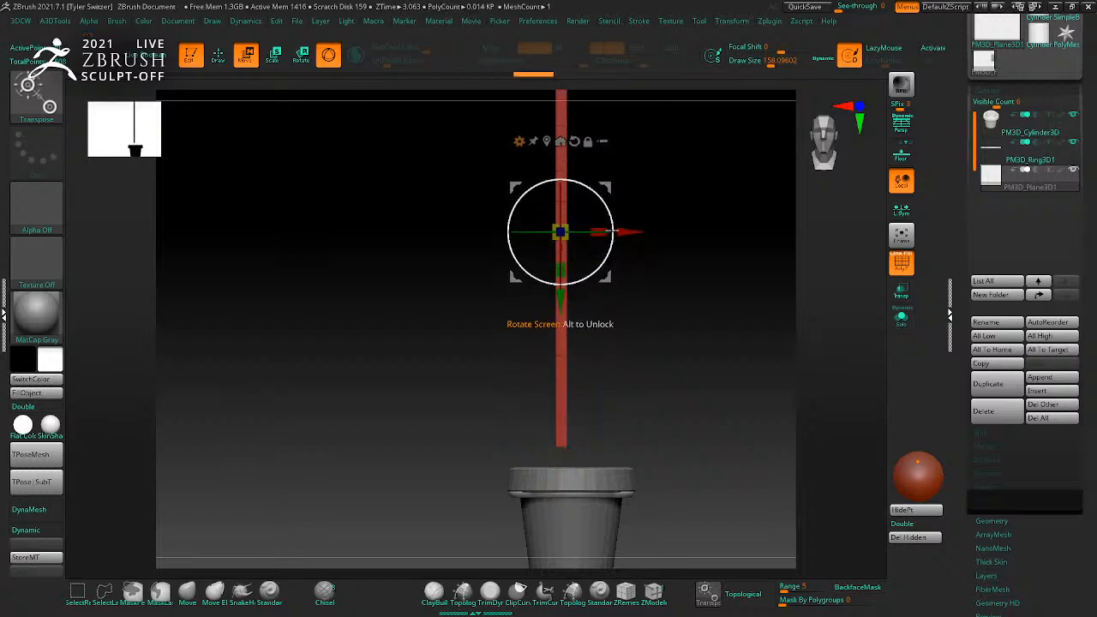
Step: Increase the plane's vertical divisions to 32 and scale it horizontally back into a narrow strip
{"action": "left_click_drag", "start_coordinate": [566, 407], "coordinate": [570, 386]}
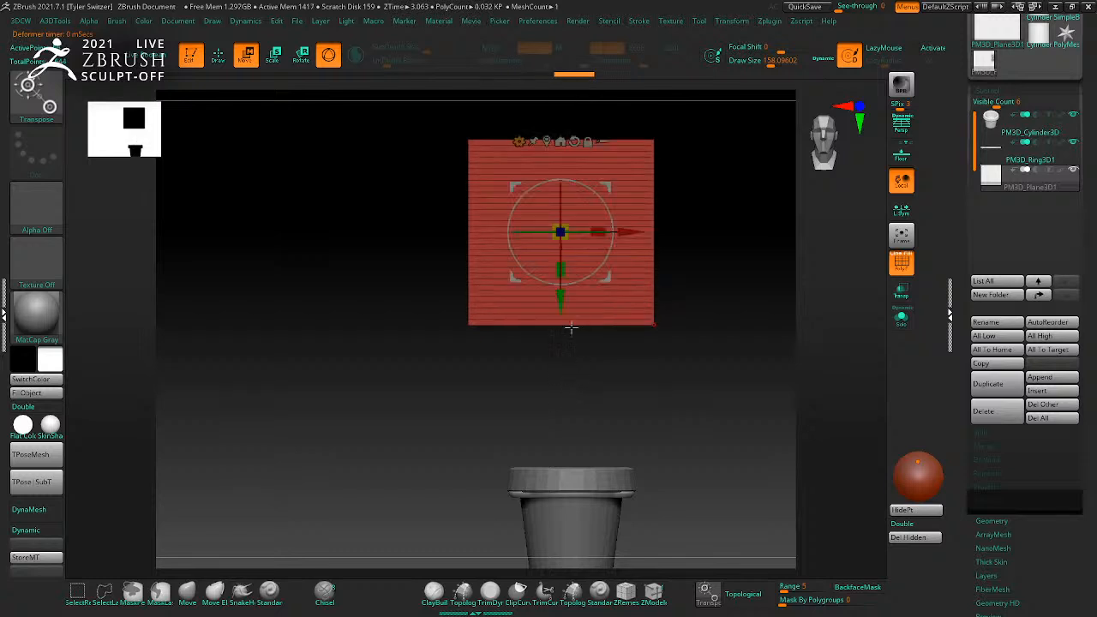
{"action": "left_click_drag", "start_coordinate": [592, 229], "coordinate": [480, 237]}
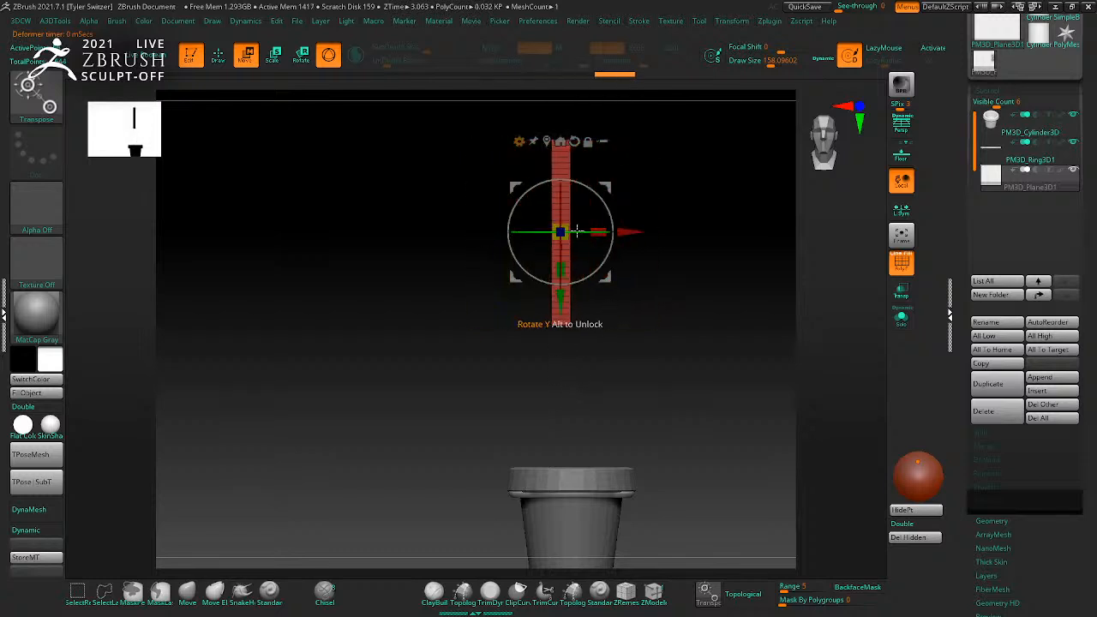
Step: Scale the strip narrower and stretch it vertically by a factor of about 2.88
{"action": "left_click_drag", "start_coordinate": [594, 229], "coordinate": [572, 227]}
{"action": "left_click_drag", "start_coordinate": [562, 270], "coordinate": [556, 359]}
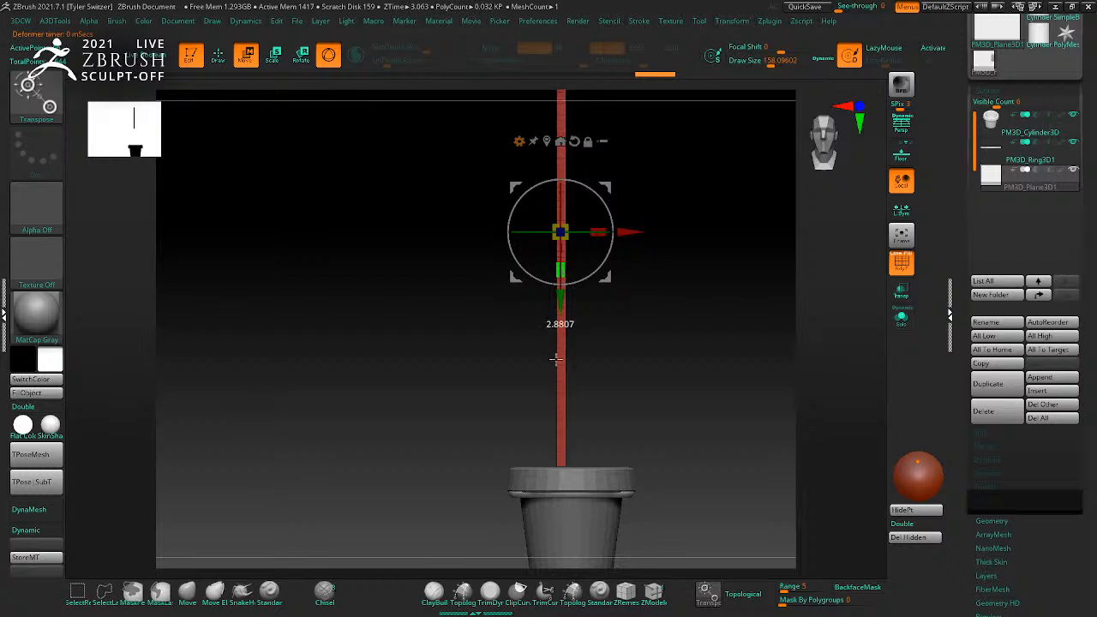
{"action": "left_click_drag", "start_coordinate": [659, 364], "coordinate": [676, 425]}
{"action": "left_click_drag", "start_coordinate": [673, 258], "coordinate": [705, 318]}
Step: Move the strip vertically so its lower end stands at the cup's rim
{"action": "left_click_drag", "start_coordinate": [573, 219], "coordinate": [575, 371]}
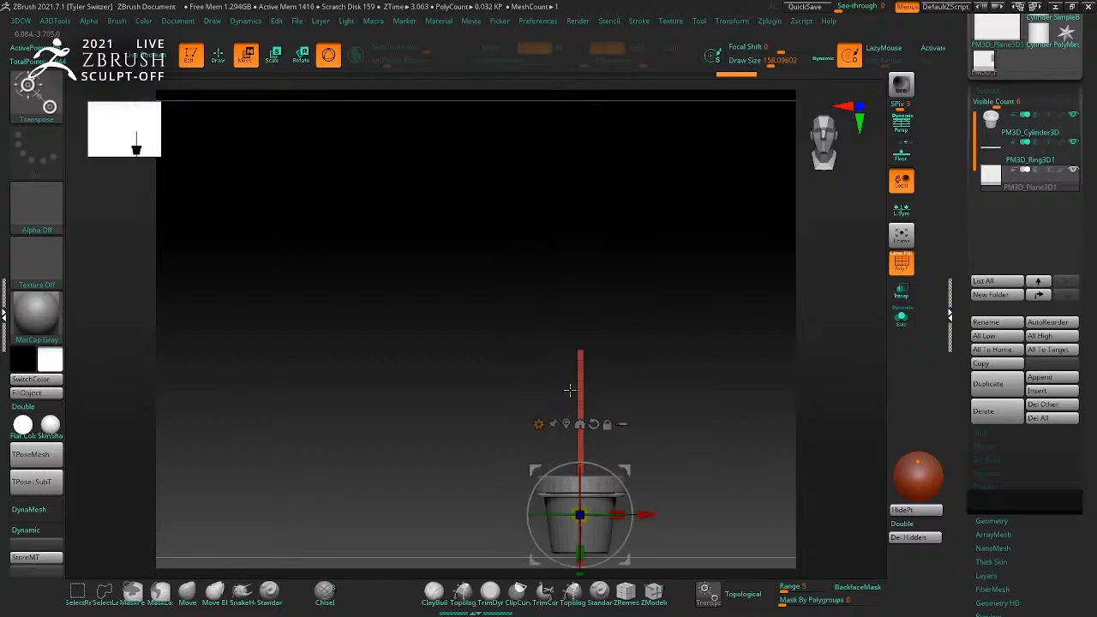
{"action": "left_click_drag", "start_coordinate": [735, 541], "coordinate": [747, 430], "text": "alt"}
{"action": "left_click_drag", "start_coordinate": [671, 523], "coordinate": [667, 428], "text": "alt"}
{"action": "left_click_drag", "start_coordinate": [593, 472], "coordinate": [601, 391], "text": "ctrl+shift"}
{"action": "left_click_drag", "start_coordinate": [598, 461], "coordinate": [598, 431], "text": "ctrl+shift"}
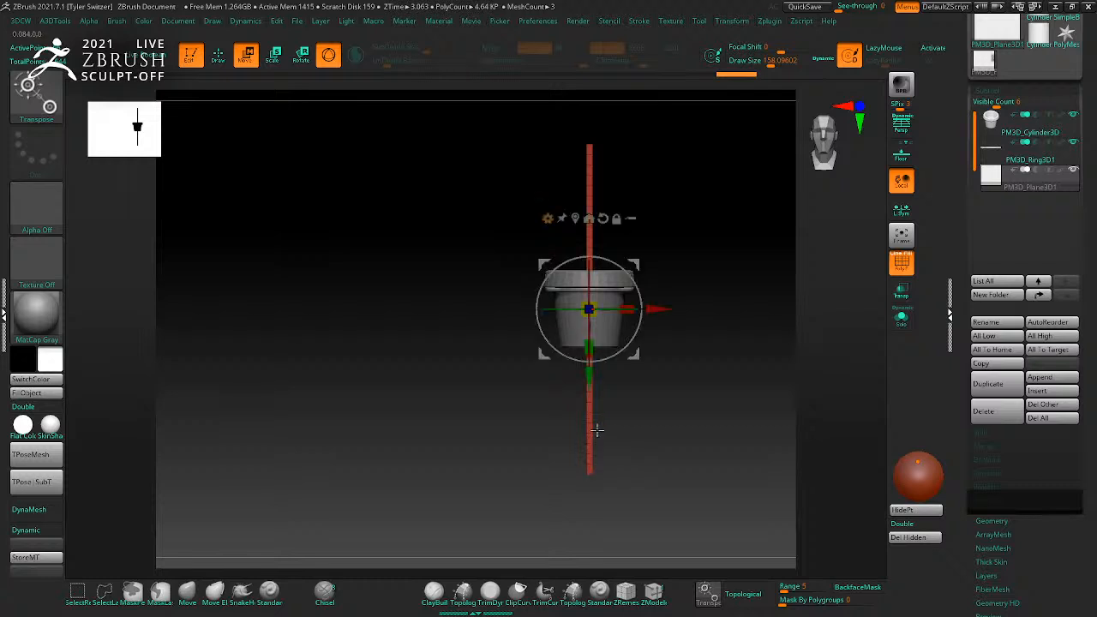
{"action": "left_click_drag", "start_coordinate": [588, 372], "coordinate": [588, 167]}
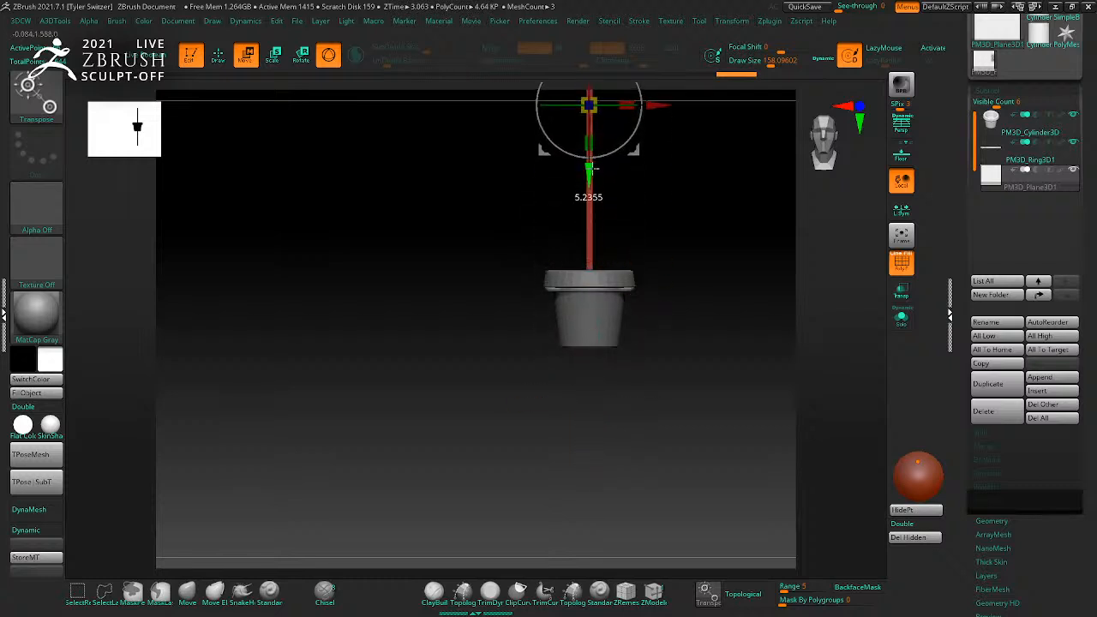
Step: Try rotating the strip about its centre, and undo it
{"action": "left_click_drag", "start_coordinate": [679, 247], "coordinate": [685, 402], "text": "alt"}
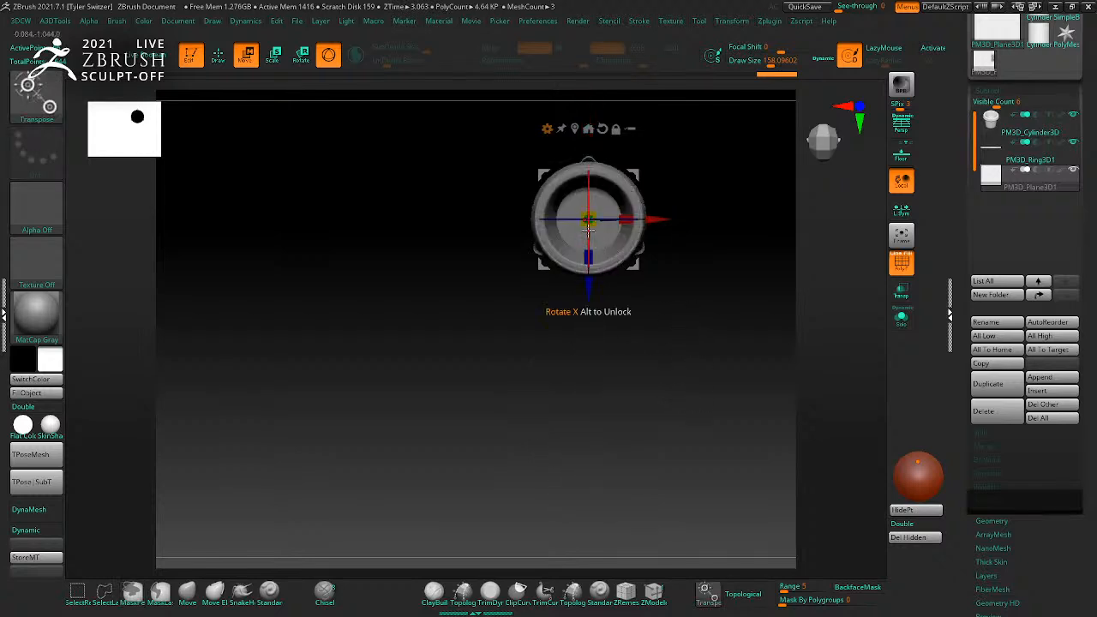
{"action": "left_click_drag", "start_coordinate": [588, 219], "coordinate": [590, 225]}
{"action": "mouse_move", "coordinate": [661, 301]}
{"action": "left_mouse_down", "text": "shift"}
{"action": "mouse_move", "coordinate": [701, 257]}
{"action": "mouse_move", "coordinate": [705, 318]}
{"action": "mouse_move", "coordinate": [671, 325]}
{"action": "mouse_move", "coordinate": [725, 318]}
{"action": "mouse_move", "coordinate": [700, 307]}
{"action": "mouse_move", "coordinate": [660, 427]}
{"action": "left_mouse_up", "text": "shift"}
{"action": "key", "text": "ctrl+z"}
Step: Move the gizmo pivot to the strip's upper end and make the other subtools transparent
{"action": "left_click_drag", "start_coordinate": [589, 416], "coordinate": [595, 205]}
{"action": "left_click_drag", "start_coordinate": [695, 249], "coordinate": [774, 316]}
{"action": "key", "text": "f"}
{"action": "left_click_drag", "start_coordinate": [761, 338], "coordinate": [737, 300], "text": "alt"}
{"action": "left_click_drag", "start_coordinate": [725, 219], "coordinate": [802, 535], "text": "alt"}
{"action": "mouse_move", "coordinate": [692, 298]}
{"action": "left_mouse_down", "text": "alt"}
{"action": "mouse_move", "coordinate": [724, 380]}
{"action": "mouse_move", "coordinate": [717, 436]}
{"action": "mouse_move", "coordinate": [686, 438]}
{"action": "mouse_move", "coordinate": [698, 247]}
{"action": "mouse_move", "coordinate": [673, 297]}
{"action": "mouse_move", "coordinate": [717, 200]}
{"action": "mouse_move", "coordinate": [582, 214]}
{"action": "mouse_move", "coordinate": [560, 227]}
{"action": "left_mouse_up", "text": "alt"}
{"action": "left_click", "coordinate": [903, 292]}
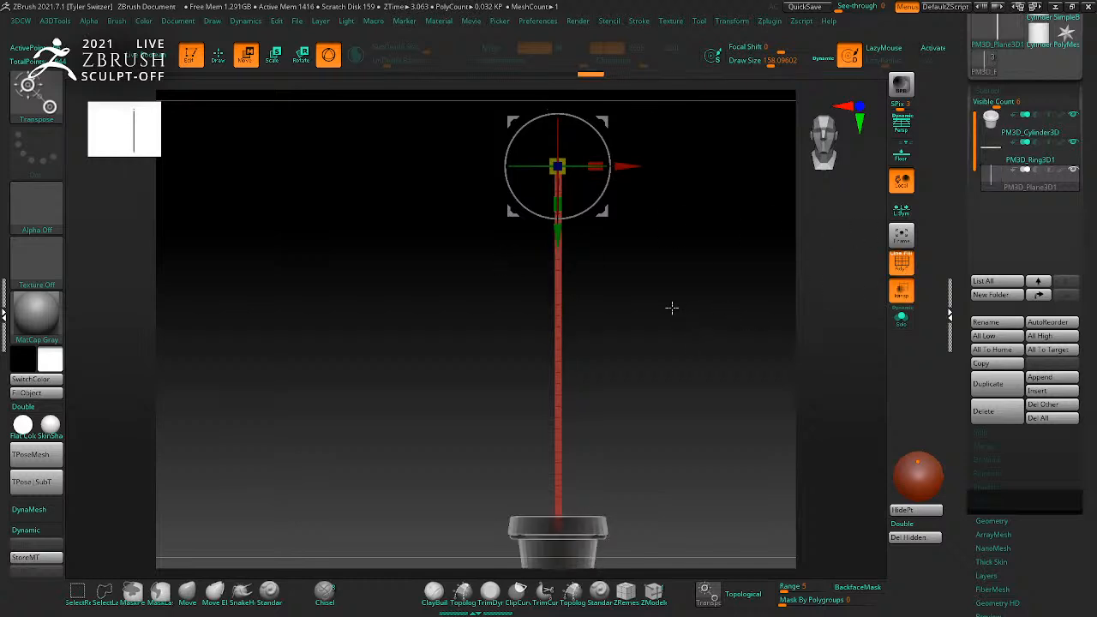
Step: Tilt the strip about 8 degrees around its upper end so its lower end reaches the cup's outer rim
{"action": "key", "text": "q"}
{"action": "key", "text": "w"}
{"action": "key", "text": "q"}
{"action": "left_click_drag", "start_coordinate": [679, 250], "coordinate": [690, 380]}
{"action": "key", "text": "w"}
{"action": "left_click_drag", "start_coordinate": [689, 443], "coordinate": [693, 207], "text": "alt"}
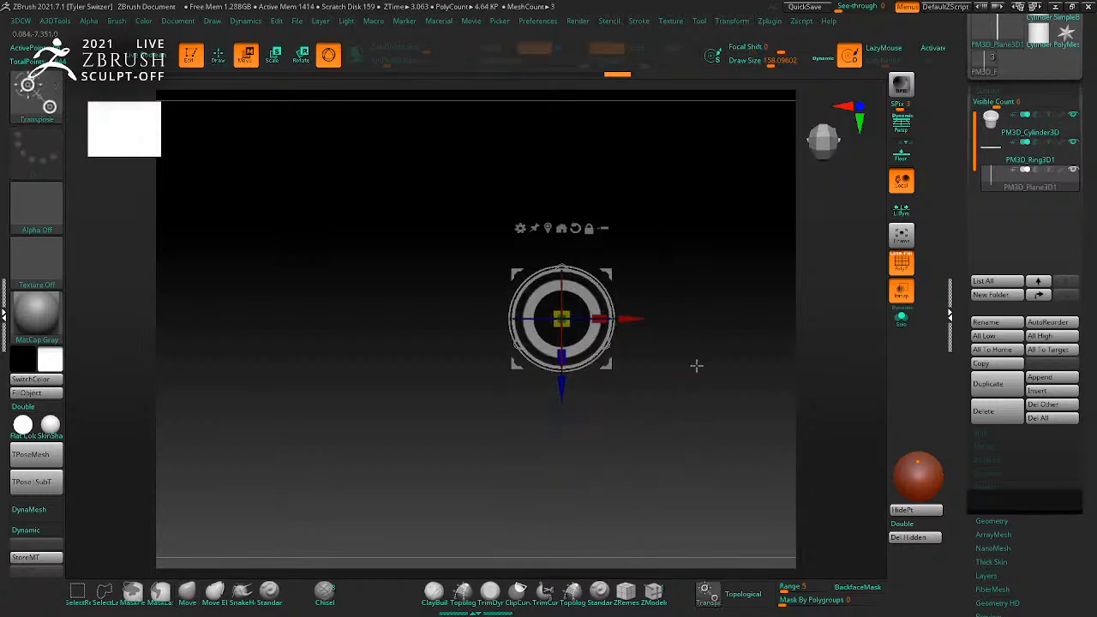
{"action": "right_click_drag", "start_coordinate": [700, 372], "coordinate": [767, 414], "text": "ctrl"}
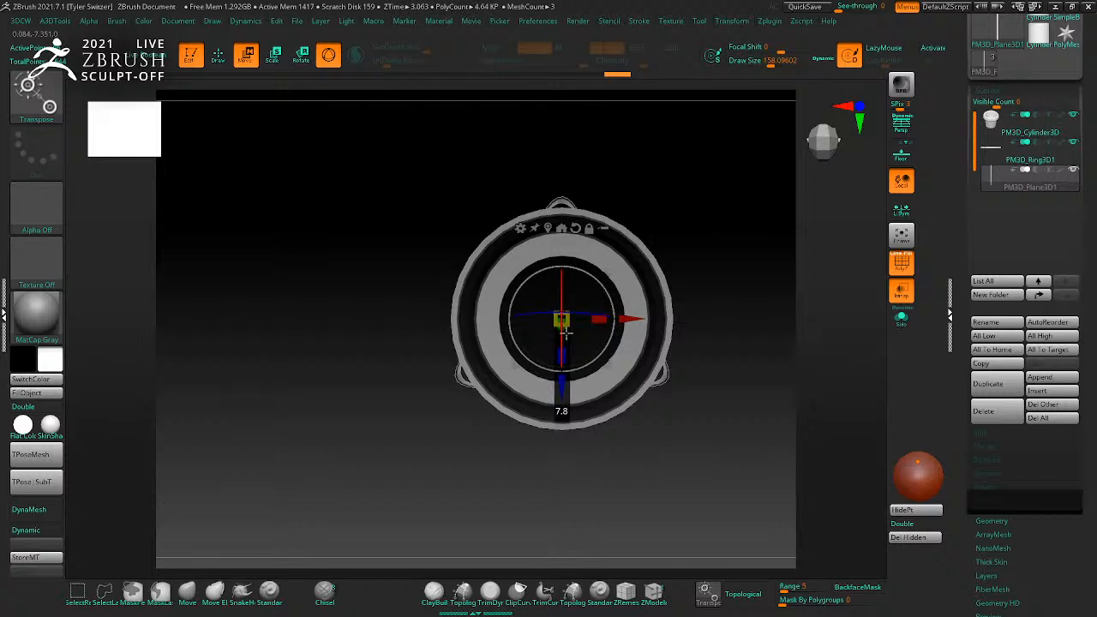
{"action": "mouse_move", "coordinate": [600, 354]}
{"action": "left_mouse_down"}
{"action": "mouse_move", "coordinate": [570, 370]}
{"action": "mouse_move", "coordinate": [550, 364]}
{"action": "left_mouse_up"}
{"action": "mouse_move", "coordinate": [718, 372]}
{"action": "left_mouse_down"}
{"action": "mouse_move", "coordinate": [725, 301]}
{"action": "mouse_move", "coordinate": [744, 291]}
{"action": "mouse_move", "coordinate": [746, 430]}
{"action": "mouse_move", "coordinate": [685, 356]}
{"action": "left_mouse_up"}
{"action": "key", "text": "q"}
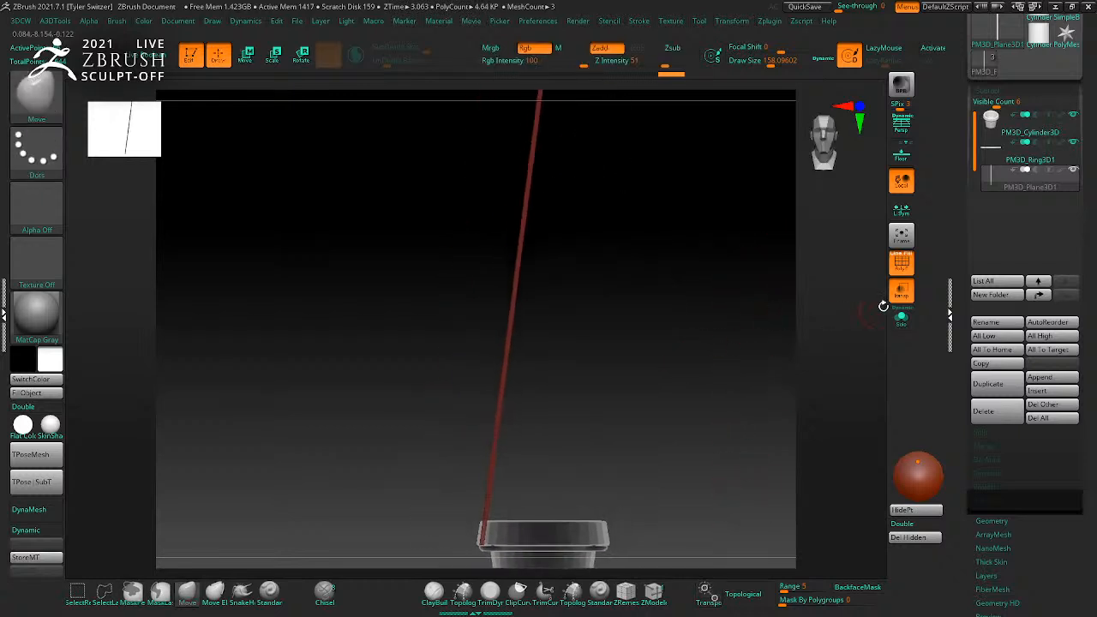
Step: Turn off transparency, enable dynamic subdivision with MicroPoly on the strip, and apply the Truchet Linked pattern
{"action": "left_click", "coordinate": [900, 293]}
{"action": "left_click_drag", "start_coordinate": [783, 326], "coordinate": [710, 249], "text": "alt"}
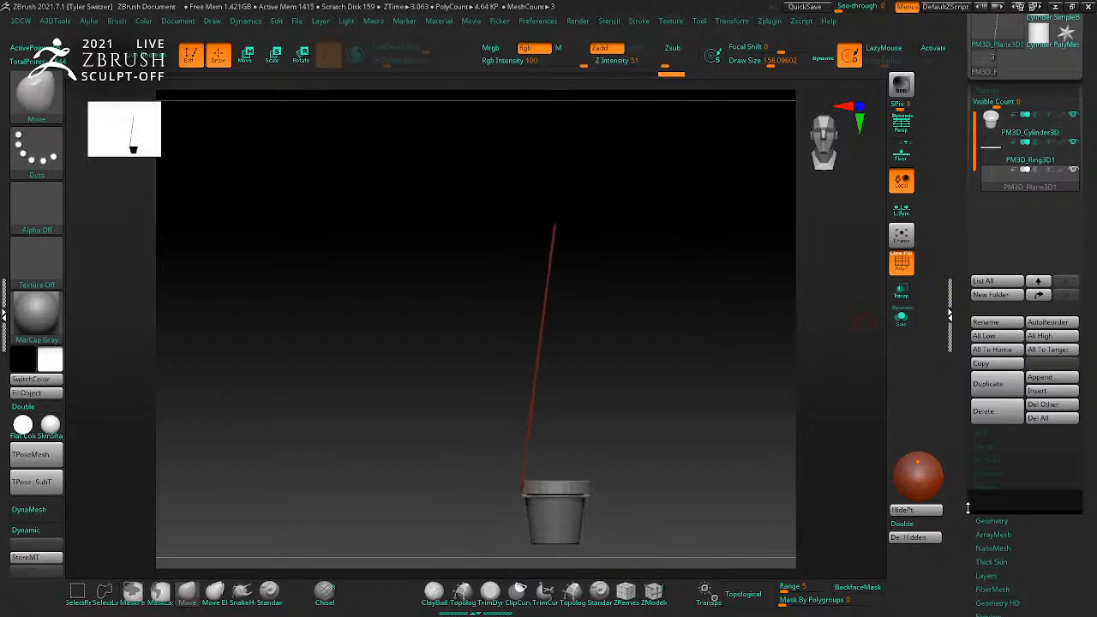
{"action": "left_click", "coordinate": [992, 520]}
{"action": "left_click", "coordinate": [996, 240]}
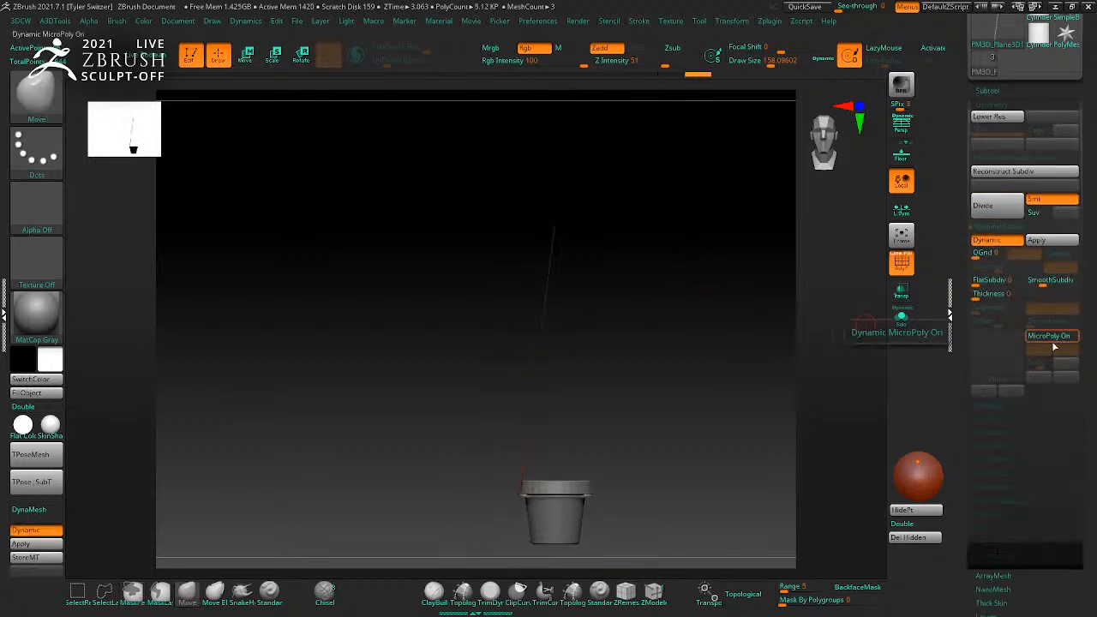
{"action": "left_click", "coordinate": [1051, 337]}
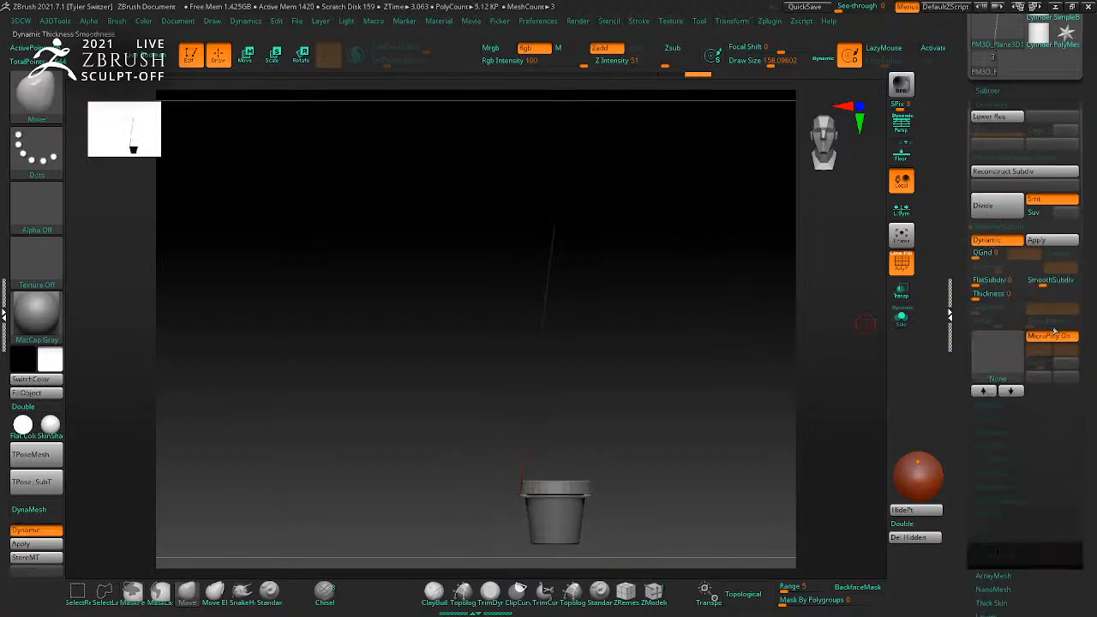
{"action": "left_click", "coordinate": [996, 353]}
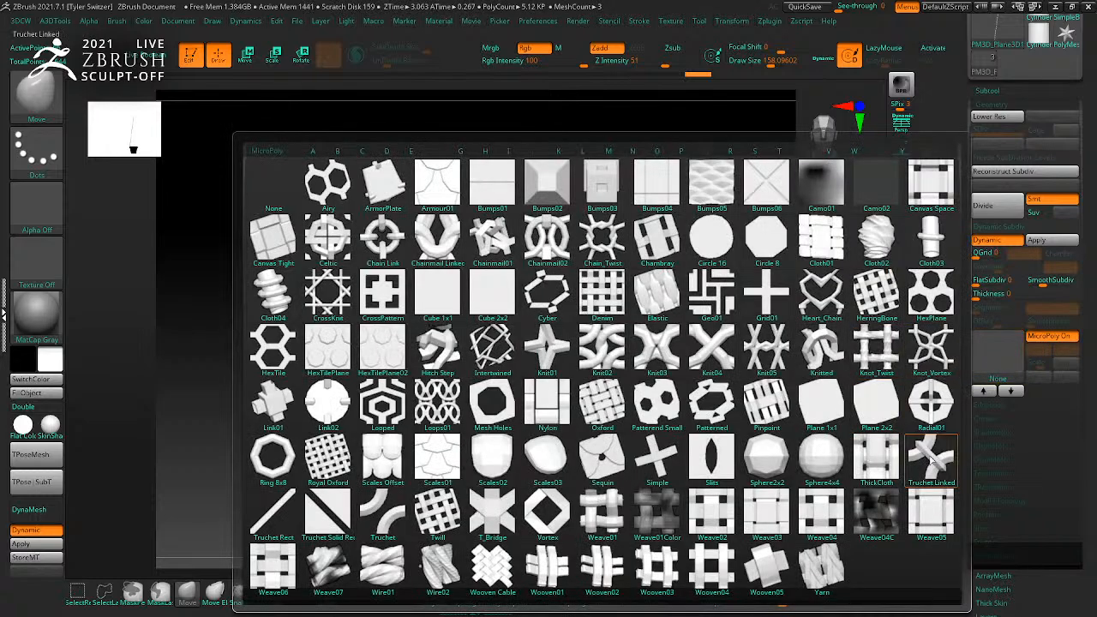
{"action": "left_click", "coordinate": [840, 418]}
{"action": "left_click_drag", "start_coordinate": [732, 385], "coordinate": [876, 467]}
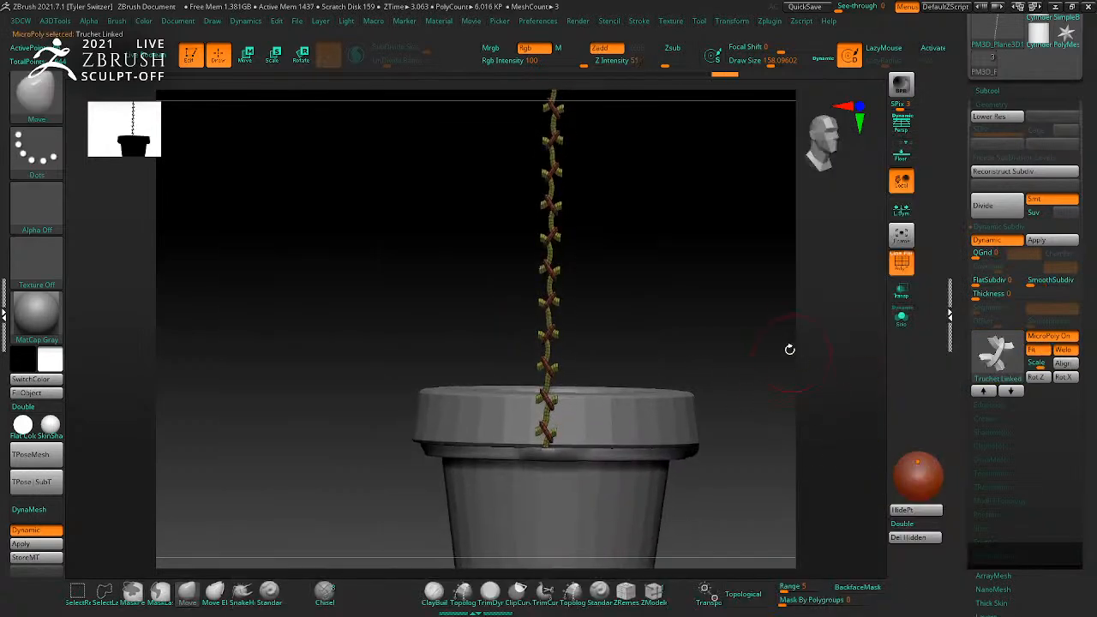
Step: Try the Ring 8x8 and Chainmail Linked MicroPoly patterns on the strip
{"action": "left_click", "coordinate": [999, 354]}
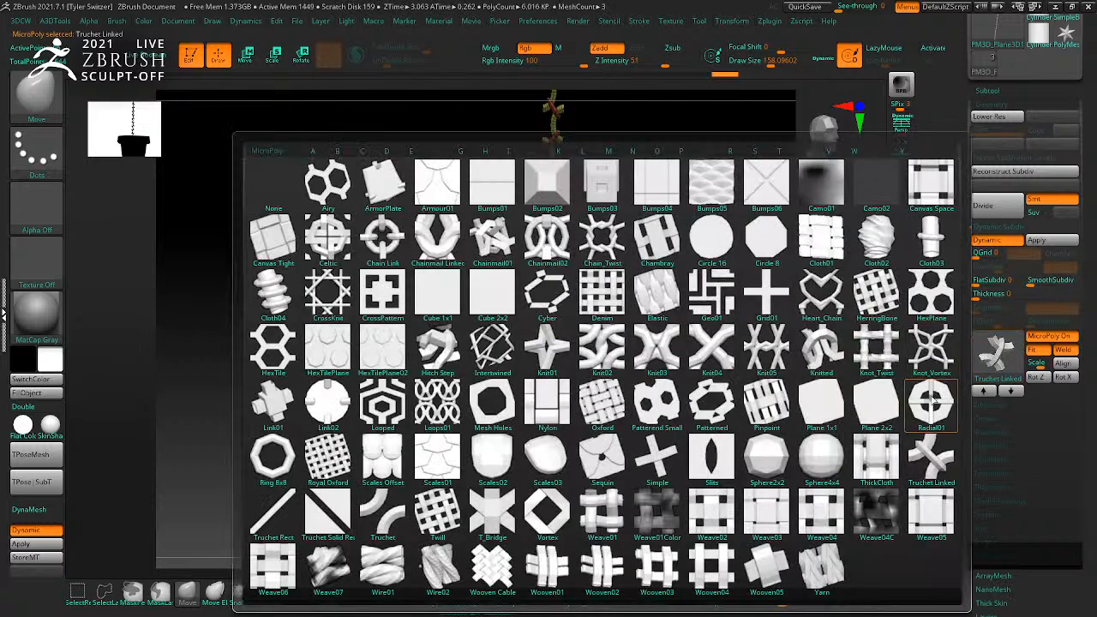
{"action": "left_click", "coordinate": [268, 460]}
{"action": "left_click_drag", "start_coordinate": [700, 380], "coordinate": [721, 332]}
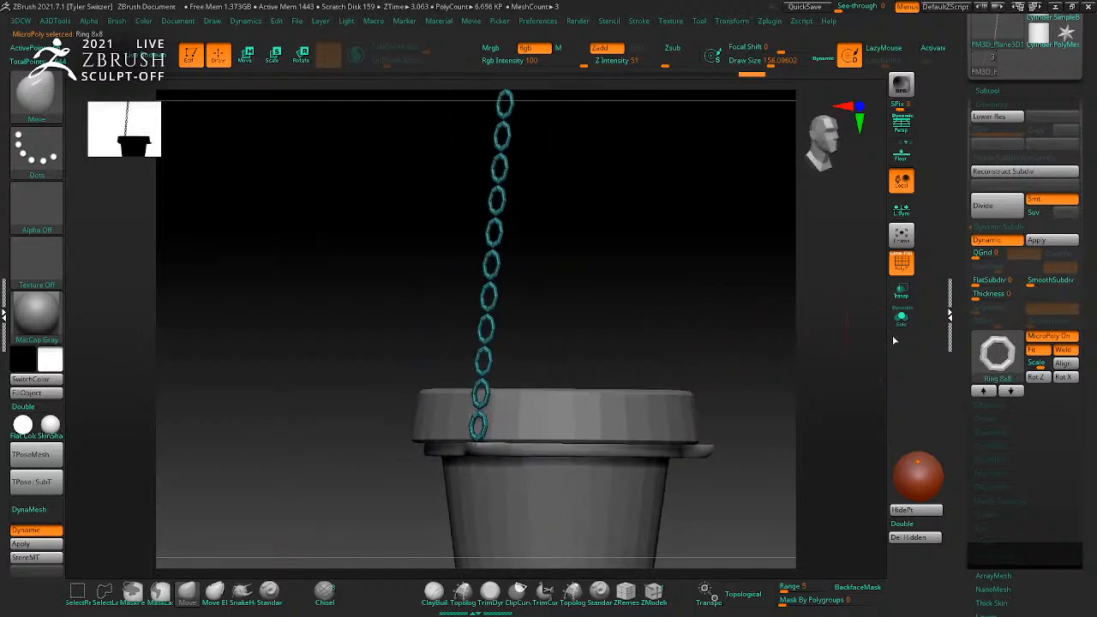
{"action": "left_click", "coordinate": [999, 355]}
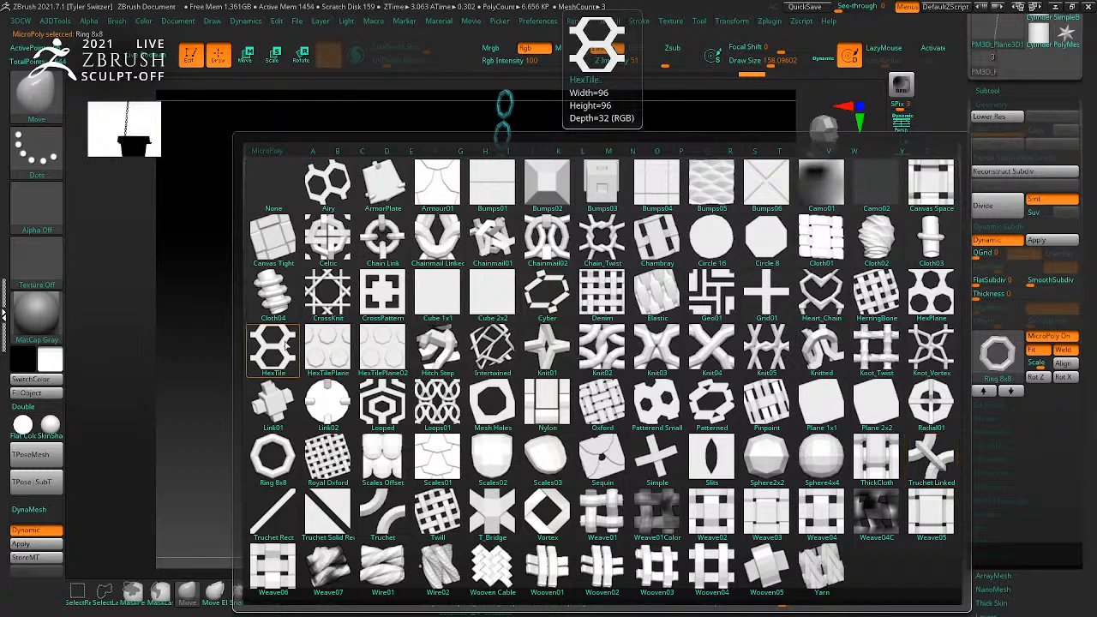
{"action": "left_click", "coordinate": [442, 240]}
{"action": "mouse_move", "coordinate": [691, 297]}
{"action": "left_mouse_down"}
{"action": "mouse_move", "coordinate": [723, 308]}
{"action": "mouse_move", "coordinate": [684, 279]}
{"action": "mouse_move", "coordinate": [718, 306]}
{"action": "left_mouse_up"}
{"action": "key", "text": "shift+f"}
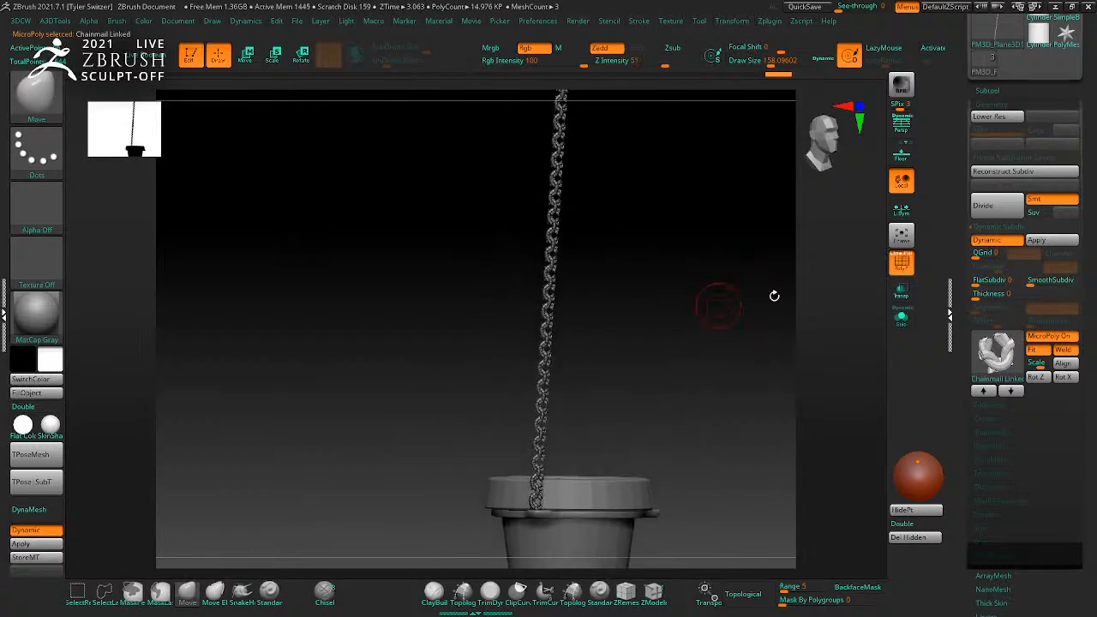
Step: Nudge the strip into place against the ring with dynamic subdivision off, and turn dynamic subdivision back on
{"action": "left_click", "coordinate": [1015, 247]}
{"action": "mouse_move", "coordinate": [672, 316]}
{"action": "left_mouse_down"}
{"action": "mouse_move", "coordinate": [661, 345]}
{"action": "mouse_move", "coordinate": [691, 348]}
{"action": "mouse_move", "coordinate": [693, 334]}
{"action": "mouse_move", "coordinate": [656, 307]}
{"action": "left_mouse_up"}
{"action": "key", "text": "w"}
{"action": "left_click_drag", "start_coordinate": [661, 225], "coordinate": [657, 221]}
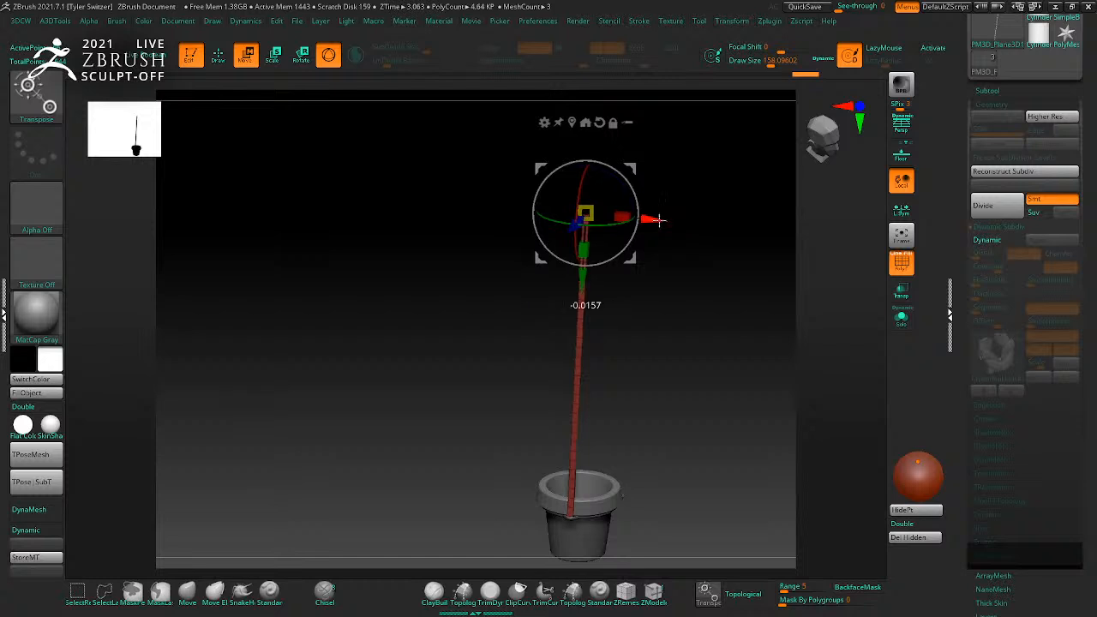
{"action": "left_click_drag", "start_coordinate": [587, 277], "coordinate": [586, 282]}
{"action": "key", "text": "q"}
{"action": "mouse_move", "coordinate": [695, 348]}
{"action": "left_mouse_down", "text": "shift"}
{"action": "mouse_move", "coordinate": [666, 325]}
{"action": "mouse_move", "coordinate": [660, 335]}
{"action": "left_mouse_up", "text": "shift"}
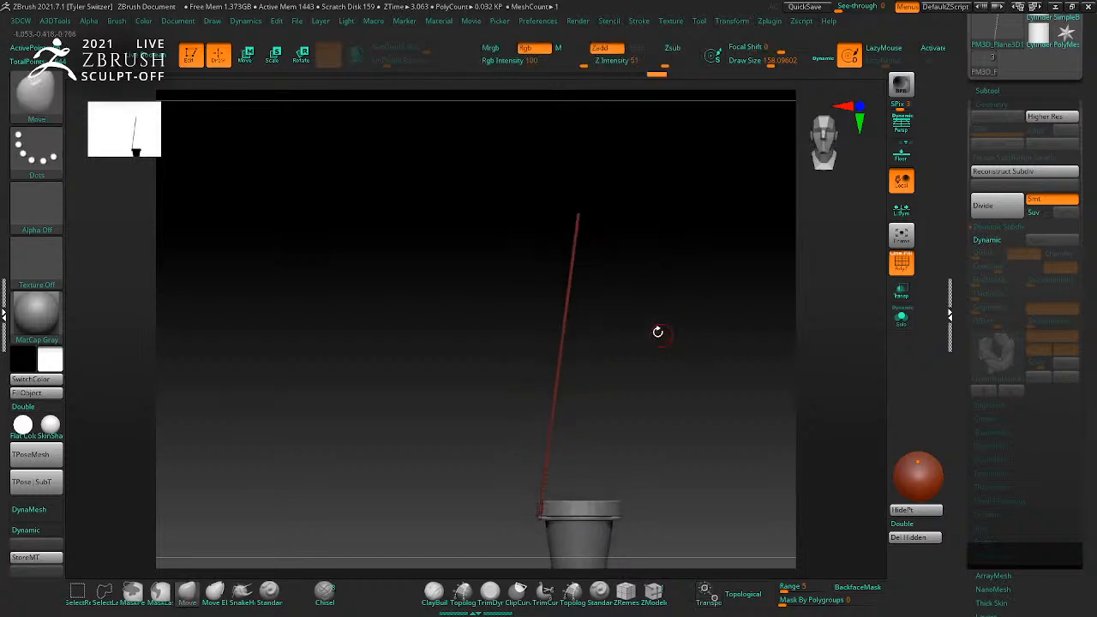
{"action": "left_click", "coordinate": [1004, 241]}
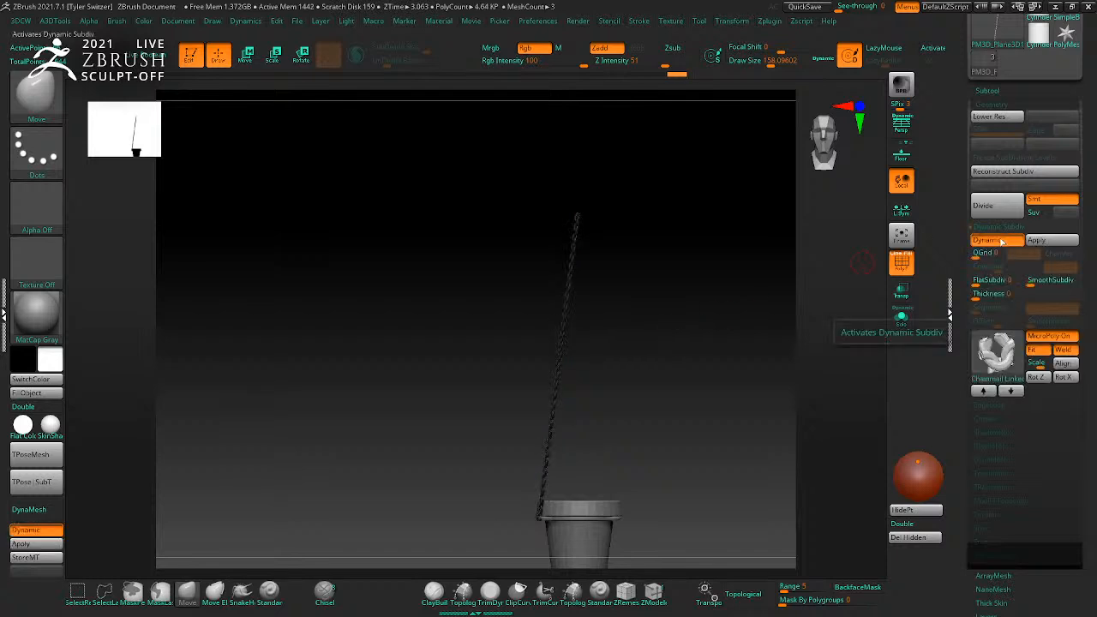
{"action": "right_click_drag", "start_coordinate": [757, 306], "coordinate": [814, 360], "text": "ctrl"}
{"action": "mouse_move", "coordinate": [739, 322]}
{"action": "left_mouse_down"}
{"action": "mouse_move", "coordinate": [644, 311]}
{"action": "mouse_move", "coordinate": [694, 326]}
{"action": "mouse_move", "coordinate": [806, 329]}
{"action": "left_mouse_up"}
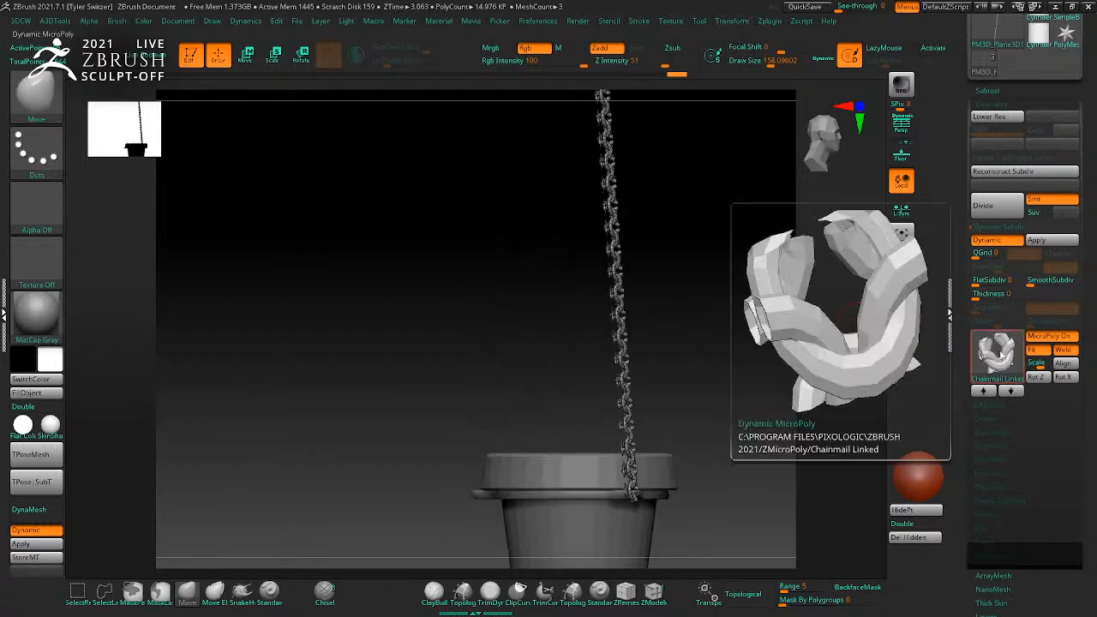
Step: Try switching off the MicroPoly Fit option for the chain
{"action": "left_click", "coordinate": [1045, 351]}
{"action": "left_click", "coordinate": [1045, 352]}
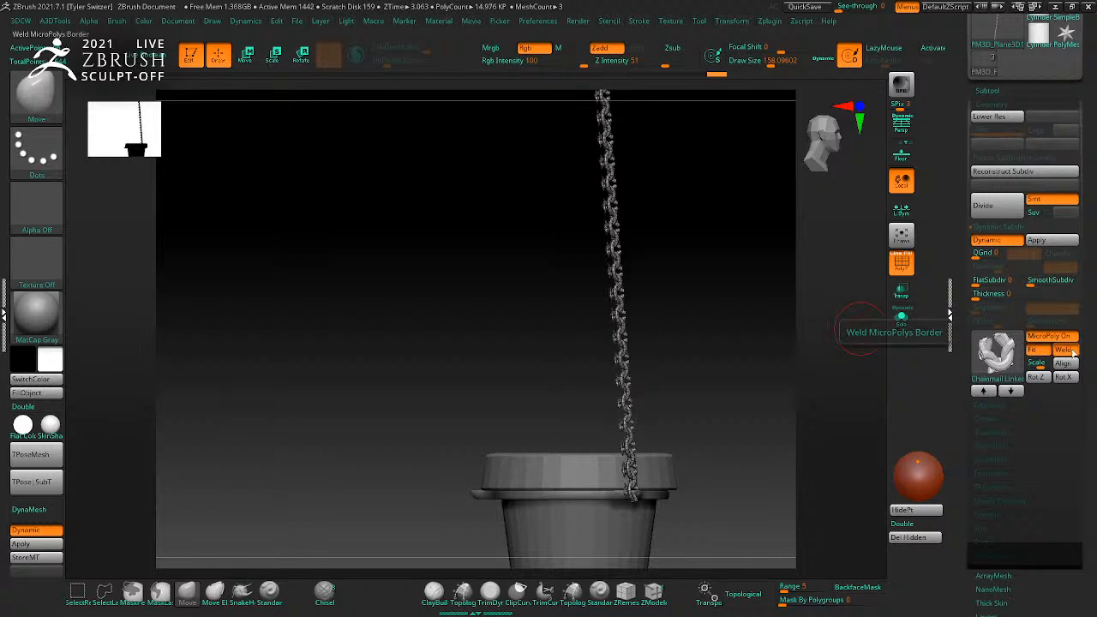
{"action": "left_click", "coordinate": [1043, 352]}
{"action": "left_click_drag", "start_coordinate": [774, 341], "coordinate": [793, 341], "text": "shift"}
Step: Try inserting one lengthwise edge loop down the strip with ZModeler, preview the chain, and undo it
{"action": "left_click", "coordinate": [997, 245]}
{"action": "right_click_drag", "start_coordinate": [727, 338], "coordinate": [740, 382], "text": "ctrl"}
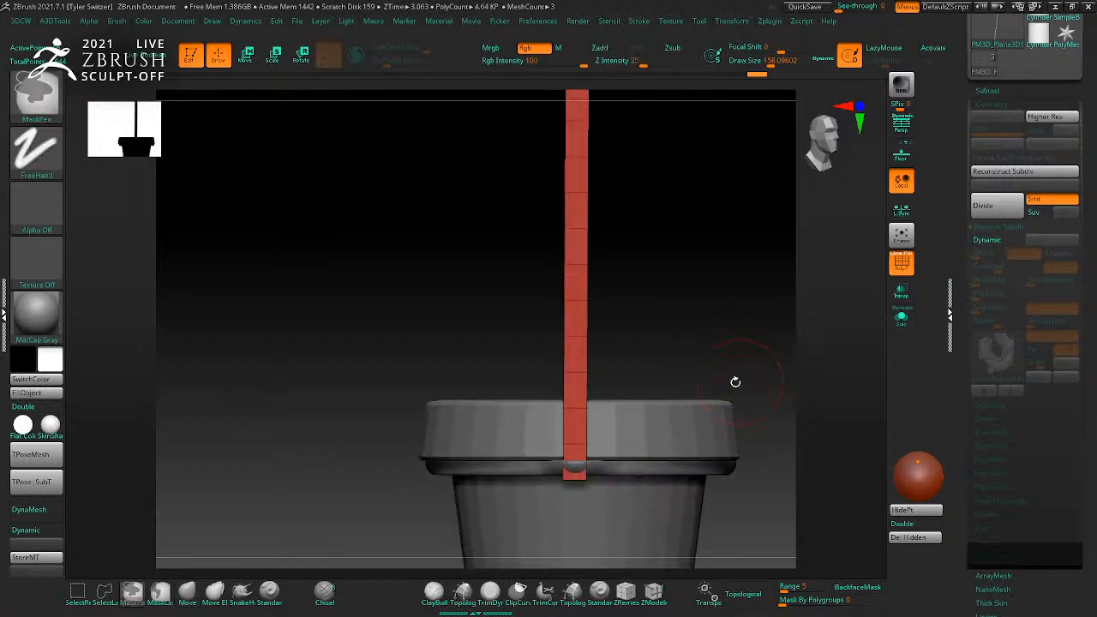
{"action": "key", "text": "b"}
{"action": "key", "text": "z"}
{"action": "key", "text": "m"}
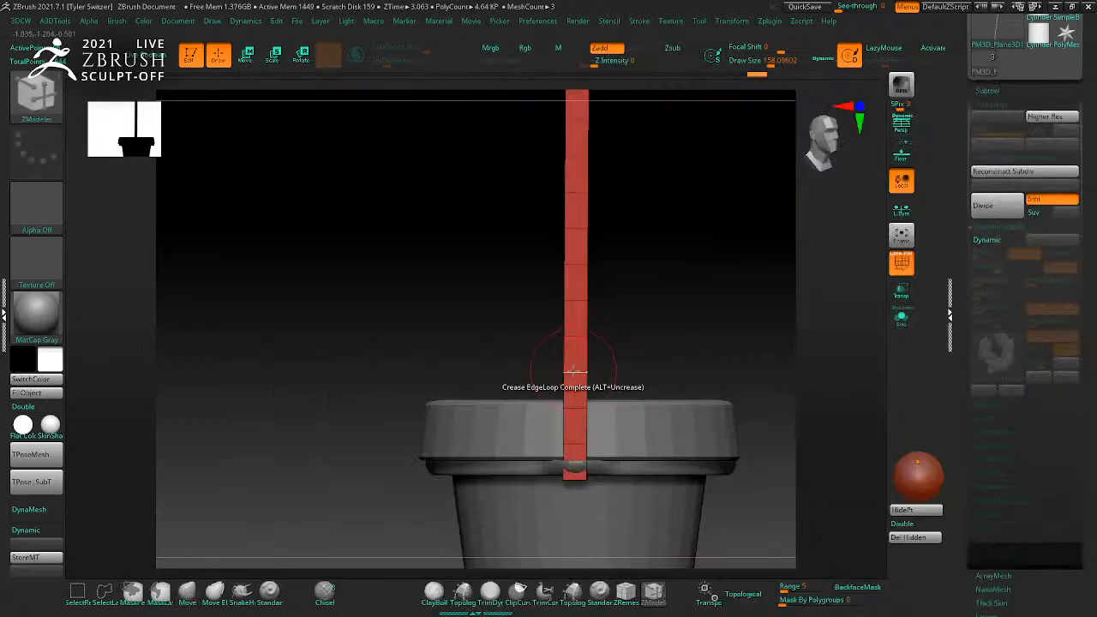
{"action": "key", "text": "space"}
{"action": "left_click", "coordinate": [539, 259]}
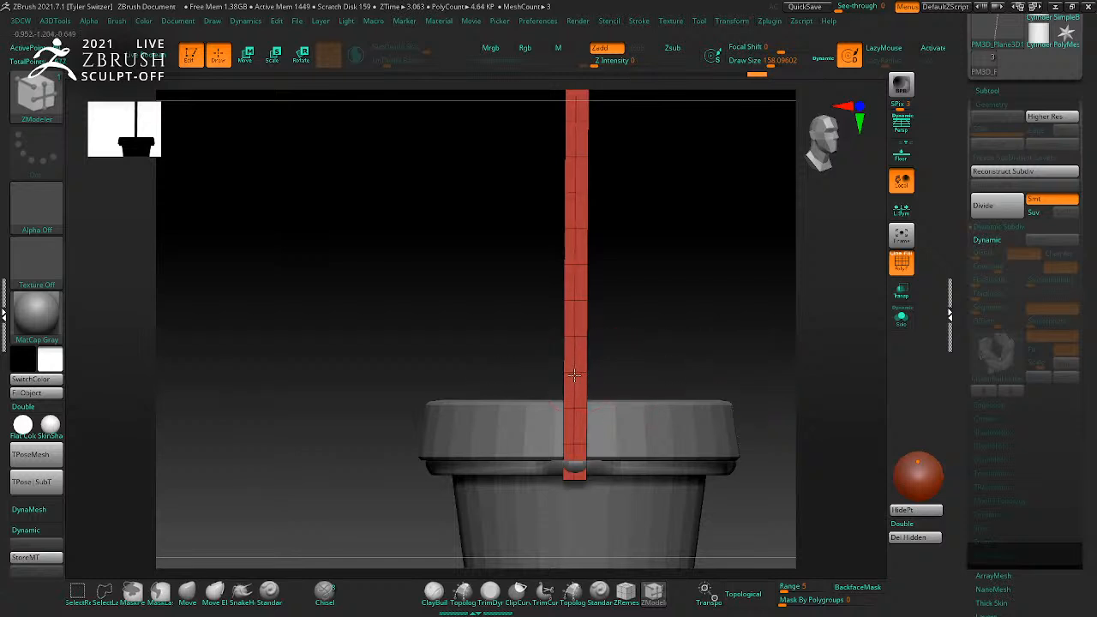
{"action": "left_click", "coordinate": [574, 376]}
{"action": "left_click", "coordinate": [1000, 242]}
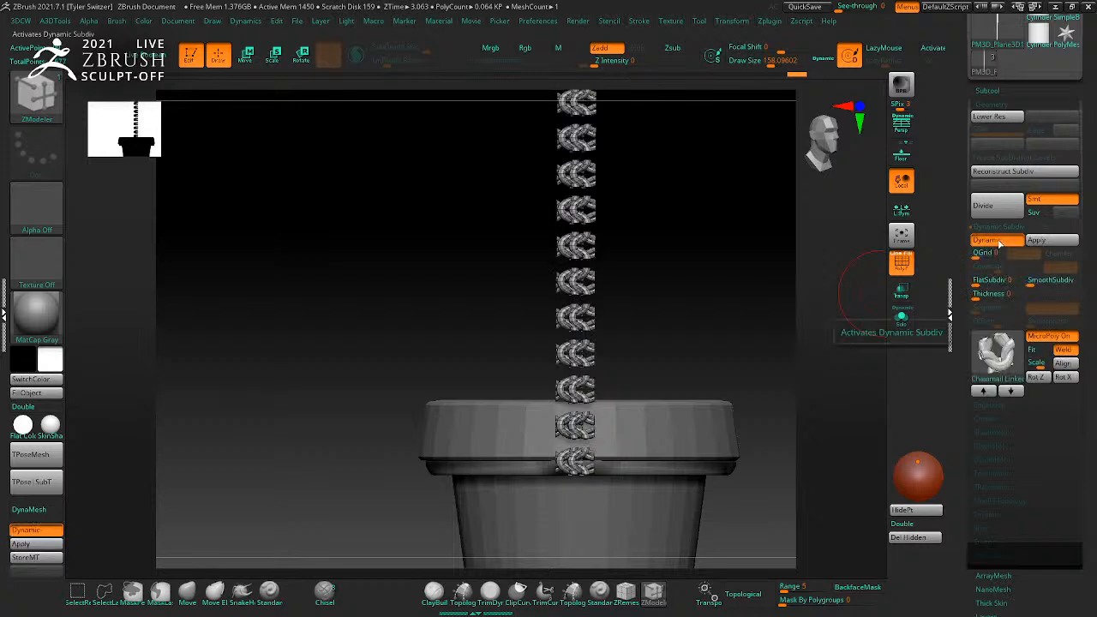
{"action": "key", "text": "shift+d"}
{"action": "key", "text": "ctrl"}
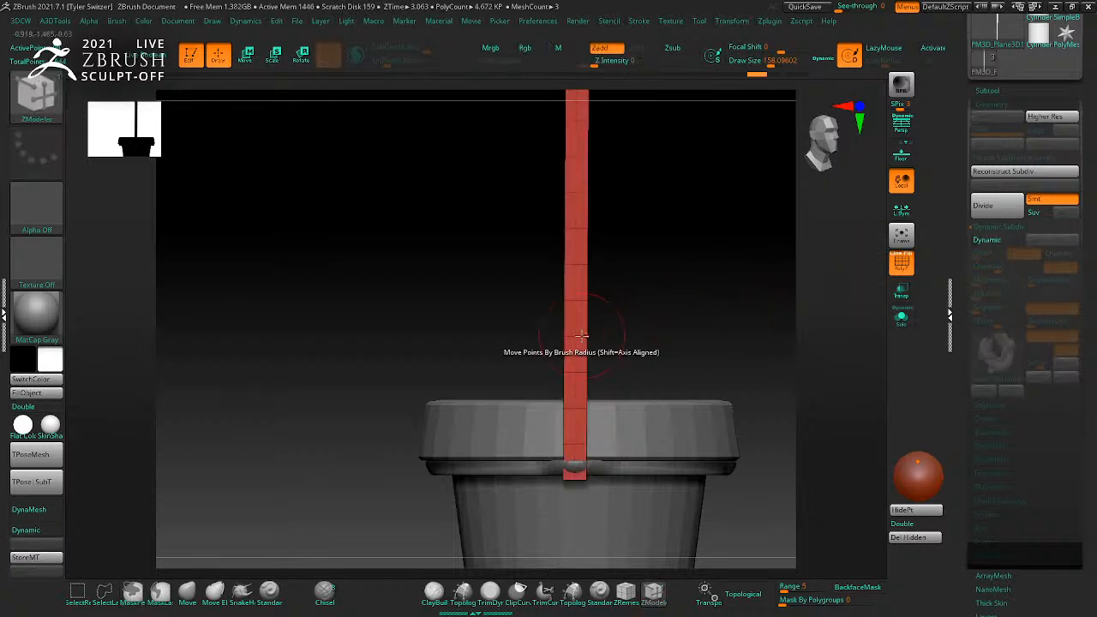
Step: Try inserting two lengthwise edge loops down the strip, preview the chain, and undo them
{"action": "left_click", "coordinate": [580, 335]}
{"action": "left_click", "coordinate": [573, 335]}
{"action": "left_click", "coordinate": [994, 241]}
{"action": "key", "text": "shift+d"}
{"action": "key", "text": "shift+d"}
{"action": "key", "text": "ctrl"}
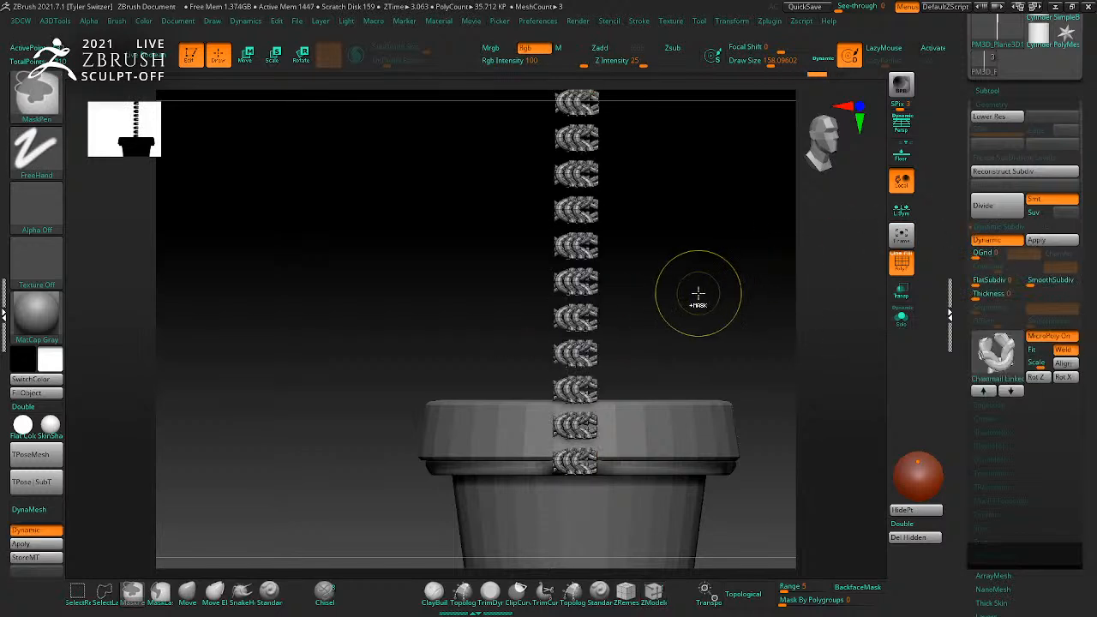
{"action": "key", "text": "shift+d"}
{"action": "key", "text": "shift+d"}
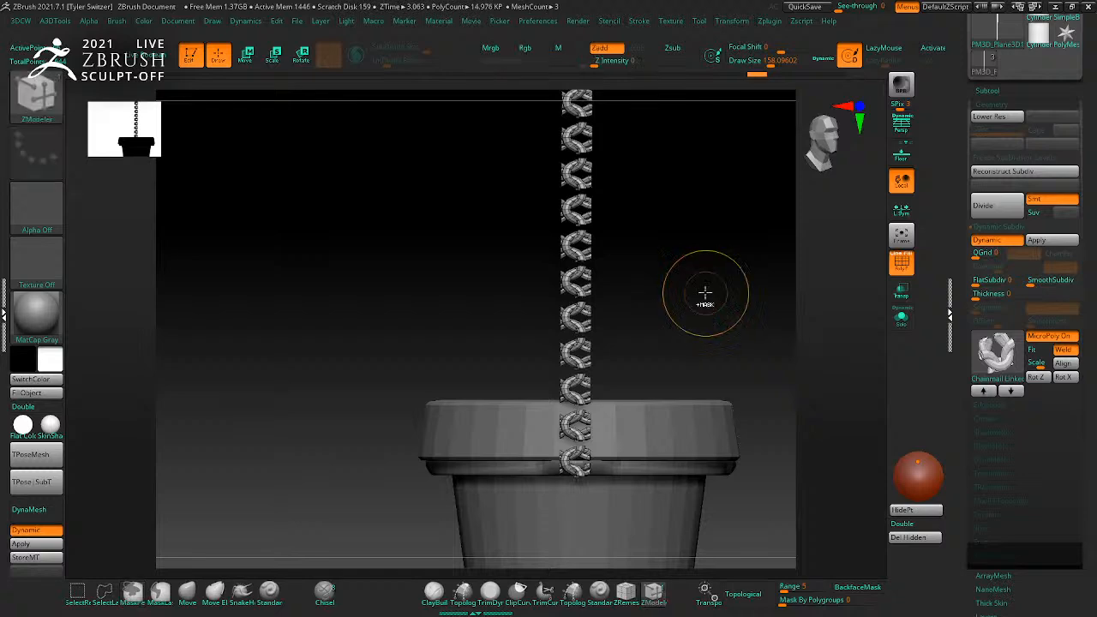
Step: Change the strip's MicroPoly pattern to Truchet Linked
{"action": "left_click_drag", "start_coordinate": [733, 294], "coordinate": [705, 272]}
{"action": "key", "text": "w"}
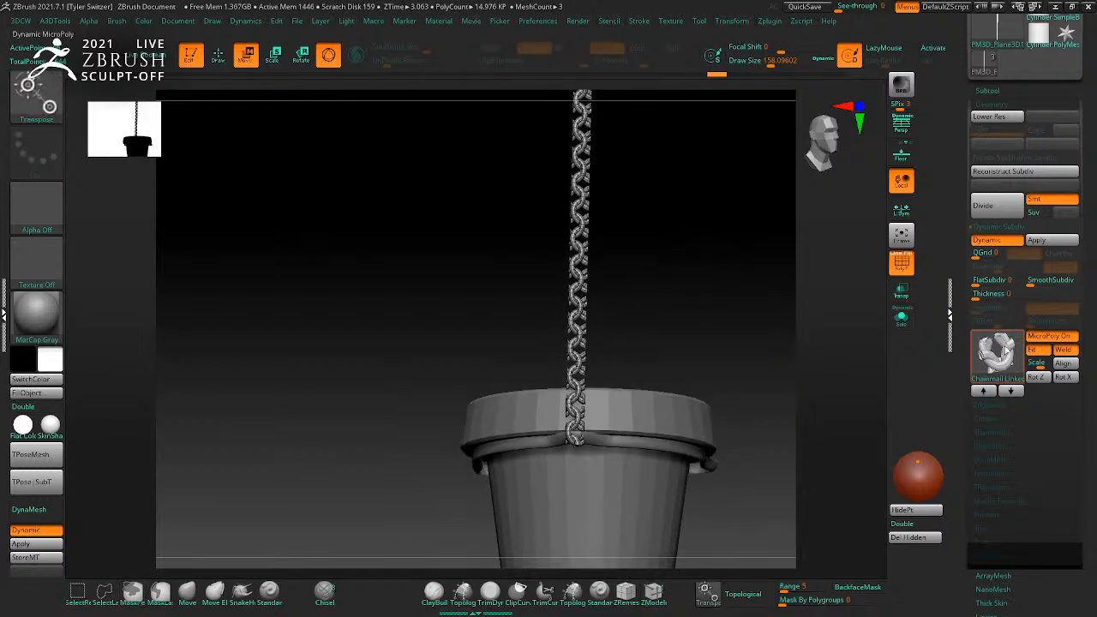
{"action": "left_click", "coordinate": [1005, 355]}
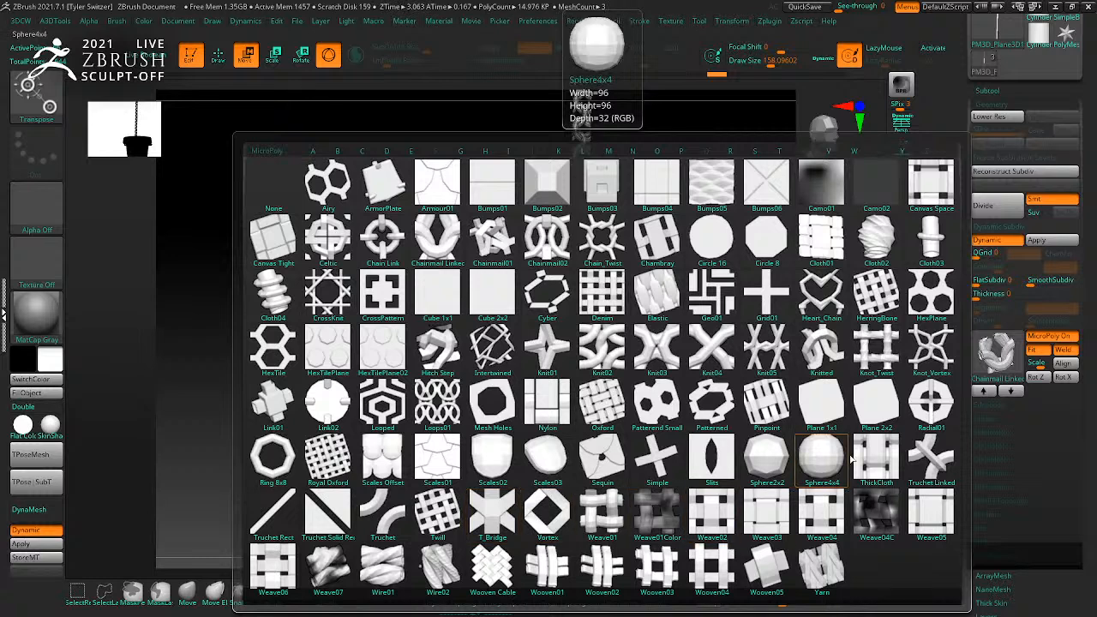
{"action": "left_click", "coordinate": [928, 467]}
{"action": "mouse_move", "coordinate": [759, 363]}
{"action": "left_mouse_down"}
{"action": "mouse_move", "coordinate": [637, 336]}
{"action": "mouse_move", "coordinate": [735, 343]}
{"action": "mouse_move", "coordinate": [712, 340]}
{"action": "mouse_move", "coordinate": [749, 326]}
{"action": "mouse_move", "coordinate": [665, 286]}
{"action": "mouse_move", "coordinate": [698, 320]}
{"action": "mouse_move", "coordinate": [722, 320]}
{"action": "mouse_move", "coordinate": [656, 331]}
{"action": "mouse_move", "coordinate": [678, 332]}
{"action": "left_mouse_up"}
{"action": "key", "text": "q"}
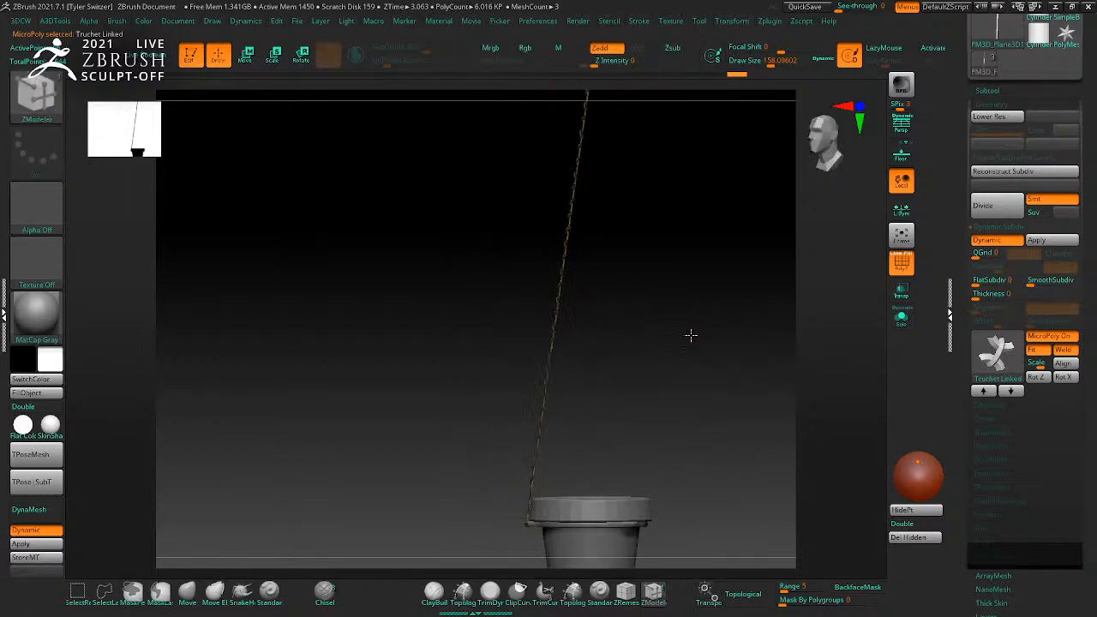
Step: Mirror the chain strip across the X axis with SubTool Master, appending the copy as a new subtool
{"action": "left_click", "coordinate": [986, 90]}
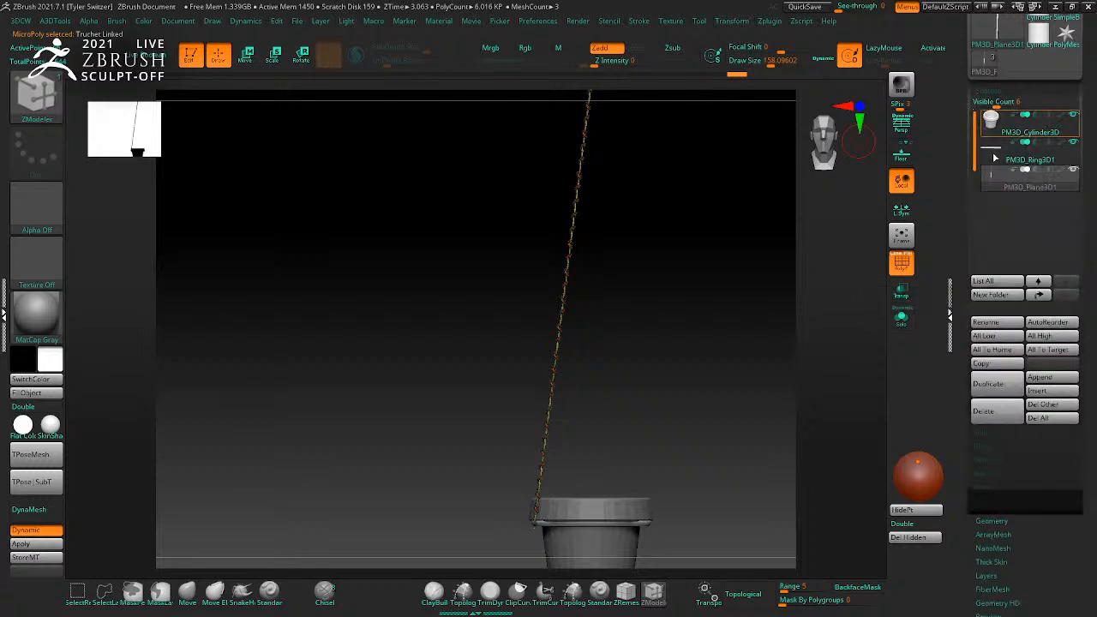
{"action": "left_click", "coordinate": [768, 22]}
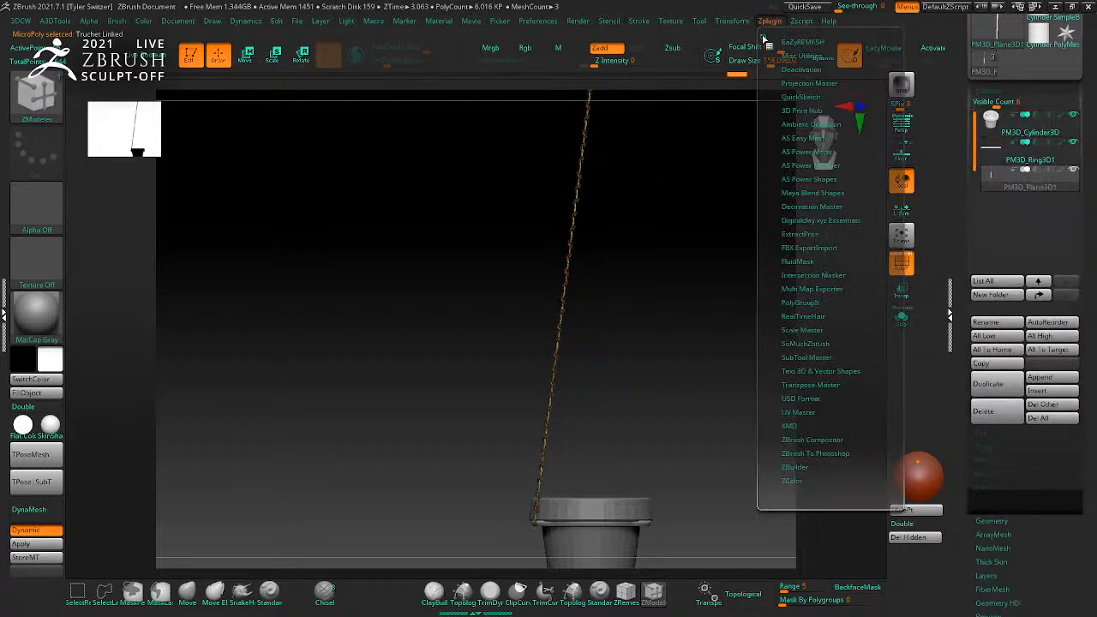
{"action": "left_click", "coordinate": [804, 357]}
{"action": "left_click", "coordinate": [845, 412]}
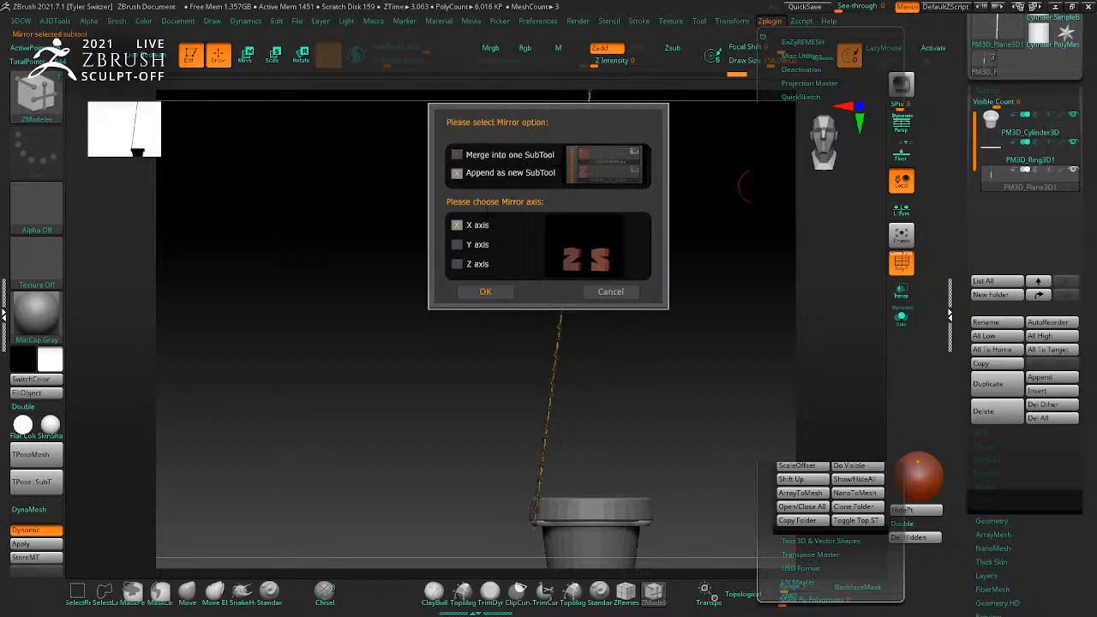
{"action": "left_click", "coordinate": [485, 291]}
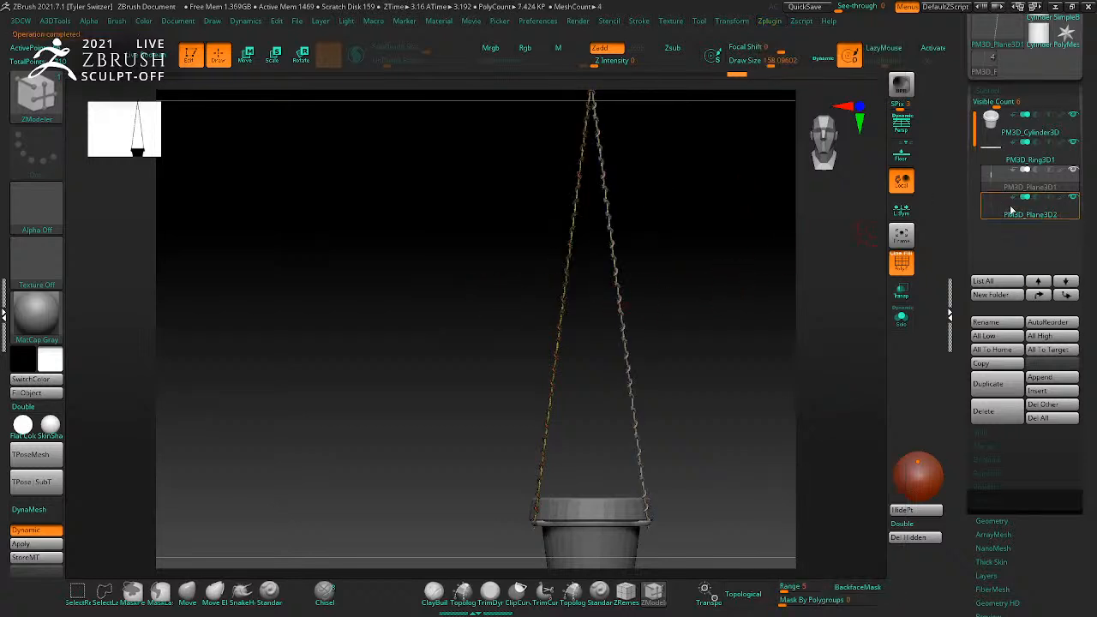
Step: Duplicate the chain and rotate the copy about 117° around the vertical axis to reach the third lug
{"action": "left_click", "coordinate": [977, 384]}
{"action": "key", "text": "w"}
{"action": "left_click_drag", "start_coordinate": [741, 276], "coordinate": [761, 123], "text": "alt"}
{"action": "left_click_drag", "start_coordinate": [677, 352], "coordinate": [552, 229]}
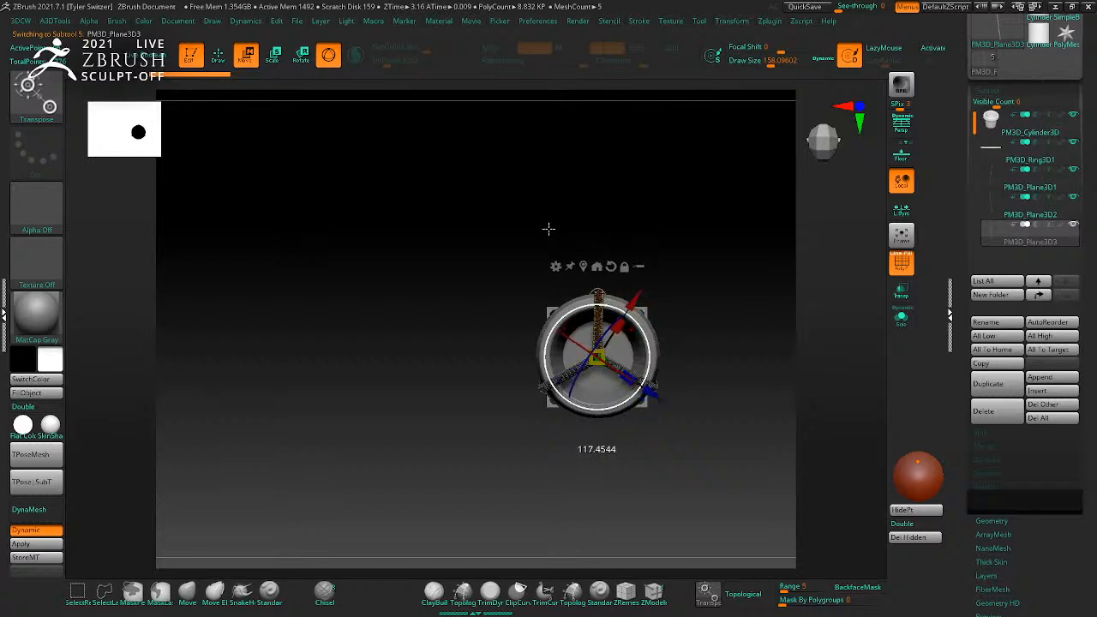
{"action": "key", "text": "q"}
{"action": "mouse_move", "coordinate": [745, 340]}
{"action": "left_mouse_down"}
{"action": "mouse_move", "coordinate": [725, 248]}
{"action": "mouse_move", "coordinate": [725, 399]}
{"action": "mouse_move", "coordinate": [807, 291]}
{"action": "left_mouse_up"}
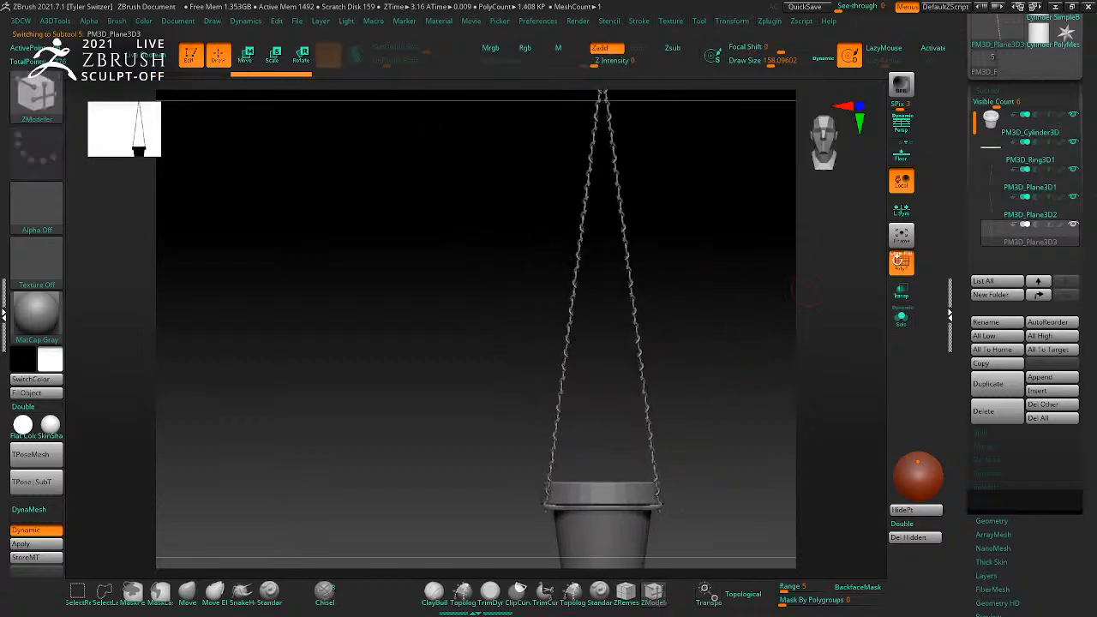
Step: Merge the three chain subtools down into a single subtool
{"action": "left_click", "coordinate": [1032, 188]}
{"action": "left_click", "coordinate": [993, 442]}
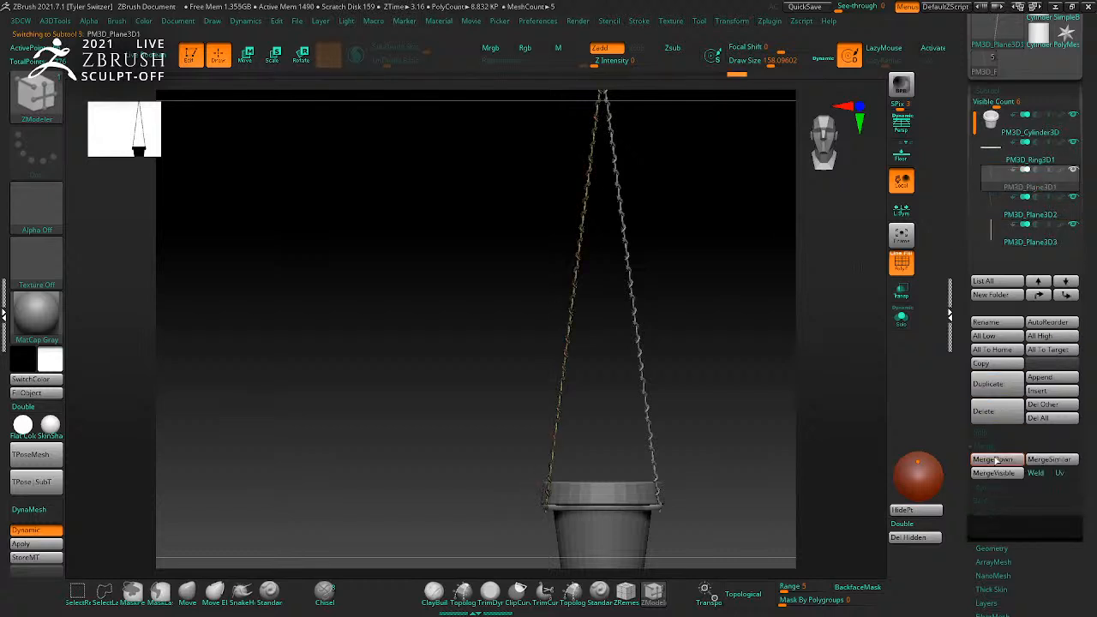
{"action": "left_click", "coordinate": [994, 459]}
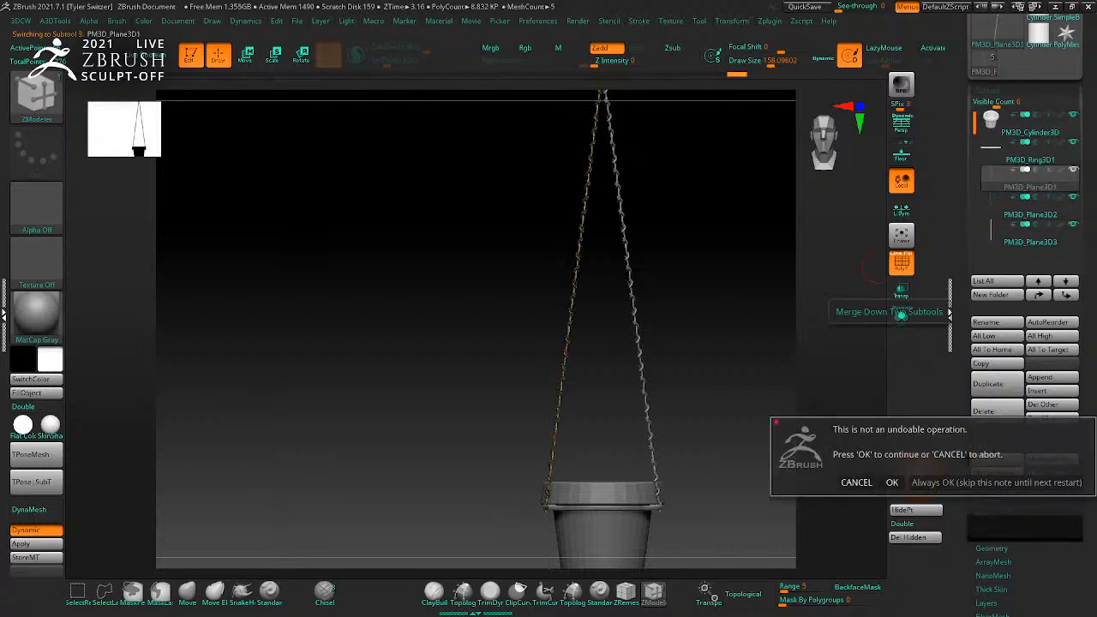
{"action": "left_click", "coordinate": [893, 483]}
{"action": "left_click", "coordinate": [981, 461]}
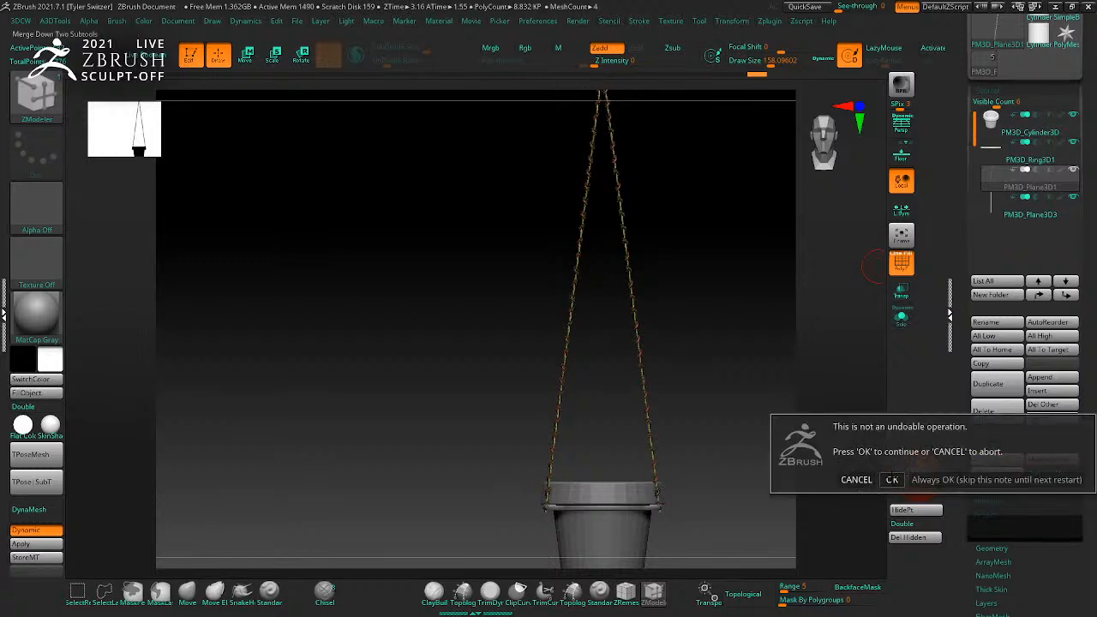
{"action": "left_click", "coordinate": [892, 482]}
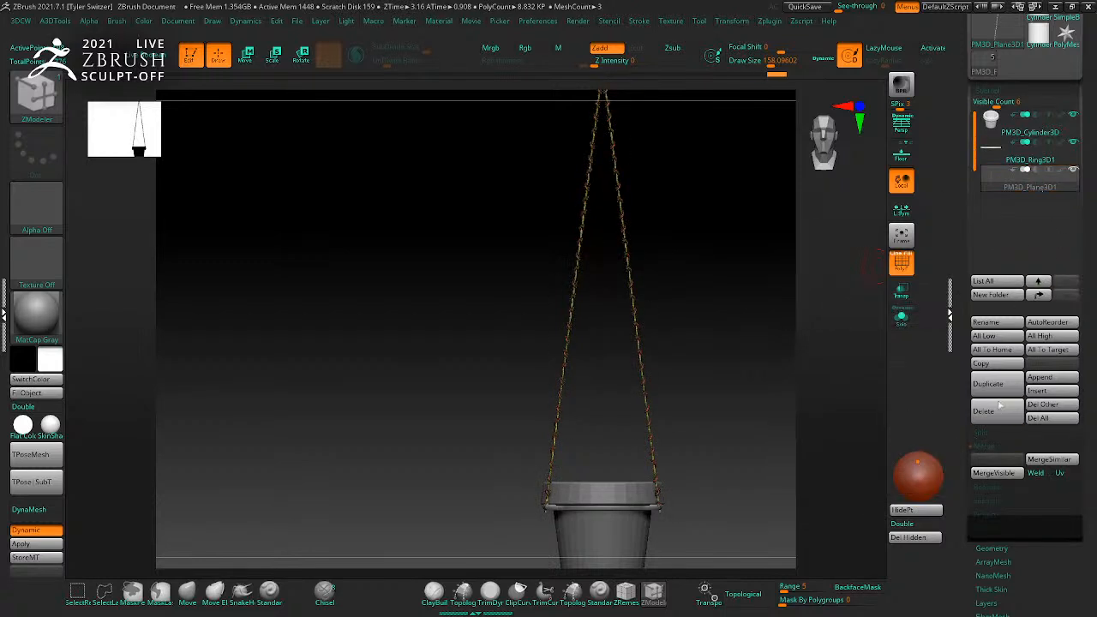
Step: Rename the merged chain subtool as chains and the cup's cylinder subtool as pot
{"action": "left_click", "coordinate": [1008, 321]}
{"action": "type", "text": "chain"}
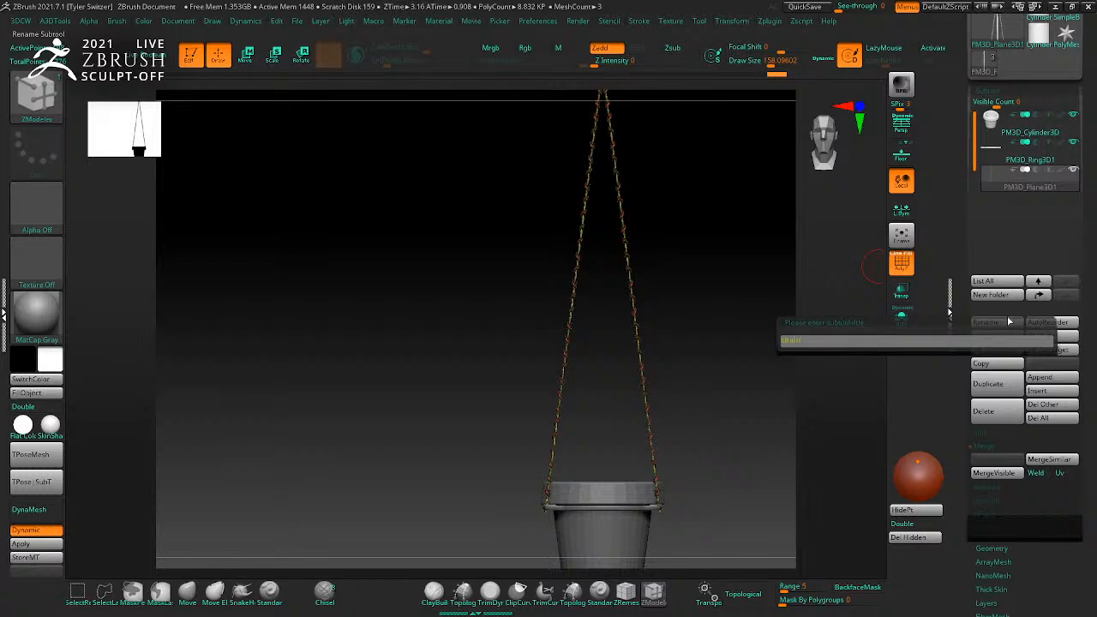
{"action": "type", "text": "s"}
{"action": "key", "text": "Return"}
{"action": "left_click", "coordinate": [1039, 170]}
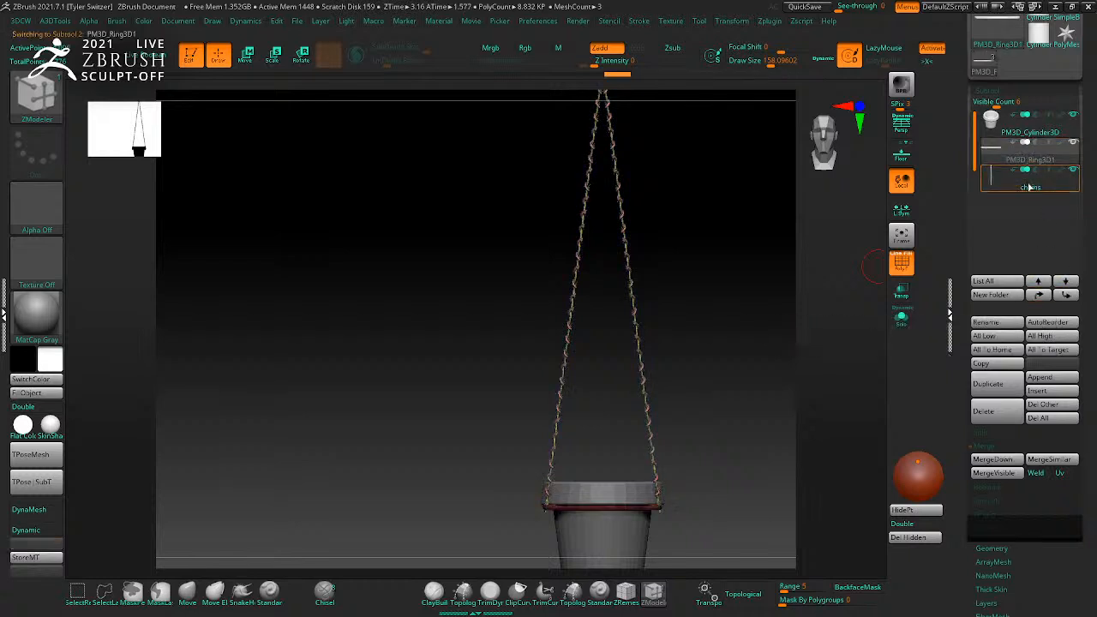
{"action": "left_click", "coordinate": [1037, 135]}
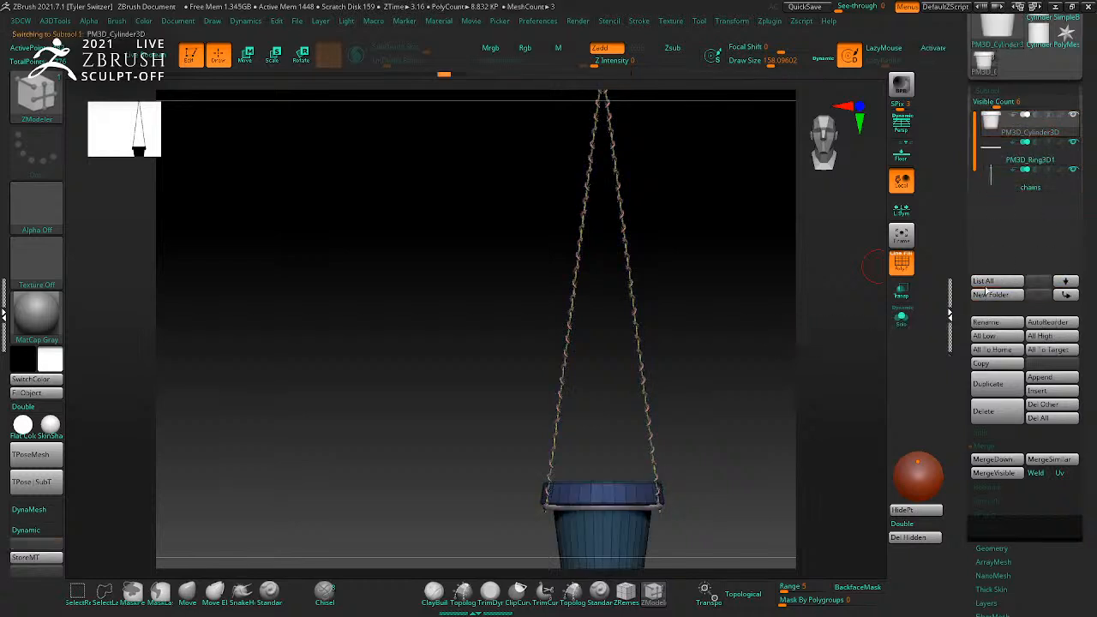
{"action": "left_click", "coordinate": [984, 322]}
{"action": "type", "text": "pot"}
{"action": "key", "text": "Return"}
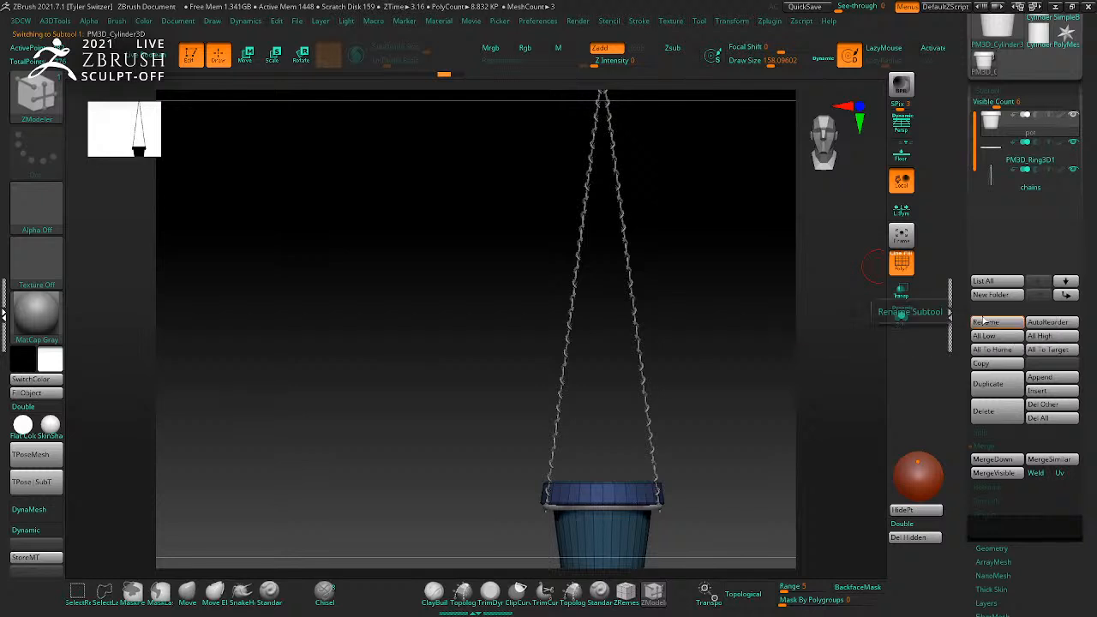
Step: Insert a Sphere3D subtool after the chains, raise it above the pot, and replace it with the PolySphere primitive
{"action": "left_click", "coordinate": [1029, 182]}
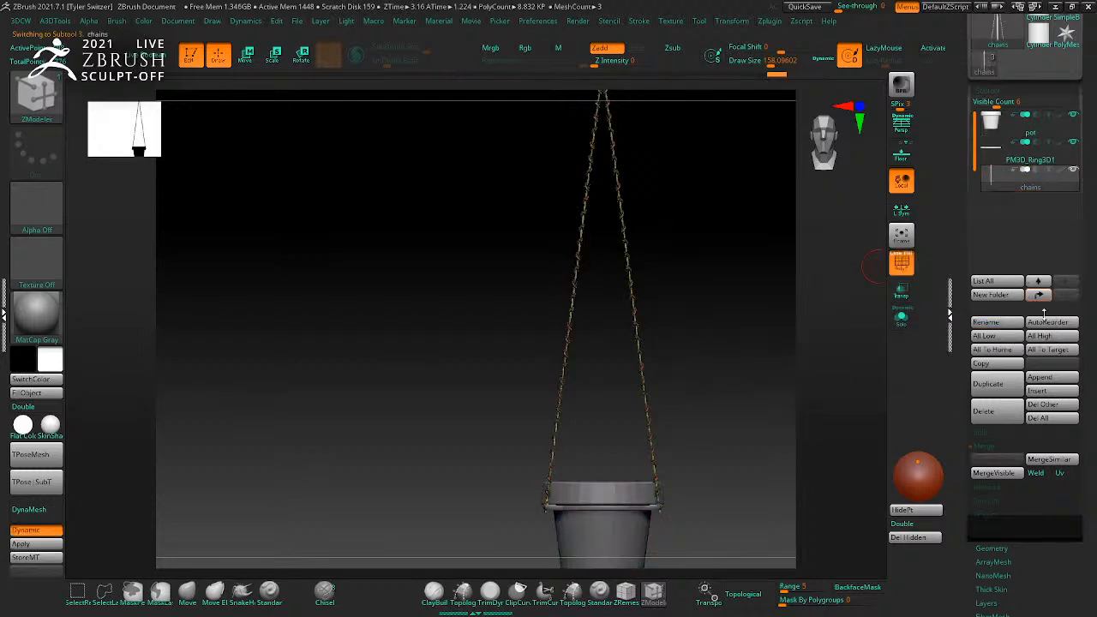
{"action": "left_click", "coordinate": [1042, 391]}
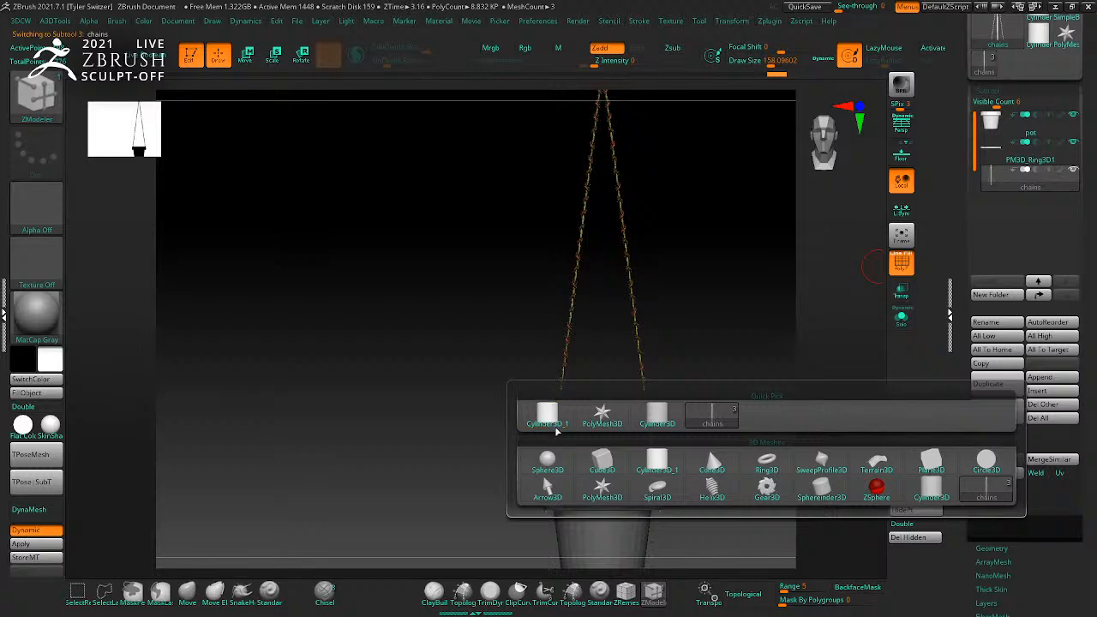
{"action": "left_click", "coordinate": [548, 461]}
{"action": "key", "text": "w"}
{"action": "key", "text": "f"}
{"action": "left_click_drag", "start_coordinate": [616, 294], "coordinate": [617, 33]}
{"action": "left_click_drag", "start_coordinate": [830, 318], "coordinate": [792, 571], "text": "alt"}
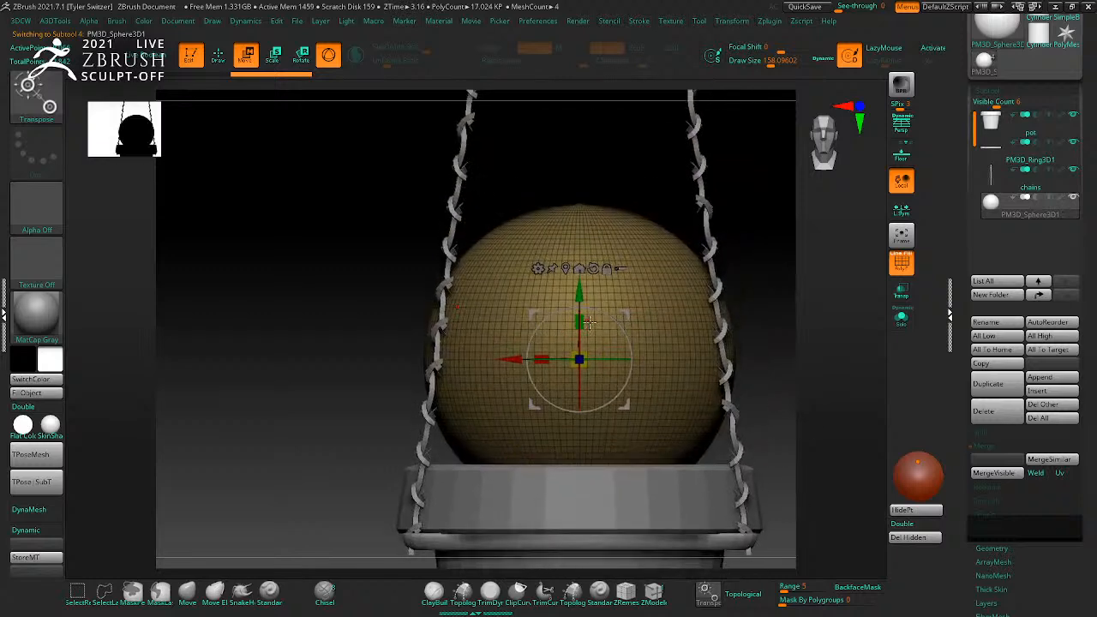
{"action": "left_click", "coordinate": [537, 268]}
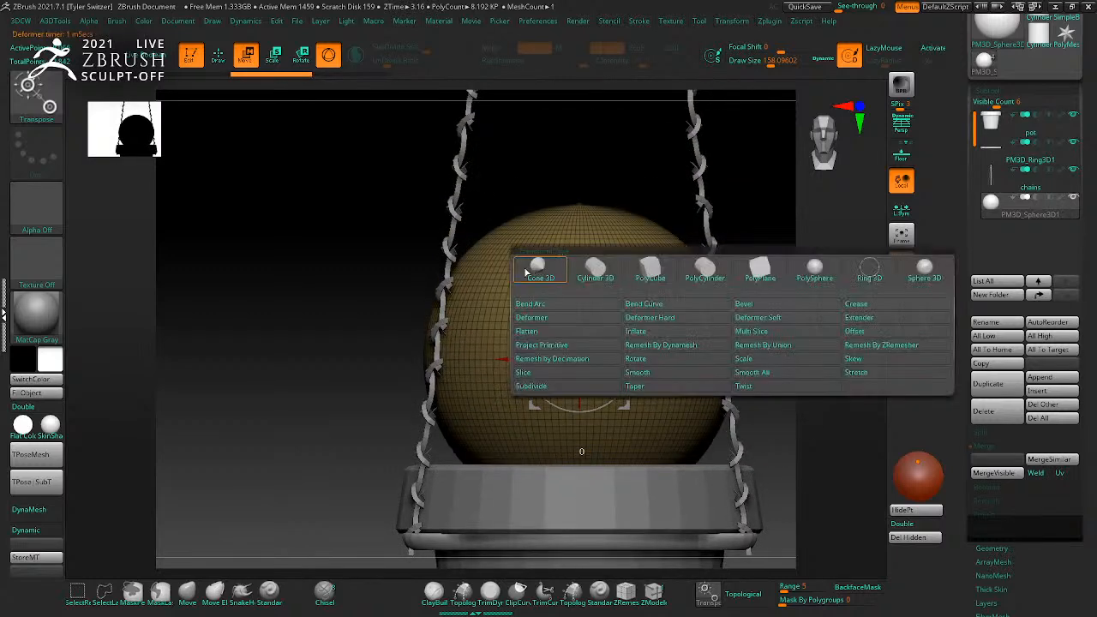
{"action": "left_click", "coordinate": [816, 271]}
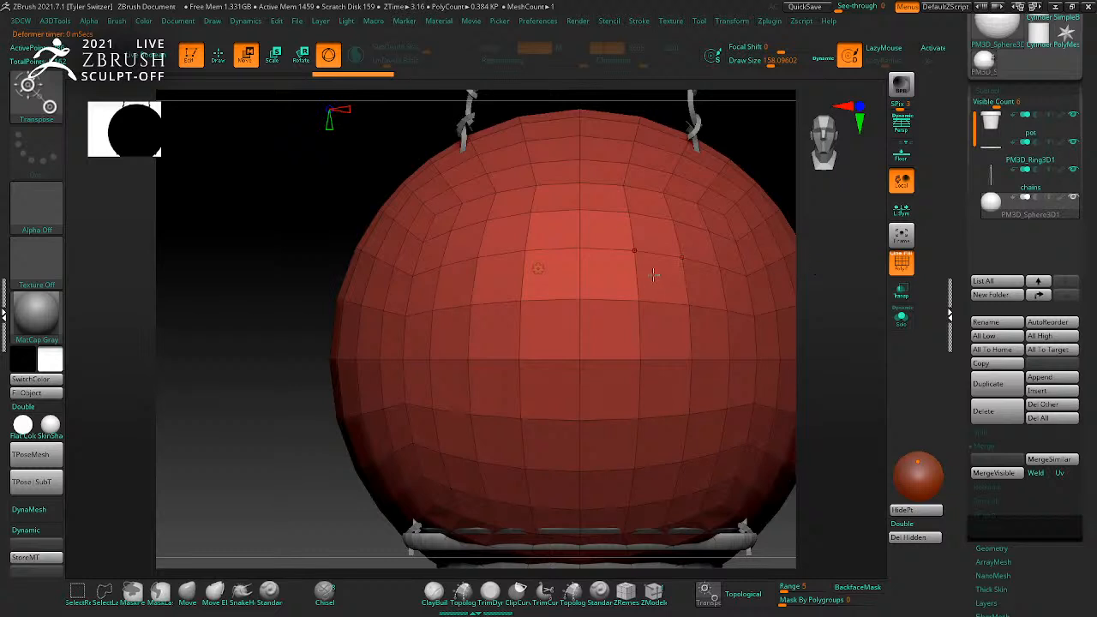
Step: Isolate the lower half of the sphere with a mask and delete it, leaving an upper dome
{"action": "left_click_drag", "start_coordinate": [827, 427], "coordinate": [754, 379], "text": "alt"}
{"action": "left_click_drag", "start_coordinate": [786, 531], "coordinate": [317, 361], "text": "ctrl"}
{"action": "left_click", "coordinate": [745, 506], "text": "ctrl"}
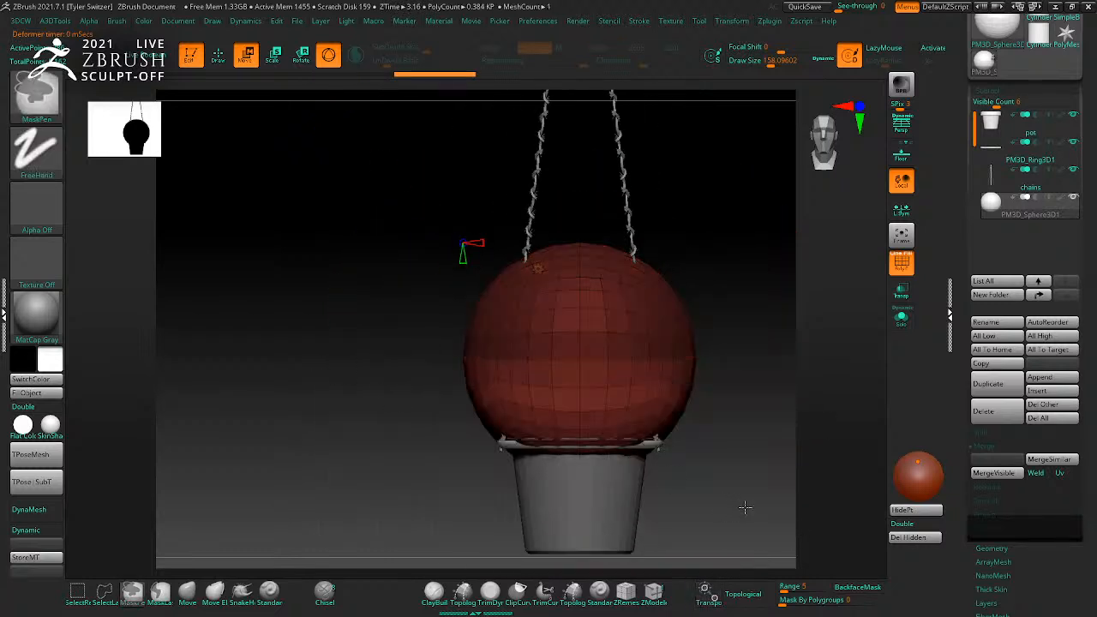
{"action": "left_click", "coordinate": [909, 510]}
{"action": "left_click", "coordinate": [915, 538]}
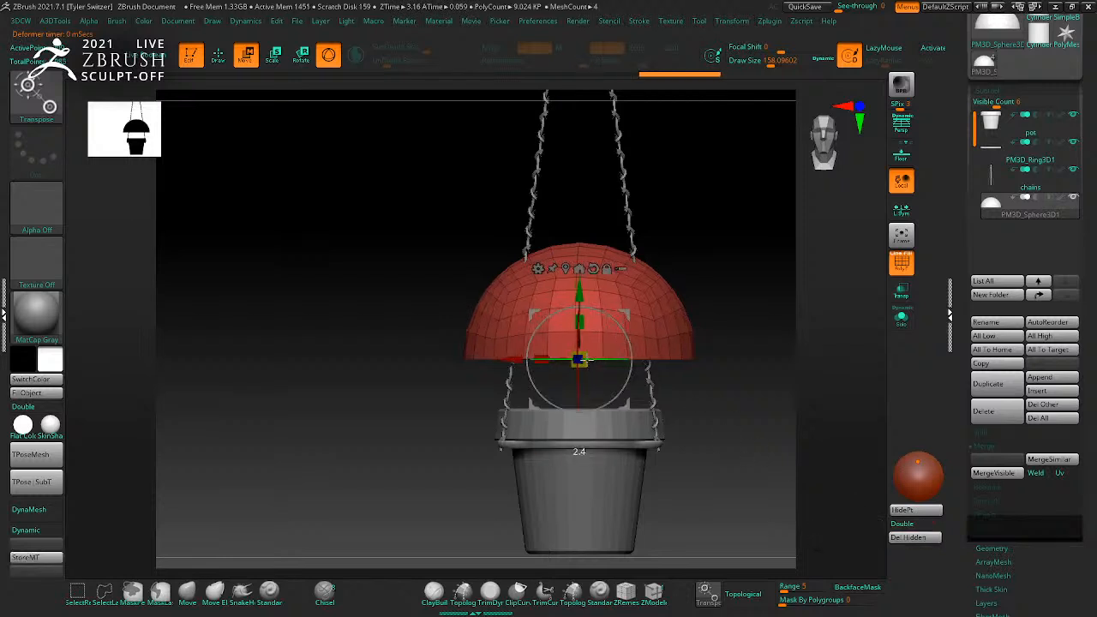
Step: Scale down the dome and lower it into the mouth of the pot
{"action": "mouse_move", "coordinate": [580, 360]}
{"action": "left_mouse_down"}
{"action": "mouse_move", "coordinate": [538, 313]}
{"action": "mouse_move", "coordinate": [580, 344]}
{"action": "mouse_move", "coordinate": [579, 372]}
{"action": "left_mouse_up"}
{"action": "left_click_drag", "start_coordinate": [766, 381], "coordinate": [724, 486]}
{"action": "left_click_drag", "start_coordinate": [585, 441], "coordinate": [624, 481]}
{"action": "left_click_drag", "start_coordinate": [771, 514], "coordinate": [808, 463]}
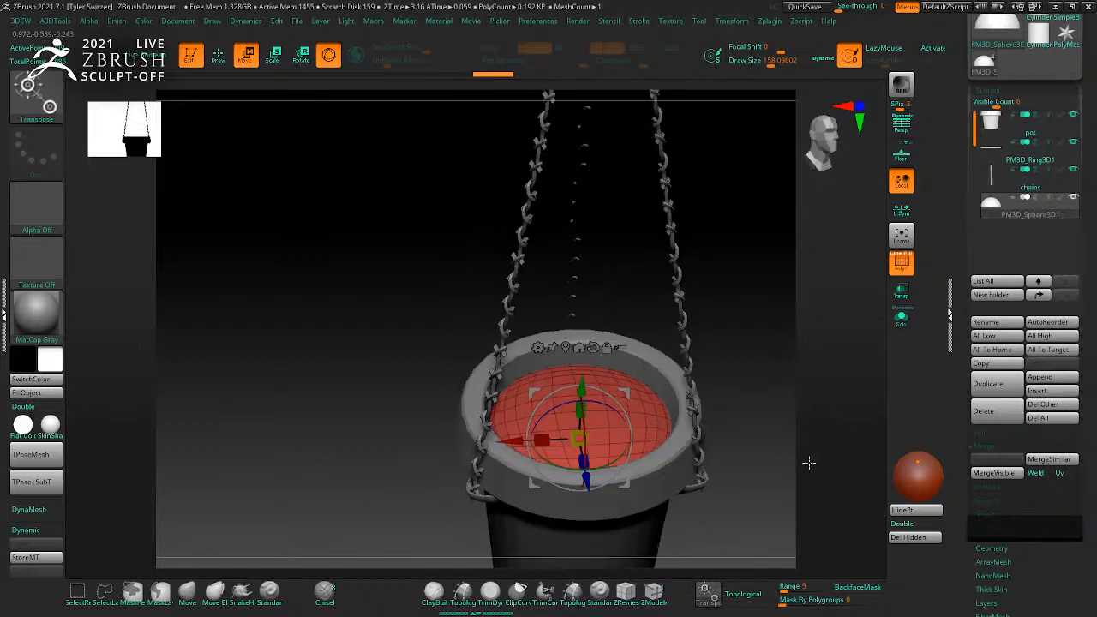
Step: Turn on transparency, fit the dome's width to the pot's inner wall, and flatten it into a shallow mound
{"action": "left_click", "coordinate": [901, 293]}
{"action": "left_click_drag", "start_coordinate": [771, 352], "coordinate": [774, 418]}
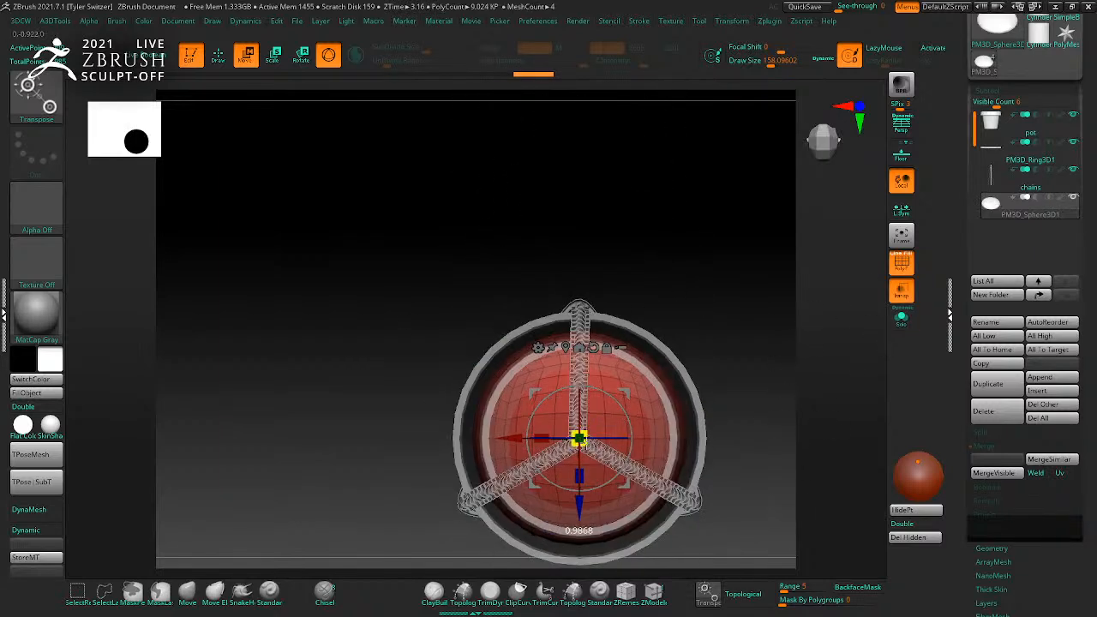
{"action": "left_click_drag", "start_coordinate": [580, 438], "coordinate": [578, 436]}
{"action": "key", "text": "q"}
{"action": "left_click_drag", "start_coordinate": [816, 466], "coordinate": [803, 372], "text": "shift"}
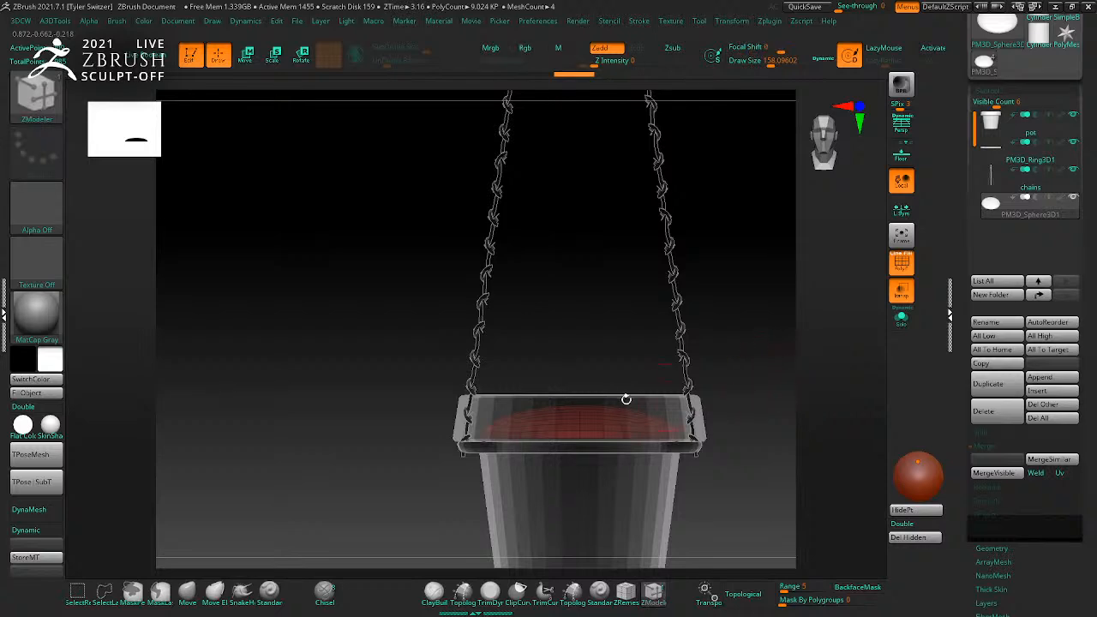
{"action": "key", "text": "w"}
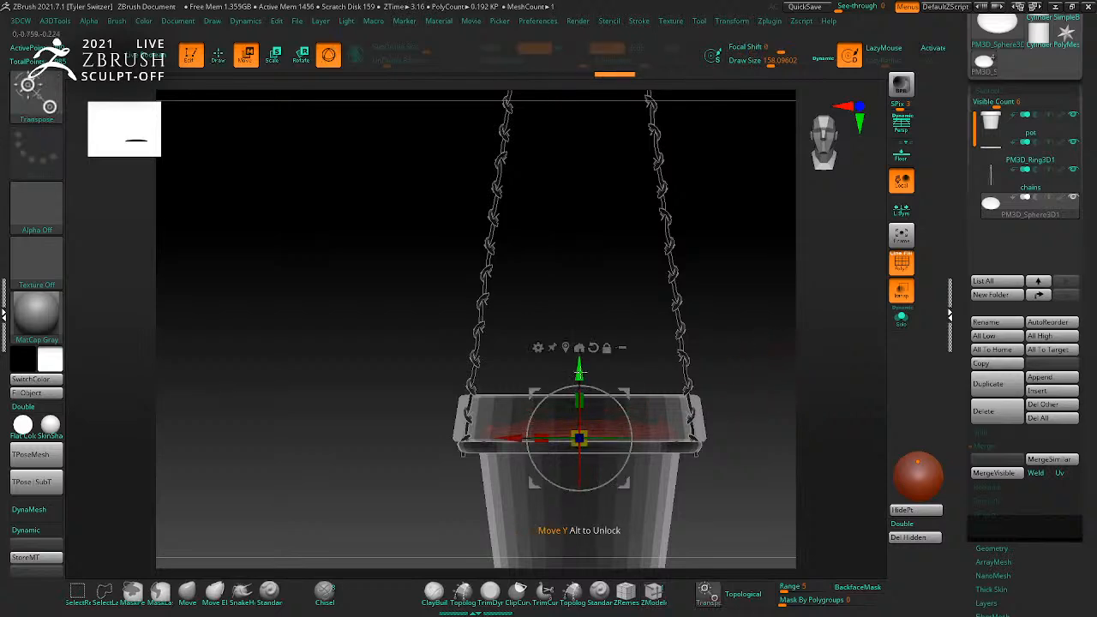
{"action": "key", "text": "q"}
{"action": "left_click_drag", "start_coordinate": [814, 406], "coordinate": [811, 471]}
Step: Turn off the polyframe and transparency displays to show the pot and the mound as solid surfaces
{"action": "key", "text": "shift+f"}
{"action": "mouse_move", "coordinate": [789, 434]}
{"action": "left_mouse_down"}
{"action": "mouse_move", "coordinate": [808, 396]}
{"action": "mouse_move", "coordinate": [683, 411]}
{"action": "left_mouse_up"}
{"action": "key", "text": "w"}
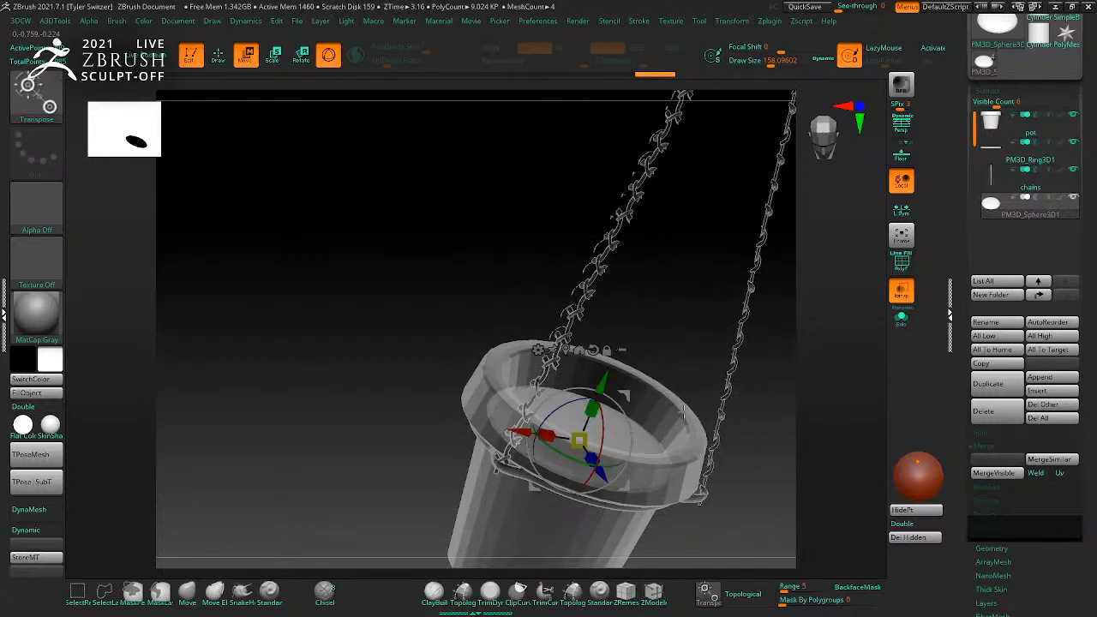
{"action": "key", "text": "q"}
{"action": "mouse_move", "coordinate": [843, 426]}
{"action": "left_mouse_down"}
{"action": "mouse_move", "coordinate": [818, 465]}
{"action": "mouse_move", "coordinate": [803, 459]}
{"action": "left_mouse_up"}
{"action": "left_click", "coordinate": [901, 291]}
{"action": "left_click_drag", "start_coordinate": [826, 353], "coordinate": [830, 303]}
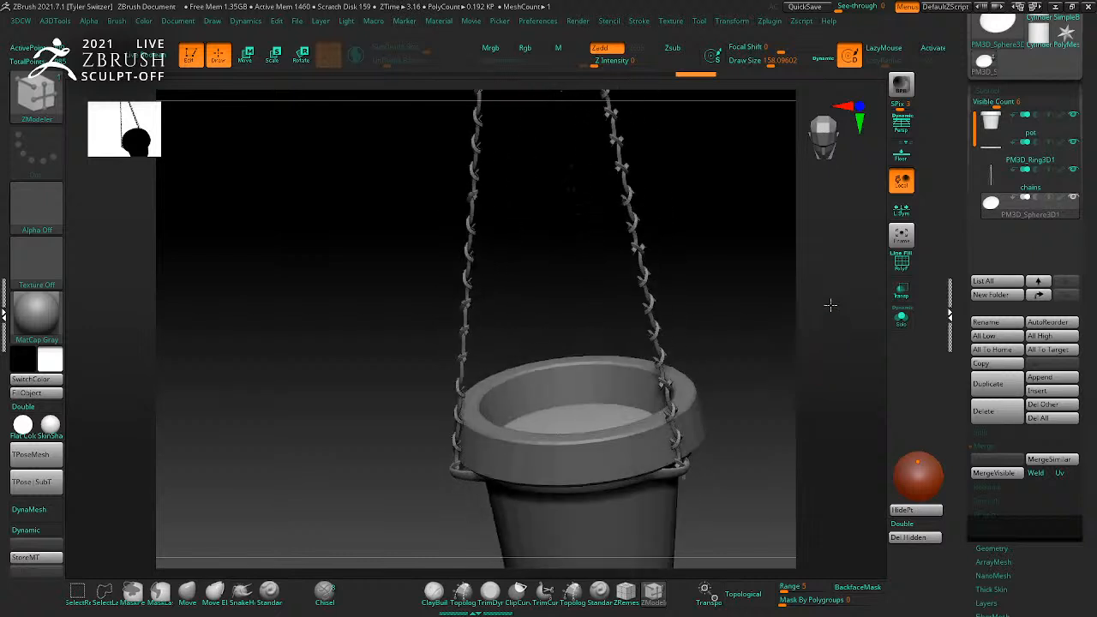
Step: Scale the mound vertically by about 1.63 to give it a fuller dome inside the rim
{"action": "key", "text": "w"}
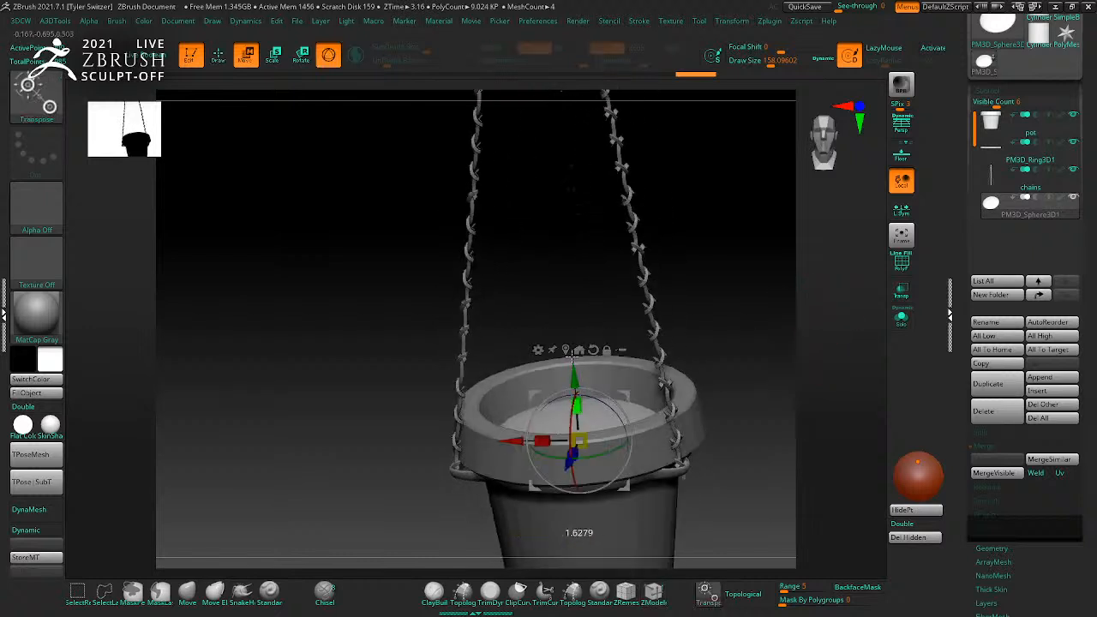
{"action": "key", "text": "q"}
{"action": "left_click_drag", "start_coordinate": [774, 372], "coordinate": [770, 375]}
{"action": "key", "text": "shift+f"}
{"action": "key", "text": "shift+f"}
Step: Rename the mound subtool as soil
{"action": "left_click", "coordinate": [991, 322]}
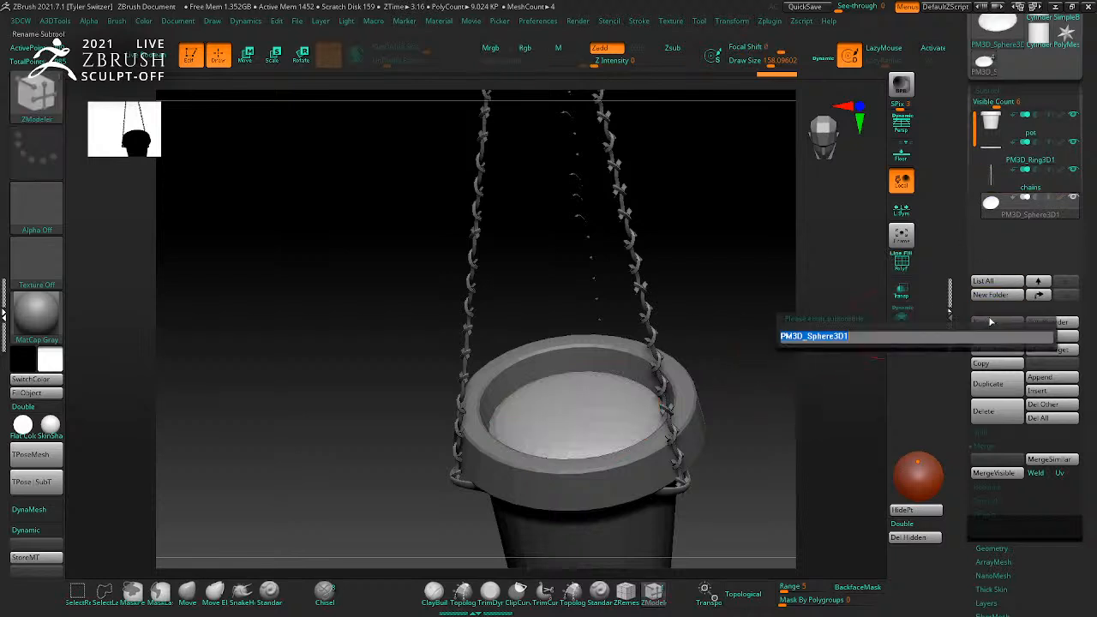
{"action": "type", "text": "soil"}
{"action": "key", "text": "Return"}
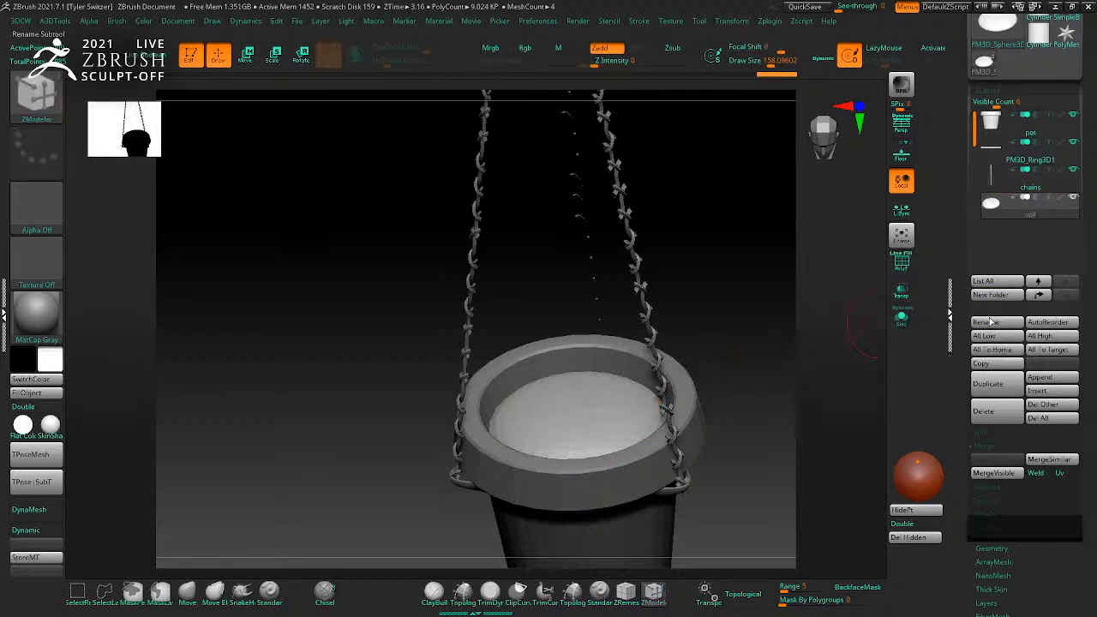
Step: Insert a cylinder subtool and shrink it into a thin upright stem standing in the middle of the soil
{"action": "mouse_move", "coordinate": [866, 317]}
{"action": "left_mouse_down"}
{"action": "mouse_move", "coordinate": [814, 326]}
{"action": "mouse_move", "coordinate": [857, 304]}
{"action": "left_mouse_up"}
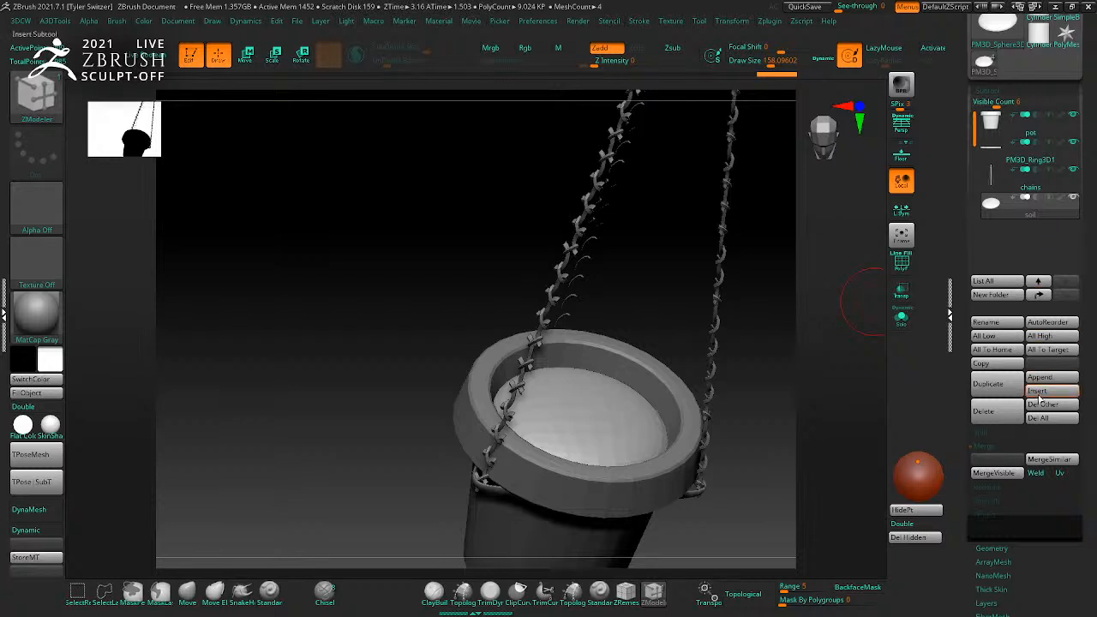
{"action": "left_click", "coordinate": [1043, 393]}
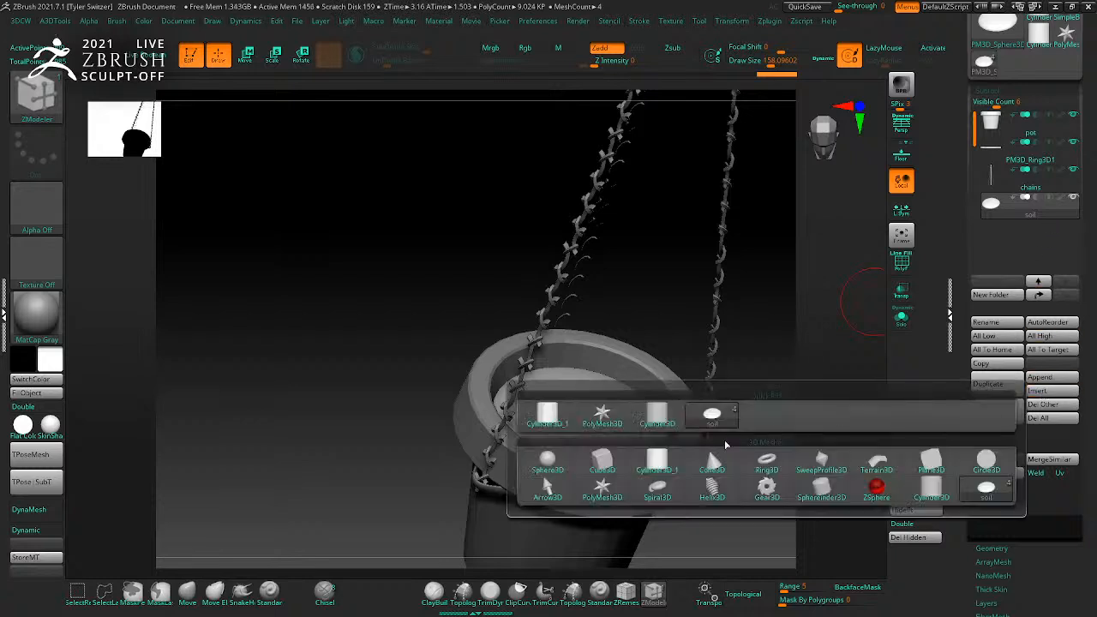
{"action": "left_click", "coordinate": [660, 467]}
{"action": "key", "text": "w"}
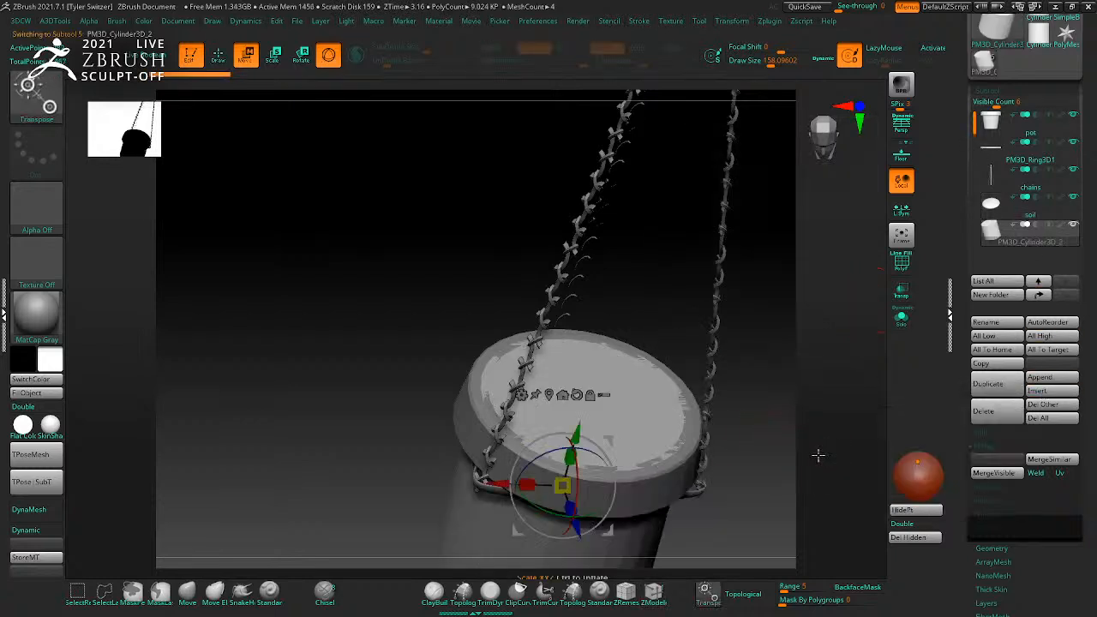
{"action": "left_click_drag", "start_coordinate": [571, 486], "coordinate": [603, 356]}
{"action": "mouse_move", "coordinate": [785, 437]}
{"action": "left_mouse_down"}
{"action": "mouse_move", "coordinate": [789, 381]}
{"action": "mouse_move", "coordinate": [683, 382]}
{"action": "mouse_move", "coordinate": [738, 390]}
{"action": "mouse_move", "coordinate": [781, 431]}
{"action": "left_mouse_up"}
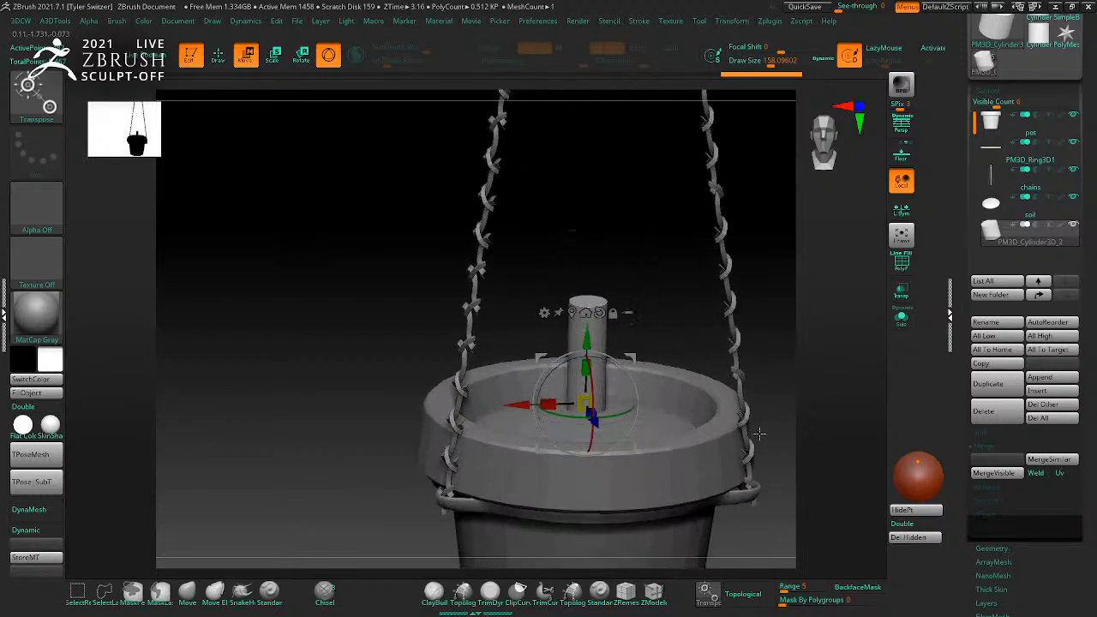
{"action": "left_click_drag", "start_coordinate": [579, 407], "coordinate": [590, 399]}
{"action": "key", "text": "ctrl+z"}
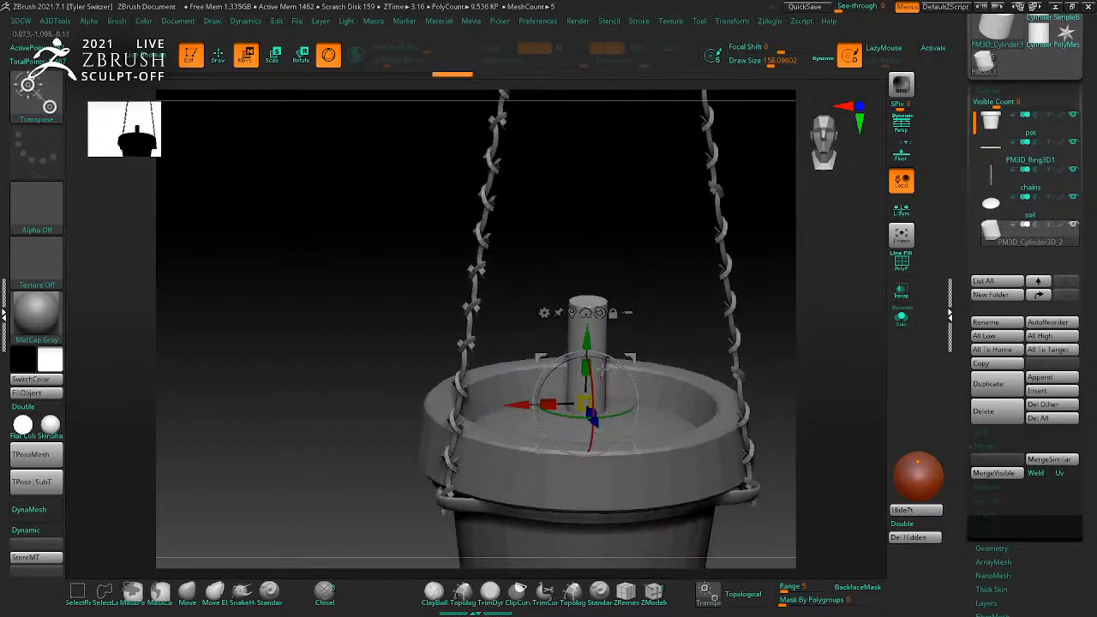
Step: Taper the stem cylinder so it flares toward its base, and raise it so the flare rises out of the soil
{"action": "left_click", "coordinate": [545, 312]}
{"action": "left_click", "coordinate": [665, 416]}
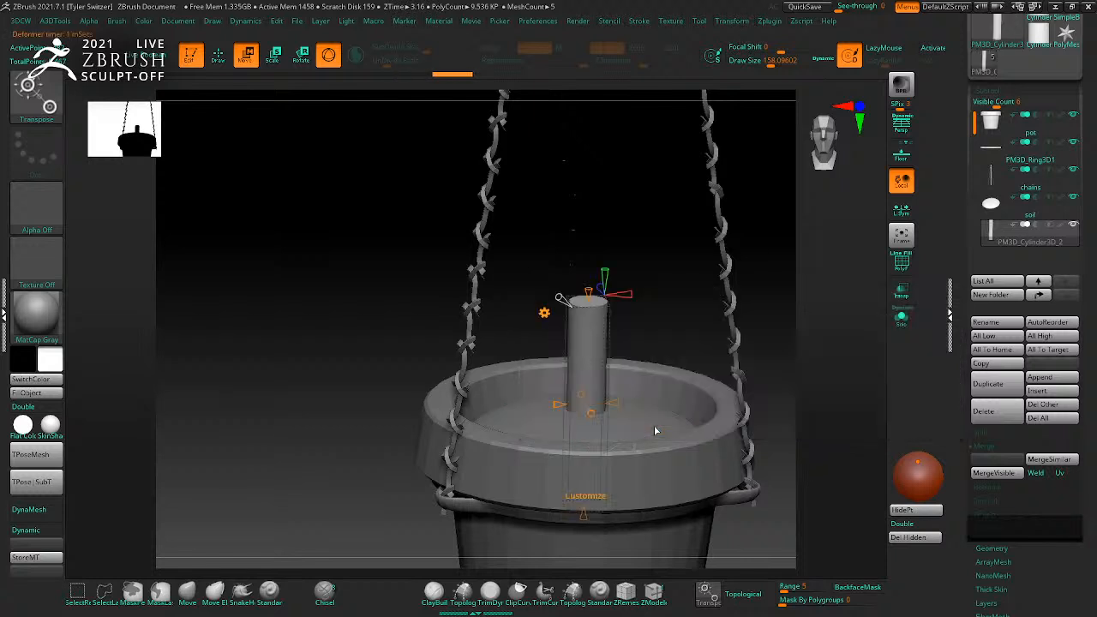
{"action": "left_click_drag", "start_coordinate": [583, 510], "coordinate": [580, 543]}
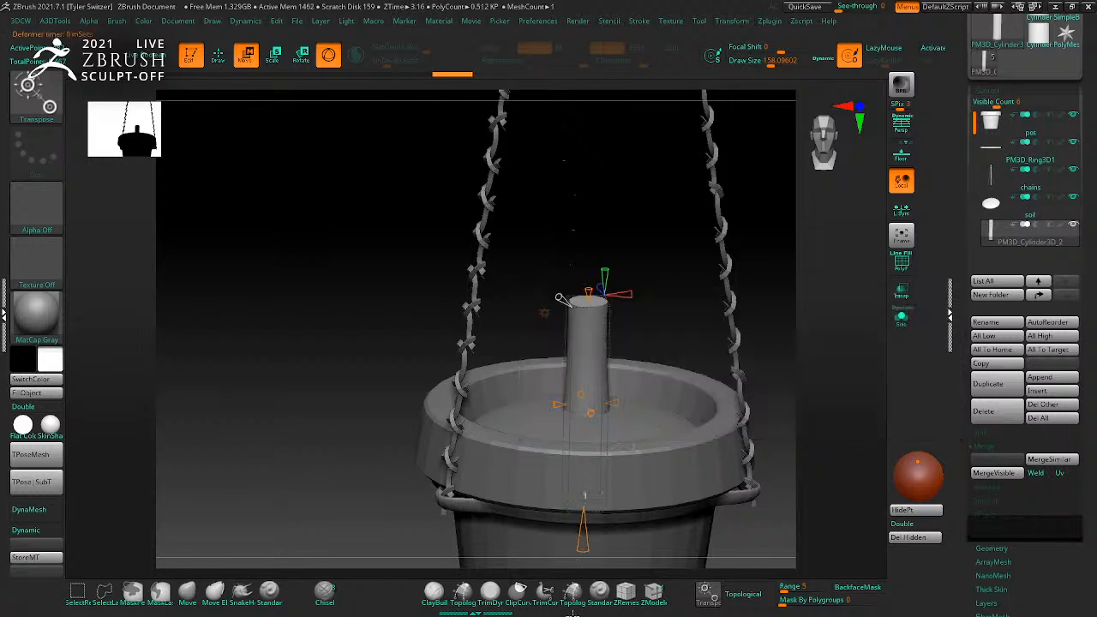
{"action": "left_click_drag", "start_coordinate": [796, 533], "coordinate": [604, 440]}
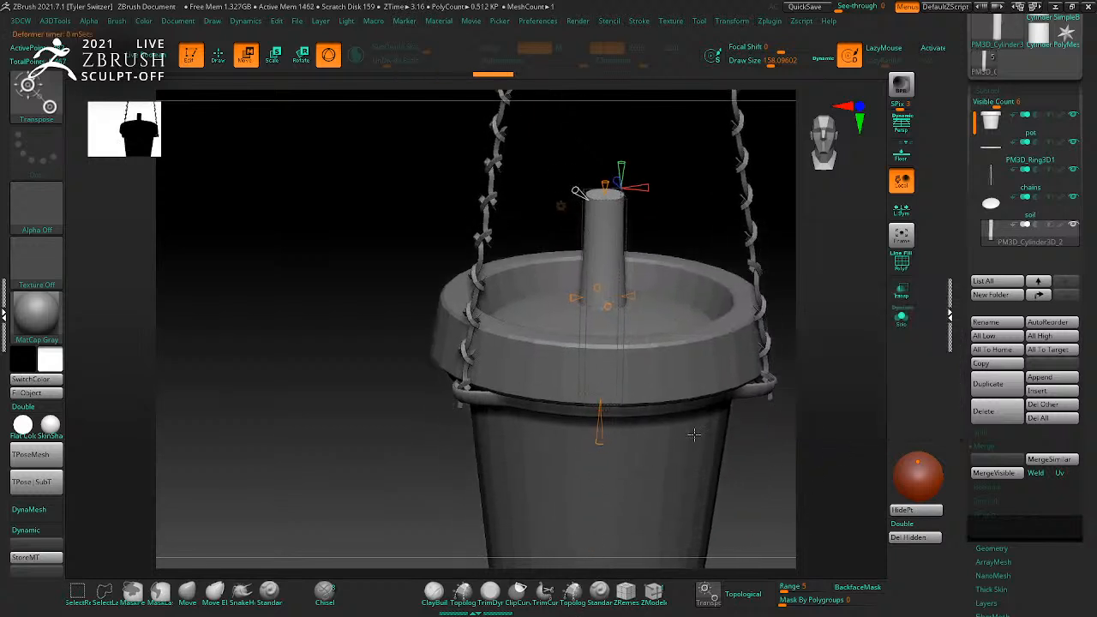
{"action": "key", "text": "w"}
{"action": "mouse_move", "coordinate": [602, 276]}
{"action": "left_mouse_down"}
{"action": "mouse_move", "coordinate": [607, 132]}
{"action": "mouse_move", "coordinate": [604, 200]}
{"action": "left_mouse_up"}
{"action": "left_click_drag", "start_coordinate": [605, 140], "coordinate": [604, 186]}
{"action": "key", "text": "q"}
Step: Insert a sphere subtool and isolate it with its polyframe shown
{"action": "mouse_move", "coordinate": [849, 382]}
{"action": "left_mouse_down", "text": "alt"}
{"action": "mouse_move", "coordinate": [795, 325]}
{"action": "mouse_move", "coordinate": [757, 360]}
{"action": "mouse_move", "coordinate": [794, 318]}
{"action": "mouse_move", "coordinate": [754, 323]}
{"action": "mouse_move", "coordinate": [759, 395]}
{"action": "left_mouse_up", "text": "alt"}
{"action": "key", "text": "shift+f"}
{"action": "key", "text": "shift+f"}
{"action": "key", "text": "b"}
{"action": "key", "text": "z"}
{"action": "key", "text": "m"}
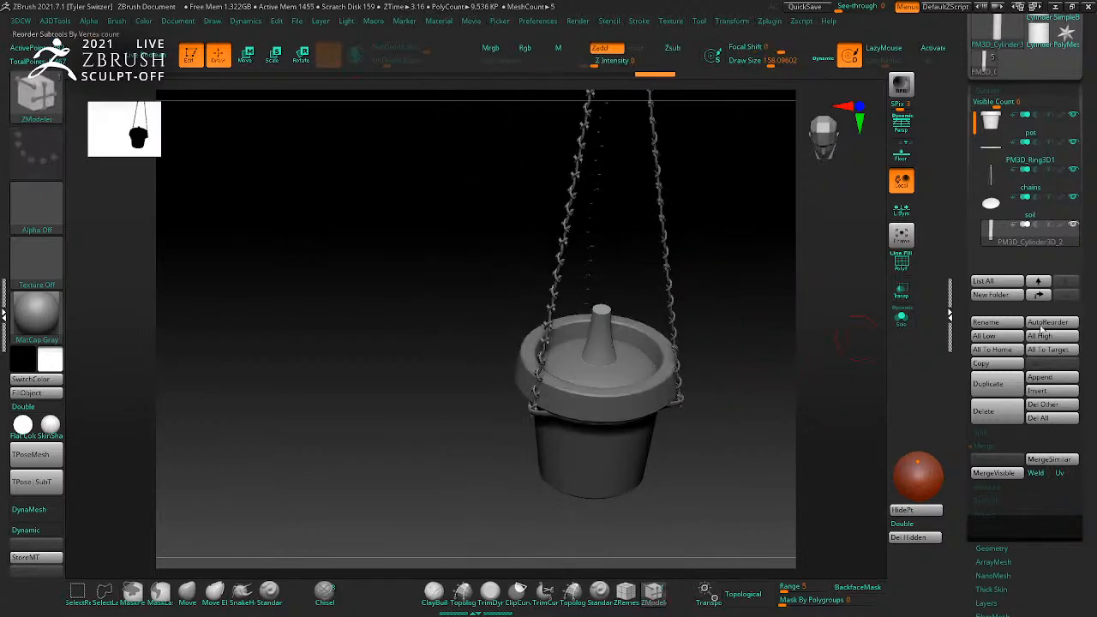
{"action": "left_click", "coordinate": [1039, 391]}
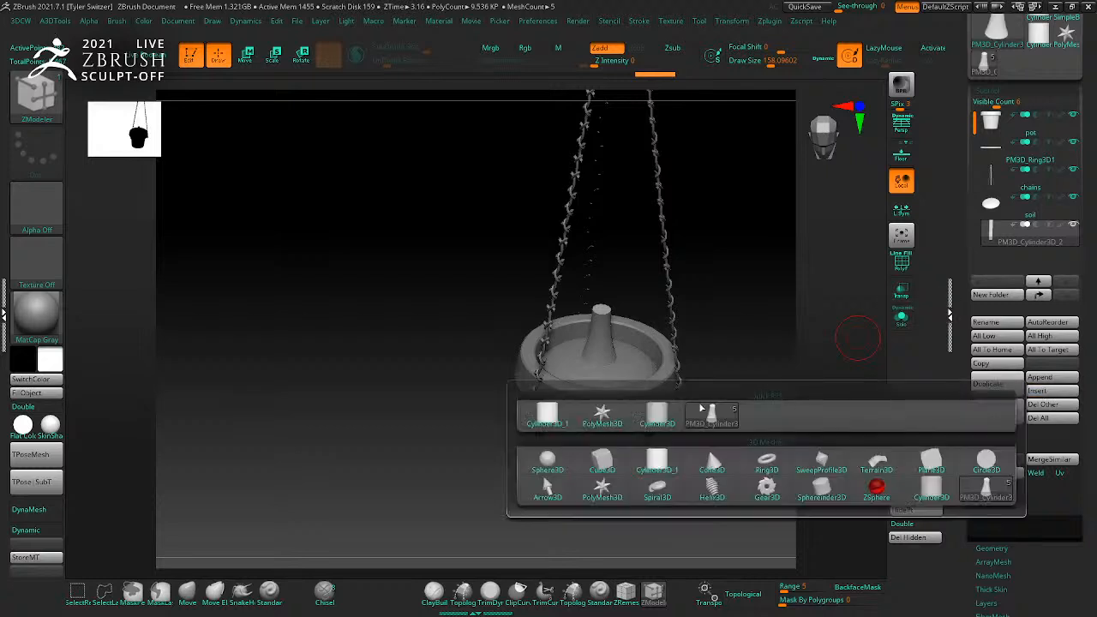
{"action": "left_click", "coordinate": [552, 460]}
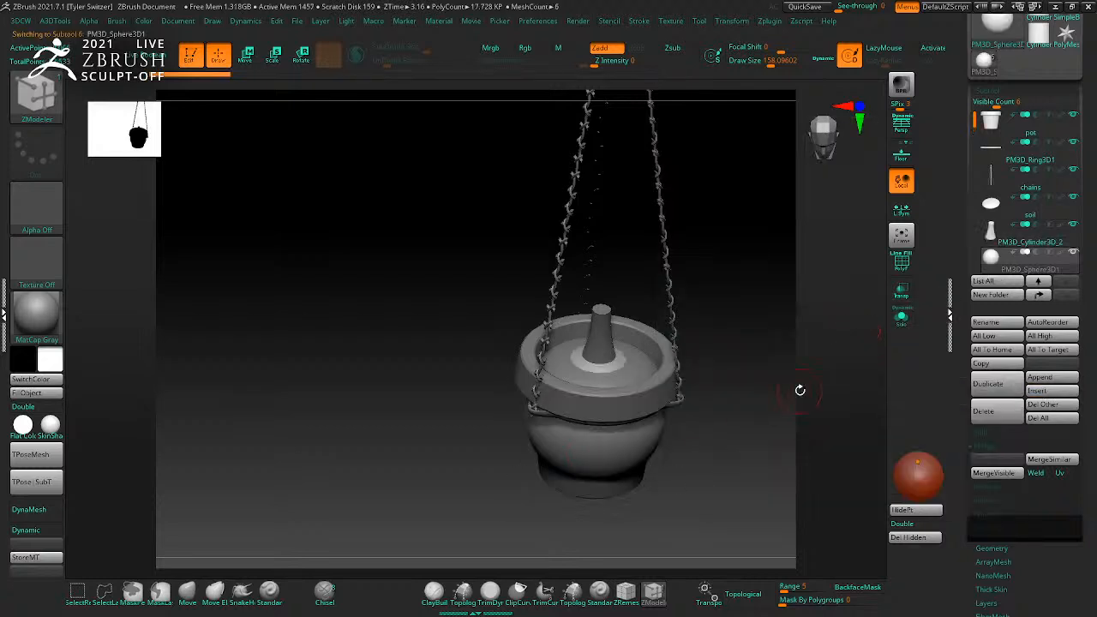
{"action": "left_click", "coordinate": [902, 317]}
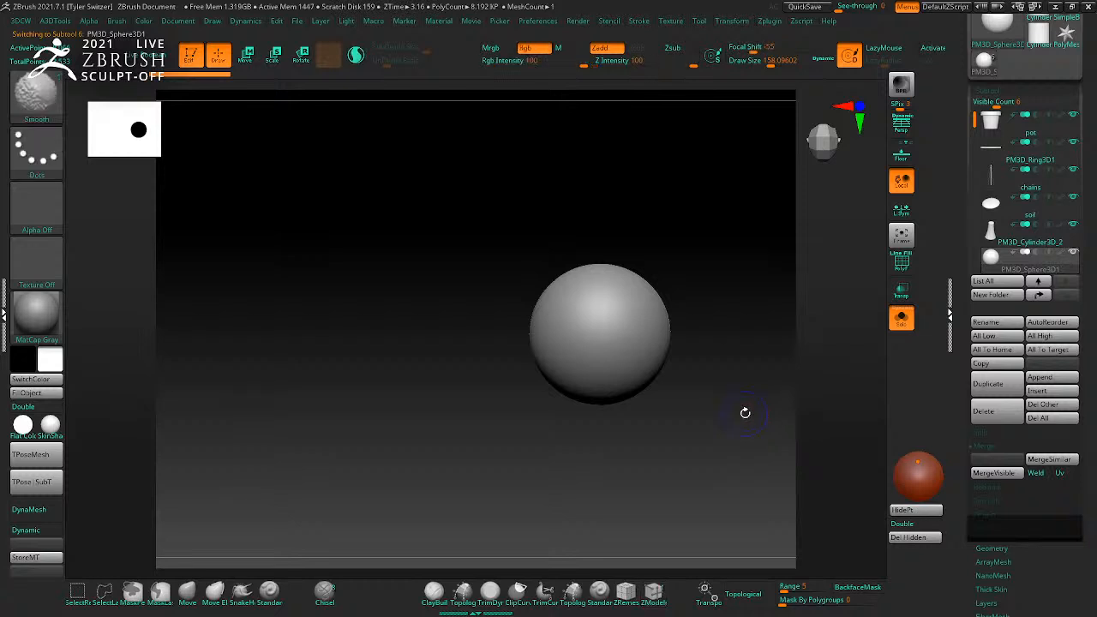
{"action": "key", "text": "shift+f"}
{"action": "key", "text": "f"}
Step: Flatten the sphere vertically into a thin disc and view it from above
{"action": "left_click_drag", "start_coordinate": [784, 456], "coordinate": [783, 335], "text": "shift"}
{"action": "key", "text": "w"}
{"action": "left_click_drag", "start_coordinate": [781, 397], "coordinate": [739, 283], "text": "alt"}
{"action": "left_click_drag", "start_coordinate": [607, 360], "coordinate": [609, 419]}
{"action": "left_click_drag", "start_coordinate": [739, 398], "coordinate": [745, 479], "text": "shift"}
{"action": "key", "text": "q"}
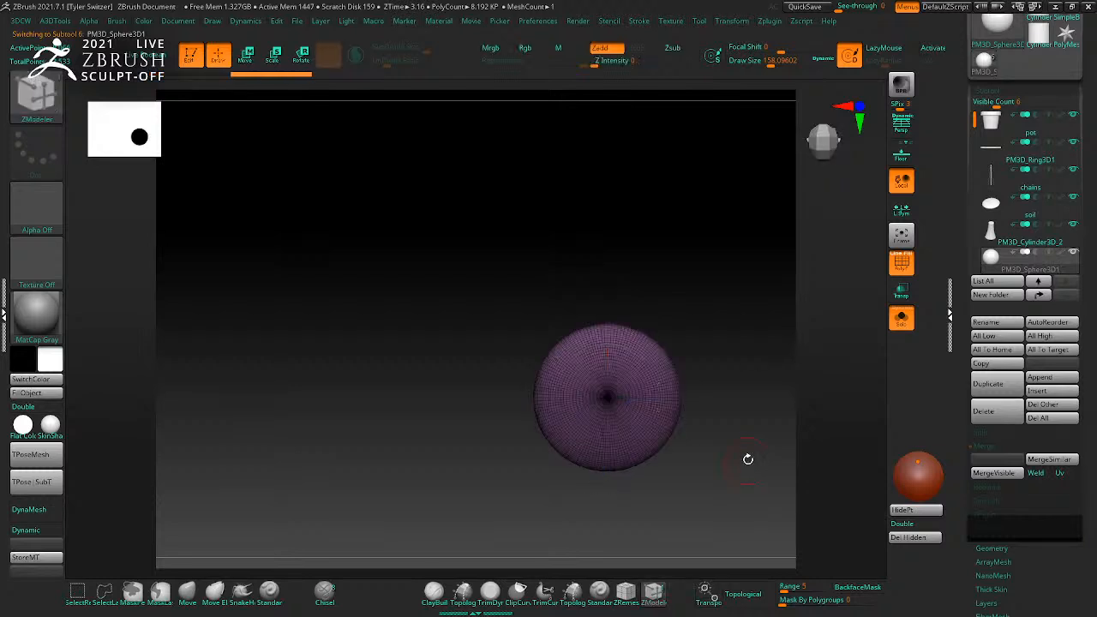
Step: Apply a Taper deformer to the disc to form a rounded triangular leaf with a pointed tip
{"action": "key", "text": "w"}
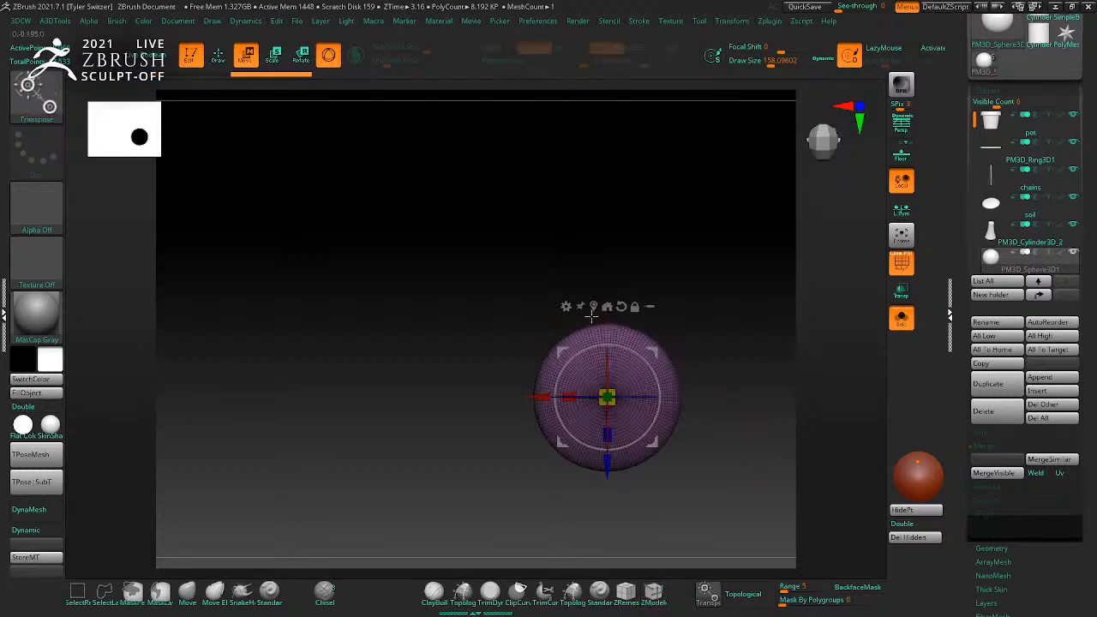
{"action": "left_click", "coordinate": [572, 310]}
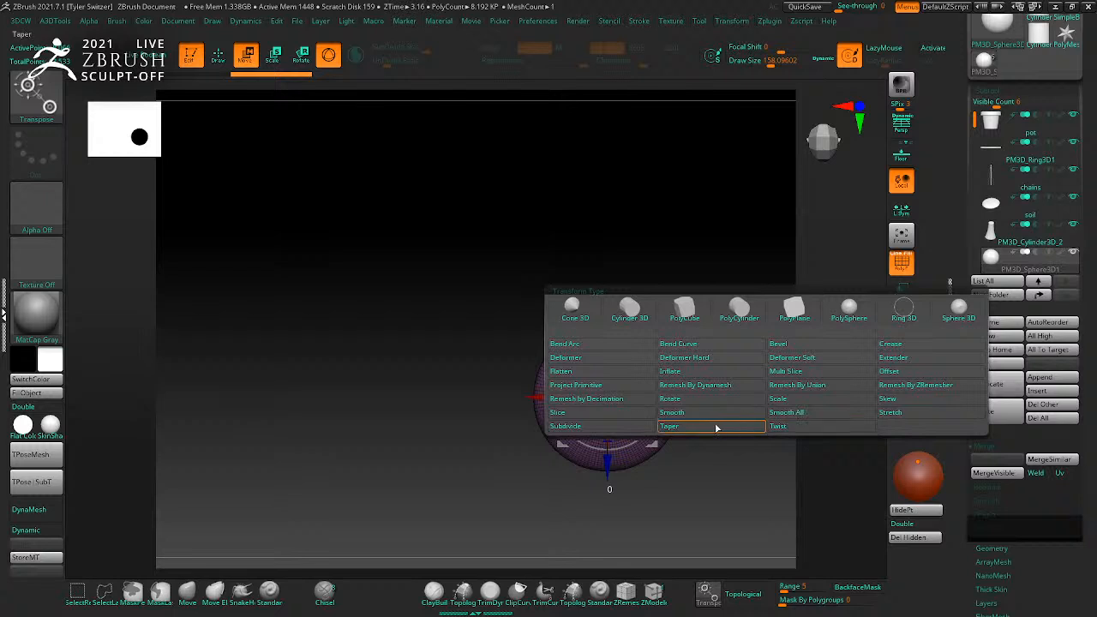
{"action": "left_click", "coordinate": [788, 428]}
{"action": "left_click_drag", "start_coordinate": [608, 314], "coordinate": [595, 360]}
{"action": "left_click_drag", "start_coordinate": [610, 461], "coordinate": [607, 505]}
{"action": "left_click_drag", "start_coordinate": [689, 399], "coordinate": [697, 393]}
{"action": "key", "text": "ctrl+z"}
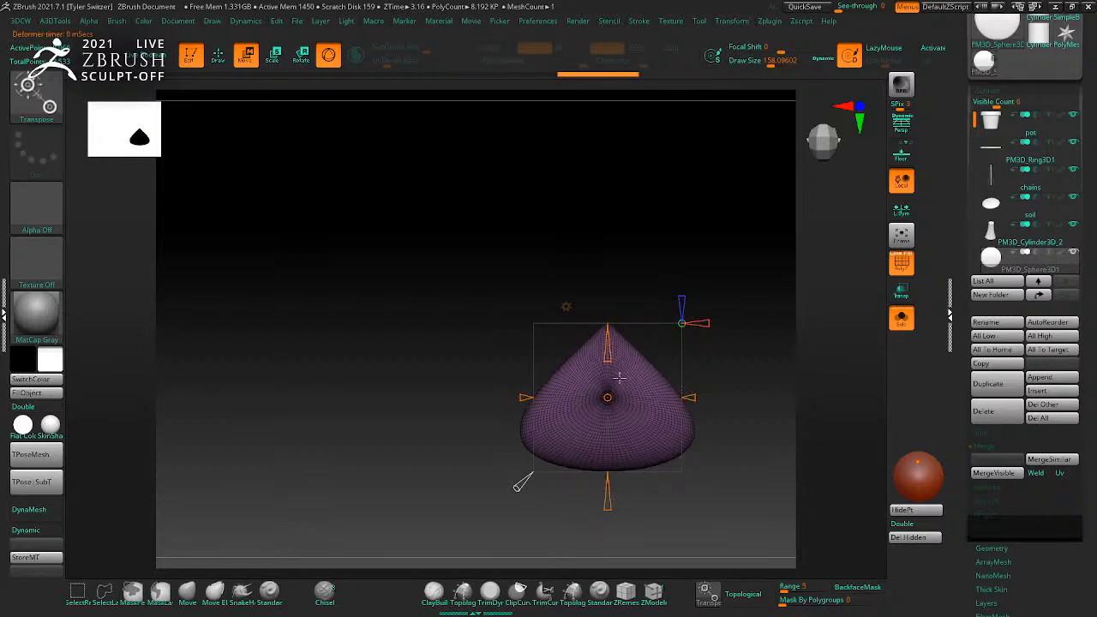
Step: Try to pull side lobes out of the leaf outline with a large Move brush
{"action": "key", "text": "q"}
{"action": "key", "text": "b"}
{"action": "key", "text": "m"}
{"action": "key", "text": "v"}
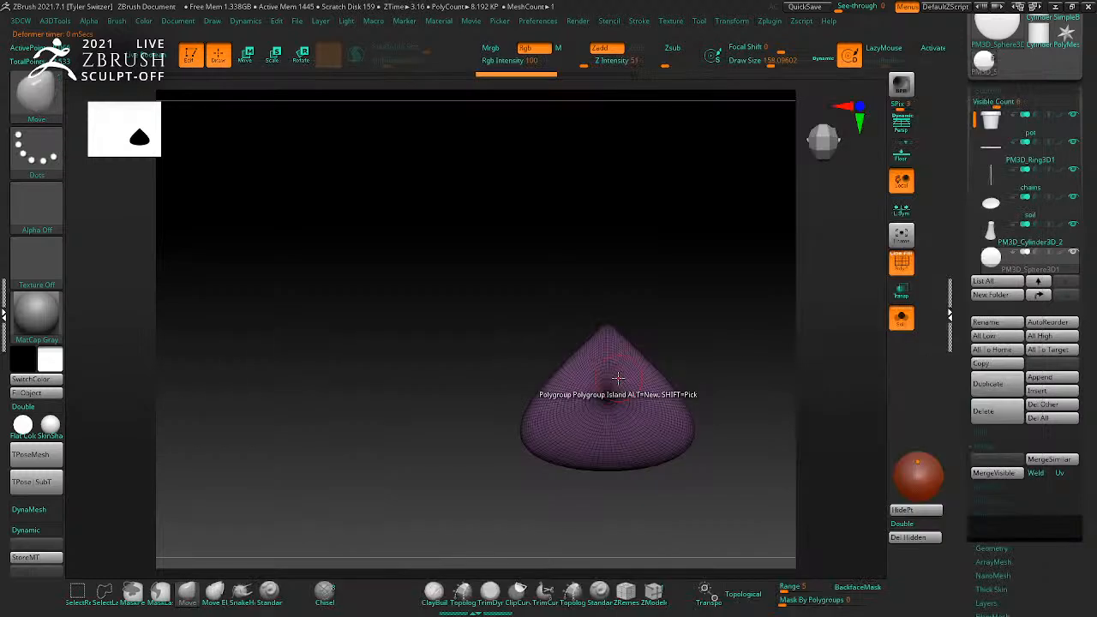
{"action": "key", "text": "s"}
{"action": "mouse_move", "coordinate": [654, 396]}
{"action": "left_mouse_down"}
{"action": "mouse_move", "coordinate": [665, 396]}
{"action": "mouse_move", "coordinate": [674, 360]}
{"action": "mouse_move", "coordinate": [687, 385]}
{"action": "mouse_move", "coordinate": [672, 437]}
{"action": "left_mouse_up"}
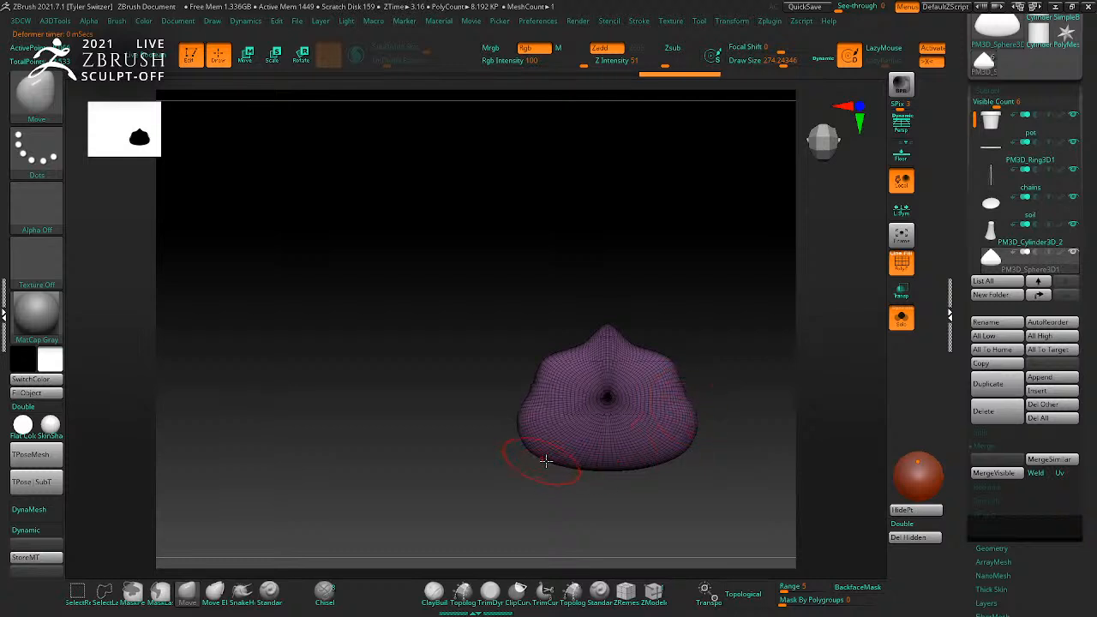
{"action": "mouse_move", "coordinate": [588, 469]}
{"action": "left_mouse_down"}
{"action": "mouse_move", "coordinate": [622, 397]}
{"action": "mouse_move", "coordinate": [658, 374]}
{"action": "mouse_move", "coordinate": [661, 321]}
{"action": "left_mouse_up"}
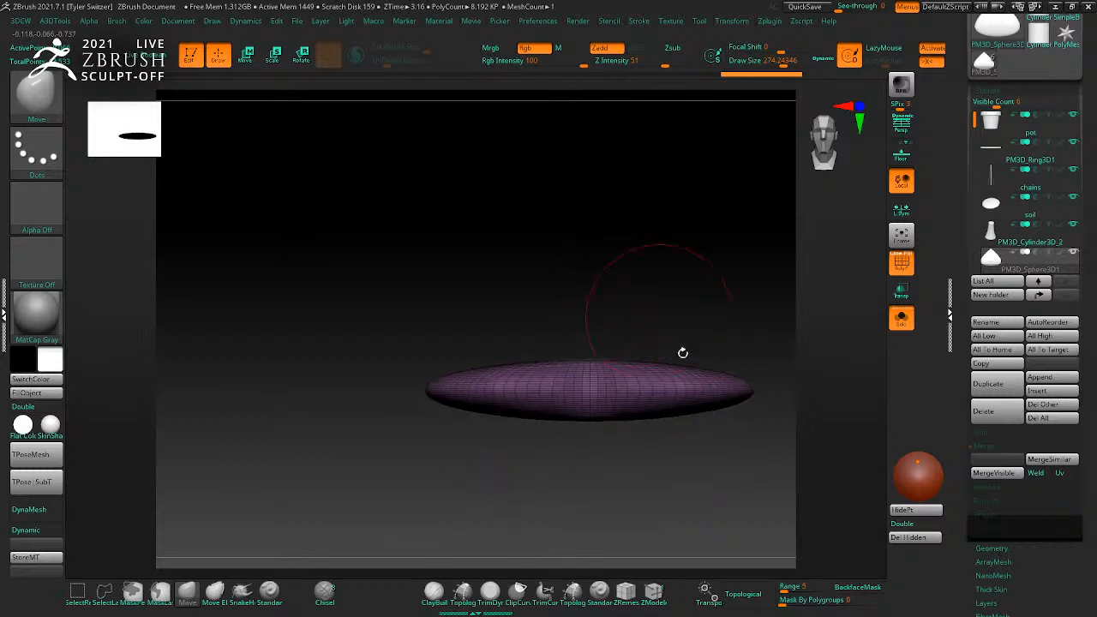
Step: Flatten the underside of the leaf with the Flatten deformer
{"action": "key", "text": "w"}
{"action": "left_click", "coordinate": [551, 299]}
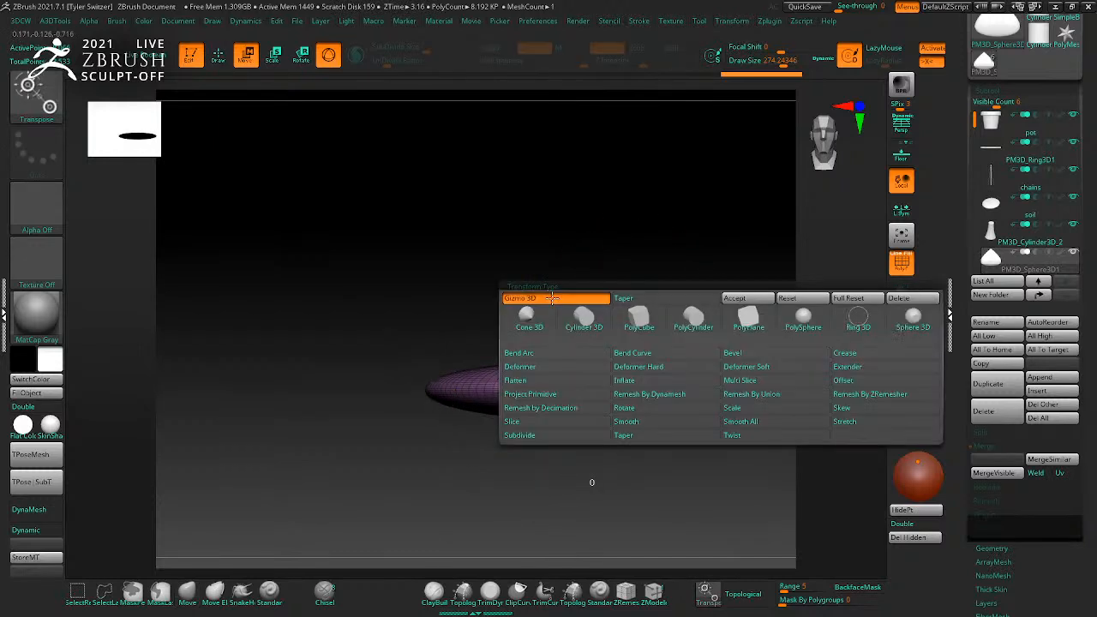
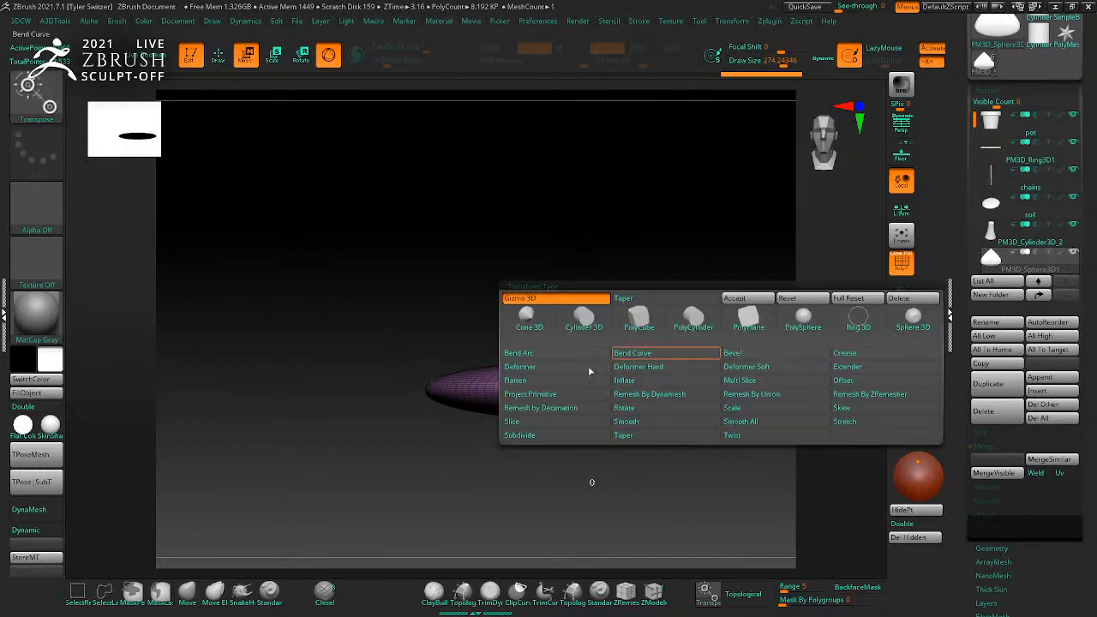
{"action": "left_click", "coordinate": [542, 394]}
{"action": "left_click_drag", "start_coordinate": [590, 447], "coordinate": [604, 366]}
{"action": "key", "text": "q"}
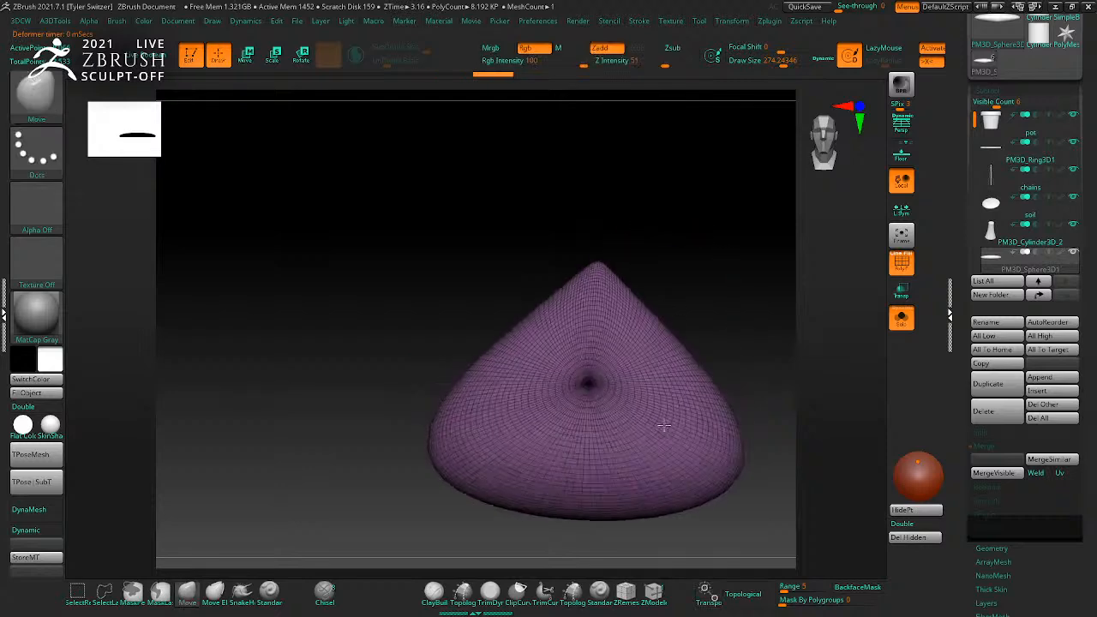
Step: Bend the leaf into a curved profile with the Bend Arc deformer
{"action": "left_click_drag", "start_coordinate": [703, 350], "coordinate": [782, 358]}
{"action": "key", "text": "w"}
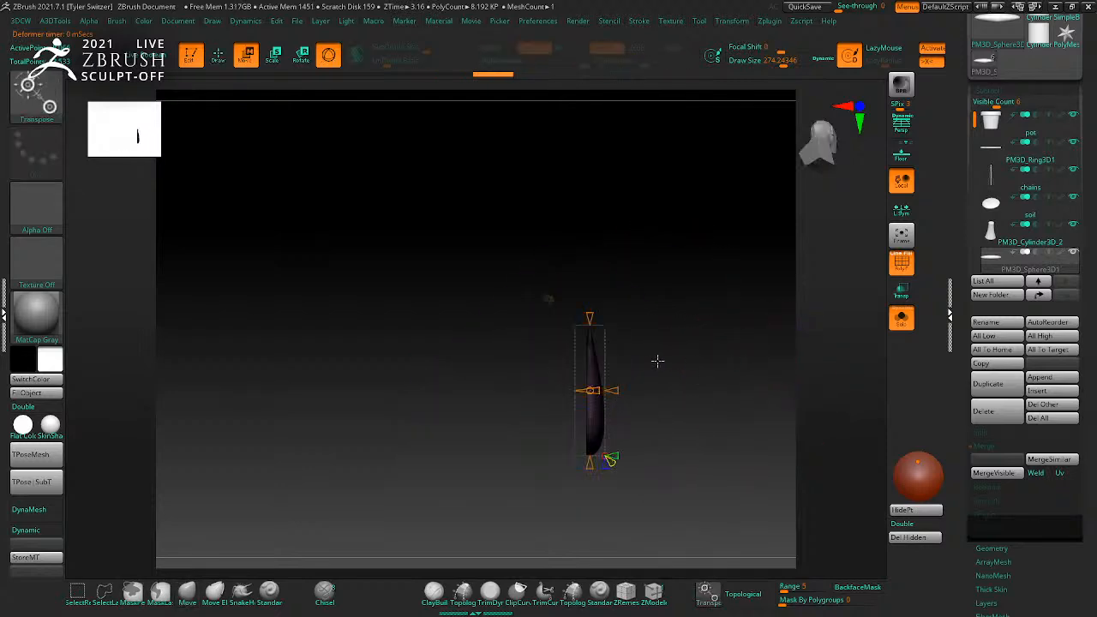
{"action": "left_click", "coordinate": [548, 299]}
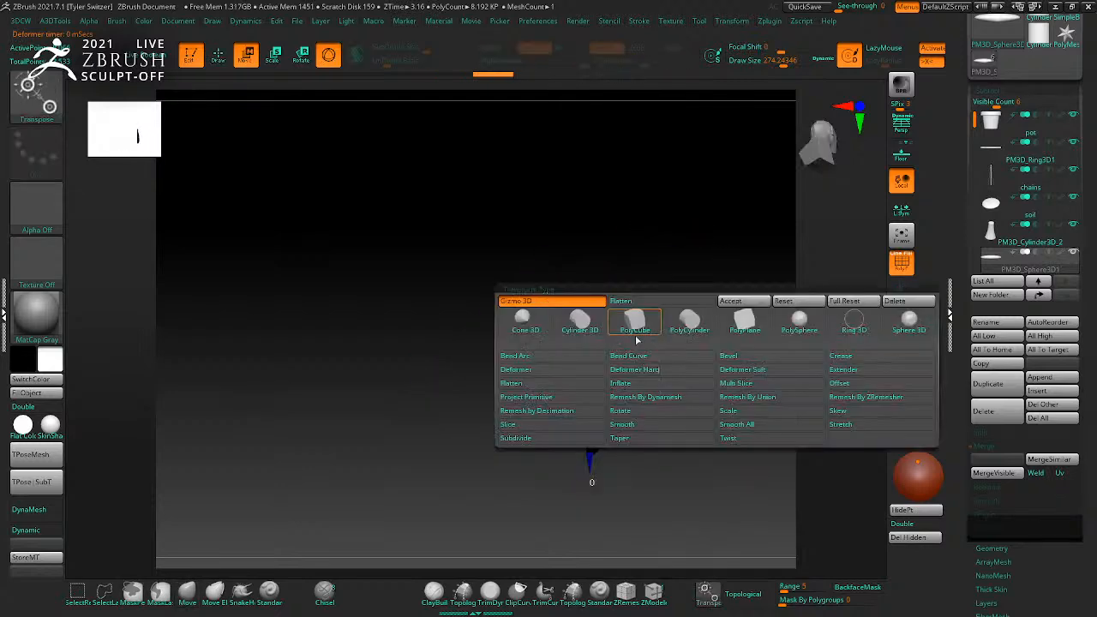
{"action": "left_click", "coordinate": [580, 355]}
{"action": "mouse_move", "coordinate": [603, 396]}
{"action": "left_mouse_down"}
{"action": "mouse_move", "coordinate": [578, 390]}
{"action": "mouse_move", "coordinate": [727, 409]}
{"action": "left_mouse_up"}
Step: Pull symmetrical side lobes and two rounded base corners out of the leaf outline with the Move brush
{"action": "key", "text": "q"}
{"action": "key", "text": "b"}
{"action": "key", "text": "m"}
{"action": "left_click", "coordinate": [756, 394]}
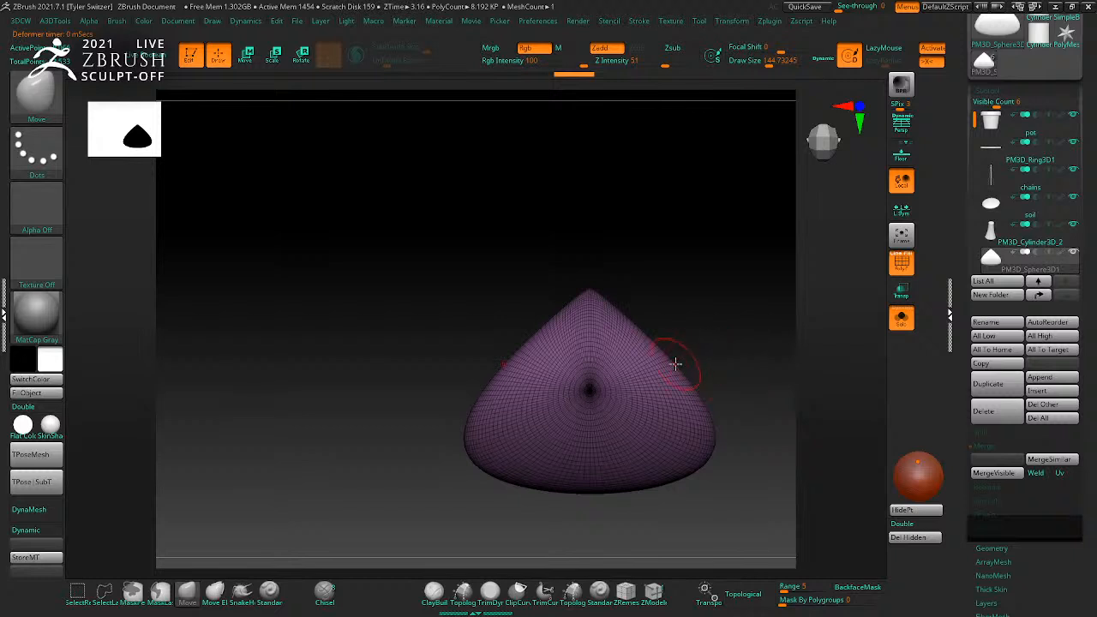
{"action": "left_click_drag", "start_coordinate": [675, 362], "coordinate": [701, 346]}
{"action": "key", "text": "ctrl+z"}
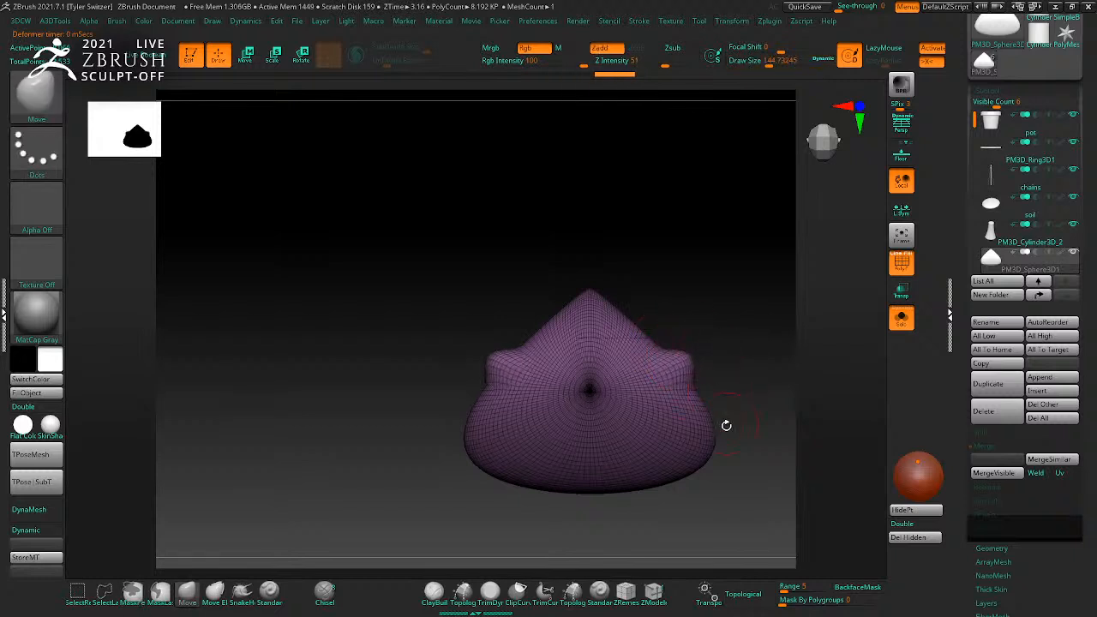
{"action": "key", "text": "bracketright"}
{"action": "key", "text": "bracketright"}
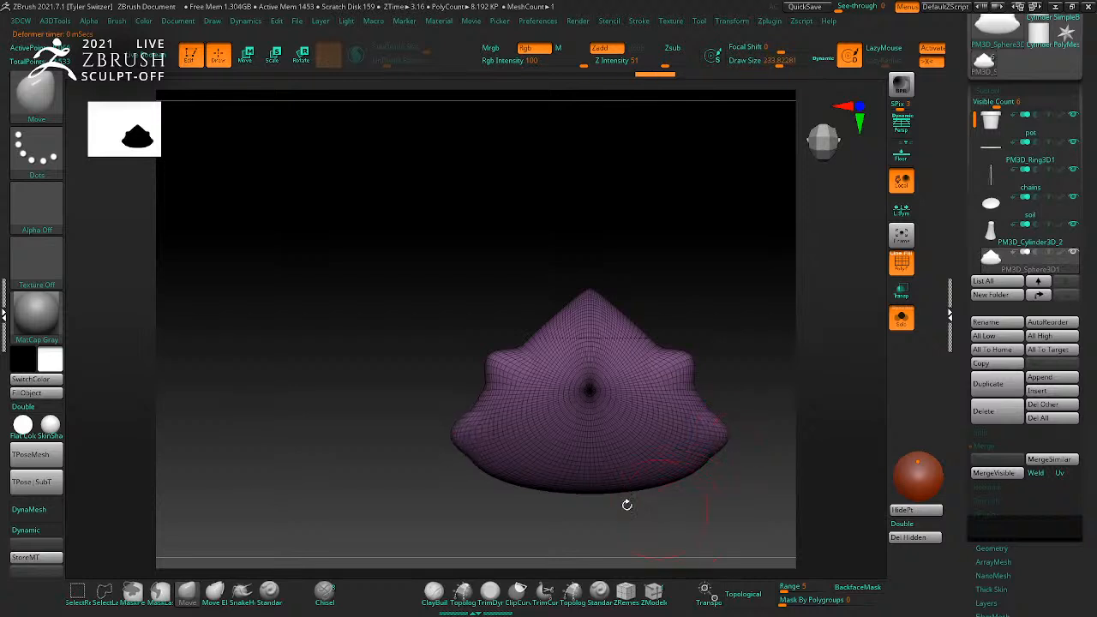
{"action": "left_click_drag", "start_coordinate": [509, 486], "coordinate": [502, 512]}
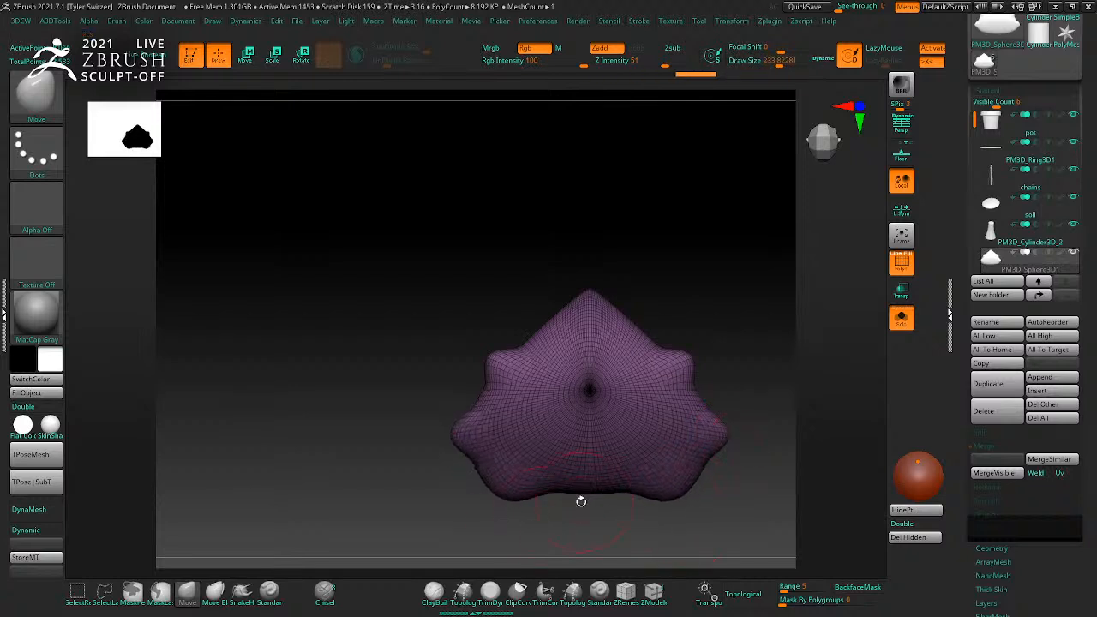
Step: Arch the leaf's base edge inward, then pull out small upper lobes and a sharper tip with the Move brush
{"action": "left_click_drag", "start_coordinate": [581, 499], "coordinate": [586, 467]}
{"action": "key", "text": "s"}
{"action": "left_click_drag", "start_coordinate": [552, 330], "coordinate": [538, 329]}
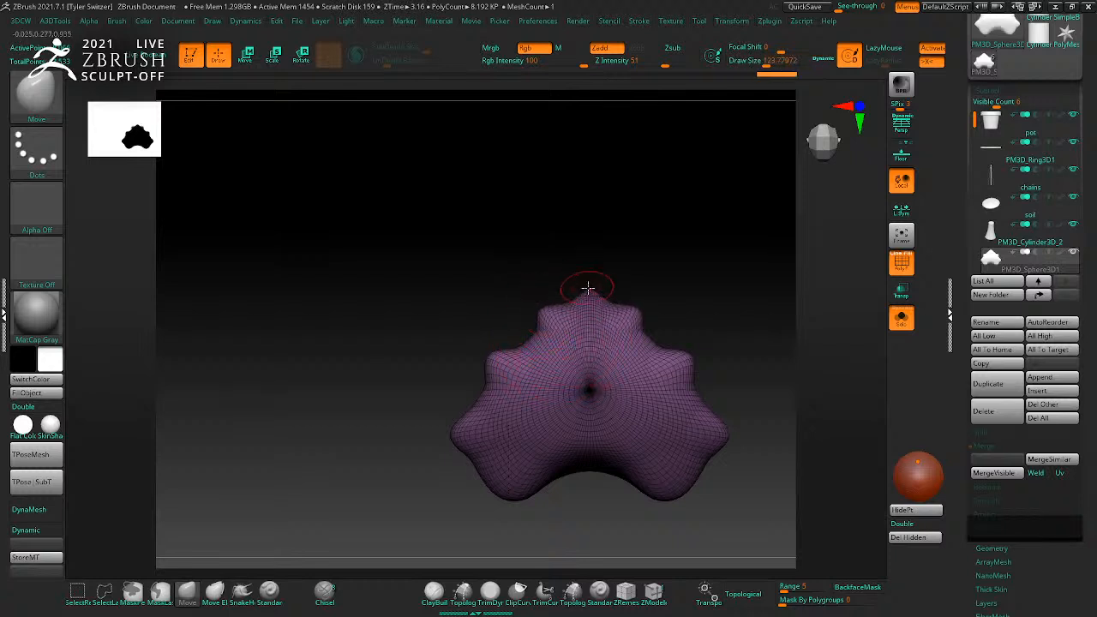
{"action": "mouse_move", "coordinate": [589, 278]}
{"action": "left_mouse_down"}
{"action": "mouse_move", "coordinate": [678, 279]}
{"action": "mouse_move", "coordinate": [692, 292]}
{"action": "mouse_move", "coordinate": [372, 384]}
{"action": "mouse_move", "coordinate": [411, 354]}
{"action": "mouse_move", "coordinate": [455, 360]}
{"action": "mouse_move", "coordinate": [389, 376]}
{"action": "mouse_move", "coordinate": [437, 311]}
{"action": "left_mouse_up"}
Step: DynaMesh the leaf and draw a pair of mirrored spheres on it with the IMM Primitives brush
{"action": "left_click", "coordinate": [29, 510]}
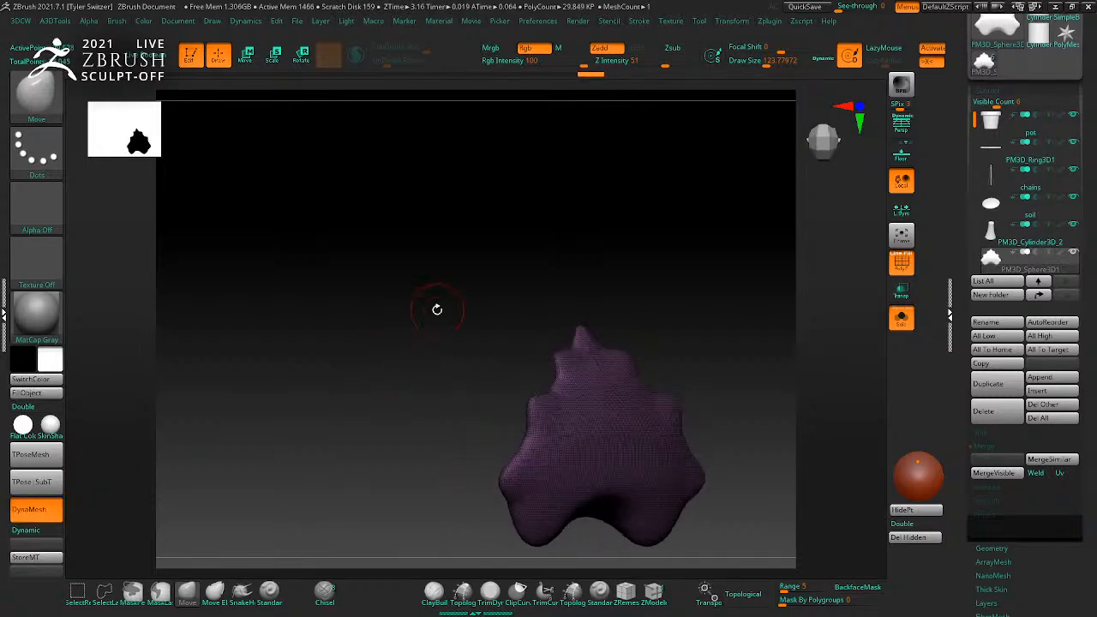
{"action": "key", "text": "b"}
{"action": "left_click", "coordinate": [327, 346]}
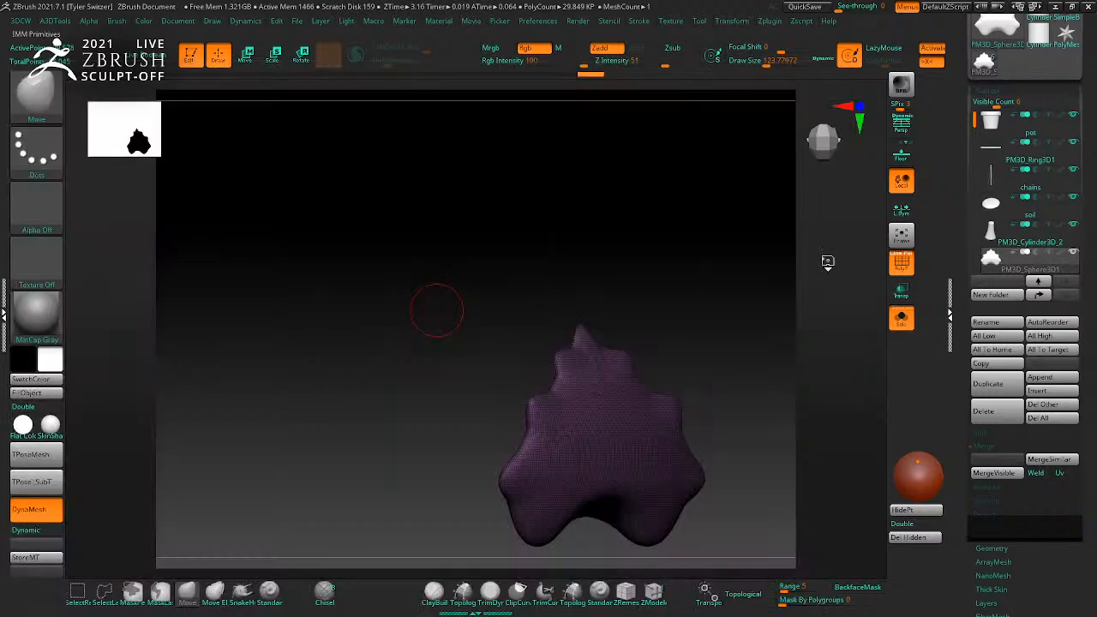
{"action": "mouse_move", "coordinate": [472, 244]}
{"action": "left_mouse_down"}
{"action": "mouse_move", "coordinate": [605, 368]}
{"action": "mouse_move", "coordinate": [681, 352]}
{"action": "mouse_move", "coordinate": [692, 303]}
{"action": "mouse_move", "coordinate": [637, 316]}
{"action": "mouse_move", "coordinate": [592, 304]}
{"action": "left_mouse_up"}
{"action": "key", "text": "s"}
{"action": "mouse_move", "coordinate": [716, 318]}
{"action": "left_mouse_down"}
{"action": "mouse_move", "coordinate": [624, 324]}
{"action": "mouse_move", "coordinate": [648, 355]}
{"action": "left_mouse_up"}
Step: Narrow one end of the inserted spheres with the Taper deformer
{"action": "key", "text": "w"}
{"action": "left_click_drag", "start_coordinate": [342, 258], "coordinate": [528, 251]}
{"action": "left_click", "coordinate": [521, 253]}
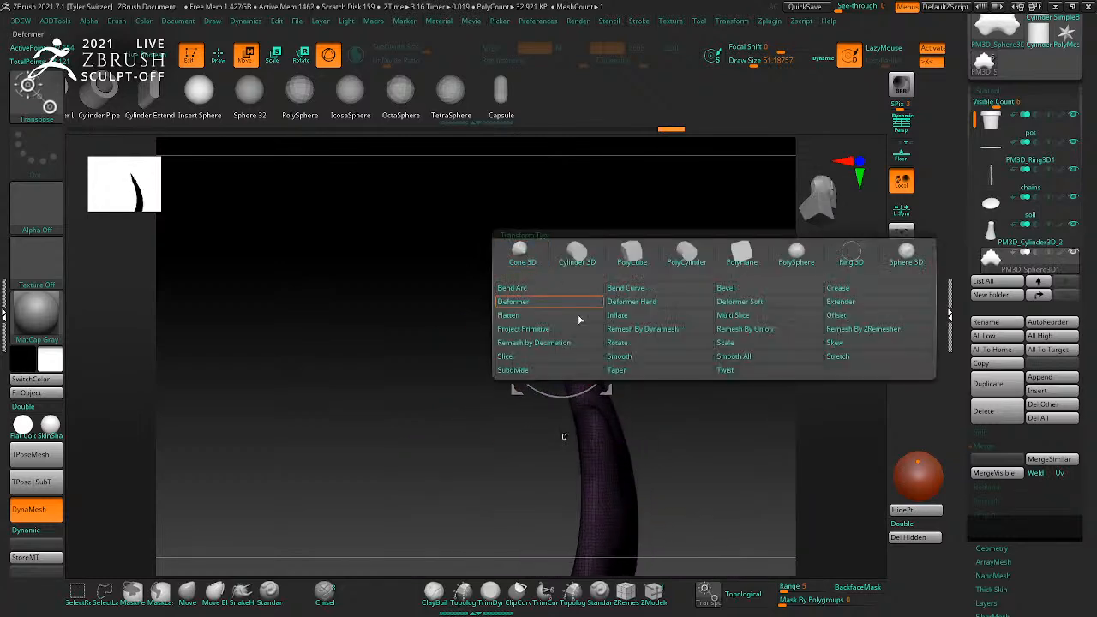
{"action": "left_click", "coordinate": [650, 371]}
{"action": "right_click_drag", "start_coordinate": [745, 389], "coordinate": [828, 341], "text": "ctrl"}
{"action": "left_click_drag", "start_coordinate": [536, 309], "coordinate": [570, 343]}
Step: Move, scale and rotate the tapered spheres to fit the ends of the leaf's upper side lobes
{"action": "right_click_drag", "start_coordinate": [572, 248], "coordinate": [646, 186]}
{"action": "key", "text": "w"}
{"action": "left_click_drag", "start_coordinate": [531, 355], "coordinate": [606, 317]}
{"action": "left_click_drag", "start_coordinate": [508, 376], "coordinate": [544, 346]}
{"action": "right_click_drag", "start_coordinate": [634, 330], "coordinate": [684, 318], "text": "shift"}
{"action": "left_click_drag", "start_coordinate": [598, 306], "coordinate": [564, 301]}
{"action": "key", "text": "q"}
{"action": "right_click_drag", "start_coordinate": [649, 254], "coordinate": [640, 271]}
Step: Try to curve the tapered spheres with the bend deformers
{"action": "key", "text": "w"}
{"action": "left_click", "coordinate": [523, 211]}
{"action": "left_click", "coordinate": [553, 257]}
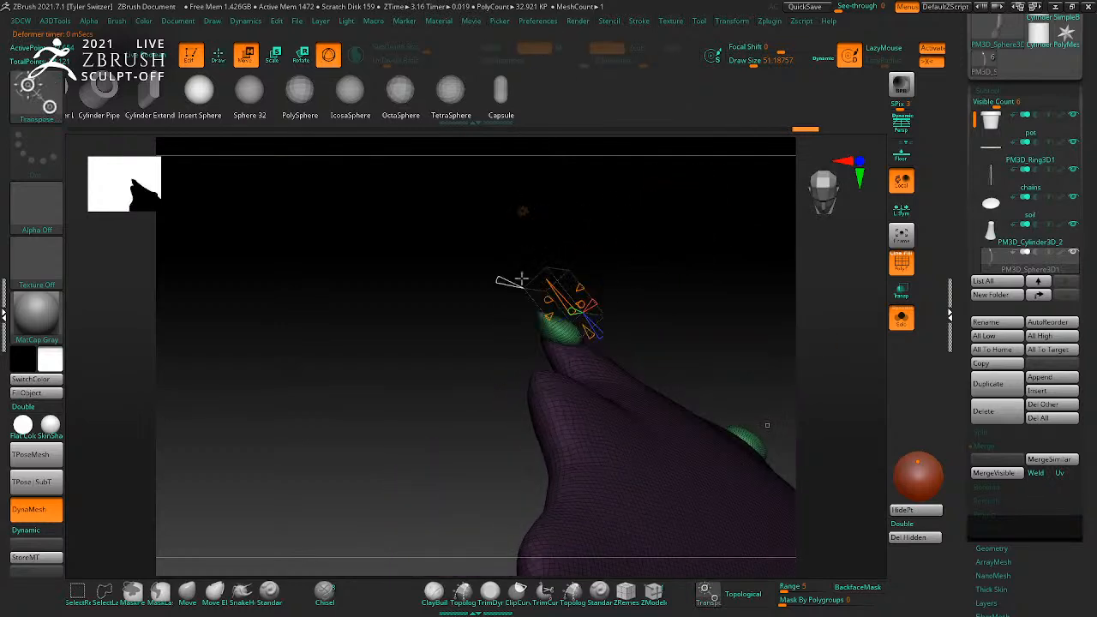
{"action": "left_click", "coordinate": [522, 210]}
{"action": "left_click", "coordinate": [606, 268]}
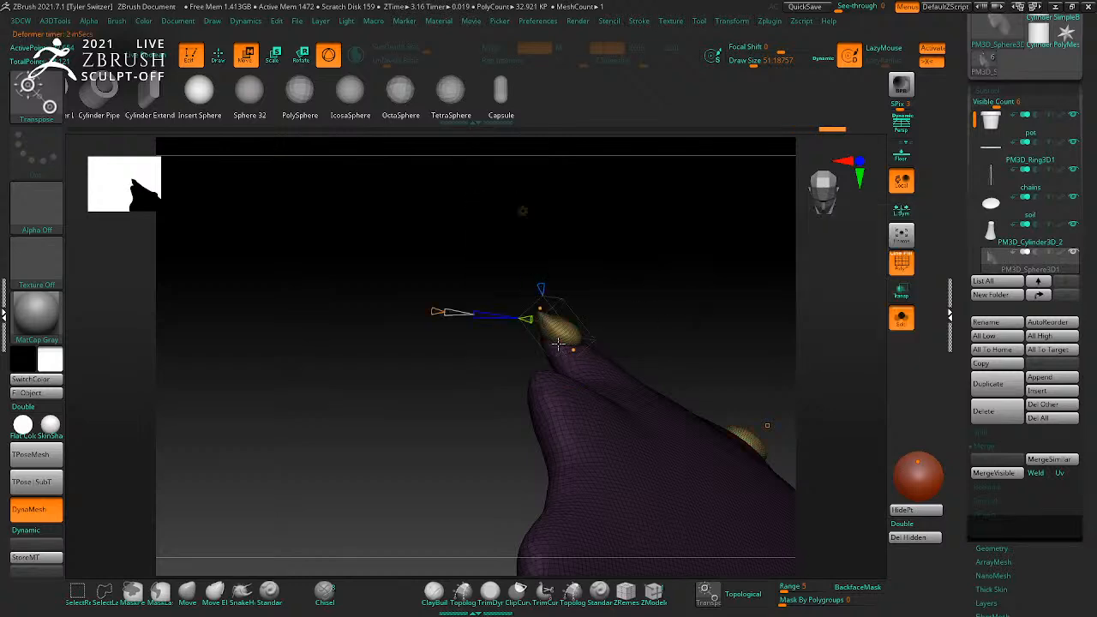
{"action": "right_click_drag", "start_coordinate": [575, 315], "coordinate": [639, 311]}
{"action": "key", "text": "q"}
{"action": "key", "text": "w"}
{"action": "key", "text": "ctrl+z"}
Step: Flatten the underside of the tapered spheres and seat them against the upper side lobes
{"action": "left_click", "coordinate": [522, 211]}
{"action": "left_click", "coordinate": [542, 309]}
{"action": "mouse_move", "coordinate": [541, 338]}
{"action": "right_mouse_down"}
{"action": "mouse_move", "coordinate": [528, 351]}
{"action": "mouse_move", "coordinate": [535, 341]}
{"action": "right_mouse_up"}
{"action": "right_click_drag", "start_coordinate": [632, 327], "coordinate": [690, 355]}
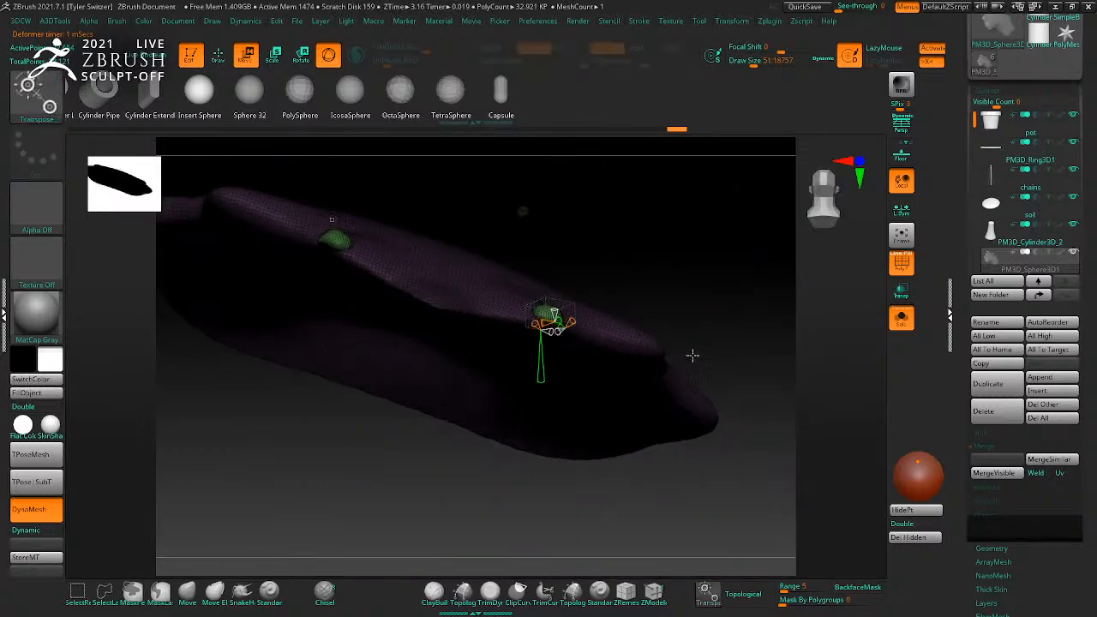
{"action": "left_click", "coordinate": [550, 210]}
{"action": "right_click_drag", "start_coordinate": [653, 242], "coordinate": [624, 340], "text": "ctrl"}
{"action": "left_click_drag", "start_coordinate": [547, 378], "coordinate": [545, 393]}
{"action": "right_click_drag", "start_coordinate": [647, 330], "coordinate": [593, 317]}
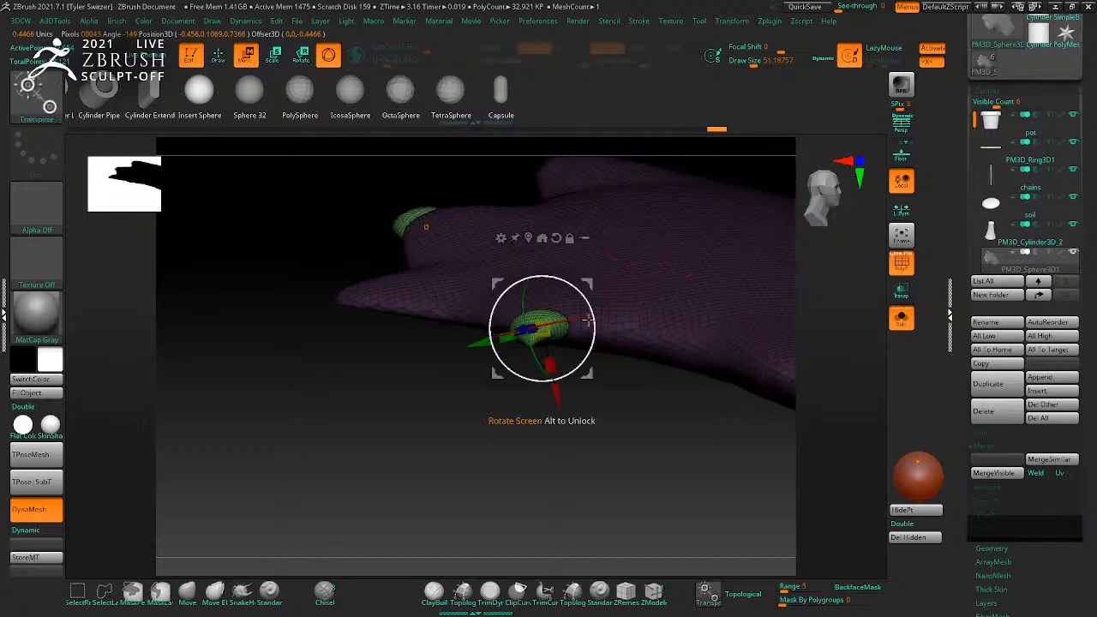
Step: Duplicate the mirrored lobe pieces onto the middle side lobes of the leaf and align them with the lobe ends
{"action": "key", "text": "q"}
{"action": "mouse_move", "coordinate": [647, 428]}
{"action": "right_mouse_down"}
{"action": "mouse_move", "coordinate": [708, 252]}
{"action": "mouse_move", "coordinate": [712, 421]}
{"action": "mouse_move", "coordinate": [616, 402]}
{"action": "right_mouse_up"}
{"action": "key", "text": "w"}
{"action": "left_click_drag", "start_coordinate": [522, 330], "coordinate": [619, 377], "text": "ctrl"}
{"action": "right_click_drag", "start_coordinate": [628, 435], "coordinate": [685, 312]}
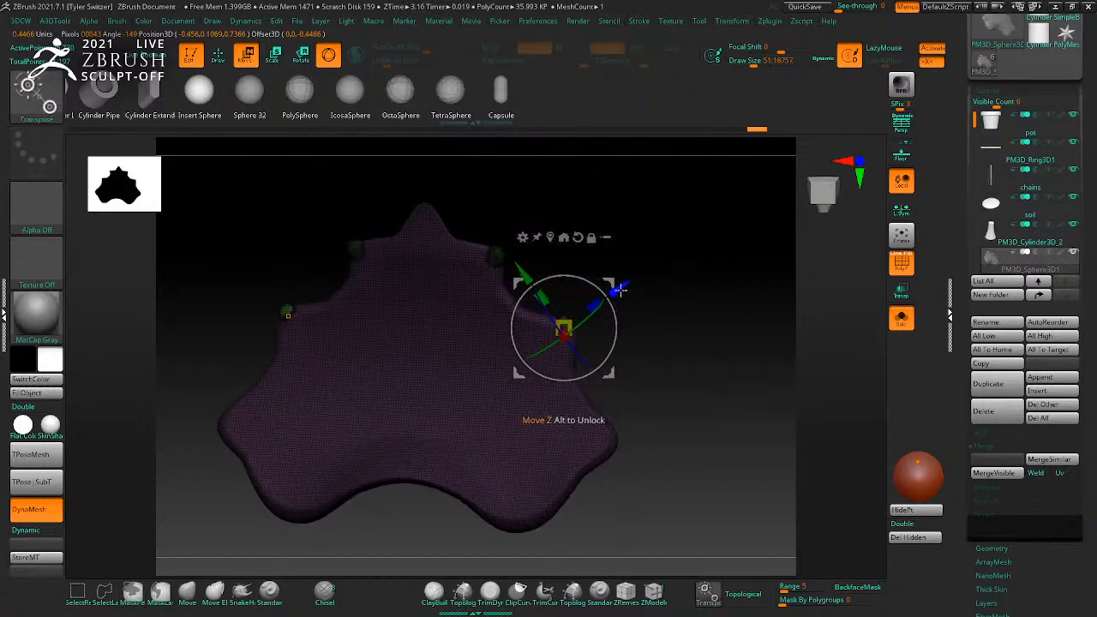
{"action": "right_click_drag", "start_coordinate": [628, 287], "coordinate": [734, 400]}
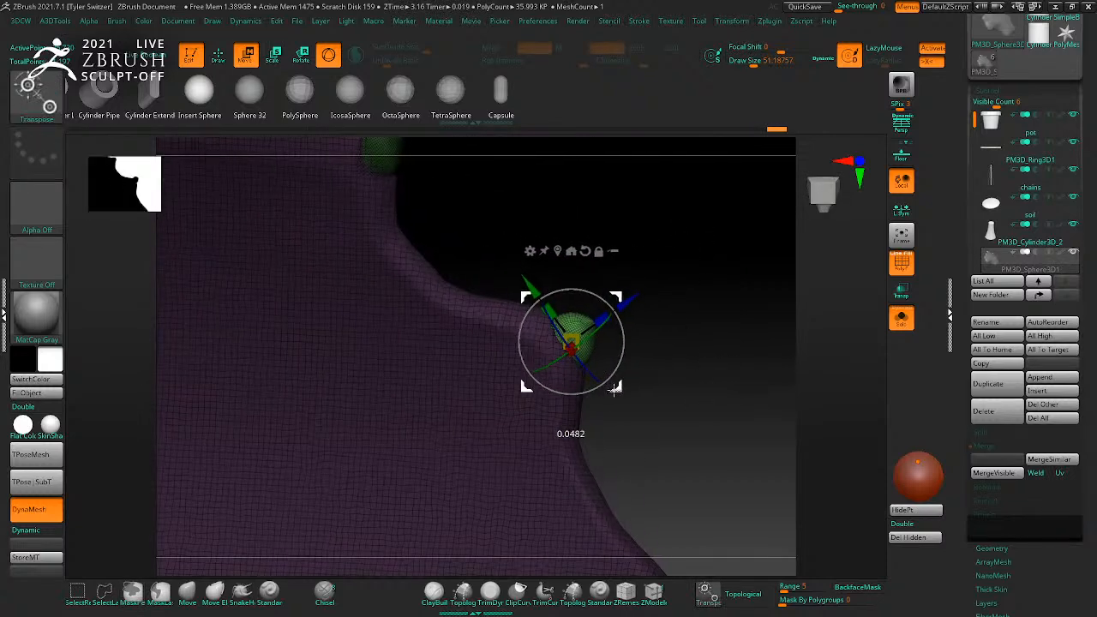
Step: Duplicate the mirrored lobe pieces from the middle side lobes onto the widest side lobes of the leaf
{"action": "key", "text": "q"}
{"action": "right_click_drag", "start_coordinate": [676, 379], "coordinate": [640, 340]}
{"action": "key", "text": "w"}
{"action": "left_click_drag", "start_coordinate": [624, 335], "coordinate": [659, 429], "text": "ctrl"}
{"action": "right_click_drag", "start_coordinate": [660, 428], "coordinate": [686, 403]}
{"action": "right_click_drag", "start_coordinate": [686, 403], "coordinate": [665, 416], "text": "ctrl"}
{"action": "left_click_drag", "start_coordinate": [663, 432], "coordinate": [648, 431]}
Step: Rotate and move the duplicated pieces to seat them against the ends of the widest side lobes
{"action": "right_click_drag", "start_coordinate": [595, 460], "coordinate": [682, 373]}
{"action": "right_click_drag", "start_coordinate": [682, 374], "coordinate": [676, 403], "text": "ctrl"}
{"action": "left_click_drag", "start_coordinate": [640, 430], "coordinate": [610, 460]}
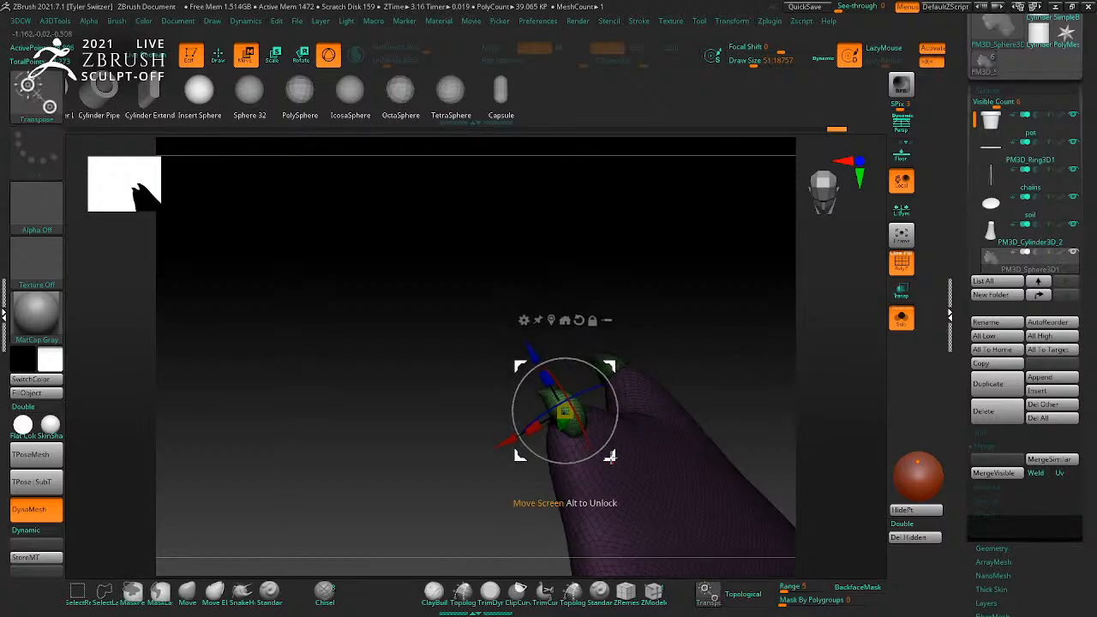
{"action": "left_click_drag", "start_coordinate": [606, 375], "coordinate": [584, 387]}
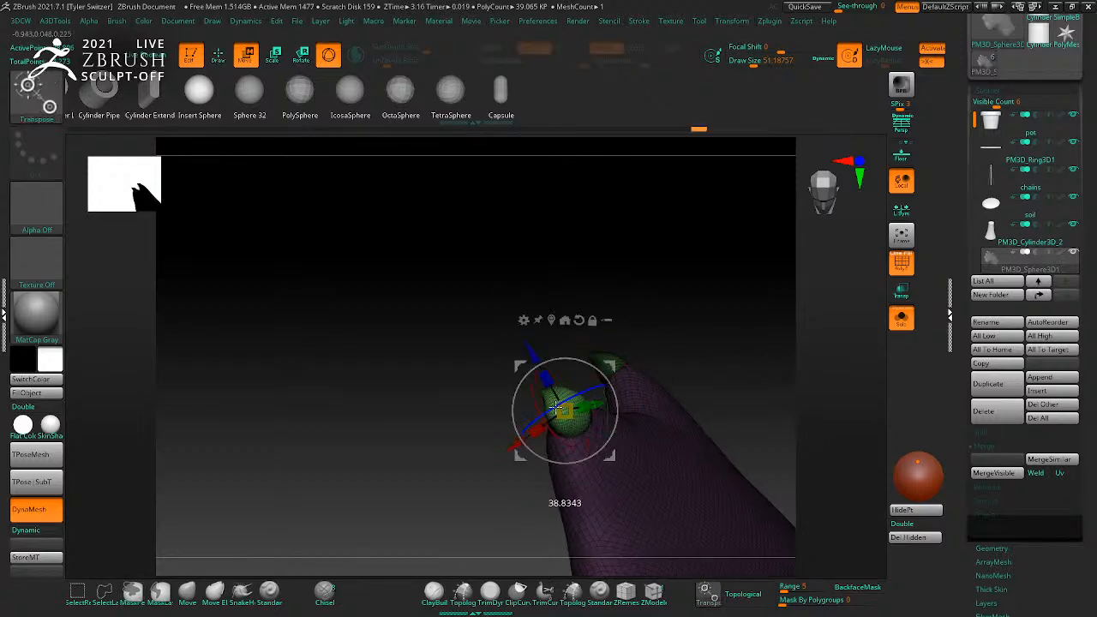
{"action": "right_click_drag", "start_coordinate": [557, 408], "coordinate": [765, 326]}
{"action": "mouse_move", "coordinate": [667, 413]}
{"action": "right_mouse_down"}
{"action": "mouse_move", "coordinate": [723, 385]}
{"action": "mouse_move", "coordinate": [634, 451]}
{"action": "mouse_move", "coordinate": [612, 392]}
{"action": "mouse_move", "coordinate": [711, 448]}
{"action": "right_mouse_up"}
Step: Duplicate the mirrored lobe pieces onto the leaf's two bottom lobes
{"action": "key", "text": "q"}
{"action": "key", "text": "w"}
{"action": "right_click_drag", "start_coordinate": [646, 390], "coordinate": [516, 402]}
{"action": "mouse_move", "coordinate": [664, 382]}
{"action": "right_mouse_down"}
{"action": "mouse_move", "coordinate": [649, 333]}
{"action": "mouse_move", "coordinate": [566, 420]}
{"action": "mouse_move", "coordinate": [540, 311]}
{"action": "mouse_move", "coordinate": [700, 406]}
{"action": "mouse_move", "coordinate": [700, 318]}
{"action": "mouse_move", "coordinate": [717, 314]}
{"action": "mouse_move", "coordinate": [705, 374]}
{"action": "mouse_move", "coordinate": [657, 345]}
{"action": "mouse_move", "coordinate": [676, 308]}
{"action": "mouse_move", "coordinate": [609, 284]}
{"action": "mouse_move", "coordinate": [612, 274]}
{"action": "mouse_move", "coordinate": [722, 321]}
{"action": "mouse_move", "coordinate": [669, 454]}
{"action": "right_mouse_up"}
{"action": "key", "text": "q"}
{"action": "key", "text": "w"}
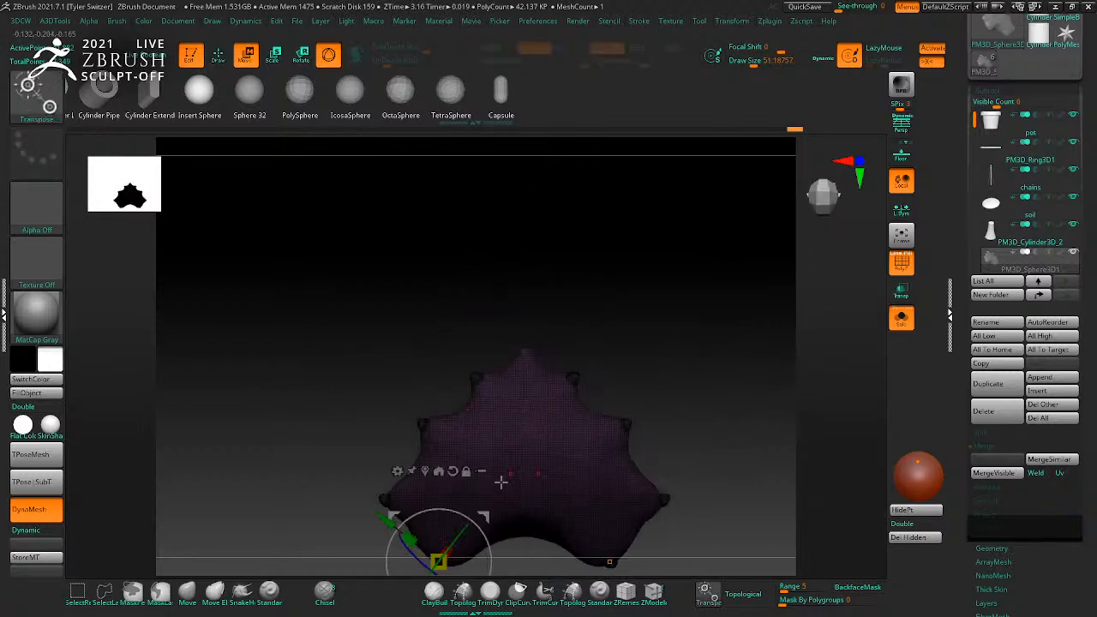
Step: Try to duplicate the mirrored lobe pieces onto the leaf's top tip
{"action": "left_click_drag", "start_coordinate": [486, 514], "coordinate": [573, 307], "text": "ctrl"}
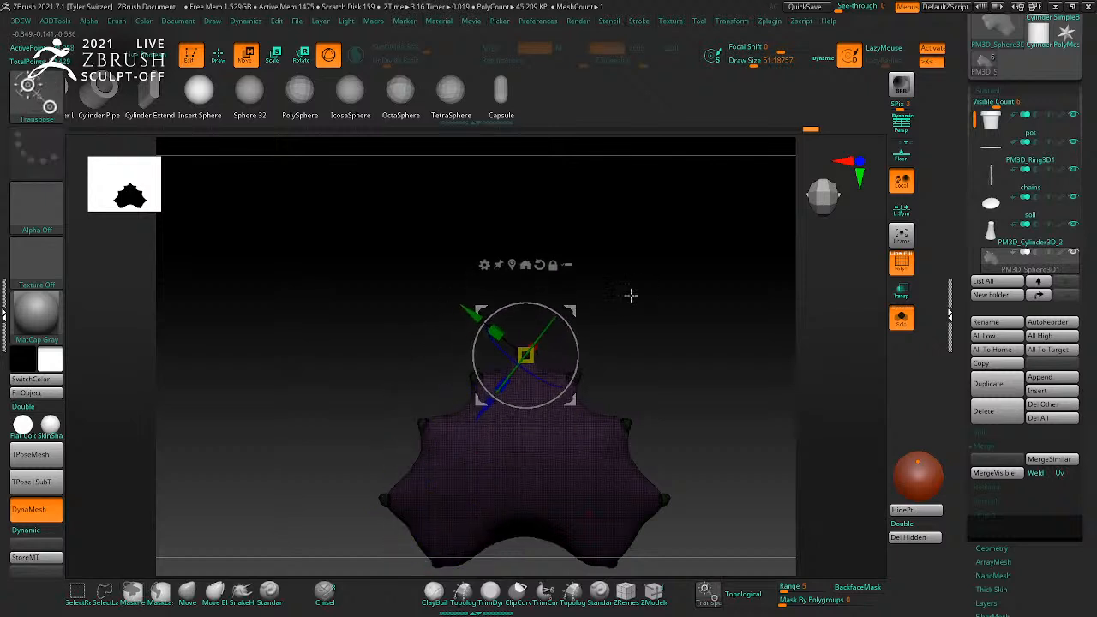
{"action": "right_click_drag", "start_coordinate": [629, 299], "coordinate": [703, 437], "text": "ctrl"}
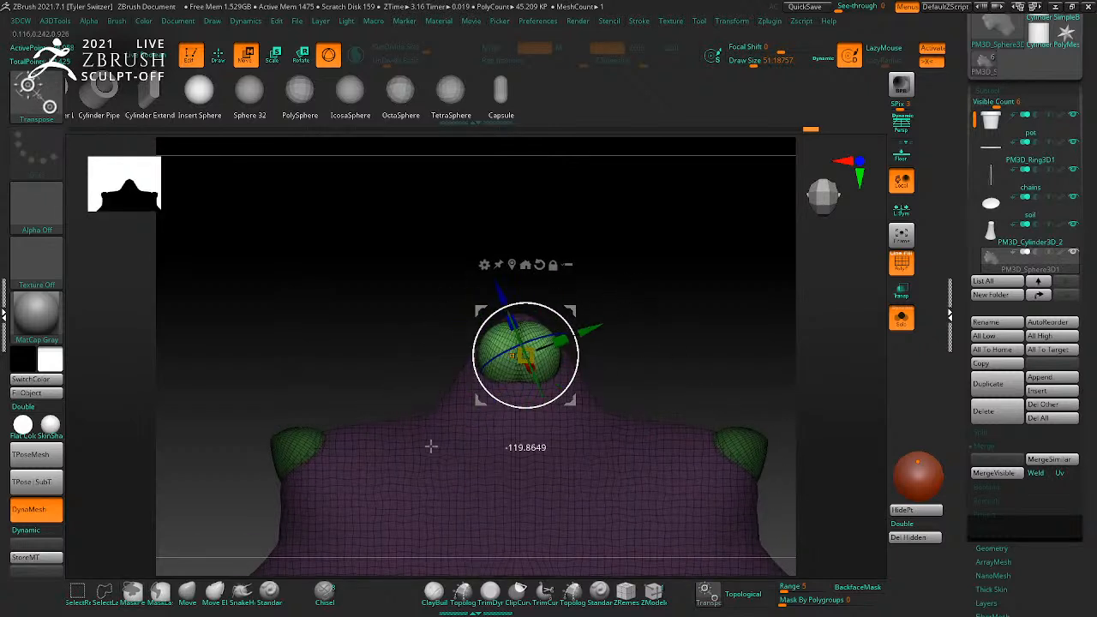
{"action": "key", "text": "x"}
{"action": "right_click_drag", "start_coordinate": [665, 336], "coordinate": [608, 220], "text": "alt"}
{"action": "key", "text": "f"}
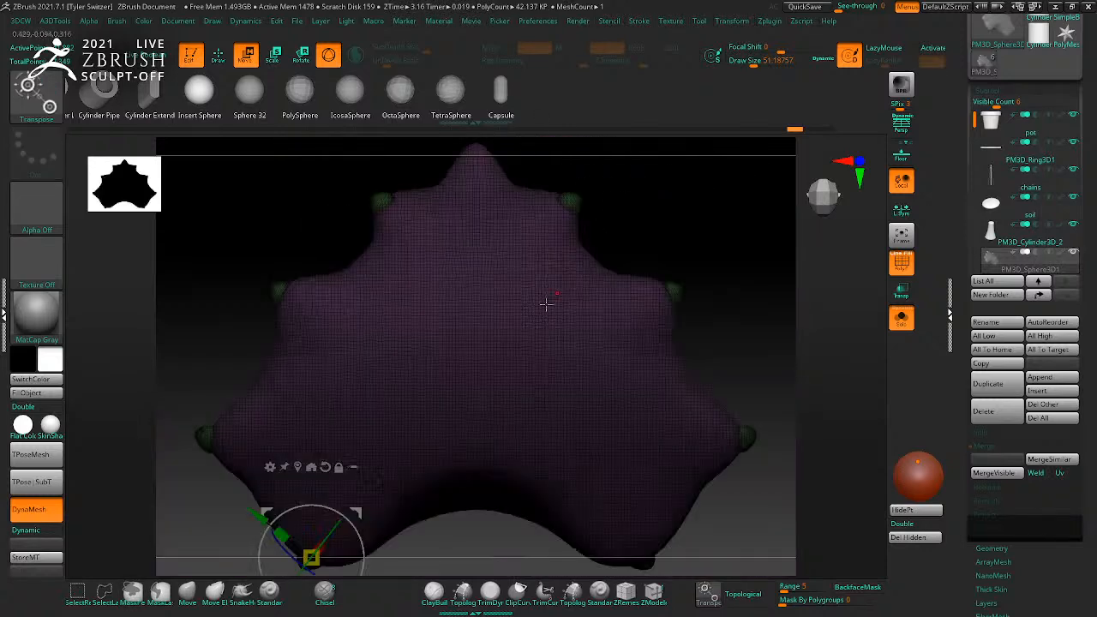
Step: Try to place a single duplicated piece on the leaf's top tip, rotating and moving it to fit
{"action": "left_click_drag", "start_coordinate": [358, 512], "coordinate": [503, 138], "text": "ctrl"}
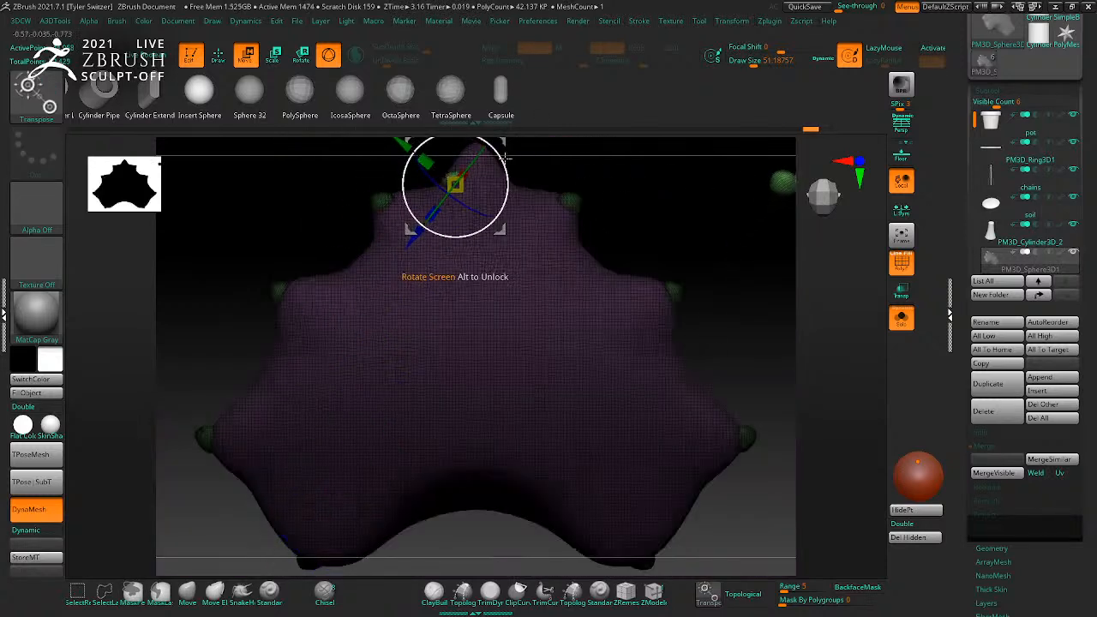
{"action": "right_click_drag", "start_coordinate": [537, 198], "coordinate": [617, 384], "text": "alt"}
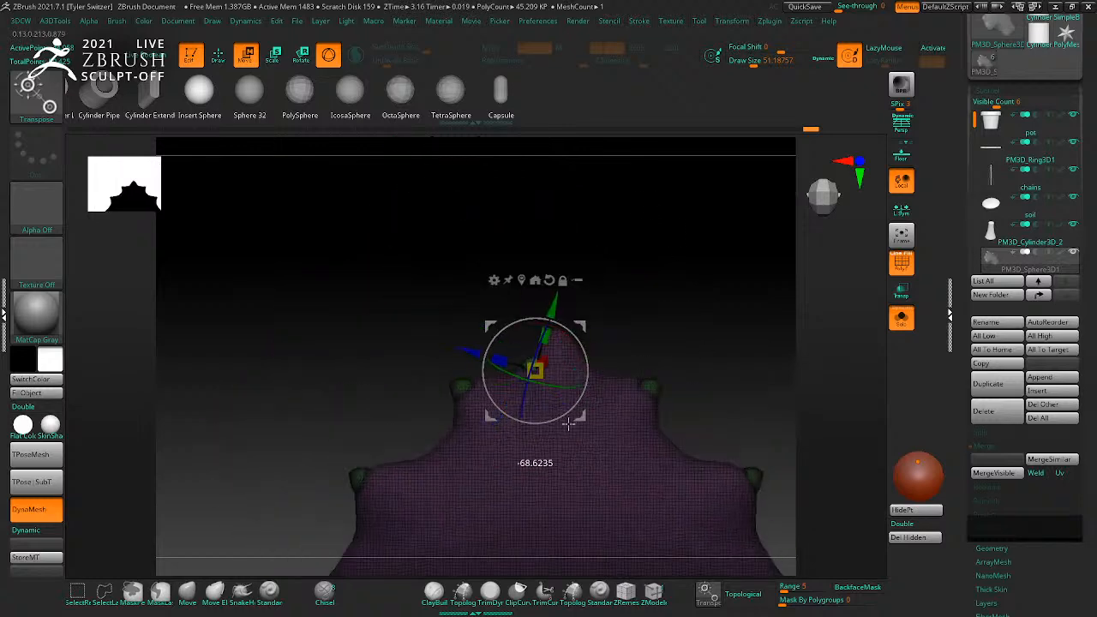
{"action": "left_click_drag", "start_coordinate": [585, 414], "coordinate": [593, 369]}
{"action": "right_click_drag", "start_coordinate": [751, 361], "coordinate": [776, 421], "text": "ctrl"}
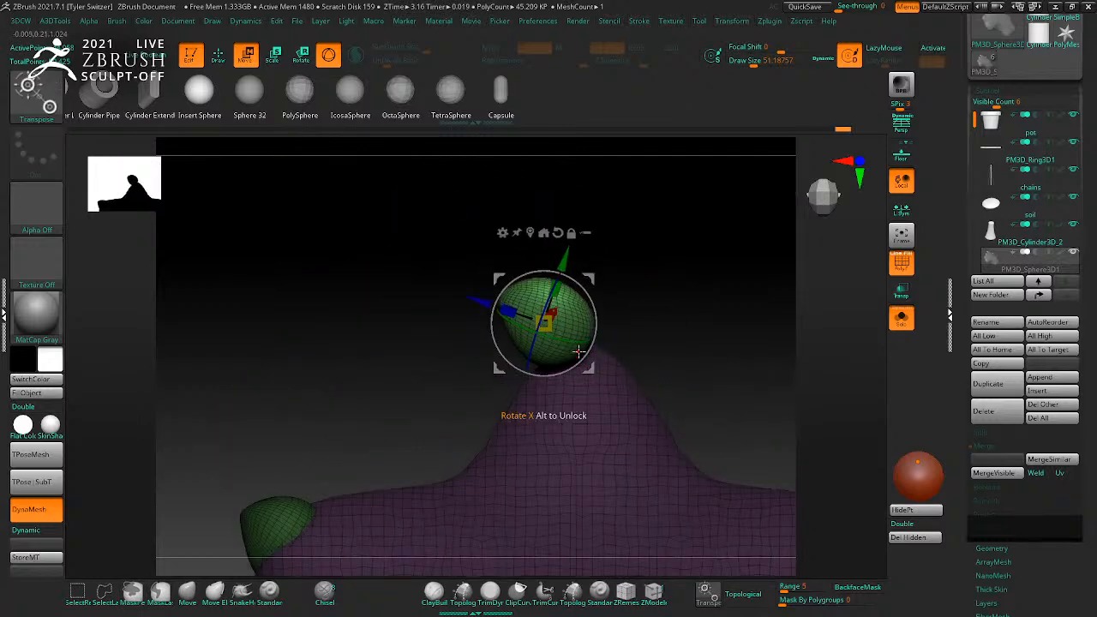
{"action": "right_click_drag", "start_coordinate": [529, 385], "coordinate": [629, 368]}
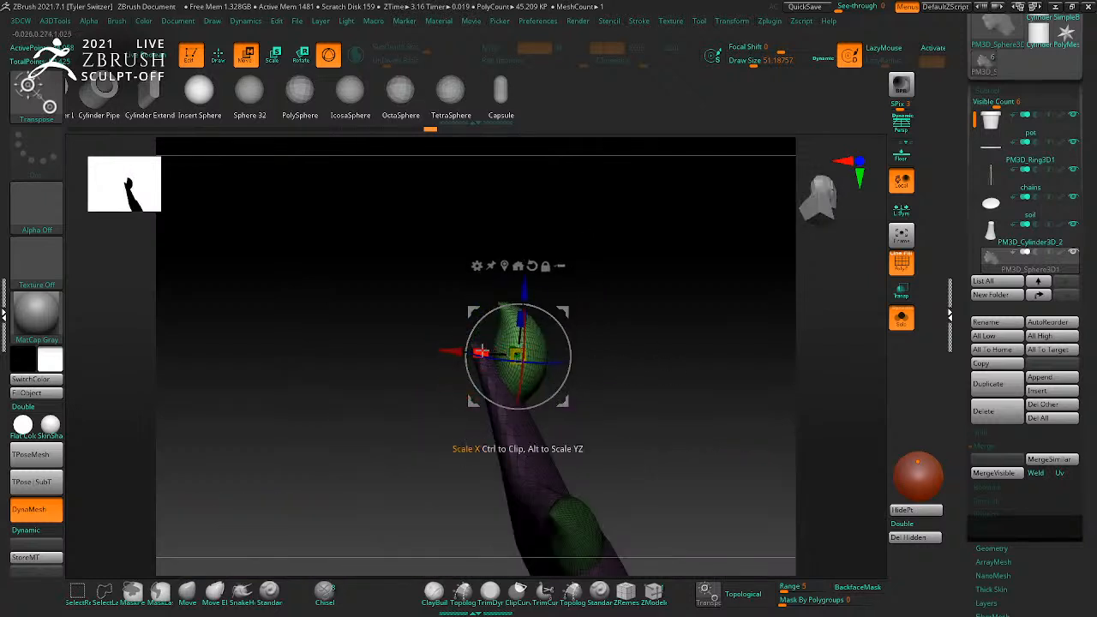
{"action": "left_click_drag", "start_coordinate": [458, 349], "coordinate": [437, 347]}
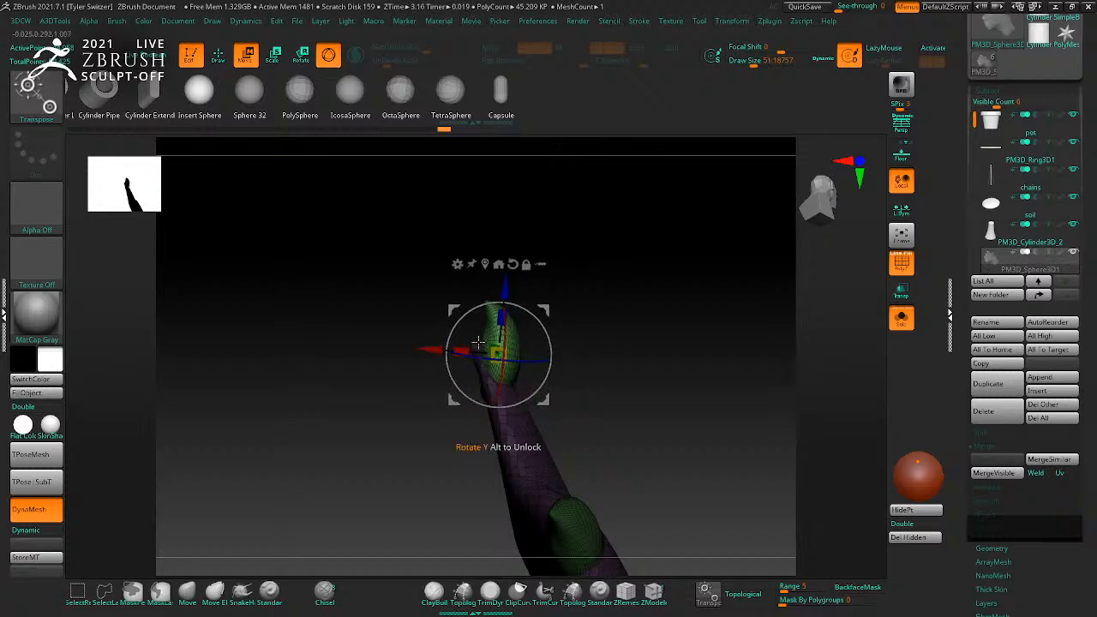
{"action": "right_click_drag", "start_coordinate": [502, 317], "coordinate": [540, 365]}
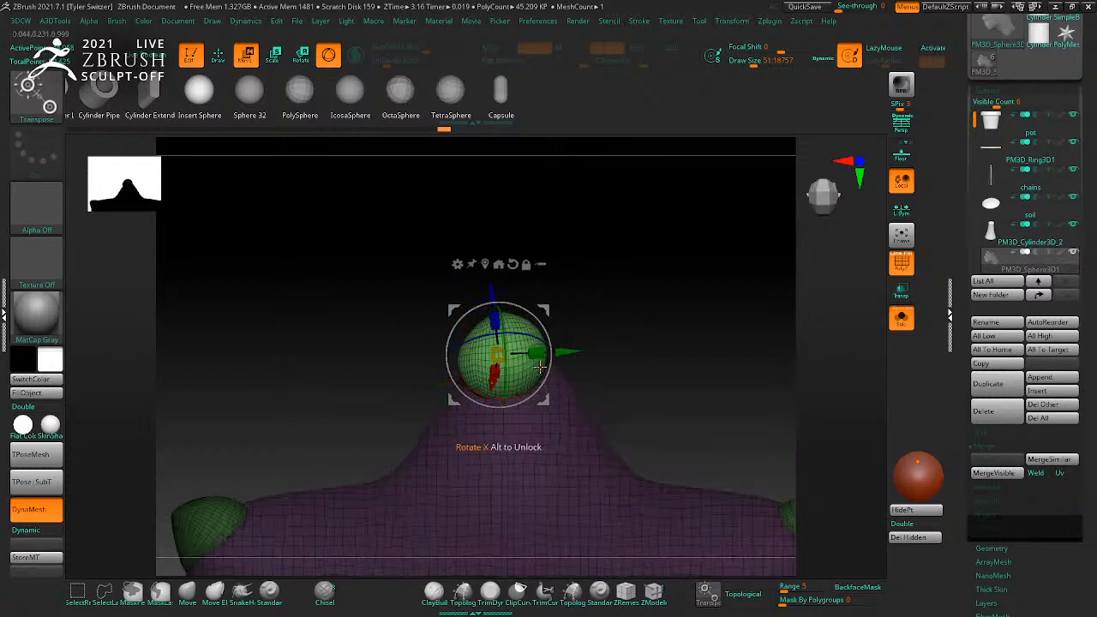
{"action": "right_click_drag", "start_coordinate": [486, 404], "coordinate": [540, 338]}
{"action": "key", "text": "ctrl+z"}
{"action": "right_click_drag", "start_coordinate": [620, 323], "coordinate": [715, 331]}
Step: Undo the duplicated piece at the leaf's top tip and its transformations
{"action": "key", "text": "ctrl+z"}
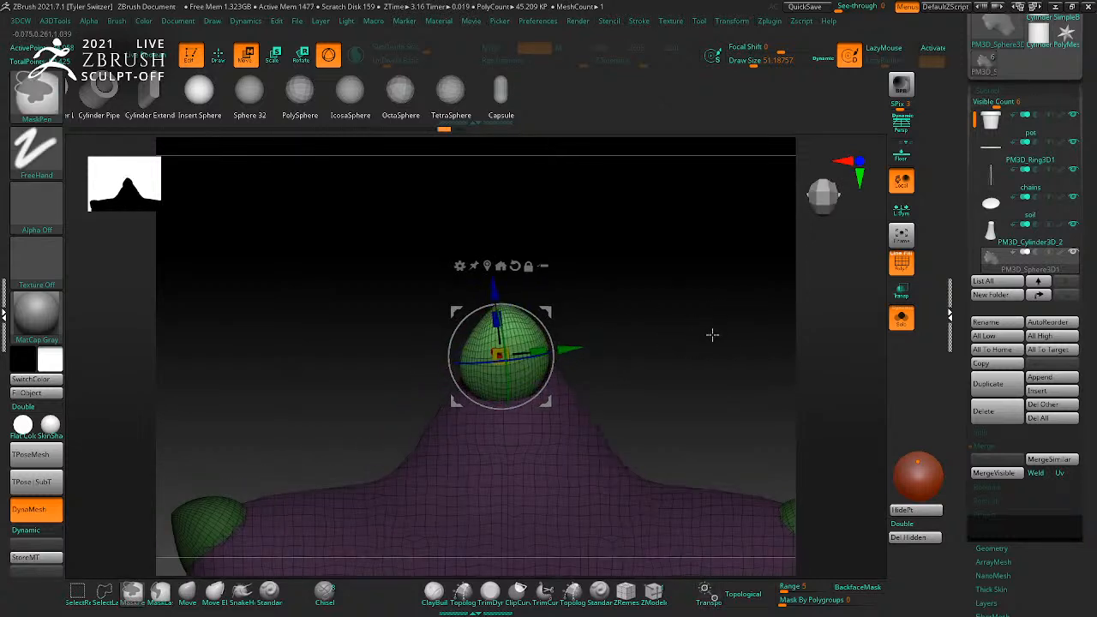
{"action": "key", "text": "ctrl+z"}
{"action": "key", "text": "ctrl+z"}
{"action": "key", "text": "ctrl+z"}
{"action": "key", "text": "ctrl+z"}
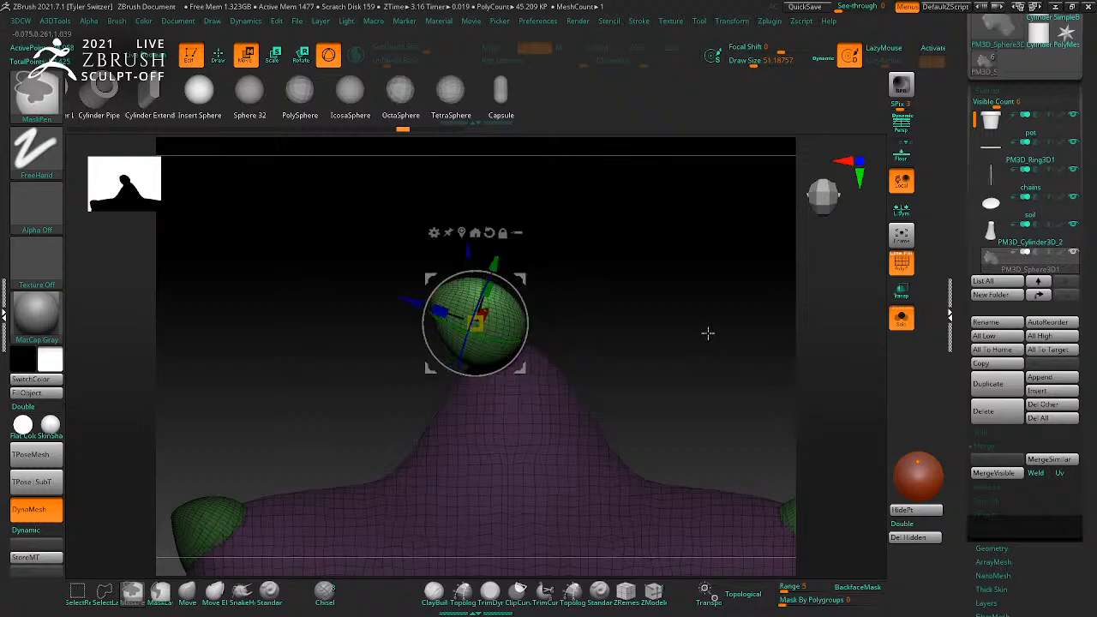
{"action": "key", "text": "ctrl+z"}
{"action": "key", "text": "ctrl+z"}
{"action": "key", "text": "ctrl+z"}
{"action": "key", "text": "ctrl+z"}
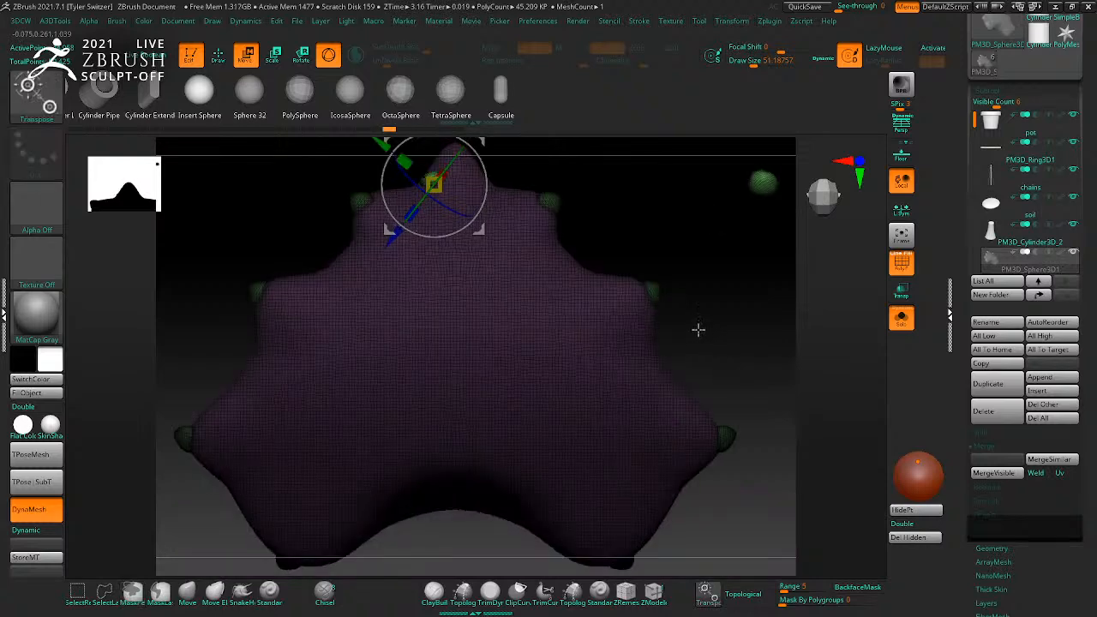
{"action": "key", "text": "ctrl+z"}
{"action": "key", "text": "ctrl+z"}
{"action": "key", "text": "ctrl+z"}
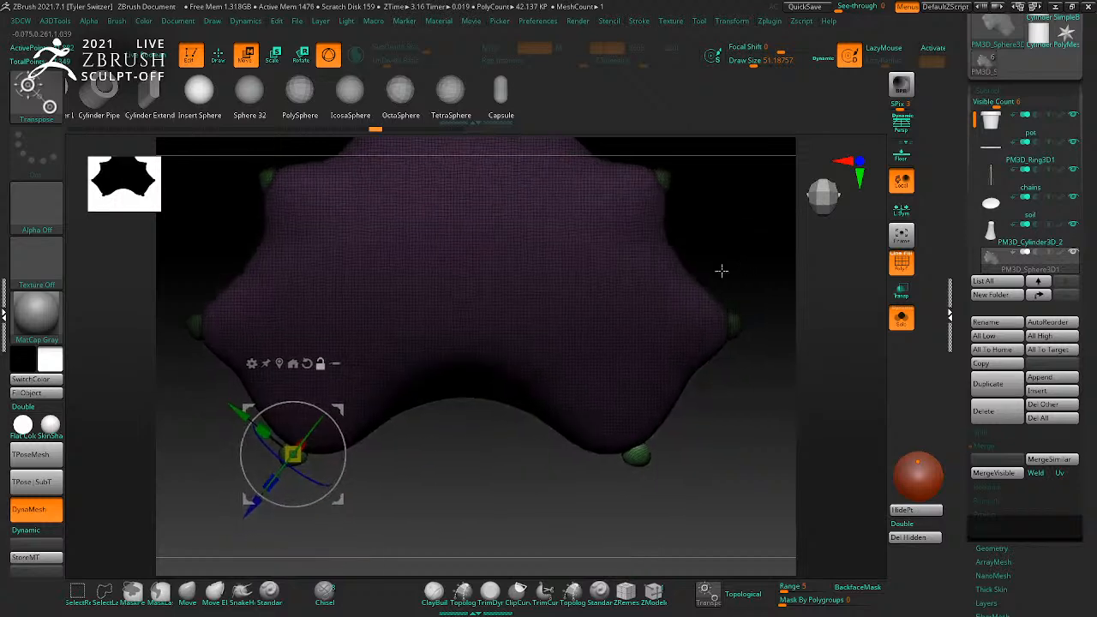
Step: Adjust the mirrored pieces on the leaf's bottom lobes to sit against the lobe ends
{"action": "left_click_drag", "start_coordinate": [350, 403], "coordinate": [347, 401]}
{"action": "key", "text": "q"}
{"action": "mouse_move", "coordinate": [445, 460]}
{"action": "left_mouse_down"}
{"action": "mouse_move", "coordinate": [477, 372]}
{"action": "mouse_move", "coordinate": [505, 446]}
{"action": "mouse_move", "coordinate": [620, 431]}
{"action": "left_mouse_up"}
Step: Insert a sphere at the leaf's top tip and centre the transform gizmo on it
{"action": "left_click_drag", "start_coordinate": [730, 307], "coordinate": [753, 528], "text": "alt"}
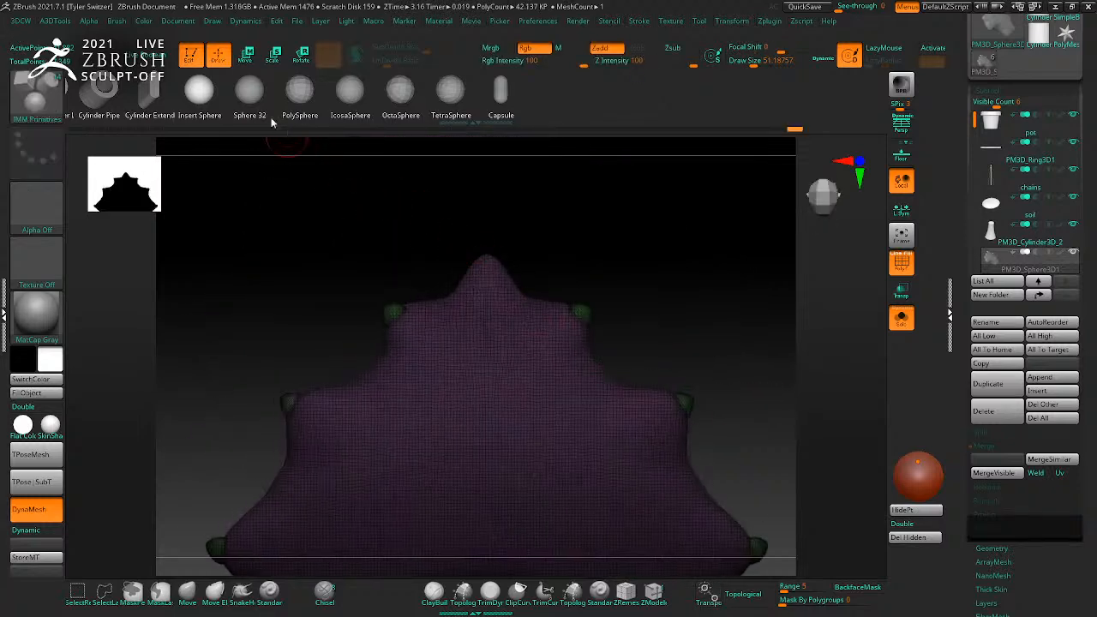
{"action": "left_click_drag", "start_coordinate": [487, 255], "coordinate": [488, 273]}
{"action": "left_click_drag", "start_coordinate": [671, 264], "coordinate": [673, 300]}
{"action": "key", "text": "w"}
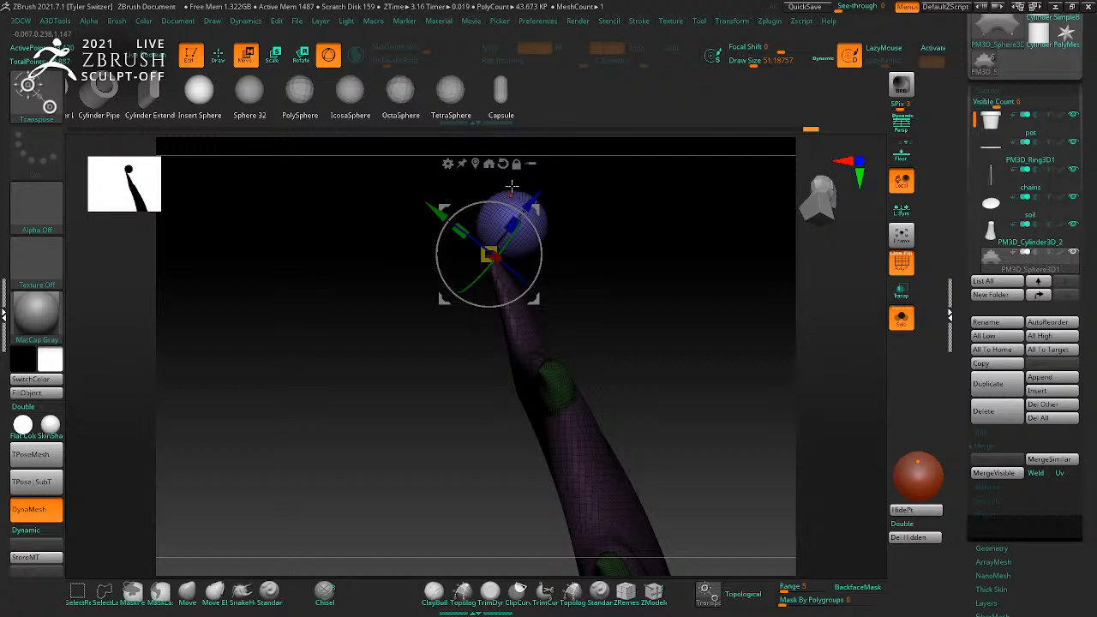
{"action": "left_click", "coordinate": [475, 163]}
{"action": "left_click_drag", "start_coordinate": [649, 267], "coordinate": [661, 344], "text": "alt"}
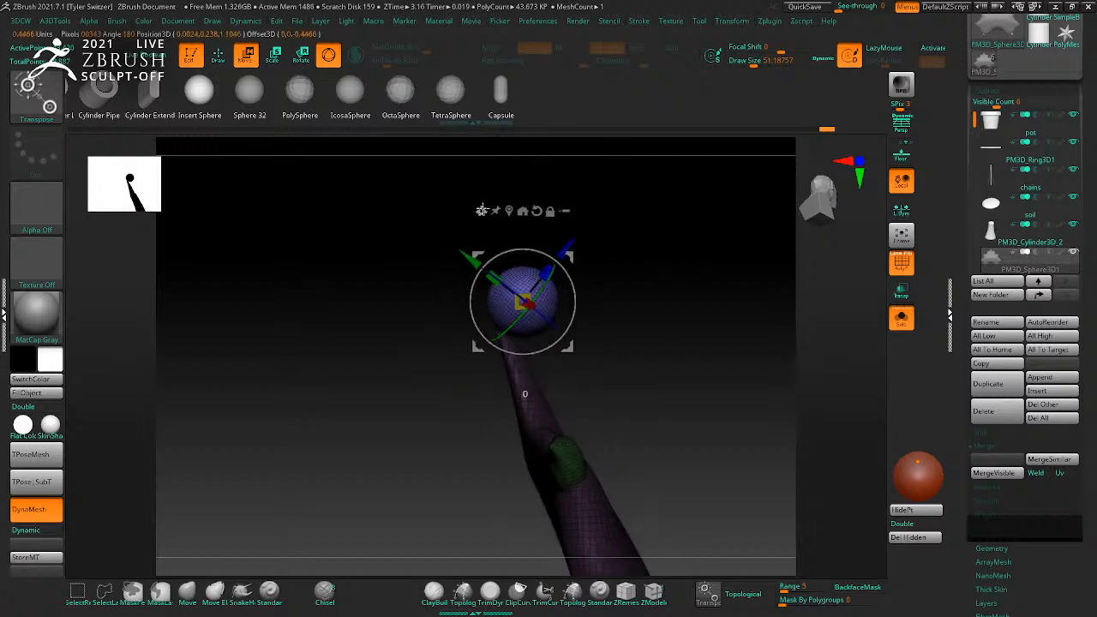
Step: Narrow one end of the new sphere with the Taper deformer
{"action": "left_click", "coordinate": [482, 210]}
{"action": "left_click", "coordinate": [604, 315]}
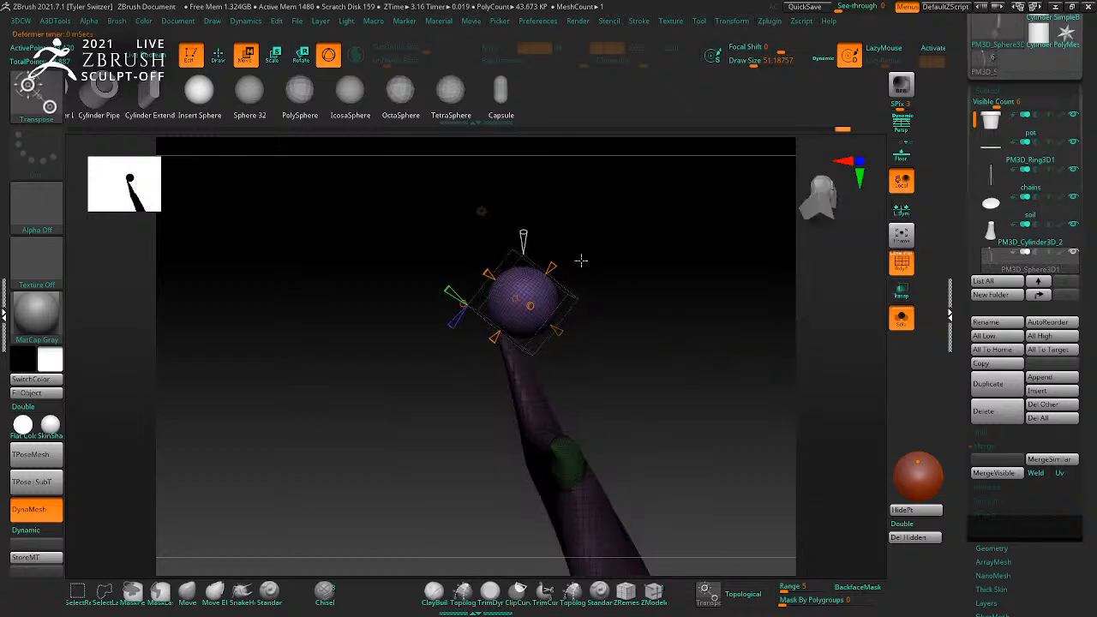
{"action": "left_click_drag", "start_coordinate": [561, 255], "coordinate": [526, 317]}
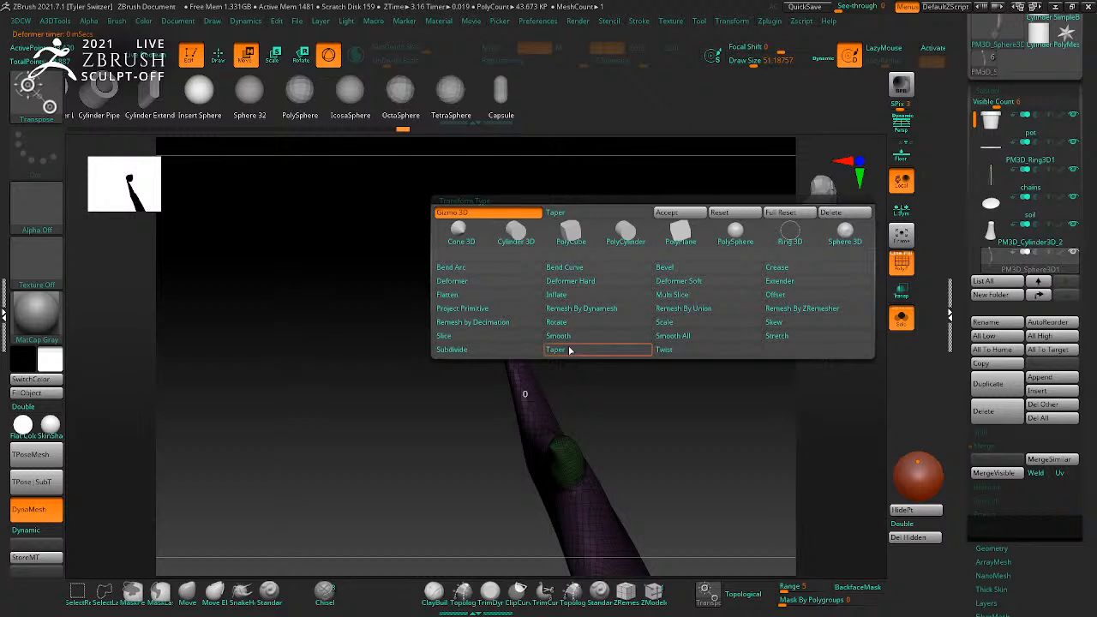
{"action": "left_click", "coordinate": [475, 309]}
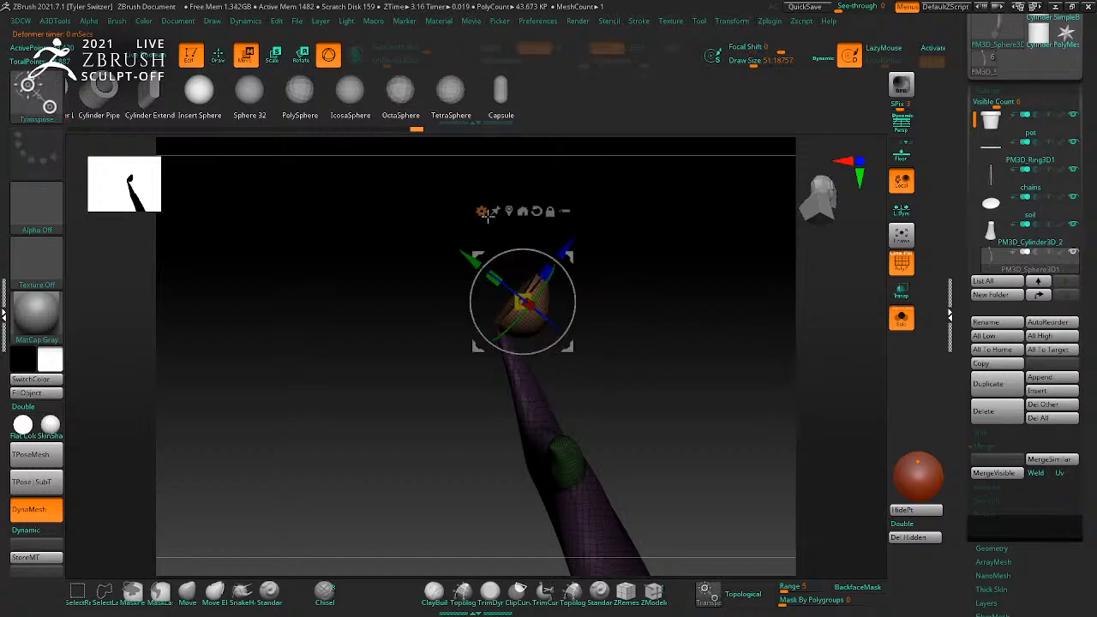
Step: Curve the tapered sphere above the leaf's top tip with a bend deformer
{"action": "left_click", "coordinate": [482, 211]}
{"action": "left_click", "coordinate": [515, 265]}
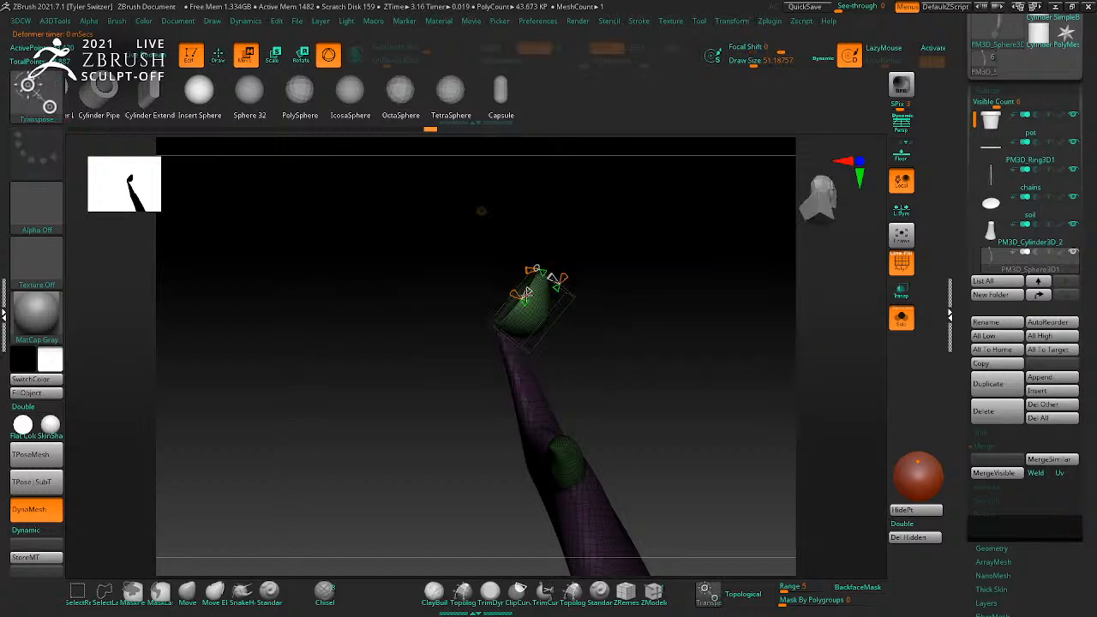
{"action": "mouse_move", "coordinate": [602, 311]}
{"action": "left_mouse_down"}
{"action": "mouse_move", "coordinate": [637, 323]}
{"action": "mouse_move", "coordinate": [594, 305]}
{"action": "left_mouse_up"}
{"action": "key", "text": "q"}
{"action": "key", "text": "w"}
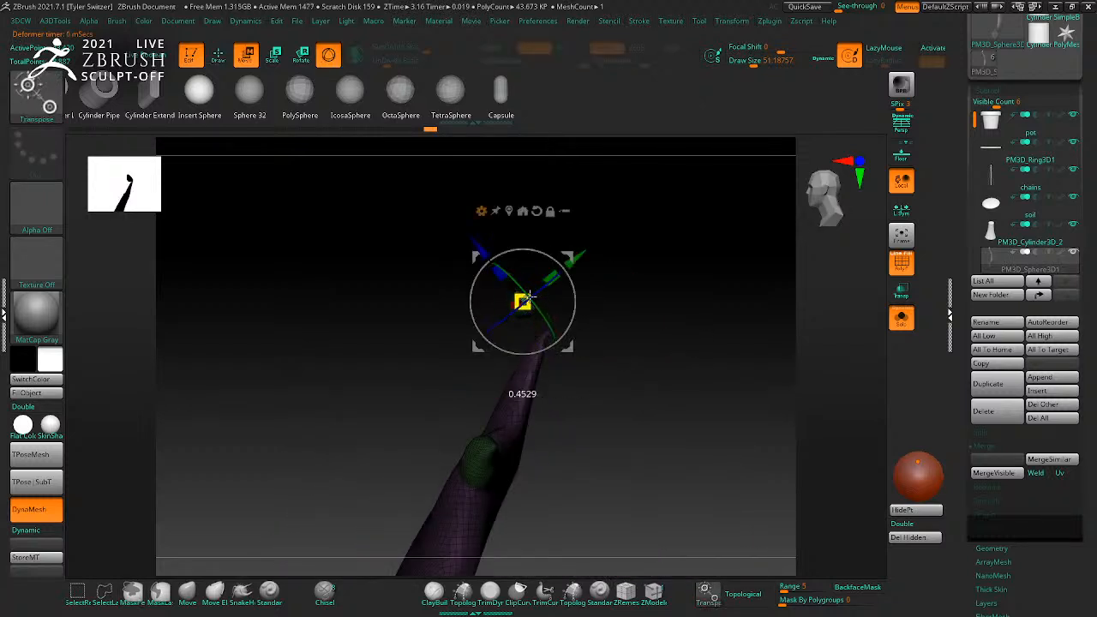
Step: Move, scale and rotate the tapered sphere to cap the leaf's top tip, and turn off the wireframe display
{"action": "left_click_drag", "start_coordinate": [659, 350], "coordinate": [705, 335], "text": "shift"}
{"action": "key", "text": "ctrl+z"}
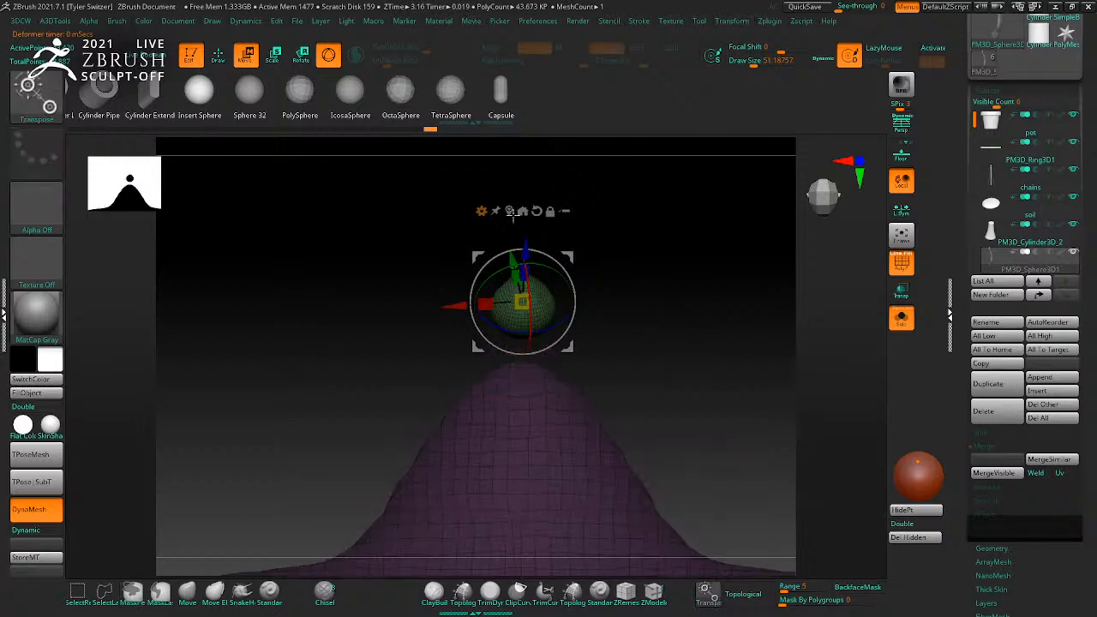
{"action": "left_click_drag", "start_coordinate": [534, 339], "coordinate": [522, 300]}
{"action": "left_click_drag", "start_coordinate": [567, 351], "coordinate": [626, 402]}
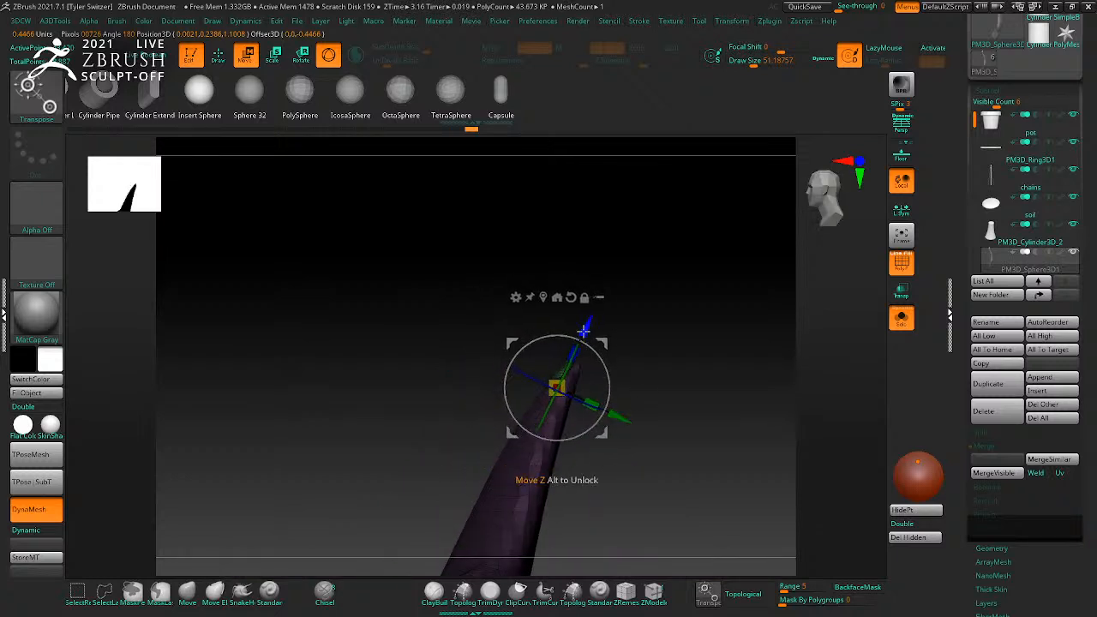
{"action": "left_click_drag", "start_coordinate": [582, 332], "coordinate": [592, 314]}
{"action": "key", "text": "q"}
{"action": "mouse_move", "coordinate": [659, 406]}
{"action": "left_mouse_down"}
{"action": "mouse_move", "coordinate": [678, 358]}
{"action": "mouse_move", "coordinate": [684, 403]}
{"action": "left_mouse_up"}
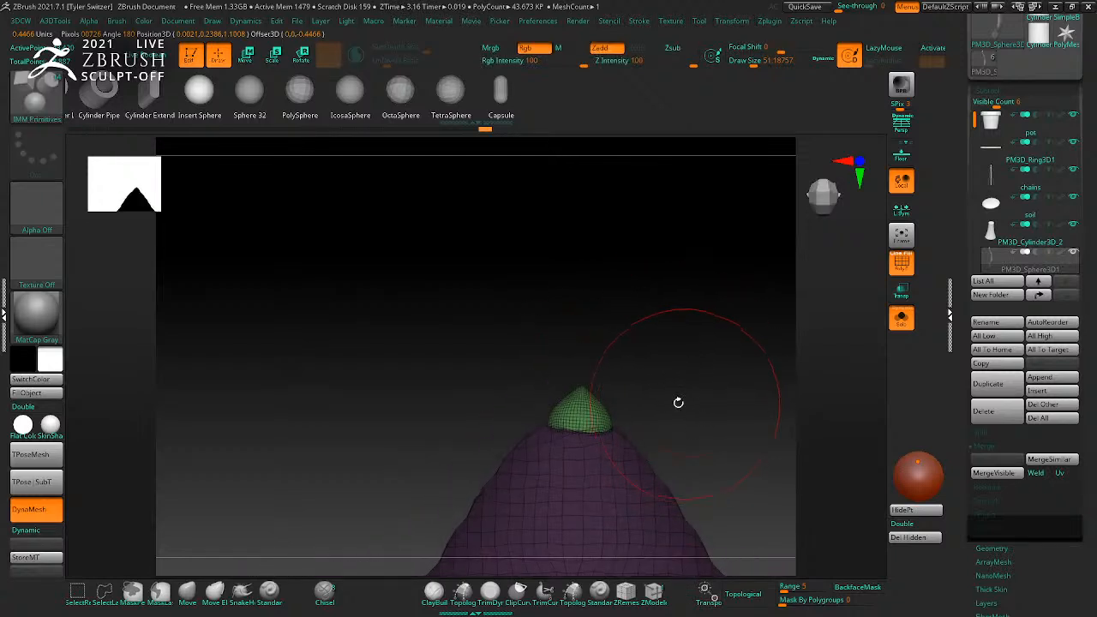
{"action": "key", "text": "w"}
{"action": "left_click_drag", "start_coordinate": [517, 418], "coordinate": [513, 419]}
{"action": "key", "text": "q"}
{"action": "left_click_drag", "start_coordinate": [693, 392], "coordinate": [689, 344]}
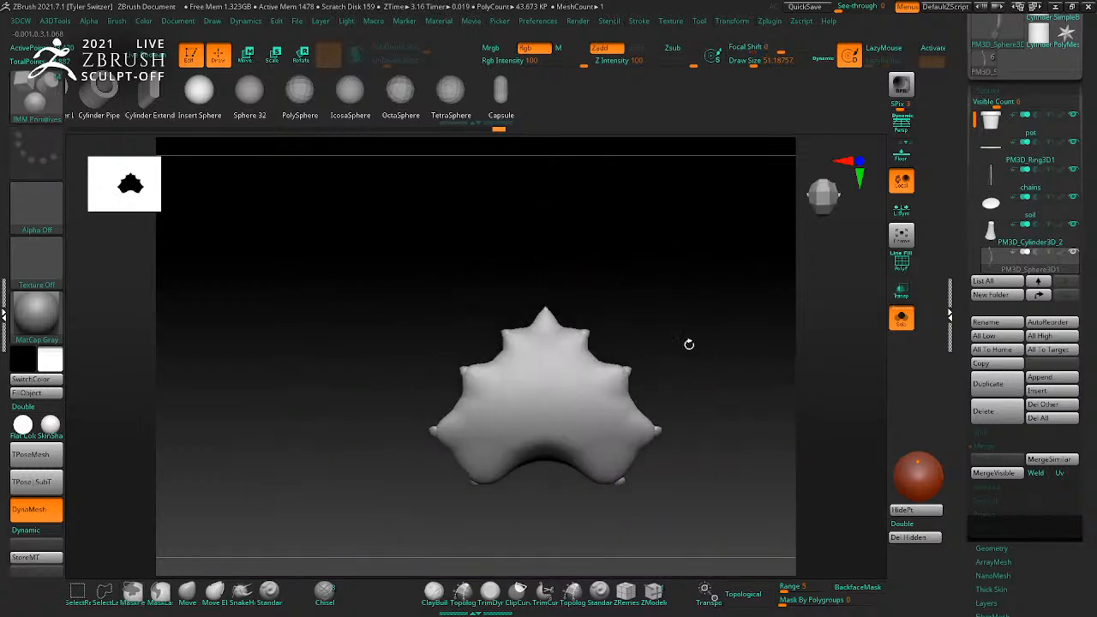
Step: Sculpt raised veins with the ClayBuildup brush from the lobe tips to the centre of the leaf's base
{"action": "key", "text": "b"}
{"action": "key", "text": "Escape"}
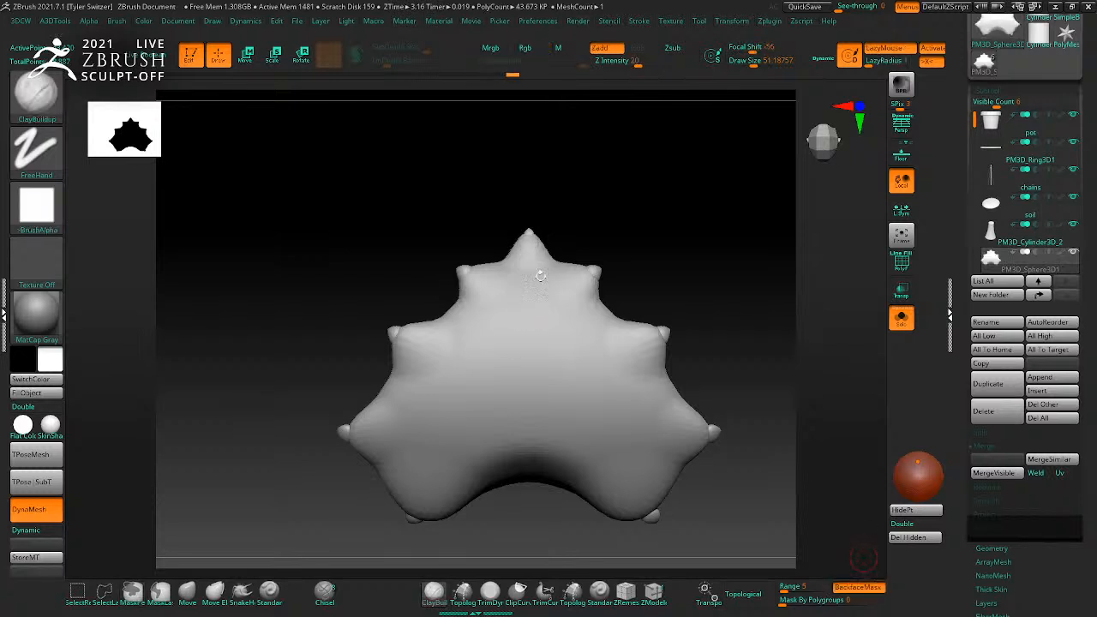
{"action": "left_click_drag", "start_coordinate": [529, 238], "coordinate": [532, 496]}
{"action": "mouse_move", "coordinate": [649, 340]}
{"action": "left_mouse_down"}
{"action": "mouse_move", "coordinate": [559, 415]}
{"action": "mouse_move", "coordinate": [530, 476]}
{"action": "left_mouse_up"}
{"action": "left_click_drag", "start_coordinate": [700, 426], "coordinate": [544, 477]}
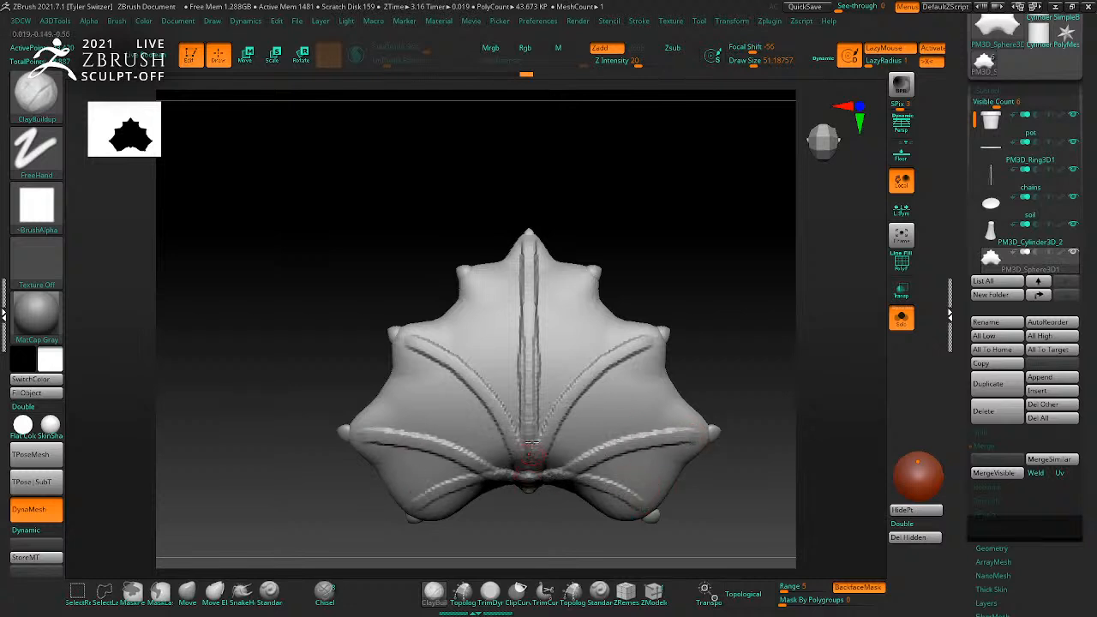
{"action": "mouse_move", "coordinate": [509, 322]}
{"action": "left_mouse_down"}
{"action": "mouse_move", "coordinate": [526, 472]}
{"action": "mouse_move", "coordinate": [383, 438]}
{"action": "left_mouse_up"}
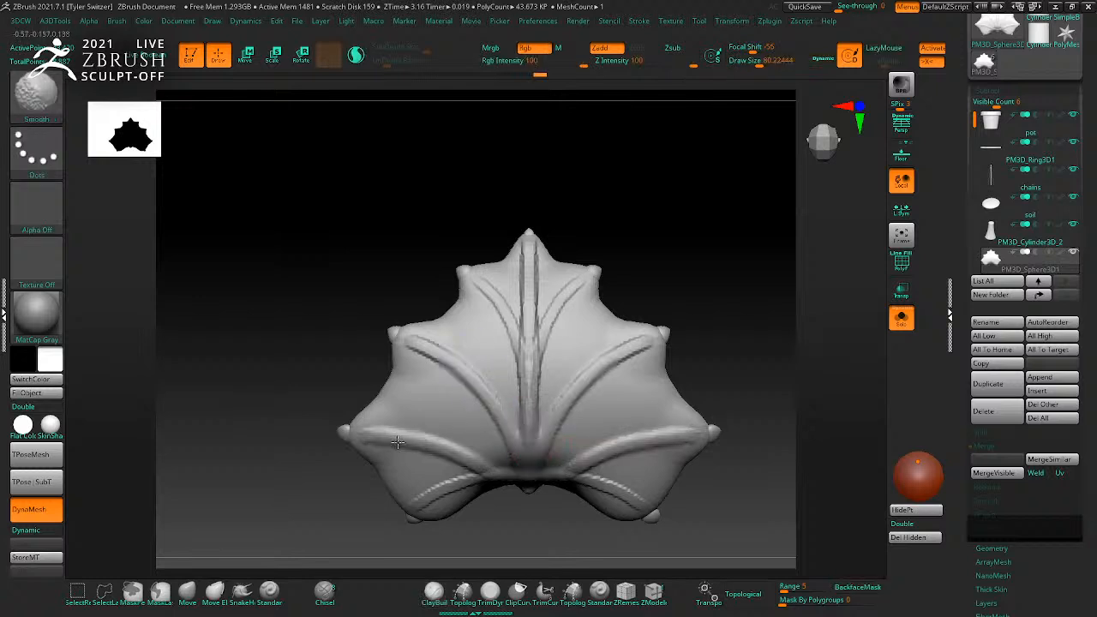
Step: Smooth the centre and side veins and the surface where they meet the leaf
{"action": "left_click_drag", "start_coordinate": [536, 431], "coordinate": [526, 251], "text": "shift"}
{"action": "left_click_drag", "start_coordinate": [533, 486], "coordinate": [527, 457], "text": "shift"}
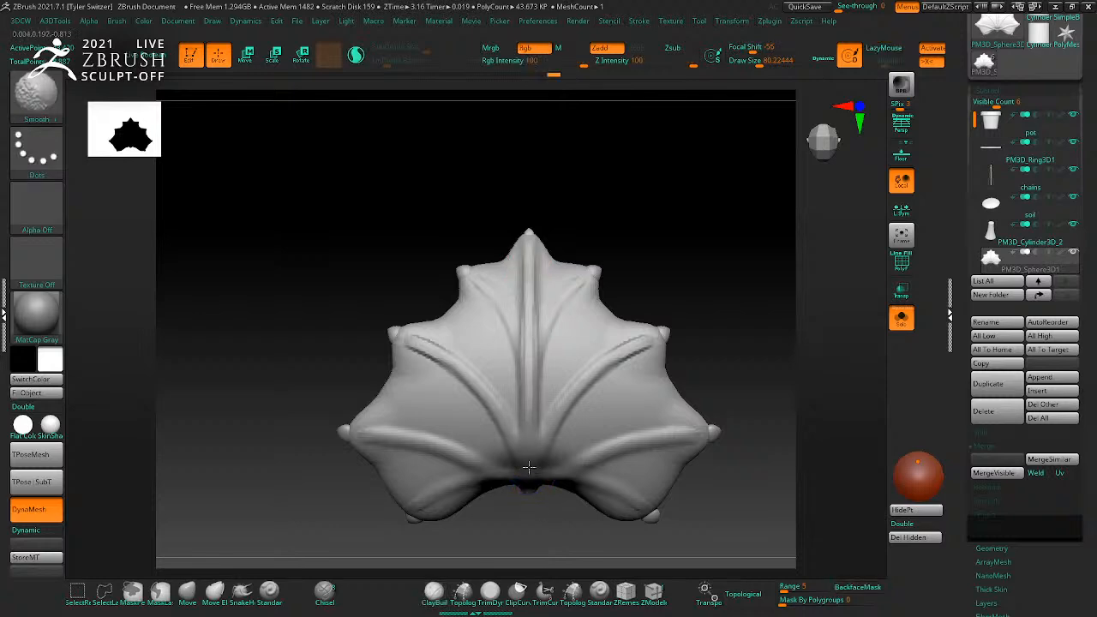
{"action": "left_click_drag", "start_coordinate": [633, 349], "coordinate": [588, 355], "text": "shift"}
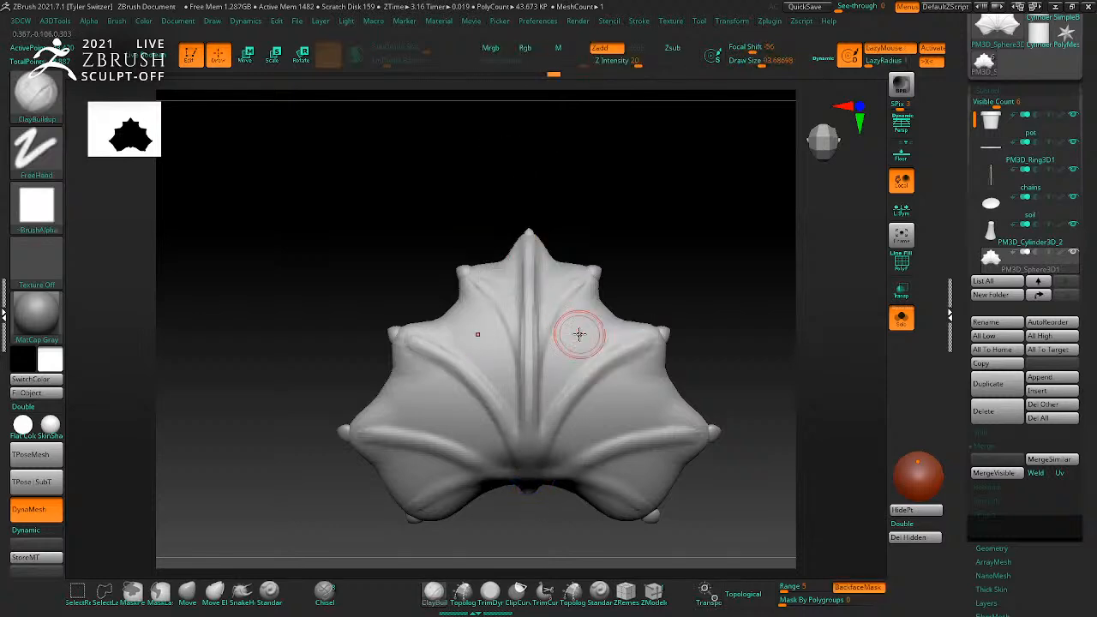
Step: Load the MF_FillForms and MF_Forms brushes from the custom brush folder in LightBox
{"action": "key", "text": "b"}
{"action": "key", "text": "Escape"}
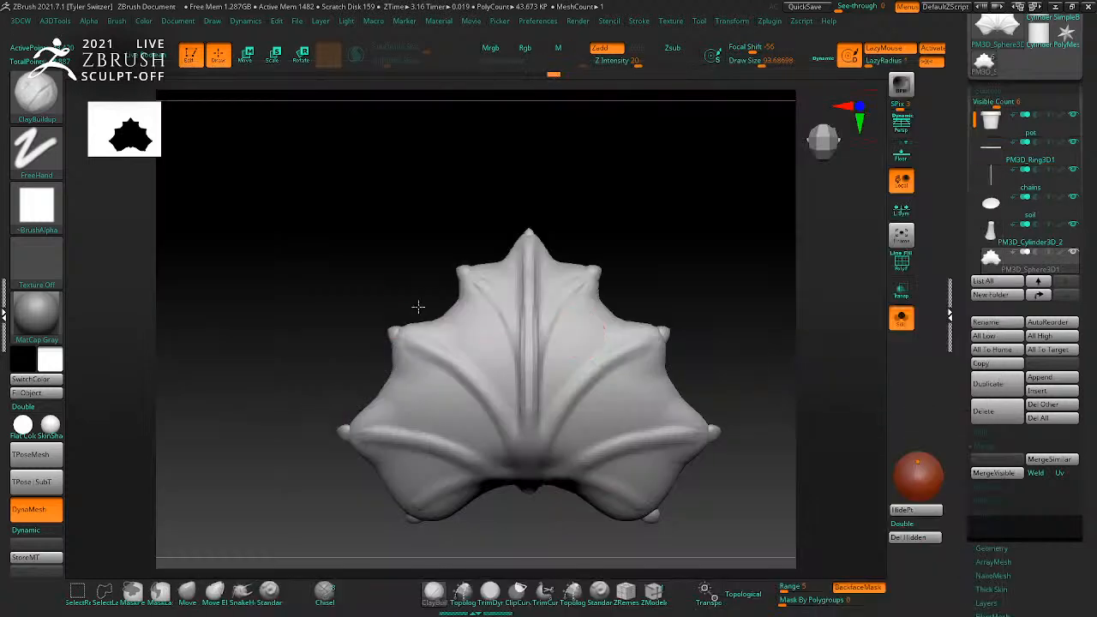
{"action": "key", "text": "comma"}
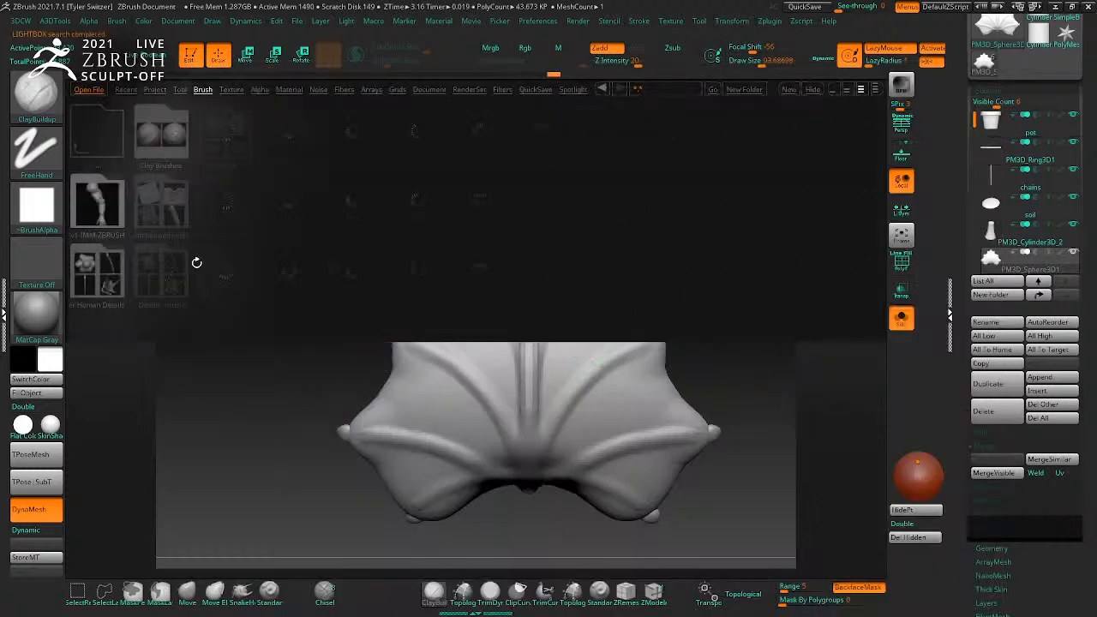
{"action": "left_click", "coordinate": [286, 141]}
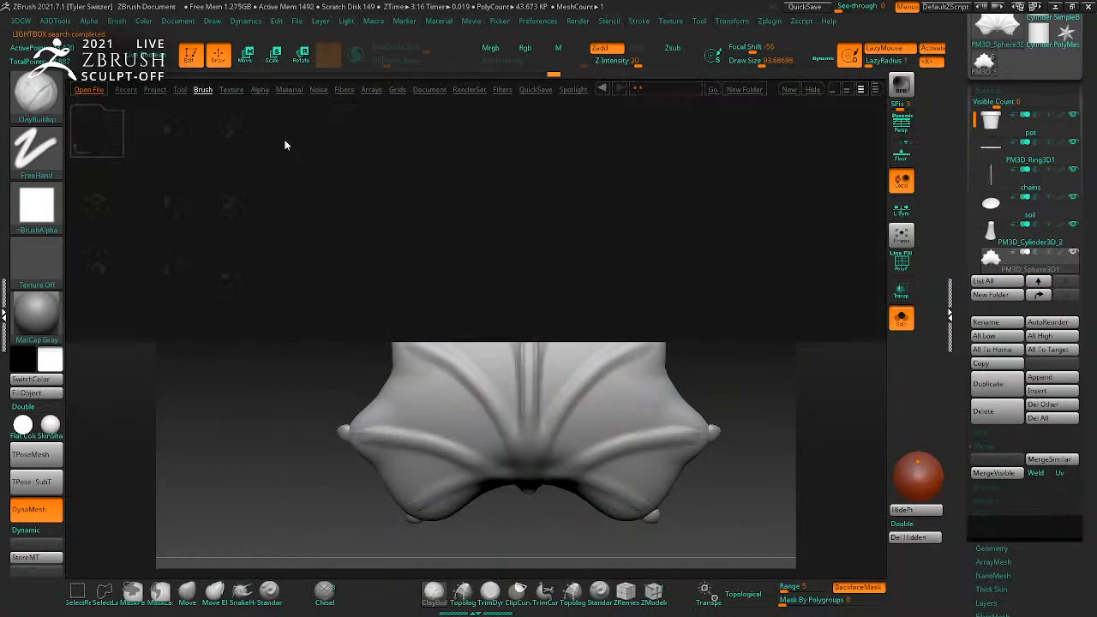
{"action": "double_click", "coordinate": [216, 129]}
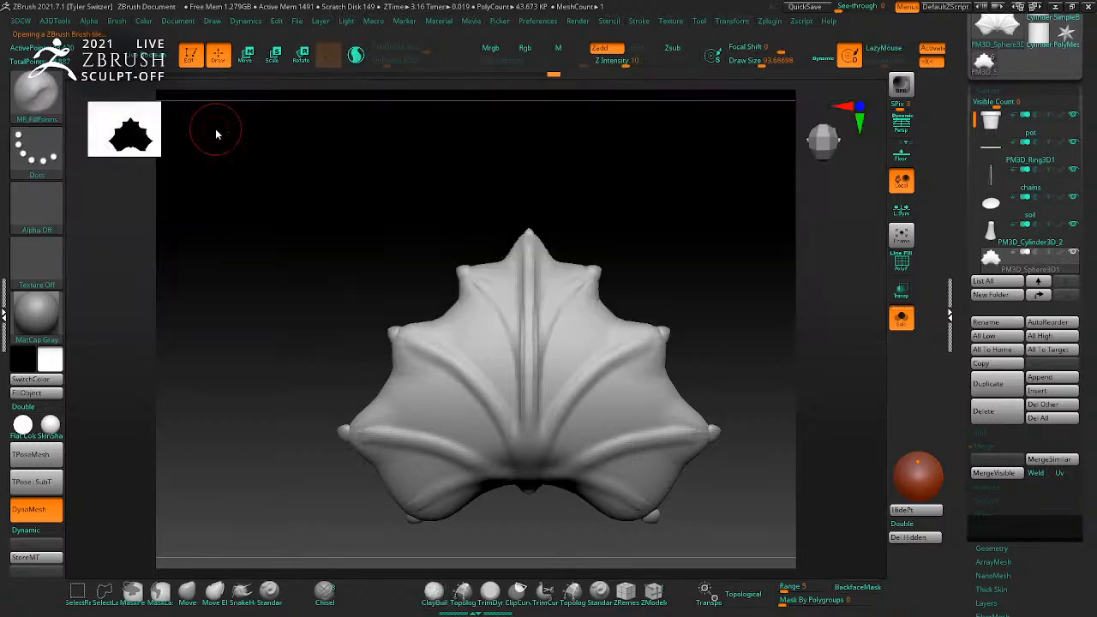
{"action": "double_click", "coordinate": [229, 194]}
Step: Load the OrbFlatten_Edge, MF_Carve and Pinch_3DCW brushes from the custom brush folder
{"action": "key", "text": "comma"}
{"action": "double_click", "coordinate": [220, 270]}
{"action": "key", "text": "comma"}
{"action": "double_click", "coordinate": [157, 272]}
{"action": "key", "text": "comma"}
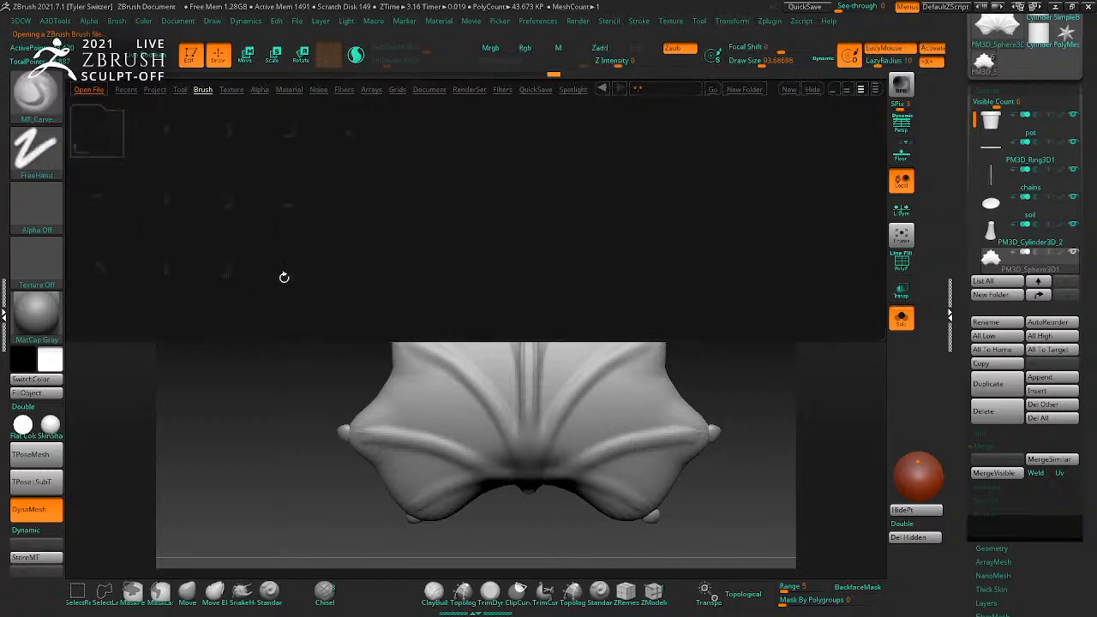
{"action": "double_click", "coordinate": [286, 273]}
{"action": "key", "text": "comma"}
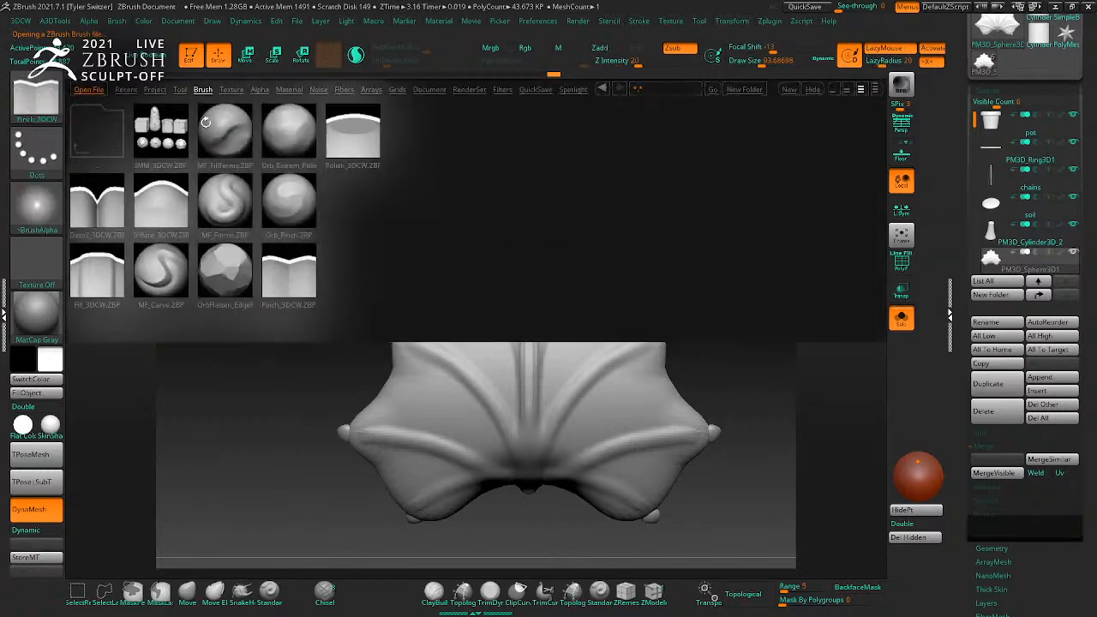
Step: Load the Fill_3DCW brush, switch to the MF_Forms sculpting brush, and enable backface masking for it
{"action": "double_click", "coordinate": [102, 268]}
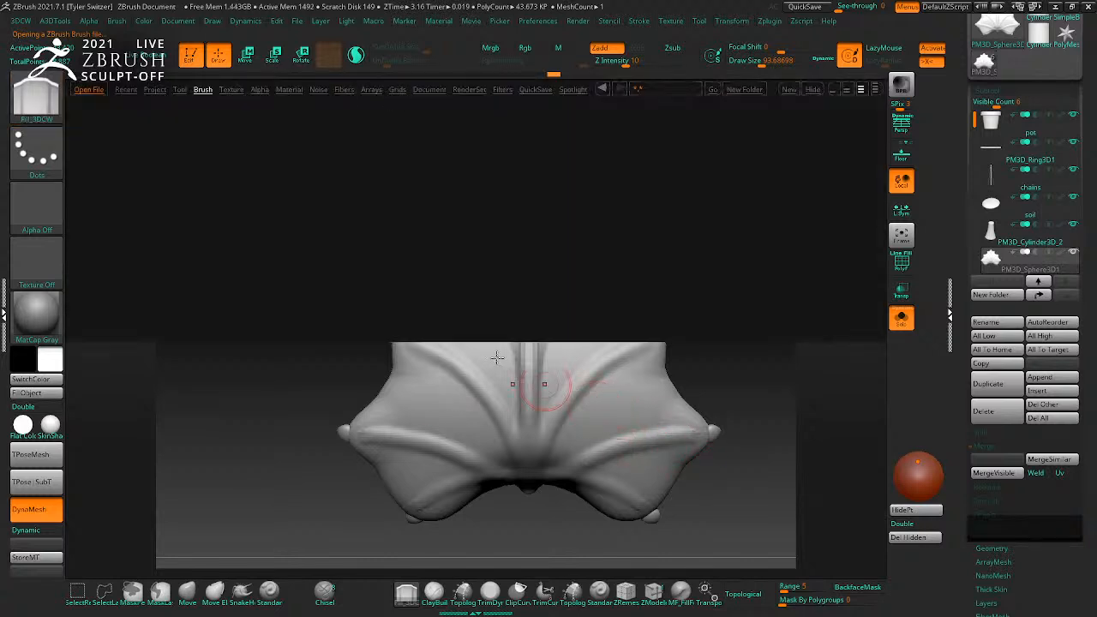
{"action": "left_click", "coordinate": [38, 104]}
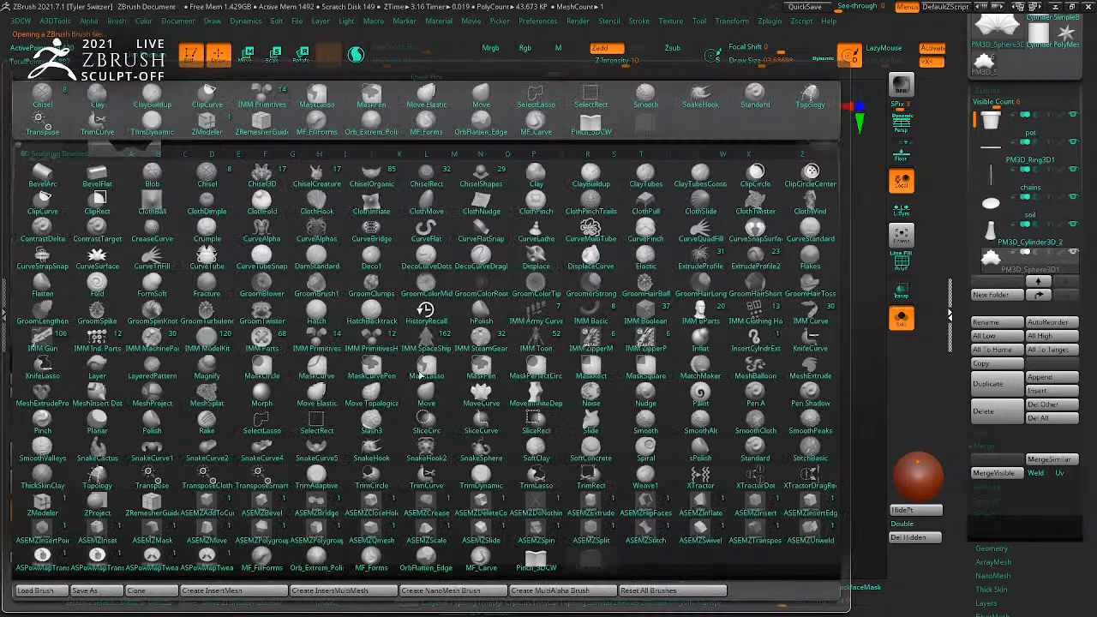
{"action": "left_click", "coordinate": [371, 557]}
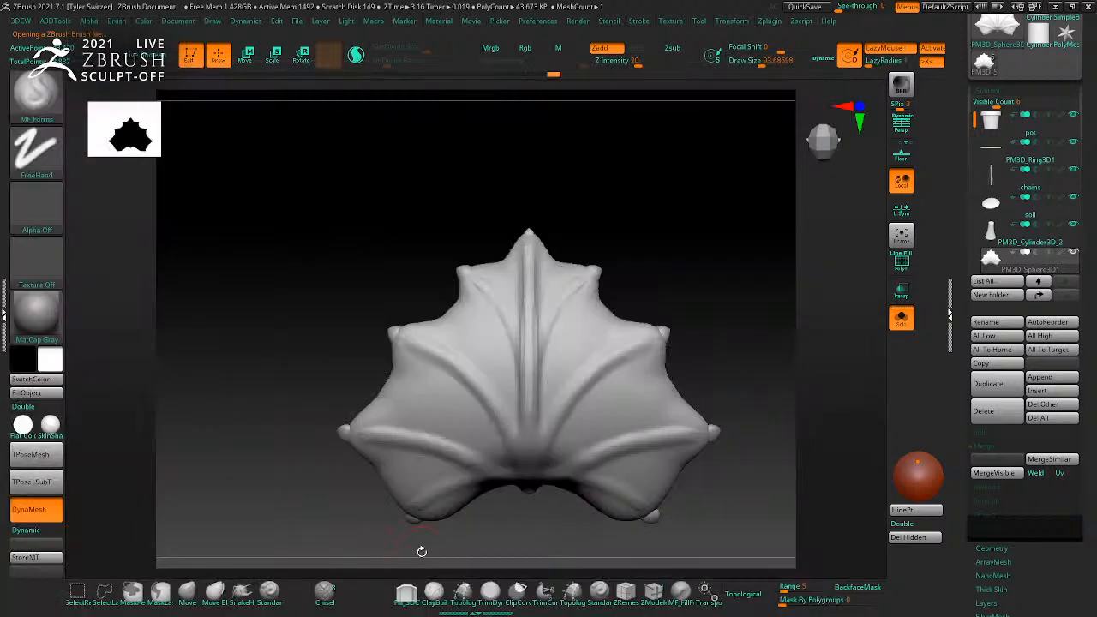
{"action": "left_click", "coordinate": [860, 587]}
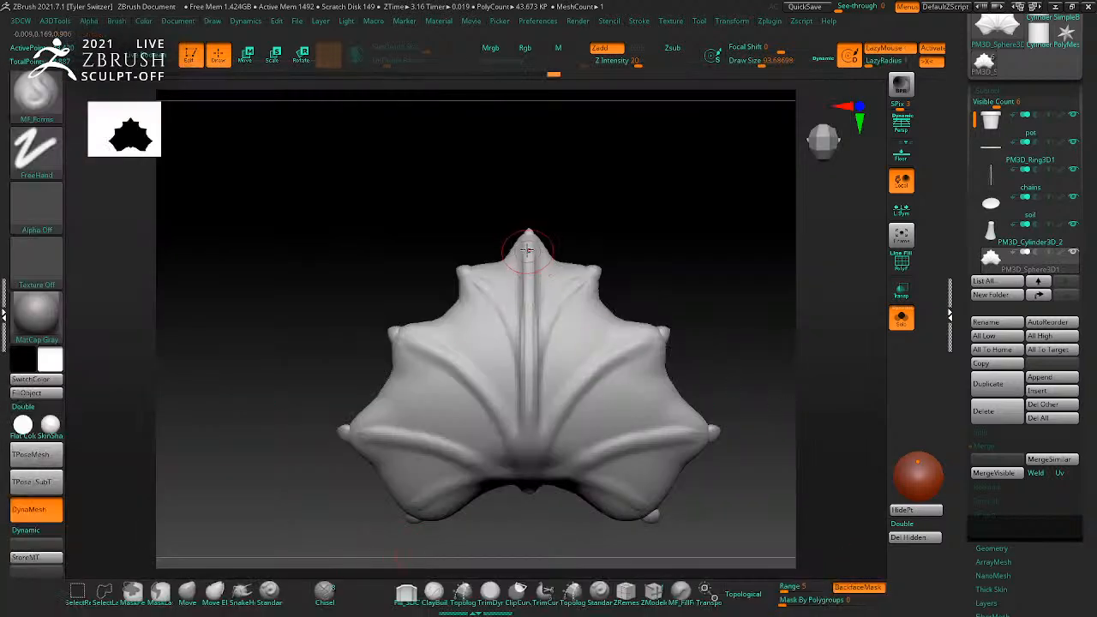
Step: Set the draw size to about 54 and build up the curved side veins from the leaf's edge to its base
{"action": "key", "text": "s"}
{"action": "mouse_move", "coordinate": [587, 302]}
{"action": "left_mouse_down"}
{"action": "mouse_move", "coordinate": [547, 342]}
{"action": "mouse_move", "coordinate": [535, 471]}
{"action": "left_mouse_up"}
{"action": "left_click_drag", "start_coordinate": [650, 336], "coordinate": [544, 440]}
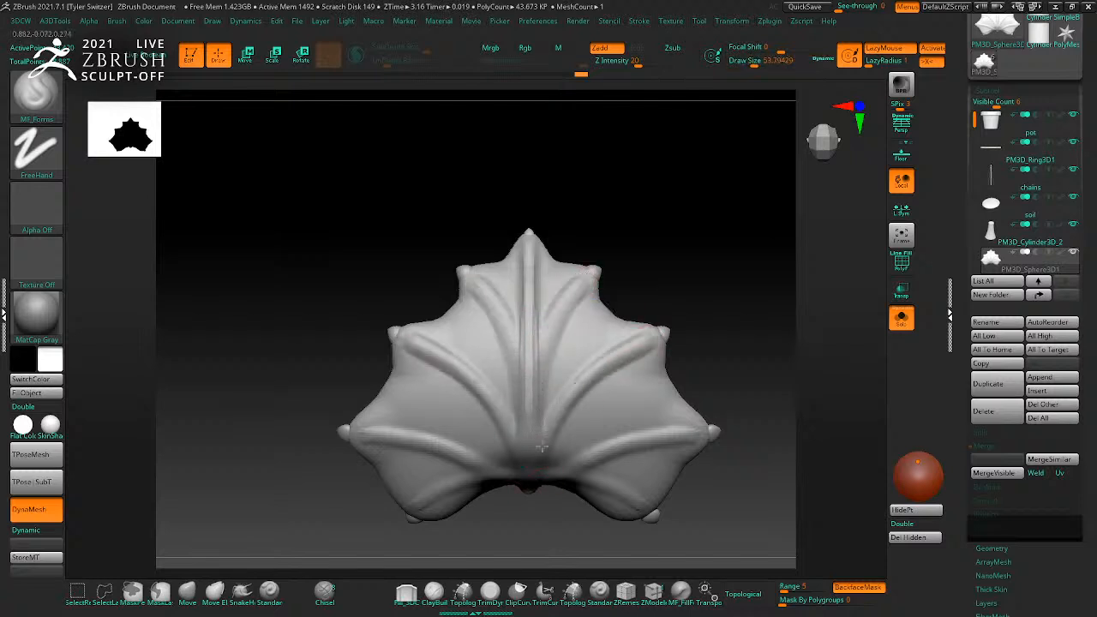
{"action": "mouse_move", "coordinate": [682, 431]}
{"action": "left_mouse_down"}
{"action": "mouse_move", "coordinate": [643, 433]}
{"action": "mouse_move", "coordinate": [527, 483]}
{"action": "left_mouse_up"}
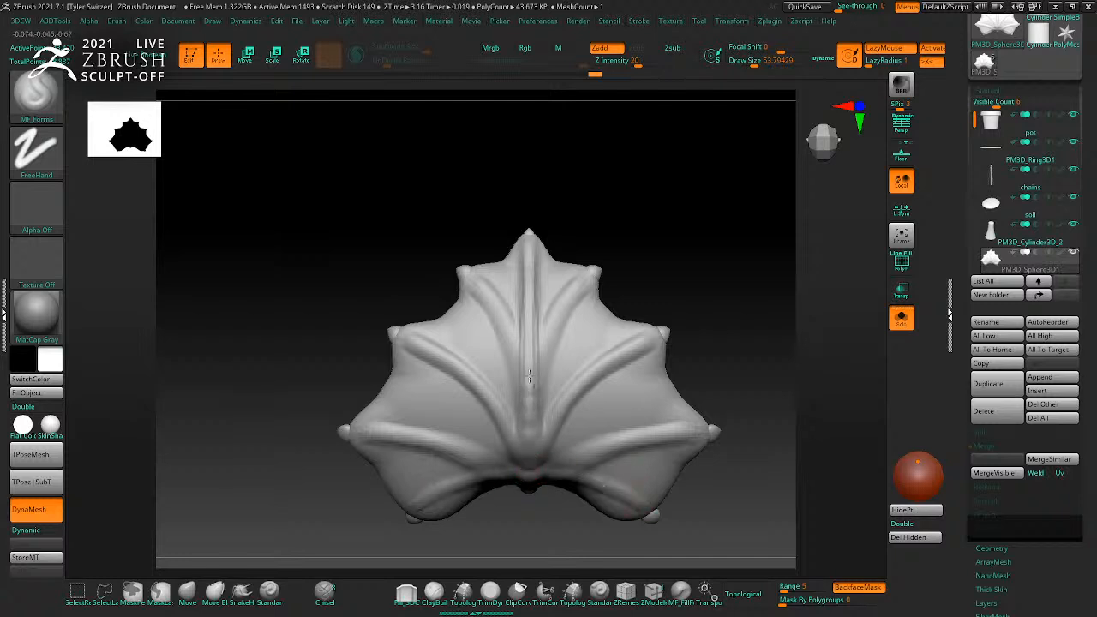
Step: ZRemesh the leaf with KeepGroups enabled and subdivide the new mesh up to subdivision level 4
{"action": "left_click_drag", "start_coordinate": [571, 223], "coordinate": [725, 263]}
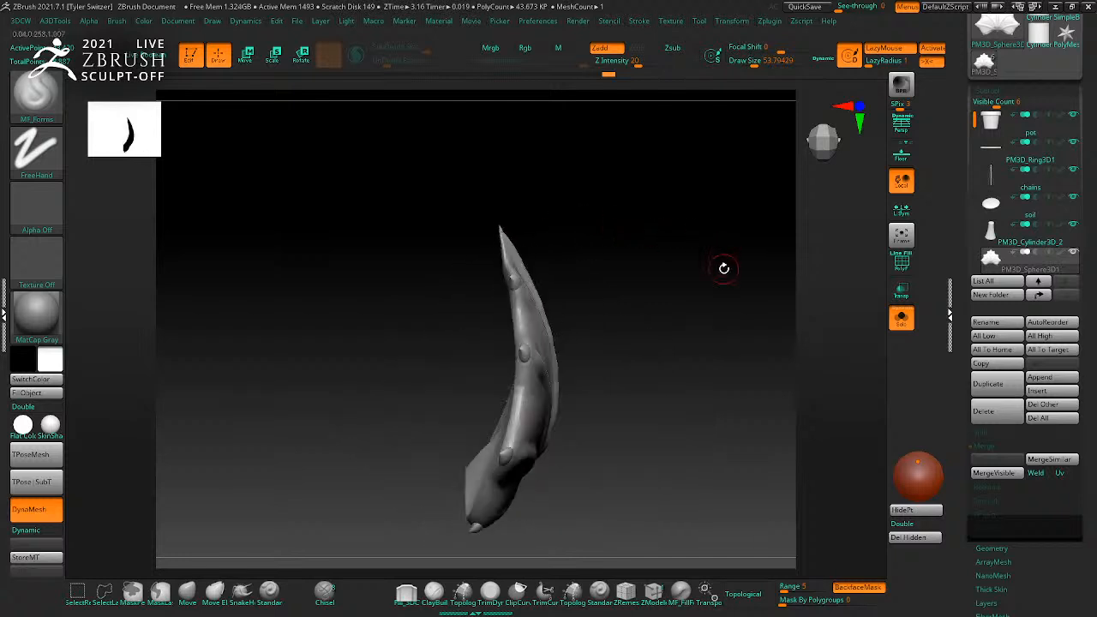
{"action": "left_click", "coordinate": [992, 549]}
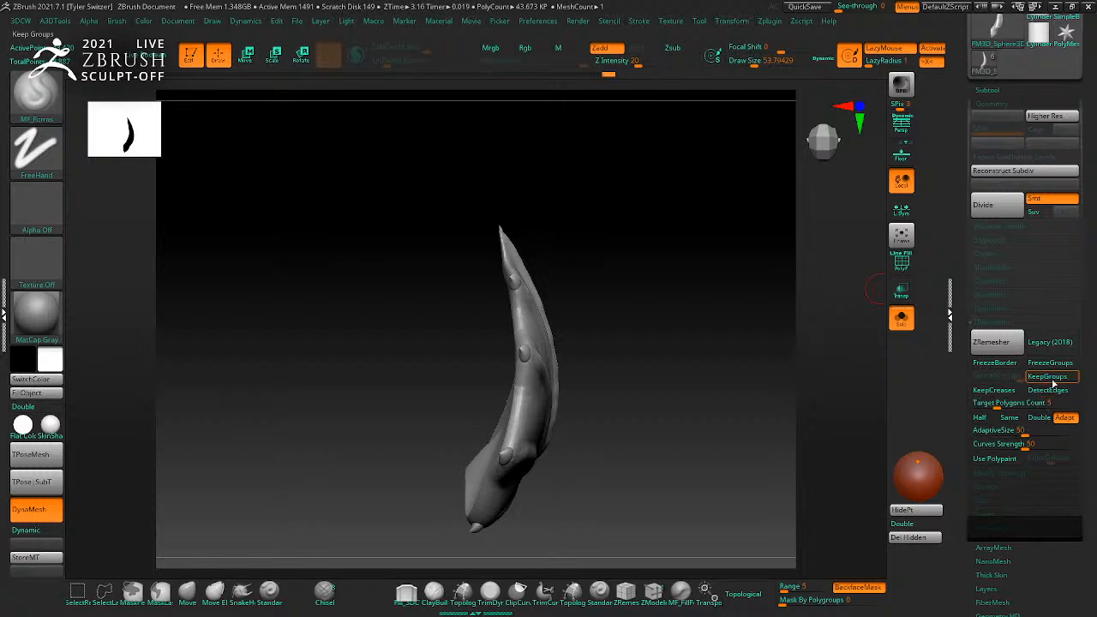
{"action": "left_click", "coordinate": [1056, 378]}
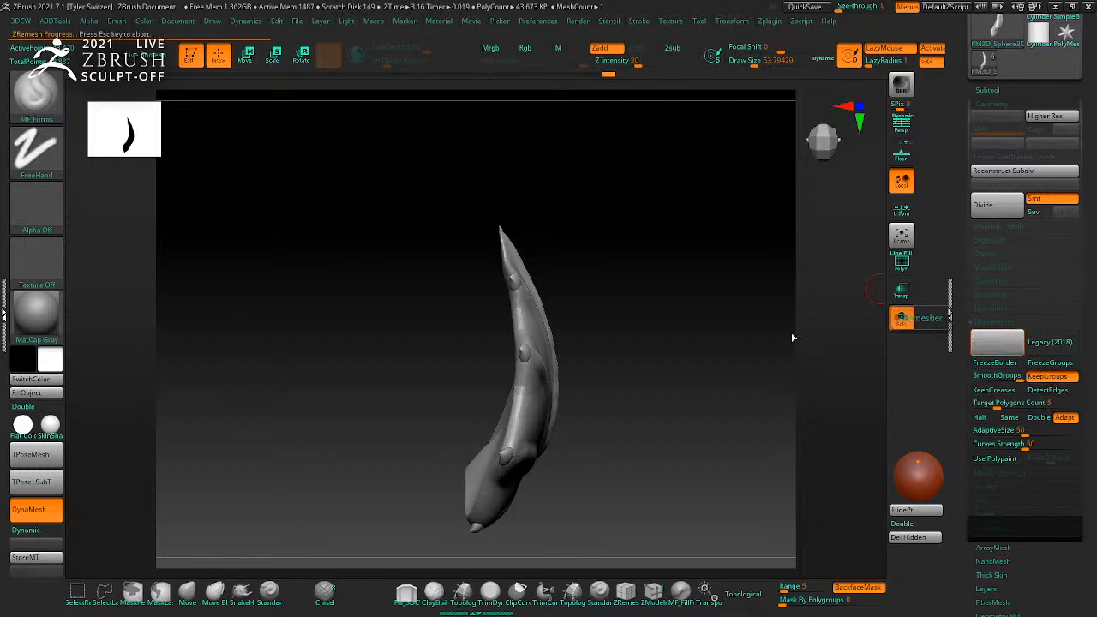
{"action": "mouse_move", "coordinate": [791, 328]}
{"action": "left_mouse_down", "text": "shift"}
{"action": "mouse_move", "coordinate": [744, 338]}
{"action": "mouse_move", "coordinate": [784, 344]}
{"action": "mouse_move", "coordinate": [745, 330]}
{"action": "mouse_move", "coordinate": [753, 304]}
{"action": "mouse_move", "coordinate": [760, 317]}
{"action": "left_mouse_up", "text": "shift"}
{"action": "key", "text": "shift+f"}
{"action": "key", "text": "shift+f"}
{"action": "key", "text": "ctrl+d"}
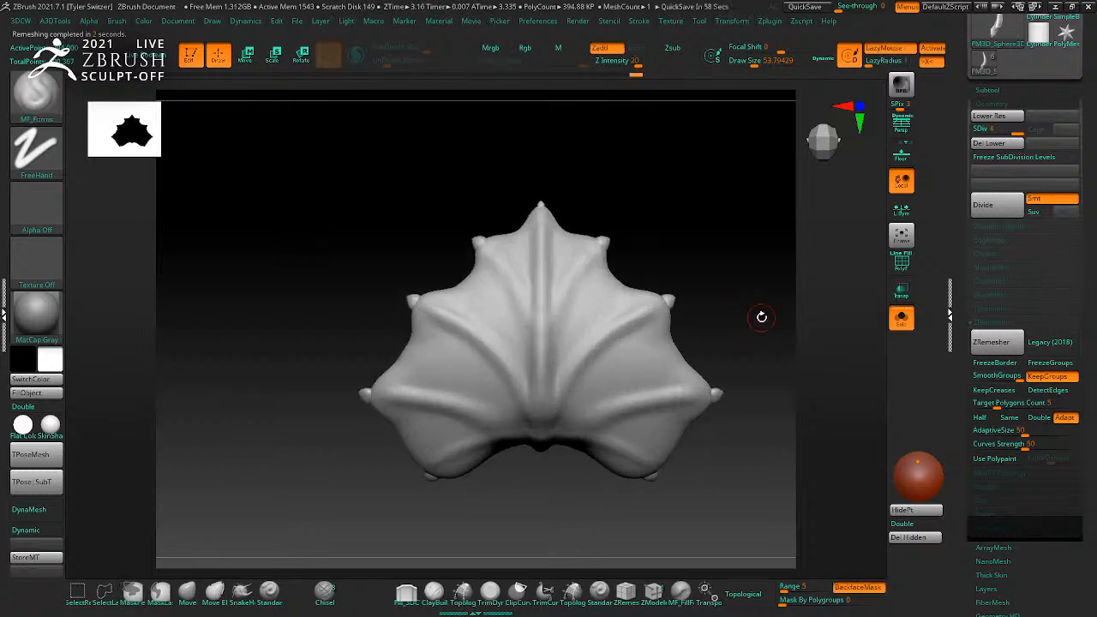
Step: Set the draw size to about 68 and sculpt soft ridges and folds into the leaf surface between the veins
{"action": "key", "text": "s"}
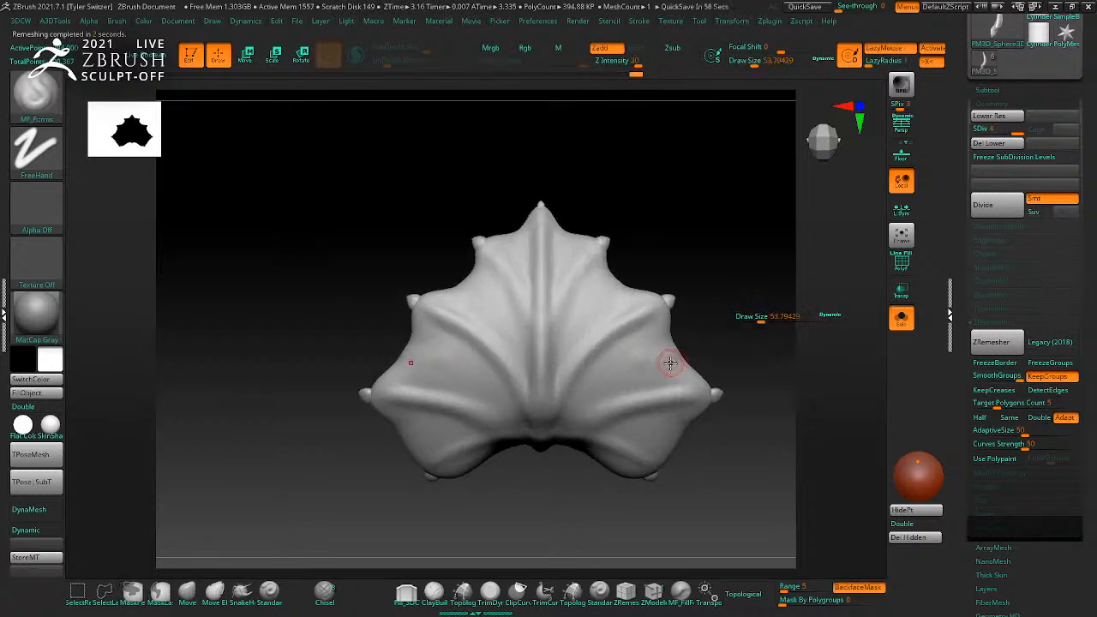
{"action": "key", "text": "shift+z"}
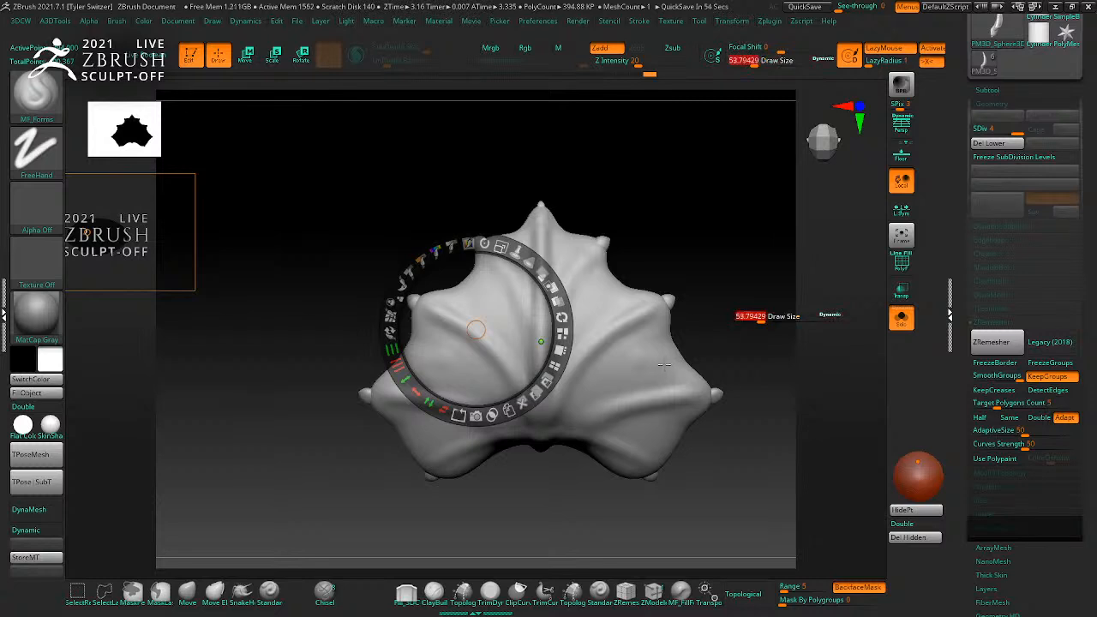
{"action": "key", "text": "shift+z"}
{"action": "key", "text": "shift"}
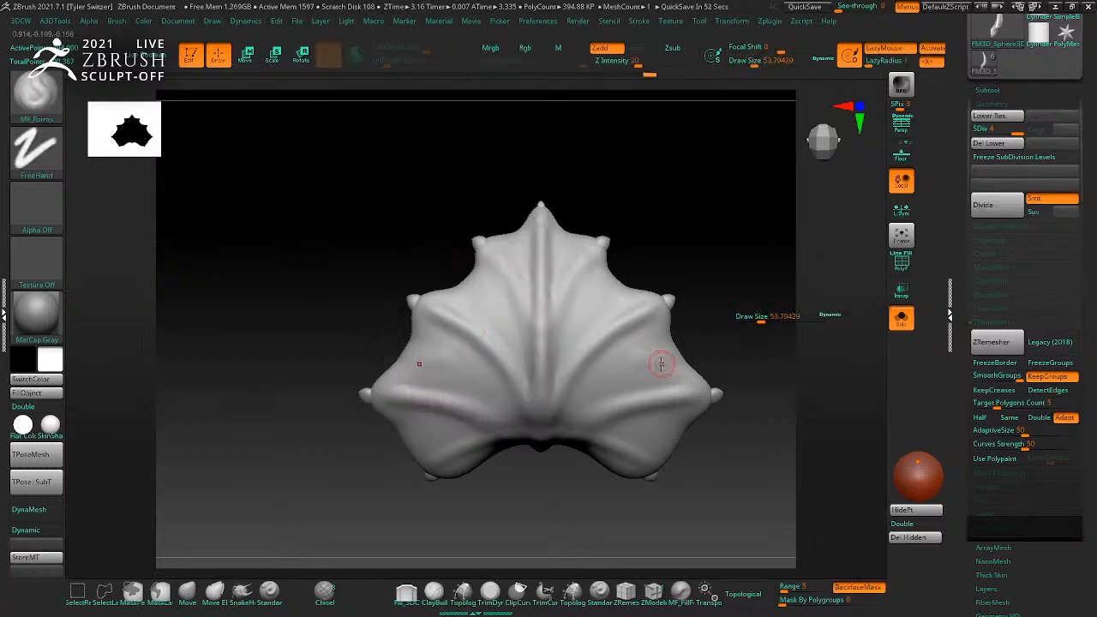
{"action": "key", "text": "s"}
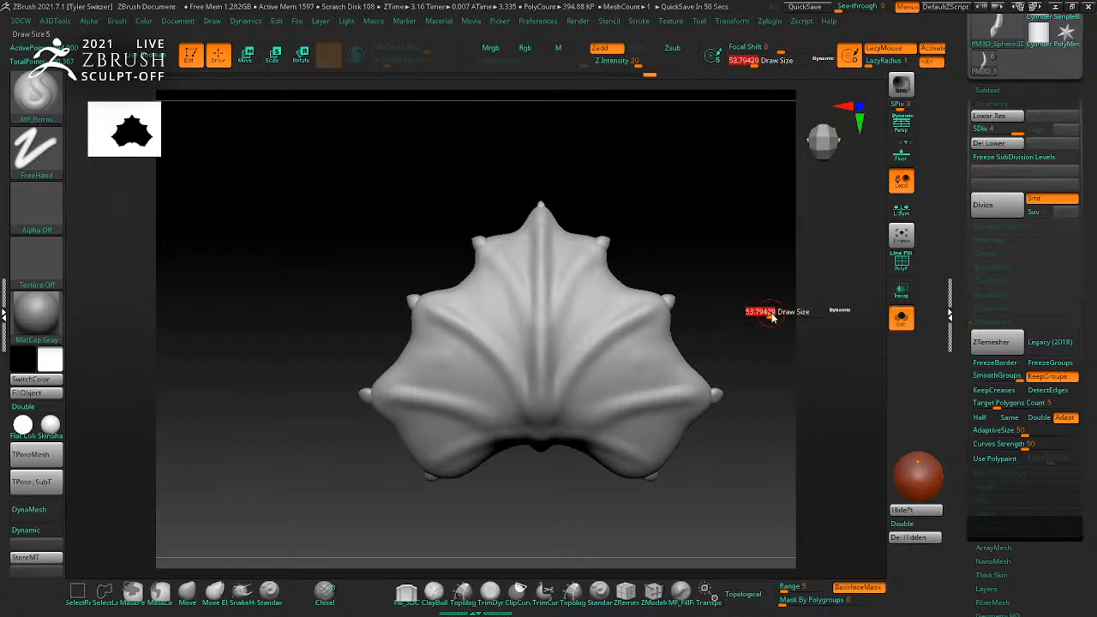
{"action": "mouse_move", "coordinate": [659, 337]}
{"action": "left_mouse_down"}
{"action": "mouse_move", "coordinate": [676, 367]}
{"action": "mouse_move", "coordinate": [616, 347]}
{"action": "left_mouse_up"}
{"action": "left_click_drag", "start_coordinate": [610, 390], "coordinate": [594, 388]}
{"action": "left_click_drag", "start_coordinate": [619, 301], "coordinate": [563, 340]}
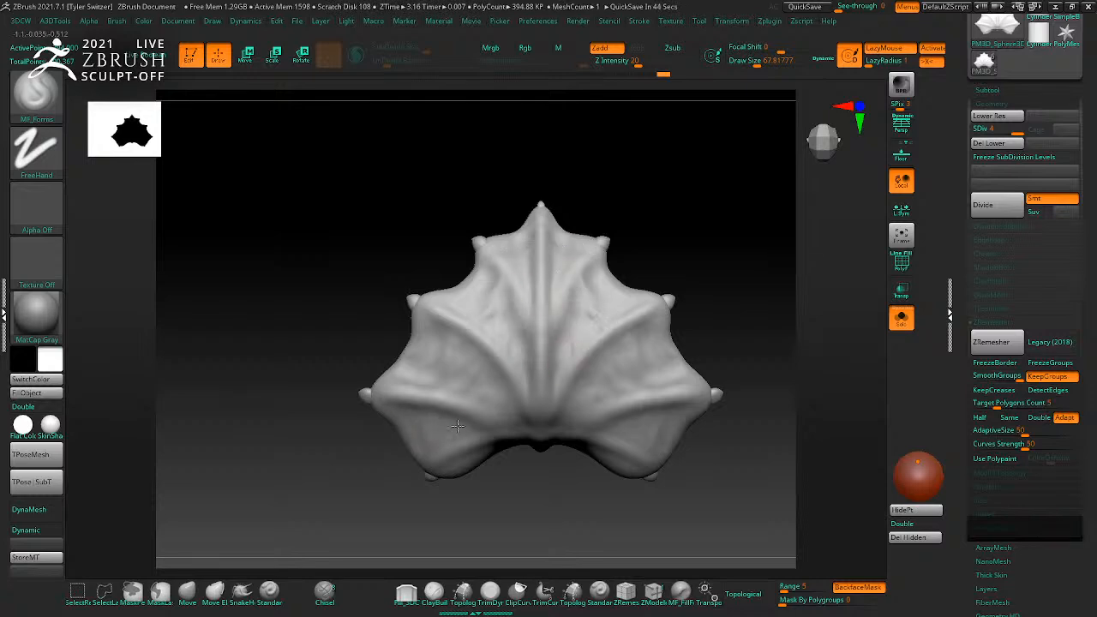
Step: With the Move brush at a draw size of about 136, reshape the leaf's outer edges between the pointed tips
{"action": "key", "text": "b"}
{"action": "key", "text": "m"}
{"action": "key", "text": "v"}
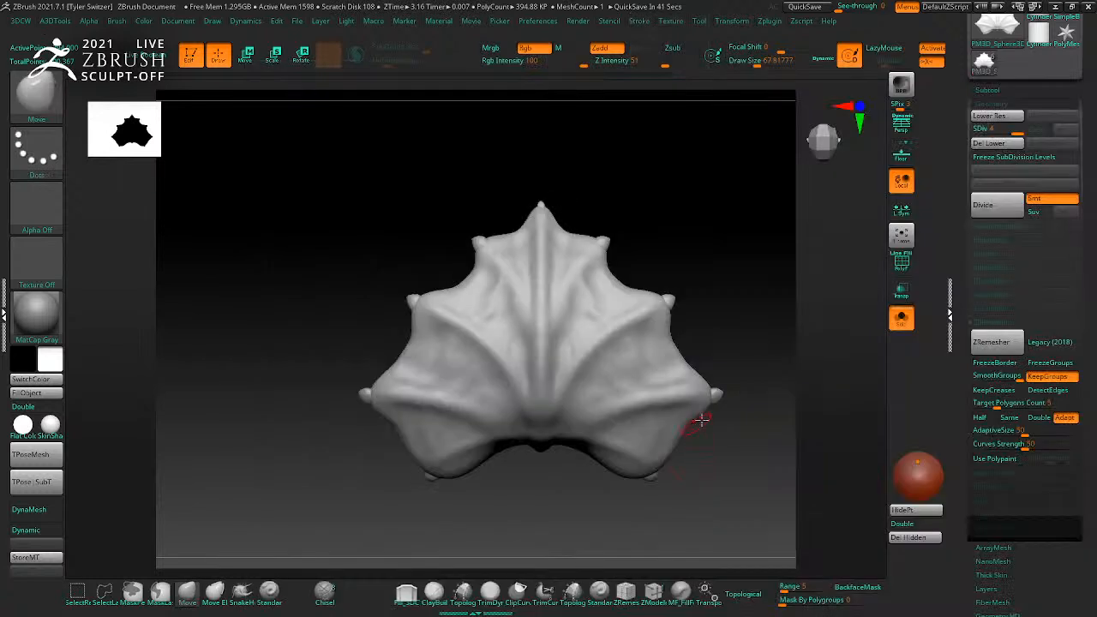
{"action": "key", "text": "s"}
{"action": "left_click_drag", "start_coordinate": [690, 440], "coordinate": [672, 434]}
{"action": "left_click_drag", "start_coordinate": [688, 357], "coordinate": [677, 361]}
{"action": "left_click_drag", "start_coordinate": [619, 273], "coordinate": [613, 277]}
{"action": "mouse_move", "coordinate": [570, 226]}
{"action": "left_mouse_down"}
{"action": "mouse_move", "coordinate": [567, 237]}
{"action": "mouse_move", "coordinate": [578, 238]}
{"action": "left_mouse_up"}
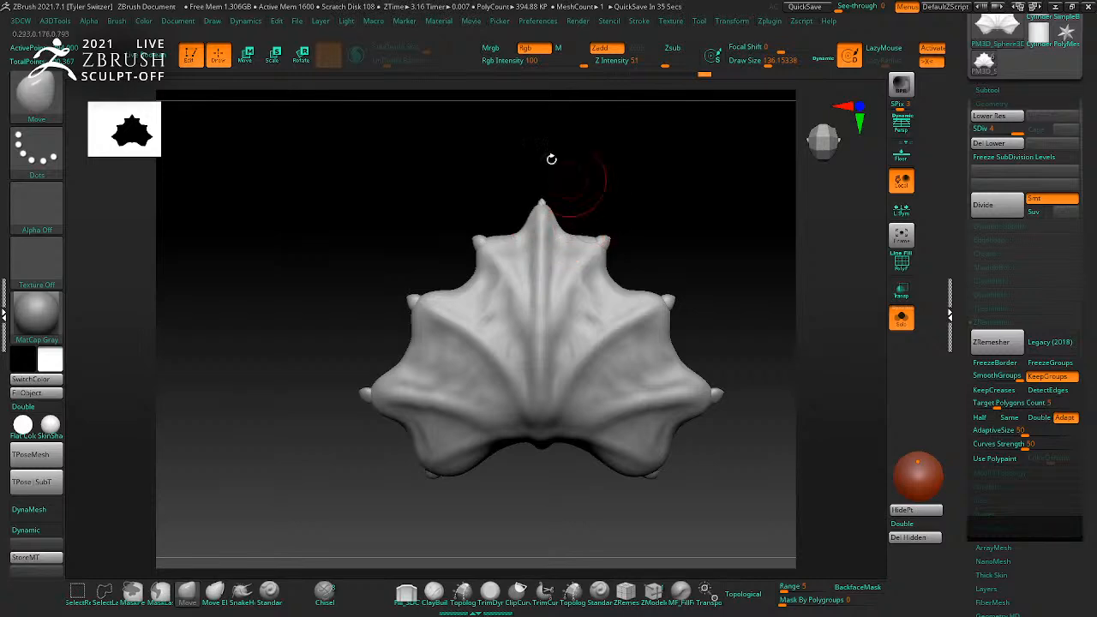
Step: Switch the material to MF-PeachSkin-Spec and fill the whole leaf with a muted medium green
{"action": "left_click", "coordinate": [54, 312]}
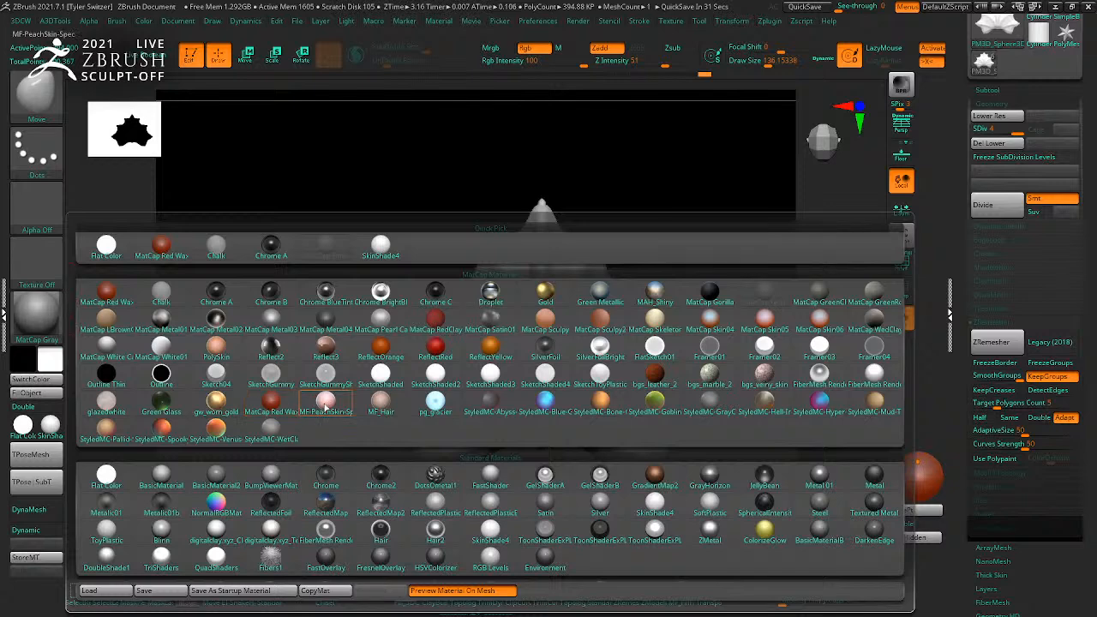
{"action": "left_click", "coordinate": [325, 405]}
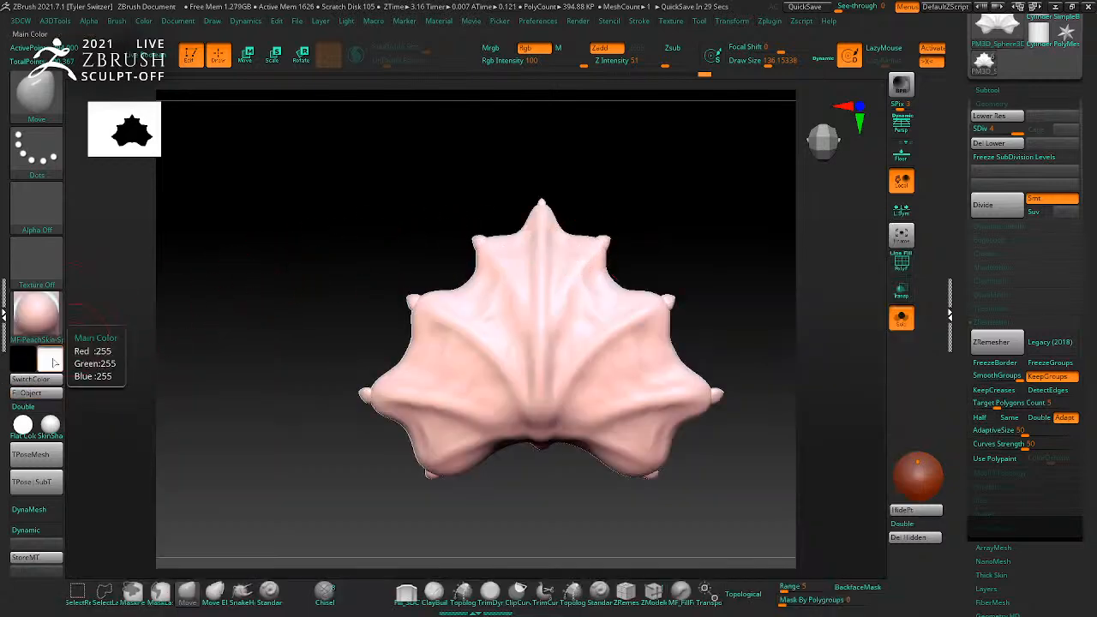
{"action": "left_click", "coordinate": [24, 358]}
{"action": "left_click", "coordinate": [226, 306]}
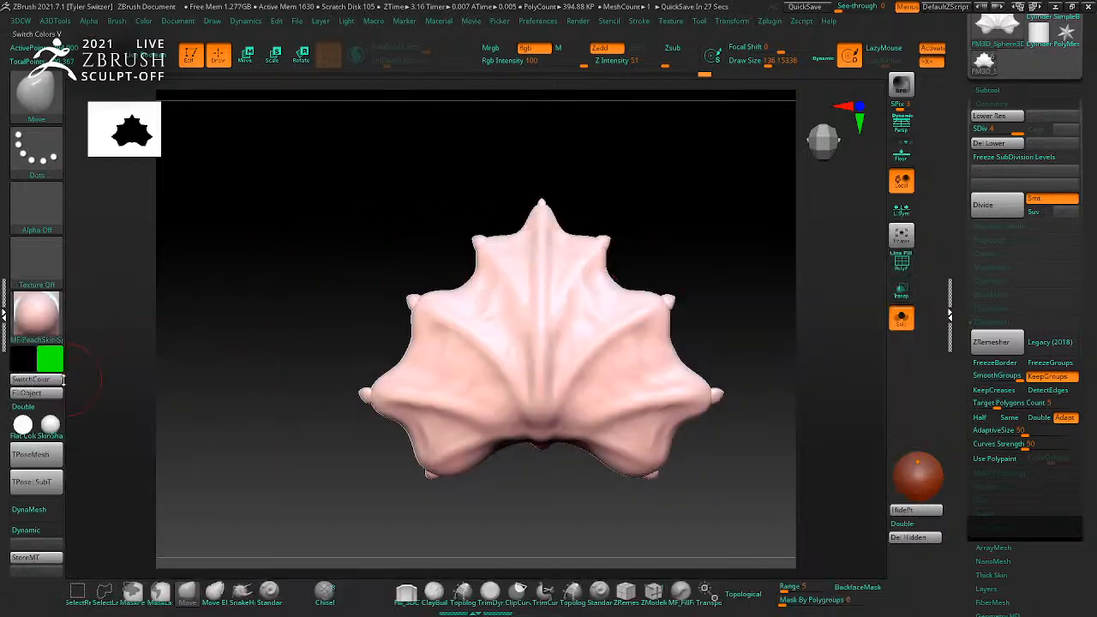
{"action": "left_click", "coordinate": [43, 393]}
{"action": "left_click", "coordinate": [53, 358]}
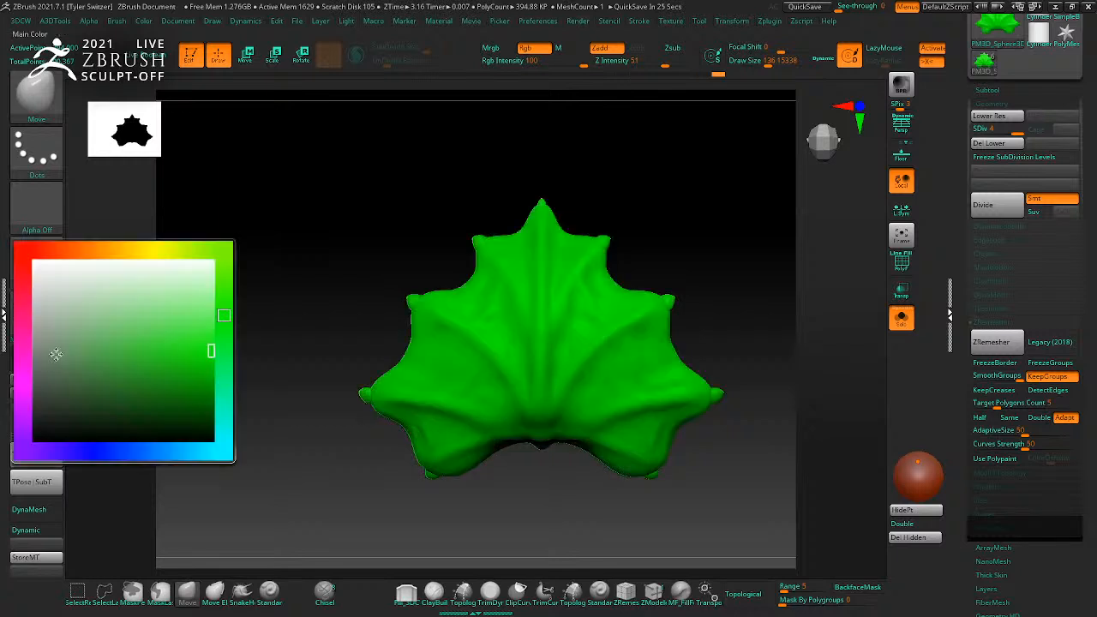
{"action": "left_click", "coordinate": [133, 375]}
{"action": "left_click", "coordinate": [35, 393]}
Step: Isolate the small round tips along the leaf's edge by hiding the leaf body
{"action": "mouse_move", "coordinate": [282, 351]}
{"action": "left_mouse_down"}
{"action": "mouse_move", "coordinate": [289, 316]}
{"action": "mouse_move", "coordinate": [293, 333]}
{"action": "left_mouse_up"}
{"action": "left_click", "coordinate": [416, 288], "text": "ctrl+shift"}
{"action": "left_click_drag", "start_coordinate": [306, 183], "coordinate": [746, 568], "text": "ctrl+shift"}
{"action": "left_click", "coordinate": [60, 365]}
{"action": "left_click", "coordinate": [47, 324]}
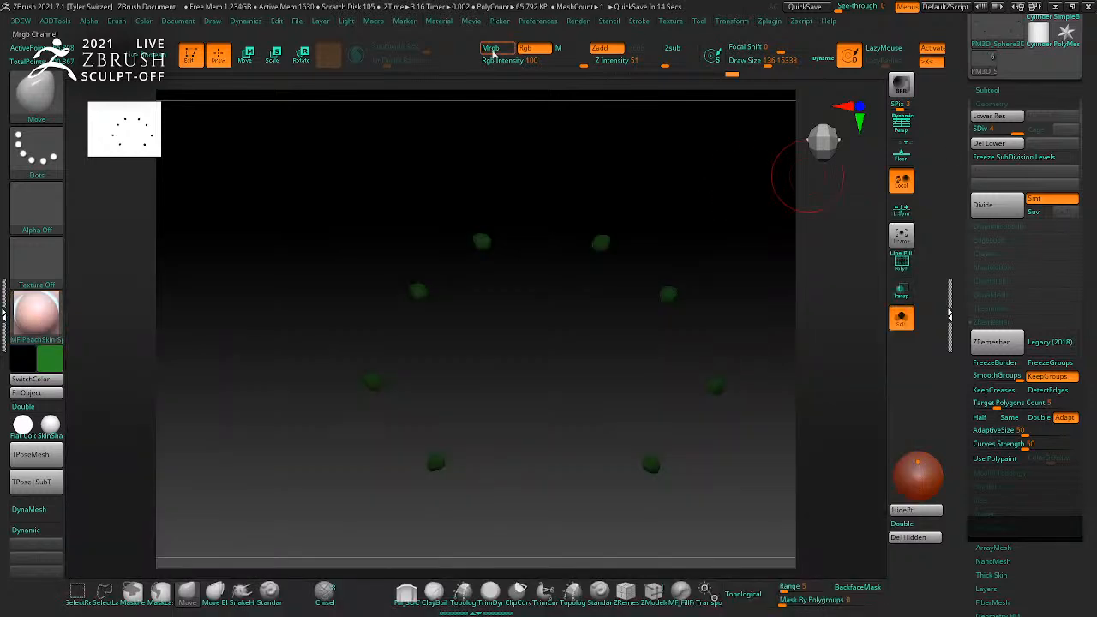
Step: Show only the leaf body without its tips, fill it with a darker green in Mrgb mode, and return to Rgb mode
{"action": "left_click", "coordinate": [715, 167], "text": "ctrl+shift"}
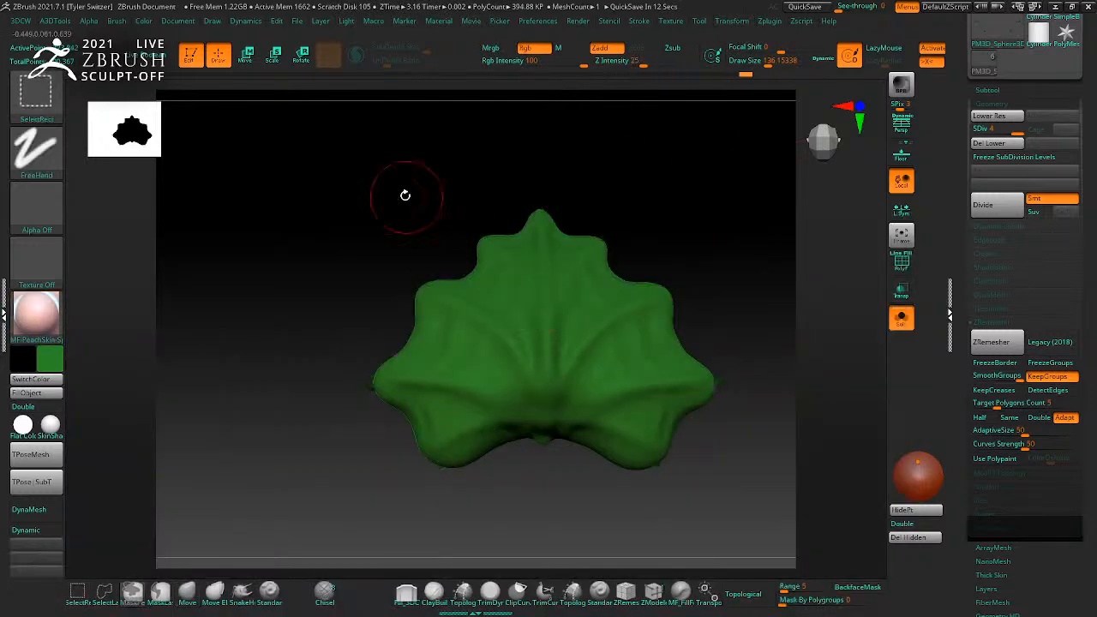
{"action": "left_click", "coordinate": [51, 366]}
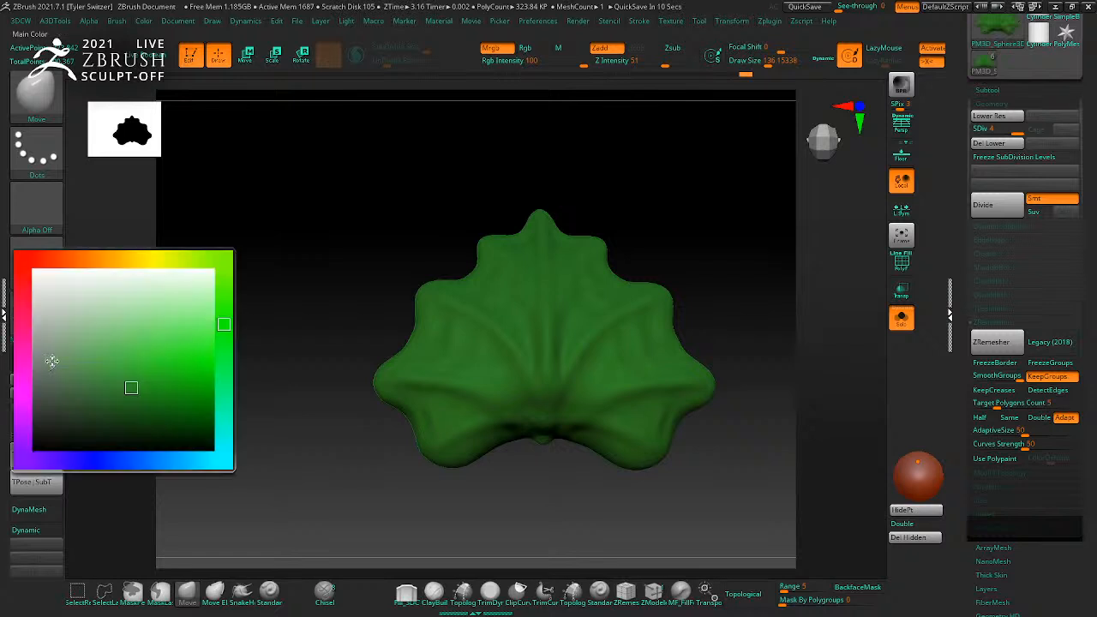
{"action": "left_click", "coordinate": [117, 416]}
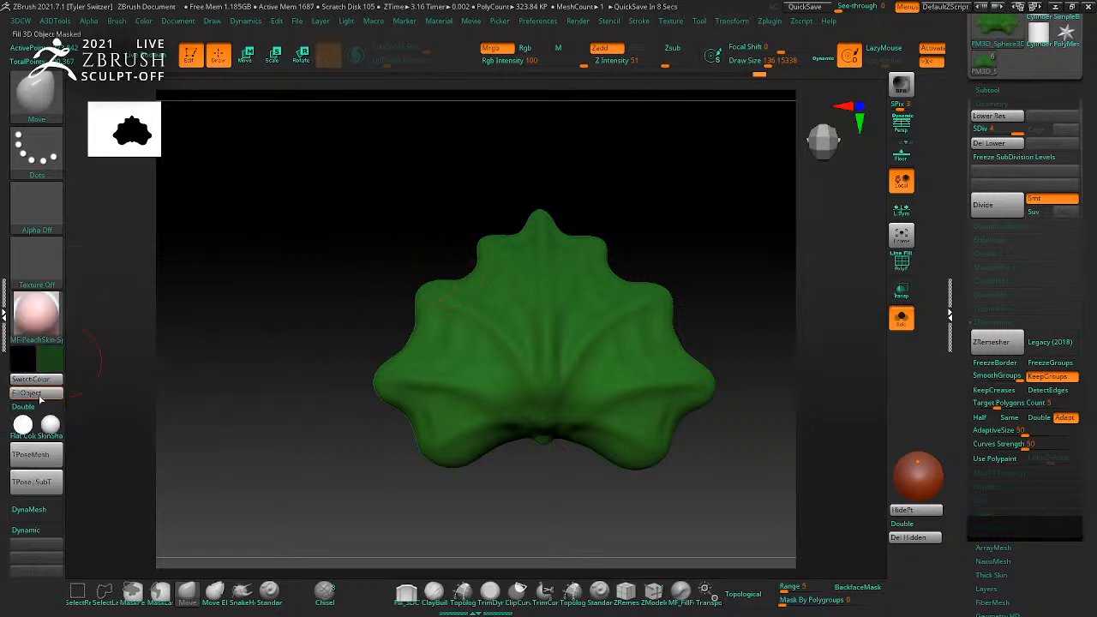
{"action": "left_click", "coordinate": [34, 393]}
{"action": "left_click", "coordinate": [527, 50]}
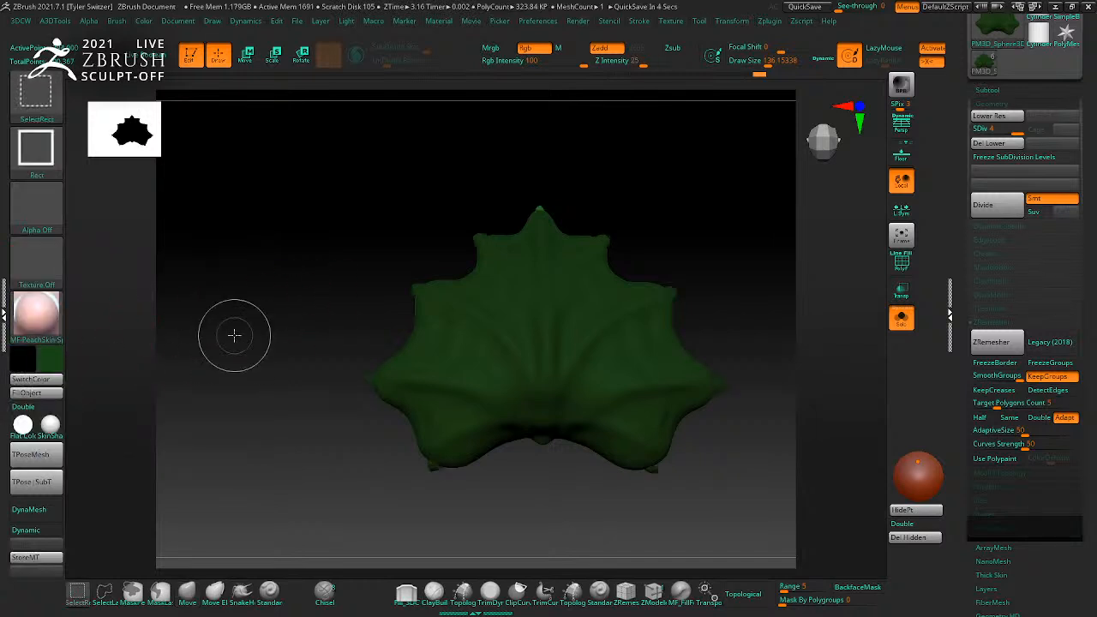
Step: Isolate and mask the leaf's round tips, show the whole leaf, and invert the mask so only the tips are editable
{"action": "left_click", "coordinate": [365, 379], "text": "ctrl+shift"}
{"action": "left_click_drag", "start_coordinate": [257, 189], "coordinate": [813, 544], "text": "ctrl+shift"}
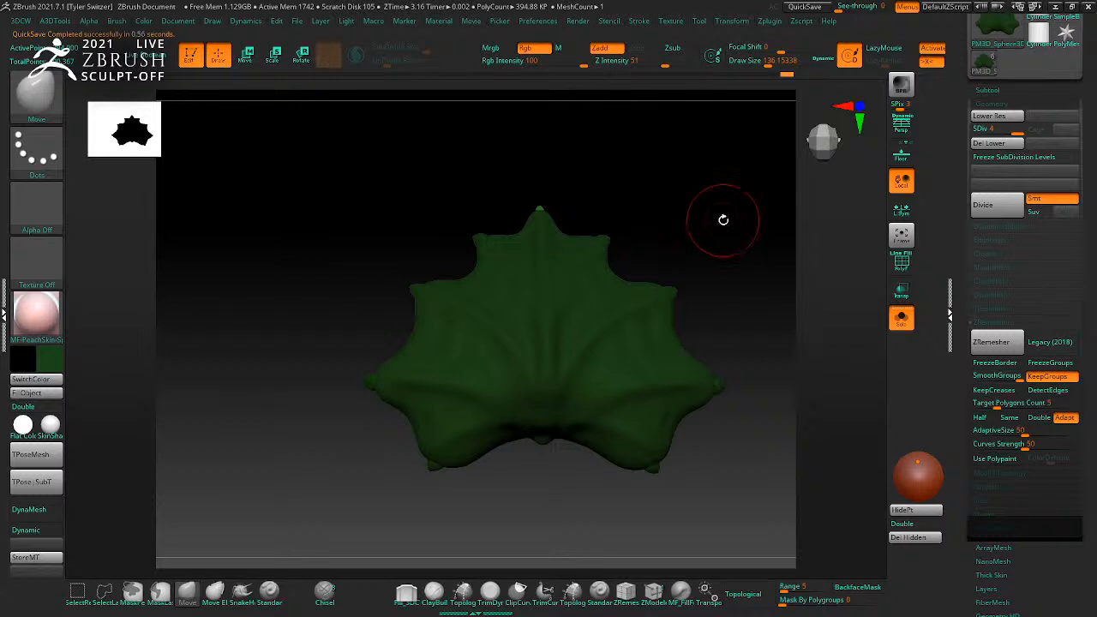
{"action": "left_click", "coordinate": [539, 205], "text": "ctrl+shift"}
{"action": "left_click", "coordinate": [735, 238], "text": "ctrl+shift"}
{"action": "left_click", "coordinate": [608, 239], "text": "ctrl+shift"}
{"action": "left_click_drag", "start_coordinate": [297, 193], "coordinate": [801, 521], "text": "ctrl"}
{"action": "left_click", "coordinate": [783, 258], "text": "ctrl+shift"}
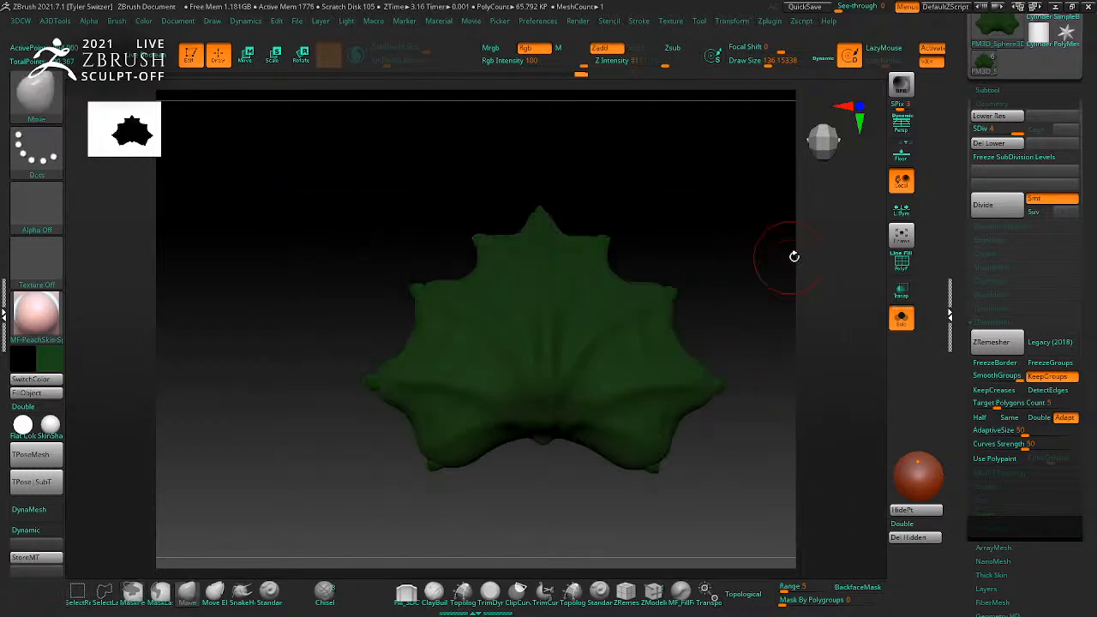
{"action": "left_click", "coordinate": [277, 276], "text": "ctrl"}
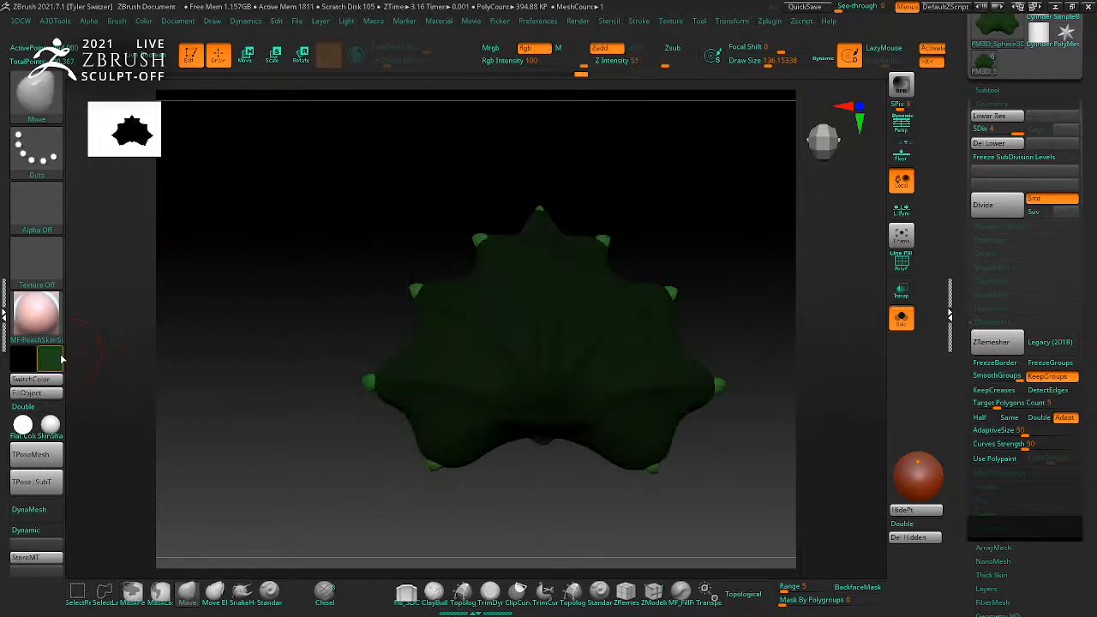
Step: Load the MF_Lips material from the MF_Materials folder in LightBox
{"action": "left_click", "coordinate": [35, 314]}
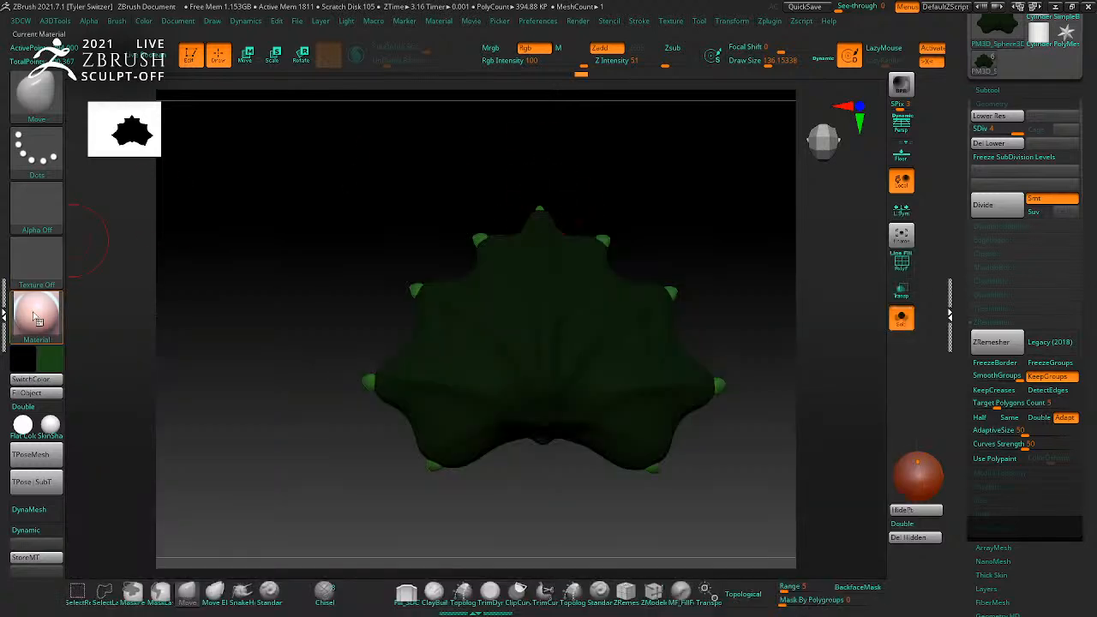
{"action": "left_click", "coordinate": [38, 320]}
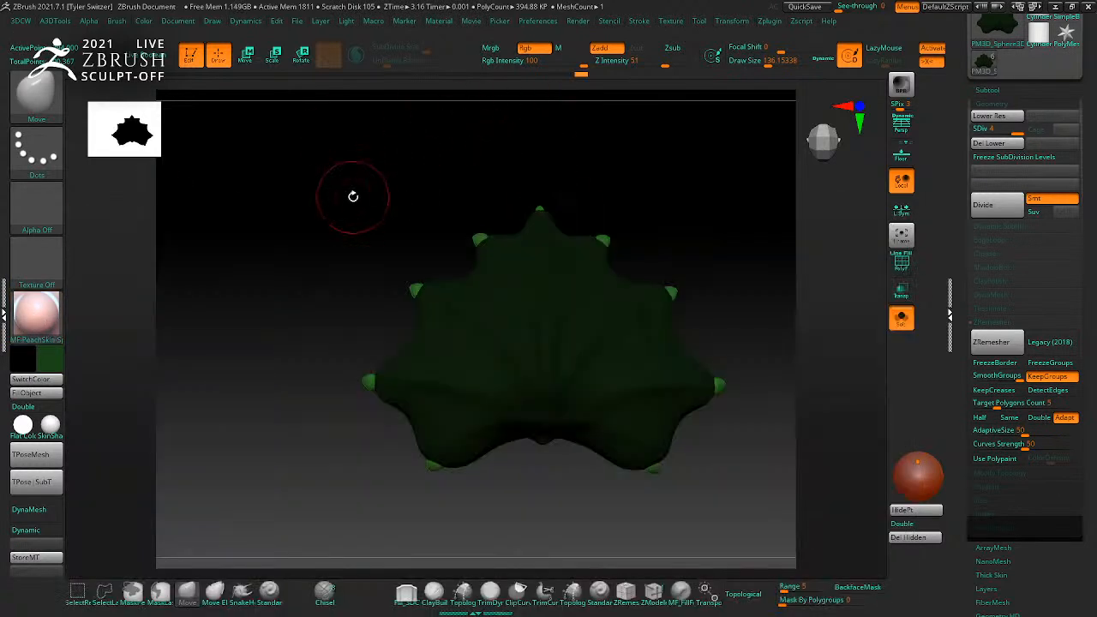
{"action": "key", "text": "comma"}
{"action": "left_click", "coordinate": [288, 90]}
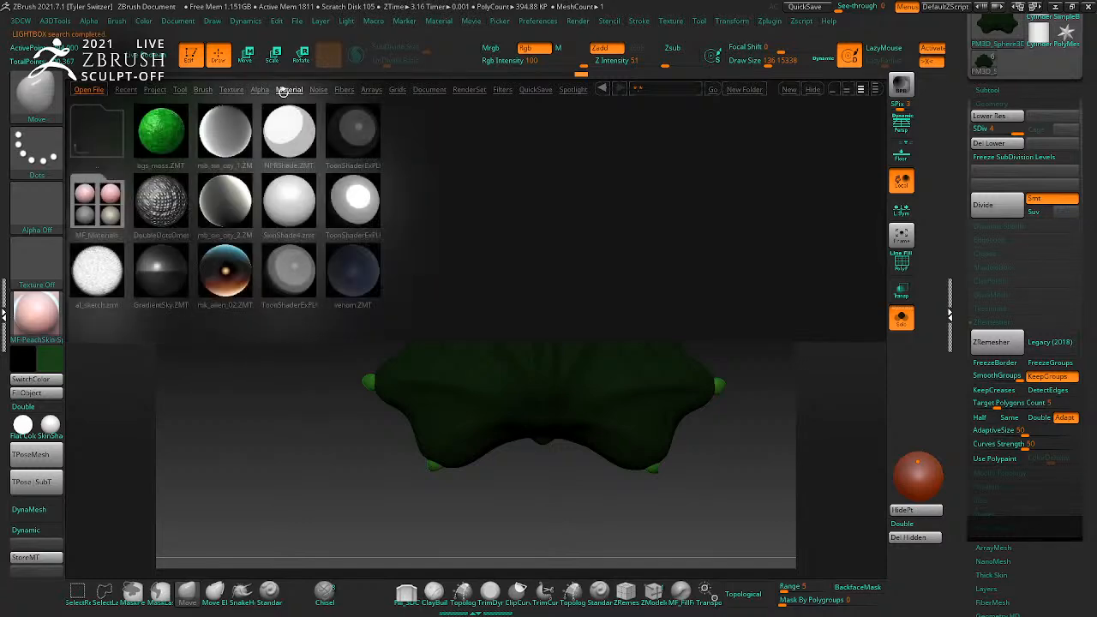
{"action": "double_click", "coordinate": [96, 200]}
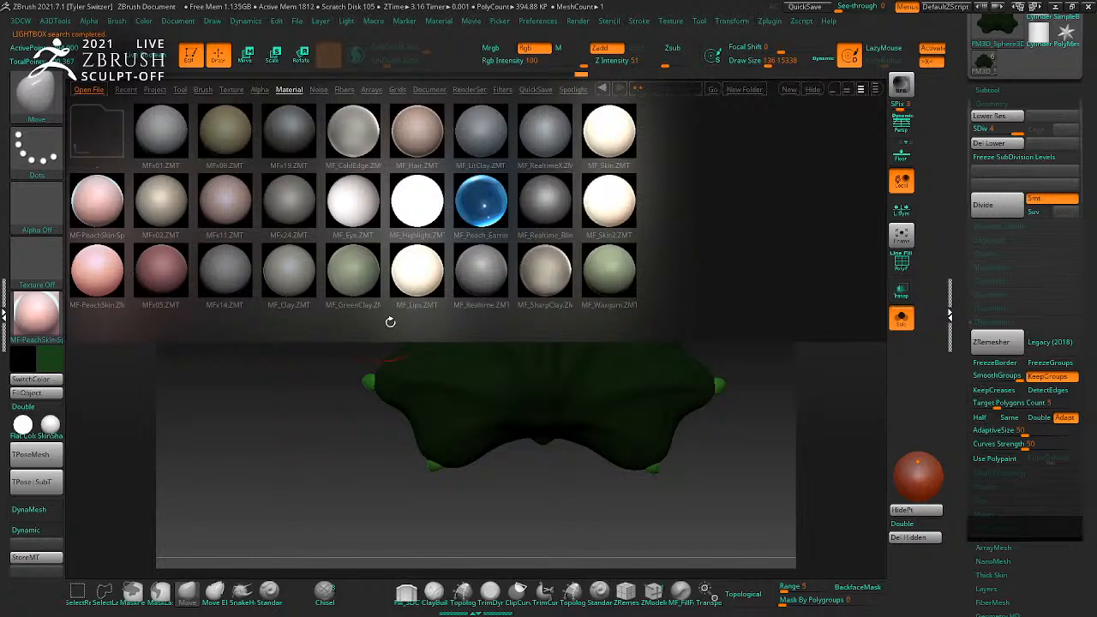
{"action": "double_click", "coordinate": [413, 278]}
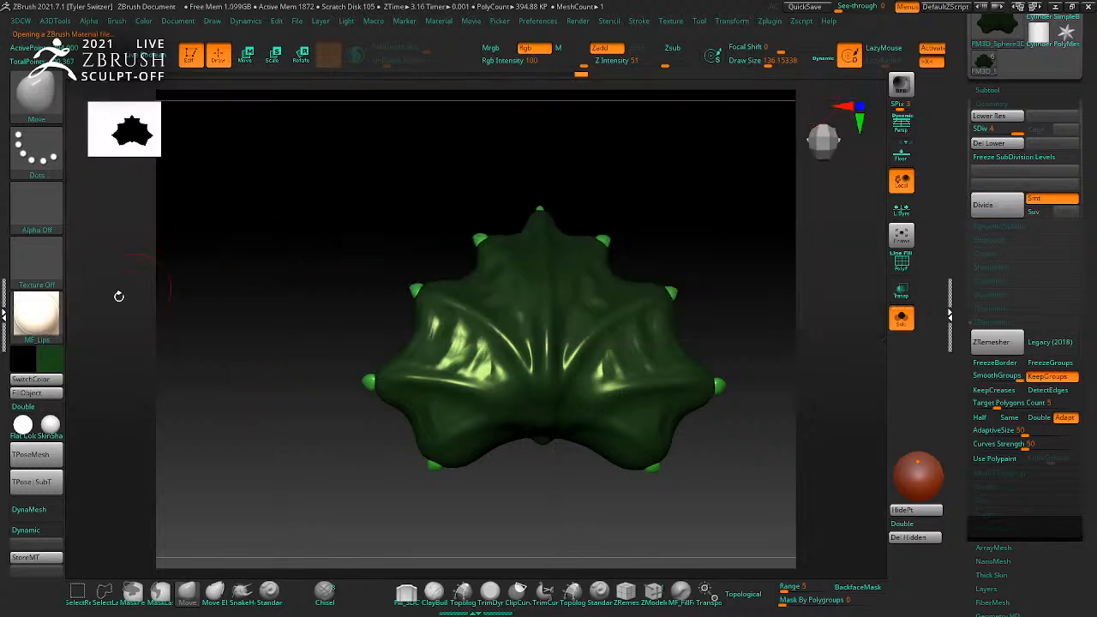
Step: Fill the leaf's unmasked round tips with a pale cream yellow, then clear the mask
{"action": "left_click", "coordinate": [58, 374]}
{"action": "left_click", "coordinate": [147, 254]}
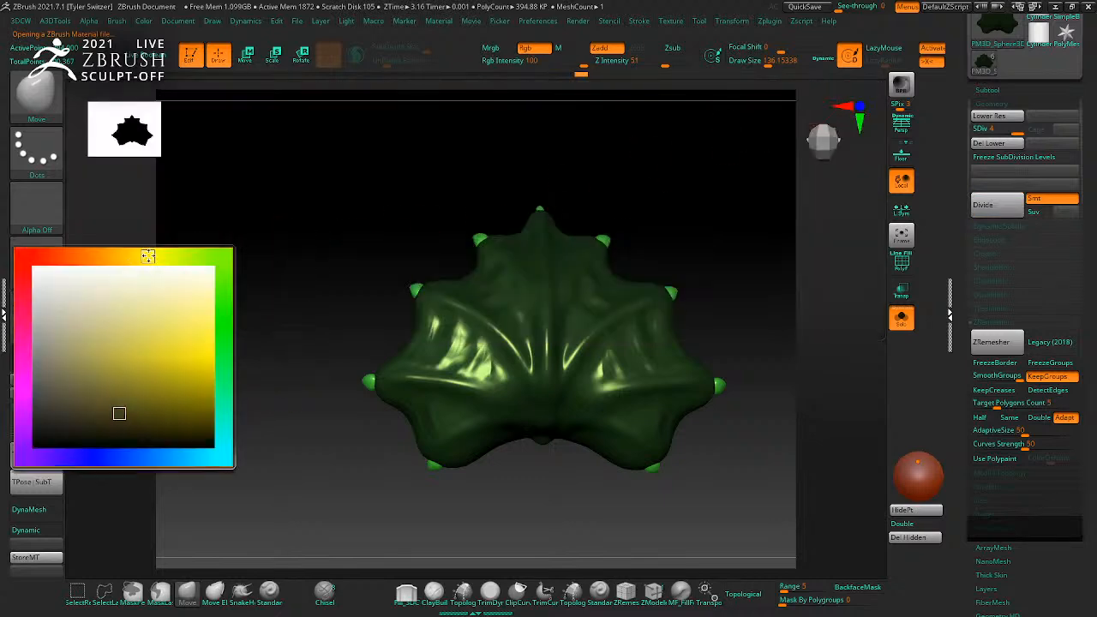
{"action": "left_click", "coordinate": [146, 294]}
{"action": "left_click", "coordinate": [47, 393]}
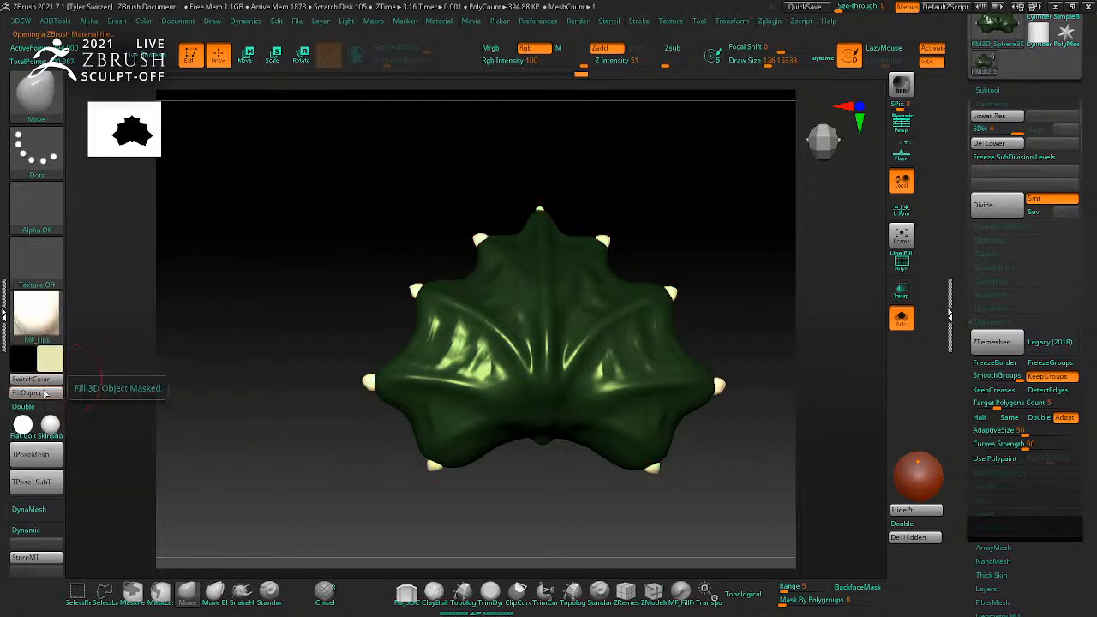
{"action": "left_click_drag", "start_coordinate": [252, 259], "coordinate": [266, 261], "text": "ctrl"}
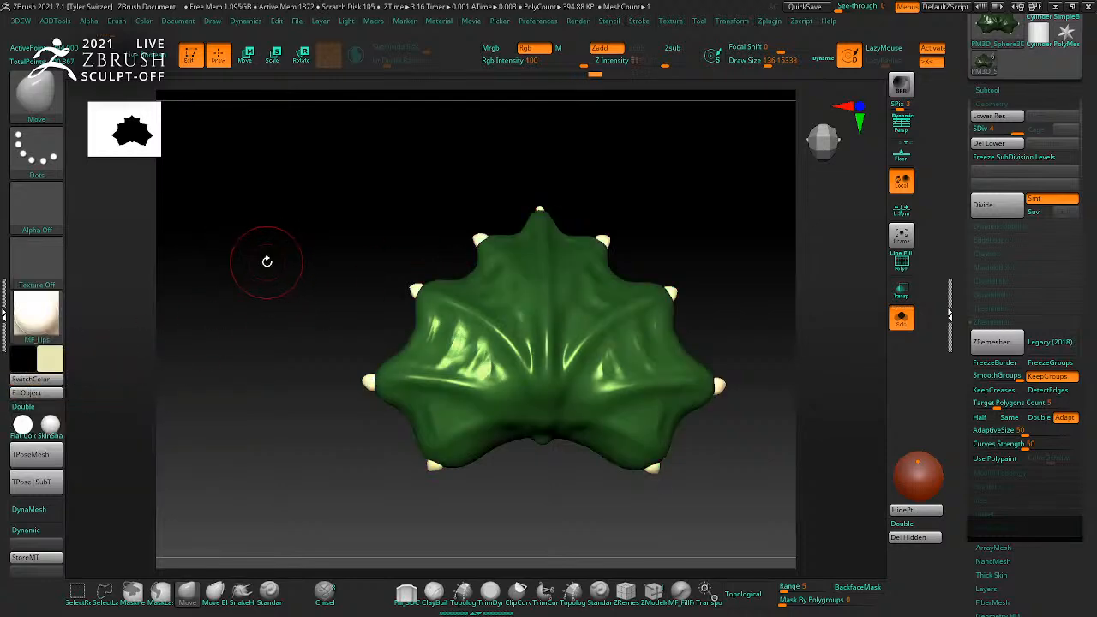
Step: Refill the leaf's tips with the cream colour in Mrgb mode, clear the mask, and return to Rgb mode
{"action": "left_click", "coordinate": [36, 316]}
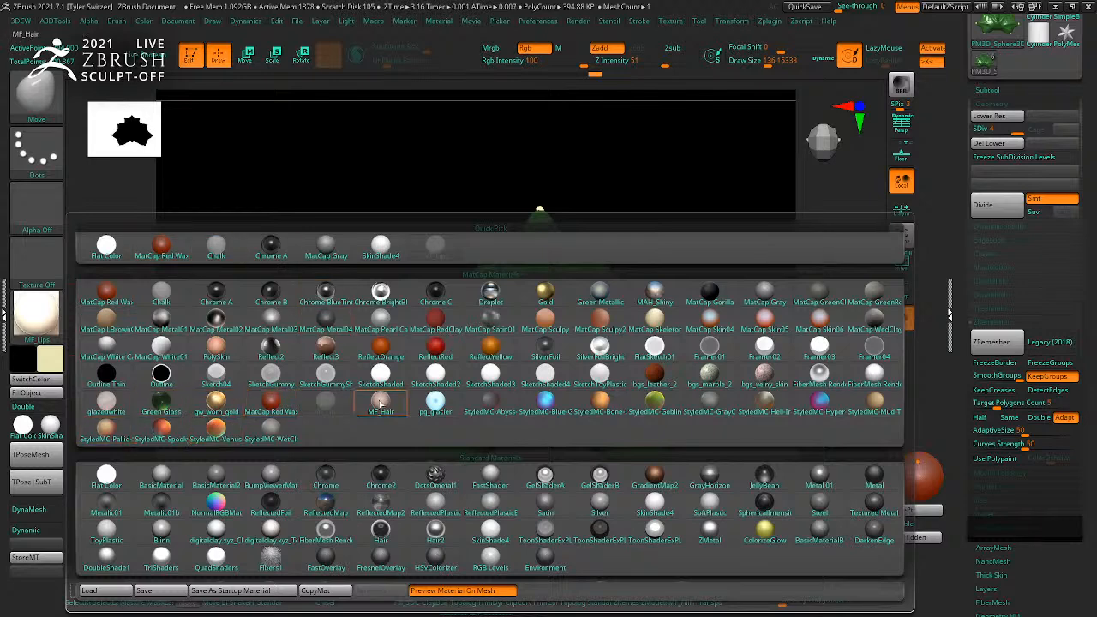
{"action": "mouse_move", "coordinate": [381, 405]}
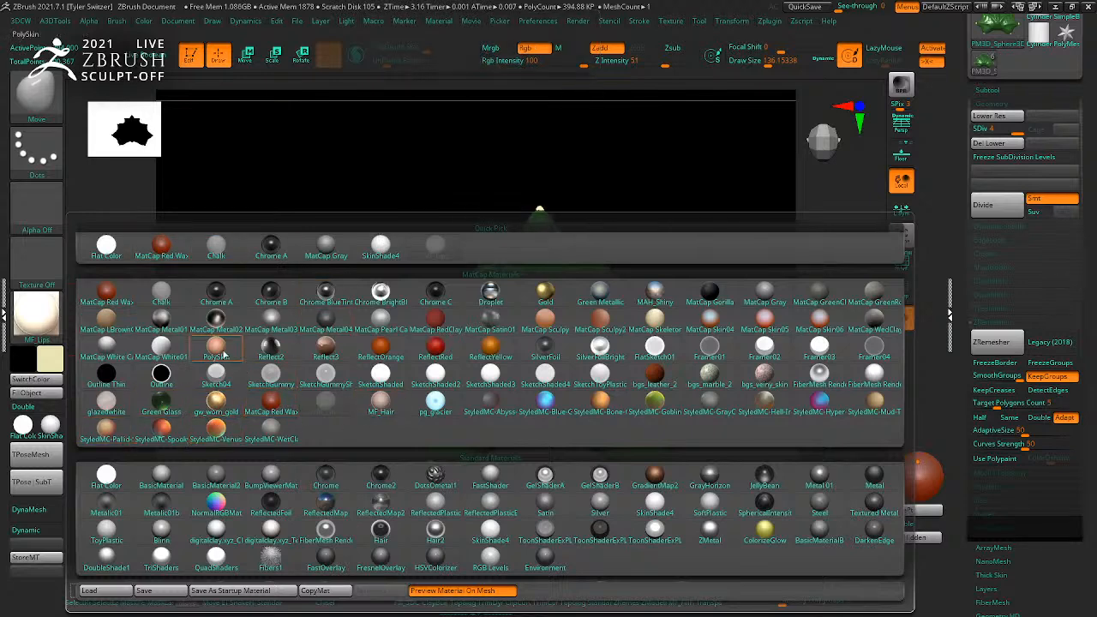
{"action": "key", "text": "comma"}
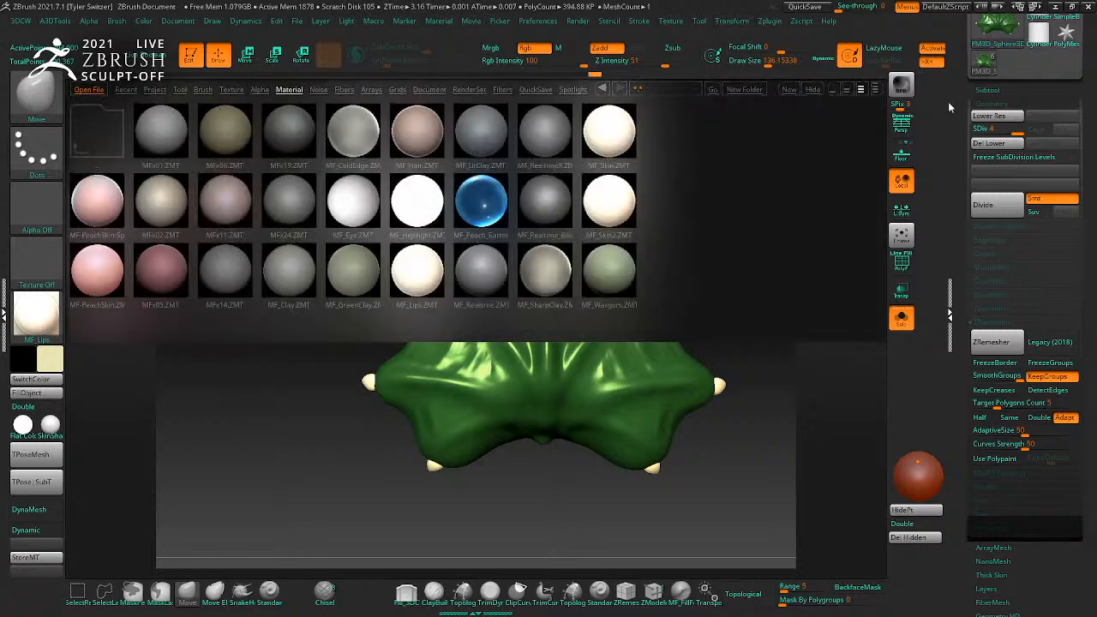
{"action": "key", "text": "comma"}
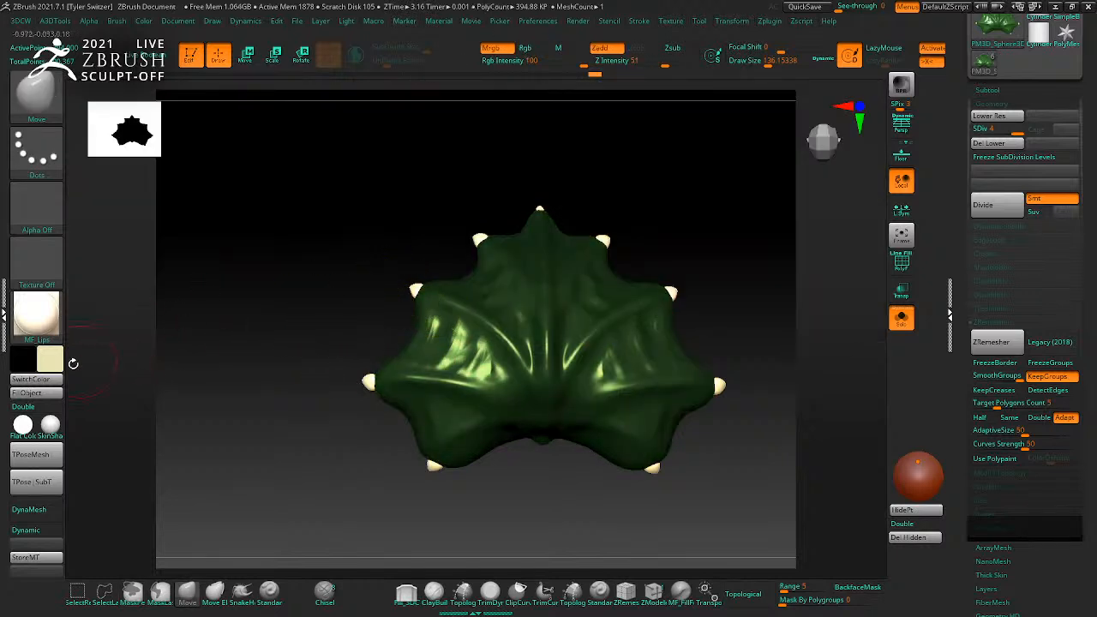
{"action": "left_click", "coordinate": [525, 50]}
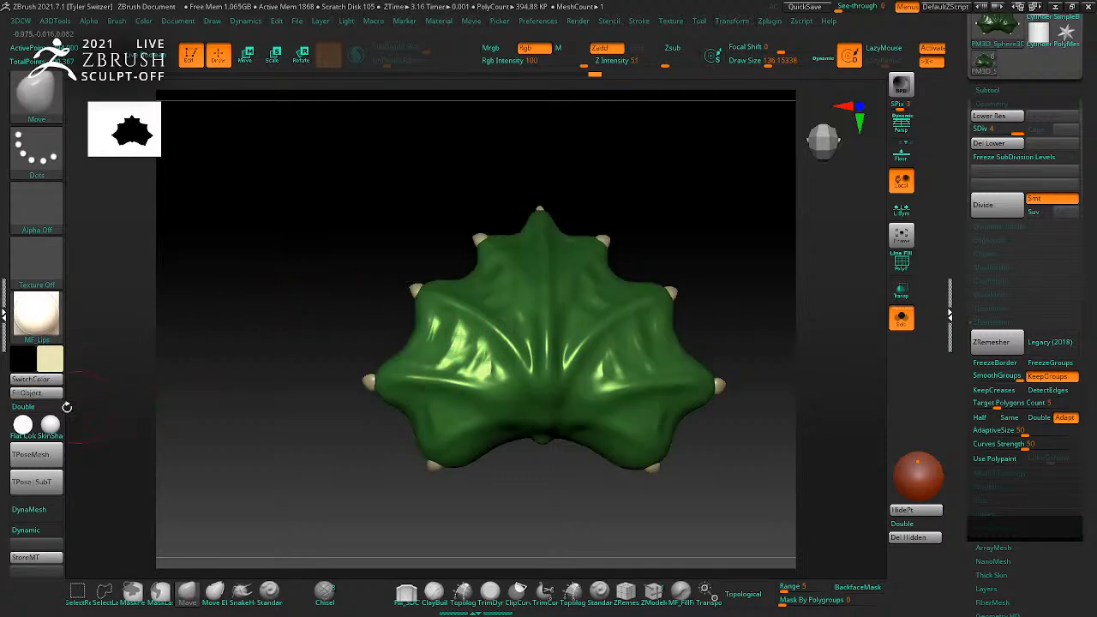
Step: Load the MF-PeachSkin-Spec material from LightBox as the active material
{"action": "left_click", "coordinate": [41, 317]}
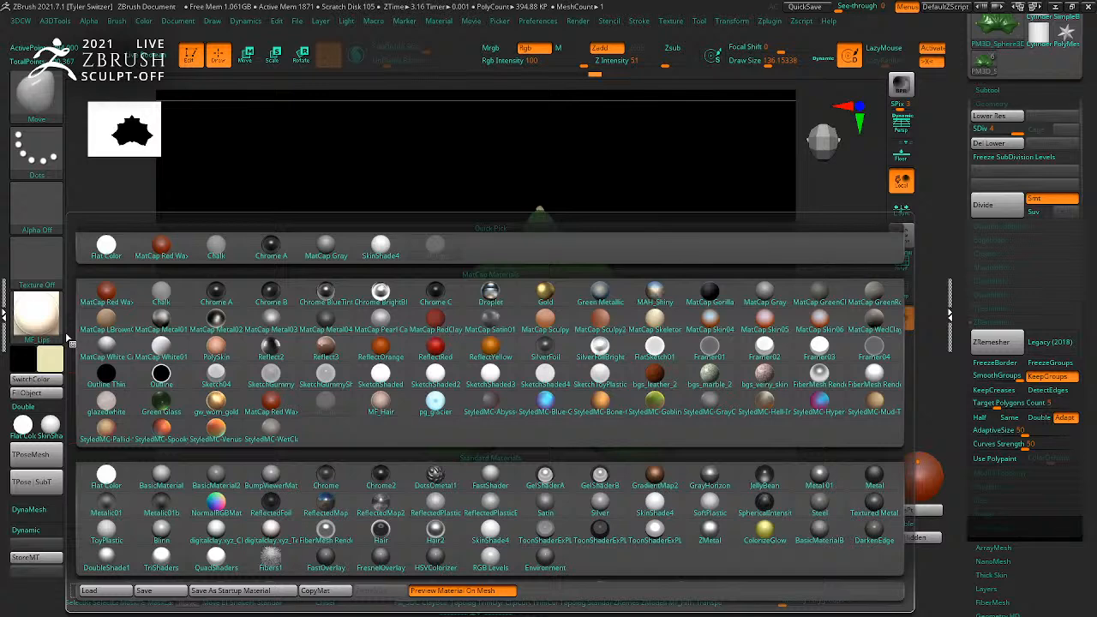
{"action": "key", "text": "comma"}
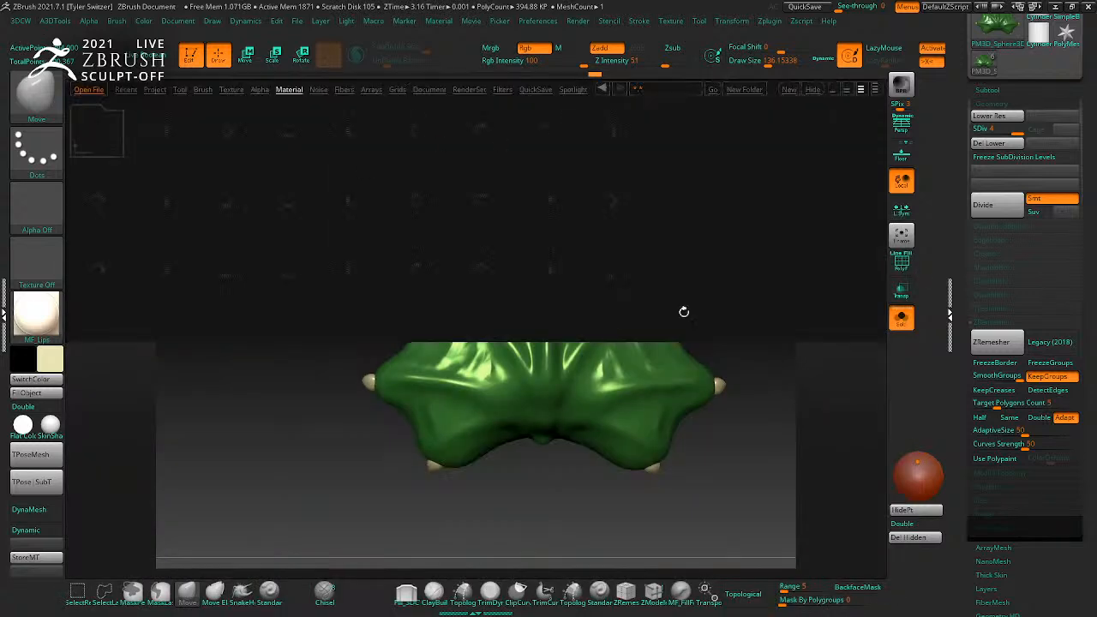
{"action": "double_click", "coordinate": [90, 207]}
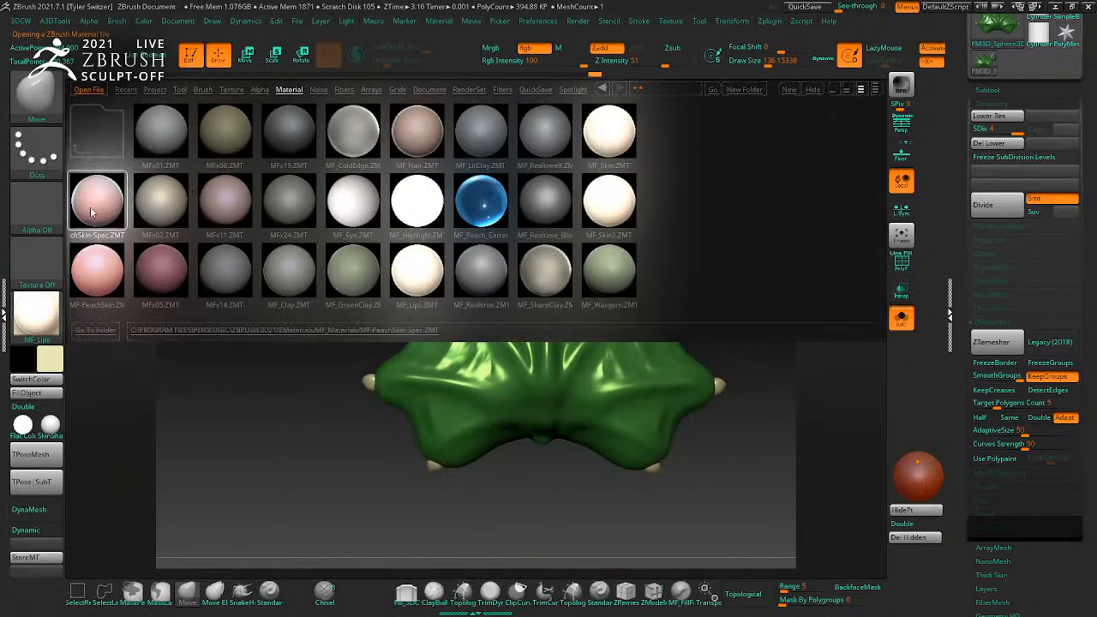
{"action": "key", "text": "comma"}
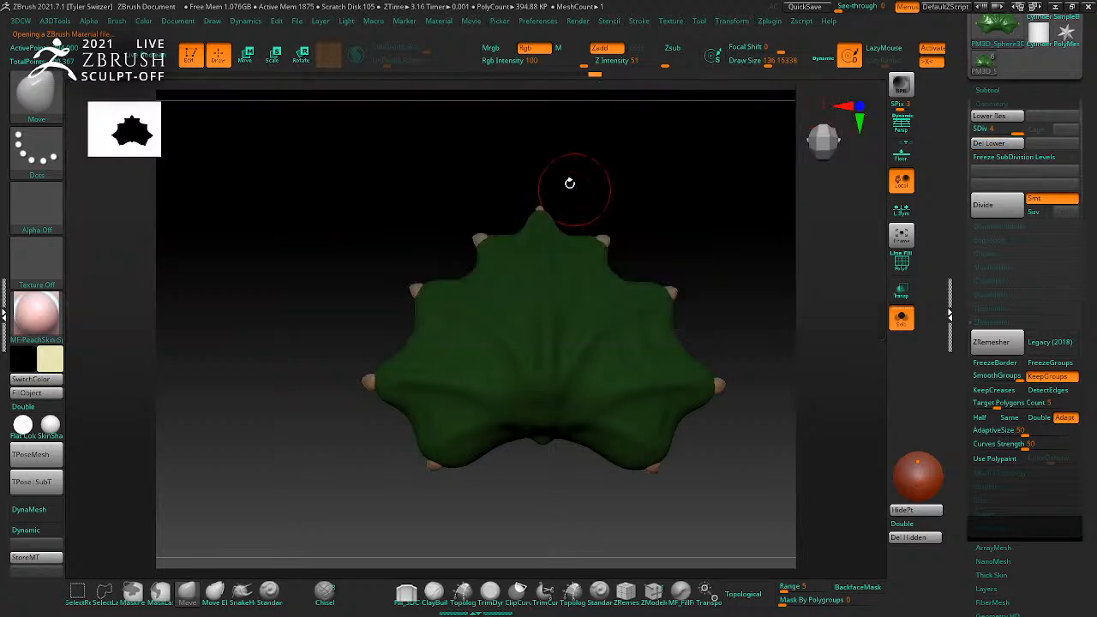
Step: Sample the leaf body's dark green as the active colour and switch to Mrgb mode
{"action": "left_click_drag", "start_coordinate": [259, 212], "coordinate": [234, 250]}
{"action": "left_click_drag", "start_coordinate": [70, 346], "coordinate": [431, 344]}
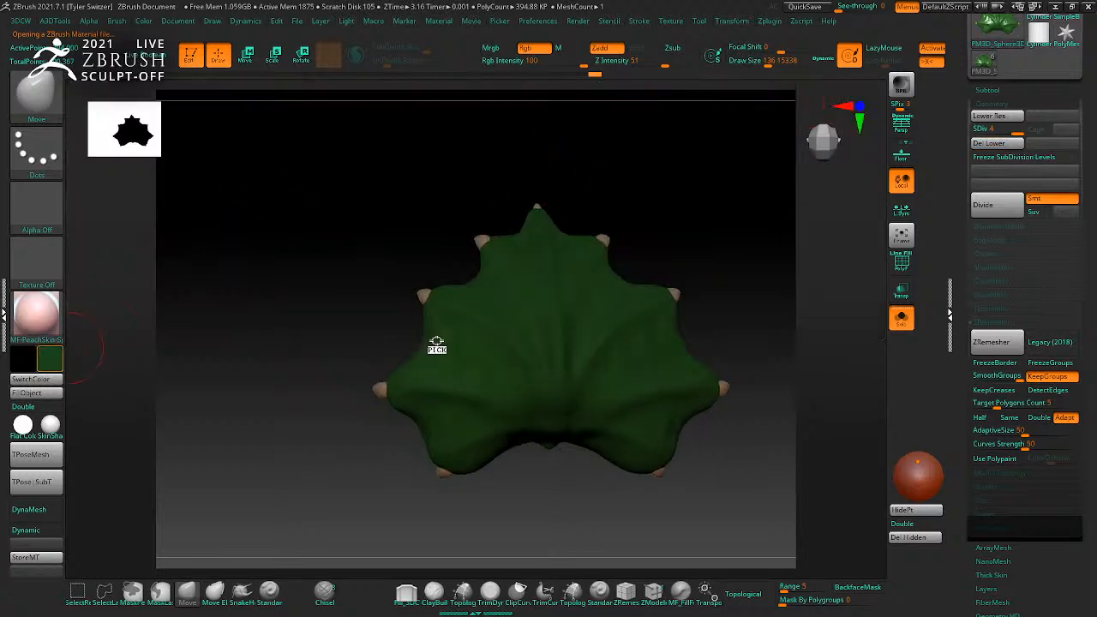
{"action": "left_click", "coordinate": [502, 50]}
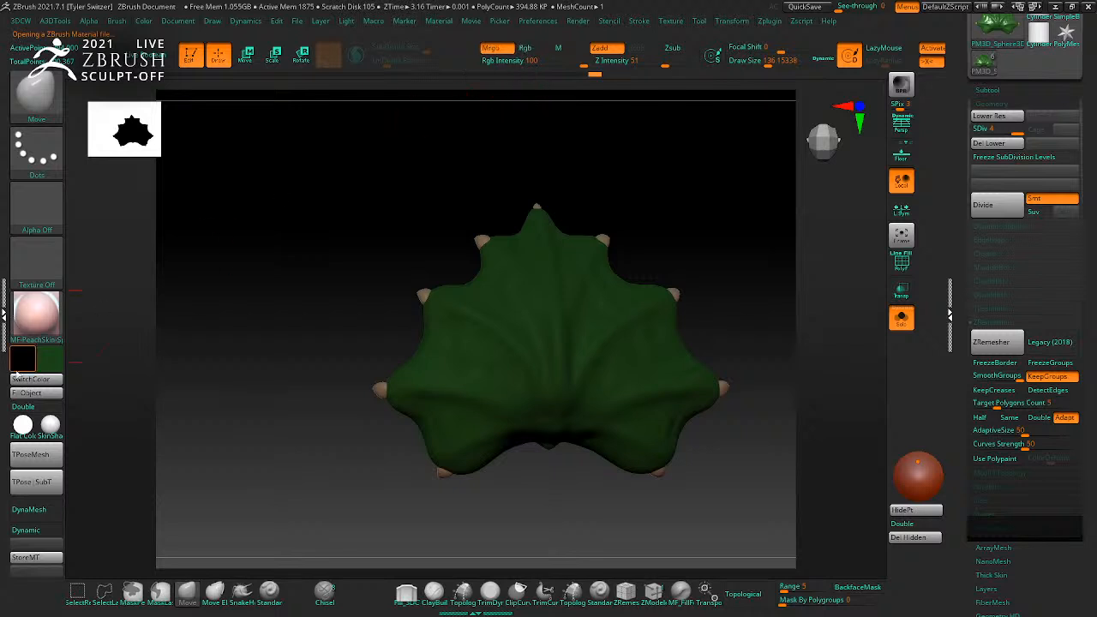
{"action": "left_click_drag", "start_coordinate": [300, 247], "coordinate": [314, 223]}
Step: Turn off Solo to show the whole hanging pot, and set the active colour to white
{"action": "left_click", "coordinate": [902, 318]}
{"action": "right_click_drag", "start_coordinate": [804, 327], "coordinate": [737, 302], "text": "ctrl"}
{"action": "right_click_drag", "start_coordinate": [737, 301], "coordinate": [710, 403], "text": "alt"}
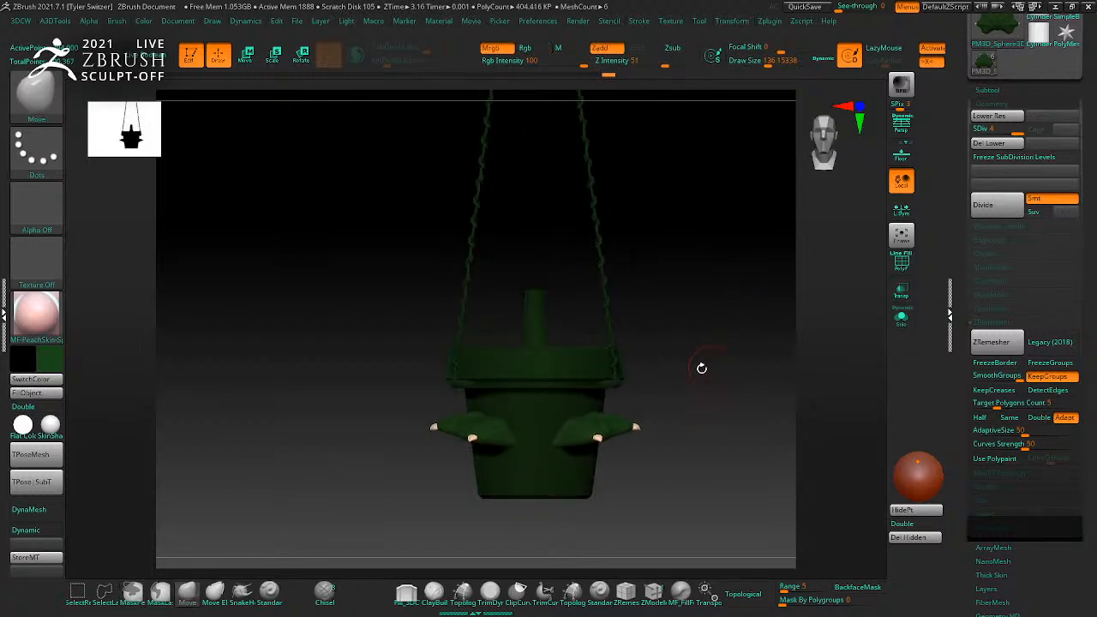
{"action": "left_click", "coordinate": [49, 358]}
{"action": "left_click", "coordinate": [30, 266]}
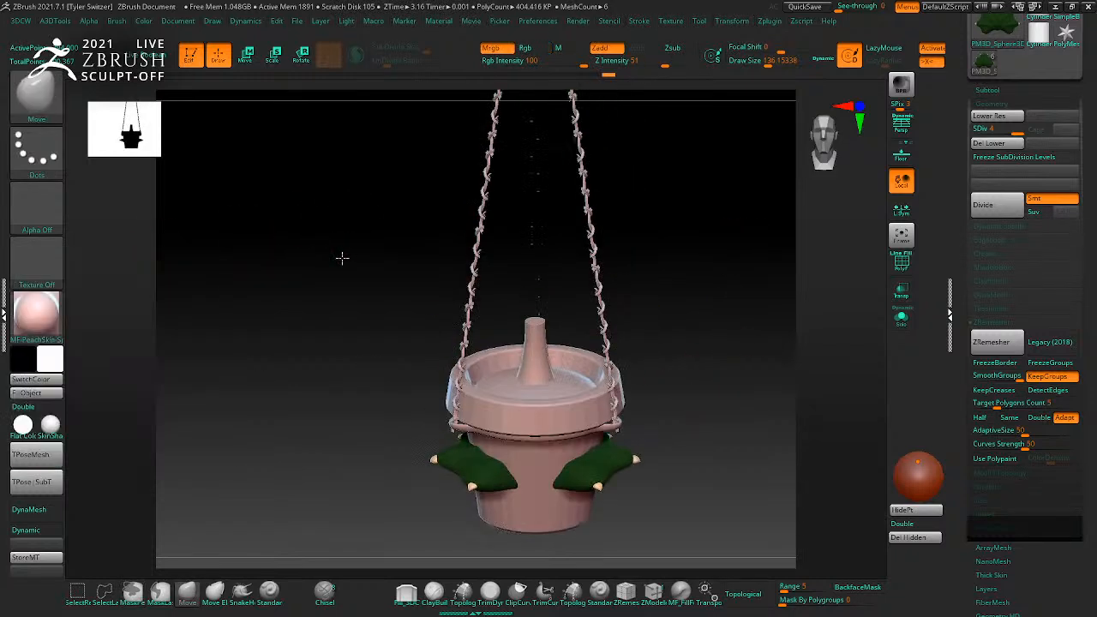
Step: Rename the leaf subtool as "stalk leaf"
{"action": "left_click", "coordinate": [987, 90]}
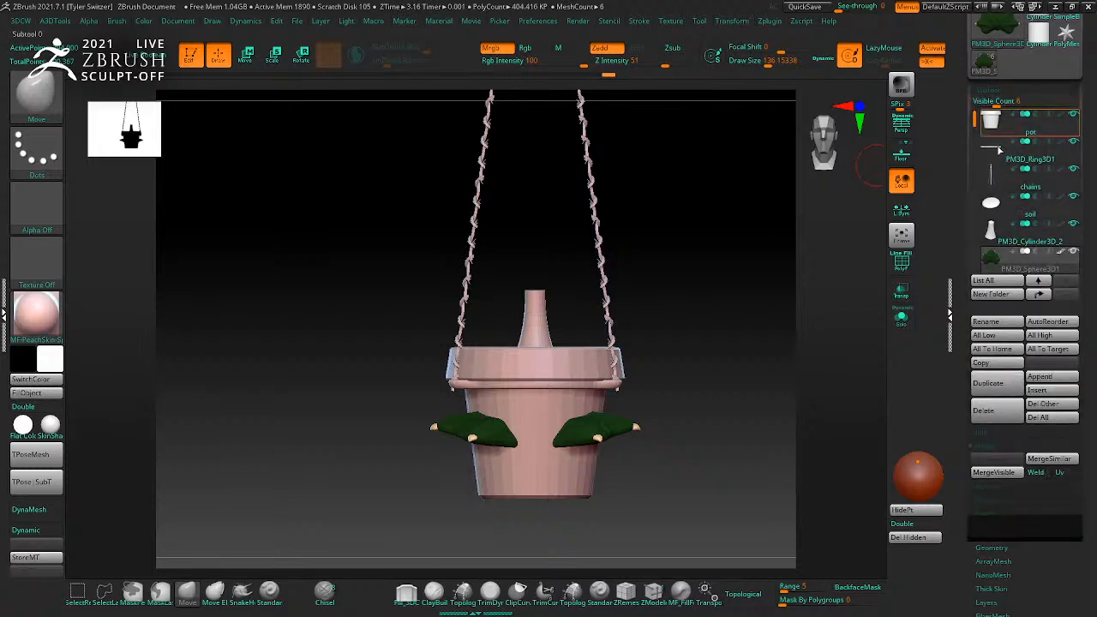
{"action": "left_click", "coordinate": [999, 321]}
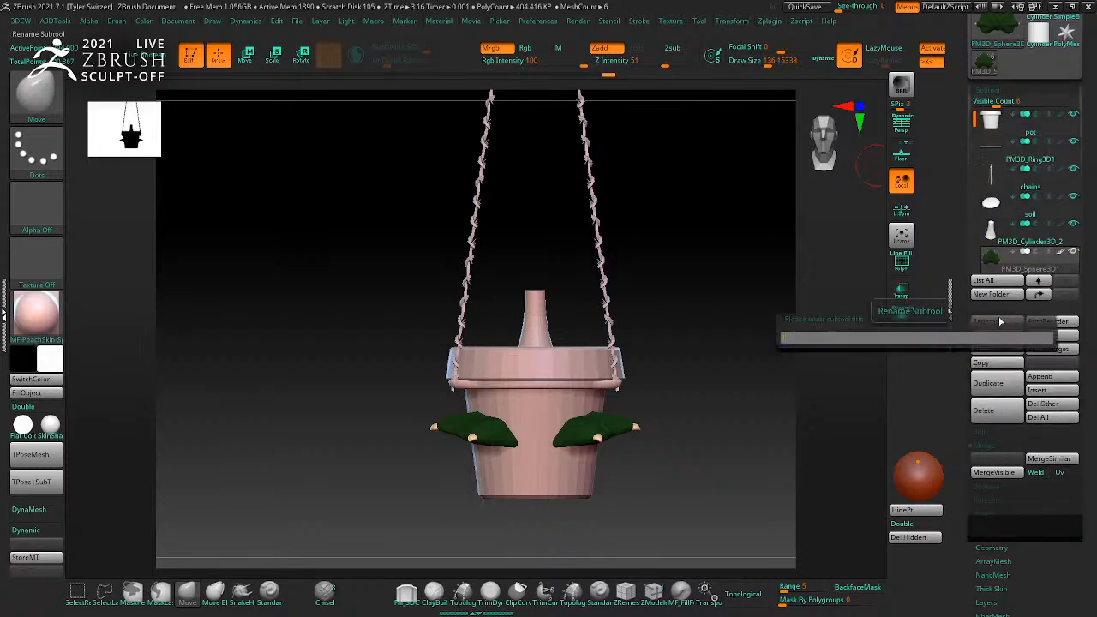
{"action": "type", "text": "stalk leaf"}
{"action": "key", "text": "Return"}
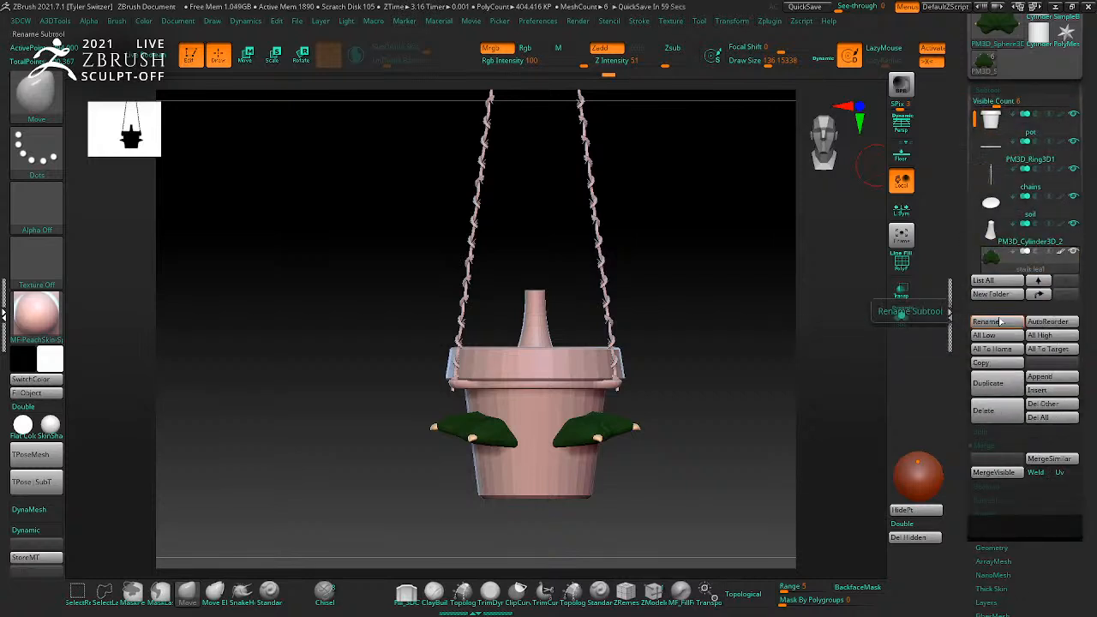
Step: Turn off symmetry for the leaf, reset its gizmo orientation, and raise the leaf above the pot's rim
{"action": "key", "text": "w"}
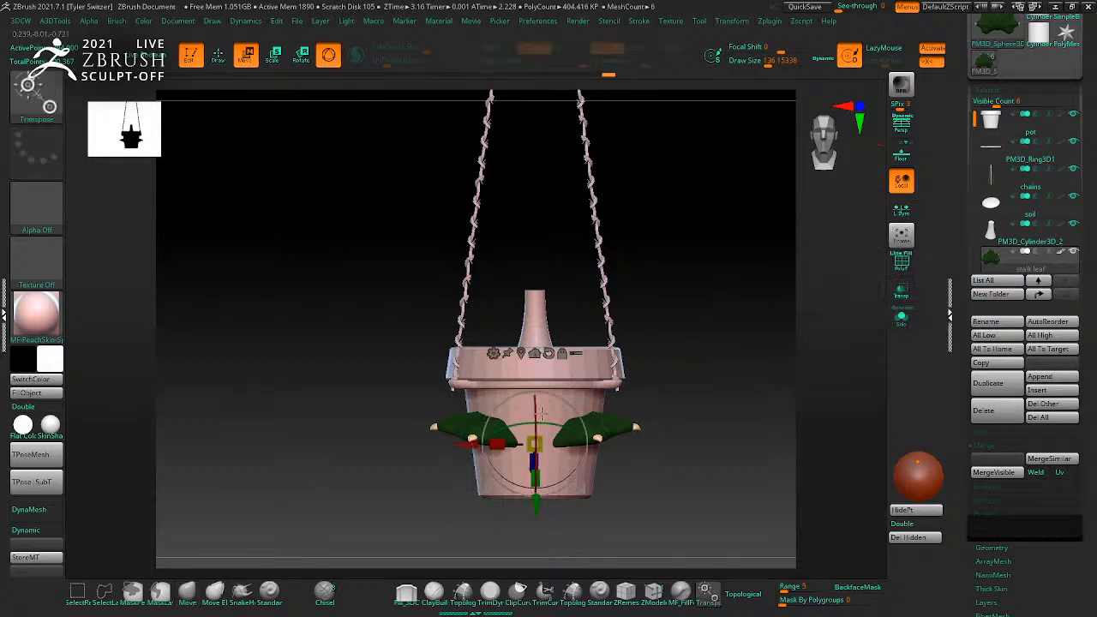
{"action": "left_click", "coordinate": [549, 354]}
{"action": "key", "text": "ctrl+z"}
{"action": "key", "text": "x"}
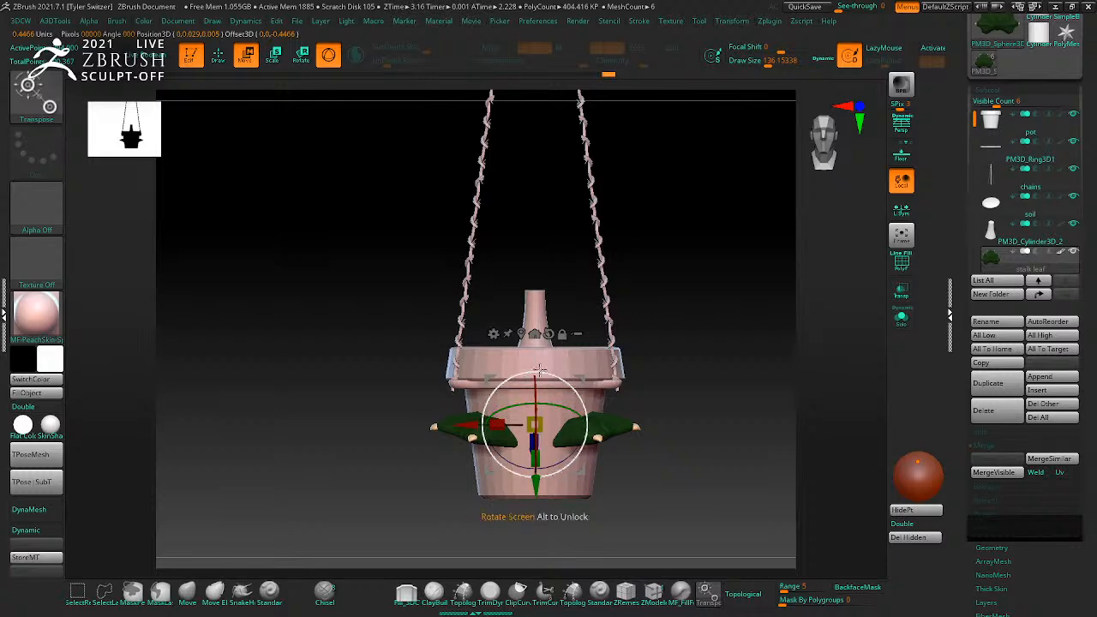
{"action": "left_click", "coordinate": [549, 335], "text": "alt"}
{"action": "left_click_drag", "start_coordinate": [533, 355], "coordinate": [533, 249]}
Step: Scale the leaf down to fit inside the pot and rotate it to point sideways from the stalk
{"action": "left_click_drag", "start_coordinate": [717, 323], "coordinate": [737, 369]}
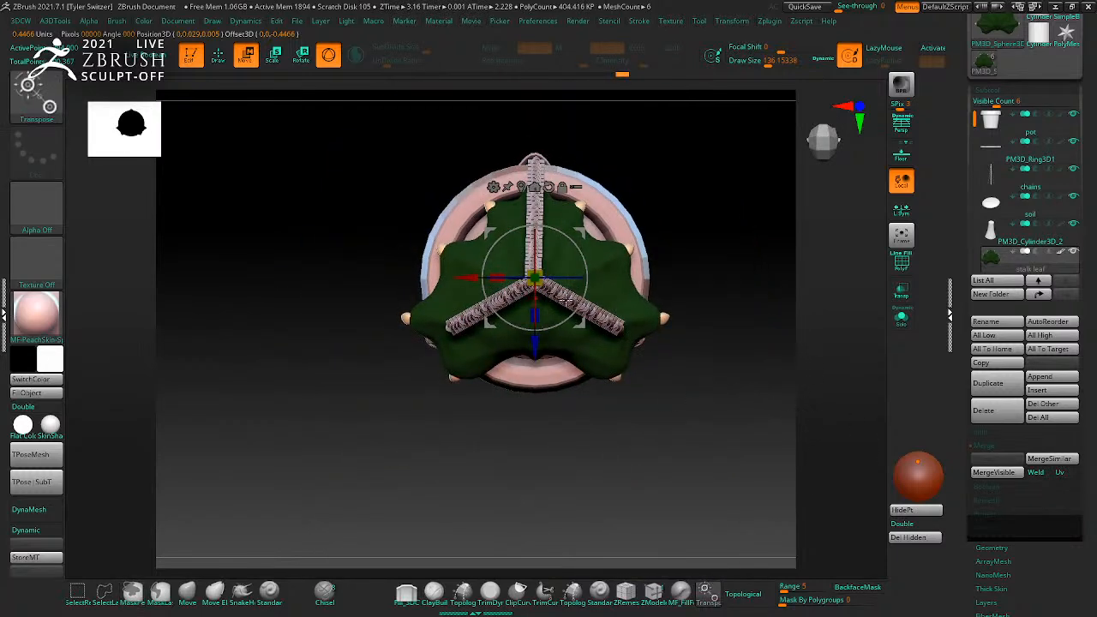
{"action": "left_click_drag", "start_coordinate": [543, 288], "coordinate": [548, 317]}
{"action": "left_click_drag", "start_coordinate": [656, 437], "coordinate": [581, 301]}
{"action": "left_click_drag", "start_coordinate": [526, 201], "coordinate": [512, 400]}
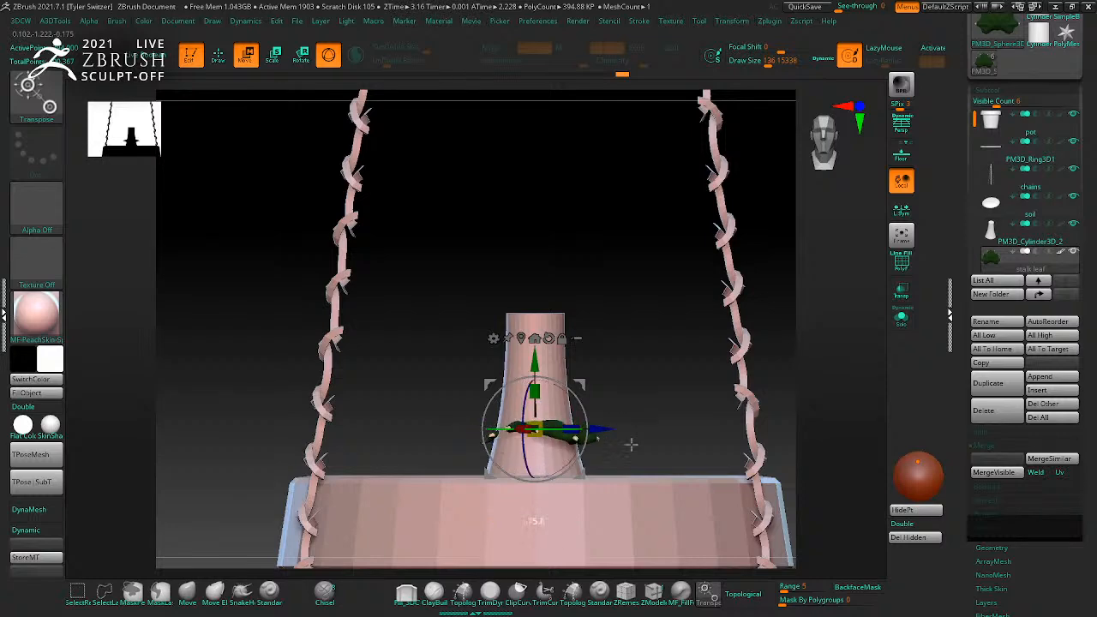
Step: Move the leaf out from the stalk and tilt it so it sits just above the soil at the stalk's base
{"action": "left_click_drag", "start_coordinate": [607, 431], "coordinate": [545, 426]}
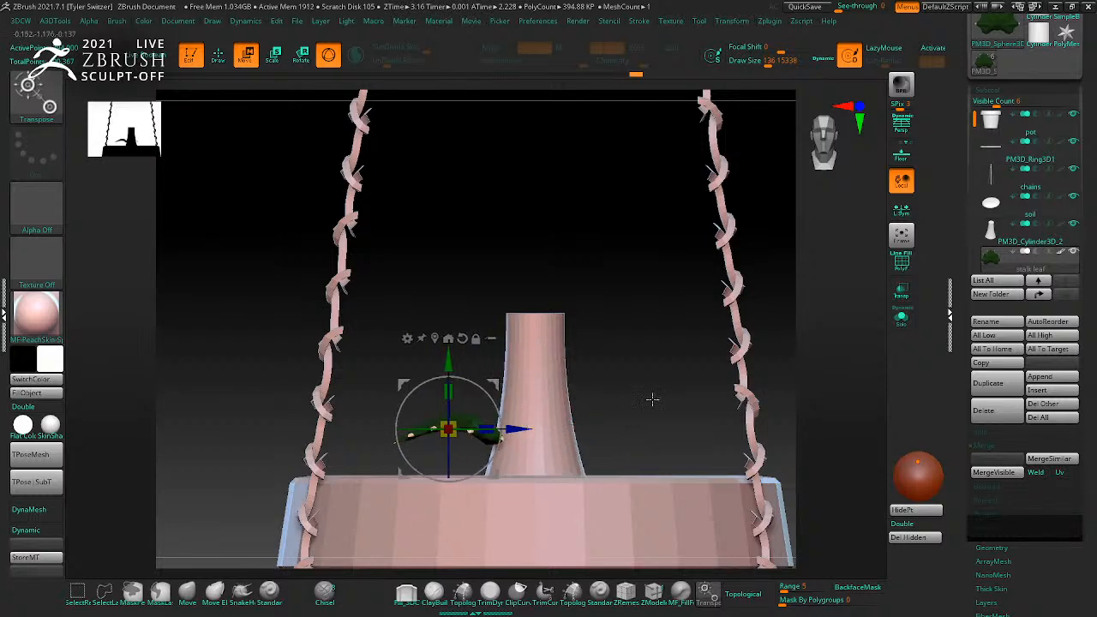
{"action": "left_click_drag", "start_coordinate": [644, 400], "coordinate": [641, 480]}
{"action": "left_click_drag", "start_coordinate": [634, 367], "coordinate": [708, 318]}
{"action": "mouse_move", "coordinate": [470, 365]}
{"action": "left_mouse_down"}
{"action": "mouse_move", "coordinate": [472, 401]}
{"action": "mouse_move", "coordinate": [485, 406]}
{"action": "left_mouse_up"}
{"action": "key", "text": "q"}
{"action": "mouse_move", "coordinate": [665, 387]}
{"action": "left_mouse_down"}
{"action": "mouse_move", "coordinate": [667, 415]}
{"action": "mouse_move", "coordinate": [656, 326]}
{"action": "mouse_move", "coordinate": [587, 313]}
{"action": "mouse_move", "coordinate": [554, 355]}
{"action": "left_mouse_up"}
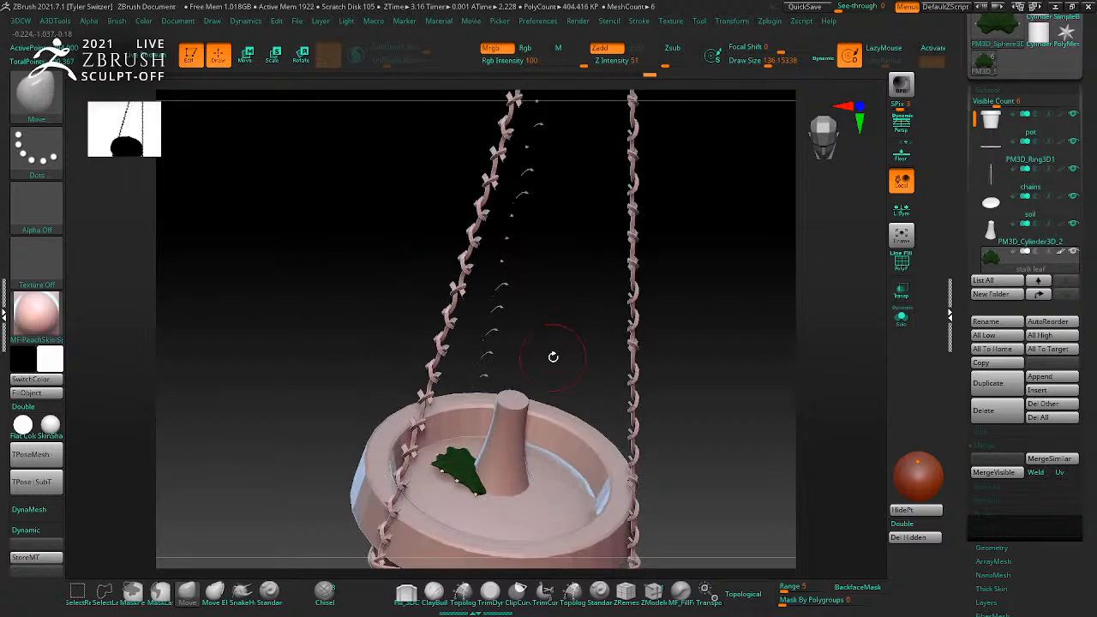
Step: Duplicate the stalk leaf, rotate the copy about 157.5°, and place it on the opposite side of the stalk
{"action": "left_click", "coordinate": [994, 391]}
{"action": "key", "text": "w"}
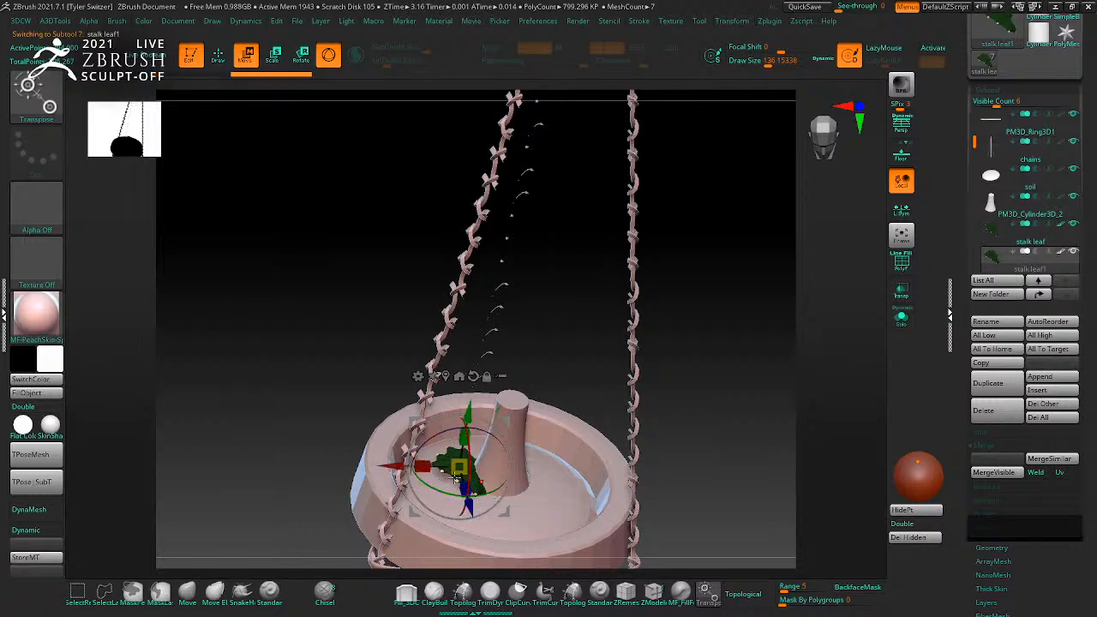
{"action": "left_click_drag", "start_coordinate": [483, 472], "coordinate": [563, 384]}
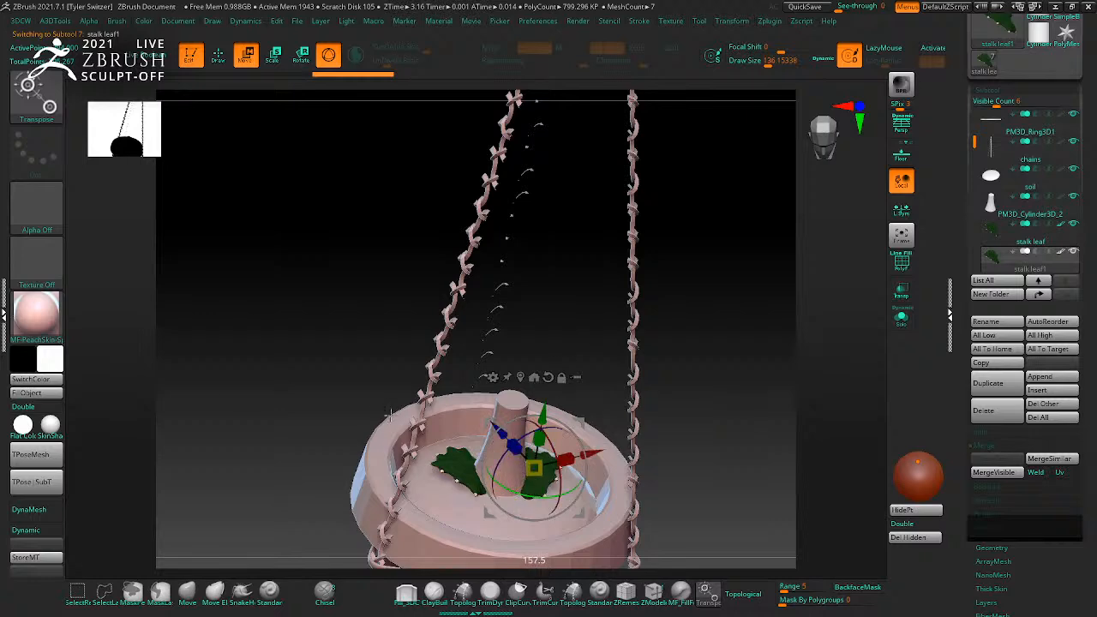
{"action": "mouse_move", "coordinate": [754, 360]}
{"action": "left_mouse_down", "text": "shift"}
{"action": "mouse_move", "coordinate": [763, 480]}
{"action": "mouse_move", "coordinate": [765, 434]}
{"action": "mouse_move", "coordinate": [723, 435]}
{"action": "left_mouse_up", "text": "shift"}
{"action": "key", "text": "q"}
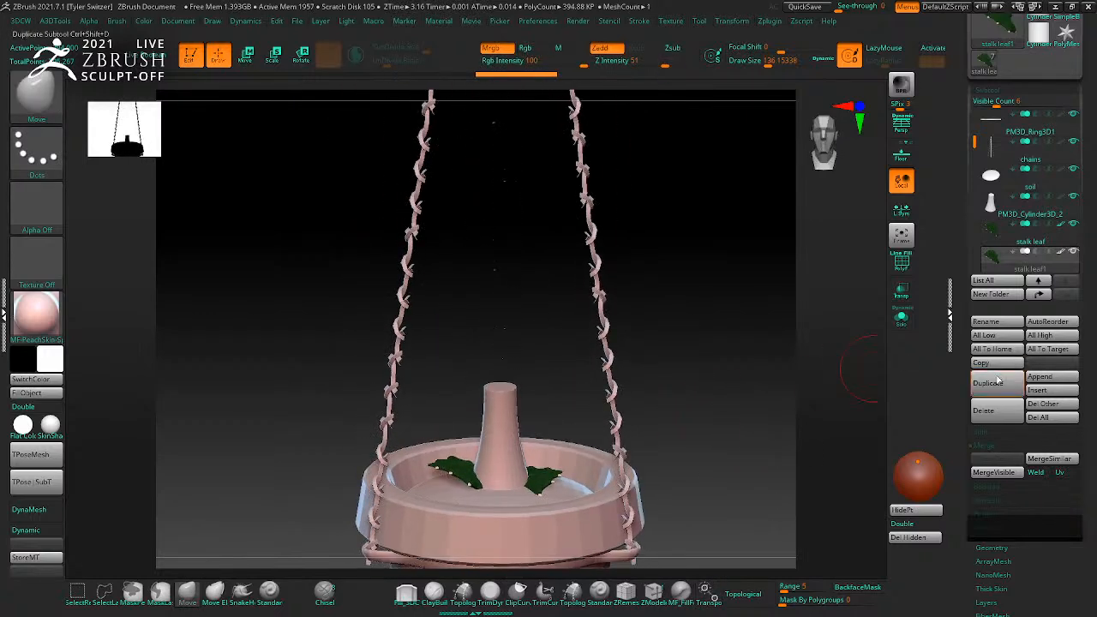
Step: Duplicate the second leaf, rotate the copy to face another direction, and position it slightly higher against the stalk
{"action": "left_click", "coordinate": [988, 382]}
{"action": "key", "text": "w"}
{"action": "left_click_drag", "start_coordinate": [750, 386], "coordinate": [653, 464]}
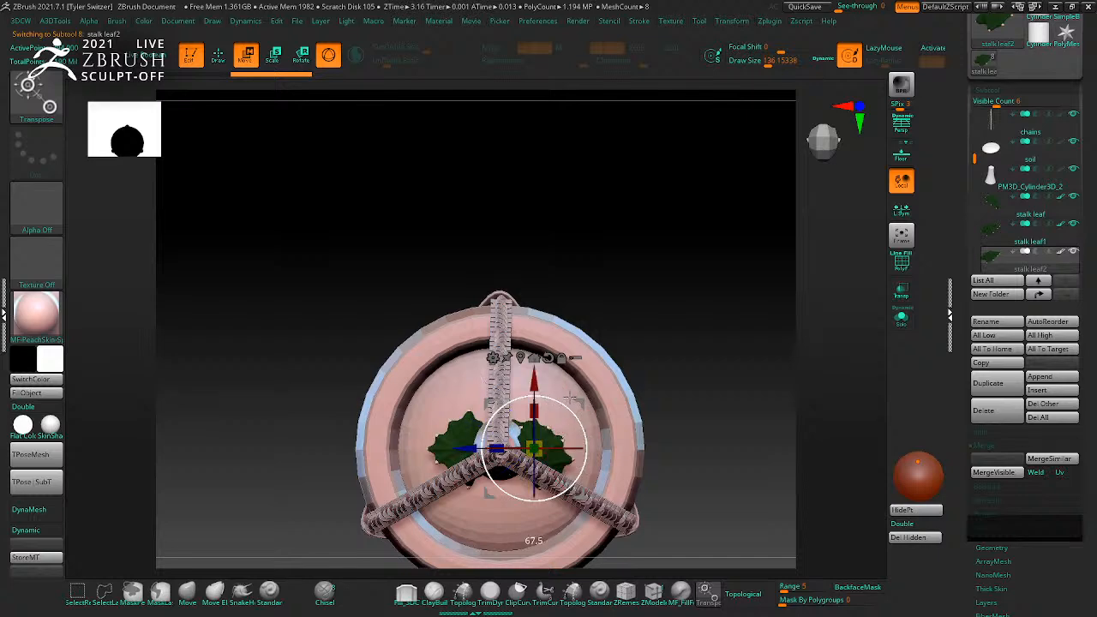
{"action": "left_click_drag", "start_coordinate": [439, 449], "coordinate": [418, 448]}
{"action": "left_click_drag", "start_coordinate": [489, 389], "coordinate": [484, 360]}
{"action": "left_click_drag", "start_coordinate": [432, 417], "coordinate": [438, 418]}
{"action": "key", "text": "q"}
{"action": "mouse_move", "coordinate": [729, 405]}
{"action": "left_mouse_down"}
{"action": "mouse_move", "coordinate": [753, 325]}
{"action": "mouse_move", "coordinate": [777, 388]}
{"action": "mouse_move", "coordinate": [752, 380]}
{"action": "mouse_move", "coordinate": [747, 412]}
{"action": "mouse_move", "coordinate": [600, 403]}
{"action": "left_mouse_up"}
{"action": "key", "text": "w"}
{"action": "left_click_drag", "start_coordinate": [433, 418], "coordinate": [424, 418]}
{"action": "key", "text": "q"}
Step: Duplicate the third leaf, move the copy across to the opposite side of the stalk, and adjust its tilt
{"action": "mouse_move", "coordinate": [651, 356]}
{"action": "left_mouse_down"}
{"action": "mouse_move", "coordinate": [686, 409]}
{"action": "mouse_move", "coordinate": [772, 372]}
{"action": "left_mouse_up"}
{"action": "left_click", "coordinate": [987, 383]}
{"action": "key", "text": "w"}
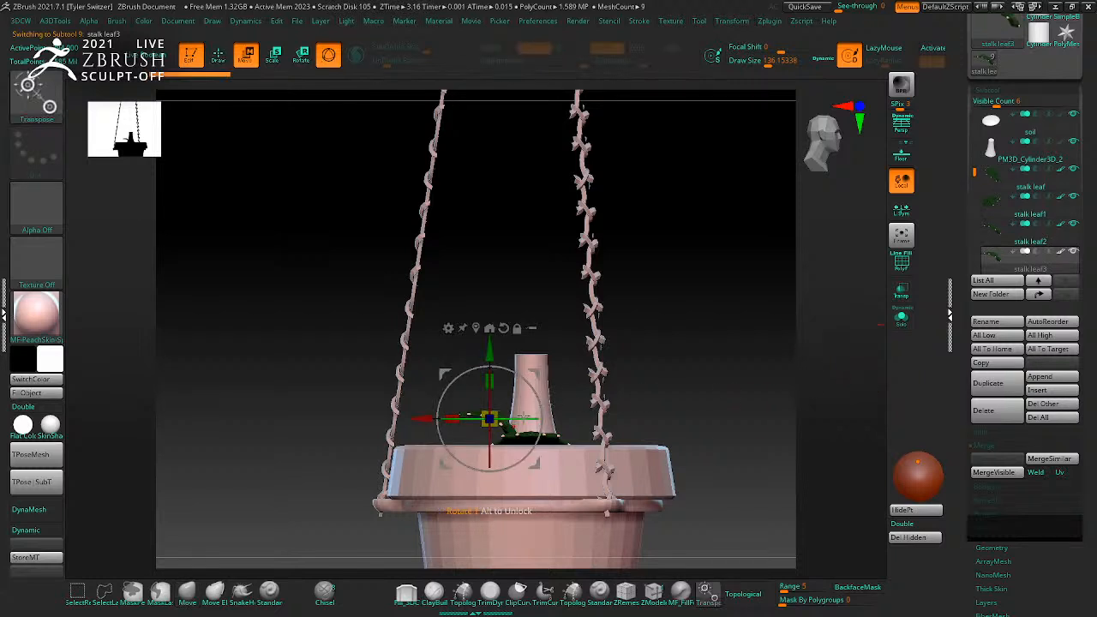
{"action": "left_click_drag", "start_coordinate": [557, 418], "coordinate": [632, 419]}
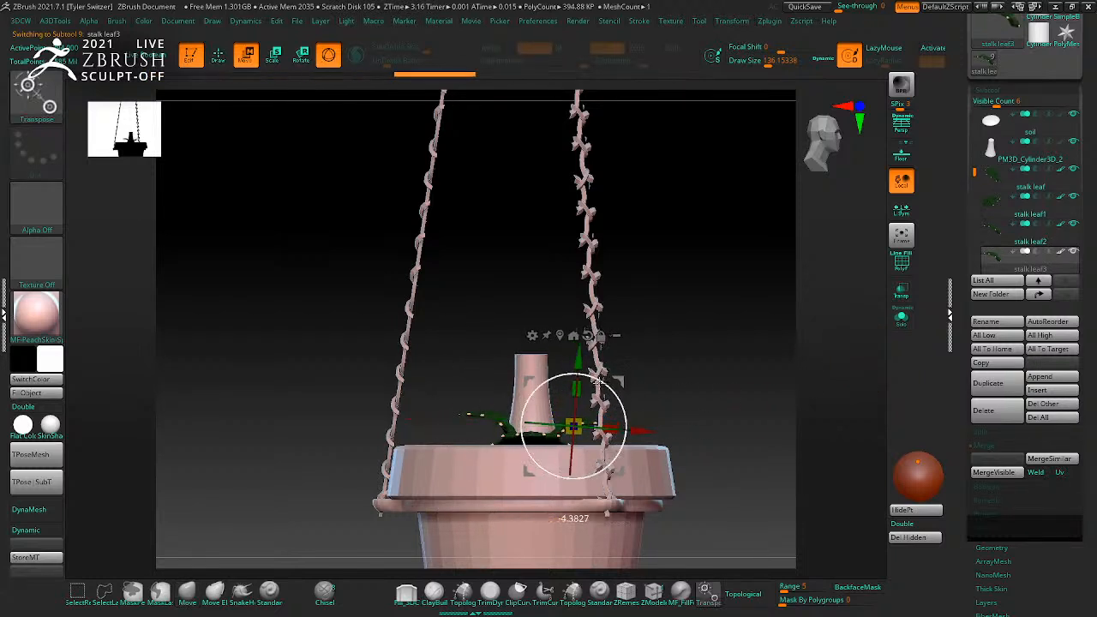
{"action": "key", "text": "q"}
Step: Duplicate the fourth leaf and raise the copy higher along the stalk, re-angling it against the stem
{"action": "mouse_move", "coordinate": [763, 367]}
{"action": "left_mouse_down"}
{"action": "mouse_move", "coordinate": [711, 397]}
{"action": "mouse_move", "coordinate": [769, 374]}
{"action": "left_mouse_up"}
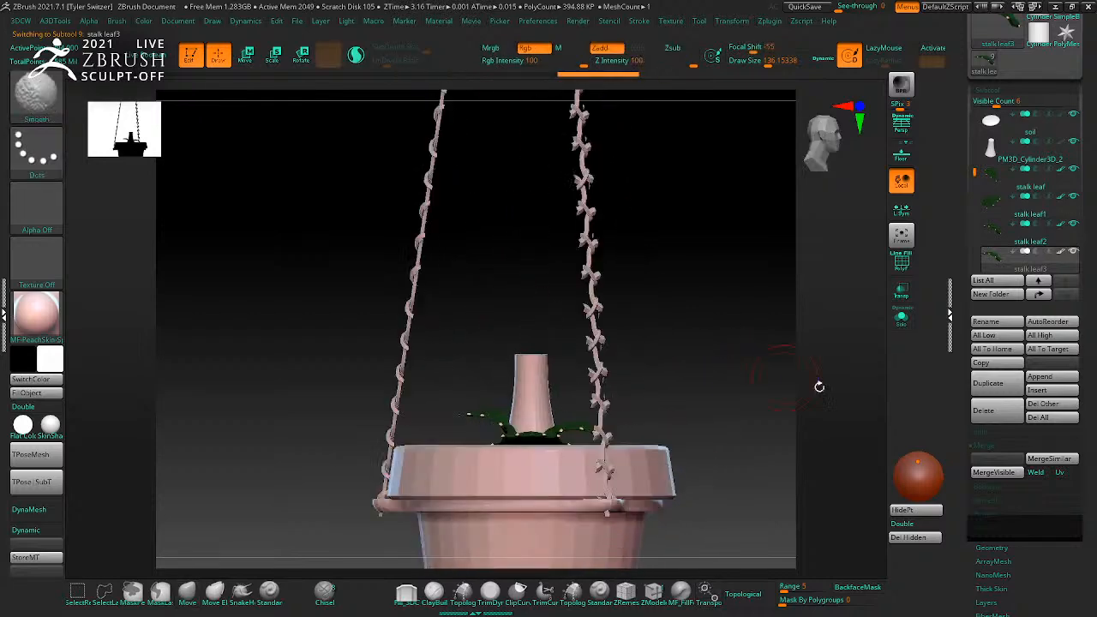
{"action": "left_click", "coordinate": [999, 390]}
{"action": "key", "text": "w"}
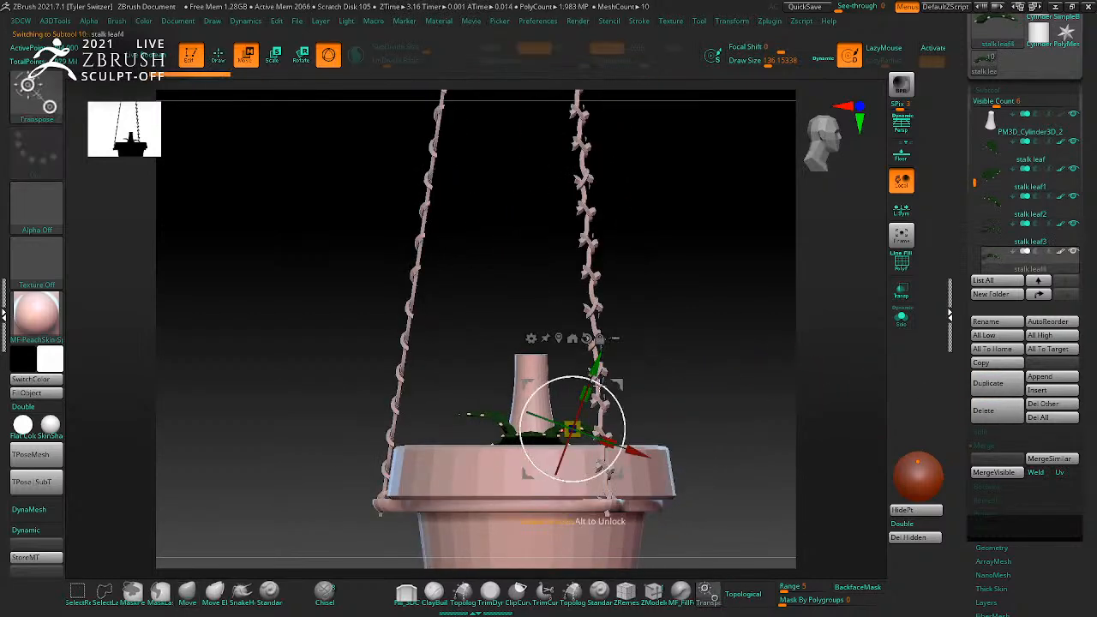
{"action": "left_click_drag", "start_coordinate": [571, 345], "coordinate": [570, 336]}
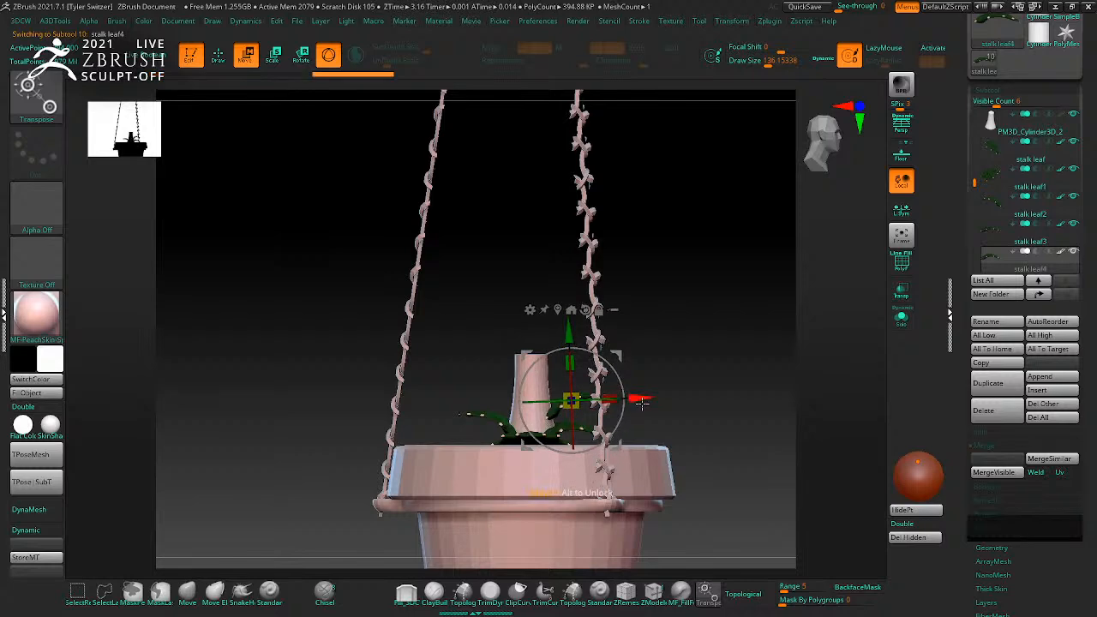
{"action": "key", "text": "q"}
Step: Duplicate the fifth leaf, move the copy to another side of the stalk, and raise it above the existing leaves
{"action": "left_click_drag", "start_coordinate": [695, 392], "coordinate": [766, 374]}
{"action": "left_click", "coordinate": [977, 387]}
{"action": "left_click_drag", "start_coordinate": [835, 330], "coordinate": [772, 324]}
{"action": "key", "text": "w"}
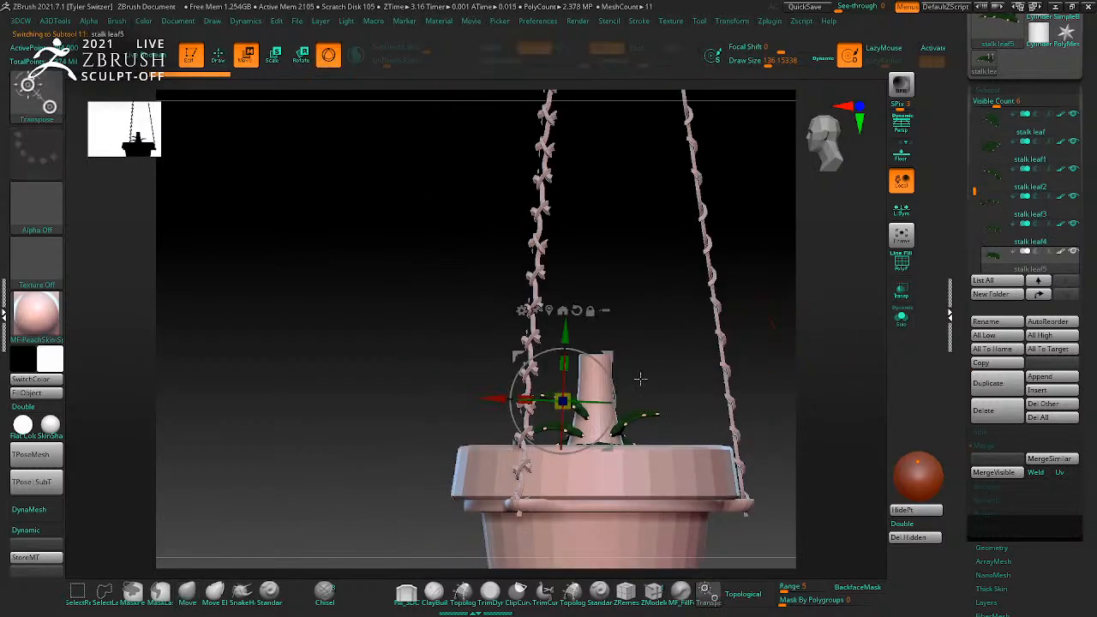
{"action": "left_click_drag", "start_coordinate": [663, 402], "coordinate": [635, 402]}
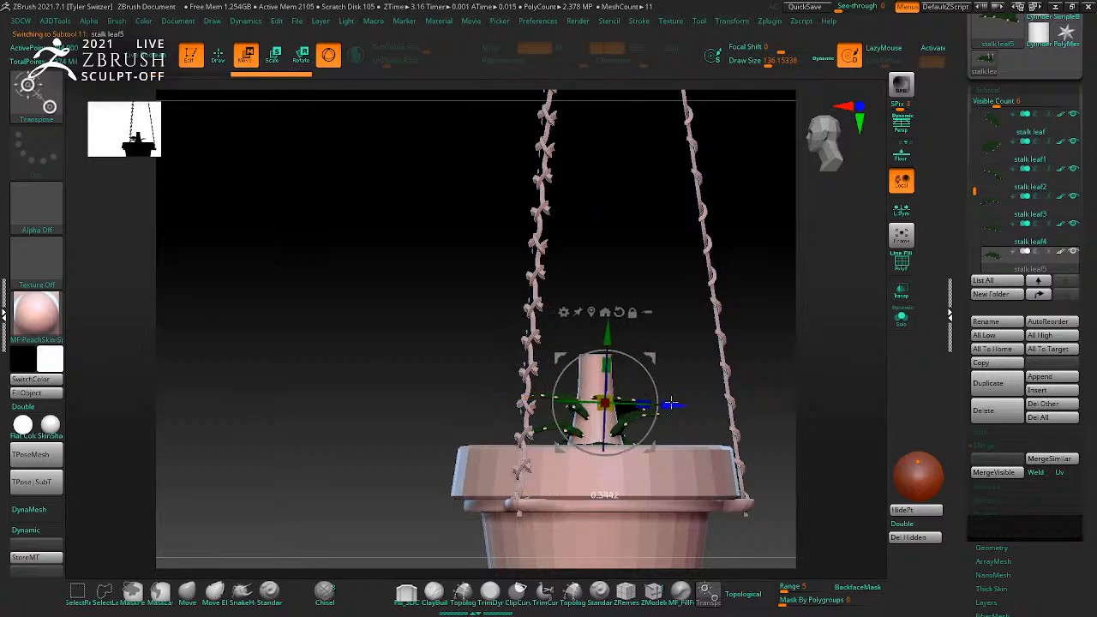
{"action": "left_click_drag", "start_coordinate": [692, 374], "coordinate": [685, 467]}
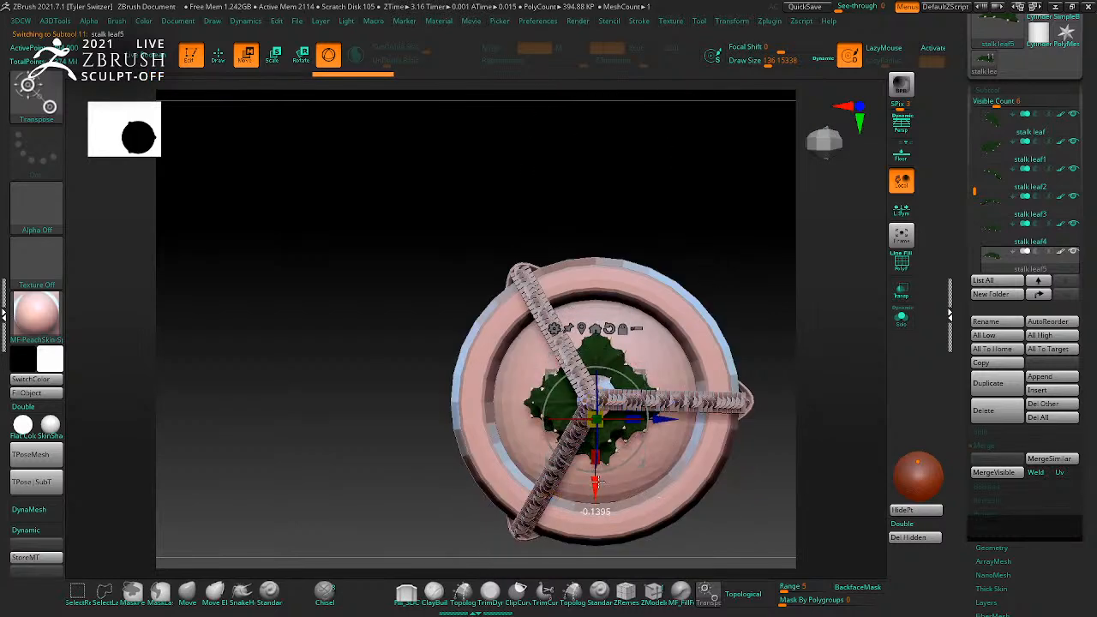
{"action": "left_click_drag", "start_coordinate": [833, 536], "coordinate": [849, 431], "text": "shift"}
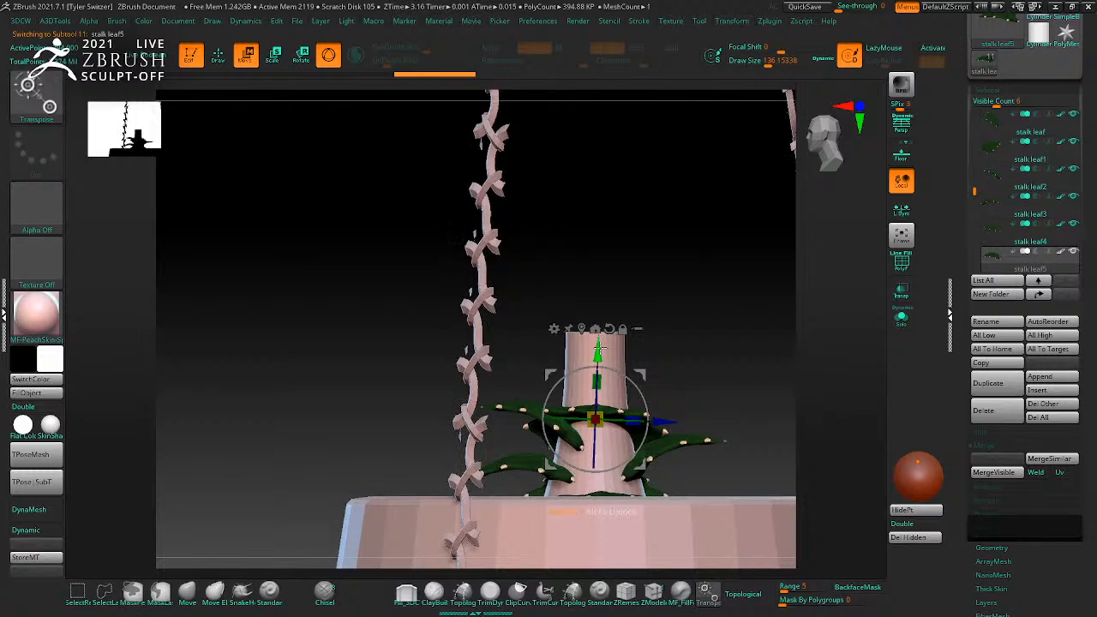
{"action": "left_click_drag", "start_coordinate": [595, 386], "coordinate": [594, 389]}
{"action": "left_click_drag", "start_coordinate": [737, 322], "coordinate": [643, 345]}
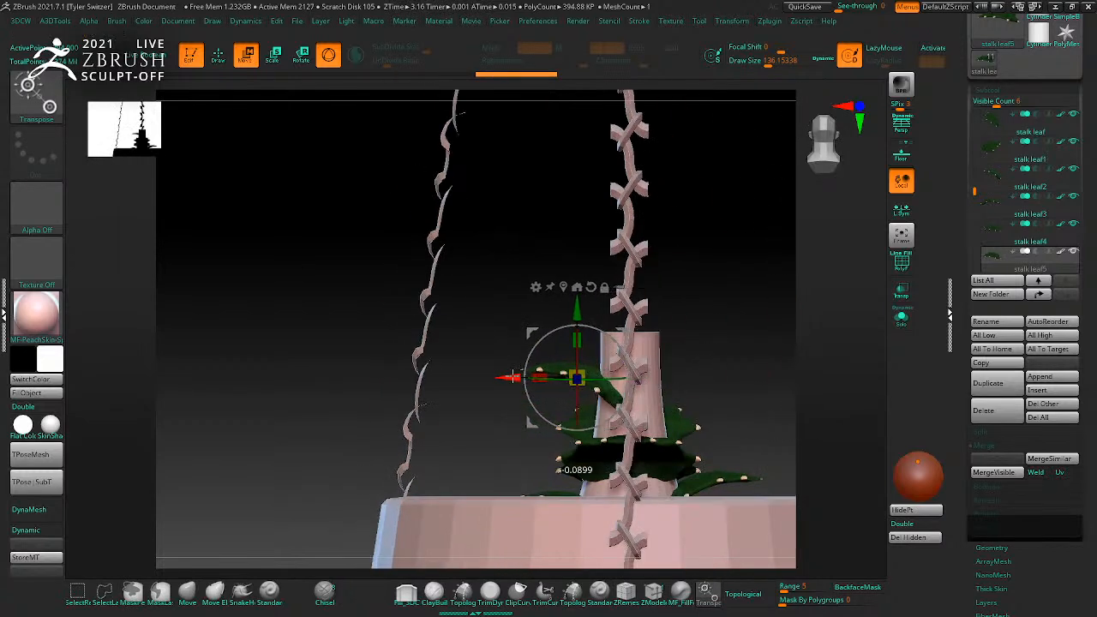
{"action": "key", "text": "q"}
Step: Duplicate the sixth leaf, move the copy across the stalk, and rotate and lower it slightly to fit
{"action": "mouse_move", "coordinate": [744, 324]}
{"action": "left_mouse_down"}
{"action": "mouse_move", "coordinate": [775, 373]}
{"action": "mouse_move", "coordinate": [811, 345]}
{"action": "left_mouse_up"}
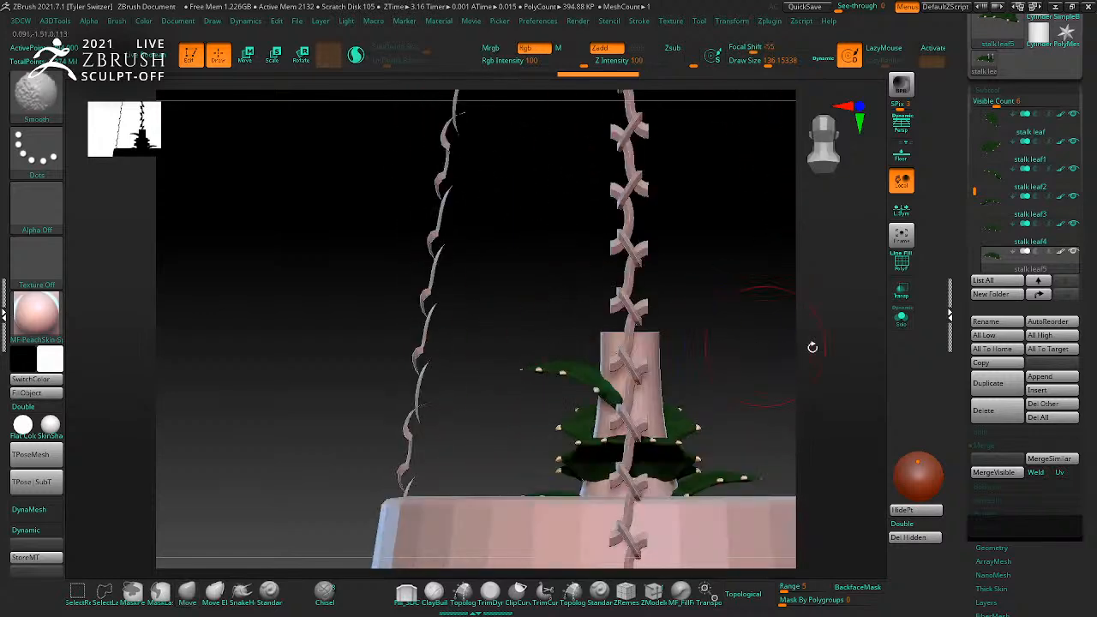
{"action": "left_click", "coordinate": [986, 383]}
{"action": "key", "text": "w"}
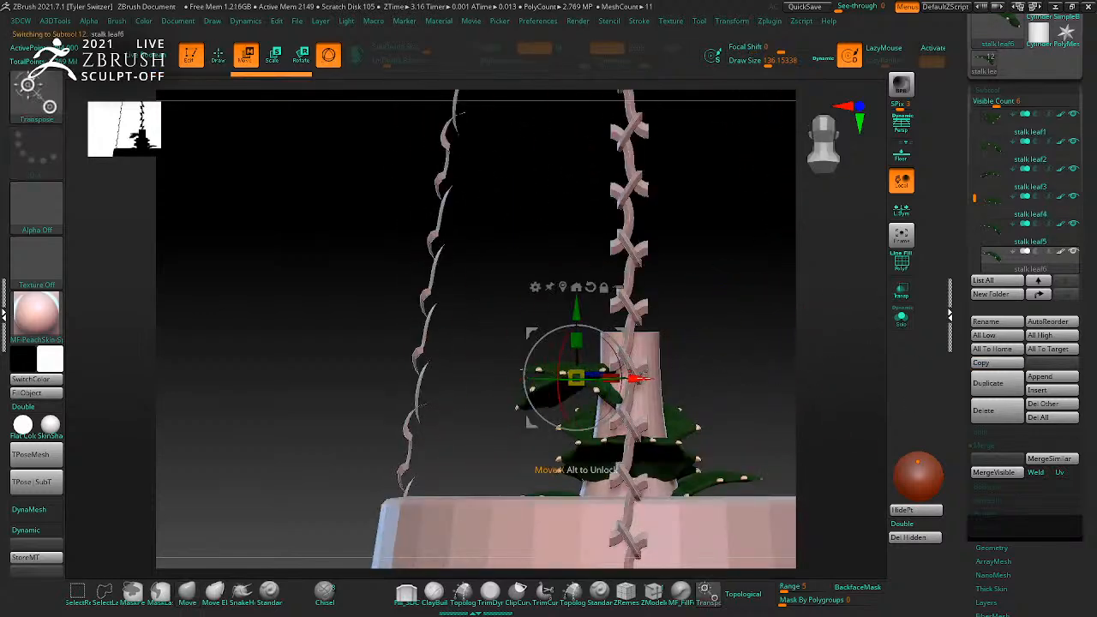
{"action": "left_click_drag", "start_coordinate": [642, 379], "coordinate": [815, 461]}
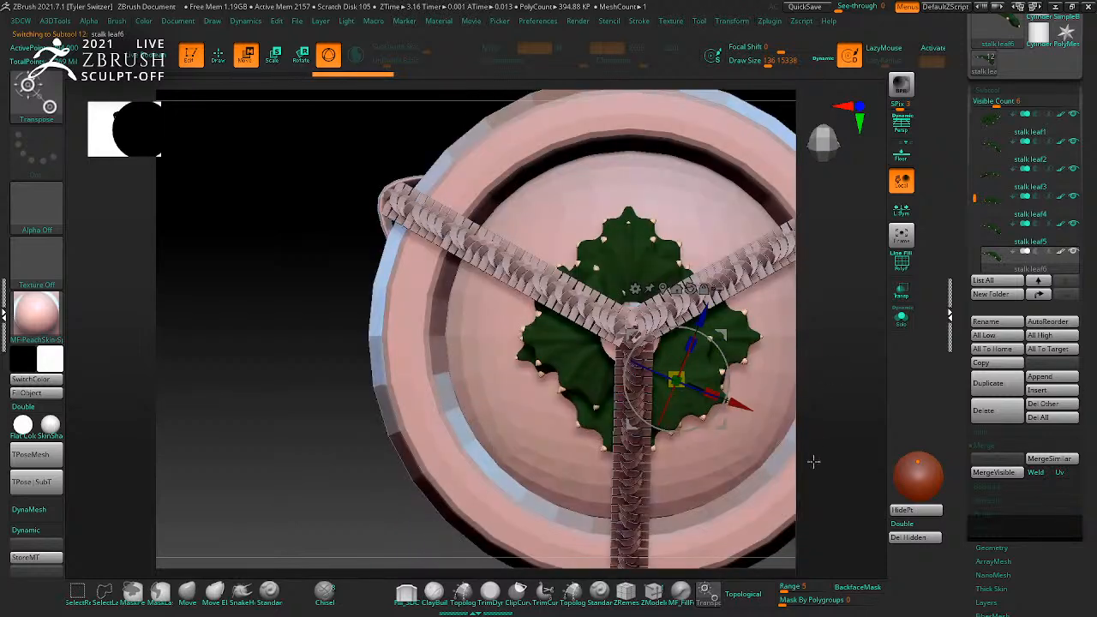
{"action": "left_click_drag", "start_coordinate": [713, 341], "coordinate": [721, 422]}
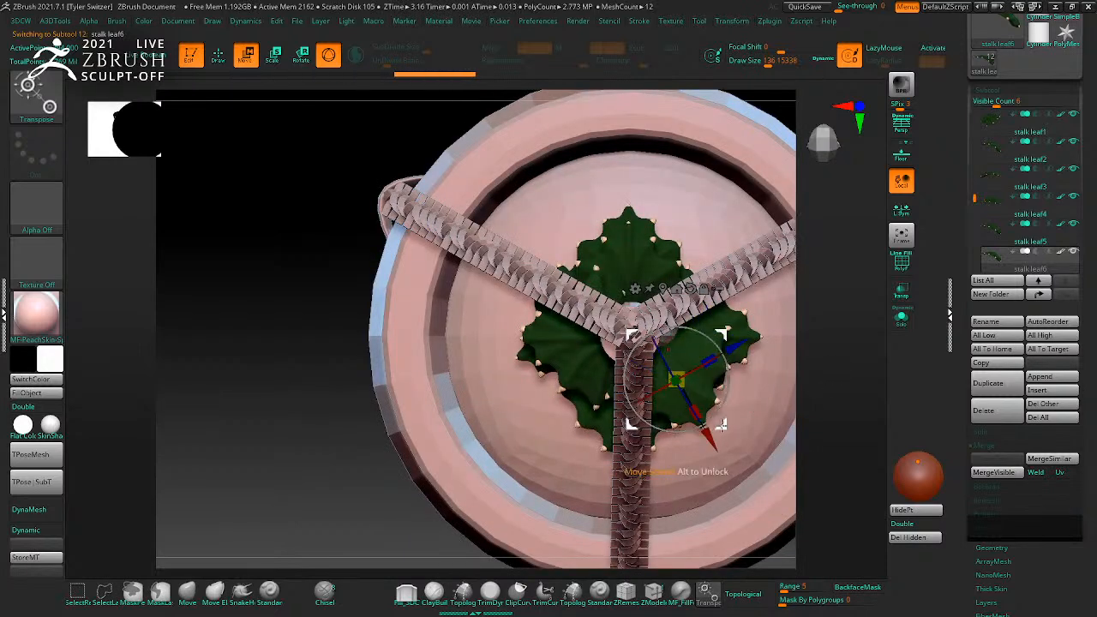
{"action": "left_click_drag", "start_coordinate": [800, 417], "coordinate": [746, 370], "text": "shift"}
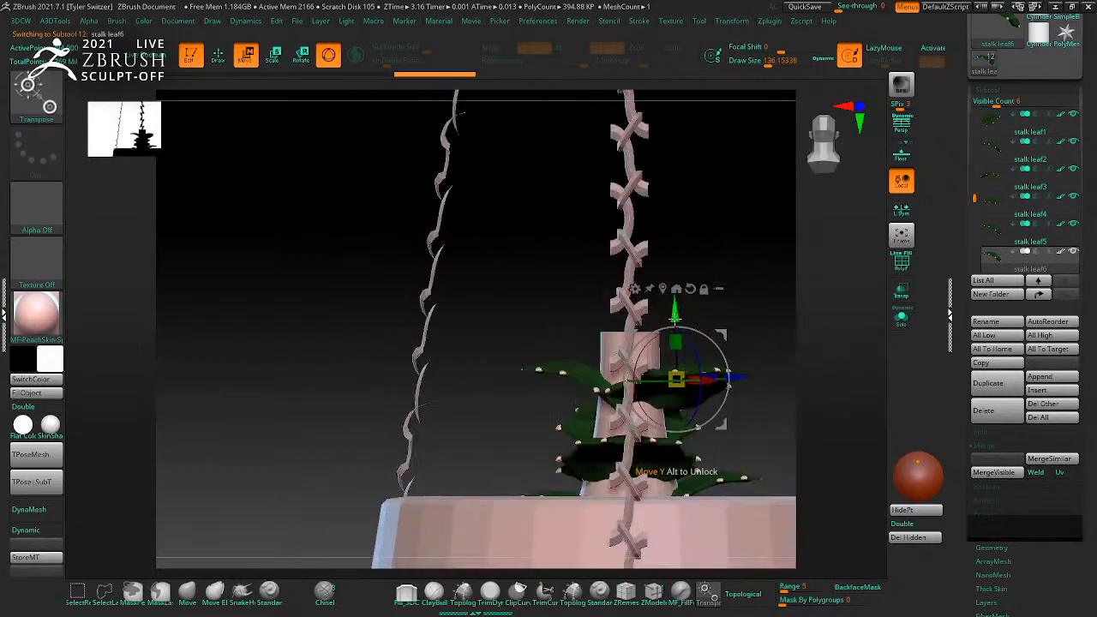
{"action": "left_click_drag", "start_coordinate": [674, 317], "coordinate": [675, 345]}
{"action": "key", "text": "q"}
Step: Duplicate the seventh leaf, raise the copy near the top of the stalk, and turn it to face another direction
{"action": "mouse_move", "coordinate": [818, 346]}
{"action": "left_mouse_down"}
{"action": "mouse_move", "coordinate": [811, 365]}
{"action": "mouse_move", "coordinate": [707, 368]}
{"action": "mouse_move", "coordinate": [798, 349]}
{"action": "mouse_move", "coordinate": [788, 400]}
{"action": "mouse_move", "coordinate": [795, 377]}
{"action": "left_mouse_up"}
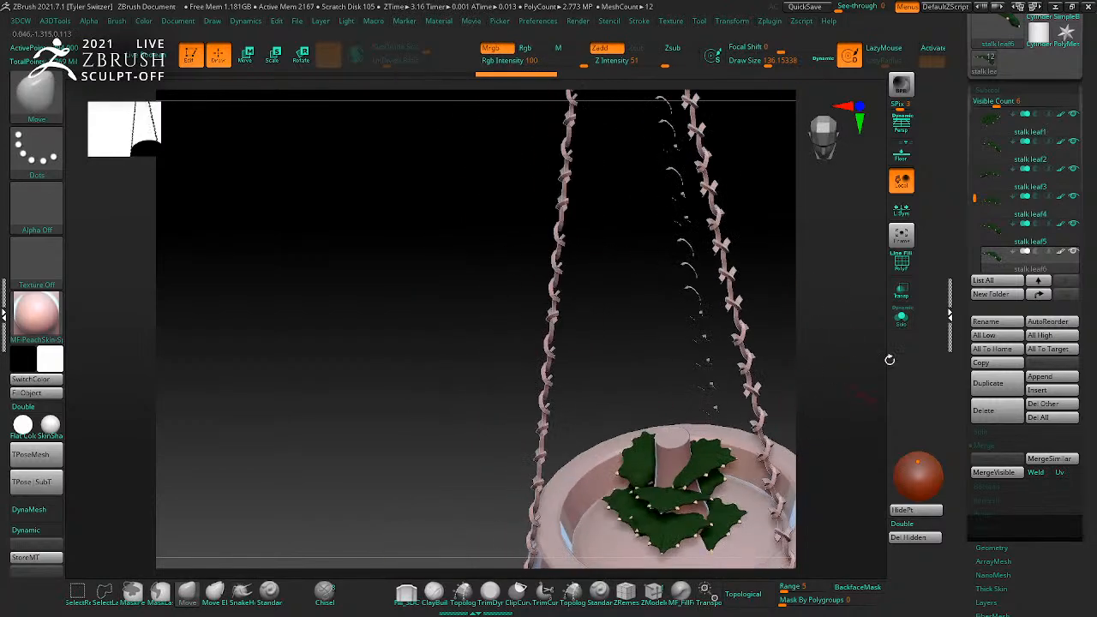
{"action": "left_click", "coordinate": [990, 386]}
{"action": "key", "text": "w"}
{"action": "left_click_drag", "start_coordinate": [651, 407], "coordinate": [651, 379]}
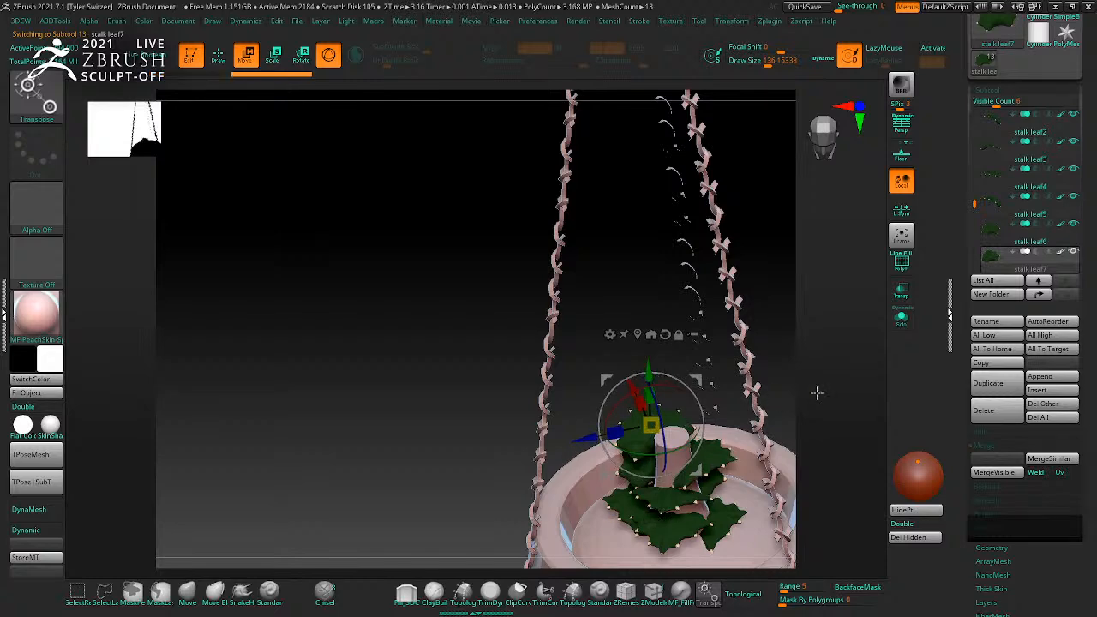
{"action": "left_click_drag", "start_coordinate": [811, 392], "coordinate": [769, 389], "text": "shift"}
{"action": "left_click_drag", "start_coordinate": [814, 438], "coordinate": [810, 506]}
{"action": "left_click_drag", "start_coordinate": [703, 467], "coordinate": [732, 491]}
{"action": "left_click_drag", "start_coordinate": [858, 482], "coordinate": [712, 477], "text": "shift"}
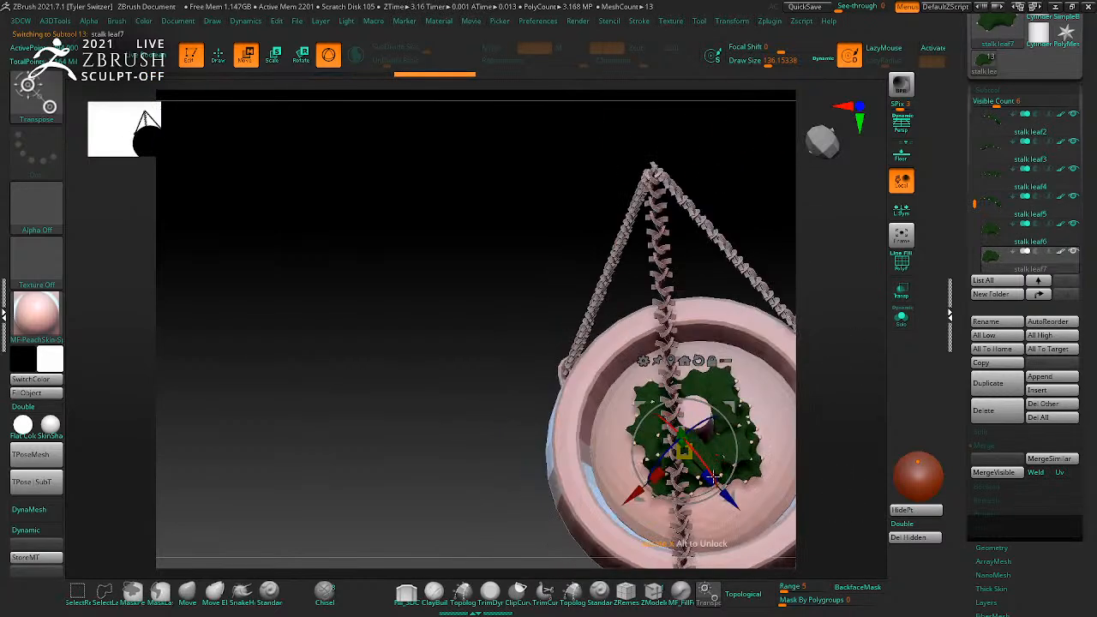
{"action": "mouse_move", "coordinate": [857, 477]}
{"action": "left_mouse_down", "text": "shift"}
{"action": "mouse_move", "coordinate": [832, 386]}
{"action": "mouse_move", "coordinate": [808, 368]}
{"action": "mouse_move", "coordinate": [808, 421]}
{"action": "mouse_move", "coordinate": [780, 397]}
{"action": "mouse_move", "coordinate": [763, 294]}
{"action": "mouse_move", "coordinate": [748, 322]}
{"action": "mouse_move", "coordinate": [739, 316]}
{"action": "left_mouse_up", "text": "shift"}
{"action": "key", "text": "q"}
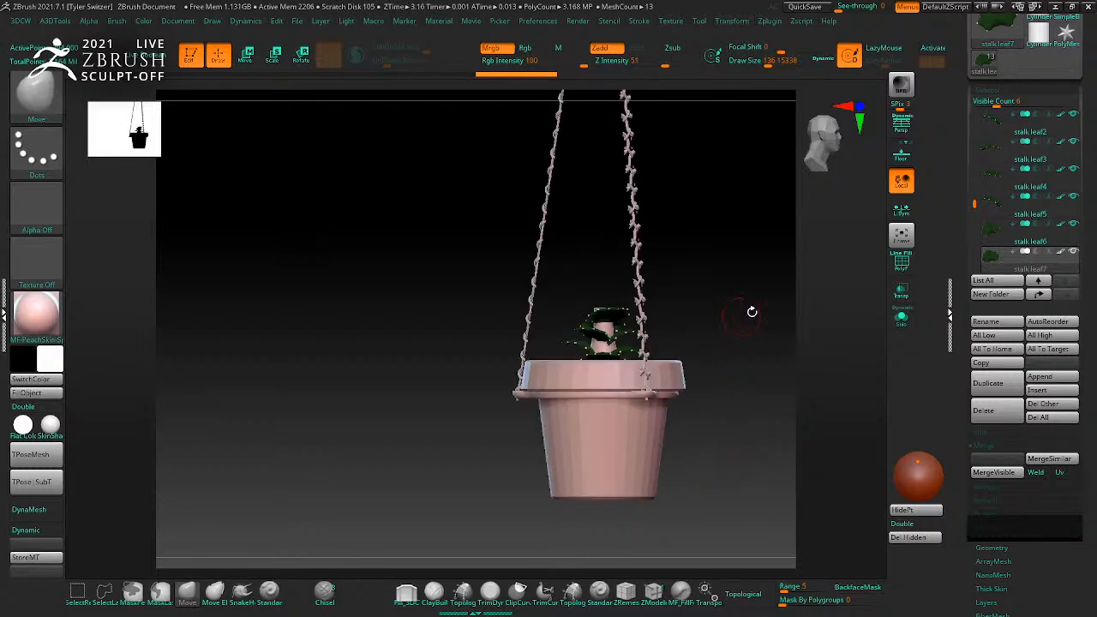
Step: Make the PolyMesh3D star the active tool, insert a Spiral3D subtool, and hide the star
{"action": "scroll", "coordinate": [1074, 126], "scroll_direction": "up", "scroll_amount": 3}
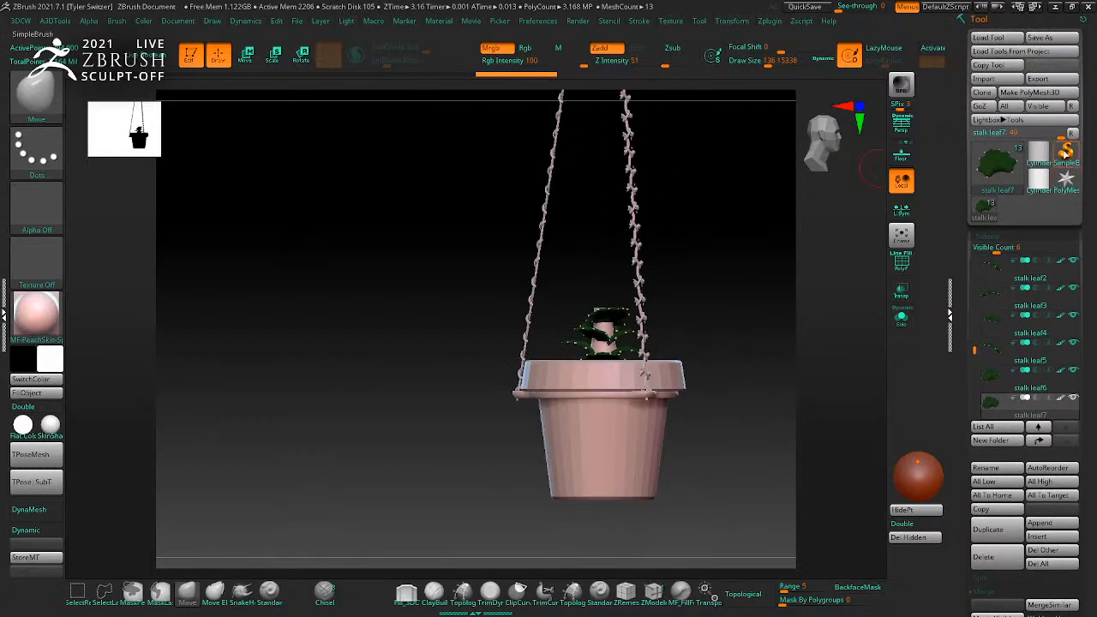
{"action": "left_click", "coordinate": [1065, 177]}
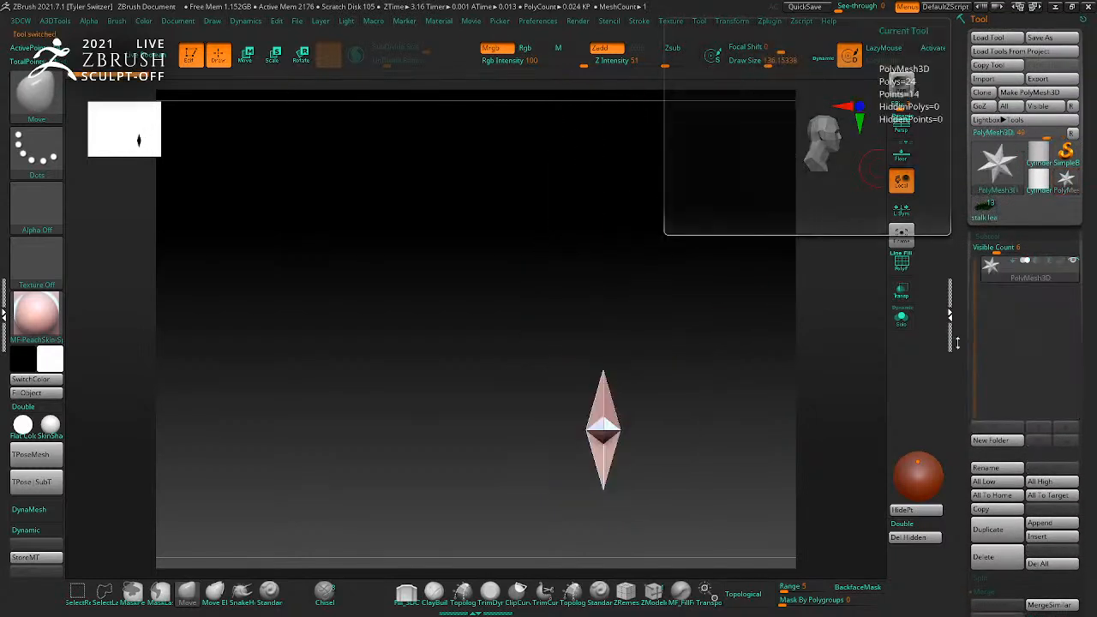
{"action": "left_click", "coordinate": [1040, 523]}
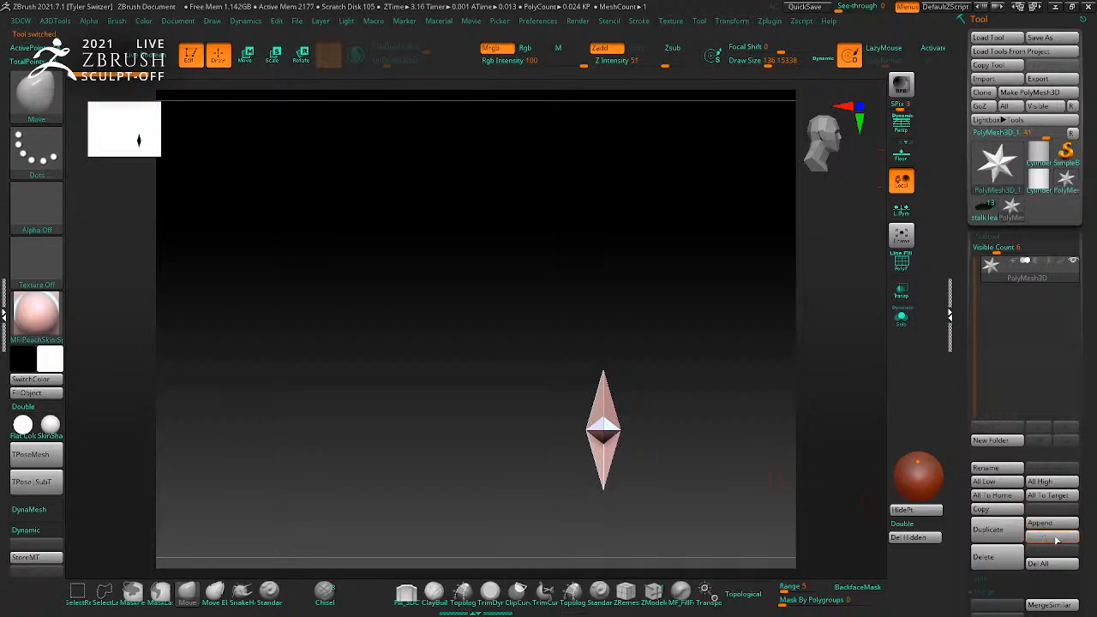
{"action": "left_click", "coordinate": [1055, 538]}
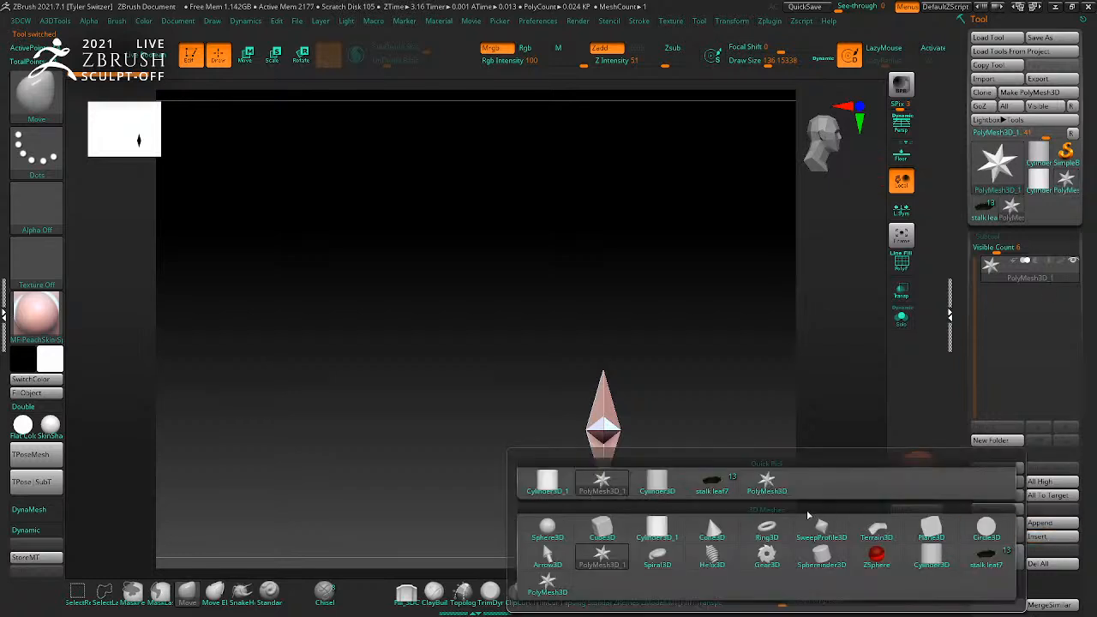
{"action": "left_click", "coordinate": [657, 557]}
{"action": "left_click", "coordinate": [1053, 550]}
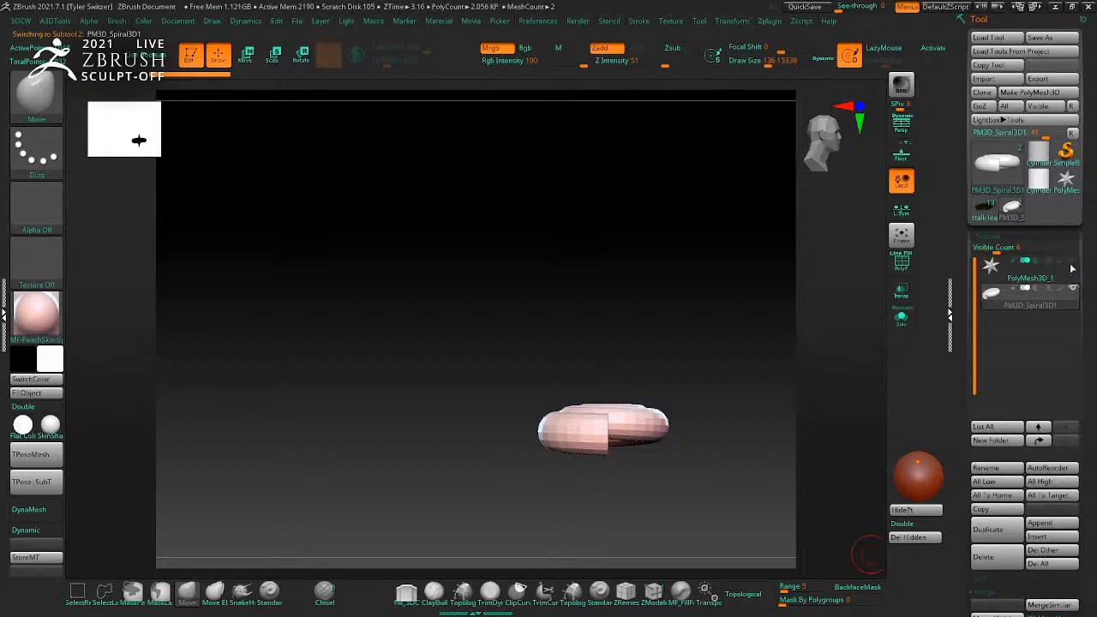
Step: Check the spiral's Initialize settings and switch to the SimpleBrush, leaving edit mode
{"action": "scroll", "coordinate": [1080, 287], "scroll_direction": "down", "scroll_amount": 5}
{"action": "scroll", "coordinate": [1080, 287], "scroll_direction": "down", "scroll_amount": 3}
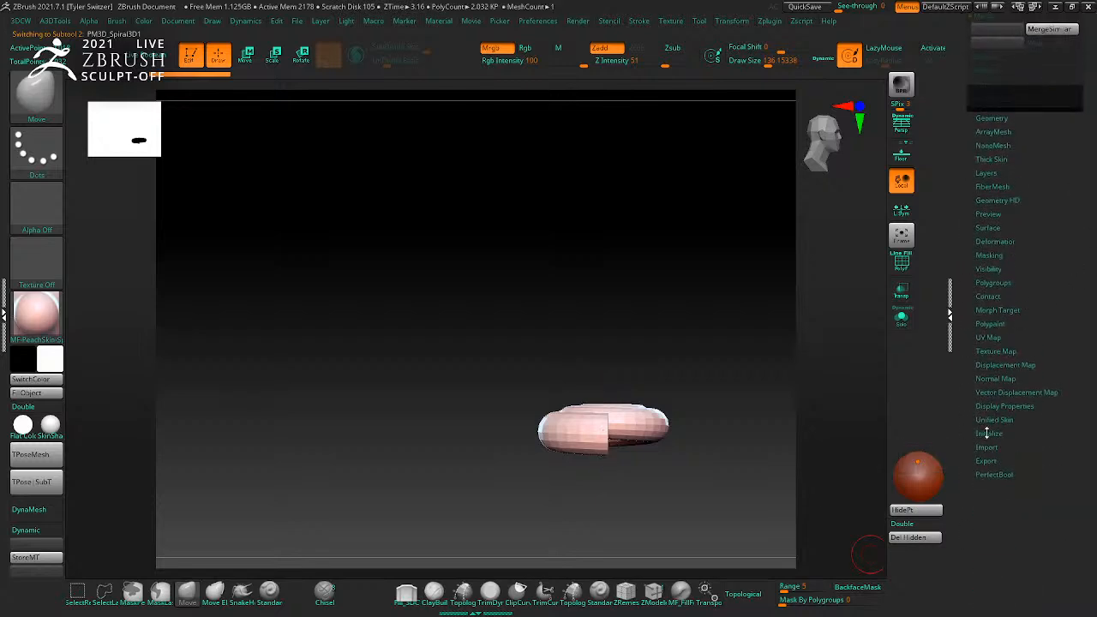
{"action": "scroll", "coordinate": [987, 434], "scroll_direction": "up", "scroll_amount": 4}
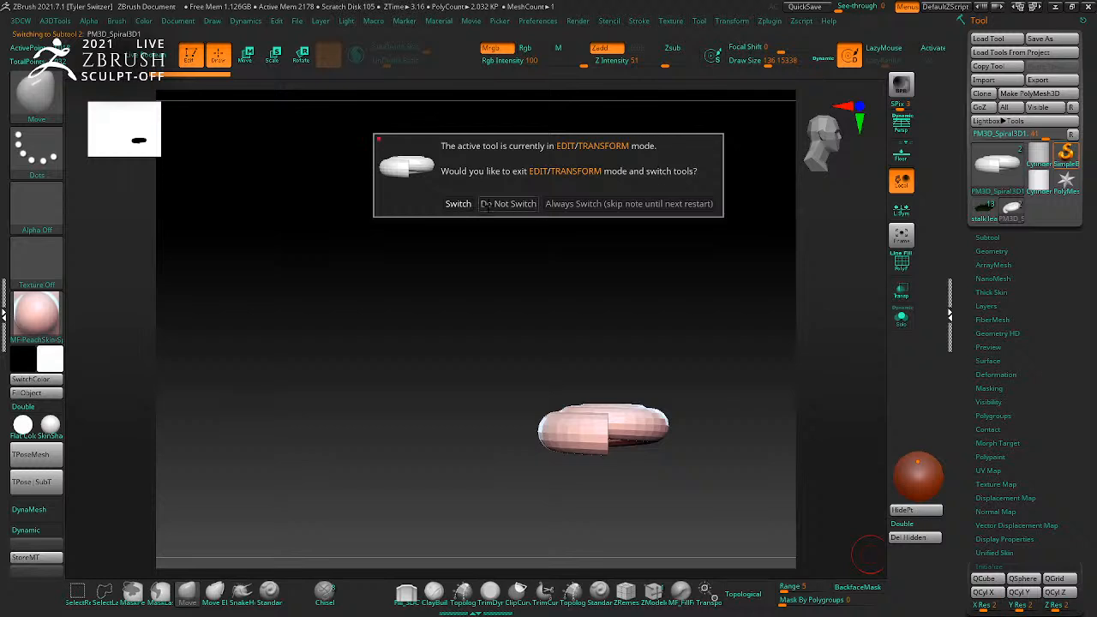
{"action": "left_click", "coordinate": [458, 203]}
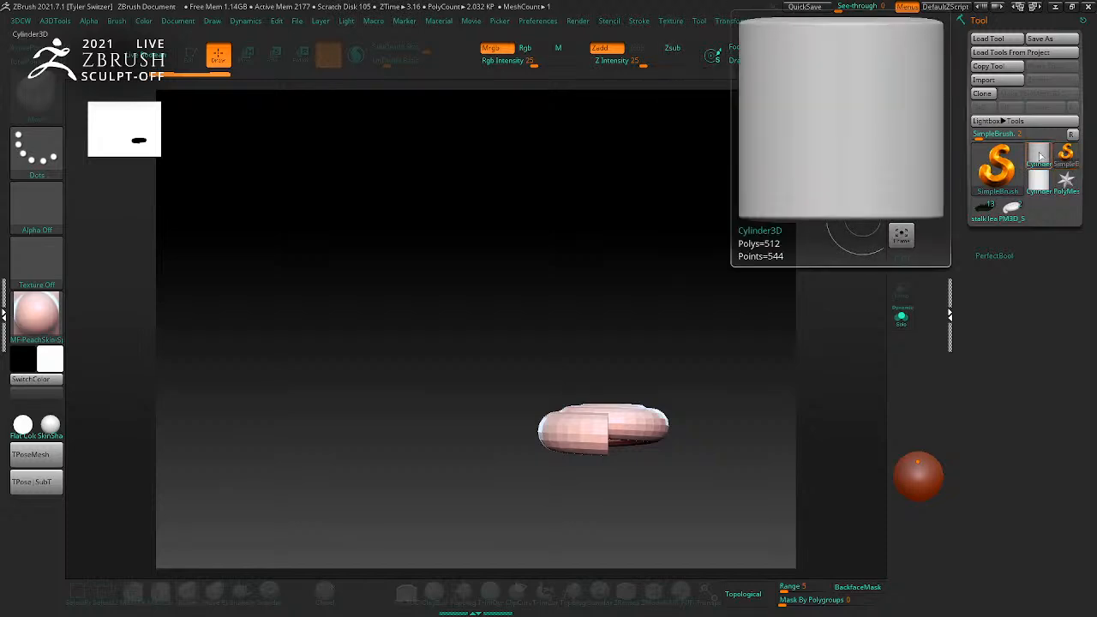
Step: Select the PolyMesh3D star tool again and insert a Spiral3D as its second subtool
{"action": "left_click", "coordinate": [1065, 180]}
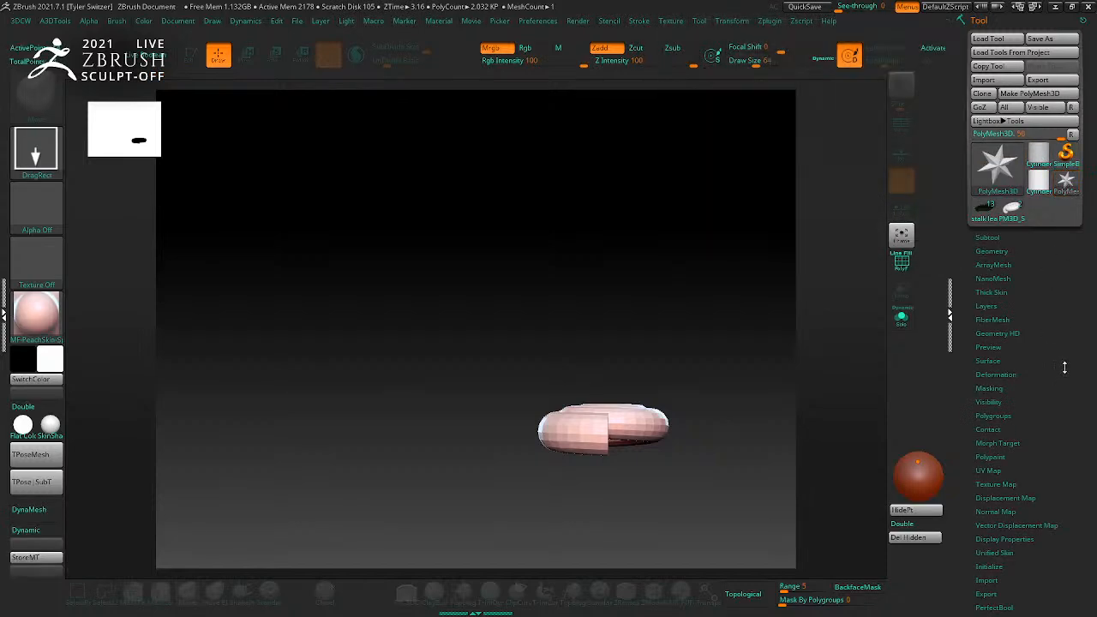
{"action": "left_click", "coordinate": [994, 239]}
{"action": "left_click_drag", "start_coordinate": [743, 332], "coordinate": [757, 393]}
{"action": "key", "text": "ctrl+z"}
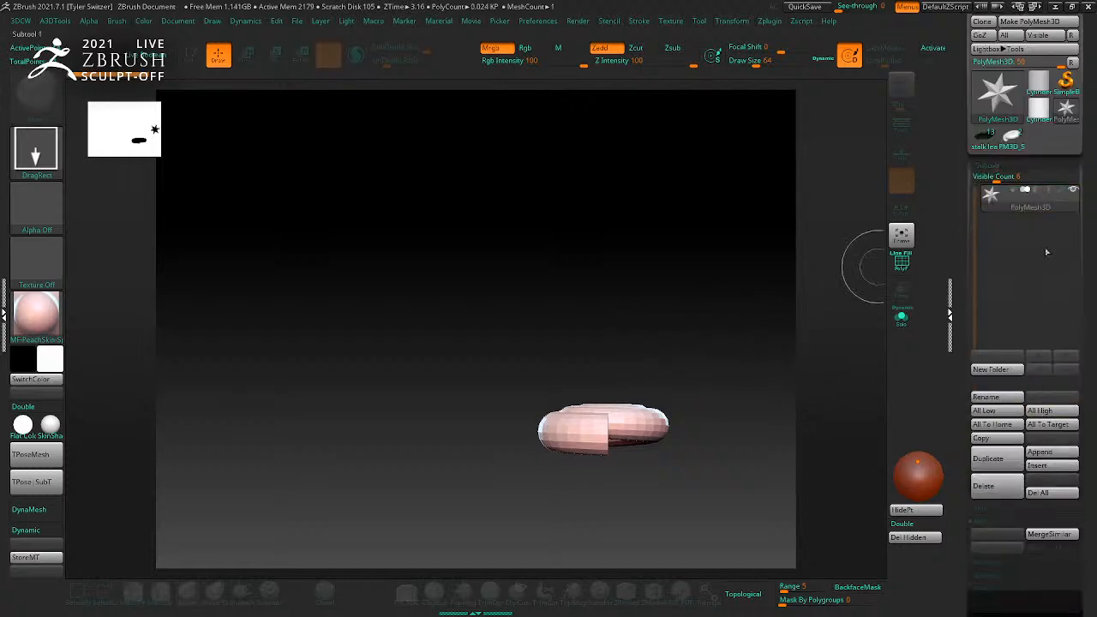
{"action": "left_click", "coordinate": [1039, 465]}
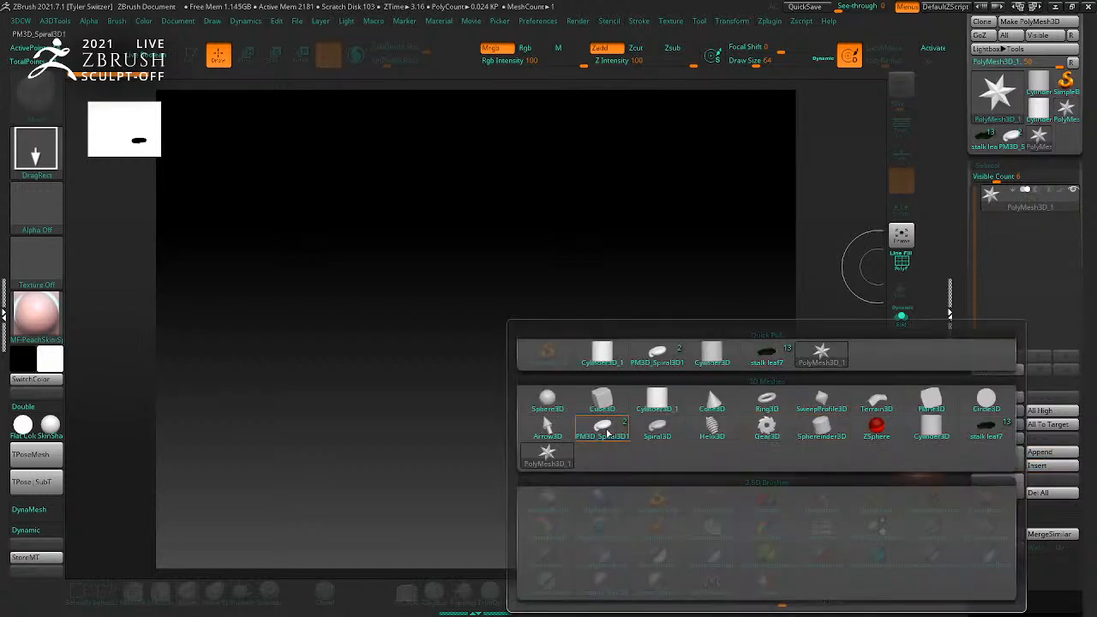
{"action": "left_click", "coordinate": [658, 434]}
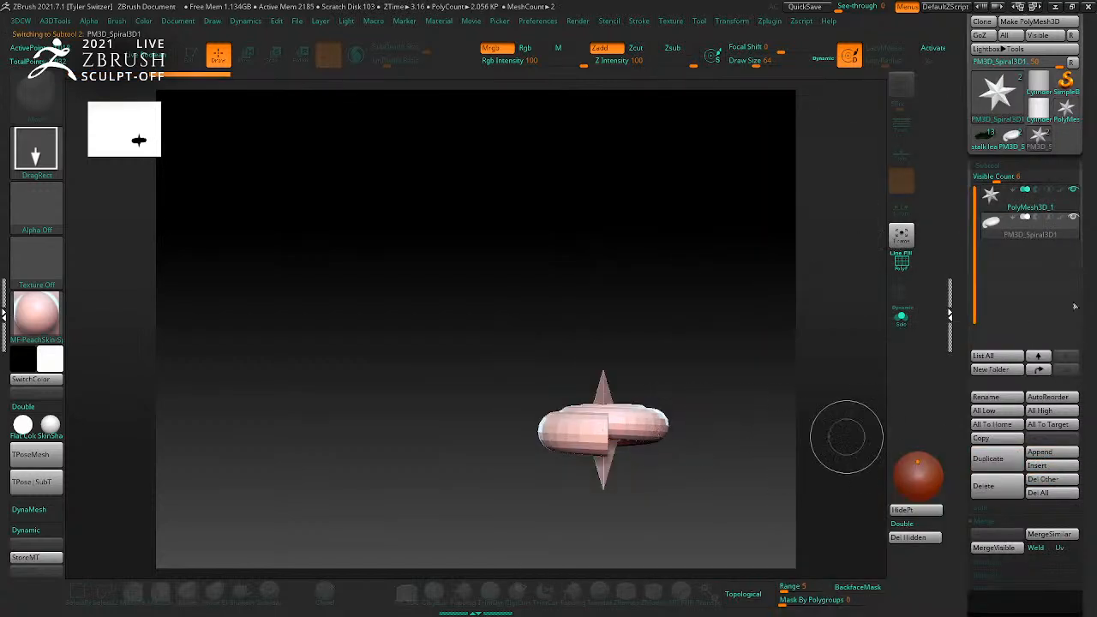
Step: Hide the star subtool and draw only the spiral on a cleared canvas, opening its Initialize settings
{"action": "left_click_drag", "start_coordinate": [1084, 324], "coordinate": [1076, 217]}
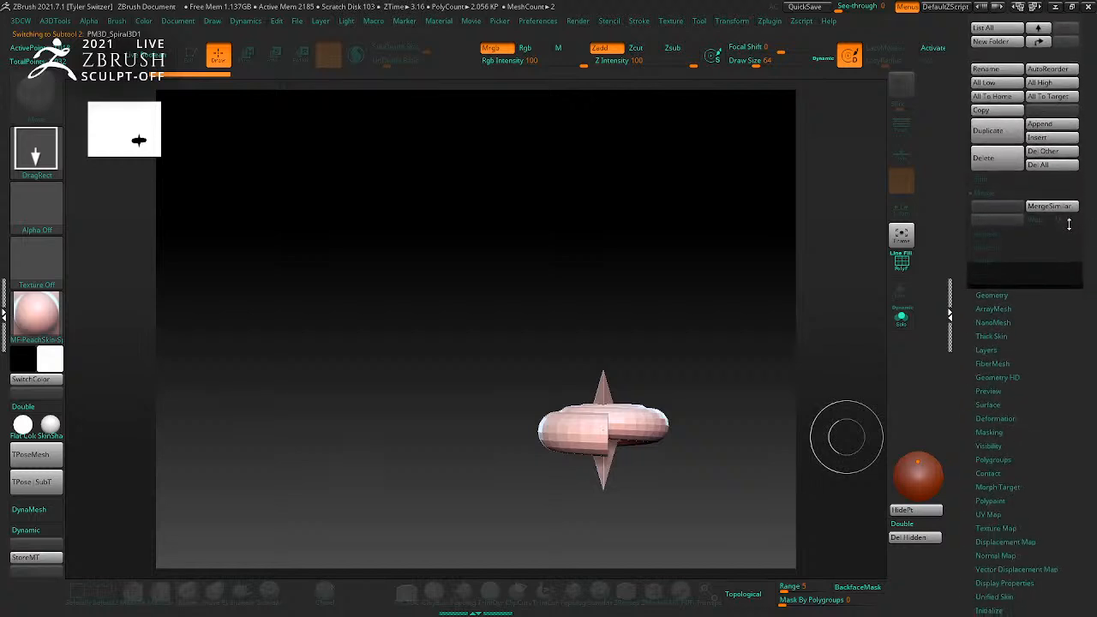
{"action": "key", "text": "ctrl+n"}
{"action": "left_click_drag", "start_coordinate": [539, 376], "coordinate": [556, 468]}
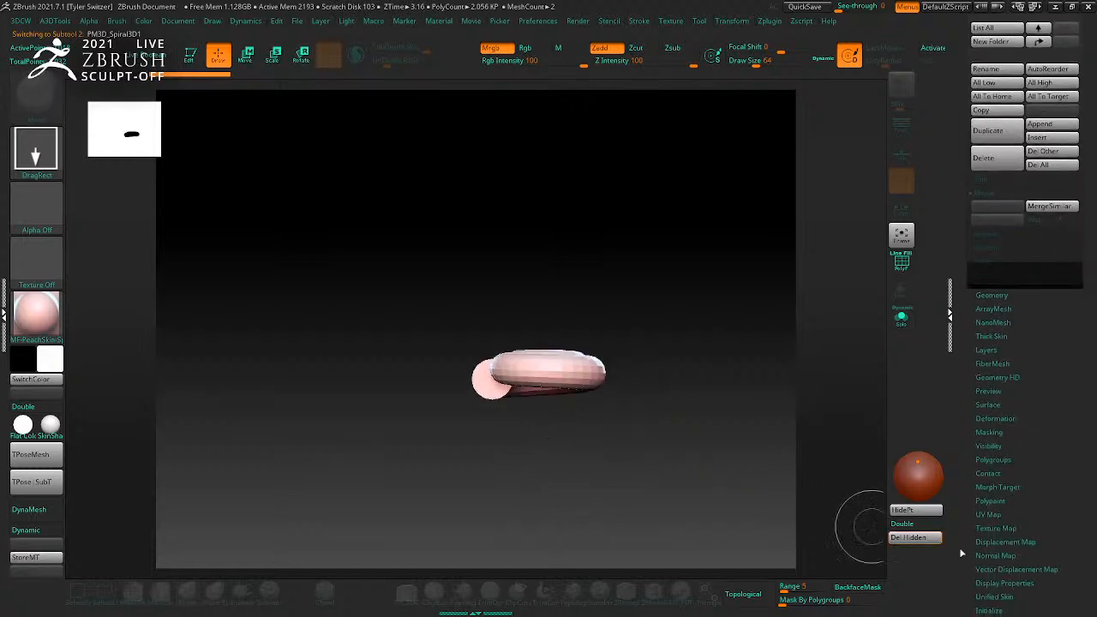
{"action": "left_click_drag", "start_coordinate": [1095, 579], "coordinate": [1093, 501]}
{"action": "left_click", "coordinate": [1001, 431]}
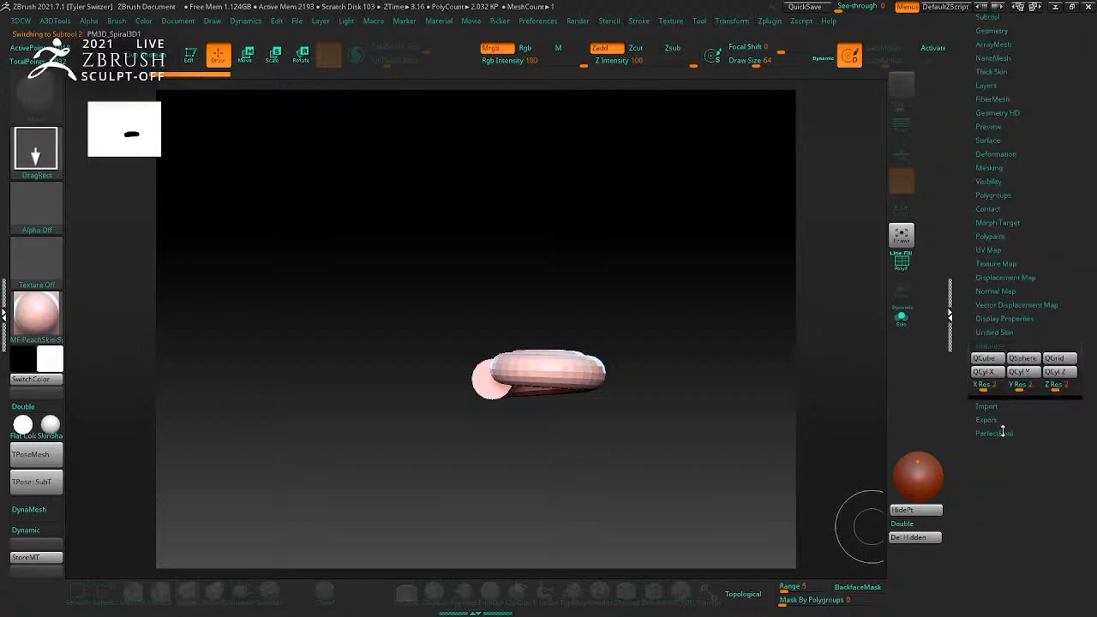
{"action": "left_click_drag", "start_coordinate": [1077, 304], "coordinate": [1081, 420]}
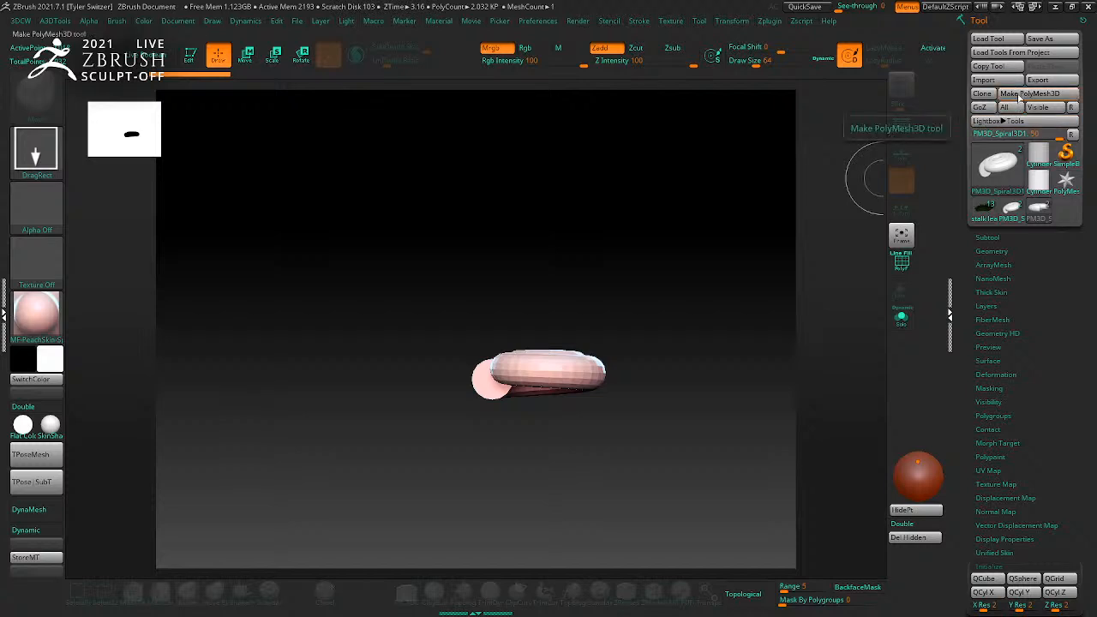
Step: Clear the canvas and redraw the spiral at a larger size
{"action": "key", "text": "ctrl+n"}
{"action": "mouse_move", "coordinate": [546, 303]}
{"action": "left_mouse_down"}
{"action": "mouse_move", "coordinate": [557, 325]}
{"action": "mouse_move", "coordinate": [551, 471]}
{"action": "left_mouse_up"}
{"action": "key", "text": "ctrl+n"}
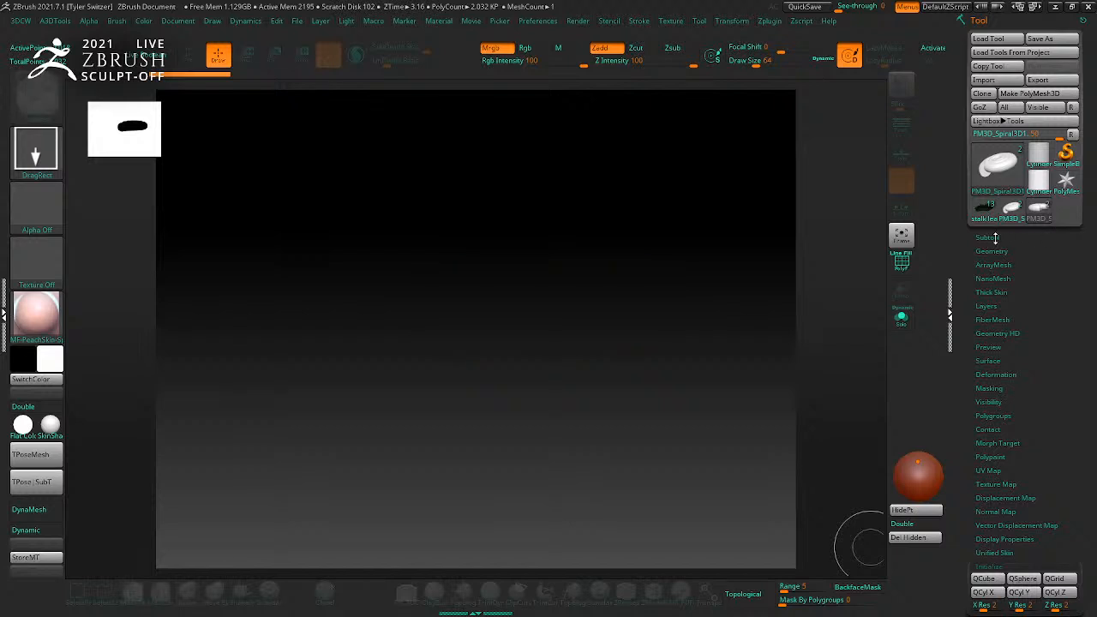
{"action": "mouse_move", "coordinate": [517, 343]}
{"action": "left_mouse_down"}
{"action": "mouse_move", "coordinate": [554, 448]}
{"action": "mouse_move", "coordinate": [548, 428]}
{"action": "left_mouse_up"}
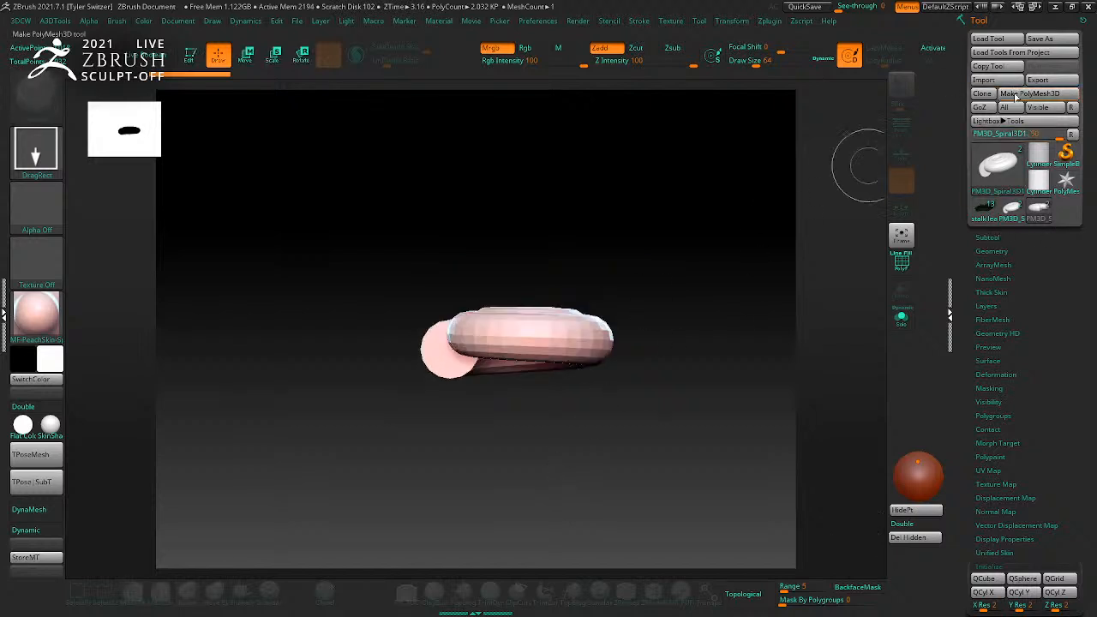
Step: Clone the spiral as a separate tool and delete the clone's subtool
{"action": "left_click", "coordinate": [983, 93]}
{"action": "left_click", "coordinate": [987, 567]}
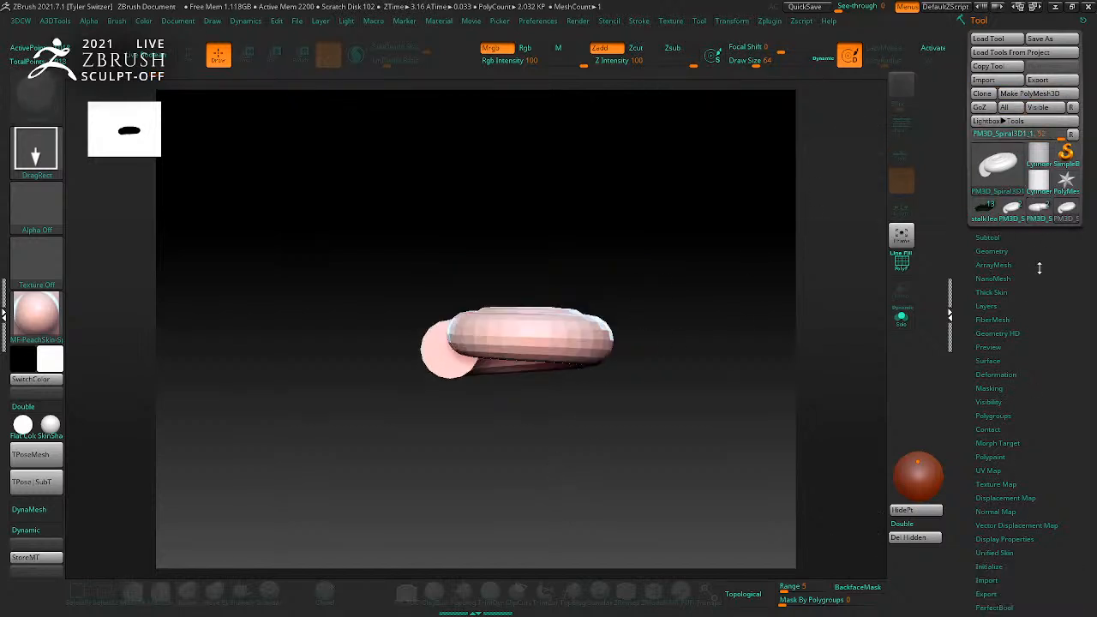
{"action": "left_click", "coordinate": [1073, 212]}
{"action": "left_click", "coordinate": [994, 237]}
{"action": "left_click", "coordinate": [1001, 486]}
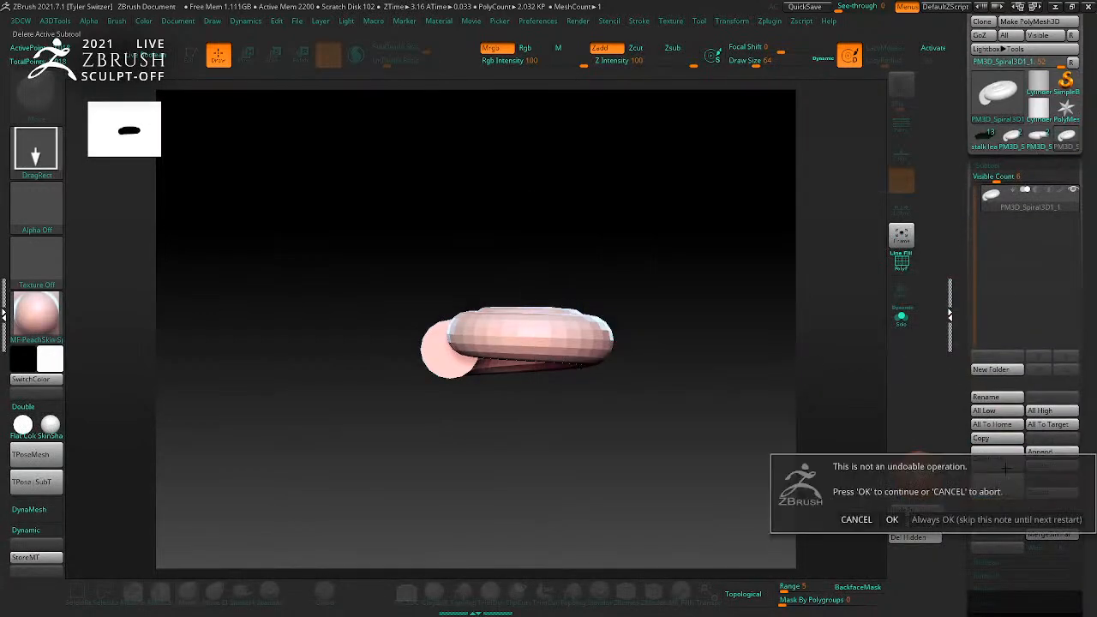
{"action": "left_click", "coordinate": [893, 519]}
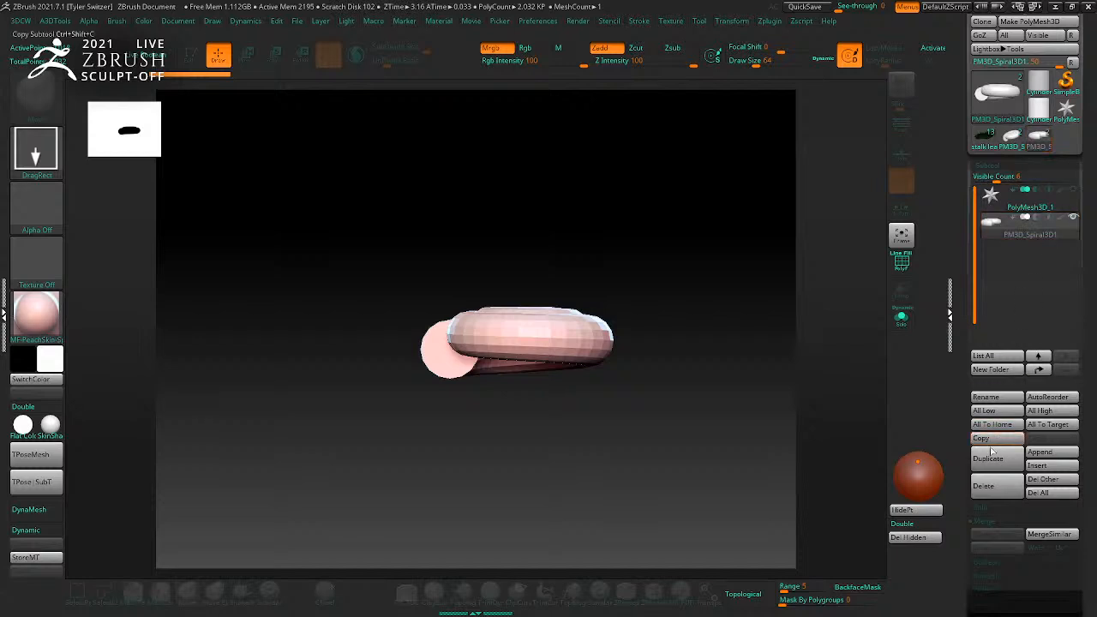
Step: Delete the remaining subtools from both leftover star-and-spiral tools
{"action": "left_click", "coordinate": [992, 490]}
{"action": "left_click", "coordinate": [992, 490]}
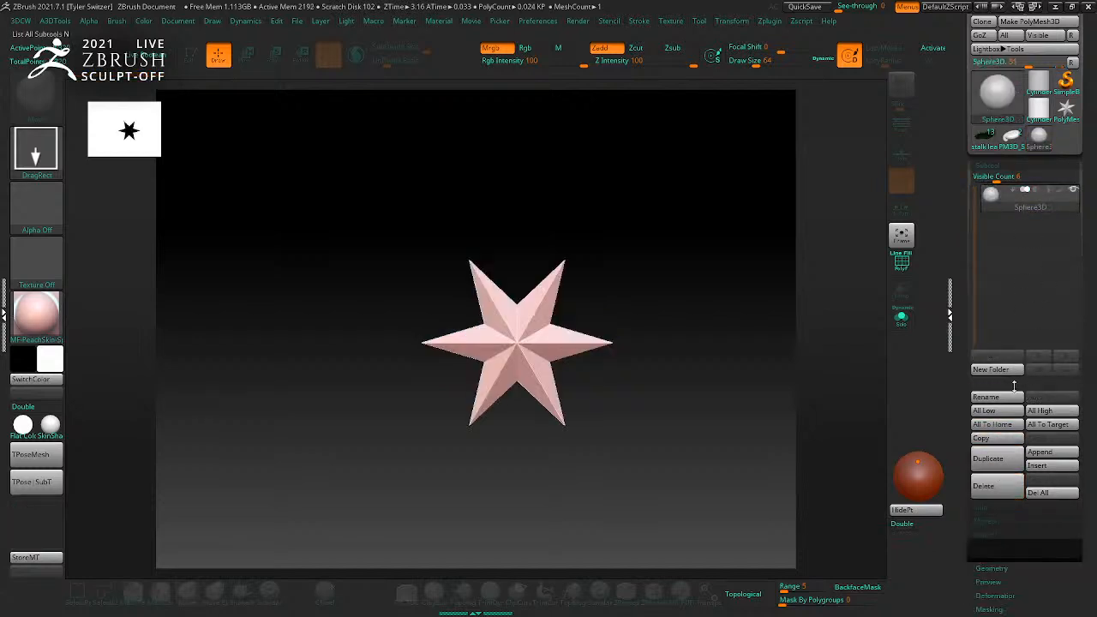
{"action": "left_click", "coordinate": [1013, 137]}
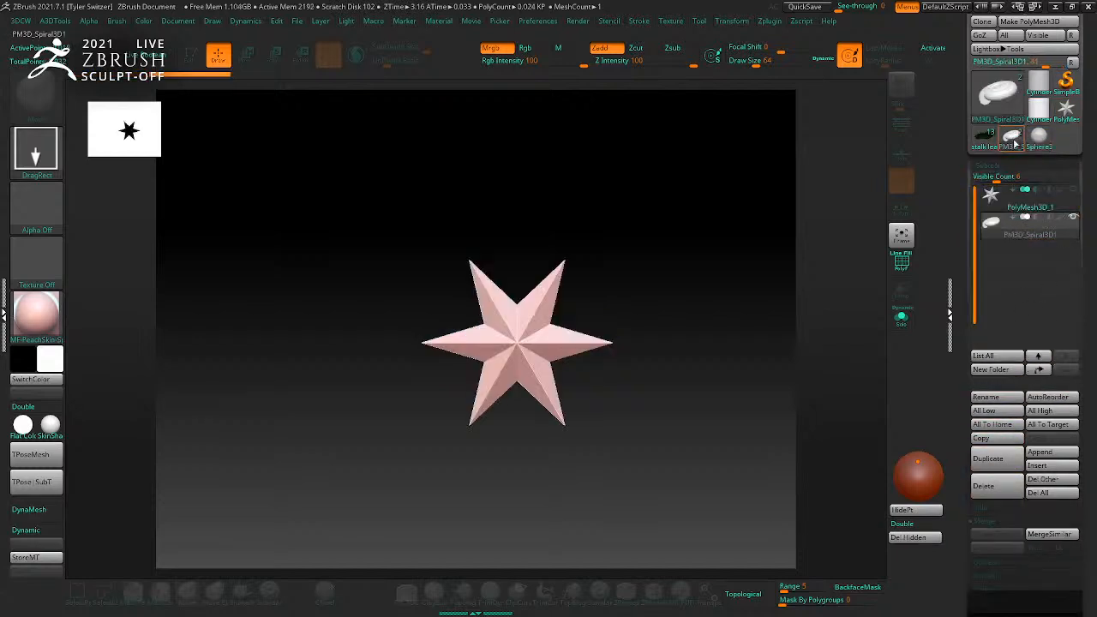
{"action": "left_click", "coordinate": [994, 486]}
{"action": "left_click", "coordinate": [996, 486]}
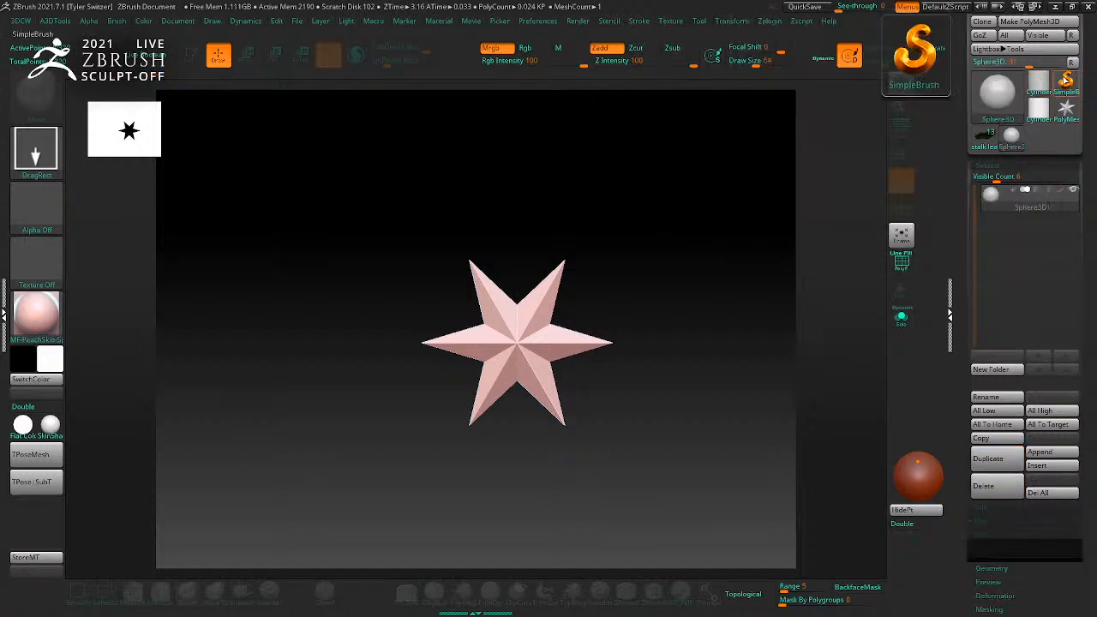
Step: Try inserting a Spiral3D as a second subtool of Cylinder3D_1 and open its Initialize settings
{"action": "left_click", "coordinate": [1038, 85]}
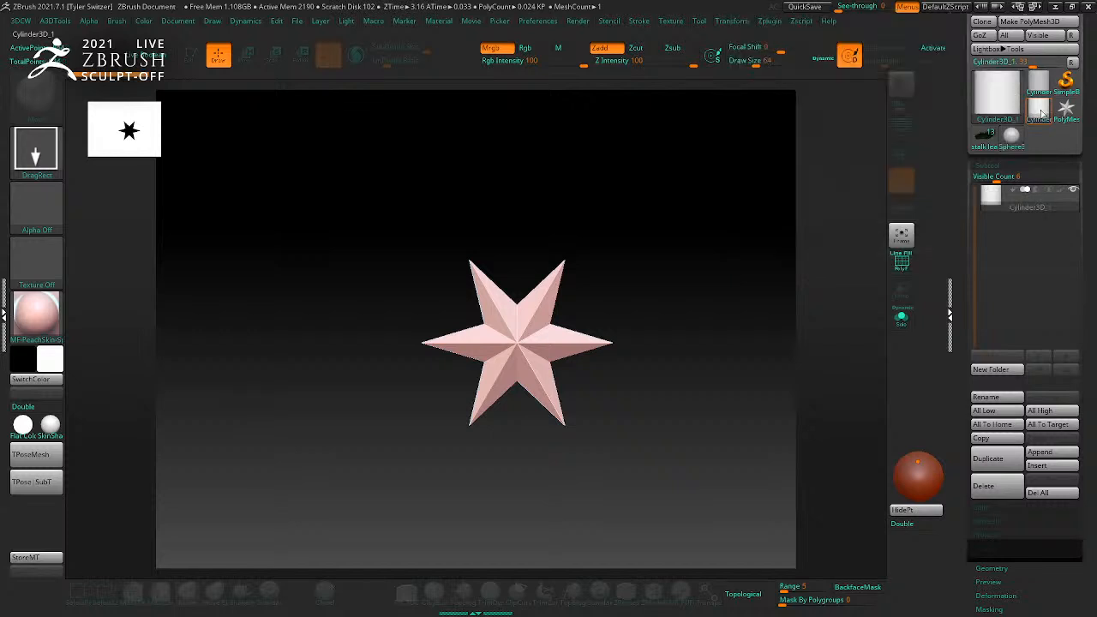
{"action": "left_click", "coordinate": [1052, 466]}
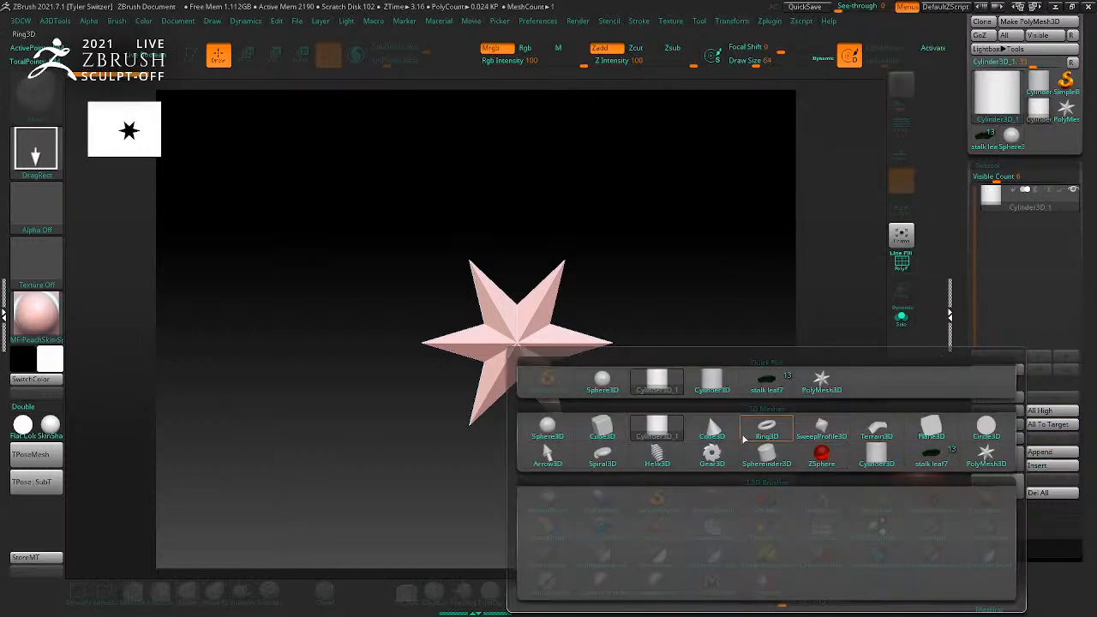
{"action": "left_click", "coordinate": [1053, 465]}
{"action": "left_click", "coordinate": [602, 454]}
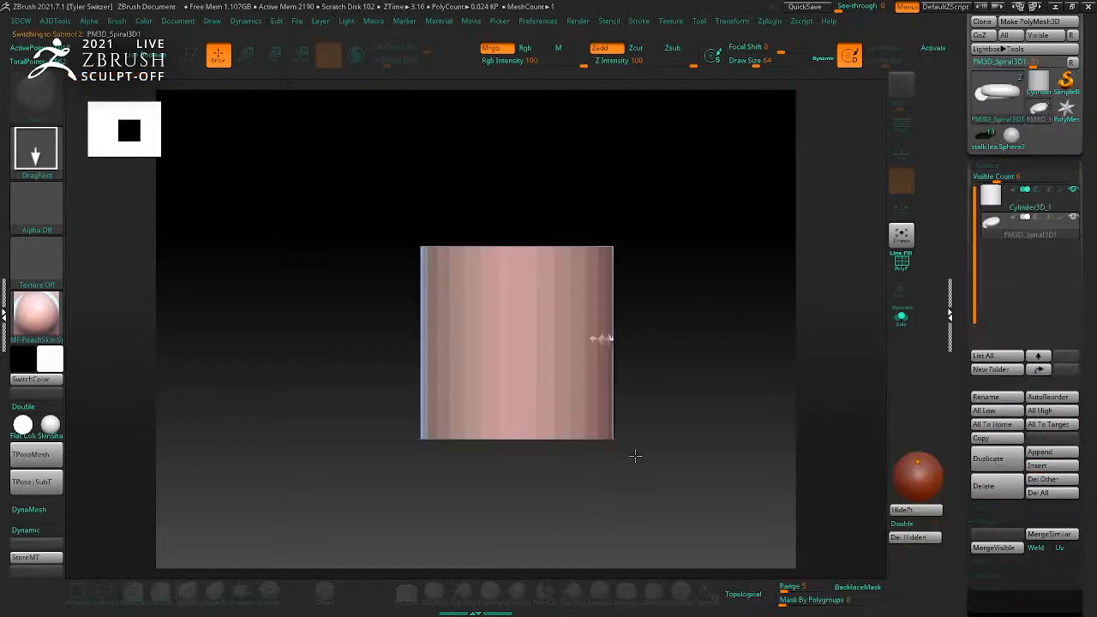
{"action": "scroll", "coordinate": [1084, 472], "scroll_direction": "down", "scroll_amount": 3}
{"action": "scroll", "coordinate": [1085, 471], "scroll_direction": "down", "scroll_amount": 4}
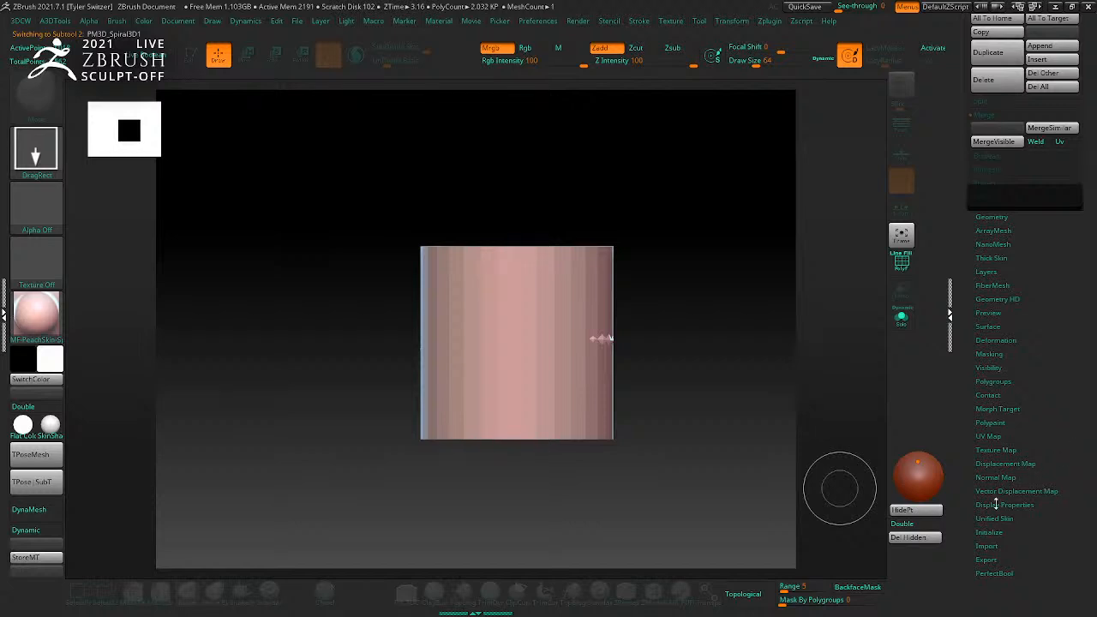
{"action": "left_click", "coordinate": [987, 533]}
{"action": "scroll", "coordinate": [1050, 475], "scroll_direction": "up", "scroll_amount": 3}
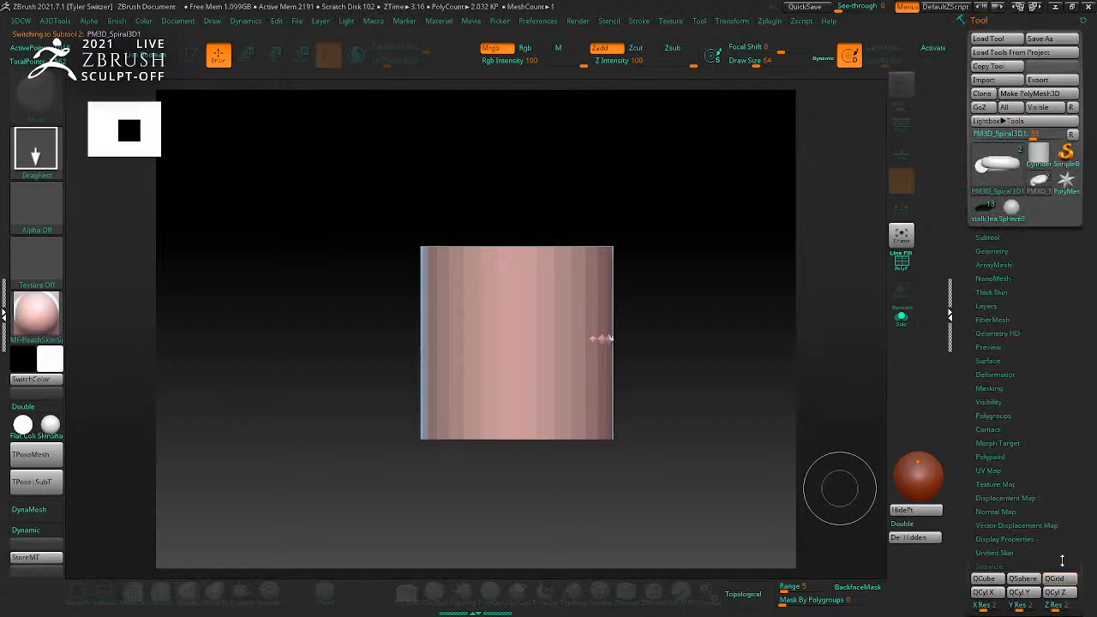
Step: Delete the spiral subtool and the Cylinder3D_1 it was inserted into
{"action": "left_click", "coordinate": [988, 237]}
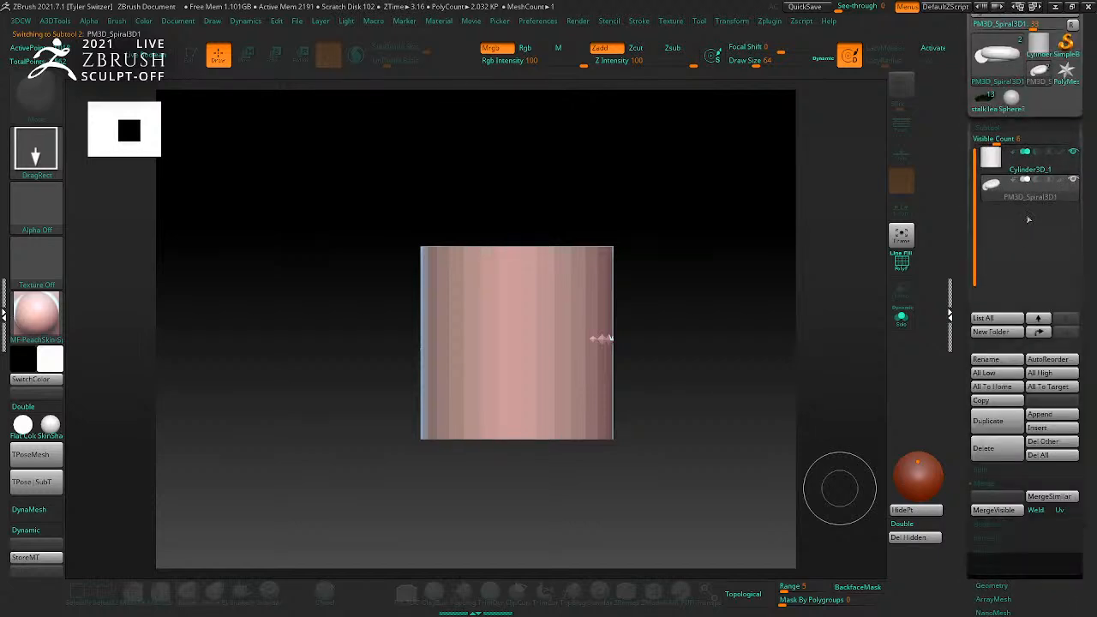
{"action": "left_click", "coordinate": [1053, 441]}
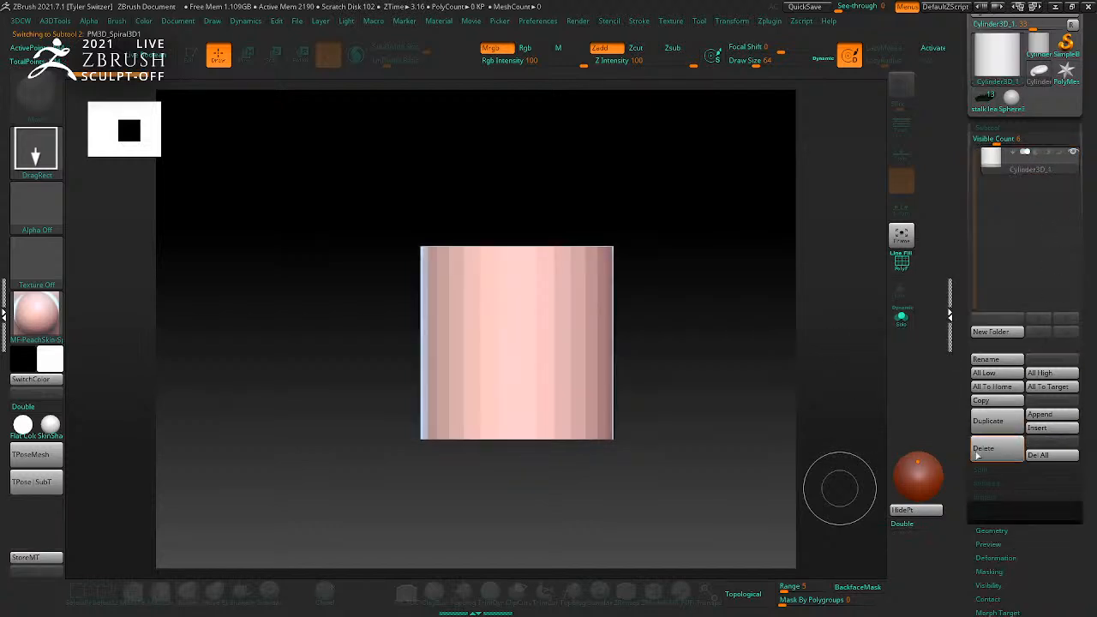
{"action": "left_click", "coordinate": [990, 447]}
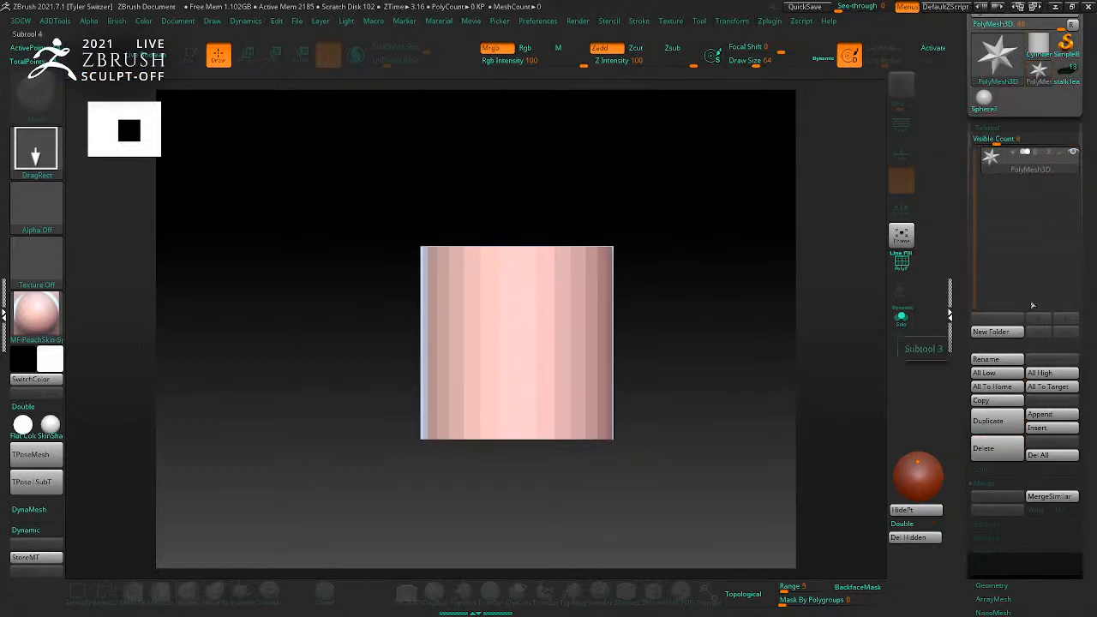
Step: Insert a Spiral3D as the second subtool of the PolyMesh3D star and open its Initialize settings
{"action": "left_click", "coordinate": [1042, 429]}
{"action": "mouse_move", "coordinate": [768, 401]}
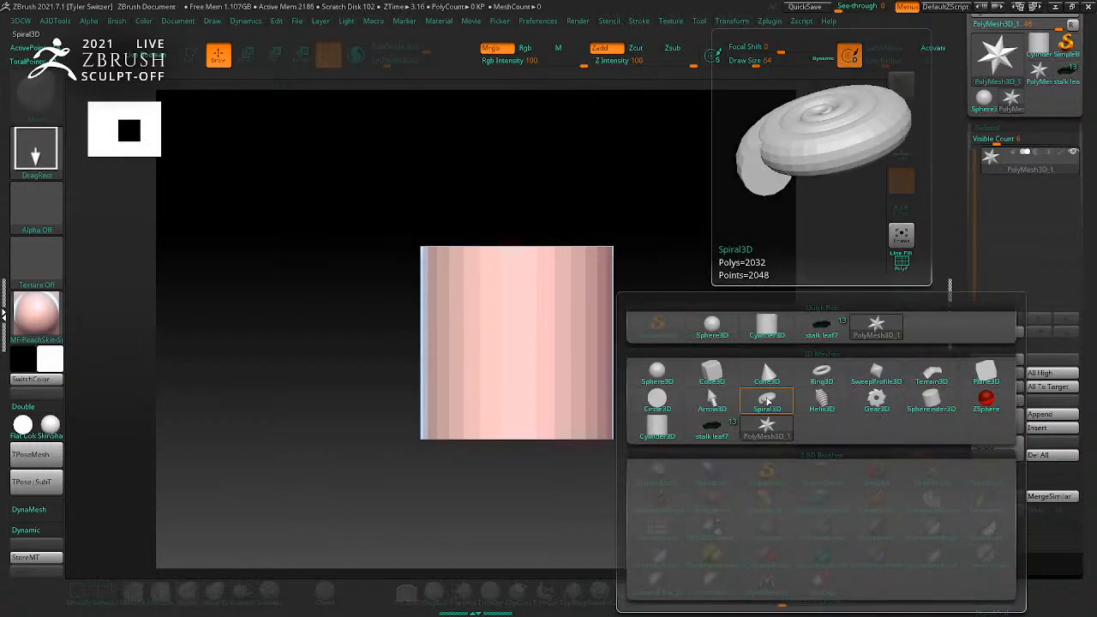
{"action": "left_click", "coordinate": [768, 401]}
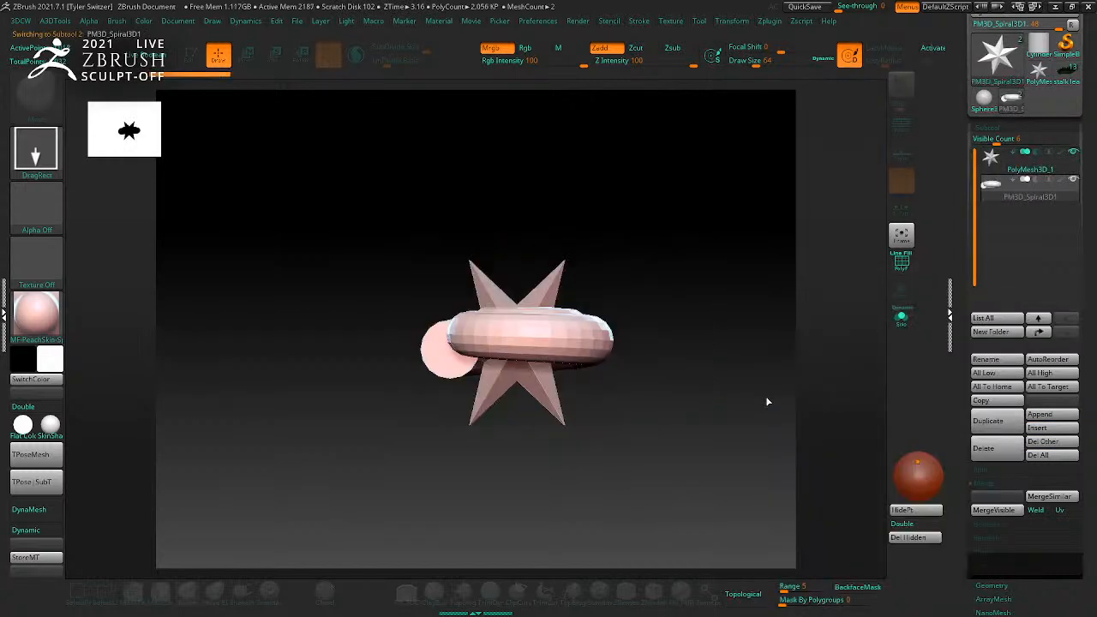
{"action": "left_click_drag", "start_coordinate": [1084, 578], "coordinate": [1076, 445]}
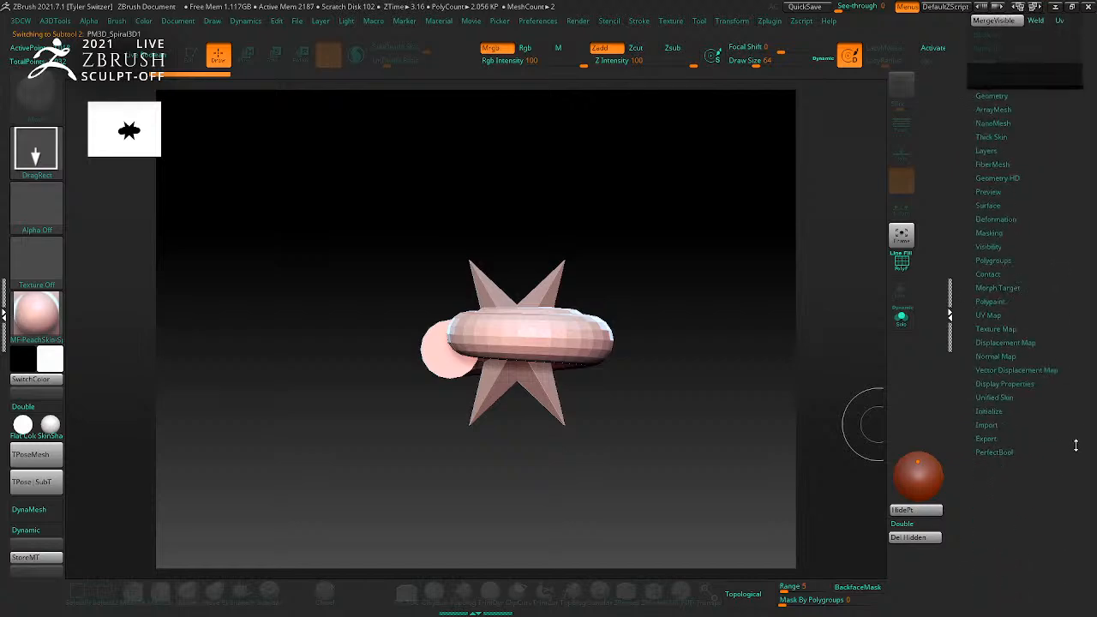
{"action": "left_click", "coordinate": [992, 346]}
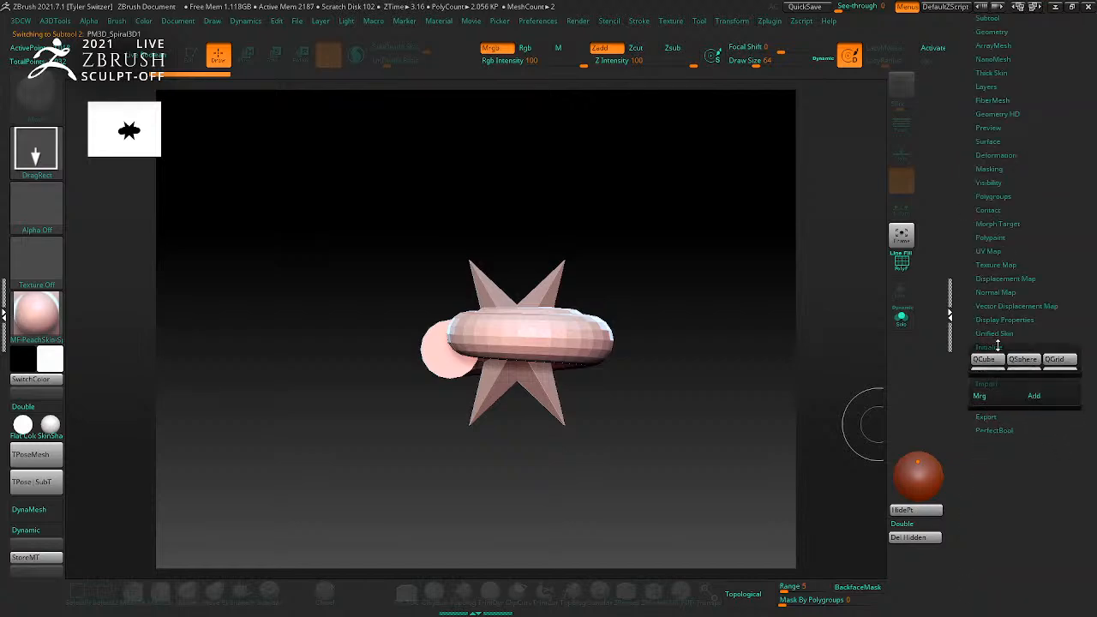
{"action": "left_click_drag", "start_coordinate": [1080, 306], "coordinate": [1079, 433]}
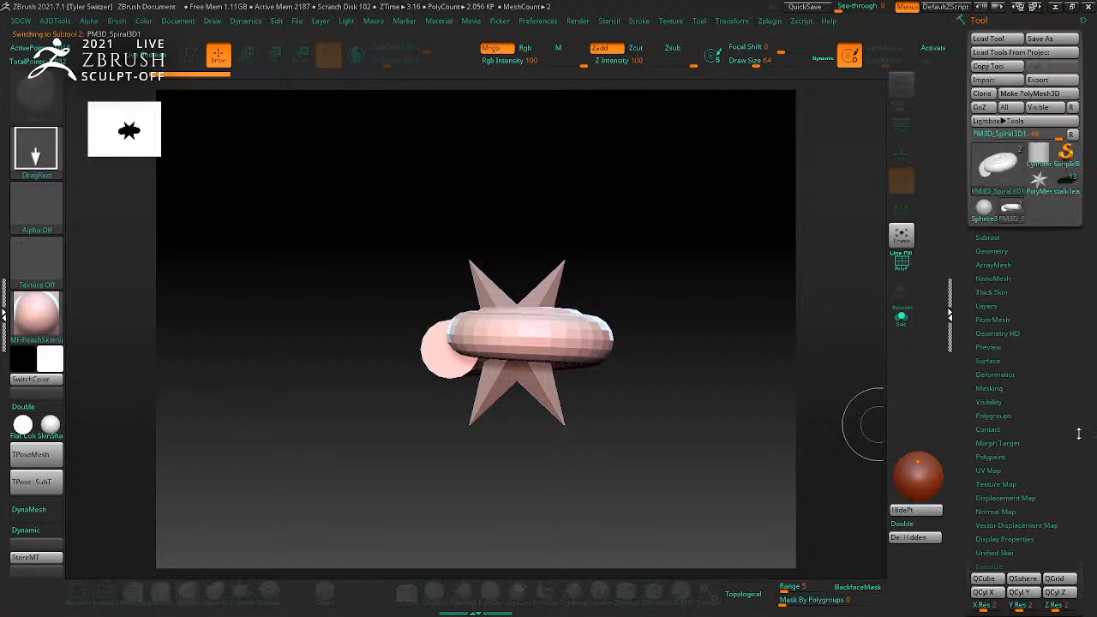
Step: Draw the spiral on the canvas above the star and delete the star subtool
{"action": "left_click", "coordinate": [995, 239]}
{"action": "mouse_move", "coordinate": [1073, 137]}
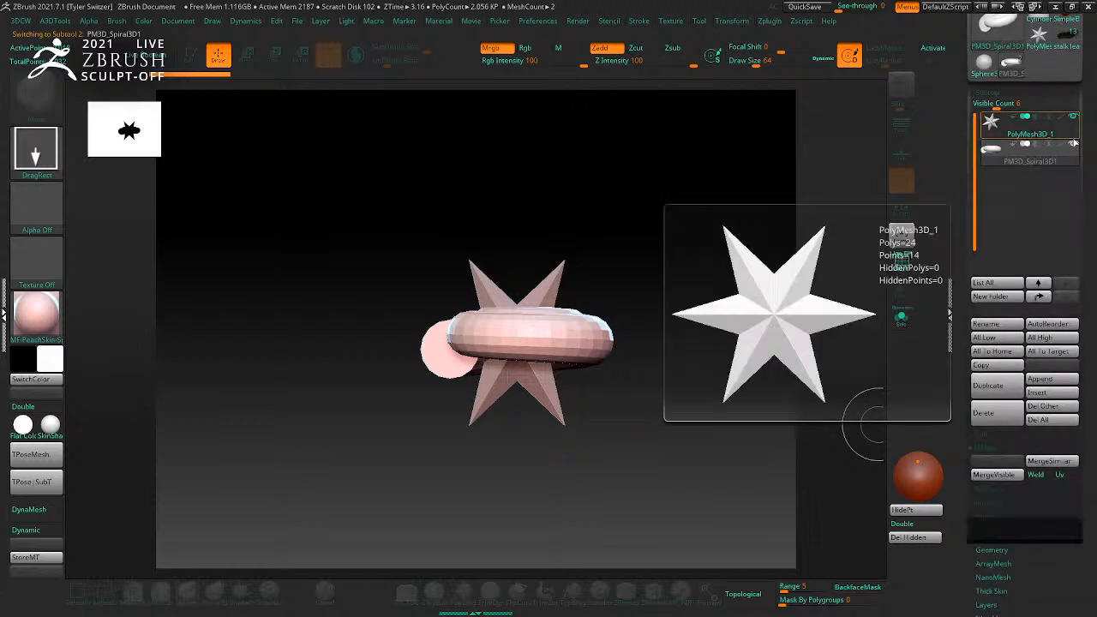
{"action": "mouse_move", "coordinate": [595, 179]}
{"action": "left_mouse_down"}
{"action": "mouse_move", "coordinate": [631, 299]}
{"action": "mouse_move", "coordinate": [624, 346]}
{"action": "left_mouse_up"}
{"action": "left_click", "coordinate": [1029, 128]}
{"action": "left_click", "coordinate": [986, 413]}
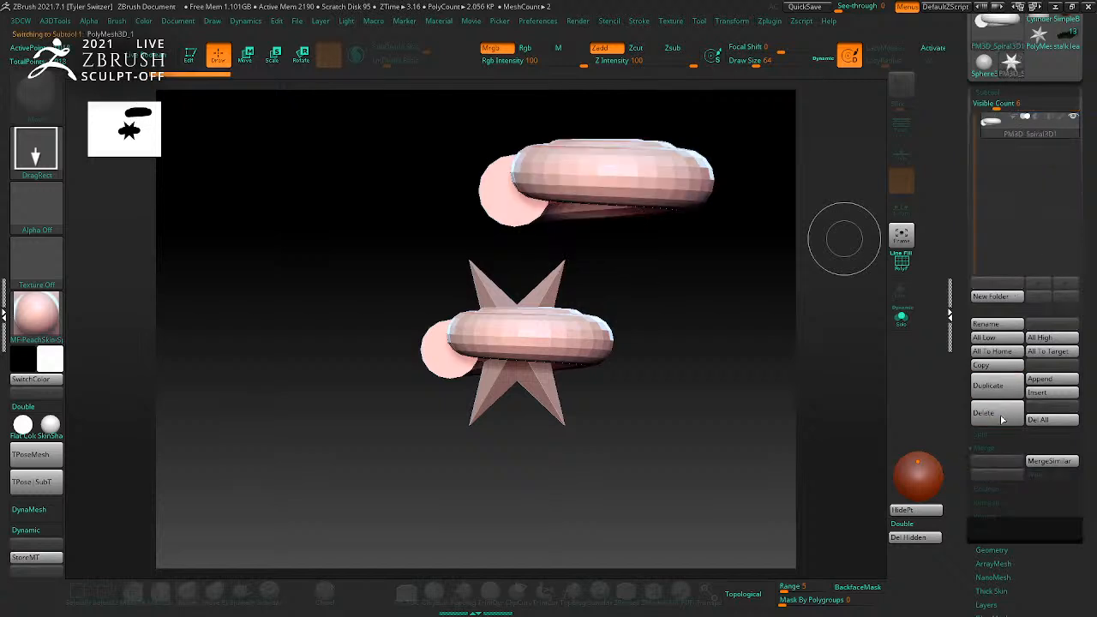
Step: Clear the canvas, redraw the spiral larger in Edit mode and open its Initialize settings
{"action": "key", "text": "ctrl+n"}
{"action": "mouse_move", "coordinate": [476, 309]}
{"action": "left_mouse_down"}
{"action": "mouse_move", "coordinate": [500, 435]}
{"action": "mouse_move", "coordinate": [489, 544]}
{"action": "left_mouse_up"}
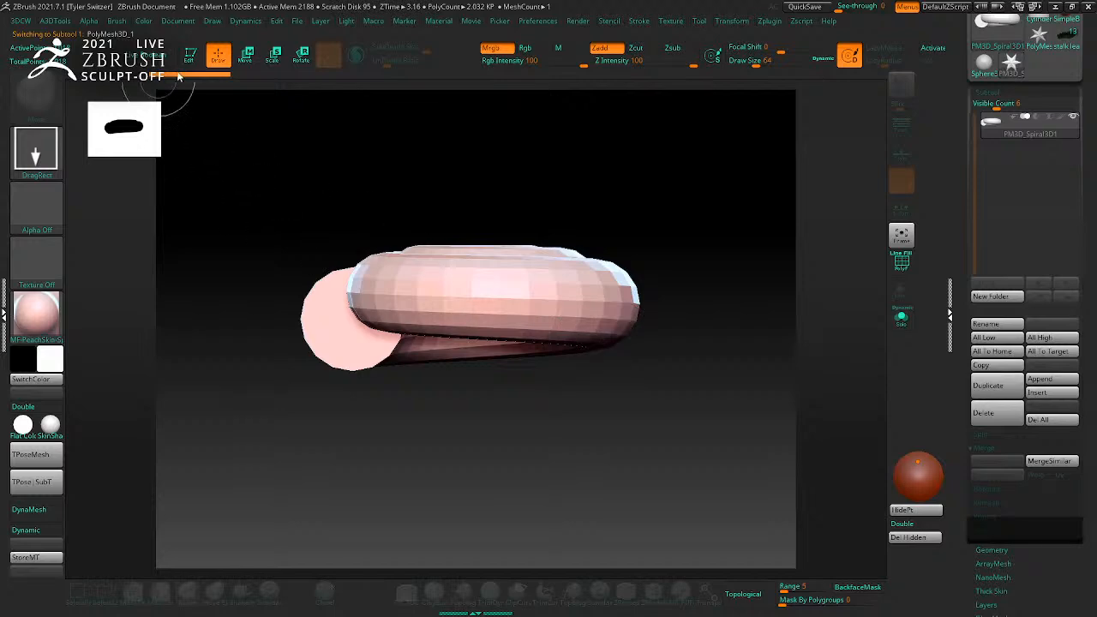
{"action": "left_click", "coordinate": [190, 55]}
{"action": "scroll", "coordinate": [1071, 455], "scroll_direction": "down", "scroll_amount": 5}
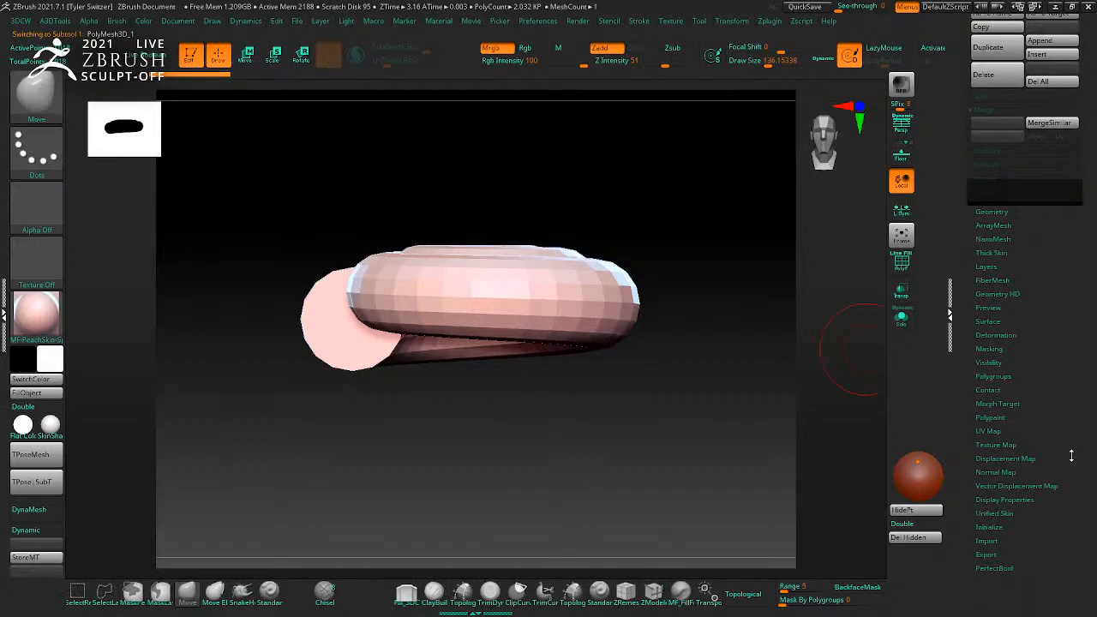
{"action": "left_click", "coordinate": [991, 527]}
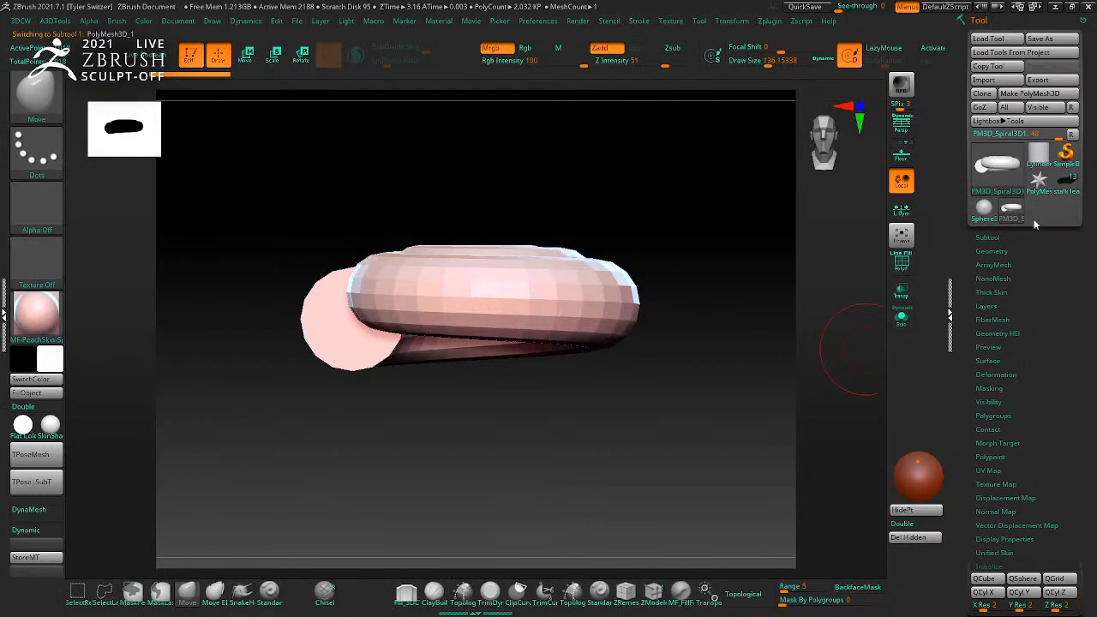
Step: Switch to the stalk leaf7 potted plant tool, select the ring under the pot's rim and choose the Gold material
{"action": "left_click", "coordinate": [984, 209]}
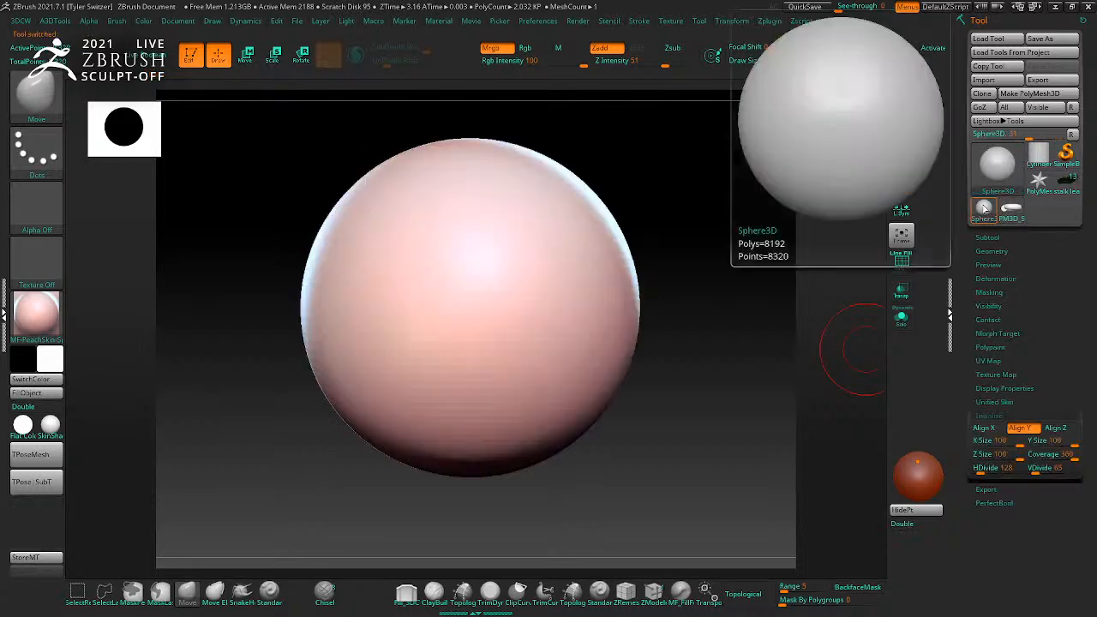
{"action": "left_click", "coordinate": [1068, 182]}
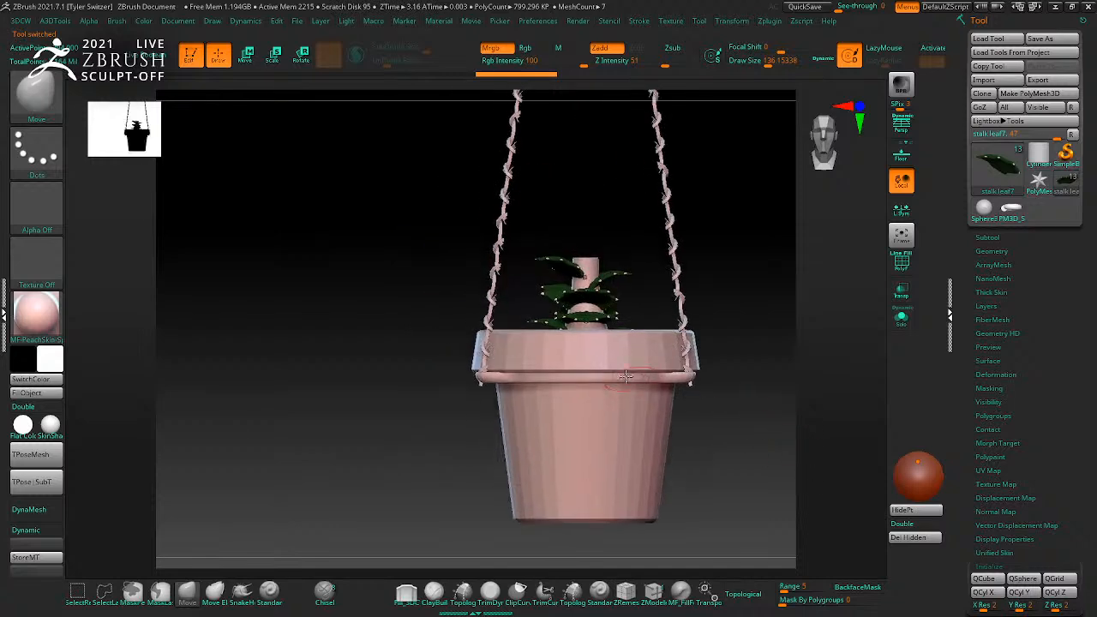
{"action": "left_click", "coordinate": [619, 374], "text": "alt"}
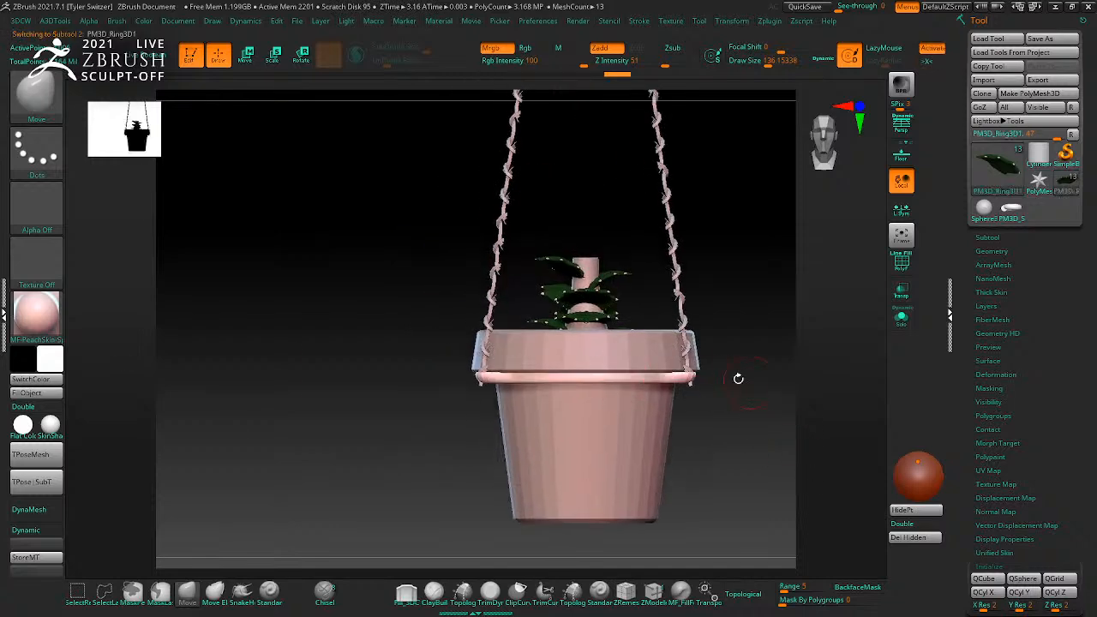
{"action": "left_click", "coordinate": [30, 319]}
{"action": "left_click", "coordinate": [533, 294]}
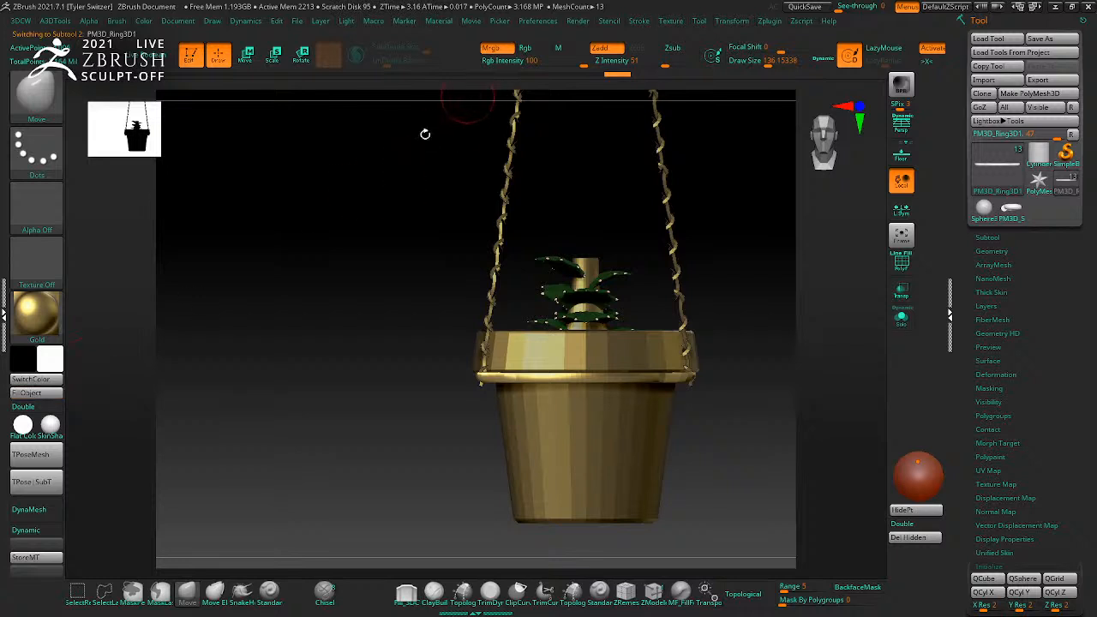
Step: Fill the ring with a bright orange colour
{"action": "left_click", "coordinate": [49, 365]}
{"action": "left_click", "coordinate": [90, 258]}
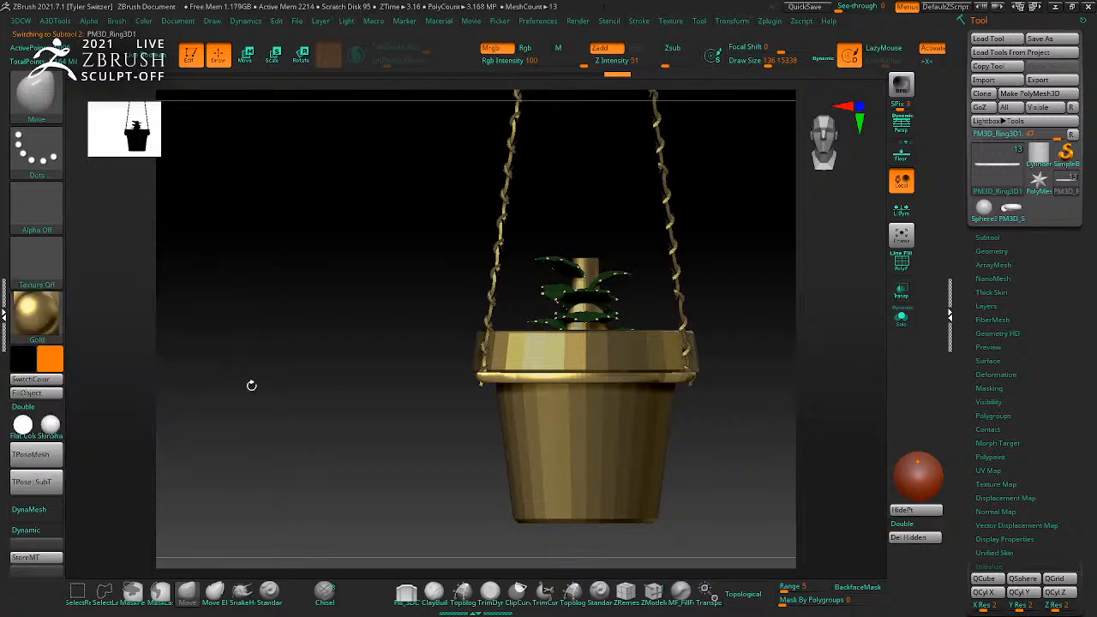
{"action": "left_click", "coordinate": [23, 392]}
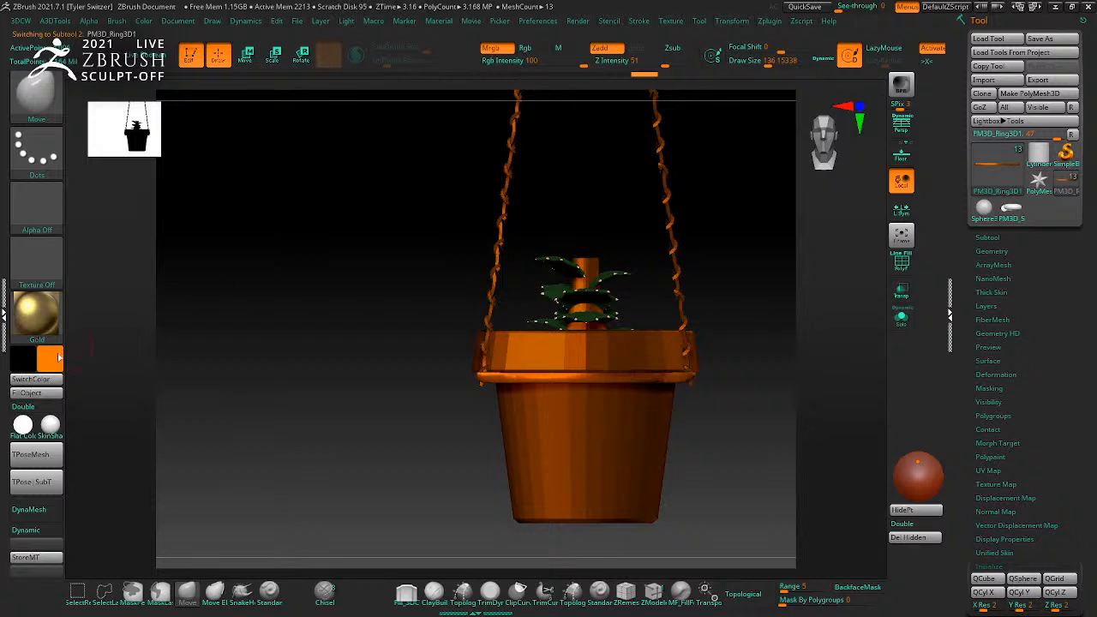
Step: Fill the ring with a light peach colour and the Gold material using Mrgb
{"action": "left_click", "coordinate": [56, 358]}
{"action": "left_click", "coordinate": [23, 393]}
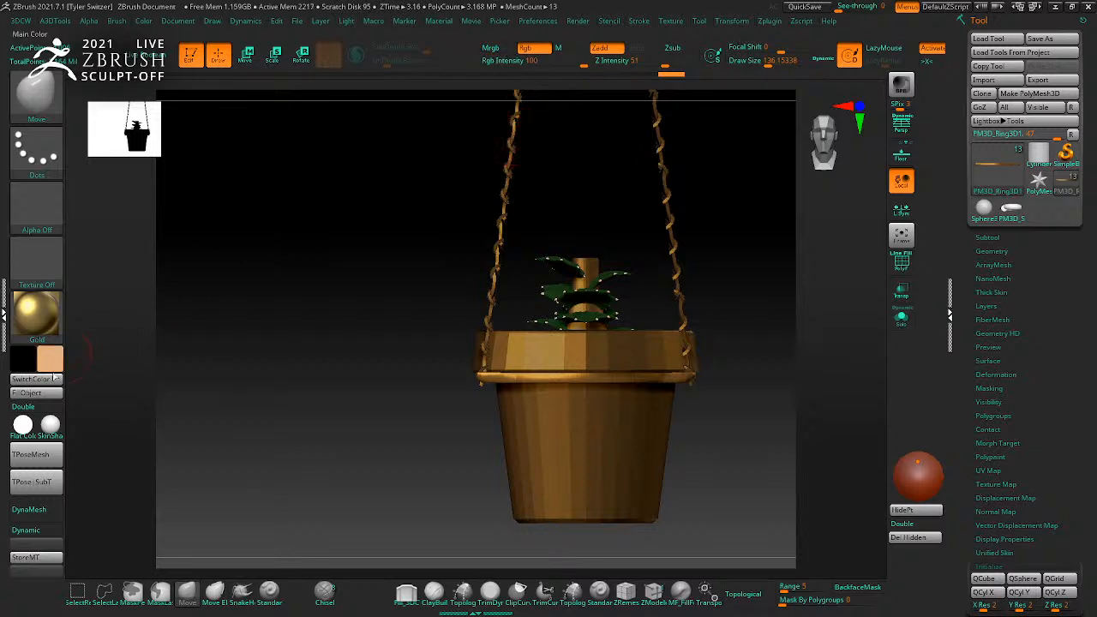
{"action": "left_click", "coordinate": [490, 47]}
{"action": "left_click", "coordinate": [48, 396]}
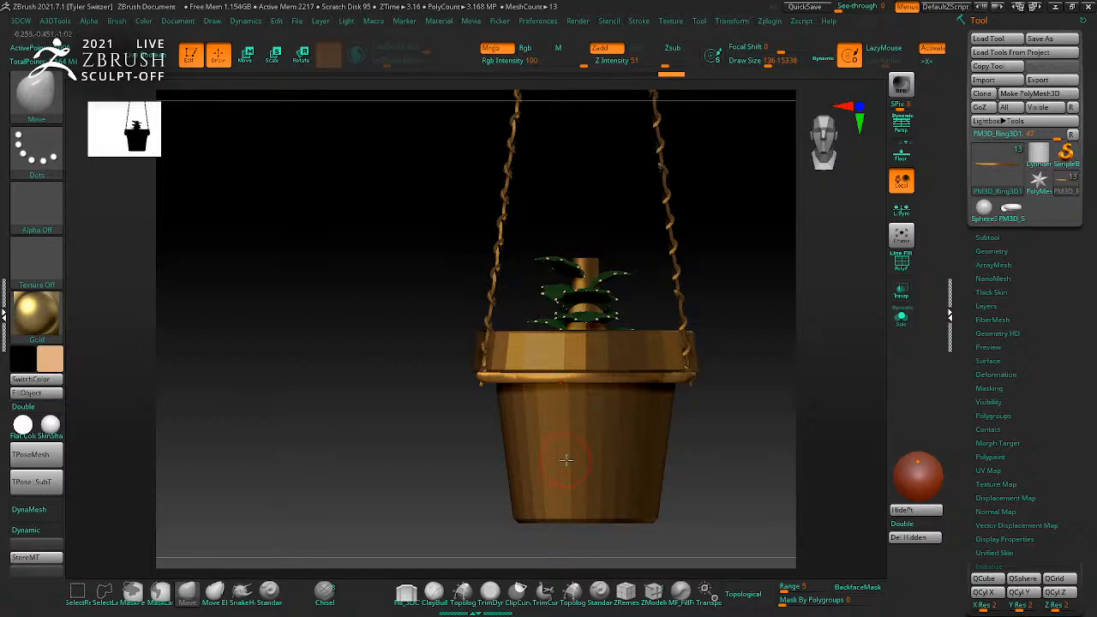
Step: Select the pot and choose the Chalk material for it
{"action": "left_click", "coordinate": [43, 317]}
{"action": "left_click", "coordinate": [216, 399]}
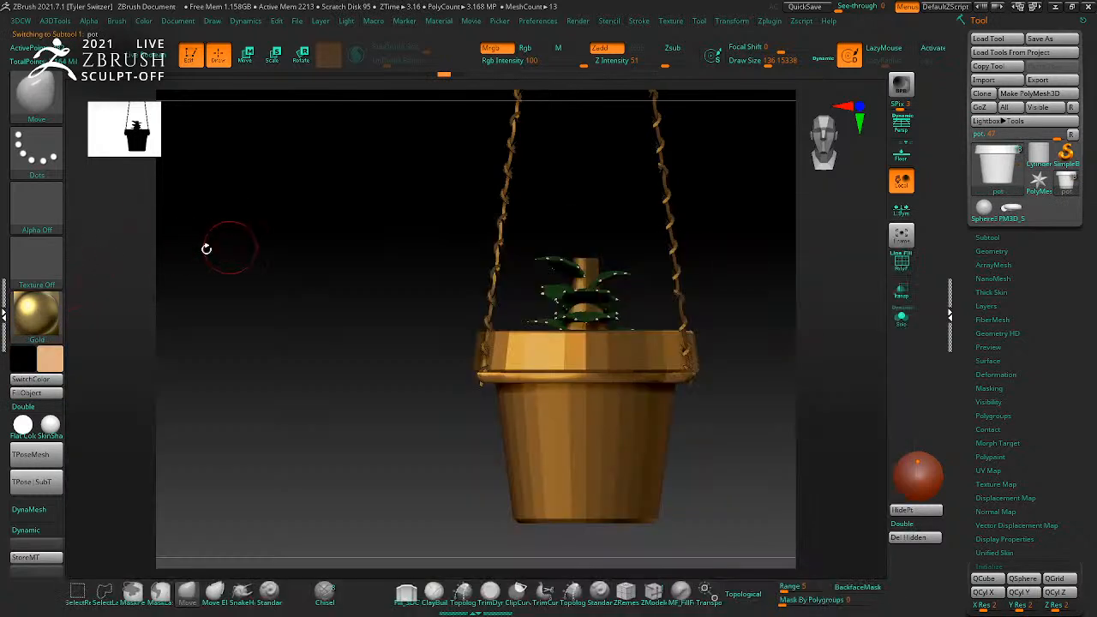
{"action": "left_click", "coordinate": [42, 321]}
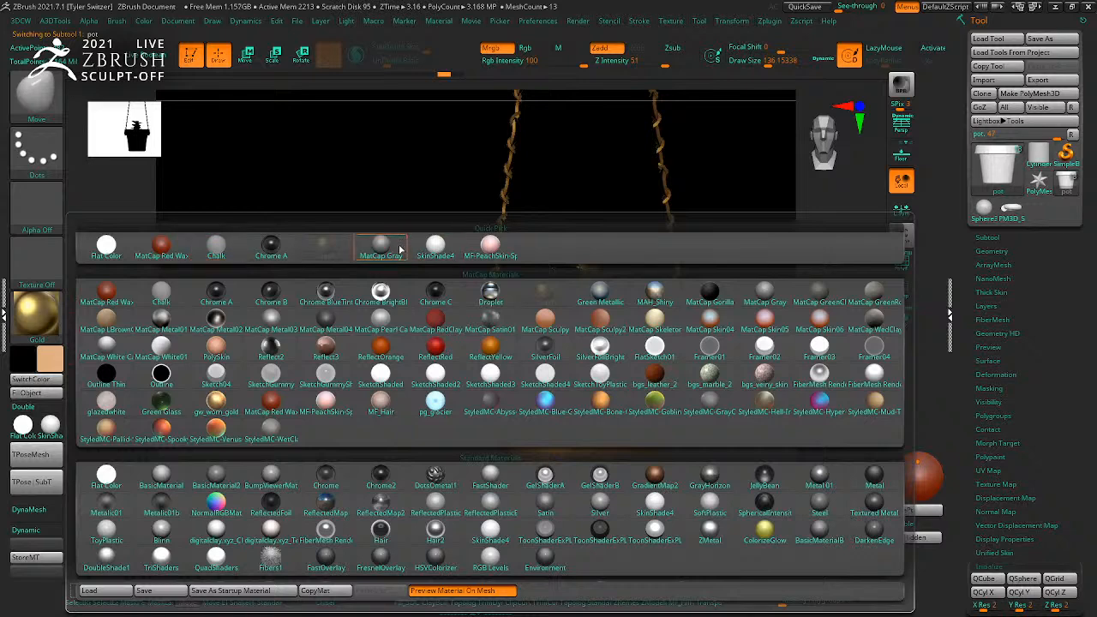
{"action": "left_click", "coordinate": [219, 247]}
{"action": "mouse_move", "coordinate": [329, 339]}
{"action": "left_mouse_down"}
{"action": "mouse_move", "coordinate": [348, 357]}
{"action": "mouse_move", "coordinate": [313, 347]}
{"action": "left_mouse_up"}
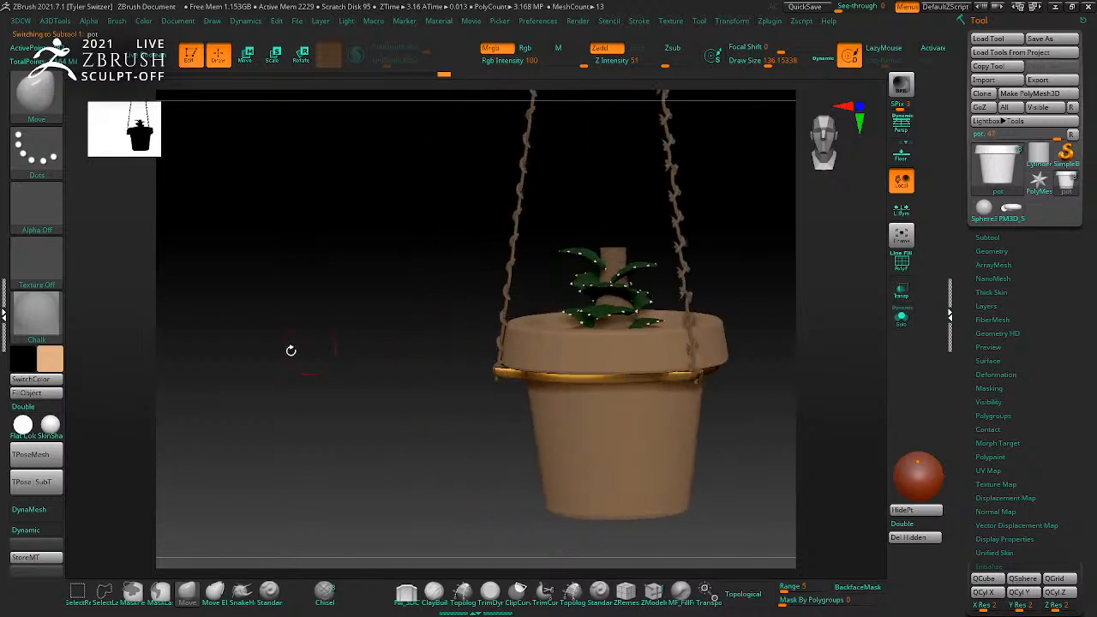
Step: Fill the pot with a brownish orange colour and the Chalk material, and select the stalk cylinder
{"action": "left_click", "coordinate": [58, 364]}
{"action": "left_click", "coordinate": [150, 344]}
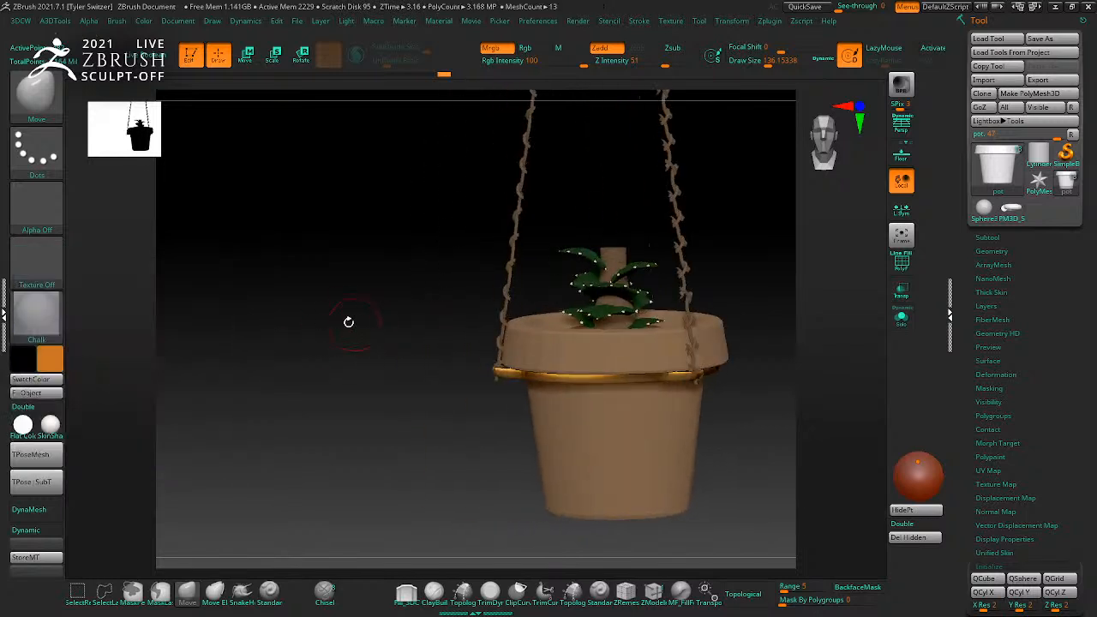
{"action": "left_click", "coordinate": [34, 393]}
{"action": "left_click", "coordinate": [537, 52]}
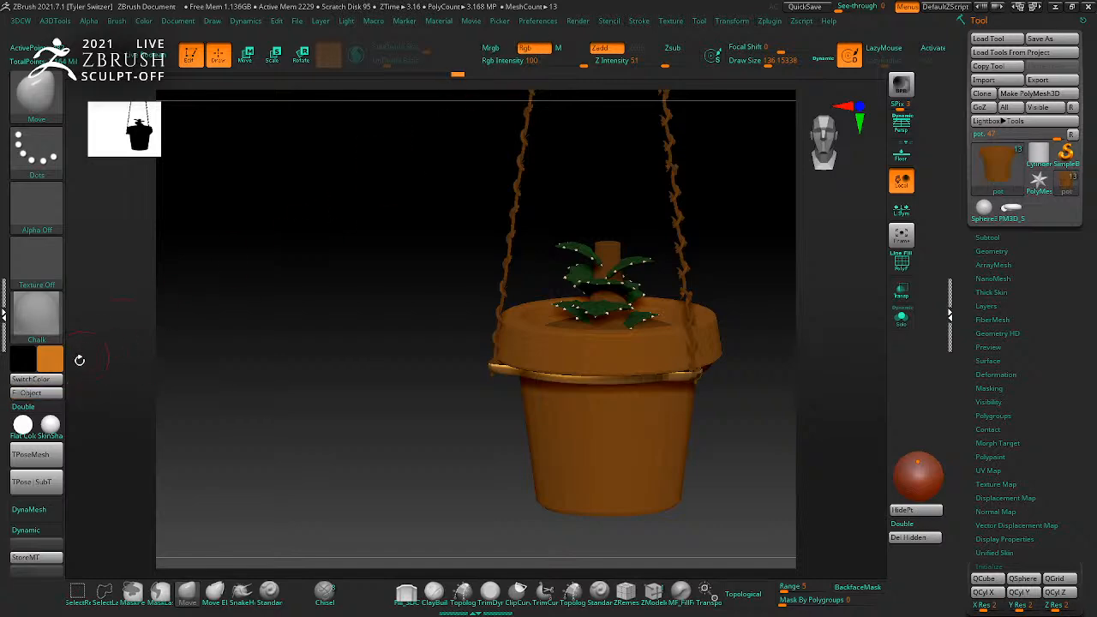
{"action": "left_click", "coordinate": [34, 393]}
{"action": "left_click", "coordinate": [604, 242], "text": "alt"}
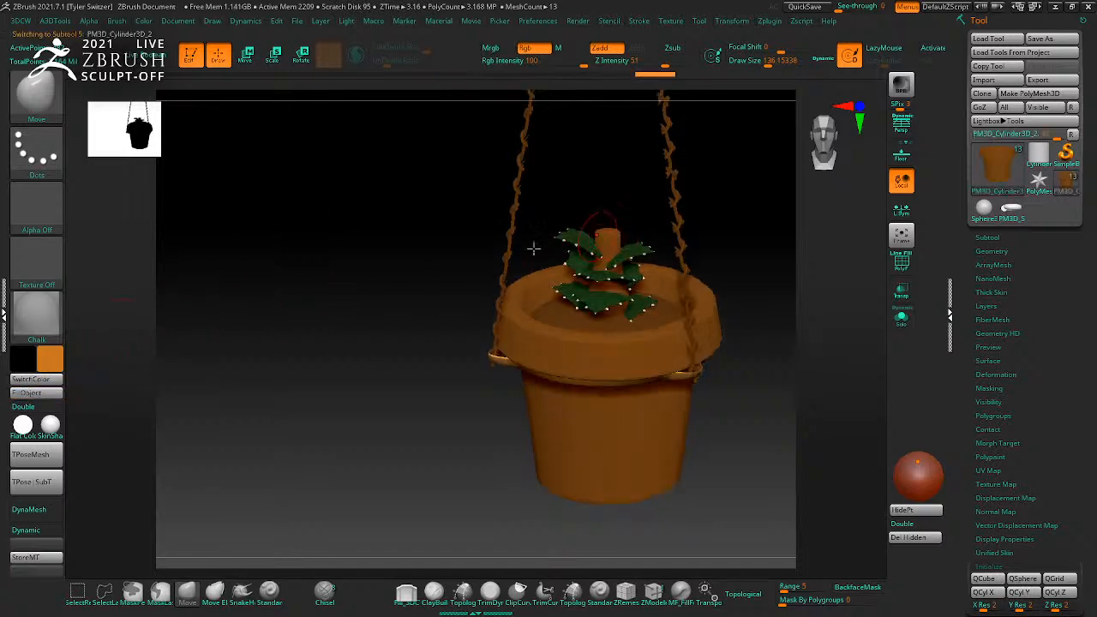
Step: Choose the MF-PeachSkin material and fill the stalk cylinder with the leaves' dark green colour
{"action": "left_click", "coordinate": [36, 316]}
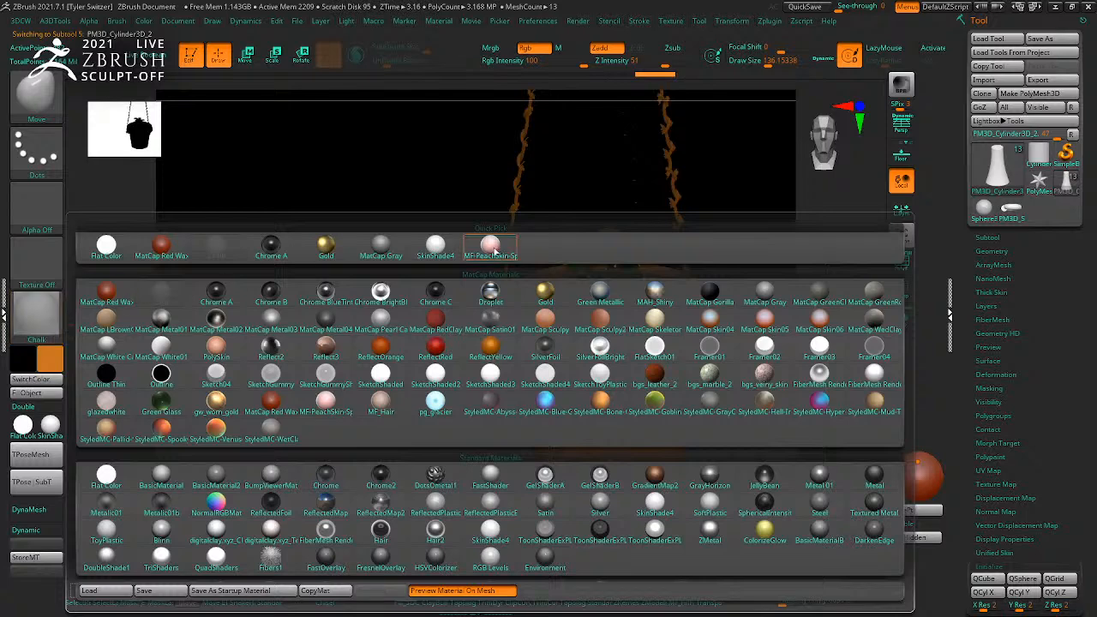
{"action": "left_click", "coordinate": [497, 251]}
{"action": "left_click_drag", "start_coordinate": [353, 259], "coordinate": [157, 327]}
{"action": "left_click", "coordinate": [54, 362]}
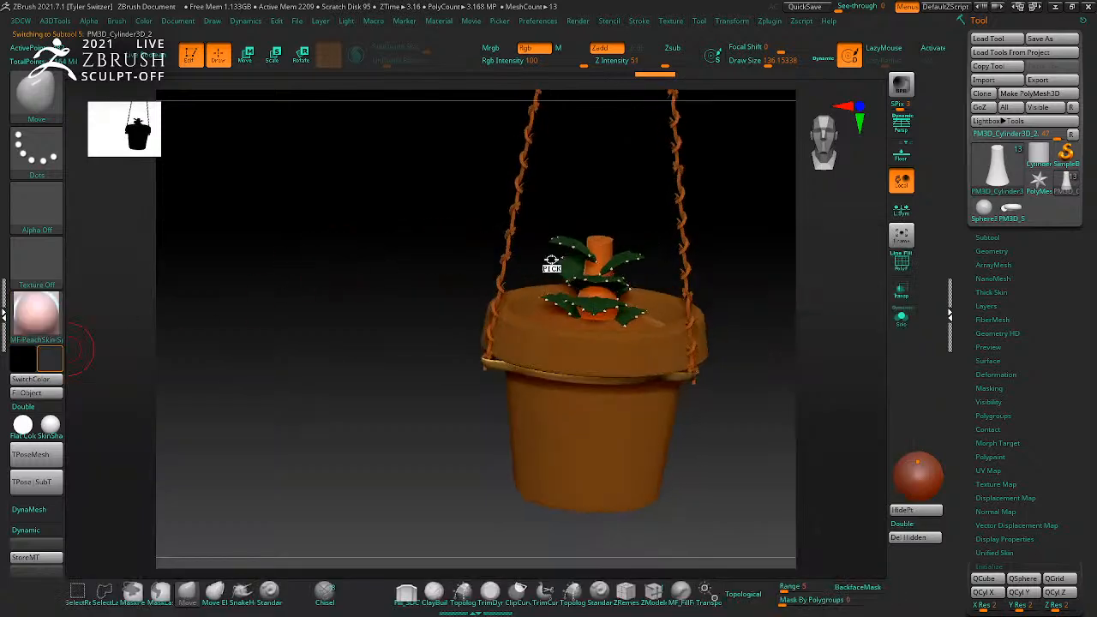
{"action": "left_click", "coordinate": [36, 393]}
{"action": "left_click_drag", "start_coordinate": [276, 310], "coordinate": [272, 326]}
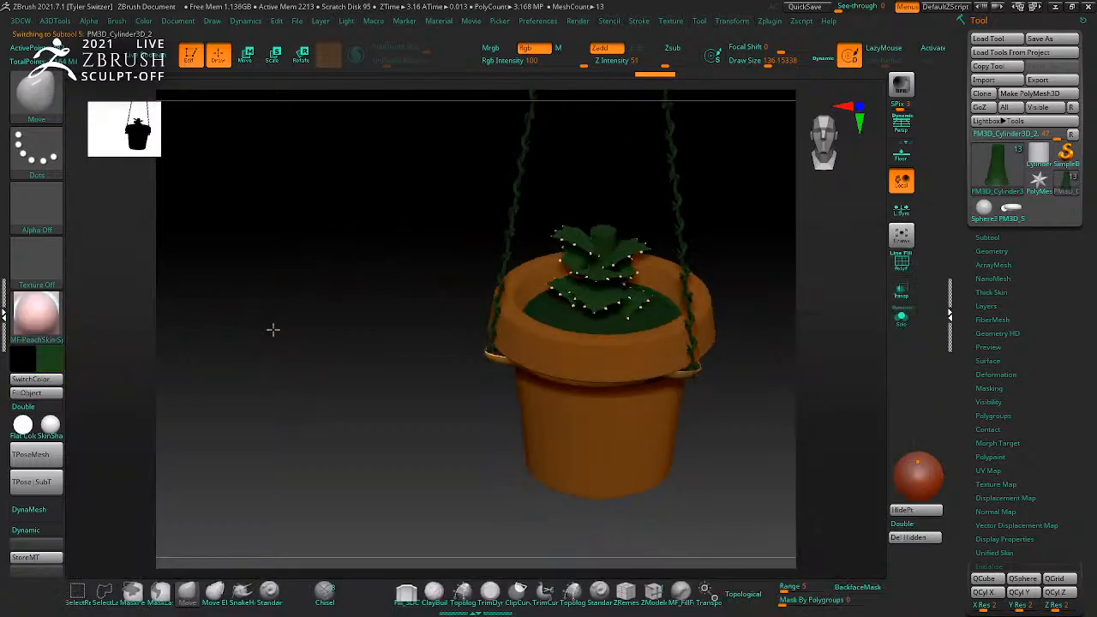
Step: Select the soil and fill it with a dark brown colour
{"action": "left_click", "coordinate": [567, 319], "text": "alt"}
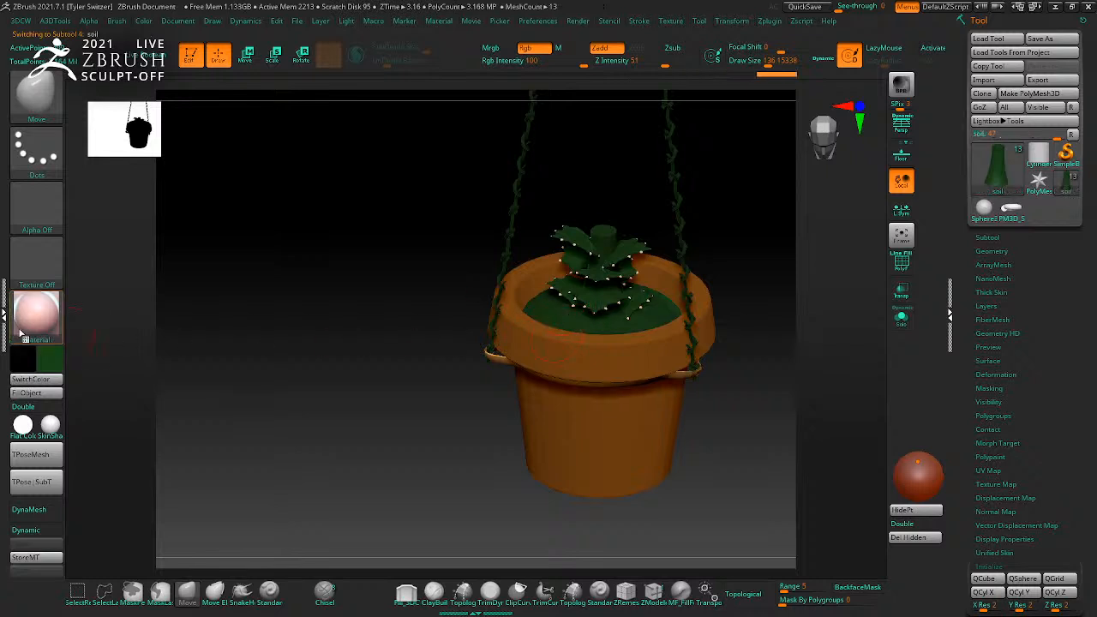
{"action": "left_click", "coordinate": [53, 359]}
{"action": "left_click_drag", "start_coordinate": [79, 253], "coordinate": [68, 253]}
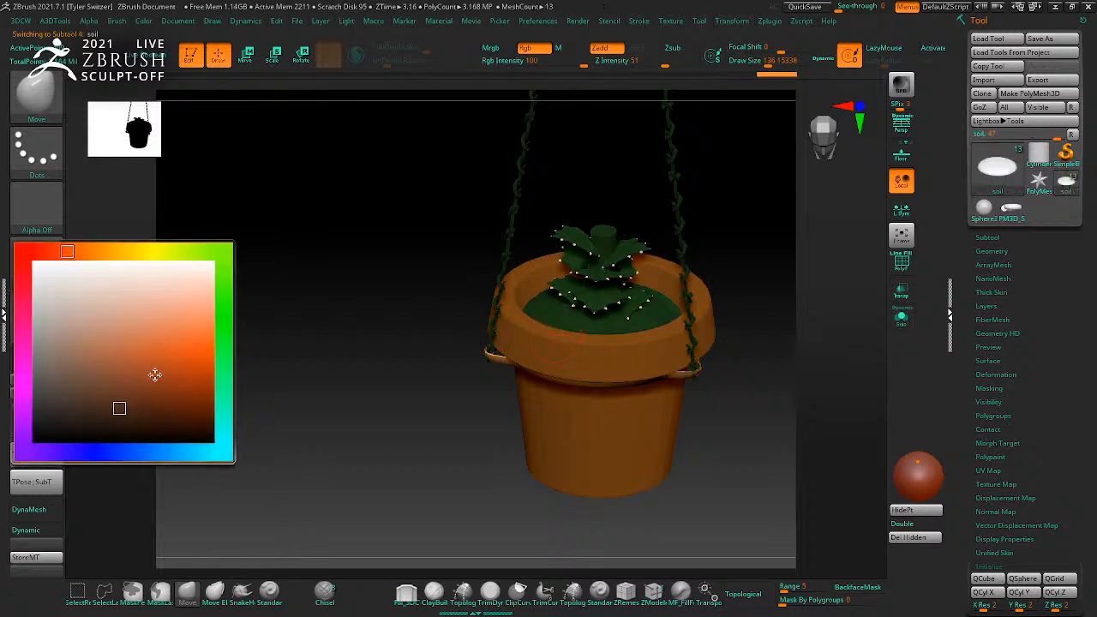
{"action": "left_click", "coordinate": [132, 401]}
{"action": "left_click", "coordinate": [36, 392]}
Step: Select the chains and fill them with the ring's light peach colour and the Gold material using Mrgb
{"action": "left_click_drag", "start_coordinate": [265, 345], "coordinate": [488, 231]}
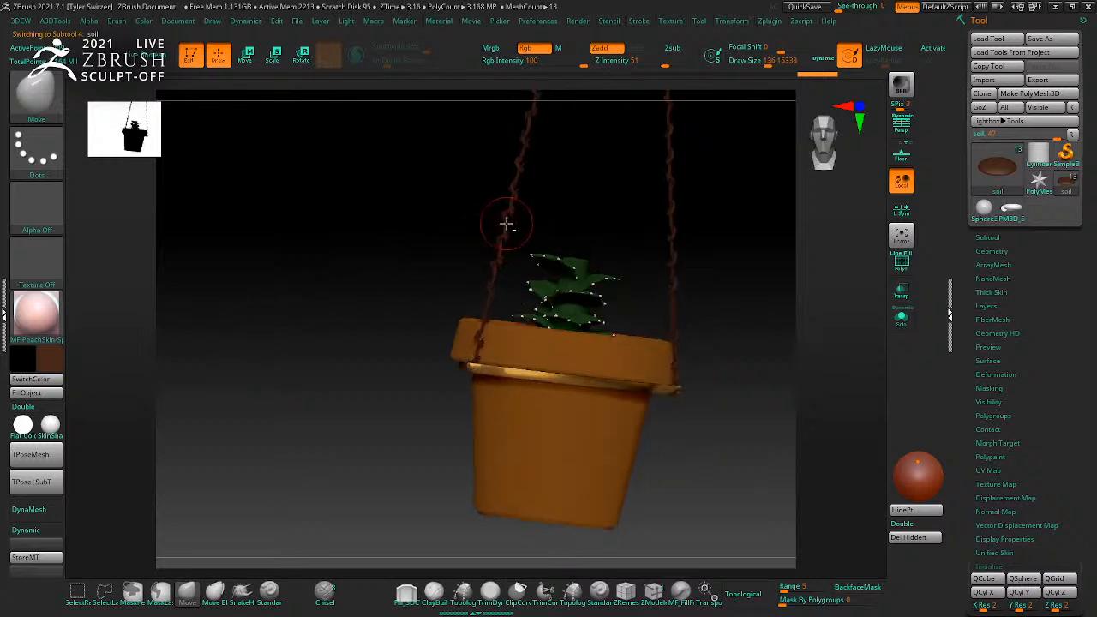
{"action": "left_click", "coordinate": [506, 224], "text": "alt"}
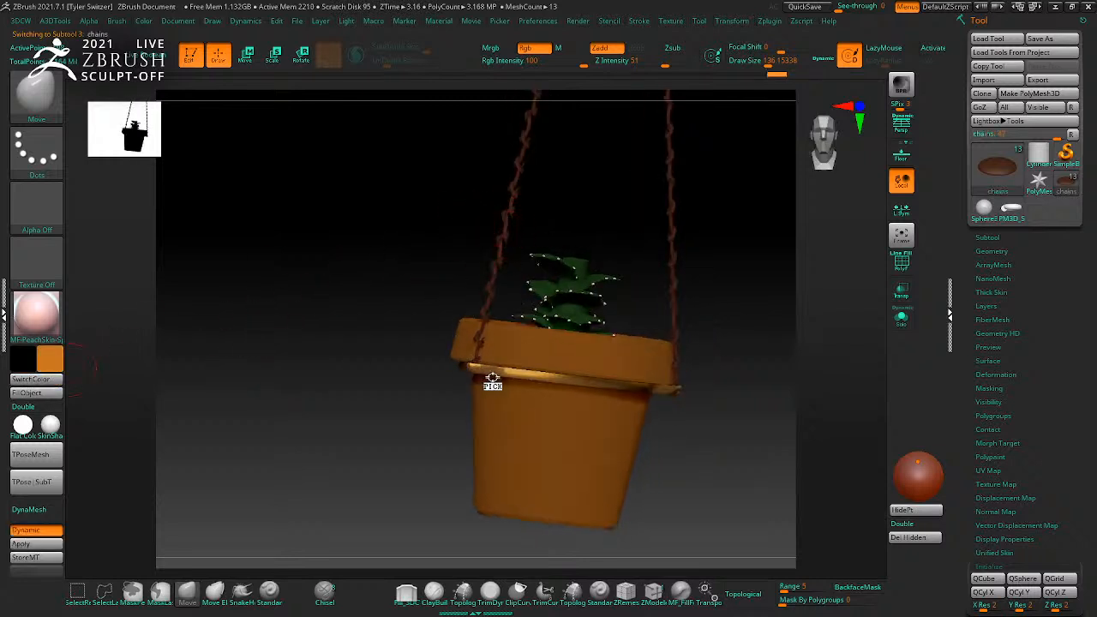
{"action": "left_click", "coordinate": [39, 316]}
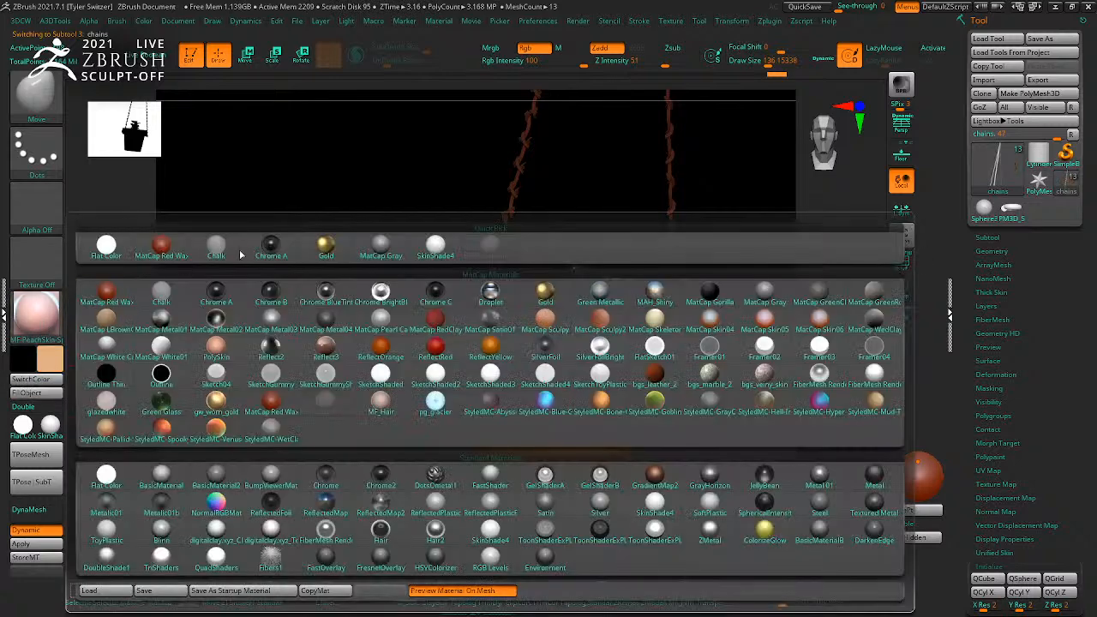
{"action": "left_click", "coordinate": [327, 247]}
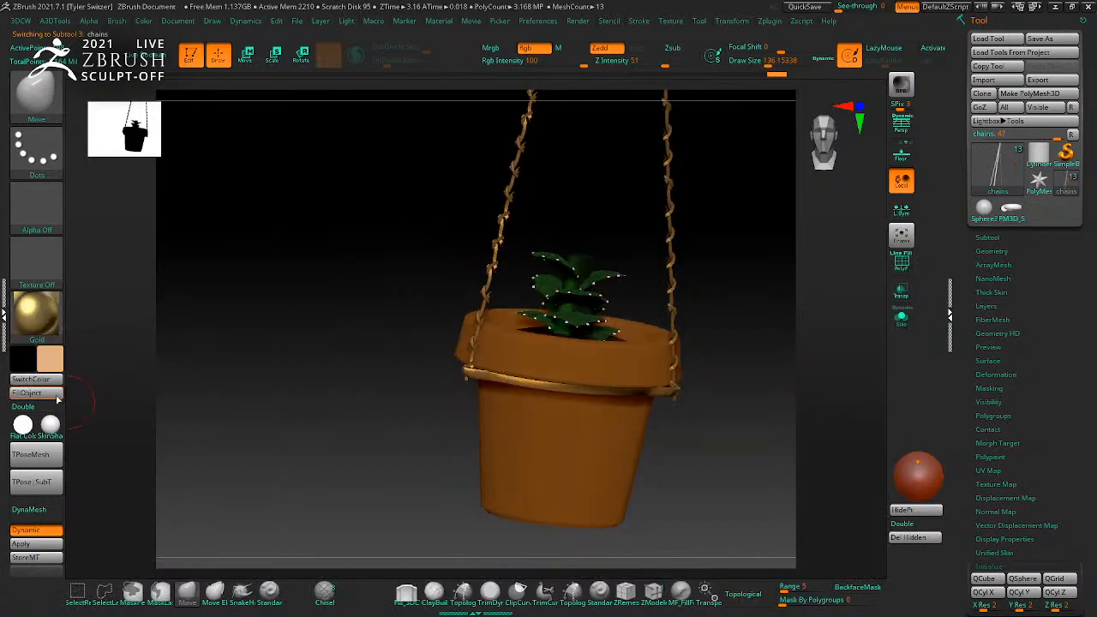
{"action": "left_click", "coordinate": [490, 47]}
{"action": "left_click_drag", "start_coordinate": [255, 293], "coordinate": [725, 357]}
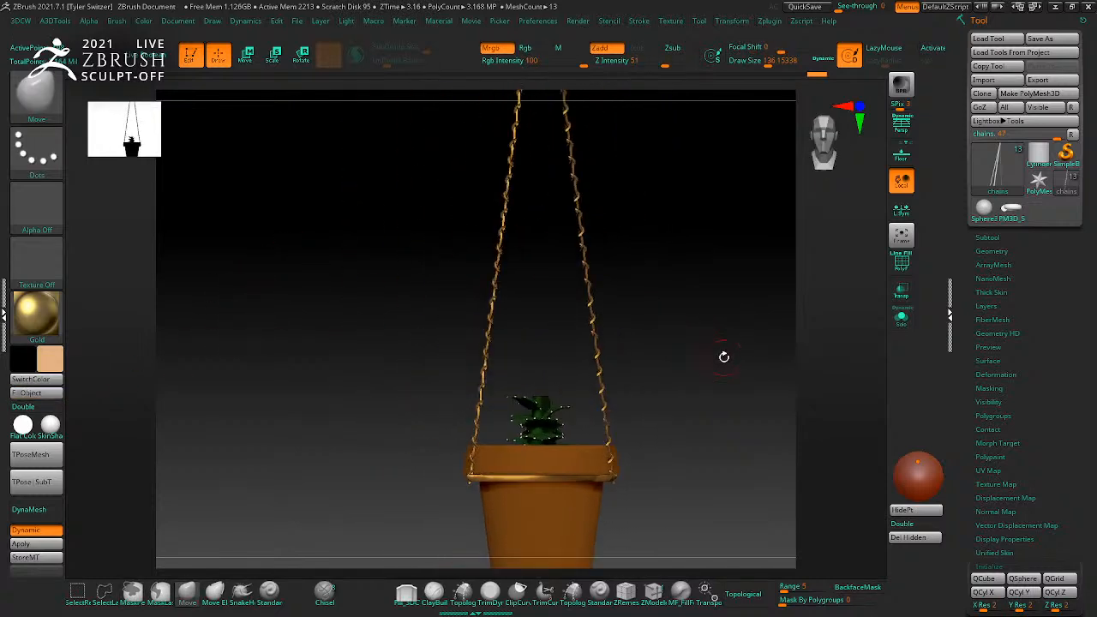
Step: Insert a Sphere3D as a new subtool after the chains and choose the MF-PeachSkin material
{"action": "left_click", "coordinate": [994, 239]}
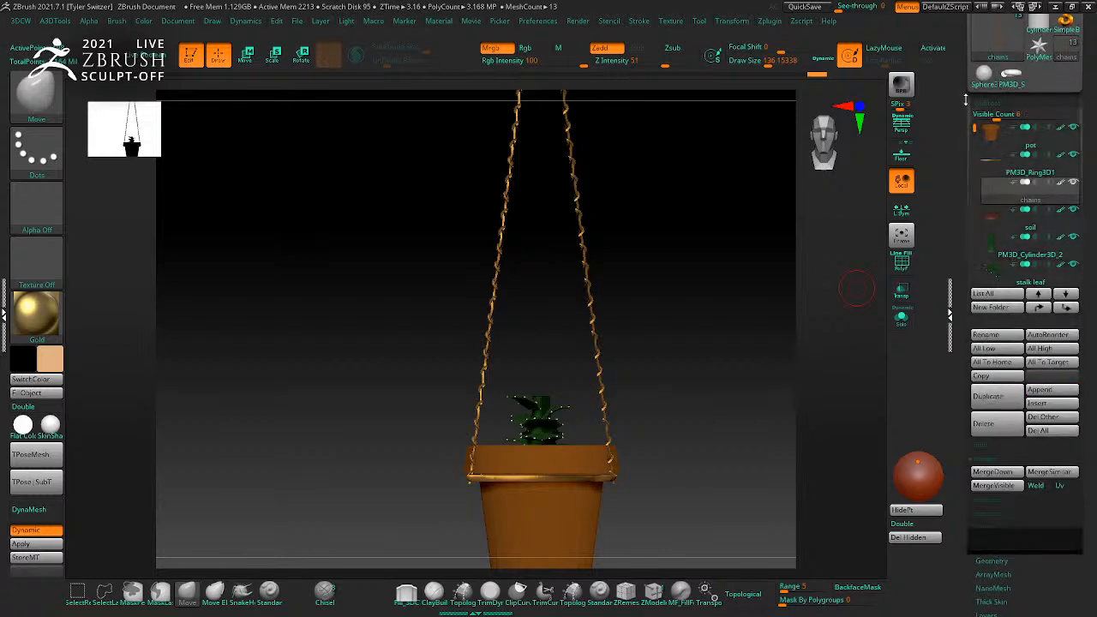
{"action": "left_click", "coordinate": [1037, 402]}
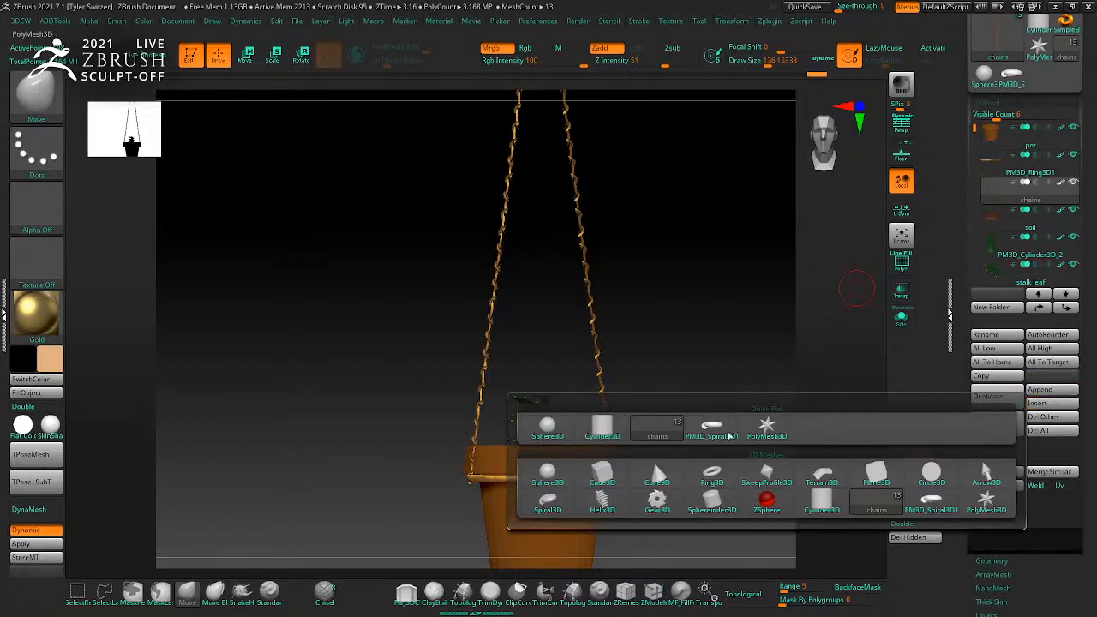
{"action": "left_click", "coordinate": [548, 428]}
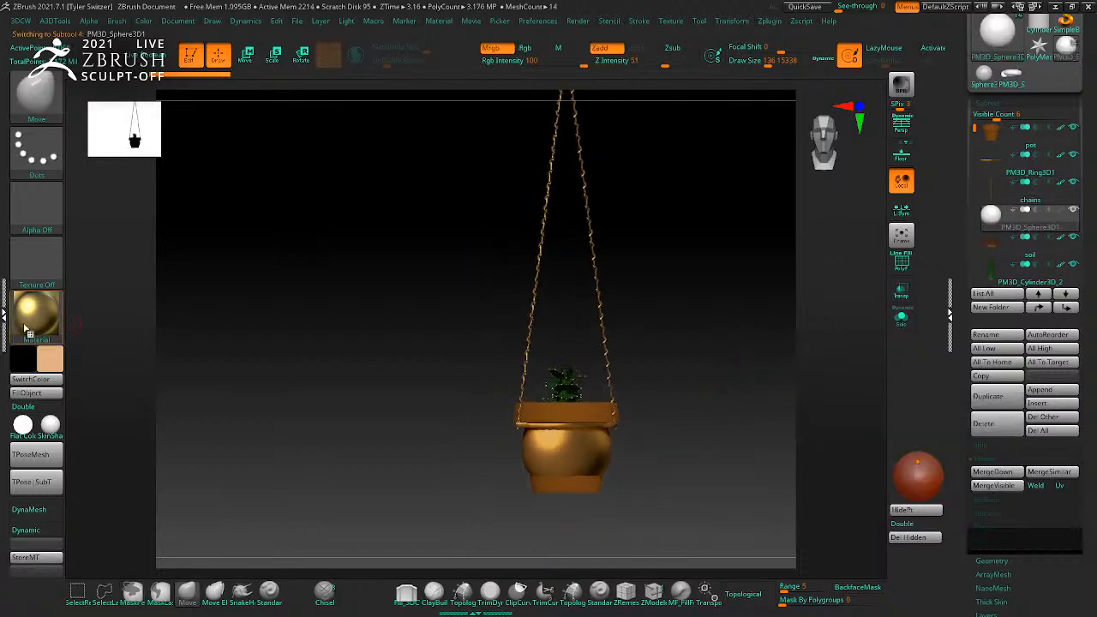
{"action": "left_click", "coordinate": [29, 332]}
{"action": "left_click", "coordinate": [480, 249]}
Step: Raise the sphere above the pot, isolate it and stretch it vertically into a tall ellipsoid
{"action": "key", "text": "w"}
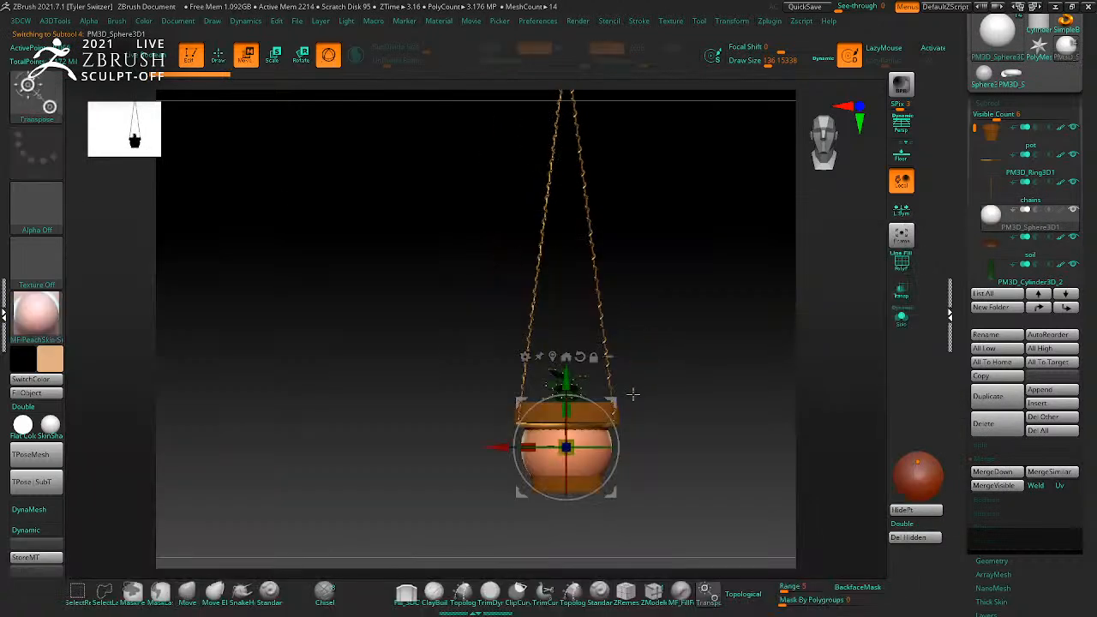
{"action": "left_click_drag", "start_coordinate": [566, 382], "coordinate": [566, 248]}
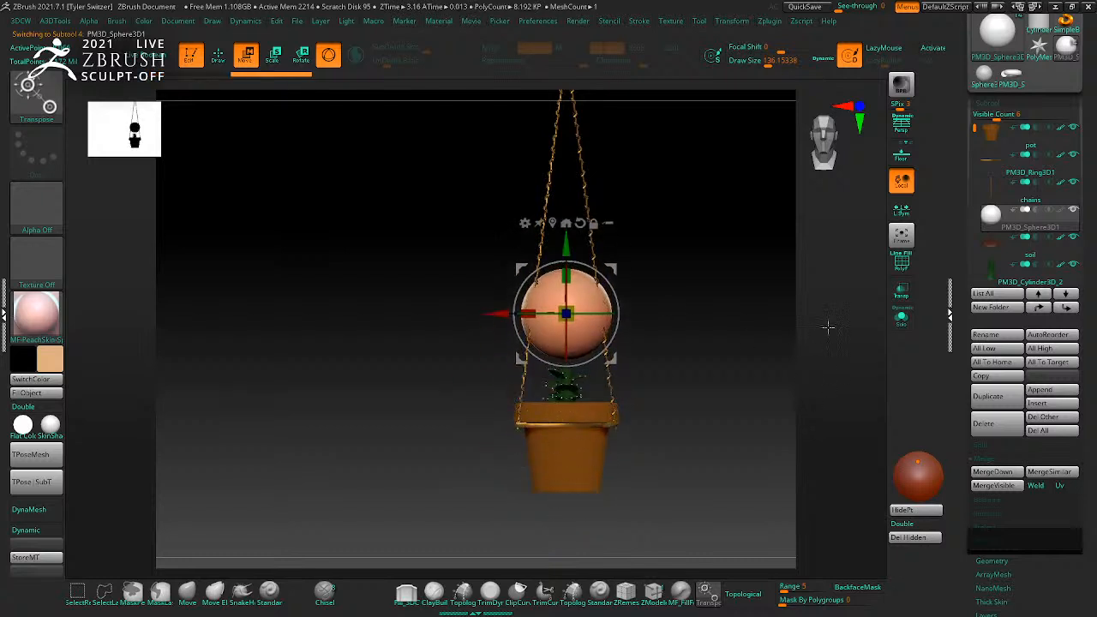
{"action": "left_click", "coordinate": [893, 323]}
{"action": "right_click_drag", "start_coordinate": [725, 337], "coordinate": [782, 389], "text": "ctrl"}
{"action": "left_click_drag", "start_coordinate": [566, 275], "coordinate": [565, 180]}
Step: Taper the upper end of the ellipsoid to a point with the Taper deformer to form a teardrop
{"action": "left_click", "coordinate": [527, 225]}
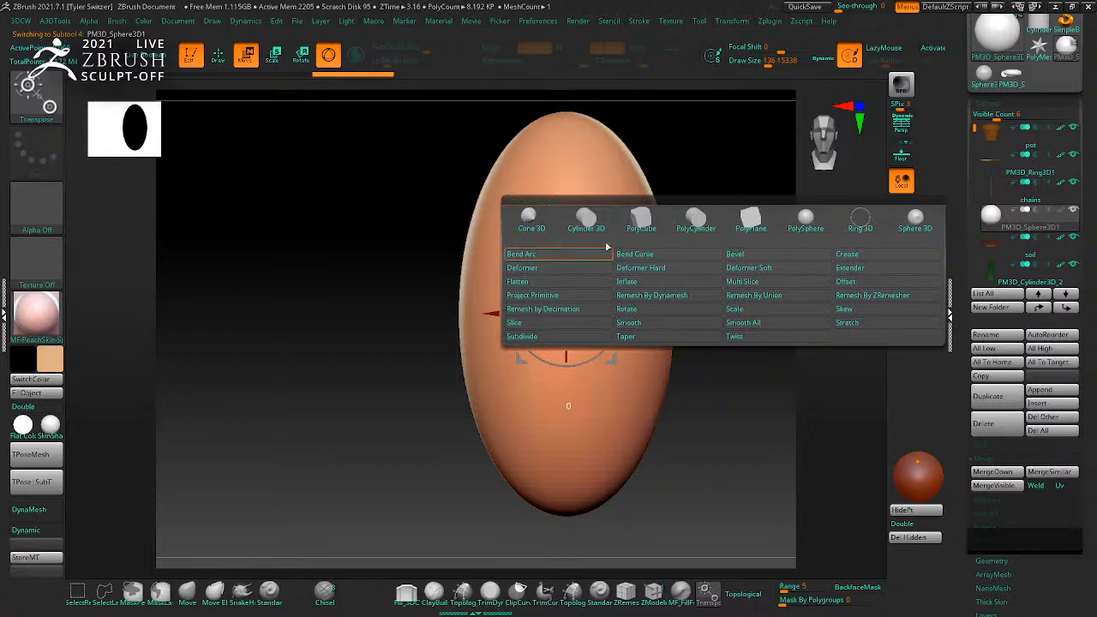
{"action": "left_click", "coordinate": [630, 337]}
{"action": "left_click_drag", "start_coordinate": [566, 103], "coordinate": [556, 153]}
{"action": "left_click_drag", "start_coordinate": [566, 525], "coordinate": [566, 530]}
{"action": "left_click_drag", "start_coordinate": [684, 500], "coordinate": [796, 469], "text": "shift"}
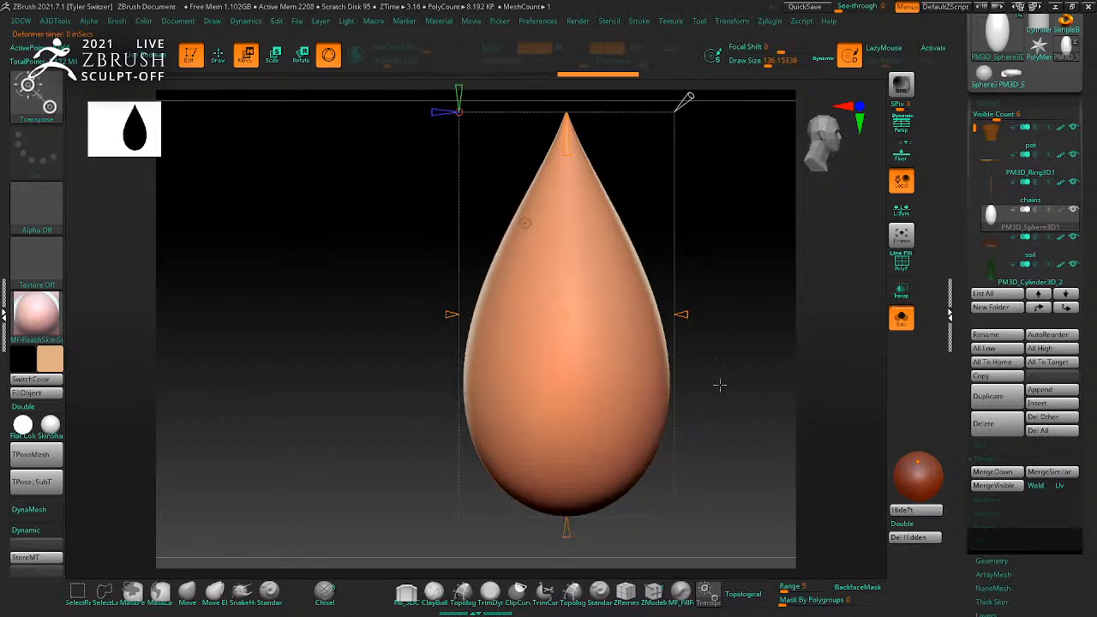
{"action": "left_click", "coordinate": [476, 118]}
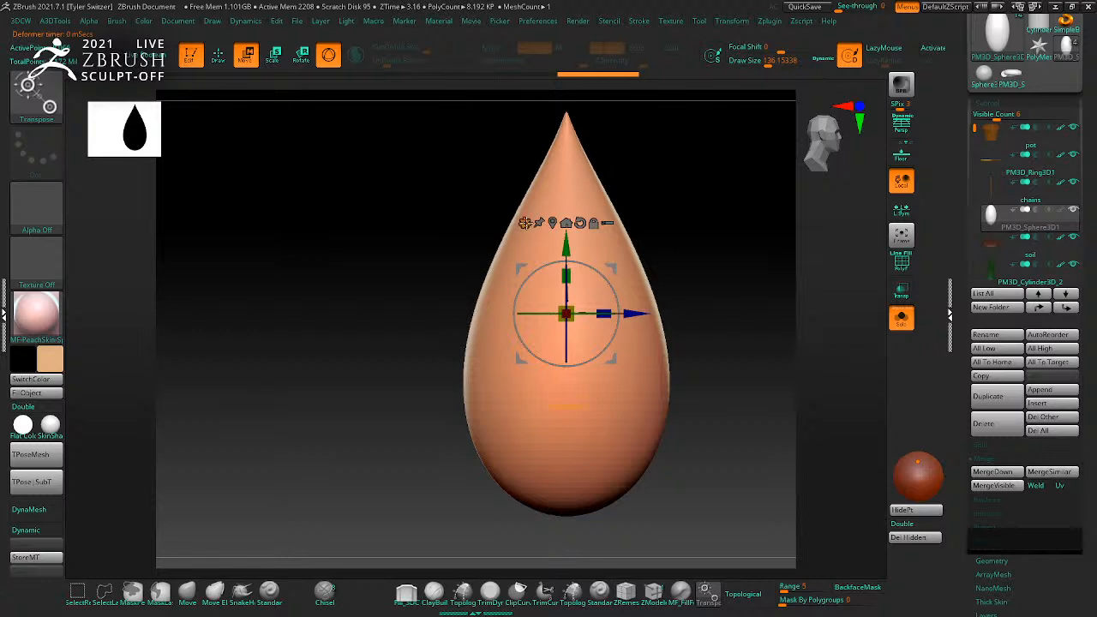
Step: Try to taper the teardrop further across its side with the Taper deformer
{"action": "left_click", "coordinate": [524, 223]}
{"action": "left_click", "coordinate": [600, 360]}
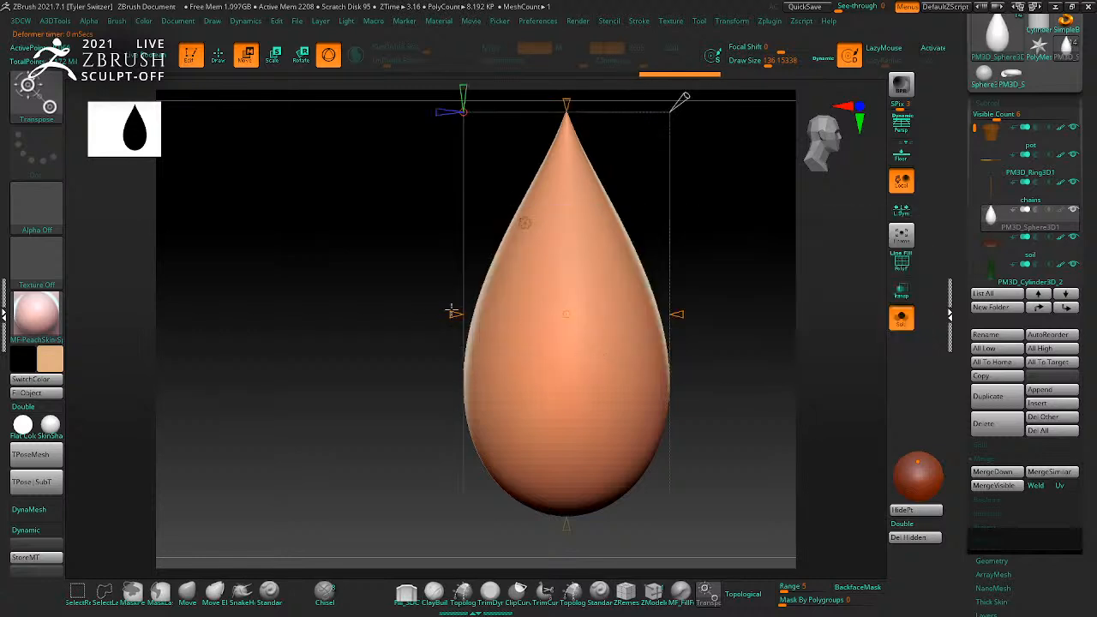
{"action": "left_click_drag", "start_coordinate": [465, 318], "coordinate": [511, 324]}
{"action": "key", "text": "ctrl+z"}
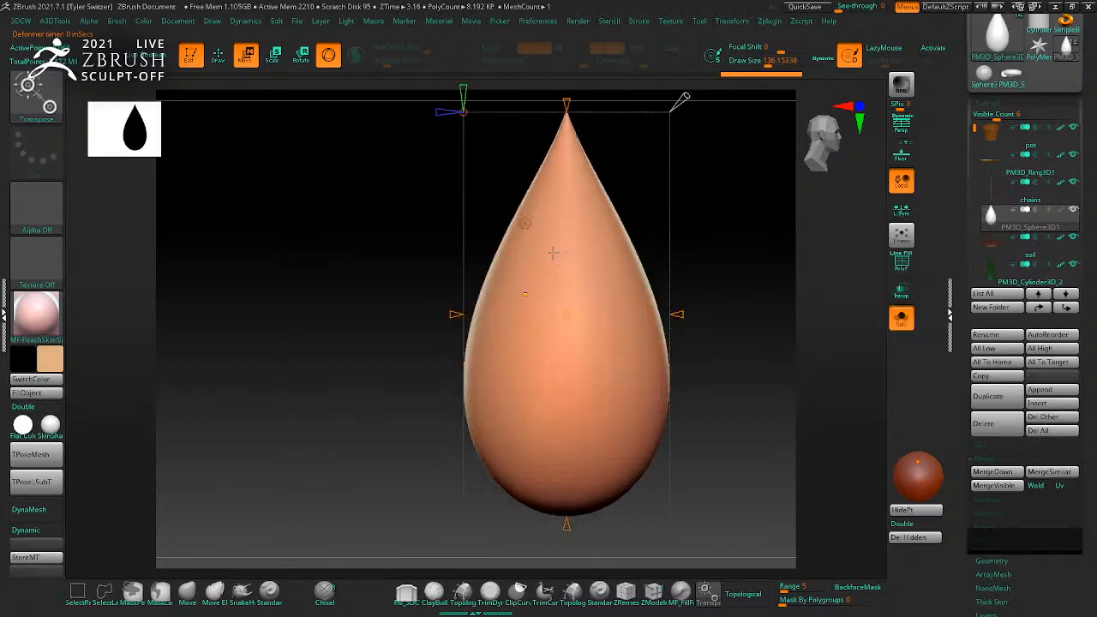
Step: Flatten the teardrop into a thin slab with the Flatten deformer
{"action": "left_click", "coordinate": [525, 223]}
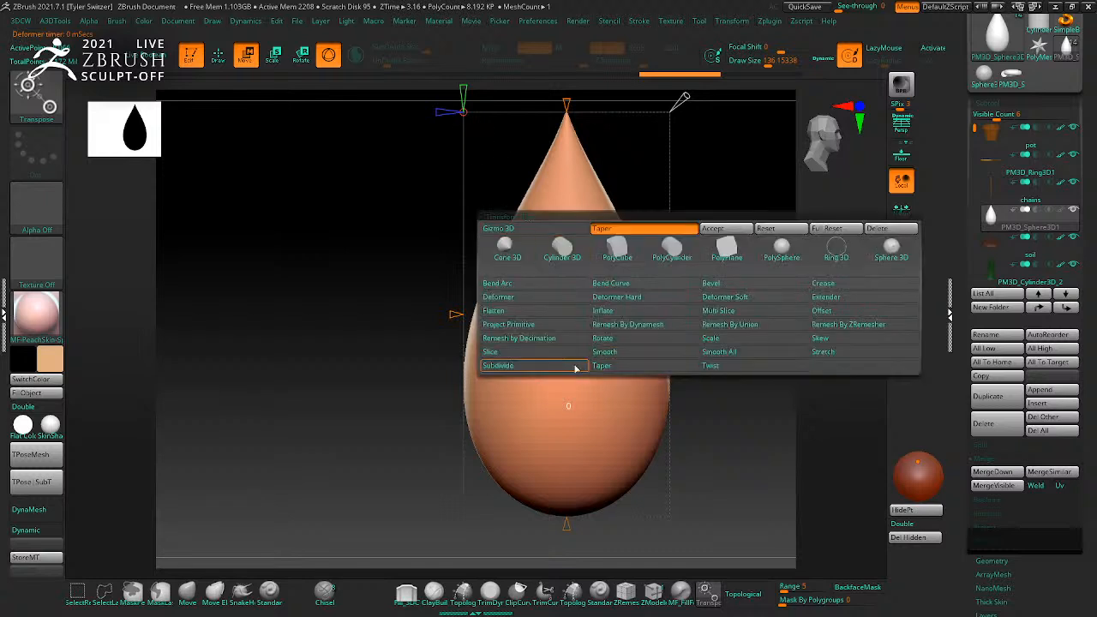
{"action": "left_click", "coordinate": [502, 310]}
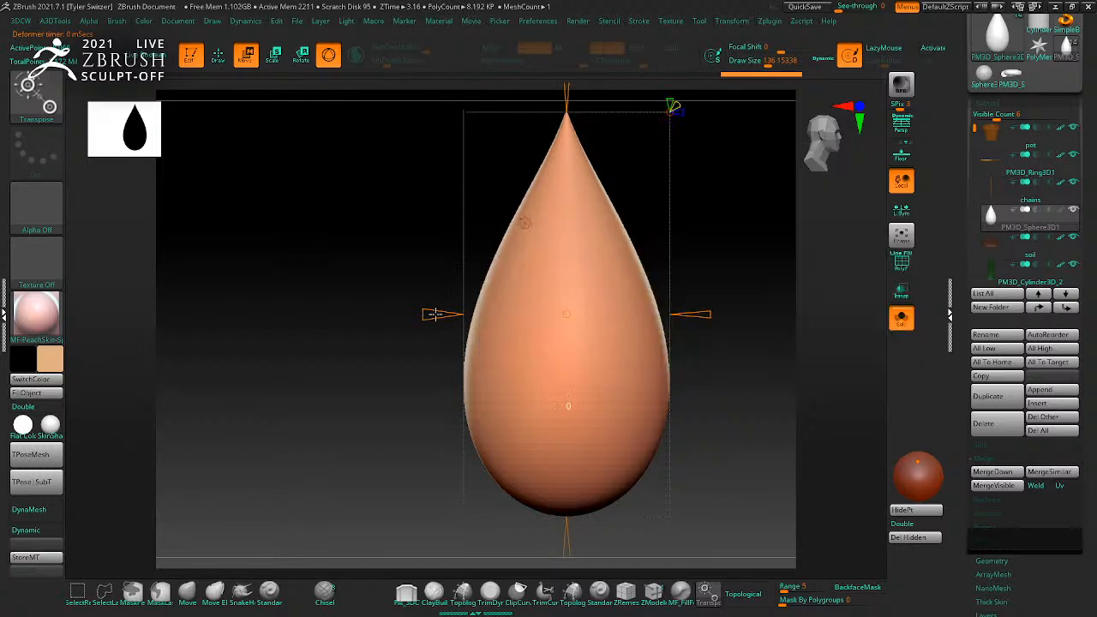
{"action": "left_click_drag", "start_coordinate": [499, 316], "coordinate": [529, 307]}
{"action": "left_click_drag", "start_coordinate": [666, 340], "coordinate": [727, 340]}
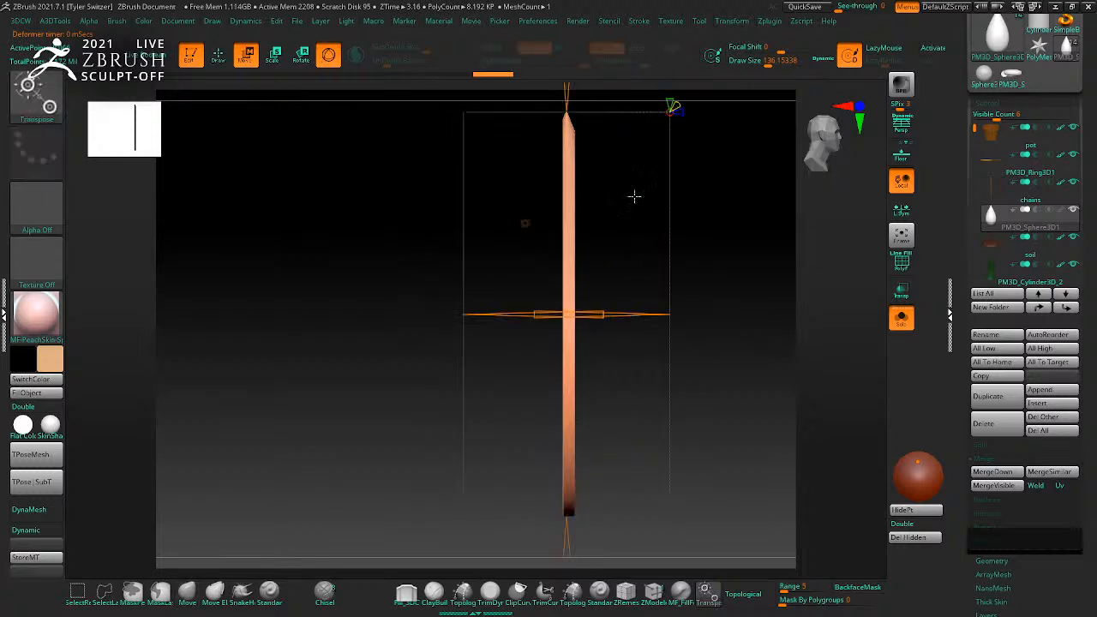
Step: Try to curve the thin teardrop with the Bend Arc deformer
{"action": "left_click", "coordinate": [526, 223]}
{"action": "left_click", "coordinate": [529, 282]}
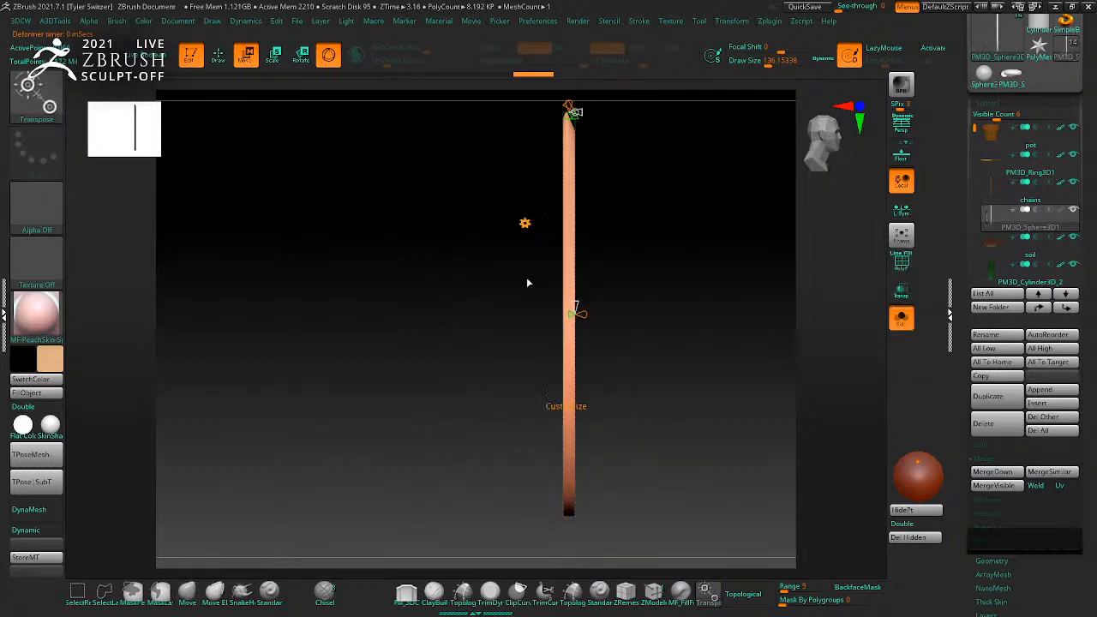
{"action": "left_click_drag", "start_coordinate": [576, 313], "coordinate": [538, 313]}
{"action": "left_click_drag", "start_coordinate": [656, 326], "coordinate": [698, 333]}
{"action": "key", "text": "ctrl+z"}
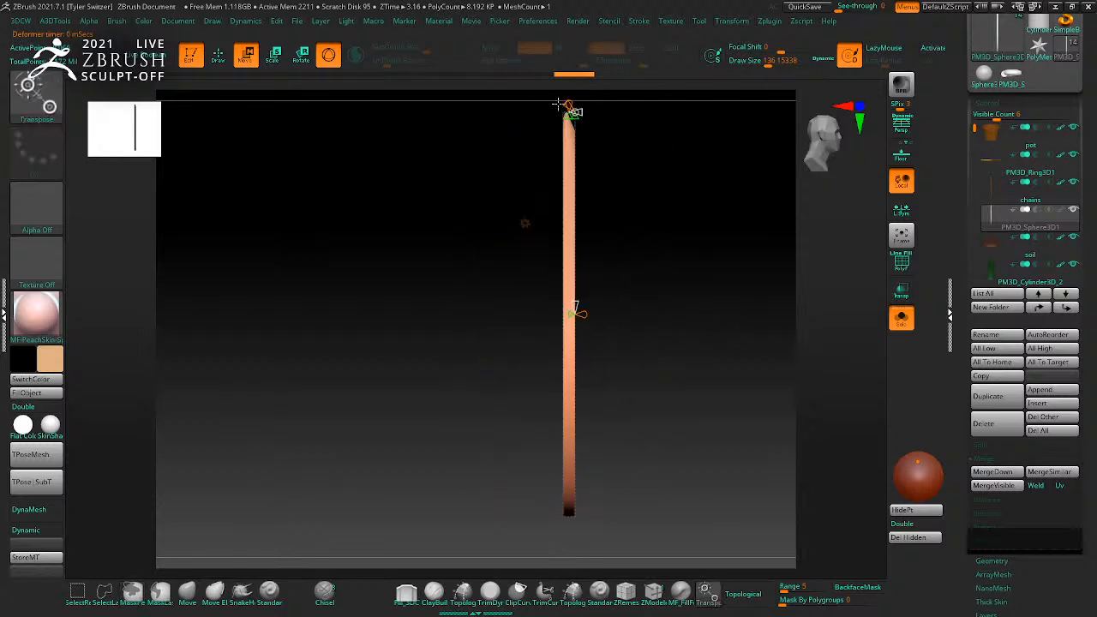
Step: Curve the thin teardrop along its length with the Bend Curve deformer, pulling the tip and base to one side of the middle
{"action": "left_click", "coordinate": [525, 222]}
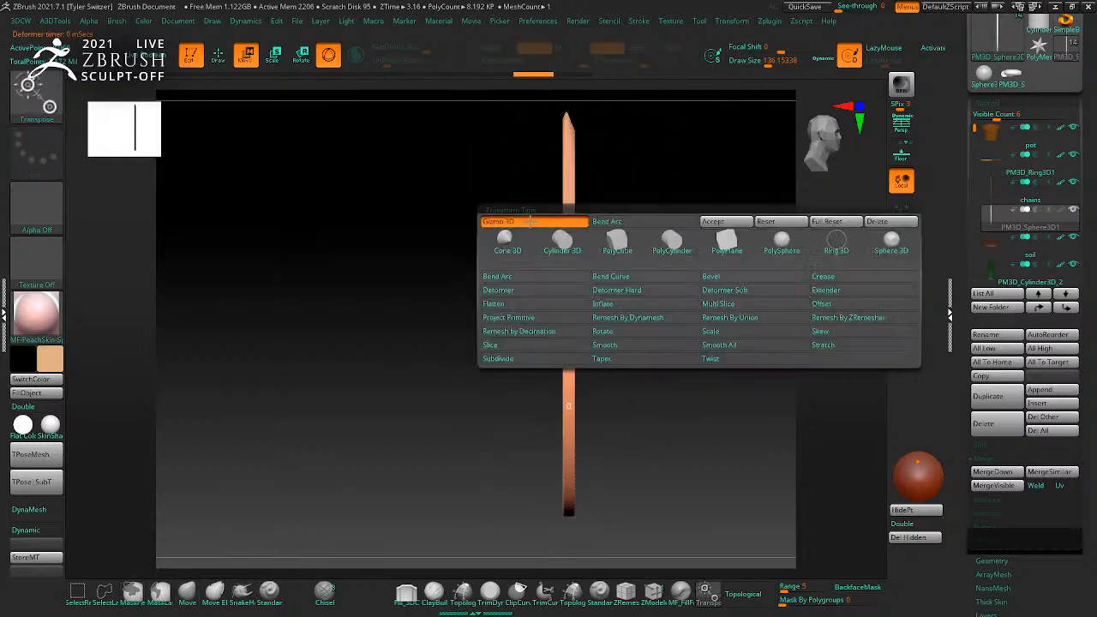
{"action": "left_click", "coordinate": [647, 273]}
{"action": "left_click_drag", "start_coordinate": [636, 258], "coordinate": [647, 326], "text": "alt"}
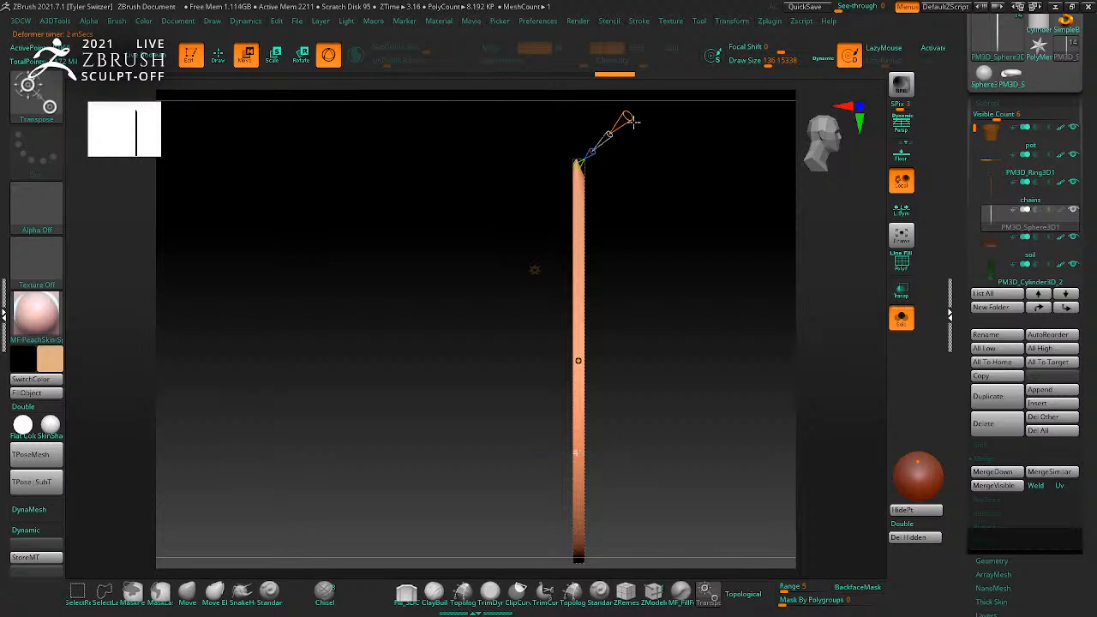
{"action": "left_click_drag", "start_coordinate": [673, 127], "coordinate": [673, 248], "text": "shift"}
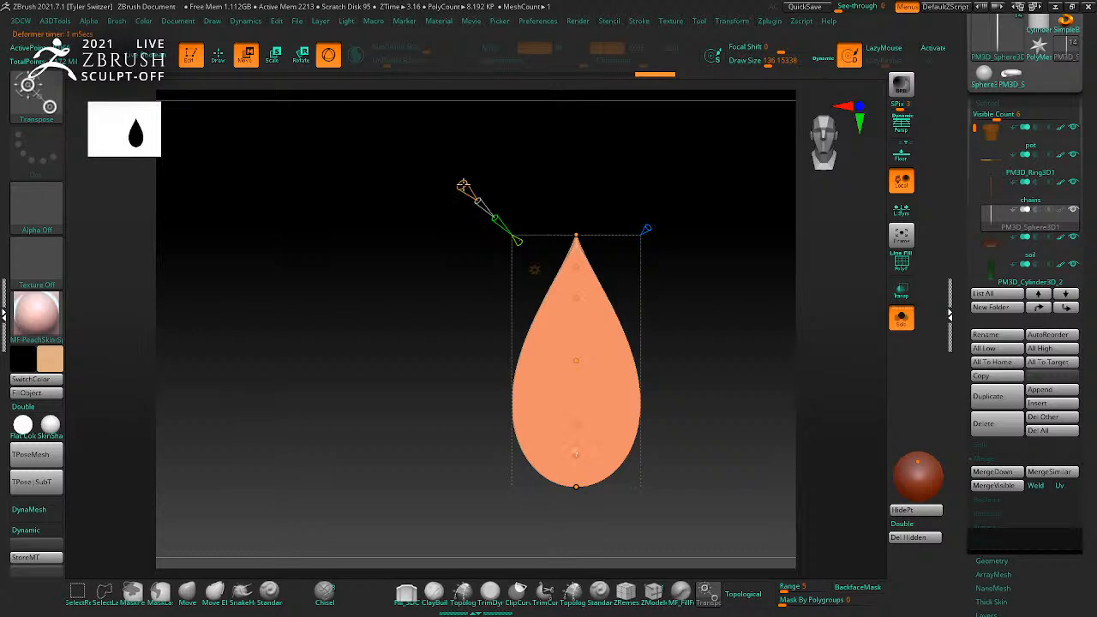
{"action": "left_click_drag", "start_coordinate": [717, 339], "coordinate": [534, 233], "text": "shift"}
{"action": "left_click_drag", "start_coordinate": [574, 423], "coordinate": [543, 354]}
{"action": "left_click_drag", "start_coordinate": [575, 297], "coordinate": [572, 293]}
{"action": "left_click_drag", "start_coordinate": [660, 311], "coordinate": [641, 485], "text": "shift"}
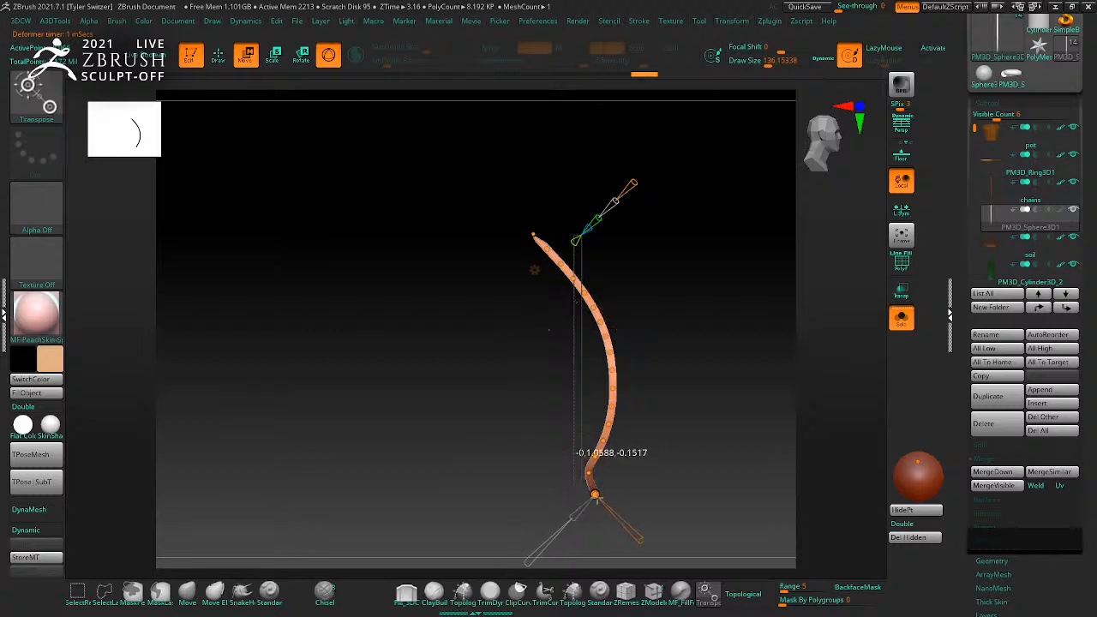
{"action": "mouse_move", "coordinate": [592, 500]}
{"action": "left_mouse_down"}
{"action": "mouse_move", "coordinate": [641, 478]}
{"action": "mouse_move", "coordinate": [681, 431]}
{"action": "mouse_move", "coordinate": [722, 448]}
{"action": "mouse_move", "coordinate": [734, 441]}
{"action": "left_mouse_up"}
{"action": "key", "text": "q"}
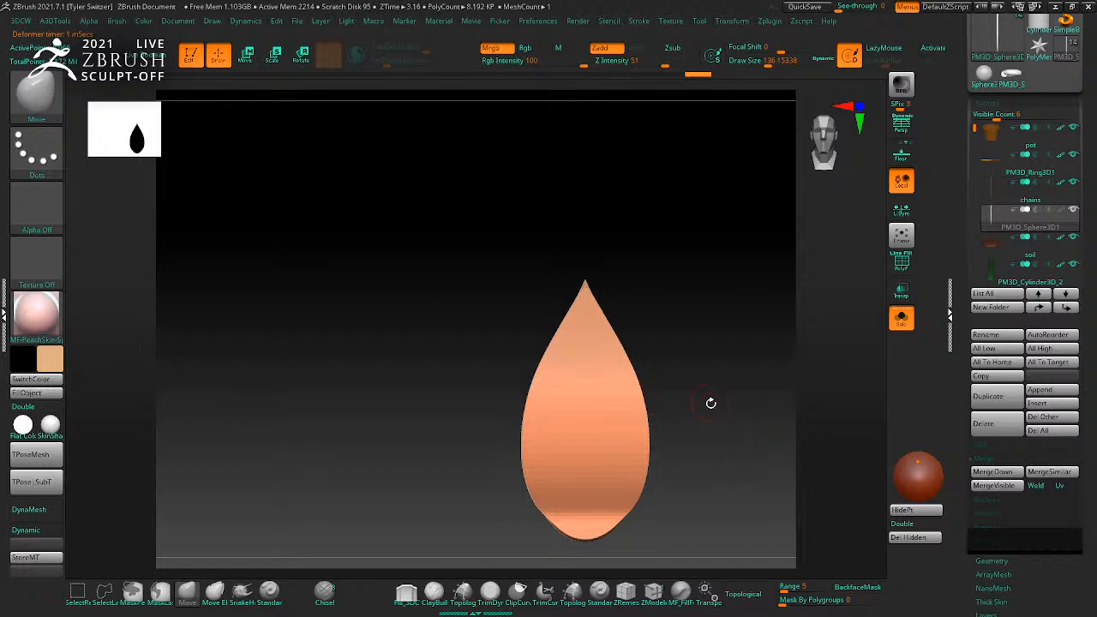
Step: Convert the curved leaf to a DynaMesh and switch to the Move brush
{"action": "left_click_drag", "start_coordinate": [711, 401], "coordinate": [703, 343], "text": "alt"}
{"action": "left_click", "coordinate": [28, 509]}
{"action": "left_click_drag", "start_coordinate": [678, 299], "coordinate": [686, 313], "text": "alt"}
{"action": "key", "text": "b"}
{"action": "key", "text": "m"}
{"action": "key", "text": "t"}
{"action": "key", "text": "b"}
{"action": "key", "text": "m"}
{"action": "key", "text": "v"}
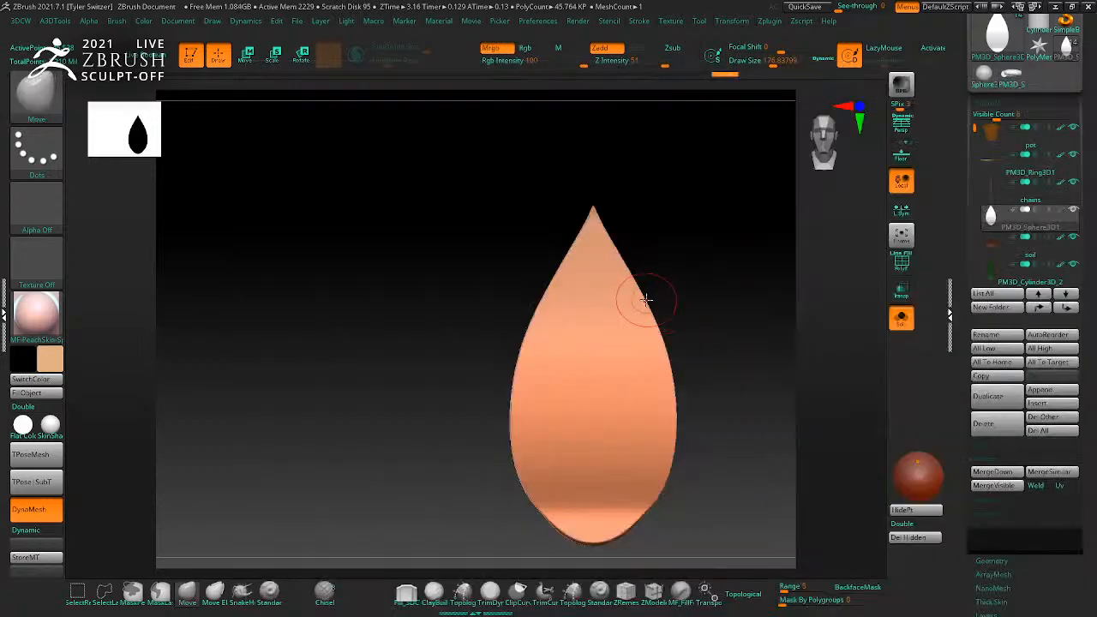
Step: Pull a row of pointed serrations out of both leaf edges with the Move brush in symmetry
{"action": "left_click_drag", "start_coordinate": [664, 292], "coordinate": [645, 300]}
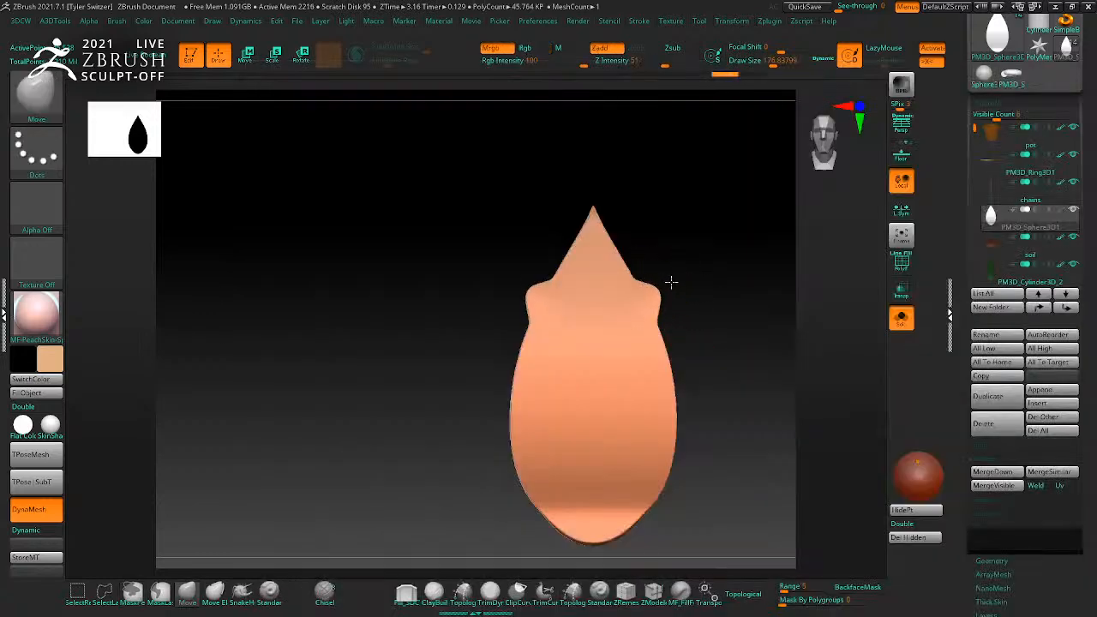
{"action": "left_click_drag", "start_coordinate": [642, 257], "coordinate": [644, 282], "text": "shift"}
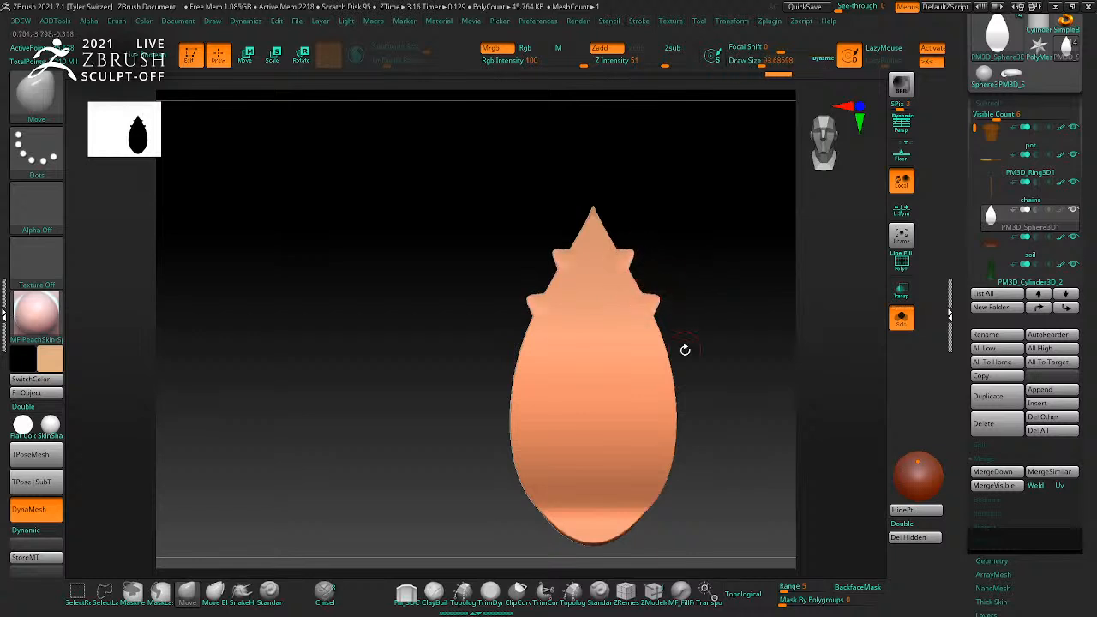
{"action": "left_click_drag", "start_coordinate": [687, 341], "coordinate": [718, 310]}
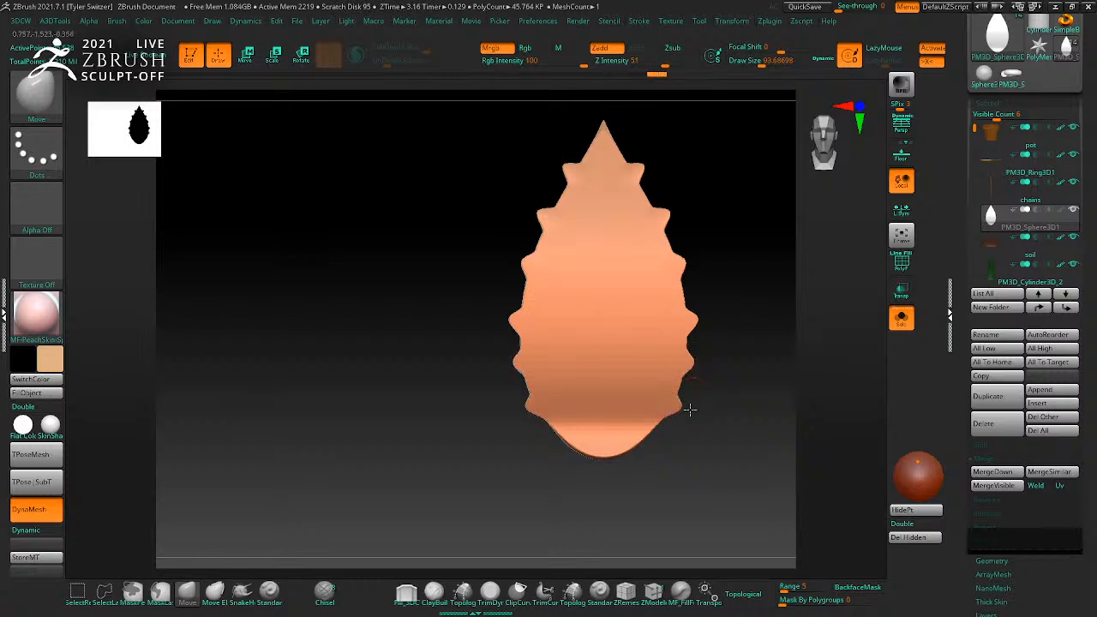
{"action": "mouse_move", "coordinate": [711, 453]}
{"action": "left_mouse_down"}
{"action": "mouse_move", "coordinate": [671, 431]}
{"action": "mouse_move", "coordinate": [677, 473]}
{"action": "mouse_move", "coordinate": [620, 451]}
{"action": "mouse_move", "coordinate": [732, 425]}
{"action": "mouse_move", "coordinate": [719, 460]}
{"action": "left_mouse_up"}
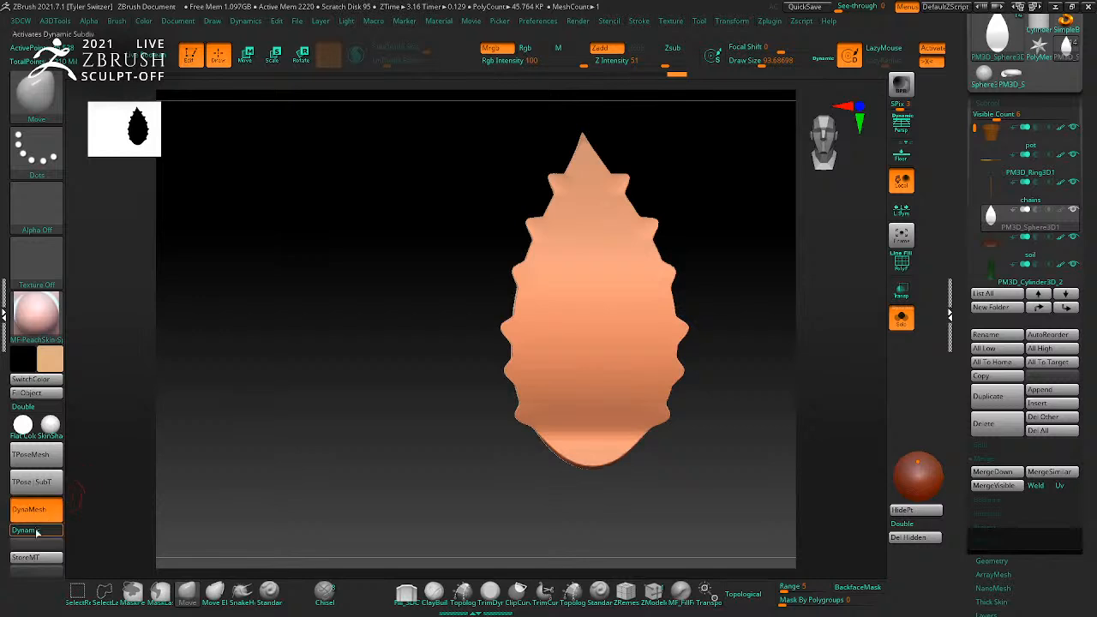
Step: Insert a symmetrical pair of spheres beside the uppermost serrations near the leaf tip with the IMM Primitives brush
{"action": "mouse_move", "coordinate": [363, 392]}
{"action": "left_mouse_down"}
{"action": "mouse_move", "coordinate": [354, 386]}
{"action": "mouse_move", "coordinate": [410, 394]}
{"action": "mouse_move", "coordinate": [369, 397]}
{"action": "left_mouse_up"}
{"action": "left_click_drag", "start_coordinate": [757, 466], "coordinate": [717, 456], "text": "alt"}
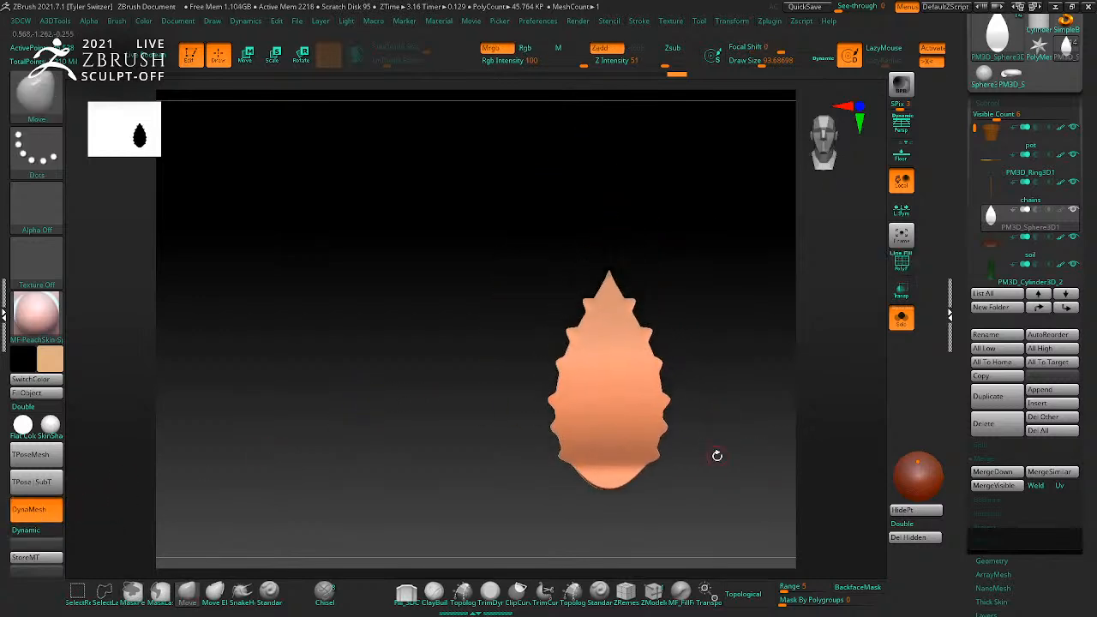
{"action": "key", "text": "b"}
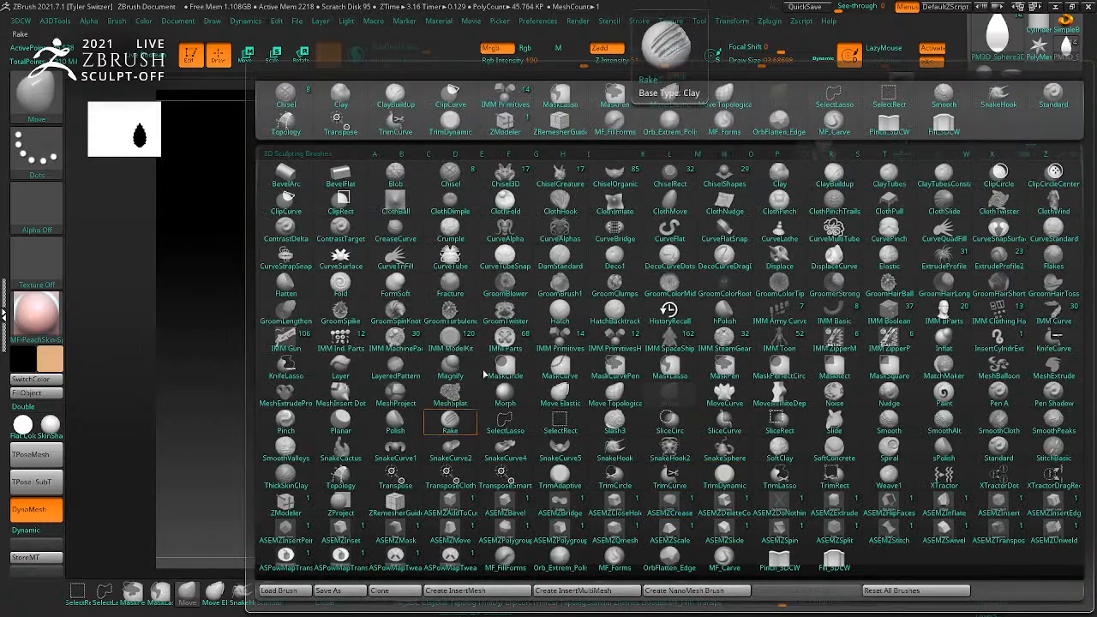
{"action": "left_click", "coordinate": [579, 338]}
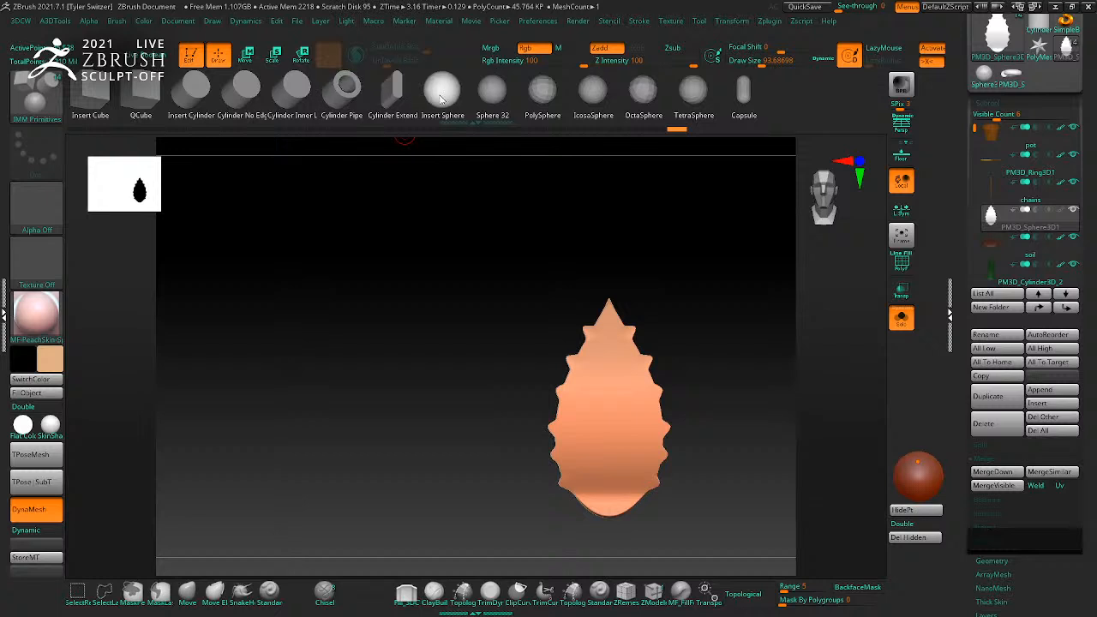
{"action": "left_click_drag", "start_coordinate": [686, 262], "coordinate": [725, 292], "text": "alt"}
{"action": "key", "text": "w"}
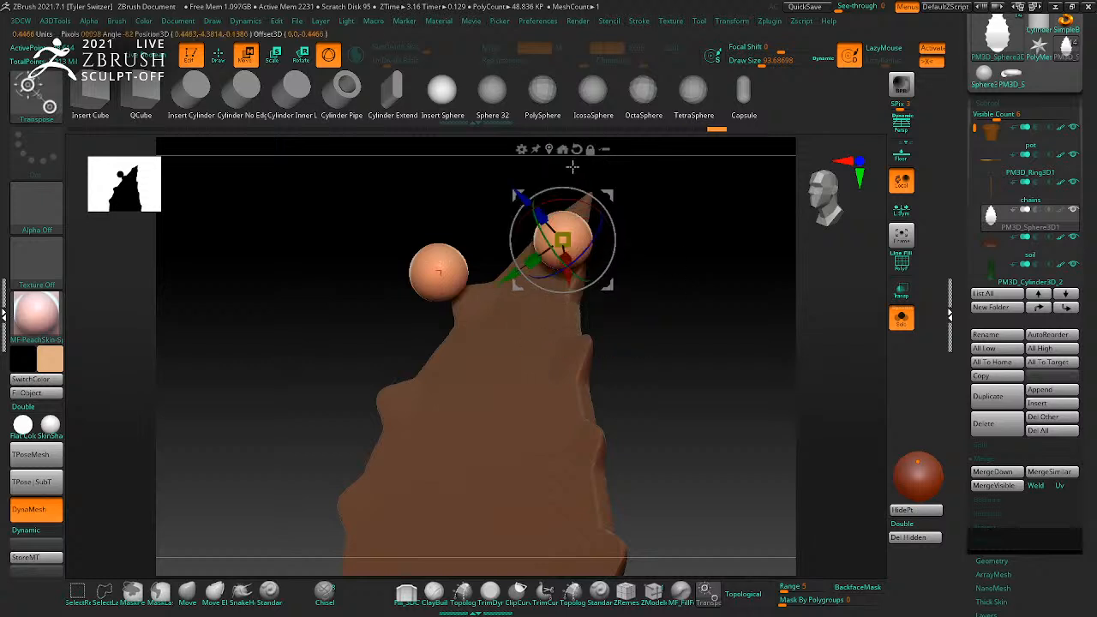
Step: Turn on local symmetry and scale the inserted spheres into slim ovals
{"action": "left_click_drag", "start_coordinate": [531, 260], "coordinate": [438, 334]}
{"action": "key", "text": "ctrl+z"}
{"action": "left_click_drag", "start_coordinate": [666, 316], "coordinate": [677, 270]}
{"action": "left_click_drag", "start_coordinate": [510, 302], "coordinate": [516, 272]}
{"action": "key", "text": "ctrl+z"}
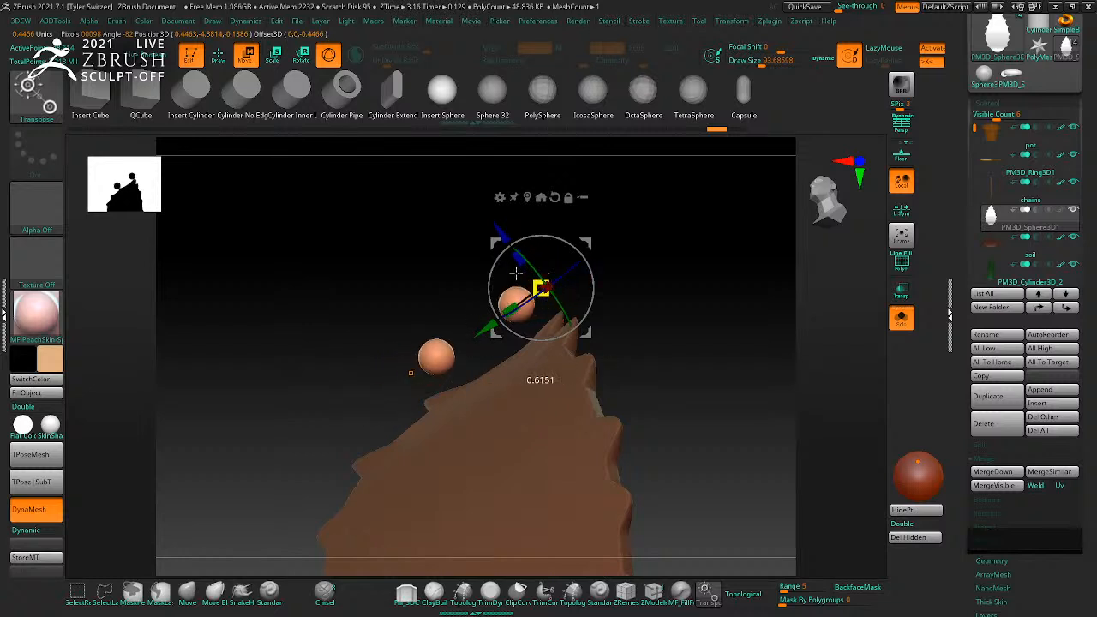
{"action": "left_click", "coordinate": [902, 210]}
{"action": "key", "text": "ctrl+z"}
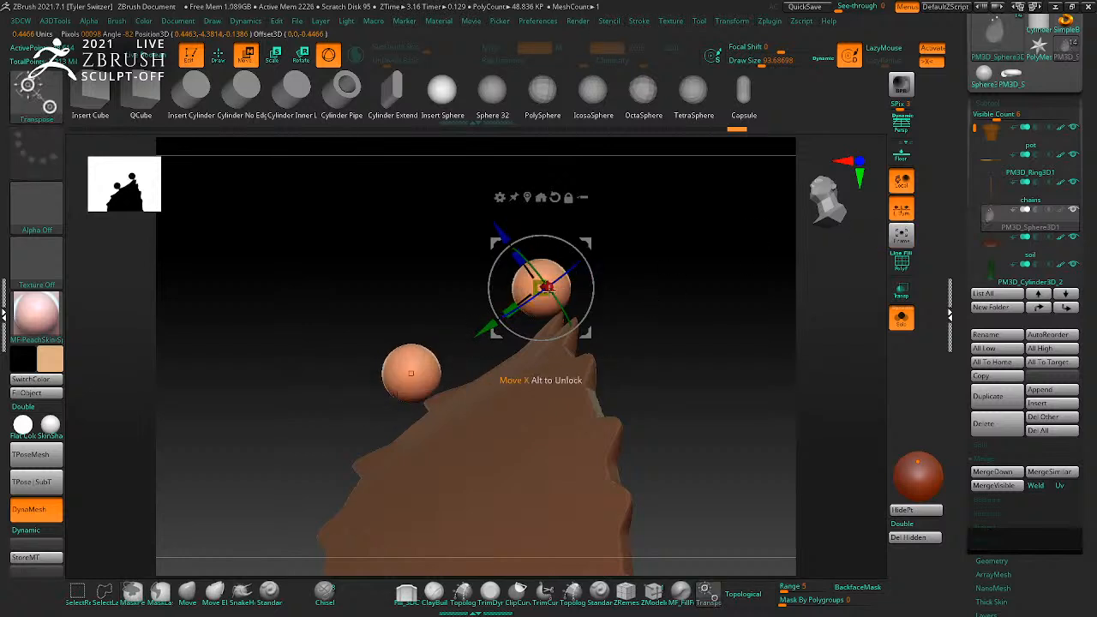
{"action": "left_click_drag", "start_coordinate": [544, 290], "coordinate": [624, 262]}
Step: Narrow the ovals towards one end into teardrops with the Taper deformer
{"action": "left_click", "coordinate": [500, 198]}
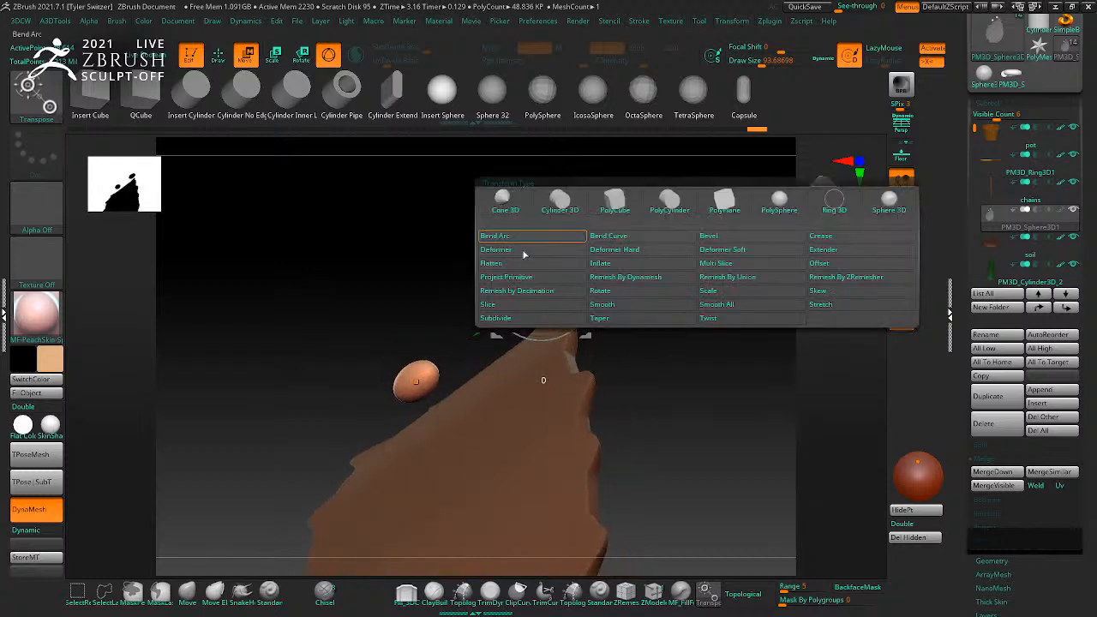
{"action": "left_click", "coordinate": [600, 318]}
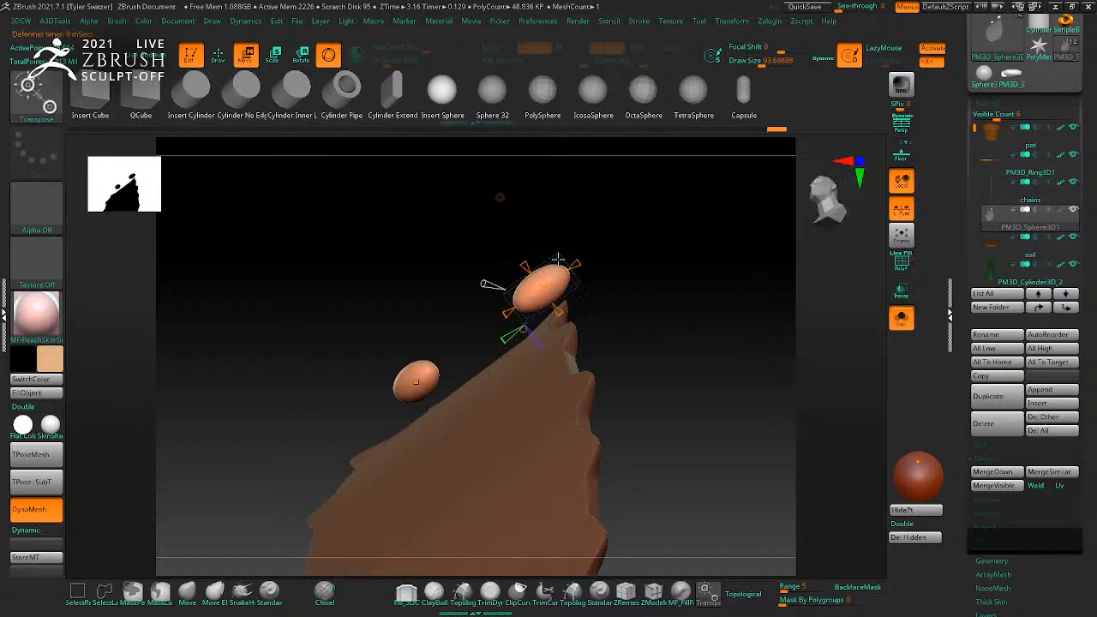
{"action": "left_click_drag", "start_coordinate": [607, 249], "coordinate": [586, 272]}
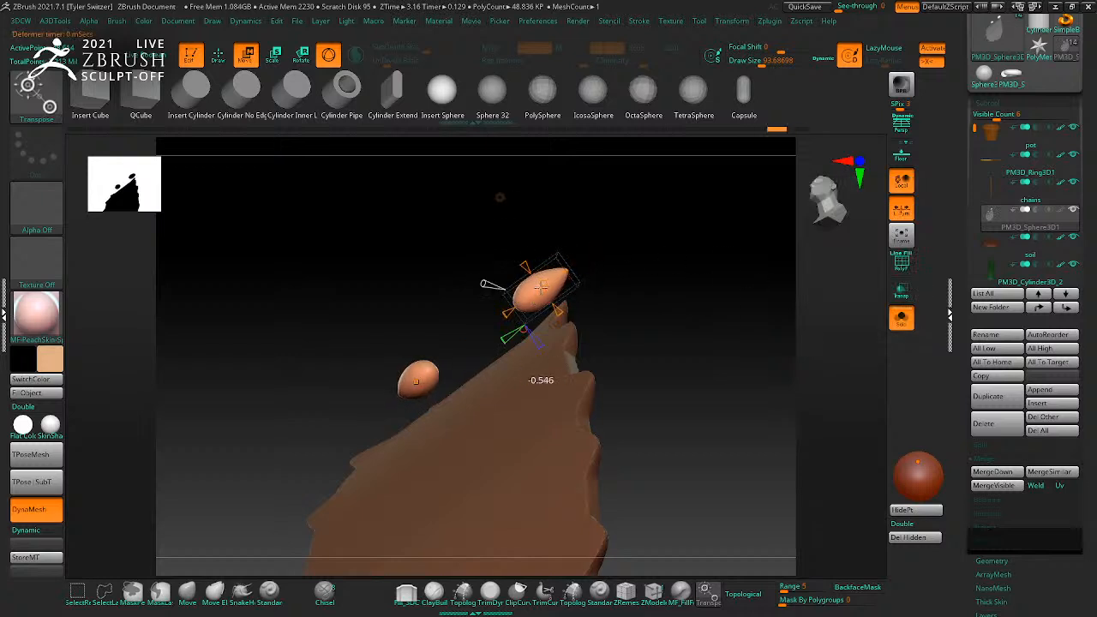
{"action": "left_click_drag", "start_coordinate": [532, 294], "coordinate": [539, 294]}
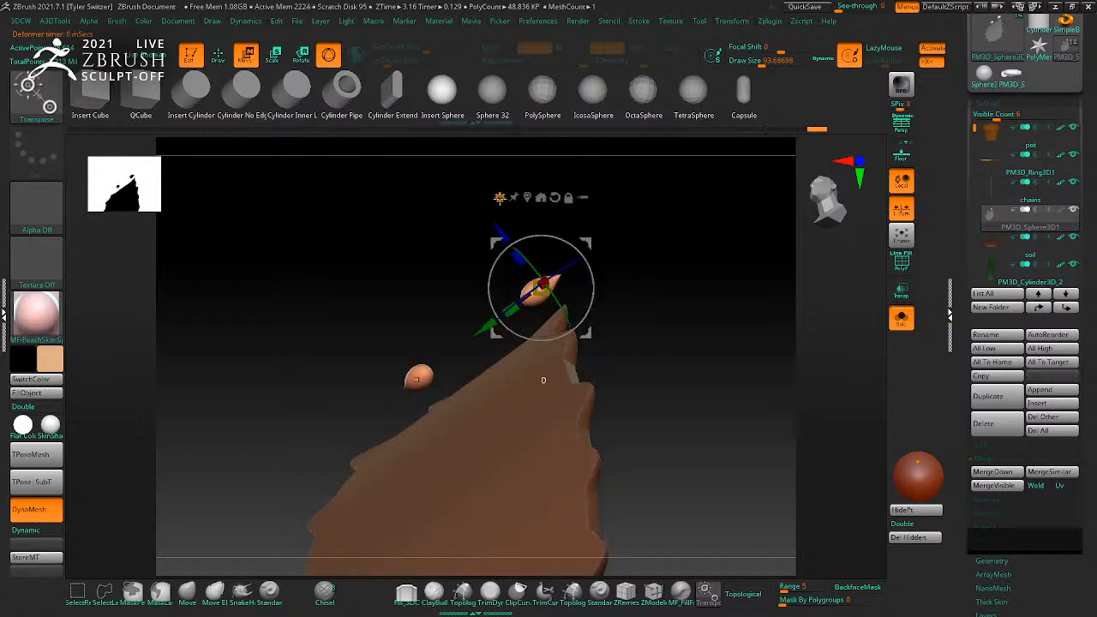
Step: Curve the small teardrops into hooked thorns with the Bend Arc deformer
{"action": "left_click", "coordinate": [501, 198]}
{"action": "left_click", "coordinate": [480, 253]}
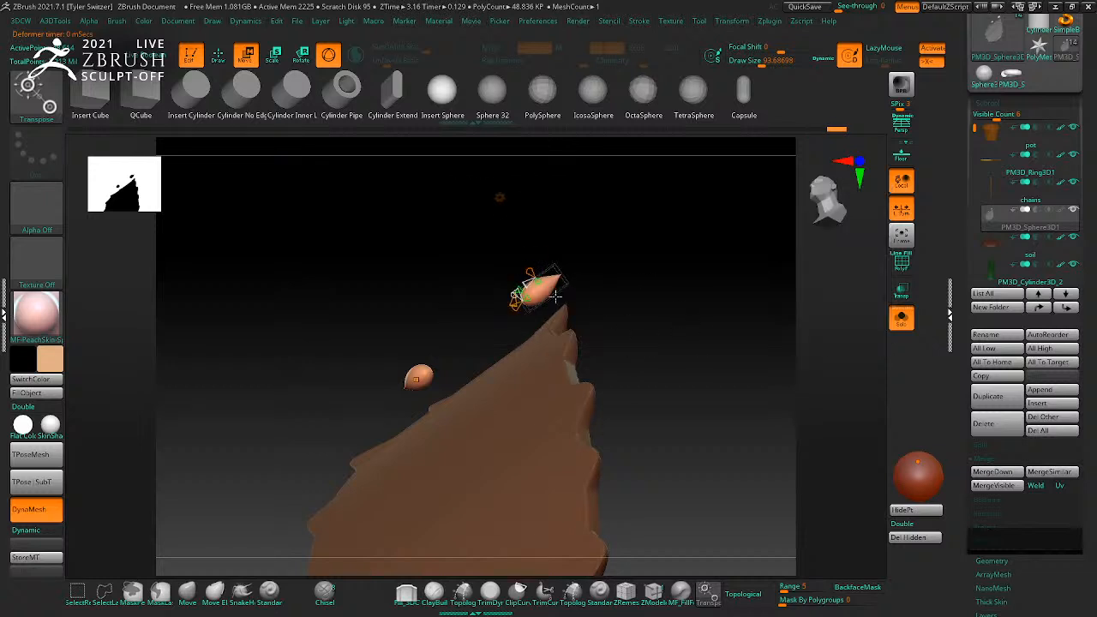
{"action": "left_click_drag", "start_coordinate": [556, 321], "coordinate": [557, 322]}
{"action": "mouse_move", "coordinate": [686, 312]}
{"action": "left_mouse_down", "text": "shift"}
{"action": "mouse_move", "coordinate": [675, 306]}
{"action": "mouse_move", "coordinate": [694, 359]}
{"action": "mouse_move", "coordinate": [692, 310]}
{"action": "left_mouse_up", "text": "shift"}
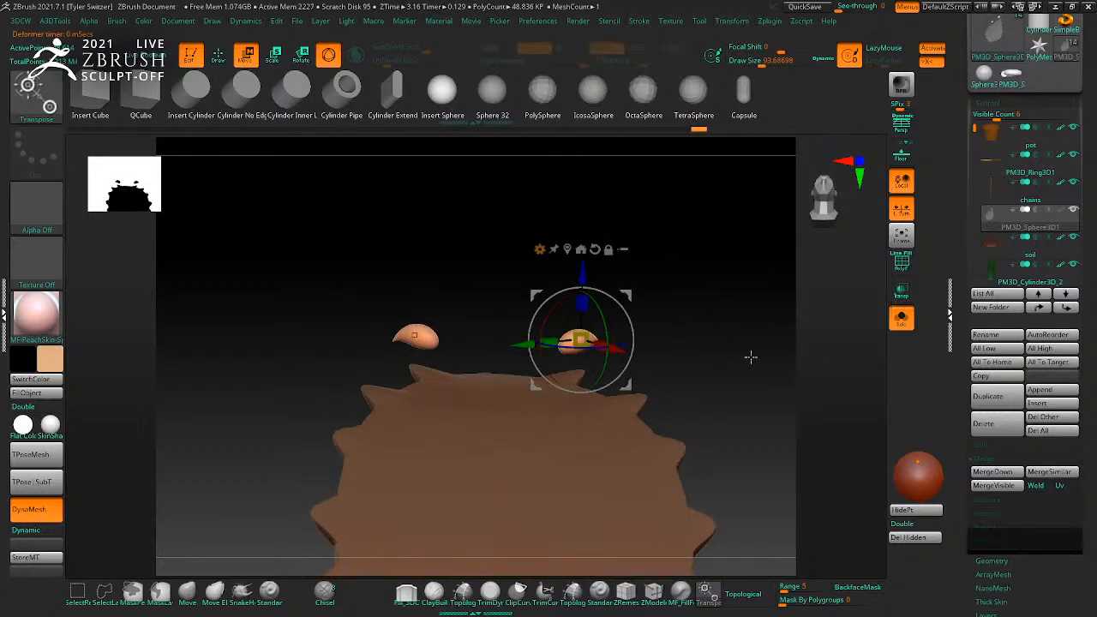
Step: Move and rotate the mirrored thorns onto the pair of serrations closest to the leaf tip
{"action": "left_click_drag", "start_coordinate": [755, 357], "coordinate": [681, 353]}
{"action": "left_click_drag", "start_coordinate": [579, 271], "coordinate": [574, 309]}
{"action": "key", "text": "q"}
{"action": "mouse_move", "coordinate": [680, 279]}
{"action": "left_mouse_down"}
{"action": "mouse_move", "coordinate": [702, 424]}
{"action": "mouse_move", "coordinate": [718, 414]}
{"action": "mouse_move", "coordinate": [649, 375]}
{"action": "left_mouse_up"}
{"action": "key", "text": "w"}
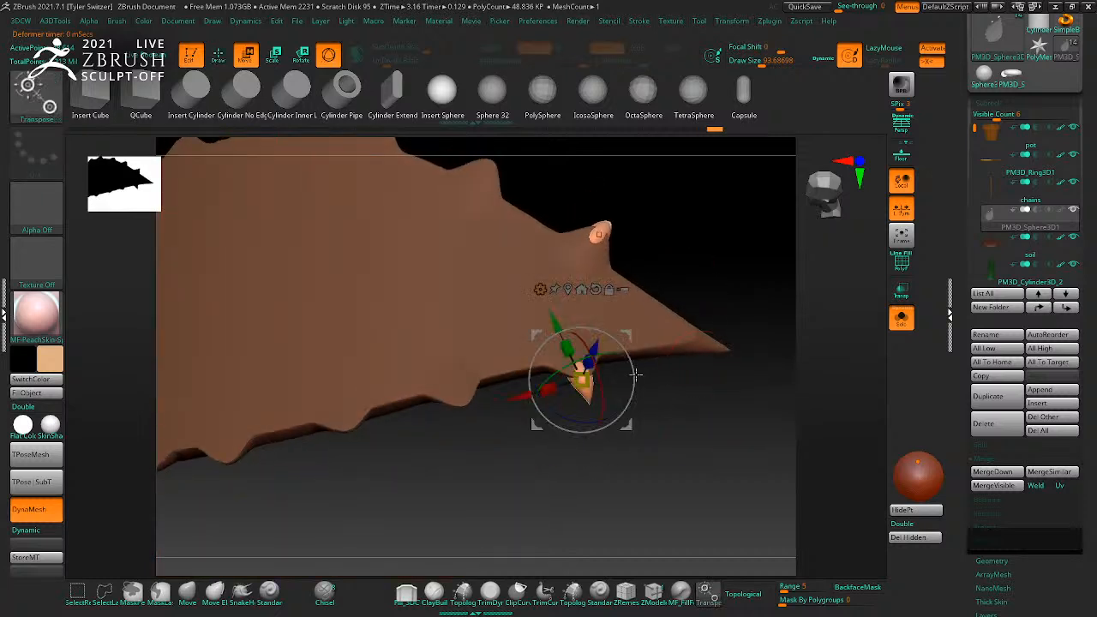
{"action": "key", "text": "q"}
{"action": "mouse_move", "coordinate": [732, 416]}
{"action": "left_mouse_down"}
{"action": "mouse_move", "coordinate": [759, 412]}
{"action": "mouse_move", "coordinate": [676, 422]}
{"action": "mouse_move", "coordinate": [703, 393]}
{"action": "left_mouse_up"}
{"action": "key", "text": "w"}
{"action": "left_click_drag", "start_coordinate": [739, 461], "coordinate": [716, 433]}
Step: Duplicate the thorns and fit the copies onto the second pair of serrations from the tip
{"action": "left_click_drag", "start_coordinate": [614, 364], "coordinate": [553, 389], "text": "ctrl"}
{"action": "mouse_move", "coordinate": [663, 454]}
{"action": "left_mouse_down"}
{"action": "mouse_move", "coordinate": [717, 383]}
{"action": "mouse_move", "coordinate": [716, 334]}
{"action": "left_mouse_up"}
{"action": "left_click_drag", "start_coordinate": [660, 314], "coordinate": [655, 316]}
{"action": "key", "text": "q"}
{"action": "mouse_move", "coordinate": [748, 326]}
{"action": "left_mouse_down"}
{"action": "mouse_move", "coordinate": [656, 438]}
{"action": "mouse_move", "coordinate": [737, 448]}
{"action": "left_mouse_up"}
{"action": "key", "text": "w"}
{"action": "left_click_drag", "start_coordinate": [677, 326], "coordinate": [677, 328]}
{"action": "key", "text": "q"}
{"action": "key", "text": "w"}
Step: Duplicate the thorns again and align the copies with the third pair of serrations from the tip
{"action": "left_click_drag", "start_coordinate": [651, 403], "coordinate": [594, 426], "text": "ctrl"}
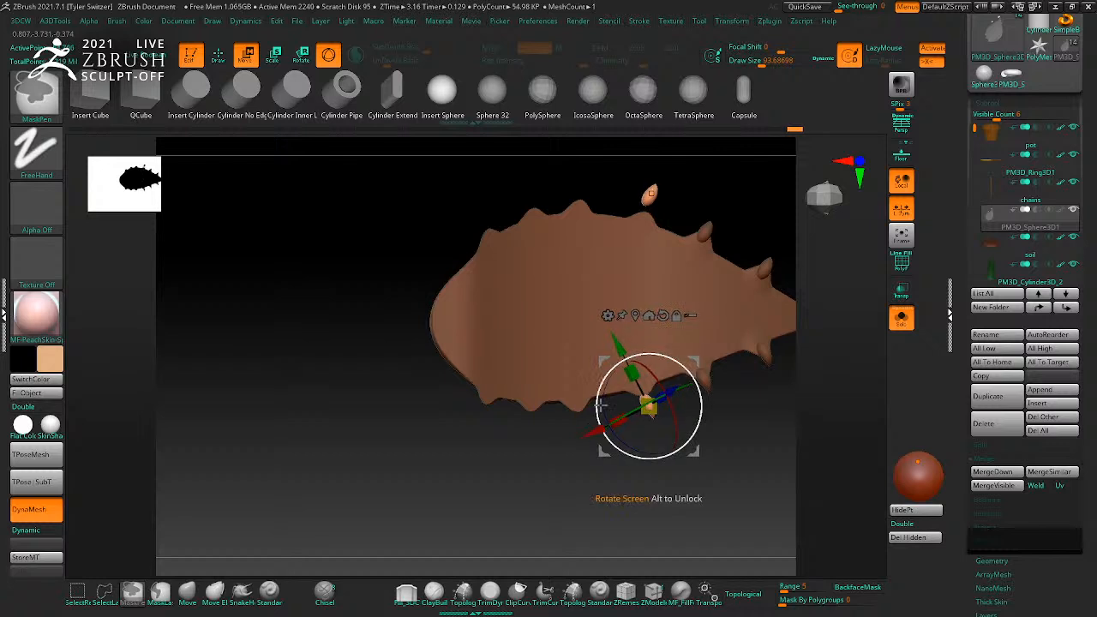
{"action": "left_click_drag", "start_coordinate": [652, 467], "coordinate": [722, 355], "text": "shift"}
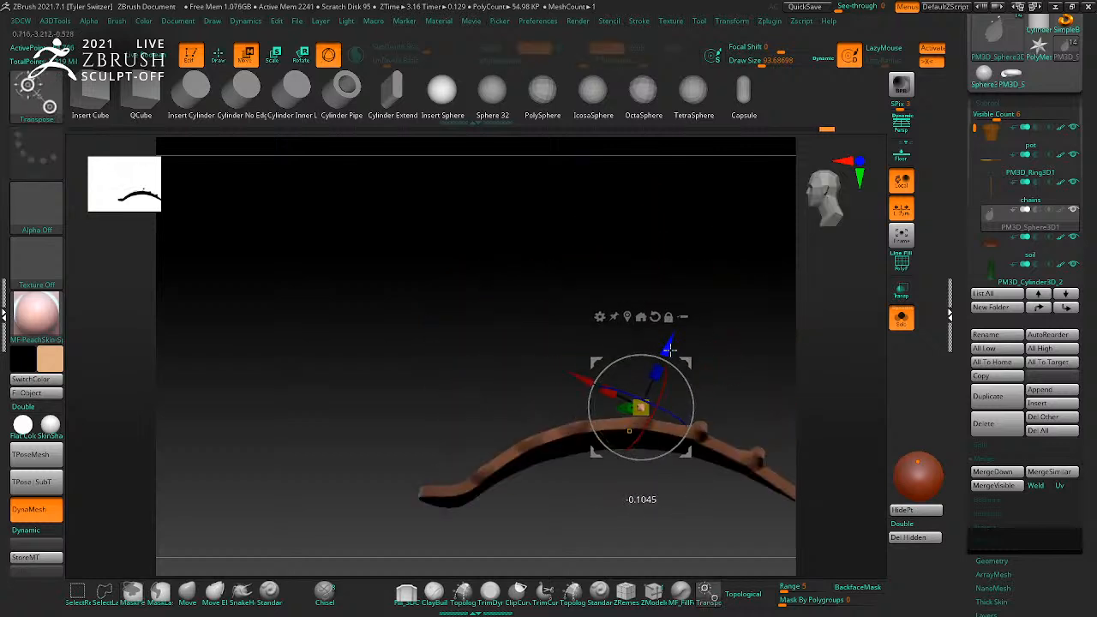
{"action": "left_click_drag", "start_coordinate": [711, 370], "coordinate": [732, 489], "text": "shift"}
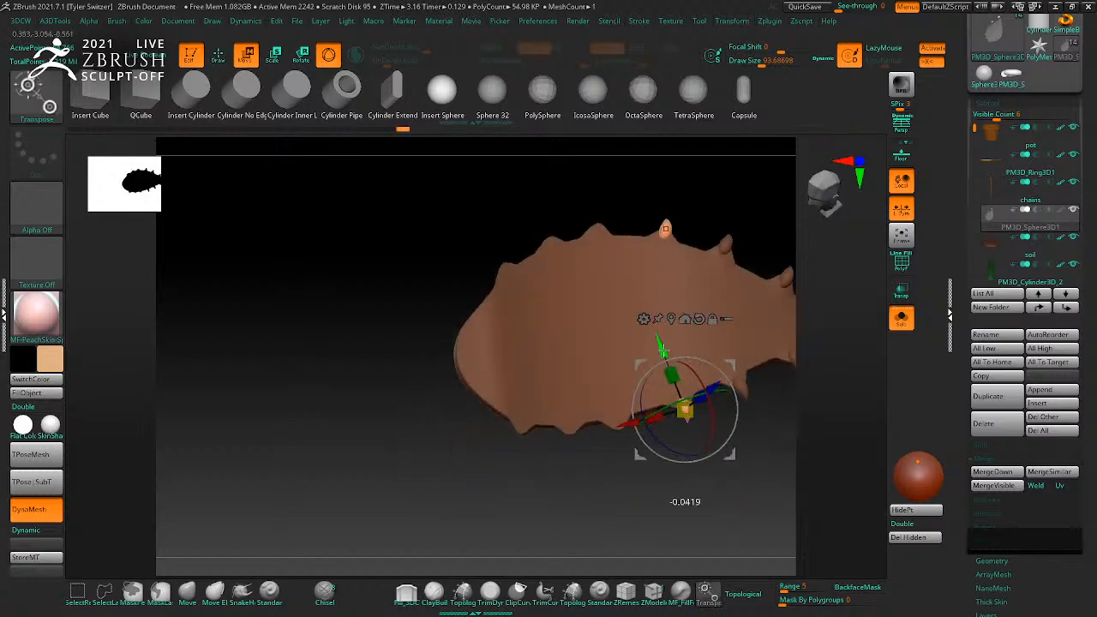
{"action": "left_click_drag", "start_coordinate": [732, 438], "coordinate": [685, 412], "text": "shift"}
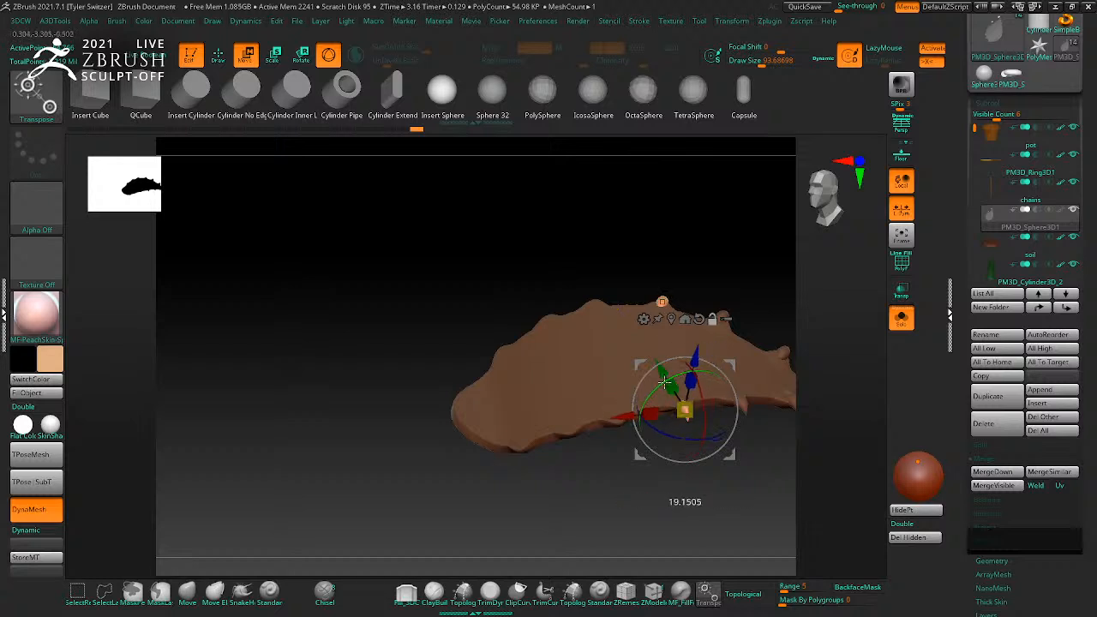
Step: Copy the thorns onto the fourth and fifth pairs of serrations along the leaf edges
{"action": "left_click_drag", "start_coordinate": [623, 423], "coordinate": [555, 441]}
{"action": "left_click_drag", "start_coordinate": [689, 486], "coordinate": [696, 537]}
{"action": "left_click_drag", "start_coordinate": [664, 467], "coordinate": [600, 467]}
{"action": "left_click_drag", "start_coordinate": [607, 380], "coordinate": [605, 371]}
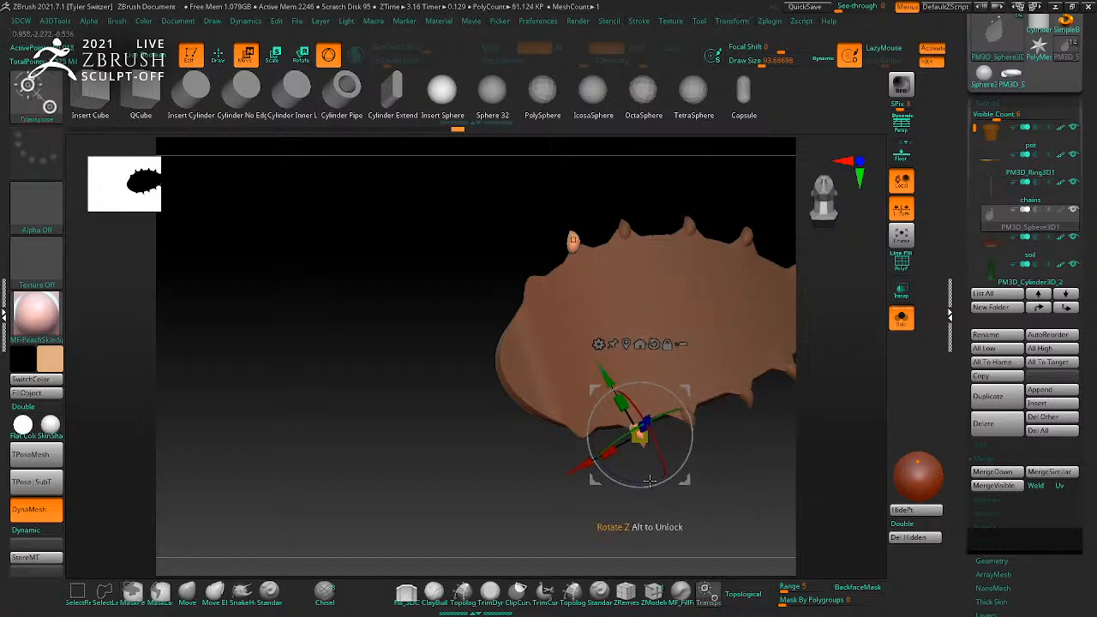
Step: Copy the thorns onto the last pair of serrations near the leaf's base and angle them outwards
{"action": "left_click_drag", "start_coordinate": [580, 442], "coordinate": [708, 335]}
{"action": "left_click_drag", "start_coordinate": [771, 311], "coordinate": [756, 402]}
{"action": "left_click_drag", "start_coordinate": [628, 400], "coordinate": [576, 401]}
{"action": "left_click_drag", "start_coordinate": [570, 450], "coordinate": [655, 354]}
{"action": "left_click_drag", "start_coordinate": [724, 334], "coordinate": [636, 445]}
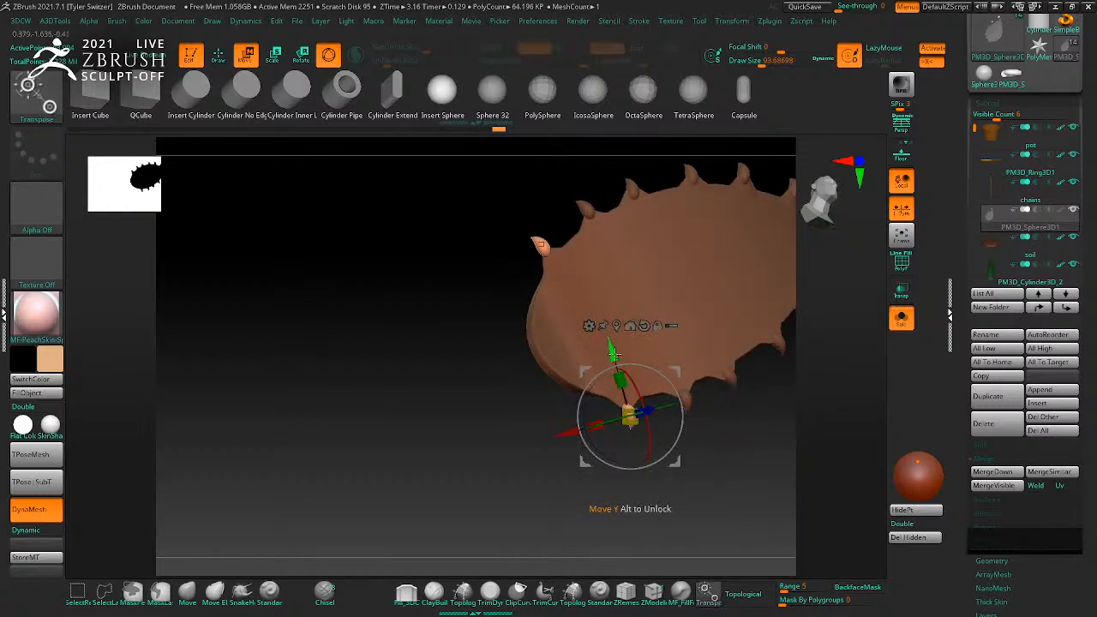
{"action": "key", "text": "q"}
{"action": "mouse_move", "coordinate": [720, 412]}
{"action": "left_mouse_down"}
{"action": "mouse_move", "coordinate": [712, 446]}
{"action": "mouse_move", "coordinate": [693, 337]}
{"action": "mouse_move", "coordinate": [752, 437]}
{"action": "mouse_move", "coordinate": [729, 411]}
{"action": "mouse_move", "coordinate": [778, 342]}
{"action": "mouse_move", "coordinate": [754, 352]}
{"action": "mouse_move", "coordinate": [686, 428]}
{"action": "mouse_move", "coordinate": [734, 306]}
{"action": "left_mouse_up"}
{"action": "key", "text": "w"}
Step: Copy a pair of thorns to the leaf's pointed tip, then rotate, scale and seat them there
{"action": "left_click_drag", "start_coordinate": [598, 271], "coordinate": [641, 456]}
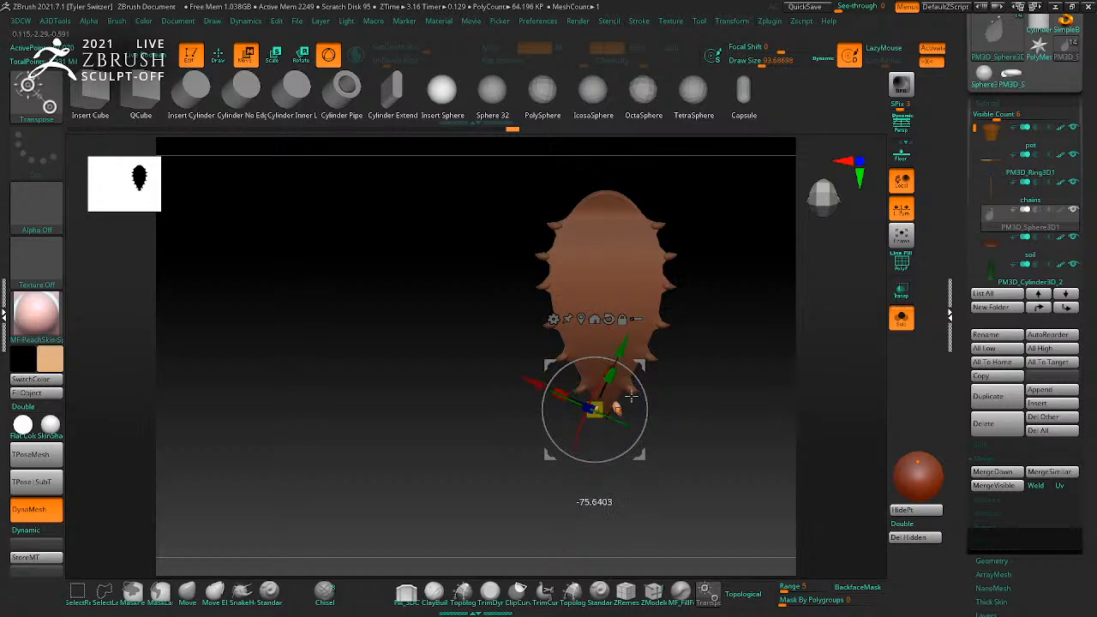
{"action": "left_click_drag", "start_coordinate": [616, 410], "coordinate": [657, 421]}
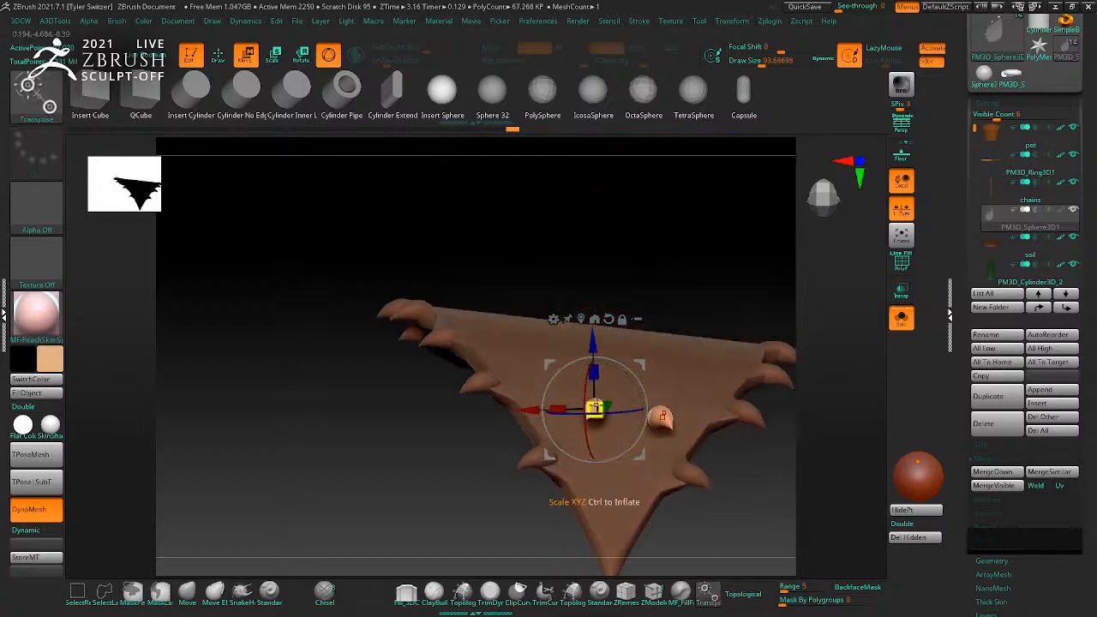
{"action": "left_click_drag", "start_coordinate": [592, 409], "coordinate": [592, 409]}
{"action": "left_click_drag", "start_coordinate": [592, 350], "coordinate": [594, 498]}
{"action": "left_click_drag", "start_coordinate": [721, 544], "coordinate": [823, 362], "text": "alt"}
{"action": "left_click_drag", "start_coordinate": [624, 438], "coordinate": [622, 449]}
{"action": "key", "text": "q"}
Step: Remesh the thorned leaf with ZRemesher using KeepGroups
{"action": "mouse_move", "coordinate": [769, 338]}
{"action": "left_mouse_down", "text": "alt"}
{"action": "mouse_move", "coordinate": [732, 329]}
{"action": "mouse_move", "coordinate": [691, 406]}
{"action": "mouse_move", "coordinate": [727, 340]}
{"action": "mouse_move", "coordinate": [752, 377]}
{"action": "mouse_move", "coordinate": [763, 343]}
{"action": "mouse_move", "coordinate": [804, 345]}
{"action": "mouse_move", "coordinate": [777, 317]}
{"action": "mouse_move", "coordinate": [752, 318]}
{"action": "left_mouse_up", "text": "alt"}
{"action": "key", "text": "shift+f"}
{"action": "key", "text": "shift+f"}
{"action": "key", "text": "shift+f"}
{"action": "key", "text": "shift+f"}
{"action": "left_click", "coordinate": [991, 563]}
{"action": "left_click", "coordinate": [1048, 388]}
{"action": "left_click", "coordinate": [994, 352]}
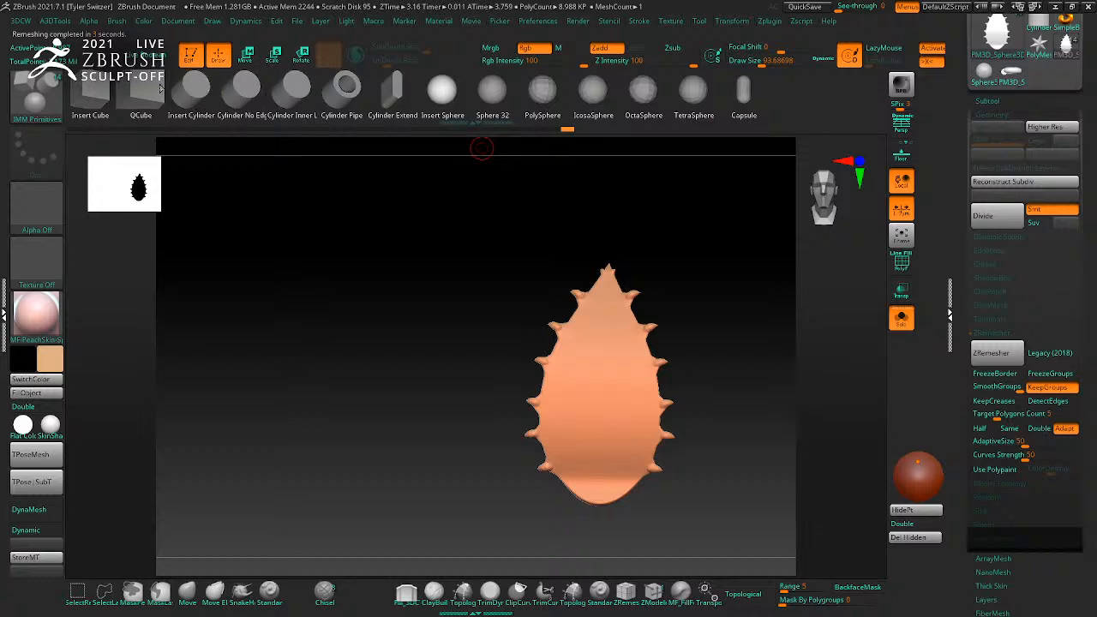
Step: Insert a cylinder at the leaf's base and position it as a thin stem continuing the blade
{"action": "left_click", "coordinate": [190, 90]}
{"action": "mouse_move", "coordinate": [657, 430]}
{"action": "left_mouse_down"}
{"action": "mouse_move", "coordinate": [666, 382]}
{"action": "mouse_move", "coordinate": [696, 360]}
{"action": "left_mouse_up"}
{"action": "key", "text": "ctrl+z"}
{"action": "left_click_drag", "start_coordinate": [666, 501], "coordinate": [660, 413], "text": "alt"}
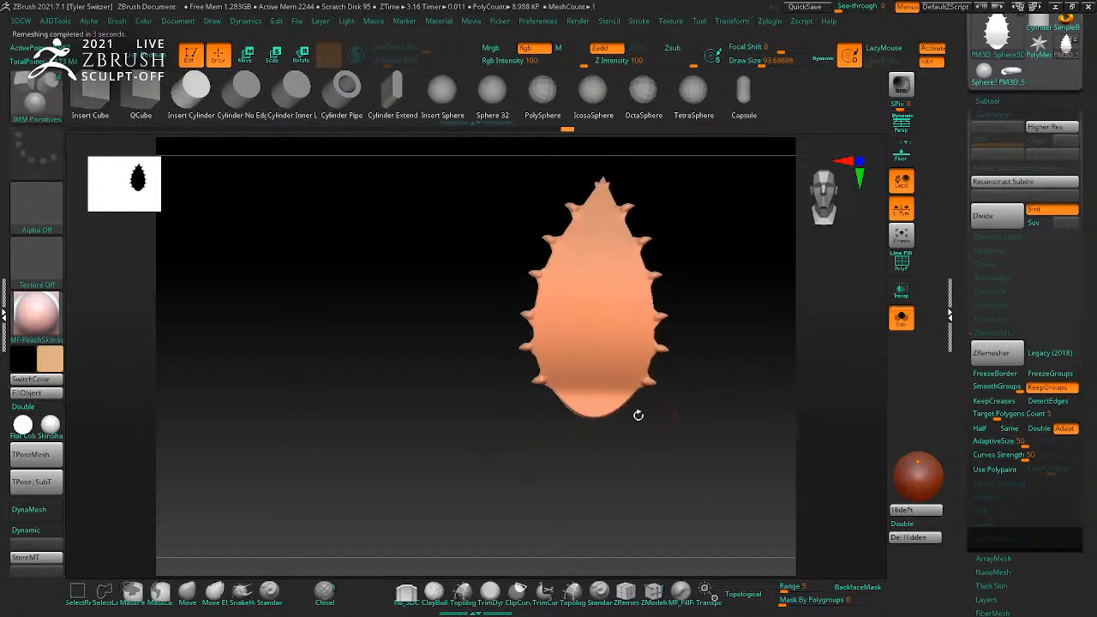
{"action": "mouse_move", "coordinate": [591, 419]}
{"action": "left_mouse_down"}
{"action": "mouse_move", "coordinate": [592, 438]}
{"action": "mouse_move", "coordinate": [613, 442]}
{"action": "left_mouse_up"}
{"action": "key", "text": "w"}
{"action": "mouse_move", "coordinate": [677, 474]}
{"action": "left_mouse_down"}
{"action": "mouse_move", "coordinate": [638, 390]}
{"action": "mouse_move", "coordinate": [597, 417]}
{"action": "mouse_move", "coordinate": [630, 396]}
{"action": "left_mouse_up"}
{"action": "left_click_drag", "start_coordinate": [593, 428], "coordinate": [604, 495]}
{"action": "left_click_drag", "start_coordinate": [685, 467], "coordinate": [726, 438]}
{"action": "left_click_drag", "start_coordinate": [642, 416], "coordinate": [604, 495]}
{"action": "left_click_drag", "start_coordinate": [622, 401], "coordinate": [659, 380]}
Step: Curve the stem downwards with the Bend Arc deformer
{"action": "left_click", "coordinate": [549, 328]}
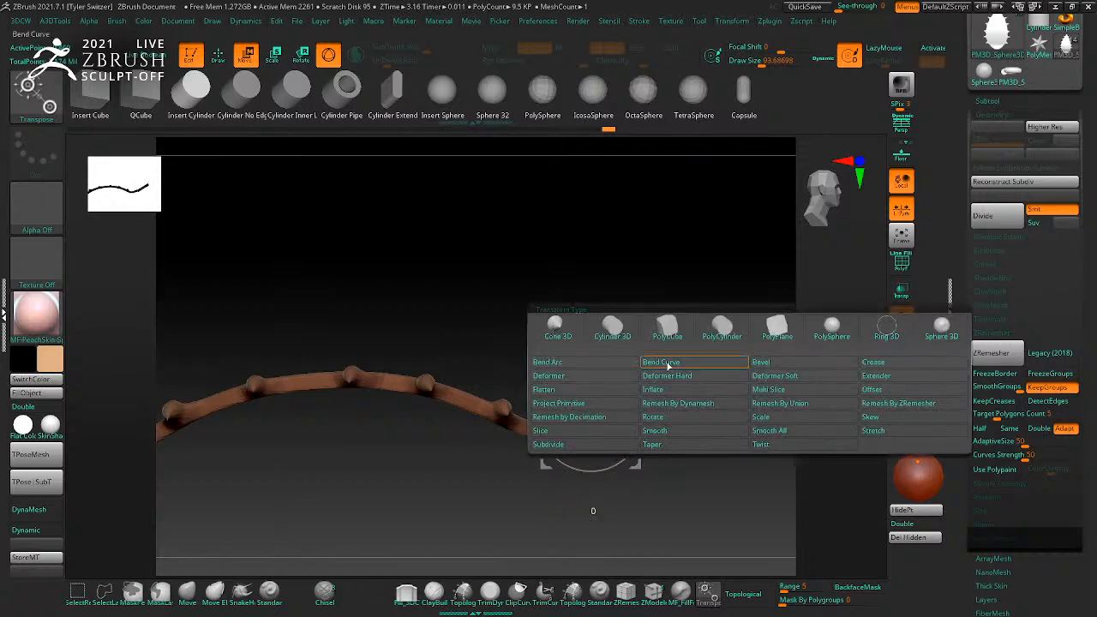
{"action": "left_click", "coordinate": [666, 364]}
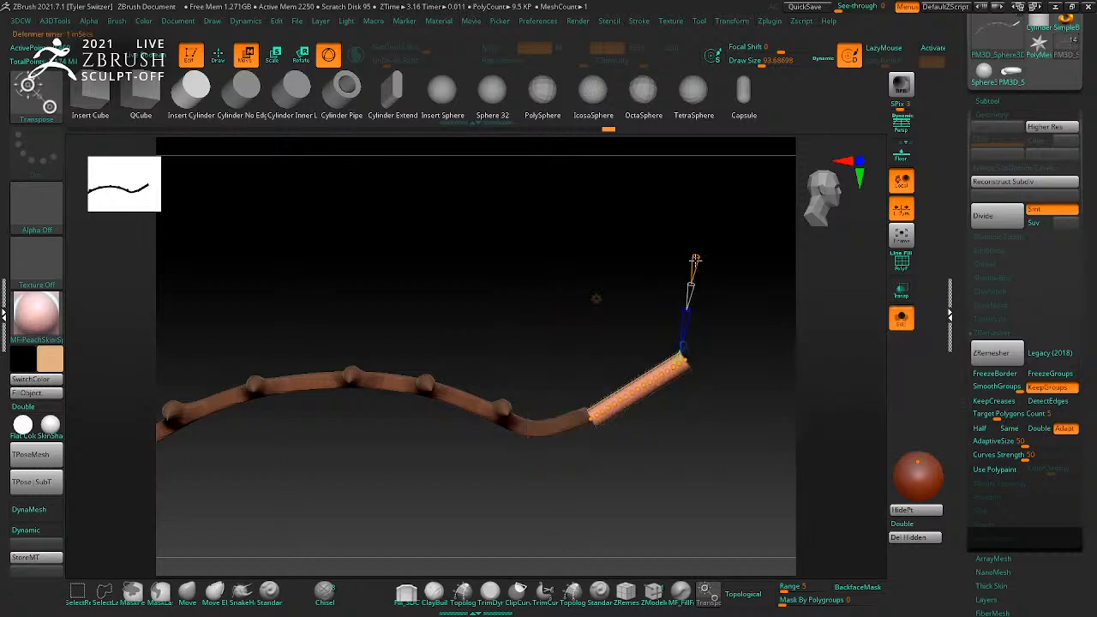
{"action": "left_click", "coordinate": [597, 298]}
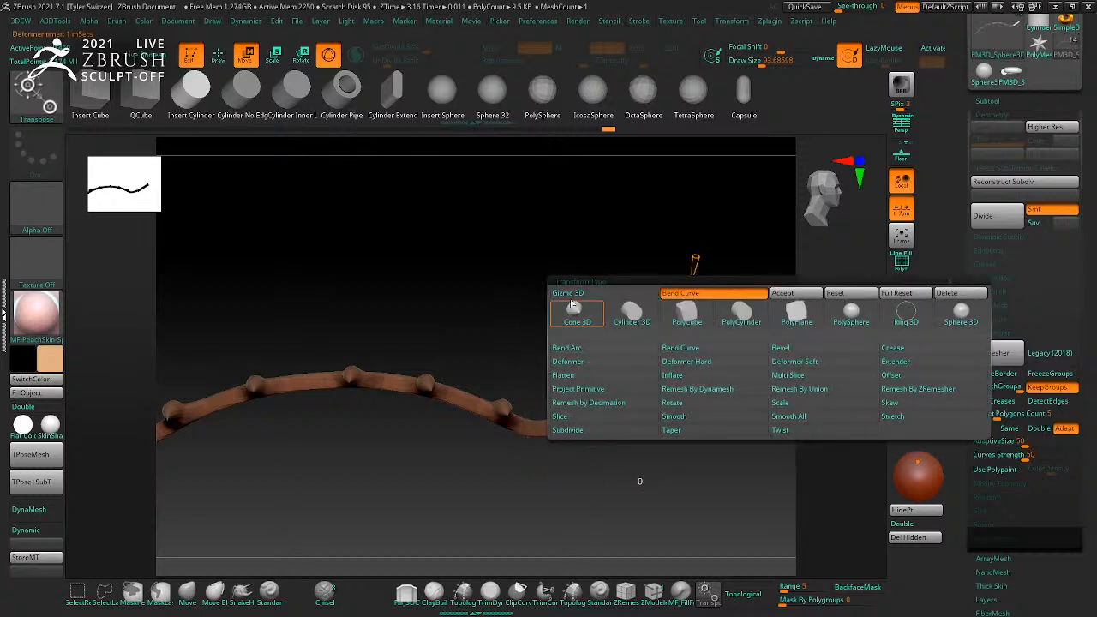
{"action": "left_click", "coordinate": [580, 346]}
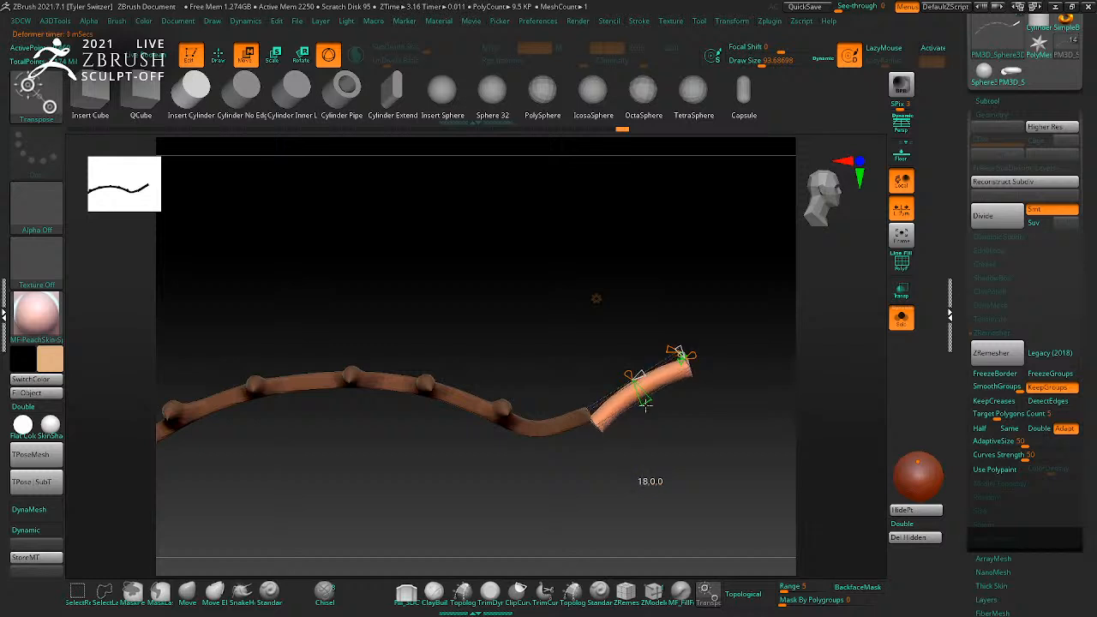
{"action": "left_click_drag", "start_coordinate": [649, 422], "coordinate": [653, 427]}
{"action": "mouse_move", "coordinate": [713, 453]}
{"action": "left_mouse_down"}
{"action": "mouse_move", "coordinate": [796, 512]}
{"action": "mouse_move", "coordinate": [713, 465]}
{"action": "mouse_move", "coordinate": [707, 450]}
{"action": "left_mouse_up"}
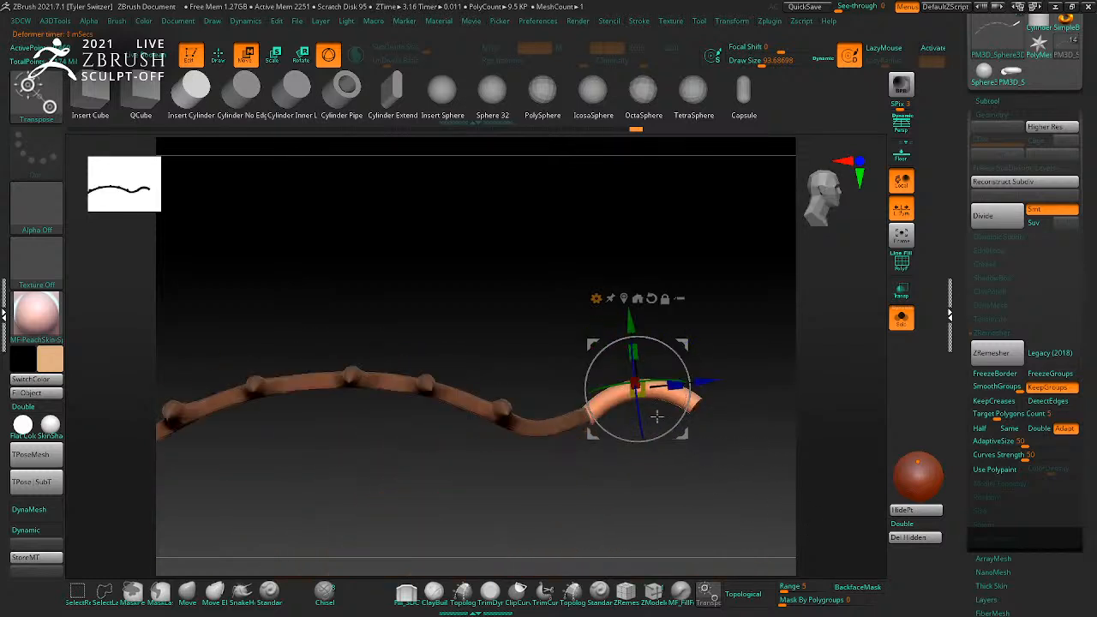
Step: Seat the curved stem against the leaf's base and clear the mask from the blade
{"action": "mouse_move", "coordinate": [657, 410]}
{"action": "left_mouse_down"}
{"action": "mouse_move", "coordinate": [672, 443]}
{"action": "mouse_move", "coordinate": [721, 456]}
{"action": "mouse_move", "coordinate": [677, 473]}
{"action": "mouse_move", "coordinate": [739, 455]}
{"action": "mouse_move", "coordinate": [743, 409]}
{"action": "mouse_move", "coordinate": [734, 500]}
{"action": "mouse_move", "coordinate": [741, 477]}
{"action": "left_mouse_up"}
{"action": "key", "text": "q"}
{"action": "key", "text": "w"}
{"action": "left_click_drag", "start_coordinate": [629, 512], "coordinate": [630, 513]}
{"action": "key", "text": "ctrl+z"}
{"action": "left_click", "coordinate": [721, 524], "text": "ctrl"}
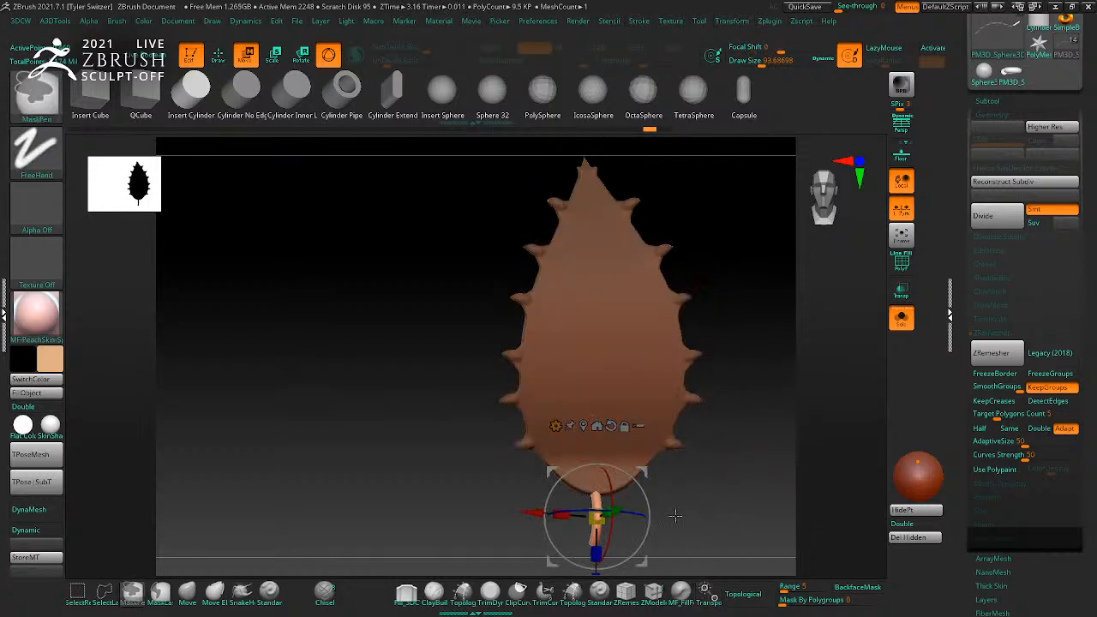
{"action": "mouse_move", "coordinate": [714, 529]}
{"action": "left_mouse_down"}
{"action": "mouse_move", "coordinate": [660, 470]}
{"action": "mouse_move", "coordinate": [693, 428]}
{"action": "mouse_move", "coordinate": [768, 455]}
{"action": "mouse_move", "coordinate": [752, 372]}
{"action": "mouse_move", "coordinate": [725, 480]}
{"action": "left_mouse_up"}
{"action": "key", "text": "q"}
{"action": "key", "text": "shift+f"}
{"action": "key", "text": "shift+f"}
Step: Select the MF_Forms brush, reduce the draw size to about 68 and try vein strokes across the leaf
{"action": "key", "text": "b"}
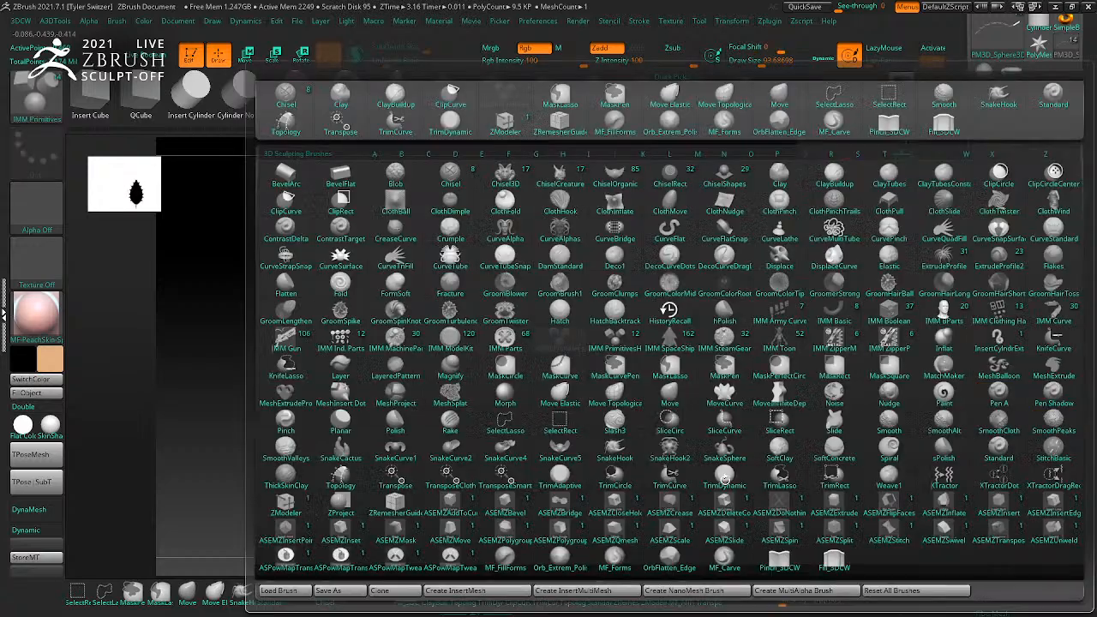
{"action": "key", "text": "m"}
{"action": "key", "text": "f"}
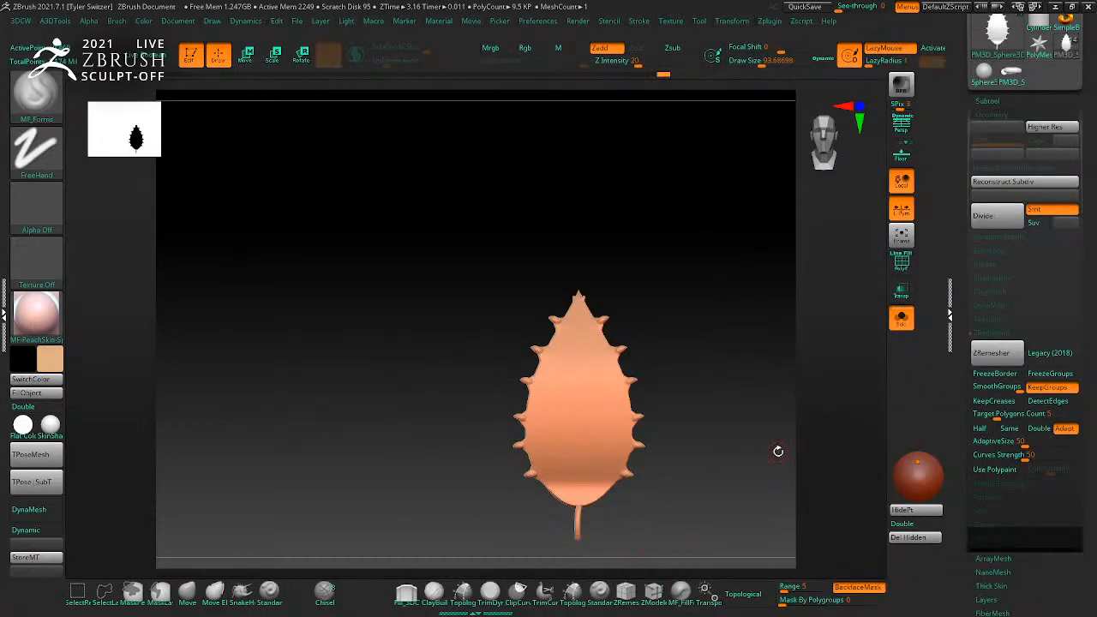
{"action": "key", "text": "bracketright"}
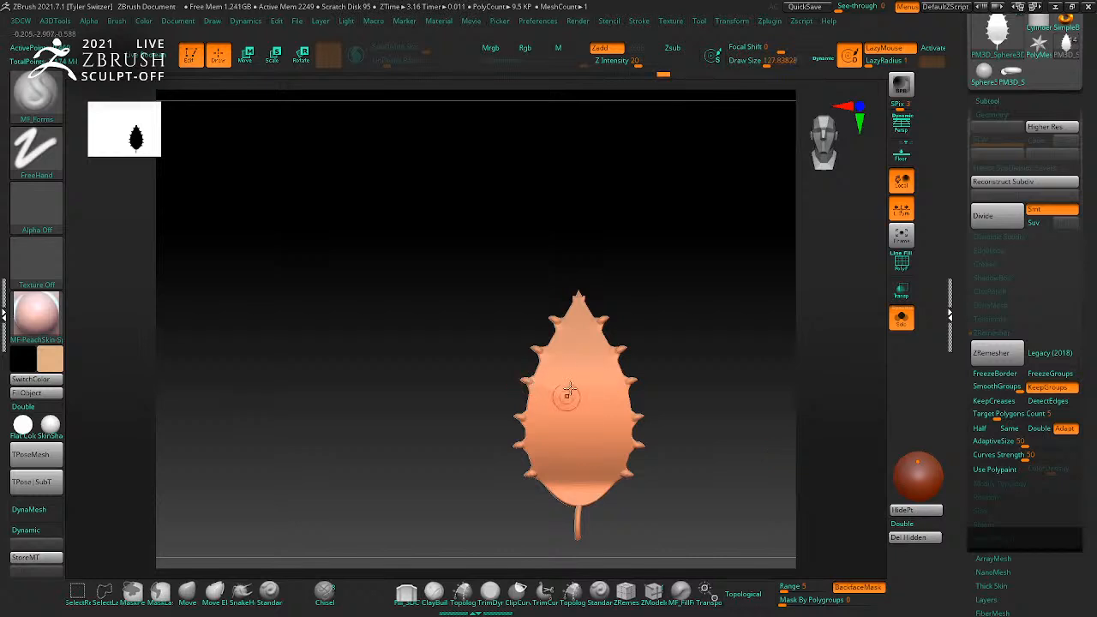
{"action": "key", "text": "bracketleft"}
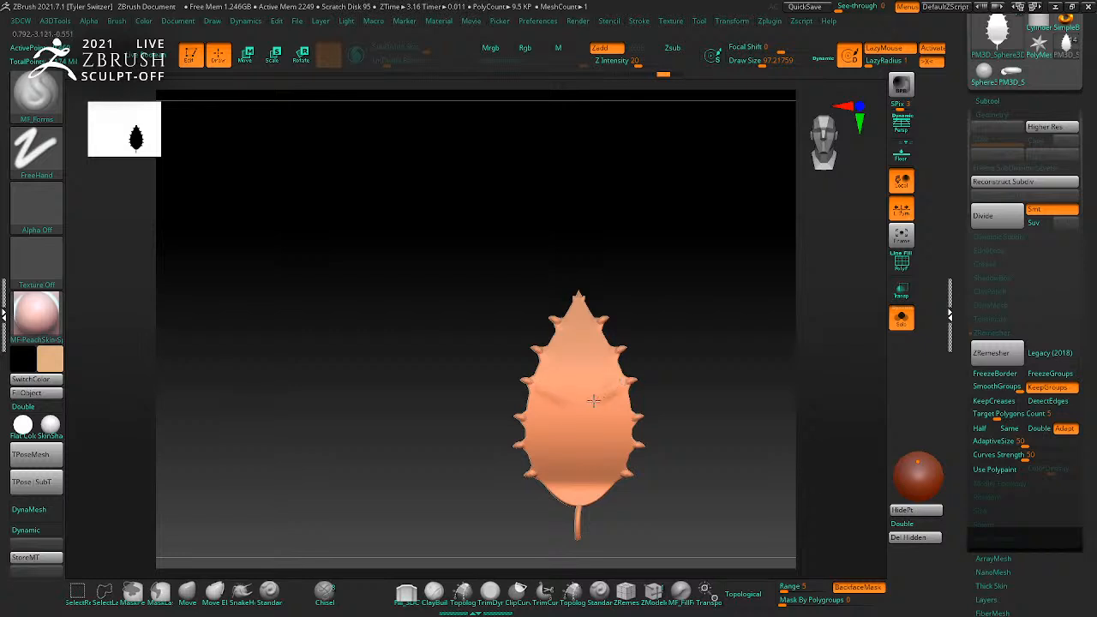
{"action": "key", "text": "s"}
{"action": "left_click_drag", "start_coordinate": [600, 392], "coordinate": [604, 394]}
{"action": "left_click_drag", "start_coordinate": [525, 419], "coordinate": [631, 418]}
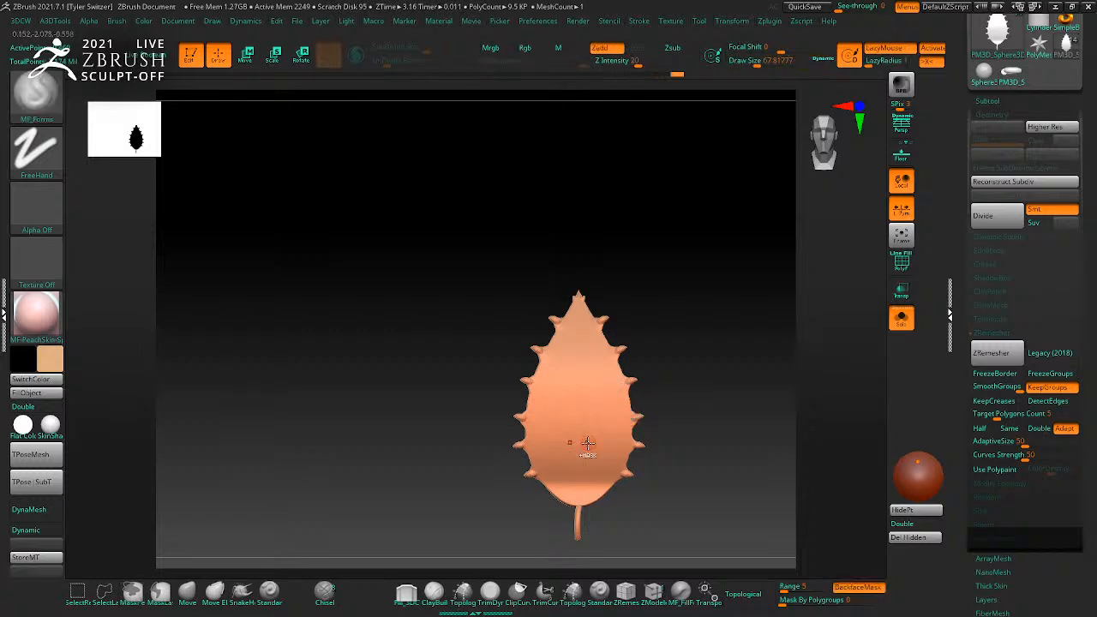
Step: Subdivide the leaf to level 4 and sculpt a midrib with branching side veins on its front using the MF_Forms brush
{"action": "key", "text": "ctrl+d"}
{"action": "key", "text": "ctrl+d"}
{"action": "key", "text": "ctrl+d"}
{"action": "left_click_drag", "start_coordinate": [526, 416], "coordinate": [631, 417]}
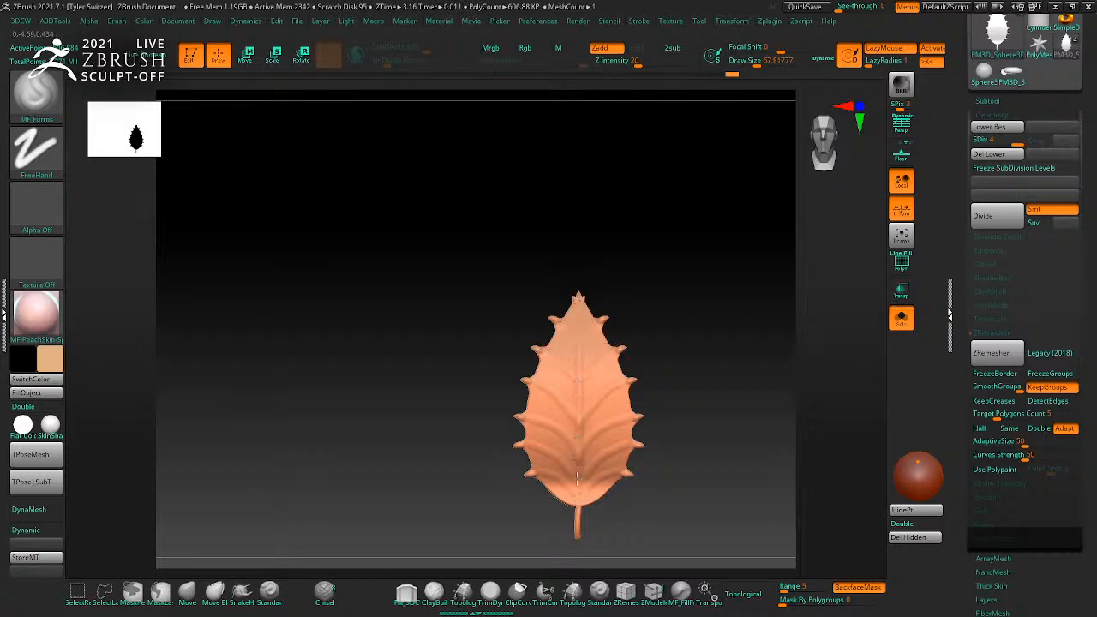
{"action": "left_click_drag", "start_coordinate": [537, 388], "coordinate": [619, 388]}
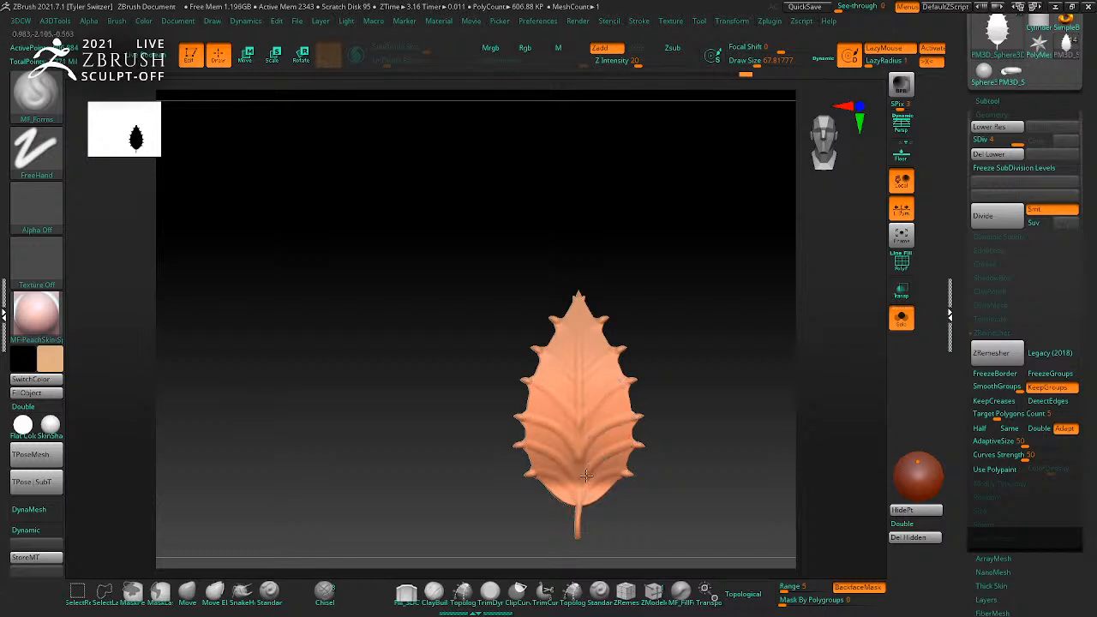
{"action": "key", "text": "]"}
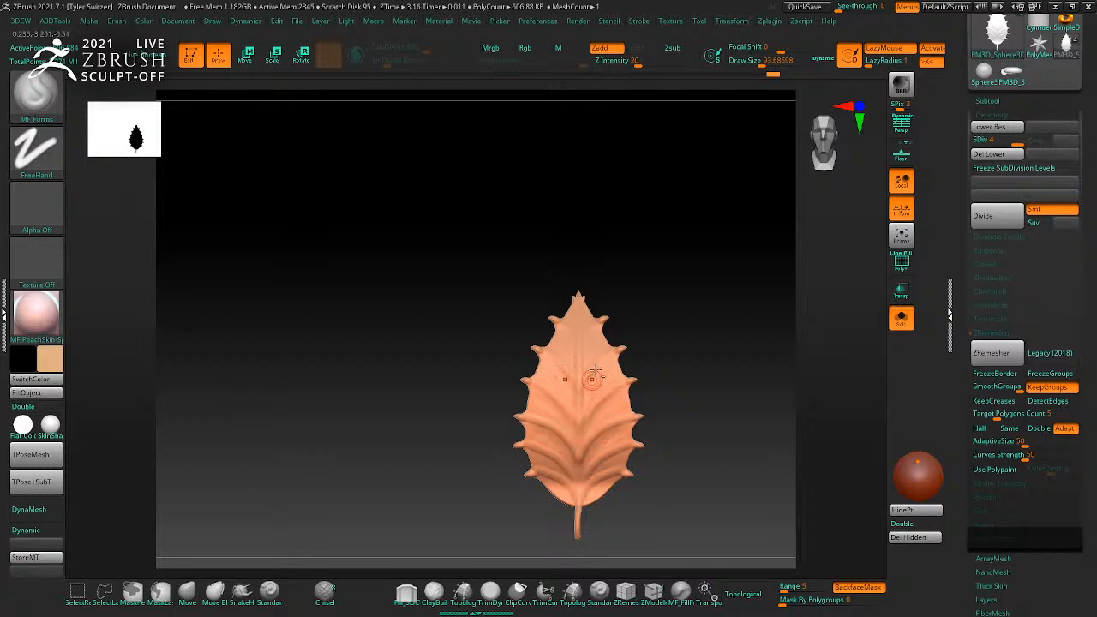
Step: Sculpt a midrib and side veins on the other face of the leaf at draw sizes of about 68 to 101
{"action": "mouse_move", "coordinate": [627, 312]}
{"action": "left_mouse_down"}
{"action": "mouse_move", "coordinate": [654, 343]}
{"action": "mouse_move", "coordinate": [561, 325]}
{"action": "left_mouse_up"}
{"action": "key", "text": "["}
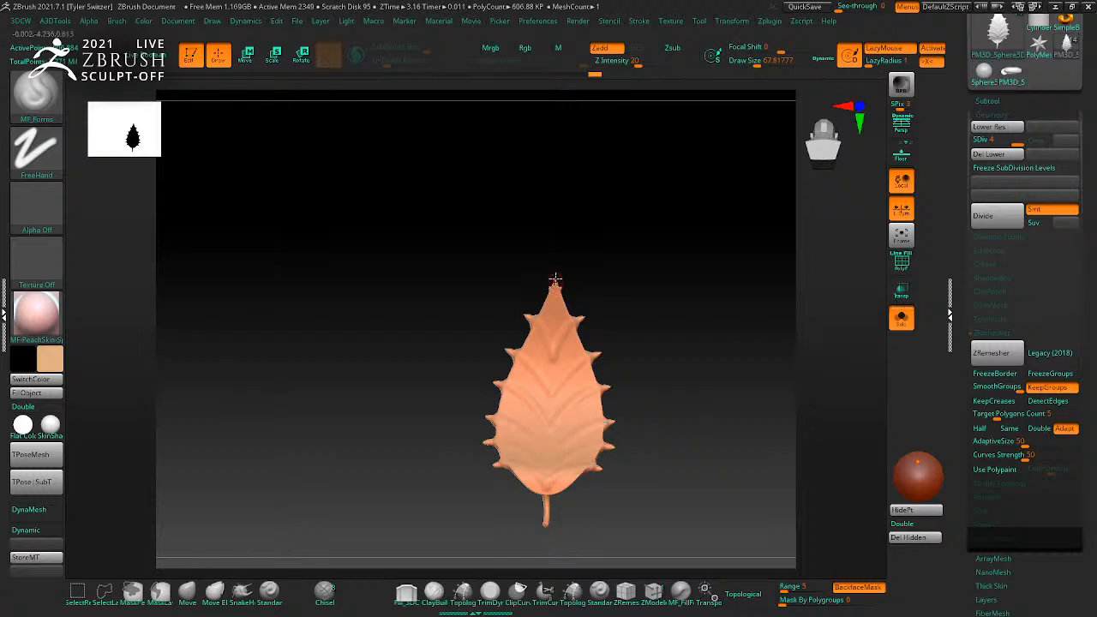
{"action": "left_click_drag", "start_coordinate": [693, 373], "coordinate": [661, 397]}
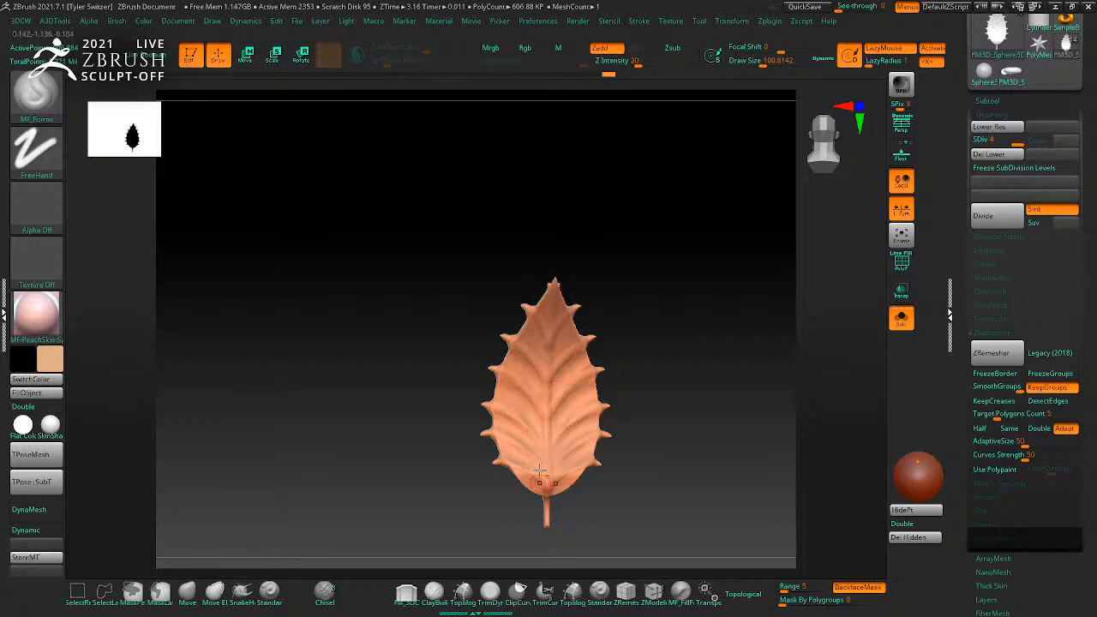
{"action": "key", "text": "bracketleft"}
{"action": "left_click_drag", "start_coordinate": [548, 486], "coordinate": [692, 485]}
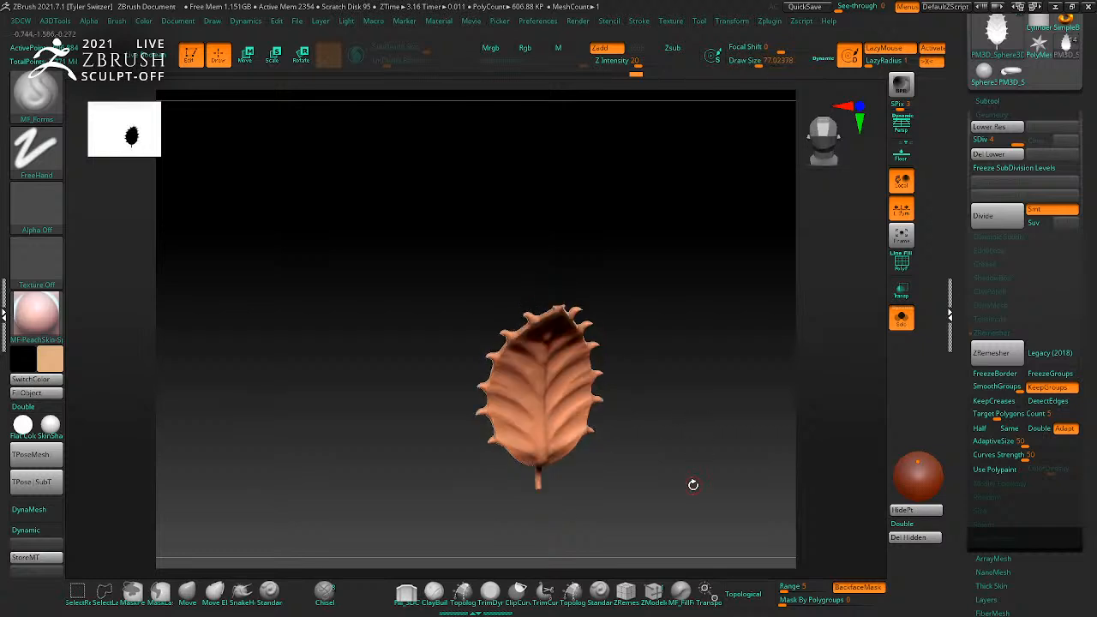
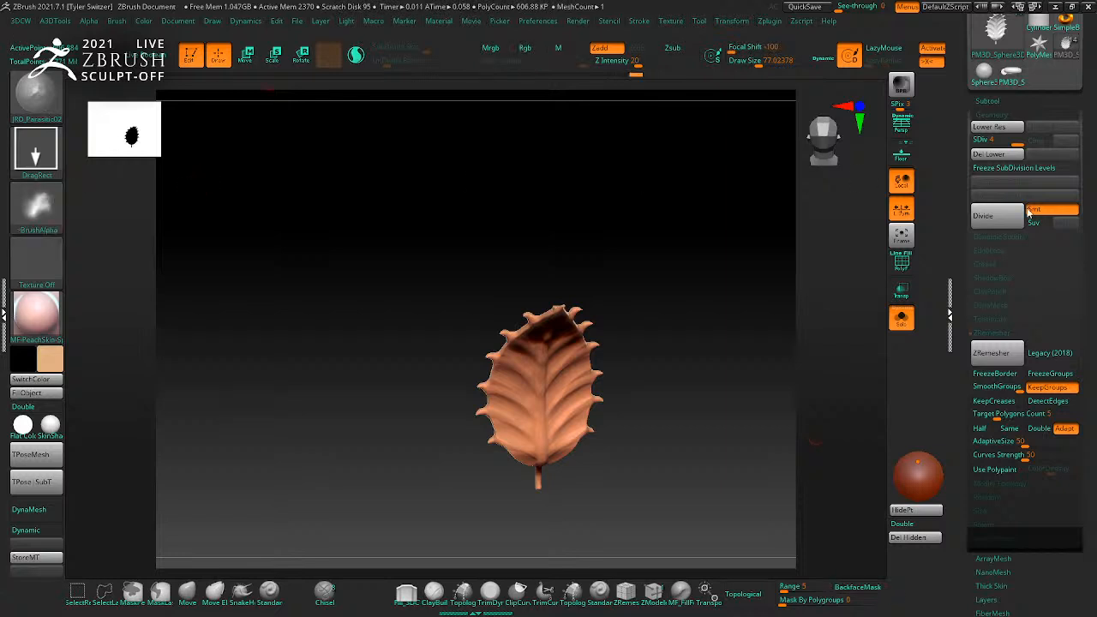
Step: Turn on backface masking for the JRD_Parasitic02 brush and stamp fine surface texture across this face of the leaf
{"action": "right_click_drag", "start_coordinate": [727, 403], "coordinate": [760, 340]}
{"action": "left_click", "coordinate": [858, 587]}
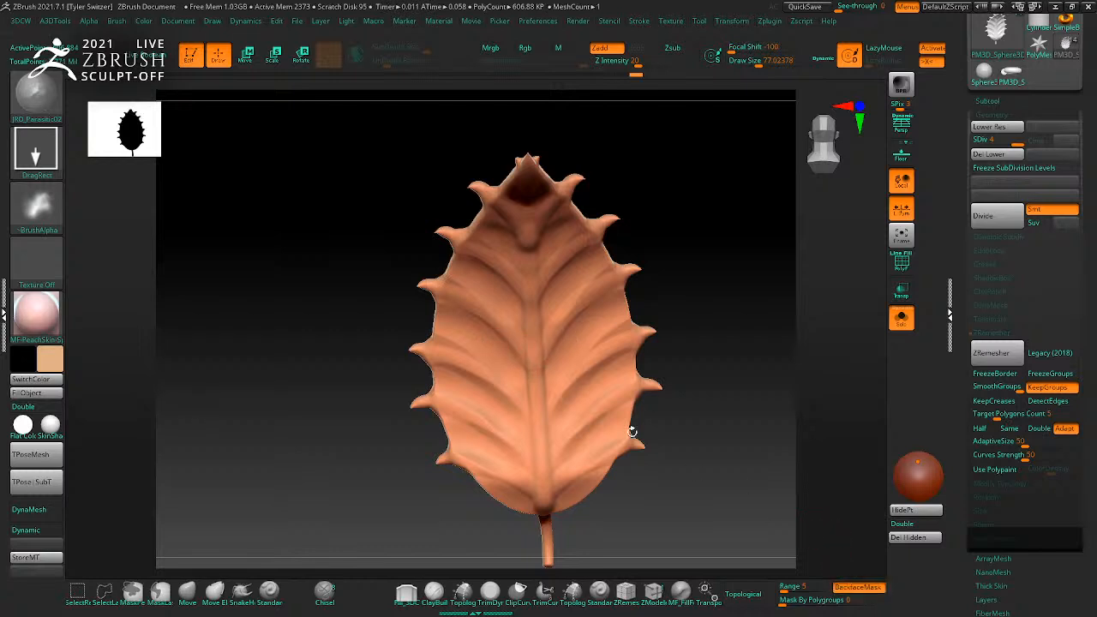
{"action": "left_click_drag", "start_coordinate": [590, 467], "coordinate": [658, 534]}
{"action": "left_click_drag", "start_coordinate": [546, 331], "coordinate": [628, 455]}
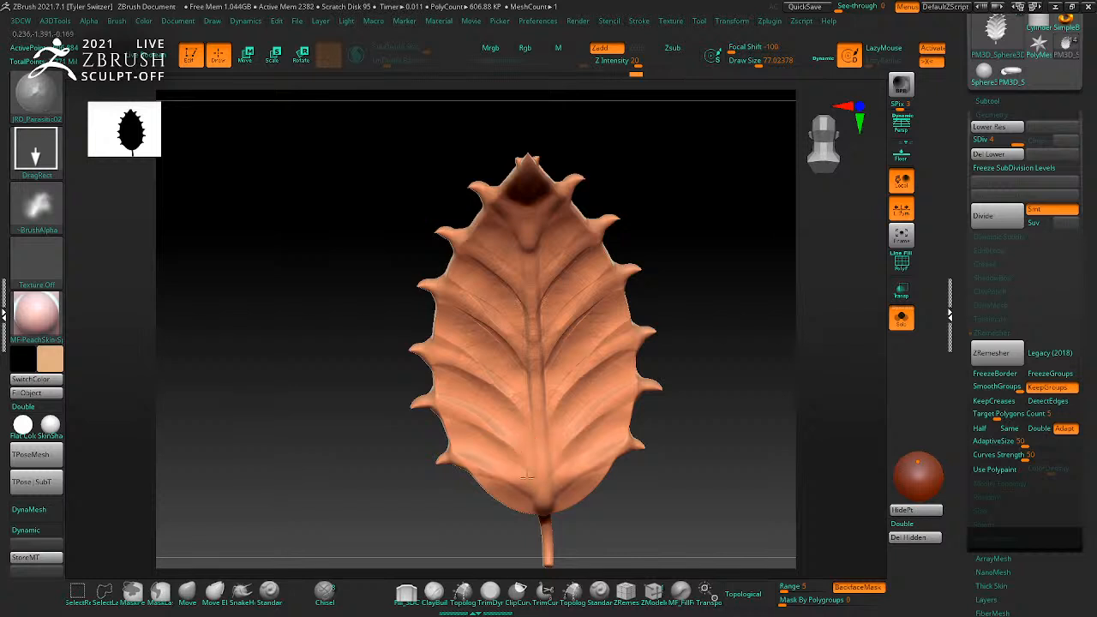
{"action": "mouse_move", "coordinate": [693, 519]}
{"action": "right_mouse_down"}
{"action": "mouse_move", "coordinate": [747, 454]}
{"action": "mouse_move", "coordinate": [677, 454]}
{"action": "right_mouse_up"}
{"action": "mouse_move", "coordinate": [677, 454]}
{"action": "right_mouse_down", "text": "ctrl"}
{"action": "mouse_move", "coordinate": [666, 400]}
{"action": "mouse_move", "coordinate": [690, 441]}
{"action": "right_mouse_up", "text": "ctrl"}
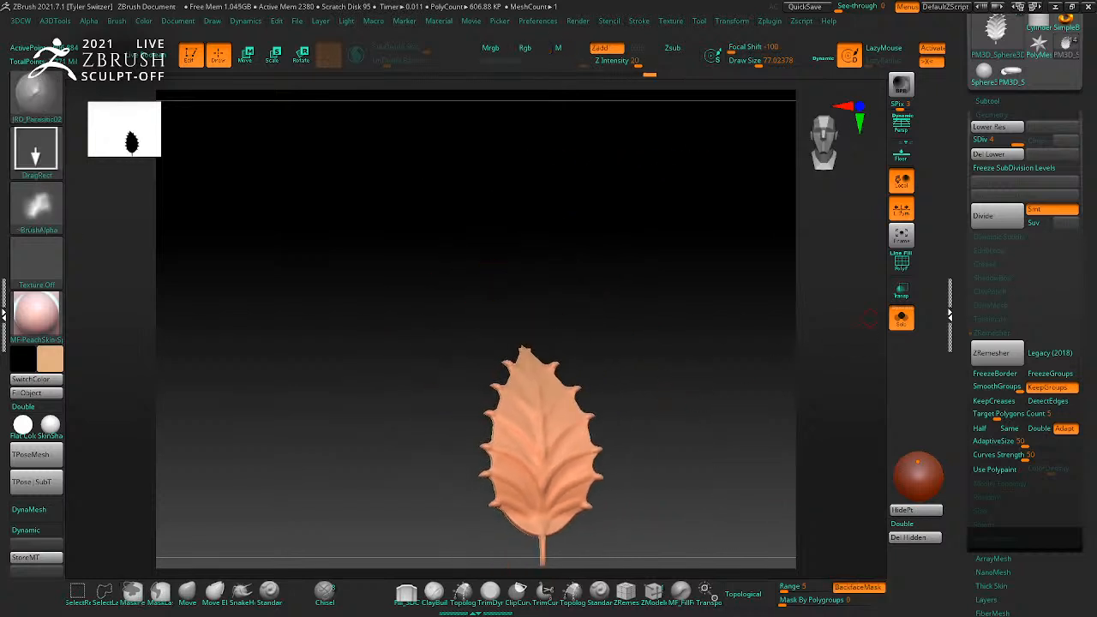
Step: Stamp bumpy texture over the leaf's front with the JRD_Parasitic01 brush and backface masking turned on
{"action": "key", "text": "1"}
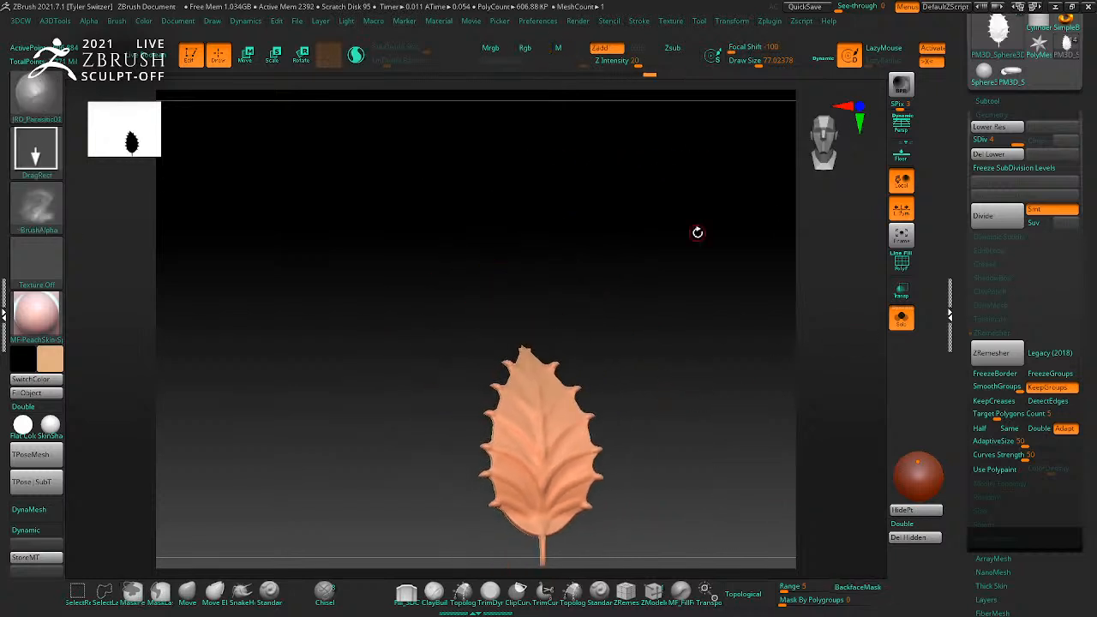
{"action": "left_click", "coordinate": [866, 589]}
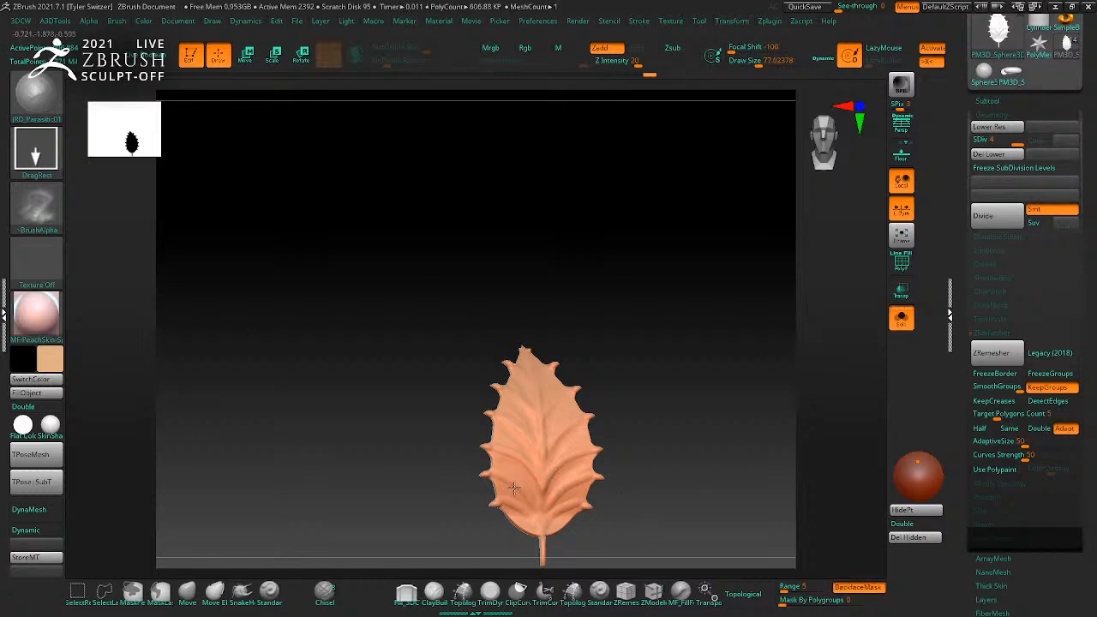
{"action": "right_click_drag", "start_coordinate": [553, 553], "coordinate": [686, 449]}
{"action": "left_click_drag", "start_coordinate": [554, 394], "coordinate": [607, 483]}
{"action": "left_click_drag", "start_coordinate": [521, 349], "coordinate": [567, 426]}
{"action": "right_click_drag", "start_coordinate": [600, 287], "coordinate": [569, 206]}
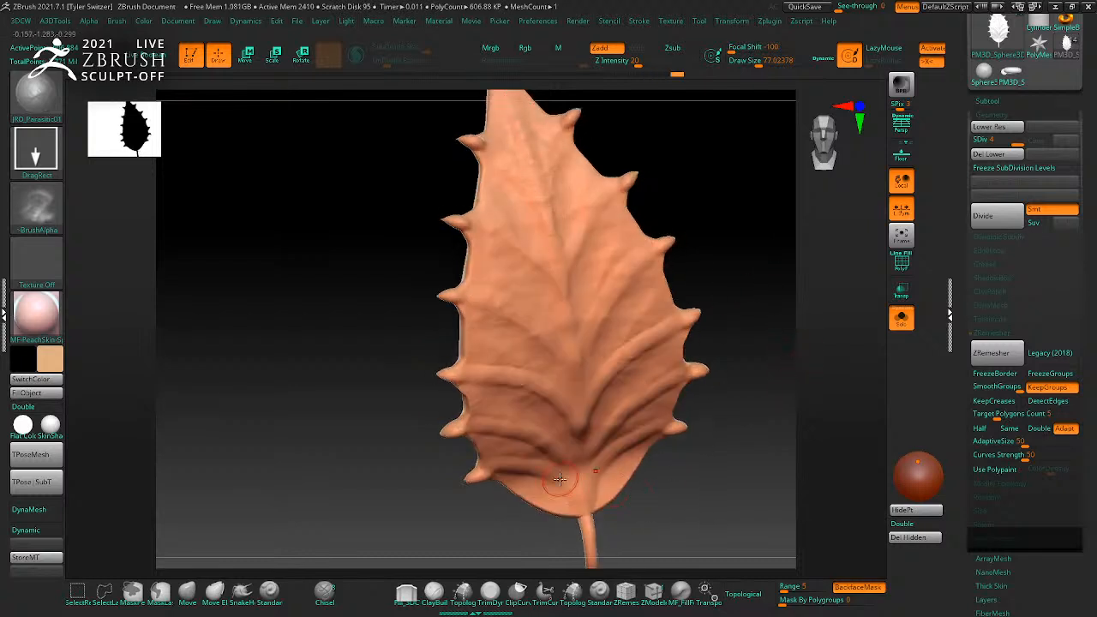
{"action": "right_click_drag", "start_coordinate": [706, 518], "coordinate": [696, 500], "text": "ctrl"}
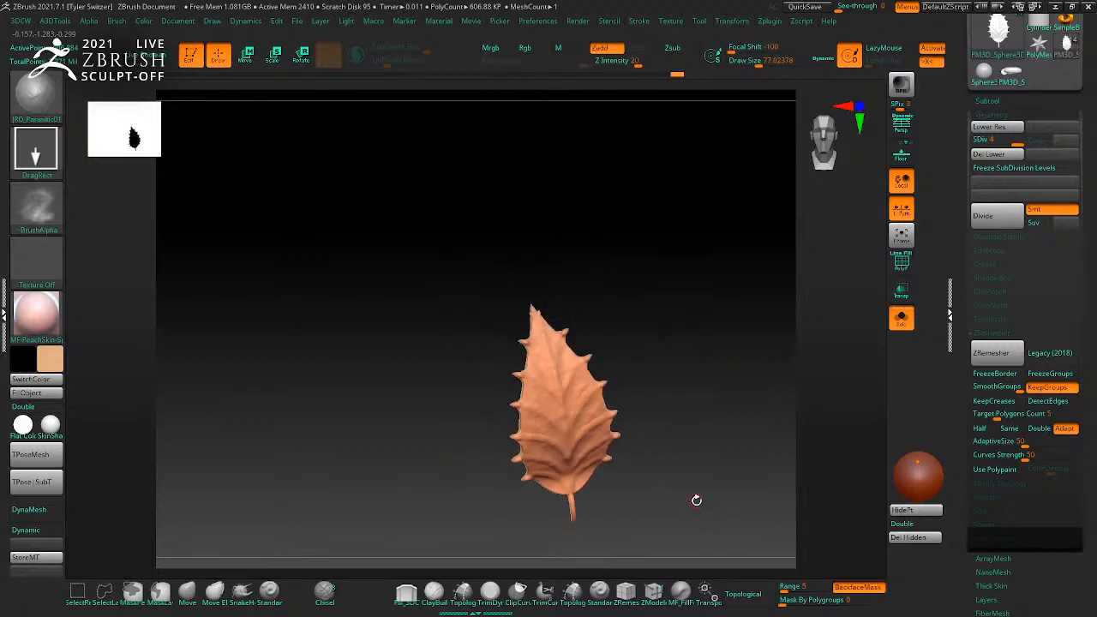
Step: Show the whole plant, sample its dark green and fill the leaf with colour and material in Mrgb mode
{"action": "left_click", "coordinate": [902, 318]}
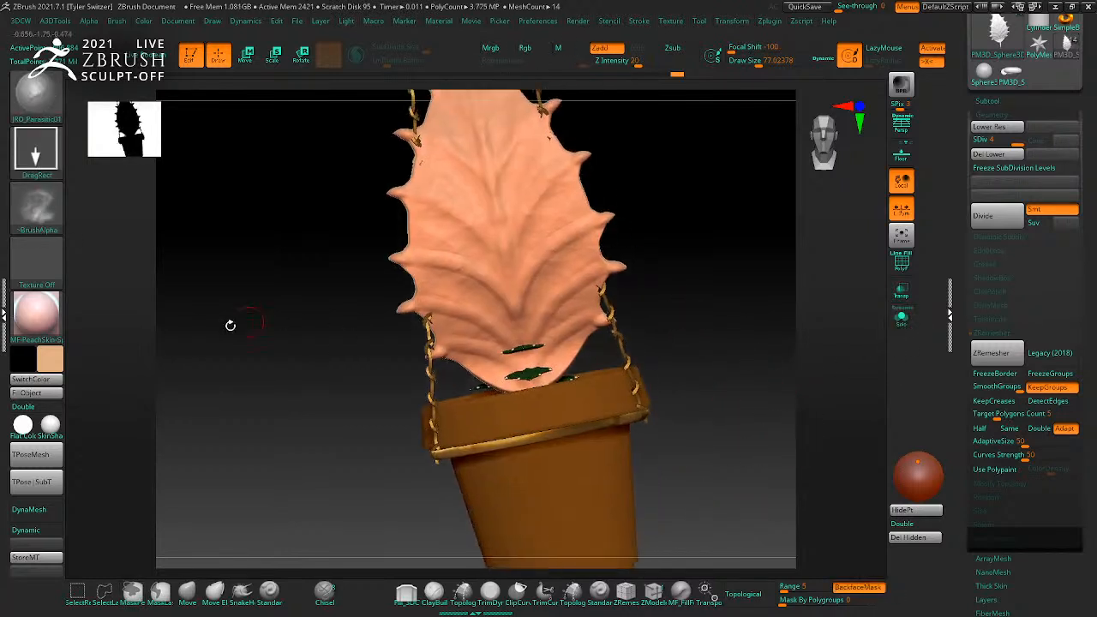
{"action": "left_click_drag", "start_coordinate": [49, 365], "coordinate": [522, 375]}
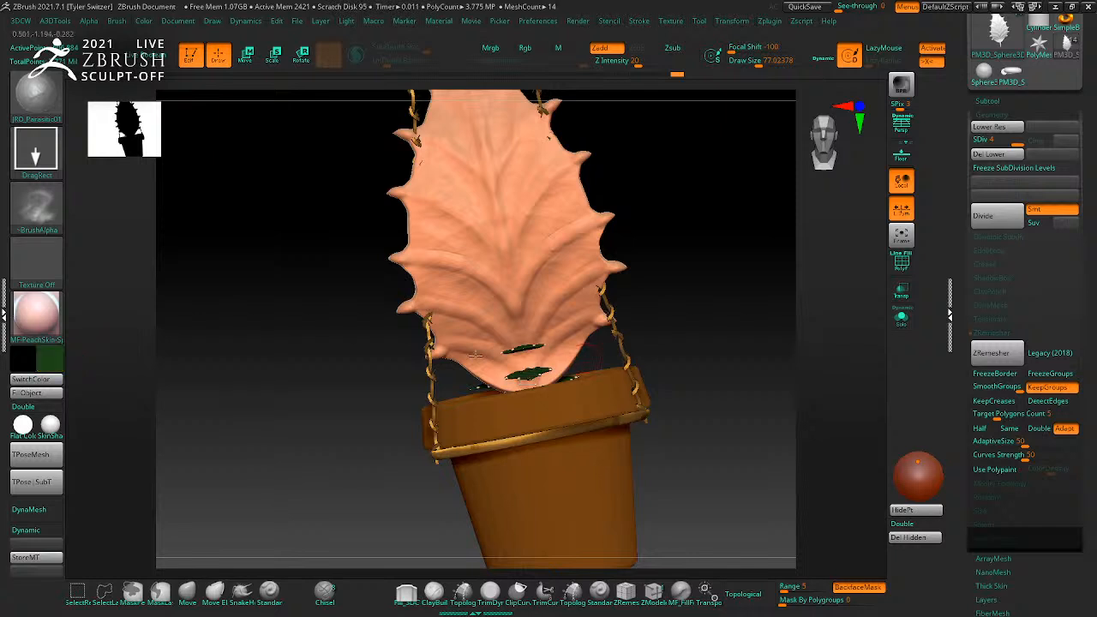
{"action": "left_click", "coordinate": [489, 48]}
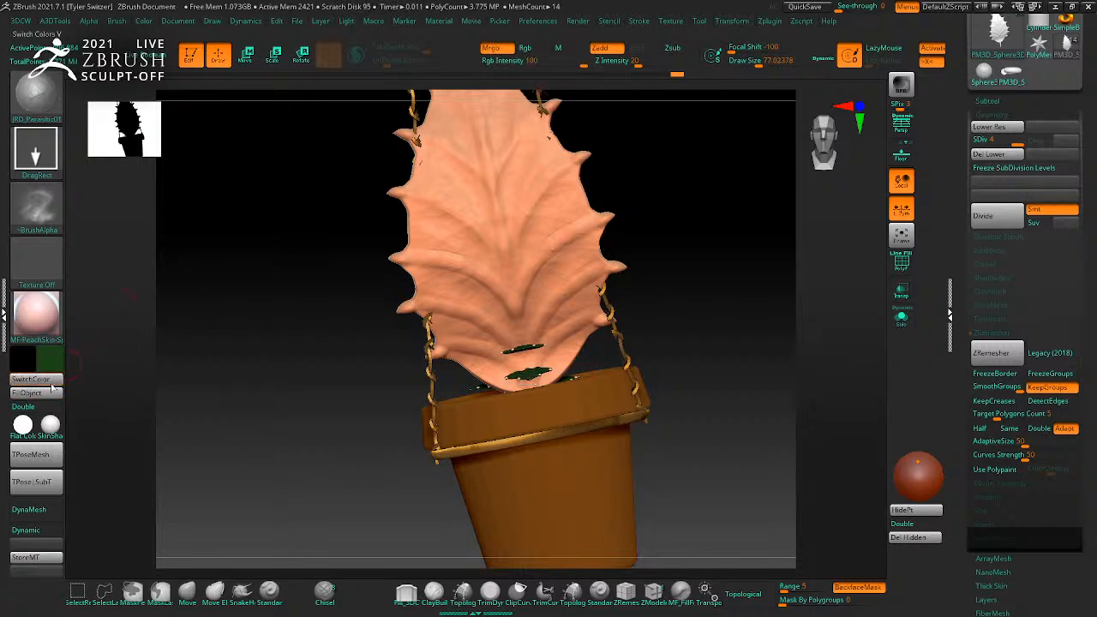
{"action": "left_click", "coordinate": [34, 393]}
{"action": "left_click_drag", "start_coordinate": [294, 334], "coordinate": [302, 394], "text": "alt"}
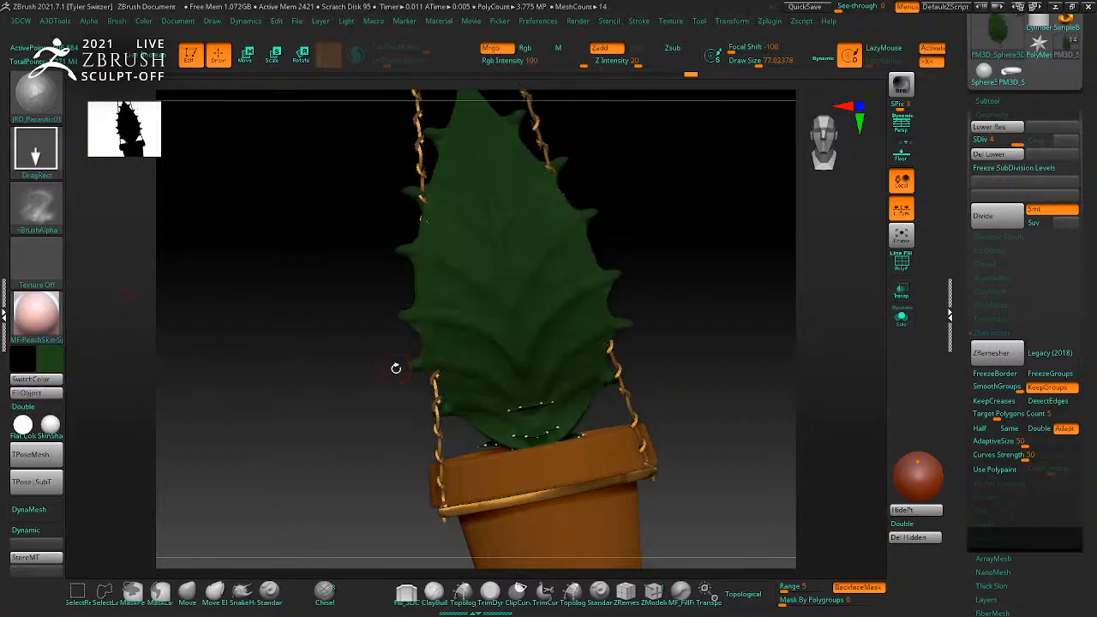
Step: Isolate the thorns along the leaf's edge pair by pair and mask each pair
{"action": "left_click", "coordinate": [412, 365], "text": "ctrl+shift"}
{"action": "left_click_drag", "start_coordinate": [748, 462], "coordinate": [258, 212], "text": "ctrl"}
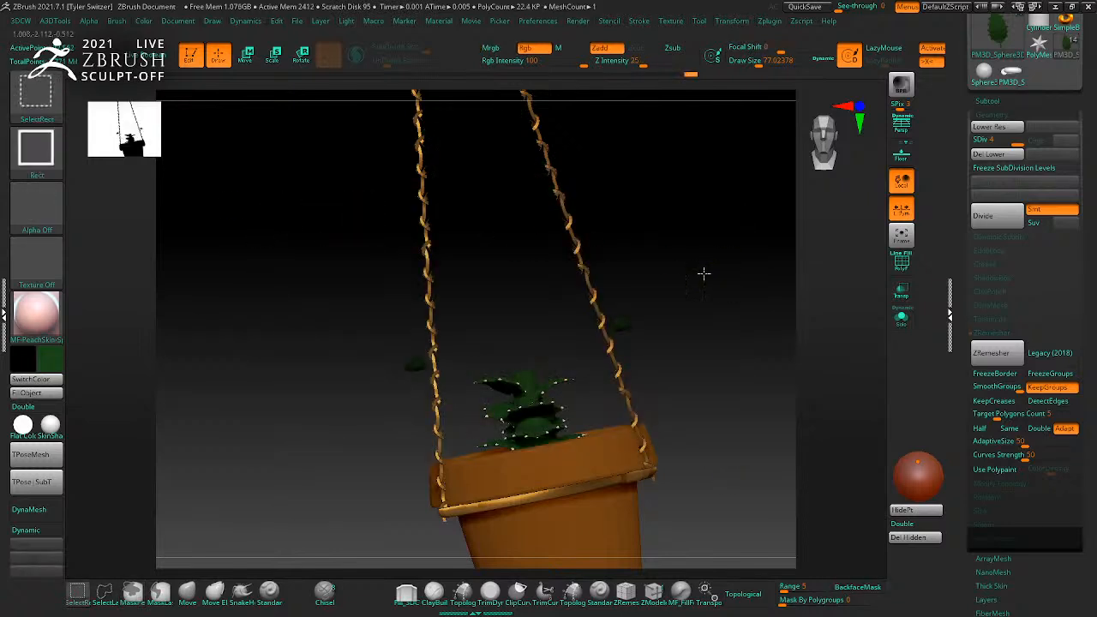
{"action": "left_click", "coordinate": [703, 272], "text": "ctrl+shift"}
{"action": "left_click", "coordinate": [595, 210], "text": "ctrl+shift"}
{"action": "left_click_drag", "start_coordinate": [768, 450], "coordinate": [248, 126], "text": "ctrl"}
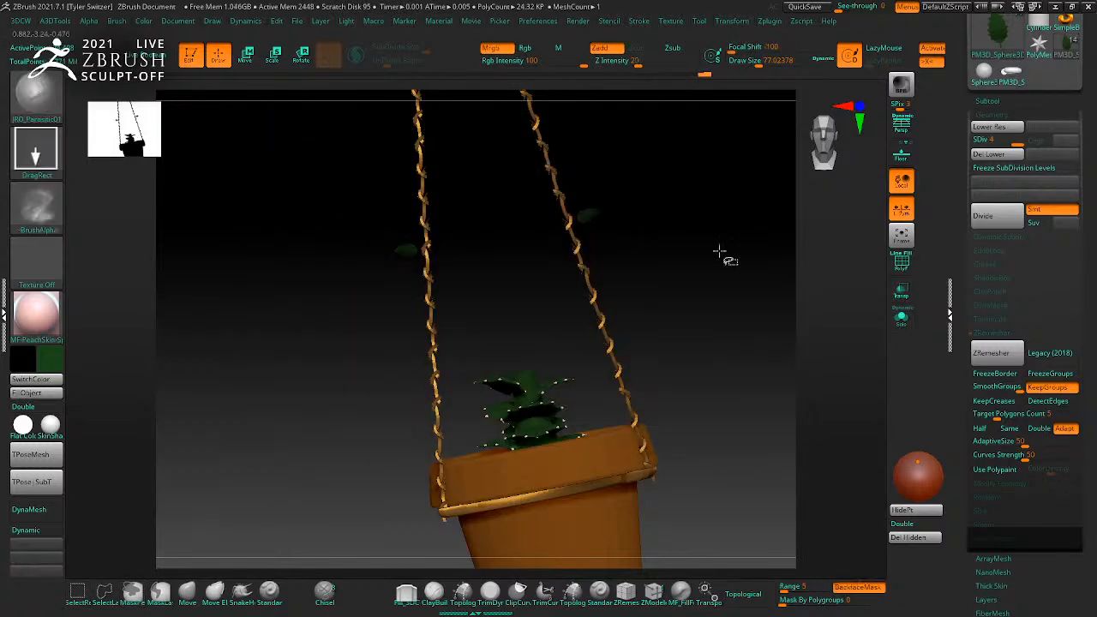
{"action": "left_click", "coordinate": [656, 278], "text": "ctrl+shift"}
{"action": "left_click", "coordinate": [614, 276], "text": "ctrl+shift"}
{"action": "mouse_move", "coordinate": [783, 402]}
{"action": "left_mouse_down", "text": "ctrl"}
{"action": "mouse_move", "coordinate": [400, 275]}
{"action": "mouse_move", "coordinate": [734, 263]}
{"action": "left_mouse_up", "text": "ctrl"}
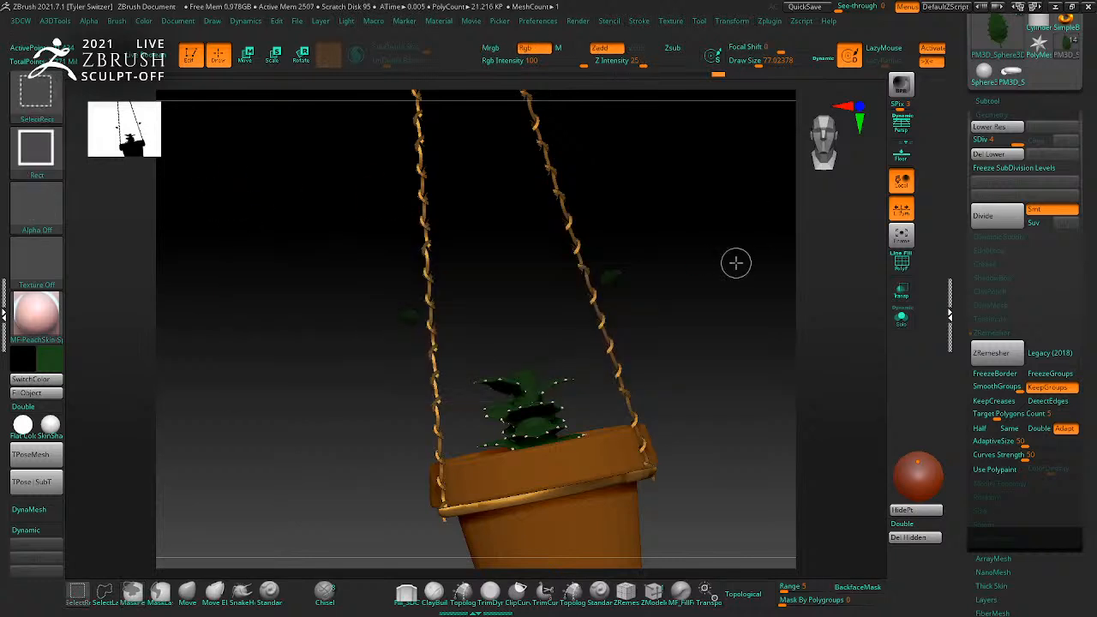
{"action": "left_click", "coordinate": [644, 370], "text": "ctrl+shift"}
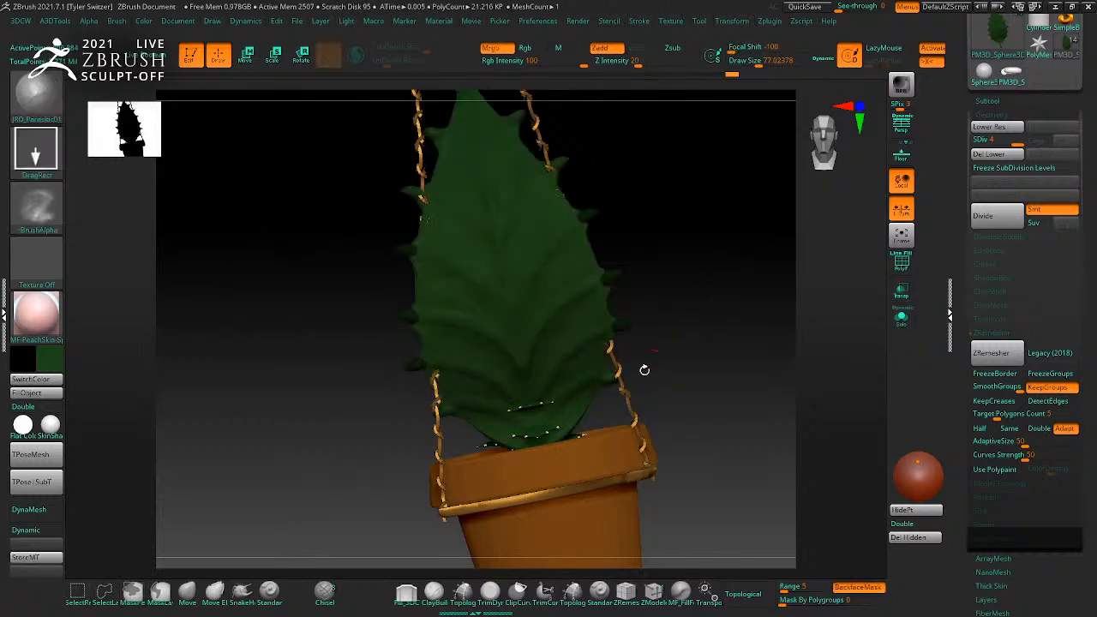
{"action": "left_click", "coordinate": [525, 323], "text": "ctrl+shift"}
{"action": "left_click_drag", "start_coordinate": [774, 453], "coordinate": [276, 106], "text": "alt"}
{"action": "left_click", "coordinate": [725, 258], "text": "ctrl+shift"}
{"action": "left_click_drag", "start_coordinate": [725, 258], "coordinate": [722, 318], "text": "alt"}
{"action": "left_click_drag", "start_coordinate": [722, 318], "coordinate": [742, 321]}
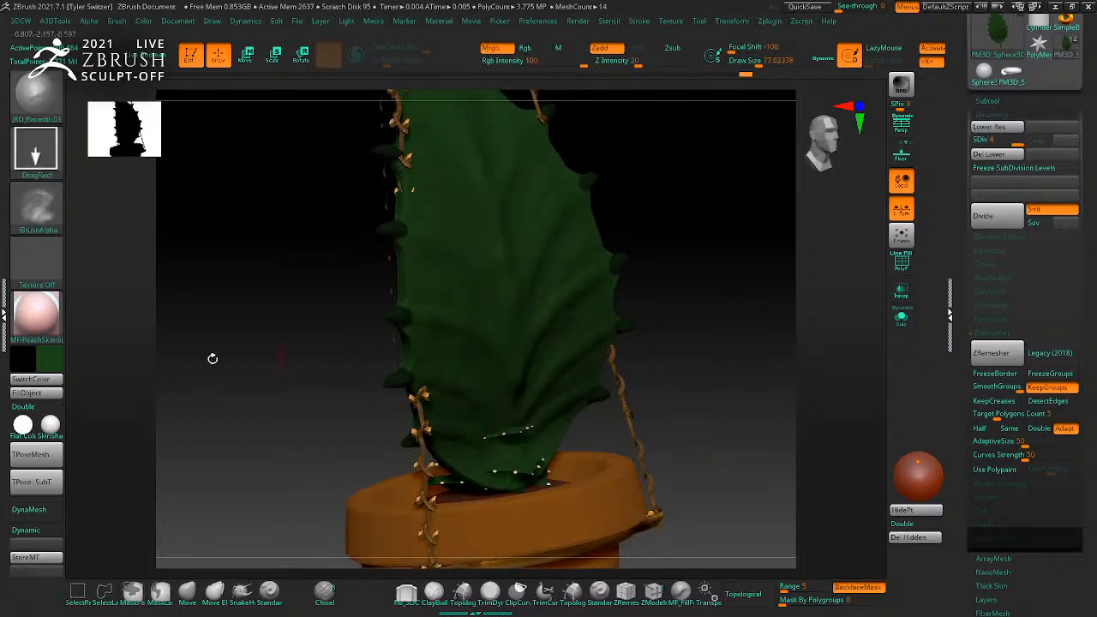
Step: Load the glossy MF_Lips material from the material library for the leaf
{"action": "left_click", "coordinate": [37, 315]}
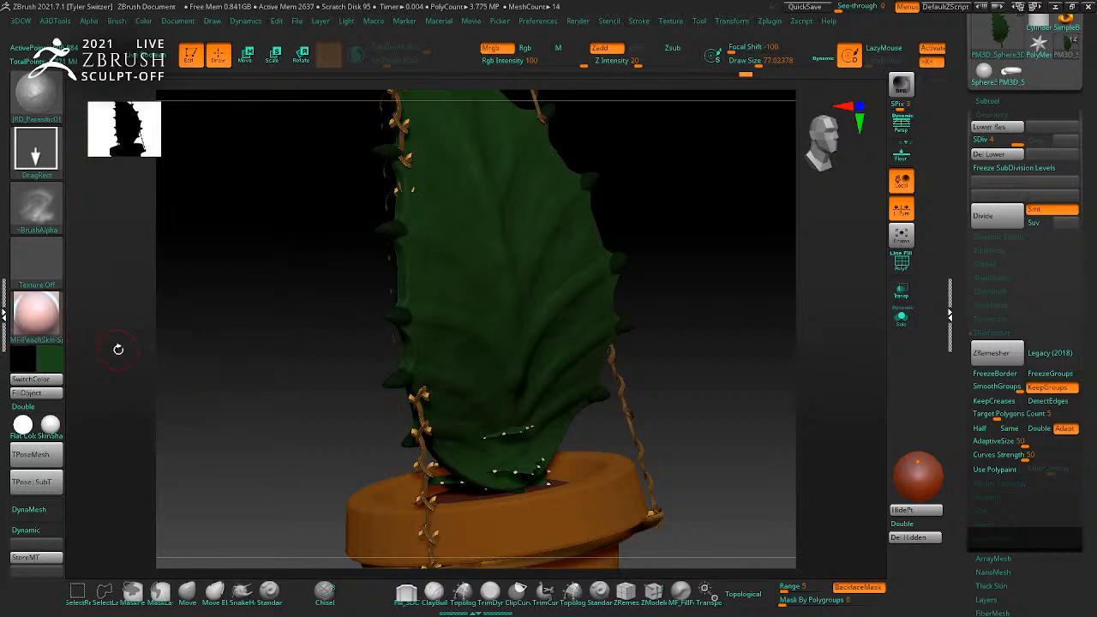
{"action": "left_click", "coordinate": [291, 89]}
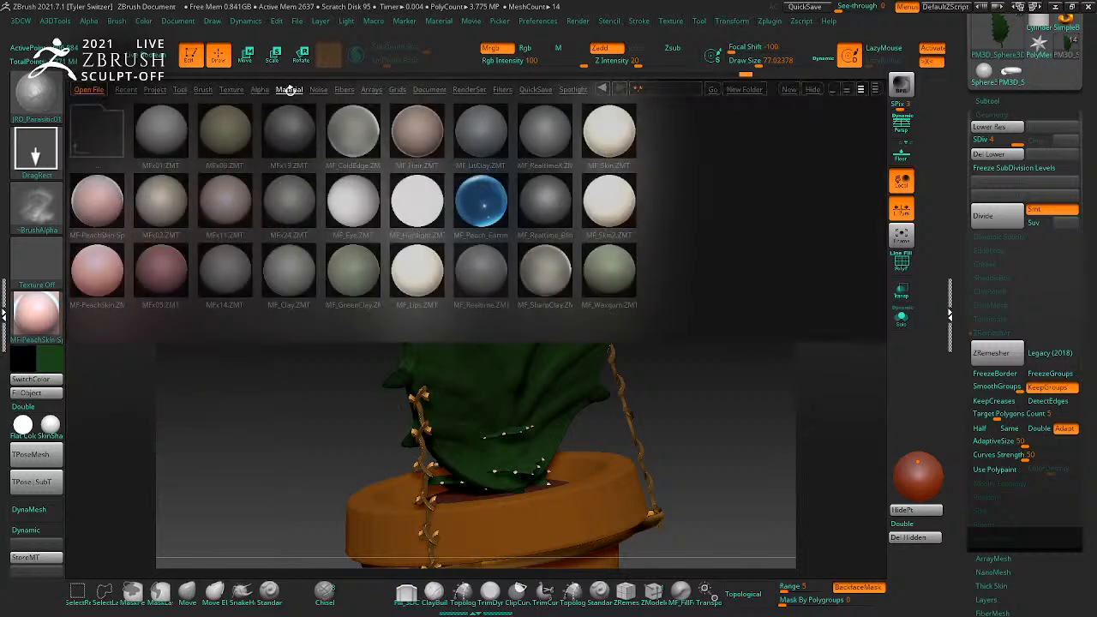
{"action": "left_click", "coordinate": [411, 276]}
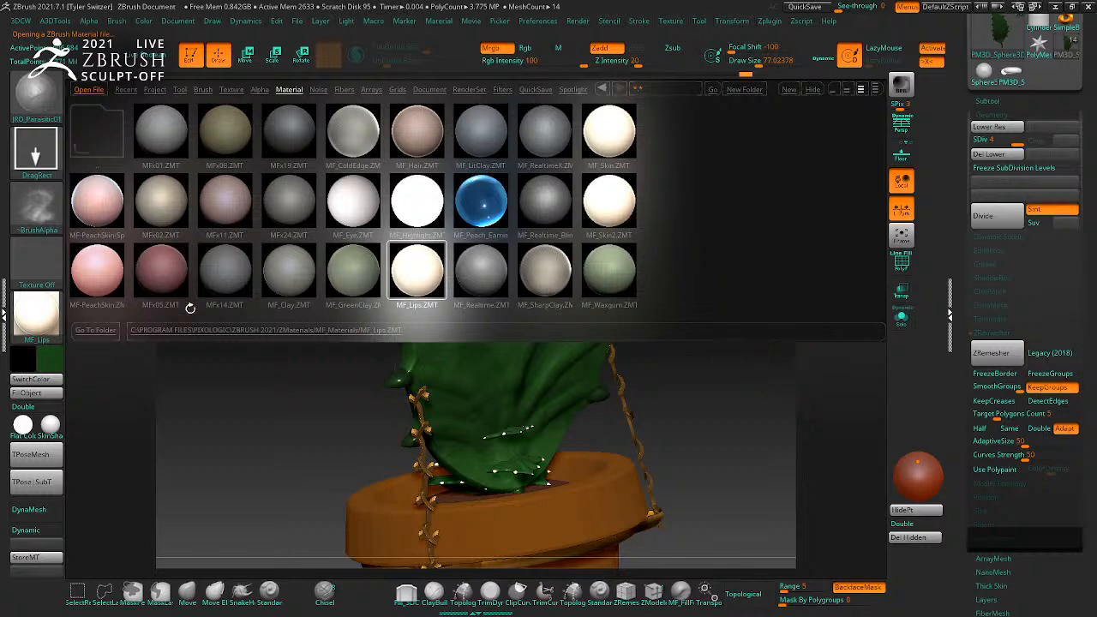
{"action": "key", "text": "comma"}
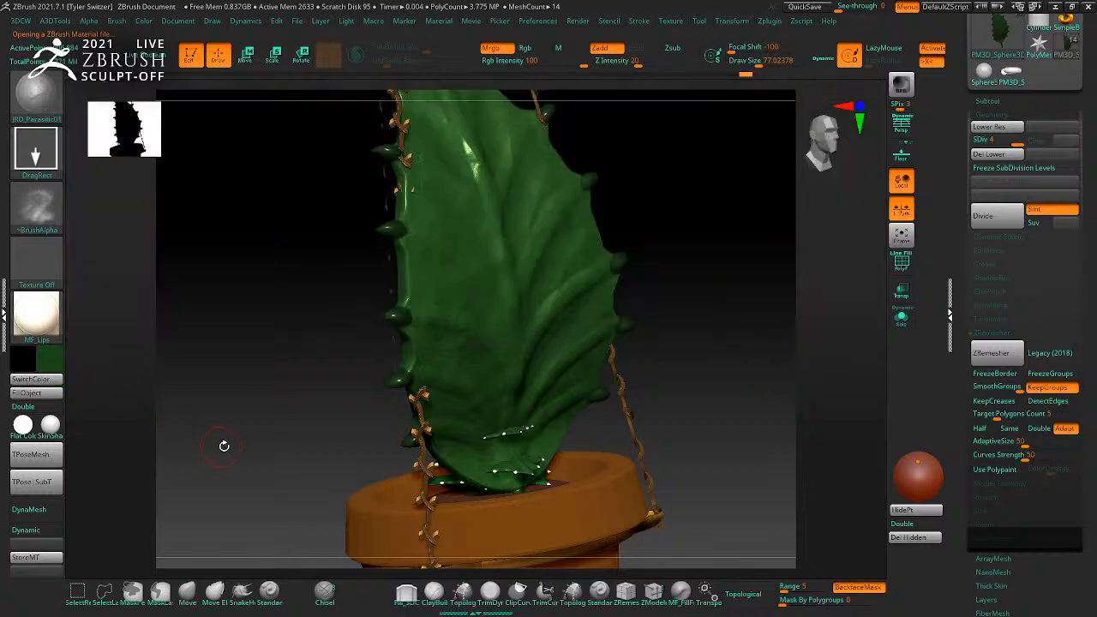
Step: Fill only the leaf's thorns with a pale cream colour, using Rgb without material
{"action": "left_click_drag", "start_coordinate": [219, 447], "coordinate": [84, 384]}
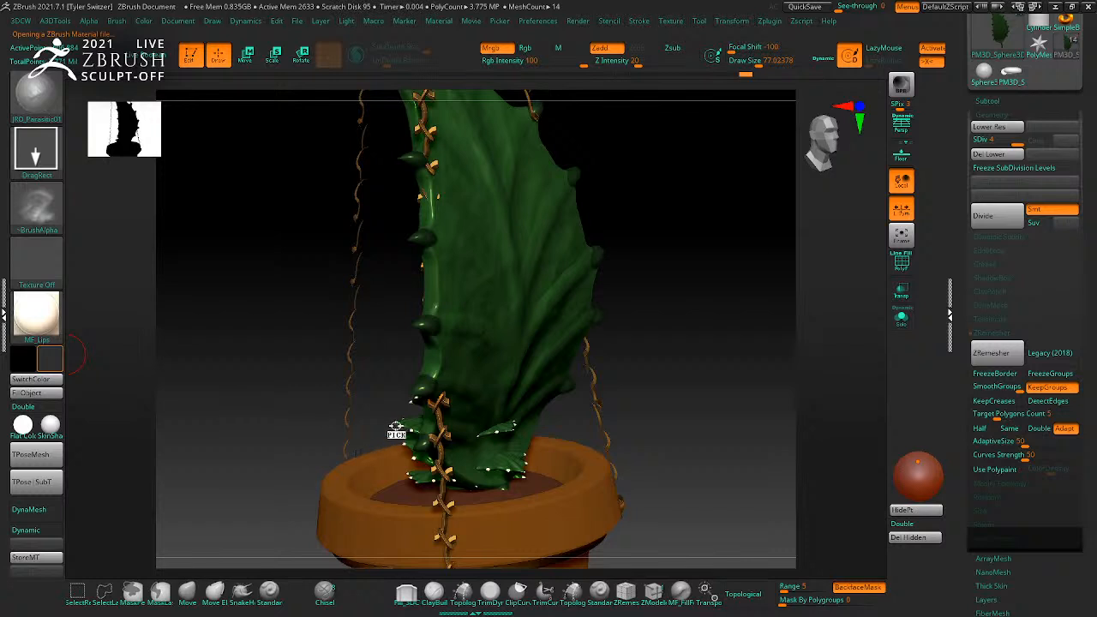
{"action": "left_click_drag", "start_coordinate": [395, 428], "coordinate": [397, 428]}
{"action": "left_click_drag", "start_coordinate": [255, 380], "coordinate": [262, 330]}
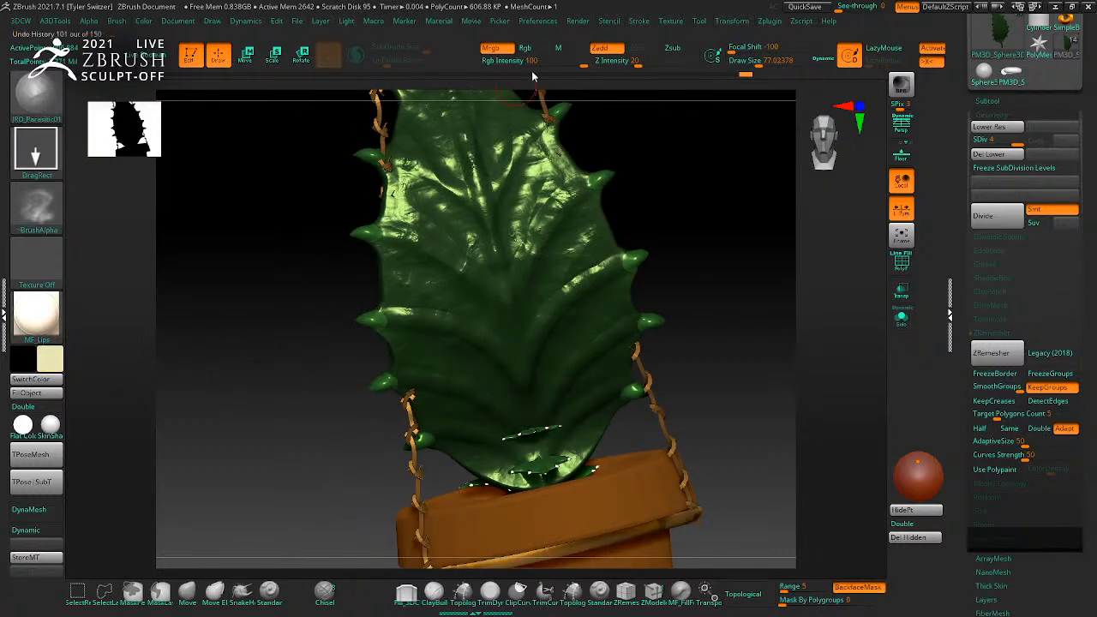
{"action": "left_click", "coordinate": [30, 392]}
{"action": "left_click", "coordinate": [557, 48]}
{"action": "left_click_drag", "start_coordinate": [234, 352], "coordinate": [712, 420]}
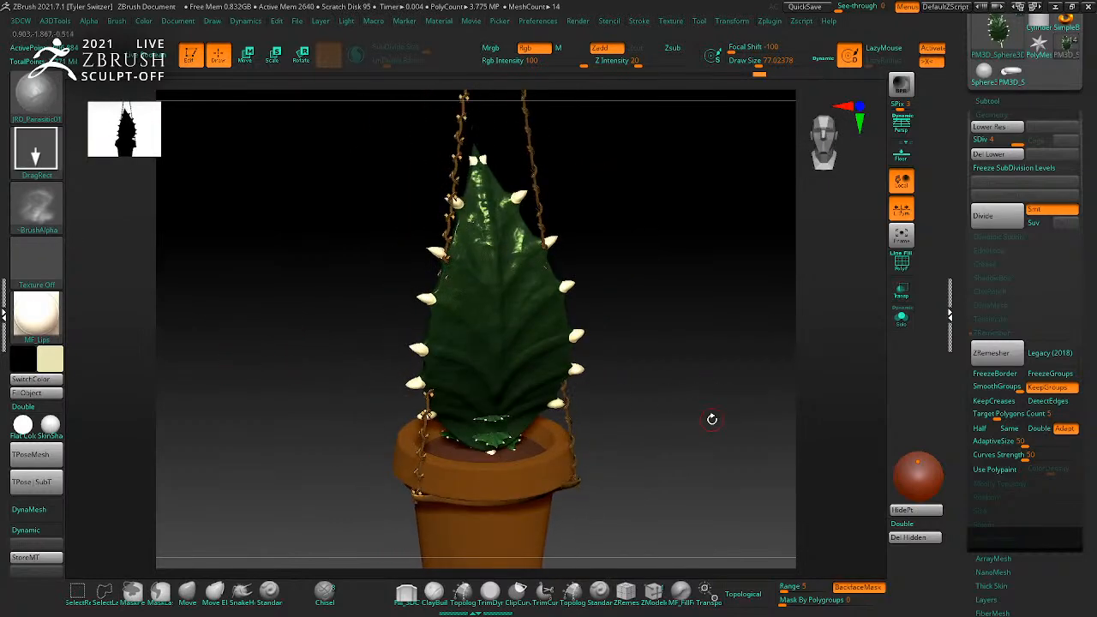
Step: Centre the transform gizmo on the leaf and scale the leaf down to suit the potted plant
{"action": "key", "text": "w"}
{"action": "key", "text": "q"}
{"action": "key", "text": "w"}
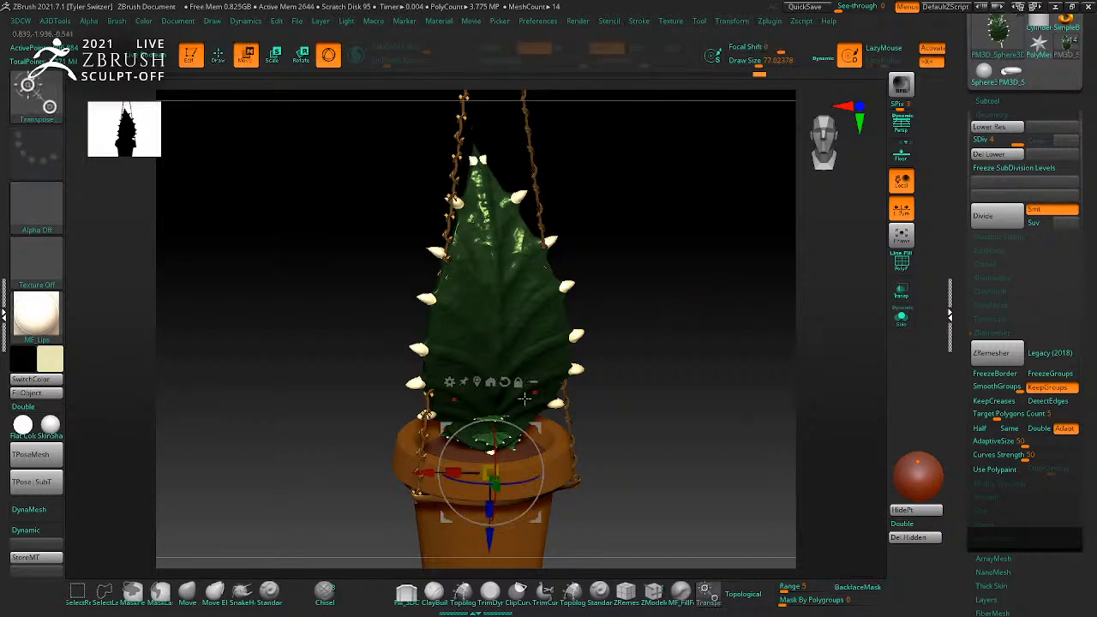
{"action": "left_click", "coordinate": [450, 332]}
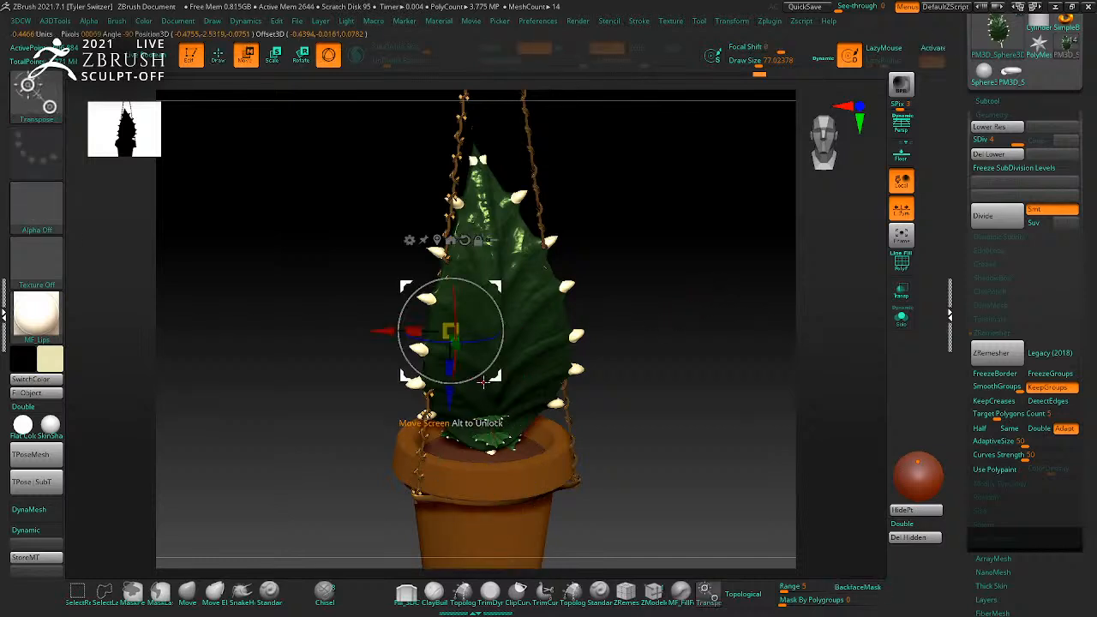
{"action": "left_click", "coordinate": [437, 240]}
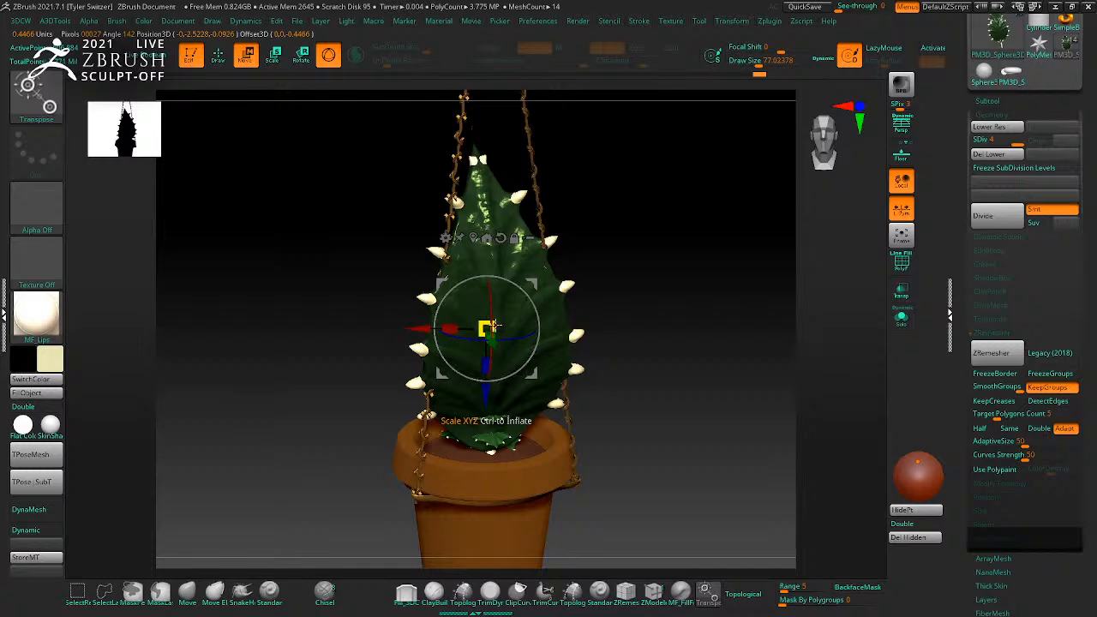
{"action": "left_click_drag", "start_coordinate": [487, 329], "coordinate": [473, 310]}
{"action": "left_click_drag", "start_coordinate": [619, 368], "coordinate": [776, 367]}
{"action": "left_click_drag", "start_coordinate": [486, 329], "coordinate": [444, 304]}
{"action": "left_click_drag", "start_coordinate": [503, 360], "coordinate": [505, 293]}
Step: Rotate the thorned leaf and move it into place above the soil beside the plant's stalk
{"action": "left_click_drag", "start_coordinate": [683, 347], "coordinate": [771, 405], "text": "alt"}
{"action": "right_click_drag", "start_coordinate": [771, 405], "coordinate": [629, 336], "text": "ctrl"}
{"action": "left_click_drag", "start_coordinate": [531, 377], "coordinate": [475, 467]}
{"action": "left_click_drag", "start_coordinate": [669, 465], "coordinate": [682, 549]}
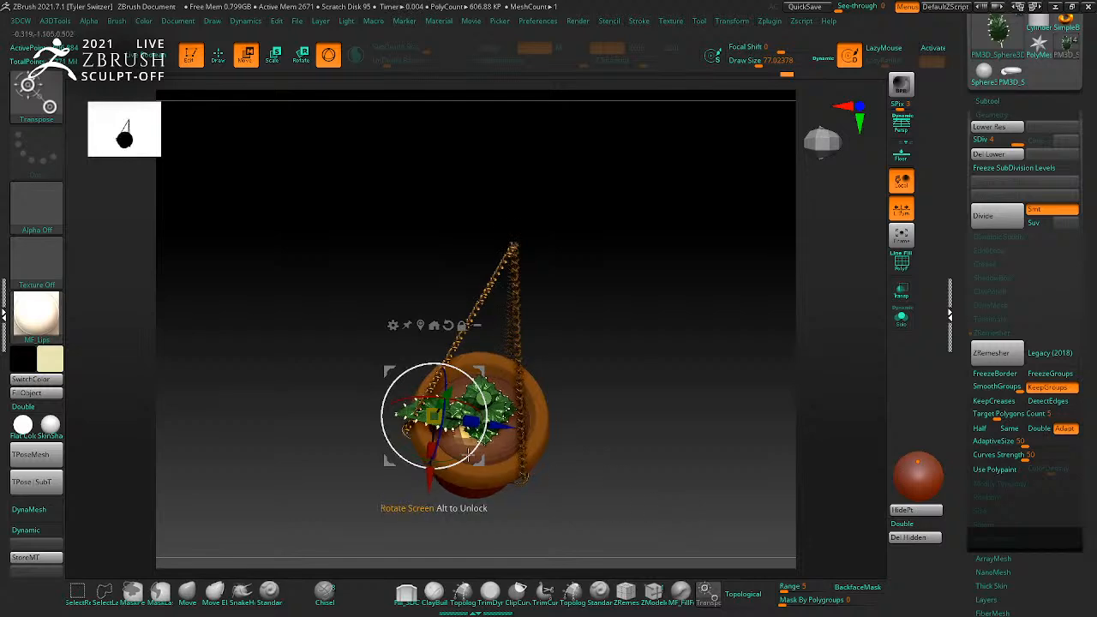
{"action": "left_click_drag", "start_coordinate": [459, 454], "coordinate": [481, 433]}
{"action": "left_click_drag", "start_coordinate": [629, 463], "coordinate": [593, 345]}
{"action": "left_click_drag", "start_coordinate": [446, 348], "coordinate": [460, 235]}
{"action": "left_click_drag", "start_coordinate": [614, 302], "coordinate": [789, 482], "text": "alt"}
{"action": "left_click_drag", "start_coordinate": [708, 388], "coordinate": [759, 419]}
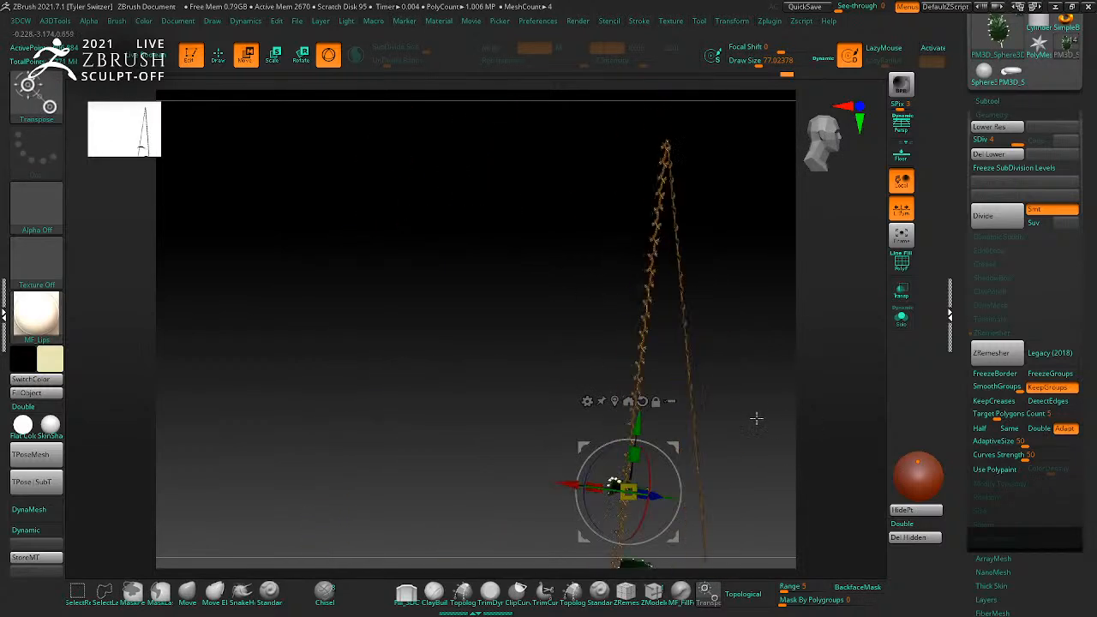
Step: Isolate and mask the leaf's curved stem, then fill only the stem with dark green and clear the mask
{"action": "key", "text": "f"}
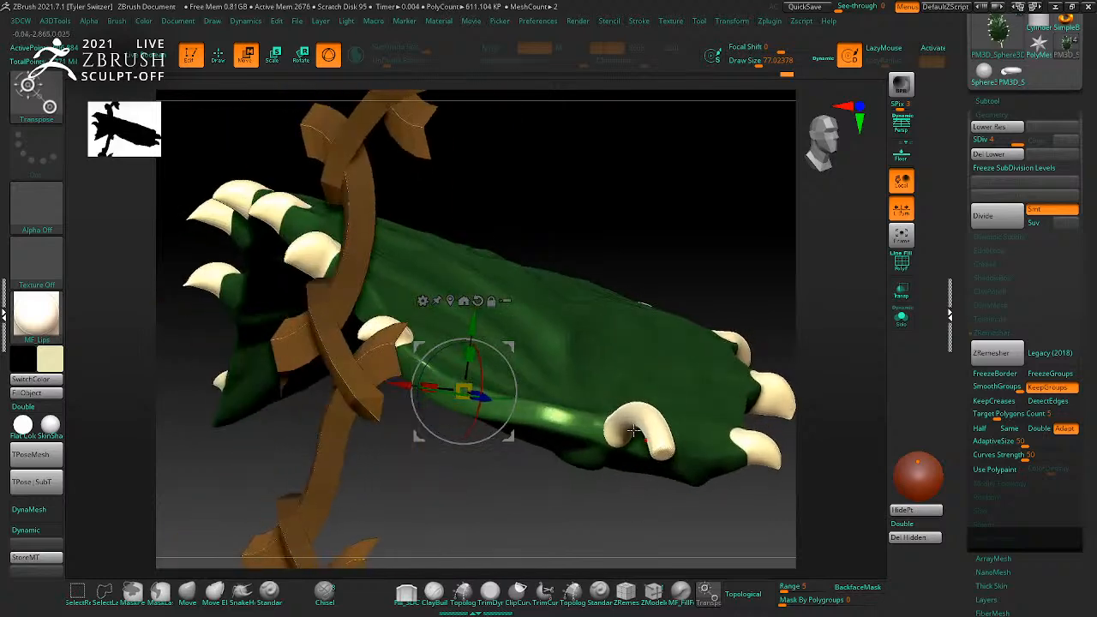
{"action": "left_click", "coordinate": [661, 443], "text": "alt"}
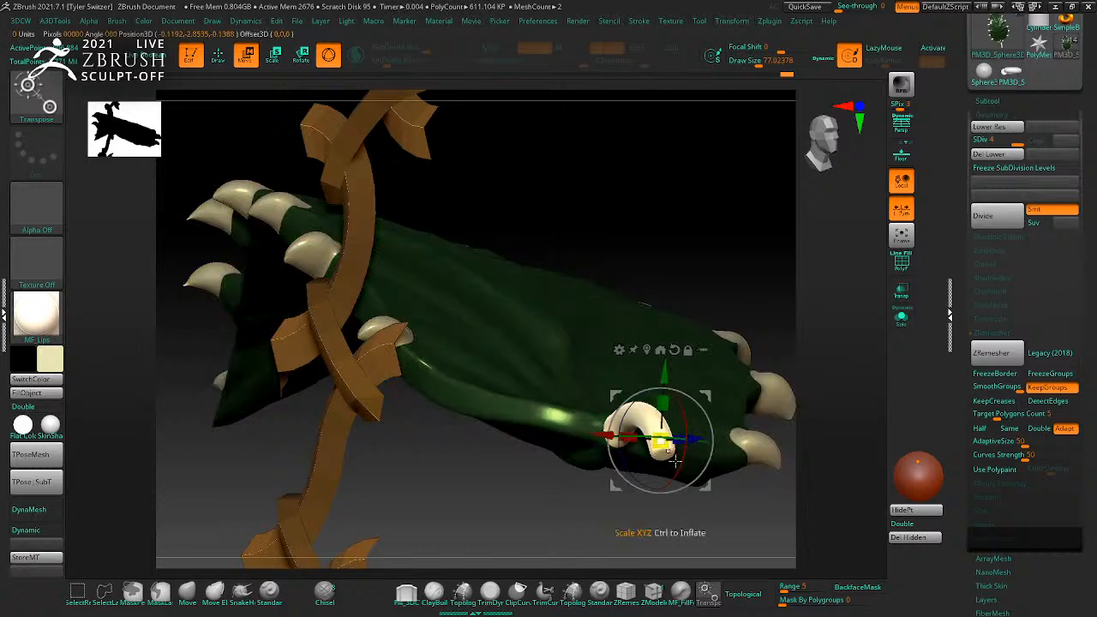
{"action": "key", "text": "q"}
{"action": "left_click", "coordinate": [655, 431], "text": "ctrl+shift"}
{"action": "left_click_drag", "start_coordinate": [725, 512], "coordinate": [485, 276], "text": "ctrl"}
{"action": "left_click", "coordinate": [588, 303], "text": "ctrl+shift"}
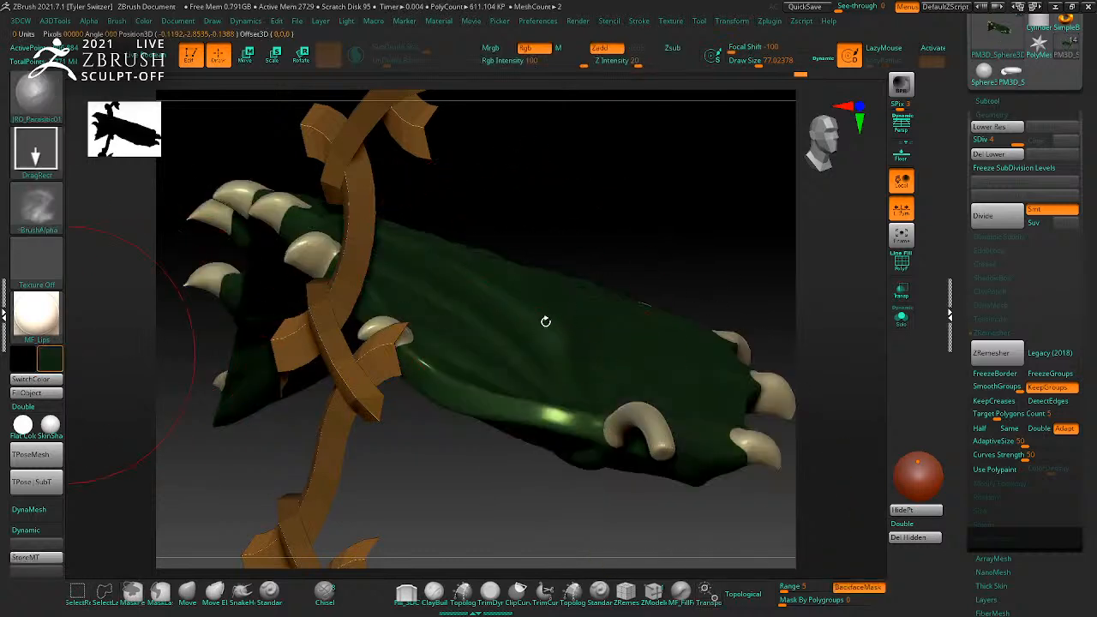
{"action": "left_click", "coordinate": [678, 209], "text": "ctrl"}
{"action": "left_click", "coordinate": [629, 409], "text": "ctrl+shift"}
{"action": "left_click_drag", "start_coordinate": [536, 356], "coordinate": [840, 576], "text": "ctrl"}
{"action": "left_click", "coordinate": [685, 239], "text": "ctrl+shift"}
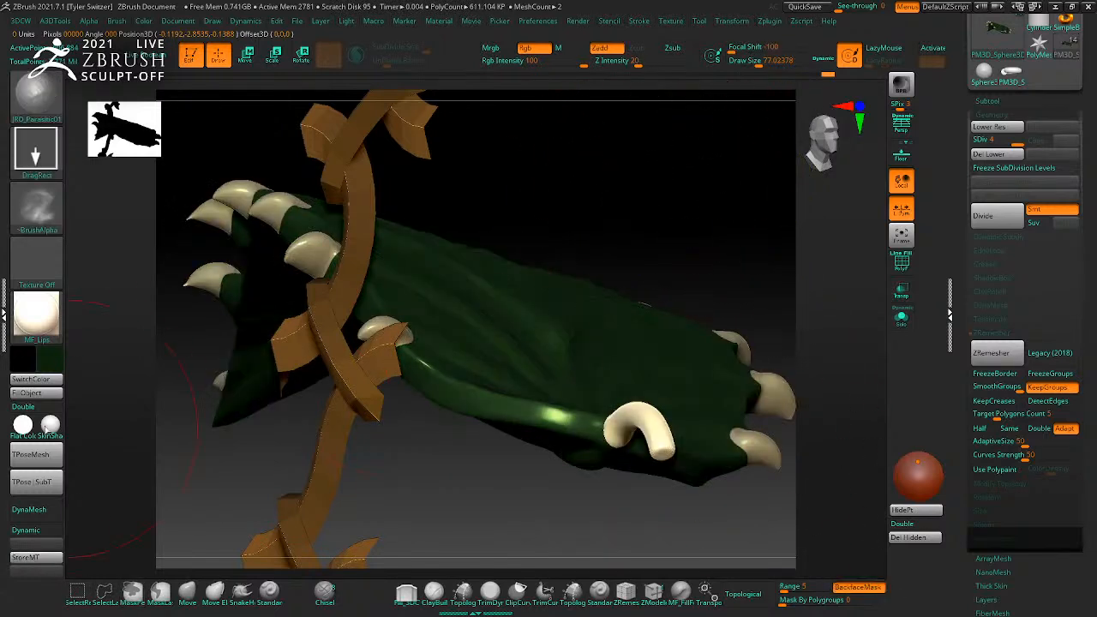
{"action": "left_click", "coordinate": [48, 392]}
{"action": "left_click_drag", "start_coordinate": [549, 201], "coordinate": [632, 214], "text": "ctrl"}
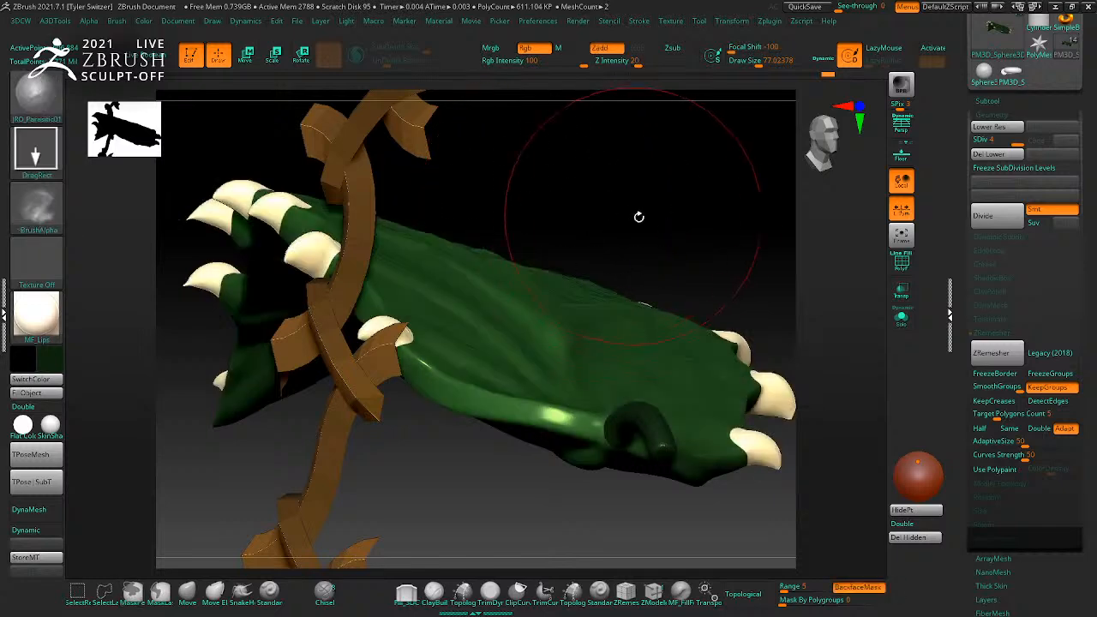
Step: Rotate and move the leaf so that its stem meets the plant's central stalk
{"action": "right_click_drag", "start_coordinate": [631, 213], "coordinate": [574, 196], "text": "ctrl"}
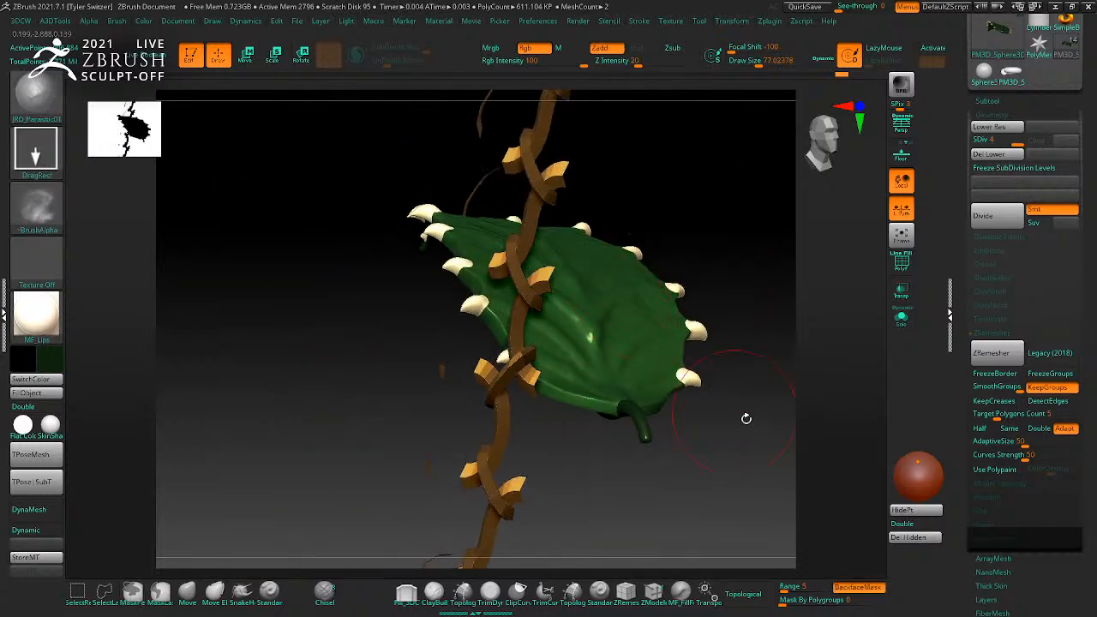
{"action": "key", "text": "w"}
{"action": "right_click_drag", "start_coordinate": [725, 425], "coordinate": [792, 346]}
{"action": "right_click_drag", "start_coordinate": [669, 308], "coordinate": [527, 210], "text": "ctrl"}
{"action": "right_click_drag", "start_coordinate": [690, 499], "coordinate": [605, 326], "text": "alt"}
{"action": "left_click_drag", "start_coordinate": [589, 301], "coordinate": [548, 473]}
{"action": "right_click_drag", "start_coordinate": [662, 443], "coordinate": [752, 541]}
{"action": "left_click_drag", "start_coordinate": [750, 462], "coordinate": [750, 415], "text": "alt"}
{"action": "left_click_drag", "start_coordinate": [512, 370], "coordinate": [576, 375]}
{"action": "mouse_move", "coordinate": [744, 407]}
{"action": "left_mouse_down", "text": "shift"}
{"action": "mouse_move", "coordinate": [755, 316]}
{"action": "mouse_move", "coordinate": [754, 331]}
{"action": "mouse_move", "coordinate": [668, 340]}
{"action": "mouse_move", "coordinate": [689, 343]}
{"action": "mouse_move", "coordinate": [740, 416]}
{"action": "mouse_move", "coordinate": [745, 399]}
{"action": "left_mouse_up", "text": "shift"}
Step: Display the leaf's polygroups, isolate and mask part of the leaf, and restore the unmasked view
{"action": "key", "text": "shift+f"}
{"action": "mouse_move", "coordinate": [732, 298]}
{"action": "left_mouse_down", "text": "alt"}
{"action": "mouse_move", "coordinate": [792, 346]}
{"action": "mouse_move", "coordinate": [762, 308]}
{"action": "left_mouse_up", "text": "alt"}
{"action": "key", "text": "q"}
{"action": "left_click", "coordinate": [574, 310], "text": "ctrl+shift"}
{"action": "left_click", "coordinate": [574, 310], "text": "ctrl+shift"}
{"action": "left_click_drag", "start_coordinate": [433, 210], "coordinate": [859, 549], "text": "ctrl"}
{"action": "left_click", "coordinate": [783, 354], "text": "ctrl+shift"}
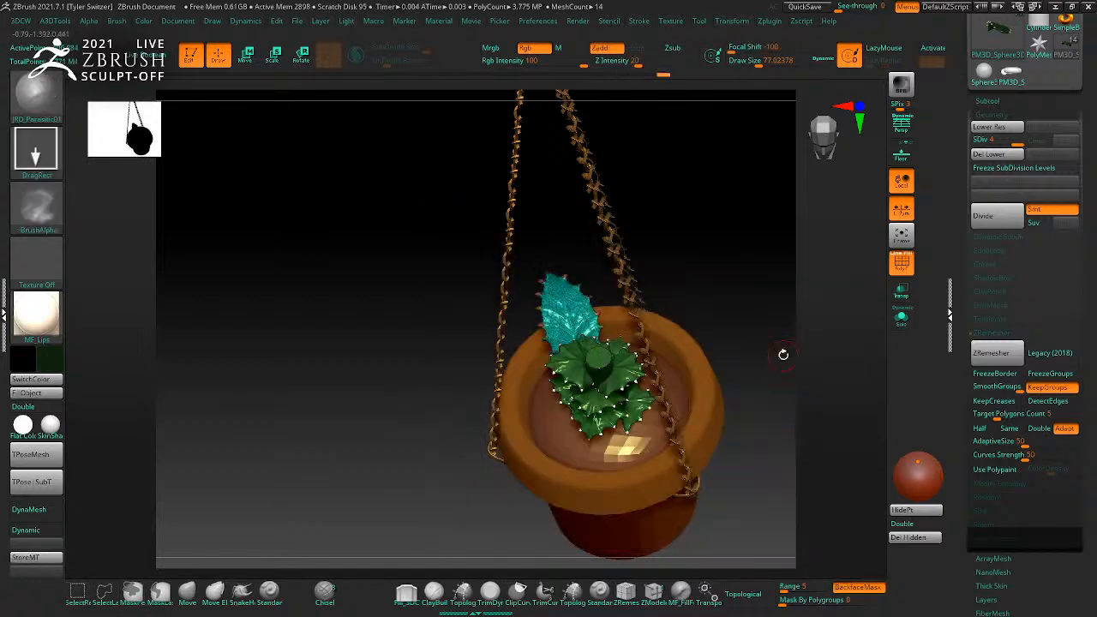
{"action": "left_click", "coordinate": [775, 309], "text": "ctrl"}
{"action": "left_click_drag", "start_coordinate": [774, 310], "coordinate": [809, 337]}
{"action": "key", "text": "shift+f"}
{"action": "key", "text": "w"}
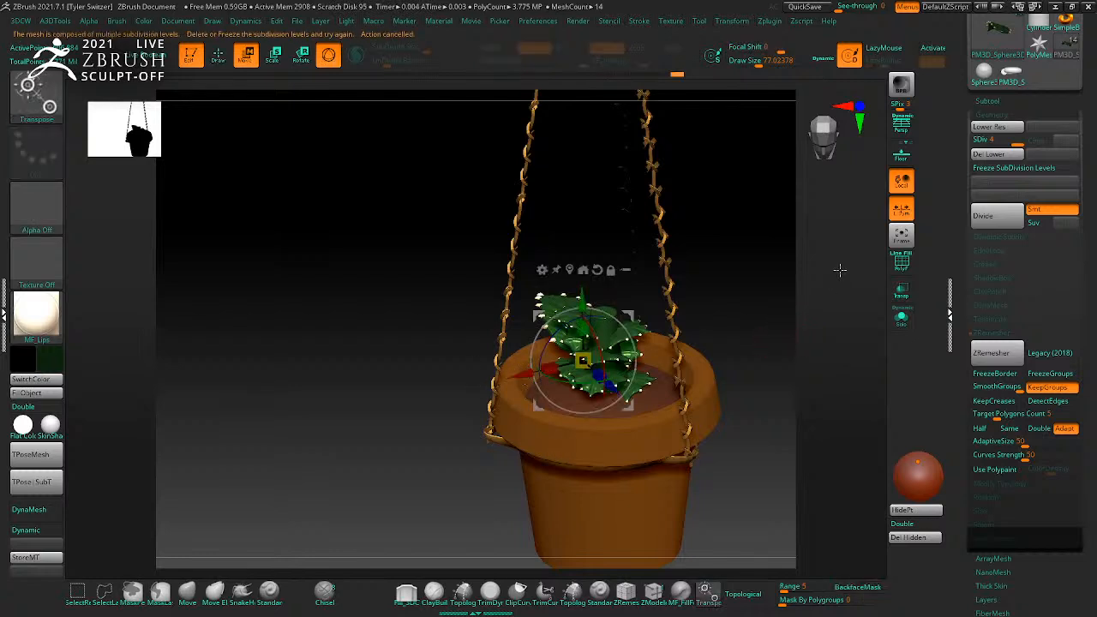
Step: Move the PM3D_Sphere3D1 leaf subtool below PM3D_Cylinder3D_2 and put it in a new folder named leaves
{"action": "left_click", "coordinate": [994, 100]}
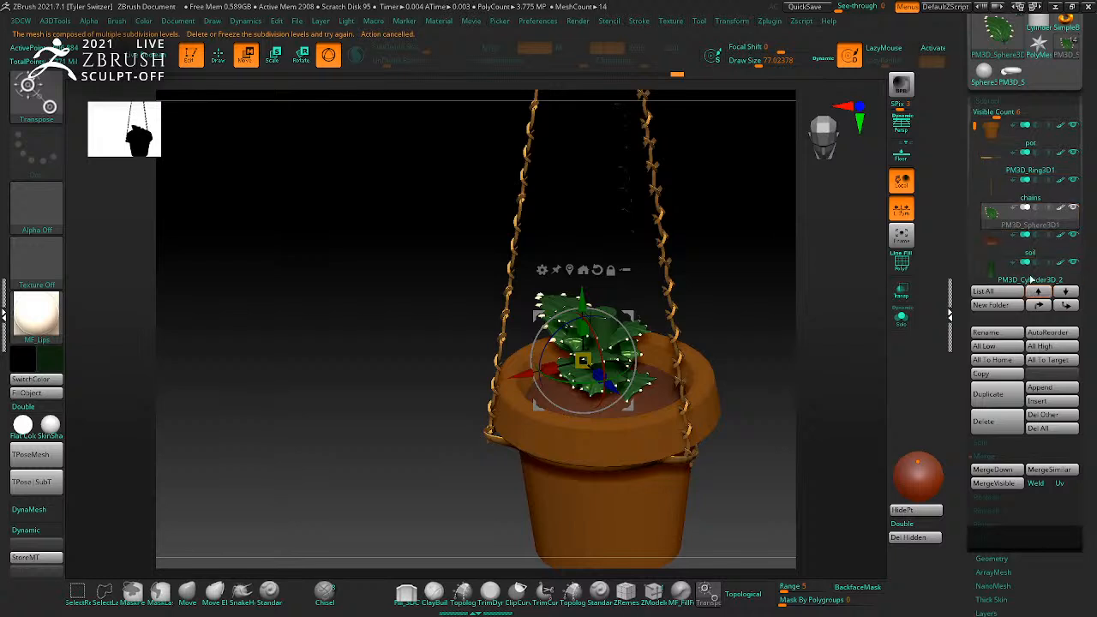
{"action": "left_click_drag", "start_coordinate": [1050, 227], "coordinate": [1051, 170]}
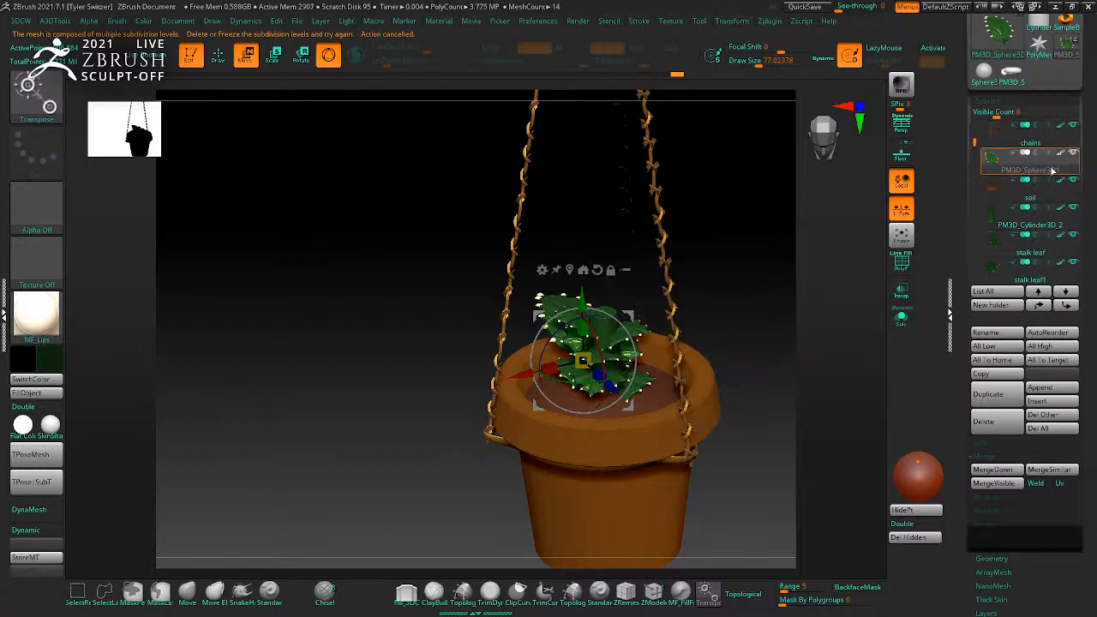
{"action": "left_click_drag", "start_coordinate": [1052, 239], "coordinate": [1051, 243]}
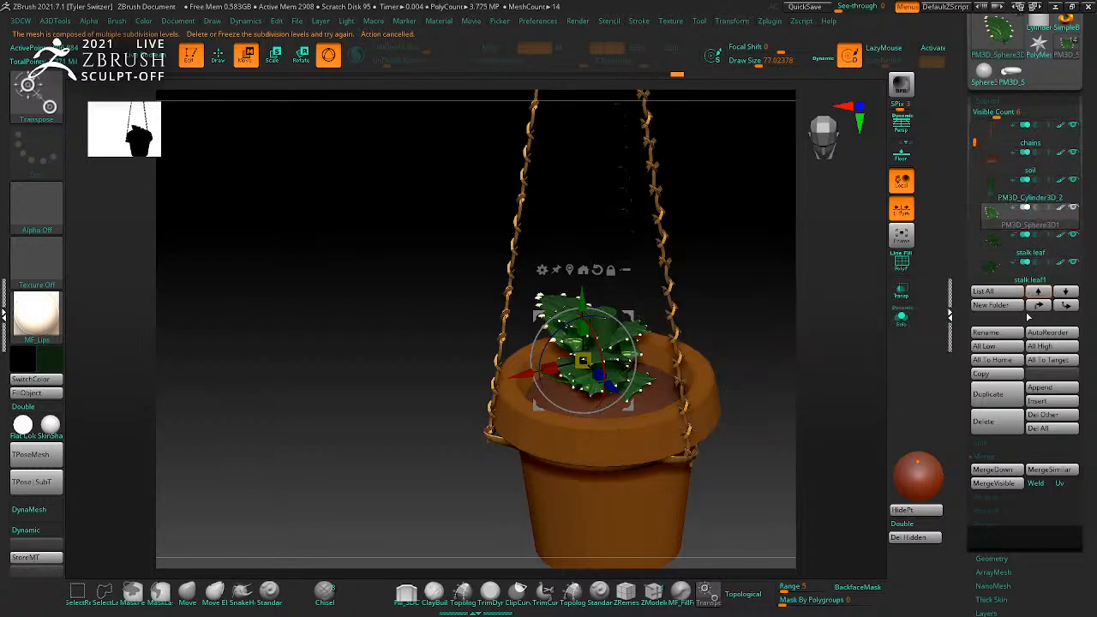
{"action": "left_click", "coordinate": [1000, 305]}
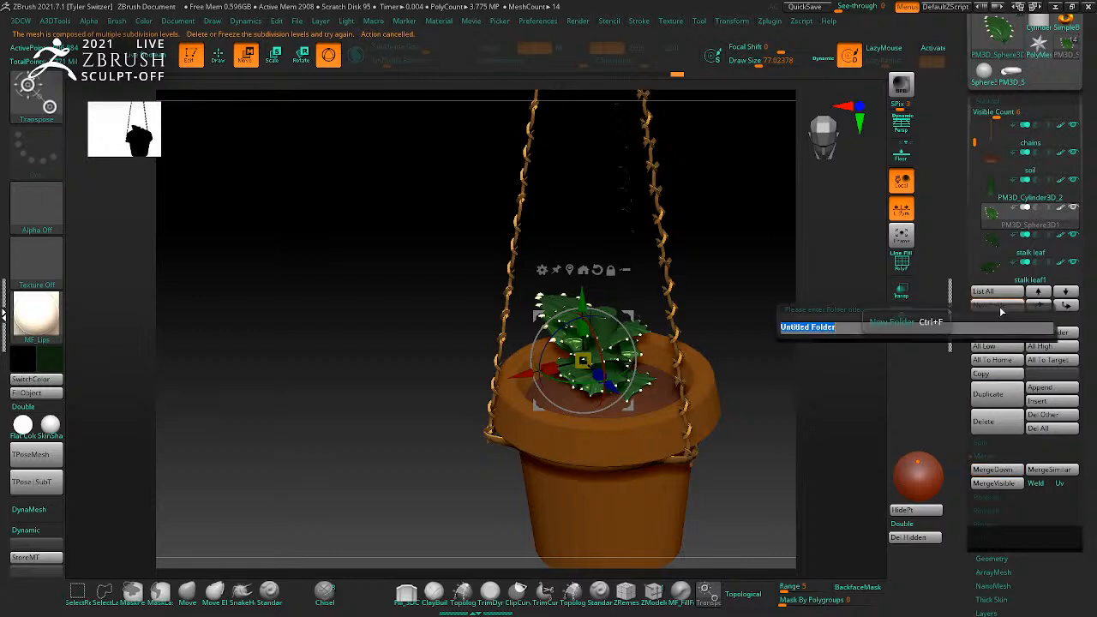
{"action": "type", "text": "leaves"}
{"action": "key", "text": "Return"}
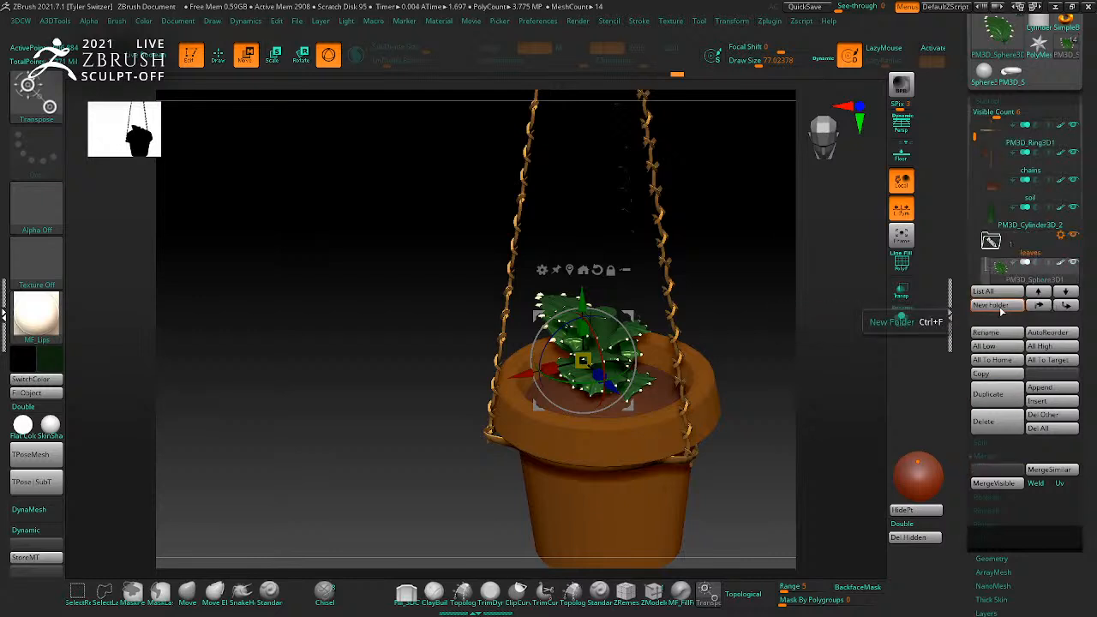
Step: Move the stalk leaf subtools into the leaves folder
{"action": "left_click_drag", "start_coordinate": [975, 138], "coordinate": [974, 157]}
{"action": "left_click_drag", "start_coordinate": [1039, 246], "coordinate": [1050, 249]}
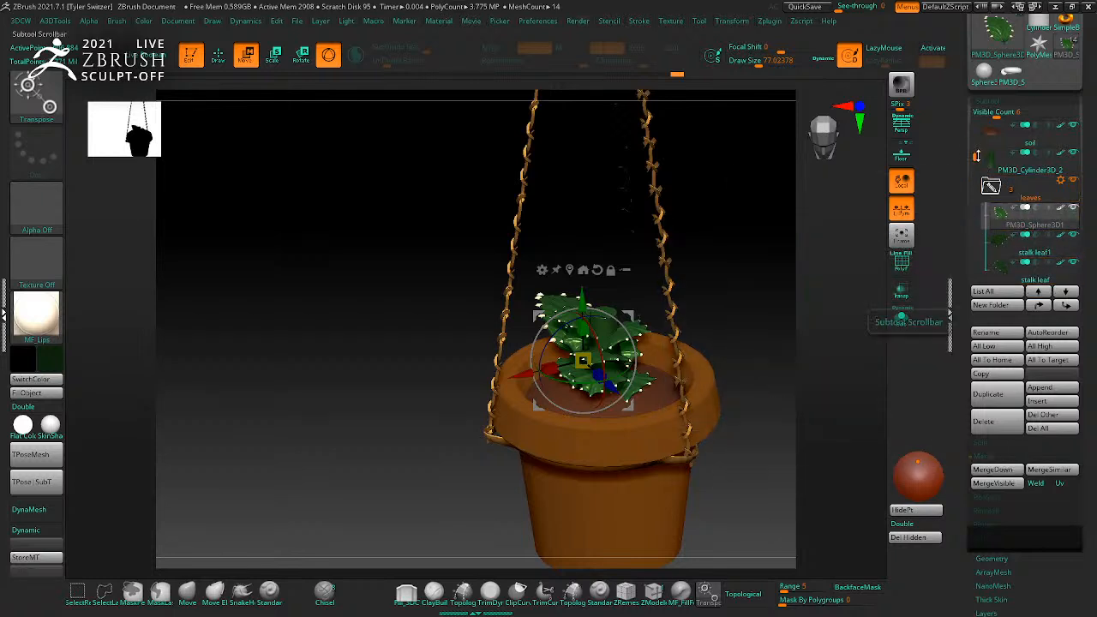
{"action": "left_click_drag", "start_coordinate": [975, 158], "coordinate": [976, 179]}
{"action": "left_click_drag", "start_coordinate": [1049, 273], "coordinate": [1050, 248]}
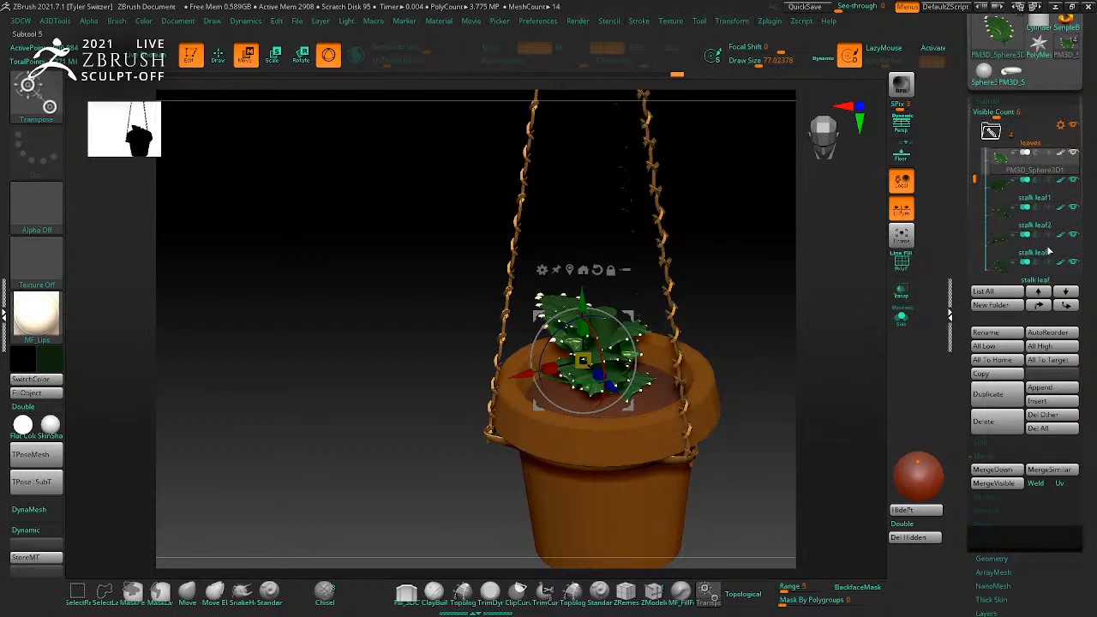
{"action": "left_click_drag", "start_coordinate": [975, 179], "coordinate": [975, 201]}
{"action": "left_click", "coordinate": [1053, 262]}
{"action": "left_click_drag", "start_coordinate": [1033, 250], "coordinate": [1051, 279]}
{"action": "left_click_drag", "start_coordinate": [975, 221], "coordinate": [981, 178]}
Step: Duplicate the large thorned leaf and rotate the copy around the stalk to another side of the pot
{"action": "left_click_drag", "start_coordinate": [733, 323], "coordinate": [846, 297]}
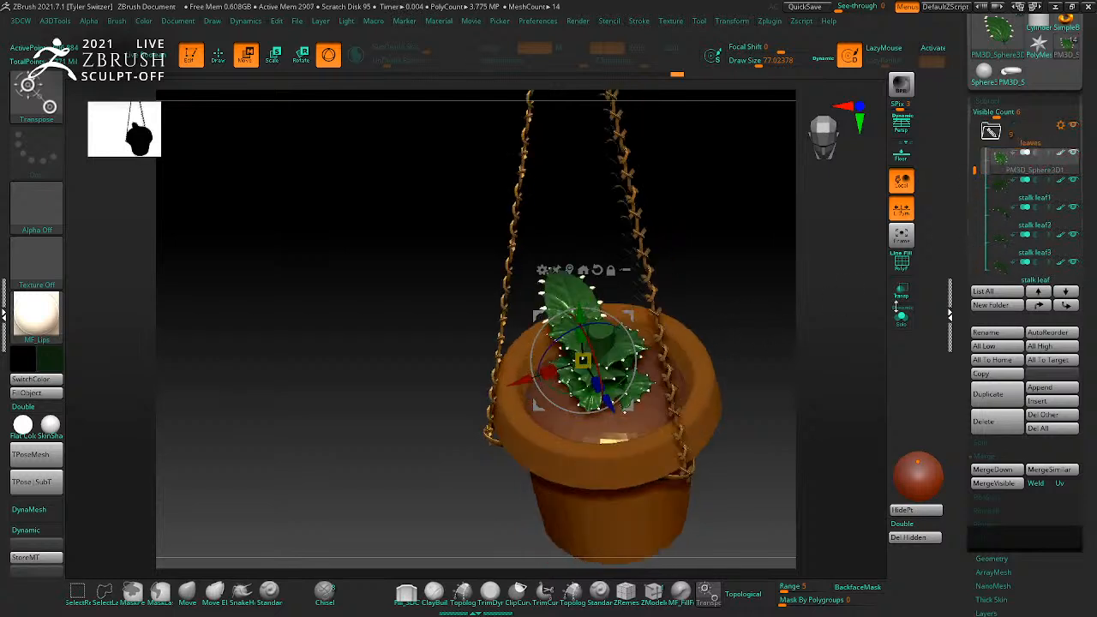
{"action": "left_click", "coordinate": [987, 393]}
{"action": "left_click_drag", "start_coordinate": [521, 386], "coordinate": [480, 412]}
{"action": "left_click_drag", "start_coordinate": [598, 356], "coordinate": [636, 422]}
{"action": "mouse_move", "coordinate": [816, 423]}
{"action": "left_mouse_down"}
{"action": "mouse_move", "coordinate": [845, 343]}
{"action": "mouse_move", "coordinate": [857, 412]}
{"action": "mouse_move", "coordinate": [804, 455]}
{"action": "mouse_move", "coordinate": [824, 415]}
{"action": "mouse_move", "coordinate": [821, 389]}
{"action": "mouse_move", "coordinate": [824, 433]}
{"action": "left_mouse_up"}
Step: Duplicate the newest large leaf and turn, tilt and move the copy so it hangs over the pot's rim
{"action": "left_click", "coordinate": [987, 394]}
{"action": "left_click_drag", "start_coordinate": [565, 317], "coordinate": [631, 347]}
{"action": "right_click_drag", "start_coordinate": [624, 345], "coordinate": [776, 322]}
{"action": "right_click_drag", "start_coordinate": [776, 322], "coordinate": [823, 369], "text": "ctrl"}
{"action": "left_click_drag", "start_coordinate": [617, 322], "coordinate": [713, 293]}
{"action": "left_click_drag", "start_coordinate": [638, 252], "coordinate": [642, 268]}
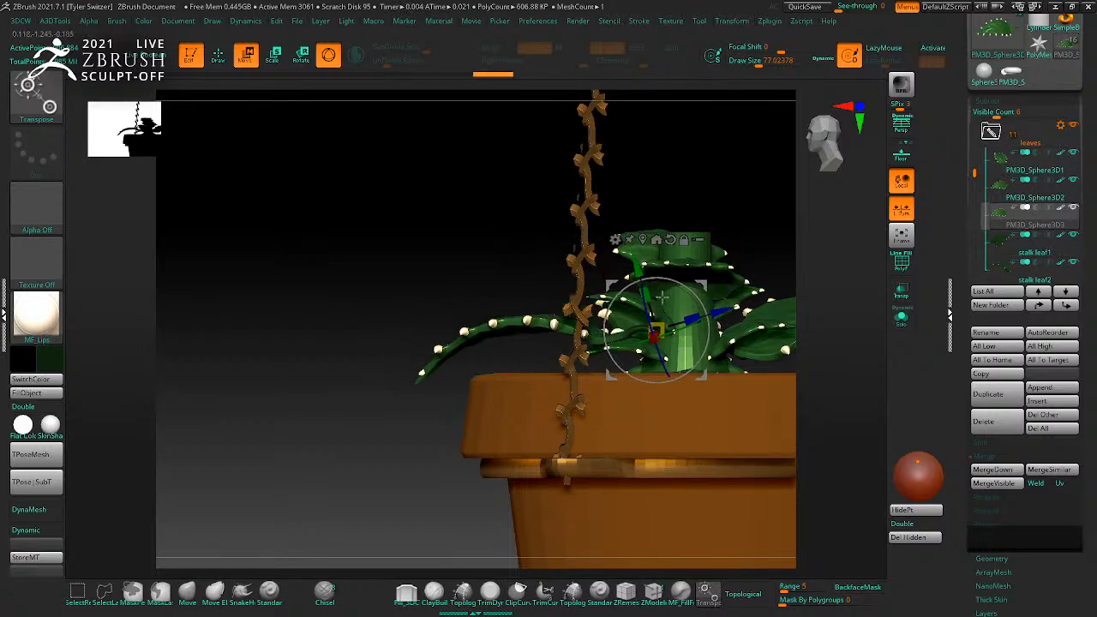
{"action": "left_click_drag", "start_coordinate": [665, 318], "coordinate": [732, 308]}
{"action": "left_click_drag", "start_coordinate": [794, 263], "coordinate": [831, 301]}
{"action": "left_click_drag", "start_coordinate": [673, 350], "coordinate": [696, 339]}
{"action": "key", "text": "q"}
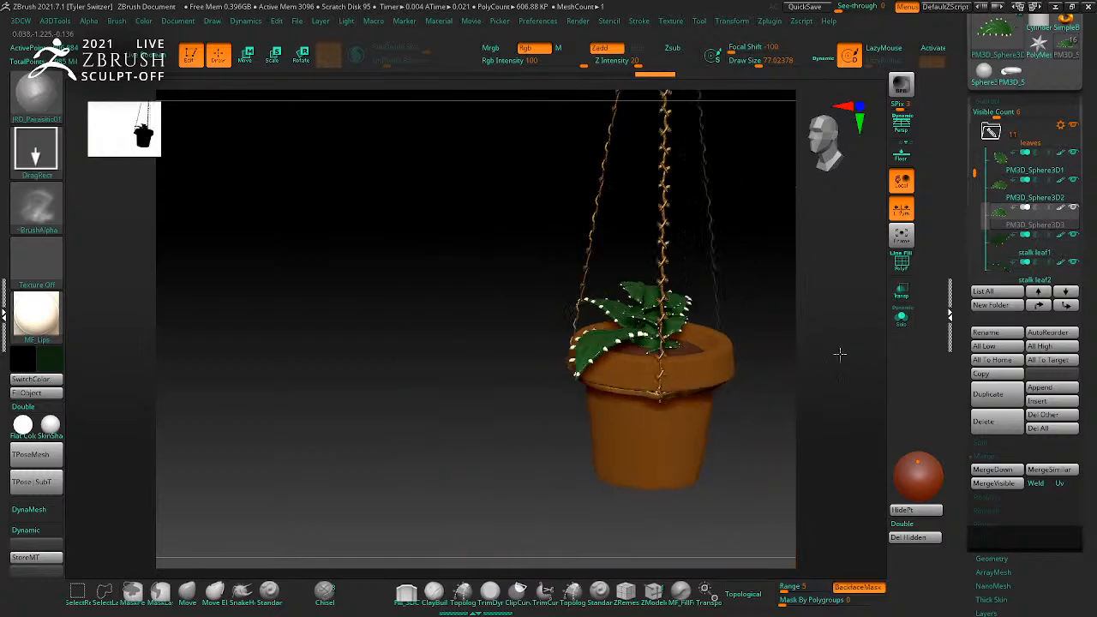
{"action": "left_click_drag", "start_coordinate": [840, 354], "coordinate": [723, 400]}
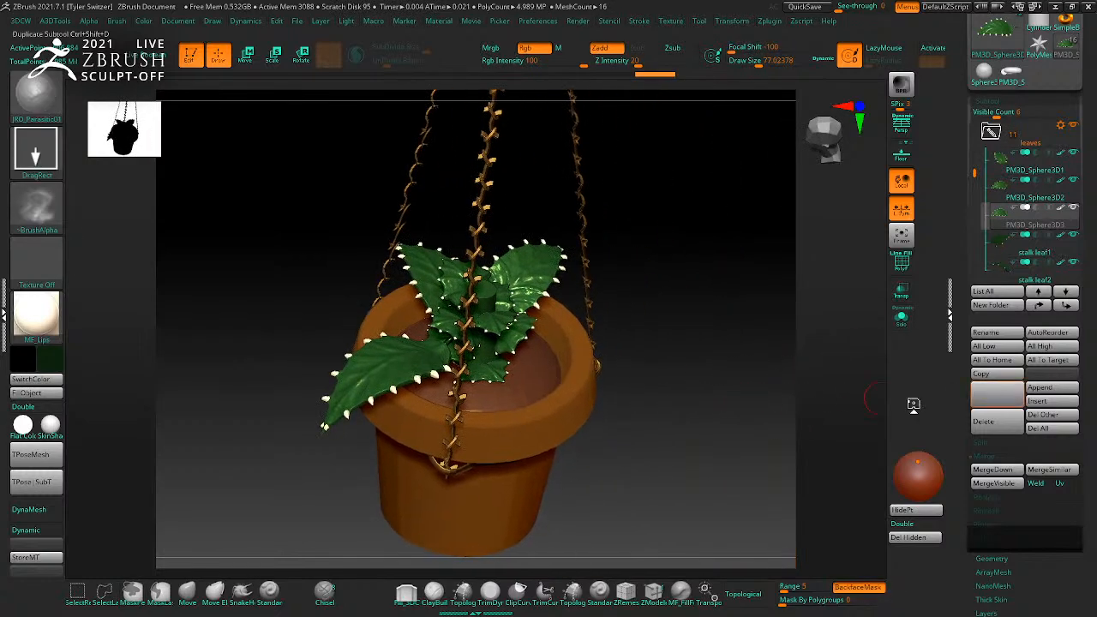
Step: Duplicate the PM3D_Sphere3D3 leaf, rotate the copy into the open side of the pot and move it closer to the stalk
{"action": "left_click", "coordinate": [994, 395]}
{"action": "key", "text": "w"}
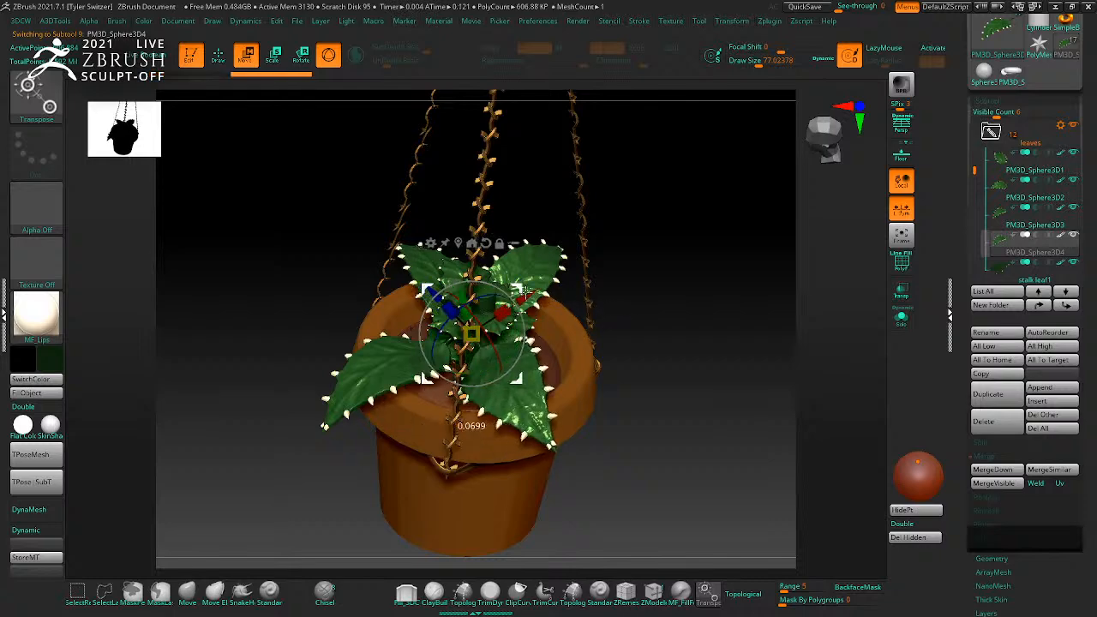
{"action": "left_click_drag", "start_coordinate": [730, 385], "coordinate": [719, 337]}
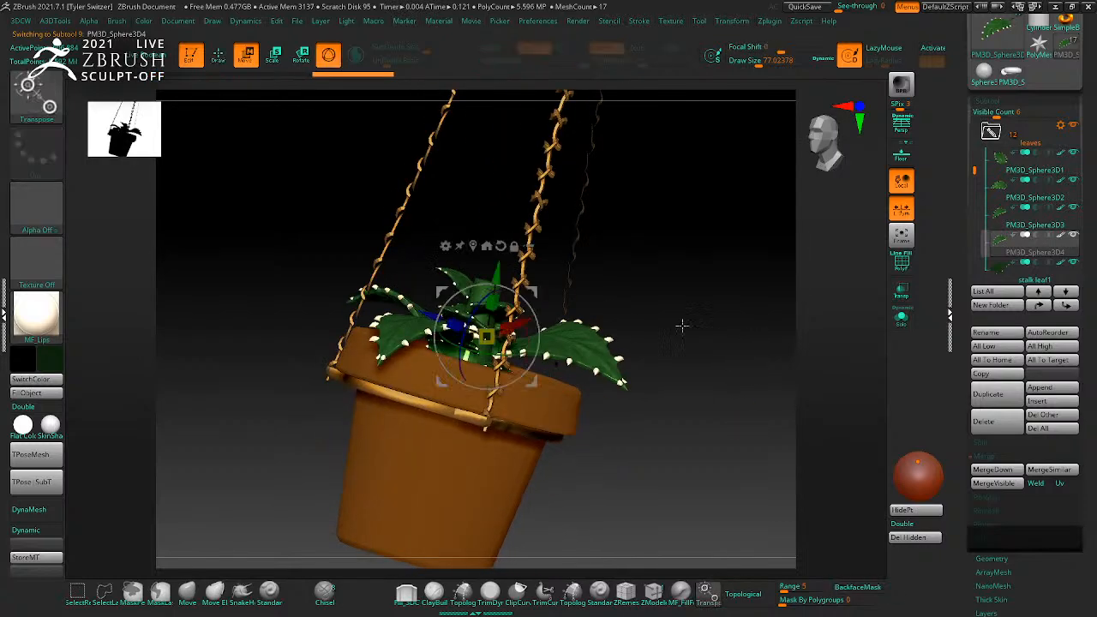
{"action": "left_click_drag", "start_coordinate": [495, 273], "coordinate": [497, 283]}
{"action": "left_click_drag", "start_coordinate": [431, 324], "coordinate": [424, 323]}
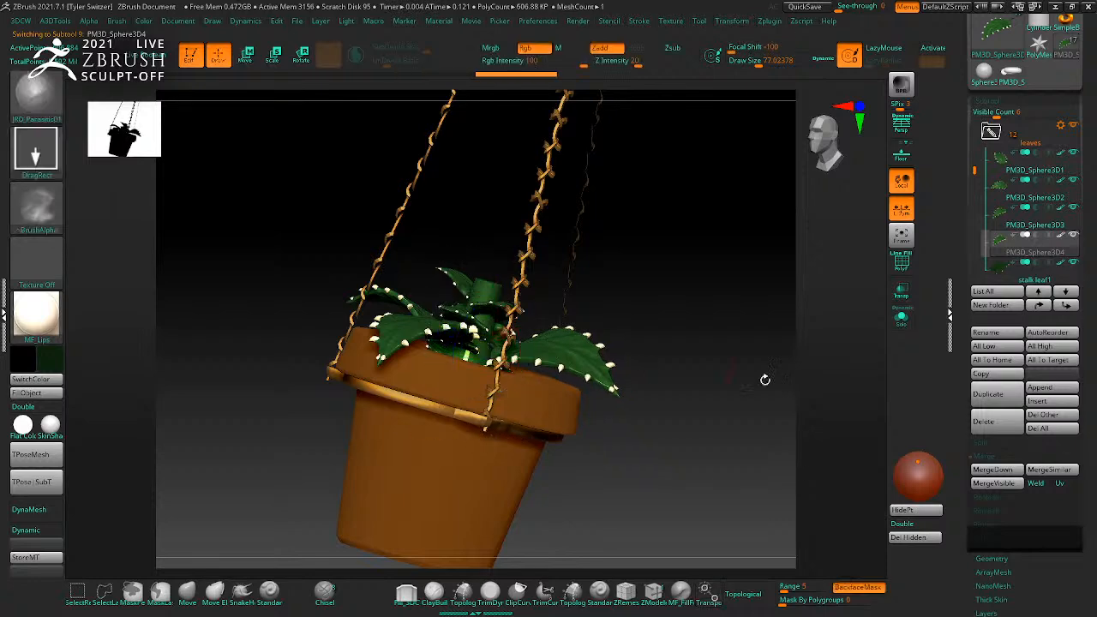
{"action": "left_click_drag", "start_coordinate": [728, 377], "coordinate": [629, 348], "text": "shift"}
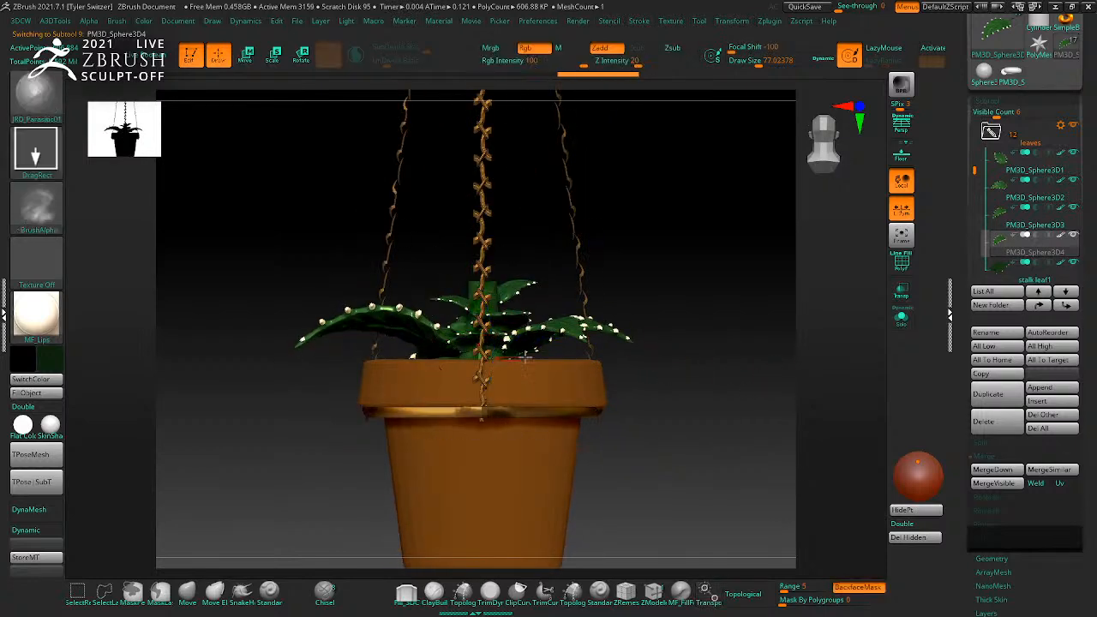
{"action": "left_click_drag", "start_coordinate": [716, 381], "coordinate": [729, 431]}
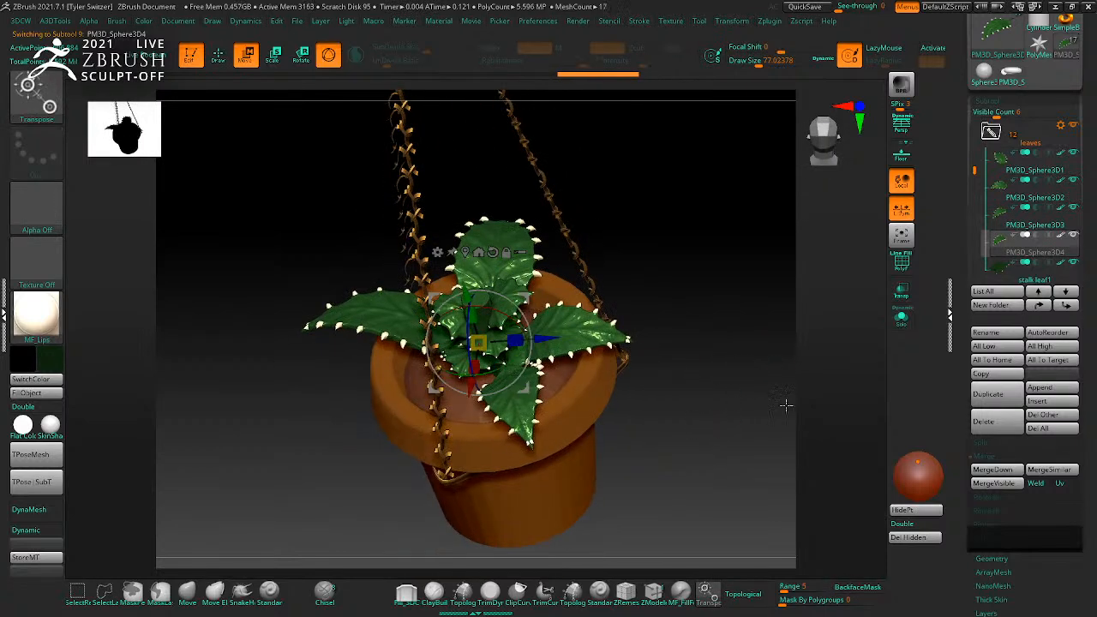
Step: Create another copy of the large leaf, rotate it into the front gap and align its base with the stalk
{"action": "left_click_drag", "start_coordinate": [471, 389], "coordinate": [572, 407]}
{"action": "left_click_drag", "start_coordinate": [756, 498], "coordinate": [775, 445]}
{"action": "left_click_drag", "start_coordinate": [475, 393], "coordinate": [500, 392]}
{"action": "left_click_drag", "start_coordinate": [405, 400], "coordinate": [407, 398]}
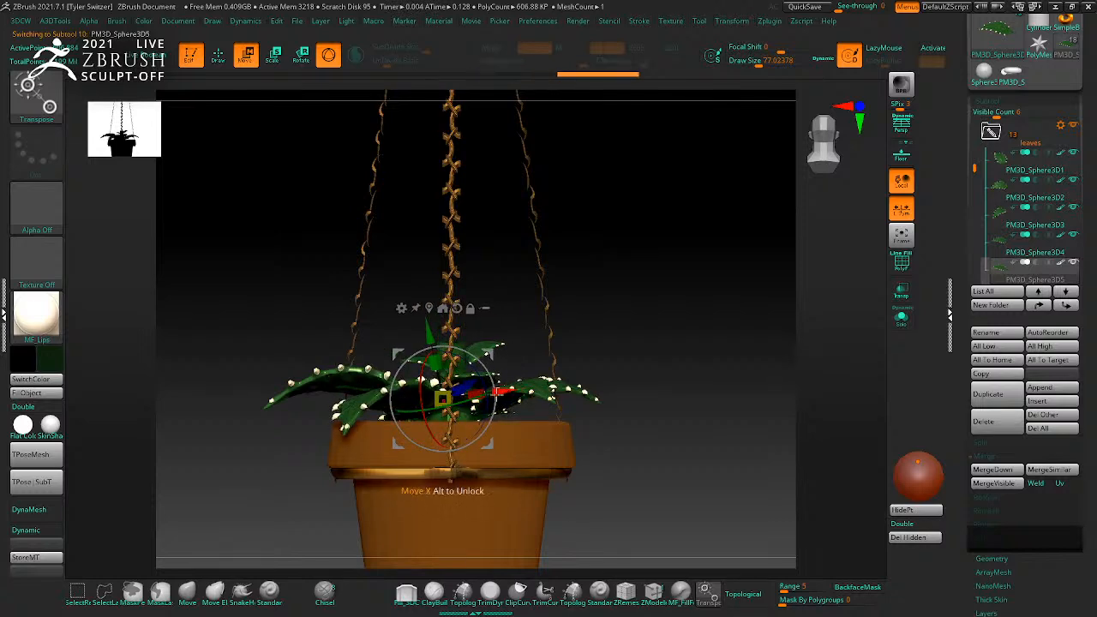
{"action": "left_click_drag", "start_coordinate": [497, 395], "coordinate": [498, 395]}
{"action": "left_click_drag", "start_coordinate": [684, 392], "coordinate": [688, 463]}
{"action": "left_click_drag", "start_coordinate": [477, 415], "coordinate": [475, 402]}
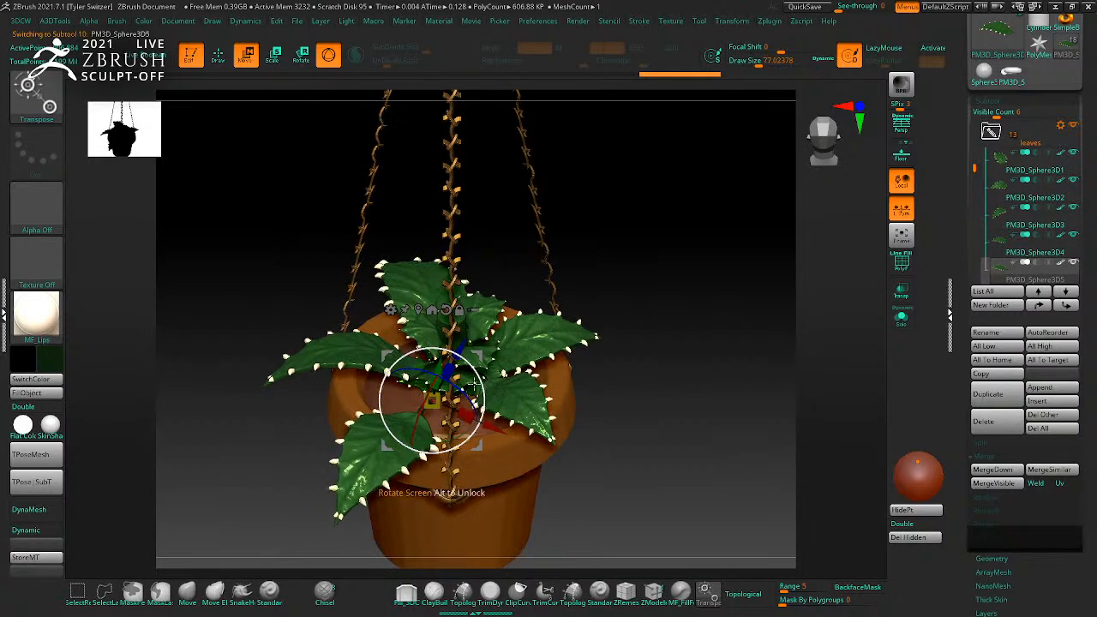
Step: Refine the position of the PM3D_Sphere3D5 leaf against the stalk and dismiss the undo history notice
{"action": "key", "text": "q"}
{"action": "mouse_move", "coordinate": [718, 426]}
{"action": "left_mouse_down"}
{"action": "mouse_move", "coordinate": [698, 397]}
{"action": "mouse_move", "coordinate": [692, 425]}
{"action": "left_mouse_up"}
{"action": "key", "text": "w"}
{"action": "left_click_drag", "start_coordinate": [500, 318], "coordinate": [510, 306]}
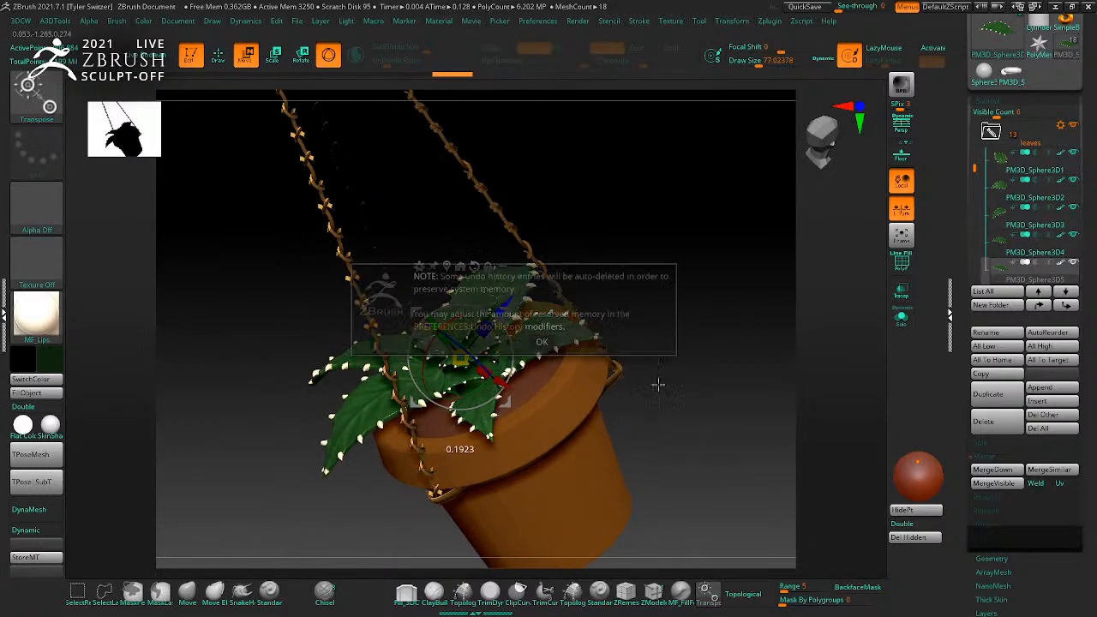
{"action": "left_click", "coordinate": [552, 343]}
{"action": "left_click_drag", "start_coordinate": [656, 396], "coordinate": [735, 402]}
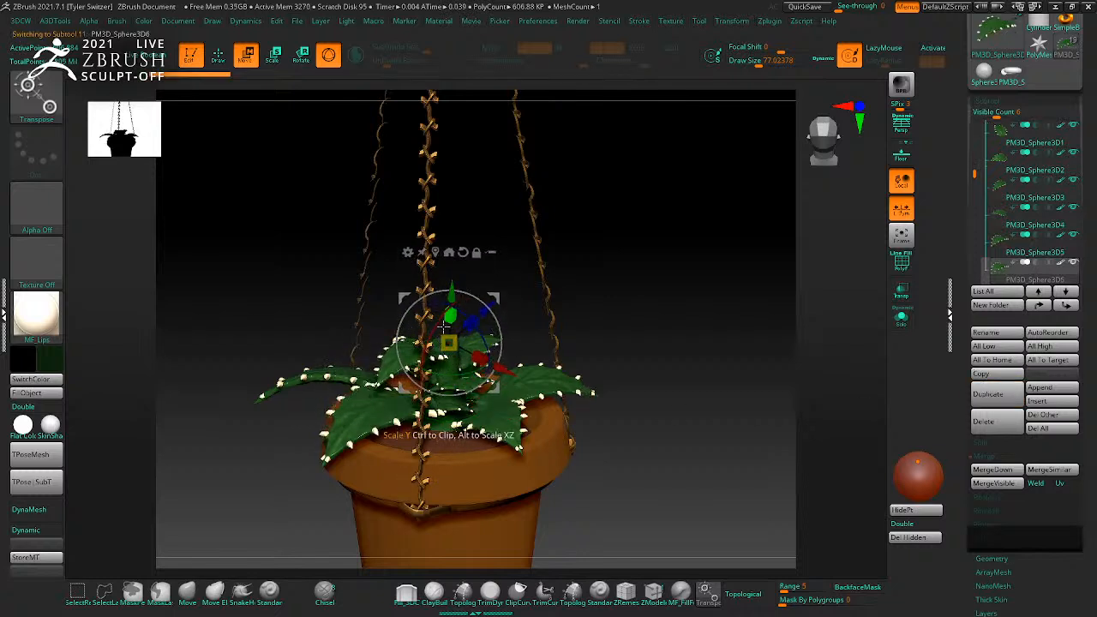
Step: Raise the PM3D_Sphere3D6 leaf copy above the lower ring of leaves and rotate it around the stalk
{"action": "left_click_drag", "start_coordinate": [447, 305], "coordinate": [457, 298]}
{"action": "left_click_drag", "start_coordinate": [571, 318], "coordinate": [536, 426]}
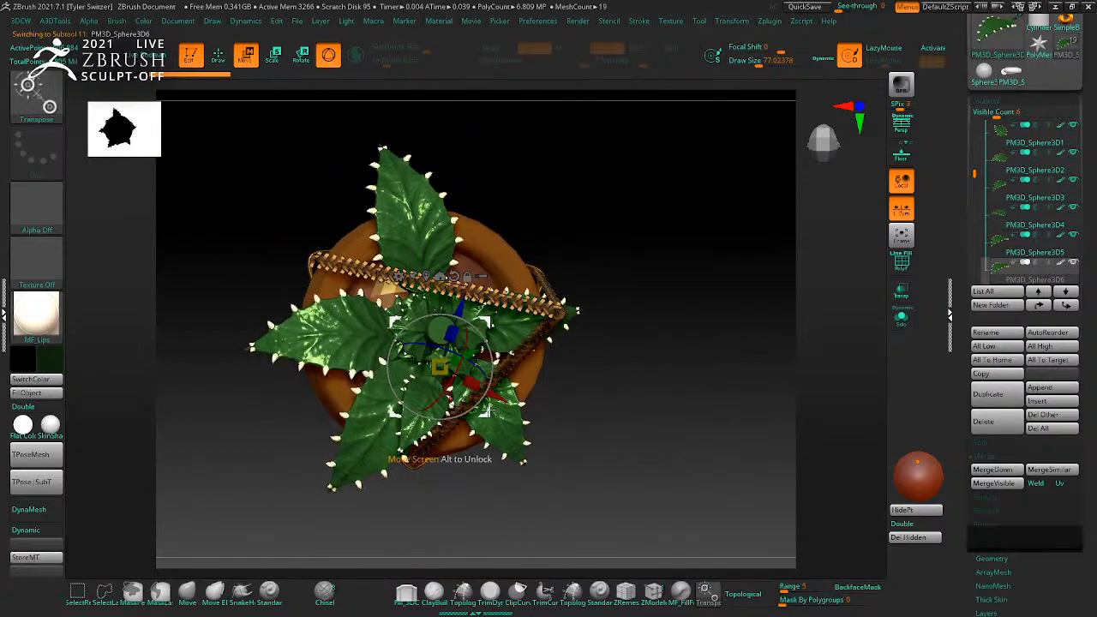
{"action": "left_click_drag", "start_coordinate": [478, 377], "coordinate": [455, 299]}
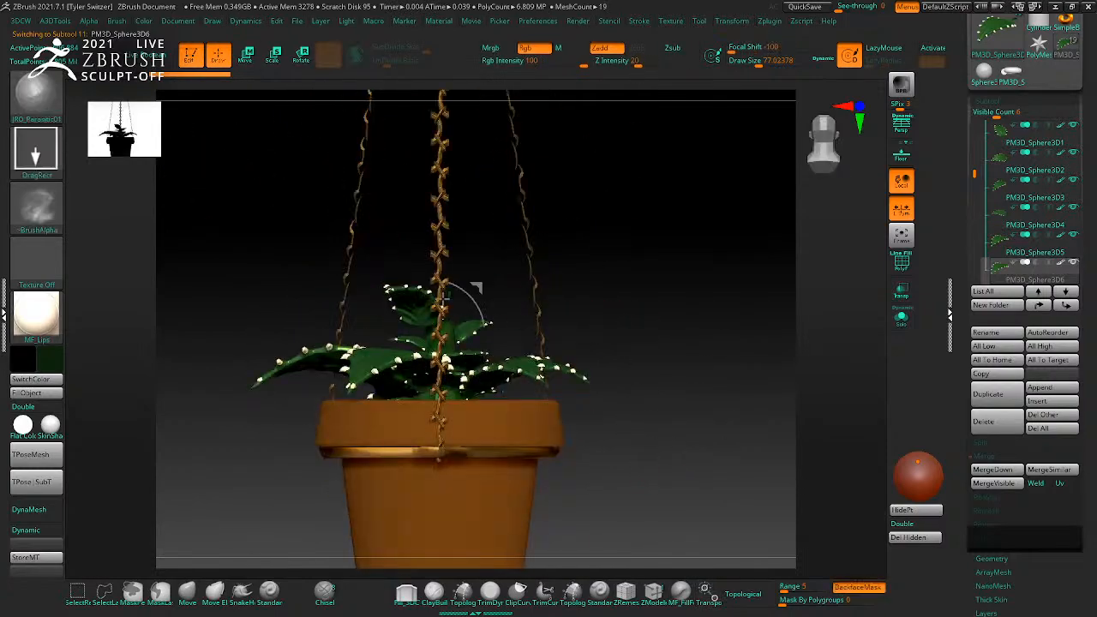
{"action": "key", "text": "q"}
{"action": "mouse_move", "coordinate": [693, 318]}
{"action": "left_mouse_down"}
{"action": "mouse_move", "coordinate": [637, 363]}
{"action": "mouse_move", "coordinate": [694, 431]}
{"action": "mouse_move", "coordinate": [830, 405]}
{"action": "left_mouse_up"}
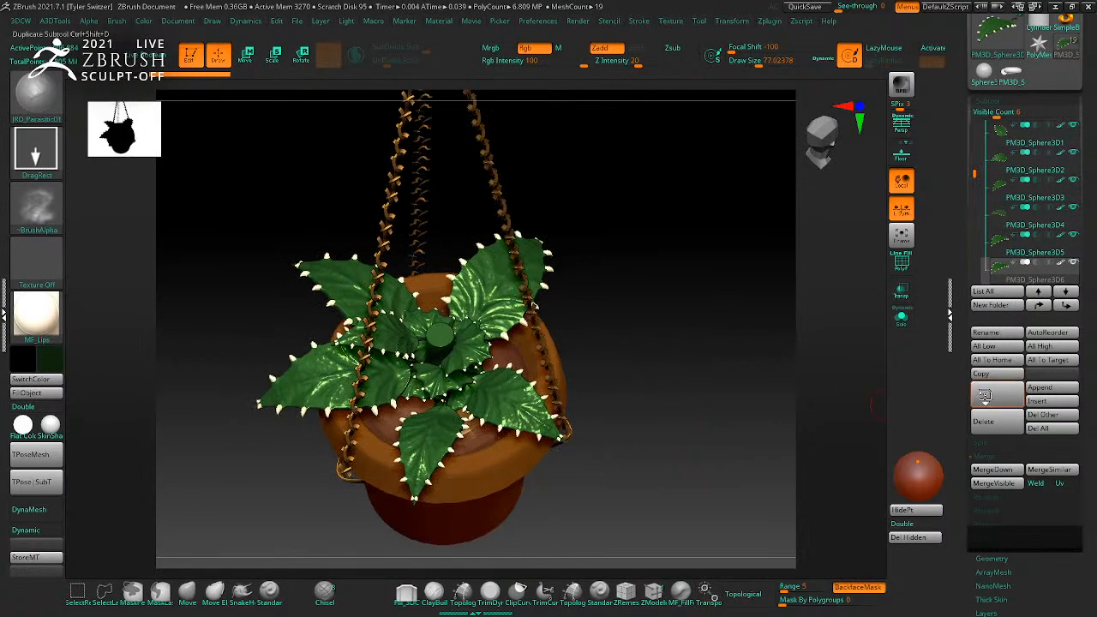
Step: Duplicate the PM3D_Sphere3D6 leaf and place the copy in the upper layer of leaves around the stalk
{"action": "left_click", "coordinate": [984, 395]}
{"action": "key", "text": "w"}
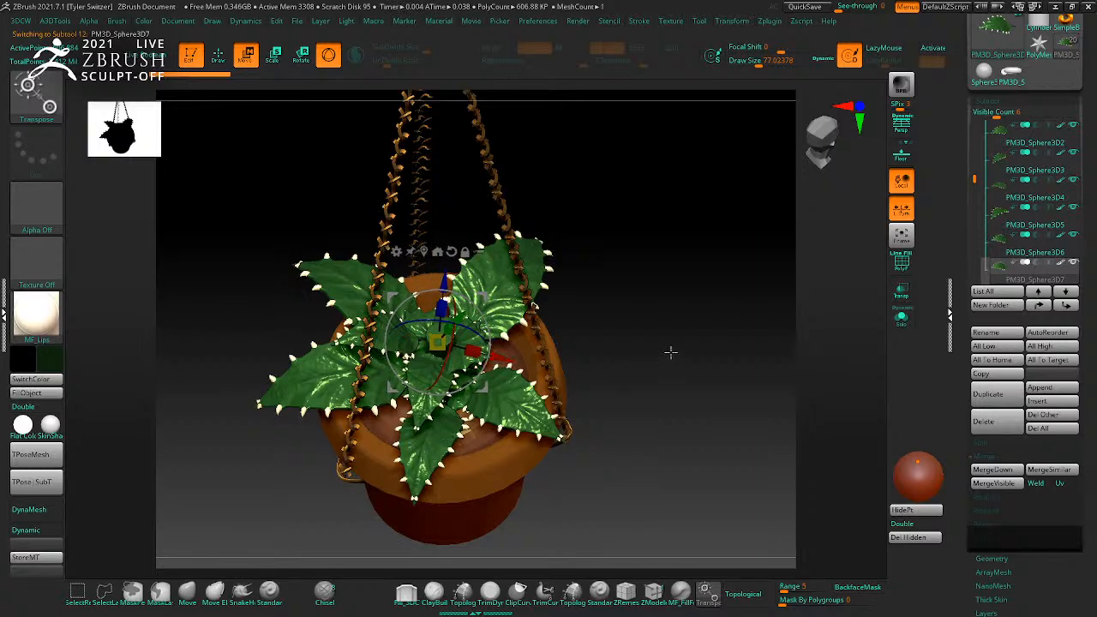
{"action": "key", "text": "q"}
{"action": "mouse_move", "coordinate": [620, 346]}
{"action": "left_mouse_down"}
{"action": "mouse_move", "coordinate": [759, 387]}
{"action": "mouse_move", "coordinate": [702, 444]}
{"action": "left_mouse_up"}
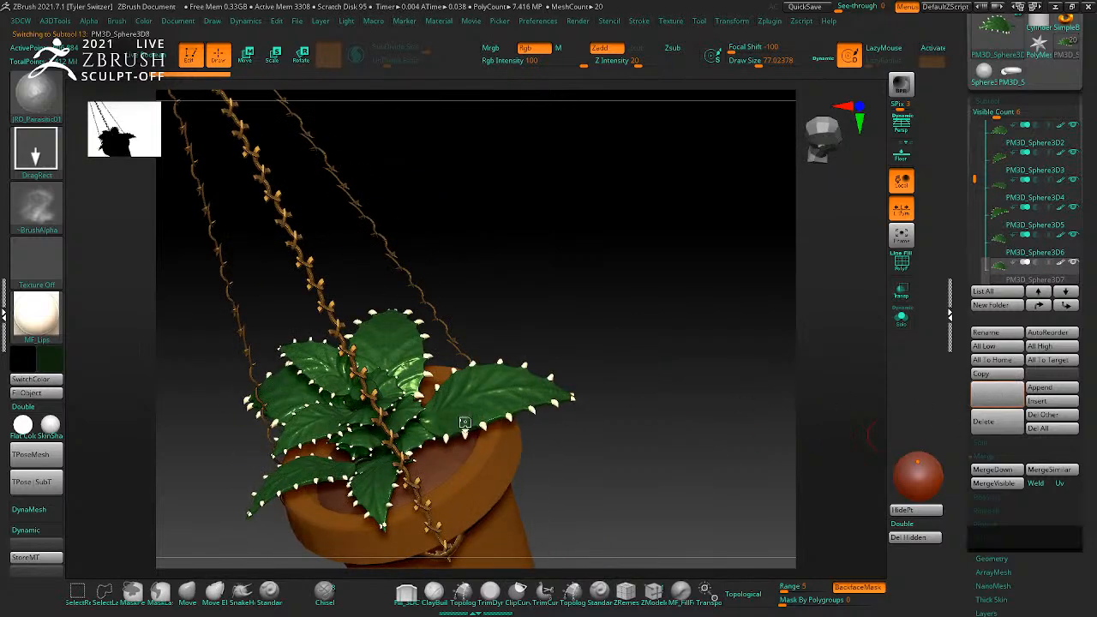
Step: Adjust the position of the PM3D_Sphere3D8 leaf copy against the stalk in the upper layer
{"action": "key", "text": "w"}
{"action": "left_click_drag", "start_coordinate": [428, 378], "coordinate": [459, 364]}
{"action": "left_click_drag", "start_coordinate": [715, 537], "coordinate": [713, 591]}
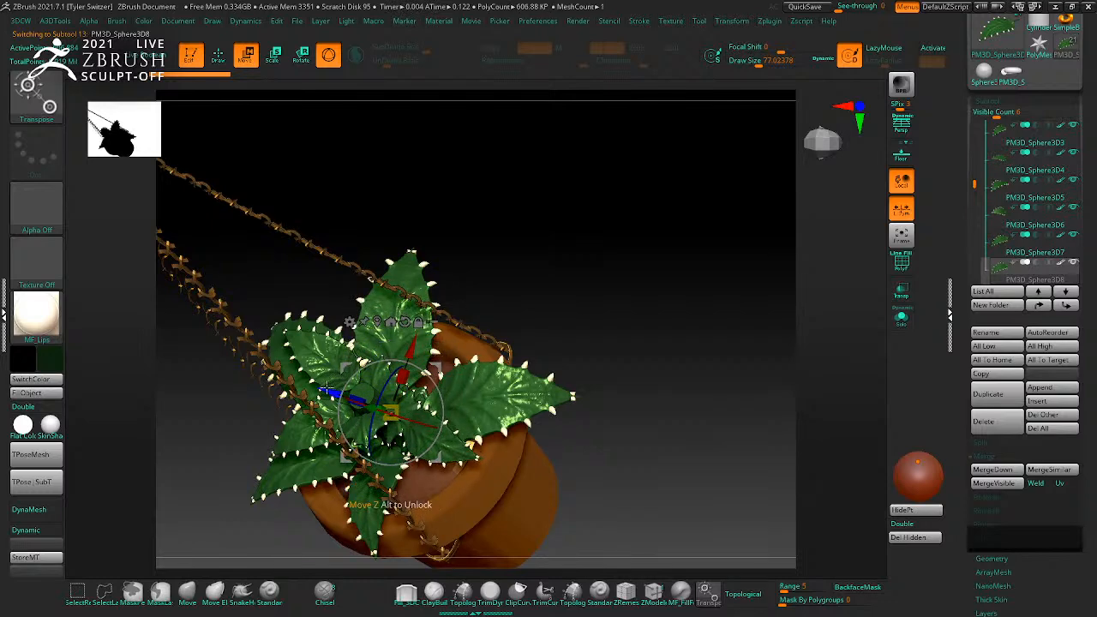
{"action": "key", "text": "q"}
{"action": "mouse_move", "coordinate": [551, 429]}
{"action": "left_mouse_down"}
{"action": "mouse_move", "coordinate": [697, 404]}
{"action": "mouse_move", "coordinate": [683, 394]}
{"action": "mouse_move", "coordinate": [694, 444]}
{"action": "mouse_move", "coordinate": [690, 434]}
{"action": "mouse_move", "coordinate": [737, 423]}
{"action": "left_mouse_up"}
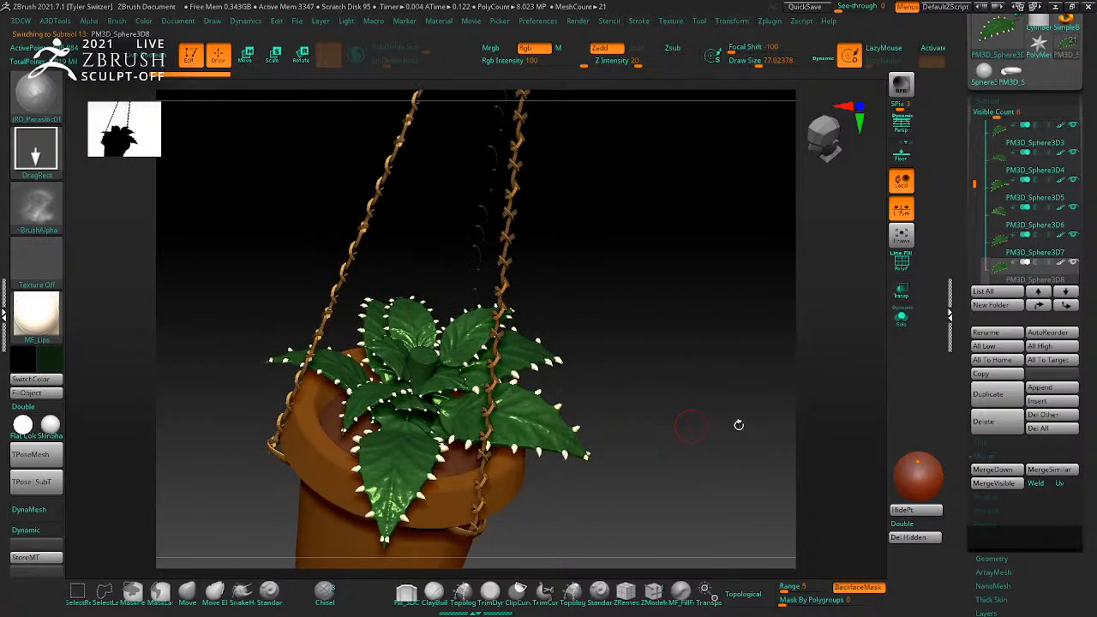
Step: Duplicate the PM3D_Sphere3D8 leaf and reorient the copy around the upper part of the stalk
{"action": "left_click", "coordinate": [997, 395]}
{"action": "key", "text": "w"}
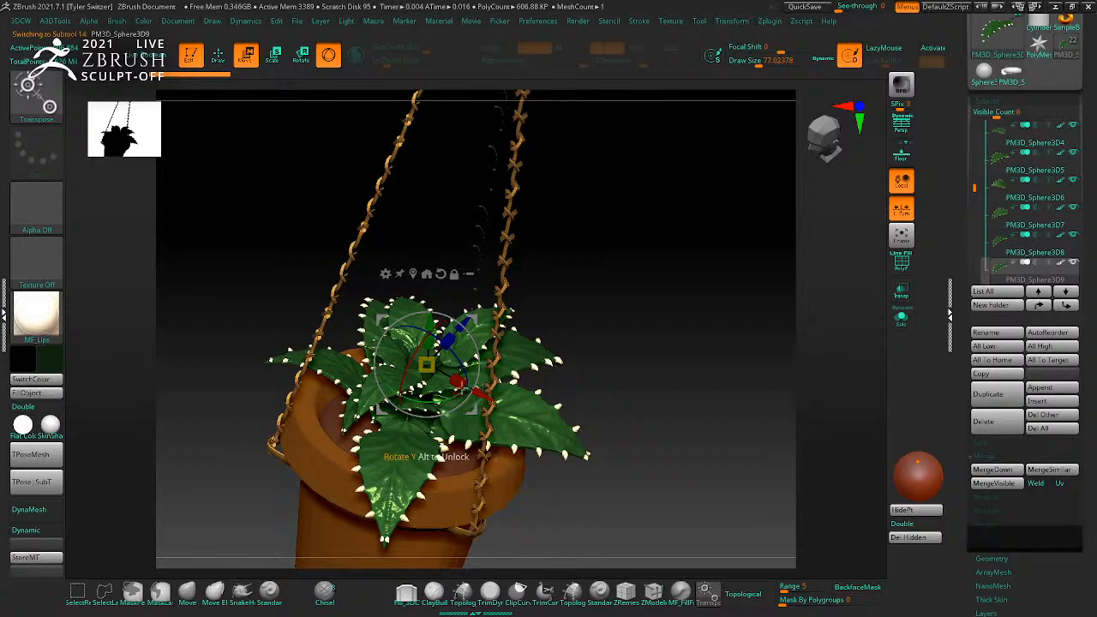
{"action": "key", "text": "q"}
{"action": "mouse_move", "coordinate": [666, 477]}
{"action": "left_mouse_down"}
{"action": "mouse_move", "coordinate": [691, 448]}
{"action": "mouse_move", "coordinate": [656, 462]}
{"action": "mouse_move", "coordinate": [660, 485]}
{"action": "mouse_move", "coordinate": [647, 468]}
{"action": "mouse_move", "coordinate": [762, 479]}
{"action": "left_mouse_up"}
{"action": "key", "text": "w"}
{"action": "right_click_drag", "start_coordinate": [762, 480], "coordinate": [760, 545], "text": "ctrl"}
{"action": "left_click_drag", "start_coordinate": [472, 407], "coordinate": [505, 428]}
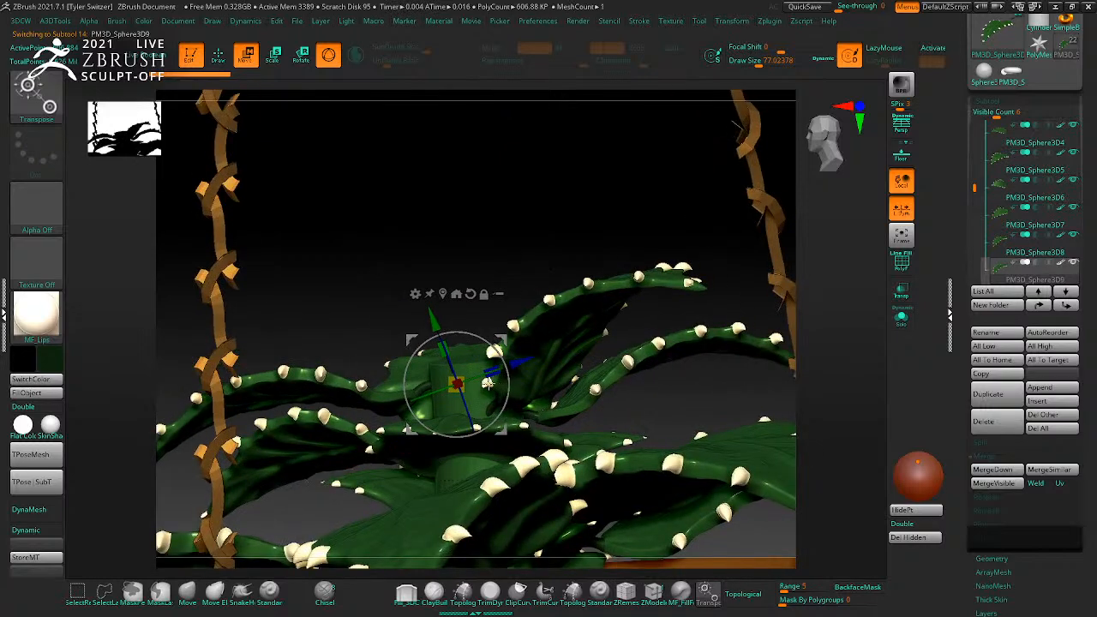
Step: Fit the base of the PM3D_Sphere3D9 leaf against the top of the stalk
{"action": "left_click_drag", "start_coordinate": [449, 369], "coordinate": [454, 386]}
{"action": "left_click_drag", "start_coordinate": [516, 364], "coordinate": [526, 360]}
{"action": "key", "text": "q"}
{"action": "left_click_drag", "start_coordinate": [427, 241], "coordinate": [408, 176], "text": "alt"}
{"action": "mouse_move", "coordinate": [629, 323]}
{"action": "left_mouse_down"}
{"action": "mouse_move", "coordinate": [655, 443]}
{"action": "mouse_move", "coordinate": [614, 327]}
{"action": "mouse_move", "coordinate": [759, 392]}
{"action": "mouse_move", "coordinate": [647, 377]}
{"action": "mouse_move", "coordinate": [623, 421]}
{"action": "mouse_move", "coordinate": [534, 404]}
{"action": "left_mouse_up"}
{"action": "mouse_move", "coordinate": [620, 368]}
{"action": "left_mouse_down", "text": "alt"}
{"action": "mouse_move", "coordinate": [694, 428]}
{"action": "mouse_move", "coordinate": [678, 365]}
{"action": "mouse_move", "coordinate": [694, 385]}
{"action": "left_mouse_up", "text": "alt"}
Step: Duplicate the PM3D_Sphere3D9 leaf, rotate the copy around the stalk and lower it
{"action": "key", "text": "w"}
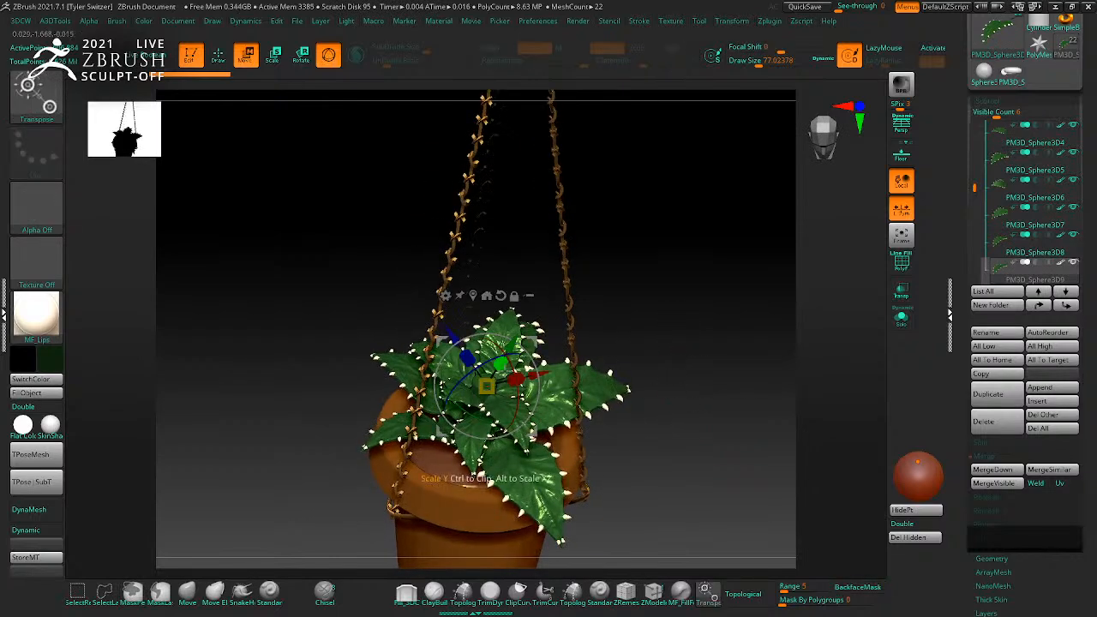
{"action": "left_click", "coordinate": [997, 401]}
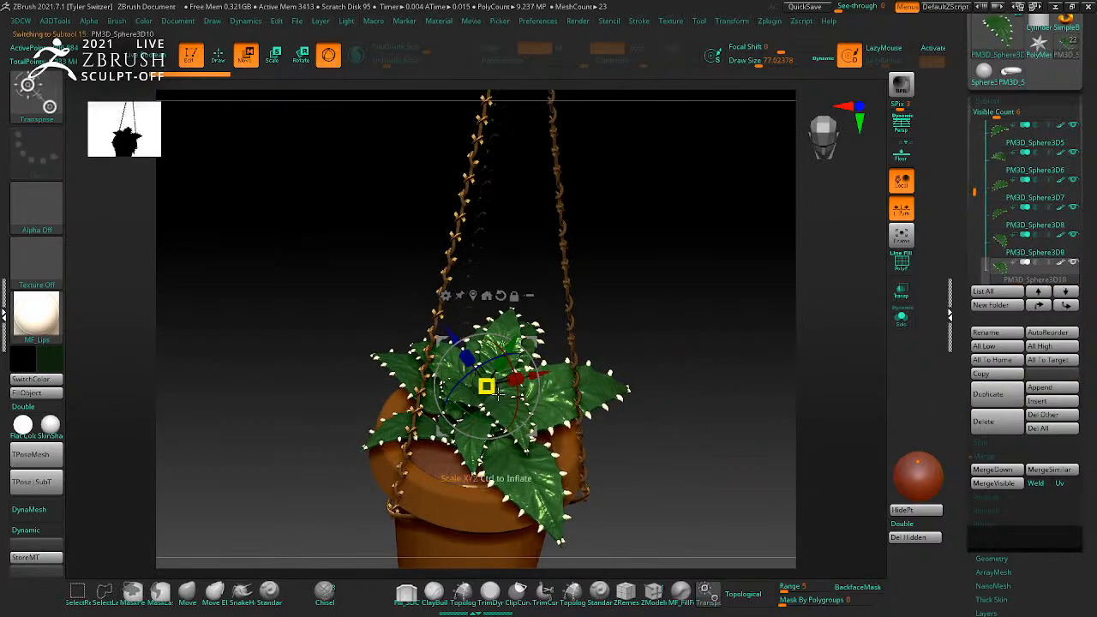
{"action": "left_click_drag", "start_coordinate": [391, 407], "coordinate": [387, 381]}
{"action": "left_click_drag", "start_coordinate": [729, 466], "coordinate": [677, 412], "text": "shift"}
{"action": "left_click_drag", "start_coordinate": [508, 329], "coordinate": [502, 350]}
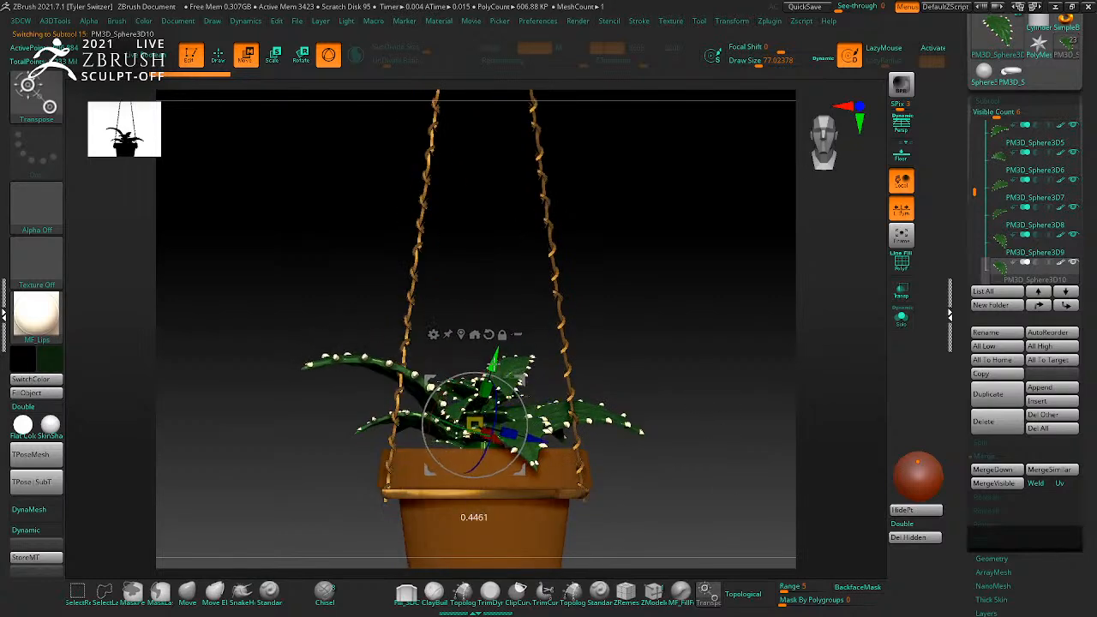
Step: Scale down the PM3D_Sphere3D10 leaf slightly and settle it lower against the stalk
{"action": "key", "text": "q"}
{"action": "mouse_move", "coordinate": [759, 412]}
{"action": "left_mouse_down"}
{"action": "mouse_move", "coordinate": [740, 522]}
{"action": "mouse_move", "coordinate": [776, 466]}
{"action": "mouse_move", "coordinate": [550, 471]}
{"action": "left_mouse_up"}
{"action": "key", "text": "w"}
{"action": "left_click_drag", "start_coordinate": [465, 470], "coordinate": [454, 460]}
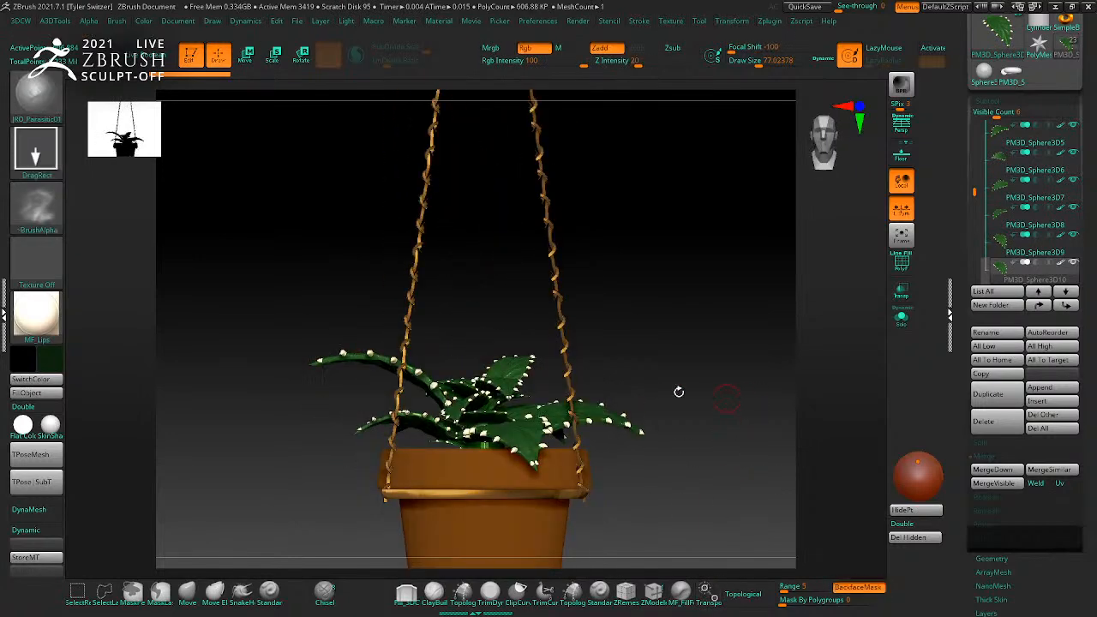
{"action": "key", "text": "w"}
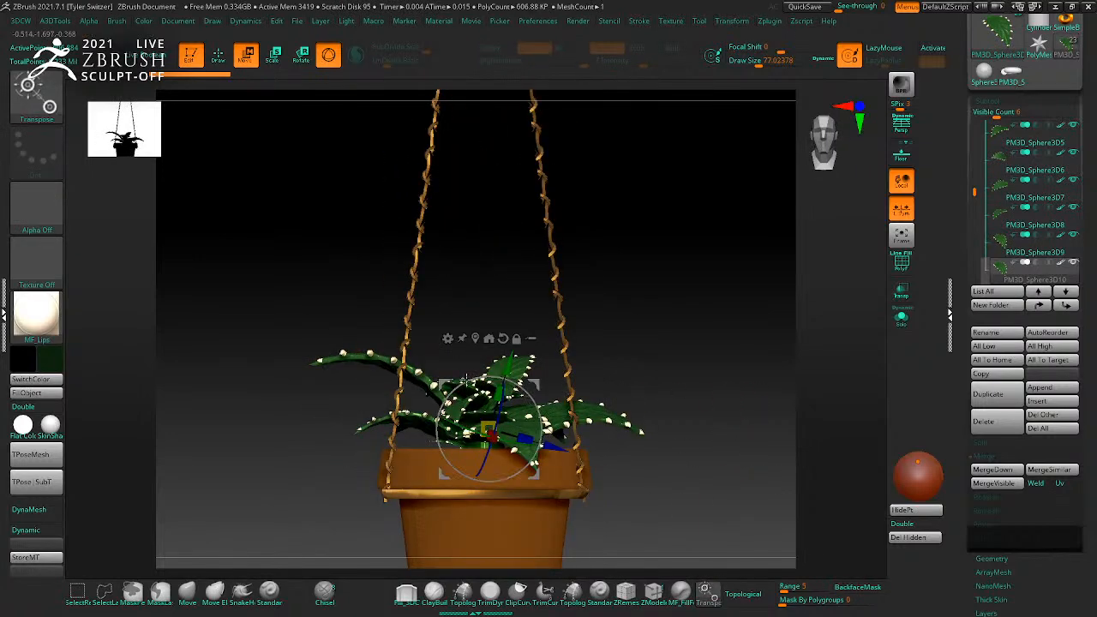
{"action": "left_click_drag", "start_coordinate": [549, 445], "coordinate": [553, 447]}
{"action": "left_click_drag", "start_coordinate": [492, 428], "coordinate": [489, 430]}
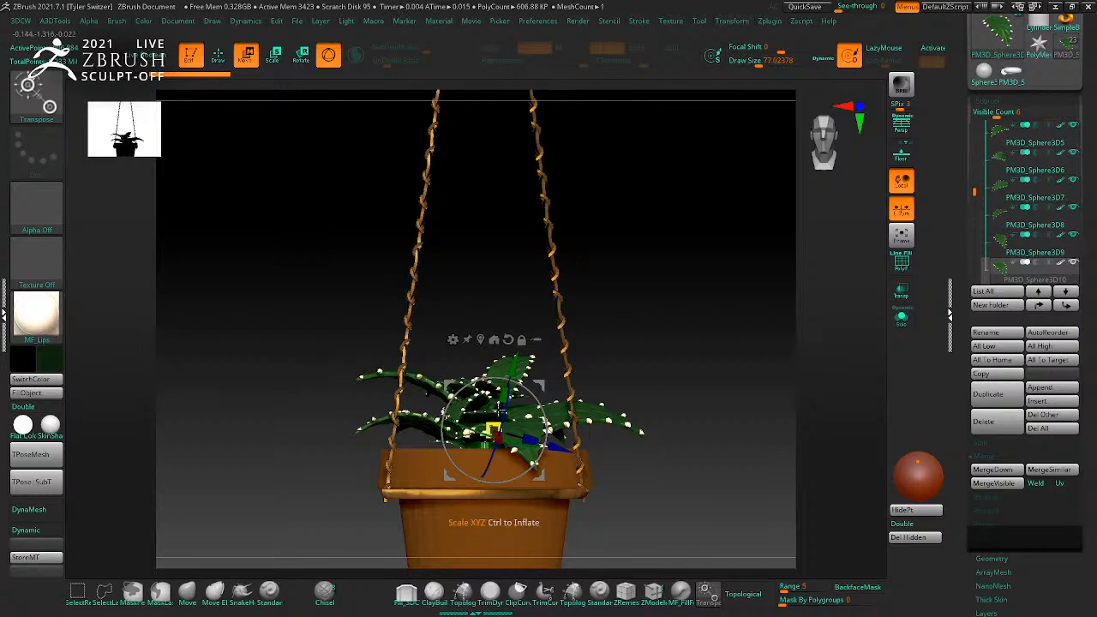
{"action": "left_click_drag", "start_coordinate": [516, 365], "coordinate": [511, 379]}
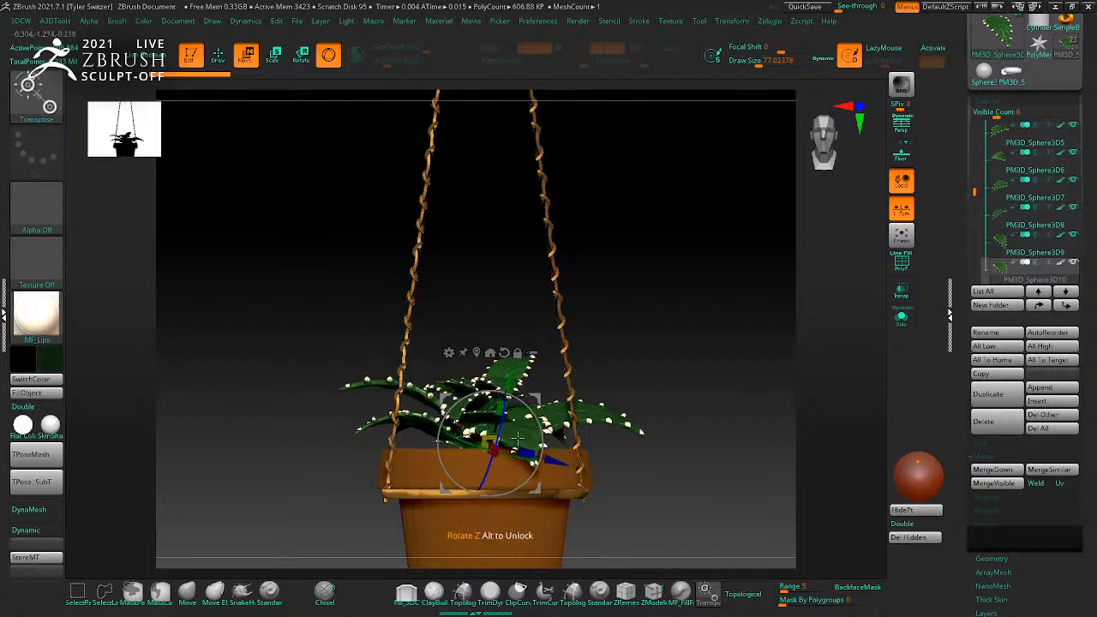
{"action": "key", "text": "q"}
{"action": "mouse_move", "coordinate": [742, 348]}
{"action": "left_mouse_down"}
{"action": "mouse_move", "coordinate": [702, 485]}
{"action": "mouse_move", "coordinate": [735, 464]}
{"action": "mouse_move", "coordinate": [760, 373]}
{"action": "mouse_move", "coordinate": [773, 387]}
{"action": "mouse_move", "coordinate": [666, 347]}
{"action": "mouse_move", "coordinate": [656, 414]}
{"action": "mouse_move", "coordinate": [619, 434]}
{"action": "mouse_move", "coordinate": [708, 399]}
{"action": "left_mouse_up"}
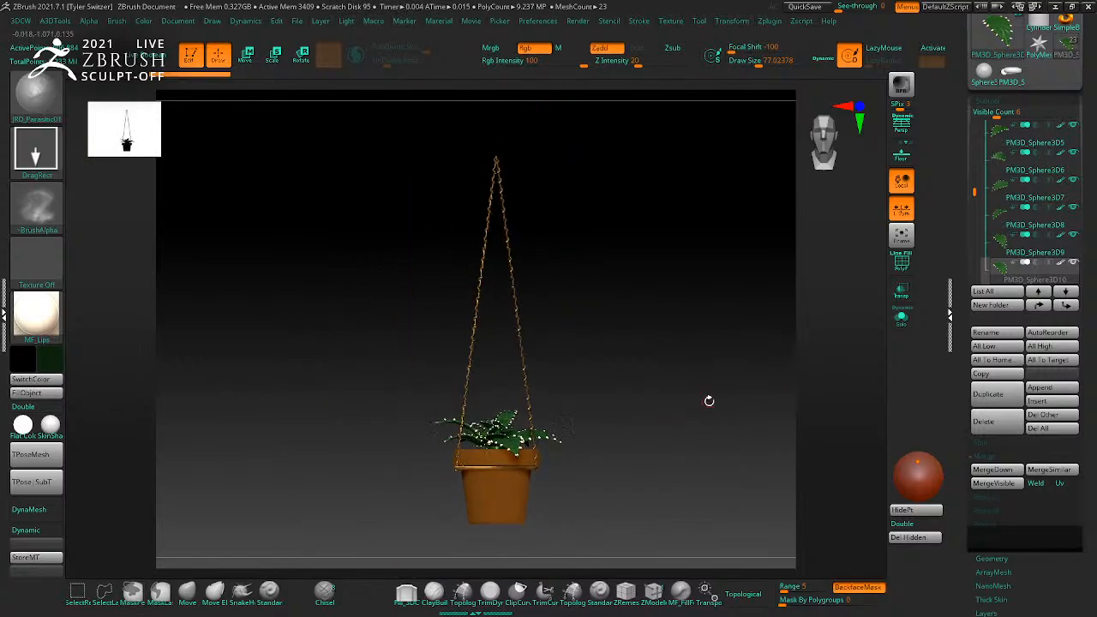
Step: Switch from the plant to the old PM3D_Spiral3D1 tool and delete its mesh
{"action": "left_click_drag", "start_coordinate": [976, 195], "coordinate": [975, 130]}
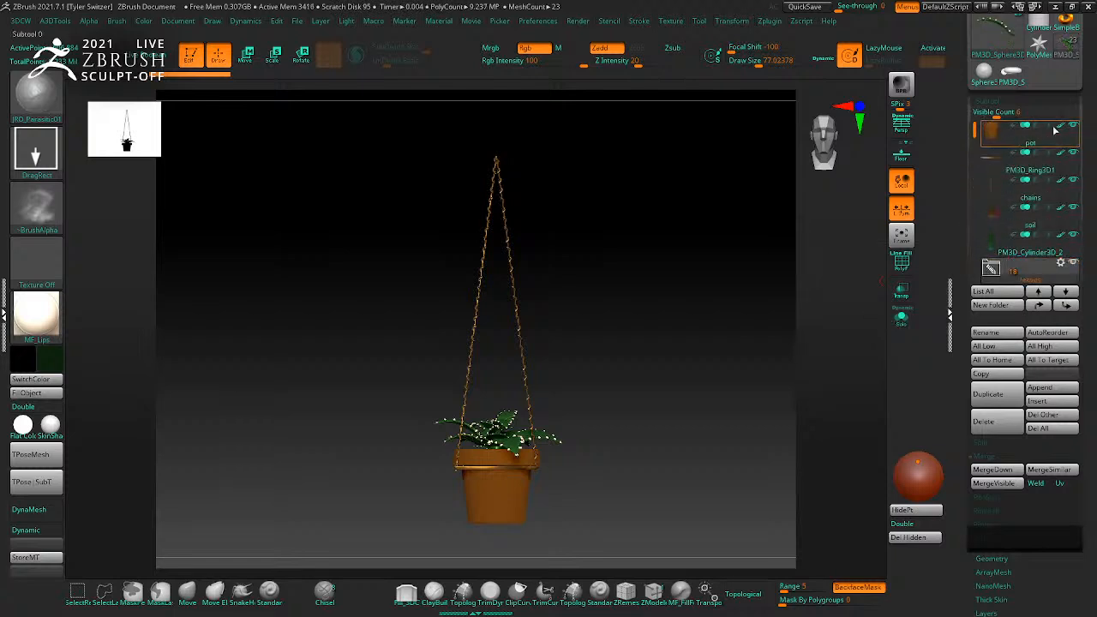
{"action": "scroll", "coordinate": [1020, 128], "scroll_direction": "up", "scroll_amount": 3}
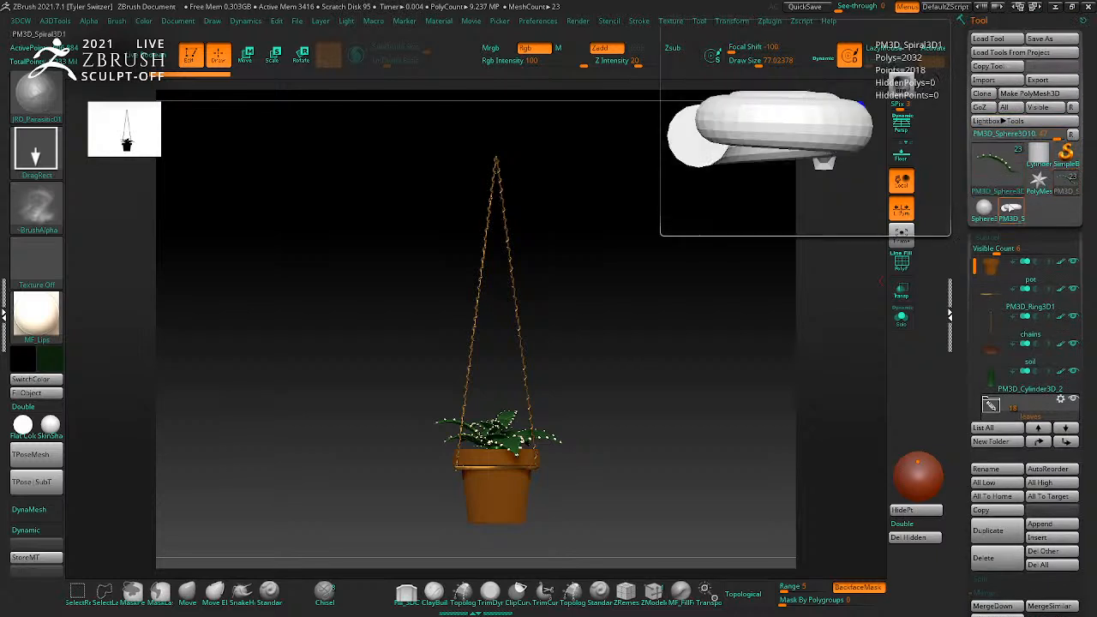
{"action": "left_click", "coordinate": [995, 161]}
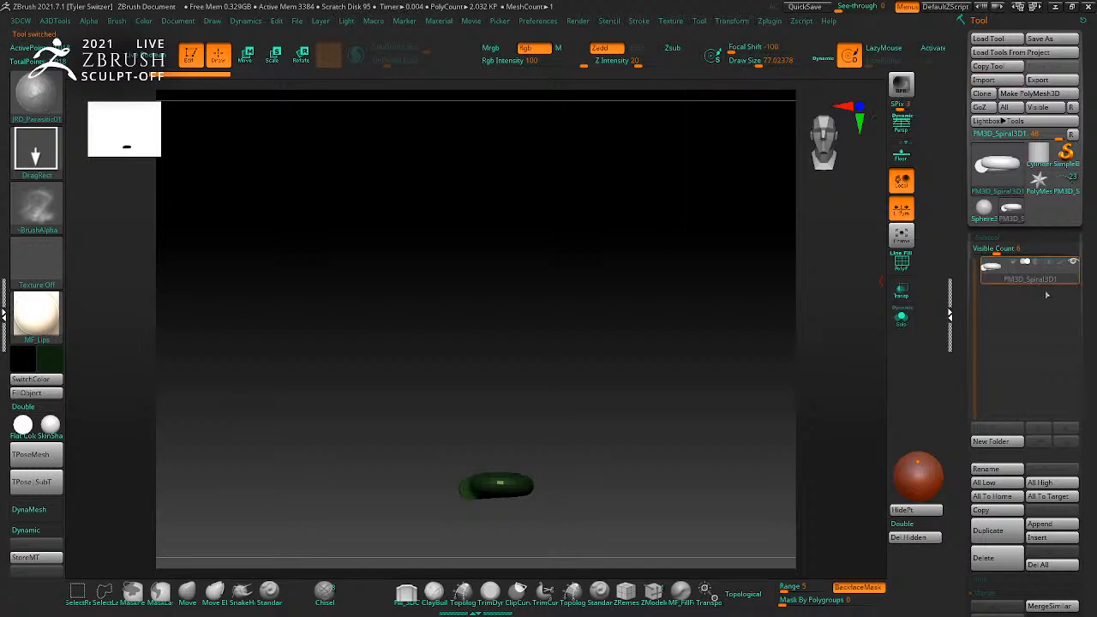
{"action": "left_click", "coordinate": [993, 560]}
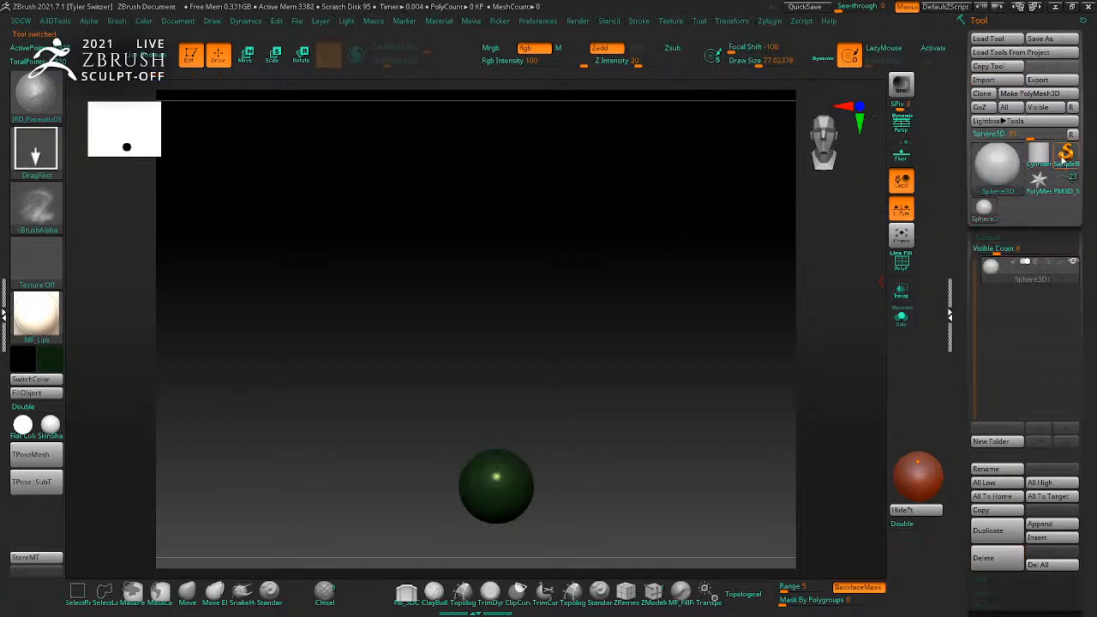
Step: Start a new Spiral3D primitive and initialize it with Coverage 430 and a starting thickness of 19
{"action": "left_click", "coordinate": [1011, 172]}
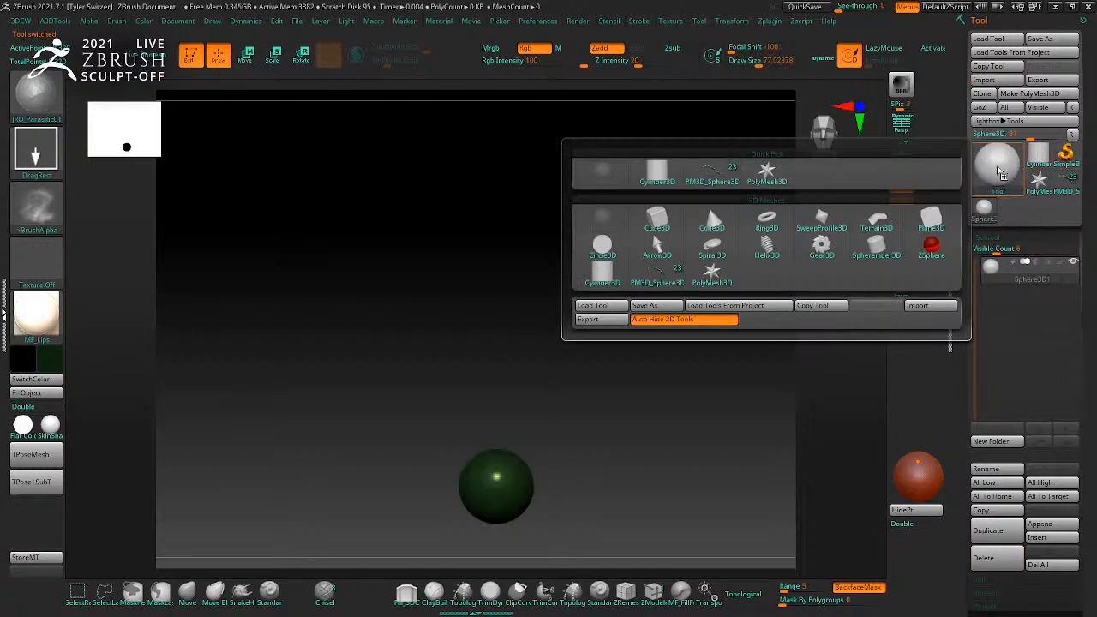
{"action": "left_click", "coordinate": [713, 245]}
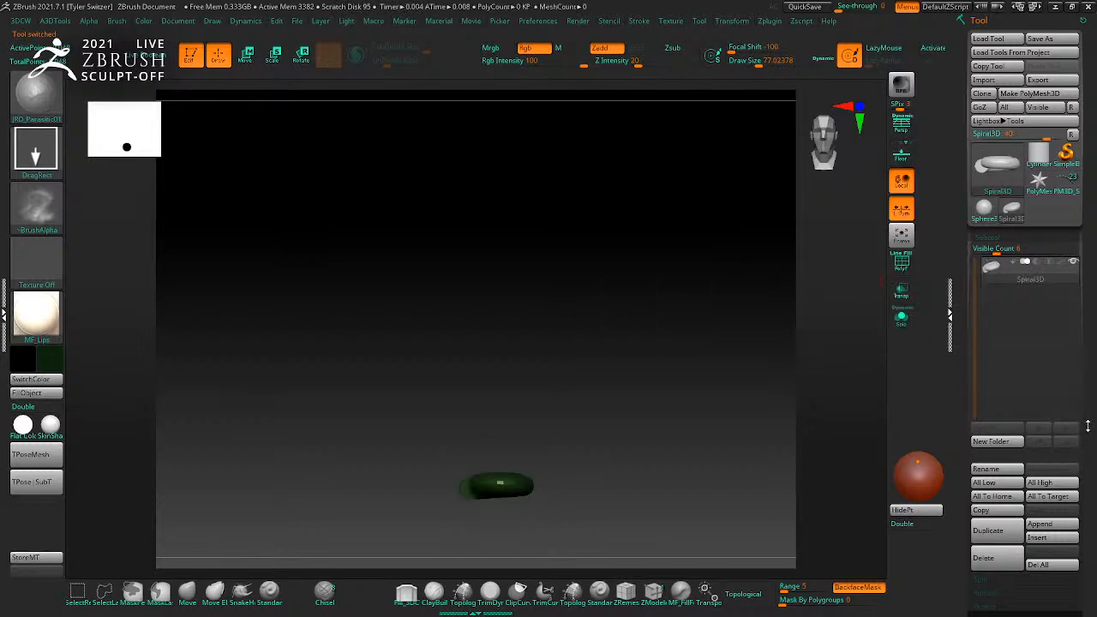
{"action": "scroll", "coordinate": [1018, 296], "scroll_direction": "down", "scroll_amount": 5}
{"action": "left_click", "coordinate": [989, 351]}
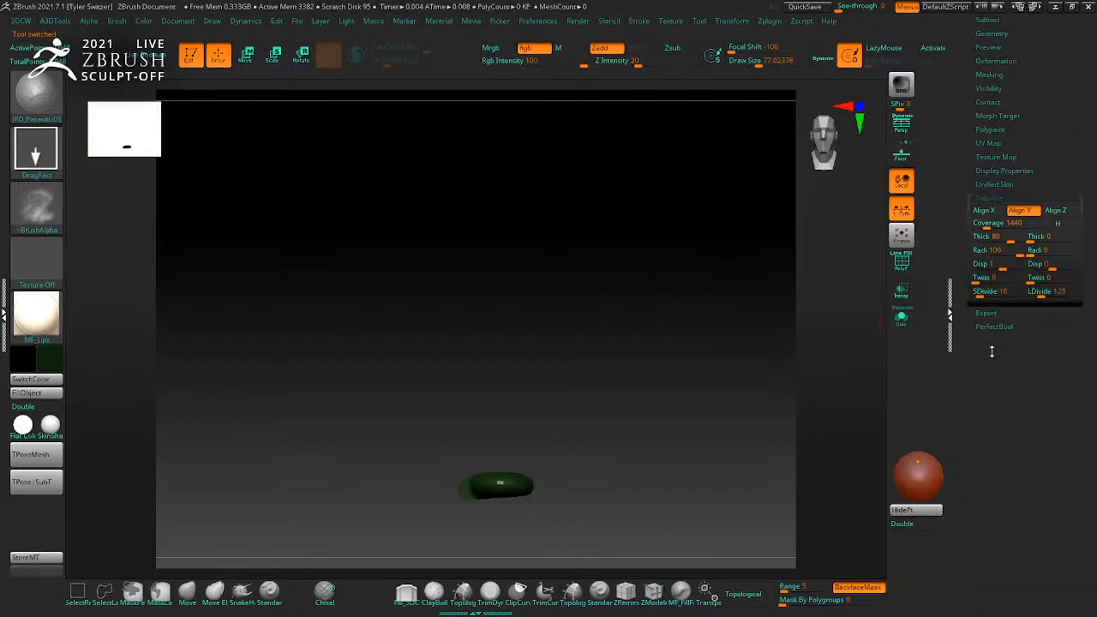
{"action": "right_click_drag", "start_coordinate": [663, 465], "coordinate": [792, 460], "text": "alt"}
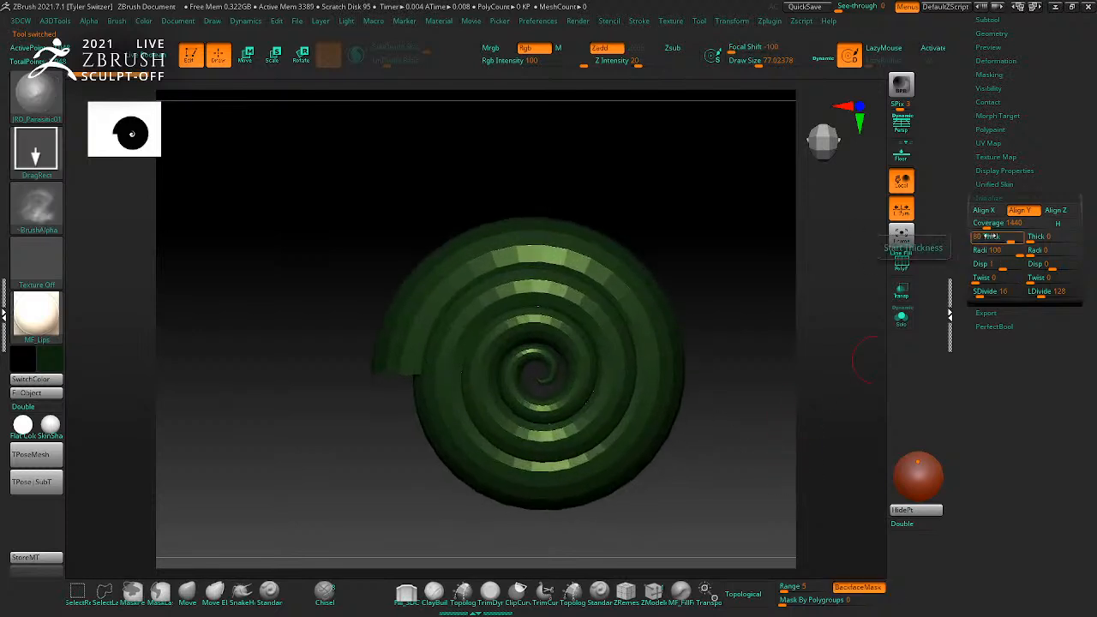
{"action": "mouse_move", "coordinate": [986, 224]}
{"action": "left_mouse_down"}
{"action": "mouse_move", "coordinate": [974, 223]}
{"action": "mouse_move", "coordinate": [1036, 238]}
{"action": "mouse_move", "coordinate": [980, 237]}
{"action": "left_mouse_up"}
{"action": "right_click_drag", "start_coordinate": [856, 321], "coordinate": [805, 359], "text": "ctrl"}
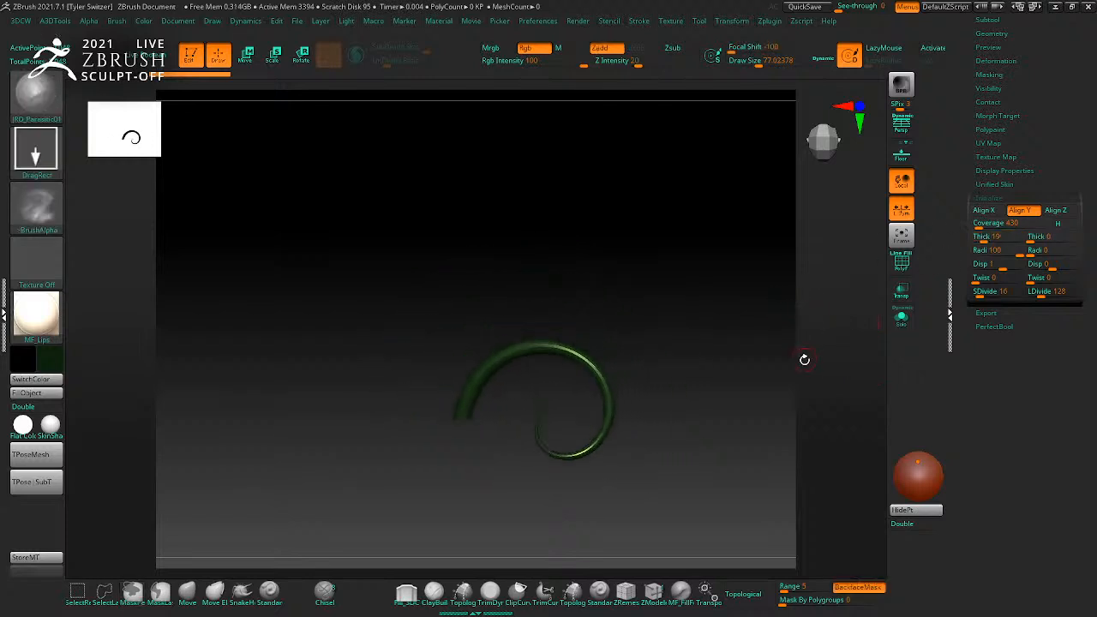
{"action": "scroll", "coordinate": [1051, 172], "scroll_direction": "up", "scroll_amount": 5}
{"action": "left_click", "coordinate": [988, 237]}
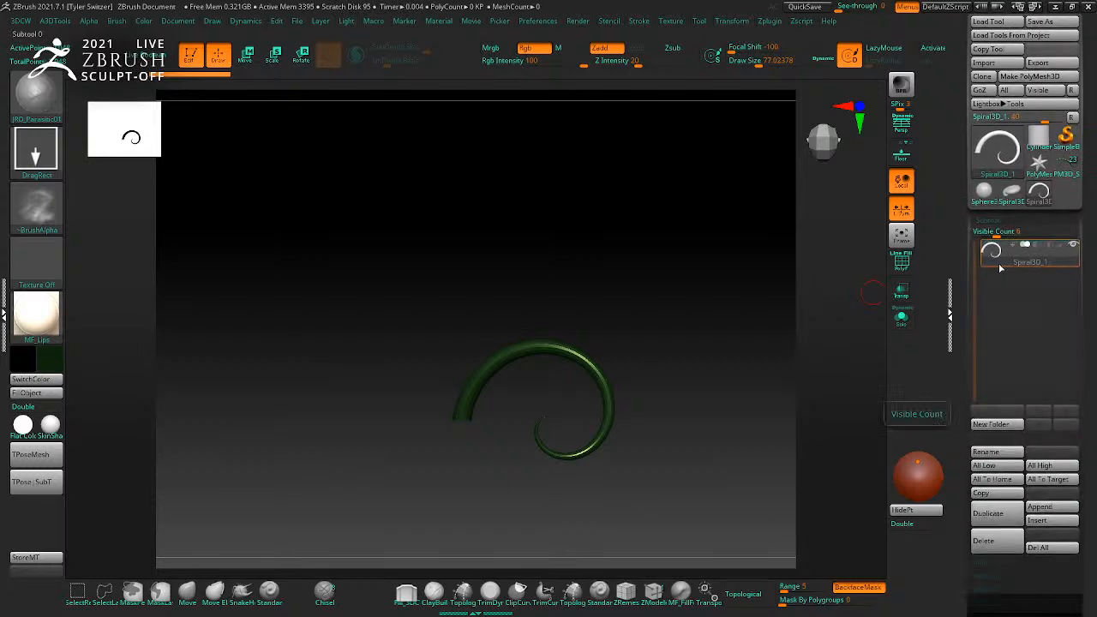
{"action": "left_click", "coordinate": [993, 513]}
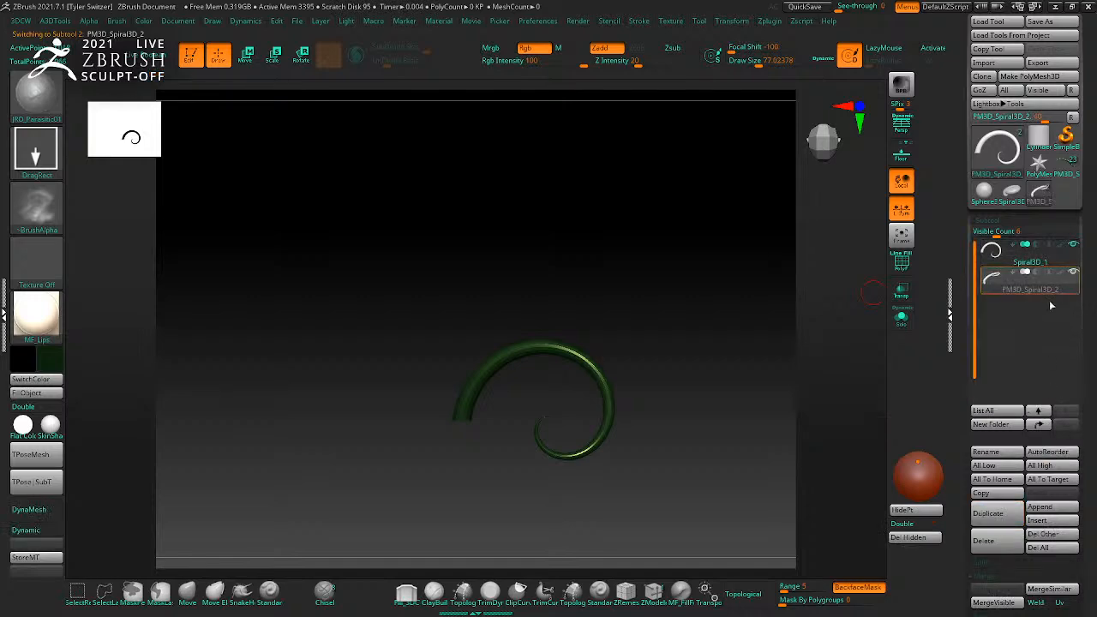
{"action": "left_click_drag", "start_coordinate": [1091, 364], "coordinate": [1088, 111]}
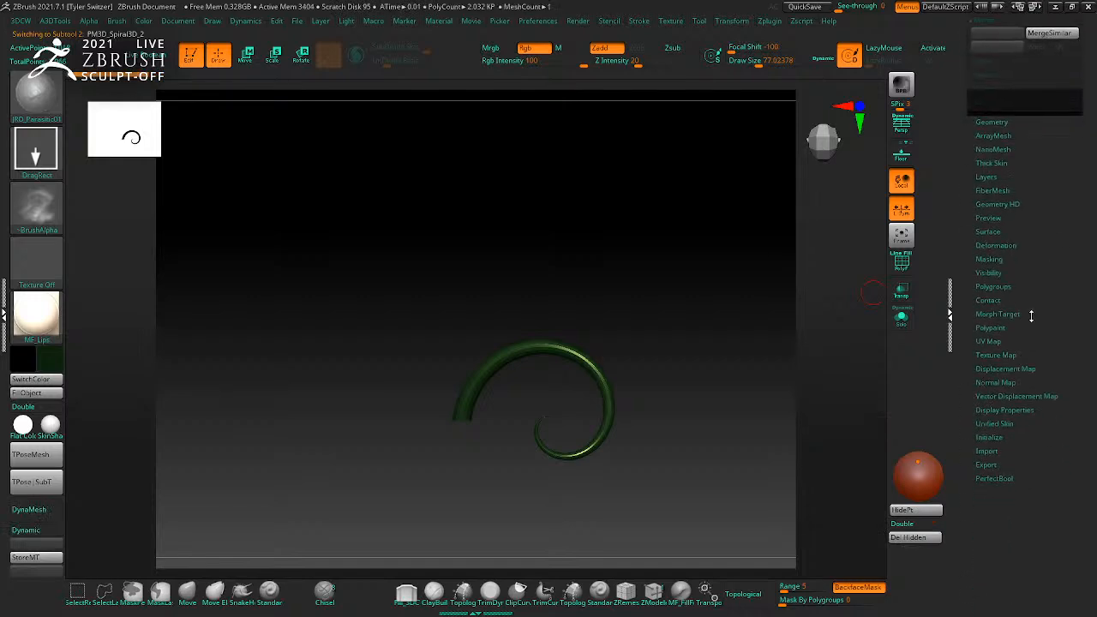
{"action": "left_click", "coordinate": [988, 437]}
{"action": "scroll", "coordinate": [1022, 360], "scroll_direction": "up", "scroll_amount": 5}
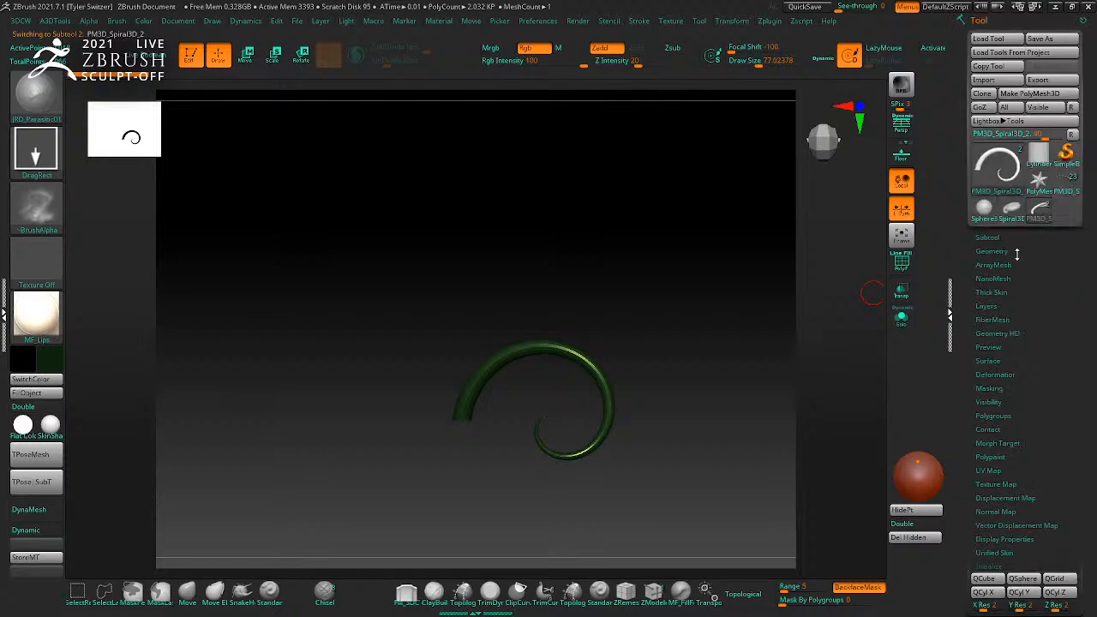
{"action": "left_click", "coordinate": [994, 236]}
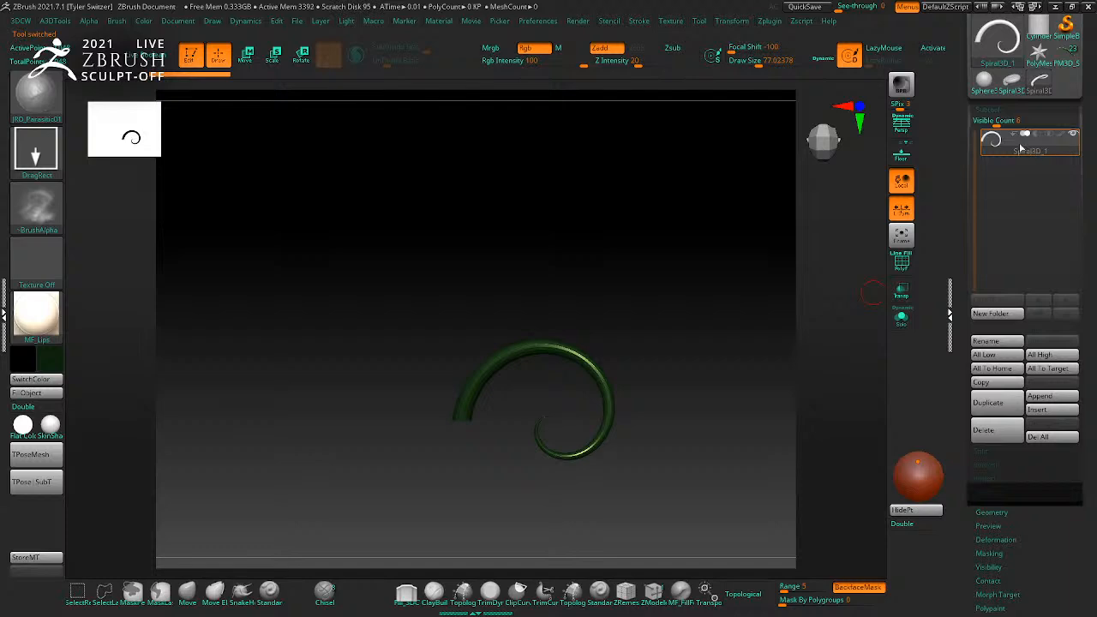
Step: Return to the hanging plant tool and rename the PM3D_Cylinder3D_2 subtool to stalk
{"action": "left_click", "coordinate": [1060, 62]}
{"action": "left_click_drag", "start_coordinate": [762, 358], "coordinate": [752, 269]}
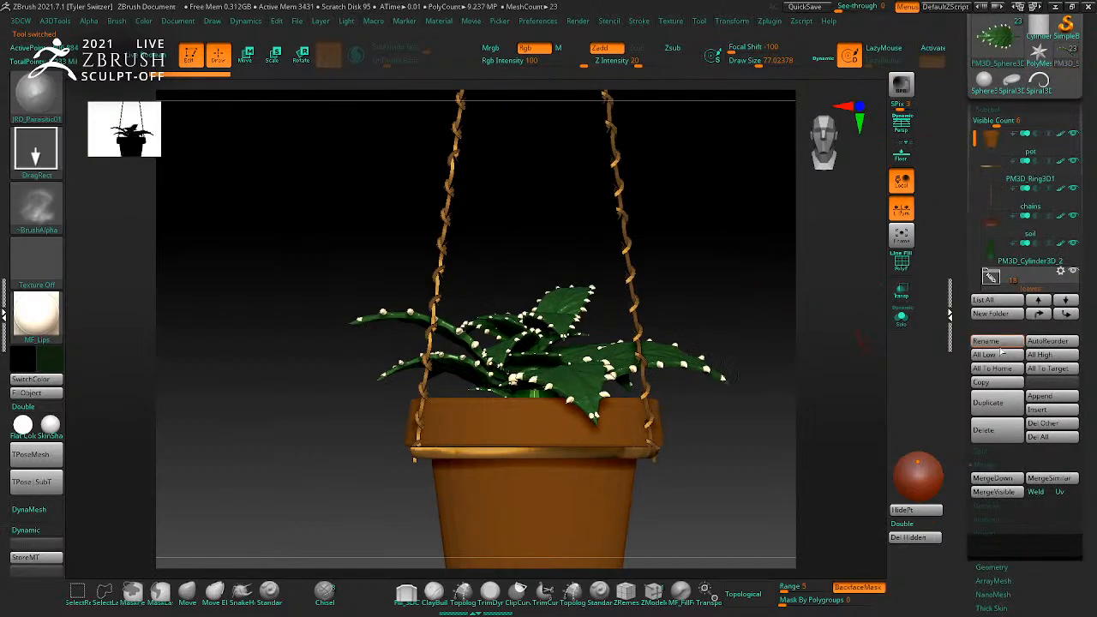
{"action": "key", "text": "Down"}
{"action": "left_click", "coordinate": [1027, 263]}
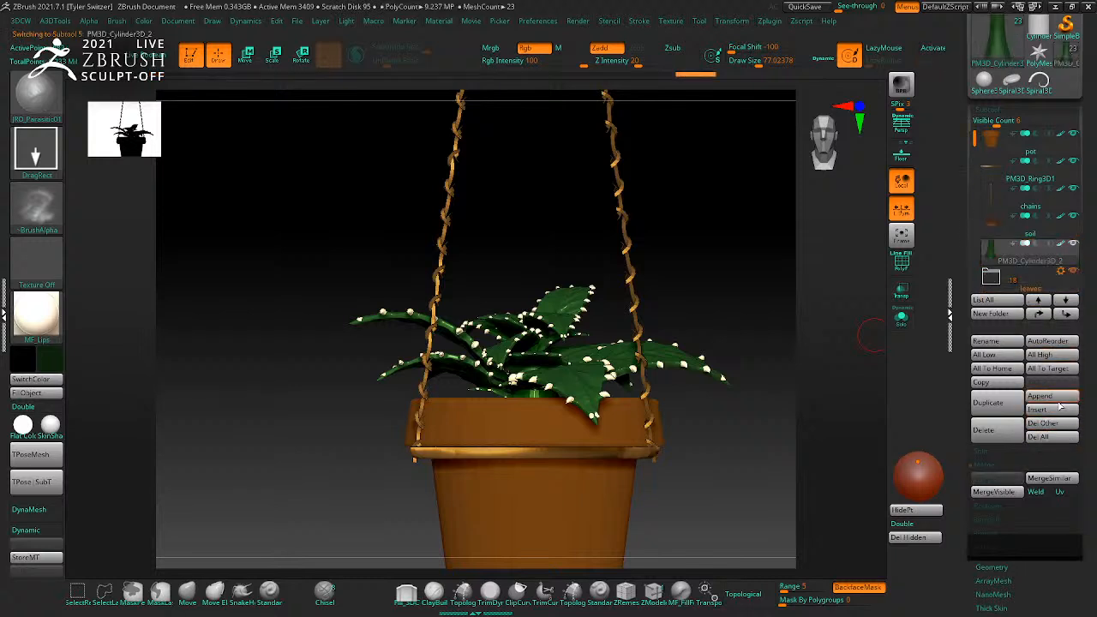
{"action": "left_click", "coordinate": [986, 343]}
{"action": "key", "text": "Return"}
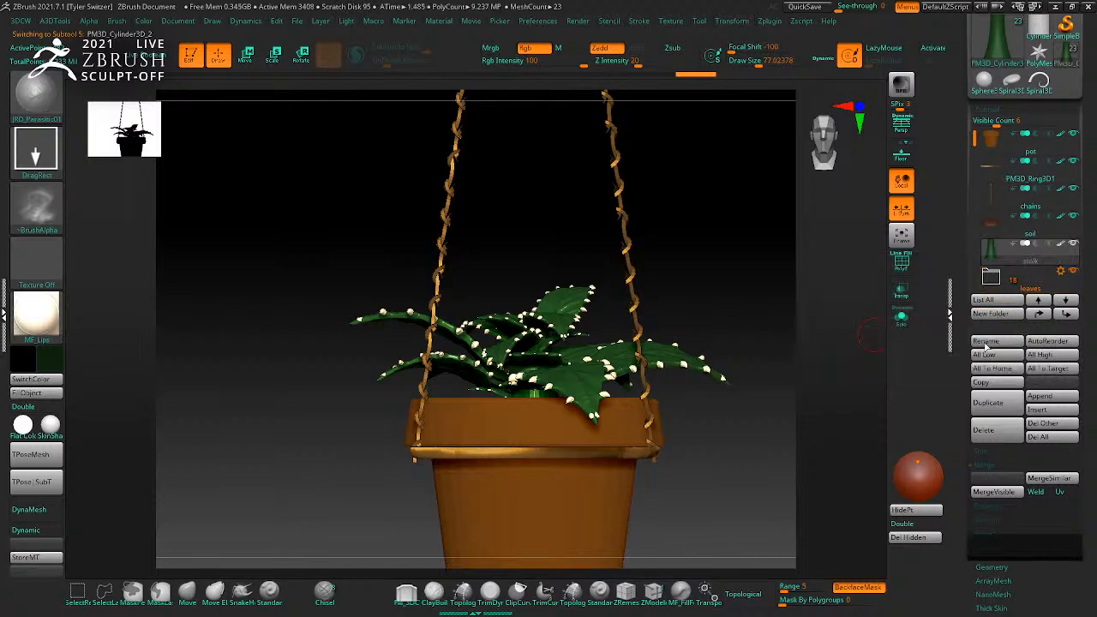
Step: Insert the Spiral3D_1 mesh below the stalk subtool and rename it vinetype01
{"action": "left_click", "coordinate": [1040, 411]}
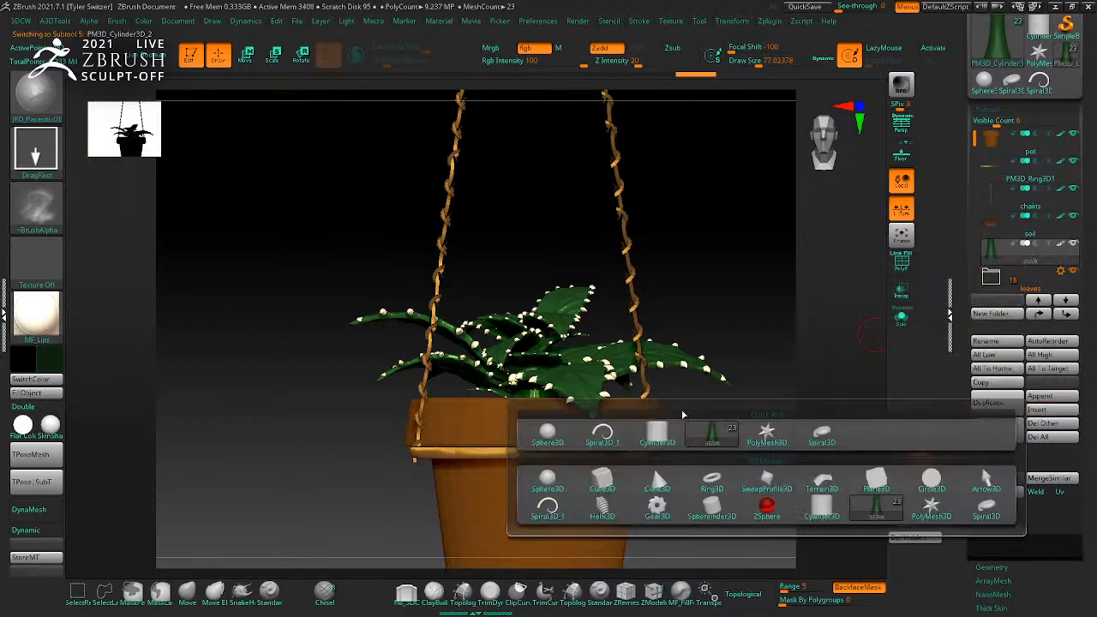
{"action": "left_click", "coordinate": [604, 435]}
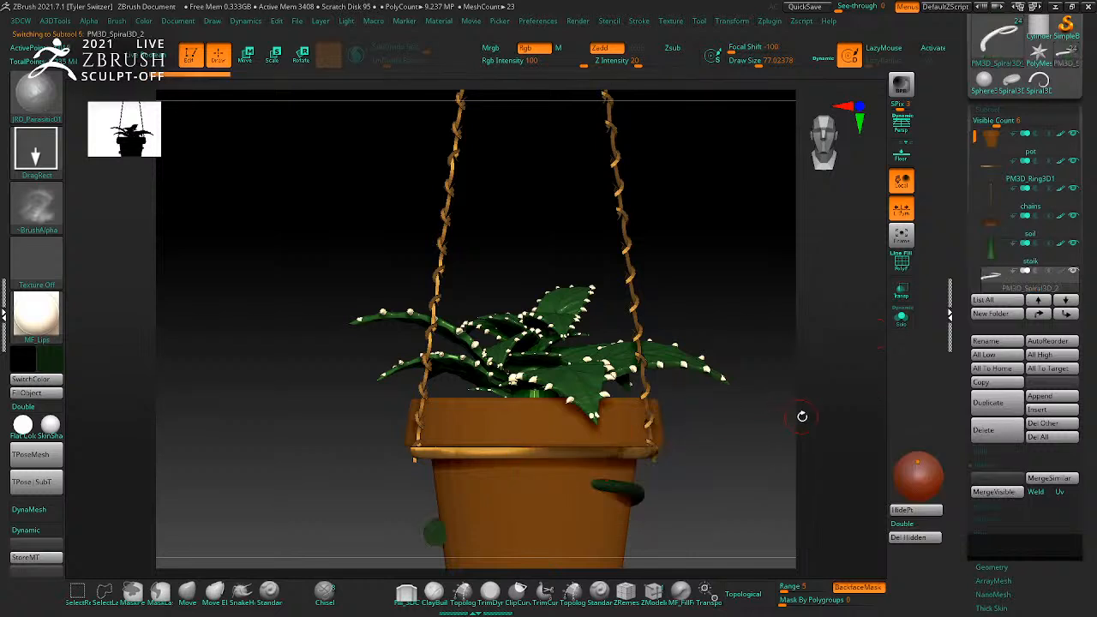
{"action": "left_click", "coordinate": [994, 342]}
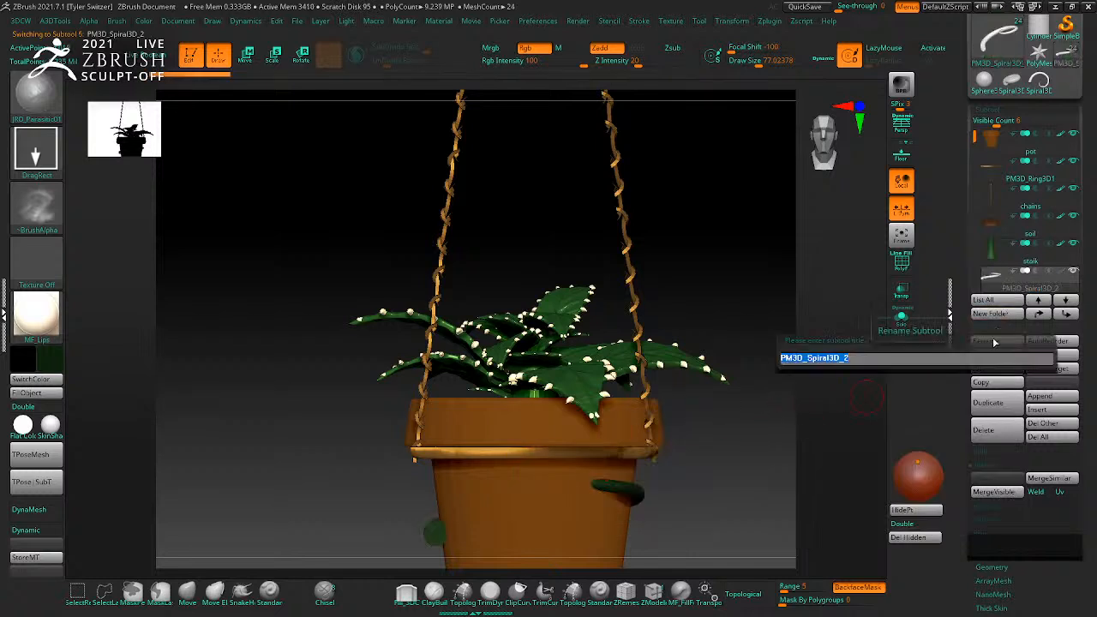
{"action": "type", "text": "vinetype01"}
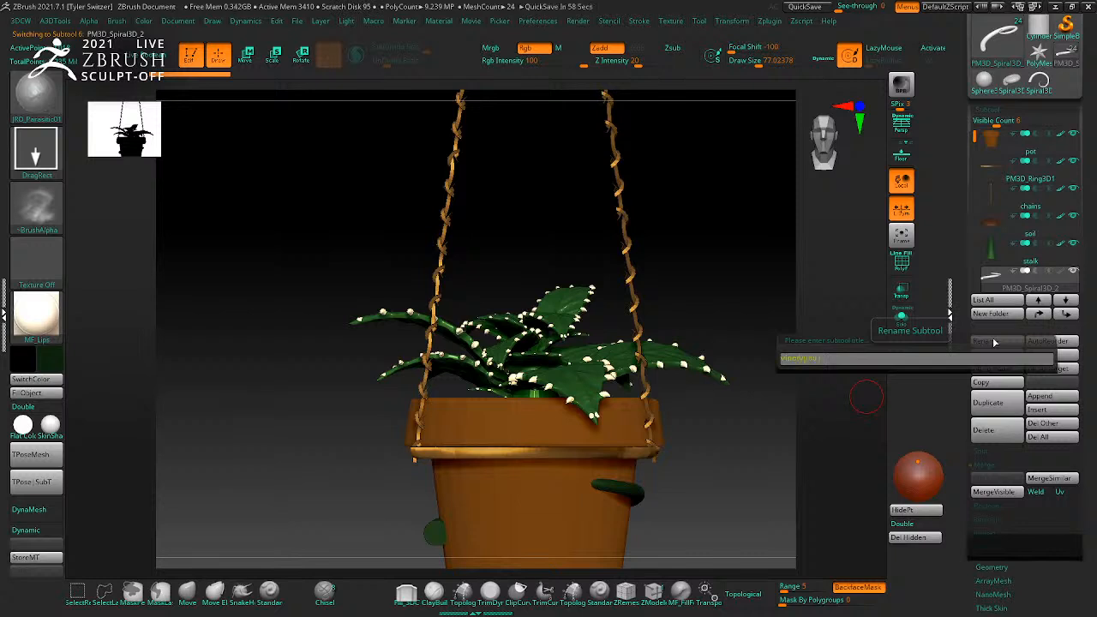
{"action": "key", "text": "Return"}
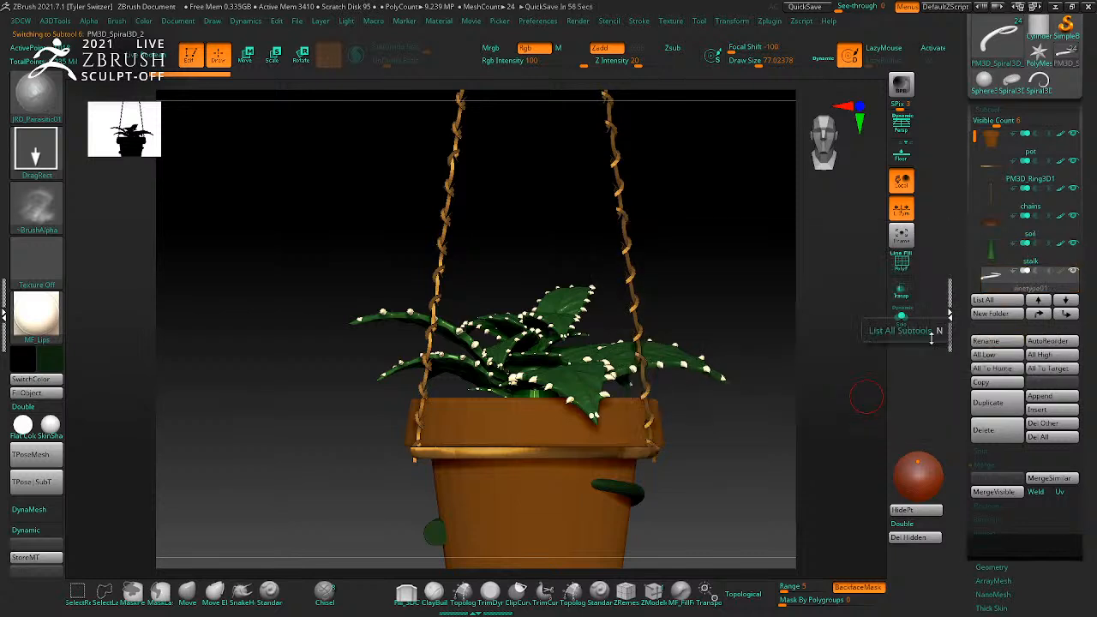
Step: Raise the vinetype01 spiral to leaf height, turn it upright and place it beside the pot's rim
{"action": "key", "text": "w"}
{"action": "left_click_drag", "start_coordinate": [533, 398], "coordinate": [551, 113]}
{"action": "left_click_drag", "start_coordinate": [533, 202], "coordinate": [526, 304]}
{"action": "left_click_drag", "start_coordinate": [465, 185], "coordinate": [639, 186]}
{"action": "left_click_drag", "start_coordinate": [708, 210], "coordinate": [708, 410]}
{"action": "left_click_drag", "start_coordinate": [805, 300], "coordinate": [720, 264], "text": "alt"}
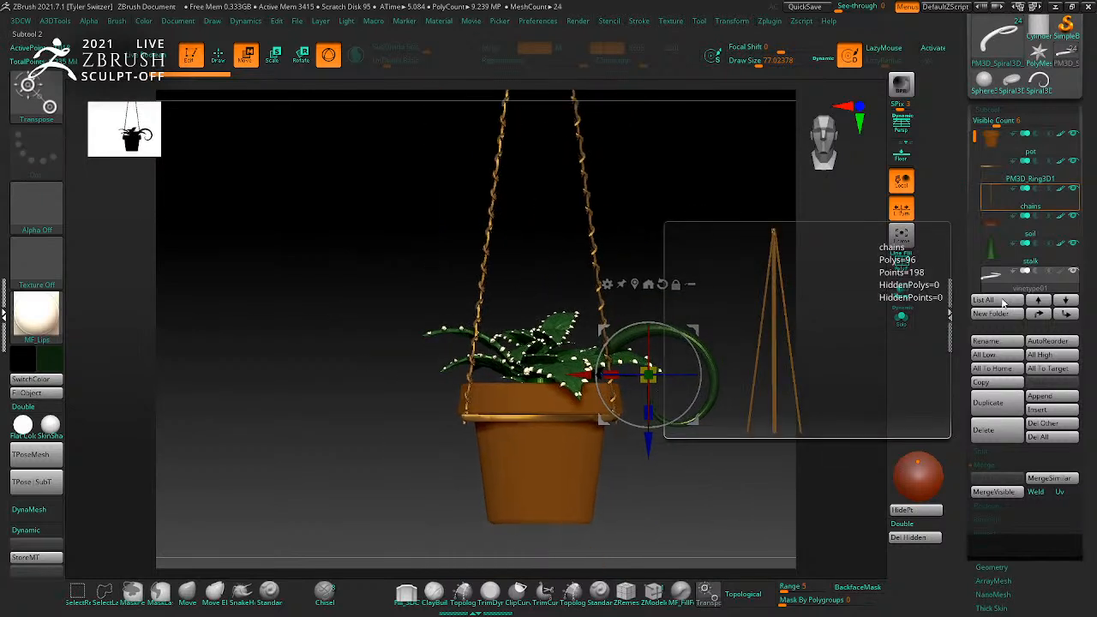
Step: Reduce the vinetype01 spiral and fit it over the pot's rim, then sample a leaf's green as the main colour
{"action": "left_click_drag", "start_coordinate": [660, 224], "coordinate": [686, 222]}
{"action": "left_click_drag", "start_coordinate": [686, 222], "coordinate": [606, 440], "text": "alt"}
{"action": "left_click_drag", "start_coordinate": [531, 428], "coordinate": [494, 448]}
{"action": "mouse_move", "coordinate": [733, 470]}
{"action": "left_mouse_down"}
{"action": "mouse_move", "coordinate": [751, 413]}
{"action": "mouse_move", "coordinate": [730, 463]}
{"action": "mouse_move", "coordinate": [723, 411]}
{"action": "mouse_move", "coordinate": [737, 429]}
{"action": "mouse_move", "coordinate": [734, 414]}
{"action": "mouse_move", "coordinate": [712, 404]}
{"action": "mouse_move", "coordinate": [821, 397]}
{"action": "mouse_move", "coordinate": [718, 305]}
{"action": "mouse_move", "coordinate": [246, 269]}
{"action": "left_mouse_up"}
{"action": "key", "text": "q"}
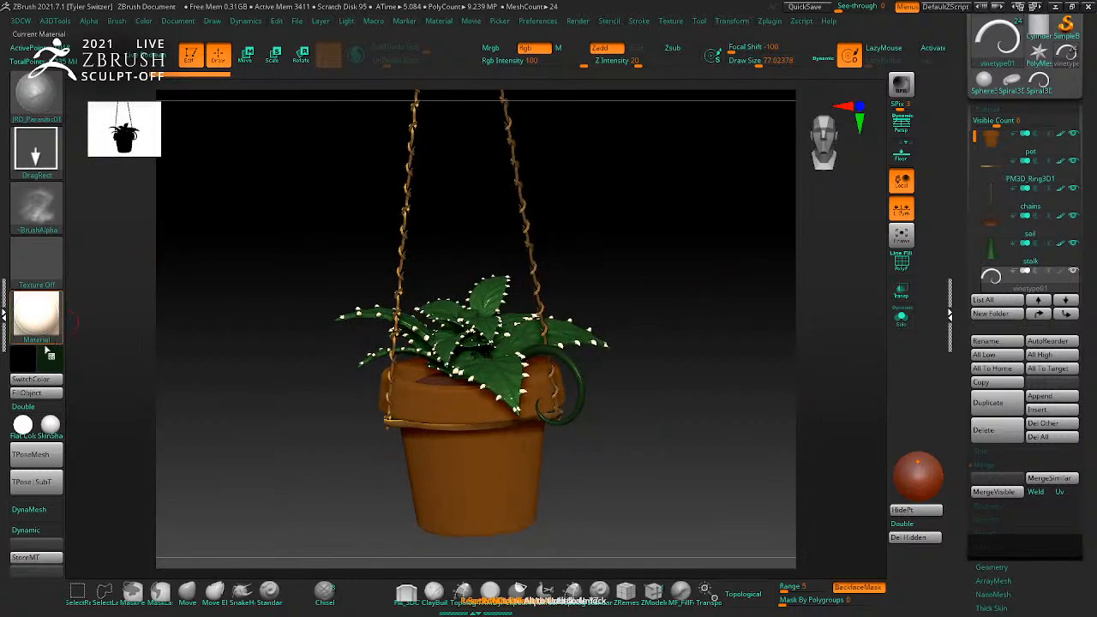
{"action": "left_click_drag", "start_coordinate": [51, 360], "coordinate": [411, 299]}
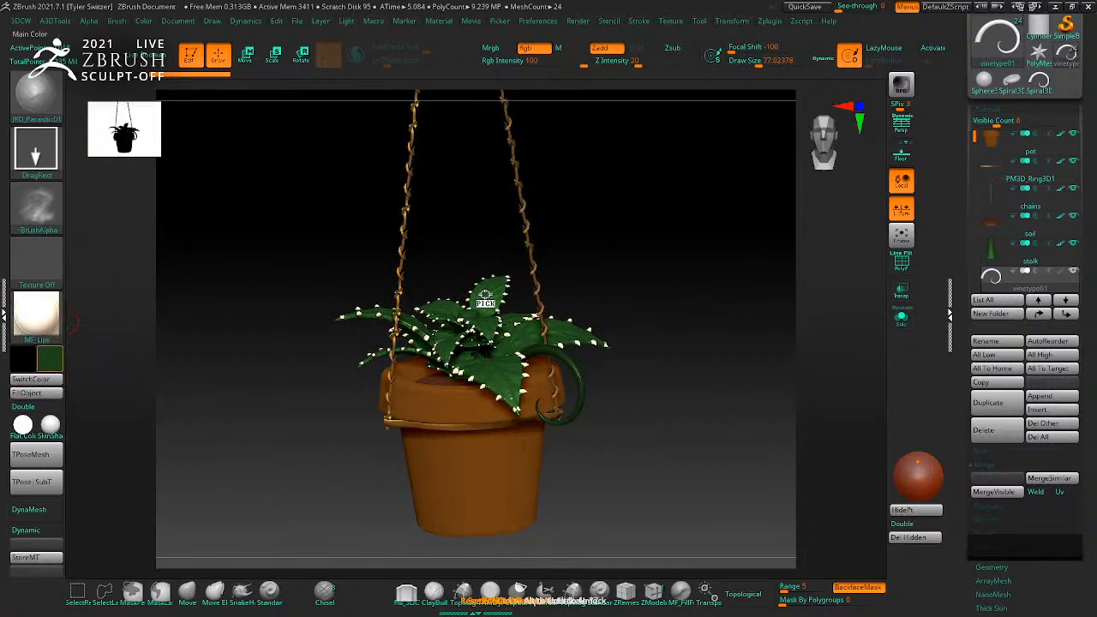
{"action": "left_click_drag", "start_coordinate": [694, 344], "coordinate": [703, 317]}
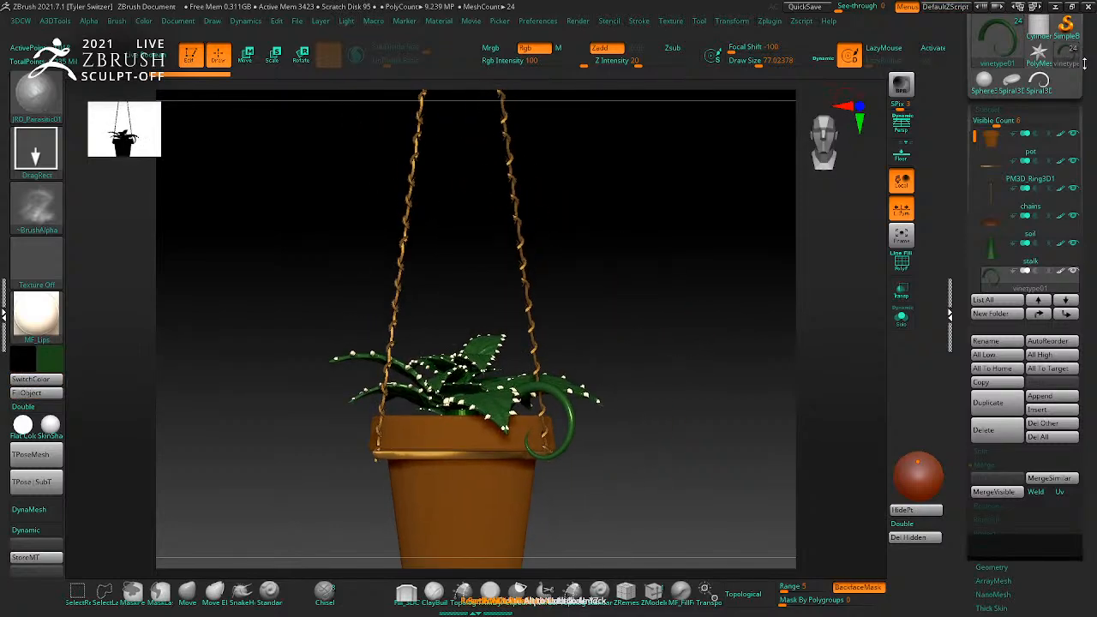
Step: Reopen the Spiral3D_1 primitive and show its Initialize settings with the spiral viewed face-on
{"action": "left_click", "coordinate": [1007, 45]}
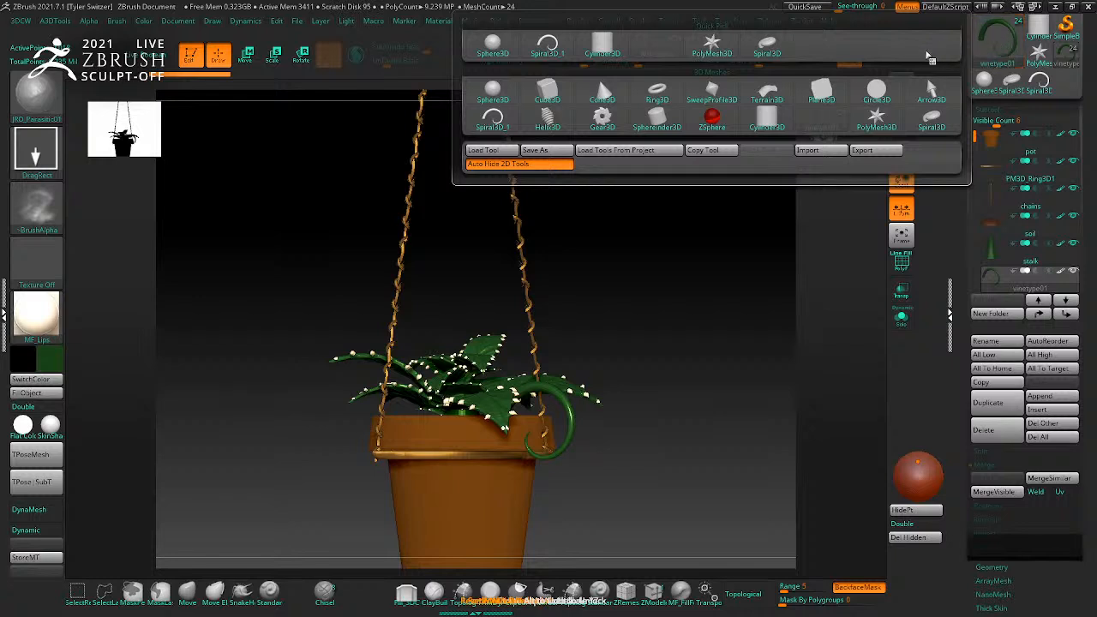
{"action": "left_click", "coordinate": [493, 119]}
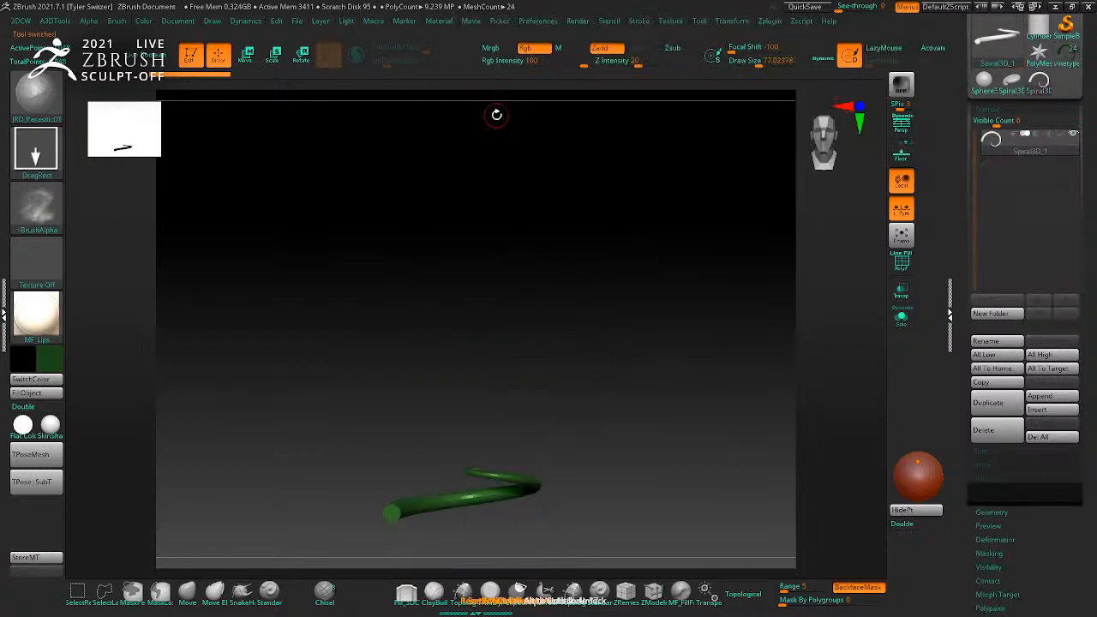
{"action": "left_click", "coordinate": [997, 48]}
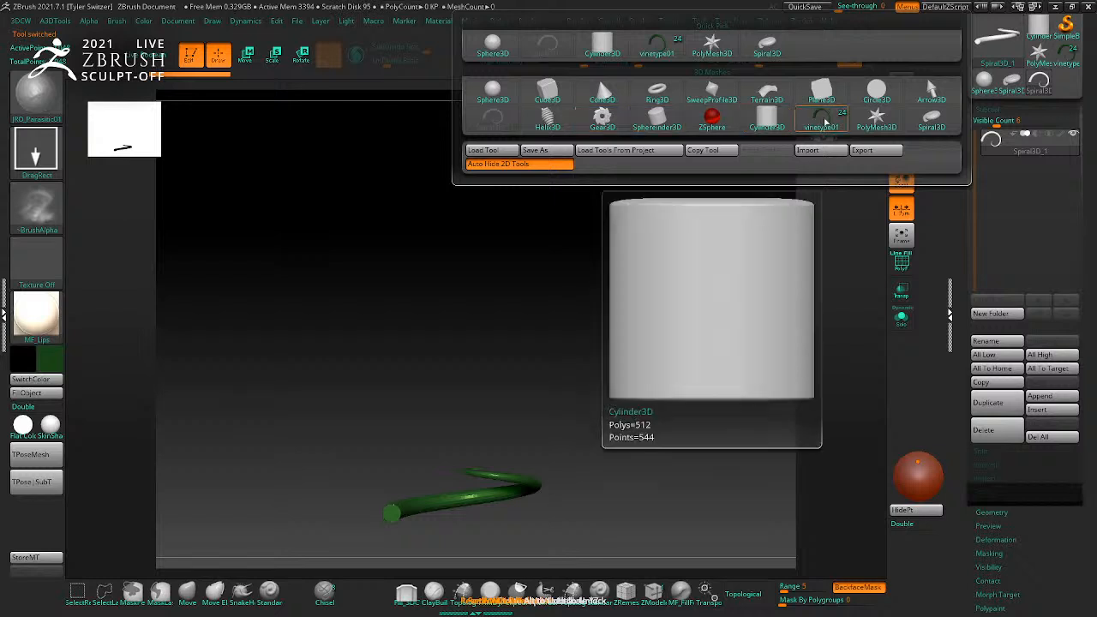
{"action": "mouse_move", "coordinate": [845, 120]}
{"action": "scroll", "coordinate": [1009, 299], "scroll_direction": "down", "scroll_amount": 5}
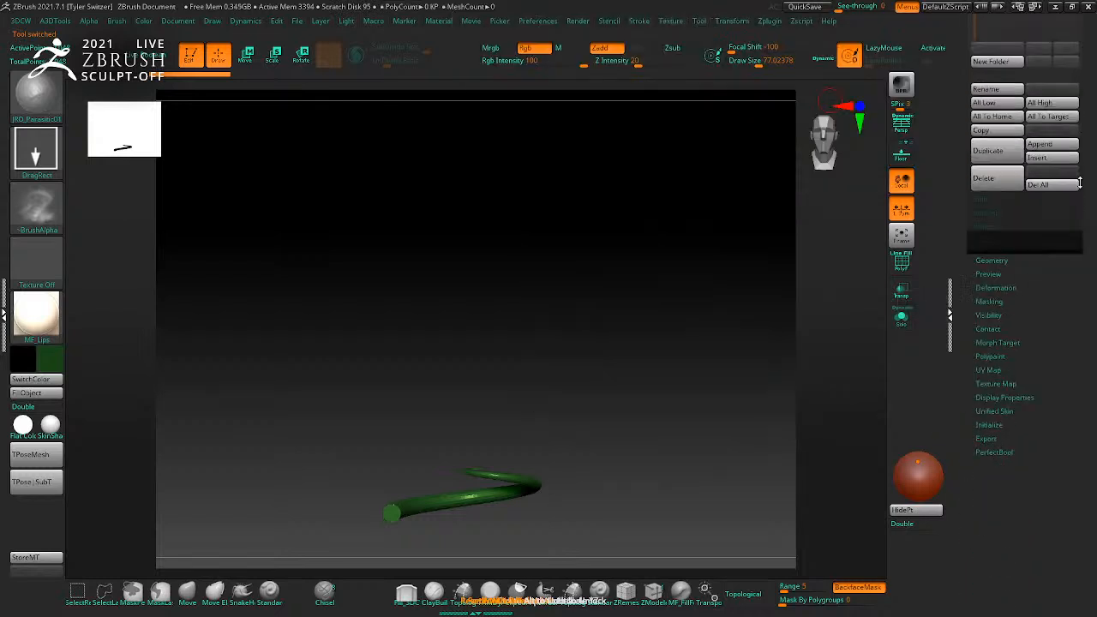
{"action": "left_click", "coordinate": [1000, 288]}
{"action": "left_click_drag", "start_coordinate": [640, 344], "coordinate": [726, 286]}
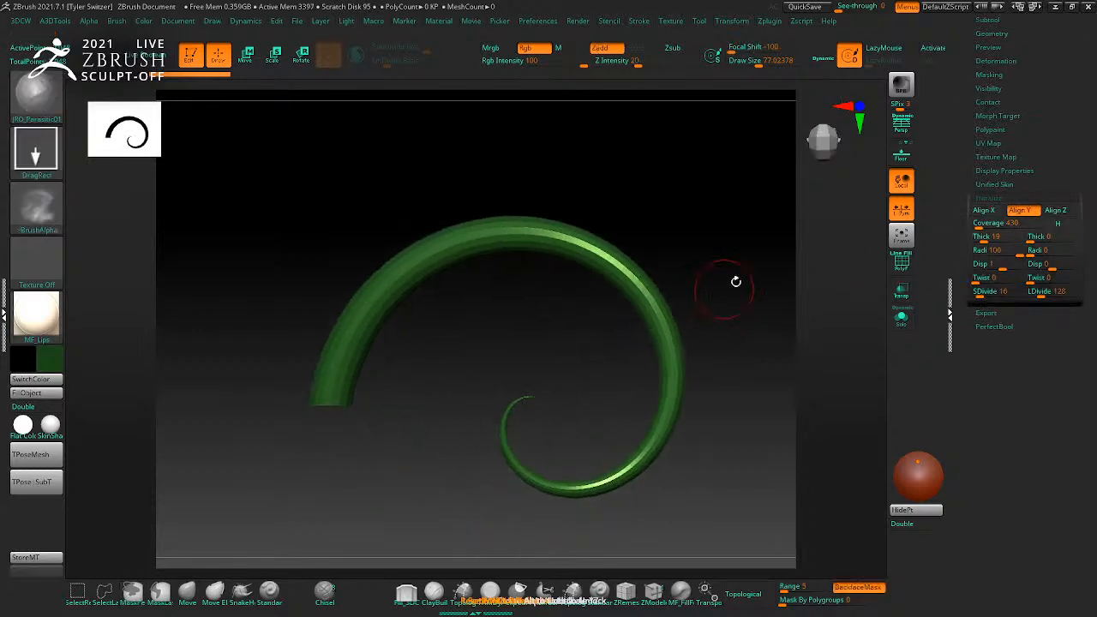
Step: Initialize the spiral with starting thickness 32, end radius 38 and starting displacement -5 for a stretched vine shape
{"action": "left_click_drag", "start_coordinate": [980, 240], "coordinate": [972, 267]}
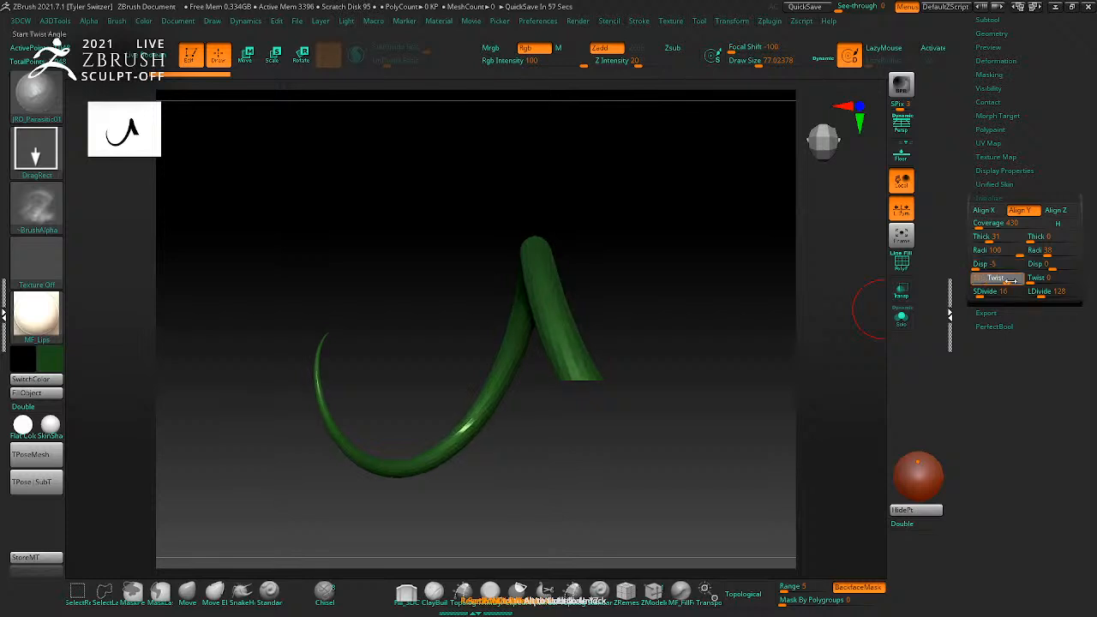
{"action": "left_click_drag", "start_coordinate": [953, 281], "coordinate": [955, 281]}
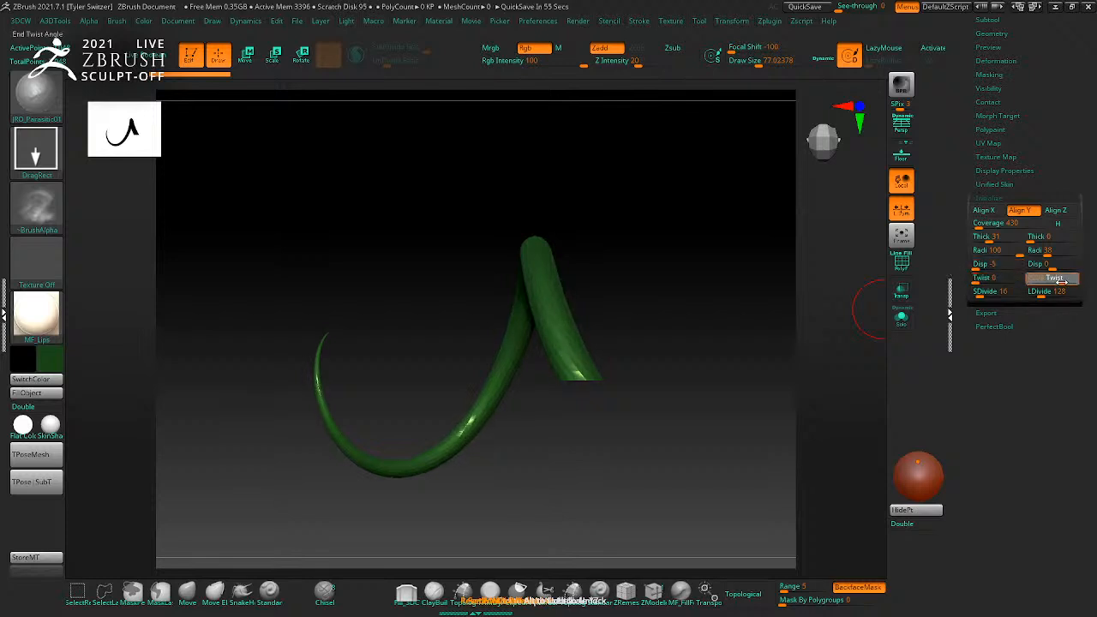
{"action": "left_click", "coordinate": [991, 239]}
{"action": "left_click_drag", "start_coordinate": [992, 240], "coordinate": [990, 241]}
{"action": "left_click_drag", "start_coordinate": [777, 308], "coordinate": [718, 387]}
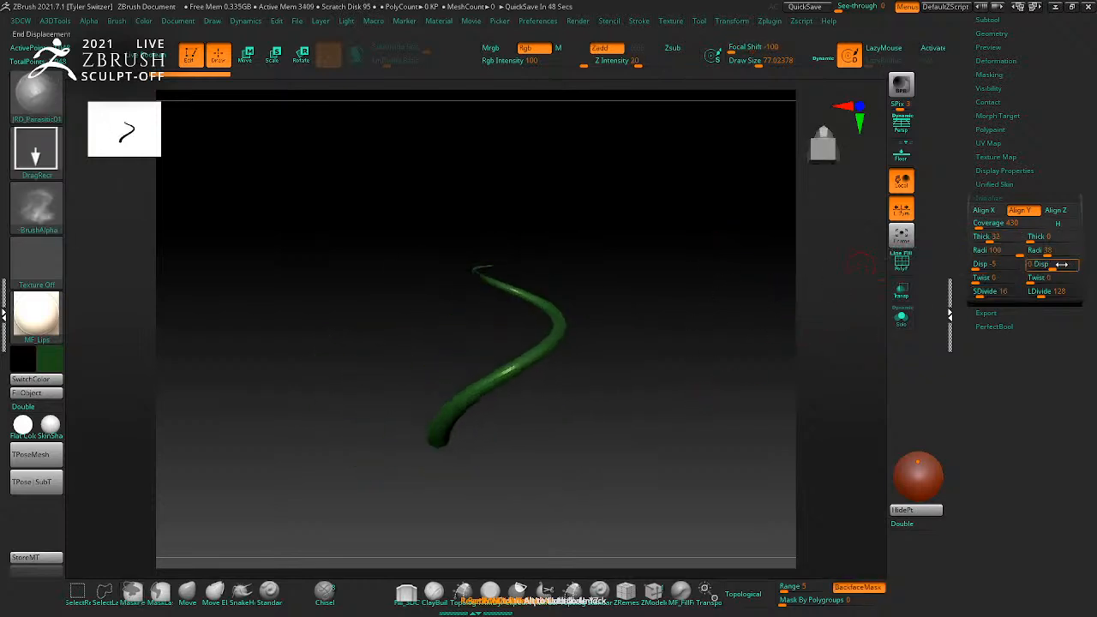
{"action": "left_click", "coordinate": [829, 146]}
Step: Return to the hanging plant tool, insert the Spiral3D_1 mesh below vinetype01 and rename it vine02
{"action": "scroll", "coordinate": [1043, 180], "scroll_direction": "up", "scroll_amount": 5}
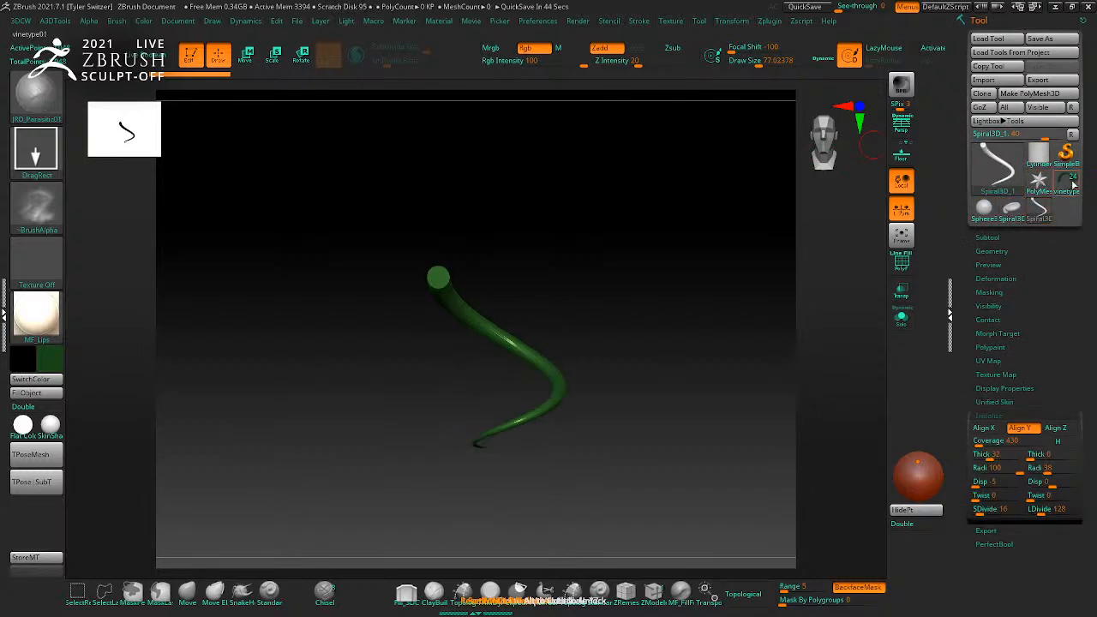
{"action": "left_click", "coordinate": [1065, 180]}
{"action": "left_click", "coordinate": [988, 237]}
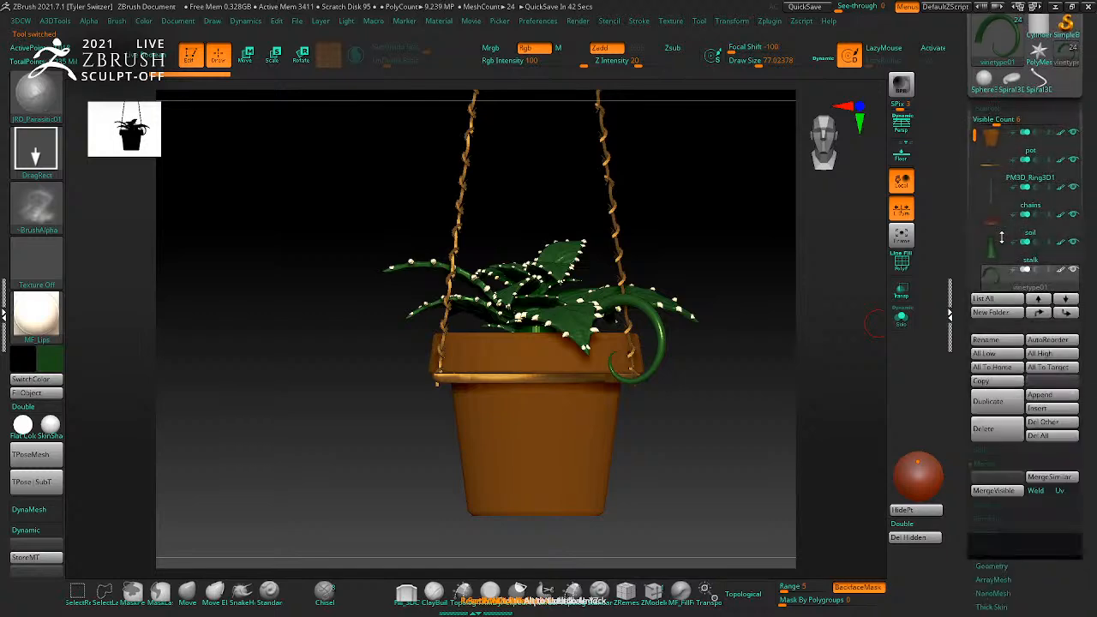
{"action": "left_click", "coordinate": [1037, 397]}
{"action": "left_click", "coordinate": [1054, 410]}
{"action": "left_click", "coordinate": [549, 504]}
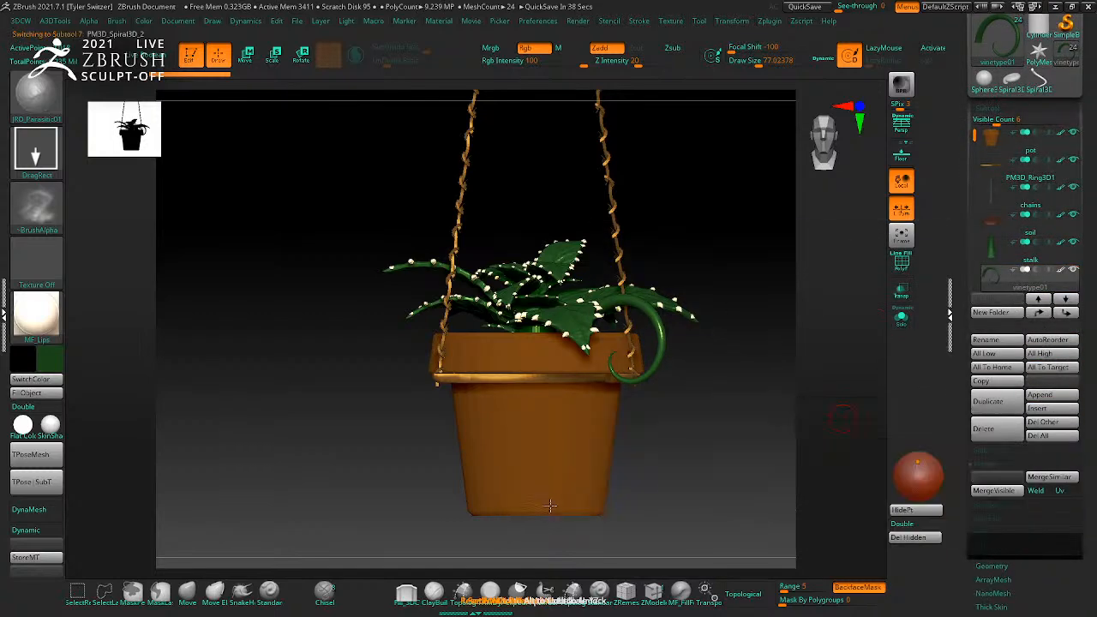
{"action": "left_click", "coordinate": [996, 341]}
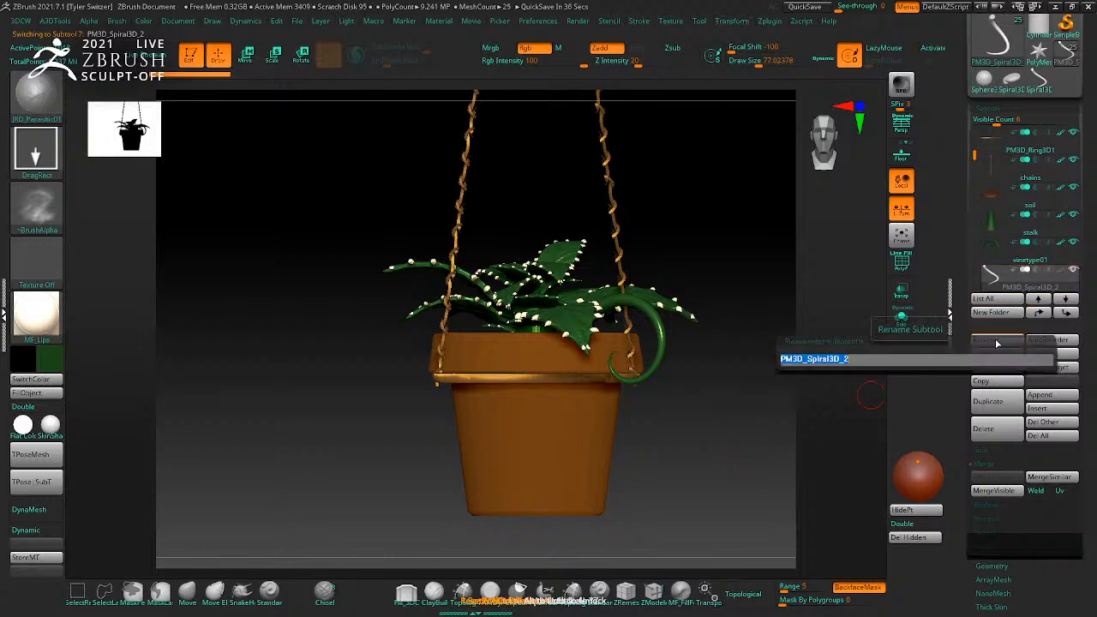
{"action": "type", "text": "vine02"}
{"action": "key", "text": "Return"}
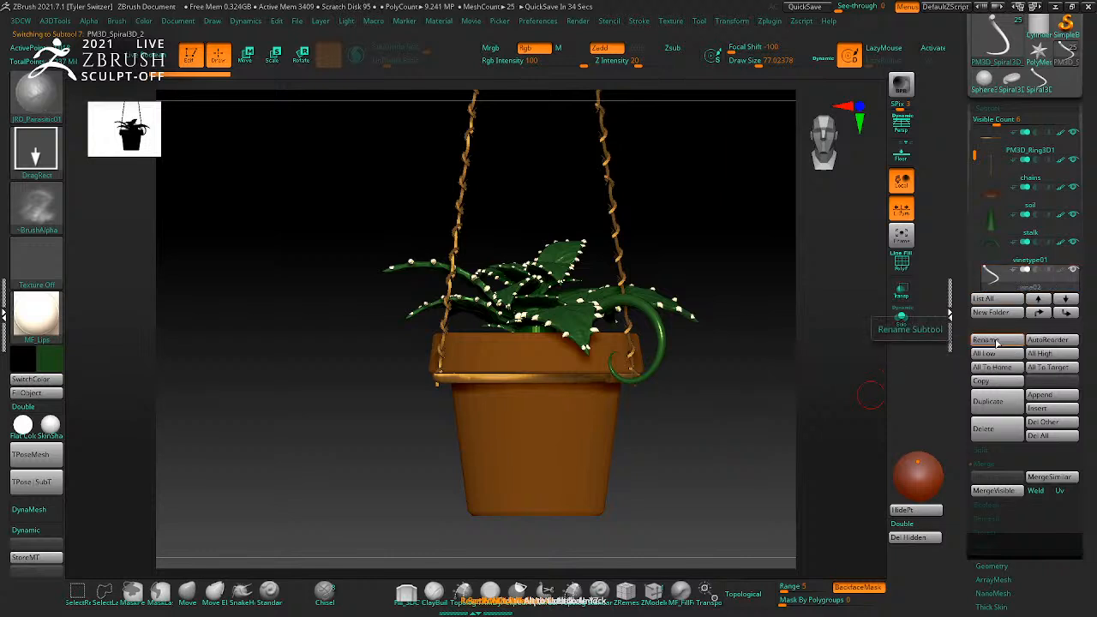
Step: Raise vine02 above the pot, turn it 180 degrees, scale it down and stand it among the leaves beside a chain
{"action": "key", "text": "w"}
{"action": "left_click_drag", "start_coordinate": [536, 358], "coordinate": [535, 125]}
{"action": "left_click_drag", "start_coordinate": [697, 199], "coordinate": [735, 326], "text": "alt"}
{"action": "left_click_drag", "start_coordinate": [572, 295], "coordinate": [565, 477]}
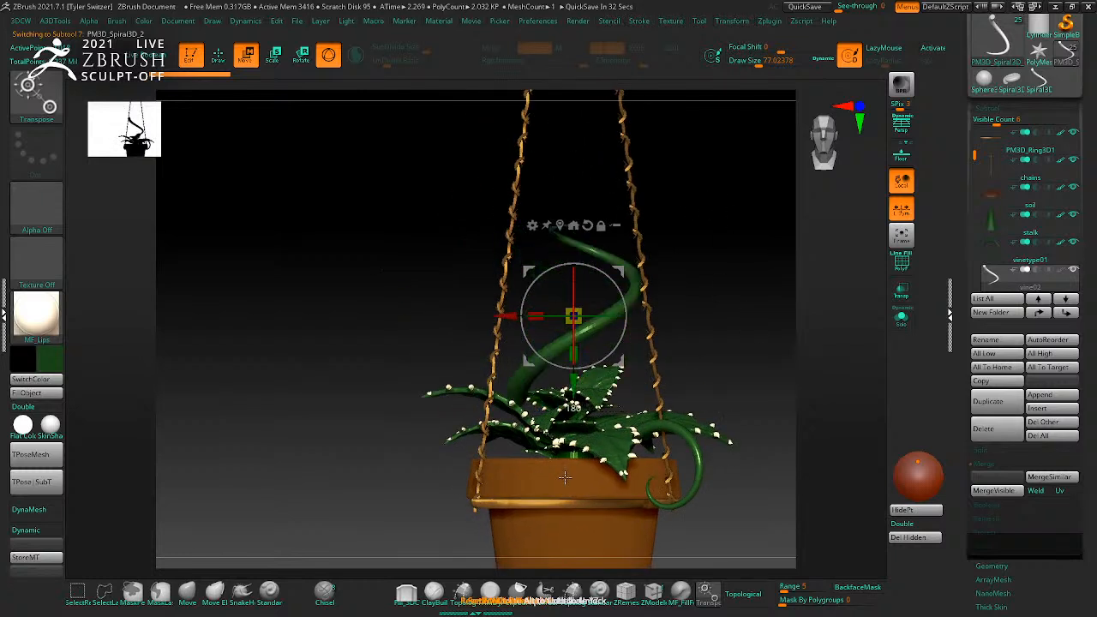
{"action": "left_click_drag", "start_coordinate": [573, 354], "coordinate": [574, 405]}
{"action": "left_click_drag", "start_coordinate": [573, 316], "coordinate": [531, 298]}
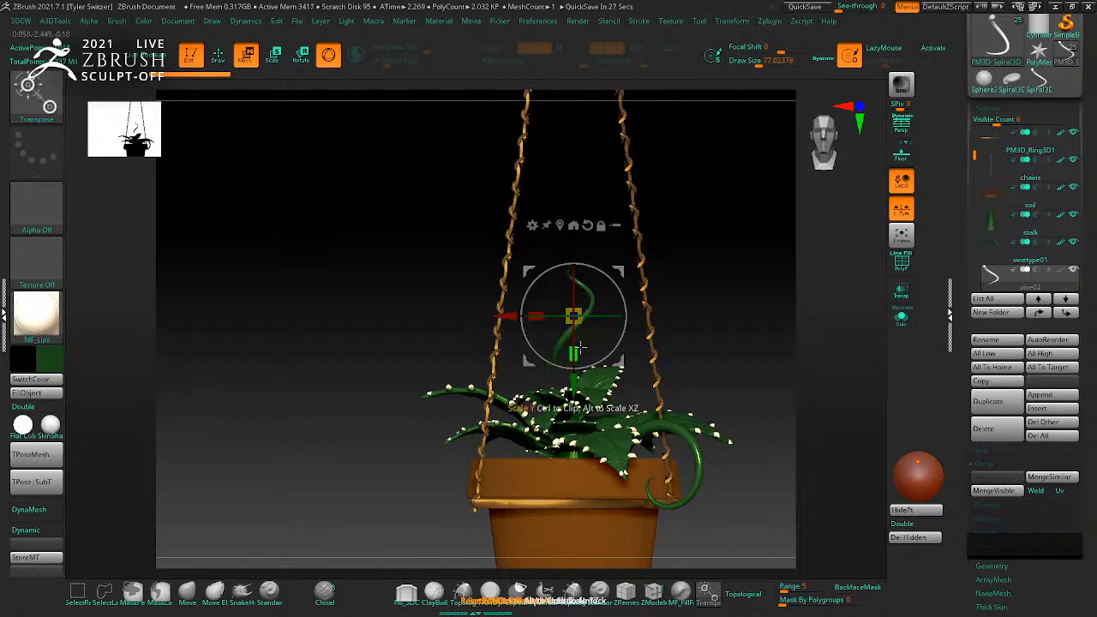
{"action": "left_click_drag", "start_coordinate": [512, 316], "coordinate": [576, 316]}
{"action": "left_click_drag", "start_coordinate": [761, 326], "coordinate": [636, 388], "text": "shift"}
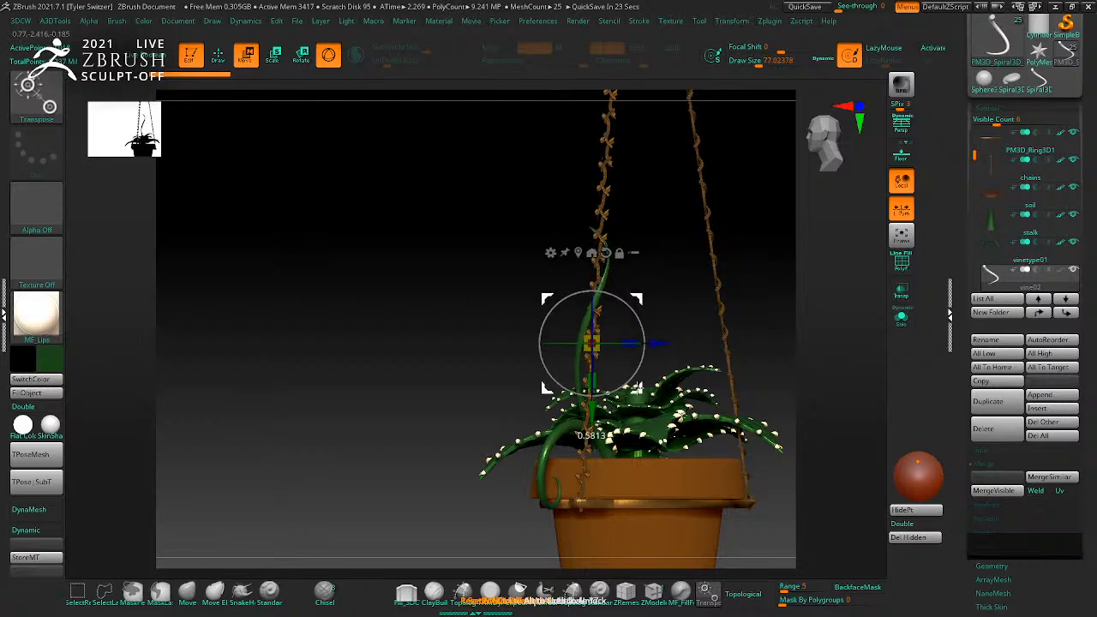
{"action": "left_click_drag", "start_coordinate": [833, 364], "coordinate": [754, 341]}
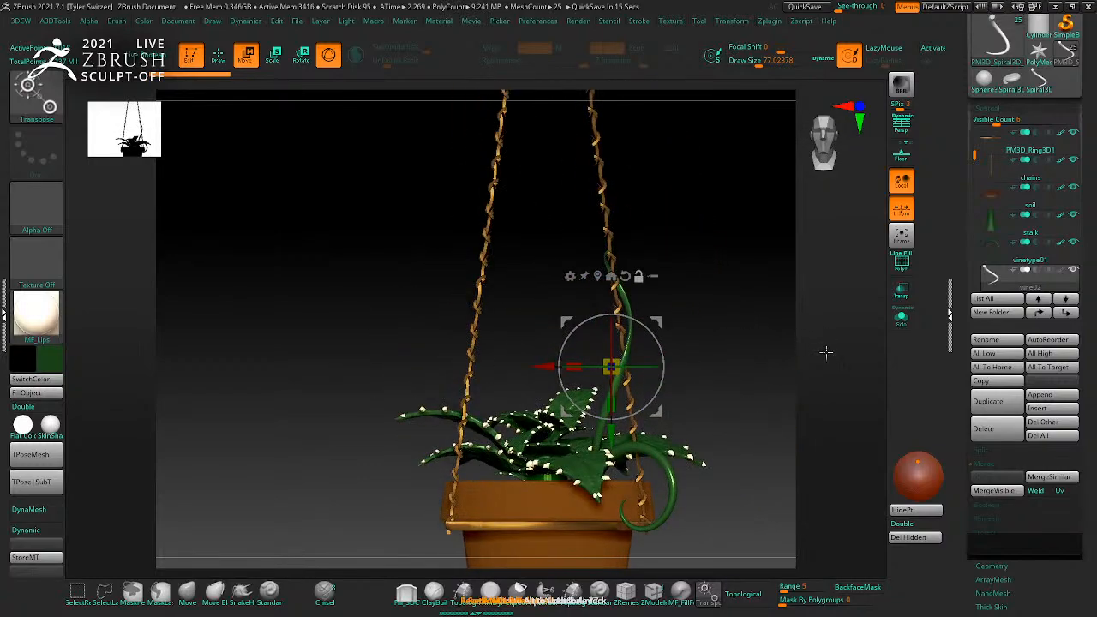
Step: Duplicate the vine02 mesh within its subtool and place the copy, tilted, among the leaves beside the opposite chain
{"action": "left_click_drag", "start_coordinate": [768, 381], "coordinate": [892, 383], "text": "alt"}
{"action": "left_click_drag", "start_coordinate": [591, 354], "coordinate": [464, 400]}
{"action": "left_click_drag", "start_coordinate": [463, 444], "coordinate": [518, 460]}
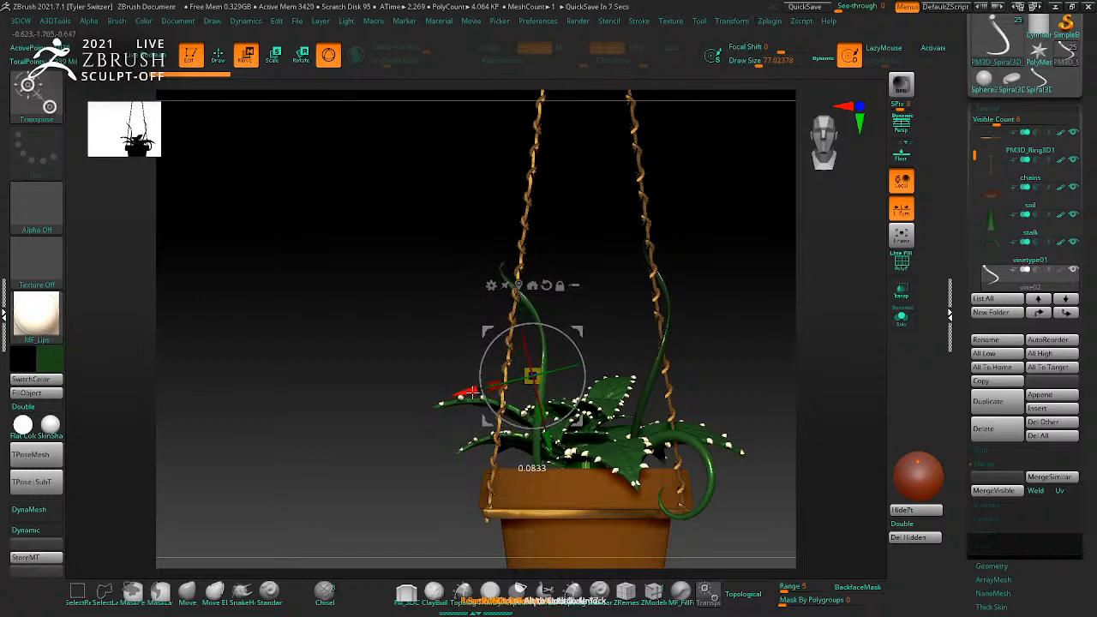
{"action": "left_click_drag", "start_coordinate": [866, 330], "coordinate": [806, 319]}
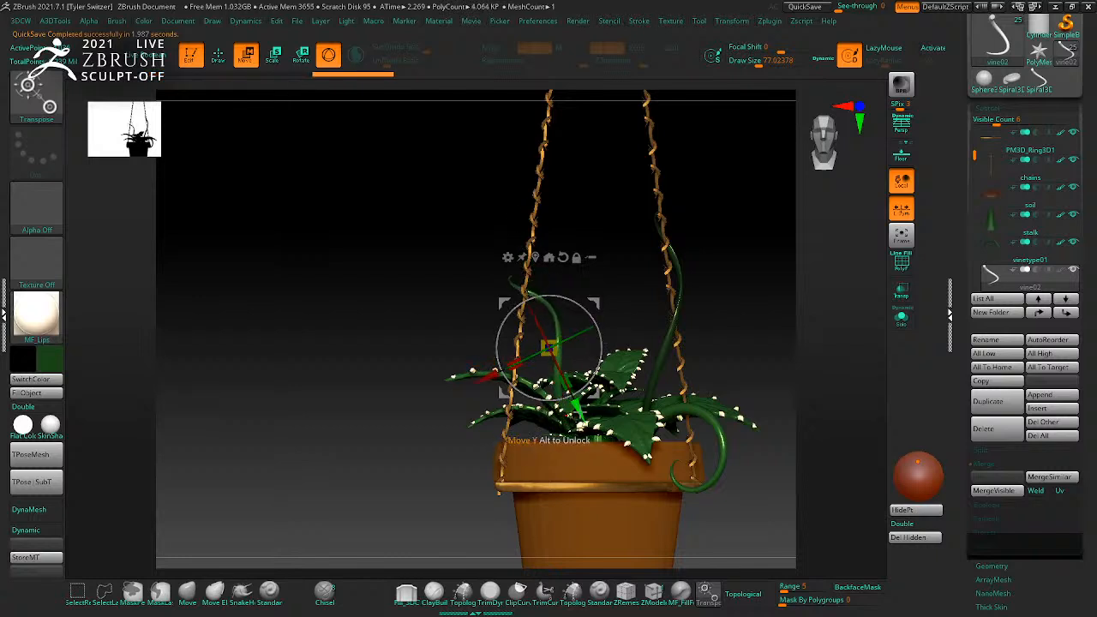
{"action": "left_click_drag", "start_coordinate": [579, 418], "coordinate": [584, 429]}
{"action": "key", "text": "q"}
{"action": "mouse_move", "coordinate": [788, 360]}
{"action": "left_mouse_down"}
{"action": "mouse_move", "coordinate": [739, 377]}
{"action": "mouse_move", "coordinate": [809, 367]}
{"action": "mouse_move", "coordinate": [777, 358]}
{"action": "left_mouse_up"}
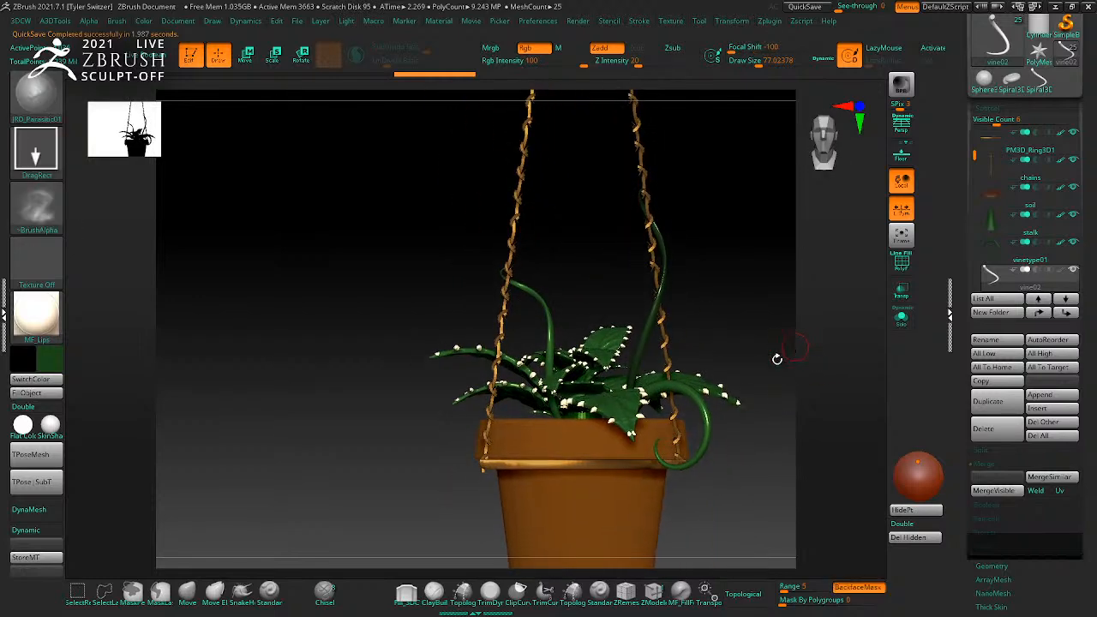
Step: Duplicate the vinetype01 curl and turn the copy outward over the opposite side of the pot's rim
{"action": "left_click", "coordinate": [679, 388], "text": "alt"}
{"action": "key", "text": "w"}
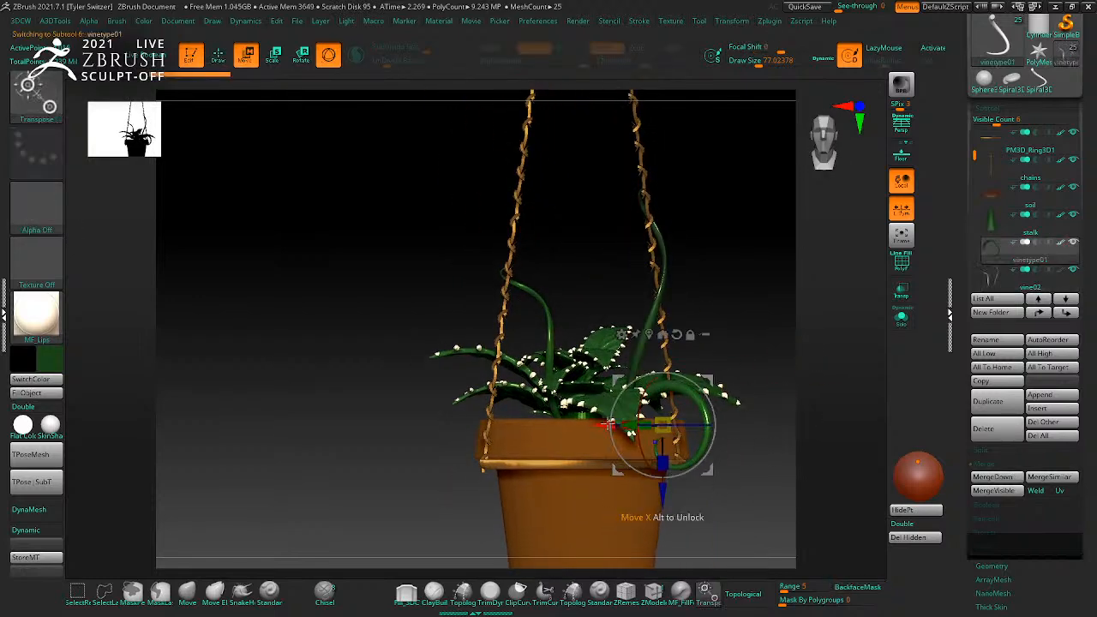
{"action": "left_click_drag", "start_coordinate": [606, 424], "coordinate": [559, 423]}
{"action": "left_click_drag", "start_coordinate": [476, 420], "coordinate": [433, 421]}
{"action": "left_click_drag", "start_coordinate": [511, 469], "coordinate": [426, 466]}
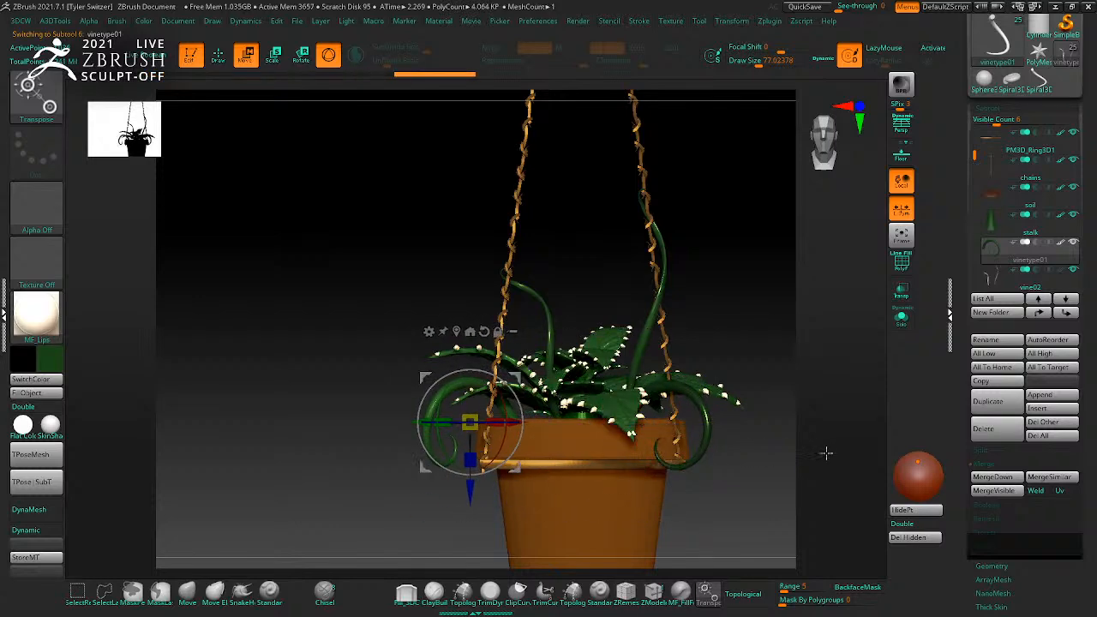
Step: Shrink the copied vinetype01 curl and lower it against the pot's rim
{"action": "left_click_drag", "start_coordinate": [825, 451], "coordinate": [690, 486]}
{"action": "left_click_drag", "start_coordinate": [465, 455], "coordinate": [467, 443]}
{"action": "left_click_drag", "start_coordinate": [744, 497], "coordinate": [826, 468]}
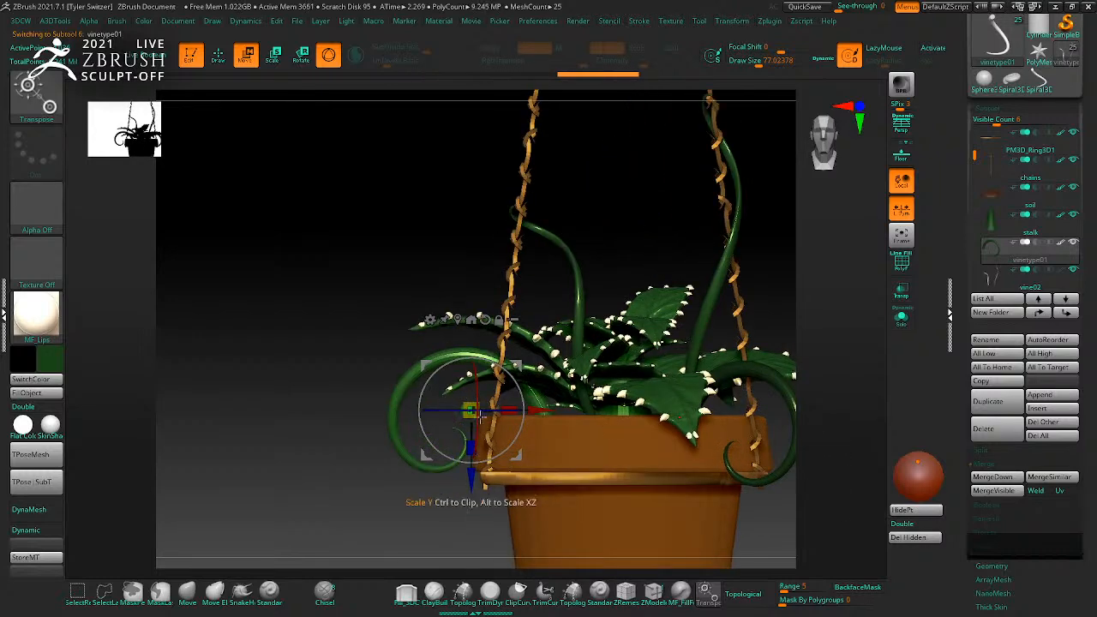
{"action": "left_click_drag", "start_coordinate": [469, 415], "coordinate": [465, 435]}
{"action": "left_click_drag", "start_coordinate": [520, 455], "coordinate": [516, 465]}
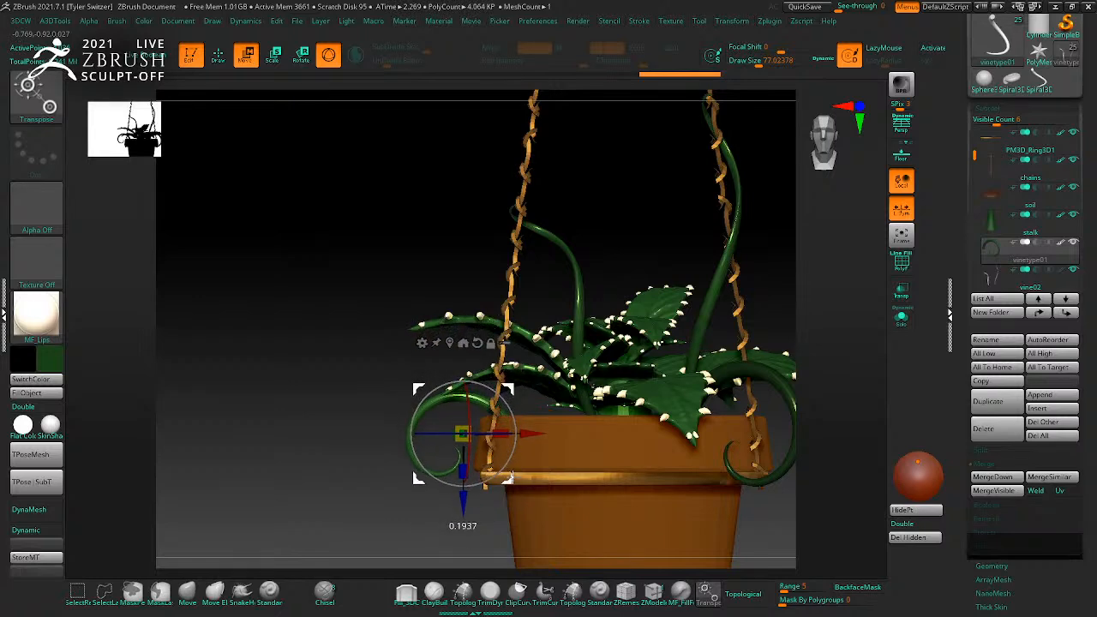
{"action": "key", "text": "q"}
Step: Duplicate the small vinetype01 curl again and position the new copy over another part of the rim beside a chain
{"action": "mouse_move", "coordinate": [862, 522]}
{"action": "left_mouse_down", "text": "alt"}
{"action": "mouse_move", "coordinate": [796, 468]}
{"action": "mouse_move", "coordinate": [712, 482]}
{"action": "mouse_move", "coordinate": [746, 489]}
{"action": "mouse_move", "coordinate": [729, 392]}
{"action": "left_mouse_up", "text": "alt"}
{"action": "key", "text": "w"}
{"action": "left_click_drag", "start_coordinate": [501, 399], "coordinate": [619, 443]}
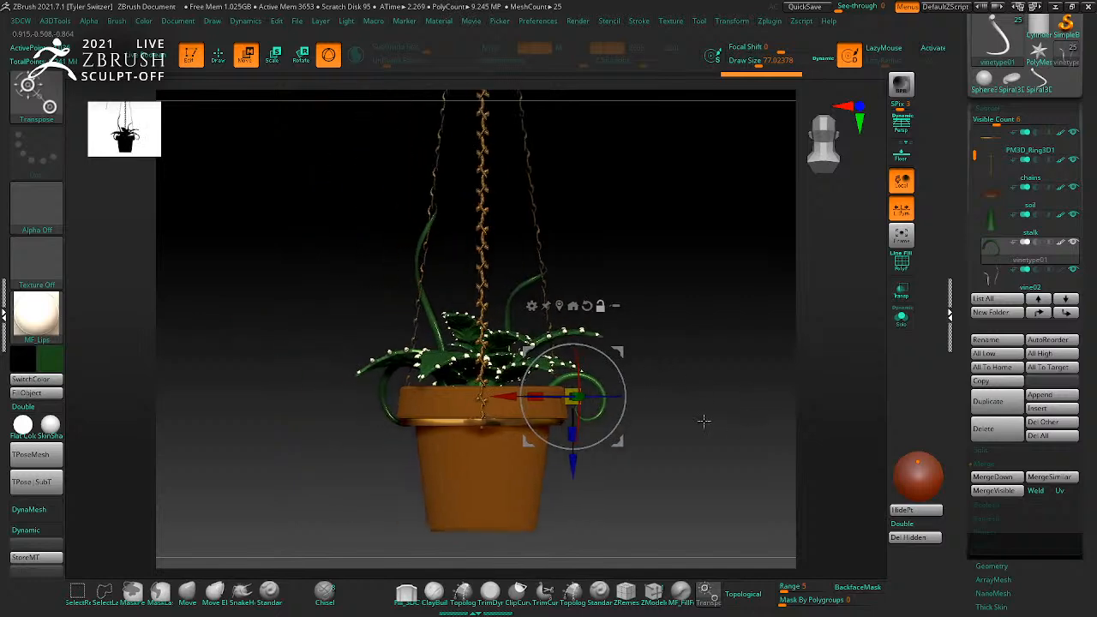
{"action": "left_click_drag", "start_coordinate": [499, 388], "coordinate": [491, 388]}
{"action": "mouse_move", "coordinate": [600, 456]}
{"action": "left_mouse_down"}
{"action": "mouse_move", "coordinate": [750, 461]}
{"action": "mouse_move", "coordinate": [742, 431]}
{"action": "mouse_move", "coordinate": [646, 443]}
{"action": "mouse_move", "coordinate": [790, 481]}
{"action": "mouse_move", "coordinate": [783, 453]}
{"action": "mouse_move", "coordinate": [839, 520]}
{"action": "left_mouse_up"}
{"action": "key", "text": "q"}
{"action": "key", "text": "w"}
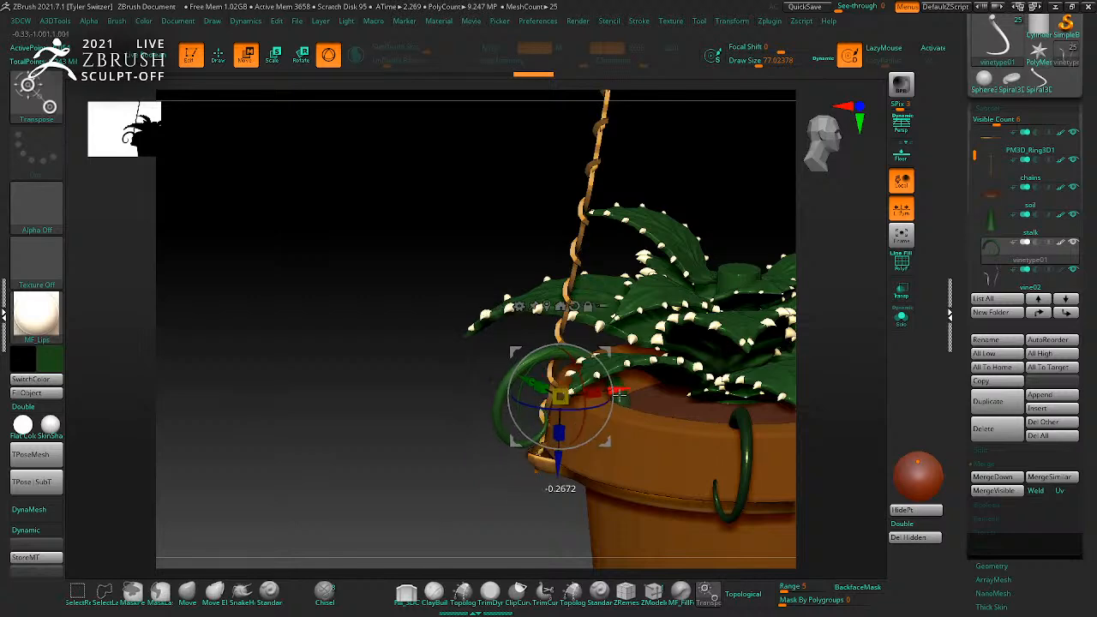
{"action": "key", "text": "q"}
Step: Insert a Helix3D mesh as a new subtool below the chains subtool
{"action": "mouse_move", "coordinate": [470, 490]}
{"action": "left_mouse_down"}
{"action": "mouse_move", "coordinate": [677, 511]}
{"action": "mouse_move", "coordinate": [719, 487]}
{"action": "mouse_move", "coordinate": [693, 466]}
{"action": "mouse_move", "coordinate": [725, 489]}
{"action": "mouse_move", "coordinate": [715, 491]}
{"action": "mouse_move", "coordinate": [762, 458]}
{"action": "mouse_move", "coordinate": [732, 411]}
{"action": "mouse_move", "coordinate": [746, 443]}
{"action": "left_mouse_up"}
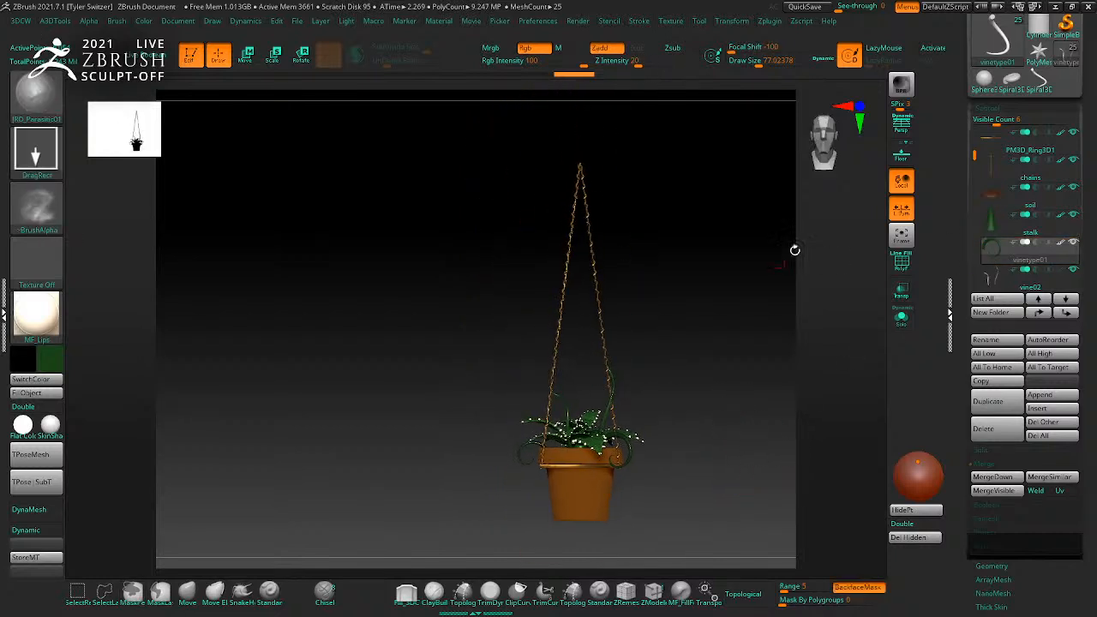
{"action": "mouse_move", "coordinate": [975, 157]}
{"action": "left_mouse_down"}
{"action": "mouse_move", "coordinate": [976, 206]}
{"action": "mouse_move", "coordinate": [975, 144]}
{"action": "left_mouse_up"}
{"action": "left_click_drag", "start_coordinate": [744, 275], "coordinate": [717, 346]}
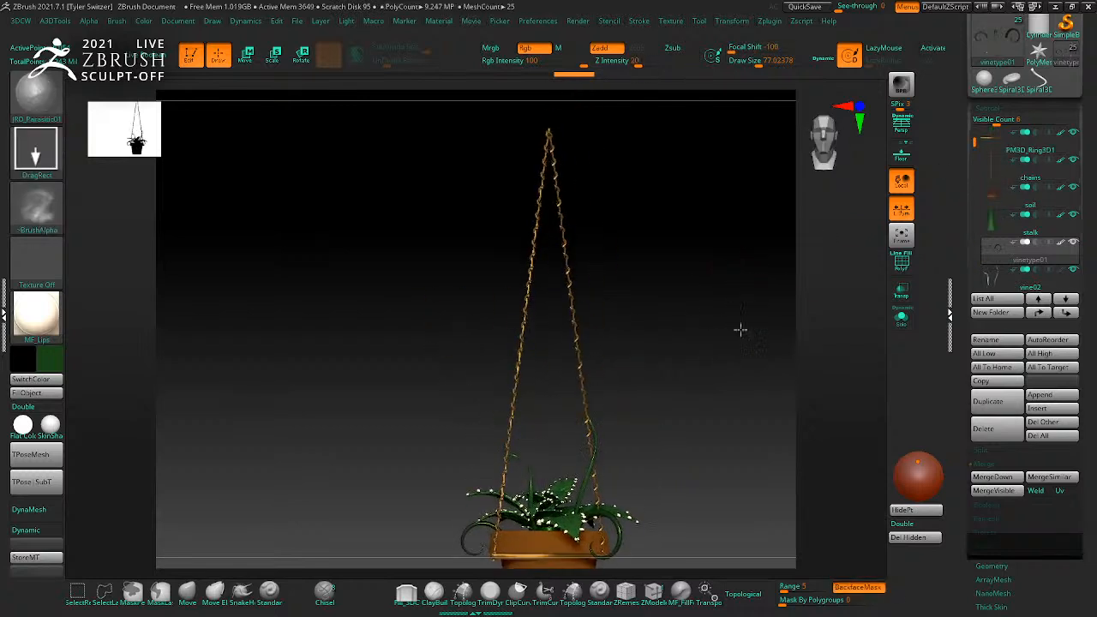
{"action": "left_click", "coordinate": [1033, 179]}
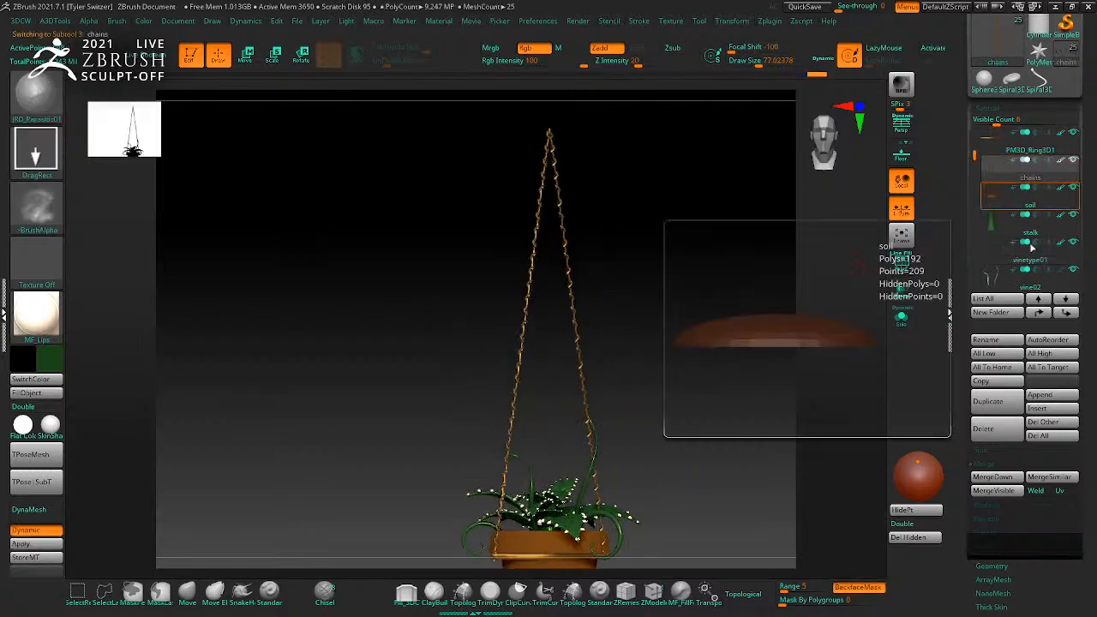
{"action": "left_click", "coordinate": [1037, 407]}
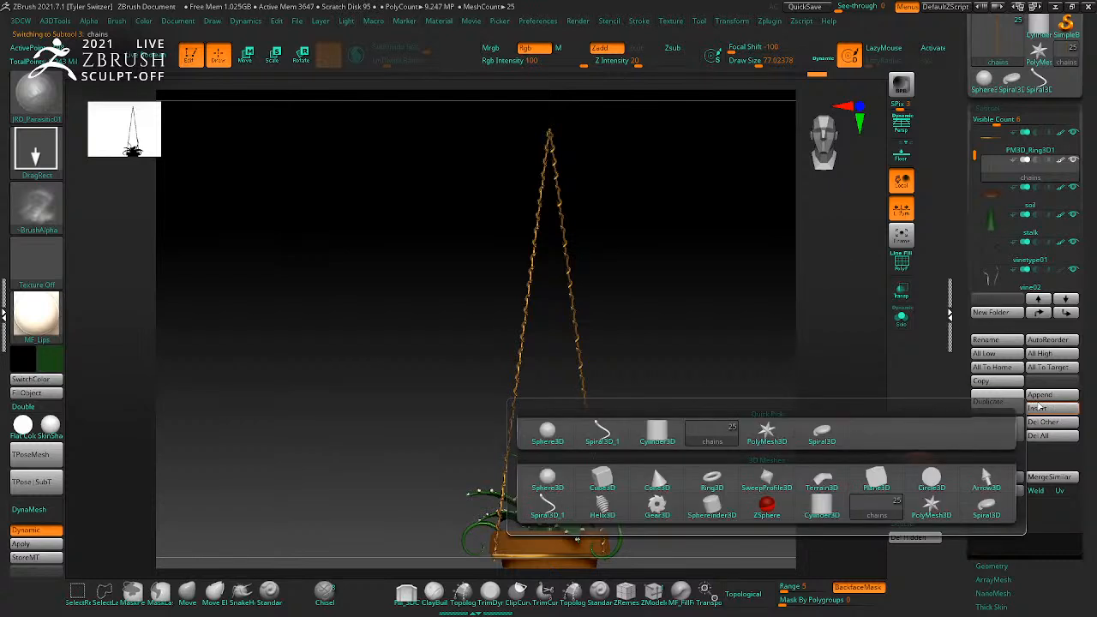
{"action": "left_click", "coordinate": [603, 508]}
{"action": "key", "text": "w"}
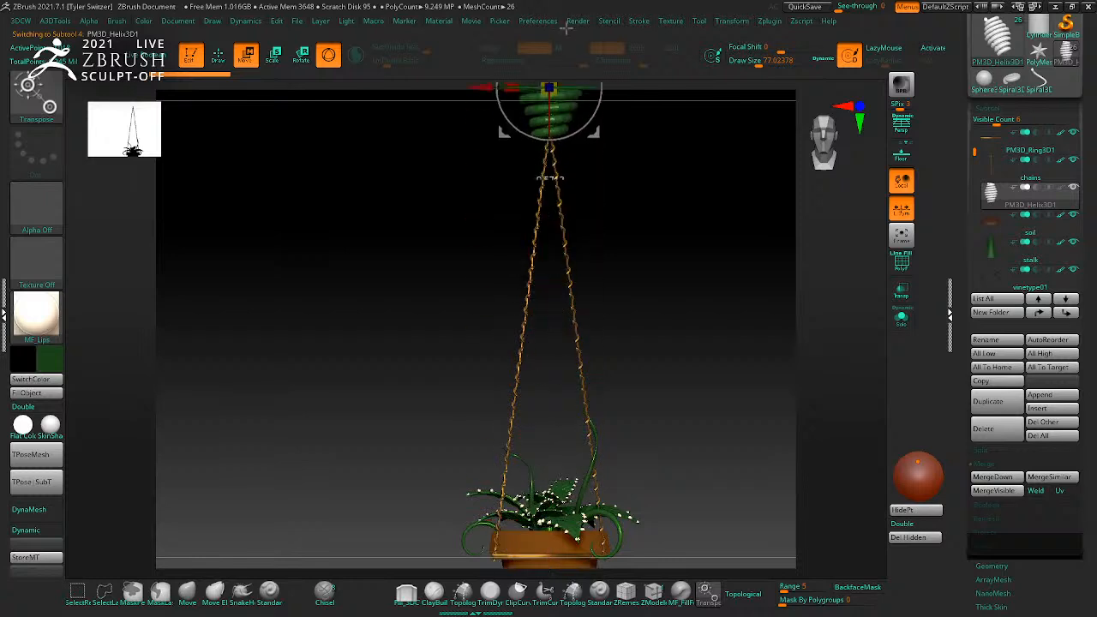
Step: Position the small Helix3D mesh over the apex where the two chains meet
{"action": "key", "text": "f"}
{"action": "left_click_drag", "start_coordinate": [573, 253], "coordinate": [562, 169]}
{"action": "left_click_drag", "start_coordinate": [635, 257], "coordinate": [672, 265]}
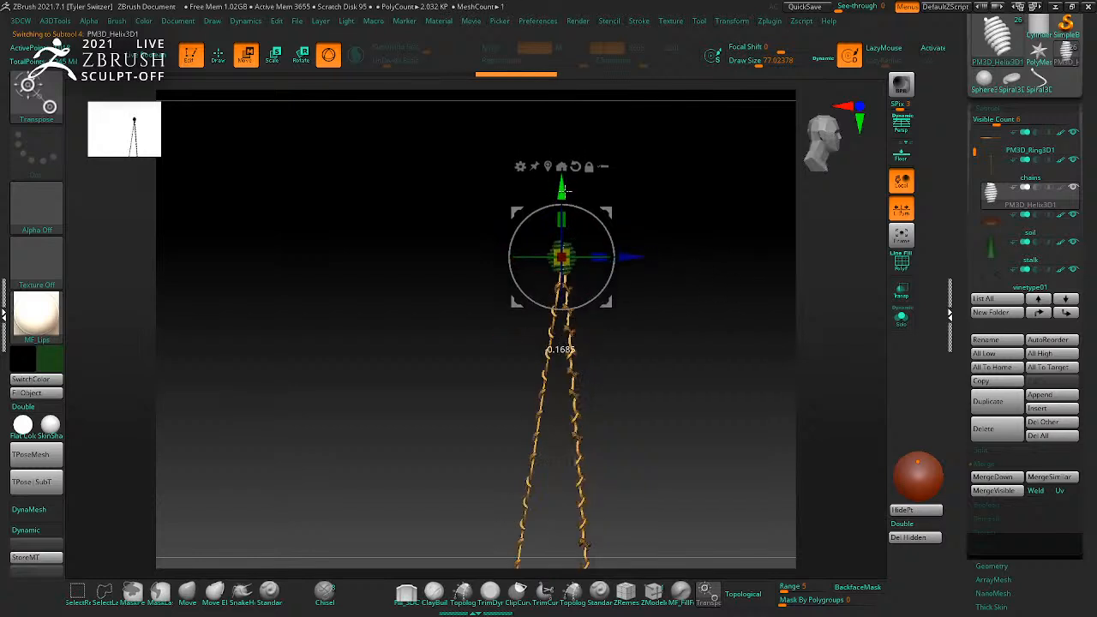
Step: Fill the helix at the top of the chains with the Gold material and a tan colour
{"action": "key", "text": "q"}
{"action": "left_click_drag", "start_coordinate": [696, 235], "coordinate": [692, 267], "text": "shift"}
{"action": "left_click", "coordinate": [37, 318]}
{"action": "left_click", "coordinate": [327, 245]}
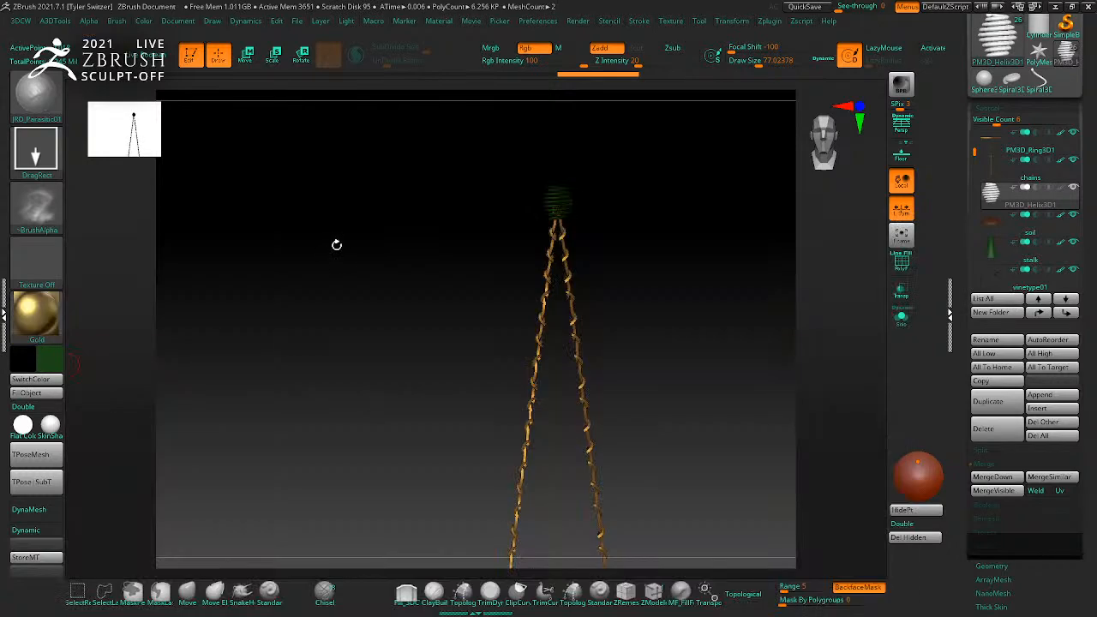
{"action": "left_click_drag", "start_coordinate": [545, 261], "coordinate": [545, 261]}
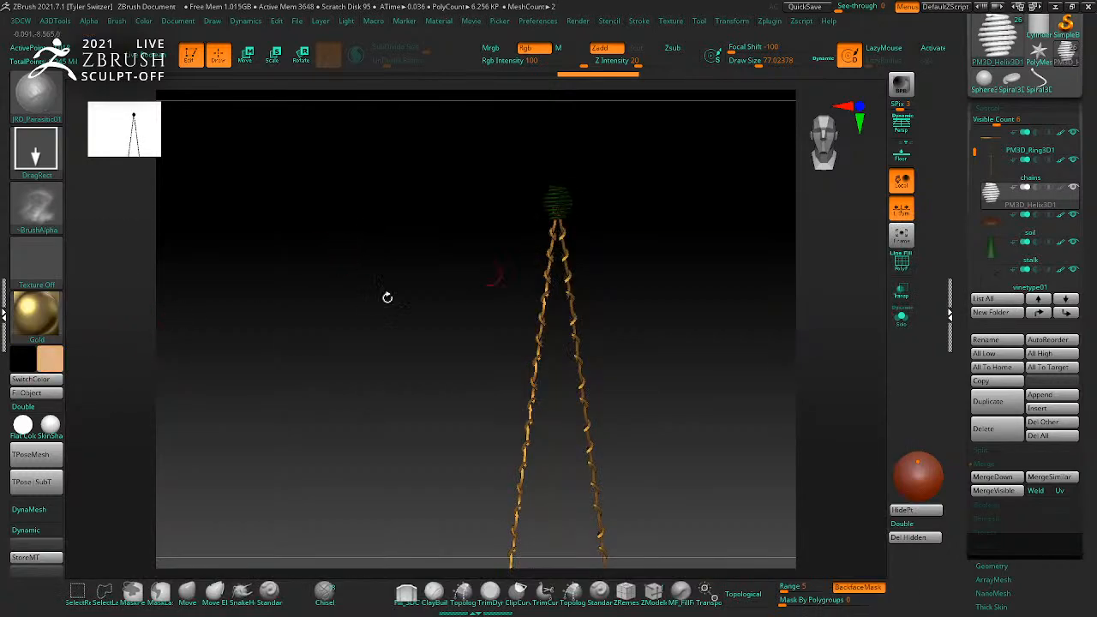
{"action": "left_click", "coordinate": [59, 392]}
Step: Fill the vine02 subtool with the MF_Lips material and the plant's dark green colour
{"action": "key", "text": "f"}
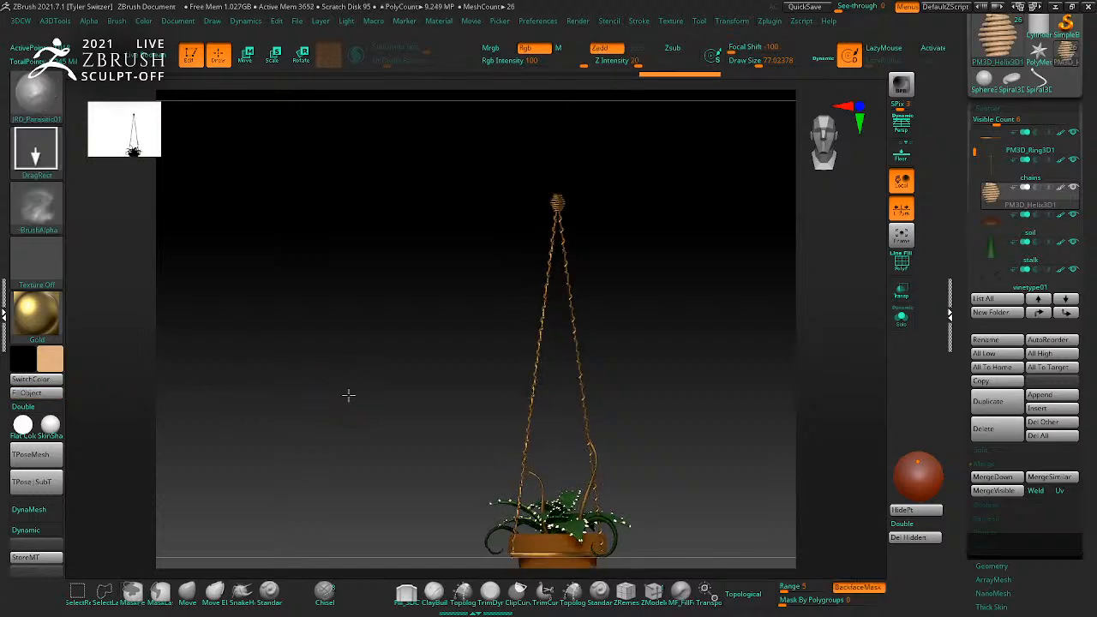
{"action": "key", "text": "f"}
{"action": "key", "text": "f"}
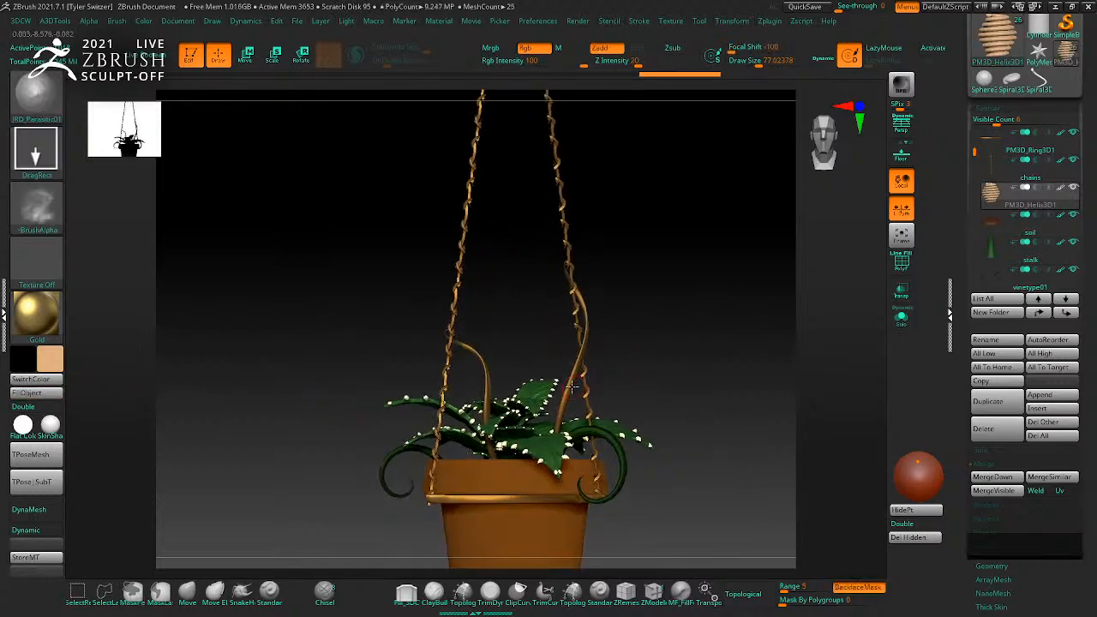
{"action": "left_click", "coordinate": [585, 380], "text": "alt"}
{"action": "left_click", "coordinate": [58, 306]}
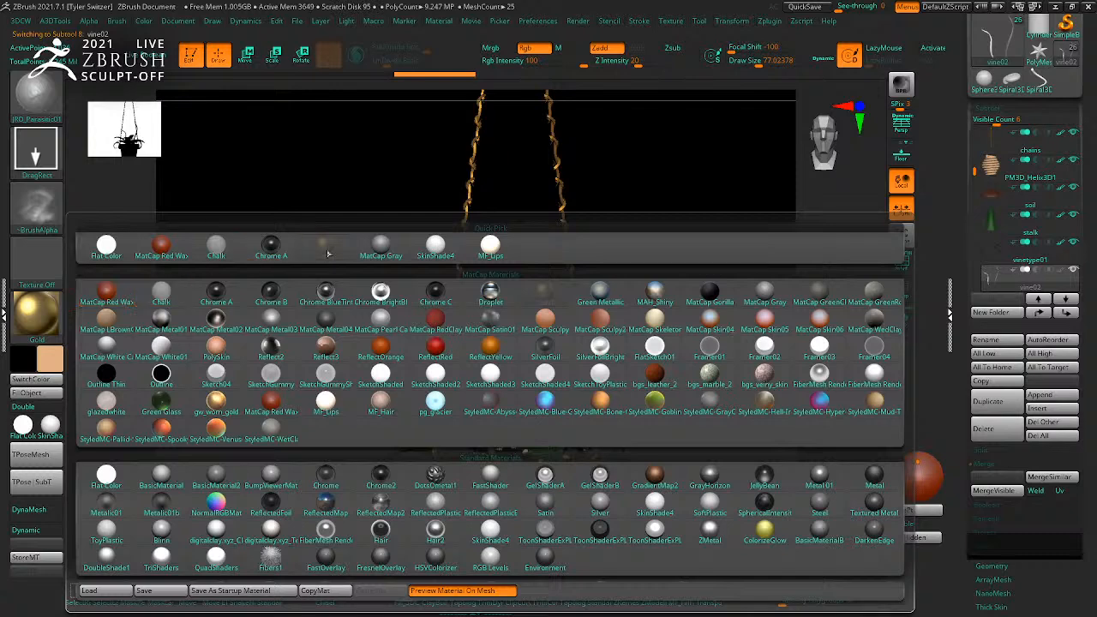
{"action": "left_click", "coordinate": [484, 248]}
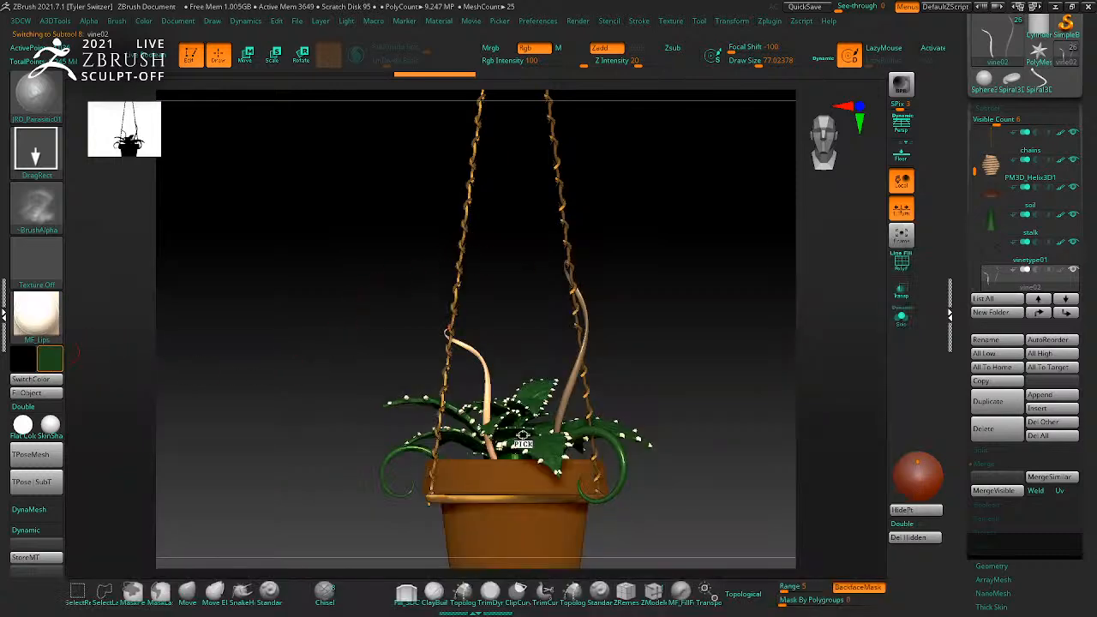
{"action": "left_click", "coordinate": [38, 393]}
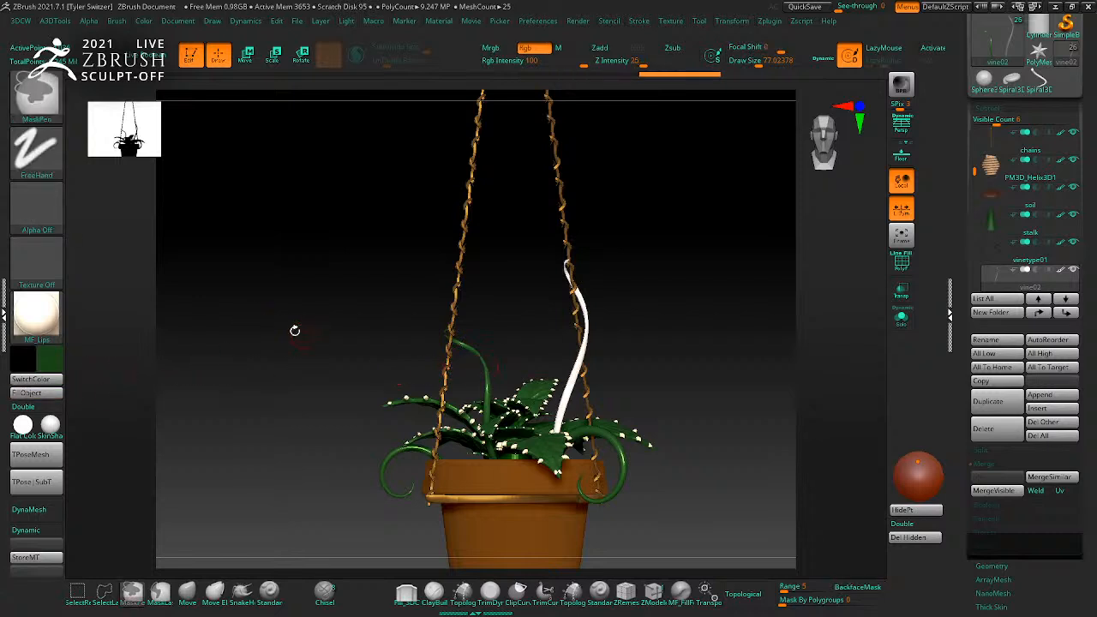
{"action": "left_click", "coordinate": [38, 392]}
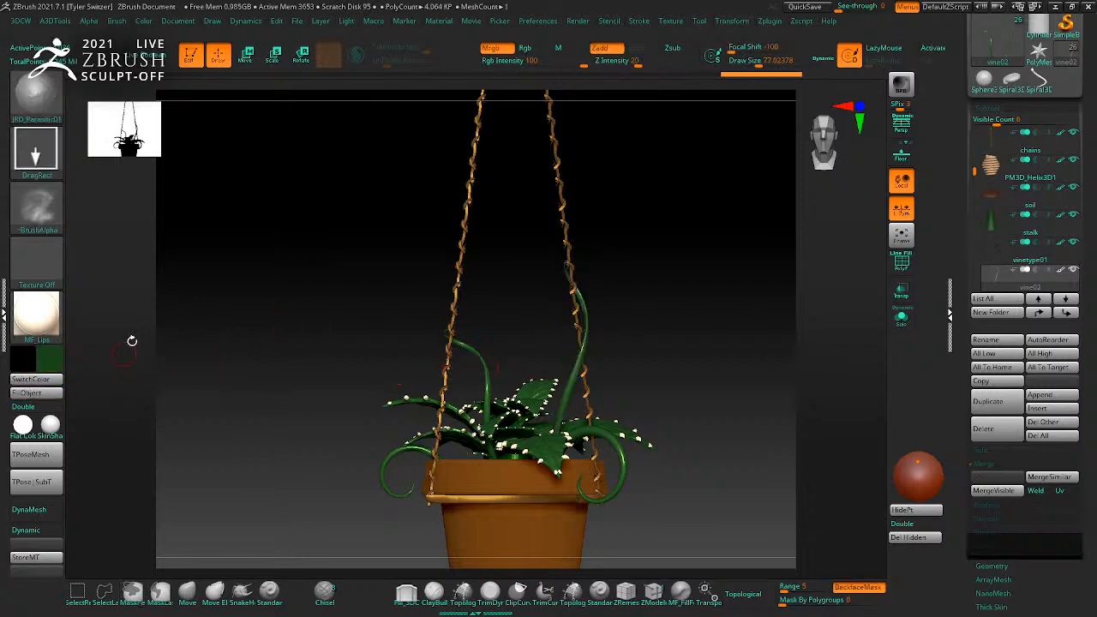
Step: Insert a Sphere3D subtool below vine02 and rename it AudreyBase
{"action": "left_click_drag", "start_coordinate": [215, 292], "coordinate": [686, 403]}
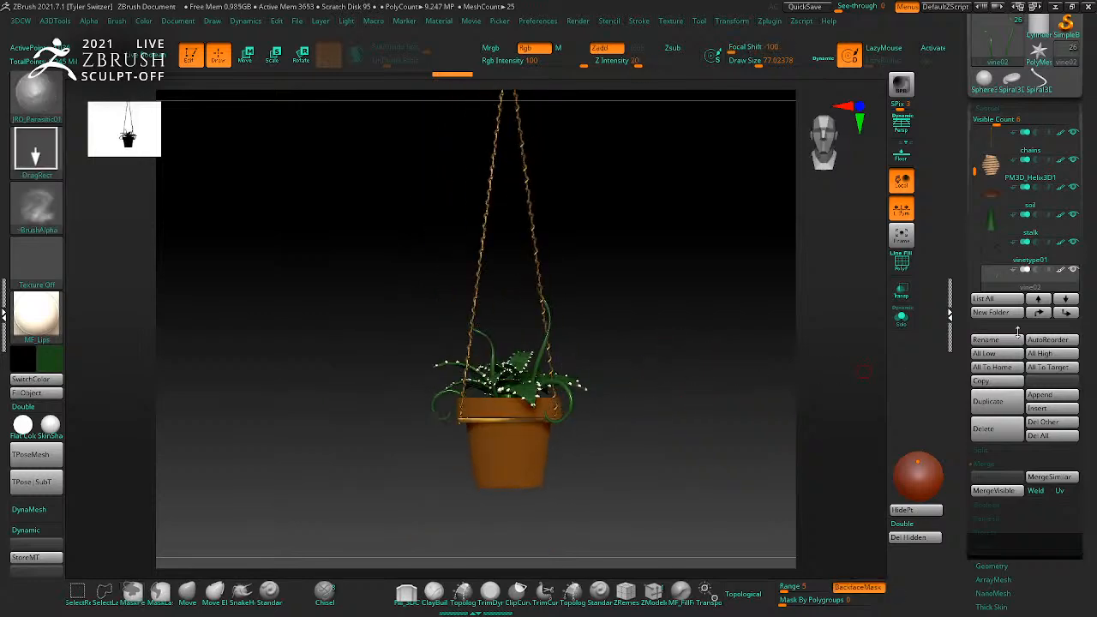
{"action": "scroll", "coordinate": [987, 213], "scroll_direction": "down", "scroll_amount": 3}
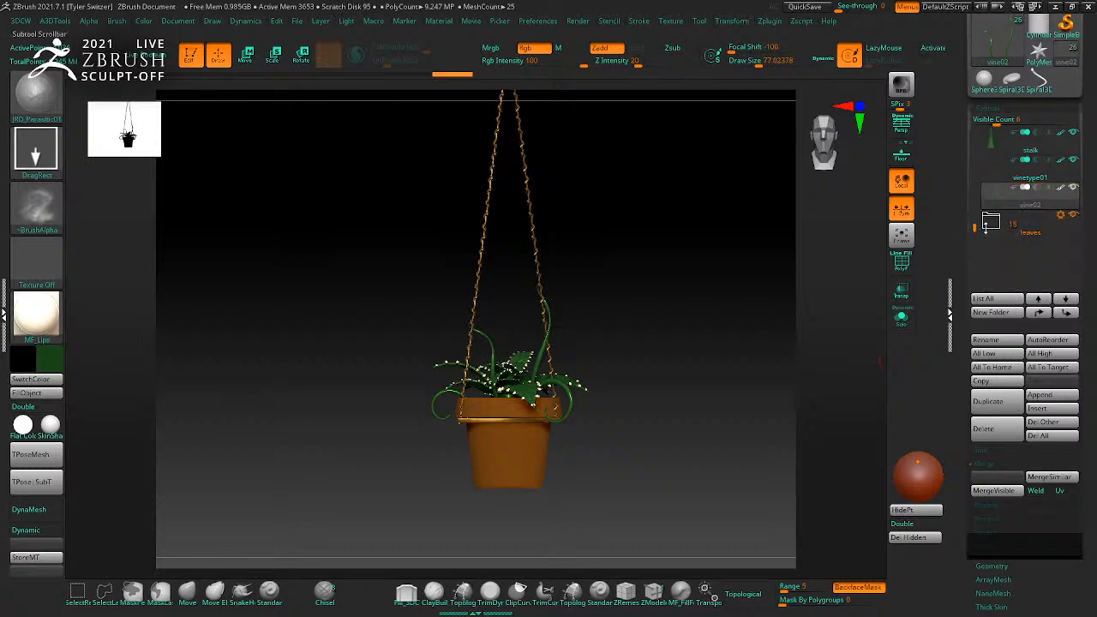
{"action": "left_click", "coordinate": [1052, 409]}
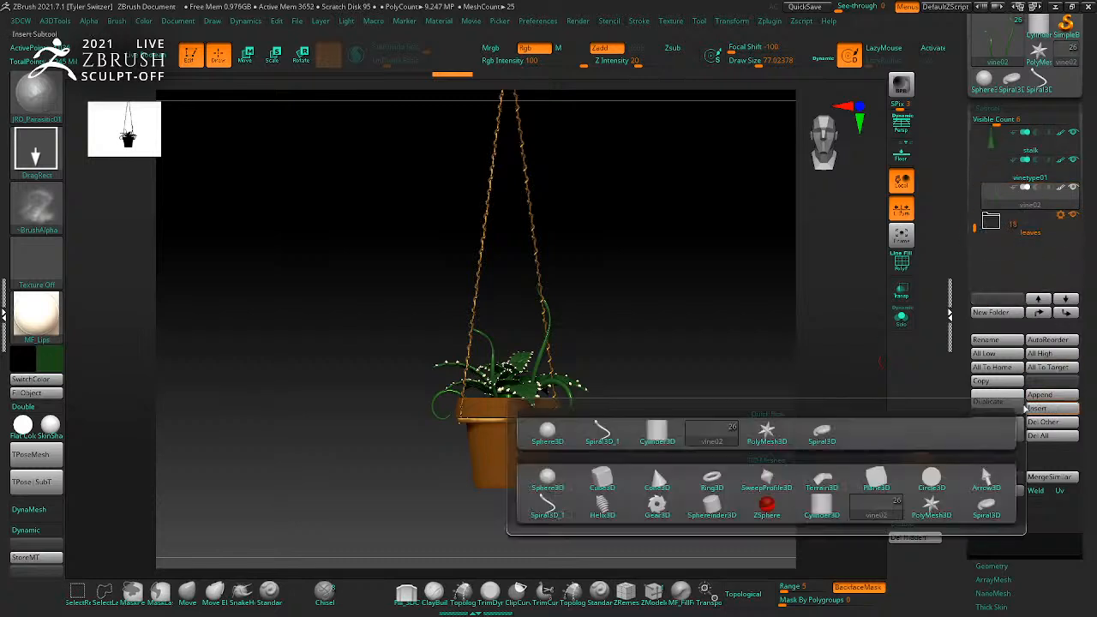
{"action": "left_click", "coordinate": [546, 435]}
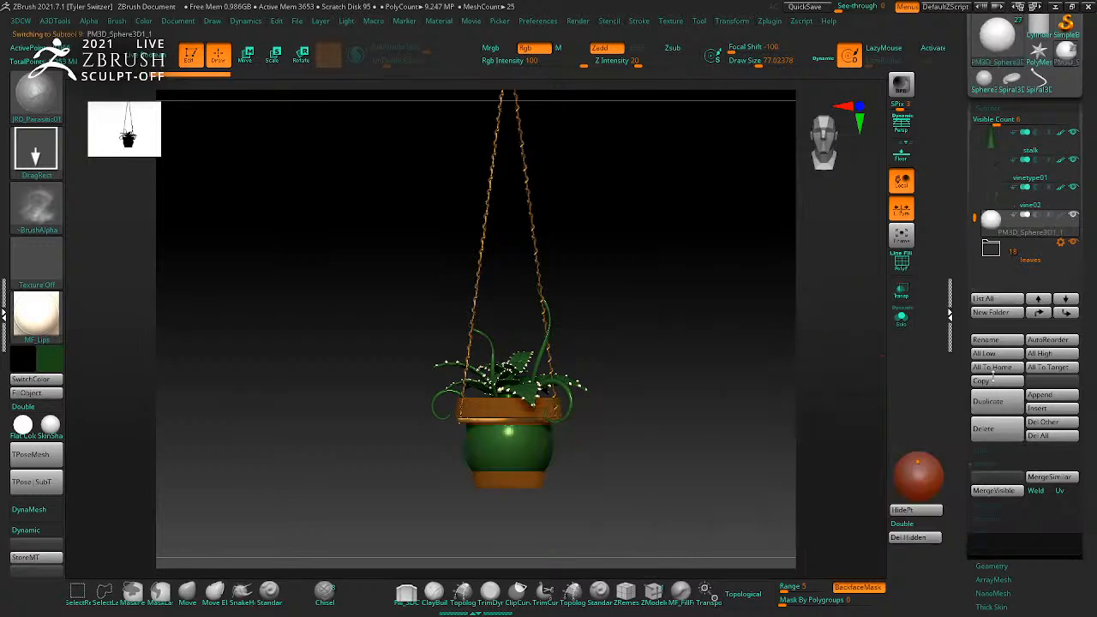
{"action": "left_click", "coordinate": [1002, 341]}
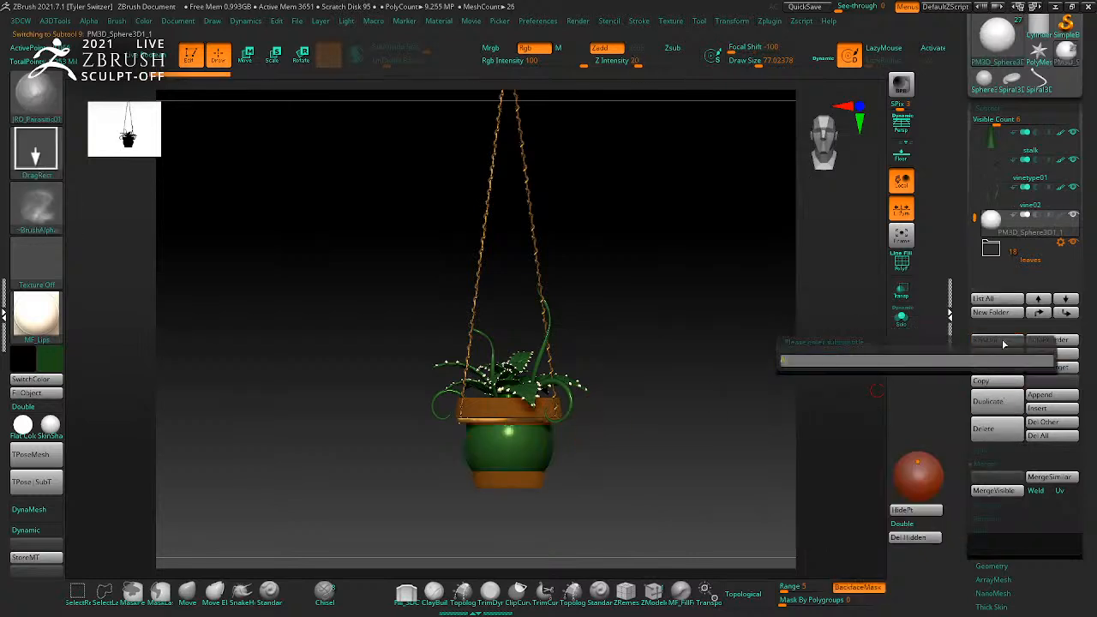
{"action": "type", "text": "AudreyBase"}
{"action": "key", "text": "Return"}
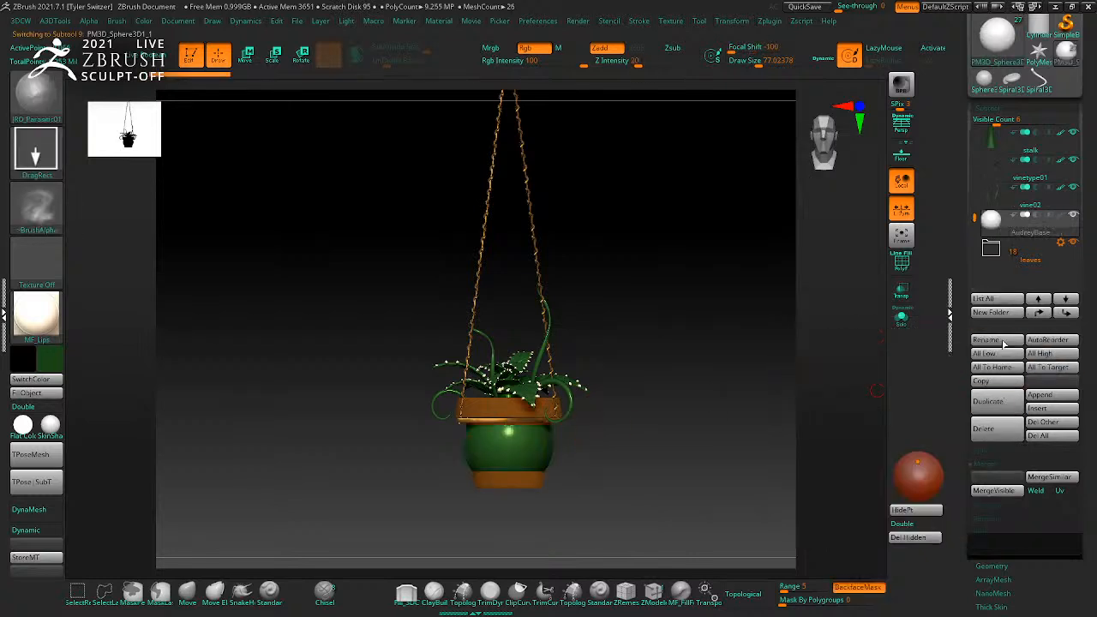
Step: Move the AudreyBase sphere clear of the pot and stretch it vertically into a tall ellipsoid
{"action": "left_click_drag", "start_coordinate": [768, 348], "coordinate": [713, 358]}
{"action": "key", "text": "w"}
{"action": "left_click_drag", "start_coordinate": [449, 443], "coordinate": [327, 449]}
{"action": "left_click_drag", "start_coordinate": [404, 410], "coordinate": [391, 338]}
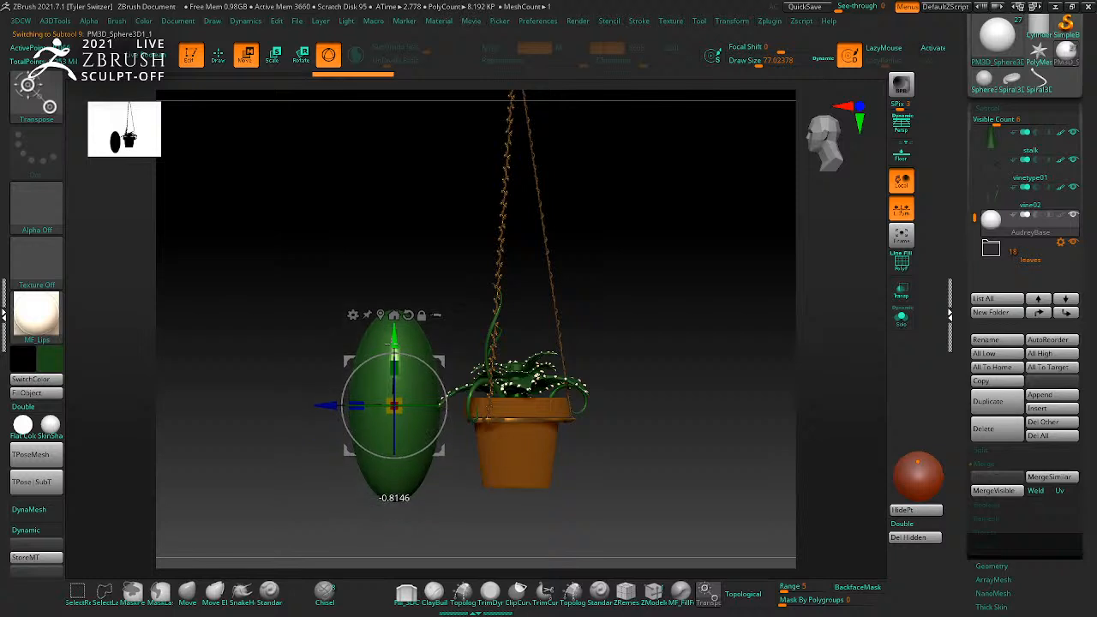
{"action": "left_click_drag", "start_coordinate": [322, 405], "coordinate": [268, 405]}
{"action": "left_click_drag", "start_coordinate": [635, 510], "coordinate": [670, 493], "text": "shift"}
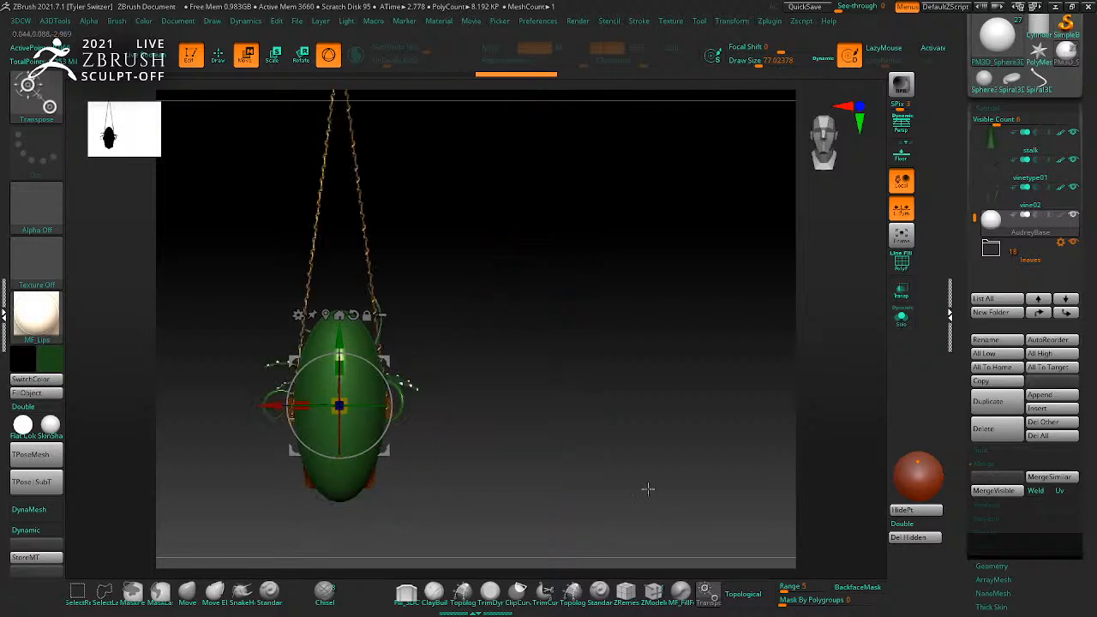
Step: Taper the AudreyBase ellipsoid into an egg shape with a wide bottom and a narrower top
{"action": "left_click_drag", "start_coordinate": [588, 479], "coordinate": [714, 465], "text": "alt"}
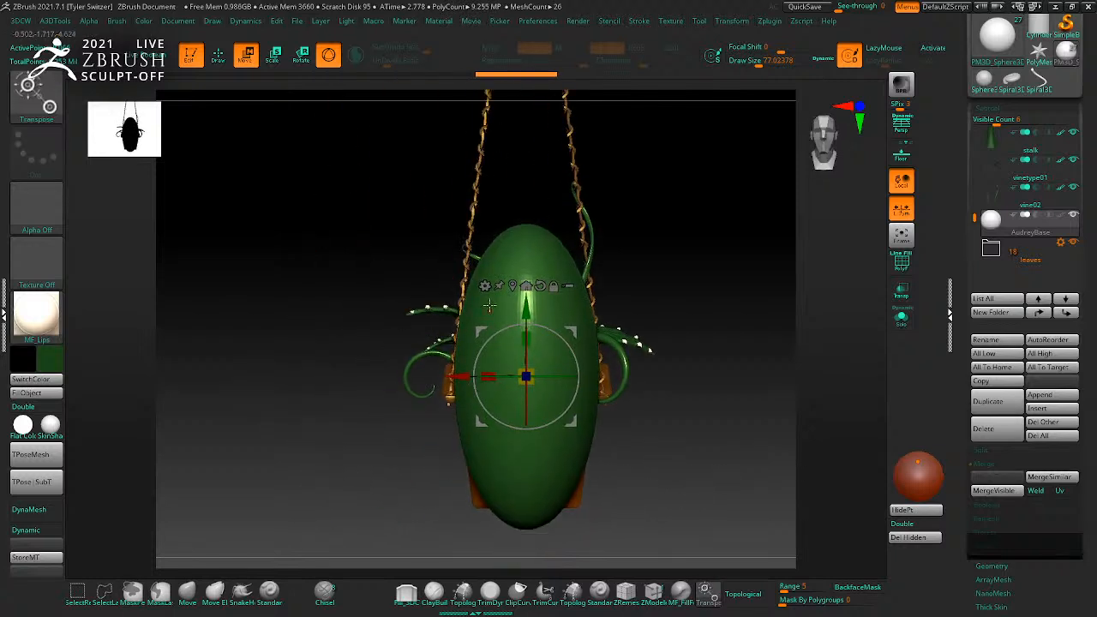
{"action": "left_click", "coordinate": [485, 288]}
{"action": "left_click", "coordinate": [606, 405]}
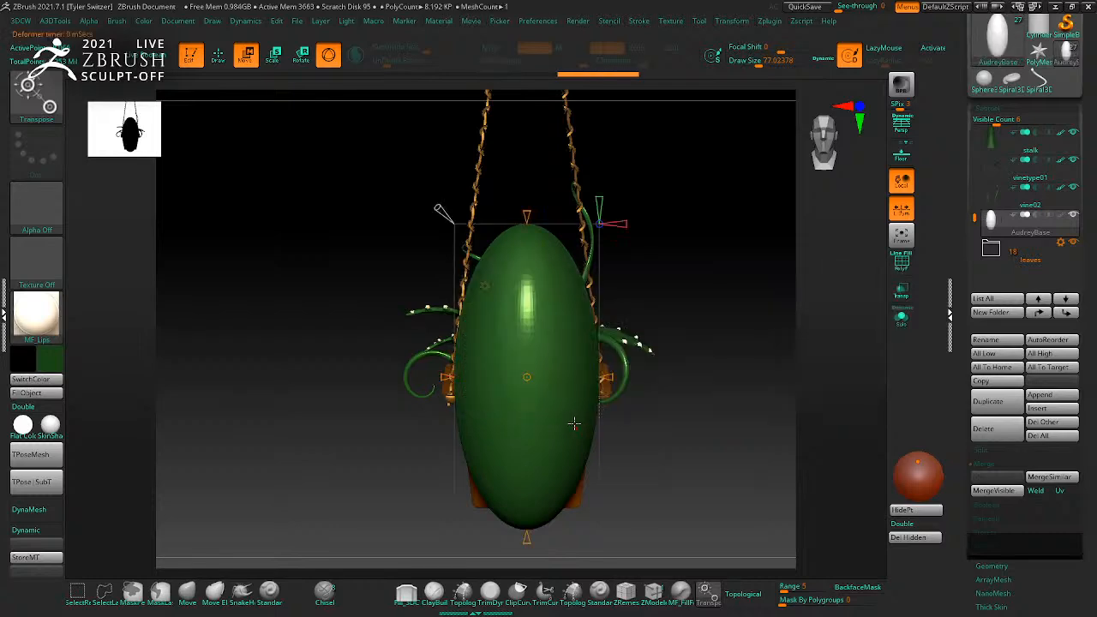
{"action": "left_click_drag", "start_coordinate": [525, 538], "coordinate": [527, 571]}
{"action": "left_click_drag", "start_coordinate": [797, 512], "coordinate": [686, 513]}
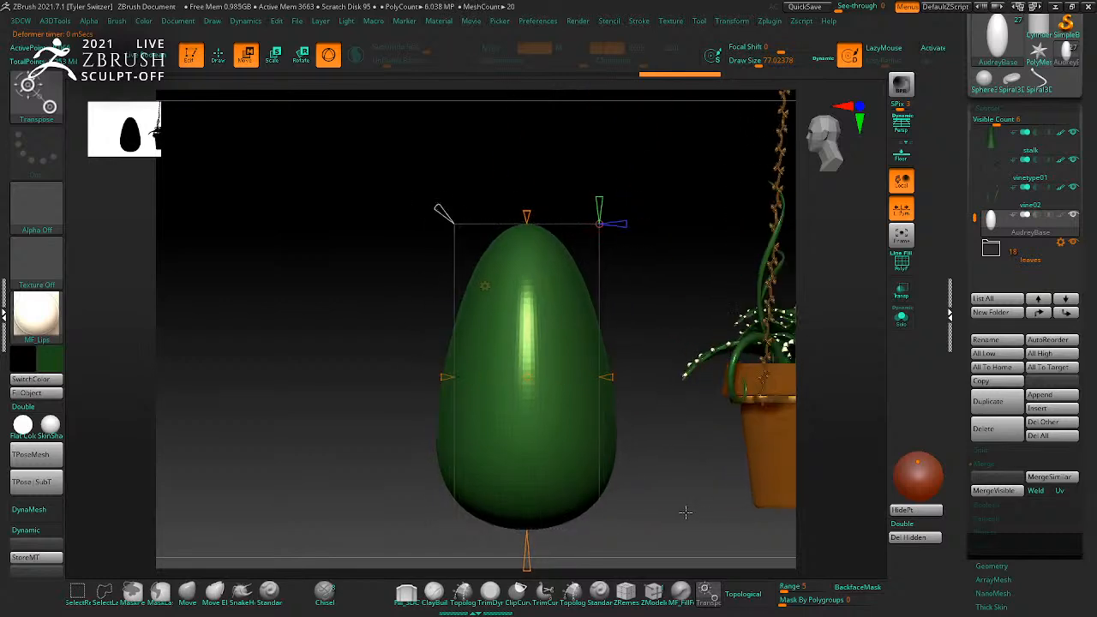
Step: Bend AudreyBase into a curved bean shape with the Bend Arc deformer, using an angle of about -36
{"action": "left_click", "coordinate": [485, 286]}
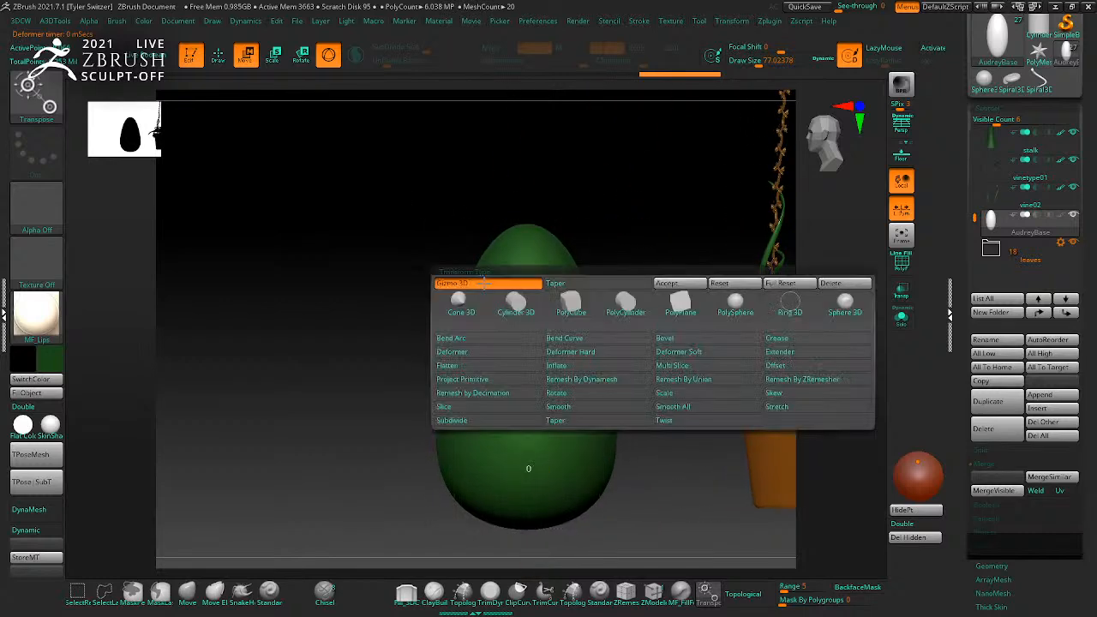
{"action": "left_click", "coordinate": [562, 336]}
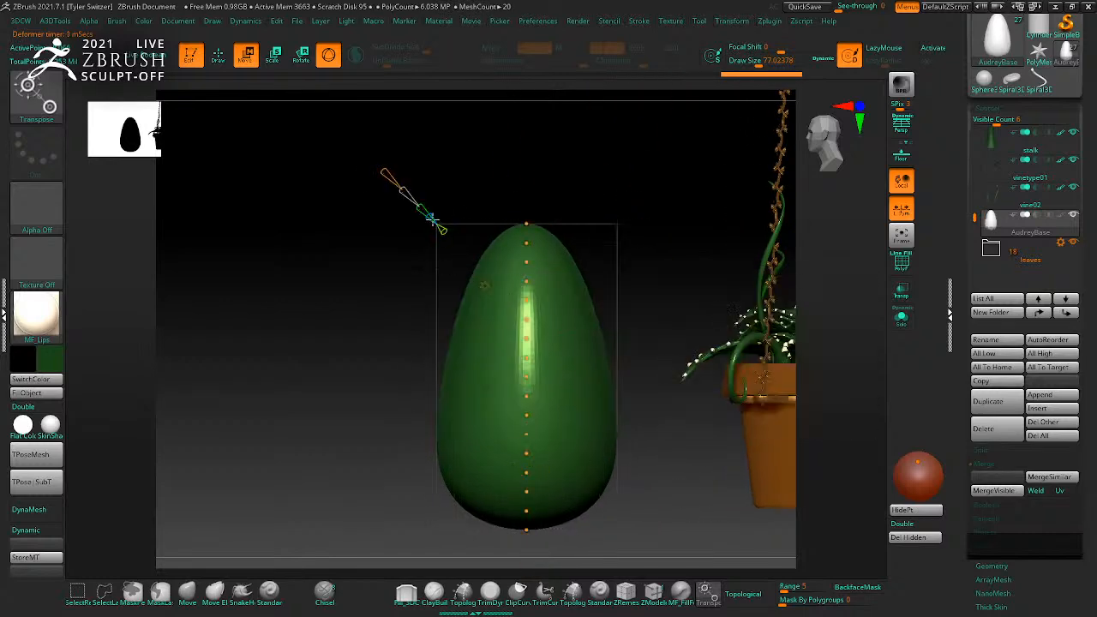
{"action": "left_click", "coordinate": [483, 286]}
{"action": "left_click", "coordinate": [455, 340]}
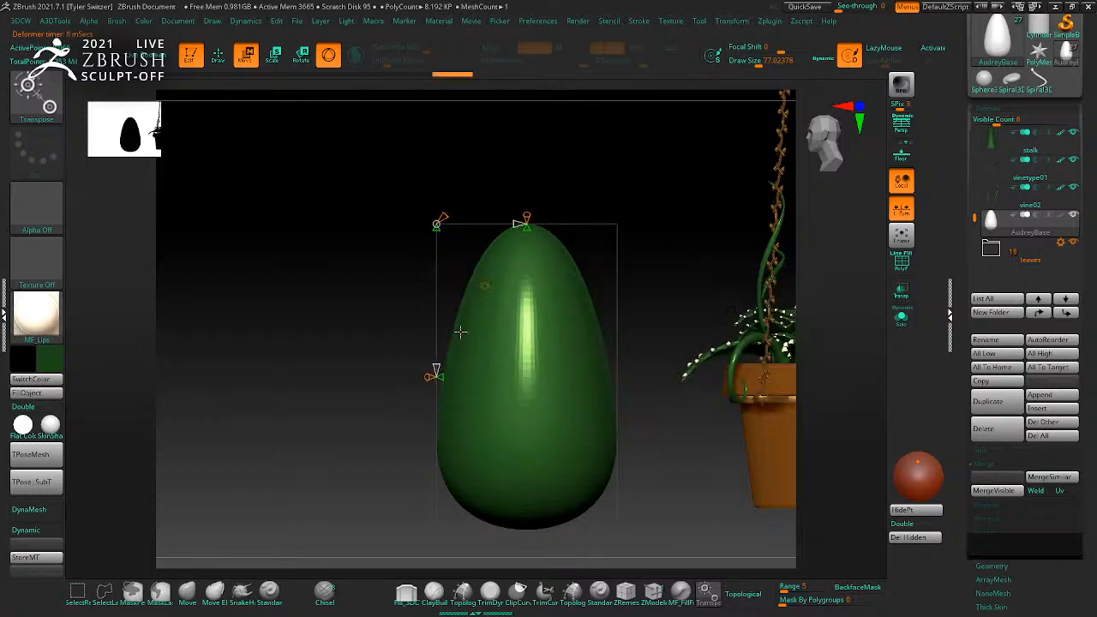
{"action": "left_click_drag", "start_coordinate": [426, 376], "coordinate": [474, 388]}
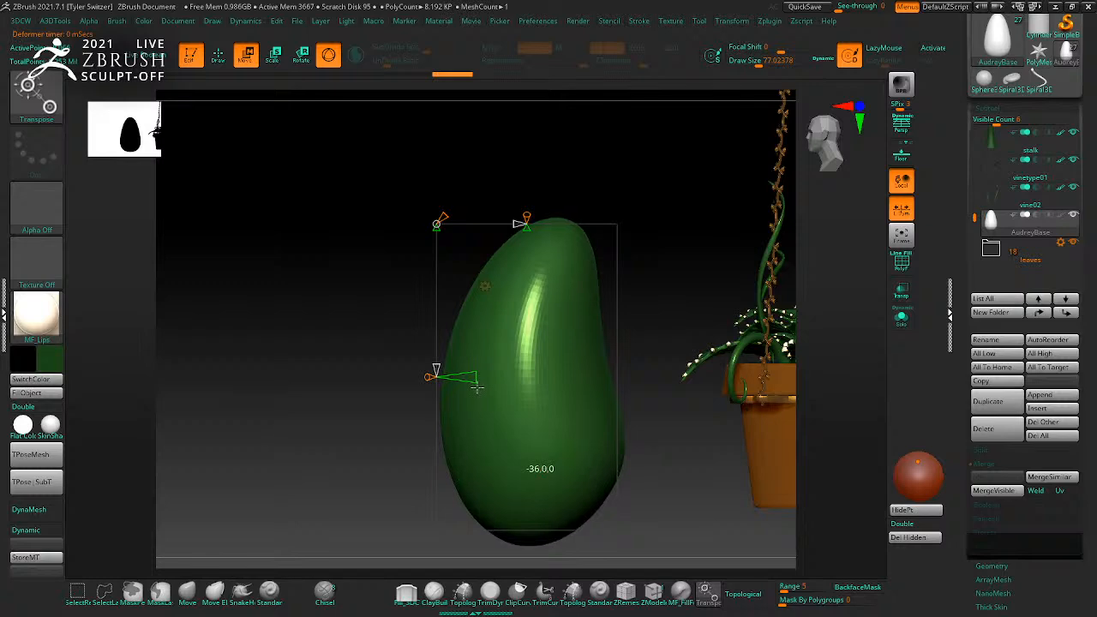
{"action": "key", "text": "q"}
{"action": "mouse_move", "coordinate": [375, 355]}
{"action": "right_mouse_down"}
{"action": "mouse_move", "coordinate": [678, 420]}
{"action": "mouse_move", "coordinate": [695, 400]}
{"action": "mouse_move", "coordinate": [736, 430]}
{"action": "mouse_move", "coordinate": [717, 428]}
{"action": "right_mouse_up"}
{"action": "key", "text": "b"}
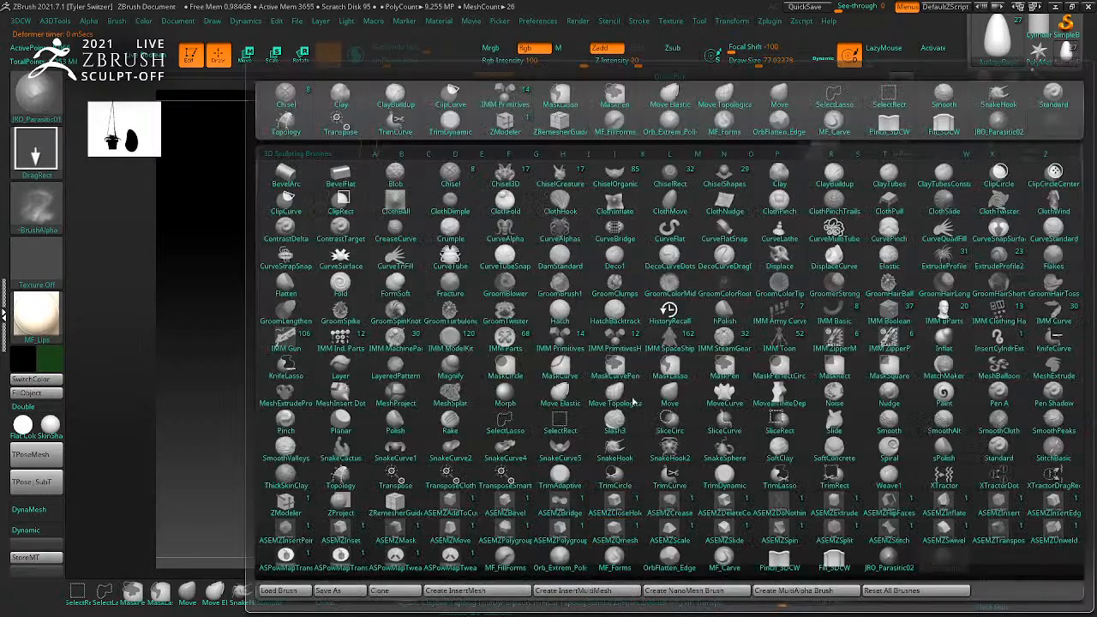
{"action": "left_click", "coordinate": [610, 470]}
{"action": "key", "text": "b"}
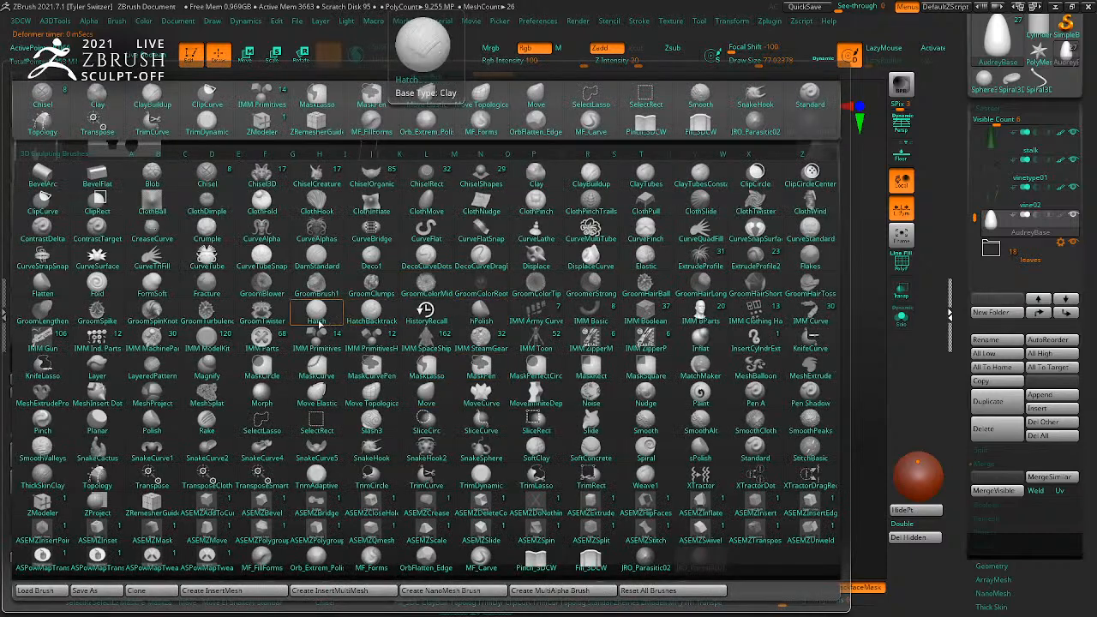
{"action": "left_click", "coordinate": [642, 100]}
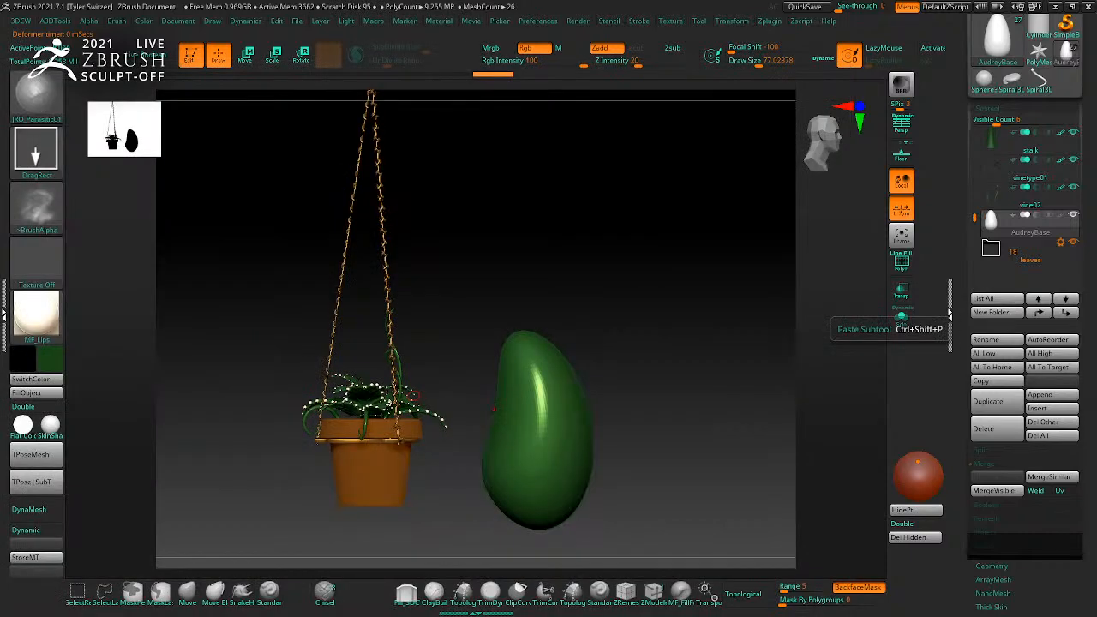
Step: Convert AudreyBase to DynaMesh and insert a sphere onto it with the IMM Primitives brush
{"action": "left_click", "coordinate": [27, 508]}
{"action": "key", "text": "b"}
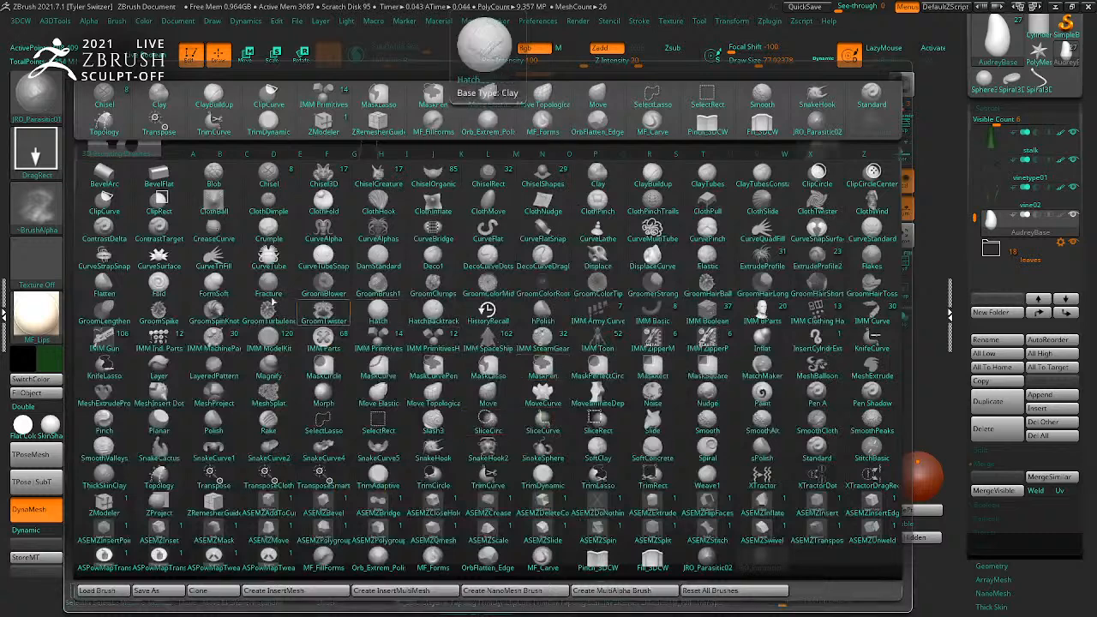
{"action": "left_click", "coordinate": [379, 339]}
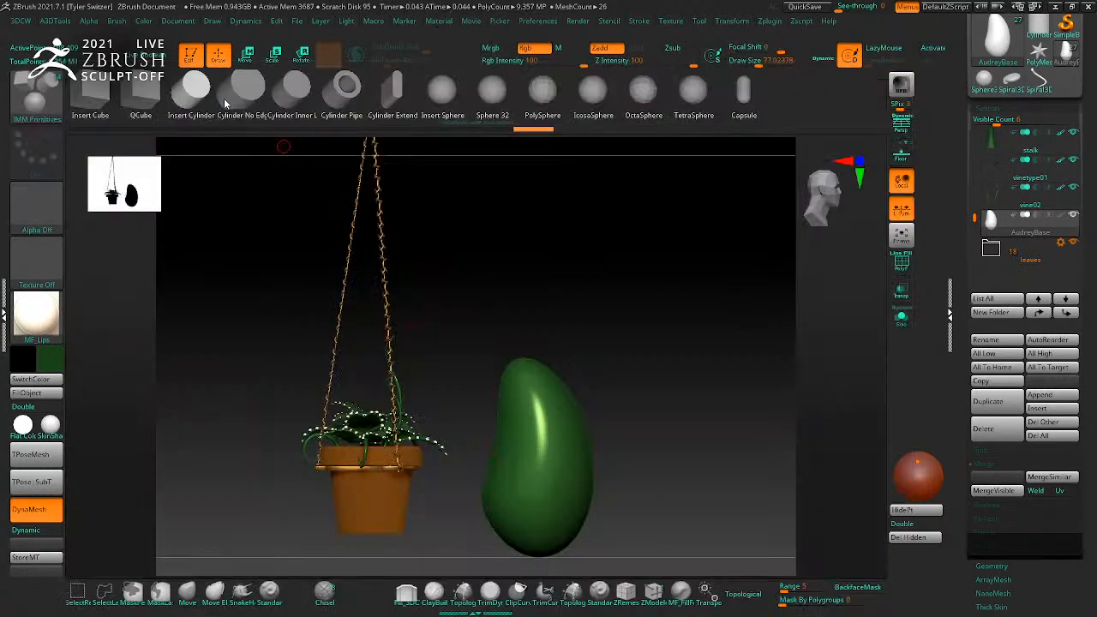
{"action": "left_click_drag", "start_coordinate": [523, 196], "coordinate": [576, 388]}
Step: Move and scale the inserted sphere until it sits as a dome capping the narrow top of AudreyBase
{"action": "left_click_drag", "start_coordinate": [760, 399], "coordinate": [660, 360], "text": "shift"}
{"action": "key", "text": "w"}
{"action": "left_click_drag", "start_coordinate": [540, 264], "coordinate": [552, 338]}
{"action": "left_click_drag", "start_coordinate": [471, 400], "coordinate": [503, 400]}
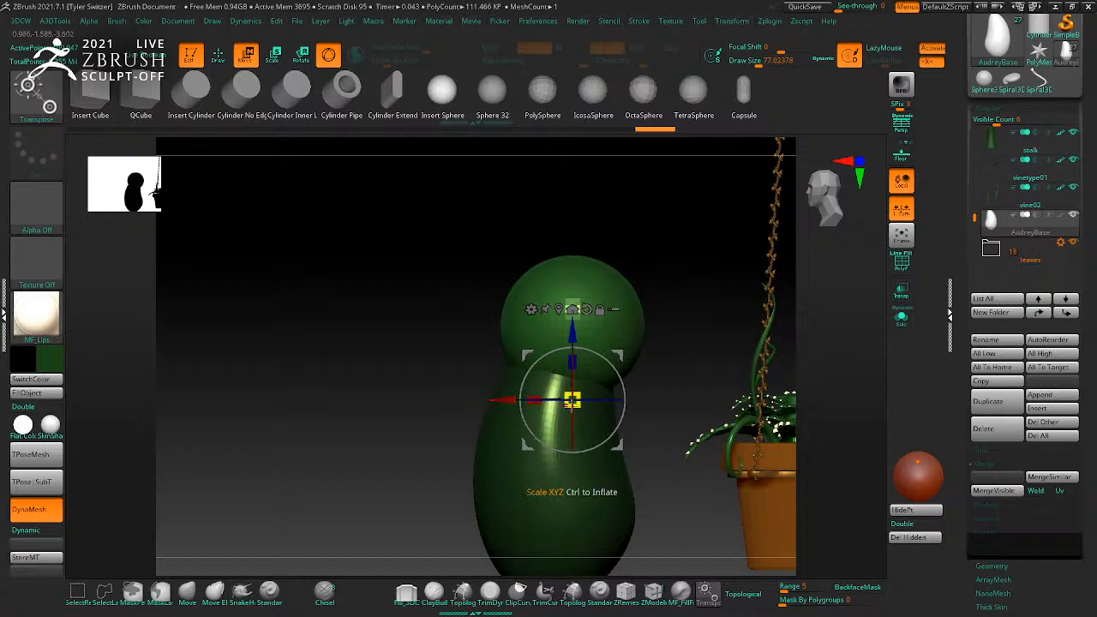
{"action": "left_click_drag", "start_coordinate": [577, 410], "coordinate": [576, 428]}
{"action": "left_click_drag", "start_coordinate": [572, 334], "coordinate": [573, 327]}
{"action": "left_click_drag", "start_coordinate": [505, 393], "coordinate": [491, 393]}
{"action": "left_click_drag", "start_coordinate": [651, 386], "coordinate": [704, 394]}
{"action": "left_click_drag", "start_coordinate": [566, 396], "coordinate": [564, 404]}
{"action": "mouse_move", "coordinate": [713, 390]}
{"action": "left_mouse_down"}
{"action": "mouse_move", "coordinate": [783, 390]}
{"action": "mouse_move", "coordinate": [749, 429]}
{"action": "mouse_move", "coordinate": [760, 394]}
{"action": "mouse_move", "coordinate": [690, 357]}
{"action": "mouse_move", "coordinate": [752, 335]}
{"action": "mouse_move", "coordinate": [765, 365]}
{"action": "left_mouse_up"}
Step: Show the polygroup wireframe, mask the upper part of the dome with MaskLasso and cut it off to leave a flat top
{"action": "key", "text": "q"}
{"action": "key", "text": "shift+f"}
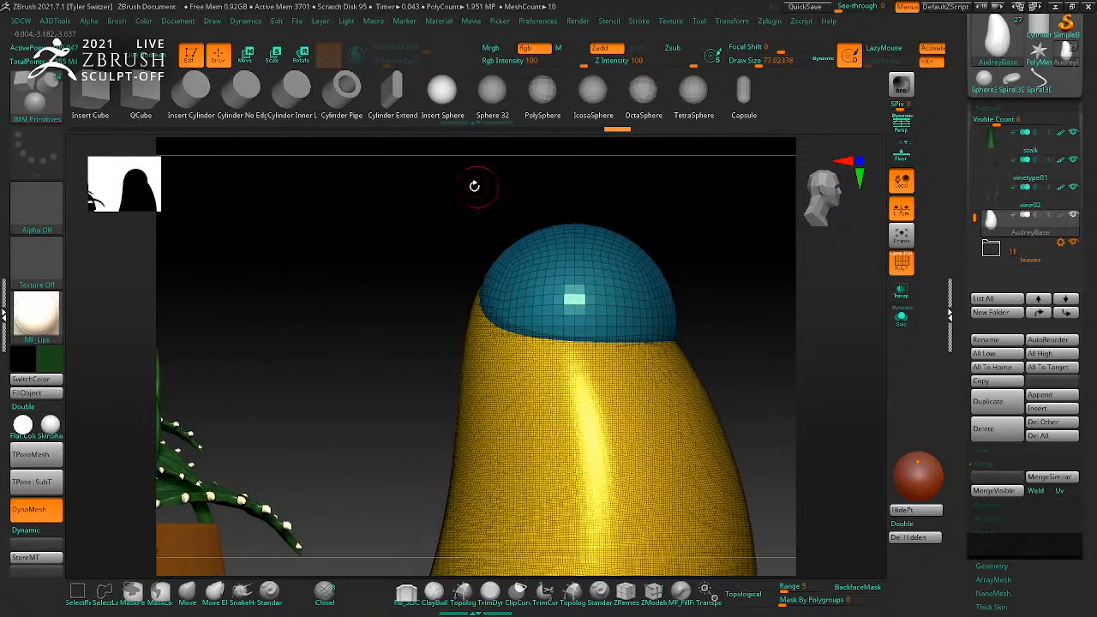
{"action": "left_click_drag", "start_coordinate": [452, 196], "coordinate": [726, 292], "text": "ctrl"}
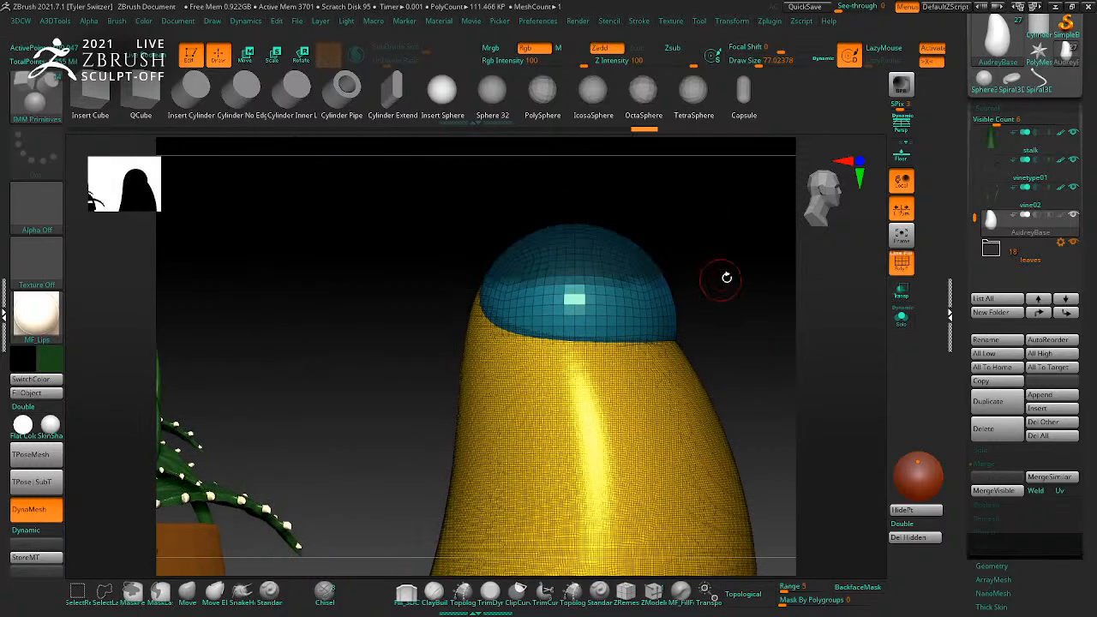
{"action": "key", "text": "ctrl+z"}
{"action": "left_click", "coordinate": [38, 96], "text": "ctrl"}
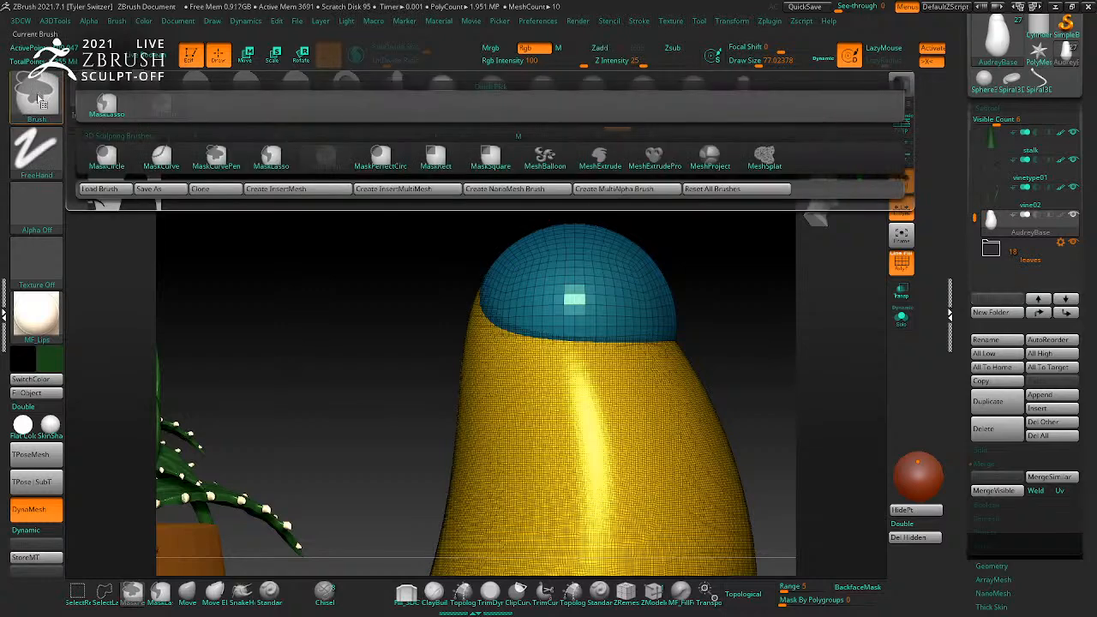
{"action": "left_click", "coordinate": [107, 104], "text": "ctrl"}
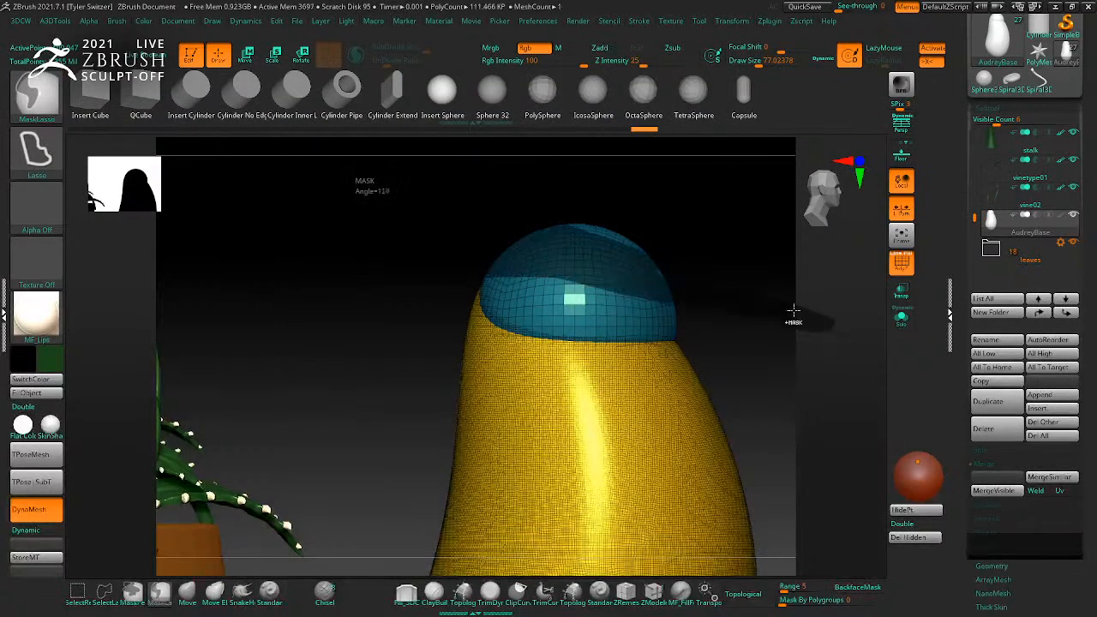
{"action": "mouse_move", "coordinate": [425, 230]}
{"action": "left_mouse_down", "text": "ctrl"}
{"action": "mouse_move", "coordinate": [754, 318]}
{"action": "mouse_move", "coordinate": [436, 211]}
{"action": "left_mouse_up", "text": "ctrl"}
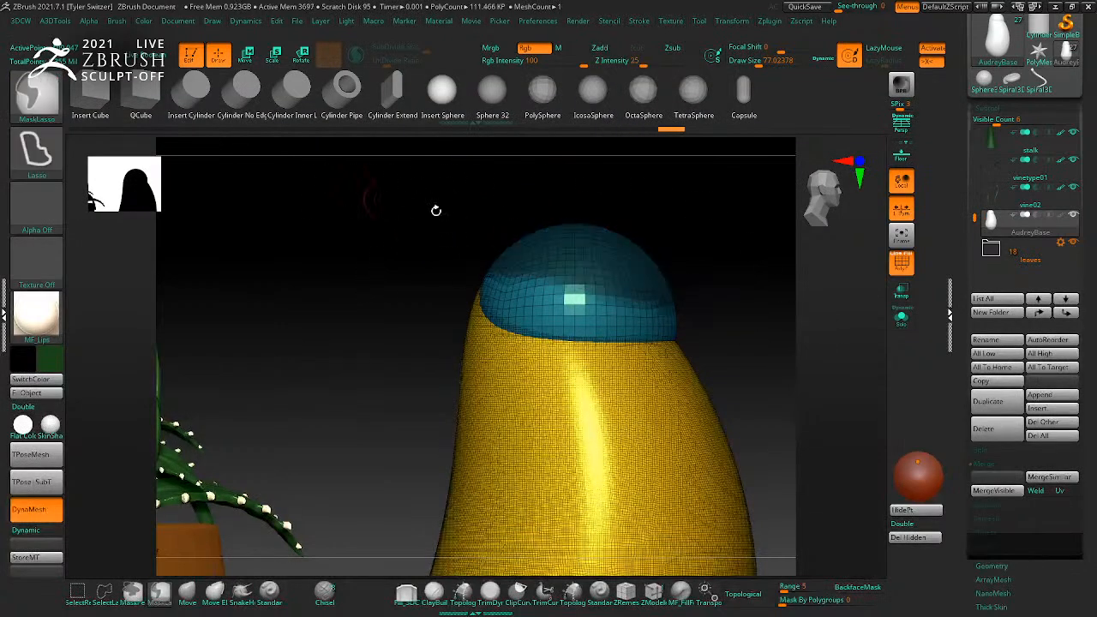
{"action": "left_click", "coordinate": [767, 314], "text": "ctrl"}
{"action": "left_click", "coordinate": [915, 509]}
{"action": "mouse_move", "coordinate": [786, 400]}
{"action": "left_mouse_down"}
{"action": "mouse_move", "coordinate": [791, 411]}
{"action": "mouse_move", "coordinate": [836, 390]}
{"action": "mouse_move", "coordinate": [779, 360]}
{"action": "mouse_move", "coordinate": [808, 362]}
{"action": "mouse_move", "coordinate": [743, 318]}
{"action": "mouse_move", "coordinate": [752, 395]}
{"action": "mouse_move", "coordinate": [482, 358]}
{"action": "left_mouse_up"}
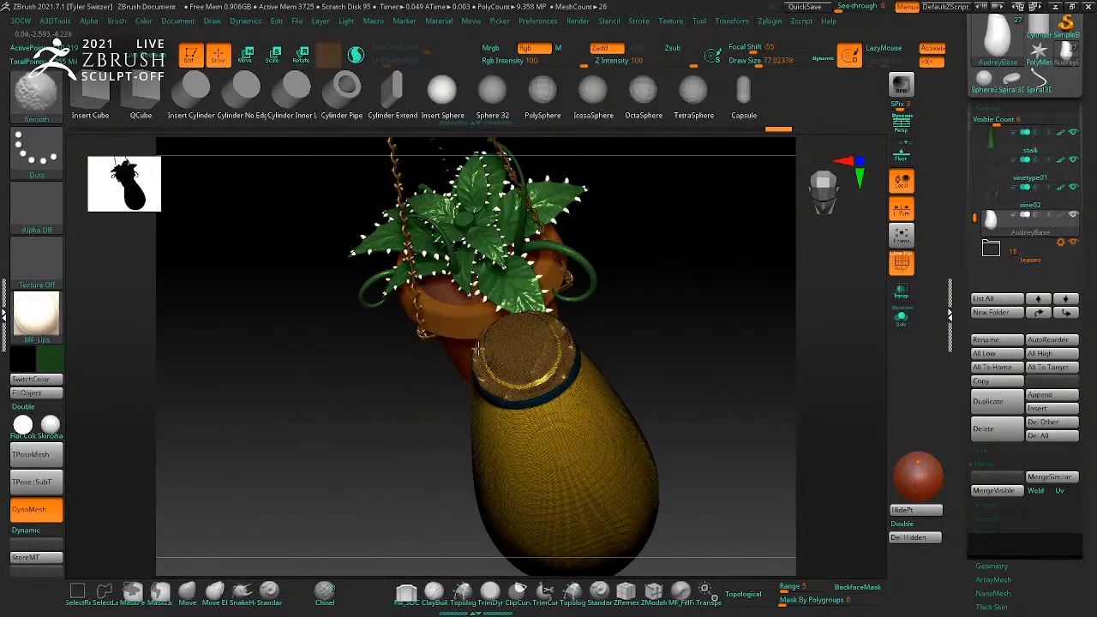
Step: Smooth the flat top of AudreyBase, update its DynaMesh and turn off the polygroup wireframe
{"action": "left_click_drag", "start_coordinate": [546, 335], "coordinate": [540, 382], "text": "shift"}
{"action": "mouse_move", "coordinate": [797, 399]}
{"action": "left_mouse_down", "text": "ctrl+shift"}
{"action": "mouse_move", "coordinate": [684, 366]}
{"action": "mouse_move", "coordinate": [711, 359]}
{"action": "mouse_move", "coordinate": [759, 386]}
{"action": "mouse_move", "coordinate": [737, 377]}
{"action": "left_mouse_up", "text": "ctrl+shift"}
{"action": "key", "text": "shift+f"}
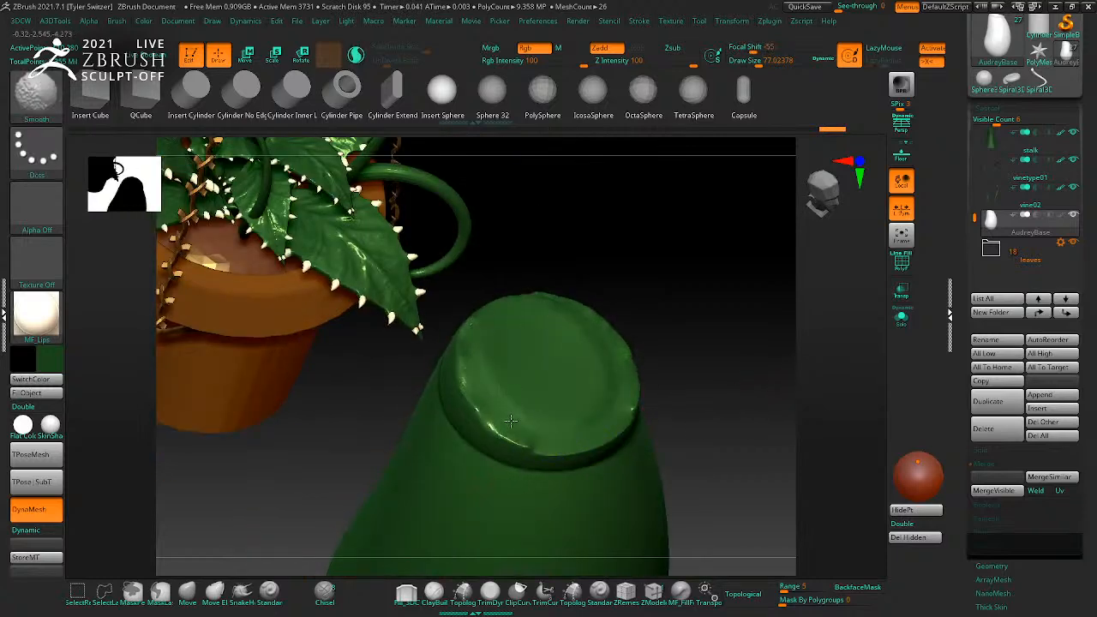
Step: Smooth the rim around the flat top and assign the AudreyBase mesh to a single polygroup
{"action": "left_click_drag", "start_coordinate": [523, 421], "coordinate": [423, 416]}
{"action": "mouse_move", "coordinate": [735, 439]}
{"action": "left_mouse_down"}
{"action": "mouse_move", "coordinate": [522, 470]}
{"action": "mouse_move", "coordinate": [780, 395]}
{"action": "mouse_move", "coordinate": [784, 451]}
{"action": "mouse_move", "coordinate": [572, 426]}
{"action": "mouse_move", "coordinate": [592, 434]}
{"action": "mouse_move", "coordinate": [578, 395]}
{"action": "left_mouse_up"}
{"action": "key", "text": "ctrl+w"}
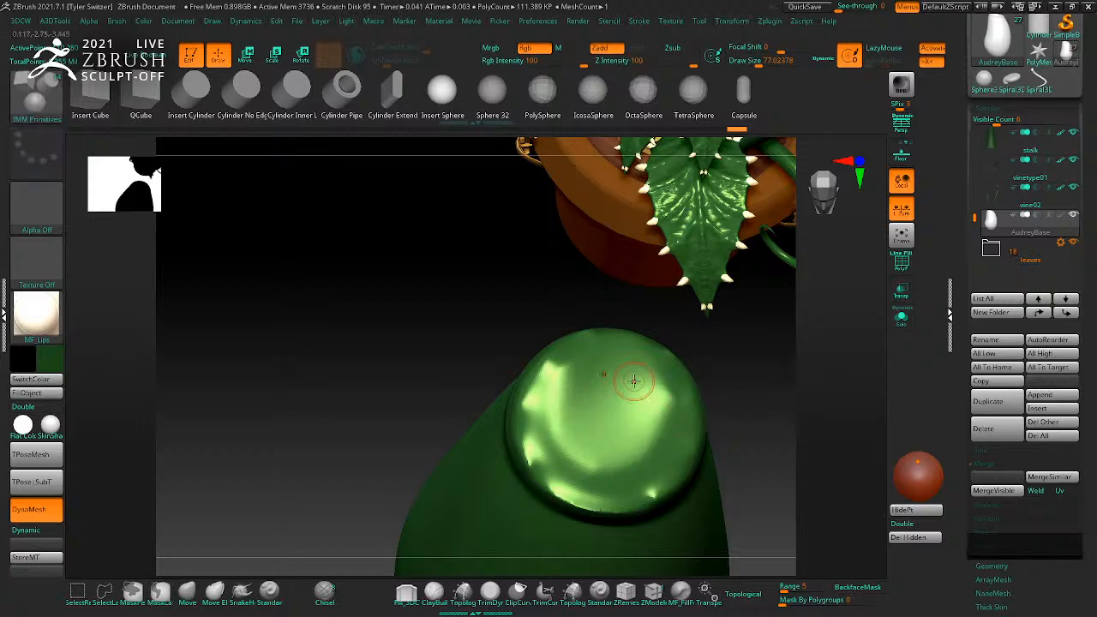
Step: Mask the flat circular top of the AudreyBase mesh with the MaskPen brush at a draw size of about 140
{"action": "left_click", "coordinate": [40, 145], "text": "ctrl"}
{"action": "left_click", "coordinate": [39, 95], "text": "ctrl"}
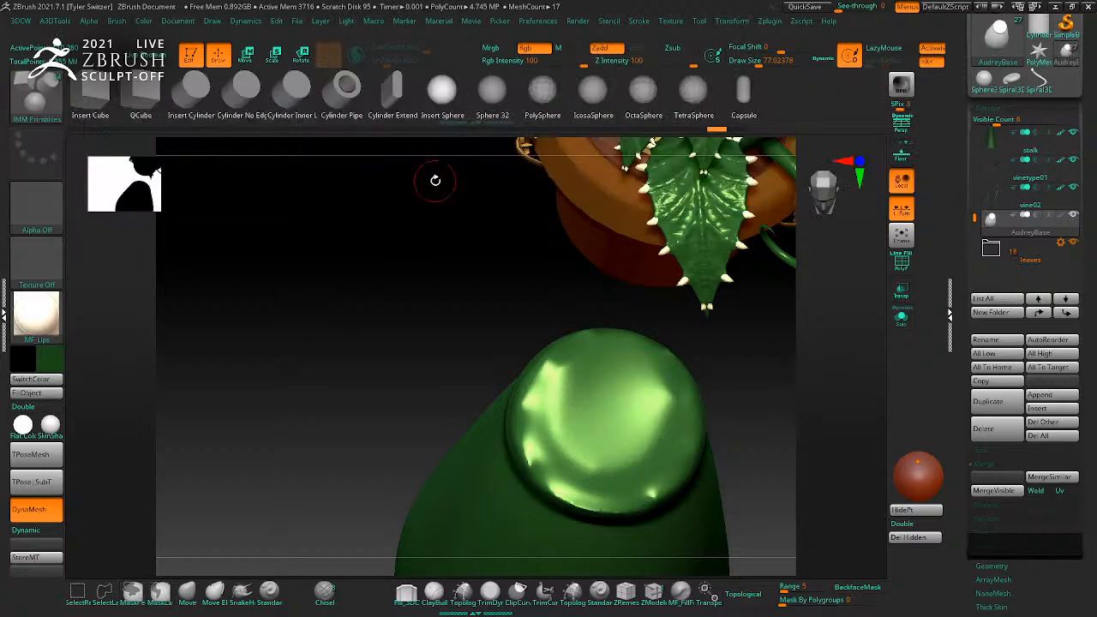
{"action": "left_click_drag", "start_coordinate": [600, 403], "coordinate": [604, 424], "text": "ctrl"}
{"action": "key", "text": "s"}
{"action": "left_click_drag", "start_coordinate": [766, 393], "coordinate": [698, 445]}
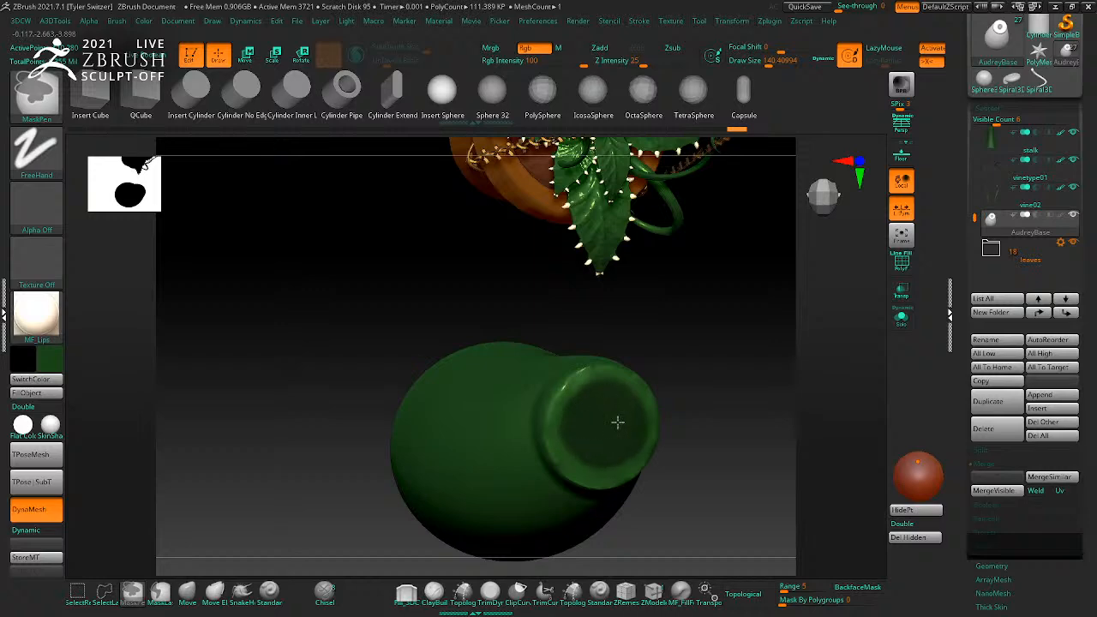
{"action": "left_click_drag", "start_coordinate": [578, 448], "coordinate": [574, 415], "text": "ctrl"}
{"action": "mouse_move", "coordinate": [755, 402]}
{"action": "left_mouse_down"}
{"action": "mouse_move", "coordinate": [747, 387]}
{"action": "mouse_move", "coordinate": [698, 408]}
{"action": "mouse_move", "coordinate": [746, 340]}
{"action": "left_mouse_up"}
Step: Isolate the top cap's polygroup, mask it, show the whole mesh again and invert the mask so only the cap is editable
{"action": "key", "text": "shift+f"}
{"action": "key", "text": "shift+f"}
{"action": "left_click", "coordinate": [617, 426], "text": "ctrl+shift"}
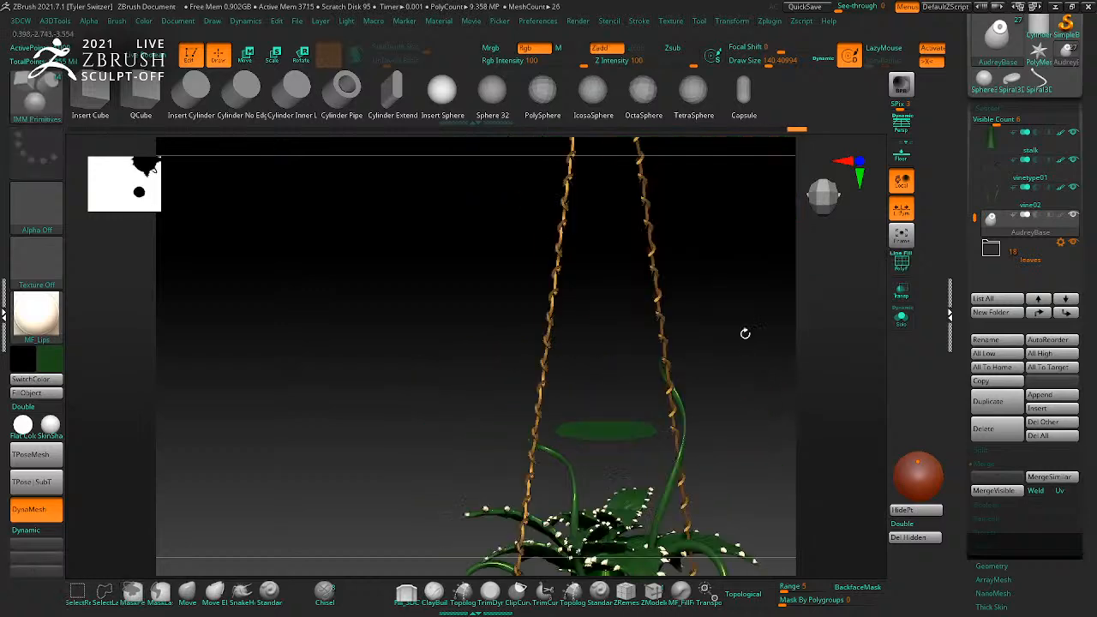
{"action": "left_click_drag", "start_coordinate": [647, 312], "coordinate": [732, 562], "text": "ctrl"}
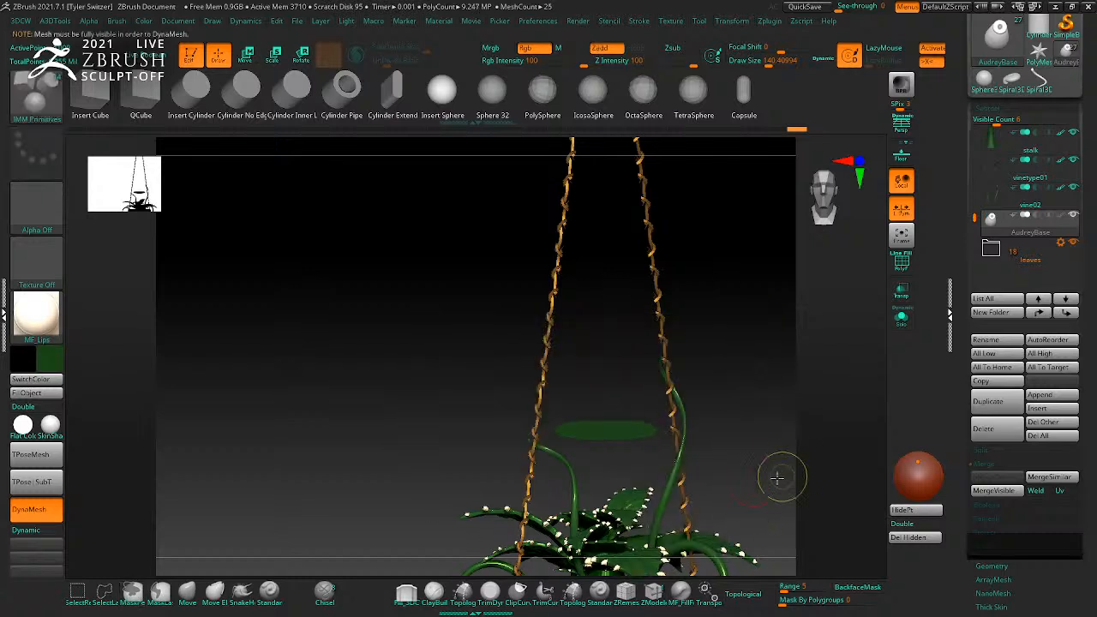
{"action": "left_click_drag", "start_coordinate": [783, 479], "coordinate": [358, 292], "text": "ctrl"}
{"action": "left_click", "coordinate": [718, 347], "text": "ctrl+shift"}
{"action": "left_click", "coordinate": [771, 390], "text": "ctrl"}
Step: Push the unmasked top cap down inside the body and scale it up to hollow out the vase shape
{"action": "left_click_drag", "start_coordinate": [781, 426], "coordinate": [763, 348], "text": "alt"}
{"action": "key", "text": "w"}
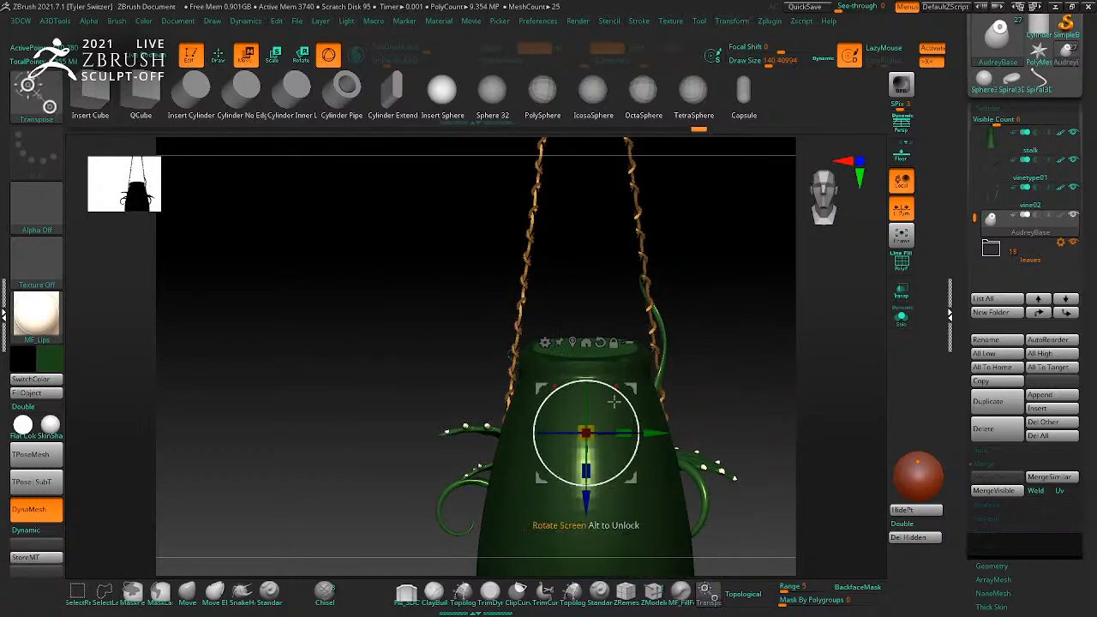
{"action": "left_click_drag", "start_coordinate": [590, 497], "coordinate": [589, 591]}
{"action": "left_click_drag", "start_coordinate": [774, 402], "coordinate": [729, 270], "text": "alt"}
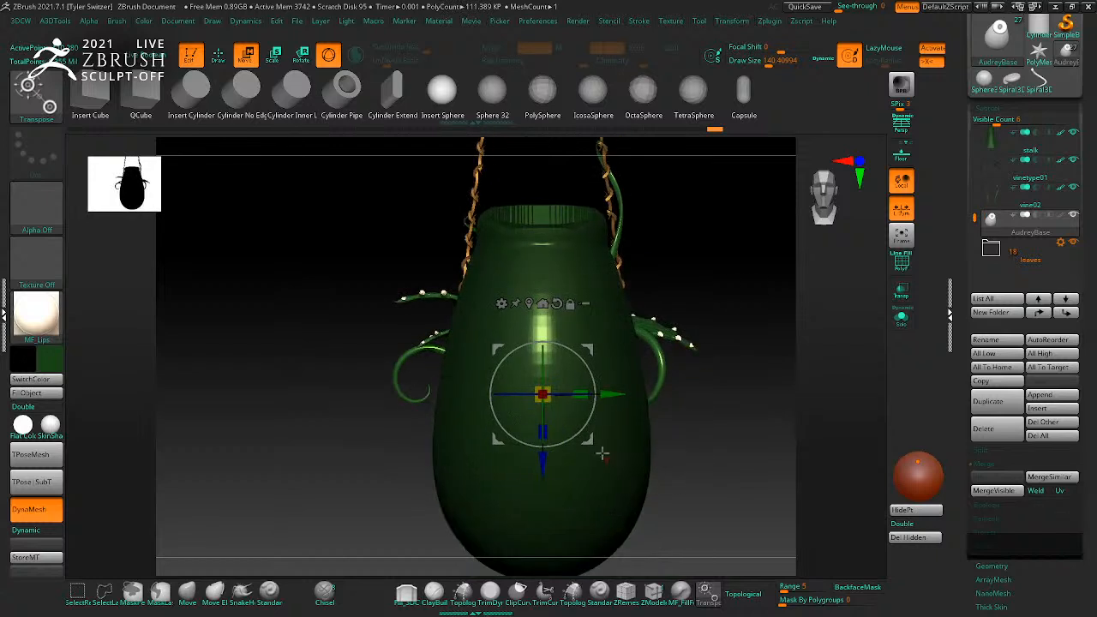
{"action": "left_click_drag", "start_coordinate": [547, 398], "coordinate": [570, 409]}
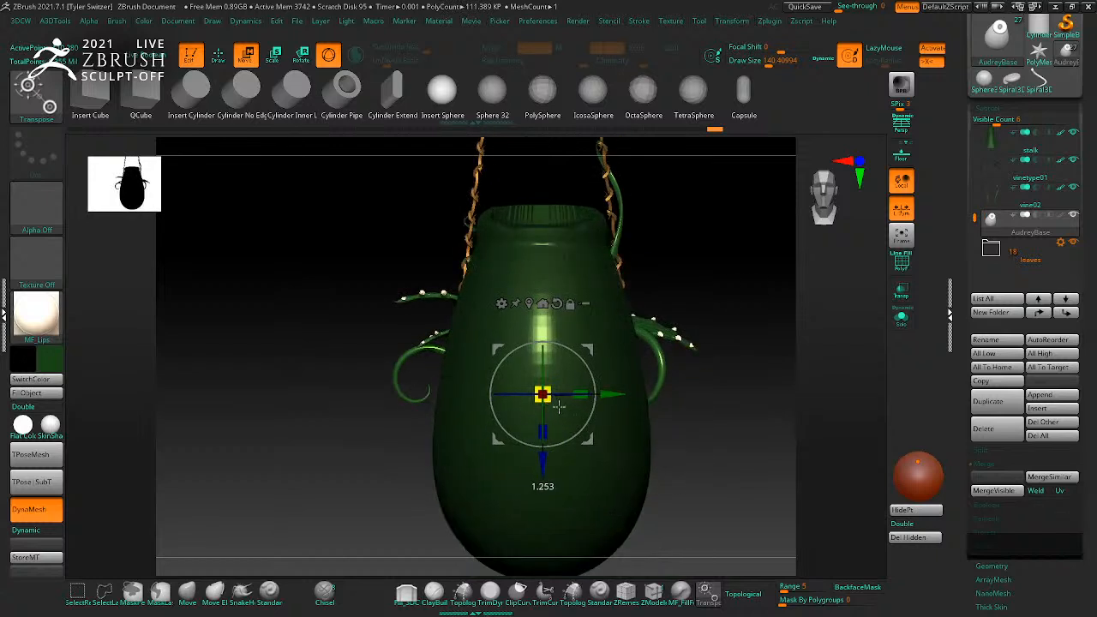
{"action": "left_click_drag", "start_coordinate": [542, 461], "coordinate": [543, 499]}
Step: Clear the mask from the hollowed body and remesh it with DynaMesh
{"action": "key", "text": "q"}
{"action": "mouse_move", "coordinate": [771, 359]}
{"action": "left_mouse_down", "text": "ctrl"}
{"action": "mouse_move", "coordinate": [795, 482]}
{"action": "mouse_move", "coordinate": [774, 435]}
{"action": "left_mouse_up", "text": "ctrl"}
{"action": "left_click_drag", "start_coordinate": [757, 338], "coordinate": [821, 424]}
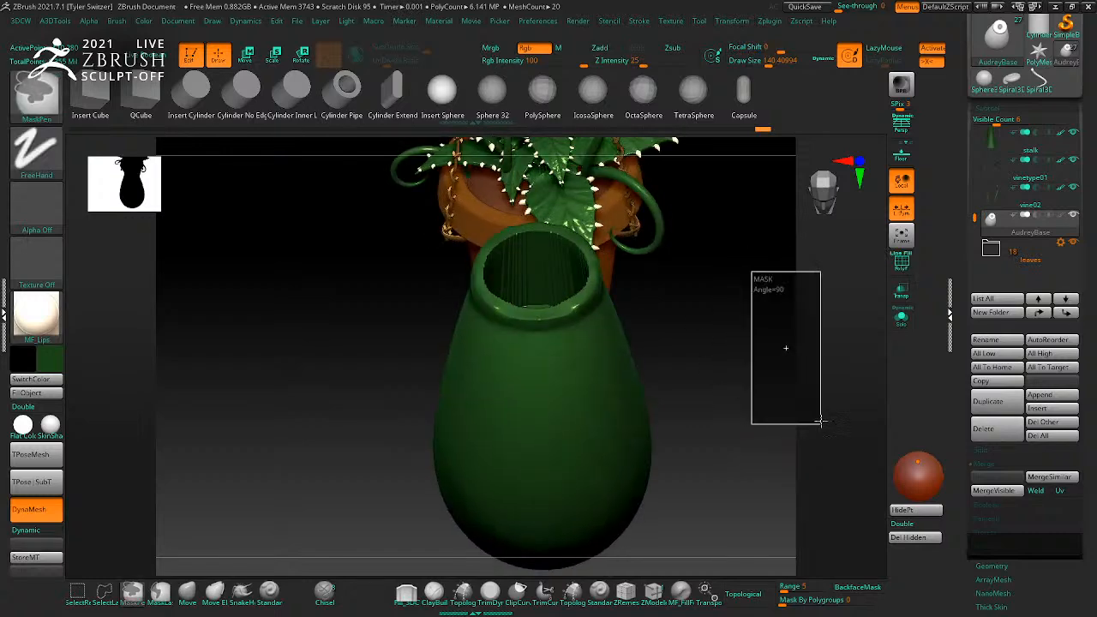
{"action": "mouse_move", "coordinate": [749, 387]}
{"action": "left_mouse_down"}
{"action": "mouse_move", "coordinate": [808, 368]}
{"action": "mouse_move", "coordinate": [778, 357]}
{"action": "mouse_move", "coordinate": [777, 374]}
{"action": "mouse_move", "coordinate": [793, 376]}
{"action": "left_mouse_up"}
{"action": "left_click_drag", "start_coordinate": [768, 377], "coordinate": [857, 291], "text": "shift"}
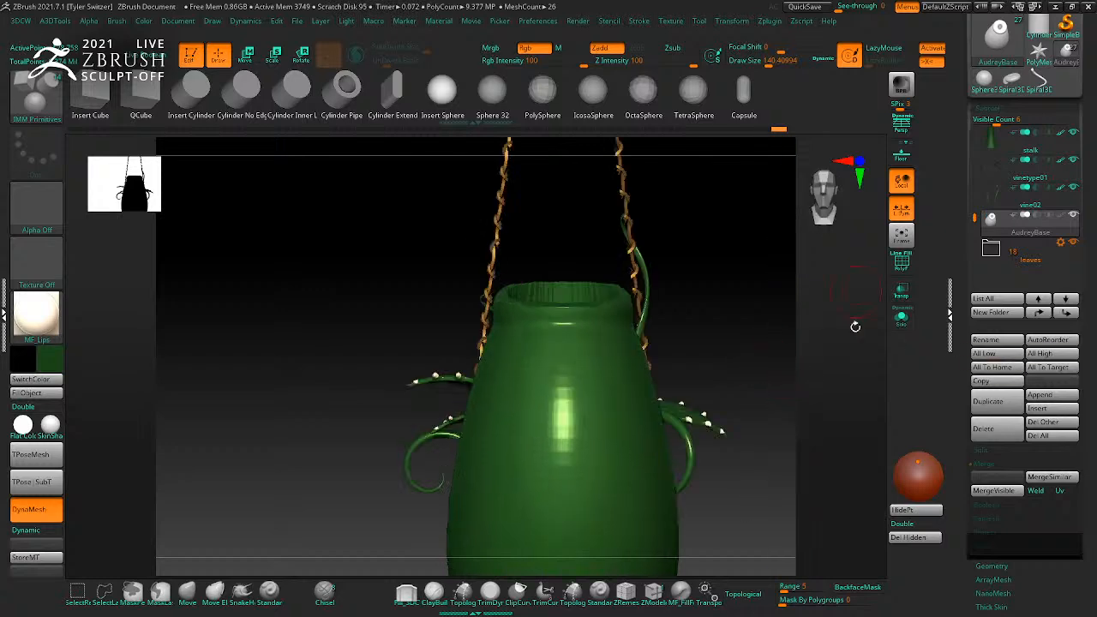
Step: Reshape the rim into a slanted opening, lower at the front, using the Move brush at a draw size of about 508
{"action": "key", "text": "b"}
{"action": "key", "text": "m"}
{"action": "key", "text": "v"}
{"action": "key", "text": "s"}
{"action": "mouse_move", "coordinate": [591, 316]}
{"action": "left_mouse_down"}
{"action": "mouse_move", "coordinate": [604, 314]}
{"action": "mouse_move", "coordinate": [560, 336]}
{"action": "mouse_move", "coordinate": [561, 364]}
{"action": "left_mouse_up"}
{"action": "left_click_drag", "start_coordinate": [744, 347], "coordinate": [656, 364]}
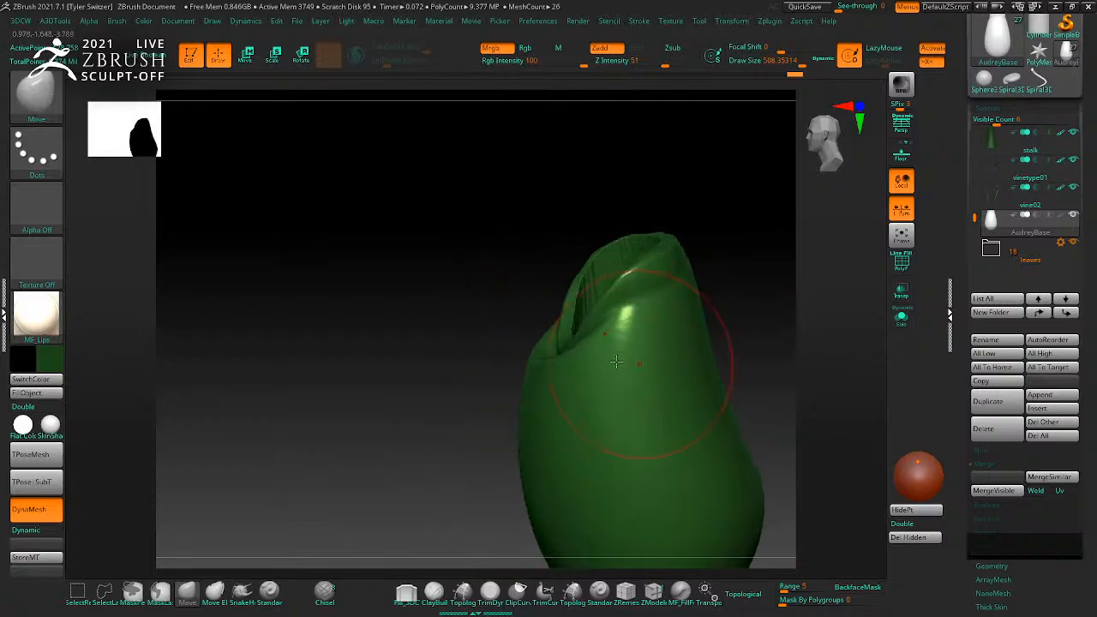
{"action": "mouse_move", "coordinate": [558, 343]}
{"action": "left_mouse_down"}
{"action": "mouse_move", "coordinate": [482, 321]}
{"action": "mouse_move", "coordinate": [579, 339]}
{"action": "left_mouse_up"}
{"action": "left_click_drag", "start_coordinate": [698, 440], "coordinate": [766, 380], "text": "shift"}
{"action": "right_click_drag", "start_coordinate": [766, 380], "coordinate": [754, 335], "text": "ctrl"}
Step: Solo the AudreyBase subtool, then build and smooth a rounded lip along the front of the rim with the MF_Forms brush
{"action": "key", "text": "b"}
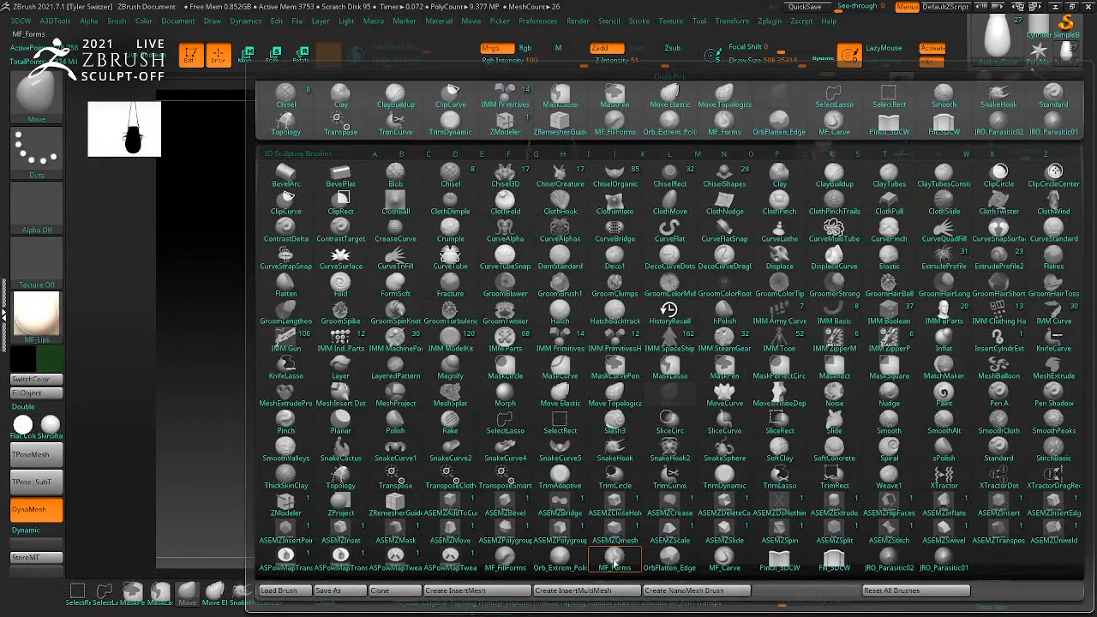
{"action": "left_click", "coordinate": [615, 557]}
{"action": "right_click_drag", "start_coordinate": [723, 389], "coordinate": [781, 472], "text": "ctrl"}
{"action": "left_click", "coordinate": [900, 318]}
{"action": "right_click_drag", "start_coordinate": [809, 390], "coordinate": [766, 389]}
{"action": "key", "text": "shift"}
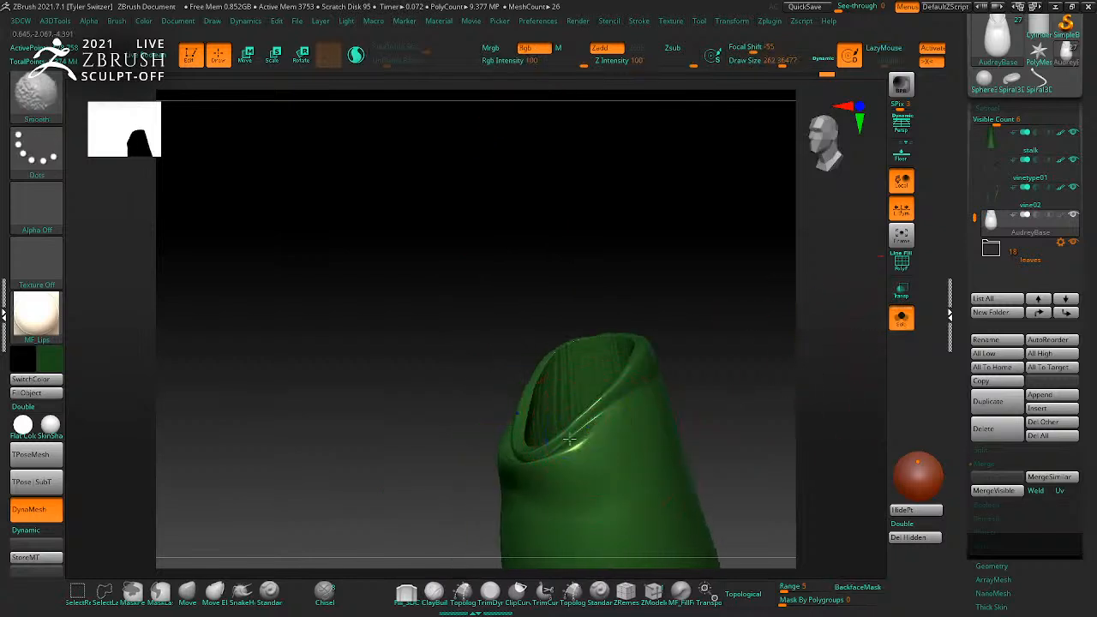
{"action": "key", "text": "s"}
{"action": "left_click_drag", "start_coordinate": [525, 468], "coordinate": [531, 467]}
{"action": "mouse_move", "coordinate": [610, 402]}
{"action": "left_mouse_down"}
{"action": "mouse_move", "coordinate": [560, 448]}
{"action": "mouse_move", "coordinate": [566, 441]}
{"action": "left_mouse_up"}
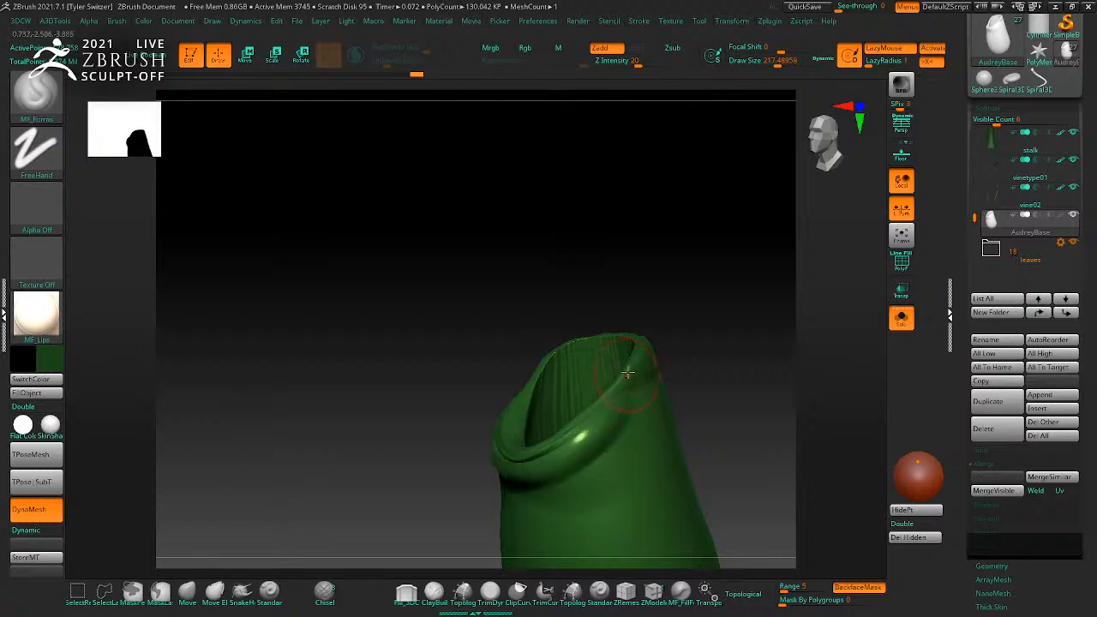
{"action": "key", "text": "shift"}
{"action": "mouse_move", "coordinate": [751, 380]}
{"action": "left_mouse_down"}
{"action": "mouse_move", "coordinate": [717, 420]}
{"action": "mouse_move", "coordinate": [629, 358]}
{"action": "mouse_move", "coordinate": [774, 311]}
{"action": "left_mouse_up"}
{"action": "key", "text": "shift"}
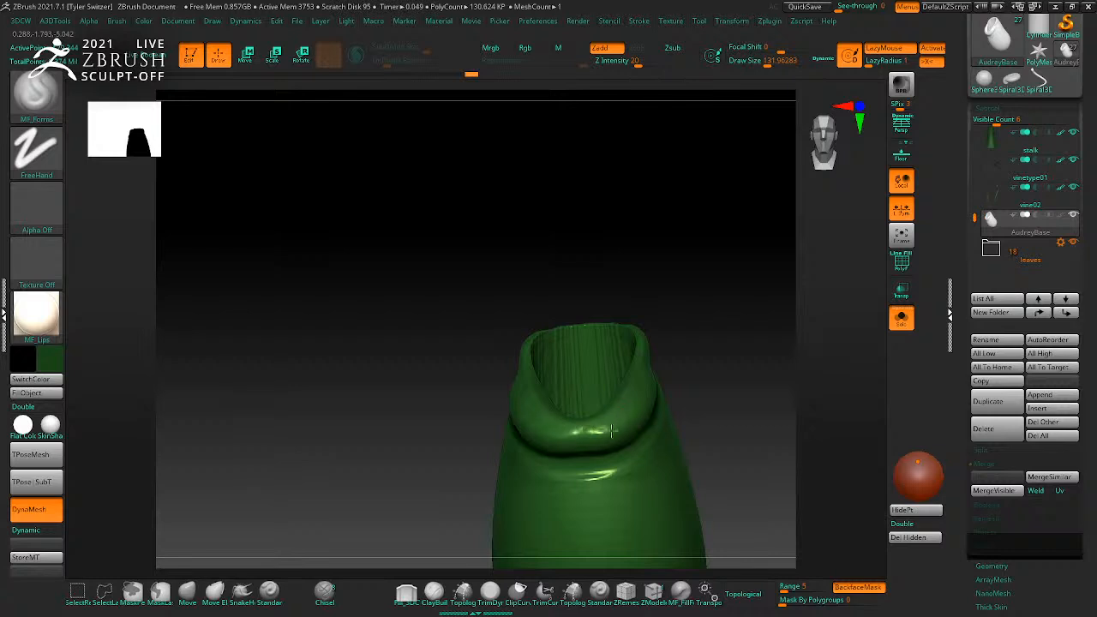
Step: Refine the lip around the front and sides of the opening with alternating MF_Forms and Smooth strokes
{"action": "key", "text": "shift"}
{"action": "mouse_move", "coordinate": [644, 443]}
{"action": "right_mouse_down"}
{"action": "mouse_move", "coordinate": [718, 378]}
{"action": "mouse_move", "coordinate": [706, 366]}
{"action": "right_mouse_up"}
{"action": "mouse_move", "coordinate": [631, 451]}
{"action": "right_mouse_down"}
{"action": "mouse_move", "coordinate": [815, 308]}
{"action": "mouse_move", "coordinate": [774, 351]}
{"action": "mouse_move", "coordinate": [815, 396]}
{"action": "mouse_move", "coordinate": [729, 257]}
{"action": "right_mouse_up"}
{"action": "left_click_drag", "start_coordinate": [645, 182], "coordinate": [648, 403]}
{"action": "key", "text": "shift"}
{"action": "mouse_move", "coordinate": [650, 182]}
{"action": "right_mouse_down"}
{"action": "mouse_move", "coordinate": [793, 237]}
{"action": "mouse_move", "coordinate": [754, 343]}
{"action": "mouse_move", "coordinate": [688, 326]}
{"action": "mouse_move", "coordinate": [703, 318]}
{"action": "right_mouse_up"}
{"action": "key", "text": "shift"}
{"action": "mouse_move", "coordinate": [641, 341]}
{"action": "right_mouse_down"}
{"action": "mouse_move", "coordinate": [752, 363]}
{"action": "mouse_move", "coordinate": [752, 352]}
{"action": "mouse_move", "coordinate": [763, 435]}
{"action": "mouse_move", "coordinate": [786, 407]}
{"action": "mouse_move", "coordinate": [762, 360]}
{"action": "mouse_move", "coordinate": [737, 369]}
{"action": "mouse_move", "coordinate": [752, 377]}
{"action": "mouse_move", "coordinate": [725, 435]}
{"action": "mouse_move", "coordinate": [734, 399]}
{"action": "mouse_move", "coordinate": [750, 392]}
{"action": "right_mouse_up"}
Step: Flare the upper corners of the rim outward with the Move brush at a draw size of about 286
{"action": "key", "text": "b"}
{"action": "key", "text": "Escape"}
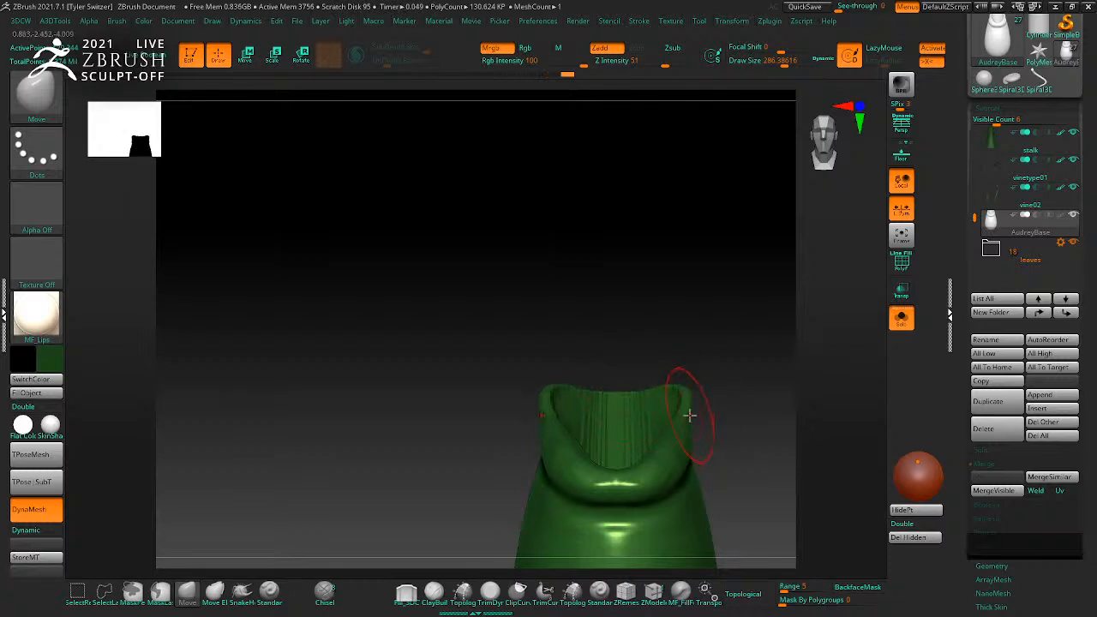
{"action": "right_click_drag", "start_coordinate": [695, 417], "coordinate": [741, 415]}
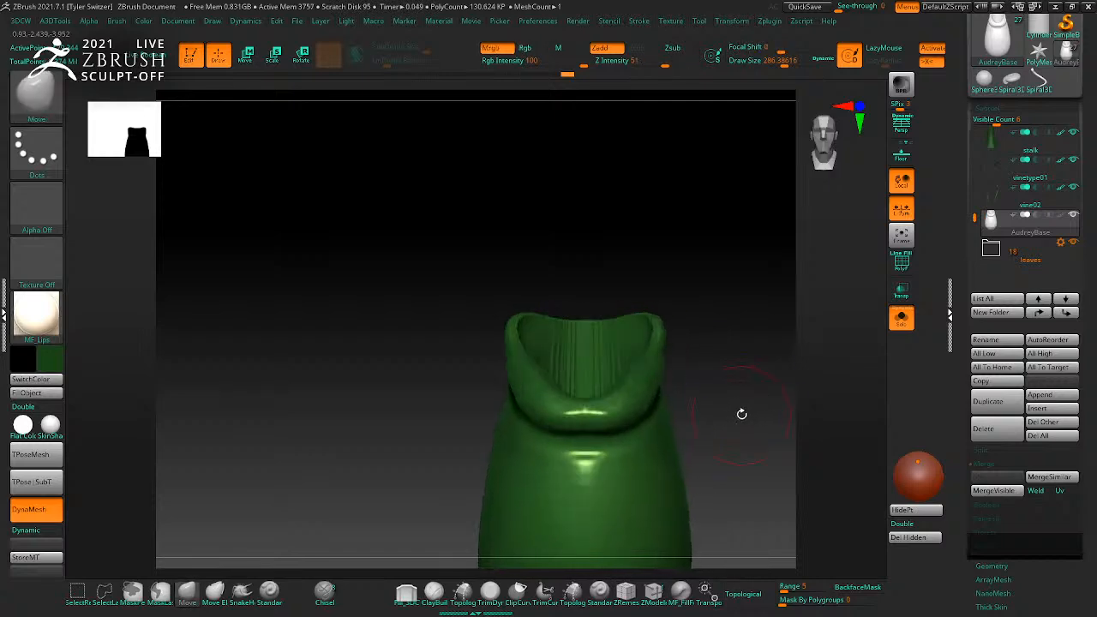
Step: Sculpt a cleft into the centre front of the lip with the MF_Forms brush at a draw size of about 101
{"action": "key", "text": "b"}
{"action": "left_click", "coordinate": [617, 557]}
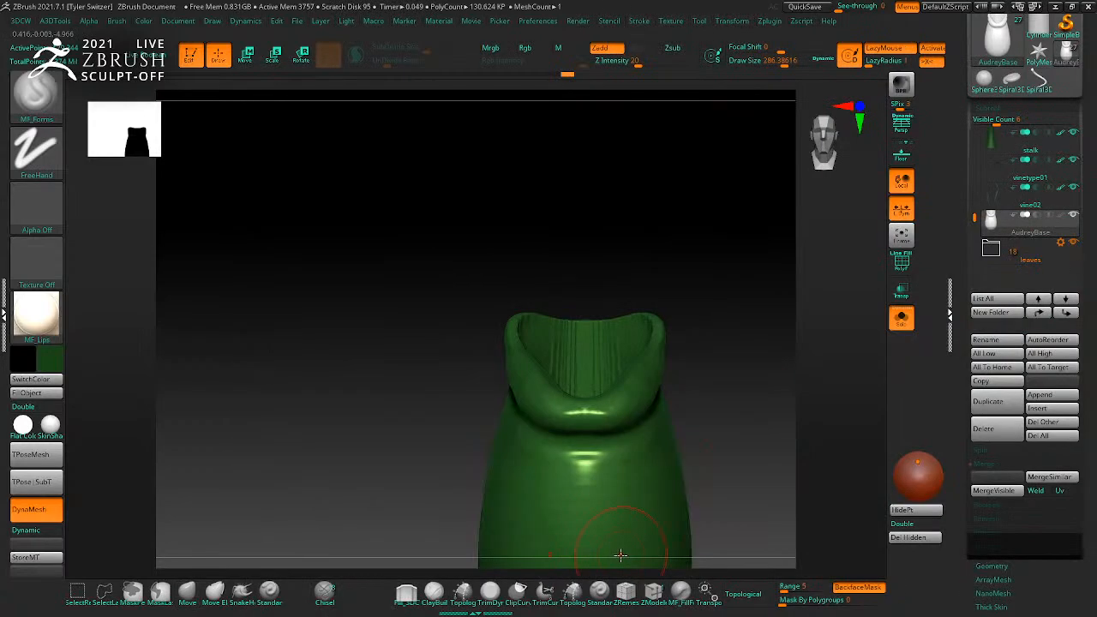
{"action": "left_click_drag", "start_coordinate": [754, 409], "coordinate": [765, 454], "text": "alt"}
{"action": "right_click_drag", "start_coordinate": [766, 429], "coordinate": [574, 449]}
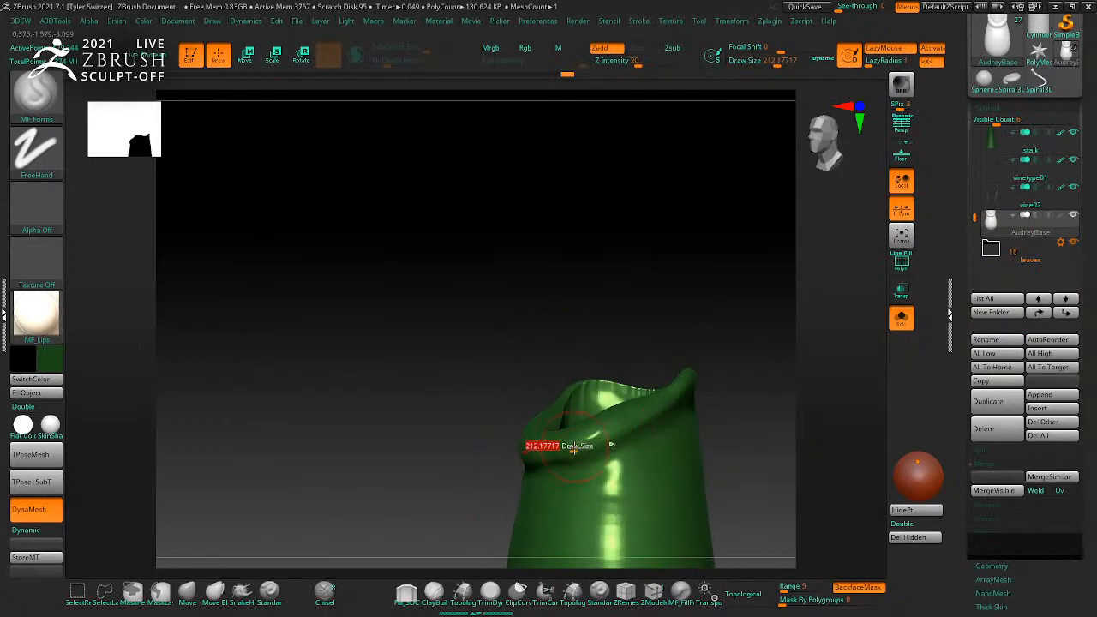
{"action": "key", "text": "s"}
{"action": "left_click_drag", "start_coordinate": [574, 449], "coordinate": [564, 443]}
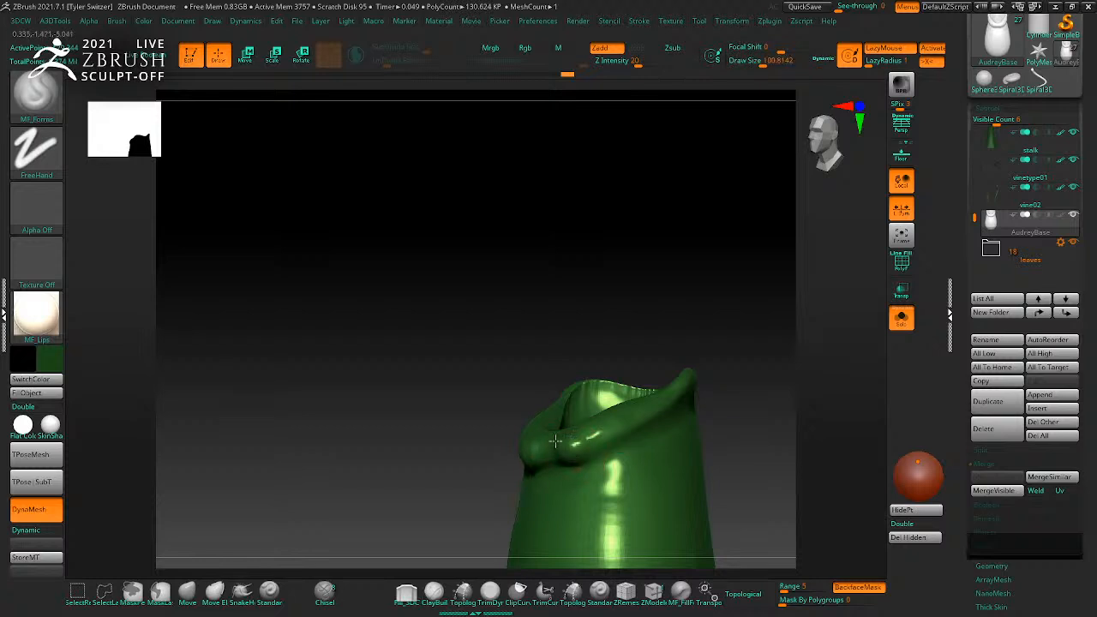
{"action": "right_click_drag", "start_coordinate": [592, 431], "coordinate": [605, 423]}
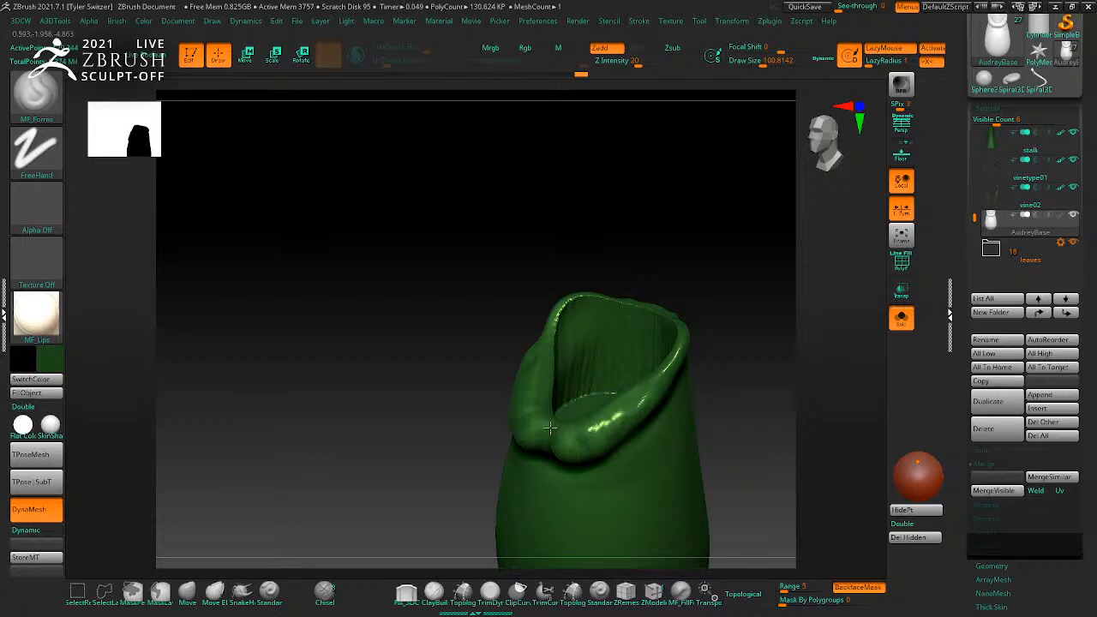
Step: Shape the lip's sides up toward the rim corners with MF_Forms and smooth the transitions into the body
{"action": "right_click_drag", "start_coordinate": [544, 367], "coordinate": [652, 394]}
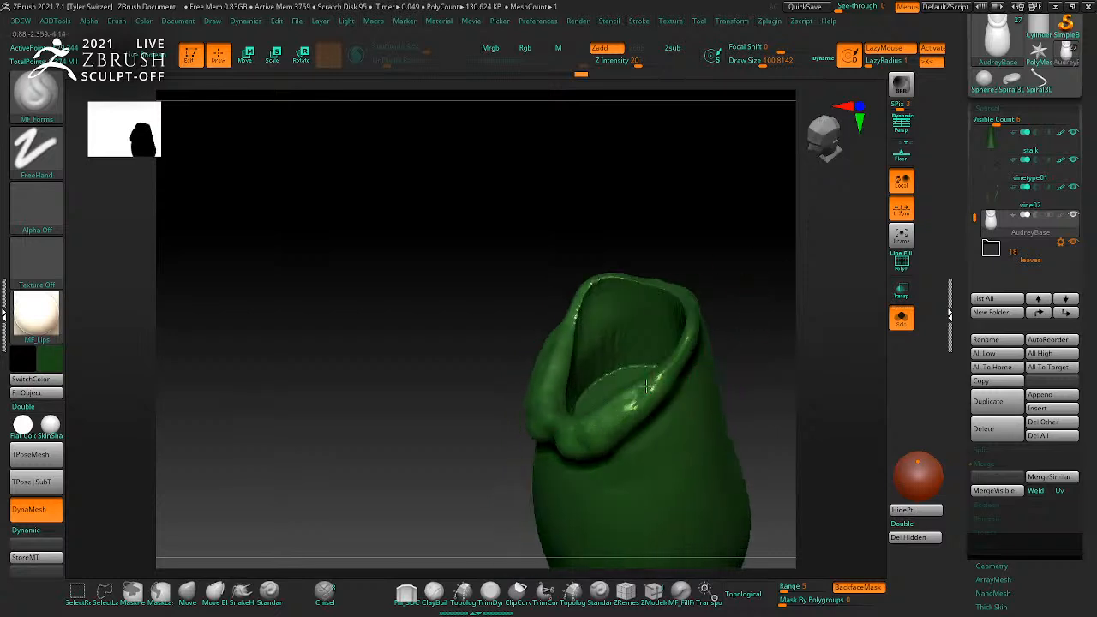
{"action": "key", "text": "shift"}
{"action": "mouse_move", "coordinate": [555, 328]}
{"action": "right_mouse_down"}
{"action": "mouse_move", "coordinate": [771, 265]}
{"action": "mouse_move", "coordinate": [710, 345]}
{"action": "right_mouse_up"}
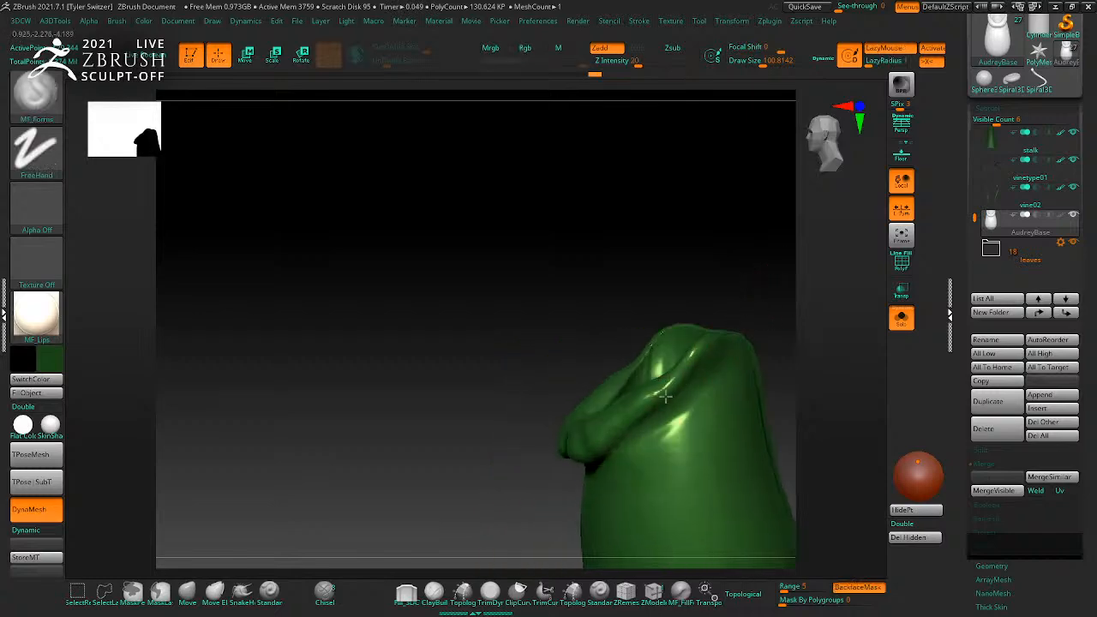
{"action": "right_click_drag", "start_coordinate": [614, 435], "coordinate": [830, 340]}
{"action": "key", "text": "shift"}
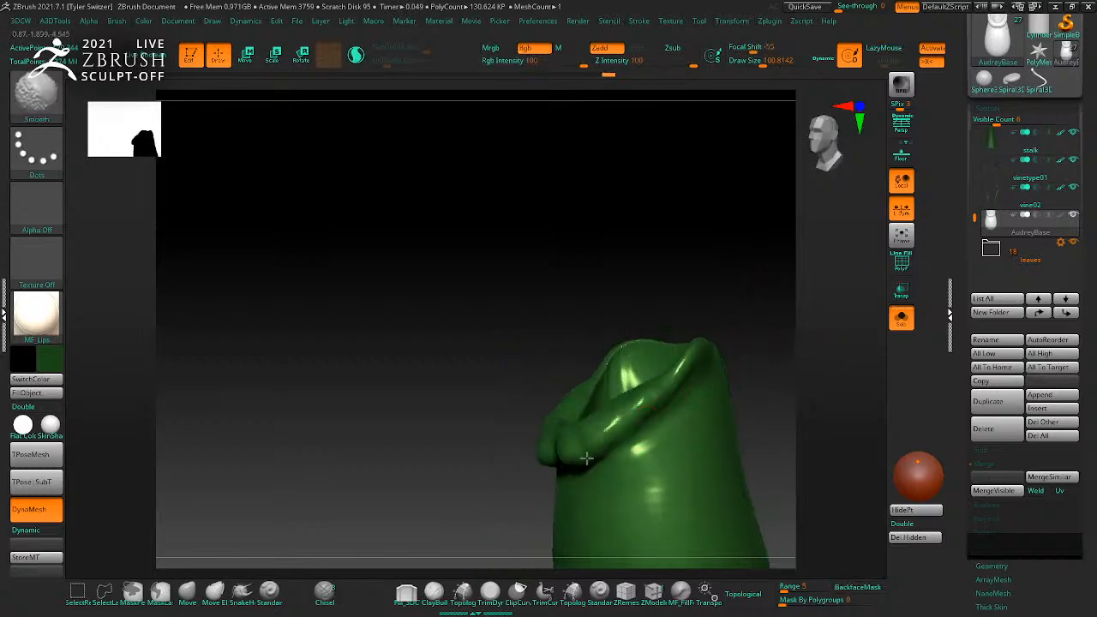
Step: Sharpen the crease beneath the lip using the Pinch_3DCW brush with BackfaceMask enabled, and smooth its upper end
{"action": "key", "text": "b"}
{"action": "left_click", "coordinate": [699, 535]}
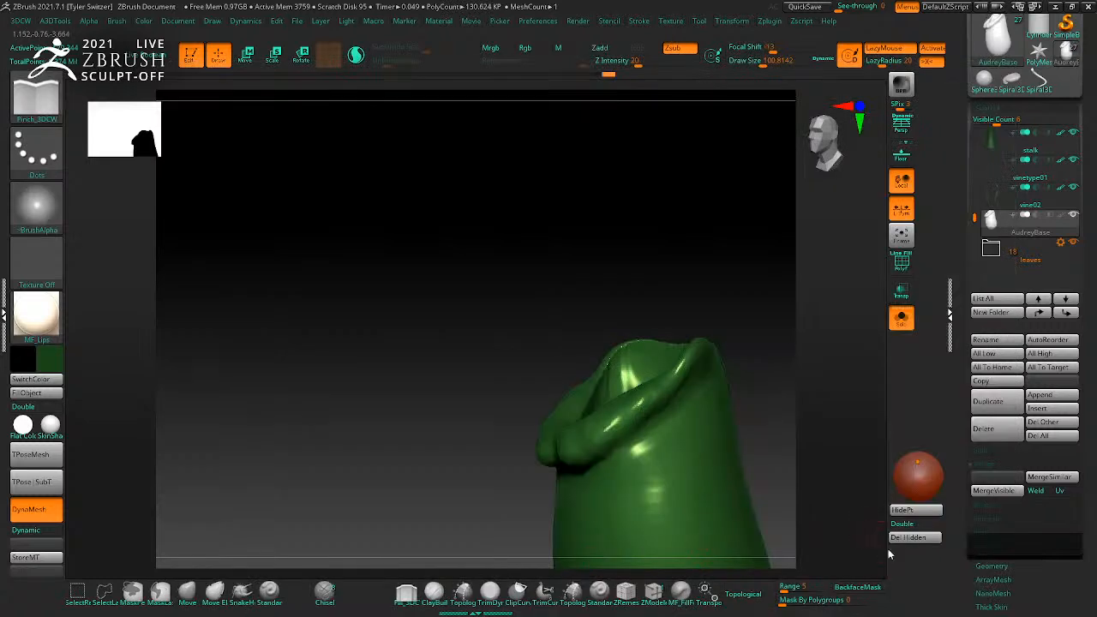
{"action": "left_click", "coordinate": [872, 587]}
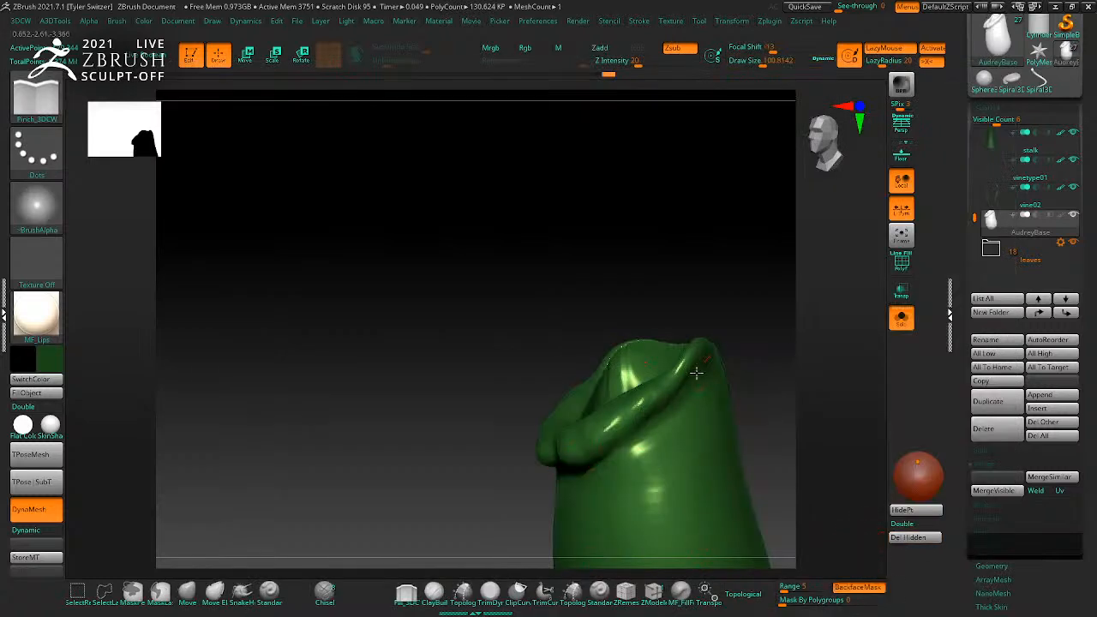
{"action": "mouse_move", "coordinate": [767, 393]}
{"action": "left_mouse_down"}
{"action": "mouse_move", "coordinate": [716, 393]}
{"action": "mouse_move", "coordinate": [754, 356]}
{"action": "left_mouse_up"}
{"action": "left_click_drag", "start_coordinate": [855, 323], "coordinate": [843, 321]}
{"action": "left_click_drag", "start_coordinate": [724, 362], "coordinate": [668, 390], "text": "shift"}
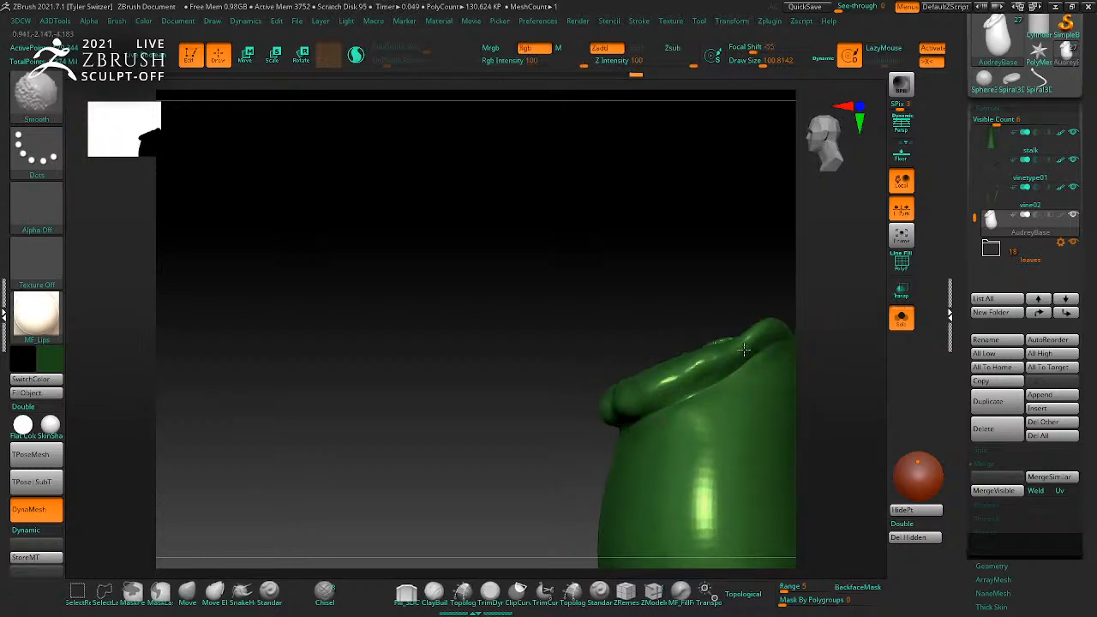
{"action": "mouse_move", "coordinate": [804, 340]}
{"action": "left_mouse_down"}
{"action": "mouse_move", "coordinate": [820, 360]}
{"action": "mouse_move", "coordinate": [777, 380]}
{"action": "left_mouse_up"}
Step: Add volume to the lip and smooth the opening's inner wall, using MF_Forms and the Smooth brush at a draw size of about 163
{"action": "key", "text": "b"}
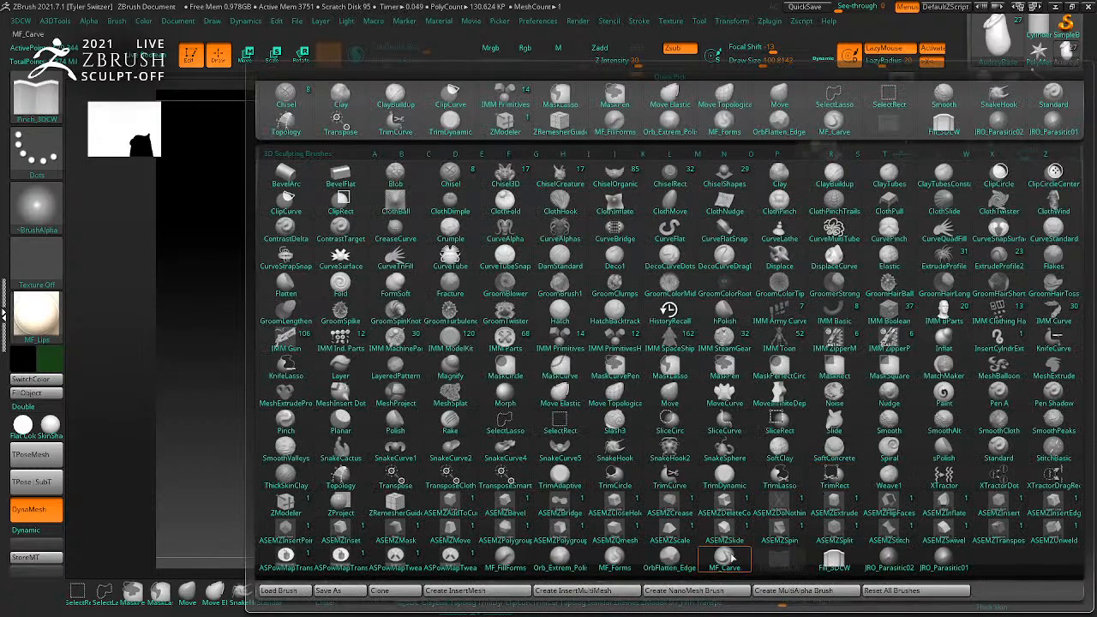
{"action": "left_click", "coordinate": [615, 557]}
{"action": "left_click_drag", "start_coordinate": [784, 392], "coordinate": [642, 427]}
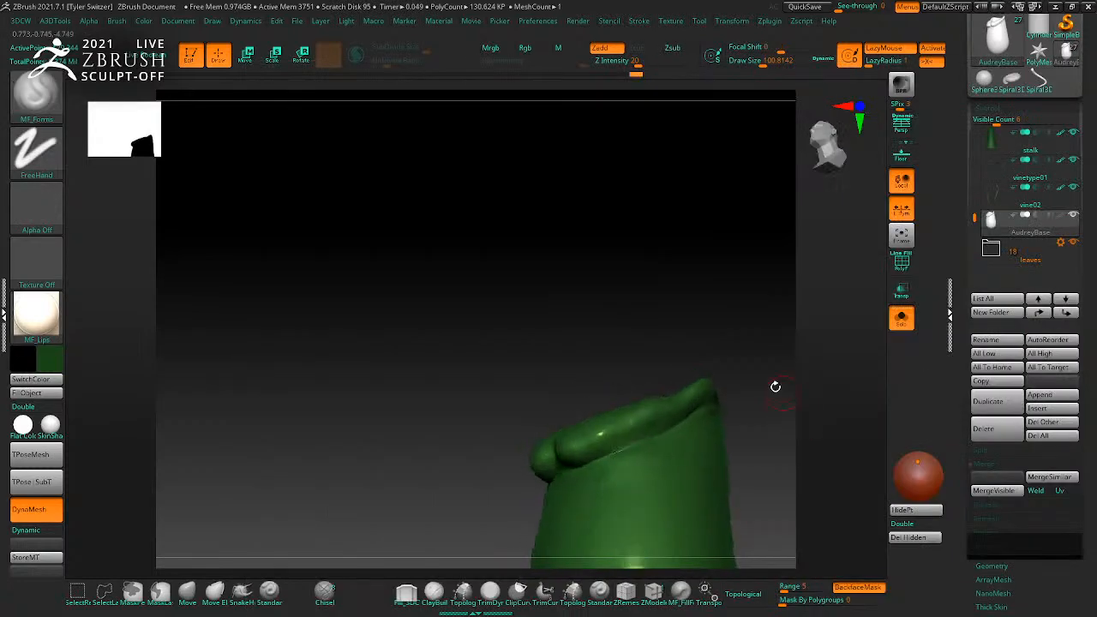
{"action": "mouse_move", "coordinate": [797, 364]}
{"action": "left_mouse_down"}
{"action": "mouse_move", "coordinate": [820, 411]}
{"action": "mouse_move", "coordinate": [789, 416]}
{"action": "mouse_move", "coordinate": [776, 435]}
{"action": "left_mouse_up"}
{"action": "left_click_drag", "start_coordinate": [646, 369], "coordinate": [745, 351]}
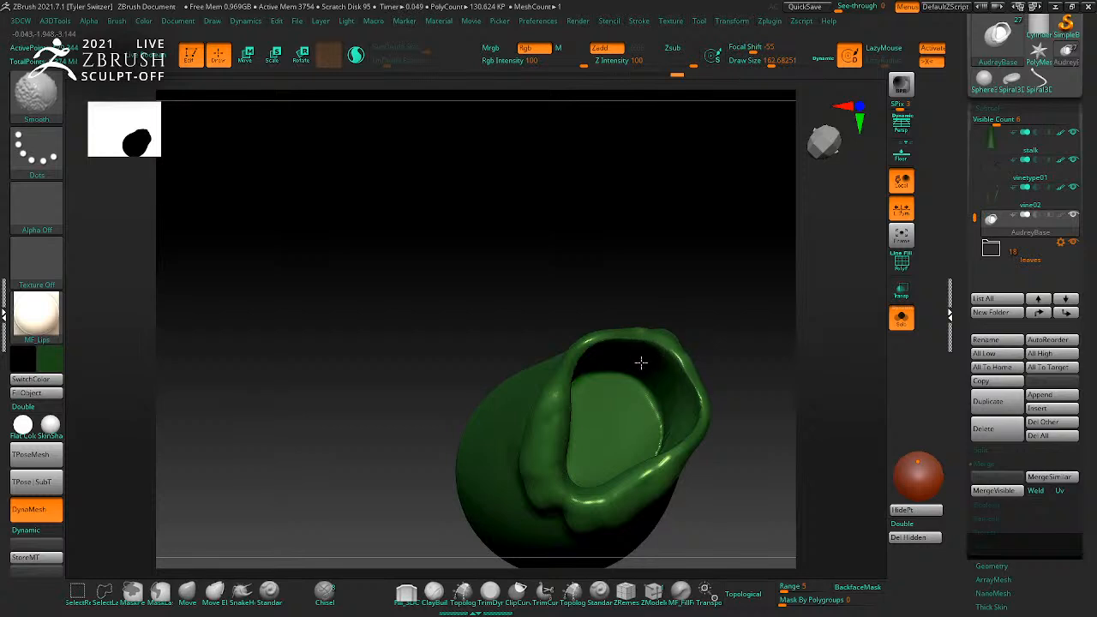
{"action": "left_click_drag", "start_coordinate": [757, 385], "coordinate": [643, 460]}
{"action": "mouse_move", "coordinate": [778, 396]}
{"action": "left_mouse_down"}
{"action": "mouse_move", "coordinate": [771, 370]}
{"action": "mouse_move", "coordinate": [725, 355]}
{"action": "left_mouse_up"}
{"action": "left_click_drag", "start_coordinate": [759, 294], "coordinate": [667, 298]}
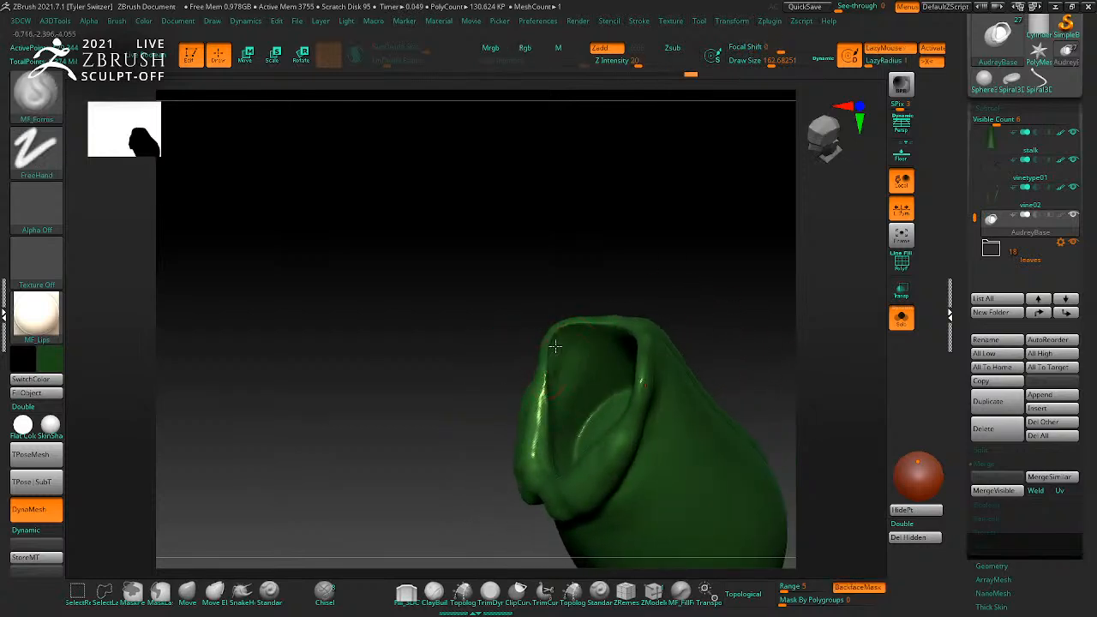
Step: Define the inner edges of the lip on both sides of the mouth with MF_Forms and smooth them
{"action": "key", "text": "shift"}
{"action": "left_click_drag", "start_coordinate": [541, 372], "coordinate": [637, 381], "text": "shift"}
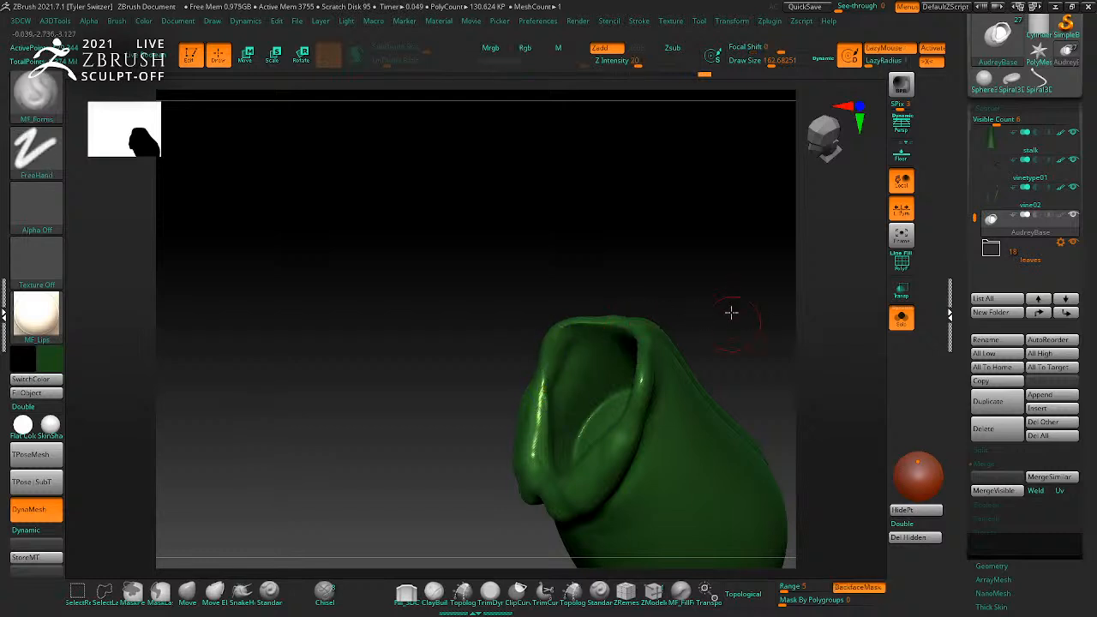
{"action": "left_click_drag", "start_coordinate": [732, 318], "coordinate": [696, 322]}
{"action": "left_click_drag", "start_coordinate": [639, 362], "coordinate": [623, 407]}
{"action": "left_click_drag", "start_coordinate": [687, 328], "coordinate": [749, 346]}
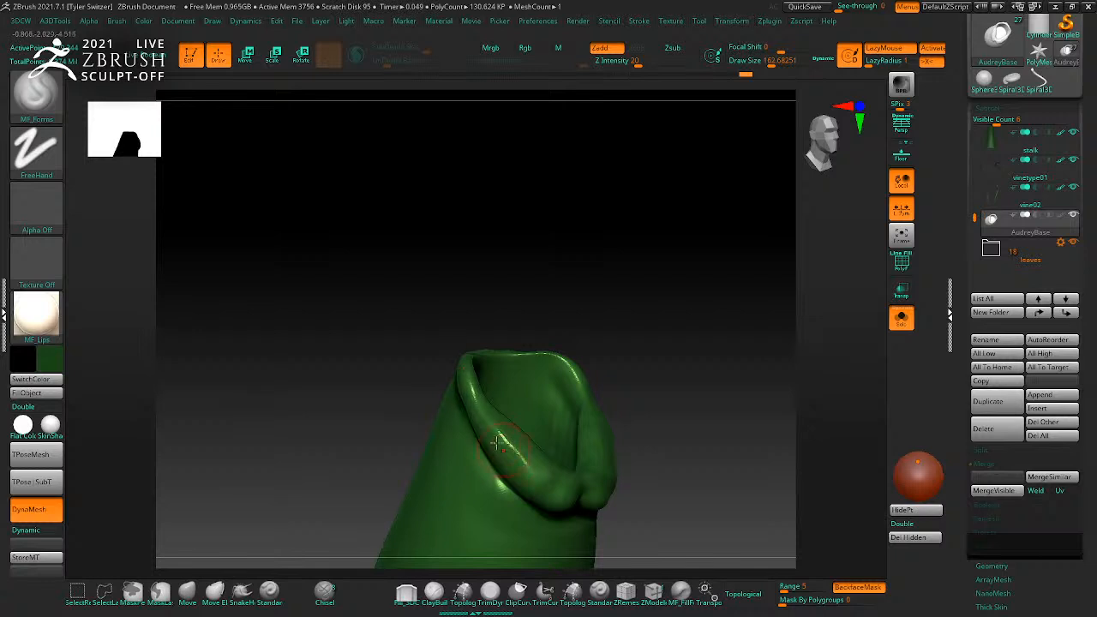
{"action": "key", "text": "shift"}
{"action": "mouse_move", "coordinate": [720, 403]}
{"action": "left_mouse_down"}
{"action": "mouse_move", "coordinate": [751, 370]}
{"action": "mouse_move", "coordinate": [740, 431]}
{"action": "mouse_move", "coordinate": [558, 392]}
{"action": "left_mouse_up"}
{"action": "key", "text": "shift"}
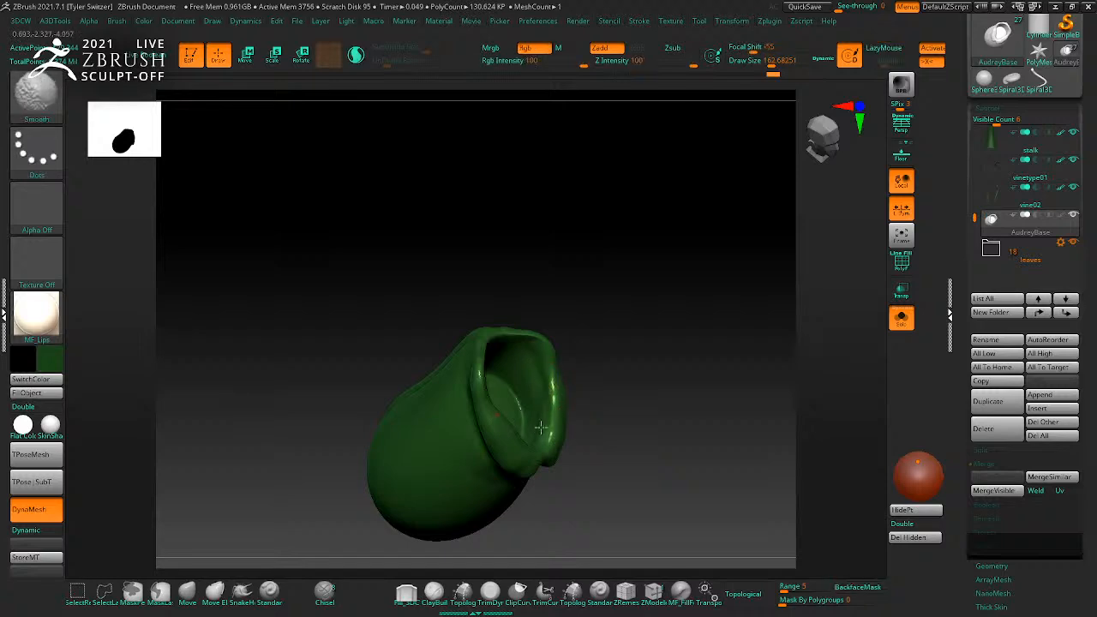
{"action": "mouse_move", "coordinate": [640, 352]}
{"action": "left_mouse_down"}
{"action": "mouse_move", "coordinate": [689, 338]}
{"action": "mouse_move", "coordinate": [667, 352]}
{"action": "left_mouse_up"}
Step: Insert a Cylinder Pipe from the IMM Primitives brush into the mouth opening of AudreyBase
{"action": "key", "text": "b"}
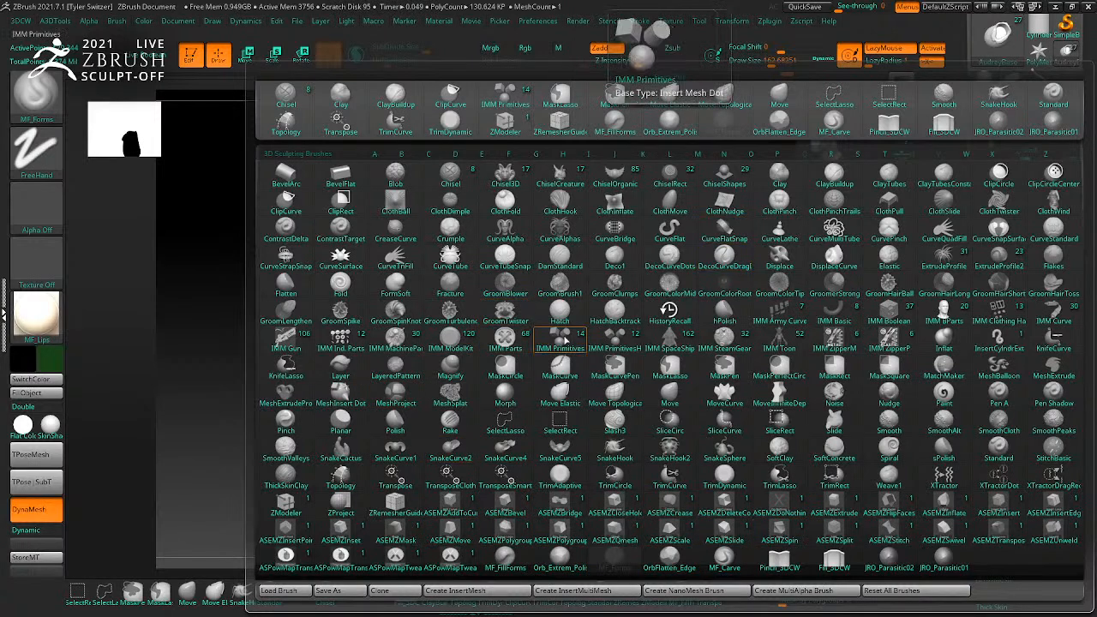
{"action": "left_click", "coordinate": [566, 343]}
{"action": "left_click_drag", "start_coordinate": [719, 336], "coordinate": [715, 363]}
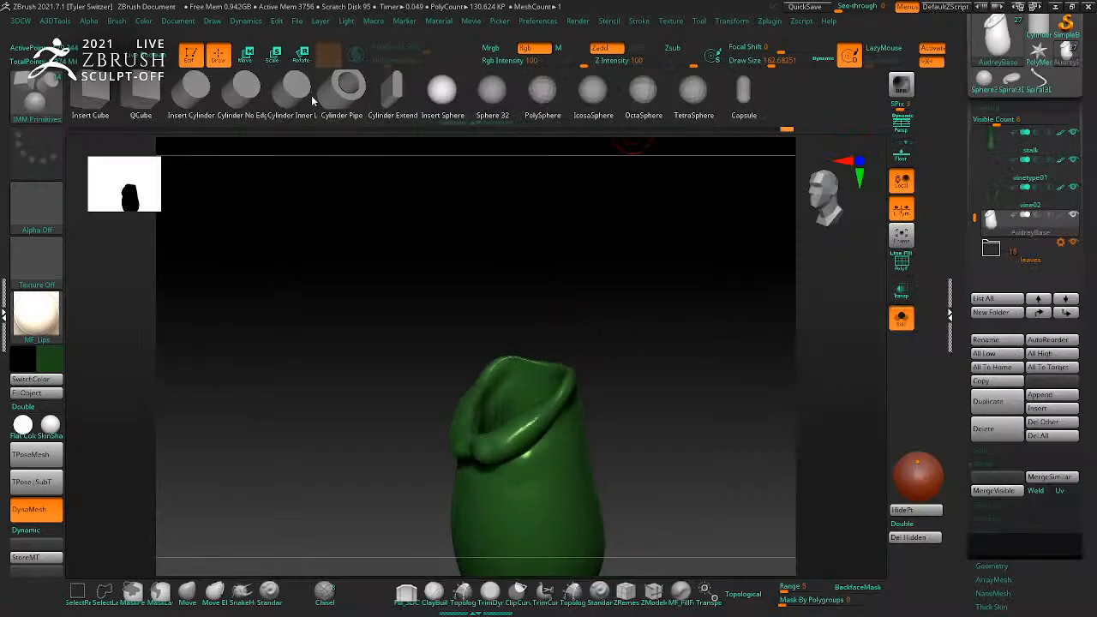
{"action": "left_click", "coordinate": [347, 94]}
{"action": "key", "text": "w"}
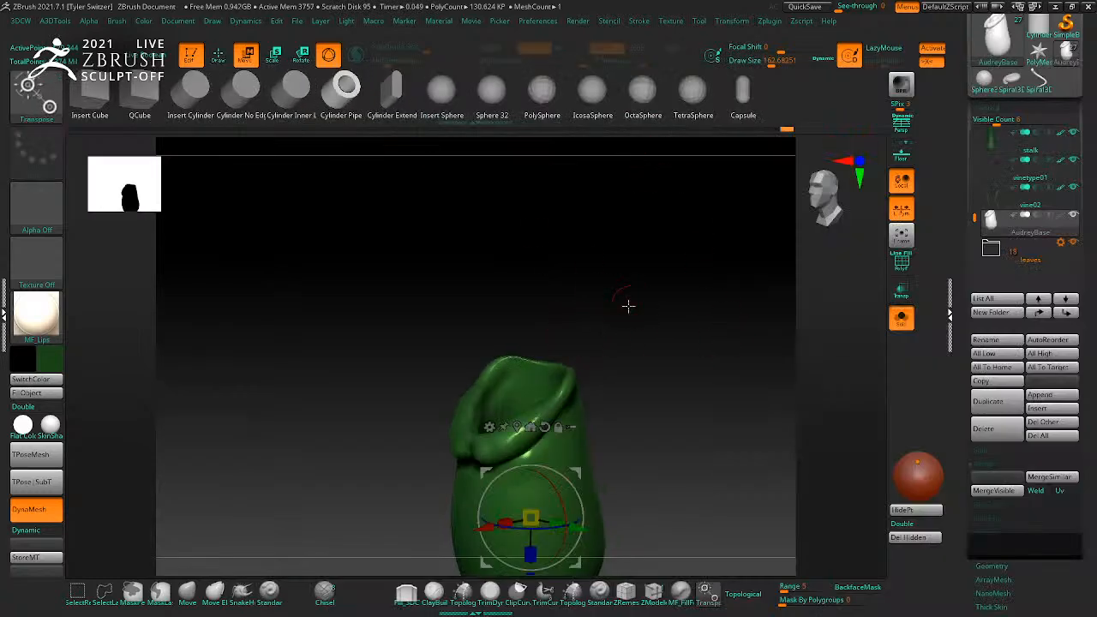
{"action": "key", "text": "q"}
{"action": "mouse_move", "coordinate": [628, 306]}
{"action": "left_mouse_down"}
{"action": "mouse_move", "coordinate": [652, 360]}
{"action": "mouse_move", "coordinate": [641, 420]}
{"action": "mouse_move", "coordinate": [705, 365]}
{"action": "mouse_move", "coordinate": [705, 322]}
{"action": "left_mouse_up"}
{"action": "left_click_drag", "start_coordinate": [480, 390], "coordinate": [505, 394]}
{"action": "key", "text": "w"}
{"action": "left_click", "coordinate": [469, 300]}
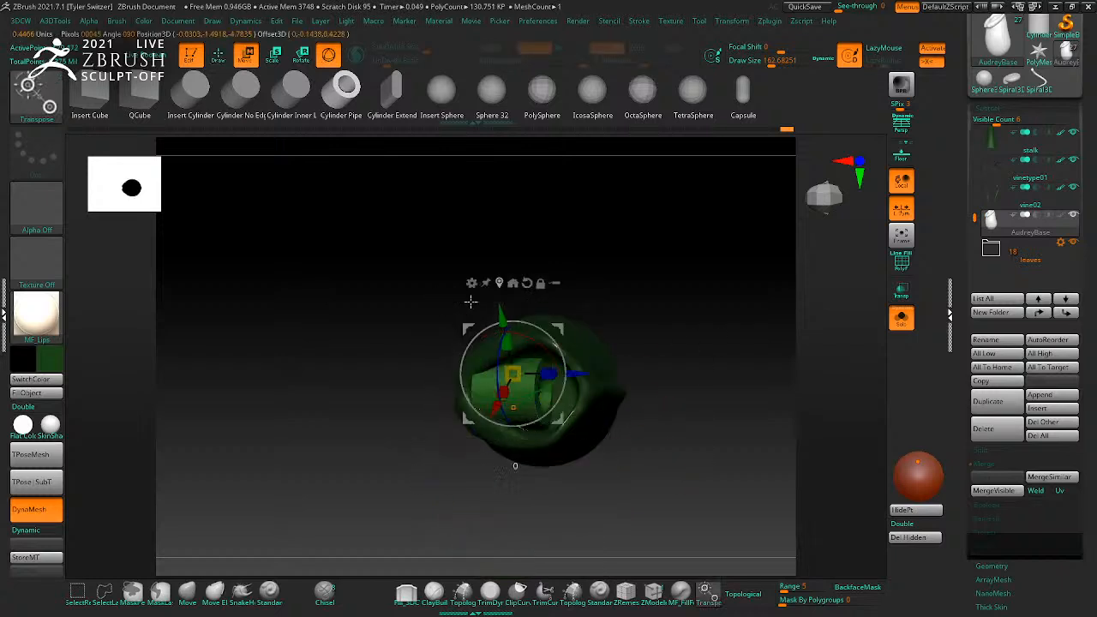
Step: Try to stand the pipe upright, scale it and fit it inside the mouth opening
{"action": "left_click", "coordinate": [499, 283]}
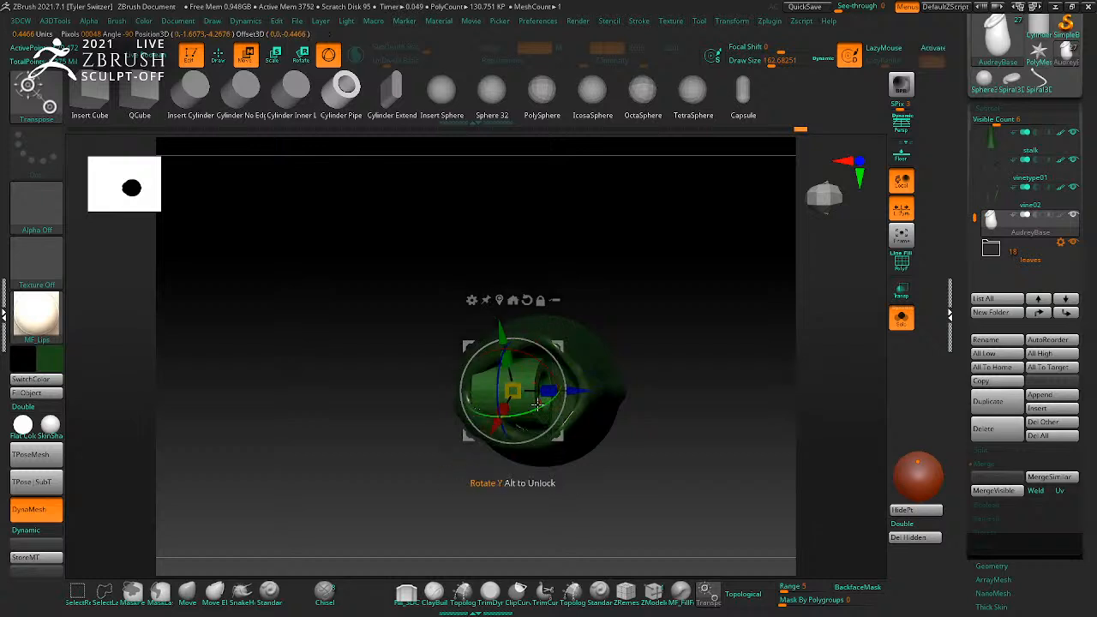
{"action": "left_click_drag", "start_coordinate": [711, 430], "coordinate": [732, 472]}
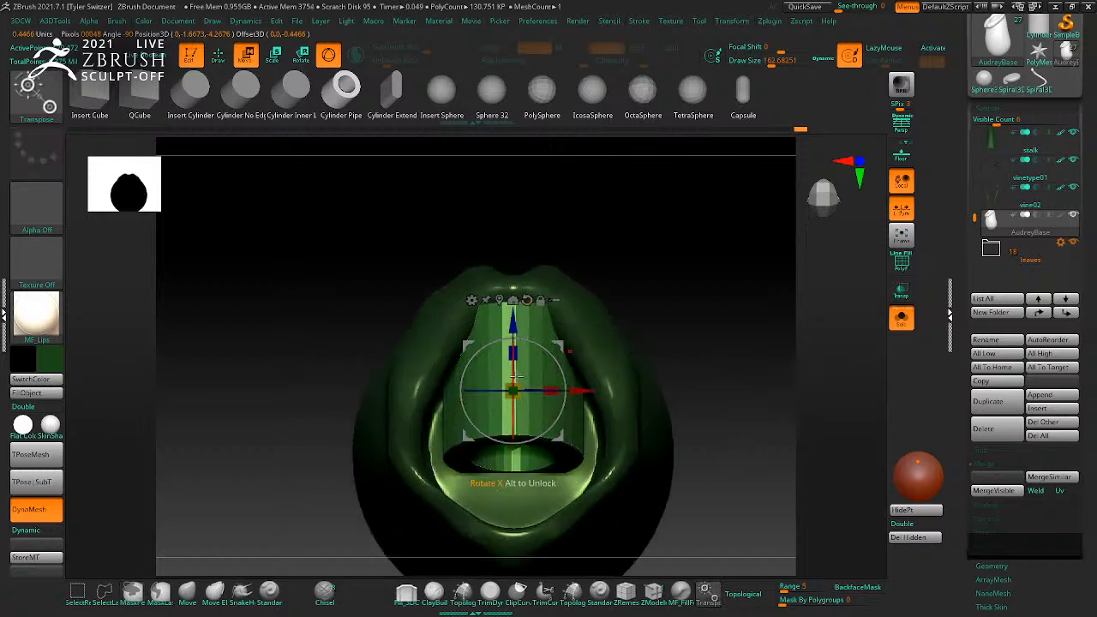
{"action": "left_click_drag", "start_coordinate": [721, 476], "coordinate": [741, 459]}
{"action": "left_click_drag", "start_coordinate": [507, 408], "coordinate": [544, 430]}
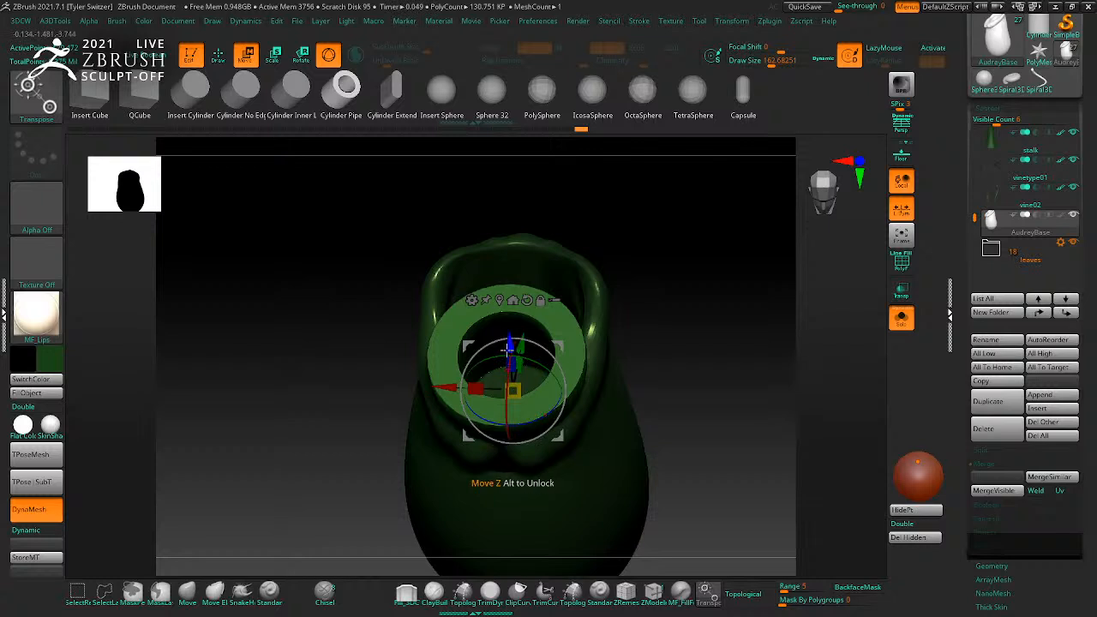
{"action": "left_click_drag", "start_coordinate": [685, 347], "coordinate": [566, 356]}
{"action": "left_click_drag", "start_coordinate": [514, 323], "coordinate": [514, 282]}
{"action": "left_click_drag", "start_coordinate": [703, 384], "coordinate": [686, 345]}
{"action": "left_click_drag", "start_coordinate": [512, 311], "coordinate": [512, 332]}
{"action": "left_click_drag", "start_coordinate": [504, 285], "coordinate": [491, 212]}
{"action": "left_click_drag", "start_coordinate": [728, 303], "coordinate": [727, 301]}
{"action": "key", "text": "ctrl+z"}
{"action": "mouse_move", "coordinate": [622, 308]}
{"action": "left_mouse_down"}
{"action": "mouse_move", "coordinate": [657, 317]}
{"action": "mouse_move", "coordinate": [680, 352]}
{"action": "mouse_move", "coordinate": [688, 343]}
{"action": "left_mouse_up"}
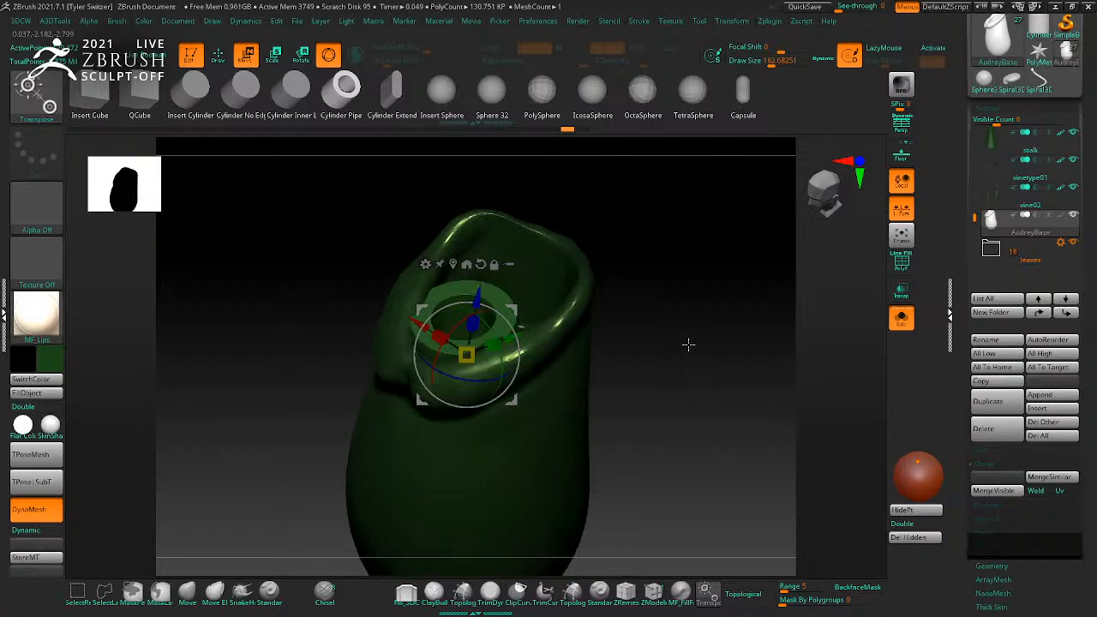
Step: Undo the pipe's placement and its insertion
{"action": "key", "text": "ctrl+z"}
{"action": "key", "text": "ctrl+z"}
{"action": "key", "text": "ctrl+z"}
{"action": "key", "text": "ctrl+z"}
{"action": "key", "text": "ctrl+z"}
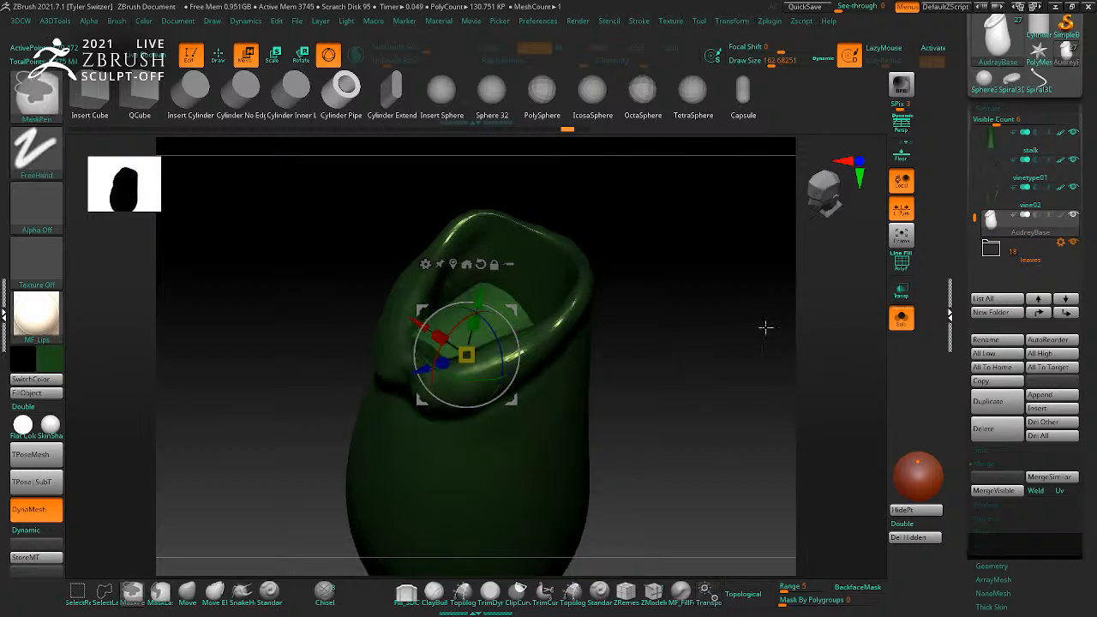
{"action": "key", "text": "ctrl+z"}
Step: Paint a mask over the front and inner side of the lip with MaskPen
{"action": "mouse_move", "coordinate": [752, 333]}
{"action": "left_mouse_down"}
{"action": "mouse_move", "coordinate": [725, 364]}
{"action": "mouse_move", "coordinate": [728, 398]}
{"action": "mouse_move", "coordinate": [700, 343]}
{"action": "mouse_move", "coordinate": [725, 397]}
{"action": "mouse_move", "coordinate": [691, 372]}
{"action": "mouse_move", "coordinate": [733, 388]}
{"action": "mouse_move", "coordinate": [715, 446]}
{"action": "left_mouse_up"}
{"action": "key", "text": "q"}
{"action": "mouse_move", "coordinate": [620, 439]}
{"action": "left_mouse_down", "text": "ctrl"}
{"action": "mouse_move", "coordinate": [532, 502]}
{"action": "mouse_move", "coordinate": [480, 509]}
{"action": "mouse_move", "coordinate": [473, 471]}
{"action": "left_mouse_up", "text": "ctrl"}
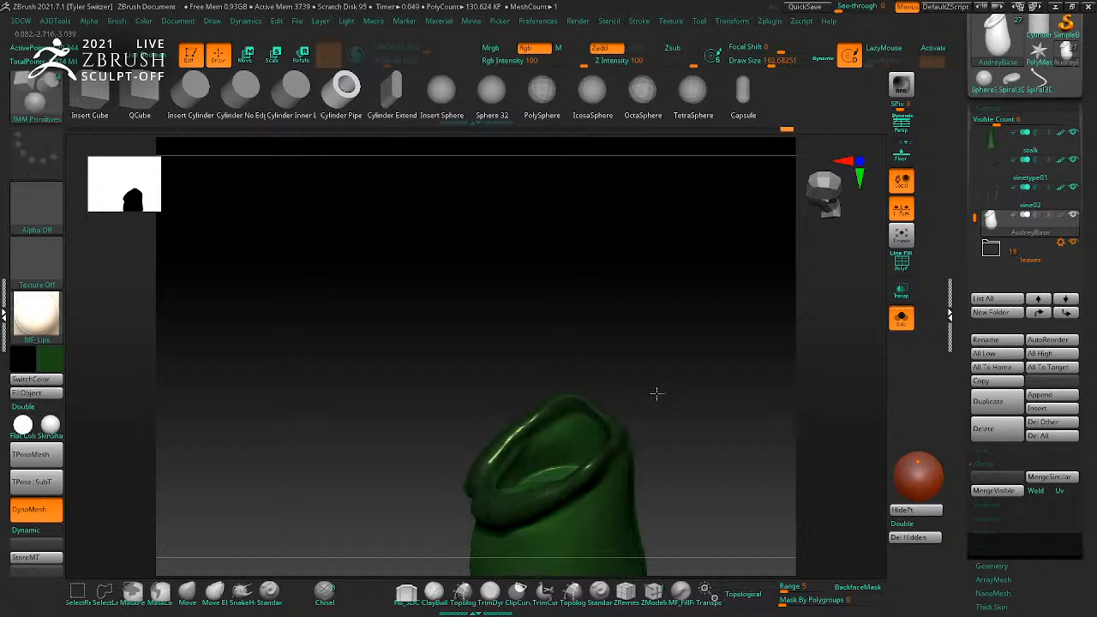
{"action": "left_click_drag", "start_coordinate": [659, 386], "coordinate": [676, 375]}
{"action": "mouse_move", "coordinate": [622, 431]}
{"action": "left_mouse_down", "text": "ctrl"}
{"action": "mouse_move", "coordinate": [561, 482]}
{"action": "mouse_move", "coordinate": [506, 502]}
{"action": "mouse_move", "coordinate": [563, 417]}
{"action": "mouse_move", "coordinate": [712, 367]}
{"action": "left_mouse_up", "text": "ctrl"}
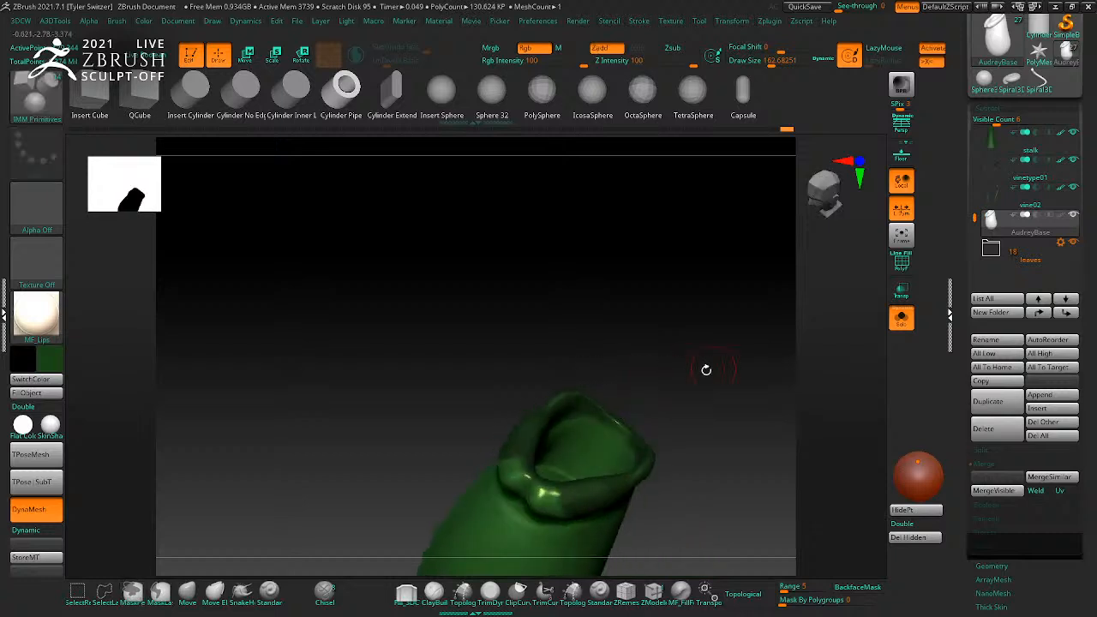
{"action": "mouse_move", "coordinate": [545, 497]}
{"action": "left_mouse_down", "text": "ctrl"}
{"action": "mouse_move", "coordinate": [514, 467]}
{"action": "mouse_move", "coordinate": [545, 420]}
{"action": "left_mouse_up", "text": "ctrl"}
{"action": "mouse_move", "coordinate": [673, 382]}
{"action": "left_mouse_down"}
{"action": "mouse_move", "coordinate": [707, 369]}
{"action": "mouse_move", "coordinate": [716, 377]}
{"action": "left_mouse_up"}
{"action": "left_click_drag", "start_coordinate": [503, 468], "coordinate": [482, 438], "text": "ctrl"}
{"action": "left_click_drag", "start_coordinate": [585, 393], "coordinate": [605, 387]}
{"action": "left_click_drag", "start_coordinate": [528, 471], "coordinate": [509, 475], "text": "ctrl"}
{"action": "left_click_drag", "start_coordinate": [558, 505], "coordinate": [616, 518], "text": "ctrl"}
Step: Extend the mask along the outer sides and back of the lip with MaskPen and turn it into a polygroup
{"action": "mouse_move", "coordinate": [666, 470]}
{"action": "left_mouse_down"}
{"action": "mouse_move", "coordinate": [700, 435]}
{"action": "mouse_move", "coordinate": [720, 508]}
{"action": "left_mouse_up"}
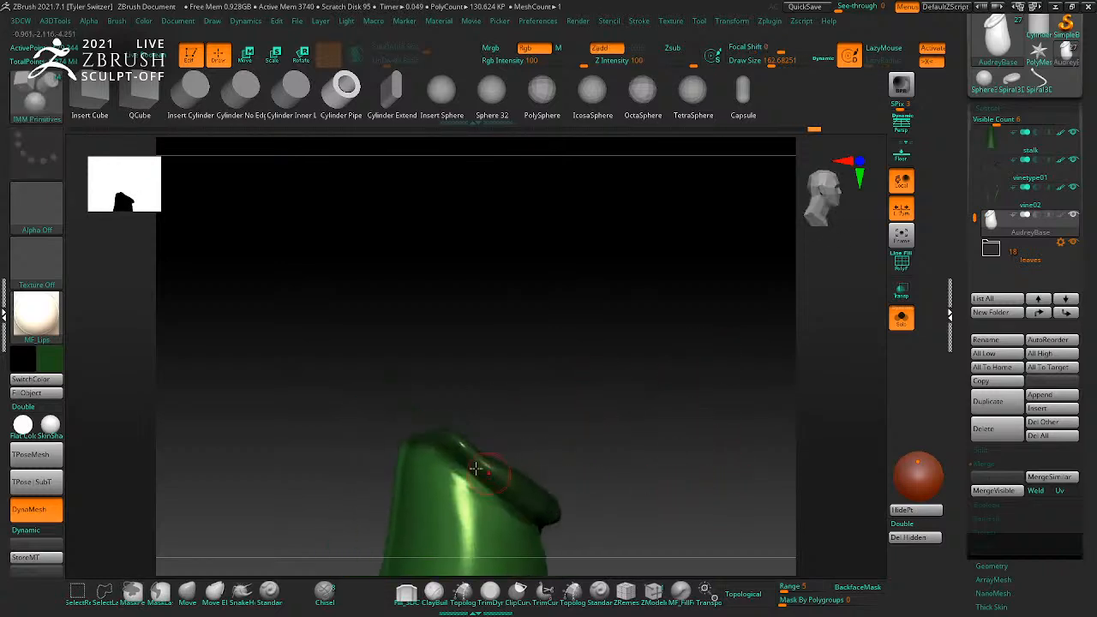
{"action": "key", "text": "ctrl"}
{"action": "left_click_drag", "start_coordinate": [555, 495], "coordinate": [607, 375]}
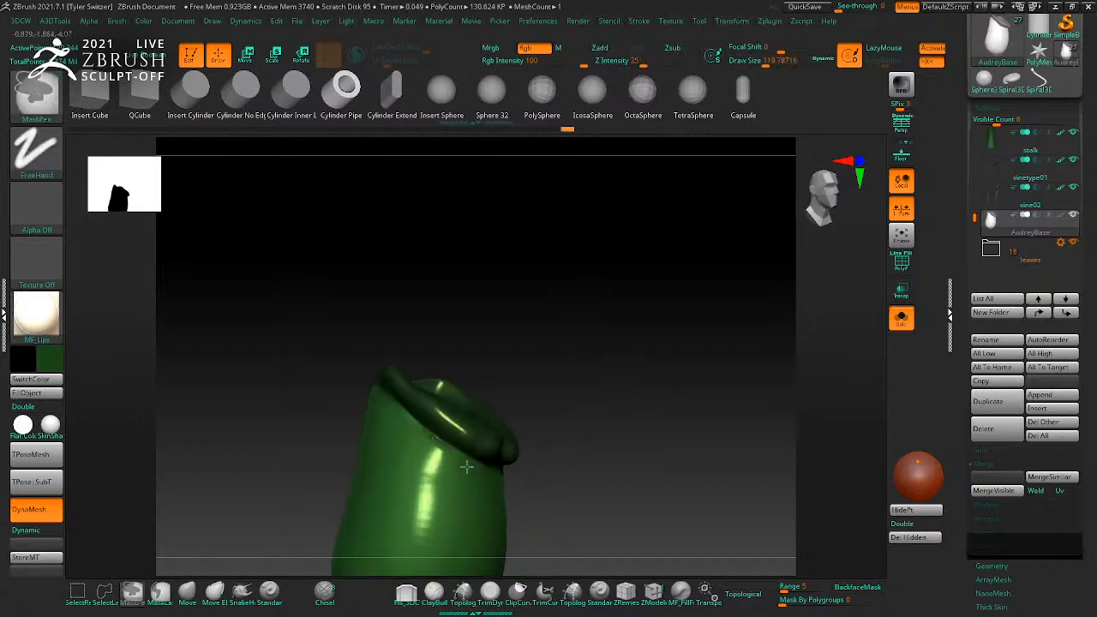
{"action": "left_click_drag", "start_coordinate": [495, 482], "coordinate": [441, 415]}
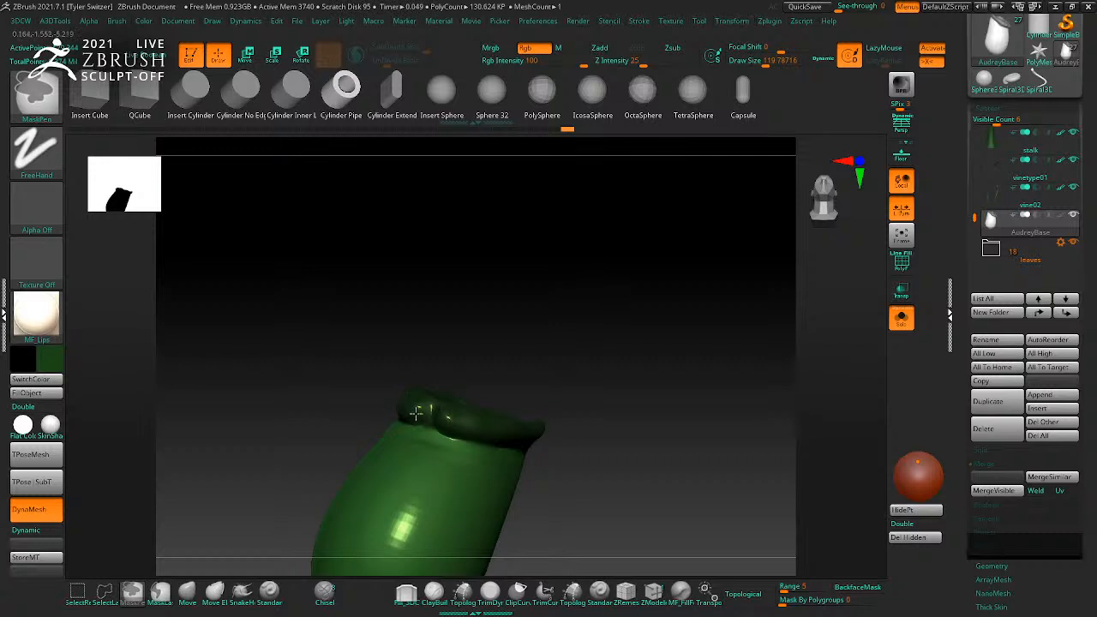
{"action": "mouse_move", "coordinate": [600, 377]}
{"action": "left_mouse_down"}
{"action": "mouse_move", "coordinate": [640, 431]}
{"action": "mouse_move", "coordinate": [636, 485]}
{"action": "mouse_move", "coordinate": [525, 392]}
{"action": "mouse_move", "coordinate": [578, 334]}
{"action": "mouse_move", "coordinate": [597, 335]}
{"action": "mouse_move", "coordinate": [550, 381]}
{"action": "mouse_move", "coordinate": [494, 398]}
{"action": "left_mouse_up"}
{"action": "key", "text": "ctrl"}
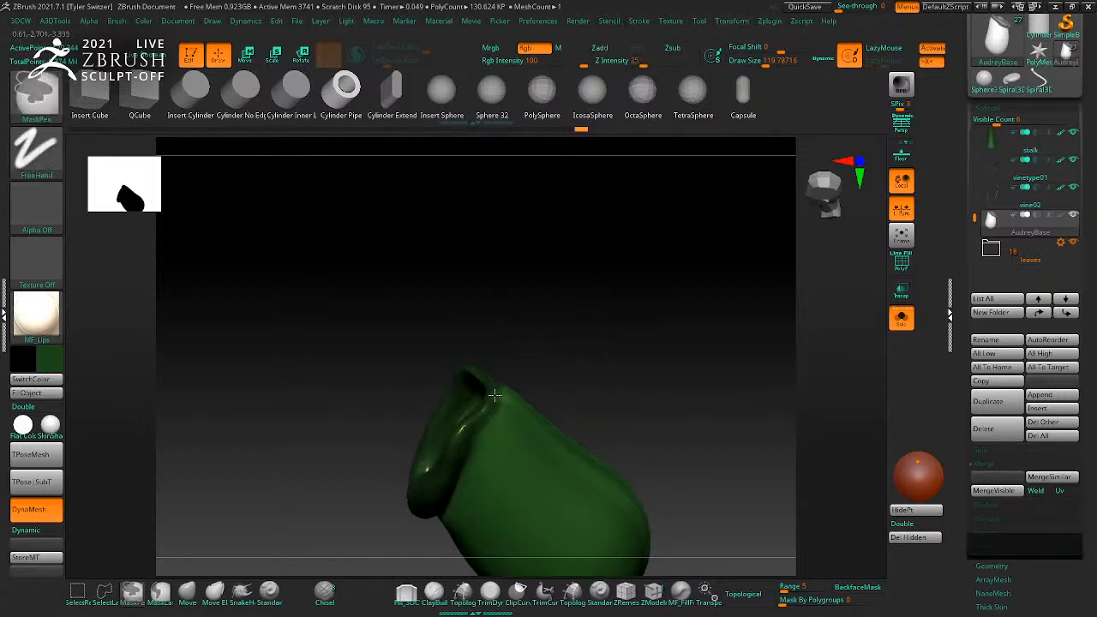
{"action": "key", "text": "ctrl+w"}
Step: Show the PolyFrame, isolate the body with the stray patch beneath the lip, and merge both into one polygroup
{"action": "key", "text": "shift+f"}
{"action": "left_click_drag", "start_coordinate": [592, 362], "coordinate": [601, 349]}
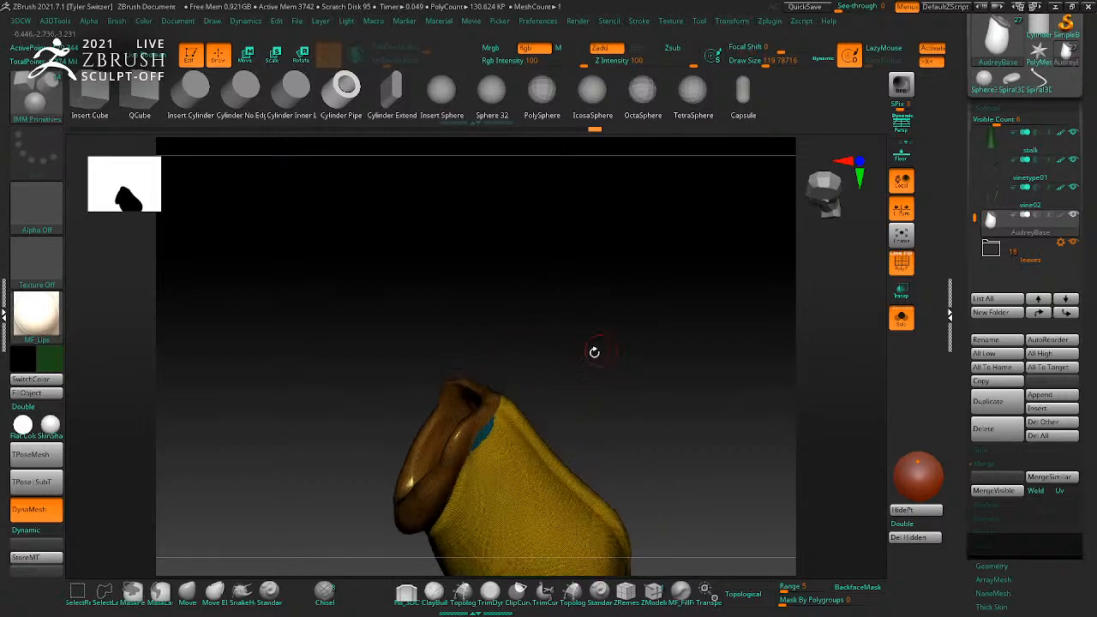
{"action": "left_click", "coordinate": [483, 429], "text": "ctrl+shift"}
{"action": "left_click", "coordinate": [615, 451], "text": "ctrl+shift"}
{"action": "left_click", "coordinate": [570, 477], "text": "ctrl+shift"}
{"action": "right_click_drag", "start_coordinate": [678, 444], "coordinate": [660, 369], "text": "ctrl"}
{"action": "left_click_drag", "start_coordinate": [394, 397], "coordinate": [643, 558], "text": "ctrl"}
{"action": "left_click", "coordinate": [710, 483], "text": "ctrl+shift"}
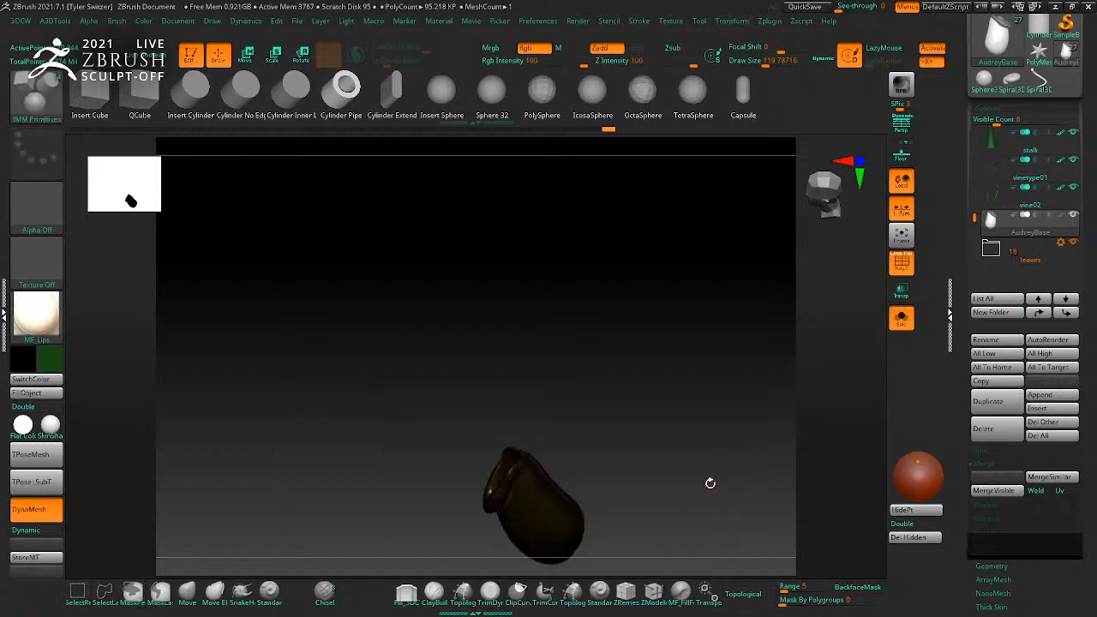
{"action": "key", "text": "shift+f"}
{"action": "mouse_move", "coordinate": [662, 425]}
{"action": "left_mouse_down"}
{"action": "mouse_move", "coordinate": [710, 461]}
{"action": "mouse_move", "coordinate": [683, 490]}
{"action": "mouse_move", "coordinate": [701, 402]}
{"action": "mouse_move", "coordinate": [744, 436]}
{"action": "mouse_move", "coordinate": [641, 422]}
{"action": "left_mouse_up"}
{"action": "key", "text": "shift+f"}
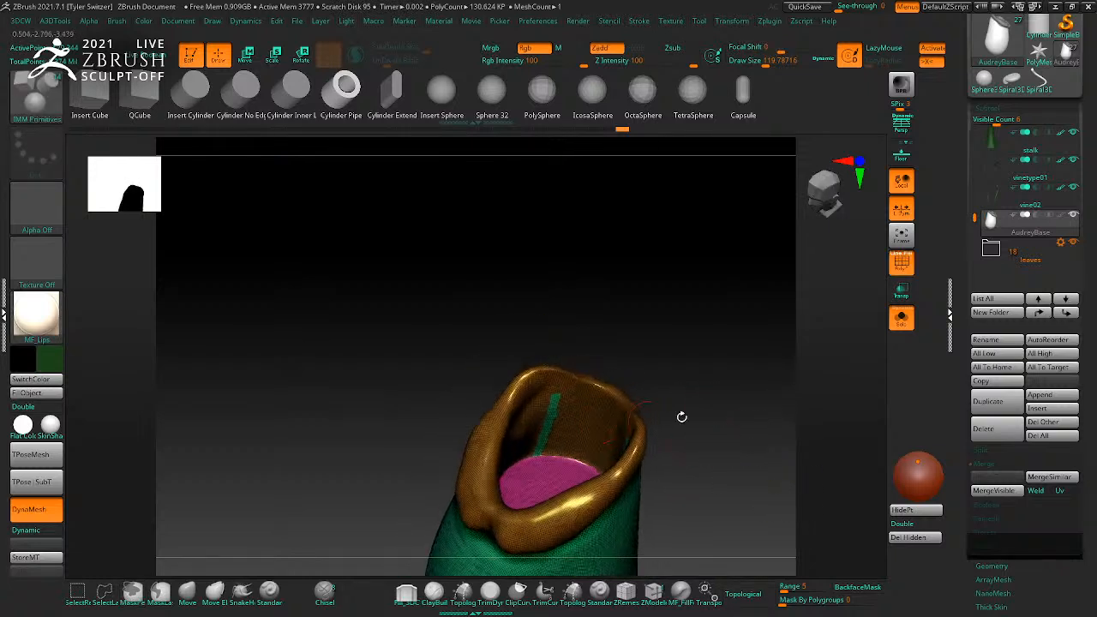
Step: Try to isolate and mask the stray polygroup strip on the mouth's inner wall
{"action": "left_click", "coordinate": [600, 415], "text": "ctrl+shift"}
{"action": "left_click_drag", "start_coordinate": [425, 319], "coordinate": [750, 576], "text": "ctrl+shift"}
{"action": "left_click", "coordinate": [754, 449], "text": "ctrl+shift"}
{"action": "left_click", "coordinate": [552, 411], "text": "ctrl+shift"}
{"action": "left_click_drag", "start_coordinate": [399, 329], "coordinate": [596, 459], "text": "ctrl"}
{"action": "mouse_move", "coordinate": [666, 358]}
{"action": "left_mouse_down"}
{"action": "mouse_move", "coordinate": [763, 421]}
{"action": "mouse_move", "coordinate": [718, 438]}
{"action": "mouse_move", "coordinate": [752, 392]}
{"action": "mouse_move", "coordinate": [759, 397]}
{"action": "mouse_move", "coordinate": [741, 369]}
{"action": "mouse_move", "coordinate": [749, 448]}
{"action": "left_mouse_up"}
{"action": "left_click", "coordinate": [776, 397], "text": "ctrl+shift"}
Step: Mask the mouth's inner wall as a polygroup island with the ZModeler brush and hide the PolyFrame
{"action": "key", "text": "b"}
{"action": "key", "text": "z"}
{"action": "key", "text": "m"}
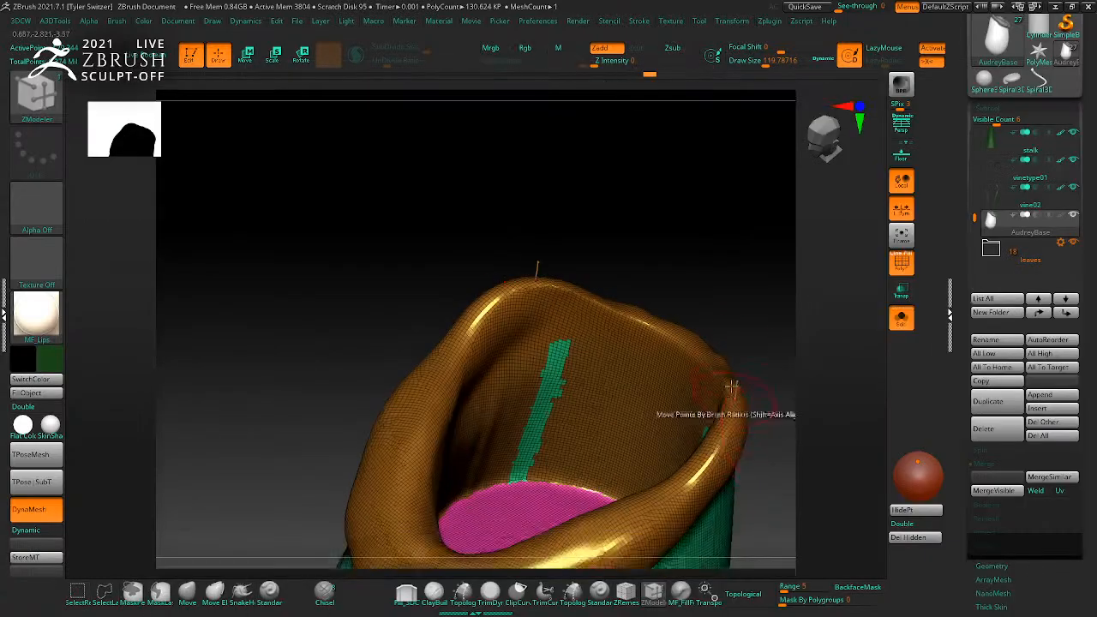
{"action": "left_click_drag", "start_coordinate": [755, 398], "coordinate": [802, 397], "text": "alt"}
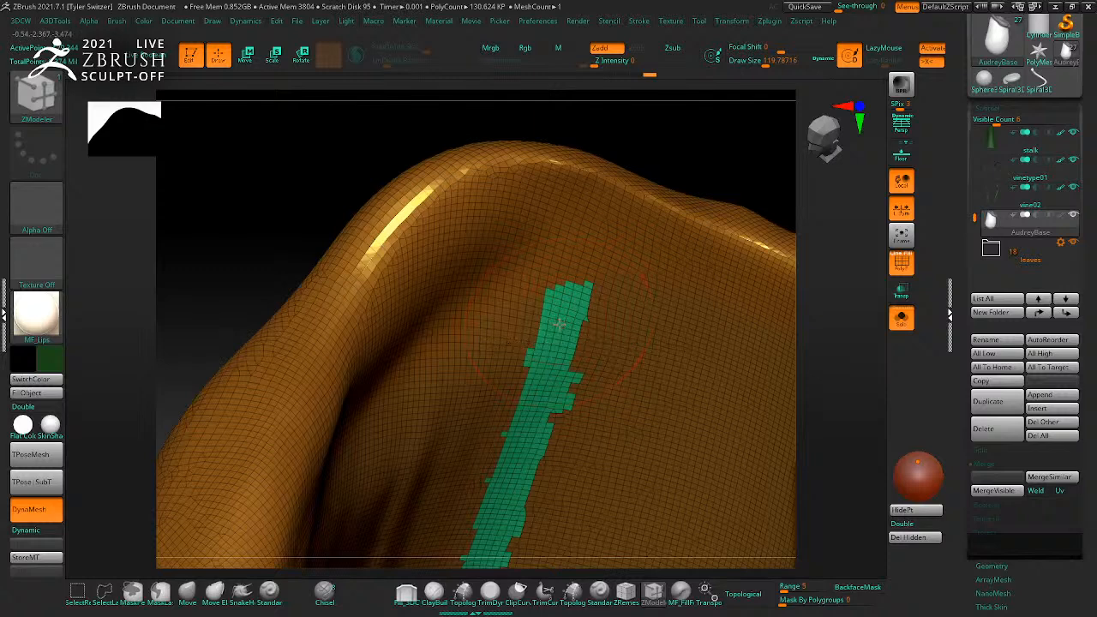
{"action": "key", "text": "space"}
{"action": "left_click", "coordinate": [528, 189]}
{"action": "left_click", "coordinate": [696, 344]}
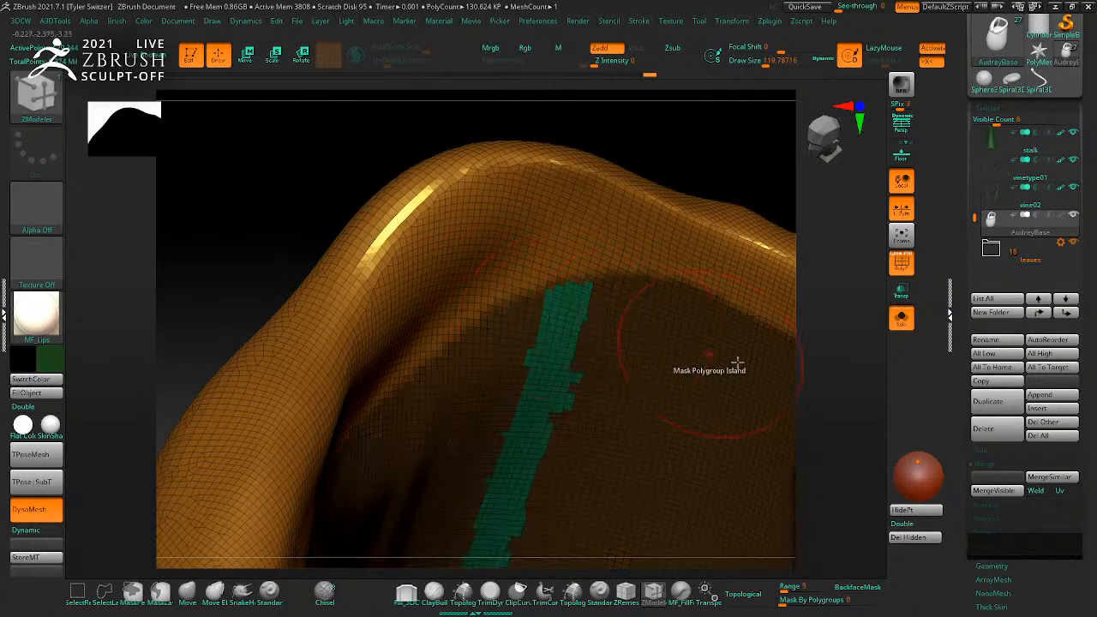
{"action": "left_click_drag", "start_coordinate": [847, 395], "coordinate": [831, 411]}
{"action": "left_click_drag", "start_coordinate": [769, 388], "coordinate": [732, 438]}
{"action": "key", "text": "shift+f"}
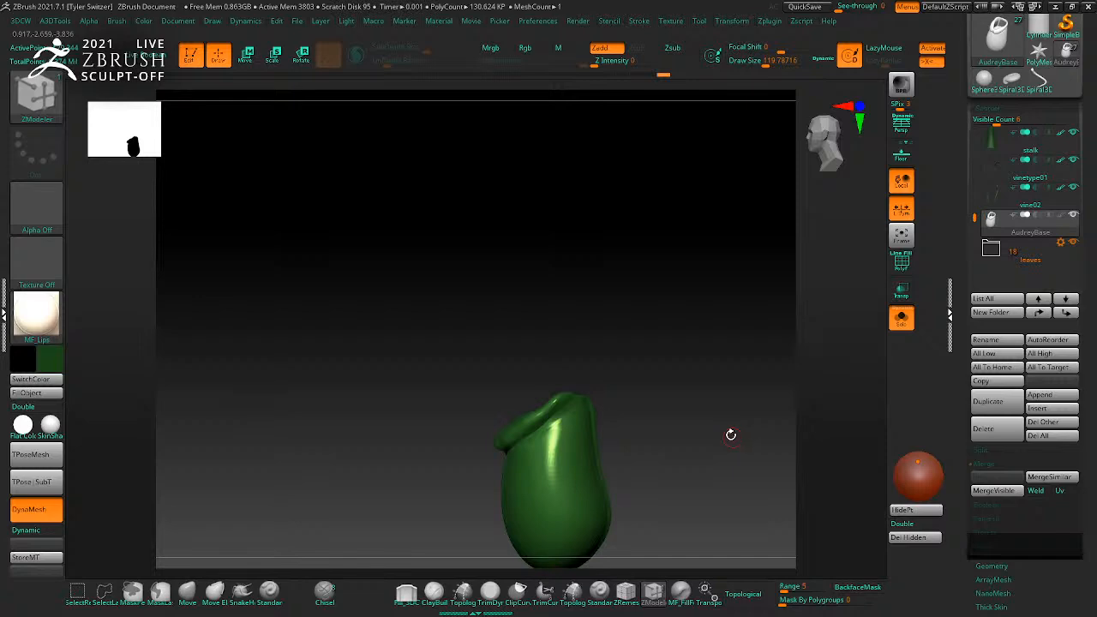
Step: Turn off Solo to show the whole scene and switch to the Move brush at a draw size of 1000
{"action": "left_click", "coordinate": [901, 318]}
{"action": "mouse_move", "coordinate": [827, 431]}
{"action": "left_mouse_down"}
{"action": "mouse_move", "coordinate": [847, 451]}
{"action": "mouse_move", "coordinate": [759, 457]}
{"action": "mouse_move", "coordinate": [766, 408]}
{"action": "mouse_move", "coordinate": [776, 507]}
{"action": "mouse_move", "coordinate": [776, 471]}
{"action": "mouse_move", "coordinate": [803, 443]}
{"action": "left_mouse_up"}
{"action": "key", "text": "b"}
{"action": "key", "text": "v"}
{"action": "key", "text": "s"}
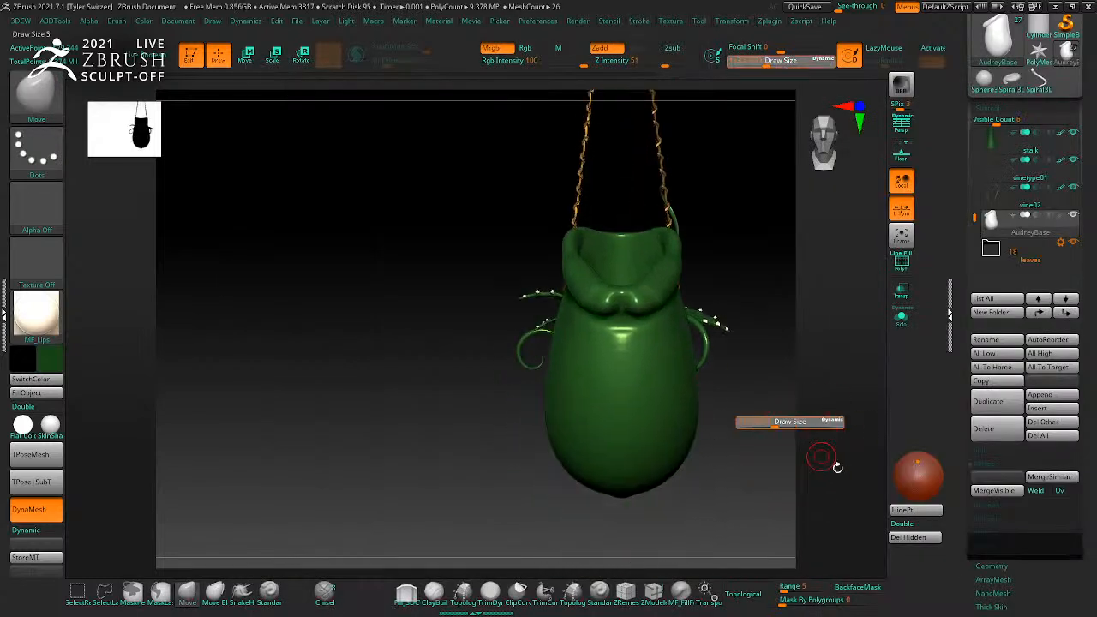
{"action": "key", "text": "s"}
Step: Try to pull the bottom of the body downward with the Move brush
{"action": "left_click_drag", "start_coordinate": [683, 504], "coordinate": [735, 520]}
{"action": "left_click_drag", "start_coordinate": [626, 498], "coordinate": [633, 535]}
{"action": "left_click_drag", "start_coordinate": [579, 489], "coordinate": [558, 497]}
{"action": "key", "text": "ctrl+z"}
{"action": "key", "text": "ctrl+z"}
Step: Reshape the body's side profile with the Move brush at draw size 1000, pulling the top and back outward
{"action": "mouse_move", "coordinate": [624, 495]}
{"action": "left_mouse_down"}
{"action": "mouse_move", "coordinate": [619, 524]}
{"action": "mouse_move", "coordinate": [536, 487]}
{"action": "mouse_move", "coordinate": [760, 508]}
{"action": "mouse_move", "coordinate": [648, 497]}
{"action": "left_mouse_up"}
{"action": "mouse_move", "coordinate": [515, 435]}
{"action": "left_mouse_down"}
{"action": "mouse_move", "coordinate": [470, 459]}
{"action": "mouse_move", "coordinate": [481, 506]}
{"action": "left_mouse_up"}
{"action": "left_click_drag", "start_coordinate": [595, 528], "coordinate": [563, 294]}
{"action": "mouse_move", "coordinate": [1028, 224]}
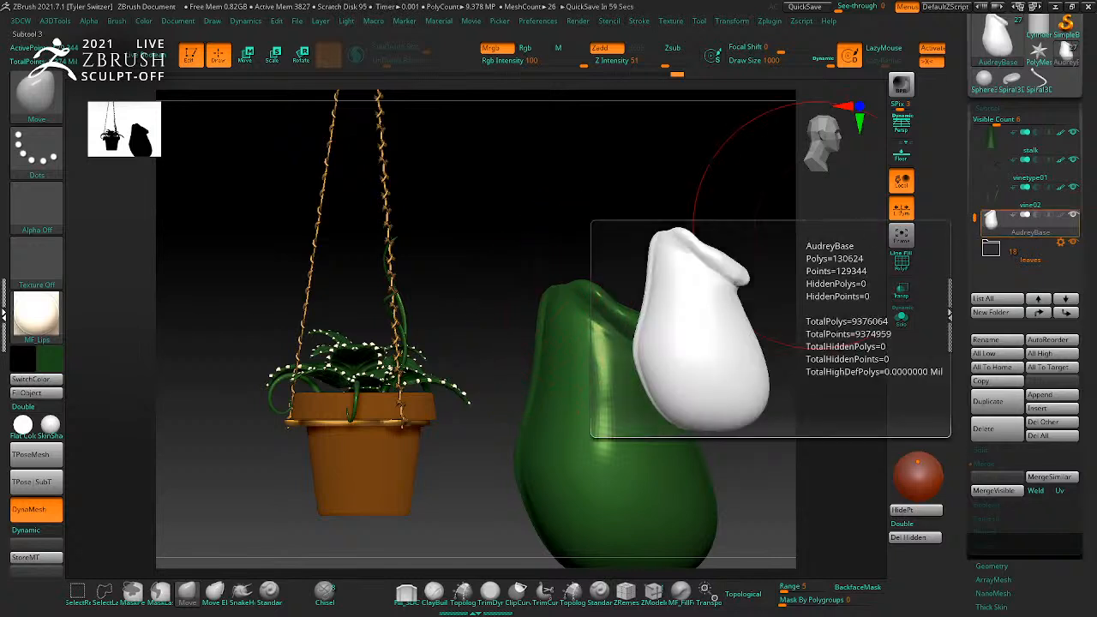
{"action": "mouse_move", "coordinate": [736, 473]}
{"action": "left_mouse_down"}
{"action": "mouse_move", "coordinate": [651, 460]}
{"action": "mouse_move", "coordinate": [677, 406]}
{"action": "mouse_move", "coordinate": [641, 290]}
{"action": "mouse_move", "coordinate": [620, 294]}
{"action": "mouse_move", "coordinate": [653, 248]}
{"action": "left_mouse_up"}
{"action": "left_click_drag", "start_coordinate": [622, 175], "coordinate": [613, 166]}
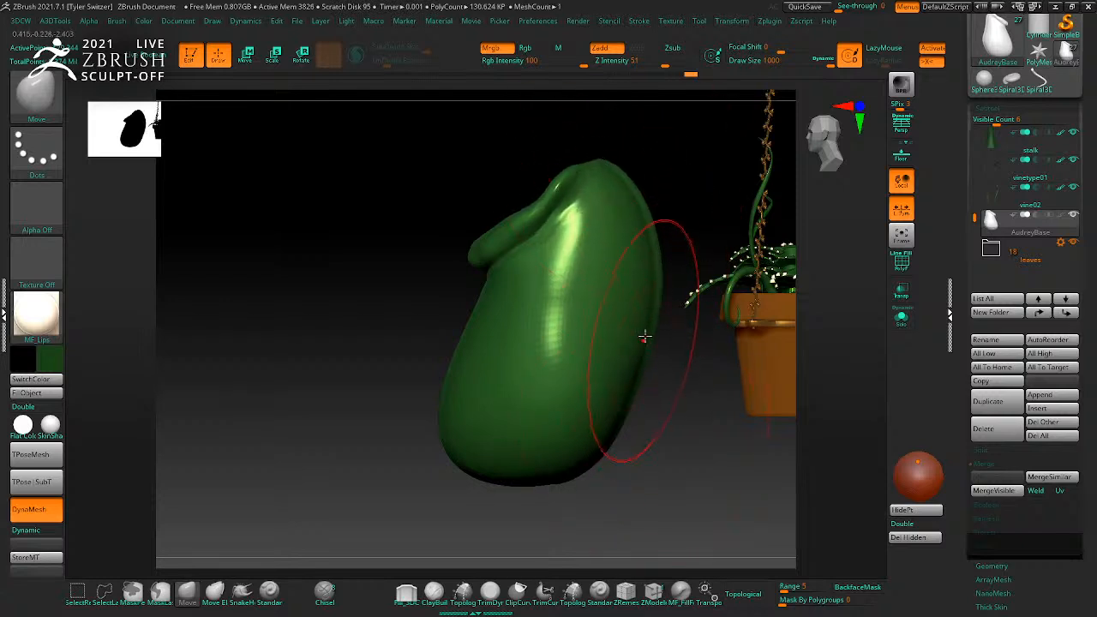
{"action": "left_click_drag", "start_coordinate": [643, 341], "coordinate": [665, 325]}
{"action": "left_click_drag", "start_coordinate": [637, 401], "coordinate": [645, 408]}
{"action": "left_click_drag", "start_coordinate": [670, 479], "coordinate": [668, 400]}
{"action": "left_click_drag", "start_coordinate": [676, 319], "coordinate": [689, 315]}
{"action": "left_click_drag", "start_coordinate": [751, 450], "coordinate": [691, 465], "text": "shift"}
Step: Try to pull the body's bottom down with the Move brush at a draw size of about 932
{"action": "key", "text": "s"}
{"action": "left_click", "coordinate": [642, 504]}
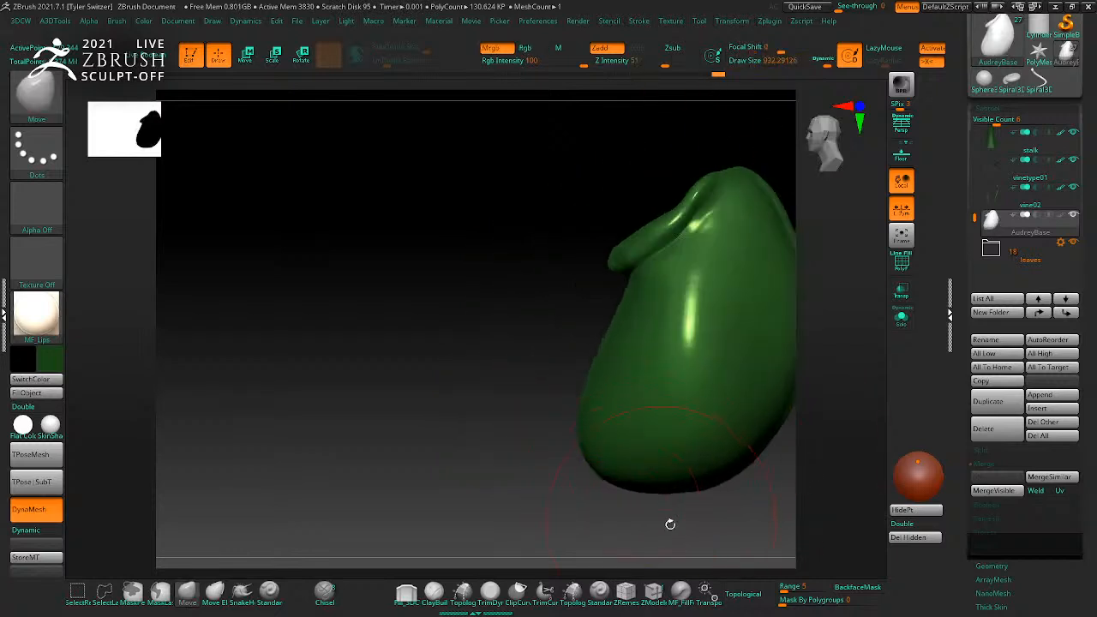
{"action": "left_click_drag", "start_coordinate": [663, 520], "coordinate": [619, 439], "text": "alt"}
{"action": "left_click_drag", "start_coordinate": [599, 399], "coordinate": [597, 422]}
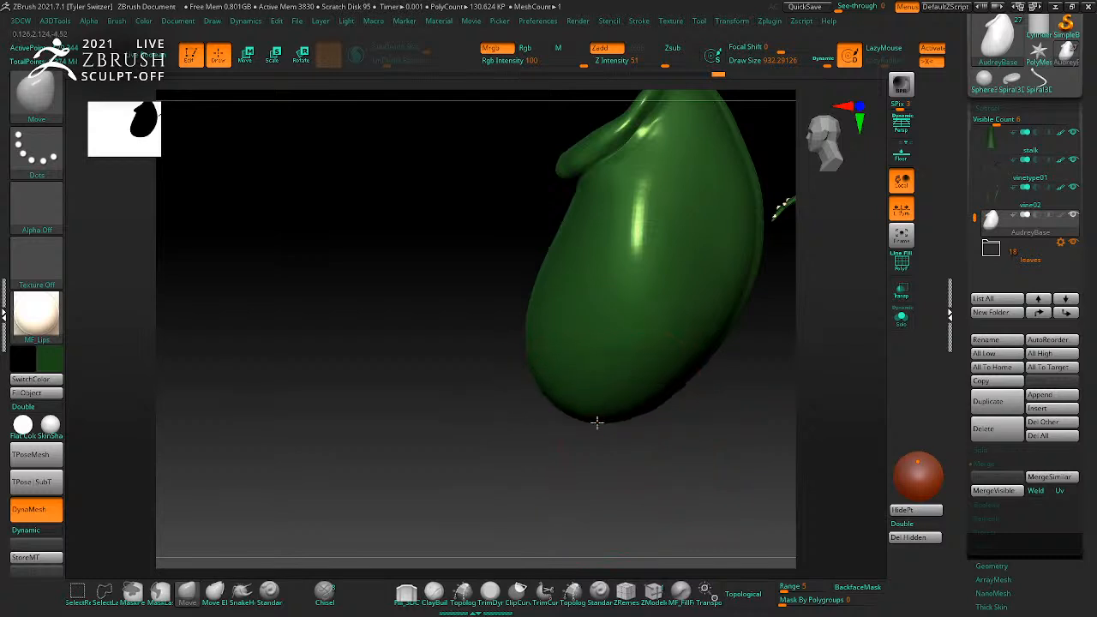
{"action": "key", "text": "ctrl+z"}
Step: Pull the body's bottom down into a curved, tapering tail with the Move brush at a draw size of about 542
{"action": "key", "text": "s"}
{"action": "left_click", "coordinate": [655, 461]}
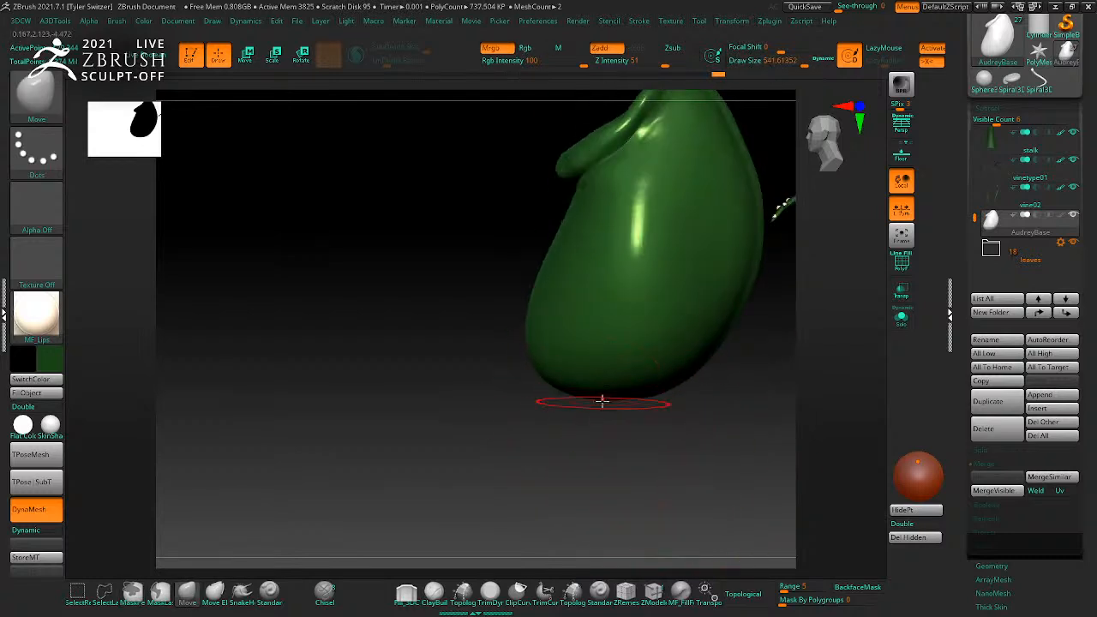
{"action": "left_click_drag", "start_coordinate": [602, 402], "coordinate": [593, 437]}
{"action": "left_click_drag", "start_coordinate": [651, 481], "coordinate": [598, 448], "text": "shift"}
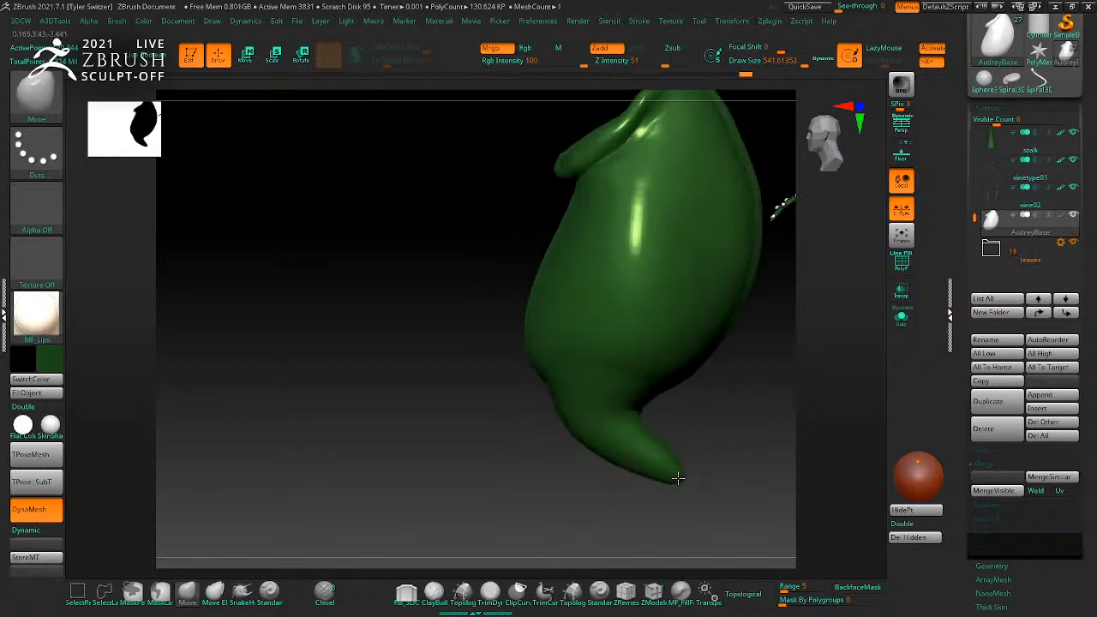
{"action": "left_click_drag", "start_coordinate": [673, 480], "coordinate": [610, 473]}
{"action": "mouse_move", "coordinate": [744, 484]}
{"action": "left_mouse_down"}
{"action": "mouse_move", "coordinate": [688, 455]}
{"action": "mouse_move", "coordinate": [762, 465]}
{"action": "mouse_move", "coordinate": [734, 472]}
{"action": "mouse_move", "coordinate": [745, 468]}
{"action": "mouse_move", "coordinate": [693, 412]}
{"action": "mouse_move", "coordinate": [742, 409]}
{"action": "mouse_move", "coordinate": [700, 369]}
{"action": "mouse_move", "coordinate": [681, 301]}
{"action": "mouse_move", "coordinate": [745, 318]}
{"action": "mouse_move", "coordinate": [652, 288]}
{"action": "left_mouse_up"}
Step: Reshape the belly and back above the tail with the Move brush at a draw size of about 620
{"action": "key", "text": "s"}
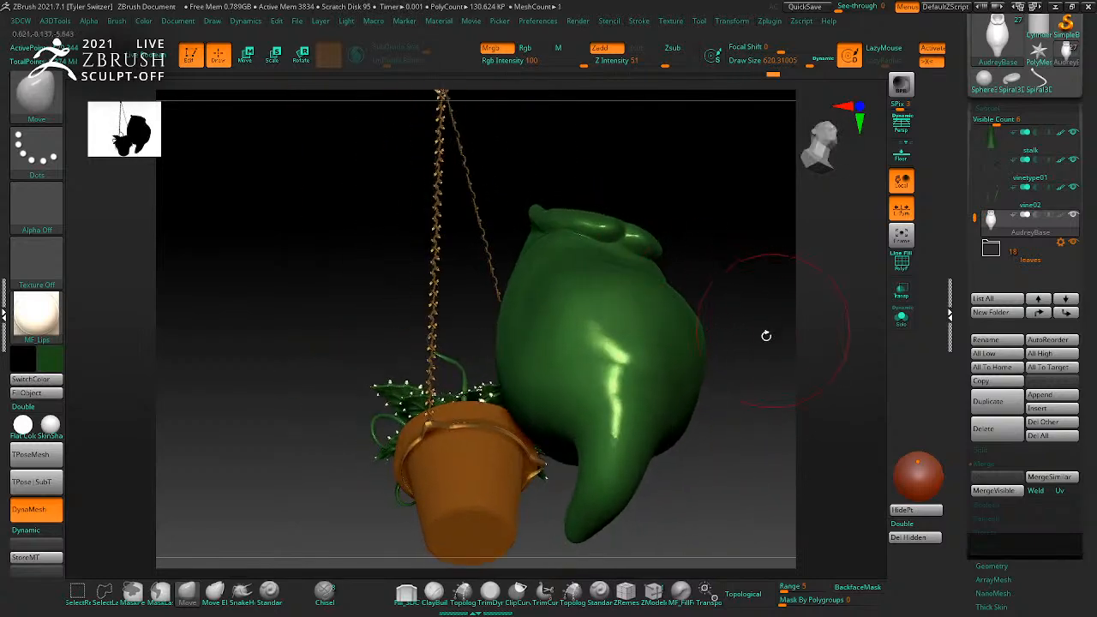
{"action": "left_click_drag", "start_coordinate": [774, 330], "coordinate": [678, 362]}
{"action": "left_click_drag", "start_coordinate": [575, 423], "coordinate": [588, 377]}
{"action": "left_click_drag", "start_coordinate": [537, 416], "coordinate": [610, 465]}
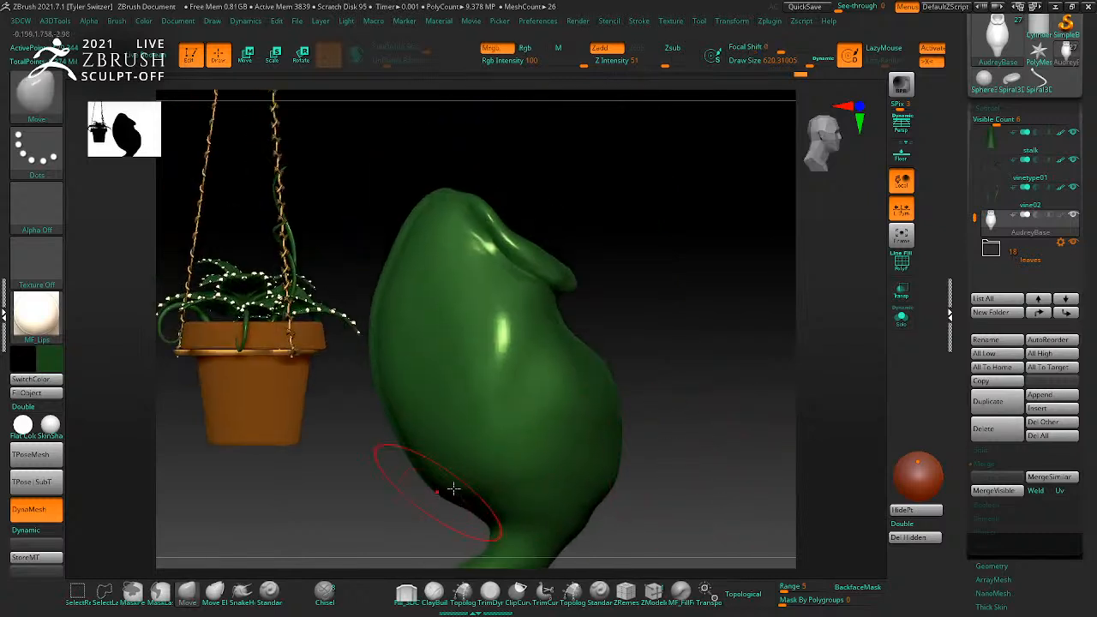
{"action": "left_click_drag", "start_coordinate": [686, 347], "coordinate": [551, 292]}
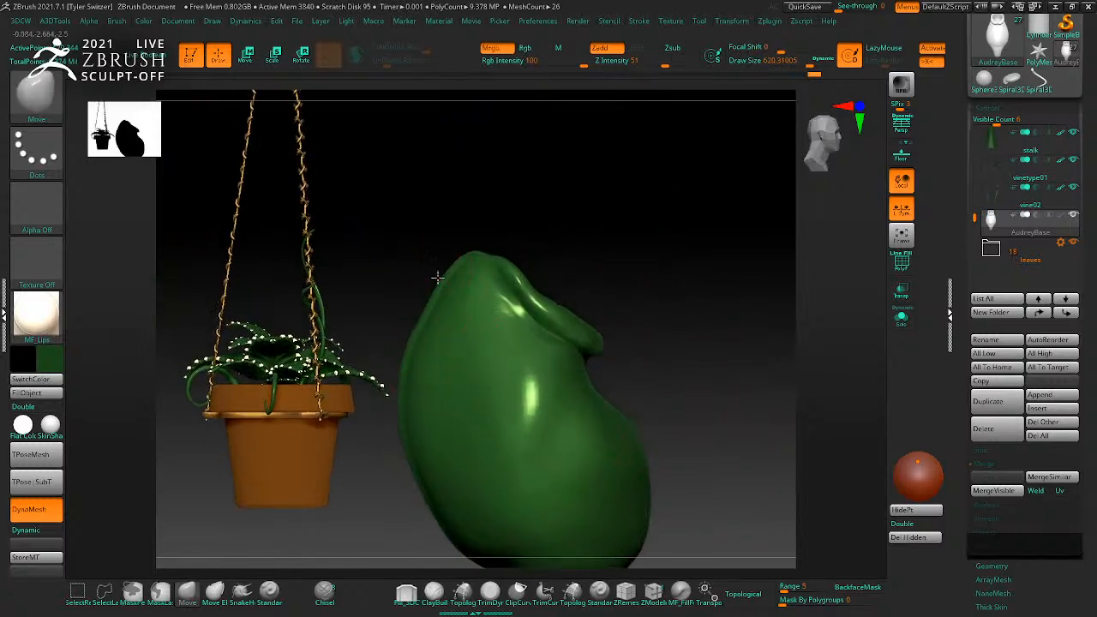
{"action": "mouse_move", "coordinate": [738, 381]}
{"action": "left_mouse_down"}
{"action": "mouse_move", "coordinate": [732, 360]}
{"action": "mouse_move", "coordinate": [642, 362]}
{"action": "mouse_move", "coordinate": [703, 412]}
{"action": "mouse_move", "coordinate": [730, 377]}
{"action": "mouse_move", "coordinate": [747, 416]}
{"action": "mouse_move", "coordinate": [694, 371]}
{"action": "mouse_move", "coordinate": [668, 369]}
{"action": "mouse_move", "coordinate": [712, 383]}
{"action": "mouse_move", "coordinate": [761, 424]}
{"action": "mouse_move", "coordinate": [626, 404]}
{"action": "mouse_move", "coordinate": [675, 413]}
{"action": "left_mouse_up"}
{"action": "mouse_move", "coordinate": [761, 415]}
{"action": "left_mouse_down"}
{"action": "mouse_move", "coordinate": [716, 416]}
{"action": "mouse_move", "coordinate": [630, 368]}
{"action": "left_mouse_up"}
{"action": "left_click_drag", "start_coordinate": [522, 352], "coordinate": [584, 336]}
Step: Refine the upper body's silhouette around the lip with the Move brush at a draw size of about 453
{"action": "key", "text": "s"}
{"action": "left_click", "coordinate": [600, 337]}
{"action": "left_click_drag", "start_coordinate": [742, 358], "coordinate": [649, 378]}
{"action": "mouse_move", "coordinate": [677, 277]}
{"action": "left_mouse_down"}
{"action": "mouse_move", "coordinate": [757, 391]}
{"action": "mouse_move", "coordinate": [739, 360]}
{"action": "mouse_move", "coordinate": [747, 375]}
{"action": "mouse_move", "coordinate": [762, 372]}
{"action": "mouse_move", "coordinate": [698, 339]}
{"action": "left_mouse_up"}
{"action": "mouse_move", "coordinate": [597, 292]}
{"action": "left_mouse_down"}
{"action": "mouse_move", "coordinate": [503, 294]}
{"action": "mouse_move", "coordinate": [488, 329]}
{"action": "mouse_move", "coordinate": [629, 325]}
{"action": "mouse_move", "coordinate": [730, 385]}
{"action": "mouse_move", "coordinate": [742, 377]}
{"action": "left_mouse_up"}
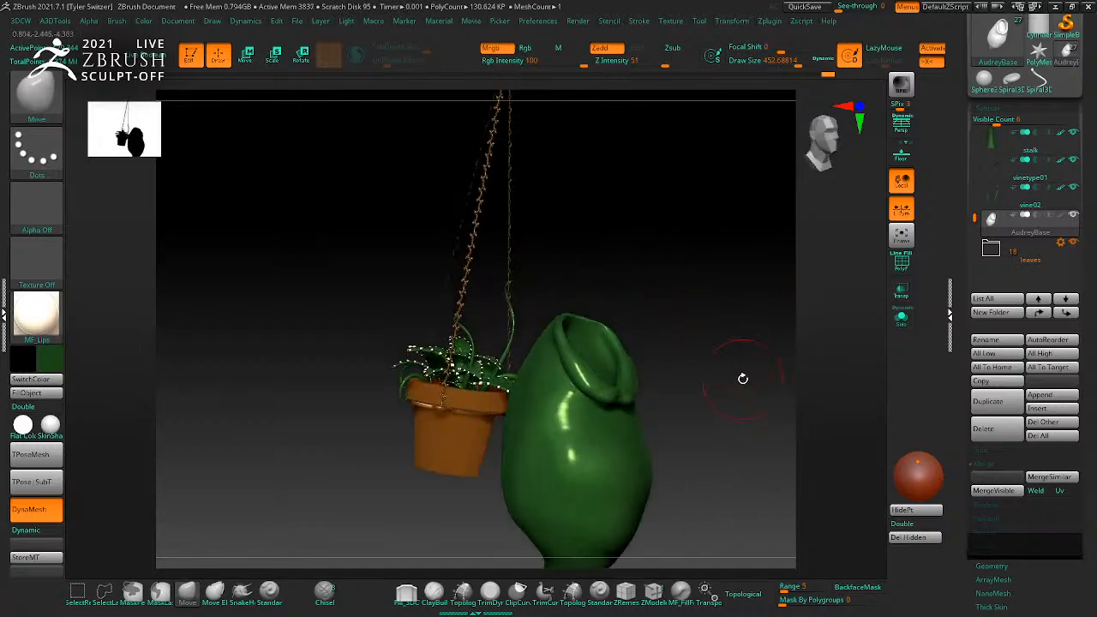
Step: Insert a sphere over the body's mouth opening with the IMM Primitives brush
{"action": "key", "text": "b"}
{"action": "left_click", "coordinate": [563, 340]}
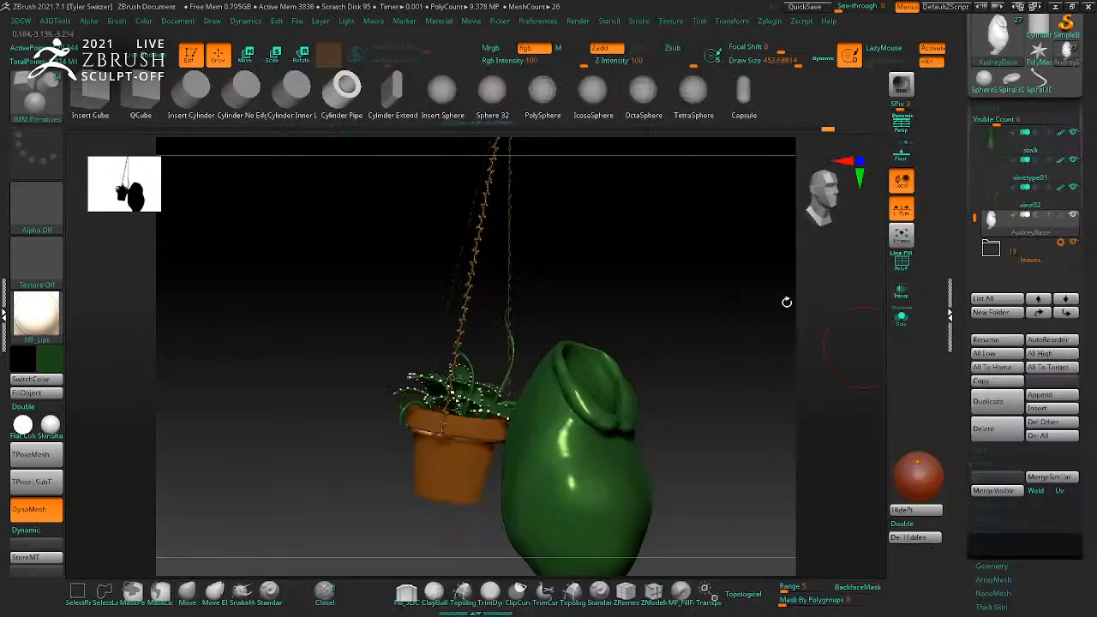
{"action": "left_click", "coordinate": [439, 93]}
{"action": "left_click_drag", "start_coordinate": [683, 226], "coordinate": [613, 248]}
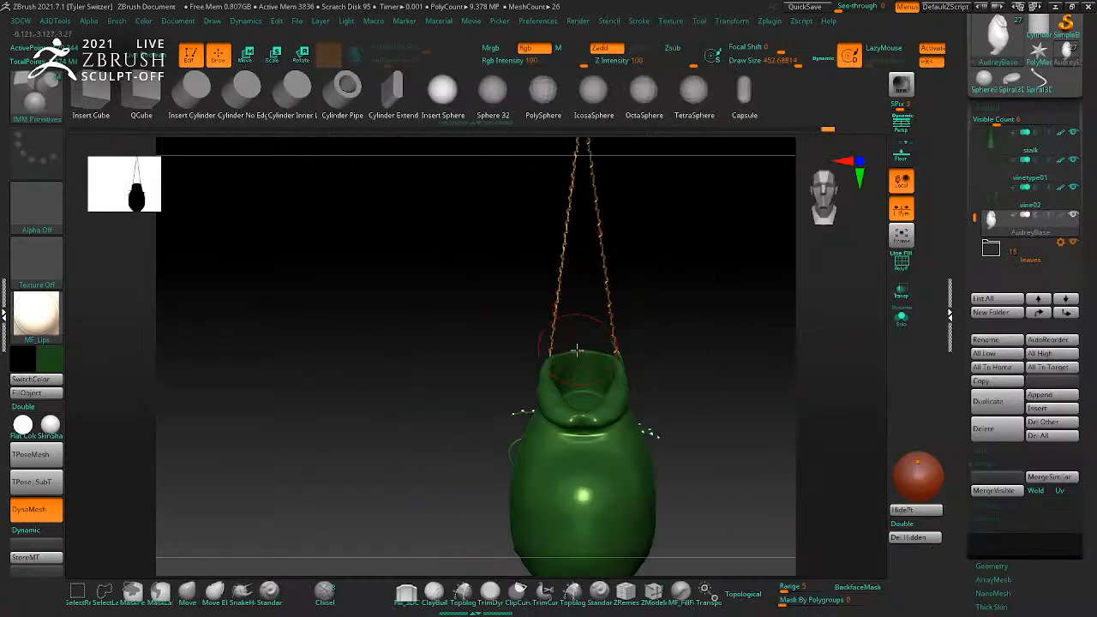
{"action": "left_click_drag", "start_coordinate": [606, 414], "coordinate": [609, 419]}
Step: Flatten the sphere into a disc-shaped lid and tilt and size it to cover the sloping mouth
{"action": "key", "text": "w"}
{"action": "left_click_drag", "start_coordinate": [794, 451], "coordinate": [686, 428]}
{"action": "mouse_move", "coordinate": [576, 282]}
{"action": "left_mouse_down"}
{"action": "mouse_move", "coordinate": [574, 223]}
{"action": "mouse_move", "coordinate": [581, 292]}
{"action": "left_mouse_up"}
{"action": "left_click_drag", "start_coordinate": [629, 335], "coordinate": [596, 365]}
{"action": "left_click", "coordinate": [466, 218]}
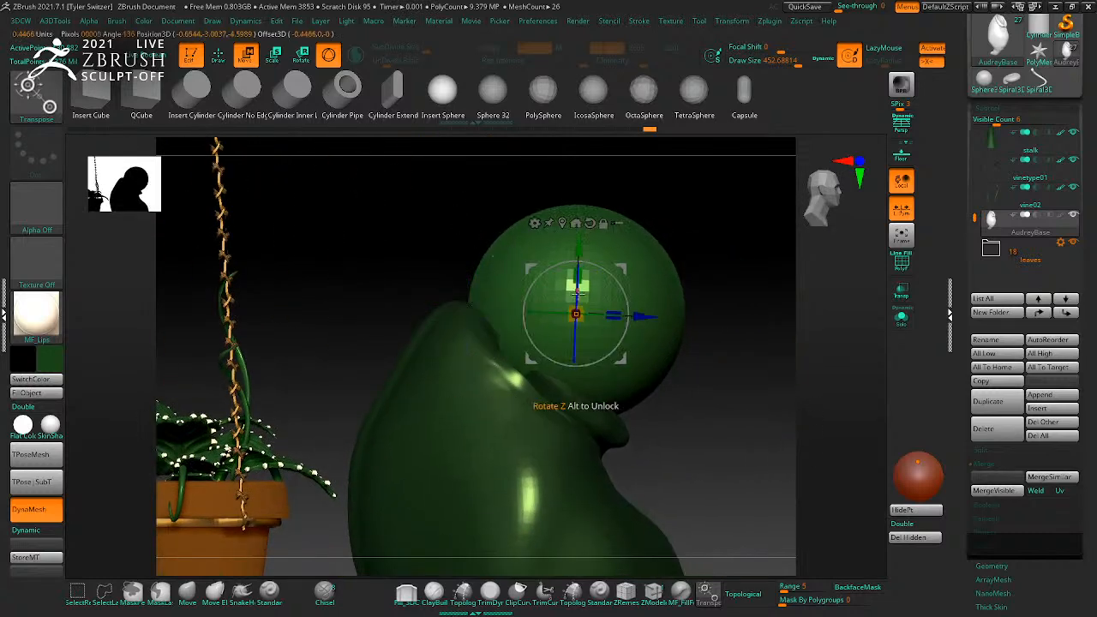
{"action": "left_click_drag", "start_coordinate": [583, 276], "coordinate": [592, 373]}
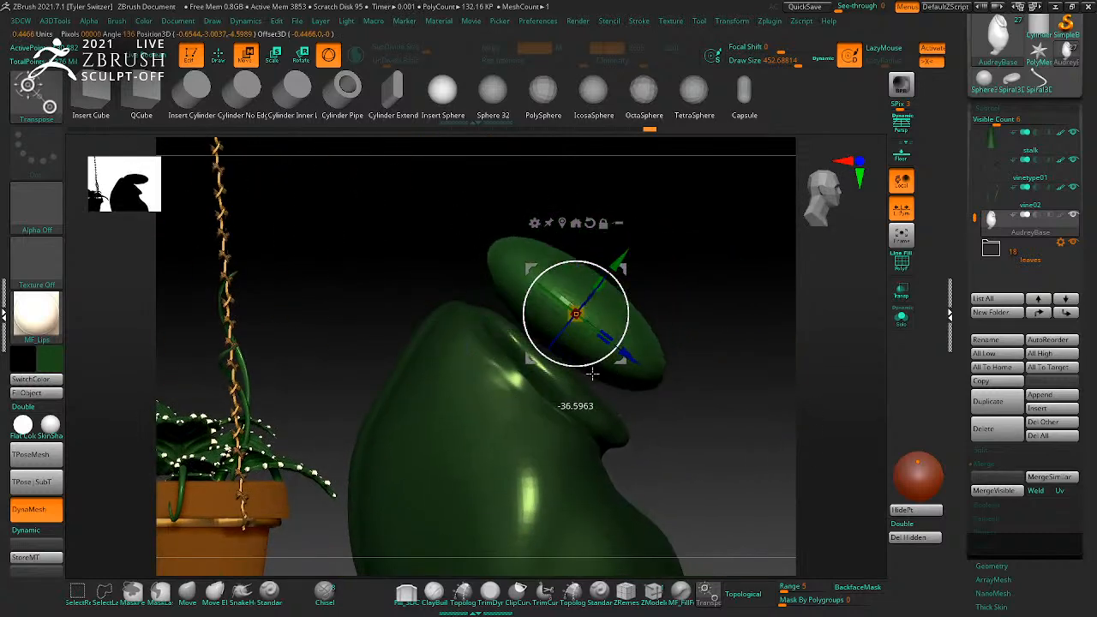
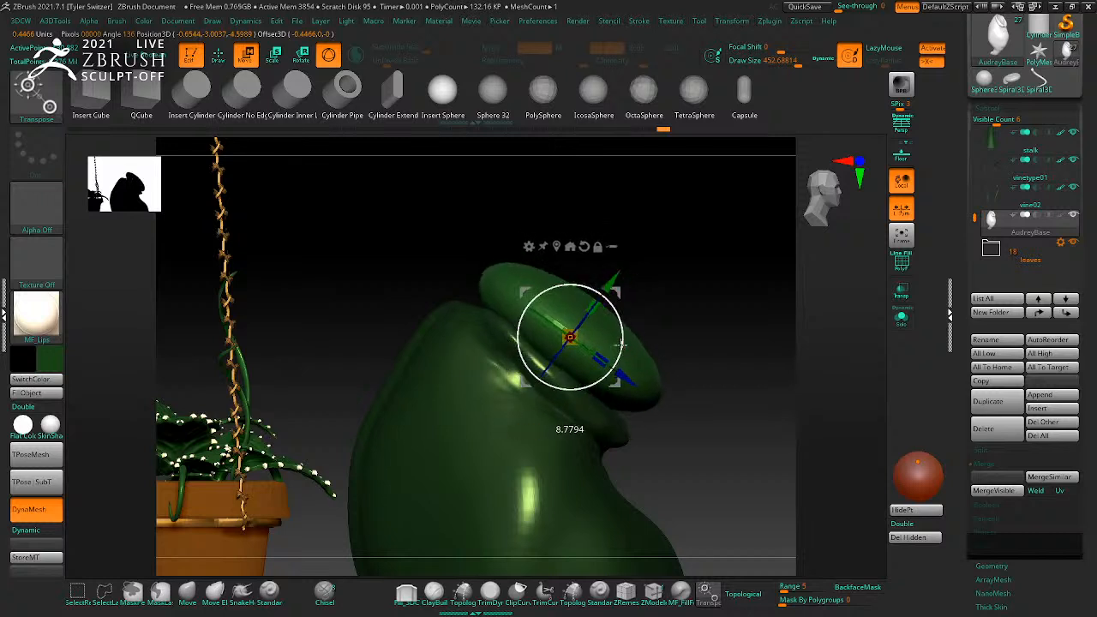
{"action": "left_click_drag", "start_coordinate": [594, 344], "coordinate": [604, 351]}
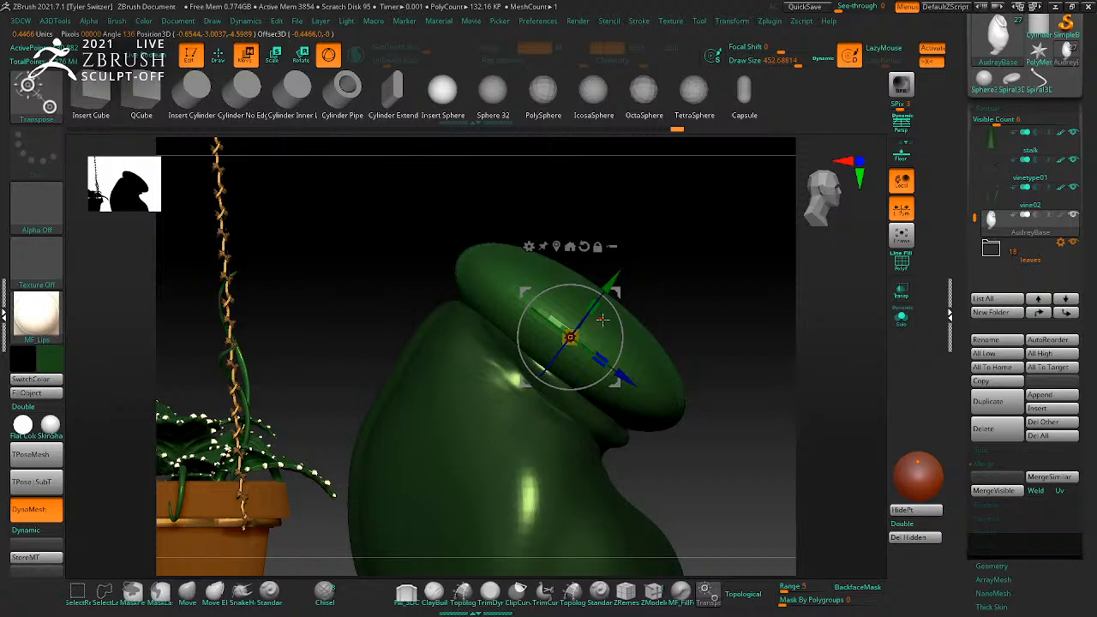
Step: Taper the lid's front end to a point with the Taper deformer
{"action": "left_click_drag", "start_coordinate": [763, 364], "coordinate": [668, 372]}
{"action": "left_click_drag", "start_coordinate": [811, 417], "coordinate": [811, 373], "text": "alt"}
{"action": "left_click", "coordinate": [525, 246]}
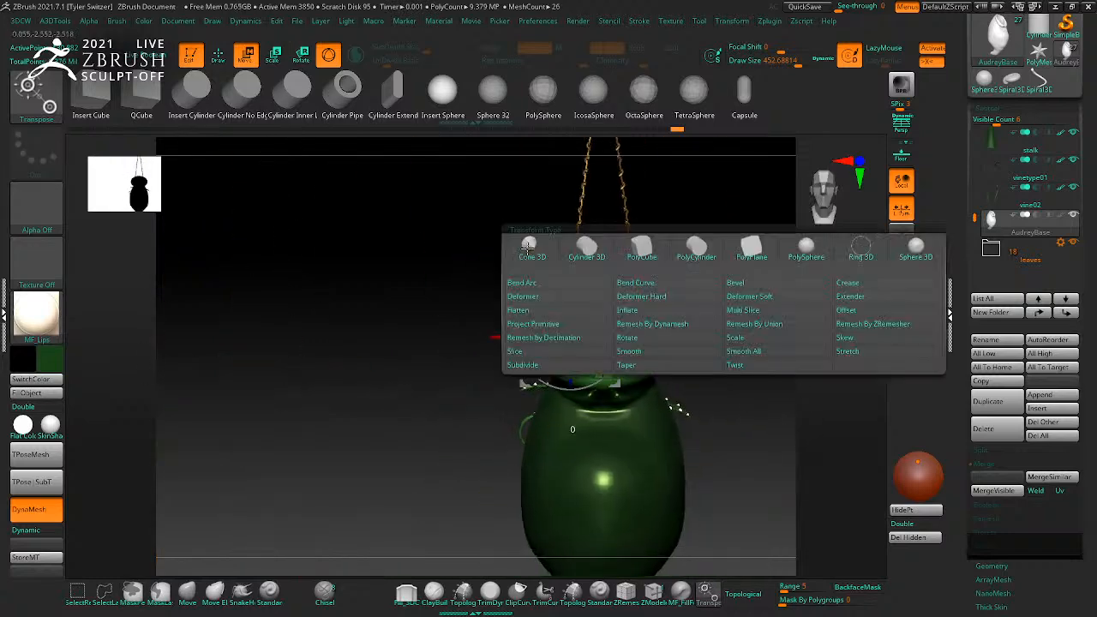
{"action": "left_click", "coordinate": [628, 364]}
{"action": "left_click", "coordinate": [744, 396]}
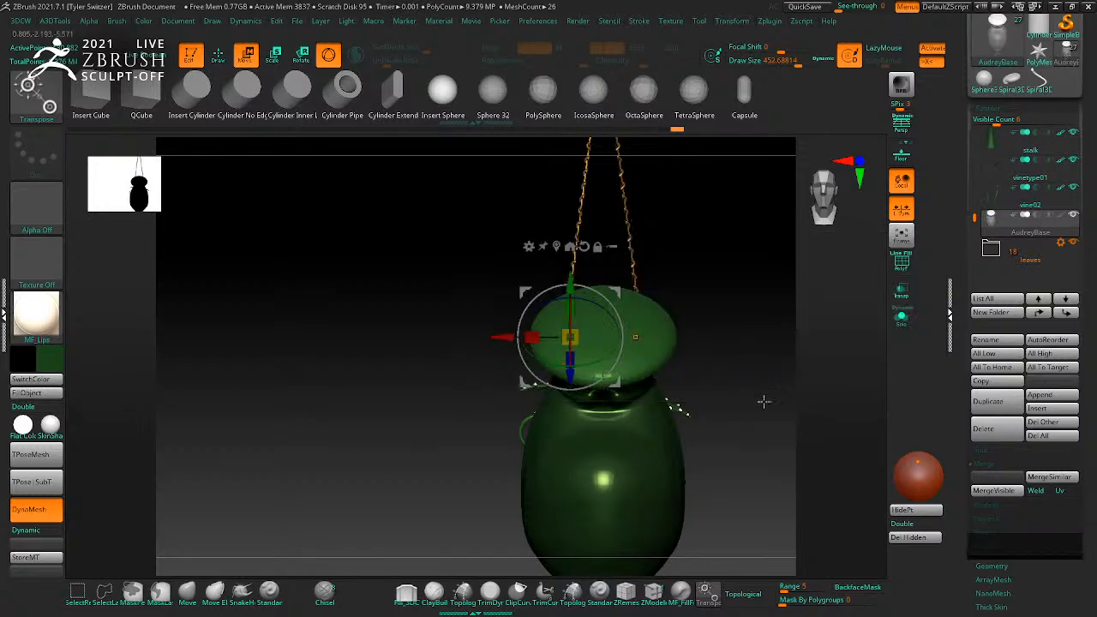
{"action": "left_click", "coordinate": [527, 246]}
{"action": "left_click", "coordinate": [703, 364]}
{"action": "left_click_drag", "start_coordinate": [772, 420], "coordinate": [769, 488]}
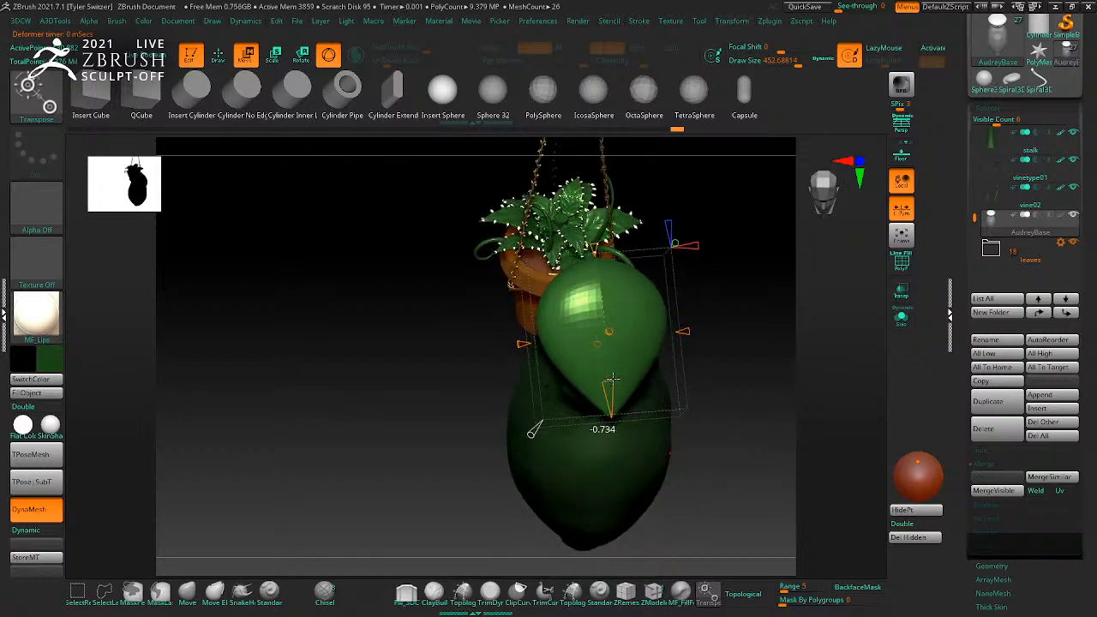
{"action": "mouse_move", "coordinate": [691, 351]}
{"action": "left_mouse_down"}
{"action": "mouse_move", "coordinate": [754, 328]}
{"action": "mouse_move", "coordinate": [796, 340]}
{"action": "mouse_move", "coordinate": [740, 342]}
{"action": "mouse_move", "coordinate": [738, 304]}
{"action": "mouse_move", "coordinate": [757, 335]}
{"action": "left_mouse_up"}
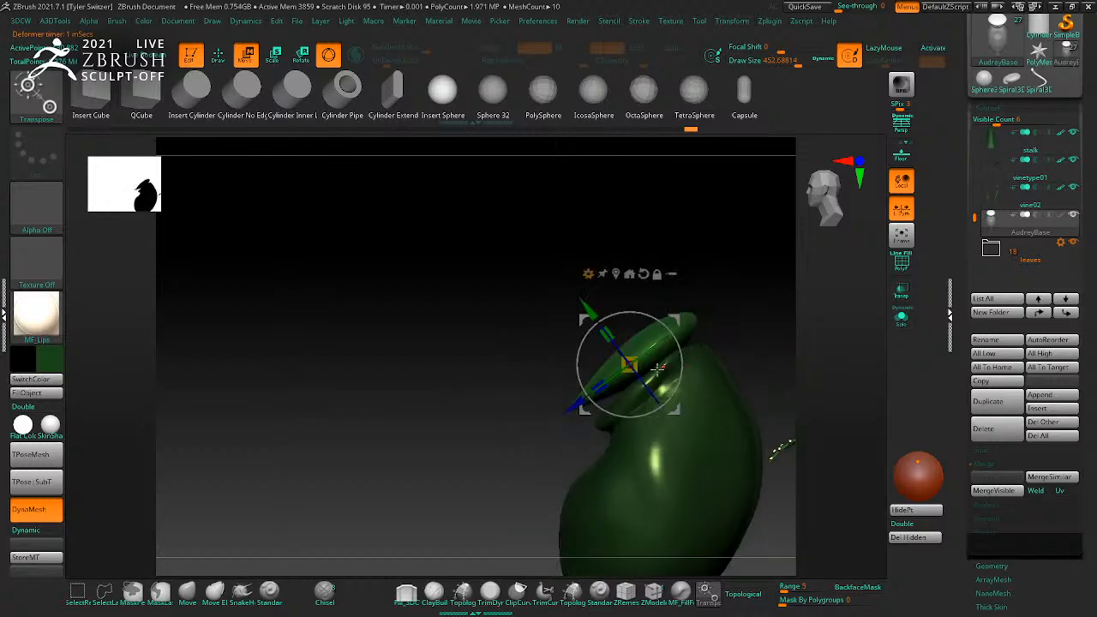
Step: Lift the tapered lid up and forward, clear of the body's mouth
{"action": "left_click_drag", "start_coordinate": [680, 405], "coordinate": [670, 392]}
{"action": "mouse_move", "coordinate": [738, 308]}
{"action": "left_mouse_down"}
{"action": "mouse_move", "coordinate": [819, 302]}
{"action": "mouse_move", "coordinate": [783, 348]}
{"action": "mouse_move", "coordinate": [815, 357]}
{"action": "mouse_move", "coordinate": [764, 326]}
{"action": "mouse_move", "coordinate": [783, 320]}
{"action": "mouse_move", "coordinate": [788, 351]}
{"action": "mouse_move", "coordinate": [773, 380]}
{"action": "mouse_move", "coordinate": [681, 367]}
{"action": "left_mouse_up"}
{"action": "key", "text": "q"}
{"action": "key", "text": "w"}
{"action": "left_click_drag", "start_coordinate": [524, 349], "coordinate": [495, 308]}
Step: Raise the back of the lid with the Move brush at a draw size of about 542
{"action": "key", "text": "b"}
{"action": "key", "text": "m"}
{"action": "key", "text": "v"}
{"action": "key", "text": "s"}
{"action": "left_click_drag", "start_coordinate": [567, 310], "coordinate": [545, 290]}
{"action": "key", "text": "ctrl+z"}
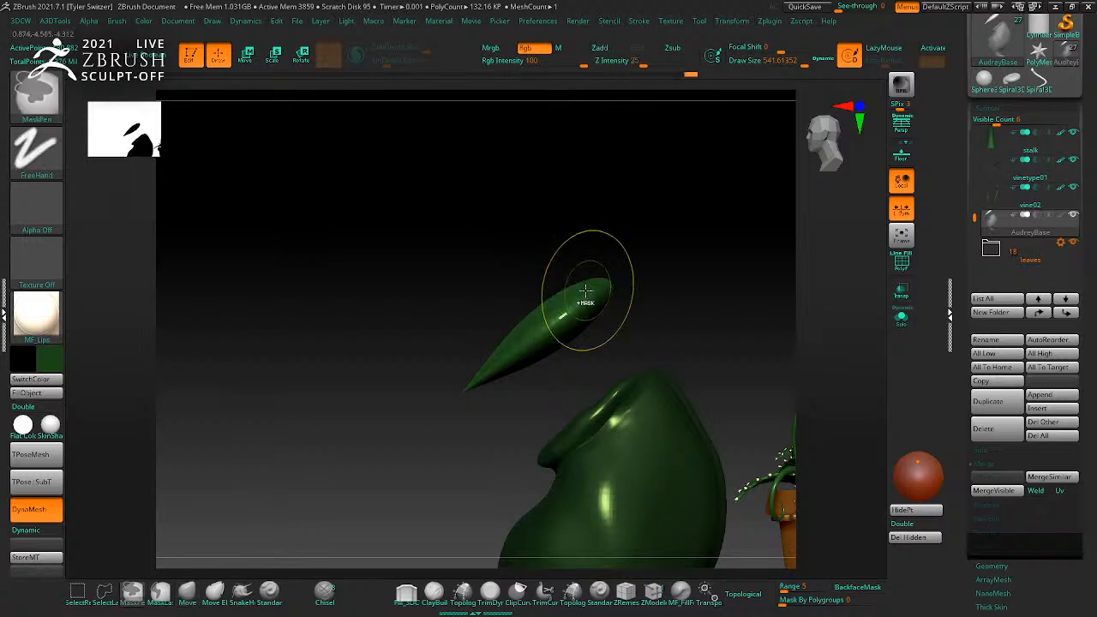
{"action": "mouse_move", "coordinate": [561, 238]}
{"action": "left_mouse_down"}
{"action": "mouse_move", "coordinate": [642, 238]}
{"action": "mouse_move", "coordinate": [642, 267]}
{"action": "left_mouse_up"}
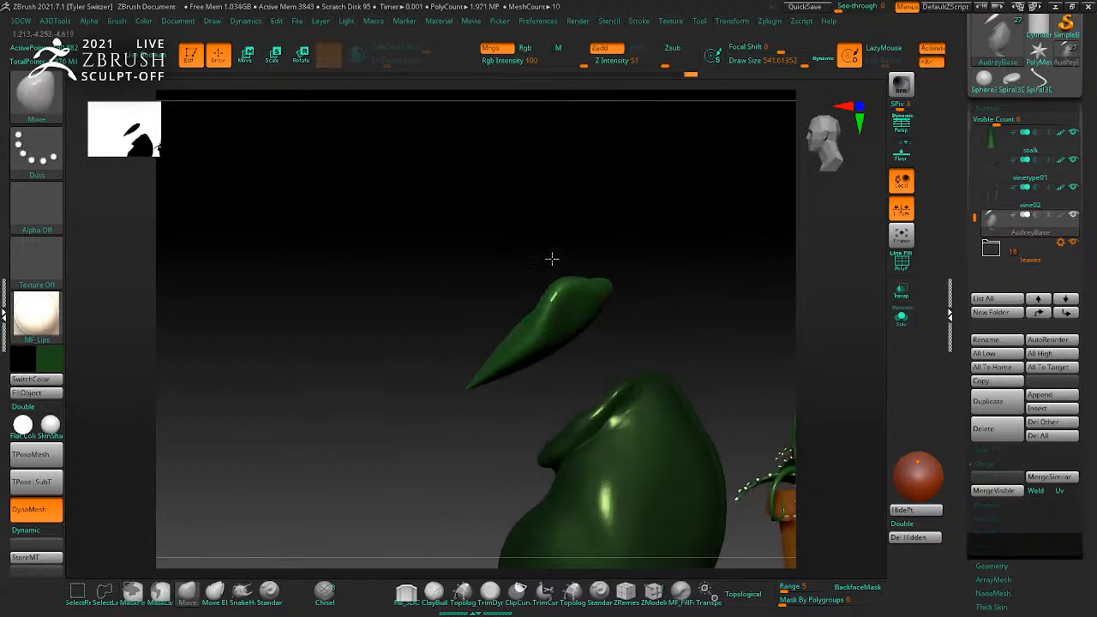
{"action": "left_click_drag", "start_coordinate": [588, 311], "coordinate": [636, 261]}
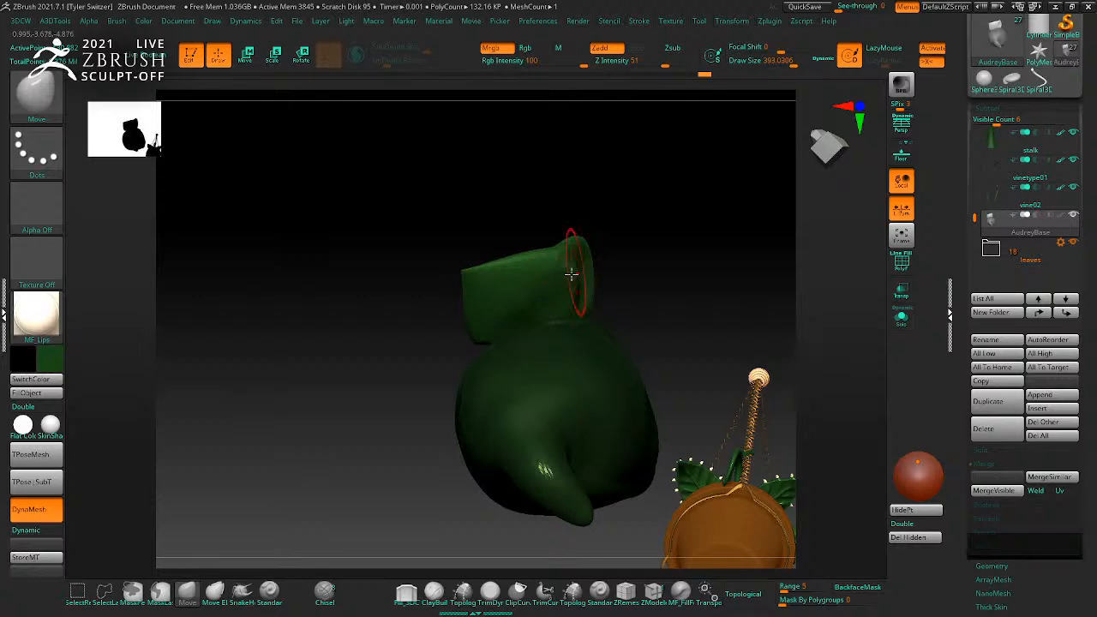
Step: Spread and raise the lid's back corners into two heart-shaped lobes with the Move brush at a draw size of about 393
{"action": "mouse_move", "coordinate": [654, 272]}
{"action": "left_mouse_down"}
{"action": "mouse_move", "coordinate": [577, 305]}
{"action": "mouse_move", "coordinate": [669, 232]}
{"action": "mouse_move", "coordinate": [713, 291]}
{"action": "mouse_move", "coordinate": [776, 301]}
{"action": "mouse_move", "coordinate": [747, 267]}
{"action": "left_mouse_up"}
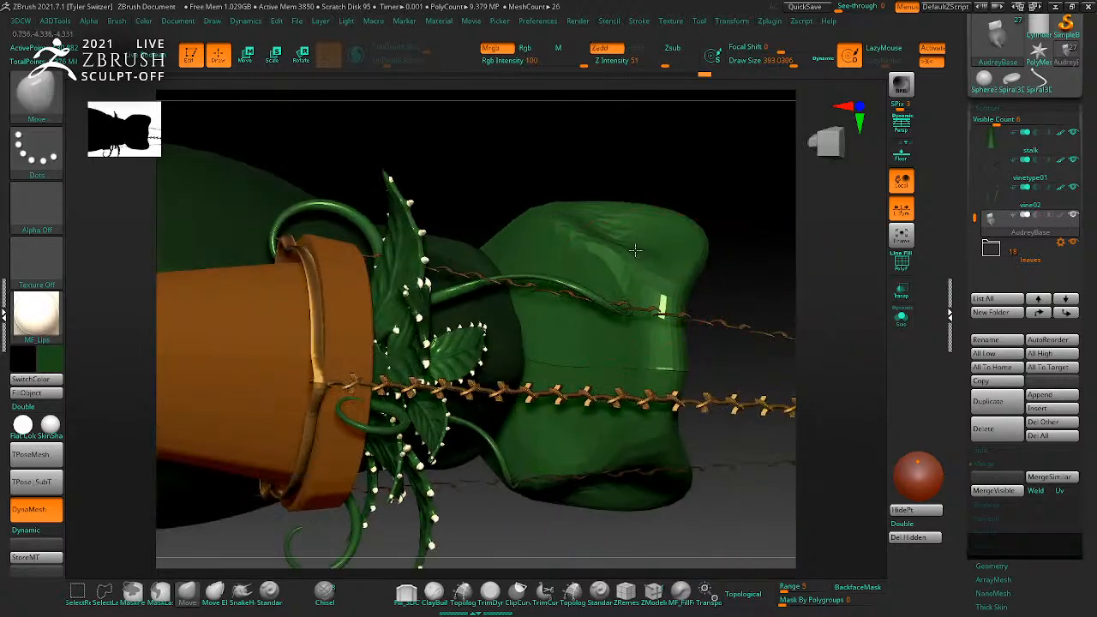
{"action": "left_click_drag", "start_coordinate": [626, 257], "coordinate": [827, 359]}
{"action": "right_click_drag", "start_coordinate": [721, 282], "coordinate": [677, 312], "text": "shift"}
{"action": "mouse_move", "coordinate": [503, 266]}
{"action": "left_mouse_down"}
{"action": "mouse_move", "coordinate": [478, 286]}
{"action": "mouse_move", "coordinate": [405, 262]}
{"action": "mouse_move", "coordinate": [381, 301]}
{"action": "left_mouse_up"}
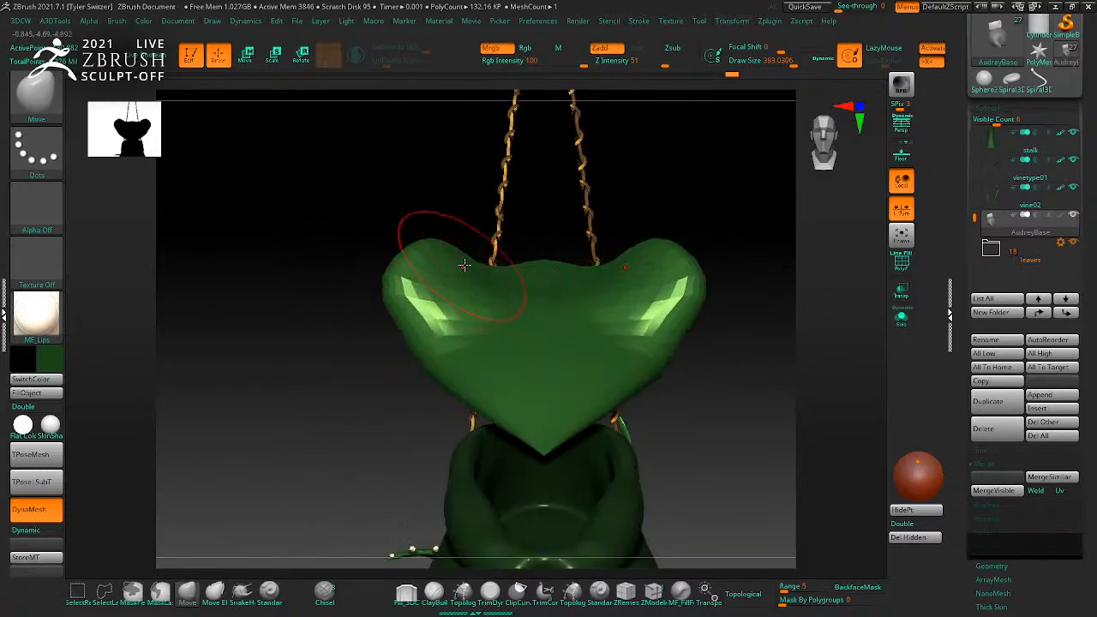
{"action": "right_click_drag", "start_coordinate": [488, 279], "coordinate": [663, 328]}
{"action": "left_click_drag", "start_coordinate": [475, 241], "coordinate": [482, 230]}
{"action": "left_click_drag", "start_coordinate": [477, 292], "coordinate": [499, 311]}
Step: Pull the lid's front tip down into a thin hooked point with the Move brush at a draw size of about 393
{"action": "mouse_move", "coordinate": [556, 331]}
{"action": "right_mouse_down"}
{"action": "mouse_move", "coordinate": [595, 328]}
{"action": "mouse_move", "coordinate": [577, 307]}
{"action": "mouse_move", "coordinate": [326, 431]}
{"action": "mouse_move", "coordinate": [360, 421]}
{"action": "mouse_move", "coordinate": [328, 385]}
{"action": "right_mouse_up"}
{"action": "left_click_drag", "start_coordinate": [328, 385], "coordinate": [339, 425]}
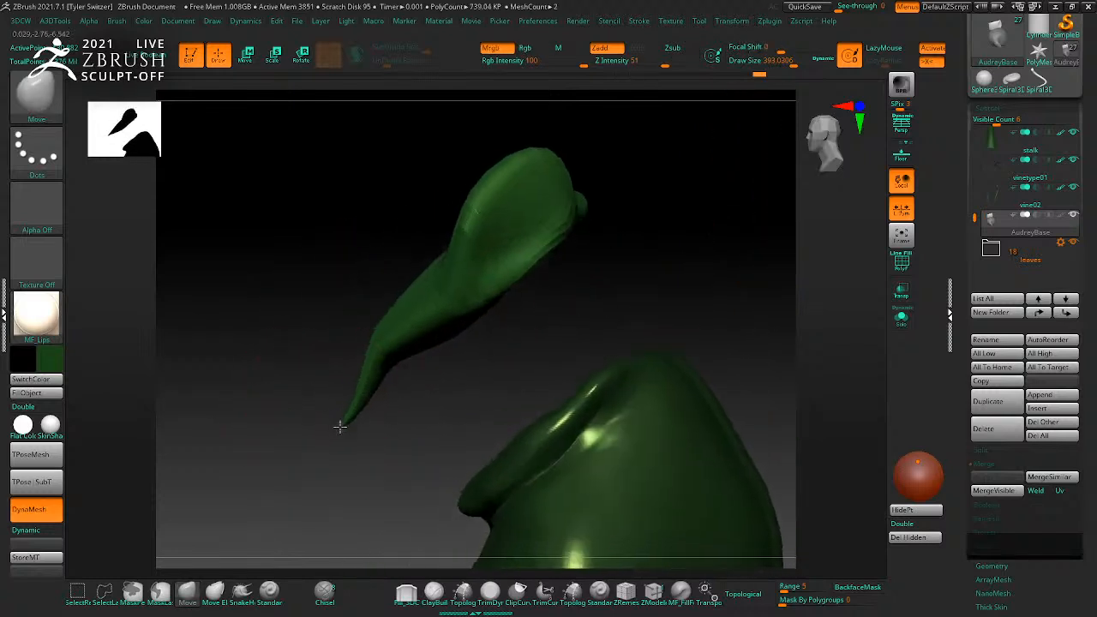
{"action": "left_click_drag", "start_coordinate": [360, 380], "coordinate": [330, 368]}
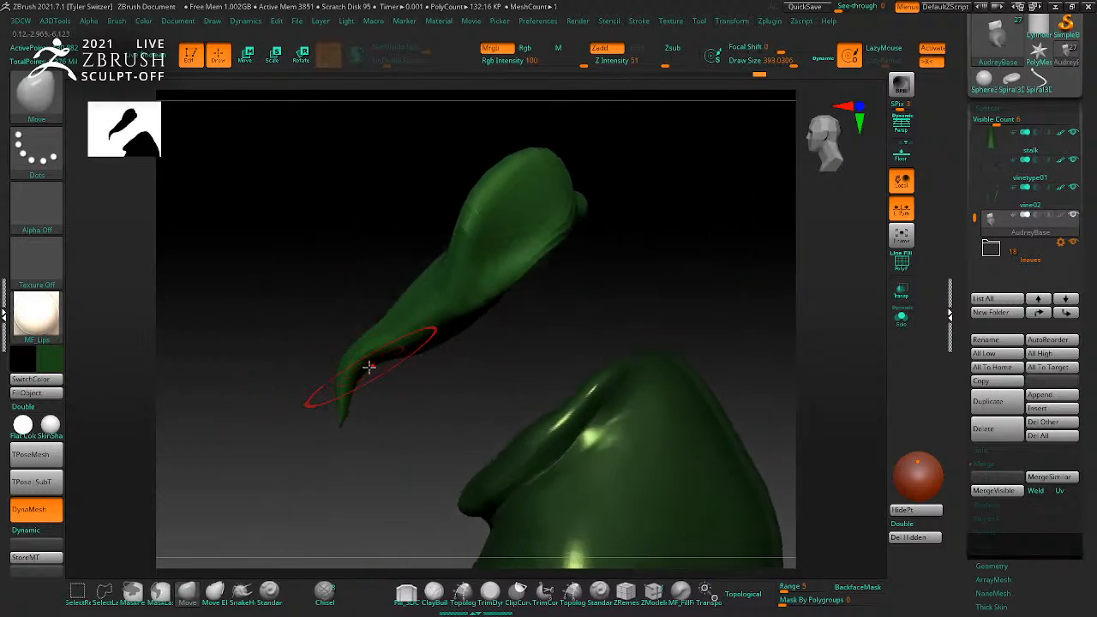
{"action": "left_click_drag", "start_coordinate": [423, 338], "coordinate": [438, 331]}
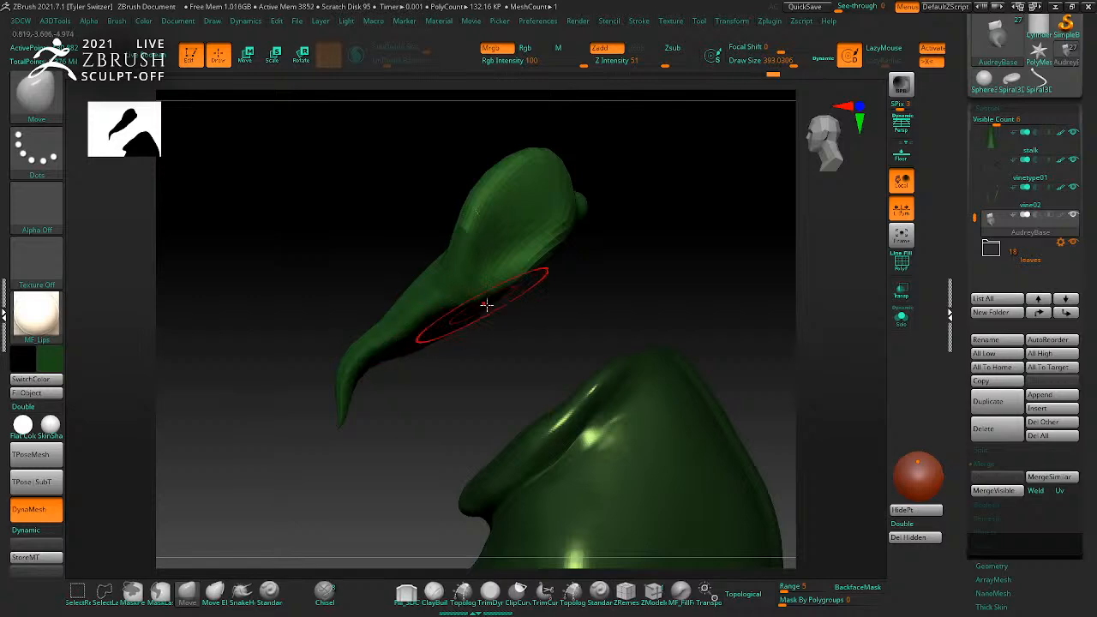
{"action": "mouse_move", "coordinate": [595, 280]}
{"action": "left_mouse_down"}
{"action": "mouse_move", "coordinate": [575, 326]}
{"action": "mouse_move", "coordinate": [784, 397]}
{"action": "mouse_move", "coordinate": [645, 366]}
{"action": "mouse_move", "coordinate": [649, 378]}
{"action": "mouse_move", "coordinate": [700, 360]}
{"action": "mouse_move", "coordinate": [723, 468]}
{"action": "mouse_move", "coordinate": [634, 455]}
{"action": "left_mouse_up"}
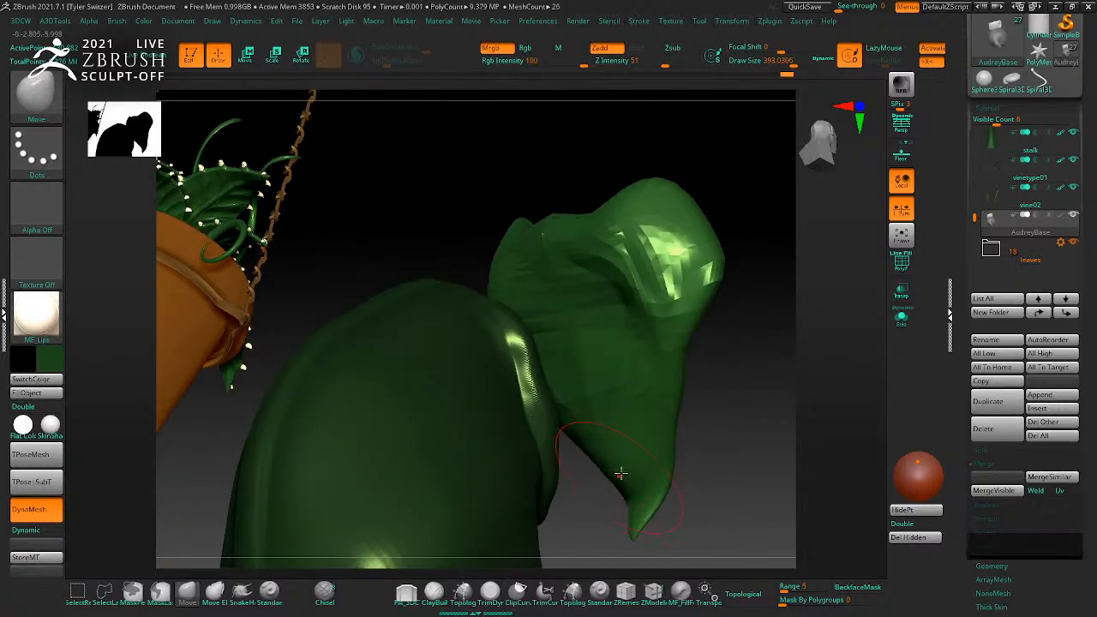
{"action": "left_click_drag", "start_coordinate": [757, 480], "coordinate": [727, 502]}
{"action": "left_click_drag", "start_coordinate": [619, 459], "coordinate": [636, 457]}
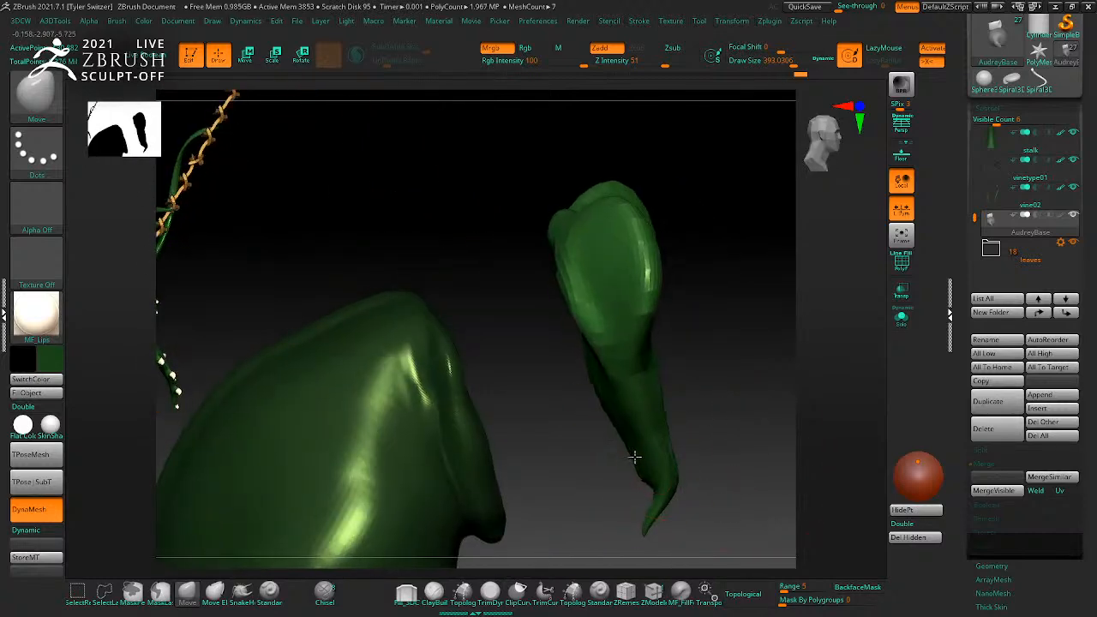
{"action": "left_click_drag", "start_coordinate": [715, 466], "coordinate": [639, 391]}
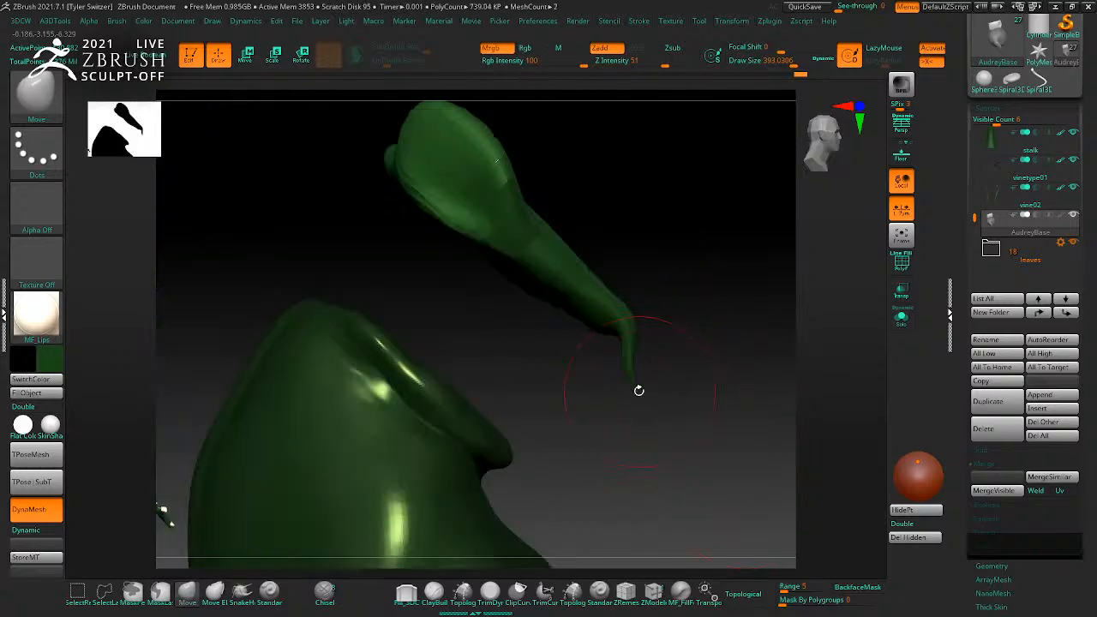
Step: Thicken the lid's hooked tip with the MF_Forms brush at a draw size of about 217
{"action": "mouse_move", "coordinate": [711, 391]}
{"action": "left_mouse_down"}
{"action": "mouse_move", "coordinate": [514, 363]}
{"action": "mouse_move", "coordinate": [502, 341]}
{"action": "mouse_move", "coordinate": [514, 350]}
{"action": "left_mouse_up"}
{"action": "key", "text": "ctrl"}
{"action": "key", "text": "b"}
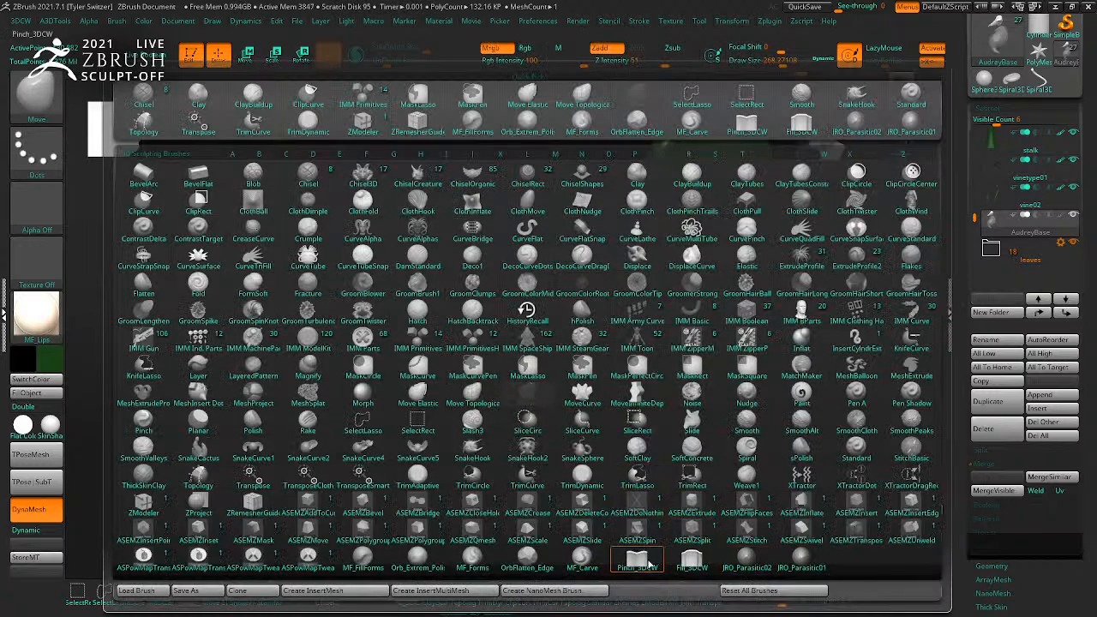
{"action": "left_click", "coordinate": [474, 558]}
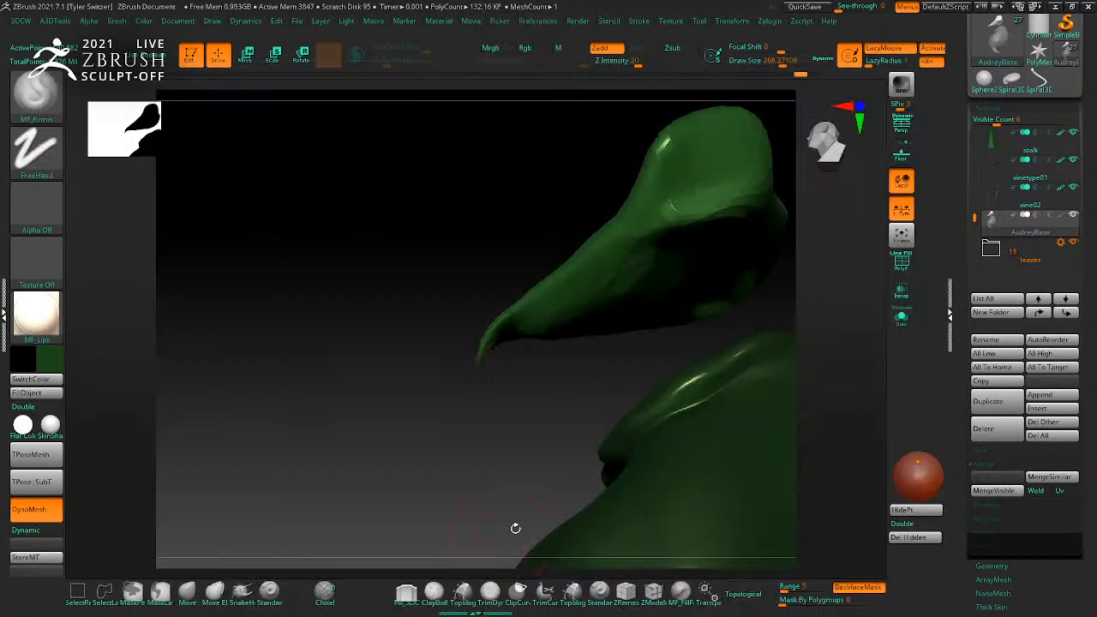
{"action": "key", "text": "s"}
{"action": "left_click_drag", "start_coordinate": [633, 234], "coordinate": [625, 235]}
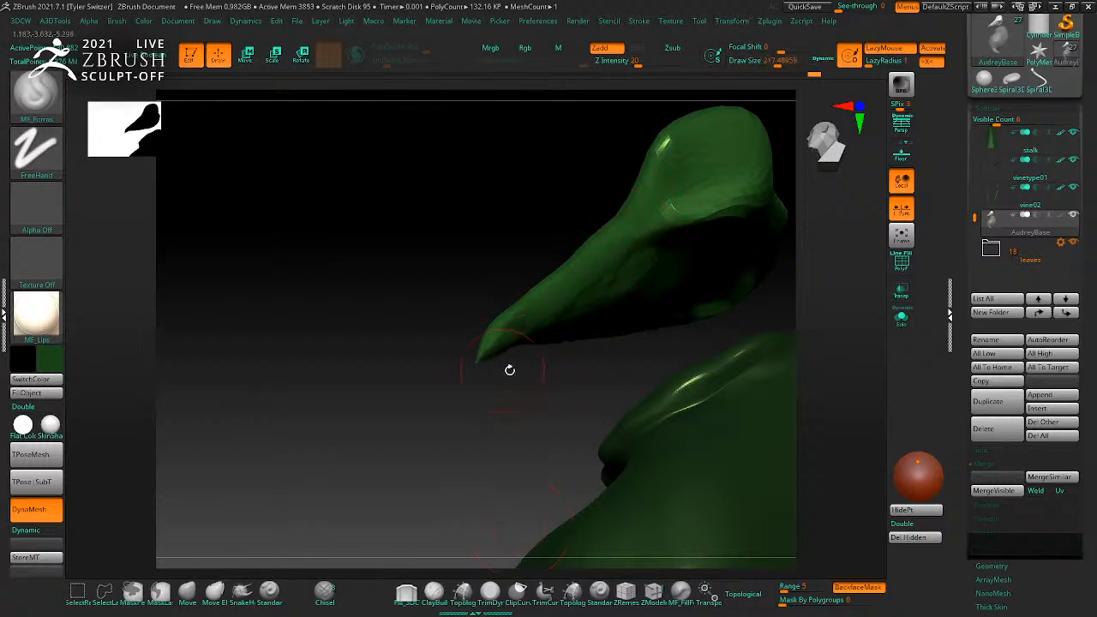
{"action": "left_click_drag", "start_coordinate": [501, 370], "coordinate": [530, 325]}
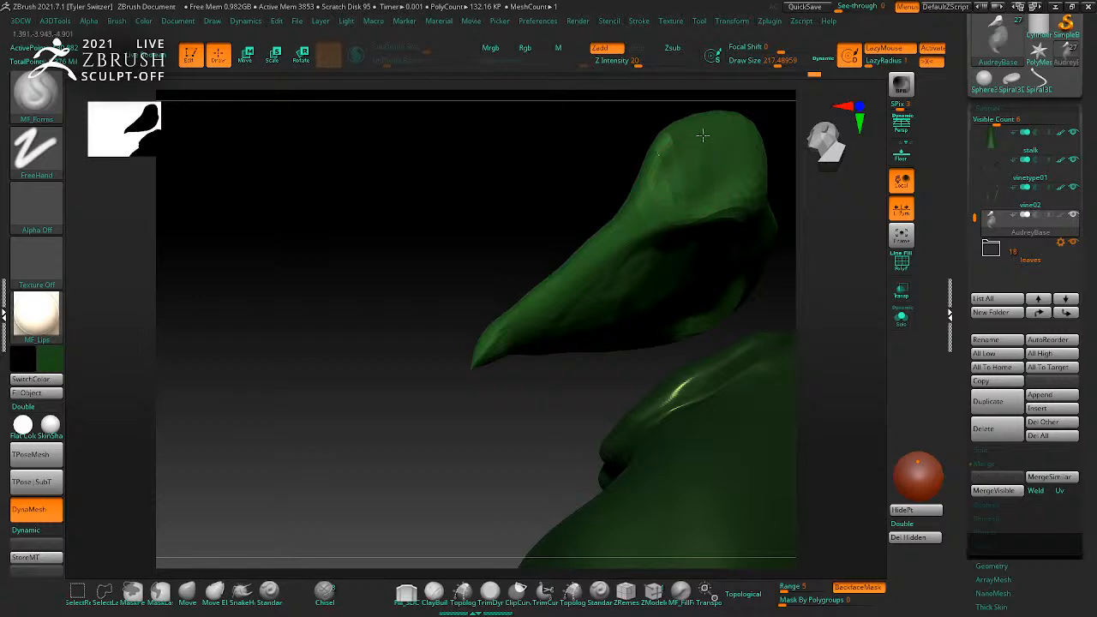
Step: Reshape the lid's back edge and upper surface between the lobes with the Move brush at a draw size of about 351
{"action": "left_click_drag", "start_coordinate": [780, 190], "coordinate": [705, 314]}
{"action": "key", "text": "b"}
{"action": "key", "text": "m"}
{"action": "key", "text": "v"}
{"action": "key", "text": "s"}
{"action": "mouse_move", "coordinate": [619, 244]}
{"action": "left_mouse_down"}
{"action": "mouse_move", "coordinate": [583, 215]}
{"action": "mouse_move", "coordinate": [651, 209]}
{"action": "left_mouse_up"}
{"action": "left_click_drag", "start_coordinate": [577, 243], "coordinate": [566, 250]}
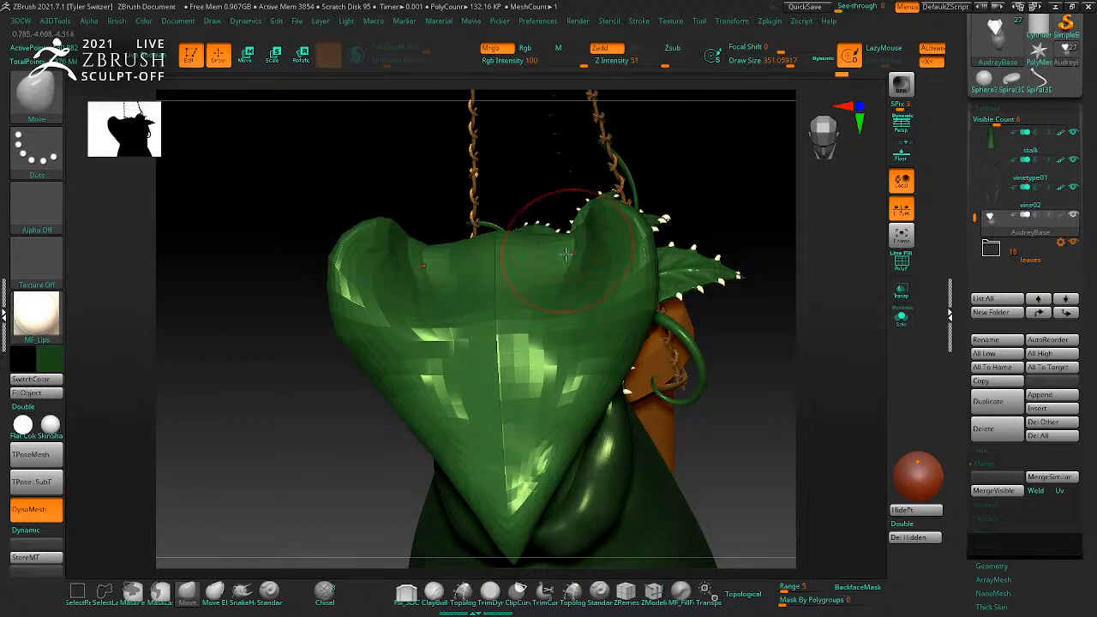
{"action": "left_click_drag", "start_coordinate": [561, 322], "coordinate": [580, 356]}
Step: Narrow the lid's two raised lobes inward with the Move brush at draw sizes of about 445 and 318
{"action": "left_click_drag", "start_coordinate": [827, 344], "coordinate": [796, 326]}
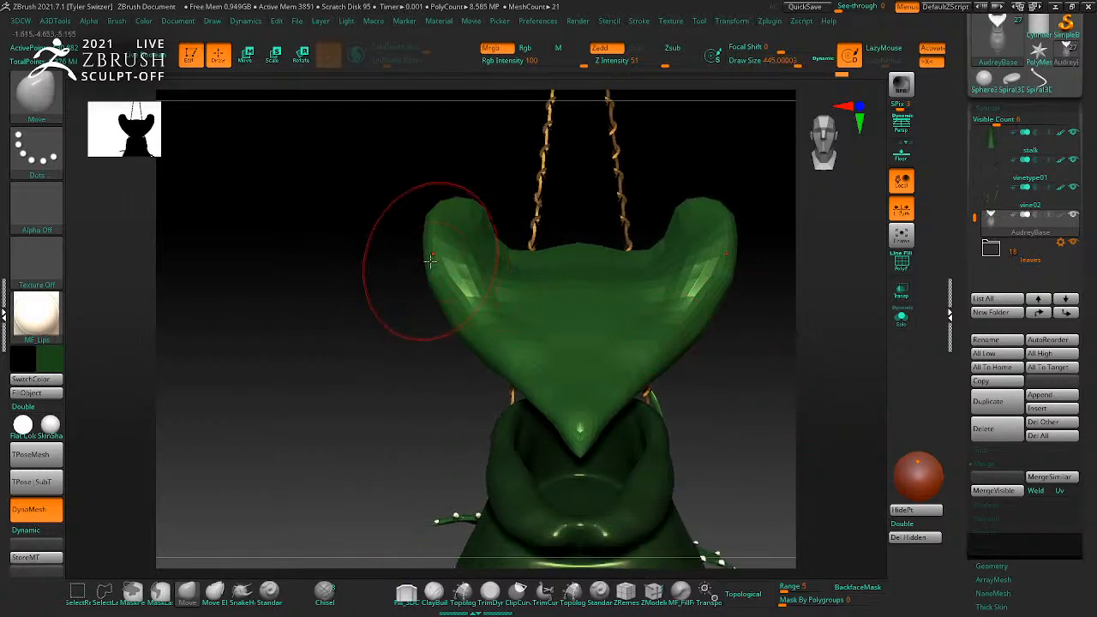
{"action": "mouse_move", "coordinate": [403, 269]}
{"action": "left_mouse_down"}
{"action": "mouse_move", "coordinate": [454, 265]}
{"action": "mouse_move", "coordinate": [458, 207]}
{"action": "mouse_move", "coordinate": [451, 221]}
{"action": "left_mouse_up"}
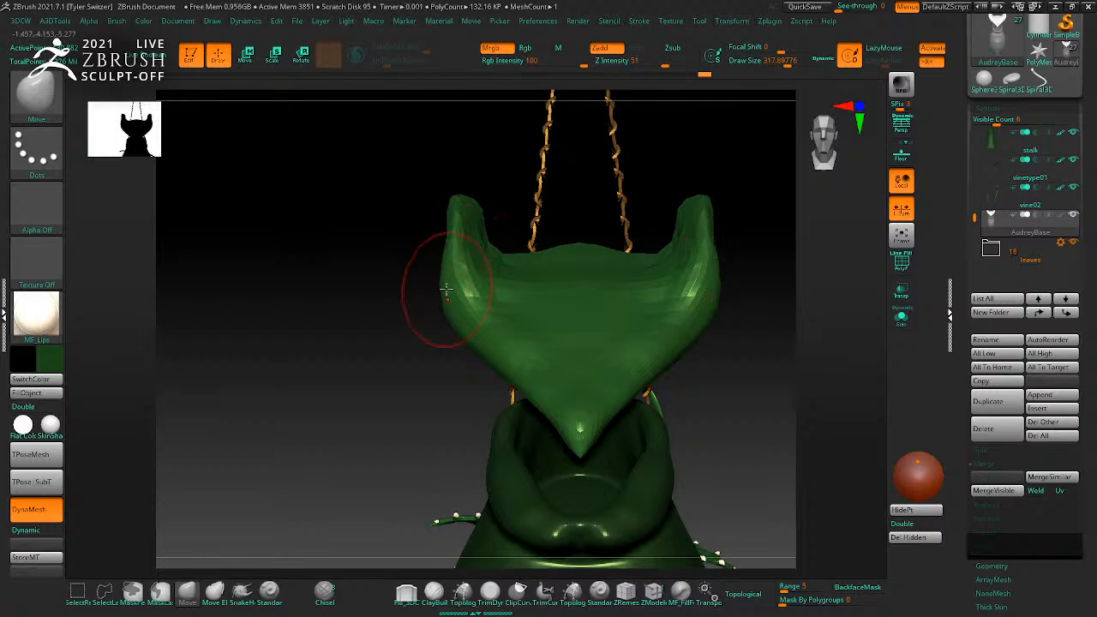
{"action": "mouse_move", "coordinate": [710, 306]}
{"action": "left_mouse_down"}
{"action": "mouse_move", "coordinate": [683, 315]}
{"action": "mouse_move", "coordinate": [699, 272]}
{"action": "mouse_move", "coordinate": [742, 310]}
{"action": "mouse_move", "coordinate": [786, 303]}
{"action": "mouse_move", "coordinate": [747, 303]}
{"action": "mouse_move", "coordinate": [725, 232]}
{"action": "mouse_move", "coordinate": [764, 248]}
{"action": "mouse_move", "coordinate": [722, 263]}
{"action": "left_mouse_up"}
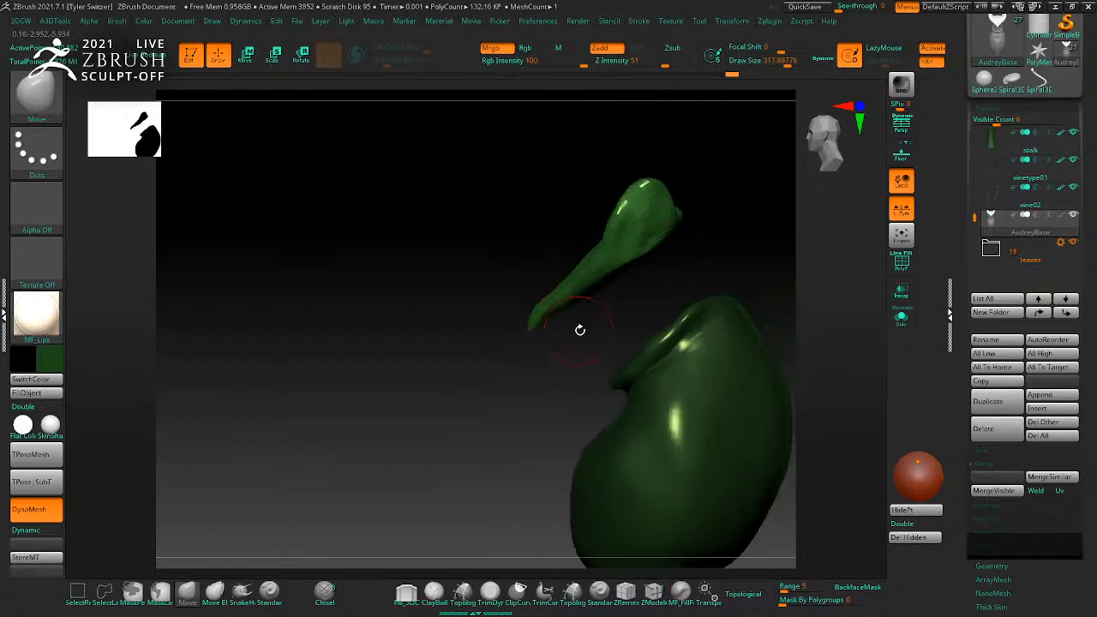
Step: Reposition the whole lid just above the body's mouth
{"action": "key", "text": "w"}
{"action": "left_click_drag", "start_coordinate": [610, 264], "coordinate": [602, 259]}
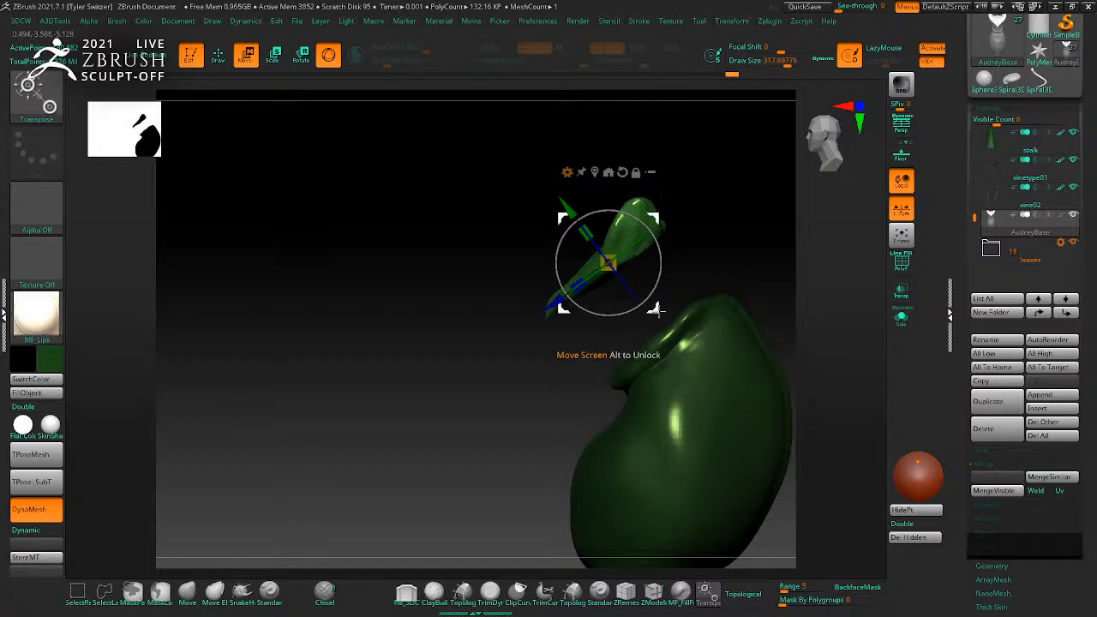
{"action": "left_click_drag", "start_coordinate": [653, 308], "coordinate": [677, 305]}
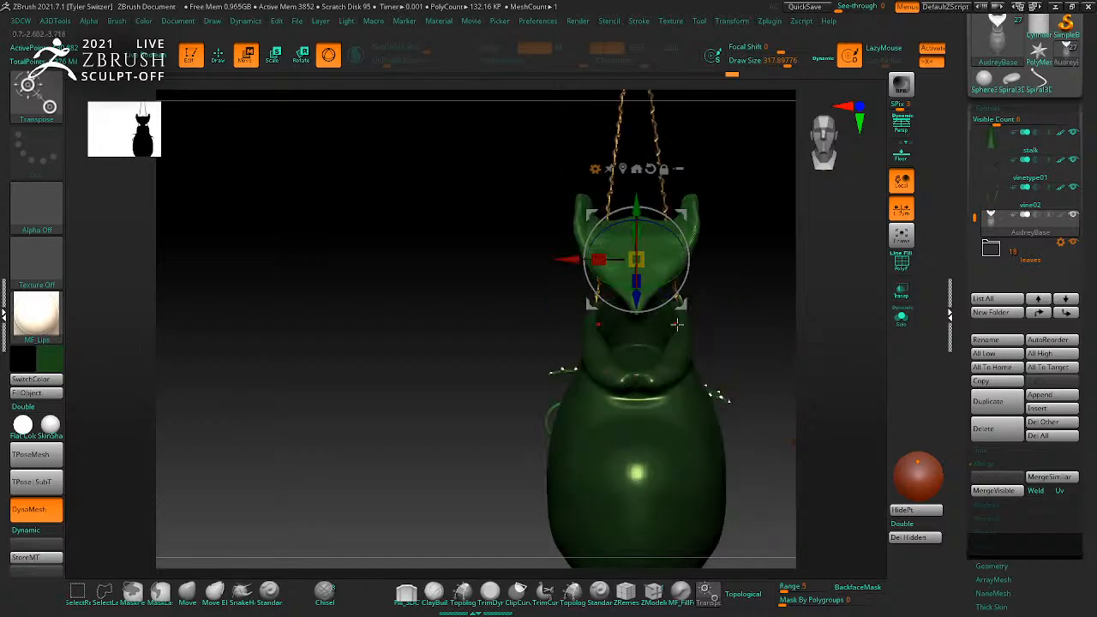
{"action": "mouse_move", "coordinate": [754, 343]}
{"action": "left_mouse_down"}
{"action": "mouse_move", "coordinate": [821, 343]}
{"action": "mouse_move", "coordinate": [796, 385]}
{"action": "mouse_move", "coordinate": [731, 334]}
{"action": "mouse_move", "coordinate": [649, 343]}
{"action": "mouse_move", "coordinate": [779, 379]}
{"action": "mouse_move", "coordinate": [685, 384]}
{"action": "mouse_move", "coordinate": [847, 286]}
{"action": "mouse_move", "coordinate": [791, 346]}
{"action": "mouse_move", "coordinate": [800, 326]}
{"action": "mouse_move", "coordinate": [705, 320]}
{"action": "mouse_move", "coordinate": [735, 346]}
{"action": "mouse_move", "coordinate": [769, 326]}
{"action": "mouse_move", "coordinate": [734, 353]}
{"action": "left_mouse_up"}
{"action": "key", "text": "q"}
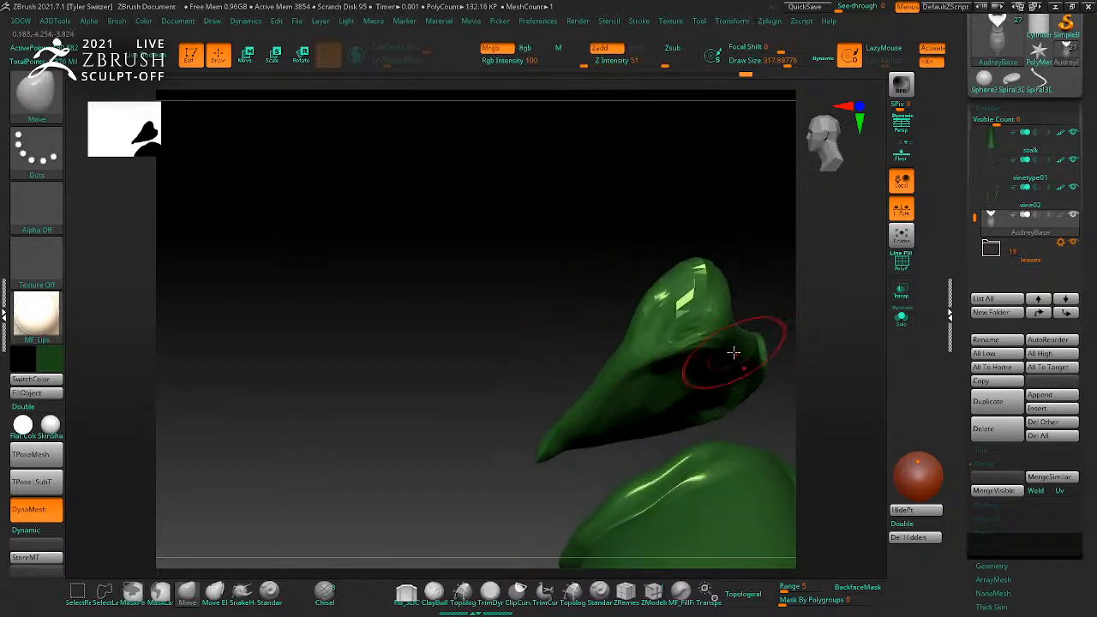
Step: Mask the lid's underside and turn it into its own polygroup, with the AudreyBase subtool shown solo in wireframe
{"action": "key", "text": "ctrl"}
{"action": "left_click_drag", "start_coordinate": [668, 357], "coordinate": [629, 402], "text": "ctrl"}
{"action": "key", "text": "ctrl+w"}
{"action": "left_click", "coordinate": [756, 351], "text": "ctrl+shift"}
{"action": "left_click_drag", "start_coordinate": [784, 348], "coordinate": [814, 320]}
{"action": "mouse_move", "coordinate": [718, 337]}
{"action": "left_mouse_down", "text": "ctrl"}
{"action": "mouse_move", "coordinate": [649, 435]}
{"action": "mouse_move", "coordinate": [658, 415]}
{"action": "left_mouse_up", "text": "ctrl"}
{"action": "left_click", "coordinate": [901, 318]}
{"action": "left_click_drag", "start_coordinate": [714, 371], "coordinate": [610, 424], "text": "ctrl"}
{"action": "key", "text": "shift+f"}
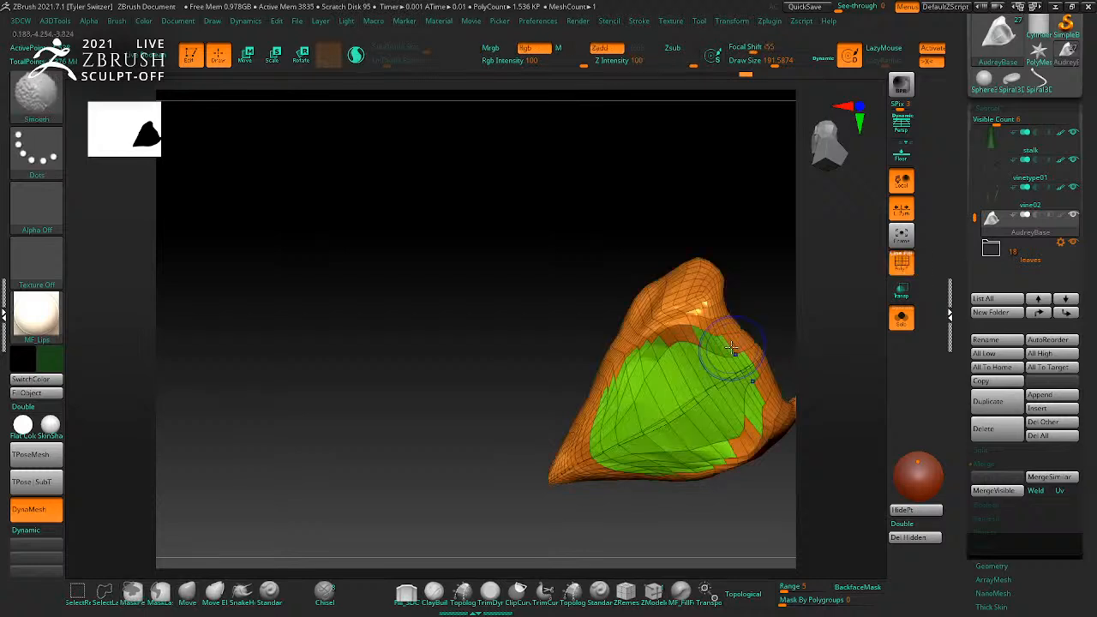
Step: Isolate the lid's outer polygroup by hiding the underside group
{"action": "key", "text": "shift+f"}
{"action": "key", "text": "ctrl"}
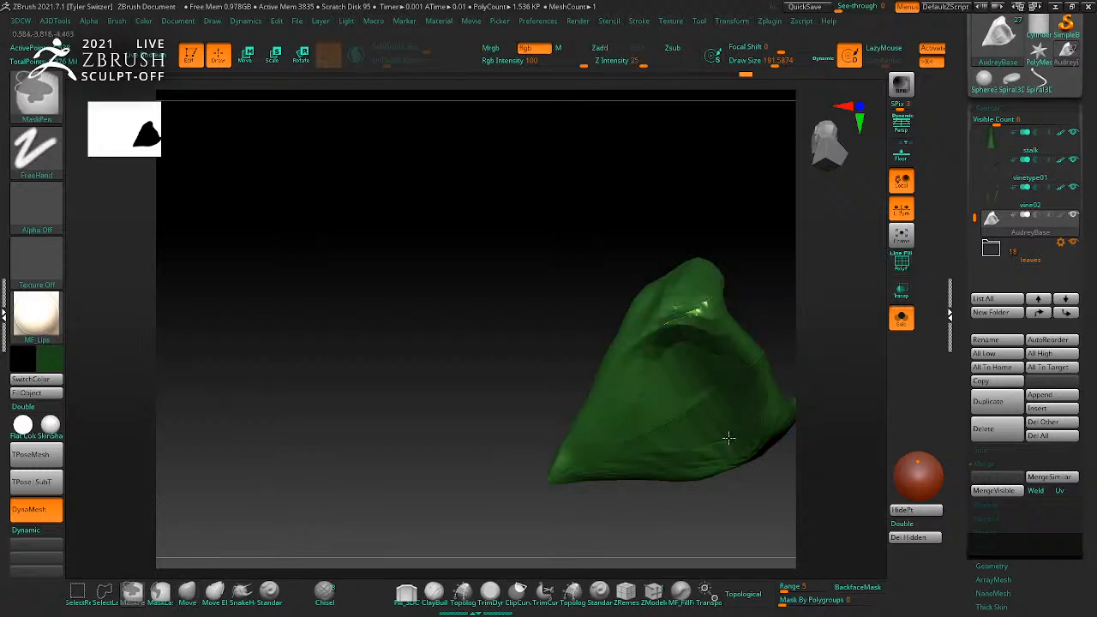
{"action": "key", "text": "shift+f"}
{"action": "left_click", "coordinate": [662, 344], "text": "ctrl+shift"}
{"action": "left_click_drag", "start_coordinate": [541, 262], "coordinate": [729, 437], "text": "ctrl"}
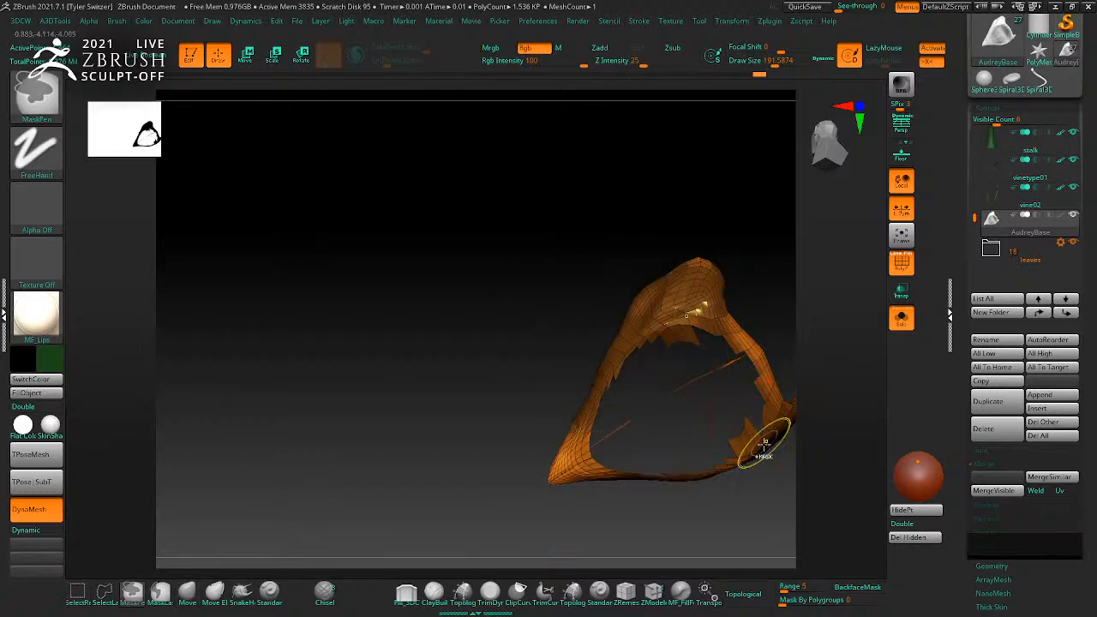
Step: Isolate the lid, regroup its whole surface as a single polygroup, and show the complete plant again
{"action": "left_click", "coordinate": [762, 442], "text": "ctrl+shift"}
{"action": "left_click", "coordinate": [721, 357], "text": "ctrl+shift"}
{"action": "left_click", "coordinate": [664, 227], "text": "ctrl+shift"}
{"action": "left_click", "coordinate": [696, 364], "text": "ctrl+shift"}
{"action": "left_click_drag", "start_coordinate": [537, 243], "coordinate": [837, 568], "text": "ctrl"}
{"action": "left_click", "coordinate": [787, 356], "text": "ctrl+shift"}
{"action": "key", "text": "ctrl+w"}
Step: Mask the central area of the lid's inner face and turn it into its own polygroup
{"action": "left_click_drag", "start_coordinate": [774, 299], "coordinate": [754, 348]}
{"action": "key", "text": "ctrl"}
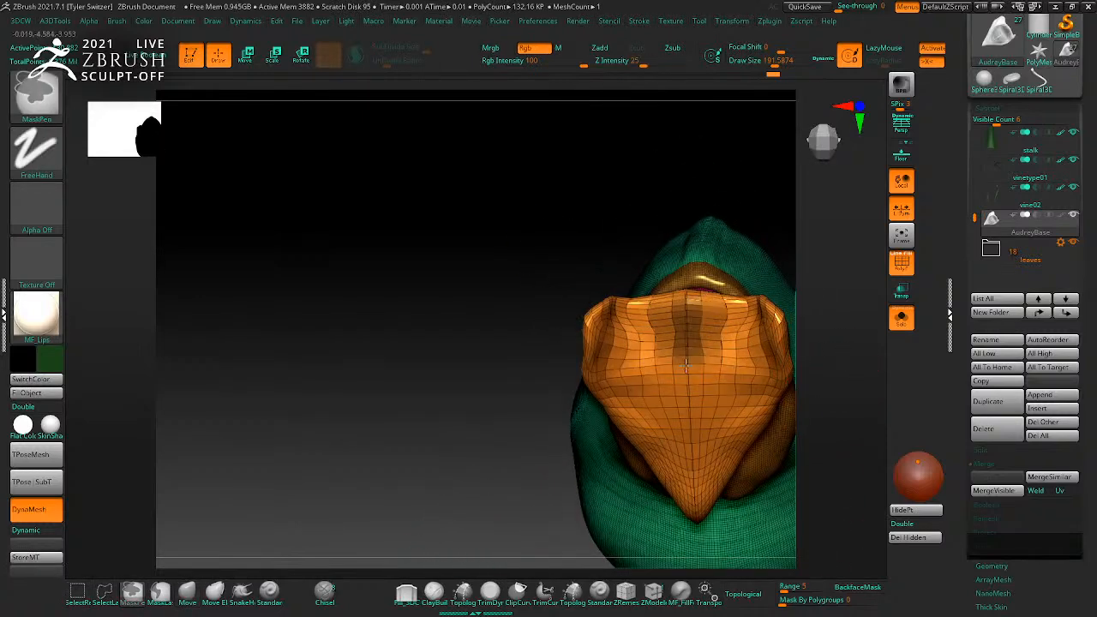
{"action": "mouse_move", "coordinate": [659, 395]}
{"action": "left_mouse_down", "text": "ctrl"}
{"action": "mouse_move", "coordinate": [645, 327]}
{"action": "mouse_move", "coordinate": [738, 382]}
{"action": "left_mouse_up", "text": "ctrl"}
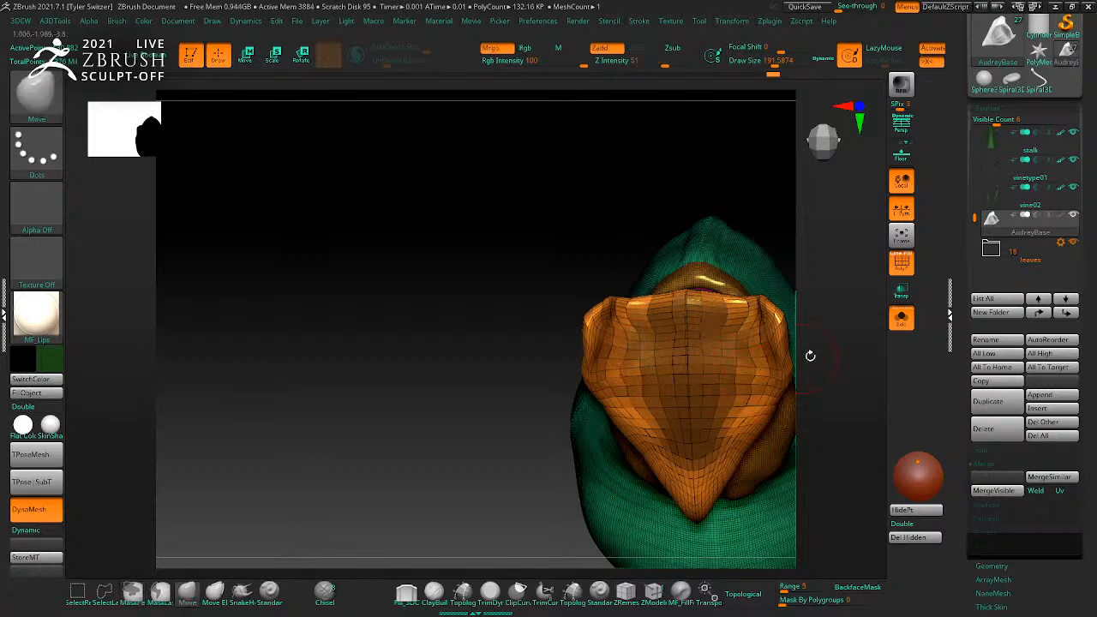
{"action": "key", "text": "ctrl"}
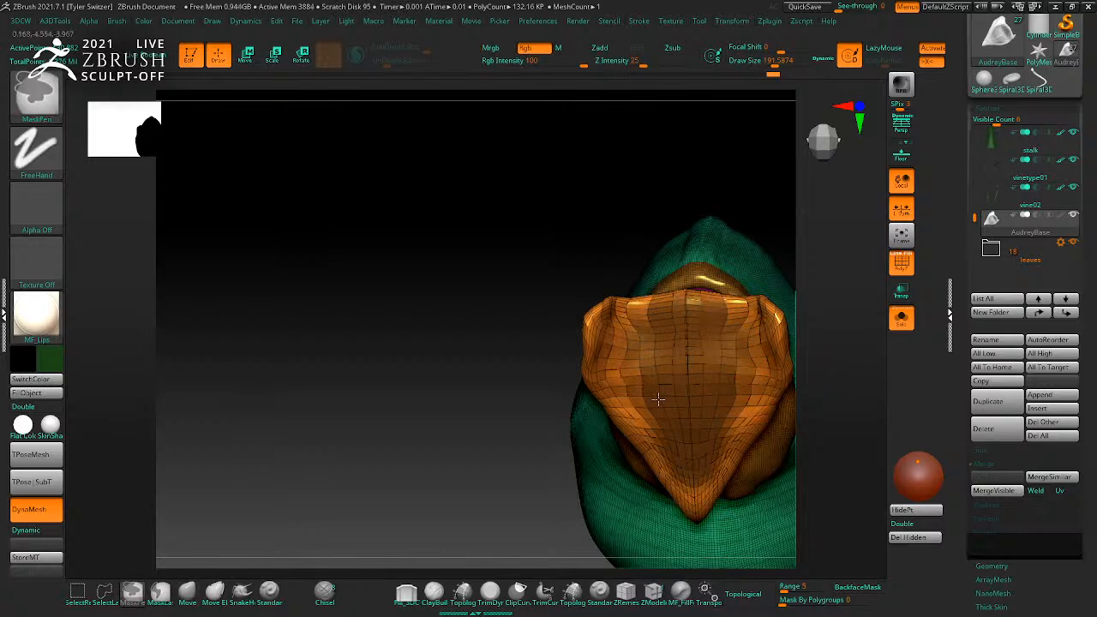
{"action": "key", "text": "ctrl+w"}
{"action": "mouse_move", "coordinate": [825, 417]}
{"action": "left_mouse_down"}
{"action": "mouse_move", "coordinate": [834, 421]}
{"action": "mouse_move", "coordinate": [840, 328]}
{"action": "mouse_move", "coordinate": [831, 383]}
{"action": "left_mouse_up"}
{"action": "key", "text": "ctrl"}
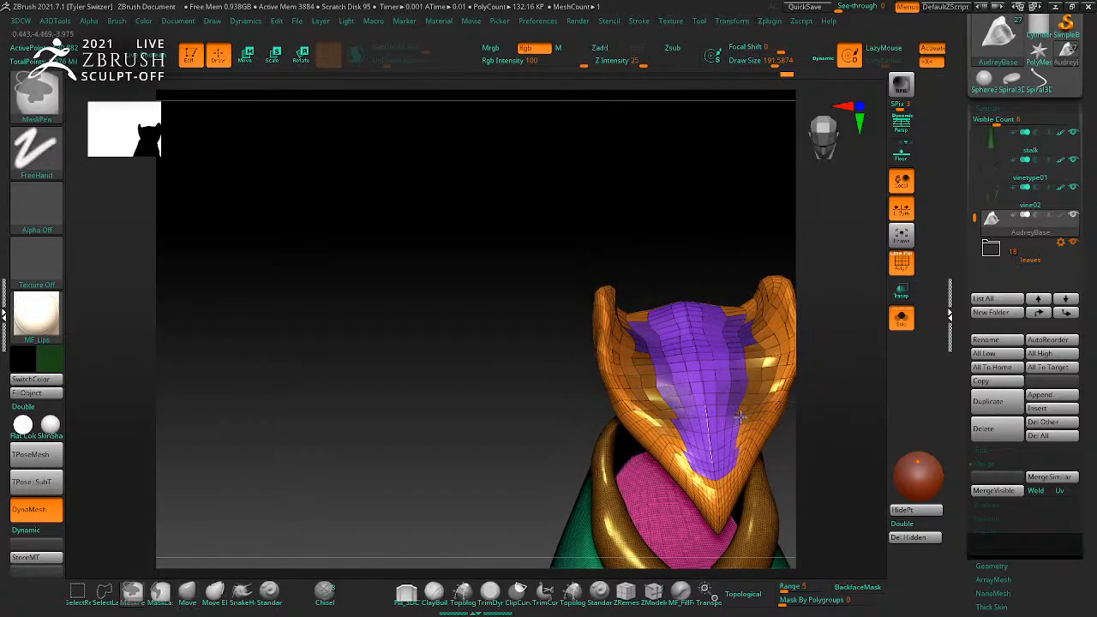
Step: Isolate the lid's central polygroup, regroup it as a wider patch across the inner face, and show the whole model
{"action": "key", "text": "ctrl+z"}
{"action": "key", "text": "ctrl+shift+z"}
{"action": "left_click", "coordinate": [710, 351], "text": "ctrl+shift"}
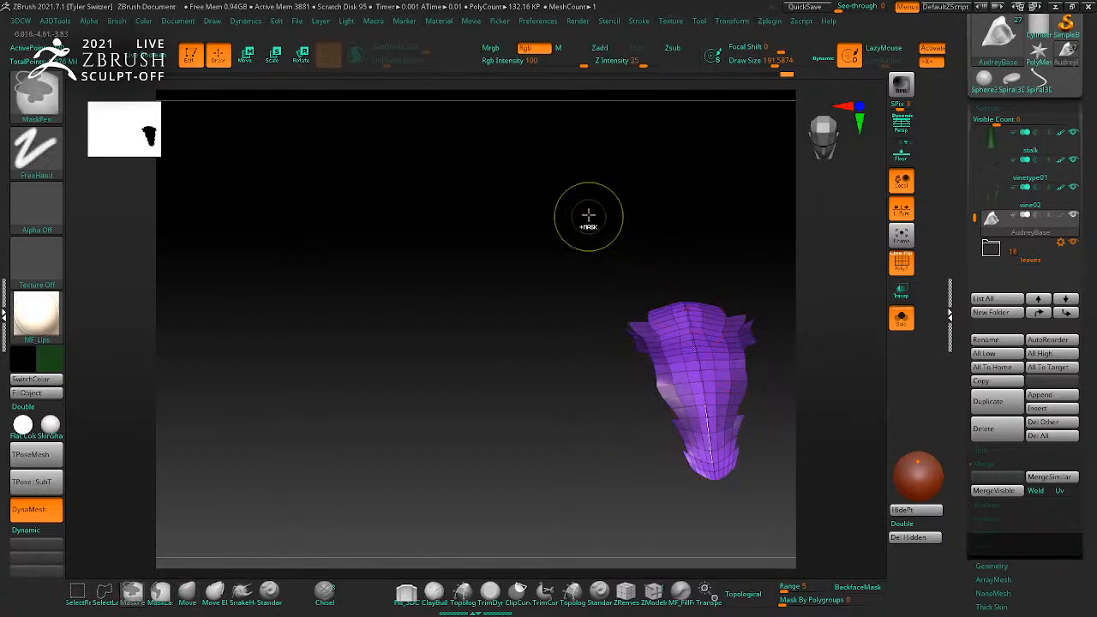
{"action": "left_click", "coordinate": [588, 217], "text": "ctrl"}
{"action": "key", "text": "ctrl+w"}
{"action": "key", "text": "ctrl+z"}
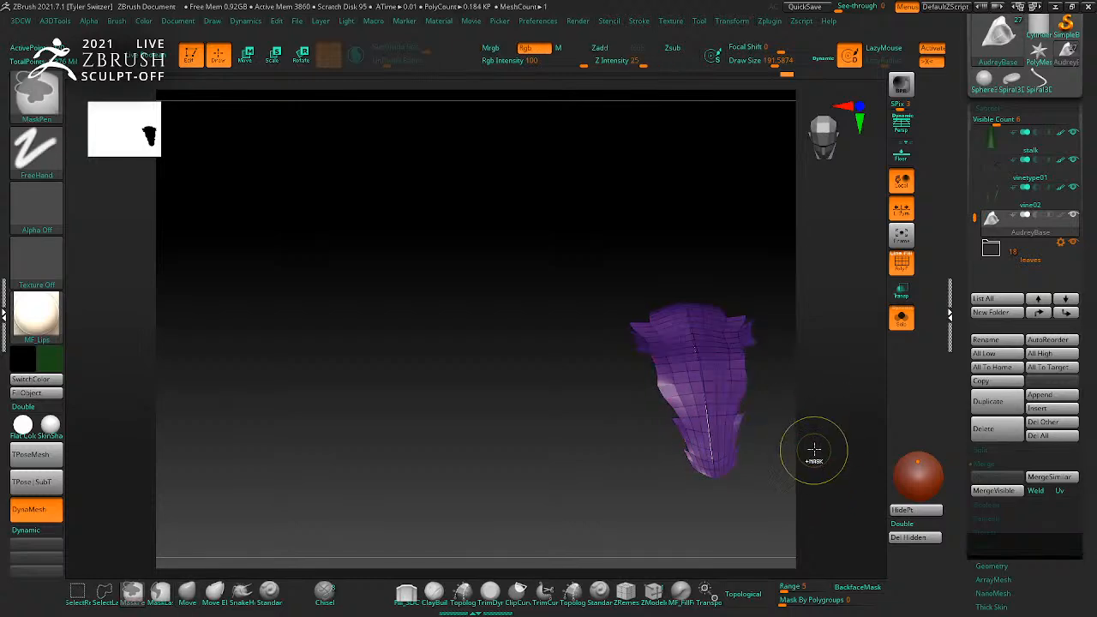
{"action": "left_click", "coordinate": [794, 420], "text": "ctrl+shift"}
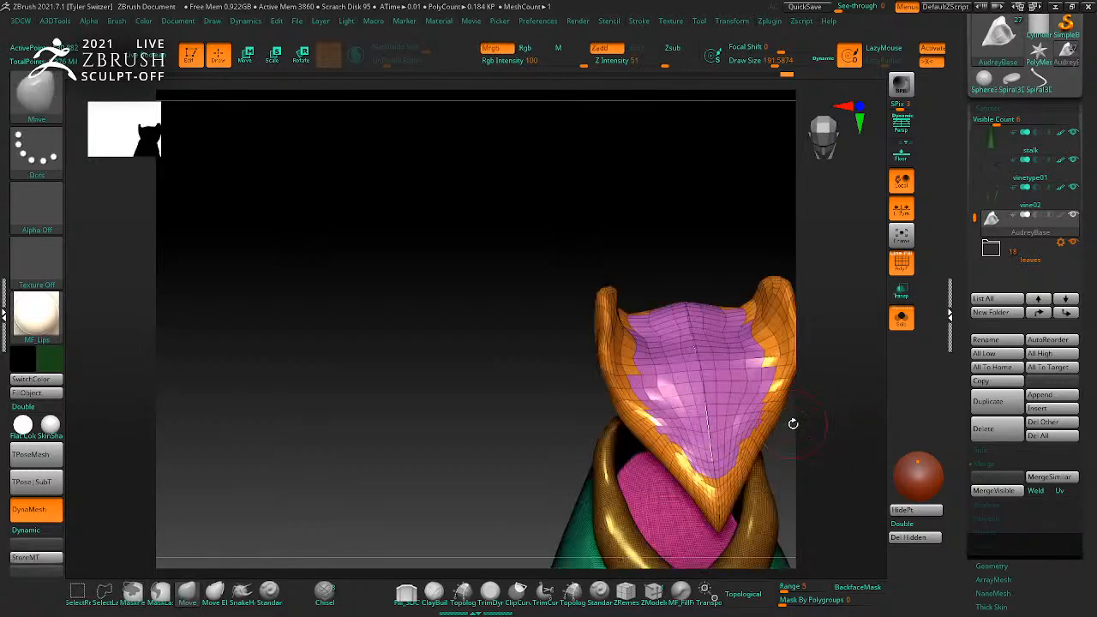
Step: Pinch along the border between the lid's inner face and its rim with the Pinch_3DCW brush
{"action": "left_click_drag", "start_coordinate": [832, 442], "coordinate": [802, 364]}
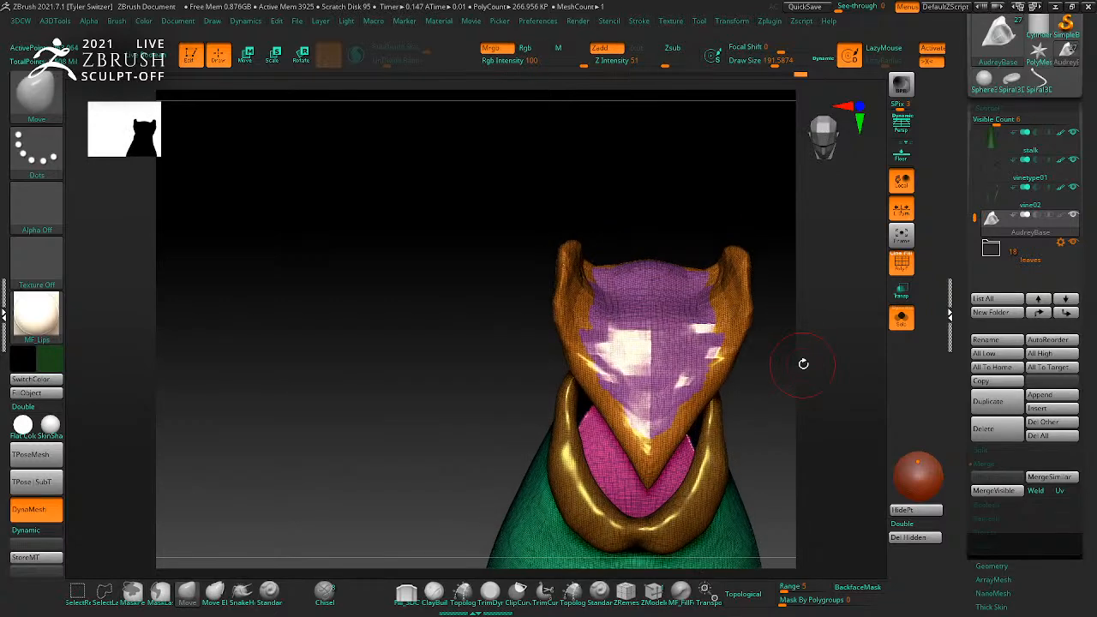
{"action": "key", "text": "b"}
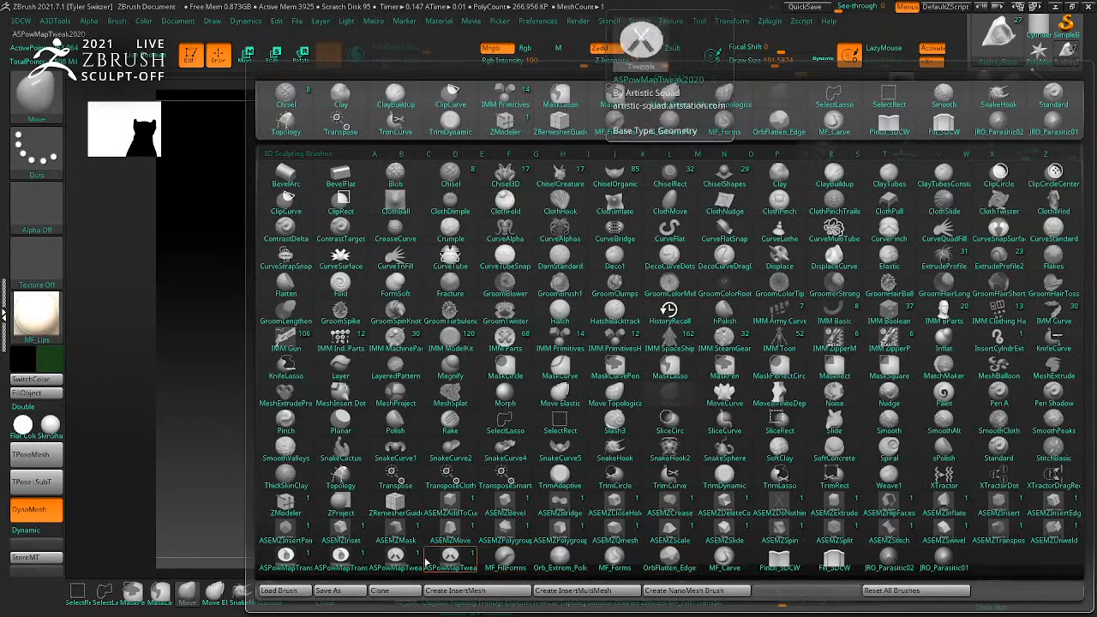
{"action": "left_click", "coordinate": [780, 560]}
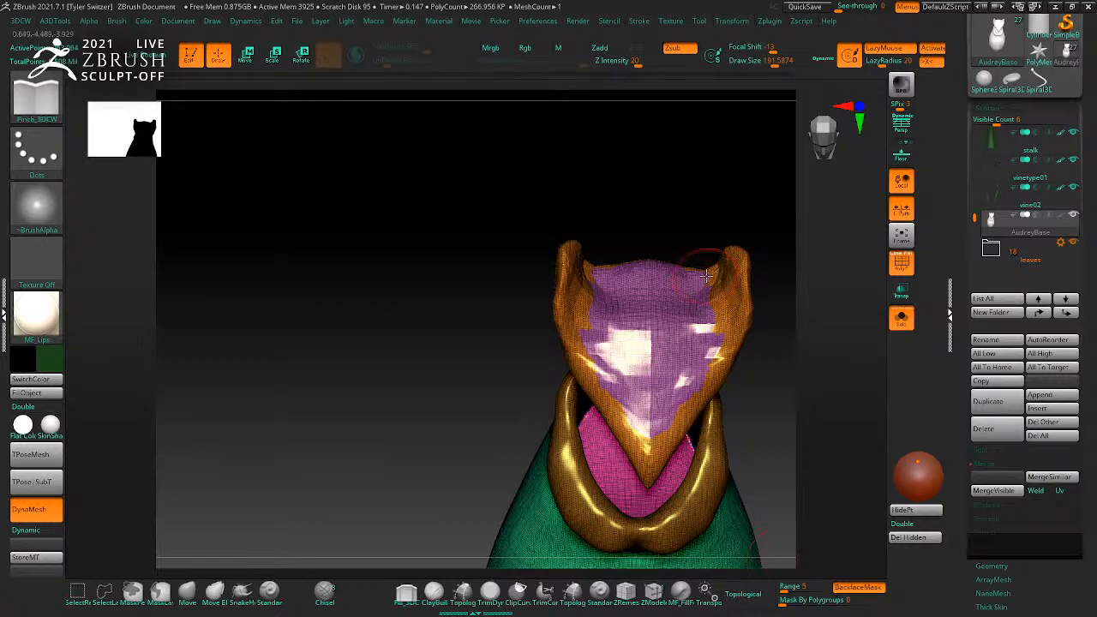
{"action": "mouse_move", "coordinate": [721, 304]}
{"action": "left_mouse_down"}
{"action": "mouse_move", "coordinate": [713, 377]}
{"action": "mouse_move", "coordinate": [650, 445]}
{"action": "left_mouse_up"}
{"action": "left_click_drag", "start_coordinate": [796, 377], "coordinate": [785, 420]}
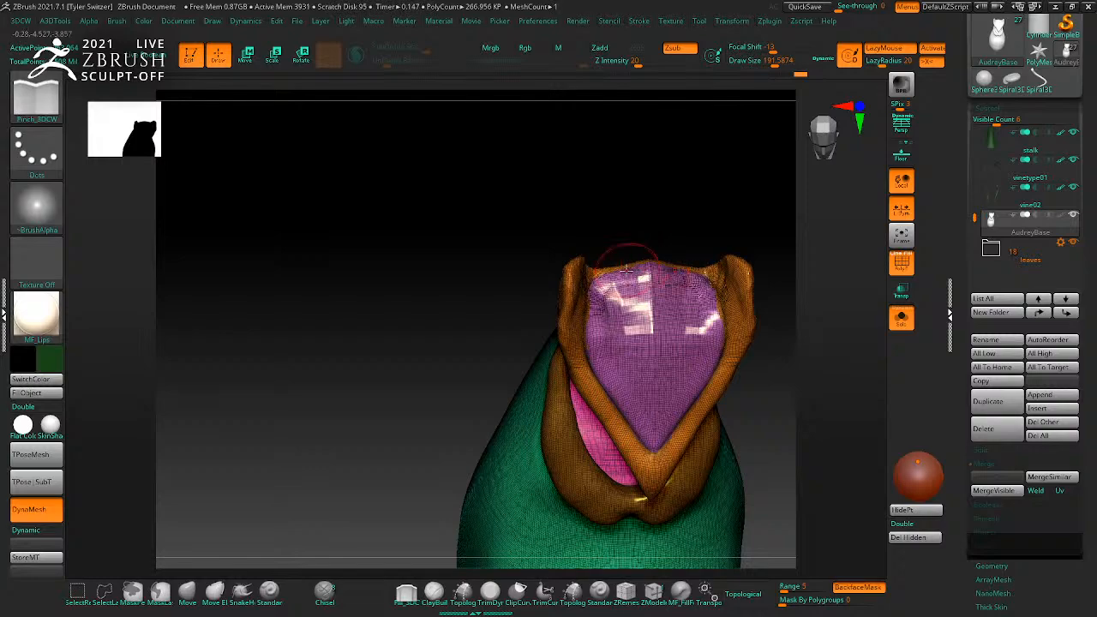
{"action": "left_click_drag", "start_coordinate": [709, 276], "coordinate": [617, 239]}
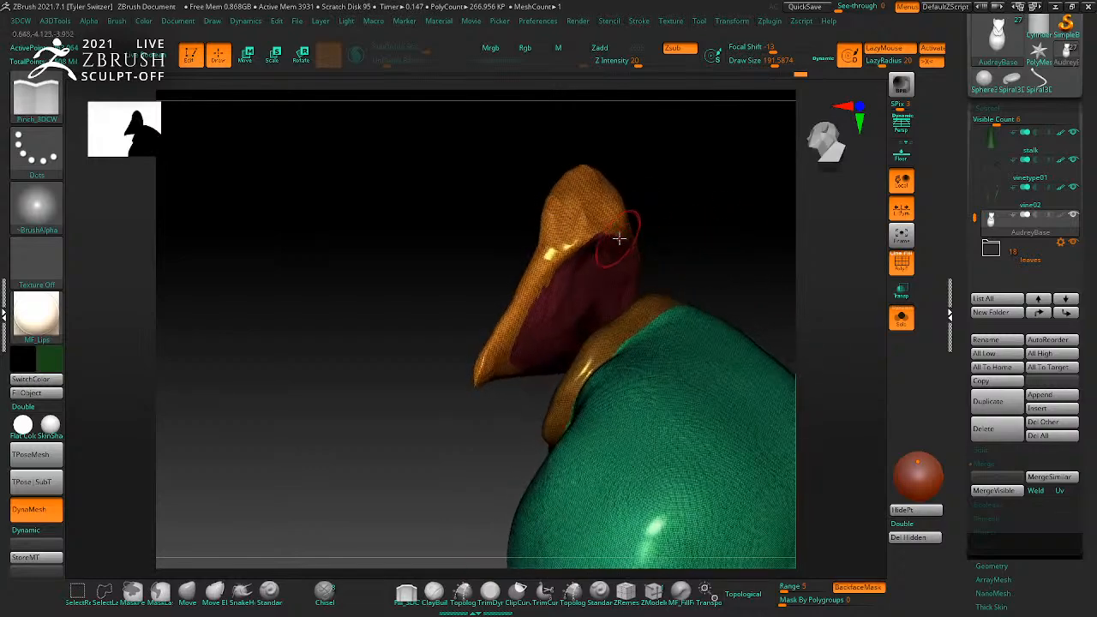
{"action": "left_click_drag", "start_coordinate": [686, 244], "coordinate": [606, 239]}
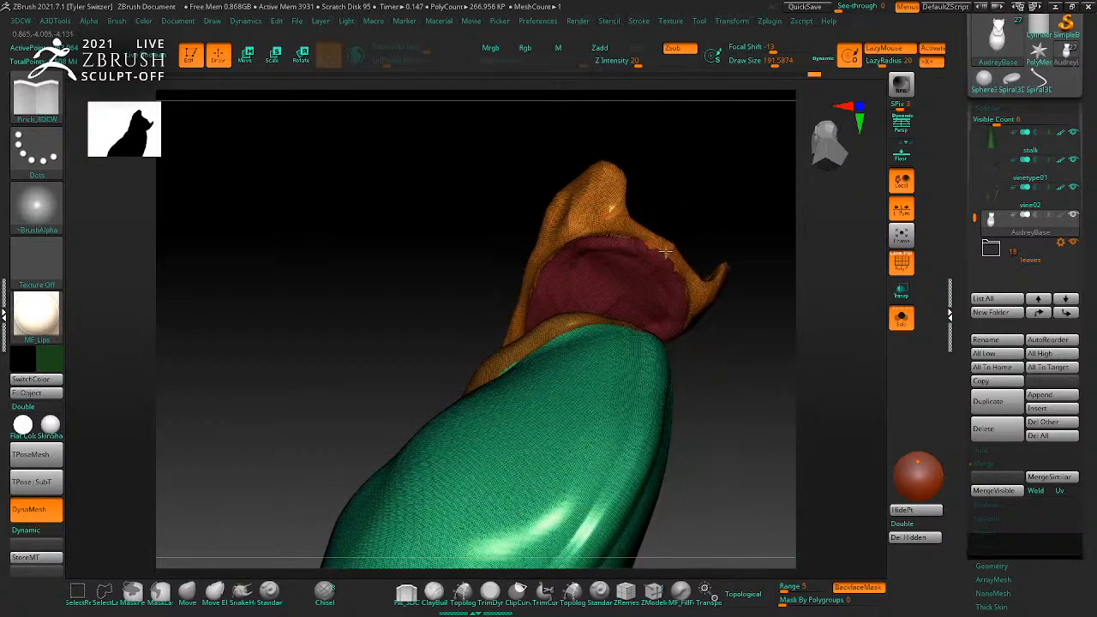
{"action": "mouse_move", "coordinate": [690, 293]}
{"action": "left_mouse_down"}
{"action": "mouse_move", "coordinate": [784, 289]}
{"action": "mouse_move", "coordinate": [764, 296]}
{"action": "mouse_move", "coordinate": [789, 304]}
{"action": "mouse_move", "coordinate": [780, 309]}
{"action": "mouse_move", "coordinate": [734, 279]}
{"action": "mouse_move", "coordinate": [725, 289]}
{"action": "mouse_move", "coordinate": [750, 318]}
{"action": "mouse_move", "coordinate": [712, 311]}
{"action": "mouse_move", "coordinate": [791, 321]}
{"action": "left_mouse_up"}
{"action": "key", "text": "shift+f"}
{"action": "key", "text": "shift+f"}
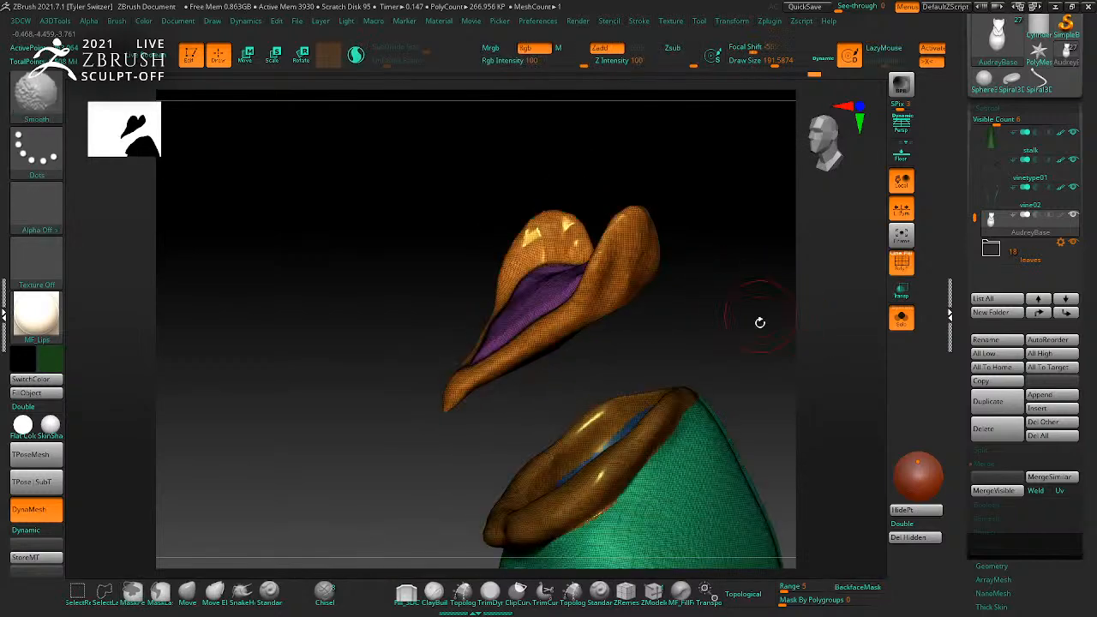
{"action": "left_click_drag", "start_coordinate": [735, 266], "coordinate": [845, 277]}
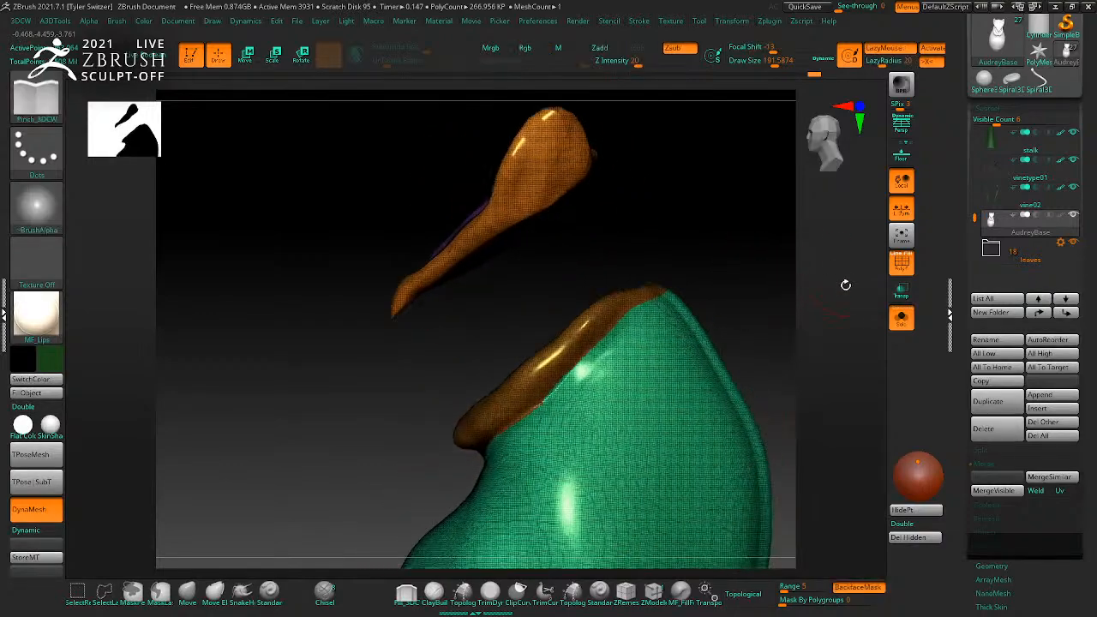
Step: Insert a sphere from the IMM Primitives brush in front of the body's mouth
{"action": "key", "text": "comma"}
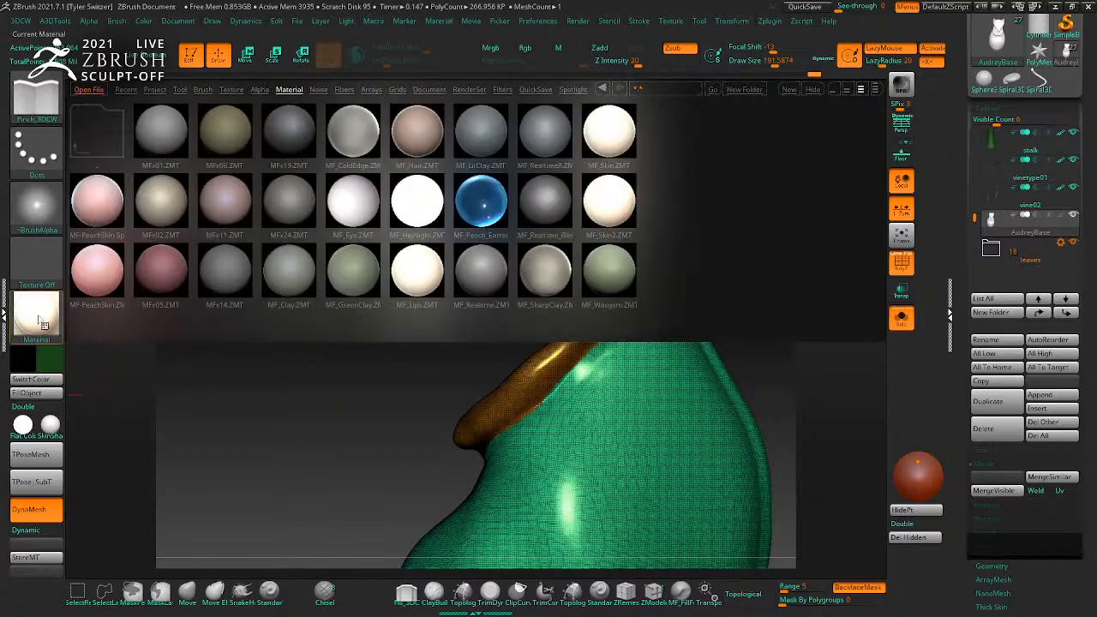
{"action": "key", "text": "comma"}
{"action": "key", "text": "b"}
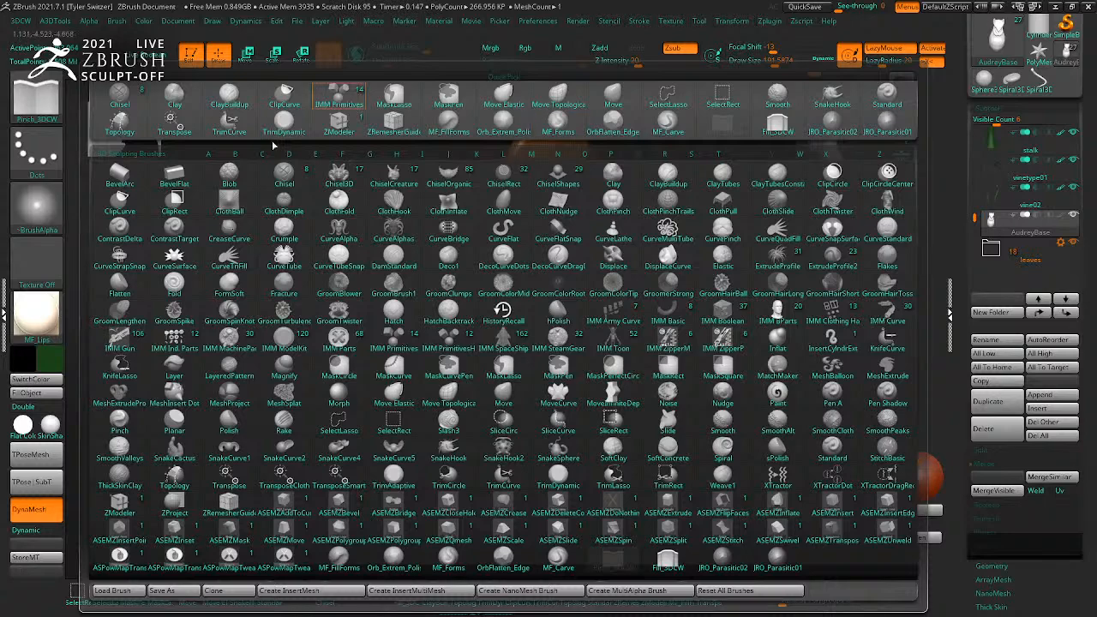
{"action": "left_click", "coordinate": [402, 340]}
{"action": "left_click", "coordinate": [439, 97]}
{"action": "left_click_drag", "start_coordinate": [457, 332], "coordinate": [449, 318]}
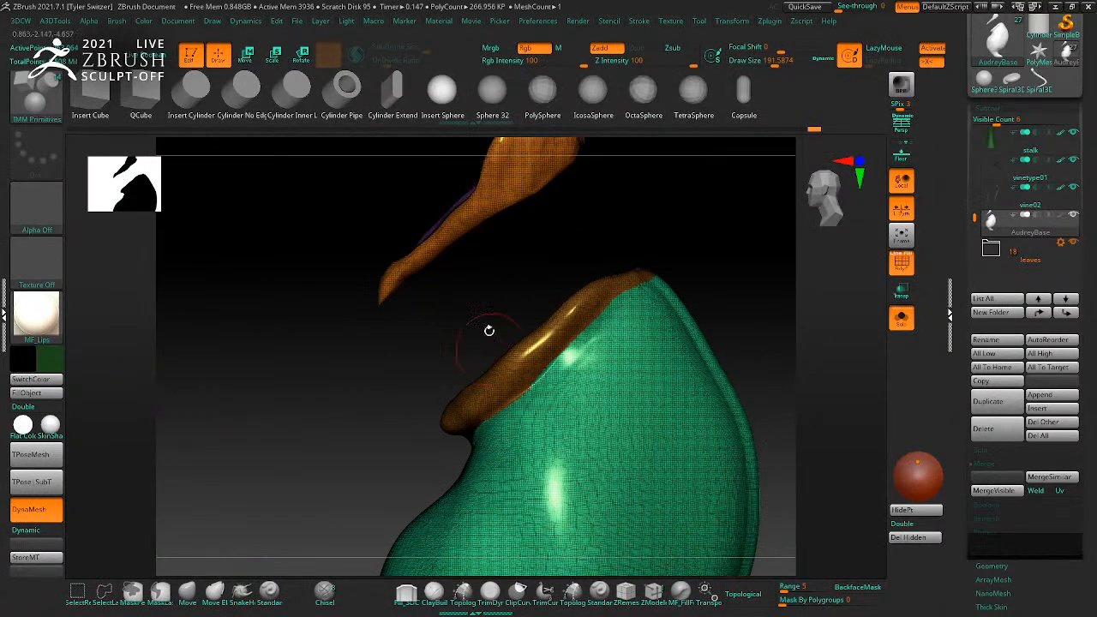
{"action": "left_click_drag", "start_coordinate": [492, 354], "coordinate": [536, 312], "text": "shift"}
{"action": "key", "text": "x"}
{"action": "left_click_drag", "start_coordinate": [463, 405], "coordinate": [477, 428]}
Step: Stretch the inserted sphere into a long, slim tongue shape and angle it parallel to the mouth's opening
{"action": "key", "text": "w"}
{"action": "left_click_drag", "start_coordinate": [686, 407], "coordinate": [454, 406]}
{"action": "left_click", "coordinate": [450, 313]}
{"action": "left_click_drag", "start_coordinate": [480, 360], "coordinate": [541, 309]}
{"action": "left_click_drag", "start_coordinate": [543, 311], "coordinate": [536, 337]}
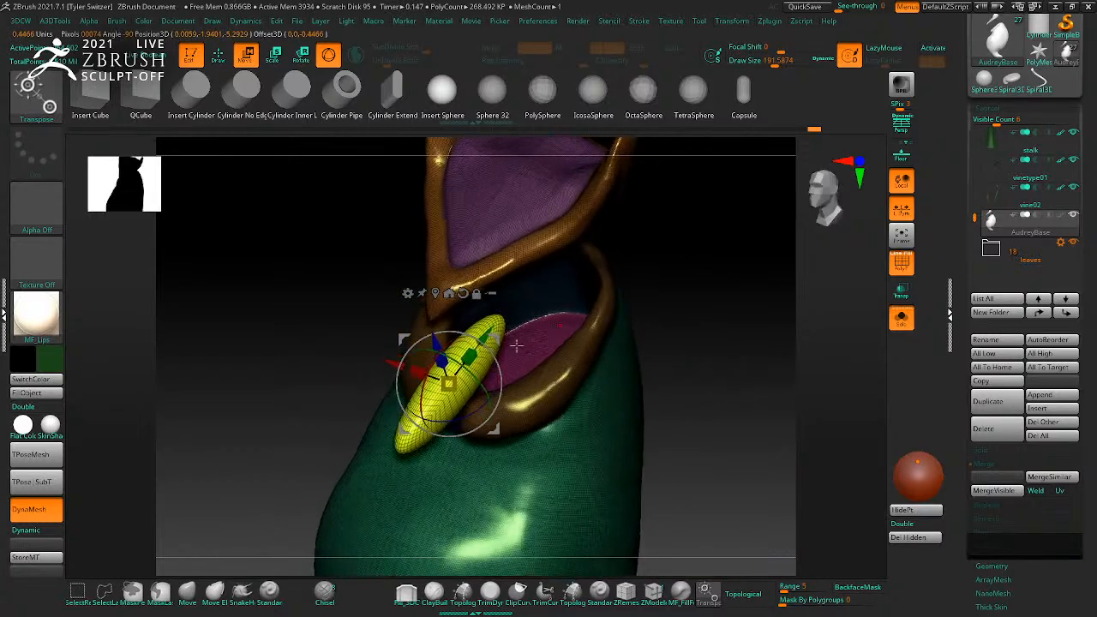
Step: Taper the tongue shape to a point at its outer end with a gizmo deformer and flatten its thickness
{"action": "left_click", "coordinate": [410, 296]}
{"action": "left_click", "coordinate": [510, 413]}
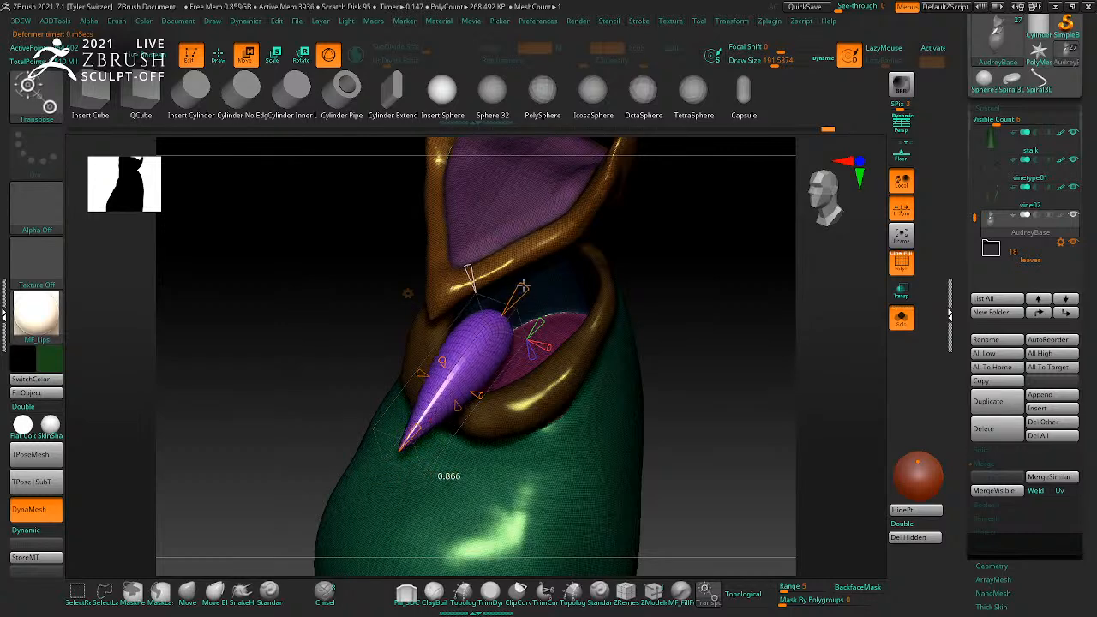
{"action": "left_click_drag", "start_coordinate": [554, 275], "coordinate": [637, 319]}
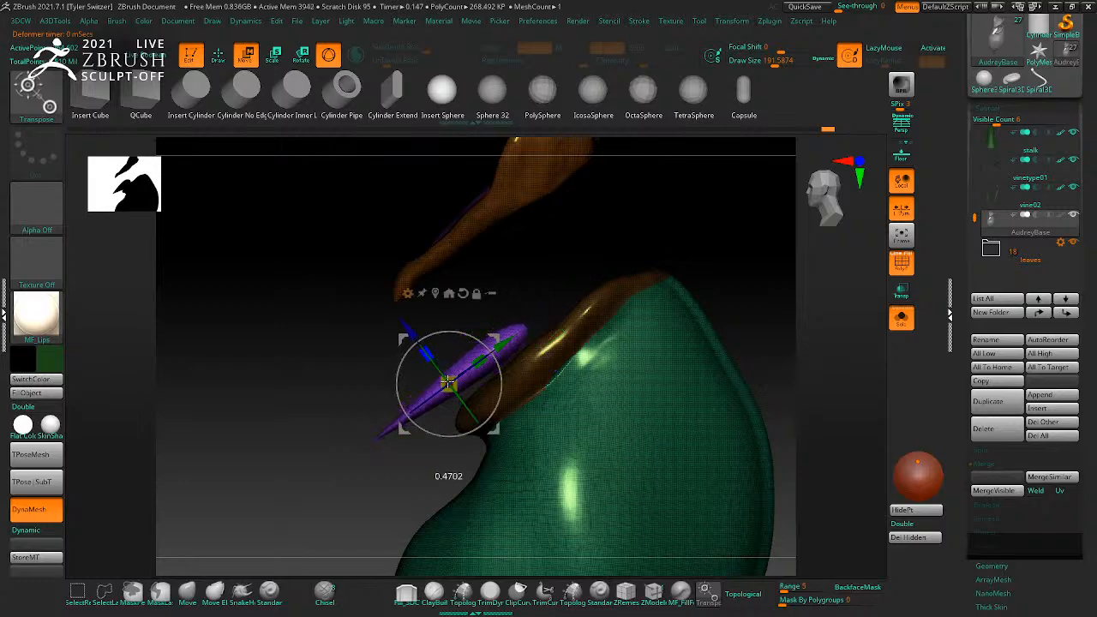
{"action": "left_click", "coordinate": [408, 294]}
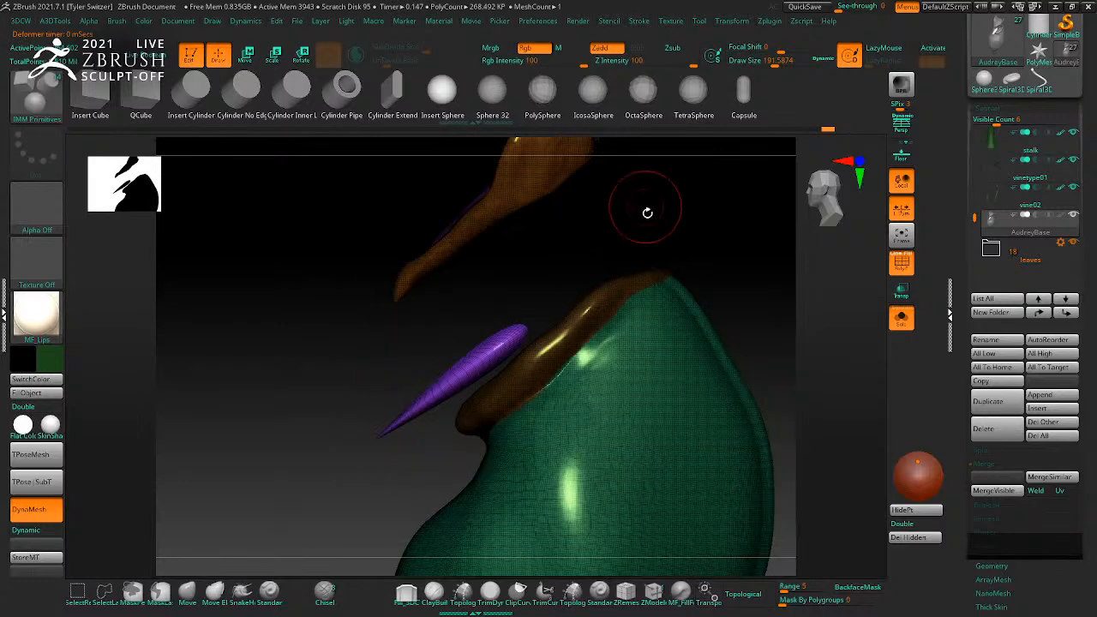
Step: Scale the pointed tongue and move it up over the middle of the mouth's opening
{"action": "left_click_drag", "start_coordinate": [646, 208], "coordinate": [693, 237]}
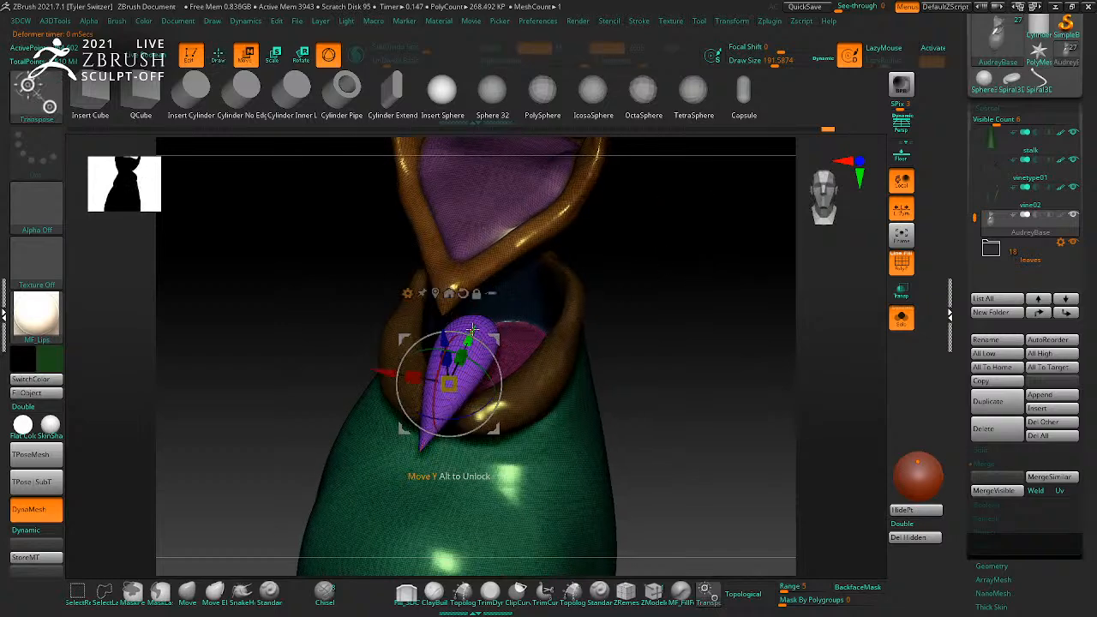
{"action": "mouse_move", "coordinate": [500, 279]}
{"action": "left_mouse_down"}
{"action": "mouse_move", "coordinate": [485, 312]}
{"action": "mouse_move", "coordinate": [500, 260]}
{"action": "left_mouse_up"}
{"action": "left_click_drag", "start_coordinate": [668, 313], "coordinate": [658, 363]}
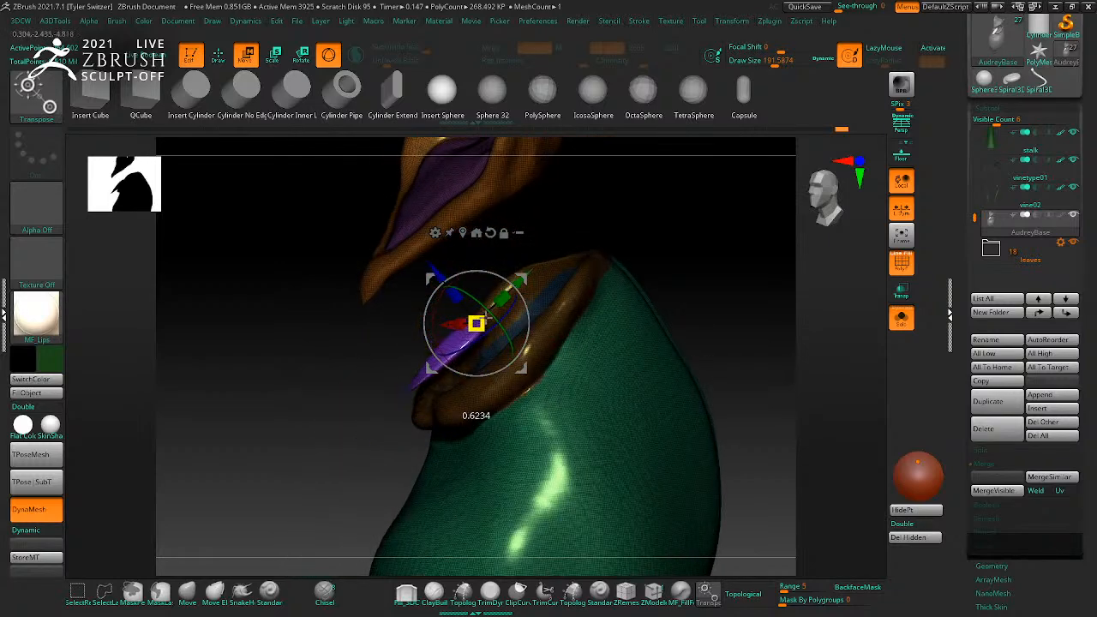
{"action": "left_click_drag", "start_coordinate": [722, 320], "coordinate": [698, 307]}
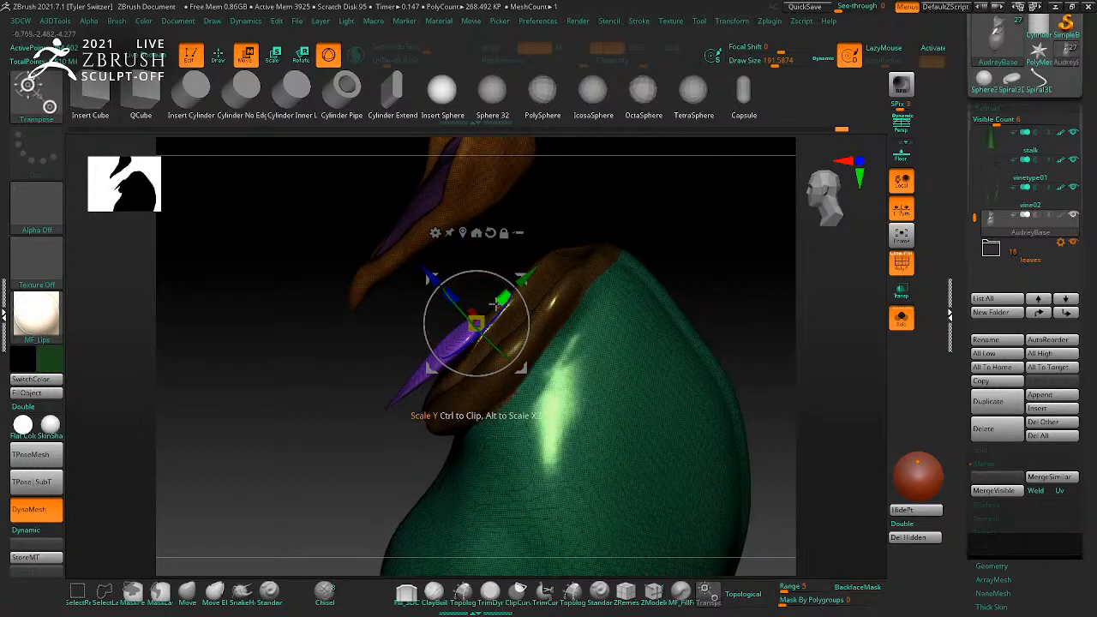
{"action": "left_click_drag", "start_coordinate": [524, 291], "coordinate": [570, 246]}
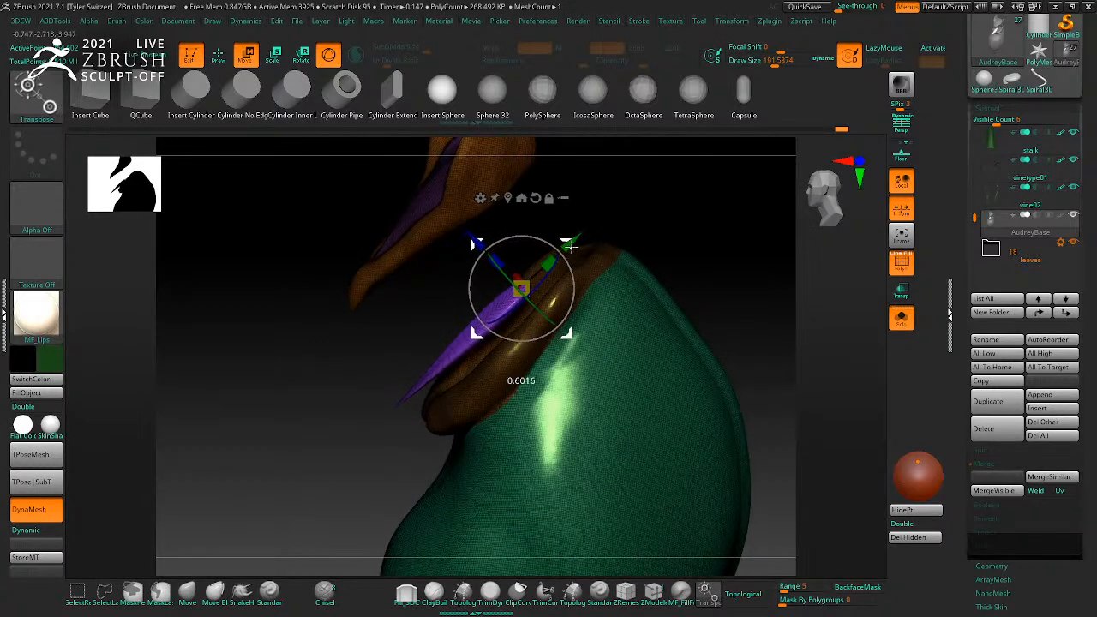
{"action": "left_click_drag", "start_coordinate": [515, 226], "coordinate": [746, 240], "text": "shift"}
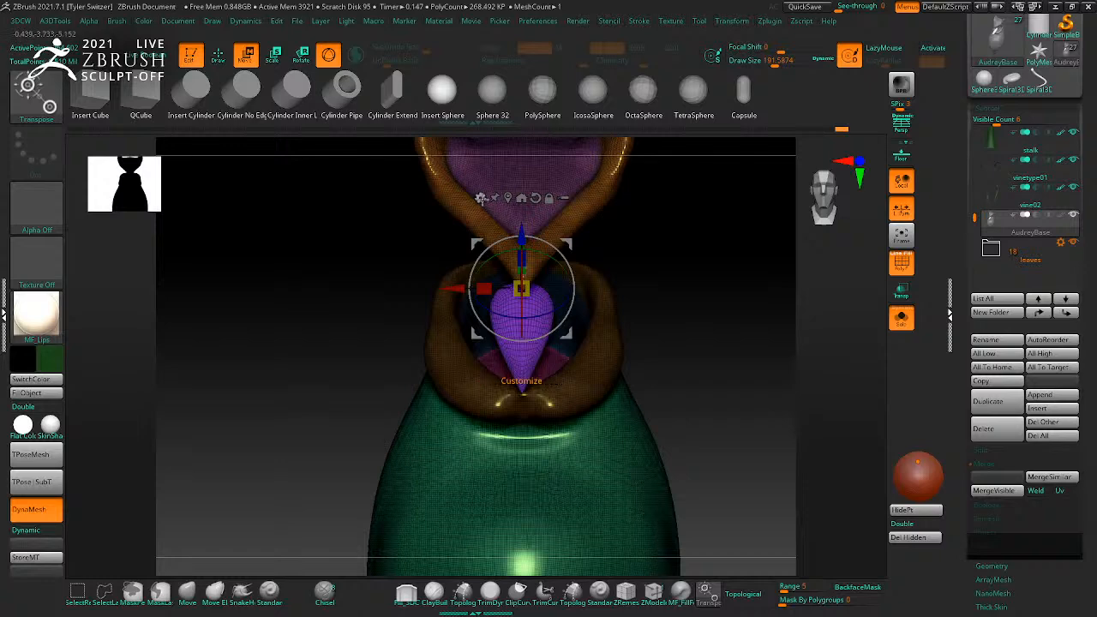
Step: Bend the tongue into an arch along its length with a gizmo deformer
{"action": "left_click", "coordinate": [481, 198]}
{"action": "left_click", "coordinate": [501, 236]}
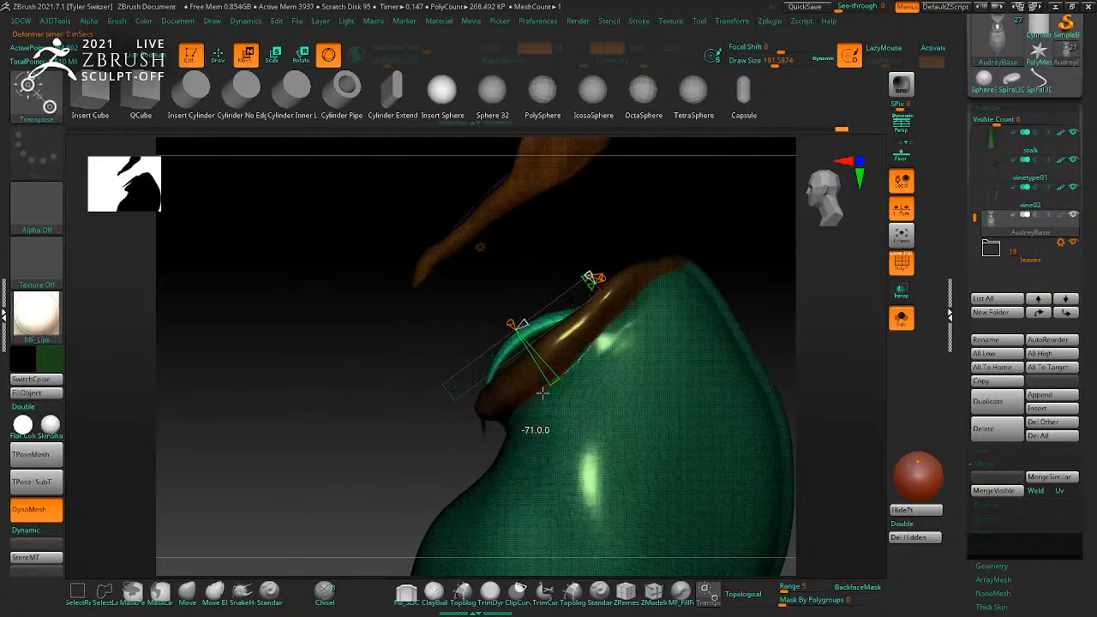
{"action": "left_click_drag", "start_coordinate": [754, 296], "coordinate": [774, 431]}
{"action": "left_click_drag", "start_coordinate": [643, 456], "coordinate": [590, 417]}
Step: Hide the tongue, leaving the lid and the hollow body visible
{"action": "key", "text": "q"}
{"action": "mouse_move", "coordinate": [773, 440]}
{"action": "left_mouse_down"}
{"action": "mouse_move", "coordinate": [698, 446]}
{"action": "mouse_move", "coordinate": [759, 411]}
{"action": "mouse_move", "coordinate": [730, 415]}
{"action": "mouse_move", "coordinate": [727, 360]}
{"action": "mouse_move", "coordinate": [757, 357]}
{"action": "mouse_move", "coordinate": [694, 364]}
{"action": "mouse_move", "coordinate": [720, 348]}
{"action": "mouse_move", "coordinate": [708, 335]}
{"action": "mouse_move", "coordinate": [737, 347]}
{"action": "left_mouse_up"}
{"action": "left_click_drag", "start_coordinate": [865, 332], "coordinate": [617, 364]}
{"action": "left_click", "coordinate": [565, 352], "text": "ctrl+shift"}
{"action": "left_click", "coordinate": [713, 354], "text": "ctrl+shift"}
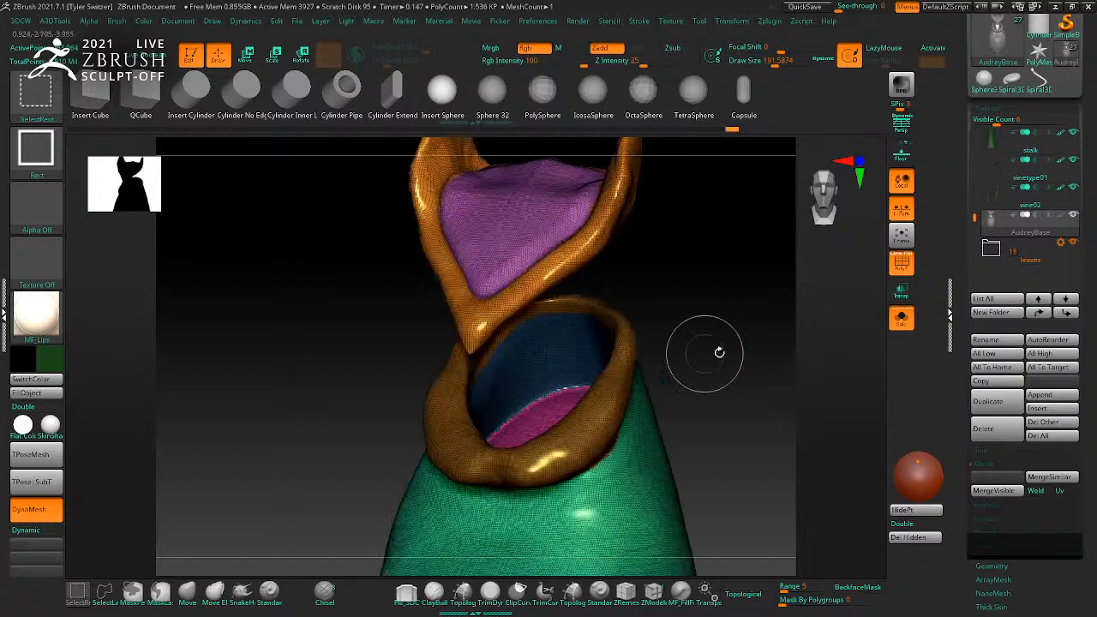
Step: Hide the lid's rim and inner-face polygroups so that only the hollow body is shown
{"action": "left_click_drag", "start_coordinate": [716, 354], "coordinate": [627, 357]}
{"action": "left_click_drag", "start_coordinate": [742, 294], "coordinate": [748, 308]}
{"action": "left_click", "coordinate": [574, 249], "text": "ctrl+alt+shift"}
{"action": "left_click", "coordinate": [583, 264], "text": "ctrl+alt+shift"}
{"action": "mouse_move", "coordinate": [677, 248]}
{"action": "left_mouse_down"}
{"action": "mouse_move", "coordinate": [692, 242]}
{"action": "mouse_move", "coordinate": [600, 313]}
{"action": "left_mouse_up"}
{"action": "left_click_drag", "start_coordinate": [717, 286], "coordinate": [743, 342]}
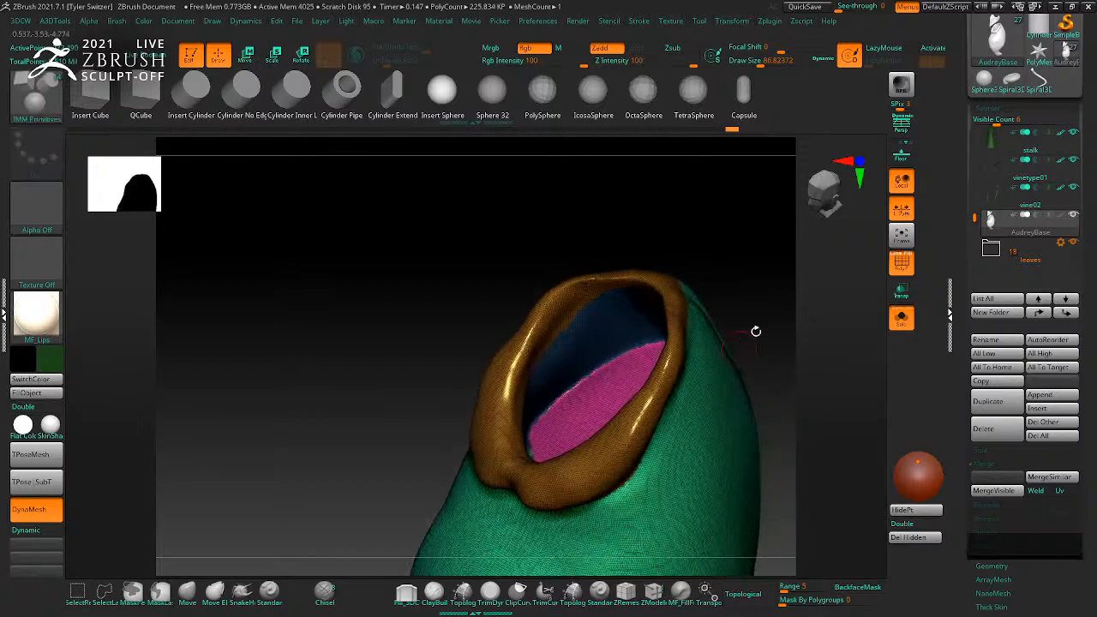
Step: Examine the hollow body's mouth opening and interior from several sides without the polyframe
{"action": "key", "text": "ctrl"}
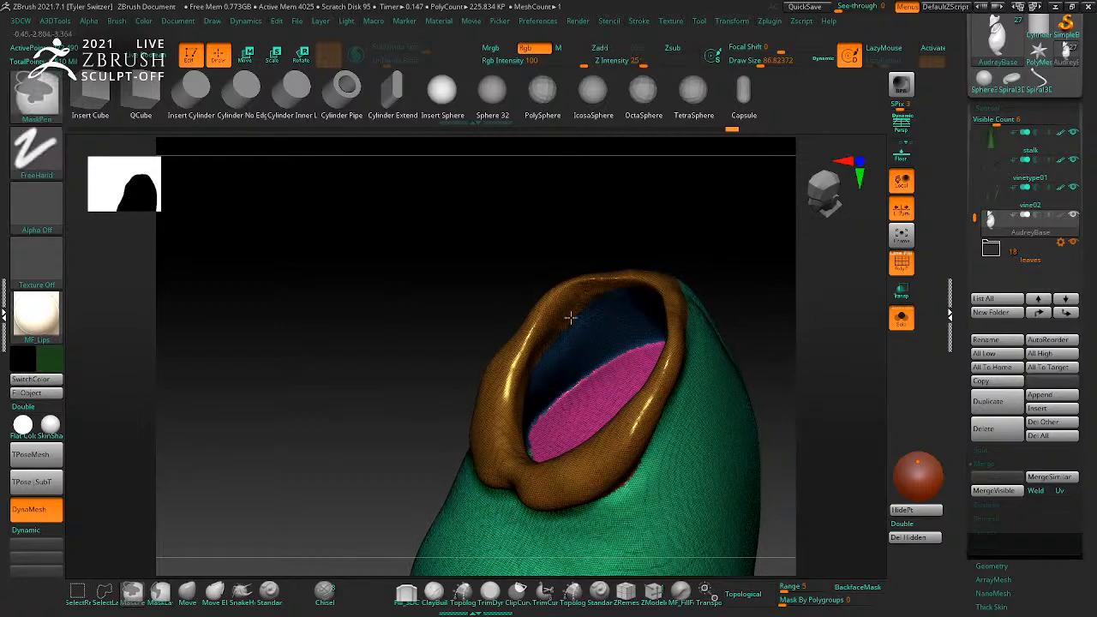
{"action": "left_click_drag", "start_coordinate": [680, 243], "coordinate": [705, 240]}
{"action": "key", "text": "shift+f"}
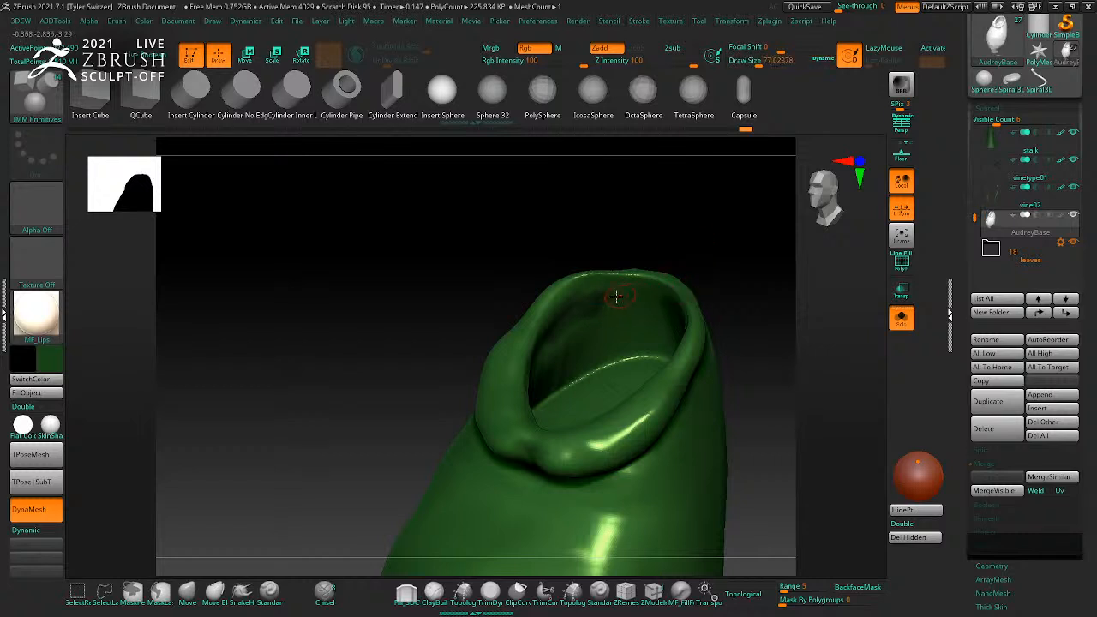
{"action": "key", "text": "ctrl"}
{"action": "key", "text": "ctrl"}
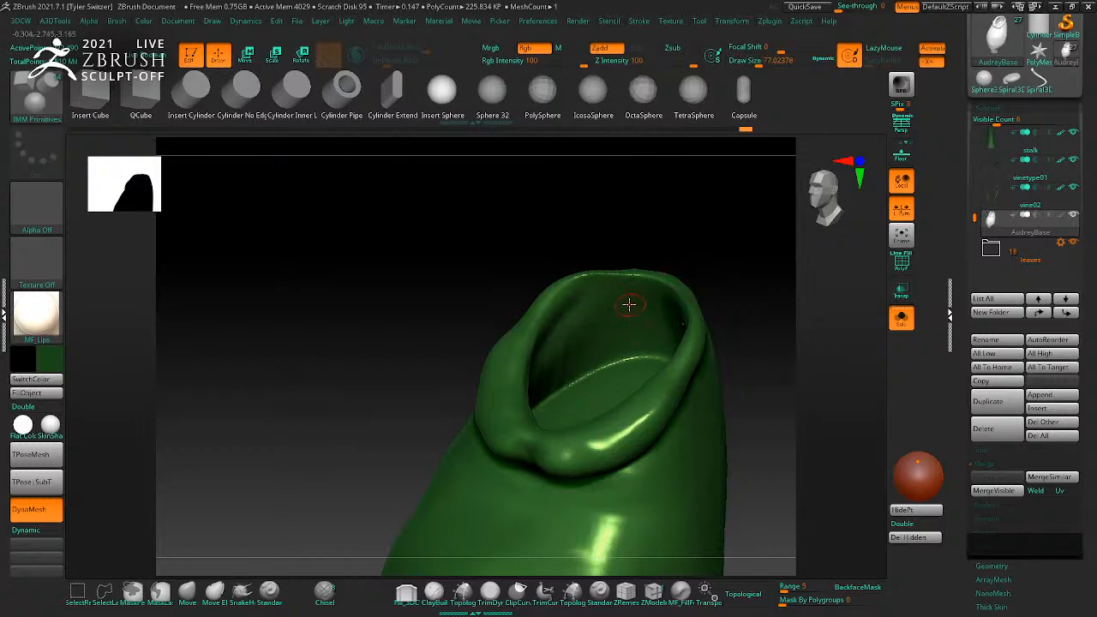
{"action": "left_click_drag", "start_coordinate": [635, 257], "coordinate": [566, 317]}
{"action": "left_click_drag", "start_coordinate": [686, 225], "coordinate": [734, 311]}
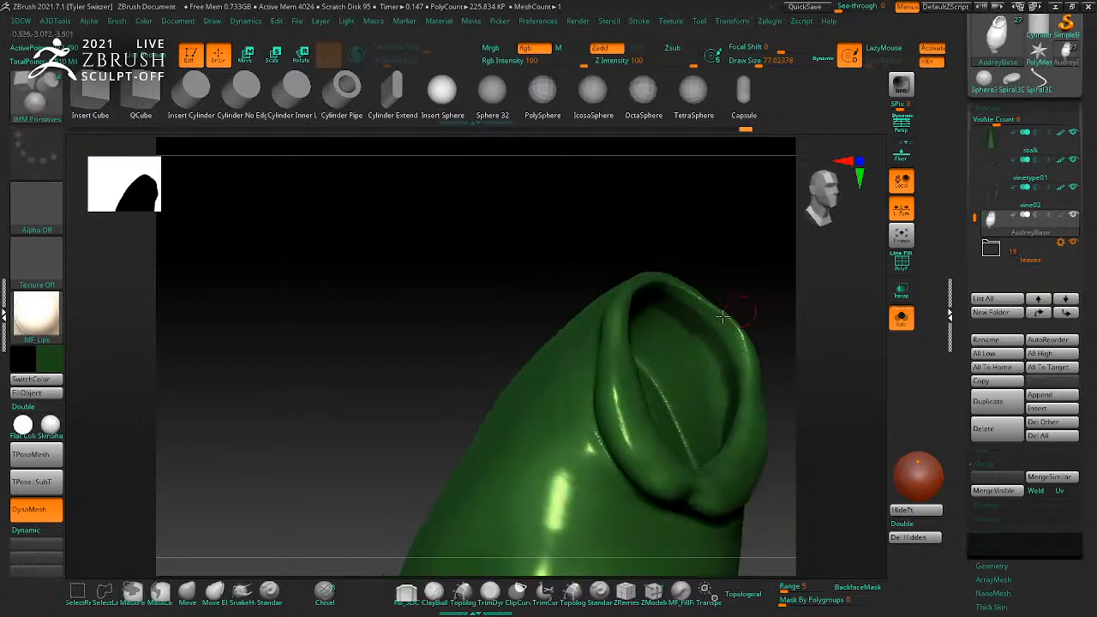
{"action": "left_click_drag", "start_coordinate": [727, 430], "coordinate": [725, 399]}
{"action": "left_click_drag", "start_coordinate": [682, 476], "coordinate": [791, 477]}
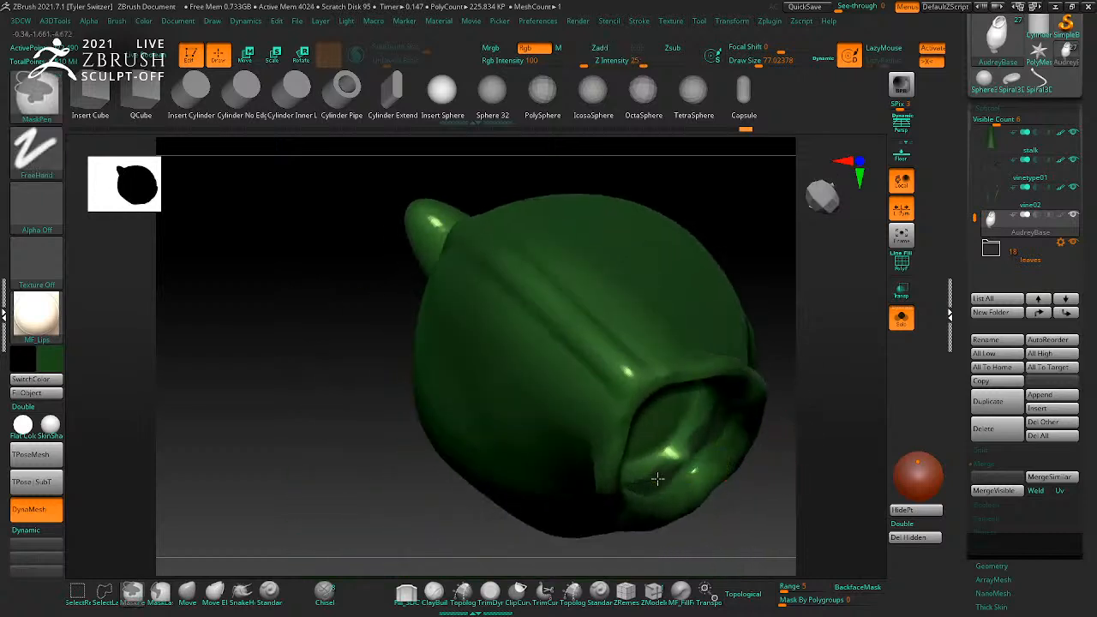
{"action": "left_click_drag", "start_coordinate": [808, 428], "coordinate": [718, 360]}
{"action": "left_click_drag", "start_coordinate": [695, 463], "coordinate": [783, 372]}
Step: Unhide the lid and tongue and display the polygroups of the whole plant
{"action": "key", "text": "shift+f"}
{"action": "left_click", "coordinate": [764, 355], "text": "ctrl+shift"}
{"action": "key", "text": "shift+f"}
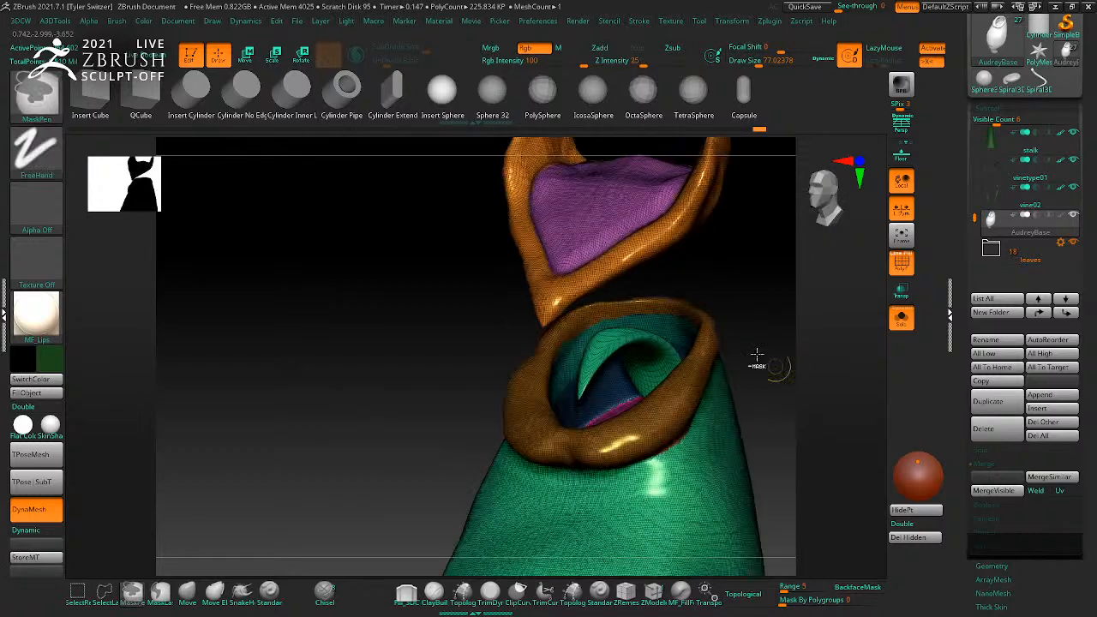
Step: Isolate and regroup the upper strip of the mouth's inner wall, and unhide the rest of the plant
{"action": "left_click", "coordinate": [656, 318], "text": "ctrl+shift"}
{"action": "left_click_drag", "start_coordinate": [417, 262], "coordinate": [830, 542], "text": "ctrl"}
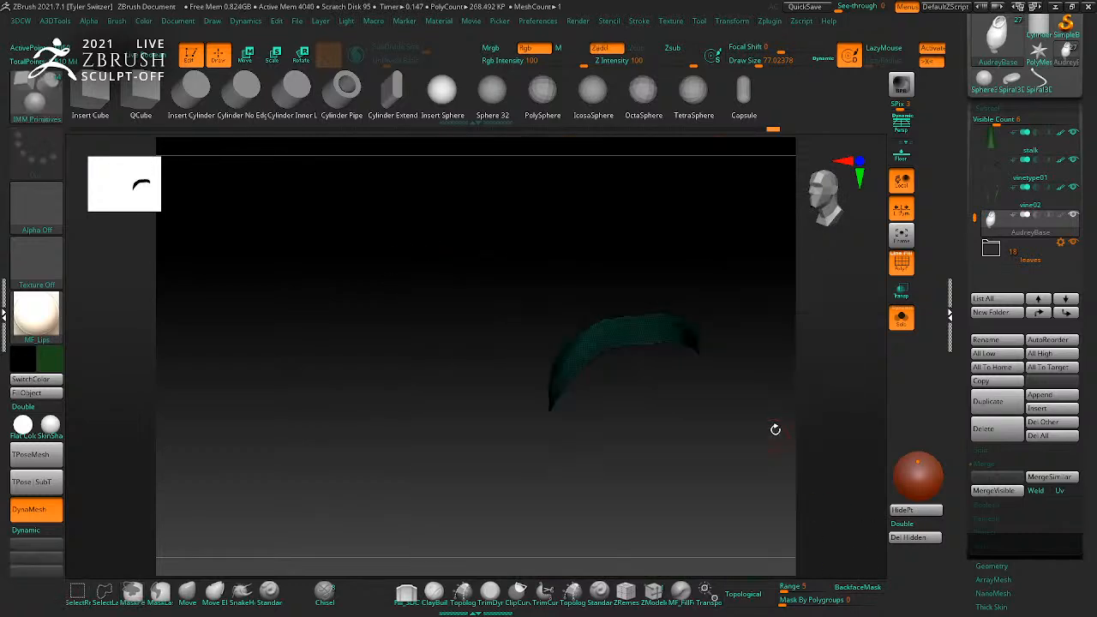
{"action": "left_click", "coordinate": [804, 387], "text": "ctrl+shift"}
{"action": "left_click_drag", "start_coordinate": [803, 387], "coordinate": [774, 431]}
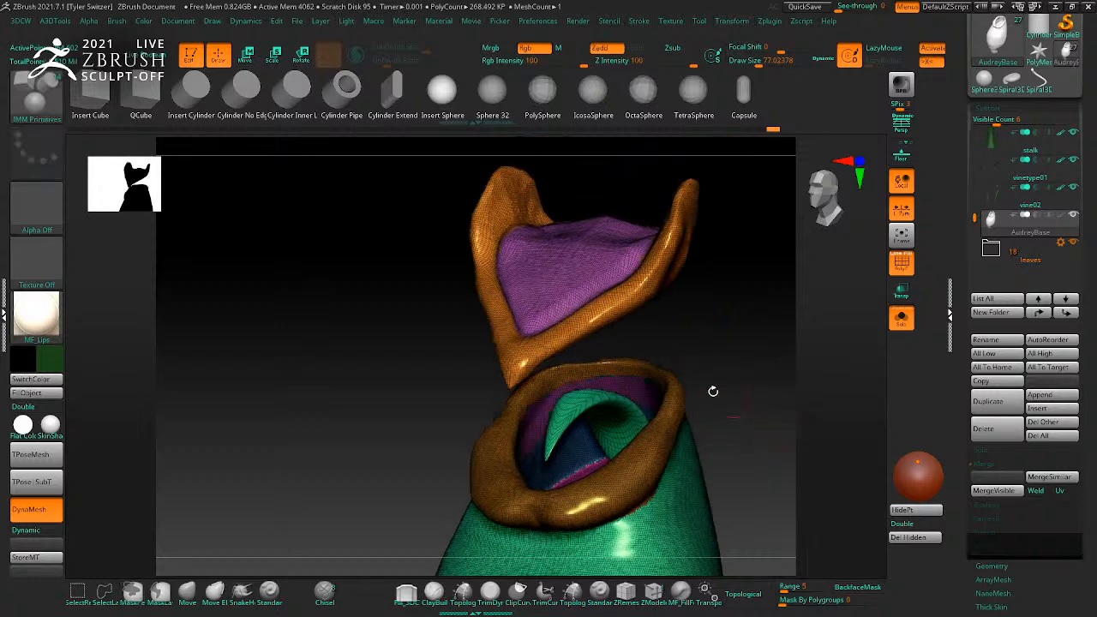
{"action": "left_click", "coordinate": [739, 365], "text": "ctrl"}
{"action": "left_click_drag", "start_coordinate": [740, 364], "coordinate": [791, 411], "text": "alt"}
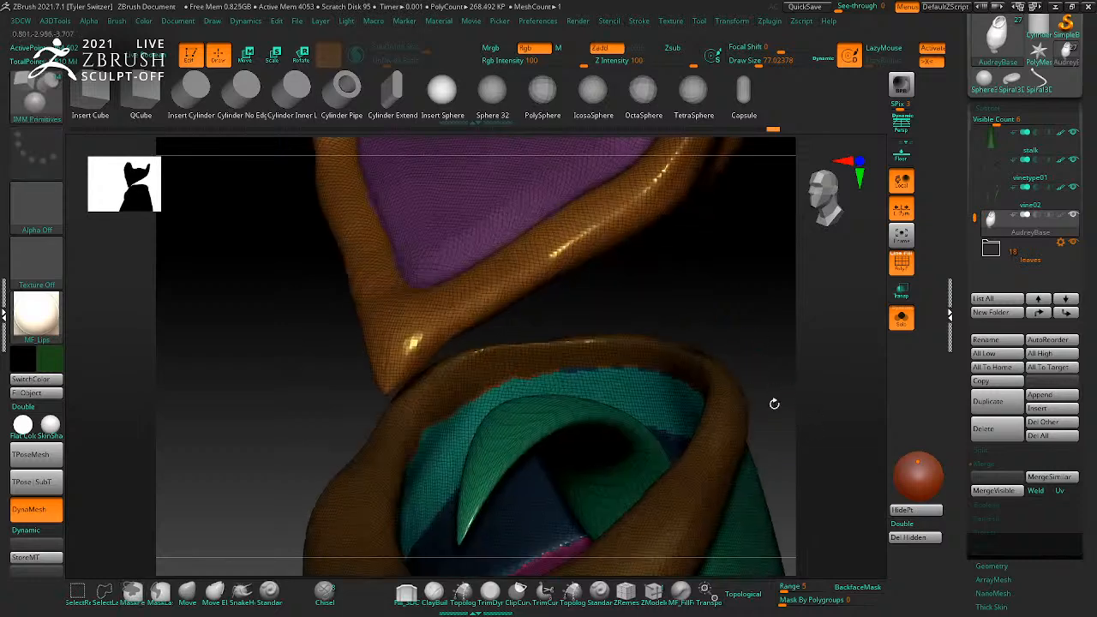
Step: Isolate the lower inner wall with its stray faces under the rim and try to assign a new polygroup
{"action": "left_click", "coordinate": [584, 368], "text": "ctrl+shift"}
{"action": "left_click_drag", "start_coordinate": [647, 306], "coordinate": [637, 318]}
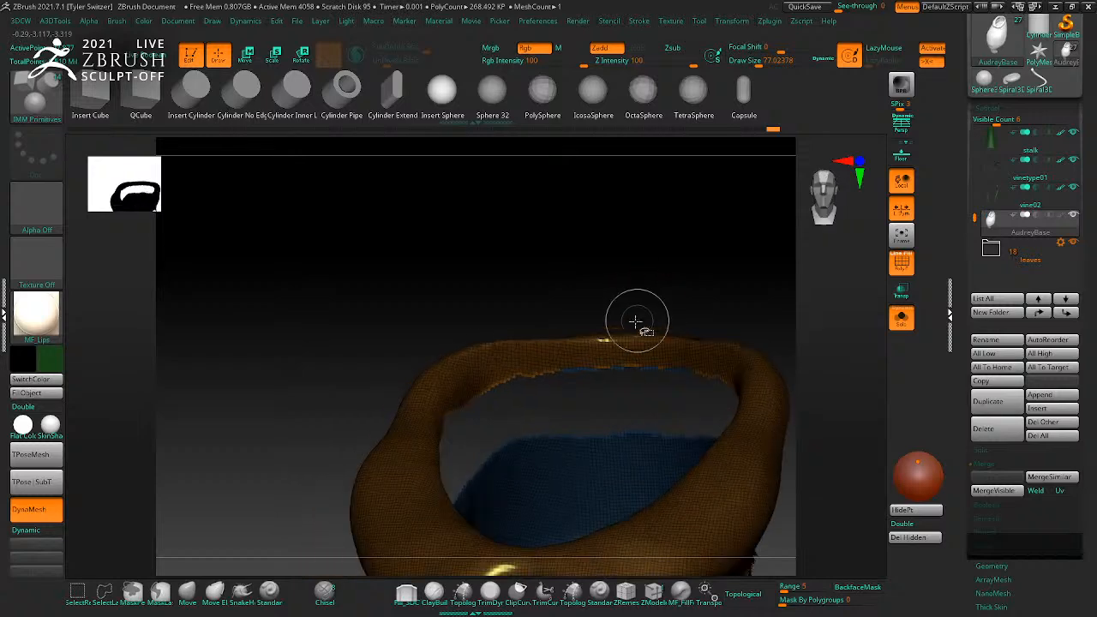
{"action": "left_click", "coordinate": [598, 345], "text": "ctrl+shift"}
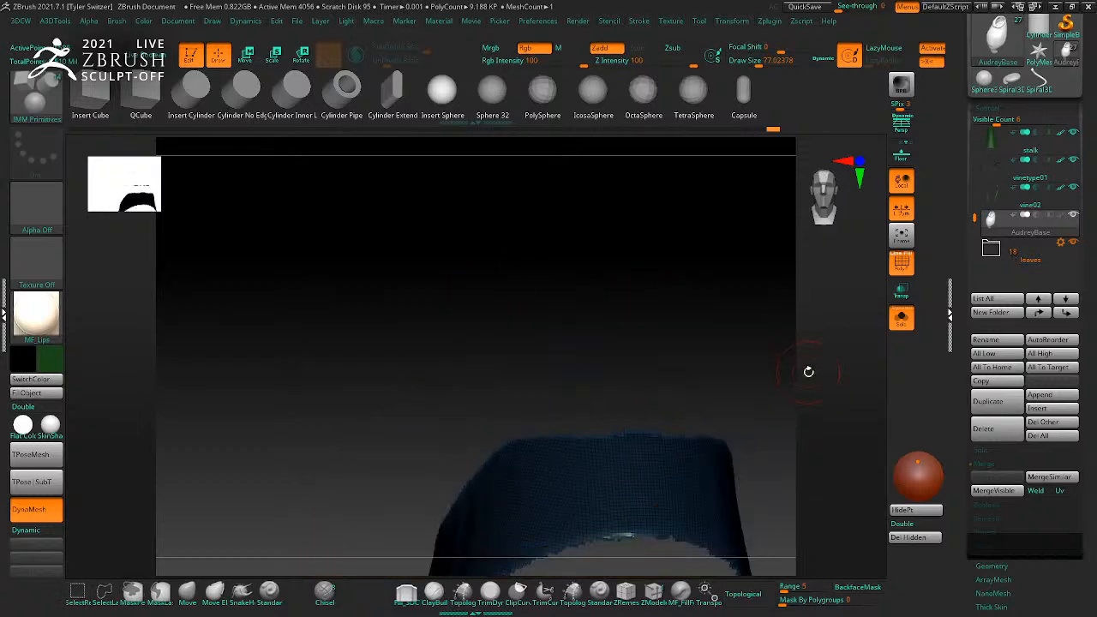
{"action": "left_click", "coordinate": [750, 365], "text": "ctrl+shift"}
{"action": "left_click_drag", "start_coordinate": [774, 306], "coordinate": [770, 341]}
{"action": "key", "text": "ctrl+w"}
{"action": "key", "text": "ctrl+z"}
Step: Mask the stray lower-wall faces just beneath the mouth's rim and group them into a new polygroup
{"action": "left_click", "coordinate": [751, 336], "text": "ctrl"}
{"action": "left_click", "coordinate": [577, 342], "text": "ctrl+shift"}
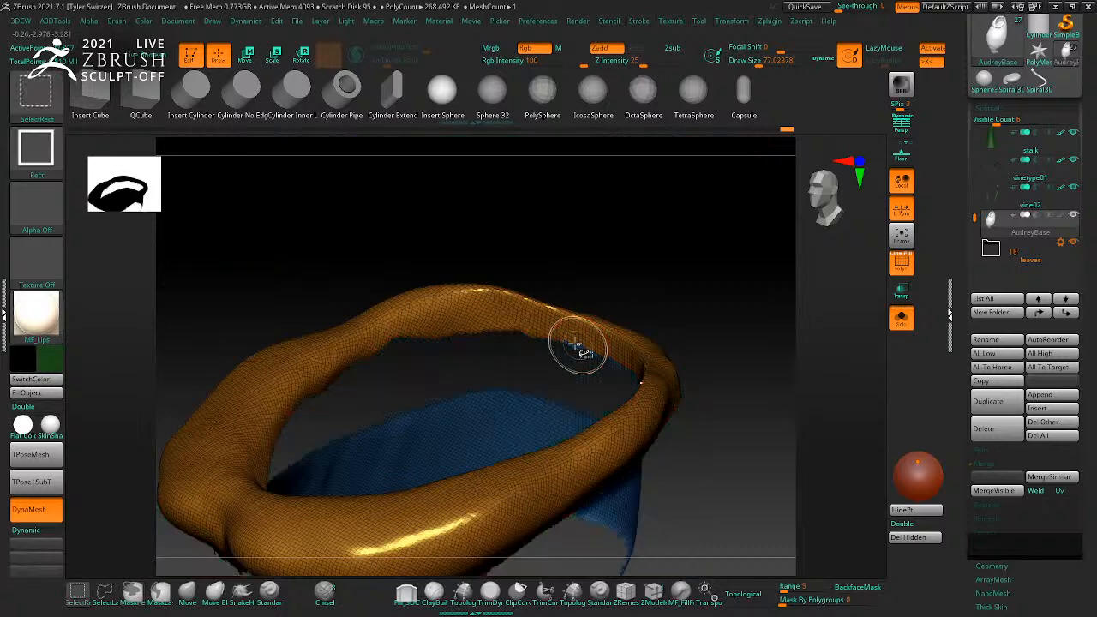
{"action": "left_click", "coordinate": [562, 318], "text": "ctrl+shift"}
{"action": "left_click_drag", "start_coordinate": [671, 378], "coordinate": [674, 380], "text": "ctrl"}
{"action": "mouse_move", "coordinate": [695, 386]}
{"action": "left_mouse_down"}
{"action": "mouse_move", "coordinate": [764, 400]}
{"action": "mouse_move", "coordinate": [764, 378]}
{"action": "mouse_move", "coordinate": [463, 260]}
{"action": "left_mouse_up"}
{"action": "mouse_move", "coordinate": [489, 265]}
{"action": "left_mouse_down"}
{"action": "mouse_move", "coordinate": [635, 277]}
{"action": "mouse_move", "coordinate": [720, 314]}
{"action": "mouse_move", "coordinate": [708, 378]}
{"action": "left_mouse_up"}
{"action": "left_click", "coordinate": [758, 338], "text": "ctrl+shift"}
{"action": "left_click_drag", "start_coordinate": [793, 425], "coordinate": [852, 391]}
{"action": "key", "text": "ctrl+z"}
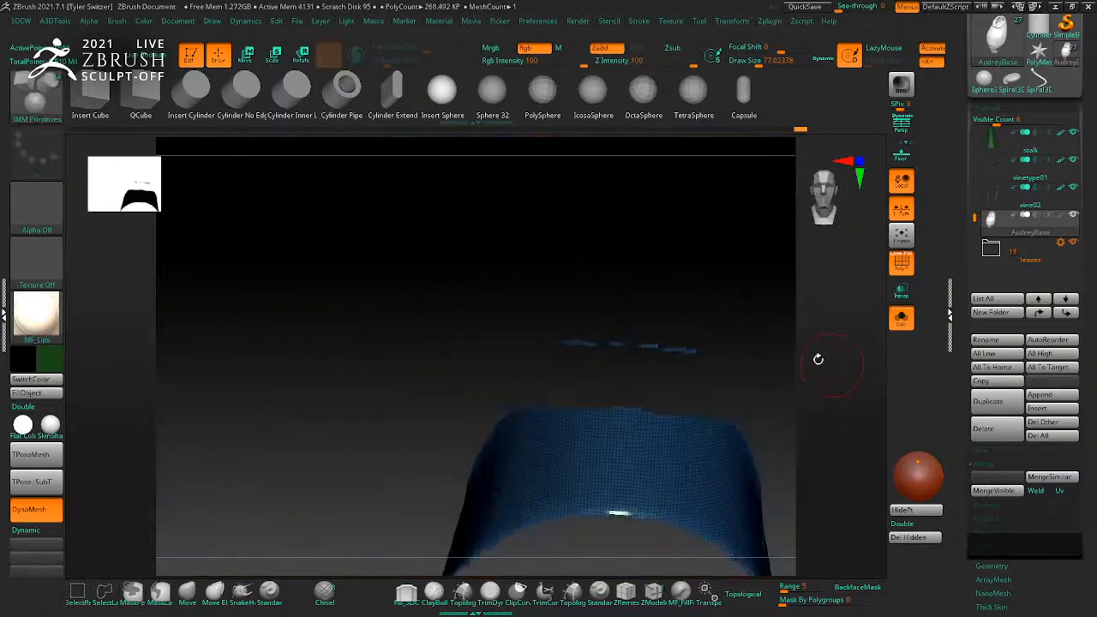
{"action": "left_click_drag", "start_coordinate": [760, 367], "coordinate": [508, 281], "text": "ctrl"}
{"action": "left_click", "coordinate": [749, 279], "text": "ctrl+shift"}
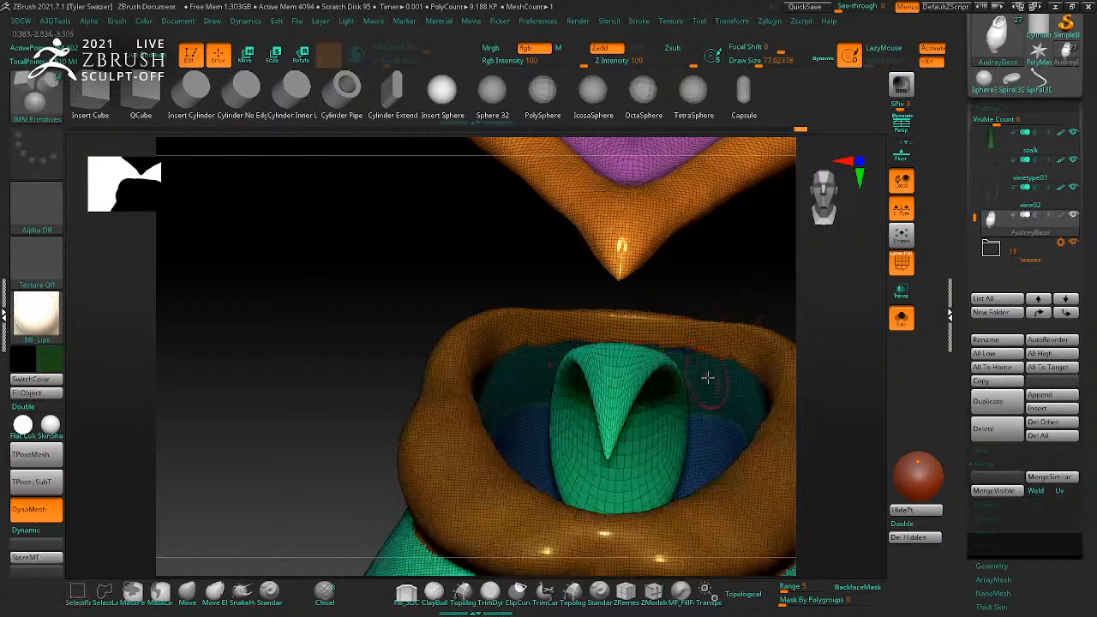
{"action": "key", "text": "ctrl+w"}
Step: Check the regrouped upper strip against the whole mouth and isolate it for sculpting
{"action": "mouse_move", "coordinate": [777, 284]}
{"action": "left_mouse_down", "text": "alt"}
{"action": "mouse_move", "coordinate": [735, 269]}
{"action": "mouse_move", "coordinate": [725, 296]}
{"action": "mouse_move", "coordinate": [735, 329]}
{"action": "mouse_move", "coordinate": [717, 311]}
{"action": "mouse_move", "coordinate": [747, 312]}
{"action": "mouse_move", "coordinate": [752, 335]}
{"action": "mouse_move", "coordinate": [631, 367]}
{"action": "left_mouse_up", "text": "alt"}
{"action": "left_click", "coordinate": [677, 374], "text": "ctrl+shift"}
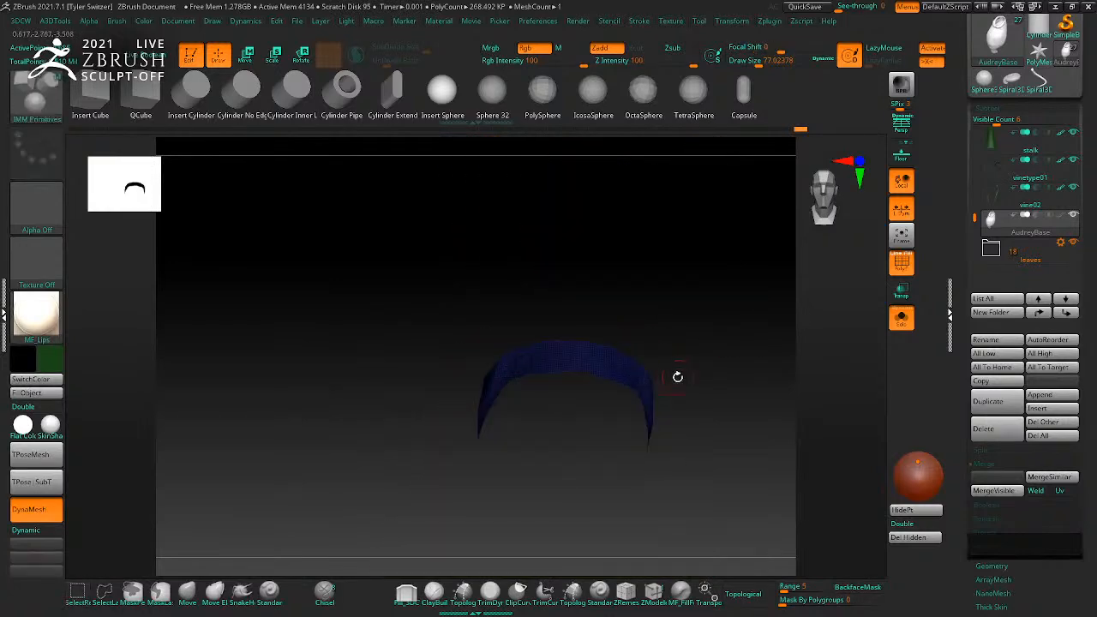
{"action": "left_click_drag", "start_coordinate": [337, 270], "coordinate": [776, 392], "text": "ctrl+shift"}
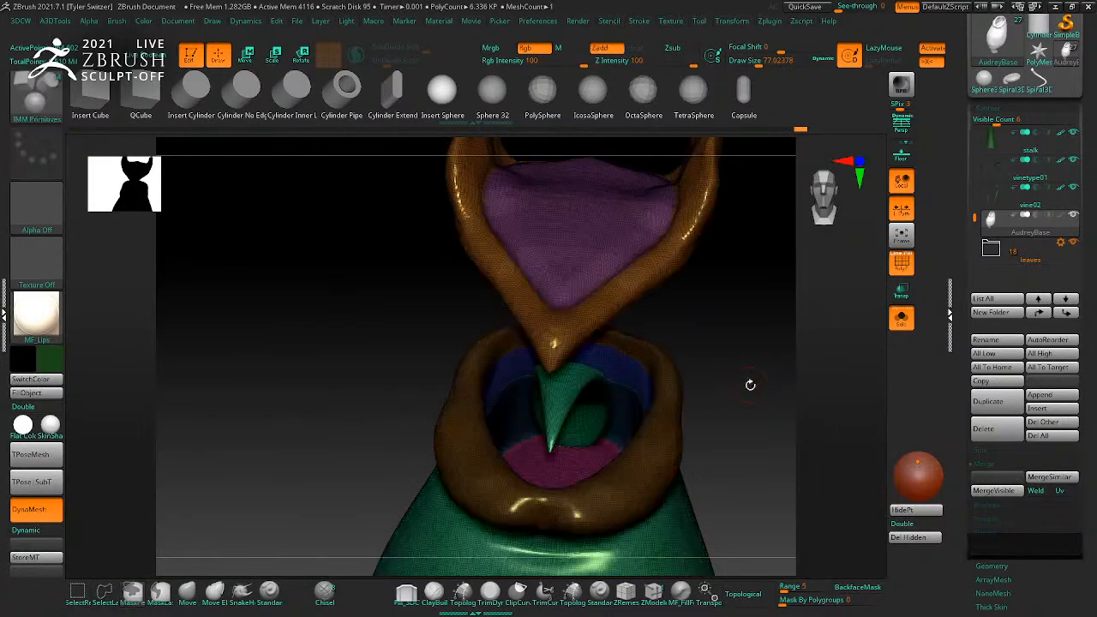
{"action": "key", "text": "w"}
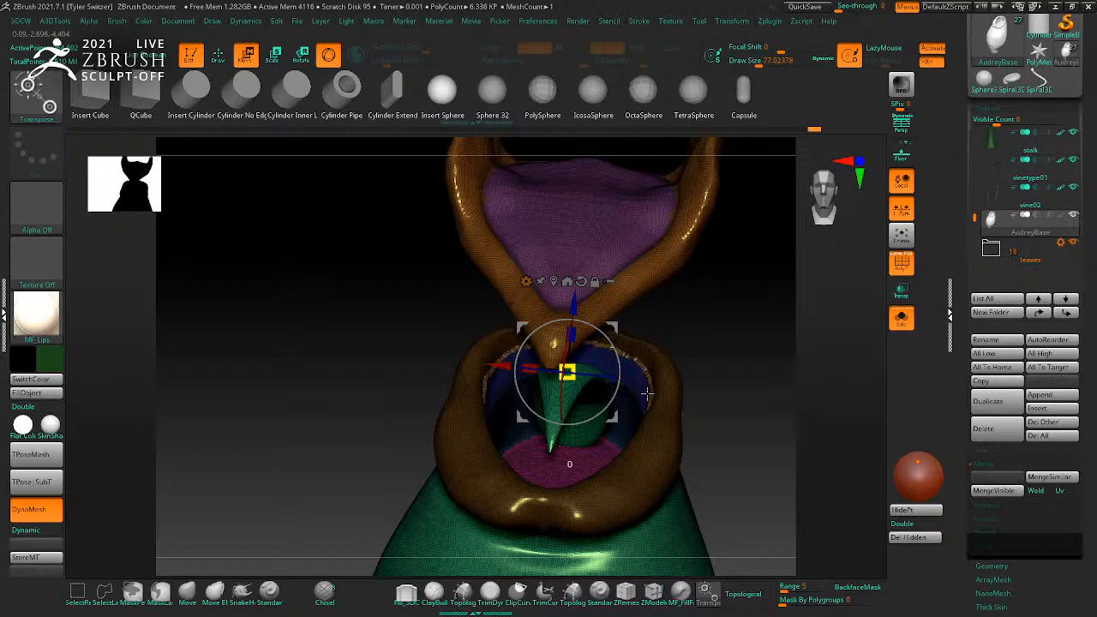
{"action": "key", "text": "q"}
{"action": "mouse_move", "coordinate": [749, 399]}
{"action": "left_mouse_down"}
{"action": "mouse_move", "coordinate": [751, 372]}
{"action": "mouse_move", "coordinate": [640, 393]}
{"action": "mouse_move", "coordinate": [794, 412]}
{"action": "left_mouse_up"}
{"action": "left_click", "coordinate": [642, 417], "text": "ctrl+shift"}
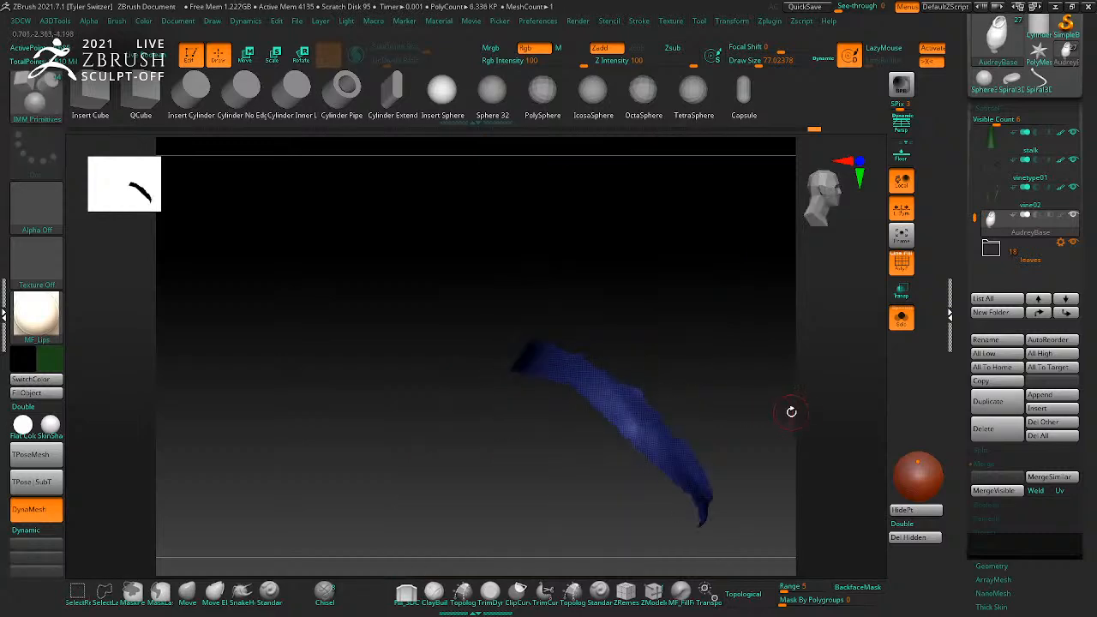
Step: Build up and smooth the isolated inner-wall strip with the MF_FillForms brush, and unhide the whole plant
{"action": "key", "text": "b"}
{"action": "key", "text": "m"}
{"action": "key", "text": "f"}
{"action": "left_click_drag", "start_coordinate": [738, 450], "coordinate": [700, 356]}
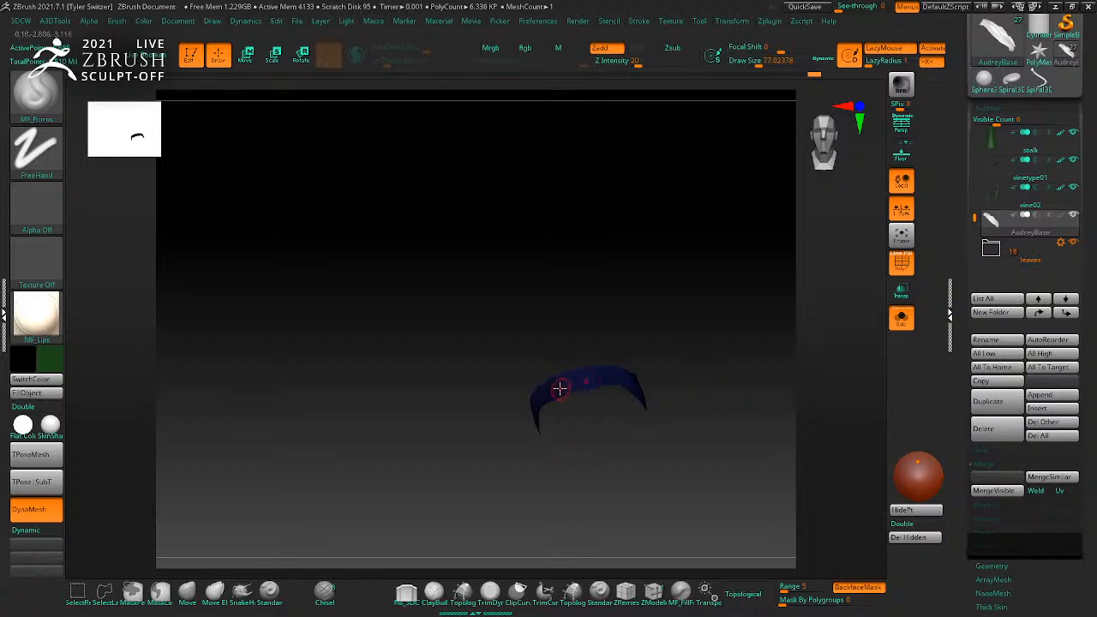
{"action": "left_click_drag", "start_coordinate": [585, 377], "coordinate": [609, 375]}
{"action": "key", "text": "ctrl+z"}
{"action": "key", "text": "s"}
{"action": "left_click_drag", "start_coordinate": [615, 376], "coordinate": [588, 380]}
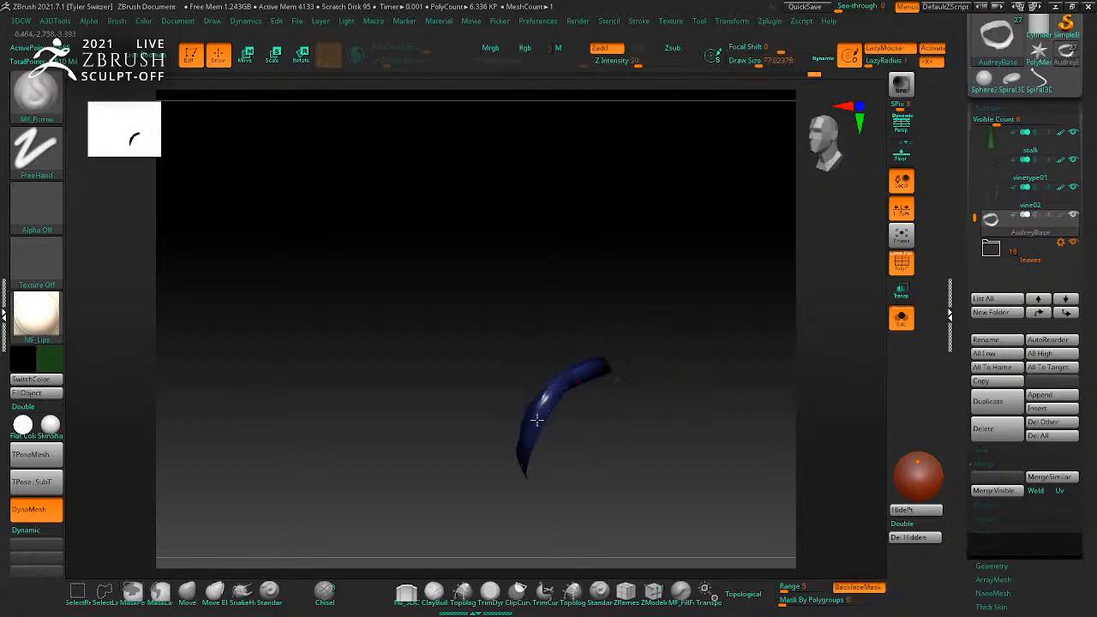
{"action": "left_click_drag", "start_coordinate": [639, 350], "coordinate": [630, 424]}
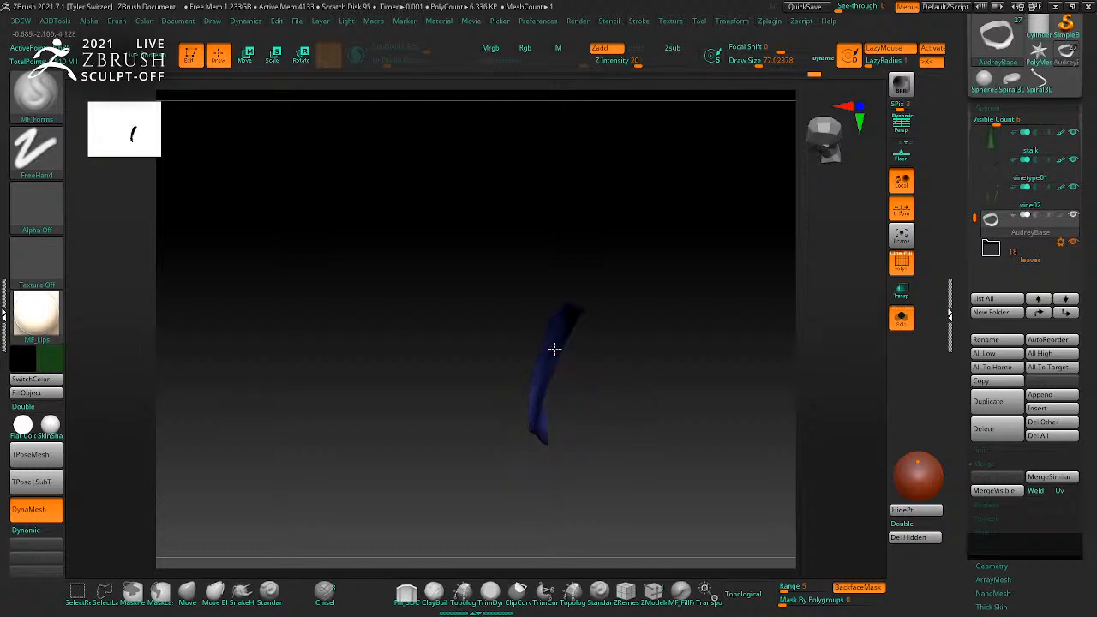
{"action": "left_click_drag", "start_coordinate": [557, 334], "coordinate": [616, 398]}
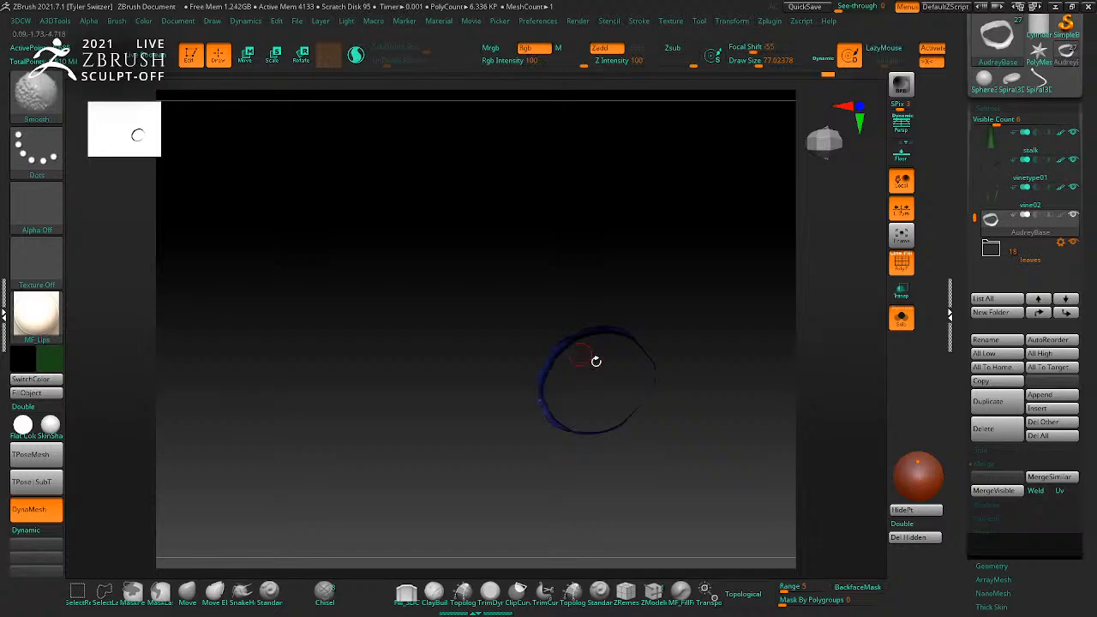
{"action": "left_click", "coordinate": [747, 357], "text": "ctrl+shift"}
{"action": "left_click_drag", "start_coordinate": [772, 514], "coordinate": [774, 381]}
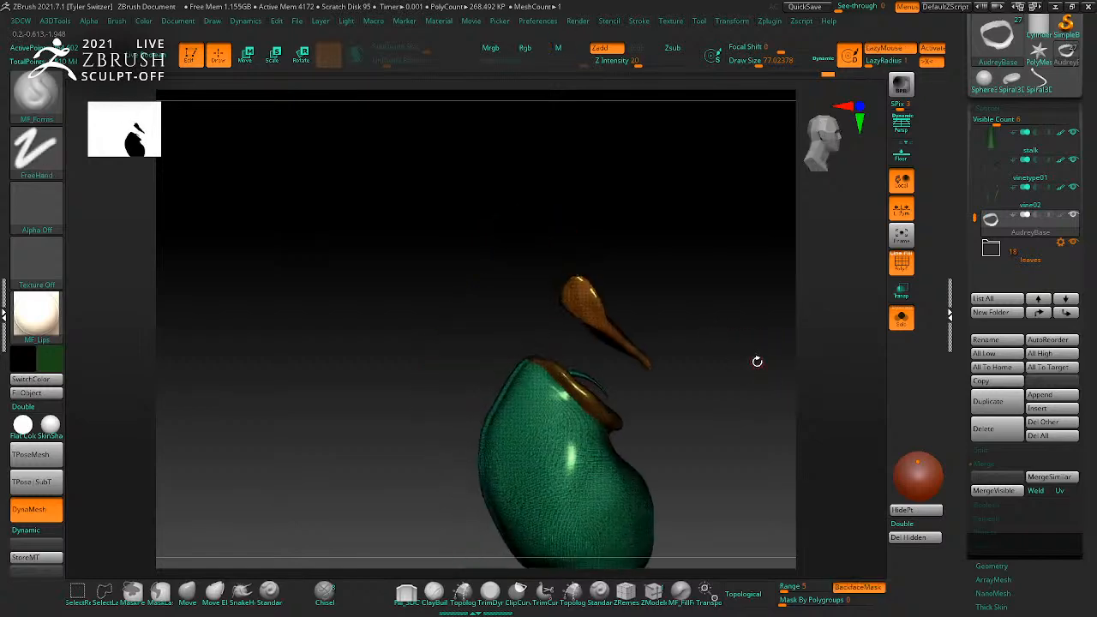
Step: Insert a cylinder from the IMM Primitives brush into AudreyBase near the lid
{"action": "key", "text": "b"}
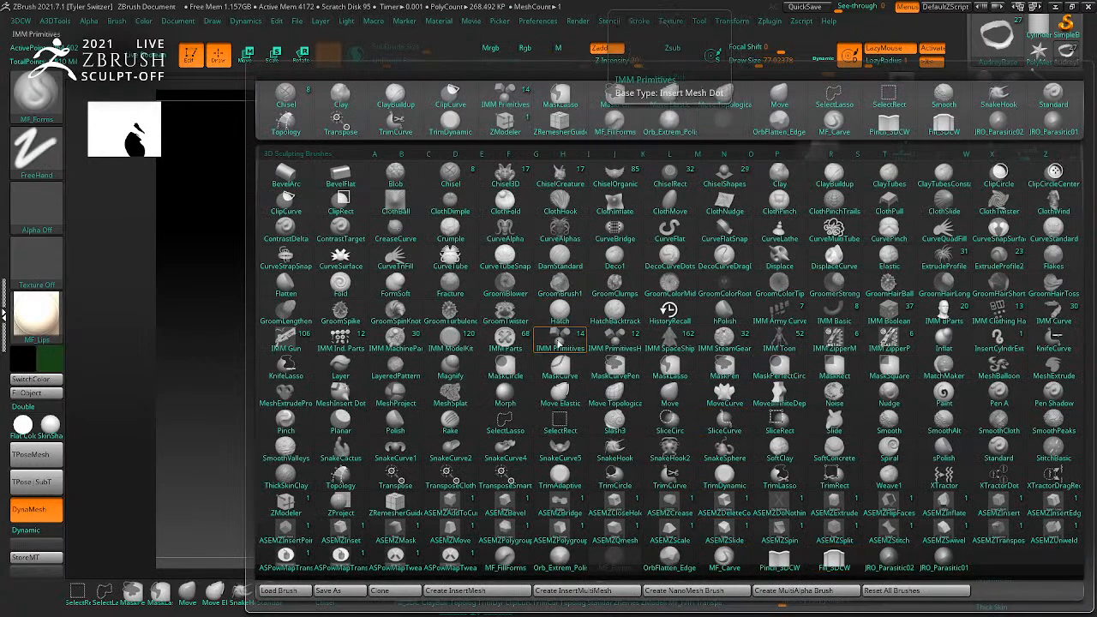
{"action": "left_click", "coordinate": [559, 341]}
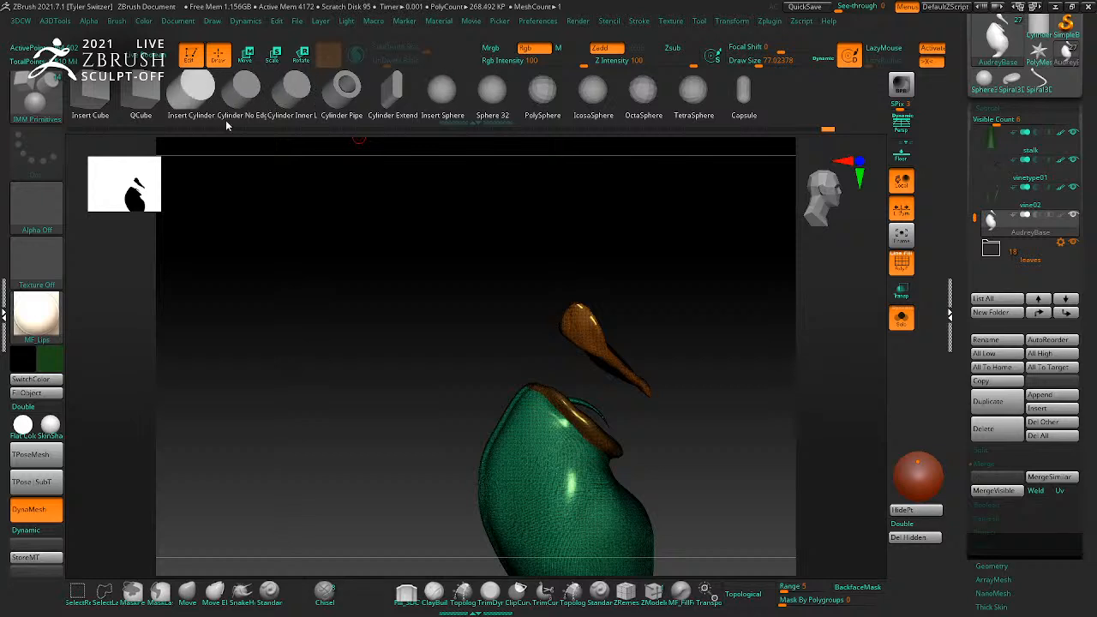
{"action": "left_click_drag", "start_coordinate": [531, 382], "coordinate": [608, 367]}
{"action": "right_click_drag", "start_coordinate": [619, 368], "coordinate": [759, 409]}
Step: Position the cylinder at the back of the lid and scale it down to less than half its size
{"action": "key", "text": "w"}
{"action": "left_click_drag", "start_coordinate": [608, 327], "coordinate": [704, 331]}
{"action": "right_click_drag", "start_coordinate": [729, 415], "coordinate": [620, 410], "text": "alt"}
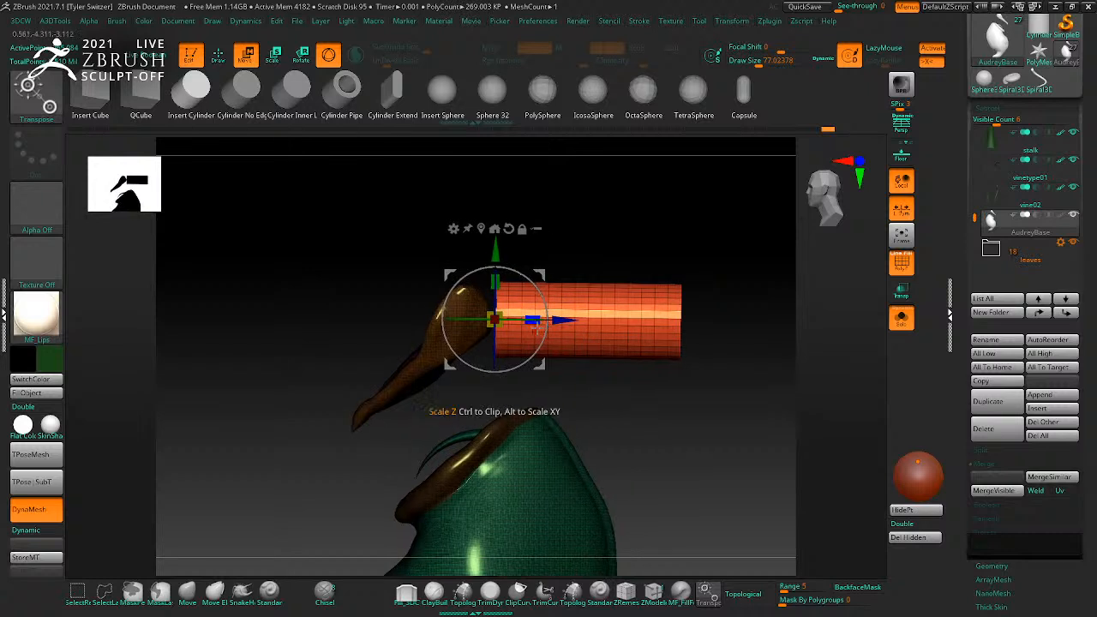
{"action": "left_click_drag", "start_coordinate": [510, 326], "coordinate": [463, 305]}
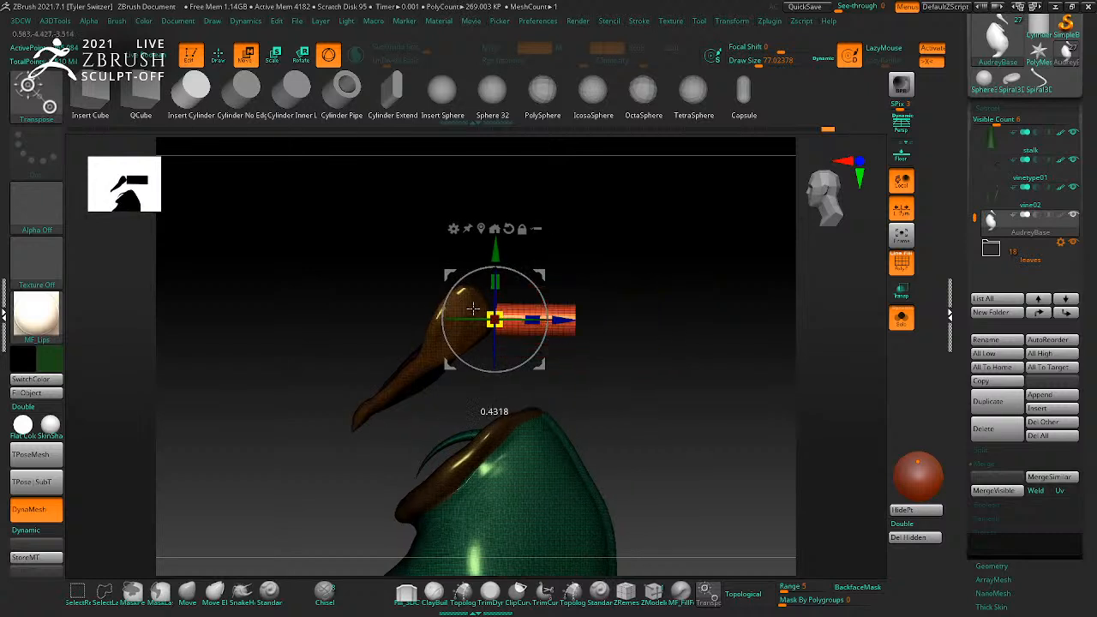
{"action": "right_click_drag", "start_coordinate": [682, 364], "coordinate": [701, 414], "text": "ctrl"}
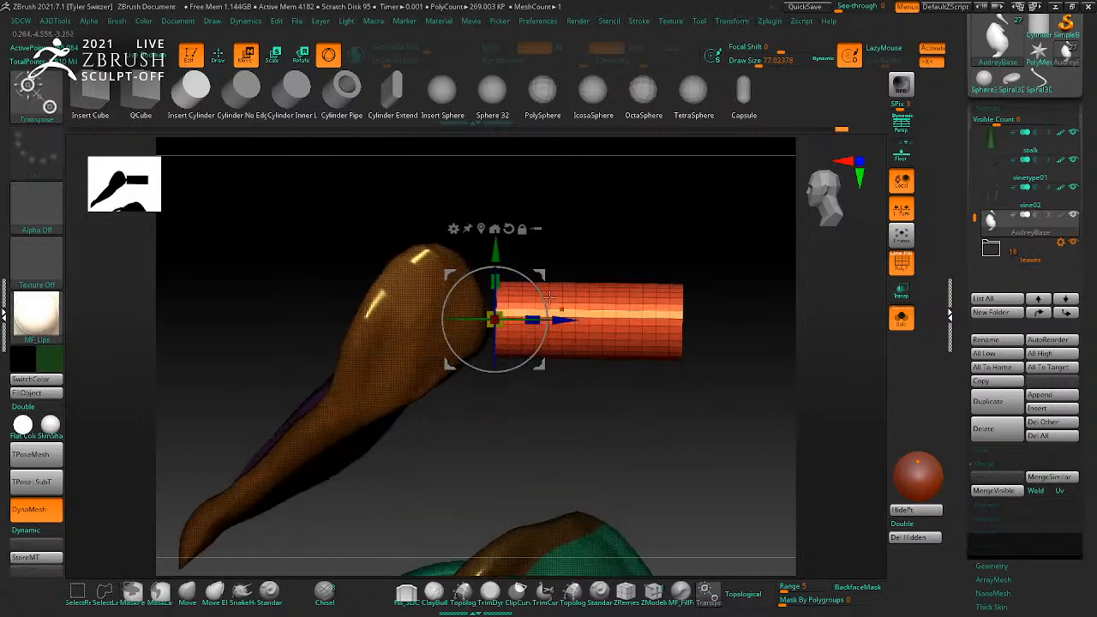
Step: Taper the cylinder toward the lid and bend it with gizmo deformers into an arc reaching down to the back of the body
{"action": "left_click", "coordinate": [452, 230]}
{"action": "left_click", "coordinate": [569, 350]}
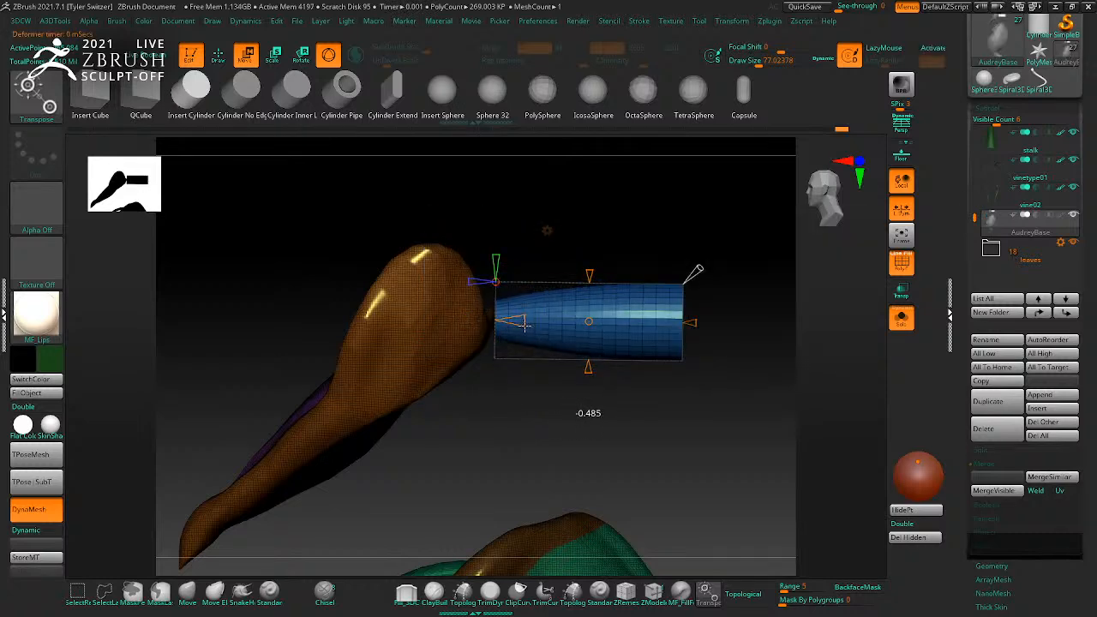
{"action": "left_click", "coordinate": [548, 232]}
{"action": "left_click", "coordinate": [529, 290]}
{"action": "left_click_drag", "start_coordinate": [594, 292], "coordinate": [591, 349]}
{"action": "key", "text": "q"}
{"action": "key", "text": "w"}
{"action": "left_click_drag", "start_coordinate": [665, 334], "coordinate": [661, 432]}
{"action": "left_click_drag", "start_coordinate": [729, 468], "coordinate": [669, 279], "text": "alt"}
{"action": "mouse_move", "coordinate": [606, 233]}
{"action": "left_mouse_down"}
{"action": "mouse_move", "coordinate": [604, 247]}
{"action": "mouse_move", "coordinate": [657, 284]}
{"action": "mouse_move", "coordinate": [755, 306]}
{"action": "mouse_move", "coordinate": [719, 300]}
{"action": "mouse_move", "coordinate": [725, 348]}
{"action": "mouse_move", "coordinate": [749, 314]}
{"action": "mouse_move", "coordinate": [728, 360]}
{"action": "left_mouse_up"}
{"action": "key", "text": "q"}
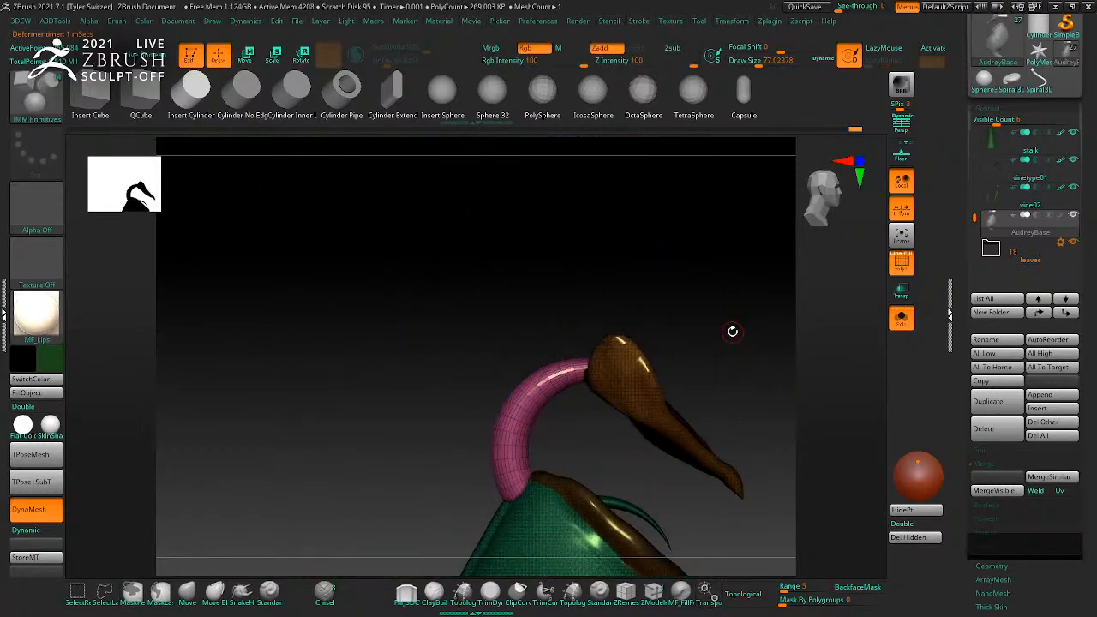
Step: Reshape the end of the curved connector at the lid with the Move brush at a draw size of about 593
{"action": "key", "text": "b"}
{"action": "key", "text": "m"}
{"action": "key", "text": "v"}
{"action": "left_click_drag", "start_coordinate": [723, 304], "coordinate": [765, 331], "text": "alt"}
{"action": "key", "text": "s"}
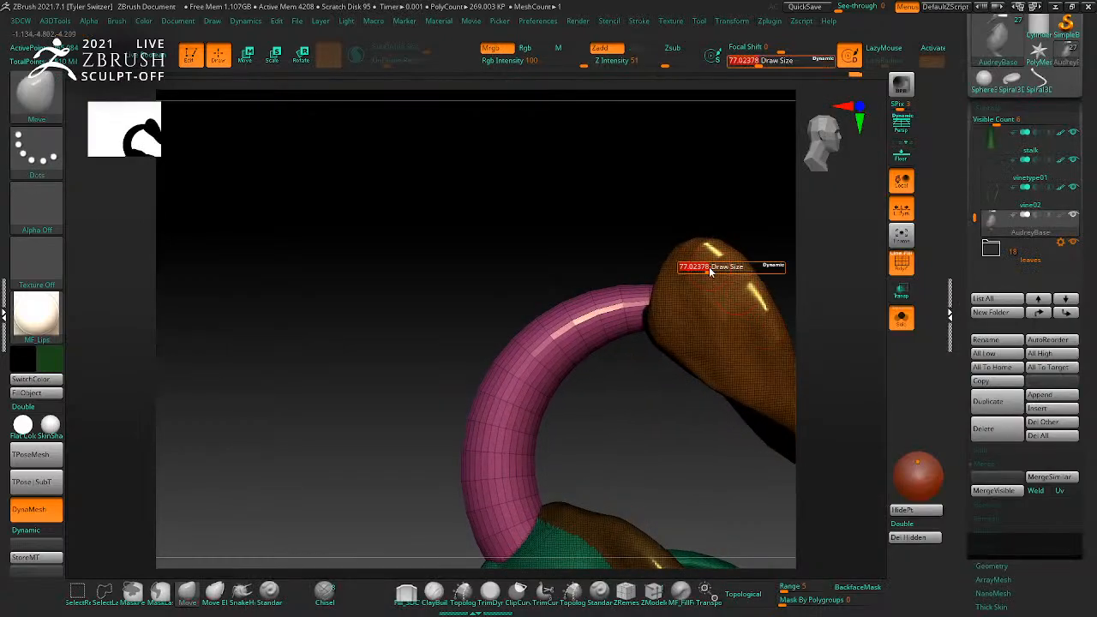
{"action": "mouse_move", "coordinate": [643, 223]}
{"action": "left_mouse_down"}
{"action": "mouse_move", "coordinate": [690, 224]}
{"action": "mouse_move", "coordinate": [639, 247]}
{"action": "mouse_move", "coordinate": [692, 337]}
{"action": "left_mouse_up"}
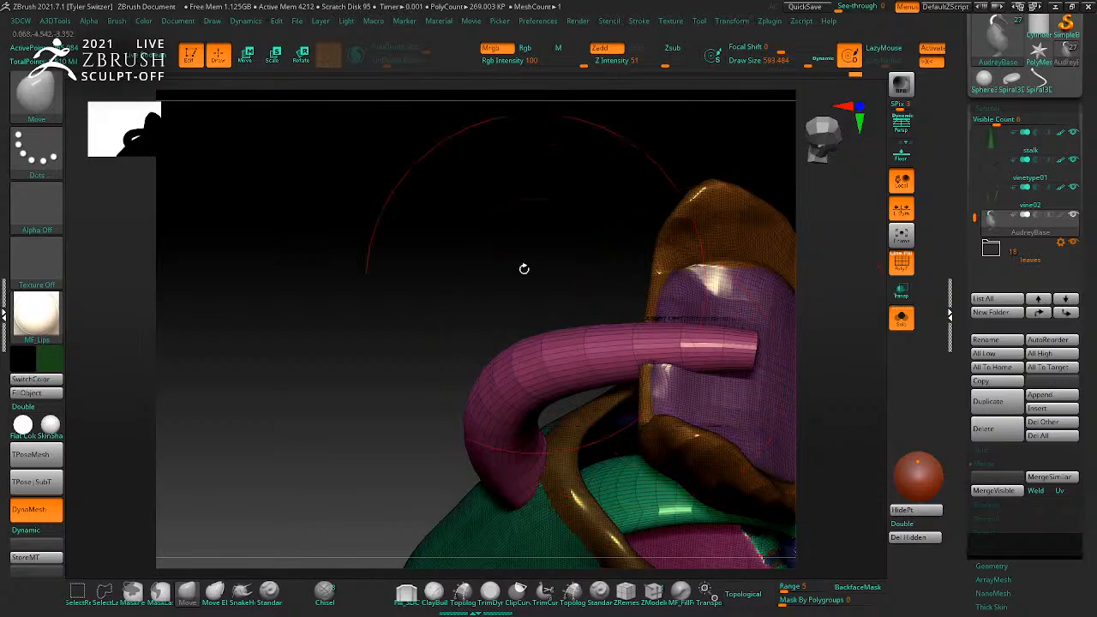
{"action": "left_click_drag", "start_coordinate": [531, 277], "coordinate": [588, 358]}
{"action": "left_click_drag", "start_coordinate": [630, 287], "coordinate": [563, 320]}
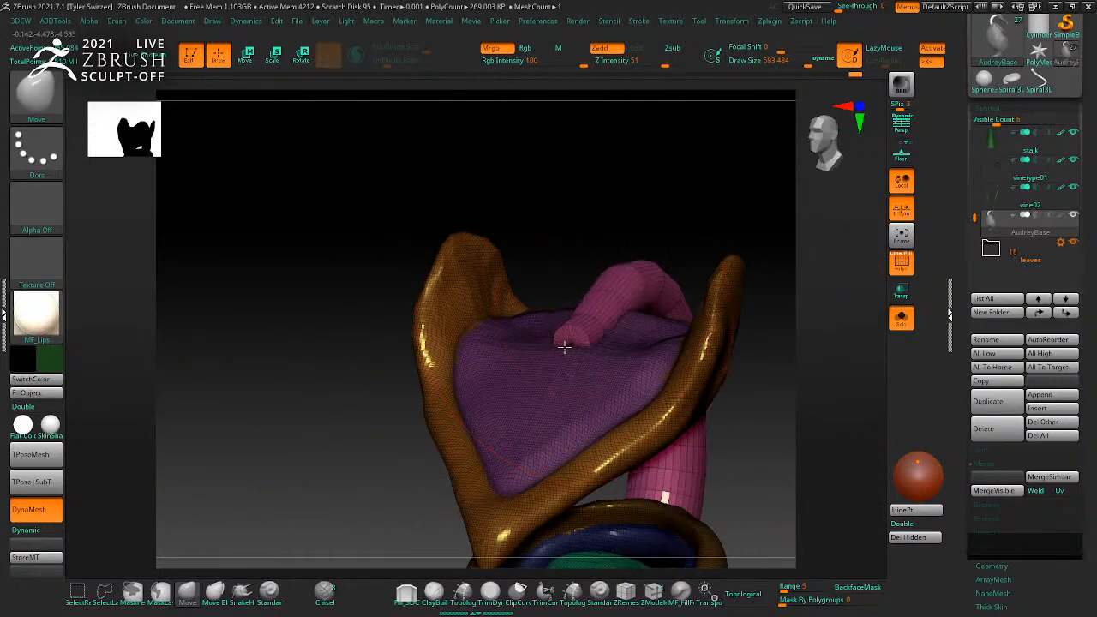
{"action": "left_click_drag", "start_coordinate": [565, 358], "coordinate": [644, 374]}
Step: Fuse the curved connector with the lid and body by re-running DynaMesh on AudreyBase
{"action": "left_click_drag", "start_coordinate": [726, 377], "coordinate": [700, 386]}
{"action": "left_click_drag", "start_coordinate": [764, 397], "coordinate": [814, 339]}
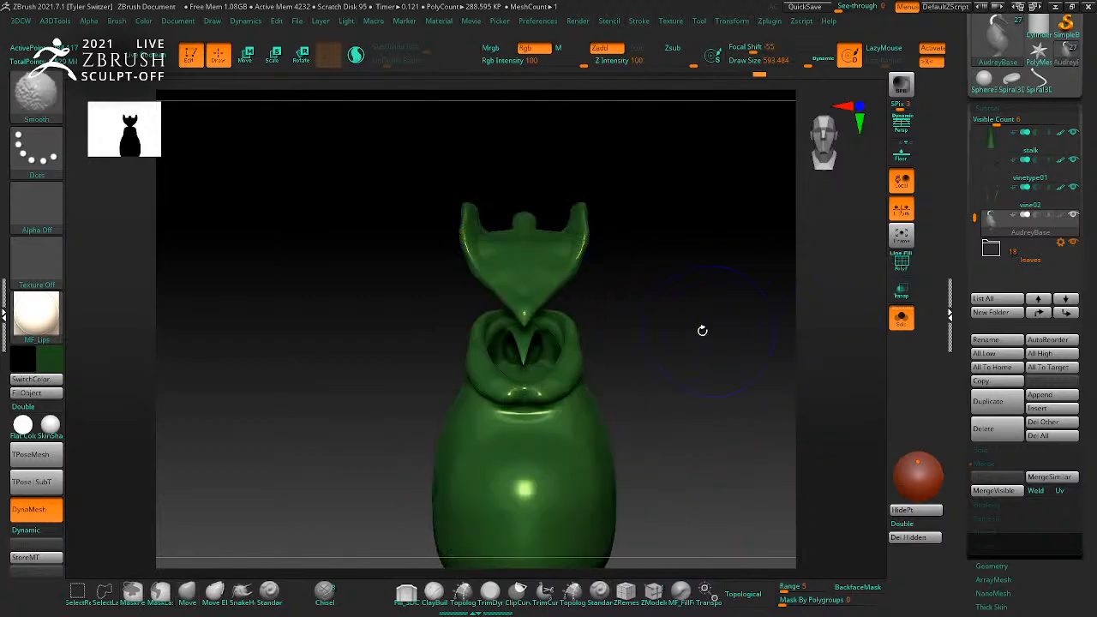
{"action": "left_click_drag", "start_coordinate": [703, 328], "coordinate": [621, 434]}
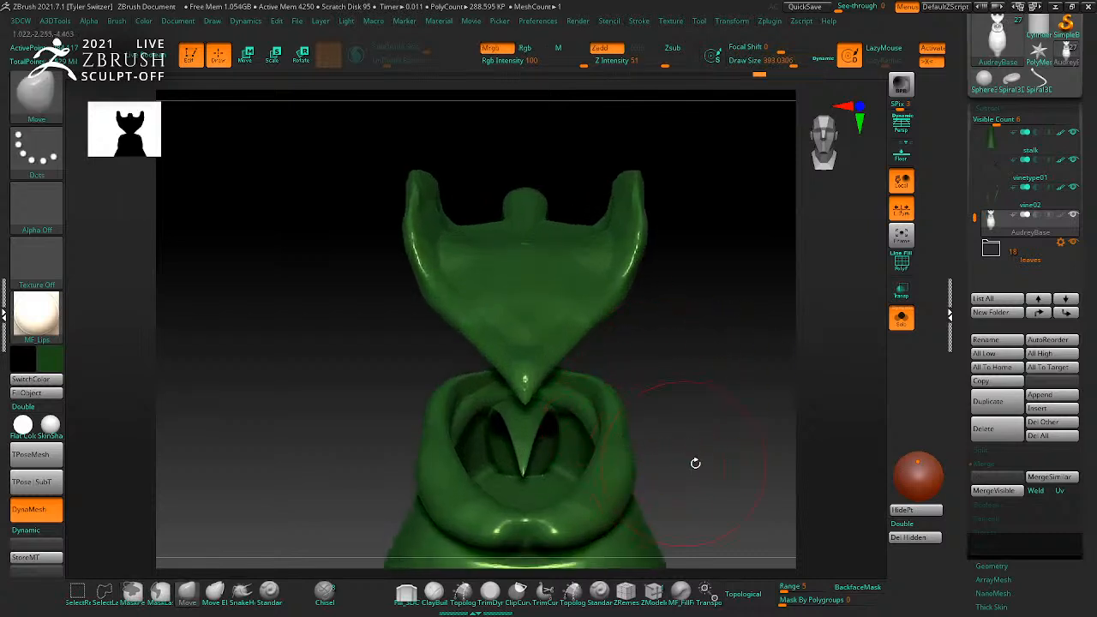
Step: Widen the sides of the mouth rim with the Move brush at a draw size of about 217
{"action": "left_click_drag", "start_coordinate": [680, 463], "coordinate": [597, 388], "text": "alt"}
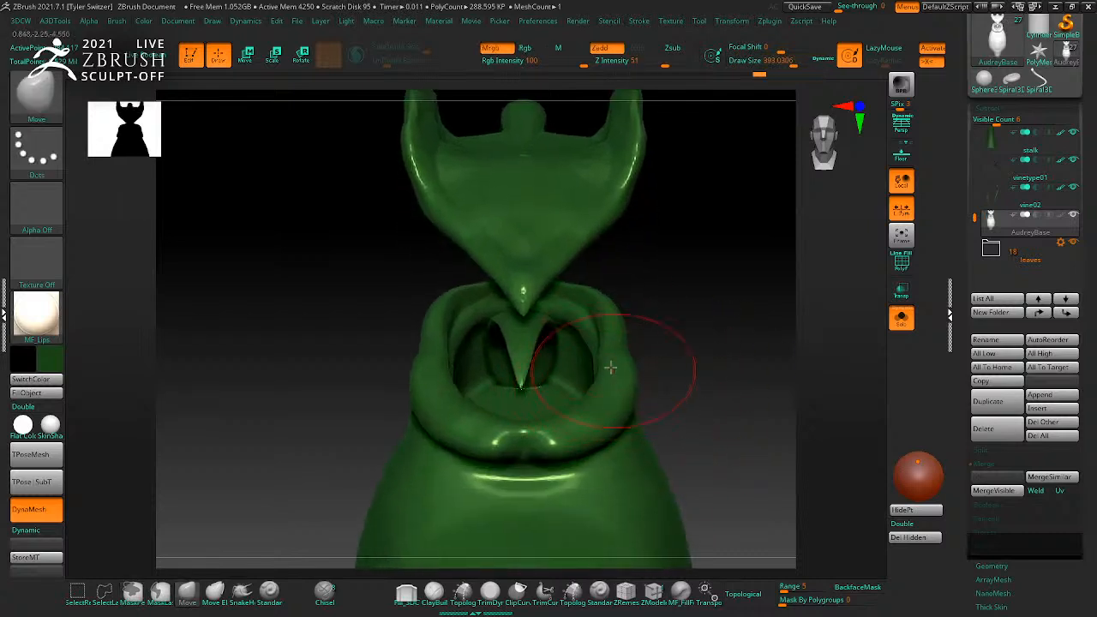
{"action": "key", "text": "s"}
{"action": "left_click_drag", "start_coordinate": [626, 314], "coordinate": [591, 314]}
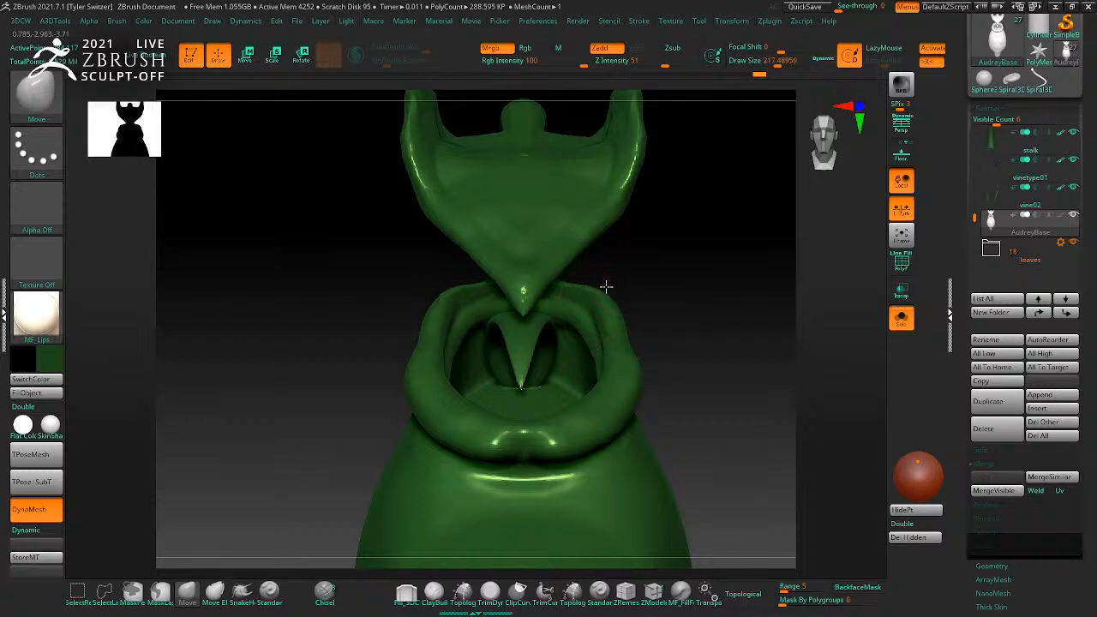
{"action": "left_click_drag", "start_coordinate": [688, 299], "coordinate": [631, 342]}
{"action": "left_click_drag", "start_coordinate": [704, 359], "coordinate": [769, 396]}
Step: Refine the mouth rim's profile from the side and three-quarter views with the Move brush at a draw size of about 239
{"action": "key", "text": "s"}
{"action": "left_click_drag", "start_coordinate": [600, 363], "coordinate": [609, 377]}
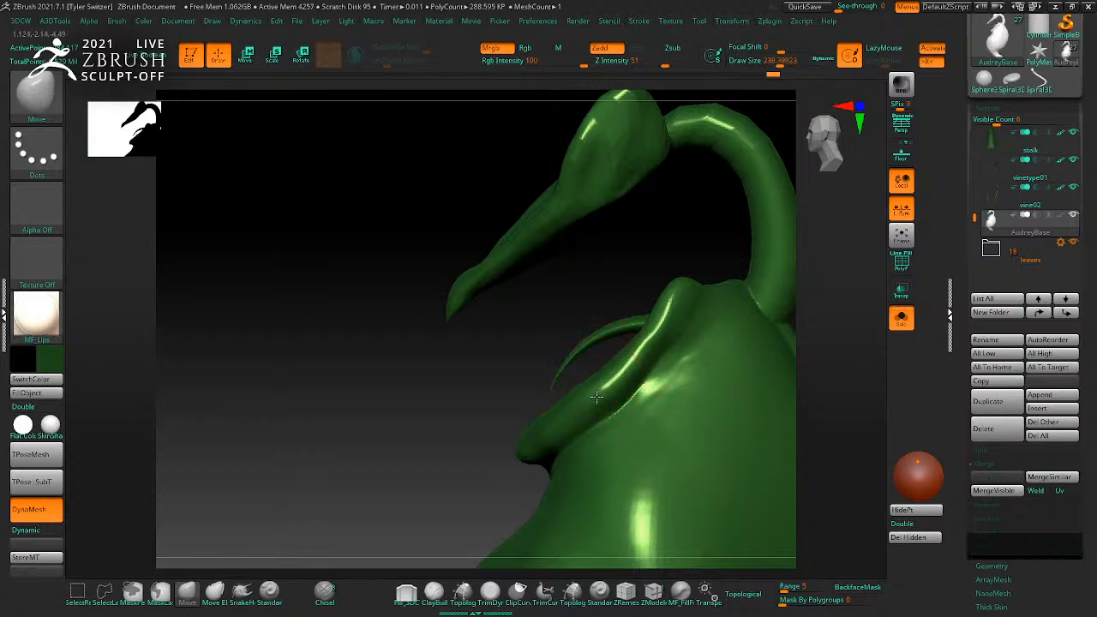
{"action": "left_click_drag", "start_coordinate": [465, 427], "coordinate": [521, 353]}
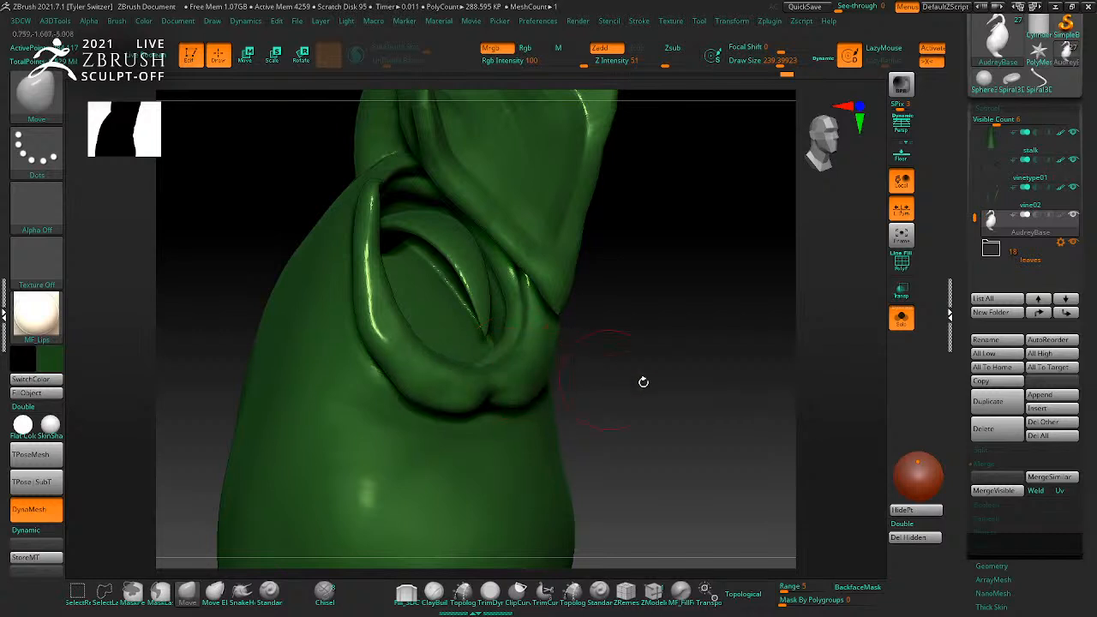
{"action": "left_click_drag", "start_coordinate": [617, 380], "coordinate": [422, 402]}
{"action": "left_click_drag", "start_coordinate": [533, 435], "coordinate": [709, 413]}
{"action": "right_click_drag", "start_coordinate": [709, 414], "coordinate": [659, 353], "text": "ctrl"}
Step: Fill out the lower front of the body with the Move brush at a draw size of about 695
{"action": "mouse_move", "coordinate": [625, 351]}
{"action": "left_mouse_down"}
{"action": "mouse_move", "coordinate": [712, 380]}
{"action": "mouse_move", "coordinate": [659, 335]}
{"action": "mouse_move", "coordinate": [639, 363]}
{"action": "mouse_move", "coordinate": [706, 436]}
{"action": "left_mouse_up"}
{"action": "left_click_drag", "start_coordinate": [702, 337], "coordinate": [729, 336]}
{"action": "mouse_move", "coordinate": [684, 404]}
{"action": "left_mouse_down"}
{"action": "mouse_move", "coordinate": [695, 387]}
{"action": "mouse_move", "coordinate": [625, 370]}
{"action": "left_mouse_up"}
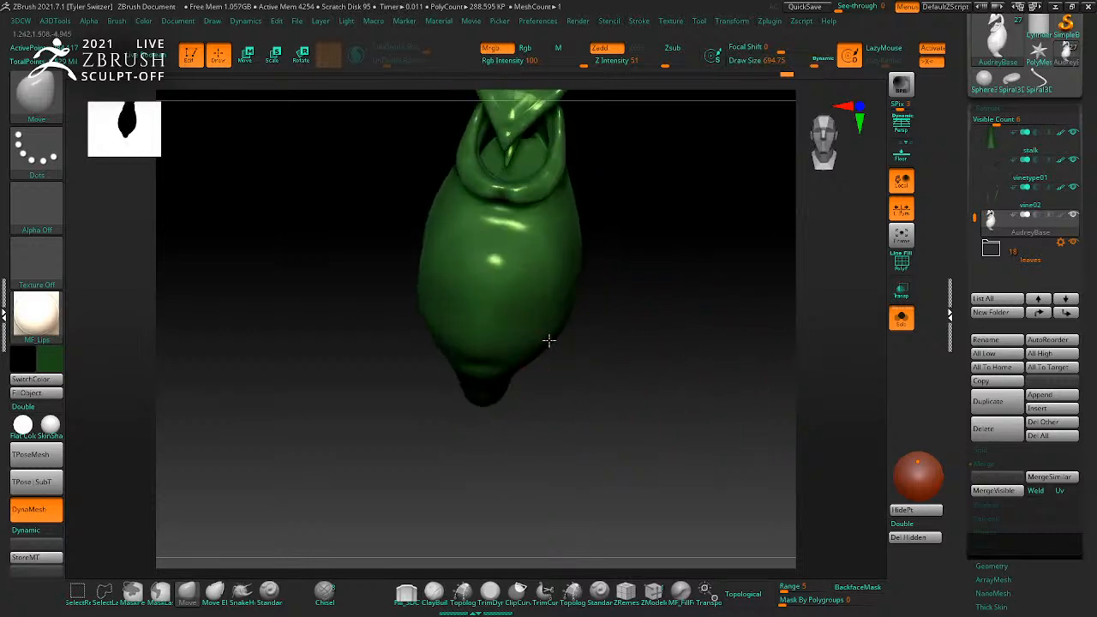
{"action": "left_click_drag", "start_coordinate": [540, 359], "coordinate": [554, 372]}
{"action": "left_click_drag", "start_coordinate": [487, 363], "coordinate": [490, 374]}
{"action": "mouse_move", "coordinate": [648, 381]}
{"action": "left_mouse_down"}
{"action": "mouse_move", "coordinate": [548, 365]}
{"action": "mouse_move", "coordinate": [474, 393]}
{"action": "left_mouse_up"}
{"action": "mouse_move", "coordinate": [463, 342]}
{"action": "left_mouse_down"}
{"action": "mouse_move", "coordinate": [465, 399]}
{"action": "mouse_move", "coordinate": [492, 456]}
{"action": "left_mouse_up"}
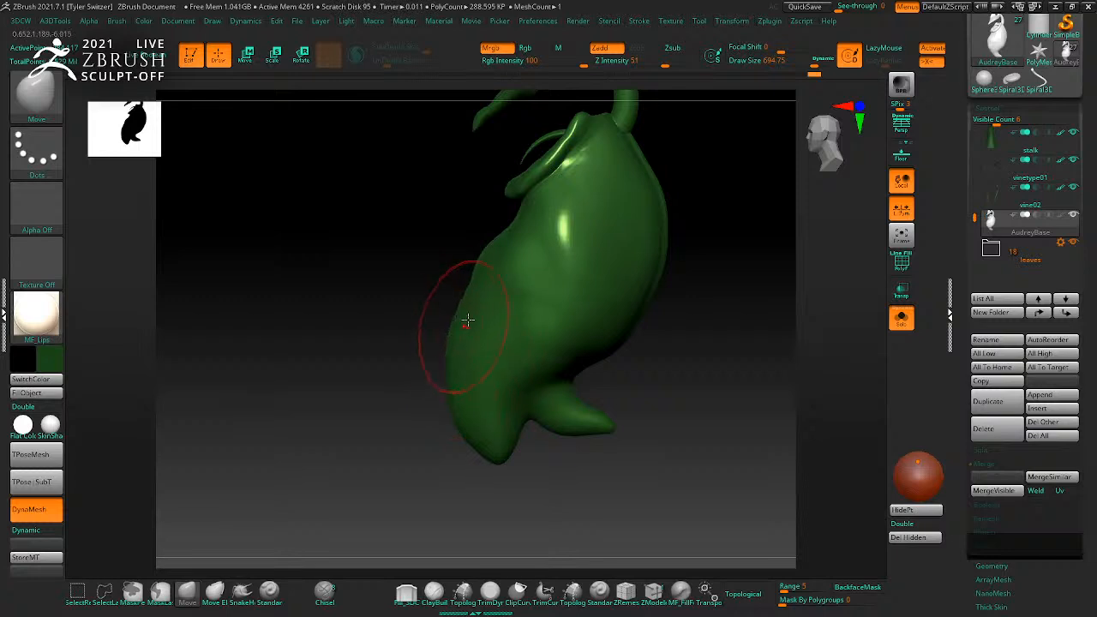
{"action": "mouse_move", "coordinate": [674, 381]}
{"action": "left_mouse_down"}
{"action": "mouse_move", "coordinate": [642, 350]}
{"action": "mouse_move", "coordinate": [514, 392]}
{"action": "mouse_move", "coordinate": [571, 341]}
{"action": "mouse_move", "coordinate": [661, 368]}
{"action": "left_mouse_up"}
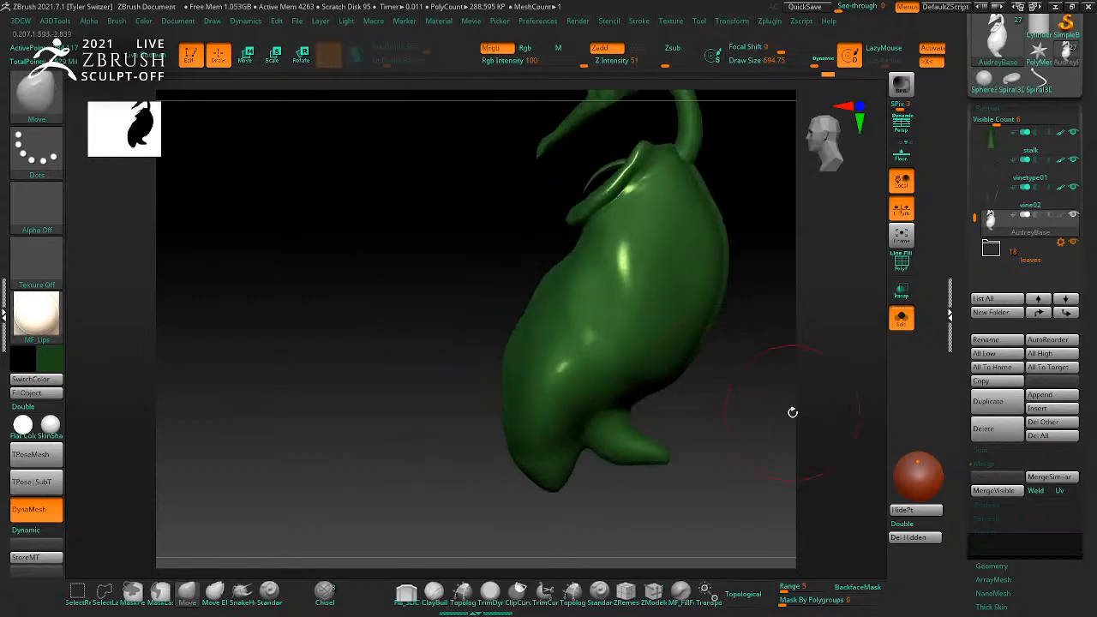
Step: Build up broad forms along the front and side of the body with the MF_Forms brush at a draw size of about 695
{"action": "key", "text": "b"}
{"action": "left_click", "coordinate": [614, 556]}
{"action": "mouse_move", "coordinate": [692, 220]}
{"action": "left_mouse_down"}
{"action": "mouse_move", "coordinate": [634, 355]}
{"action": "mouse_move", "coordinate": [543, 453]}
{"action": "left_mouse_up"}
{"action": "left_click_drag", "start_coordinate": [634, 244], "coordinate": [591, 313]}
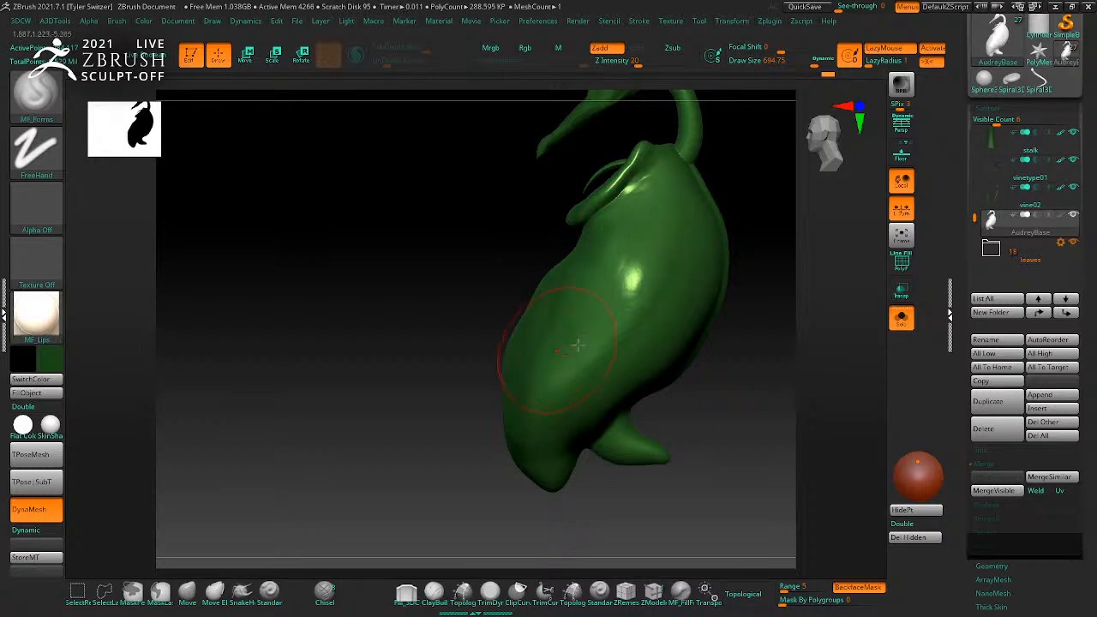
{"action": "left_click_drag", "start_coordinate": [720, 343], "coordinate": [781, 316]}
{"action": "left_click_drag", "start_coordinate": [671, 245], "coordinate": [701, 298]}
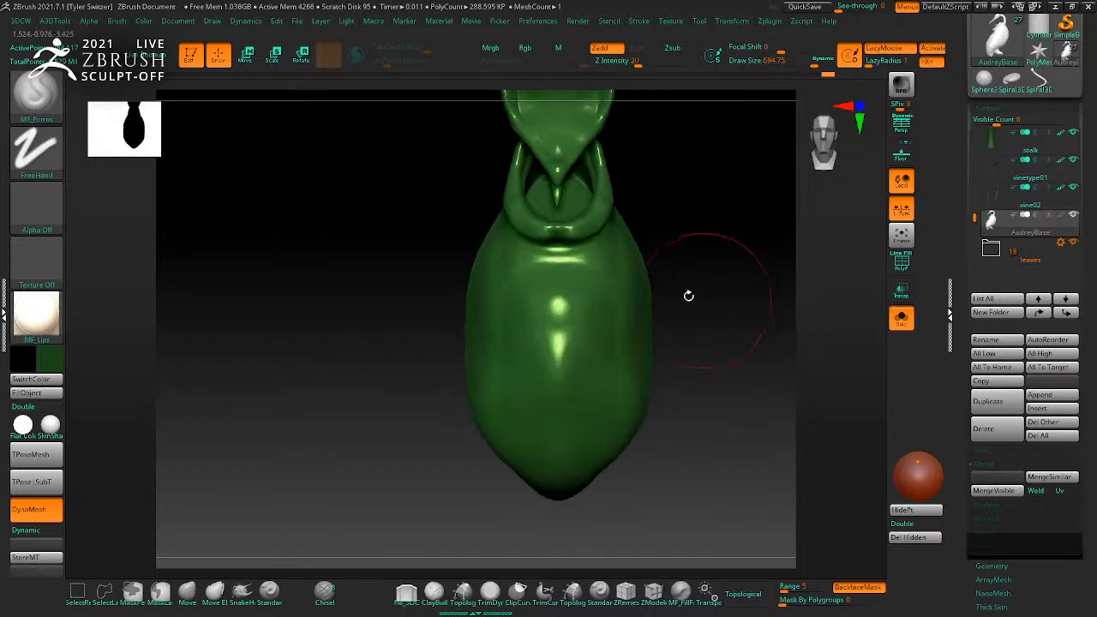
Step: Shape the body and rear spur with MF_Forms at a draw size of about 476 and smooth the surface at about 620
{"action": "left_click_drag", "start_coordinate": [728, 342], "coordinate": [661, 326]}
{"action": "key", "text": "s"}
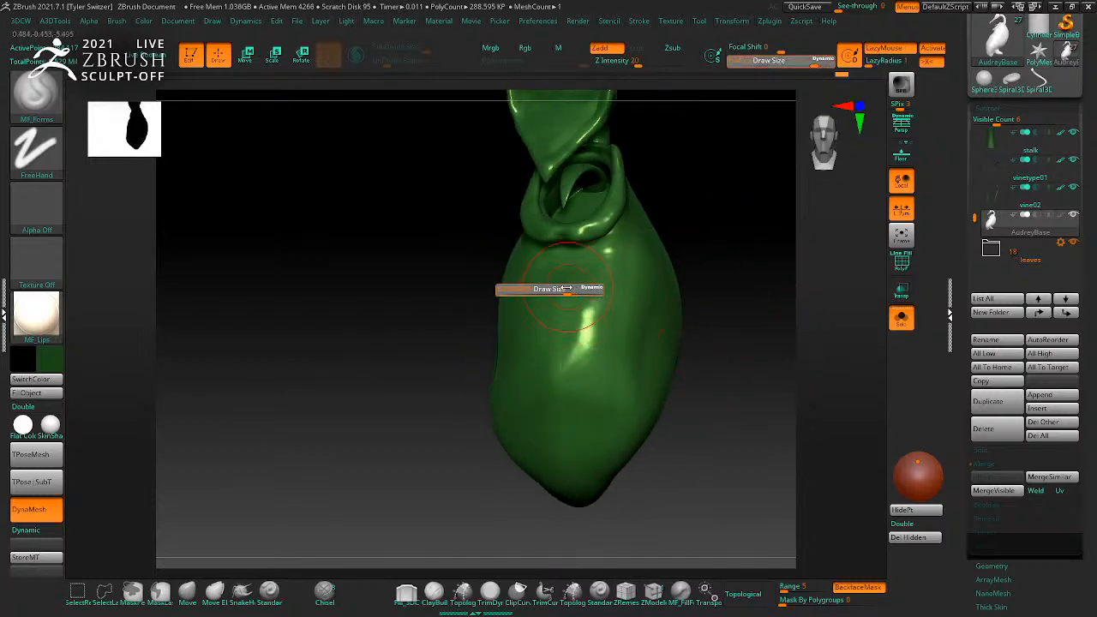
{"action": "mouse_move", "coordinate": [711, 252]}
{"action": "left_mouse_down"}
{"action": "mouse_move", "coordinate": [735, 282]}
{"action": "mouse_move", "coordinate": [696, 289]}
{"action": "left_mouse_up"}
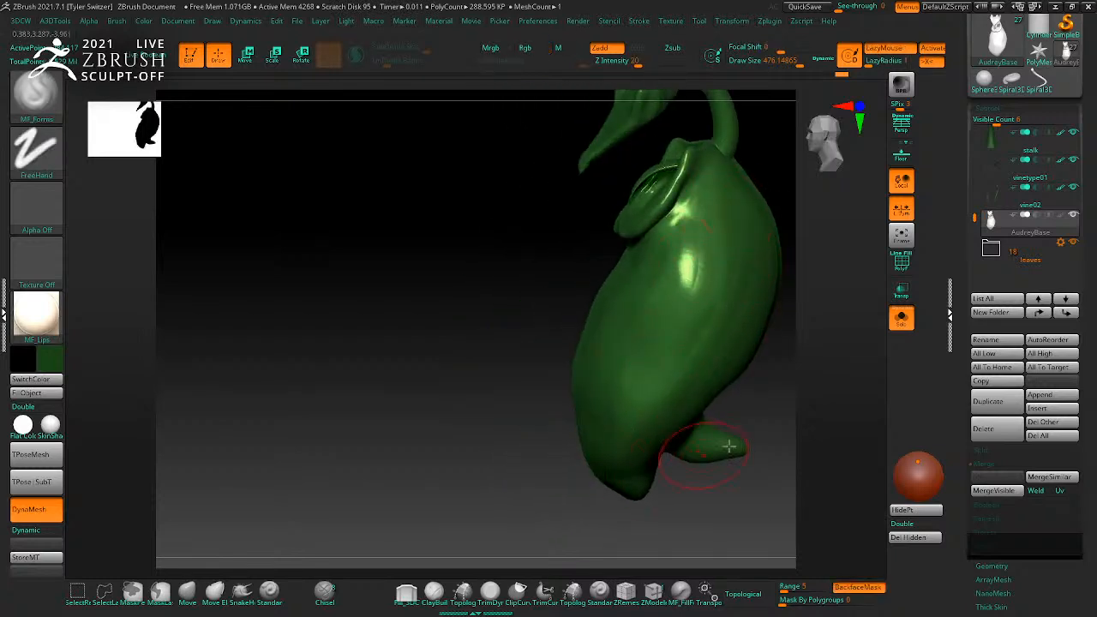
{"action": "left_click_drag", "start_coordinate": [703, 457], "coordinate": [724, 447]}
{"action": "mouse_move", "coordinate": [633, 458]}
{"action": "right_mouse_down"}
{"action": "mouse_move", "coordinate": [616, 455]}
{"action": "mouse_move", "coordinate": [764, 372]}
{"action": "mouse_move", "coordinate": [660, 381]}
{"action": "mouse_move", "coordinate": [751, 341]}
{"action": "mouse_move", "coordinate": [720, 375]}
{"action": "mouse_move", "coordinate": [590, 343]}
{"action": "right_mouse_up"}
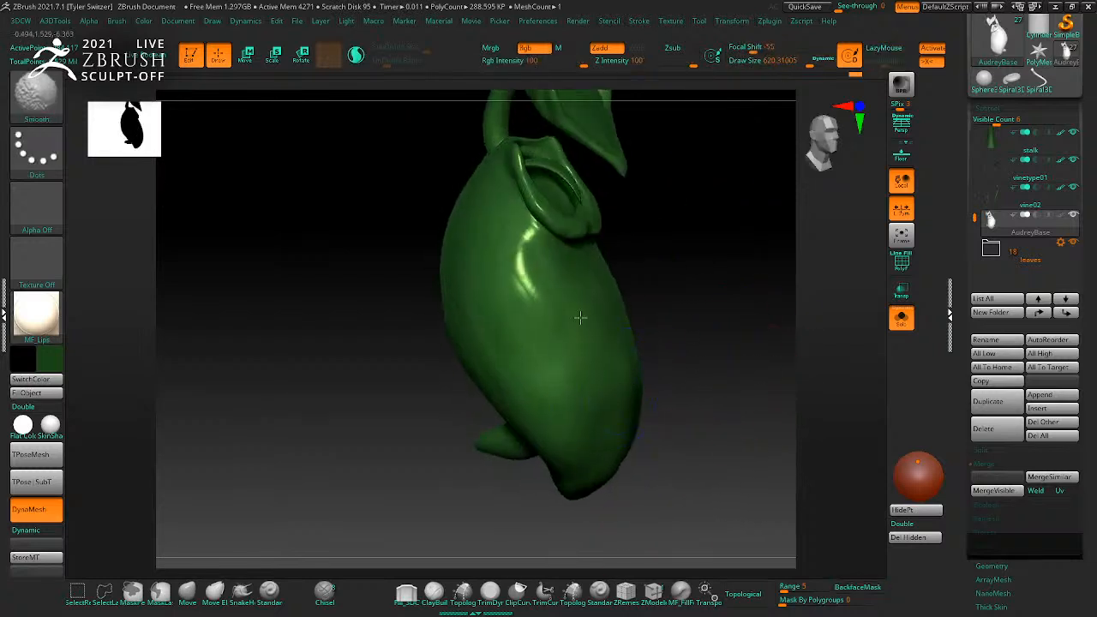
{"action": "right_click_drag", "start_coordinate": [689, 294], "coordinate": [742, 369]}
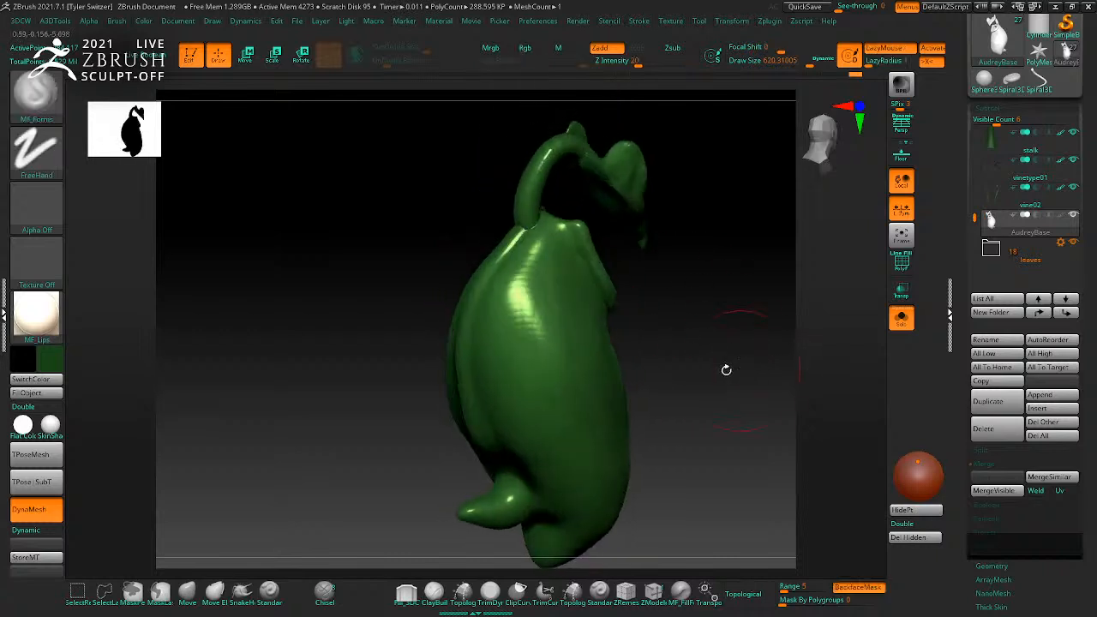
Step: Sculpt soft diagonal ridges across the front of the body with MF_Forms at a draw size of about 192 and smooth them
{"action": "mouse_move", "coordinate": [644, 443]}
{"action": "right_mouse_down"}
{"action": "mouse_move", "coordinate": [686, 392]}
{"action": "mouse_move", "coordinate": [595, 343]}
{"action": "right_mouse_up"}
{"action": "key", "text": "s"}
{"action": "left_click_drag", "start_coordinate": [496, 262], "coordinate": [473, 262]}
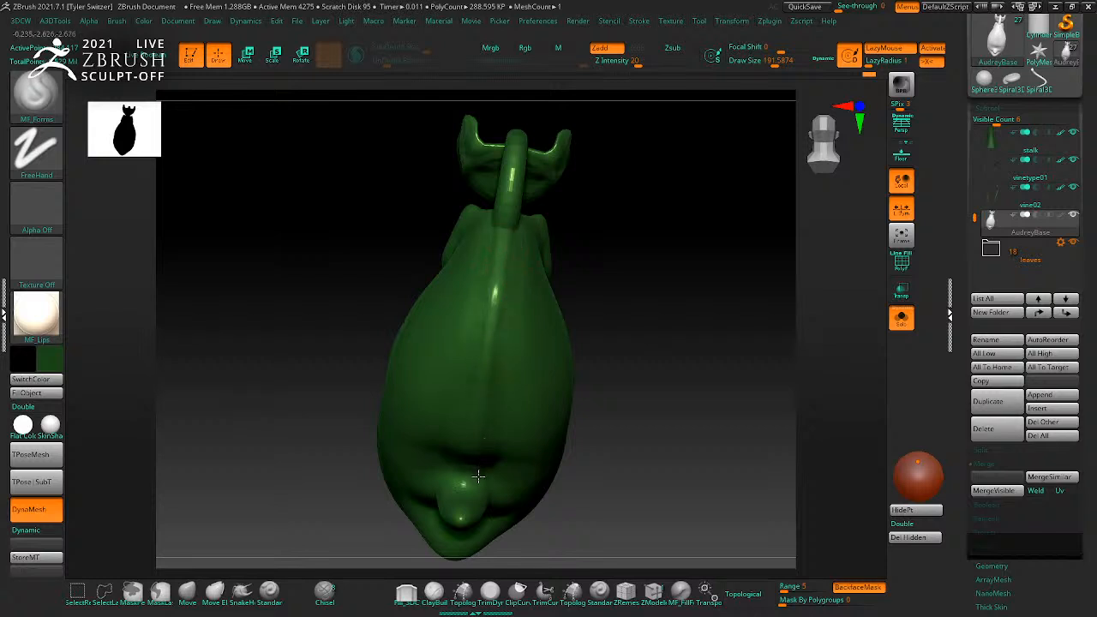
{"action": "right_click_drag", "start_coordinate": [638, 430], "coordinate": [648, 379]}
{"action": "right_click_drag", "start_coordinate": [744, 431], "coordinate": [737, 337]}
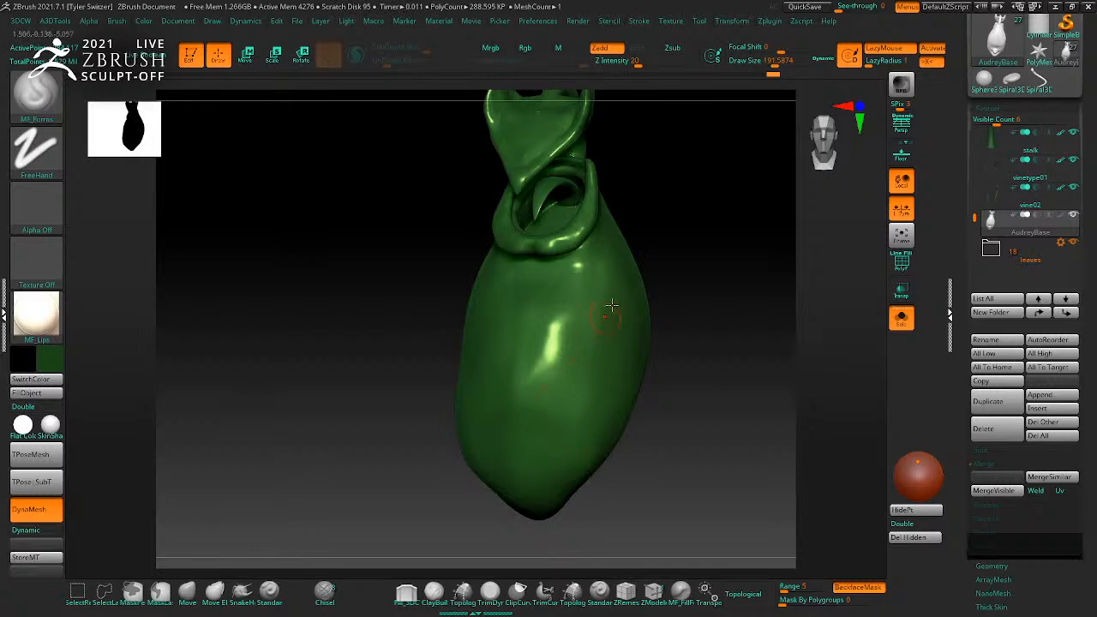
{"action": "mouse_move", "coordinate": [584, 269]}
{"action": "left_mouse_down"}
{"action": "mouse_move", "coordinate": [548, 314]}
{"action": "mouse_move", "coordinate": [552, 347]}
{"action": "mouse_move", "coordinate": [532, 387]}
{"action": "left_mouse_up"}
{"action": "key", "text": "shift"}
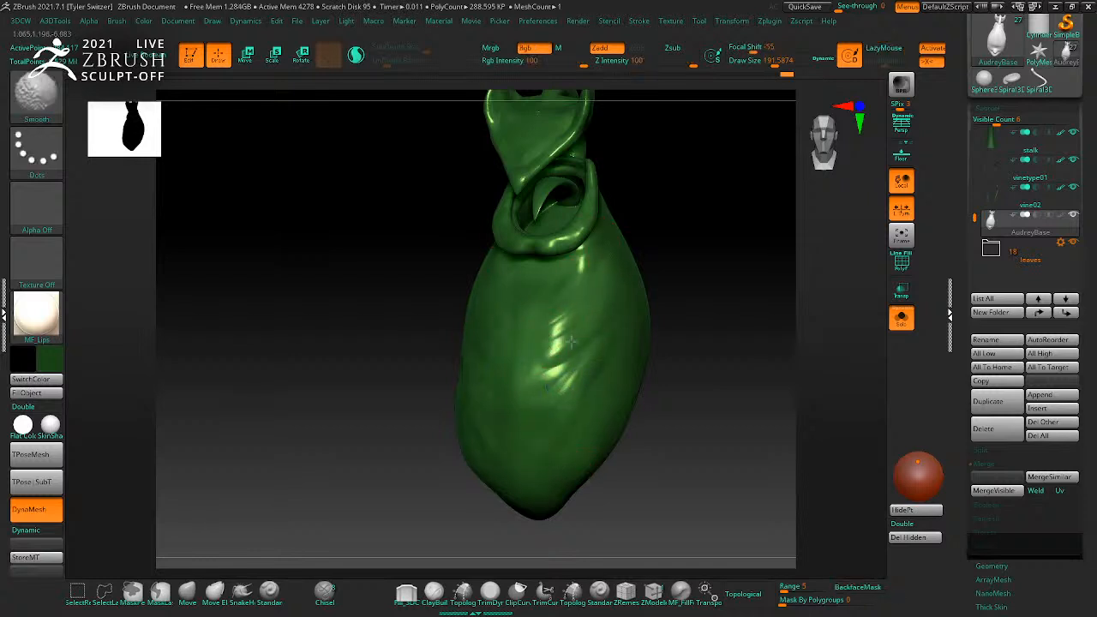
Step: Isolate the mouth interior by its polygroup and mask all of AudreyBase except that interior
{"action": "mouse_move", "coordinate": [743, 311]}
{"action": "right_mouse_down"}
{"action": "mouse_move", "coordinate": [747, 362]}
{"action": "mouse_move", "coordinate": [726, 430]}
{"action": "mouse_move", "coordinate": [767, 351]}
{"action": "mouse_move", "coordinate": [726, 340]}
{"action": "mouse_move", "coordinate": [747, 349]}
{"action": "mouse_move", "coordinate": [791, 314]}
{"action": "mouse_move", "coordinate": [742, 368]}
{"action": "mouse_move", "coordinate": [698, 355]}
{"action": "mouse_move", "coordinate": [735, 399]}
{"action": "mouse_move", "coordinate": [742, 372]}
{"action": "right_mouse_up"}
{"action": "key", "text": "shift+f"}
{"action": "key", "text": "shift+f"}
{"action": "left_click", "coordinate": [589, 323], "text": "ctrl+shift"}
{"action": "right_click_drag", "start_coordinate": [737, 333], "coordinate": [488, 265]}
{"action": "left_click_drag", "start_coordinate": [416, 242], "coordinate": [718, 515], "text": "ctrl"}
{"action": "left_click", "coordinate": [747, 372], "text": "ctrl+shift"}
{"action": "left_click", "coordinate": [746, 355], "text": "ctrl"}
Step: Push the unmasked mouth interior deeper into the body with the gizmo, clear the mask and re-run DynaMesh
{"action": "key", "text": "w"}
{"action": "right_click_drag", "start_coordinate": [780, 357], "coordinate": [716, 295]}
{"action": "left_click", "coordinate": [635, 181]}
{"action": "right_click_drag", "start_coordinate": [764, 446], "coordinate": [791, 367]}
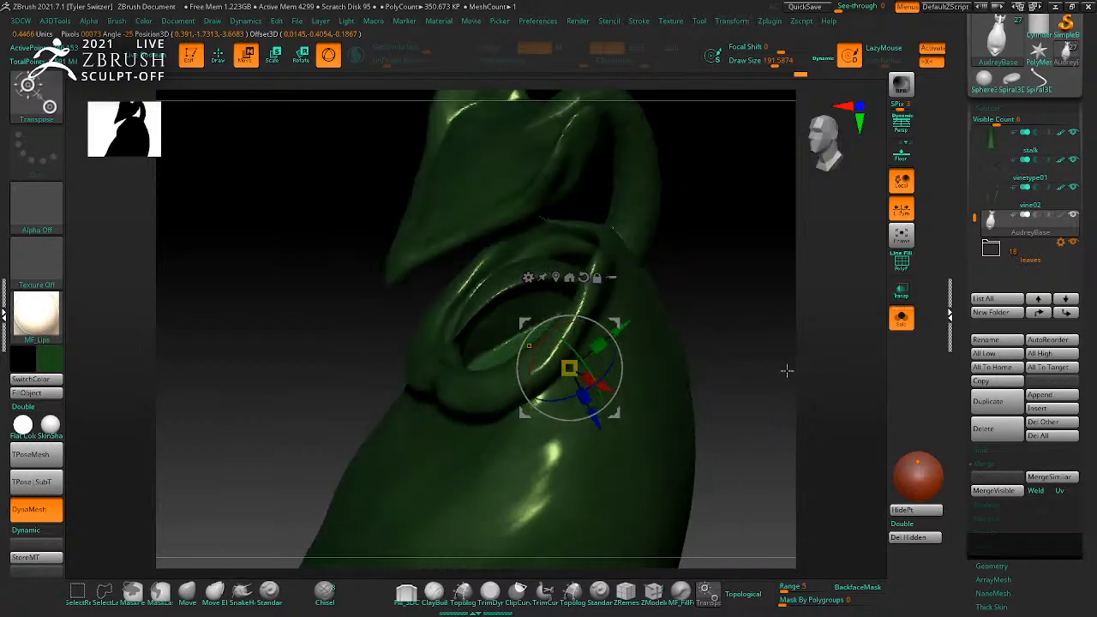
{"action": "right_click_drag", "start_coordinate": [638, 417], "coordinate": [676, 420]}
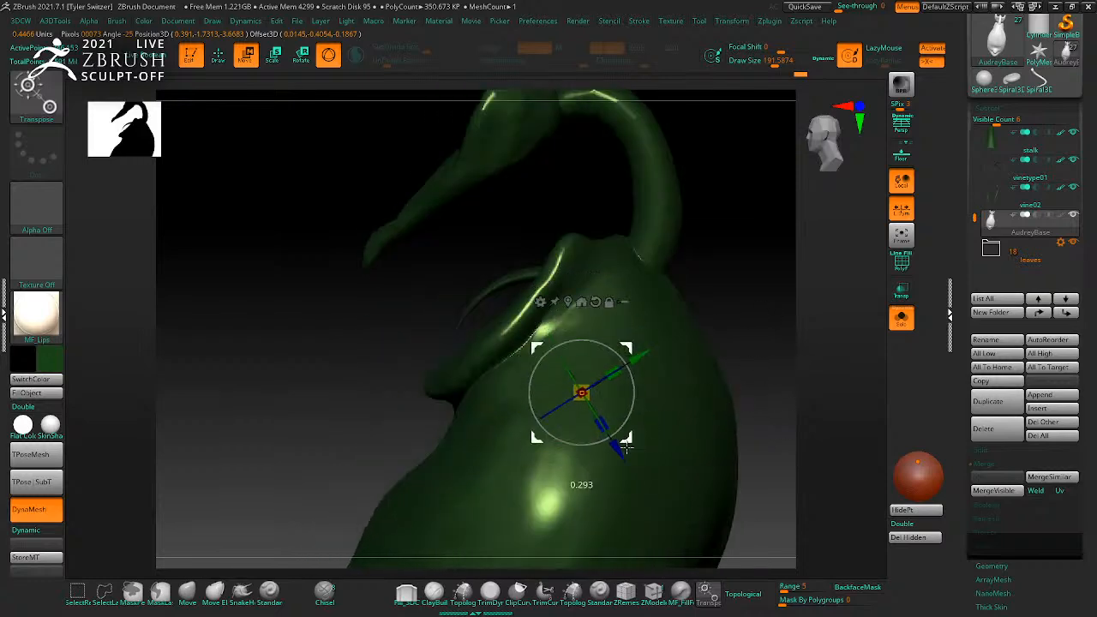
{"action": "right_click_drag", "start_coordinate": [617, 514], "coordinate": [715, 374]}
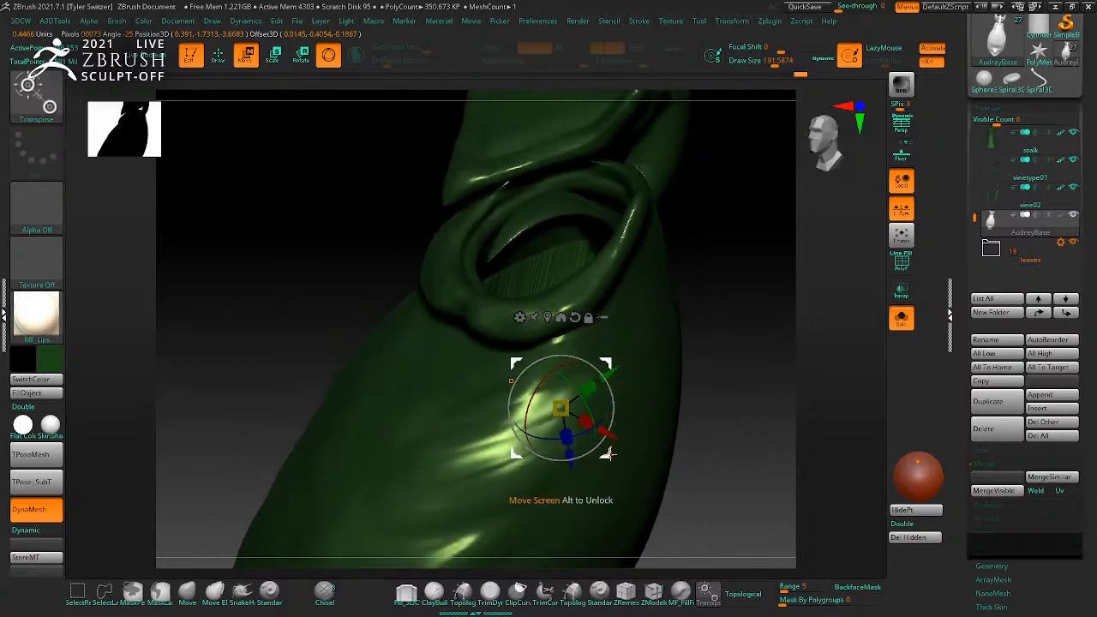
{"action": "left_click_drag", "start_coordinate": [729, 410], "coordinate": [792, 423], "text": "ctrl"}
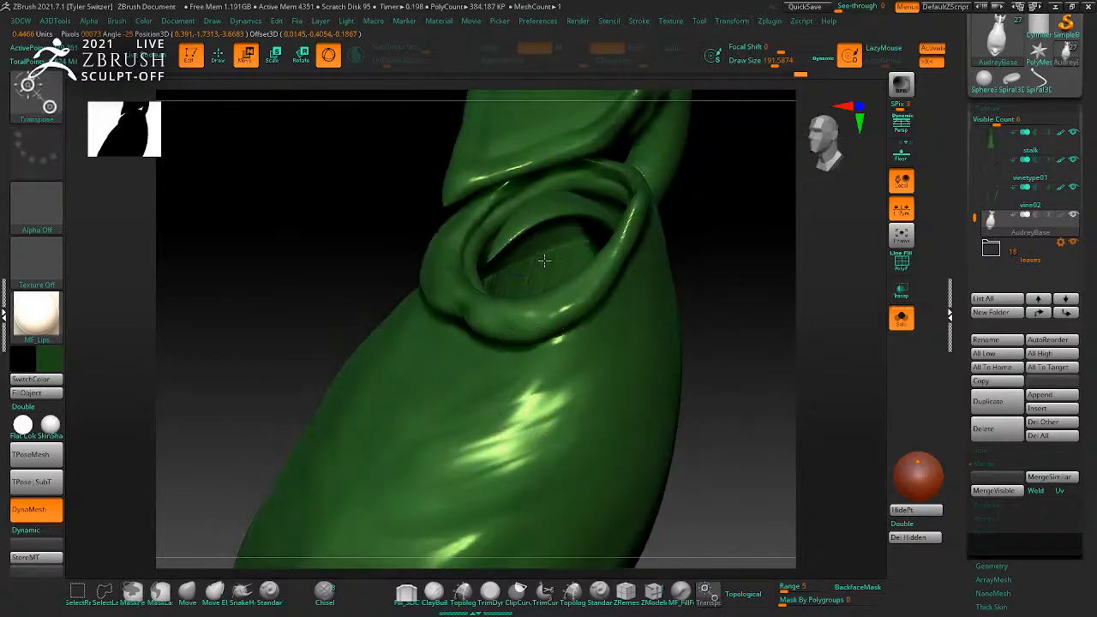
Step: Reshape the top of the curved connector into a tighter bend with the Move brush at a draw size of about 311
{"action": "key", "text": "q"}
{"action": "mouse_move", "coordinate": [767, 325]}
{"action": "right_mouse_down", "text": "ctrl"}
{"action": "mouse_move", "coordinate": [713, 297]}
{"action": "mouse_move", "coordinate": [725, 328]}
{"action": "mouse_move", "coordinate": [688, 351]}
{"action": "mouse_move", "coordinate": [741, 365]}
{"action": "mouse_move", "coordinate": [720, 314]}
{"action": "mouse_move", "coordinate": [646, 318]}
{"action": "mouse_move", "coordinate": [626, 299]}
{"action": "mouse_move", "coordinate": [649, 301]}
{"action": "mouse_move", "coordinate": [697, 269]}
{"action": "mouse_move", "coordinate": [698, 293]}
{"action": "mouse_move", "coordinate": [732, 280]}
{"action": "mouse_move", "coordinate": [694, 271]}
{"action": "right_mouse_up", "text": "ctrl"}
{"action": "key", "text": "b"}
{"action": "key", "text": "m"}
{"action": "key", "text": "v"}
{"action": "key", "text": "s"}
{"action": "left_click_drag", "start_coordinate": [694, 272], "coordinate": [706, 271]}
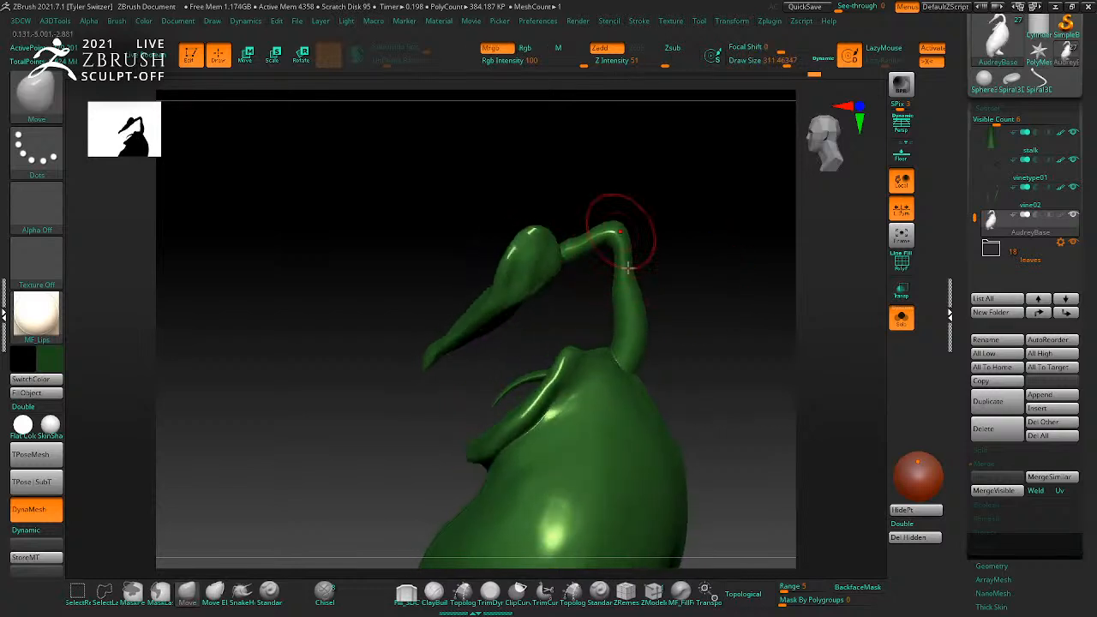
Step: Pull the connector's lower half backward into an angular elbow at a draw size of about 386, and turn off Solo mode
{"action": "mouse_move", "coordinate": [619, 297]}
{"action": "left_mouse_down"}
{"action": "mouse_move", "coordinate": [644, 326]}
{"action": "mouse_move", "coordinate": [651, 314]}
{"action": "mouse_move", "coordinate": [674, 316]}
{"action": "left_mouse_up"}
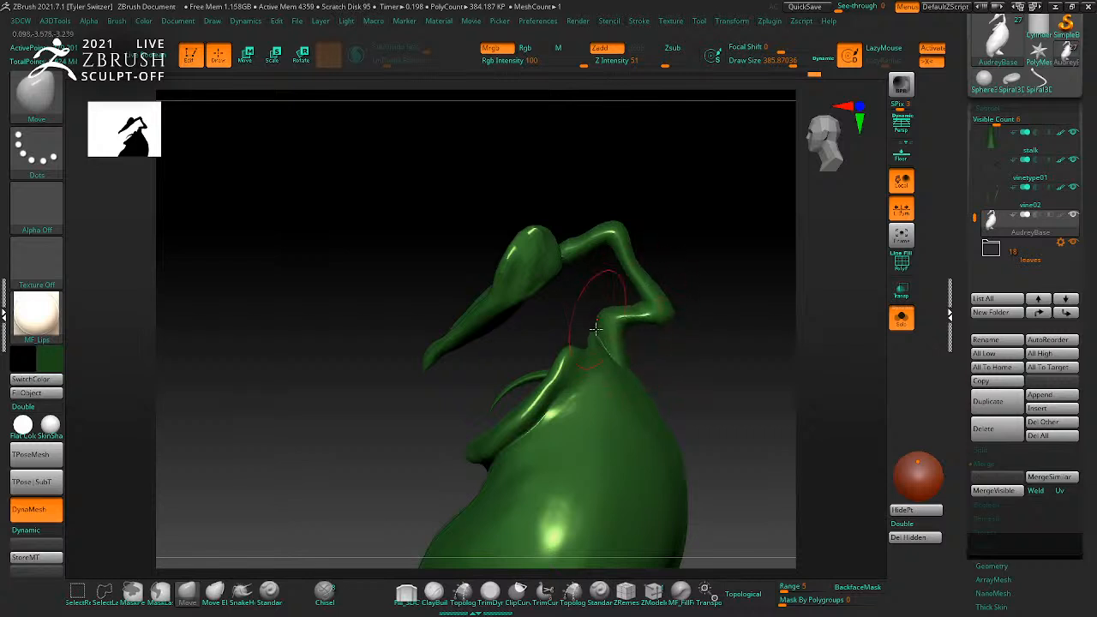
{"action": "left_click_drag", "start_coordinate": [707, 363], "coordinate": [635, 330]}
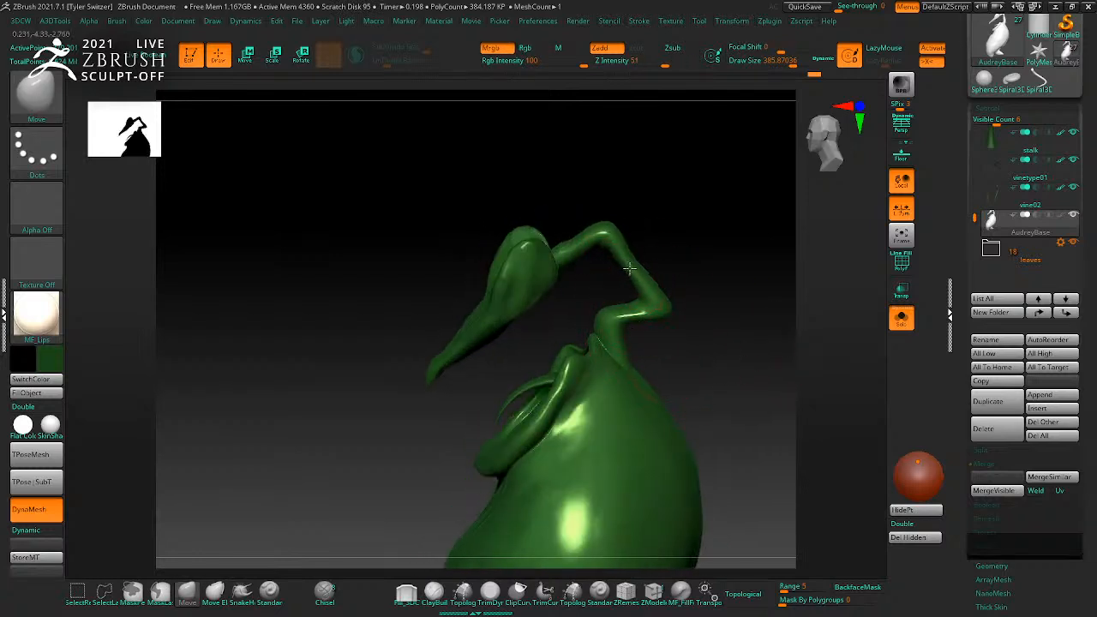
{"action": "left_click_drag", "start_coordinate": [745, 336], "coordinate": [742, 310], "text": "alt"}
{"action": "mouse_move", "coordinate": [593, 255]}
{"action": "left_mouse_down"}
{"action": "mouse_move", "coordinate": [591, 240]}
{"action": "mouse_move", "coordinate": [766, 289]}
{"action": "mouse_move", "coordinate": [831, 367]}
{"action": "mouse_move", "coordinate": [735, 365]}
{"action": "mouse_move", "coordinate": [807, 334]}
{"action": "mouse_move", "coordinate": [838, 345]}
{"action": "mouse_move", "coordinate": [811, 342]}
{"action": "mouse_move", "coordinate": [828, 321]}
{"action": "mouse_move", "coordinate": [762, 375]}
{"action": "mouse_move", "coordinate": [796, 350]}
{"action": "mouse_move", "coordinate": [828, 386]}
{"action": "left_mouse_up"}
{"action": "left_click", "coordinate": [901, 318]}
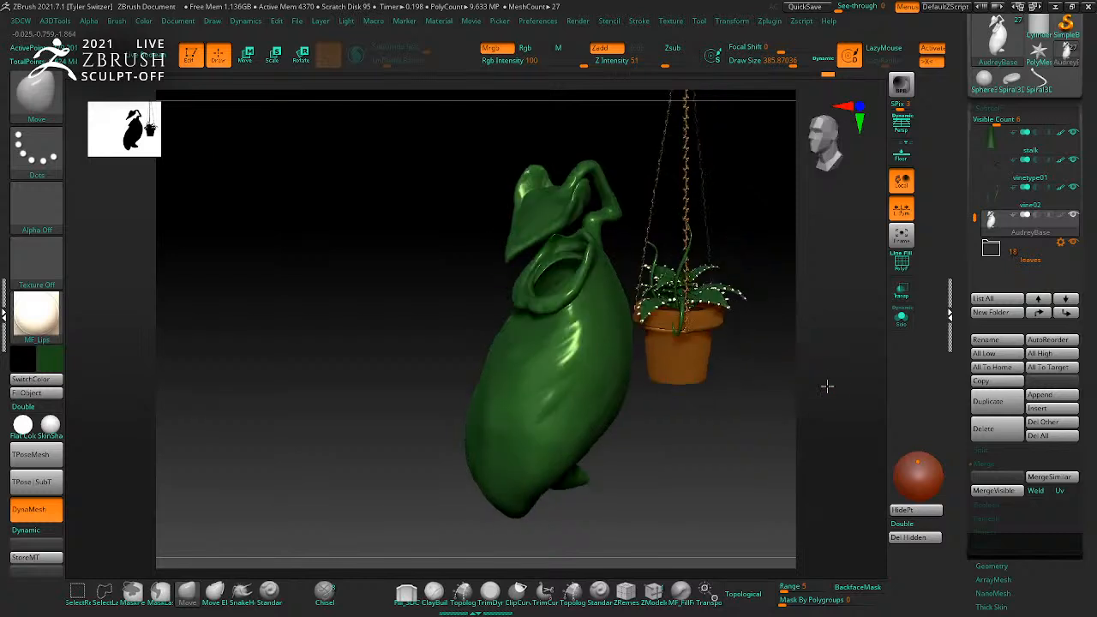
{"action": "left_click", "coordinate": [992, 402]}
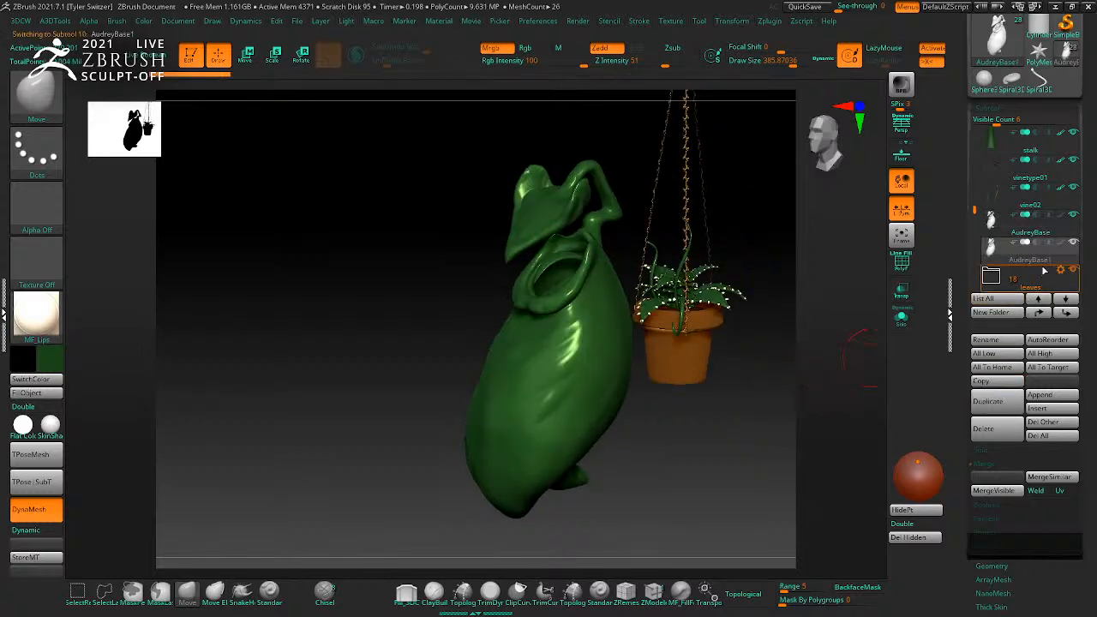
{"action": "left_click", "coordinate": [994, 340]}
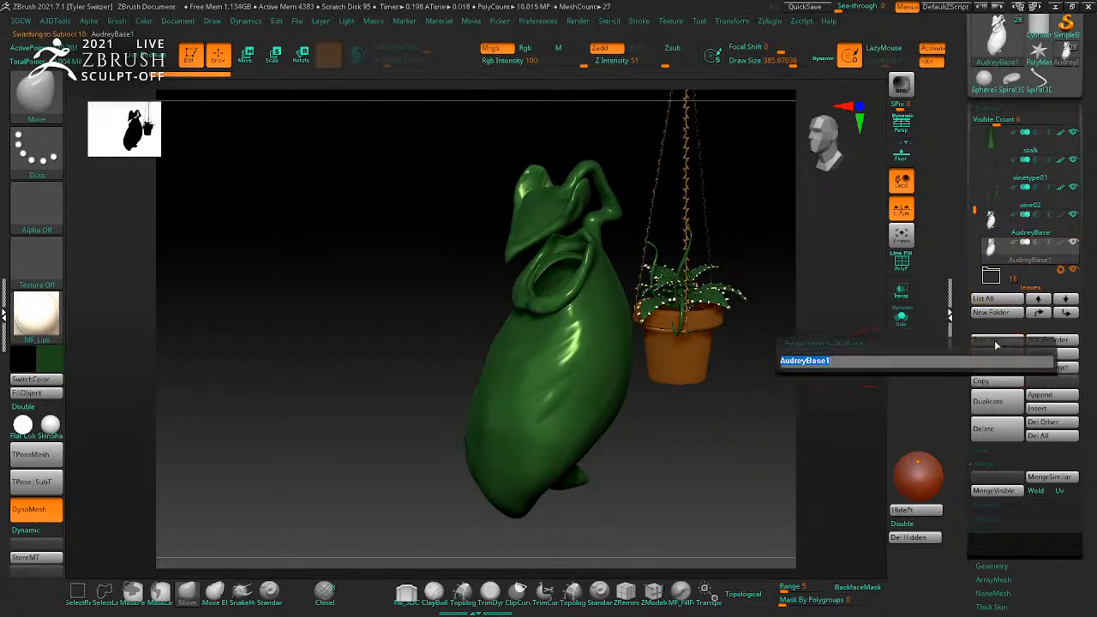
{"action": "type", "text": "bsh"}
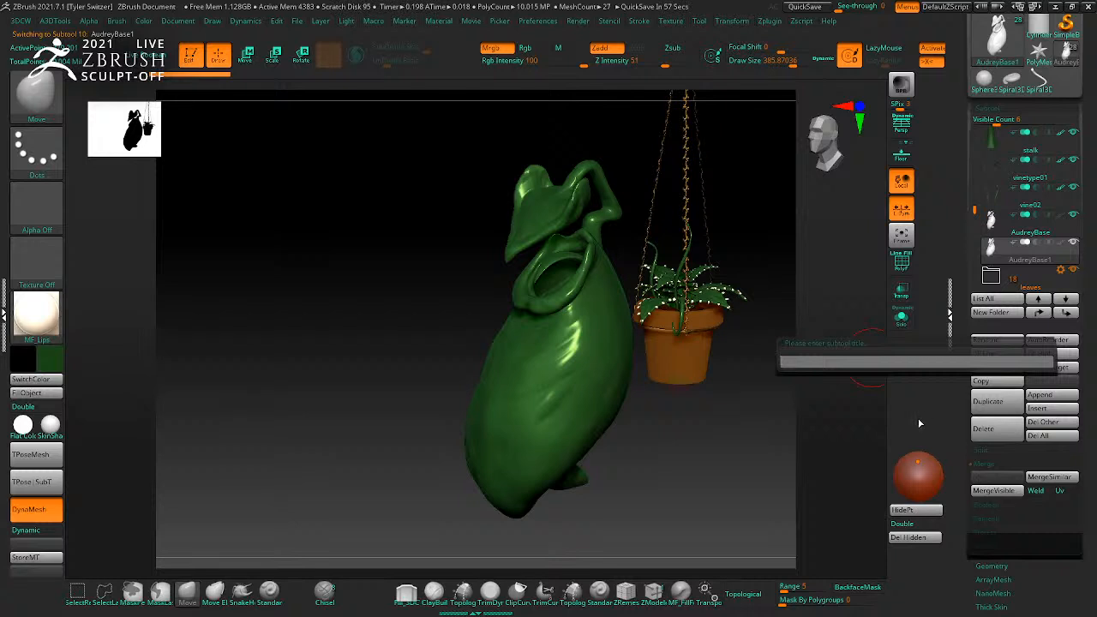
{"action": "key", "text": "Escape"}
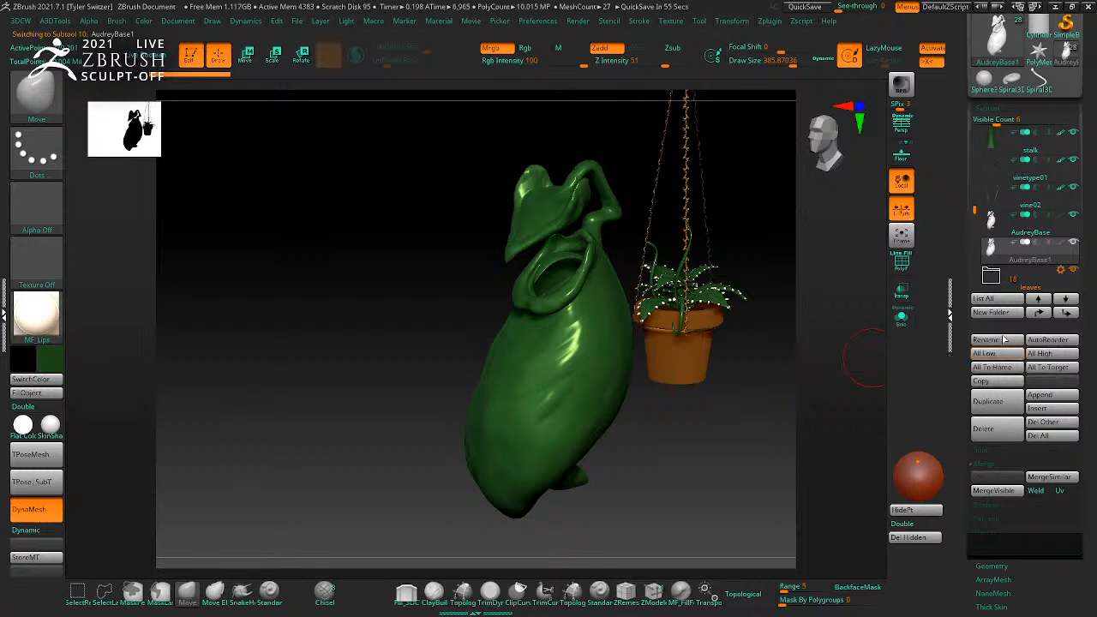
{"action": "left_click", "coordinate": [994, 430]}
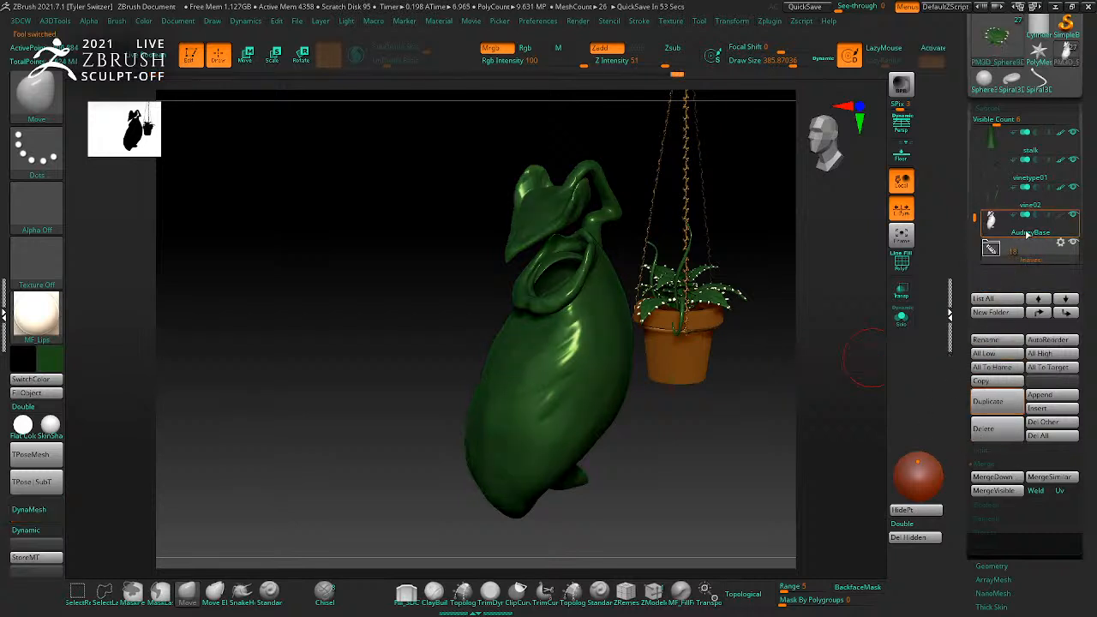
Step: ZRemesh AudreyBase with KeepGroups enabled and check its polyframe
{"action": "left_click", "coordinate": [991, 567]}
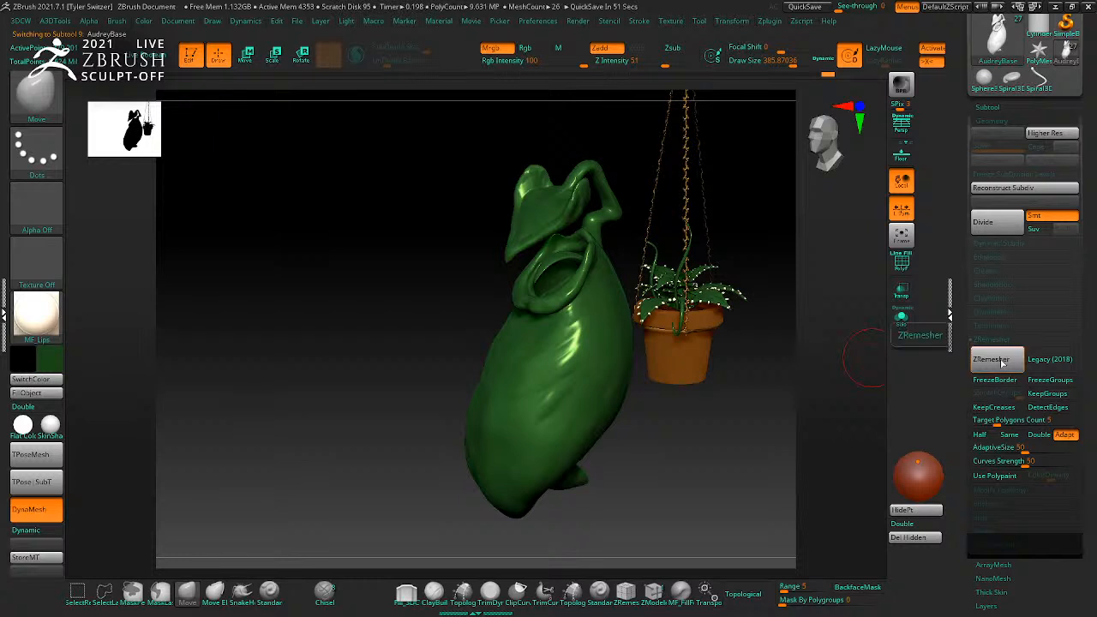
{"action": "left_click", "coordinate": [1048, 394]}
{"action": "left_click", "coordinate": [992, 358]}
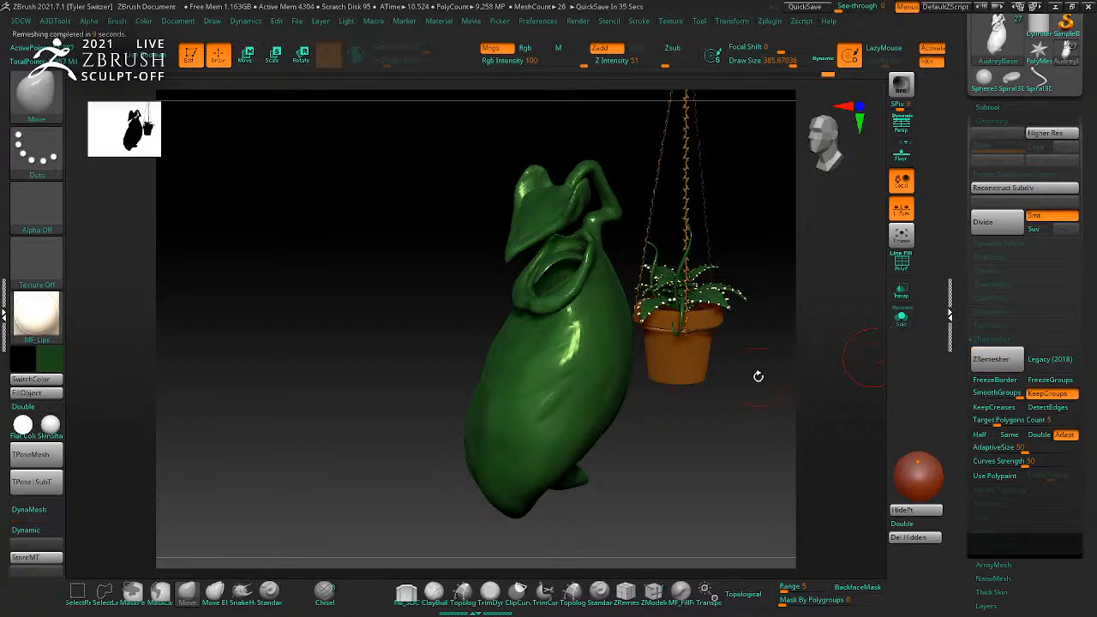
{"action": "key", "text": "shift+f"}
{"action": "mouse_move", "coordinate": [760, 374]}
{"action": "left_mouse_down"}
{"action": "mouse_move", "coordinate": [805, 377]}
{"action": "mouse_move", "coordinate": [813, 363]}
{"action": "mouse_move", "coordinate": [784, 343]}
{"action": "mouse_move", "coordinate": [820, 331]}
{"action": "mouse_move", "coordinate": [763, 352]}
{"action": "mouse_move", "coordinate": [780, 335]}
{"action": "mouse_move", "coordinate": [774, 350]}
{"action": "mouse_move", "coordinate": [708, 350]}
{"action": "mouse_move", "coordinate": [766, 318]}
{"action": "mouse_move", "coordinate": [757, 414]}
{"action": "mouse_move", "coordinate": [815, 325]}
{"action": "mouse_move", "coordinate": [804, 309]}
{"action": "mouse_move", "coordinate": [754, 329]}
{"action": "mouse_move", "coordinate": [788, 368]}
{"action": "mouse_move", "coordinate": [743, 374]}
{"action": "mouse_move", "coordinate": [723, 324]}
{"action": "left_mouse_up"}
{"action": "key", "text": "shift+f"}
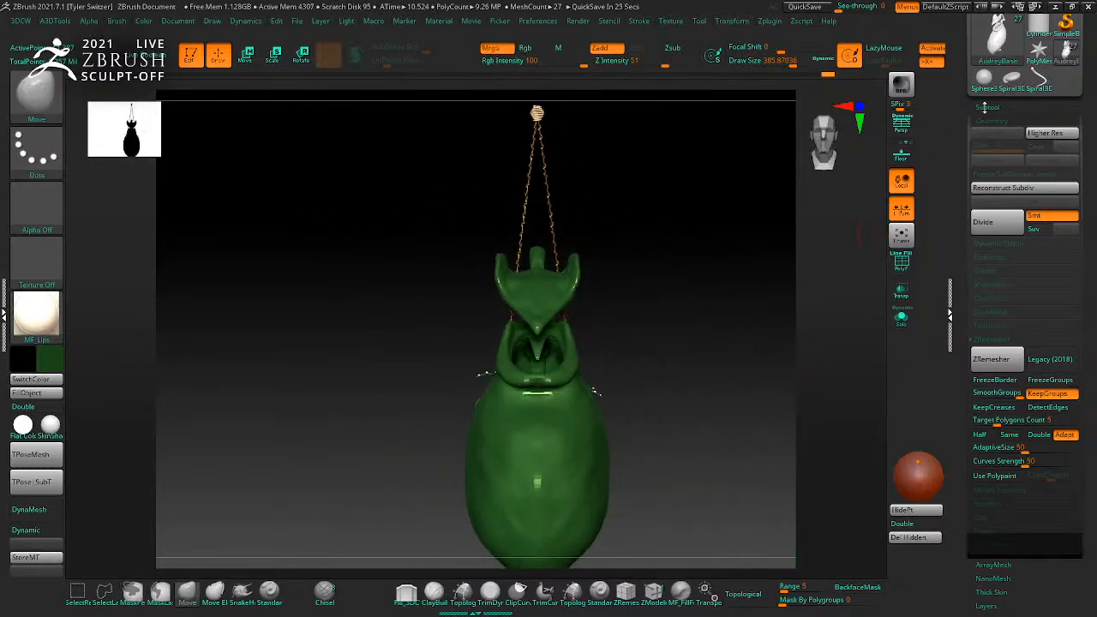
Step: Insert a Sphere3D subtool directly after AudreyBase in the subtool list
{"action": "left_click", "coordinate": [985, 107]}
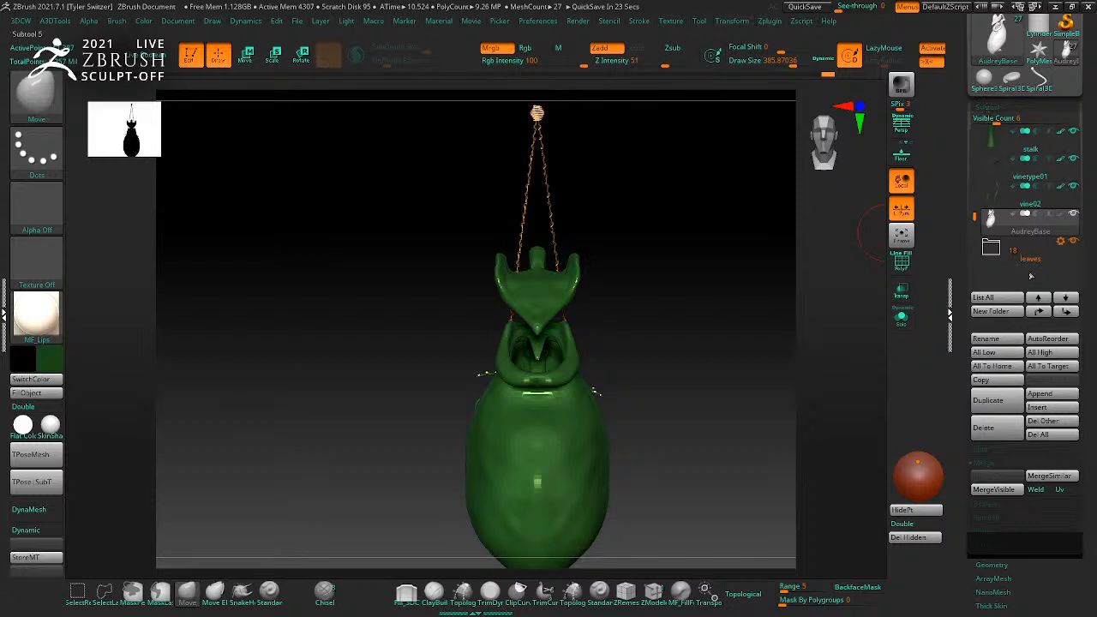
{"action": "left_click", "coordinate": [1040, 408]}
{"action": "mouse_move", "coordinate": [654, 269]}
{"action": "left_mouse_down"}
{"action": "mouse_move", "coordinate": [676, 303]}
{"action": "mouse_move", "coordinate": [703, 292]}
{"action": "mouse_move", "coordinate": [788, 306]}
{"action": "left_mouse_up"}
{"action": "key", "text": "shift+f"}
{"action": "key", "text": "shift+f"}
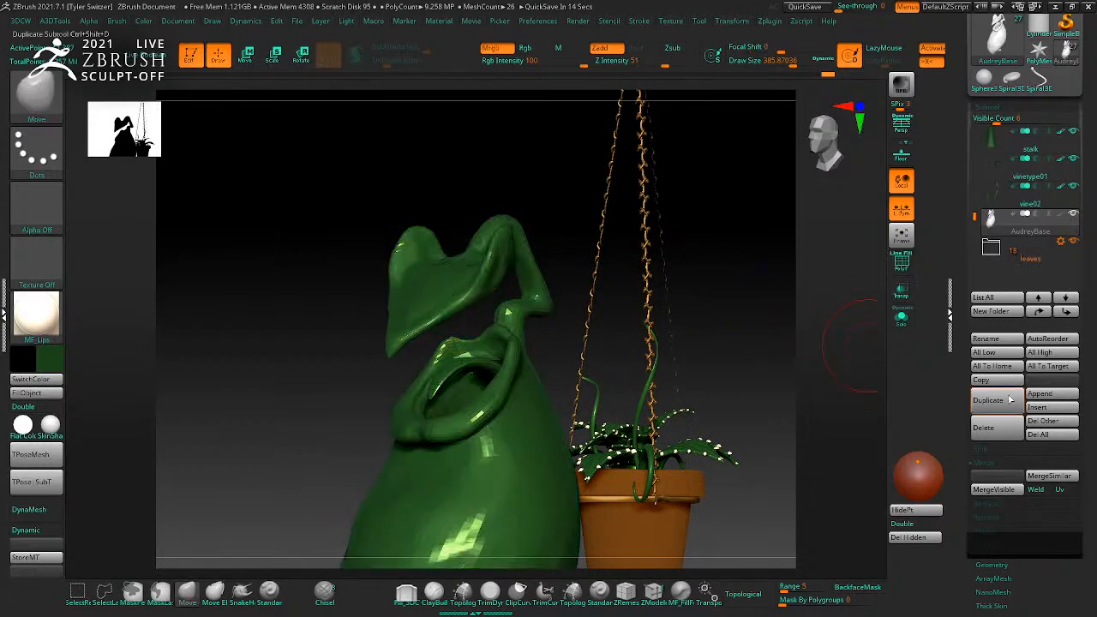
{"action": "key", "text": "b"}
{"action": "key", "text": "m"}
{"action": "key", "text": "v"}
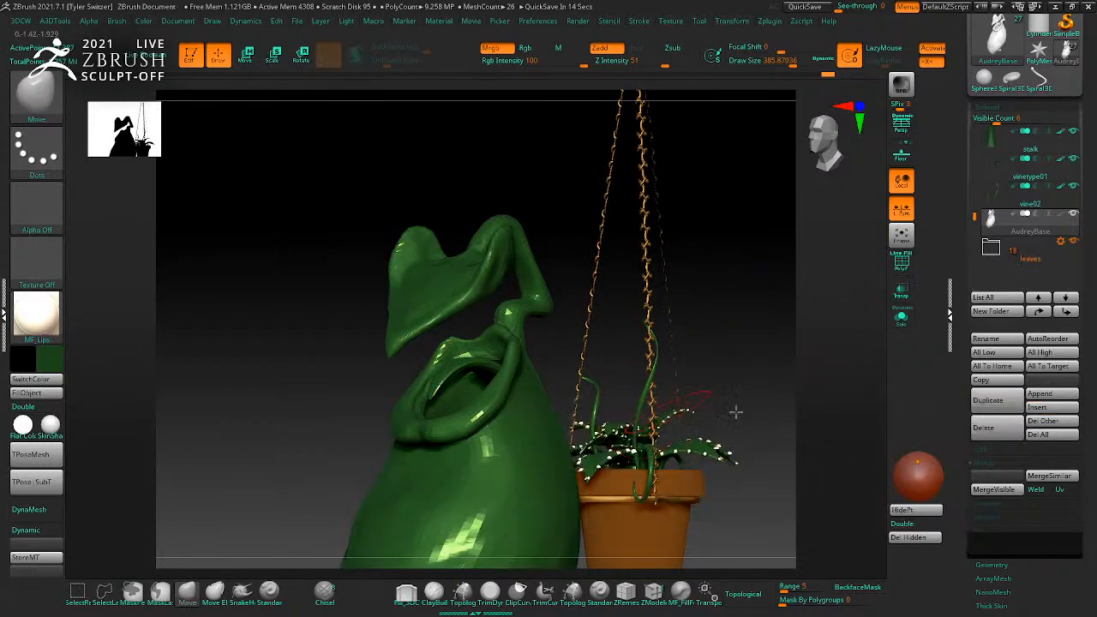
{"action": "left_click", "coordinate": [1037, 408]}
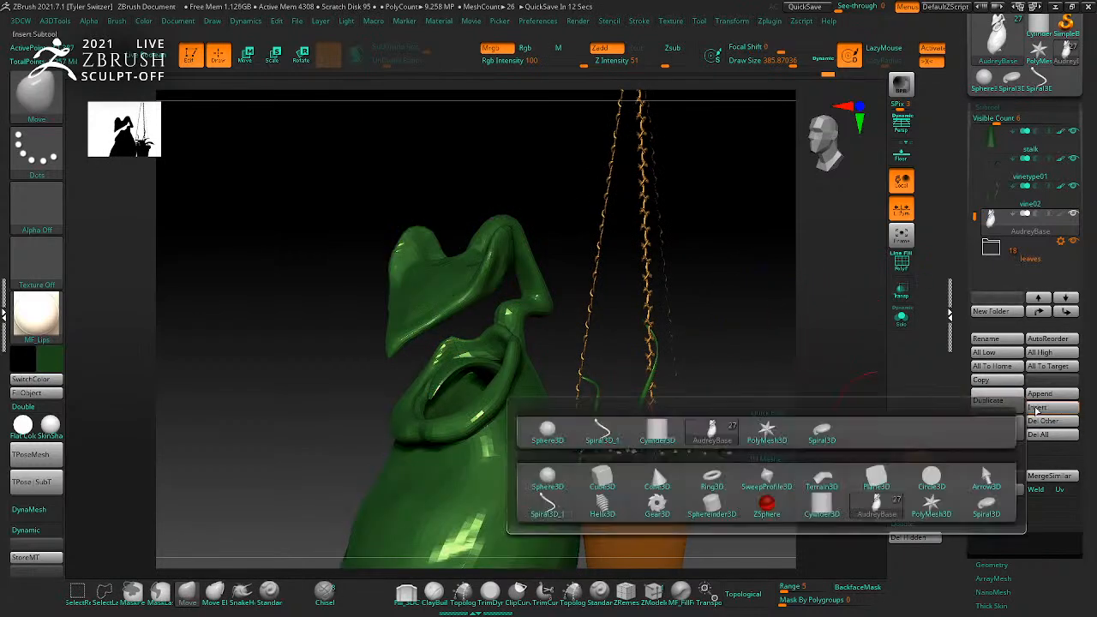
{"action": "left_click", "coordinate": [550, 477]}
Step: Move the new sphere with the gizmo so it sits in front of the plant body, level with its belly
{"action": "left_click_drag", "start_coordinate": [815, 404], "coordinate": [763, 404], "text": "shift"}
{"action": "left_click_drag", "start_coordinate": [726, 434], "coordinate": [742, 312], "text": "alt"}
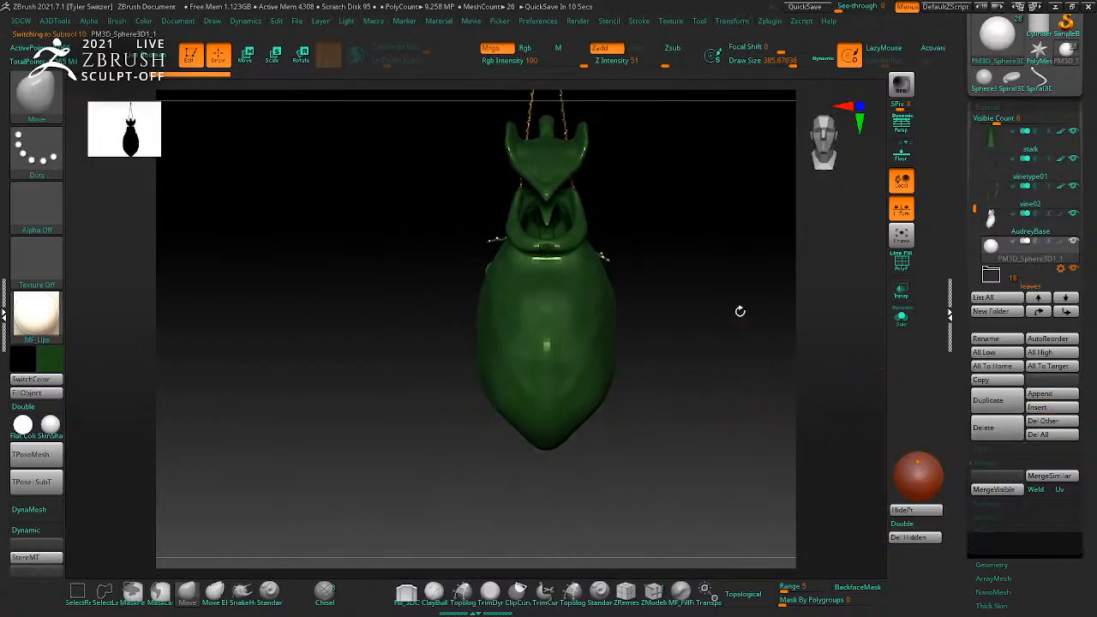
{"action": "key", "text": "w"}
{"action": "left_click_drag", "start_coordinate": [702, 345], "coordinate": [751, 347], "text": "shift"}
{"action": "left_click_drag", "start_coordinate": [611, 300], "coordinate": [630, 409]}
{"action": "left_click_drag", "start_coordinate": [632, 353], "coordinate": [669, 354]}
{"action": "left_click_drag", "start_coordinate": [726, 392], "coordinate": [764, 432], "text": "alt"}
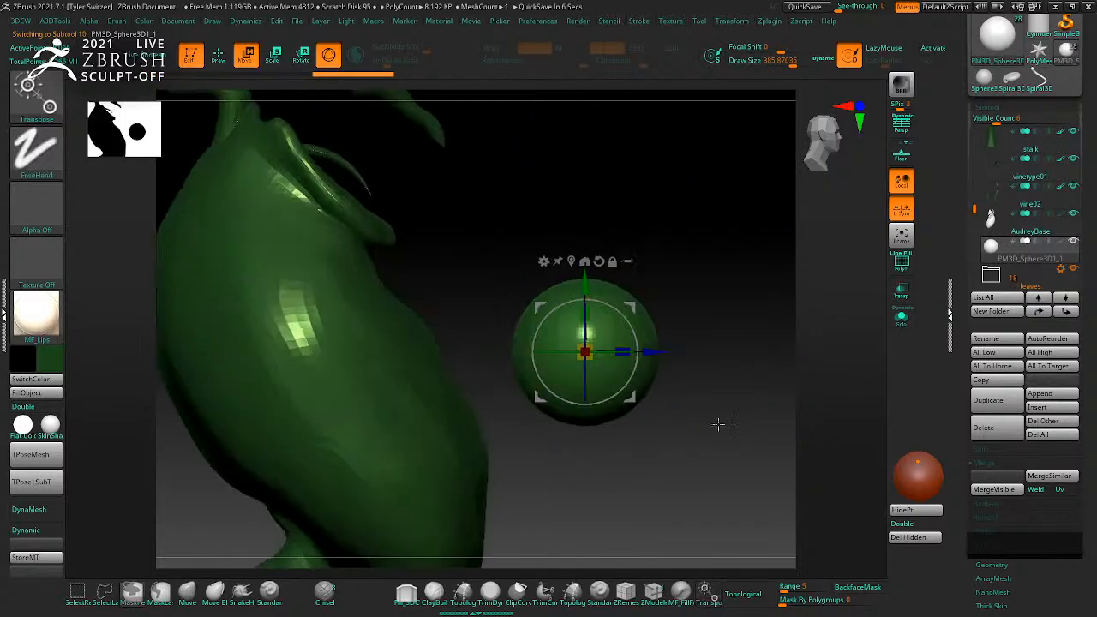
Step: Choose a pale yellow main colour and fill the sphere with it
{"action": "left_click", "coordinate": [56, 356]}
{"action": "left_click", "coordinate": [150, 277]}
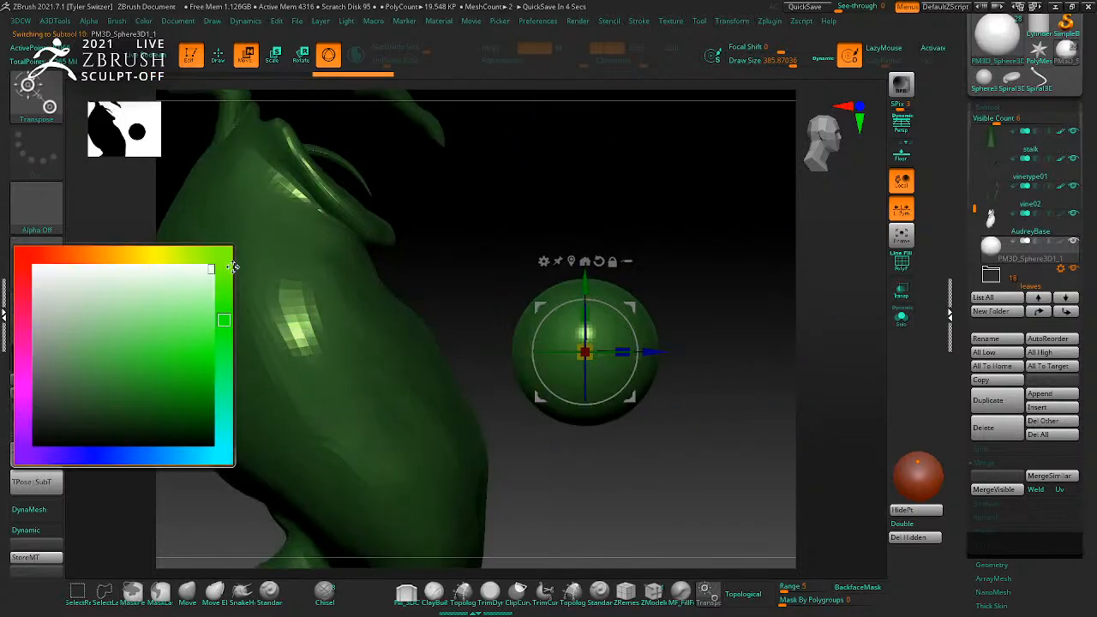
{"action": "left_click_drag", "start_coordinate": [231, 269], "coordinate": [246, 261]}
{"action": "left_click_drag", "start_coordinate": [56, 350], "coordinate": [131, 294]}
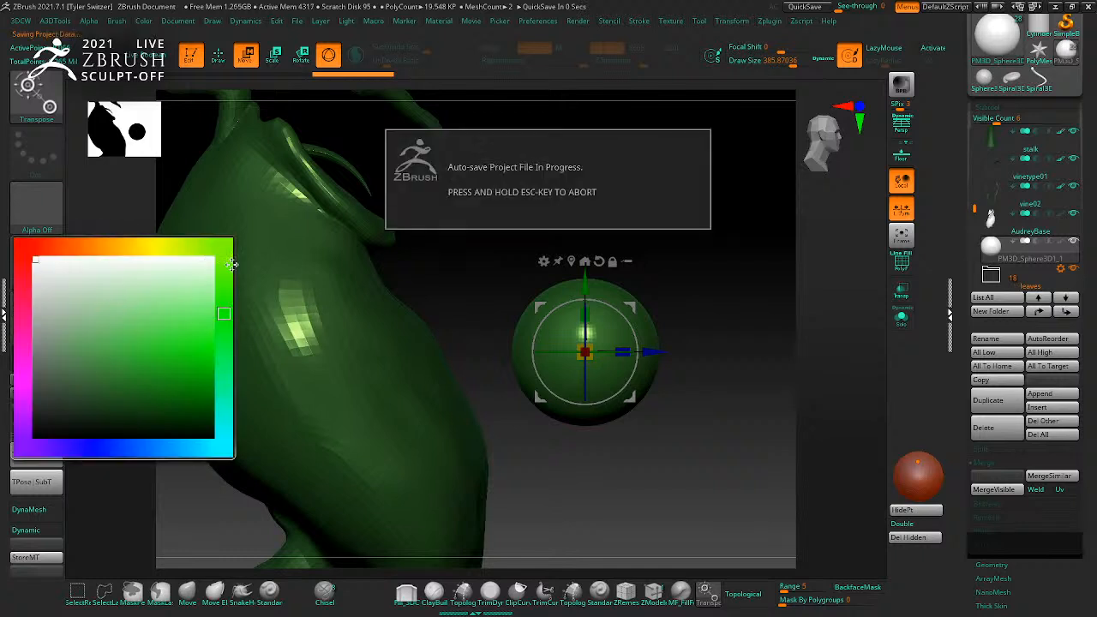
{"action": "key", "text": "q"}
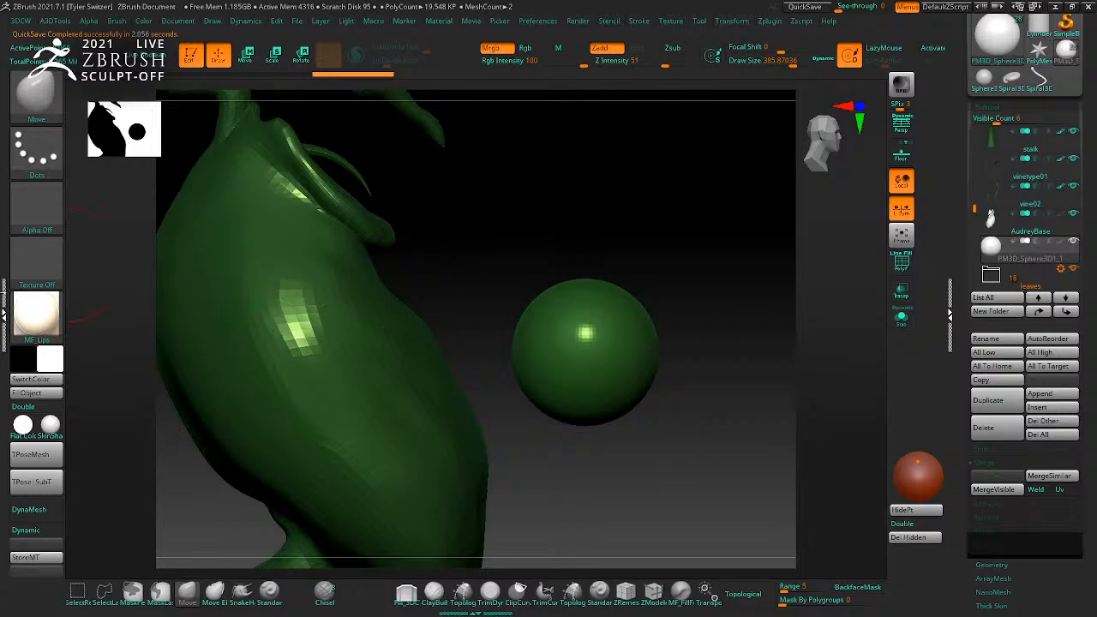
{"action": "left_click_drag", "start_coordinate": [52, 358], "coordinate": [88, 305]}
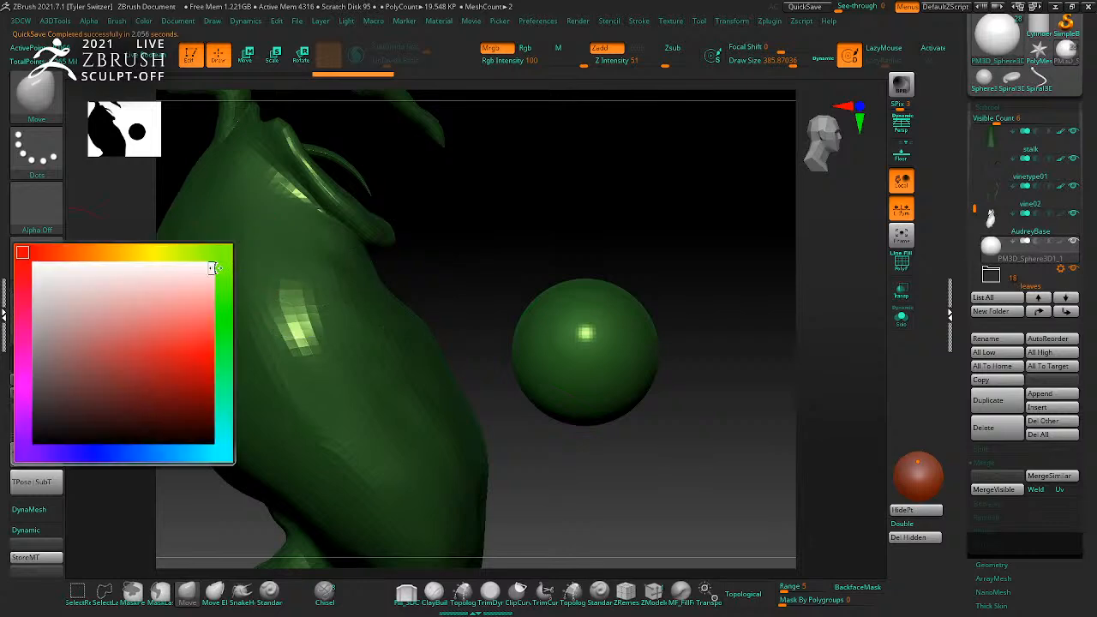
{"action": "left_click_drag", "start_coordinate": [585, 231], "coordinate": [603, 251]}
{"action": "left_click_drag", "start_coordinate": [603, 252], "coordinate": [599, 336], "text": "alt"}
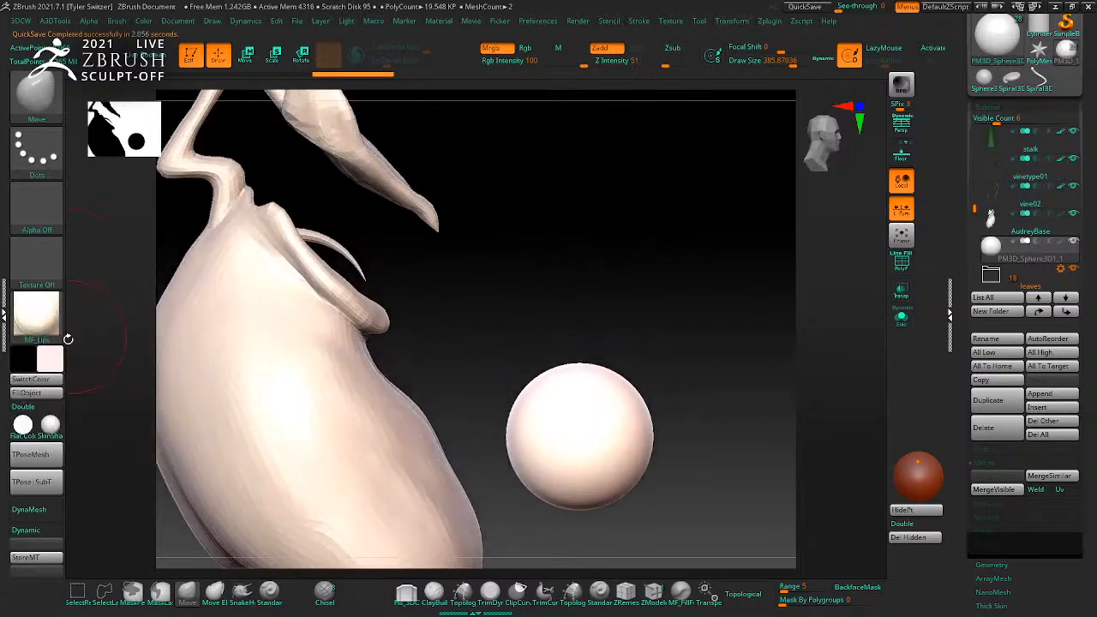
{"action": "right_click_drag", "start_coordinate": [494, 334], "coordinate": [495, 289], "text": "alt"}
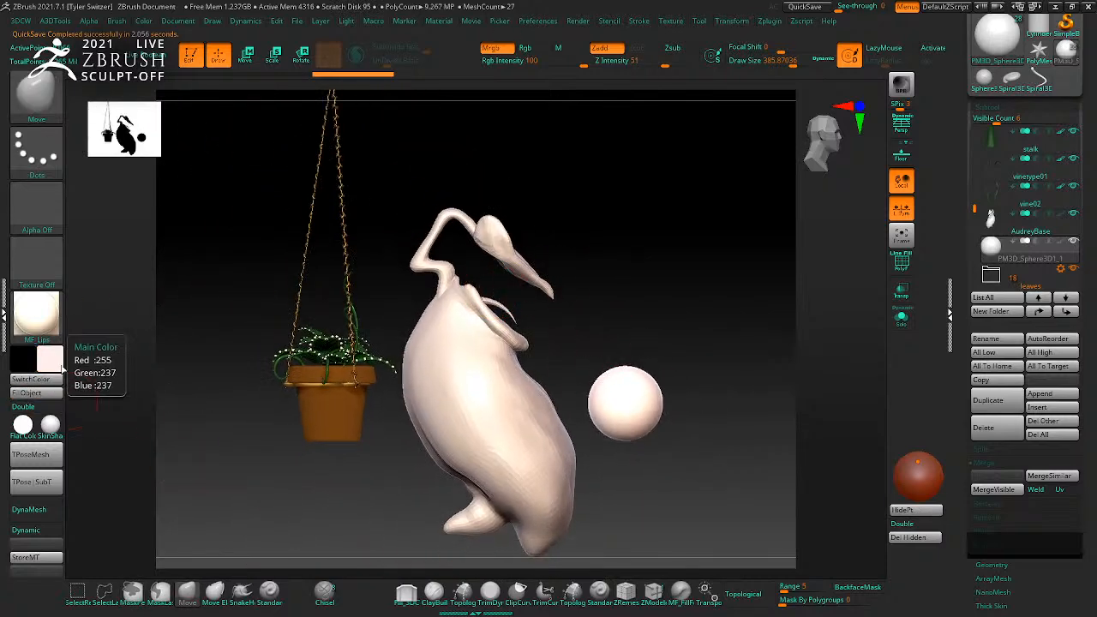
{"action": "left_click_drag", "start_coordinate": [50, 358], "coordinate": [279, 358]}
{"action": "left_click", "coordinate": [36, 392]}
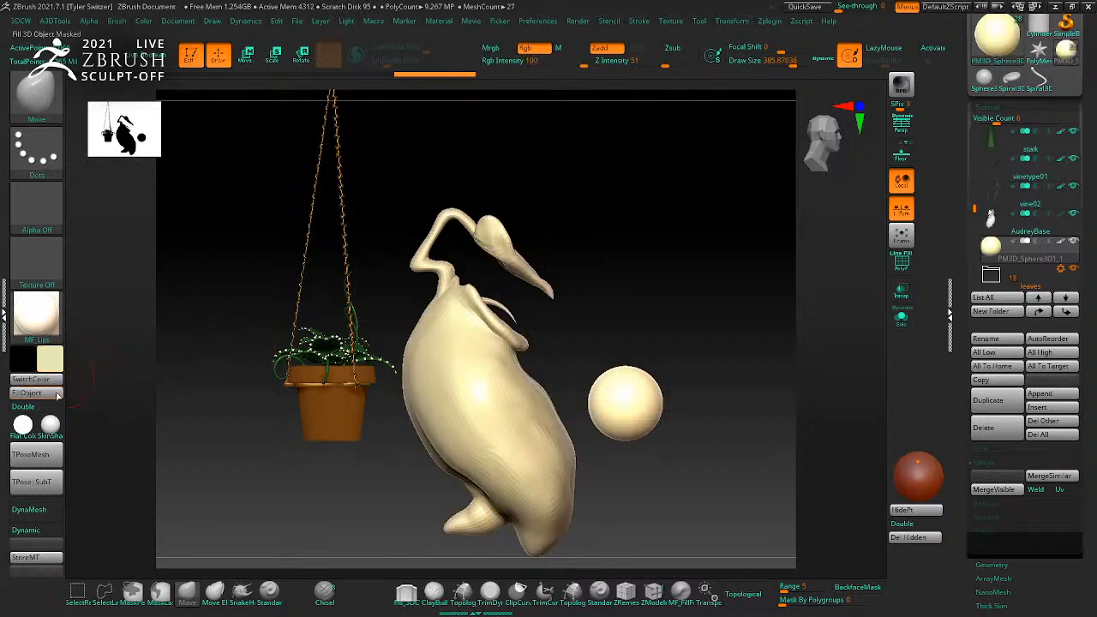
Step: Select AudreyBase and fill it with dark green sampled from the scene
{"action": "left_click", "coordinate": [445, 367], "text": "alt"}
{"action": "left_click_drag", "start_coordinate": [55, 360], "coordinate": [250, 334]}
{"action": "left_click_drag", "start_coordinate": [323, 343], "coordinate": [323, 343]}
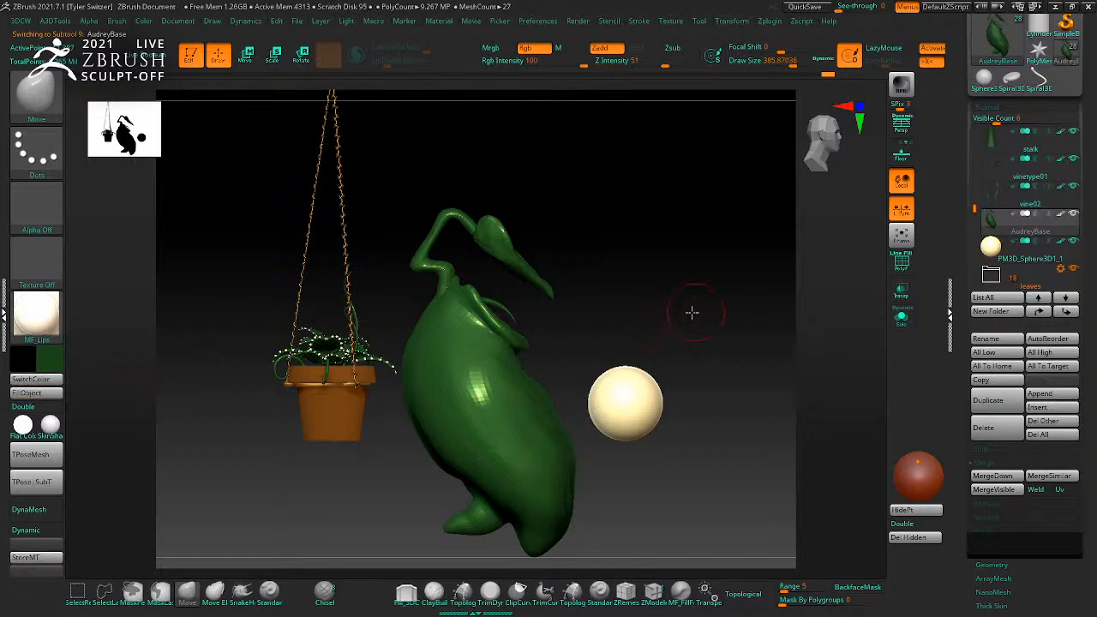
{"action": "left_click_drag", "start_coordinate": [695, 311], "coordinate": [649, 346], "text": "shift"}
{"action": "left_click", "coordinate": [607, 395], "text": "alt"}
{"action": "left_click_drag", "start_coordinate": [750, 343], "coordinate": [703, 352], "text": "alt"}
{"action": "key", "text": "w"}
{"action": "left_click", "coordinate": [558, 306]}
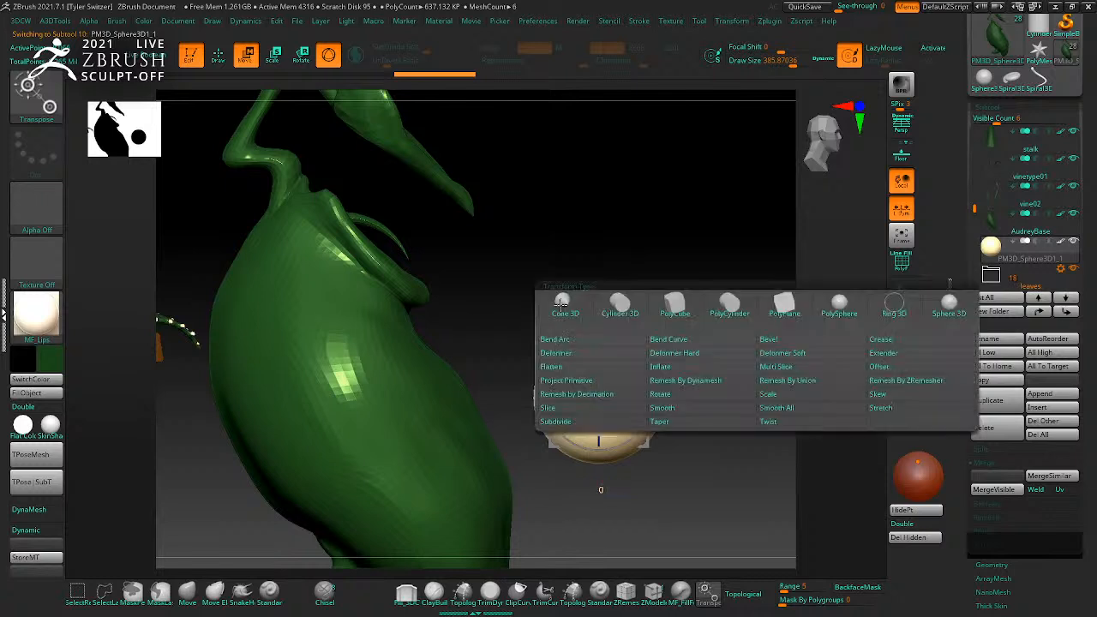
Step: Switch to the Spiral3D_1 primitive and set its starting thickness to 94
{"action": "left_click", "coordinate": [1039, 79]}
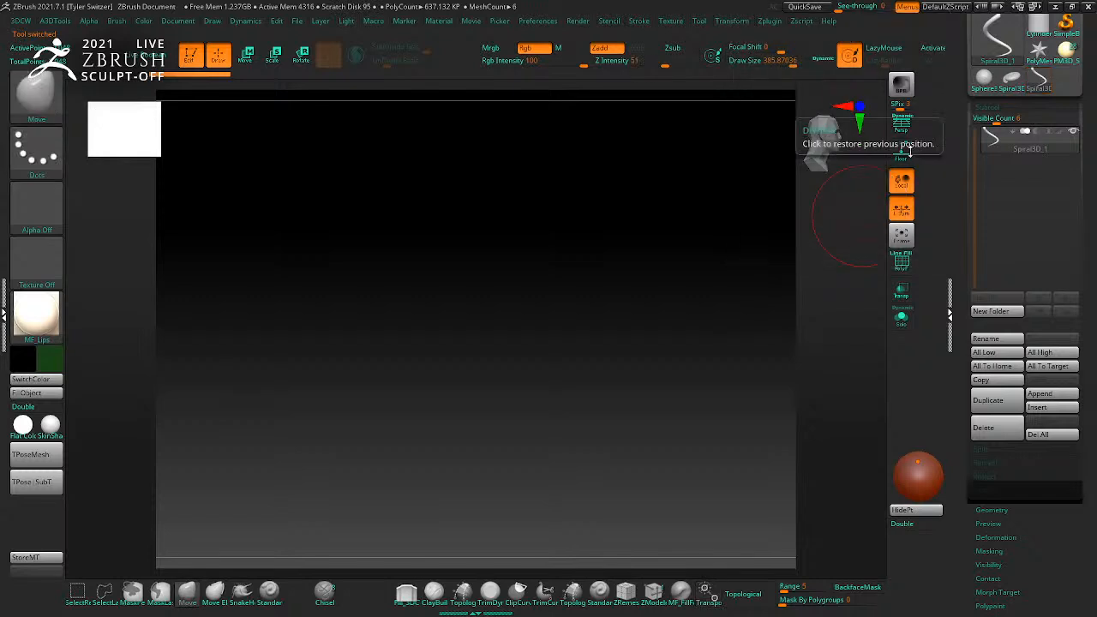
{"action": "left_click_drag", "start_coordinate": [660, 306], "coordinate": [674, 386]}
{"action": "key", "text": "b"}
{"action": "key", "text": "m"}
{"action": "key", "text": "v"}
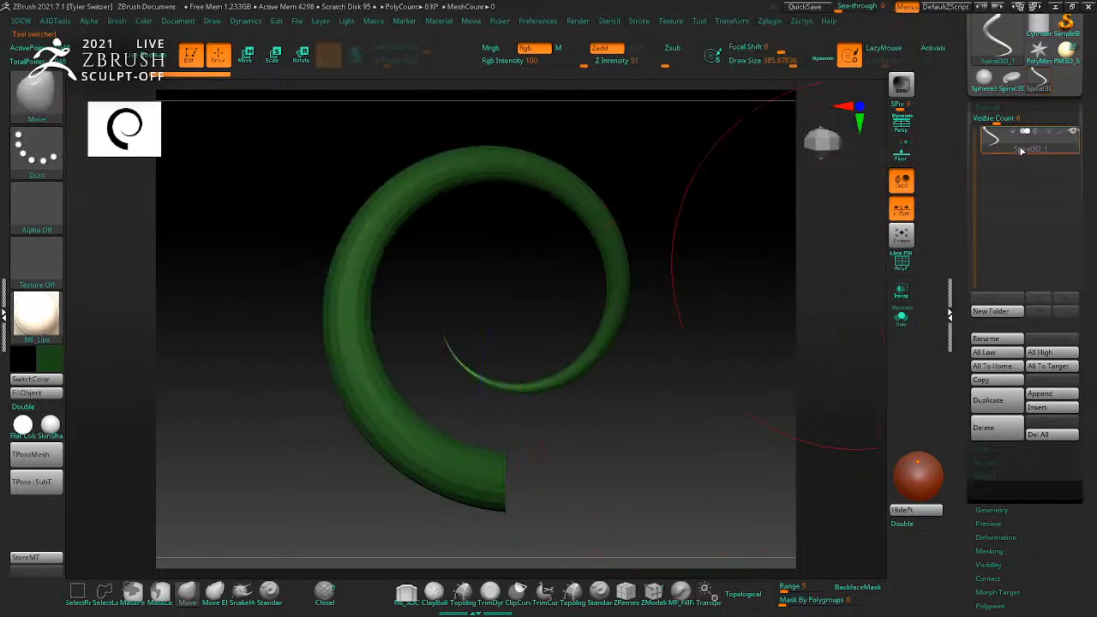
{"action": "left_click_drag", "start_coordinate": [1035, 587], "coordinate": [1036, 478]}
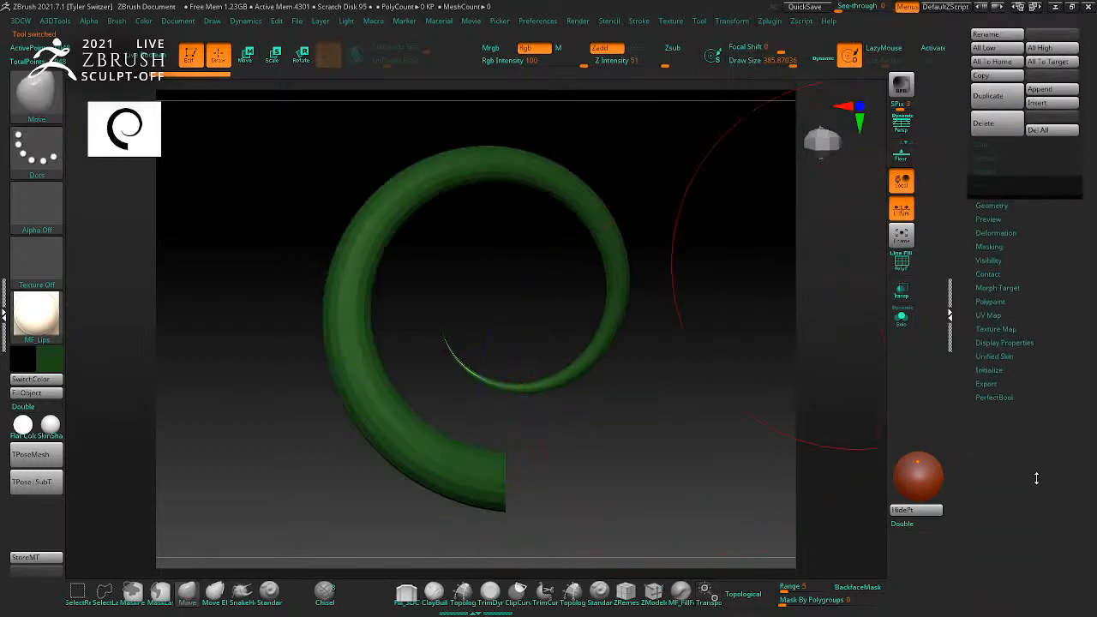
{"action": "left_click", "coordinate": [1002, 371]}
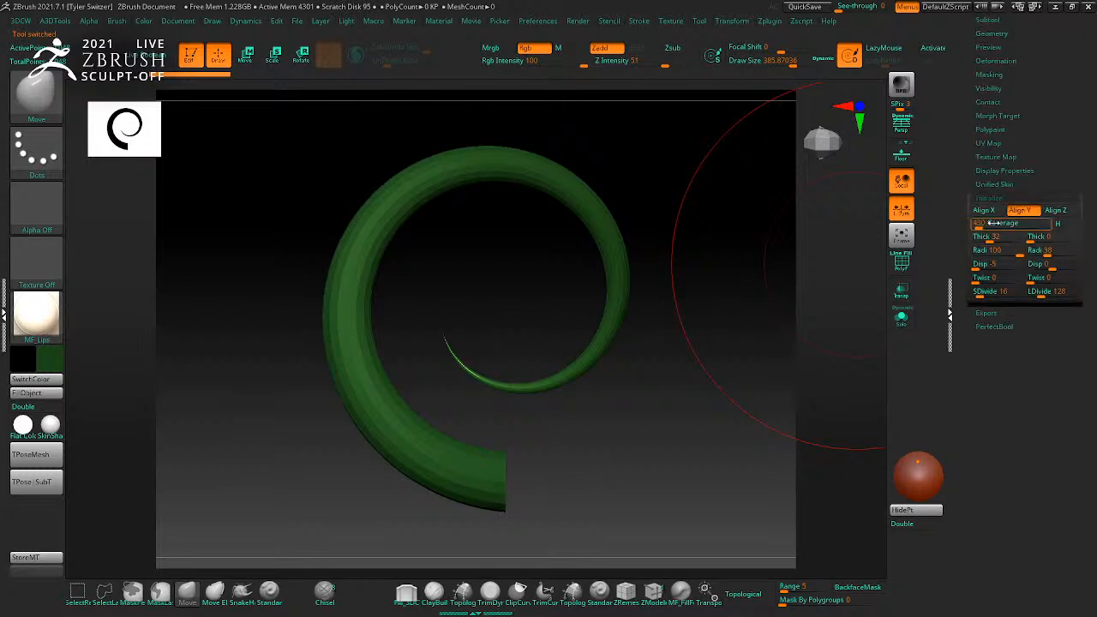
{"action": "left_click_drag", "start_coordinate": [992, 238], "coordinate": [1029, 237]}
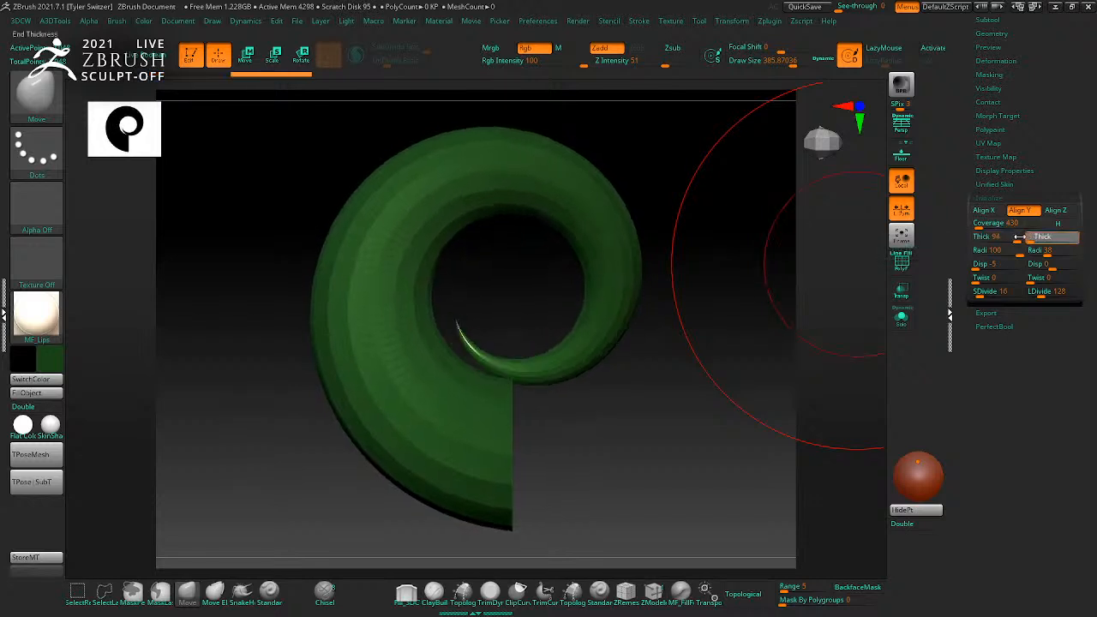
Step: Flatten the spiral by setting its first displacement value to about 0.07
{"action": "key", "text": "shift+f"}
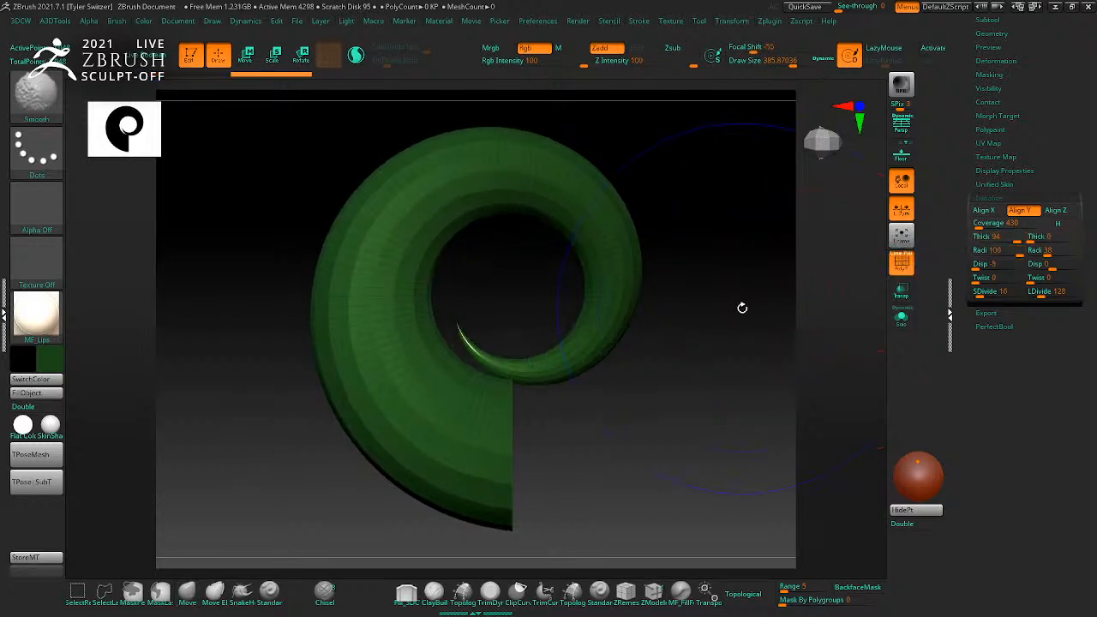
{"action": "key", "text": "shift+f"}
{"action": "left_click_drag", "start_coordinate": [728, 312], "coordinate": [743, 327]}
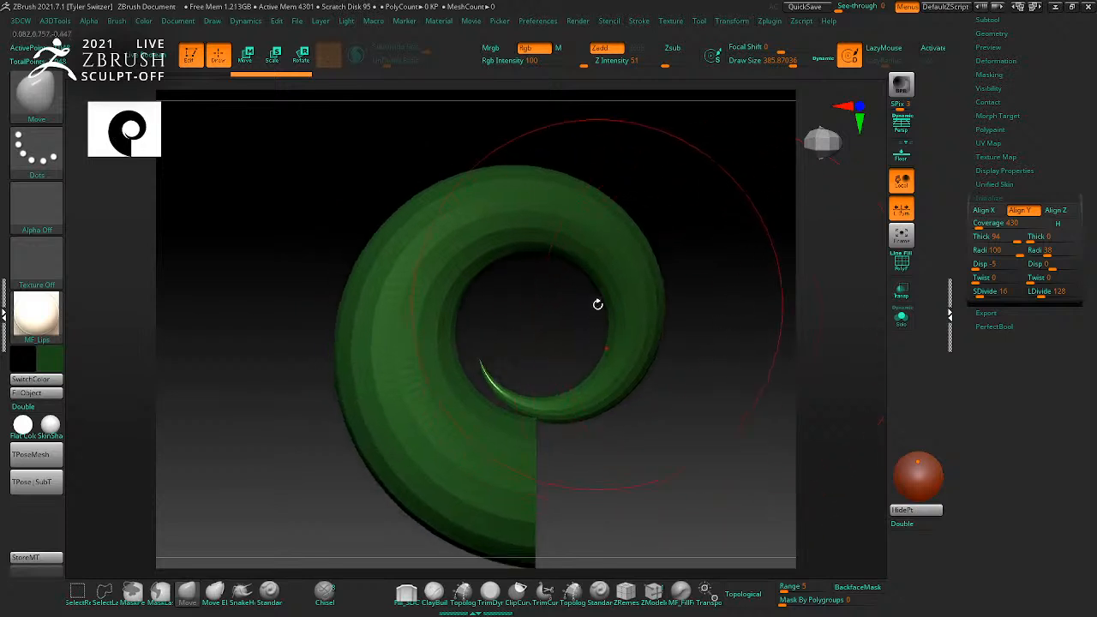
{"action": "left_click_drag", "start_coordinate": [617, 392], "coordinate": [860, 351]}
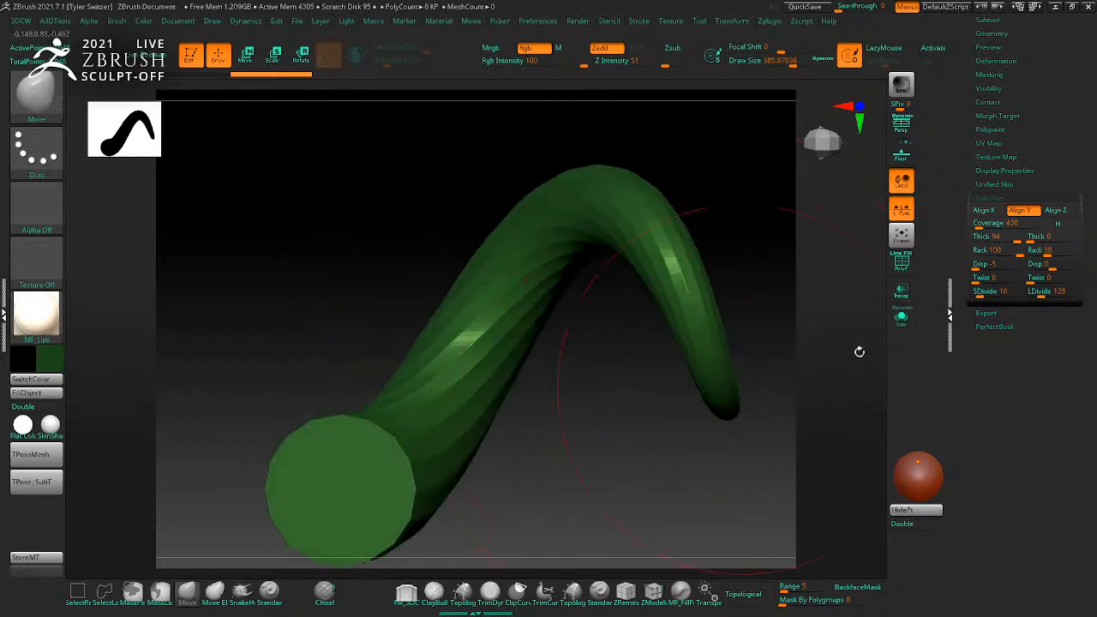
{"action": "left_click", "coordinate": [987, 265]}
{"action": "left_click_drag", "start_coordinate": [986, 265], "coordinate": [999, 264]}
{"action": "left_click_drag", "start_coordinate": [876, 296], "coordinate": [767, 351]}
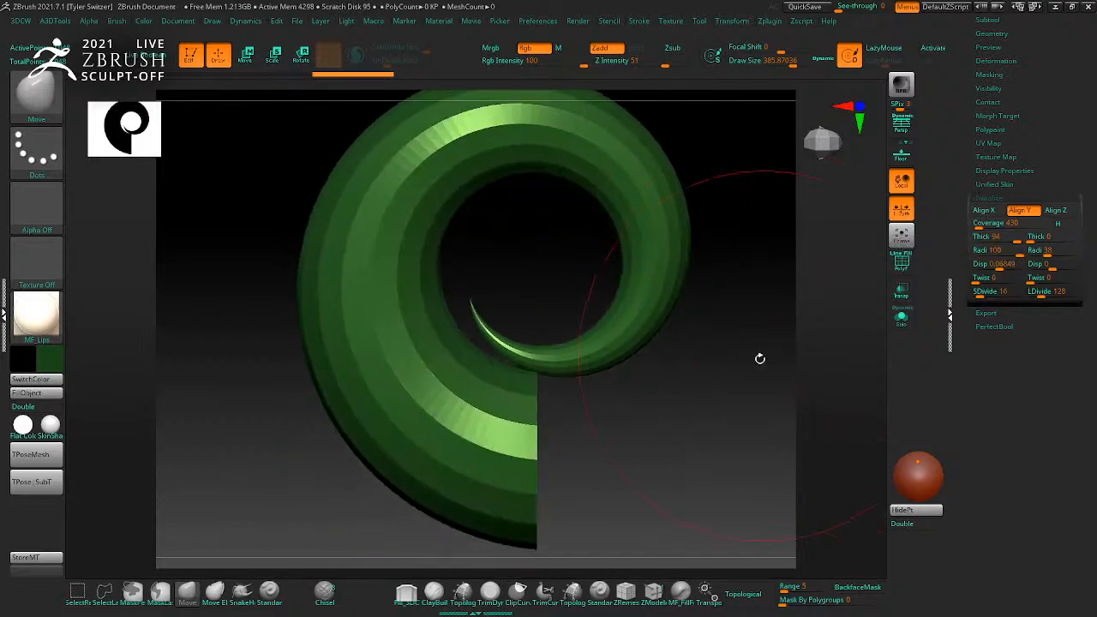
Step: Activate the ZModeler brush and convert the spiral primitive into a PolyMesh3D
{"action": "left_click_drag", "start_coordinate": [715, 375], "coordinate": [714, 385]}
{"action": "key", "text": "b"}
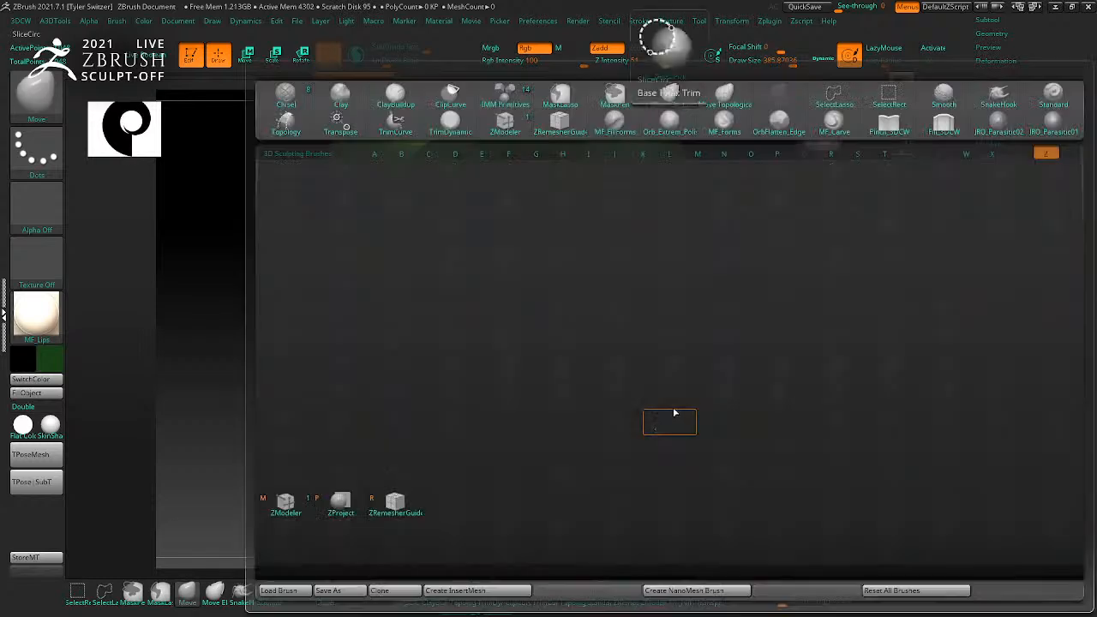
{"action": "key", "text": "z"}
{"action": "key", "text": "m"}
{"action": "left_click_drag", "start_coordinate": [590, 463], "coordinate": [597, 413]}
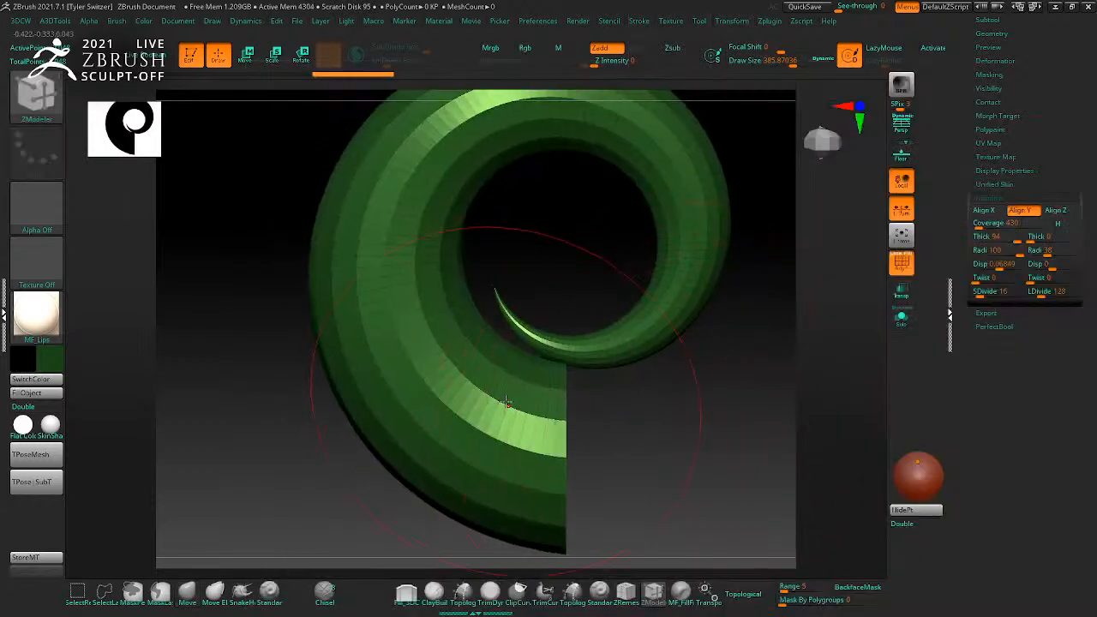
{"action": "key", "text": "b"}
{"action": "key", "text": "z"}
{"action": "key", "text": "m"}
{"action": "left_click_drag", "start_coordinate": [721, 417], "coordinate": [701, 475]}
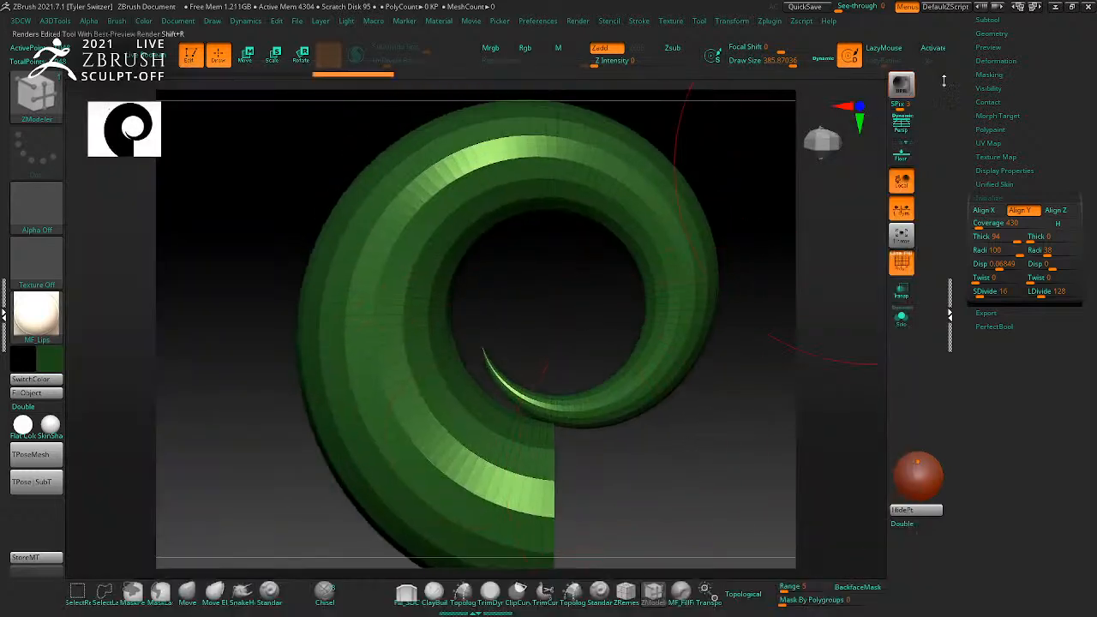
{"action": "scroll", "coordinate": [1046, 103], "scroll_direction": "up", "scroll_amount": 5}
{"action": "left_click", "coordinate": [1029, 92]}
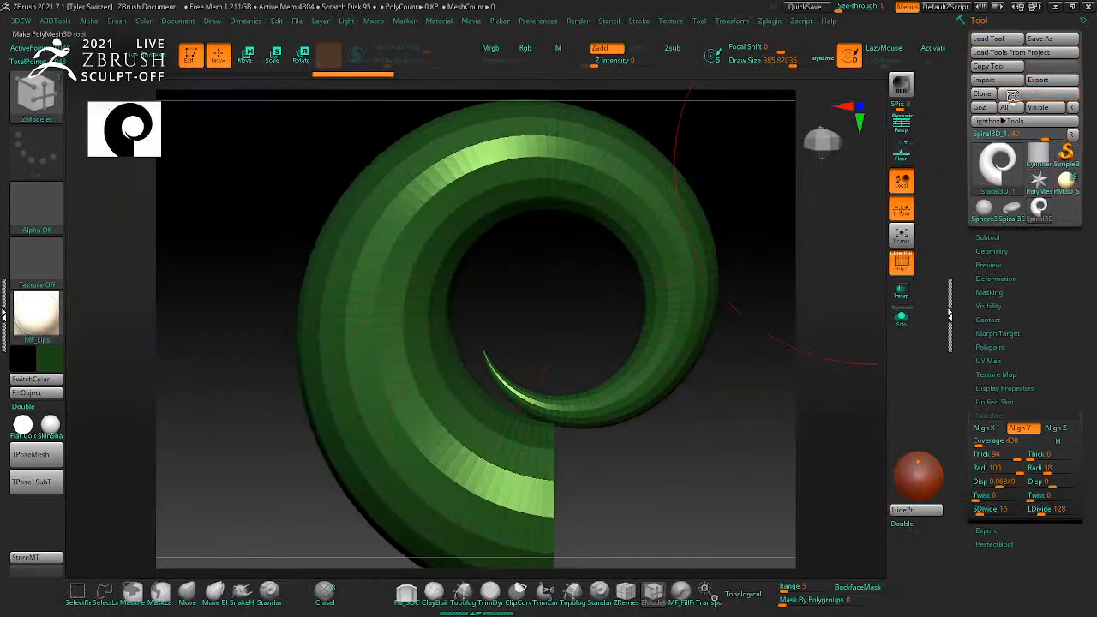
Step: Give one polyloop on the spiral's narrower section its own polygroup using ZModeler's PolyGroup action with the Polyloop target
{"action": "key", "text": "space"}
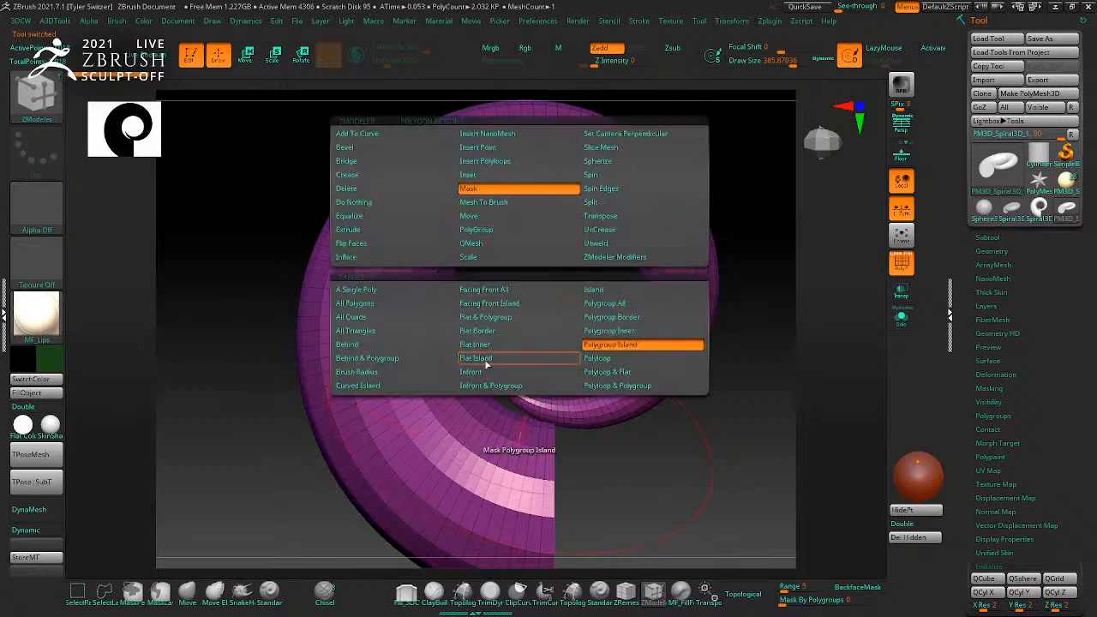
{"action": "left_click", "coordinate": [482, 232]}
{"action": "left_click", "coordinate": [639, 345]}
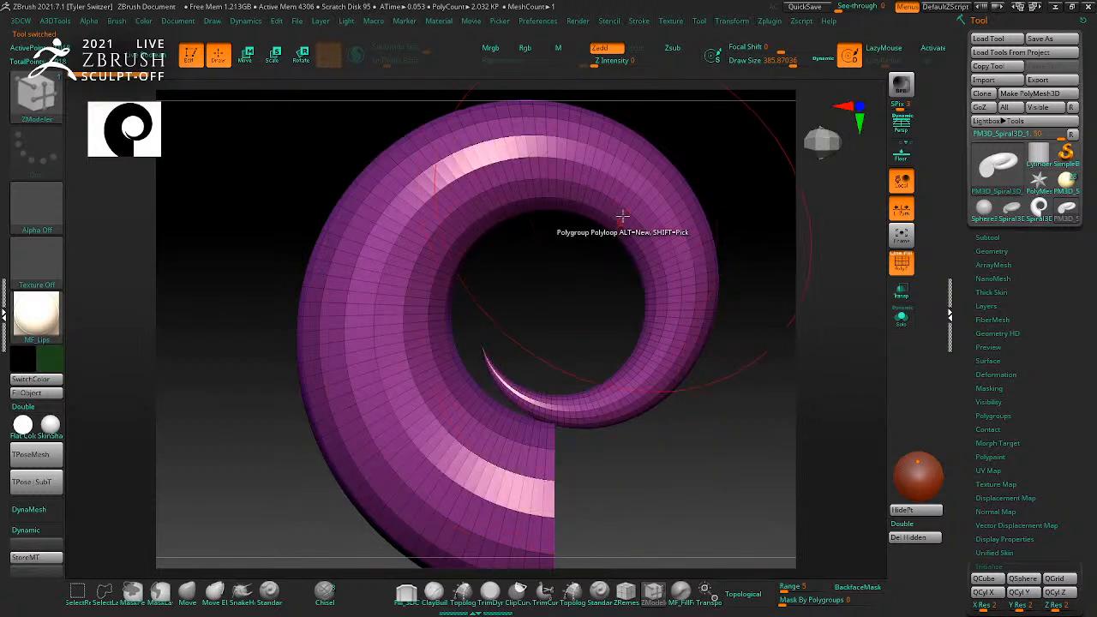
{"action": "left_click", "coordinate": [648, 329]}
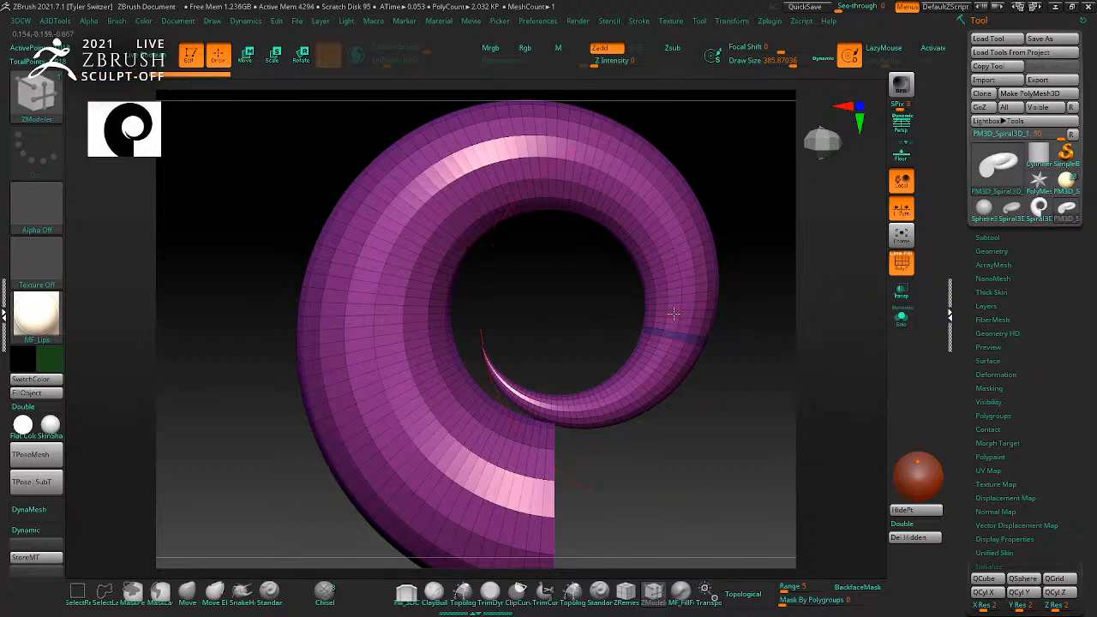
Step: Delete the thick section of the spiral beyond the new polygroup with ZModeler's Delete Polygroup Island, keeping only the tapered horn
{"action": "key", "text": "space"}
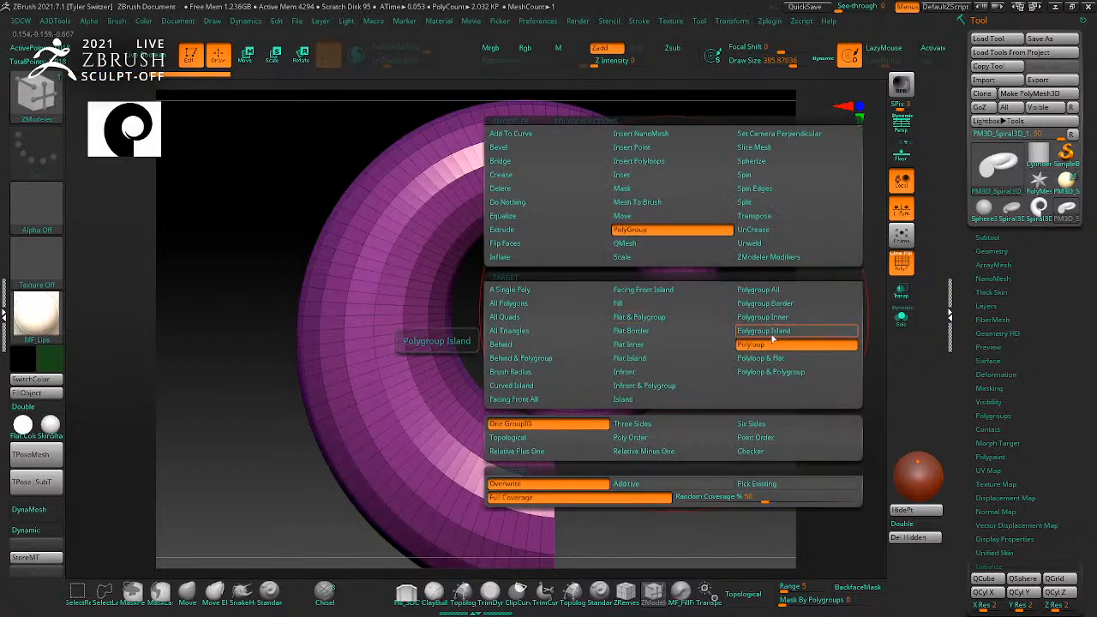
{"action": "left_click", "coordinate": [529, 190]}
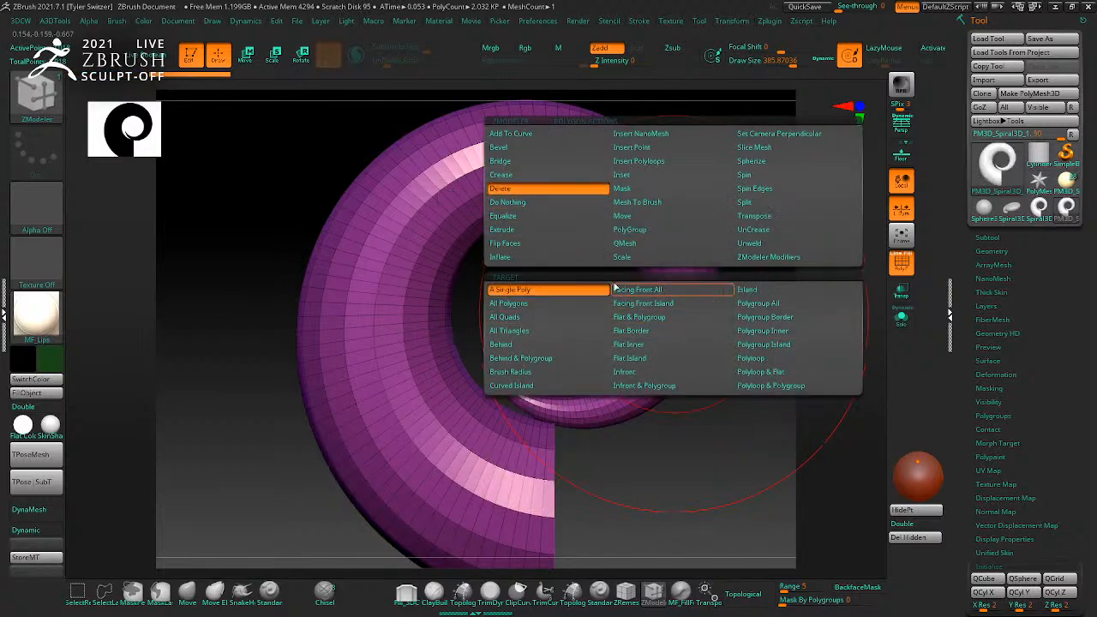
{"action": "left_click", "coordinate": [764, 347]}
{"action": "left_click", "coordinate": [703, 289]}
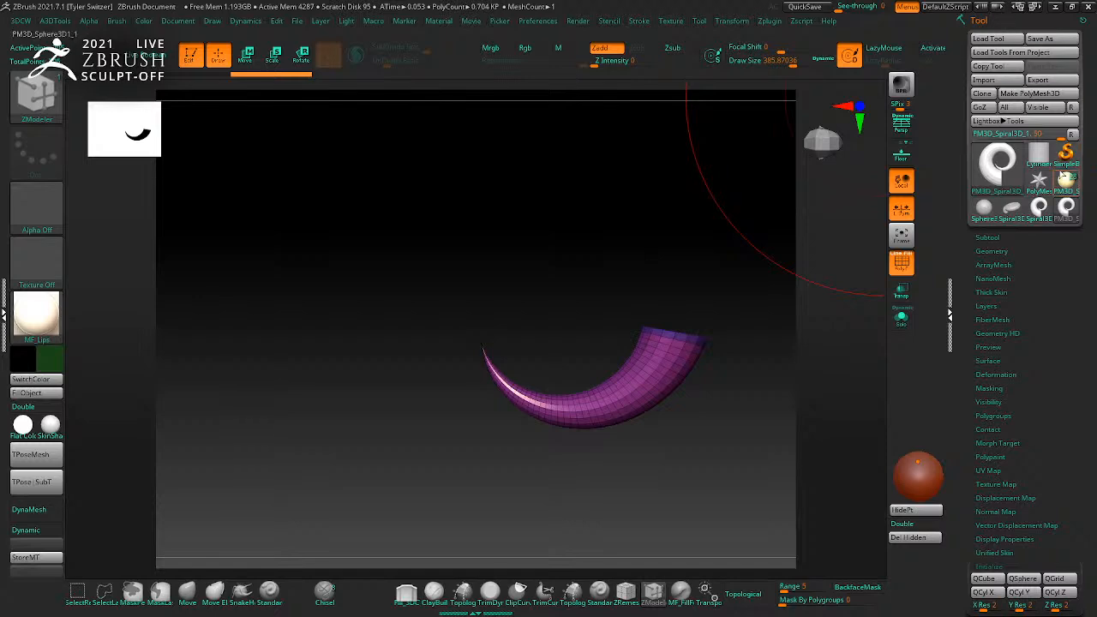
Step: Reopen the plant scene tool and insert the tapered horn as a new subtool
{"action": "left_click", "coordinate": [1066, 177]}
{"action": "left_click_drag", "start_coordinate": [834, 311], "coordinate": [847, 292]}
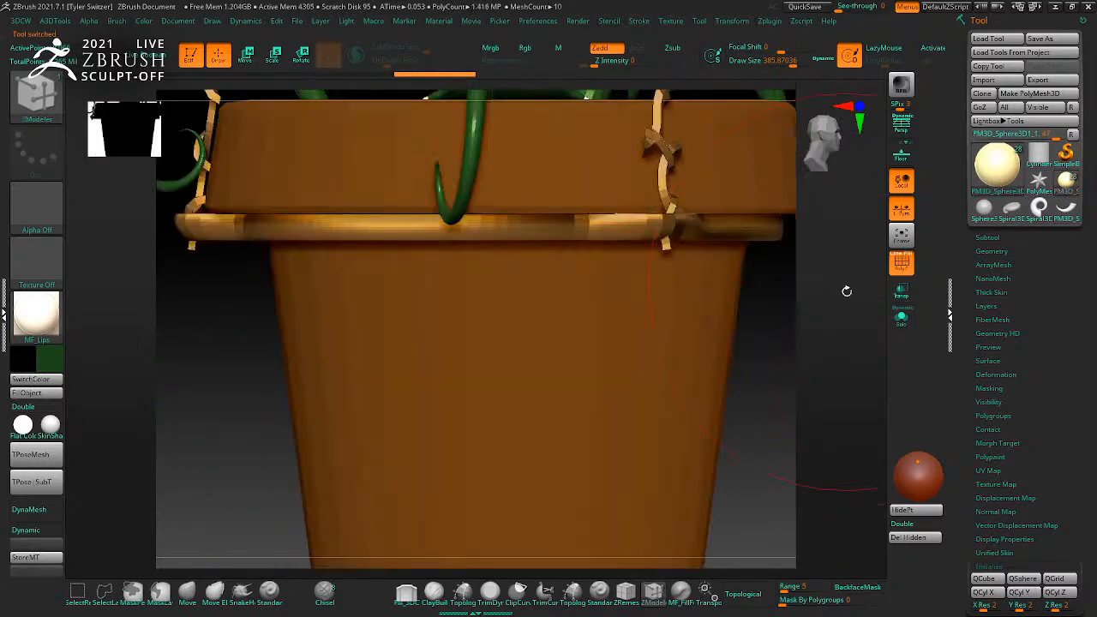
{"action": "key", "text": "f"}
{"action": "key", "text": "f"}
{"action": "left_click_drag", "start_coordinate": [814, 335], "coordinate": [744, 313]}
{"action": "left_click", "coordinate": [988, 238]}
{"action": "left_click", "coordinate": [1052, 379]}
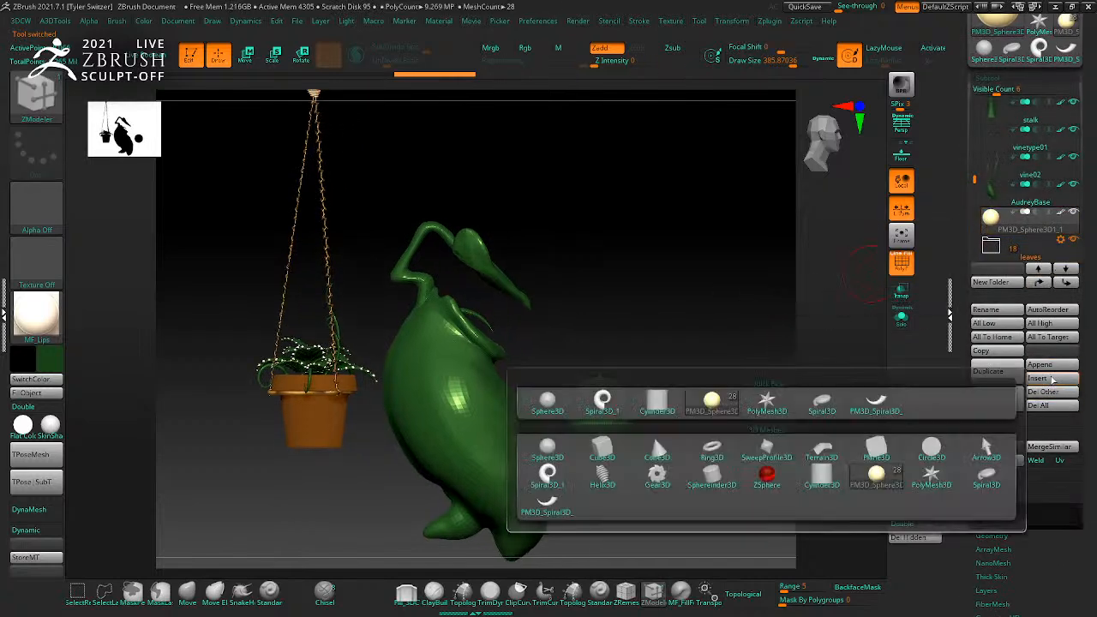
{"action": "left_click", "coordinate": [894, 400]}
Step: Move the inserted horn from the pot to just in front of Audrey's mouth and fill it with cream
{"action": "key", "text": "w"}
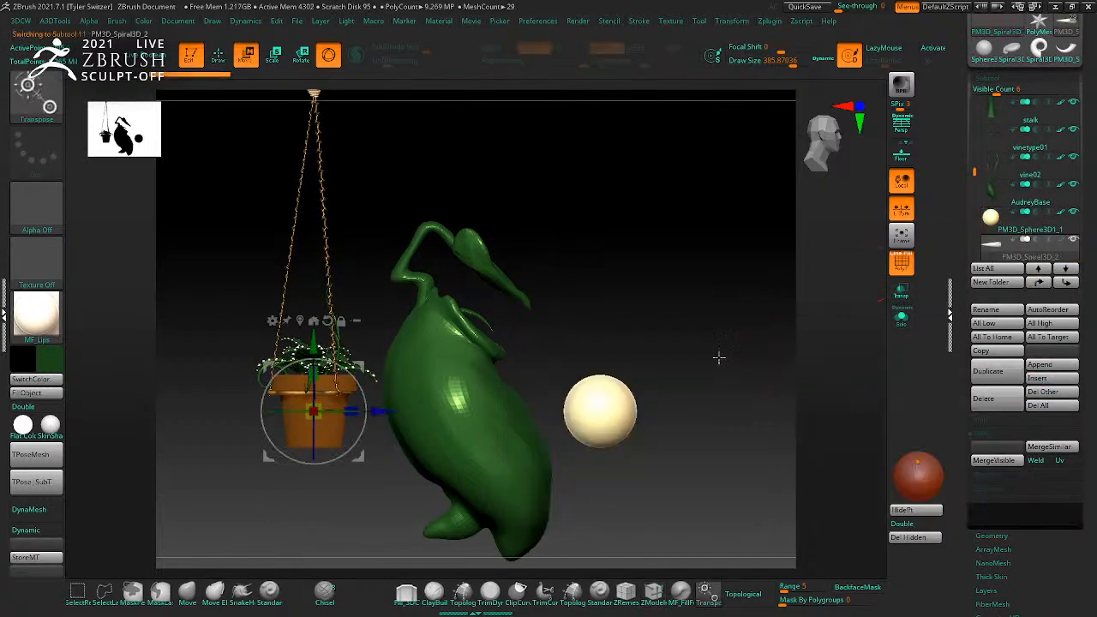
{"action": "left_click_drag", "start_coordinate": [382, 412], "coordinate": [618, 412]}
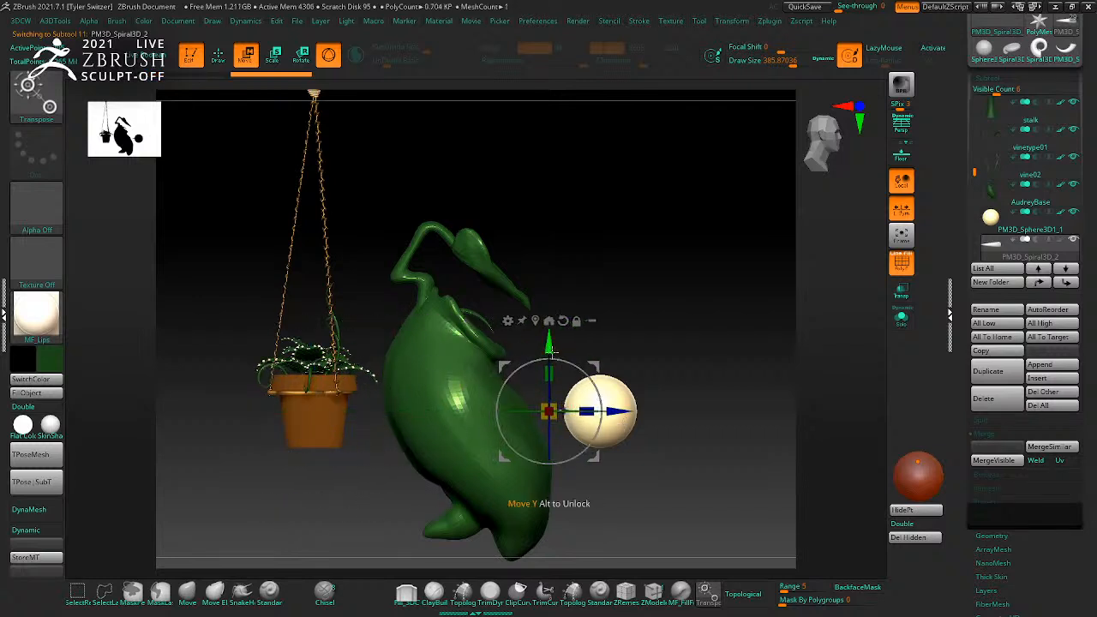
{"action": "left_click_drag", "start_coordinate": [550, 349], "coordinate": [549, 277]}
{"action": "key", "text": "shift+f"}
{"action": "right_click_drag", "start_coordinate": [655, 295], "coordinate": [719, 366], "text": "ctrl"}
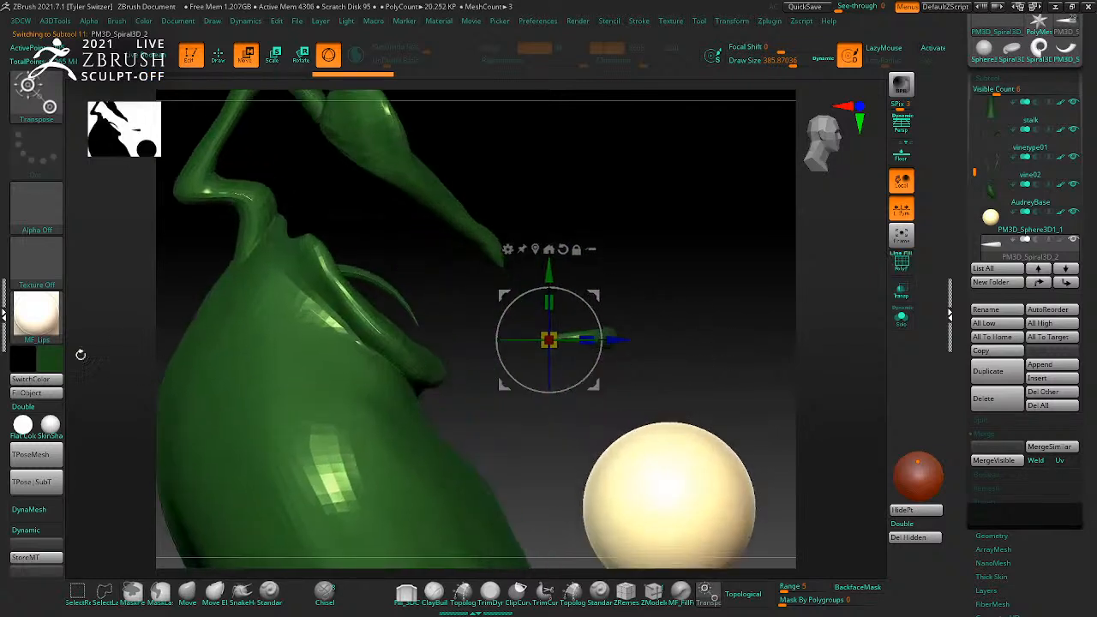
{"action": "left_click", "coordinate": [41, 393]}
{"action": "right_click_drag", "start_coordinate": [676, 345], "coordinate": [705, 394], "text": "shift"}
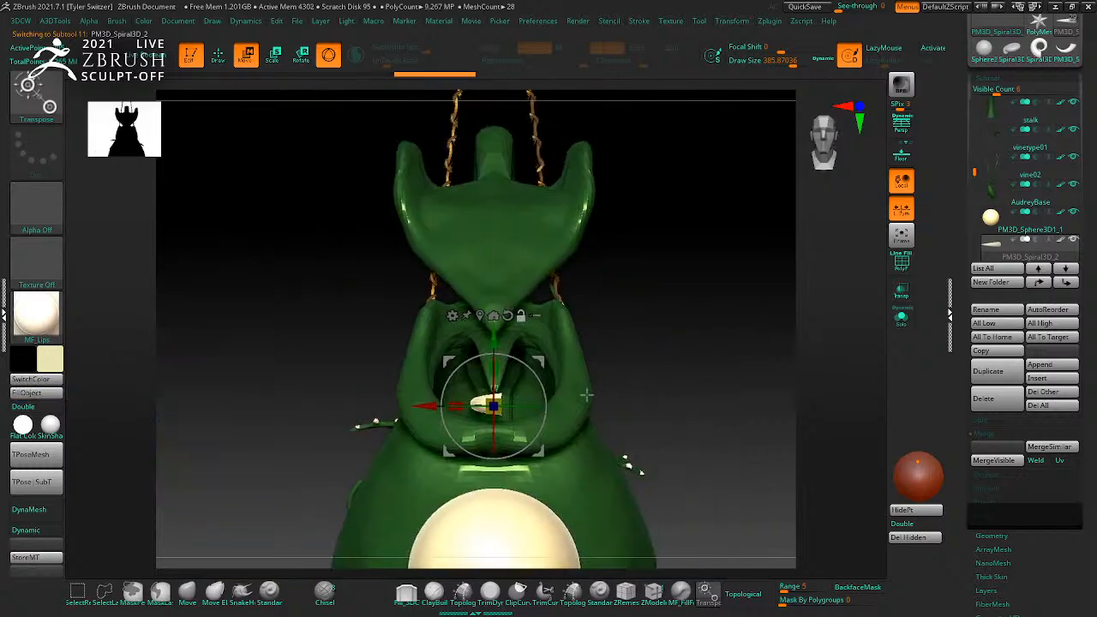
Step: Rotate, scale and reposition the cream horn so it stands as a curved tooth inside Audrey's lower jaw
{"action": "left_click_drag", "start_coordinate": [541, 382], "coordinate": [532, 463]}
{"action": "mouse_move", "coordinate": [733, 384]}
{"action": "right_mouse_down"}
{"action": "mouse_move", "coordinate": [606, 388]}
{"action": "mouse_move", "coordinate": [612, 363]}
{"action": "mouse_move", "coordinate": [656, 366]}
{"action": "right_mouse_up"}
{"action": "key", "text": "q"}
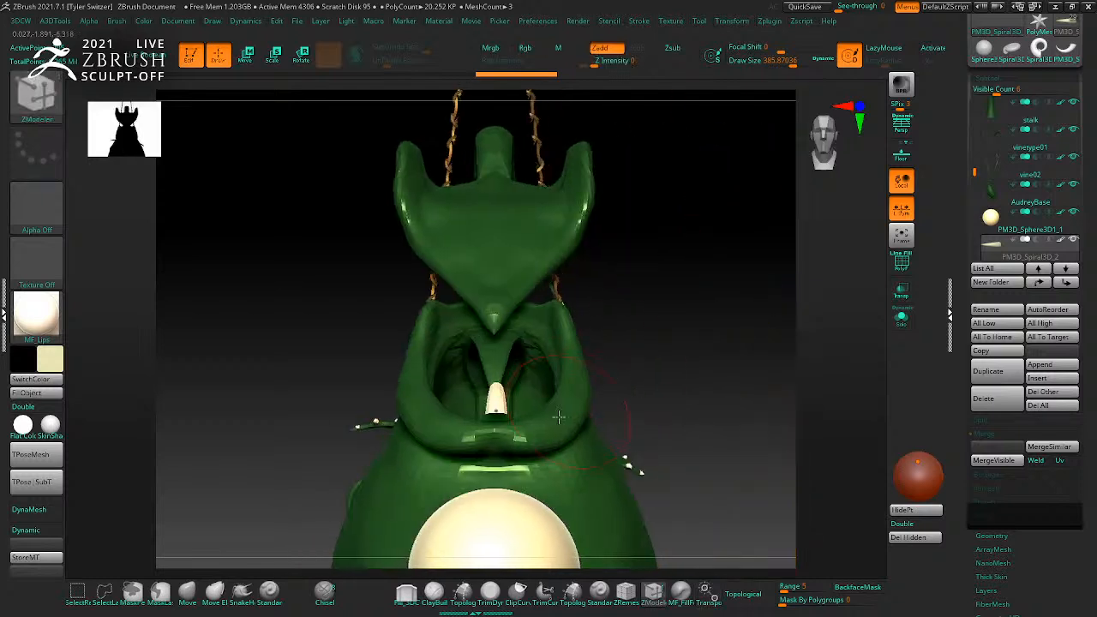
{"action": "key", "text": "w"}
{"action": "mouse_move", "coordinate": [544, 418]}
{"action": "left_mouse_down"}
{"action": "mouse_move", "coordinate": [520, 446]}
{"action": "mouse_move", "coordinate": [494, 450]}
{"action": "mouse_move", "coordinate": [545, 431]}
{"action": "left_mouse_up"}
{"action": "left_click_drag", "start_coordinate": [511, 380], "coordinate": [484, 385]}
{"action": "left_click_drag", "start_coordinate": [539, 452], "coordinate": [527, 346]}
{"action": "right_click_drag", "start_coordinate": [657, 311], "coordinate": [746, 341], "text": "ctrl"}
{"action": "left_click_drag", "start_coordinate": [747, 342], "coordinate": [533, 339]}
{"action": "right_click_drag", "start_coordinate": [643, 366], "coordinate": [676, 366]}
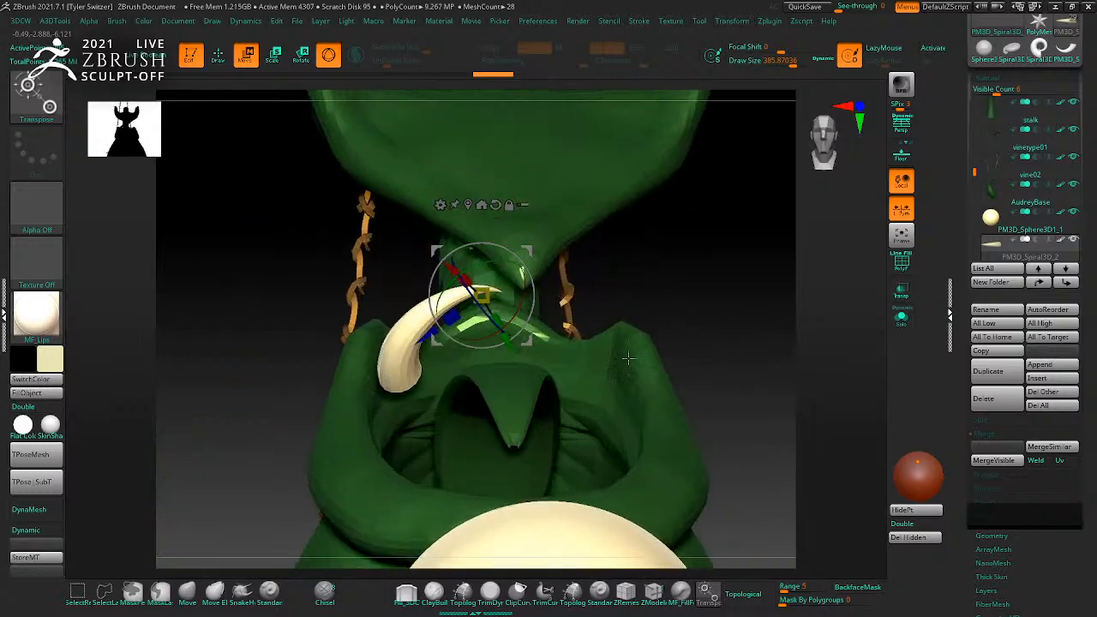
{"action": "mouse_move", "coordinate": [514, 276]}
{"action": "left_mouse_down"}
{"action": "mouse_move", "coordinate": [504, 325]}
{"action": "mouse_move", "coordinate": [487, 296]}
{"action": "mouse_move", "coordinate": [449, 272]}
{"action": "mouse_move", "coordinate": [472, 280]}
{"action": "left_mouse_up"}
{"action": "key", "text": "q"}
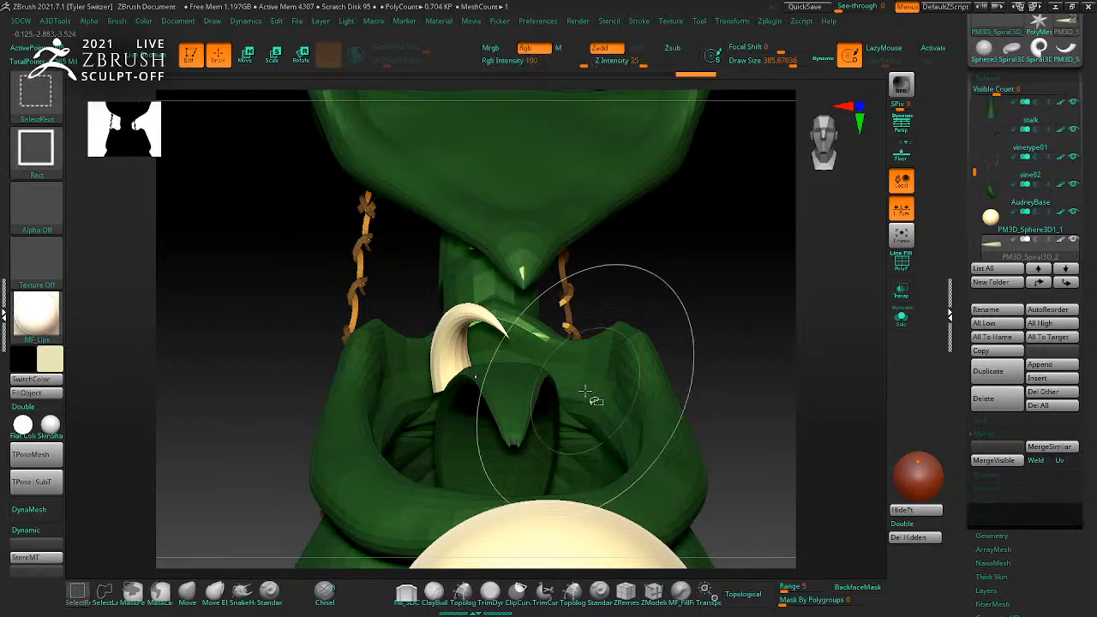
Step: Mask all of AudreyBase except the mouth interior by isolating and masking that polygroup, restoring full visibility and inverting the mask
{"action": "left_click", "coordinate": [585, 391], "text": "ctrl+shift"}
{"action": "left_click", "coordinate": [760, 332], "text": "ctrl+shift"}
{"action": "left_click", "coordinate": [605, 396], "text": "alt"}
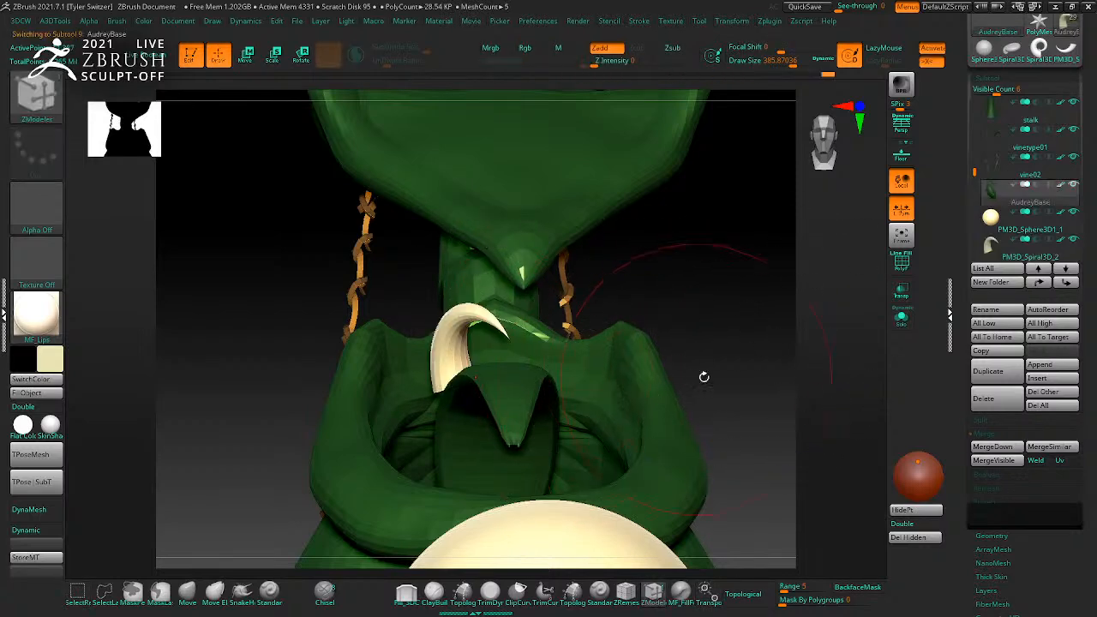
{"action": "key", "text": "shift+f"}
{"action": "key", "text": "shift+f"}
{"action": "left_click", "coordinate": [617, 421], "text": "ctrl+shift"}
{"action": "mouse_move", "coordinate": [725, 347]}
{"action": "left_mouse_down", "text": "alt"}
{"action": "mouse_move", "coordinate": [737, 375]}
{"action": "mouse_move", "coordinate": [407, 323]}
{"action": "mouse_move", "coordinate": [775, 574]}
{"action": "left_mouse_up", "text": "alt"}
{"action": "left_click", "coordinate": [745, 394], "text": "ctrl+shift"}
{"action": "left_click_drag", "start_coordinate": [747, 395], "coordinate": [700, 349]}
{"action": "left_click", "coordinate": [615, 429], "text": "ctrl+shift"}
{"action": "left_click_drag", "start_coordinate": [326, 208], "coordinate": [819, 575], "text": "ctrl"}
{"action": "left_click", "coordinate": [761, 380], "text": "ctrl+shift"}
{"action": "left_click", "coordinate": [791, 360], "text": "ctrl"}
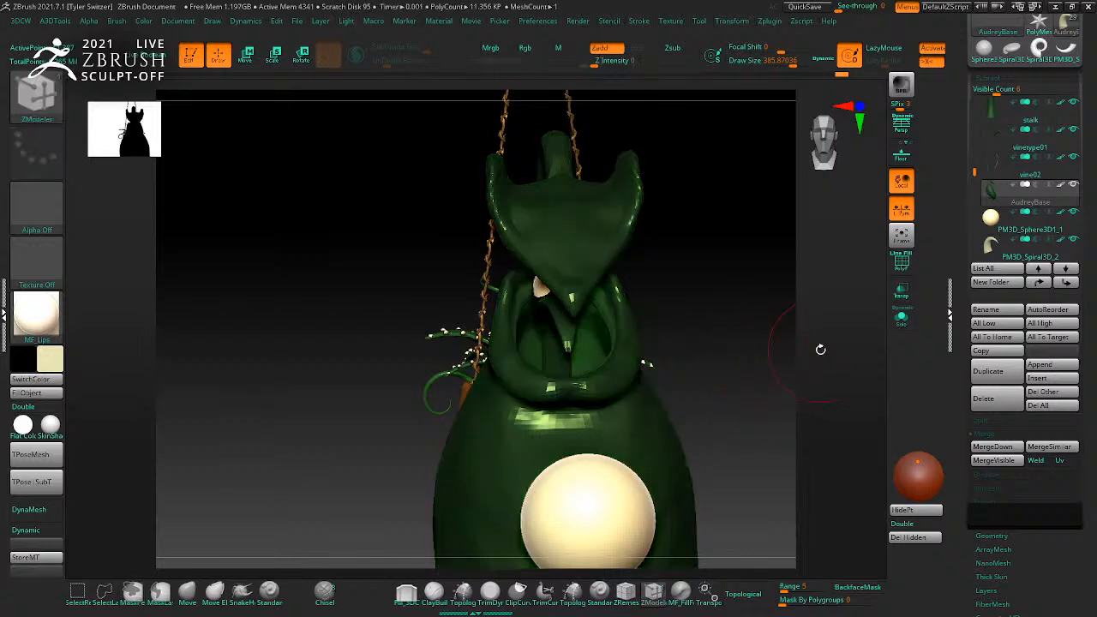
Step: Fill the unmasked mouth interior of AudreyBase with a bright orange-red
{"action": "left_click", "coordinate": [49, 358]}
{"action": "left_click", "coordinate": [54, 248]}
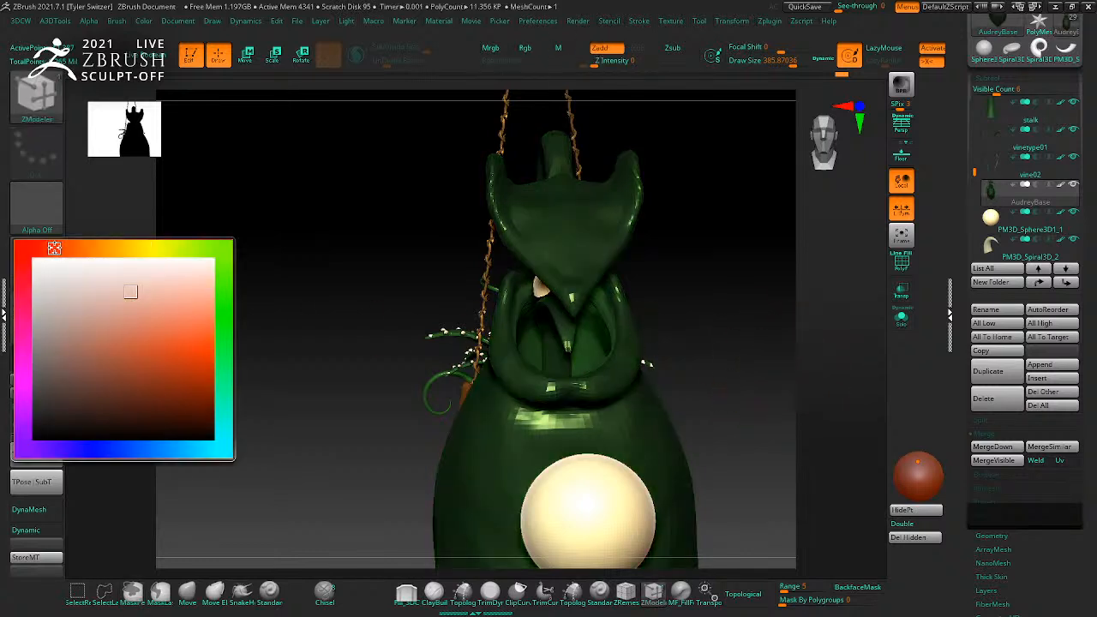
{"action": "left_click_drag", "start_coordinate": [387, 242], "coordinate": [105, 373]}
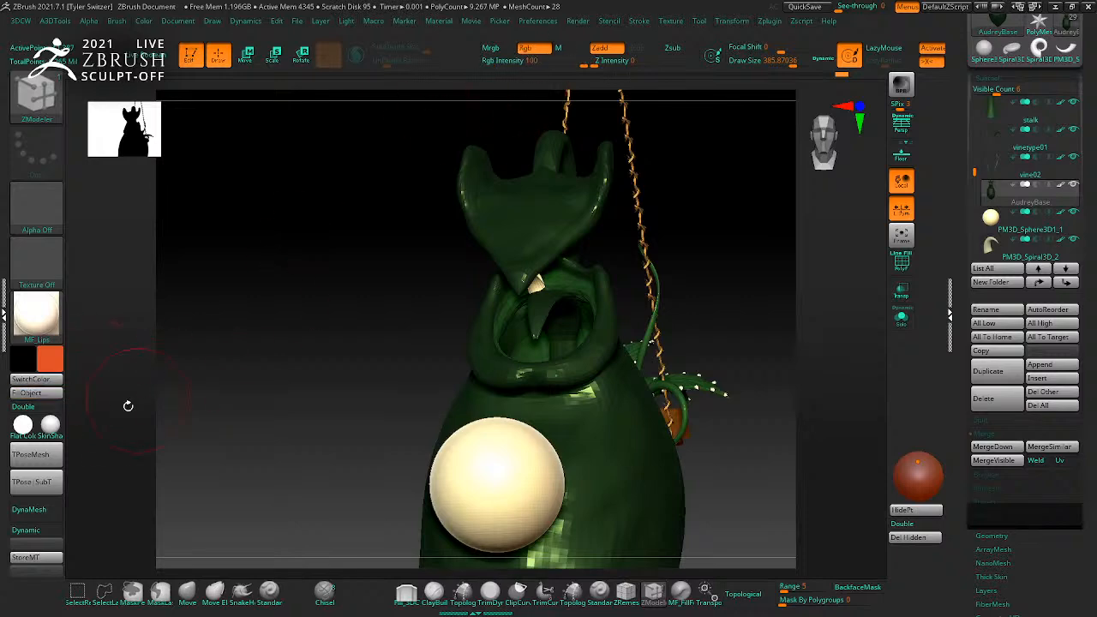
{"action": "left_click", "coordinate": [50, 394]}
{"action": "left_click_drag", "start_coordinate": [240, 328], "coordinate": [163, 350]}
Step: Fill the unmasked mouth interior of AudreyBase with pure deep red
{"action": "left_click", "coordinate": [53, 356]}
{"action": "left_click", "coordinate": [29, 254]}
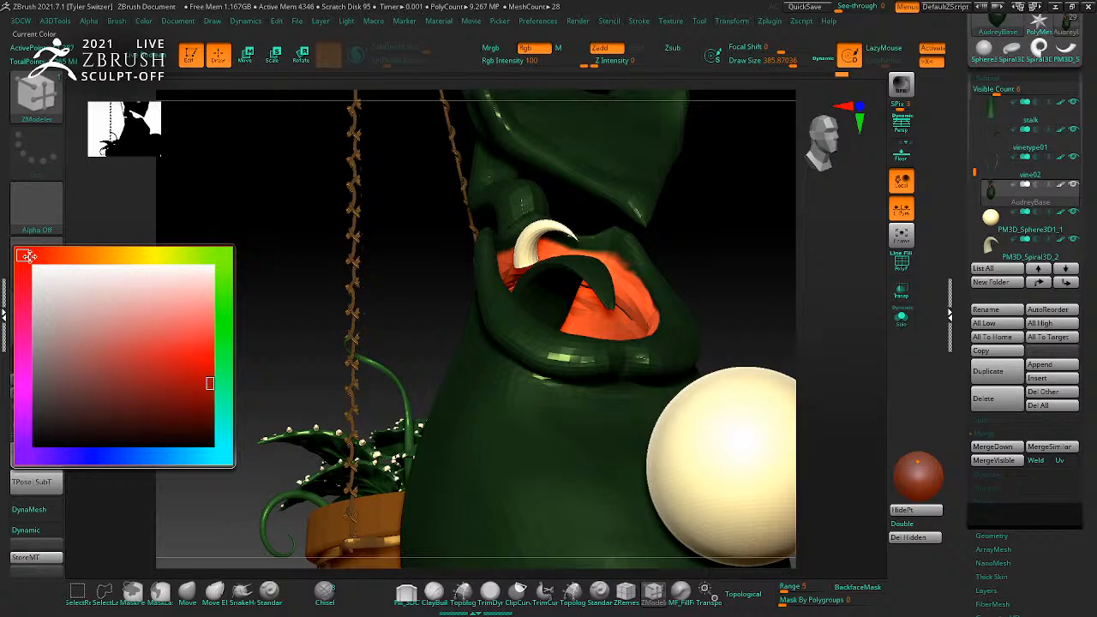
{"action": "left_click", "coordinate": [47, 394]}
{"action": "left_click_drag", "start_coordinate": [211, 314], "coordinate": [282, 279]}
Step: Select the tooth, isolate it to set the transform gizmo at its base, and restore the other subtools
{"action": "left_click", "coordinate": [495, 292], "text": "alt"}
{"action": "left_click_drag", "start_coordinate": [759, 340], "coordinate": [760, 402]}
{"action": "key", "text": "w"}
{"action": "left_click", "coordinate": [900, 320]}
{"action": "left_click_drag", "start_coordinate": [590, 377], "coordinate": [410, 399]}
{"action": "left_click_drag", "start_coordinate": [529, 419], "coordinate": [490, 422]}
{"action": "left_click_drag", "start_coordinate": [595, 426], "coordinate": [633, 422]}
{"action": "left_click", "coordinate": [901, 322]}
{"action": "left_click_drag", "start_coordinate": [784, 333], "coordinate": [727, 306], "text": "alt"}
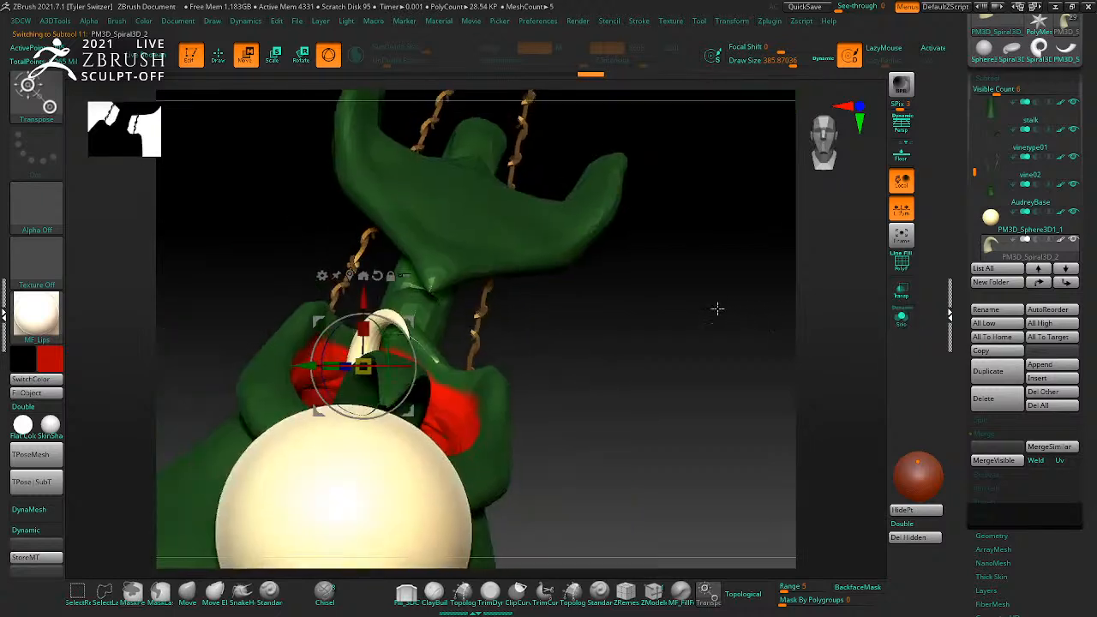
Step: Scale down, move and rotate the tooth so its base sits against the inner rim of the lower jaw
{"action": "key", "text": "q"}
{"action": "mouse_move", "coordinate": [657, 353]}
{"action": "left_mouse_down", "text": "shift"}
{"action": "mouse_move", "coordinate": [648, 358]}
{"action": "mouse_move", "coordinate": [693, 360]}
{"action": "left_mouse_up", "text": "shift"}
{"action": "key", "text": "w"}
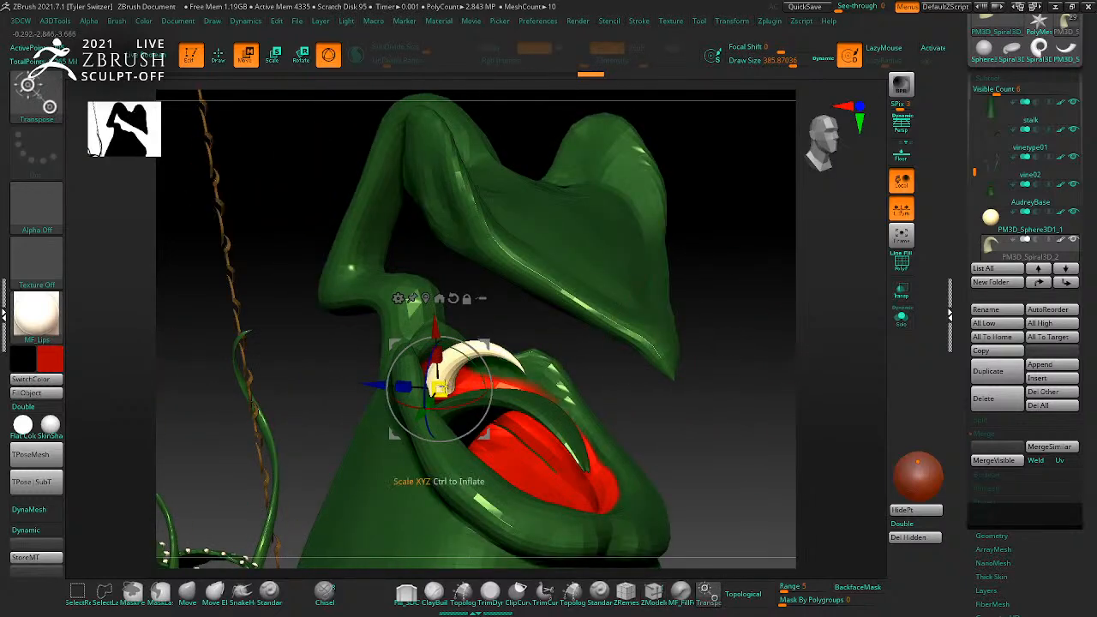
{"action": "left_click_drag", "start_coordinate": [438, 390], "coordinate": [435, 397]}
{"action": "mouse_move", "coordinate": [720, 385]}
{"action": "left_mouse_down"}
{"action": "mouse_move", "coordinate": [661, 389]}
{"action": "mouse_move", "coordinate": [724, 384]}
{"action": "left_mouse_up"}
{"action": "left_click_drag", "start_coordinate": [520, 404], "coordinate": [472, 403]}
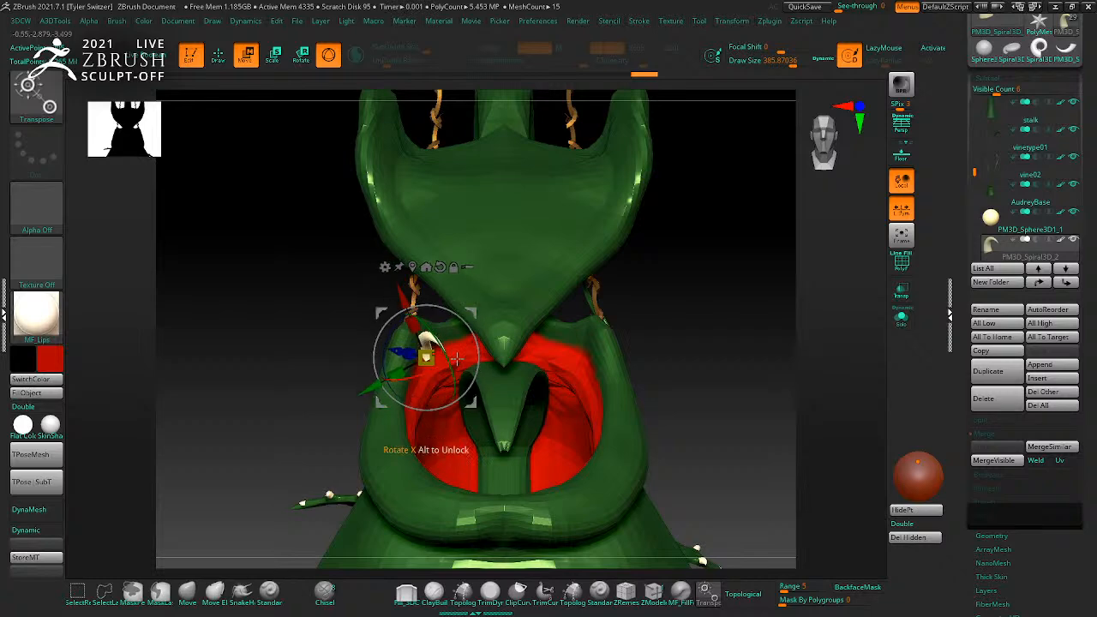
{"action": "left_click_drag", "start_coordinate": [444, 350], "coordinate": [453, 374]}
{"action": "left_click_drag", "start_coordinate": [428, 318], "coordinate": [428, 334]}
{"action": "key", "text": "q"}
{"action": "mouse_move", "coordinate": [714, 404]}
{"action": "left_mouse_down"}
{"action": "mouse_move", "coordinate": [745, 387]}
{"action": "mouse_move", "coordinate": [718, 399]}
{"action": "left_mouse_up"}
Step: Duplicate the tooth and bend the copy with the Bend Arc deformer so it points in a different direction
{"action": "left_click", "coordinate": [1000, 374]}
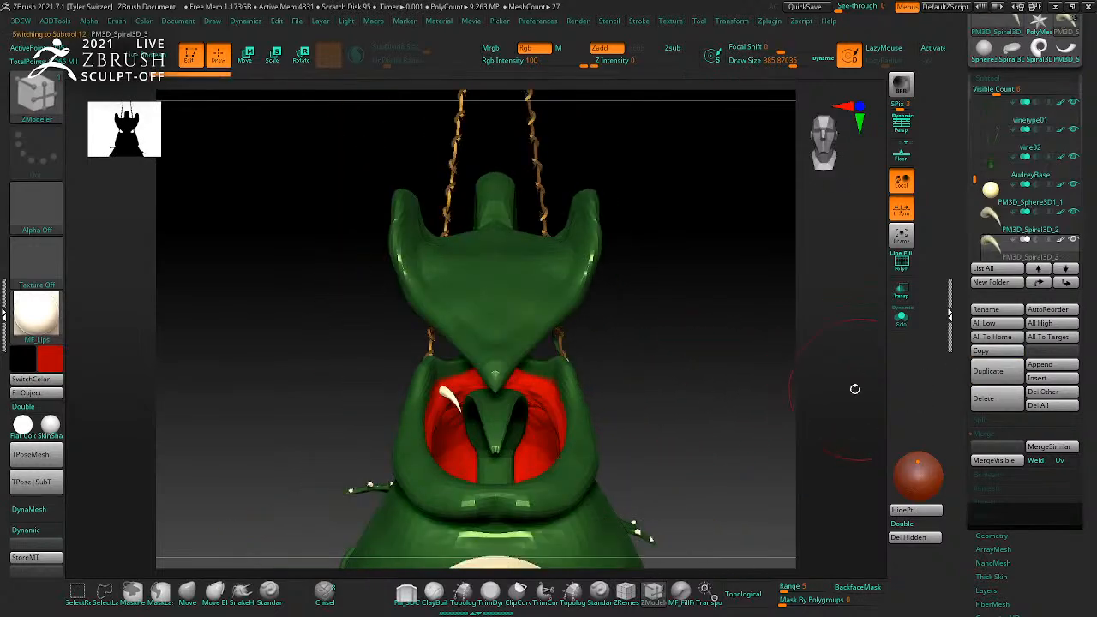
{"action": "key", "text": "w"}
{"action": "left_click", "coordinate": [399, 305]}
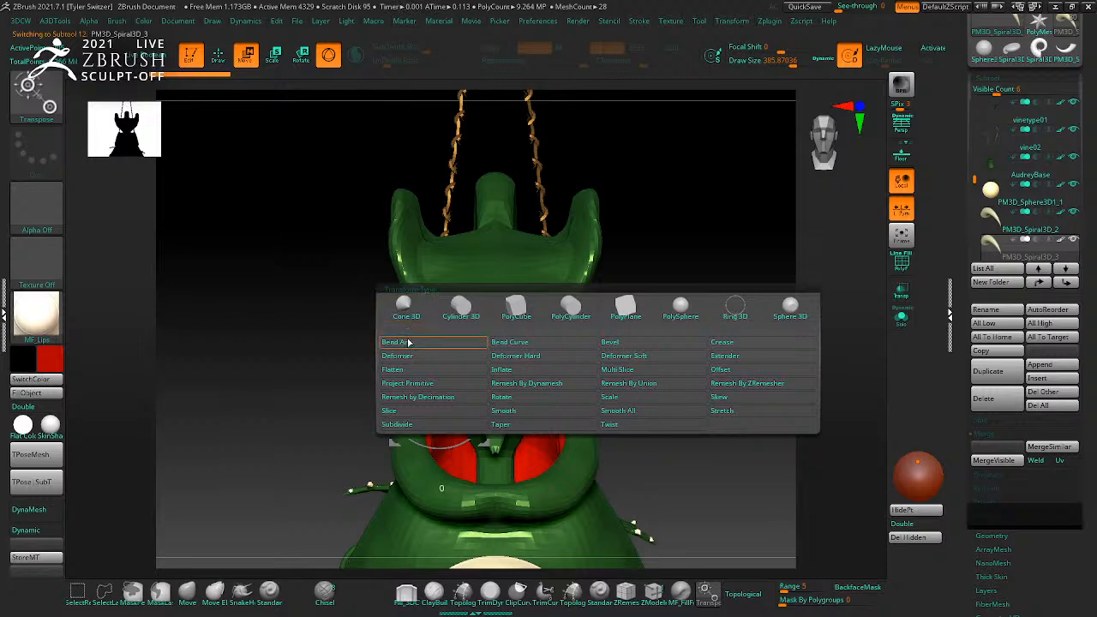
{"action": "left_click", "coordinate": [408, 342]}
{"action": "left_click_drag", "start_coordinate": [730, 407], "coordinate": [744, 446]}
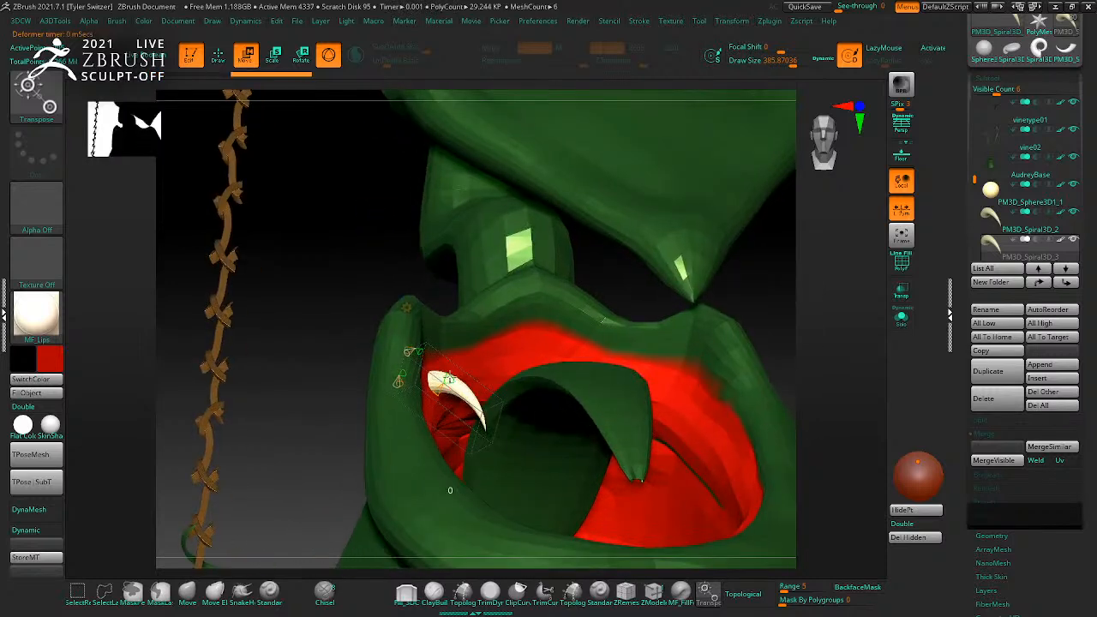
{"action": "left_click_drag", "start_coordinate": [469, 329], "coordinate": [469, 379]}
Step: Rename the original tooth subtool toothA and its bent duplicate tooth B
{"action": "left_click", "coordinate": [1051, 230]}
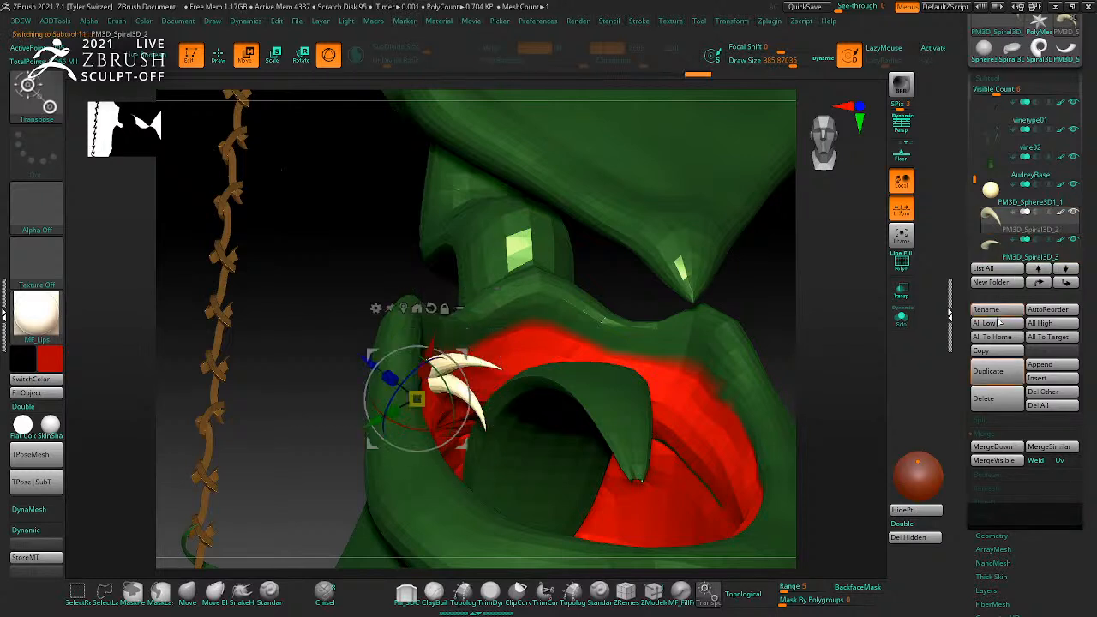
{"action": "left_click", "coordinate": [999, 310]}
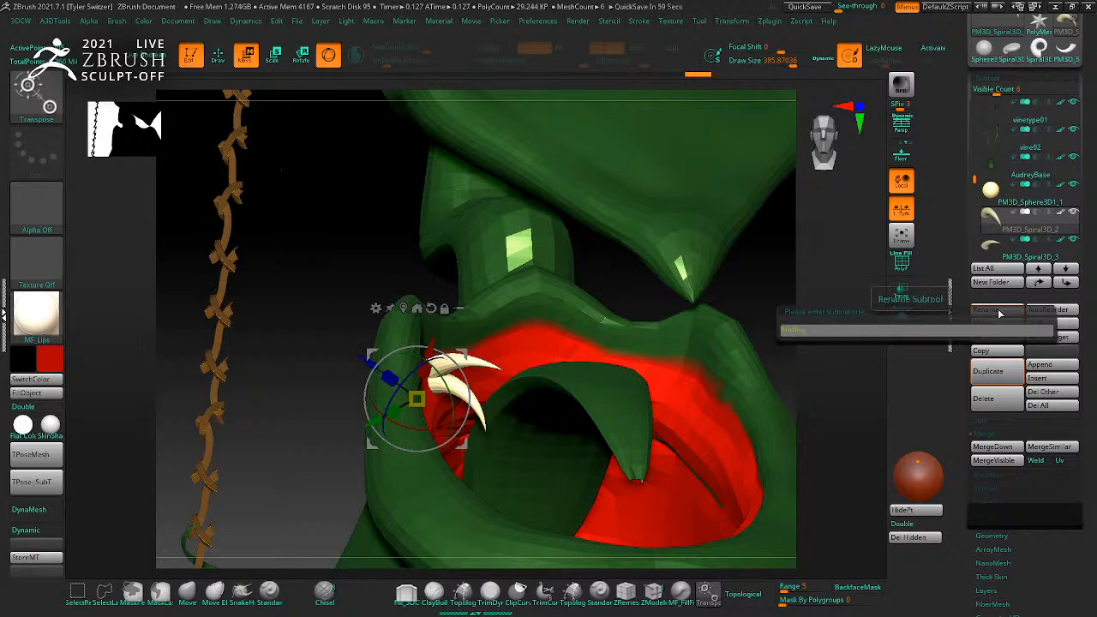
{"action": "key", "text": "Return"}
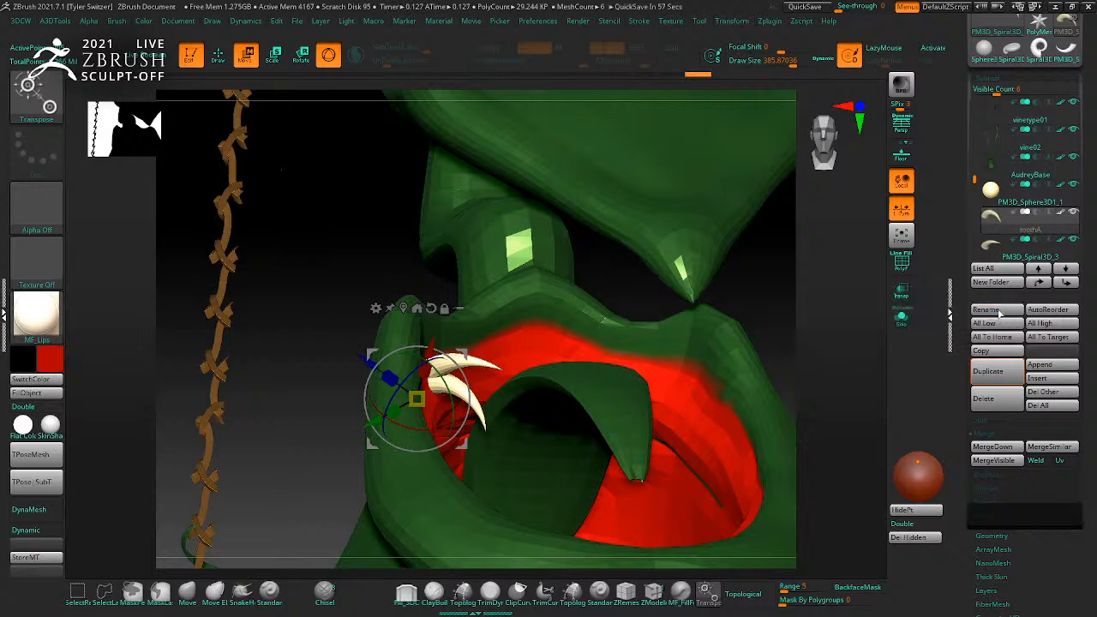
{"action": "left_click", "coordinate": [1033, 247]}
{"action": "left_click", "coordinate": [992, 310]}
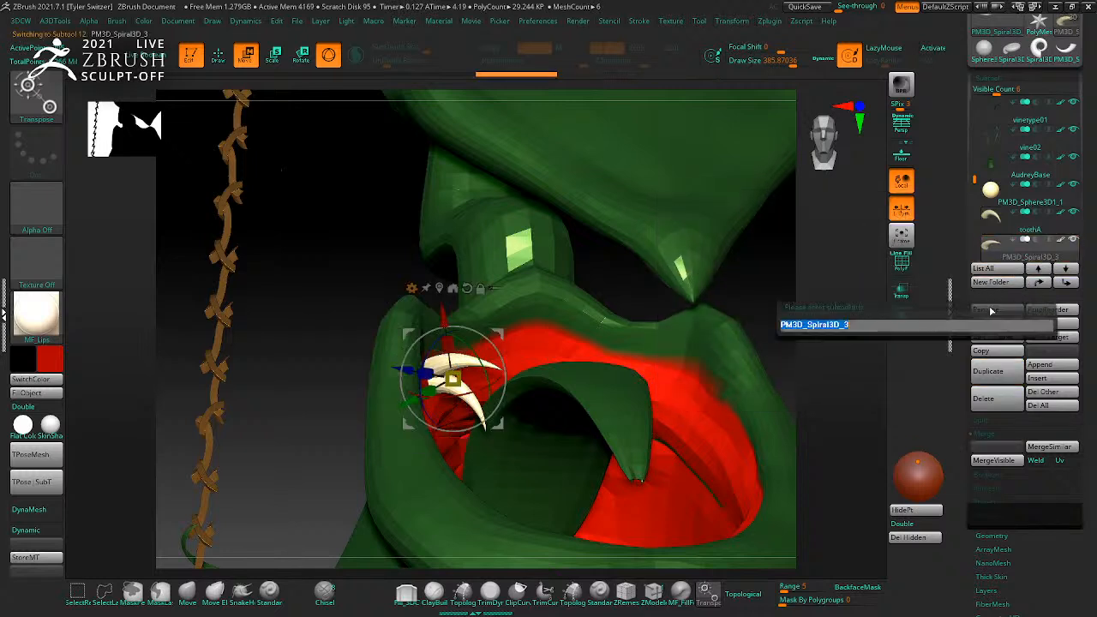
{"action": "type", "text": "tooth B"}
{"action": "key", "text": "Return"}
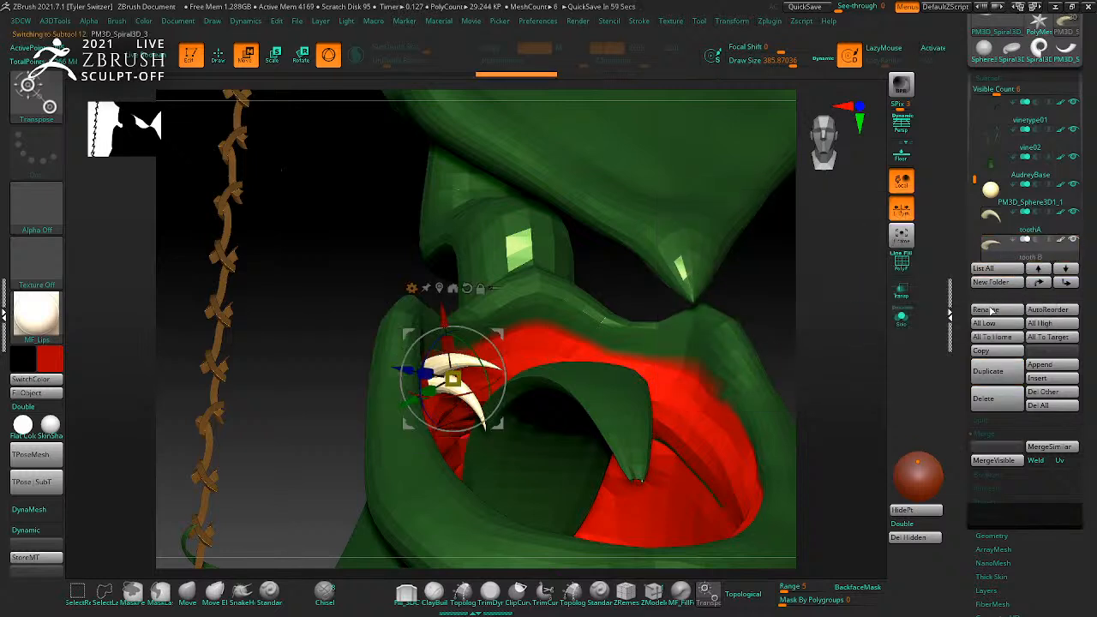
Step: Accept the Bend Arc deformation on tooth B and reshape the tooth with the transform gizmo
{"action": "mouse_move", "coordinate": [790, 330]}
{"action": "left_mouse_down"}
{"action": "mouse_move", "coordinate": [767, 318]}
{"action": "mouse_move", "coordinate": [802, 319]}
{"action": "left_mouse_up"}
{"action": "mouse_move", "coordinate": [985, 256]}
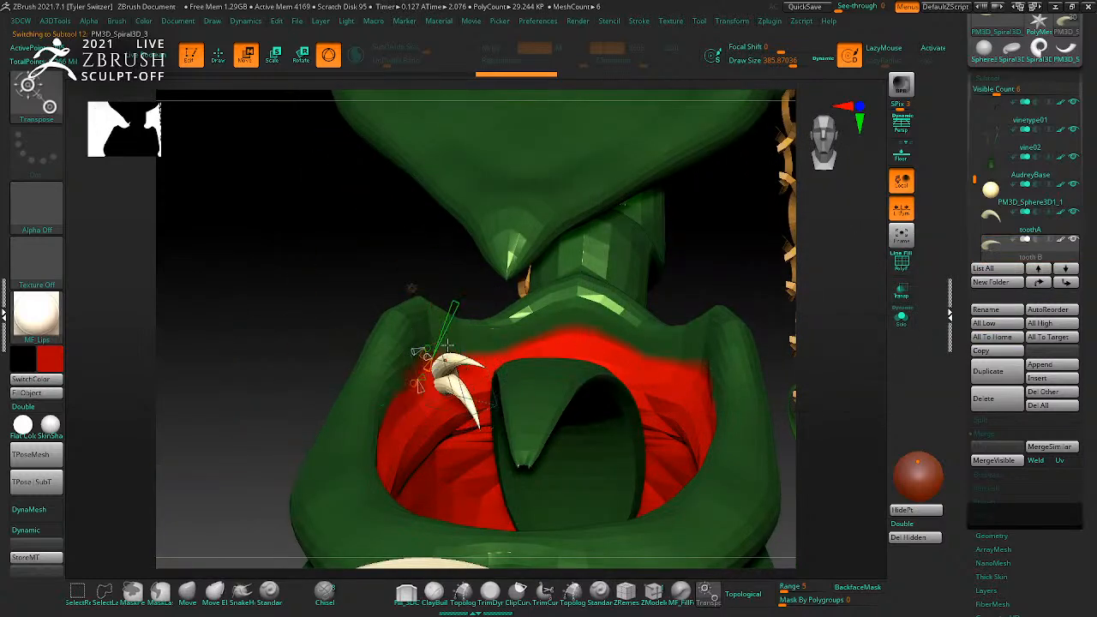
{"action": "left_click_drag", "start_coordinate": [454, 377], "coordinate": [454, 377]}
{"action": "mouse_move", "coordinate": [506, 348]}
{"action": "left_mouse_down"}
{"action": "mouse_move", "coordinate": [458, 368]}
{"action": "mouse_move", "coordinate": [489, 353]}
{"action": "left_mouse_up"}
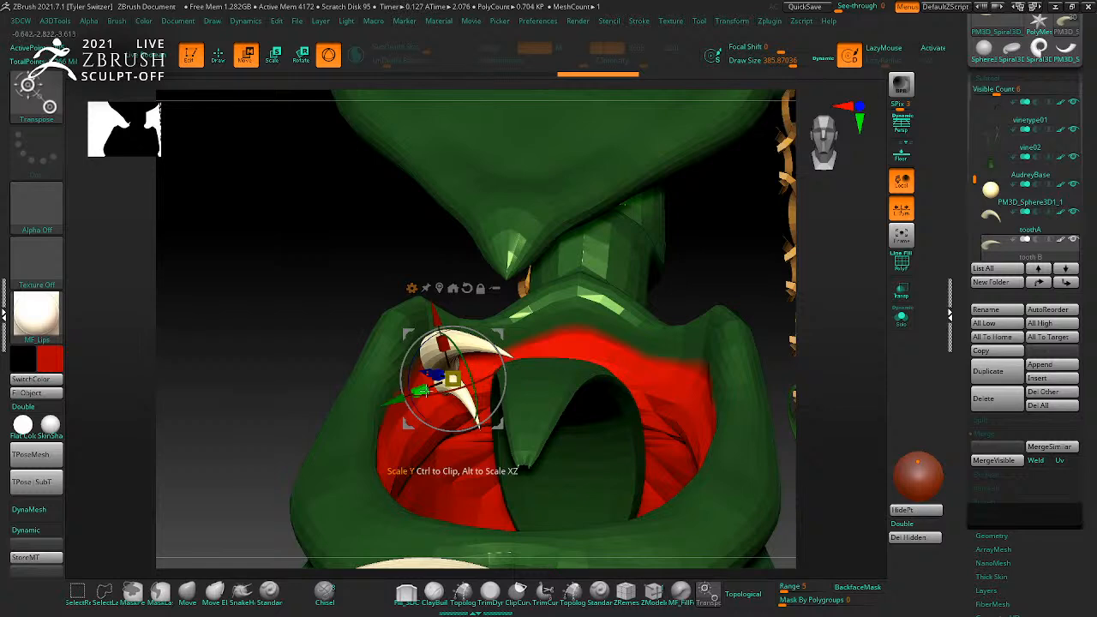
{"action": "left_click_drag", "start_coordinate": [400, 408], "coordinate": [399, 409]}
{"action": "mouse_move", "coordinate": [730, 277]}
{"action": "left_mouse_down"}
{"action": "mouse_move", "coordinate": [705, 306]}
{"action": "mouse_move", "coordinate": [727, 280]}
{"action": "left_mouse_up"}
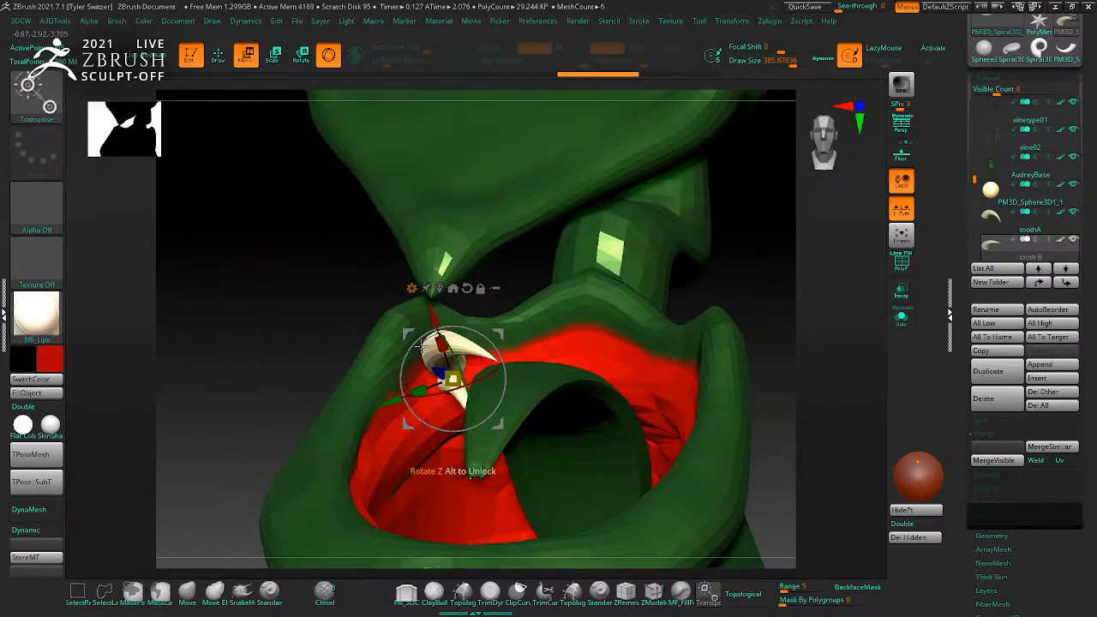
Step: Rotate, shrink and reposition tooth B above toothA, checking its seating in the jaw with transparency
{"action": "left_click_drag", "start_coordinate": [437, 331], "coordinate": [464, 319]}
{"action": "left_click_drag", "start_coordinate": [783, 289], "coordinate": [784, 316]}
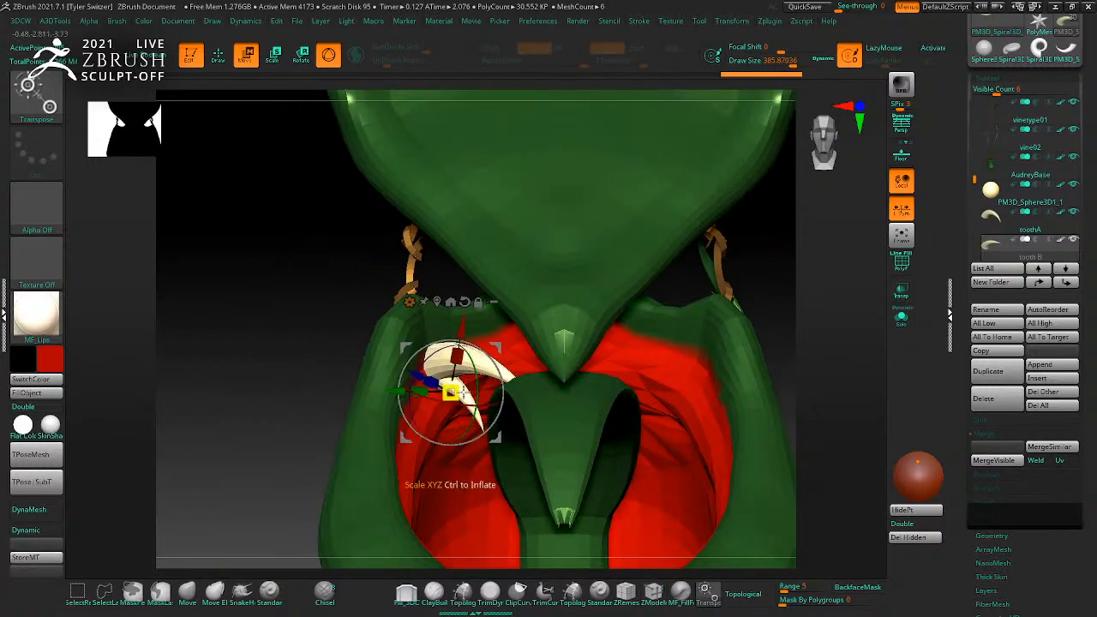
{"action": "left_click_drag", "start_coordinate": [467, 379], "coordinate": [470, 358]}
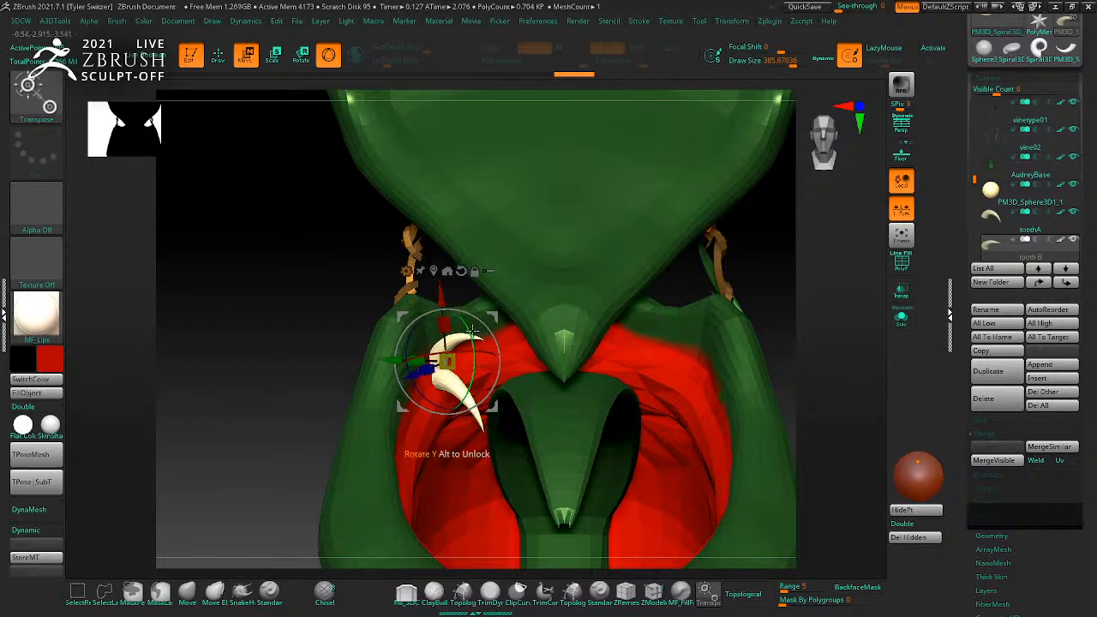
{"action": "key", "text": "q"}
{"action": "mouse_move", "coordinate": [814, 348]}
{"action": "left_mouse_down"}
{"action": "mouse_move", "coordinate": [829, 346]}
{"action": "mouse_move", "coordinate": [826, 372]}
{"action": "left_mouse_up"}
{"action": "left_click", "coordinate": [901, 291]}
{"action": "mouse_move", "coordinate": [830, 319]}
{"action": "left_mouse_down"}
{"action": "mouse_move", "coordinate": [844, 324]}
{"action": "mouse_move", "coordinate": [838, 335]}
{"action": "left_mouse_up"}
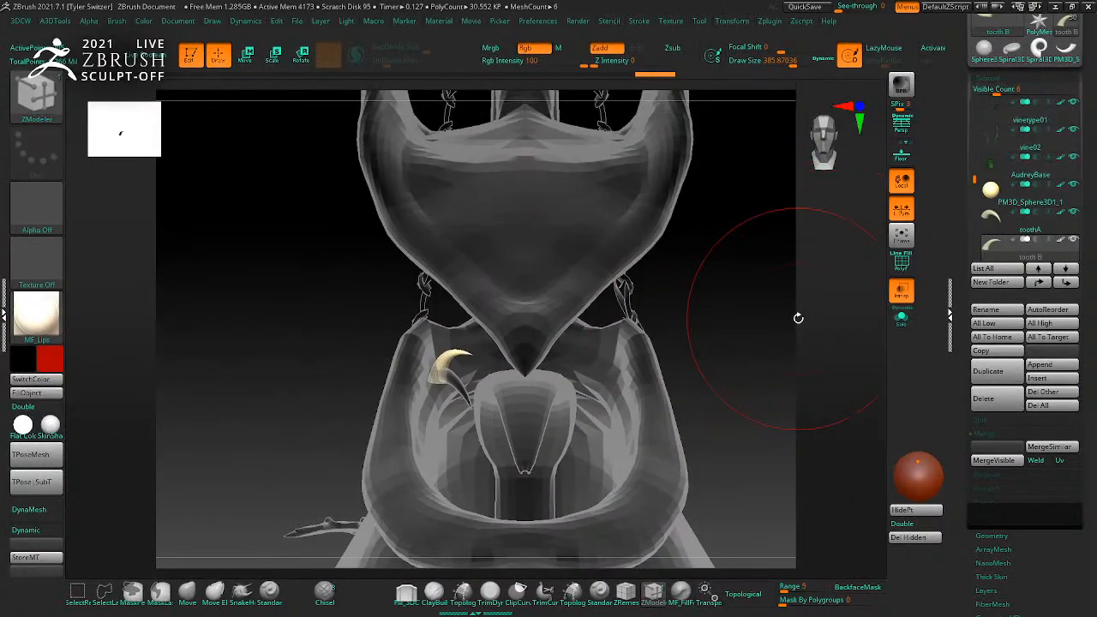
{"action": "left_click", "coordinate": [898, 293]}
{"action": "left_click_drag", "start_coordinate": [774, 324], "coordinate": [669, 324]}
Step: Select toothA and adjust its rotation and position so it sits beneath tooth B in the lower jaw
{"action": "left_click", "coordinate": [1028, 231]}
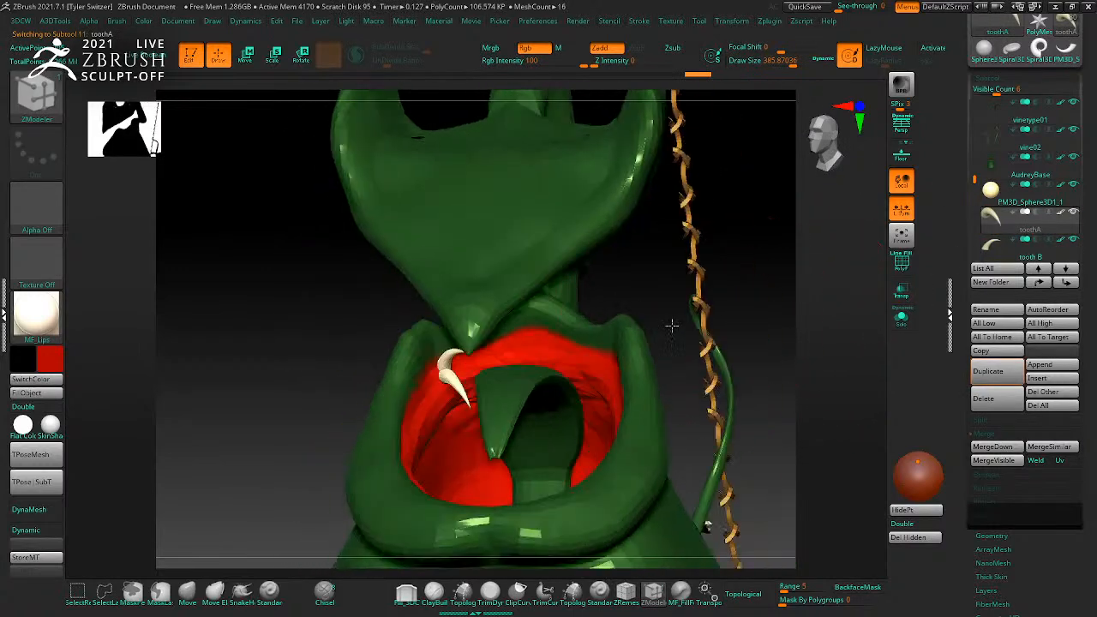
{"action": "key", "text": "w"}
{"action": "left_click_drag", "start_coordinate": [417, 339], "coordinate": [418, 346]}
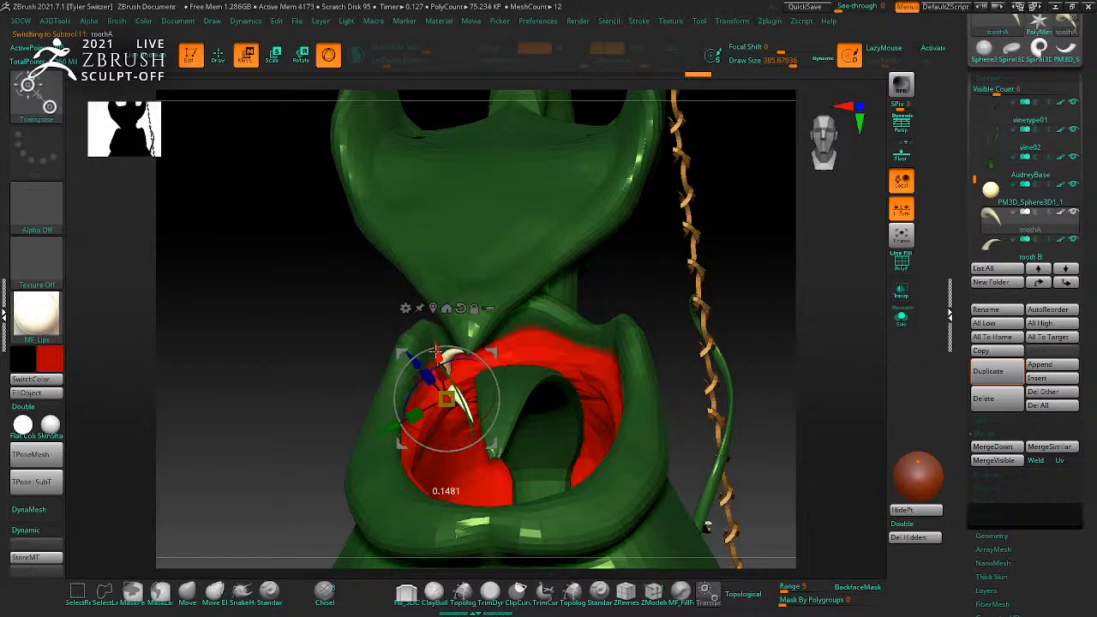
{"action": "left_click_drag", "start_coordinate": [705, 377], "coordinate": [676, 375]}
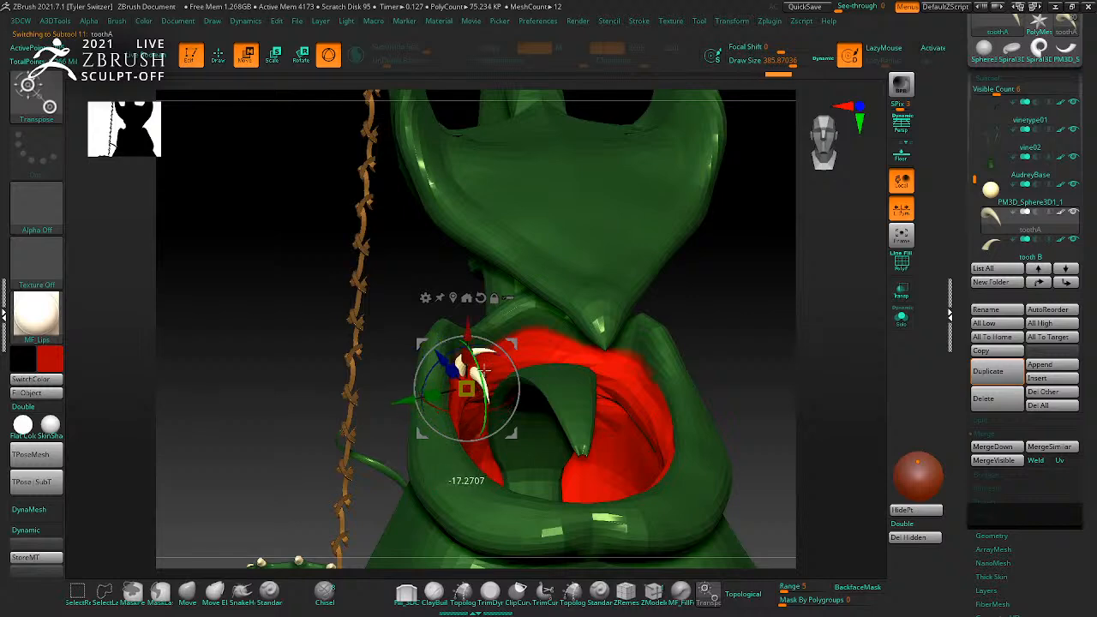
{"action": "left_click_drag", "start_coordinate": [741, 374], "coordinate": [485, 405]}
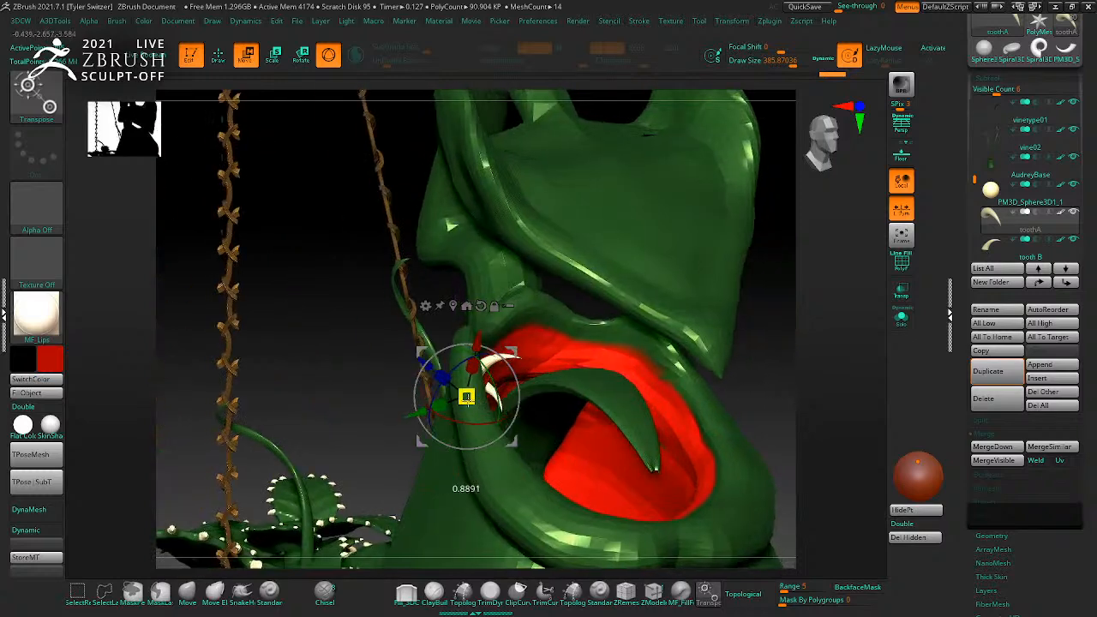
{"action": "left_click_drag", "start_coordinate": [477, 344], "coordinate": [479, 336]}
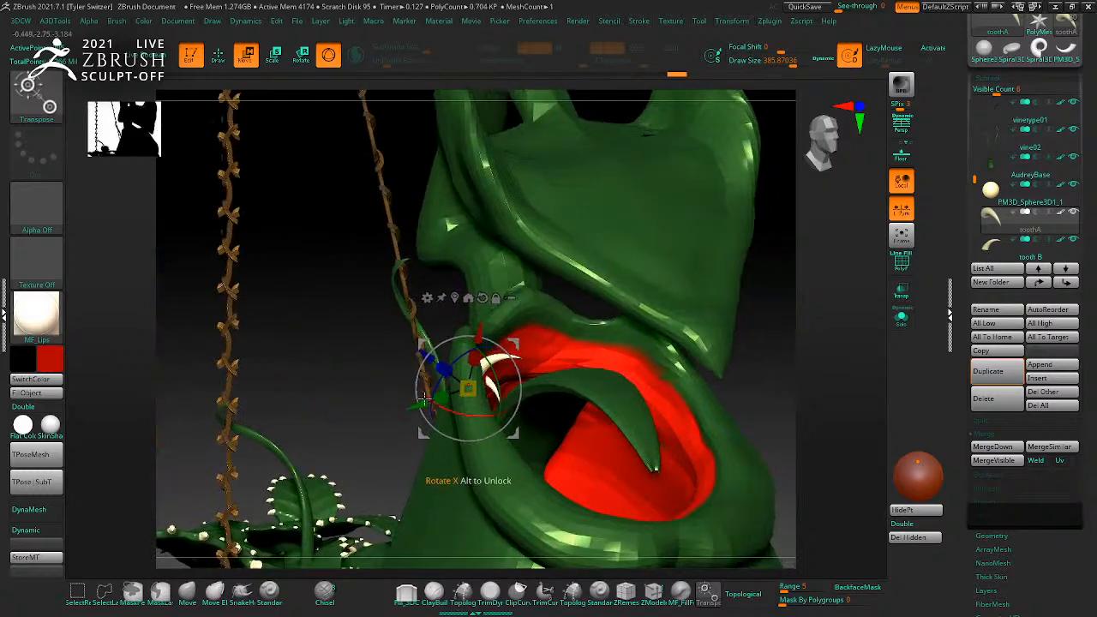
Step: Fine-tune the rotation and sideways placement of toothA against the inner jaw wall
{"action": "mouse_move", "coordinate": [828, 397]}
{"action": "left_mouse_down"}
{"action": "mouse_move", "coordinate": [815, 379]}
{"action": "mouse_move", "coordinate": [781, 381]}
{"action": "mouse_move", "coordinate": [778, 367]}
{"action": "left_mouse_up"}
{"action": "key", "text": "q"}
{"action": "key", "text": "w"}
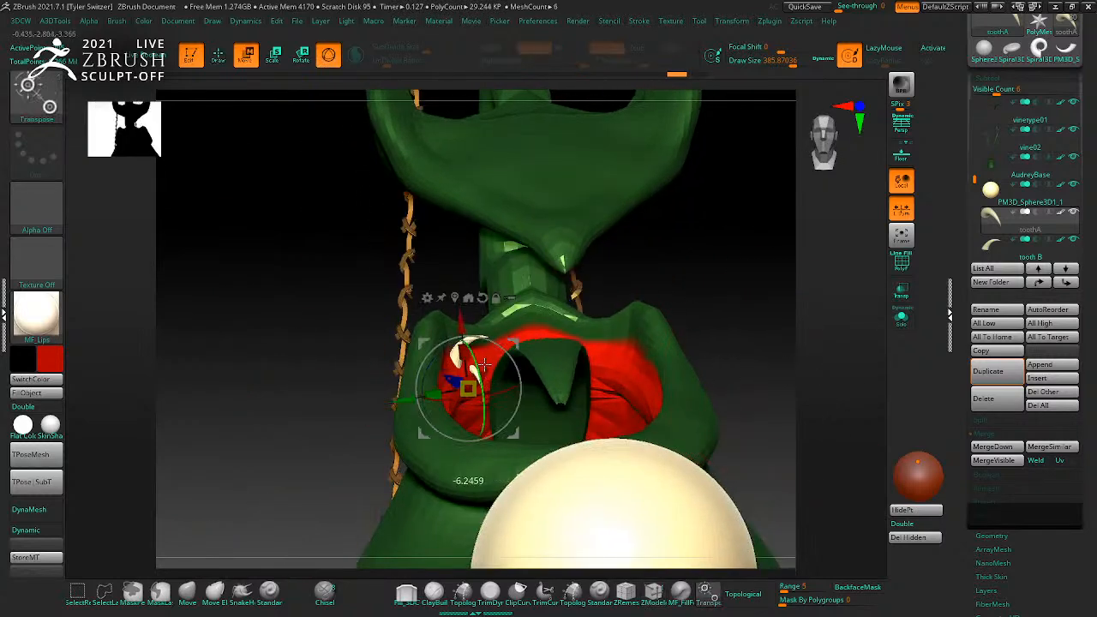
{"action": "left_click_drag", "start_coordinate": [484, 359], "coordinate": [481, 382]}
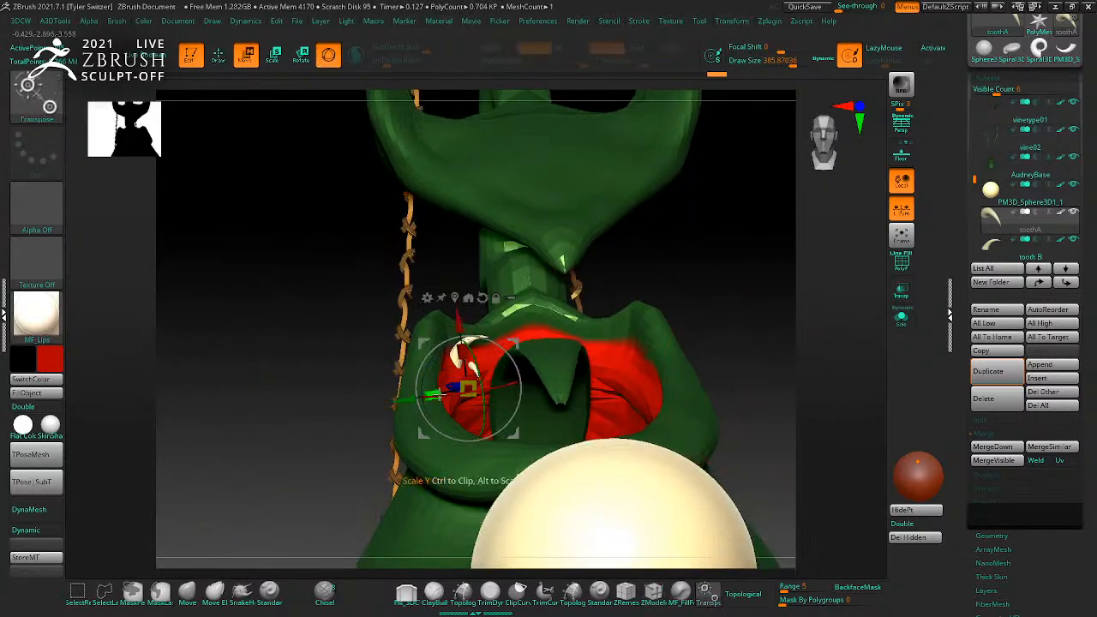
{"action": "left_click_drag", "start_coordinate": [417, 403], "coordinate": [430, 400]}
{"action": "key", "text": "q"}
{"action": "mouse_move", "coordinate": [737, 374]}
{"action": "left_mouse_down"}
{"action": "mouse_move", "coordinate": [751, 362]}
{"action": "mouse_move", "coordinate": [756, 383]}
{"action": "mouse_move", "coordinate": [756, 334]}
{"action": "left_mouse_up"}
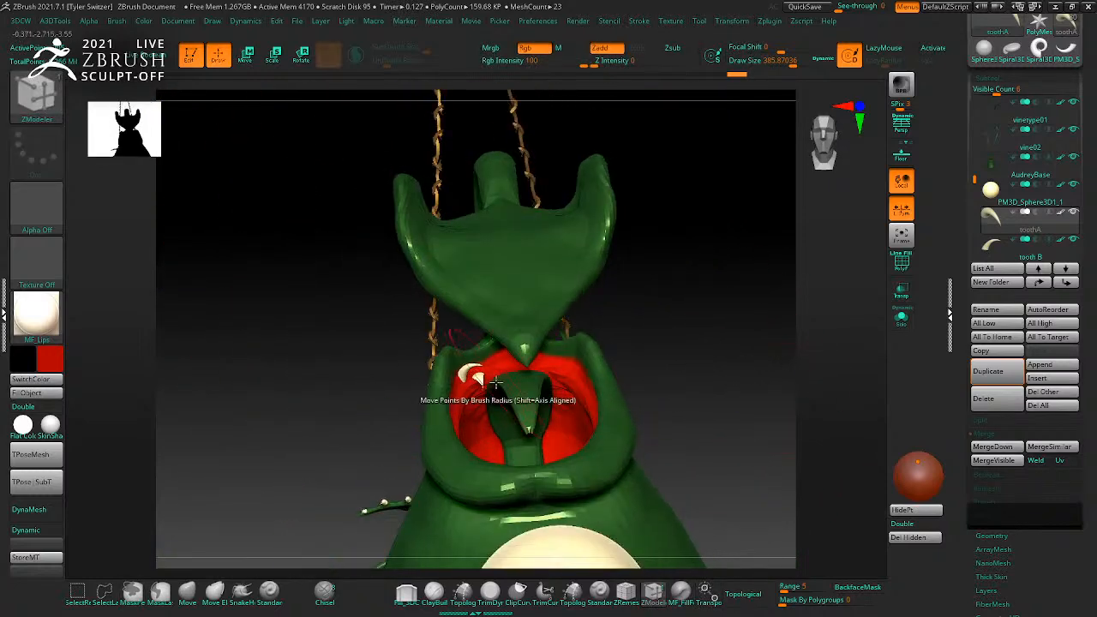
{"action": "left_click", "coordinate": [776, 23]}
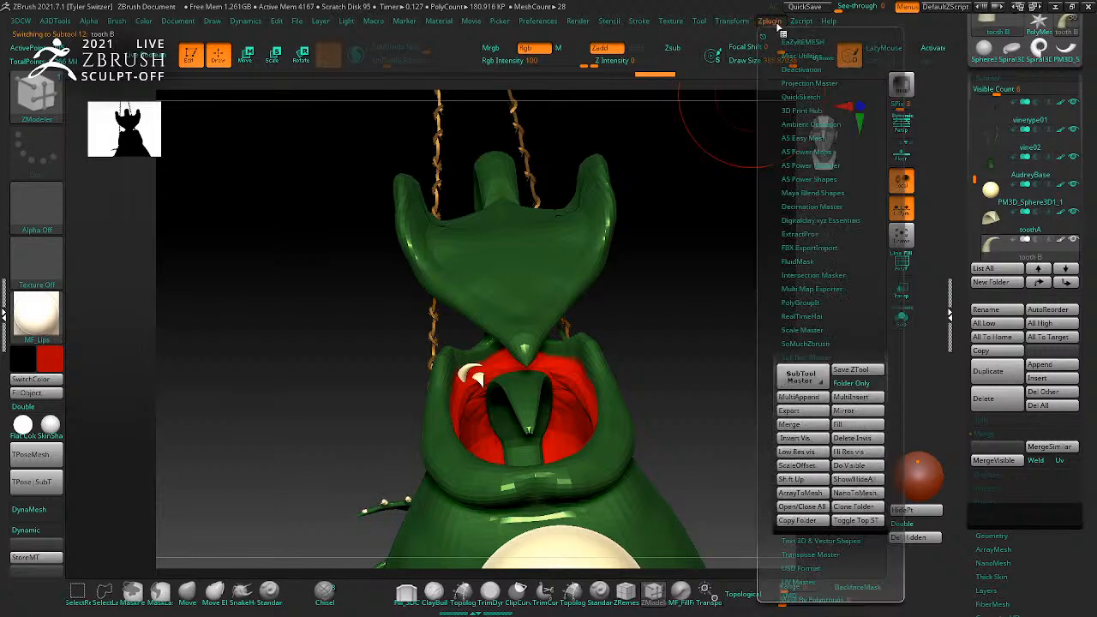
{"action": "left_click", "coordinate": [846, 411]}
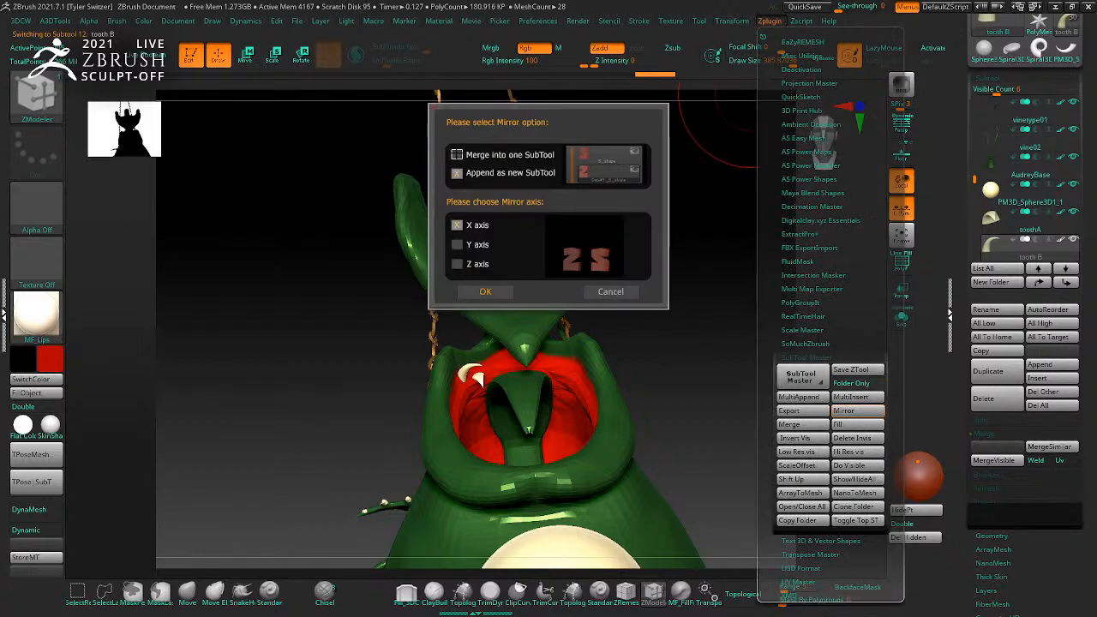
{"action": "left_click", "coordinate": [630, 292]}
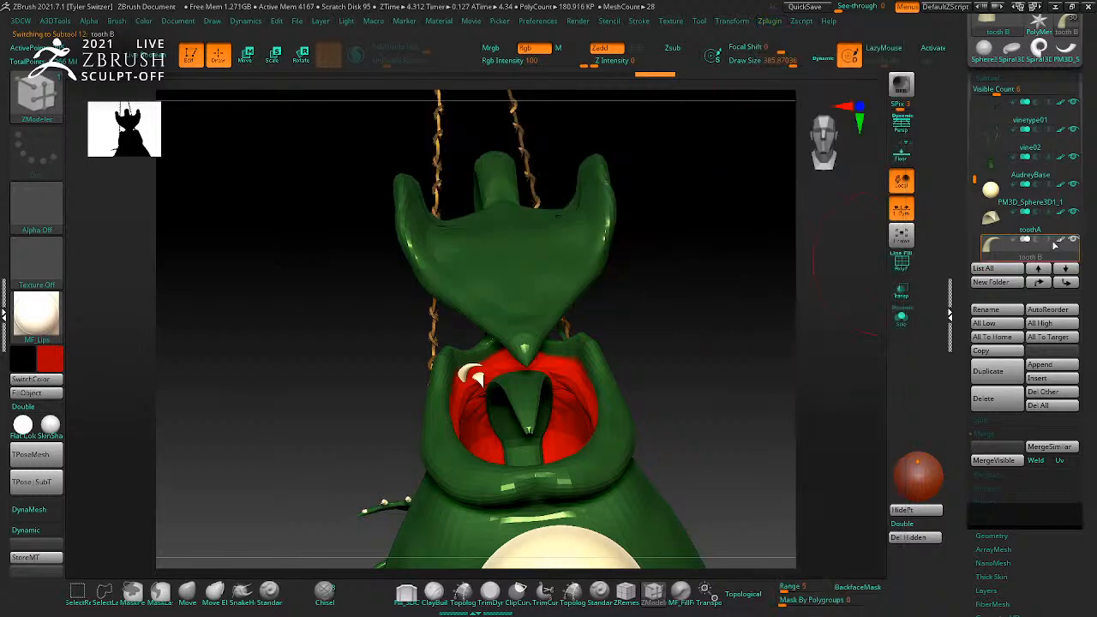
Step: Duplicate tooth B and toothA as spare copies and hide the teeth that are not being worked on
{"action": "left_click", "coordinate": [997, 374]}
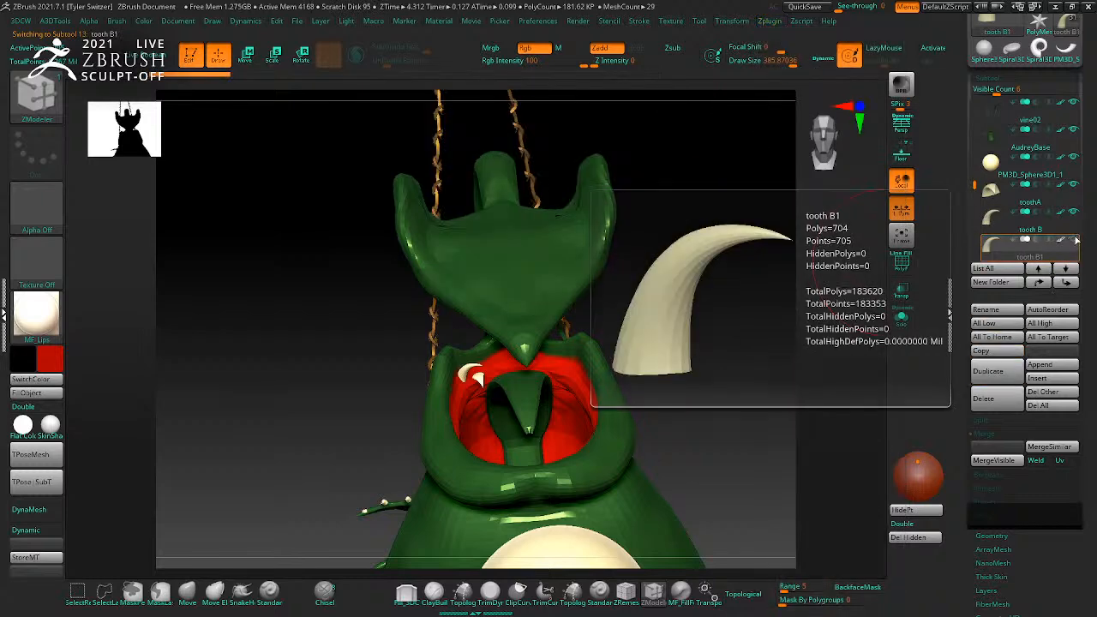
{"action": "left_click", "coordinate": [1077, 188]}
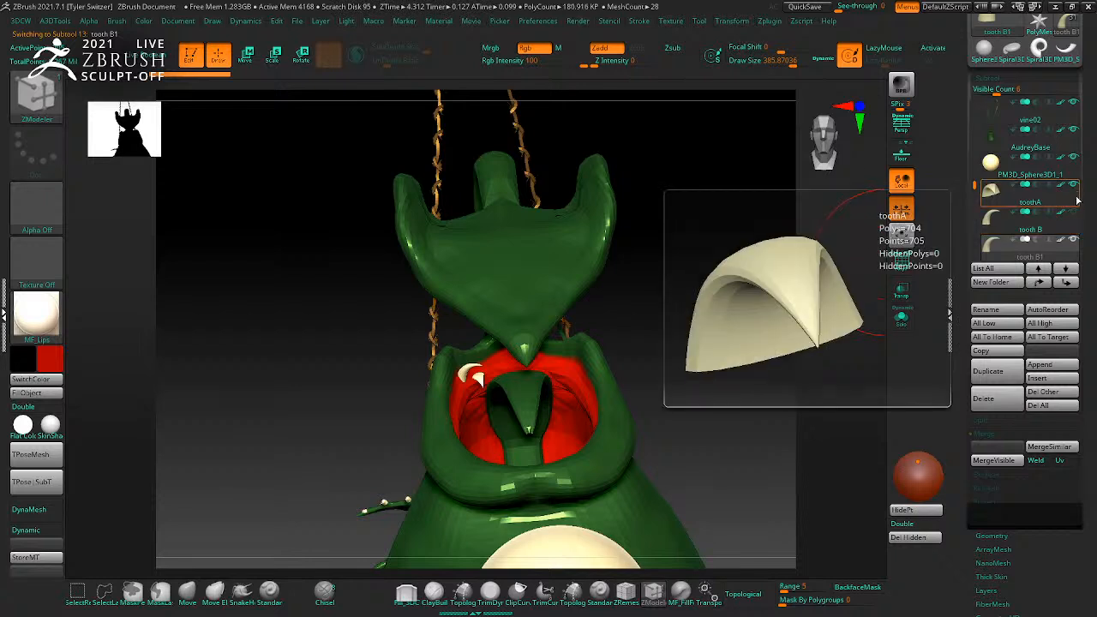
{"action": "left_click", "coordinate": [1001, 368]}
{"action": "mouse_move", "coordinate": [1057, 201]}
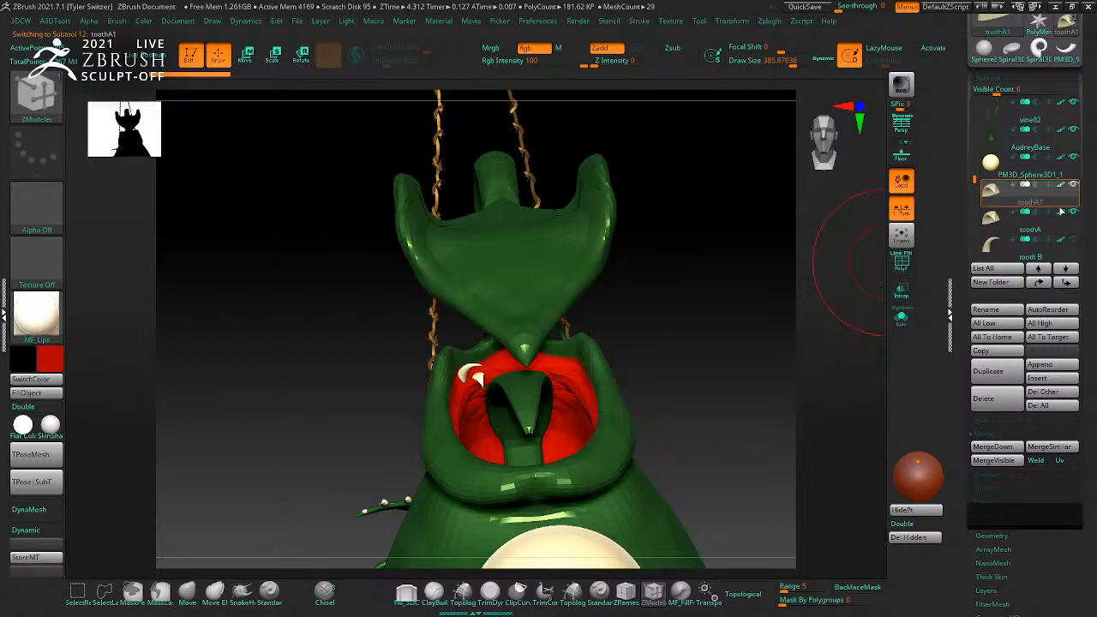
{"action": "left_click_drag", "start_coordinate": [1061, 239], "coordinate": [1080, 185]}
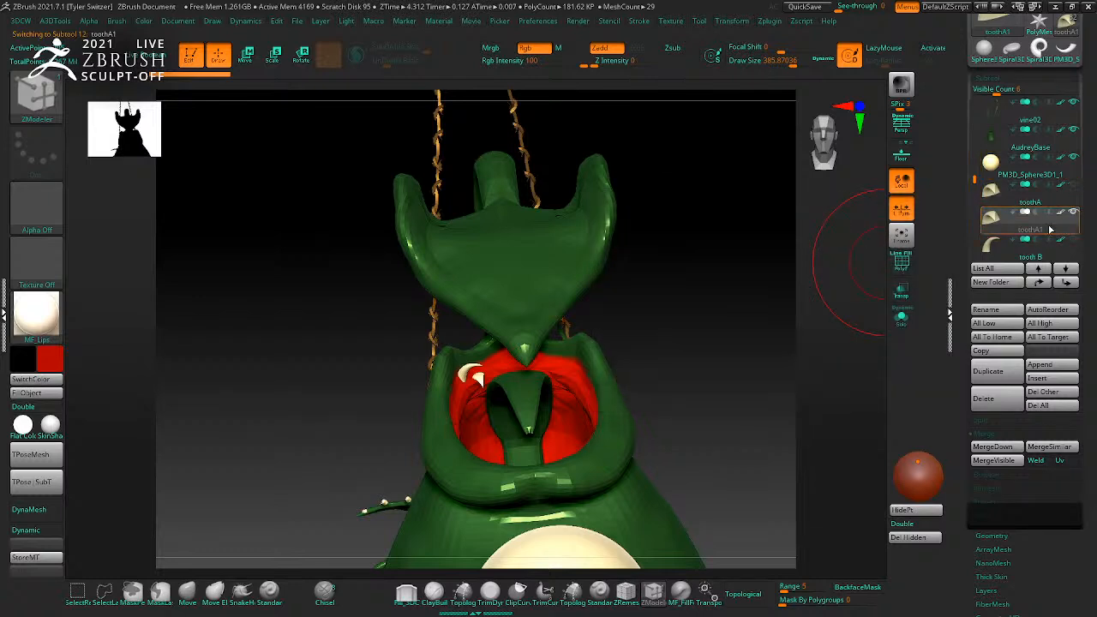
Step: Mirror tooth B across the X axis with SubTool Master, merging the result into one SubTool
{"action": "left_click", "coordinate": [1029, 243]}
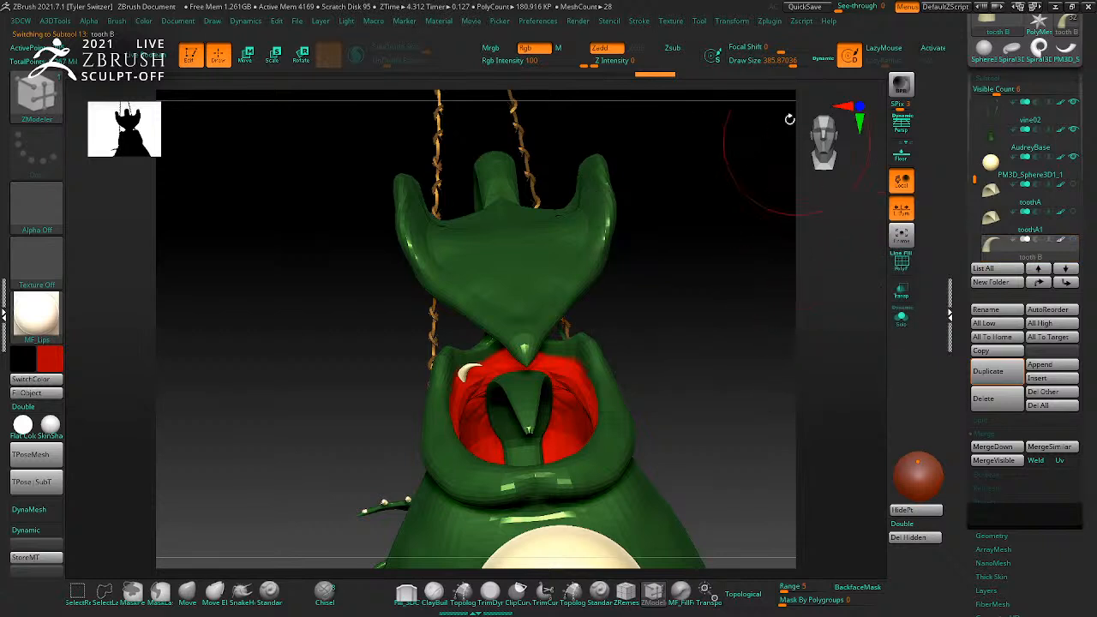
{"action": "left_click", "coordinate": [767, 21]}
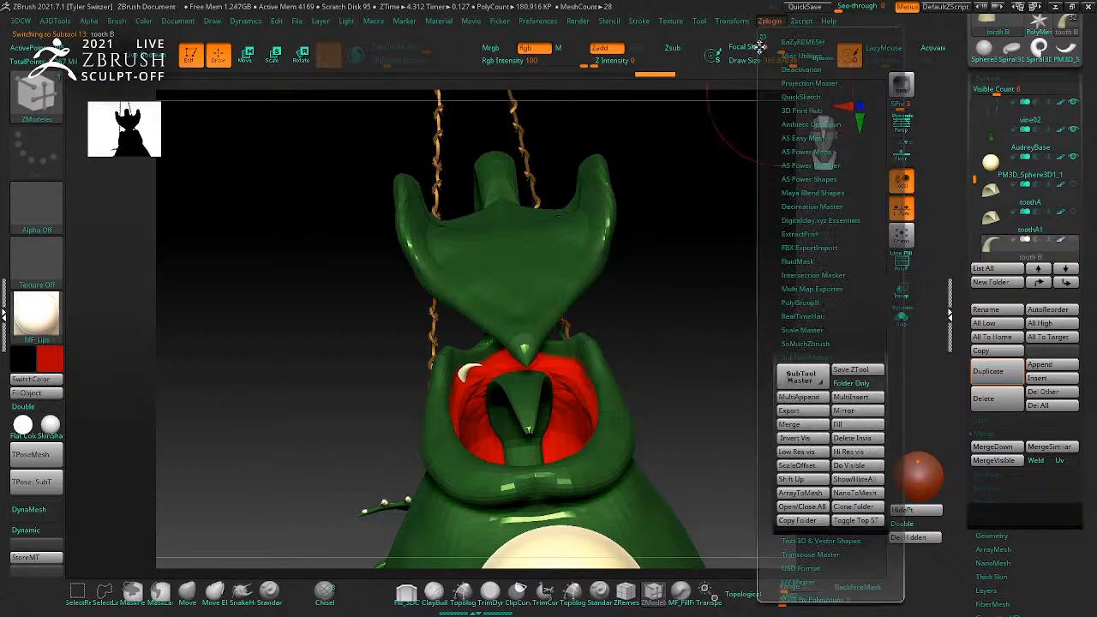
{"action": "left_click", "coordinate": [849, 411]}
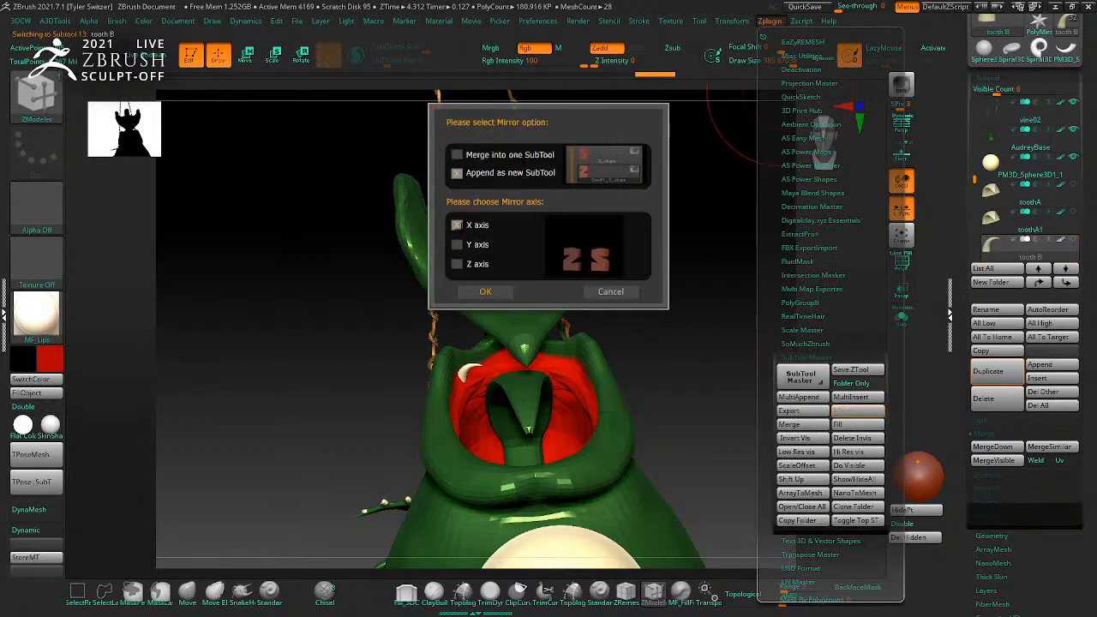
{"action": "left_click", "coordinate": [457, 154]}
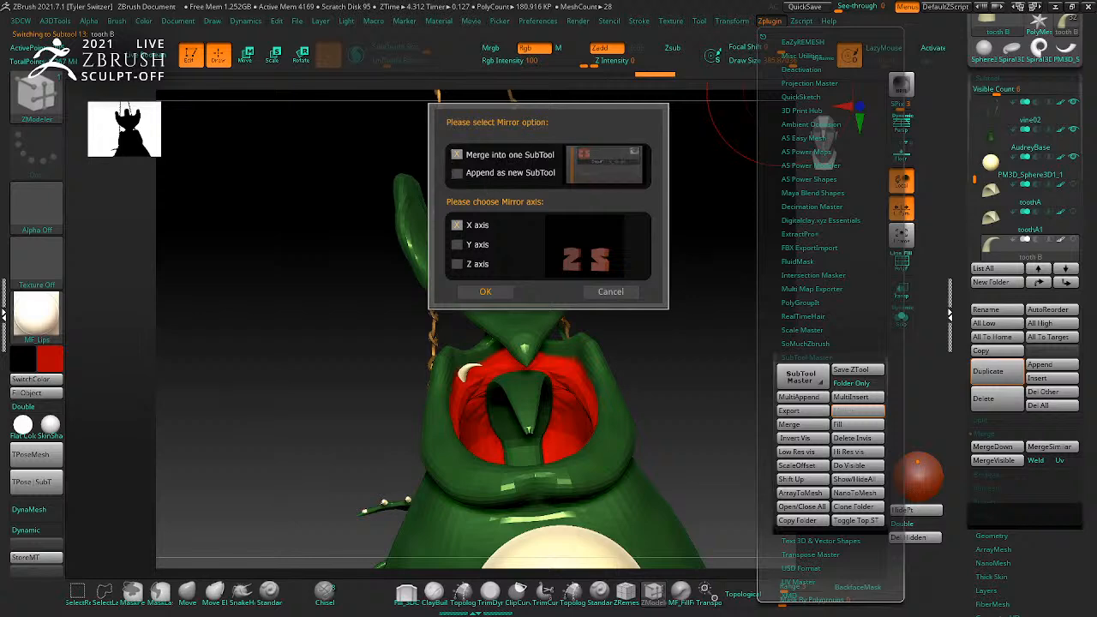
{"action": "left_click", "coordinate": [486, 291]}
Step: Pick the large sphere's cream as the active colour and hide the PM3D_Sphere3D1_1 subtool
{"action": "left_click_drag", "start_coordinate": [732, 360], "coordinate": [749, 298]}
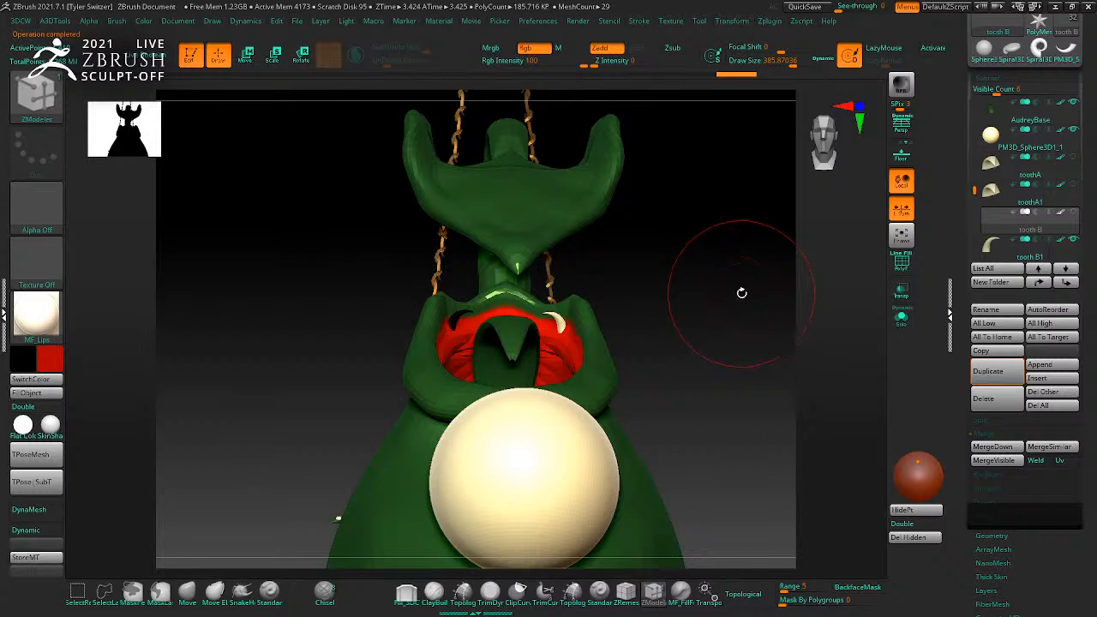
{"action": "left_click_drag", "start_coordinate": [257, 387], "coordinate": [481, 475]}
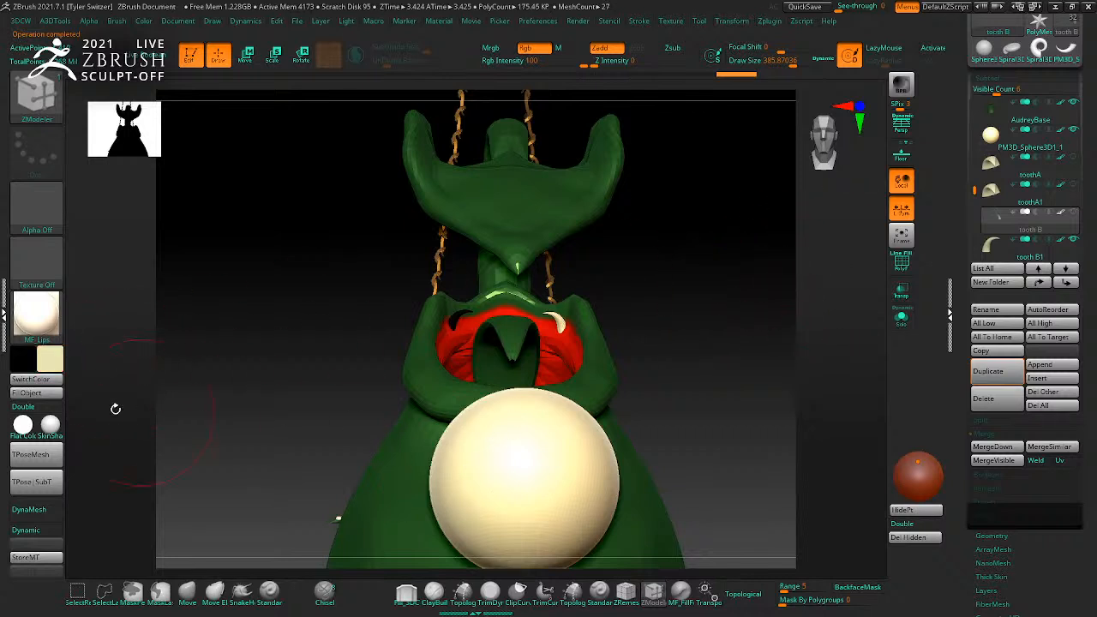
{"action": "left_click", "coordinate": [1073, 129]}
Step: Rotate the mirrored tooth B pair with the gizmo so the teeth follow the jaw's curve
{"action": "left_click_drag", "start_coordinate": [684, 329], "coordinate": [540, 329]}
{"action": "key", "text": "w"}
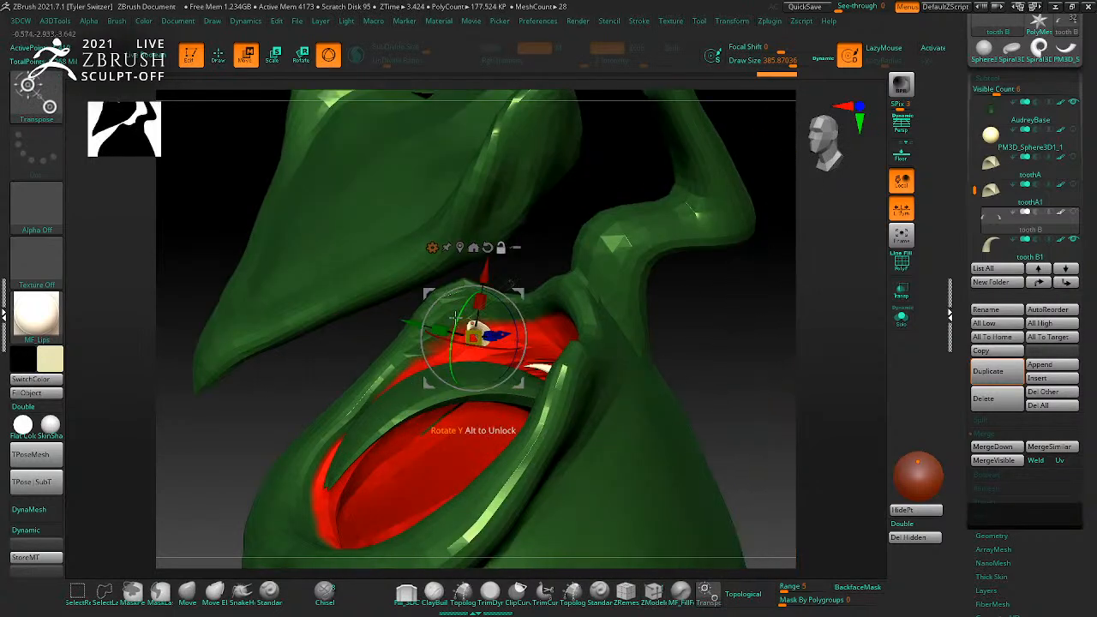
{"action": "left_click_drag", "start_coordinate": [457, 316], "coordinate": [452, 332]}
{"action": "left_click_drag", "start_coordinate": [735, 370], "coordinate": [784, 370]}
Step: Try placing a duplicate of the tooth B pair lower in the jaw, and undo the copy
{"action": "left_click_drag", "start_coordinate": [504, 364], "coordinate": [477, 322]}
{"action": "left_click_drag", "start_coordinate": [789, 343], "coordinate": [648, 370]}
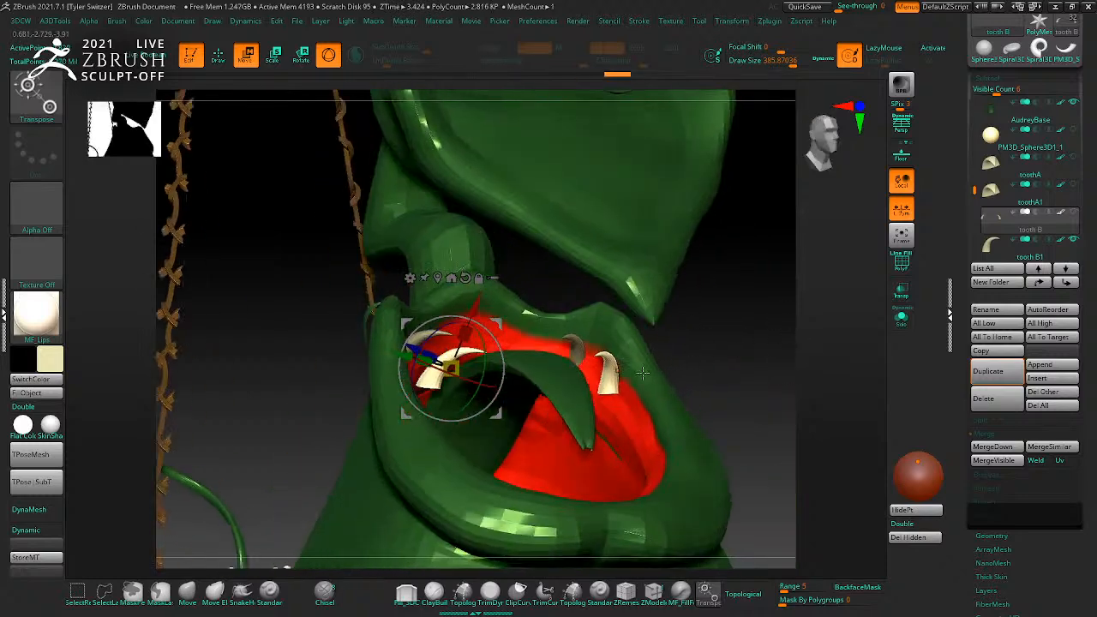
{"action": "left_click_drag", "start_coordinate": [461, 377], "coordinate": [463, 380]}
{"action": "left_click_drag", "start_coordinate": [764, 341], "coordinate": [794, 395]}
{"action": "left_click_drag", "start_coordinate": [405, 335], "coordinate": [385, 335]}
{"action": "key", "text": "ctrl+z"}
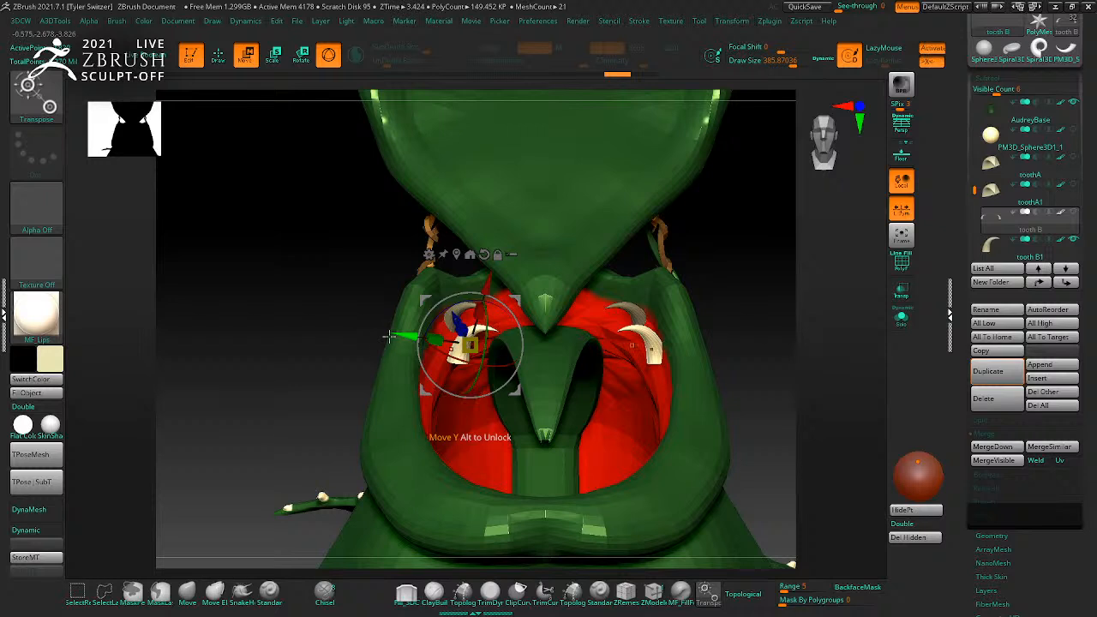
{"action": "left_click_drag", "start_coordinate": [405, 332], "coordinate": [491, 307]}
{"action": "mouse_move", "coordinate": [802, 312]}
{"action": "left_mouse_down"}
{"action": "mouse_move", "coordinate": [756, 328]}
{"action": "mouse_move", "coordinate": [791, 351]}
{"action": "mouse_move", "coordinate": [811, 330]}
{"action": "mouse_move", "coordinate": [771, 351]}
{"action": "mouse_move", "coordinate": [781, 336]}
{"action": "left_mouse_up"}
{"action": "key", "text": "ctrl+z"}
{"action": "key", "text": "ctrl+z"}
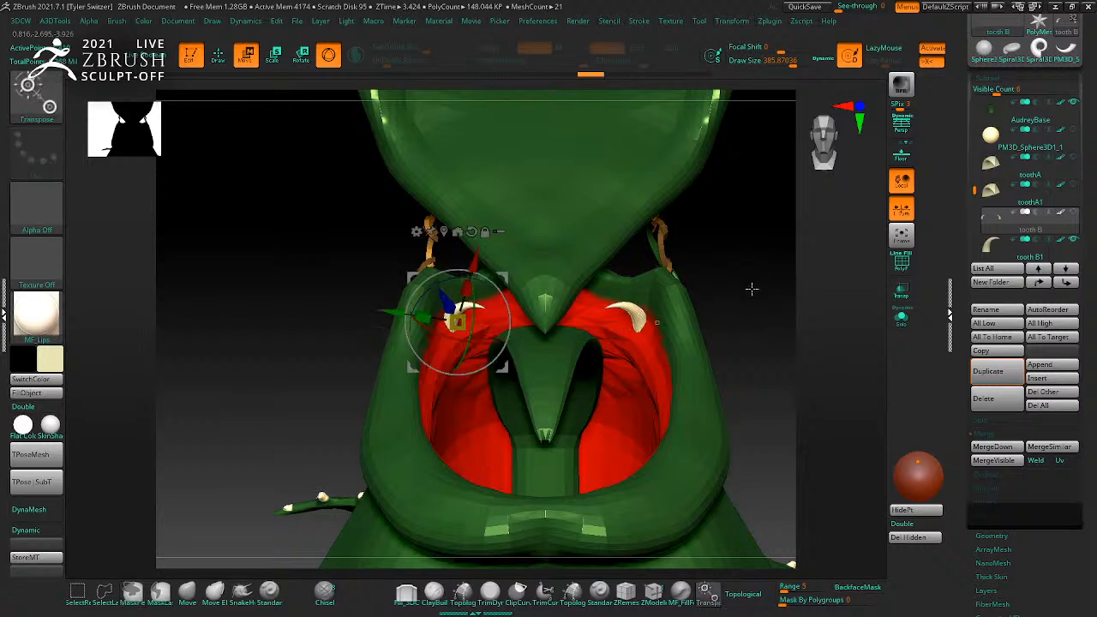
Step: Duplicate the tooth B pair with the gizmo and seat the copy further forward along the lower jaw
{"action": "left_click_drag", "start_coordinate": [443, 296], "coordinate": [378, 338], "text": "ctrl"}
{"action": "left_click_drag", "start_coordinate": [775, 315], "coordinate": [610, 337]}
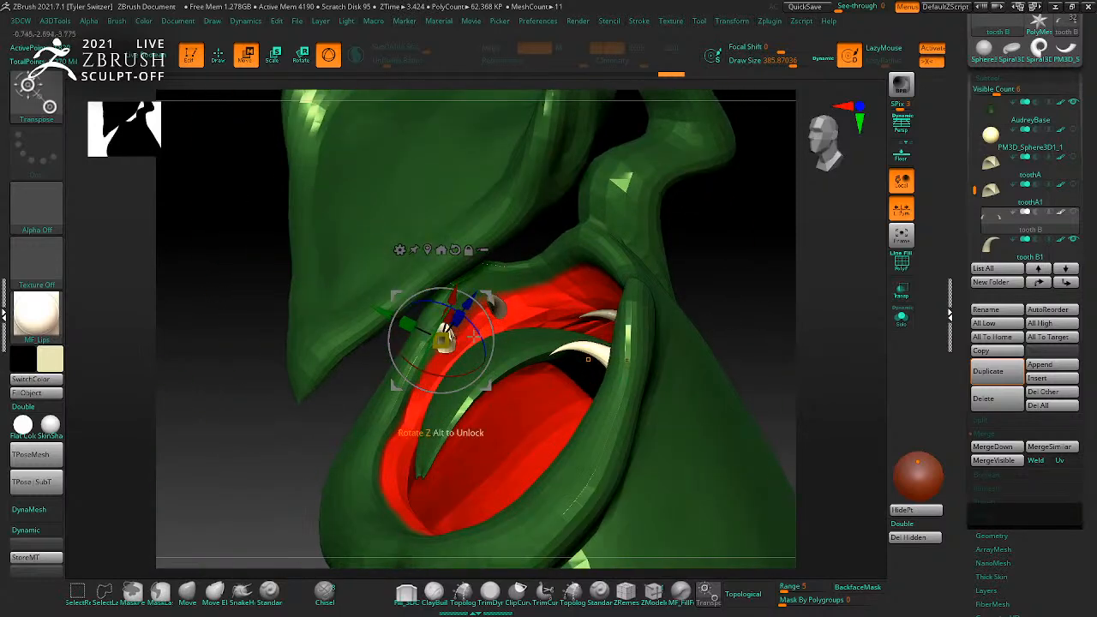
{"action": "left_click_drag", "start_coordinate": [388, 309], "coordinate": [396, 315]}
{"action": "key", "text": "q"}
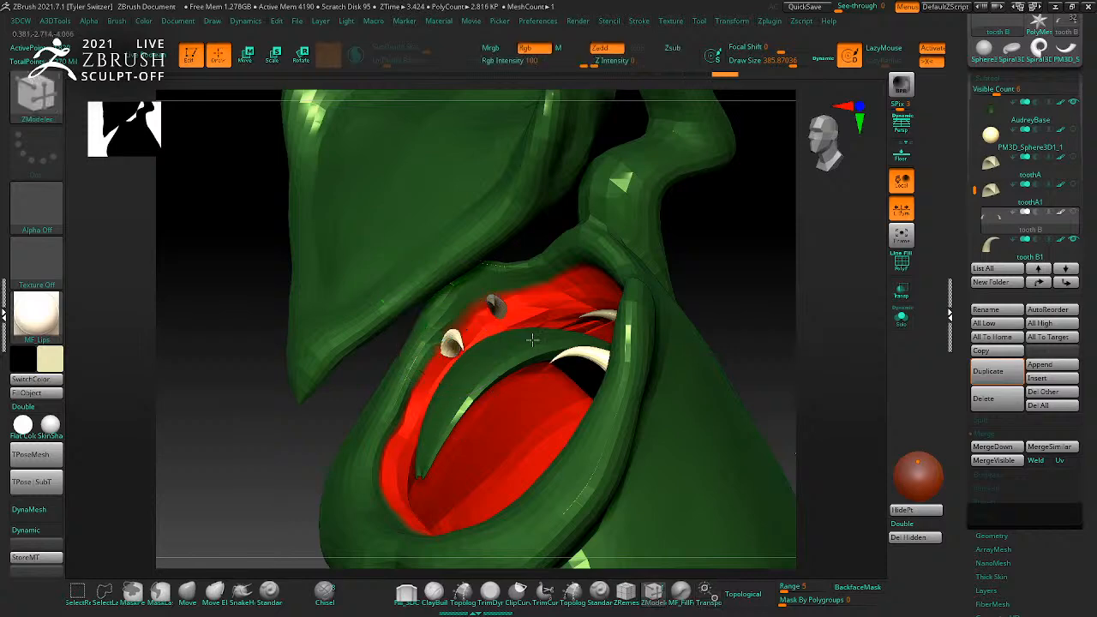
Step: Select AudreyBase and hide the tongue's polygroup to clear the view of the inner mouth
{"action": "left_click", "coordinate": [518, 344], "text": "alt"}
{"action": "left_click", "coordinate": [514, 343], "text": "ctrl+shift"}
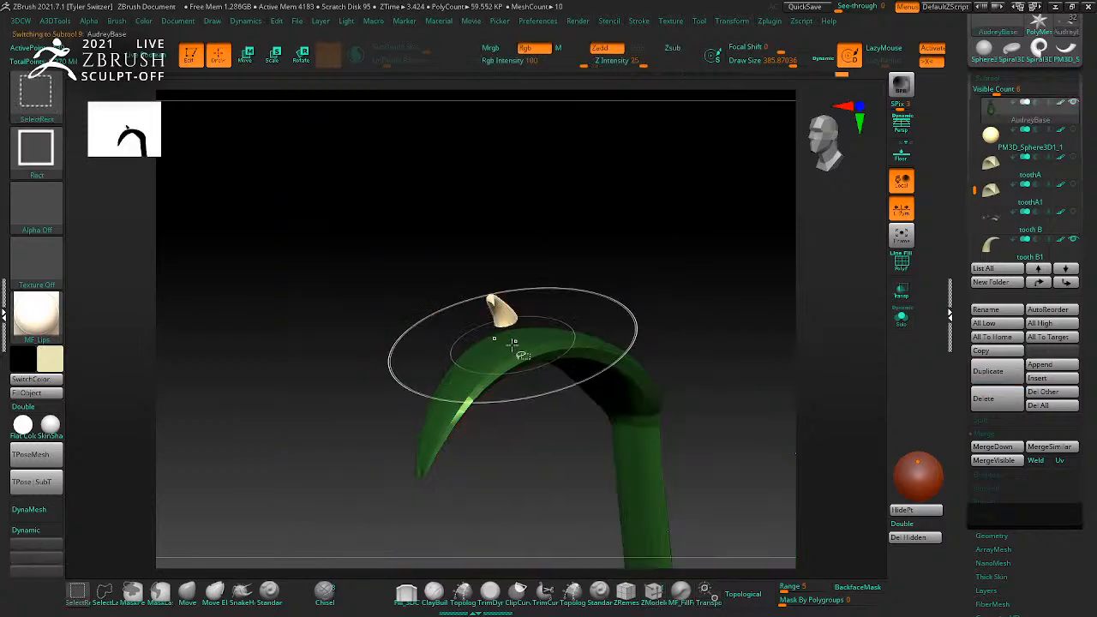
{"action": "left_click", "coordinate": [510, 347], "text": "ctrl+shift"}
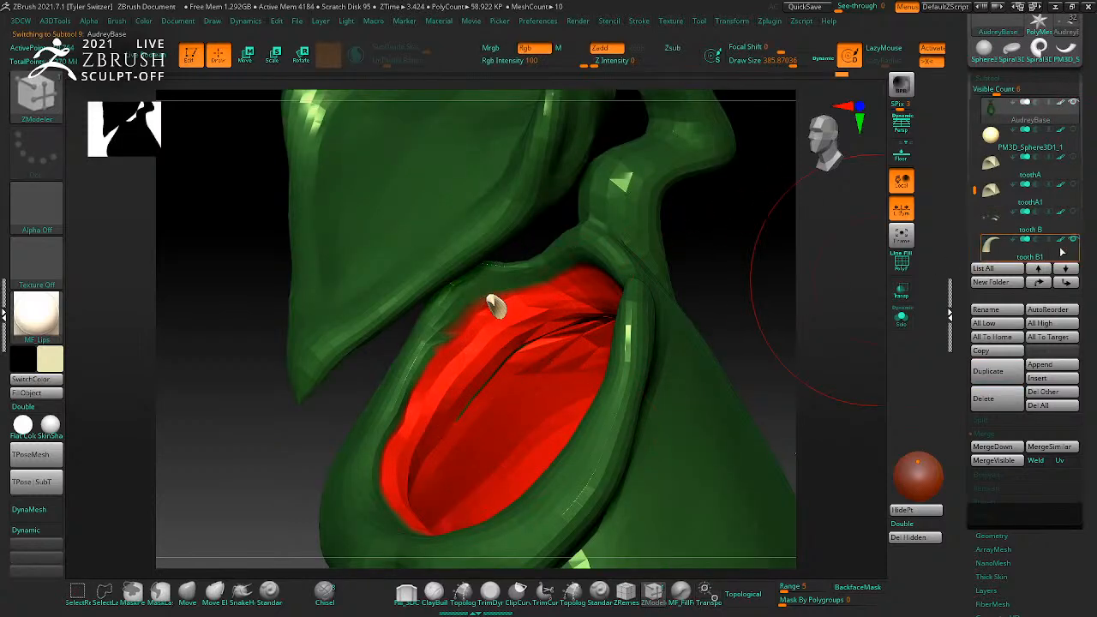
Step: Hide the spare tooth B1 subtool and make tooth B the active subtool
{"action": "scroll", "coordinate": [973, 157], "scroll_direction": "down", "scroll_amount": 2}
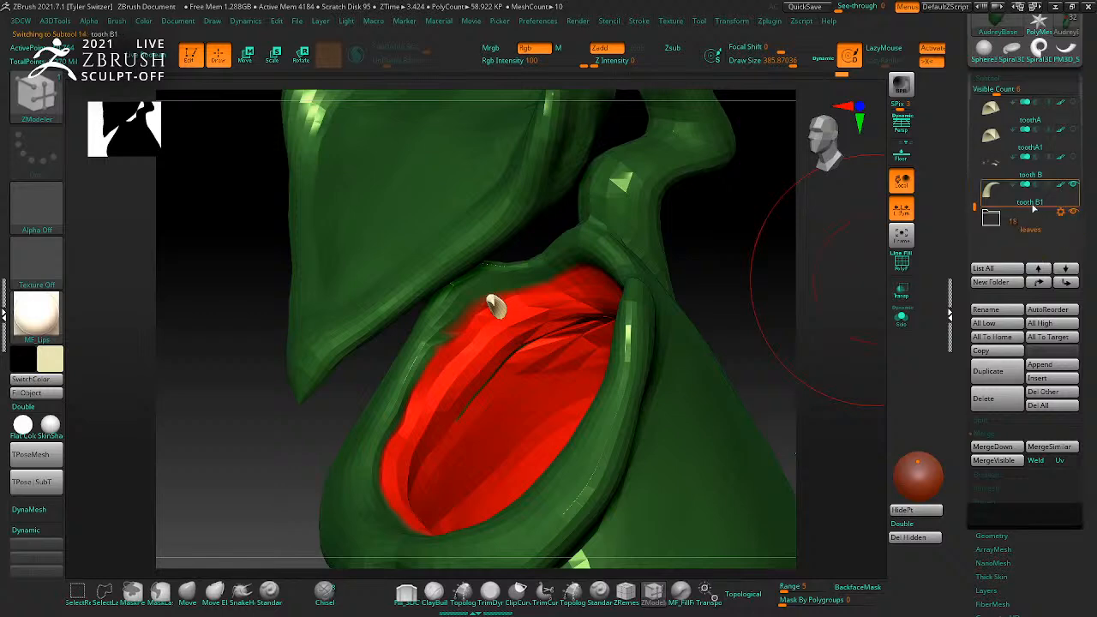
{"action": "left_click", "coordinate": [1037, 208]}
{"action": "left_click_drag", "start_coordinate": [766, 272], "coordinate": [777, 237]}
{"action": "left_click", "coordinate": [1025, 180]}
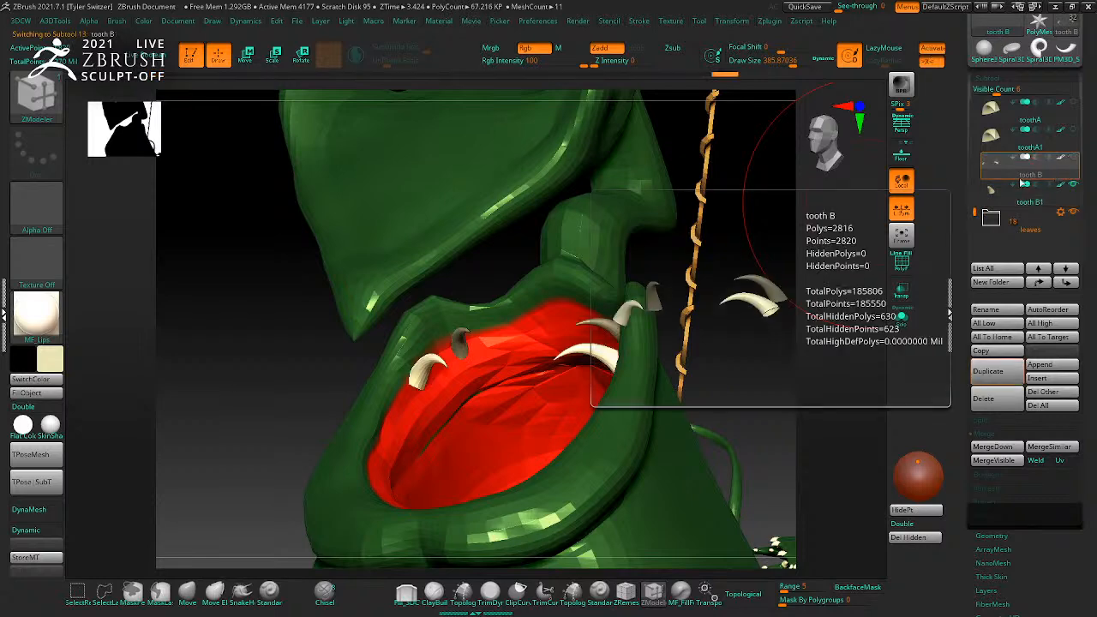
{"action": "left_click", "coordinate": [1075, 185]}
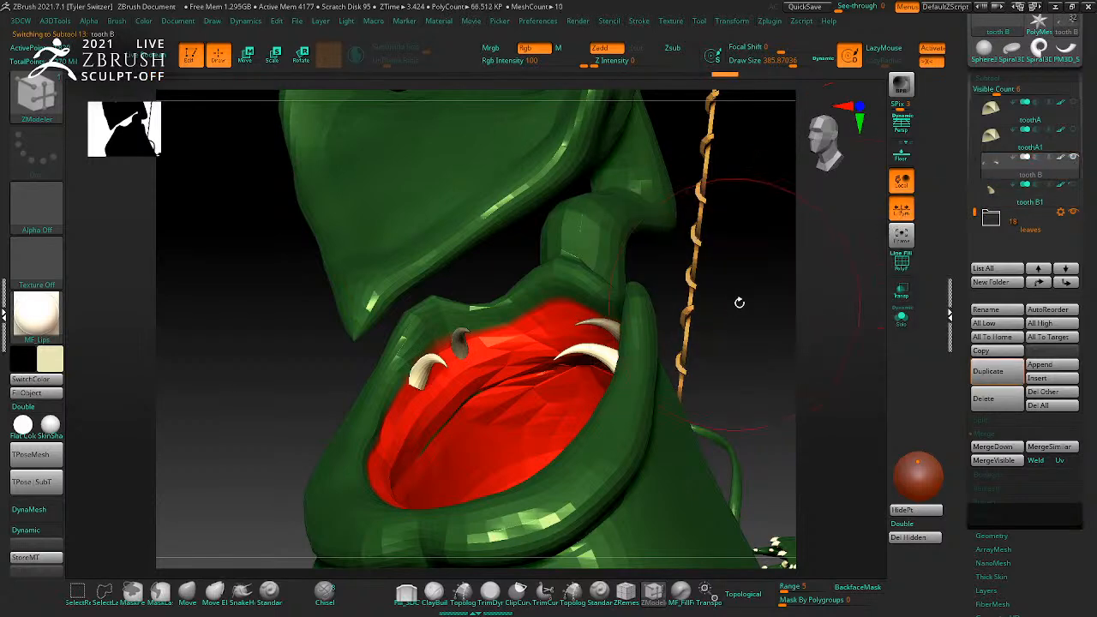
Step: Keep the first pair masked and adjust the second tooth pair's position and rotation along the gum
{"action": "mouse_move", "coordinate": [760, 303]}
{"action": "left_mouse_down", "text": "ctrl"}
{"action": "mouse_move", "coordinate": [759, 323]}
{"action": "mouse_move", "coordinate": [774, 289]}
{"action": "mouse_move", "coordinate": [766, 311]}
{"action": "left_mouse_up", "text": "ctrl"}
{"action": "key", "text": "ctrl+z"}
{"action": "key", "text": "w"}
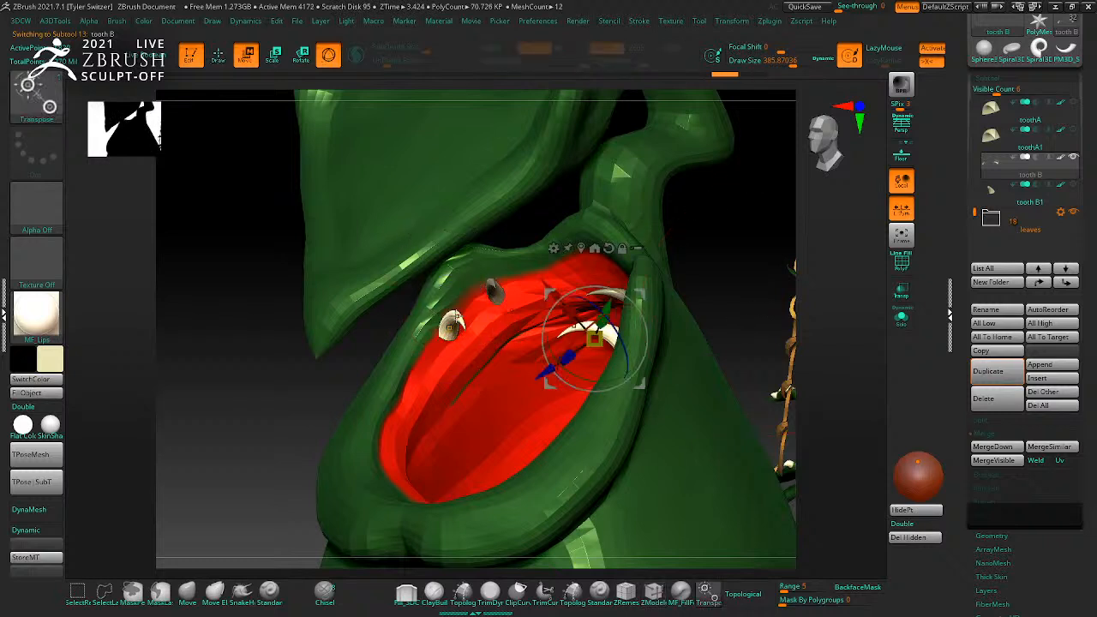
{"action": "left_click_drag", "start_coordinate": [607, 310], "coordinate": [603, 320]}
{"action": "key", "text": "q"}
{"action": "key", "text": "w"}
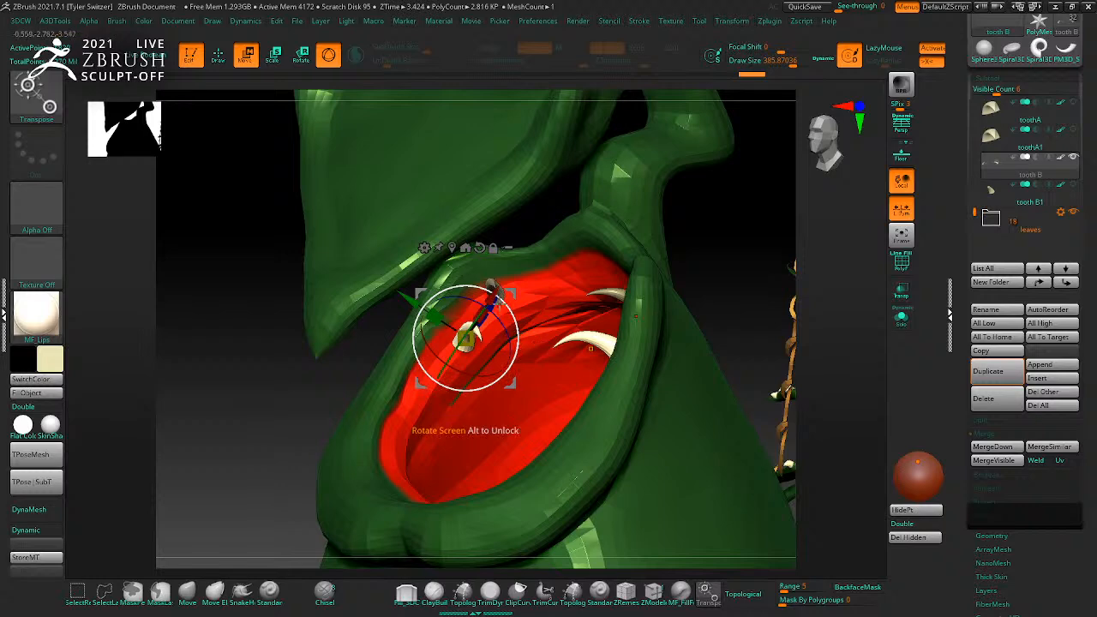
{"action": "left_click_drag", "start_coordinate": [493, 306], "coordinate": [463, 346]}
{"action": "mouse_move", "coordinate": [708, 250]}
{"action": "left_mouse_down"}
{"action": "mouse_move", "coordinate": [752, 243]}
{"action": "mouse_move", "coordinate": [730, 252]}
{"action": "left_mouse_up"}
Step: Duplicate the tooth pair again and place the third pair further toward the front of the jaw
{"action": "left_click_drag", "start_coordinate": [480, 334], "coordinate": [436, 353]}
{"action": "left_click_drag", "start_coordinate": [713, 390], "coordinate": [650, 415]}
{"action": "left_click_drag", "start_coordinate": [333, 375], "coordinate": [307, 371]}
{"action": "left_click_drag", "start_coordinate": [686, 427], "coordinate": [652, 396]}
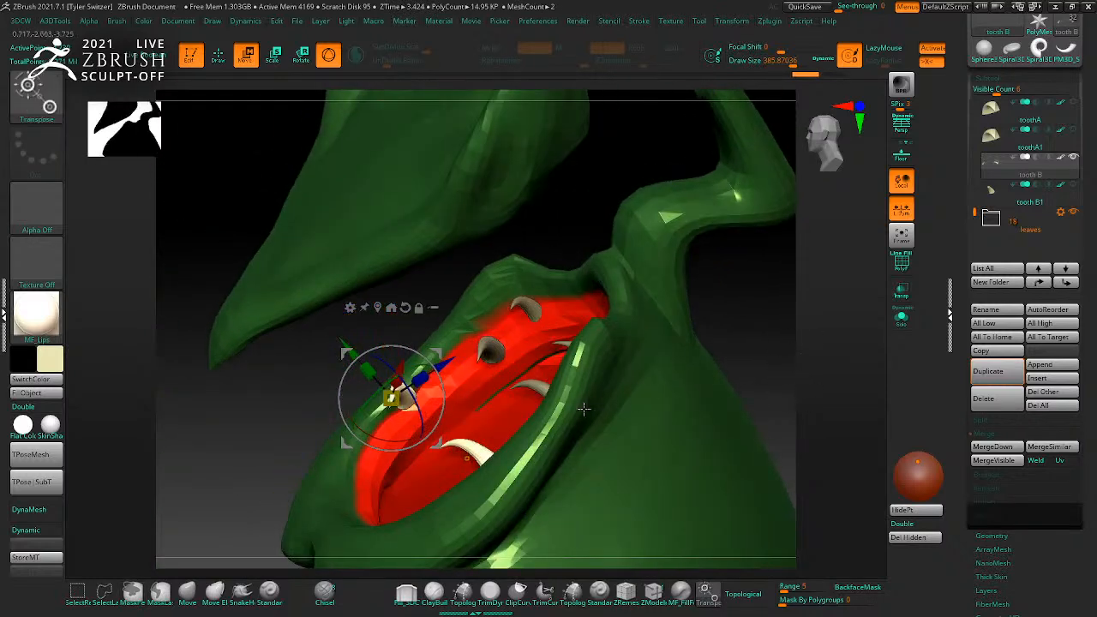
Step: Move and rotate the third tooth pair so its roots sit against the gum on both sides of the lower jaw
{"action": "left_click_drag", "start_coordinate": [390, 396], "coordinate": [443, 386]}
{"action": "left_click_drag", "start_coordinate": [489, 436], "coordinate": [486, 431]}
{"action": "right_click_drag", "start_coordinate": [501, 429], "coordinate": [794, 357]}
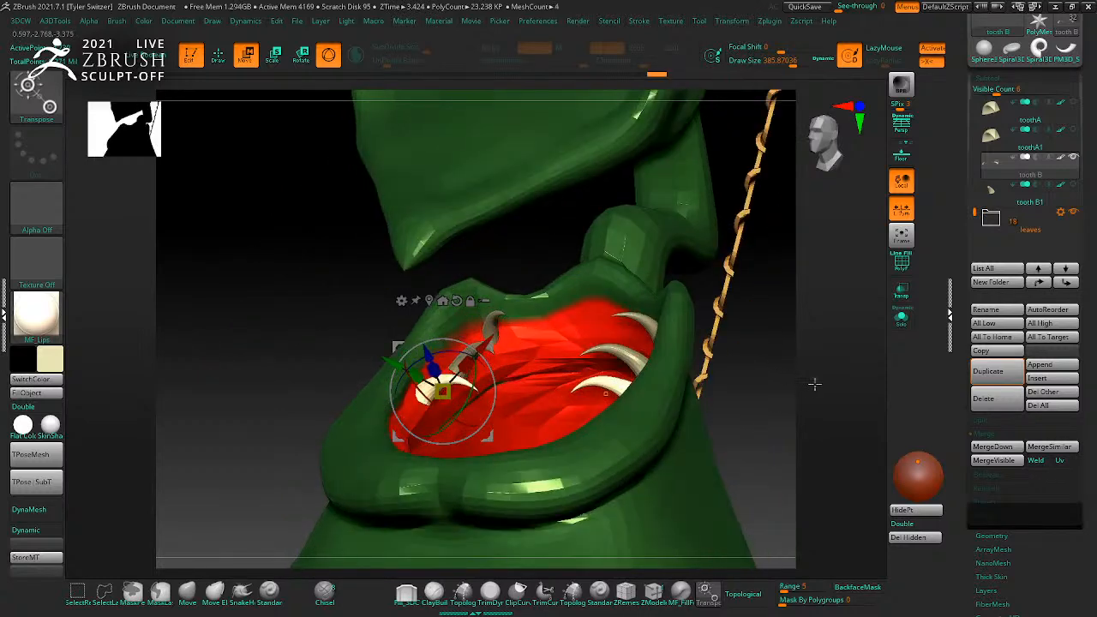
{"action": "right_click_drag", "start_coordinate": [540, 359], "coordinate": [563, 325], "text": "alt"}
{"action": "left_click_drag", "start_coordinate": [509, 309], "coordinate": [502, 316]}
{"action": "key", "text": "q"}
{"action": "mouse_move", "coordinate": [784, 392]}
{"action": "right_mouse_down"}
{"action": "mouse_move", "coordinate": [808, 407]}
{"action": "mouse_move", "coordinate": [798, 331]}
{"action": "mouse_move", "coordinate": [788, 407]}
{"action": "mouse_move", "coordinate": [808, 351]}
{"action": "mouse_move", "coordinate": [556, 412]}
{"action": "right_mouse_up"}
{"action": "key", "text": "ctrl"}
{"action": "key", "text": "w"}
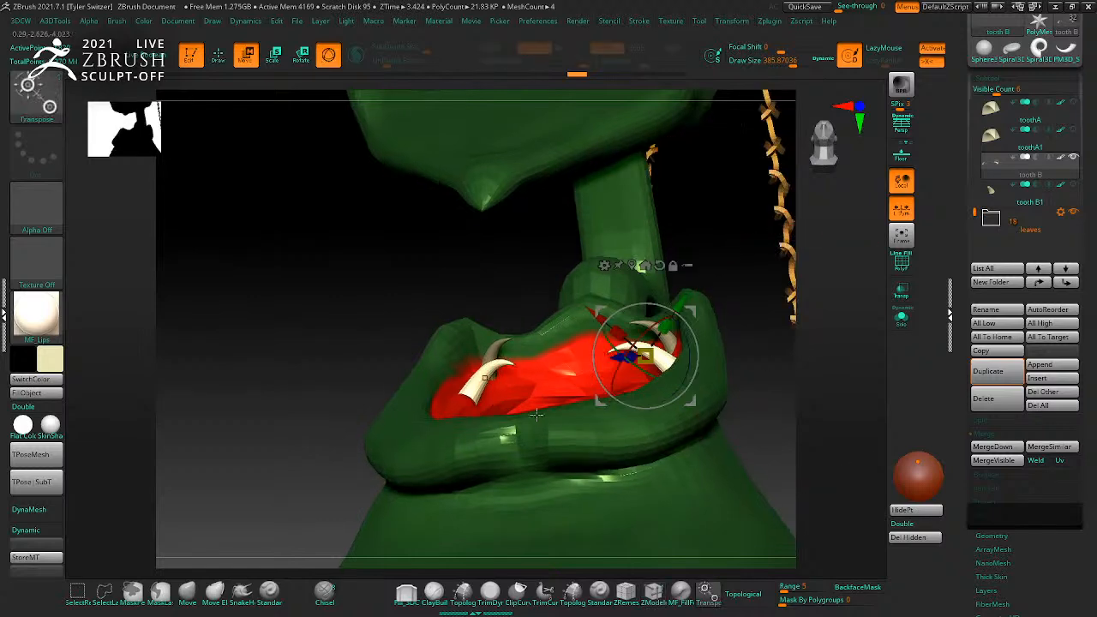
Step: Fine-tune the third tooth pair's depth and tilt in the gum so it lines up with the pairs behind it
{"action": "left_click_drag", "start_coordinate": [628, 358], "coordinate": [652, 358]}
{"action": "key", "text": "q"}
{"action": "mouse_move", "coordinate": [818, 377]}
{"action": "right_mouse_down"}
{"action": "mouse_move", "coordinate": [784, 431]}
{"action": "mouse_move", "coordinate": [793, 411]}
{"action": "mouse_move", "coordinate": [855, 419]}
{"action": "mouse_move", "coordinate": [727, 367]}
{"action": "right_mouse_up"}
{"action": "key", "text": "w"}
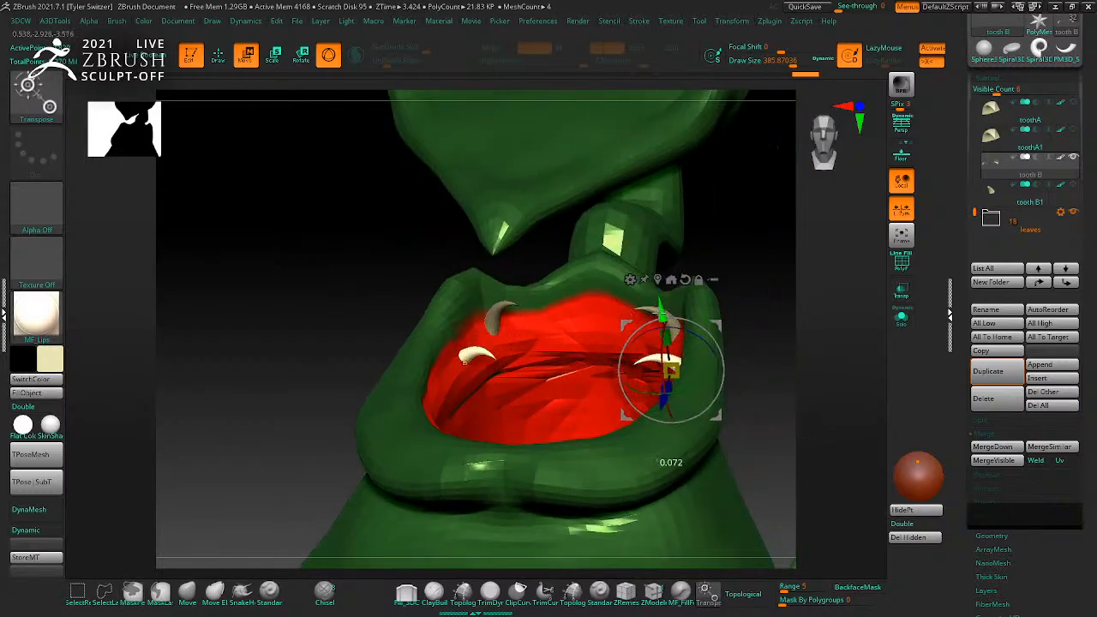
{"action": "right_click_drag", "start_coordinate": [801, 372], "coordinate": [680, 416]}
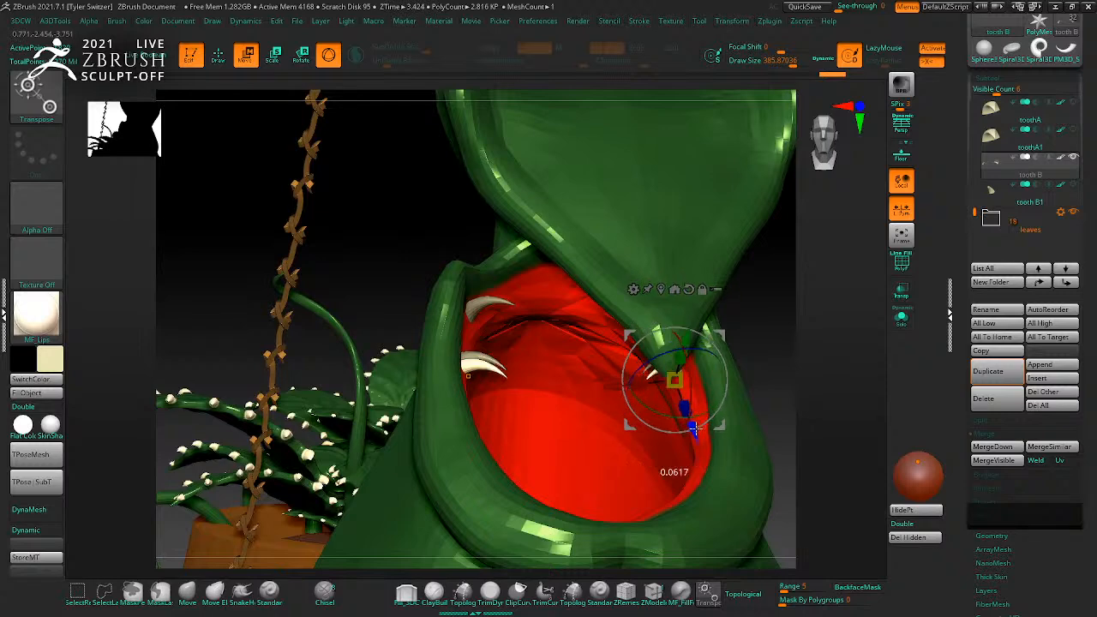
{"action": "right_click_drag", "start_coordinate": [823, 448], "coordinate": [703, 359]}
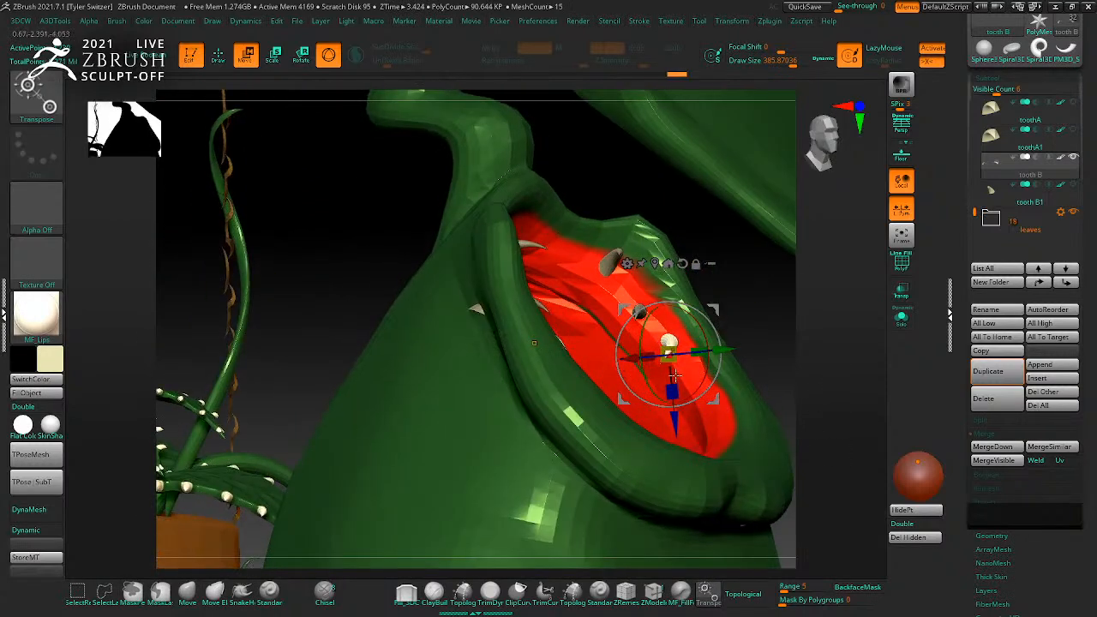
{"action": "right_click_drag", "start_coordinate": [640, 367], "coordinate": [623, 343]}
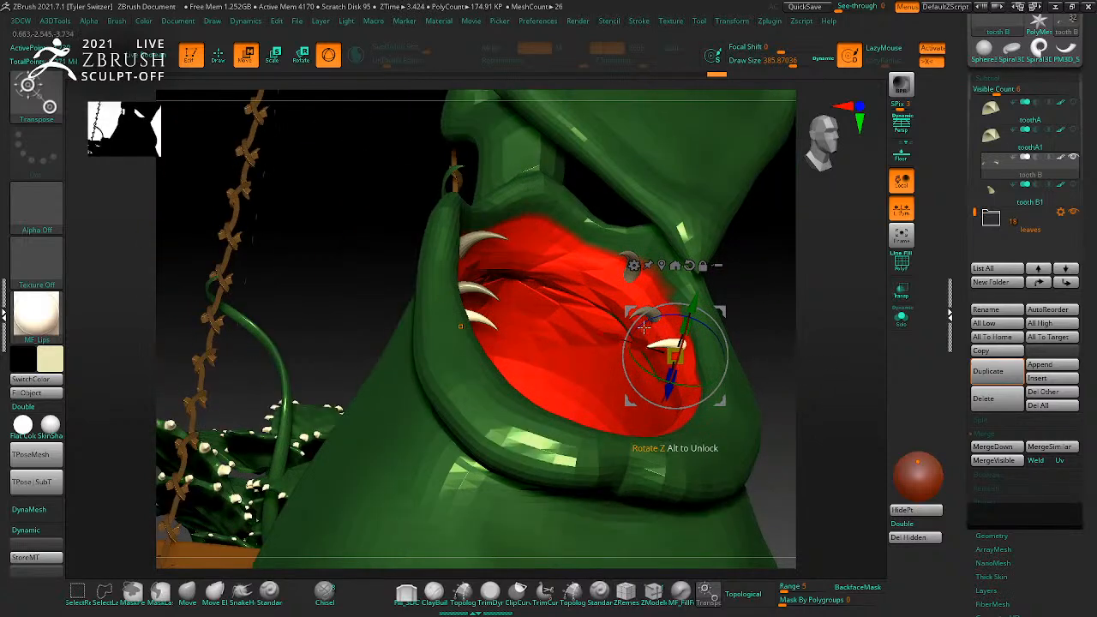
{"action": "left_click_drag", "start_coordinate": [795, 317], "coordinate": [752, 369]}
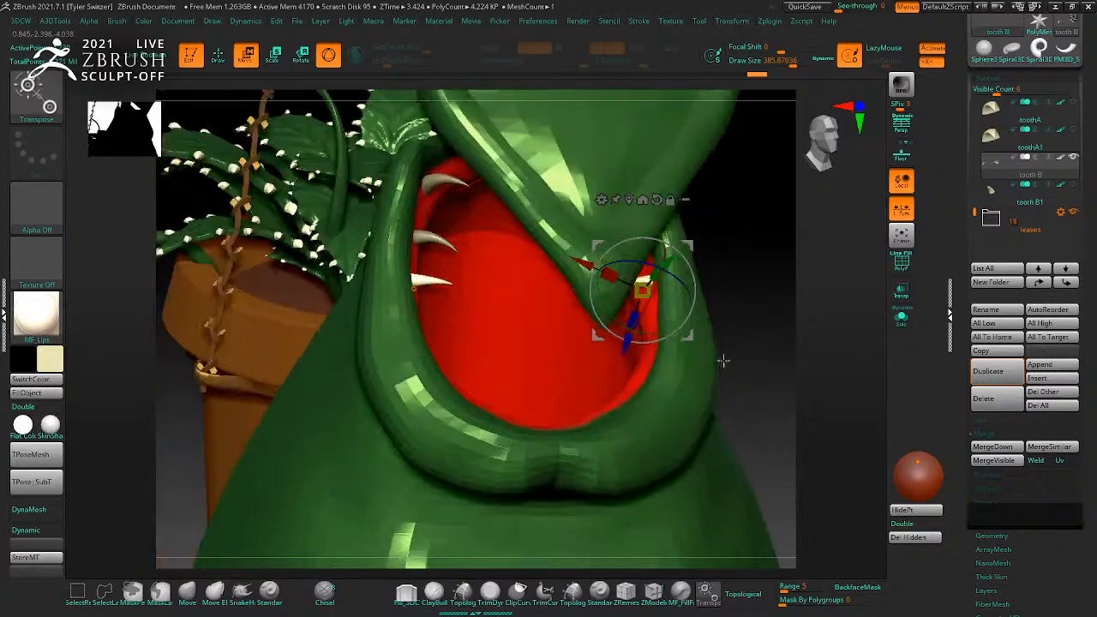
Step: Duplicate the tooth pair and rotate the fourth pair to follow the lower jaw's curve toward the front
{"action": "left_click_drag", "start_coordinate": [632, 340], "coordinate": [610, 398]}
{"action": "left_click_drag", "start_coordinate": [676, 391], "coordinate": [682, 399]}
{"action": "mouse_move", "coordinate": [757, 411]}
{"action": "left_mouse_down"}
{"action": "mouse_move", "coordinate": [802, 407]}
{"action": "mouse_move", "coordinate": [804, 418]}
{"action": "mouse_move", "coordinate": [757, 426]}
{"action": "mouse_move", "coordinate": [759, 393]}
{"action": "left_mouse_up"}
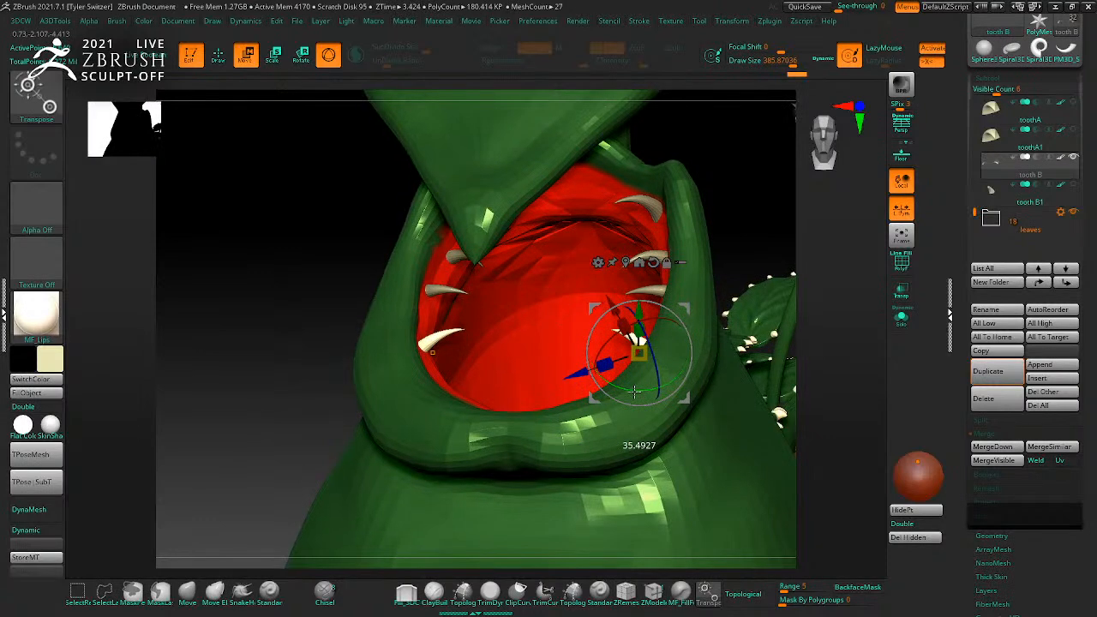
Step: Duplicate the pair again and fit the fifth tooth pair into the gum at the lower jaw's front curve
{"action": "left_click_drag", "start_coordinate": [819, 408], "coordinate": [807, 457]}
{"action": "left_click_drag", "start_coordinate": [585, 358], "coordinate": [522, 388]}
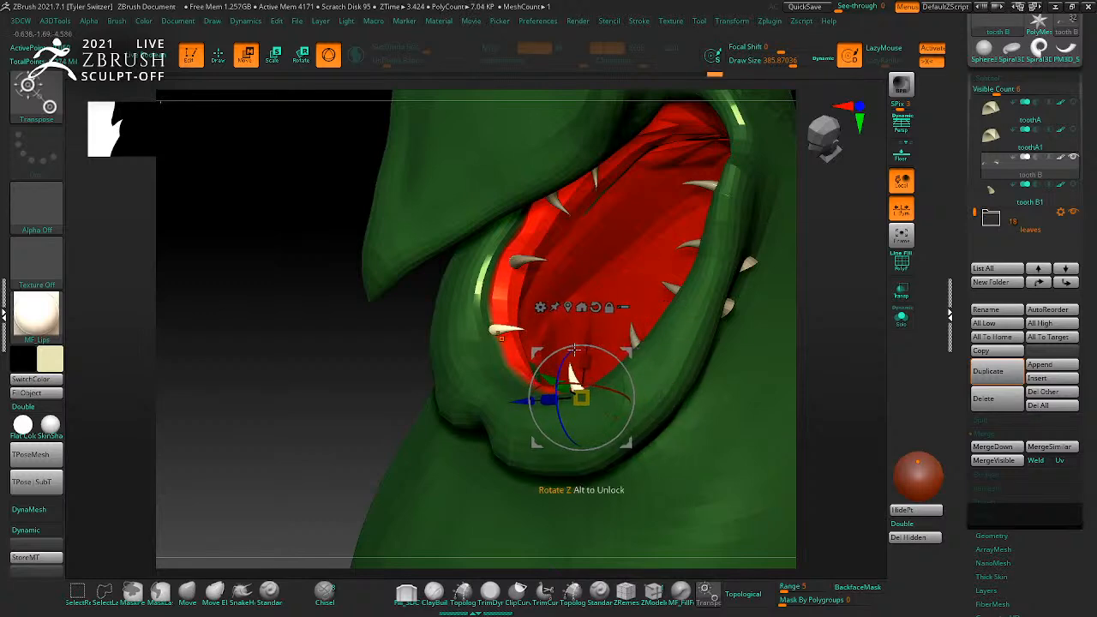
{"action": "left_click_drag", "start_coordinate": [591, 320], "coordinate": [591, 315]}
{"action": "left_click_drag", "start_coordinate": [839, 448], "coordinate": [719, 407]}
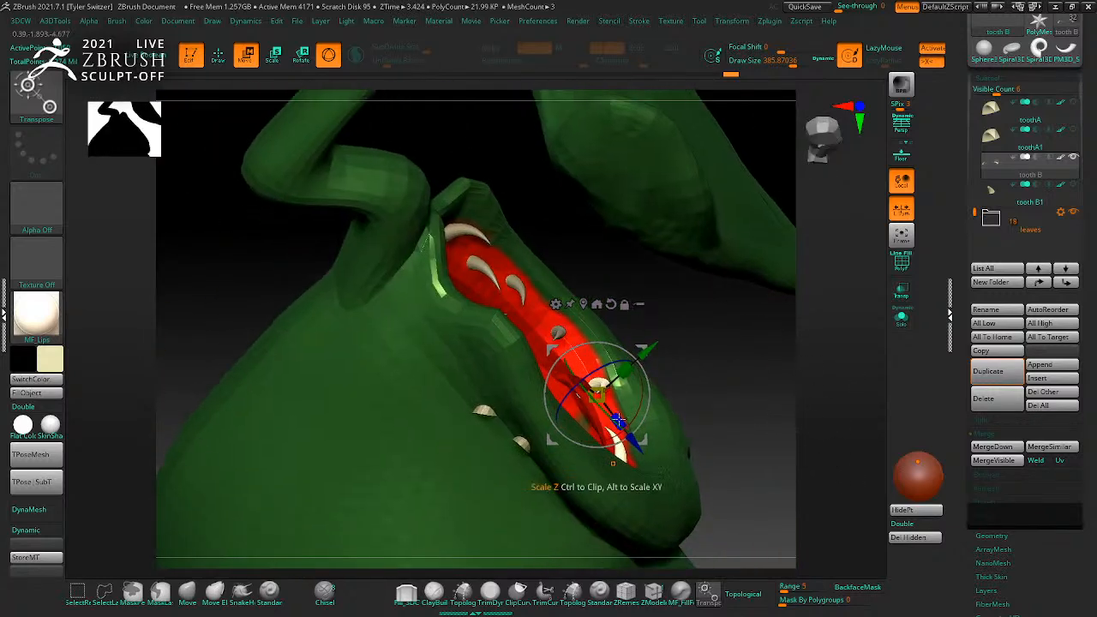
{"action": "left_click_drag", "start_coordinate": [590, 405], "coordinate": [592, 407]}
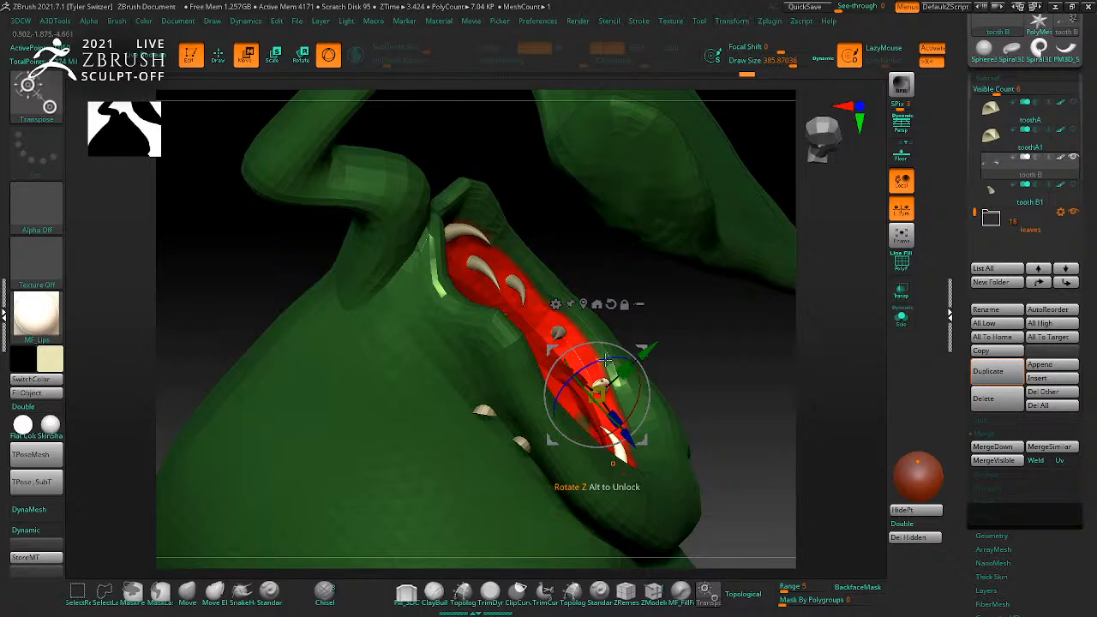
Step: Adjust the fifth pair, duplicate it, and place a sixth tooth pair beside it at the front of the lower jaw
{"action": "key", "text": "q"}
{"action": "mouse_move", "coordinate": [781, 409]}
{"action": "left_mouse_down"}
{"action": "mouse_move", "coordinate": [757, 392]}
{"action": "mouse_move", "coordinate": [766, 400]}
{"action": "mouse_move", "coordinate": [686, 416]}
{"action": "mouse_move", "coordinate": [791, 385]}
{"action": "mouse_move", "coordinate": [764, 409]}
{"action": "mouse_move", "coordinate": [779, 417]}
{"action": "mouse_move", "coordinate": [731, 443]}
{"action": "left_mouse_up"}
{"action": "key", "text": "w"}
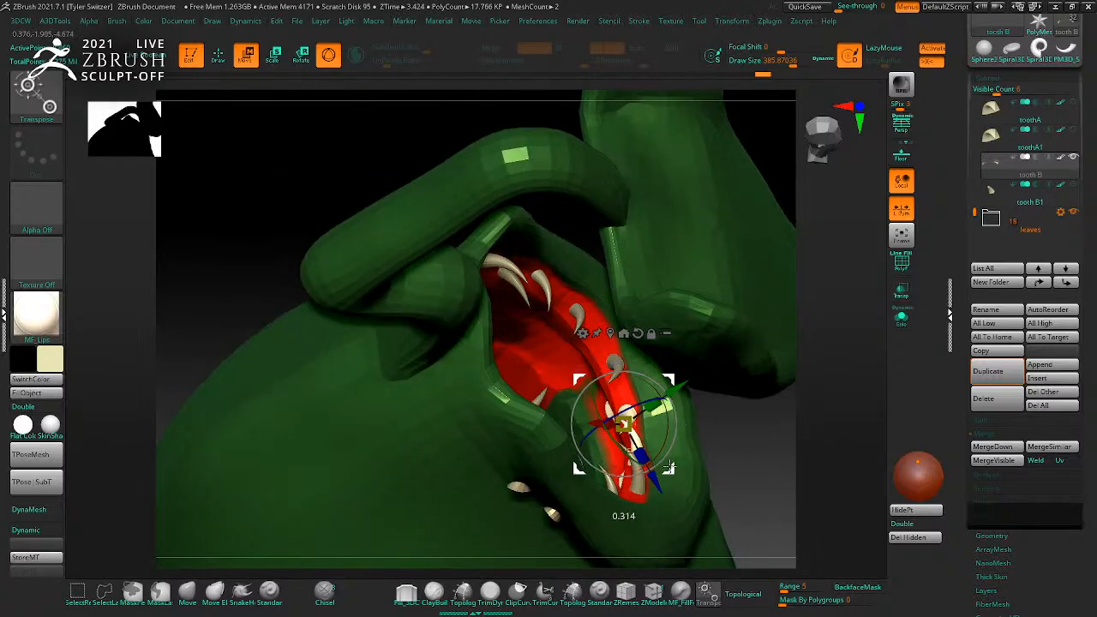
{"action": "left_click_drag", "start_coordinate": [775, 440], "coordinate": [761, 424]}
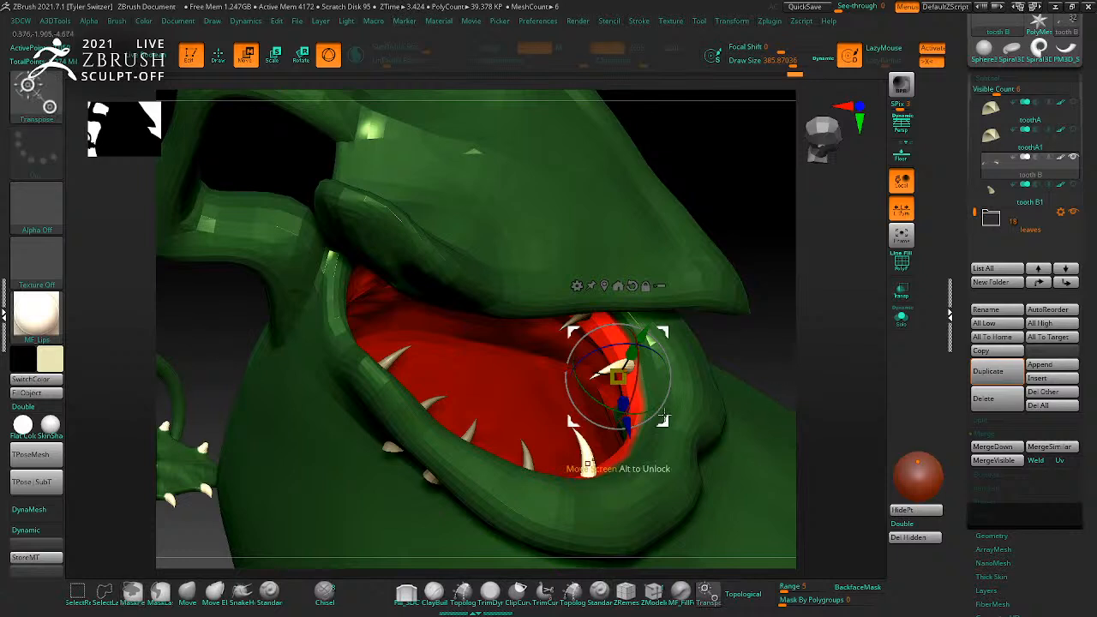
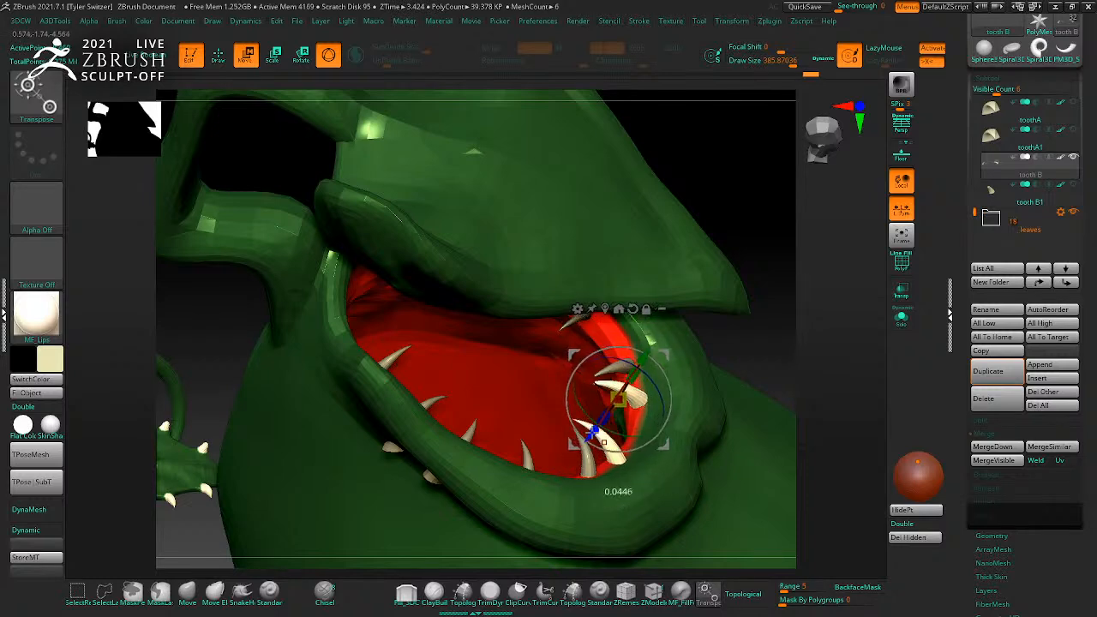
{"action": "left_click_drag", "start_coordinate": [824, 413], "coordinate": [843, 362]}
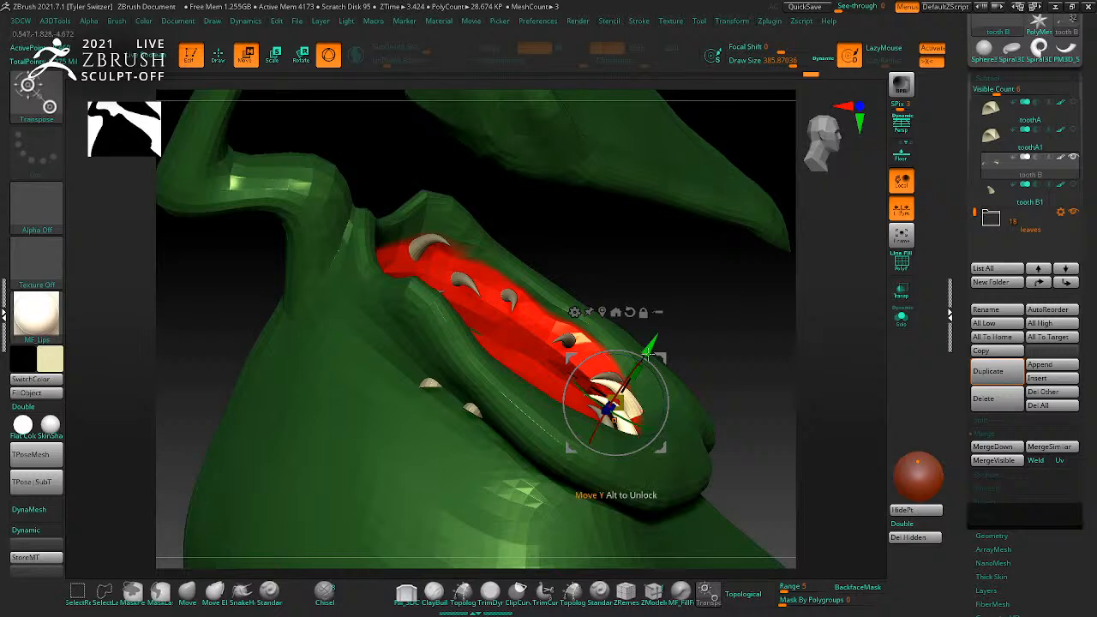
{"action": "left_click_drag", "start_coordinate": [746, 353], "coordinate": [832, 385]}
Step: Duplicate the tooth pair and move and rotate the seventh pair into the gum at the back of the lower mouth
{"action": "left_click_drag", "start_coordinate": [588, 413], "coordinate": [485, 336]}
{"action": "left_click_drag", "start_coordinate": [414, 312], "coordinate": [407, 233]}
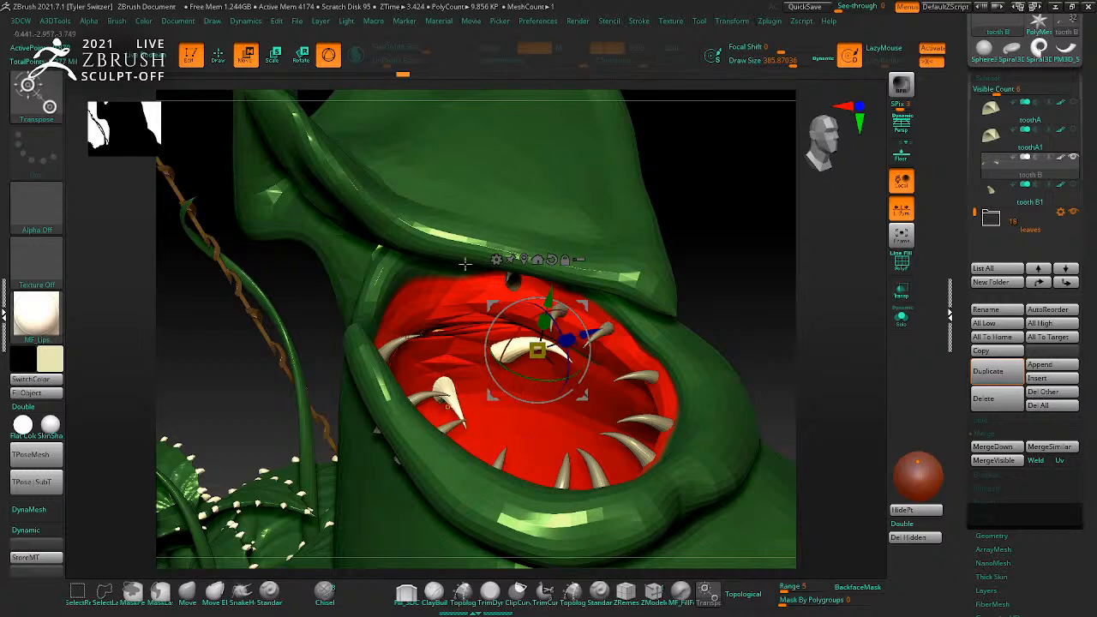
{"action": "left_click_drag", "start_coordinate": [584, 388], "coordinate": [530, 337]}
{"action": "mouse_move", "coordinate": [766, 314]}
{"action": "left_mouse_down", "text": "shift"}
{"action": "mouse_move", "coordinate": [759, 289]}
{"action": "mouse_move", "coordinate": [781, 325]}
{"action": "left_mouse_up", "text": "shift"}
{"action": "left_click_drag", "start_coordinate": [504, 364], "coordinate": [486, 364]}
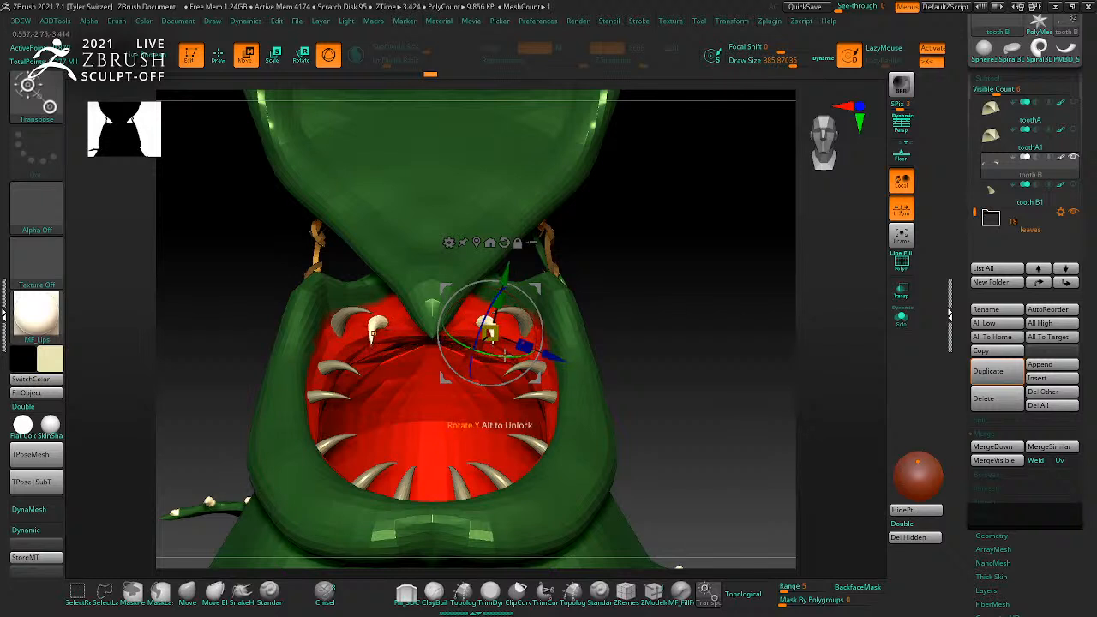
{"action": "left_click_drag", "start_coordinate": [506, 274], "coordinate": [505, 274]}
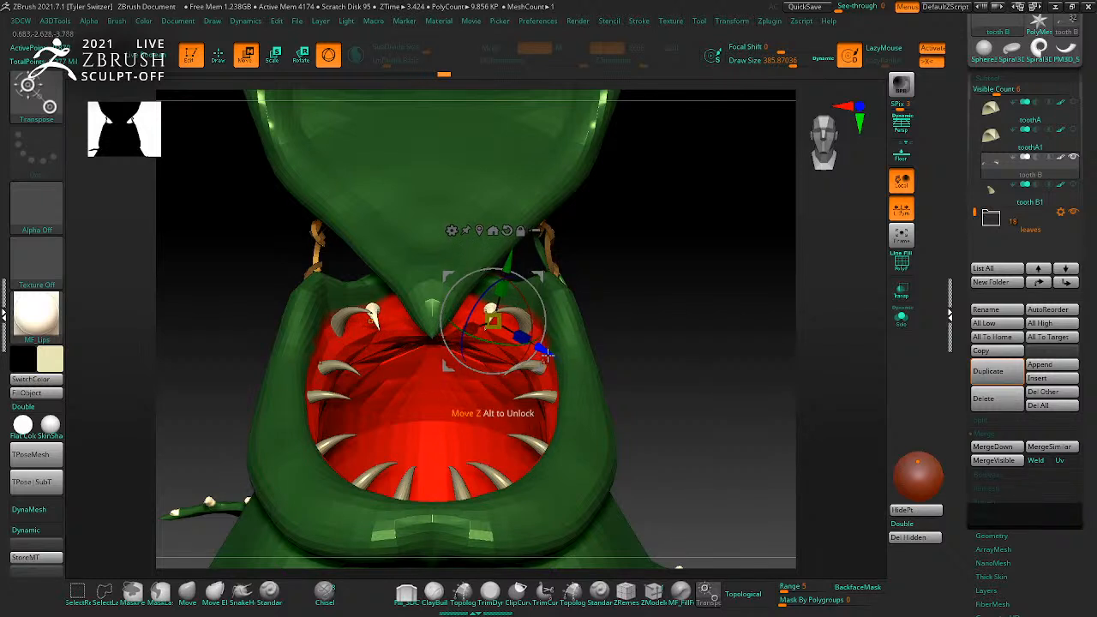
{"action": "left_click_drag", "start_coordinate": [635, 330], "coordinate": [555, 324]}
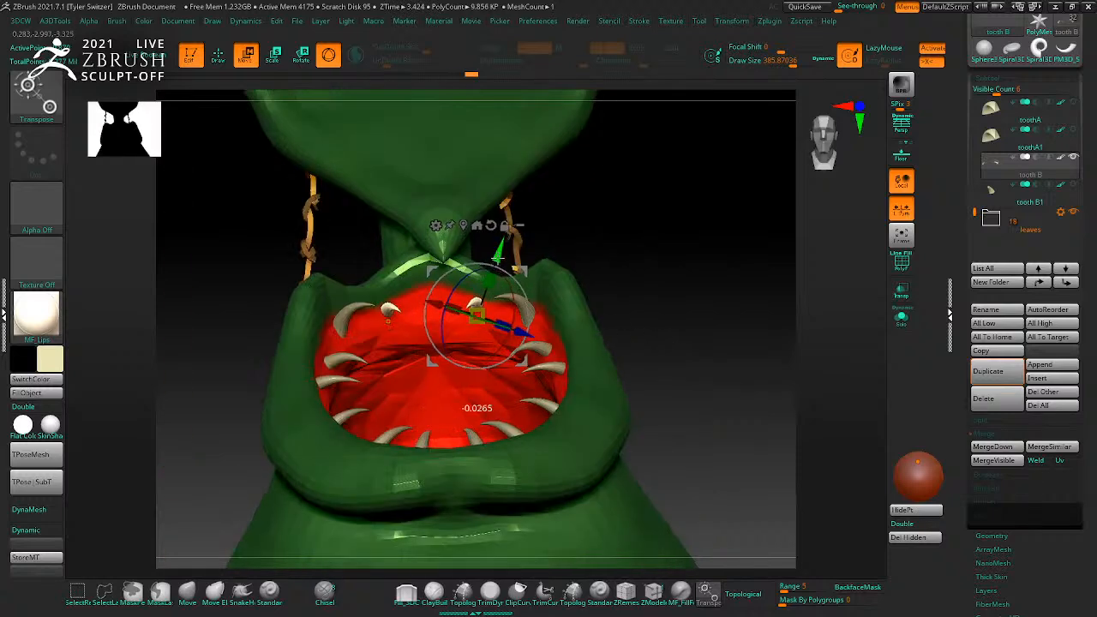
Step: Duplicate the tooth pair once more and raise the new pair out of the lower mouth toward the upper jaw
{"action": "key", "text": "q"}
{"action": "mouse_move", "coordinate": [683, 306]}
{"action": "left_mouse_down"}
{"action": "mouse_move", "coordinate": [705, 311]}
{"action": "mouse_move", "coordinate": [727, 284]}
{"action": "mouse_move", "coordinate": [693, 284]}
{"action": "mouse_move", "coordinate": [695, 318]}
{"action": "mouse_move", "coordinate": [648, 305]}
{"action": "mouse_move", "coordinate": [671, 301]}
{"action": "mouse_move", "coordinate": [693, 321]}
{"action": "mouse_move", "coordinate": [671, 340]}
{"action": "mouse_move", "coordinate": [644, 340]}
{"action": "mouse_move", "coordinate": [625, 262]}
{"action": "mouse_move", "coordinate": [631, 308]}
{"action": "mouse_move", "coordinate": [655, 326]}
{"action": "mouse_move", "coordinate": [671, 374]}
{"action": "mouse_move", "coordinate": [688, 346]}
{"action": "left_mouse_up"}
{"action": "key", "text": "w"}
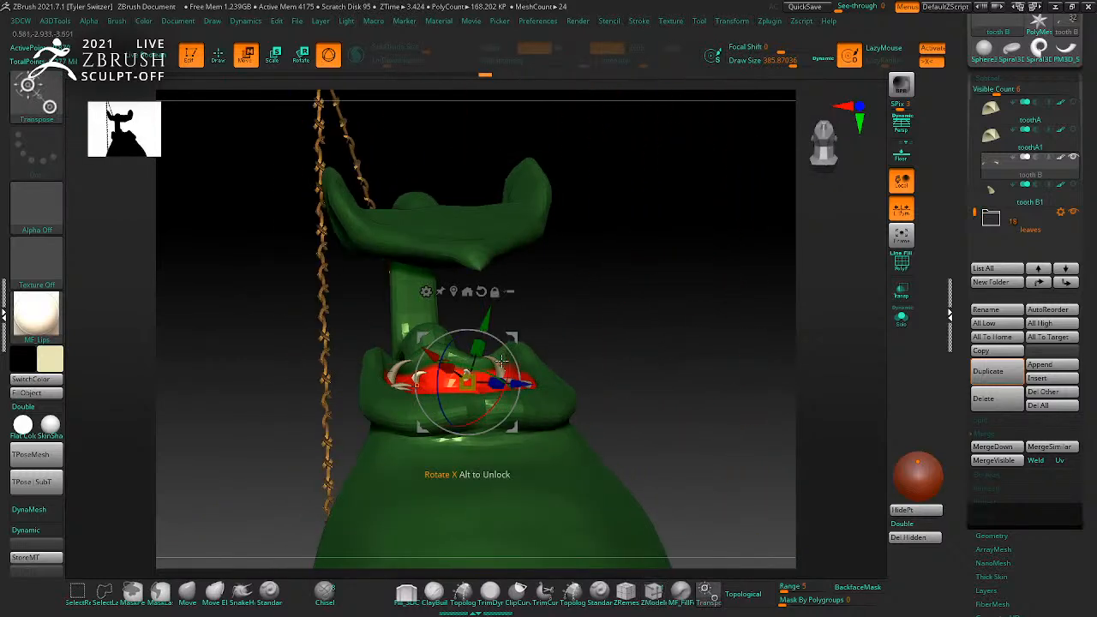
{"action": "left_click_drag", "start_coordinate": [591, 326], "coordinate": [658, 348]}
{"action": "left_click_drag", "start_coordinate": [542, 315], "coordinate": [539, 253]}
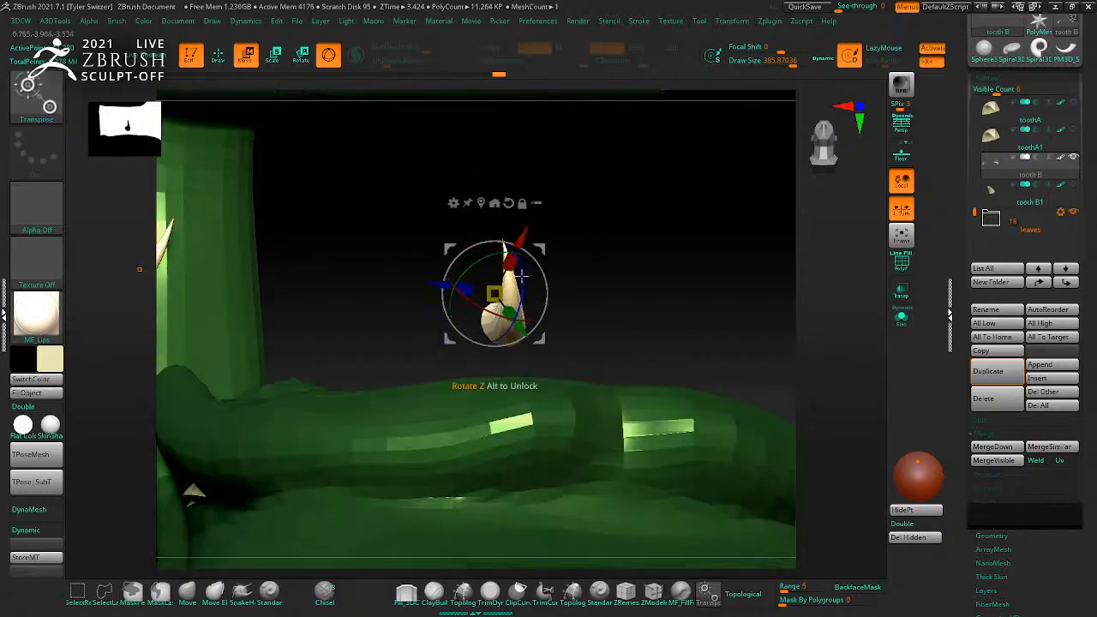
{"action": "right_click_drag", "start_coordinate": [509, 358], "coordinate": [418, 287], "text": "ctrl"}
{"action": "right_click_drag", "start_coordinate": [654, 251], "coordinate": [647, 357], "text": "alt"}
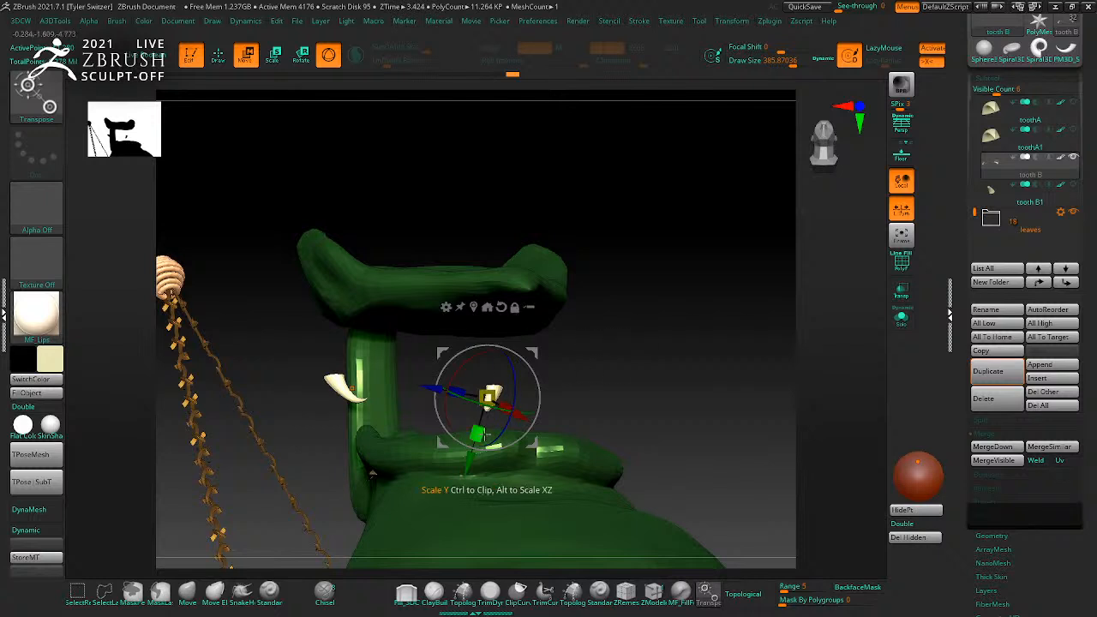
Step: Rotate the raised tooth pair to point downward and position it under the rear of the upper jaw
{"action": "right_click_drag", "start_coordinate": [373, 474], "coordinate": [462, 326]}
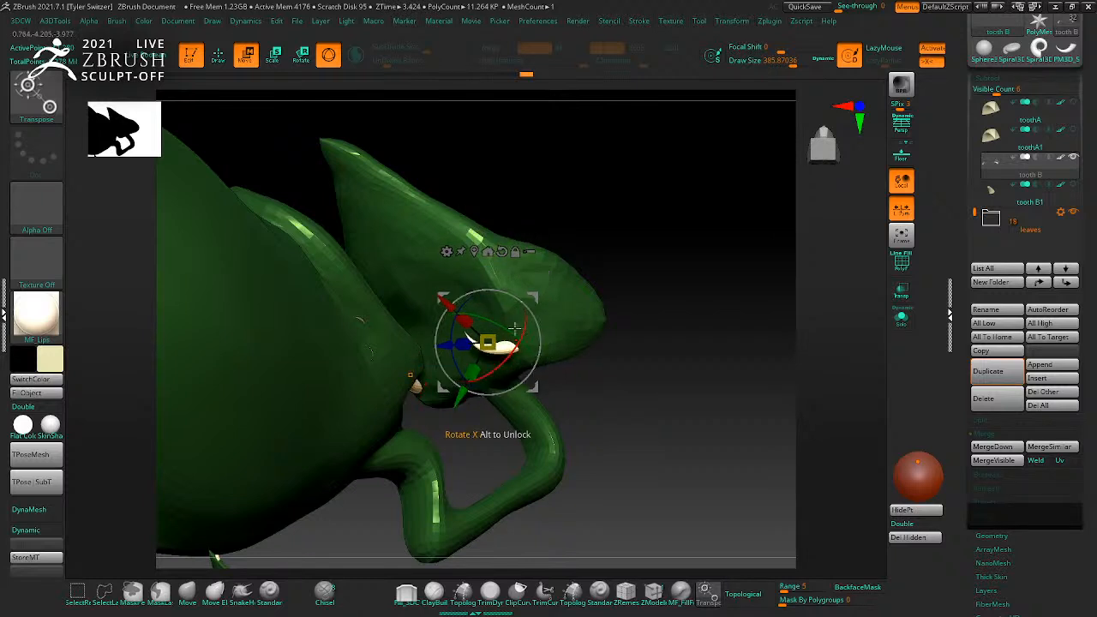
{"action": "left_click_drag", "start_coordinate": [665, 386], "coordinate": [508, 369]}
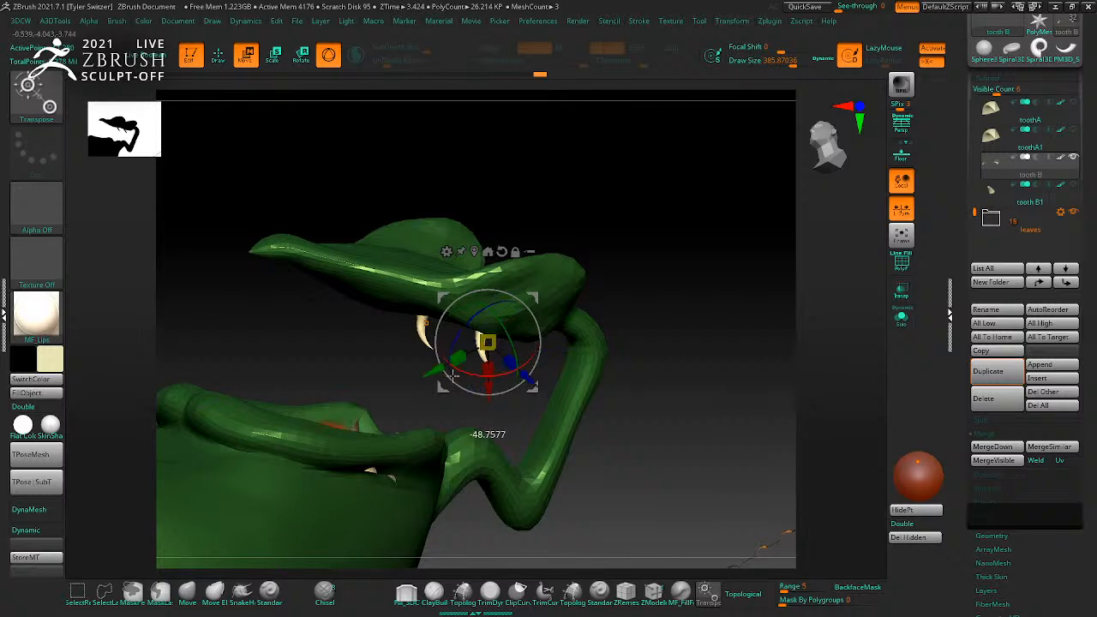
{"action": "left_click_drag", "start_coordinate": [493, 317], "coordinate": [675, 414]}
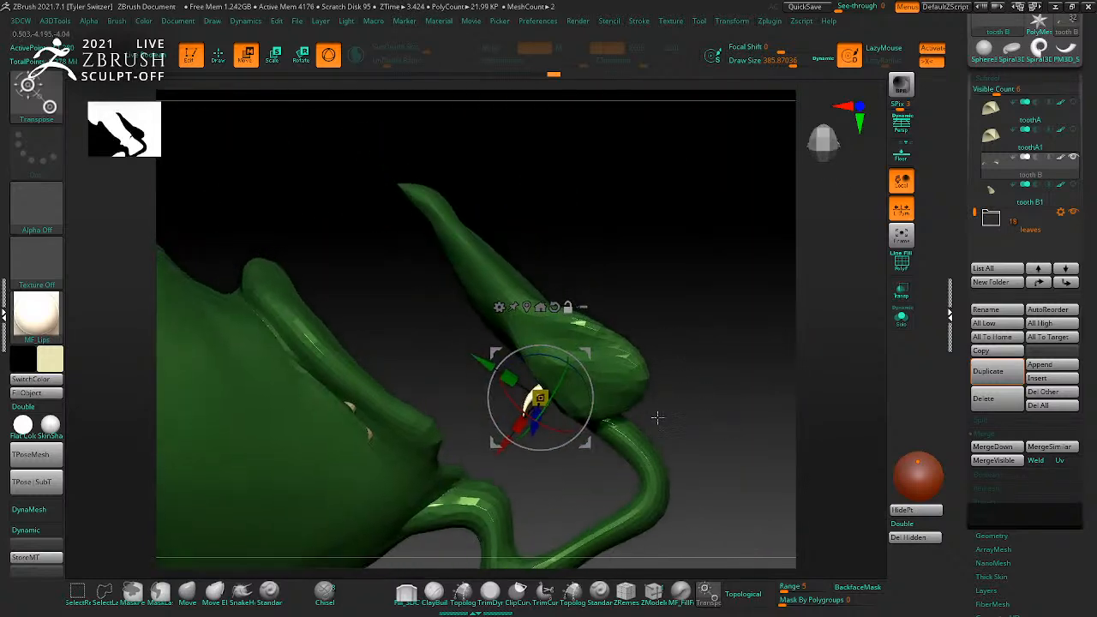
{"action": "left_click_drag", "start_coordinate": [587, 443], "coordinate": [621, 418]}
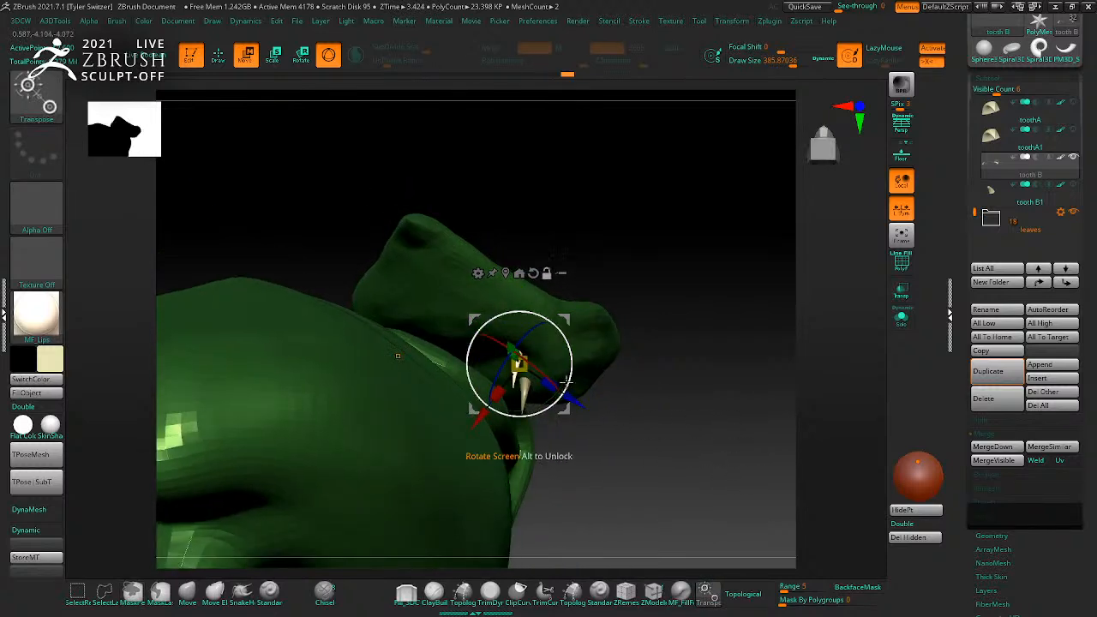
Step: Duplicate the upper tooth pair and place the copies further forward along the upper jaw's edges
{"action": "left_click_drag", "start_coordinate": [594, 364], "coordinate": [697, 422]}
{"action": "left_click_drag", "start_coordinate": [636, 436], "coordinate": [602, 410]}
{"action": "left_click_drag", "start_coordinate": [732, 447], "coordinate": [545, 401]}
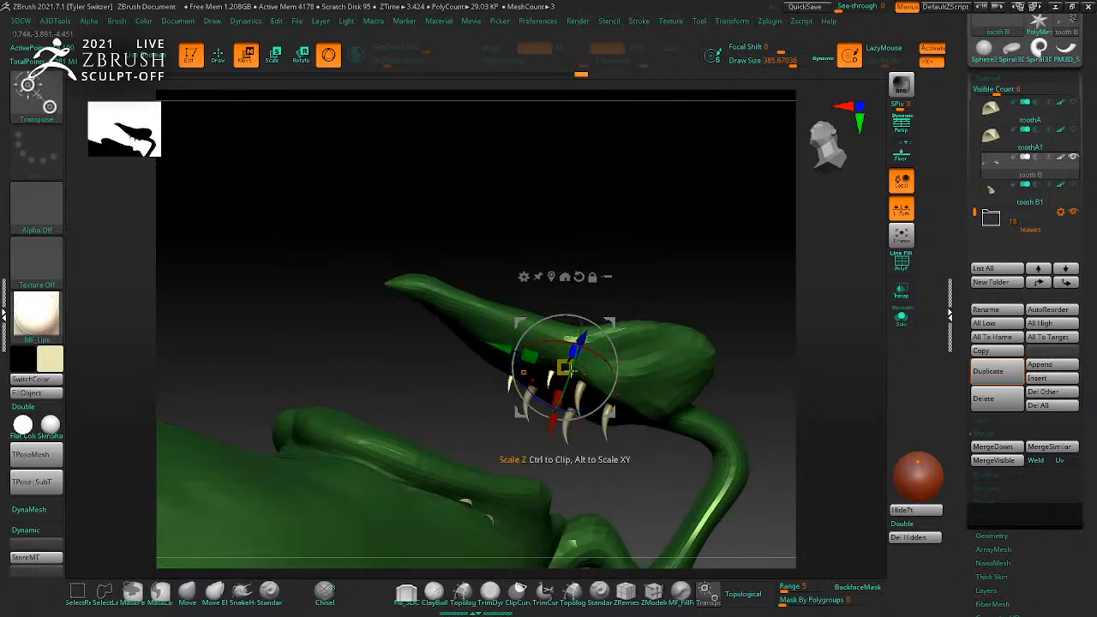
{"action": "left_click_drag", "start_coordinate": [792, 388], "coordinate": [741, 427]}
{"action": "left_click_drag", "start_coordinate": [546, 405], "coordinate": [528, 396], "text": "ctrl"}
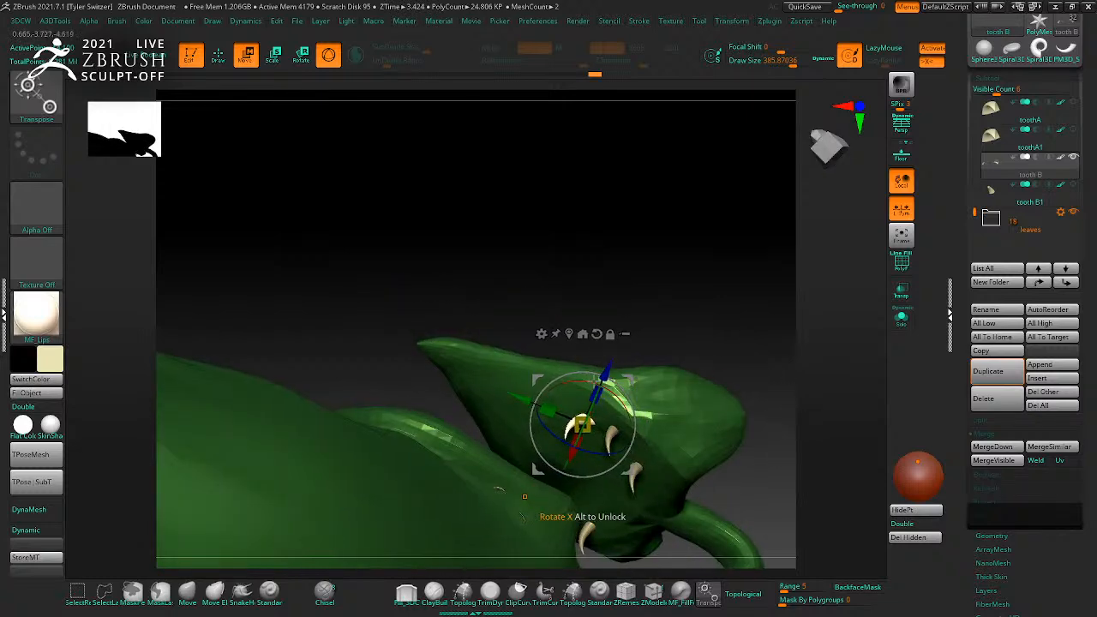
Step: Align the fourth upper tooth pair with the row along the upper jaw's edge
{"action": "left_click_drag", "start_coordinate": [725, 352], "coordinate": [619, 310]}
{"action": "left_click_drag", "start_coordinate": [688, 341], "coordinate": [627, 377]}
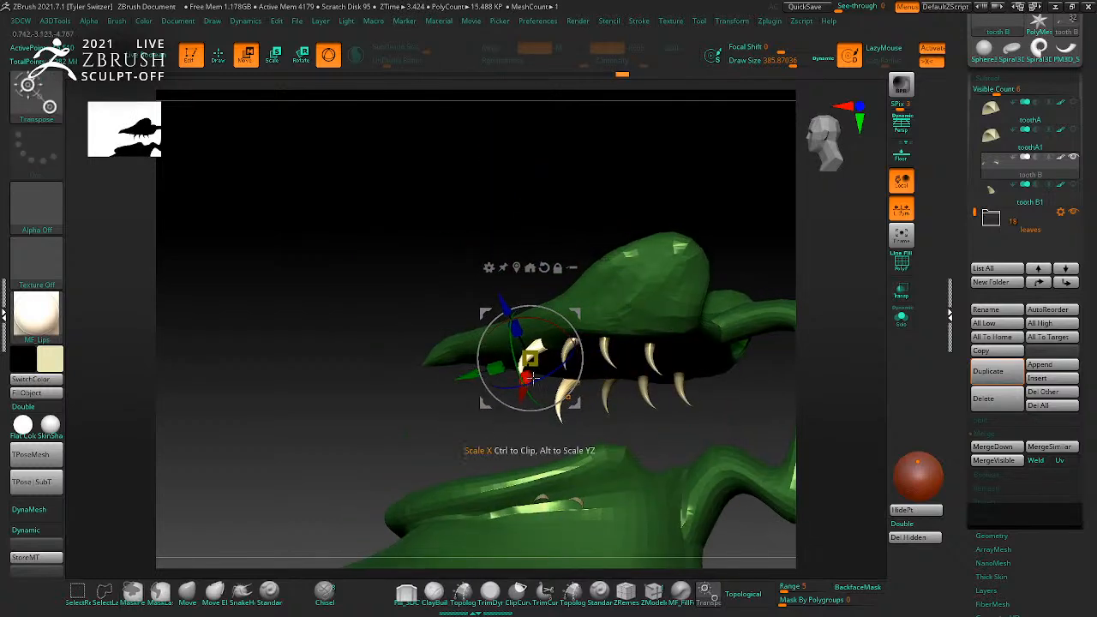
{"action": "left_click_drag", "start_coordinate": [558, 293], "coordinate": [598, 233]}
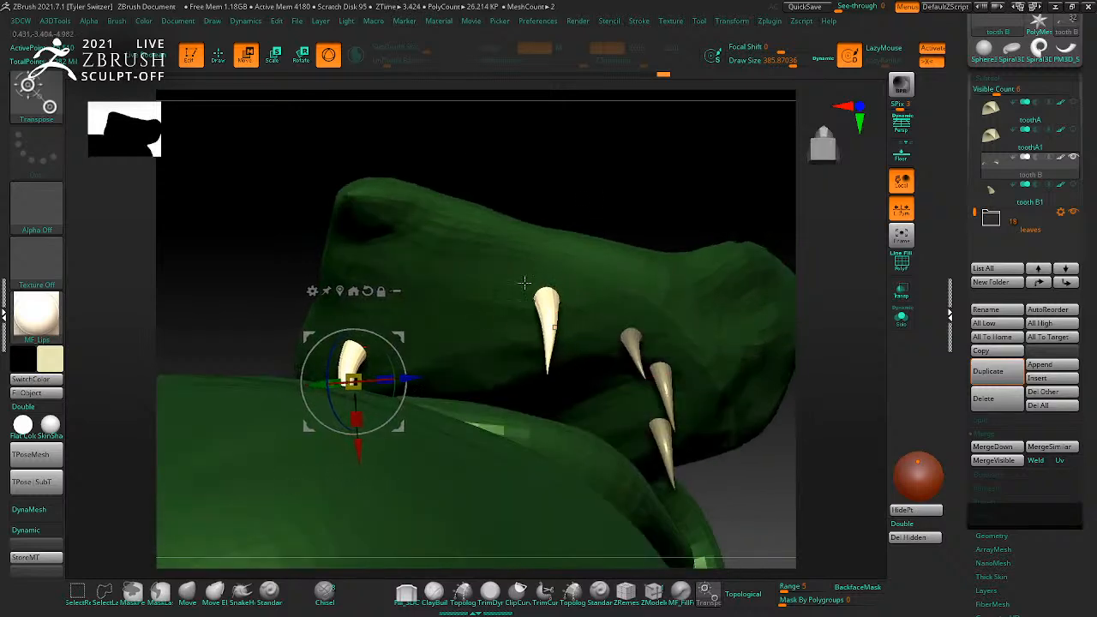
Step: Duplicate the upper pair again and position and rotate the fifth pair near the upper jaw's tip
{"action": "key", "text": "q"}
{"action": "left_click_drag", "start_coordinate": [617, 198], "coordinate": [583, 231]}
{"action": "key", "text": "w"}
{"action": "left_click_drag", "start_coordinate": [715, 333], "coordinate": [681, 354]}
{"action": "left_click_drag", "start_coordinate": [353, 381], "coordinate": [391, 360]}
{"action": "left_click_drag", "start_coordinate": [669, 330], "coordinate": [544, 257]}
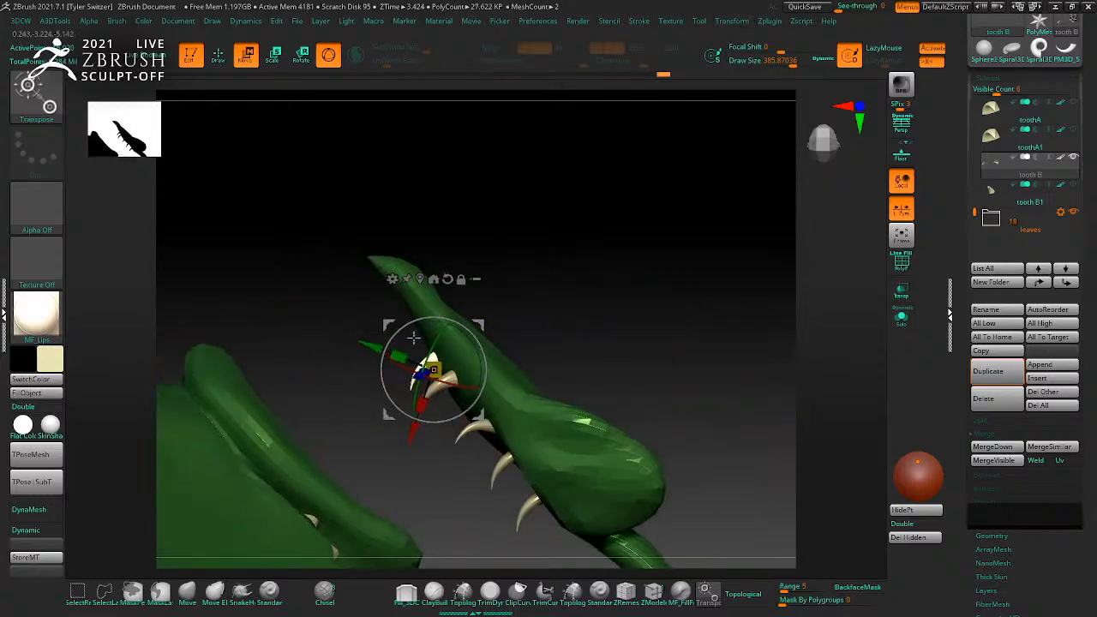
{"action": "left_click_drag", "start_coordinate": [480, 351], "coordinate": [535, 329]}
Step: Switch to the Move Topological brush for the finished teeth, undo the last change, and set the draw size to about 158
{"action": "key", "text": "q"}
{"action": "mouse_move", "coordinate": [568, 269]}
{"action": "left_mouse_down"}
{"action": "mouse_move", "coordinate": [549, 303]}
{"action": "mouse_move", "coordinate": [735, 400]}
{"action": "mouse_move", "coordinate": [668, 303]}
{"action": "mouse_move", "coordinate": [691, 377]}
{"action": "mouse_move", "coordinate": [654, 350]}
{"action": "mouse_move", "coordinate": [592, 350]}
{"action": "mouse_move", "coordinate": [659, 320]}
{"action": "mouse_move", "coordinate": [568, 343]}
{"action": "mouse_move", "coordinate": [653, 401]}
{"action": "mouse_move", "coordinate": [808, 372]}
{"action": "left_mouse_up"}
{"action": "key", "text": "b"}
{"action": "key", "text": "m"}
{"action": "key", "text": "t"}
{"action": "key", "text": "ctrl+z"}
{"action": "key", "text": "s"}
{"action": "mouse_move", "coordinate": [602, 424]}
{"action": "left_mouse_down"}
{"action": "mouse_move", "coordinate": [583, 424]}
{"action": "mouse_move", "coordinate": [631, 412]}
{"action": "mouse_move", "coordinate": [435, 457]}
{"action": "left_mouse_up"}
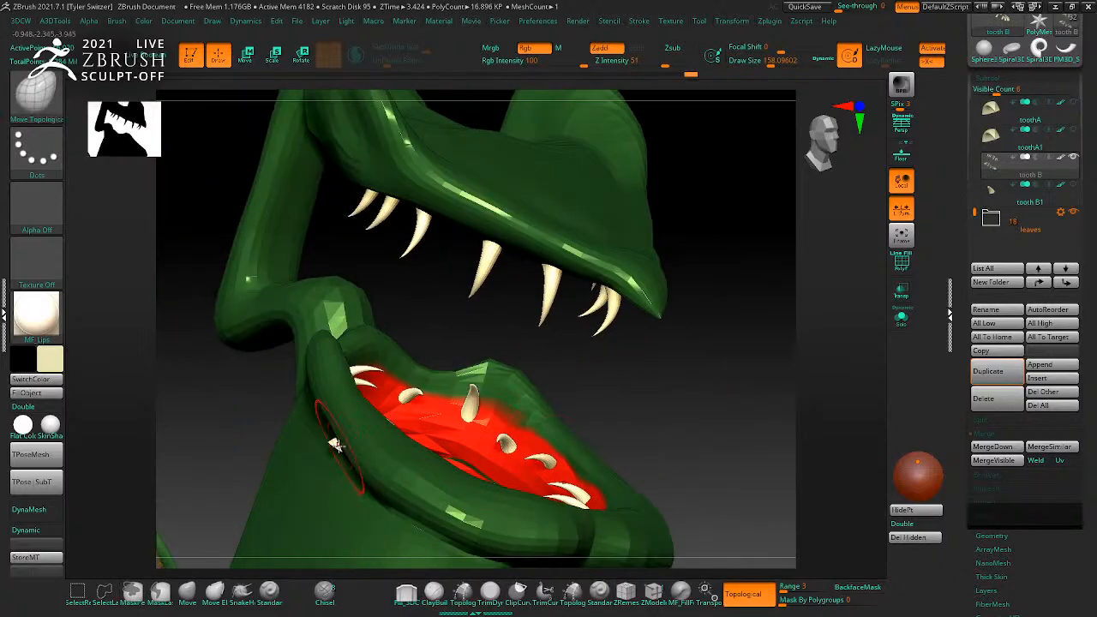
Step: Mirror the tooth B subtool across the X axis with SubTool Master, merging the result into one subtool
{"action": "left_click_drag", "start_coordinate": [729, 452], "coordinate": [763, 356]}
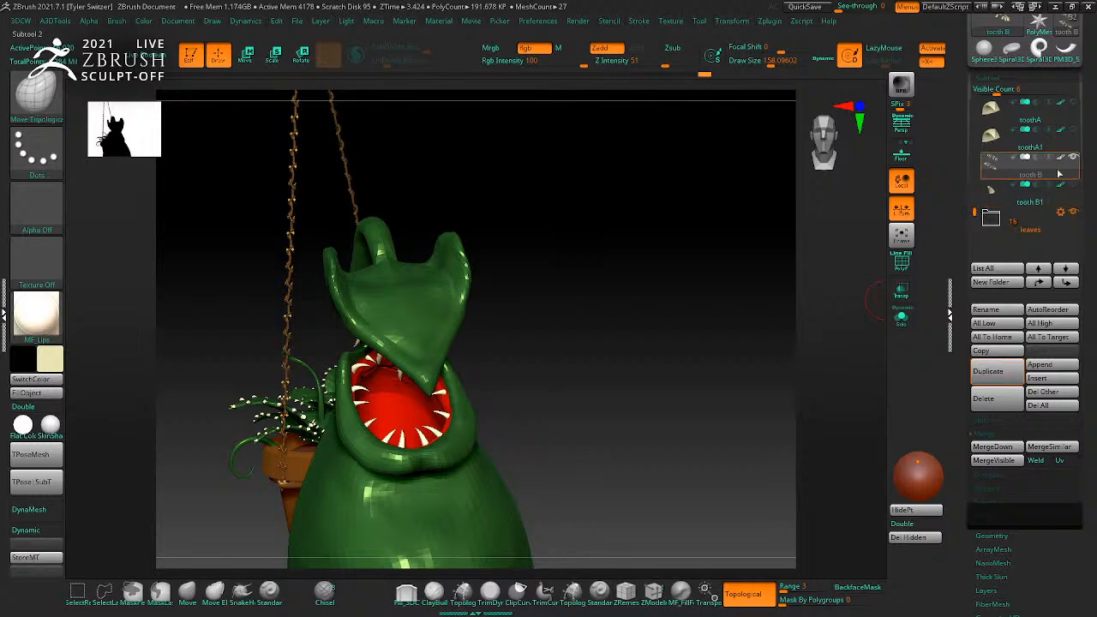
{"action": "left_click_drag", "start_coordinate": [625, 335], "coordinate": [705, 349]}
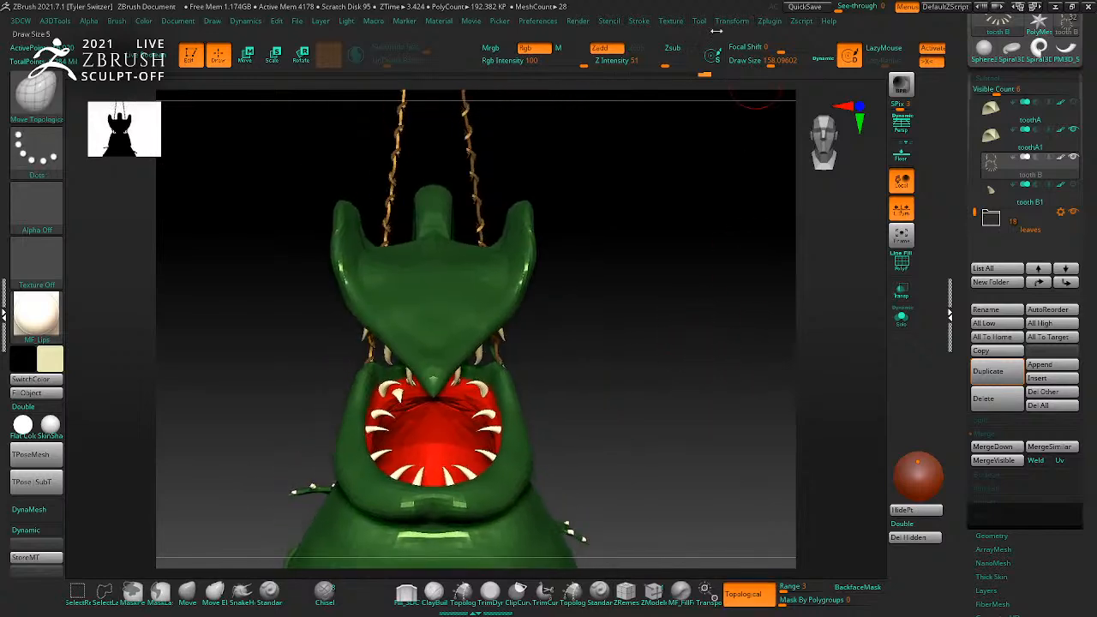
{"action": "left_click", "coordinate": [772, 24]}
{"action": "left_click", "coordinate": [847, 411]}
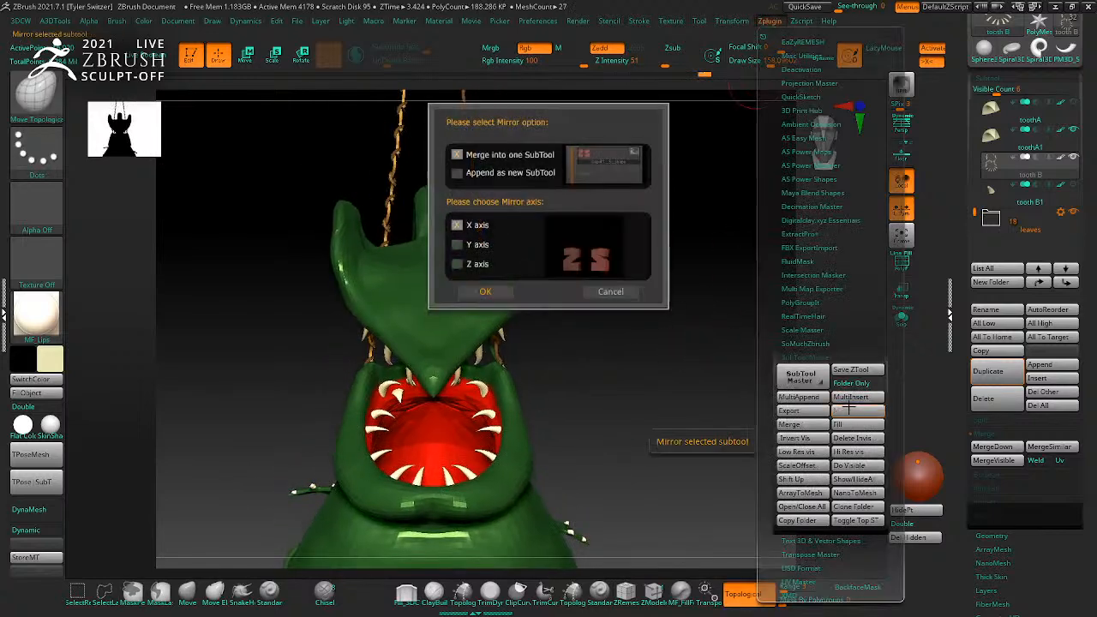
{"action": "left_click", "coordinate": [485, 292]}
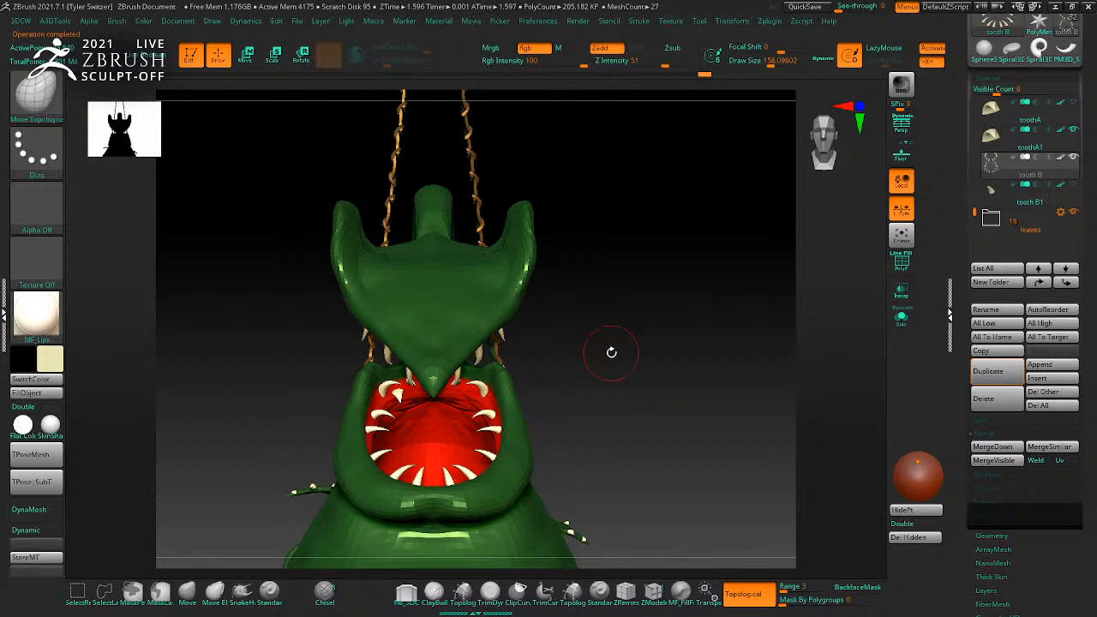
{"action": "mouse_move", "coordinate": [612, 352]}
{"action": "left_mouse_down"}
{"action": "mouse_move", "coordinate": [588, 342]}
{"action": "mouse_move", "coordinate": [609, 337]}
{"action": "left_mouse_up"}
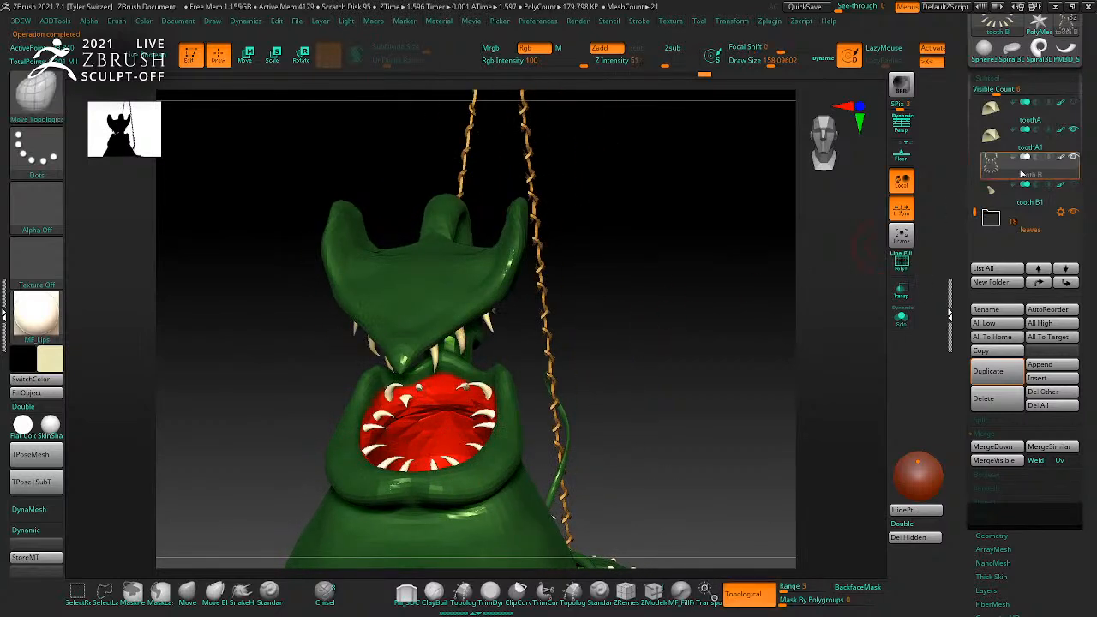
{"action": "mouse_move", "coordinate": [1022, 175]}
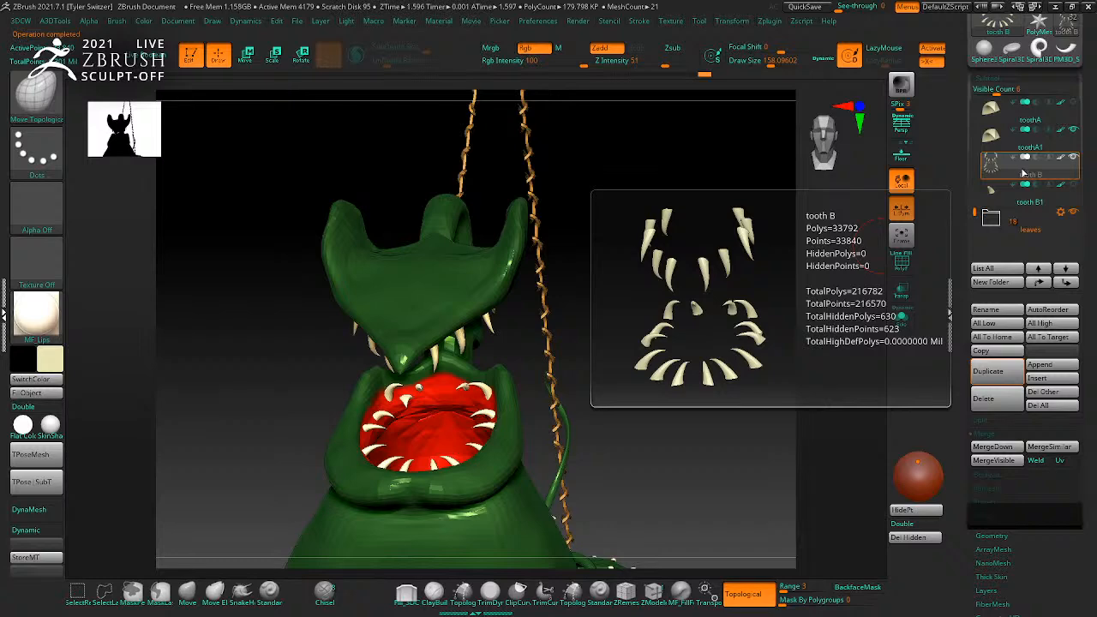
Step: Try to move all the tooth B teeth downward with the transform gizmo
{"action": "key", "text": "ctrl+z"}
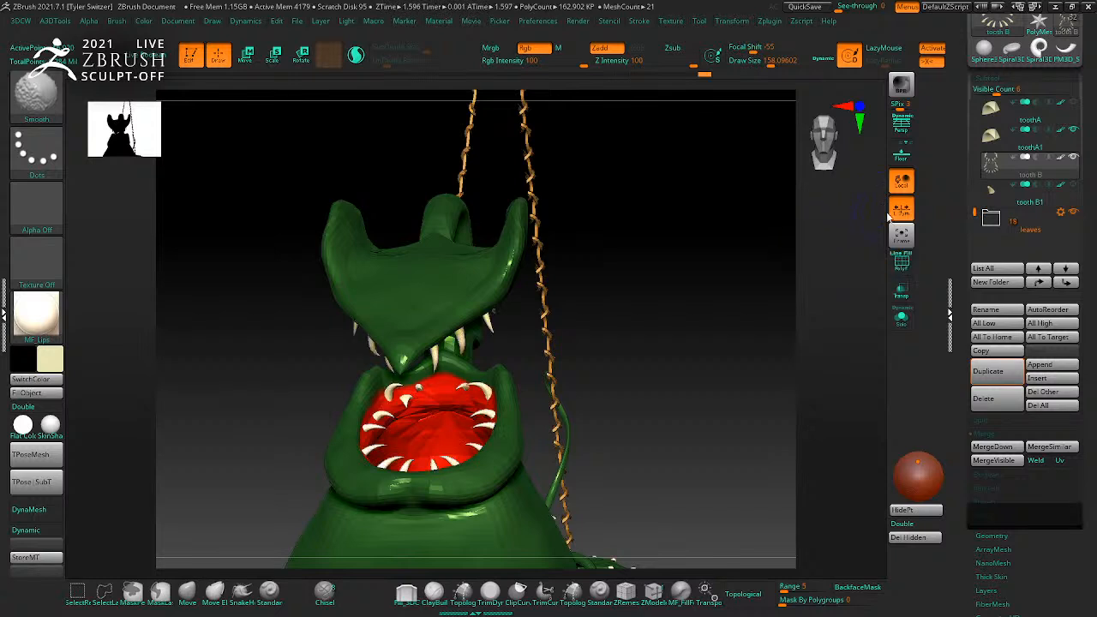
{"action": "key", "text": "f"}
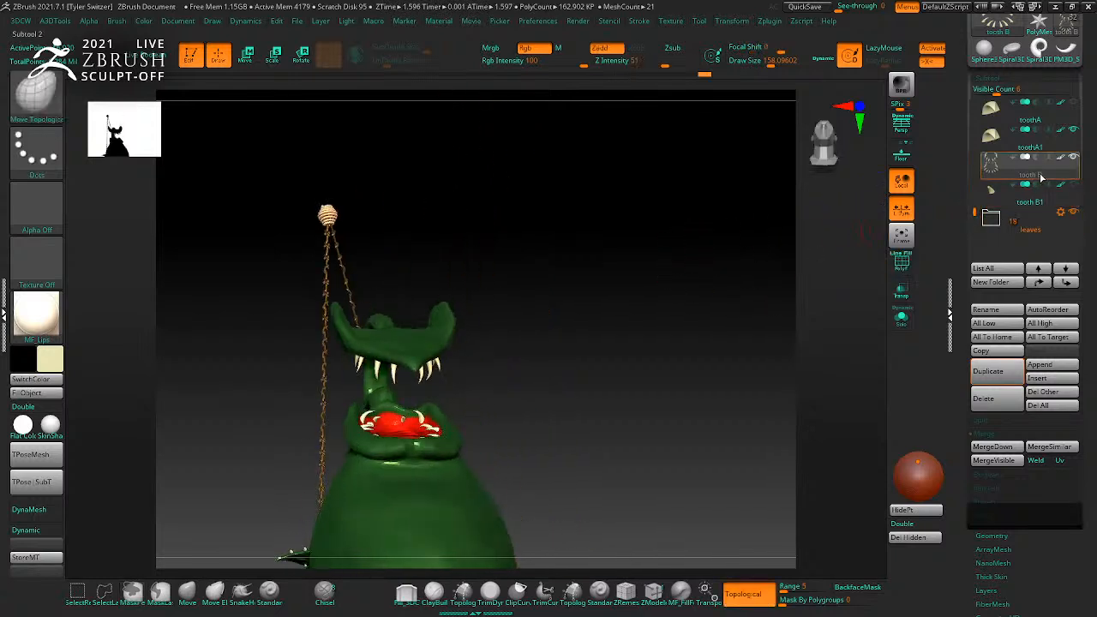
{"action": "key", "text": "w"}
{"action": "left_click_drag", "start_coordinate": [369, 434], "coordinate": [357, 462]}
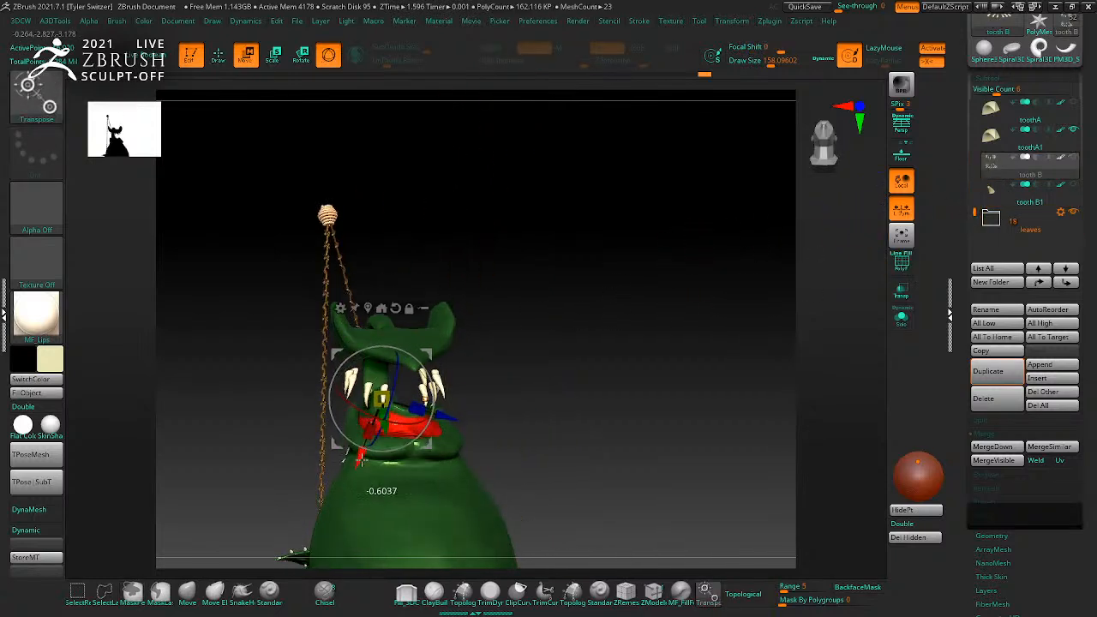
{"action": "key", "text": "ctrl+z"}
{"action": "key", "text": "q"}
{"action": "left_click_drag", "start_coordinate": [609, 361], "coordinate": [749, 309]}
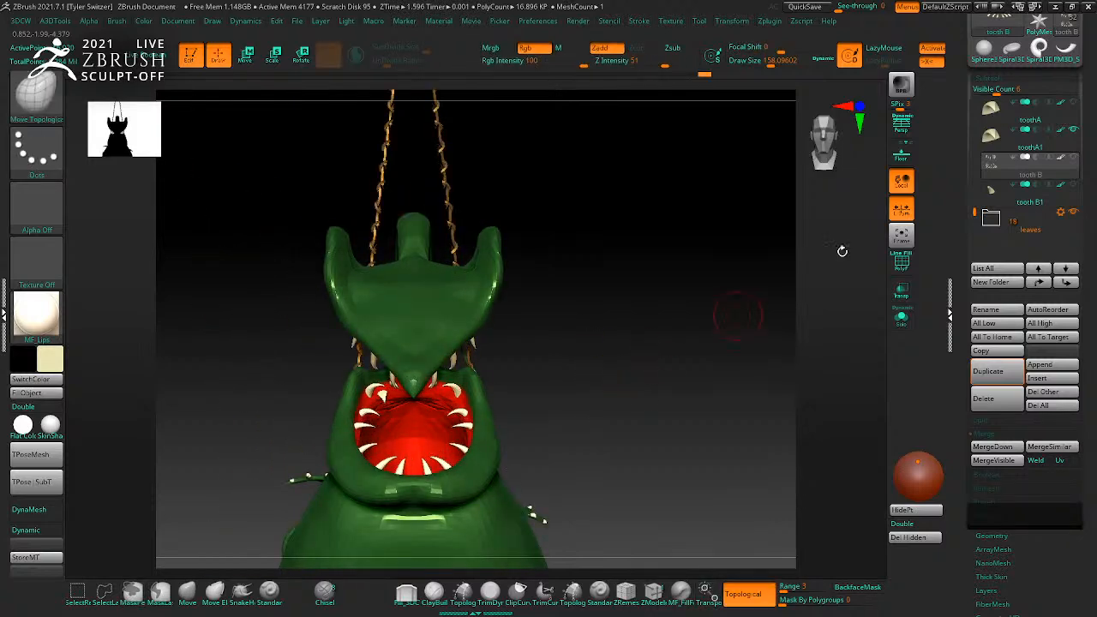
Step: Select the toothA1 subtool and make the tooth B subtool visible again
{"action": "left_click", "coordinate": [1044, 149]}
{"action": "left_click_drag", "start_coordinate": [718, 351], "coordinate": [723, 314]}
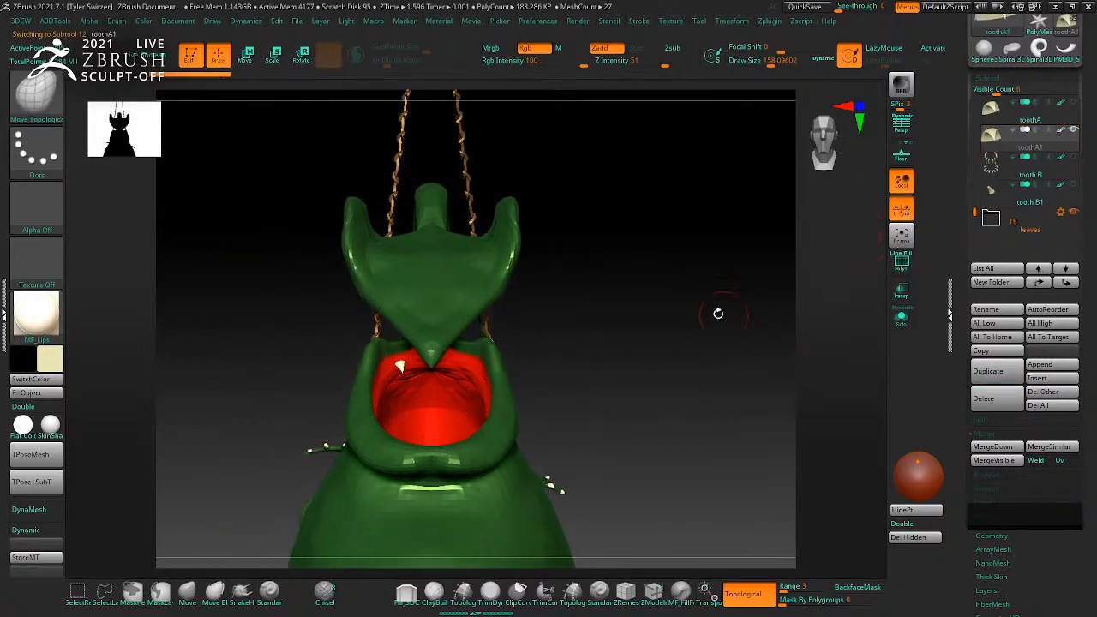
{"action": "left_click", "coordinate": [1073, 158]}
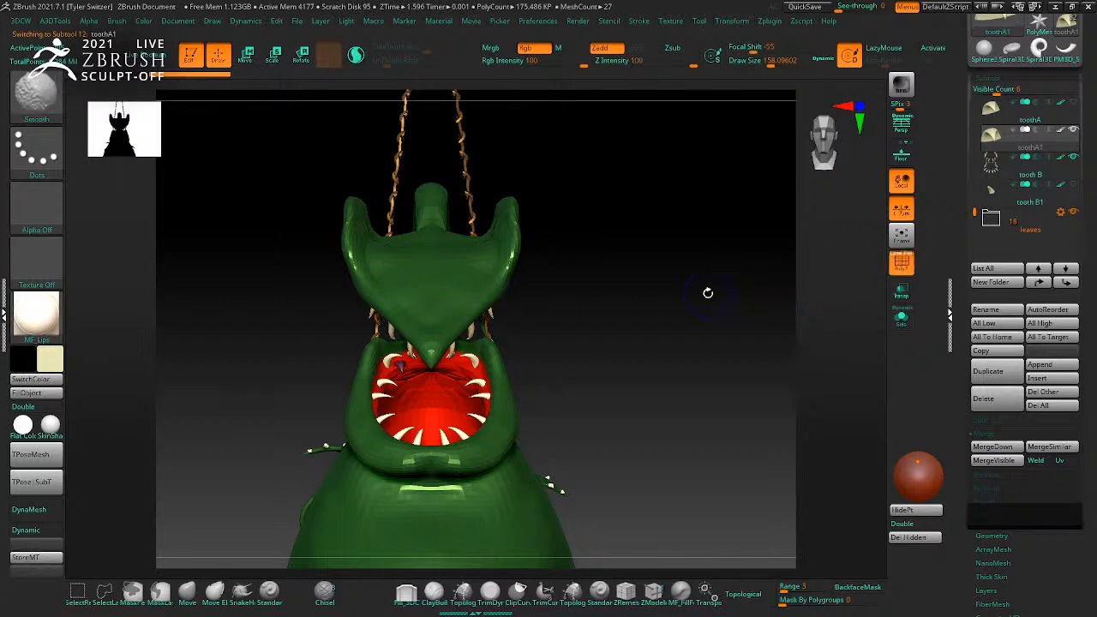
Step: Examine the tooth B teeth with polyframe on, hiding and restoring them to check their polygroups
{"action": "left_click", "coordinate": [1026, 171]}
{"action": "key", "text": "shift+f"}
{"action": "mouse_move", "coordinate": [647, 289]}
{"action": "left_mouse_down", "text": "alt"}
{"action": "mouse_move", "coordinate": [754, 387]}
{"action": "mouse_move", "coordinate": [737, 309]}
{"action": "left_mouse_up", "text": "alt"}
{"action": "left_click", "coordinate": [576, 371], "text": "ctrl+shift"}
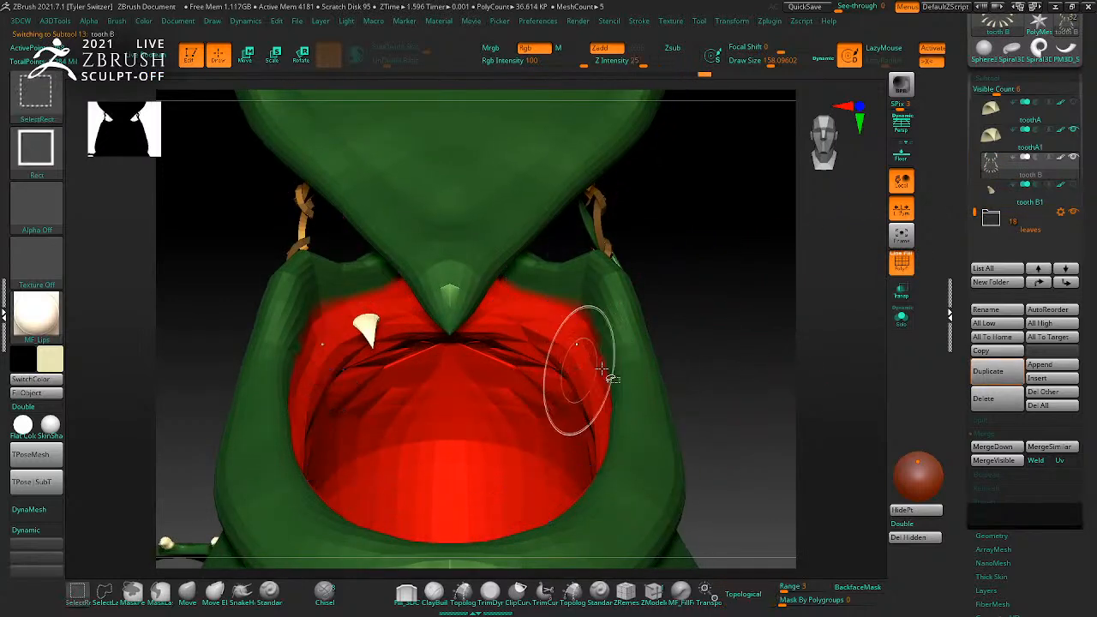
{"action": "left_click", "coordinate": [675, 317], "text": "ctrl+shift"}
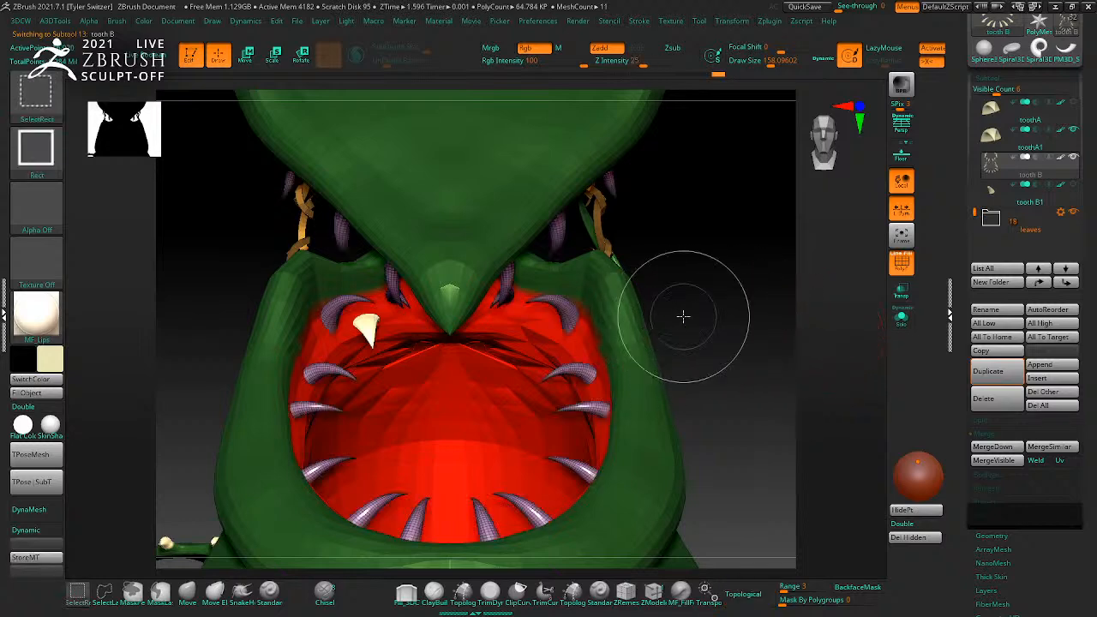
{"action": "left_click_drag", "start_coordinate": [750, 320], "coordinate": [728, 183], "text": "alt"}
{"action": "key", "text": "shift+f"}
Step: Mirror the toothA1 subtool across the X axis with SubTool Master, merging both teeth into one subtool
{"action": "left_click", "coordinate": [1054, 151]}
{"action": "left_click", "coordinate": [770, 23]}
{"action": "left_click", "coordinate": [776, 23]}
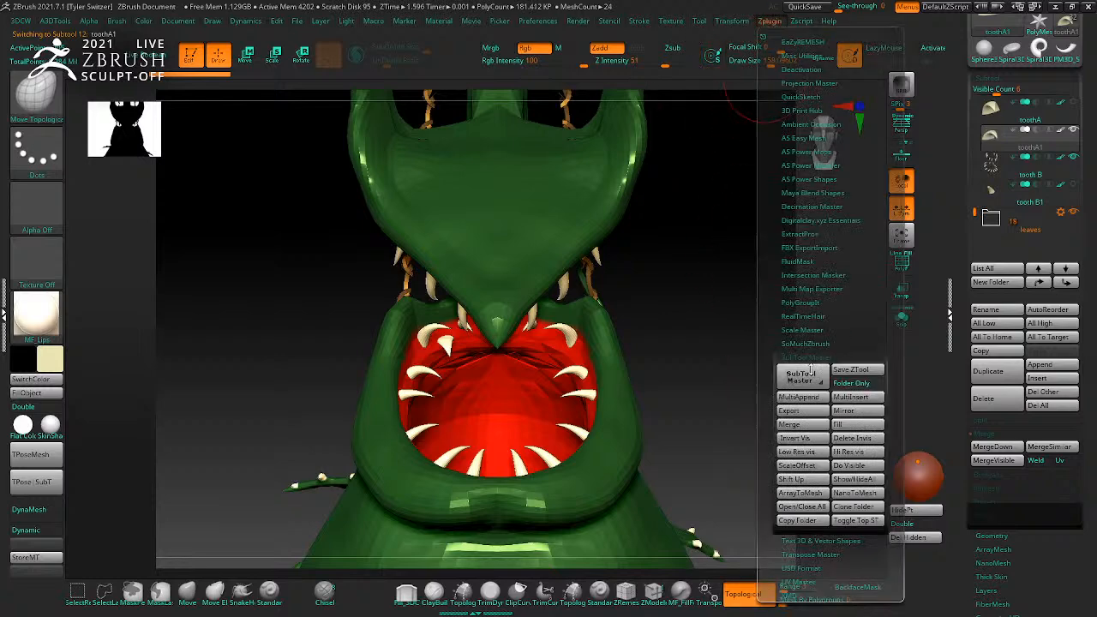
{"action": "left_click", "coordinate": [853, 411]}
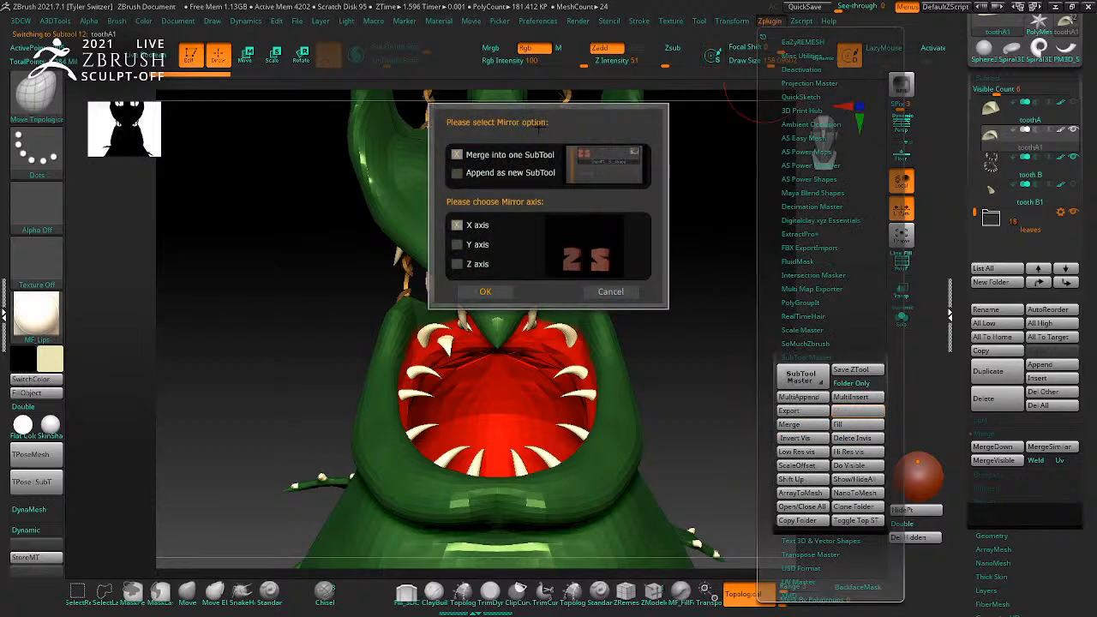
{"action": "left_click", "coordinate": [485, 292]}
Step: Center the transform gizmo on the toothA1 pair and duplicate the pair closer to the middle of the mouth
{"action": "left_click_drag", "start_coordinate": [722, 352], "coordinate": [694, 209]}
{"action": "key", "text": "w"}
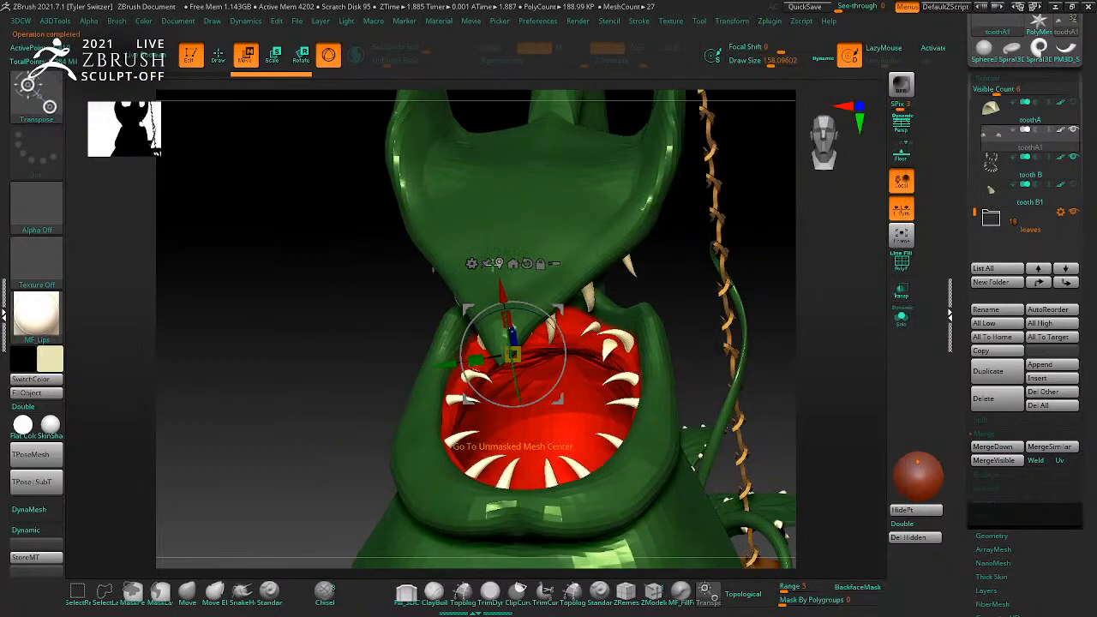
{"action": "left_click", "coordinate": [500, 263]}
{"action": "mouse_move", "coordinate": [778, 296]}
{"action": "left_mouse_down"}
{"action": "mouse_move", "coordinate": [810, 252]}
{"action": "mouse_move", "coordinate": [778, 283]}
{"action": "left_mouse_up"}
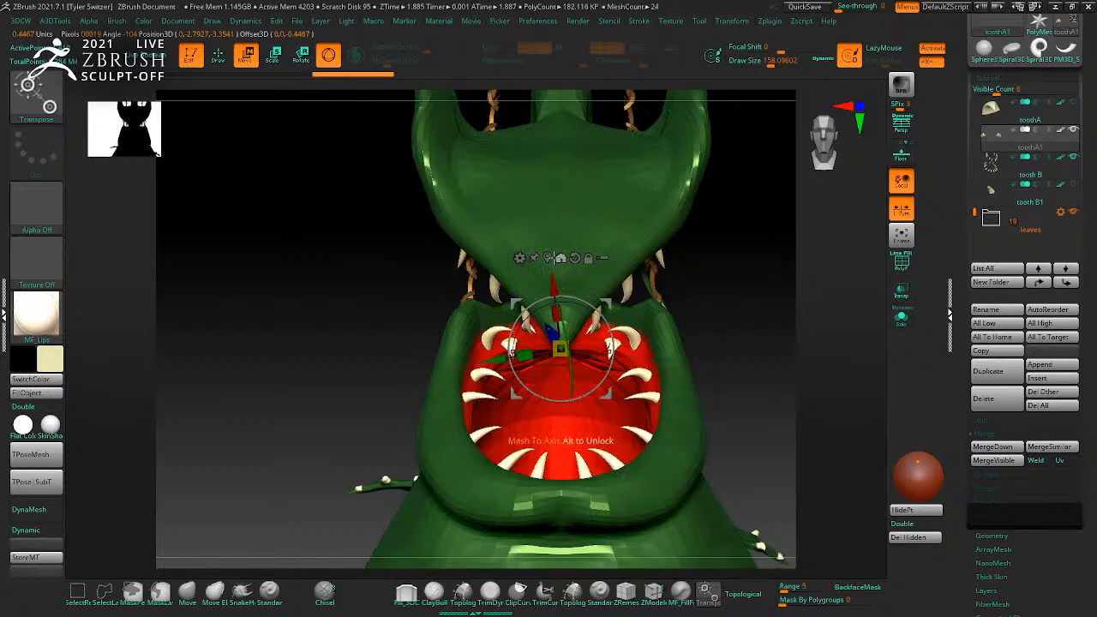
{"action": "mouse_move", "coordinate": [794, 365]}
{"action": "left_mouse_down"}
{"action": "mouse_move", "coordinate": [800, 345]}
{"action": "mouse_move", "coordinate": [730, 303]}
{"action": "mouse_move", "coordinate": [758, 336]}
{"action": "mouse_move", "coordinate": [724, 310]}
{"action": "mouse_move", "coordinate": [778, 343]}
{"action": "mouse_move", "coordinate": [763, 343]}
{"action": "mouse_move", "coordinate": [746, 275]}
{"action": "mouse_move", "coordinate": [782, 275]}
{"action": "mouse_move", "coordinate": [785, 293]}
{"action": "left_mouse_up"}
Step: Reshape the inner toothA1 pair with the Move Topological brush at a draw size of about 80
{"action": "key", "text": "b"}
{"action": "key", "text": "m"}
{"action": "key", "text": "t"}
{"action": "key", "text": "s"}
{"action": "left_click", "coordinate": [496, 340]}
{"action": "left_click_drag", "start_coordinate": [501, 342], "coordinate": [518, 345]}
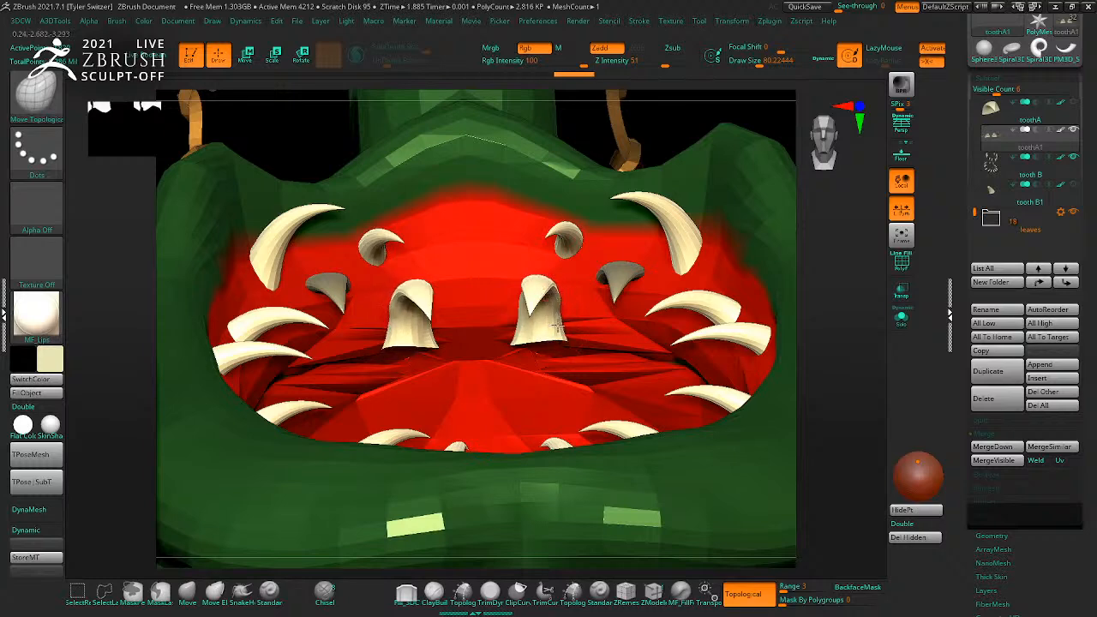
Step: Isolate the toothA1 subtool and smooth and pull the sides of its inner tooth pair
{"action": "left_click_drag", "start_coordinate": [800, 329], "coordinate": [866, 322]}
{"action": "left_click", "coordinate": [902, 323]}
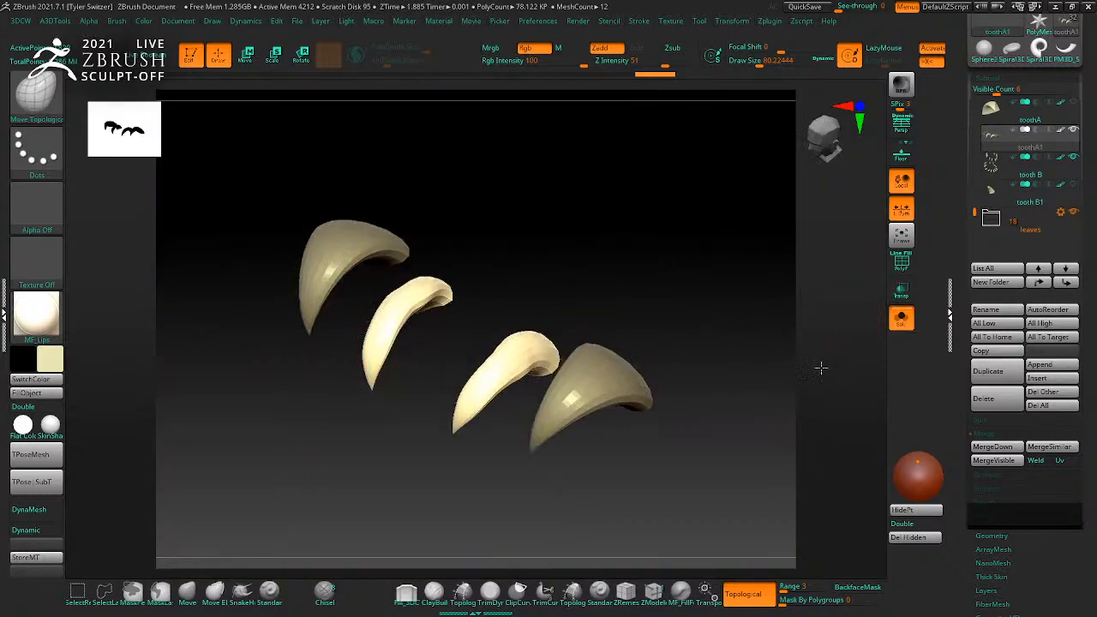
{"action": "left_click_drag", "start_coordinate": [498, 401], "coordinate": [502, 394], "text": "shift"}
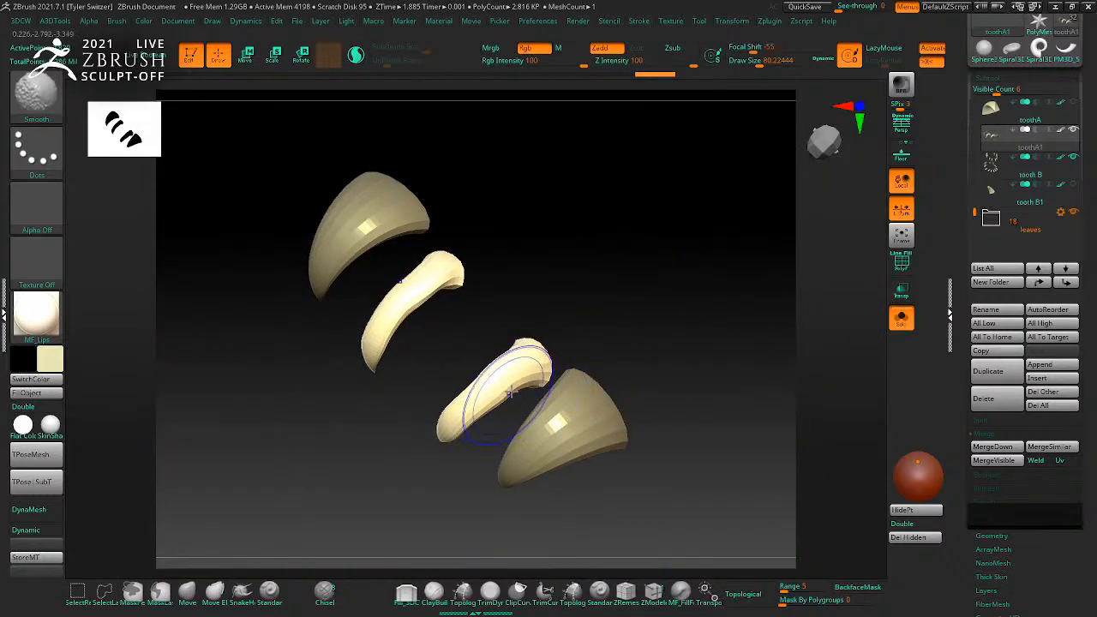
{"action": "left_click_drag", "start_coordinate": [498, 378], "coordinate": [480, 373]}
Step: Reduce the draw size to about 39 and reshape the bases of the inner tooth pair
{"action": "key", "text": "s"}
{"action": "left_click", "coordinate": [506, 350]}
{"action": "left_click_drag", "start_coordinate": [516, 336], "coordinate": [499, 329]}
{"action": "left_click_drag", "start_coordinate": [627, 339], "coordinate": [607, 346]}
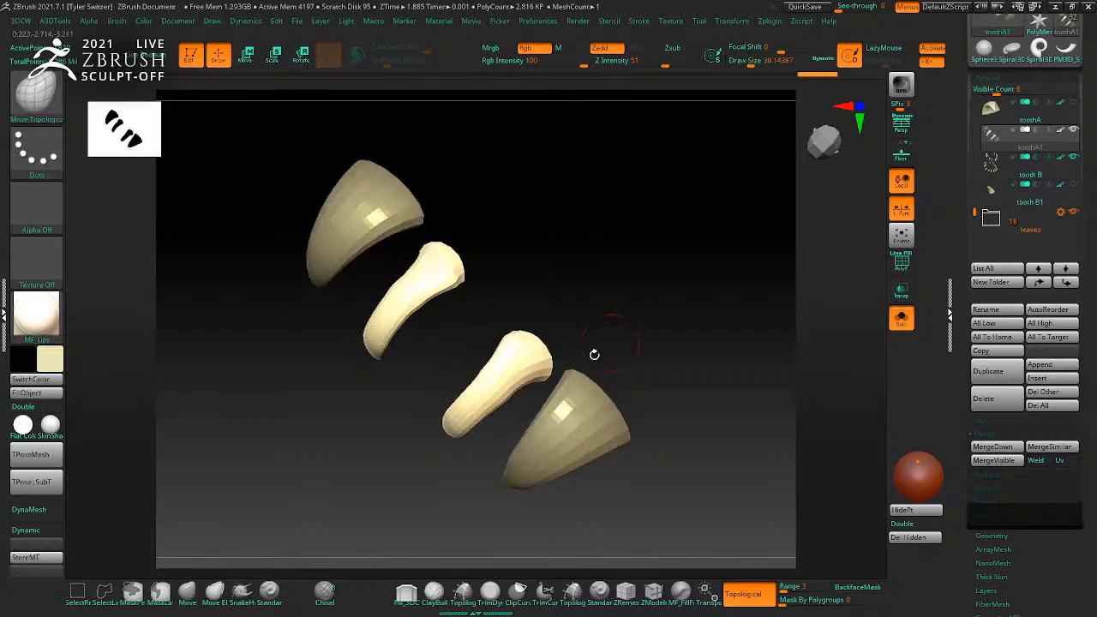
{"action": "key", "text": "shift"}
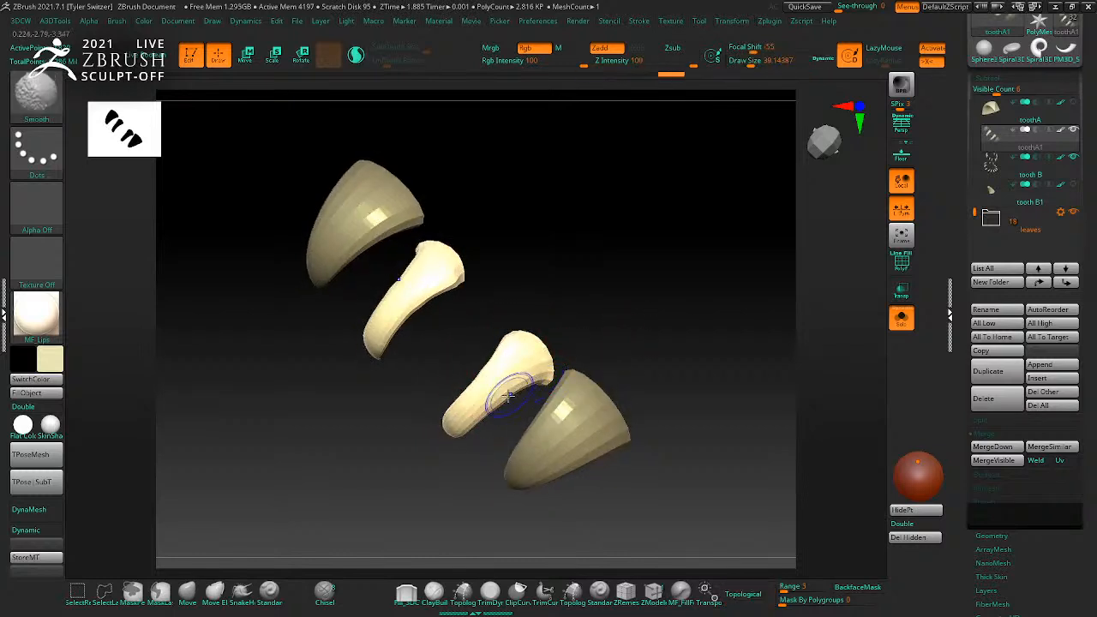
{"action": "left_click_drag", "start_coordinate": [639, 257], "coordinate": [691, 240]}
{"action": "left_click_drag", "start_coordinate": [651, 395], "coordinate": [712, 361]}
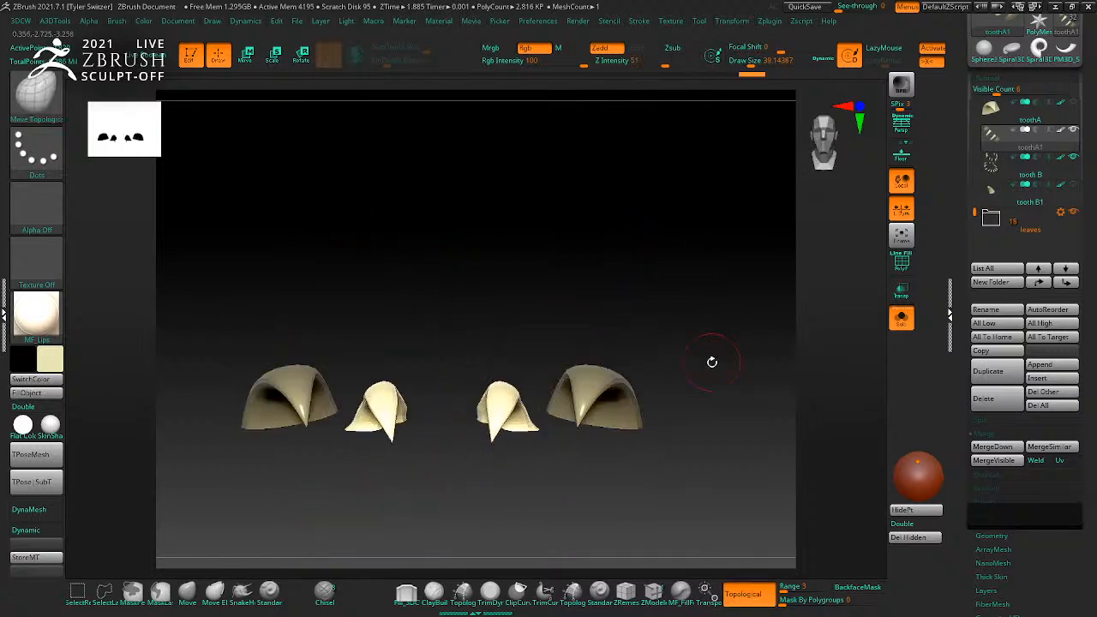
Step: Undo the smoothing and reshaping strokes on the inner toothA1 pair
{"action": "key", "text": "ctrl"}
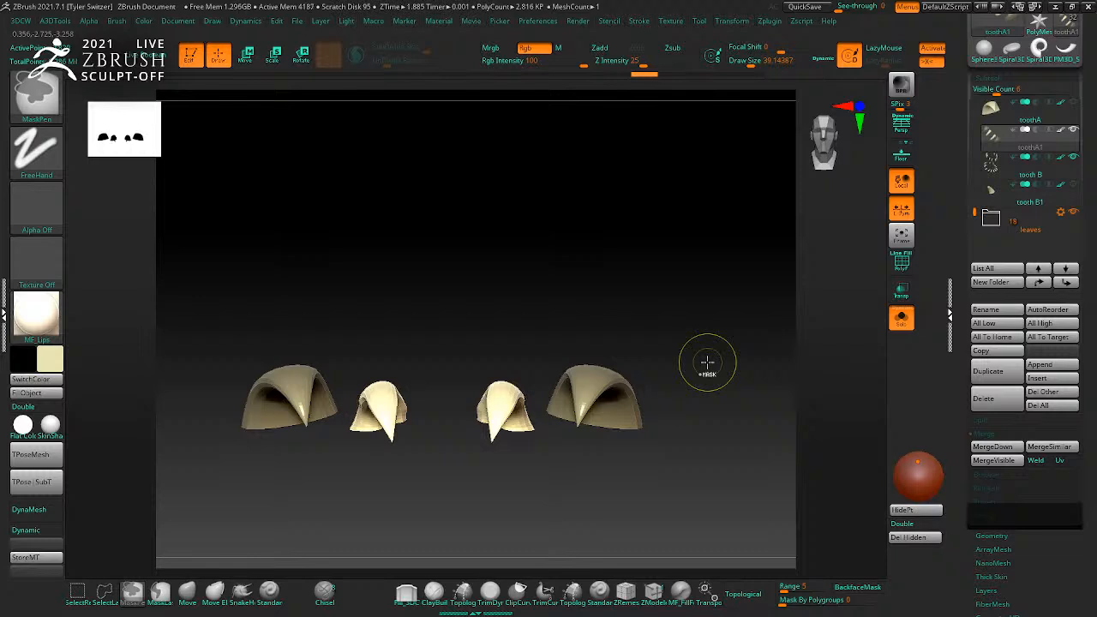
{"action": "key", "text": "ctrl+z"}
{"action": "key", "text": "ctrl+z"}
{"action": "key", "text": "ctrl+z"}
{"action": "key", "text": "ctrl+z"}
{"action": "key", "text": "ctrl+z"}
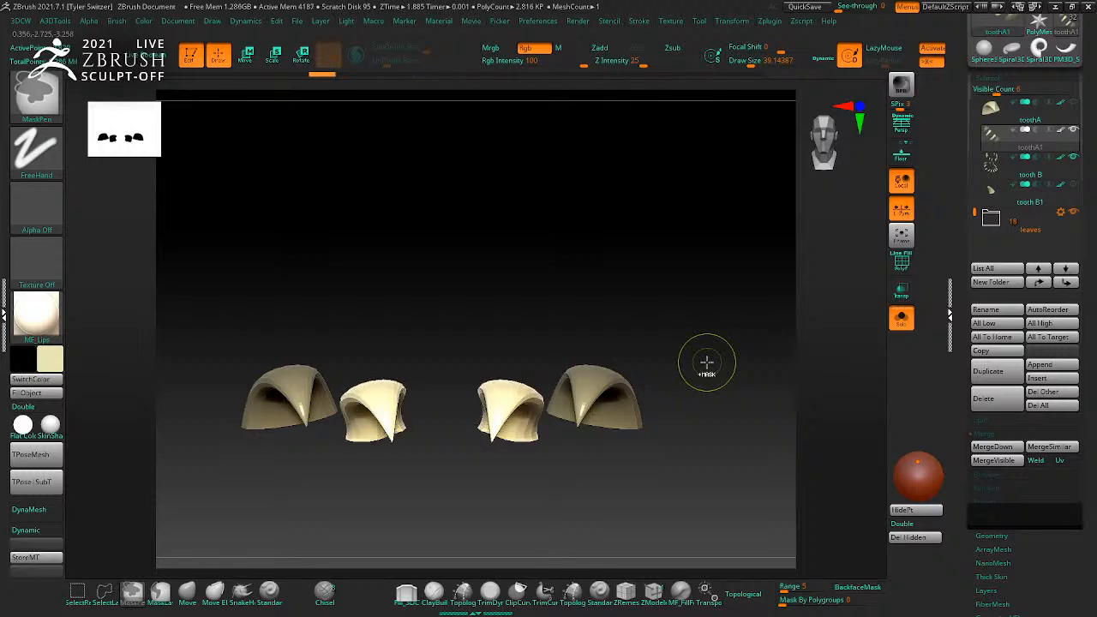
{"action": "key", "text": "ctrl+z"}
{"action": "key", "text": "ctrl+z"}
{"action": "key", "text": "ctrl+z"}
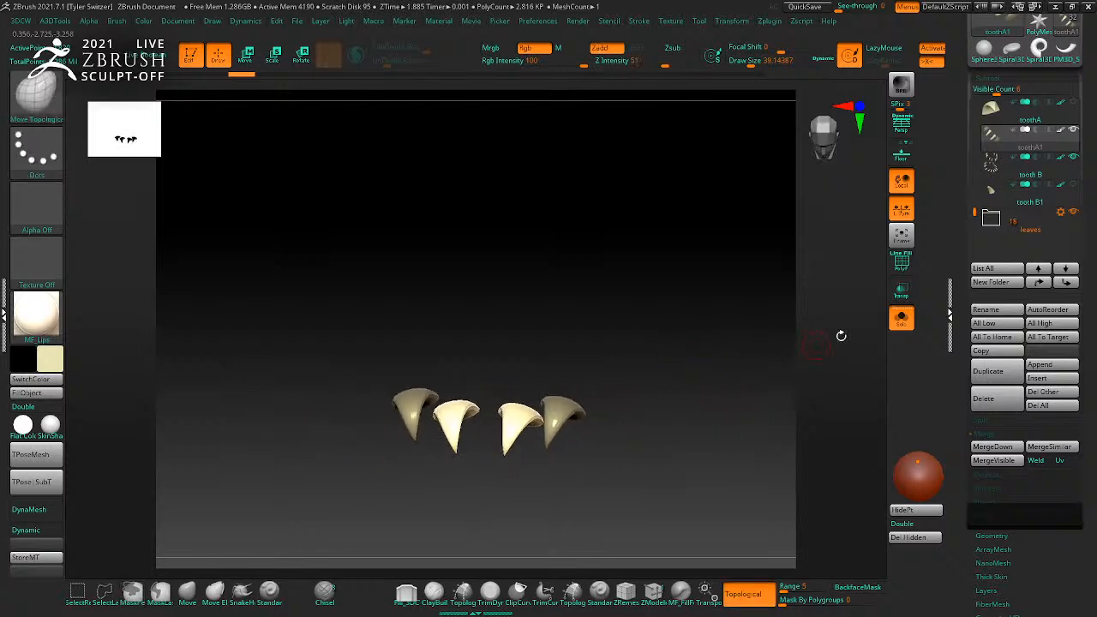
Step: Show the whole plant again, then move and tilt the inner toothA1 pair at the back of the lower mouth
{"action": "left_click", "coordinate": [901, 318]}
{"action": "left_click_drag", "start_coordinate": [842, 392], "coordinate": [854, 326]}
{"action": "key", "text": "w"}
{"action": "left_click_drag", "start_coordinate": [545, 433], "coordinate": [540, 400]}
{"action": "left_click_drag", "start_coordinate": [521, 355], "coordinate": [514, 377]}
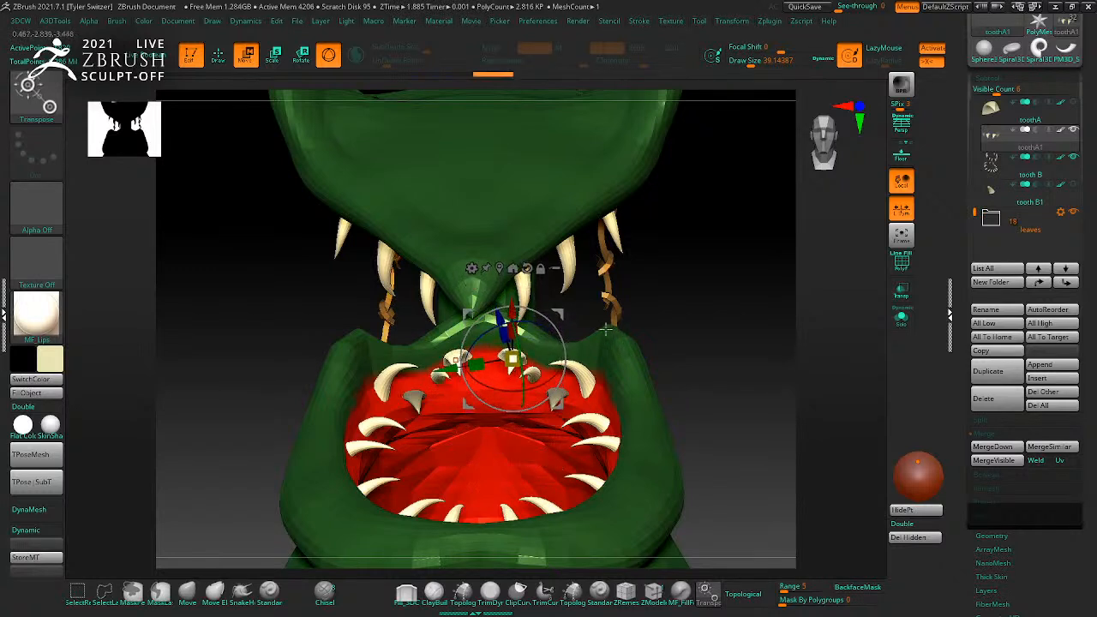
{"action": "left_click_drag", "start_coordinate": [631, 331], "coordinate": [563, 358]}
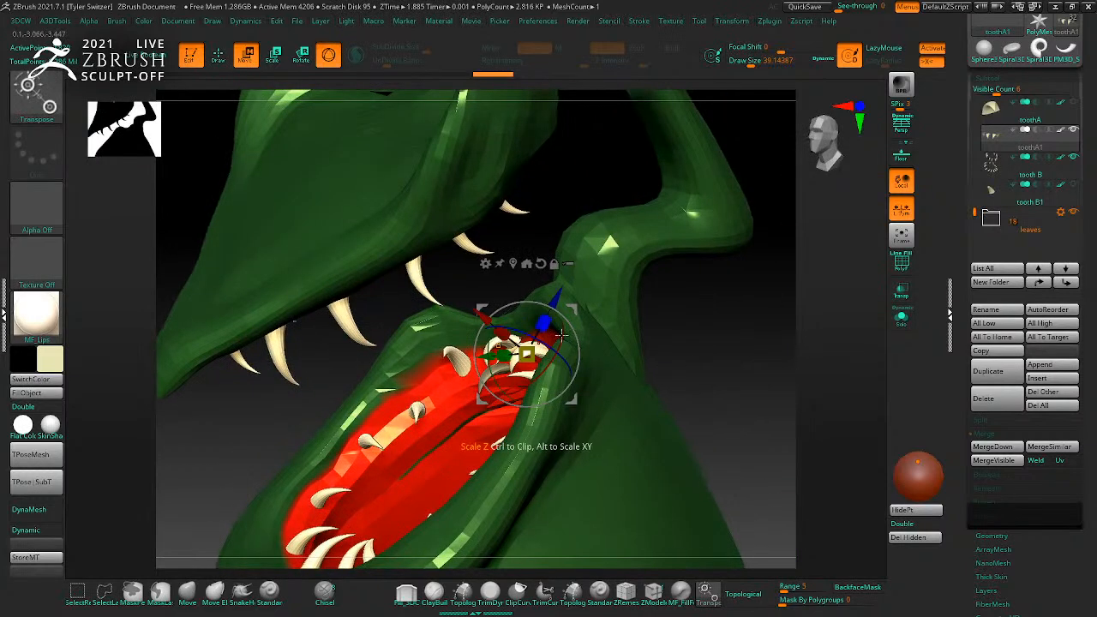
{"action": "left_click_drag", "start_coordinate": [711, 397], "coordinate": [591, 382]}
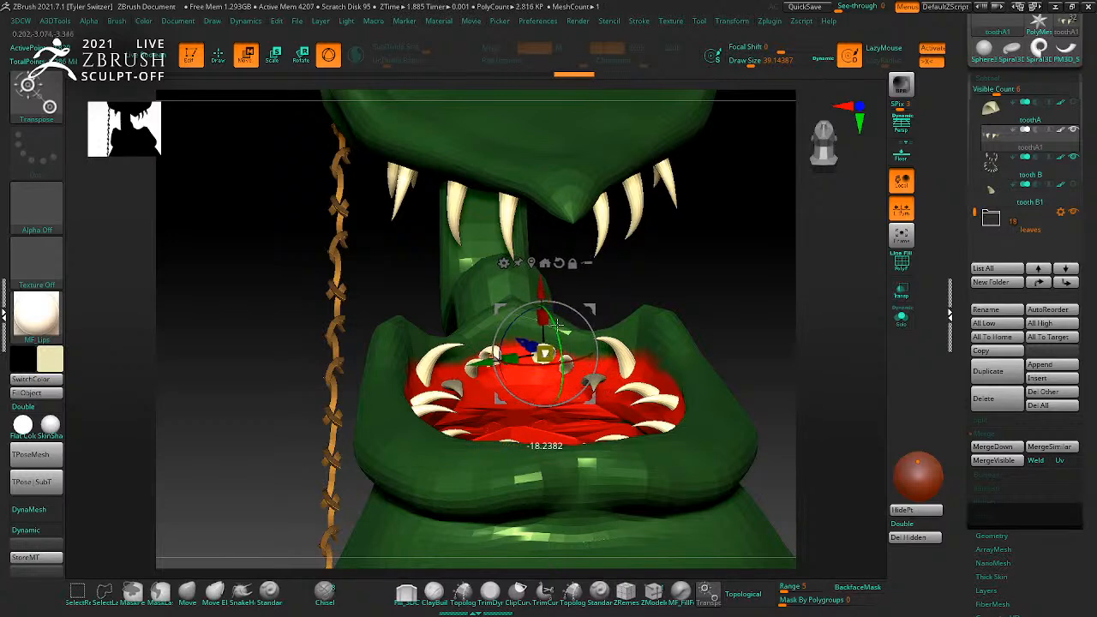
Step: Duplicate the inner toothA1 pair with the gizmo to add another pair inside the lower mouth
{"action": "mouse_move", "coordinate": [617, 318]}
{"action": "left_mouse_down"}
{"action": "mouse_move", "coordinate": [703, 316]}
{"action": "mouse_move", "coordinate": [731, 365]}
{"action": "mouse_move", "coordinate": [752, 320]}
{"action": "mouse_move", "coordinate": [735, 318]}
{"action": "left_mouse_up"}
{"action": "key", "text": "q"}
{"action": "key", "text": "w"}
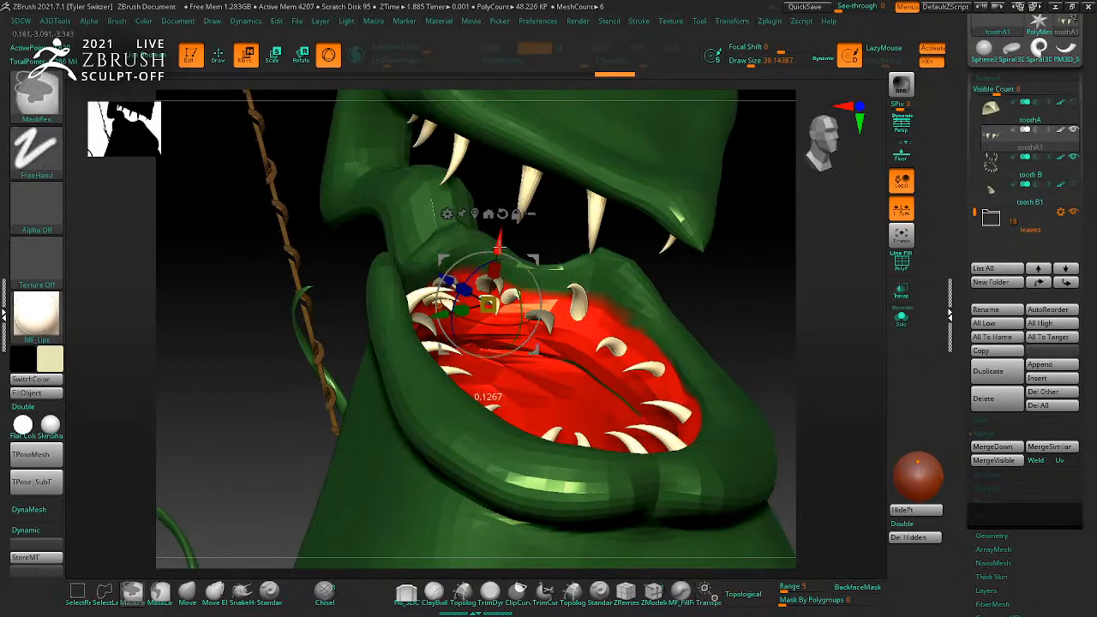
{"action": "key", "text": "q"}
{"action": "mouse_move", "coordinate": [754, 322]}
{"action": "left_mouse_down"}
{"action": "mouse_move", "coordinate": [791, 318]}
{"action": "mouse_move", "coordinate": [683, 319]}
{"action": "mouse_move", "coordinate": [676, 309]}
{"action": "mouse_move", "coordinate": [698, 340]}
{"action": "mouse_move", "coordinate": [708, 324]}
{"action": "mouse_move", "coordinate": [717, 338]}
{"action": "mouse_move", "coordinate": [691, 336]}
{"action": "left_mouse_up"}
Step: Move and rotate the duplicated toothA1 pair to seat it along the inner gum at the back of the lower mouth
{"action": "key", "text": "w"}
{"action": "left_click_drag", "start_coordinate": [508, 337], "coordinate": [563, 355]}
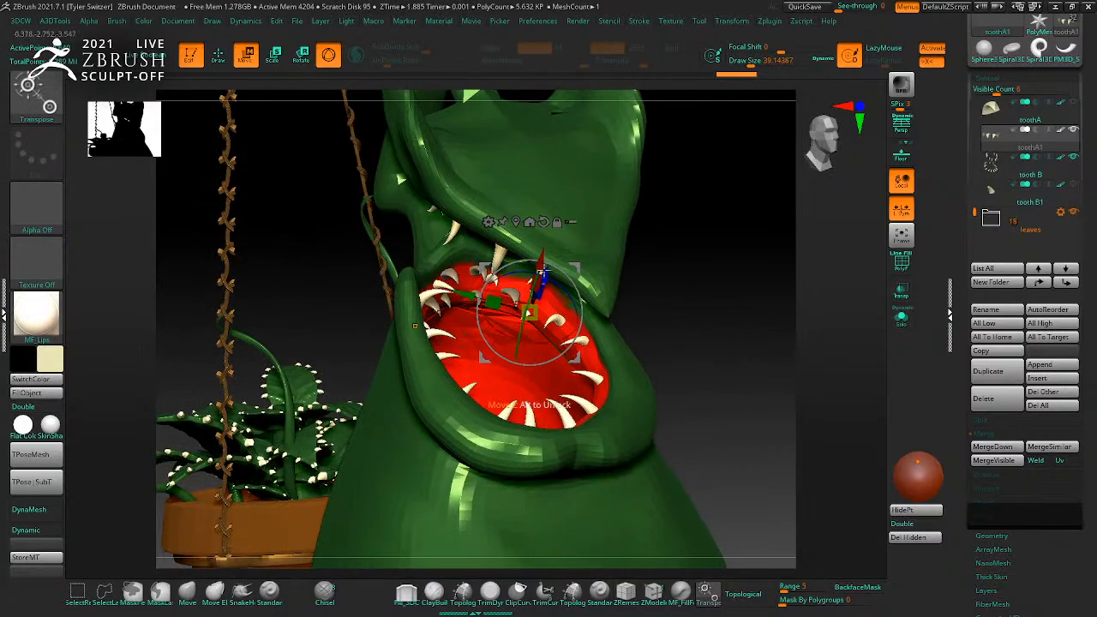
{"action": "left_click_drag", "start_coordinate": [708, 338], "coordinate": [630, 283]}
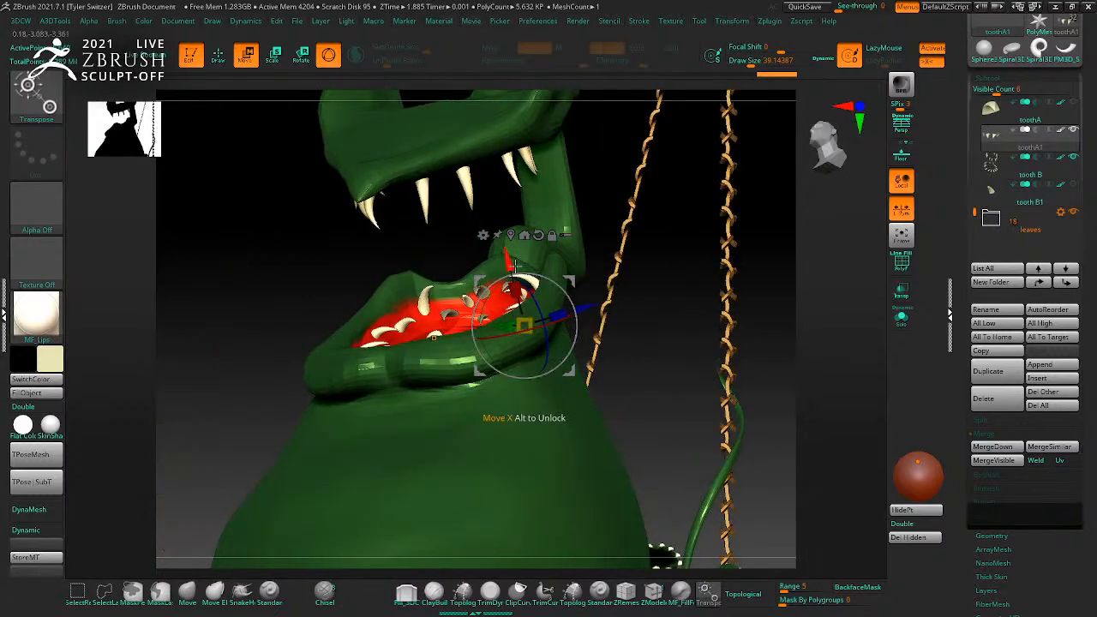
{"action": "left_click_drag", "start_coordinate": [523, 272], "coordinate": [524, 267]}
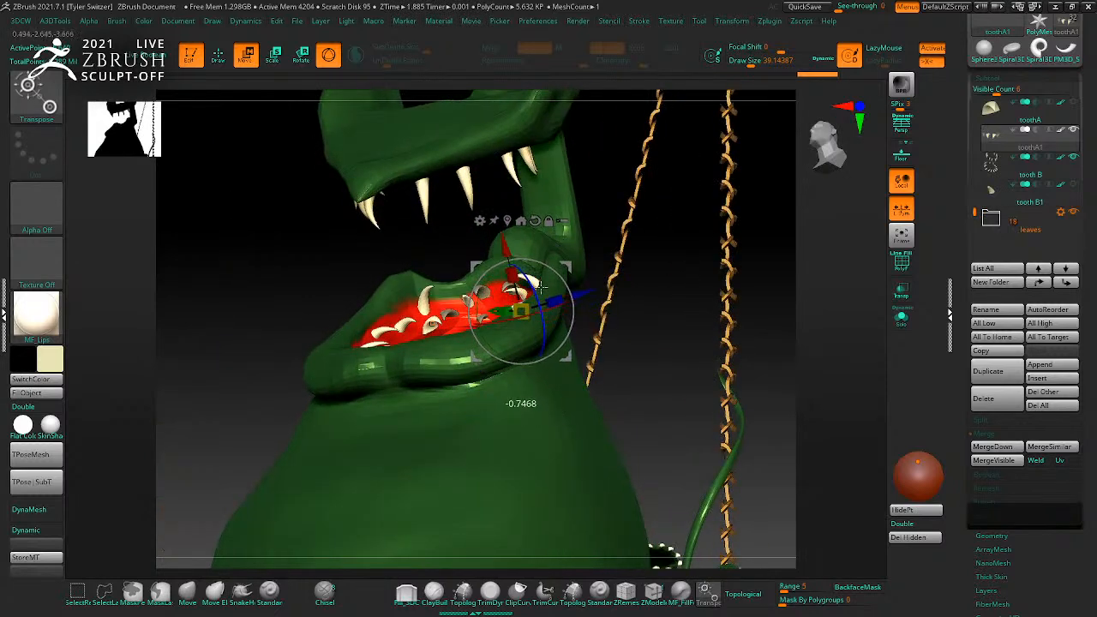
{"action": "left_click_drag", "start_coordinate": [642, 363], "coordinate": [747, 480]}
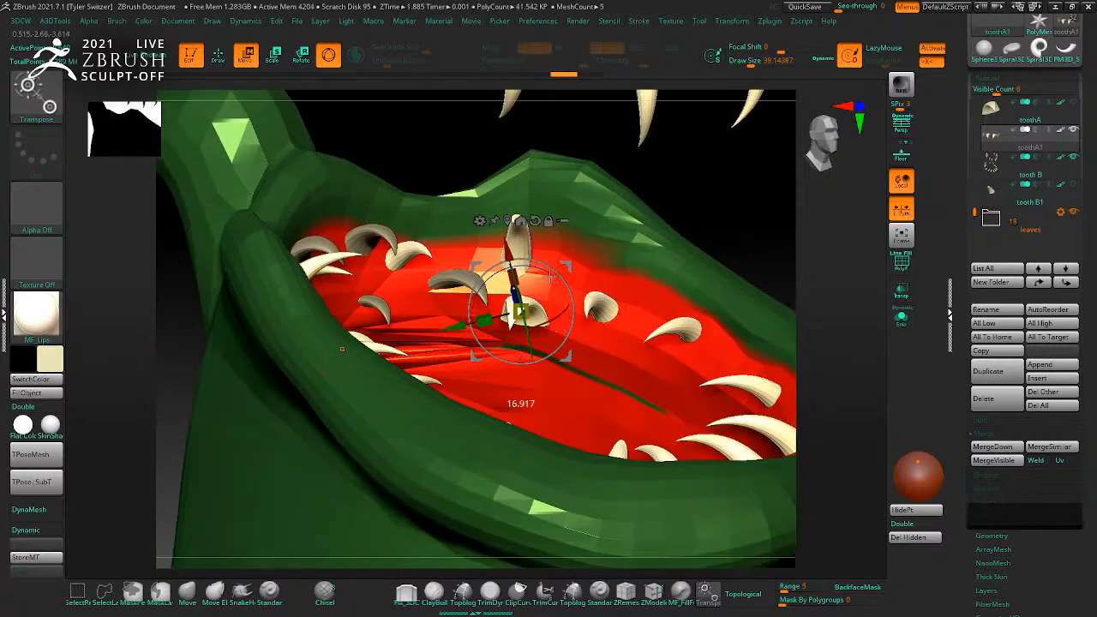
Step: Duplicate the toothA1 pair farther forward along the inner gum and rotate the copy towards the mouth's centre
{"action": "left_click_drag", "start_coordinate": [598, 336], "coordinate": [541, 286]}
{"action": "left_click_drag", "start_coordinate": [486, 315], "coordinate": [512, 307]}
{"action": "left_click_drag", "start_coordinate": [776, 334], "coordinate": [622, 367]}
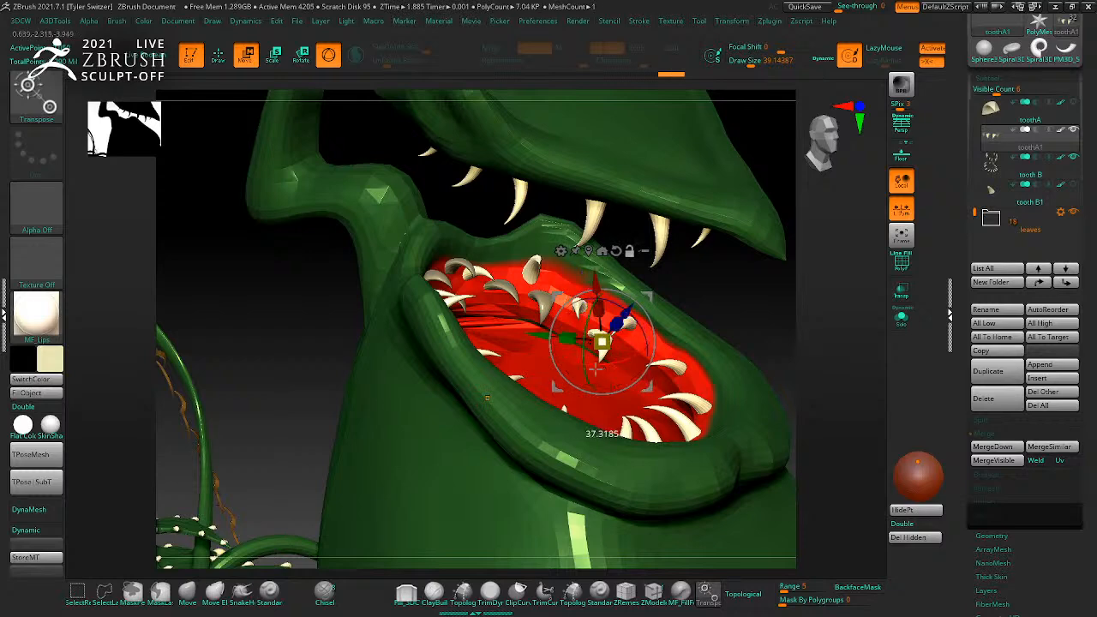
{"action": "left_click_drag", "start_coordinate": [765, 329], "coordinate": [612, 364]}
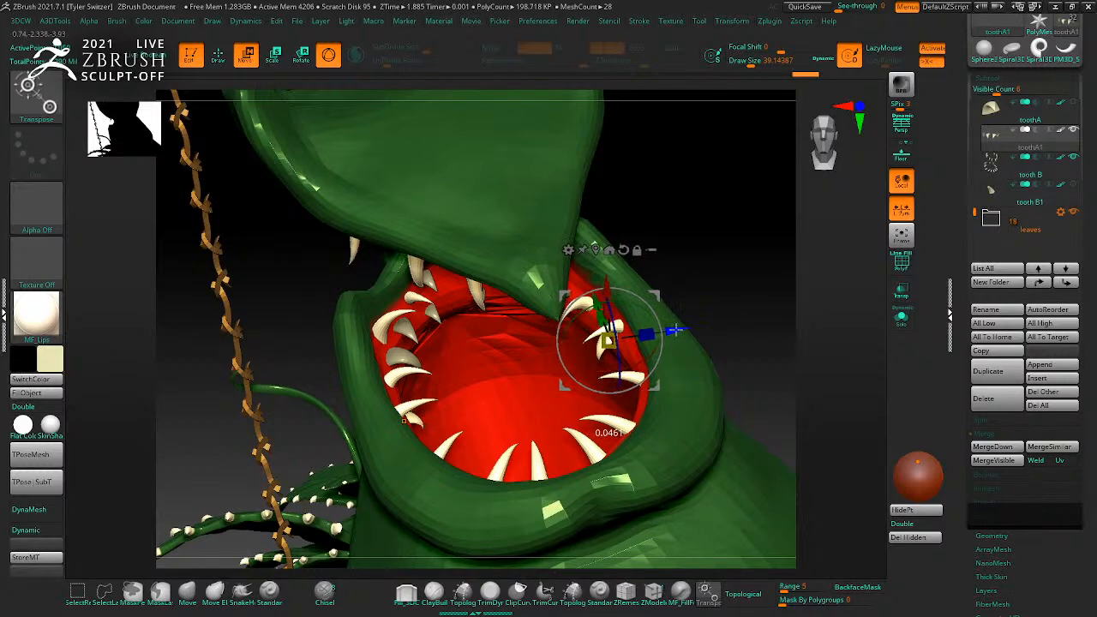
{"action": "mouse_move", "coordinate": [780, 292]}
{"action": "left_mouse_down"}
{"action": "mouse_move", "coordinate": [774, 313]}
{"action": "mouse_move", "coordinate": [746, 326]}
{"action": "mouse_move", "coordinate": [774, 326]}
{"action": "mouse_move", "coordinate": [722, 318]}
{"action": "mouse_move", "coordinate": [785, 350]}
{"action": "mouse_move", "coordinate": [764, 326]}
{"action": "mouse_move", "coordinate": [759, 338]}
{"action": "mouse_move", "coordinate": [786, 362]}
{"action": "mouse_move", "coordinate": [784, 391]}
{"action": "mouse_move", "coordinate": [837, 392]}
{"action": "mouse_move", "coordinate": [838, 410]}
{"action": "left_mouse_up"}
Step: Place and angle an inner toothA1 pair behind the outer teeth on the front sides of the lower jaw
{"action": "key", "text": "q"}
{"action": "key", "text": "w"}
{"action": "left_click_drag", "start_coordinate": [834, 348], "coordinate": [710, 359]}
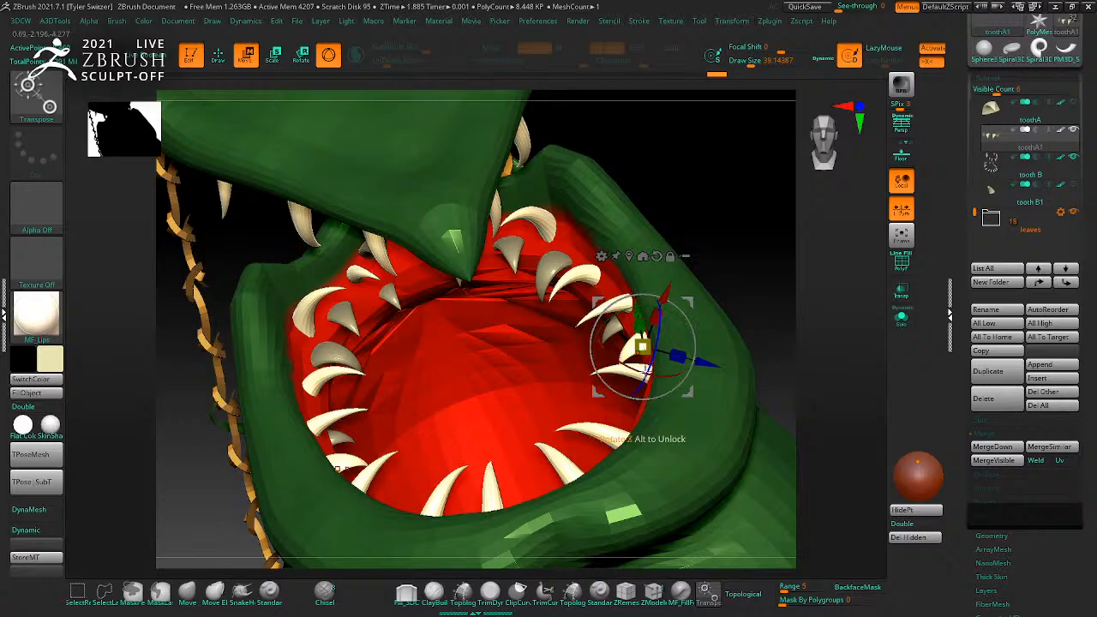
{"action": "left_click_drag", "start_coordinate": [818, 360], "coordinate": [771, 370]}
{"action": "left_click_drag", "start_coordinate": [679, 297], "coordinate": [668, 312]}
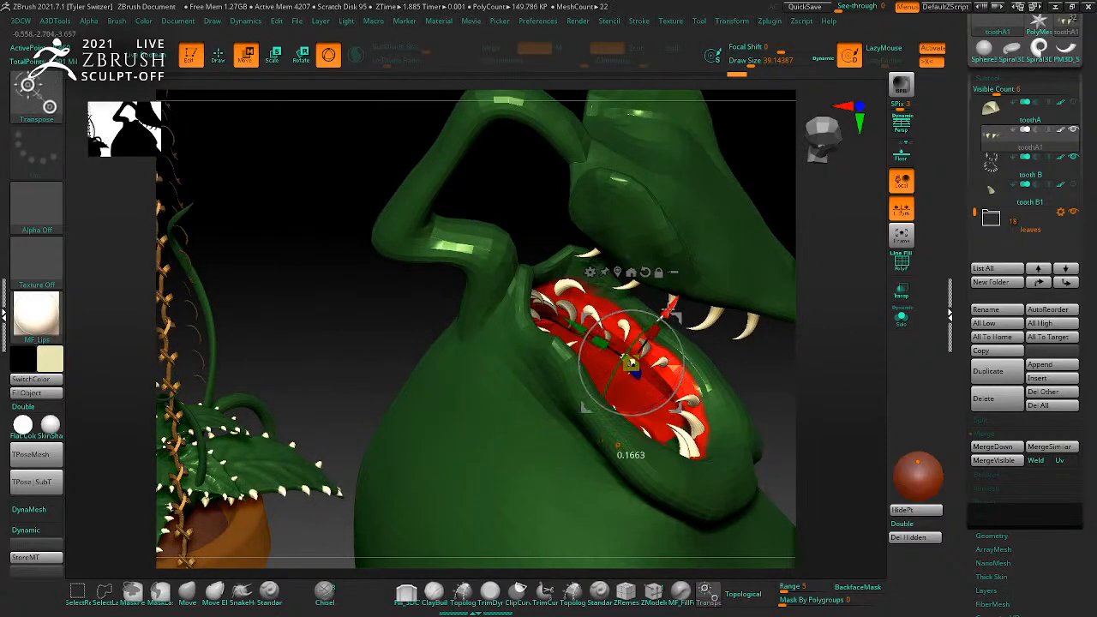
{"action": "left_click_drag", "start_coordinate": [797, 371], "coordinate": [808, 406]}
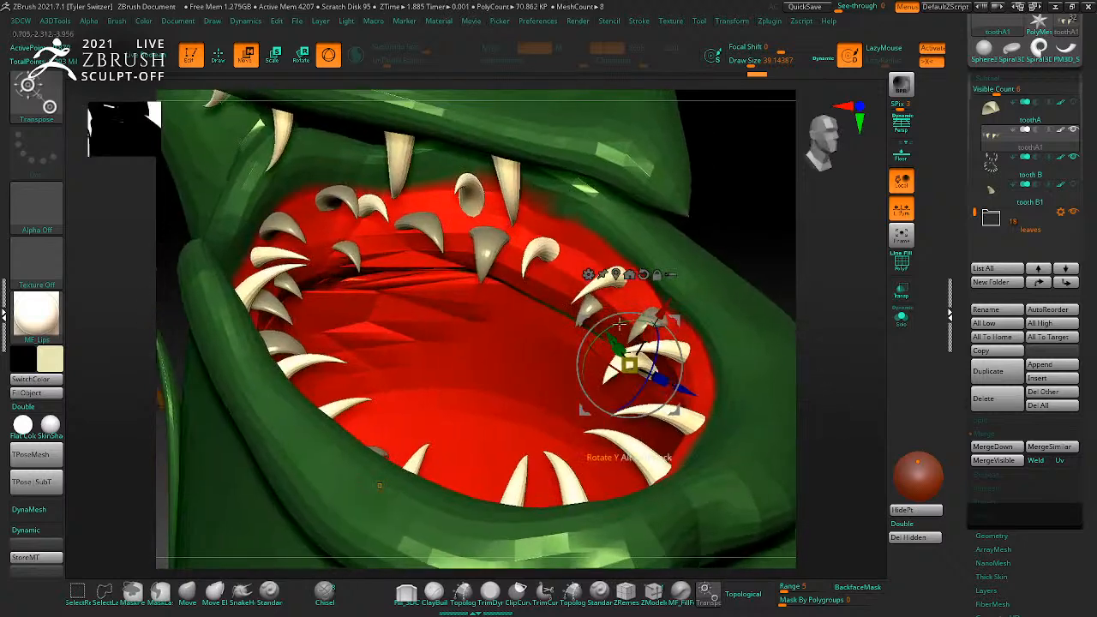
Step: Add another toothA1 pair closer to the front of the lower jaw and rotate it to follow the gum
{"action": "left_click_drag", "start_coordinate": [835, 317], "coordinate": [878, 341]}
{"action": "left_click_drag", "start_coordinate": [659, 356], "coordinate": [729, 396]}
{"action": "mouse_move", "coordinate": [833, 379]}
{"action": "left_mouse_down"}
{"action": "mouse_move", "coordinate": [831, 365]}
{"action": "mouse_move", "coordinate": [821, 376]}
{"action": "left_mouse_up"}
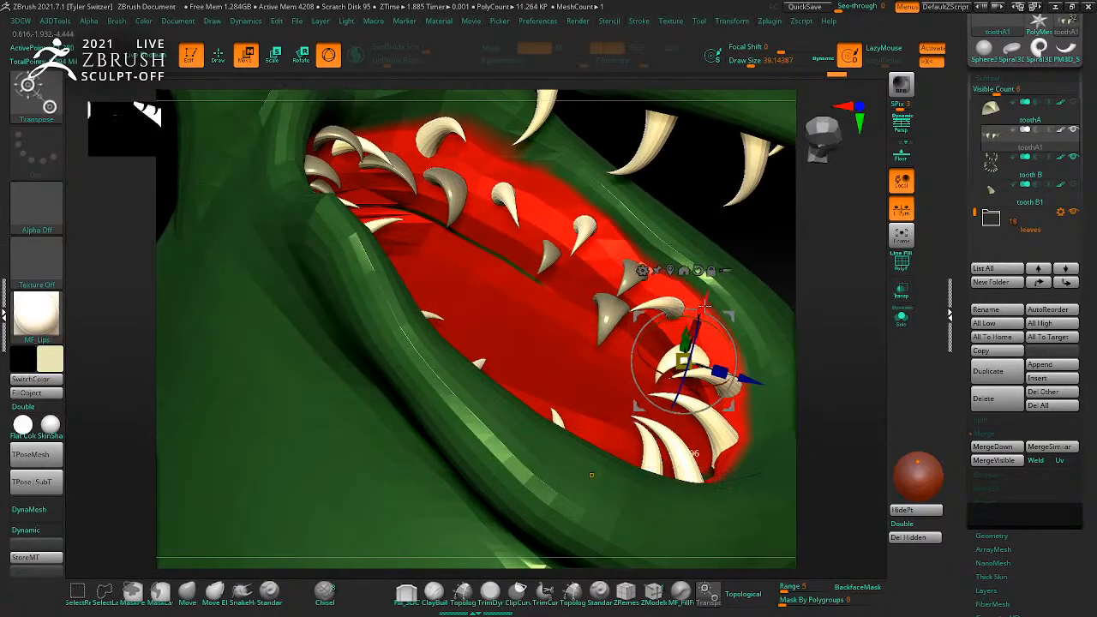
{"action": "left_click_drag", "start_coordinate": [833, 318], "coordinate": [821, 310]}
{"action": "left_click_drag", "start_coordinate": [839, 359], "coordinate": [835, 396]}
{"action": "left_click_drag", "start_coordinate": [731, 377], "coordinate": [727, 382]}
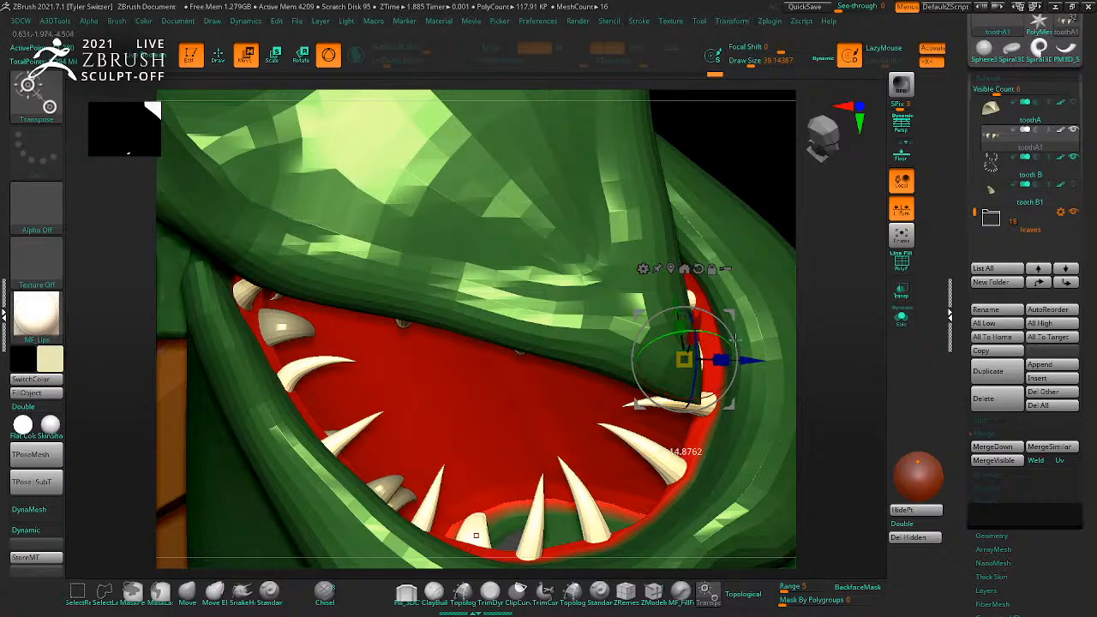
Step: Refine the position and tilt of the front inner toothA1 pair so its bases sit in the lower gum
{"action": "key", "text": "q"}
{"action": "mouse_move", "coordinate": [864, 379]}
{"action": "left_mouse_down"}
{"action": "mouse_move", "coordinate": [853, 371]}
{"action": "mouse_move", "coordinate": [855, 421]}
{"action": "mouse_move", "coordinate": [828, 380]}
{"action": "mouse_move", "coordinate": [842, 402]}
{"action": "left_mouse_up"}
{"action": "key", "text": "w"}
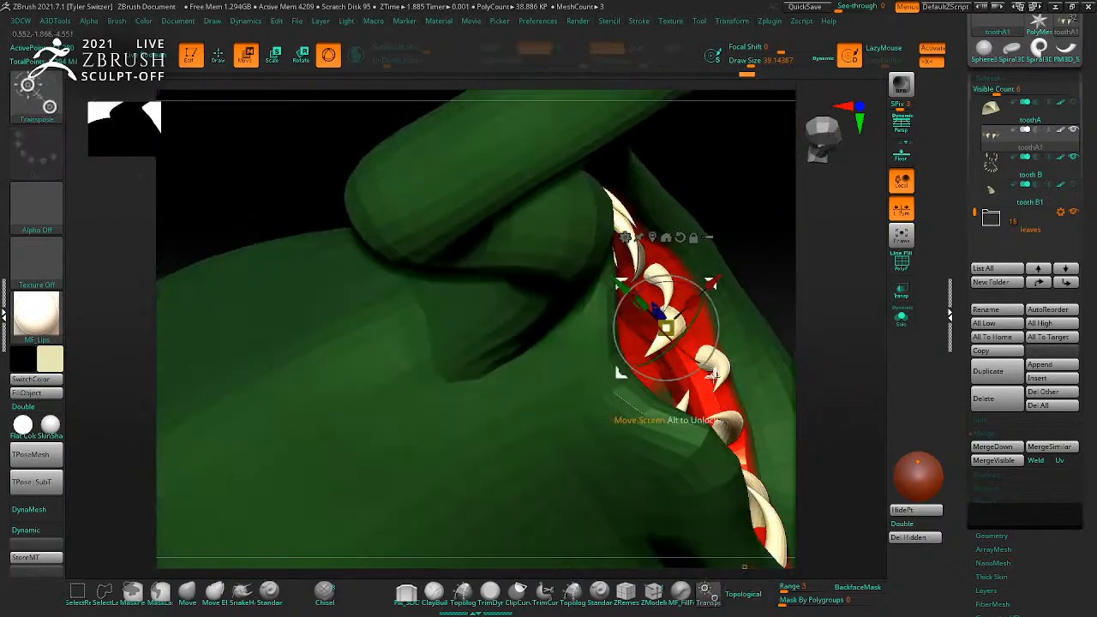
{"action": "left_click_drag", "start_coordinate": [842, 452], "coordinate": [743, 452]}
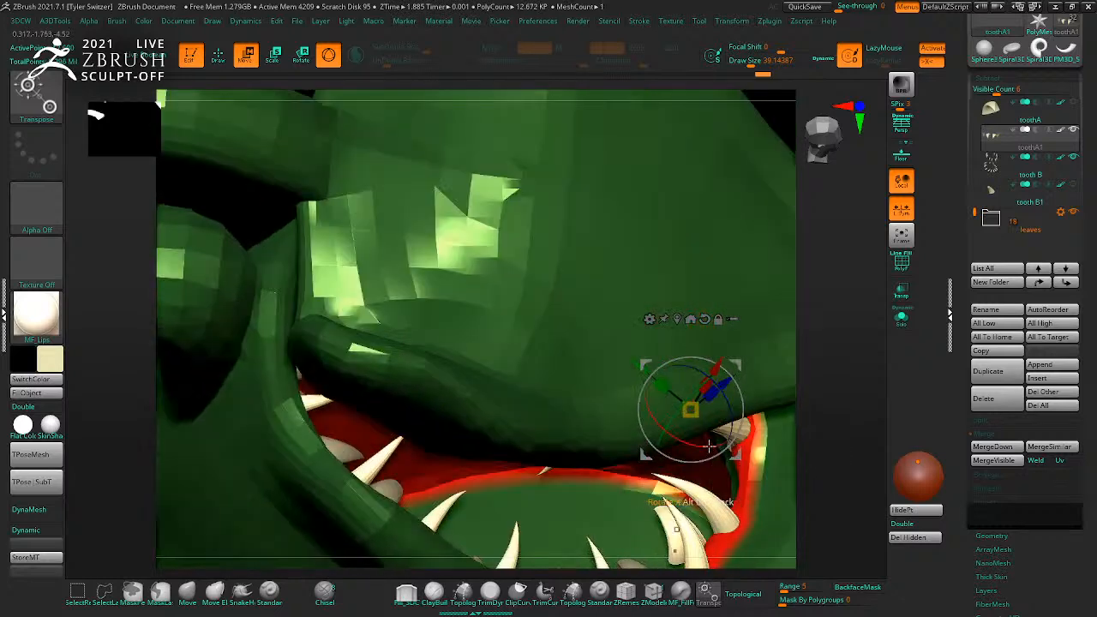
{"action": "left_click_drag", "start_coordinate": [840, 474], "coordinate": [720, 442]}
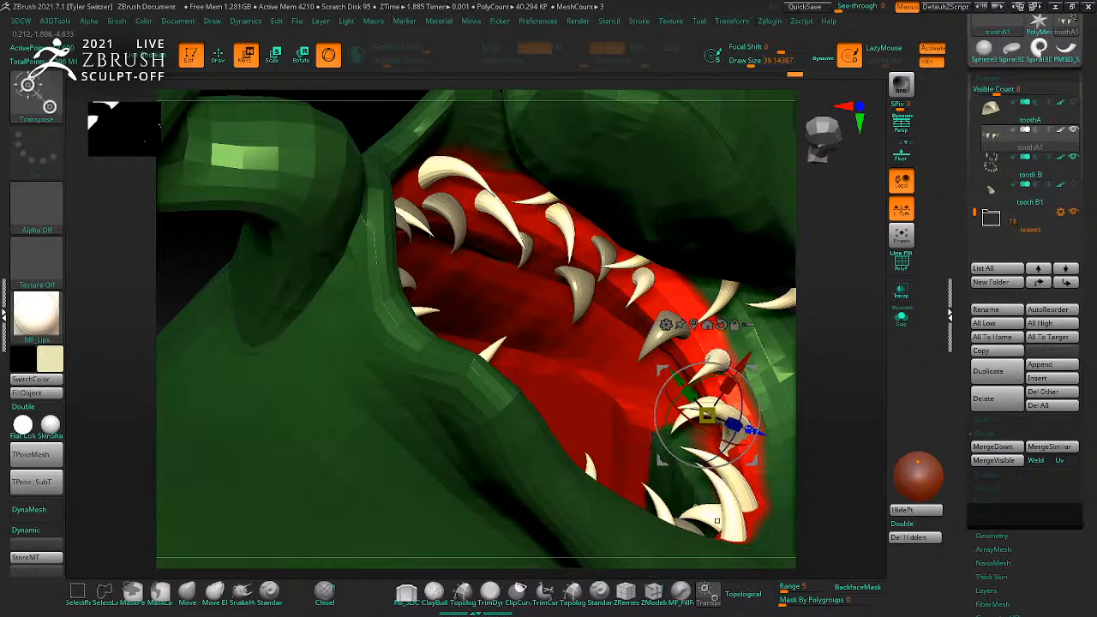
{"action": "key", "text": "q"}
{"action": "mouse_move", "coordinate": [854, 416]}
{"action": "left_mouse_down"}
{"action": "mouse_move", "coordinate": [850, 397]}
{"action": "mouse_move", "coordinate": [814, 411]}
{"action": "mouse_move", "coordinate": [827, 374]}
{"action": "mouse_move", "coordinate": [832, 431]}
{"action": "mouse_move", "coordinate": [803, 386]}
{"action": "mouse_move", "coordinate": [831, 419]}
{"action": "mouse_move", "coordinate": [752, 474]}
{"action": "left_mouse_up"}
{"action": "key", "text": "w"}
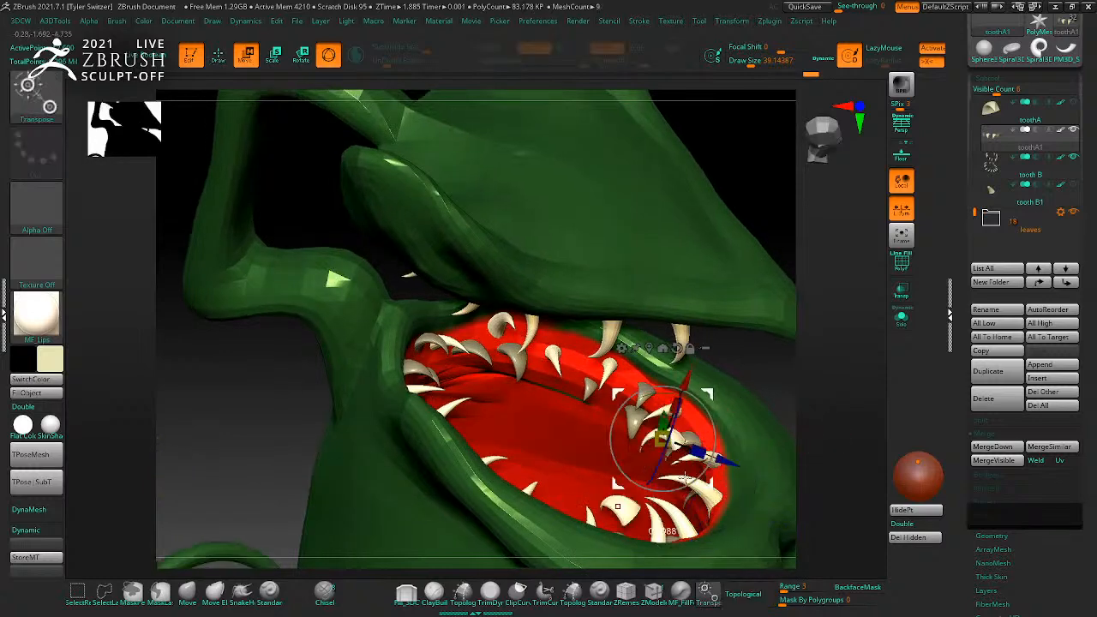
Step: Place a toothA1 pair in the gap midway along the inner gum of the lower mouth and embed its bases
{"action": "left_click_drag", "start_coordinate": [619, 444], "coordinate": [592, 438]}
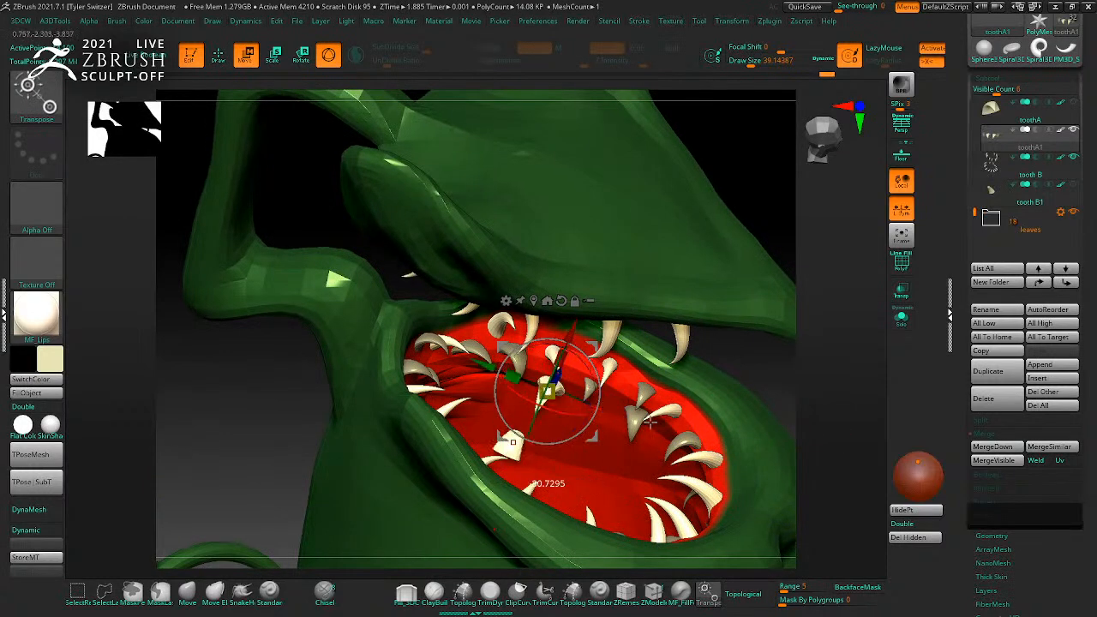
{"action": "left_click_drag", "start_coordinate": [850, 399], "coordinate": [717, 392]}
{"action": "left_click_drag", "start_coordinate": [593, 437], "coordinate": [640, 427]}
{"action": "mouse_move", "coordinate": [777, 404]}
{"action": "right_mouse_down"}
{"action": "mouse_move", "coordinate": [767, 330]}
{"action": "mouse_move", "coordinate": [758, 407]}
{"action": "right_mouse_up"}
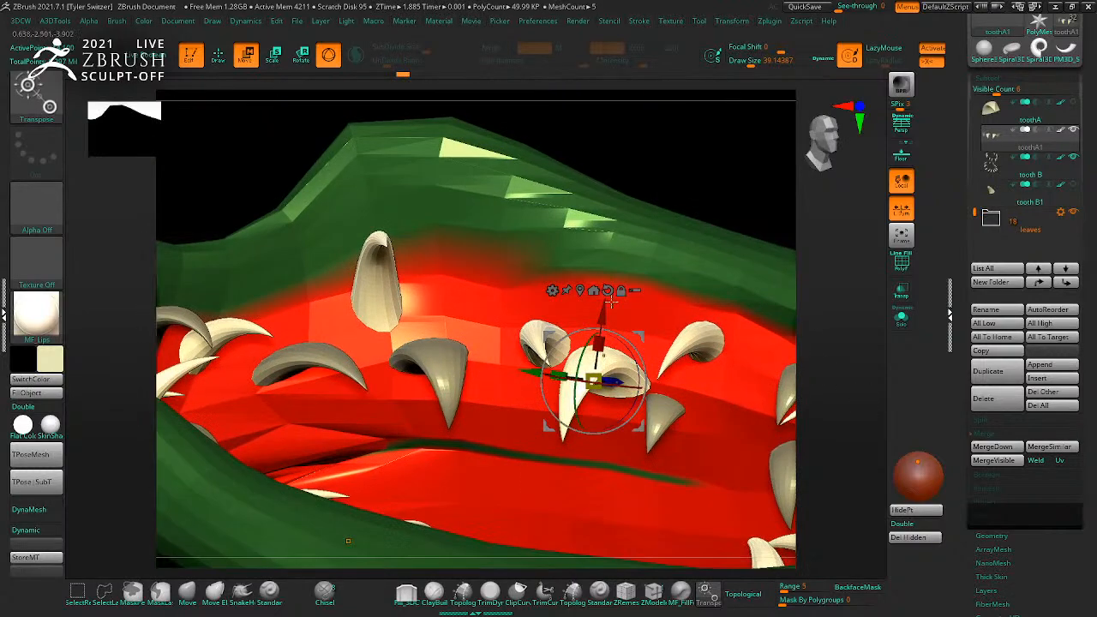
{"action": "left_click_drag", "start_coordinate": [600, 350], "coordinate": [599, 357]}
{"action": "left_click_drag", "start_coordinate": [821, 284], "coordinate": [734, 377]}
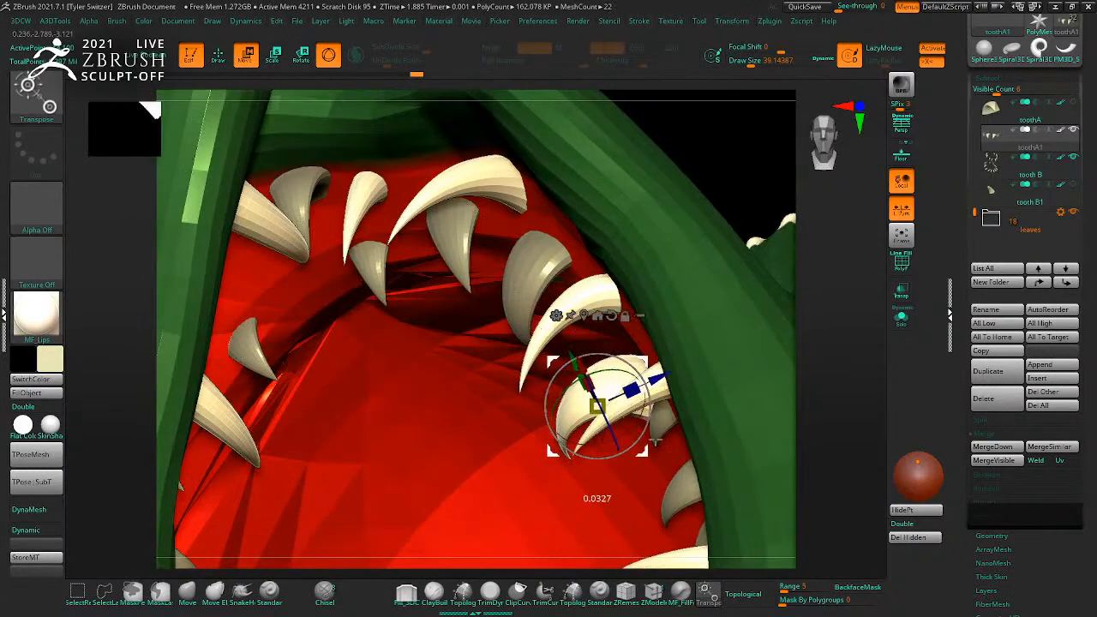
Step: Fine-tune the placement of the mid-gum toothA1 pair between its neighbouring inner teeth
{"action": "key", "text": "q"}
{"action": "mouse_move", "coordinate": [830, 403]}
{"action": "left_mouse_down"}
{"action": "mouse_move", "coordinate": [850, 378]}
{"action": "mouse_move", "coordinate": [780, 346]}
{"action": "mouse_move", "coordinate": [774, 304]}
{"action": "mouse_move", "coordinate": [759, 293]}
{"action": "mouse_move", "coordinate": [773, 315]}
{"action": "mouse_move", "coordinate": [760, 331]}
{"action": "mouse_move", "coordinate": [783, 306]}
{"action": "mouse_move", "coordinate": [756, 350]}
{"action": "mouse_move", "coordinate": [734, 335]}
{"action": "mouse_move", "coordinate": [757, 345]}
{"action": "mouse_move", "coordinate": [724, 371]}
{"action": "left_mouse_up"}
{"action": "key", "text": "w"}
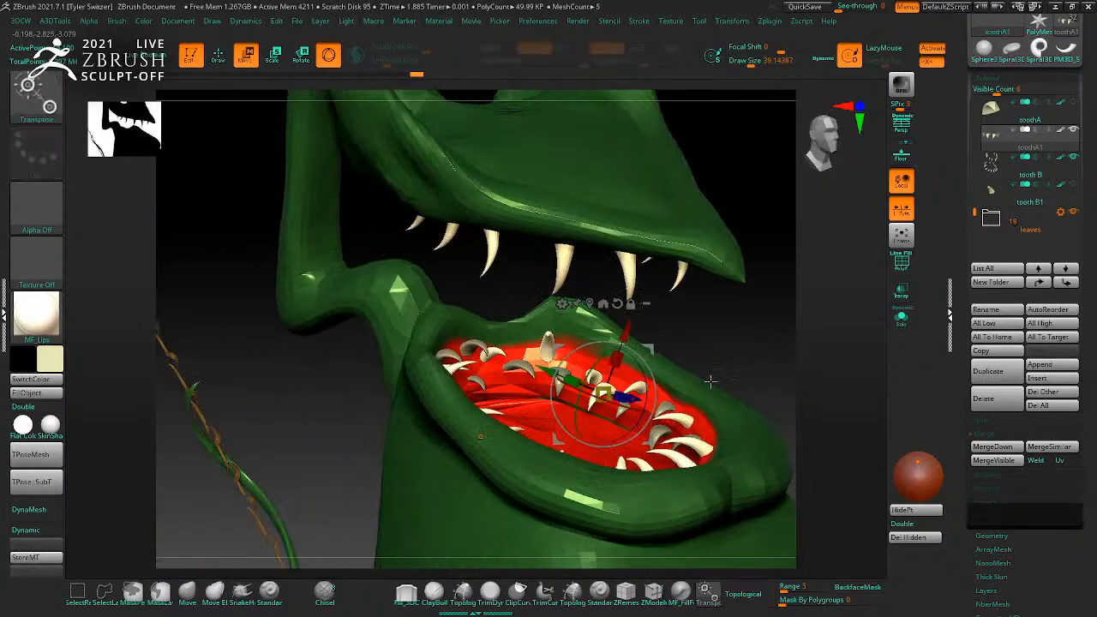
{"action": "left_click_drag", "start_coordinate": [616, 399], "coordinate": [619, 398]}
{"action": "left_click_drag", "start_coordinate": [744, 347], "coordinate": [641, 373]}
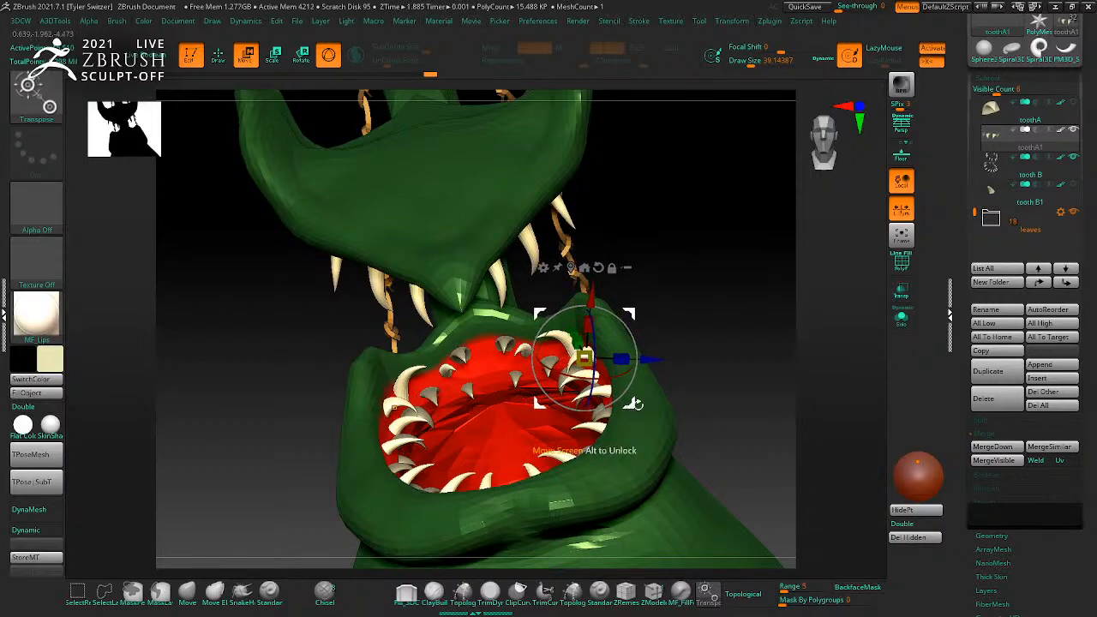
Step: Move a toothA1 pair forward to the front of the lower mouth, behind the outer row of teeth
{"action": "key", "text": "q"}
{"action": "mouse_move", "coordinate": [742, 389]}
{"action": "left_mouse_down"}
{"action": "mouse_move", "coordinate": [712, 372]}
{"action": "mouse_move", "coordinate": [752, 389]}
{"action": "mouse_move", "coordinate": [734, 363]}
{"action": "mouse_move", "coordinate": [732, 382]}
{"action": "left_mouse_up"}
{"action": "right_click_drag", "start_coordinate": [732, 382], "coordinate": [791, 397], "text": "ctrl"}
{"action": "key", "text": "w"}
{"action": "left_click_drag", "start_coordinate": [791, 397], "coordinate": [637, 341], "text": "alt"}
{"action": "left_click_drag", "start_coordinate": [570, 309], "coordinate": [672, 450]}
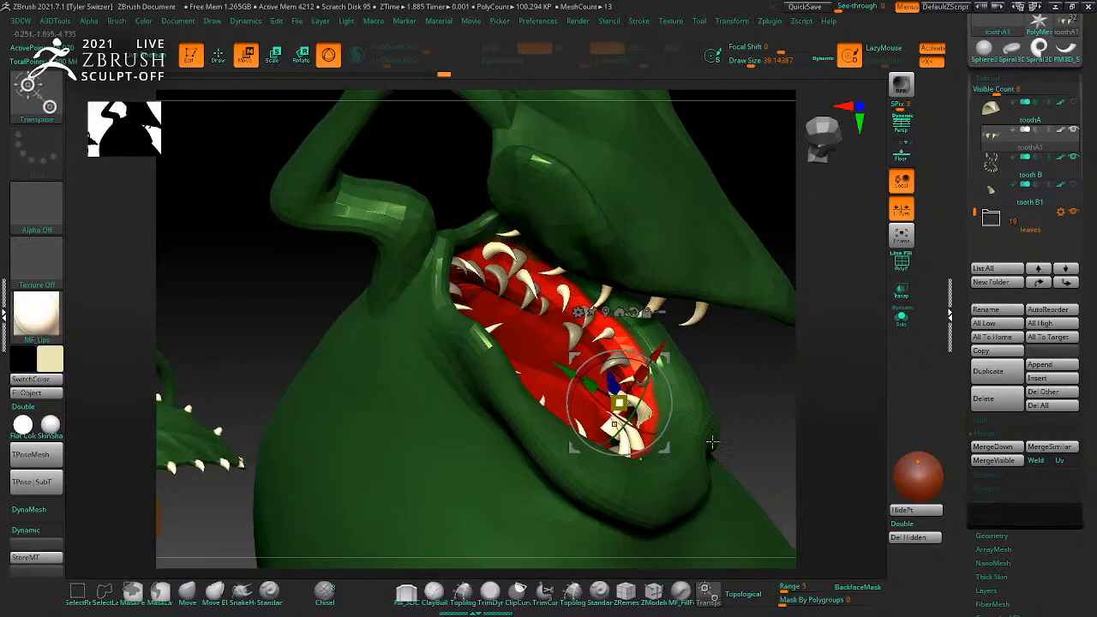
Step: Position and angle a curved tooth among the teeth along the side of the lower jaw's gum line
{"action": "mouse_move", "coordinate": [778, 437]}
{"action": "left_mouse_down"}
{"action": "mouse_move", "coordinate": [786, 455]}
{"action": "mouse_move", "coordinate": [771, 457]}
{"action": "left_mouse_up"}
{"action": "left_click_drag", "start_coordinate": [803, 419], "coordinate": [754, 343]}
{"action": "left_click_drag", "start_coordinate": [757, 397], "coordinate": [768, 368]}
{"action": "left_click_drag", "start_coordinate": [630, 336], "coordinate": [695, 372]}
{"action": "left_click_drag", "start_coordinate": [829, 384], "coordinate": [881, 397]}
{"action": "left_click_drag", "start_coordinate": [733, 384], "coordinate": [735, 394]}
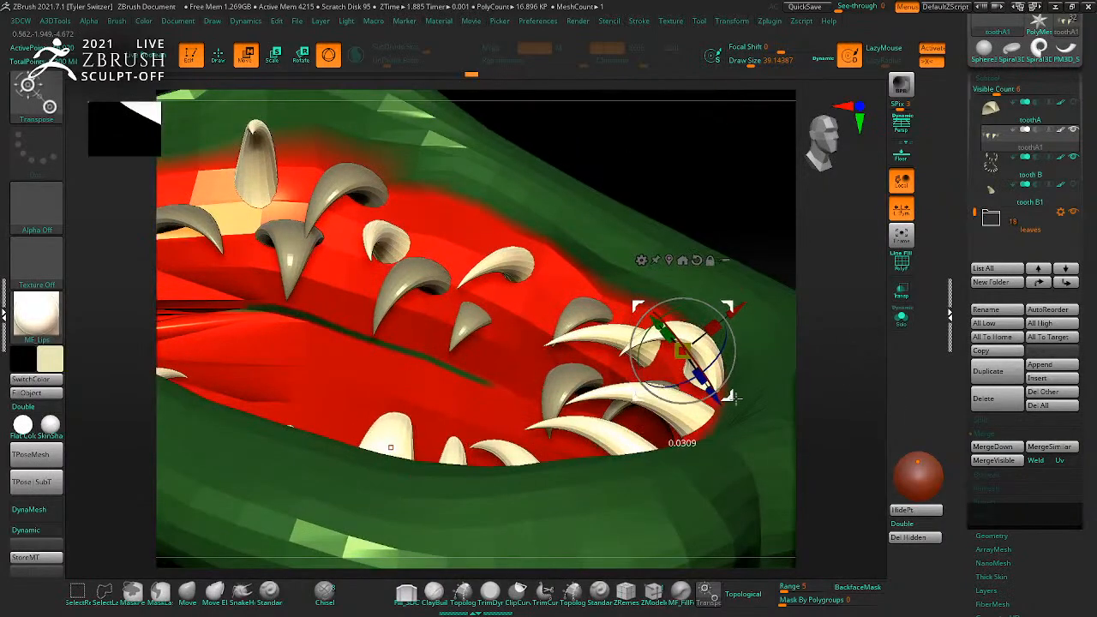
{"action": "mouse_move", "coordinate": [810, 416]}
{"action": "left_mouse_down"}
{"action": "mouse_move", "coordinate": [857, 448]}
{"action": "mouse_move", "coordinate": [826, 457]}
{"action": "mouse_move", "coordinate": [802, 433]}
{"action": "left_mouse_up"}
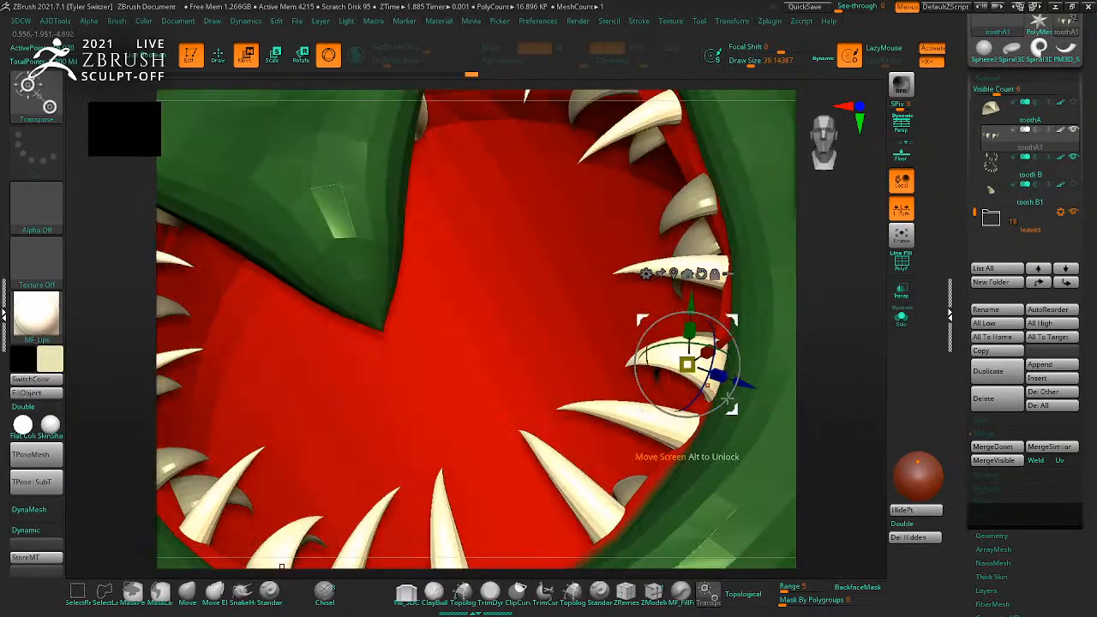
Step: Shift and tilt the lower-jaw side tooth to seat its base against the inner lip
{"action": "left_click_drag", "start_coordinate": [696, 369], "coordinate": [665, 357]}
{"action": "left_click_drag", "start_coordinate": [742, 383], "coordinate": [752, 387]}
{"action": "left_click_drag", "start_coordinate": [859, 439], "coordinate": [745, 423]}
{"action": "left_click_drag", "start_coordinate": [825, 420], "coordinate": [744, 378]}
{"action": "key", "text": "q"}
{"action": "left_click_drag", "start_coordinate": [828, 389], "coordinate": [739, 402]}
{"action": "mouse_move", "coordinate": [833, 419]}
{"action": "left_mouse_down"}
{"action": "mouse_move", "coordinate": [828, 444]}
{"action": "mouse_move", "coordinate": [845, 416]}
{"action": "mouse_move", "coordinate": [804, 462]}
{"action": "left_mouse_up"}
Step: Adjust the placement of the tooth near the front corner of the lower jaw, checking it from several angles
{"action": "key", "text": "w"}
{"action": "left_click_drag", "start_coordinate": [653, 542], "coordinate": [722, 512]}
{"action": "left_click_drag", "start_coordinate": [845, 477], "coordinate": [823, 472]}
{"action": "left_click_drag", "start_coordinate": [719, 518], "coordinate": [697, 575]}
{"action": "left_click_drag", "start_coordinate": [823, 507], "coordinate": [806, 480]}
{"action": "mouse_move", "coordinate": [745, 497]}
{"action": "left_mouse_down"}
{"action": "mouse_move", "coordinate": [801, 448]}
{"action": "mouse_move", "coordinate": [742, 473]}
{"action": "left_mouse_up"}
{"action": "key", "text": "q"}
{"action": "key", "text": "w"}
{"action": "left_click_drag", "start_coordinate": [806, 489], "coordinate": [762, 501]}
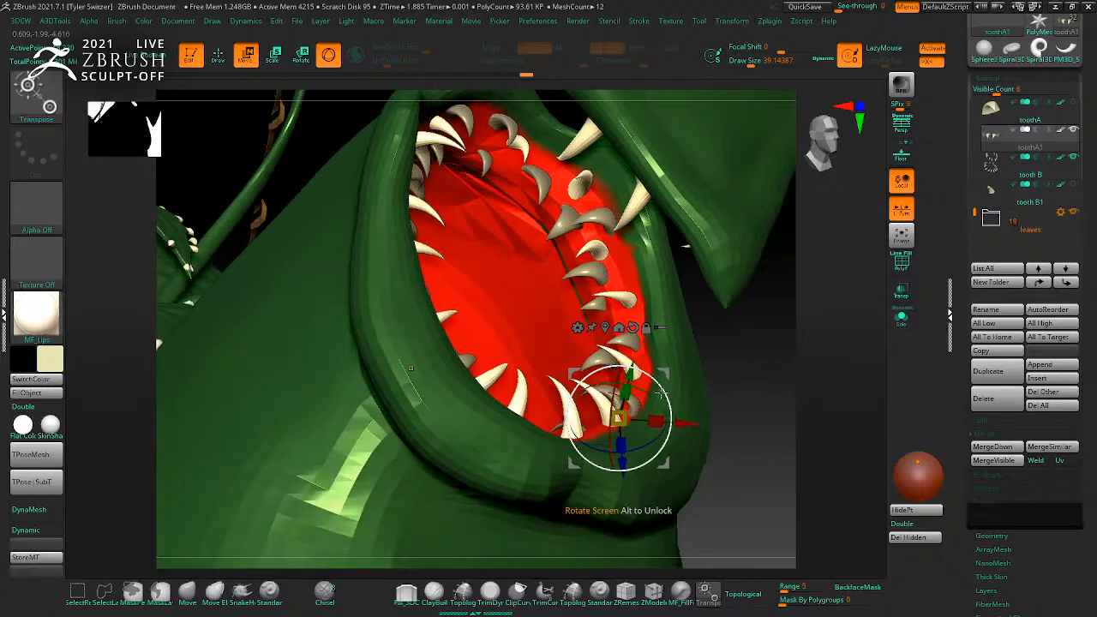
Step: Move and rotate the lower-jaw corner tooth to sit farther inside the mouth, behind the front teeth
{"action": "left_click_drag", "start_coordinate": [637, 386], "coordinate": [612, 385]}
{"action": "left_click_drag", "start_coordinate": [667, 463], "coordinate": [648, 456]}
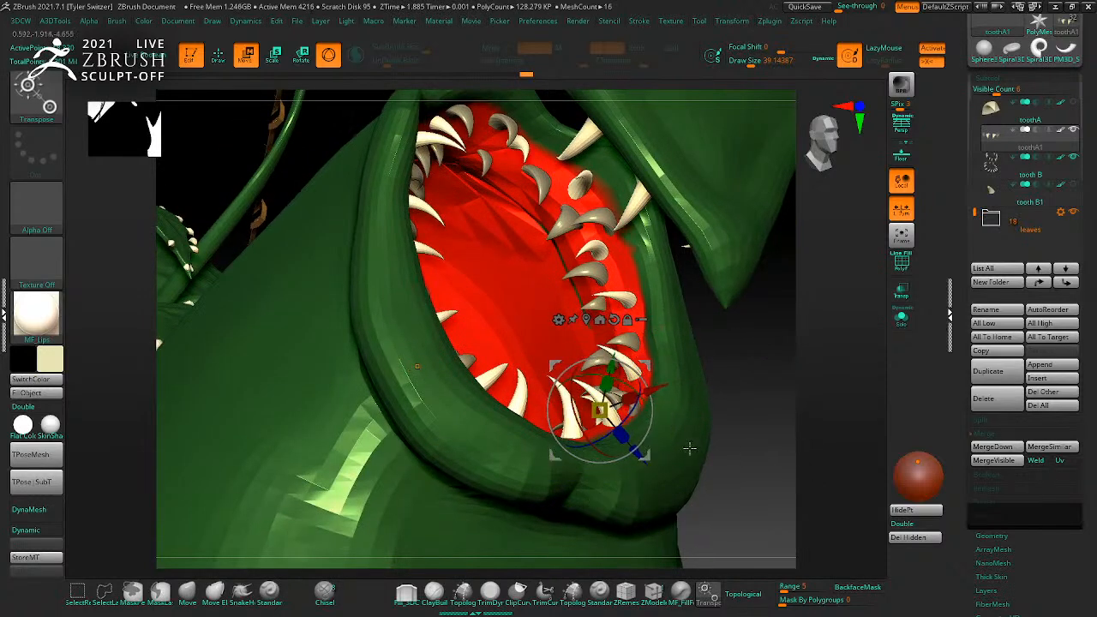
{"action": "left_click_drag", "start_coordinate": [600, 368], "coordinate": [599, 365]}
{"action": "key", "text": "q"}
{"action": "mouse_move", "coordinate": [727, 404]}
{"action": "left_mouse_down"}
{"action": "mouse_move", "coordinate": [767, 443]}
{"action": "mouse_move", "coordinate": [700, 377]}
{"action": "mouse_move", "coordinate": [753, 358]}
{"action": "left_mouse_up"}
{"action": "left_click_drag", "start_coordinate": [686, 334], "coordinate": [734, 362]}
{"action": "key", "text": "w"}
Step: Place a copied tooth beneath the upper jaw, rotating and shifting it between the large front fangs
{"action": "mouse_move", "coordinate": [602, 419]}
{"action": "left_mouse_down", "text": "ctrl"}
{"action": "mouse_move", "coordinate": [610, 386]}
{"action": "mouse_move", "coordinate": [622, 418]}
{"action": "left_mouse_up", "text": "ctrl"}
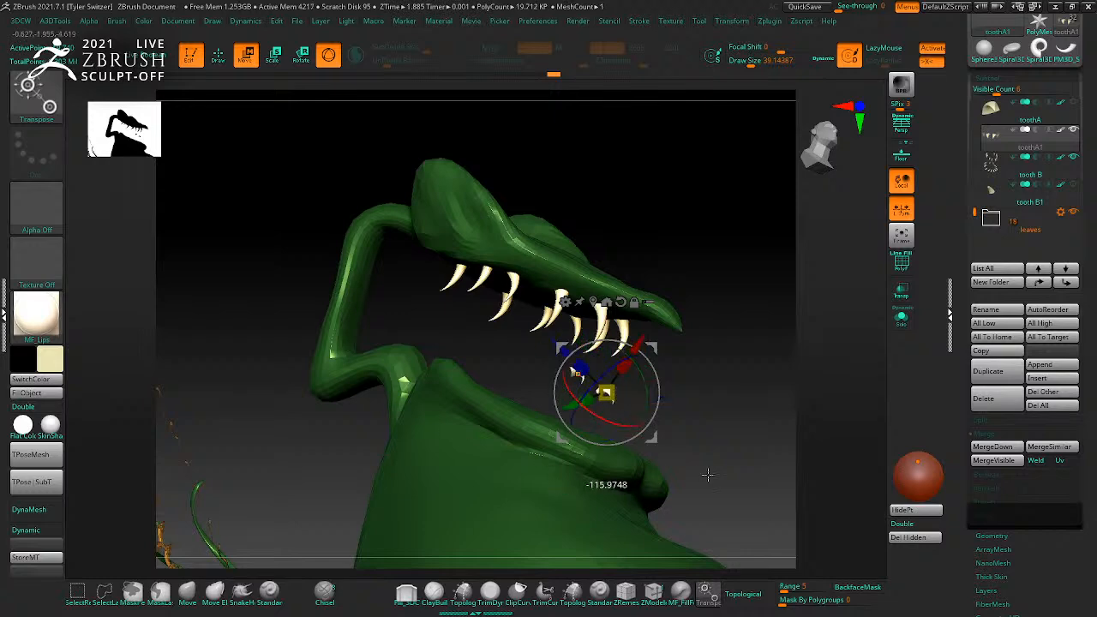
{"action": "left_click_drag", "start_coordinate": [669, 431], "coordinate": [591, 383]}
{"action": "left_click_drag", "start_coordinate": [776, 351], "coordinate": [626, 323]}
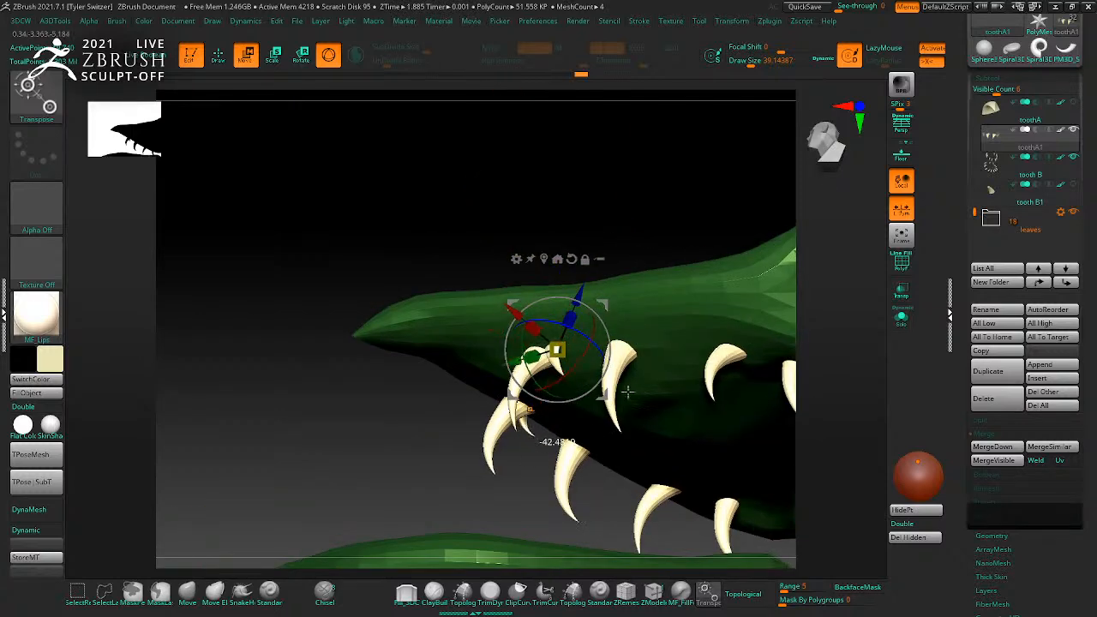
{"action": "left_click_drag", "start_coordinate": [516, 355], "coordinate": [629, 403]}
{"action": "left_click_drag", "start_coordinate": [523, 234], "coordinate": [524, 248]}
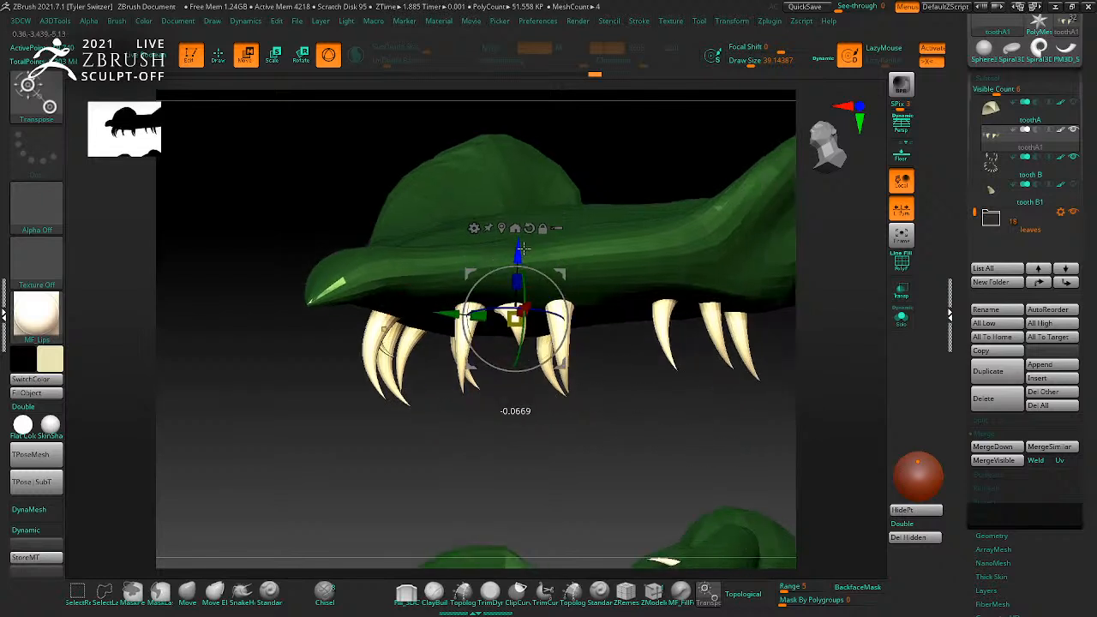
Step: Fit another tooth between the upper jaw's side fangs, rotating it to follow the jawline
{"action": "mouse_move", "coordinate": [550, 350]}
{"action": "left_mouse_down"}
{"action": "mouse_move", "coordinate": [539, 366]}
{"action": "mouse_move", "coordinate": [656, 375]}
{"action": "mouse_move", "coordinate": [623, 346]}
{"action": "left_mouse_up"}
{"action": "key", "text": "q"}
{"action": "key", "text": "w"}
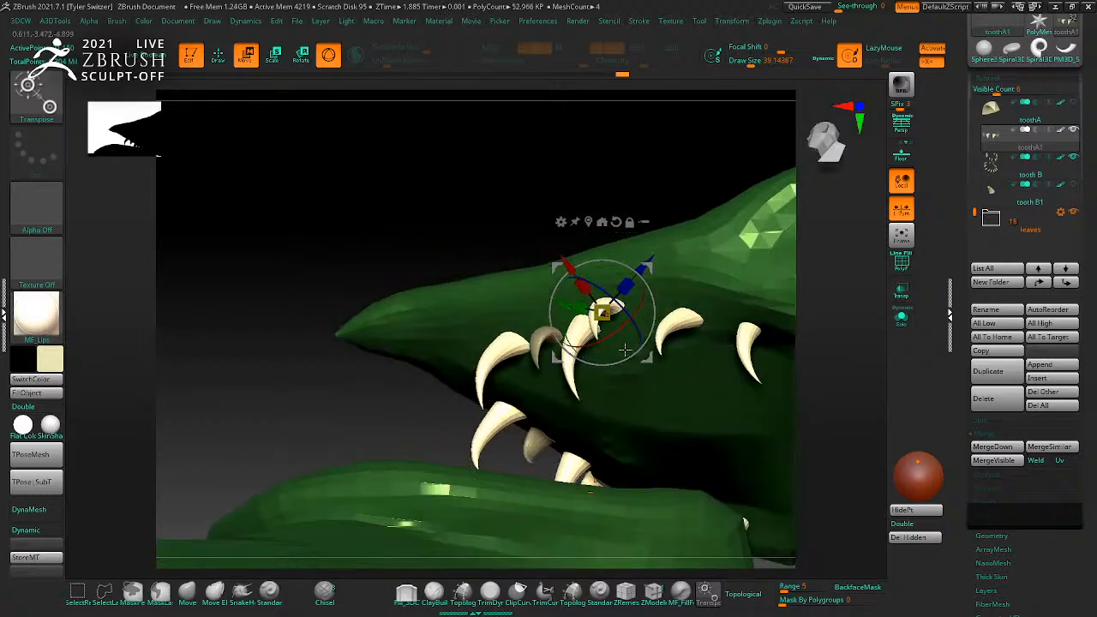
{"action": "left_click_drag", "start_coordinate": [619, 182], "coordinate": [572, 344]}
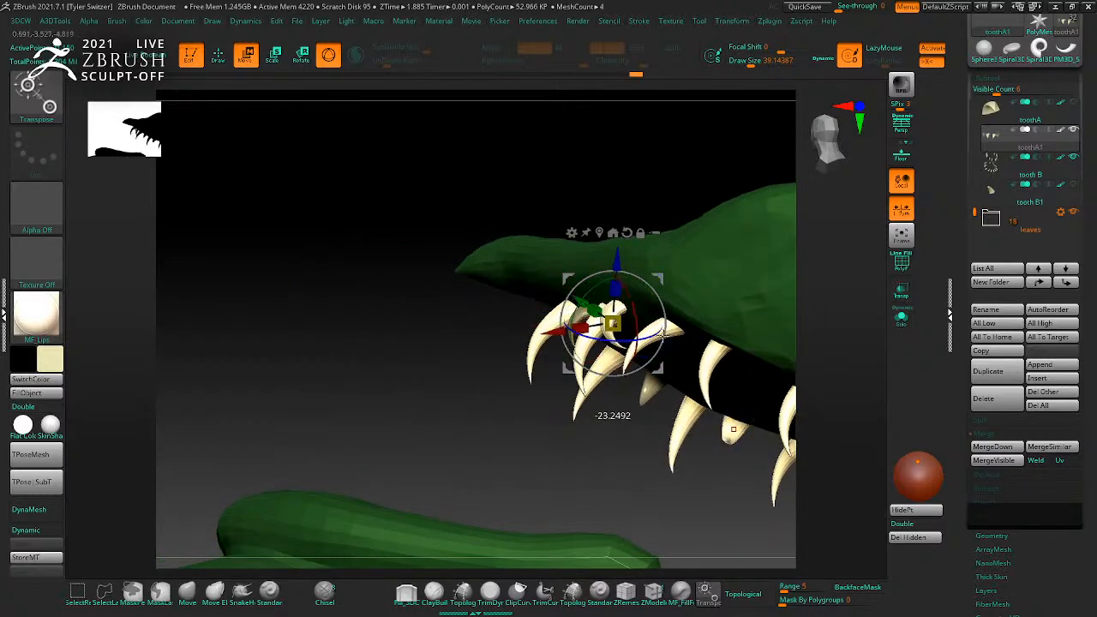
{"action": "left_click_drag", "start_coordinate": [686, 186], "coordinate": [657, 360]}
{"action": "left_click_drag", "start_coordinate": [747, 398], "coordinate": [681, 393]}
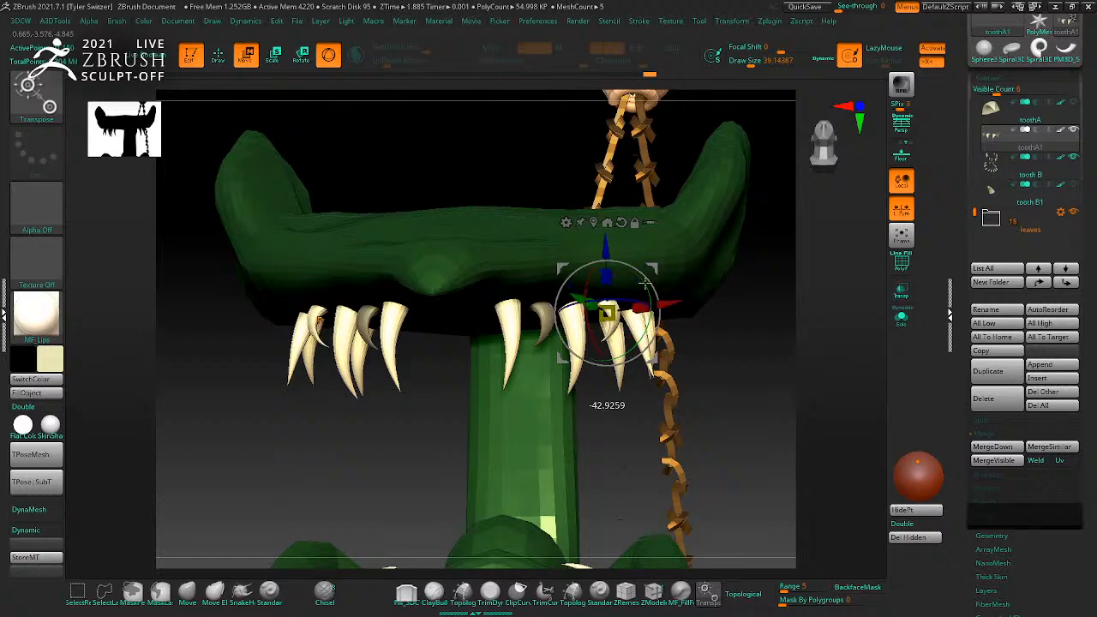
Step: Move an upper-jaw tooth farther back along the row and seat it between the rear fangs
{"action": "left_click_drag", "start_coordinate": [692, 350], "coordinate": [478, 341]}
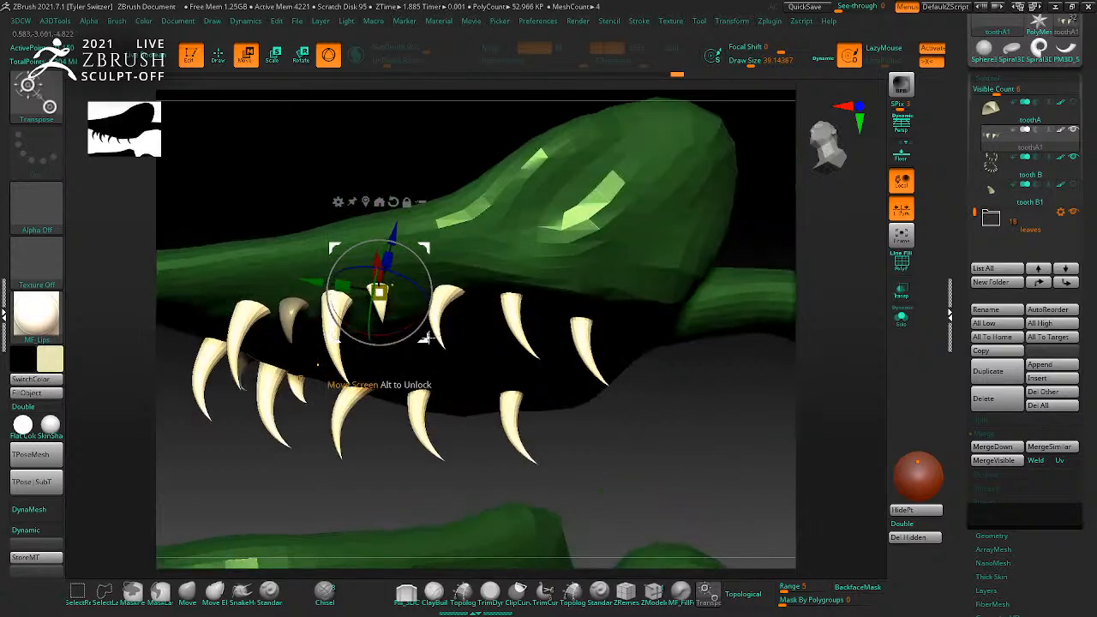
{"action": "left_click_drag", "start_coordinate": [380, 293], "coordinate": [489, 302]}
{"action": "left_click_drag", "start_coordinate": [629, 472], "coordinate": [646, 446]}
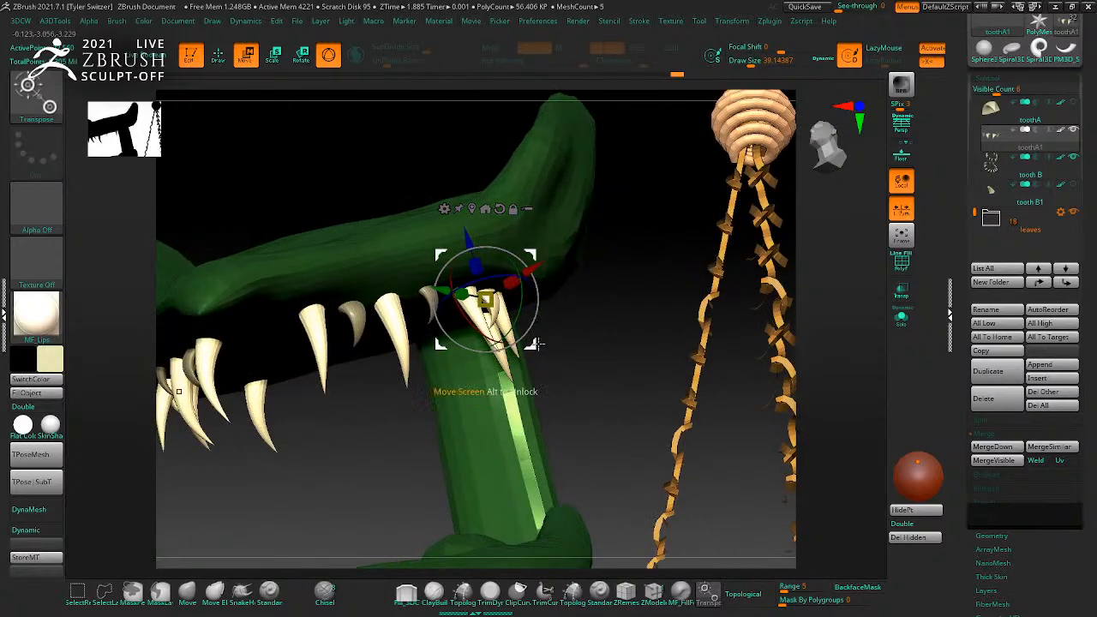
{"action": "key", "text": "q"}
{"action": "mouse_move", "coordinate": [617, 411]}
{"action": "left_mouse_down"}
{"action": "mouse_move", "coordinate": [605, 372]}
{"action": "mouse_move", "coordinate": [563, 395]}
{"action": "mouse_move", "coordinate": [588, 434]}
{"action": "mouse_move", "coordinate": [625, 379]}
{"action": "mouse_move", "coordinate": [573, 360]}
{"action": "mouse_move", "coordinate": [621, 401]}
{"action": "mouse_move", "coordinate": [643, 403]}
{"action": "mouse_move", "coordinate": [641, 386]}
{"action": "mouse_move", "coordinate": [762, 483]}
{"action": "mouse_move", "coordinate": [695, 466]}
{"action": "mouse_move", "coordinate": [628, 415]}
{"action": "left_mouse_up"}
{"action": "key", "text": "w"}
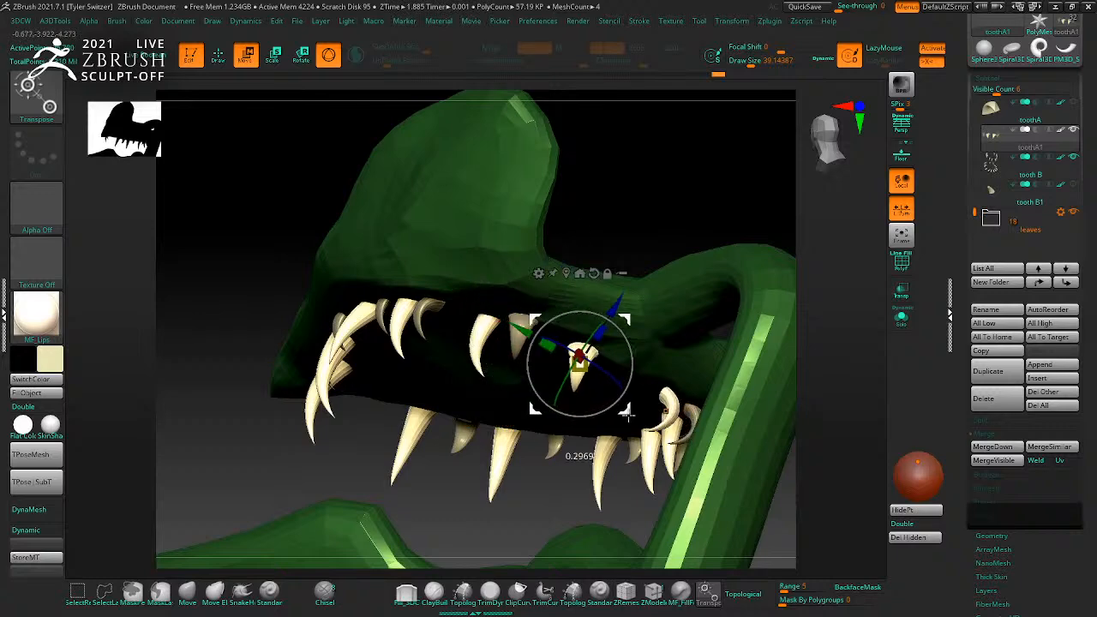
Step: Place and orient an inner tooth along the middle of the upper jaw
{"action": "mouse_move", "coordinate": [554, 498]}
{"action": "left_mouse_down"}
{"action": "mouse_move", "coordinate": [624, 420]}
{"action": "mouse_move", "coordinate": [602, 404]}
{"action": "mouse_move", "coordinate": [651, 465]}
{"action": "mouse_move", "coordinate": [743, 458]}
{"action": "left_mouse_up"}
{"action": "key", "text": "q"}
{"action": "left_click_drag", "start_coordinate": [793, 426], "coordinate": [725, 375]}
{"action": "key", "text": "w"}
{"action": "left_click_drag", "start_coordinate": [689, 417], "coordinate": [654, 307]}
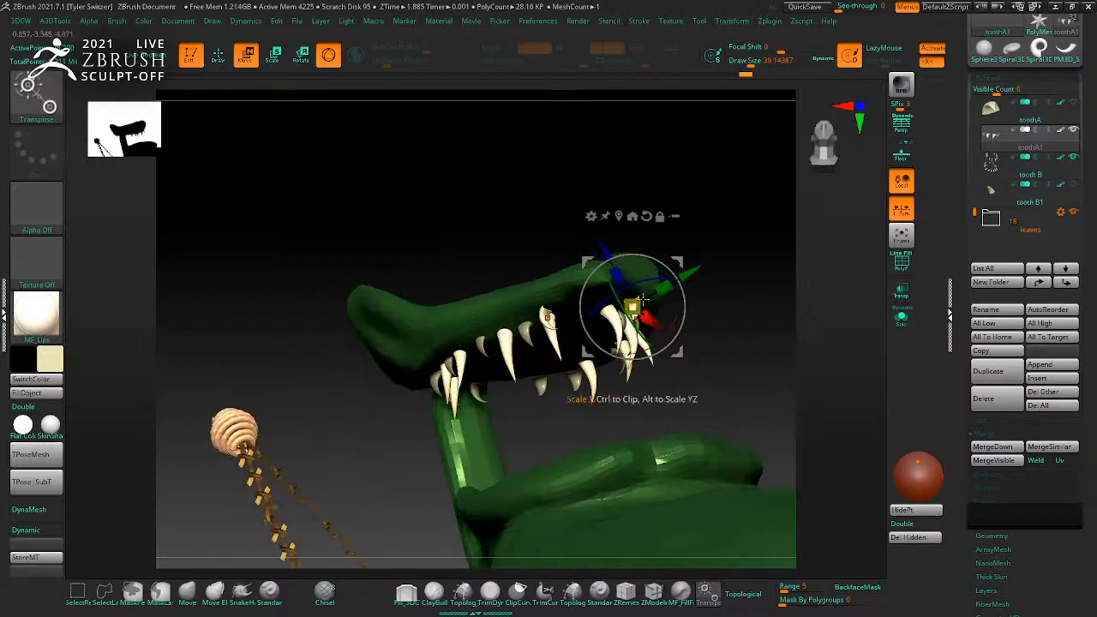
Step: Reposition and rotate the small tooth between the large fangs near the upper jaw's tip
{"action": "left_click_drag", "start_coordinate": [726, 396], "coordinate": [756, 403]}
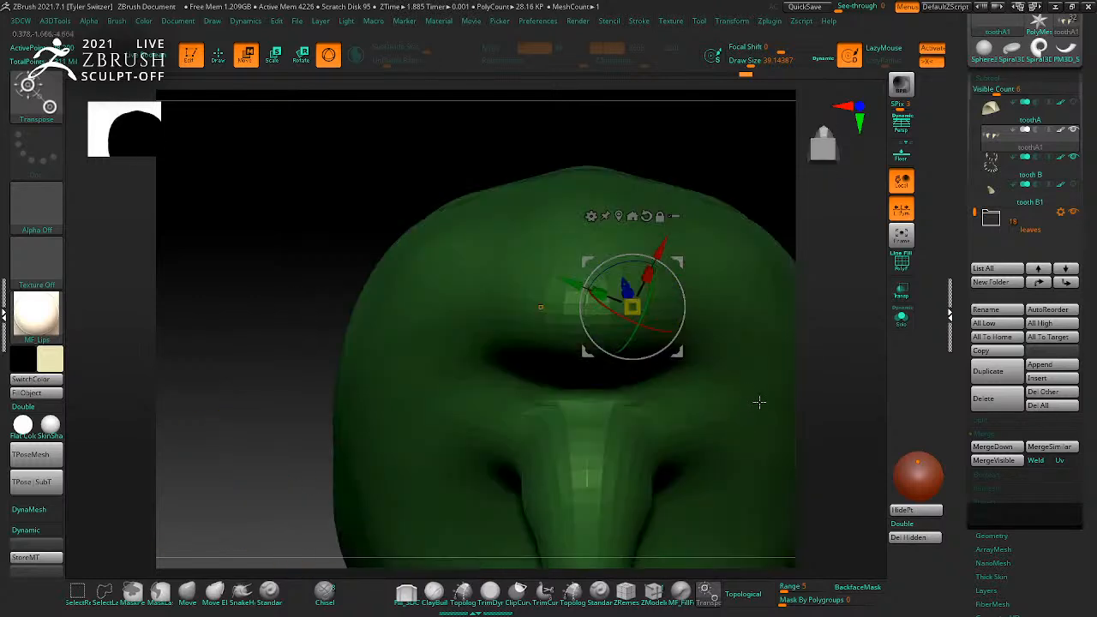
{"action": "left_click_drag", "start_coordinate": [821, 392], "coordinate": [695, 387]}
{"action": "left_click_drag", "start_coordinate": [747, 413], "coordinate": [673, 382]}
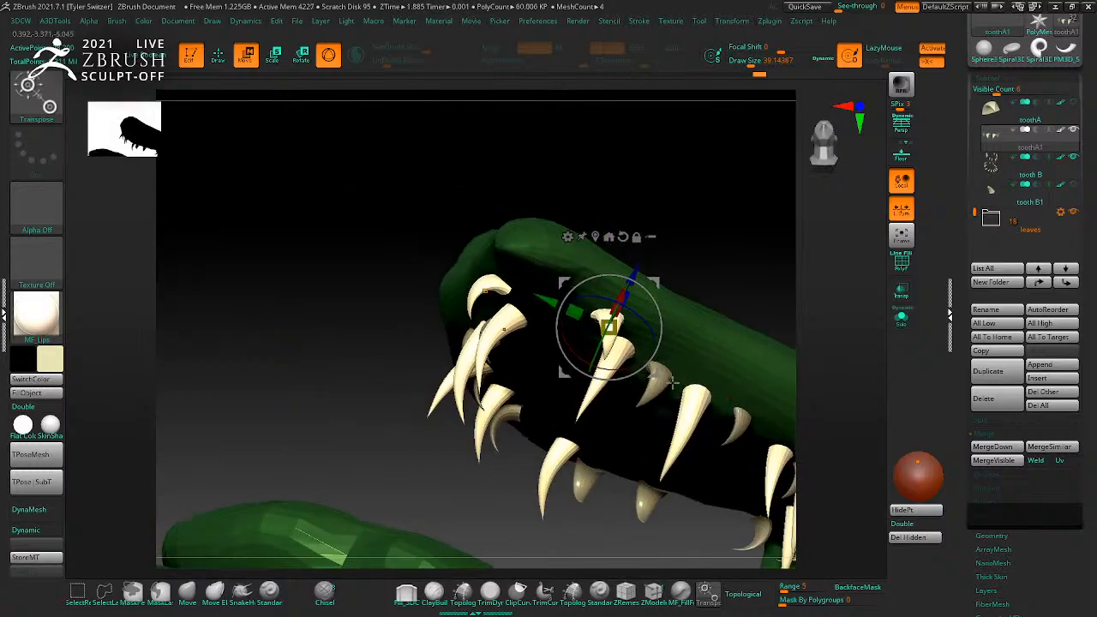
{"action": "left_click_drag", "start_coordinate": [646, 325], "coordinate": [633, 373]}
{"action": "left_click_drag", "start_coordinate": [737, 285], "coordinate": [626, 347]}
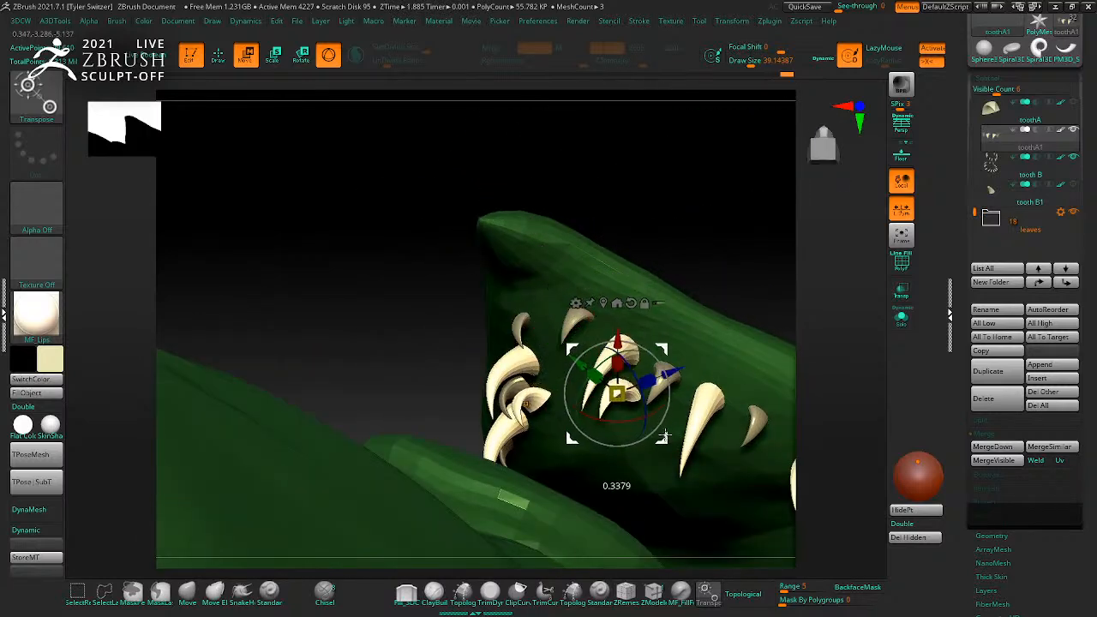
Step: Refine the front inner tooth's angle and depth against the upper gum from both sides of the jaw
{"action": "left_click_drag", "start_coordinate": [746, 282], "coordinate": [666, 434]}
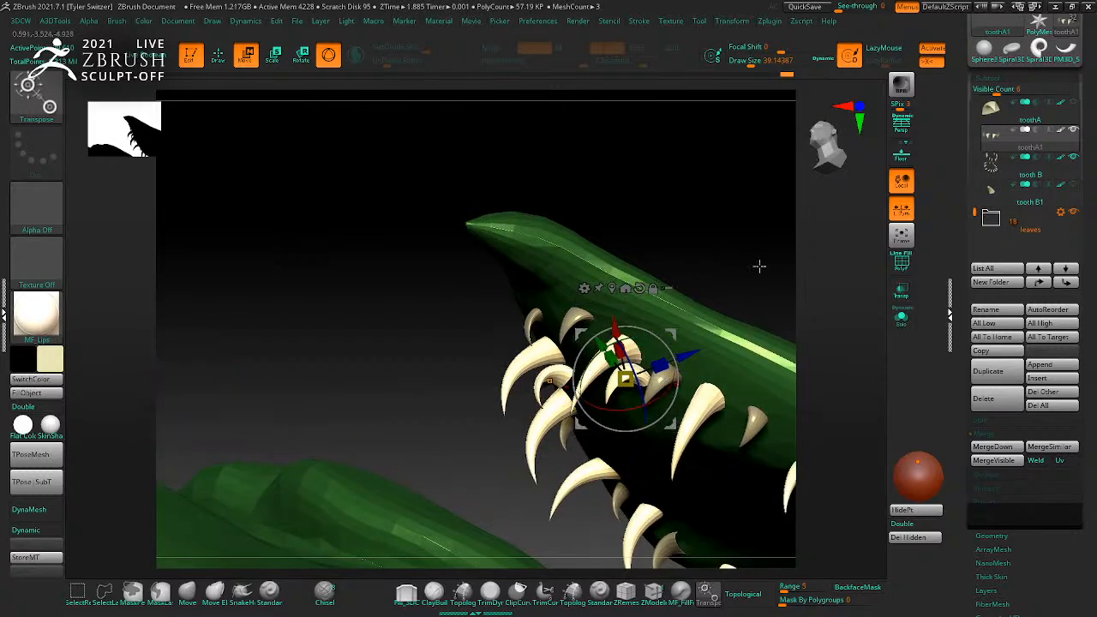
{"action": "left_click_drag", "start_coordinate": [760, 263], "coordinate": [690, 356]}
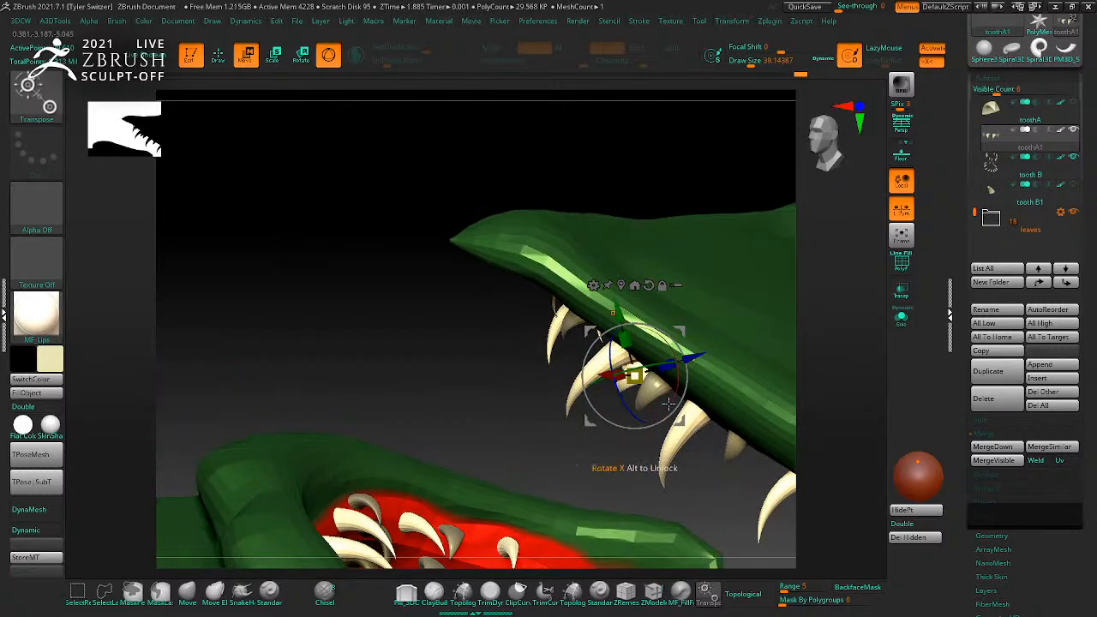
{"action": "left_click_drag", "start_coordinate": [710, 483], "coordinate": [686, 433]}
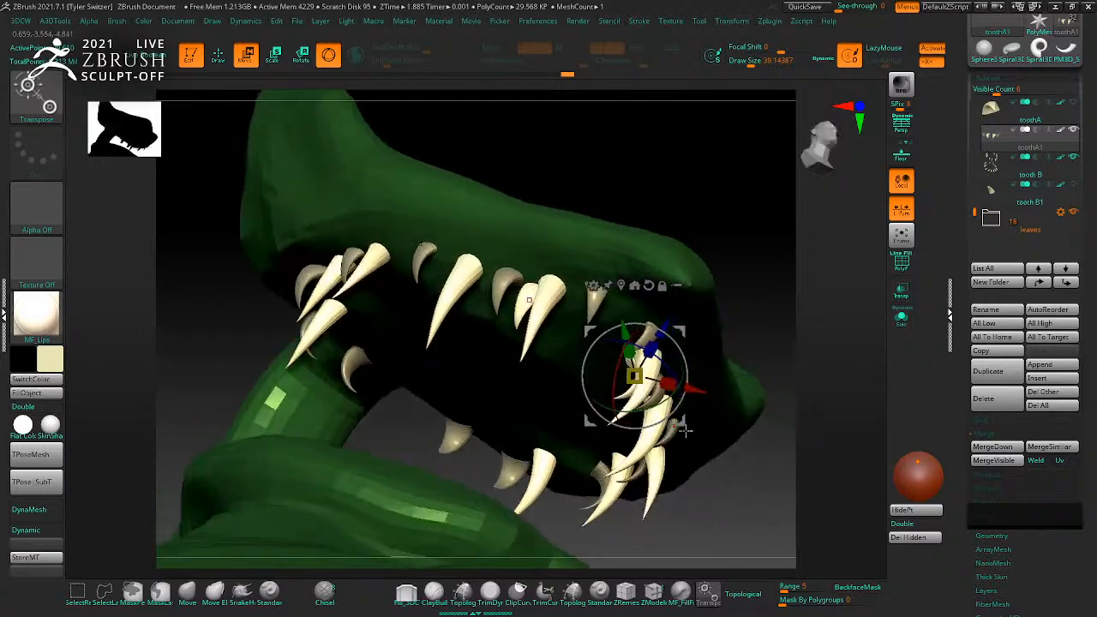
{"action": "left_click_drag", "start_coordinate": [748, 459], "coordinate": [796, 490]}
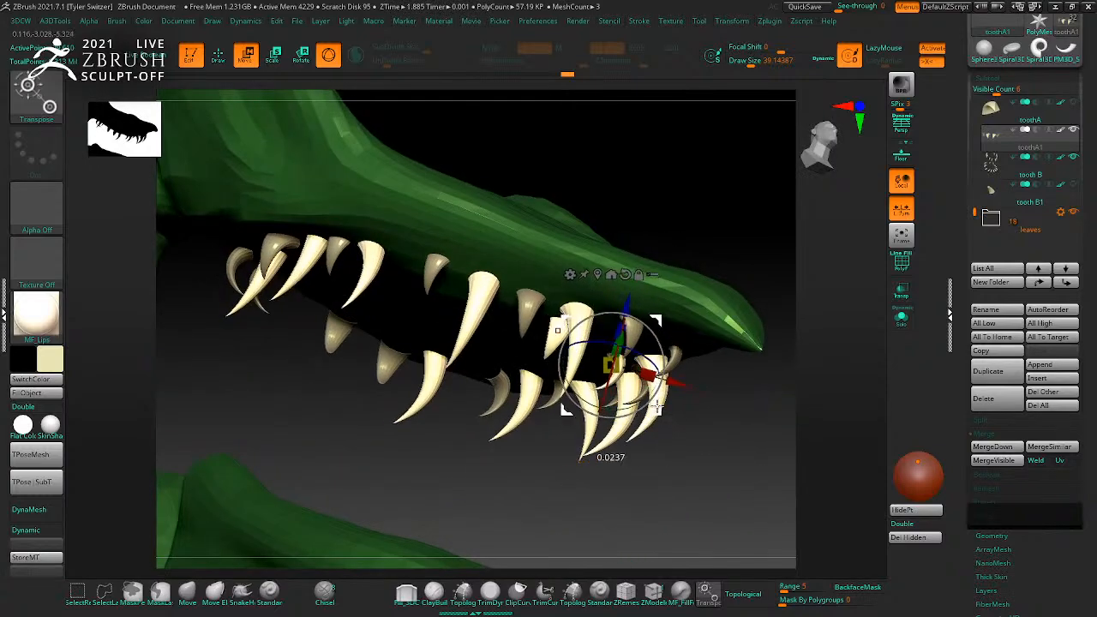
{"action": "mouse_move", "coordinate": [716, 463]}
{"action": "left_mouse_down"}
{"action": "mouse_move", "coordinate": [762, 455]}
{"action": "mouse_move", "coordinate": [694, 428]}
{"action": "mouse_move", "coordinate": [614, 449]}
{"action": "mouse_move", "coordinate": [593, 400]}
{"action": "mouse_move", "coordinate": [574, 428]}
{"action": "mouse_move", "coordinate": [583, 437]}
{"action": "mouse_move", "coordinate": [573, 424]}
{"action": "left_mouse_up"}
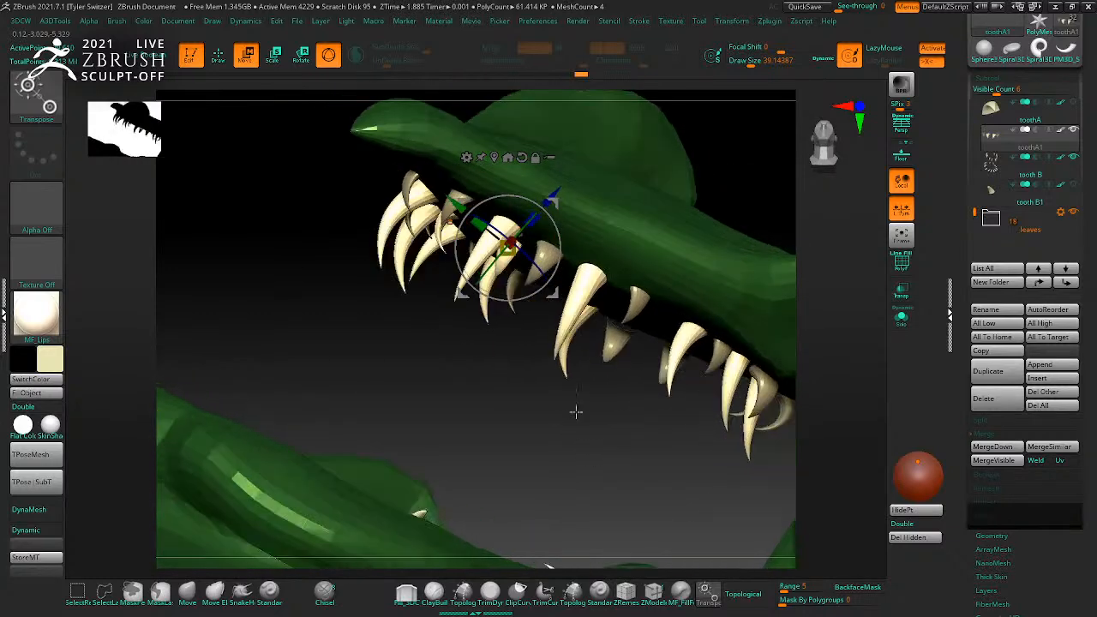
Step: Copy the inner tooth backward along the upper jaw to sit behind the next large fang
{"action": "left_click_drag", "start_coordinate": [547, 296], "coordinate": [598, 351], "text": "ctrl"}
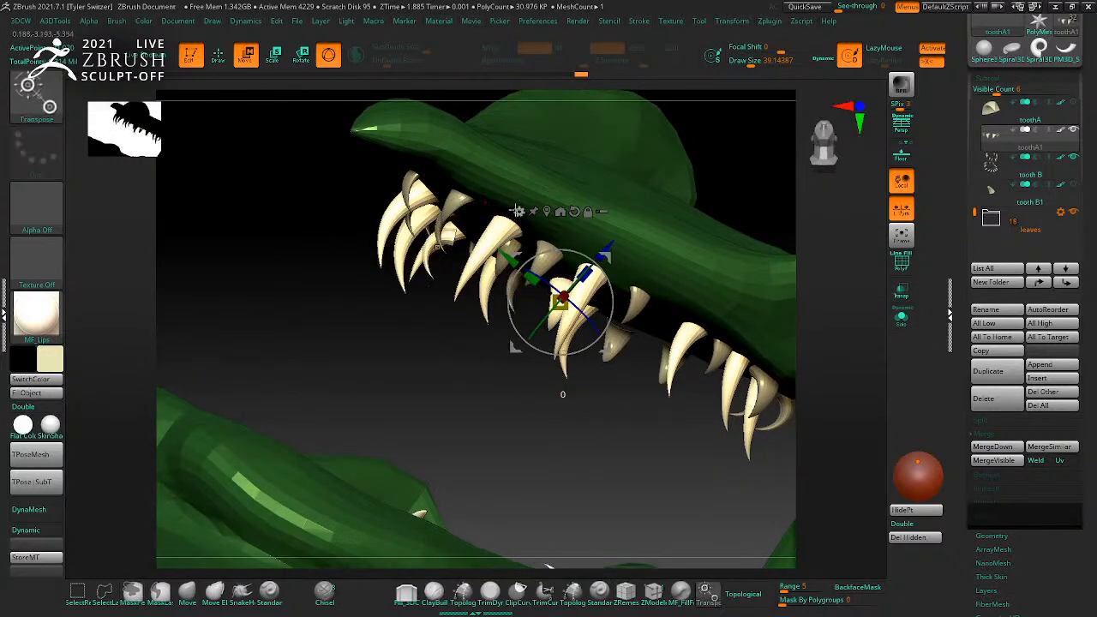
{"action": "left_click", "coordinate": [517, 214]}
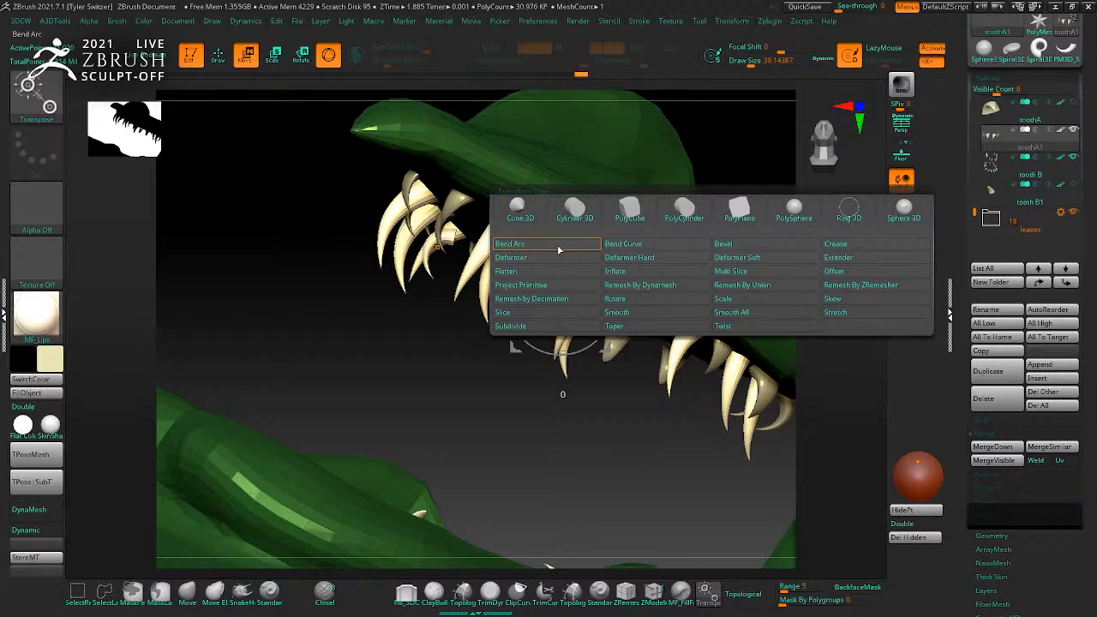
{"action": "left_click", "coordinate": [558, 248]}
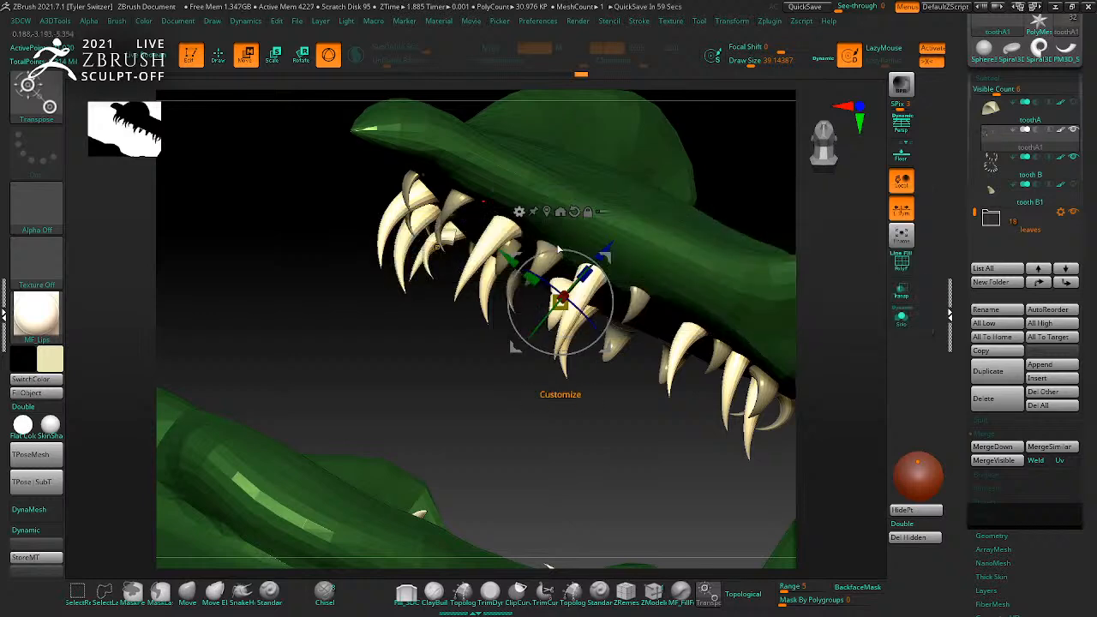
{"action": "left_click_drag", "start_coordinate": [620, 416], "coordinate": [629, 508]}
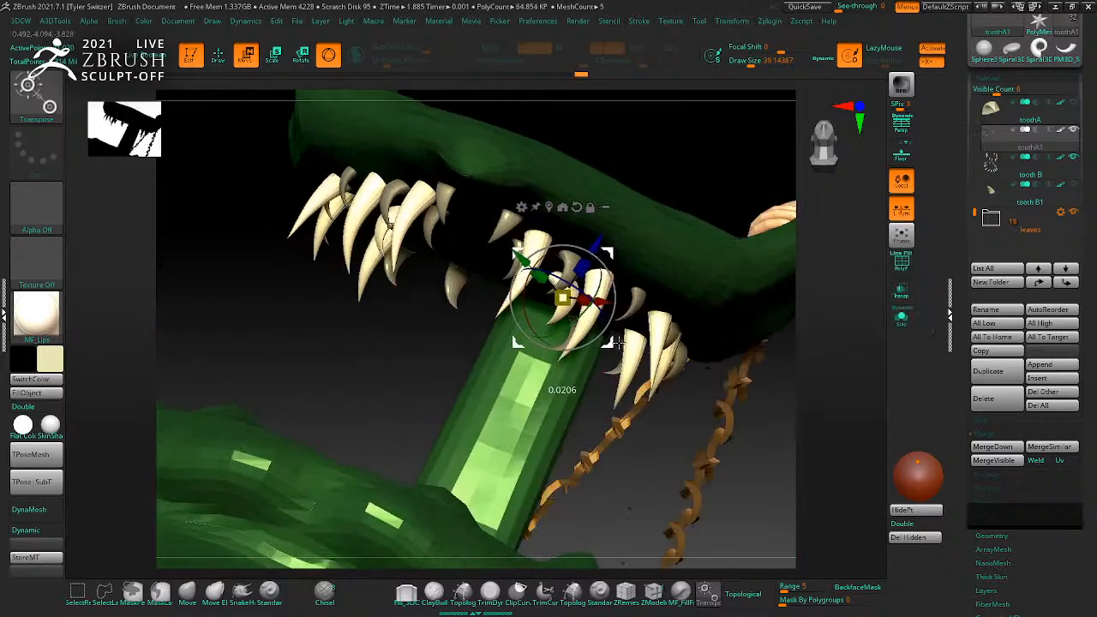
Step: Move, rotate and scale the copied tooth to fill the gap along the rear half of the upper jaw
{"action": "left_click_drag", "start_coordinate": [710, 436], "coordinate": [594, 421]}
{"action": "left_click_drag", "start_coordinate": [668, 203], "coordinate": [582, 328]}
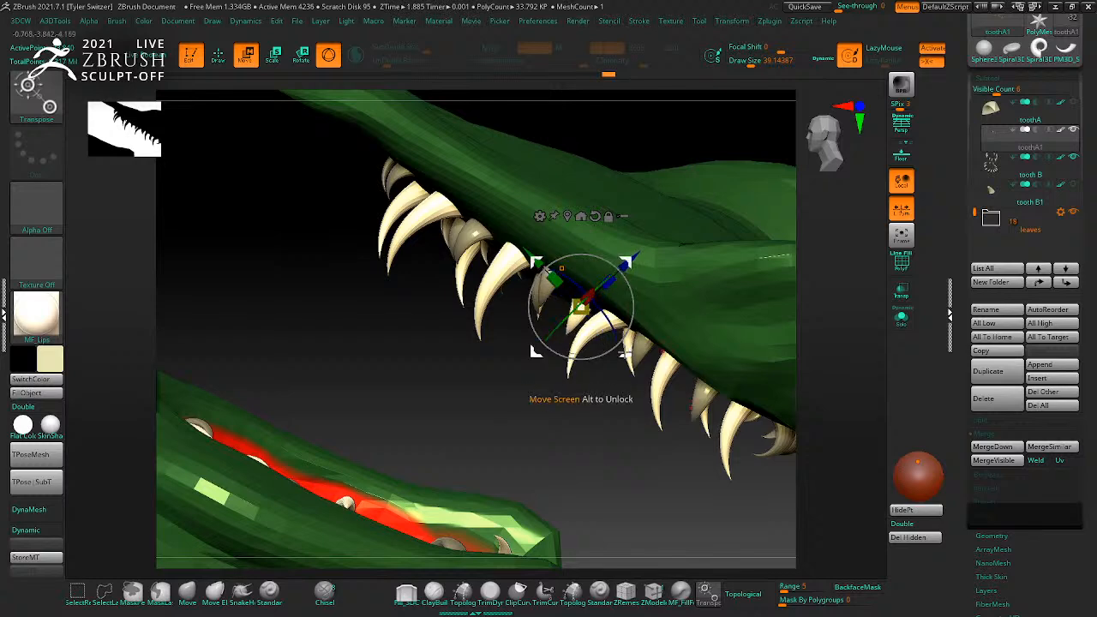
{"action": "left_click_drag", "start_coordinate": [612, 438], "coordinate": [583, 312]}
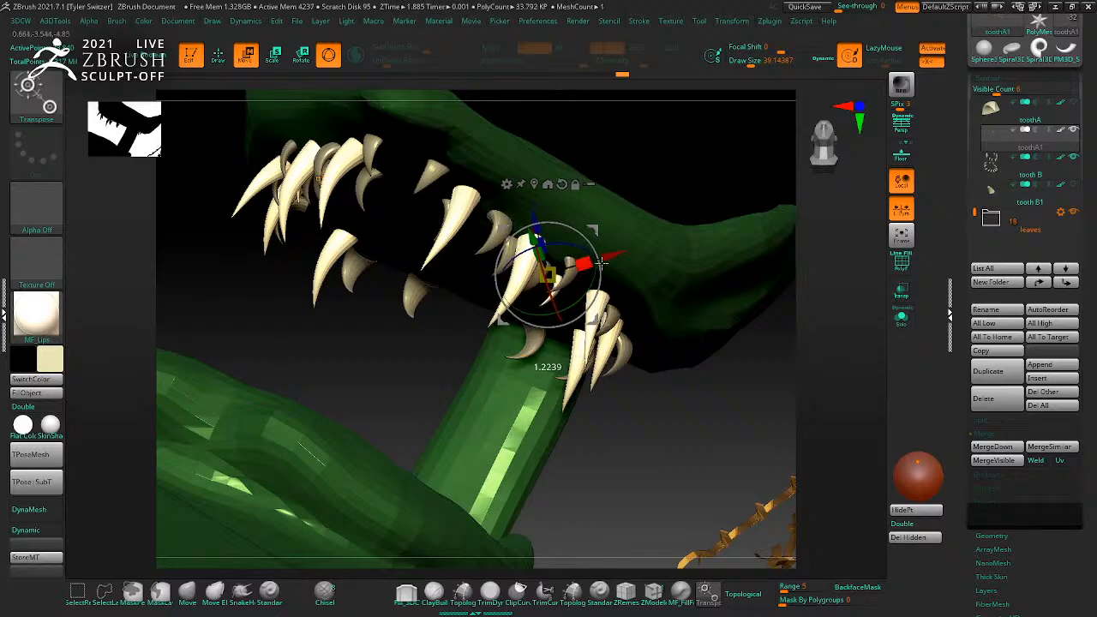
{"action": "left_click_drag", "start_coordinate": [685, 441], "coordinate": [516, 490]}
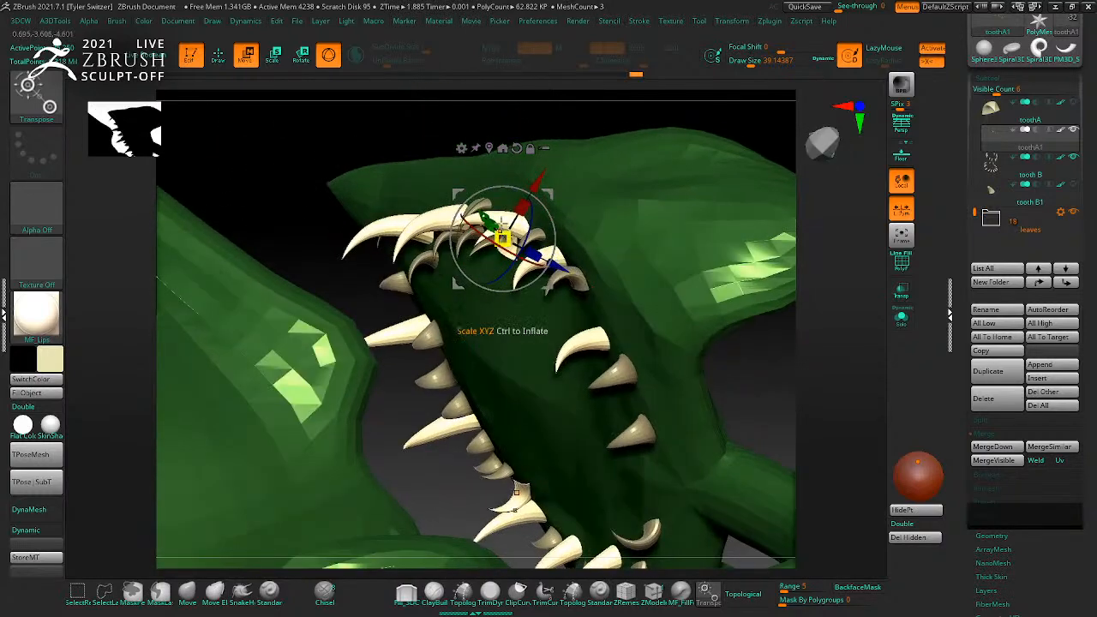
Step: Place the next inner tooth between the rear upper fangs and orient it along the gum line
{"action": "left_click_drag", "start_coordinate": [492, 179], "coordinate": [498, 198]}
{"action": "key", "text": "q"}
{"action": "left_click_drag", "start_coordinate": [790, 412], "coordinate": [792, 430]}
{"action": "key", "text": "w"}
{"action": "left_click_drag", "start_coordinate": [557, 309], "coordinate": [608, 346]}
{"action": "left_click_drag", "start_coordinate": [812, 388], "coordinate": [693, 318]}
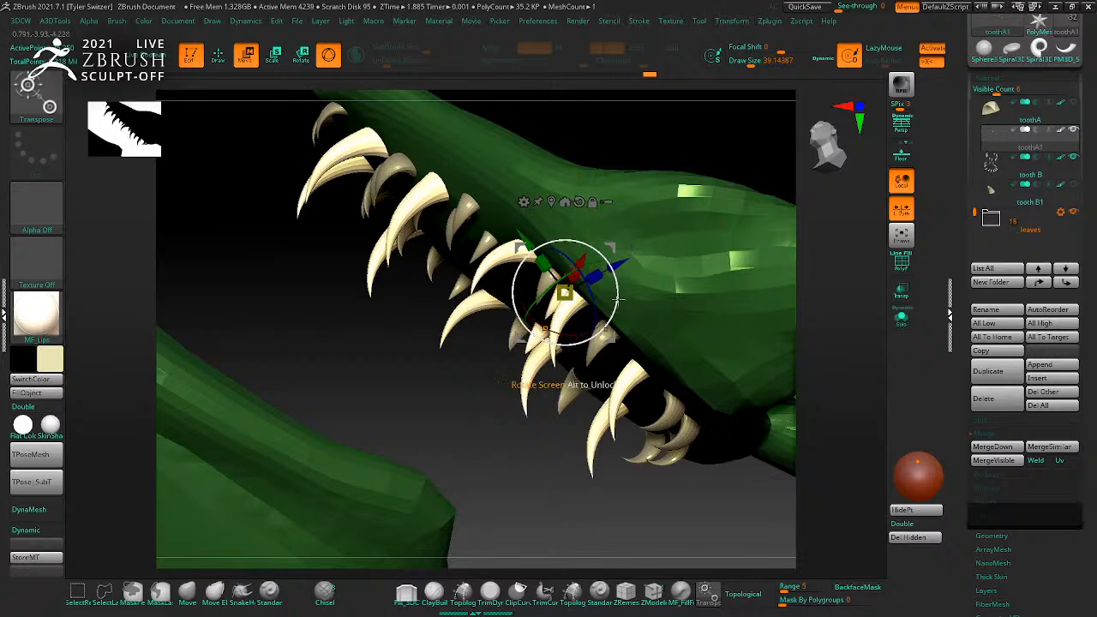
Step: Rotate and shift the small rear tooth into the back corner of the upper jaw
{"action": "left_click_drag", "start_coordinate": [811, 470], "coordinate": [754, 382]}
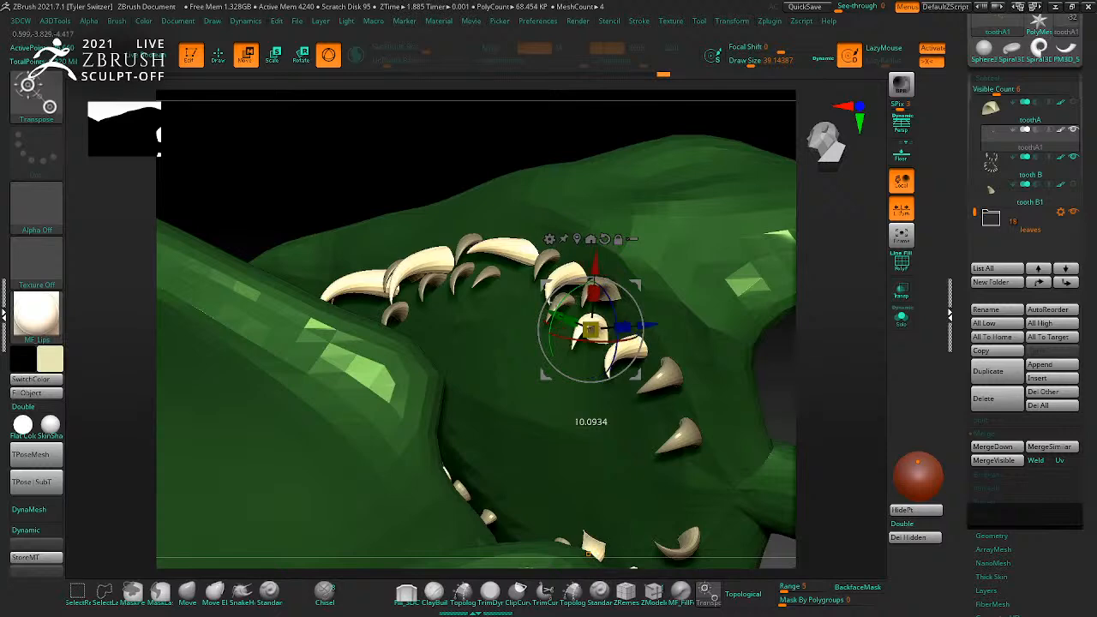
{"action": "left_click_drag", "start_coordinate": [635, 373], "coordinate": [661, 411]}
{"action": "mouse_move", "coordinate": [831, 450]}
{"action": "left_mouse_down"}
{"action": "mouse_move", "coordinate": [844, 505]}
{"action": "mouse_move", "coordinate": [783, 460]}
{"action": "mouse_move", "coordinate": [786, 412]}
{"action": "mouse_move", "coordinate": [759, 390]}
{"action": "mouse_move", "coordinate": [791, 386]}
{"action": "mouse_move", "coordinate": [822, 443]}
{"action": "left_mouse_up"}
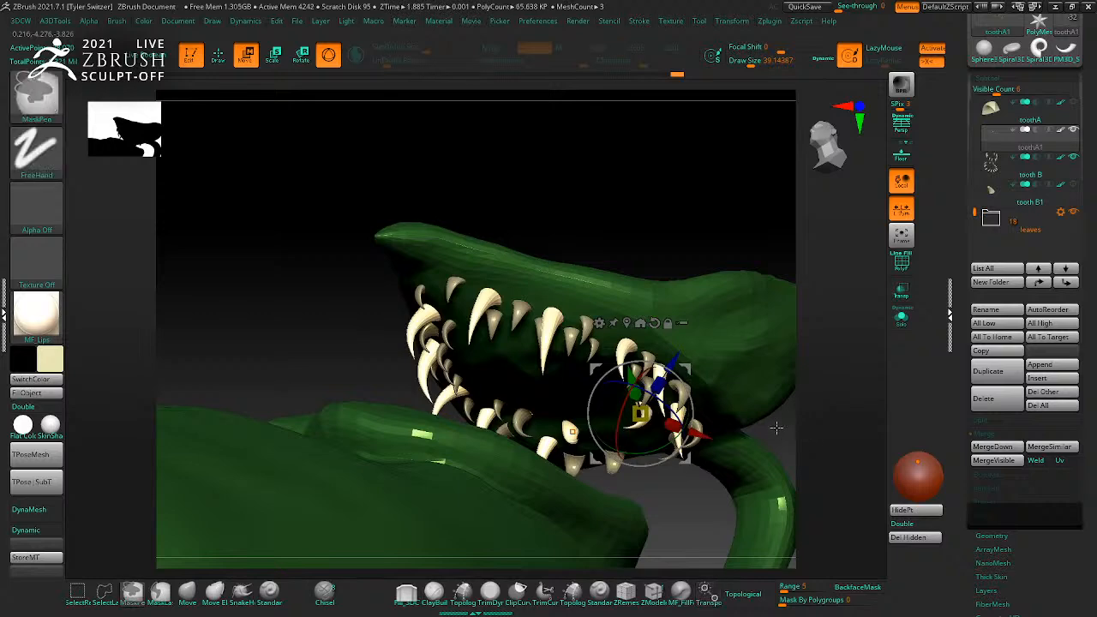
Step: Return to a full front view of the creature and insert a Cube3D as a new subtool below toothA1
{"action": "right_click_drag", "start_coordinate": [625, 198], "coordinate": [688, 282], "text": "shift"}
{"action": "mouse_move", "coordinate": [801, 388]}
{"action": "right_mouse_down", "text": "alt"}
{"action": "mouse_move", "coordinate": [791, 377]}
{"action": "mouse_move", "coordinate": [776, 423]}
{"action": "right_mouse_up", "text": "alt"}
{"action": "key", "text": "q"}
{"action": "left_click_drag", "start_coordinate": [776, 423], "coordinate": [656, 372]}
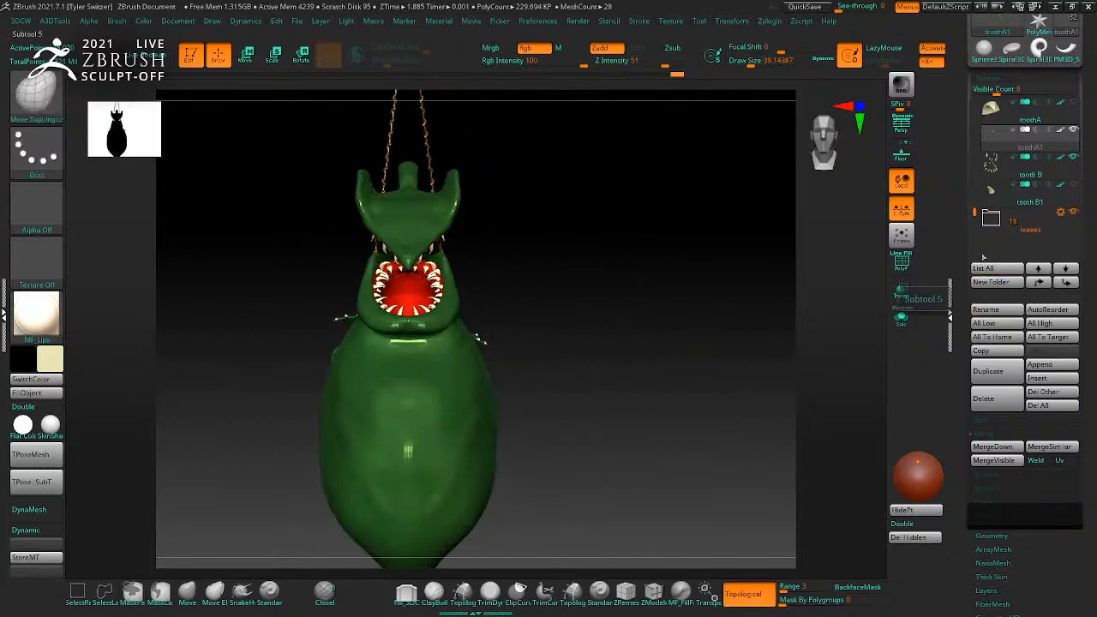
{"action": "left_click", "coordinate": [1043, 378]}
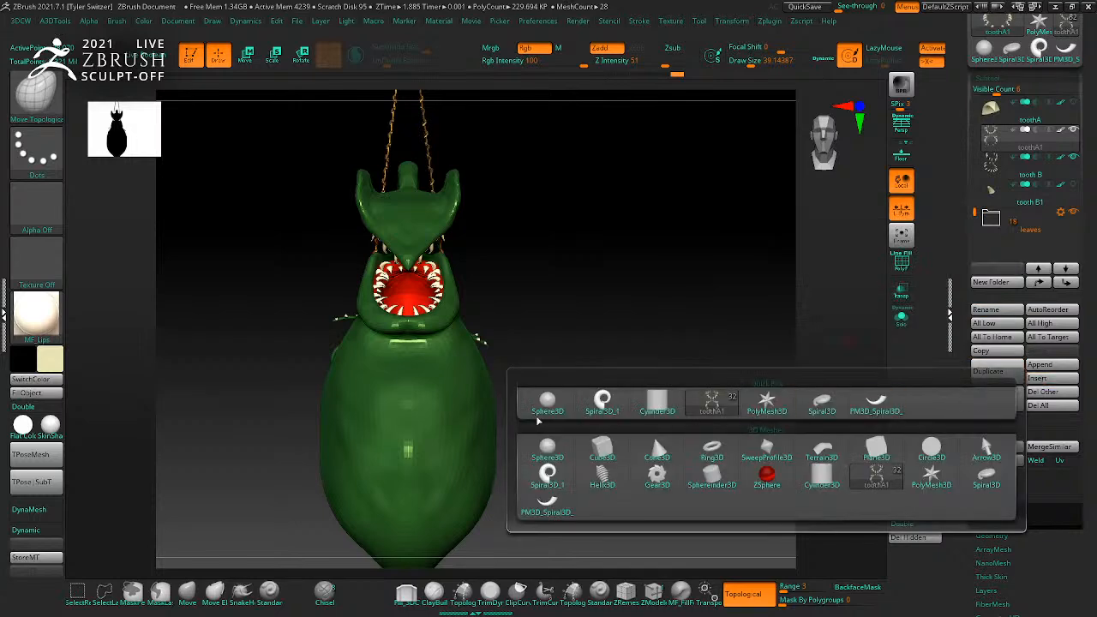
{"action": "left_click", "coordinate": [603, 449]}
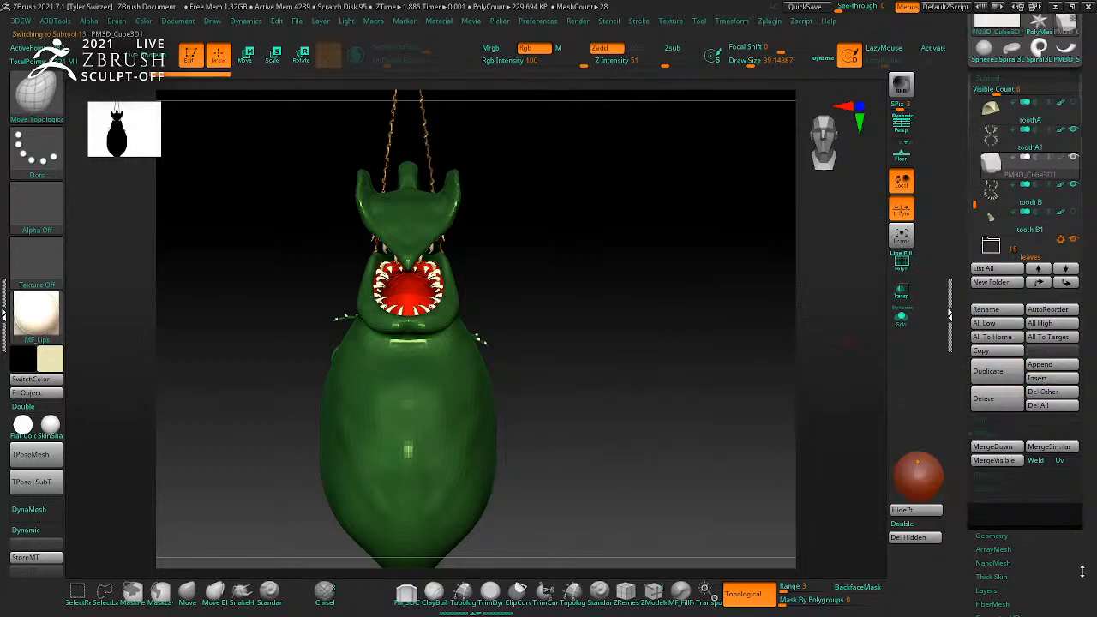
Step: Initialize the new cube subtool as a QCube, isolate it, and frame it with its polygroup wireframe shown
{"action": "left_click_drag", "start_coordinate": [1082, 572], "coordinate": [1060, 456]}
{"action": "left_click", "coordinate": [998, 495]}
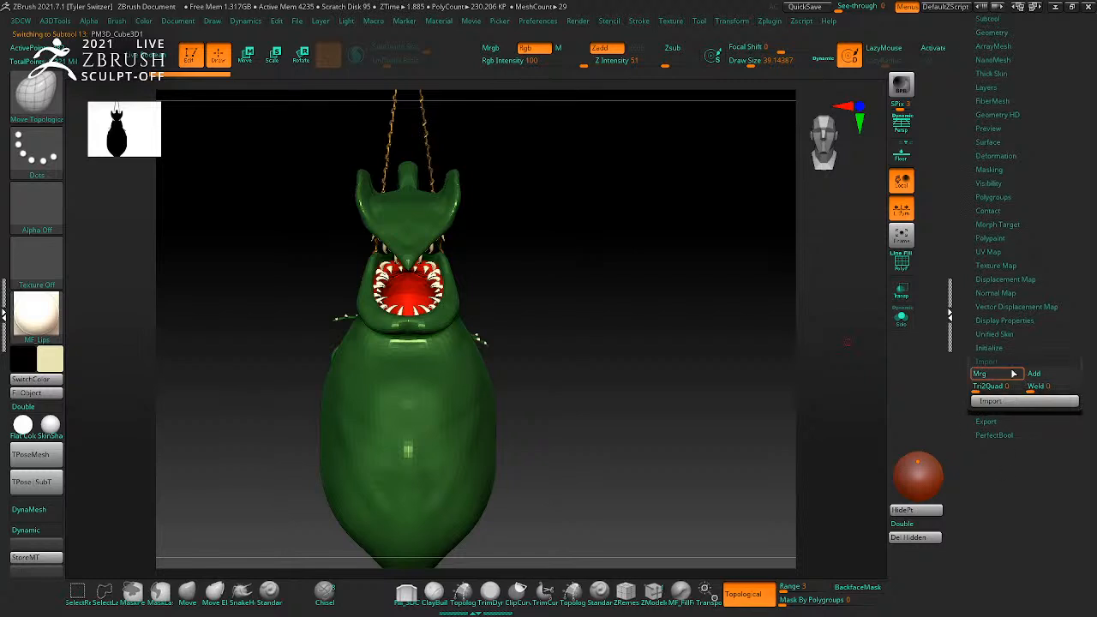
{"action": "left_click", "coordinate": [999, 348]}
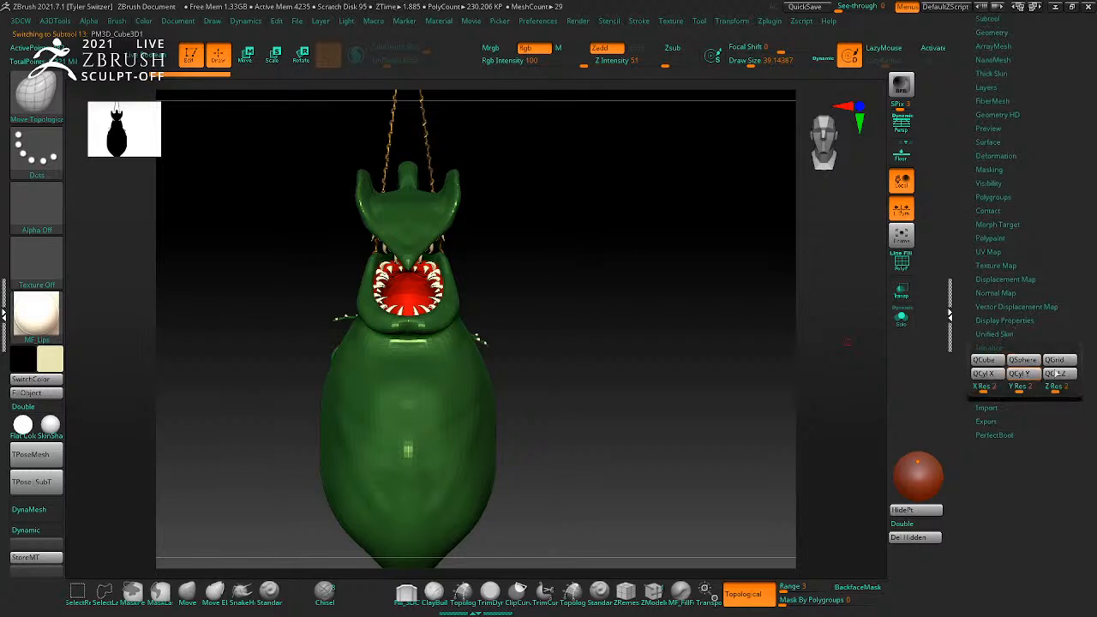
{"action": "left_click", "coordinate": [988, 360]}
{"action": "left_click", "coordinate": [901, 319]}
{"action": "key", "text": "f"}
{"action": "key", "text": "f"}
{"action": "key", "text": "f"}
{"action": "key", "text": "shift+f"}
{"action": "right_click_drag", "start_coordinate": [755, 352], "coordinate": [734, 333], "text": "alt"}
Step: Scale the QCube non-uniformly into a wide, thin rectangular slab
{"action": "key", "text": "w"}
{"action": "right_click_drag", "start_coordinate": [526, 350], "coordinate": [703, 374]}
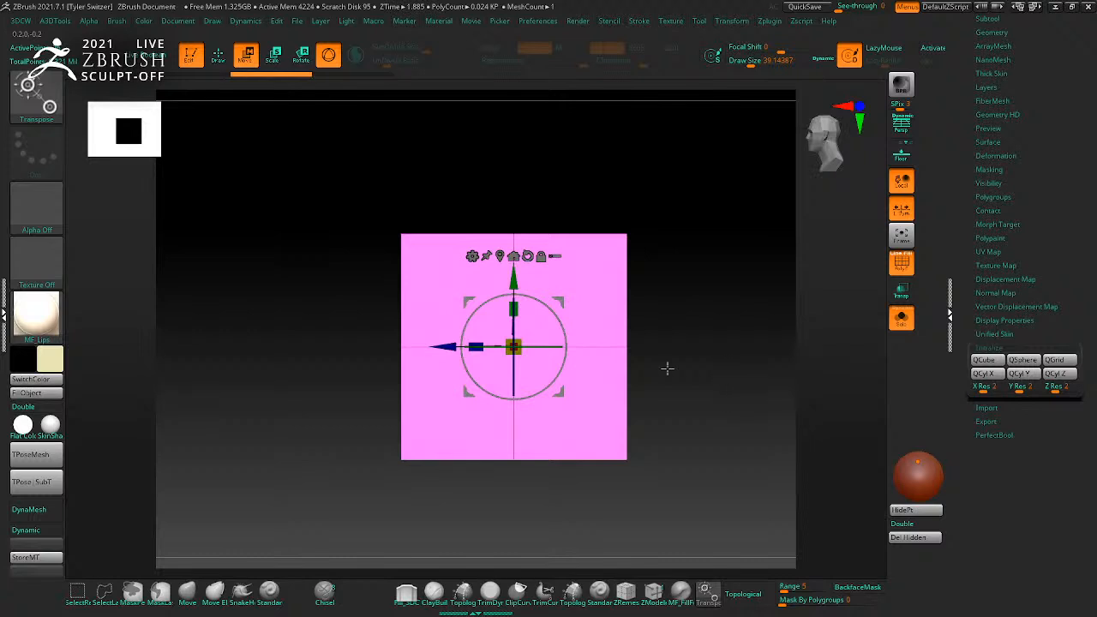
{"action": "right_click_drag", "start_coordinate": [541, 342], "coordinate": [727, 385]}
{"action": "left_click_drag", "start_coordinate": [516, 341], "coordinate": [419, 334]}
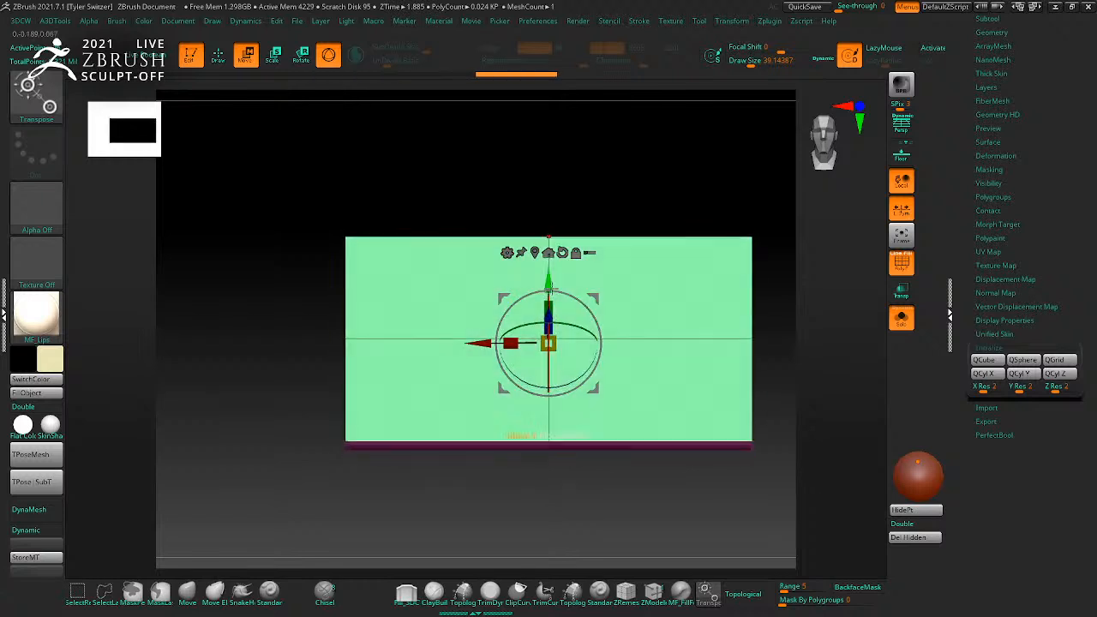
{"action": "left_click_drag", "start_coordinate": [556, 302], "coordinate": [558, 274]}
{"action": "key", "text": "shift+f"}
{"action": "key", "text": "shift+f"}
Step: Delete the middle edge loop running around the slab's thin sides with the ZModeler brush
{"action": "mouse_move", "coordinate": [796, 335]}
{"action": "left_mouse_down"}
{"action": "mouse_move", "coordinate": [825, 326]}
{"action": "mouse_move", "coordinate": [729, 336]}
{"action": "mouse_move", "coordinate": [585, 317]}
{"action": "left_mouse_up"}
{"action": "key", "text": "b"}
{"action": "key", "text": "z"}
{"action": "key", "text": "m"}
{"action": "key", "text": "space"}
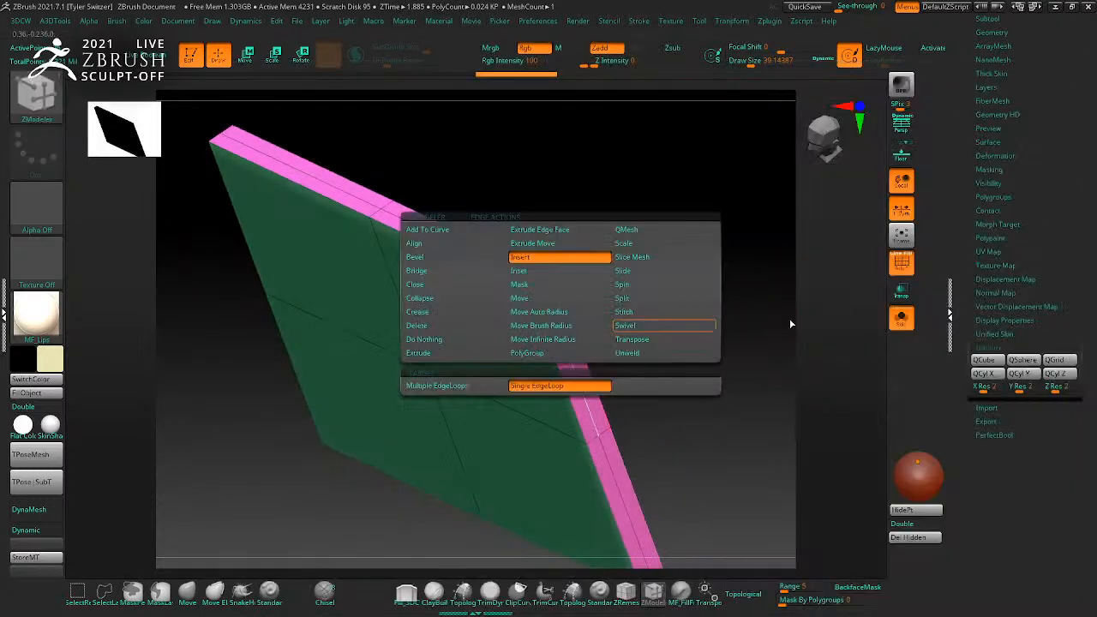
{"action": "left_click", "coordinate": [563, 341], "text": "alt"}
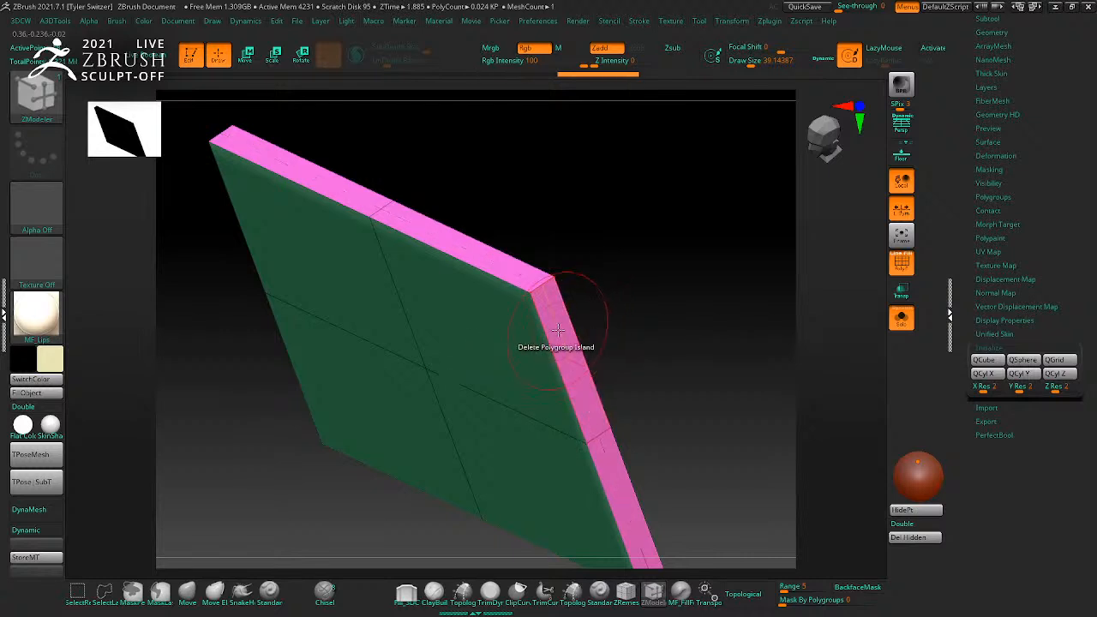
Step: Try the Equalize action with the Polyloop target on the slab's thin sides and undo it
{"action": "key", "text": "space"}
{"action": "left_click", "coordinate": [429, 215]}
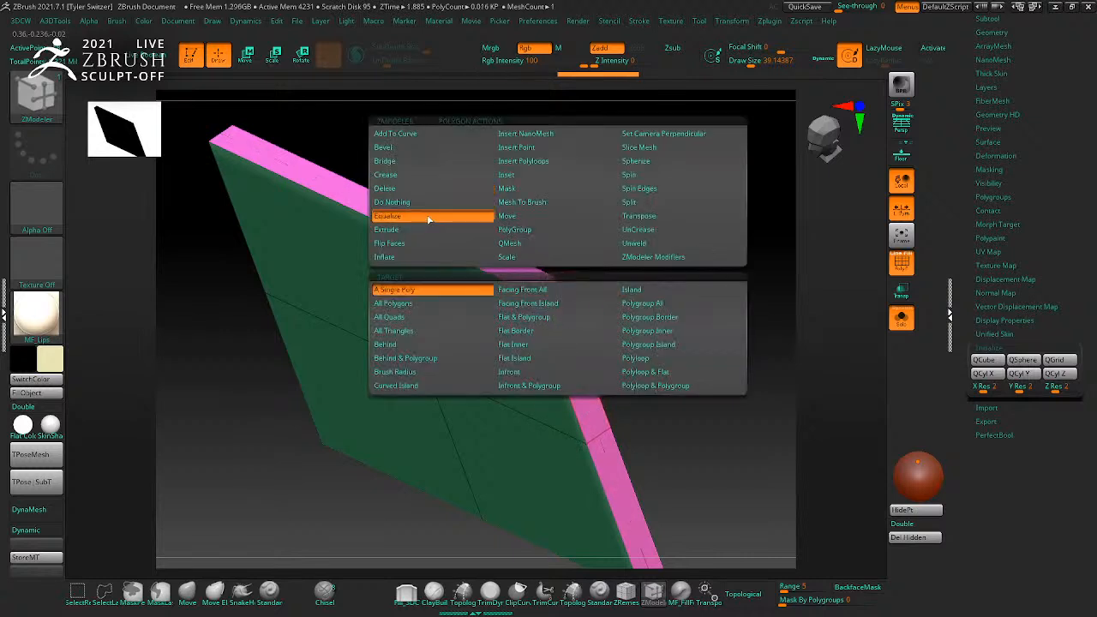
{"action": "left_click", "coordinate": [643, 360]}
{"action": "left_click_drag", "start_coordinate": [801, 397], "coordinate": [739, 377]}
{"action": "left_click_drag", "start_coordinate": [562, 353], "coordinate": [570, 377]}
{"action": "key", "text": "ctrl+z"}
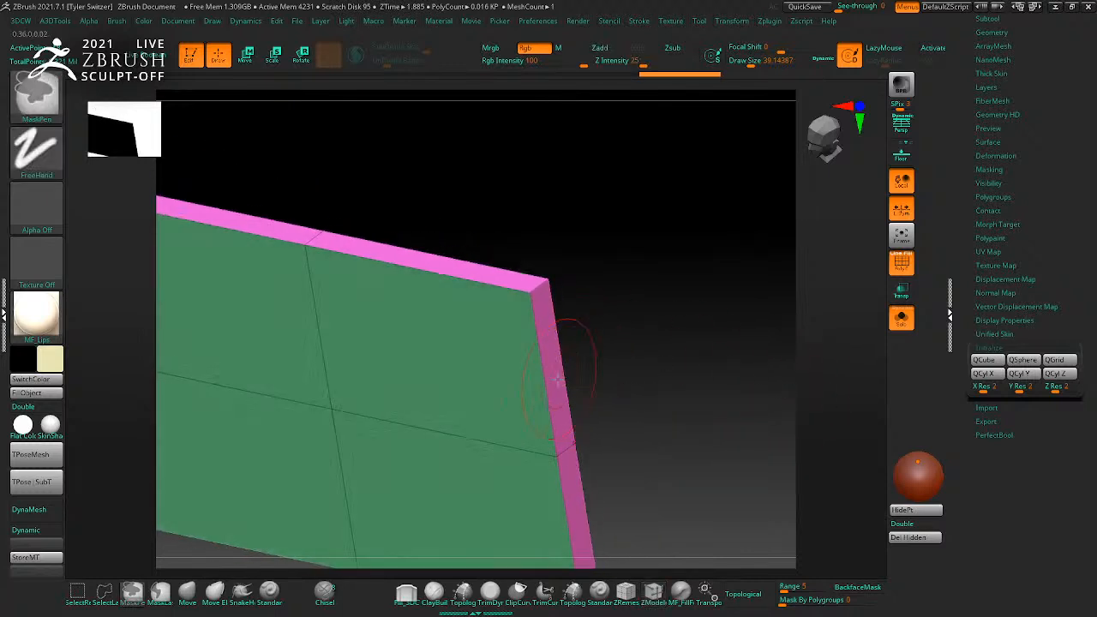
Step: Extrude the polyloop around the slab's thin sides outward to form a border around the panel
{"action": "key", "text": "space"}
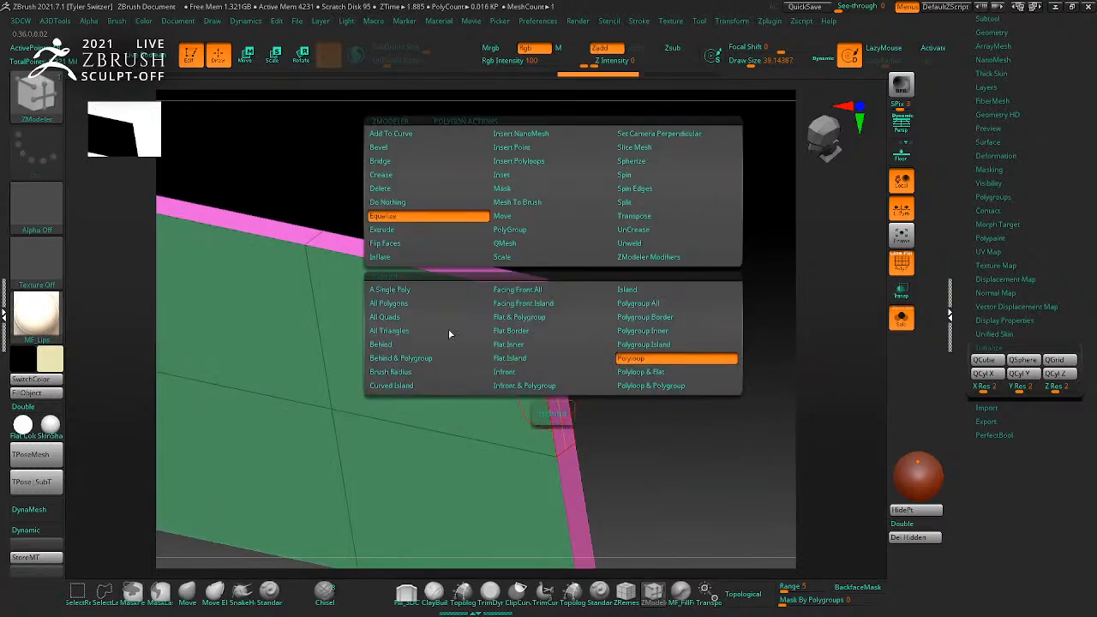
{"action": "left_click_drag", "start_coordinate": [553, 390], "coordinate": [591, 398]}
{"action": "right_click_drag", "start_coordinate": [648, 401], "coordinate": [730, 338], "text": "ctrl"}
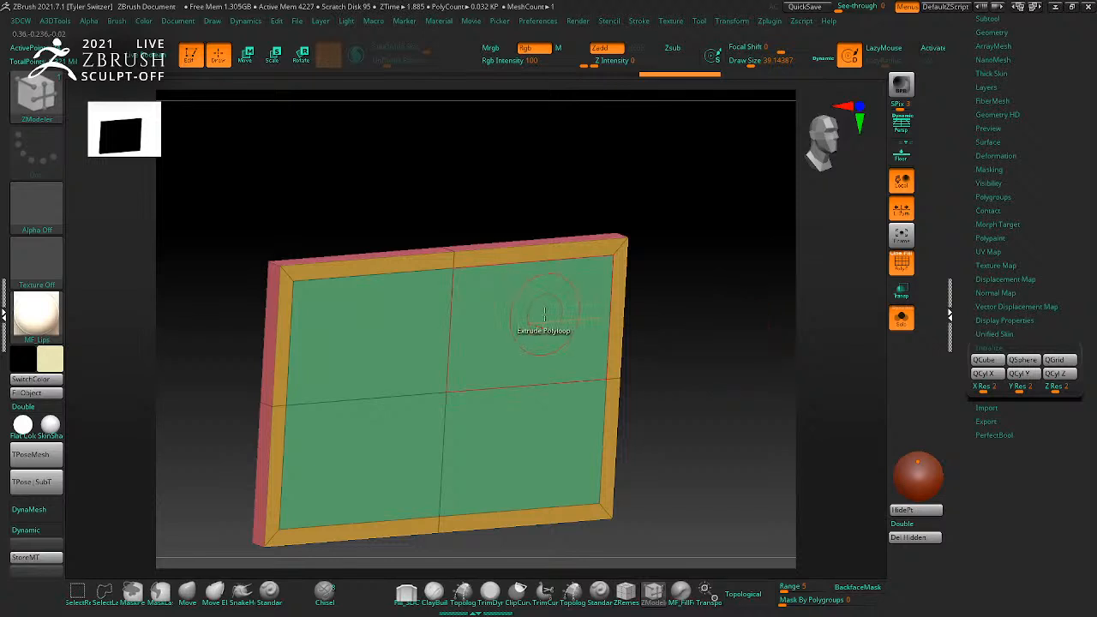
Step: Use the PolyGroup action on Polygroup Island to give the front border and centre panel the same polygroup
{"action": "key", "text": "space"}
{"action": "left_click", "coordinate": [529, 247]}
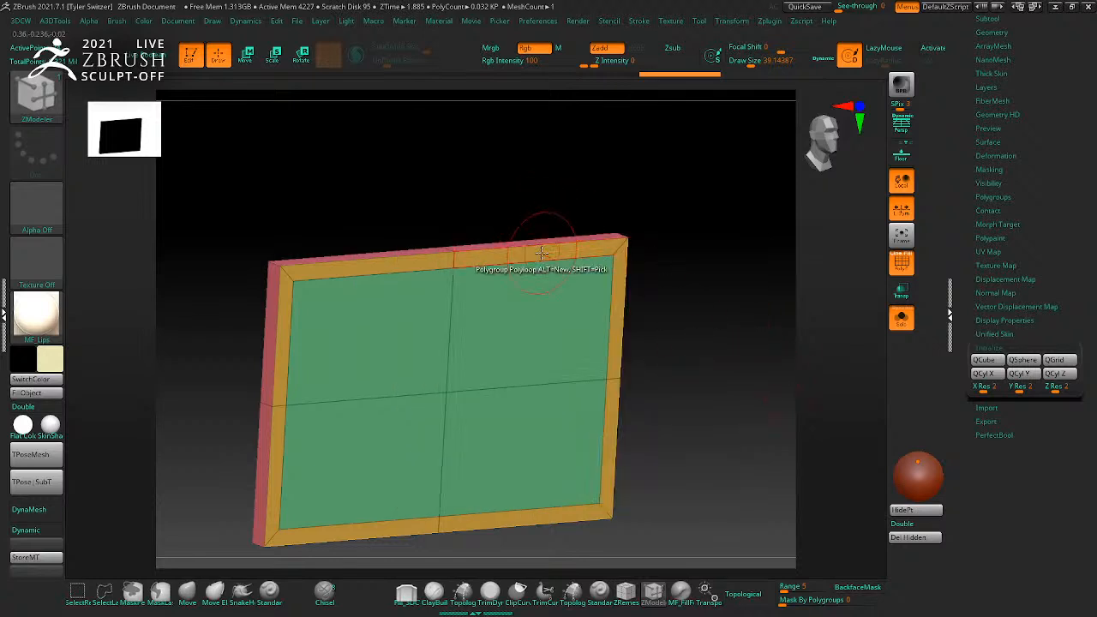
{"action": "key", "text": "space"}
{"action": "left_click", "coordinate": [665, 334]}
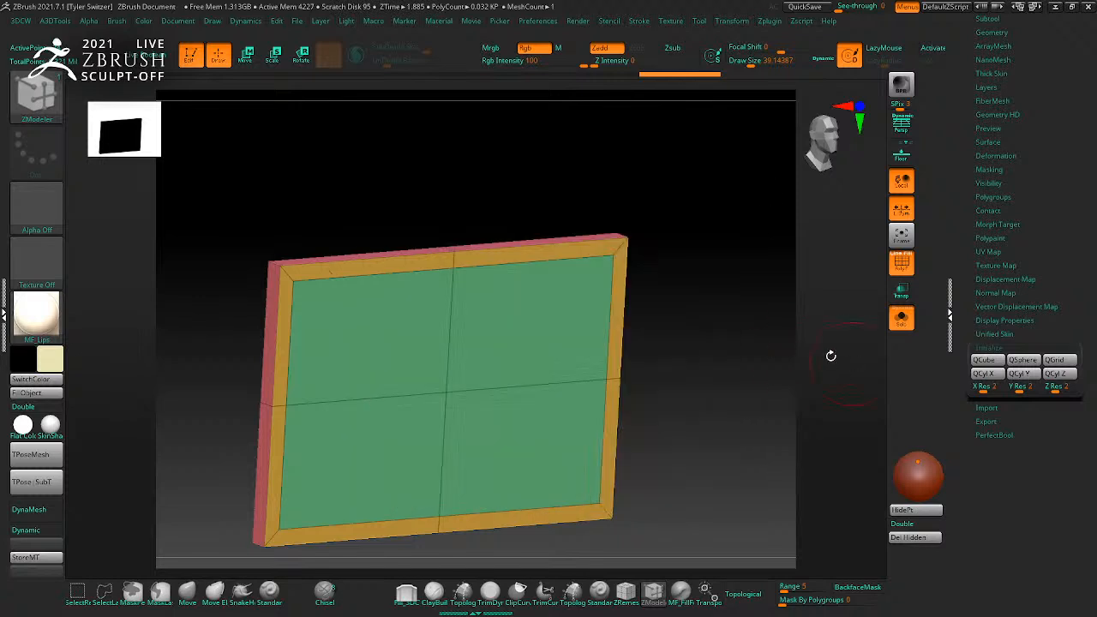
{"action": "left_click", "coordinate": [568, 254]}
{"action": "left_click", "coordinate": [566, 306]}
Step: Insert an edge loop around the front border and assign the outermost polyloop its own polygroup
{"action": "left_click_drag", "start_coordinate": [746, 339], "coordinate": [699, 323]}
{"action": "mouse_move", "coordinate": [696, 312]}
{"action": "left_mouse_down"}
{"action": "mouse_move", "coordinate": [700, 336]}
{"action": "mouse_move", "coordinate": [695, 318]}
{"action": "mouse_move", "coordinate": [562, 250]}
{"action": "left_mouse_up"}
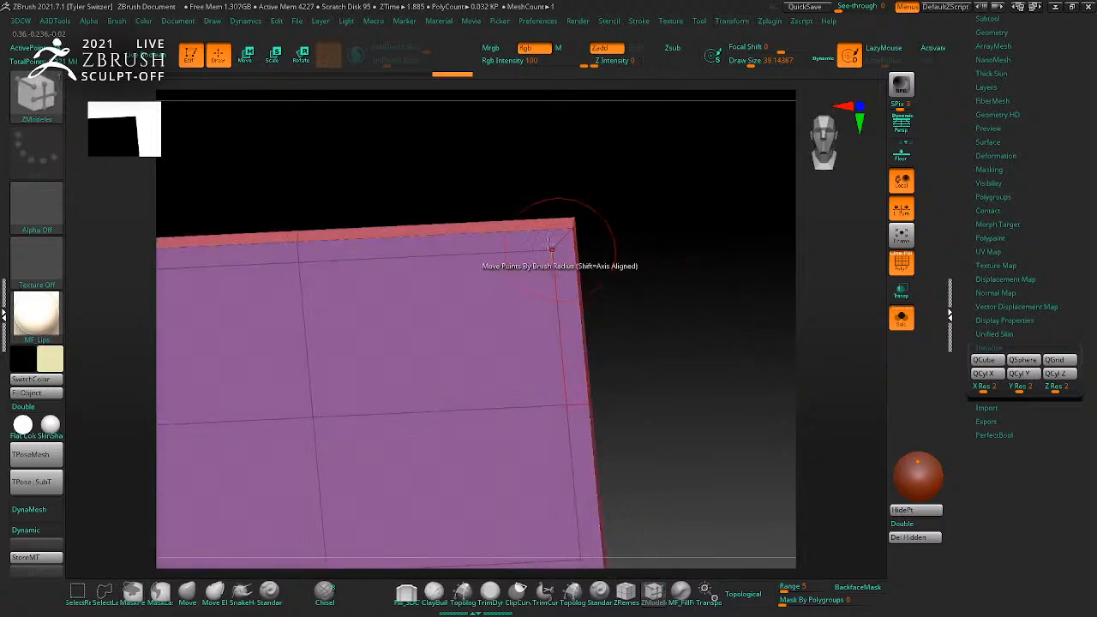
{"action": "key", "text": "space"}
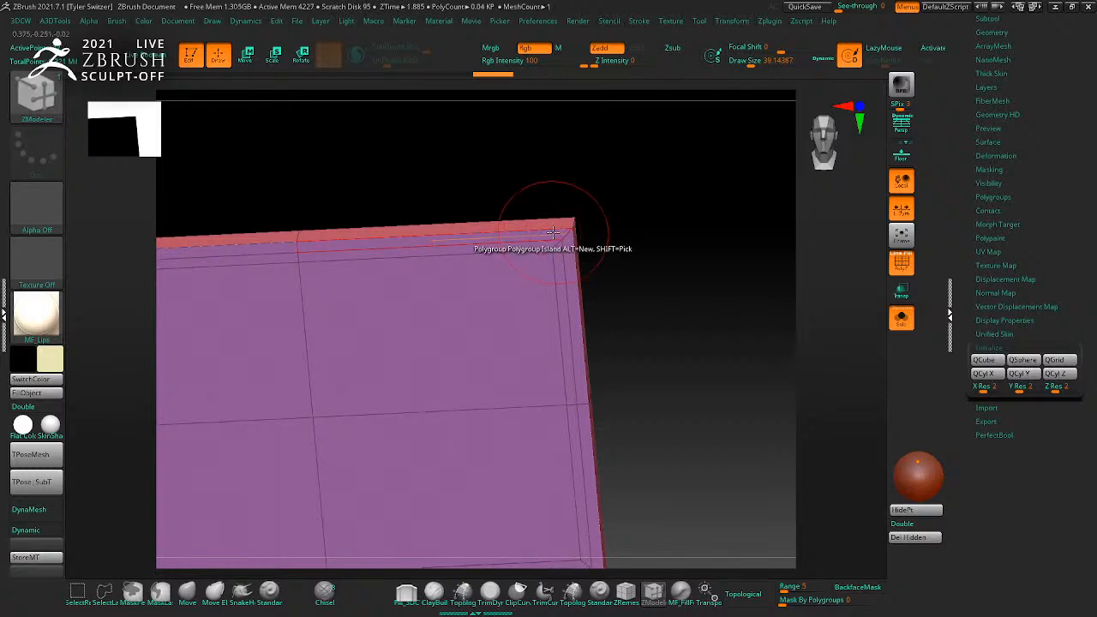
{"action": "key", "text": "space"}
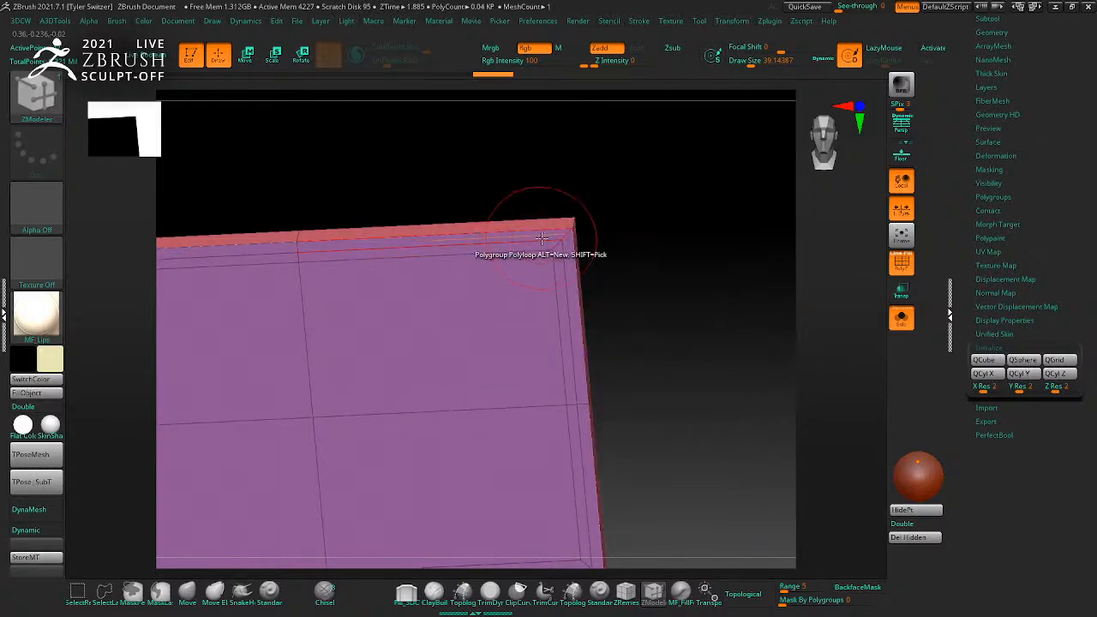
{"action": "left_click", "coordinate": [538, 235]}
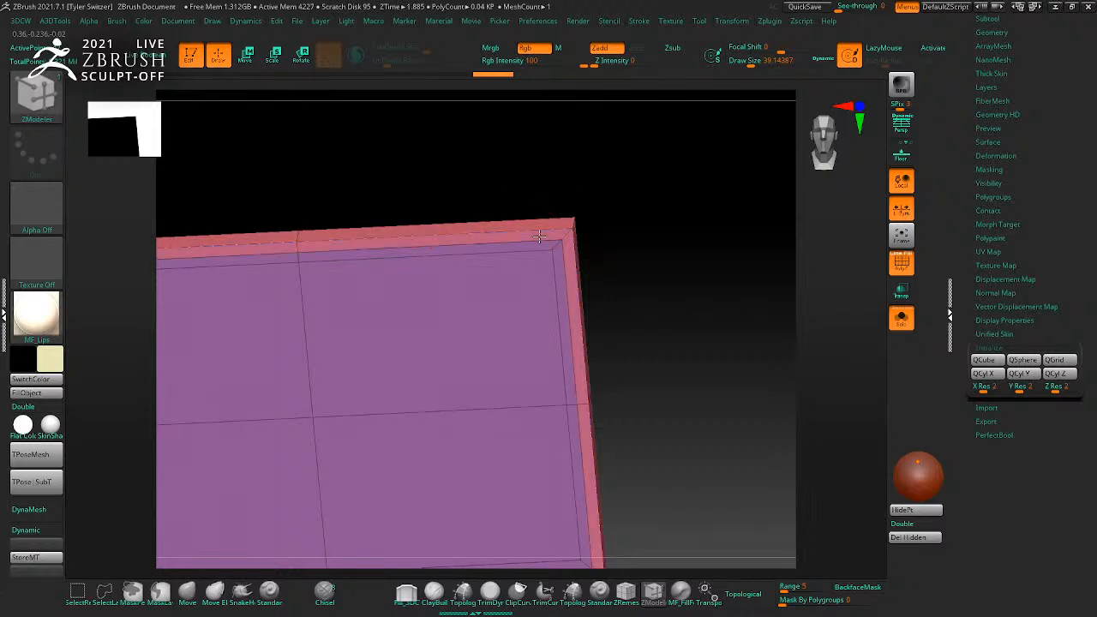
{"action": "left_click", "coordinate": [538, 236]}
{"action": "left_click_drag", "start_coordinate": [673, 282], "coordinate": [619, 266], "text": "alt"}
{"action": "left_click_drag", "start_coordinate": [619, 266], "coordinate": [644, 269]}
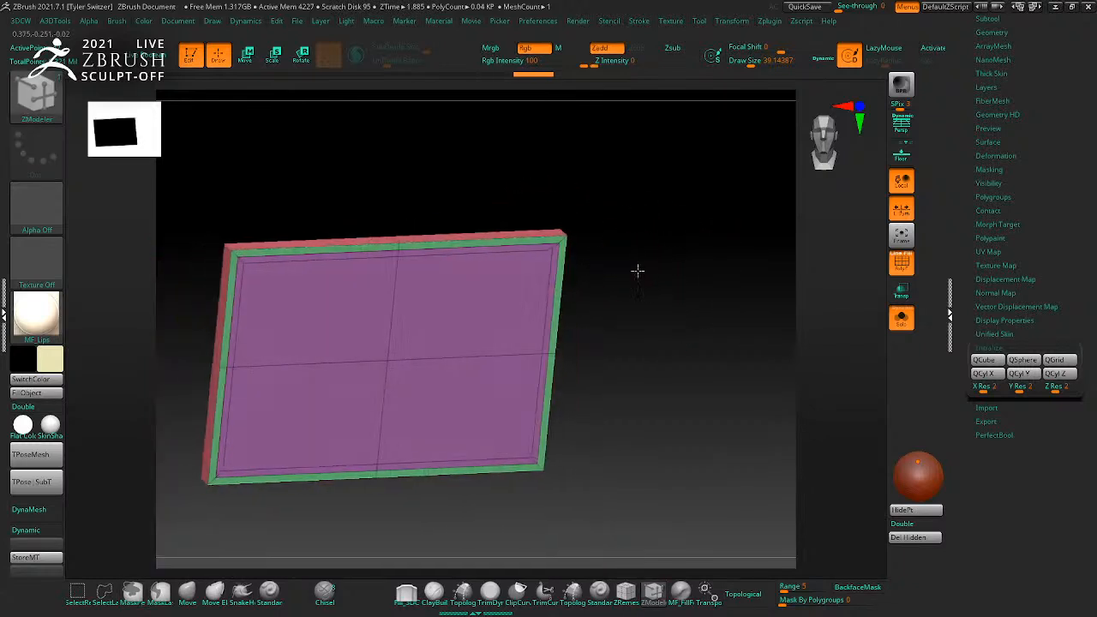
Step: Extrude the outermost front polyloop forward to make a raised rim around the panel
{"action": "key", "text": "space"}
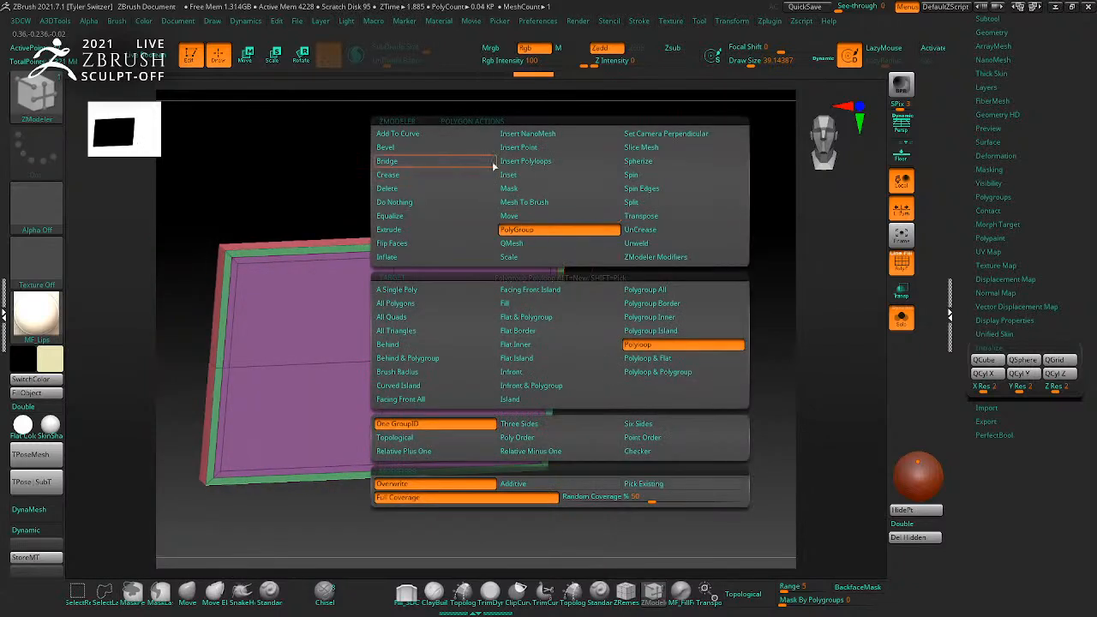
{"action": "left_click", "coordinate": [410, 230]}
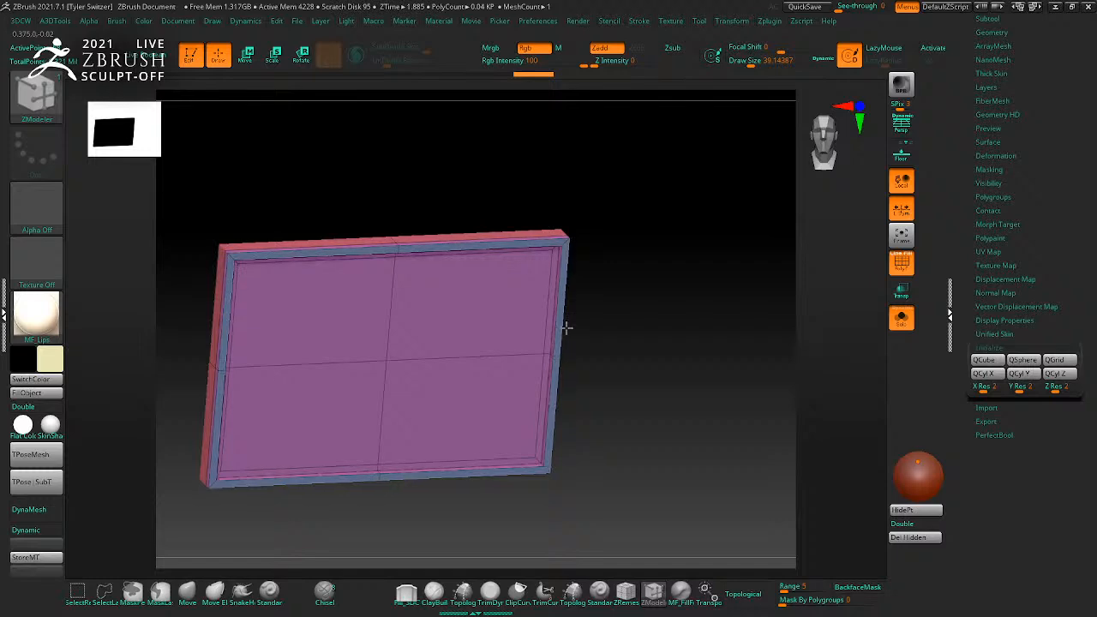
{"action": "left_click_drag", "start_coordinate": [675, 348], "coordinate": [572, 322]}
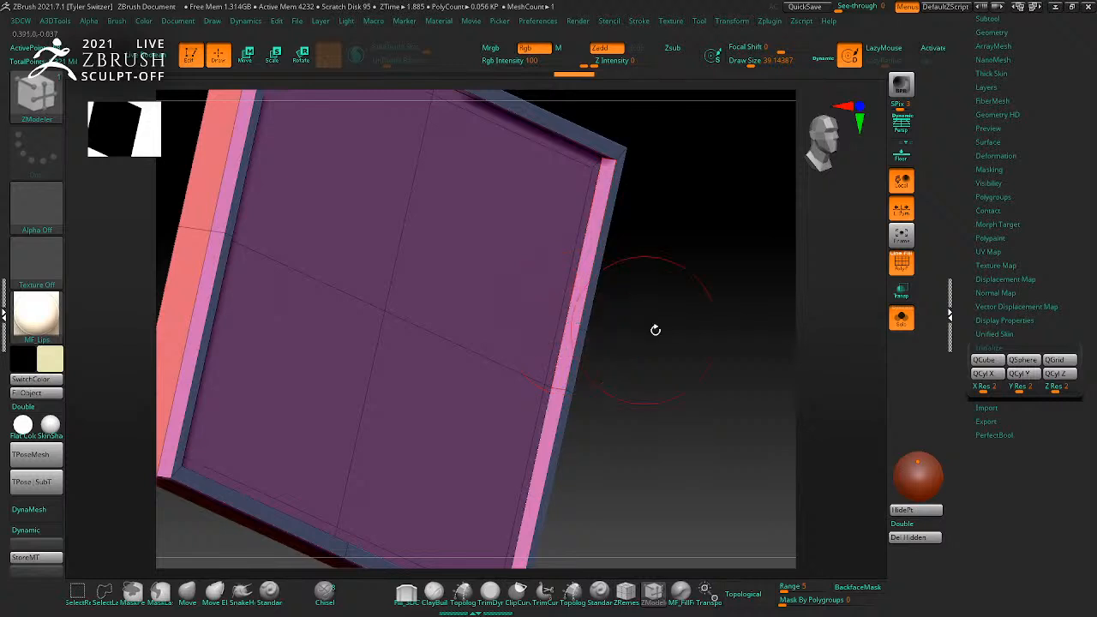
Step: Crease the complete edge loops along the raised rim using the EdgeLoop Complete target
{"action": "key", "text": "space"}
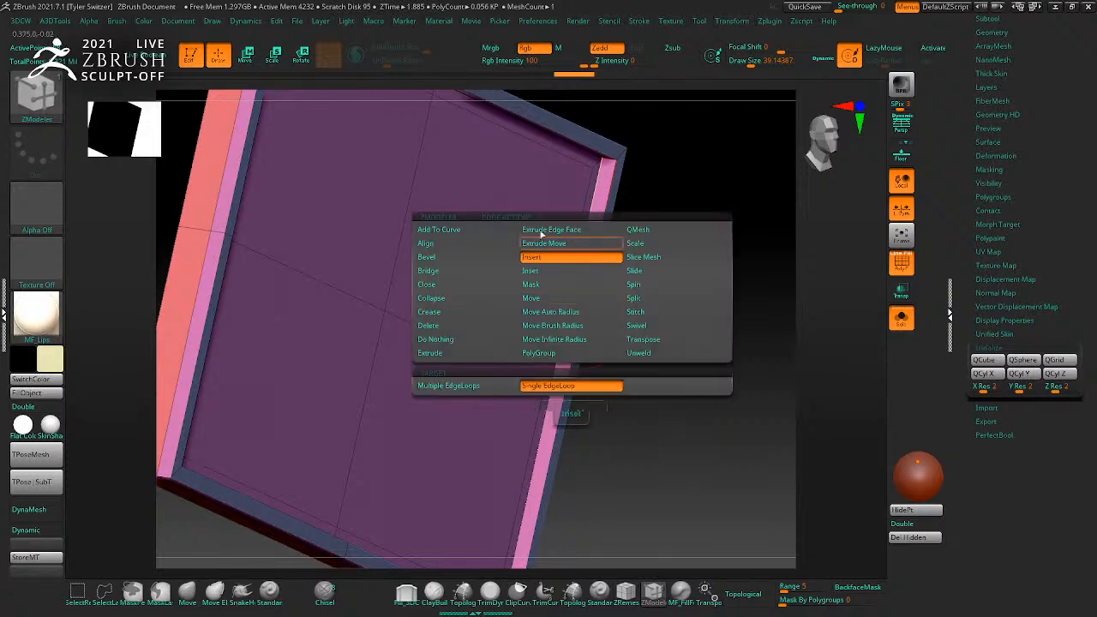
{"action": "left_click", "coordinate": [438, 313]}
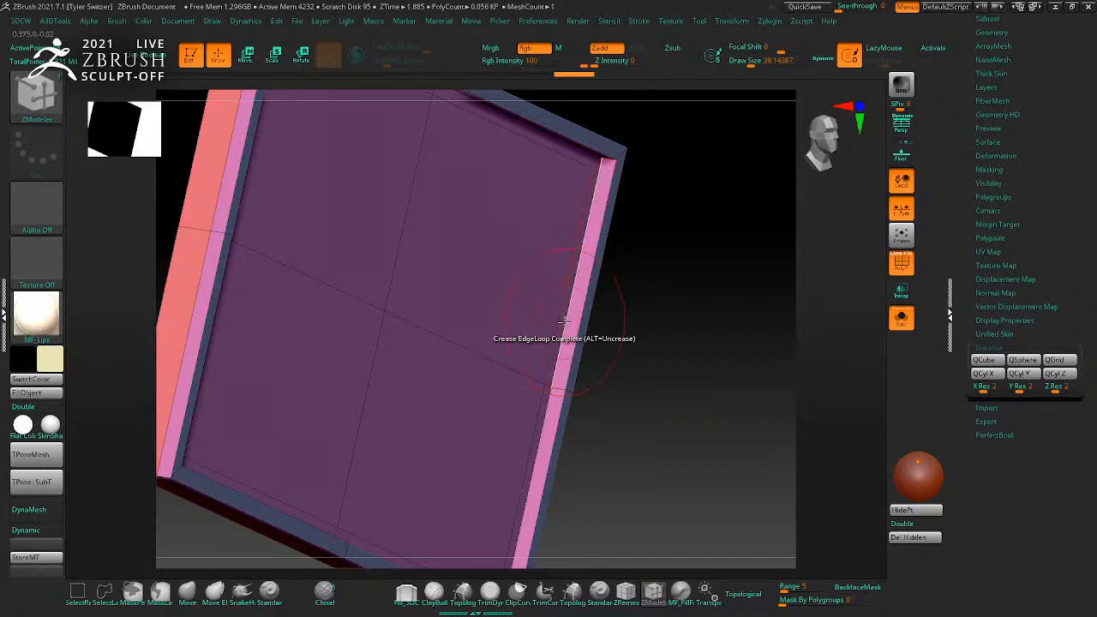
{"action": "left_click_drag", "start_coordinate": [732, 352], "coordinate": [686, 300]}
{"action": "left_click_drag", "start_coordinate": [775, 371], "coordinate": [783, 337]}
{"action": "left_click_drag", "start_coordinate": [779, 377], "coordinate": [394, 429]}
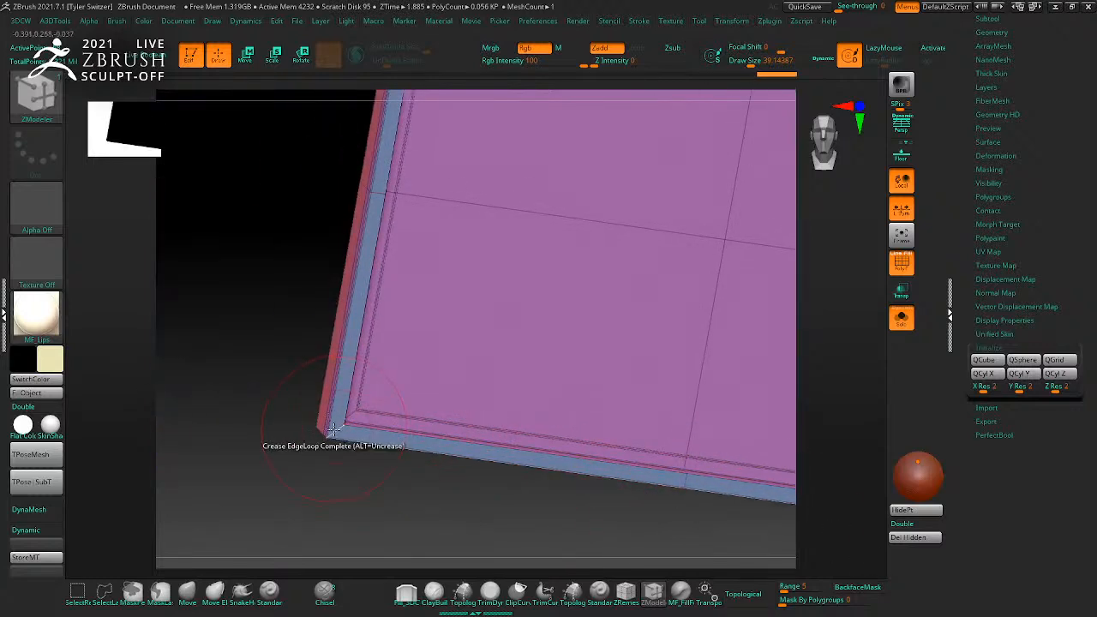
{"action": "left_click_drag", "start_coordinate": [322, 396], "coordinate": [532, 411]}
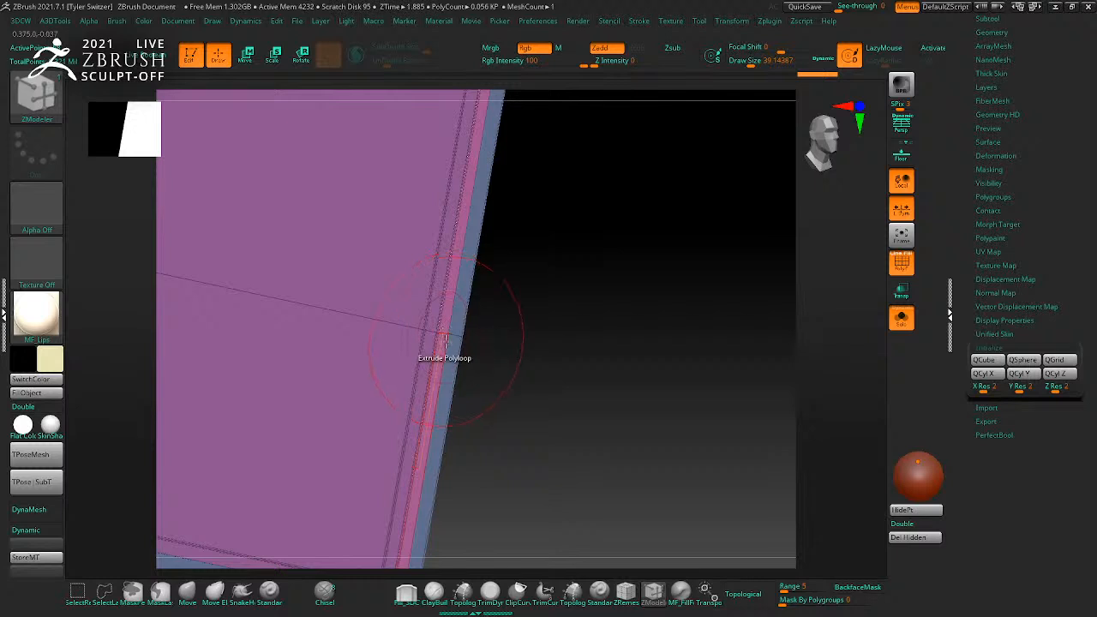
Step: Insert additional single edge loops along the inner side of the raised rim
{"action": "key", "text": "space"}
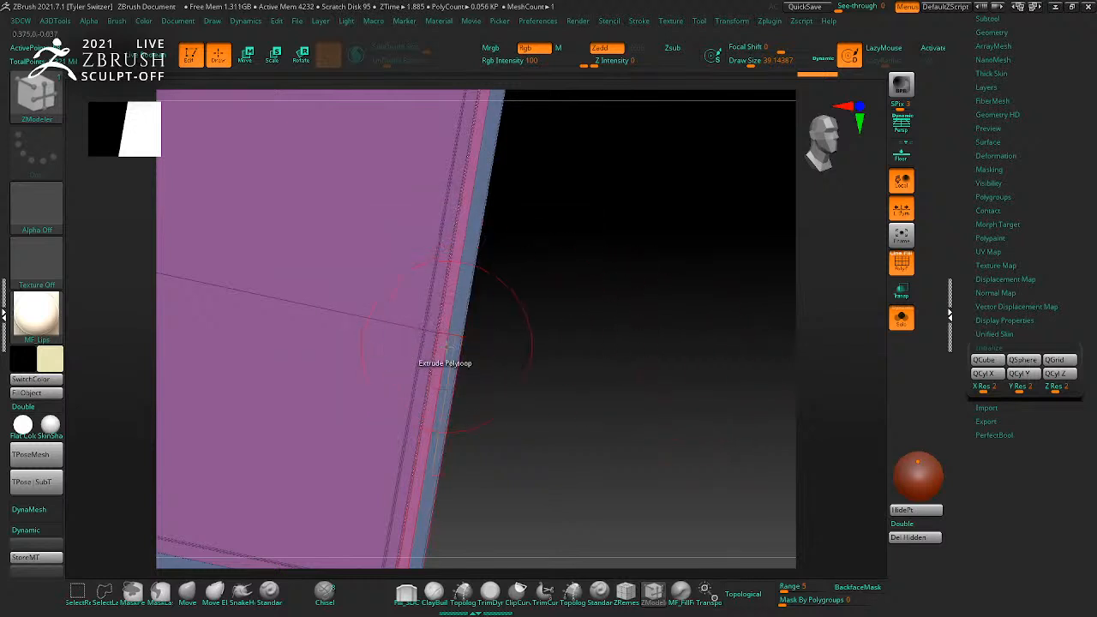
{"action": "key", "text": "space"}
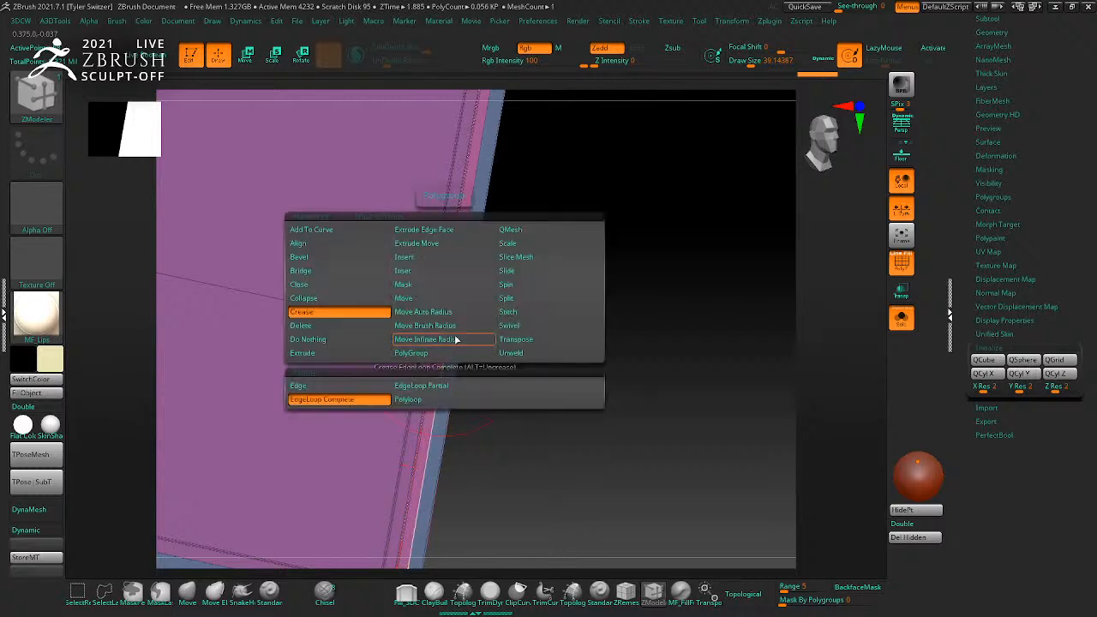
{"action": "left_click", "coordinate": [424, 271]}
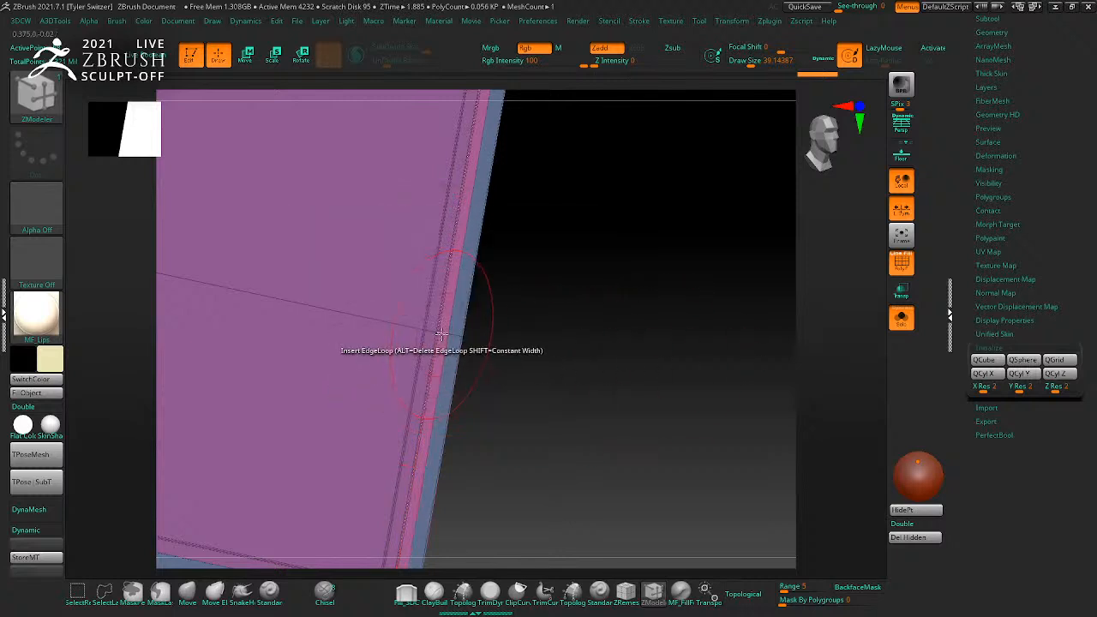
{"action": "left_click_drag", "start_coordinate": [443, 334], "coordinate": [495, 347]}
{"action": "key", "text": "space"}
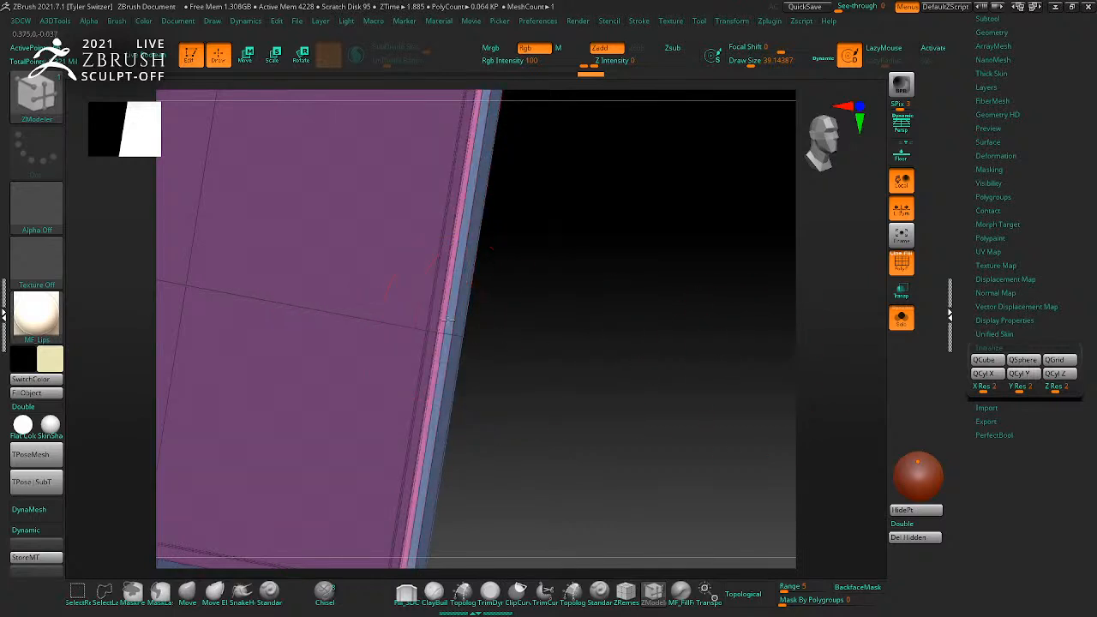
{"action": "left_click_drag", "start_coordinate": [599, 394], "coordinate": [483, 289]}
Step: Try to extrude the narrow ring inside the raised rim using the Polygroup Island target
{"action": "key", "text": "space"}
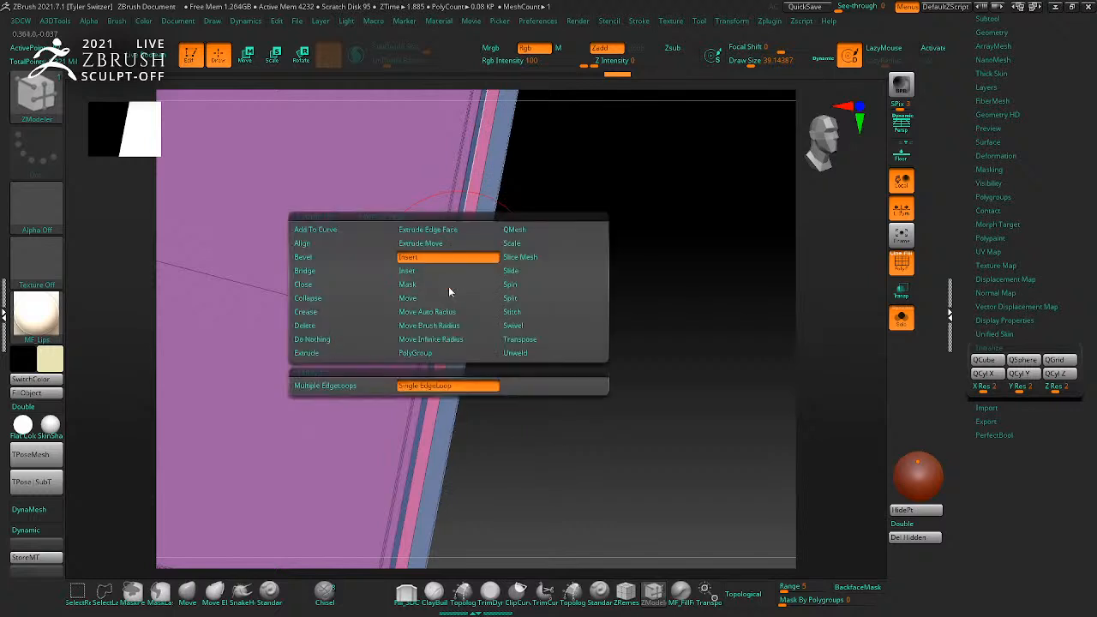
{"action": "left_click", "coordinate": [309, 353]}
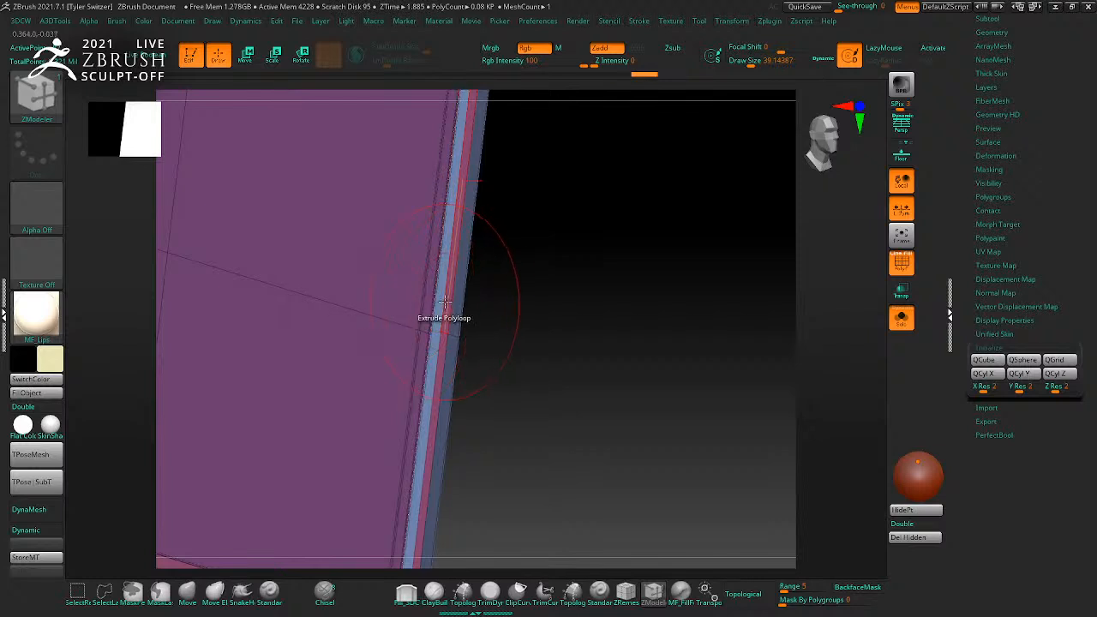
{"action": "left_click_drag", "start_coordinate": [531, 330], "coordinate": [595, 366]}
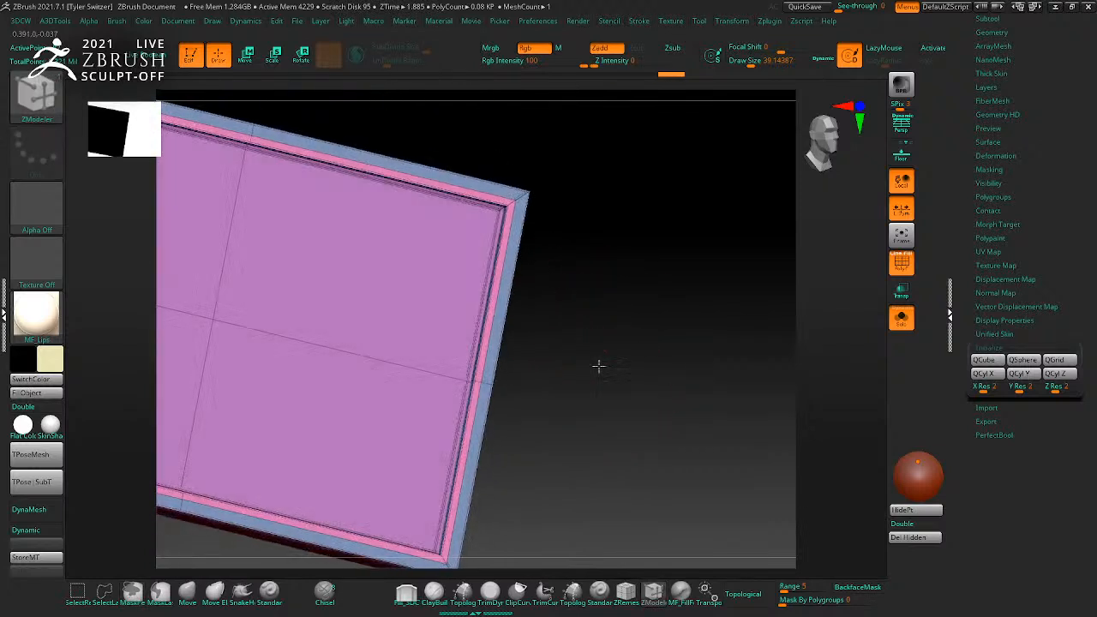
{"action": "key", "text": "space"}
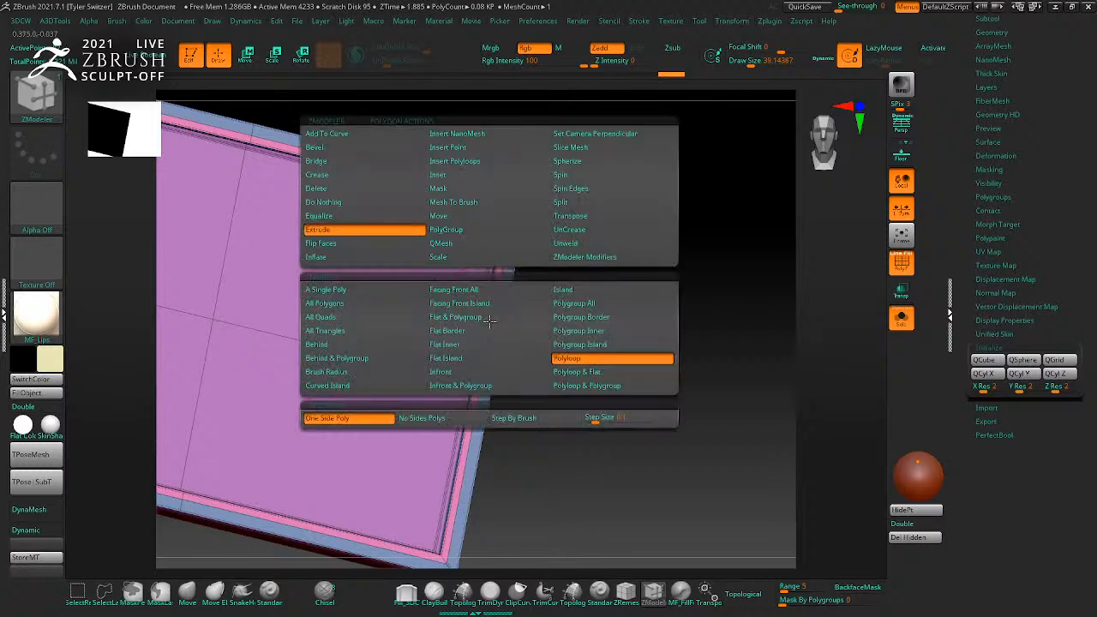
{"action": "left_click", "coordinate": [581, 345]}
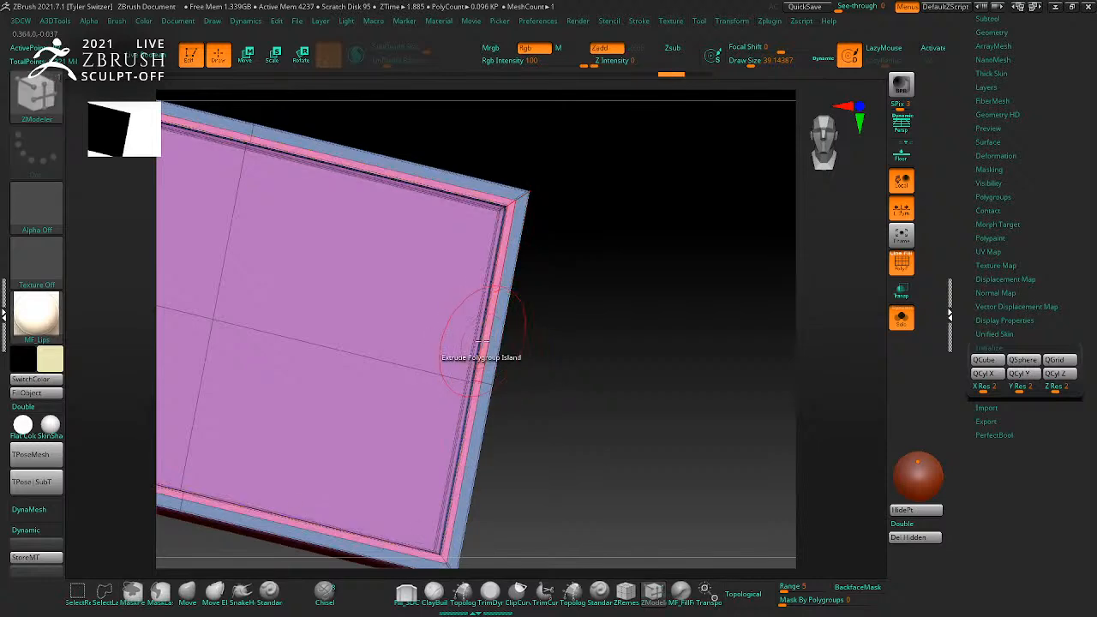
Step: Assign new polygroups to the raised rim and the narrow ring inside it using the Polygroup Island target
{"action": "key", "text": "space"}
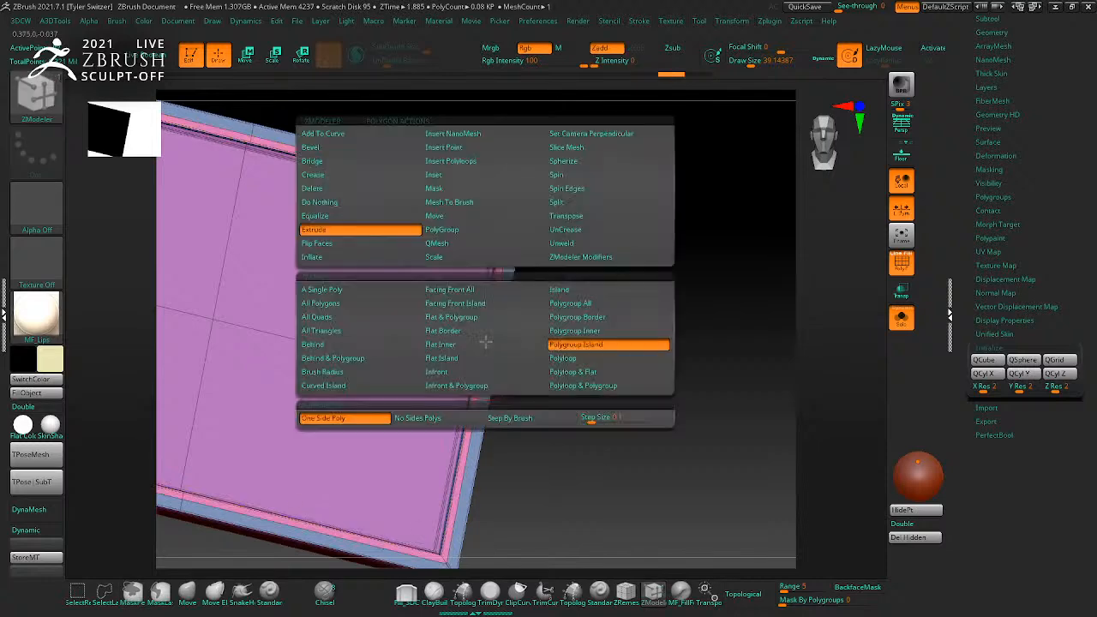
{"action": "left_click", "coordinate": [445, 232]}
{"action": "key", "text": "space"}
{"action": "left_click", "coordinate": [588, 331]}
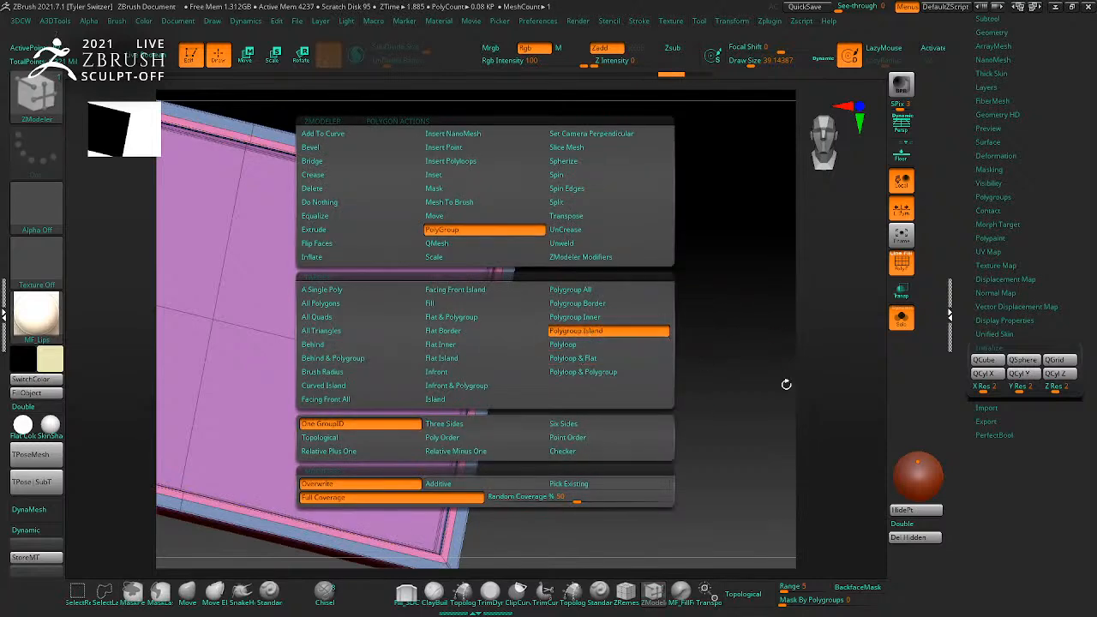
{"action": "left_click", "coordinate": [483, 352]}
{"action": "left_click", "coordinate": [495, 350]}
Step: Insert single edge loops around the panel's outer side, just behind the raised rim
{"action": "left_click_drag", "start_coordinate": [607, 370], "coordinate": [541, 332]}
{"action": "left_click_drag", "start_coordinate": [588, 360], "coordinate": [621, 403]}
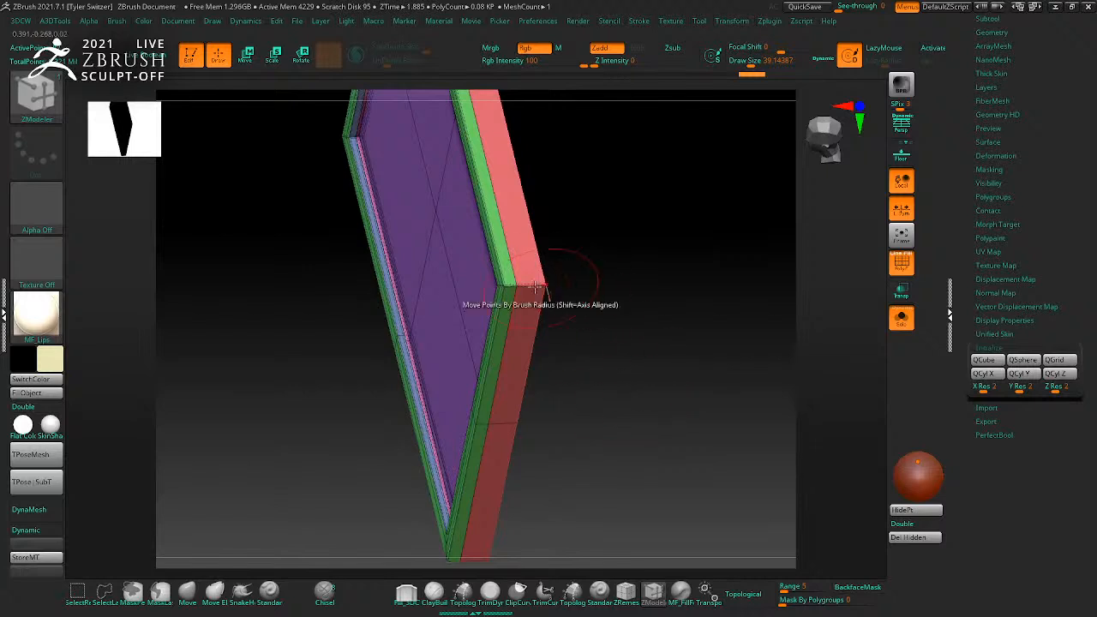
{"action": "key", "text": "space"}
{"action": "left_click", "coordinate": [494, 258]}
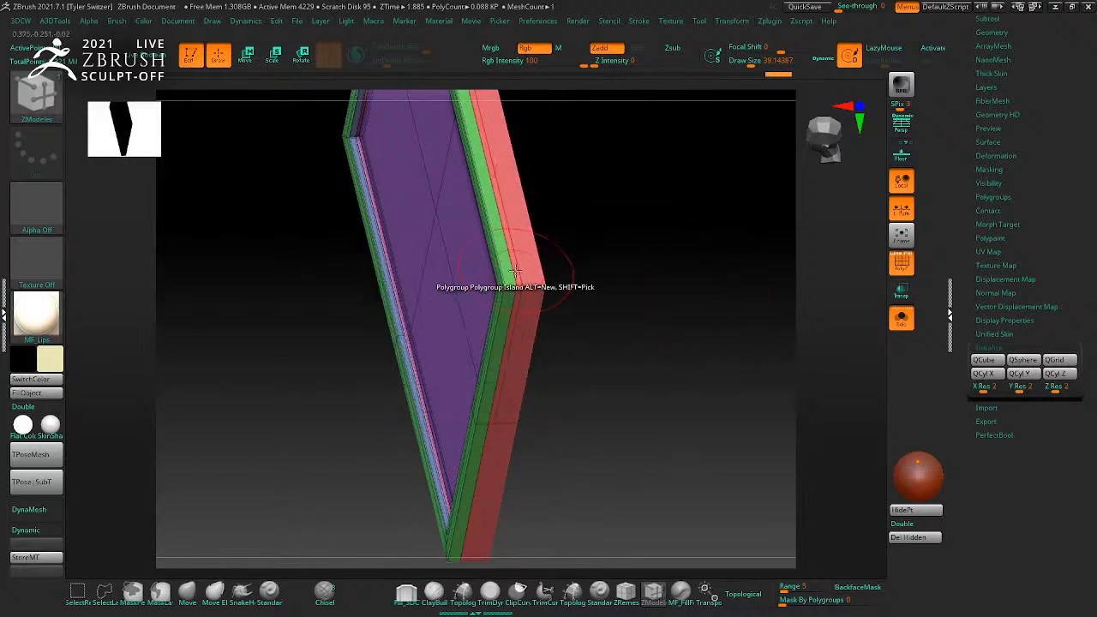
Step: Extrude the narrow polyloop around the panel's outer side inward with the Polyloop target to form a groove
{"action": "key", "text": "space"}
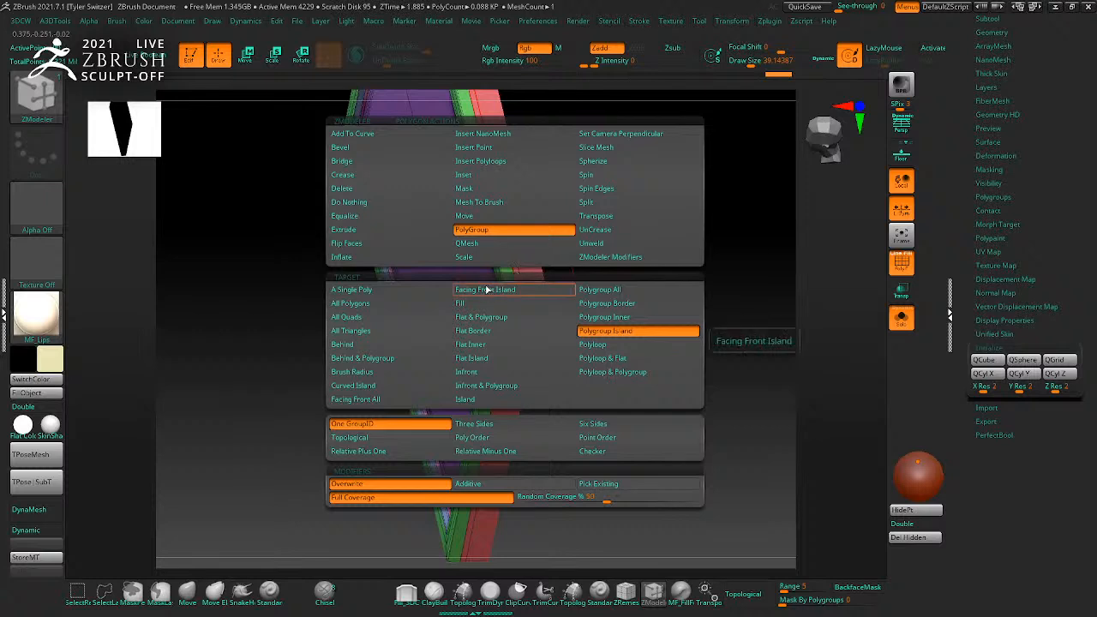
{"action": "left_click", "coordinate": [372, 231]}
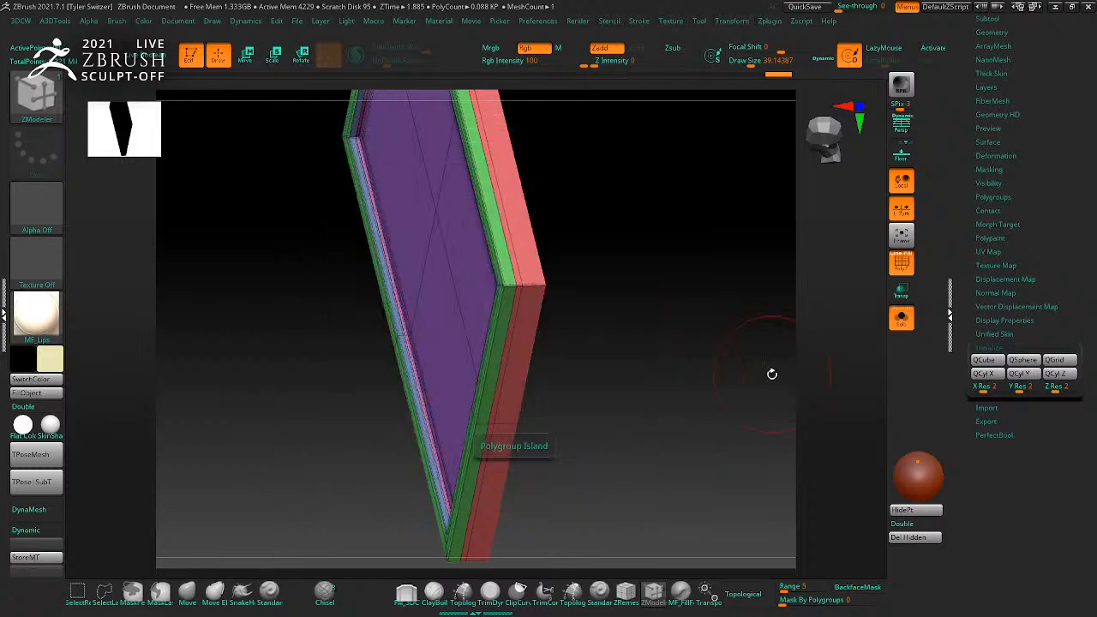
{"action": "left_click_drag", "start_coordinate": [771, 372], "coordinate": [626, 308]}
{"action": "key", "text": "space"}
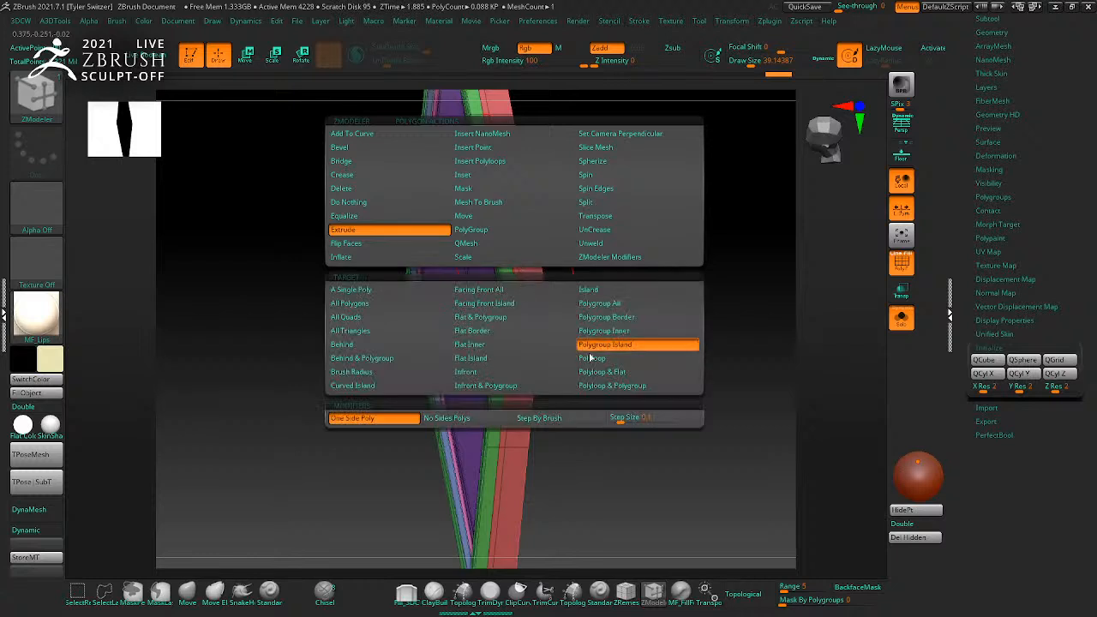
{"action": "left_click", "coordinate": [589, 357]}
{"action": "left_click_drag", "start_coordinate": [747, 372], "coordinate": [506, 279]}
{"action": "left_click", "coordinate": [517, 255]}
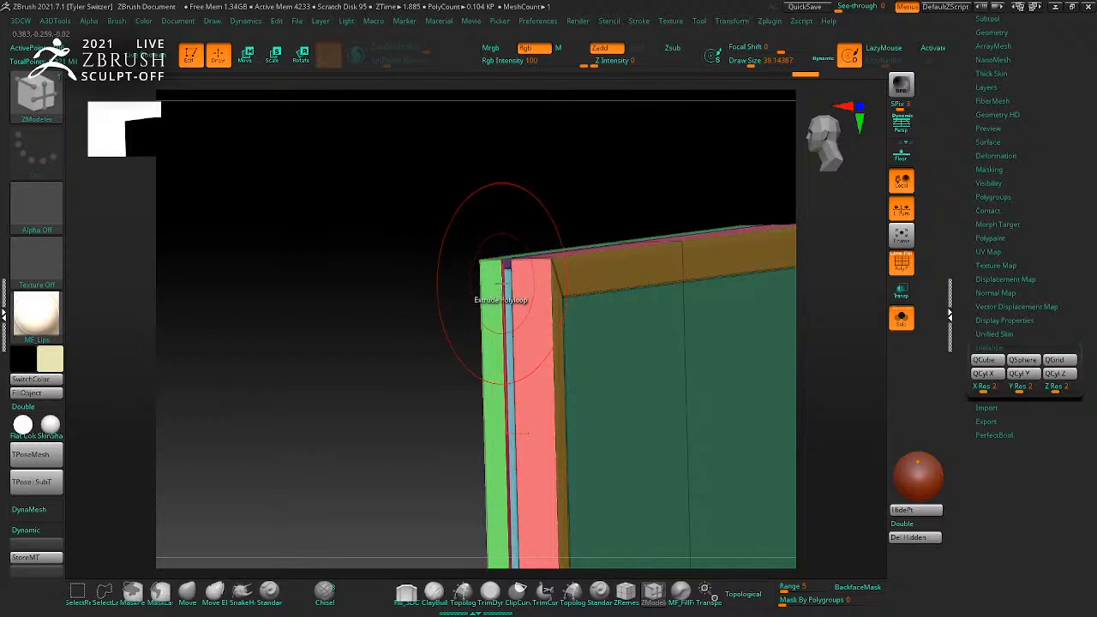
Step: Crease the edge loops bordering the groove around the panel's outer side
{"action": "left_click_drag", "start_coordinate": [523, 210], "coordinate": [585, 253]}
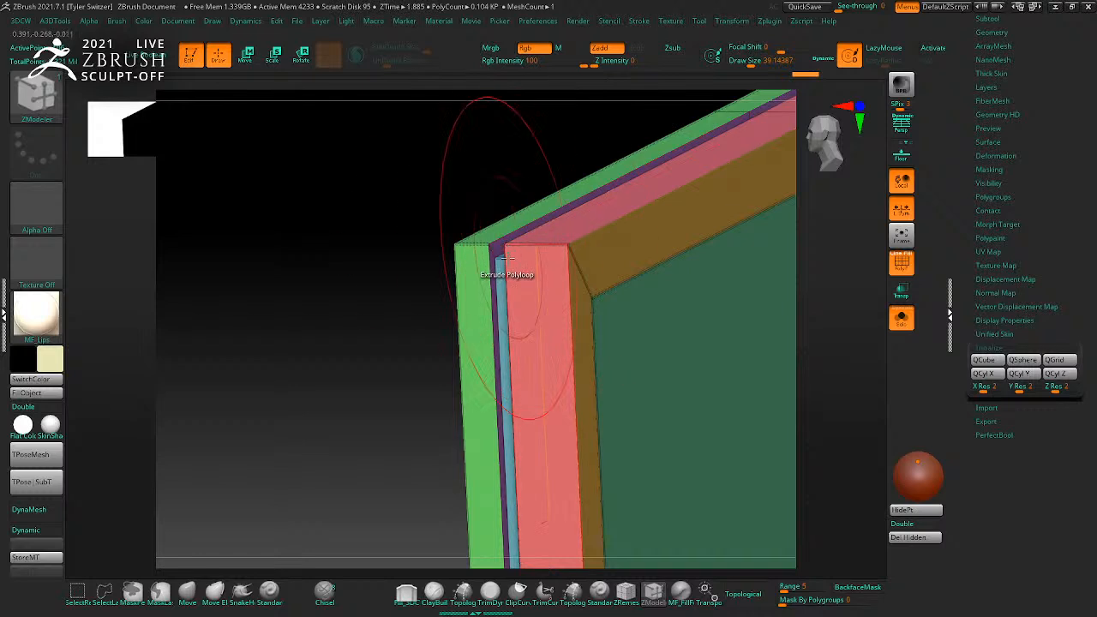
{"action": "key", "text": "space"}
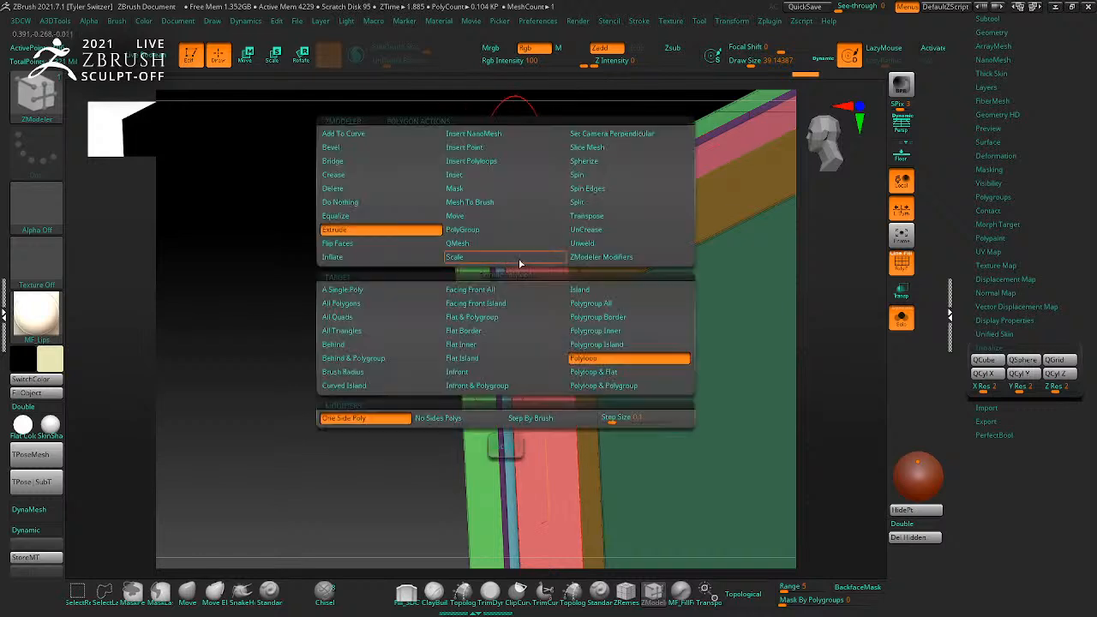
{"action": "left_click", "coordinate": [353, 177]}
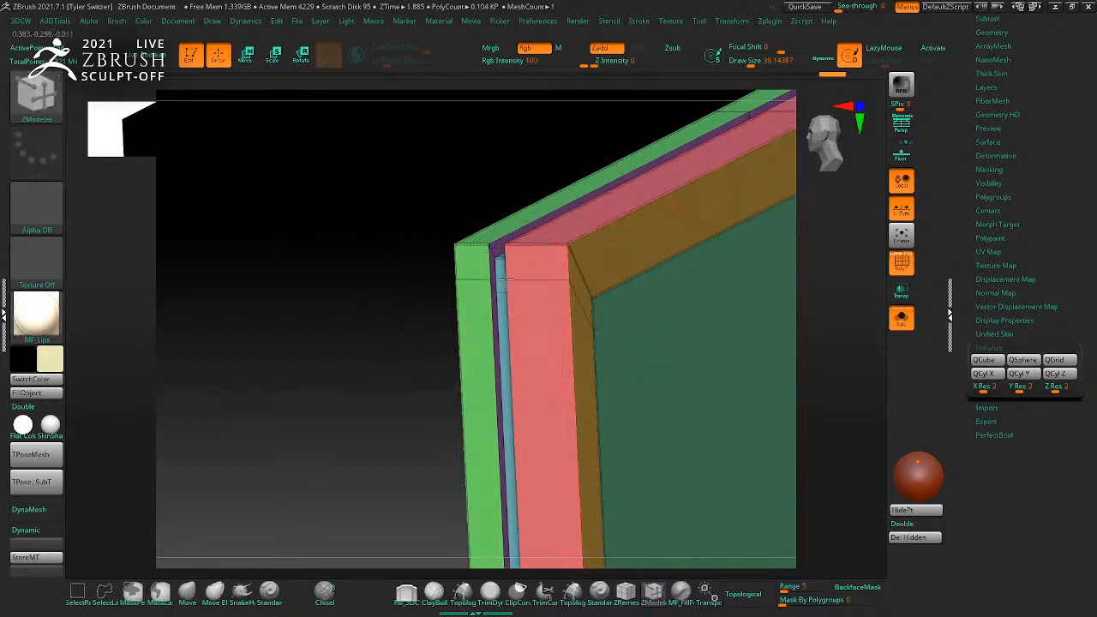
{"action": "left_click_drag", "start_coordinate": [397, 325], "coordinate": [468, 299]}
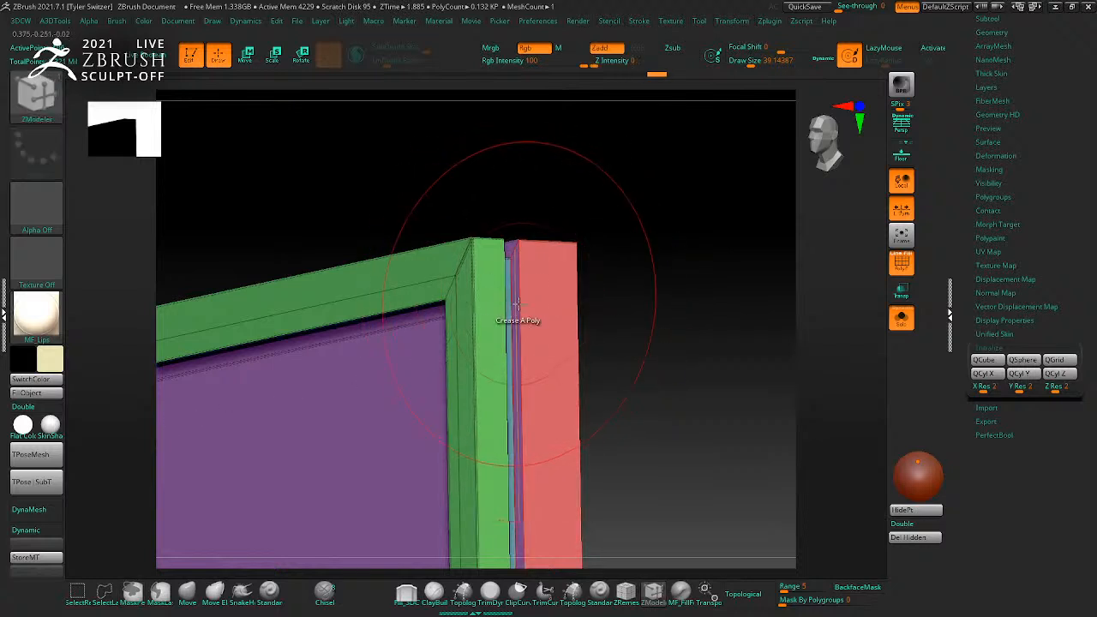
{"action": "key", "text": "space"}
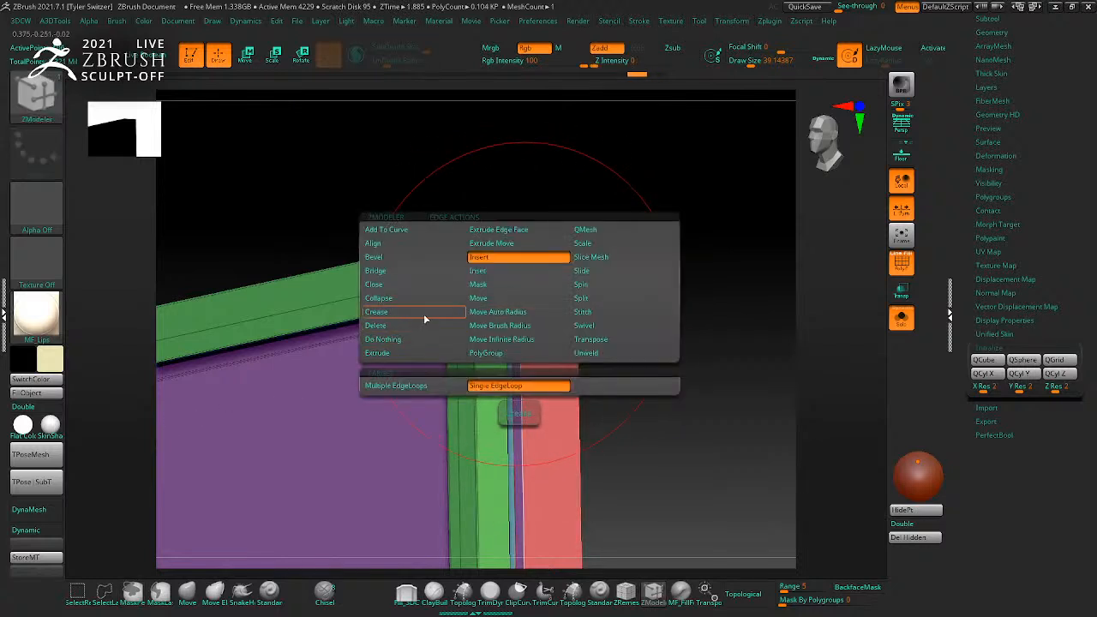
{"action": "left_click", "coordinate": [424, 312]}
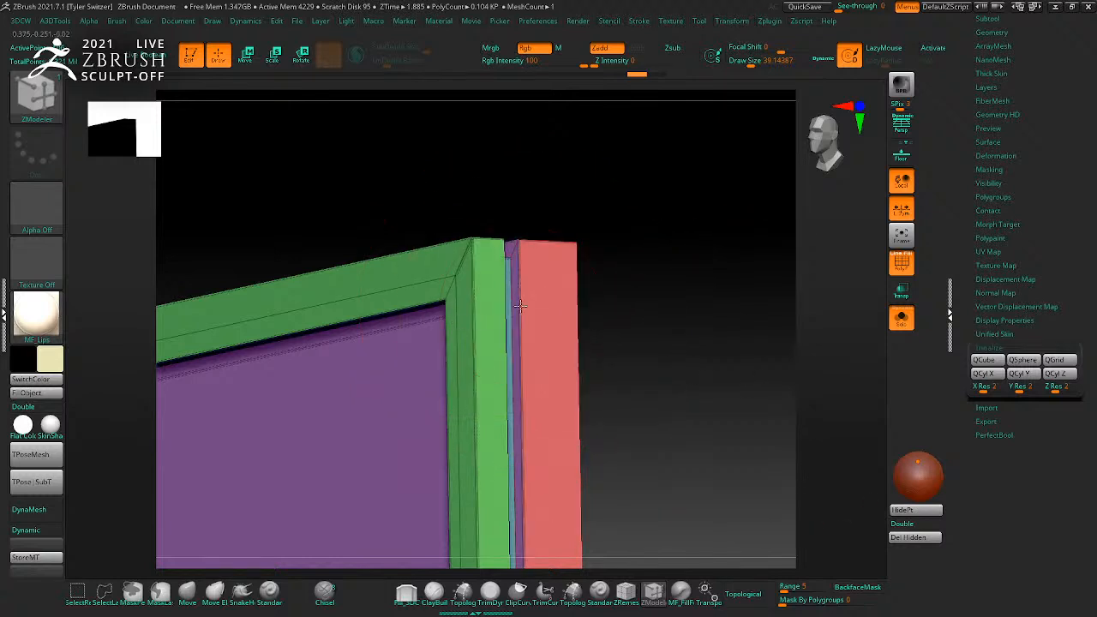
{"action": "mouse_move", "coordinate": [666, 323]}
{"action": "left_mouse_down"}
{"action": "mouse_move", "coordinate": [689, 357]}
{"action": "mouse_move", "coordinate": [722, 240]}
{"action": "mouse_move", "coordinate": [703, 286]}
{"action": "mouse_move", "coordinate": [642, 250]}
{"action": "mouse_move", "coordinate": [645, 299]}
{"action": "left_mouse_up"}
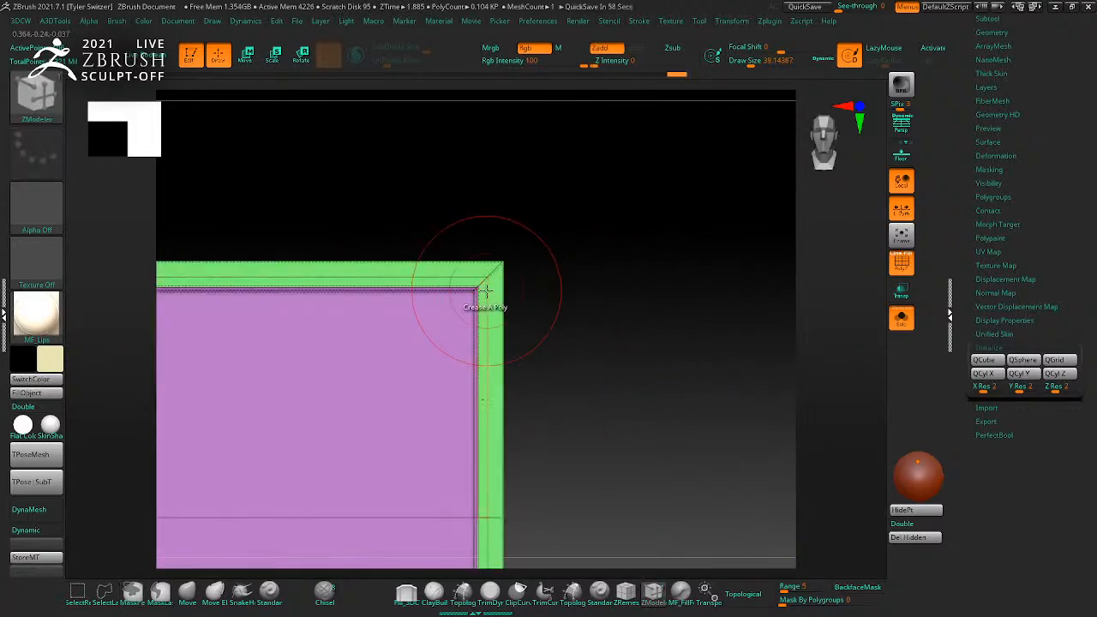
Step: Delete the extra edge loop running around the front face of the raised rim and briefly preview the mesh subdivided
{"action": "key", "text": "space"}
{"action": "left_click", "coordinate": [482, 263]}
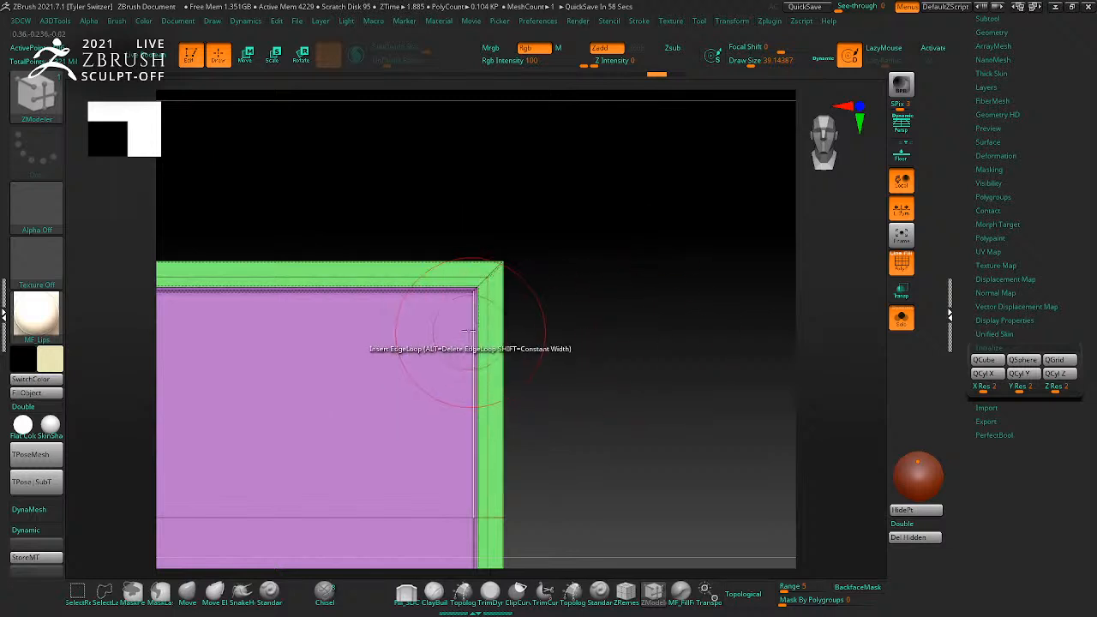
{"action": "left_click", "coordinate": [487, 324], "text": "alt"}
{"action": "mouse_move", "coordinate": [583, 367]}
{"action": "left_mouse_down"}
{"action": "mouse_move", "coordinate": [607, 372]}
{"action": "mouse_move", "coordinate": [608, 312]}
{"action": "mouse_move", "coordinate": [660, 392]}
{"action": "mouse_move", "coordinate": [565, 279]}
{"action": "left_mouse_up"}
{"action": "key", "text": "ctrl+d"}
{"action": "key", "text": "ctrl+z"}
Step: Crease the diagonal edges at the rim's corners using the EdgeLoop Complete target
{"action": "key", "text": "space"}
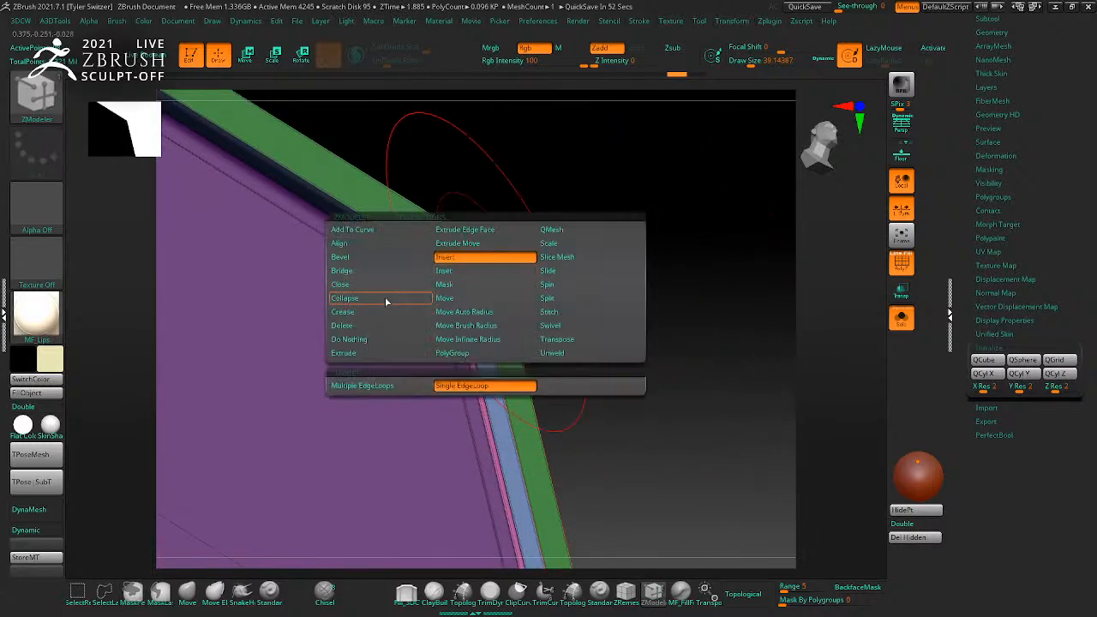
{"action": "left_click", "coordinate": [465, 325]}
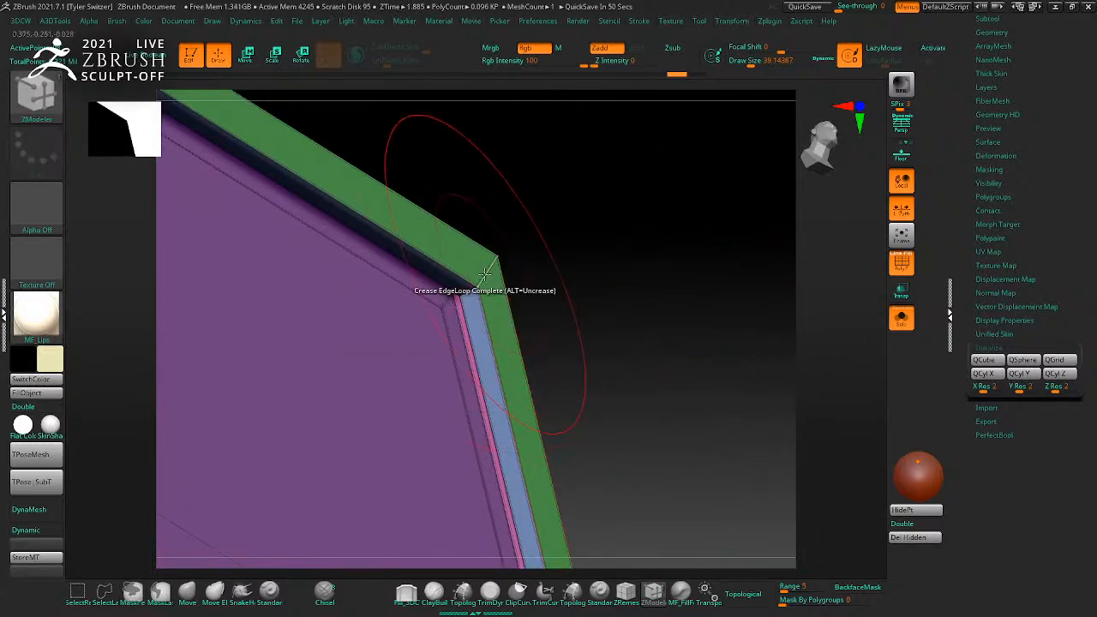
{"action": "left_click_drag", "start_coordinate": [531, 282], "coordinate": [735, 286]}
{"action": "key", "text": "shift+f"}
{"action": "left_click", "coordinate": [657, 421]}
{"action": "left_click_drag", "start_coordinate": [627, 478], "coordinate": [900, 494], "text": "alt"}
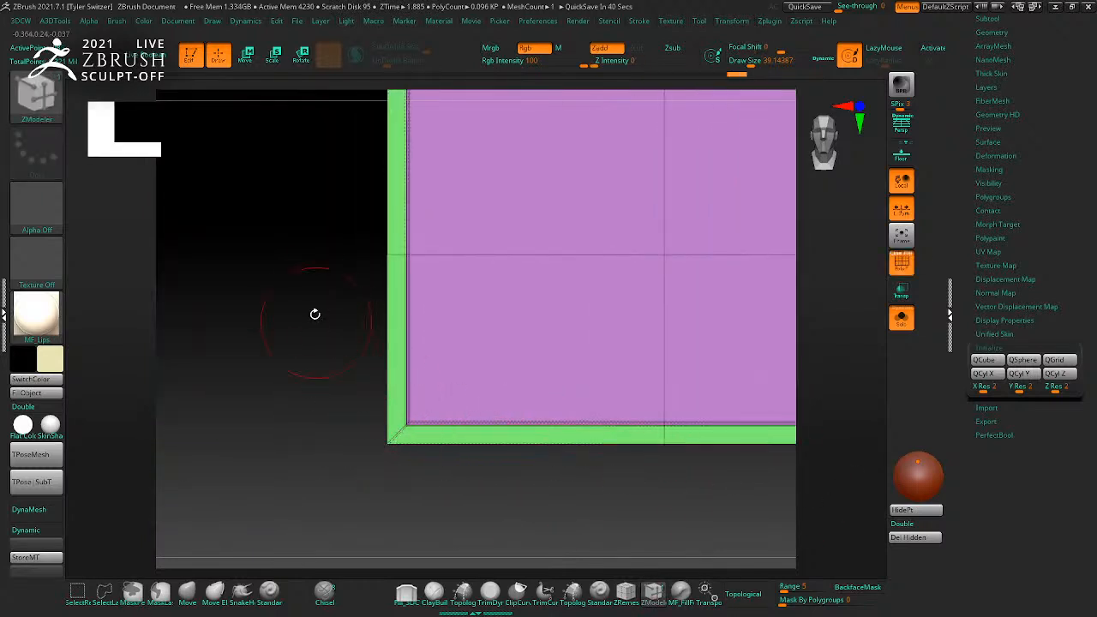
{"action": "left_click_drag", "start_coordinate": [317, 324], "coordinate": [317, 471], "text": "alt"}
Step: Examine the whole panel from the front and side with a temporary subdivision to check the creased edges
{"action": "key", "text": "ctrl"}
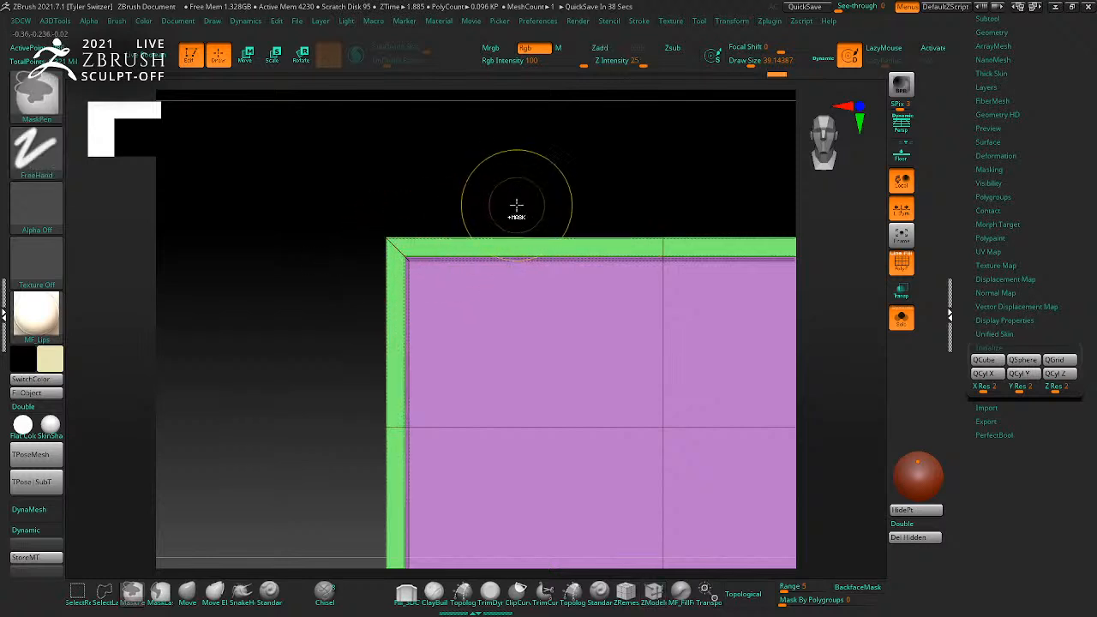
{"action": "key", "text": "f"}
{"action": "key", "text": "ctrl"}
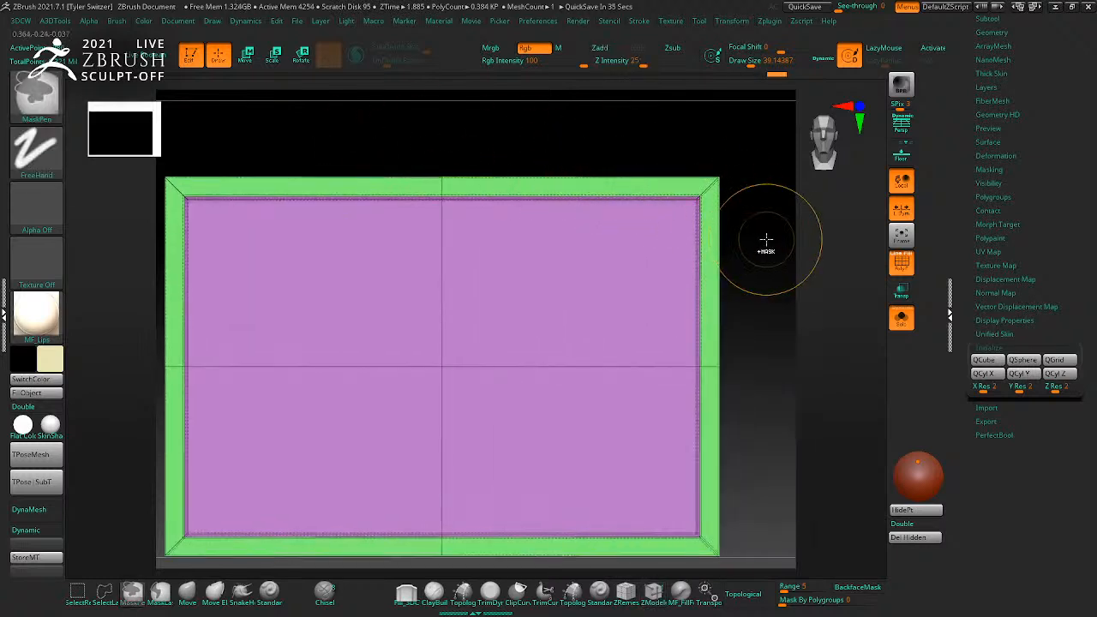
{"action": "mouse_move", "coordinate": [763, 237]}
{"action": "left_mouse_down"}
{"action": "mouse_move", "coordinate": [754, 262]}
{"action": "mouse_move", "coordinate": [613, 289]}
{"action": "mouse_move", "coordinate": [517, 287]}
{"action": "mouse_move", "coordinate": [569, 283]}
{"action": "mouse_move", "coordinate": [596, 312]}
{"action": "mouse_move", "coordinate": [612, 257]}
{"action": "mouse_move", "coordinate": [678, 306]}
{"action": "mouse_move", "coordinate": [649, 318]}
{"action": "left_mouse_up"}
{"action": "key", "text": "shift+f"}
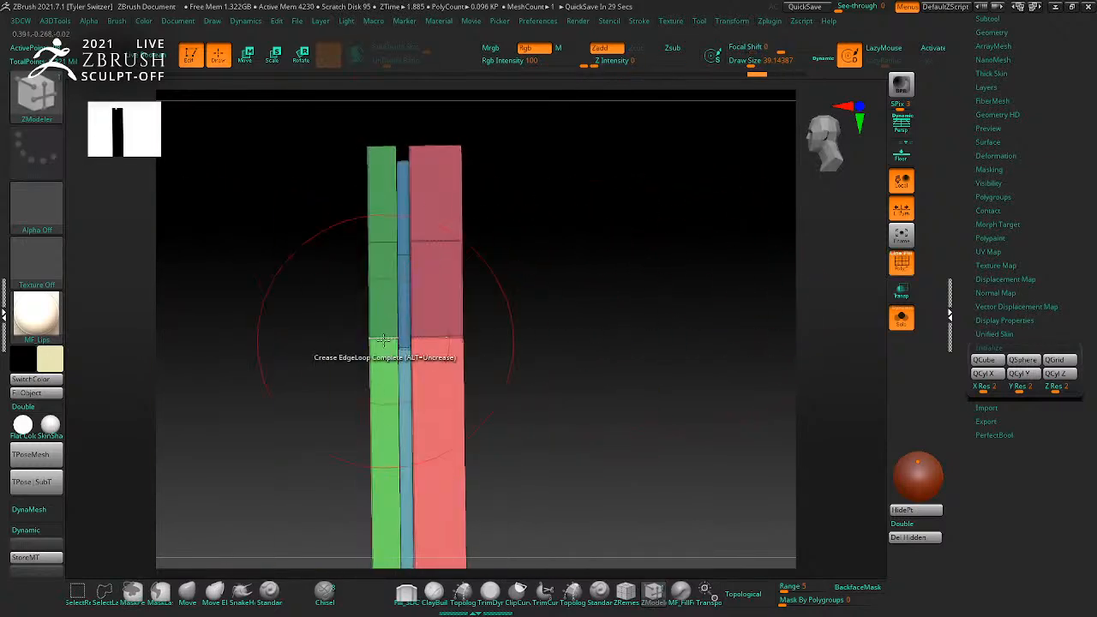
Step: Insert six evenly spaced edge loops around the front rim's outer side using the Multiple EdgeLoops target
{"action": "key", "text": "space"}
{"action": "left_click", "coordinate": [344, 259]}
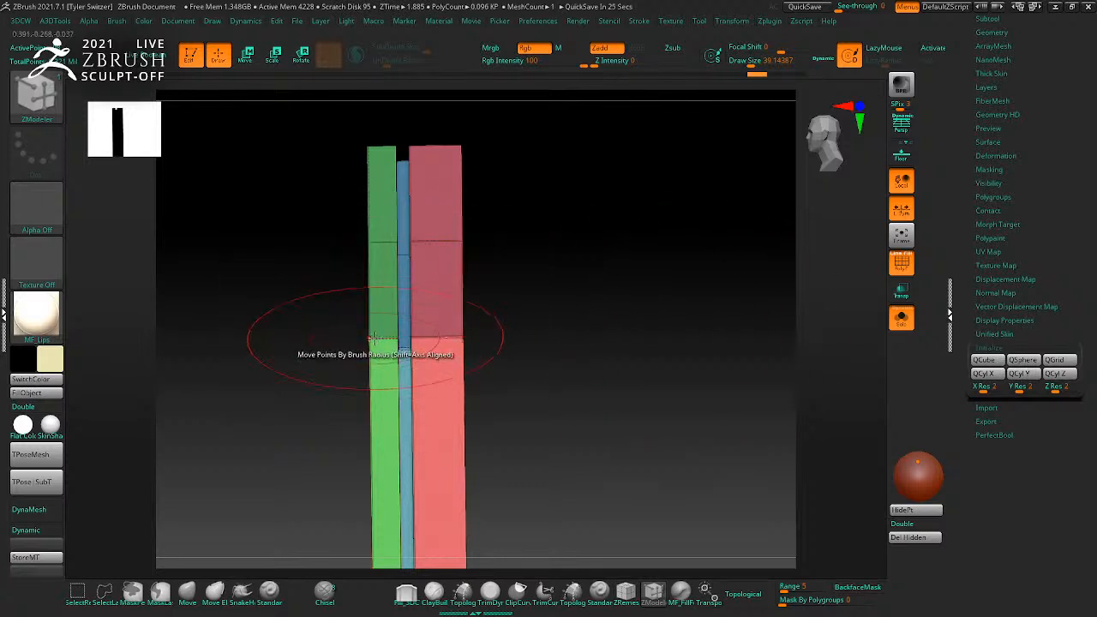
{"action": "key", "text": "space"}
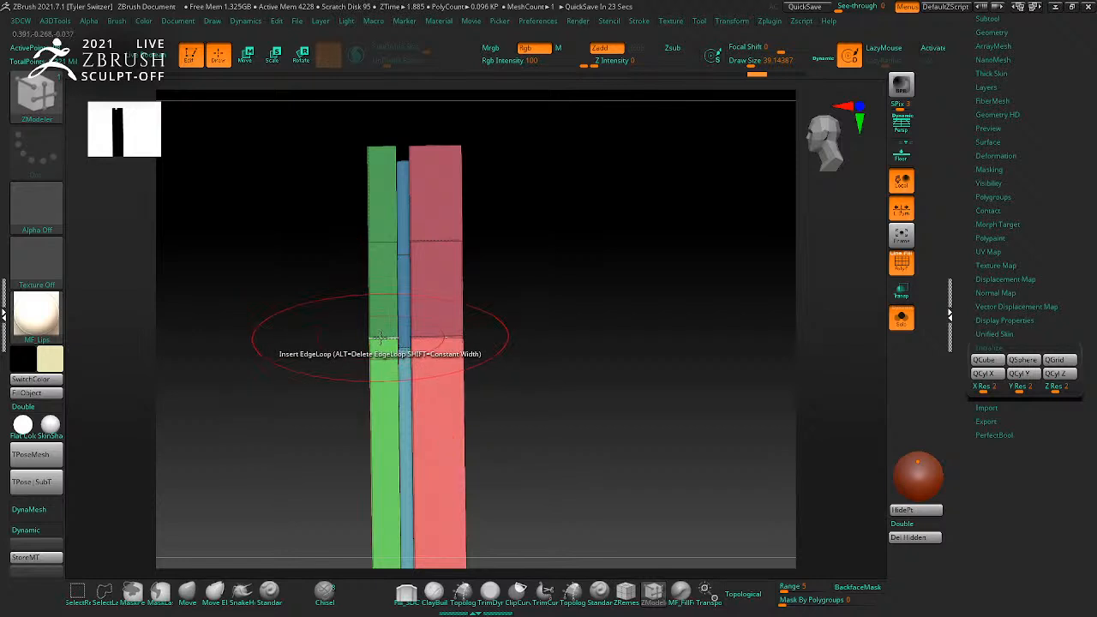
{"action": "key", "text": "space"}
{"action": "left_click", "coordinate": [287, 385]}
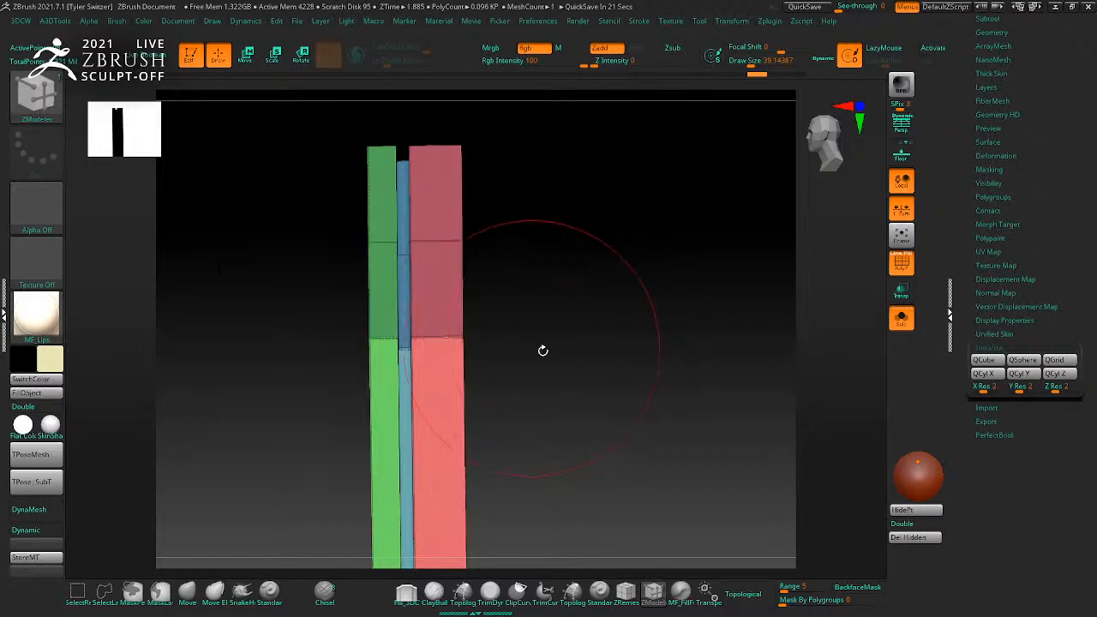
{"action": "right_click_drag", "start_coordinate": [534, 348], "coordinate": [557, 382], "text": "ctrl"}
{"action": "left_click_drag", "start_coordinate": [392, 337], "coordinate": [396, 303]}
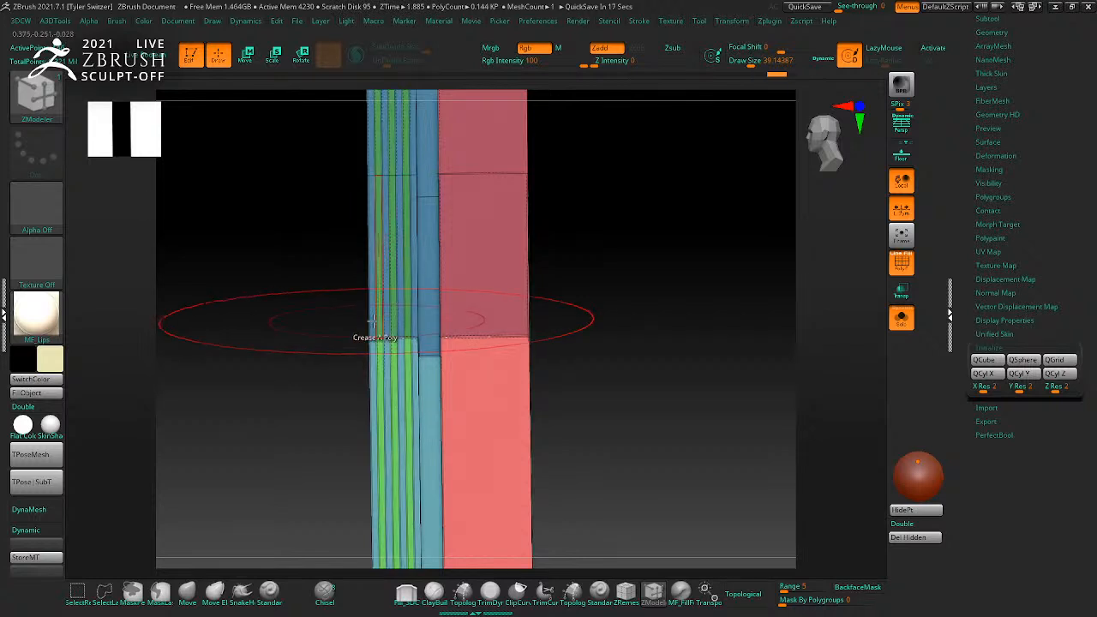
Step: Try to extrude the alternating strips on the rim's outer side using the Polygroup All target
{"action": "key", "text": "space"}
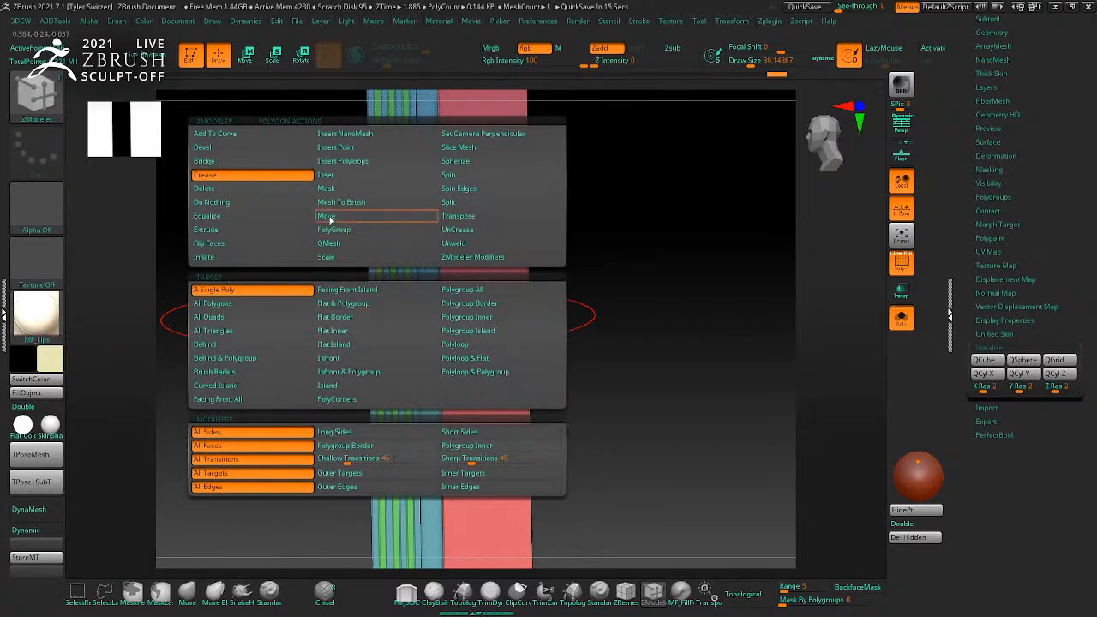
{"action": "left_click", "coordinate": [242, 236]}
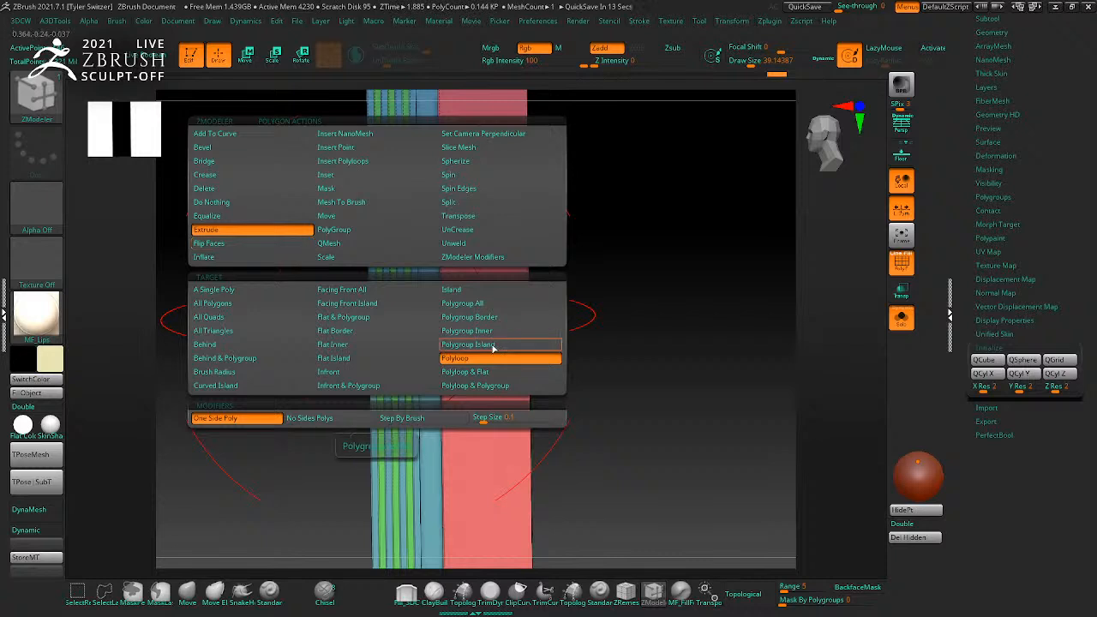
{"action": "left_click", "coordinate": [494, 307]}
{"action": "left_click_drag", "start_coordinate": [739, 340], "coordinate": [748, 296]}
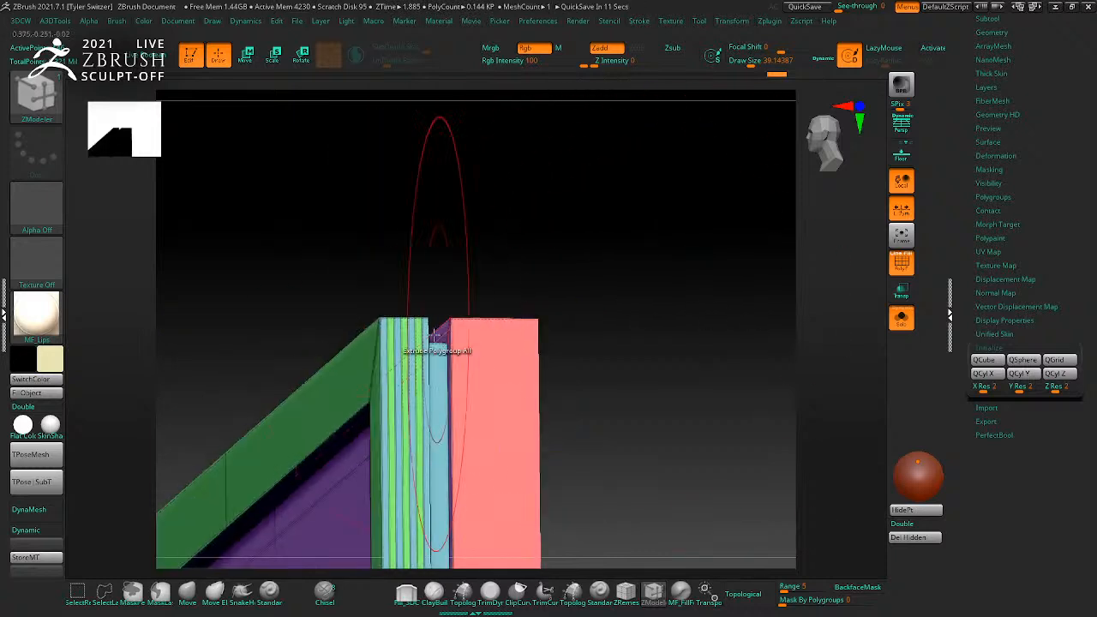
{"action": "left_click_drag", "start_coordinate": [389, 332], "coordinate": [388, 335]}
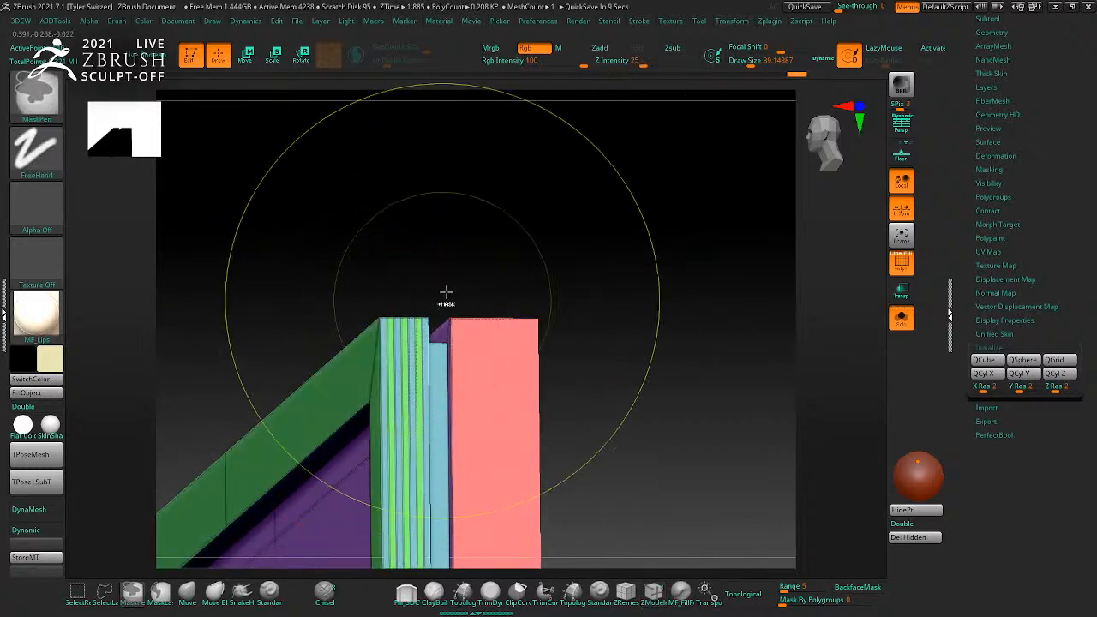
{"action": "left_click_drag", "start_coordinate": [442, 303], "coordinate": [471, 284]}
{"action": "key", "text": "ctrl+z"}
Step: Give the front face of the raised rim its own polygroup using the Polygroup Island target
{"action": "key", "text": "space"}
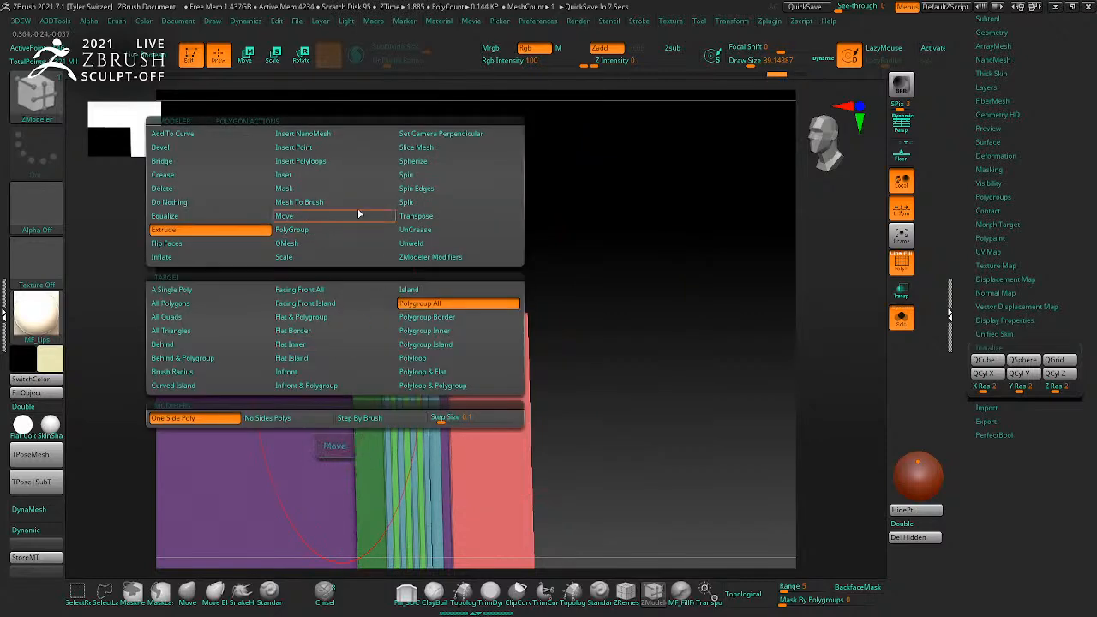
{"action": "left_click", "coordinate": [339, 235]}
{"action": "left_click", "coordinate": [418, 320]}
{"action": "left_click_drag", "start_coordinate": [650, 397], "coordinate": [751, 340], "text": "alt"}
{"action": "left_click", "coordinate": [387, 285]}
{"action": "right_click_drag", "start_coordinate": [388, 284], "coordinate": [730, 291]}
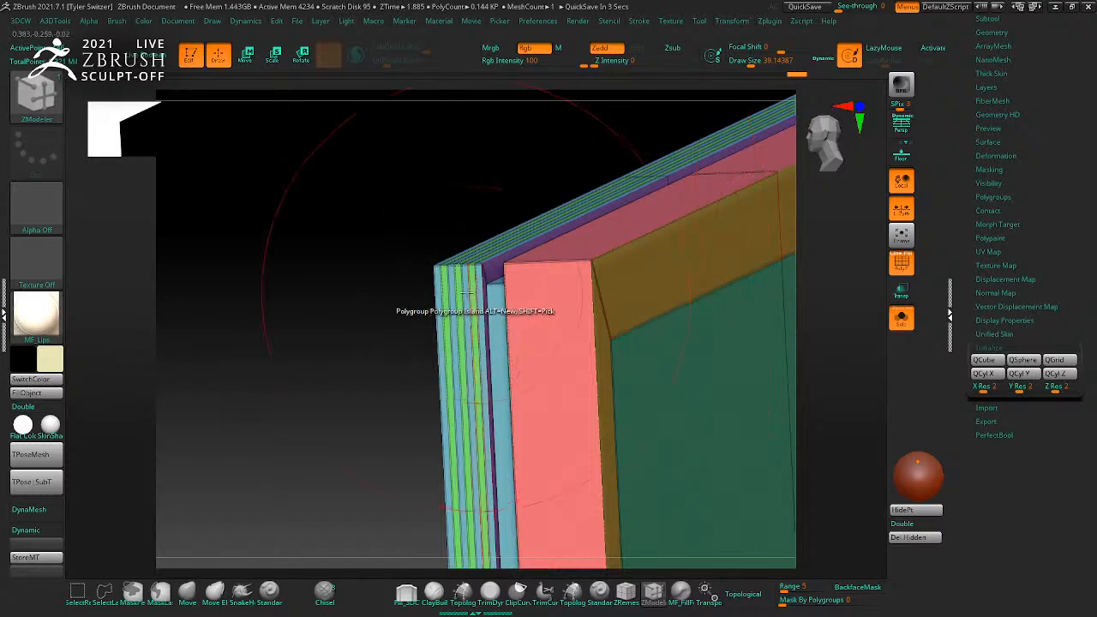
Step: Assign a new polygroup to the alternating green strips on the rim's outer side using the Polygroup All target
{"action": "key", "text": "space"}
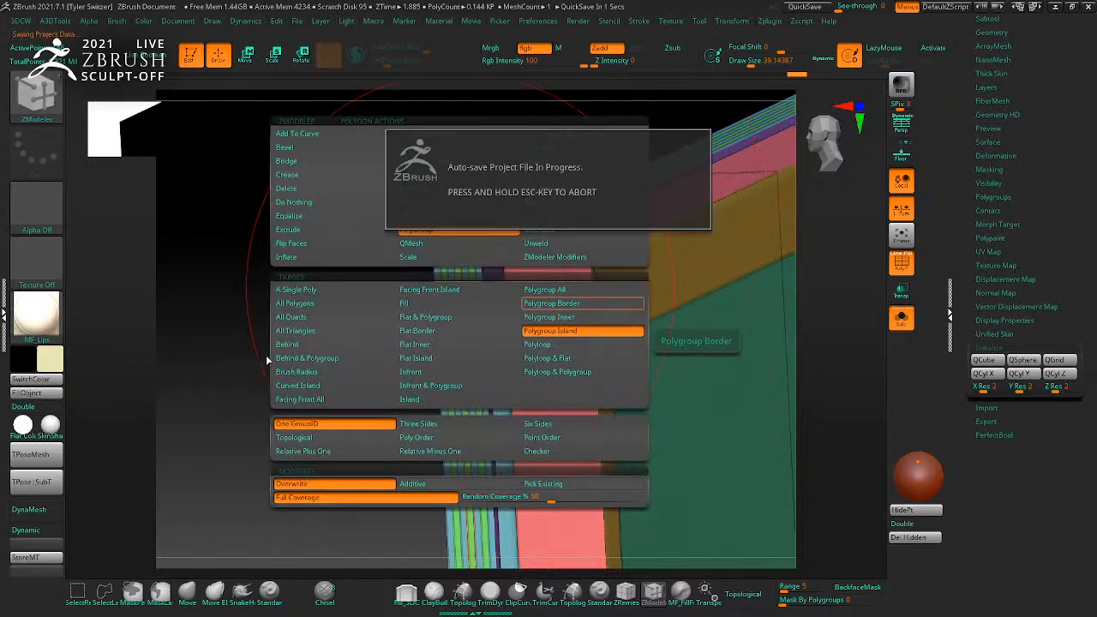
{"action": "left_click_drag", "start_coordinate": [338, 306], "coordinate": [386, 285]}
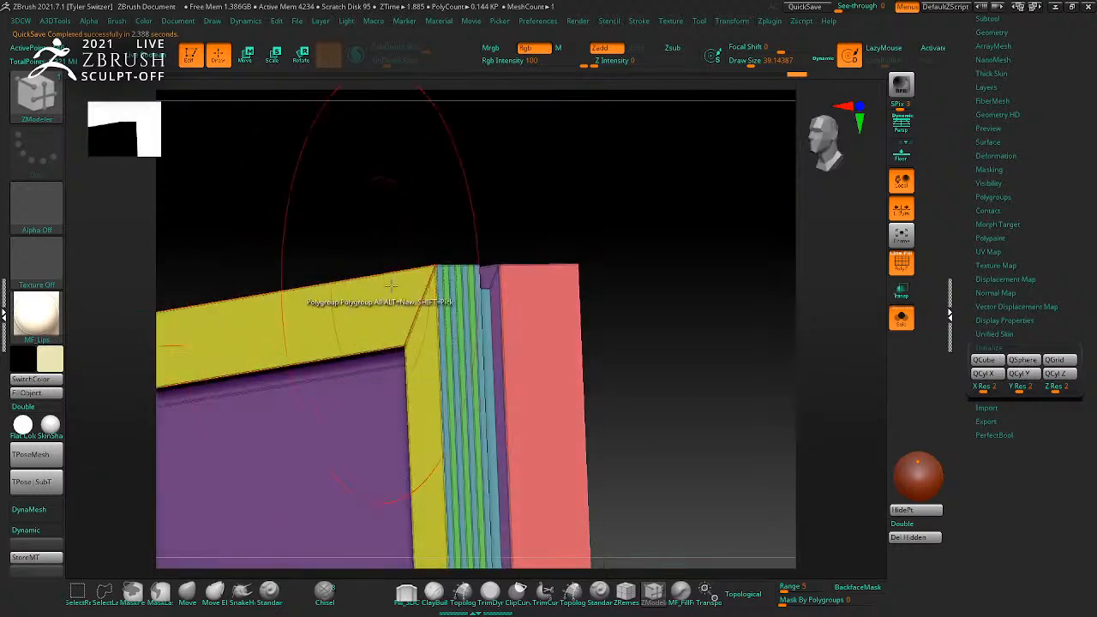
{"action": "left_click", "coordinate": [445, 289]}
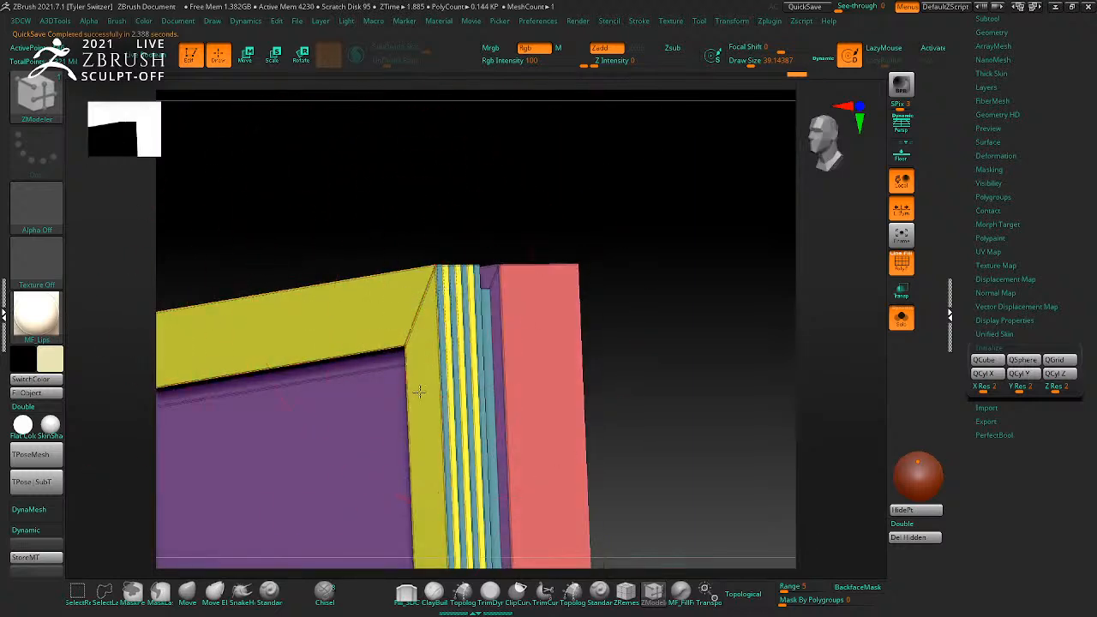
Step: Extrude the alternating strips inward on the rim's outer side with the Polygroup All target to form three grooves
{"action": "left_click_drag", "start_coordinate": [666, 321], "coordinate": [531, 352], "text": "alt"}
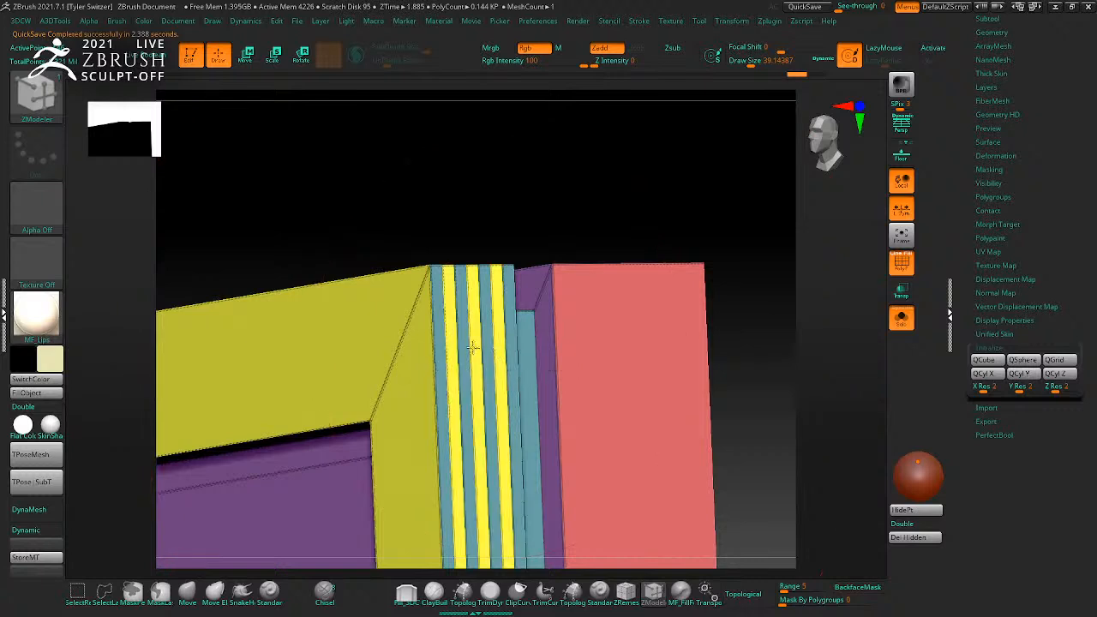
{"action": "left_click", "coordinate": [495, 310]}
{"action": "key", "text": "space"}
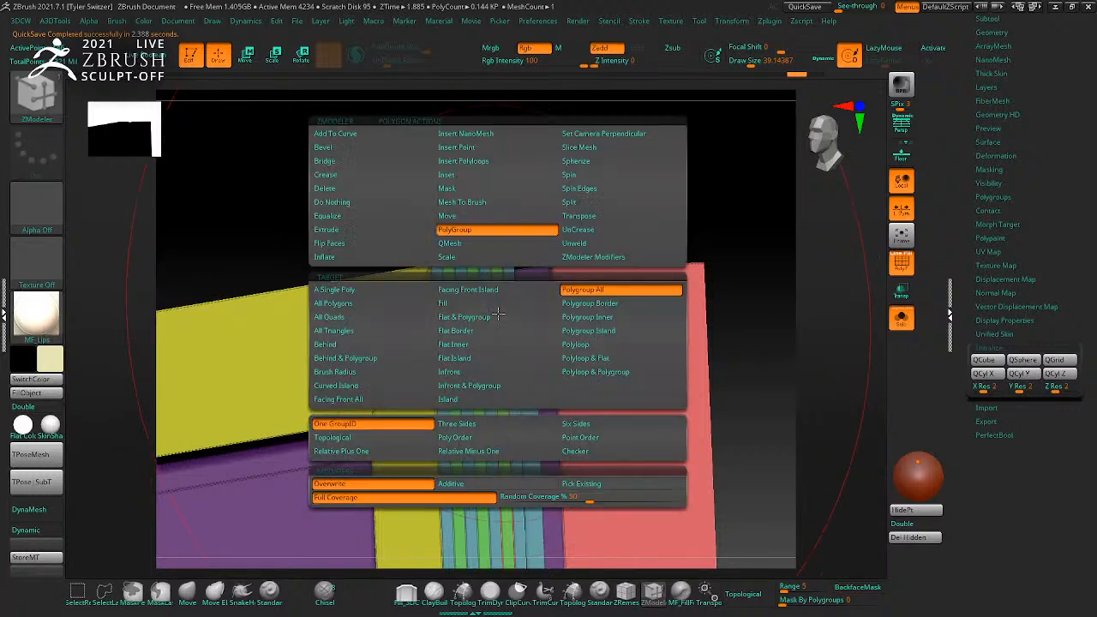
{"action": "left_click", "coordinate": [356, 234]}
{"action": "left_click", "coordinate": [610, 400]}
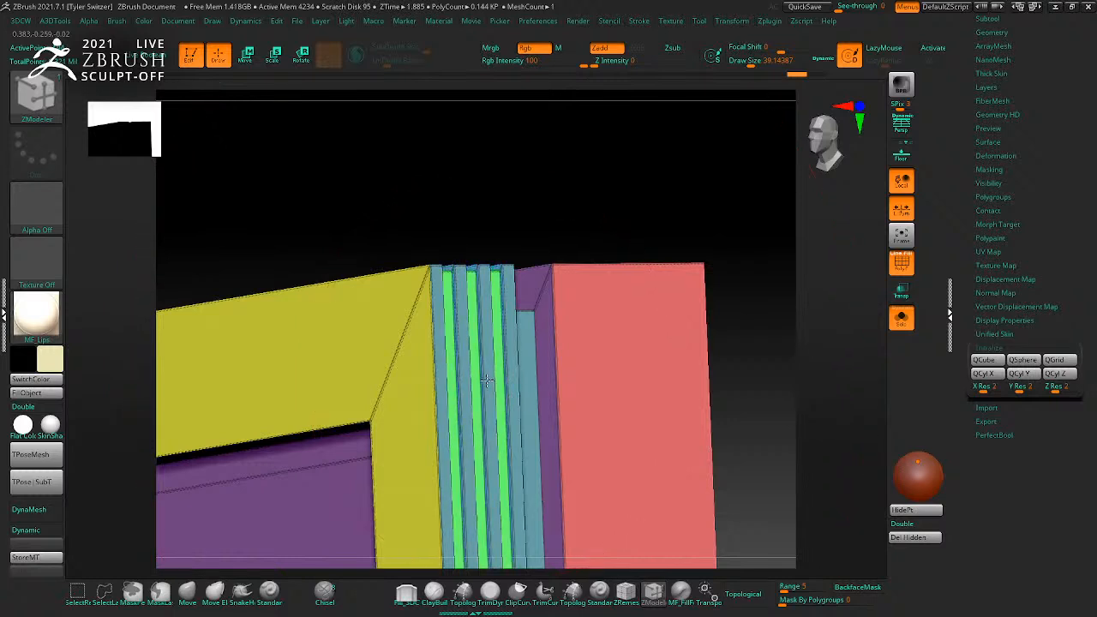
Step: Subdivide the grooved panel as a smoothing test and undo the subdivision
{"action": "left_click_drag", "start_coordinate": [762, 407], "coordinate": [651, 360]}
{"action": "key", "text": "shift+f"}
{"action": "key", "text": "shift+f"}
{"action": "key", "text": "ctrl+d"}
{"action": "key", "text": "shift+f"}
{"action": "mouse_move", "coordinate": [652, 360]}
{"action": "left_mouse_down", "text": "alt"}
{"action": "mouse_move", "coordinate": [684, 345]}
{"action": "mouse_move", "coordinate": [671, 431]}
{"action": "mouse_move", "coordinate": [688, 385]}
{"action": "mouse_move", "coordinate": [678, 344]}
{"action": "mouse_move", "coordinate": [684, 380]}
{"action": "mouse_move", "coordinate": [632, 434]}
{"action": "mouse_move", "coordinate": [647, 440]}
{"action": "mouse_move", "coordinate": [642, 455]}
{"action": "mouse_move", "coordinate": [725, 404]}
{"action": "mouse_move", "coordinate": [760, 406]}
{"action": "mouse_move", "coordinate": [712, 399]}
{"action": "mouse_move", "coordinate": [749, 410]}
{"action": "mouse_move", "coordinate": [769, 397]}
{"action": "mouse_move", "coordinate": [642, 348]}
{"action": "mouse_move", "coordinate": [631, 429]}
{"action": "mouse_move", "coordinate": [686, 318]}
{"action": "mouse_move", "coordinate": [723, 306]}
{"action": "mouse_move", "coordinate": [659, 338]}
{"action": "mouse_move", "coordinate": [716, 309]}
{"action": "mouse_move", "coordinate": [651, 380]}
{"action": "mouse_move", "coordinate": [683, 320]}
{"action": "mouse_move", "coordinate": [899, 489]}
{"action": "mouse_move", "coordinate": [791, 338]}
{"action": "mouse_move", "coordinate": [794, 306]}
{"action": "mouse_move", "coordinate": [808, 370]}
{"action": "left_mouse_up", "text": "alt"}
{"action": "key", "text": "ctrl+z"}
{"action": "key", "text": "ctrl+z"}
{"action": "key", "text": "shift+f"}
{"action": "key", "text": "shift+f"}
{"action": "key", "text": "shift+f"}
{"action": "key", "text": "shift+f"}
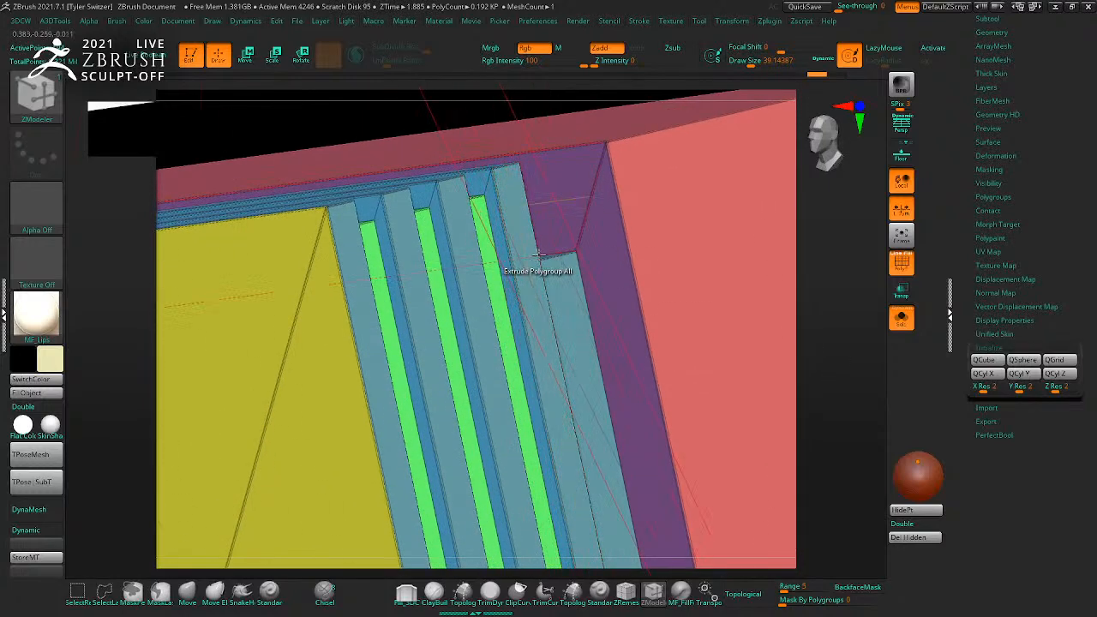
Step: Crease the edge loops along the three grooves on the rim's outer side using the Crease EdgeLoop Complete edge action
{"action": "key", "text": "space"}
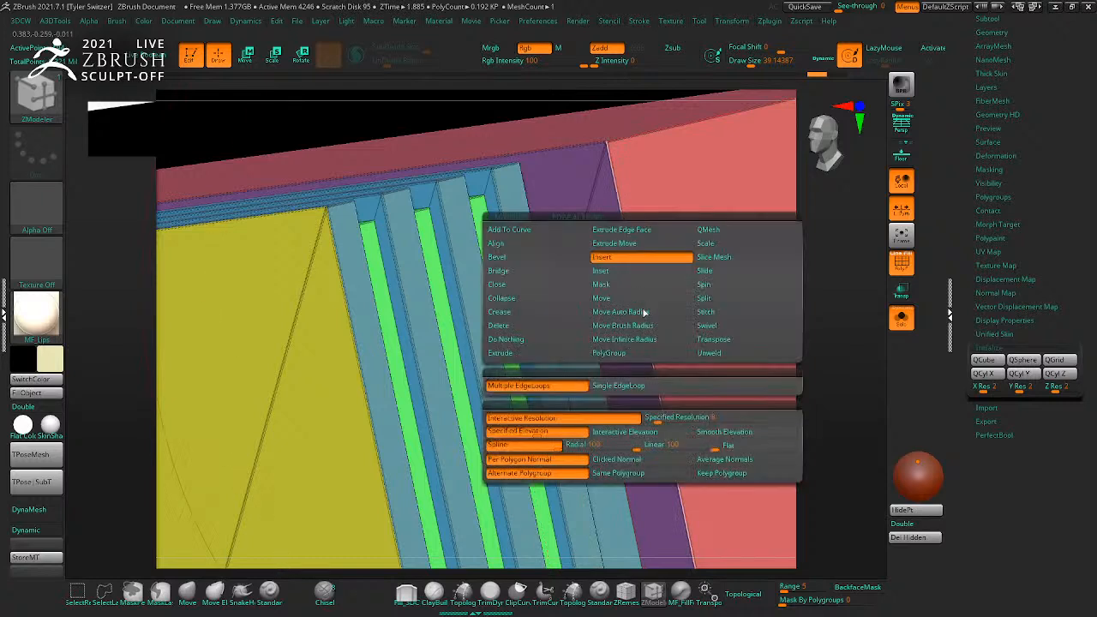
{"action": "left_click", "coordinate": [504, 312]}
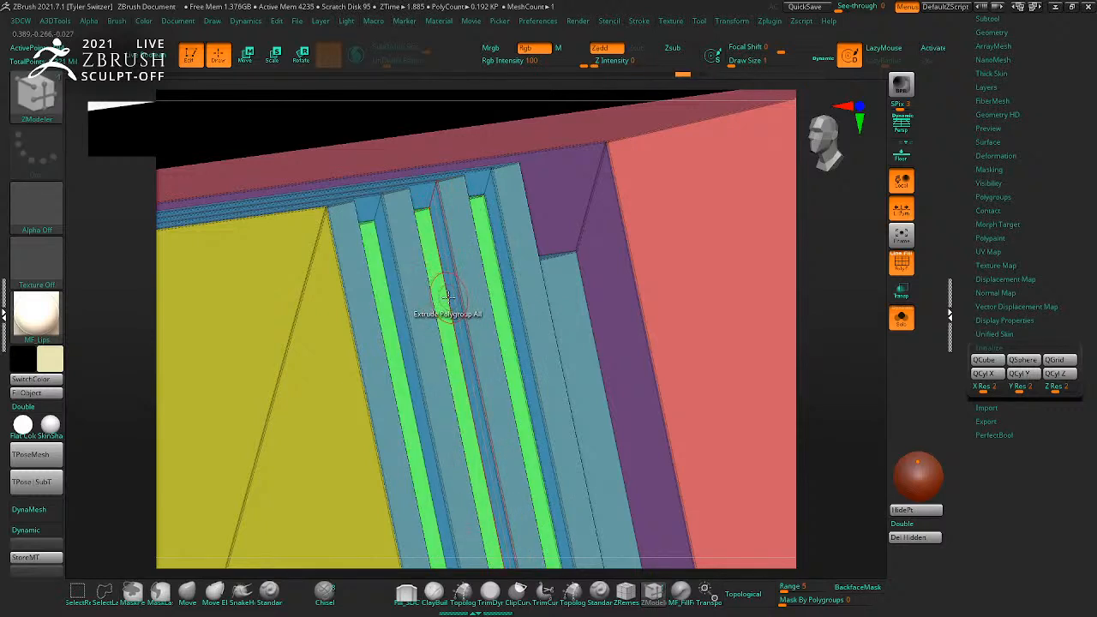
{"action": "left_click", "coordinate": [379, 327]}
{"action": "key", "text": "ctrl+z"}
{"action": "left_click_drag", "start_coordinate": [819, 366], "coordinate": [312, 333]}
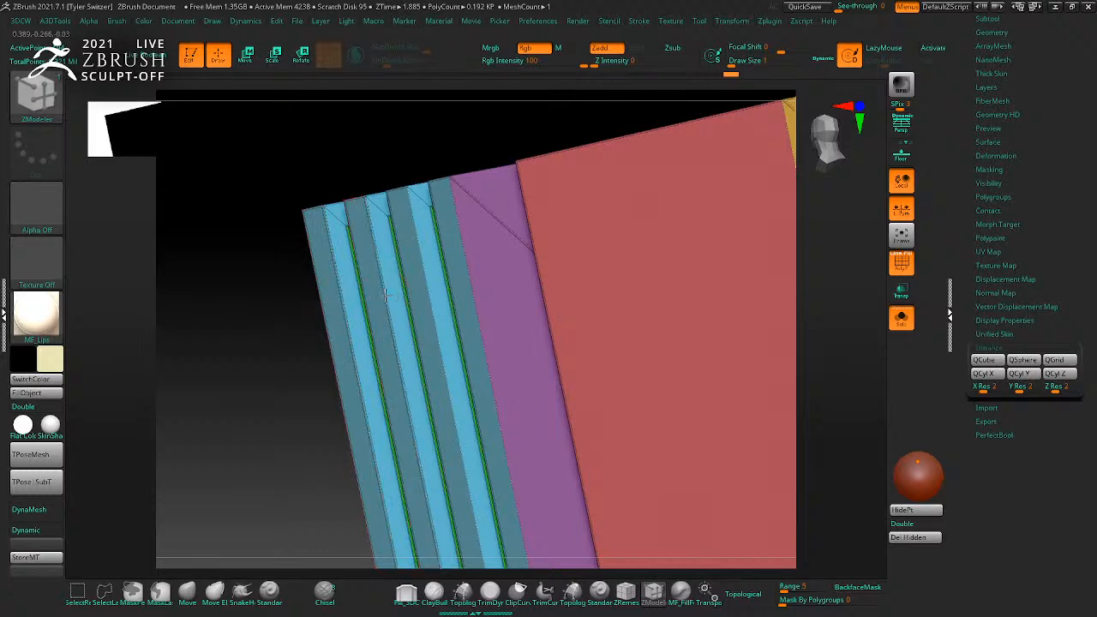
{"action": "left_click_drag", "start_coordinate": [437, 302], "coordinate": [338, 334]}
{"action": "key", "text": "ctrl+z"}
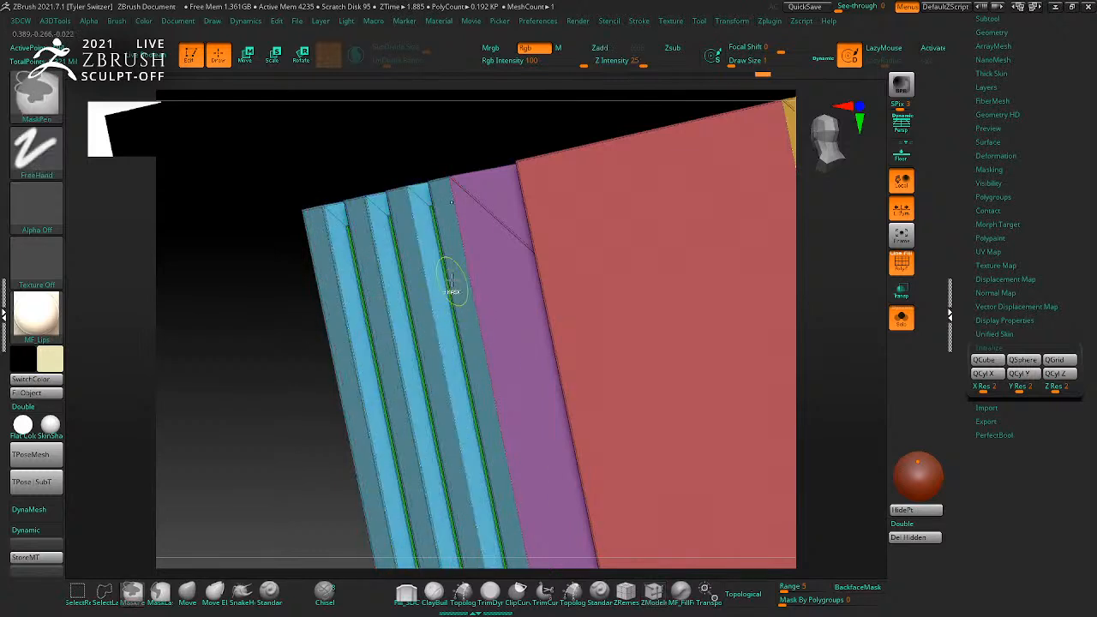
{"action": "left_click_drag", "start_coordinate": [250, 335], "coordinate": [377, 345], "text": "alt"}
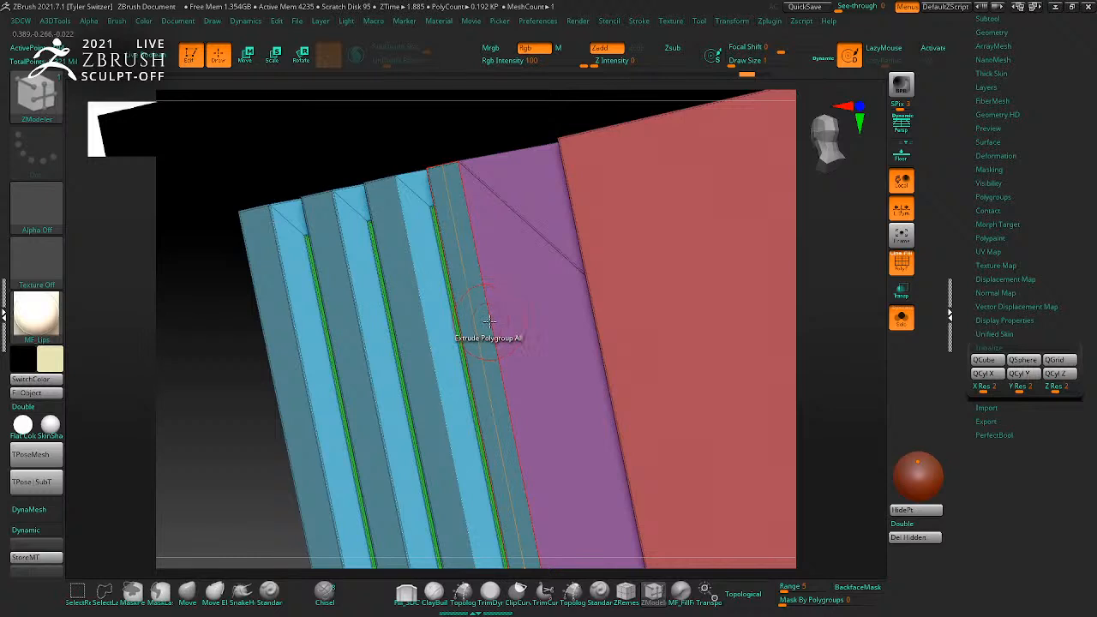
{"action": "left_click_drag", "start_coordinate": [428, 334], "coordinate": [379, 356]}
{"action": "key", "text": "ctrl+z"}
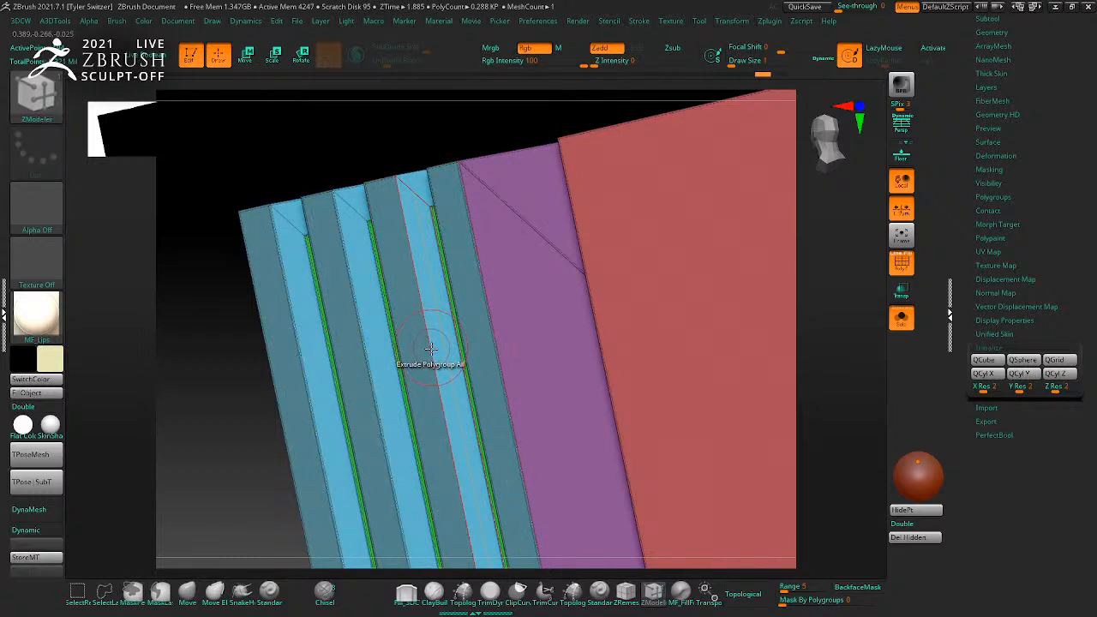
{"action": "left_click_drag", "start_coordinate": [187, 462], "coordinate": [351, 279]}
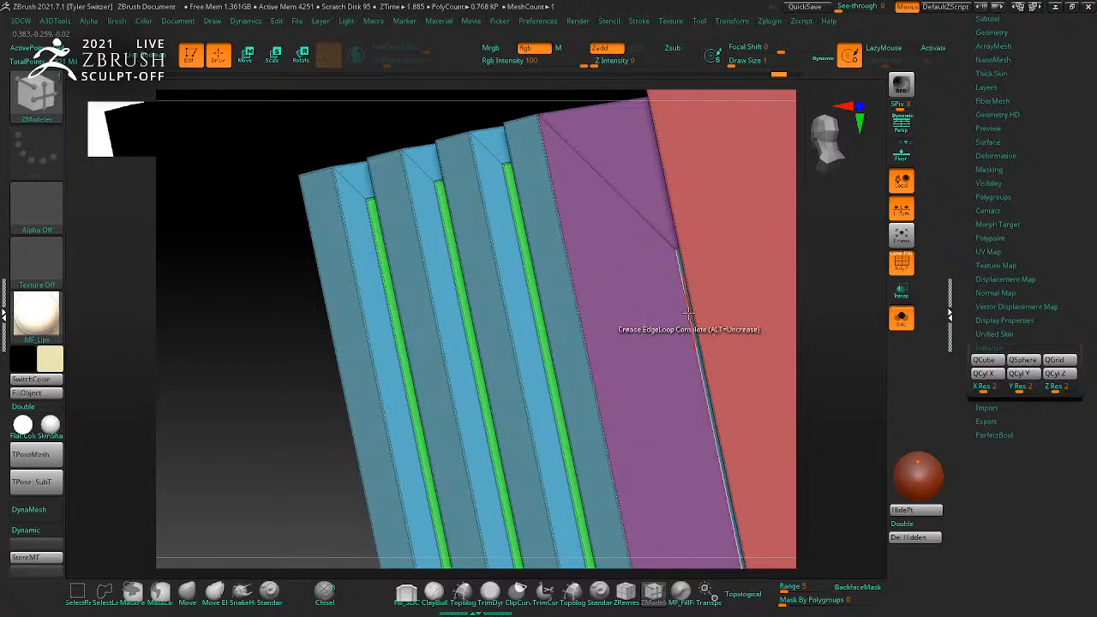
Step: Crease the edge loops bordering the deeper recess behind the ridges and check the panel's front corners
{"action": "left_click_drag", "start_coordinate": [784, 365], "coordinate": [743, 393]}
{"action": "left_click_drag", "start_coordinate": [829, 382], "coordinate": [837, 423]}
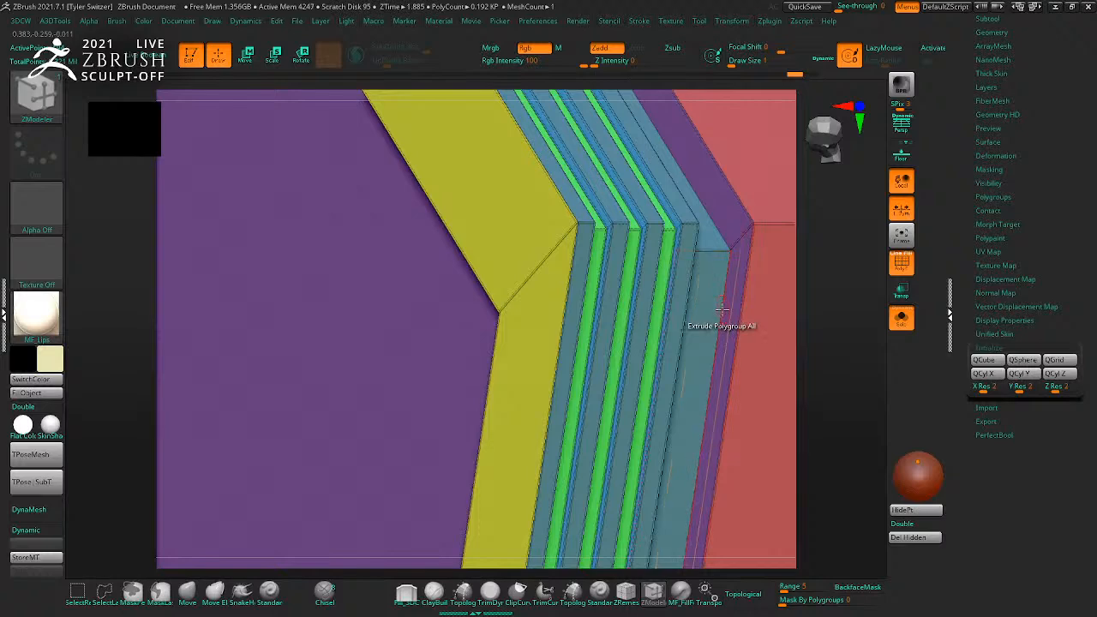
{"action": "left_click_drag", "start_coordinate": [787, 347], "coordinate": [368, 245]}
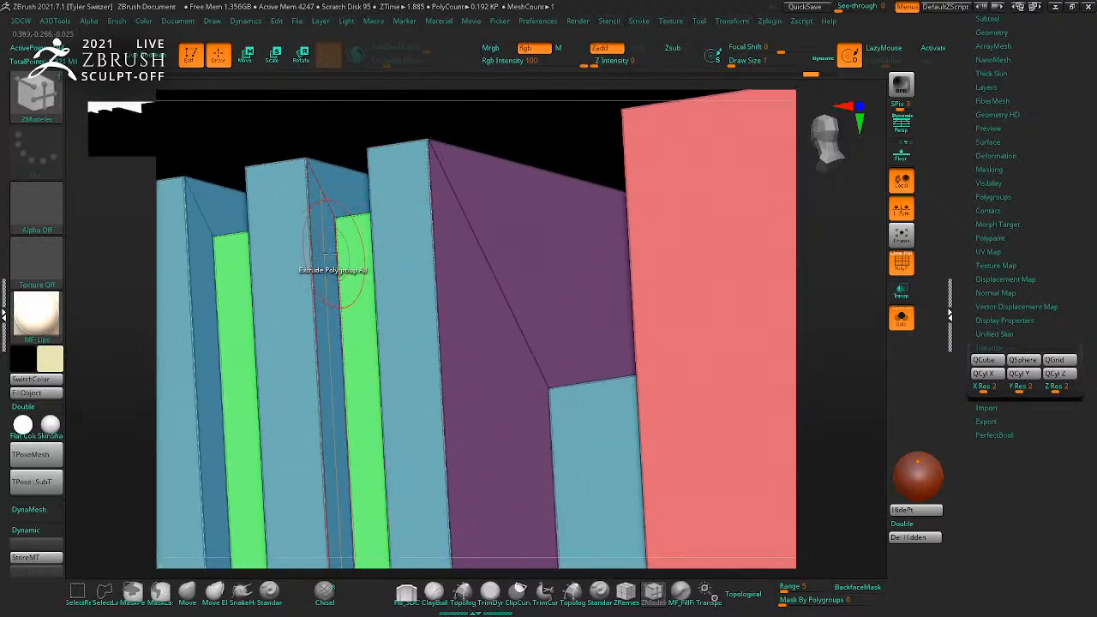
{"action": "mouse_move", "coordinate": [234, 166]}
{"action": "left_mouse_down"}
{"action": "mouse_move", "coordinate": [448, 235]}
{"action": "mouse_move", "coordinate": [392, 189]}
{"action": "mouse_move", "coordinate": [411, 220]}
{"action": "mouse_move", "coordinate": [703, 282]}
{"action": "mouse_move", "coordinate": [570, 486]}
{"action": "left_mouse_up"}
{"action": "right_click_drag", "start_coordinate": [570, 486], "coordinate": [759, 274], "text": "alt"}
{"action": "right_click_drag", "start_coordinate": [728, 371], "coordinate": [612, 321], "text": "ctrl"}
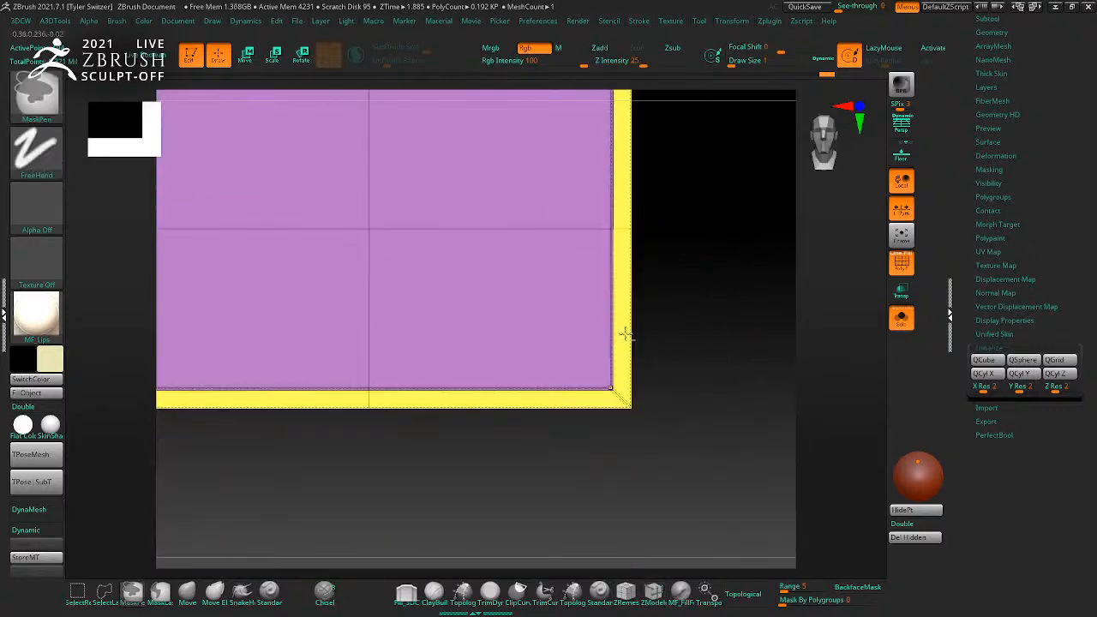
{"action": "key", "text": "shift+f"}
{"action": "key", "text": "shift+f"}
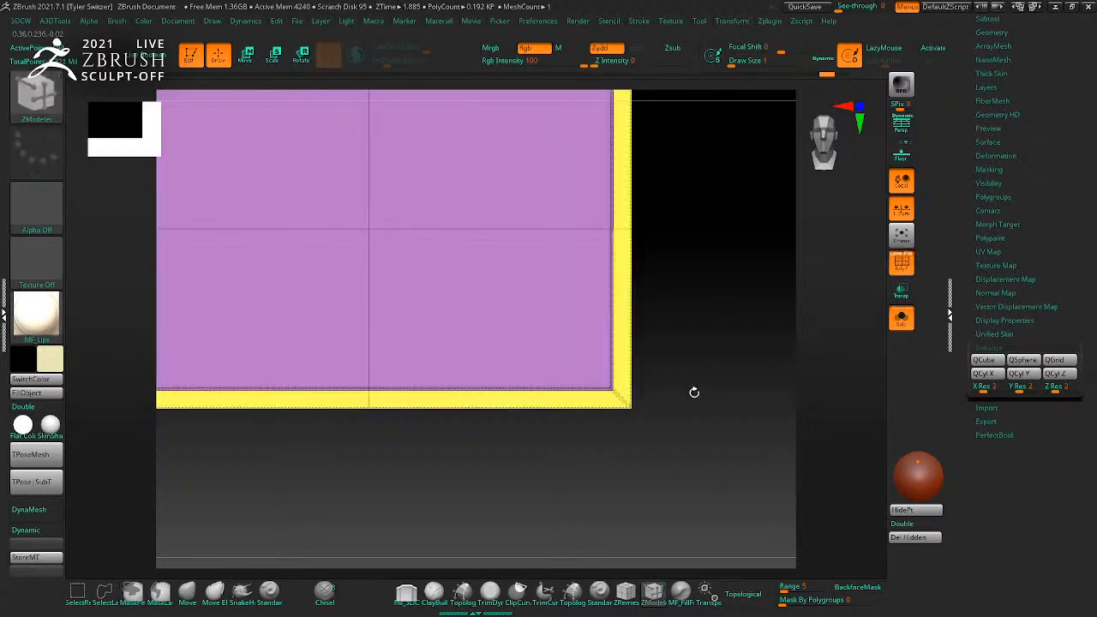
{"action": "right_click_drag", "start_coordinate": [565, 452], "coordinate": [940, 456], "text": "alt"}
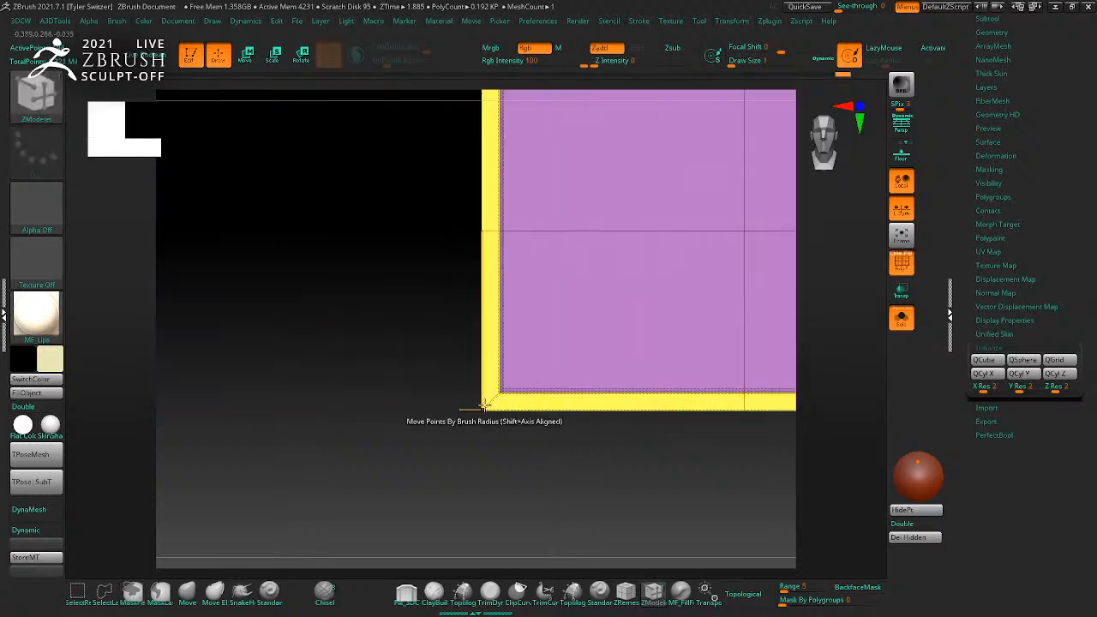
{"action": "mouse_move", "coordinate": [395, 344]}
{"action": "left_mouse_down"}
{"action": "mouse_move", "coordinate": [472, 303]}
{"action": "mouse_move", "coordinate": [600, 300]}
{"action": "mouse_move", "coordinate": [683, 326]}
{"action": "mouse_move", "coordinate": [583, 430]}
{"action": "left_mouse_up"}
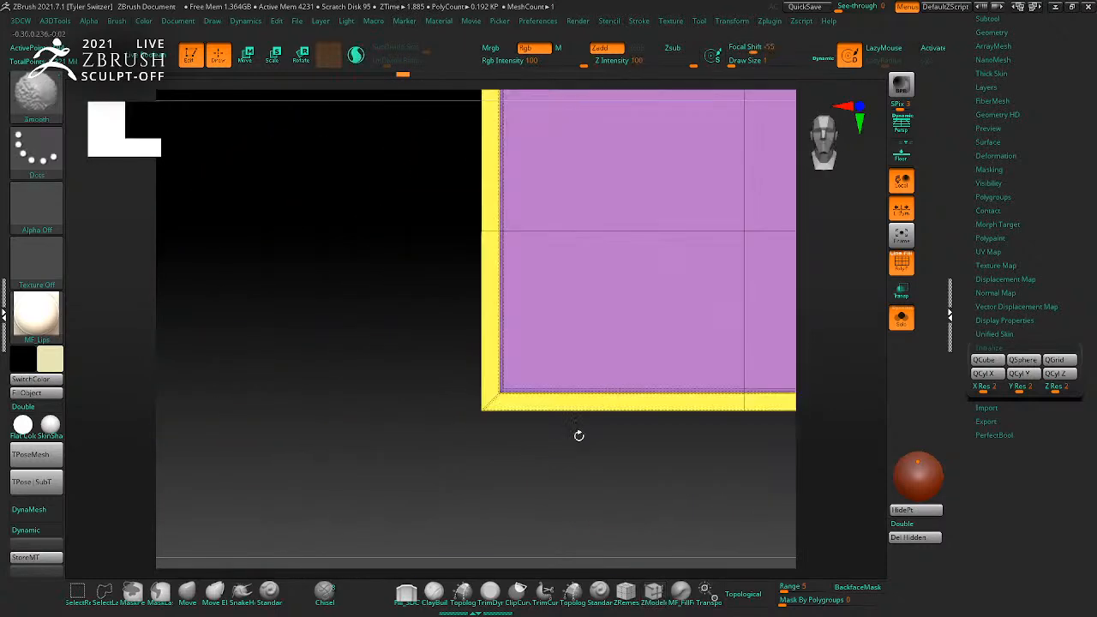
Step: Subdivide the creased panel to preview how its corners hold, and undo the subdivision
{"action": "key", "text": "shift+f"}
{"action": "key", "text": "ctrl+d"}
{"action": "key", "text": "ctrl+z"}
{"action": "right_click_drag", "start_coordinate": [571, 465], "coordinate": [649, 528], "text": "alt"}
{"action": "key", "text": "shift+f"}
Step: Examine the frame's inner corner by hiding neighbouring polygroups, and restore the whole panel's visibility
{"action": "left_click_drag", "start_coordinate": [509, 487], "coordinate": [497, 534]}
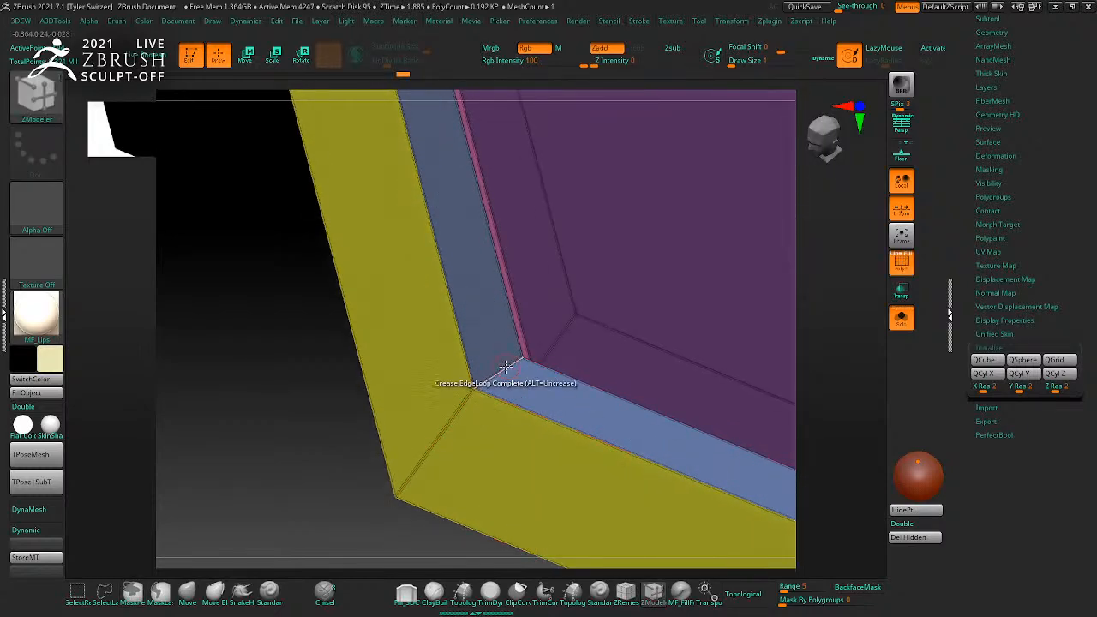
{"action": "left_click_drag", "start_coordinate": [324, 400], "coordinate": [334, 423]}
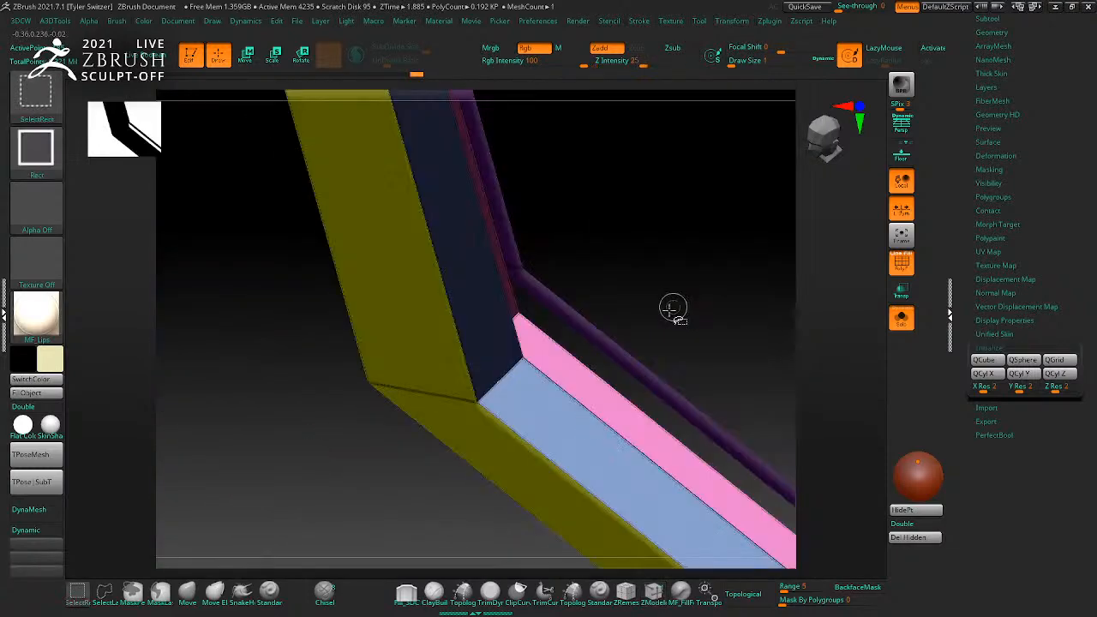
{"action": "left_click_drag", "start_coordinate": [348, 467], "coordinate": [377, 428]}
{"action": "left_click", "coordinate": [516, 383], "text": "ctrl+shift"}
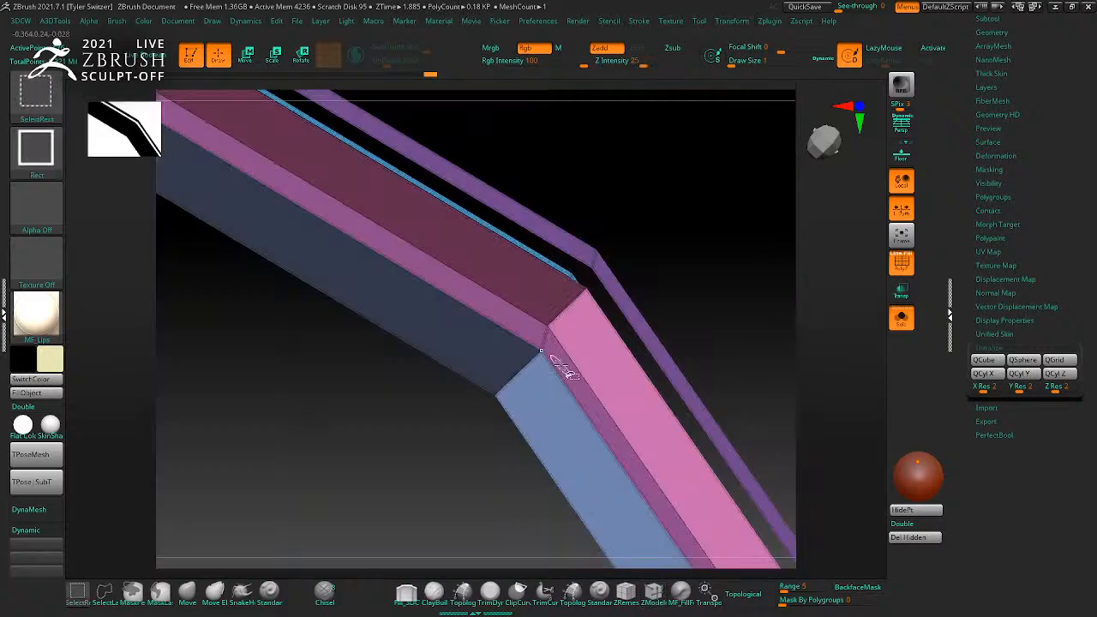
{"action": "left_click", "coordinate": [567, 354]}
{"action": "key", "text": "ctrl+z"}
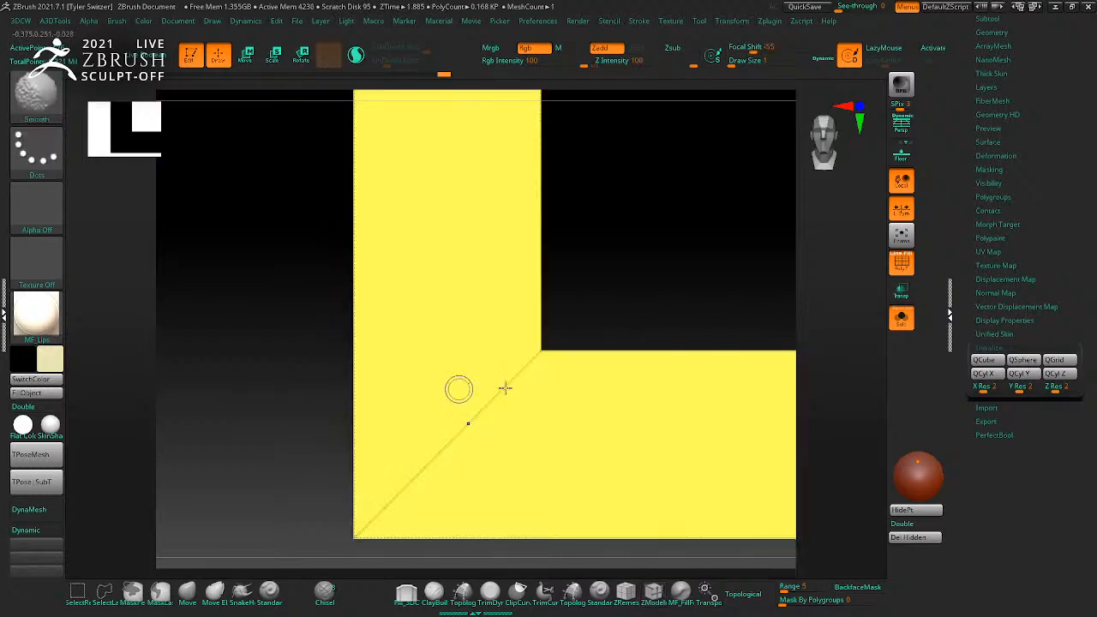
{"action": "mouse_move", "coordinate": [504, 387]}
{"action": "left_mouse_down"}
{"action": "mouse_move", "coordinate": [588, 269]}
{"action": "mouse_move", "coordinate": [360, 263]}
{"action": "left_mouse_up"}
{"action": "left_click", "coordinate": [360, 262], "text": "ctrl+shift"}
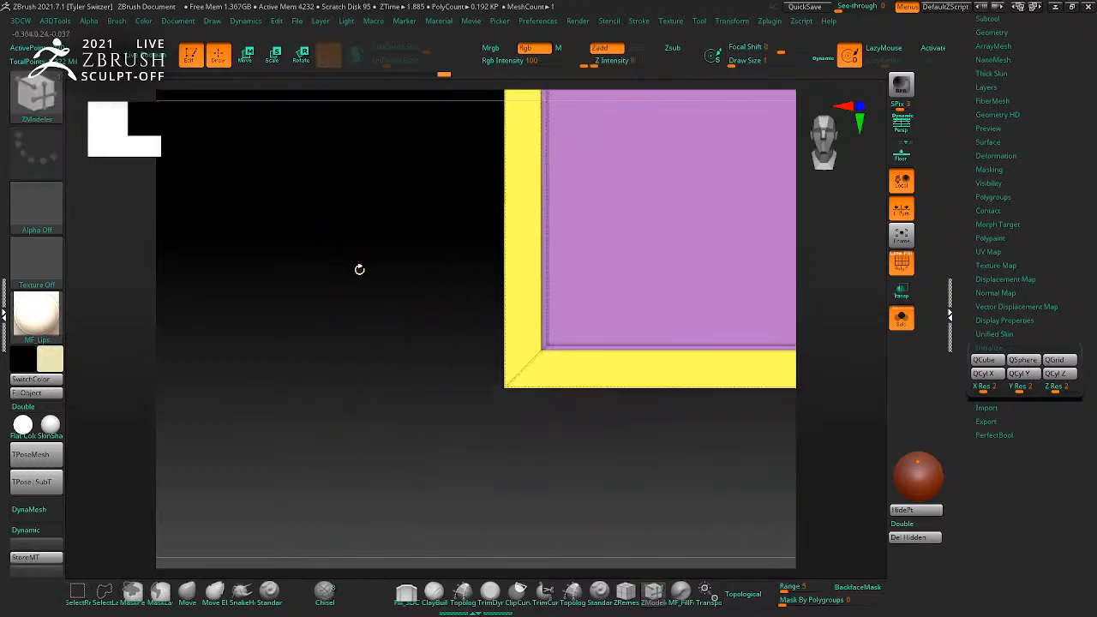
Step: Turn off the polygroup display and Solo mode, and move the panel beside the plant creature, level with its head
{"action": "right_click_drag", "start_coordinate": [359, 274], "coordinate": [250, 235], "text": "ctrl"}
{"action": "key", "text": "shift+f"}
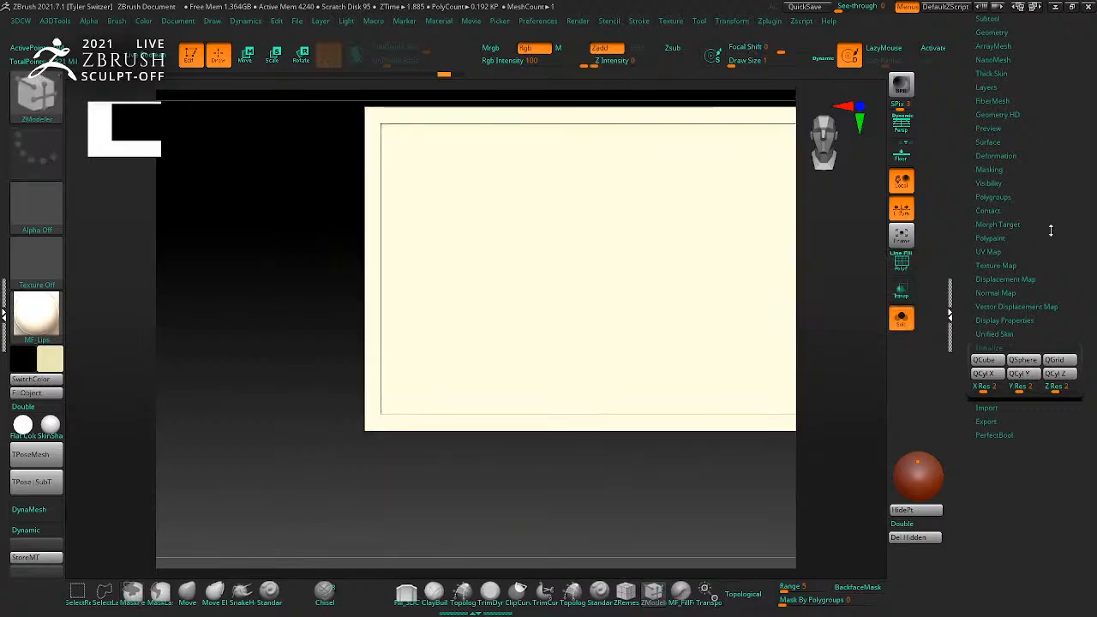
{"action": "left_click_drag", "start_coordinate": [1047, 235], "coordinate": [1026, 321]}
{"action": "left_click", "coordinate": [901, 319]}
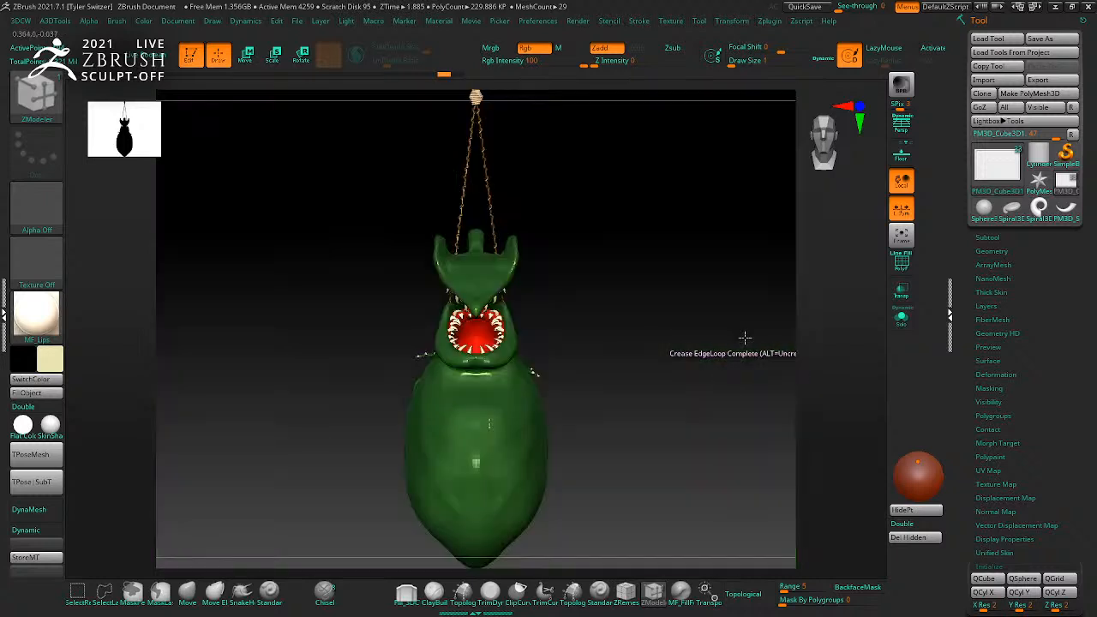
{"action": "key", "text": "w"}
{"action": "left_click_drag", "start_coordinate": [476, 418], "coordinate": [699, 418], "text": "ctrl"}
{"action": "left_click_drag", "start_coordinate": [756, 460], "coordinate": [769, 469]}
{"action": "left_click_drag", "start_coordinate": [697, 350], "coordinate": [698, 194]}
{"action": "key", "text": "q"}
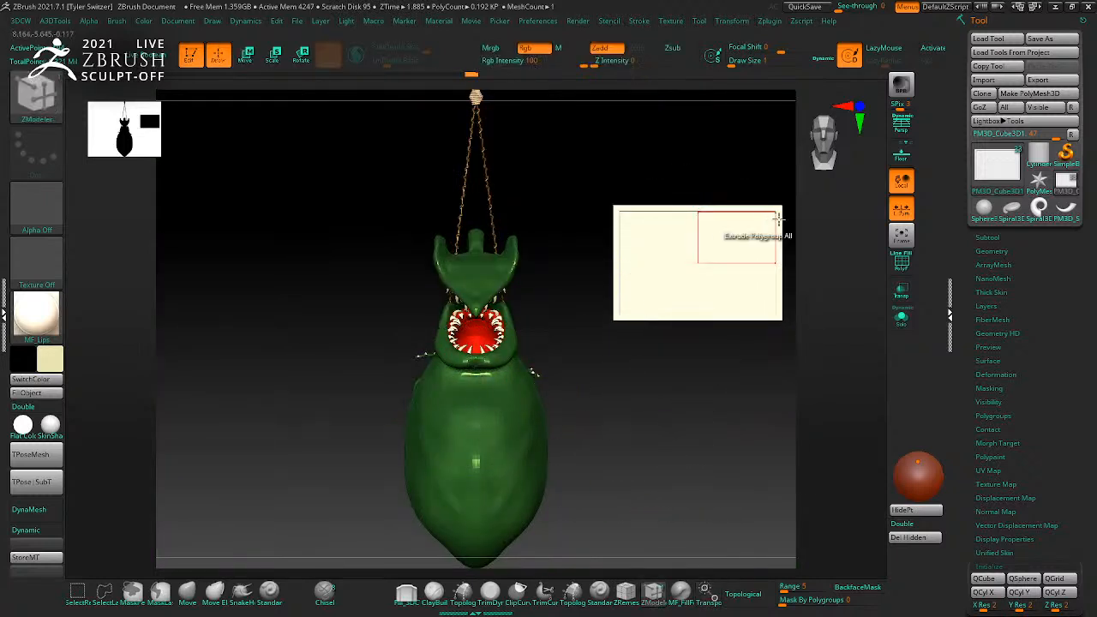
Step: Rename the panel's subtool as sign
{"action": "left_click", "coordinate": [985, 238]}
{"action": "left_click", "coordinate": [1014, 371]}
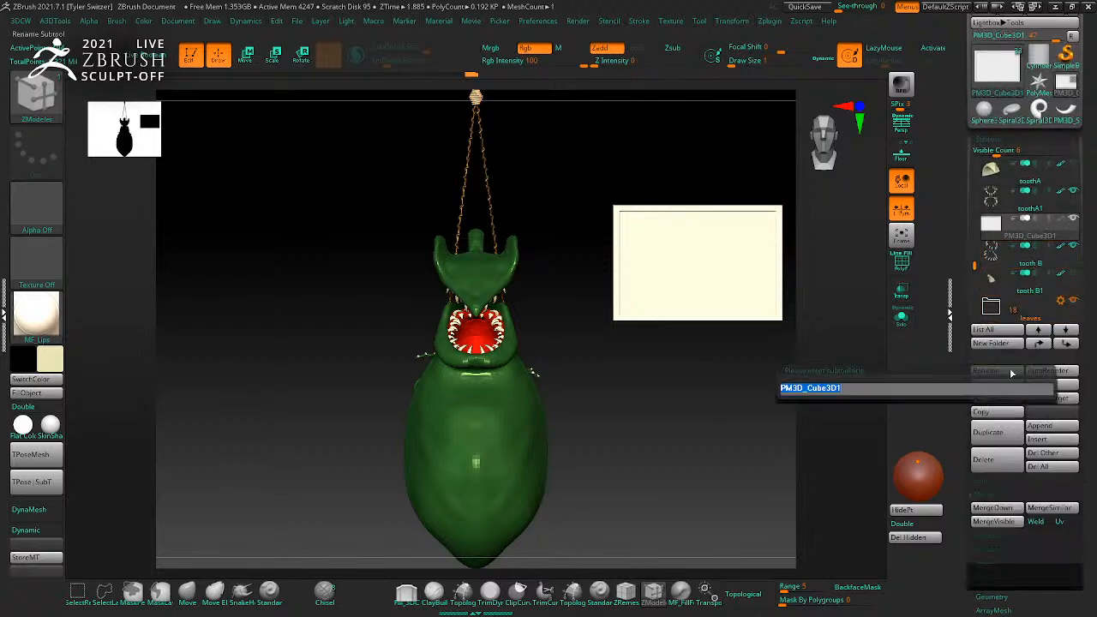
{"action": "key", "text": "Return"}
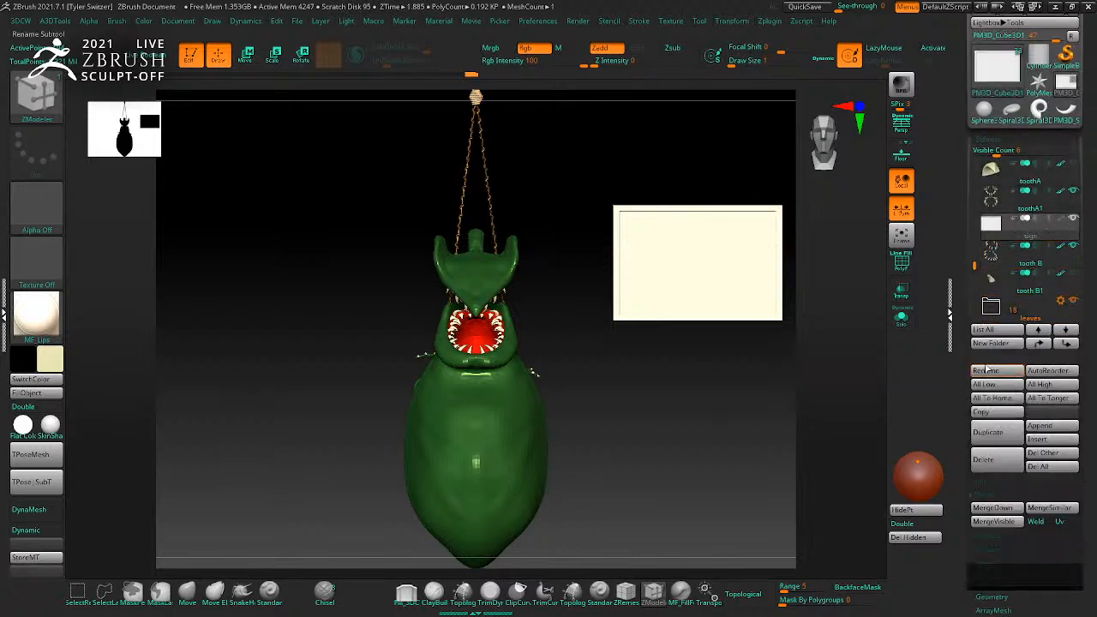
Step: Insert a Cube3D subtool below the sign subtool and move it over the sign's lower left corner
{"action": "left_click", "coordinate": [1067, 443]}
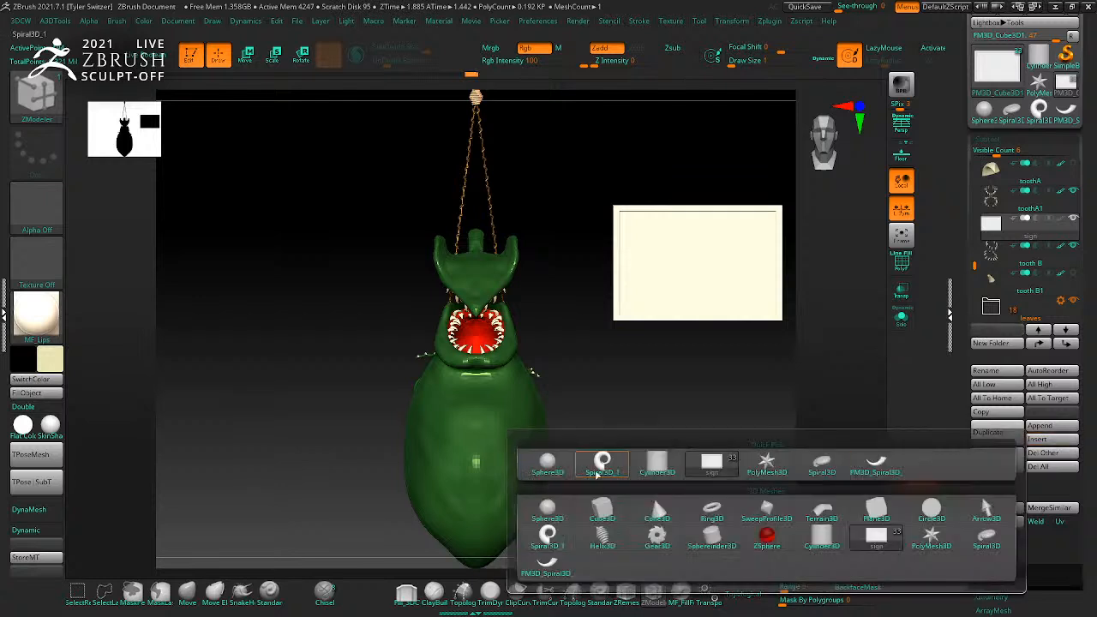
{"action": "left_click", "coordinate": [706, 464]}
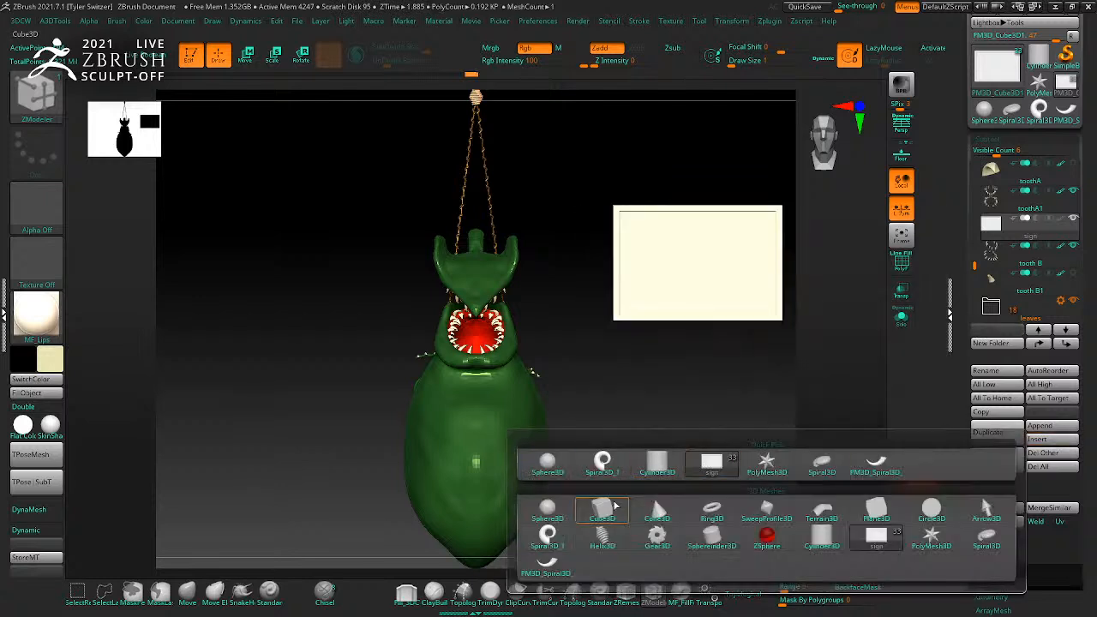
{"action": "left_click_drag", "start_coordinate": [409, 418], "coordinate": [583, 419]}
{"action": "left_click_drag", "start_coordinate": [649, 350], "coordinate": [653, 245]}
{"action": "right_click_drag", "start_coordinate": [691, 447], "coordinate": [677, 429]}
{"action": "left_click_drag", "start_coordinate": [613, 313], "coordinate": [518, 316]}
{"action": "left_click_drag", "start_coordinate": [806, 367], "coordinate": [840, 366]}
{"action": "left_click_drag", "start_coordinate": [763, 411], "coordinate": [774, 426]}
{"action": "key", "text": "shift+f"}
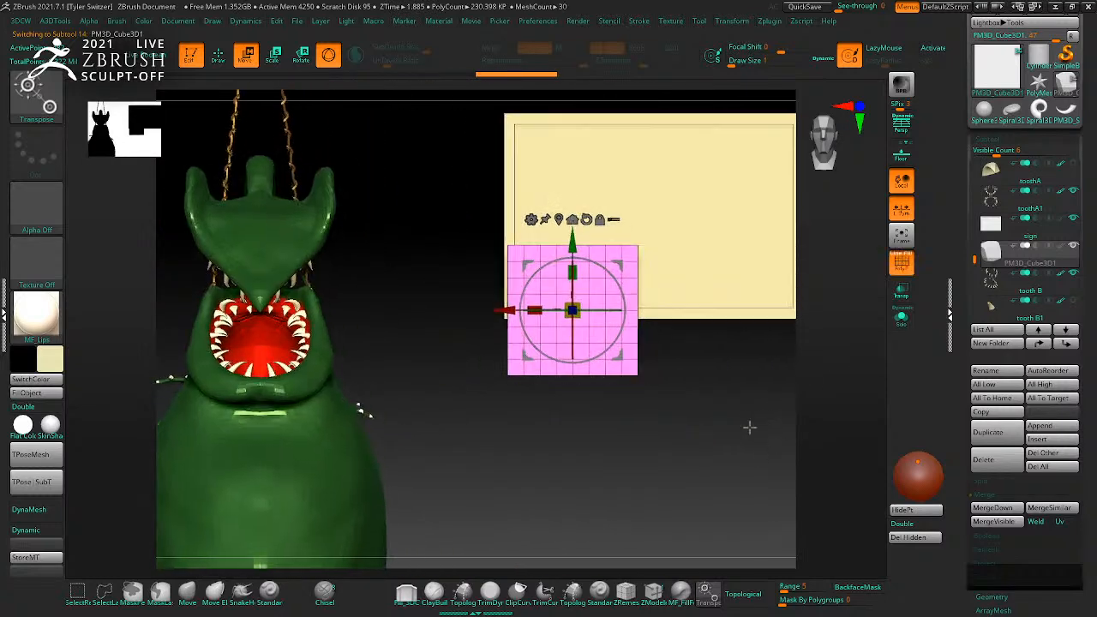
Step: Reinitialize the inserted cube as a QCube with resolution 2 on all axes, and isolate it in Solo mode
{"action": "right_click_drag", "start_coordinate": [767, 437], "coordinate": [677, 400], "text": "ctrl"}
{"action": "key", "text": "q"}
{"action": "left_click", "coordinate": [1077, 576]}
{"action": "left_click_drag", "start_coordinate": [1096, 572], "coordinate": [1083, 294]}
{"action": "left_click", "coordinate": [992, 542]}
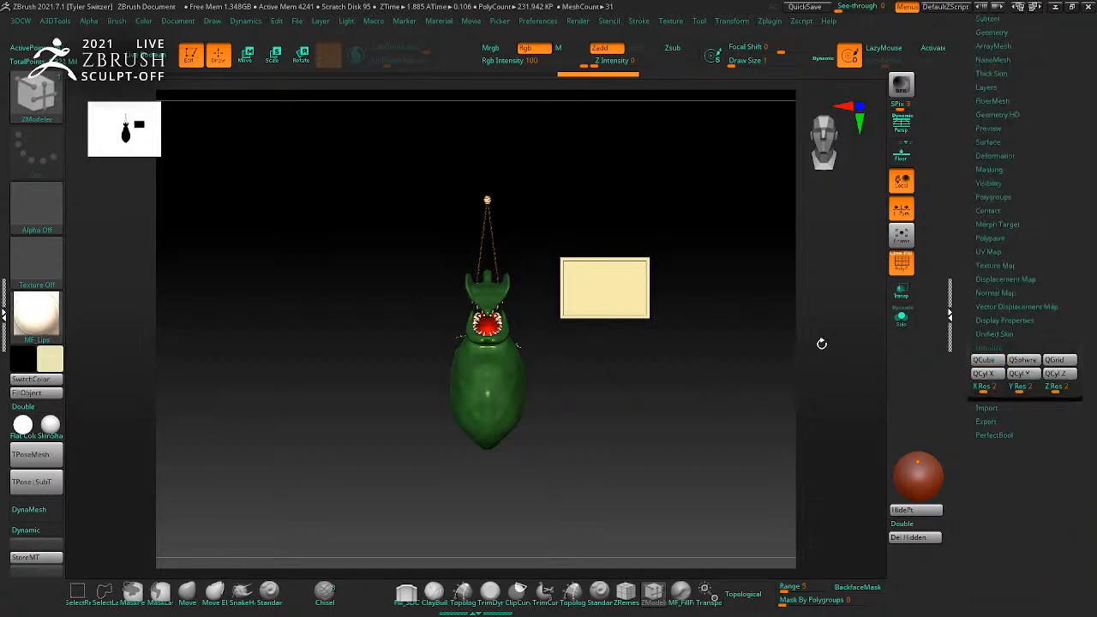
{"action": "left_click", "coordinate": [900, 320]}
{"action": "key", "text": "f"}
Step: Scale the QCube down along its depth into a thin square slab
{"action": "mouse_move", "coordinate": [703, 387]}
{"action": "right_mouse_down"}
{"action": "mouse_move", "coordinate": [747, 408]}
{"action": "mouse_move", "coordinate": [649, 357]}
{"action": "mouse_move", "coordinate": [707, 416]}
{"action": "right_mouse_up"}
{"action": "key", "text": "w"}
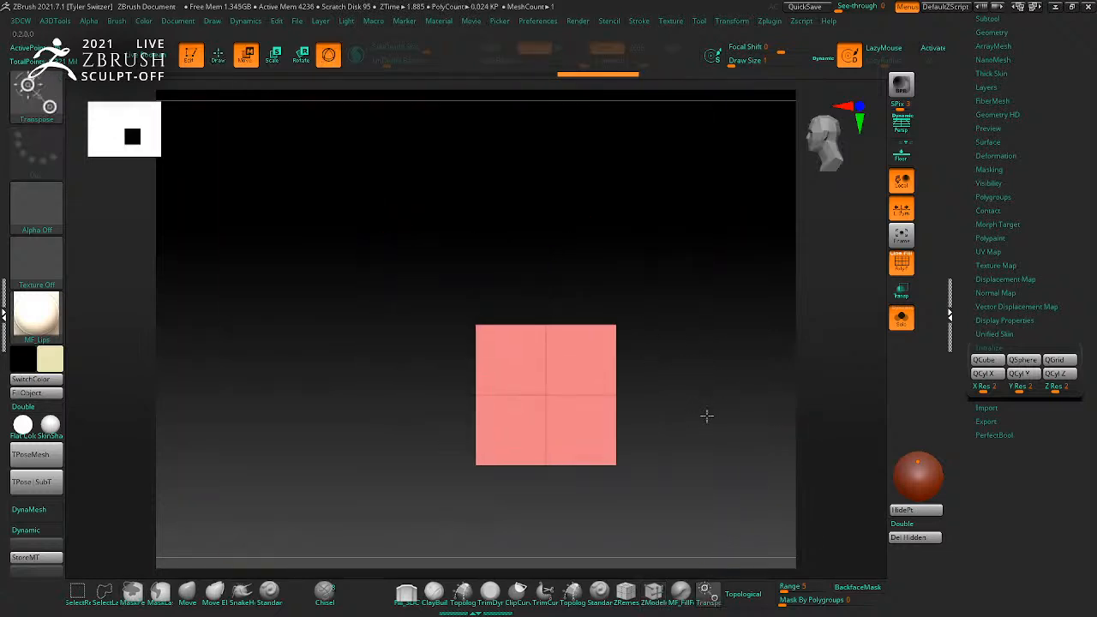
{"action": "left_click", "coordinate": [547, 395]}
{"action": "left_click_drag", "start_coordinate": [512, 392], "coordinate": [545, 394]}
{"action": "mouse_move", "coordinate": [641, 436]}
{"action": "right_mouse_down"}
{"action": "mouse_move", "coordinate": [703, 443]}
{"action": "mouse_move", "coordinate": [656, 438]}
{"action": "right_mouse_up"}
{"action": "mouse_move", "coordinate": [657, 438]}
{"action": "right_mouse_down", "text": "alt"}
{"action": "mouse_move", "coordinate": [768, 446]}
{"action": "mouse_move", "coordinate": [771, 530]}
{"action": "right_mouse_up", "text": "alt"}
{"action": "right_click_drag", "start_coordinate": [771, 531], "coordinate": [828, 434], "text": "alt"}
Step: Delete the middle edge loop running around the slab's thin sides using the ZModeler edge Insert action
{"action": "key", "text": "q"}
{"action": "right_click_drag", "start_coordinate": [615, 375], "coordinate": [648, 410]}
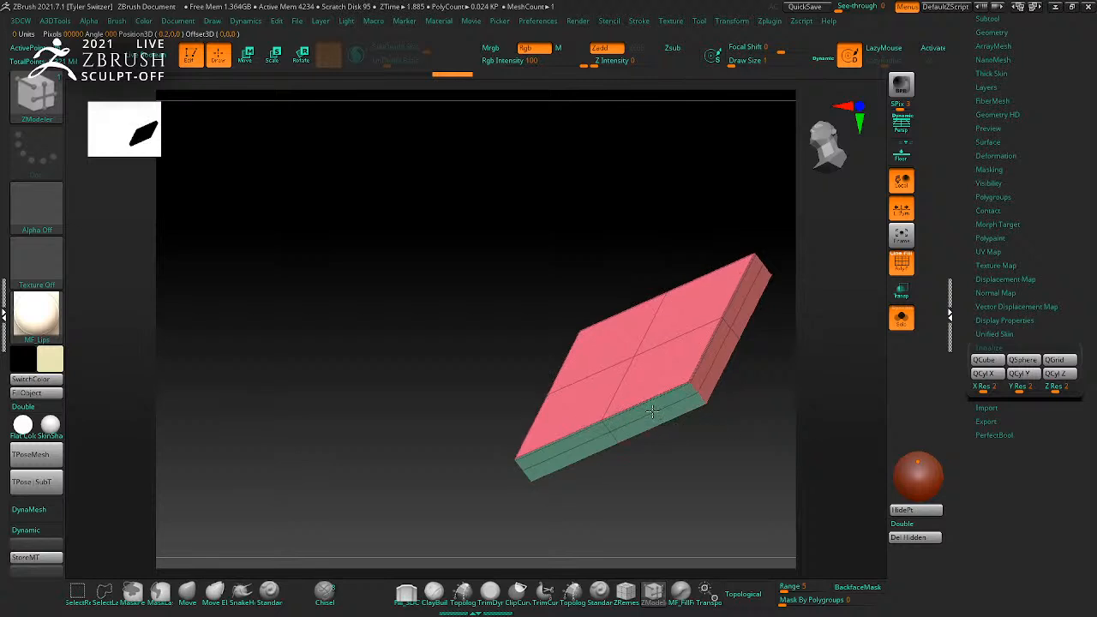
{"action": "key", "text": "space"}
{"action": "left_click", "coordinate": [624, 263]}
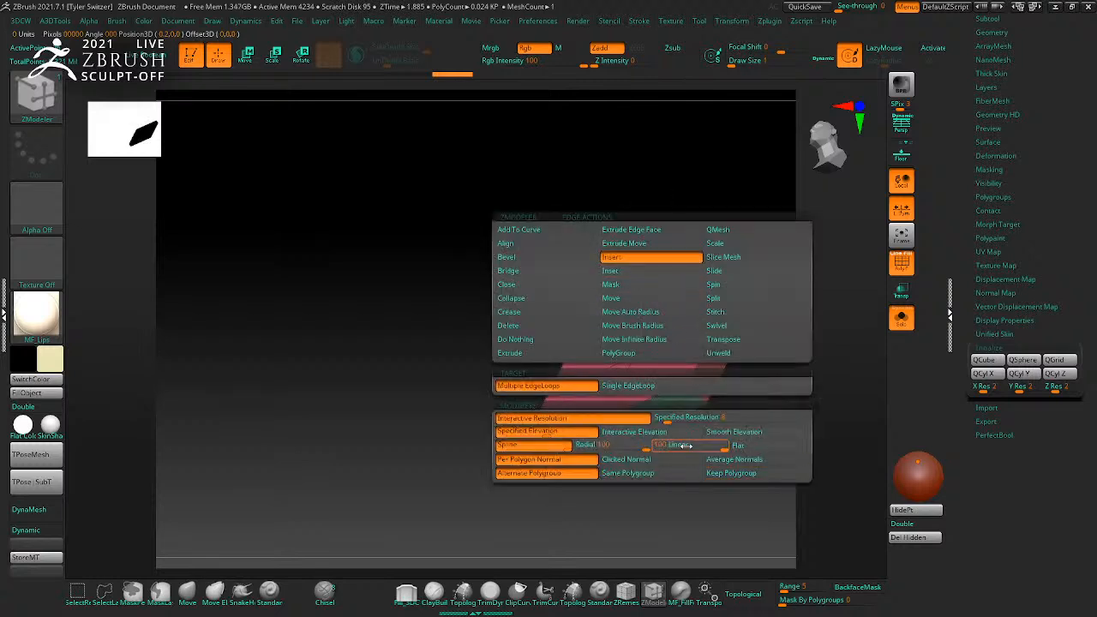
{"action": "left_click", "coordinate": [647, 417], "text": "alt"}
{"action": "left_click_drag", "start_coordinate": [707, 503], "coordinate": [719, 531], "text": "shift"}
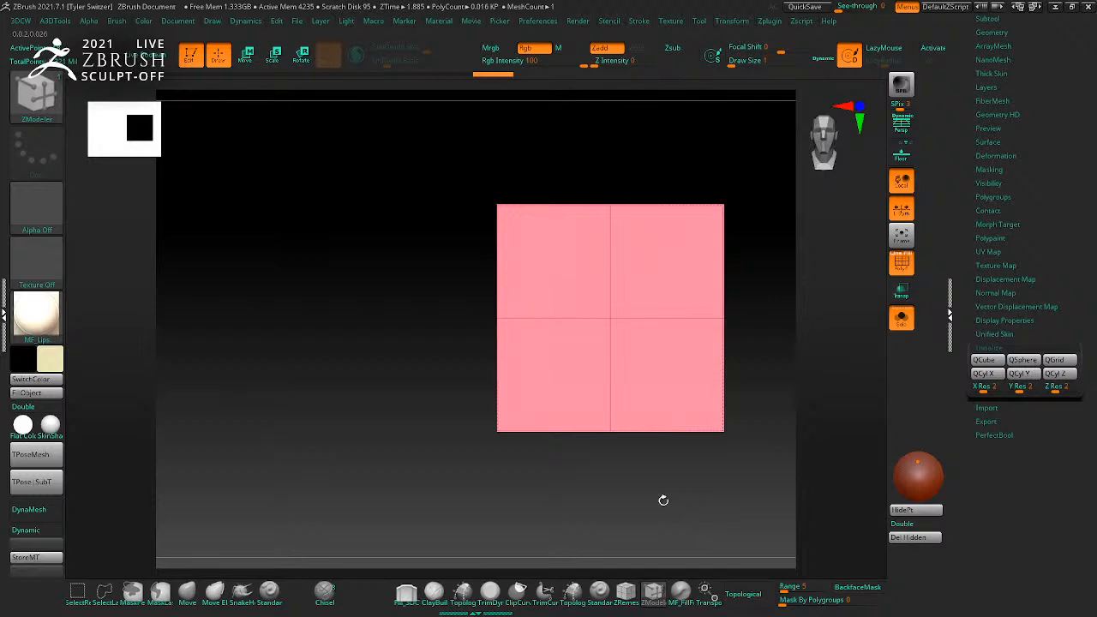
Step: Pull the middle edge on the slab's bottom side straight down with the ZModeler edge Transpose action to form a pointed tip
{"action": "key", "text": "b"}
{"action": "left_click_drag", "start_coordinate": [568, 479], "coordinate": [580, 444]}
{"action": "key", "text": "space"}
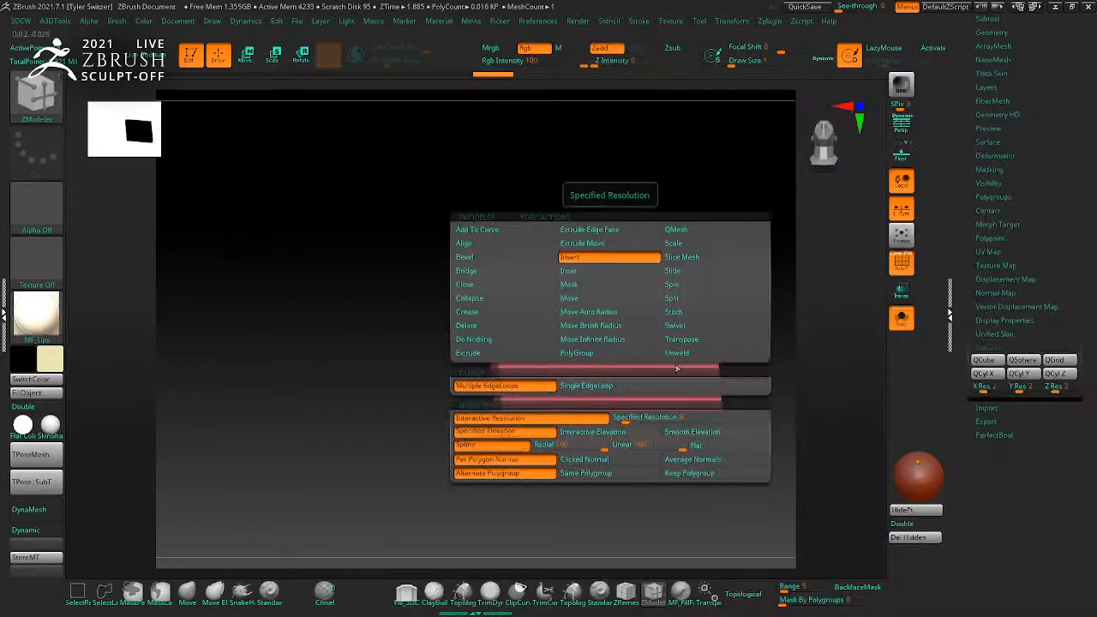
{"action": "left_click", "coordinate": [688, 340]}
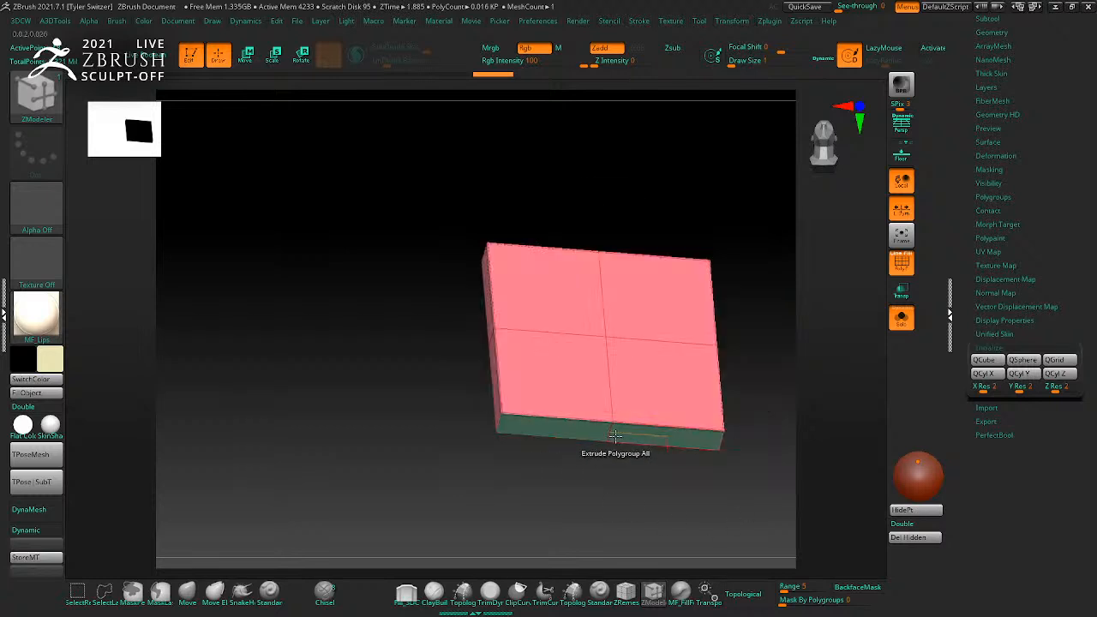
{"action": "left_click", "coordinate": [612, 431]}
{"action": "left_click_drag", "start_coordinate": [634, 527], "coordinate": [610, 593], "text": "shift"}
{"action": "left_click_drag", "start_coordinate": [786, 510], "coordinate": [737, 467], "text": "alt"}
{"action": "mouse_move", "coordinate": [657, 563]}
{"action": "left_mouse_down", "text": "alt"}
{"action": "mouse_move", "coordinate": [666, 463]}
{"action": "mouse_move", "coordinate": [611, 492]}
{"action": "left_mouse_up", "text": "alt"}
{"action": "key", "text": "q"}
{"action": "mouse_move", "coordinate": [740, 375]}
{"action": "left_mouse_down", "text": "alt"}
{"action": "mouse_move", "coordinate": [767, 382]}
{"action": "mouse_move", "coordinate": [744, 421]}
{"action": "left_mouse_up", "text": "alt"}
Step: Move the slab's horizontal middle edge loop down to the shoulders of the point using ZModeler Transpose with EdgeLoop Complete
{"action": "key", "text": "space"}
{"action": "left_click", "coordinate": [579, 259]}
{"action": "key", "text": "space"}
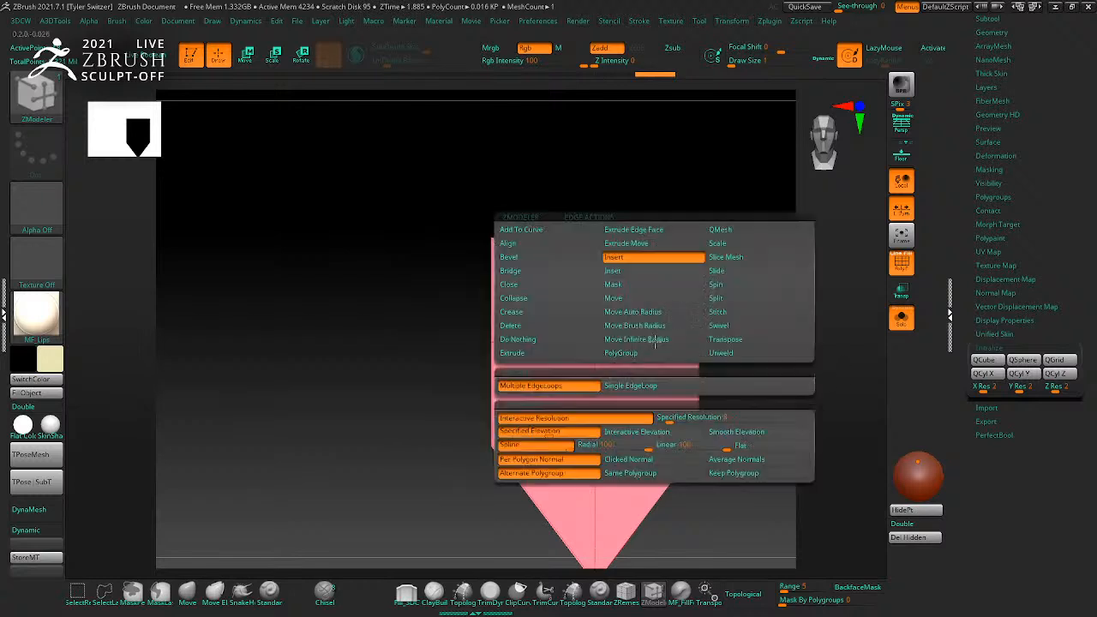
{"action": "left_click", "coordinate": [733, 341]}
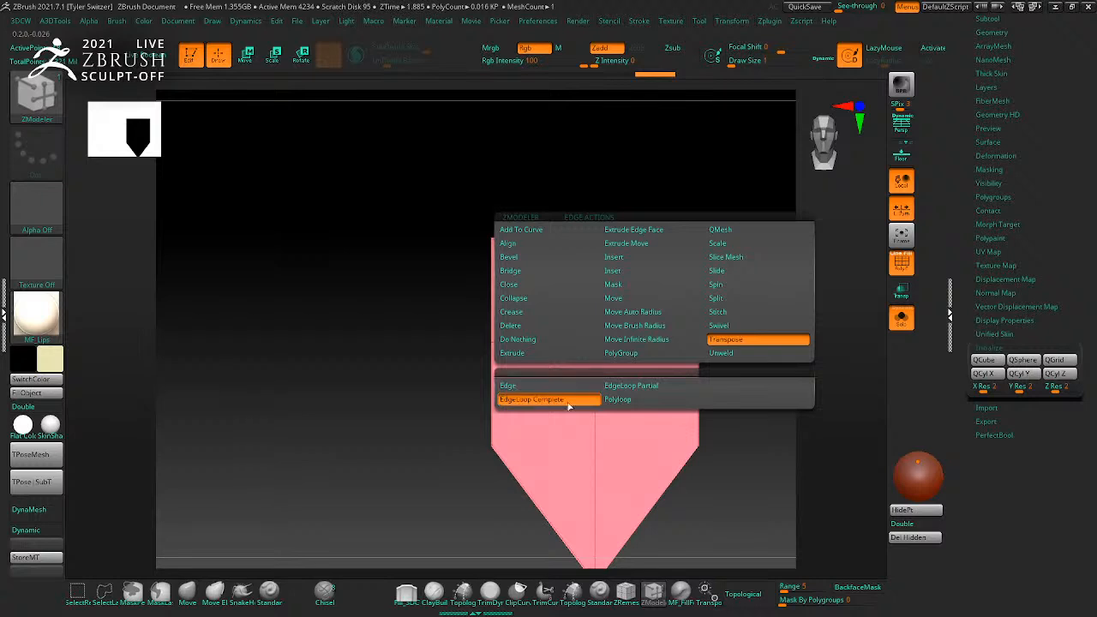
{"action": "left_click", "coordinate": [543, 385]}
{"action": "left_click", "coordinate": [646, 343]}
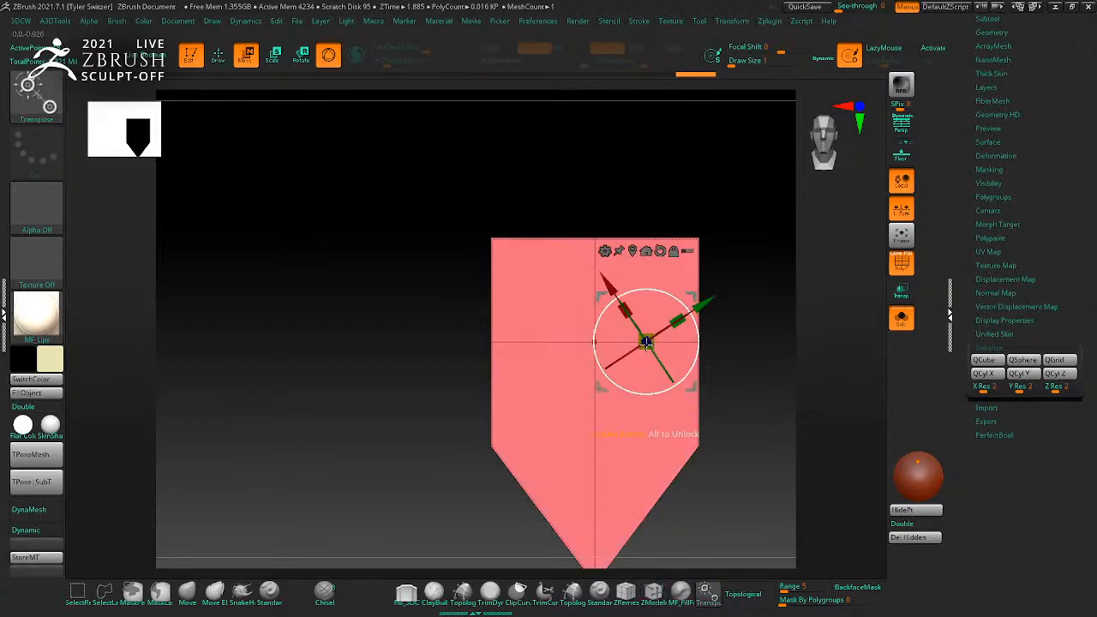
{"action": "left_click", "coordinate": [660, 251]}
{"action": "left_click_drag", "start_coordinate": [646, 276], "coordinate": [644, 375]}
{"action": "key", "text": "q"}
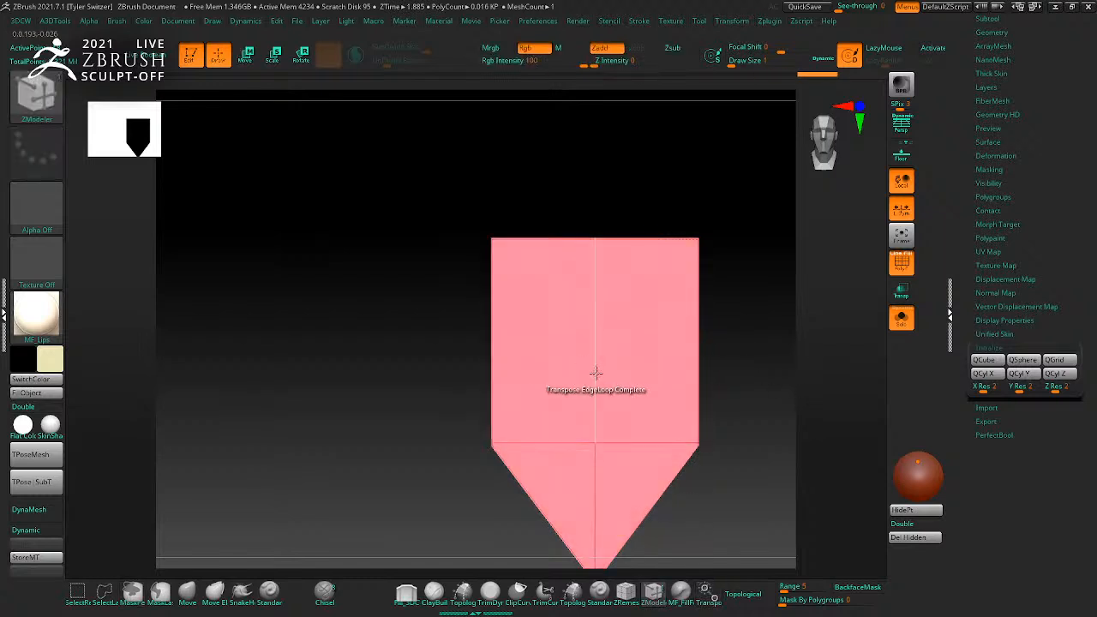
Step: Insert a horizontal edge loop close above the shoulder line using the ZModeler edge Insert action
{"action": "key", "text": "space"}
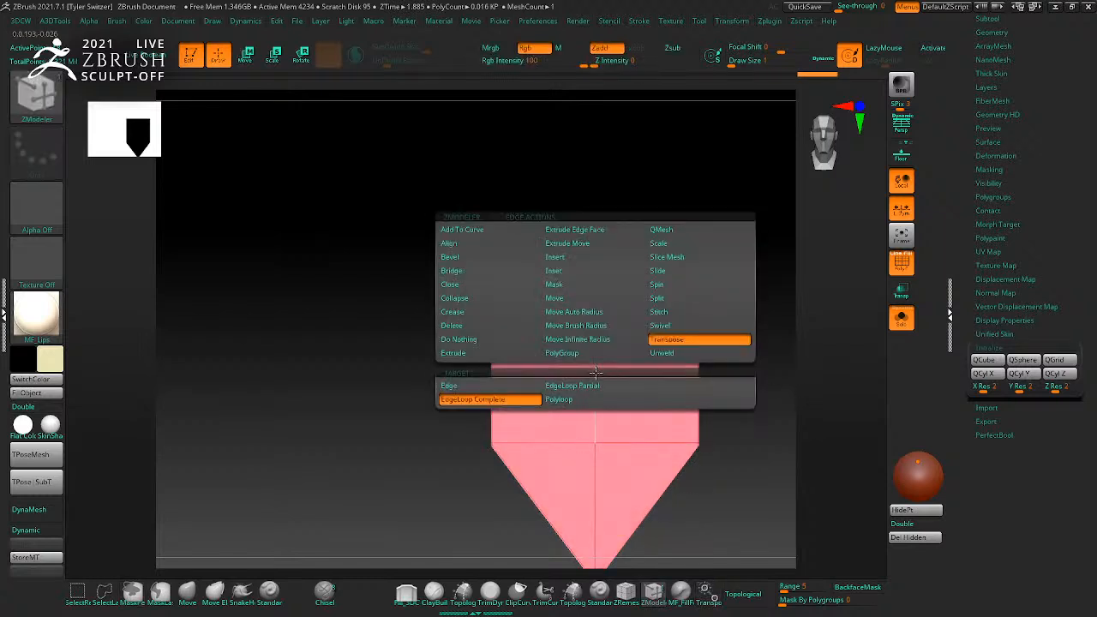
{"action": "left_click", "coordinate": [573, 259]}
{"action": "left_click", "coordinate": [572, 386]}
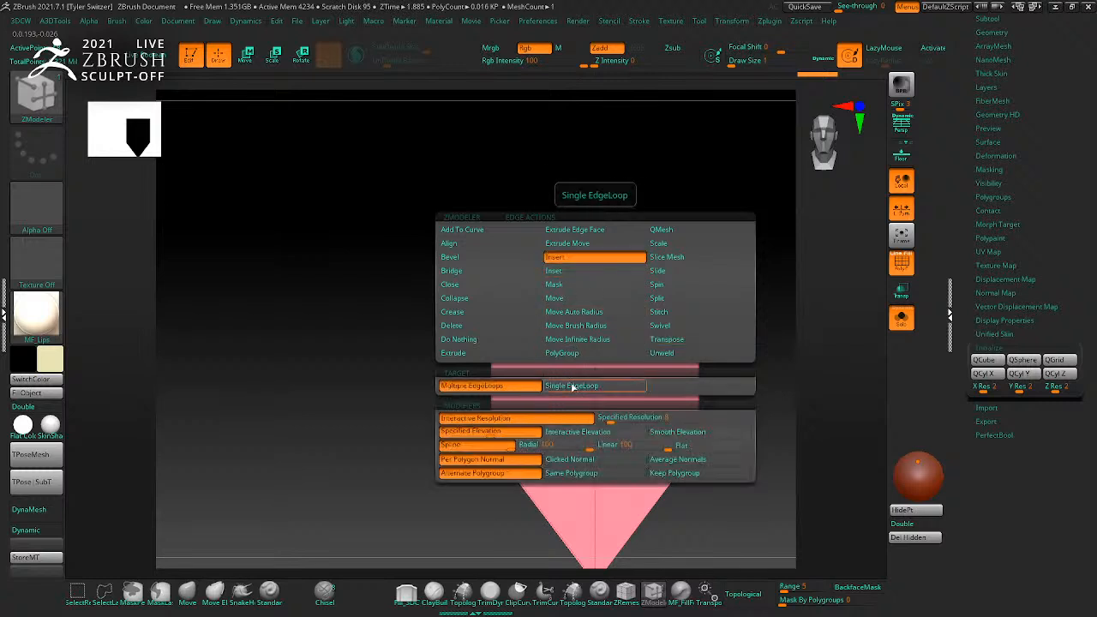
{"action": "left_click_drag", "start_coordinate": [597, 404], "coordinate": [595, 437]}
{"action": "left_click_drag", "start_coordinate": [813, 414], "coordinate": [781, 443]}
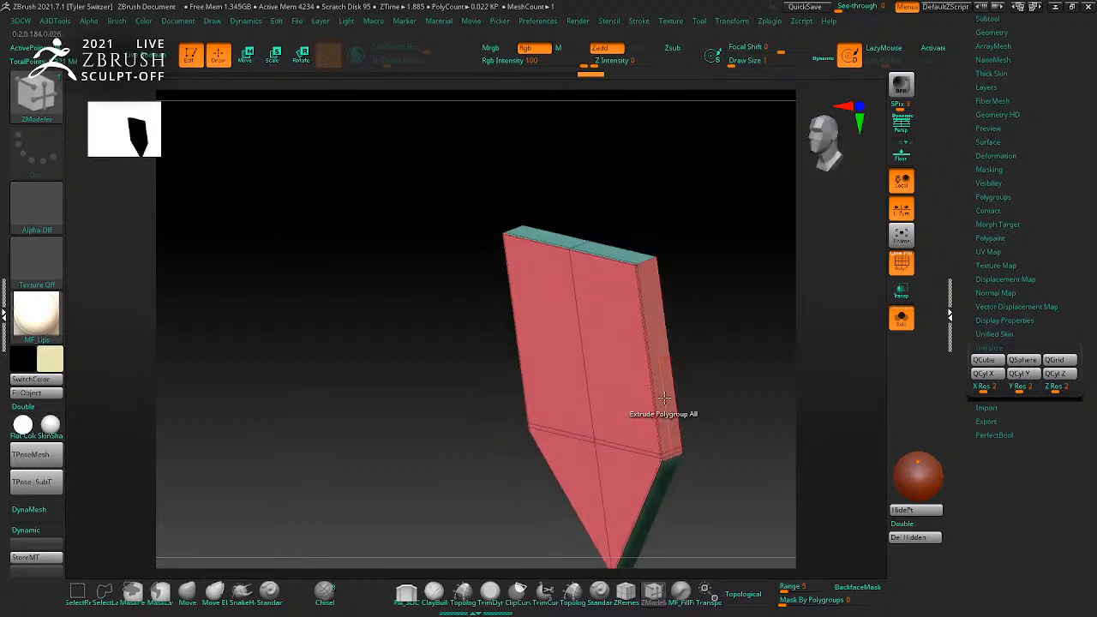
Step: Set the ZModeler polygon Extrude target to A Single Poly and mark faces of the slab's upper section as a temporary polygroup
{"action": "key", "text": "space"}
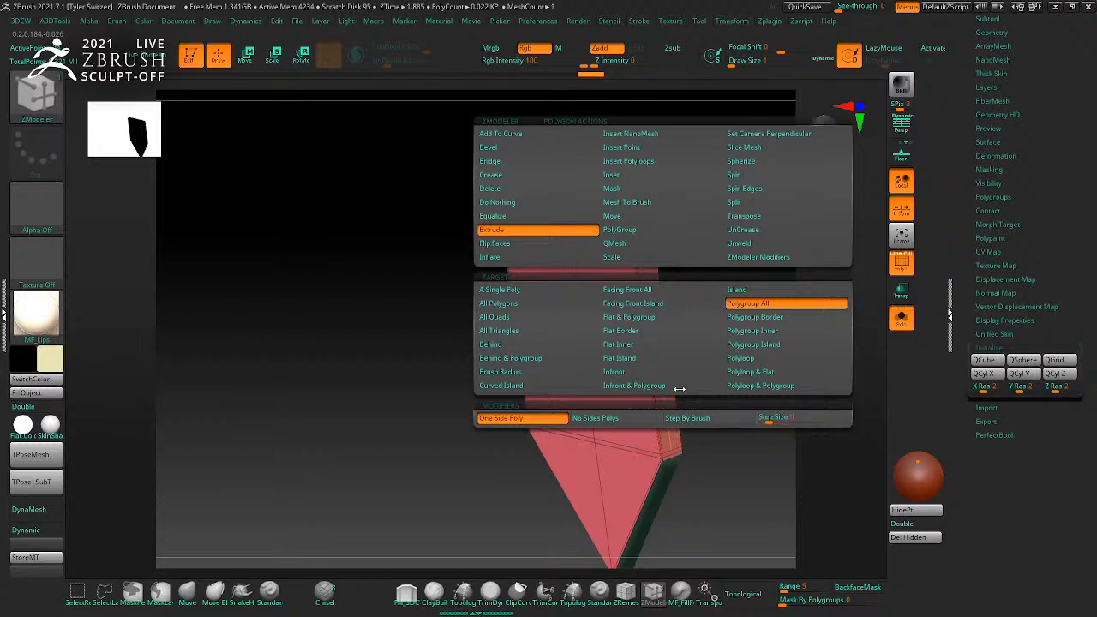
{"action": "left_click_drag", "start_coordinate": [728, 394], "coordinate": [548, 296]}
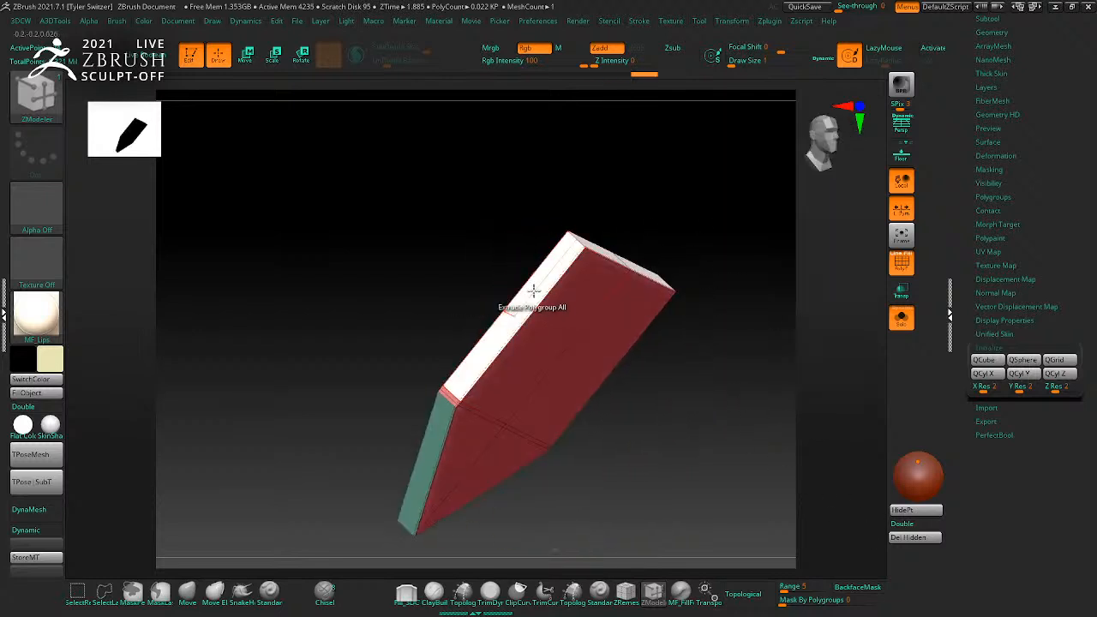
{"action": "key", "text": "space"}
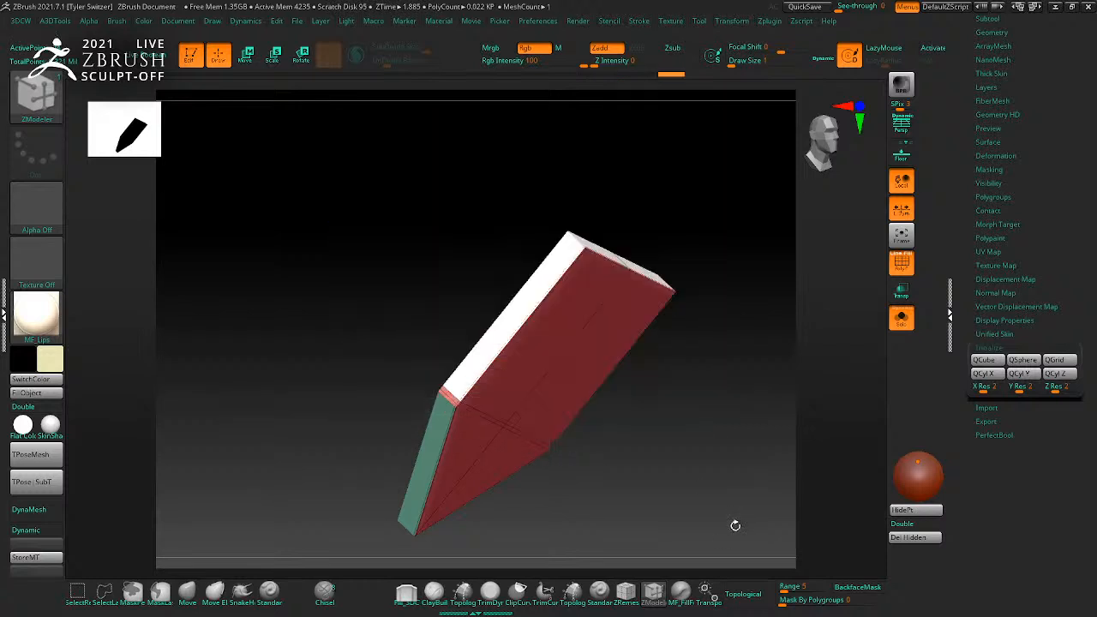
{"action": "key", "text": "space"}
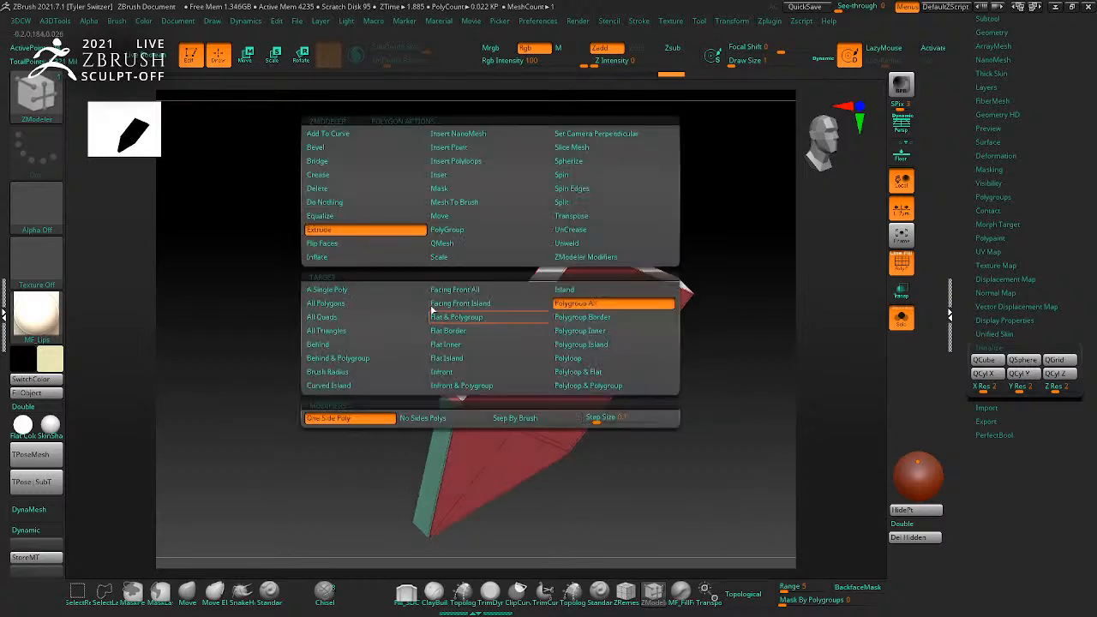
{"action": "left_click", "coordinate": [385, 288]}
{"action": "left_click_drag", "start_coordinate": [749, 500], "coordinate": [415, 344]}
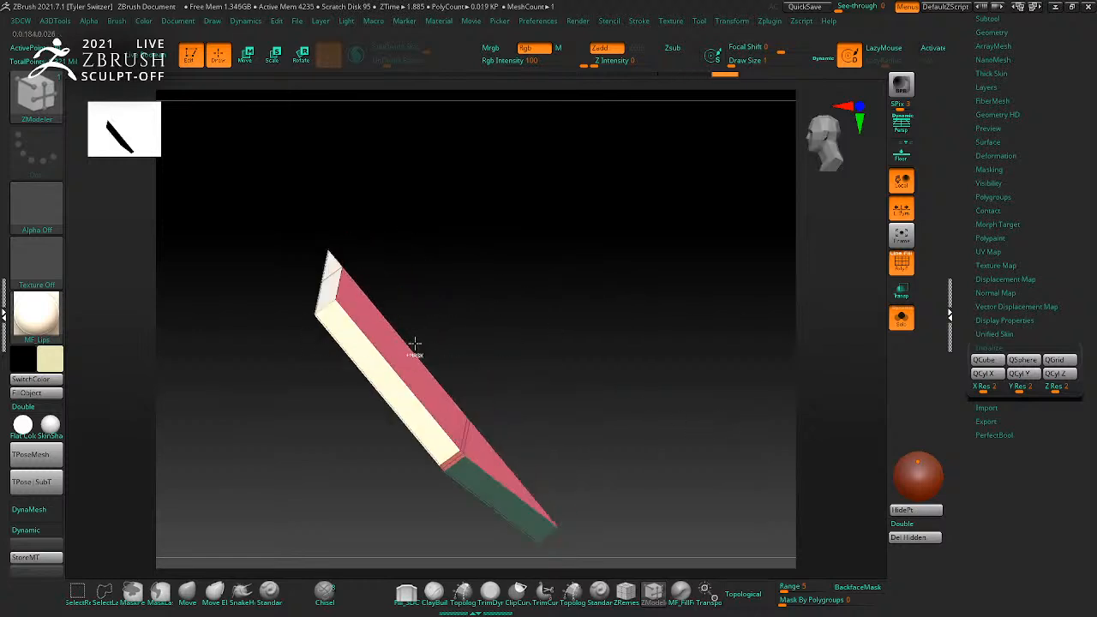
{"action": "left_click", "coordinate": [415, 344]}
{"action": "left_click_drag", "start_coordinate": [581, 385], "coordinate": [664, 419], "text": "shift"}
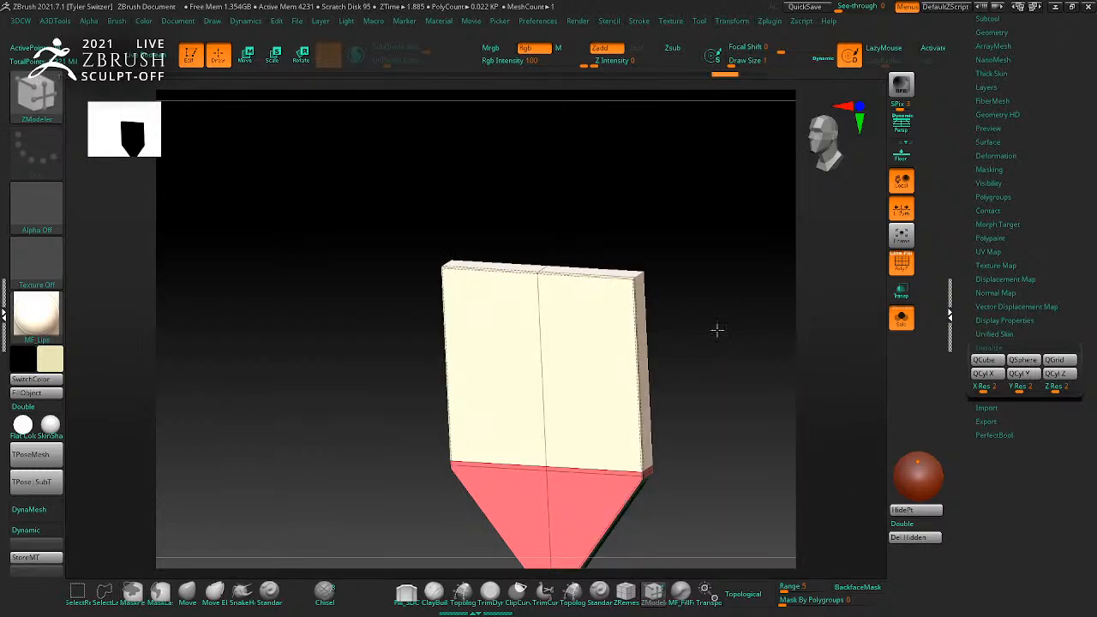
{"action": "left_click", "coordinate": [604, 373]}
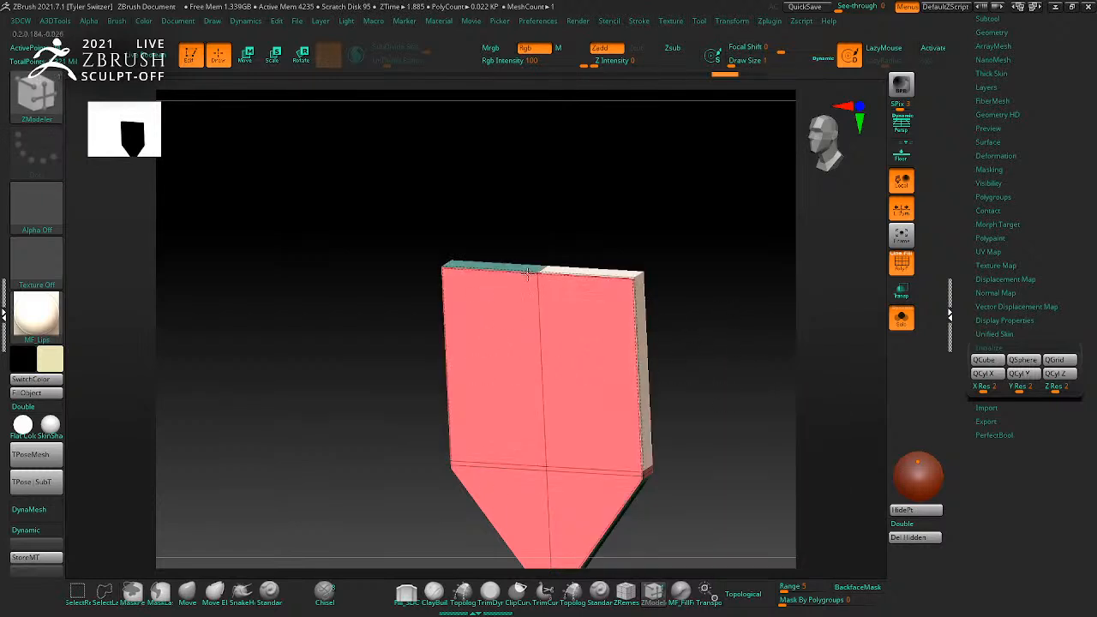
Step: Limit the temporary polygroup to the two long side faces of the slab's upper section
{"action": "right_click_drag", "start_coordinate": [471, 376], "coordinate": [659, 379], "text": "alt"}
{"action": "left_click", "coordinate": [686, 381]}
{"action": "left_click", "coordinate": [766, 383]}
{"action": "right_click_drag", "start_coordinate": [793, 390], "coordinate": [717, 394], "text": "alt"}
{"action": "key", "text": "space"}
{"action": "left_click", "coordinate": [674, 400]}
{"action": "left_click", "coordinate": [645, 375]}
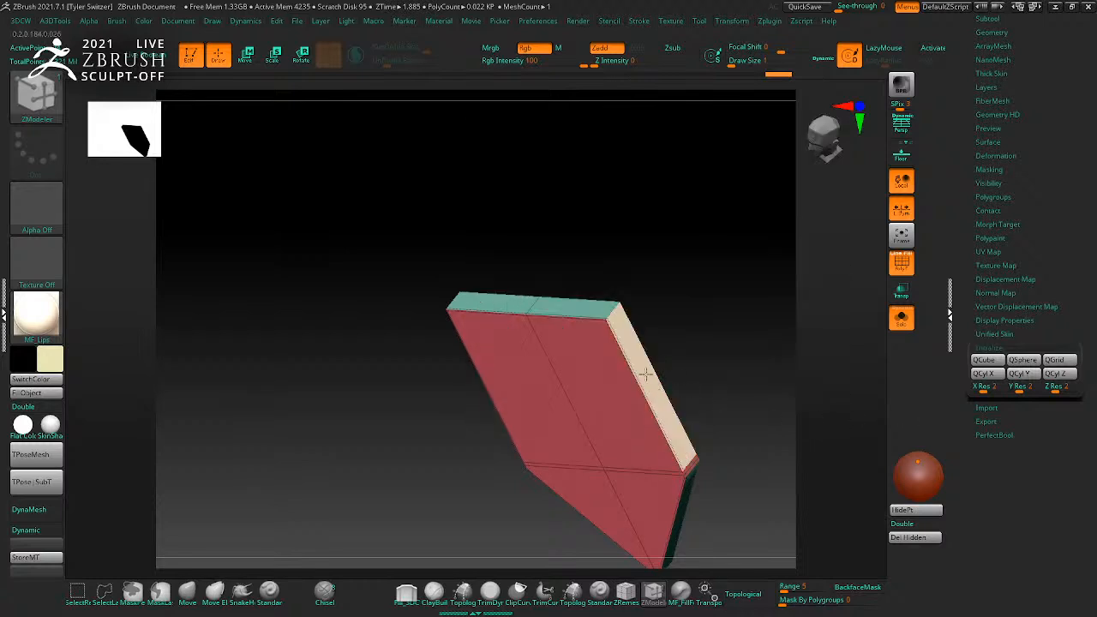
{"action": "right_click_drag", "start_coordinate": [645, 374], "coordinate": [735, 360]}
{"action": "right_click_drag", "start_coordinate": [502, 369], "coordinate": [648, 384]}
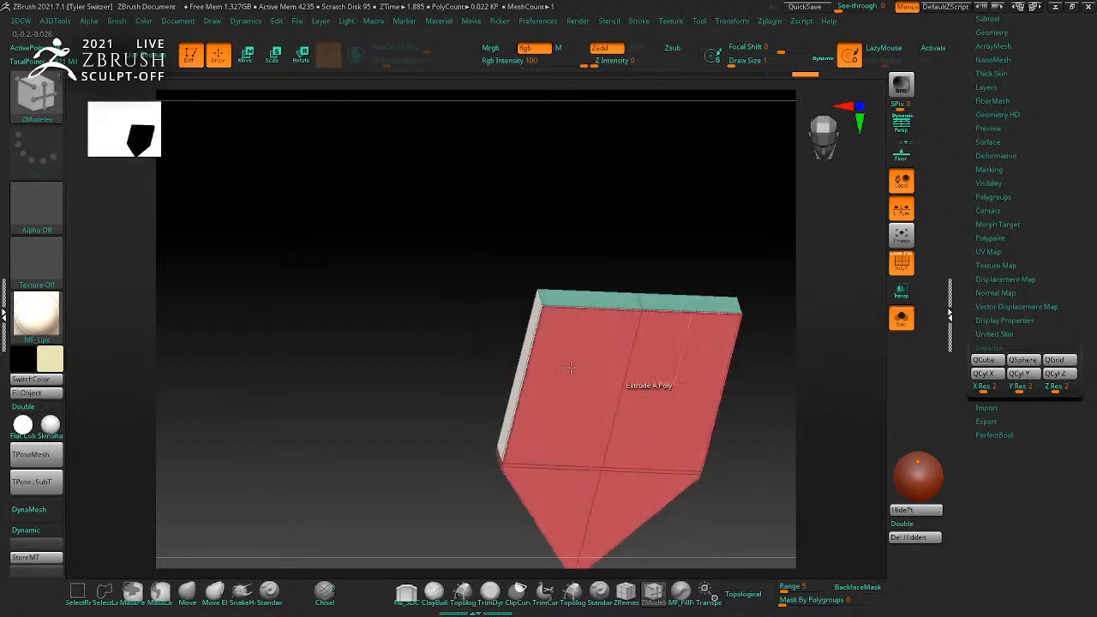
Step: Scale the two marked side faces inward with ZModeler's Transpose on A Single Poly to narrow the upper section into an arrow shaft
{"action": "left_click", "coordinate": [520, 368]}
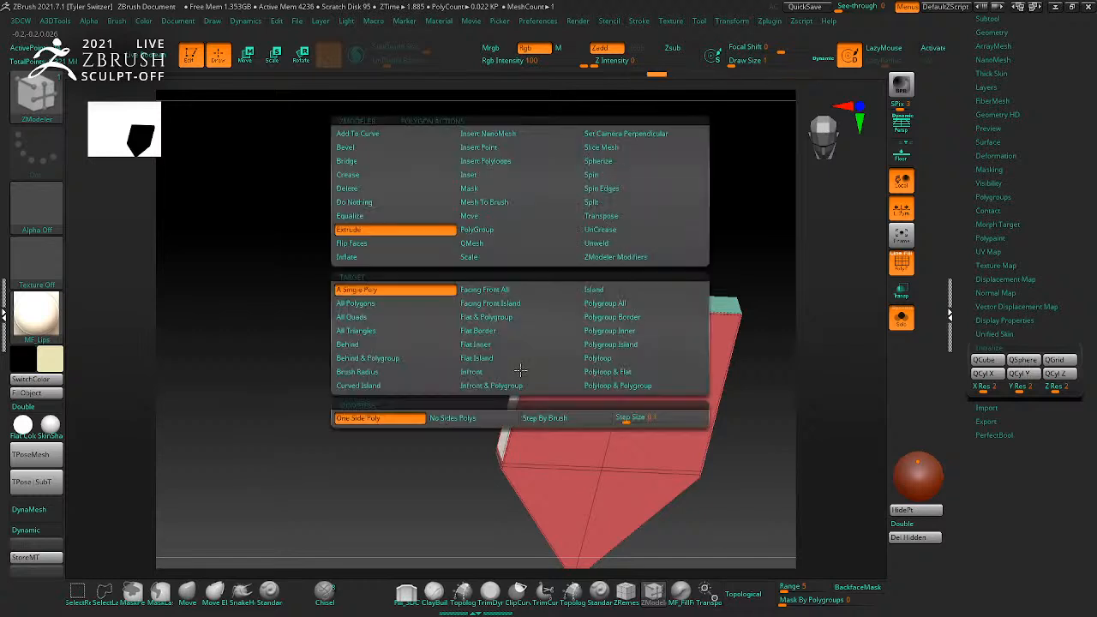
{"action": "key", "text": "space"}
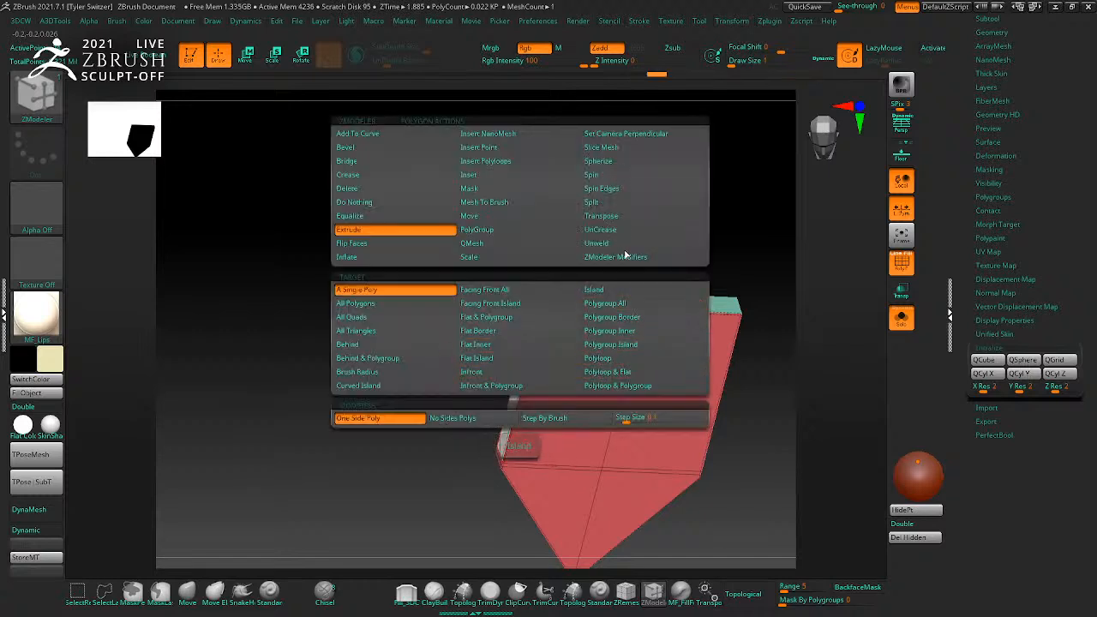
{"action": "left_click", "coordinate": [601, 216]}
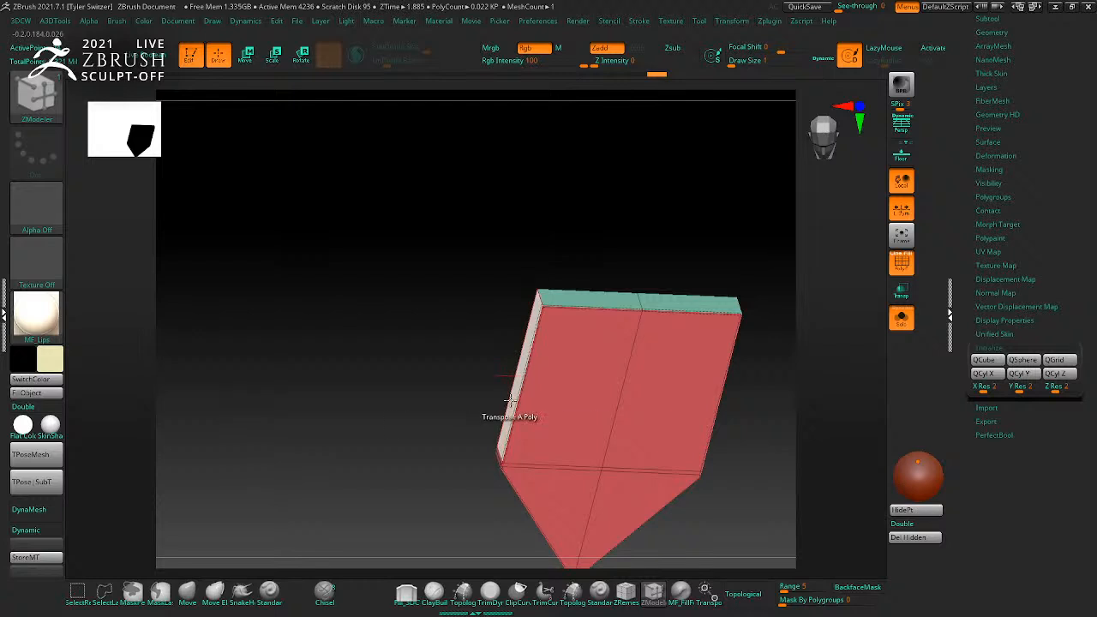
{"action": "left_click", "coordinate": [510, 402]}
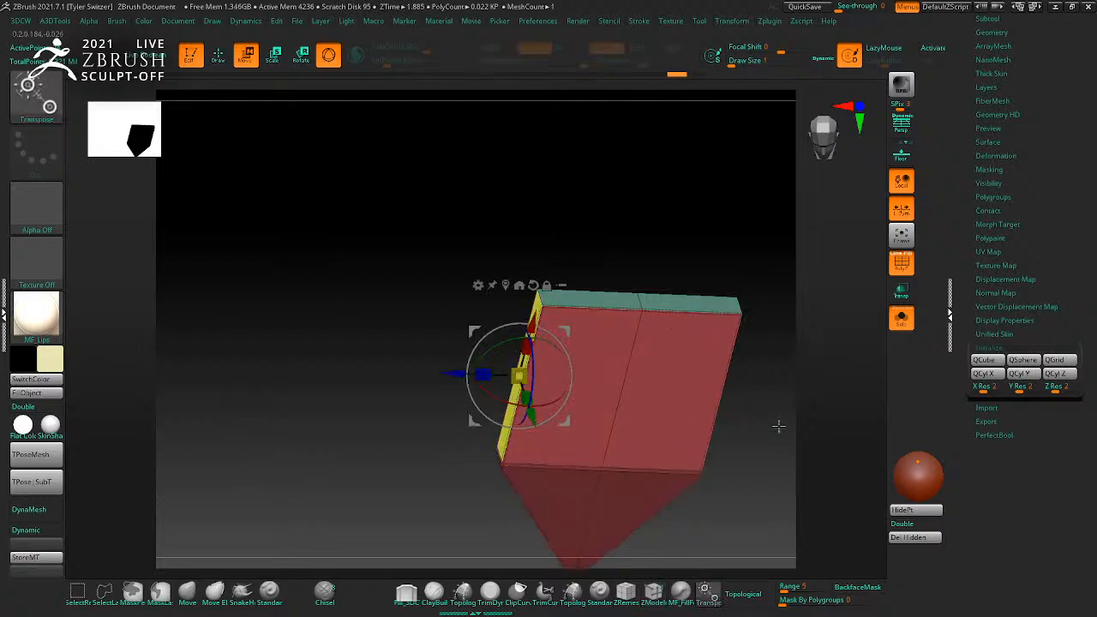
{"action": "left_click_drag", "start_coordinate": [754, 418], "coordinate": [799, 402], "text": "shift"}
{"action": "left_click", "coordinate": [506, 285]}
{"action": "left_click_drag", "start_coordinate": [587, 376], "coordinate": [686, 384]}
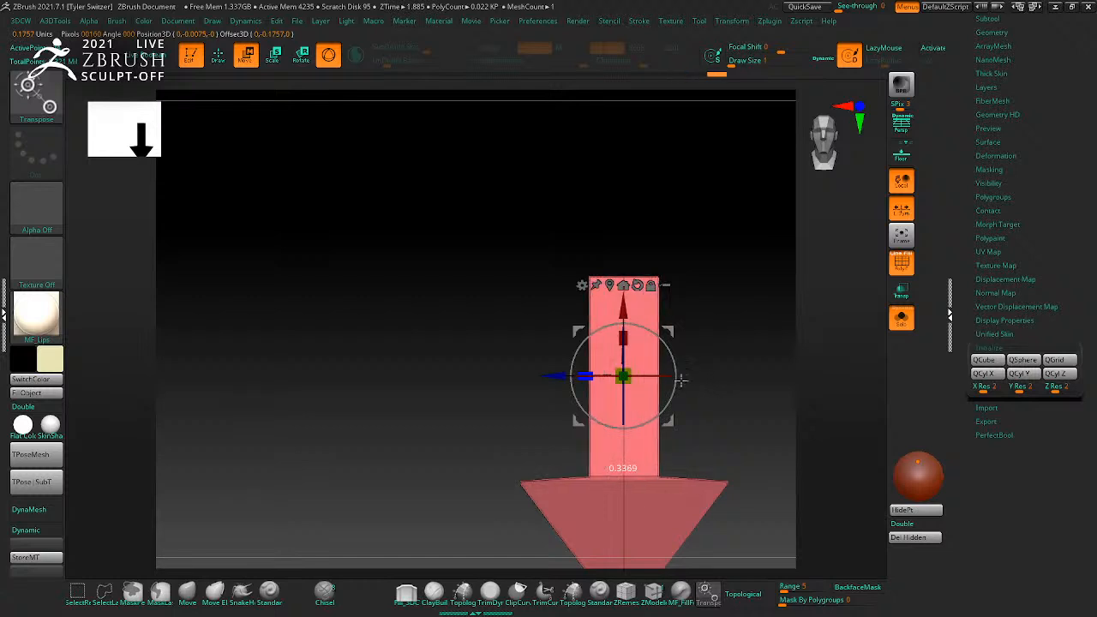
{"action": "left_click_drag", "start_coordinate": [624, 311], "coordinate": [624, 302]}
{"action": "left_click_drag", "start_coordinate": [587, 365], "coordinate": [624, 366]}
{"action": "key", "text": "q"}
{"action": "mouse_move", "coordinate": [719, 352]}
{"action": "left_mouse_down"}
{"action": "mouse_move", "coordinate": [676, 346]}
{"action": "mouse_move", "coordinate": [711, 368]}
{"action": "mouse_move", "coordinate": [652, 329]}
{"action": "left_mouse_up"}
Step: Exit Solo mode, frame the whole scene, and try to move the arrow toward the sign
{"action": "left_click", "coordinate": [902, 317]}
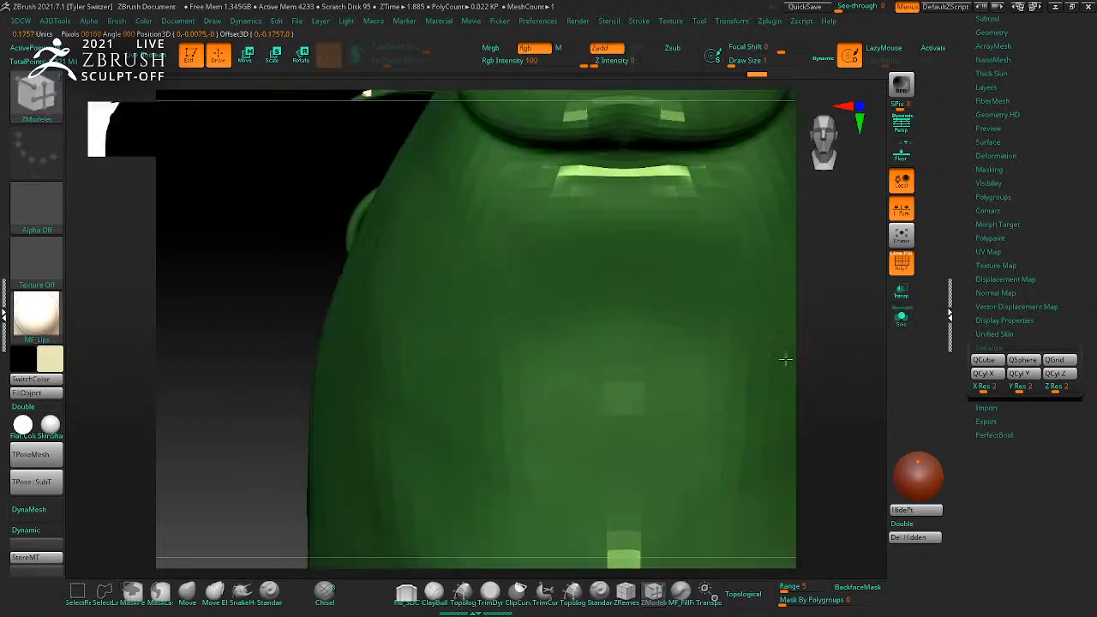
{"action": "key", "text": "f"}
{"action": "key", "text": "w"}
{"action": "left_click_drag", "start_coordinate": [797, 424], "coordinate": [656, 460]}
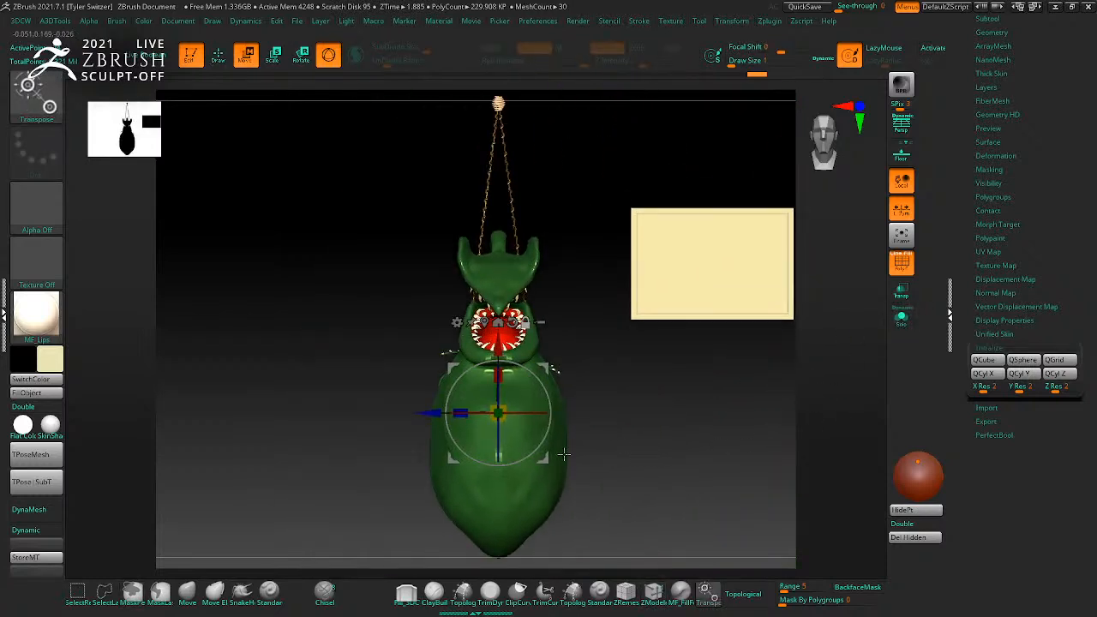
{"action": "left_click_drag", "start_coordinate": [552, 456], "coordinate": [754, 405]}
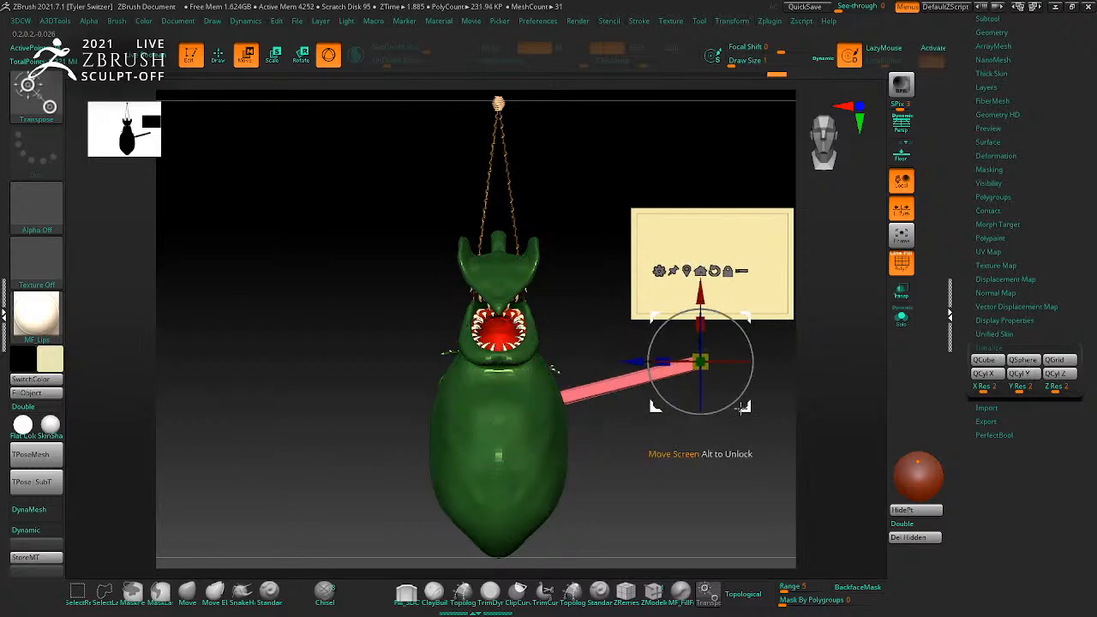
{"action": "key", "text": "ctrl+z"}
Step: Place the arrow diagonally over the sign's lower left corner with its head pointing down and outward
{"action": "left_click_drag", "start_coordinate": [553, 458], "coordinate": [665, 372]}
{"action": "left_click_drag", "start_coordinate": [720, 416], "coordinate": [642, 454], "text": "alt"}
{"action": "left_click_drag", "start_coordinate": [493, 345], "coordinate": [450, 341]}
{"action": "left_click_drag", "start_coordinate": [621, 442], "coordinate": [692, 500], "text": "shift"}
{"action": "left_click_drag", "start_coordinate": [572, 448], "coordinate": [537, 424]}
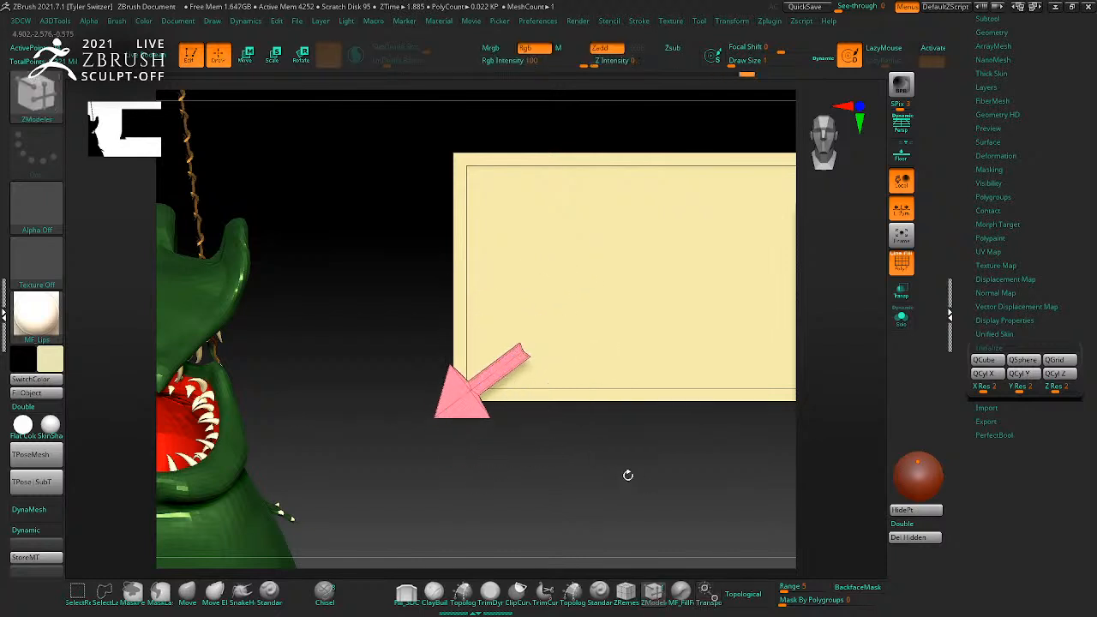
{"action": "right_click_drag", "start_coordinate": [641, 483], "coordinate": [544, 431], "text": "ctrl"}
{"action": "left_click_drag", "start_coordinate": [559, 410], "coordinate": [538, 421]}
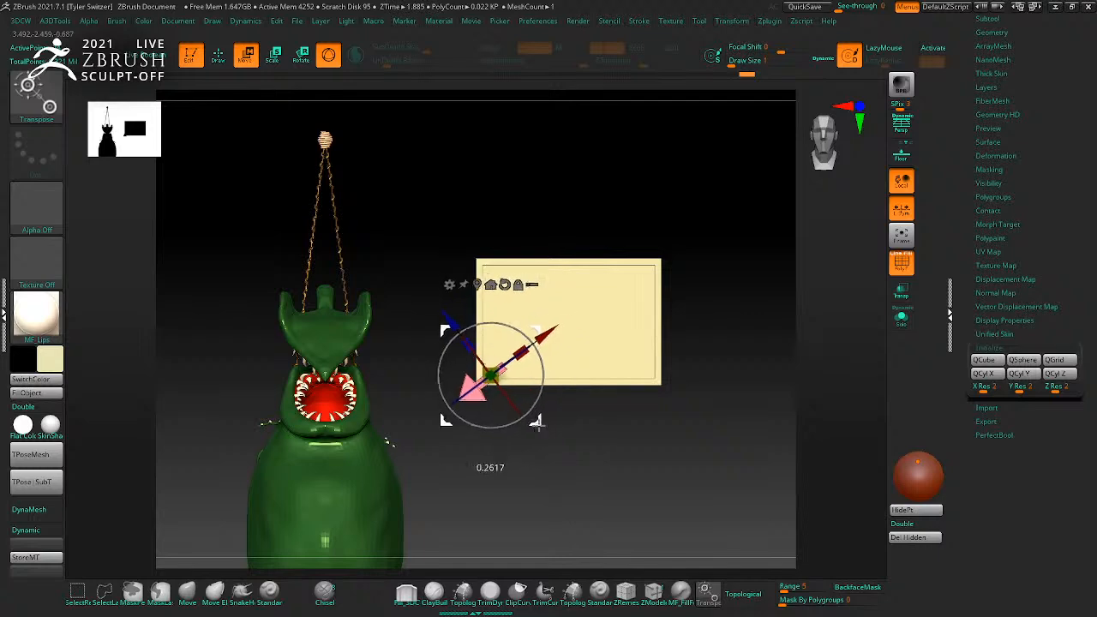
Step: Adjust the arrow's depth position relative to the sign in the side view
{"action": "key", "text": "q"}
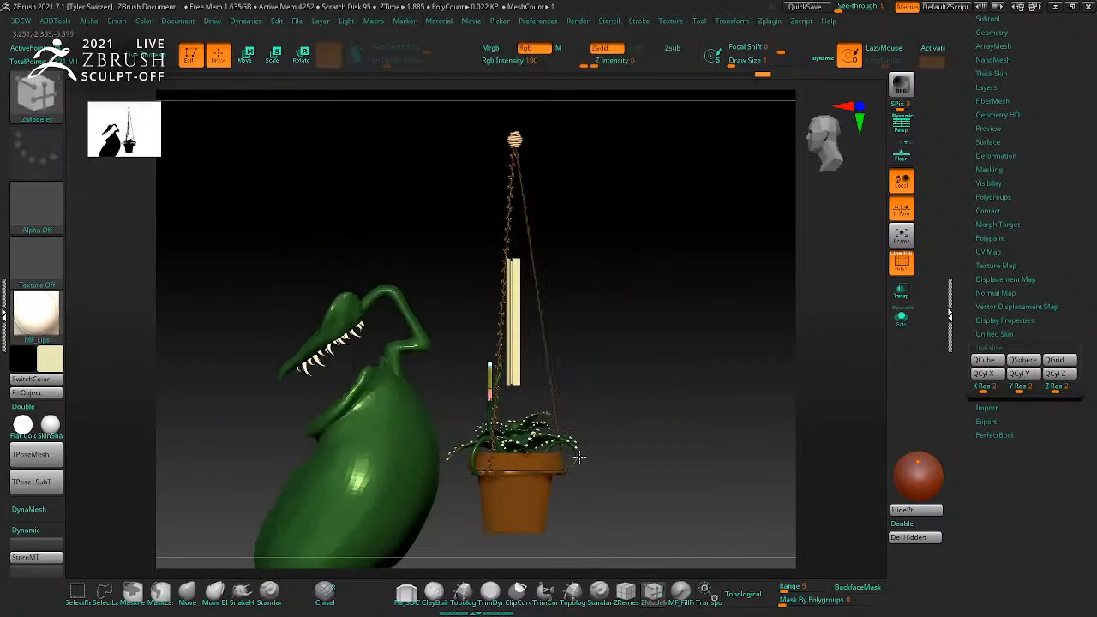
{"action": "key", "text": "w"}
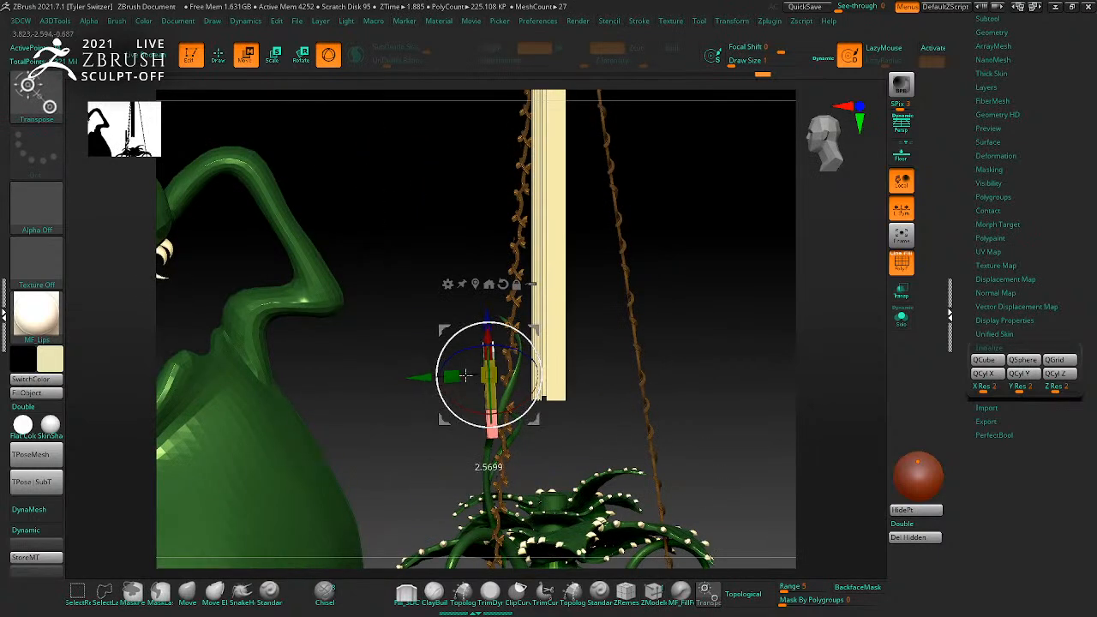
{"action": "key", "text": "q"}
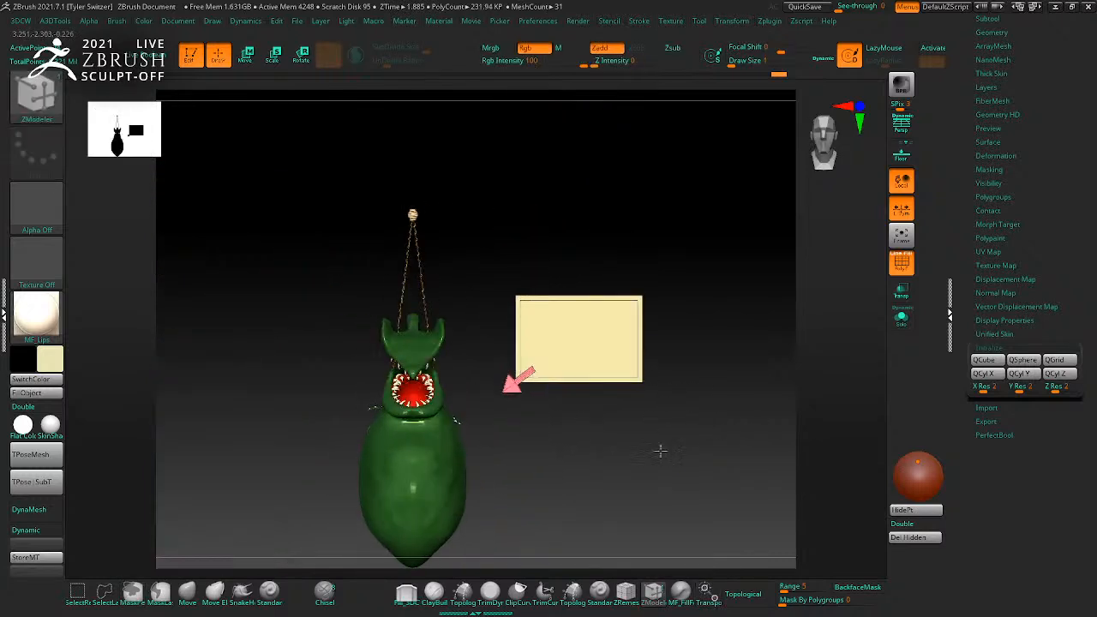
Step: Select the creature's AudreyBase subtool, turn off the polyframe display, and subdivide its geometry
{"action": "left_click_drag", "start_coordinate": [660, 451], "coordinate": [600, 435], "text": "alt"}
{"action": "left_click", "coordinate": [524, 435], "text": "alt"}
{"action": "left_click_drag", "start_coordinate": [668, 433], "coordinate": [783, 512], "text": "alt"}
{"action": "key", "text": "shift+f"}
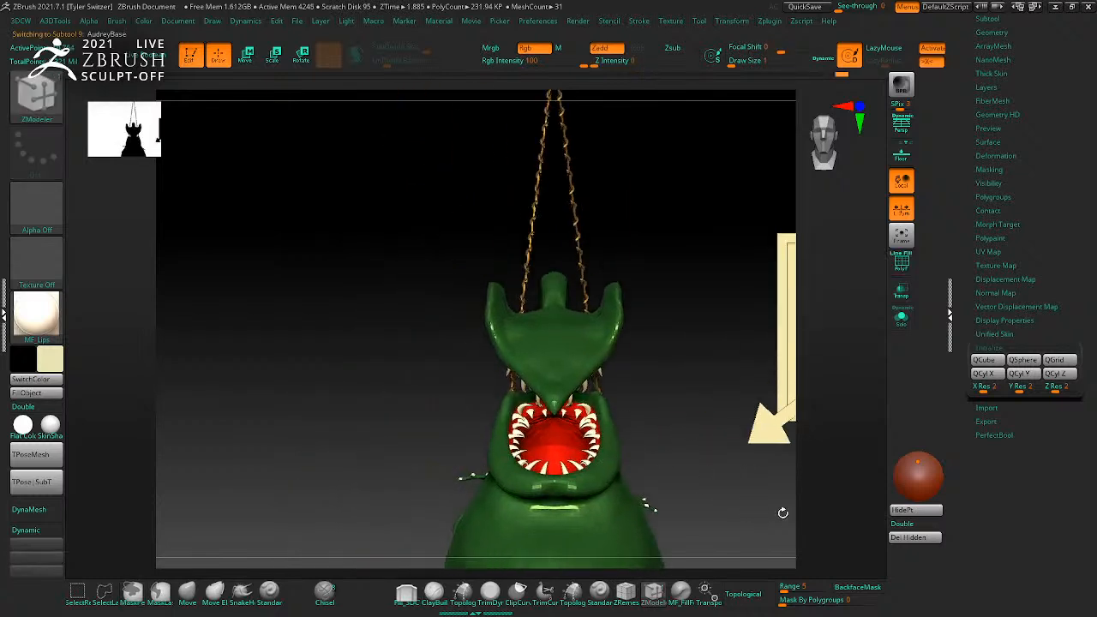
{"action": "left_click", "coordinate": [691, 463], "text": "ctrl+shift"}
{"action": "key", "text": "ctrl+z"}
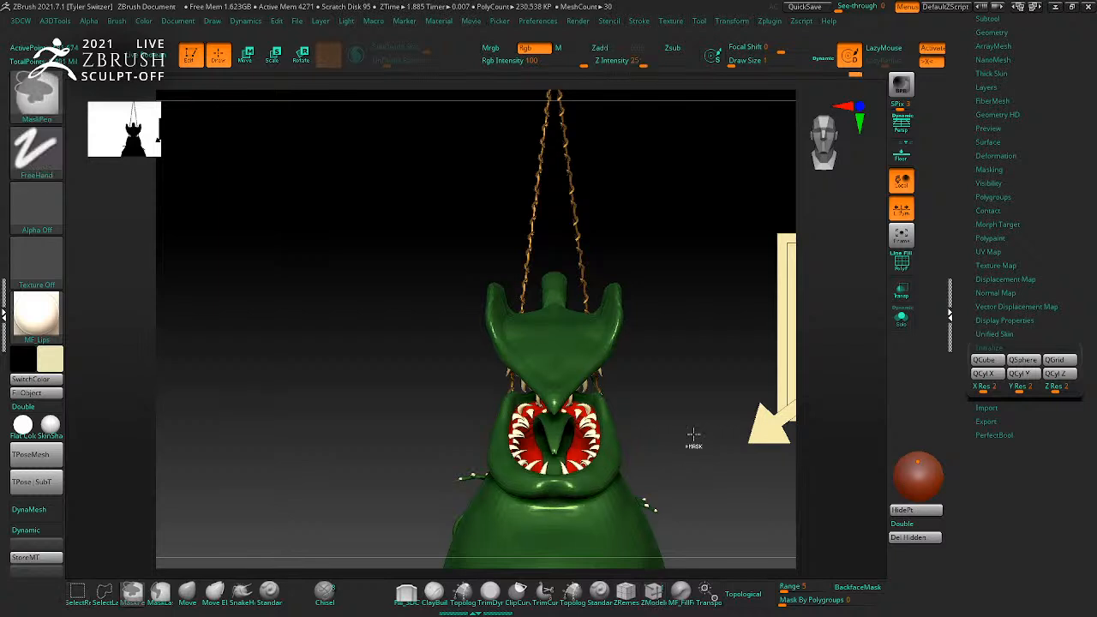
{"action": "key", "text": "ctrl+d"}
{"action": "left_click_drag", "start_coordinate": [695, 446], "coordinate": [705, 465]}
{"action": "key", "text": "shift+f"}
{"action": "key", "text": "shift+f"}
{"action": "mouse_move", "coordinate": [734, 504]}
{"action": "left_mouse_down", "text": "shift"}
{"action": "mouse_move", "coordinate": [749, 498]}
{"action": "mouse_move", "coordinate": [766, 529]}
{"action": "mouse_move", "coordinate": [678, 419]}
{"action": "left_mouse_up", "text": "shift"}
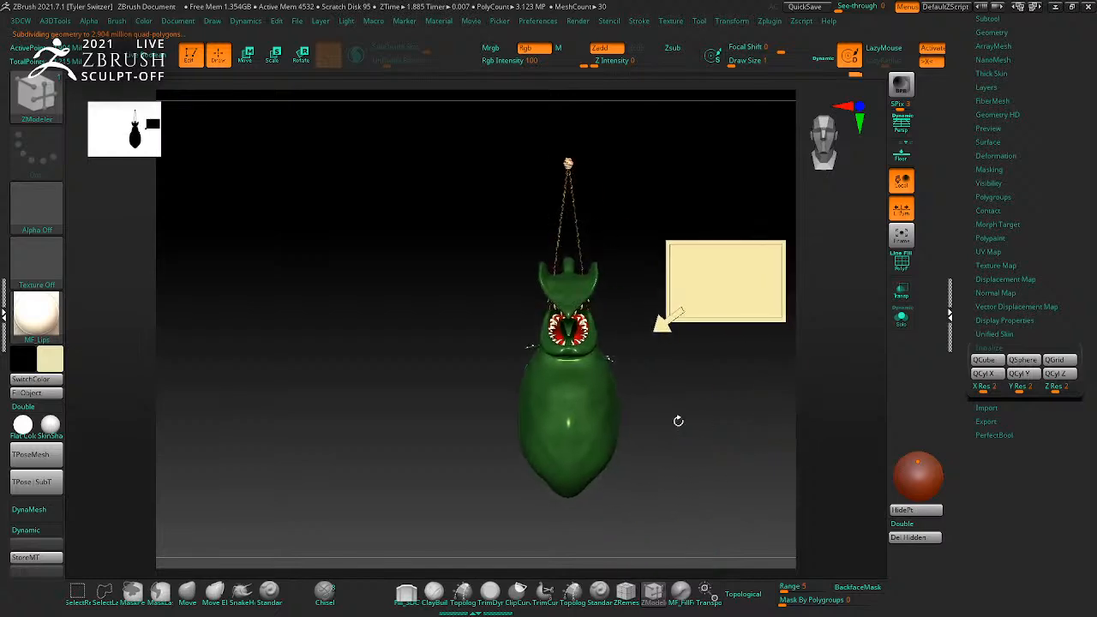
Step: Choose the MF_Forms brush and set its draw size to about 87 for sculpting the creature's head
{"action": "key", "text": "b"}
{"action": "left_click", "coordinate": [615, 559]}
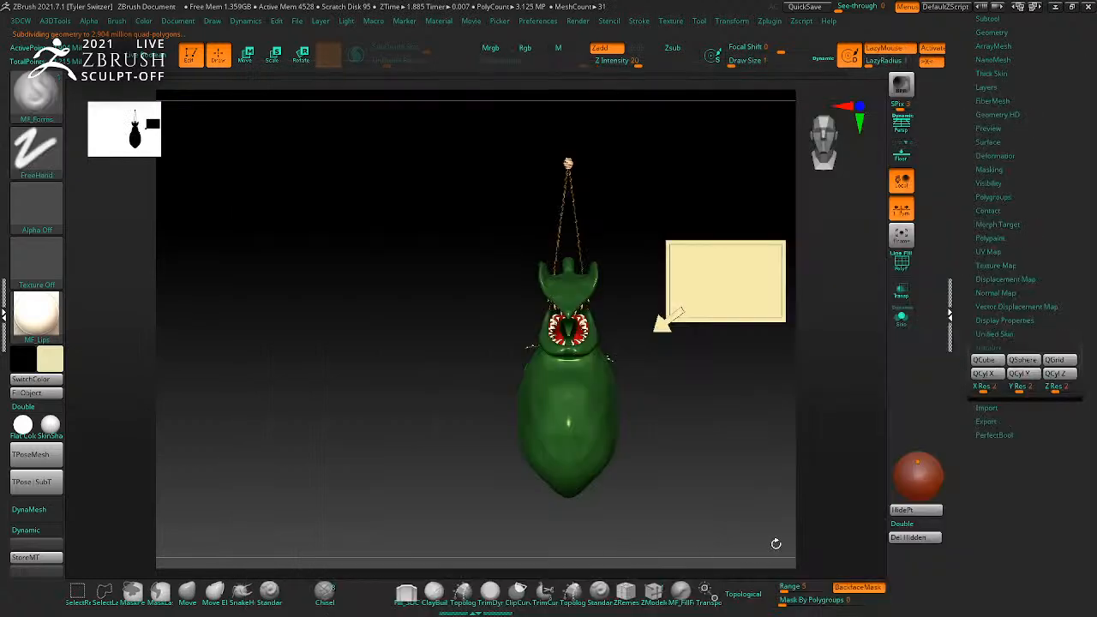
{"action": "left_click_drag", "start_coordinate": [705, 472], "coordinate": [776, 520]}
{"action": "left_click_drag", "start_coordinate": [743, 463], "coordinate": [720, 473]}
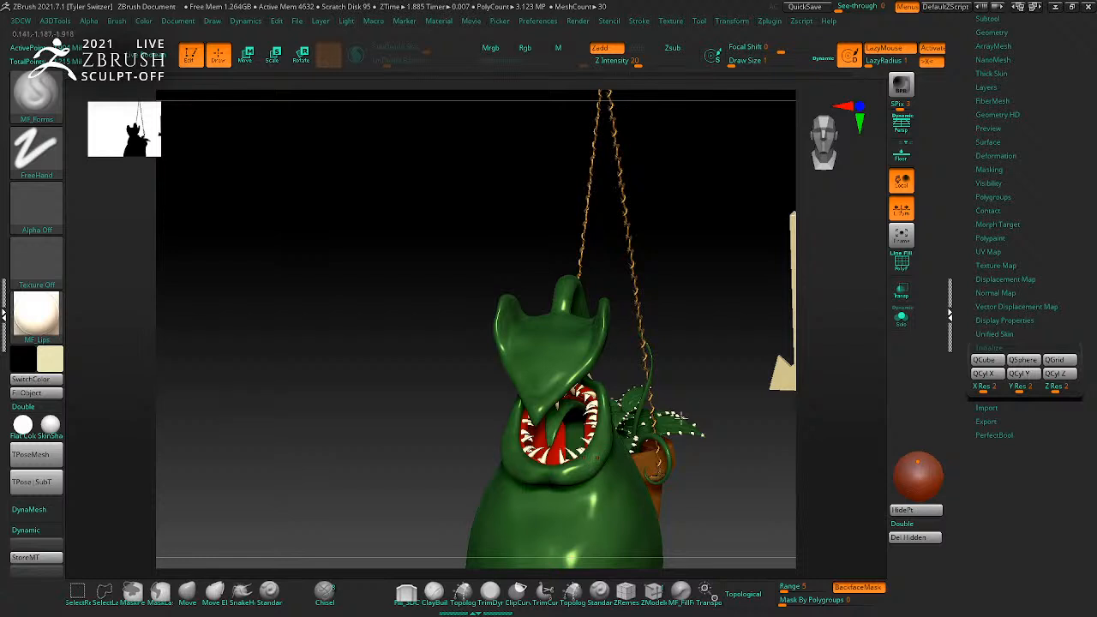
{"action": "mouse_move", "coordinate": [720, 363]}
{"action": "left_mouse_down", "text": "alt"}
{"action": "mouse_move", "coordinate": [598, 466]}
{"action": "mouse_move", "coordinate": [617, 467]}
{"action": "left_mouse_up", "text": "alt"}
{"action": "key", "text": "s"}
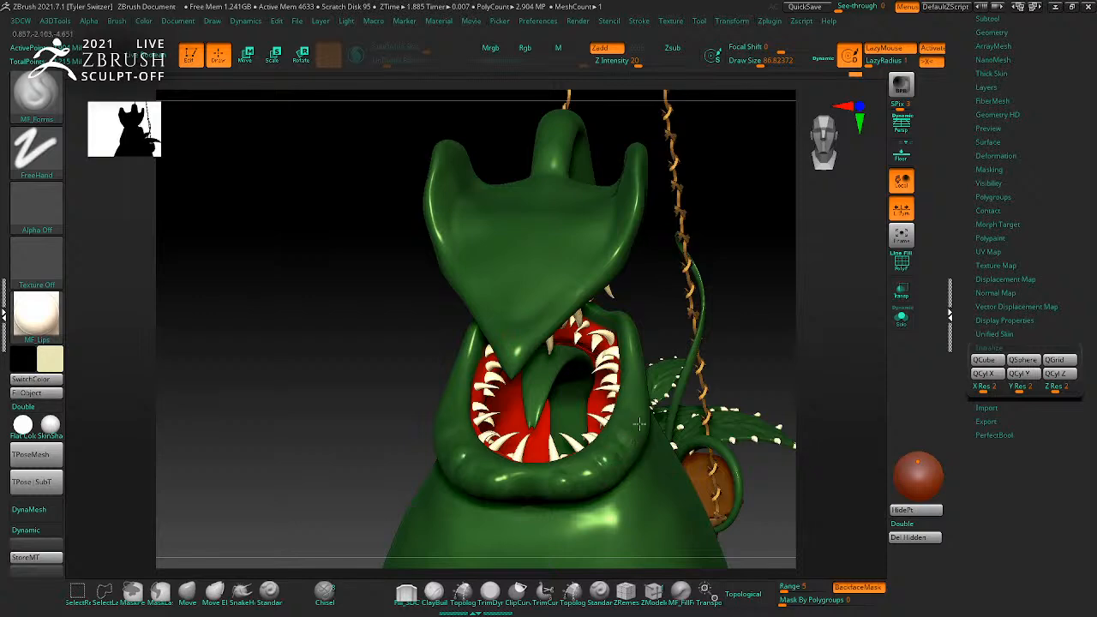
Step: Isolate the lips polygroup, mask it, show the whole body again, and invert the mask so only the lips are editable
{"action": "left_click_drag", "start_coordinate": [692, 396], "coordinate": [698, 390]}
{"action": "left_click", "coordinate": [666, 385], "text": "ctrl+shift"}
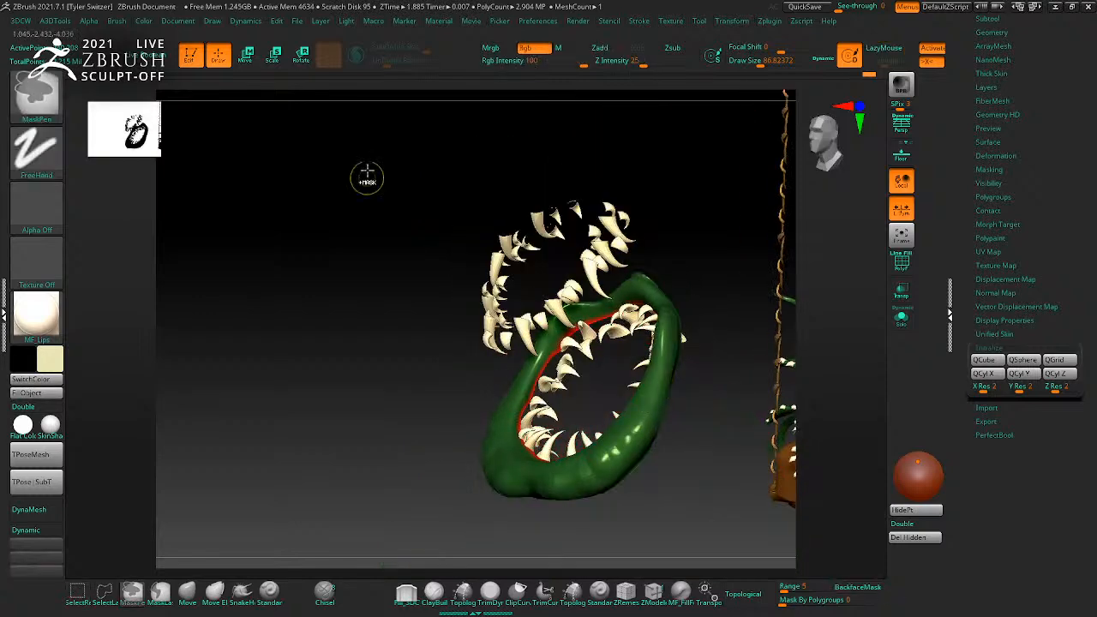
{"action": "left_click_drag", "start_coordinate": [367, 171], "coordinate": [791, 585], "text": "ctrl"}
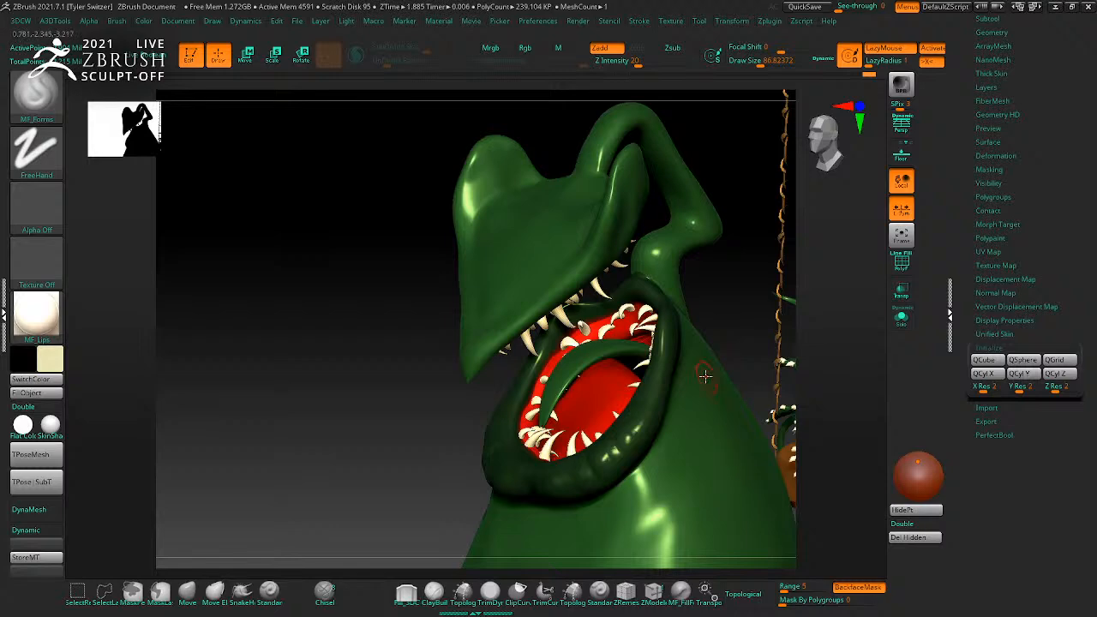
{"action": "left_click", "coordinate": [746, 333], "text": "ctrl"}
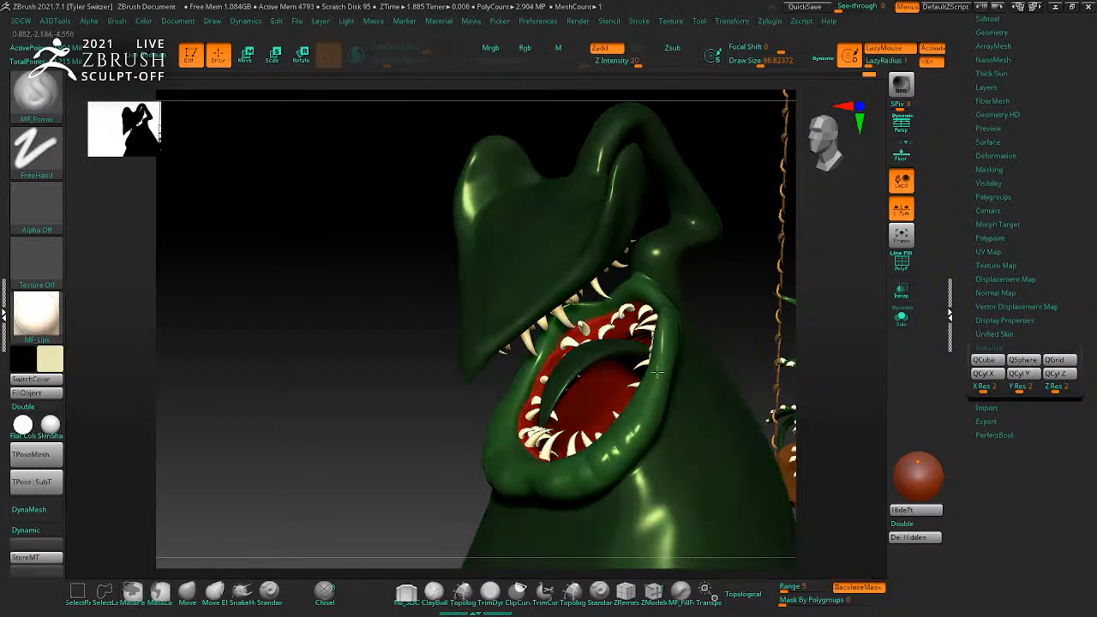
Step: Sculpt broad rounded bulges along the front and one side of the creature's lower lip
{"action": "left_click_drag", "start_coordinate": [698, 316], "coordinate": [744, 322]}
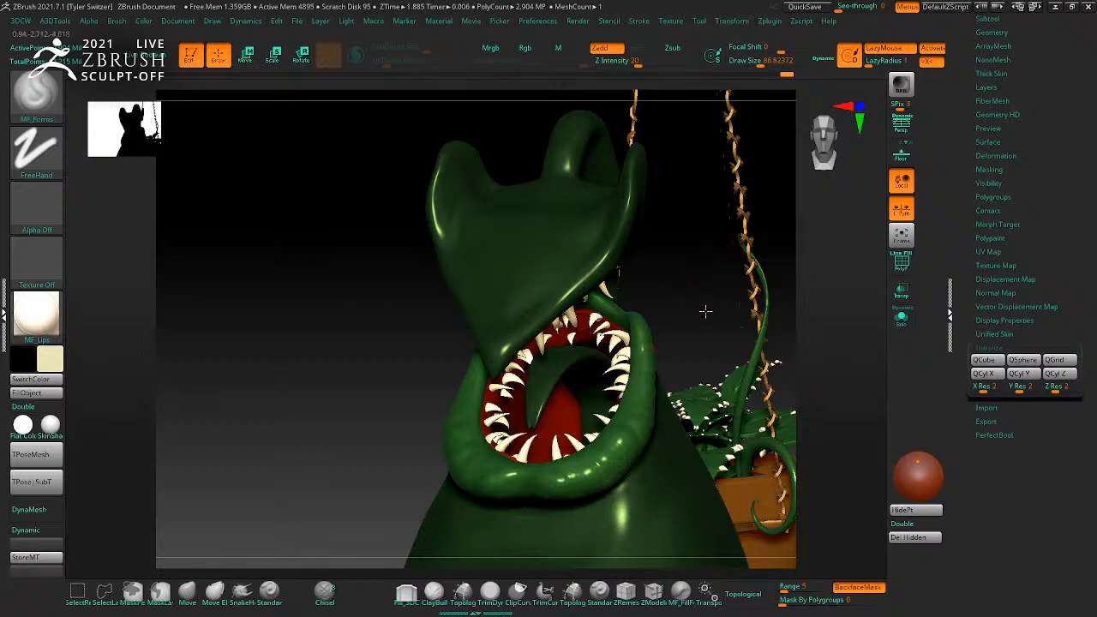
{"action": "left_click_drag", "start_coordinate": [701, 303], "coordinate": [558, 467]}
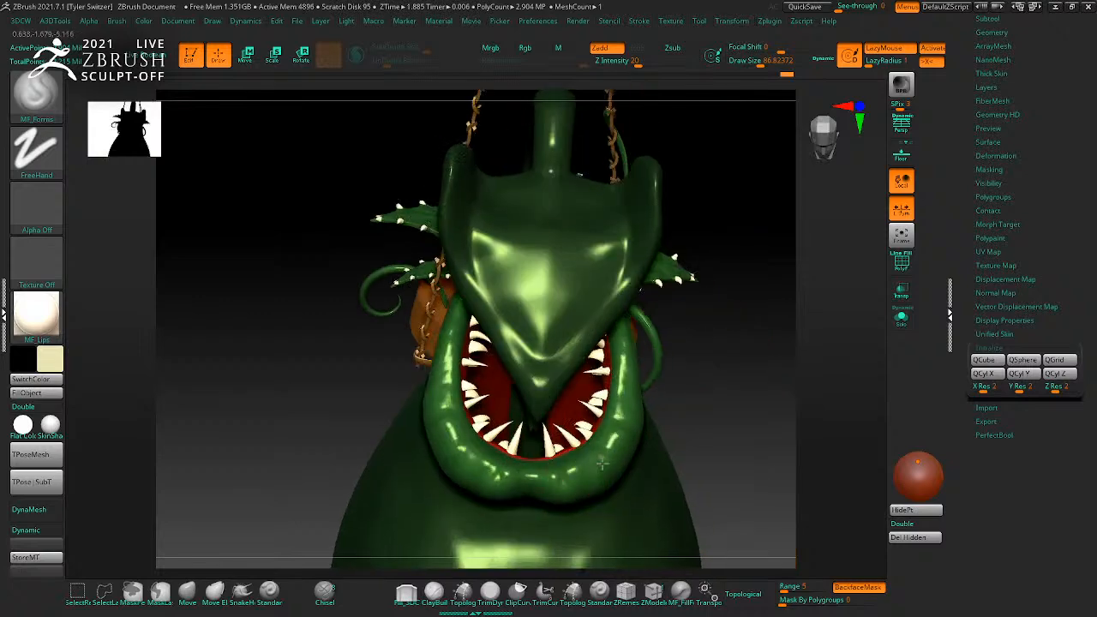
{"action": "left_click_drag", "start_coordinate": [715, 455], "coordinate": [681, 388]}
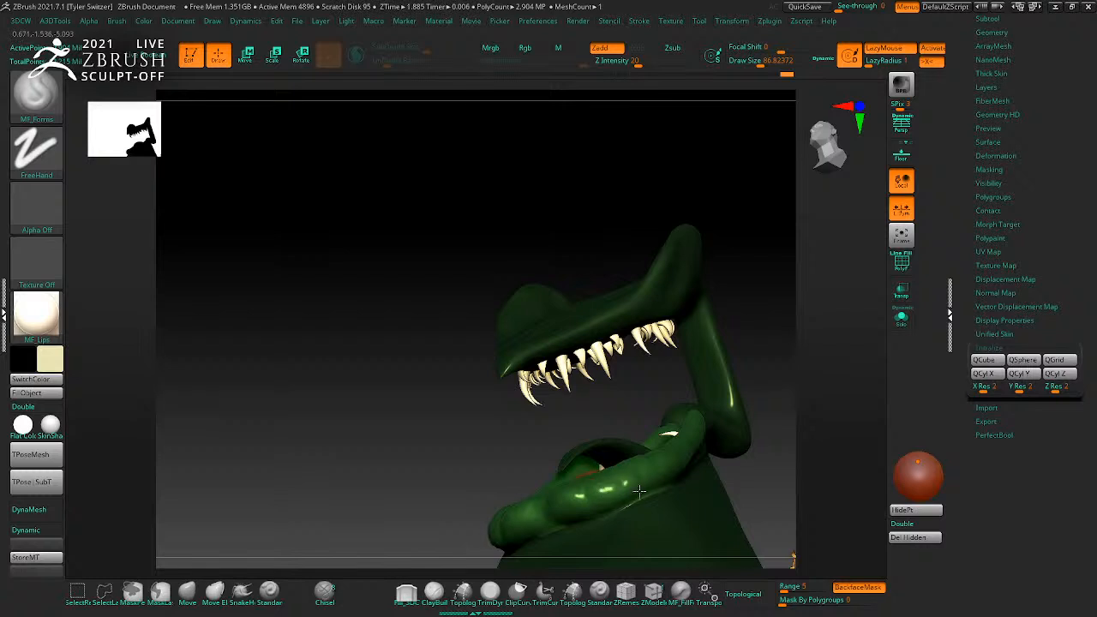
{"action": "left_click_drag", "start_coordinate": [778, 304], "coordinate": [739, 427]}
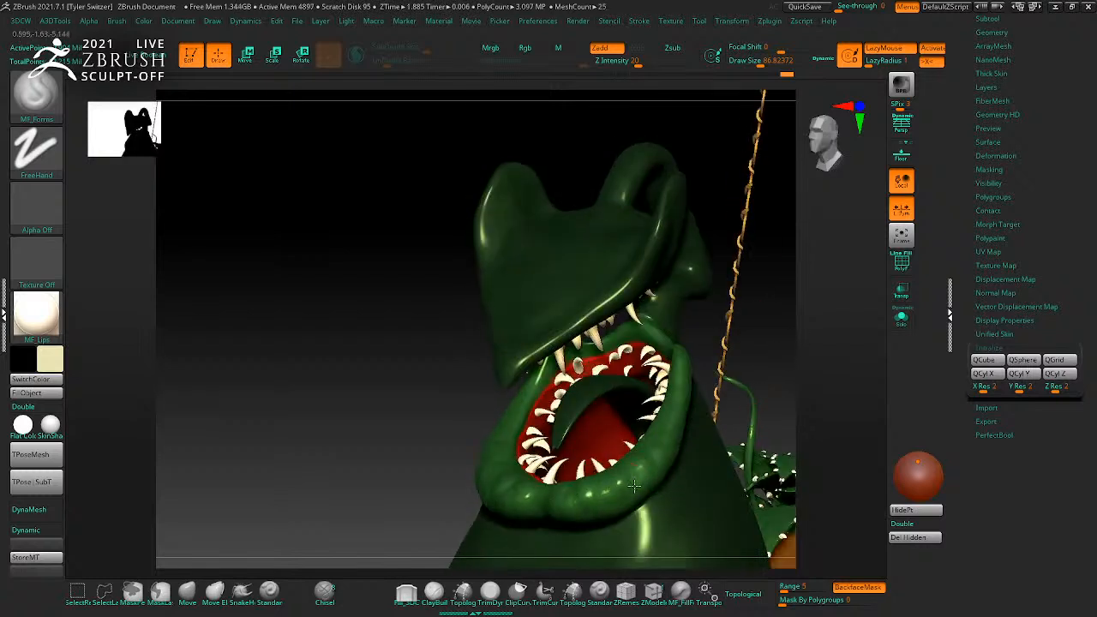
{"action": "left_click_drag", "start_coordinate": [683, 414], "coordinate": [752, 335]}
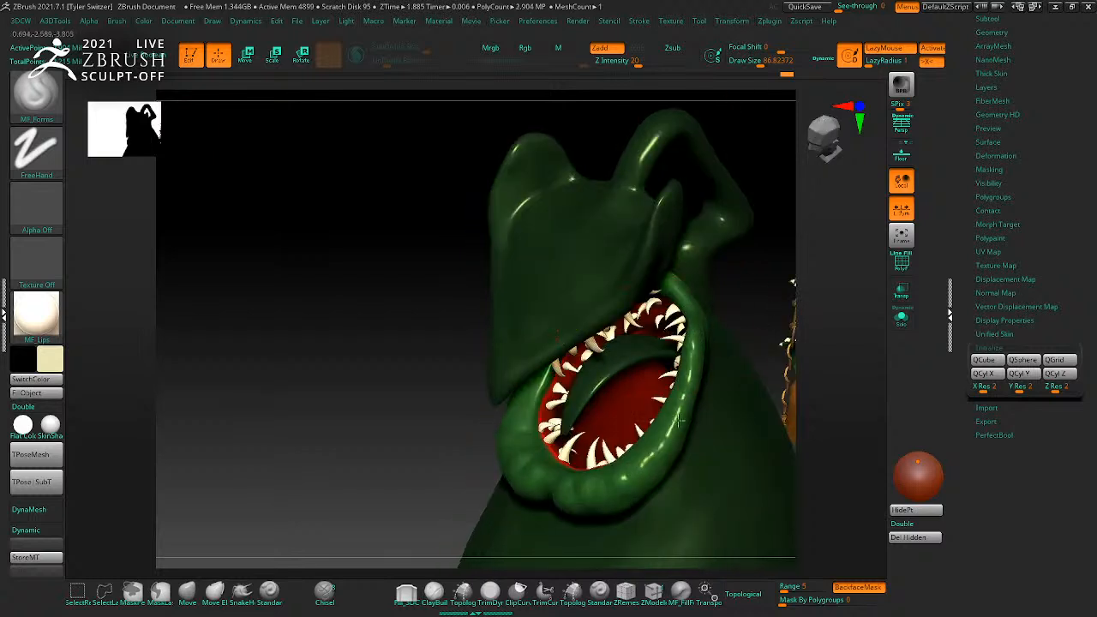
{"action": "left_click_drag", "start_coordinate": [609, 476], "coordinate": [587, 495]}
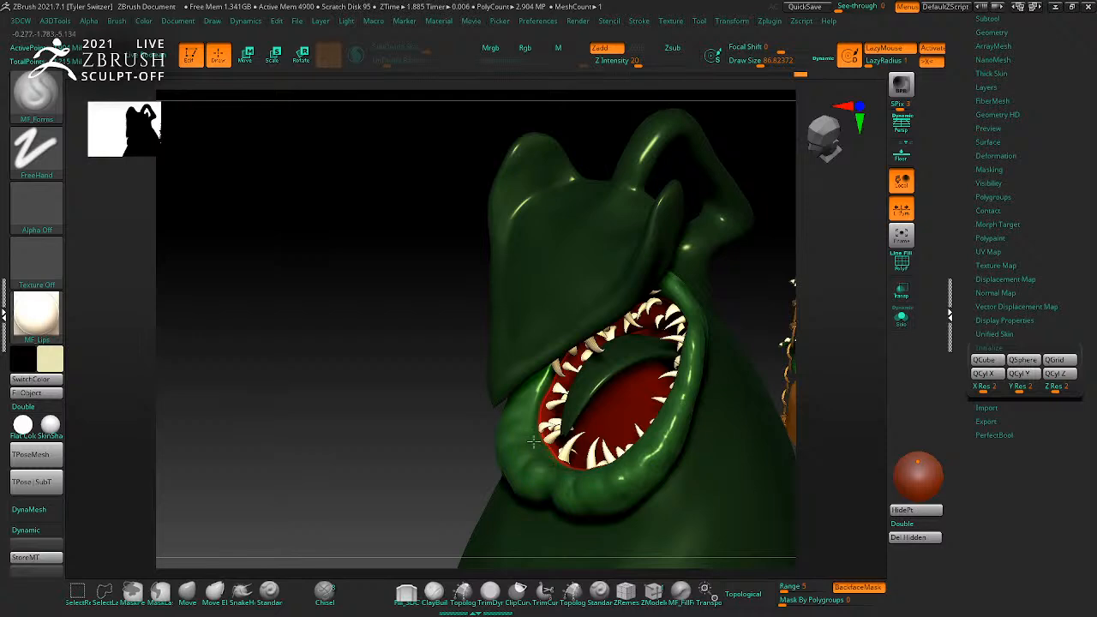
Step: Extend the lumpy folds around the opposite side of the lip and up toward the mouth corners
{"action": "left_click_drag", "start_coordinate": [801, 364], "coordinate": [881, 379]}
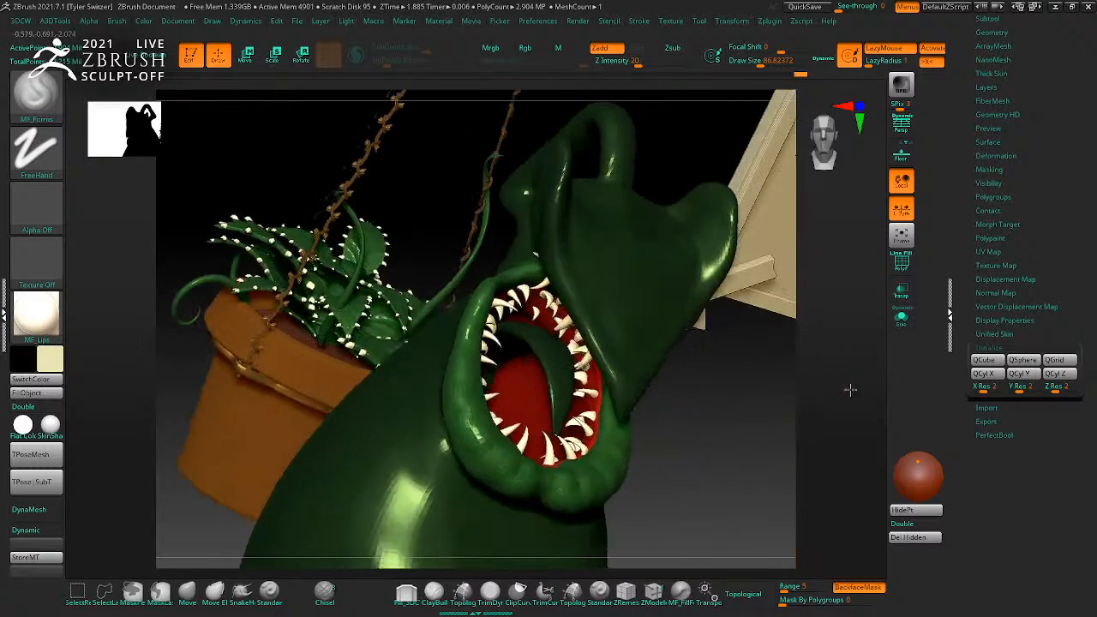
{"action": "left_click_drag", "start_coordinate": [636, 474], "coordinate": [662, 496]}
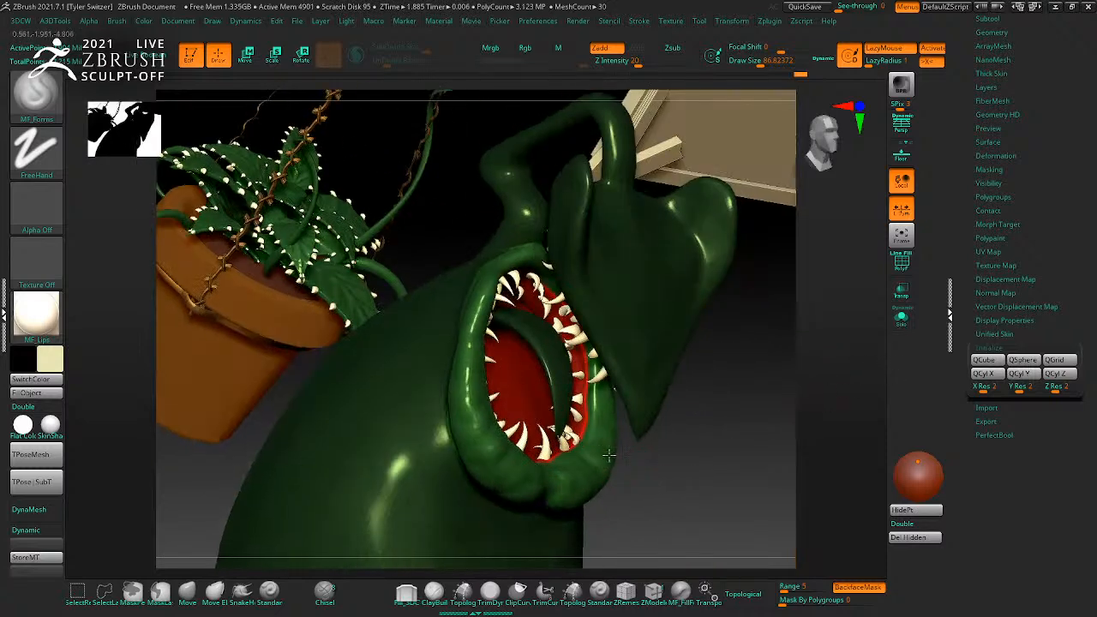
{"action": "left_click_drag", "start_coordinate": [607, 410], "coordinate": [608, 465]}
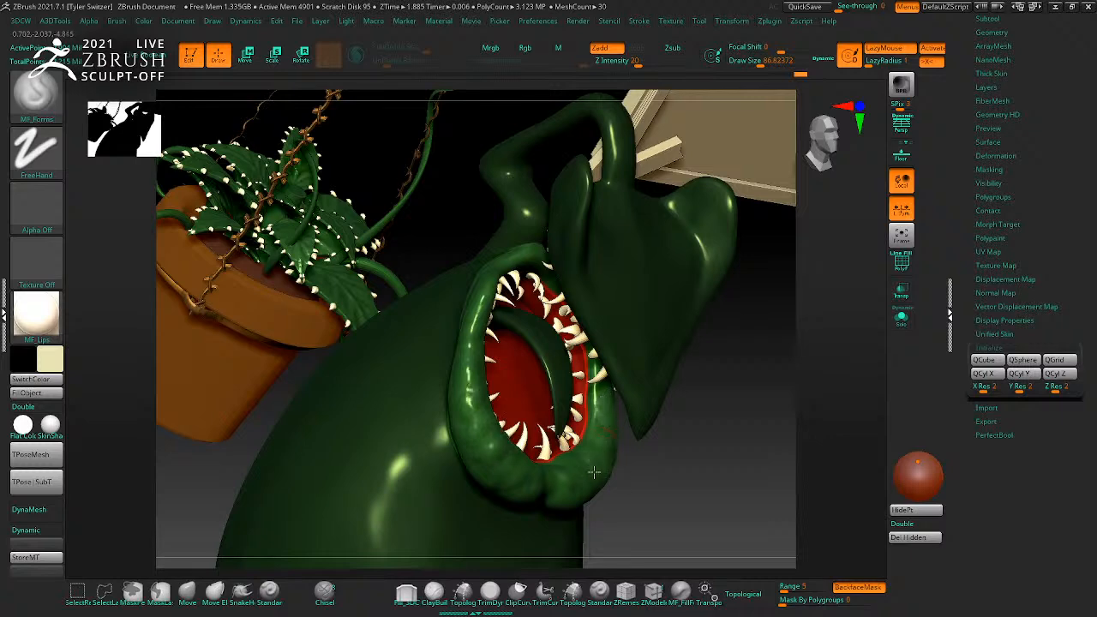
{"action": "left_click_drag", "start_coordinate": [696, 471], "coordinate": [602, 460]}
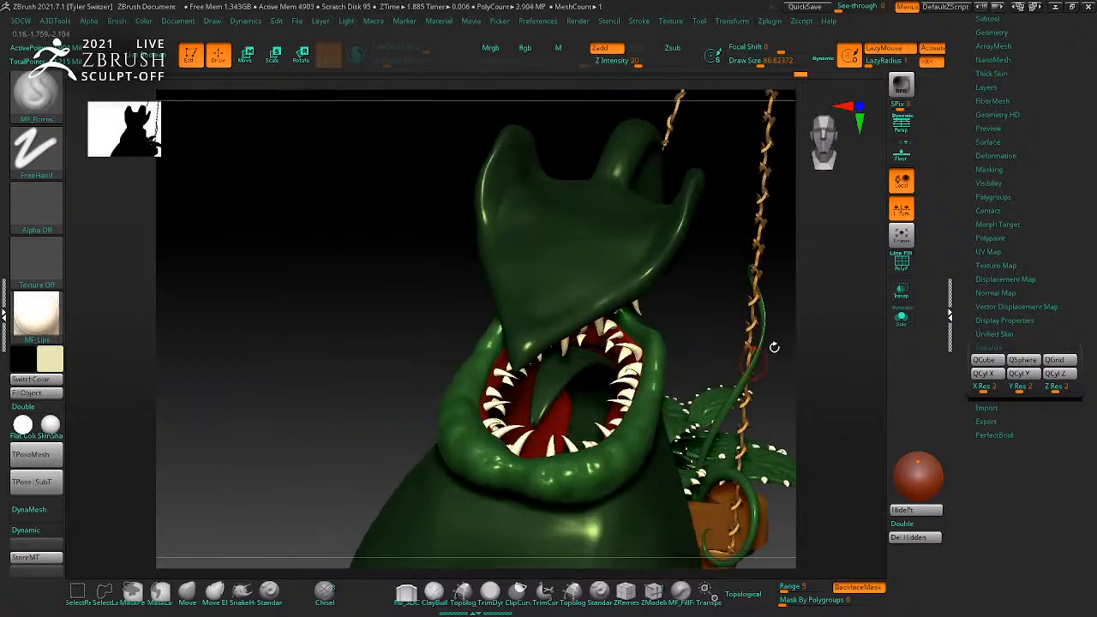
{"action": "left_click_drag", "start_coordinate": [768, 353], "coordinate": [776, 360]}
{"action": "left_click_drag", "start_coordinate": [786, 284], "coordinate": [723, 309]}
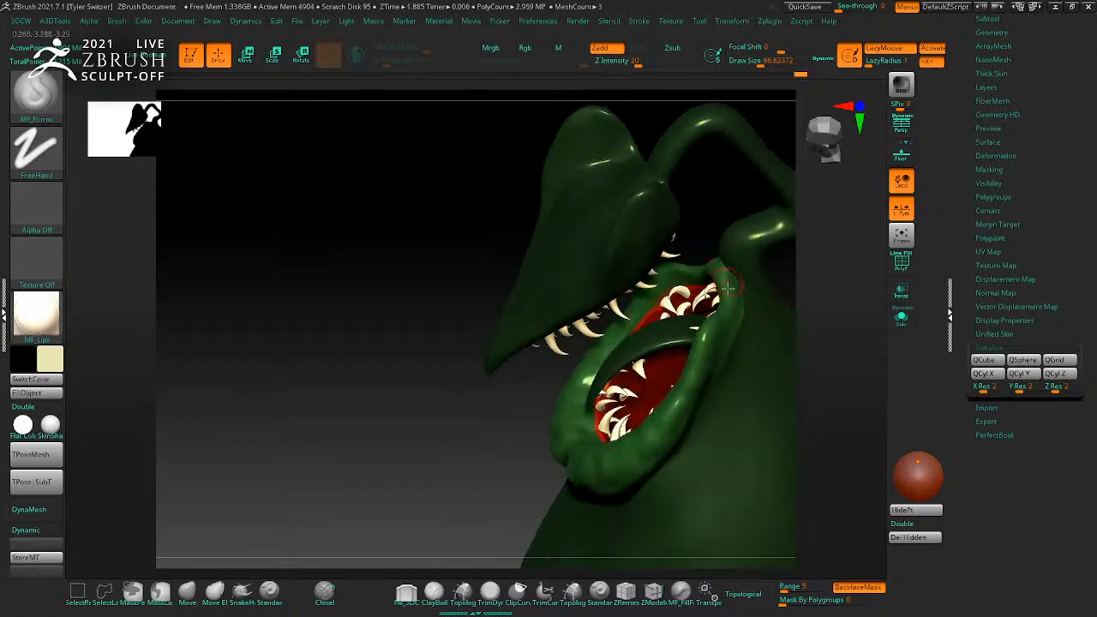
Step: Reduce the draw size to about 49 and add smaller folds around the upper part of the lip
{"action": "key", "text": "ctrl"}
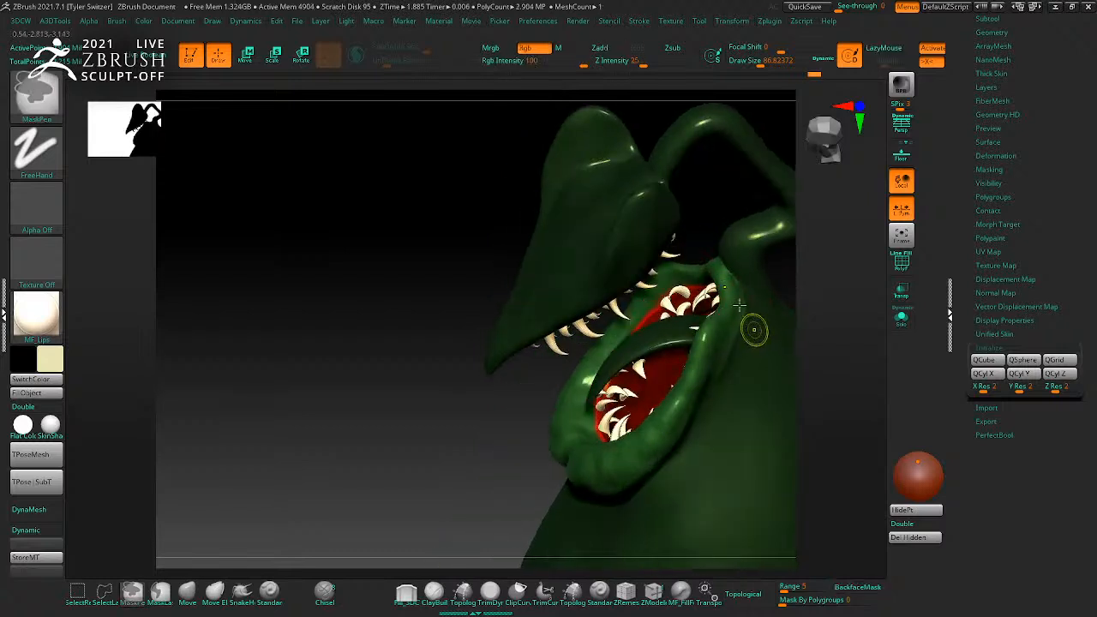
{"action": "left_click_drag", "start_coordinate": [719, 313], "coordinate": [737, 317]}
{"action": "left_click_drag", "start_coordinate": [784, 288], "coordinate": [812, 291]}
{"action": "key", "text": "s"}
{"action": "left_click", "coordinate": [745, 326]}
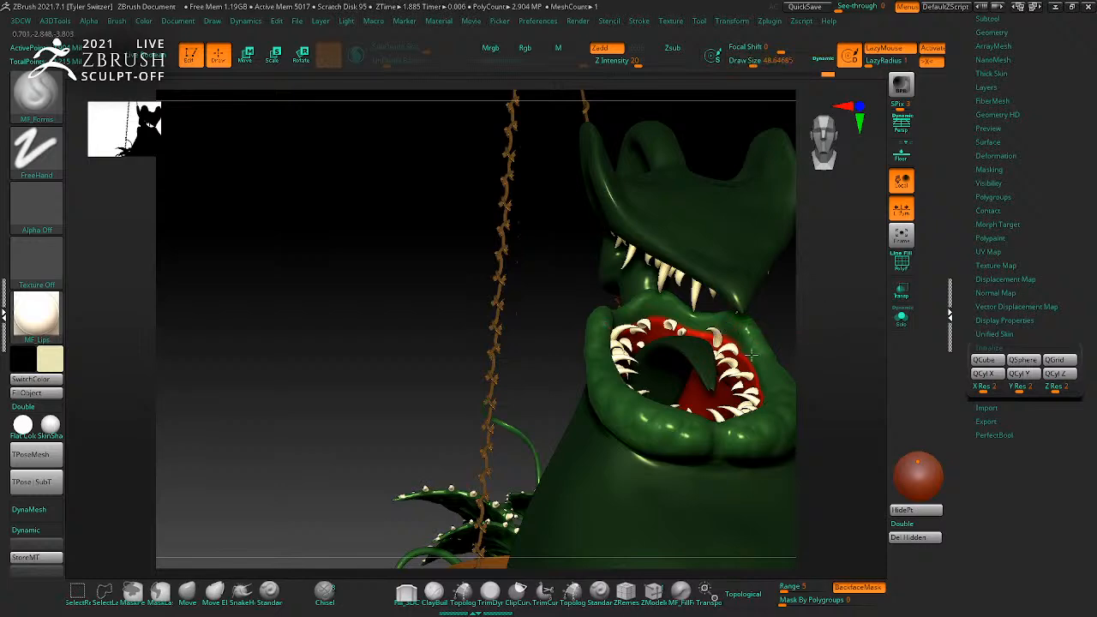
{"action": "left_click_drag", "start_coordinate": [782, 369], "coordinate": [788, 370]}
{"action": "mouse_move", "coordinate": [782, 407]}
{"action": "left_mouse_down"}
{"action": "mouse_move", "coordinate": [847, 397]}
{"action": "mouse_move", "coordinate": [794, 414]}
{"action": "left_mouse_up"}
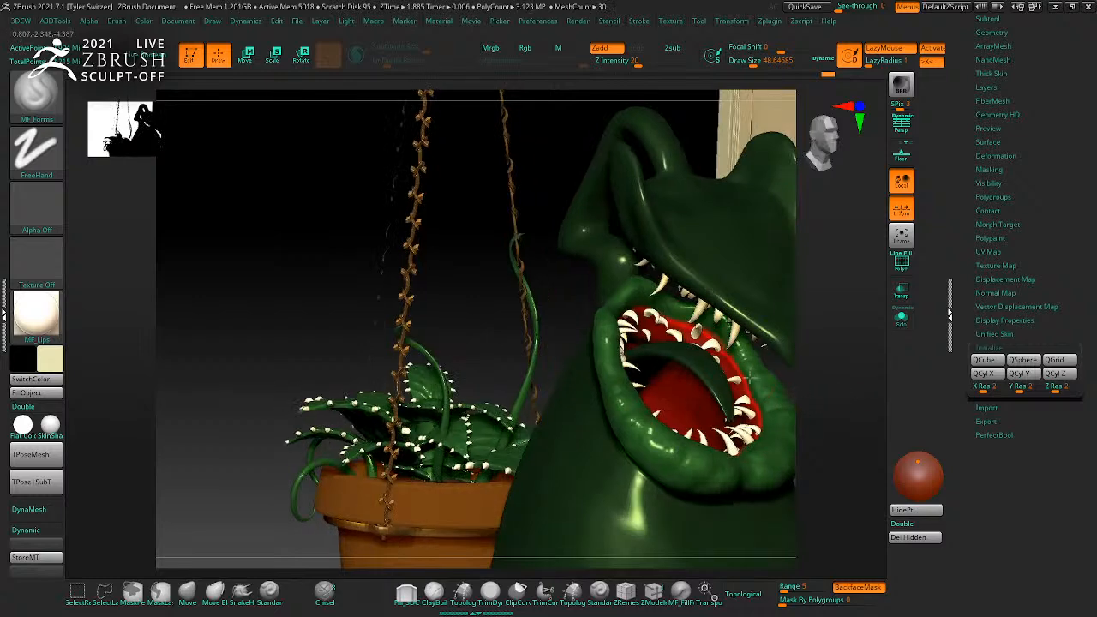
Step: Sculpt fine folds at the back corners and along the sides of the lips
{"action": "left_click_drag", "start_coordinate": [822, 368], "coordinate": [628, 306]}
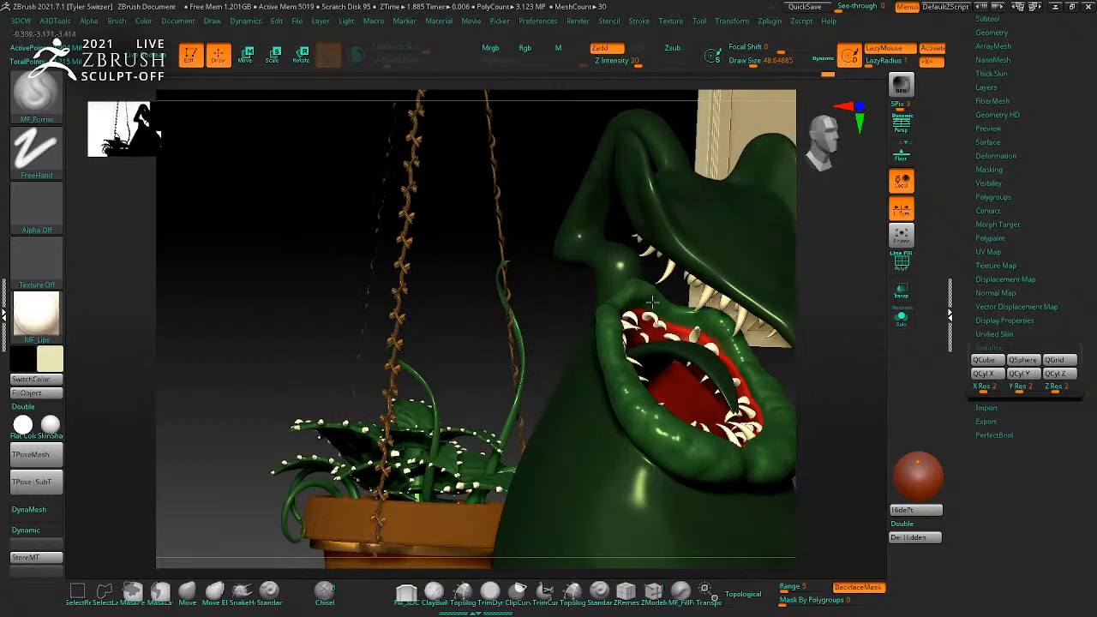
{"action": "left_click_drag", "start_coordinate": [847, 357], "coordinate": [686, 321]}
{"action": "left_click_drag", "start_coordinate": [842, 373], "coordinate": [684, 315]}
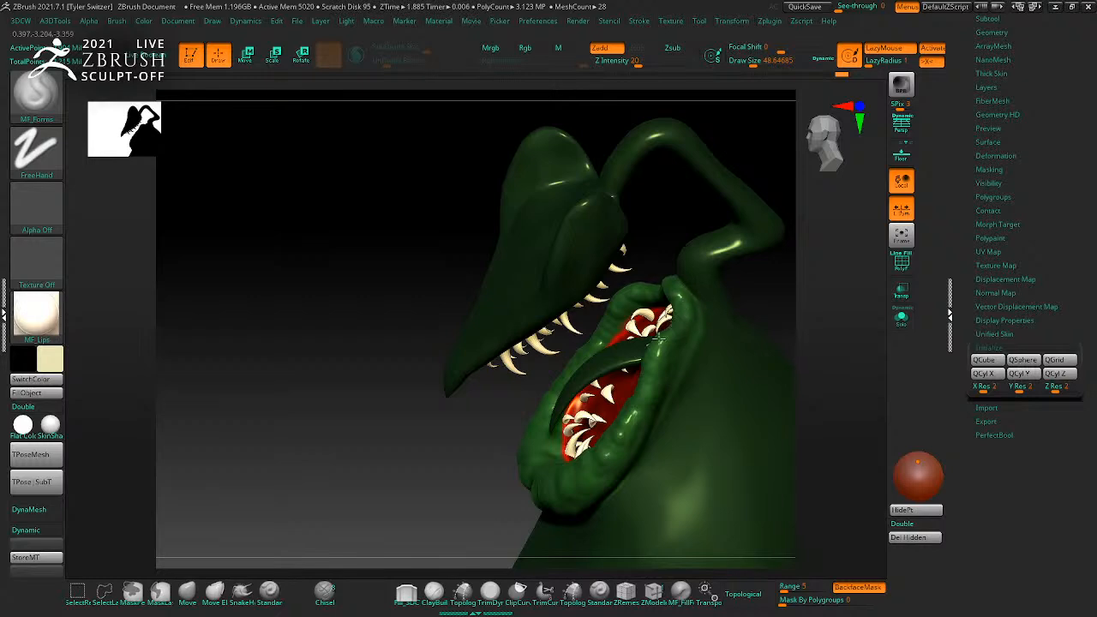
{"action": "left_click_drag", "start_coordinate": [817, 347], "coordinate": [627, 452]}
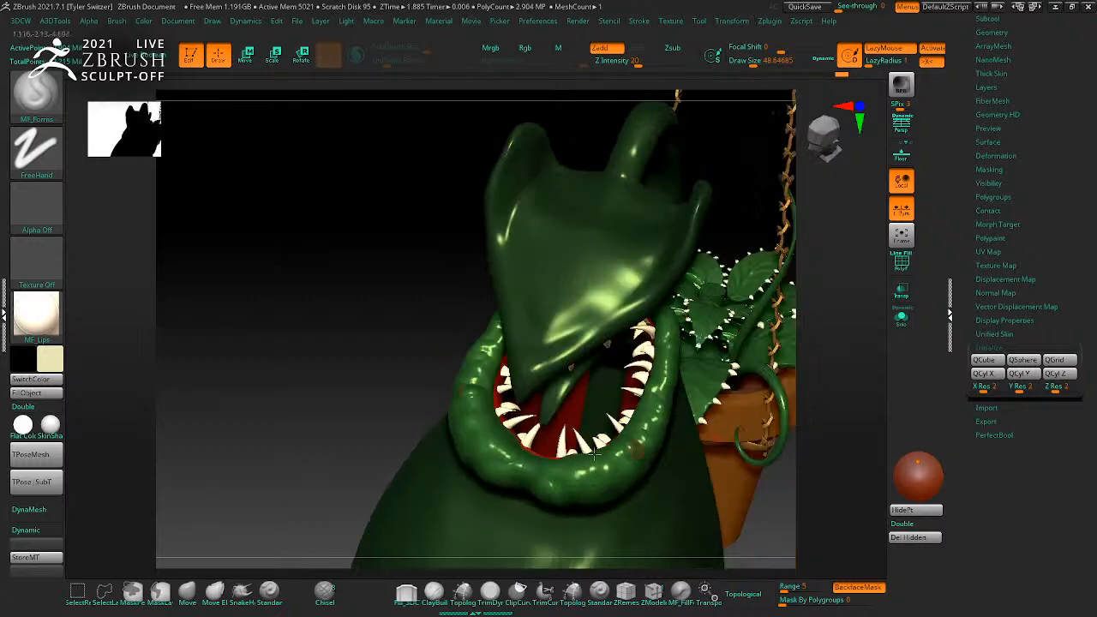
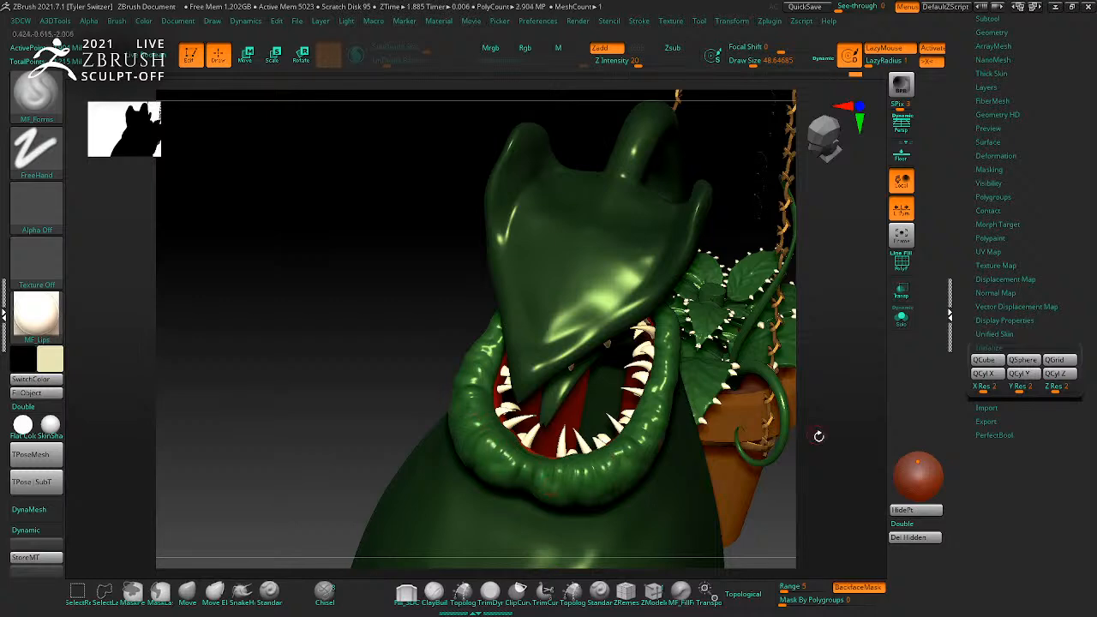
Step: Add narrow crosswise wrinkles along the front and sides of the lower lip
{"action": "left_click_drag", "start_coordinate": [816, 434], "coordinate": [610, 468]}
{"action": "left_click_drag", "start_coordinate": [810, 430], "coordinate": [685, 437]}
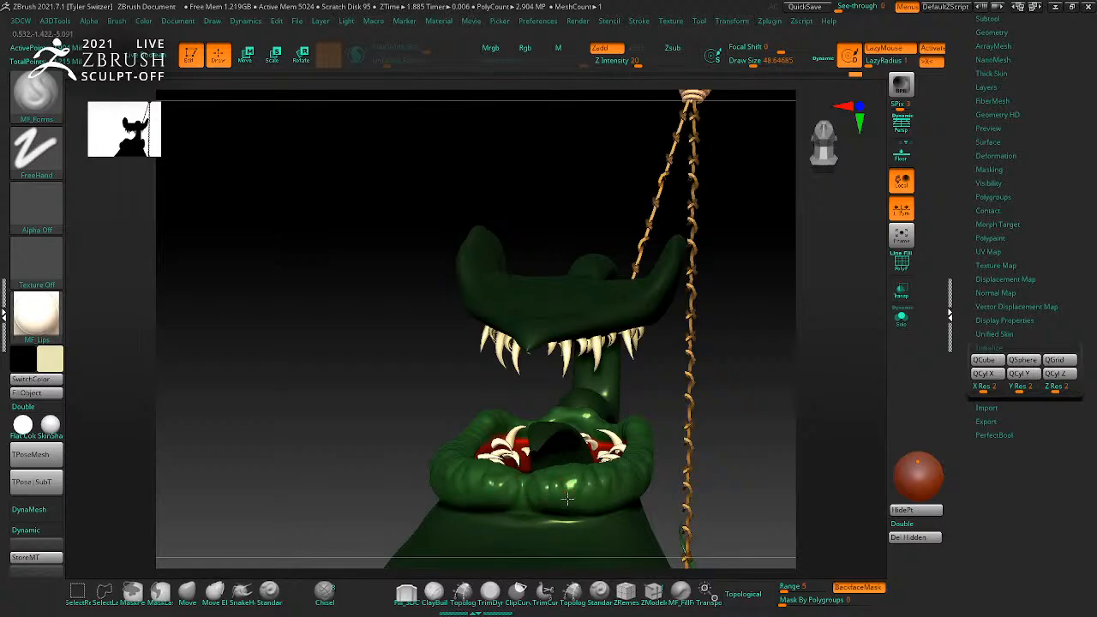
{"action": "left_click_drag", "start_coordinate": [772, 385], "coordinate": [588, 484]}
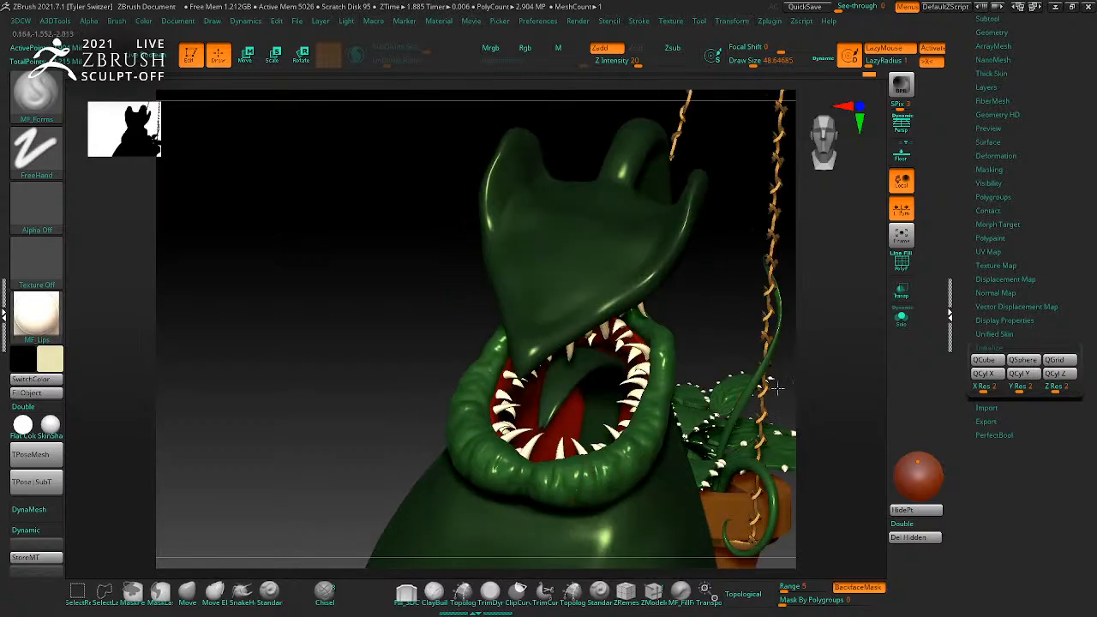
{"action": "left_click_drag", "start_coordinate": [753, 394], "coordinate": [695, 416]}
{"action": "left_click_drag", "start_coordinate": [777, 352], "coordinate": [701, 383]}
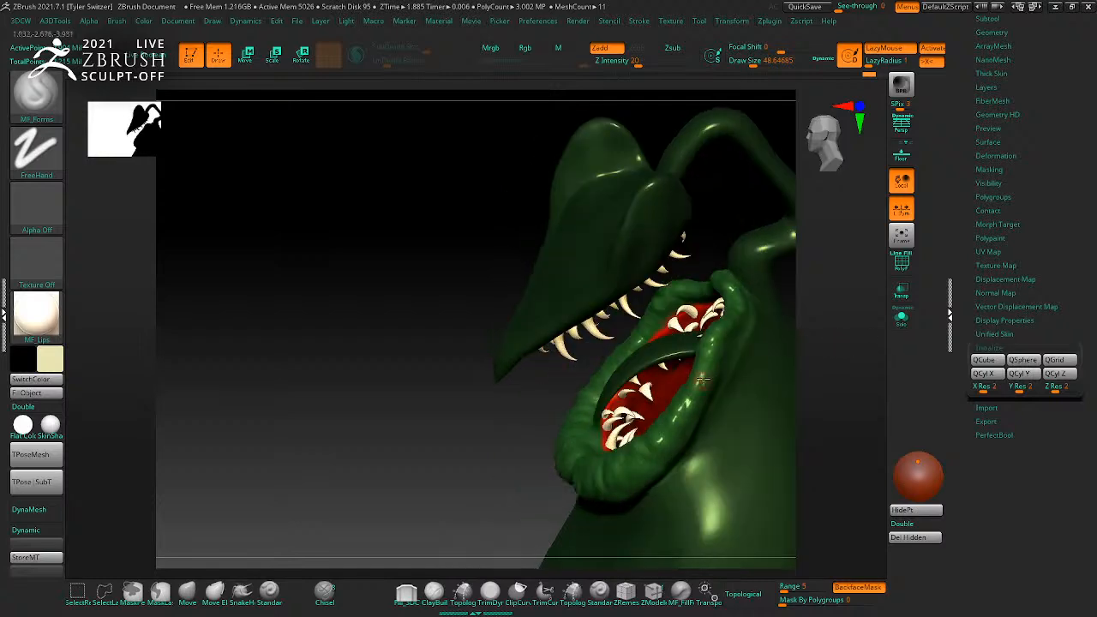
{"action": "left_click_drag", "start_coordinate": [826, 327], "coordinate": [881, 322]}
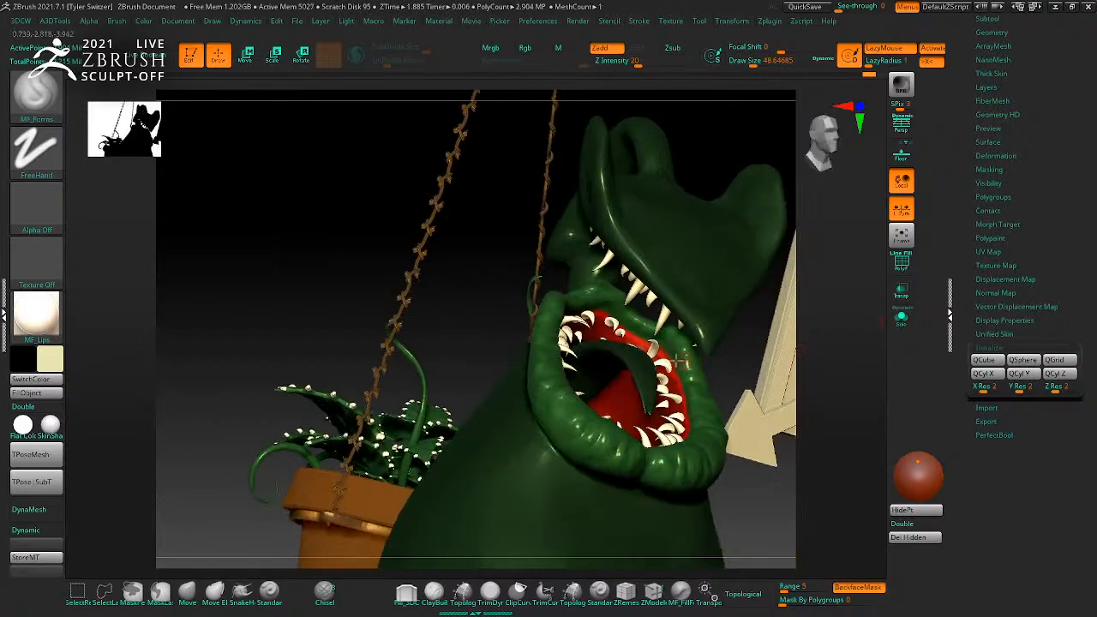
Step: Clear the mask and hide the creature's upper jaw and the curved neck that supports it
{"action": "left_click_drag", "start_coordinate": [829, 347], "coordinate": [858, 441]}
{"action": "mouse_move", "coordinate": [775, 459]}
{"action": "left_mouse_down"}
{"action": "mouse_move", "coordinate": [763, 504]}
{"action": "mouse_move", "coordinate": [703, 428]}
{"action": "left_mouse_up"}
{"action": "key", "text": "ctrl+shift"}
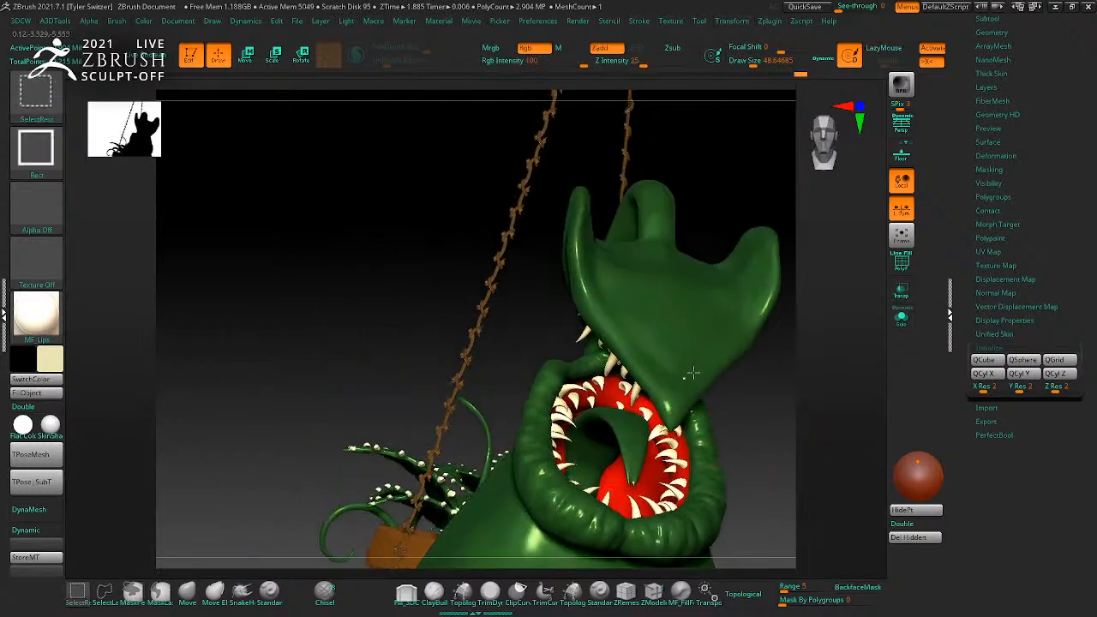
{"action": "left_click", "coordinate": [694, 370], "text": "ctrl+shift"}
{"action": "left_click", "coordinate": [701, 370], "text": "ctrl+shift"}
{"action": "left_click", "coordinate": [706, 357], "text": "ctrl+shift"}
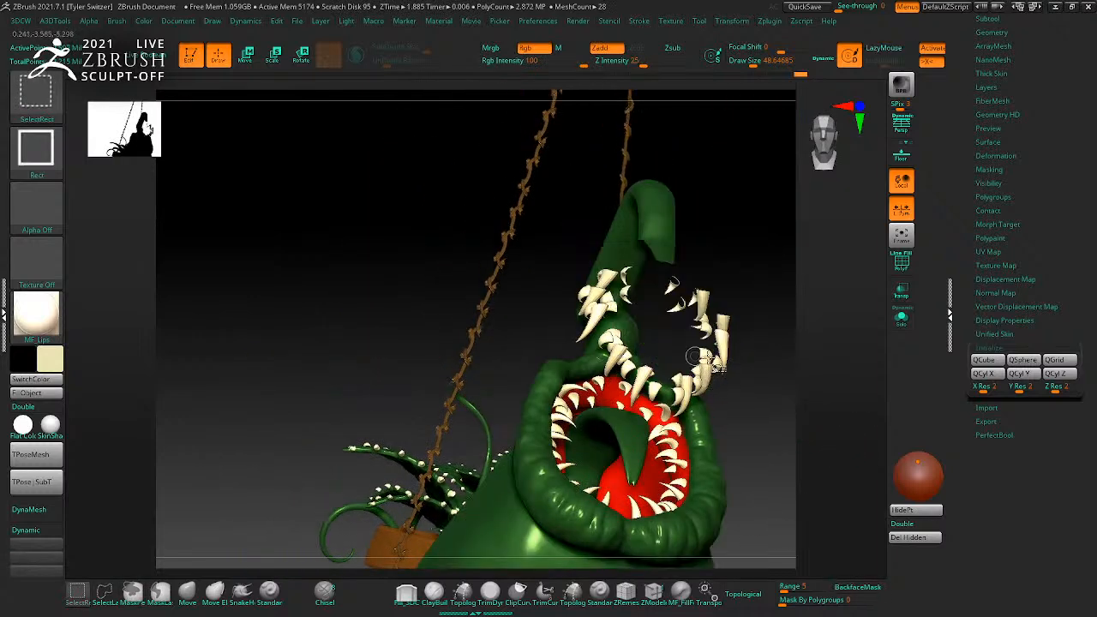
{"action": "left_click", "coordinate": [683, 263], "text": "ctrl+alt+shift"}
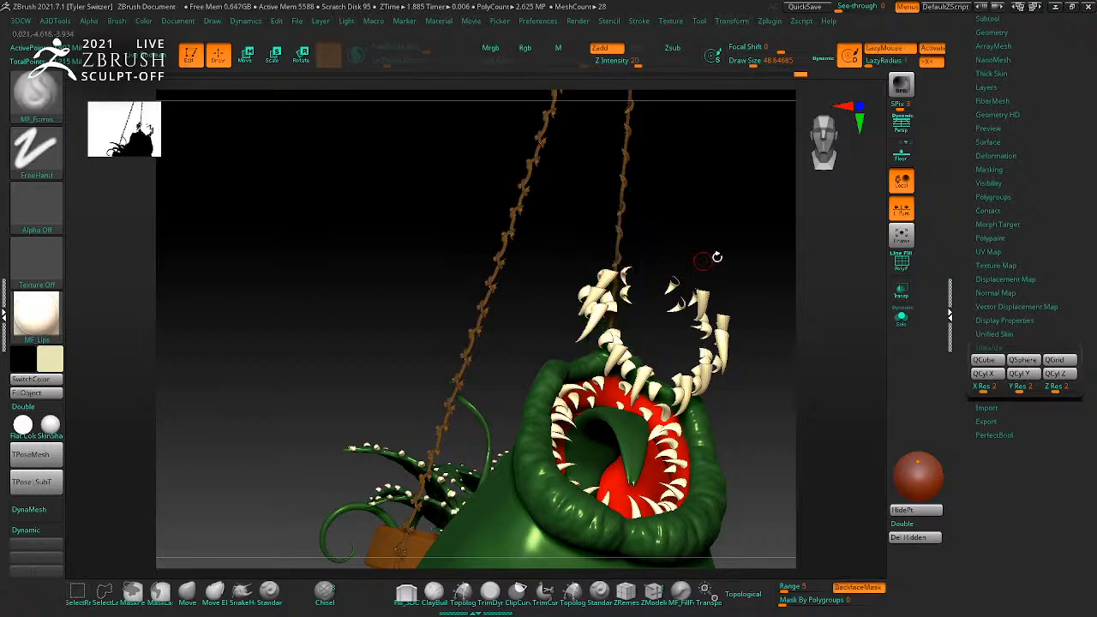
Step: Hide the larger fangs of the upper tooth row from the side view
{"action": "left_click_drag", "start_coordinate": [703, 259], "coordinate": [701, 308]}
{"action": "left_click_drag", "start_coordinate": [661, 206], "coordinate": [646, 273]}
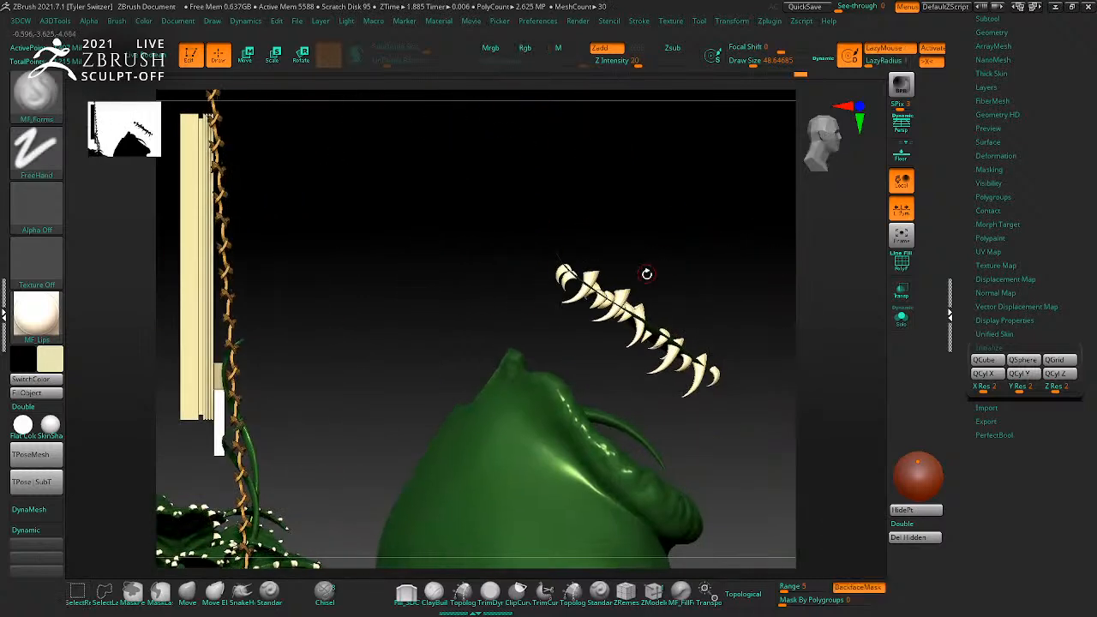
{"action": "left_click", "coordinate": [654, 326], "text": "ctrl+shift"}
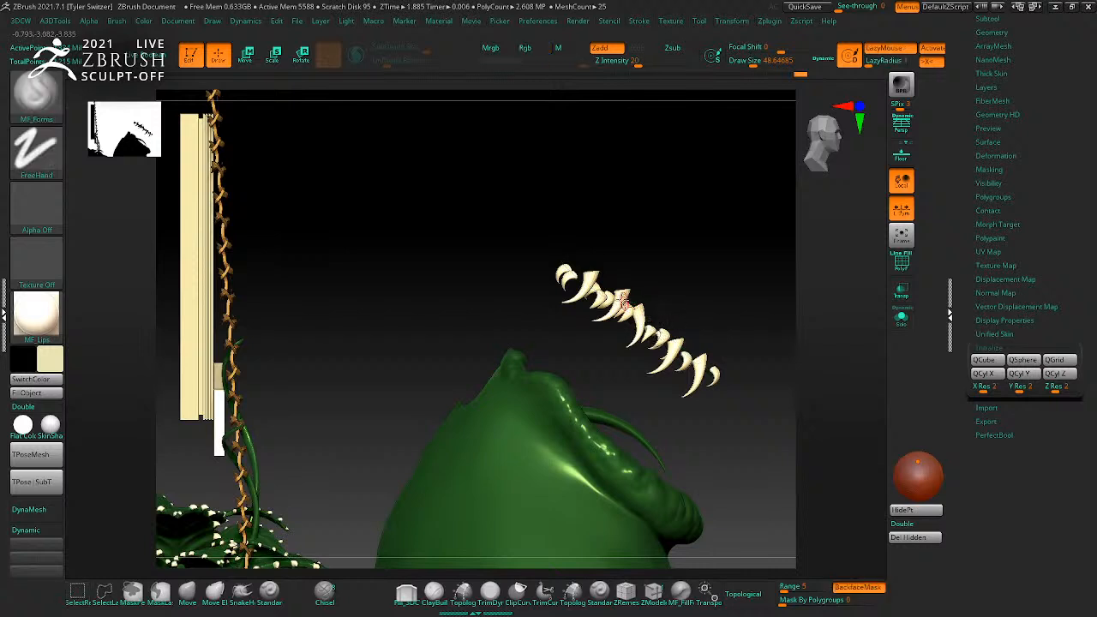
{"action": "mouse_move", "coordinate": [528, 231]}
{"action": "left_mouse_down", "text": "ctrl+shift"}
{"action": "mouse_move", "coordinate": [652, 327]}
{"action": "mouse_move", "coordinate": [679, 333]}
{"action": "left_mouse_up", "text": "ctrl+shift"}
{"action": "left_click_drag", "start_coordinate": [764, 411], "coordinate": [613, 295], "text": "ctrl+alt+shift"}
Step: Hide the remaining upper teeth of the toothA1 subtool, keeping the lower teeth visible
{"action": "key", "text": "shift+f"}
{"action": "key", "text": "shift+f"}
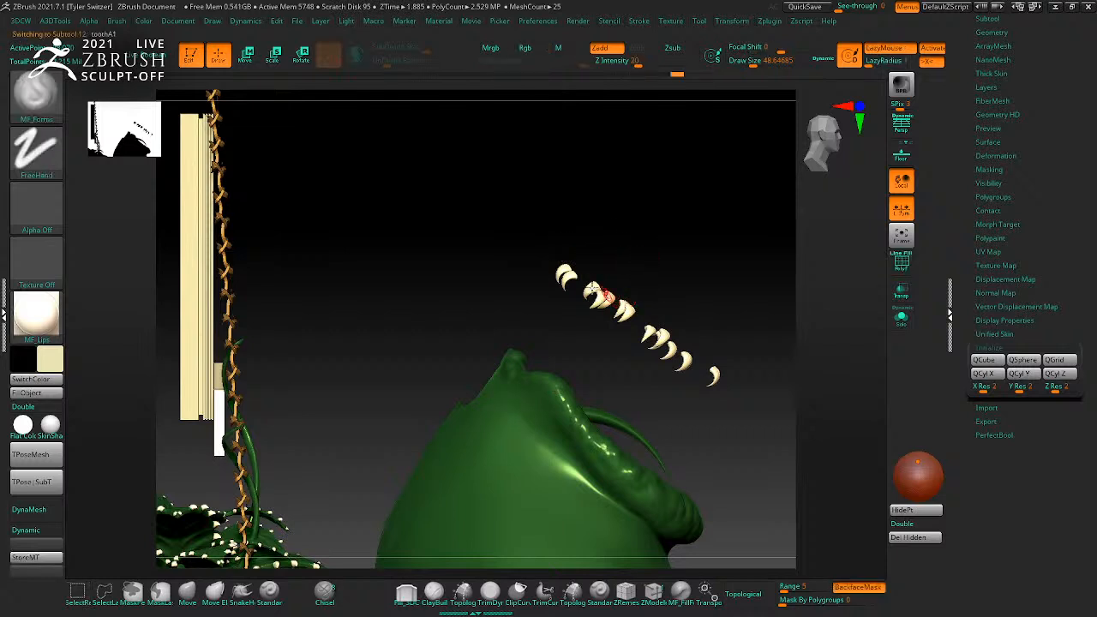
{"action": "left_click_drag", "start_coordinate": [528, 245], "coordinate": [669, 325], "text": "ctrl+alt+shift"}
{"action": "left_click_drag", "start_coordinate": [748, 387], "coordinate": [594, 271], "text": "ctrl+alt+shift"}
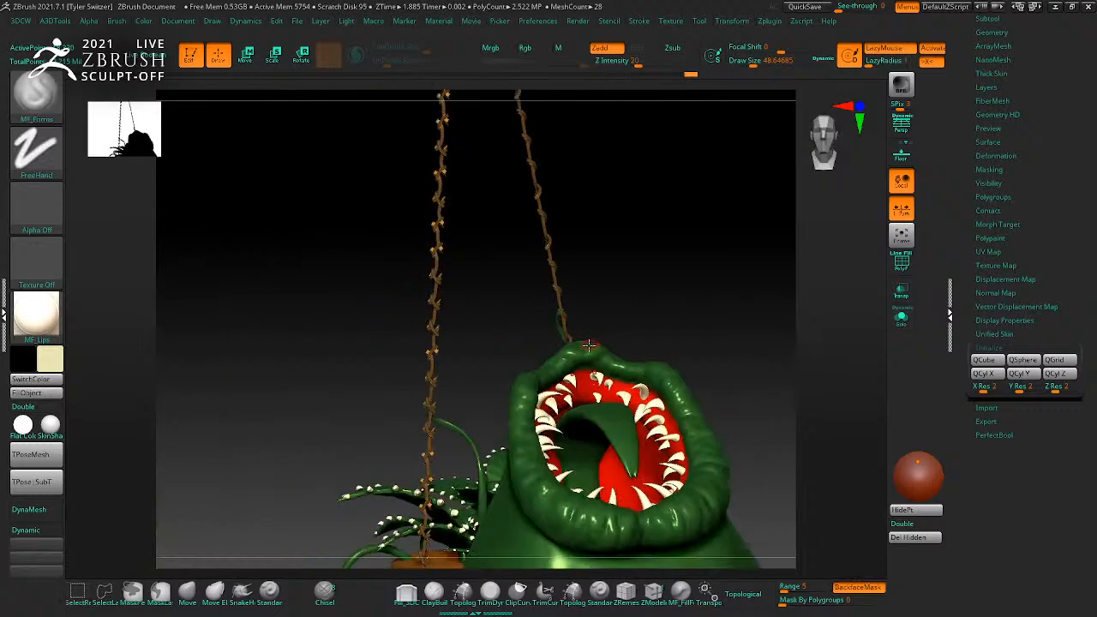
Step: Make the creature's body the active subtool and bring back its hidden upper jaw and neck
{"action": "left_click", "coordinate": [590, 345], "text": "alt"}
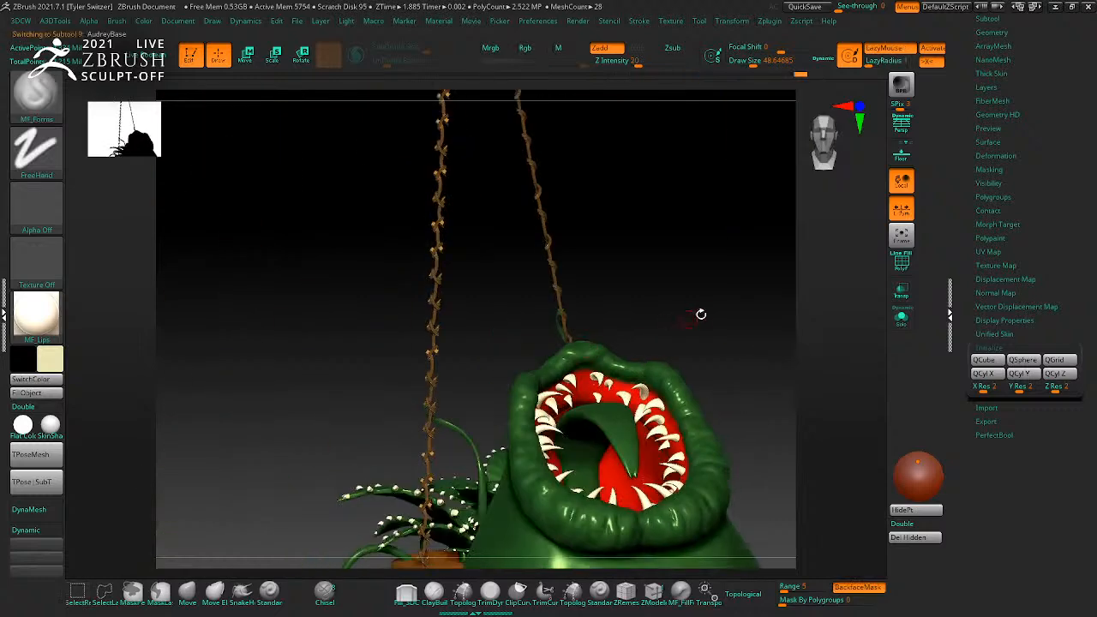
{"action": "left_click_drag", "start_coordinate": [691, 314], "coordinate": [735, 320]}
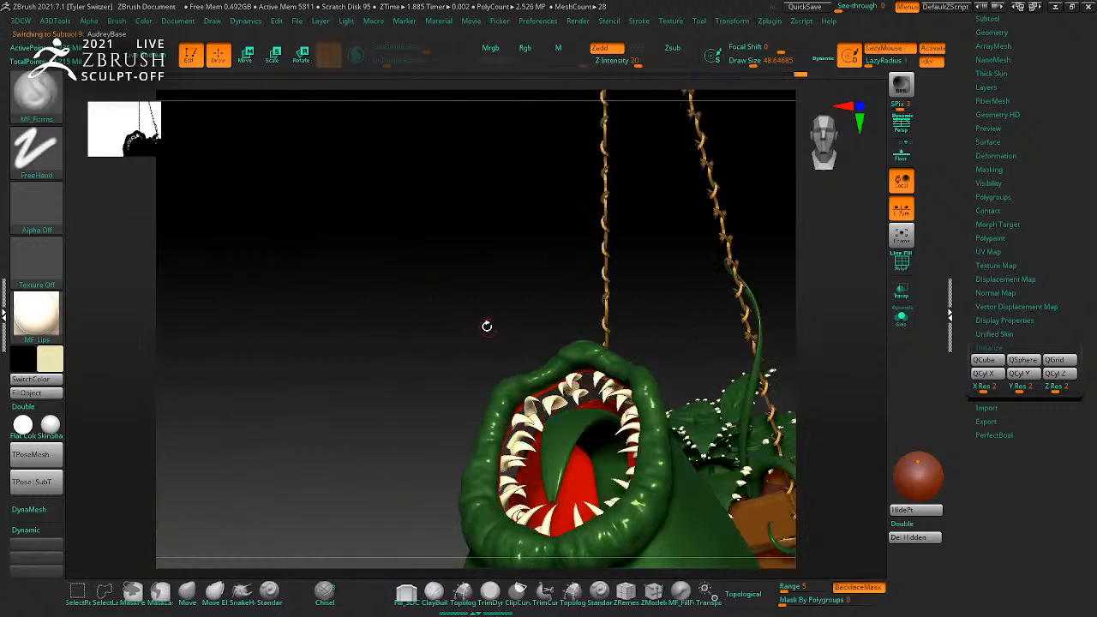
{"action": "left_click_drag", "start_coordinate": [485, 323], "coordinate": [482, 257], "text": "alt"}
{"action": "left_click", "coordinate": [470, 250], "text": "ctrl+shift"}
{"action": "left_click_drag", "start_coordinate": [398, 384], "coordinate": [387, 346]}
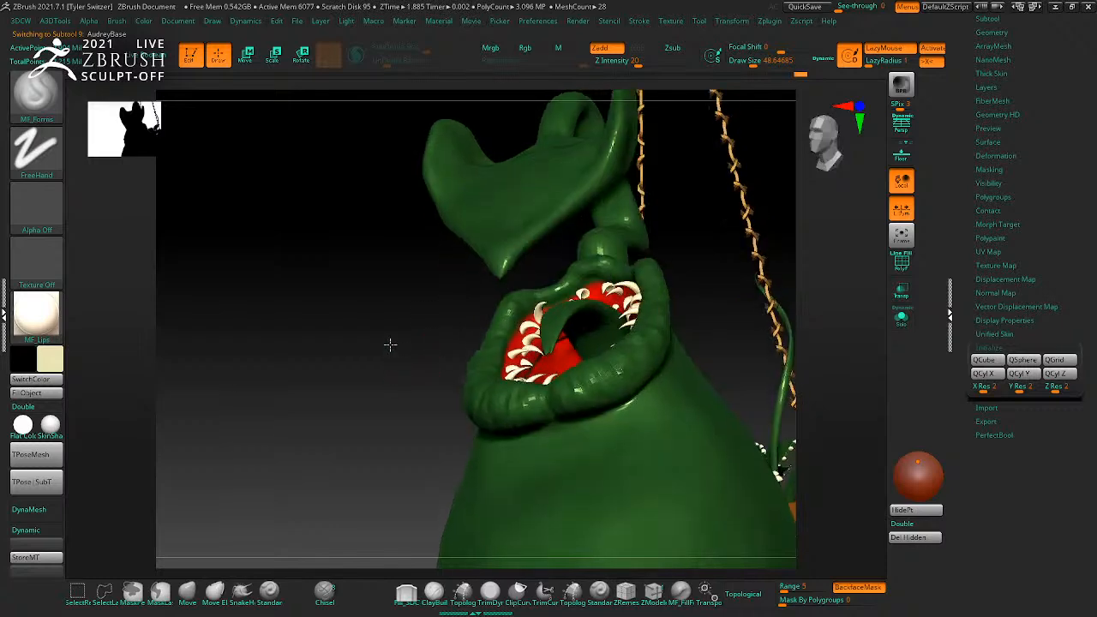
Step: Mask the creature's body so that only the red gum area inside the mouth stays unmasked
{"action": "left_click", "coordinate": [594, 289], "text": "ctrl+shift"}
{"action": "left_click_drag", "start_coordinate": [347, 246], "coordinate": [803, 507], "text": "ctrl"}
{"action": "left_click", "coordinate": [387, 375], "text": "ctrl+shift"}
{"action": "mouse_move", "coordinate": [388, 375]}
{"action": "left_mouse_down"}
{"action": "mouse_move", "coordinate": [399, 387]}
{"action": "mouse_move", "coordinate": [377, 374]}
{"action": "left_mouse_up"}
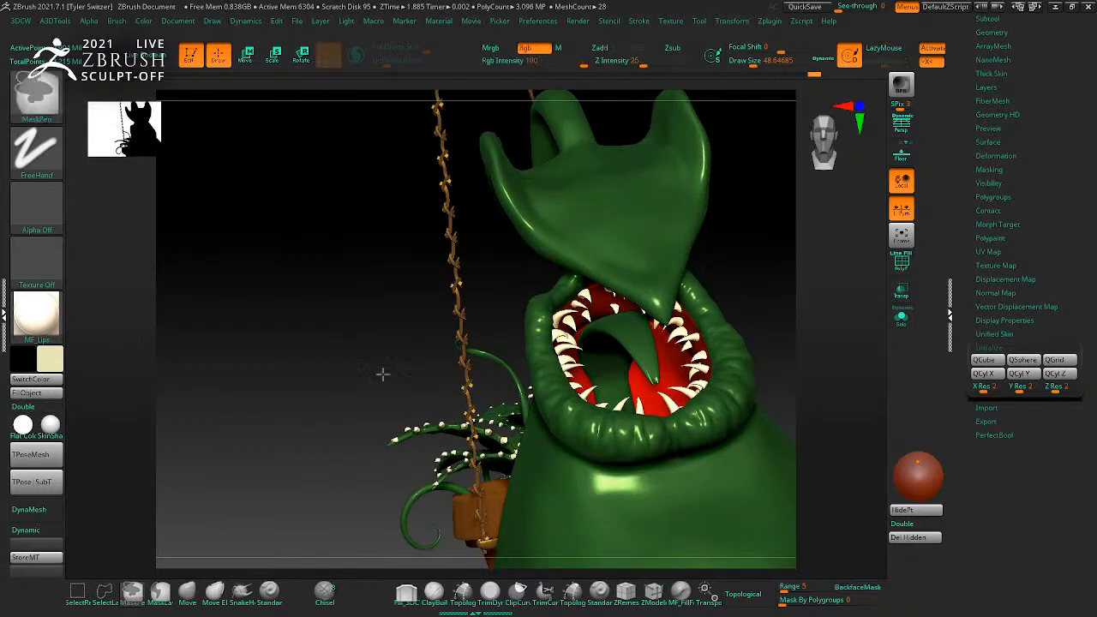
{"action": "left_click", "coordinate": [377, 375], "text": "ctrl"}
{"action": "left_click_drag", "start_coordinate": [792, 319], "coordinate": [627, 377]}
{"action": "key", "text": "ctrl"}
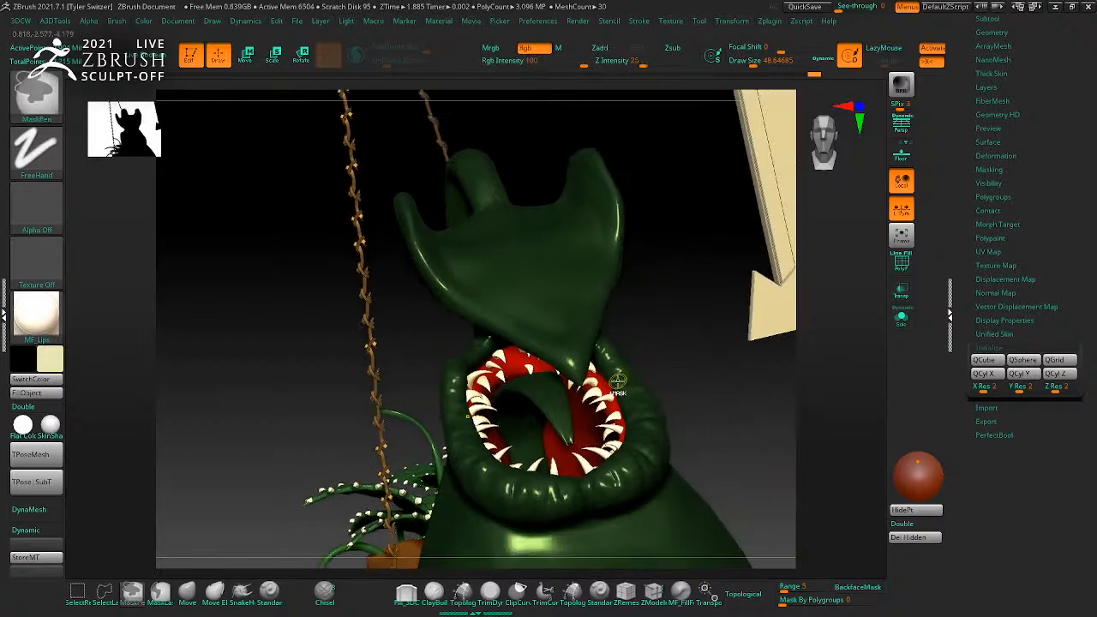
{"action": "left_click", "coordinate": [661, 314], "text": "ctrl"}
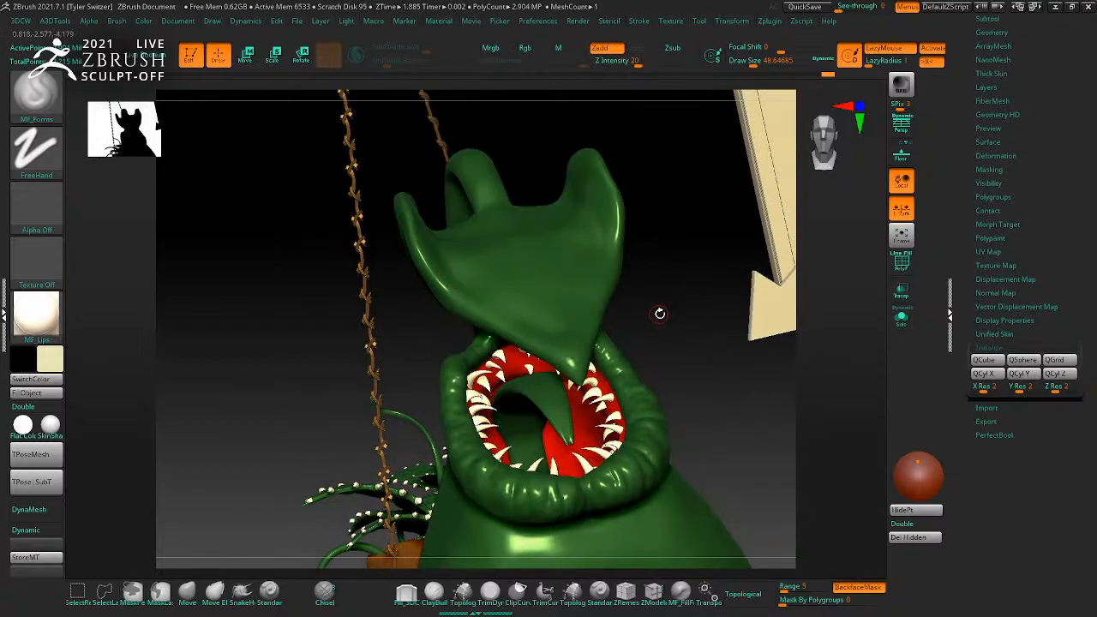
{"action": "left_click", "coordinate": [662, 308], "text": "ctrl"}
Step: Hide the creature's upper jaw and tongue to expose the gums and teeth of the open mouth
{"action": "left_click_drag", "start_coordinate": [674, 292], "coordinate": [600, 282]}
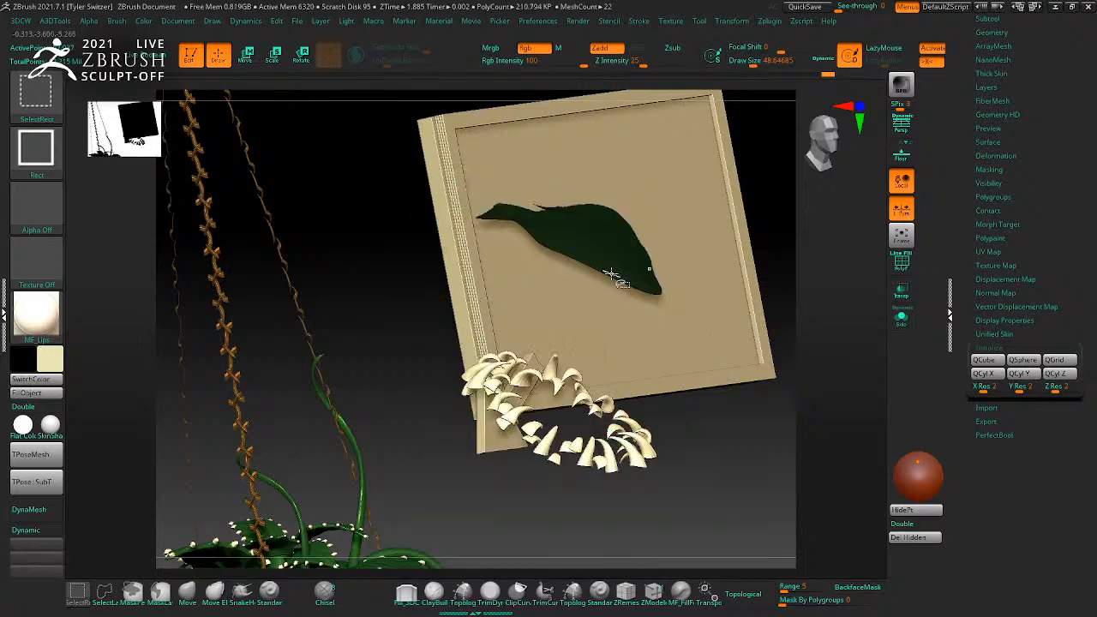
{"action": "left_click_drag", "start_coordinate": [811, 389], "coordinate": [852, 364]}
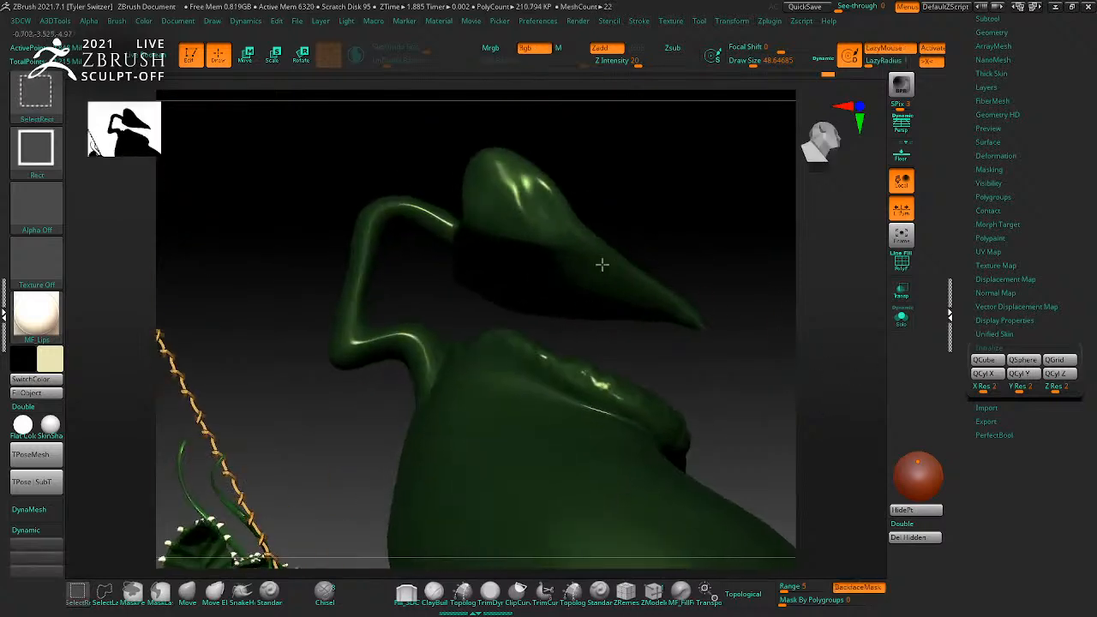
{"action": "left_click", "coordinate": [602, 259], "text": "ctrl+shift"}
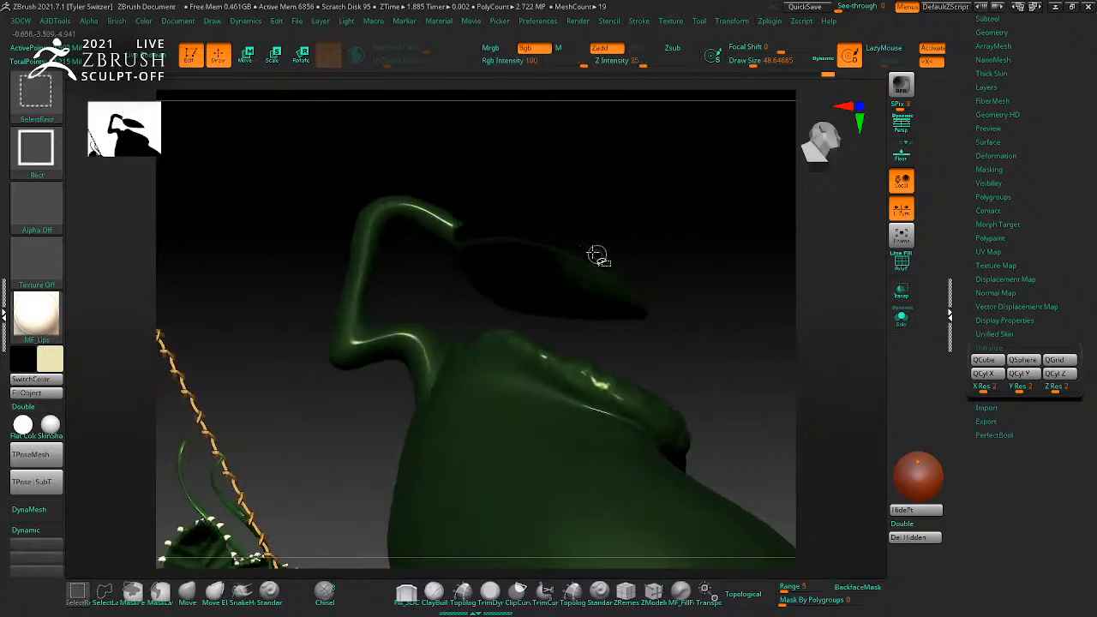
{"action": "left_click", "coordinate": [629, 294], "text": "ctrl+shift"}
{"action": "mouse_move", "coordinate": [629, 294]}
{"action": "left_mouse_down"}
{"action": "mouse_move", "coordinate": [725, 362]}
{"action": "mouse_move", "coordinate": [828, 411]}
{"action": "mouse_move", "coordinate": [742, 376]}
{"action": "mouse_move", "coordinate": [705, 343]}
{"action": "mouse_move", "coordinate": [815, 443]}
{"action": "mouse_move", "coordinate": [762, 326]}
{"action": "mouse_move", "coordinate": [739, 325]}
{"action": "left_mouse_up"}
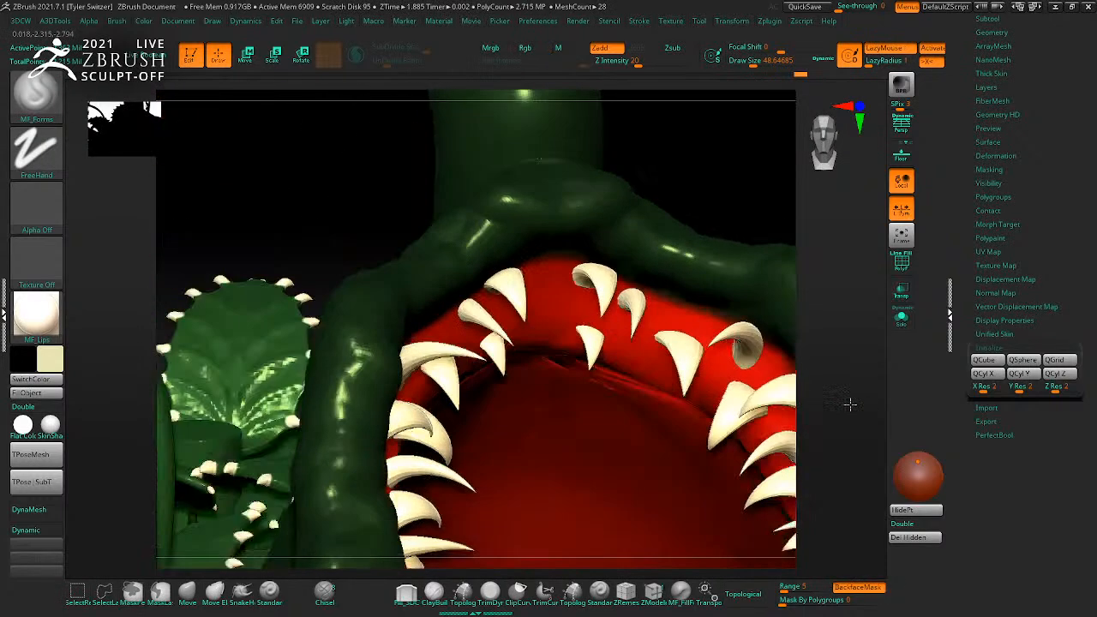
Step: Sculpt soft lumps into the red gum around the teeth at the back of the mouth
{"action": "left_click_drag", "start_coordinate": [849, 404], "coordinate": [838, 390]}
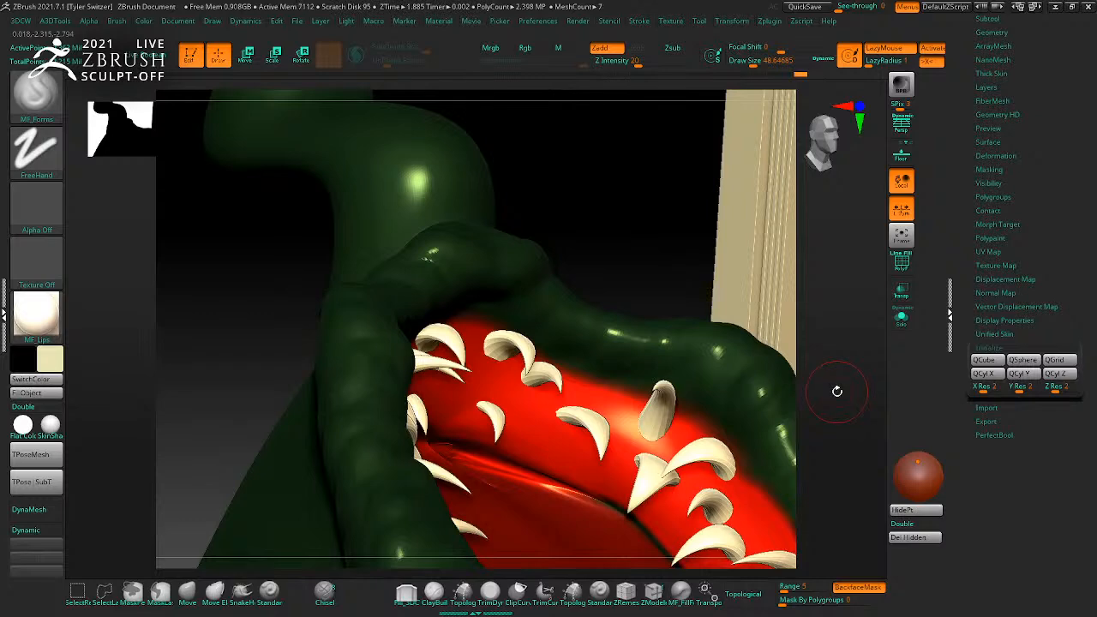
{"action": "key", "text": "b"}
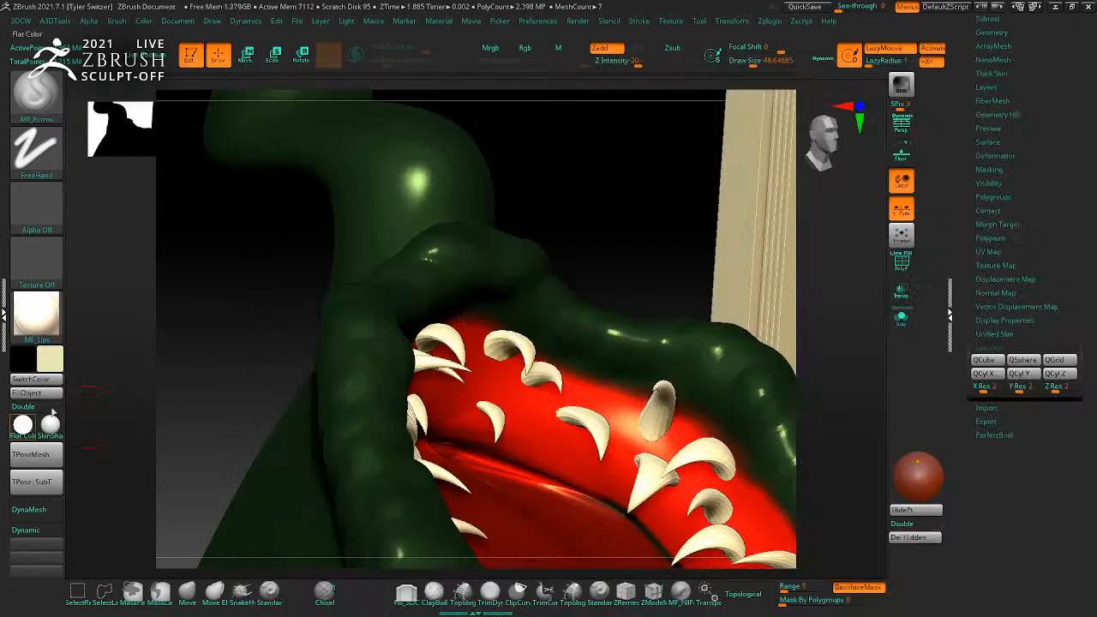
{"action": "left_click_drag", "start_coordinate": [828, 377], "coordinate": [674, 431]}
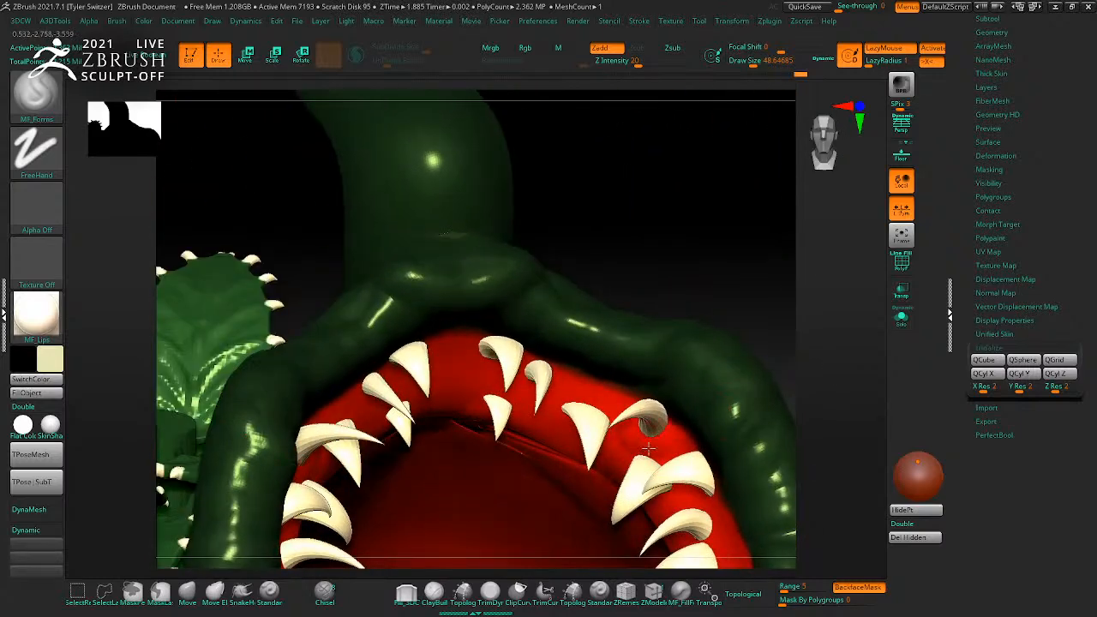
{"action": "right_click_drag", "start_coordinate": [643, 467], "coordinate": [823, 372]}
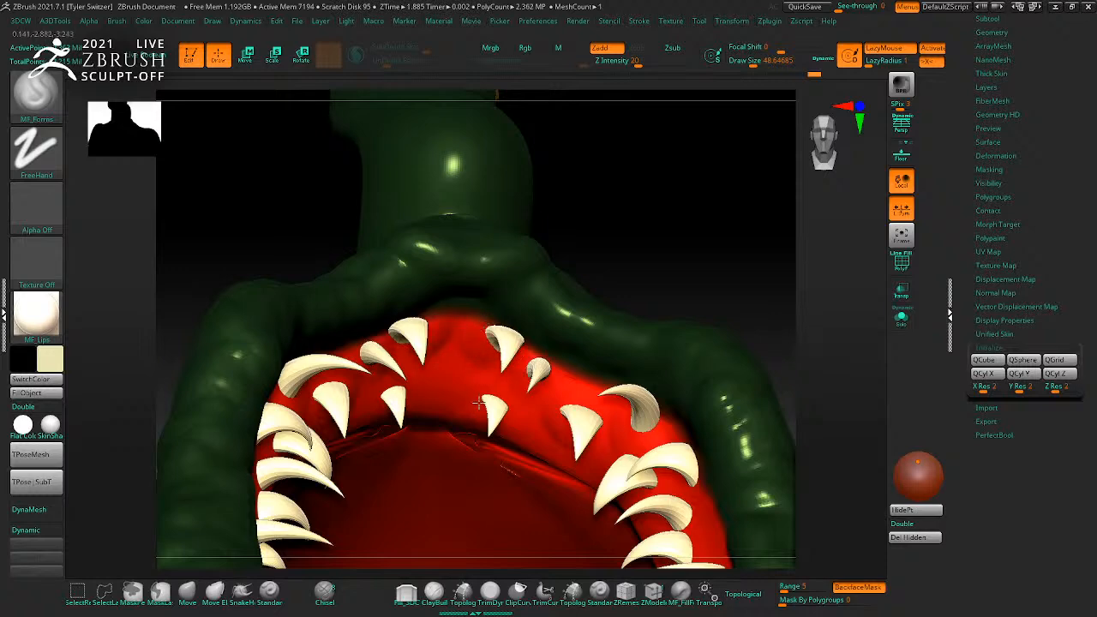
{"action": "right_click_drag", "start_coordinate": [774, 336], "coordinate": [522, 432]}
{"action": "right_click_drag", "start_coordinate": [768, 396], "coordinate": [463, 420]}
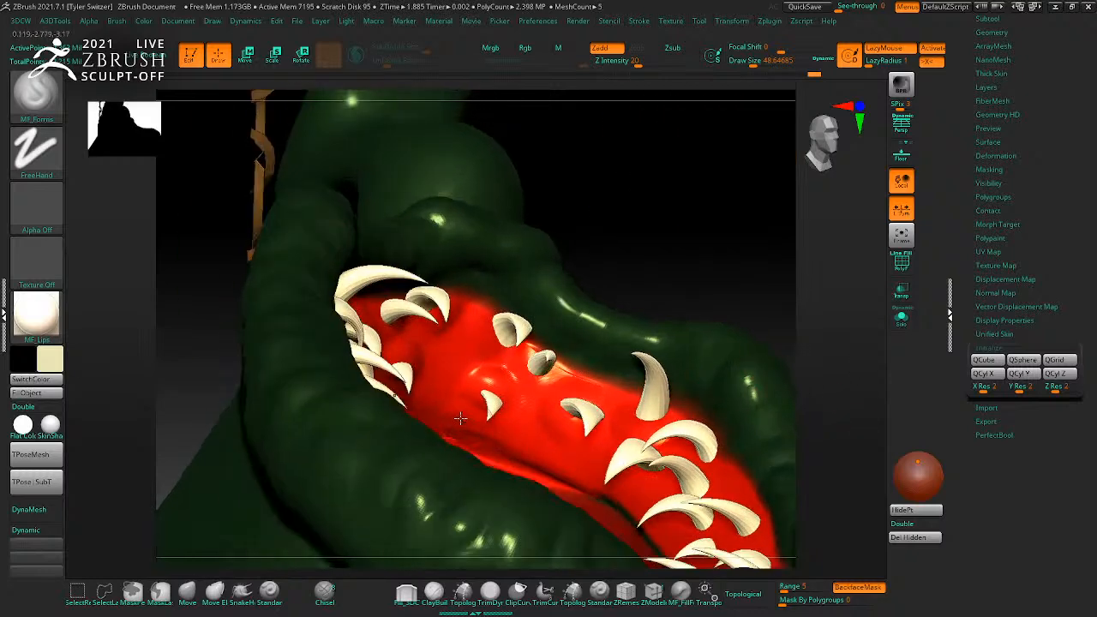
{"action": "right_click_drag", "start_coordinate": [840, 351], "coordinate": [524, 451]}
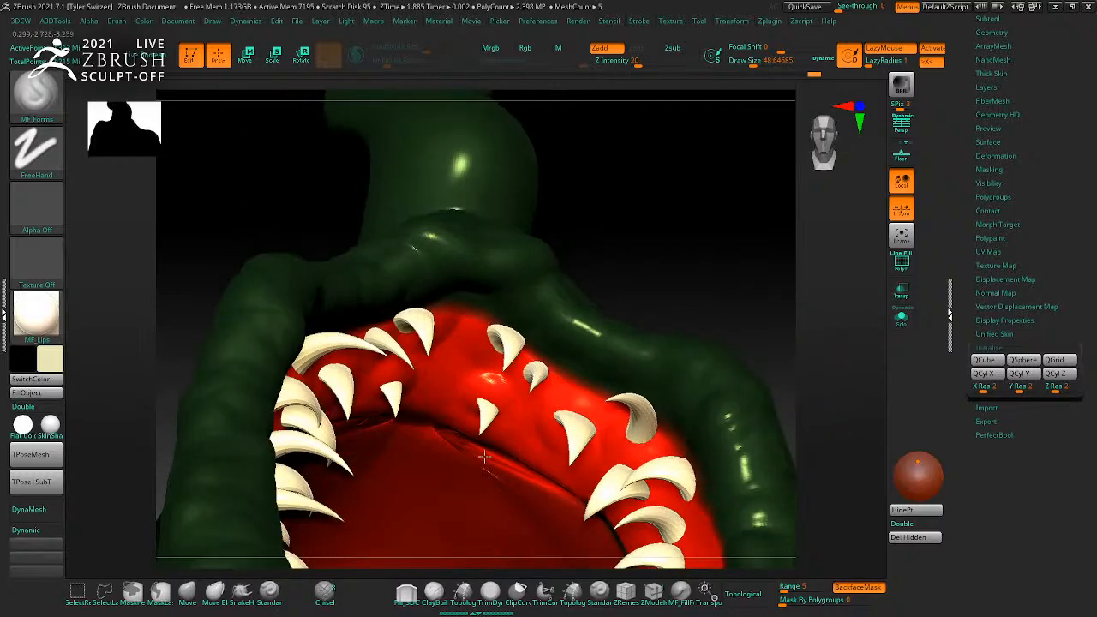
Step: Reduce the brush's draw size to about 41 and continue the lumps from the back gum onto its side
{"action": "right_click_drag", "start_coordinate": [759, 391], "coordinate": [771, 441]}
{"action": "key", "text": "s"}
{"action": "left_click_drag", "start_coordinate": [664, 470], "coordinate": [660, 487]}
{"action": "key", "text": "s"}
{"action": "mouse_move", "coordinate": [843, 432]}
{"action": "right_mouse_down"}
{"action": "mouse_move", "coordinate": [849, 443]}
{"action": "mouse_move", "coordinate": [781, 412]}
{"action": "mouse_move", "coordinate": [677, 443]}
{"action": "right_mouse_up"}
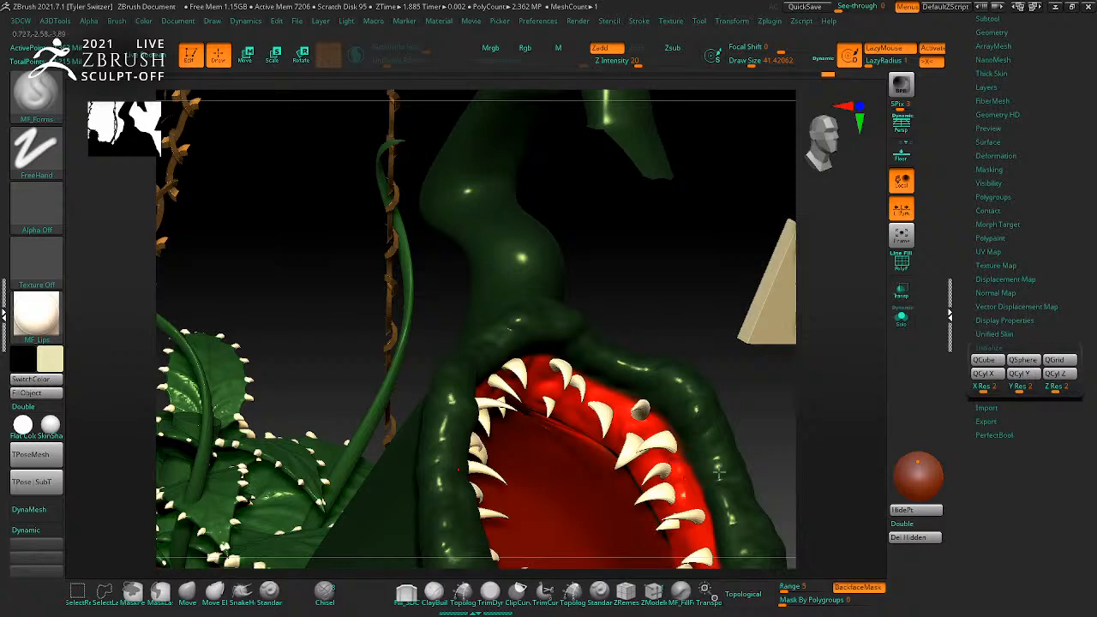
{"action": "right_click_drag", "start_coordinate": [677, 484], "coordinate": [808, 412]}
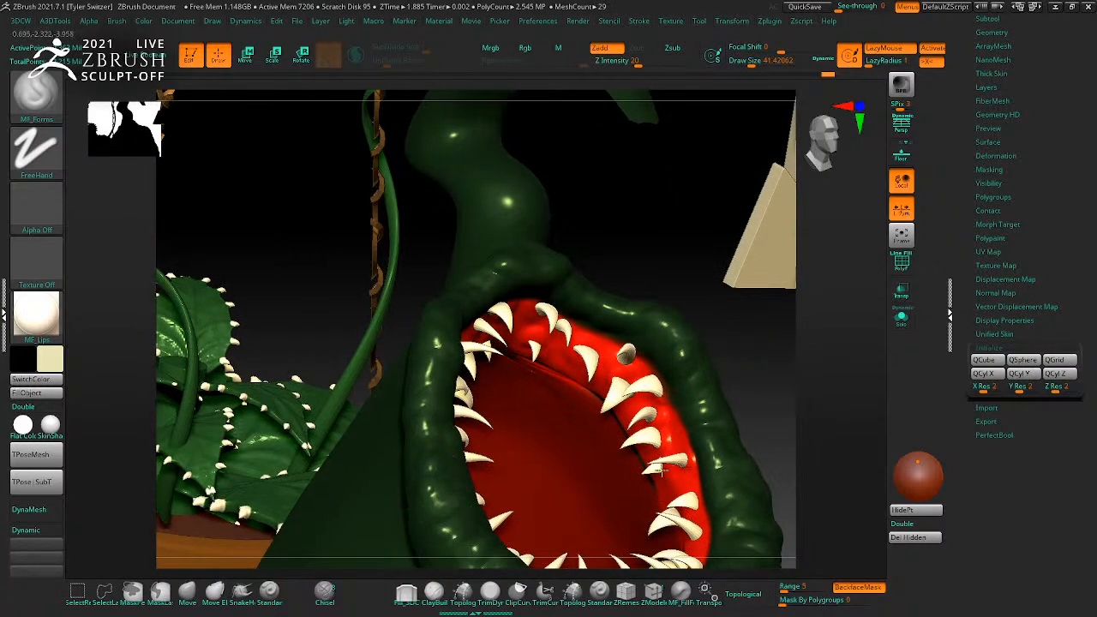
Step: Build up rounded bumps between and around the teeth along the side gum
{"action": "right_click_drag", "start_coordinate": [867, 434], "coordinate": [766, 433]}
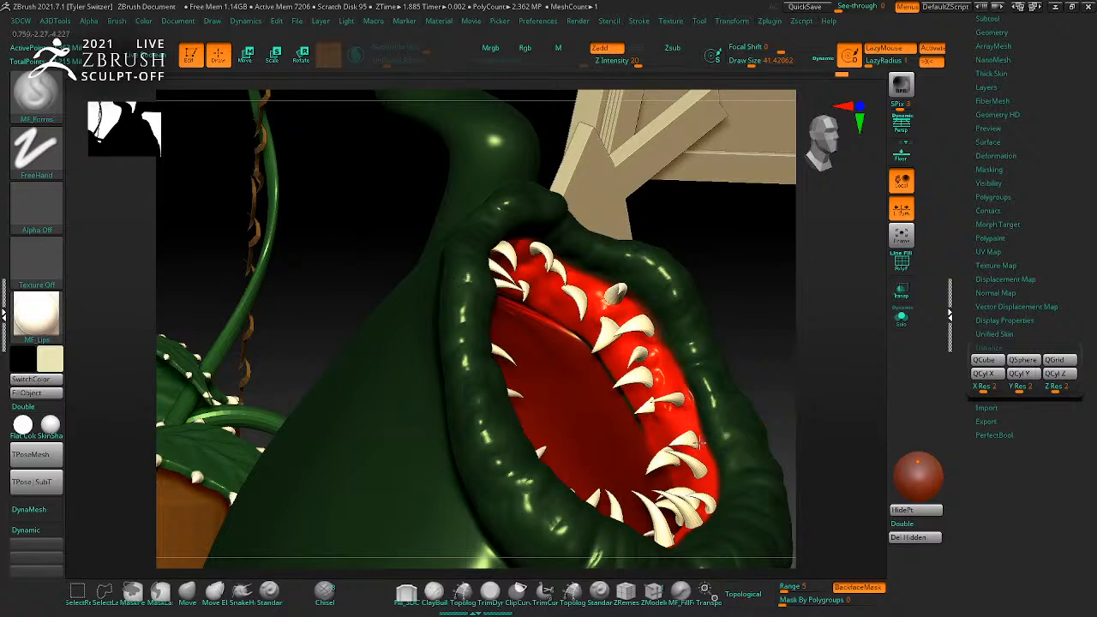
{"action": "right_click_drag", "start_coordinate": [690, 431], "coordinate": [641, 403]}
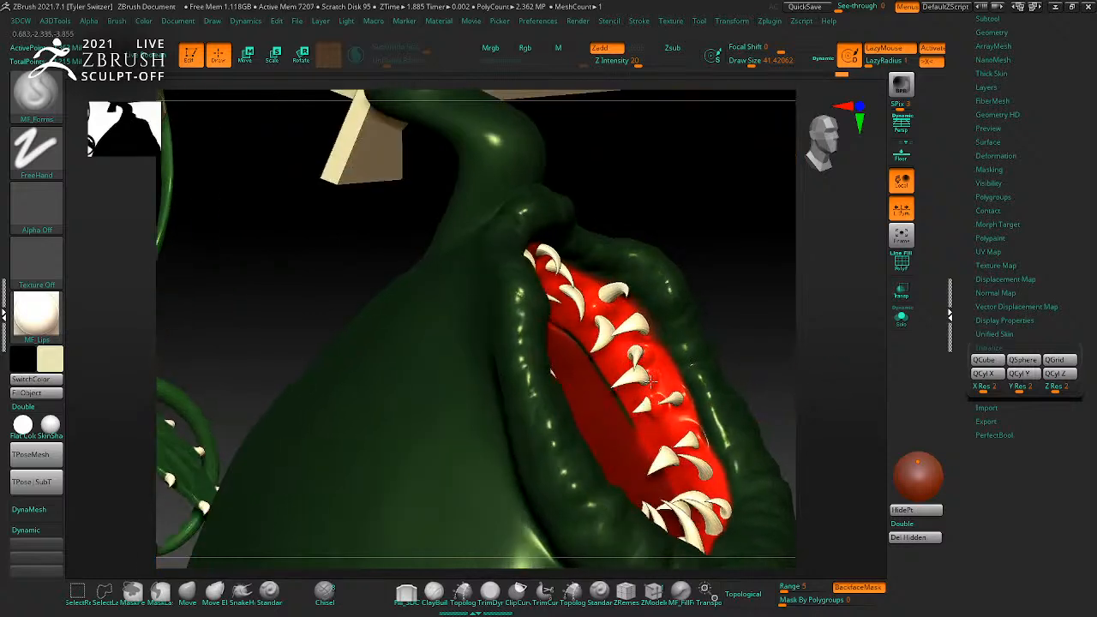
{"action": "right_click_drag", "start_coordinate": [800, 338], "coordinate": [651, 391]}
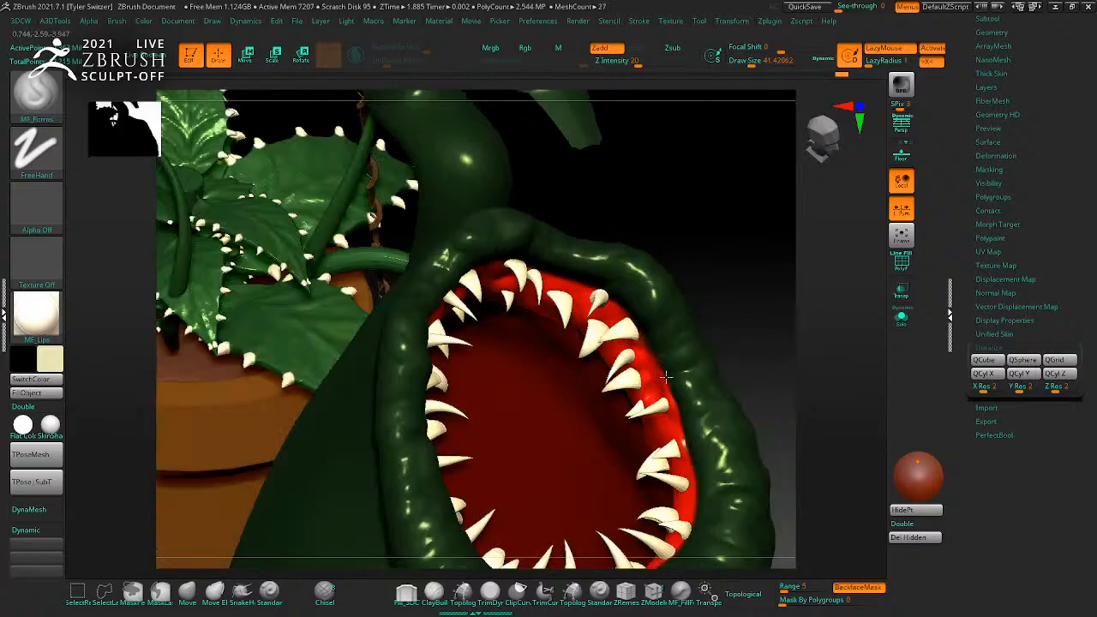
{"action": "right_click_drag", "start_coordinate": [837, 294], "coordinate": [703, 324]}
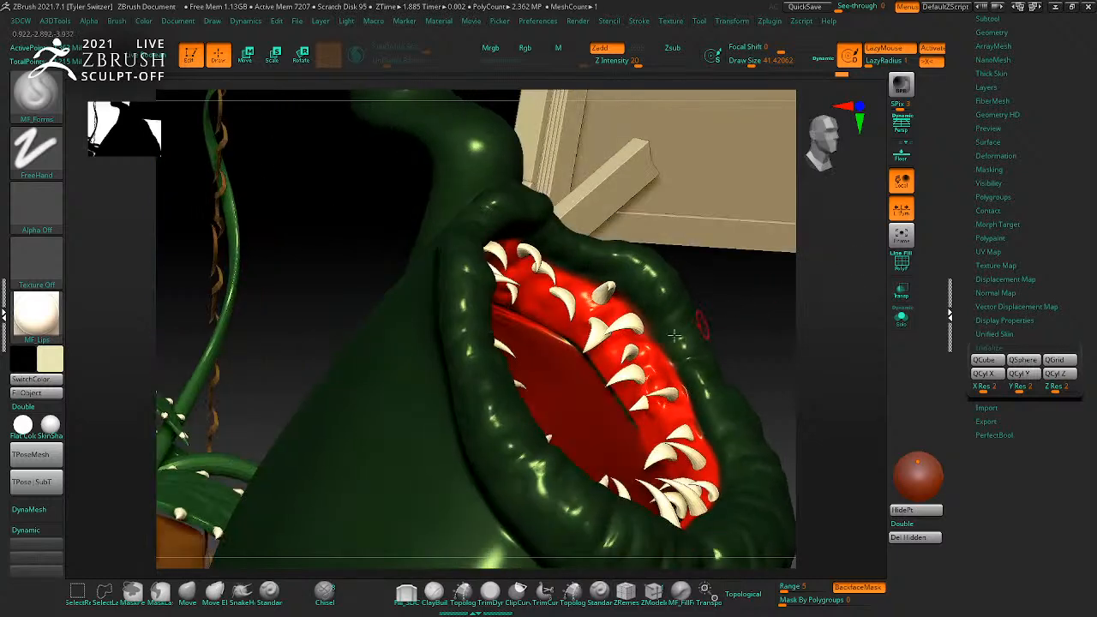
{"action": "right_click_drag", "start_coordinate": [746, 276], "coordinate": [573, 302]}
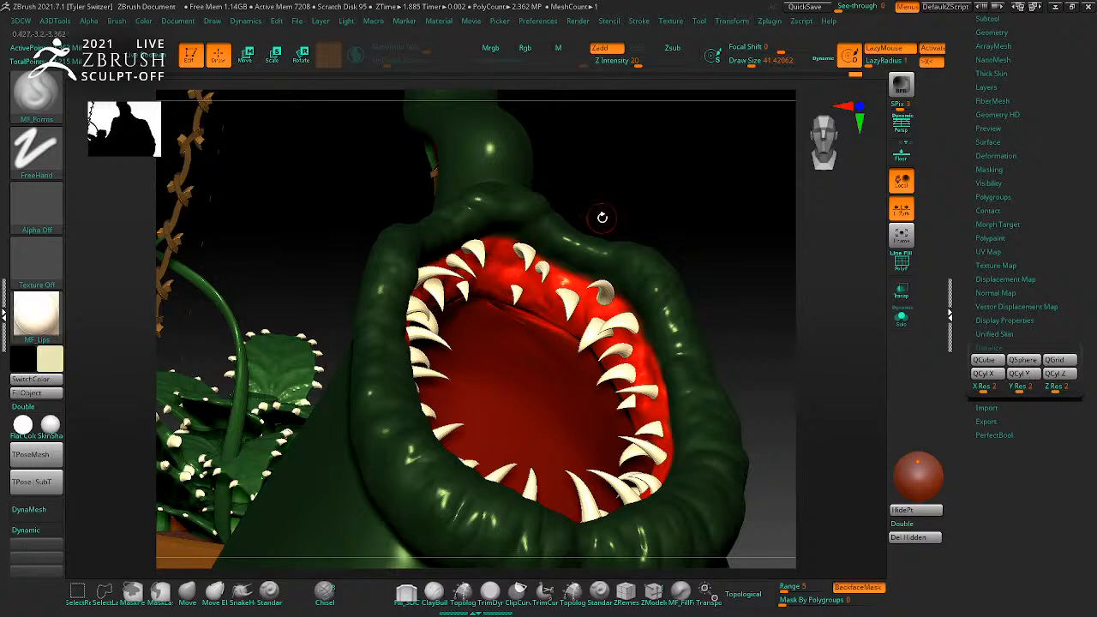
Step: Refine the gum forms at the back centre of the mouth and around the opposite side's teeth
{"action": "right_click_drag", "start_coordinate": [603, 218], "coordinate": [660, 237]}
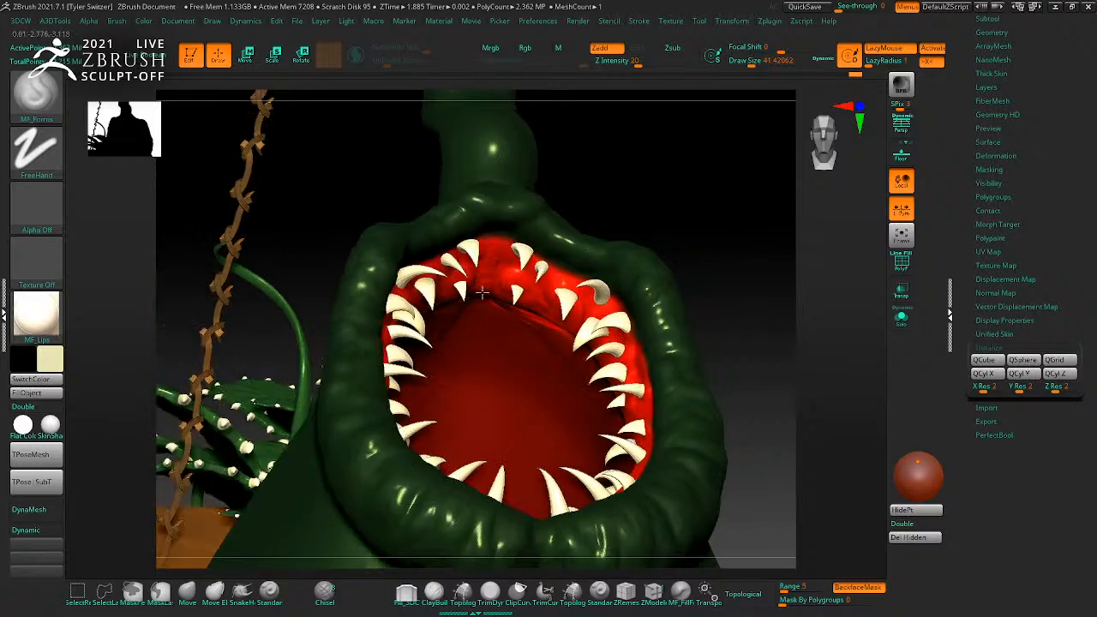
{"action": "right_click_drag", "start_coordinate": [740, 260], "coordinate": [558, 289]}
{"action": "right_click_drag", "start_coordinate": [612, 208], "coordinate": [435, 371]}
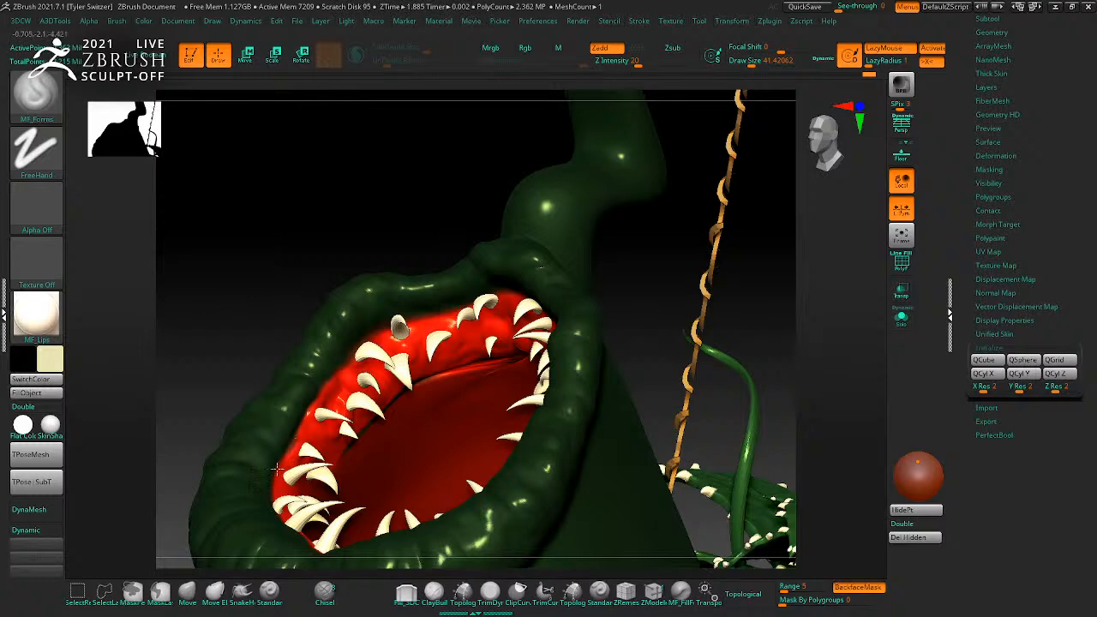
{"action": "right_click_drag", "start_coordinate": [830, 359], "coordinate": [337, 455]}
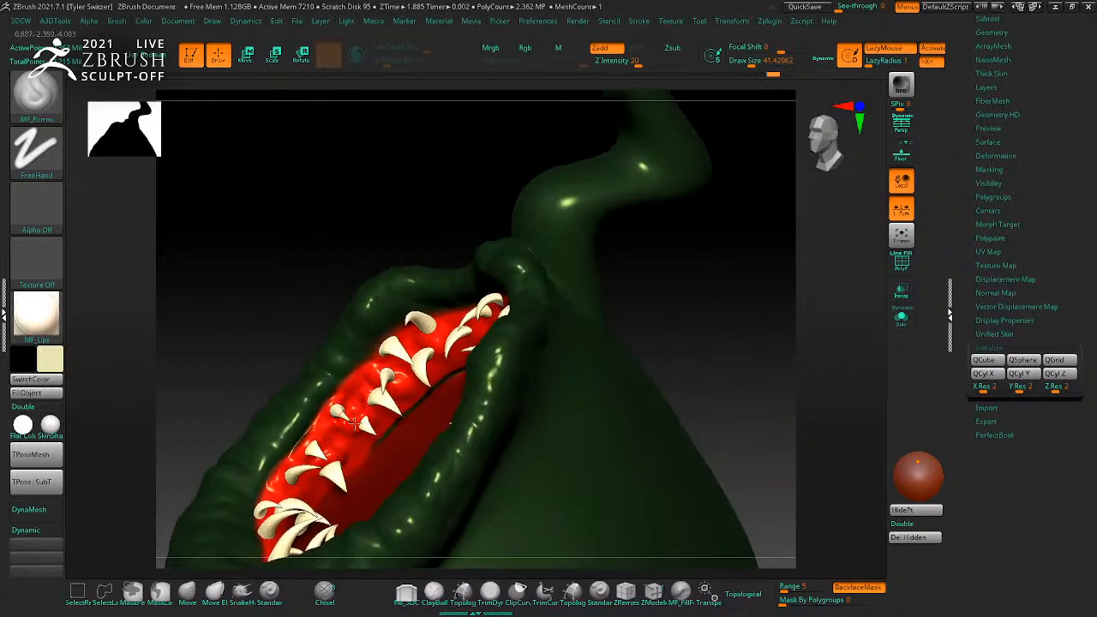
Step: Extend the sculpted gum bumps around the lower side teeth toward the front of the mouth
{"action": "right_click_drag", "start_coordinate": [695, 301], "coordinate": [714, 386]}
{"action": "right_click_drag", "start_coordinate": [677, 539], "coordinate": [778, 425], "text": "alt"}
{"action": "left_click", "coordinate": [900, 318]}
{"action": "right_click_drag", "start_coordinate": [715, 518], "coordinate": [718, 428], "text": "ctrl"}
{"action": "left_click", "coordinate": [898, 324]}
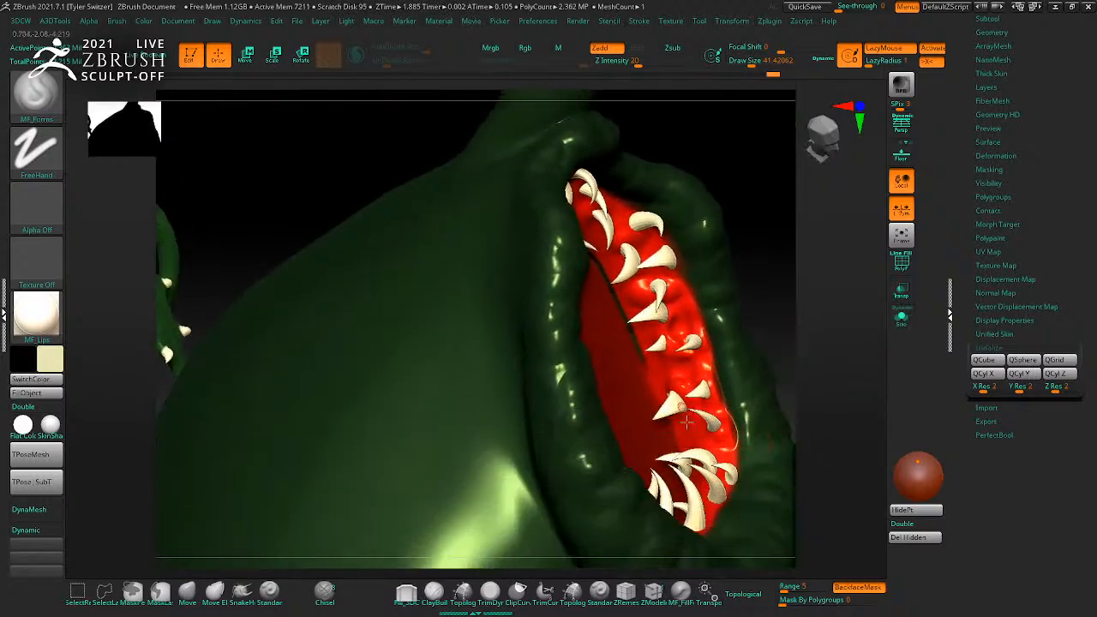
{"action": "mouse_move", "coordinate": [841, 427]}
{"action": "left_mouse_down"}
{"action": "mouse_move", "coordinate": [845, 399]}
{"action": "mouse_move", "coordinate": [731, 449]}
{"action": "left_mouse_up"}
{"action": "key", "text": "ctrl"}
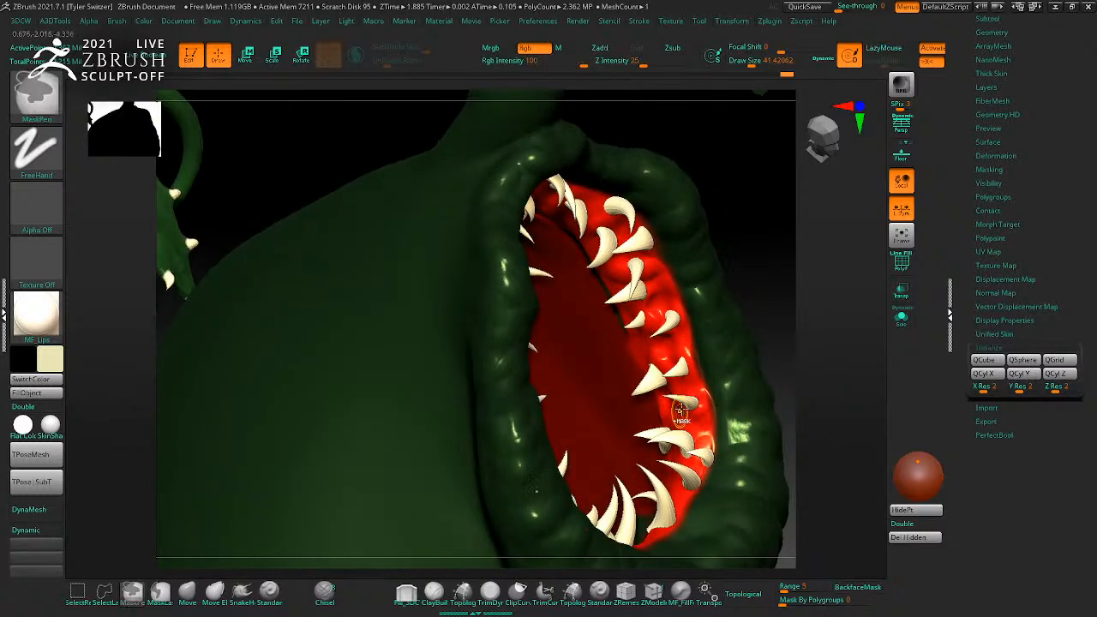
{"action": "mouse_move", "coordinate": [808, 397]}
{"action": "left_mouse_down"}
{"action": "mouse_move", "coordinate": [827, 392]}
{"action": "mouse_move", "coordinate": [857, 411]}
{"action": "mouse_move", "coordinate": [836, 398]}
{"action": "left_mouse_up"}
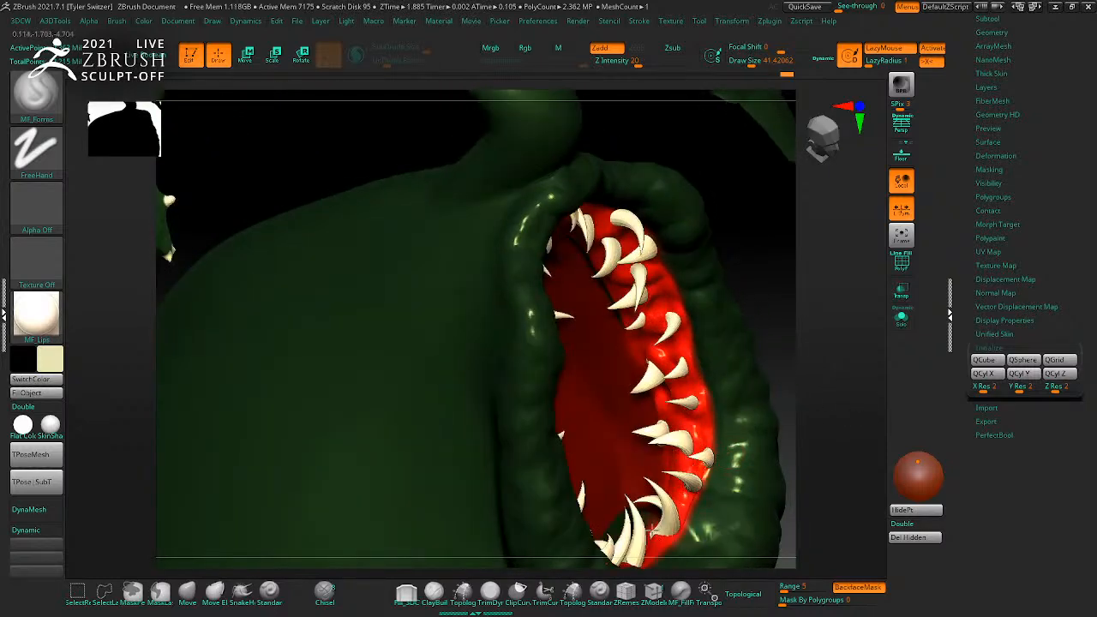
{"action": "left_click_drag", "start_coordinate": [830, 442], "coordinate": [649, 474]}
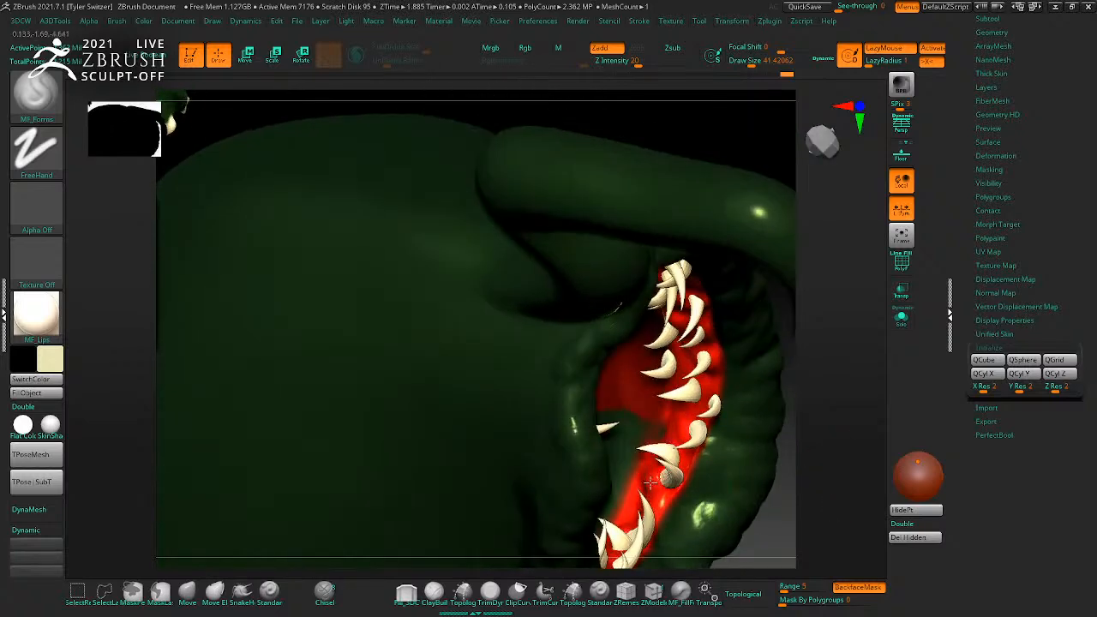
{"action": "left_click_drag", "start_coordinate": [677, 470], "coordinate": [772, 405]}
Step: Add further bumps to the gum between the rear teeth and turn on the polygroup wireframe display
{"action": "left_click_drag", "start_coordinate": [802, 363], "coordinate": [705, 474]}
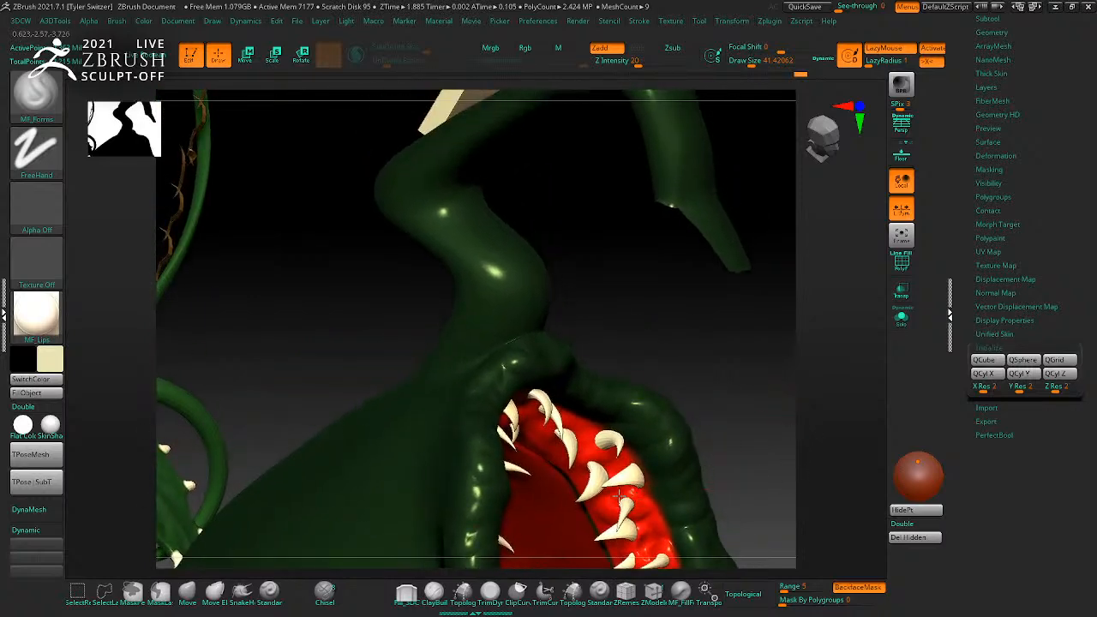
{"action": "left_click_drag", "start_coordinate": [804, 437], "coordinate": [599, 437]}
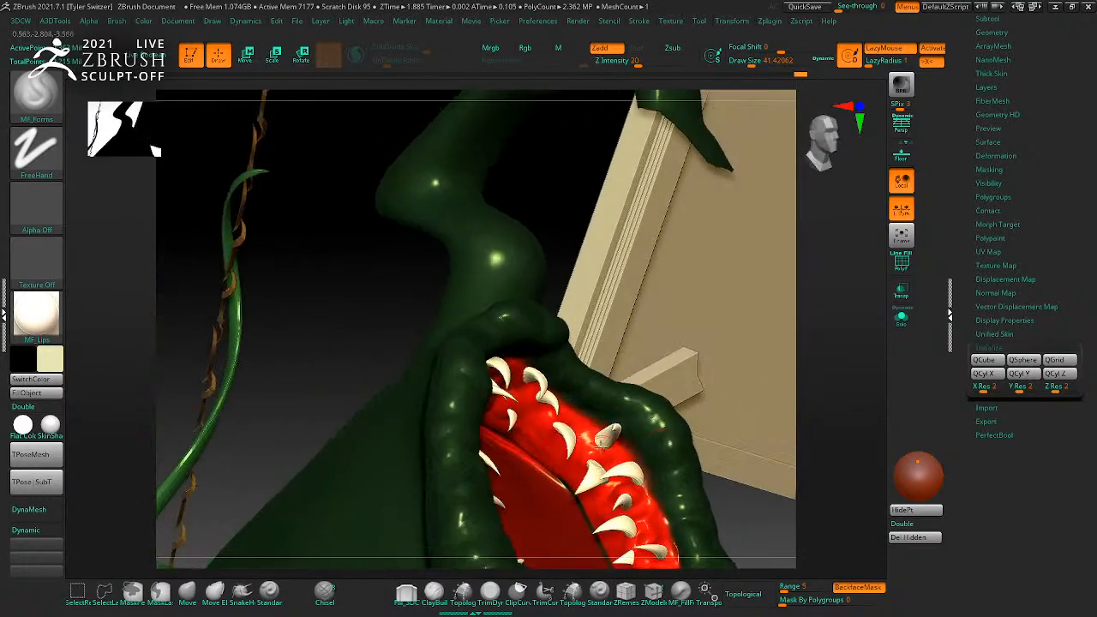
{"action": "left_click_drag", "start_coordinate": [856, 413], "coordinate": [886, 474], "text": "alt"}
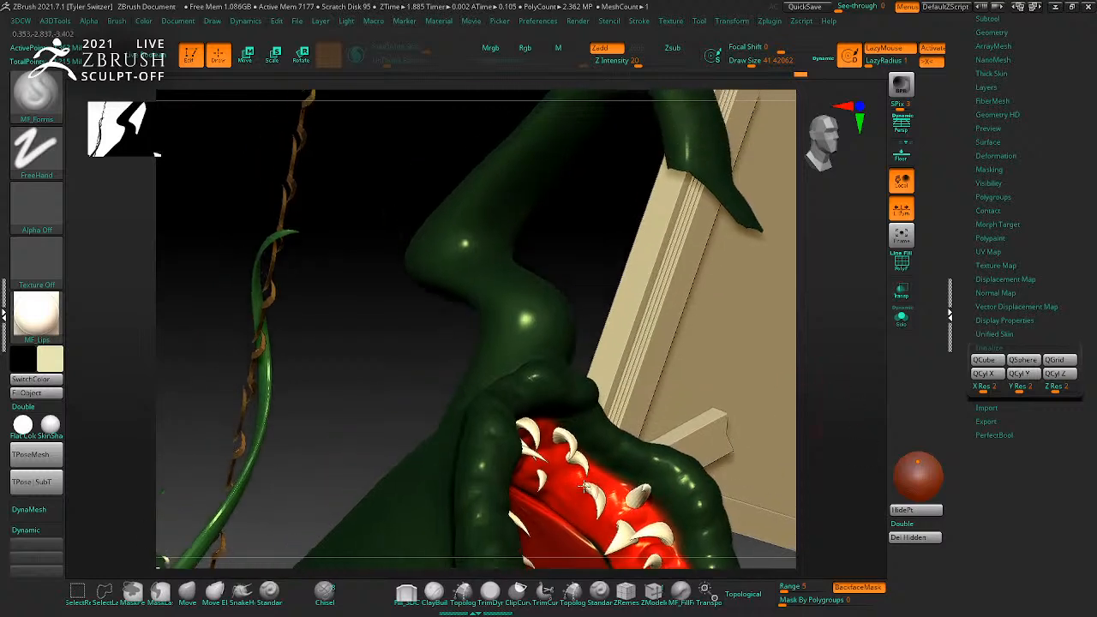
{"action": "left_click_drag", "start_coordinate": [802, 399], "coordinate": [623, 483]}
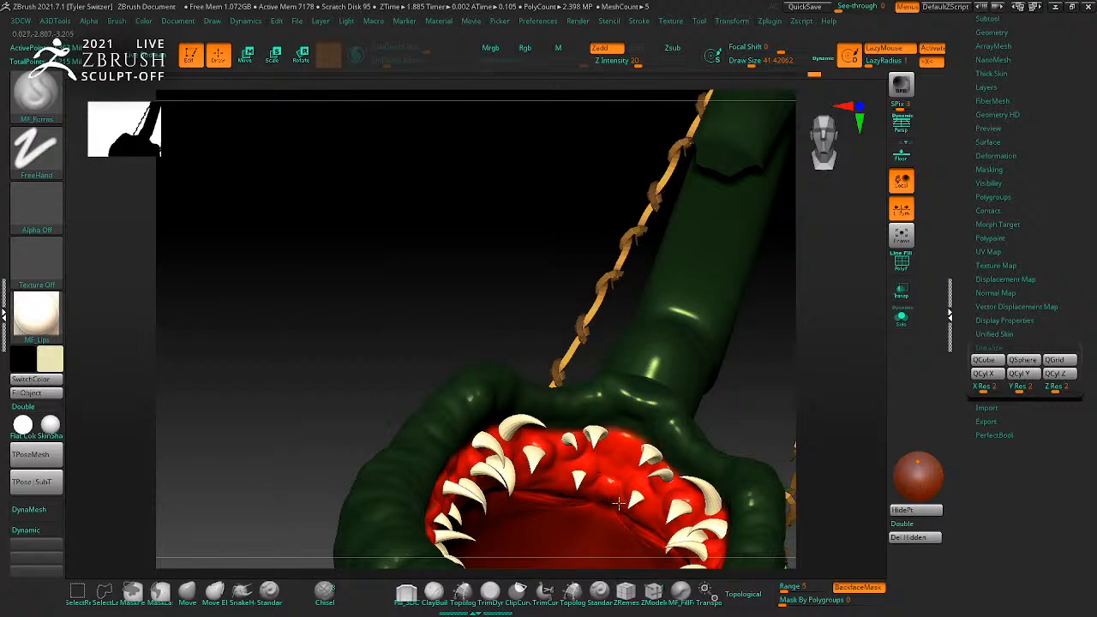
{"action": "left_click_drag", "start_coordinate": [866, 423], "coordinate": [760, 389], "text": "alt"}
{"action": "mouse_move", "coordinate": [781, 473]}
{"action": "left_mouse_down", "text": "alt"}
{"action": "mouse_move", "coordinate": [771, 419]}
{"action": "mouse_move", "coordinate": [712, 416]}
{"action": "mouse_move", "coordinate": [751, 472]}
{"action": "left_mouse_up", "text": "alt"}
{"action": "key", "text": "shift+f"}
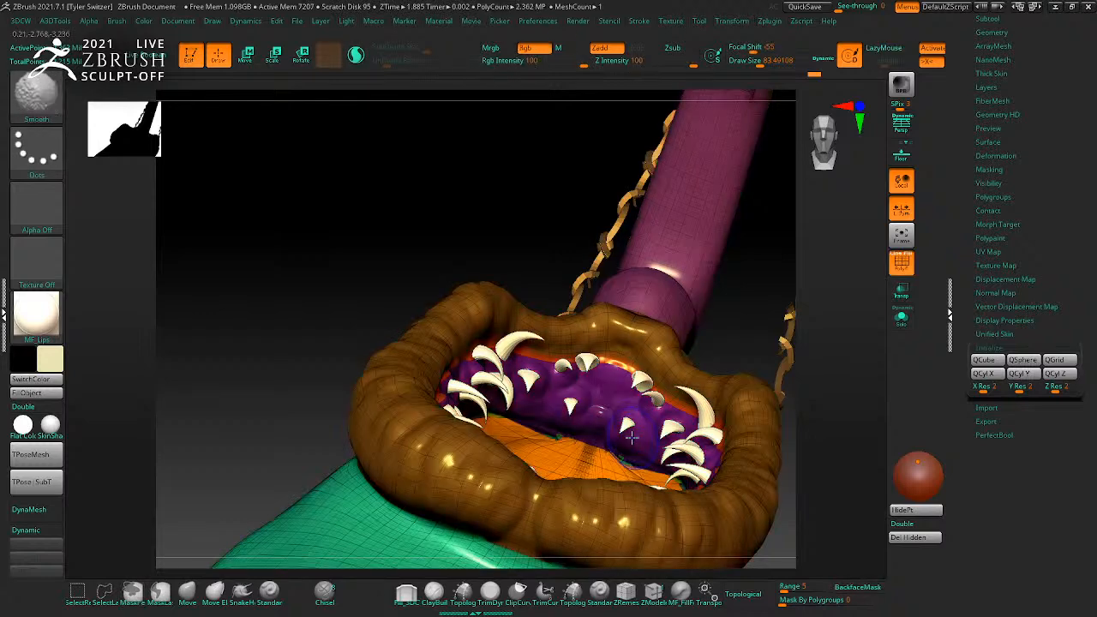
Step: Turn off the wireframe display and hide the creature's outer body to isolate the red mouth lining and teeth
{"action": "key", "text": "shift+f"}
{"action": "mouse_move", "coordinate": [808, 380]}
{"action": "left_mouse_down"}
{"action": "mouse_move", "coordinate": [828, 453]}
{"action": "mouse_move", "coordinate": [822, 421]}
{"action": "mouse_move", "coordinate": [852, 434]}
{"action": "mouse_move", "coordinate": [845, 418]}
{"action": "mouse_move", "coordinate": [767, 446]}
{"action": "mouse_move", "coordinate": [767, 418]}
{"action": "mouse_move", "coordinate": [761, 439]}
{"action": "left_mouse_up"}
{"action": "key", "text": "ctrl+shift"}
{"action": "left_click", "coordinate": [764, 446], "text": "ctrl+shift"}
{"action": "left_click", "coordinate": [654, 451], "text": "ctrl+shift"}
Step: Sculpt broad raised folds across the inside of the mouth lining with the MF_Forms brush
{"action": "mouse_move", "coordinate": [624, 407]}
{"action": "left_mouse_down"}
{"action": "mouse_move", "coordinate": [612, 451]}
{"action": "mouse_move", "coordinate": [614, 434]}
{"action": "left_mouse_up"}
{"action": "mouse_move", "coordinate": [766, 417]}
{"action": "left_mouse_down"}
{"action": "mouse_move", "coordinate": [576, 401]}
{"action": "mouse_move", "coordinate": [597, 471]}
{"action": "left_mouse_up"}
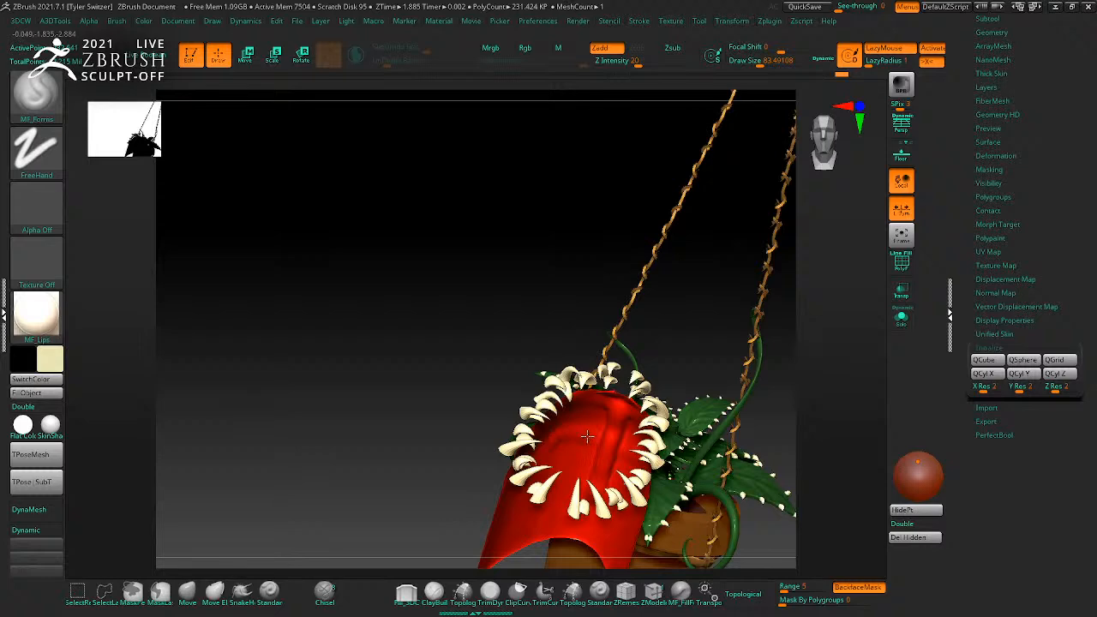
{"action": "left_click_drag", "start_coordinate": [739, 438], "coordinate": [846, 444]}
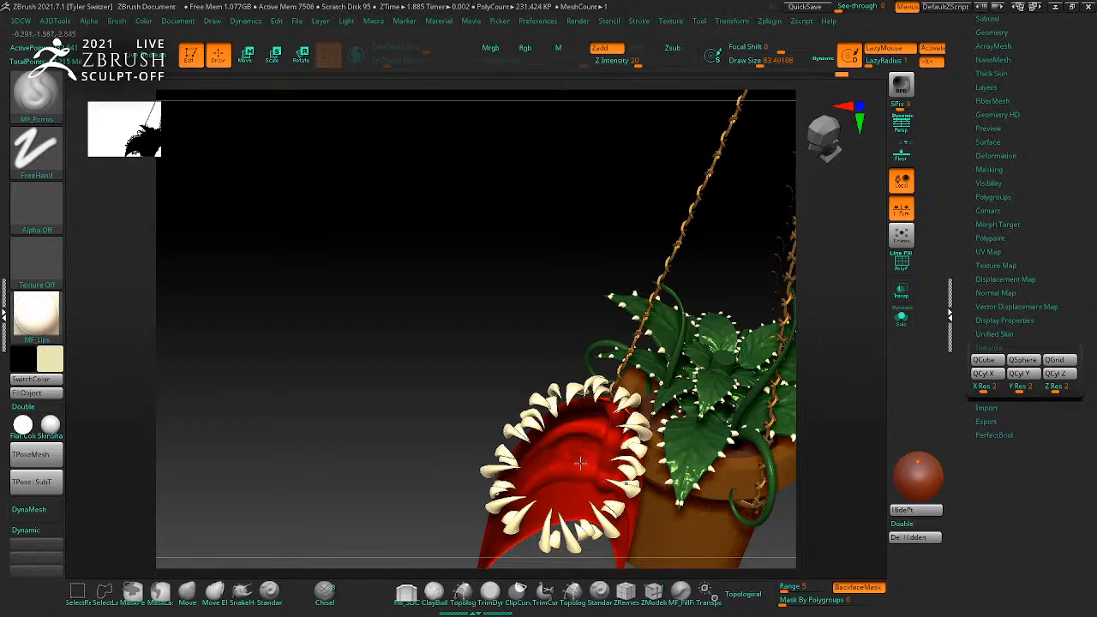
{"action": "left_click_drag", "start_coordinate": [828, 408], "coordinate": [588, 482]}
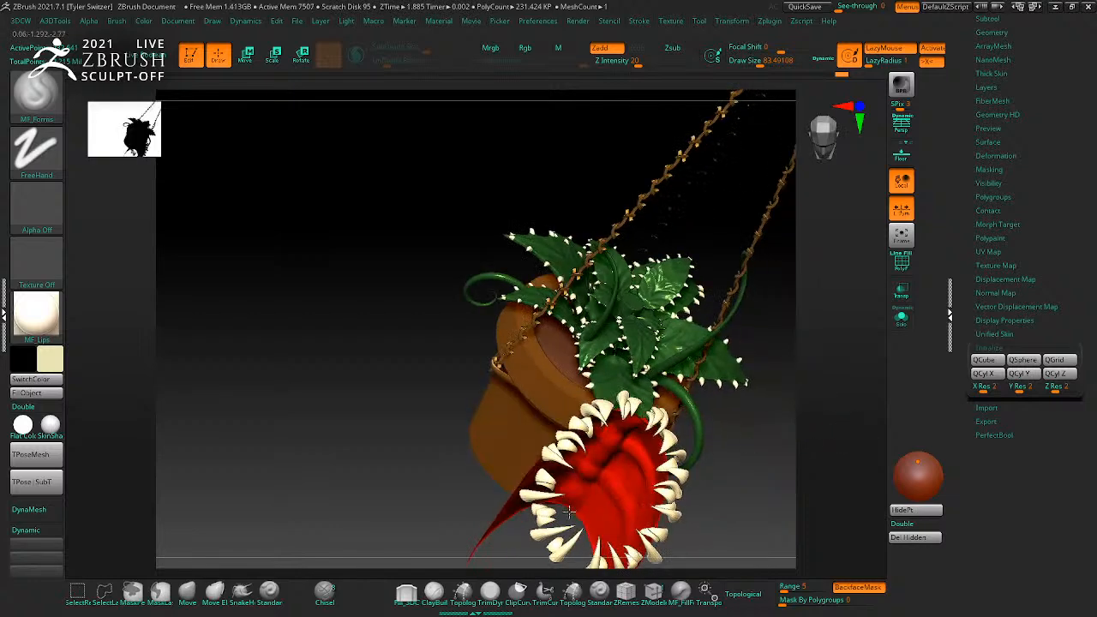
{"action": "left_click_drag", "start_coordinate": [582, 479], "coordinate": [592, 482], "text": "shift"}
Step: Reduce the draw size to about 49 and build finer ridges branching from the mouth lining's centre line
{"action": "key", "text": "s"}
{"action": "left_click", "coordinate": [586, 496]}
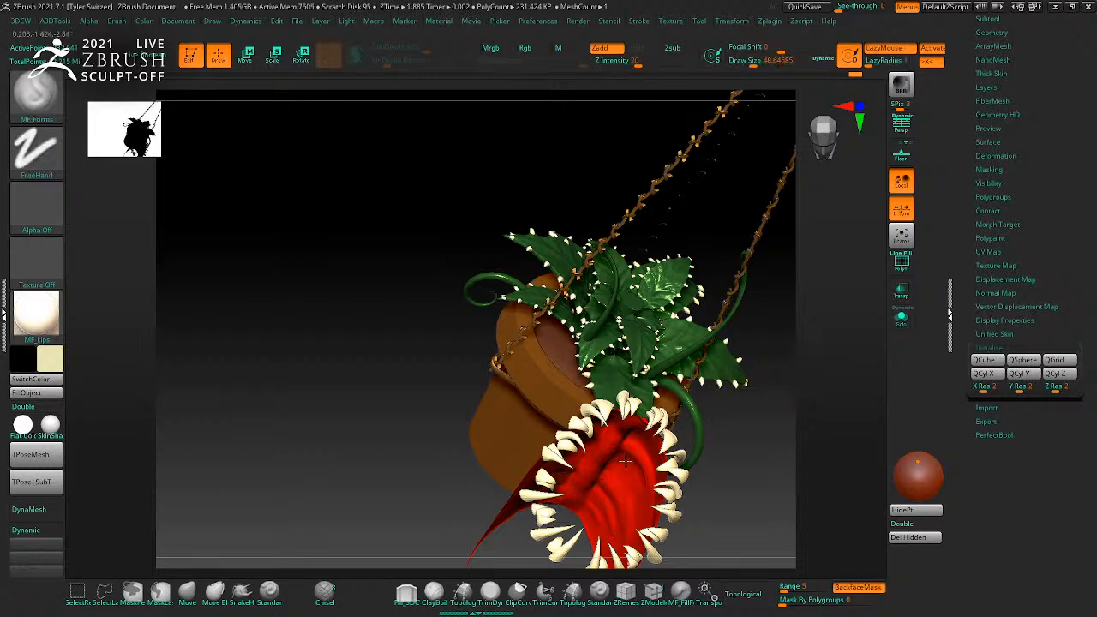
{"action": "left_click_drag", "start_coordinate": [829, 418], "coordinate": [811, 384]}
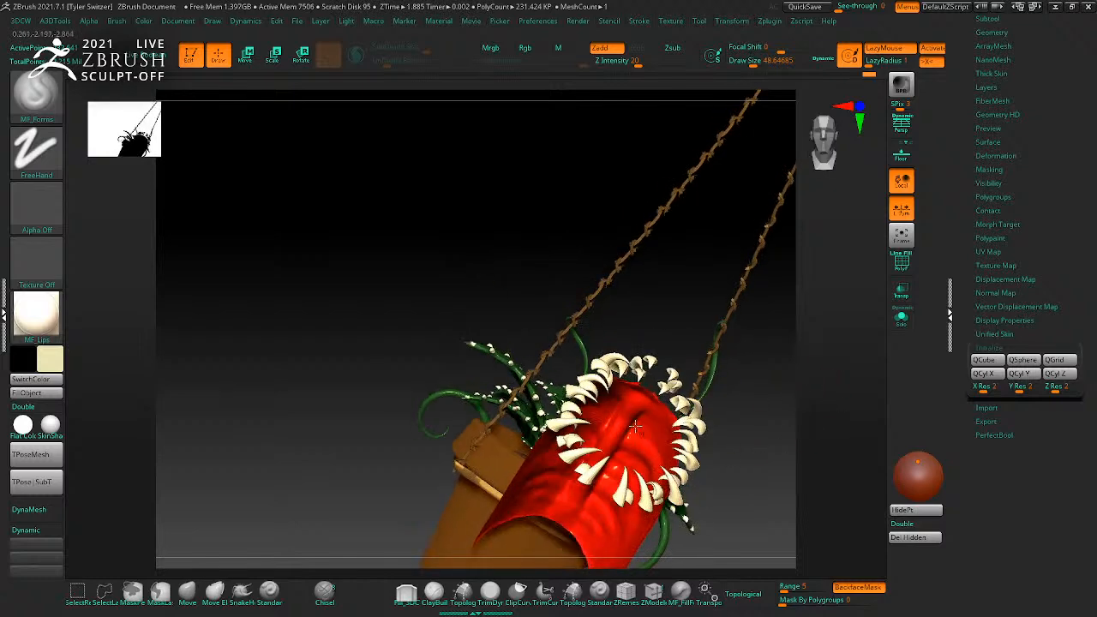
{"action": "left_click_drag", "start_coordinate": [742, 406], "coordinate": [708, 433]}
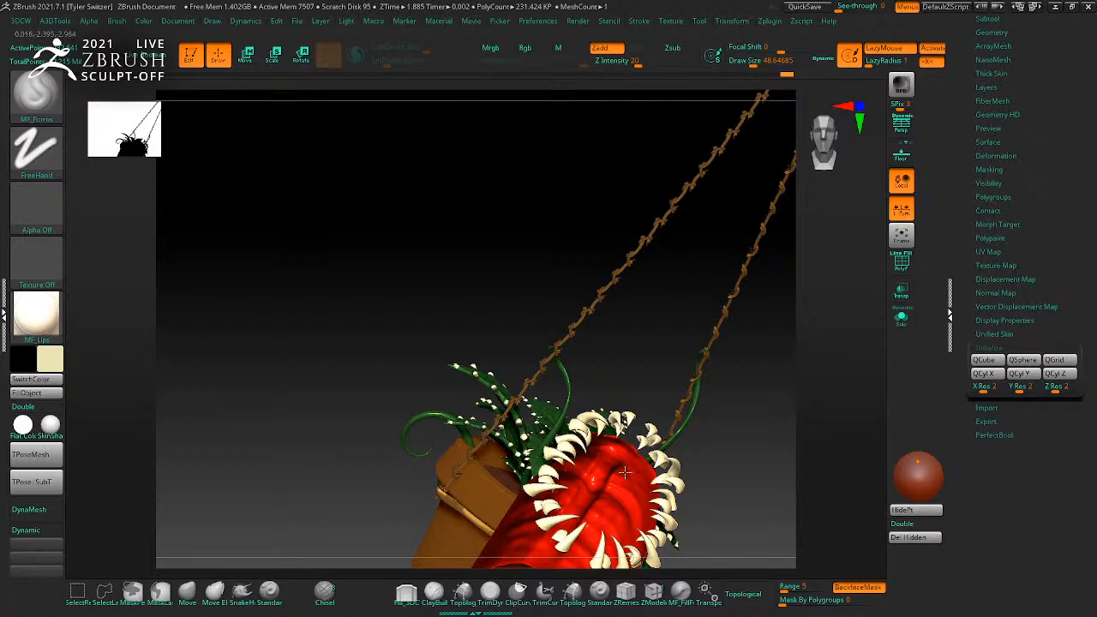
{"action": "left_click_drag", "start_coordinate": [828, 459], "coordinate": [730, 473]}
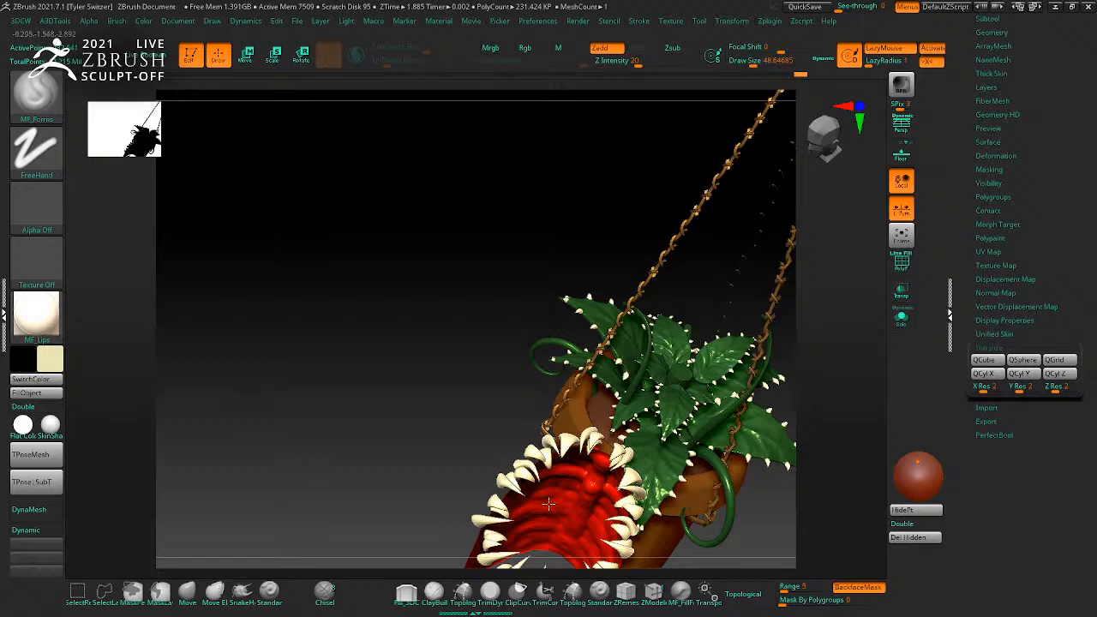
{"action": "left_click_drag", "start_coordinate": [746, 470], "coordinate": [820, 434]}
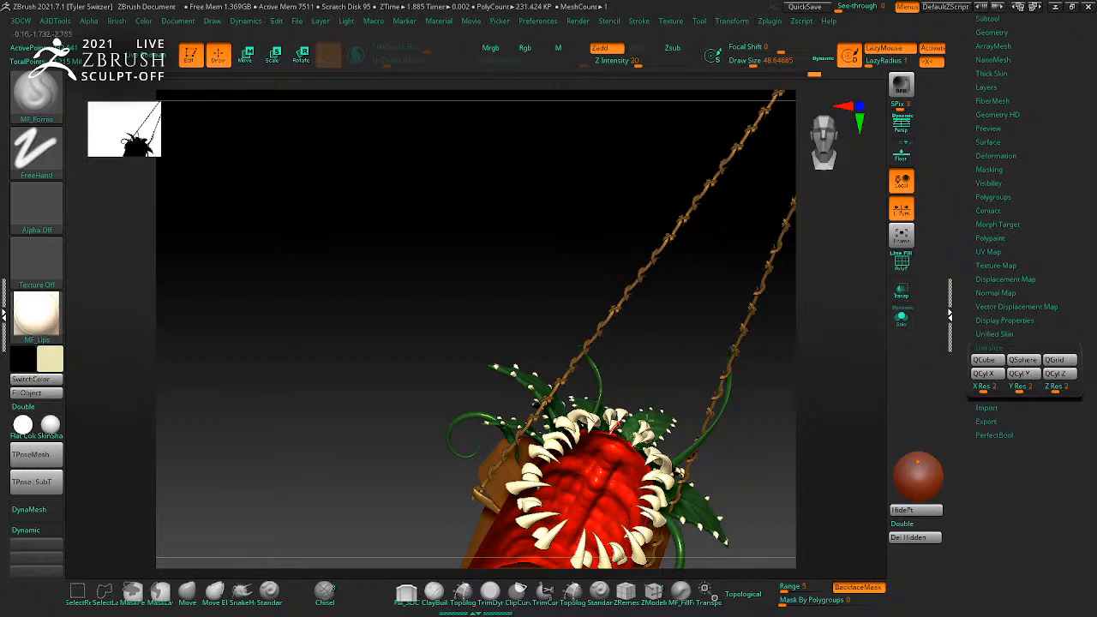
Step: Extend the ridges along the side wall of the mouth lining and fill in the gaps near the teeth
{"action": "left_click_drag", "start_coordinate": [841, 410], "coordinate": [806, 386]}
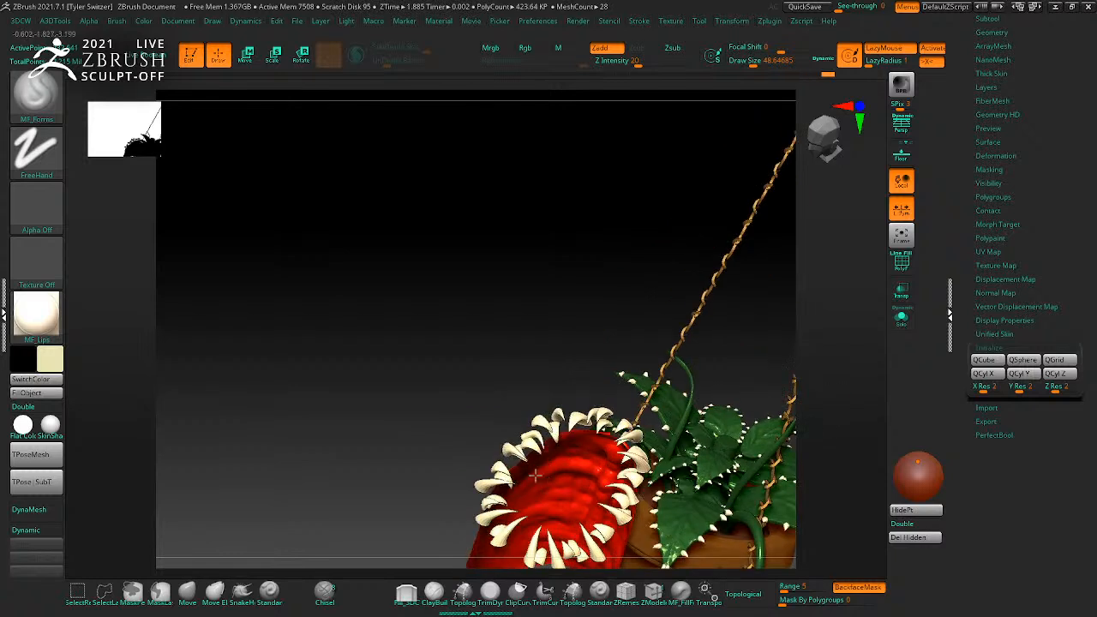
{"action": "left_click_drag", "start_coordinate": [843, 399], "coordinate": [812, 426]}
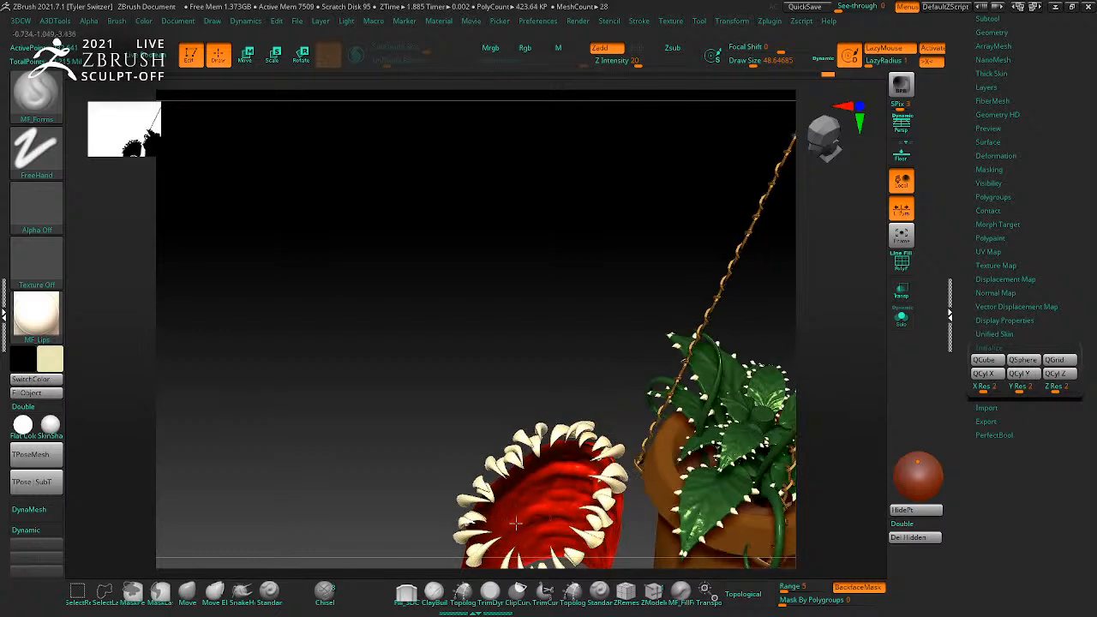
{"action": "left_click_drag", "start_coordinate": [835, 421], "coordinate": [815, 446]}
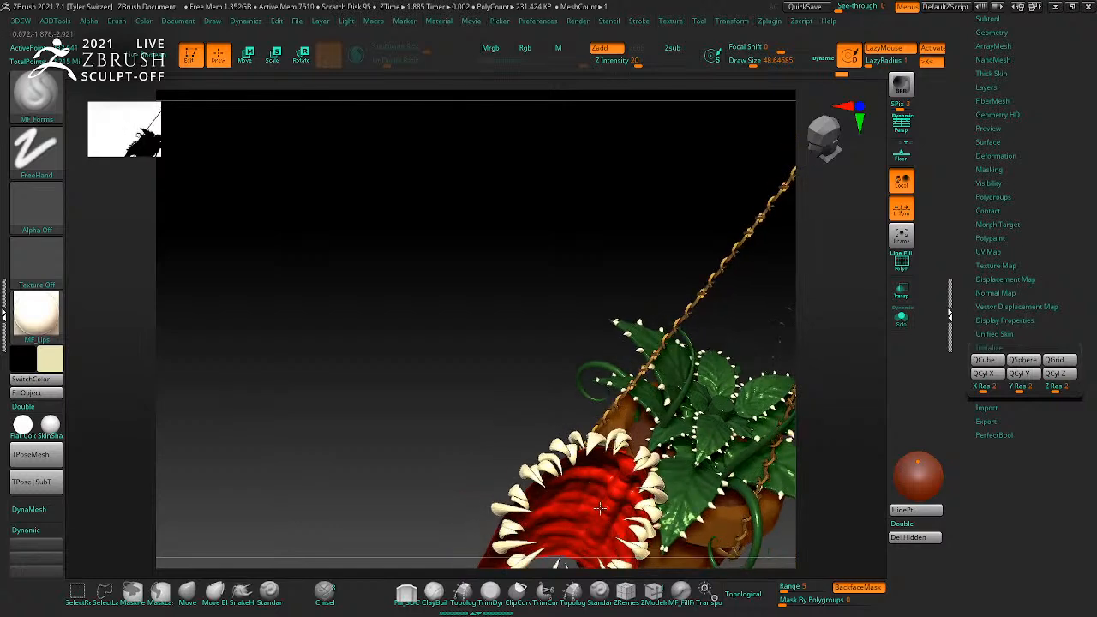
{"action": "right_click_drag", "start_coordinate": [602, 504], "coordinate": [638, 501]}
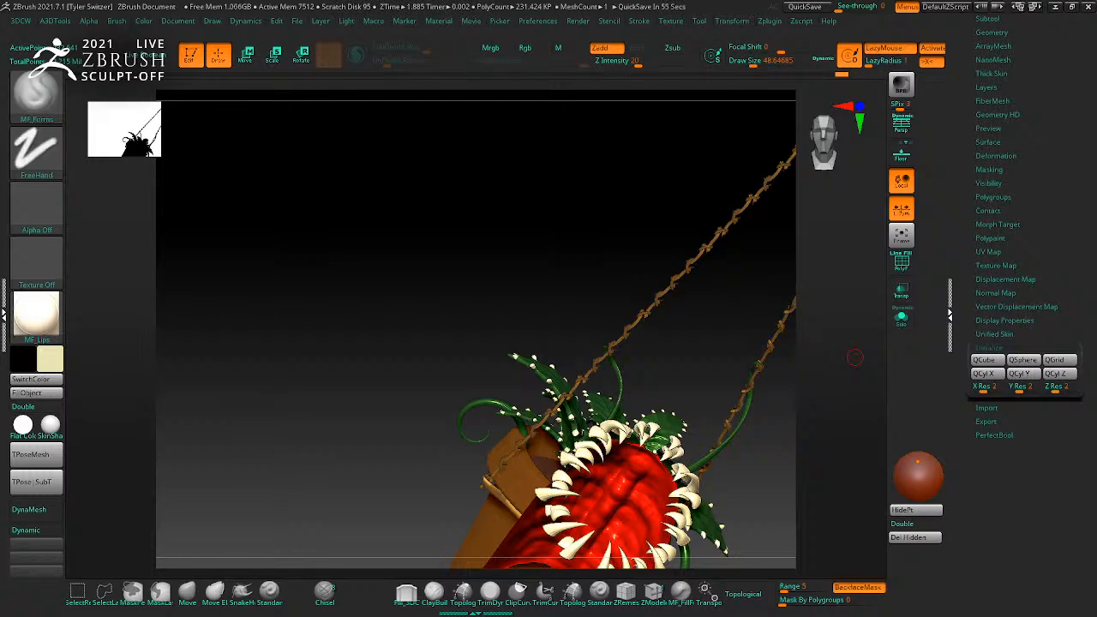
Step: Stamp organic texture onto the central mouth ridges with the JRO_Parasitic11 brush, using backface masking and symmetry off
{"action": "left_click", "coordinate": [907, 524]}
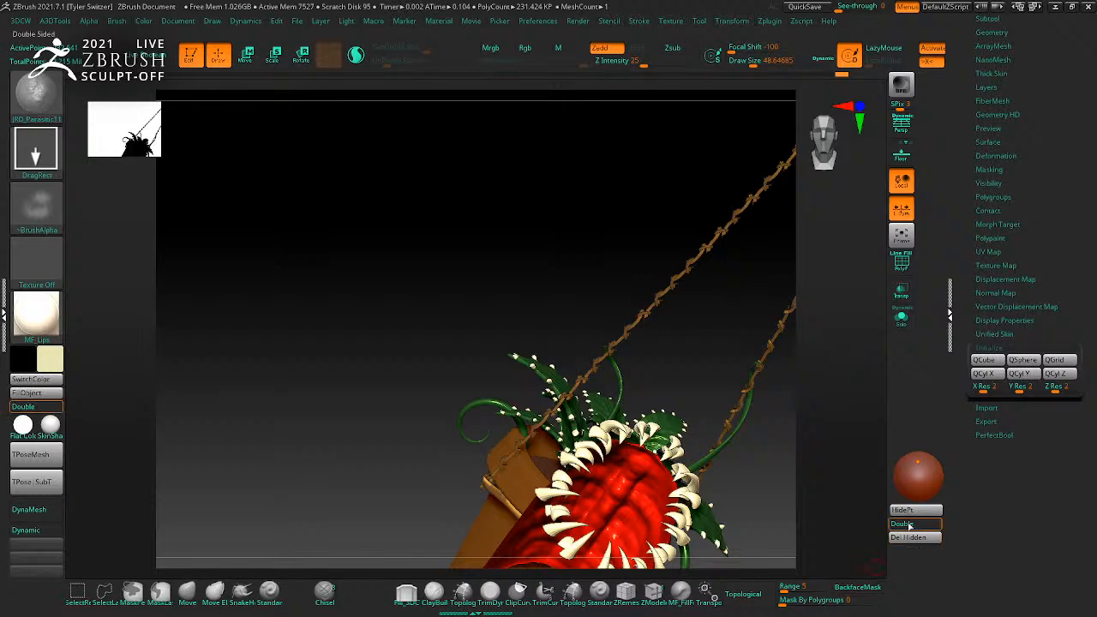
{"action": "left_click", "coordinate": [858, 587]}
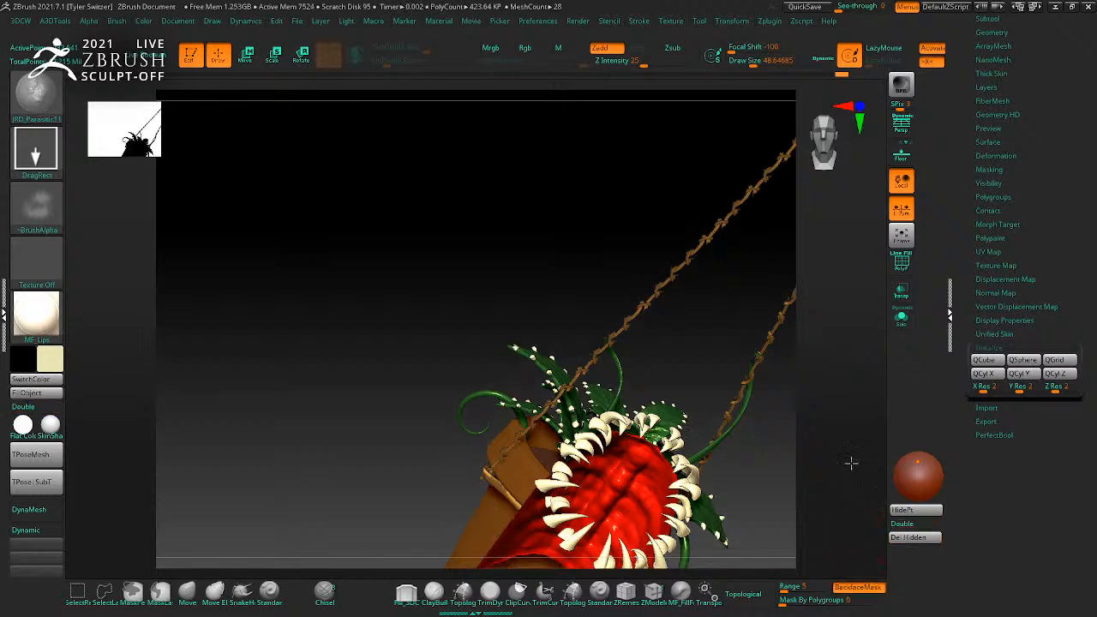
{"action": "left_click_drag", "start_coordinate": [854, 485], "coordinate": [673, 431]}
{"action": "key", "text": "x"}
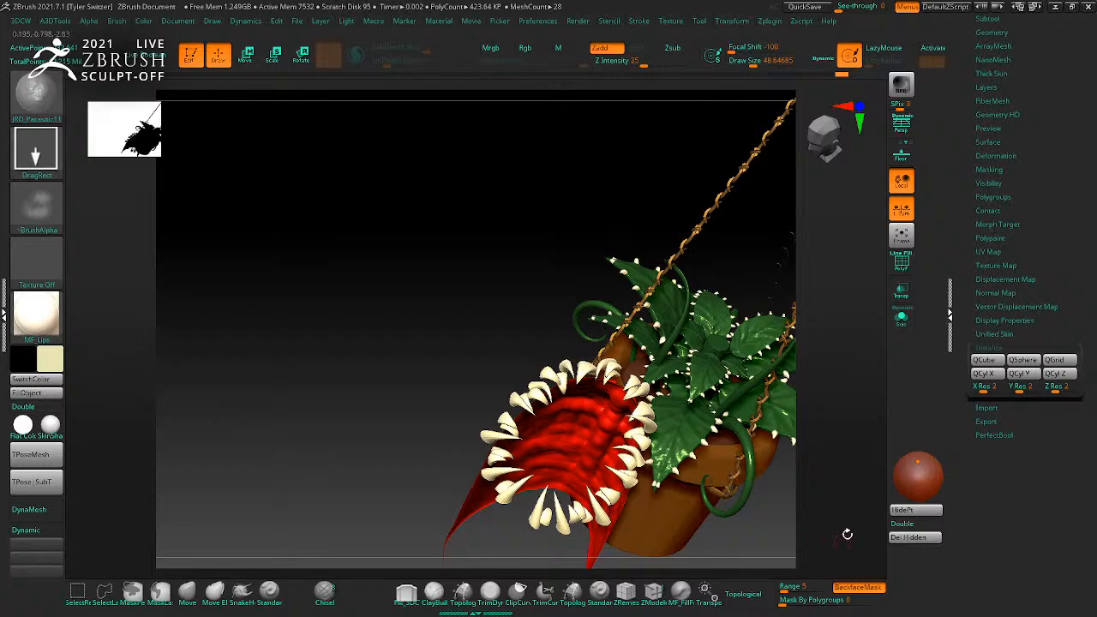
{"action": "left_click_drag", "start_coordinate": [843, 538], "coordinate": [626, 430]}
{"action": "left_click_drag", "start_coordinate": [871, 519], "coordinate": [591, 477]}
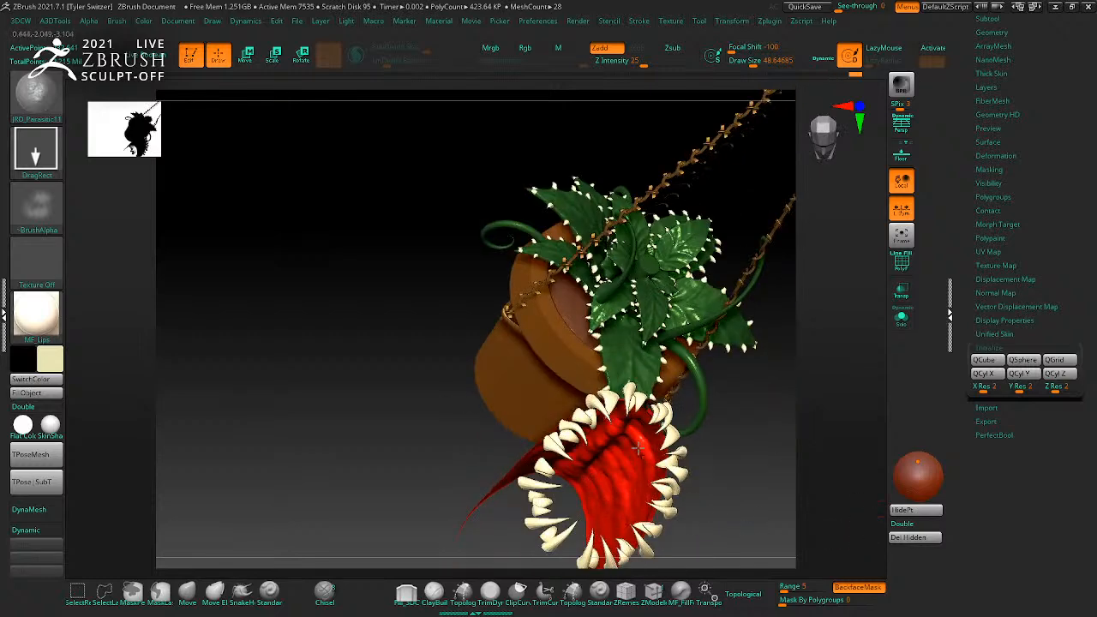
Step: Stamp the same organic texture over the side walls and lower area of the mouth lining
{"action": "left_click_drag", "start_coordinate": [740, 499], "coordinate": [785, 503]}
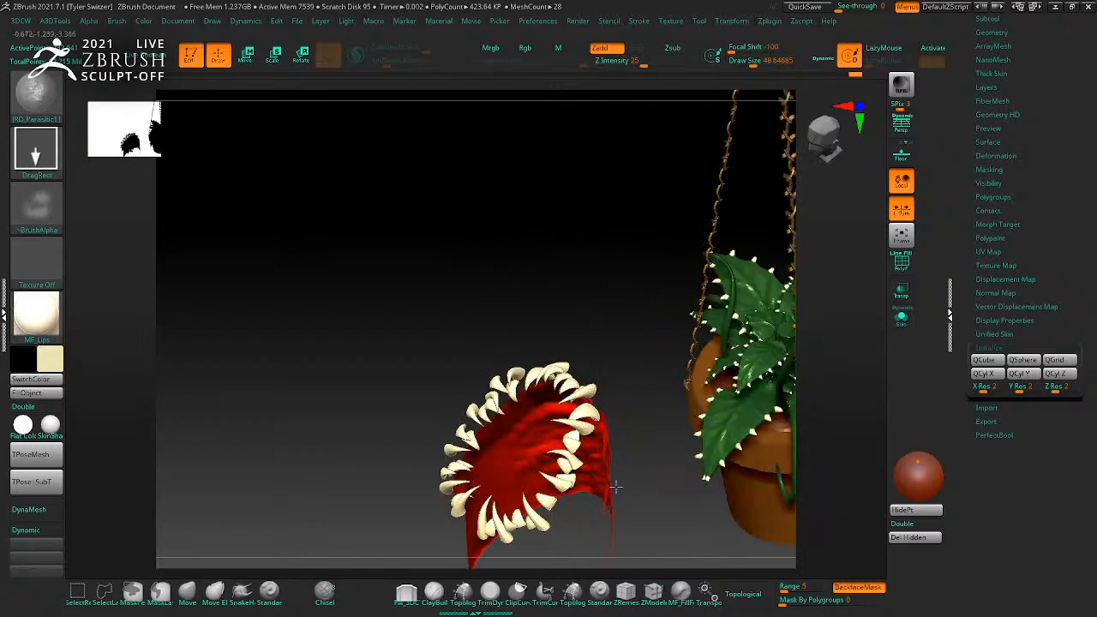
{"action": "left_click_drag", "start_coordinate": [728, 566], "coordinate": [722, 542]}
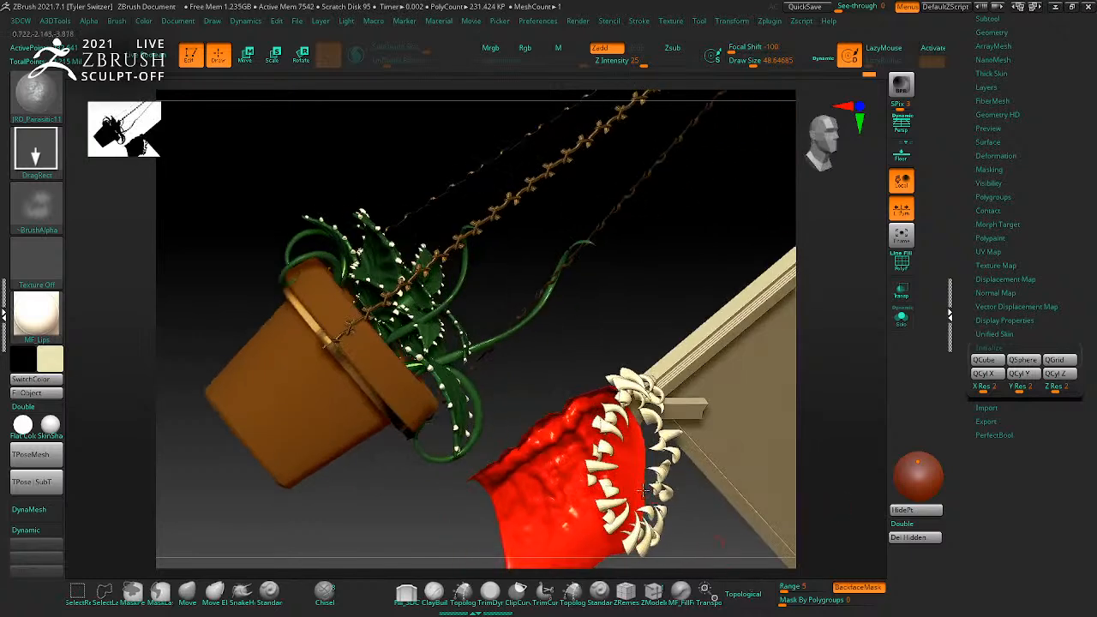
{"action": "left_click_drag", "start_coordinate": [796, 509], "coordinate": [614, 498]}
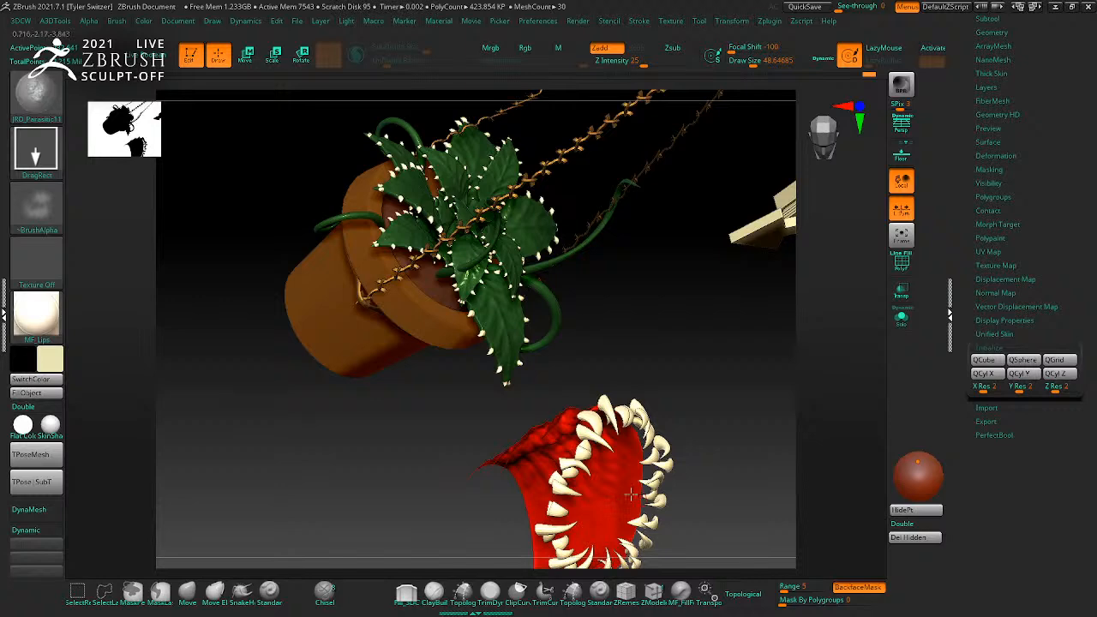
{"action": "left_click_drag", "start_coordinate": [754, 507], "coordinate": [580, 507]}
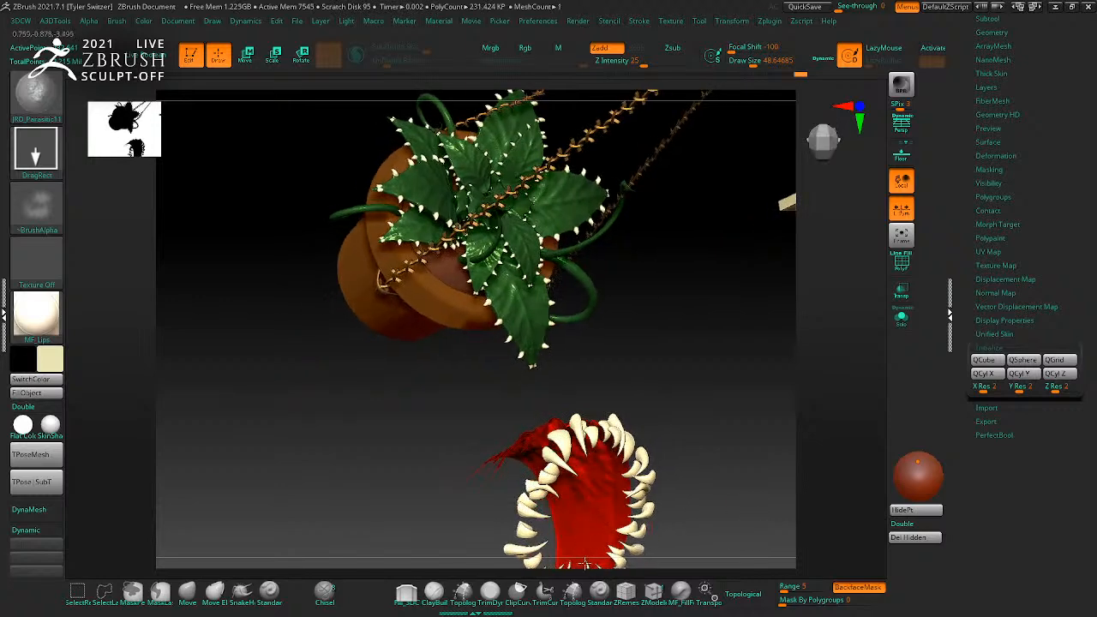
{"action": "left_click_drag", "start_coordinate": [631, 530], "coordinate": [585, 446]}
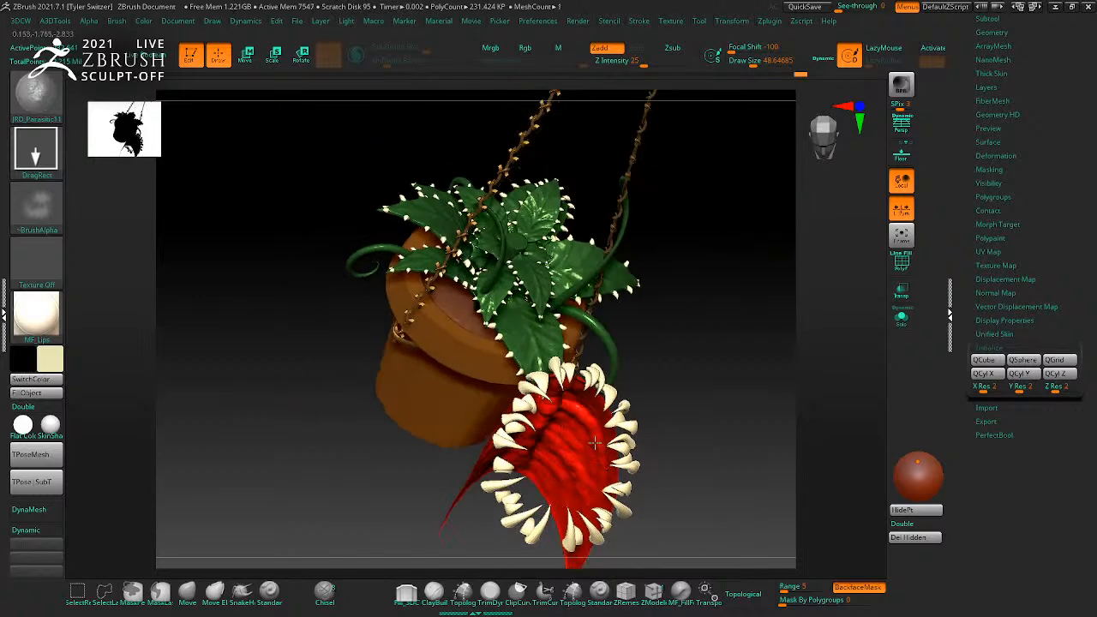
{"action": "mouse_move", "coordinate": [751, 460]}
{"action": "left_mouse_down"}
{"action": "mouse_move", "coordinate": [774, 465]}
{"action": "mouse_move", "coordinate": [808, 531]}
{"action": "left_mouse_up"}
Step: Carve grooves between the mouth lining's ridges with the DamStandard brush at a draw size of about 80
{"action": "key", "text": "b"}
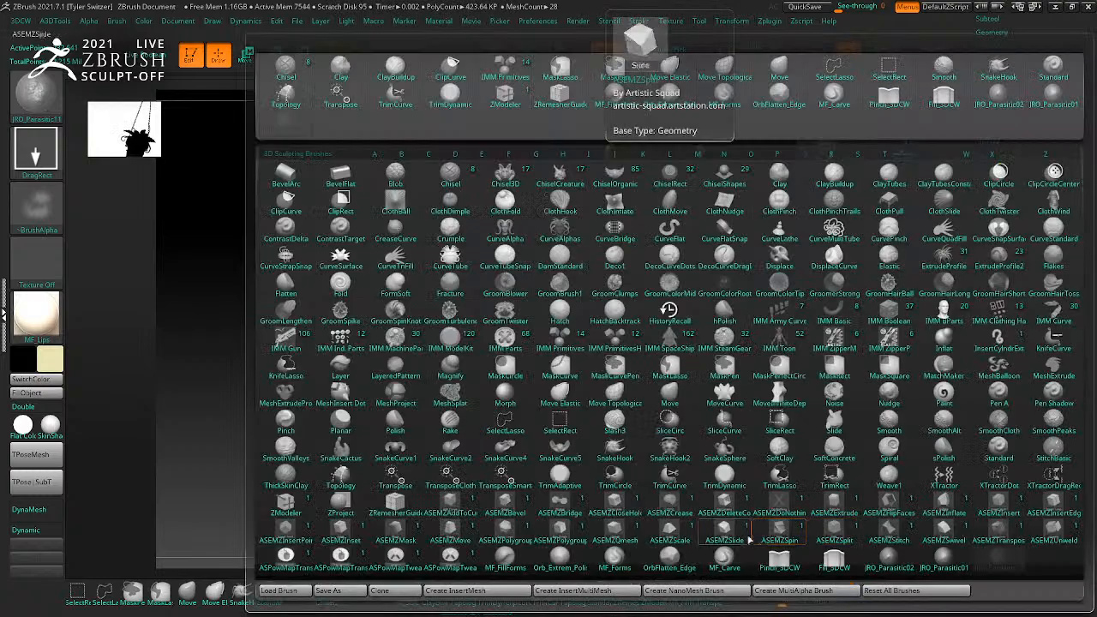
{"action": "key", "text": "d"}
{"action": "key", "text": "s"}
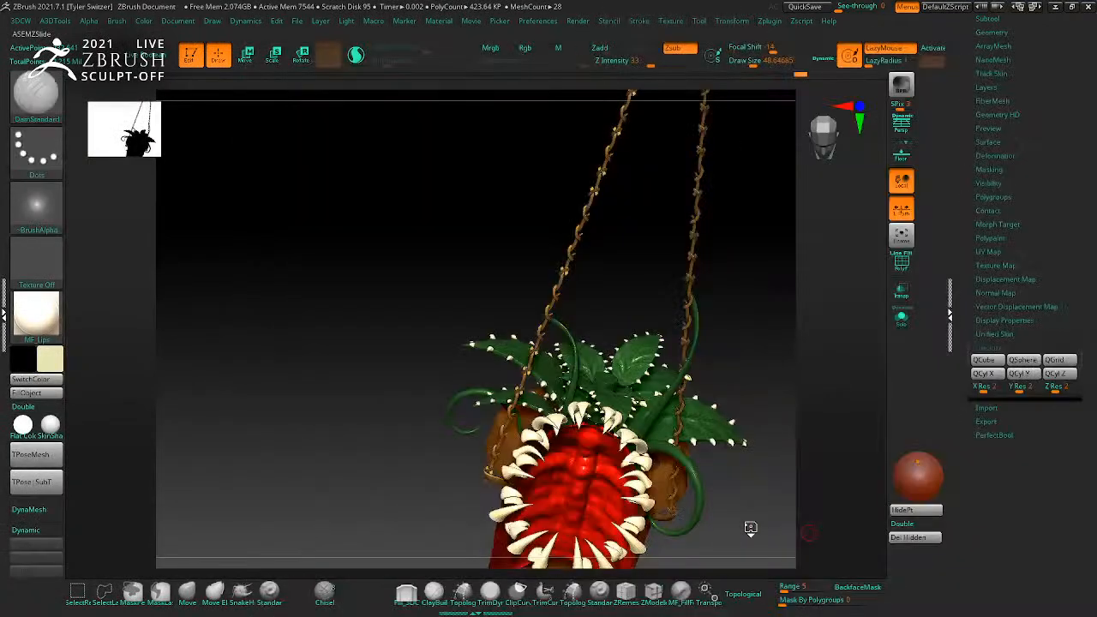
{"action": "key", "text": "s"}
{"action": "left_click_drag", "start_coordinate": [555, 463], "coordinate": [607, 473]}
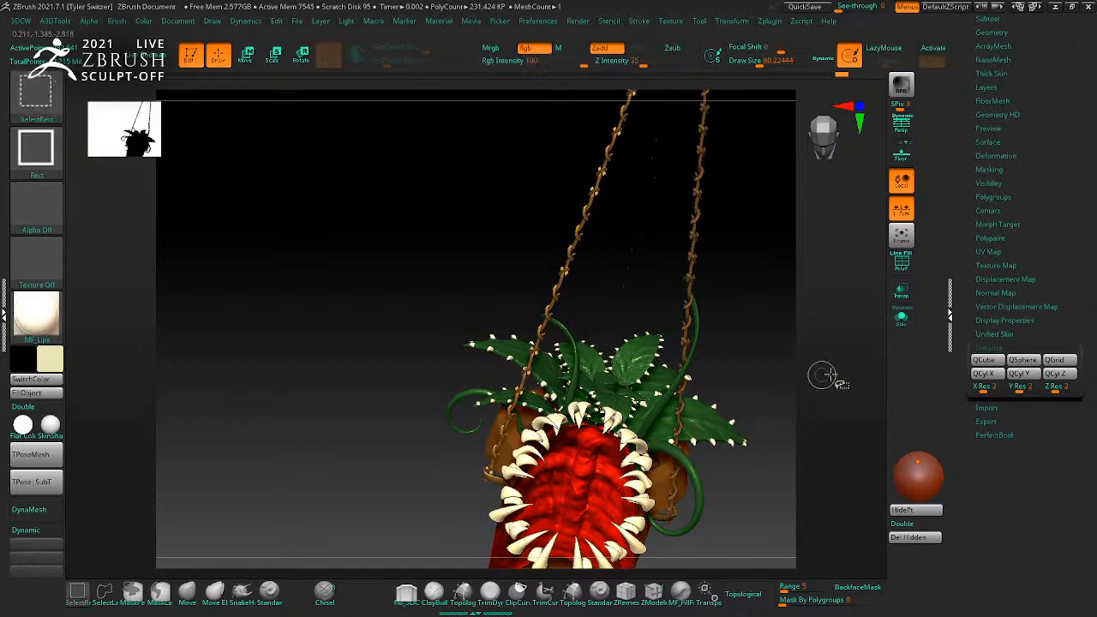
Step: Unhide the rest of the creature and turn symmetry back on
{"action": "left_click_drag", "start_coordinate": [835, 420], "coordinate": [737, 464]}
{"action": "left_click", "coordinate": [778, 429], "text": "ctrl+shift"}
{"action": "left_click_drag", "start_coordinate": [674, 481], "coordinate": [664, 480]}
{"action": "key", "text": "x"}
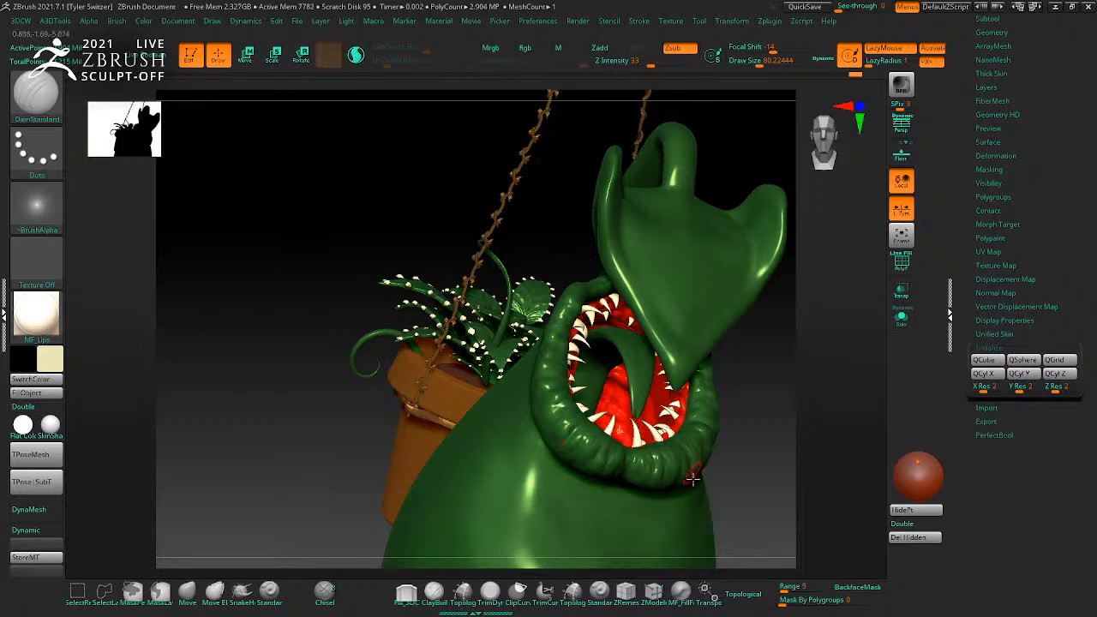
Step: Carve wrinkles across the creature's lower lip with DamStandard and smooth the harsh creases
{"action": "left_click_drag", "start_coordinate": [798, 435], "coordinate": [810, 467]}
{"action": "mouse_move", "coordinate": [616, 467]}
{"action": "left_mouse_down"}
{"action": "mouse_move", "coordinate": [586, 482]}
{"action": "mouse_move", "coordinate": [584, 446]}
{"action": "left_mouse_up"}
{"action": "mouse_move", "coordinate": [804, 428]}
{"action": "left_mouse_down"}
{"action": "mouse_move", "coordinate": [808, 480]}
{"action": "mouse_move", "coordinate": [792, 485]}
{"action": "mouse_move", "coordinate": [788, 457]}
{"action": "mouse_move", "coordinate": [696, 474]}
{"action": "left_mouse_up"}
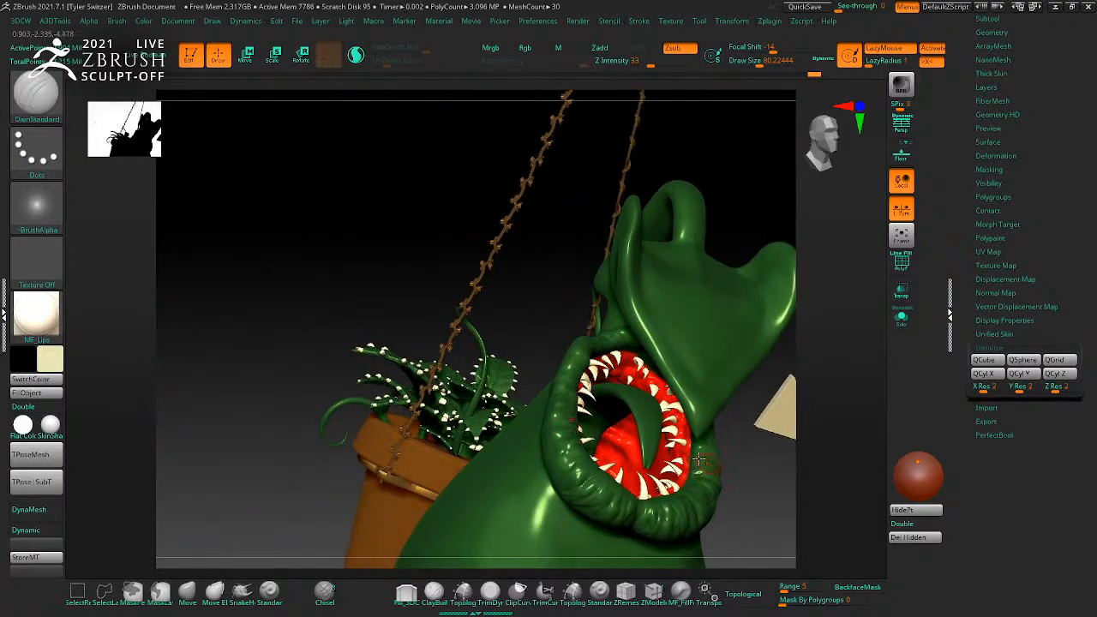
{"action": "left_click_drag", "start_coordinate": [831, 463], "coordinate": [706, 466]}
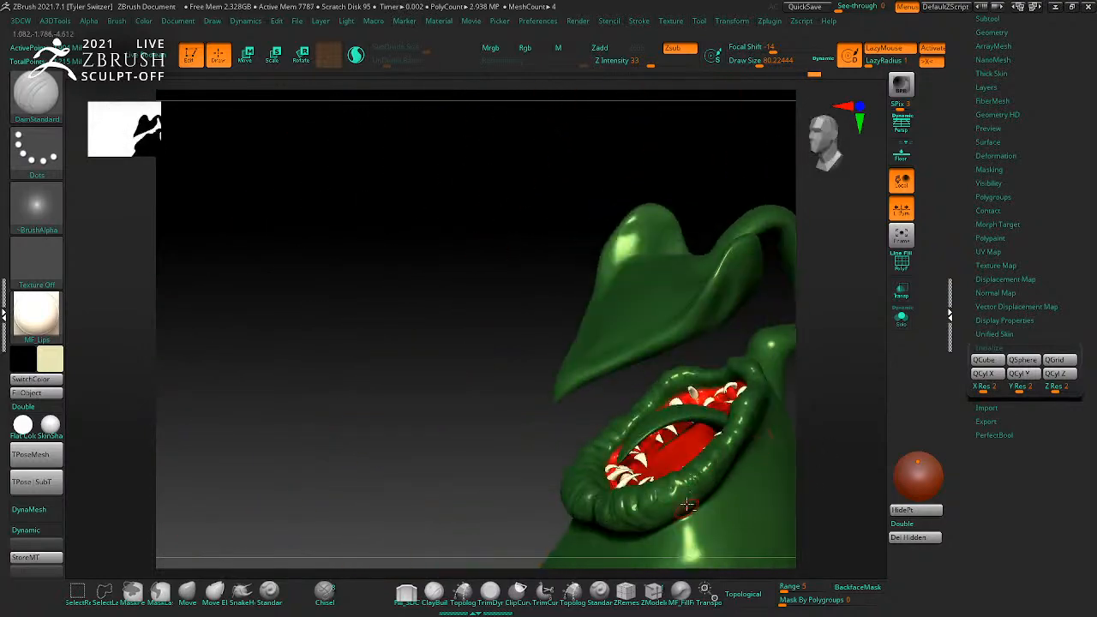
{"action": "key", "text": "shift"}
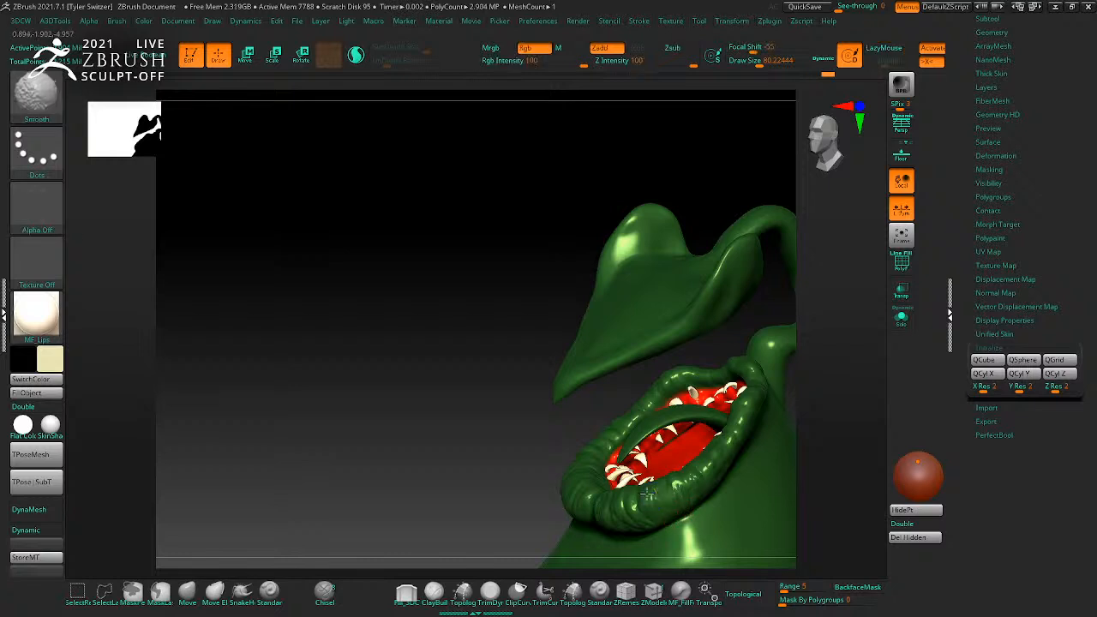
Step: Continue carving and softening wrinkles along the side of the lips up to the corner of the mouth
{"action": "left_click_drag", "start_coordinate": [844, 424], "coordinate": [765, 464], "text": "alt"}
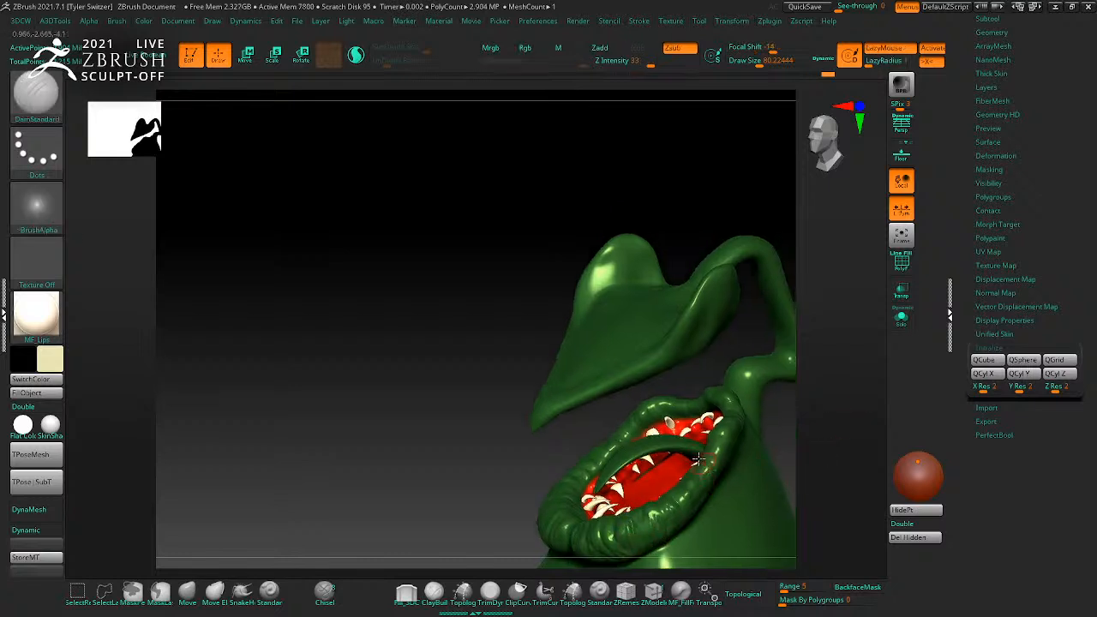
{"action": "left_click_drag", "start_coordinate": [697, 510], "coordinate": [690, 494], "text": "shift"}
{"action": "left_click_drag", "start_coordinate": [828, 438], "coordinate": [819, 484]}
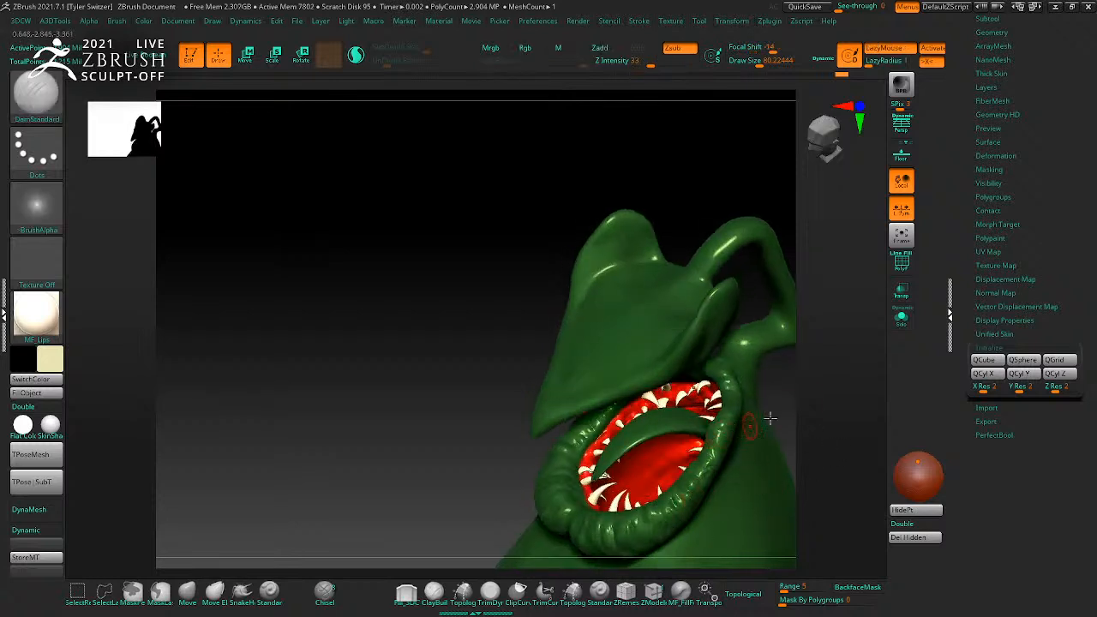
{"action": "left_click_drag", "start_coordinate": [810, 416], "coordinate": [806, 446]}
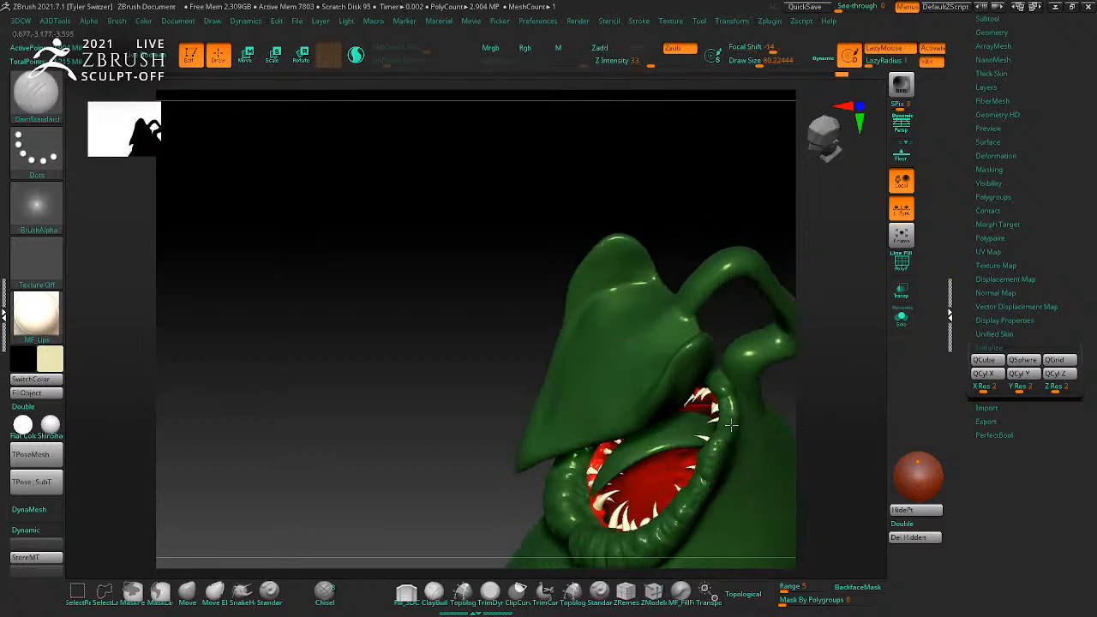
{"action": "mouse_move", "coordinate": [843, 380]}
{"action": "left_mouse_down"}
{"action": "mouse_move", "coordinate": [828, 379]}
{"action": "mouse_move", "coordinate": [830, 365]}
{"action": "left_mouse_up"}
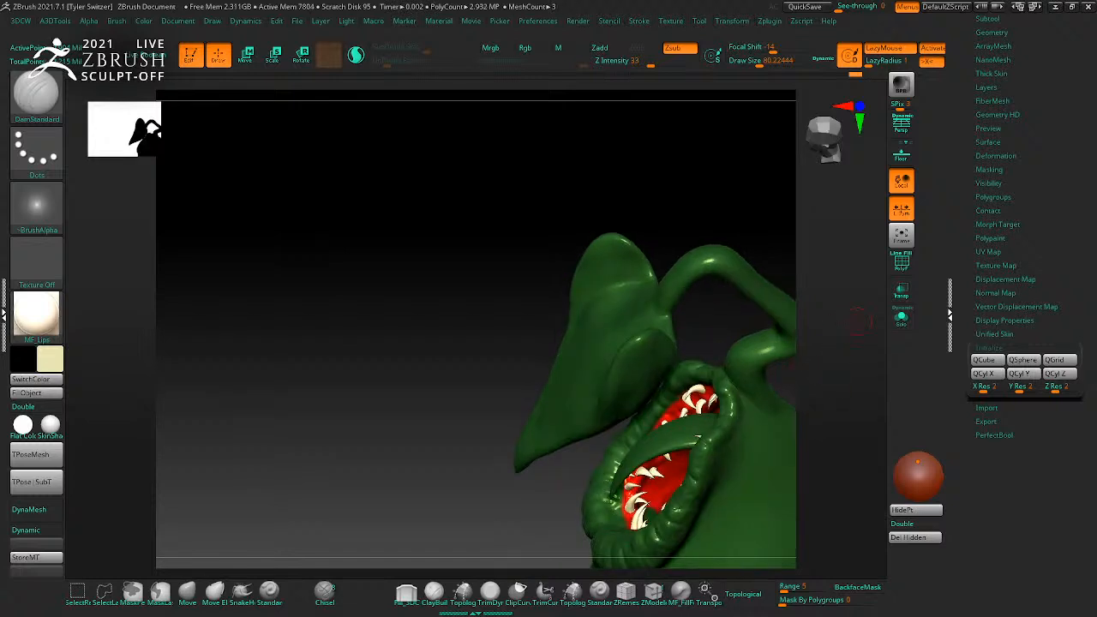
{"action": "left_click_drag", "start_coordinate": [882, 304], "coordinate": [660, 411]}
{"action": "left_click_drag", "start_coordinate": [790, 360], "coordinate": [593, 467]}
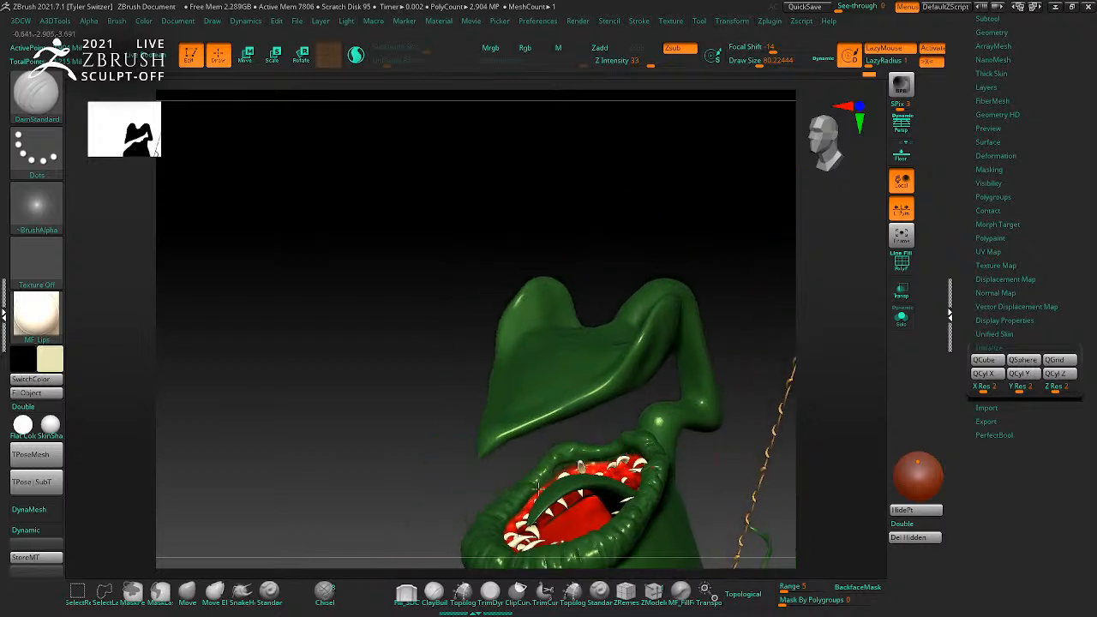
Step: Reduce the draw size to about 56, enable backface masking and carve finer wrinkles along the inner lip edge
{"action": "key", "text": "s"}
{"action": "left_click_drag", "start_coordinate": [557, 478], "coordinate": [547, 477]}
{"action": "left_click", "coordinate": [858, 587]}
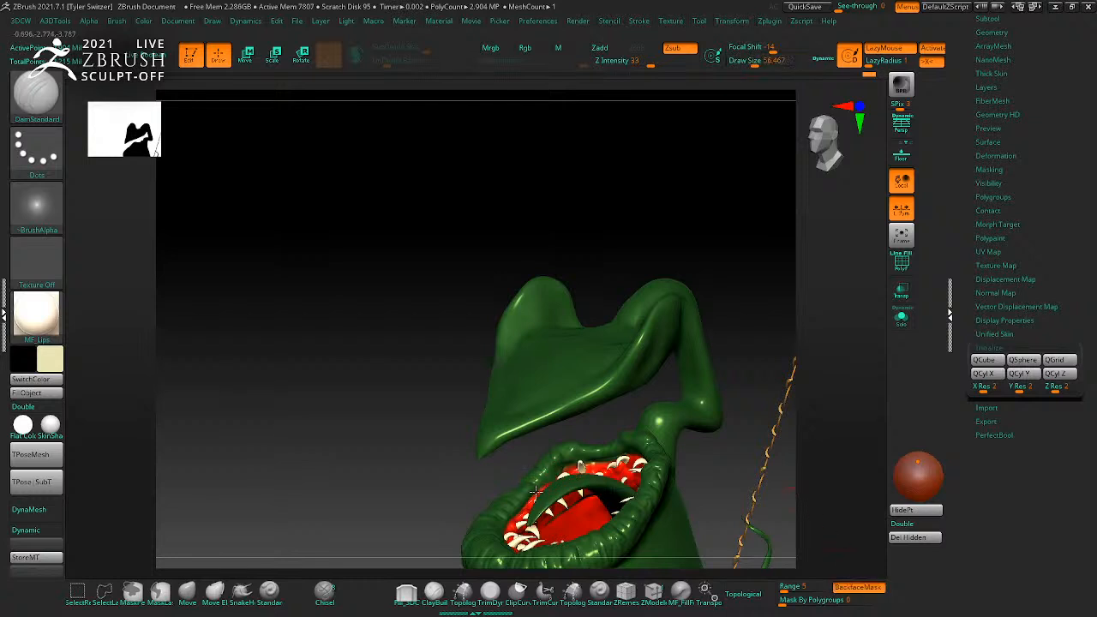
{"action": "left_click_drag", "start_coordinate": [736, 402], "coordinate": [716, 416]}
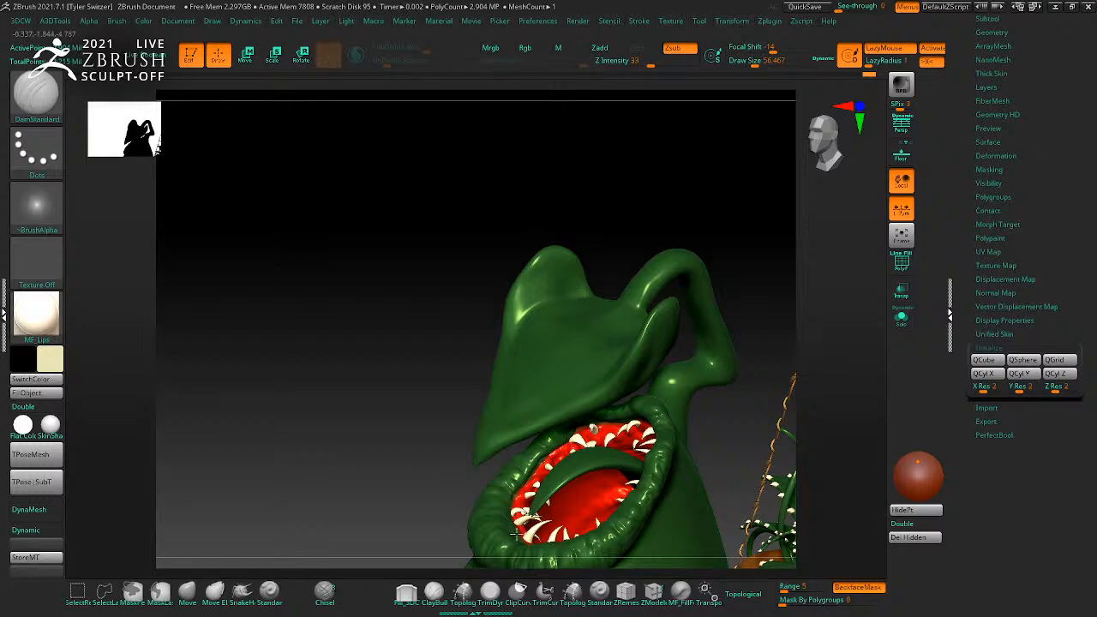
Step: Carve more fine wrinkles around the creature's lips, from the inner edge at the teeth to the outer rim
{"action": "left_click_drag", "start_coordinate": [759, 406], "coordinate": [703, 400]}
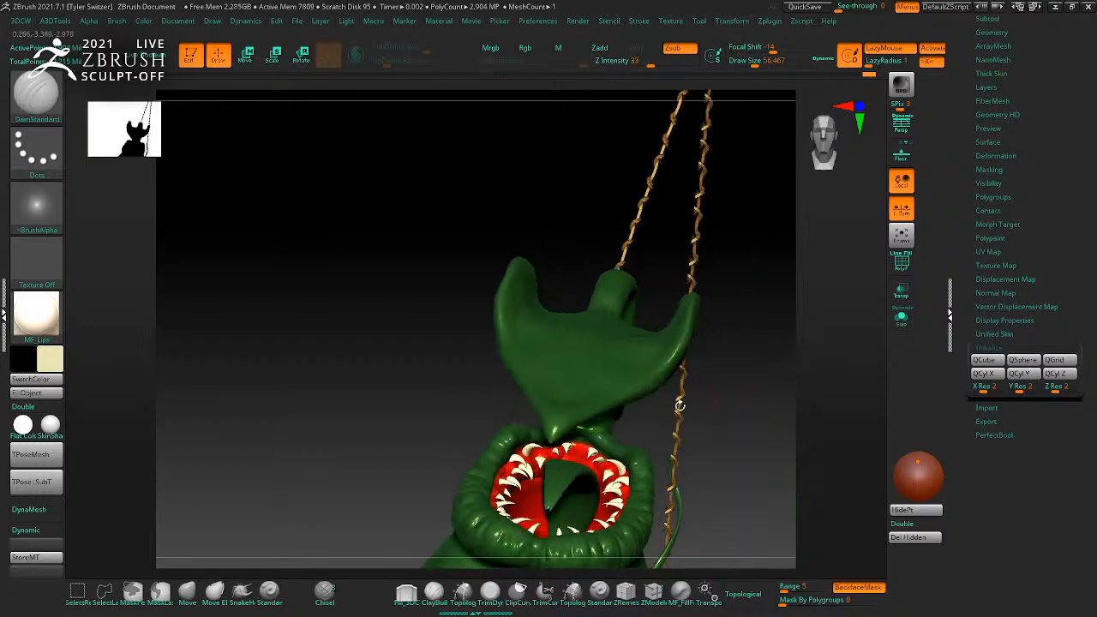
{"action": "left_click_drag", "start_coordinate": [661, 434], "coordinate": [748, 429]}
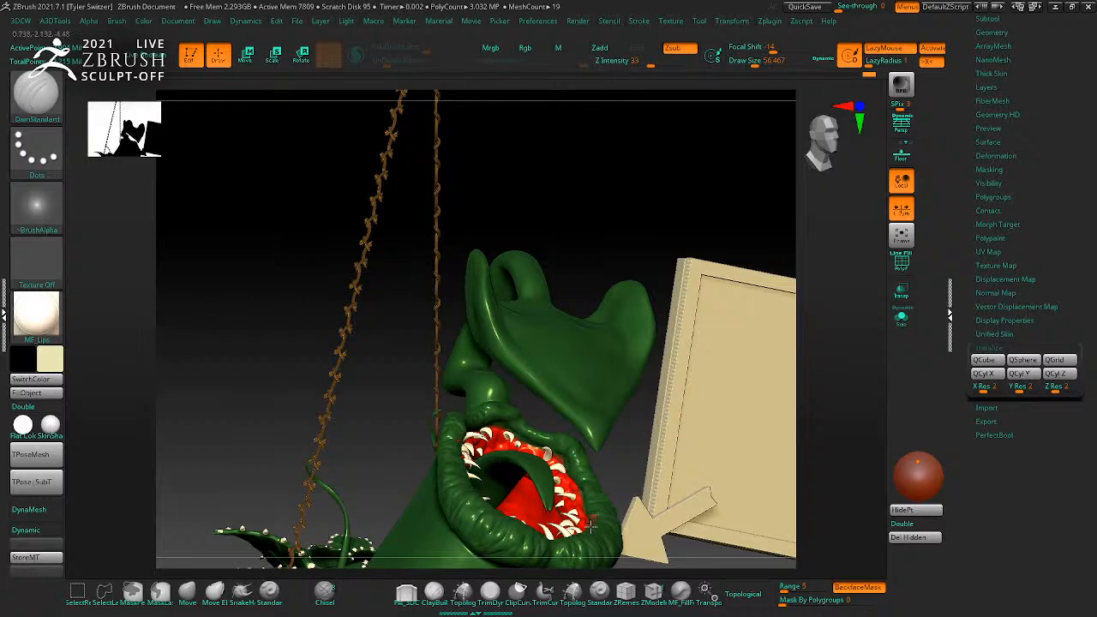
{"action": "mouse_move", "coordinate": [769, 471]}
{"action": "left_mouse_down"}
{"action": "mouse_move", "coordinate": [608, 501]}
{"action": "mouse_move", "coordinate": [705, 488]}
{"action": "mouse_move", "coordinate": [632, 466]}
{"action": "mouse_move", "coordinate": [674, 520]}
{"action": "mouse_move", "coordinate": [722, 500]}
{"action": "left_mouse_up"}
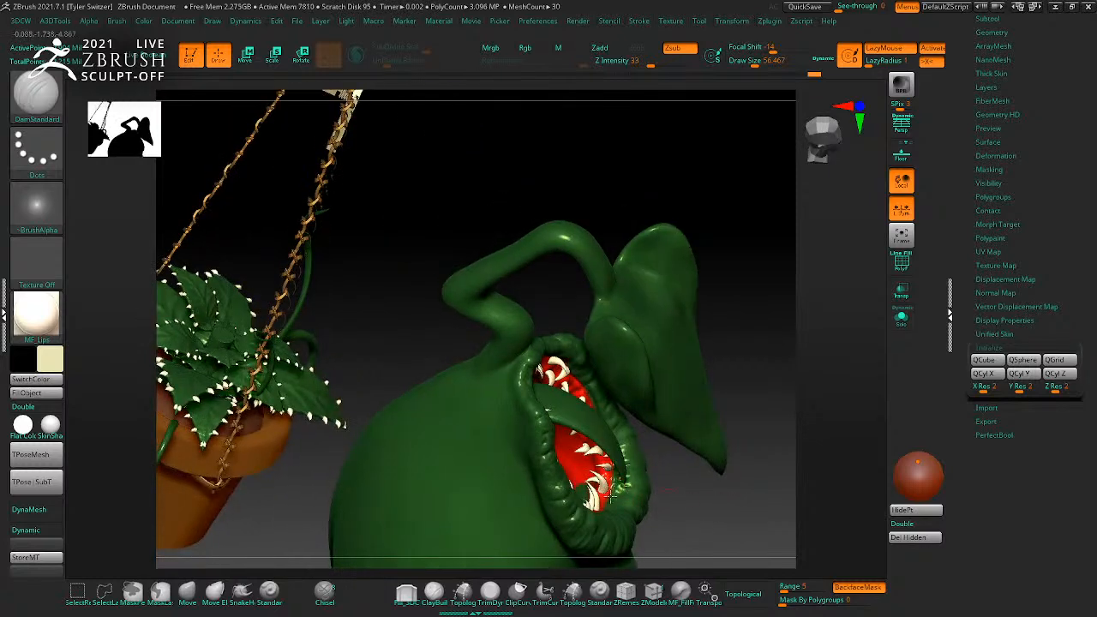
{"action": "left_click_drag", "start_coordinate": [678, 496], "coordinate": [625, 518]}
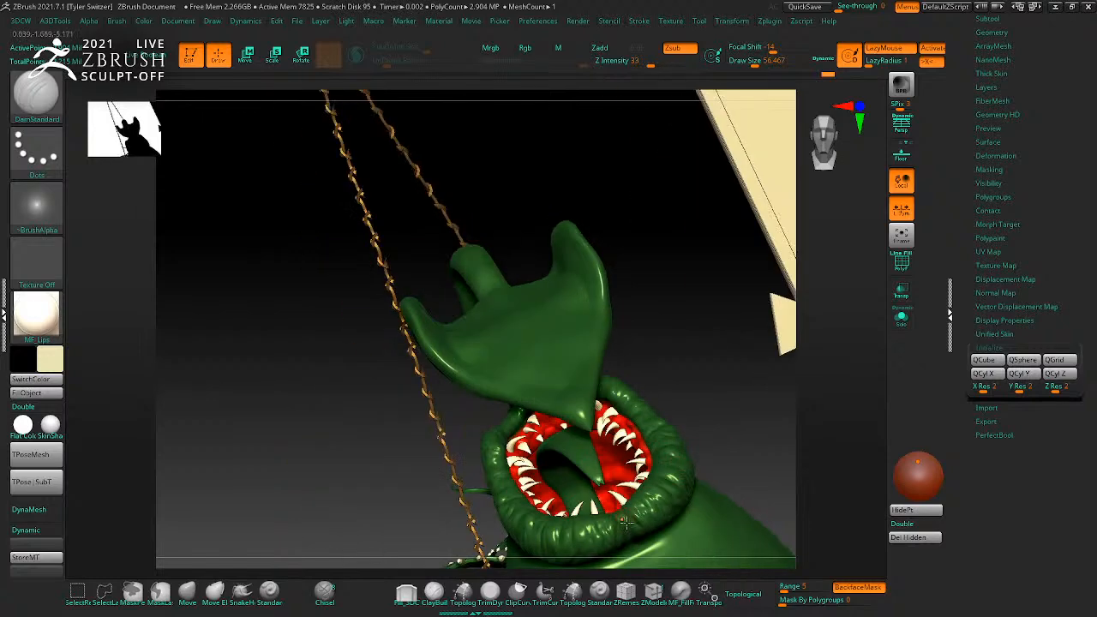
{"action": "left_click_drag", "start_coordinate": [764, 444], "coordinate": [752, 392]}
{"action": "left_click_drag", "start_coordinate": [711, 452], "coordinate": [637, 482]}
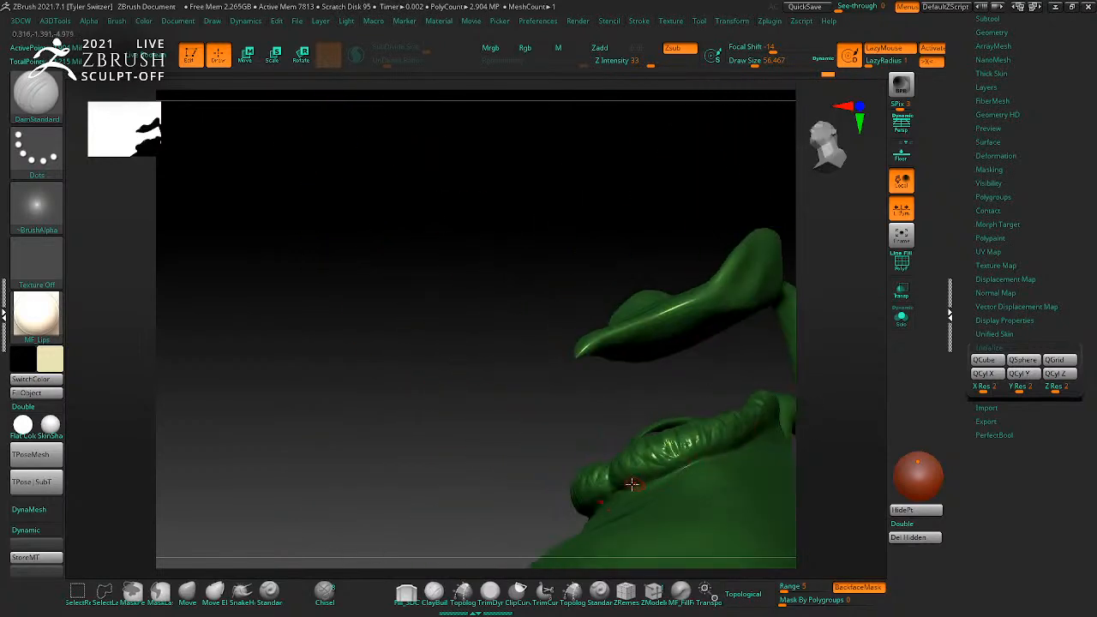
{"action": "left_click_drag", "start_coordinate": [850, 417], "coordinate": [778, 438]}
{"action": "left_click_drag", "start_coordinate": [841, 408], "coordinate": [730, 409]}
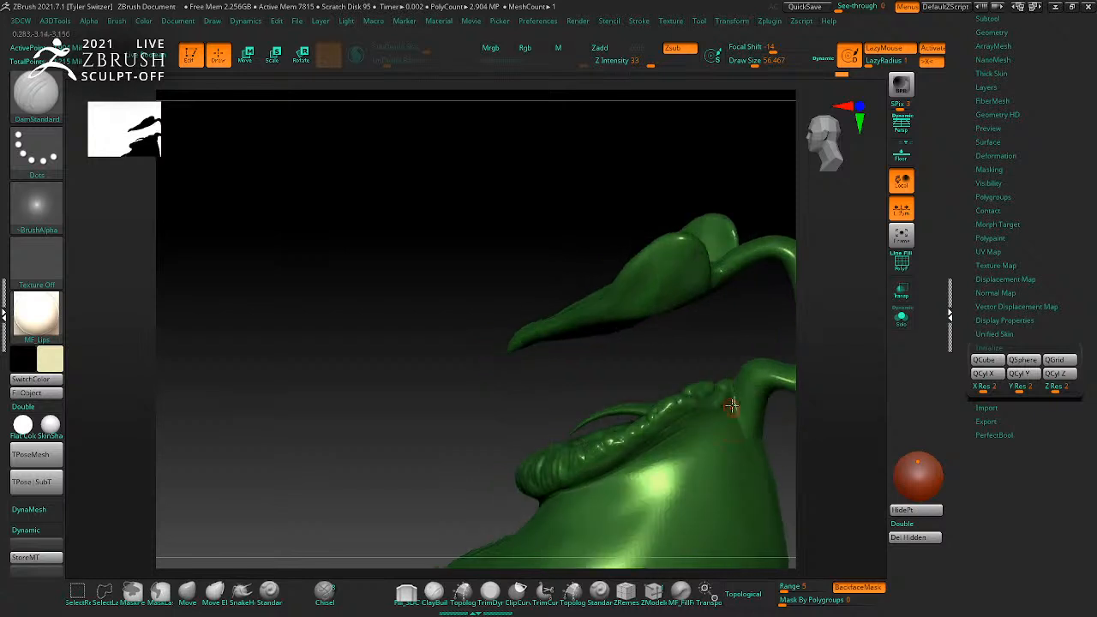
Step: Raise the draw size to about 116 and carve softened creases into the body just below the lips
{"action": "key", "text": "s"}
{"action": "left_click", "coordinate": [694, 437]}
{"action": "left_click_drag", "start_coordinate": [729, 423], "coordinate": [620, 471], "text": "shift"}
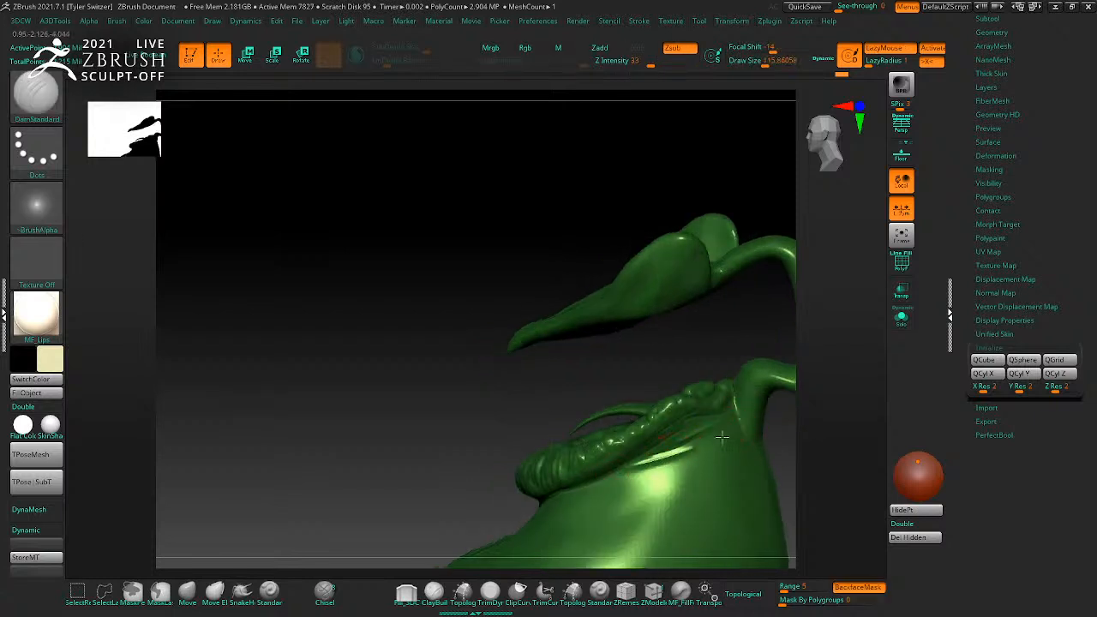
{"action": "left_click_drag", "start_coordinate": [683, 445], "coordinate": [643, 461], "text": "shift"}
{"action": "mouse_move", "coordinate": [825, 428]}
{"action": "left_mouse_down"}
{"action": "mouse_move", "coordinate": [862, 428]}
{"action": "mouse_move", "coordinate": [661, 447]}
{"action": "left_mouse_up"}
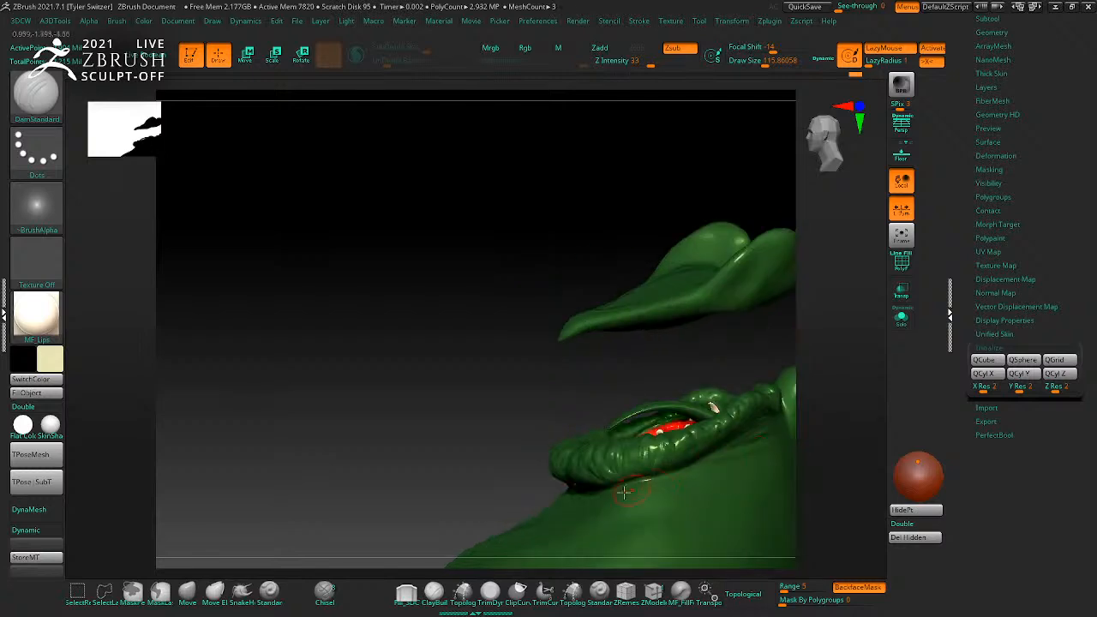
Step: Mask off everything except the tongue's polygroup, fill the unmasked area with bright pink and clear the mask
{"action": "left_click_drag", "start_coordinate": [829, 452], "coordinate": [774, 430]}
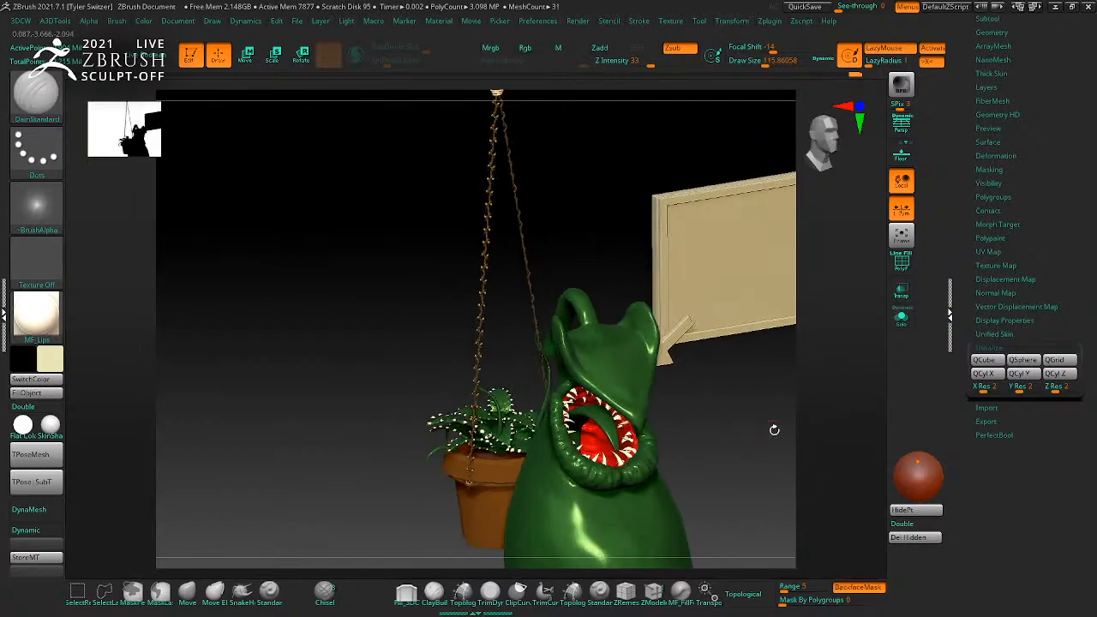
{"action": "left_click", "coordinate": [608, 414], "text": "ctrl+shift"}
{"action": "left_click_drag", "start_coordinate": [713, 563], "coordinate": [429, 305], "text": "ctrl"}
{"action": "left_click", "coordinate": [788, 434], "text": "ctrl+shift"}
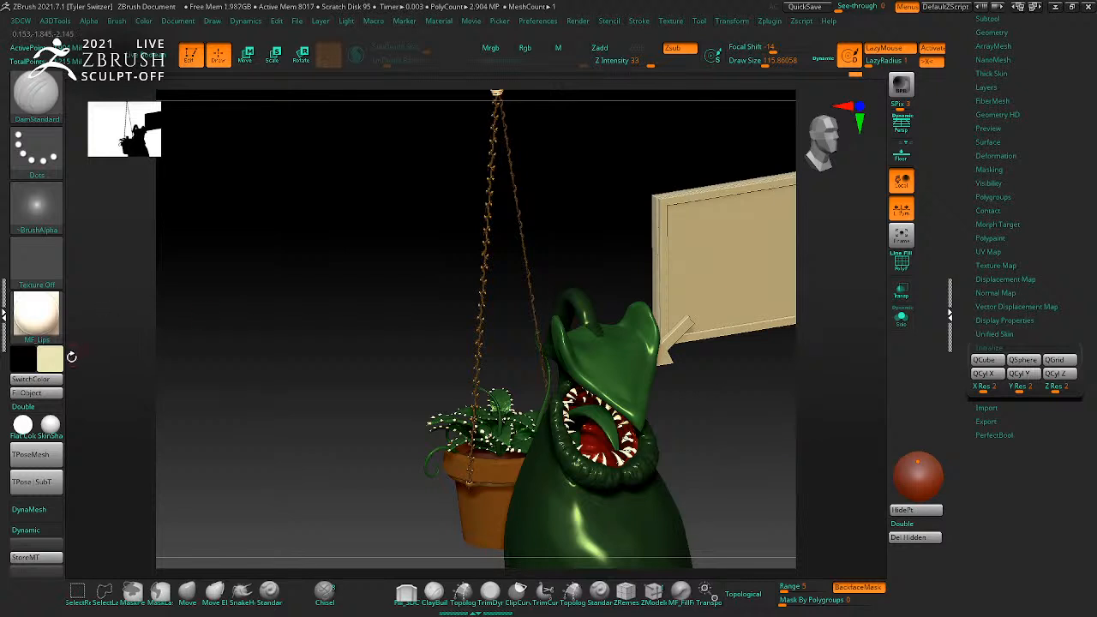
{"action": "left_click", "coordinate": [61, 362]}
{"action": "left_click", "coordinate": [29, 341]}
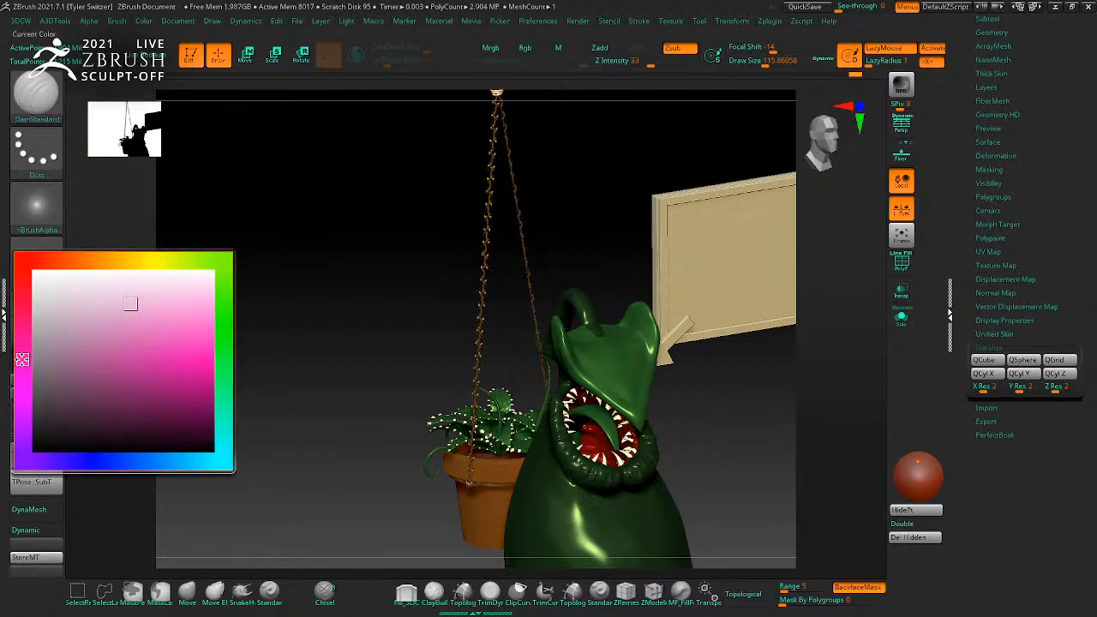
{"action": "left_click", "coordinate": [204, 337]}
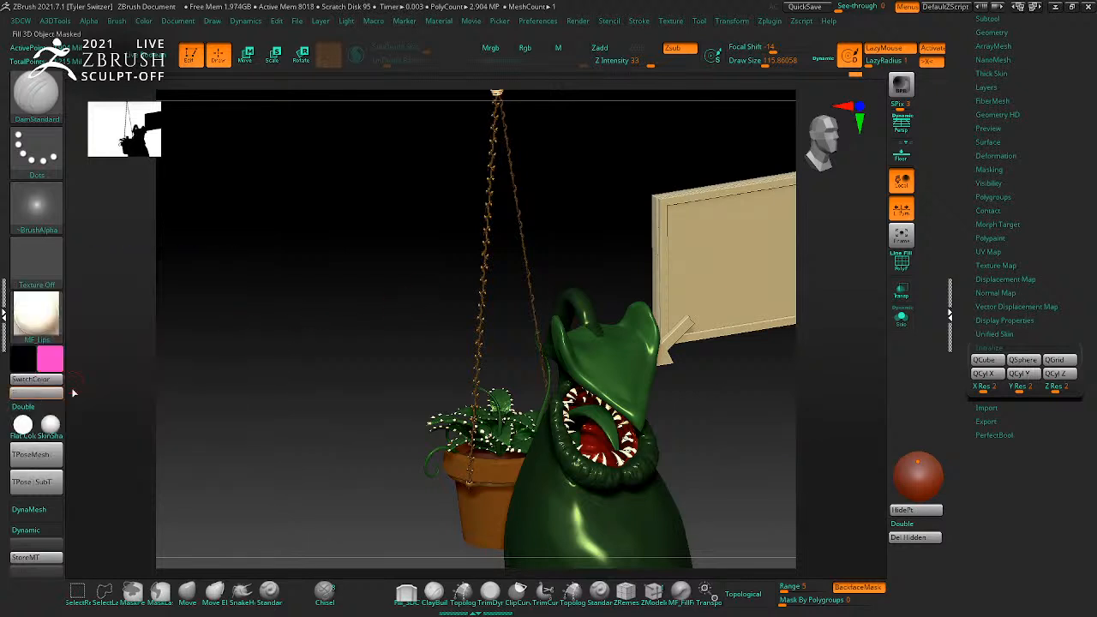
{"action": "left_click", "coordinate": [36, 392]}
{"action": "mouse_move", "coordinate": [253, 375]}
{"action": "left_mouse_down", "text": "ctrl"}
{"action": "mouse_move", "coordinate": [303, 382]}
{"action": "mouse_move", "coordinate": [246, 354]}
{"action": "left_mouse_up", "text": "ctrl"}
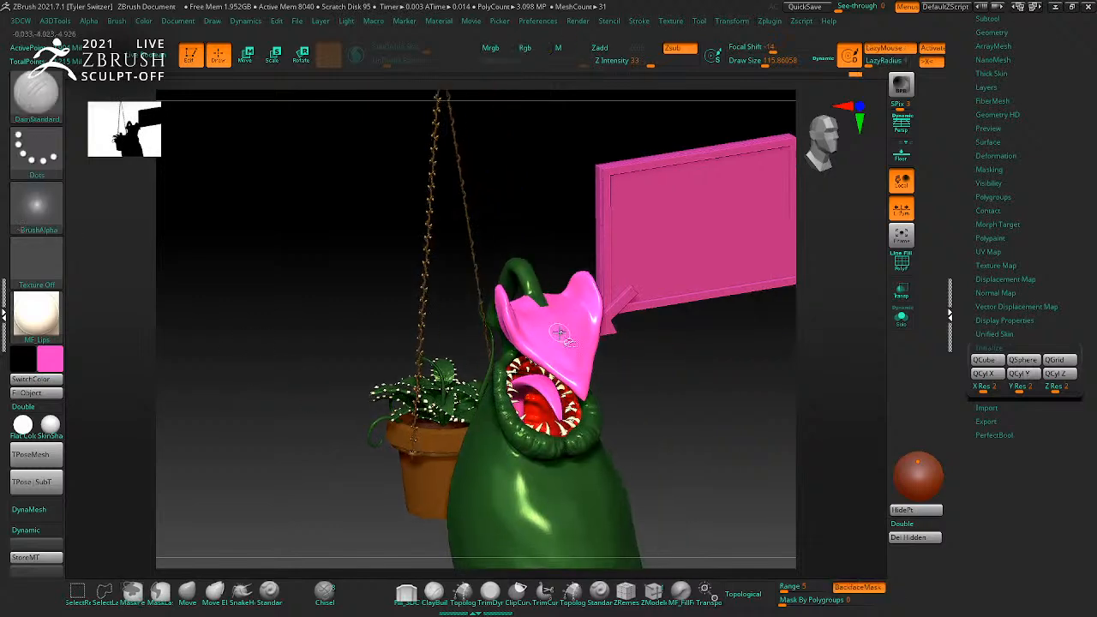
{"action": "left_click", "coordinate": [557, 337], "text": "ctrl+shift"}
{"action": "left_click", "coordinate": [656, 401], "text": "ctrl+shift"}
{"action": "left_click_drag", "start_coordinate": [657, 401], "coordinate": [731, 382]}
{"action": "left_click_drag", "start_coordinate": [703, 427], "coordinate": [573, 325], "text": "ctrl"}
{"action": "left_click_drag", "start_coordinate": [452, 244], "coordinate": [595, 345], "text": "ctrl"}
{"action": "left_click_drag", "start_coordinate": [649, 404], "coordinate": [549, 314], "text": "ctrl"}
{"action": "left_click_drag", "start_coordinate": [634, 311], "coordinate": [644, 324], "text": "ctrl"}
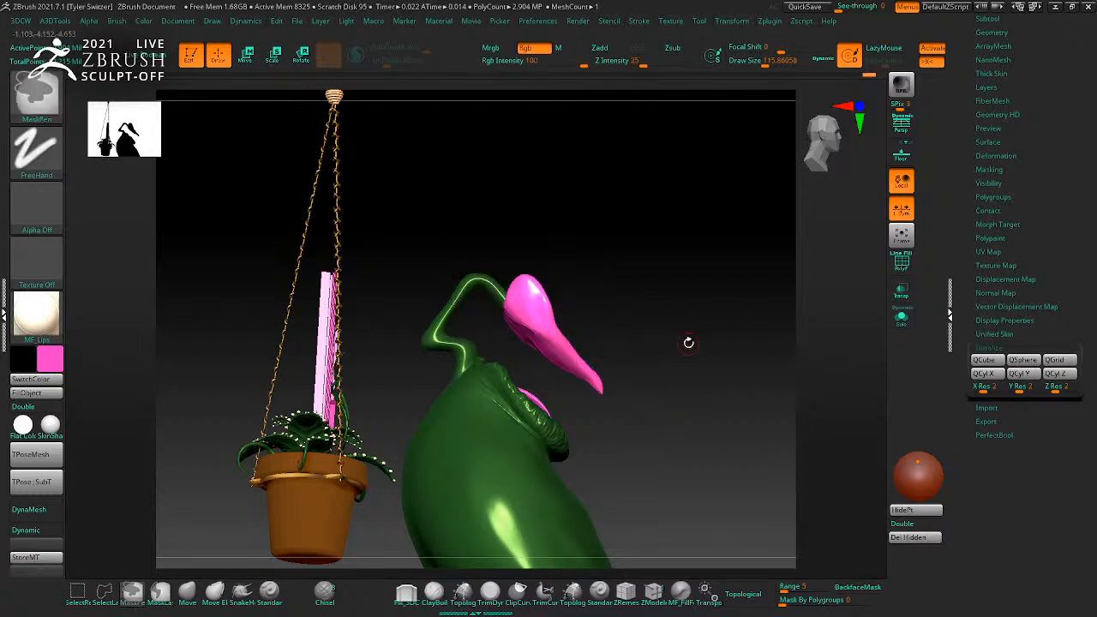
Step: Use MaskLasso to isolate the pink head leaf and sign from the rest, and fill them with green sampled from the body
{"action": "left_click", "coordinate": [53, 106], "text": "ctrl"}
{"action": "left_click", "coordinate": [115, 108], "text": "ctrl"}
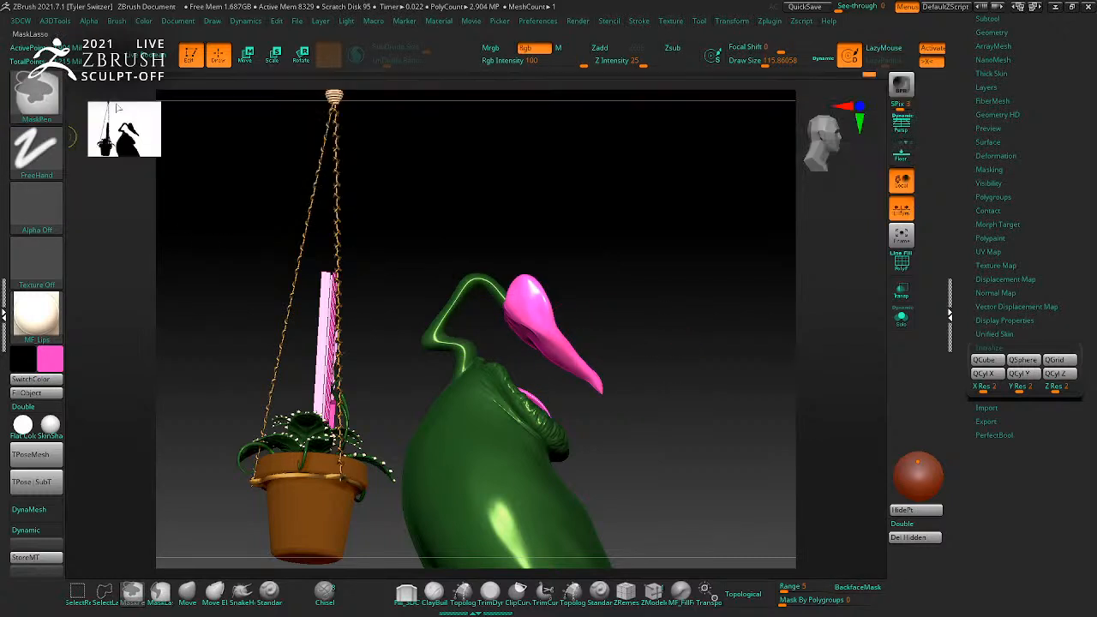
{"action": "mouse_move", "coordinate": [528, 274]}
{"action": "left_mouse_down", "text": "ctrl"}
{"action": "mouse_move", "coordinate": [503, 321]}
{"action": "mouse_move", "coordinate": [642, 413]}
{"action": "mouse_move", "coordinate": [655, 313]}
{"action": "mouse_move", "coordinate": [690, 301]}
{"action": "left_mouse_up", "text": "ctrl"}
{"action": "left_click", "coordinate": [690, 302], "text": "ctrl"}
{"action": "left_click_drag", "start_coordinate": [51, 358], "coordinate": [483, 457]}
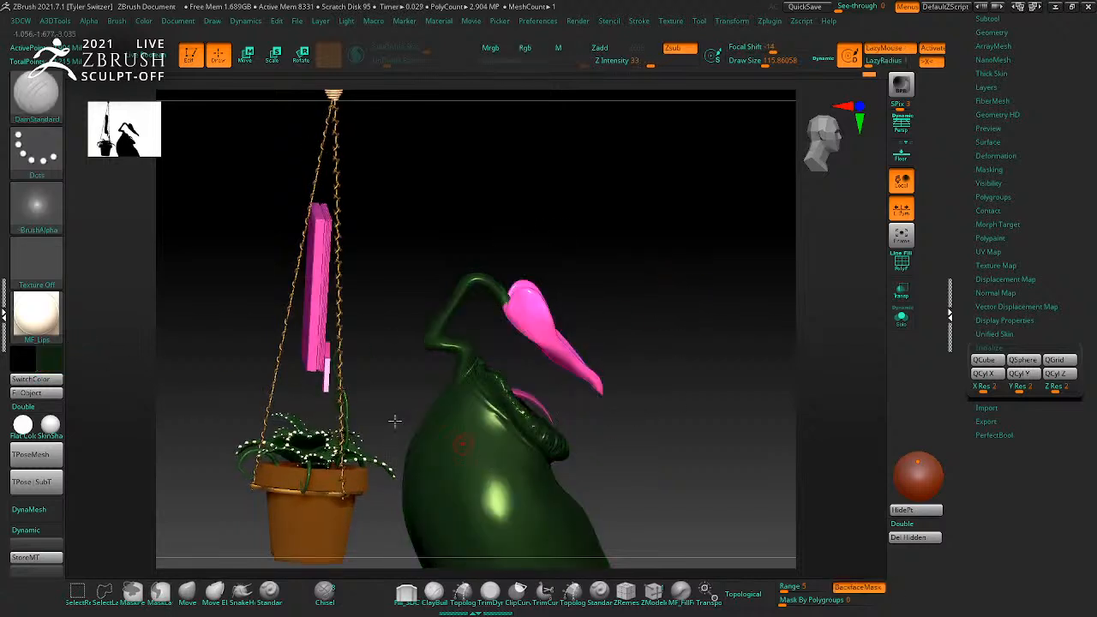
{"action": "left_click", "coordinate": [59, 392]}
{"action": "left_click_drag", "start_coordinate": [650, 351], "coordinate": [723, 335]}
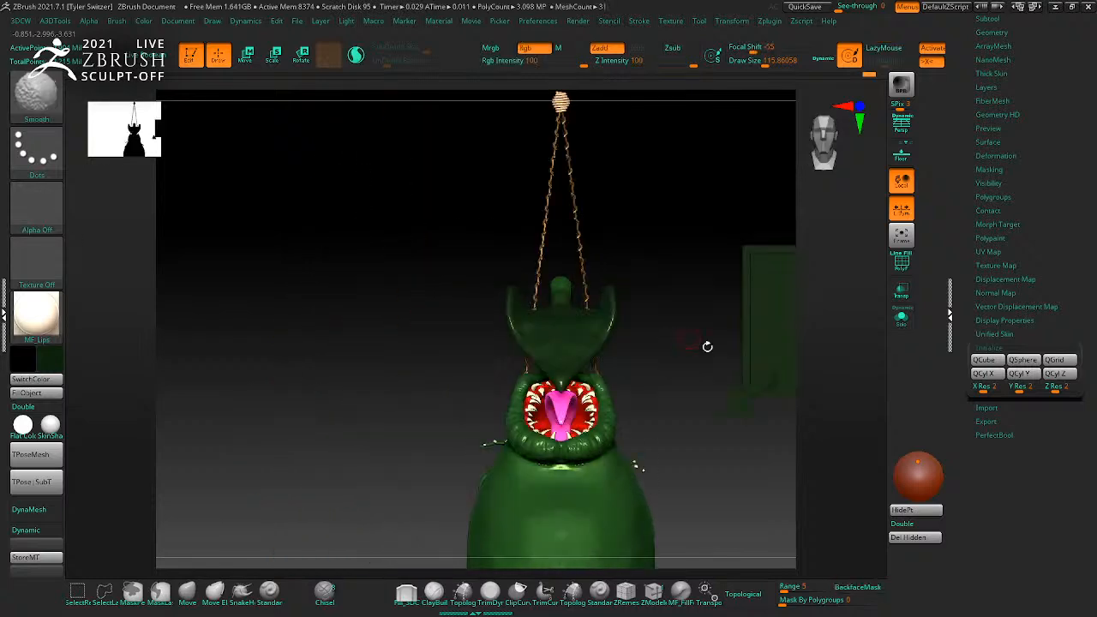
Step: Undo the last change, resample the body's brighter green and refill the creature's head leaf with it
{"action": "mouse_move", "coordinate": [691, 409]}
{"action": "left_mouse_down"}
{"action": "mouse_move", "coordinate": [725, 380]}
{"action": "mouse_move", "coordinate": [668, 345]}
{"action": "left_mouse_up"}
{"action": "left_click", "coordinate": [690, 363], "text": "ctrl"}
{"action": "key", "text": "ctrl+z"}
{"action": "left_click", "coordinate": [695, 350], "text": "ctrl"}
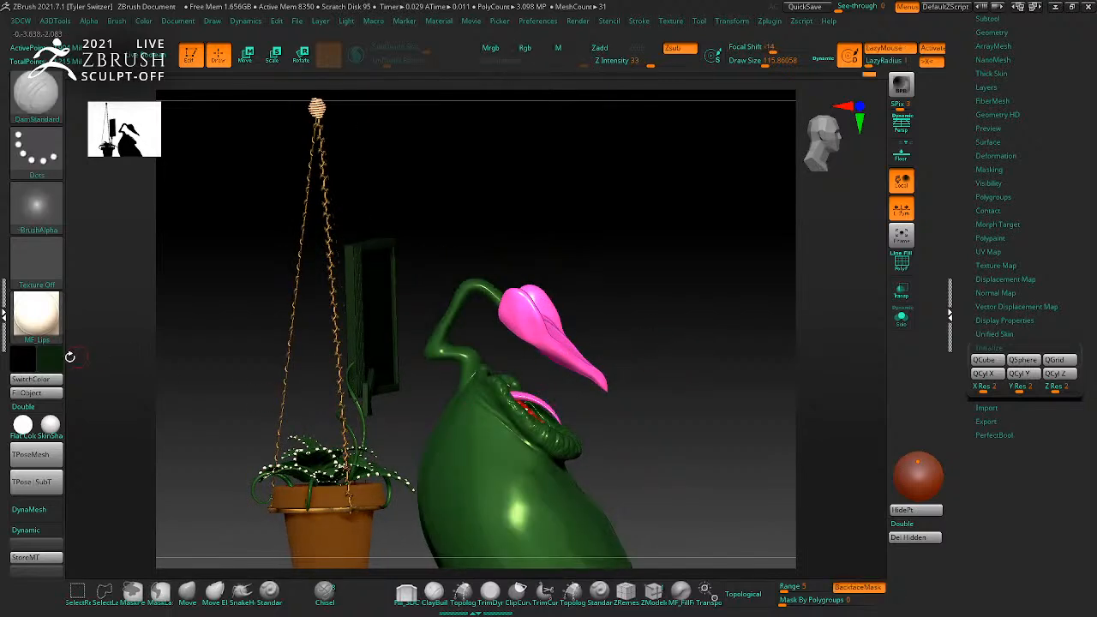
{"action": "mouse_move", "coordinate": [697, 394]}
{"action": "left_mouse_down"}
{"action": "mouse_move", "coordinate": [524, 368]}
{"action": "mouse_move", "coordinate": [663, 257]}
{"action": "mouse_move", "coordinate": [660, 268]}
{"action": "left_mouse_up"}
{"action": "left_click", "coordinate": [226, 350], "text": "ctrl"}
{"action": "left_click", "coordinate": [47, 393]}
{"action": "mouse_move", "coordinate": [670, 332]}
{"action": "left_mouse_down", "text": "ctrl"}
{"action": "mouse_move", "coordinate": [722, 342]}
{"action": "mouse_move", "coordinate": [765, 392]}
{"action": "left_mouse_up", "text": "ctrl"}
{"action": "mouse_move", "coordinate": [662, 313]}
{"action": "left_mouse_down"}
{"action": "mouse_move", "coordinate": [671, 337]}
{"action": "mouse_move", "coordinate": [720, 362]}
{"action": "mouse_move", "coordinate": [759, 417]}
{"action": "mouse_move", "coordinate": [723, 374]}
{"action": "mouse_move", "coordinate": [740, 354]}
{"action": "left_mouse_up"}
Step: Select DamStandard and isolate the pink tongue, hiding the body and teeth
{"action": "left_click", "coordinate": [541, 336], "text": "ctrl+shift"}
{"action": "key", "text": "b"}
{"action": "key", "text": "d"}
{"action": "key", "text": "s"}
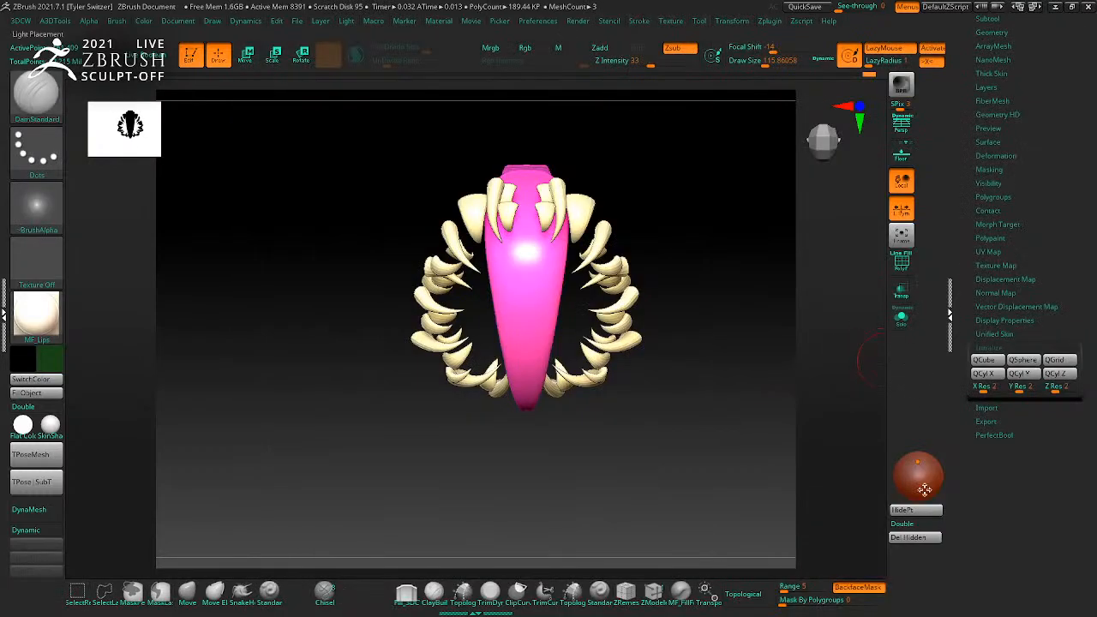
{"action": "left_click", "coordinate": [900, 318]}
{"action": "left_click_drag", "start_coordinate": [783, 345], "coordinate": [817, 423]}
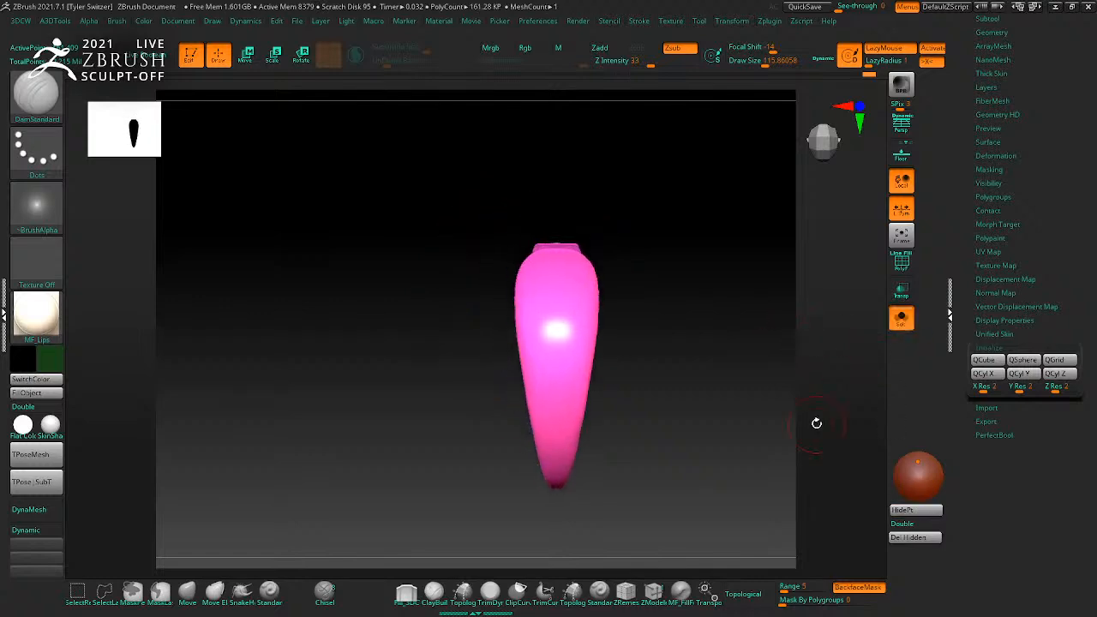
Step: Carve a groove down the centre of the tongue with the Pinch_3DCW brush
{"action": "key", "text": "b"}
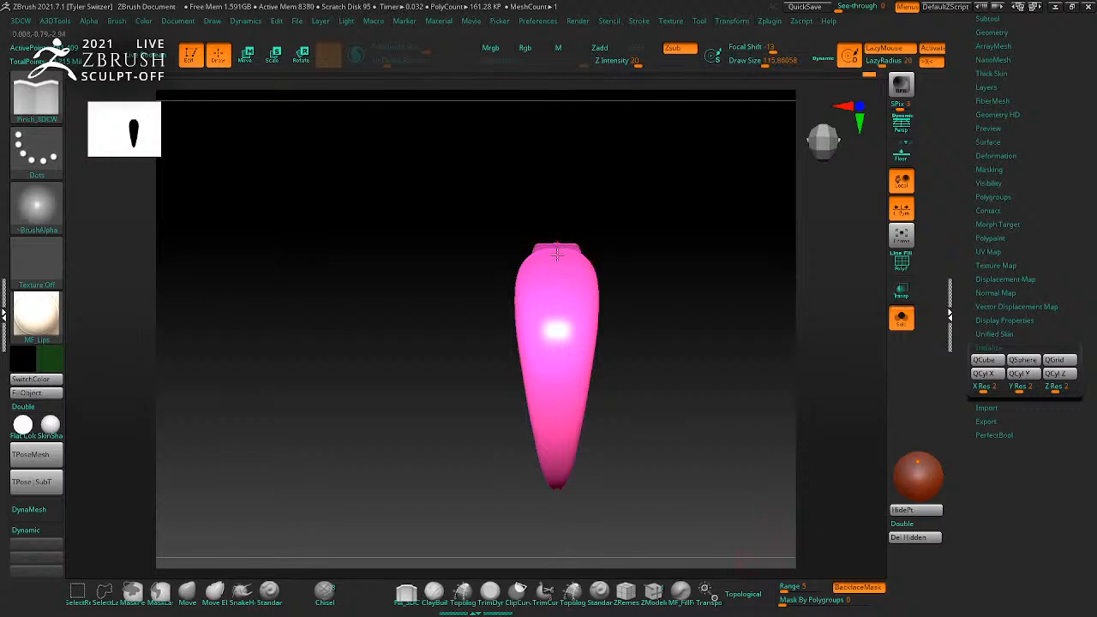
{"action": "left_click_drag", "start_coordinate": [557, 307], "coordinate": [556, 382]}
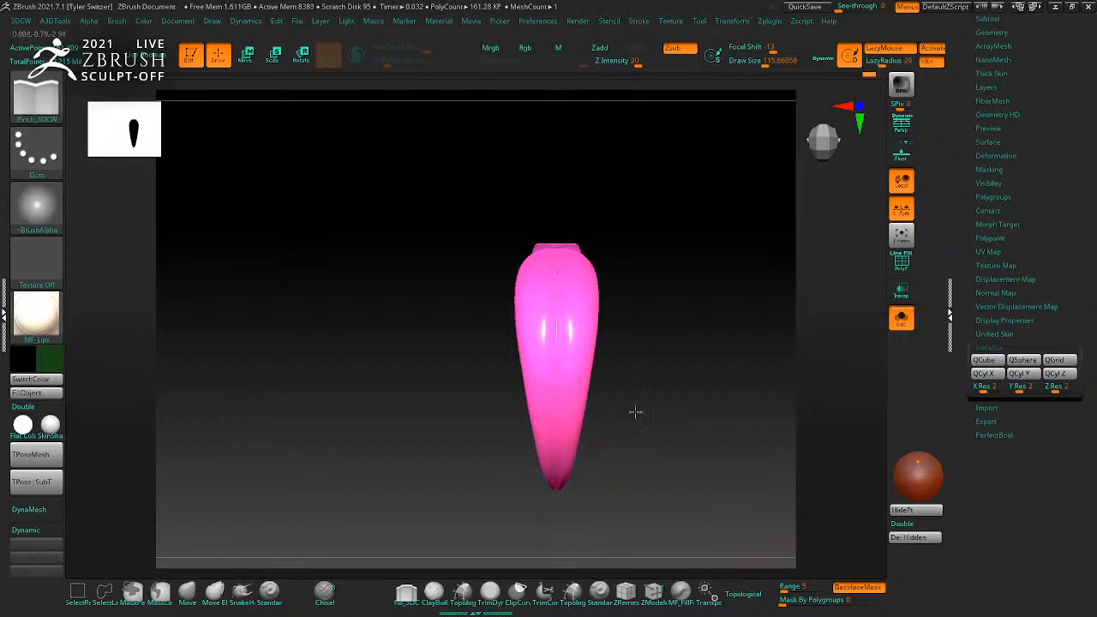
{"action": "left_click_drag", "start_coordinate": [636, 420], "coordinate": [616, 366], "text": "shift"}
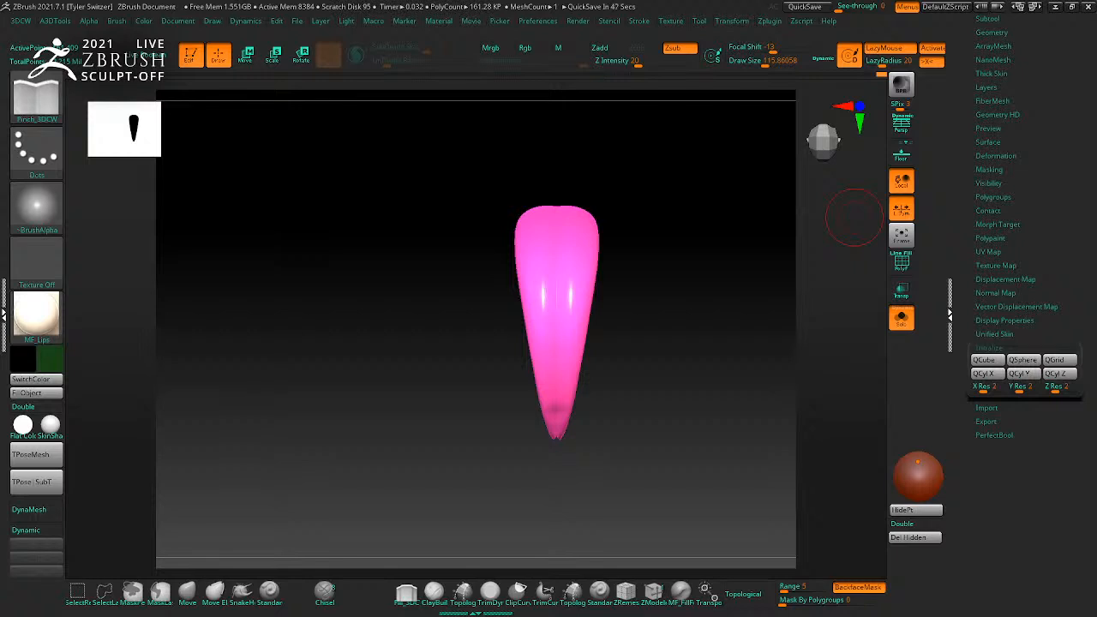
Step: Switch to the ZBGs_Creature scale brush and texture the tongue's front surface down to its tip
{"action": "key", "text": "ctrl+shift+1"}
{"action": "left_click_drag", "start_coordinate": [573, 281], "coordinate": [561, 416]}
{"action": "key", "text": "ctrl+z"}
{"action": "left_click_drag", "start_coordinate": [576, 279], "coordinate": [573, 310]}
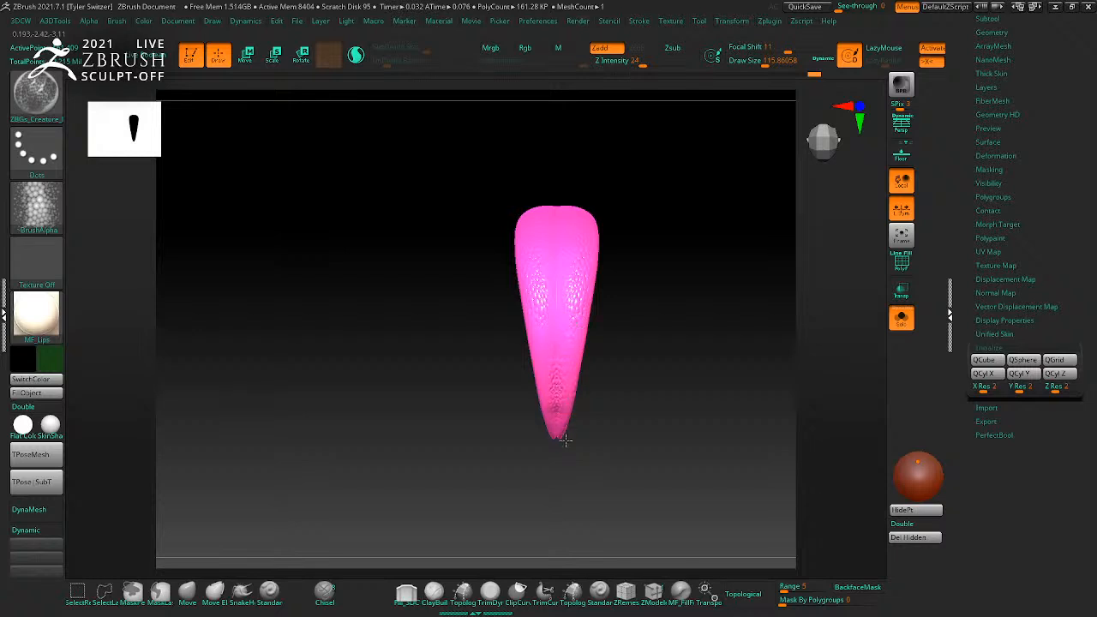
Step: Extend the scale texture over the tongue's sides, underside and narrow base, softening overly strong spots
{"action": "mouse_move", "coordinate": [585, 225]}
{"action": "right_mouse_down"}
{"action": "mouse_move", "coordinate": [629, 252]}
{"action": "mouse_move", "coordinate": [634, 277]}
{"action": "right_mouse_up"}
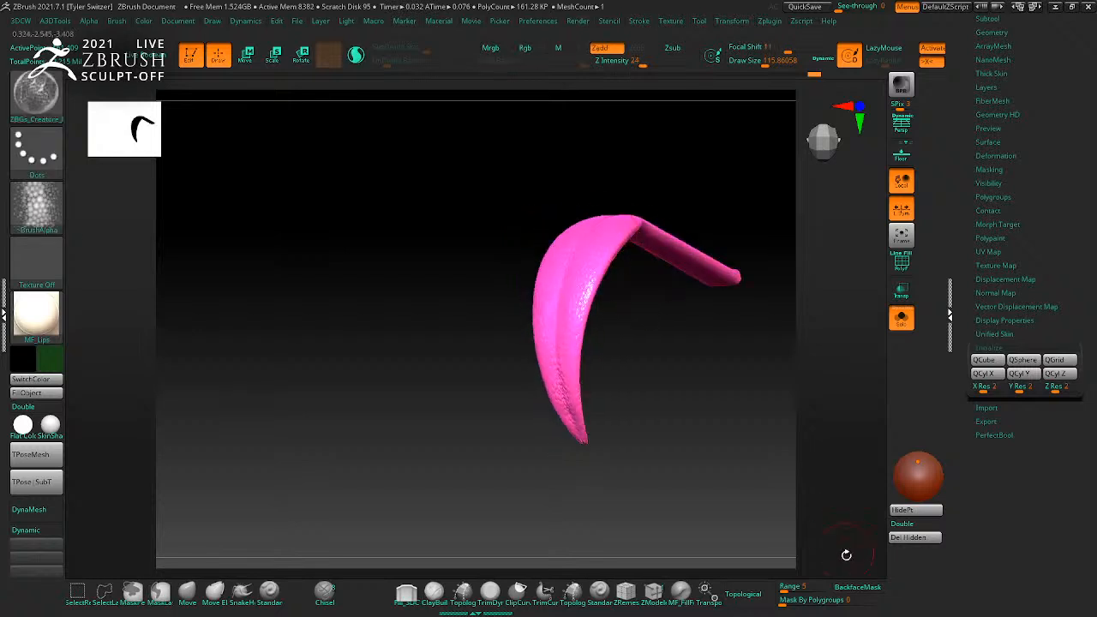
{"action": "right_click_drag", "start_coordinate": [715, 432], "coordinate": [561, 261]}
{"action": "mouse_move", "coordinate": [546, 300]}
{"action": "right_mouse_down"}
{"action": "mouse_move", "coordinate": [677, 235]}
{"action": "mouse_move", "coordinate": [532, 342]}
{"action": "right_mouse_up"}
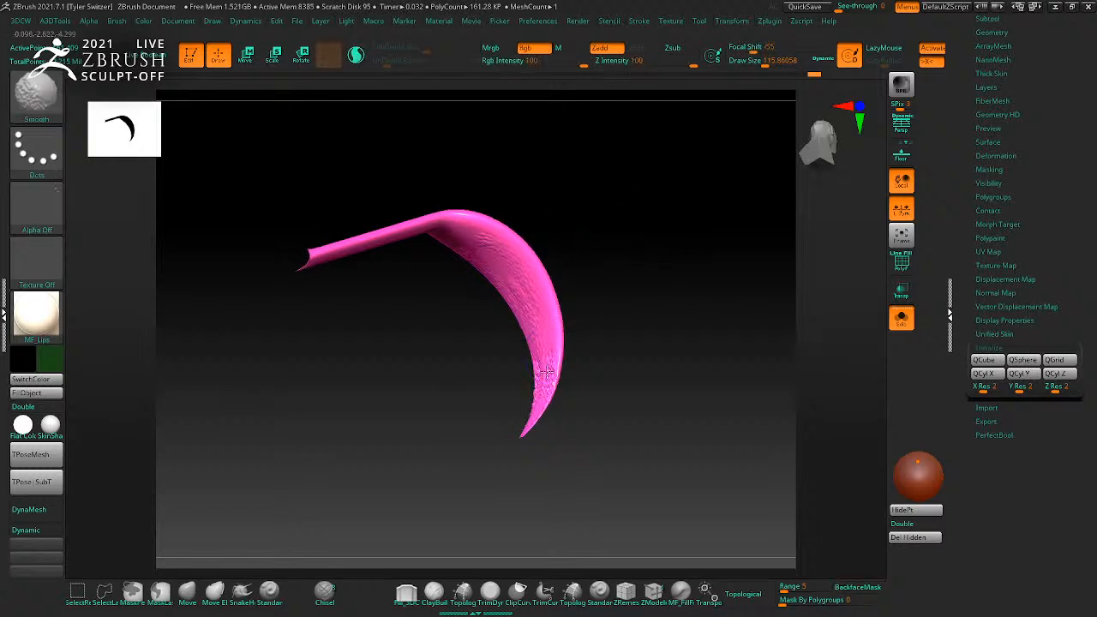
{"action": "right_click_drag", "start_coordinate": [542, 394], "coordinate": [551, 252]}
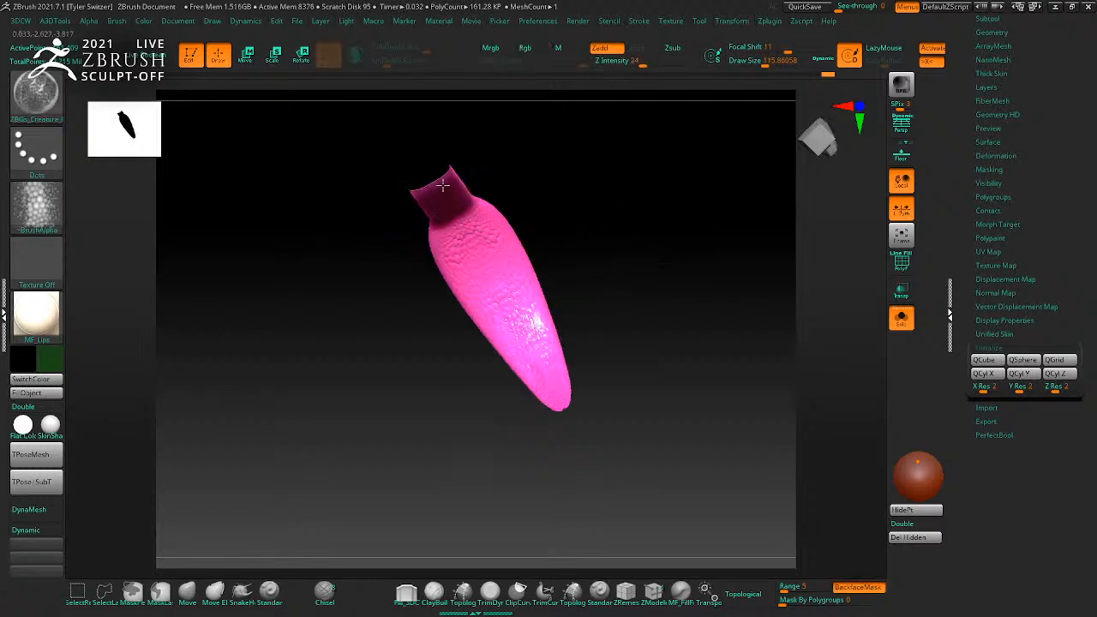
{"action": "right_click_drag", "start_coordinate": [533, 352], "coordinate": [570, 339]}
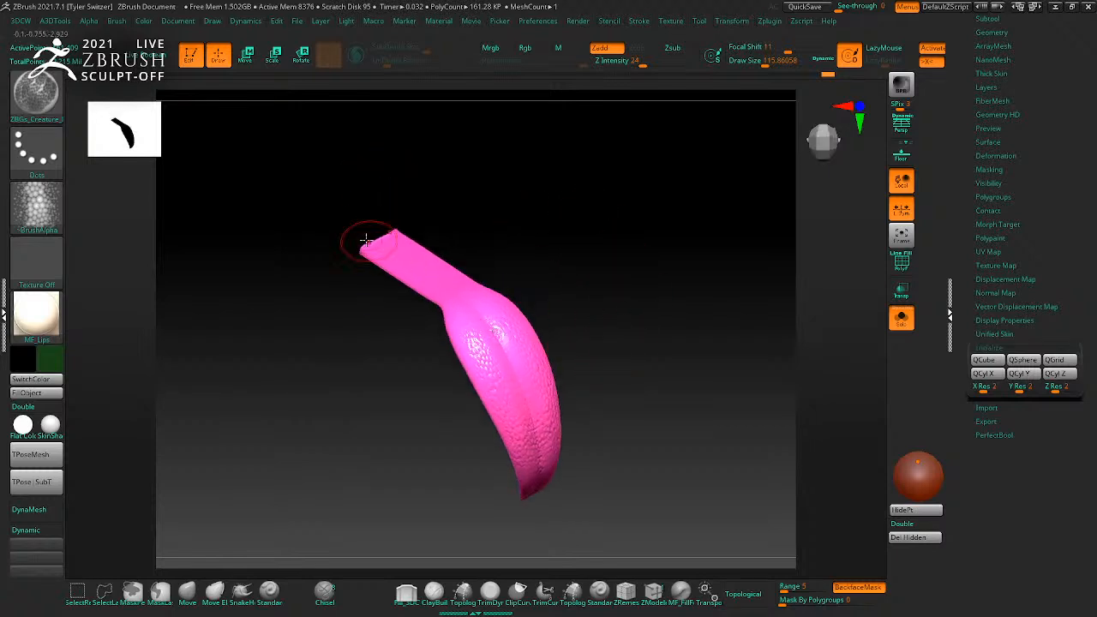
{"action": "right_click_drag", "start_coordinate": [598, 246], "coordinate": [664, 349]}
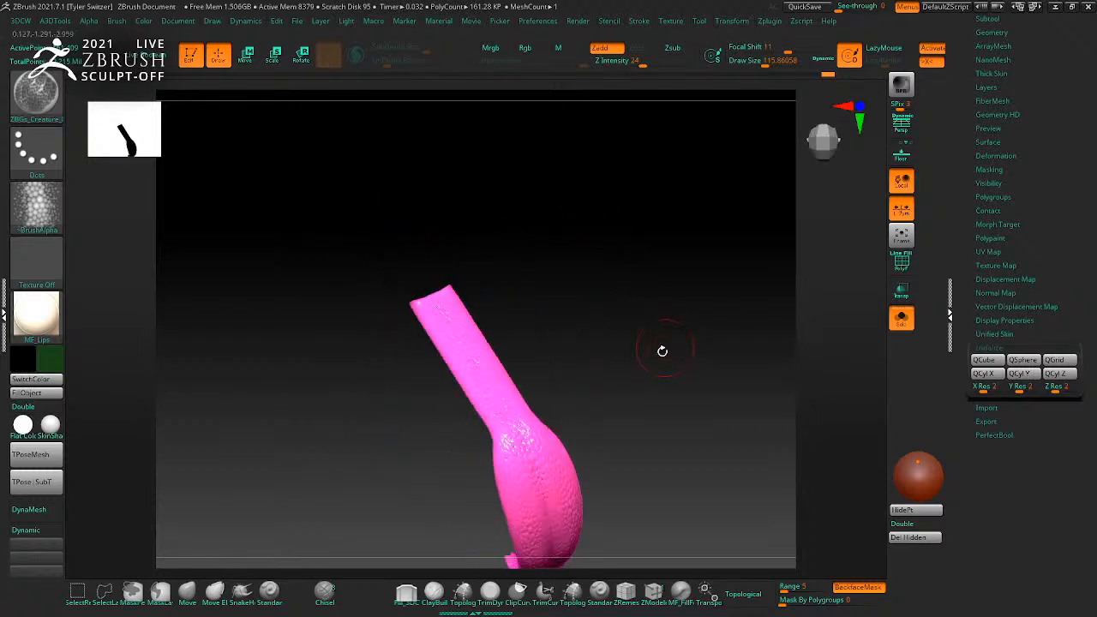
Step: Switch to the MF_Forms brush at a draw size of about 78 and sculpt soft bumps along the tongue's narrow base
{"action": "key", "text": "b"}
{"action": "left_click", "coordinate": [585, 559]}
{"action": "key", "text": "s"}
{"action": "left_click_drag", "start_coordinate": [490, 409], "coordinate": [480, 408]}
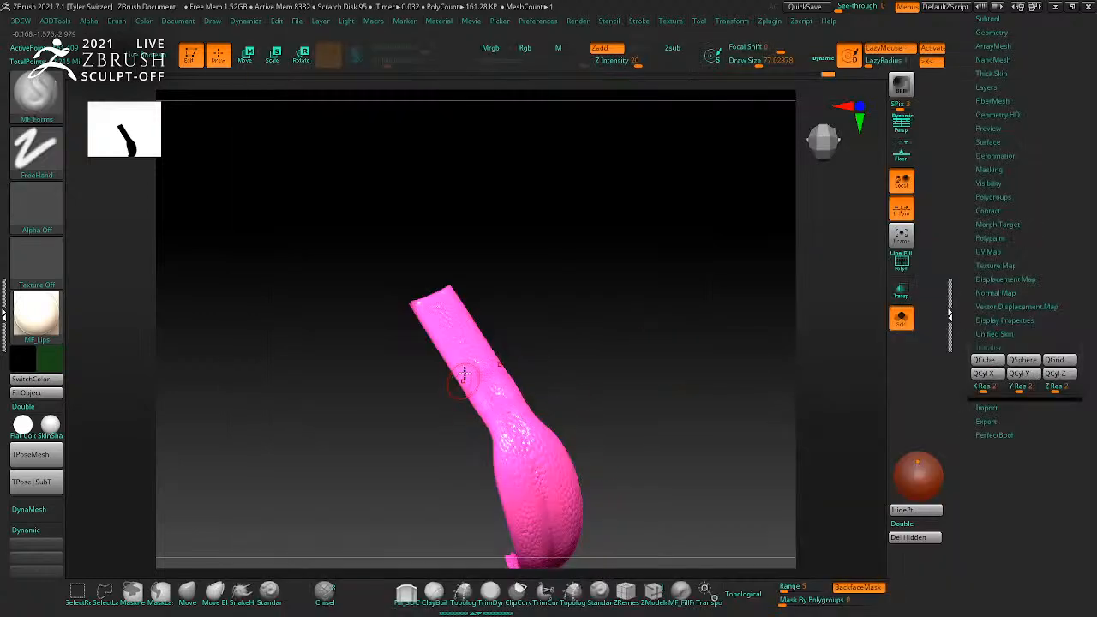
{"action": "mouse_move", "coordinate": [446, 338]}
{"action": "left_mouse_down"}
{"action": "mouse_move", "coordinate": [429, 294]}
{"action": "mouse_move", "coordinate": [441, 300]}
{"action": "left_mouse_up"}
Step: Reduce the draw size to about 54 and sculpt slanted ridges down both sides and the underside of the tongue
{"action": "key", "text": "s"}
{"action": "left_click_drag", "start_coordinate": [502, 479], "coordinate": [492, 481]}
{"action": "left_click_drag", "start_coordinate": [650, 464], "coordinate": [659, 360]}
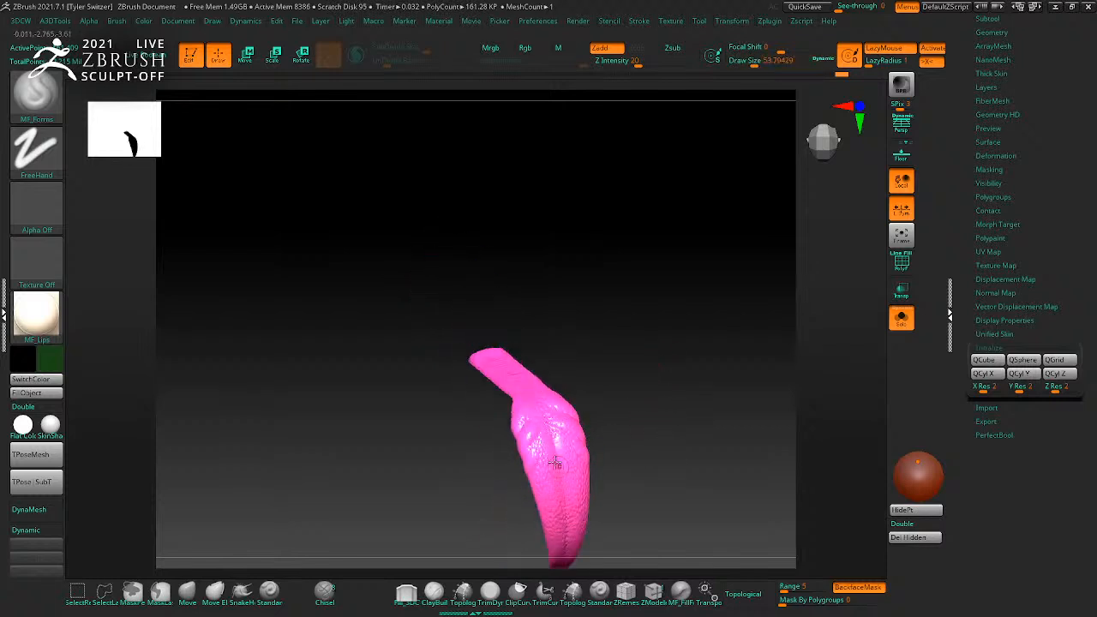
{"action": "left_click_drag", "start_coordinate": [644, 466], "coordinate": [562, 436]}
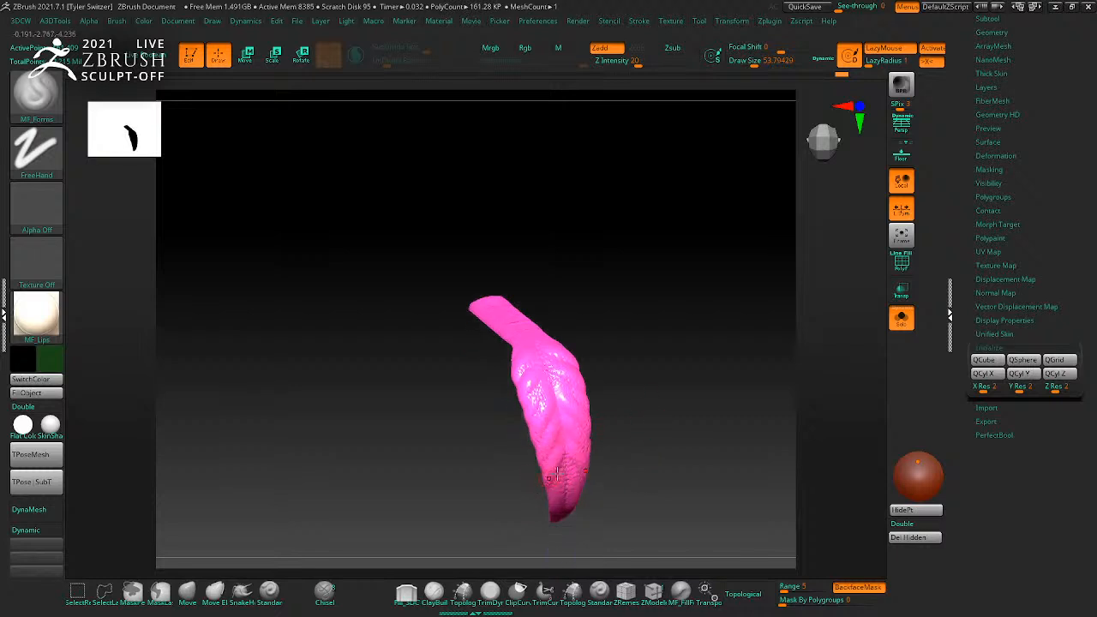
{"action": "left_click_drag", "start_coordinate": [620, 471], "coordinate": [568, 497]}
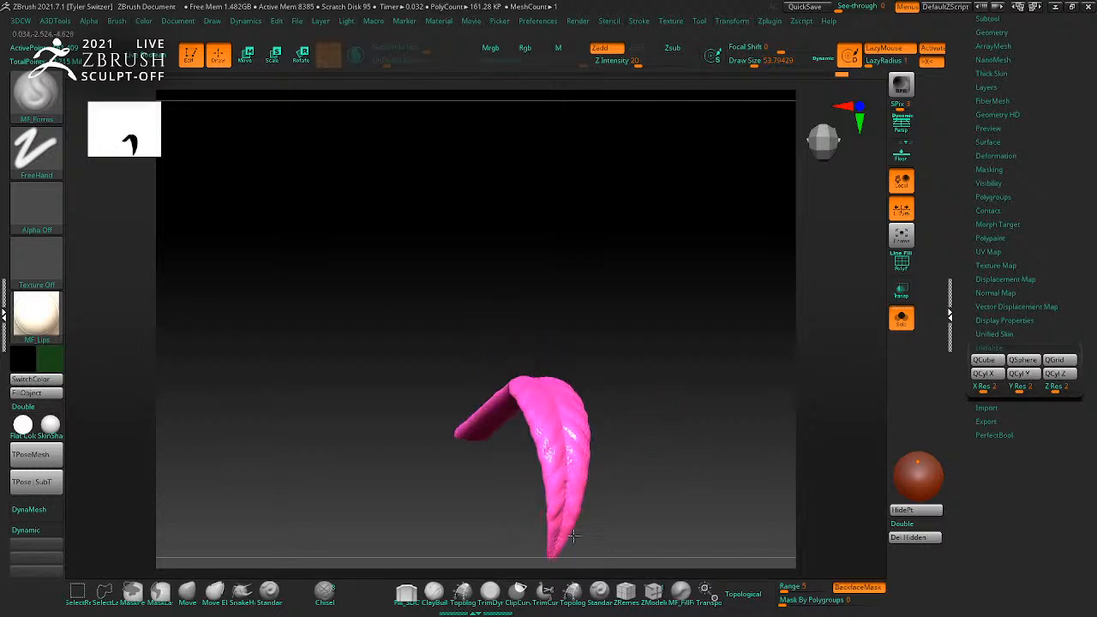
{"action": "left_click_drag", "start_coordinate": [556, 548], "coordinate": [566, 417]}
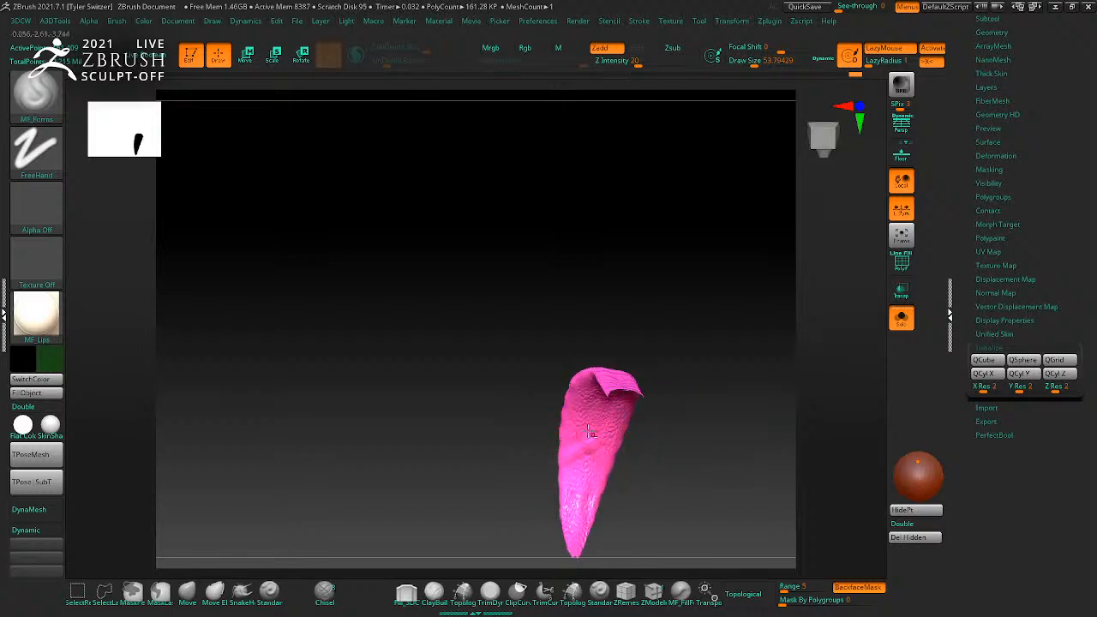
{"action": "left_click_drag", "start_coordinate": [688, 420], "coordinate": [692, 391]}
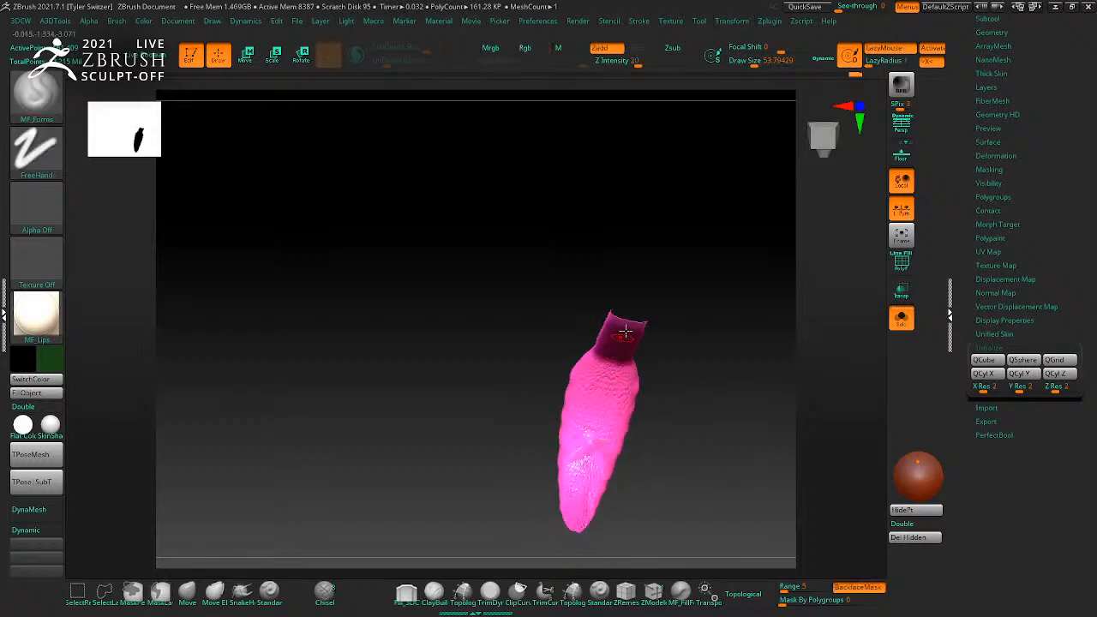
Step: Switch to the DamStandard brush and carve creases between the slanted ridges along the tongue's broad part and tip
{"action": "left_click_drag", "start_coordinate": [573, 538], "coordinate": [660, 437]}
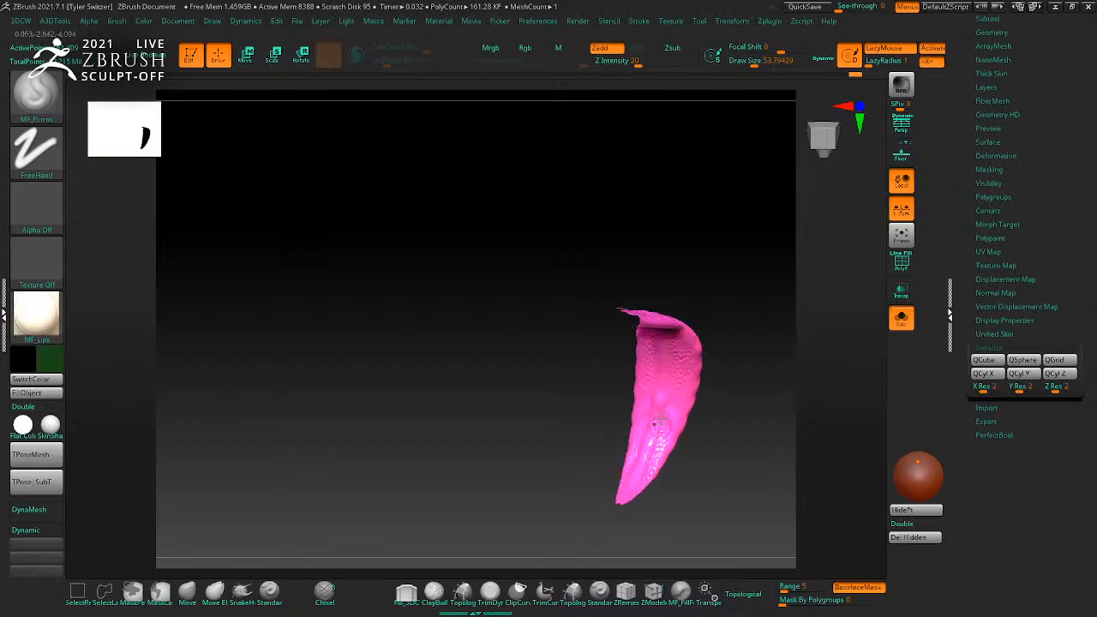
{"action": "mouse_move", "coordinate": [702, 347]}
{"action": "left_mouse_down"}
{"action": "mouse_move", "coordinate": [732, 389]}
{"action": "mouse_move", "coordinate": [667, 391]}
{"action": "mouse_move", "coordinate": [771, 351]}
{"action": "mouse_move", "coordinate": [737, 409]}
{"action": "left_mouse_up"}
{"action": "key", "text": "b"}
{"action": "key", "text": "d"}
{"action": "key", "text": "s"}
{"action": "mouse_move", "coordinate": [617, 483]}
{"action": "left_mouse_down"}
{"action": "mouse_move", "coordinate": [637, 450]}
{"action": "mouse_move", "coordinate": [624, 514]}
{"action": "left_mouse_up"}
{"action": "mouse_move", "coordinate": [737, 474]}
{"action": "left_mouse_down", "text": "alt"}
{"action": "mouse_move", "coordinate": [724, 445]}
{"action": "mouse_move", "coordinate": [637, 447]}
{"action": "left_mouse_up", "text": "alt"}
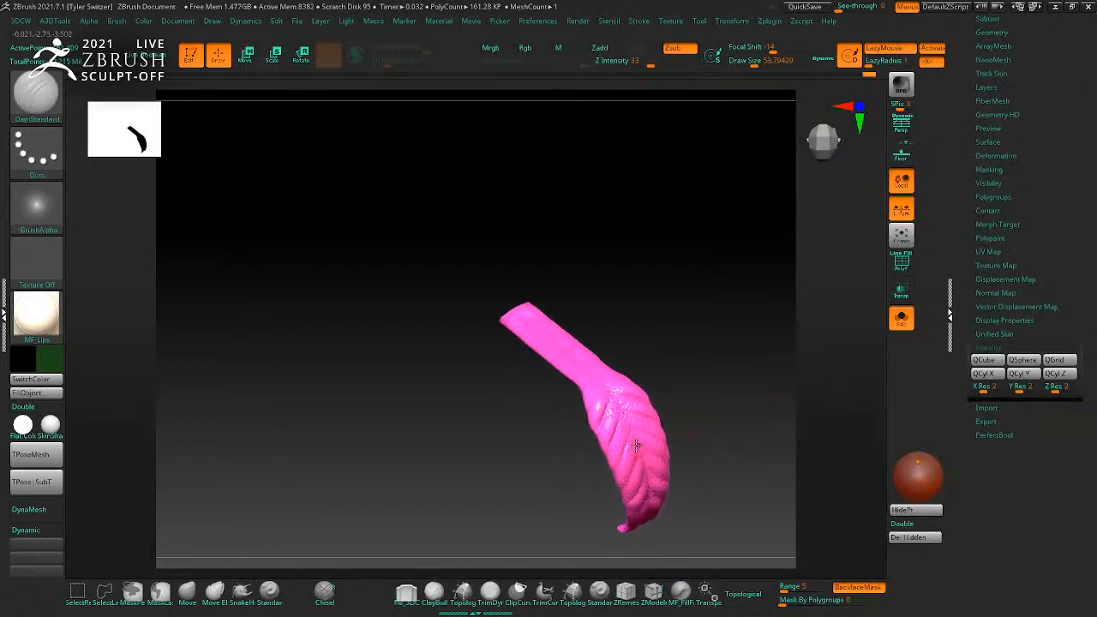
{"action": "left_click_drag", "start_coordinate": [732, 445], "coordinate": [660, 467]}
{"action": "left_click_drag", "start_coordinate": [739, 493], "coordinate": [730, 451], "text": "alt"}
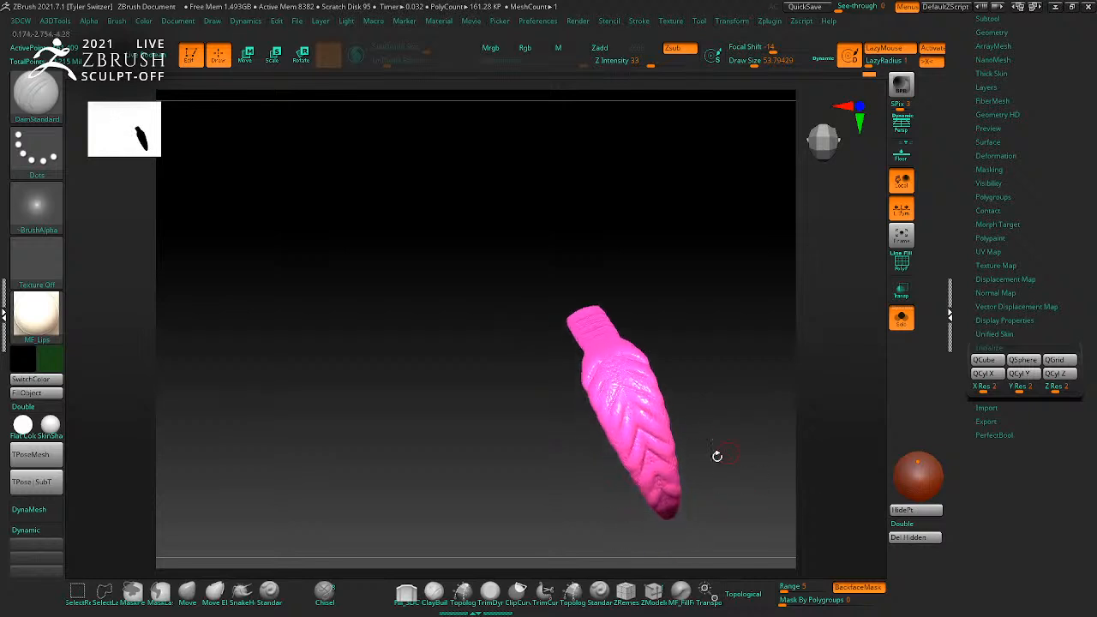
{"action": "mouse_move", "coordinate": [653, 487]}
{"action": "left_mouse_down"}
{"action": "mouse_move", "coordinate": [635, 466]}
{"action": "mouse_move", "coordinate": [642, 410]}
{"action": "left_mouse_up"}
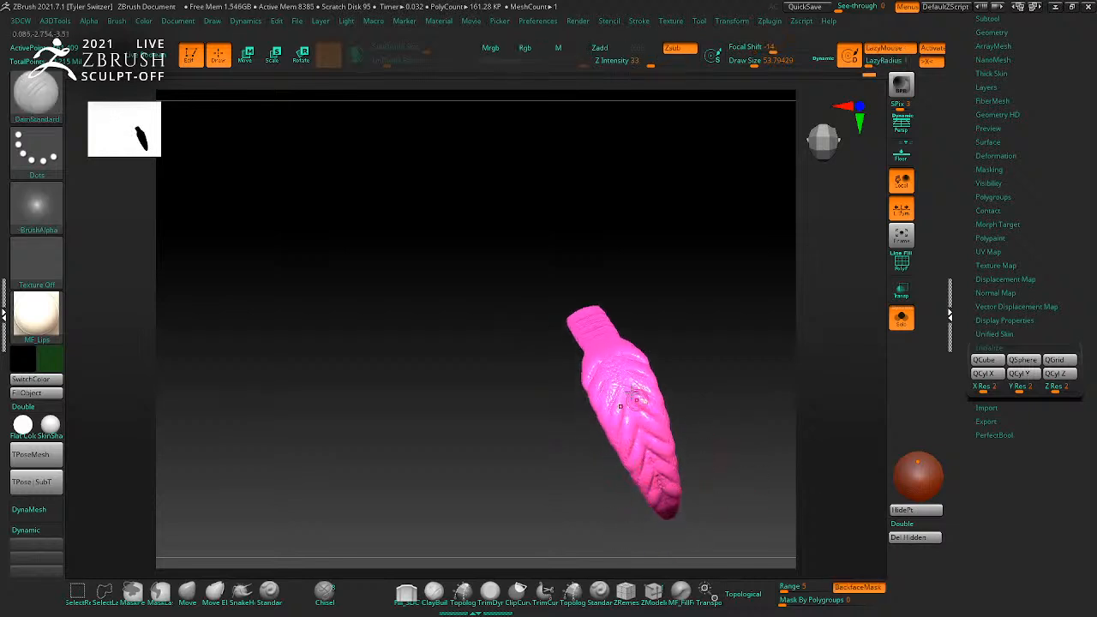
{"action": "left_click_drag", "start_coordinate": [701, 490], "coordinate": [696, 434]}
{"action": "left_click_drag", "start_coordinate": [669, 509], "coordinate": [755, 437]}
Step: Carve V-shaped creases down the tongue's narrow base and sharpen the ridges where it widens
{"action": "left_click_drag", "start_coordinate": [424, 386], "coordinate": [717, 387]}
{"action": "mouse_move", "coordinate": [521, 397]}
{"action": "left_mouse_down"}
{"action": "mouse_move", "coordinate": [542, 407]}
{"action": "mouse_move", "coordinate": [532, 416]}
{"action": "left_mouse_up"}
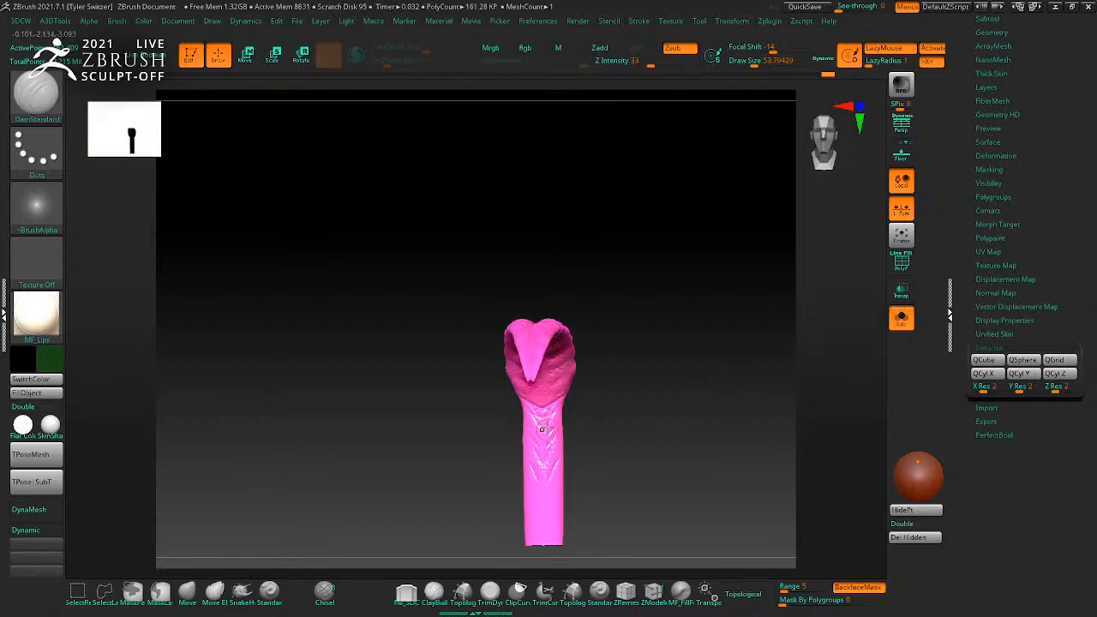
{"action": "left_click_drag", "start_coordinate": [631, 403], "coordinate": [538, 392]}
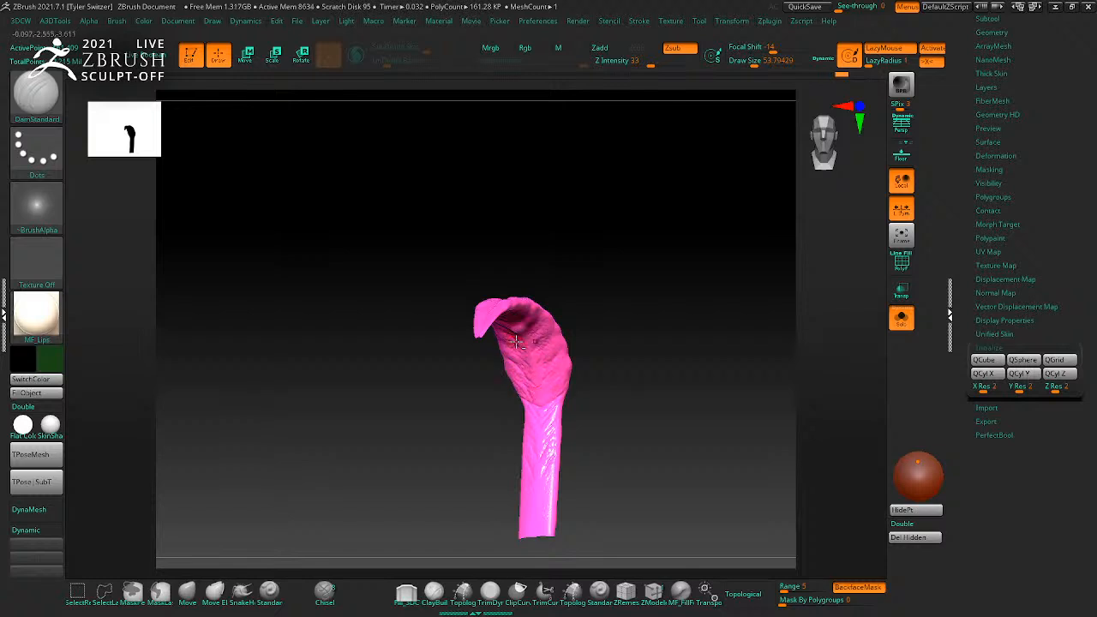
{"action": "left_click_drag", "start_coordinate": [594, 464], "coordinate": [681, 473]}
{"action": "mouse_move", "coordinate": [543, 492]}
{"action": "left_mouse_down"}
{"action": "mouse_move", "coordinate": [526, 468]}
{"action": "mouse_move", "coordinate": [531, 487]}
{"action": "left_mouse_up"}
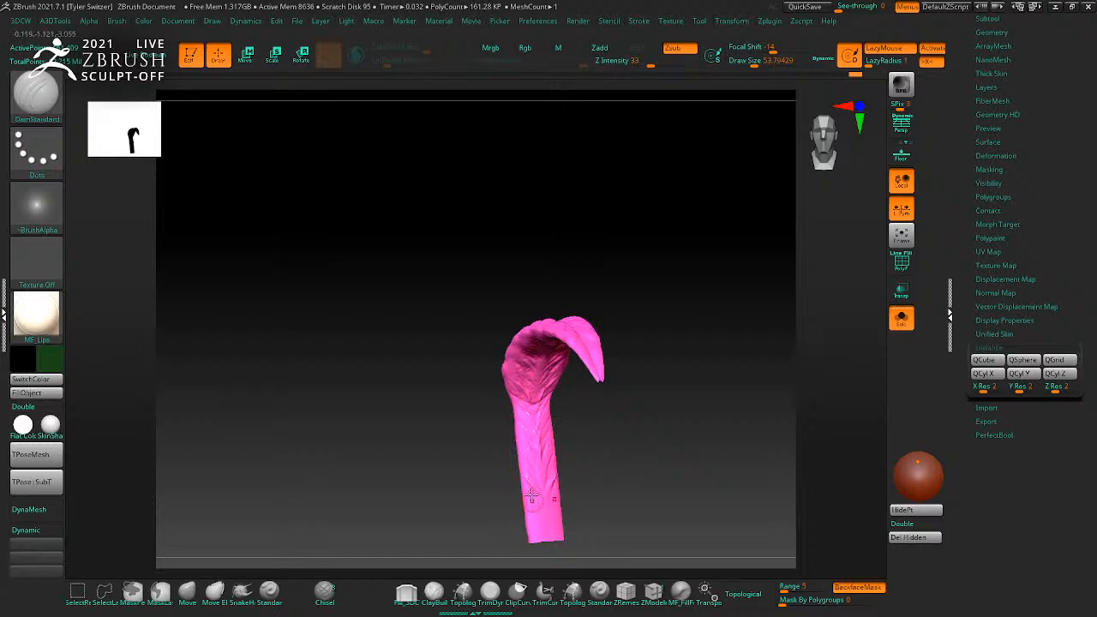
{"action": "left_click_drag", "start_coordinate": [623, 473], "coordinate": [558, 445]}
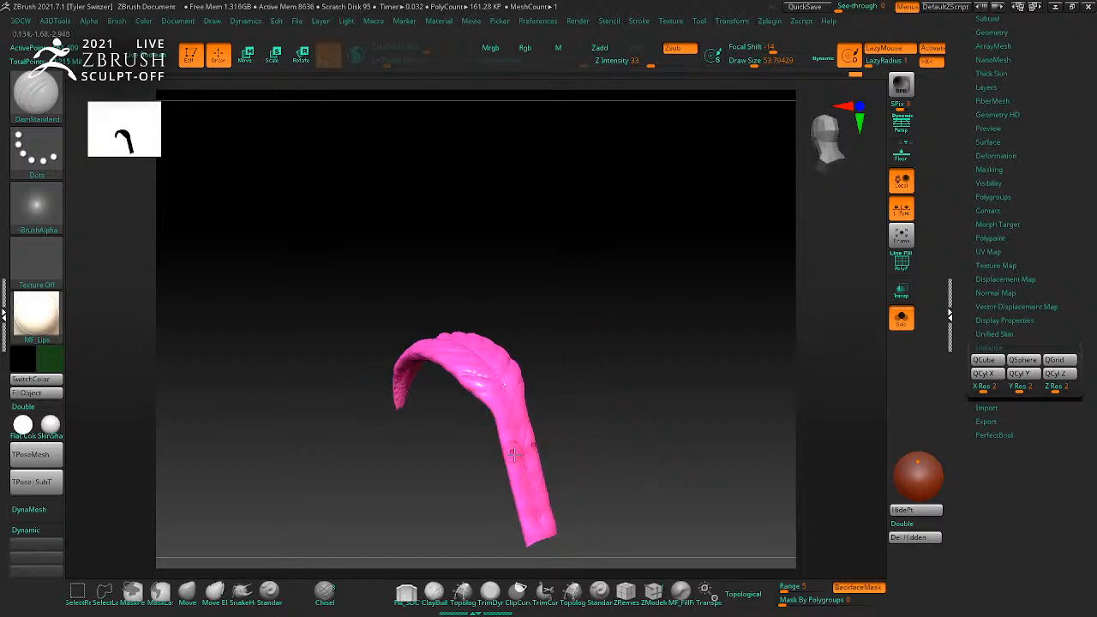
{"action": "mouse_move", "coordinate": [492, 377]}
{"action": "left_mouse_down"}
{"action": "mouse_move", "coordinate": [467, 397]}
{"action": "mouse_move", "coordinate": [509, 387]}
{"action": "left_mouse_up"}
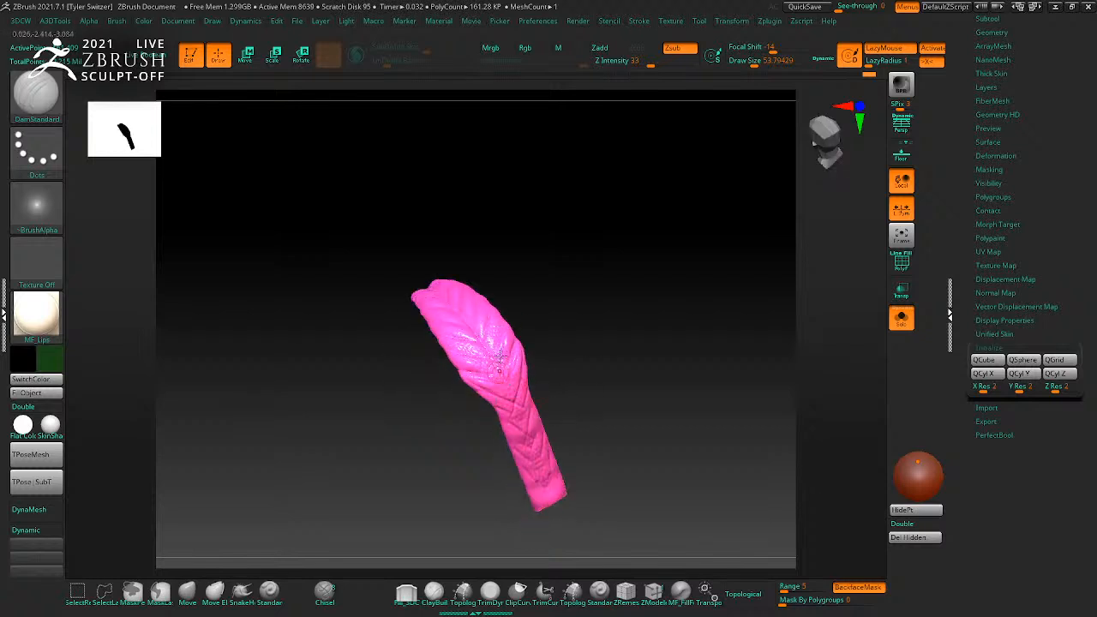
{"action": "left_click_drag", "start_coordinate": [582, 391], "coordinate": [729, 401]}
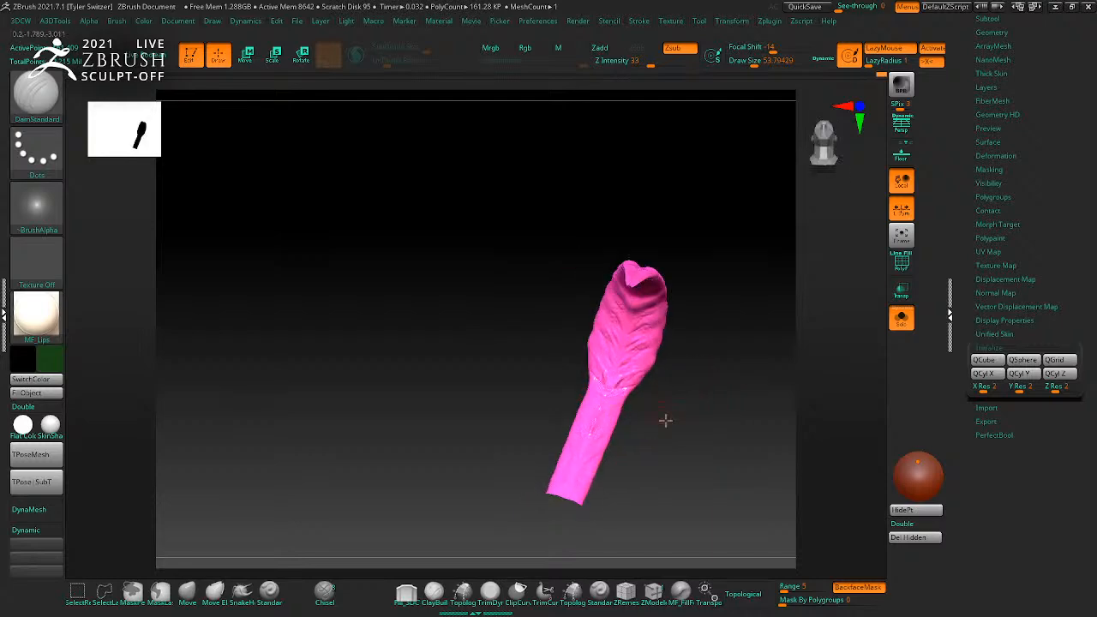
{"action": "left_click_drag", "start_coordinate": [662, 412], "coordinate": [814, 385], "text": "shift"}
Step: Show the other subtools again and examine the tongue and upper jaw in the context of the whole creature
{"action": "left_click", "coordinate": [897, 328]}
{"action": "left_click_drag", "start_coordinate": [791, 420], "coordinate": [843, 298], "text": "alt"}
{"action": "left_click", "coordinate": [758, 380], "text": "ctrl+shift"}
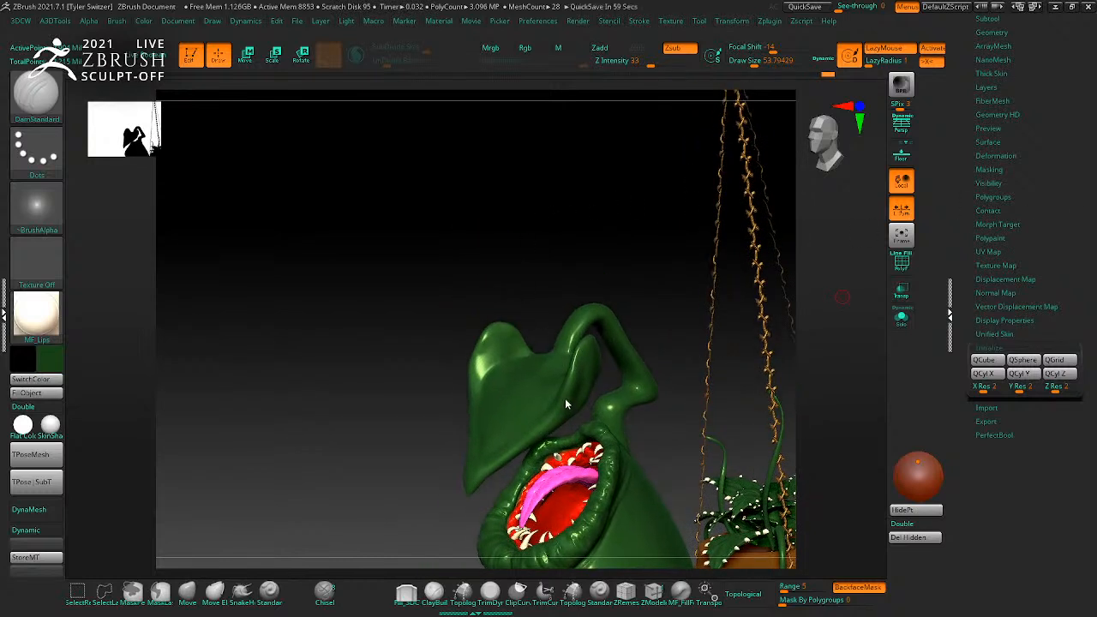
{"action": "left_click_drag", "start_coordinate": [676, 424], "coordinate": [742, 318]}
{"action": "left_click", "coordinate": [901, 318]}
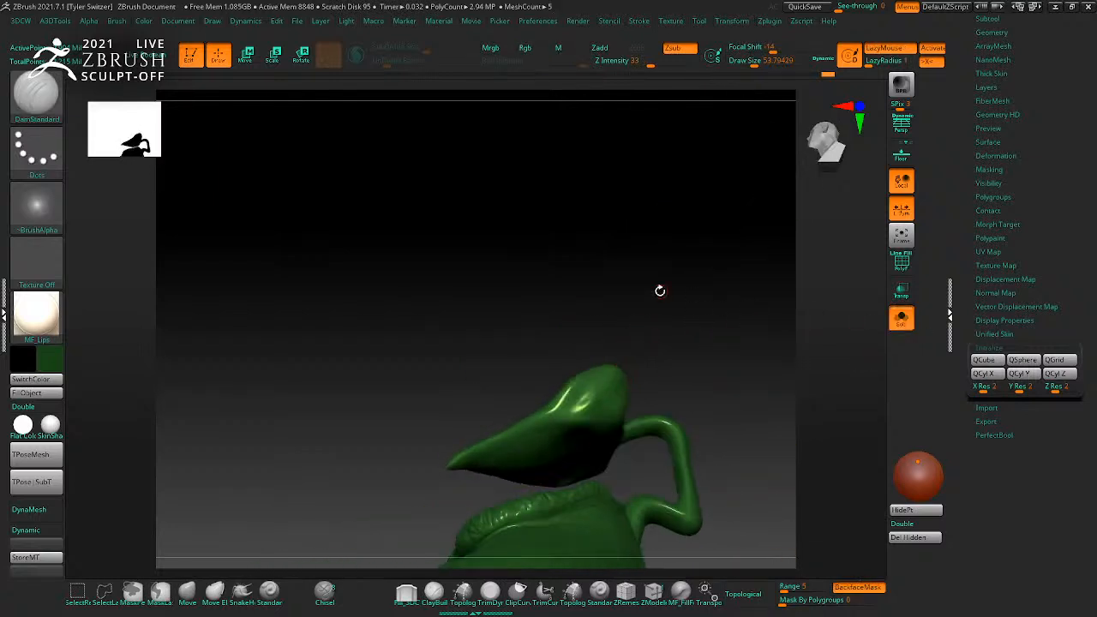
{"action": "left_click_drag", "start_coordinate": [634, 286], "coordinate": [661, 277]}
{"action": "left_click", "coordinate": [901, 318]}
{"action": "left_click_drag", "start_coordinate": [705, 318], "coordinate": [591, 369]}
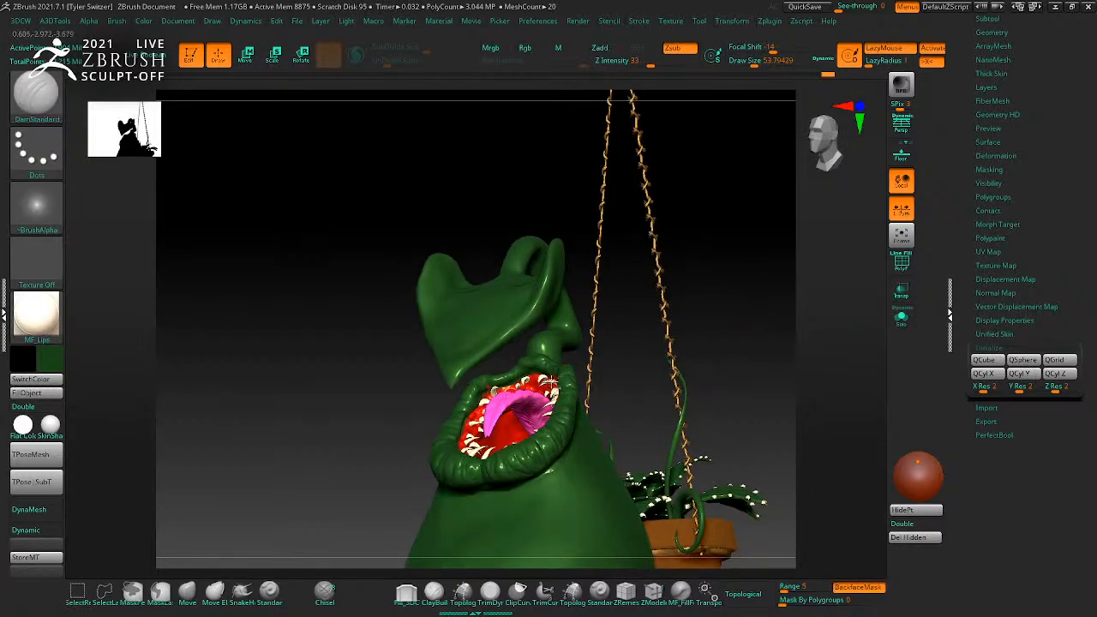
{"action": "left_click_drag", "start_coordinate": [759, 325], "coordinate": [686, 235]}
{"action": "key", "text": "shift+f"}
{"action": "key", "text": "shift+f"}
Step: Select the AudreyBase subtool and mask everything on it except the polygroup forming the roof of the mouth
{"action": "left_click", "coordinate": [605, 285], "text": "alt"}
{"action": "key", "text": "shift+f"}
{"action": "left_click_drag", "start_coordinate": [683, 189], "coordinate": [730, 247], "text": "alt"}
{"action": "key", "text": "shift+f"}
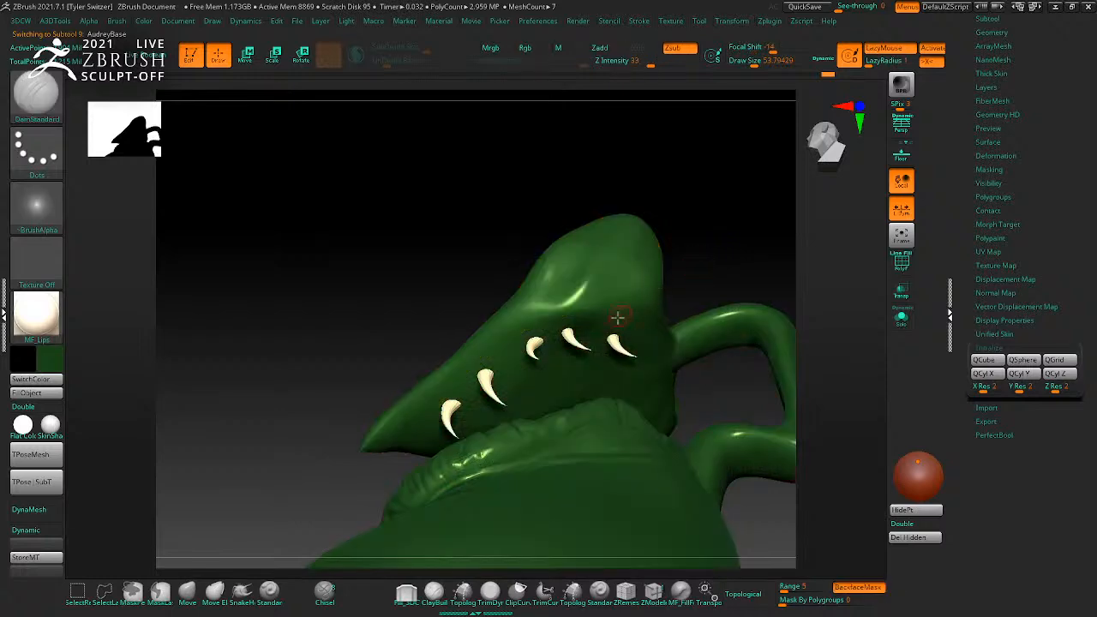
{"action": "left_click", "coordinate": [601, 328], "text": "ctrl+shift"}
{"action": "mouse_move", "coordinate": [392, 274]}
{"action": "left_mouse_down", "text": "ctrl"}
{"action": "mouse_move", "coordinate": [778, 537]}
{"action": "mouse_move", "coordinate": [797, 562]}
{"action": "left_mouse_up", "text": "ctrl"}
{"action": "left_click_drag", "start_coordinate": [744, 516], "coordinate": [600, 576], "text": "ctrl"}
{"action": "left_click", "coordinate": [730, 340], "text": "ctrl+shift"}
{"action": "left_click", "coordinate": [673, 225], "text": "ctrl"}
Step: Select the teeth subtools and unhide the remaining teeth around the upper jaw
{"action": "mouse_move", "coordinate": [708, 223]}
{"action": "left_mouse_down"}
{"action": "mouse_move", "coordinate": [708, 287]}
{"action": "mouse_move", "coordinate": [746, 297]}
{"action": "mouse_move", "coordinate": [789, 274]}
{"action": "mouse_move", "coordinate": [762, 314]}
{"action": "mouse_move", "coordinate": [656, 339]}
{"action": "left_mouse_up"}
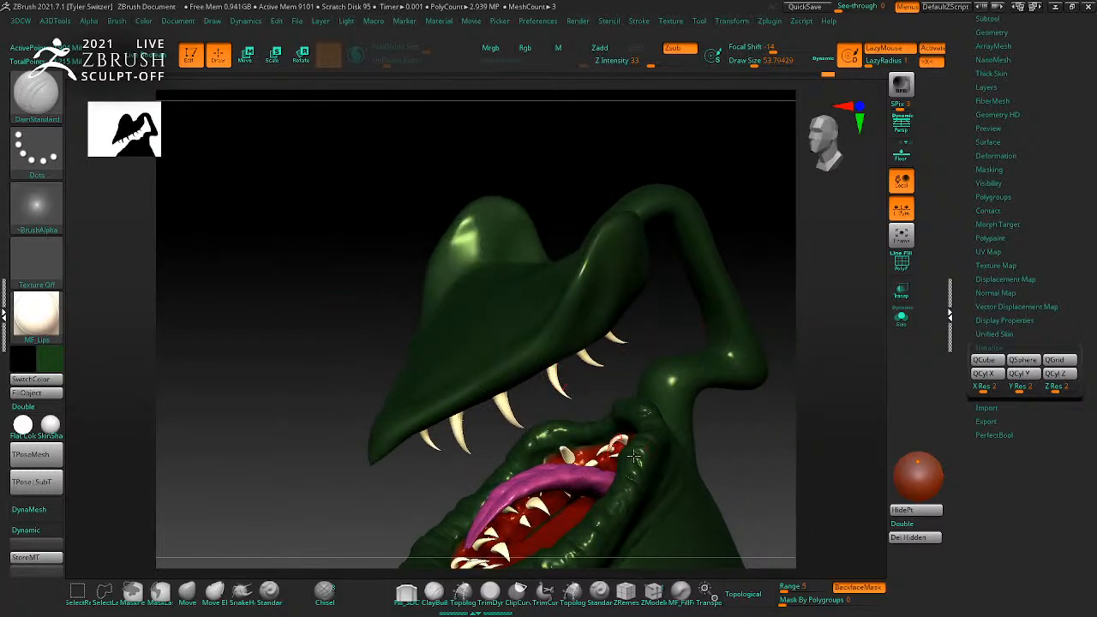
{"action": "left_click", "coordinate": [568, 455], "text": "alt"}
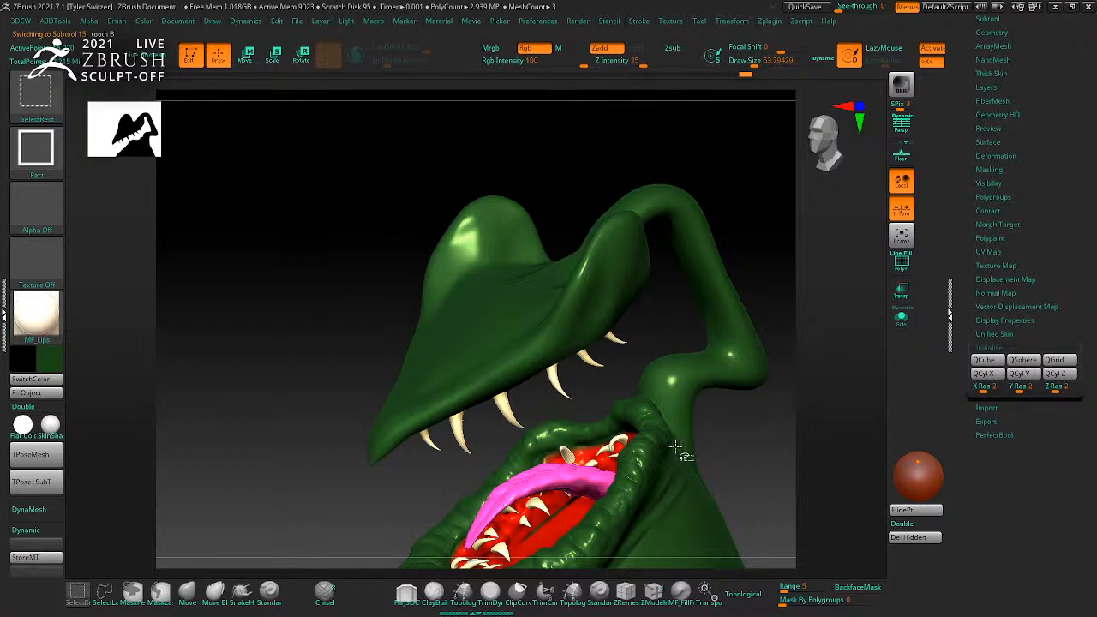
{"action": "left_click", "coordinate": [623, 441], "text": "alt"}
{"action": "left_click", "coordinate": [725, 437], "text": "ctrl+shift"}
{"action": "left_click_drag", "start_coordinate": [727, 436], "coordinate": [659, 336]}
Step: Reselect AudreyBase, turn on Rgb and fill the unmasked roof of the mouth with dark red
{"action": "left_click", "coordinate": [537, 223], "text": "alt"}
{"action": "mouse_move", "coordinate": [207, 334]}
{"action": "left_mouse_down"}
{"action": "mouse_move", "coordinate": [253, 431]}
{"action": "mouse_move", "coordinate": [188, 344]}
{"action": "left_mouse_up"}
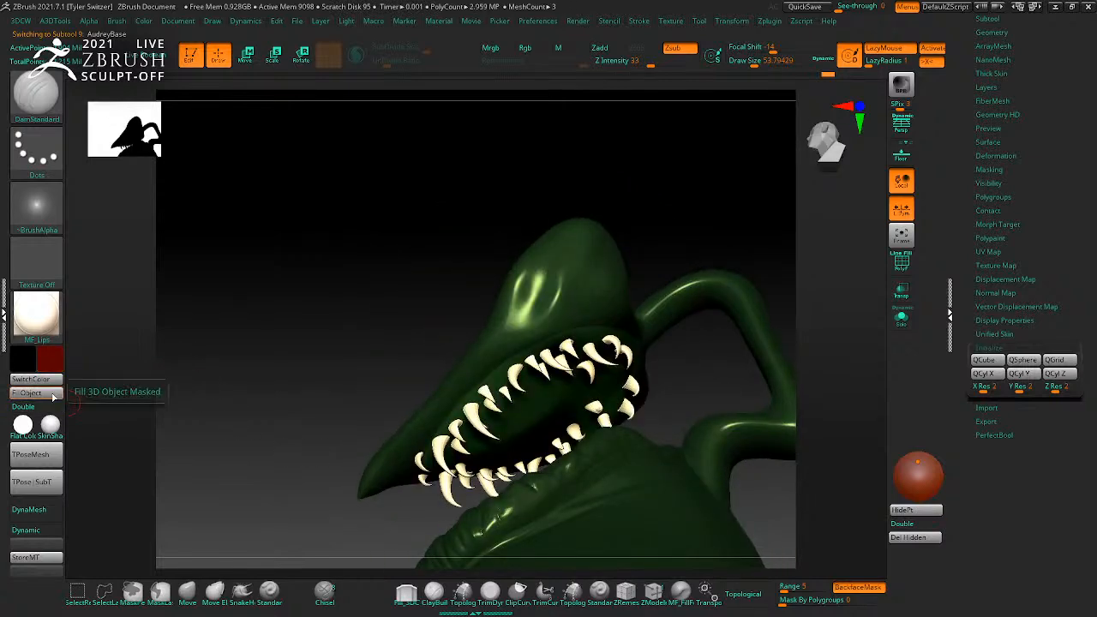
{"action": "left_click", "coordinate": [525, 47]}
{"action": "left_click", "coordinate": [34, 393]}
Step: Try brighter reds as the fill colour for the roof of the mouth
{"action": "left_click_drag", "start_coordinate": [321, 305], "coordinate": [223, 357]}
{"action": "left_click", "coordinate": [63, 356]}
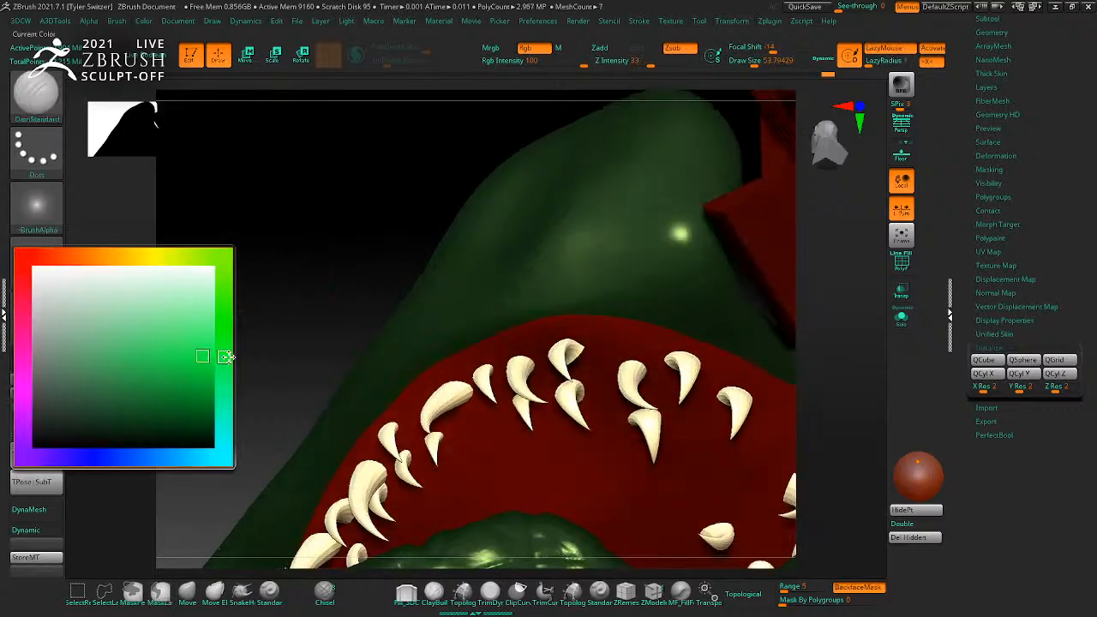
{"action": "left_click_drag", "start_coordinate": [49, 362], "coordinate": [576, 481]}
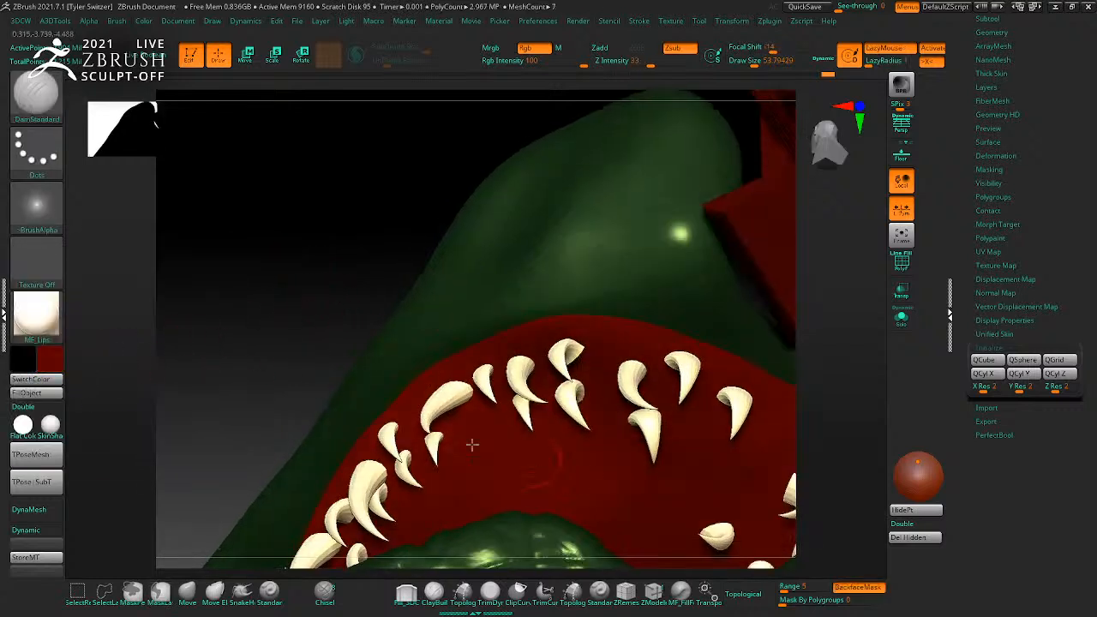
{"action": "left_click", "coordinate": [64, 374]}
{"action": "left_click", "coordinate": [203, 355]}
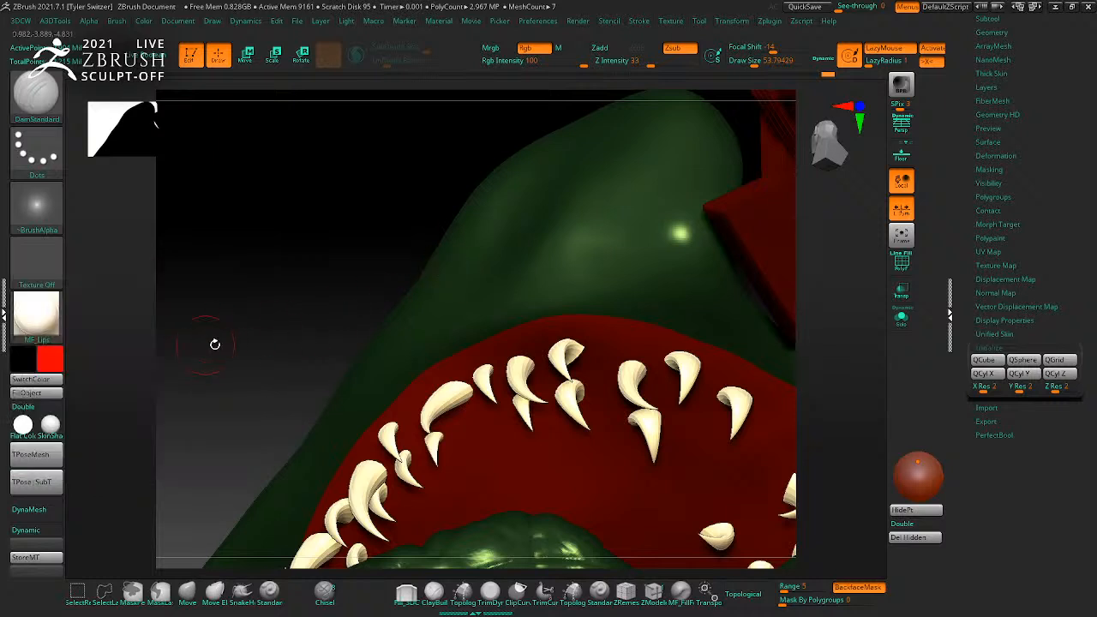
{"action": "left_click", "coordinate": [32, 393]}
{"action": "left_click", "coordinate": [61, 367]}
{"action": "left_click", "coordinate": [165, 378]}
{"action": "left_click", "coordinate": [32, 393]}
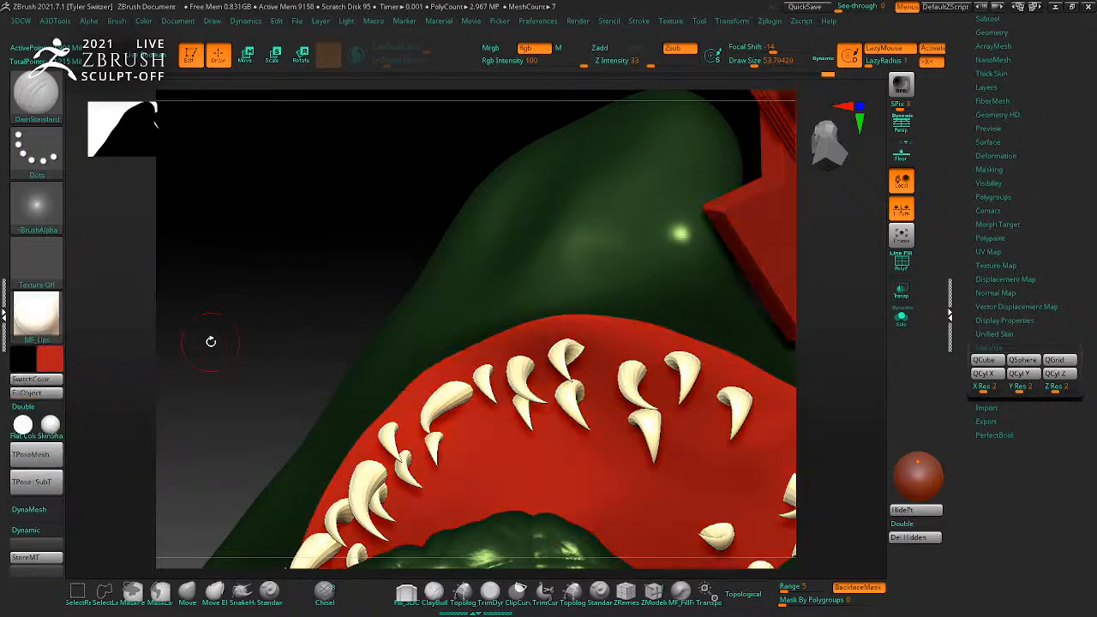
Step: Choose a slightly deeper red and refill the unmasked roof of the mouth with it
{"action": "left_click", "coordinate": [60, 364]}
{"action": "left_click", "coordinate": [166, 404]}
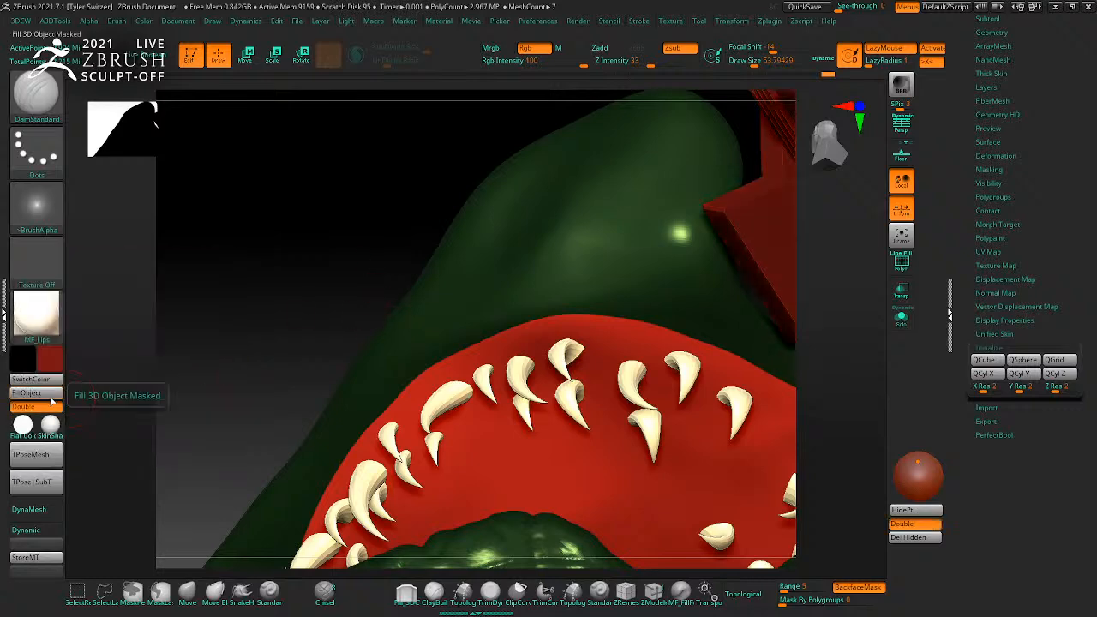
{"action": "left_click", "coordinate": [31, 393]}
Step: Switch to the MF_Forms brush and sculpt gum bumps around the roots of the upper outer teeth
{"action": "mouse_move", "coordinate": [212, 333]}
{"action": "left_mouse_down"}
{"action": "mouse_move", "coordinate": [224, 357]}
{"action": "mouse_move", "coordinate": [274, 286]}
{"action": "left_mouse_up"}
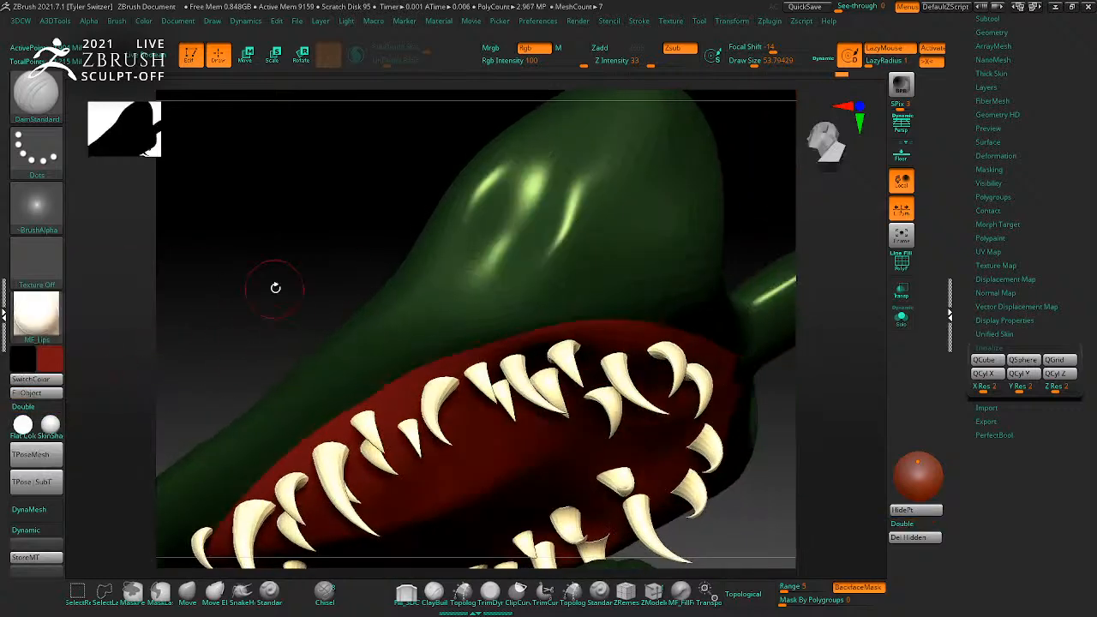
{"action": "key", "text": "b"}
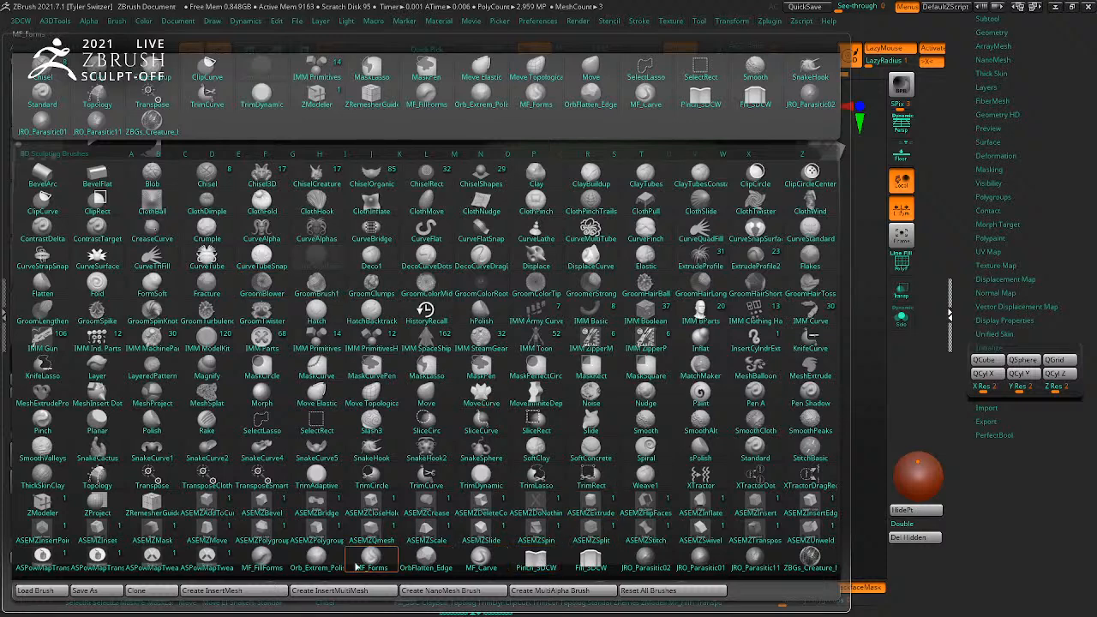
{"action": "left_click", "coordinate": [371, 559]}
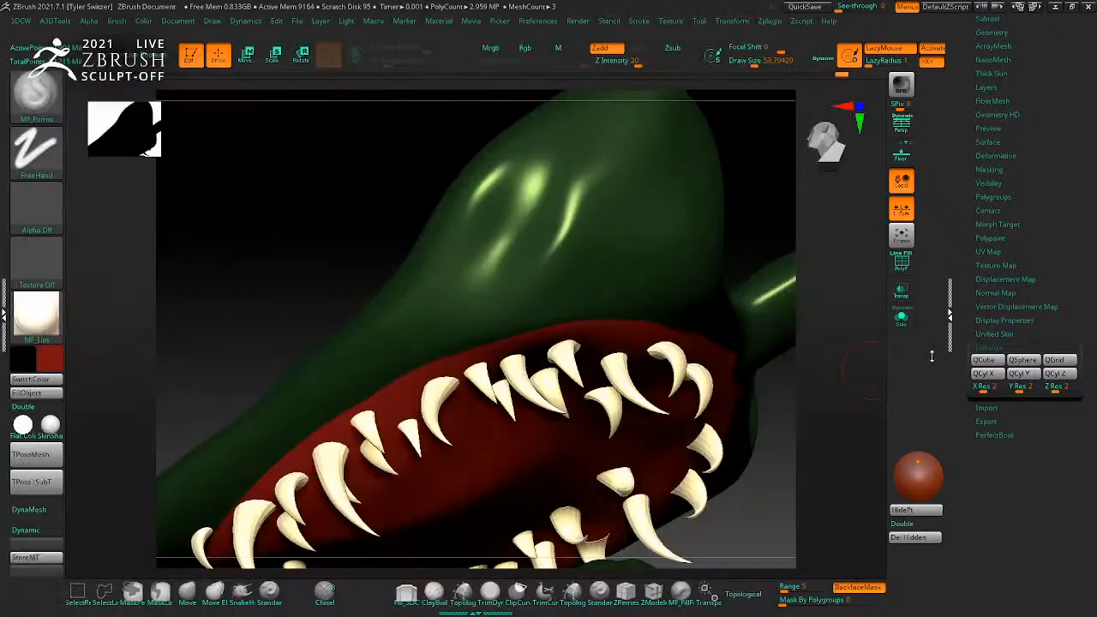
{"action": "left_click_drag", "start_coordinate": [779, 455], "coordinate": [746, 416]}
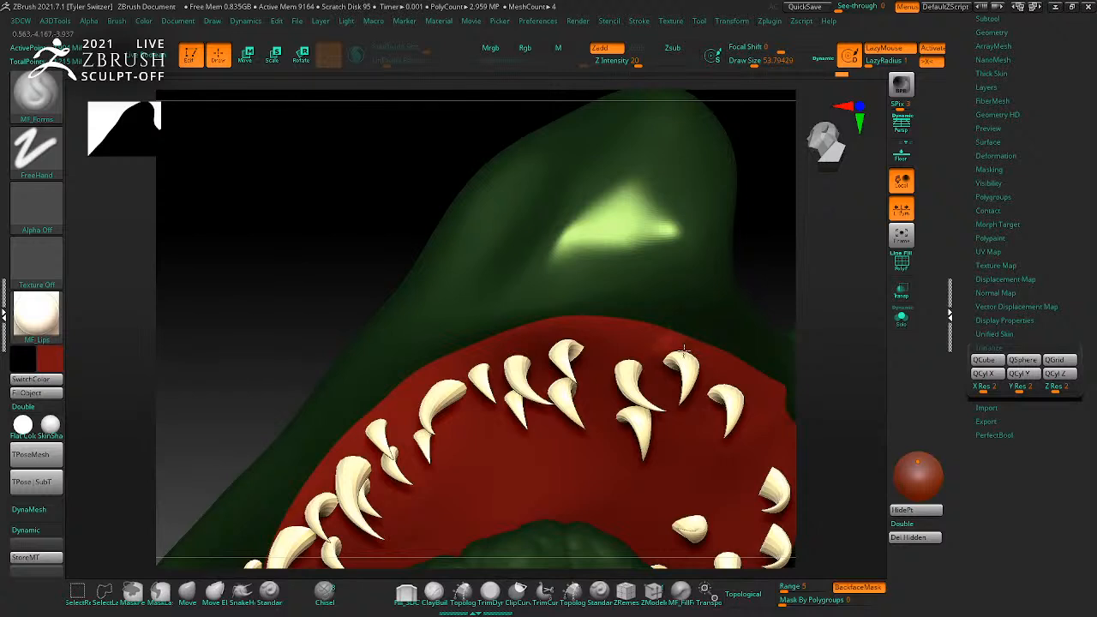
{"action": "mouse_move", "coordinate": [645, 354]}
{"action": "left_mouse_down"}
{"action": "mouse_move", "coordinate": [641, 363]}
{"action": "mouse_move", "coordinate": [626, 349]}
{"action": "left_mouse_up"}
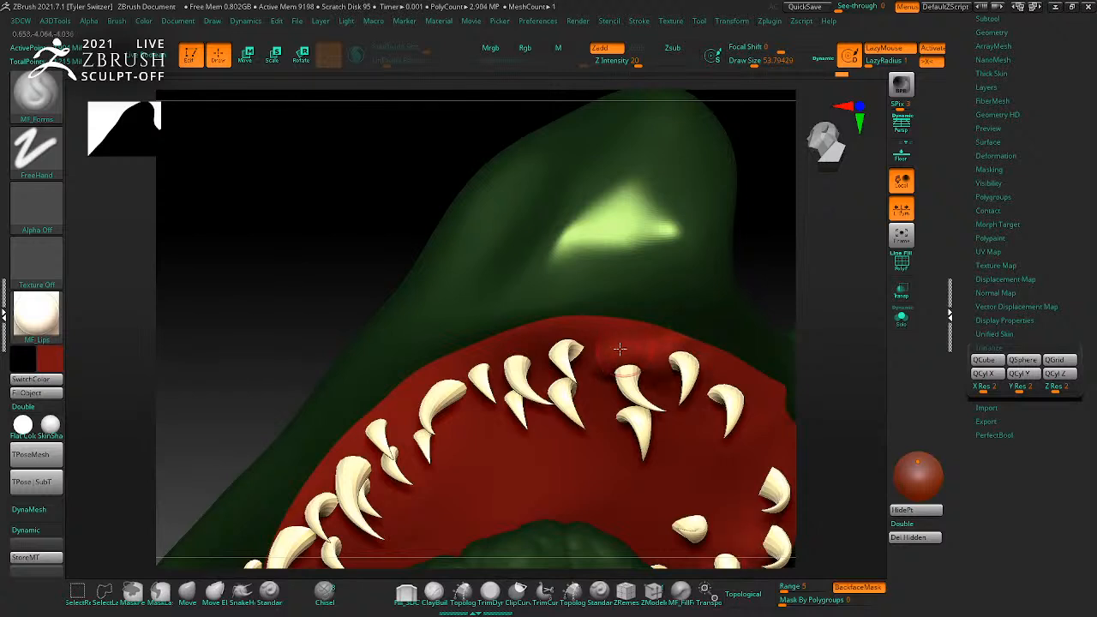
{"action": "left_click_drag", "start_coordinate": [819, 338], "coordinate": [543, 360]}
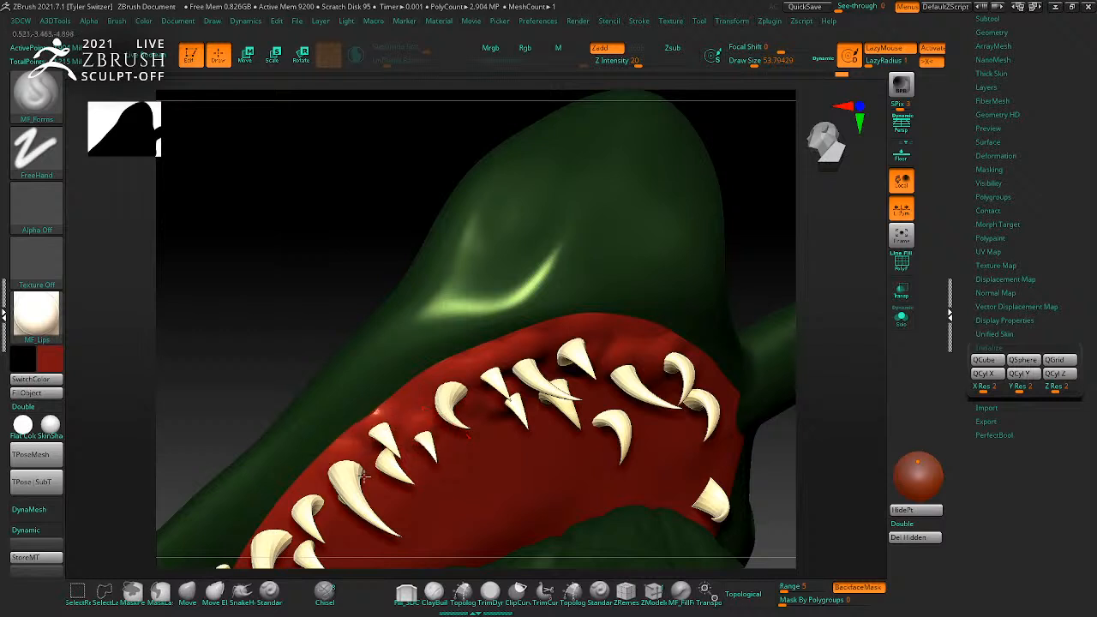
Step: Extend the gum bumps around the inner row of upper teeth and forward to the jaw's tip
{"action": "left_click_drag", "start_coordinate": [842, 403], "coordinate": [821, 402]}
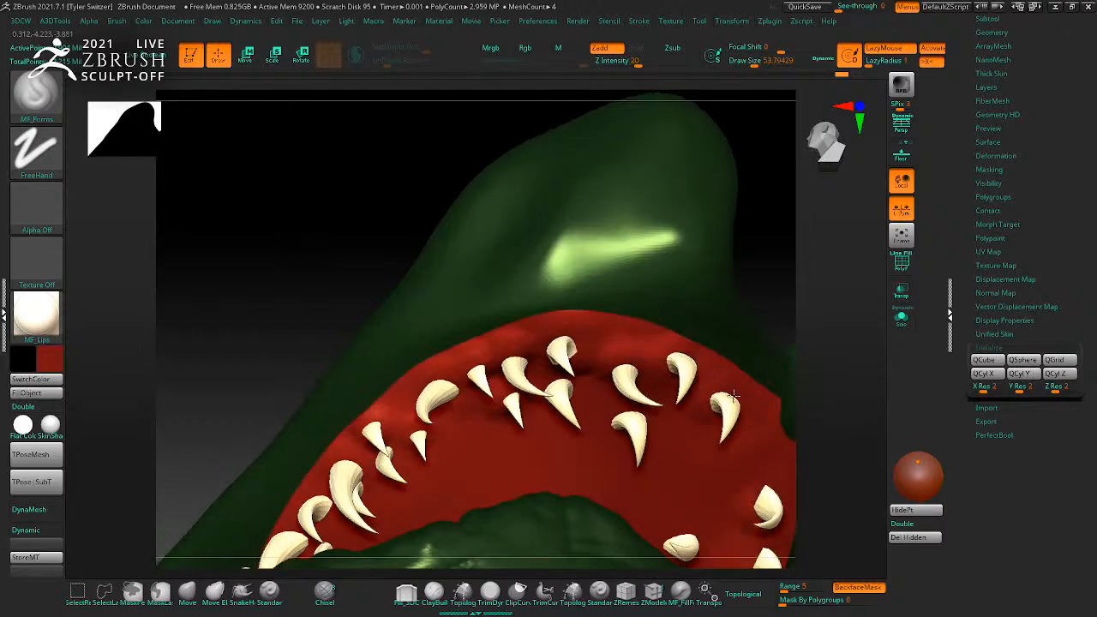
{"action": "left_click_drag", "start_coordinate": [612, 426], "coordinate": [620, 408]}
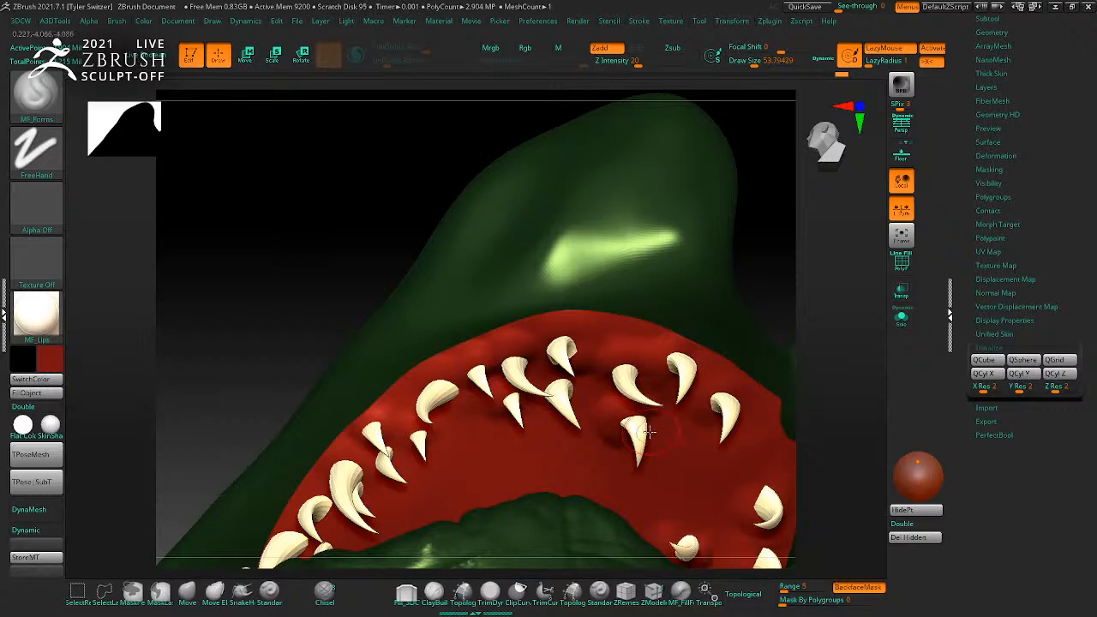
{"action": "mouse_move", "coordinate": [810, 411]}
{"action": "left_mouse_down"}
{"action": "mouse_move", "coordinate": [919, 358]}
{"action": "mouse_move", "coordinate": [869, 367]}
{"action": "left_mouse_up"}
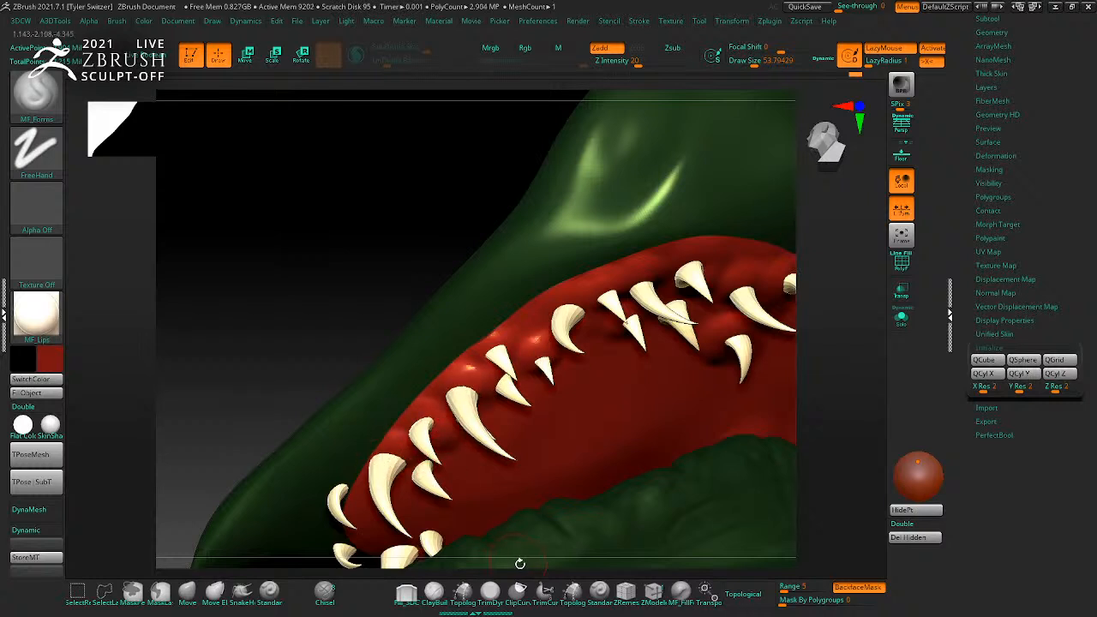
{"action": "left_click_drag", "start_coordinate": [519, 561], "coordinate": [588, 483]}
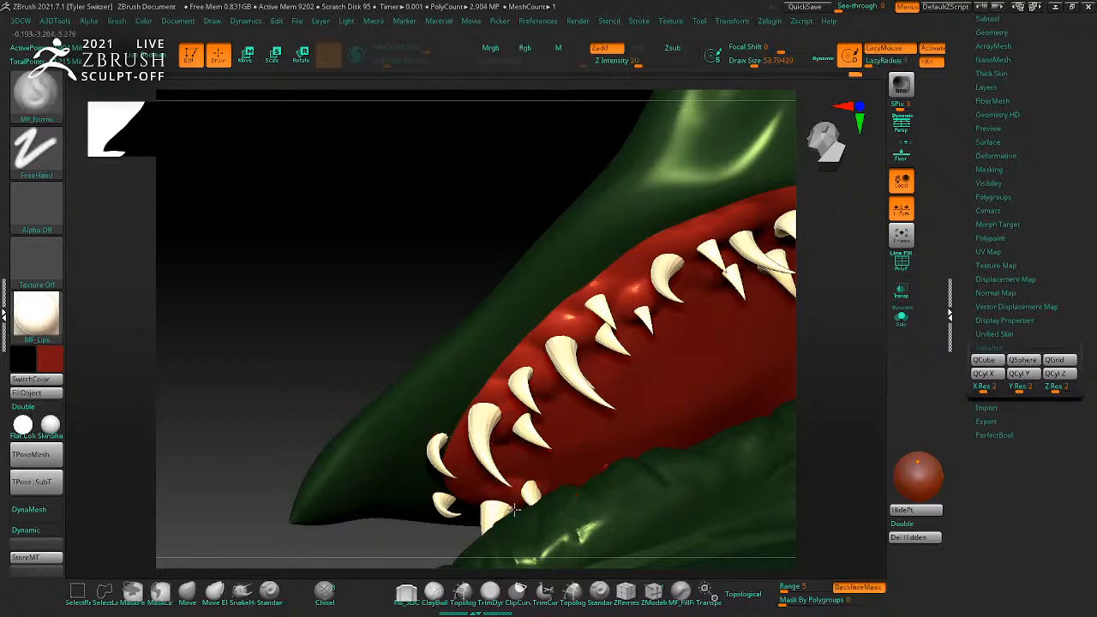
{"action": "mouse_move", "coordinate": [852, 446]}
{"action": "left_mouse_down"}
{"action": "mouse_move", "coordinate": [852, 483]}
{"action": "mouse_move", "coordinate": [836, 453]}
{"action": "left_mouse_up"}
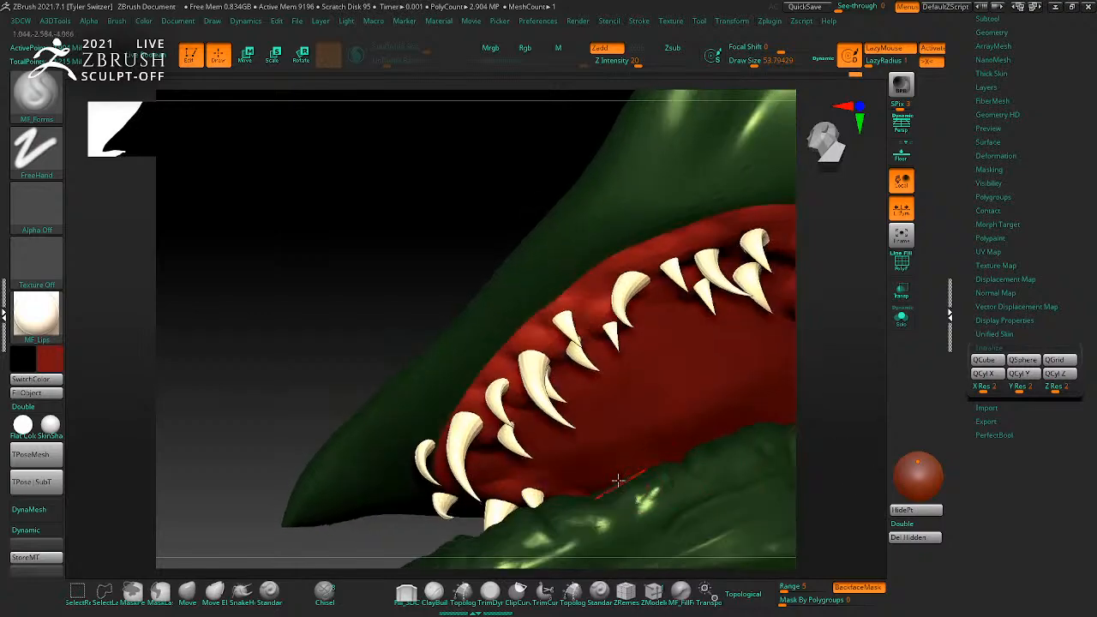
Step: Isolate the roof of the mouth, adjust the draw size and sculpt long curved ridges across its middle
{"action": "left_click", "coordinate": [902, 318]}
{"action": "mouse_move", "coordinate": [810, 374]}
{"action": "left_mouse_down"}
{"action": "mouse_move", "coordinate": [845, 368]}
{"action": "mouse_move", "coordinate": [819, 421]}
{"action": "mouse_move", "coordinate": [847, 421]}
{"action": "mouse_move", "coordinate": [878, 396]}
{"action": "mouse_move", "coordinate": [843, 417]}
{"action": "mouse_move", "coordinate": [803, 397]}
{"action": "mouse_move", "coordinate": [717, 391]}
{"action": "left_mouse_up"}
{"action": "left_click", "coordinate": [900, 324]}
{"action": "key", "text": "s"}
{"action": "left_click_drag", "start_coordinate": [619, 367], "coordinate": [604, 473]}
{"action": "key", "text": "s"}
{"action": "left_click_drag", "start_coordinate": [559, 369], "coordinate": [588, 454]}
{"action": "left_click_drag", "start_coordinate": [538, 384], "coordinate": [569, 436]}
{"action": "mouse_move", "coordinate": [605, 339]}
{"action": "left_mouse_down"}
{"action": "mouse_move", "coordinate": [627, 464]}
{"action": "mouse_move", "coordinate": [637, 468]}
{"action": "left_mouse_up"}
{"action": "mouse_move", "coordinate": [645, 329]}
{"action": "left_mouse_down"}
{"action": "mouse_move", "coordinate": [679, 475]}
{"action": "mouse_move", "coordinate": [699, 463]}
{"action": "left_mouse_up"}
Step: Reduce the draw size to about 35 and extend the curved ridges across the front half of the palate
{"action": "key", "text": "s"}
{"action": "left_click_drag", "start_coordinate": [640, 328], "coordinate": [631, 328]}
{"action": "left_click_drag", "start_coordinate": [619, 376], "coordinate": [625, 485]}
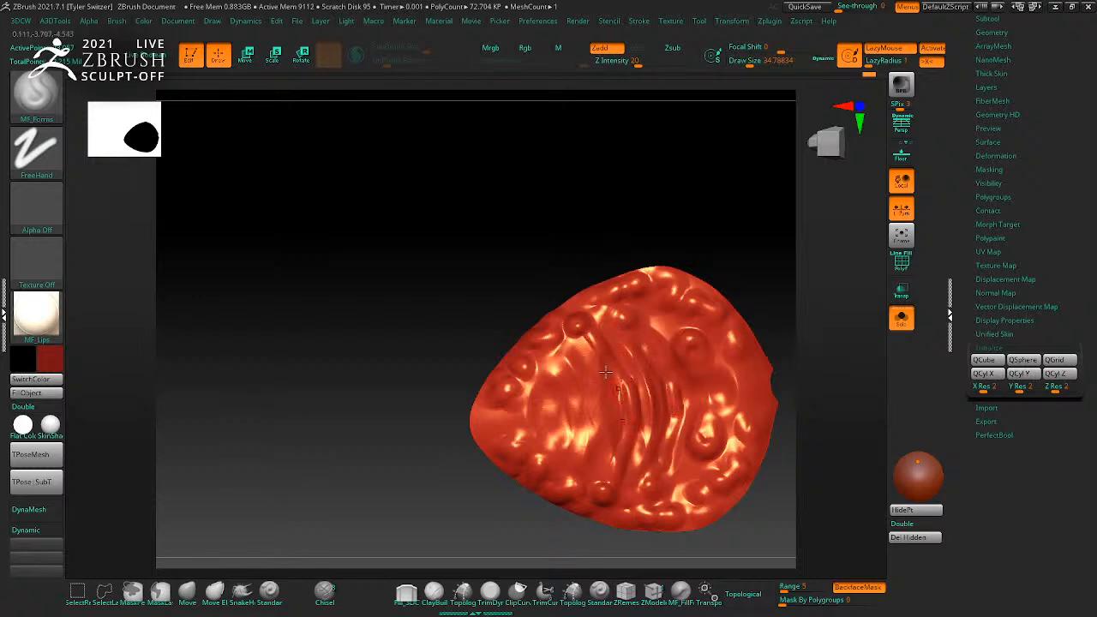
{"action": "left_click_drag", "start_coordinate": [540, 341], "coordinate": [591, 473]}
{"action": "left_click_drag", "start_coordinate": [533, 369], "coordinate": [569, 449]}
{"action": "mouse_move", "coordinate": [548, 385]}
{"action": "left_mouse_down"}
{"action": "mouse_move", "coordinate": [583, 449]}
{"action": "mouse_move", "coordinate": [540, 450]}
{"action": "left_mouse_up"}
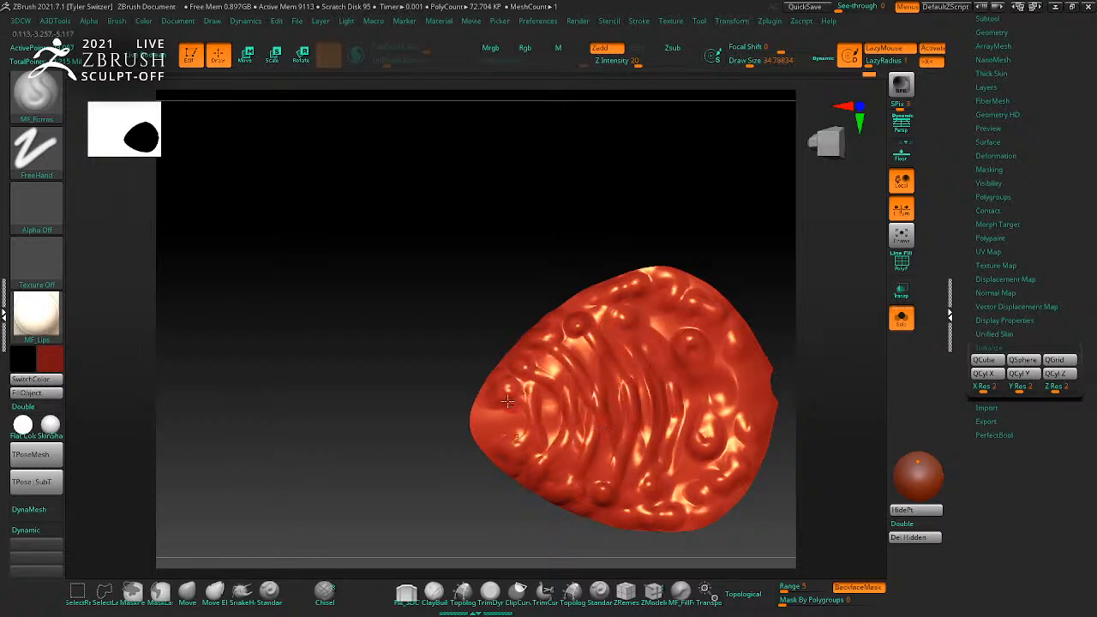
Step: Sculpt a raised ridge lengthwise through the middle of the palate with a larger brush, blend its surroundings, and bring back the teeth
{"action": "mouse_move", "coordinate": [479, 403]}
{"action": "left_mouse_down"}
{"action": "mouse_move", "coordinate": [536, 420]}
{"action": "mouse_move", "coordinate": [705, 401]}
{"action": "left_mouse_up"}
{"action": "key", "text": "ctrl"}
{"action": "left_click_drag", "start_coordinate": [552, 408], "coordinate": [798, 394]}
{"action": "key", "text": "ctrl"}
{"action": "mouse_move", "coordinate": [570, 401]}
{"action": "left_mouse_down"}
{"action": "mouse_move", "coordinate": [555, 369]}
{"action": "mouse_move", "coordinate": [591, 367]}
{"action": "mouse_move", "coordinate": [609, 441]}
{"action": "left_mouse_up"}
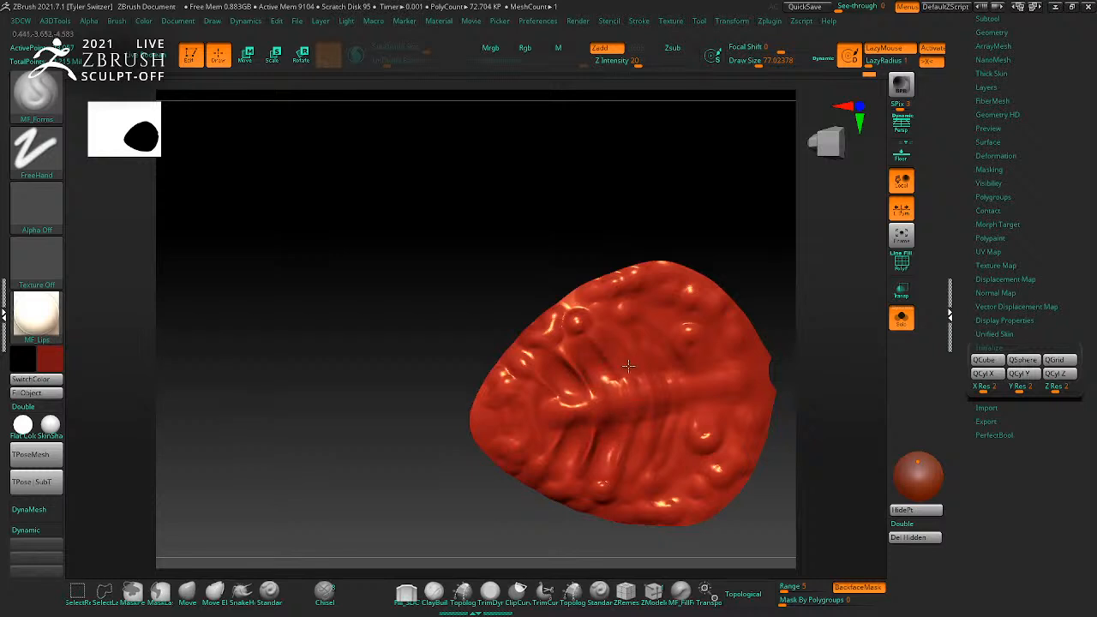
{"action": "left_click_drag", "start_coordinate": [811, 335], "coordinate": [704, 360]}
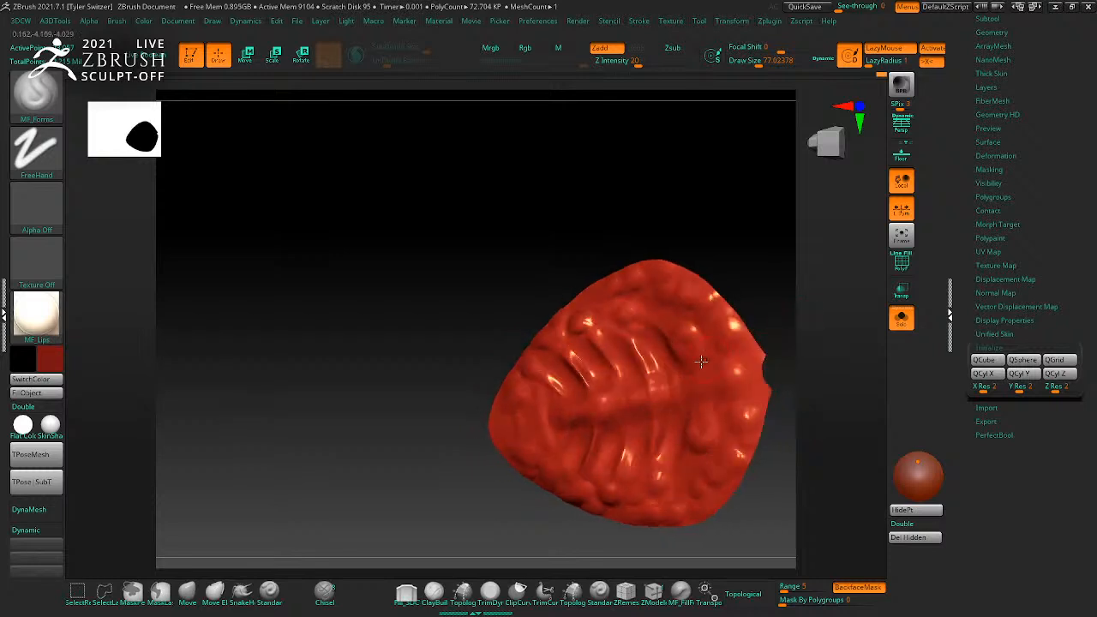
{"action": "left_click_drag", "start_coordinate": [824, 314], "coordinate": [806, 314]}
{"action": "key", "text": "s"}
{"action": "left_click_drag", "start_coordinate": [643, 304], "coordinate": [639, 303]}
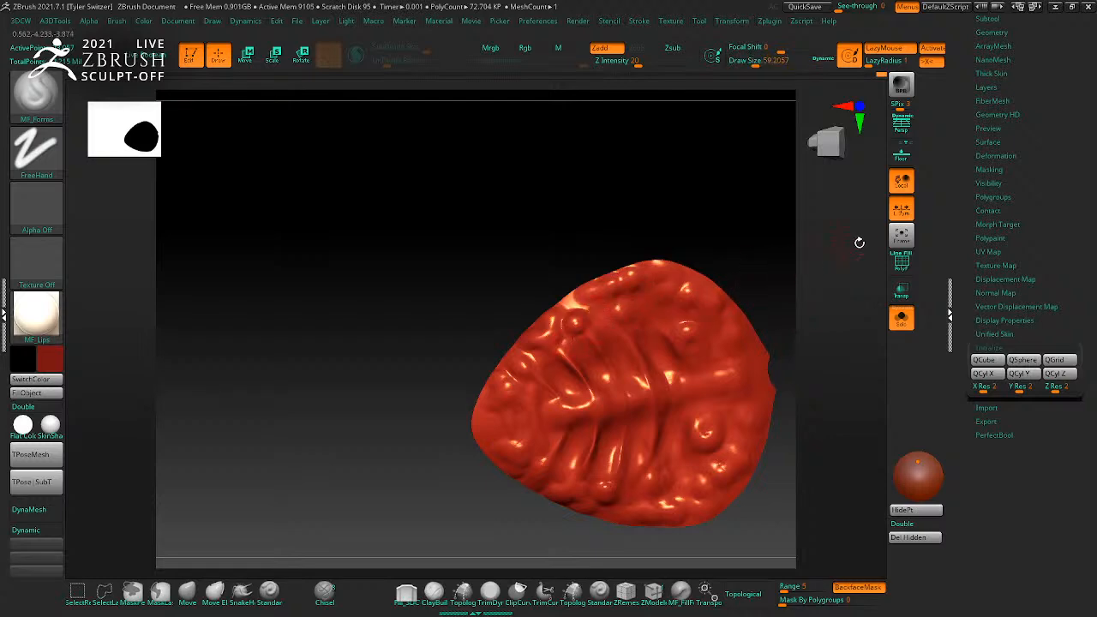
{"action": "left_click", "coordinate": [901, 318]}
Step: Sculpt more gum bumps and folds between the upper teeth and the side ridges of the palate
{"action": "mouse_move", "coordinate": [821, 314]}
{"action": "left_mouse_down"}
{"action": "mouse_move", "coordinate": [842, 378]}
{"action": "mouse_move", "coordinate": [843, 352]}
{"action": "left_mouse_up"}
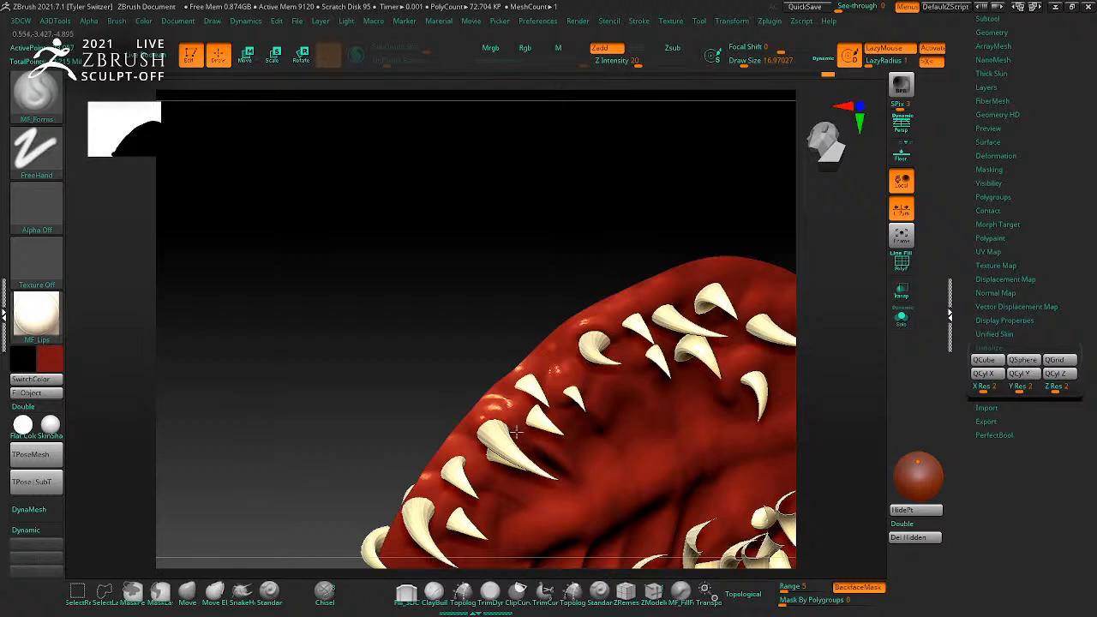
{"action": "left_click_drag", "start_coordinate": [849, 381], "coordinate": [786, 375]}
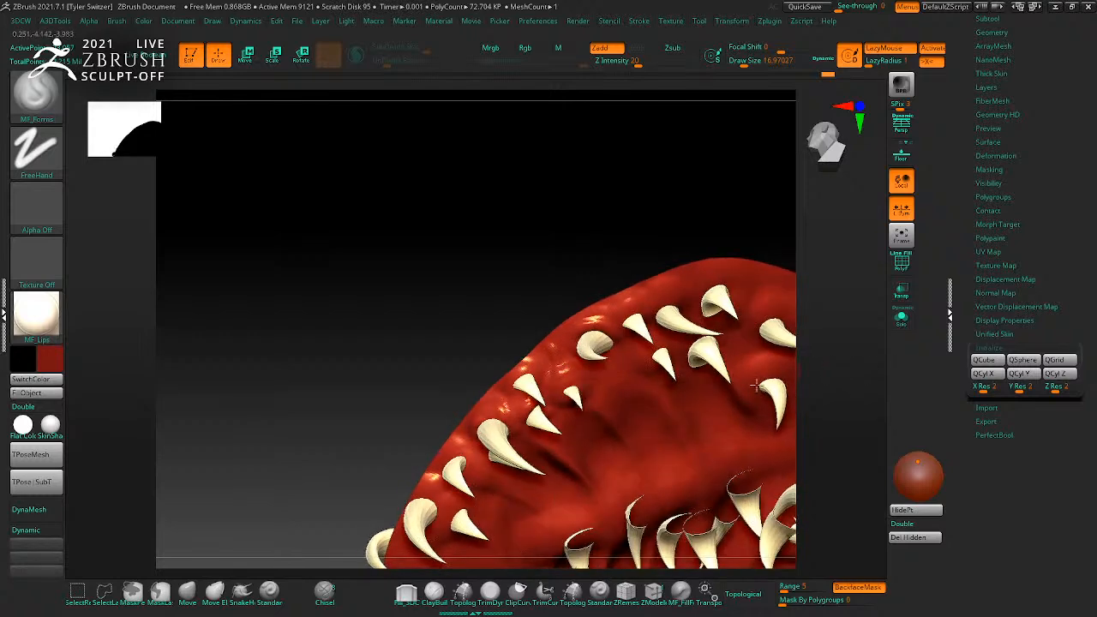
{"action": "key", "text": "s"}
{"action": "left_click_drag", "start_coordinate": [603, 443], "coordinate": [612, 443]}
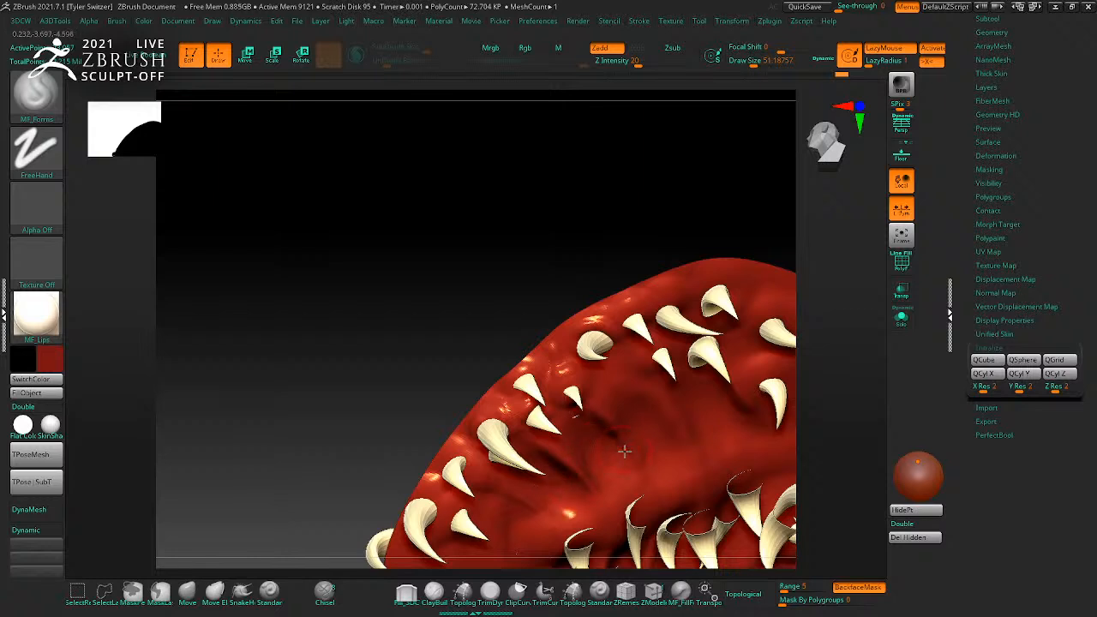
{"action": "mouse_move", "coordinate": [821, 377]}
{"action": "left_mouse_down"}
{"action": "mouse_move", "coordinate": [837, 403]}
{"action": "mouse_move", "coordinate": [825, 390]}
{"action": "left_mouse_up"}
{"action": "left_click_drag", "start_coordinate": [636, 412], "coordinate": [574, 425]}
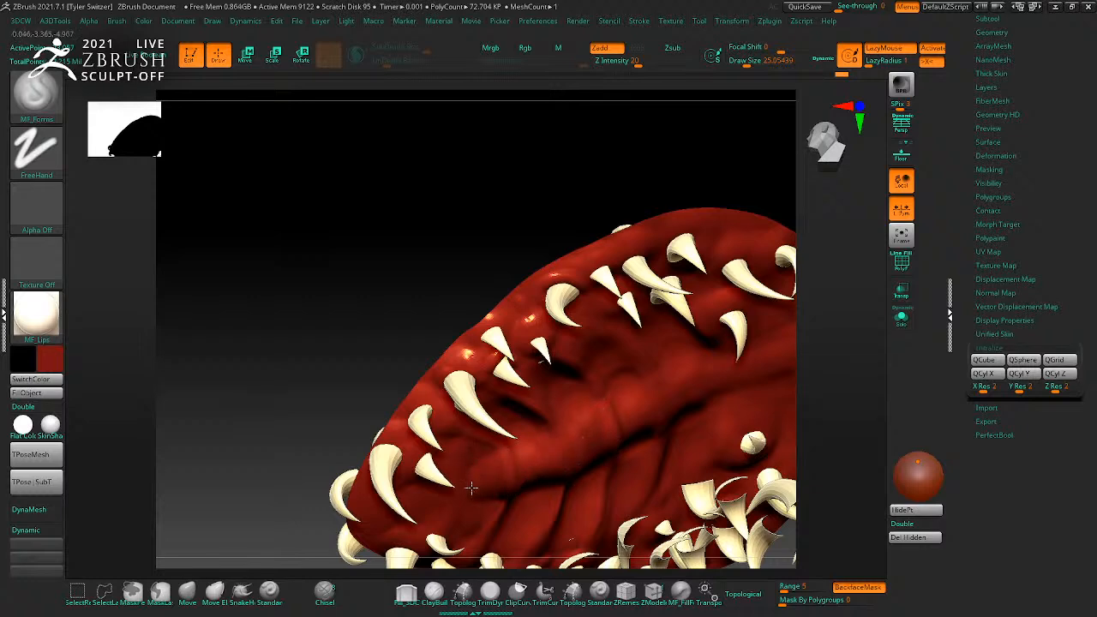
{"action": "left_click_drag", "start_coordinate": [830, 383], "coordinate": [736, 314]}
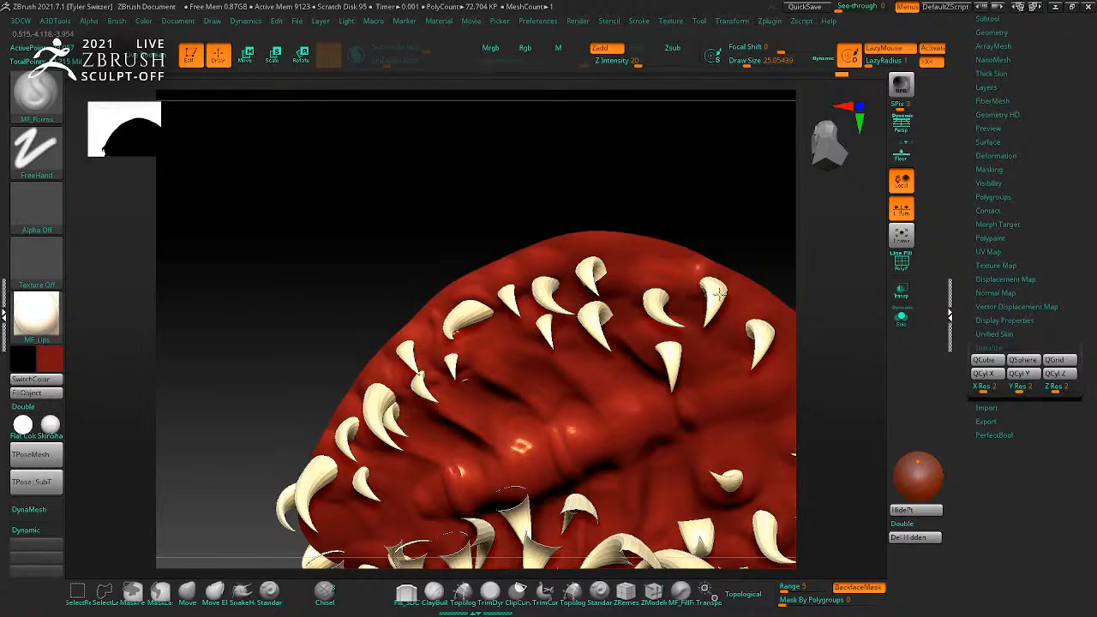
Step: Continue the gum bumps around the rear upper teeth and across the back of the palate
{"action": "left_click_drag", "start_coordinate": [819, 324], "coordinate": [744, 471]}
{"action": "left_click_drag", "start_coordinate": [824, 438], "coordinate": [771, 379]}
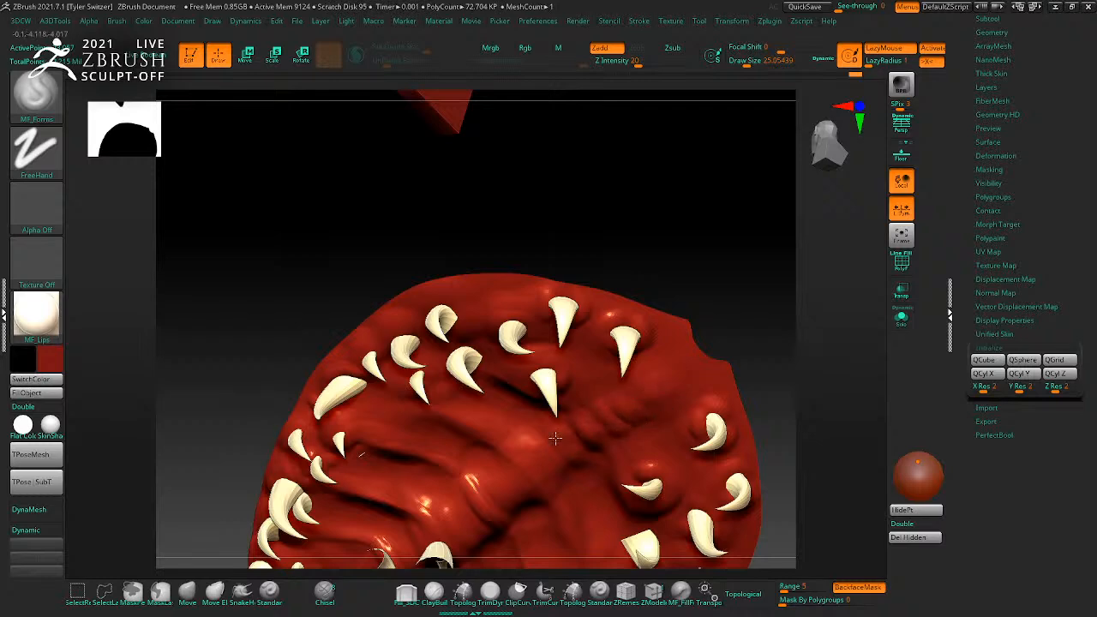
{"action": "left_click_drag", "start_coordinate": [567, 449], "coordinate": [652, 254]}
{"action": "left_click_drag", "start_coordinate": [514, 298], "coordinate": [454, 317]}
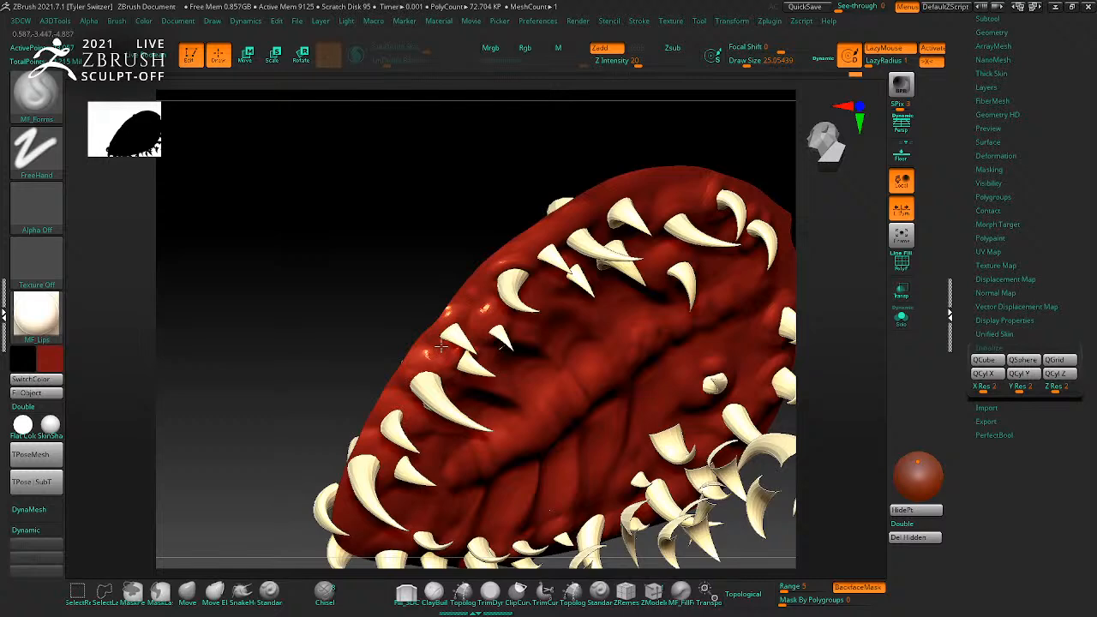
{"action": "mouse_move", "coordinate": [556, 569]}
{"action": "left_mouse_down"}
{"action": "mouse_move", "coordinate": [423, 463]}
{"action": "mouse_move", "coordinate": [389, 469]}
{"action": "left_mouse_up"}
{"action": "left_click_drag", "start_coordinate": [504, 561], "coordinate": [581, 488], "text": "alt"}
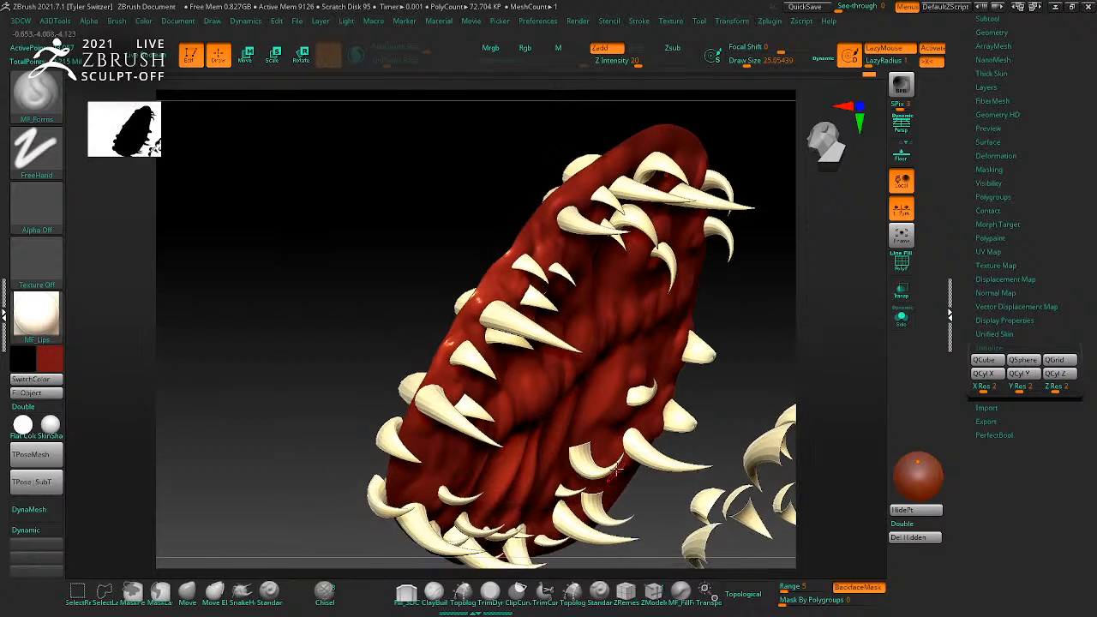
{"action": "left_click_drag", "start_coordinate": [794, 394], "coordinate": [766, 364]}
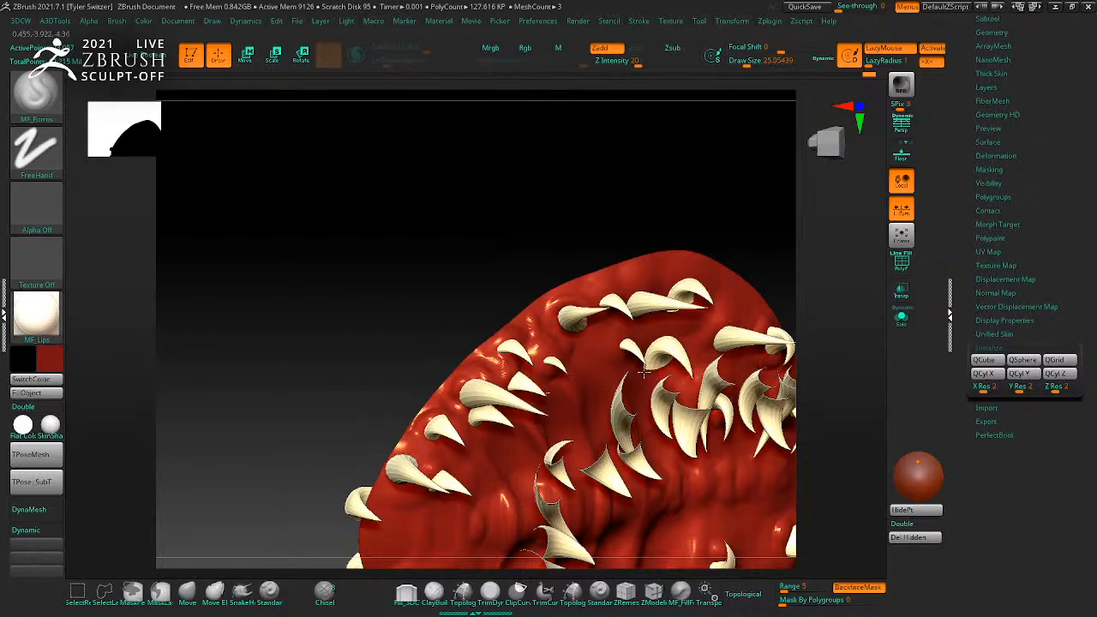
{"action": "left_click_drag", "start_coordinate": [662, 364], "coordinate": [629, 337]}
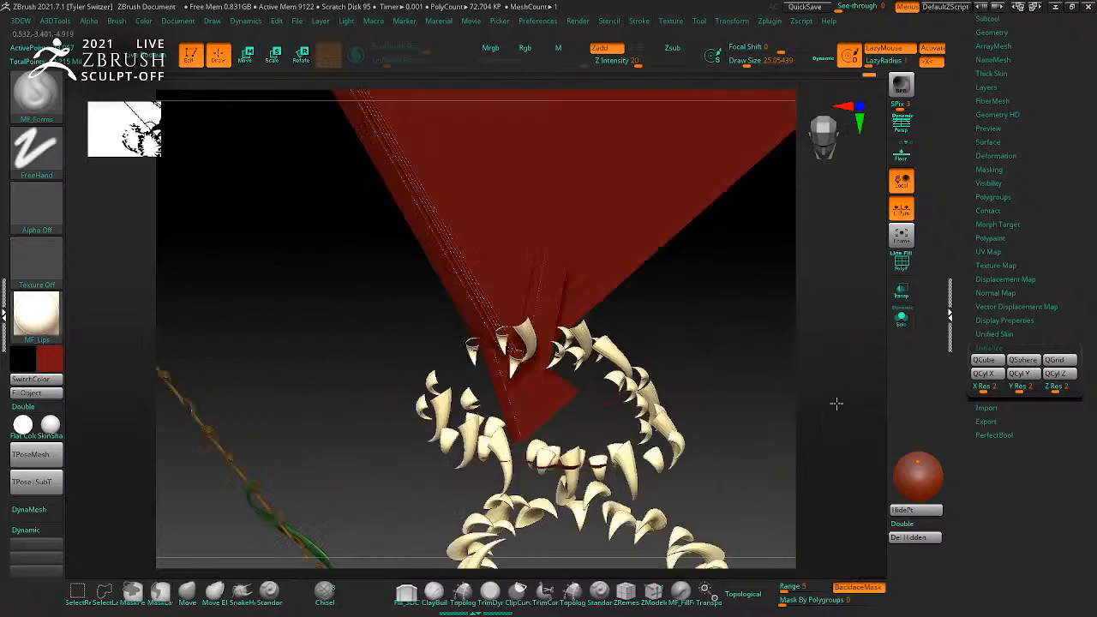
Step: Unhide the hidden green parts of the creature's head and body around the mouth
{"action": "left_click_drag", "start_coordinate": [834, 432], "coordinate": [836, 439]}
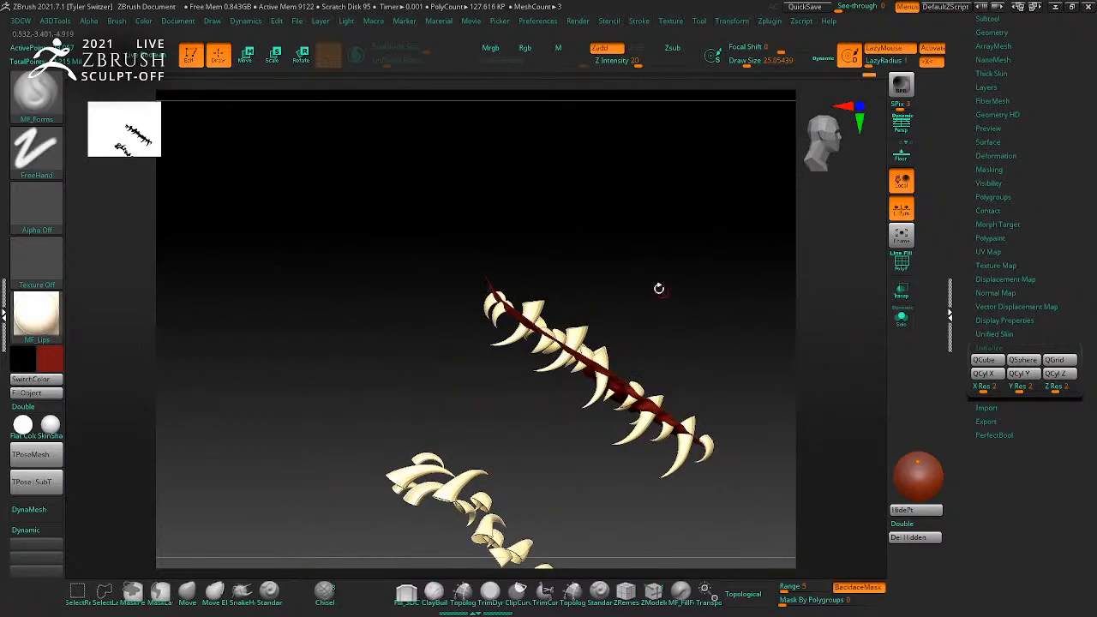
{"action": "left_click_drag", "start_coordinate": [663, 291], "coordinate": [610, 226]}
{"action": "left_click", "coordinate": [609, 226], "text": "ctrl+shift"}
{"action": "left_click_drag", "start_coordinate": [727, 318], "coordinate": [659, 246]}
{"action": "left_click_drag", "start_coordinate": [587, 227], "coordinate": [700, 260]}
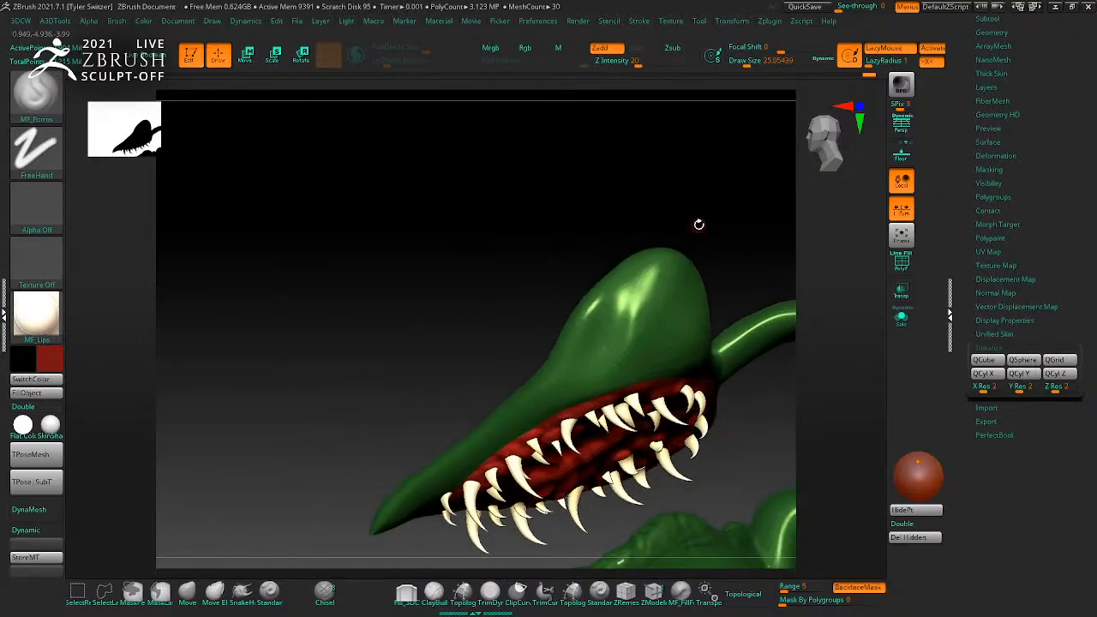
Step: Sculpt a long raised fold along the green rim of the upper jaw, just above the gums
{"action": "key", "text": "ctrl"}
{"action": "left_click_drag", "start_coordinate": [726, 448], "coordinate": [694, 413]}
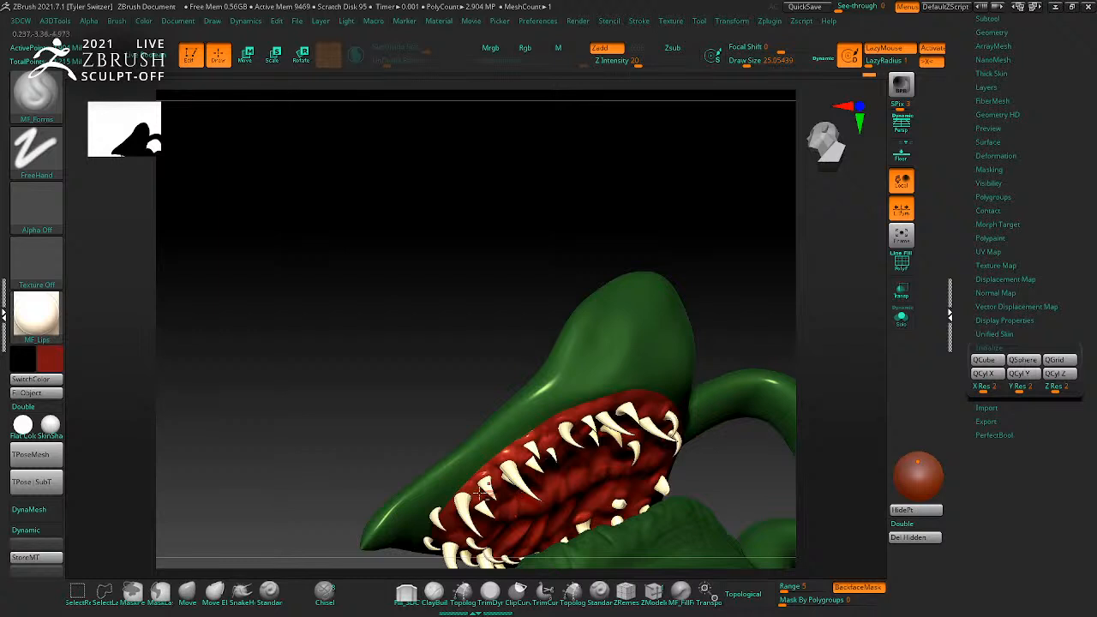
{"action": "left_click_drag", "start_coordinate": [440, 428], "coordinate": [577, 419]}
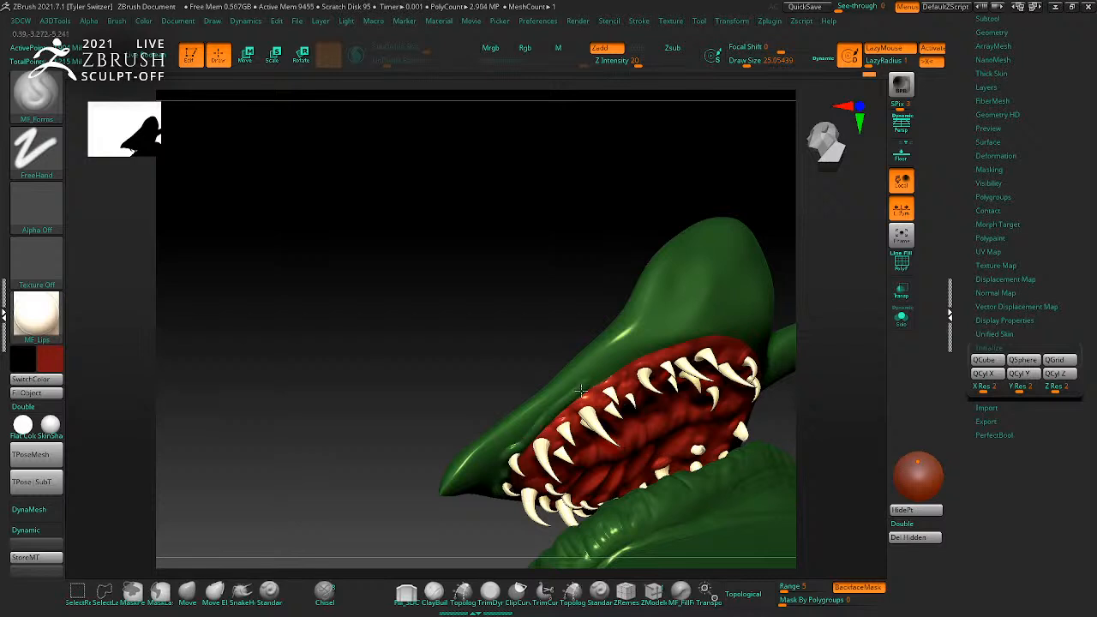
{"action": "left_click_drag", "start_coordinate": [849, 333], "coordinate": [802, 360]}
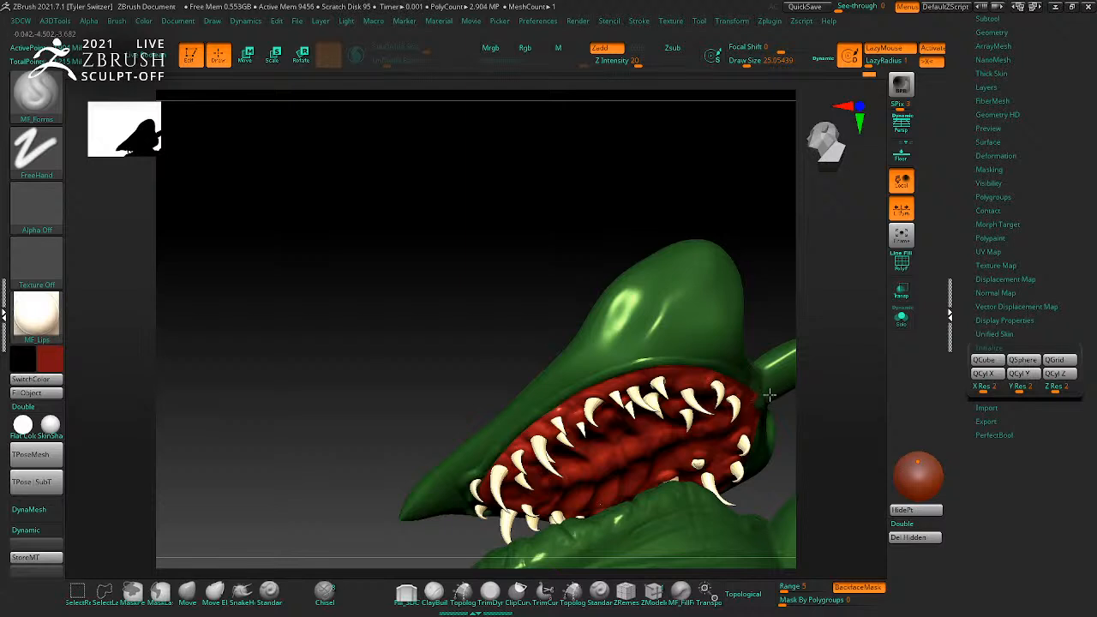
{"action": "left_click_drag", "start_coordinate": [766, 362], "coordinate": [741, 353]}
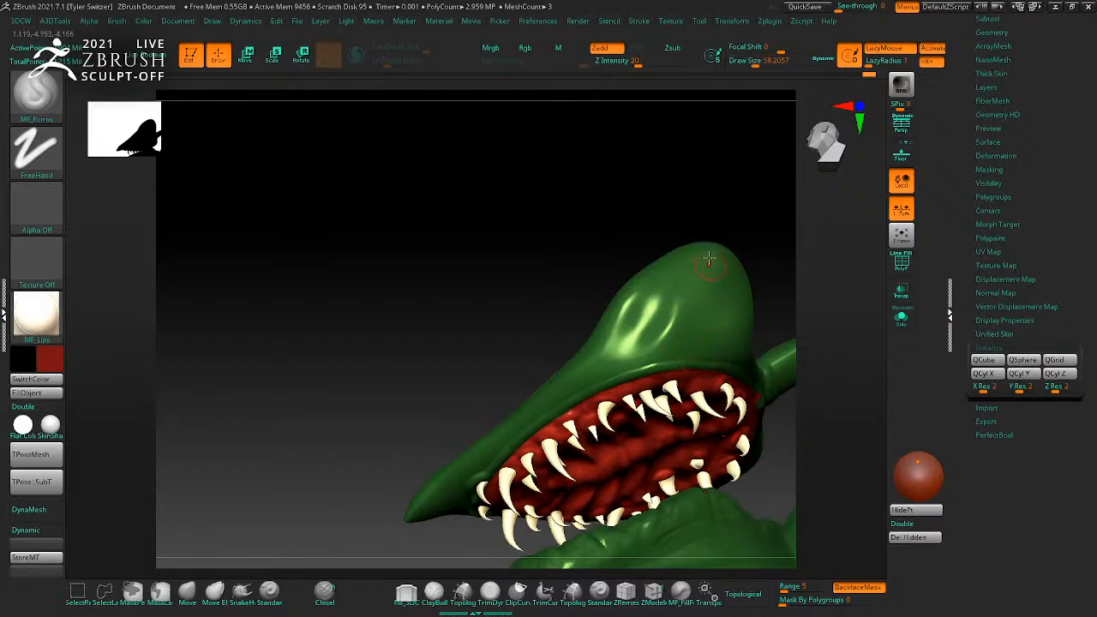
Step: Enlarge the draw size to about 59 and sculpt parallel folds up the side of the head's rounded lobe
{"action": "left_click_drag", "start_coordinate": [674, 332], "coordinate": [696, 288]}
{"action": "mouse_move", "coordinate": [653, 363]}
{"action": "left_mouse_down"}
{"action": "mouse_move", "coordinate": [676, 270]}
{"action": "mouse_move", "coordinate": [663, 293]}
{"action": "left_mouse_up"}
{"action": "mouse_move", "coordinate": [613, 364]}
{"action": "left_mouse_down"}
{"action": "mouse_move", "coordinate": [645, 290]}
{"action": "mouse_move", "coordinate": [629, 305]}
{"action": "left_mouse_up"}
{"action": "left_click_drag", "start_coordinate": [583, 378], "coordinate": [605, 339]}
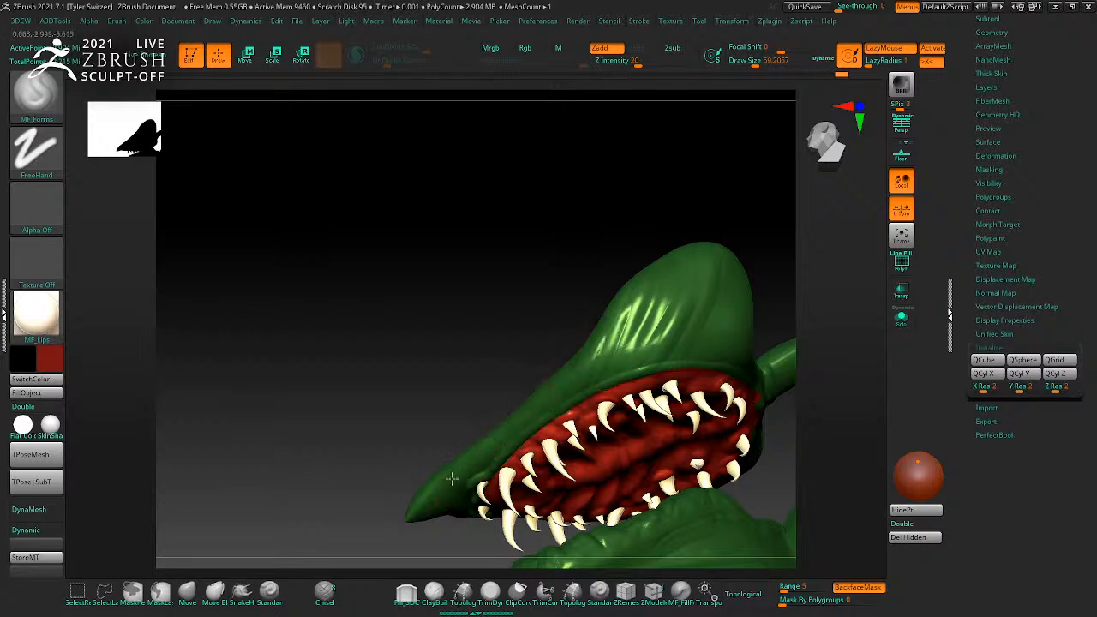
Step: Isolate the creature's body and carry the folds around the outer side of the head lobe towards the jaw's tip
{"action": "left_click_drag", "start_coordinate": [790, 246], "coordinate": [839, 318]}
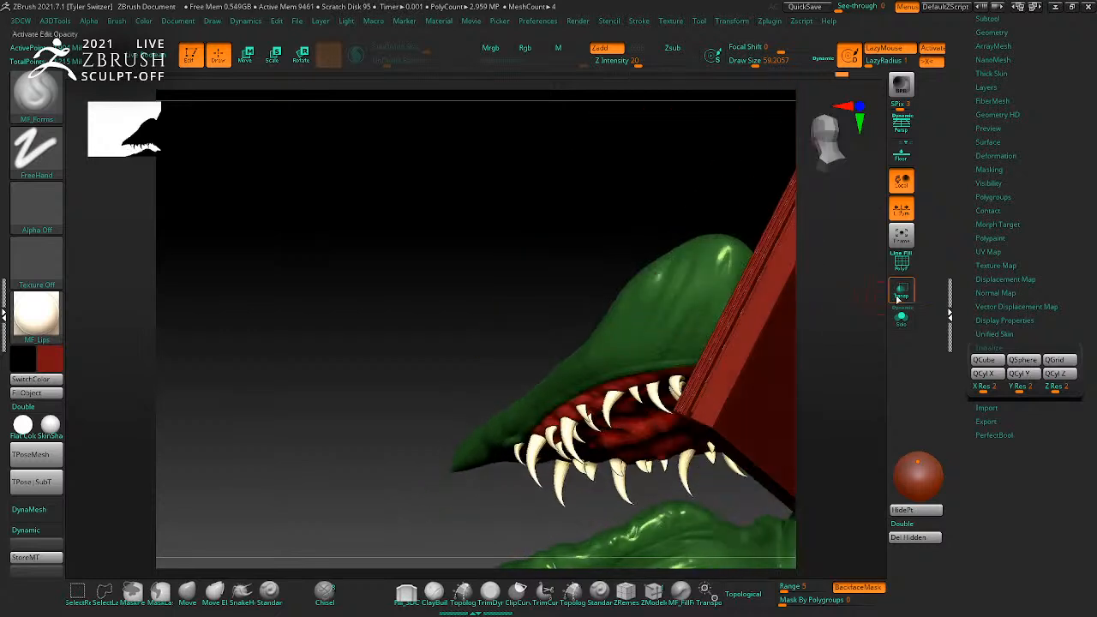
{"action": "left_click", "coordinate": [906, 315]}
{"action": "left_click_drag", "start_coordinate": [857, 377], "coordinate": [723, 380]}
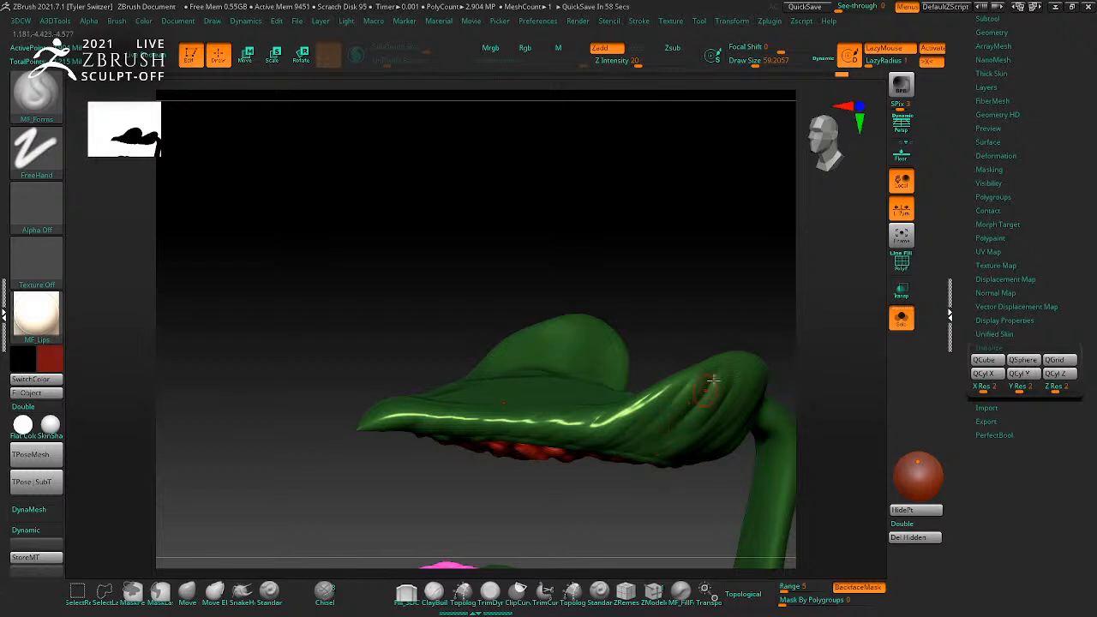
{"action": "left_click_drag", "start_coordinate": [804, 352], "coordinate": [793, 393]}
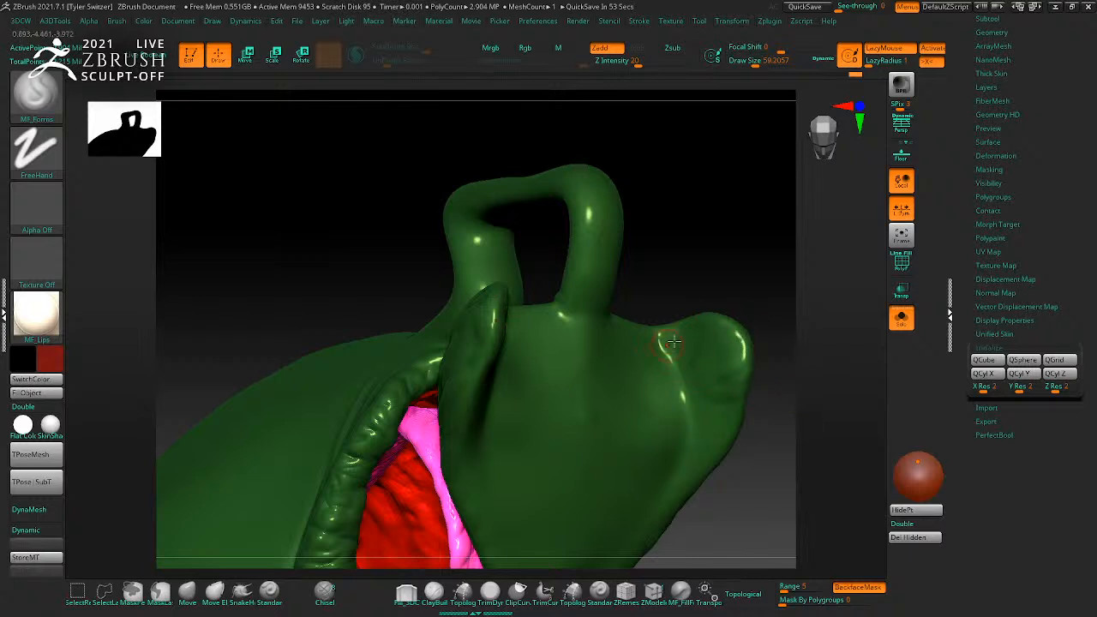
{"action": "left_click_drag", "start_coordinate": [781, 469], "coordinate": [700, 351]}
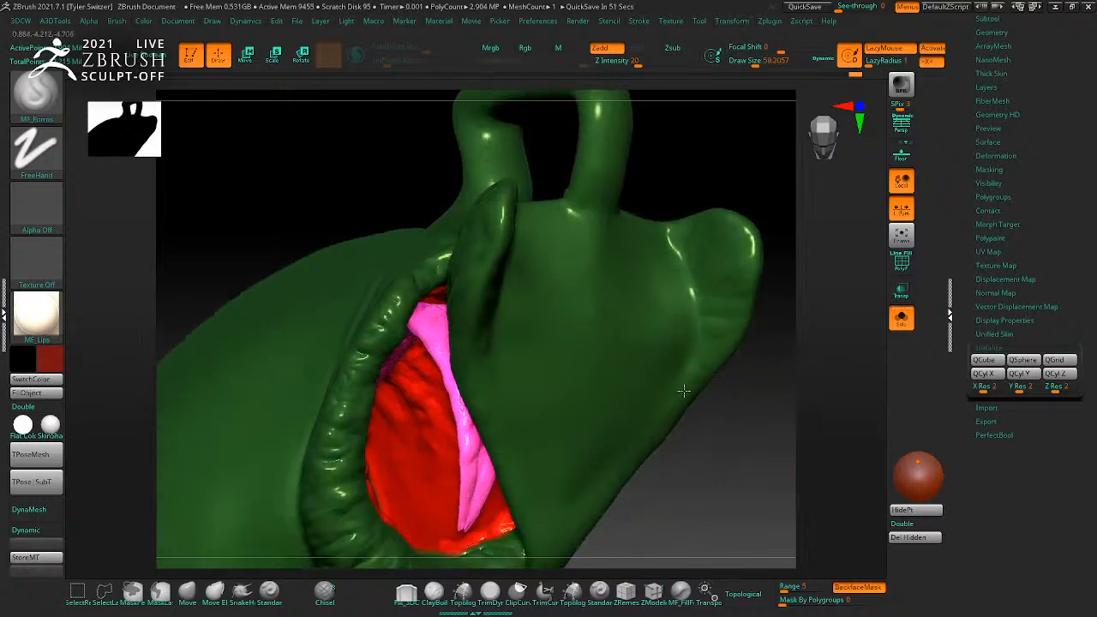
{"action": "left_click_drag", "start_coordinate": [642, 453], "coordinate": [636, 405]}
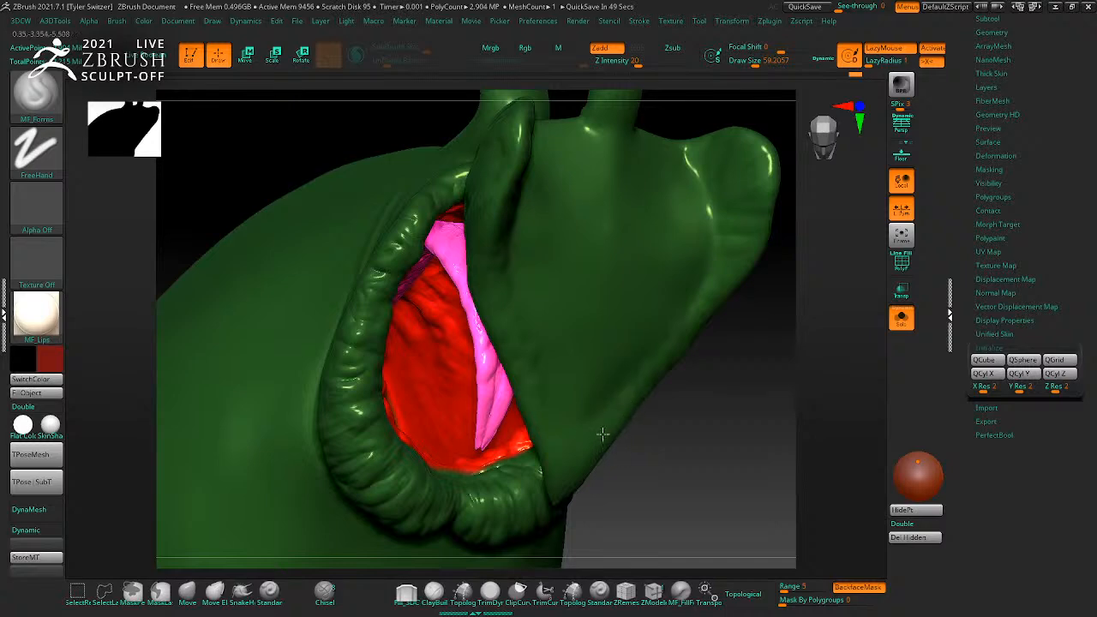
{"action": "mouse_move", "coordinate": [566, 484]}
{"action": "left_mouse_down"}
{"action": "mouse_move", "coordinate": [670, 430]}
{"action": "mouse_move", "coordinate": [693, 434]}
{"action": "mouse_move", "coordinate": [540, 409]}
{"action": "left_mouse_up"}
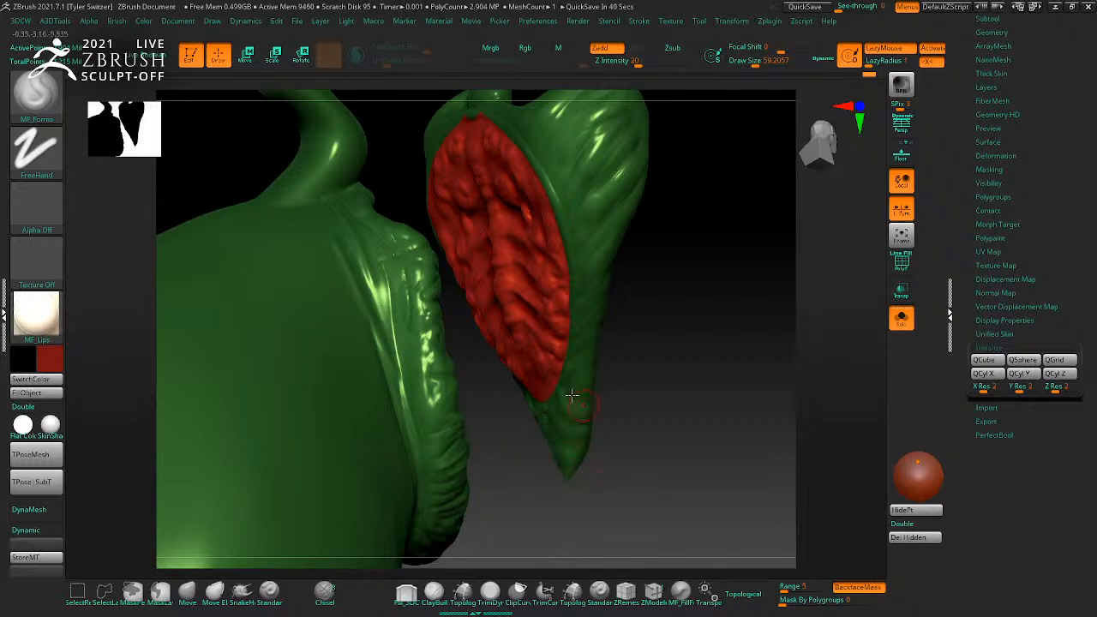
Step: Reduce the draw size to about 37 and sculpt finer folds on the upper jaw beside the mouth's rim
{"action": "left_click_drag", "start_coordinate": [644, 390], "coordinate": [562, 433]}
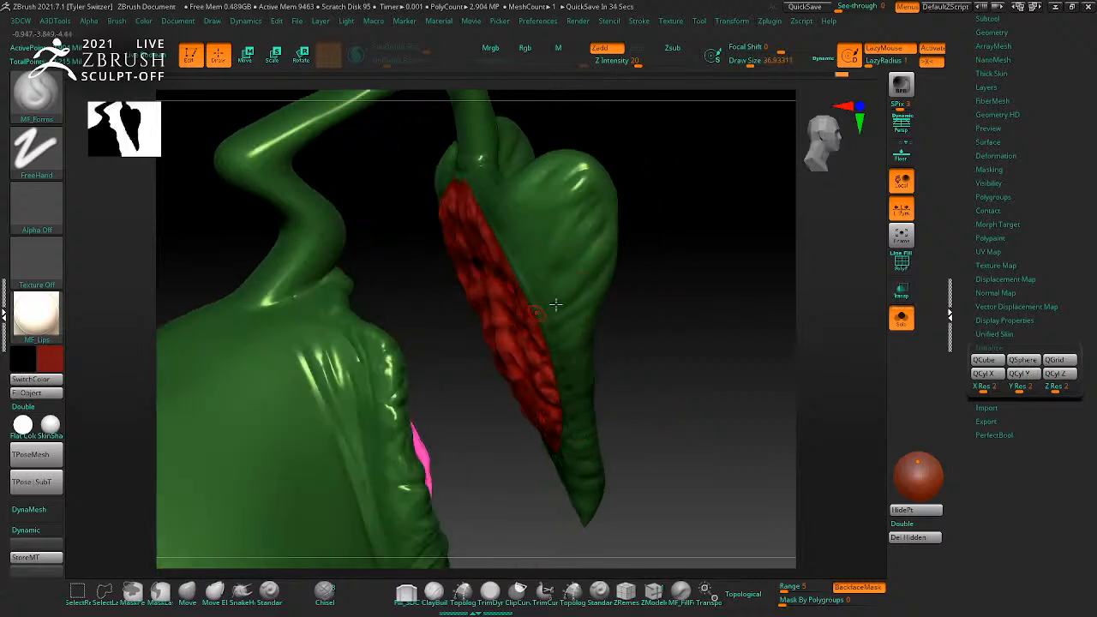
{"action": "left_click_drag", "start_coordinate": [683, 281], "coordinate": [630, 357]}
{"action": "left_click_drag", "start_coordinate": [486, 277], "coordinate": [533, 267]}
{"action": "left_click_drag", "start_coordinate": [527, 224], "coordinate": [583, 234]}
{"action": "left_click_drag", "start_coordinate": [494, 238], "coordinate": [592, 289]}
{"action": "right_click_drag", "start_coordinate": [840, 298], "coordinate": [793, 300], "text": "ctrl"}
{"action": "left_click_drag", "start_coordinate": [793, 300], "coordinate": [796, 362]}
Step: Enlarge the draw size to about 87 and sculpt ring-like bulges along the bent stem joining the head to the body
{"action": "left_click_drag", "start_coordinate": [592, 370], "coordinate": [542, 320]}
{"action": "right_click_drag", "start_coordinate": [499, 264], "coordinate": [589, 227]}
{"action": "right_click_drag", "start_coordinate": [454, 249], "coordinate": [465, 238]}
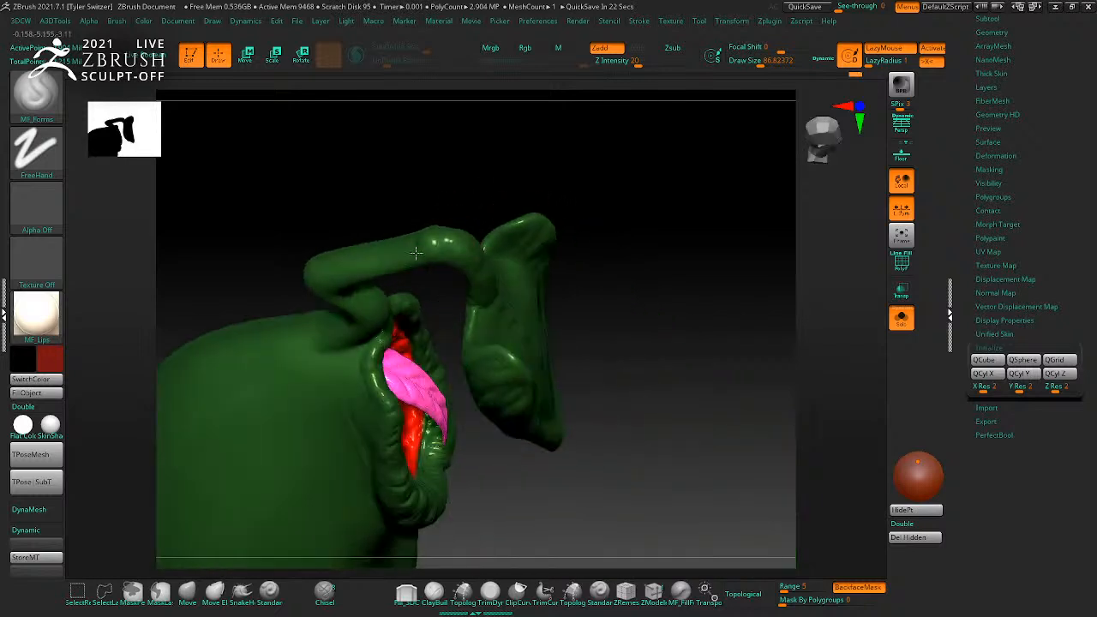
{"action": "right_click_drag", "start_coordinate": [334, 257], "coordinate": [378, 244]}
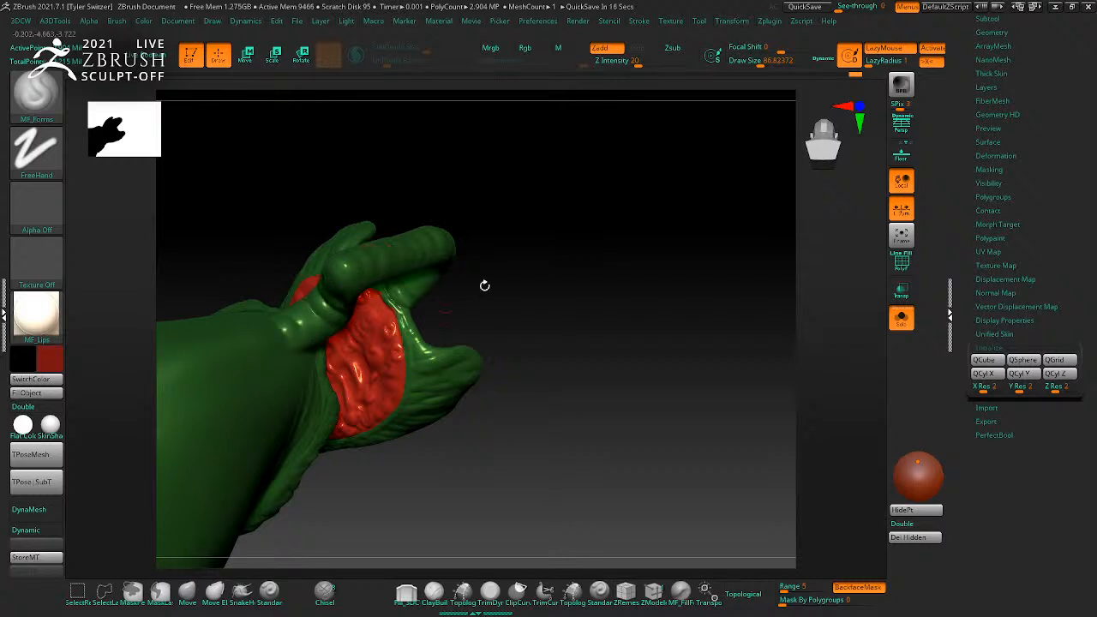
{"action": "right_click_drag", "start_coordinate": [437, 299], "coordinate": [529, 215]}
{"action": "right_click_drag", "start_coordinate": [380, 325], "coordinate": [408, 249]}
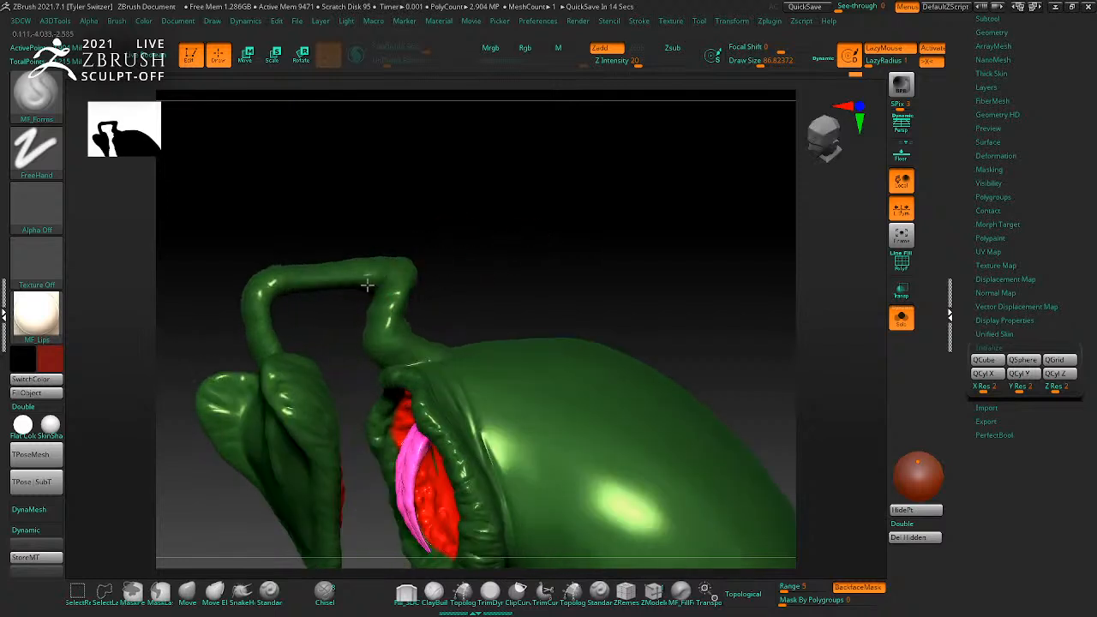
{"action": "right_click_drag", "start_coordinate": [351, 272], "coordinate": [281, 293]}
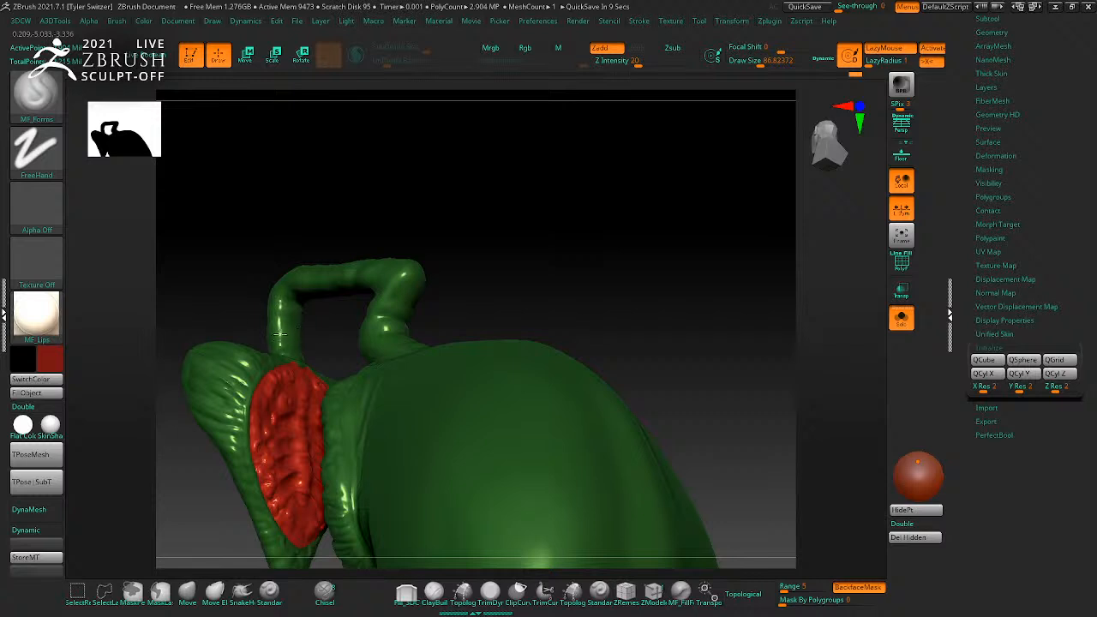
{"action": "mouse_move", "coordinate": [409, 232]}
{"action": "right_mouse_down"}
{"action": "mouse_move", "coordinate": [527, 243]}
{"action": "mouse_move", "coordinate": [708, 340]}
{"action": "mouse_move", "coordinate": [665, 369]}
{"action": "mouse_move", "coordinate": [713, 463]}
{"action": "mouse_move", "coordinate": [682, 429]}
{"action": "right_mouse_up"}
Step: Set the draw size to about 77 and sculpt broad folds over the top of the upper jaw
{"action": "right_click_drag", "start_coordinate": [683, 429], "coordinate": [698, 470], "text": "alt"}
{"action": "key", "text": "s"}
{"action": "left_click", "coordinate": [558, 490]}
{"action": "right_click_drag", "start_coordinate": [553, 512], "coordinate": [619, 446]}
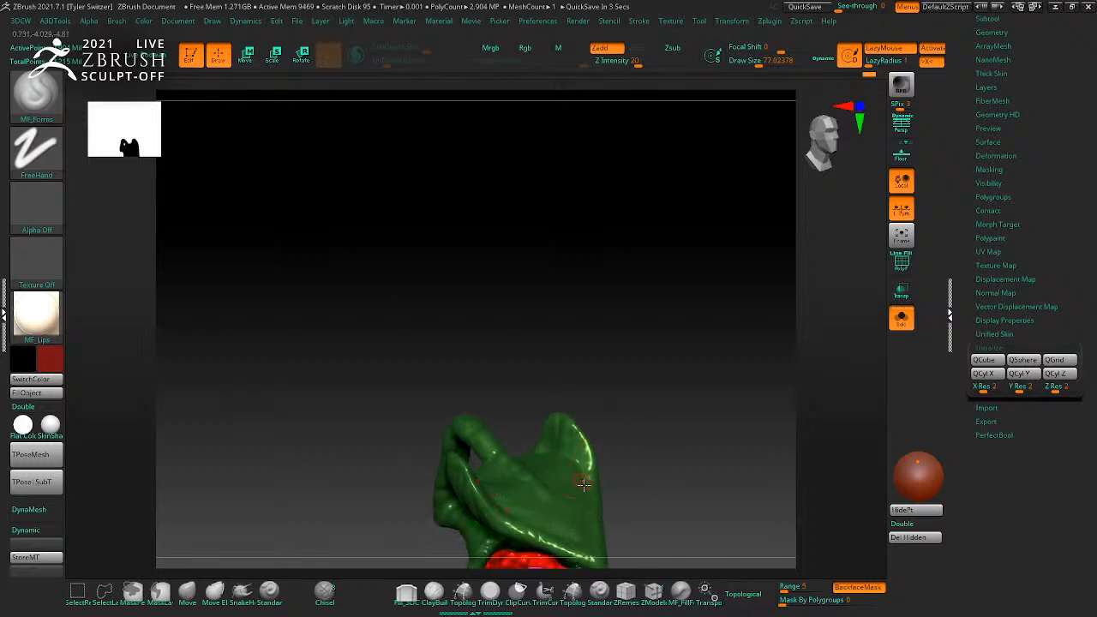
{"action": "right_click_drag", "start_coordinate": [586, 500], "coordinate": [730, 409]}
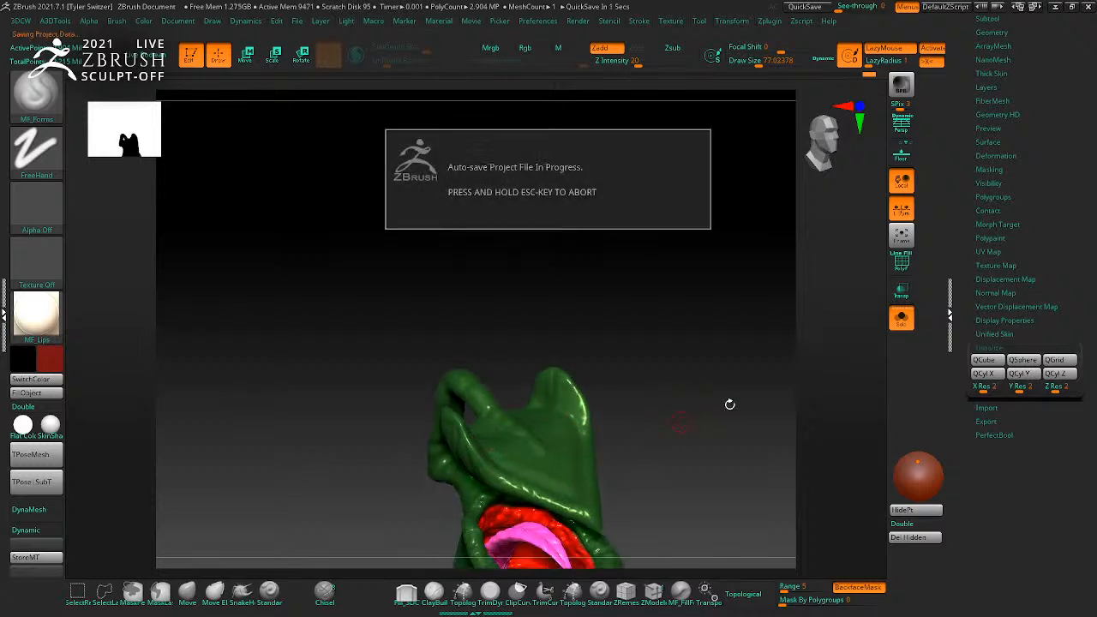
{"action": "left_click_drag", "start_coordinate": [681, 421], "coordinate": [770, 416]}
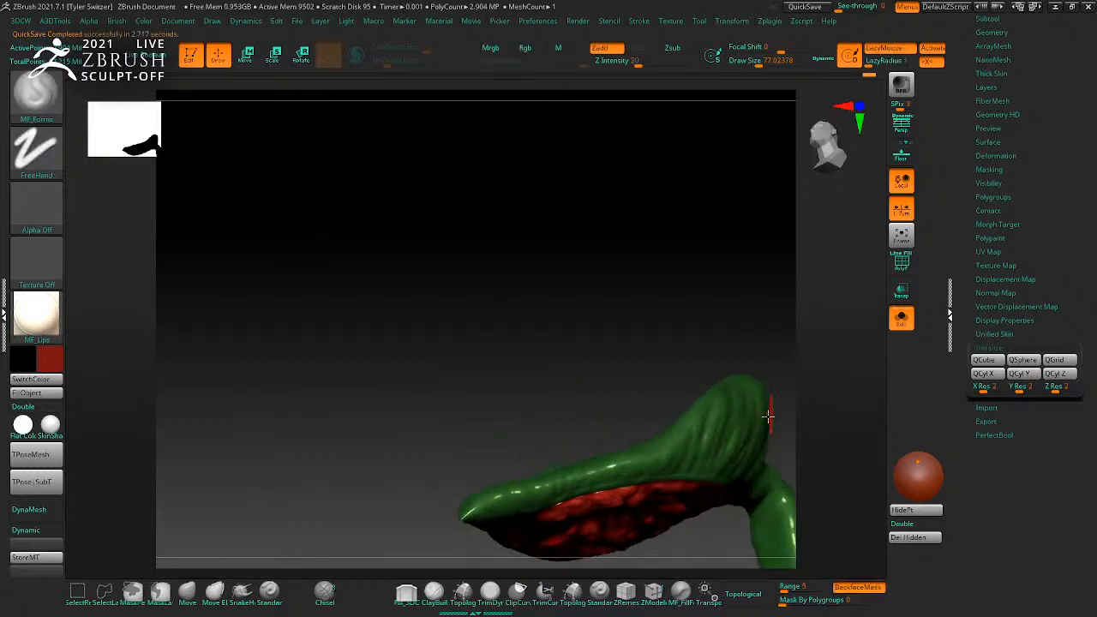
Step: Sculpt flowing folds over the side lobes and upper surface of the plant's hood using MF_Forms at draw size about 49
{"action": "key", "text": "s"}
{"action": "left_click_drag", "start_coordinate": [670, 445], "coordinate": [666, 444]}
{"action": "left_click_drag", "start_coordinate": [841, 396], "coordinate": [700, 442]}
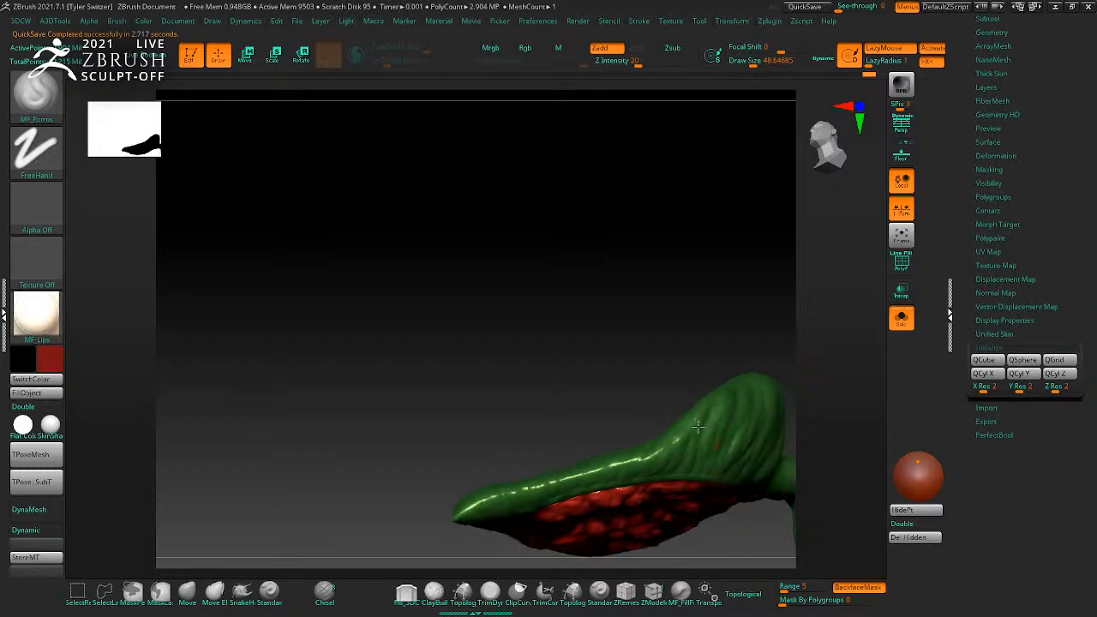
{"action": "left_click_drag", "start_coordinate": [810, 429], "coordinate": [820, 448]}
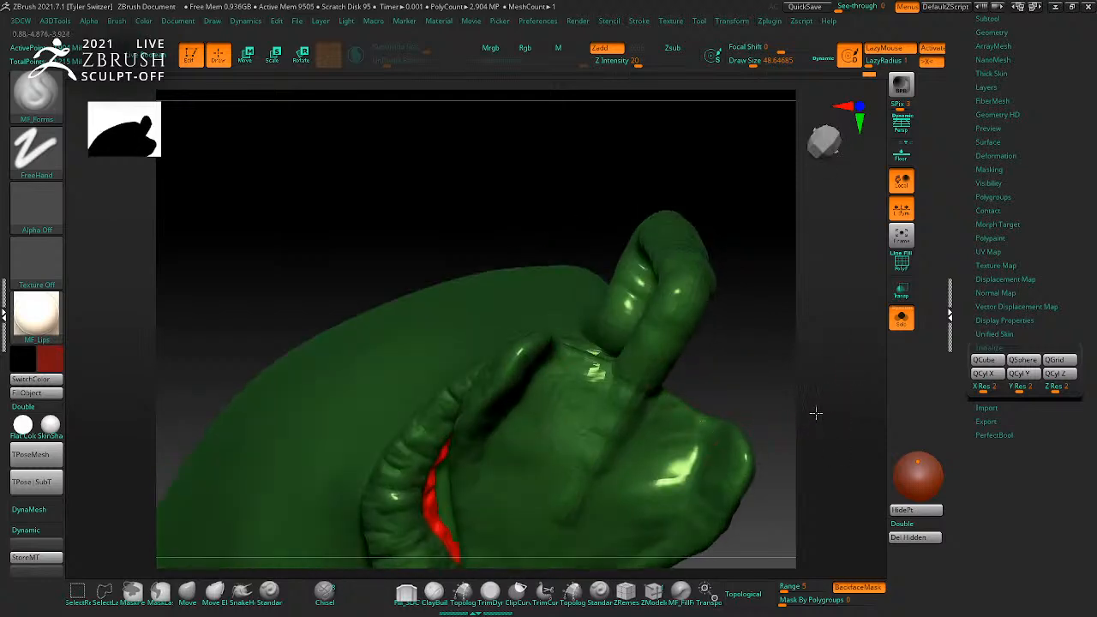
{"action": "left_click_drag", "start_coordinate": [815, 420], "coordinate": [666, 445]}
{"action": "left_click_drag", "start_coordinate": [796, 431], "coordinate": [643, 428]}
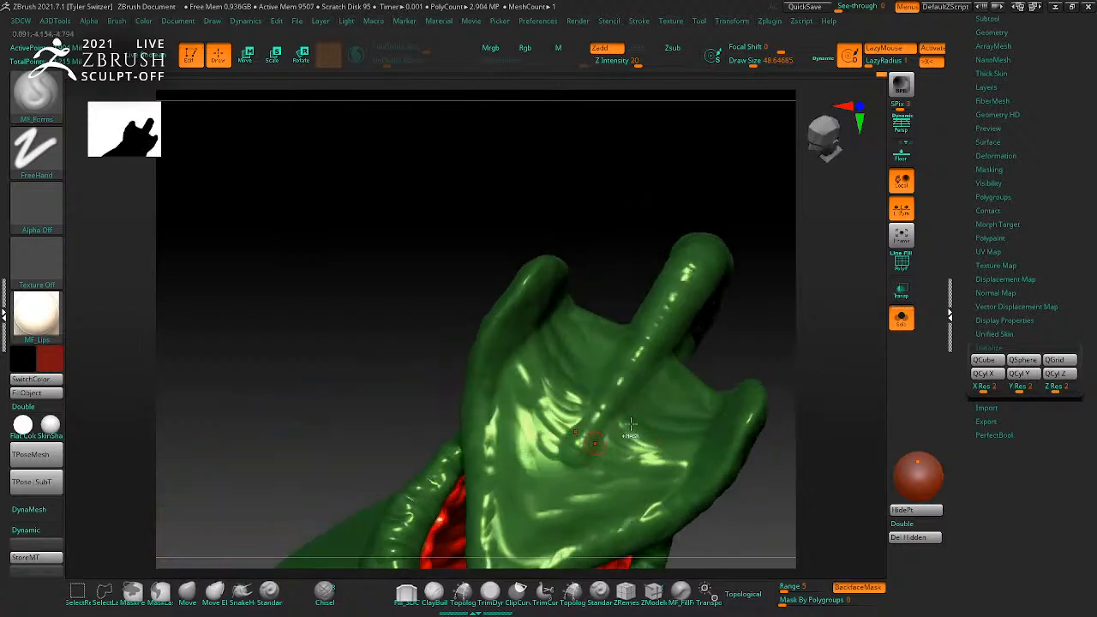
{"action": "mouse_move", "coordinate": [823, 391]}
{"action": "left_mouse_down"}
{"action": "mouse_move", "coordinate": [603, 421]}
{"action": "mouse_move", "coordinate": [682, 368]}
{"action": "left_mouse_up"}
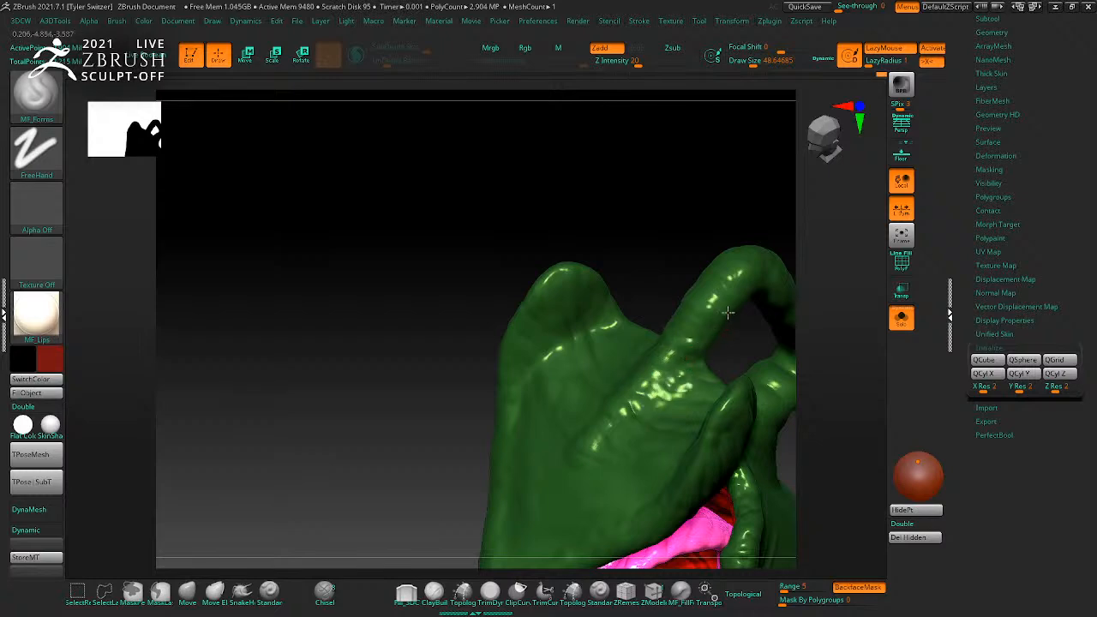
{"action": "left_click_drag", "start_coordinate": [845, 335], "coordinate": [862, 396]}
Step: Carve fine creases around the hood's pointed tip using the DamStandard brush with RGB painting turned off
{"action": "key", "text": "b"}
{"action": "key", "text": "d"}
{"action": "key", "text": "s"}
{"action": "mouse_move", "coordinate": [852, 444]}
{"action": "left_mouse_down"}
{"action": "mouse_move", "coordinate": [835, 404]}
{"action": "mouse_move", "coordinate": [843, 447]}
{"action": "mouse_move", "coordinate": [748, 427]}
{"action": "left_mouse_up"}
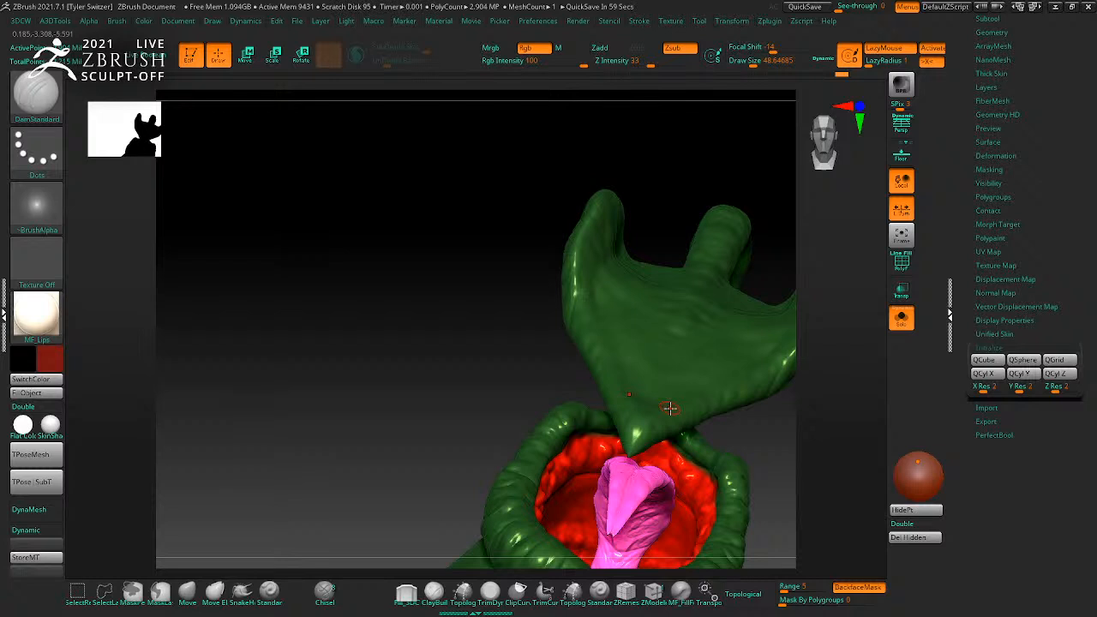
{"action": "left_click", "coordinate": [545, 49]}
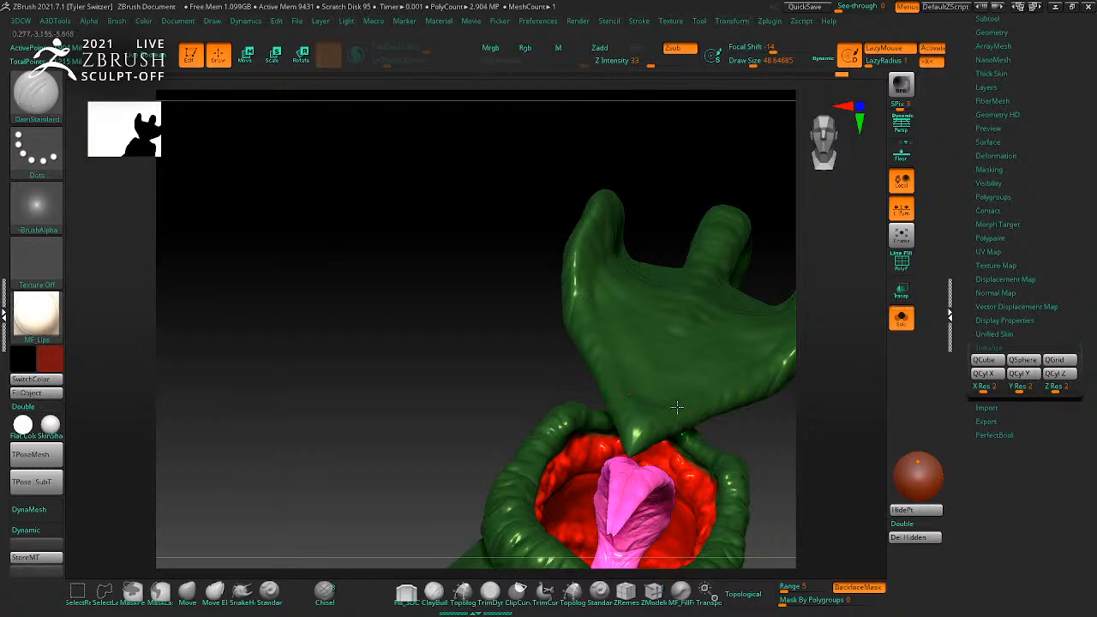
{"action": "key", "text": "shift"}
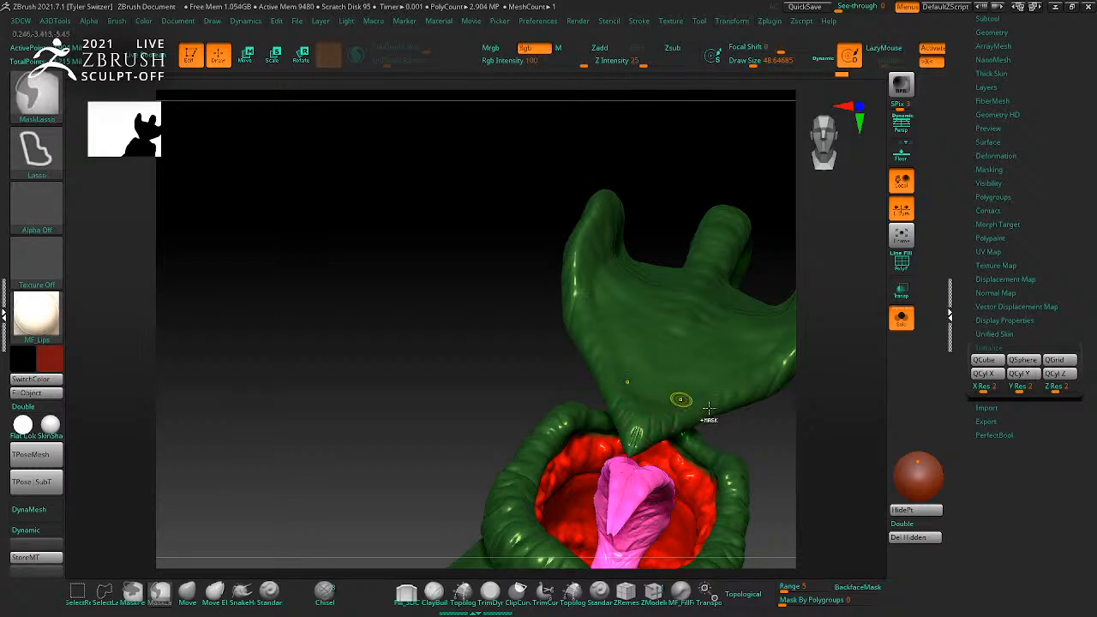
{"action": "right_click_drag", "start_coordinate": [716, 415], "coordinate": [653, 409]}
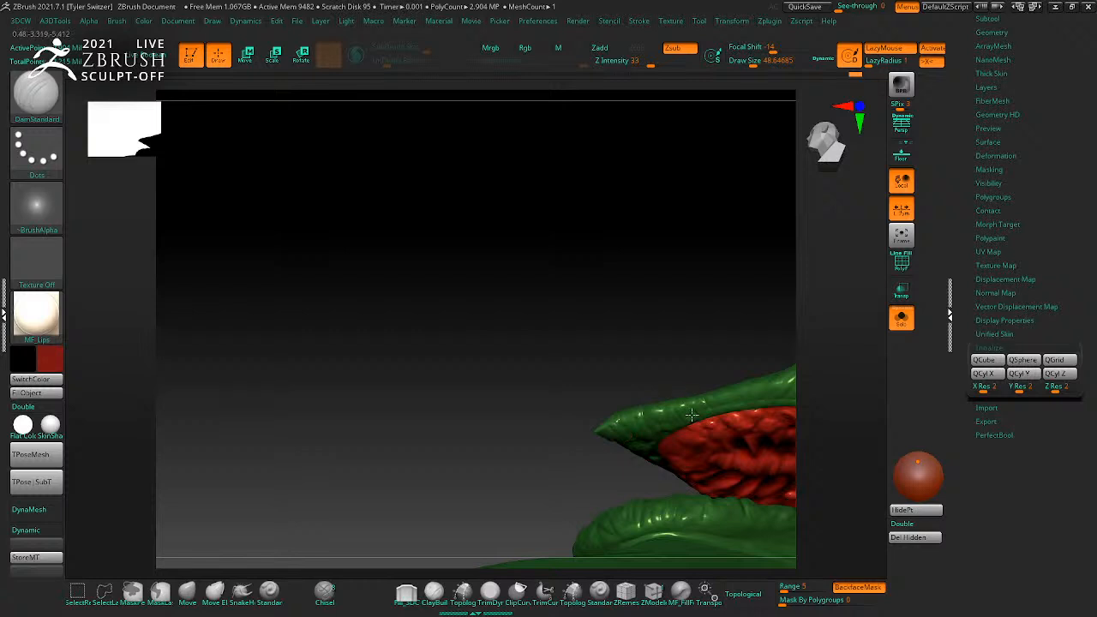
{"action": "right_click_drag", "start_coordinate": [678, 412], "coordinate": [640, 450]}
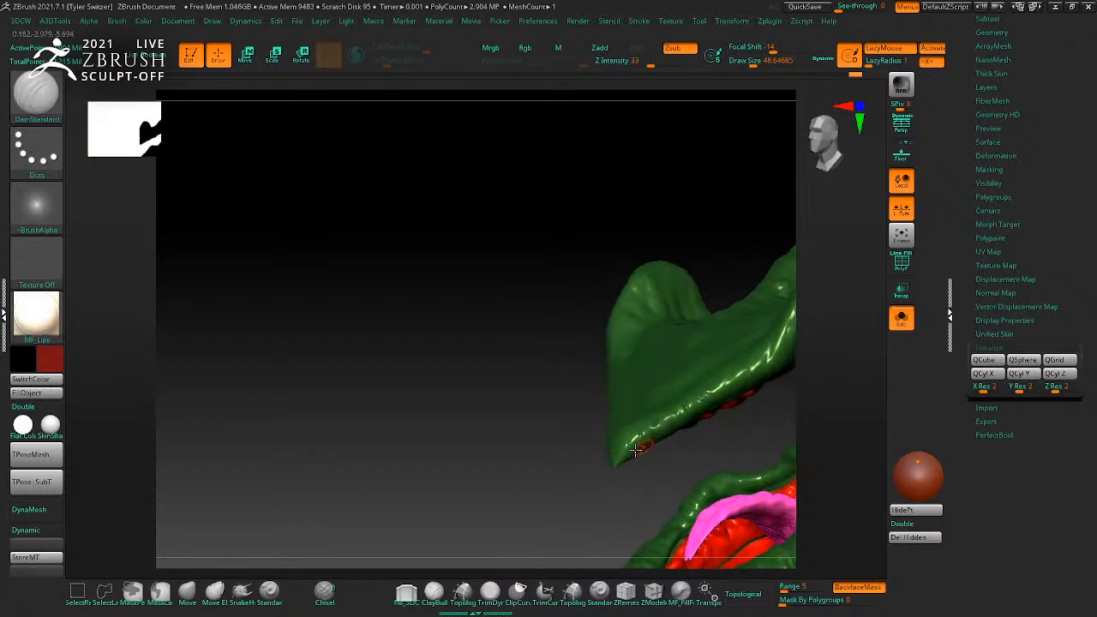
Step: Carve short creases along the hood's front rim, working from the tip towards the side lobe
{"action": "right_click_drag", "start_coordinate": [643, 409], "coordinate": [735, 416]}
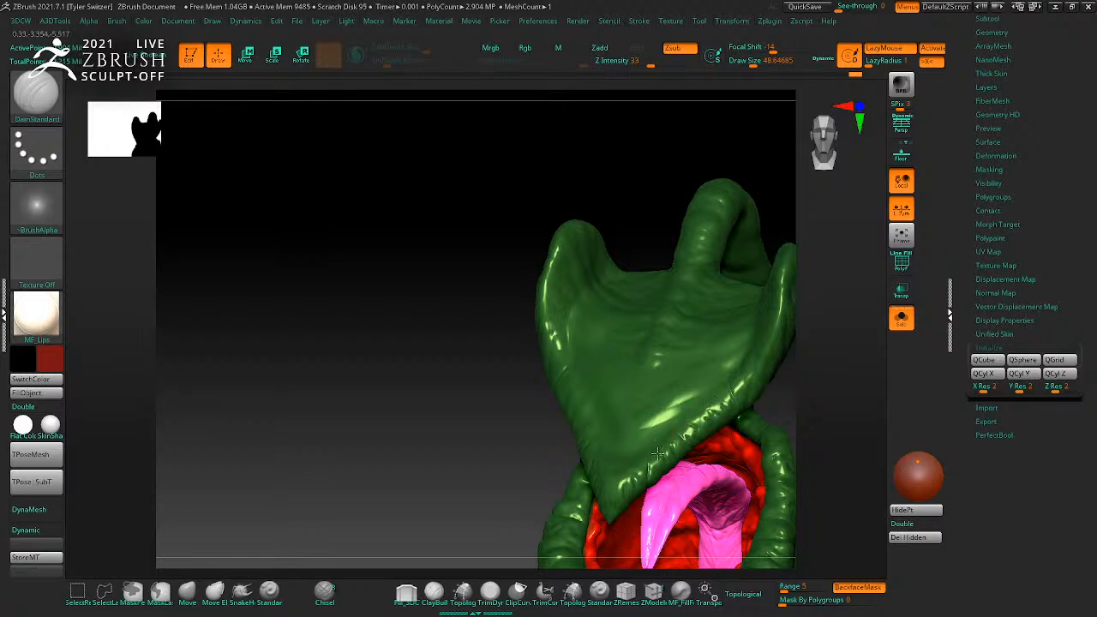
{"action": "right_click_drag", "start_coordinate": [612, 482], "coordinate": [693, 442]}
{"action": "right_click_drag", "start_coordinate": [716, 399], "coordinate": [694, 383]}
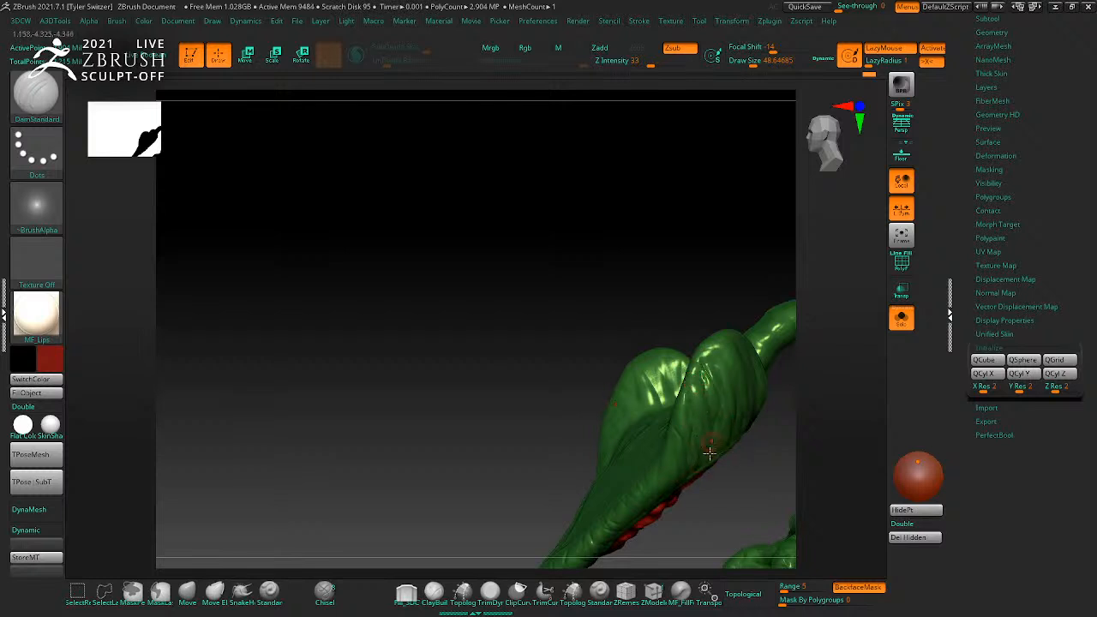
Step: Carve lengthwise creases into the outer faces of the hood's side lobes and along the rim bordering the red interior
{"action": "right_click_drag", "start_coordinate": [838, 360], "coordinate": [735, 354]}
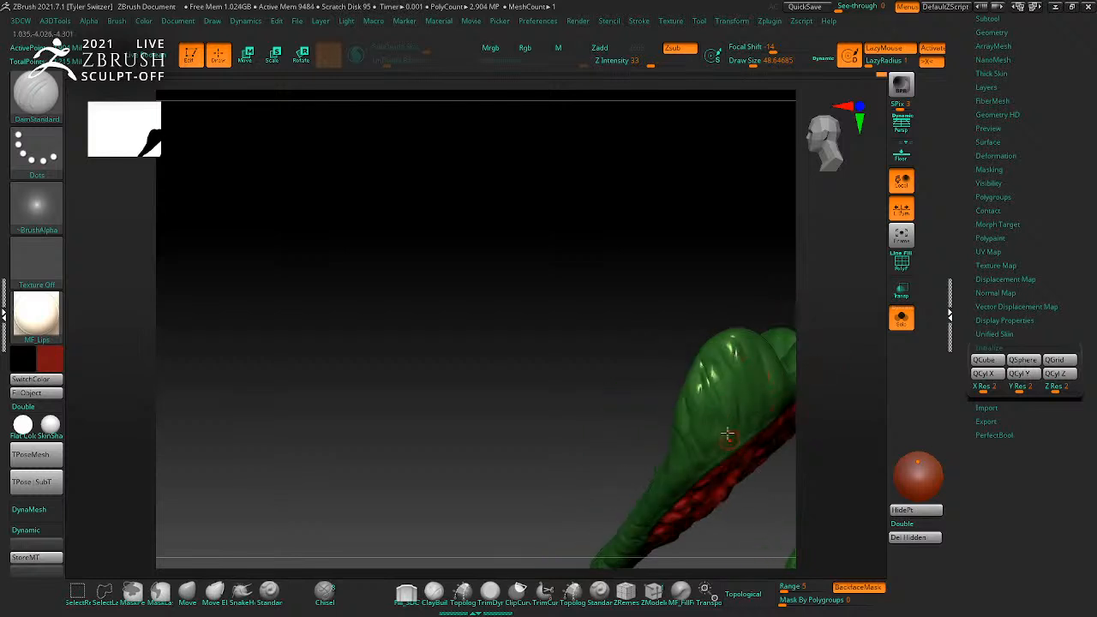
{"action": "right_click_drag", "start_coordinate": [742, 390], "coordinate": [691, 443]}
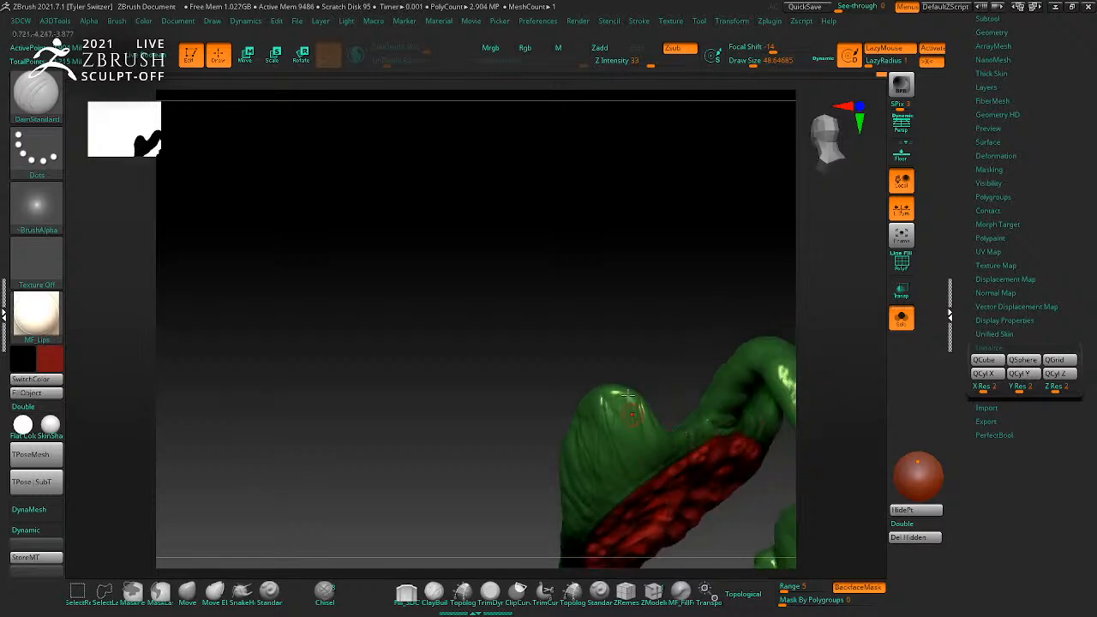
{"action": "right_click_drag", "start_coordinate": [722, 444], "coordinate": [706, 370]}
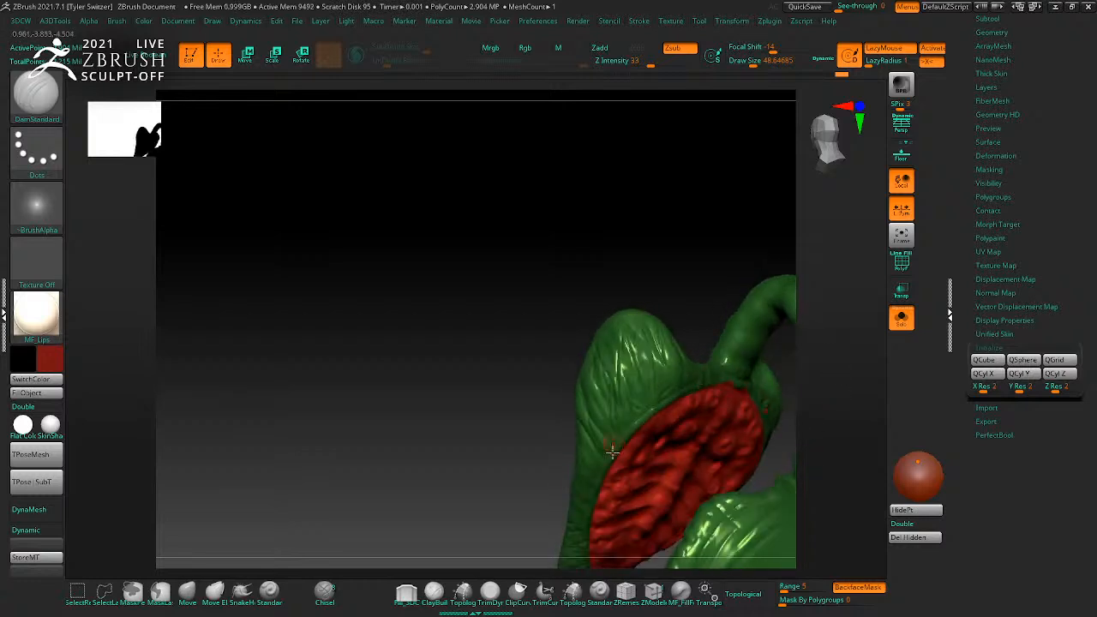
{"action": "right_click_drag", "start_coordinate": [645, 502], "coordinate": [595, 449]}
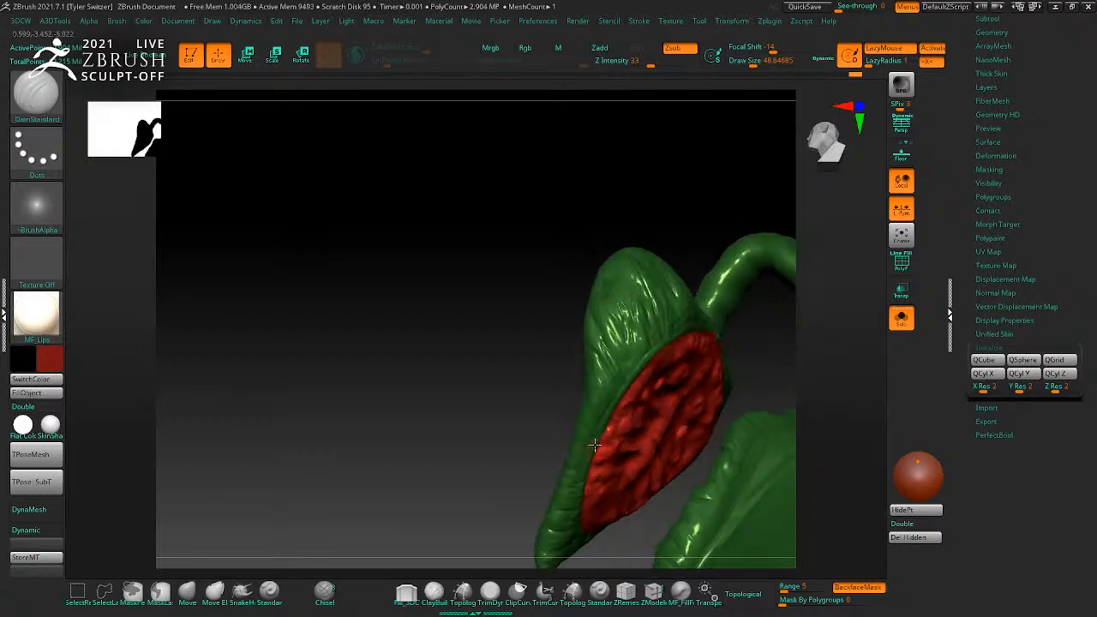
{"action": "left_click_drag", "start_coordinate": [577, 491], "coordinate": [569, 513]}
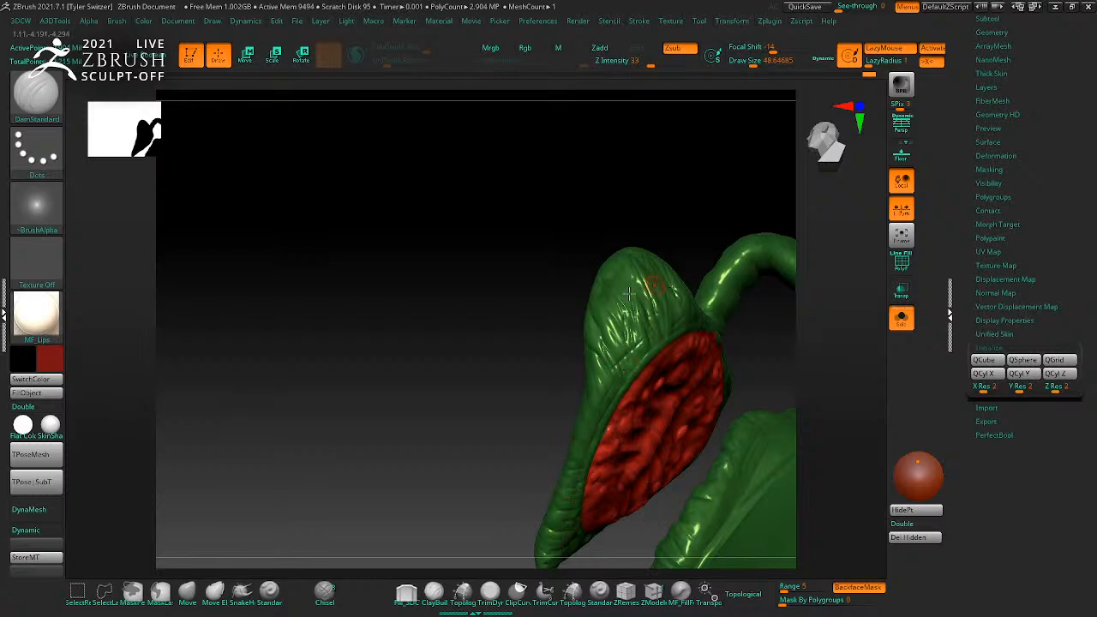
{"action": "right_click_drag", "start_coordinate": [593, 327], "coordinate": [656, 249]}
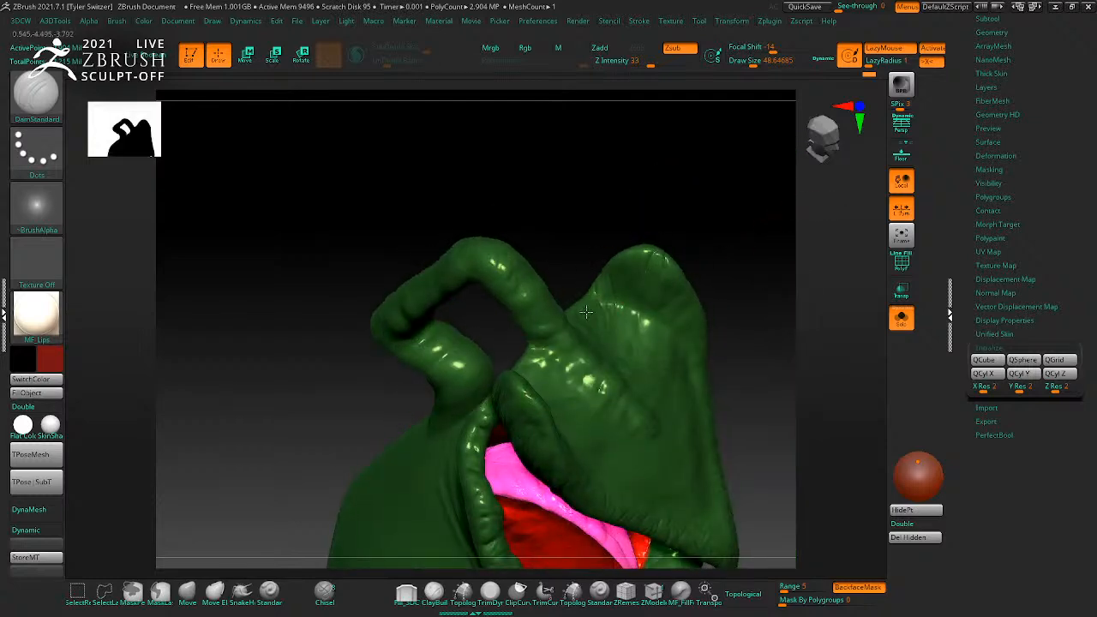
Step: Carve creases across the hood's upper surface, from the stem base and side lobes towards the tip
{"action": "right_click_drag", "start_coordinate": [593, 335], "coordinate": [645, 315]}
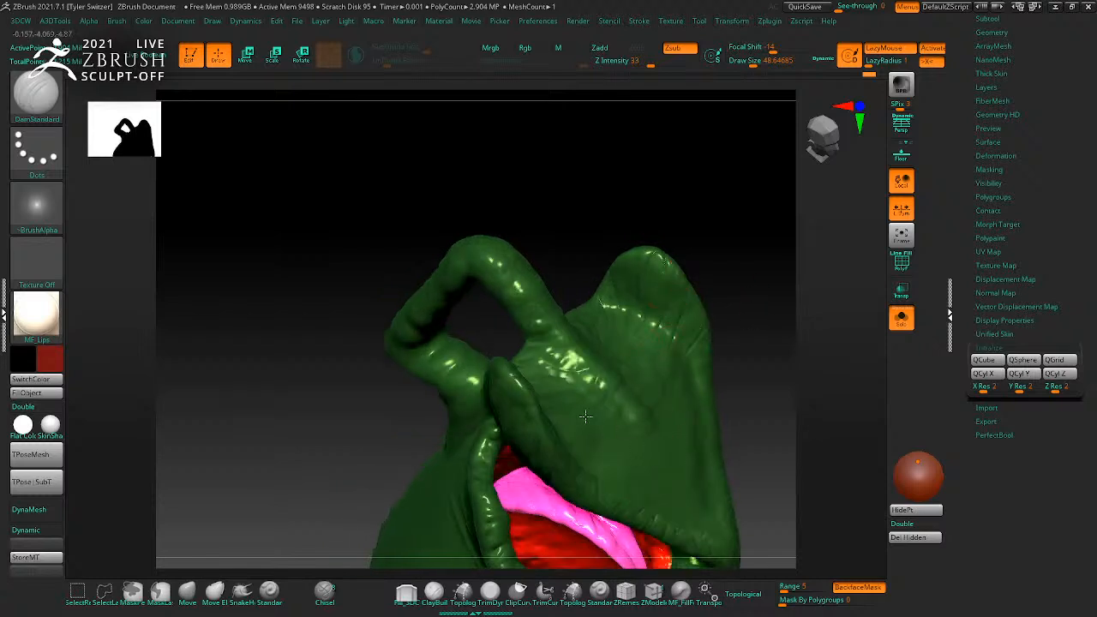
{"action": "right_click_drag", "start_coordinate": [783, 431], "coordinate": [685, 415]}
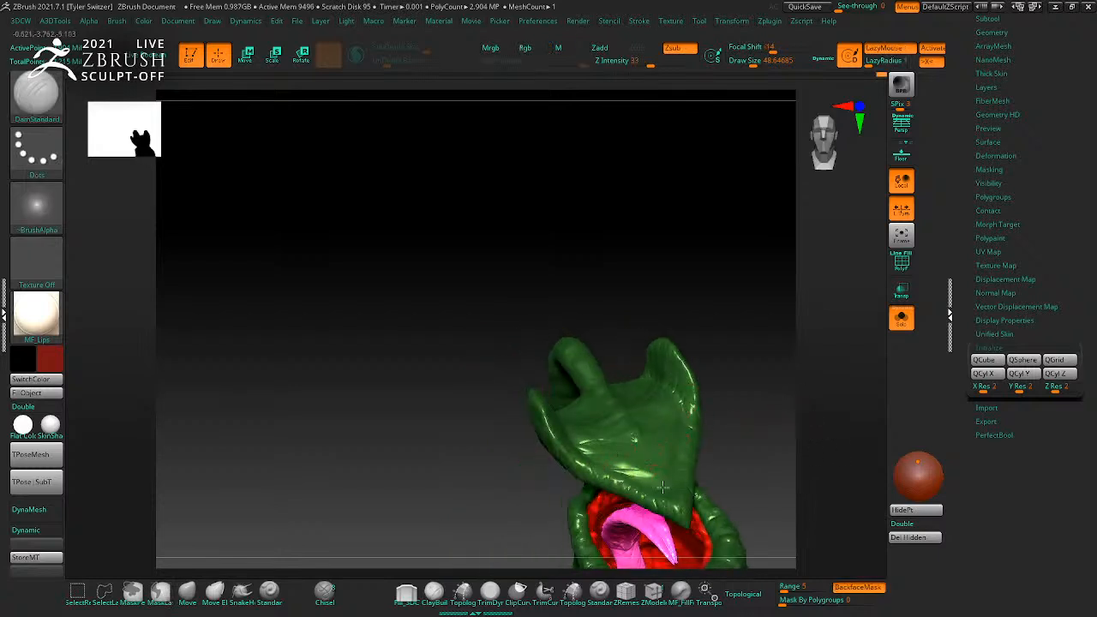
{"action": "right_click_drag", "start_coordinate": [589, 469], "coordinate": [719, 433]}
{"action": "right_click_drag", "start_coordinate": [589, 438], "coordinate": [668, 455]}
{"action": "right_click_drag", "start_coordinate": [629, 494], "coordinate": [817, 452]}
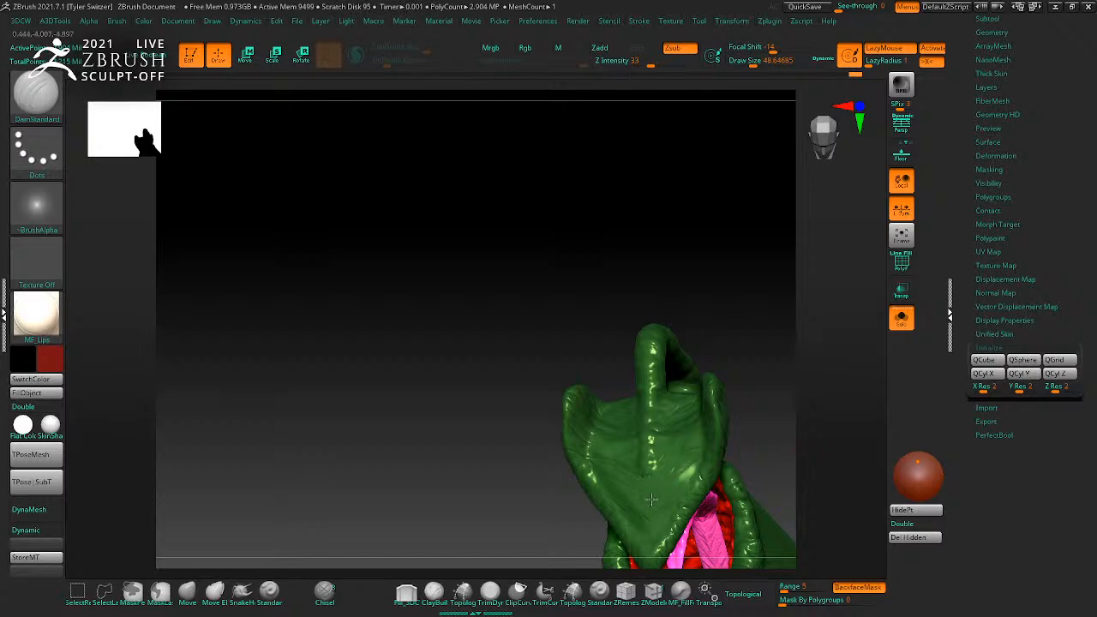
Step: Stamp organic surface texture onto the hood using the JRO_Parasitic01 brush with RGB painting turned off
{"action": "key", "text": "b"}
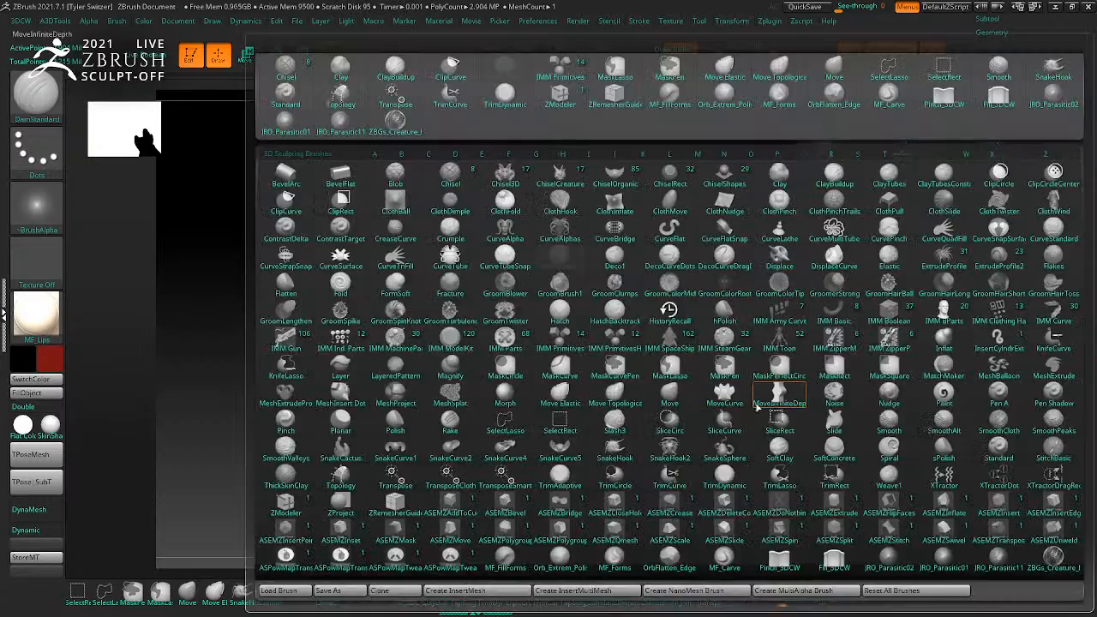
{"action": "left_click", "coordinate": [935, 562]}
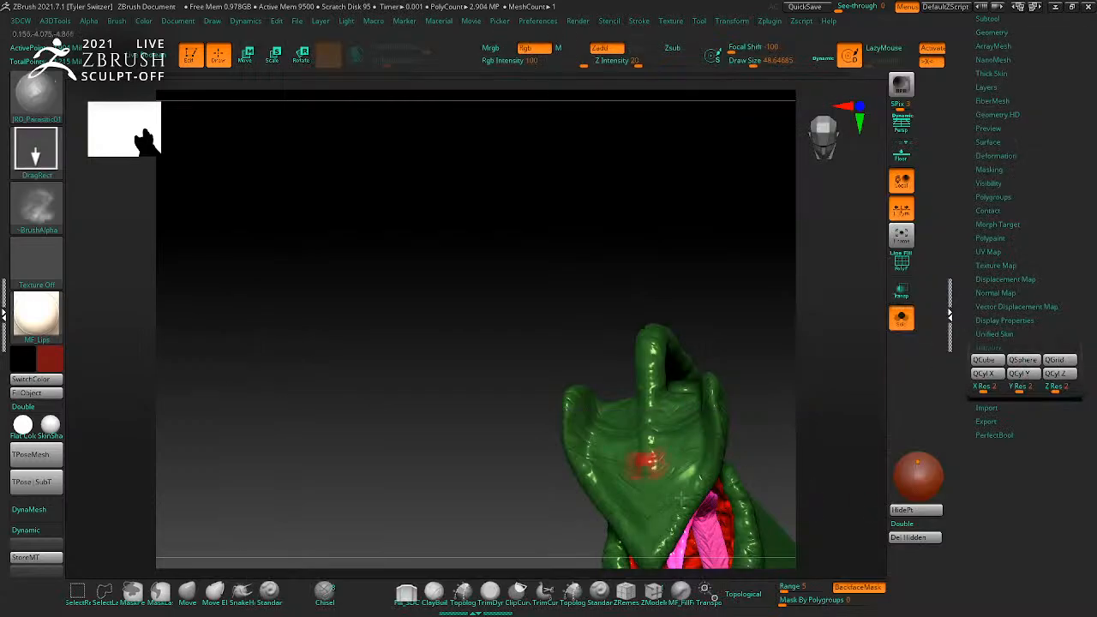
{"action": "left_click", "coordinate": [531, 48]}
{"action": "left_click_drag", "start_coordinate": [831, 367], "coordinate": [585, 364]}
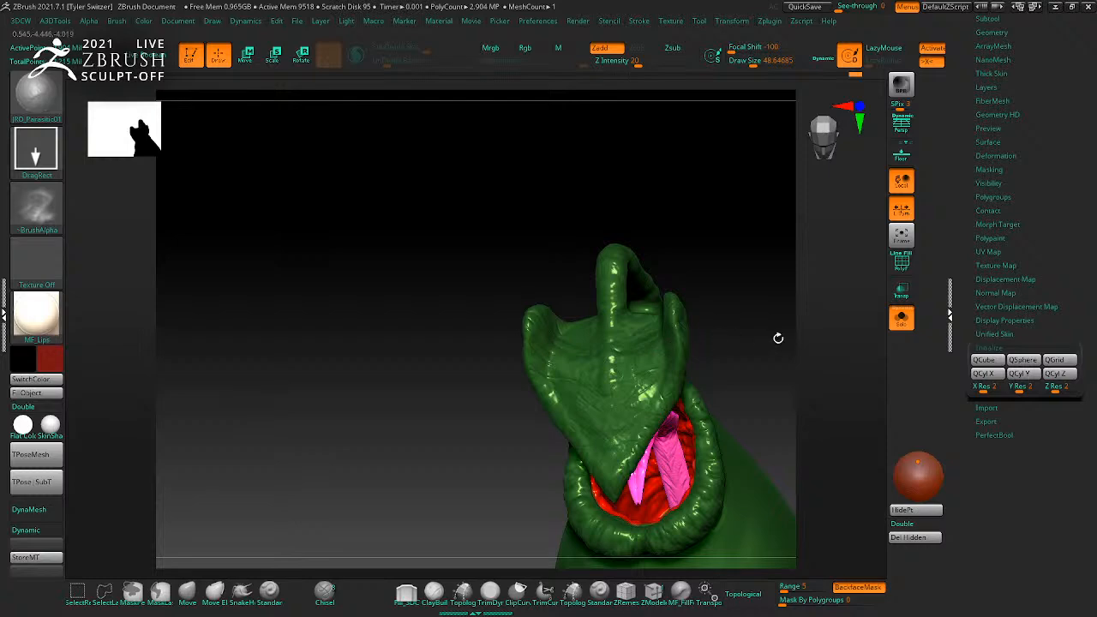
{"action": "left_click_drag", "start_coordinate": [762, 342], "coordinate": [723, 343]}
{"action": "left_click_drag", "start_coordinate": [782, 370], "coordinate": [758, 344]}
{"action": "left_click_drag", "start_coordinate": [678, 359], "coordinate": [685, 333]}
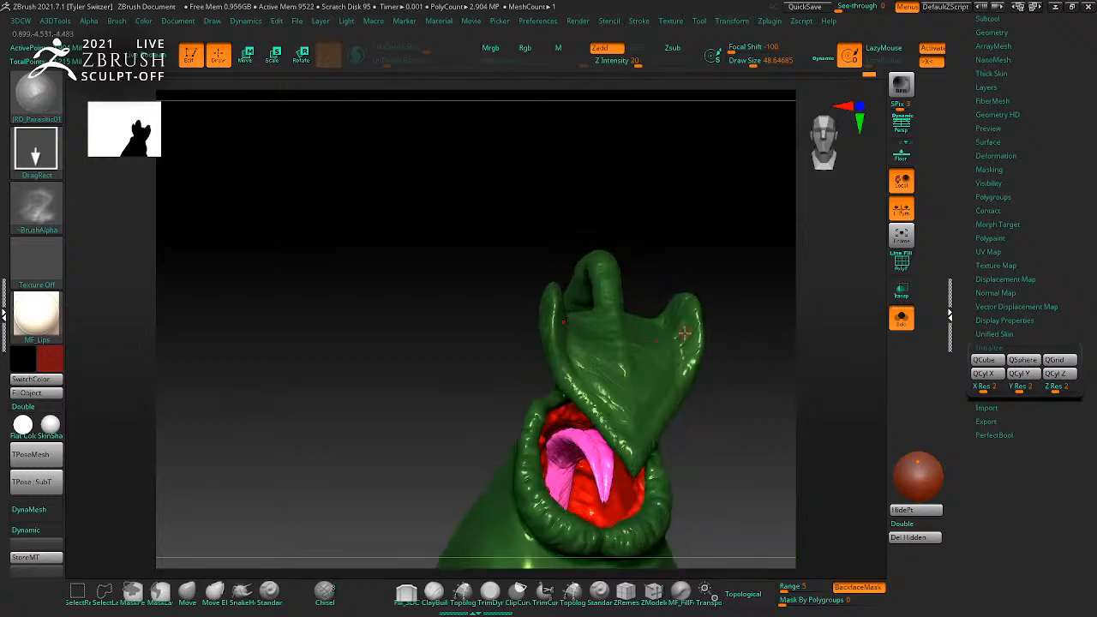
Step: Carve crossing wrinkles over the hood's upper surface and side edges using DamStandard at draw size about 46
{"action": "mouse_move", "coordinate": [781, 362]}
{"action": "left_mouse_down"}
{"action": "mouse_move", "coordinate": [754, 420]}
{"action": "mouse_move", "coordinate": [764, 414]}
{"action": "mouse_move", "coordinate": [838, 461]}
{"action": "left_mouse_up"}
{"action": "key", "text": "b"}
{"action": "key", "text": "d"}
{"action": "key", "text": "s"}
{"action": "left_click_drag", "start_coordinate": [679, 378], "coordinate": [641, 445]}
{"action": "mouse_move", "coordinate": [705, 401]}
{"action": "left_mouse_down"}
{"action": "mouse_move", "coordinate": [675, 434]}
{"action": "mouse_move", "coordinate": [672, 469]}
{"action": "mouse_move", "coordinate": [700, 445]}
{"action": "mouse_move", "coordinate": [710, 404]}
{"action": "left_mouse_up"}
{"action": "key", "text": "s"}
{"action": "mouse_move", "coordinate": [735, 379]}
{"action": "right_mouse_down", "text": "ctrl"}
{"action": "mouse_move", "coordinate": [752, 375]}
{"action": "mouse_move", "coordinate": [702, 391]}
{"action": "right_mouse_up", "text": "ctrl"}
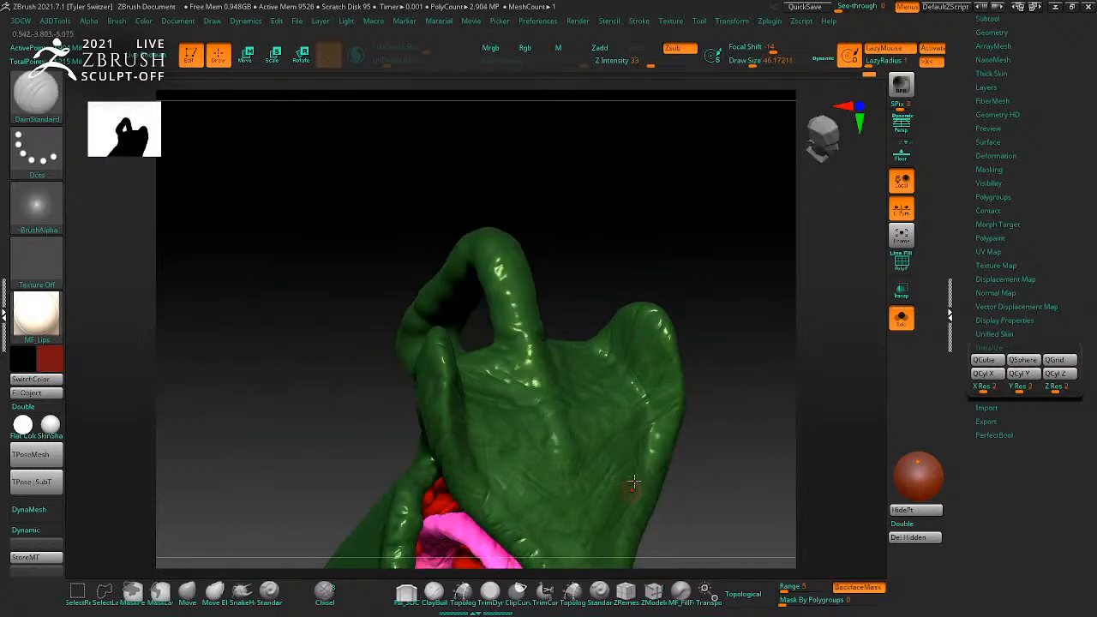
{"action": "right_click_drag", "start_coordinate": [631, 491], "coordinate": [682, 361]}
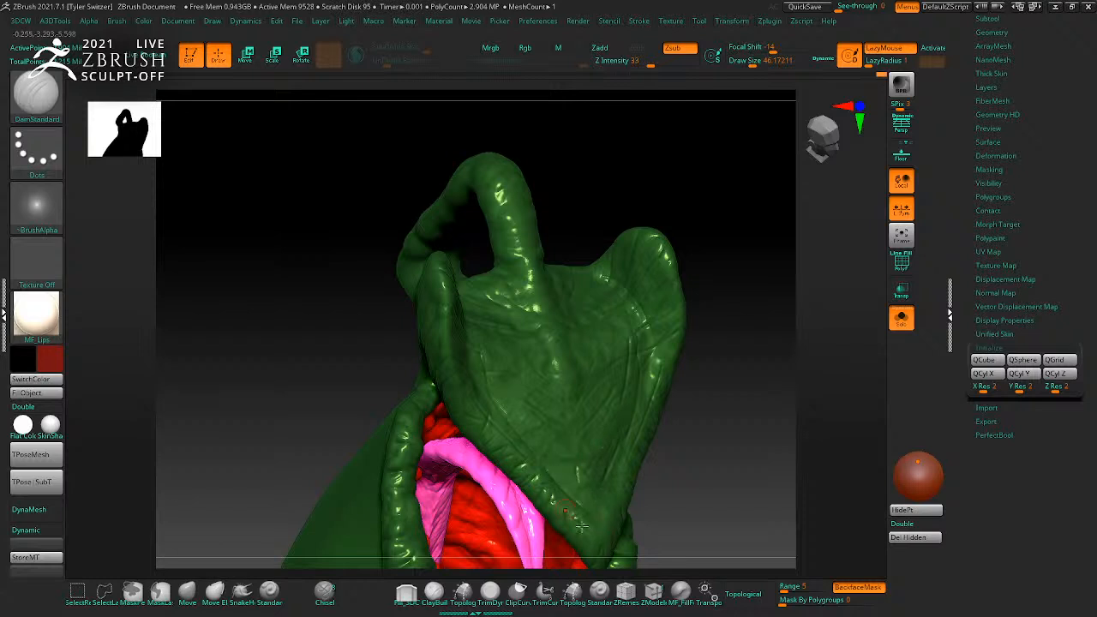
Step: Add finer creases along the hood's rim and side lobe using a draw size of about 16
{"action": "key", "text": "s"}
{"action": "left_click_drag", "start_coordinate": [534, 470], "coordinate": [525, 470]}
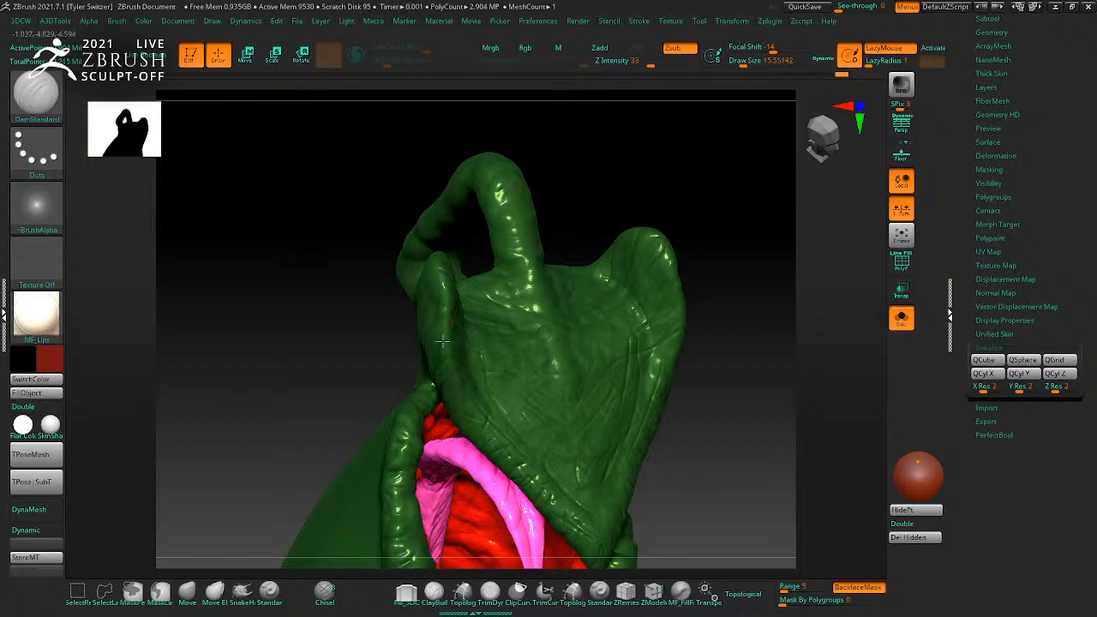
{"action": "left_click_drag", "start_coordinate": [722, 335], "coordinate": [818, 330]}
{"action": "left_click", "coordinate": [414, 276]}
Step: Carve broader crossing creases on the side lobes and around the curved stem using a draw size of about 77
{"action": "key", "text": "s"}
{"action": "left_click_drag", "start_coordinate": [403, 272], "coordinate": [417, 272]}
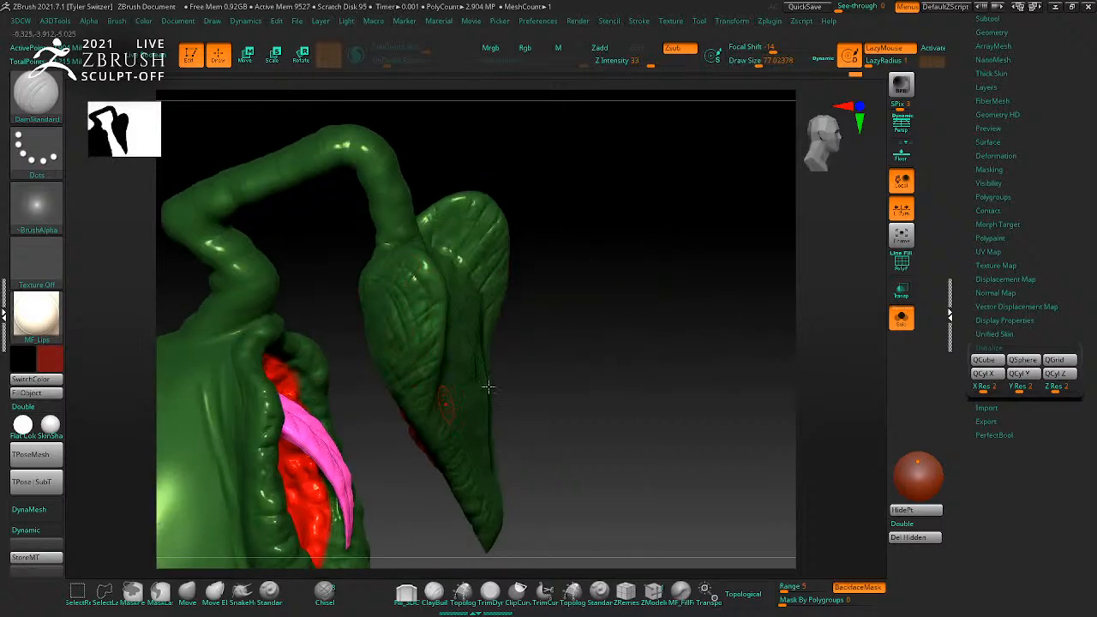
{"action": "left_click_drag", "start_coordinate": [703, 360], "coordinate": [642, 259]}
{"action": "left_click_drag", "start_coordinate": [666, 206], "coordinate": [556, 264]}
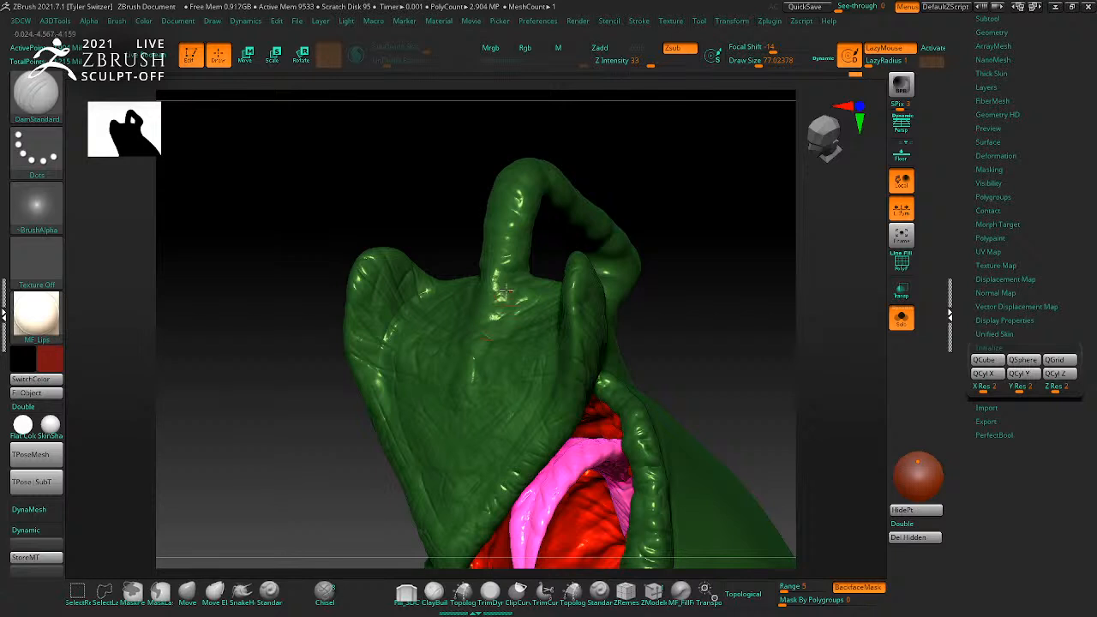
{"action": "mouse_move", "coordinate": [508, 197]}
{"action": "right_mouse_down"}
{"action": "mouse_move", "coordinate": [602, 174]}
{"action": "mouse_move", "coordinate": [592, 196]}
{"action": "right_mouse_up"}
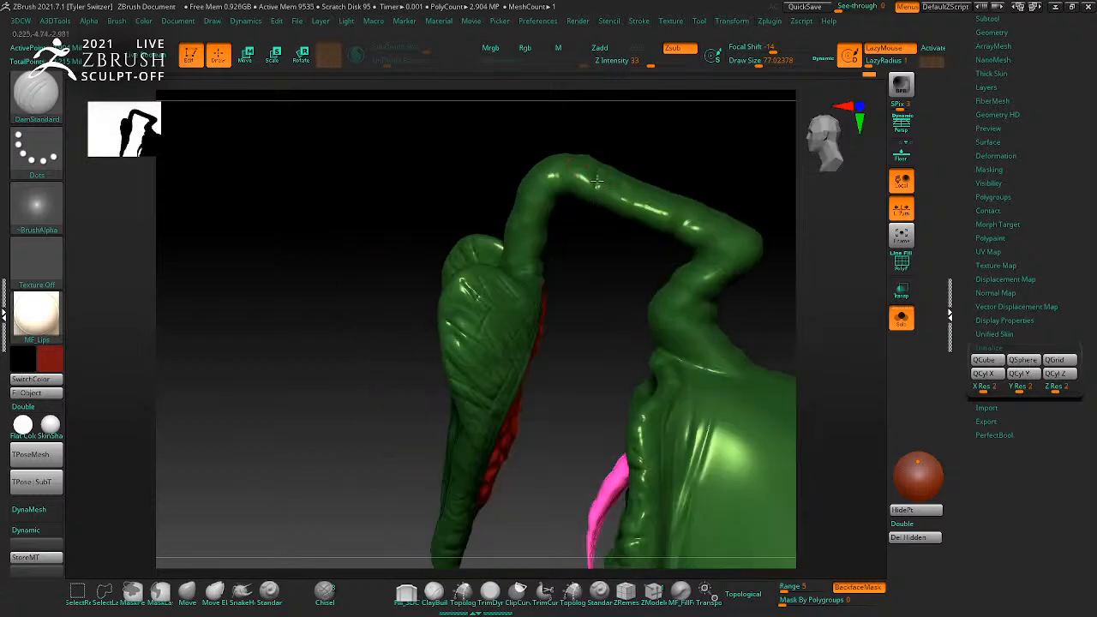
{"action": "mouse_move", "coordinate": [744, 201]}
{"action": "right_mouse_down"}
{"action": "mouse_move", "coordinate": [819, 261]}
{"action": "mouse_move", "coordinate": [845, 240]}
{"action": "mouse_move", "coordinate": [789, 475]}
{"action": "right_mouse_up"}
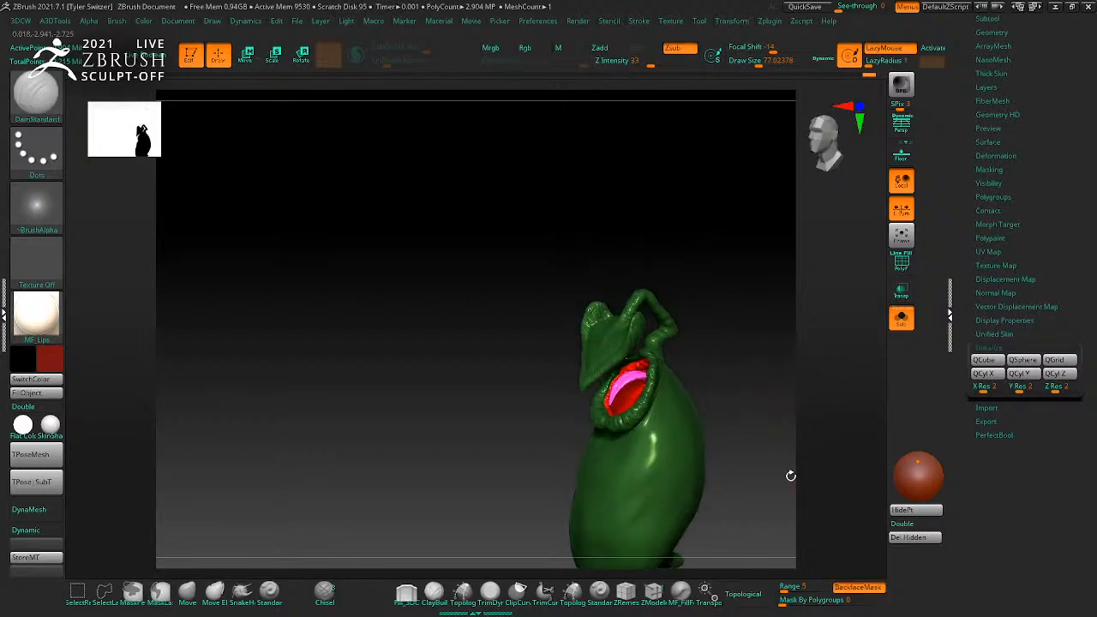
Step: Sculpt large folds on the plant's body beneath and beside the mouth using MF_Forms at draw sizes up to about 154
{"action": "key", "text": "b"}
{"action": "left_click", "coordinate": [616, 560]}
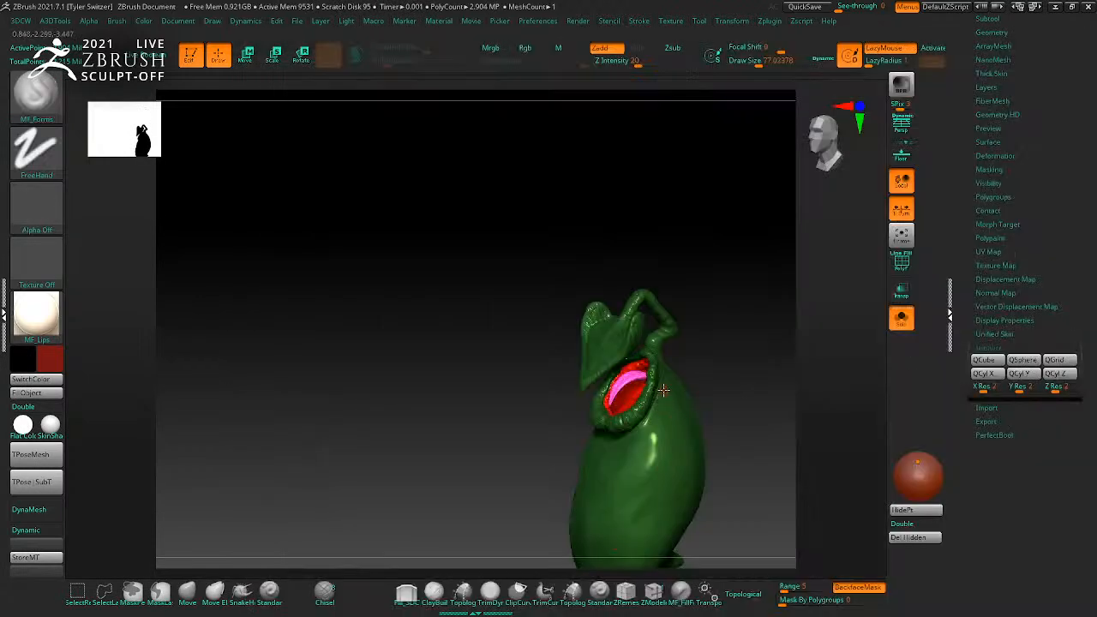
{"action": "mouse_move", "coordinate": [620, 483]}
{"action": "right_mouse_down", "text": "shift"}
{"action": "mouse_move", "coordinate": [673, 473]}
{"action": "mouse_move", "coordinate": [694, 383]}
{"action": "right_mouse_up", "text": "shift"}
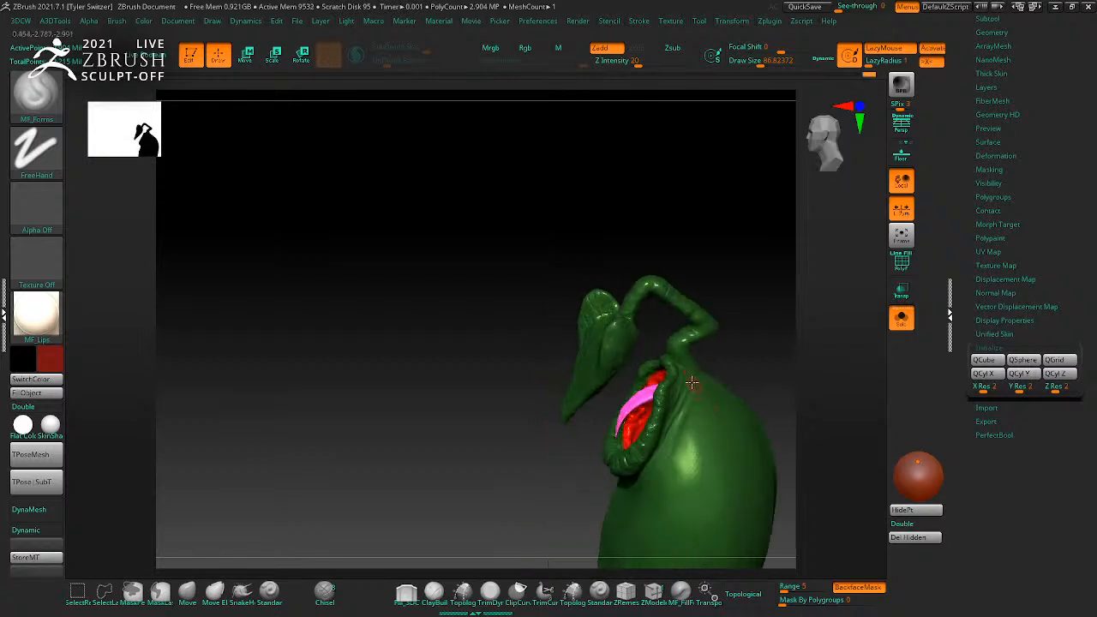
{"action": "mouse_move", "coordinate": [677, 454]}
{"action": "right_mouse_down"}
{"action": "mouse_move", "coordinate": [801, 375]}
{"action": "mouse_move", "coordinate": [671, 443]}
{"action": "mouse_move", "coordinate": [796, 365]}
{"action": "mouse_move", "coordinate": [690, 378]}
{"action": "right_mouse_up"}
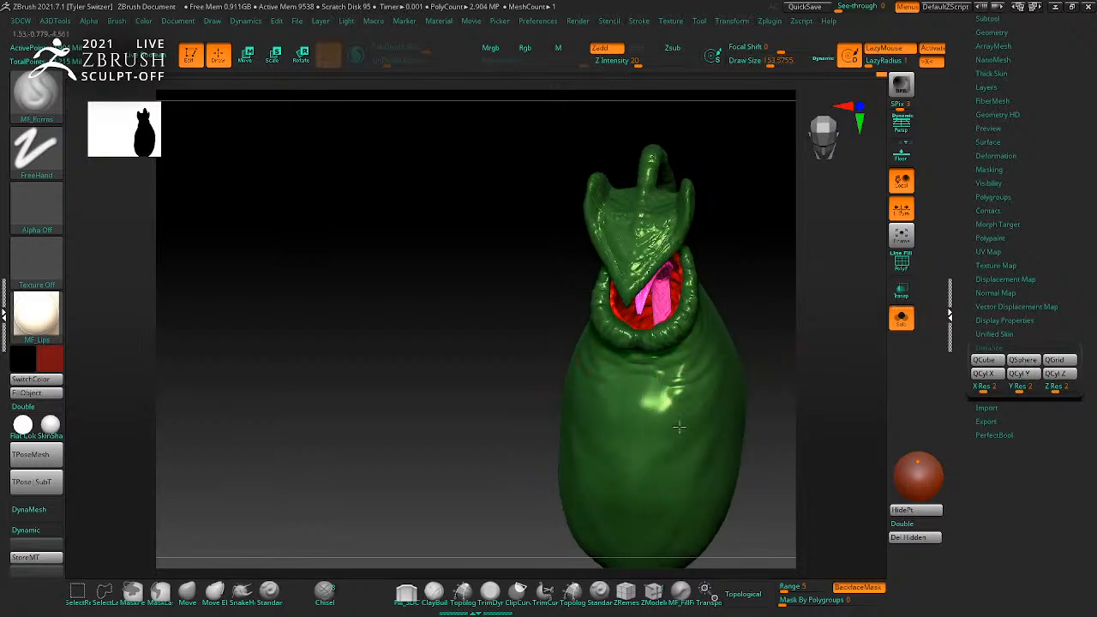
{"action": "mouse_move", "coordinate": [694, 402]}
{"action": "right_mouse_down"}
{"action": "mouse_move", "coordinate": [800, 348]}
{"action": "mouse_move", "coordinate": [736, 351]}
{"action": "right_mouse_up"}
{"action": "right_click_drag", "start_coordinate": [732, 291], "coordinate": [773, 281]}
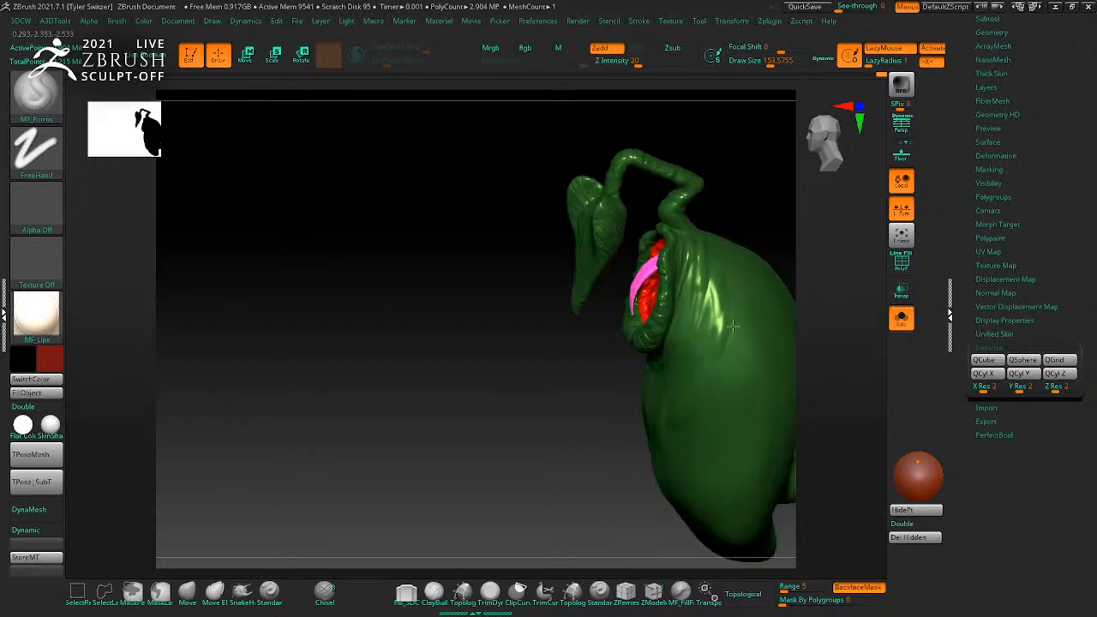
Step: Sculpt soft diagonal folds over the body's front and sides below the mouth using MF_Forms at a draw size of about 154
{"action": "right_click_drag", "start_coordinate": [820, 369], "coordinate": [793, 286]}
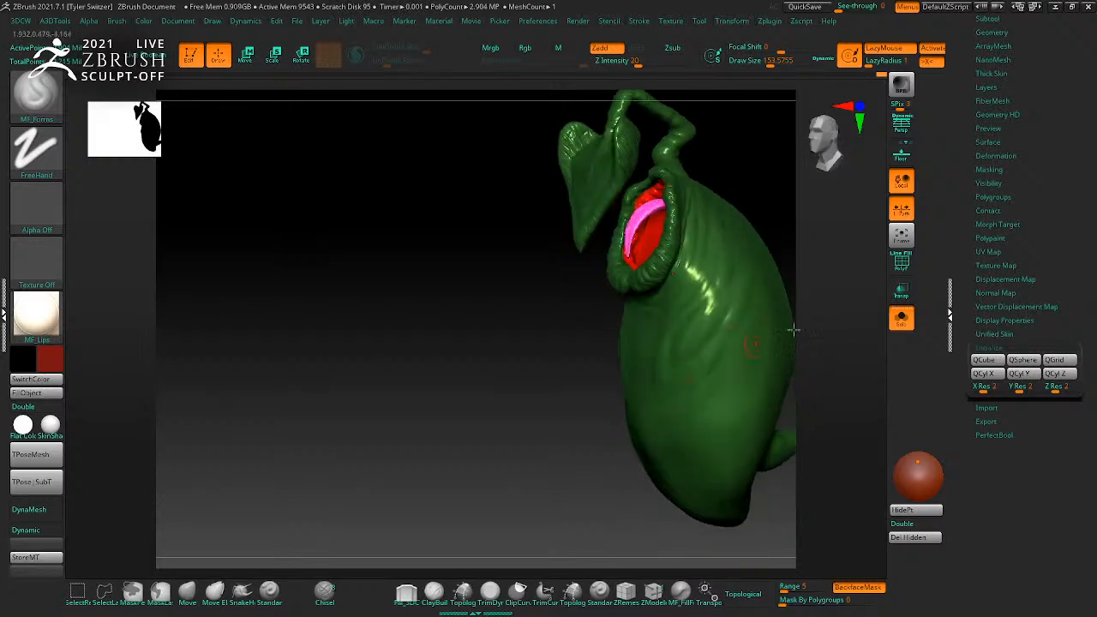
{"action": "right_click_drag", "start_coordinate": [755, 343], "coordinate": [636, 326]}
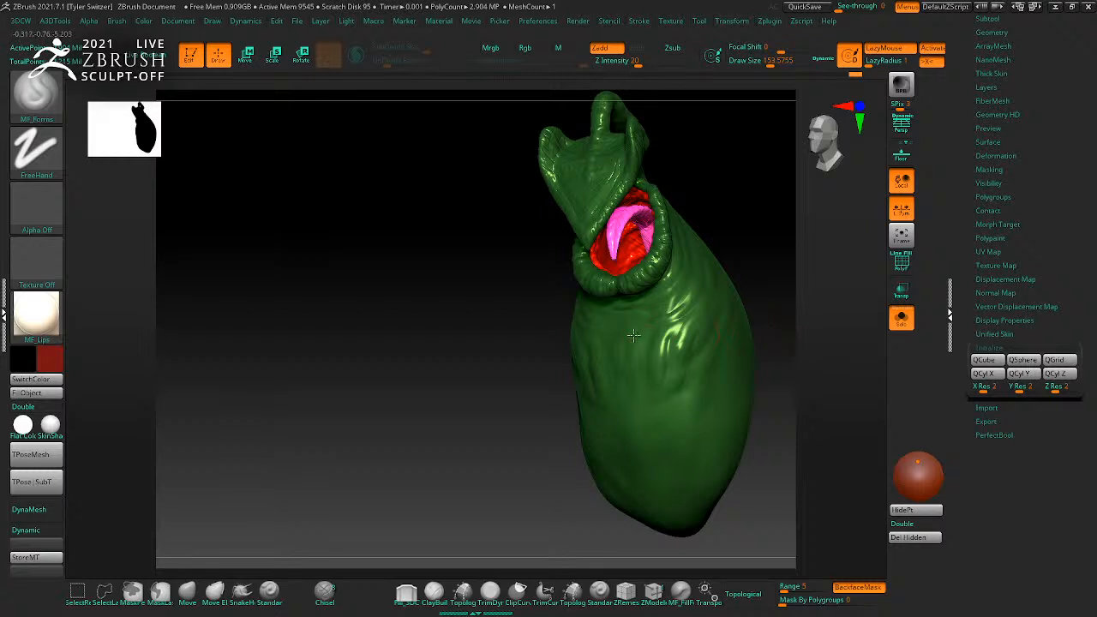
{"action": "right_click_drag", "start_coordinate": [805, 366], "coordinate": [743, 318]}
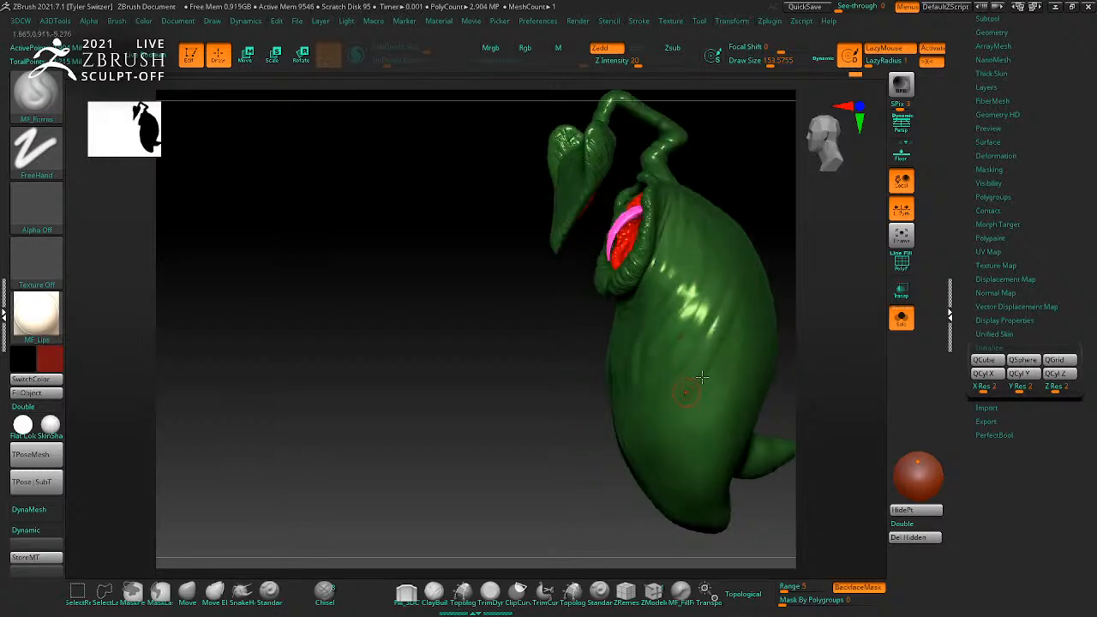
{"action": "mouse_move", "coordinate": [729, 382]}
{"action": "right_mouse_down"}
{"action": "mouse_move", "coordinate": [828, 369]}
{"action": "mouse_move", "coordinate": [707, 433]}
{"action": "mouse_move", "coordinate": [662, 407]}
{"action": "right_mouse_up"}
{"action": "mouse_move", "coordinate": [587, 456]}
{"action": "right_mouse_down"}
{"action": "mouse_move", "coordinate": [752, 399]}
{"action": "mouse_move", "coordinate": [581, 481]}
{"action": "right_mouse_up"}
{"action": "mouse_move", "coordinate": [486, 428]}
{"action": "right_mouse_down"}
{"action": "mouse_move", "coordinate": [688, 451]}
{"action": "mouse_move", "coordinate": [685, 345]}
{"action": "mouse_move", "coordinate": [662, 353]}
{"action": "right_mouse_up"}
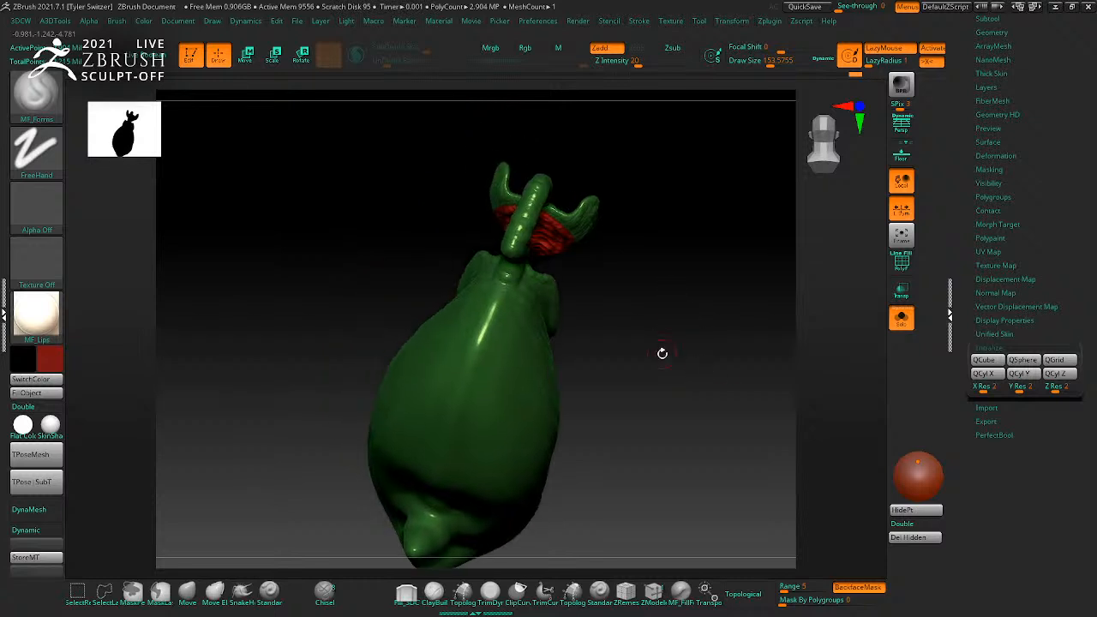
Step: Sculpt a row of raised bumps down the centre of the body's back, from the stem base towards the tail
{"action": "left_click_drag", "start_coordinate": [497, 293], "coordinate": [474, 382]}
{"action": "right_click_drag", "start_coordinate": [497, 397], "coordinate": [480, 392]}
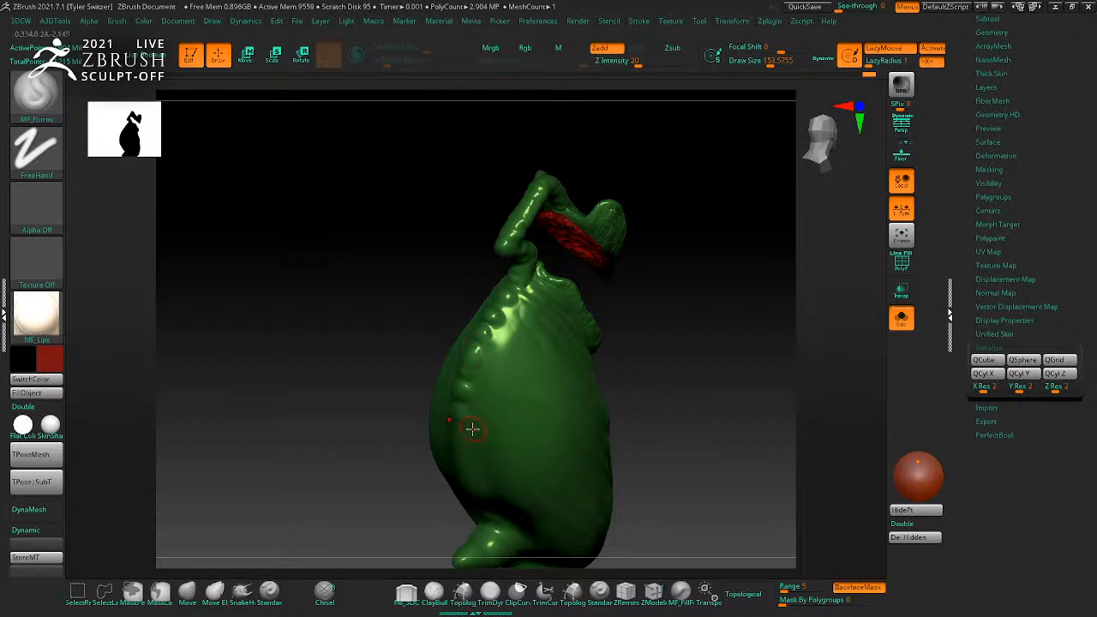
{"action": "mouse_move", "coordinate": [473, 440]}
{"action": "right_mouse_down"}
{"action": "mouse_move", "coordinate": [717, 382]}
{"action": "mouse_move", "coordinate": [466, 383]}
{"action": "right_mouse_up"}
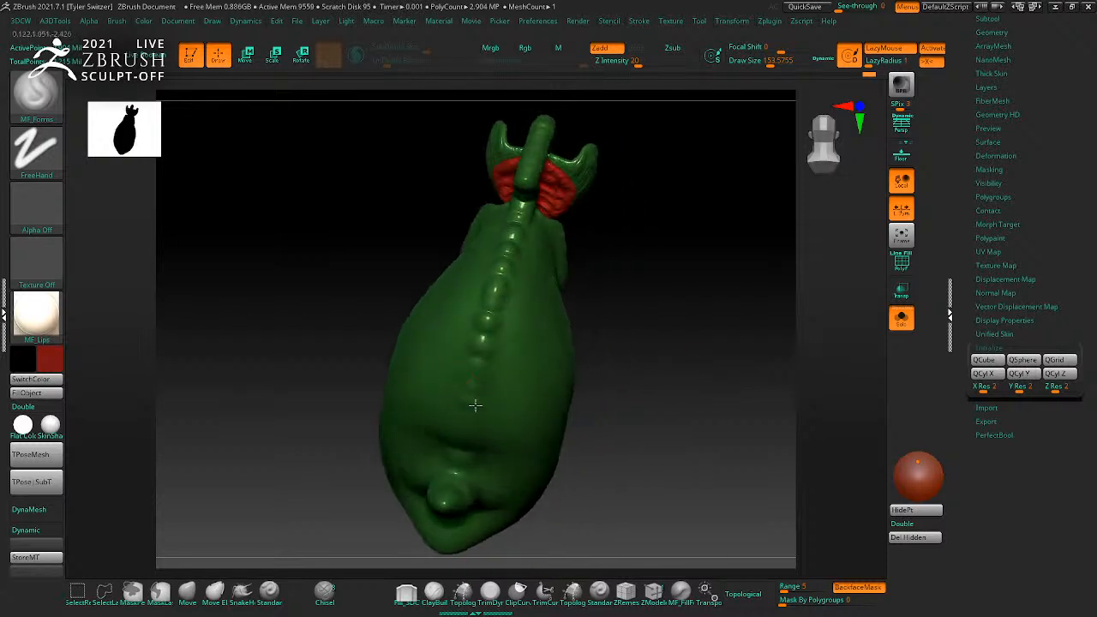
{"action": "mouse_move", "coordinate": [577, 431]}
{"action": "right_mouse_down"}
{"action": "mouse_move", "coordinate": [642, 411]}
{"action": "mouse_move", "coordinate": [529, 478]}
{"action": "right_mouse_up"}
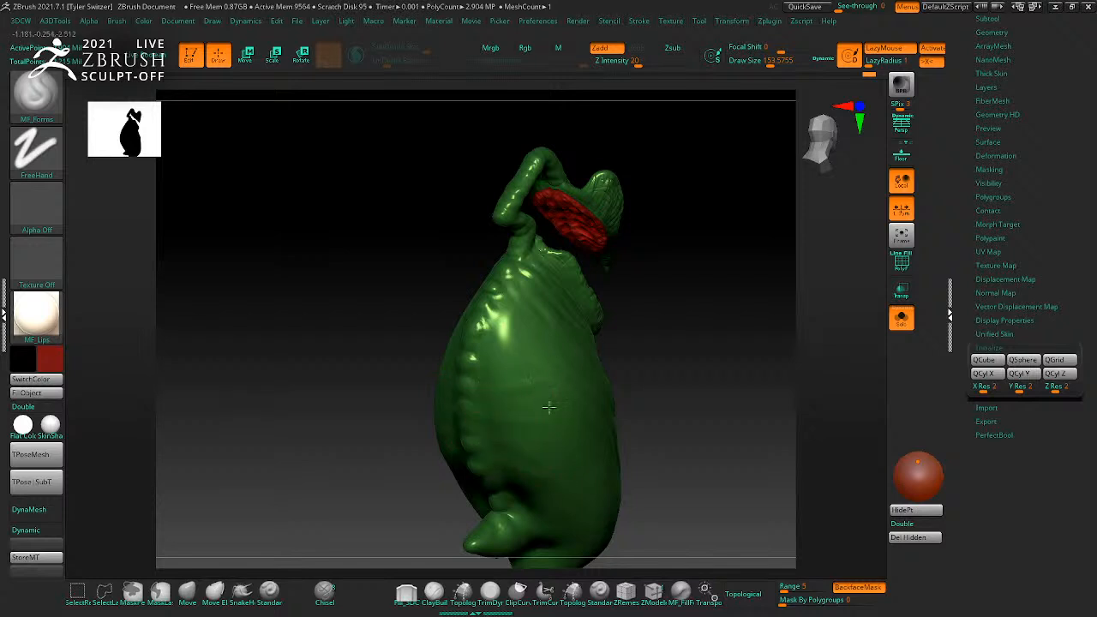
Step: Sculpt folds from the spine bumps around the upper body's side and across the front of the belly
{"action": "left_click_drag", "start_coordinate": [478, 360], "coordinate": [530, 352]}
{"action": "left_click_drag", "start_coordinate": [486, 321], "coordinate": [526, 312]}
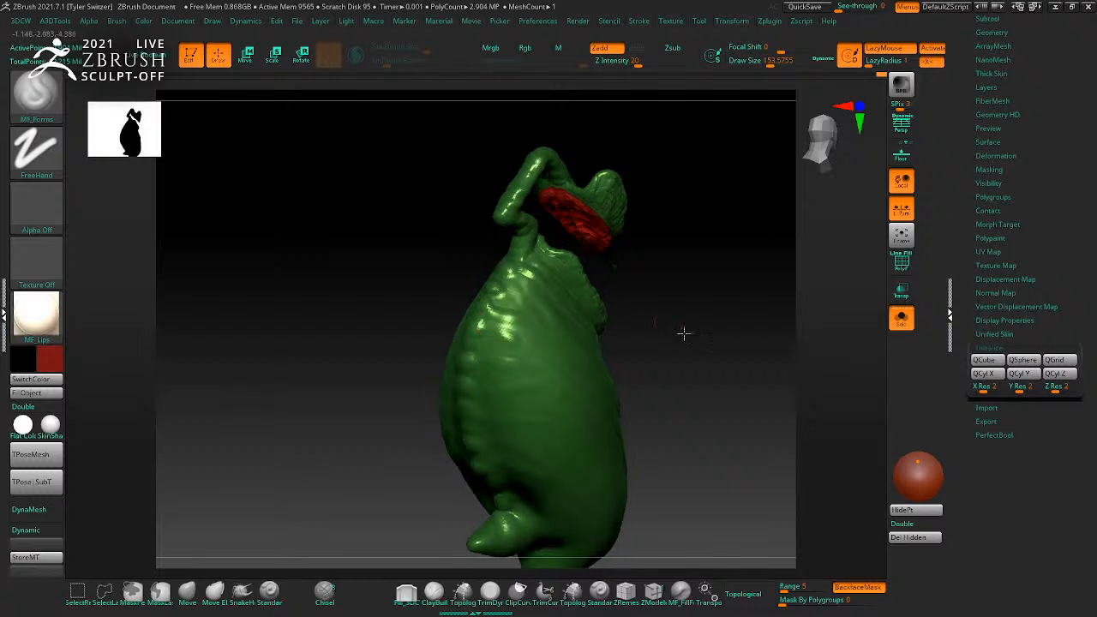
{"action": "left_click_drag", "start_coordinate": [693, 331], "coordinate": [534, 318]}
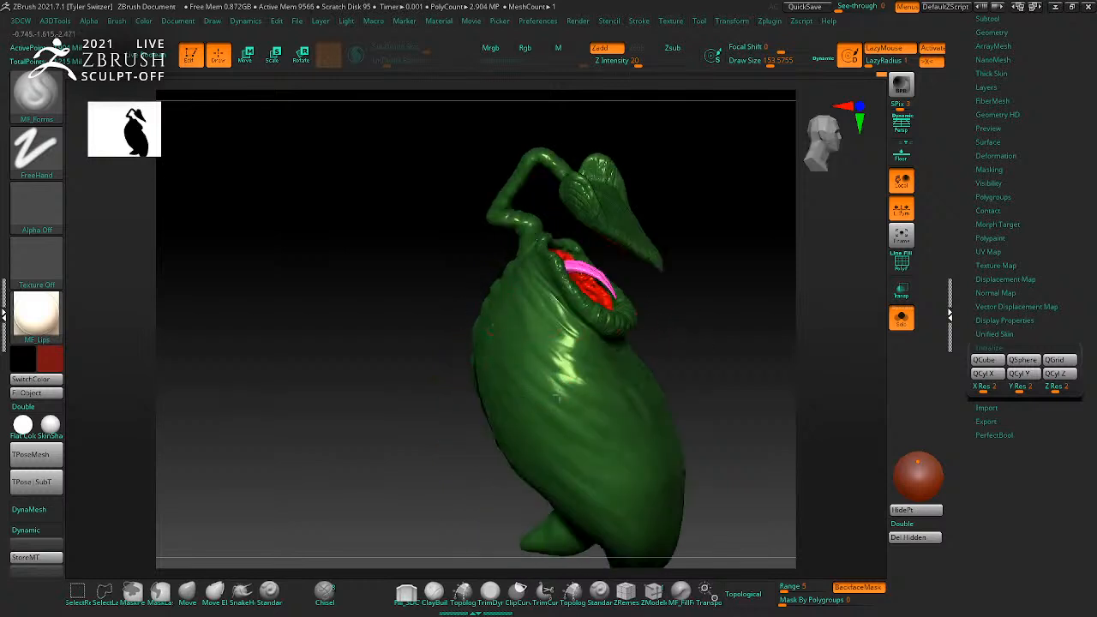
{"action": "left_click_drag", "start_coordinate": [740, 403], "coordinate": [575, 435]}
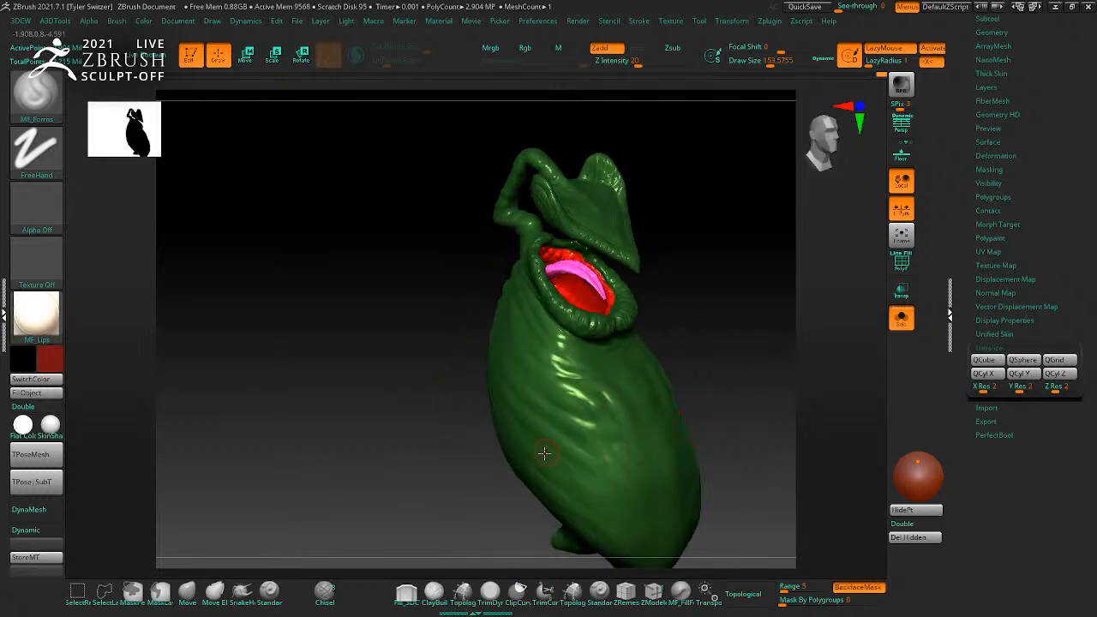
{"action": "left_click_drag", "start_coordinate": [728, 436], "coordinate": [615, 393]}
{"action": "mouse_move", "coordinate": [737, 335]}
{"action": "left_mouse_down"}
{"action": "mouse_move", "coordinate": [687, 376]}
{"action": "mouse_move", "coordinate": [665, 370]}
{"action": "mouse_move", "coordinate": [639, 384]}
{"action": "mouse_move", "coordinate": [644, 369]}
{"action": "mouse_move", "coordinate": [726, 350]}
{"action": "mouse_move", "coordinate": [614, 400]}
{"action": "left_mouse_up"}
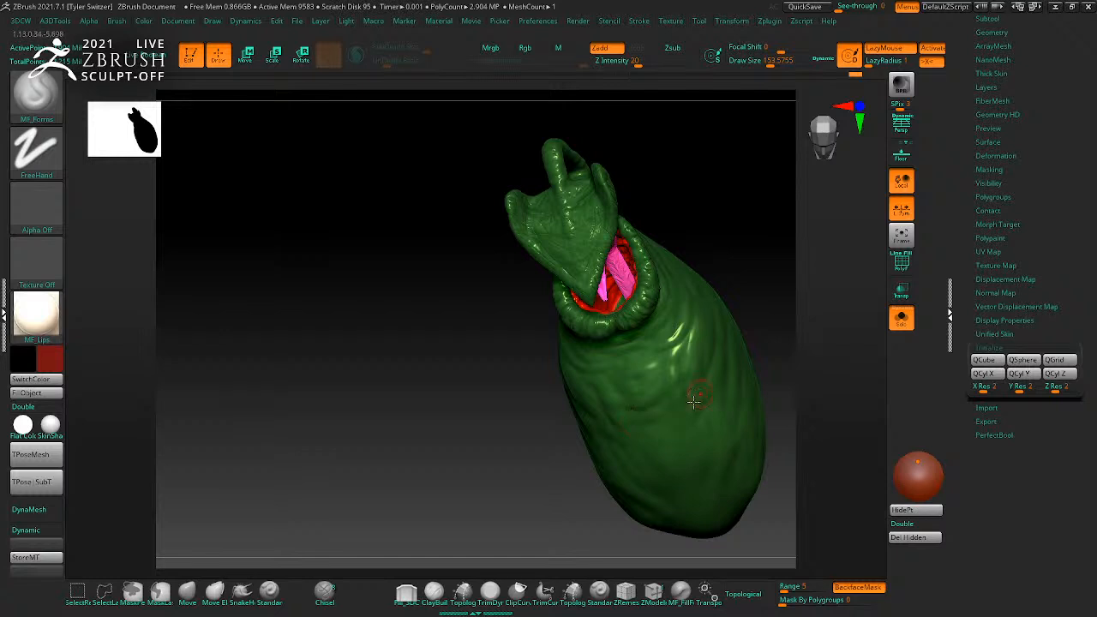
Step: Deepen the long diagonal folds running down the side of the body with MF_Forms
{"action": "right_click_drag", "start_coordinate": [699, 452], "coordinate": [827, 497]}
{"action": "right_click_drag", "start_coordinate": [796, 421], "coordinate": [705, 395]}
{"action": "right_click_drag", "start_coordinate": [619, 396], "coordinate": [701, 322]}
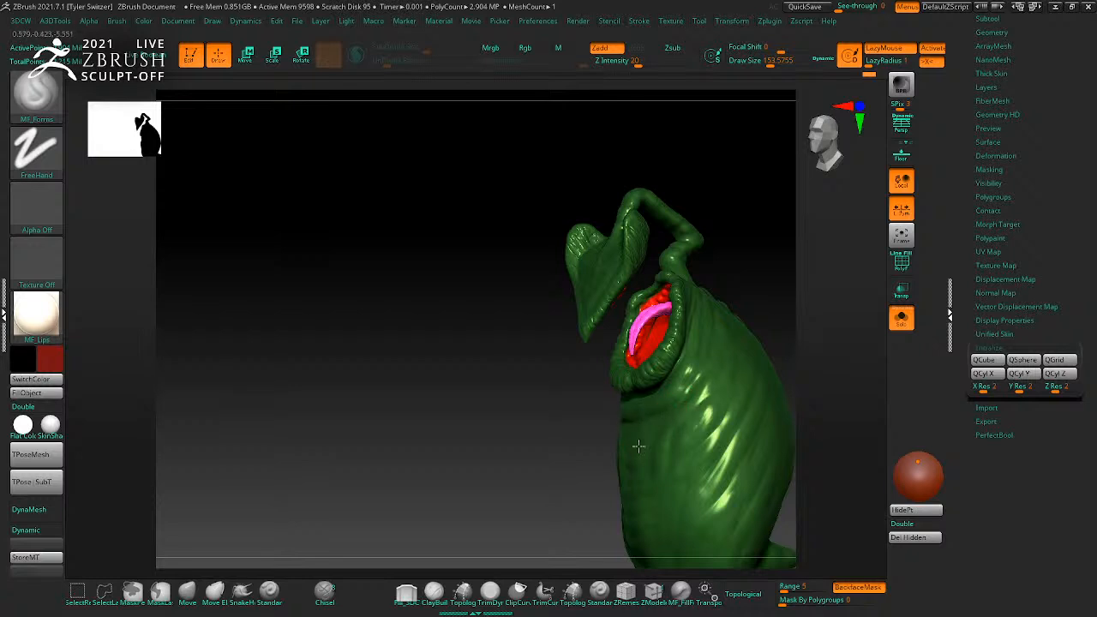
Step: Build broad collar folds around the neck beneath the mouth at a draw size of about 223 and smooth them
{"action": "right_click_drag", "start_coordinate": [631, 449], "coordinate": [854, 410]}
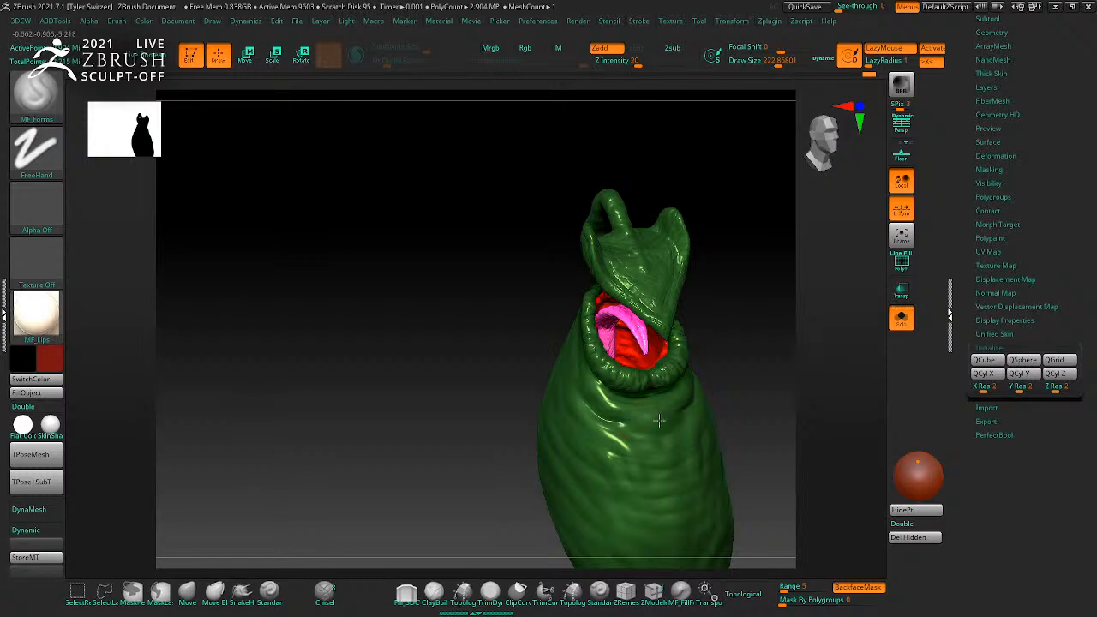
{"action": "right_click_drag", "start_coordinate": [682, 413], "coordinate": [752, 367]}
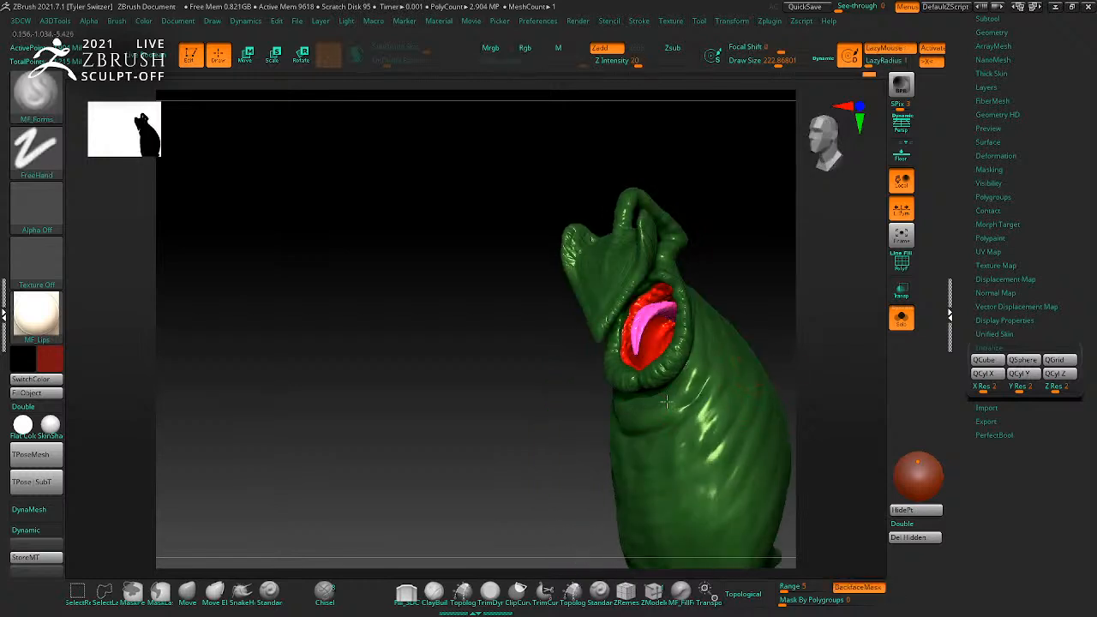
{"action": "right_click_drag", "start_coordinate": [785, 341], "coordinate": [728, 401]}
{"action": "key", "text": "ctrl"}
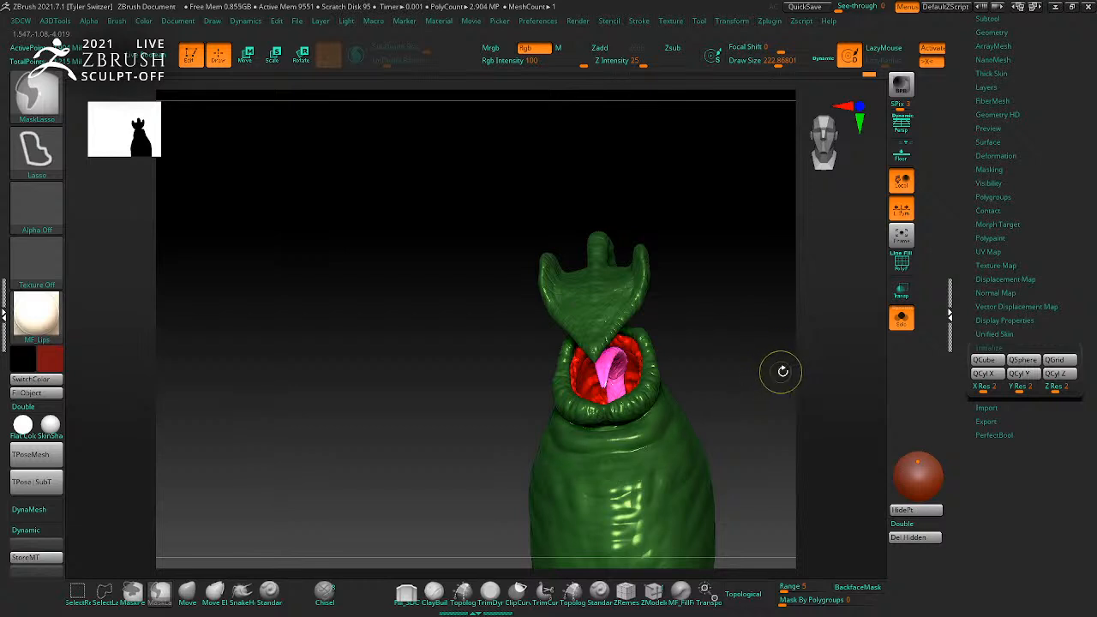
{"action": "right_click_drag", "start_coordinate": [780, 369], "coordinate": [724, 403]}
{"action": "key", "text": "shift"}
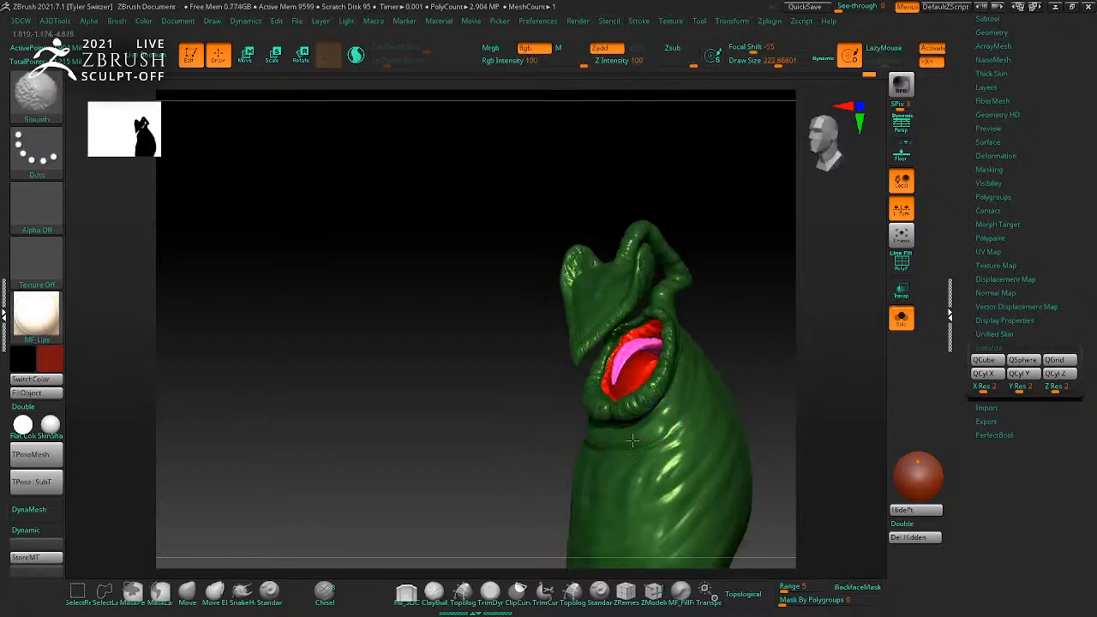
{"action": "mouse_move", "coordinate": [755, 428]}
{"action": "right_mouse_down"}
{"action": "mouse_move", "coordinate": [796, 375]}
{"action": "mouse_move", "coordinate": [639, 421]}
{"action": "right_mouse_up"}
{"action": "right_click_drag", "start_coordinate": [724, 368], "coordinate": [819, 382]}
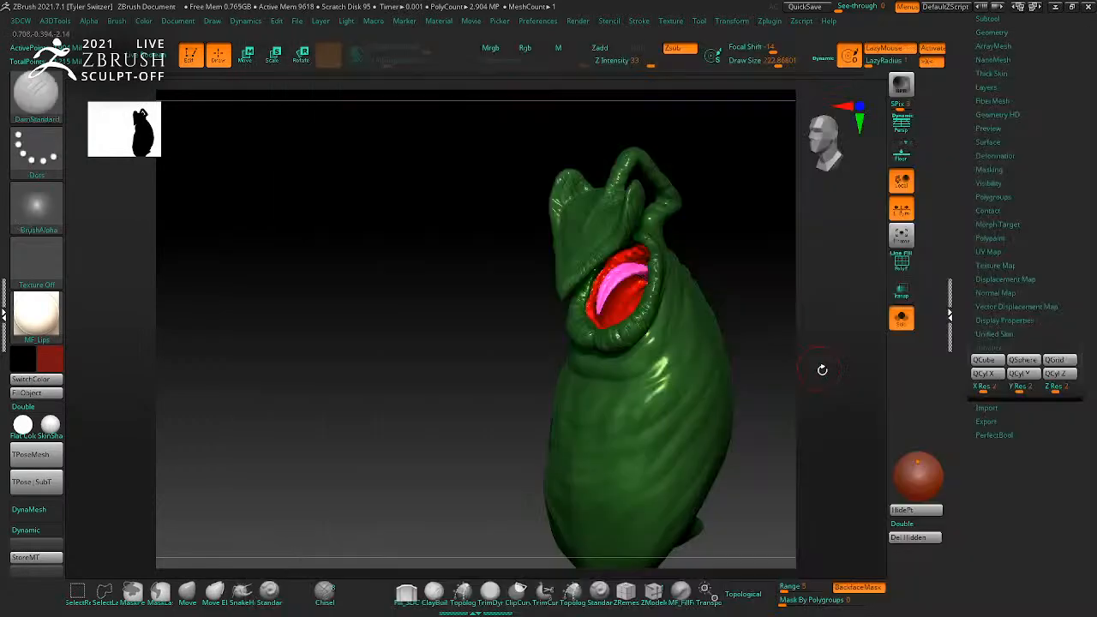
Step: Carve creases between the folds on the neck and body side using DamStandard at a draw size of about 223
{"action": "right_click_drag", "start_coordinate": [823, 368], "coordinate": [776, 373]}
{"action": "left_click_drag", "start_coordinate": [646, 361], "coordinate": [665, 338]}
{"action": "left_click_drag", "start_coordinate": [610, 377], "coordinate": [693, 310]}
{"action": "left_click_drag", "start_coordinate": [661, 384], "coordinate": [703, 300]}
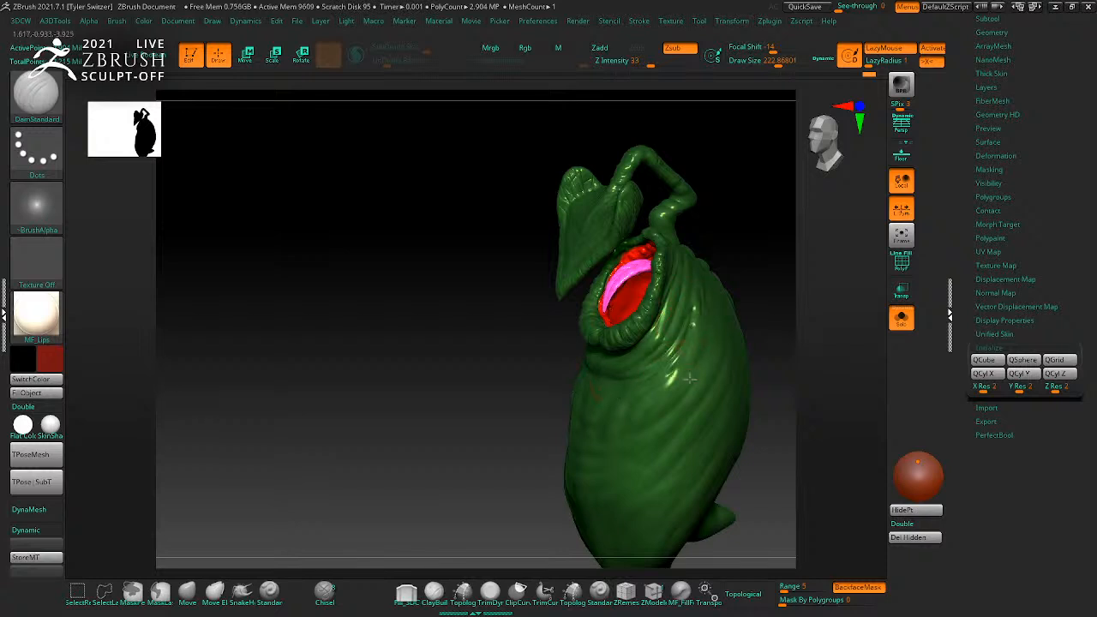
{"action": "left_click_drag", "start_coordinate": [641, 415], "coordinate": [713, 294]}
{"action": "mouse_move", "coordinate": [794, 323]}
{"action": "right_mouse_down"}
{"action": "mouse_move", "coordinate": [732, 313]}
{"action": "mouse_move", "coordinate": [850, 338]}
{"action": "mouse_move", "coordinate": [766, 309]}
{"action": "right_mouse_up"}
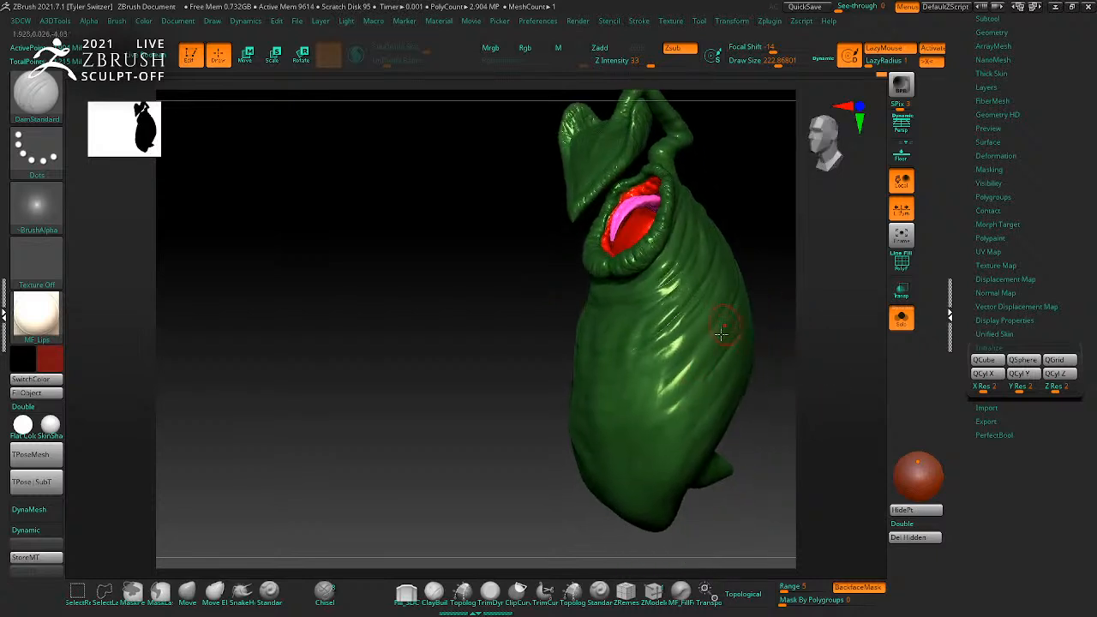
{"action": "left_click_drag", "start_coordinate": [710, 346], "coordinate": [653, 400]}
{"action": "right_click_drag", "start_coordinate": [745, 391], "coordinate": [624, 398]}
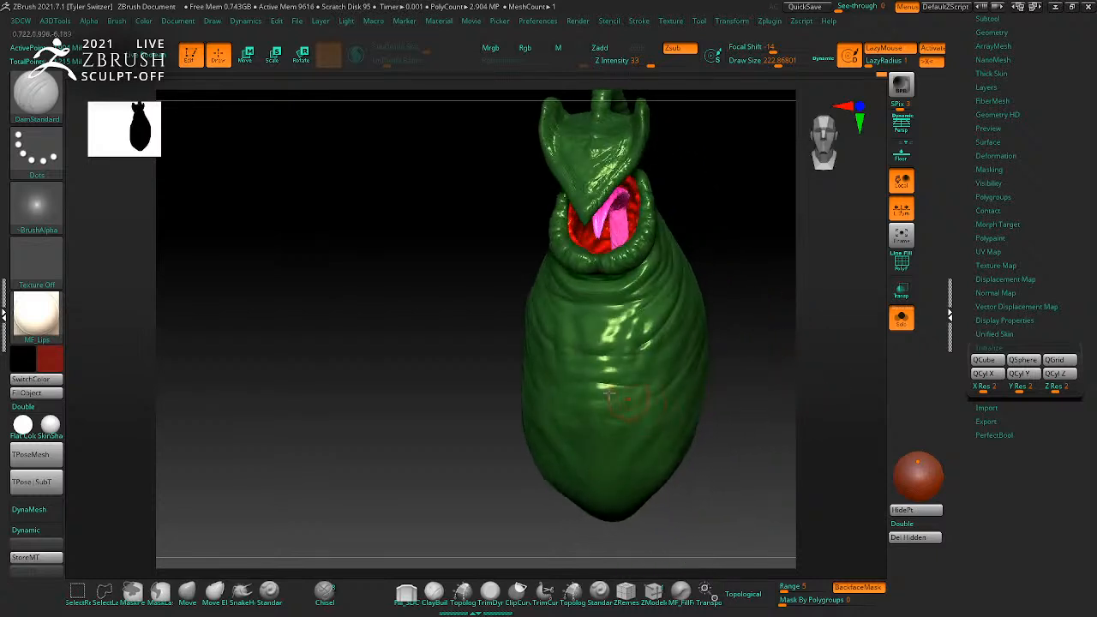
Step: Carve crossing creases over the lower front of the body and soften them near the centre
{"action": "mouse_move", "coordinate": [594, 420]}
{"action": "left_mouse_down"}
{"action": "mouse_move", "coordinate": [580, 472]}
{"action": "mouse_move", "coordinate": [653, 450]}
{"action": "left_mouse_up"}
{"action": "key", "text": "shift"}
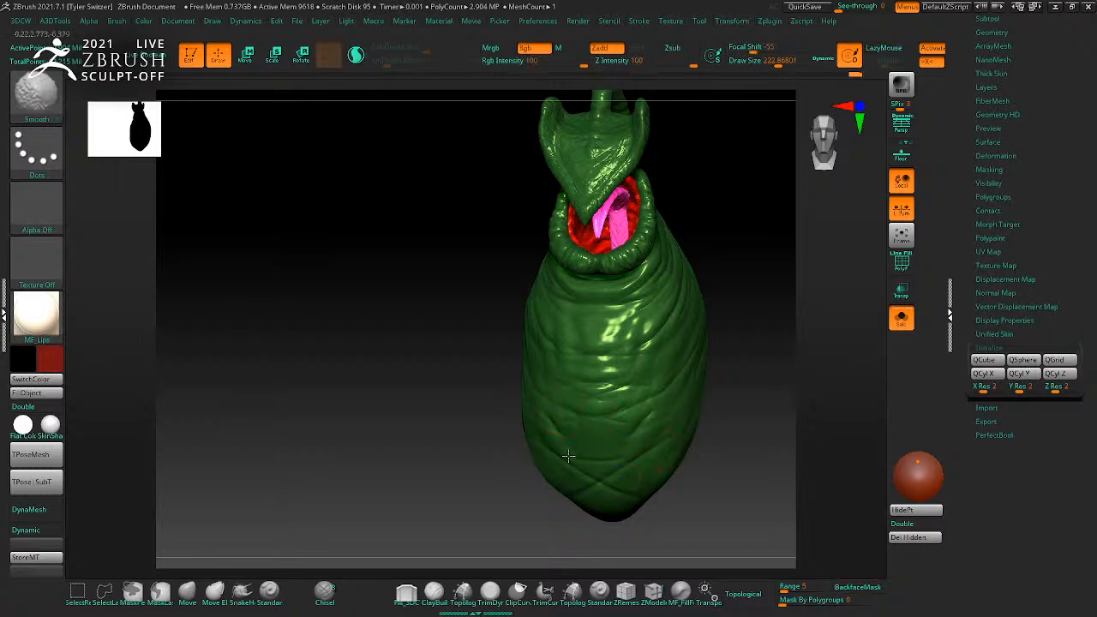
{"action": "key", "text": "ctrl"}
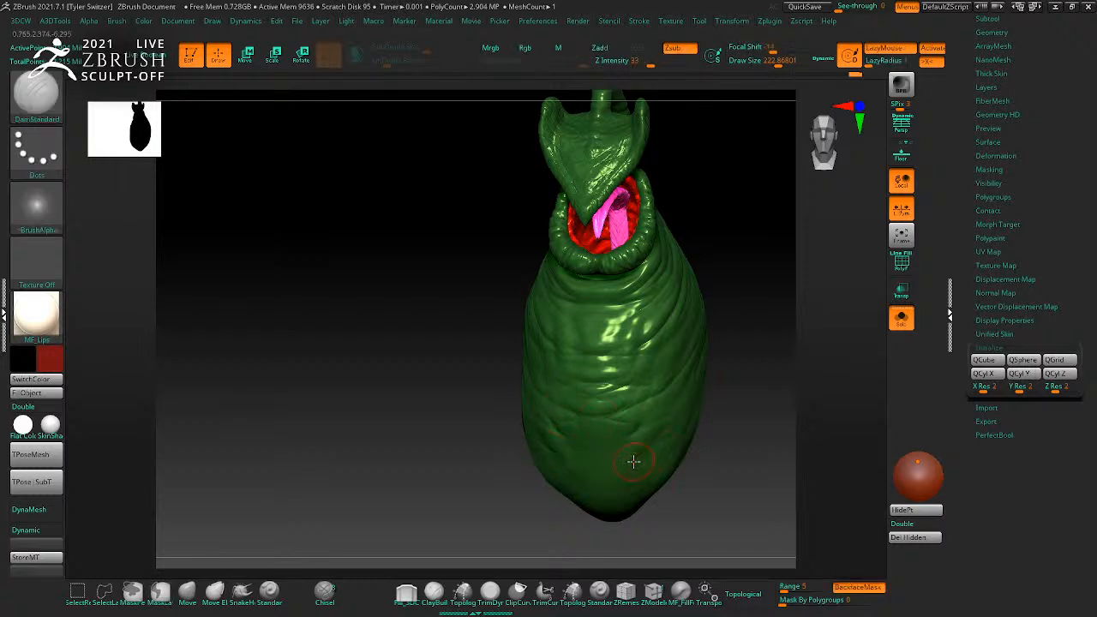
Step: Carve diagonal creases along the body's side and upper back with DamStandard, smoothing the area near the stem base
{"action": "left_click_drag", "start_coordinate": [753, 366], "coordinate": [599, 457]}
{"action": "left_click_drag", "start_coordinate": [776, 398], "coordinate": [693, 408]}
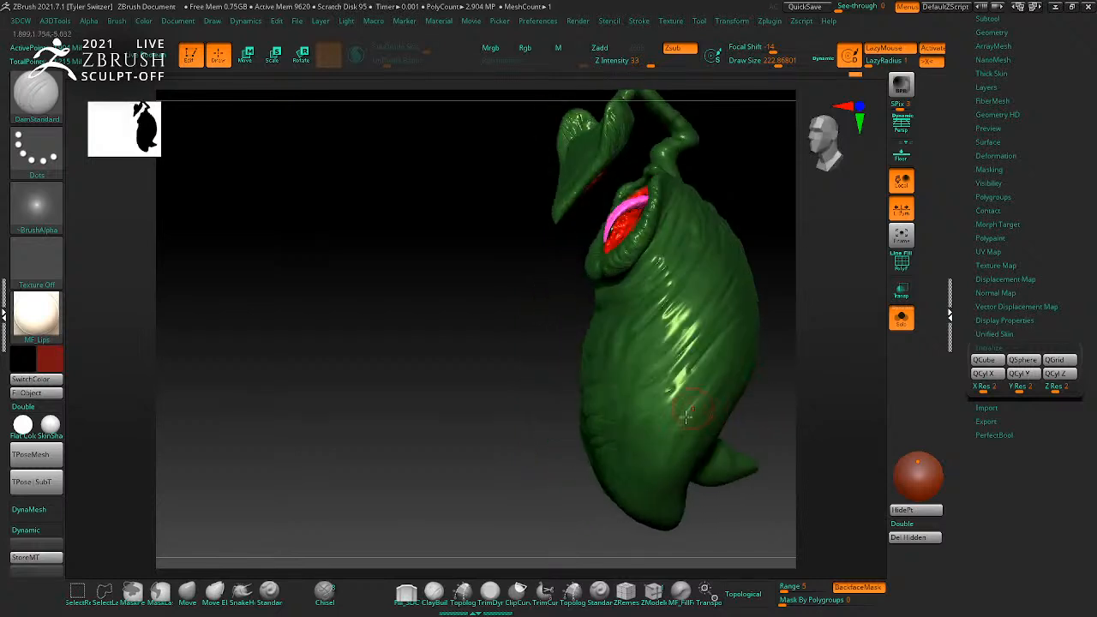
{"action": "left_click_drag", "start_coordinate": [754, 430], "coordinate": [729, 412]}
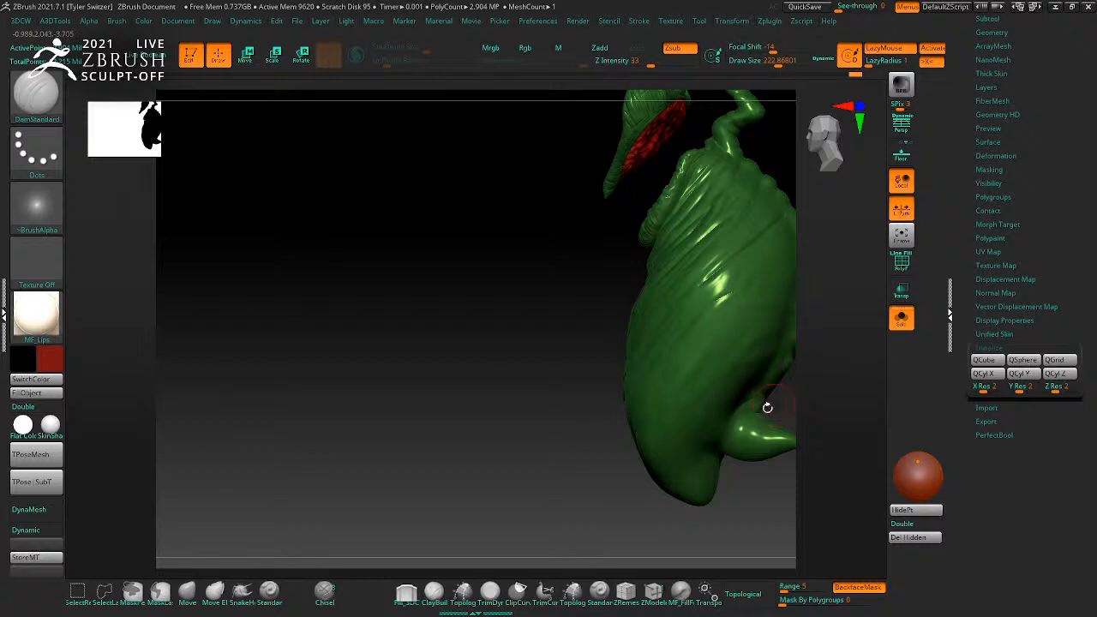
{"action": "mouse_move", "coordinate": [829, 389]}
{"action": "left_mouse_down"}
{"action": "mouse_move", "coordinate": [763, 411]}
{"action": "mouse_move", "coordinate": [692, 303]}
{"action": "left_mouse_up"}
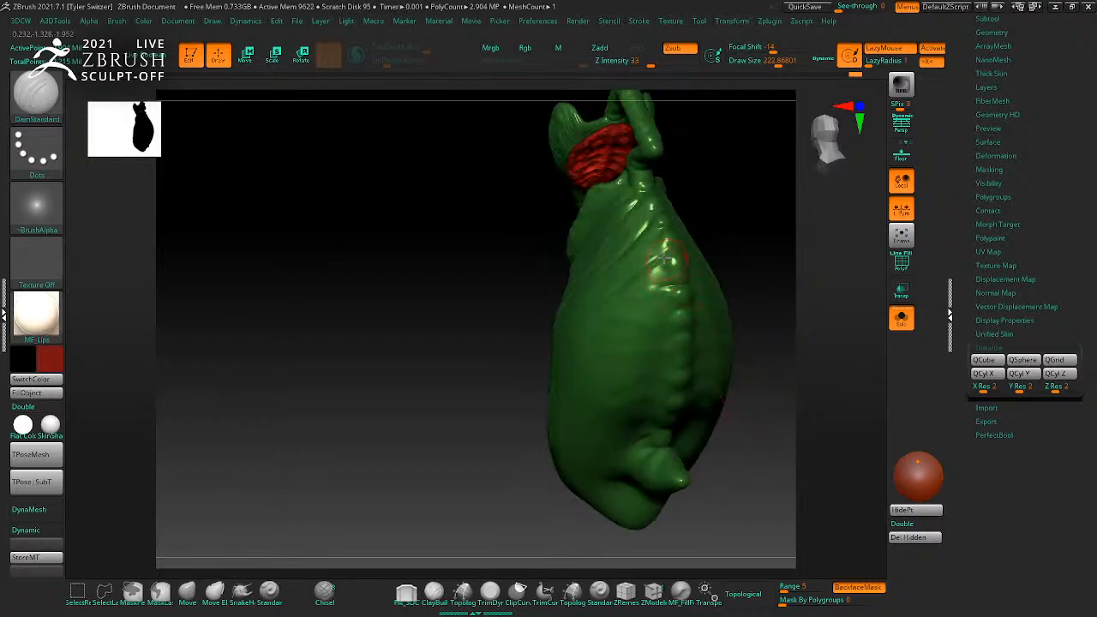
{"action": "left_click_drag", "start_coordinate": [722, 220], "coordinate": [593, 267]}
{"action": "mouse_move", "coordinate": [663, 227]}
{"action": "left_mouse_down", "text": "shift"}
{"action": "mouse_move", "coordinate": [632, 260]}
{"action": "mouse_move", "coordinate": [656, 246]}
{"action": "left_mouse_up", "text": "shift"}
Step: Sculpt folds from the spine across the back using MF_Forms at draw sizes of about 97 and 136, smoothing them above the tail
{"action": "key", "text": "b"}
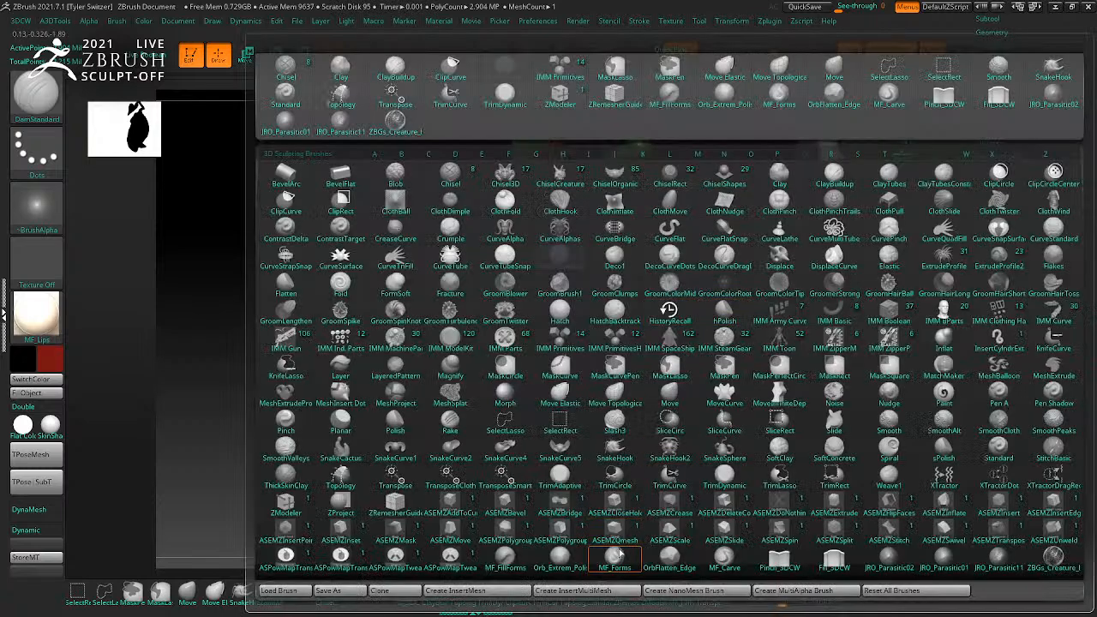
{"action": "left_click", "coordinate": [708, 314]}
{"action": "key", "text": "s"}
{"action": "left_click", "coordinate": [672, 300]}
{"action": "mouse_move", "coordinate": [675, 298]}
{"action": "left_mouse_down"}
{"action": "mouse_move", "coordinate": [614, 318]}
{"action": "mouse_move", "coordinate": [614, 339]}
{"action": "left_mouse_up"}
{"action": "key", "text": "s"}
{"action": "left_click", "coordinate": [658, 306]}
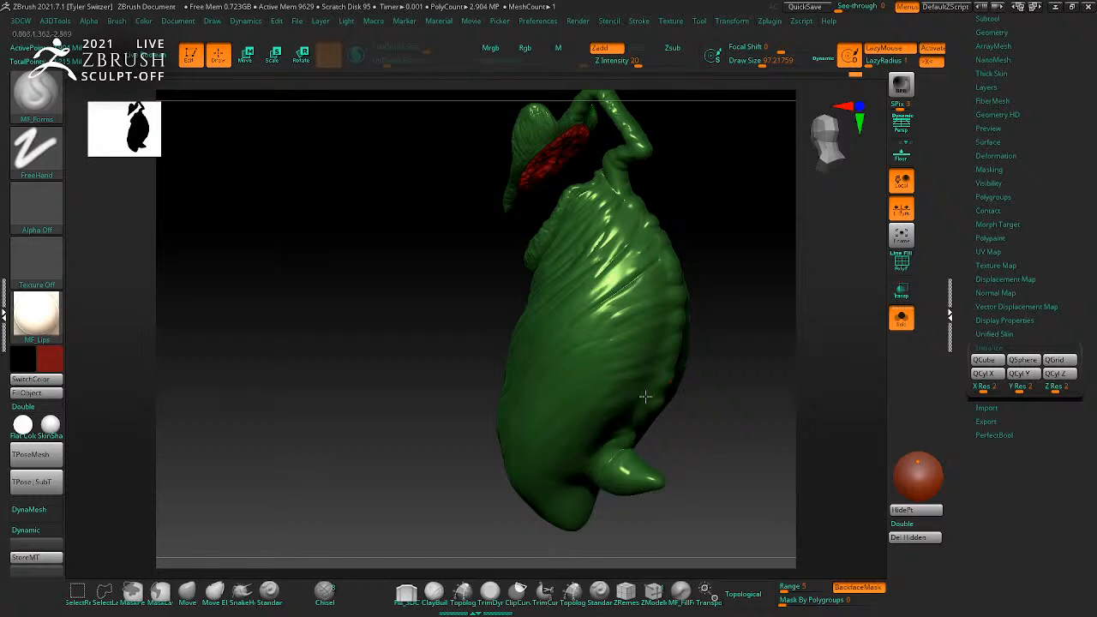
{"action": "mouse_move", "coordinate": [650, 387]}
{"action": "left_mouse_down", "text": "shift"}
{"action": "mouse_move", "coordinate": [637, 377]}
{"action": "mouse_move", "coordinate": [603, 384]}
{"action": "left_mouse_up", "text": "shift"}
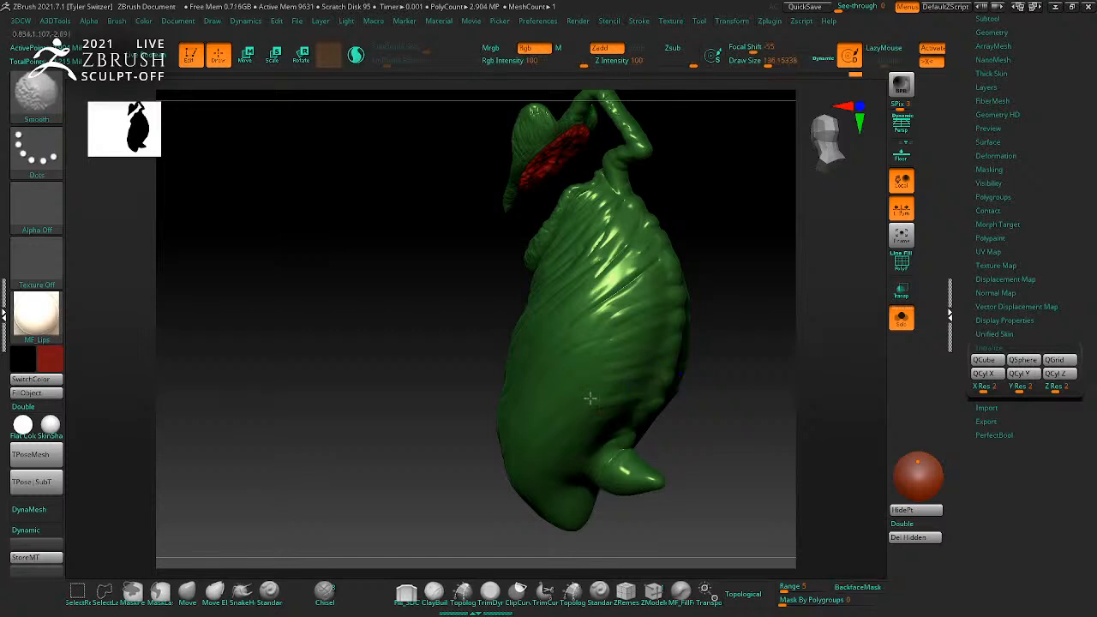
Step: Apply a positive Contrast deformation to the body to sharpen its folds and creases
{"action": "left_click_drag", "start_coordinate": [727, 340], "coordinate": [737, 363]}
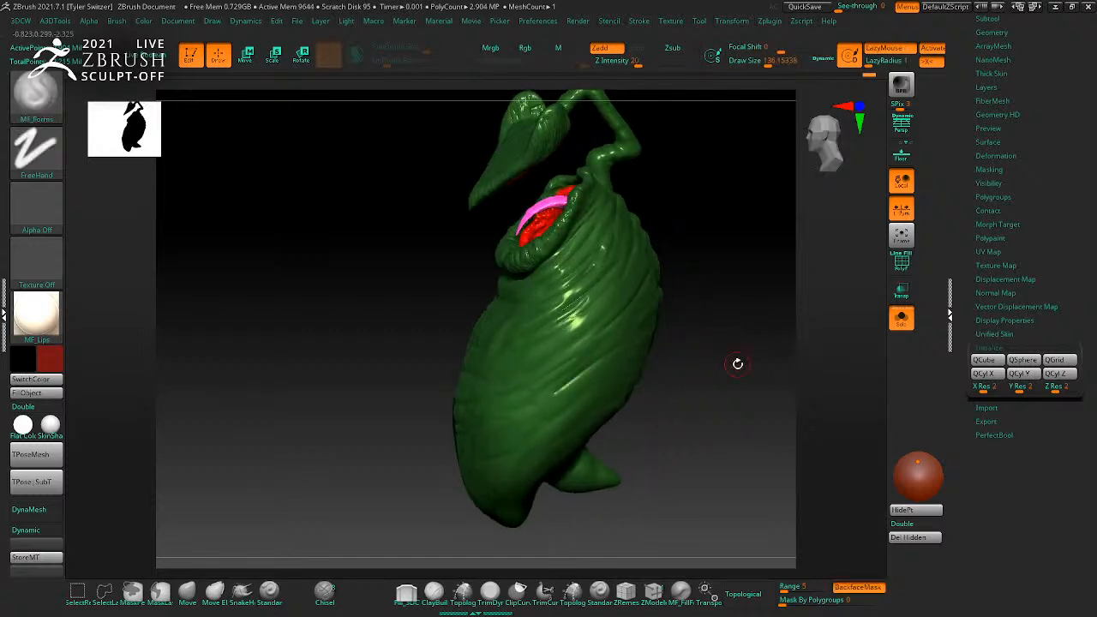
{"action": "left_click", "coordinate": [1020, 156]}
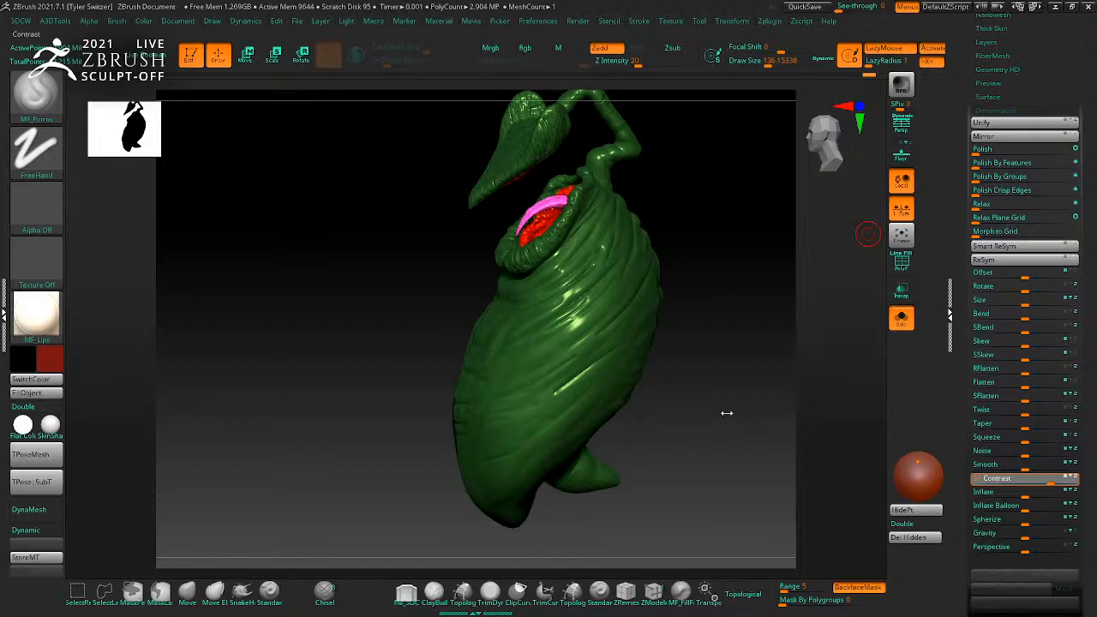
{"action": "left_click_drag", "start_coordinate": [725, 385], "coordinate": [741, 366]}
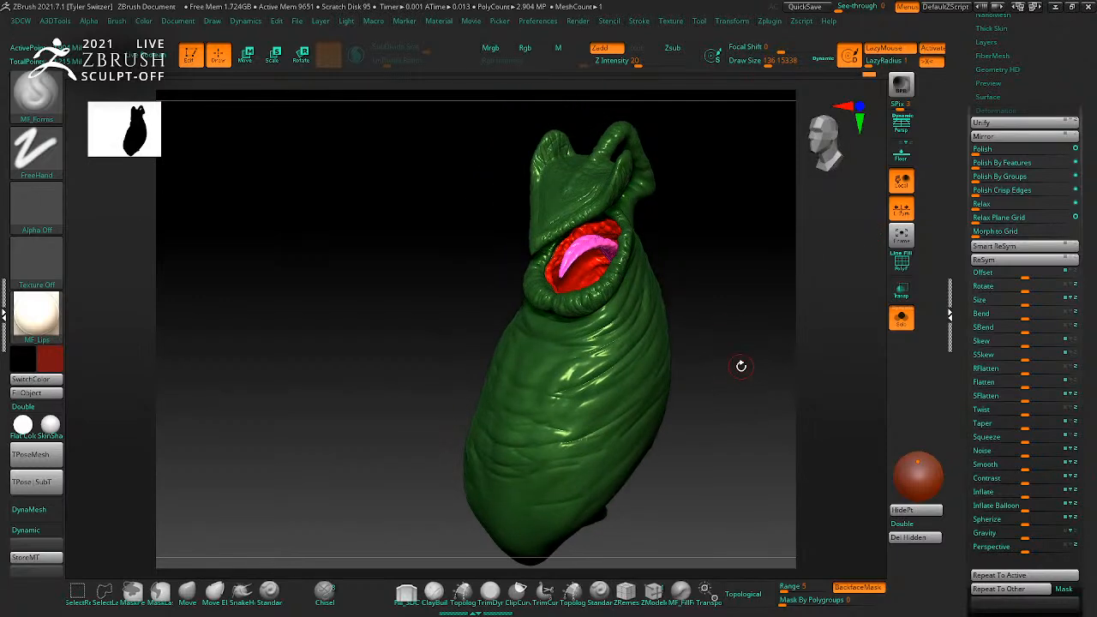
Step: Stamp irregular surface detail on the body's side with JRO_Parasitic02 at a draw size of about 286, with symmetry off
{"action": "key", "text": "b"}
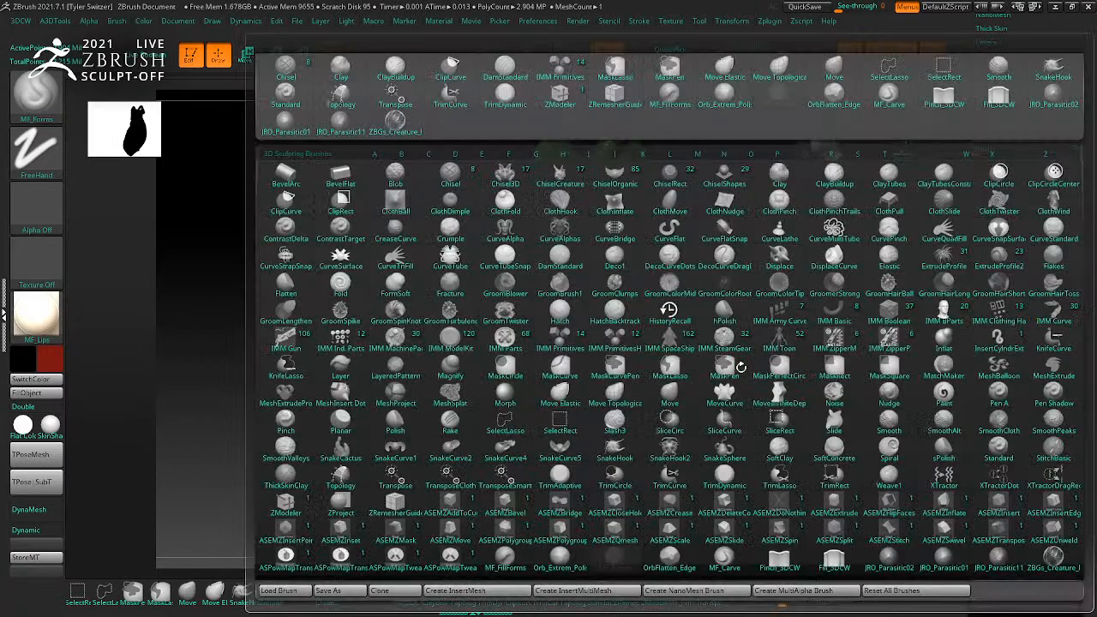
{"action": "left_click", "coordinate": [898, 558]}
{"action": "key", "text": "s"}
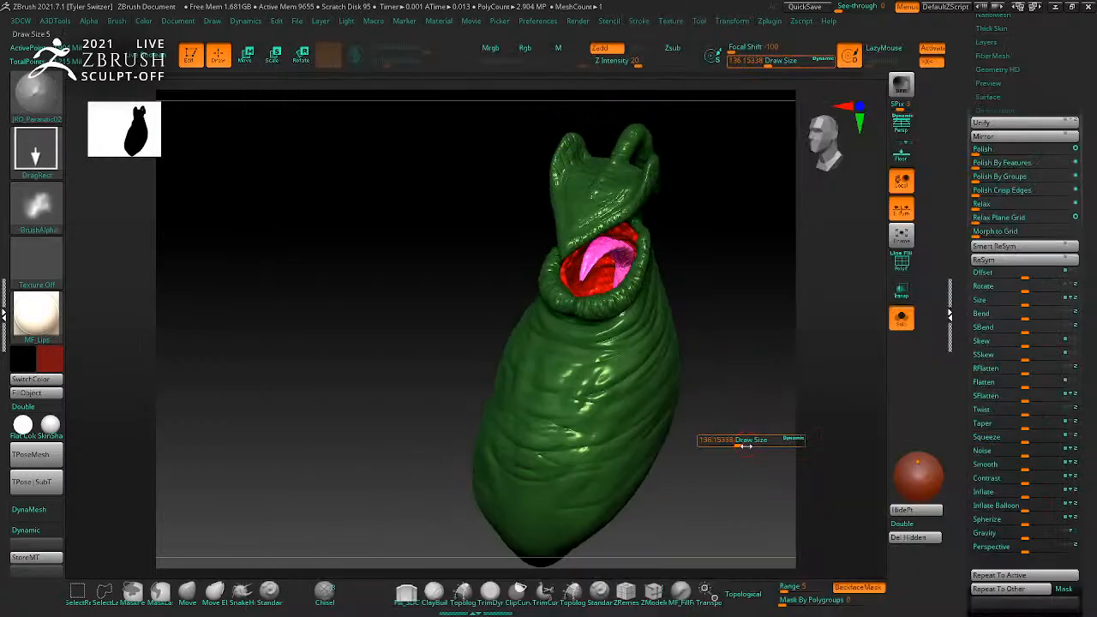
{"action": "left_click", "coordinate": [747, 447]}
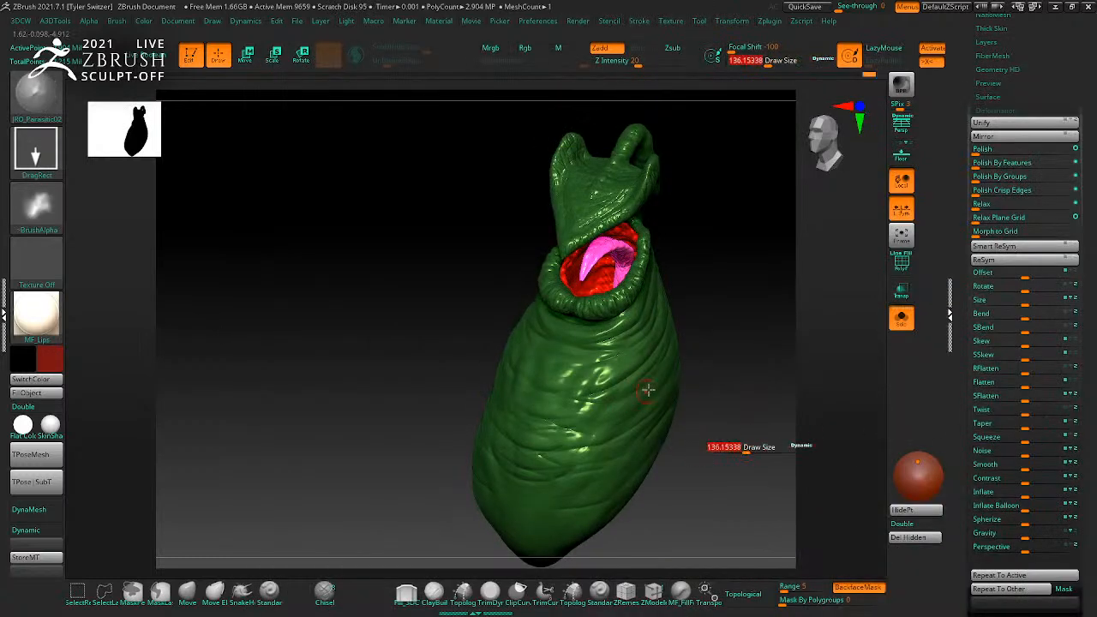
{"action": "left_click_drag", "start_coordinate": [746, 448], "coordinate": [640, 401]}
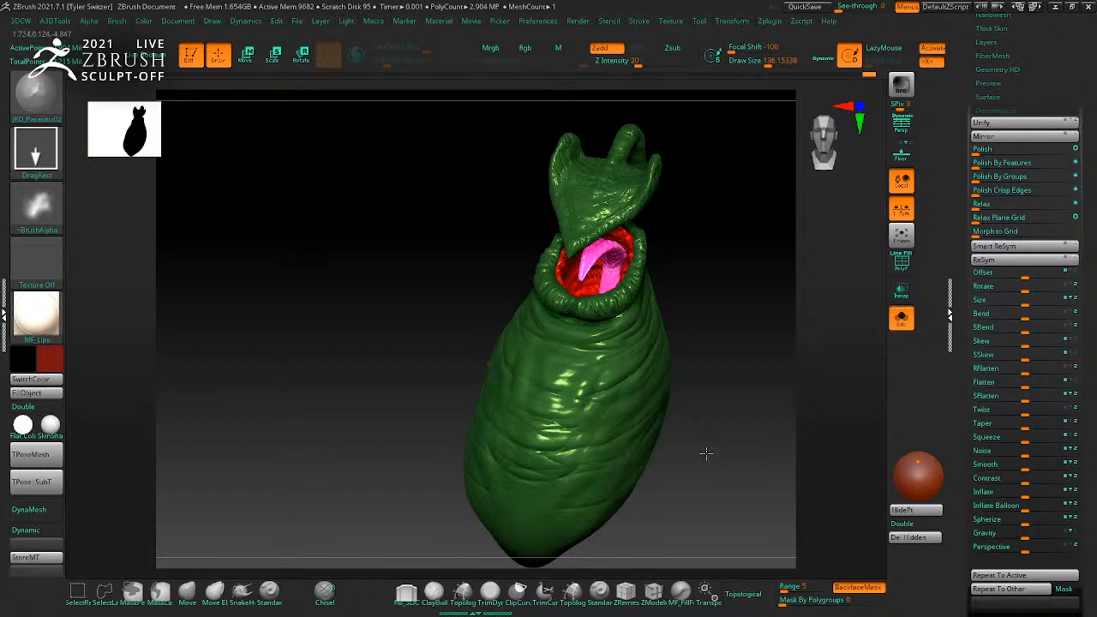
{"action": "left_click_drag", "start_coordinate": [701, 452], "coordinate": [717, 454]}
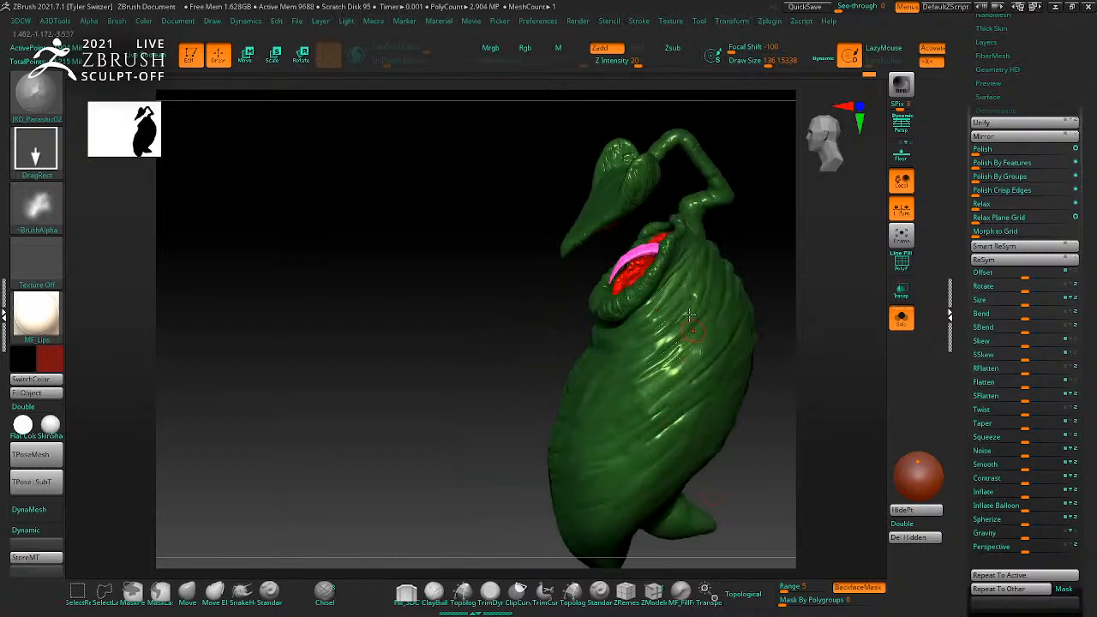
{"action": "key", "text": "x"}
{"action": "key", "text": "s"}
{"action": "left_click", "coordinate": [647, 462]}
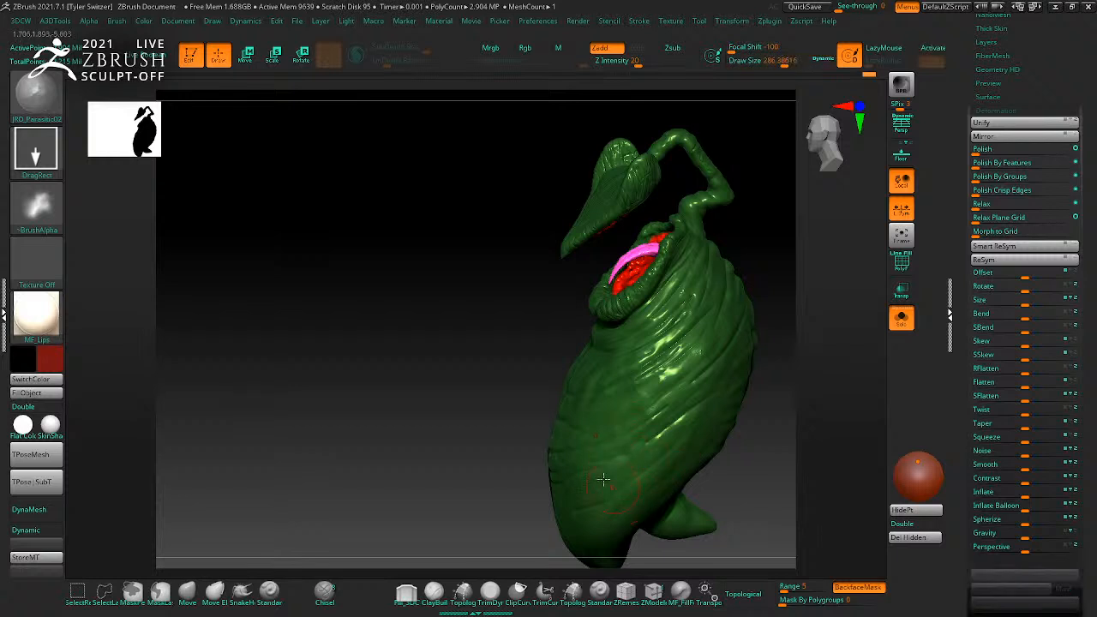
{"action": "left_click_drag", "start_coordinate": [766, 458], "coordinate": [672, 432]}
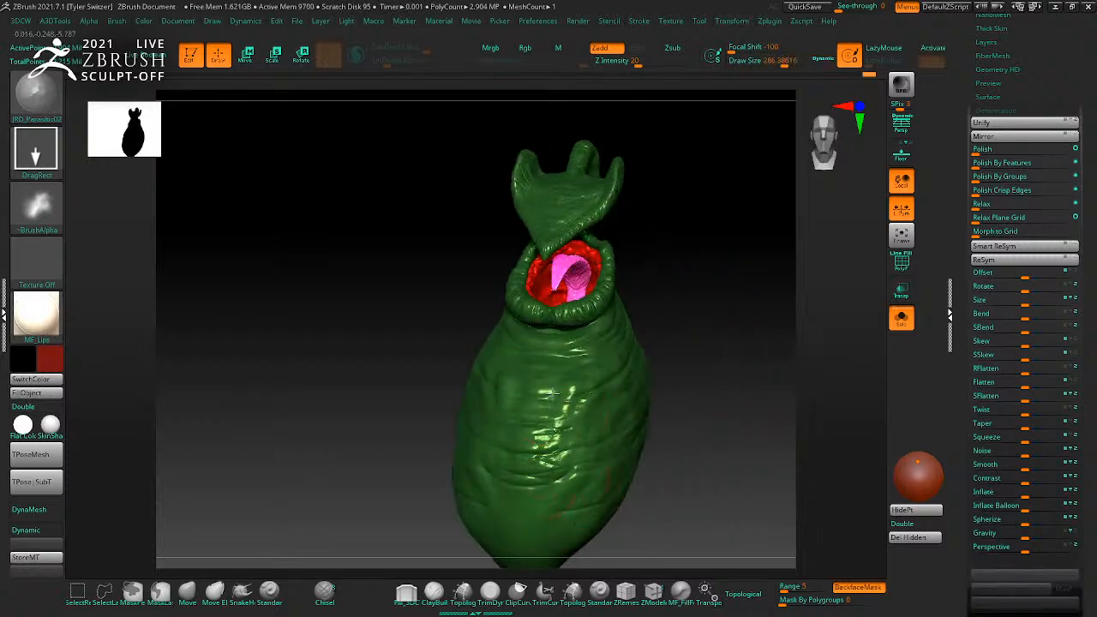
Step: Stamp more irregular JRO_Parasitic02 detail over the lower front and the opposite side of the body
{"action": "right_click_drag", "start_coordinate": [483, 485], "coordinate": [537, 504]}
{"action": "right_click_drag", "start_coordinate": [534, 554], "coordinate": [669, 400]}
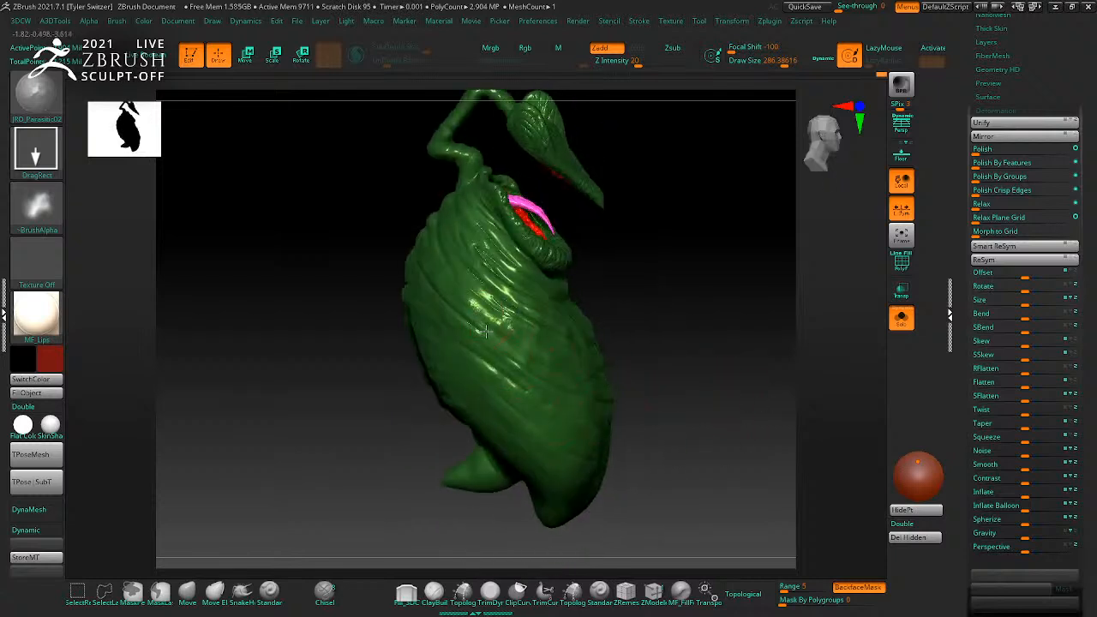
{"action": "right_click_drag", "start_coordinate": [488, 224], "coordinate": [625, 353]}
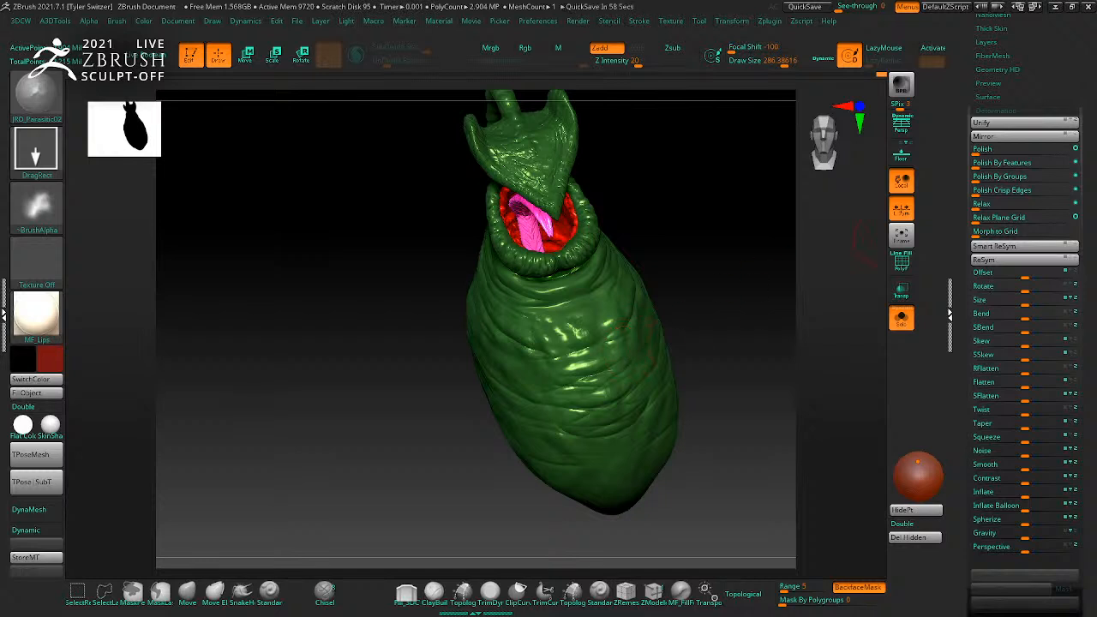
{"action": "right_click_drag", "start_coordinate": [767, 251], "coordinate": [837, 256]}
Step: Smooth the area beneath the mouth's rim and pinch its crease with Pinch_3DCW at a draw size of about 163
{"action": "key", "text": "shift"}
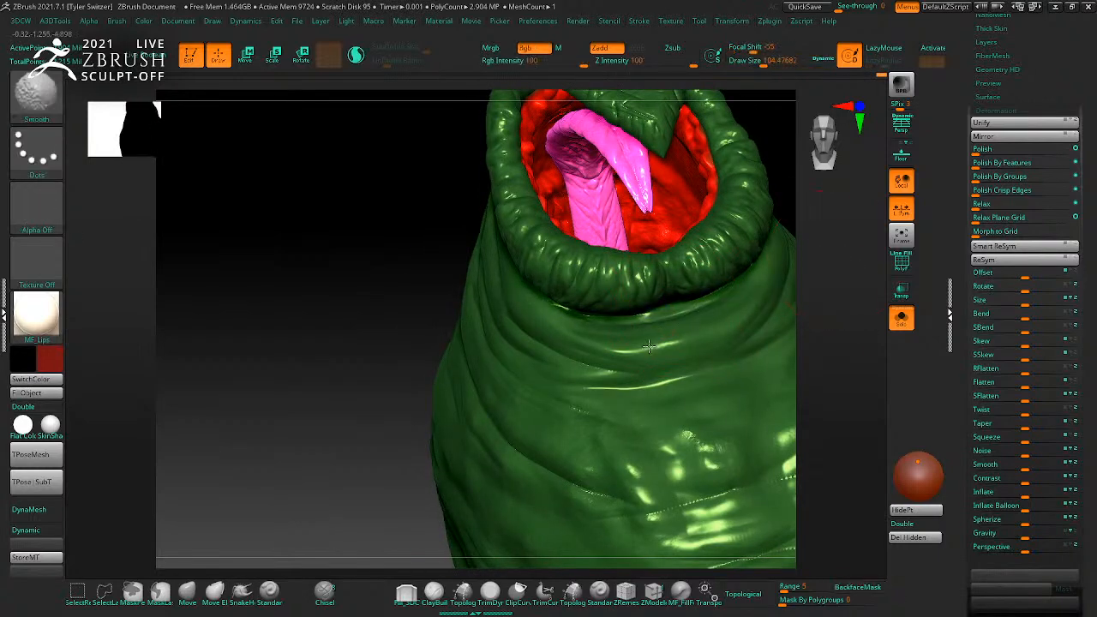
{"action": "mouse_move", "coordinate": [737, 334]}
{"action": "right_mouse_down"}
{"action": "mouse_move", "coordinate": [850, 335]}
{"action": "mouse_move", "coordinate": [788, 341]}
{"action": "right_mouse_up"}
{"action": "key", "text": "b"}
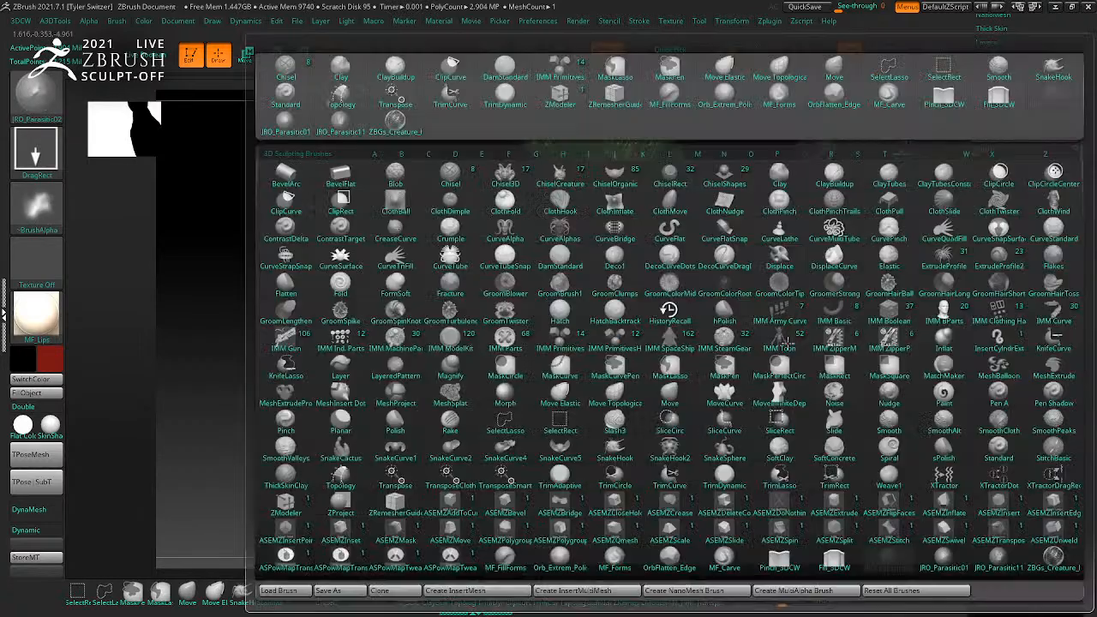
{"action": "left_click", "coordinate": [779, 558]}
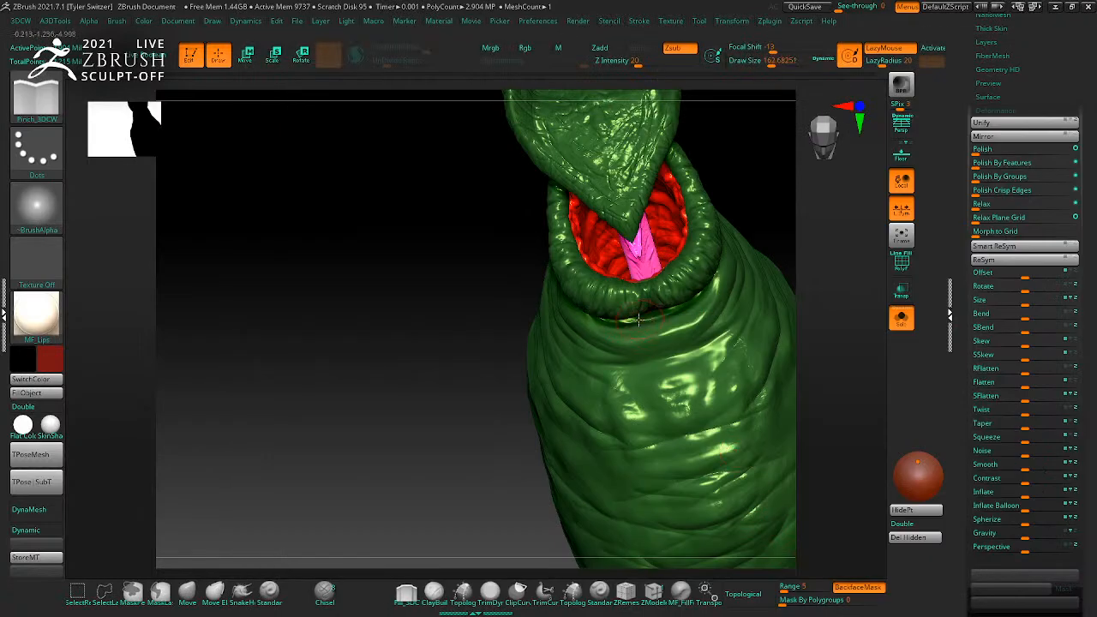
{"action": "mouse_move", "coordinate": [805, 252]}
{"action": "right_mouse_down"}
{"action": "mouse_move", "coordinate": [773, 240]}
{"action": "mouse_move", "coordinate": [761, 259]}
{"action": "mouse_move", "coordinate": [789, 218]}
{"action": "mouse_move", "coordinate": [806, 222]}
{"action": "right_mouse_up"}
Step: Sculpt small folds under the mouth's rim with MF_Forms at a draw size of about 116, blending them with smoothing
{"action": "key", "text": "b"}
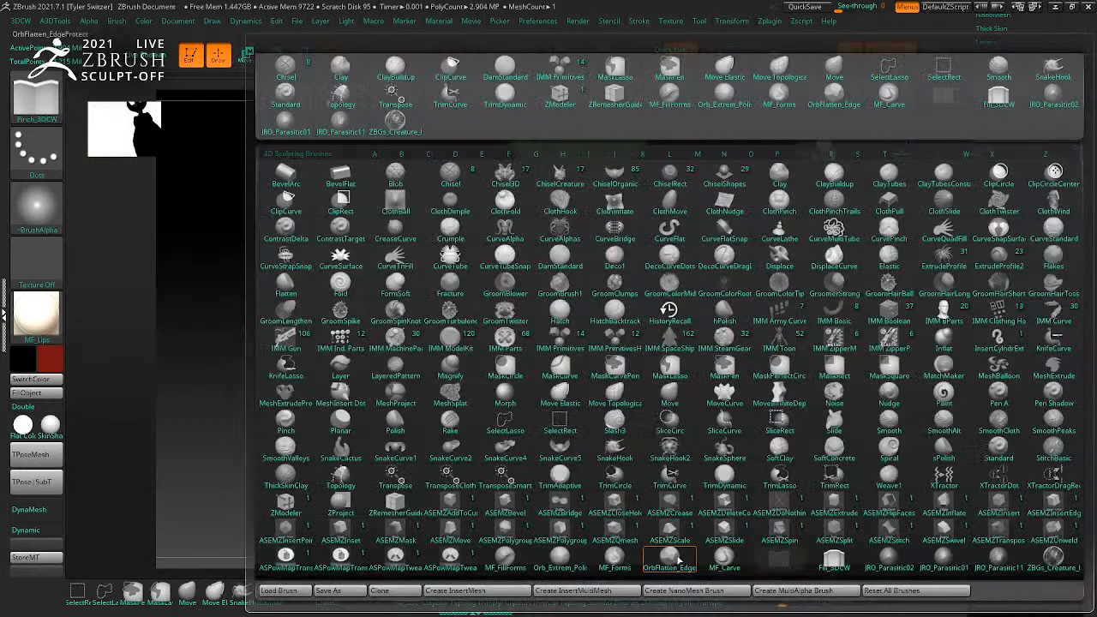
{"action": "left_click", "coordinate": [619, 561]}
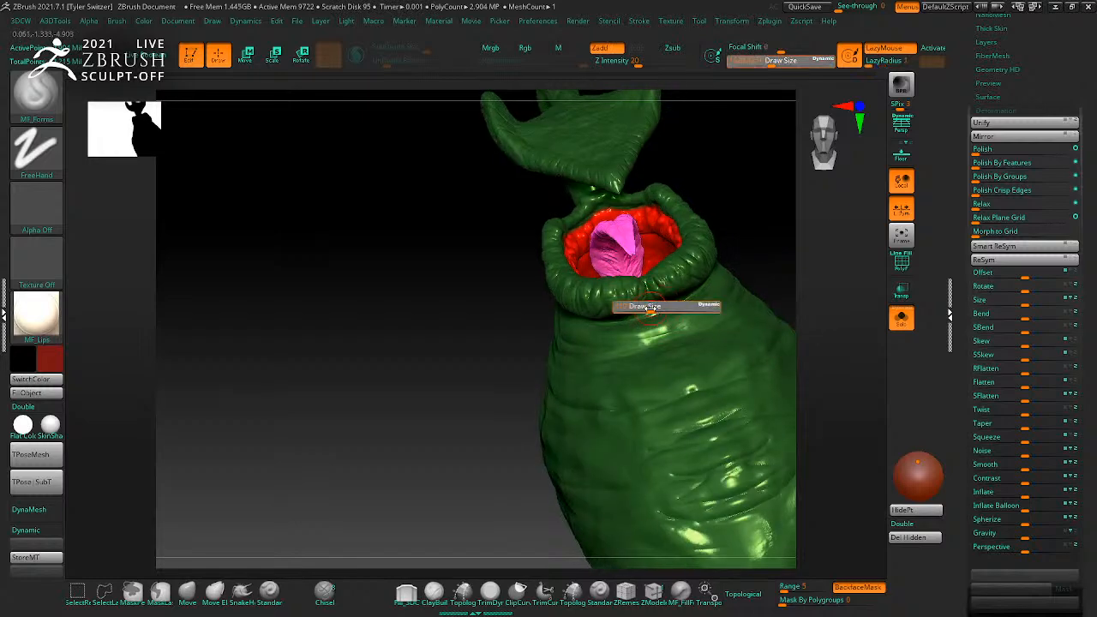
{"action": "key", "text": "shift"}
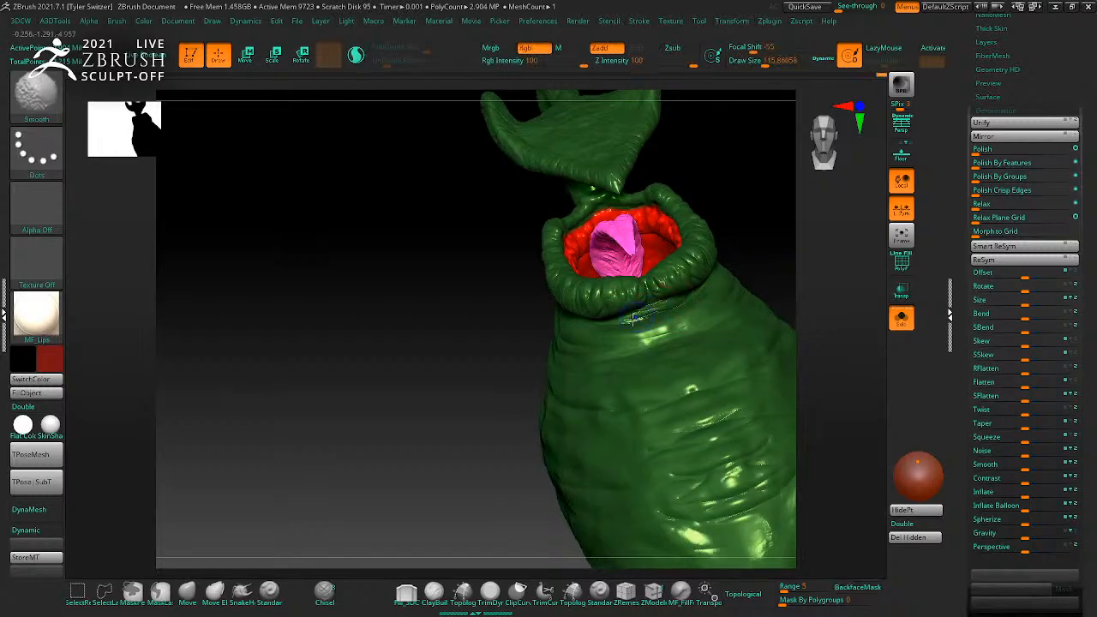
{"action": "left_click_drag", "start_coordinate": [793, 250], "coordinate": [739, 259]}
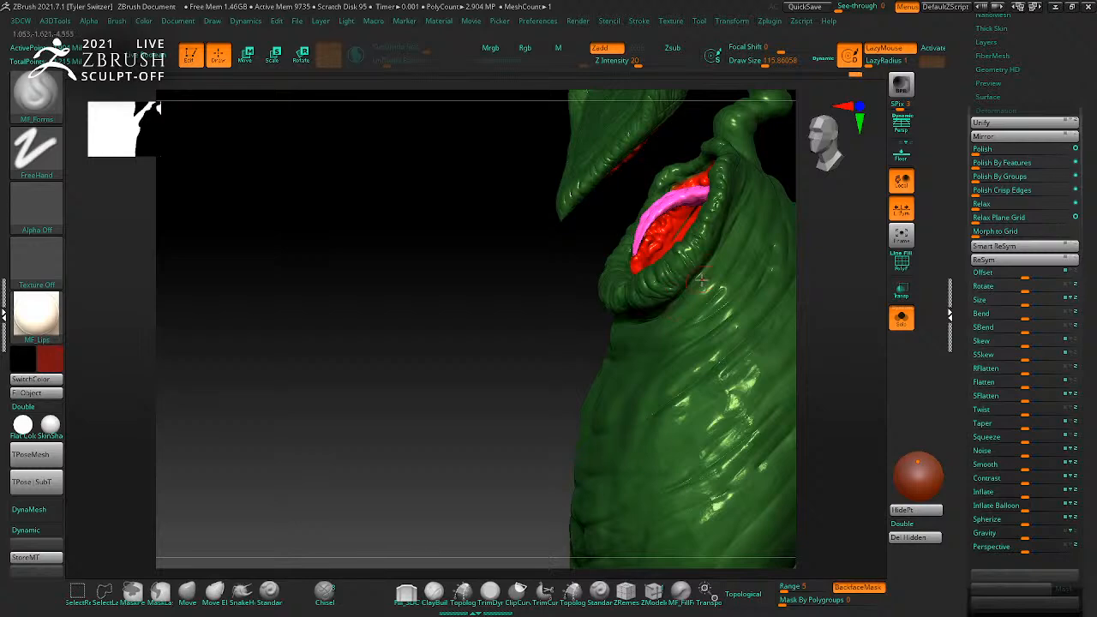
{"action": "left_click_drag", "start_coordinate": [829, 276], "coordinate": [862, 276]}
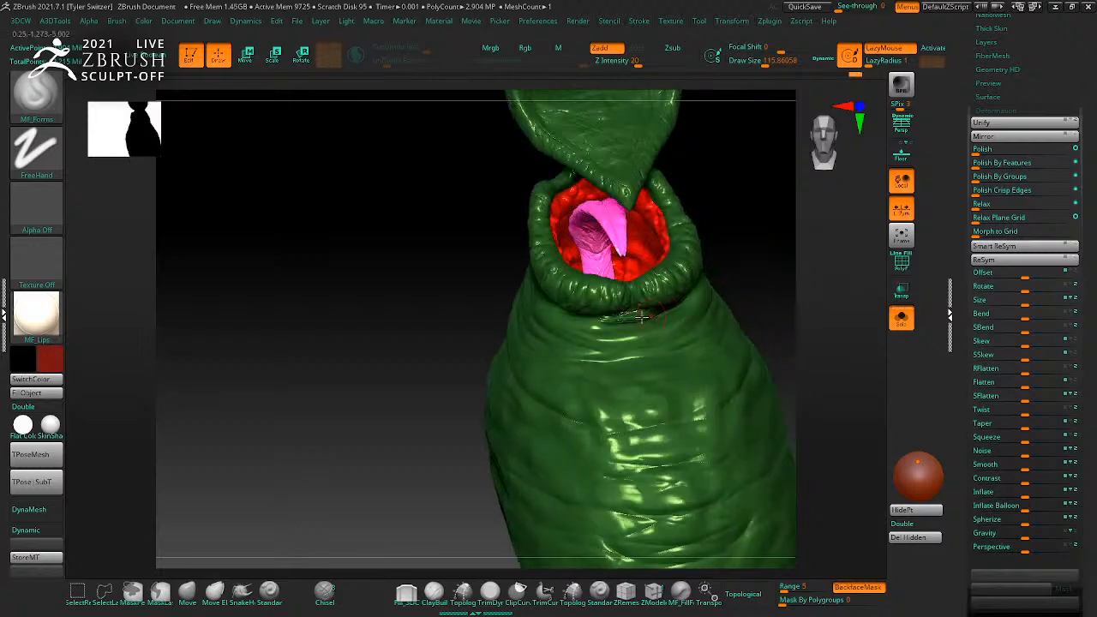
{"action": "key", "text": "shift"}
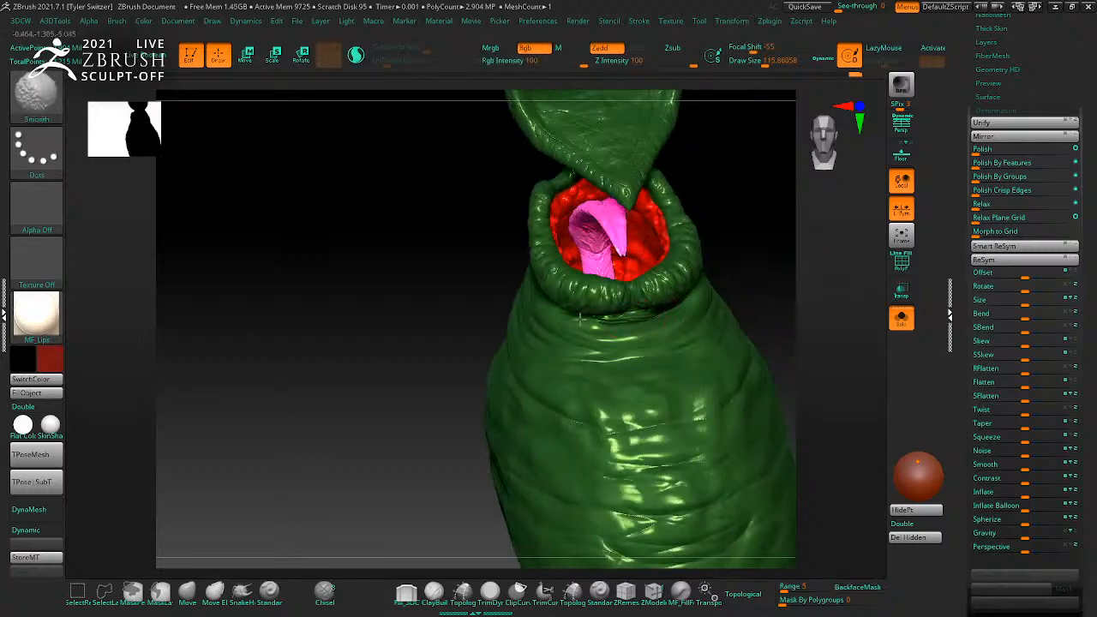
{"action": "left_click_drag", "start_coordinate": [772, 287], "coordinate": [805, 290]}
{"action": "key", "text": "shift"}
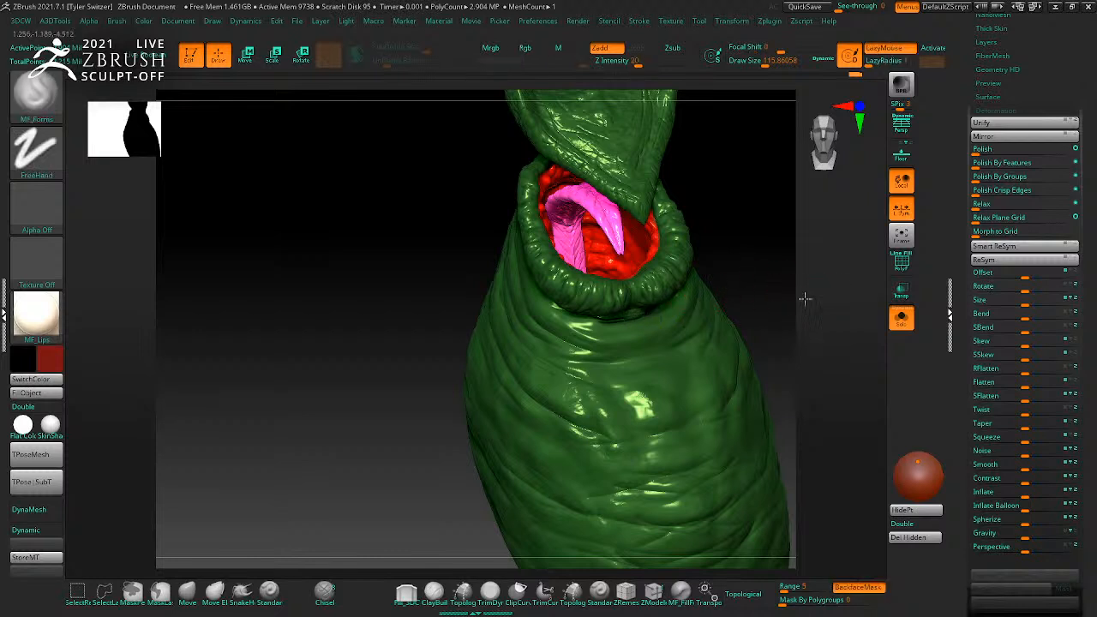
{"action": "right_click_drag", "start_coordinate": [815, 299], "coordinate": [783, 308], "text": "ctrl"}
{"action": "mouse_move", "coordinate": [784, 309]}
{"action": "left_mouse_down"}
{"action": "mouse_move", "coordinate": [803, 302]}
{"action": "mouse_move", "coordinate": [687, 325]}
{"action": "left_mouse_up"}
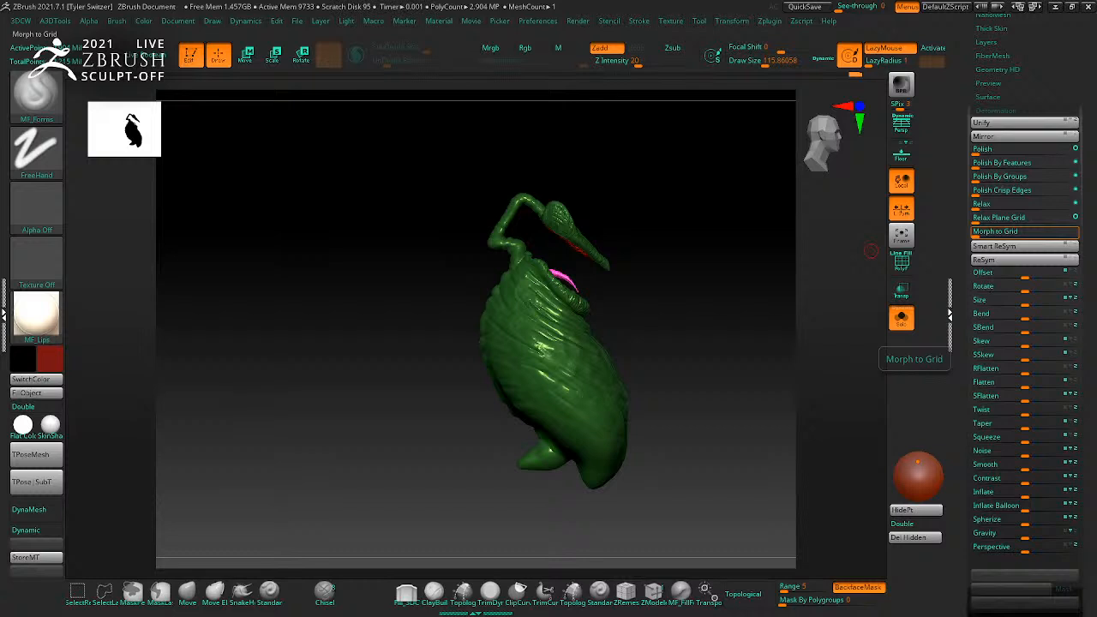
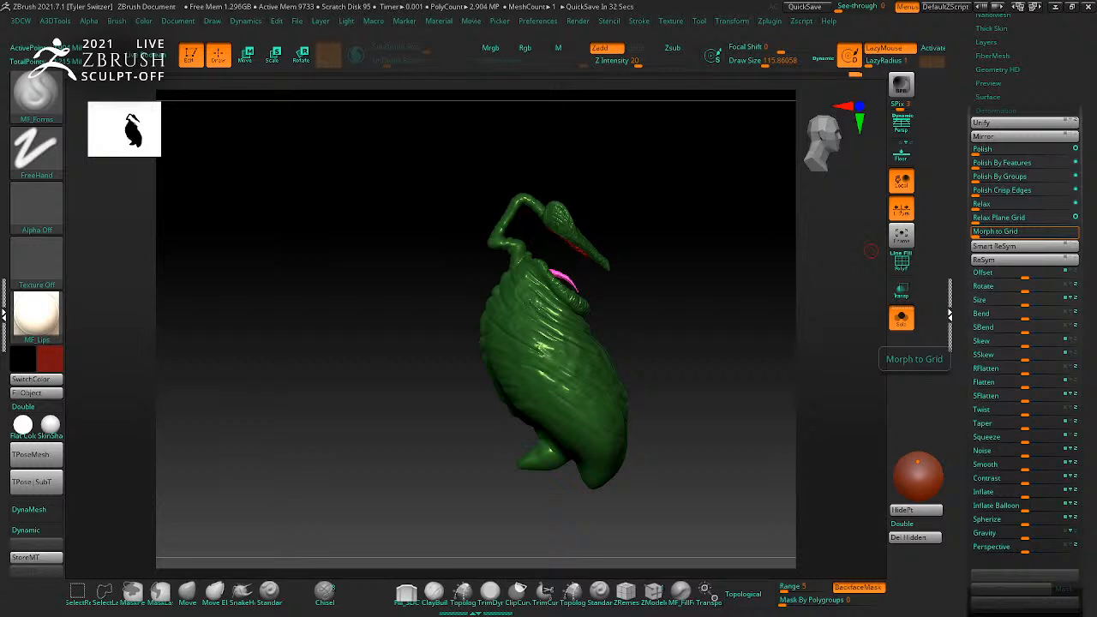
Step: Texture the body's sides with a ZBGs_Creature skin brush at a draw size of about 476, with symmetry and BackfaceMask enabled
{"action": "key", "text": "1"}
{"action": "mouse_move", "coordinate": [663, 318]}
{"action": "left_mouse_down"}
{"action": "mouse_move", "coordinate": [730, 324]}
{"action": "mouse_move", "coordinate": [757, 345]}
{"action": "mouse_move", "coordinate": [726, 319]}
{"action": "left_mouse_up"}
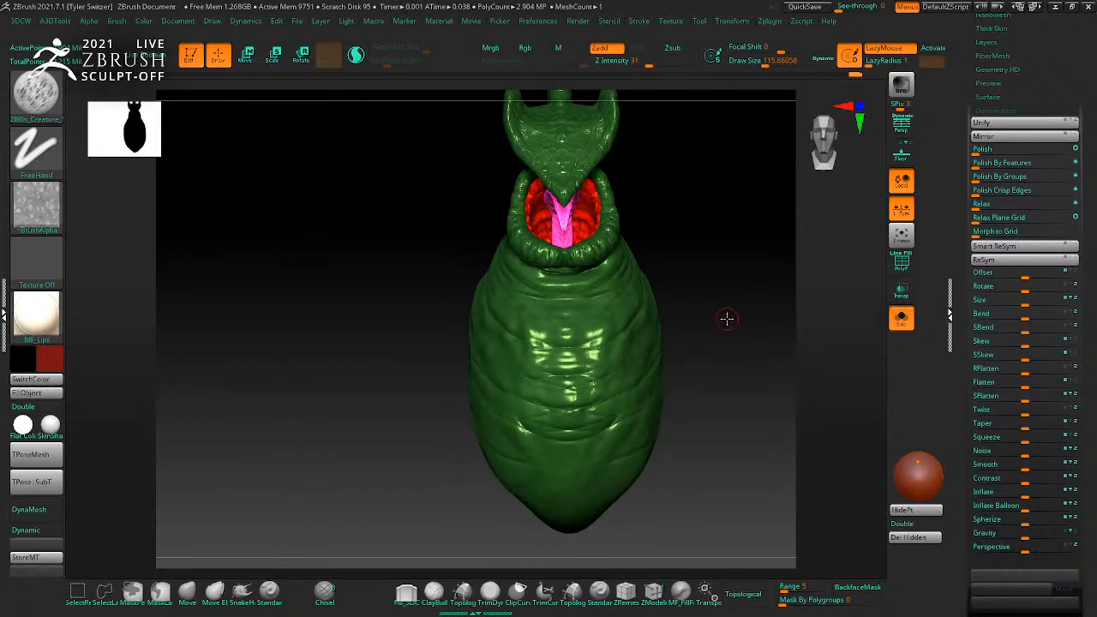
{"action": "key", "text": "s"}
{"action": "left_click_drag", "start_coordinate": [580, 318], "coordinate": [606, 318]}
{"action": "mouse_move", "coordinate": [721, 269]}
{"action": "left_mouse_down"}
{"action": "mouse_move", "coordinate": [670, 245]}
{"action": "mouse_move", "coordinate": [646, 249]}
{"action": "mouse_move", "coordinate": [614, 306]}
{"action": "left_mouse_up"}
{"action": "key", "text": "x"}
{"action": "key", "text": "ctrl+z"}
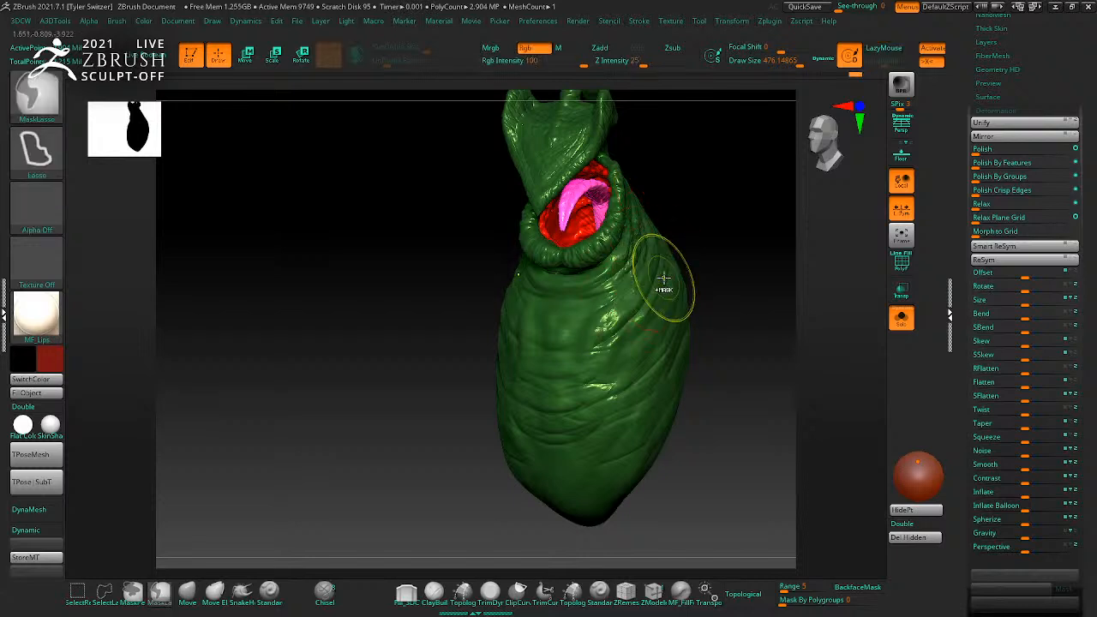
{"action": "left_click", "coordinate": [858, 587]}
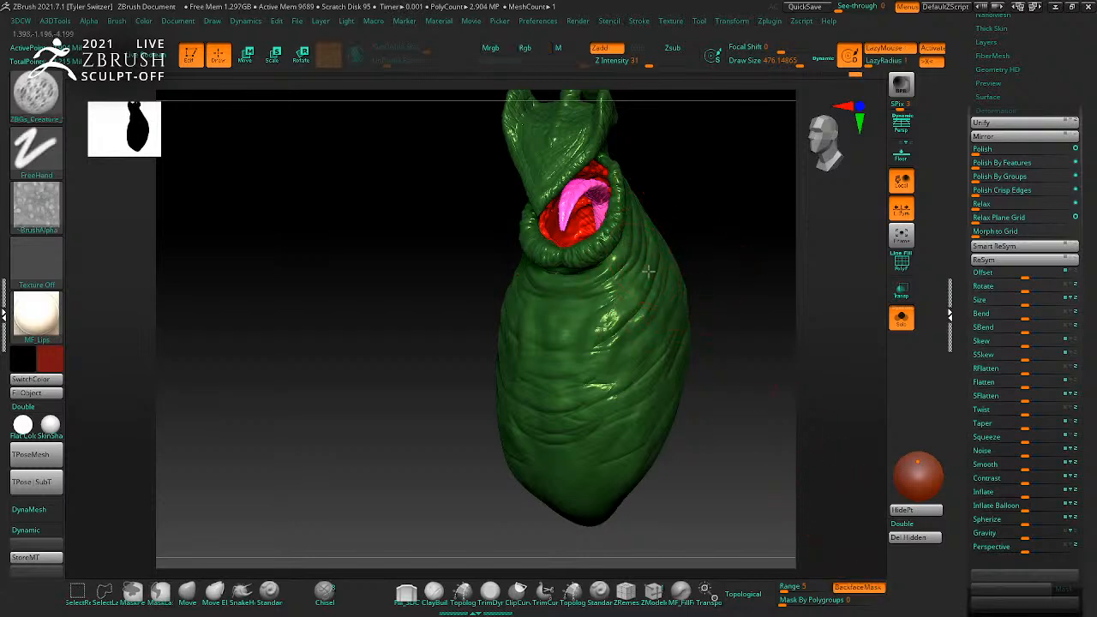
{"action": "left_click_drag", "start_coordinate": [648, 230], "coordinate": [612, 322]}
{"action": "mouse_move", "coordinate": [656, 293]}
{"action": "left_mouse_down"}
{"action": "mouse_move", "coordinate": [630, 347]}
{"action": "mouse_move", "coordinate": [650, 367]}
{"action": "mouse_move", "coordinate": [661, 415]}
{"action": "left_mouse_up"}
{"action": "left_click_drag", "start_coordinate": [709, 446], "coordinate": [665, 427]}
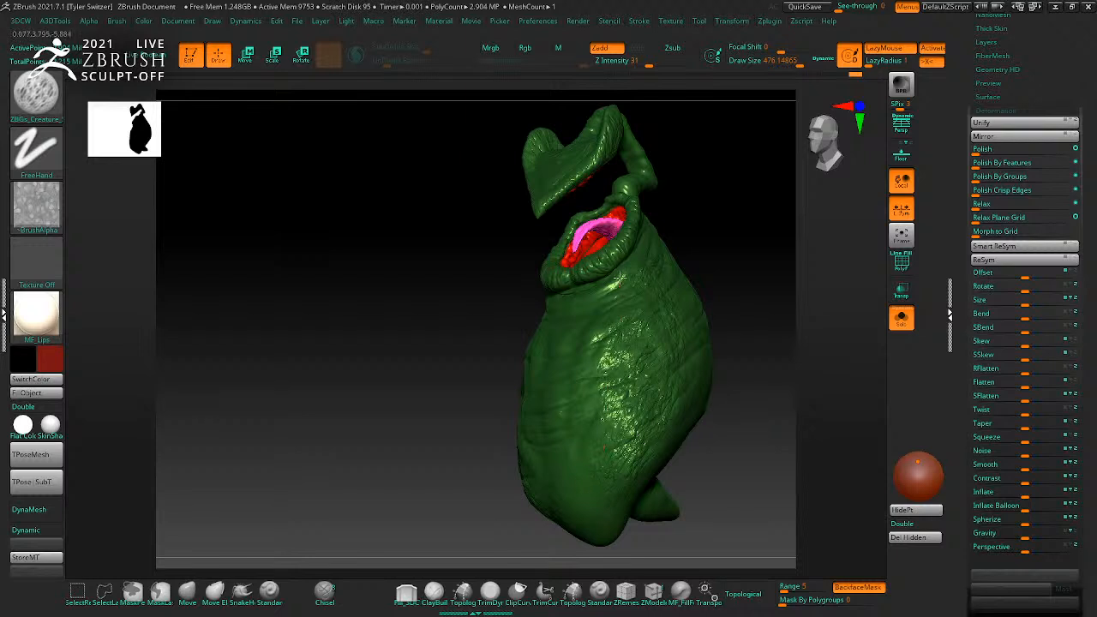
Step: Extend the creature skin texture around to the back and soften it along the spine above the tail
{"action": "left_click_drag", "start_coordinate": [728, 234], "coordinate": [671, 250]}
{"action": "left_click_drag", "start_coordinate": [795, 231], "coordinate": [642, 237]}
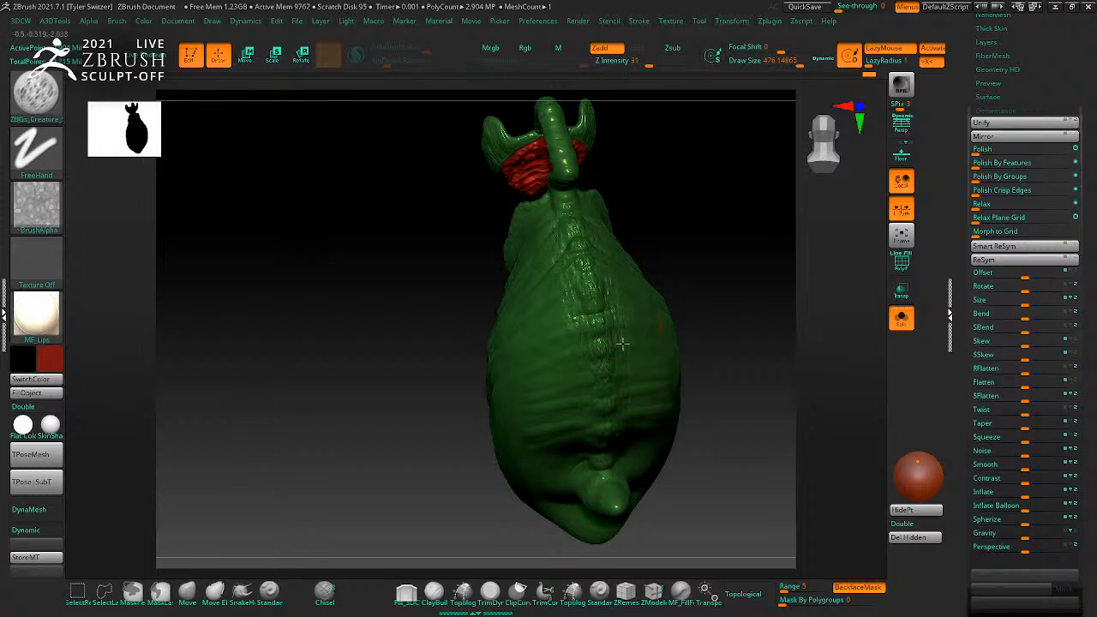
{"action": "key", "text": "shift"}
{"action": "left_click_drag", "start_coordinate": [612, 395], "coordinate": [612, 420], "text": "shift"}
{"action": "mouse_move", "coordinate": [690, 343]}
{"action": "left_mouse_down"}
{"action": "mouse_move", "coordinate": [746, 339]}
{"action": "mouse_move", "coordinate": [756, 352]}
{"action": "left_mouse_up"}
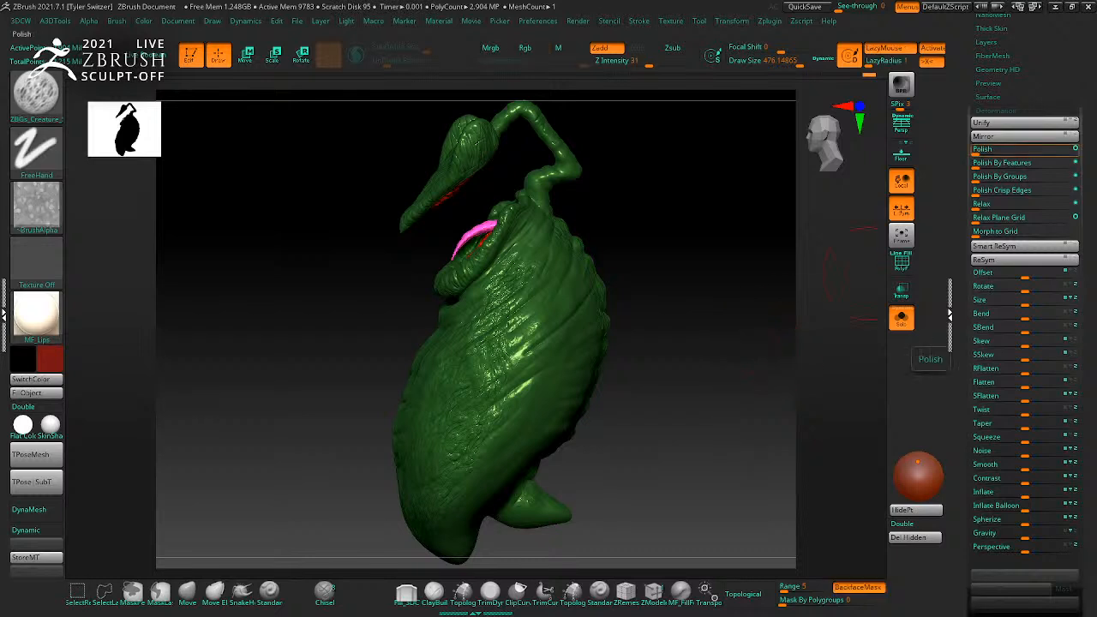
Step: Brush streaky ZBGs_Creature texture over the side, upper back and front at Z Intensity 8 with BackfaceMask on
{"action": "left_click", "coordinate": [847, 236]}
{"action": "left_click", "coordinate": [866, 588]}
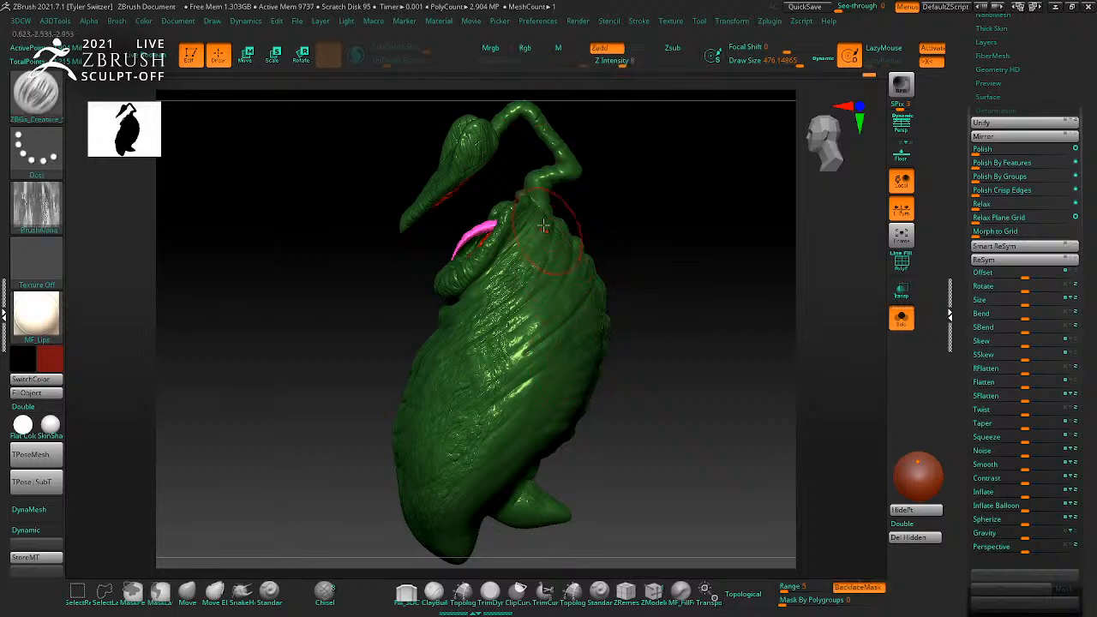
{"action": "mouse_move", "coordinate": [540, 338]}
{"action": "left_mouse_down"}
{"action": "mouse_move", "coordinate": [563, 284]}
{"action": "mouse_move", "coordinate": [570, 346]}
{"action": "mouse_move", "coordinate": [548, 373]}
{"action": "left_mouse_up"}
{"action": "left_click_drag", "start_coordinate": [671, 351], "coordinate": [644, 355]}
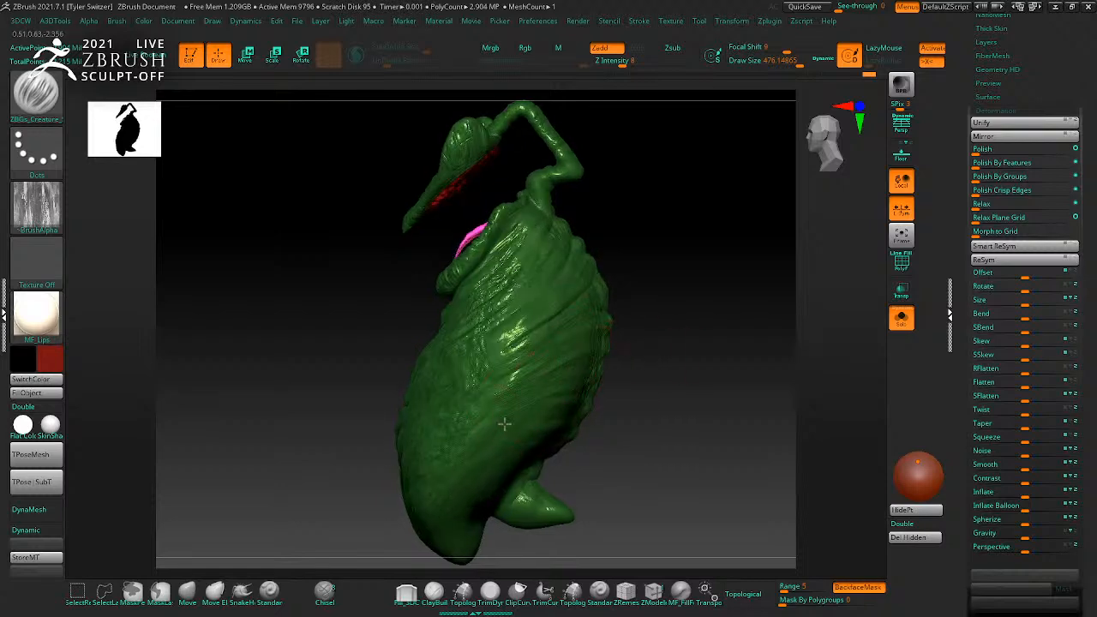
{"action": "mouse_move", "coordinate": [605, 449]}
{"action": "left_mouse_down"}
{"action": "mouse_move", "coordinate": [666, 365]}
{"action": "mouse_move", "coordinate": [663, 341]}
{"action": "left_mouse_up"}
{"action": "key", "text": "x"}
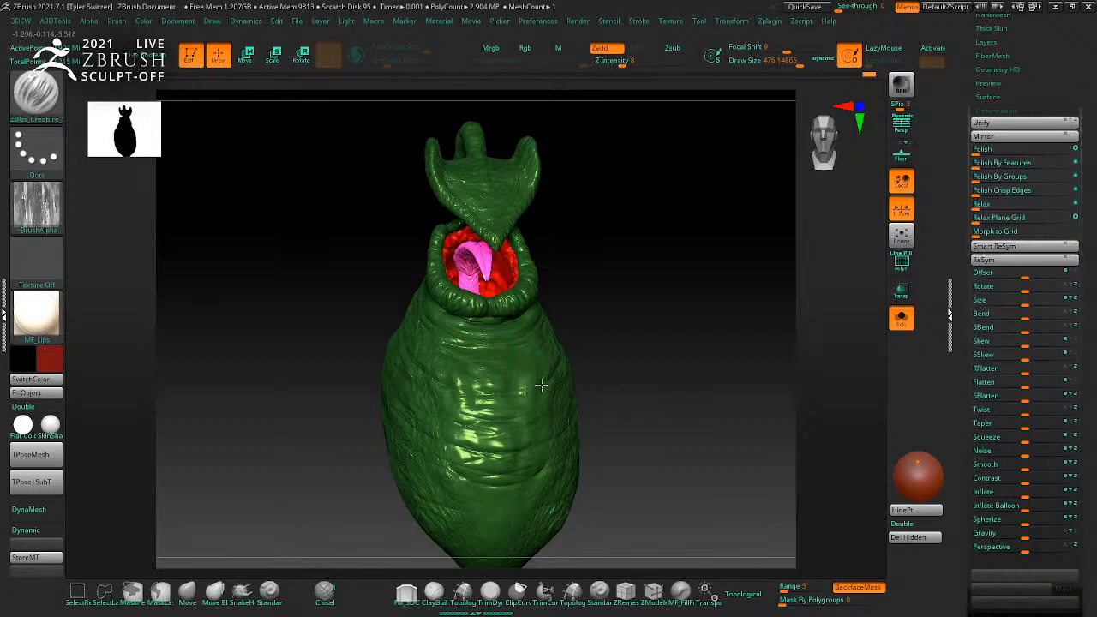
{"action": "left_click_drag", "start_coordinate": [523, 382], "coordinate": [512, 426]}
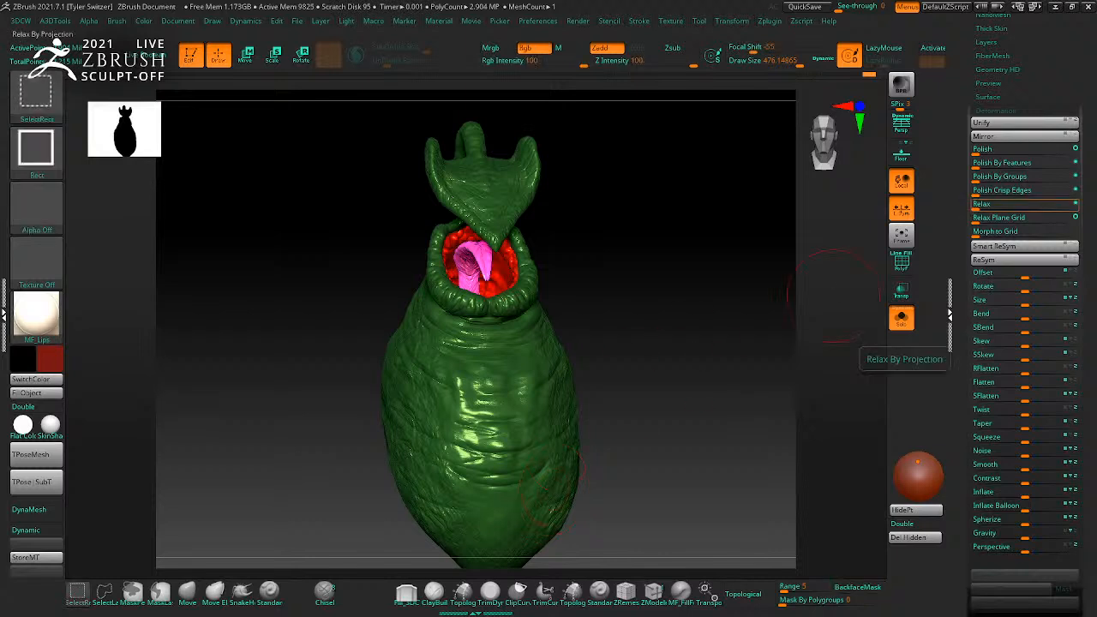
Step: Add fine wrinkle texture down the body's front with another ZBGs_Creature brush at Z Intensity 15, with BackfaceMask on
{"action": "key", "text": "ctrl+shift+1"}
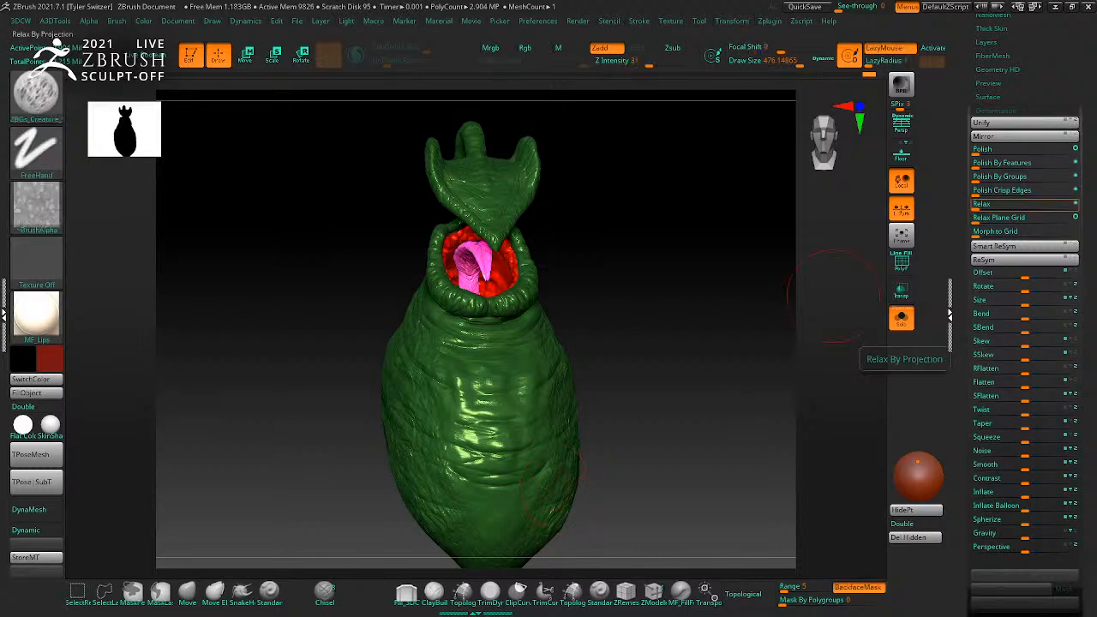
{"action": "key", "text": "ctrl+shift+2"}
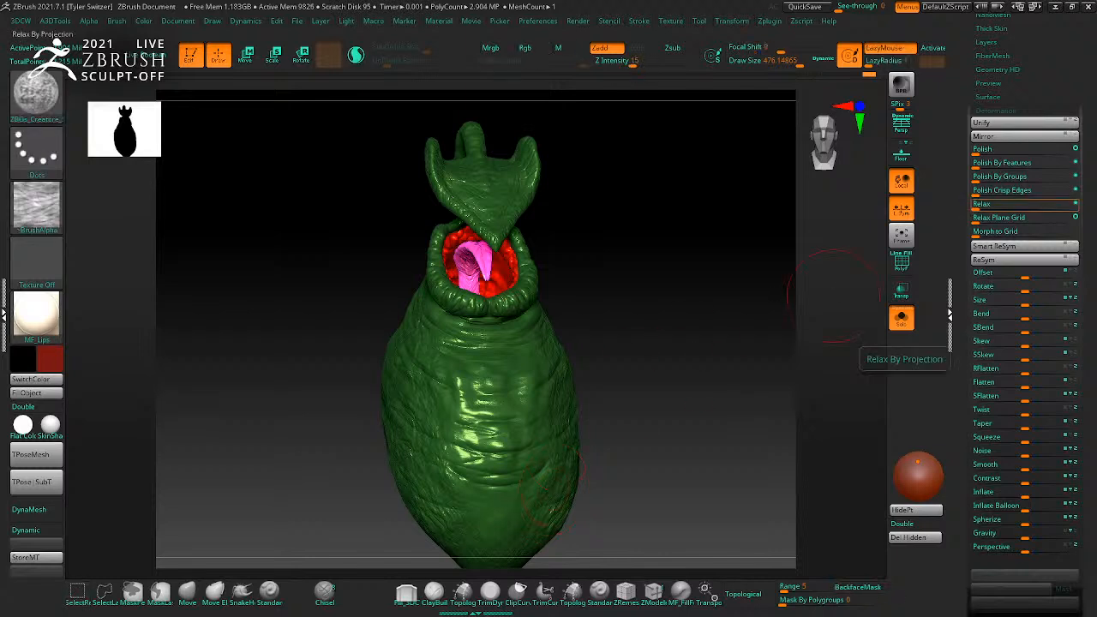
{"action": "left_click", "coordinate": [876, 588]}
{"action": "left_click_drag", "start_coordinate": [514, 365], "coordinate": [504, 497]}
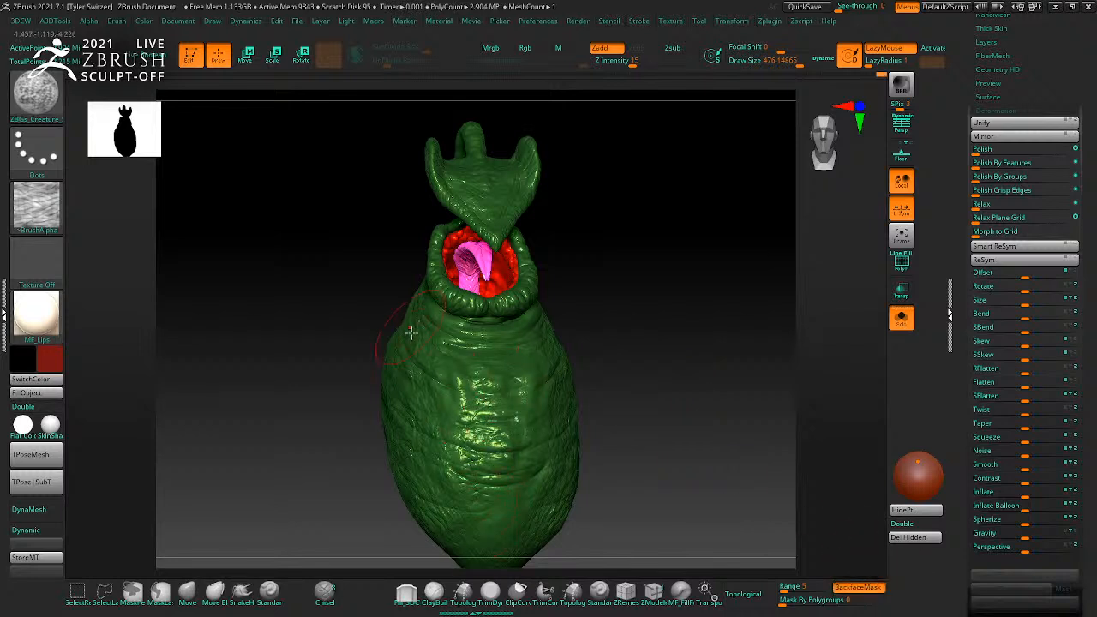
{"action": "left_click_drag", "start_coordinate": [649, 305], "coordinate": [541, 367]}
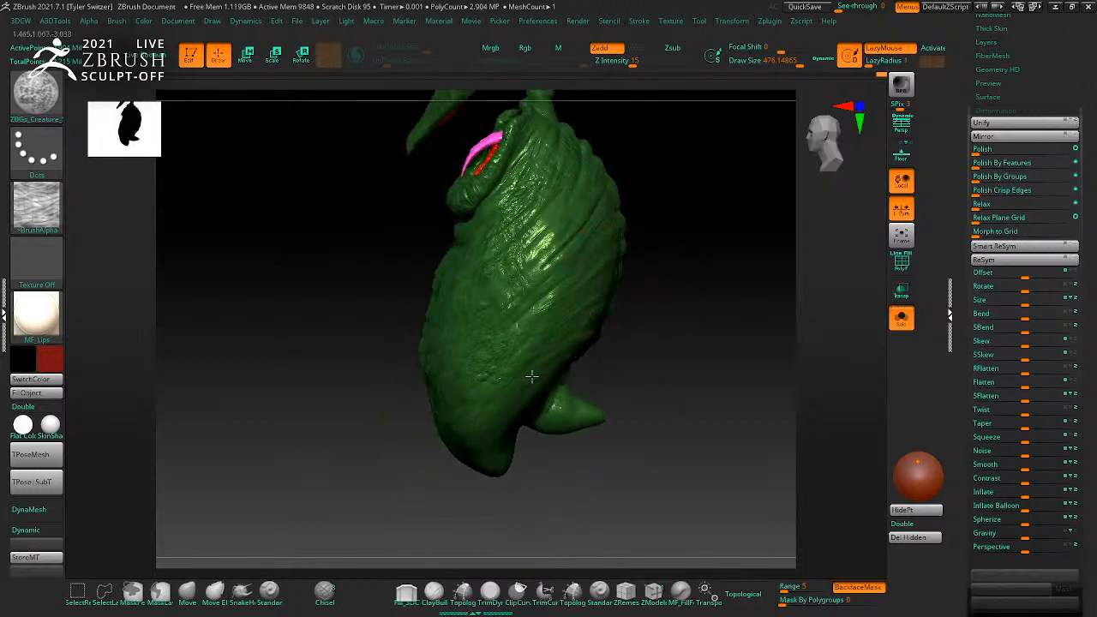
Step: Brush the ZBGs_Creature skin texture onto the bent stem between the hood and the body at Z Intensity 15
{"action": "left_click_drag", "start_coordinate": [495, 490], "coordinate": [548, 343]}
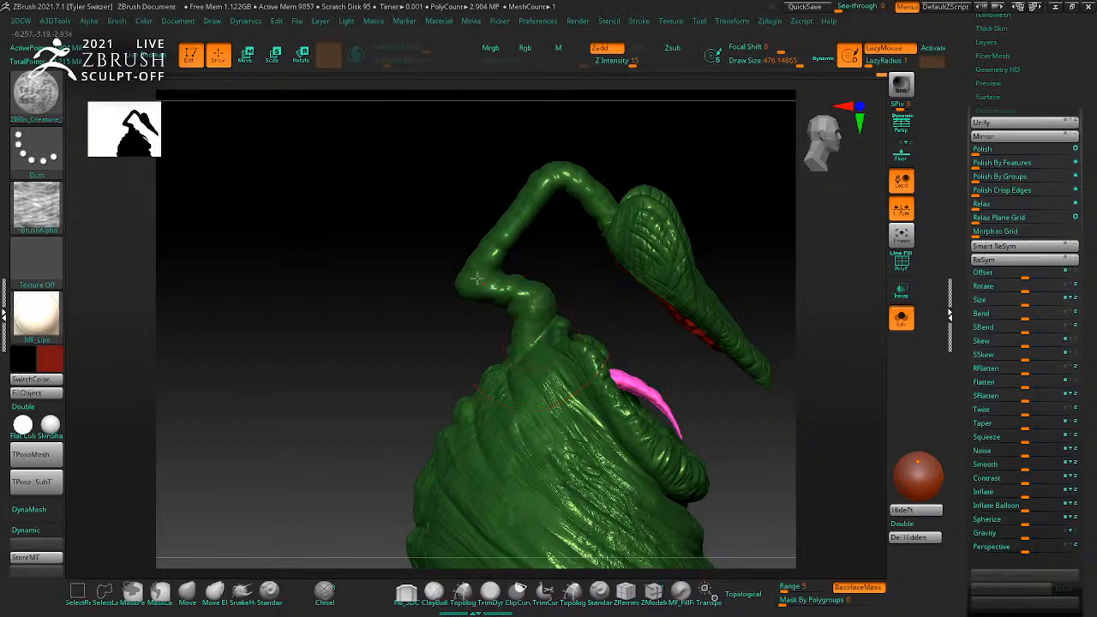
{"action": "left_click_drag", "start_coordinate": [453, 301], "coordinate": [578, 139]}
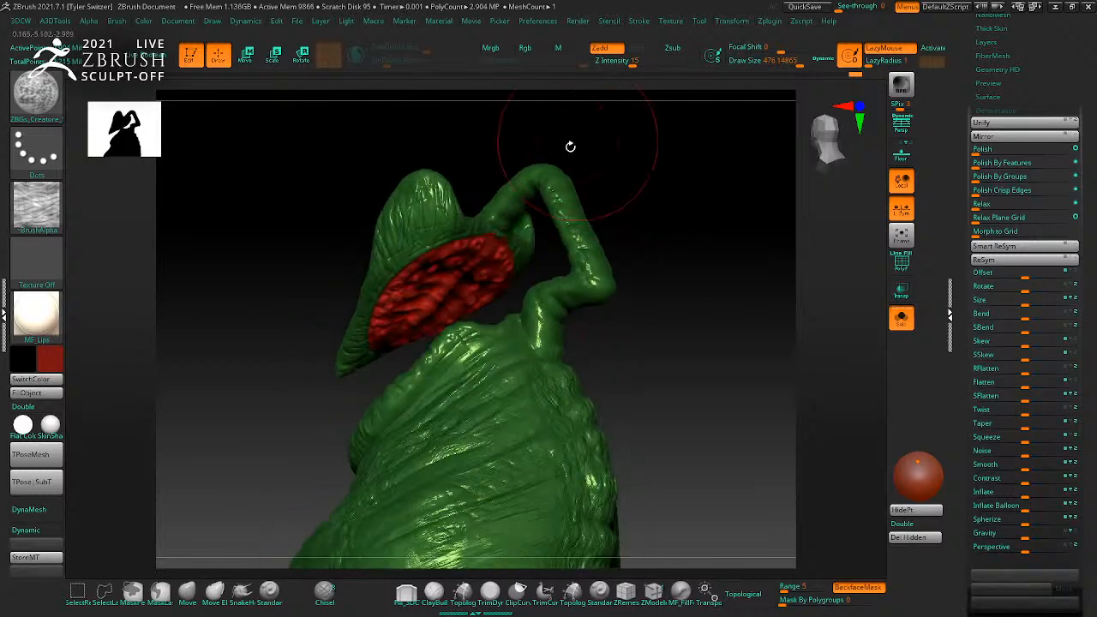
{"action": "left_click_drag", "start_coordinate": [588, 179], "coordinate": [681, 384]}
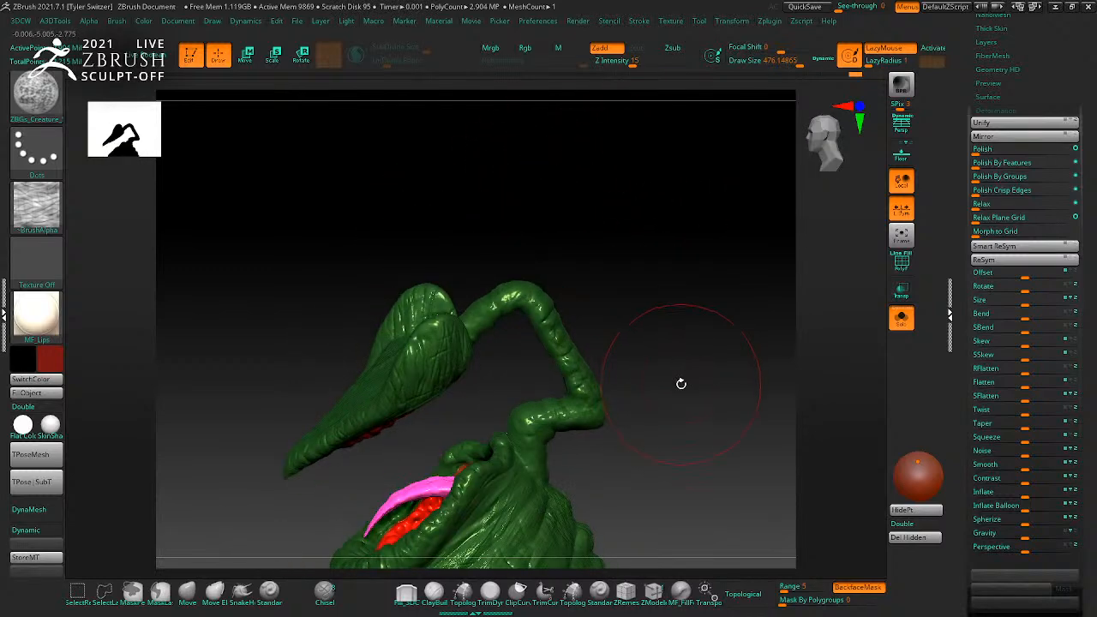
Step: Carve creases into the stem using the DamStandard brush at a draw size of about 90, and unhide the other subtools
{"action": "key", "text": "b"}
{"action": "key", "text": "d"}
{"action": "key", "text": "s"}
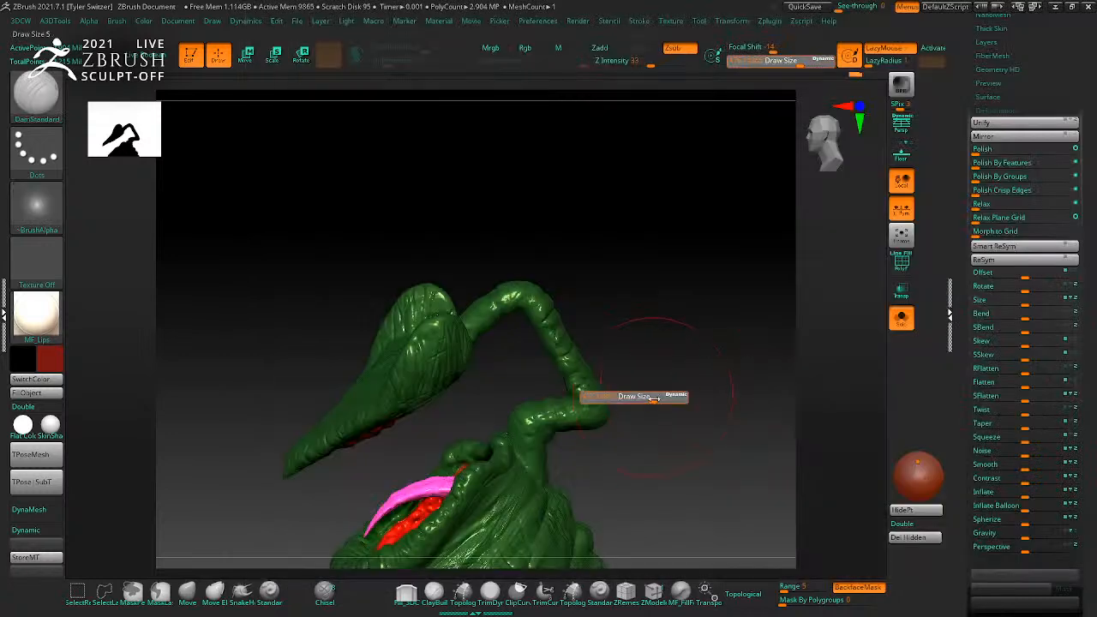
{"action": "left_click_drag", "start_coordinate": [638, 387], "coordinate": [671, 414]}
{"action": "key", "text": "bracketleft"}
{"action": "mouse_move", "coordinate": [551, 380]}
{"action": "left_mouse_down"}
{"action": "mouse_move", "coordinate": [588, 392]}
{"action": "mouse_move", "coordinate": [551, 379]}
{"action": "mouse_move", "coordinate": [631, 352]}
{"action": "mouse_move", "coordinate": [632, 326]}
{"action": "mouse_move", "coordinate": [519, 264]}
{"action": "mouse_move", "coordinate": [590, 309]}
{"action": "mouse_move", "coordinate": [551, 370]}
{"action": "mouse_move", "coordinate": [557, 398]}
{"action": "left_mouse_up"}
{"action": "key", "text": "bracketleft"}
{"action": "key", "text": "ctrl"}
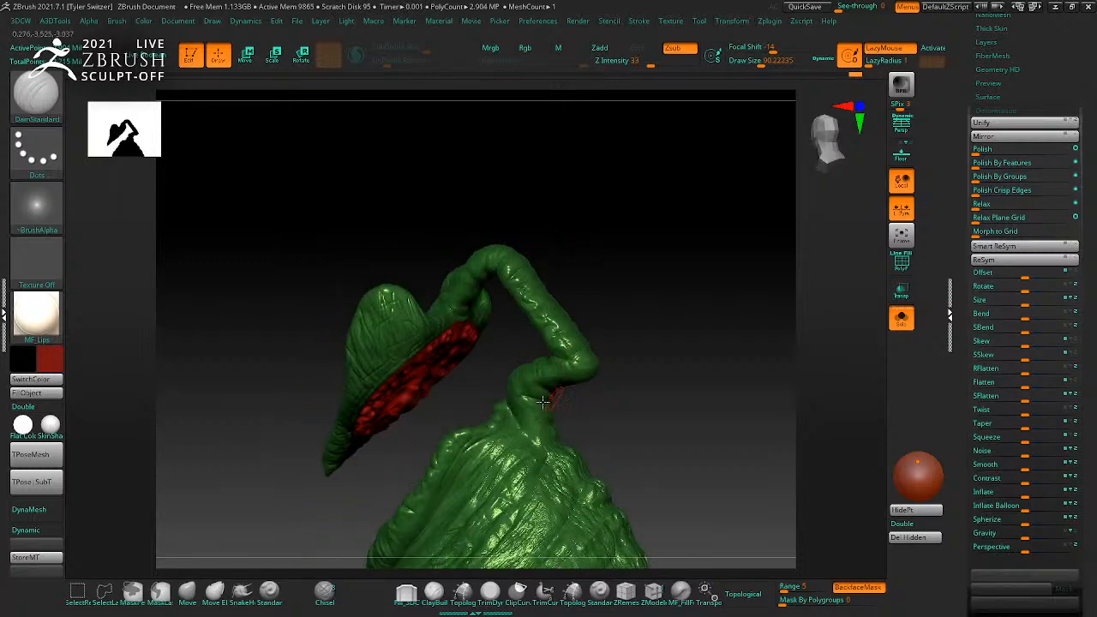
{"action": "left_click_drag", "start_coordinate": [623, 383], "coordinate": [574, 401]}
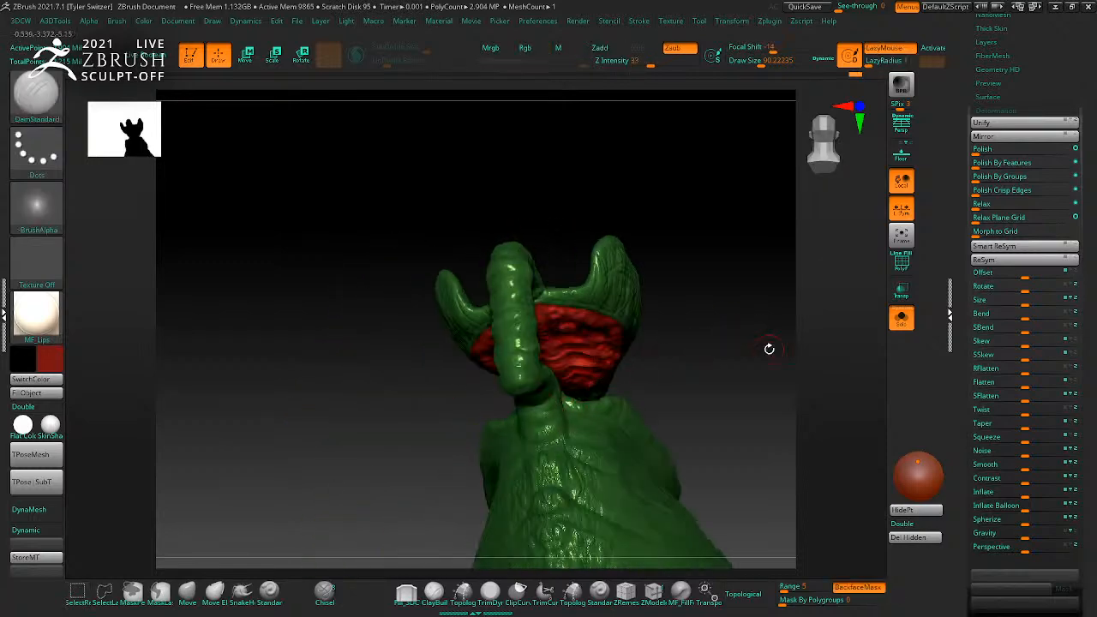
{"action": "left_click", "coordinate": [901, 318]}
{"action": "mouse_move", "coordinate": [793, 343]}
{"action": "left_mouse_down"}
{"action": "mouse_move", "coordinate": [783, 348]}
{"action": "mouse_move", "coordinate": [767, 303]}
{"action": "mouse_move", "coordinate": [694, 348]}
{"action": "mouse_move", "coordinate": [732, 444]}
{"action": "mouse_move", "coordinate": [678, 385]}
{"action": "mouse_move", "coordinate": [678, 411]}
{"action": "mouse_move", "coordinate": [733, 452]}
{"action": "mouse_move", "coordinate": [735, 434]}
{"action": "mouse_move", "coordinate": [768, 451]}
{"action": "left_mouse_up"}
Step: Set up the Standard brush with a Color Spray stroke, sampling the body green as main colour and the tongue pink as secondary
{"action": "key", "text": "b"}
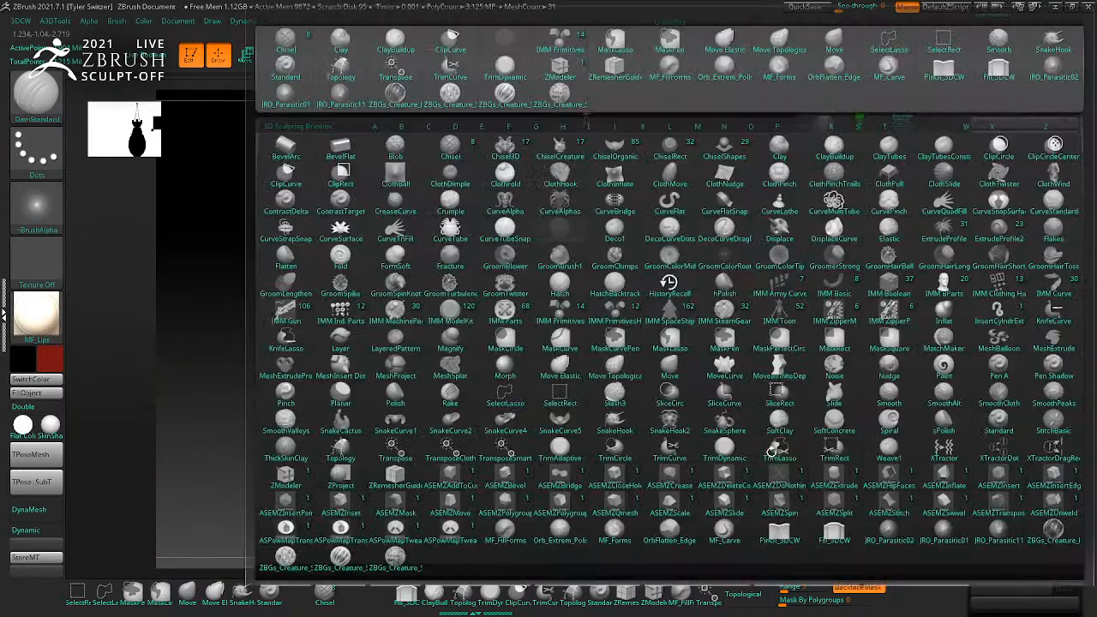
{"action": "key", "text": "s"}
{"action": "key", "text": "t"}
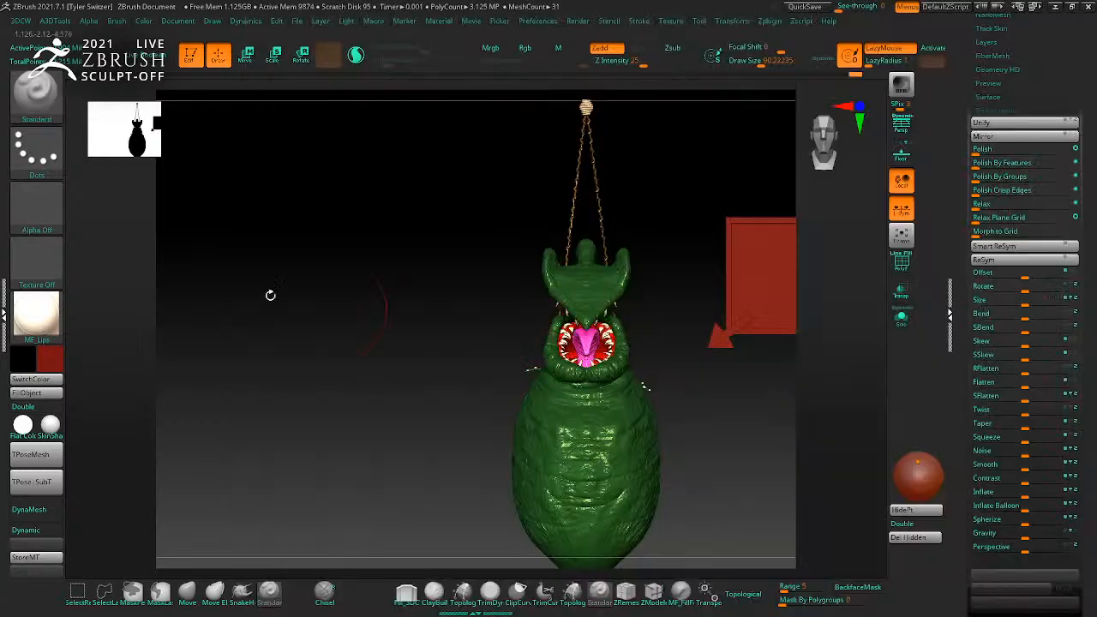
{"action": "left_click", "coordinate": [37, 148]}
{"action": "left_click", "coordinate": [270, 159]}
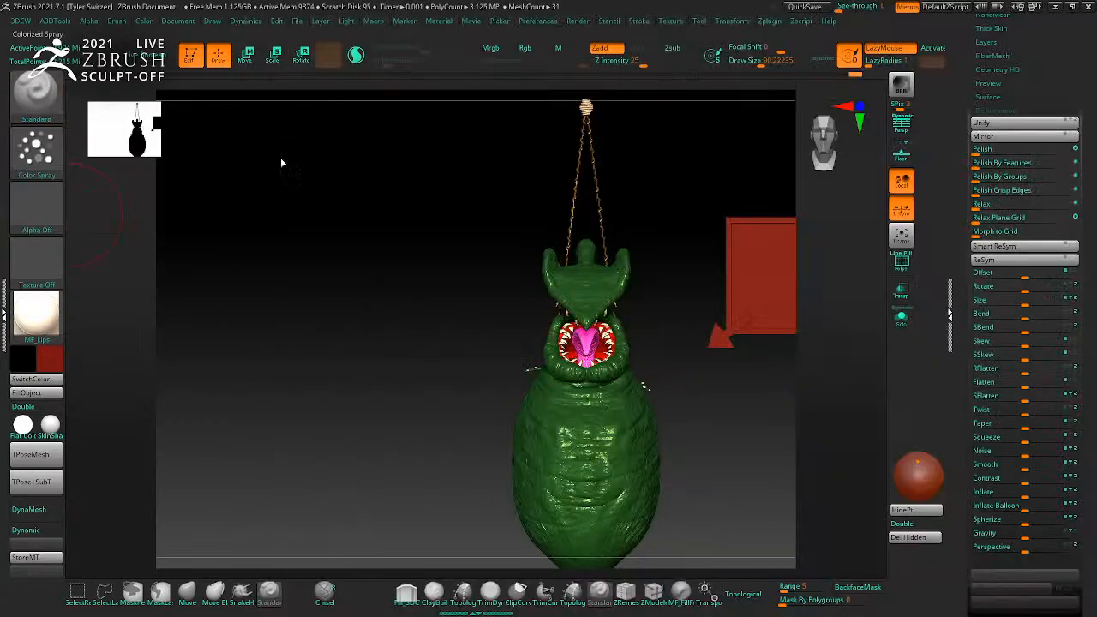
{"action": "left_click_drag", "start_coordinate": [462, 403], "coordinate": [589, 428]}
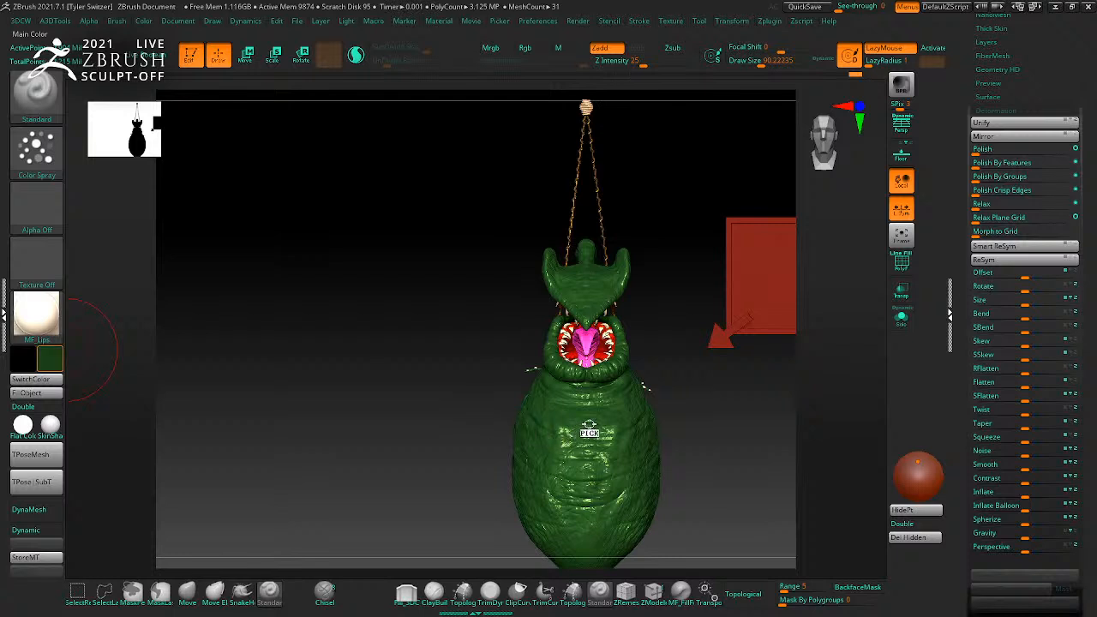
{"action": "left_click_drag", "start_coordinate": [23, 360], "coordinate": [585, 341]}
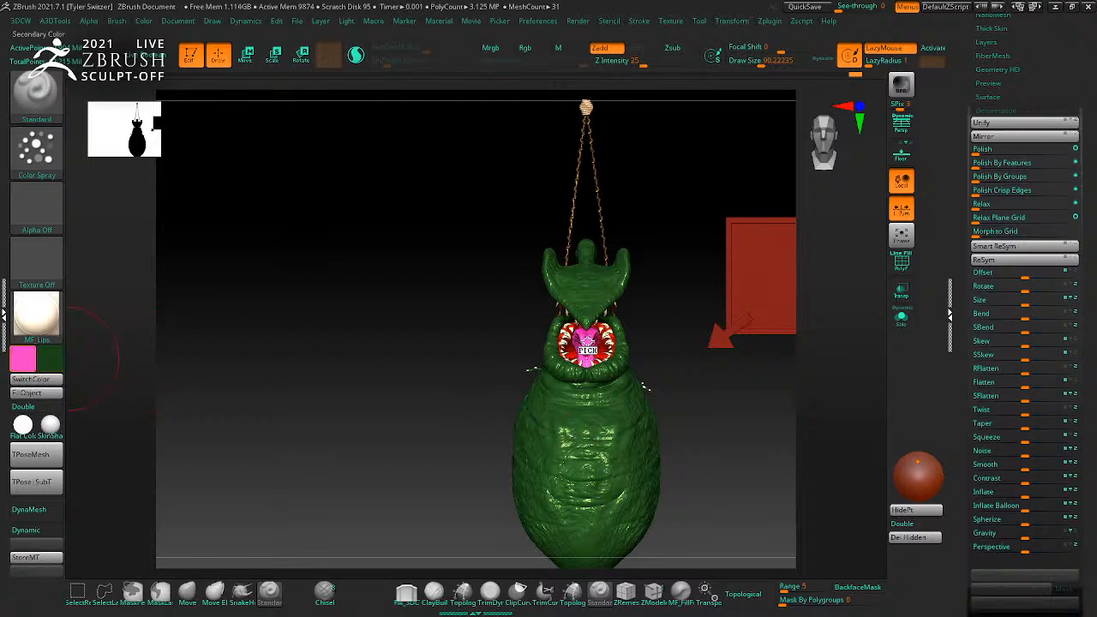
Step: Make the brush paint colour only with Rgb on and Zadd off, and set its draw size to about 37
{"action": "key", "text": "s"}
{"action": "left_click", "coordinate": [677, 418]}
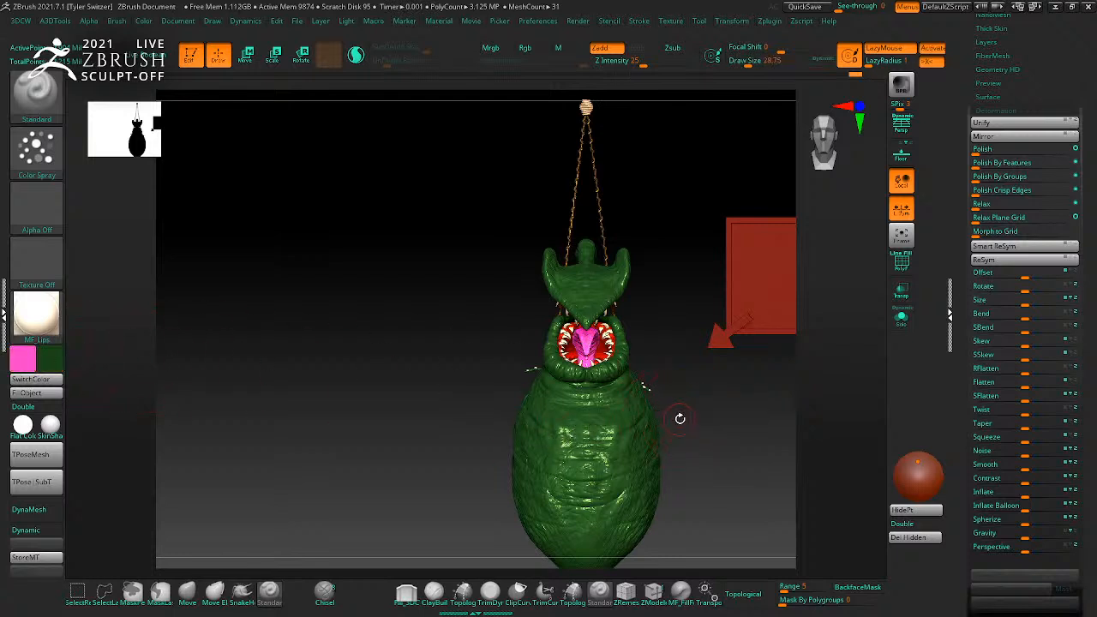
{"action": "left_click_drag", "start_coordinate": [731, 415], "coordinate": [776, 420]}
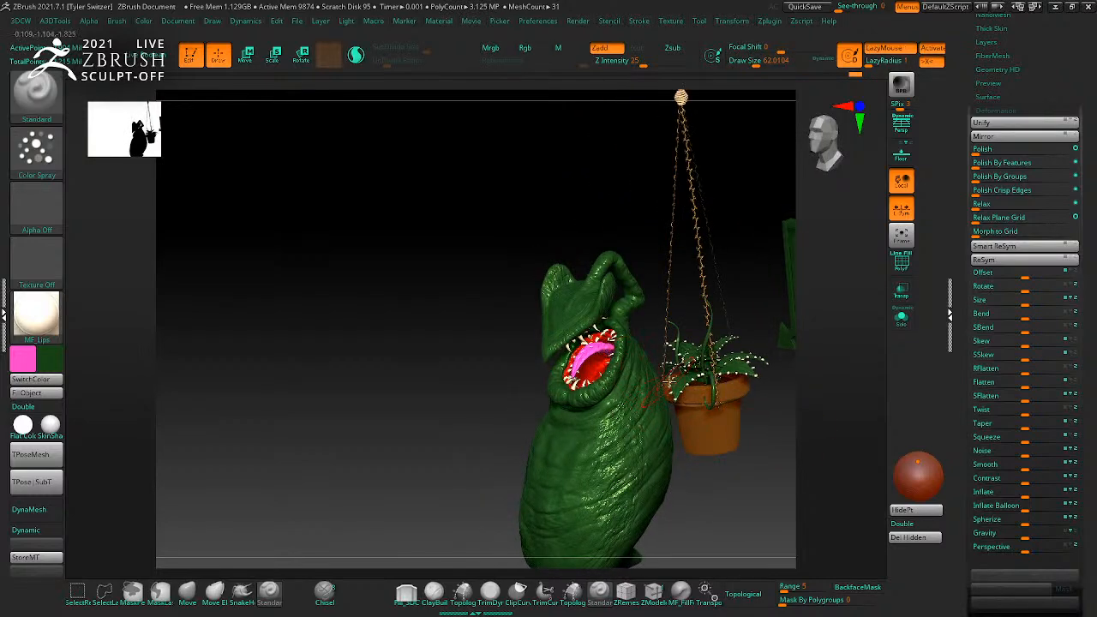
{"action": "left_click", "coordinate": [601, 48]}
{"action": "left_click", "coordinate": [534, 48]}
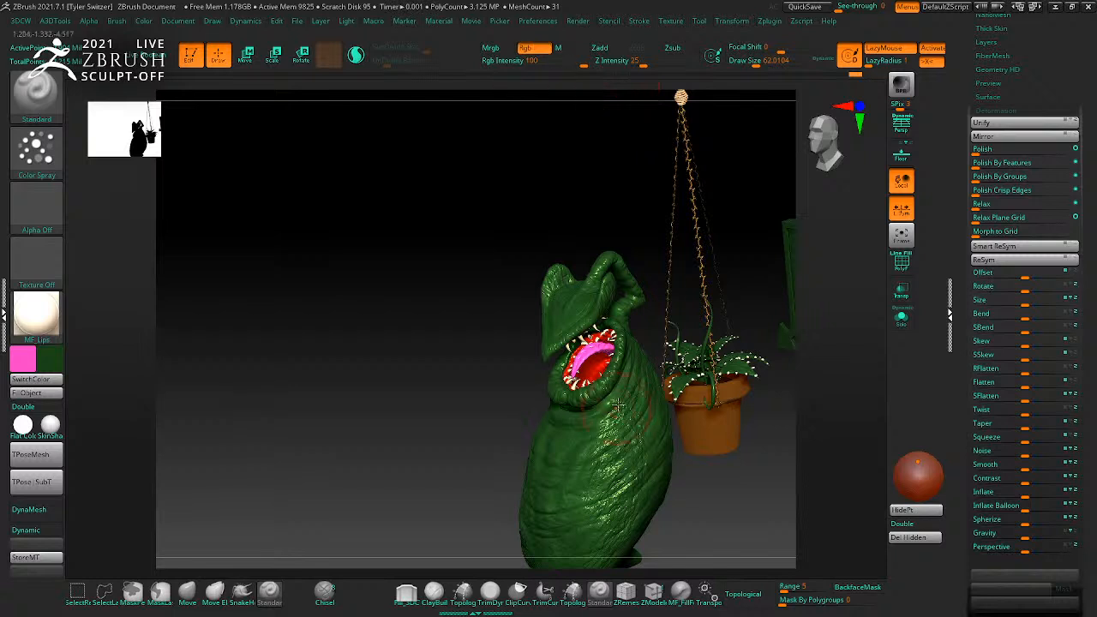
{"action": "key", "text": "s"}
{"action": "left_click_drag", "start_coordinate": [628, 409], "coordinate": [623, 410]}
{"action": "key", "text": "shift+f"}
{"action": "key", "text": "shift+f"}
Step: Spray green colour variation over the textured side of the body
{"action": "right_click_drag", "start_coordinate": [646, 494], "coordinate": [644, 421], "text": "alt"}
{"action": "left_click_drag", "start_coordinate": [637, 292], "coordinate": [643, 419]}
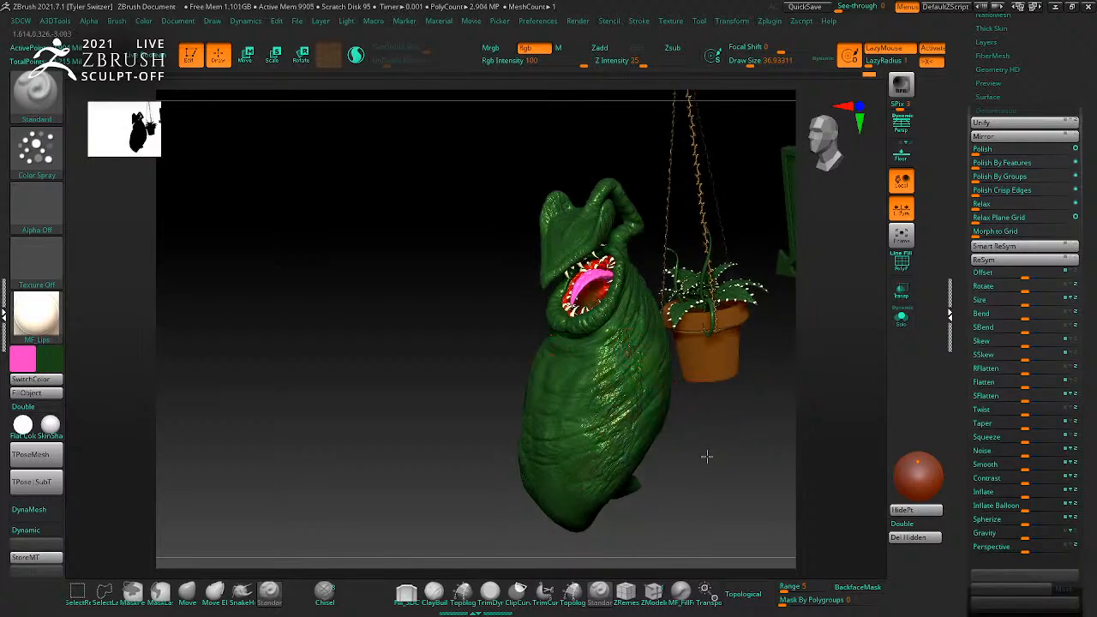
{"action": "left_click_drag", "start_coordinate": [715, 453], "coordinate": [649, 338]}
{"action": "left_click_drag", "start_coordinate": [746, 480], "coordinate": [772, 402]}
{"action": "mouse_move", "coordinate": [705, 391]}
{"action": "left_mouse_down"}
{"action": "mouse_move", "coordinate": [774, 420]}
{"action": "mouse_move", "coordinate": [764, 411]}
{"action": "left_mouse_up"}
Step: Isolate the mouth interior and mask it, restore the full body, and invert the mask
{"action": "key", "text": "ctrl"}
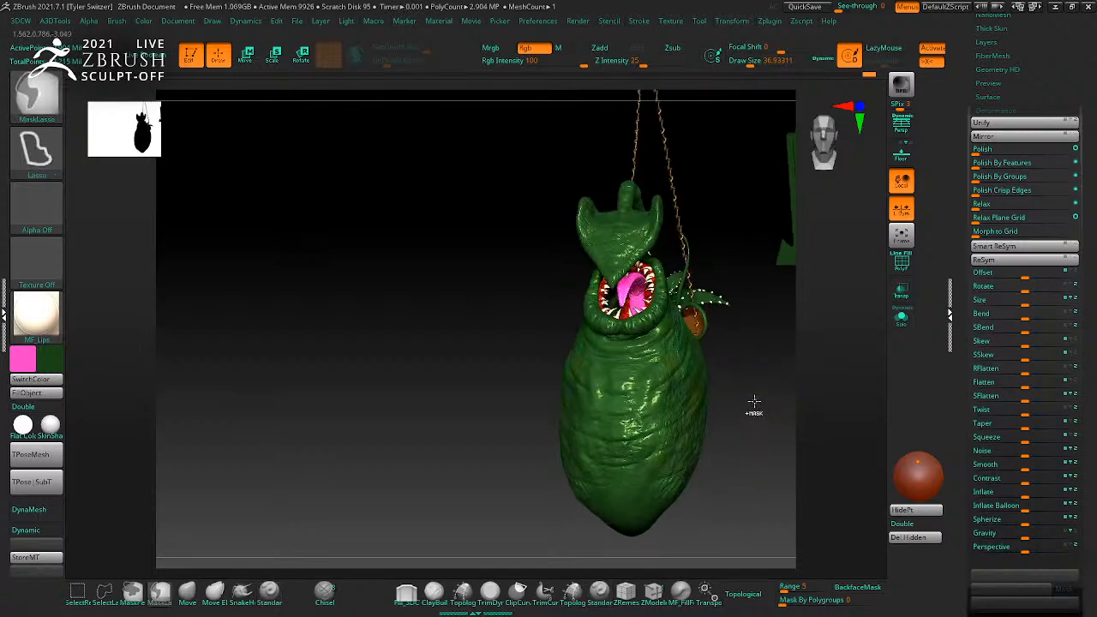
{"action": "left_click", "coordinate": [617, 305], "text": "ctrl+shift"}
{"action": "mouse_move", "coordinate": [755, 473]}
{"action": "left_mouse_down", "text": "ctrl"}
{"action": "mouse_move", "coordinate": [488, 383]}
{"action": "mouse_move", "coordinate": [542, 437]}
{"action": "left_mouse_up", "text": "ctrl"}
{"action": "left_click", "coordinate": [740, 411], "text": "ctrl+shift"}
{"action": "left_click_drag", "start_coordinate": [769, 426], "coordinate": [729, 463], "text": "alt"}
{"action": "left_click", "coordinate": [747, 442], "text": "ctrl"}
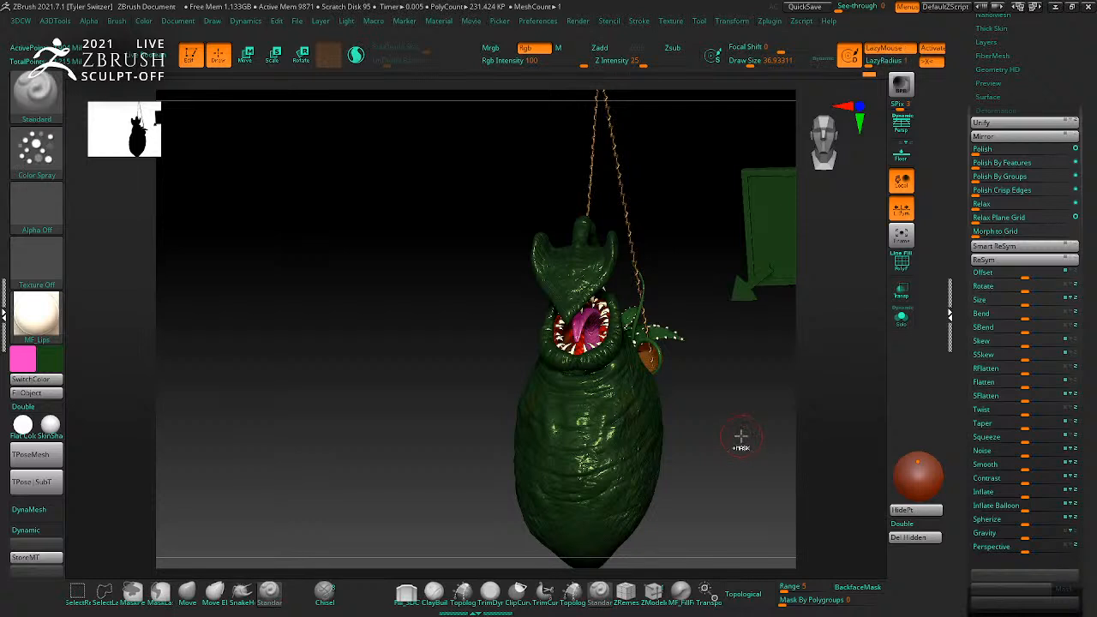
Step: Make a polygroup from the mask, isolate and mask the mouth area, undo the last two changes, and show the whole creature again
{"action": "key", "text": "ctrl+w"}
{"action": "left_click", "coordinate": [564, 332], "text": "ctrl+shift"}
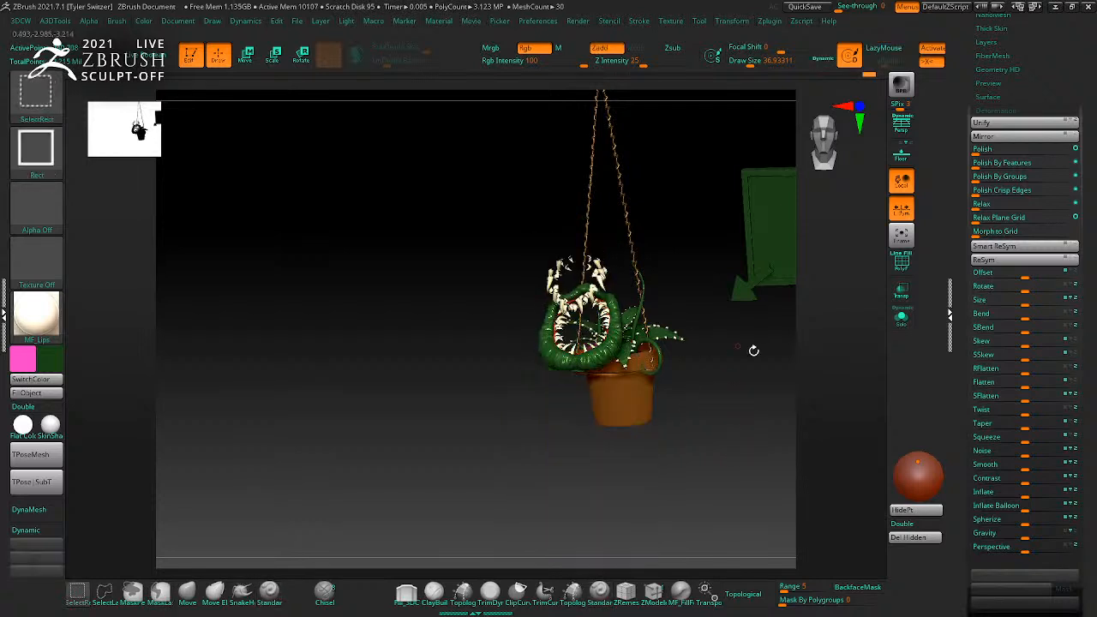
{"action": "mouse_move", "coordinate": [729, 384]}
{"action": "left_mouse_down", "text": "ctrl"}
{"action": "mouse_move", "coordinate": [566, 460]}
{"action": "mouse_move", "coordinate": [592, 457]}
{"action": "left_mouse_up", "text": "ctrl"}
{"action": "left_click", "coordinate": [748, 428], "text": "ctrl+shift"}
{"action": "key", "text": "ctrl+z"}
{"action": "key", "text": "ctrl+z"}
{"action": "left_click", "coordinate": [733, 406], "text": "ctrl+shift"}
{"action": "left_click_drag", "start_coordinate": [732, 407], "coordinate": [785, 438], "text": "alt"}
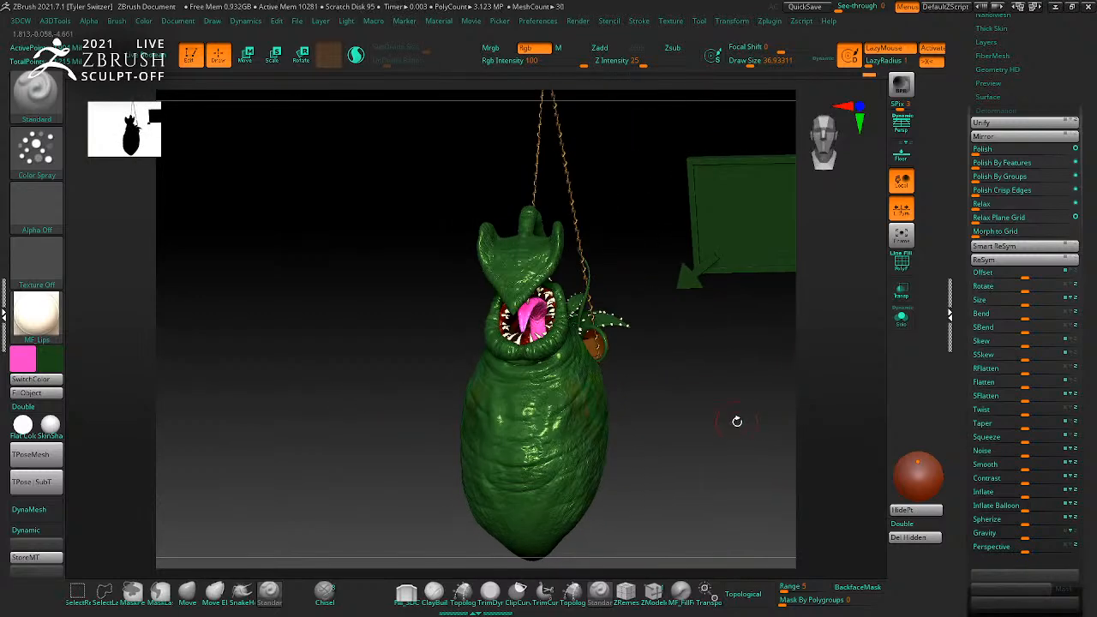
Step: Spray green over the body's side at a draw size of about 58, and swap the main colour to pink
{"action": "left_click_drag", "start_coordinate": [736, 421], "coordinate": [625, 458]}
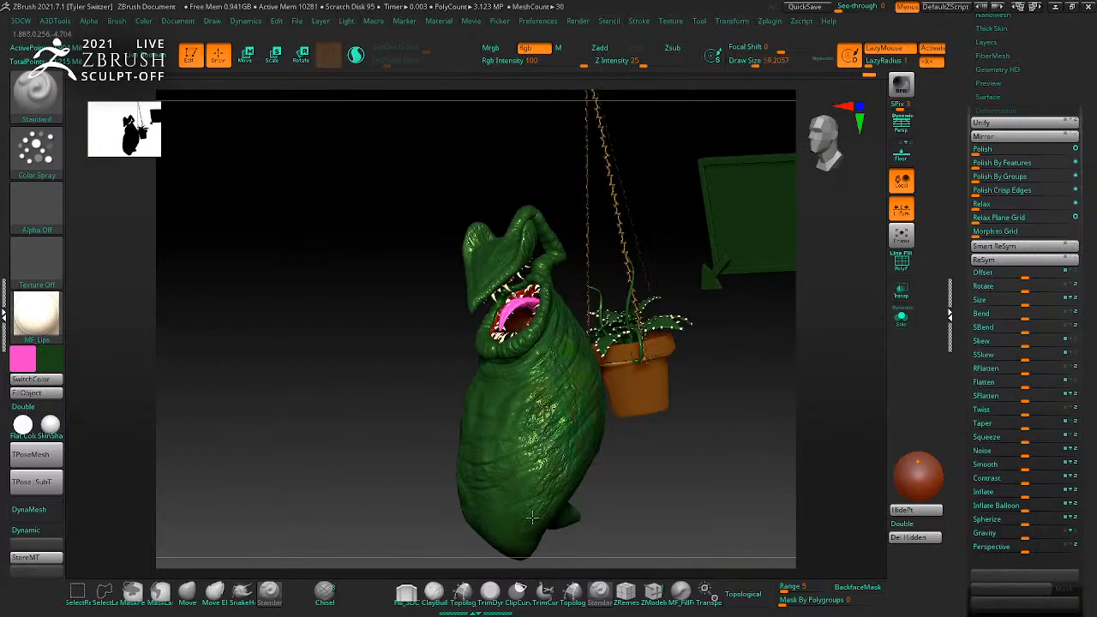
{"action": "mouse_move", "coordinate": [529, 431]}
{"action": "left_mouse_down"}
{"action": "mouse_move", "coordinate": [543, 450]}
{"action": "mouse_move", "coordinate": [537, 470]}
{"action": "left_mouse_up"}
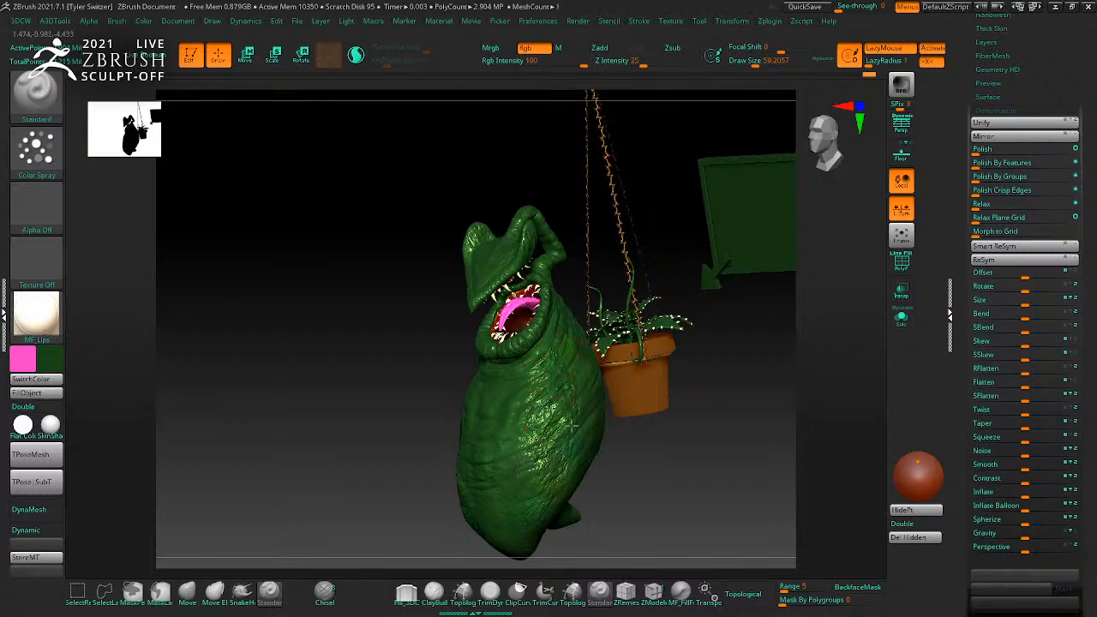
{"action": "left_click_drag", "start_coordinate": [614, 485], "coordinate": [680, 485]}
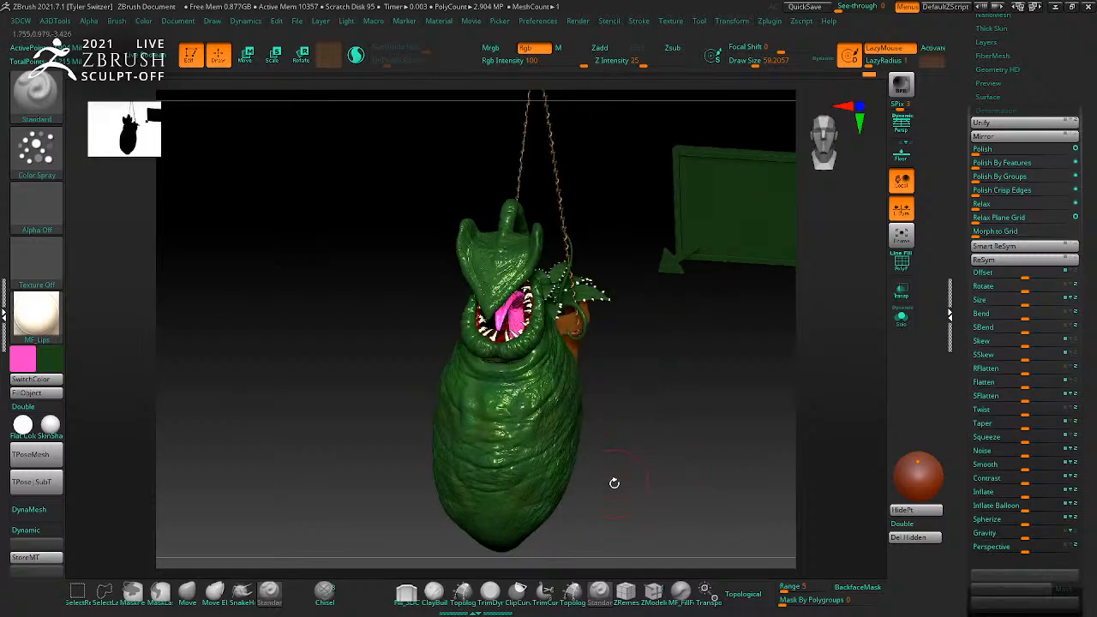
{"action": "key", "text": "v"}
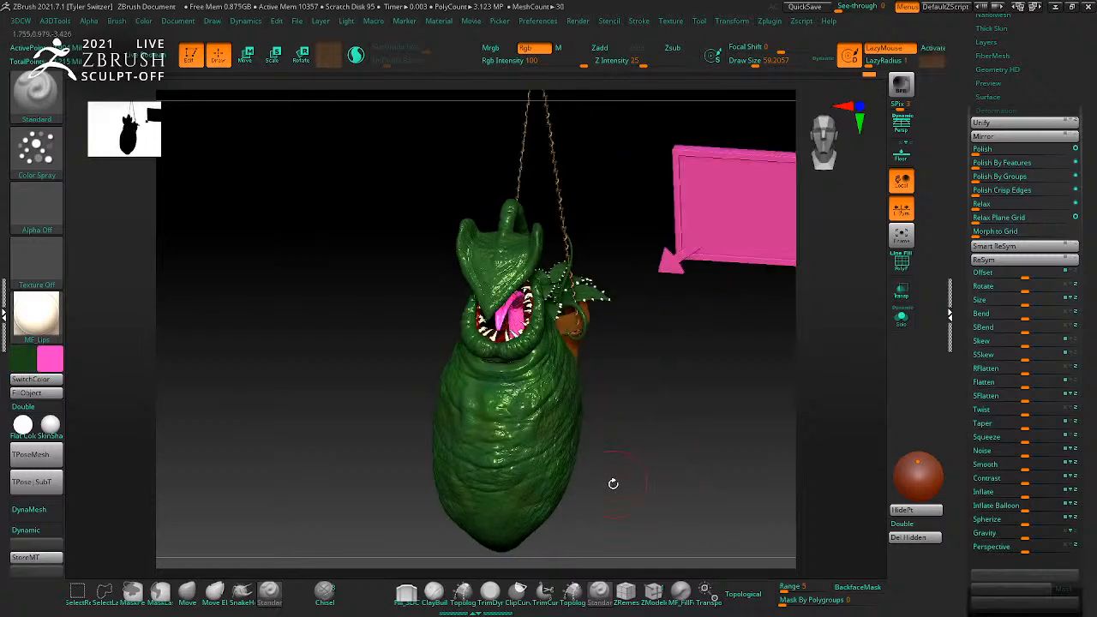
Step: Try spraying pink onto the body's side at Rgb Intensity 100, and undo the stroke
{"action": "left_click_drag", "start_coordinate": [647, 456], "coordinate": [557, 397]}
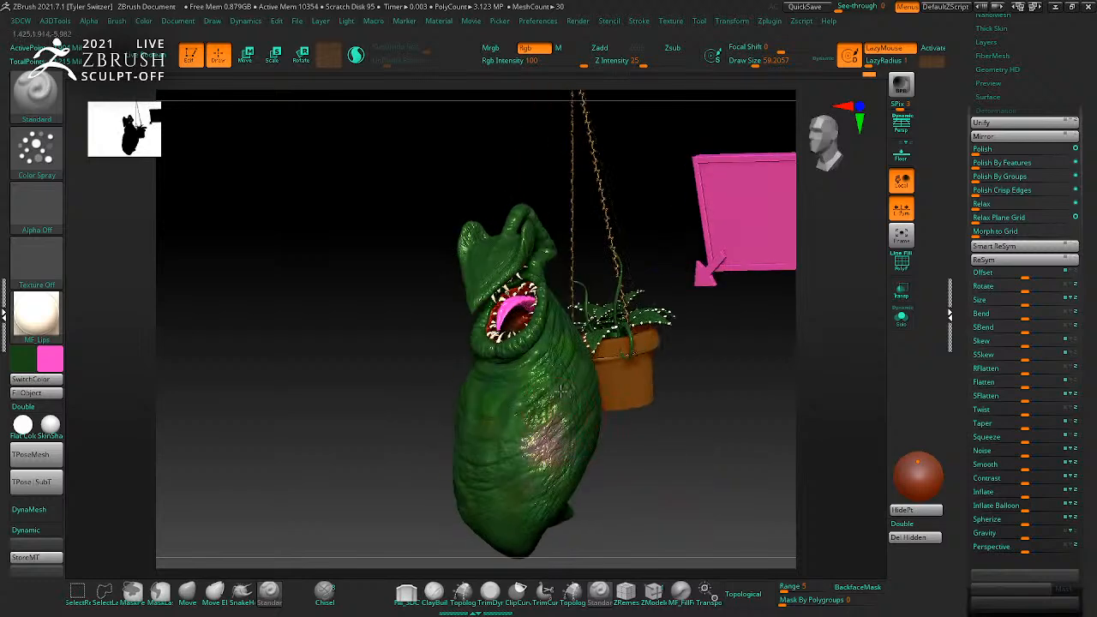
{"action": "key", "text": "ctrl"}
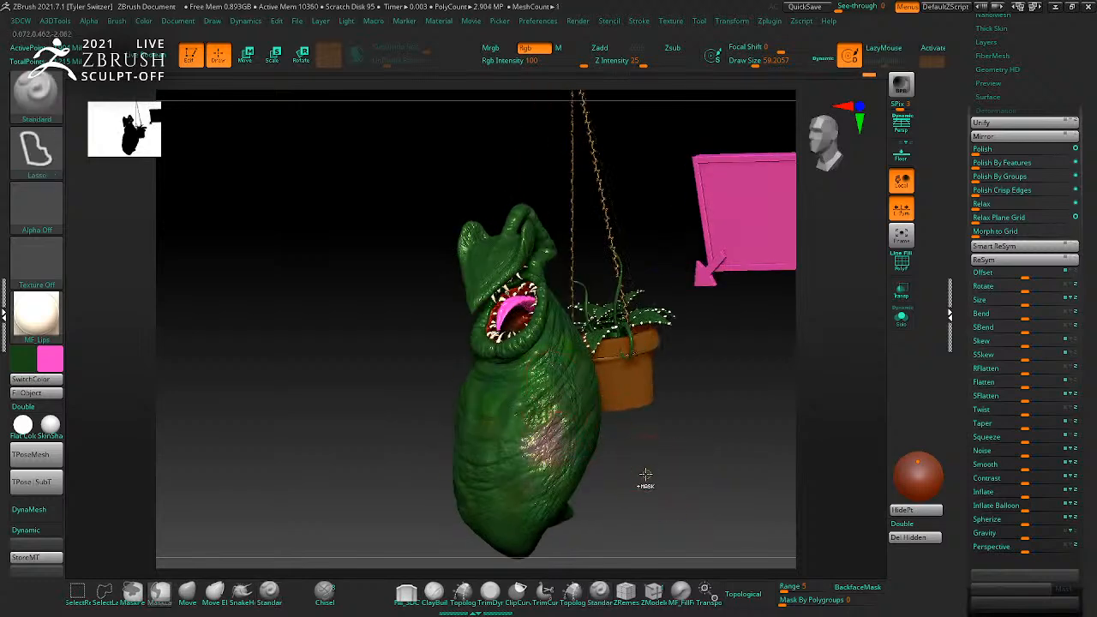
{"action": "key", "text": "ctrl+z"}
Step: Load Alpha 32, set Rgb Intensity to 34, and spray soft pink speckles on the upper side of the body
{"action": "key", "text": "l"}
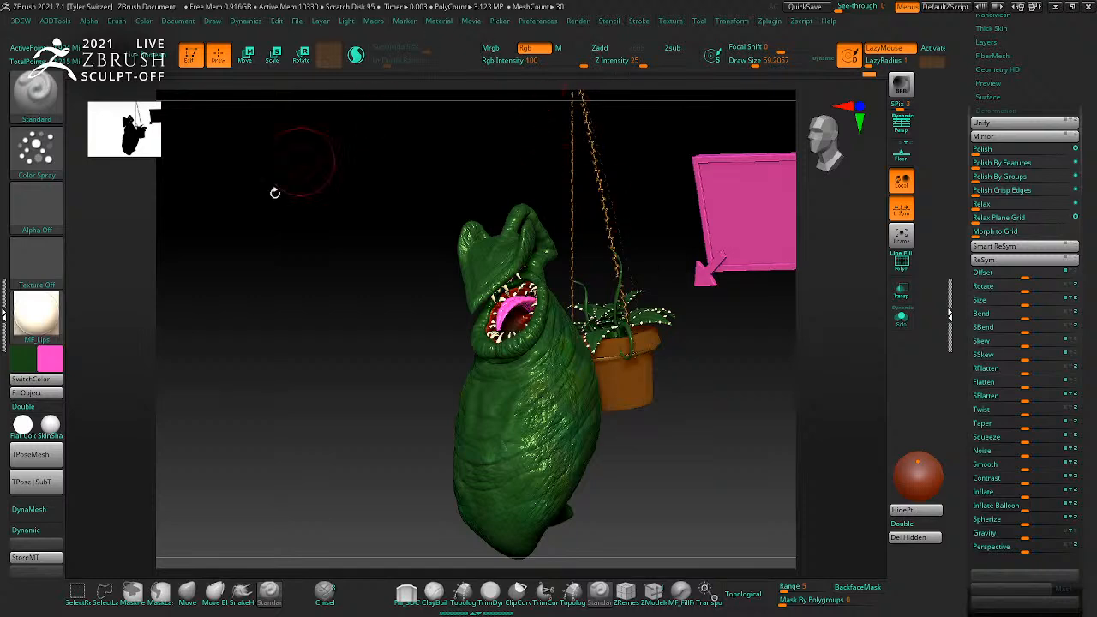
{"action": "left_click", "coordinate": [36, 210]}
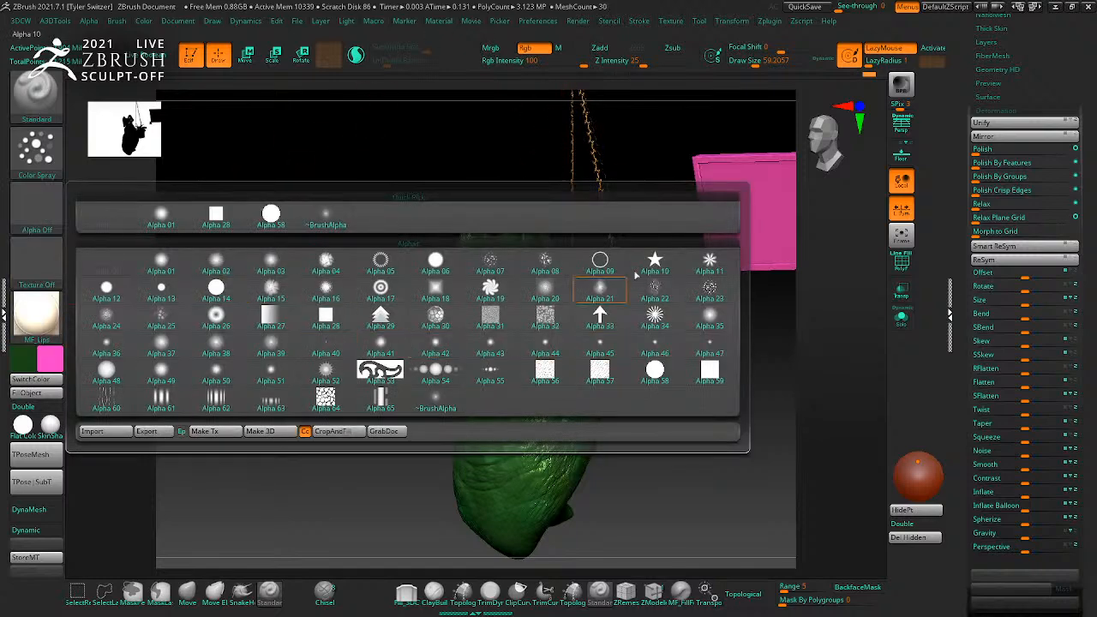
{"action": "left_click", "coordinate": [550, 319]}
{"action": "left_click_drag", "start_coordinate": [568, 65], "coordinate": [542, 65]}
{"action": "mouse_move", "coordinate": [726, 472]}
{"action": "left_mouse_down"}
{"action": "mouse_move", "coordinate": [585, 322]}
{"action": "mouse_move", "coordinate": [579, 328]}
{"action": "left_mouse_up"}
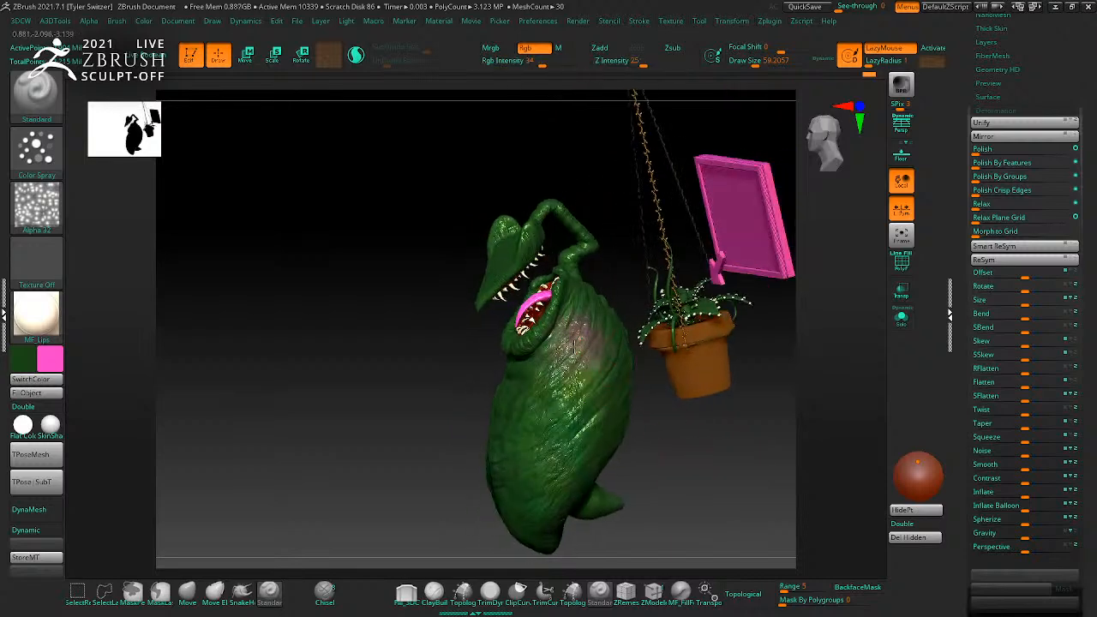
{"action": "mouse_move", "coordinate": [666, 440]}
{"action": "left_mouse_down"}
{"action": "mouse_move", "coordinate": [727, 429]}
{"action": "mouse_move", "coordinate": [645, 383]}
{"action": "left_mouse_up"}
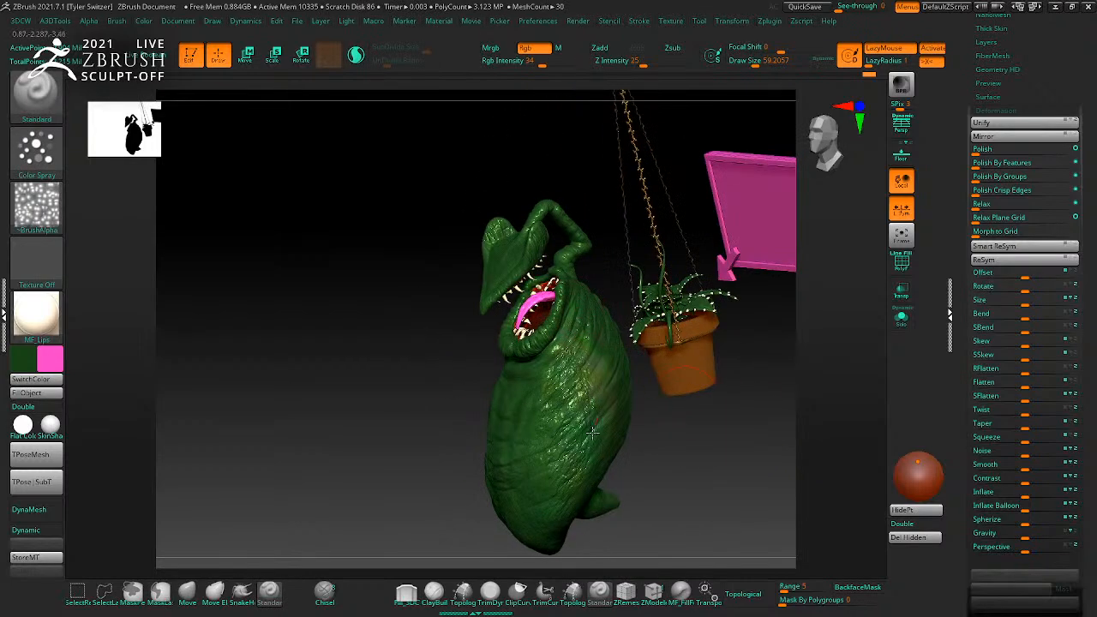
Step: Spray pink mottling along the middle and lower side of the body at Rgb Intensity 34
{"action": "left_click_drag", "start_coordinate": [575, 452], "coordinate": [567, 415]}
{"action": "left_click_drag", "start_coordinate": [569, 533], "coordinate": [607, 412]}
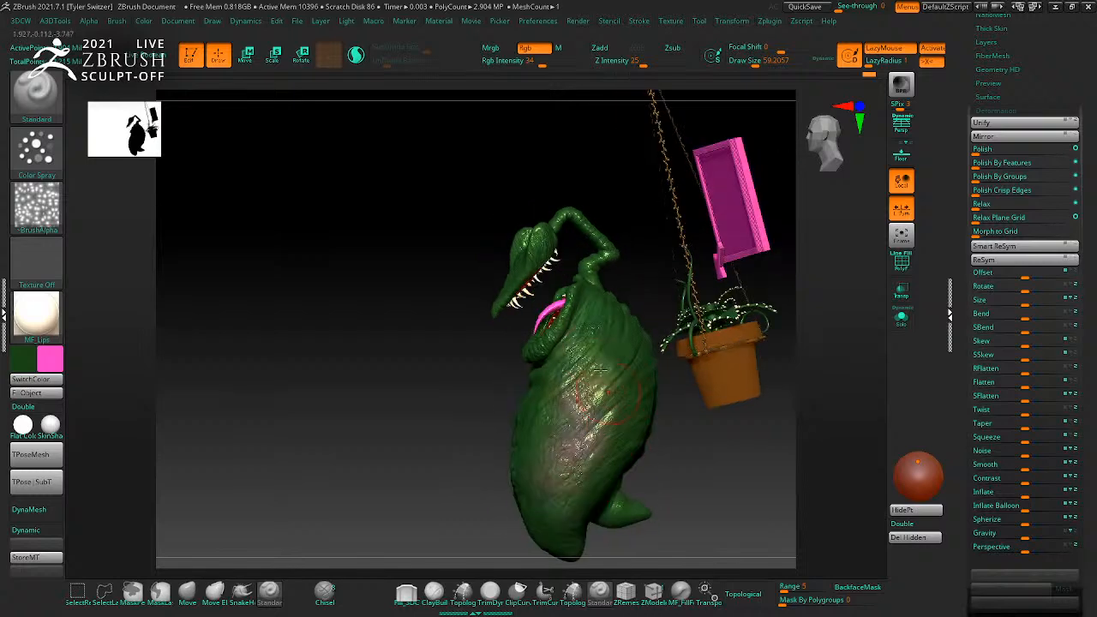
{"action": "mouse_move", "coordinate": [620, 331]}
{"action": "left_mouse_down"}
{"action": "mouse_move", "coordinate": [621, 463]}
{"action": "mouse_move", "coordinate": [646, 383]}
{"action": "left_mouse_up"}
Step: Extend the speckled pink mottling around the opposite side and toward the front of the body
{"action": "left_click_drag", "start_coordinate": [675, 485], "coordinate": [705, 467]}
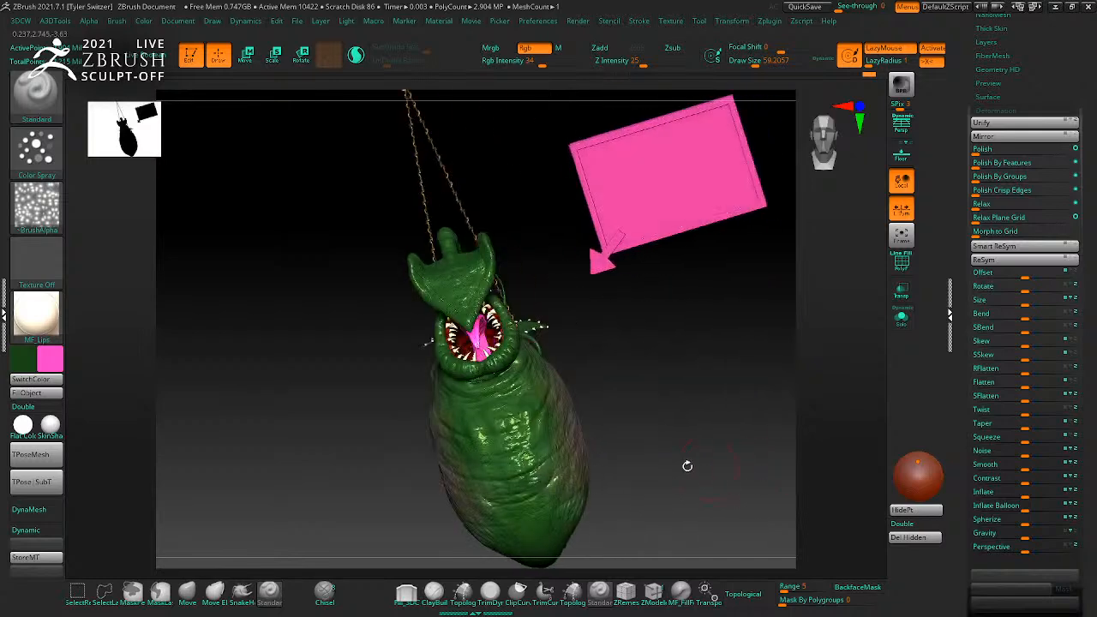
{"action": "left_click_drag", "start_coordinate": [642, 493], "coordinate": [676, 448]}
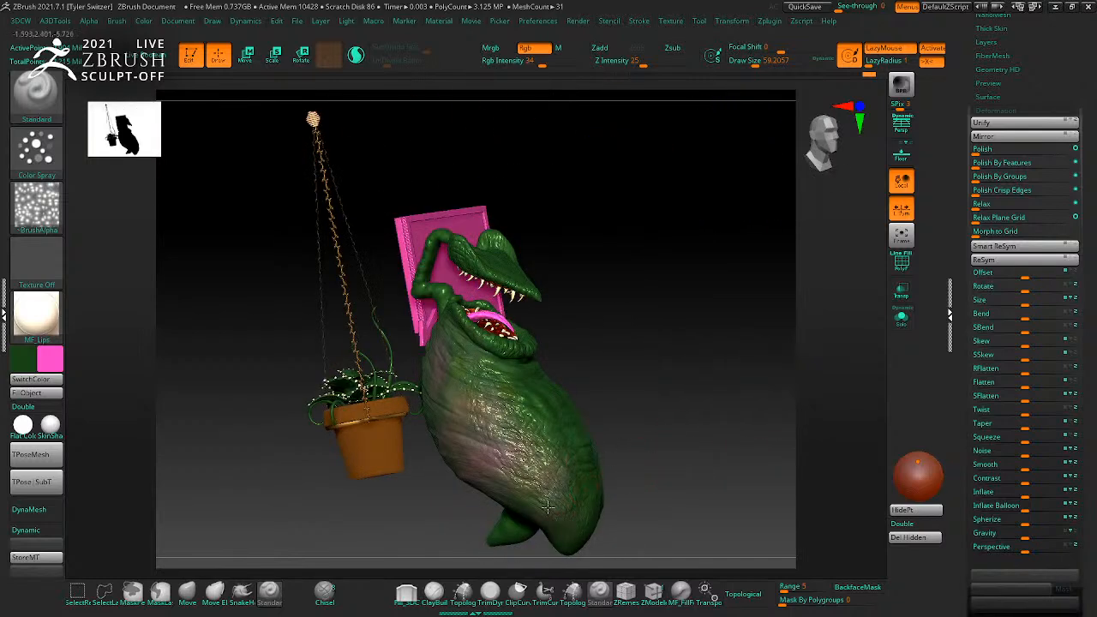
{"action": "left_click_drag", "start_coordinate": [636, 385], "coordinate": [471, 366]}
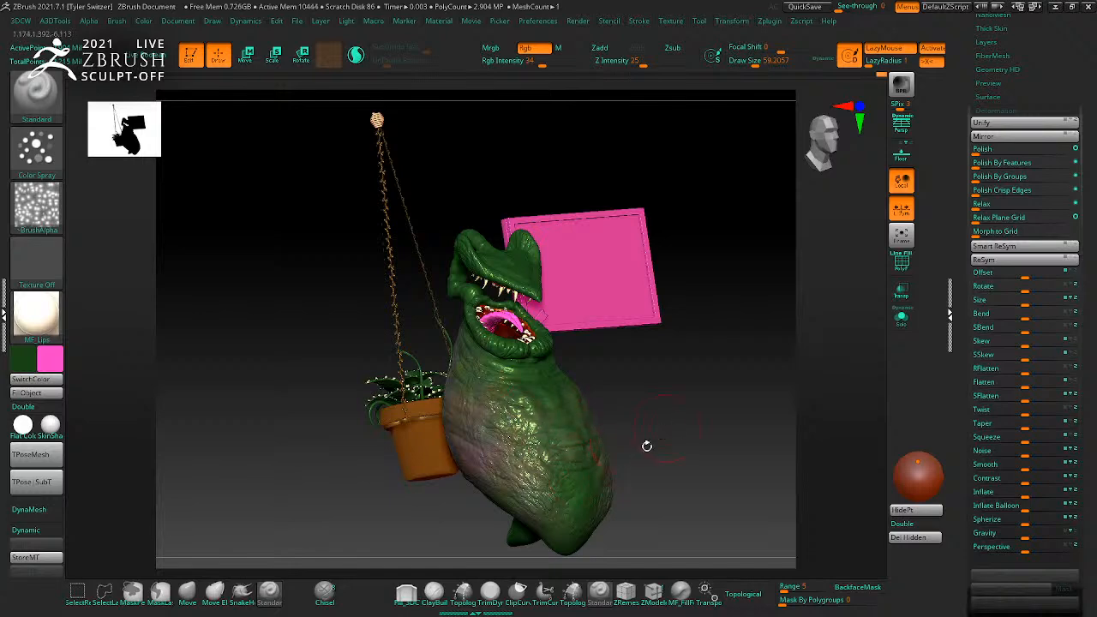
{"action": "left_click_drag", "start_coordinate": [660, 433], "coordinate": [575, 372]}
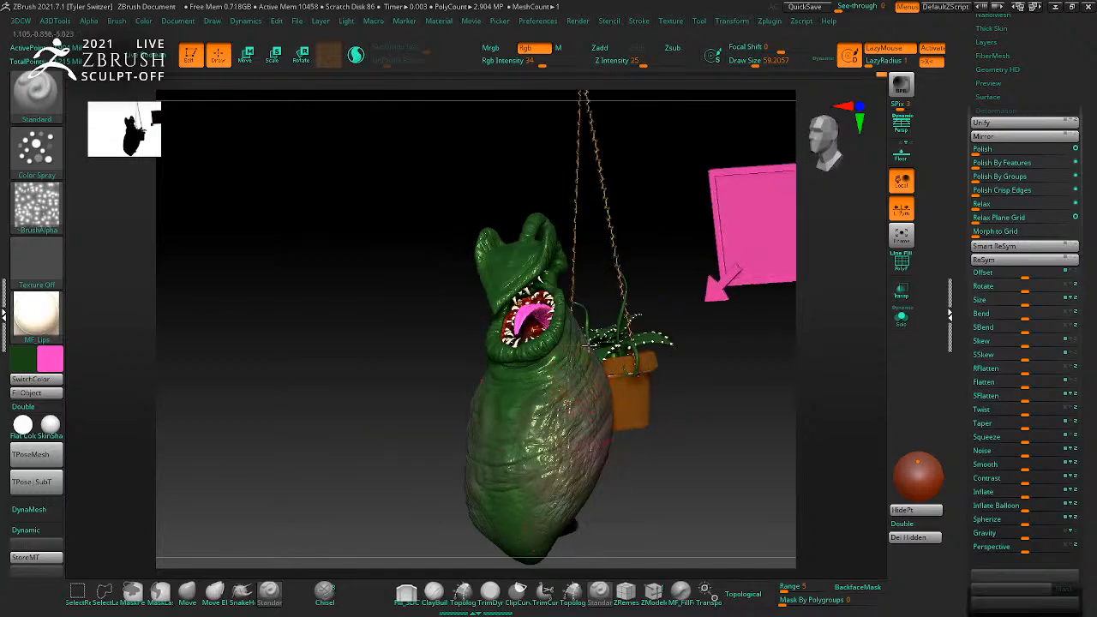
Step: Set the secondary colour to bright green and spray mixed pink and green mottling over the front and sides of the body
{"action": "left_click_drag", "start_coordinate": [683, 467], "coordinate": [674, 463]}
{"action": "left_click", "coordinate": [29, 354]}
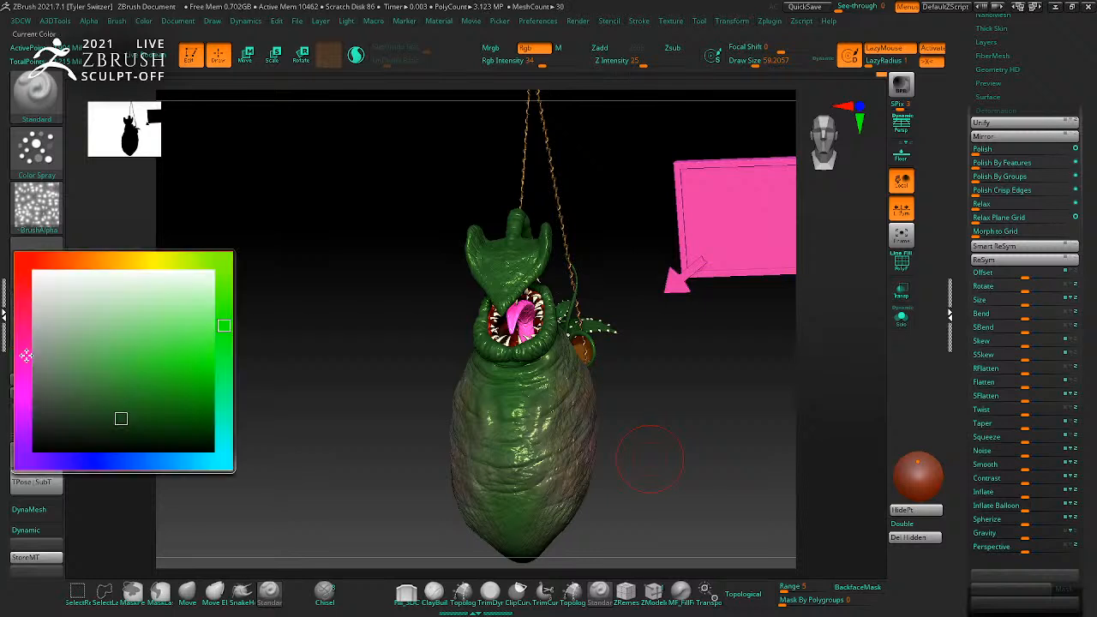
{"action": "left_click", "coordinate": [28, 354]}
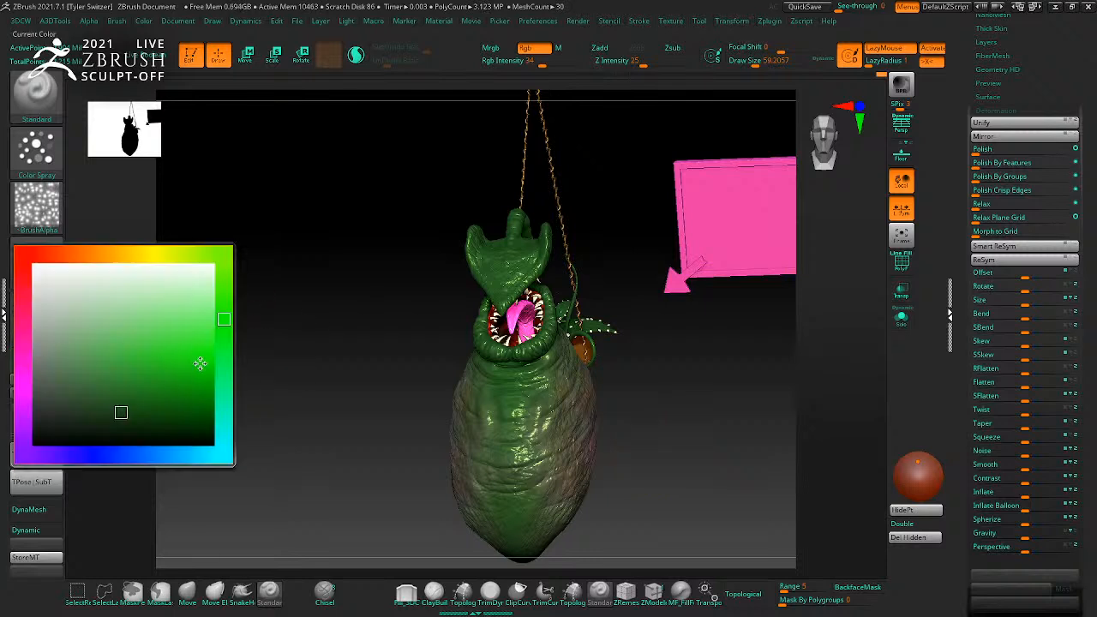
{"action": "left_click", "coordinate": [198, 362]}
{"action": "left_click_drag", "start_coordinate": [493, 421], "coordinate": [492, 459]}
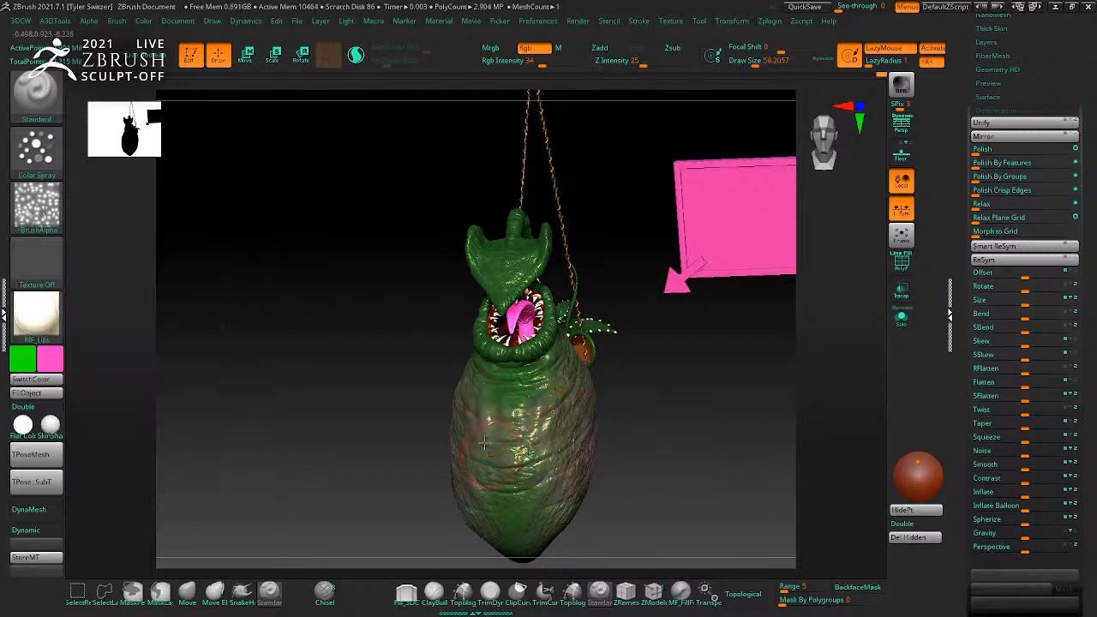
{"action": "left_click_drag", "start_coordinate": [499, 513], "coordinate": [510, 526]}
{"action": "left_click_drag", "start_coordinate": [631, 499], "coordinate": [574, 452]}
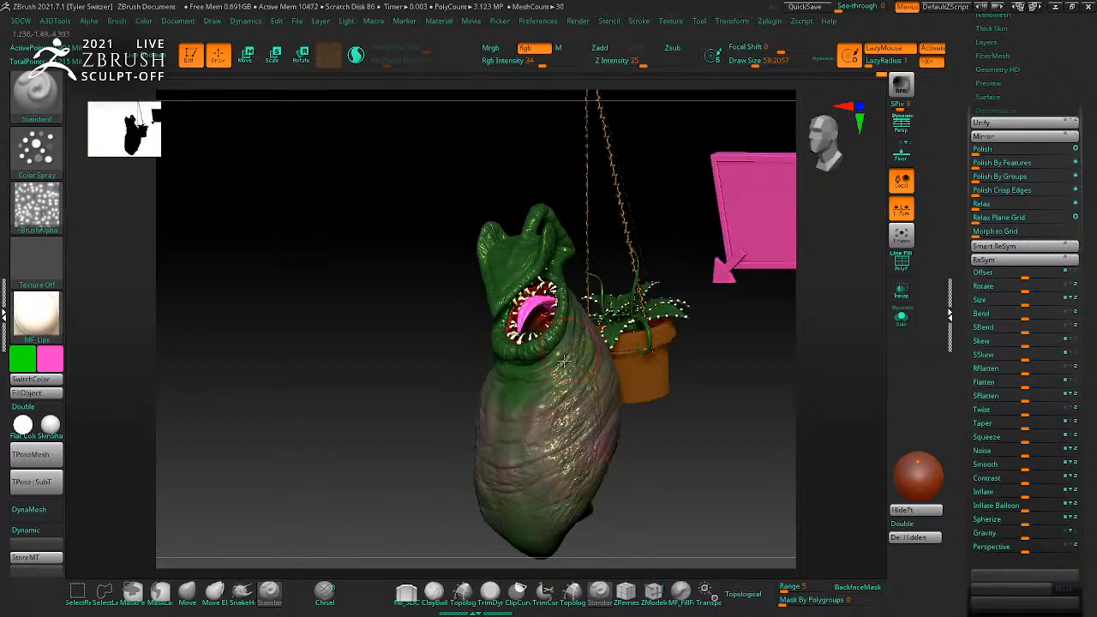
{"action": "left_click_drag", "start_coordinate": [696, 368], "coordinate": [618, 369]}
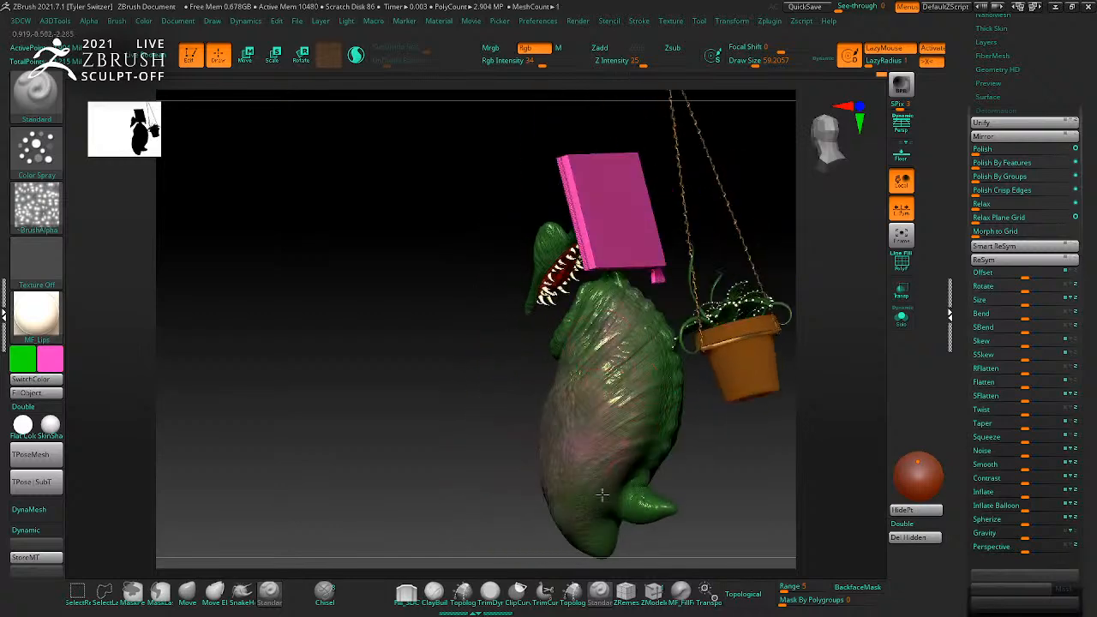
{"action": "left_click_drag", "start_coordinate": [670, 458], "coordinate": [728, 492]}
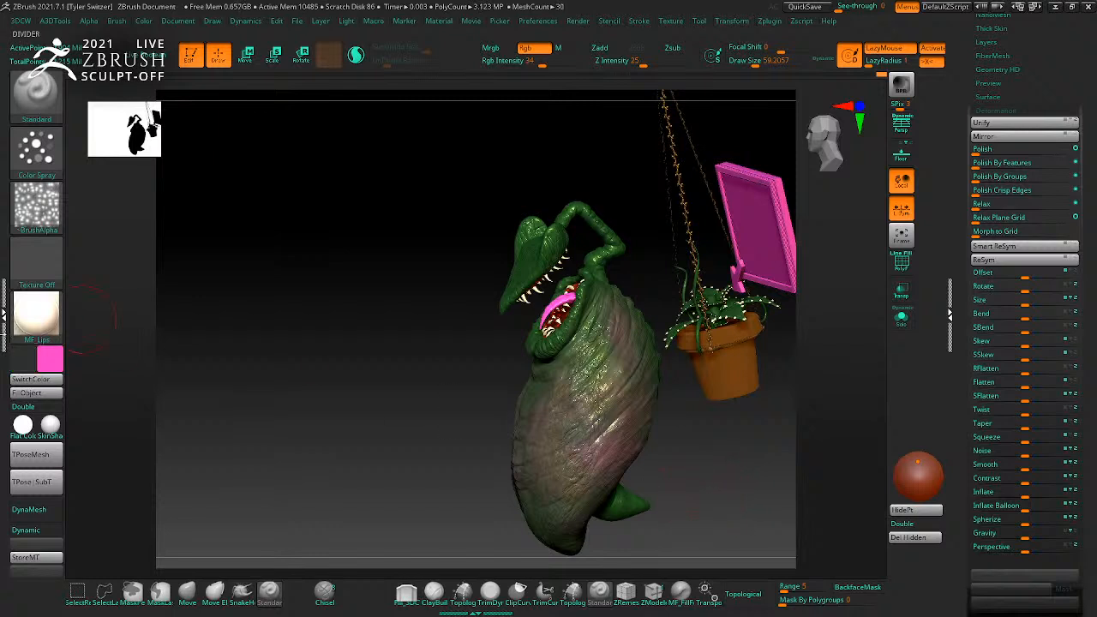
Step: Sample dark green from the hood, make it the main colour, and spray the body's side and front at Draw Size about 35
{"action": "left_click_drag", "start_coordinate": [21, 361], "coordinate": [532, 255]}
{"action": "key", "text": "v"}
{"action": "key", "text": "s"}
{"action": "left_click_drag", "start_coordinate": [613, 376], "coordinate": [606, 375]}
{"action": "key", "text": "s"}
{"action": "left_click_drag", "start_coordinate": [629, 320], "coordinate": [625, 320]}
{"action": "mouse_move", "coordinate": [580, 413]}
{"action": "left_mouse_down"}
{"action": "mouse_move", "coordinate": [587, 428]}
{"action": "mouse_move", "coordinate": [558, 472]}
{"action": "mouse_move", "coordinate": [577, 489]}
{"action": "mouse_move", "coordinate": [548, 418]}
{"action": "left_mouse_up"}
{"action": "left_click_drag", "start_coordinate": [676, 437], "coordinate": [782, 457]}
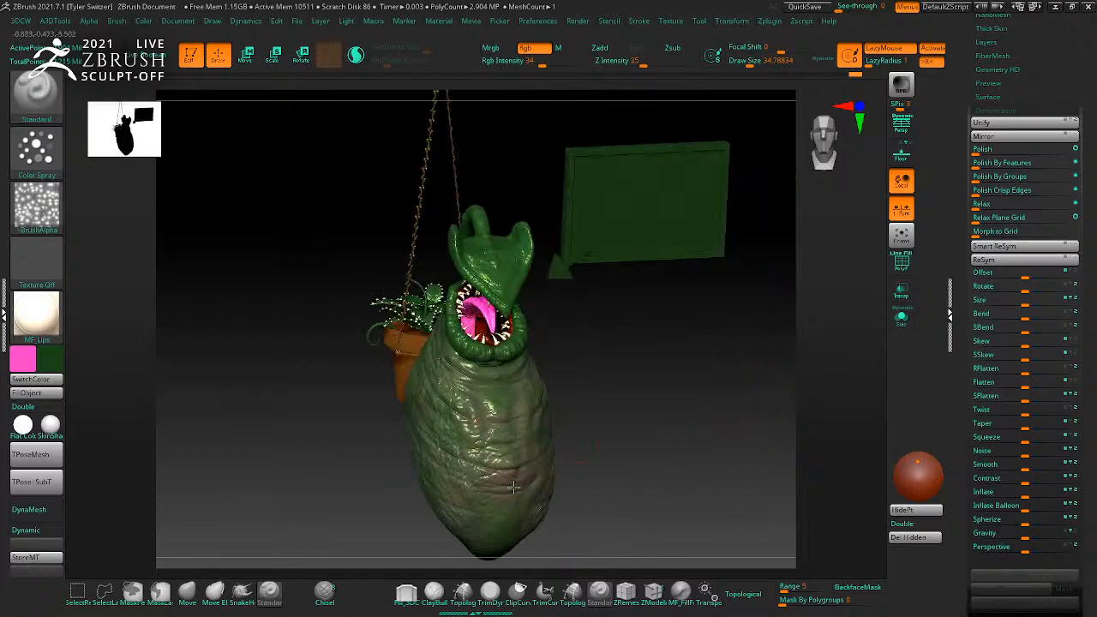
Step: Sample dark red from inside the mouth as the secondary colour and brighten it to vivid red
{"action": "left_click_drag", "start_coordinate": [580, 412], "coordinate": [711, 558]}
{"action": "left_click_drag", "start_coordinate": [18, 355], "coordinate": [507, 349]}
{"action": "left_click_drag", "start_coordinate": [706, 492], "coordinate": [681, 480]}
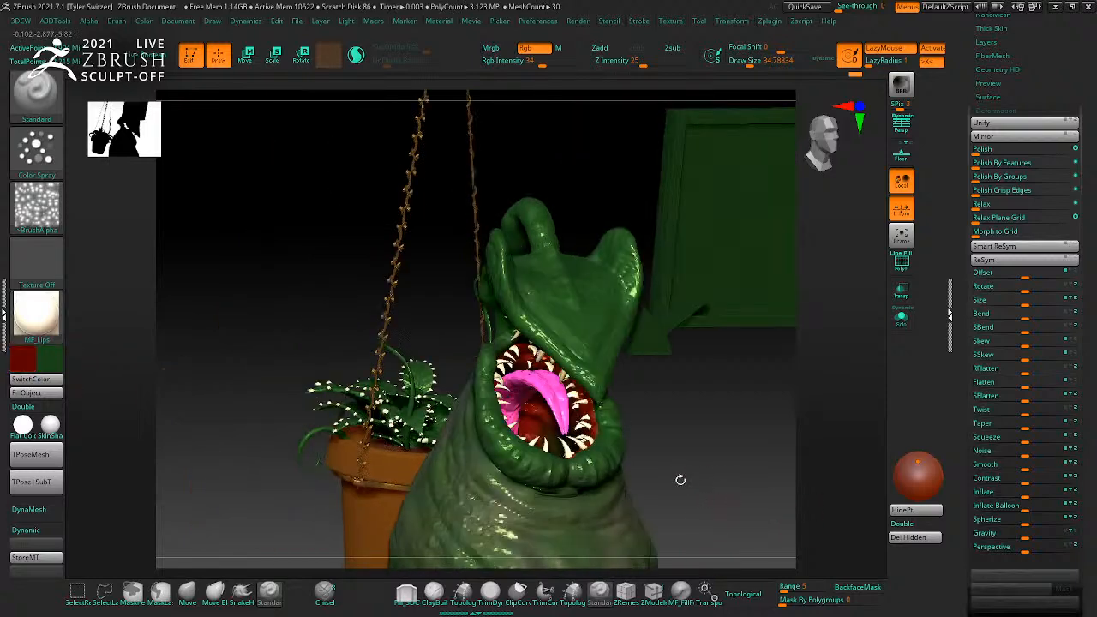
{"action": "left_click", "coordinate": [53, 354]}
{"action": "left_click", "coordinate": [185, 360]}
Step: Set Draw Size to about 25, make red the main colour, undo the trial strokes, and spray red tint around the lips
{"action": "left_click_drag", "start_coordinate": [729, 476], "coordinate": [615, 472]}
{"action": "key", "text": "s"}
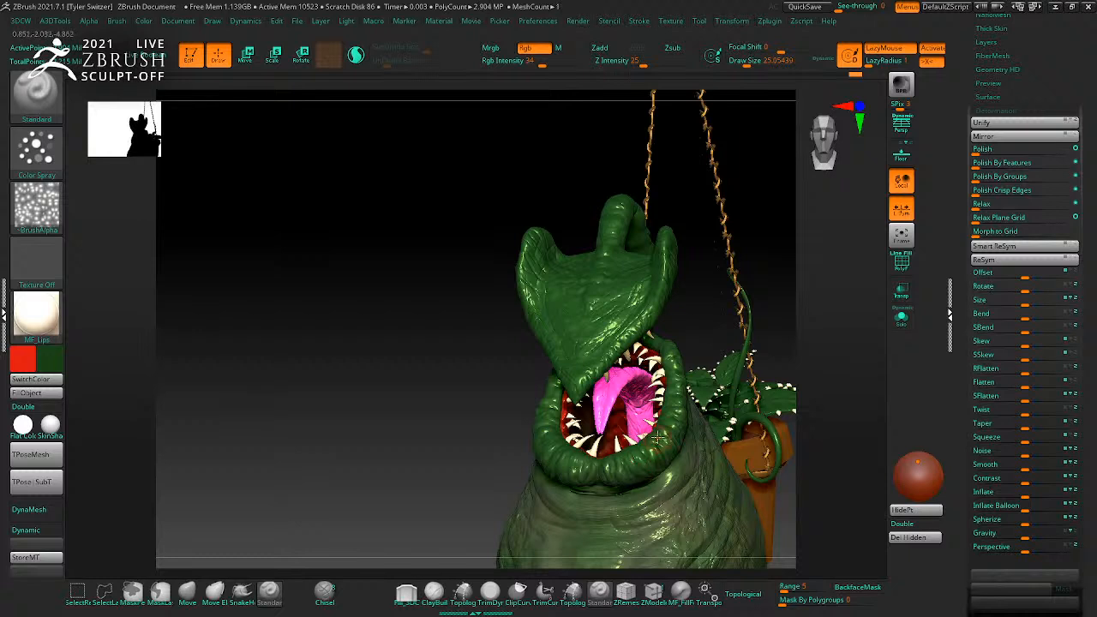
{"action": "key", "text": "v"}
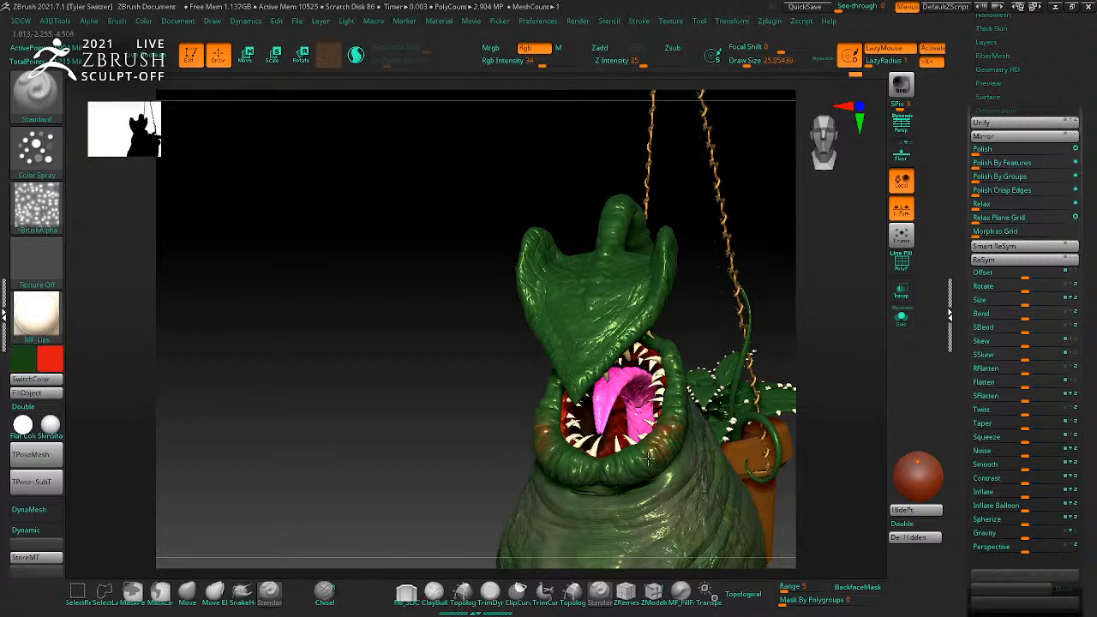
{"action": "key", "text": "ctrl+z"}
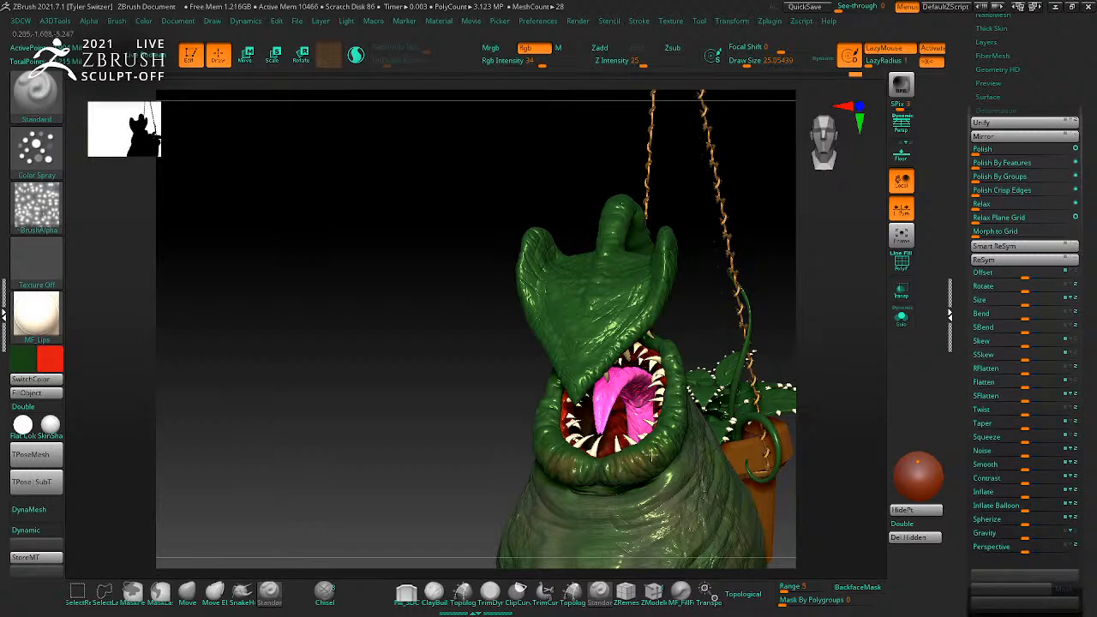
{"action": "left_click_drag", "start_coordinate": [675, 398], "coordinate": [673, 356]}
{"action": "left_click_drag", "start_coordinate": [598, 465], "coordinate": [566, 464]}
{"action": "right_click_drag", "start_coordinate": [673, 432], "coordinate": [670, 410]}
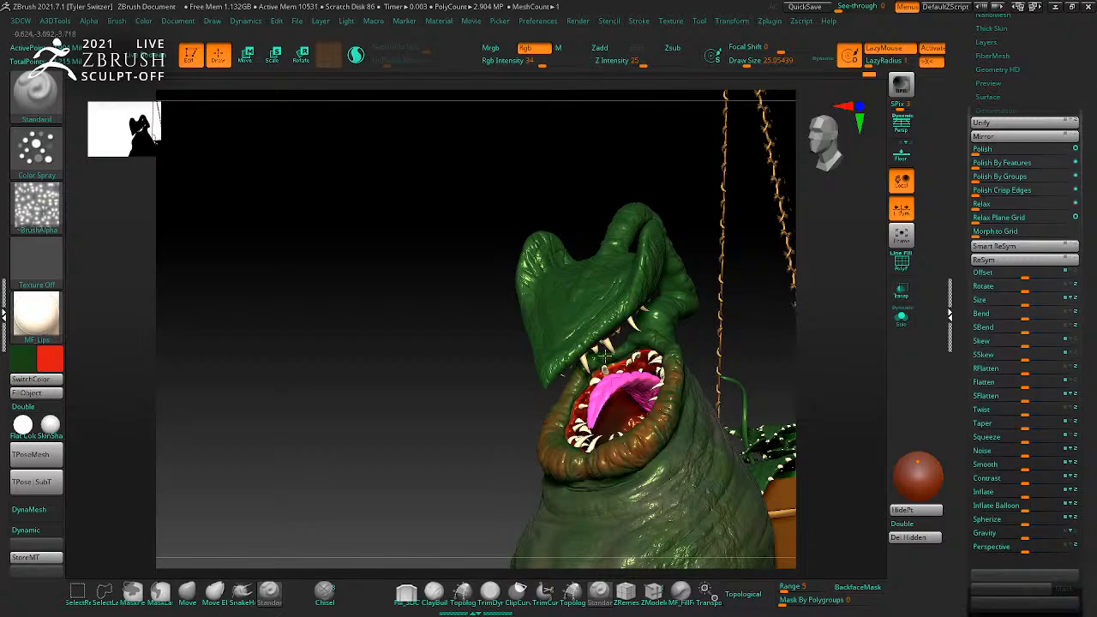
Step: Spray red over the side lobes and lower edge of the hood, and touch up the red on the lips
{"action": "right_click_drag", "start_coordinate": [671, 182], "coordinate": [645, 171]}
{"action": "left_click_drag", "start_coordinate": [572, 291], "coordinate": [571, 299]}
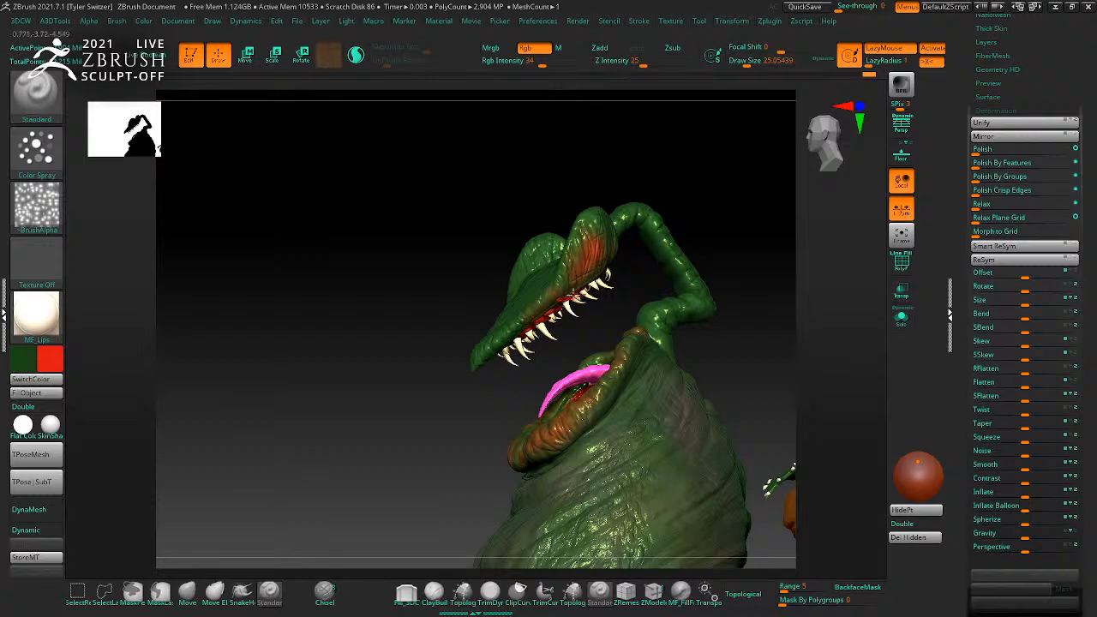
{"action": "right_click_drag", "start_coordinate": [498, 351], "coordinate": [532, 257]}
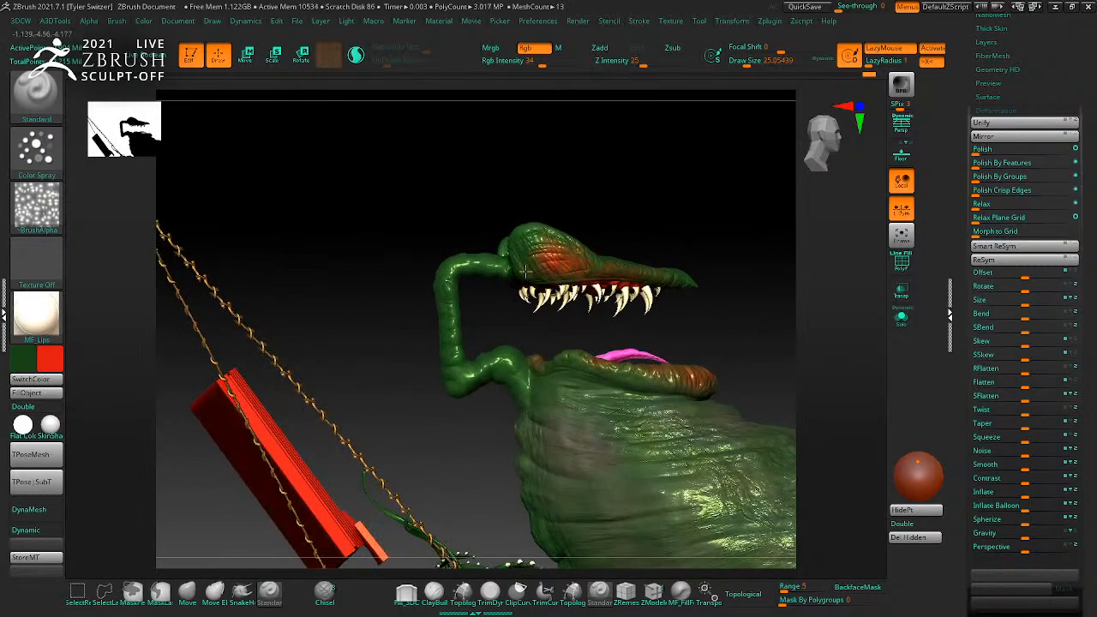
{"action": "right_click_drag", "start_coordinate": [690, 283], "coordinate": [553, 282]}
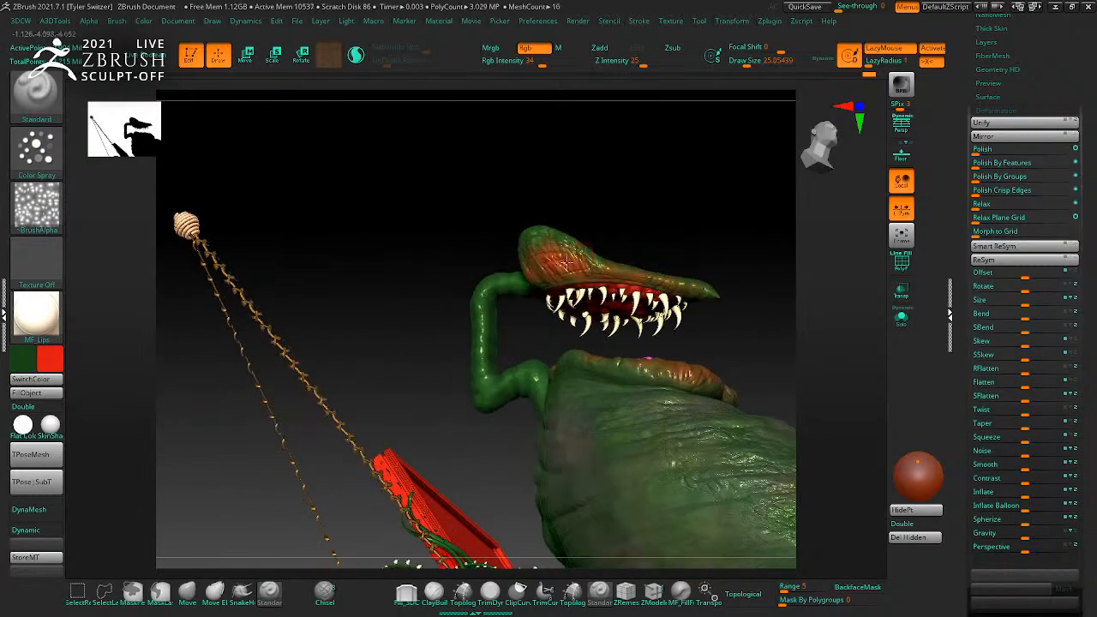
{"action": "right_click_drag", "start_coordinate": [760, 289], "coordinate": [519, 343]}
{"action": "mouse_move", "coordinate": [650, 423]}
{"action": "right_mouse_down"}
{"action": "mouse_move", "coordinate": [680, 411]}
{"action": "mouse_move", "coordinate": [746, 429]}
{"action": "mouse_move", "coordinate": [651, 407]}
{"action": "right_mouse_up"}
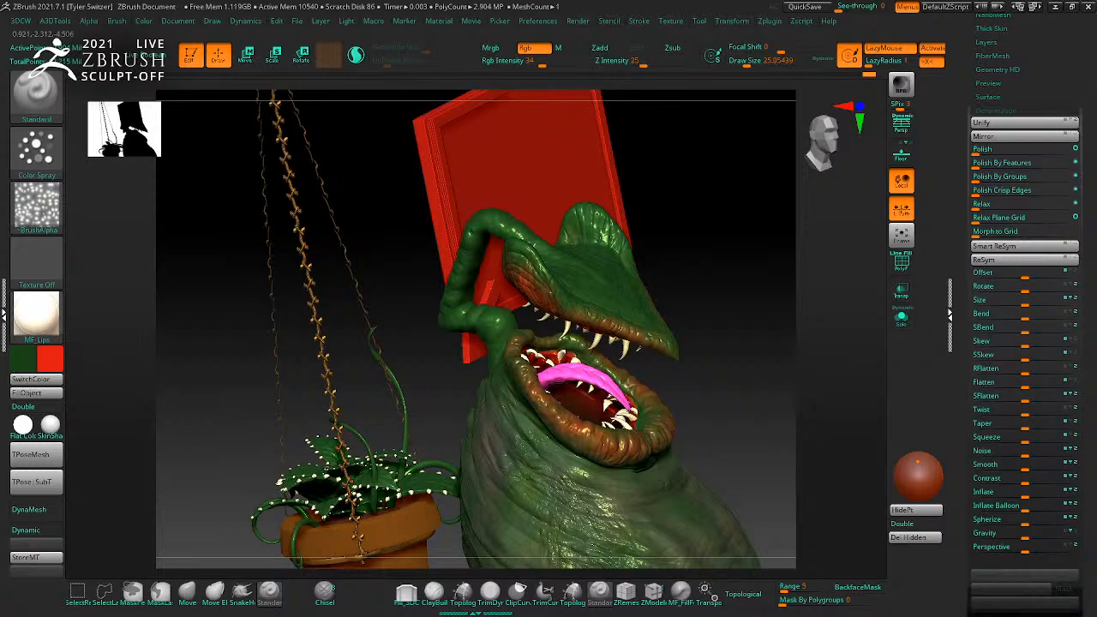
{"action": "right_click_drag", "start_coordinate": [764, 432], "coordinate": [628, 443]}
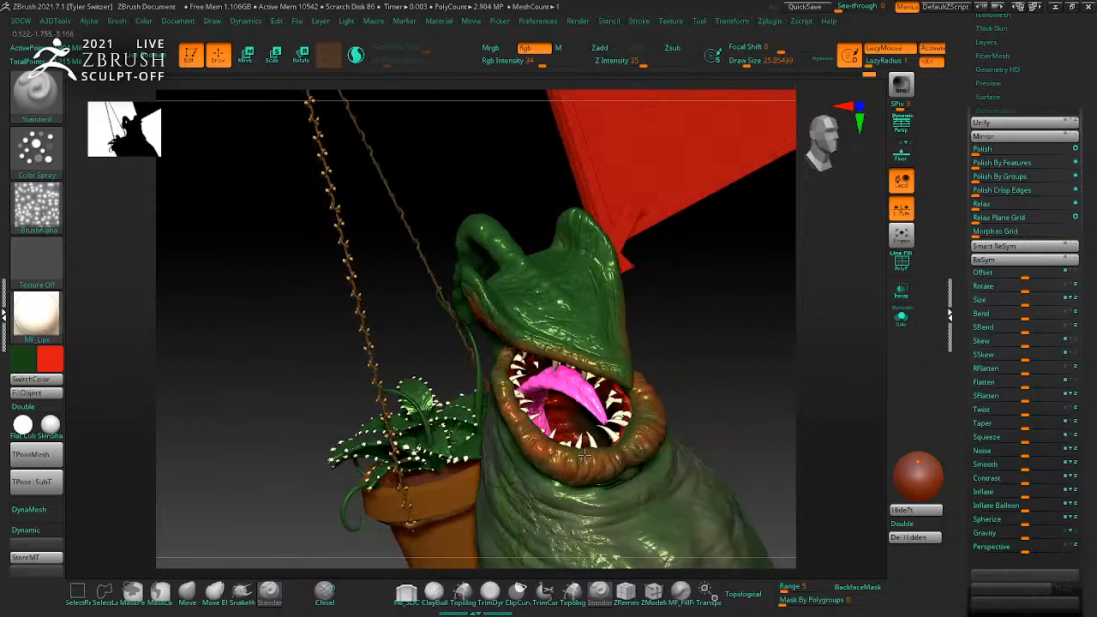
Step: Spray red mottling over both sides of the body at Draw Size about 37, keeping the front mostly green
{"action": "right_click_drag", "start_coordinate": [817, 422], "coordinate": [688, 403]}
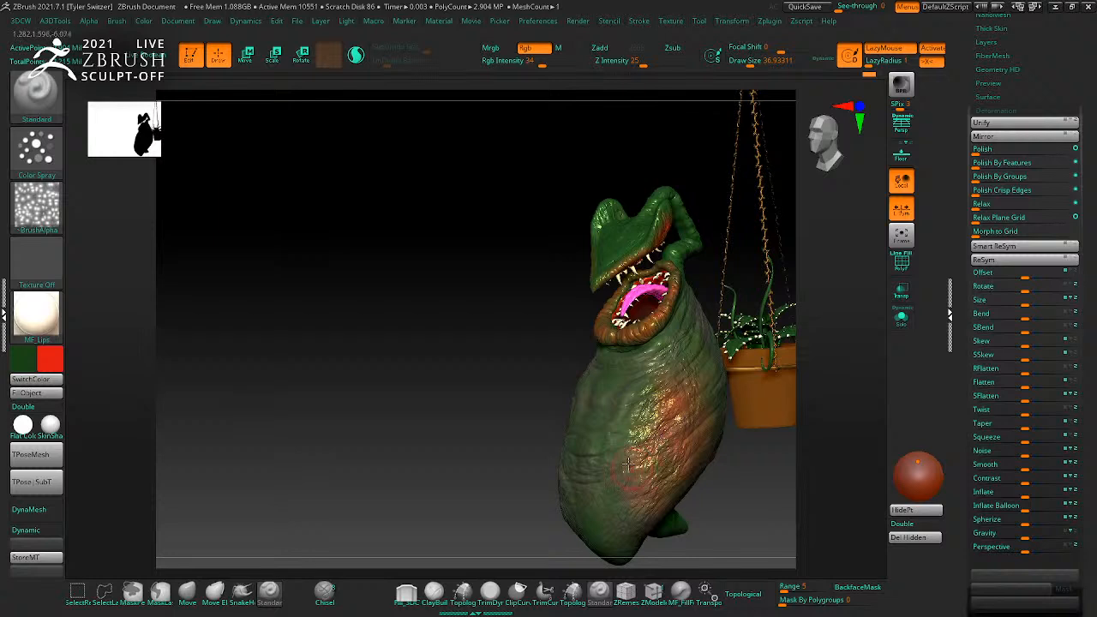
{"action": "right_click_drag", "start_coordinate": [702, 327], "coordinate": [704, 427]}
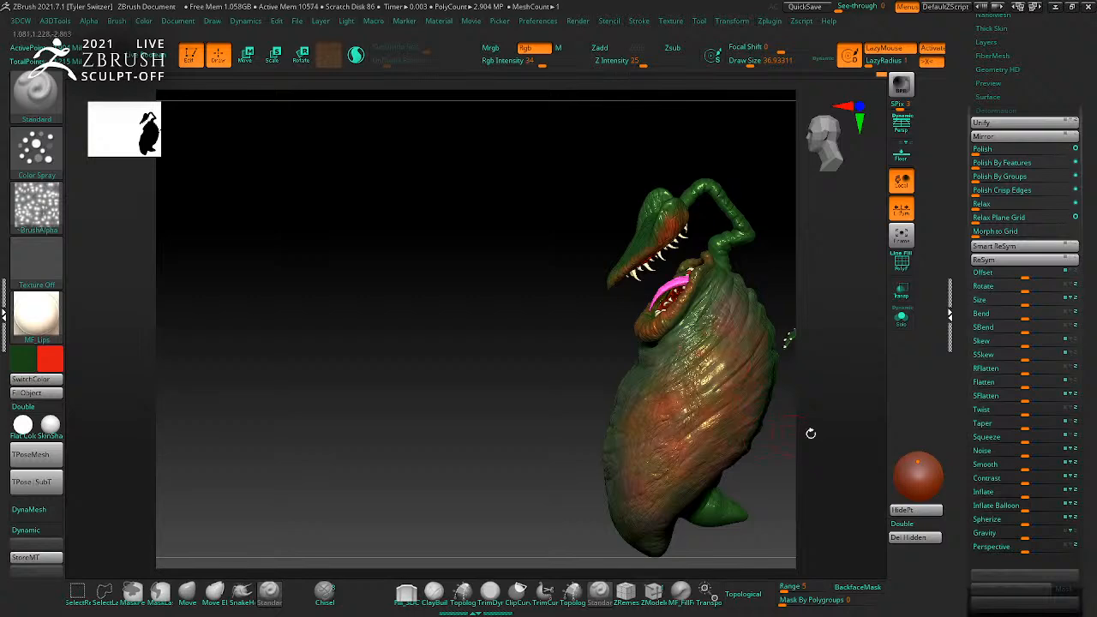
{"action": "right_click_drag", "start_coordinate": [797, 435], "coordinate": [788, 434]}
{"action": "right_click_drag", "start_coordinate": [783, 375], "coordinate": [770, 410]}
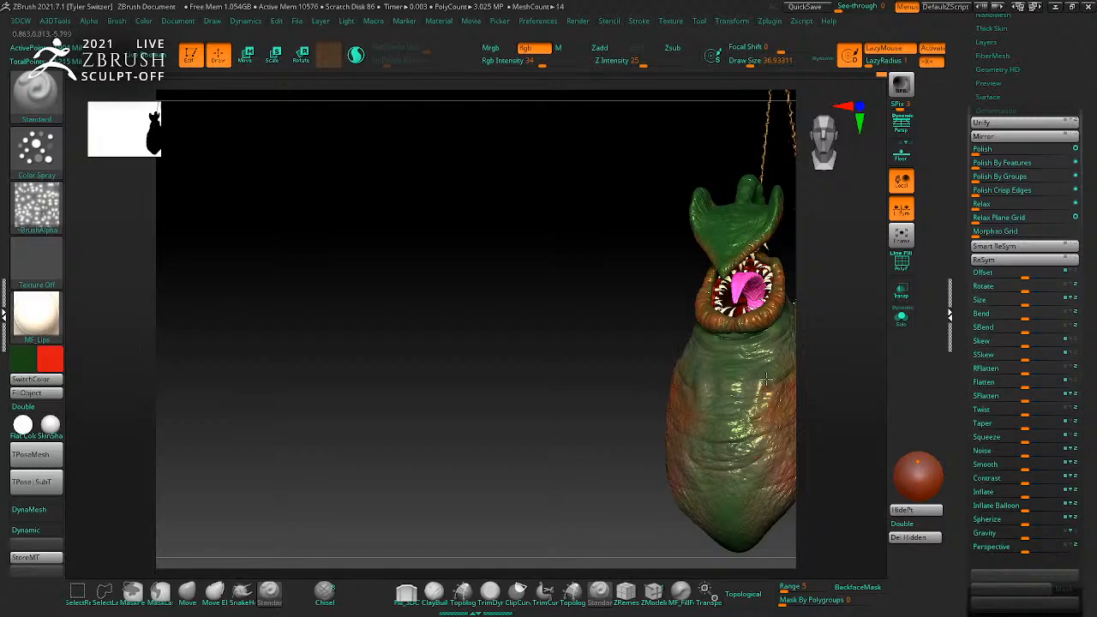
{"action": "right_click_drag", "start_coordinate": [730, 358], "coordinate": [821, 413]}
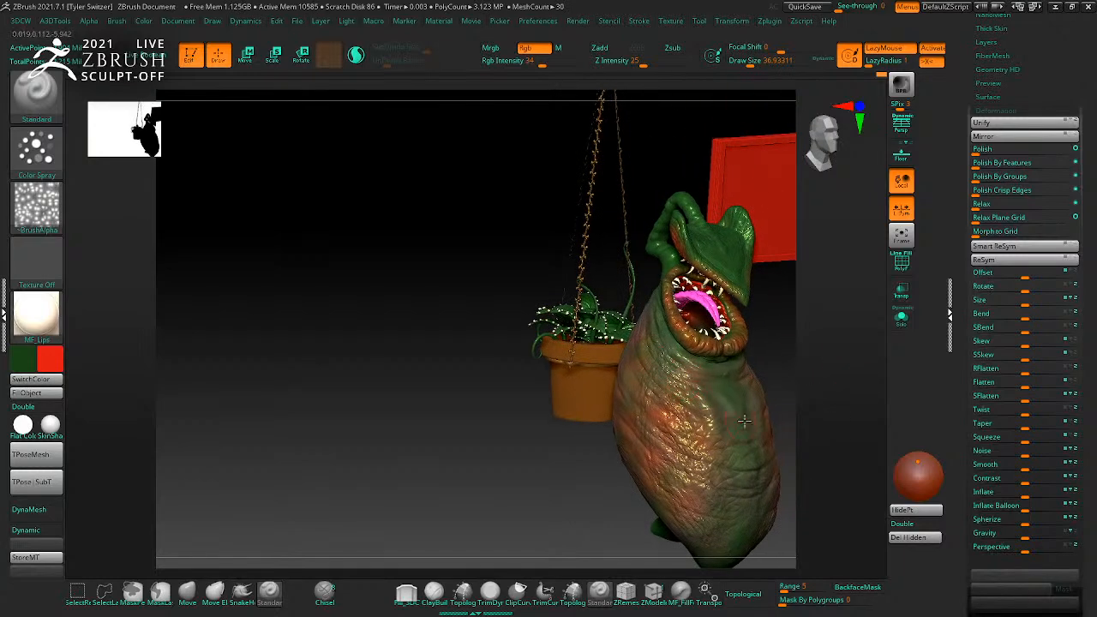
Step: Mask the creature by ambient occlusion with Occlusion Intensity 1, and invert the mask to leave the crevices paintable
{"action": "scroll", "coordinate": [1024, 129], "scroll_direction": "up", "scroll_amount": 3}
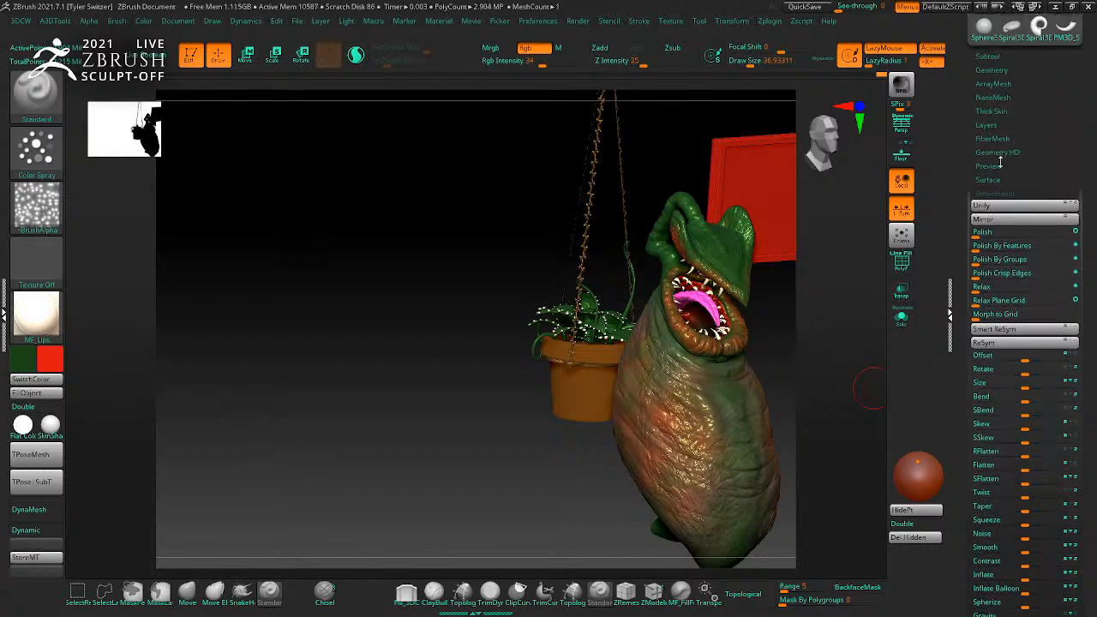
{"action": "left_click", "coordinate": [994, 191]}
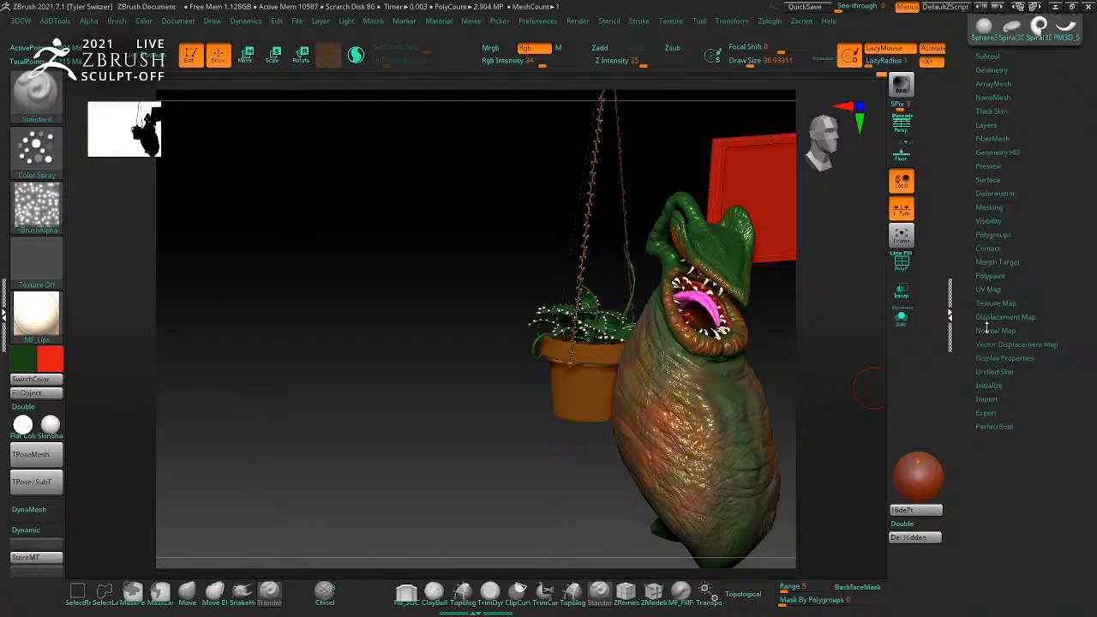
{"action": "left_click", "coordinate": [991, 207]}
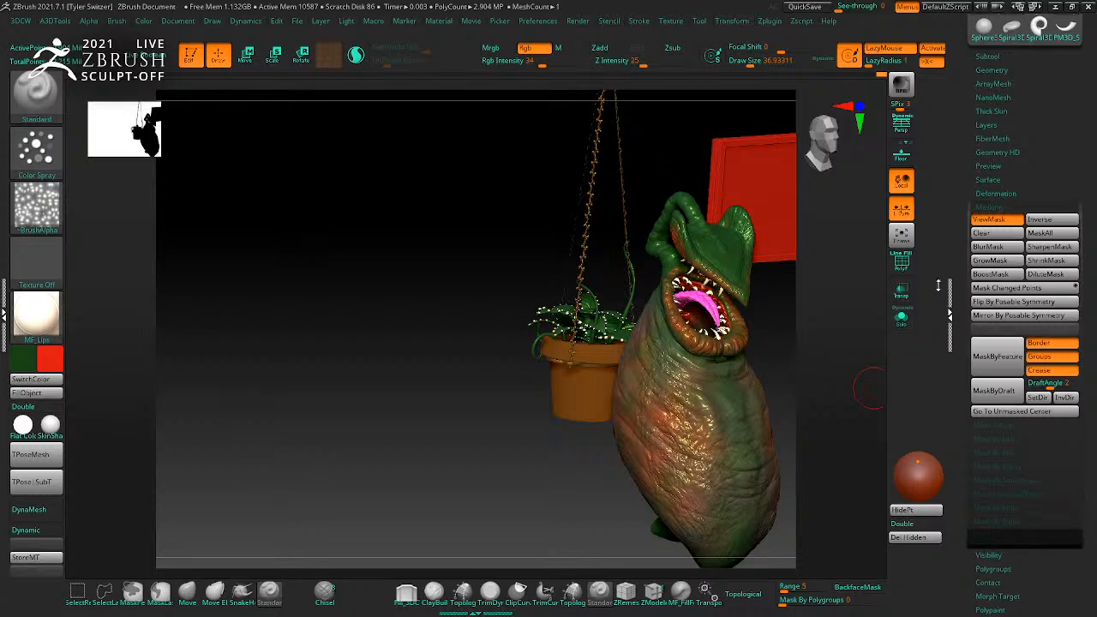
{"action": "left_click", "coordinate": [1000, 452]}
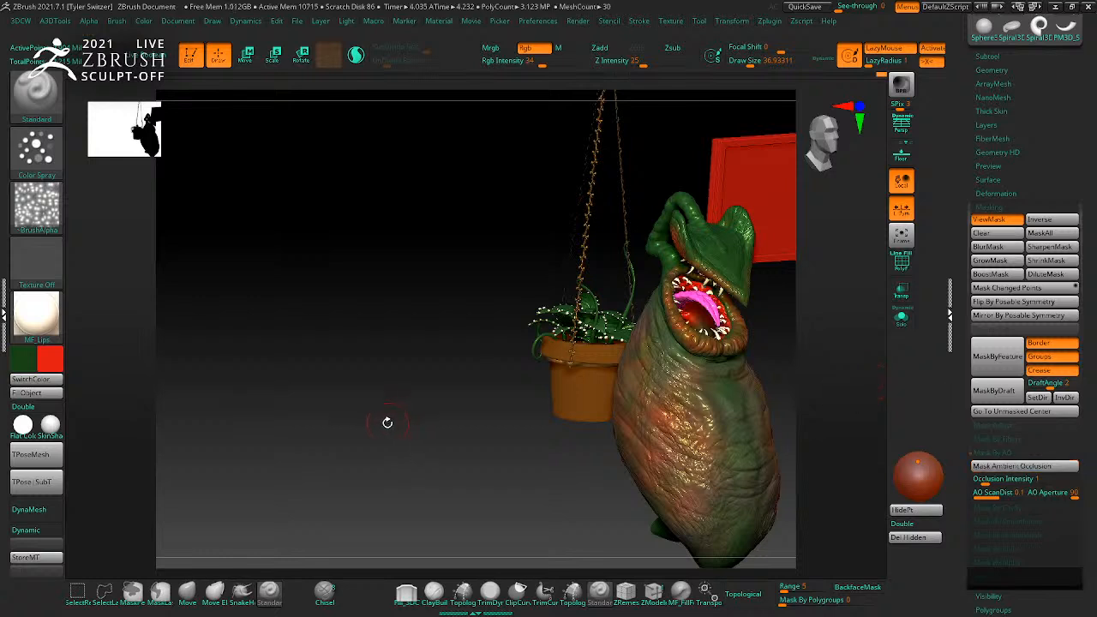
{"action": "left_click", "coordinate": [381, 424], "text": "ctrl"}
{"action": "key", "text": "ctrl+h"}
{"action": "left_click", "coordinate": [1020, 465]}
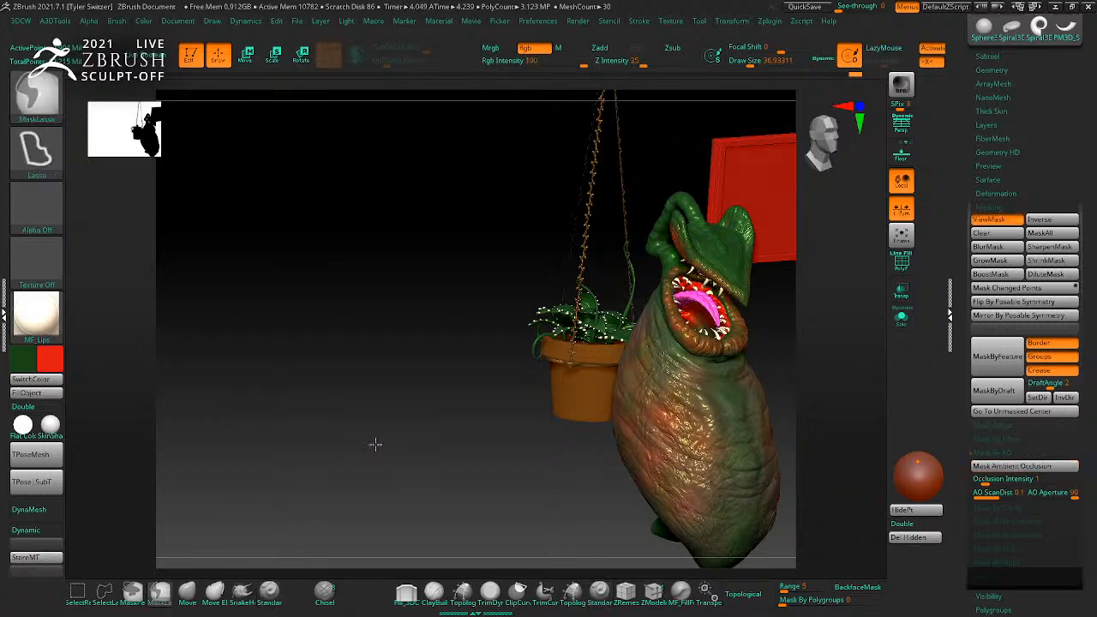
{"action": "left_click", "coordinate": [383, 439], "text": "ctrl"}
Step: Sample a very dark green as the secondary colour, spray the masked body at Rgb Intensity 17, and hide the mask display
{"action": "left_click_drag", "start_coordinate": [23, 359], "coordinate": [708, 239]}
{"action": "left_click", "coordinate": [513, 60]}
{"action": "type", "text": "17"}
{"action": "left_click_drag", "start_coordinate": [665, 386], "coordinate": [626, 359]}
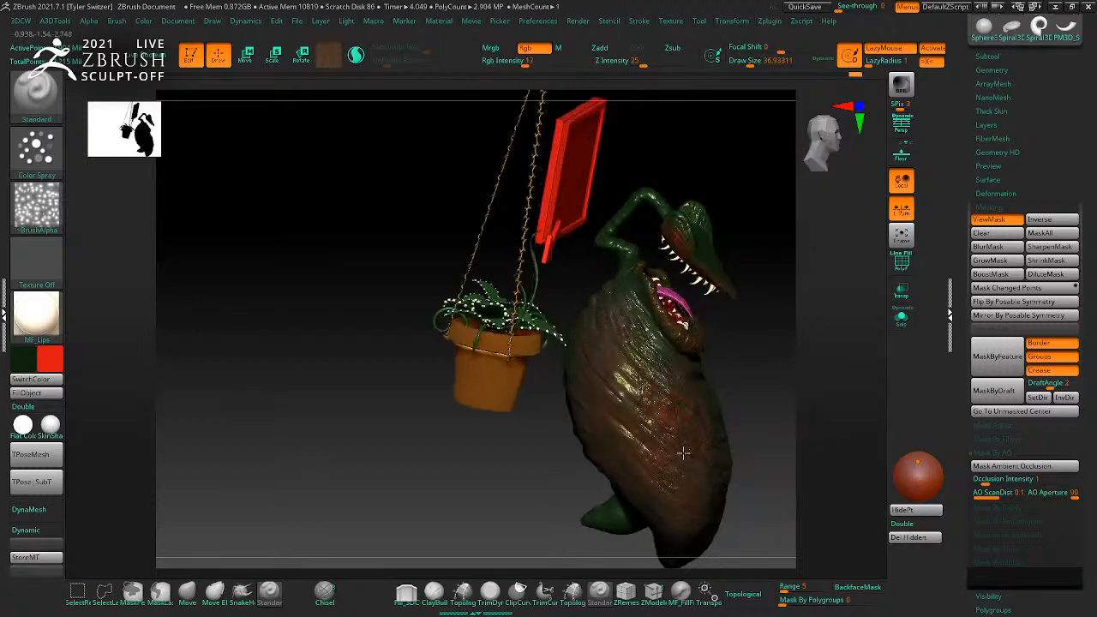
{"action": "left_click_drag", "start_coordinate": [786, 457], "coordinate": [686, 463]}
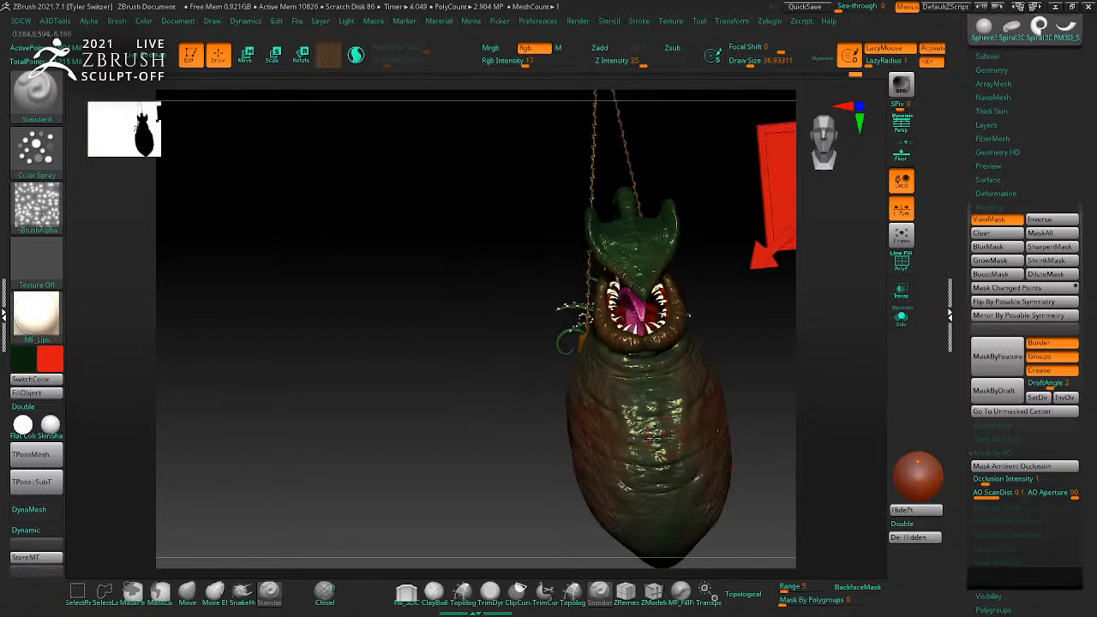
{"action": "left_click_drag", "start_coordinate": [704, 399], "coordinate": [771, 429]}
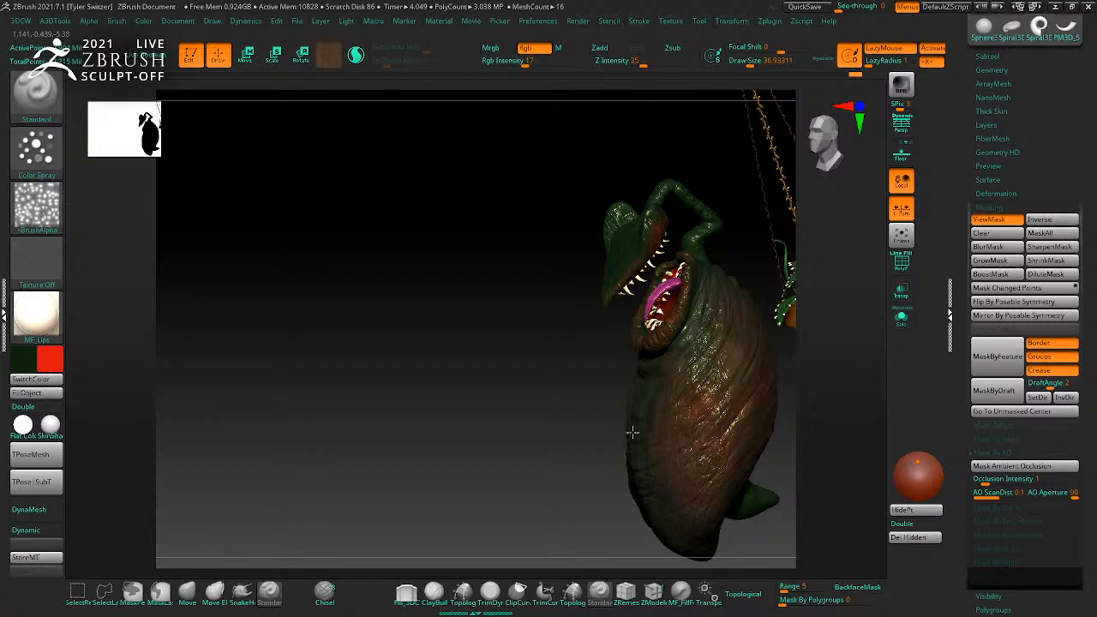
{"action": "left_click_drag", "start_coordinate": [711, 283], "coordinate": [728, 350]}
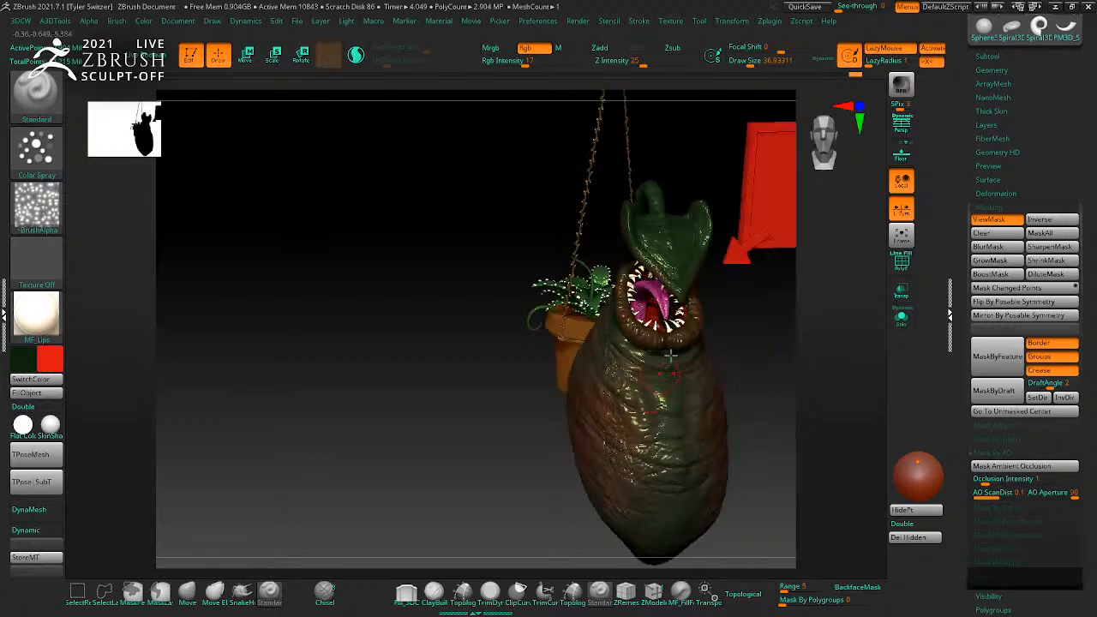
{"action": "key", "text": "ctrl+h"}
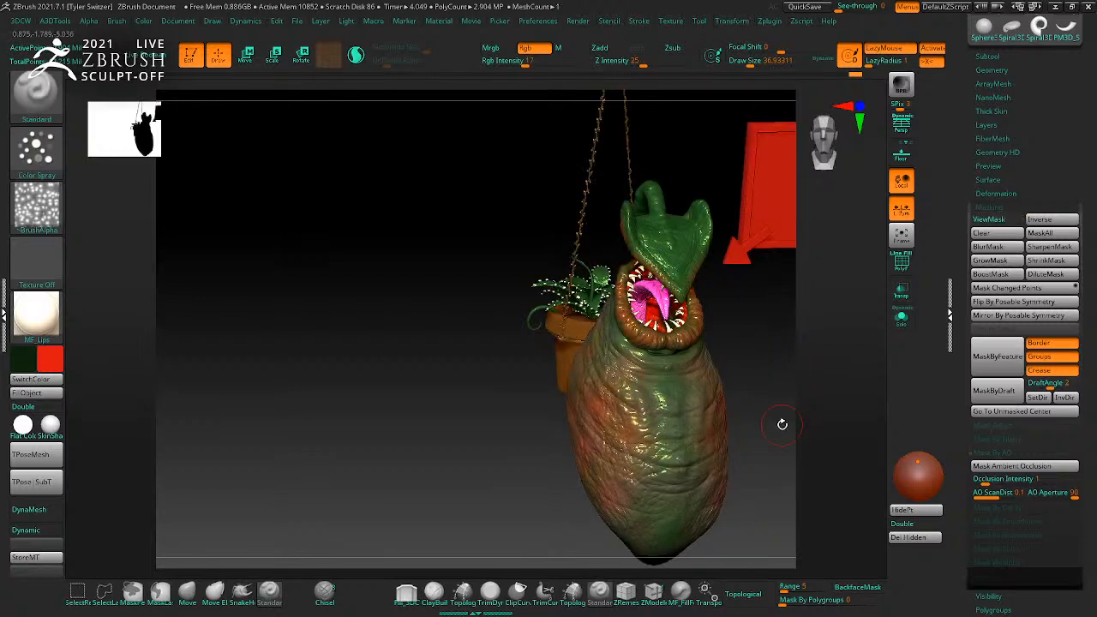
Step: Reduce Draw Size to about 23, try a spray stroke on the front of the body, and undo it
{"action": "key", "text": "s"}
{"action": "left_click_drag", "start_coordinate": [600, 362], "coordinate": [593, 358]}
{"action": "left_click_drag", "start_coordinate": [626, 404], "coordinate": [641, 410]}
{"action": "key", "text": "ctrl+z"}
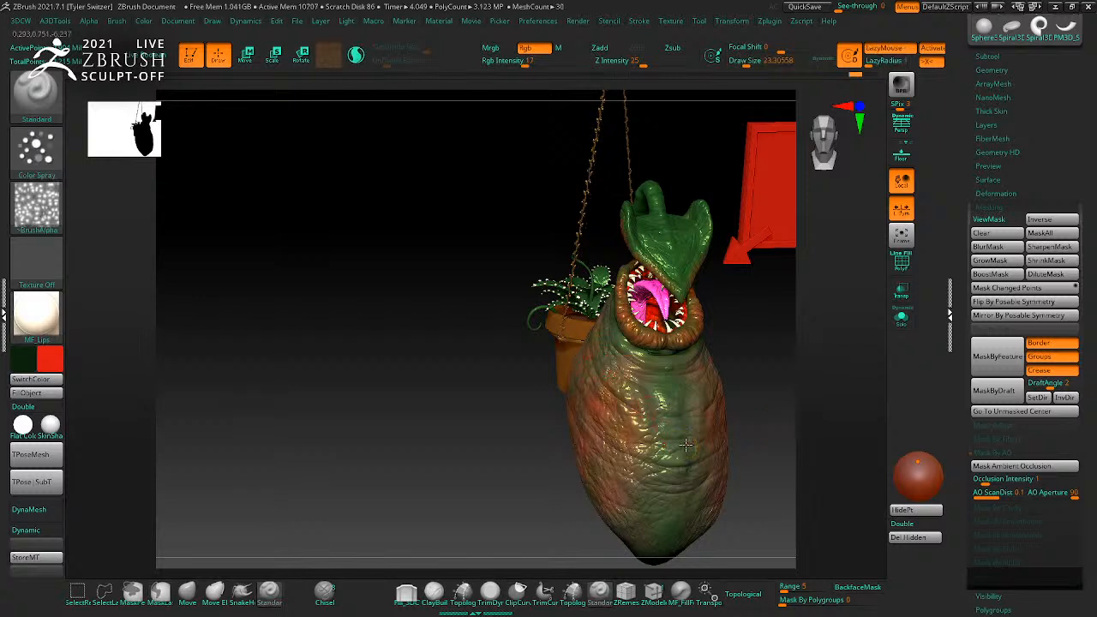
Step: Mask the creature by ambient occlusion with red as the active colour, and invert and hide the mask
{"action": "key", "text": "v"}
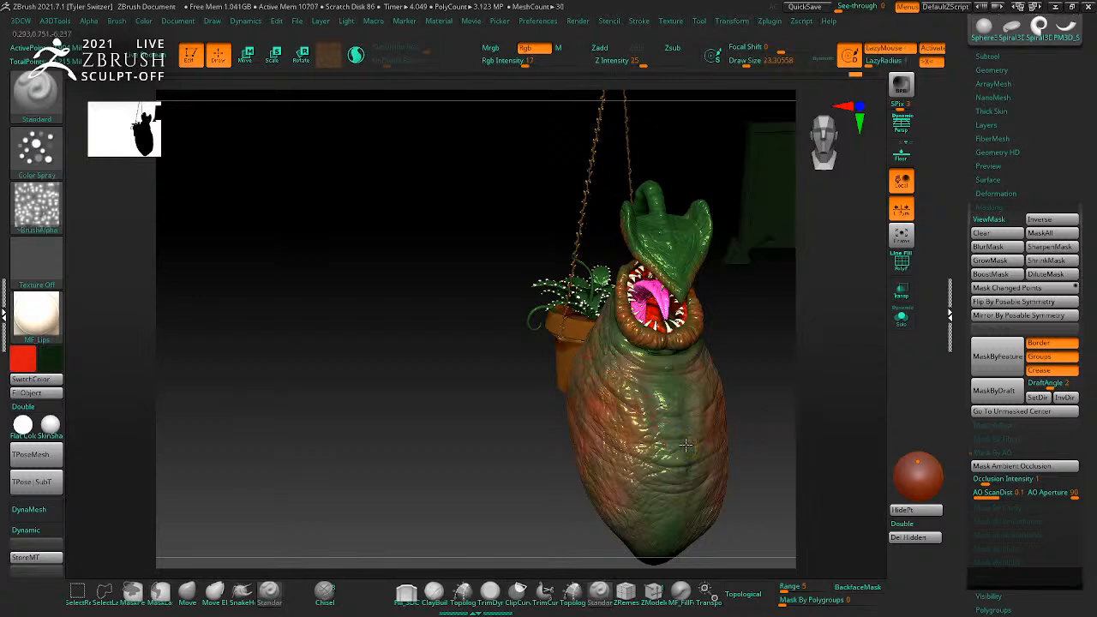
{"action": "left_click", "coordinate": [1014, 468]}
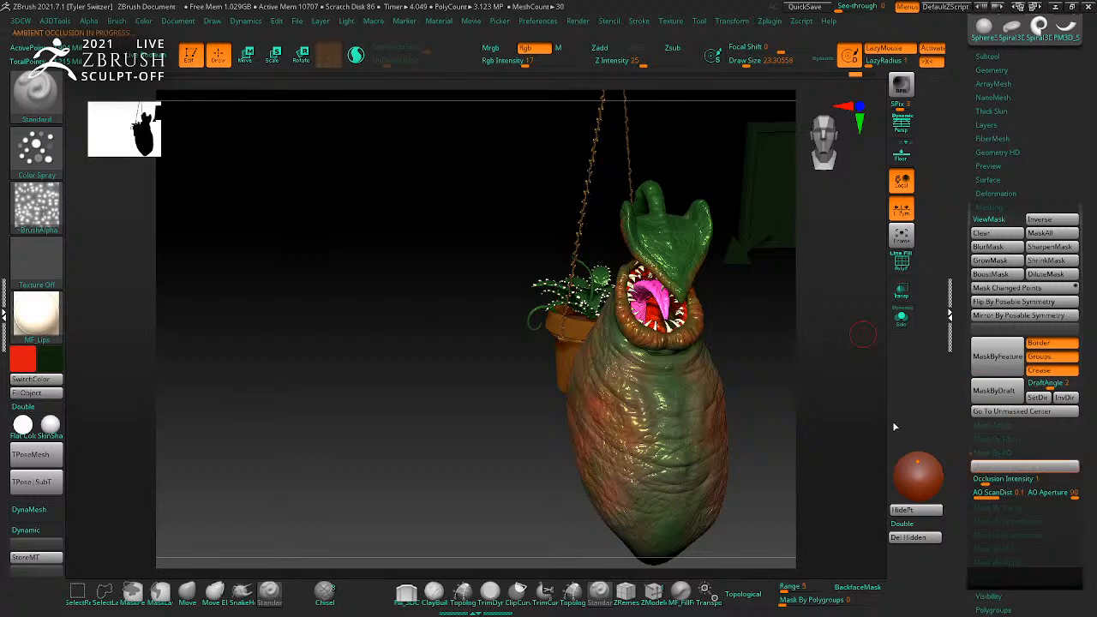
{"action": "key", "text": "ctrl"}
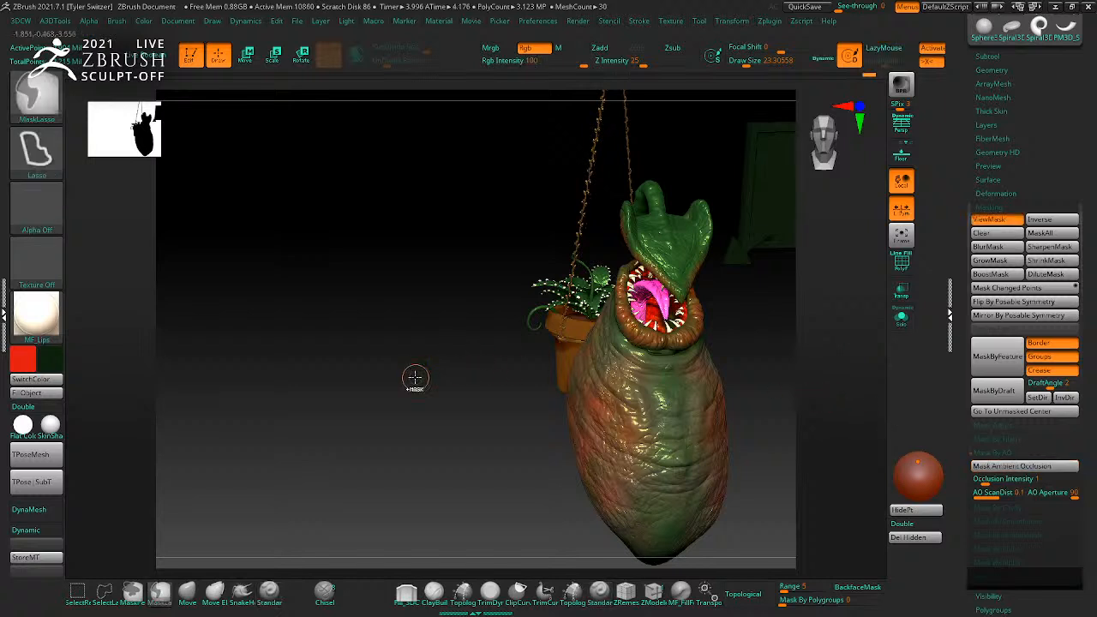
{"action": "left_click", "coordinate": [414, 378], "text": "ctrl"}
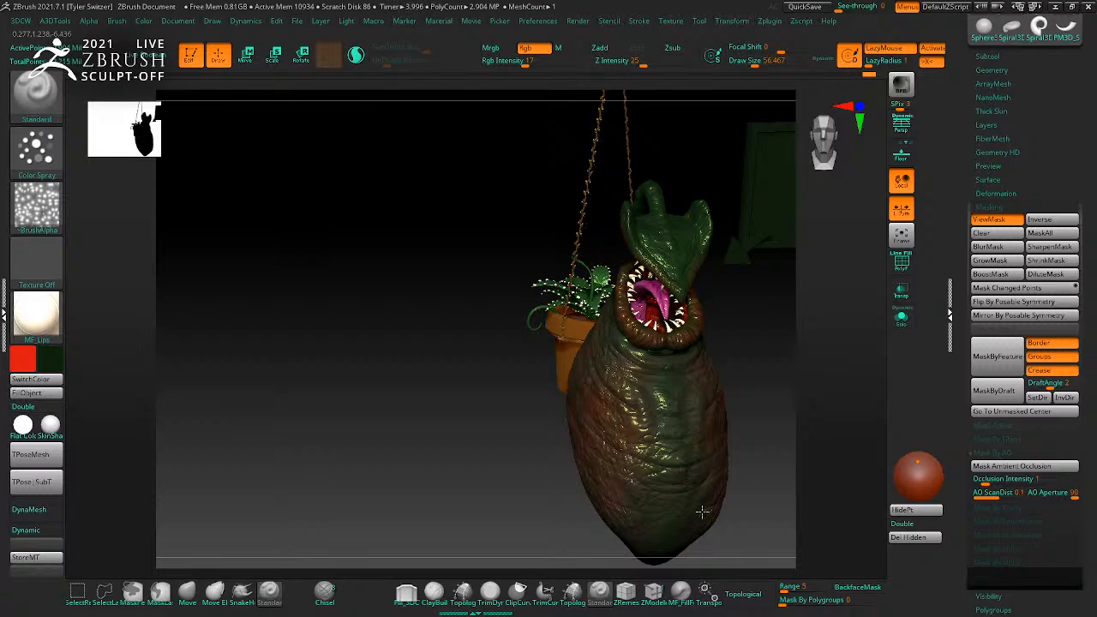
{"action": "left_click_drag", "start_coordinate": [762, 449], "coordinate": [630, 384]}
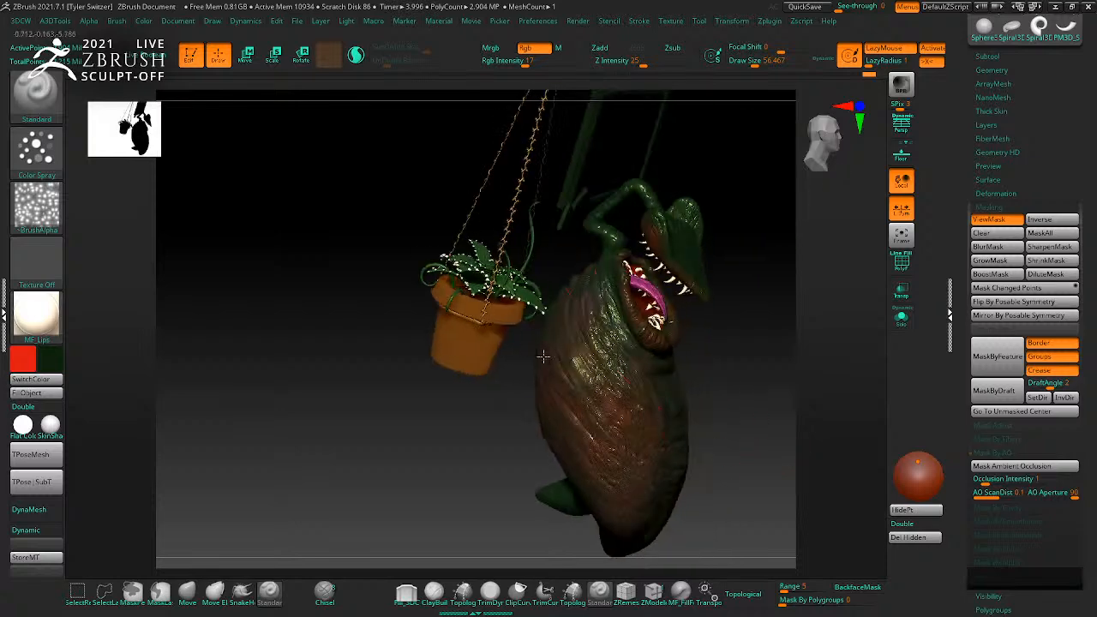
{"action": "key", "text": "ctrl+h"}
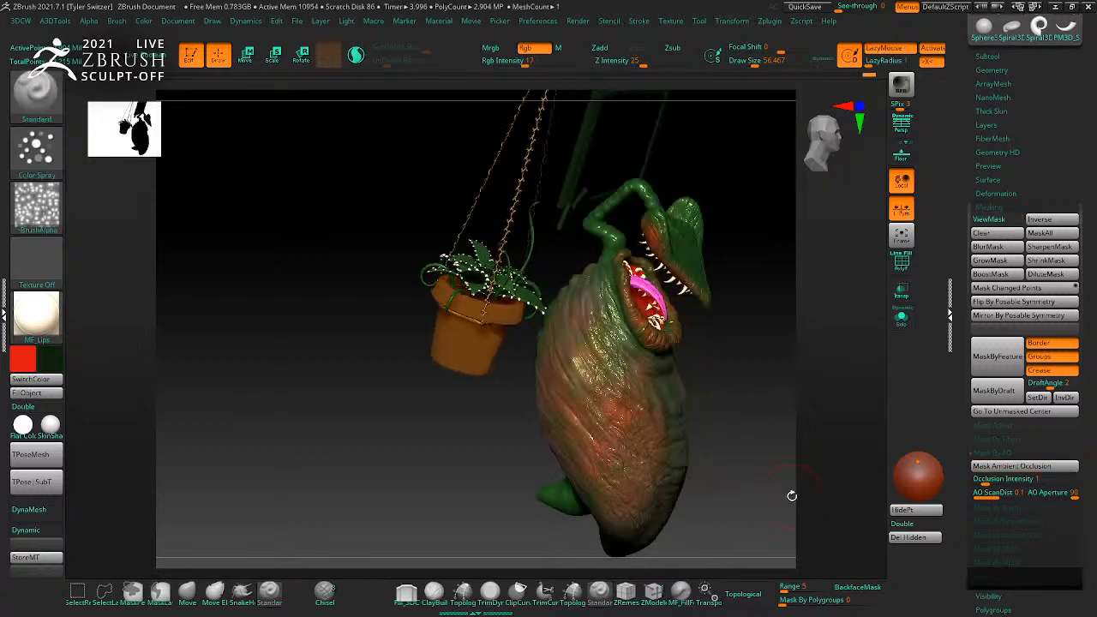
Step: Mask the creature by cavity at Intensity 100 and Blur 2, invert the mask, hide its display, and raise Draw Size to about 154
{"action": "left_click_drag", "start_coordinate": [792, 496], "coordinate": [1071, 462]}
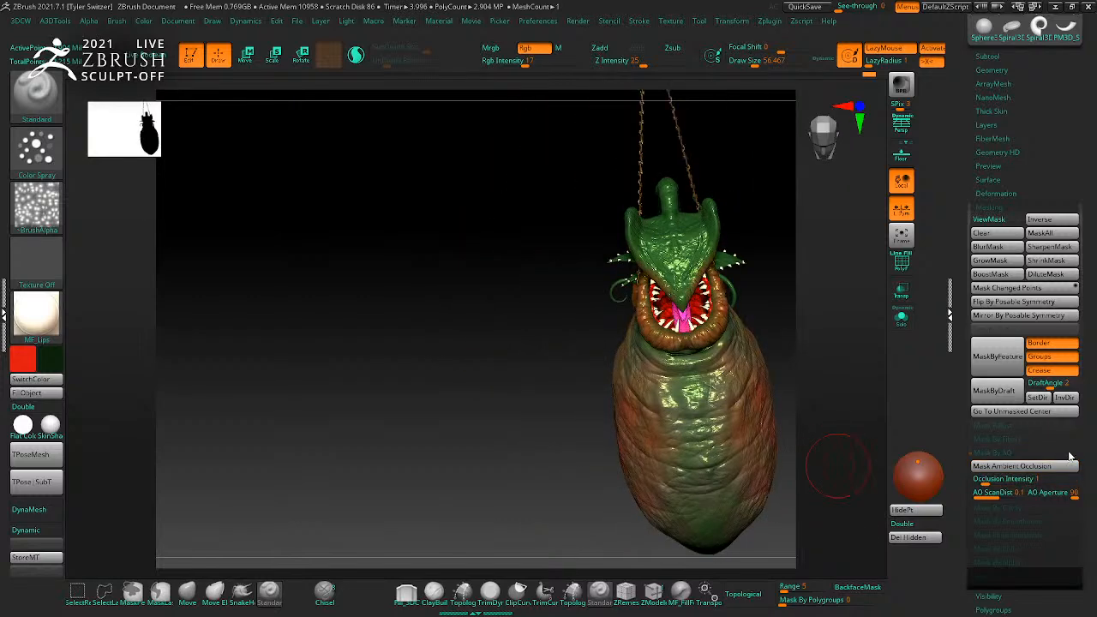
{"action": "left_click", "coordinate": [1028, 506]}
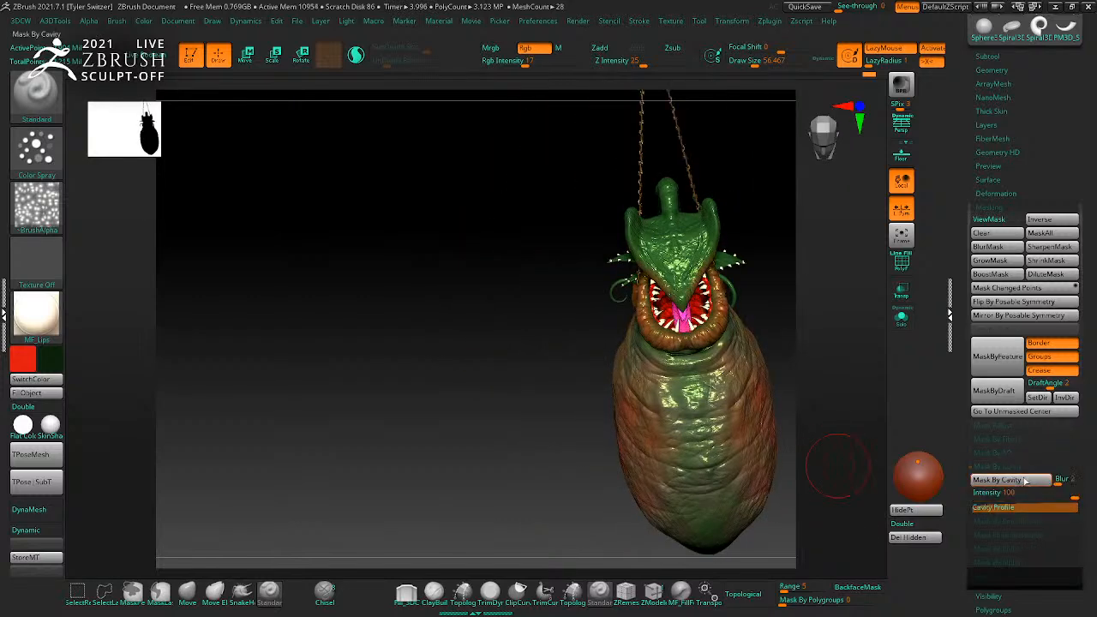
{"action": "left_click", "coordinate": [1025, 481]}
{"action": "left_click", "coordinate": [820, 458], "text": "ctrl"}
{"action": "mouse_move", "coordinate": [860, 459]}
{"action": "left_mouse_down"}
{"action": "mouse_move", "coordinate": [818, 451]}
{"action": "mouse_move", "coordinate": [711, 477]}
{"action": "mouse_move", "coordinate": [752, 465]}
{"action": "left_mouse_up"}
{"action": "left_click", "coordinate": [835, 453], "text": "ctrl"}
{"action": "key", "text": "s"}
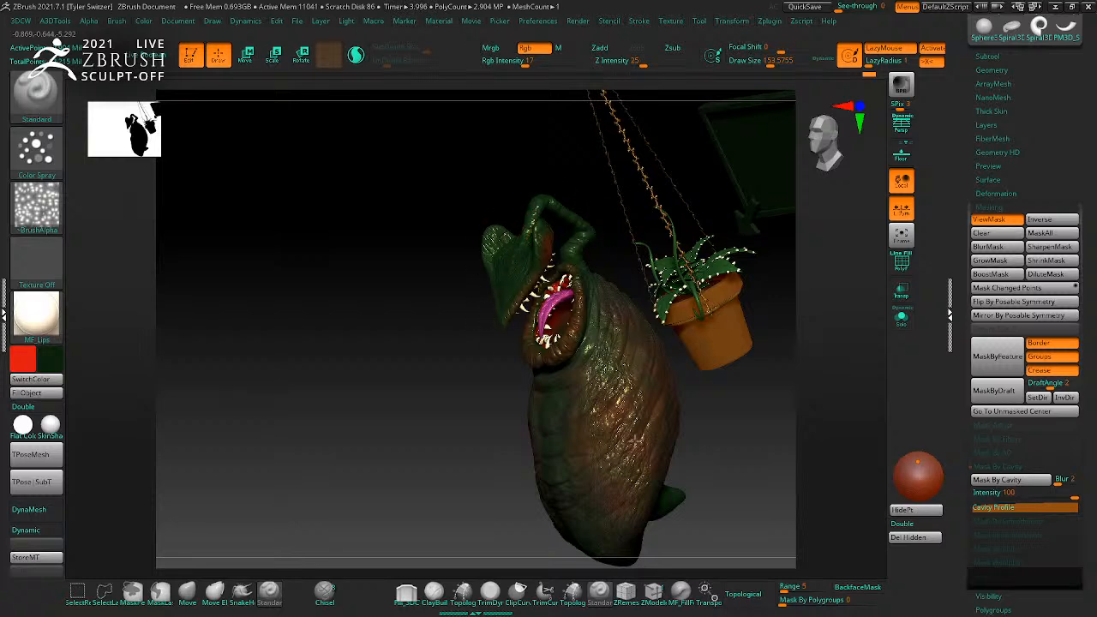
{"action": "mouse_move", "coordinate": [637, 448]}
{"action": "right_mouse_down"}
{"action": "mouse_move", "coordinate": [729, 426]}
{"action": "mouse_move", "coordinate": [459, 295]}
{"action": "right_mouse_up"}
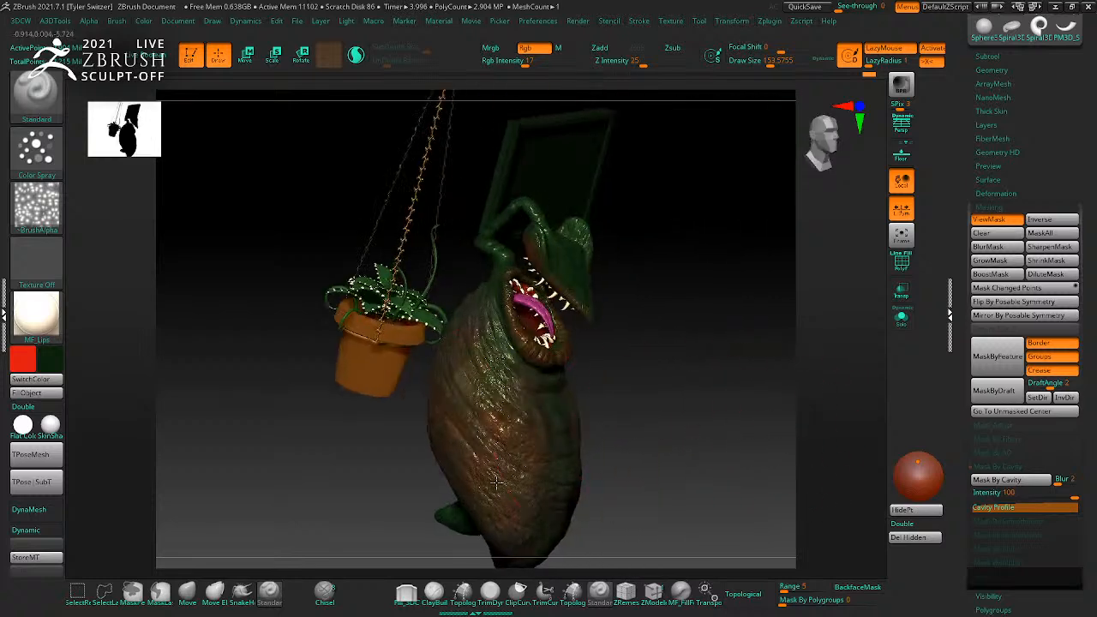
{"action": "key", "text": "ctrl+h"}
{"action": "mouse_move", "coordinate": [719, 464]}
{"action": "right_mouse_down"}
{"action": "mouse_move", "coordinate": [686, 441]}
{"action": "mouse_move", "coordinate": [745, 471]}
{"action": "mouse_move", "coordinate": [731, 435]}
{"action": "mouse_move", "coordinate": [647, 474]}
{"action": "right_mouse_up"}
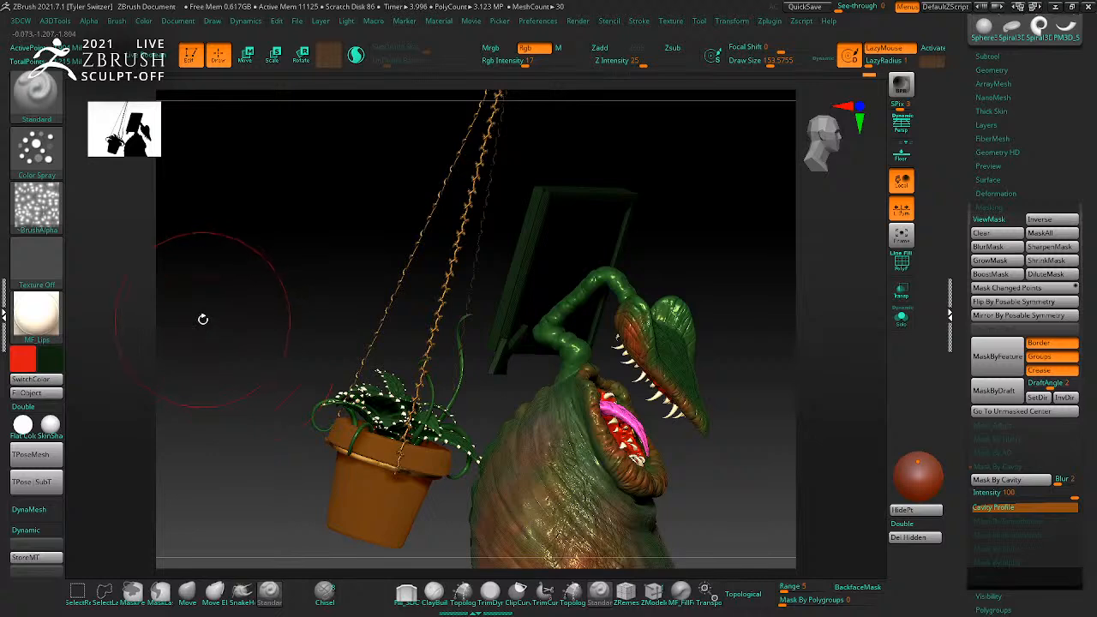
Step: Isolate the curved stem above the creature's head and spray it with dark green at Draw Size about 56
{"action": "key", "text": "v"}
{"action": "right_click_drag", "start_coordinate": [323, 305], "coordinate": [311, 343], "text": "alt"}
{"action": "left_click", "coordinate": [557, 380], "text": "ctrl+shift"}
{"action": "right_click_drag", "start_coordinate": [557, 380], "coordinate": [715, 380]}
{"action": "key", "text": "s"}
{"action": "left_click_drag", "start_coordinate": [568, 348], "coordinate": [562, 347]}
{"action": "right_click_drag", "start_coordinate": [578, 324], "coordinate": [600, 294]}
{"action": "mouse_move", "coordinate": [564, 346]}
{"action": "right_mouse_down"}
{"action": "mouse_move", "coordinate": [612, 262]}
{"action": "mouse_move", "coordinate": [622, 300]}
{"action": "mouse_move", "coordinate": [583, 341]}
{"action": "right_mouse_up"}
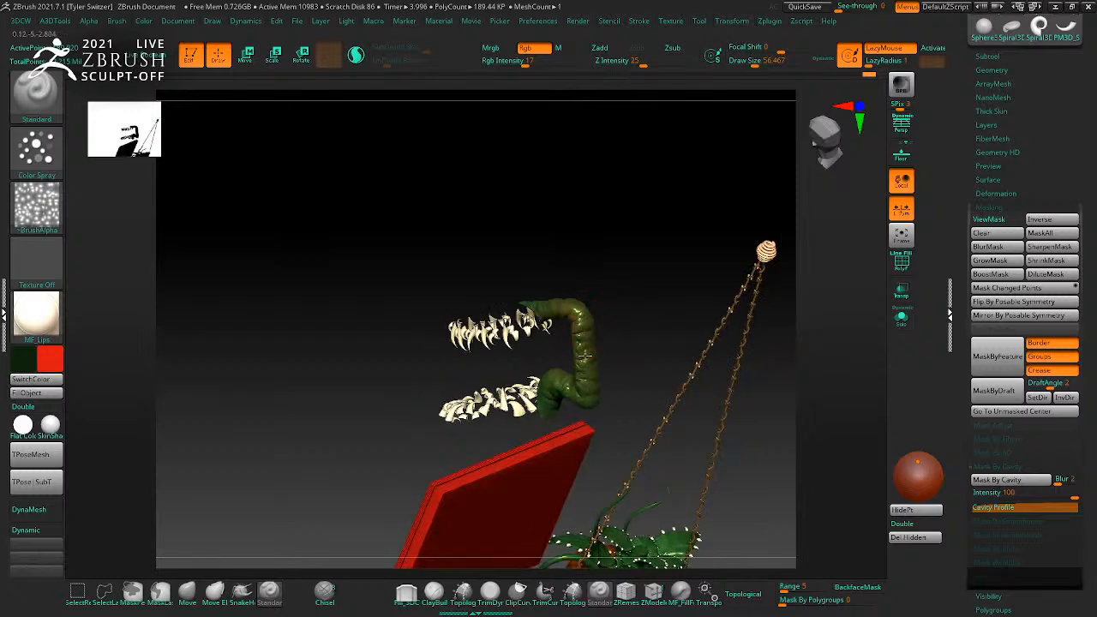
Step: Spray dark green over the lower back and tail end of the creature's body
{"action": "right_click_drag", "start_coordinate": [642, 269], "coordinate": [548, 465]}
{"action": "right_click_drag", "start_coordinate": [457, 453], "coordinate": [445, 442]}
{"action": "mouse_move", "coordinate": [445, 442]}
{"action": "left_mouse_down"}
{"action": "mouse_move", "coordinate": [506, 334]}
{"action": "mouse_move", "coordinate": [430, 390]}
{"action": "left_mouse_up"}
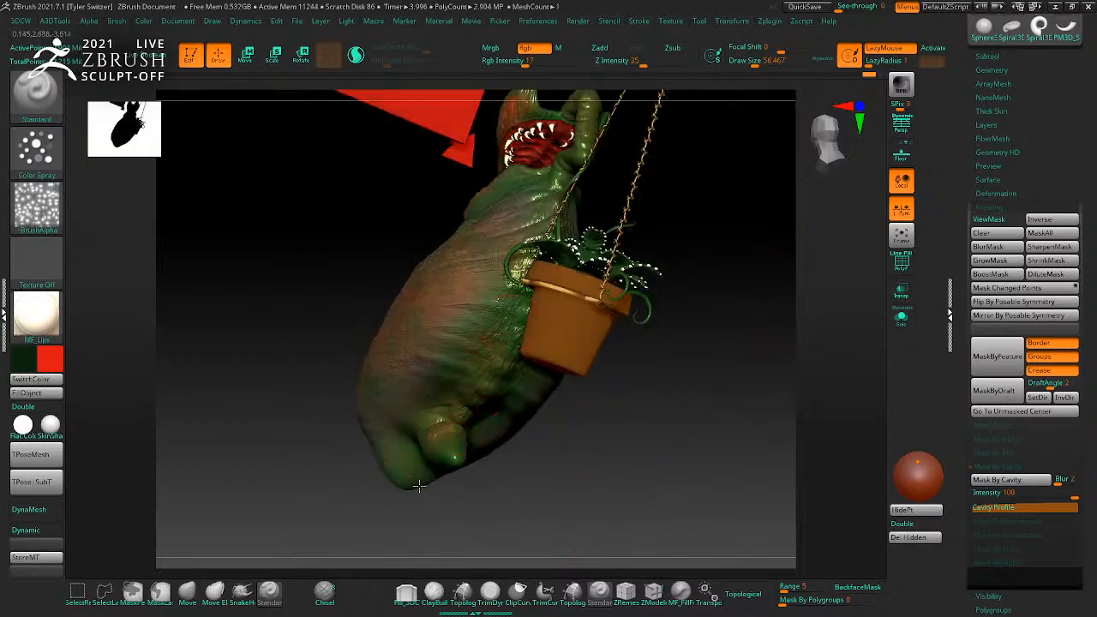
{"action": "right_click_drag", "start_coordinate": [442, 463], "coordinate": [724, 437]}
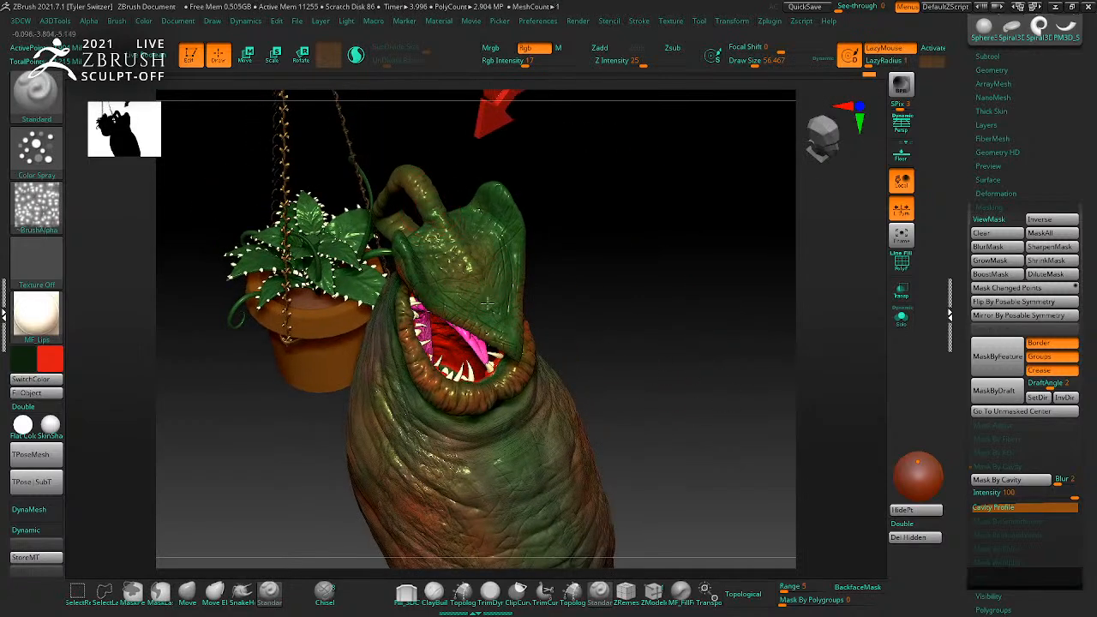
{"action": "right_click_drag", "start_coordinate": [656, 333], "coordinate": [716, 437]}
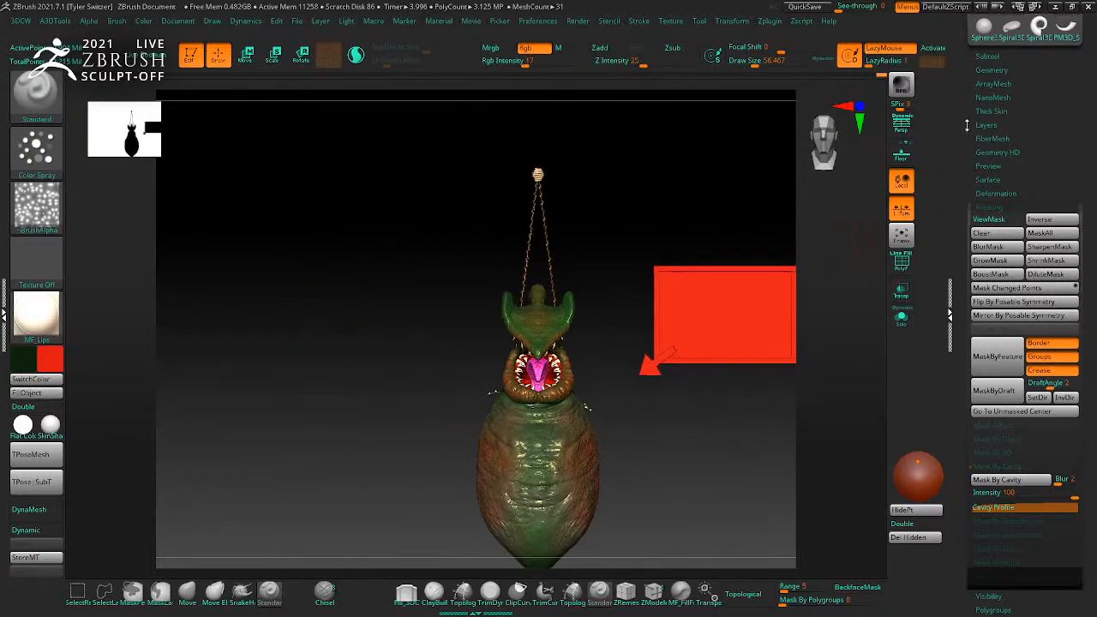
Step: Create a new subtool folder named AudreyII for the AudreyBase subtool
{"action": "left_click", "coordinate": [994, 56]}
{"action": "mouse_move", "coordinate": [1029, 116]}
{"action": "scroll", "coordinate": [1028, 137], "scroll_direction": "up", "scroll_amount": 3}
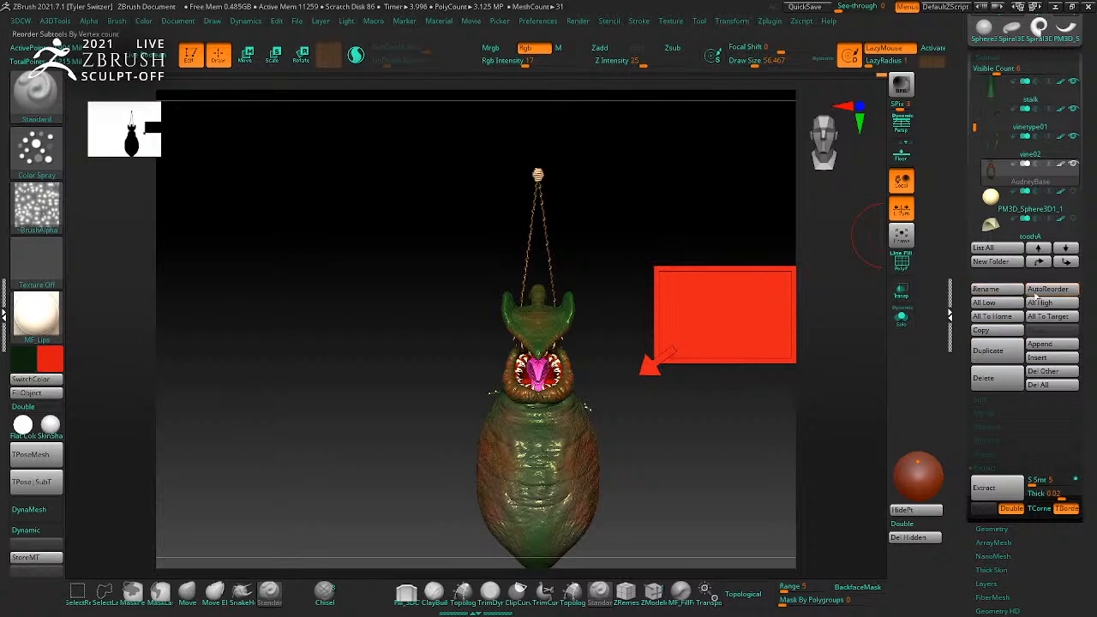
{"action": "left_click", "coordinate": [1008, 268]}
{"action": "key", "text": "BackSpace"}
{"action": "type", "text": "AudreyII"}
{"action": "key", "text": "Return"}
Step: Delete the unused PM3D_Sphere3D1_1 subtool
{"action": "mouse_move", "coordinate": [1000, 229]}
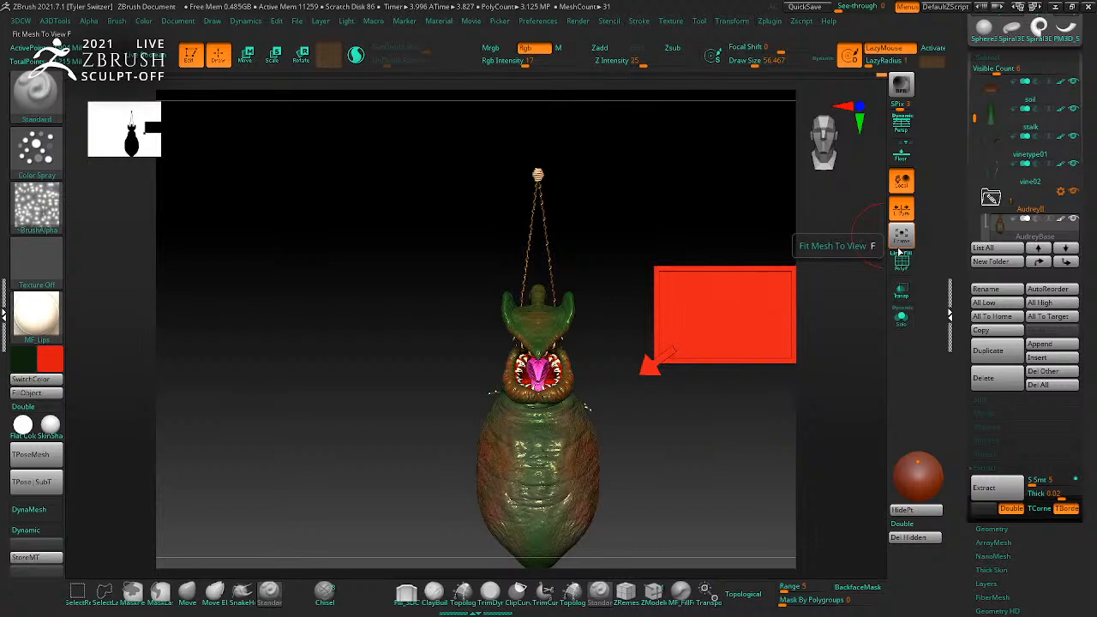
{"action": "left_click_drag", "start_coordinate": [975, 118], "coordinate": [972, 149]}
{"action": "left_click", "coordinate": [1029, 155]}
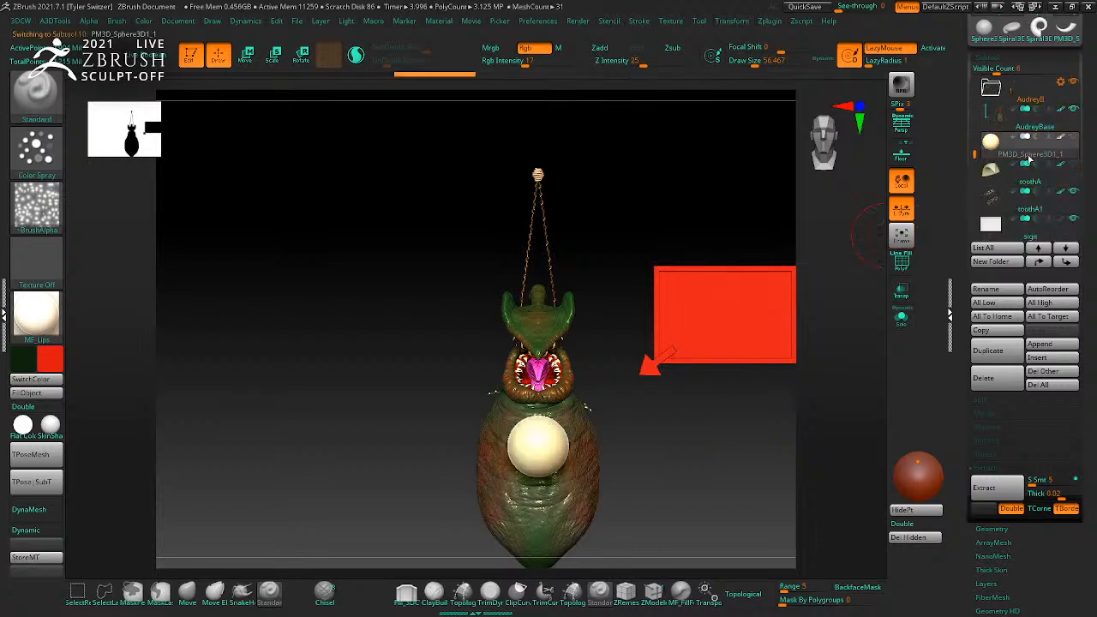
{"action": "left_click", "coordinate": [1016, 380]}
Step: Move the toothA1 and tooth B subtools into the AudreyII folder and collapse the folder
{"action": "mouse_move", "coordinate": [1041, 155]}
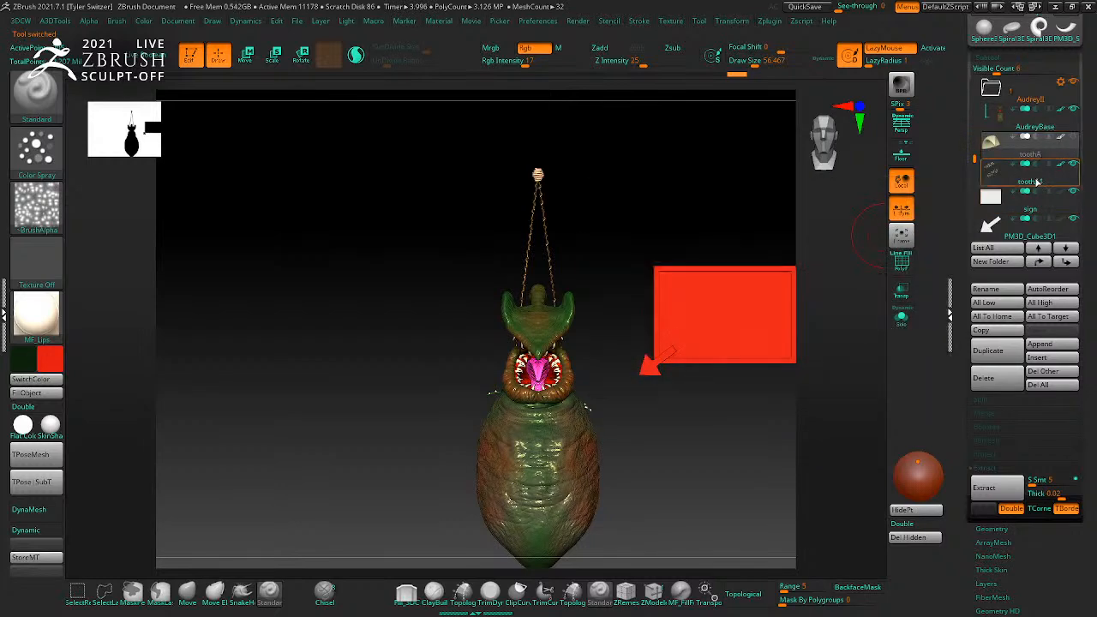
{"action": "left_click_drag", "start_coordinate": [1039, 152], "coordinate": [1039, 130]}
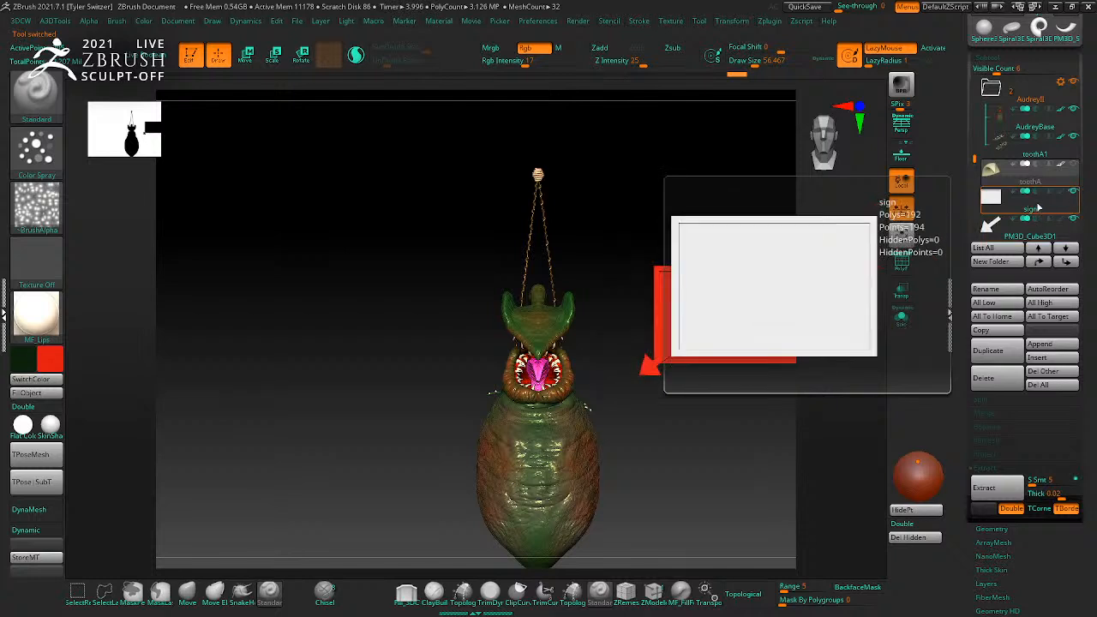
{"action": "left_click_drag", "start_coordinate": [976, 160], "coordinate": [1039, 105]}
{"action": "left_click_drag", "start_coordinate": [974, 177], "coordinate": [974, 153]}
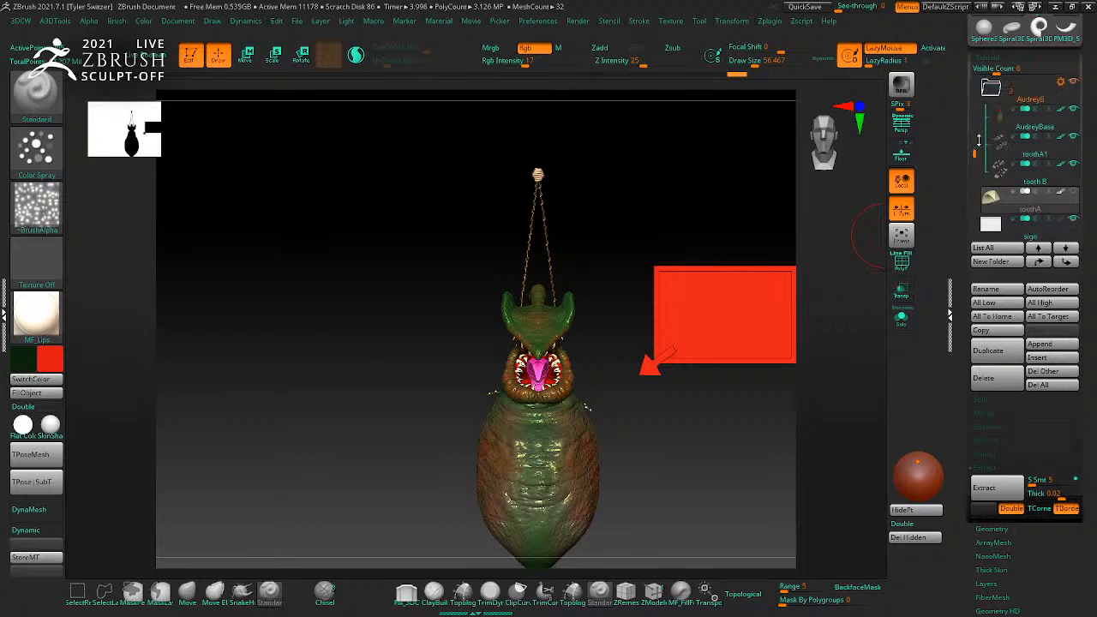
{"action": "left_click", "coordinate": [989, 88]}
{"action": "left_click_drag", "start_coordinate": [766, 191], "coordinate": [772, 219]}
Step: Move the pot, chains, PM3D_Ring3D1 and PM3D_Helix3D1 subtools into the leaves folder
{"action": "left_click_drag", "start_coordinate": [973, 191], "coordinate": [975, 100]}
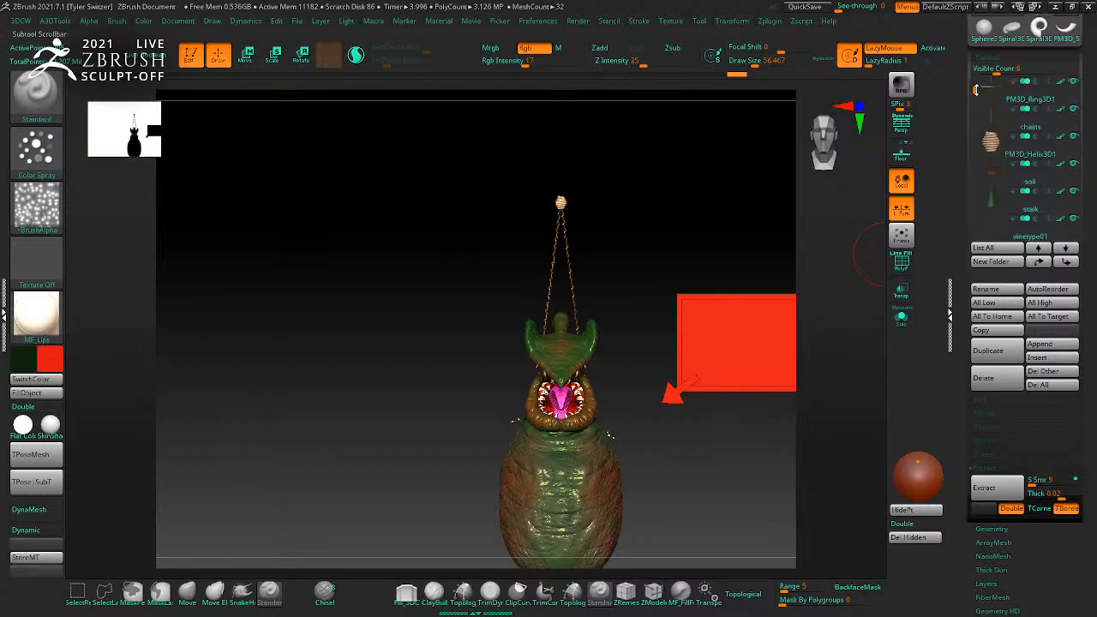
{"action": "left_click_drag", "start_coordinate": [974, 187], "coordinate": [975, 164]}
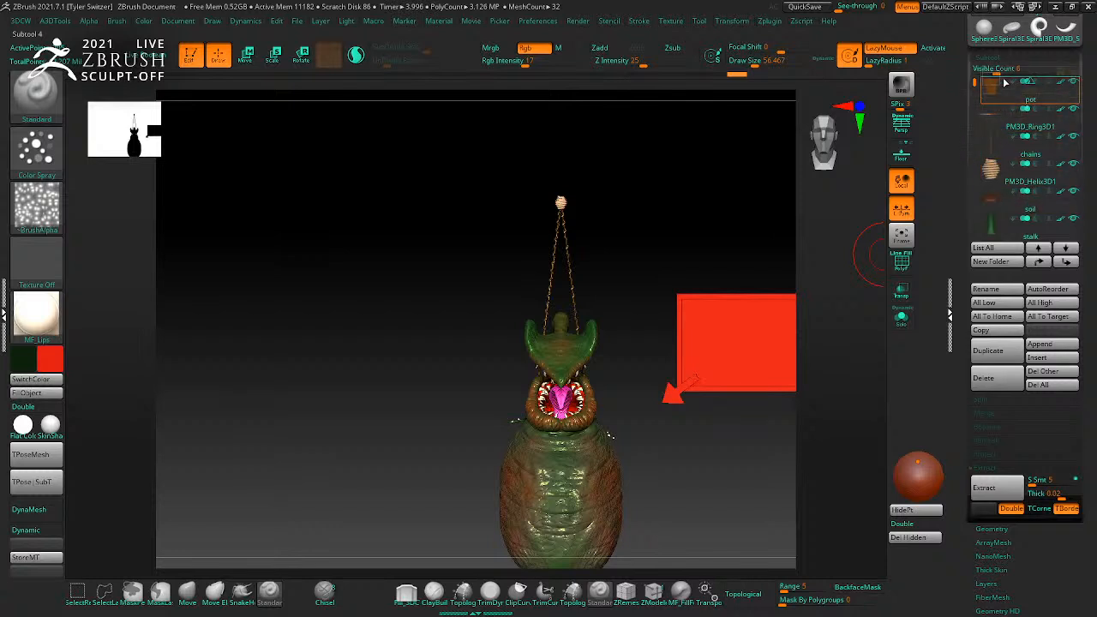
{"action": "scroll", "coordinate": [1005, 84], "scroll_direction": "up", "scroll_amount": 1}
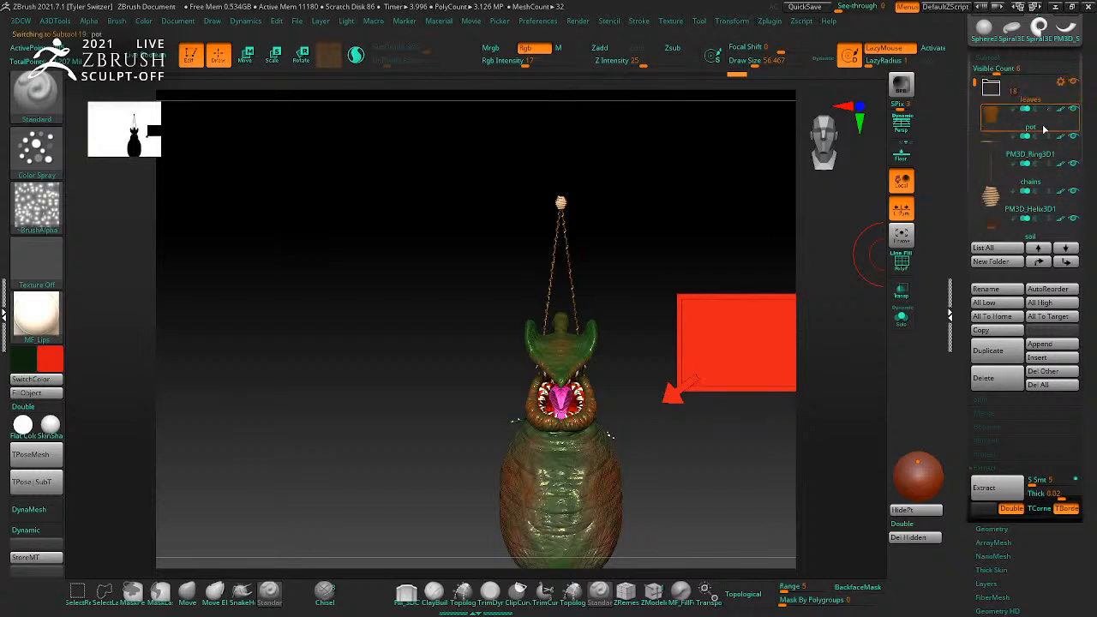
{"action": "left_click", "coordinate": [991, 89]}
{"action": "left_click_drag", "start_coordinate": [975, 84], "coordinate": [1026, 163]}
{"action": "mouse_move", "coordinate": [1021, 175]}
{"action": "left_click_drag", "start_coordinate": [1031, 208], "coordinate": [1034, 179]}
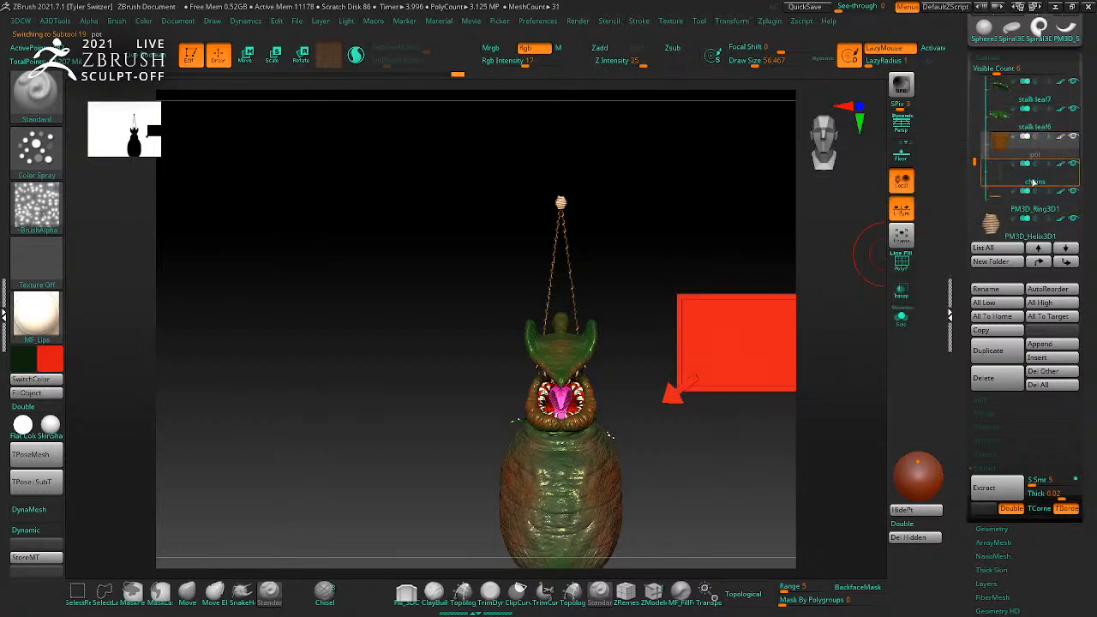
{"action": "left_click_drag", "start_coordinate": [1027, 235], "coordinate": [1032, 209]}
{"action": "left_click_drag", "start_coordinate": [975, 162], "coordinate": [975, 179]}
Step: Add the soil, vinetype01, stalk and vine02 subtools to the leaves folder and collapse it
{"action": "mouse_move", "coordinate": [1020, 183]}
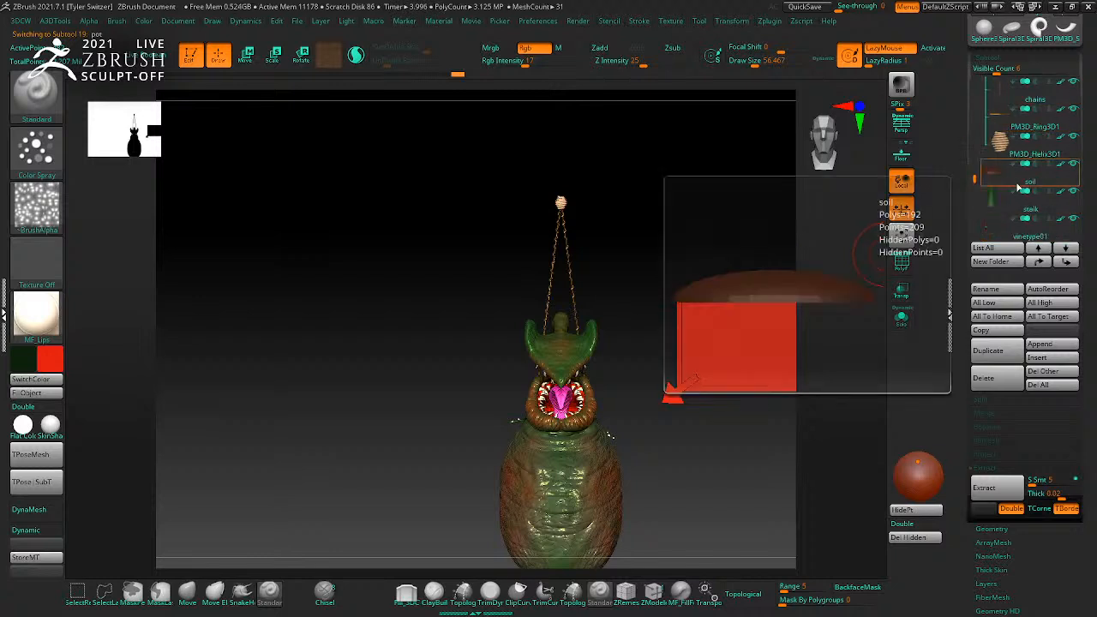
{"action": "mouse_move", "coordinate": [1031, 217]}
{"action": "left_click_drag", "start_coordinate": [1025, 238], "coordinate": [1028, 206]}
{"action": "mouse_move", "coordinate": [974, 178]}
{"action": "left_mouse_down"}
{"action": "mouse_move", "coordinate": [975, 190]}
{"action": "mouse_move", "coordinate": [977, 82]}
{"action": "left_mouse_up"}
{"action": "left_click", "coordinate": [989, 92]}
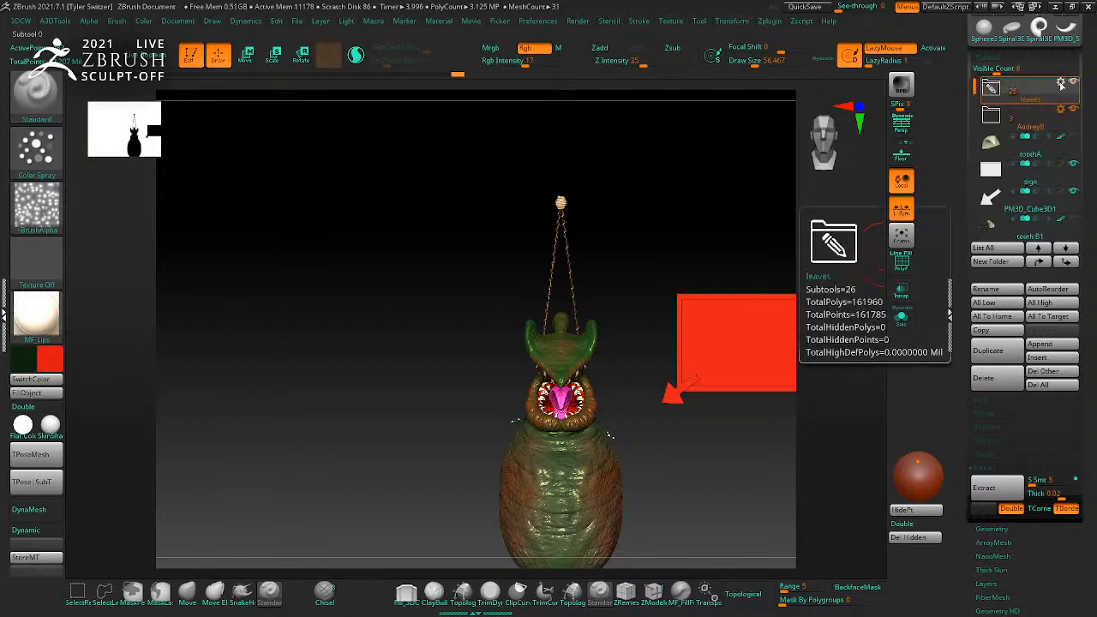
Step: Try to swing the whole leaves folder about 29 degrees around the helix at the top of the chains using Transpose Set
{"action": "left_click", "coordinate": [1061, 83]}
{"action": "left_click", "coordinate": [1028, 83]}
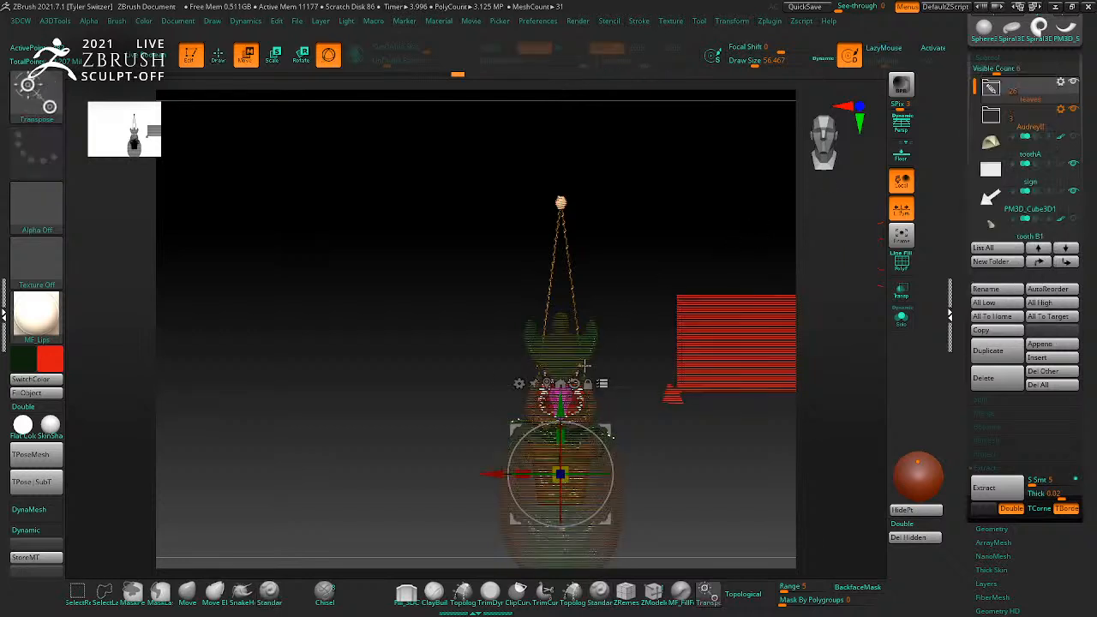
{"action": "left_click_drag", "start_coordinate": [560, 402], "coordinate": [602, 176]}
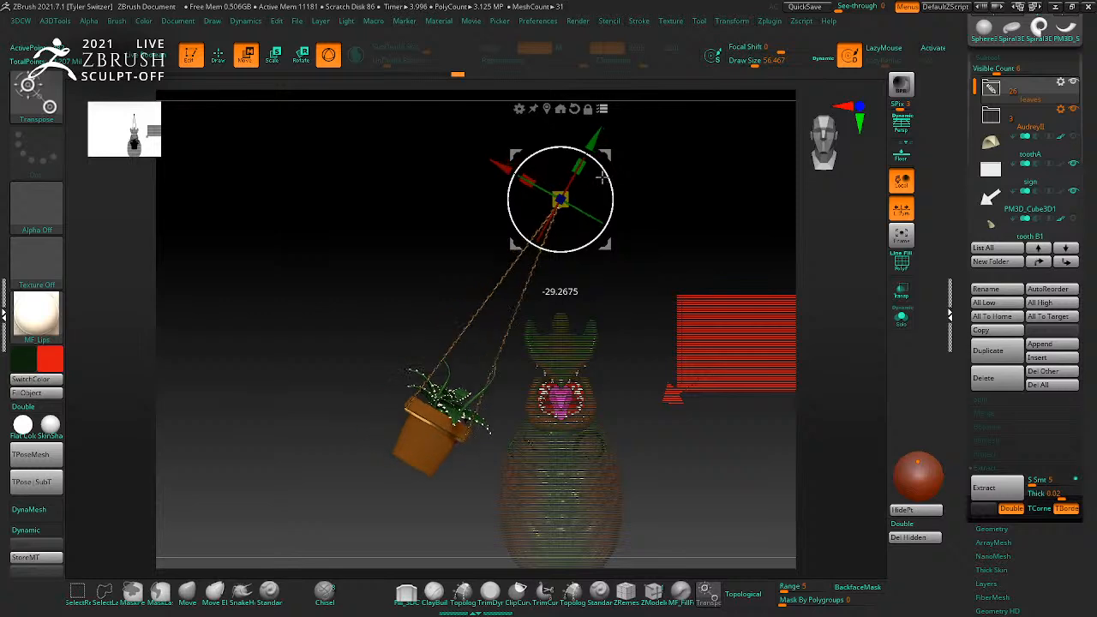
{"action": "key", "text": "q"}
{"action": "mouse_move", "coordinate": [646, 245]}
{"action": "left_mouse_down"}
{"action": "mouse_move", "coordinate": [701, 240]}
{"action": "mouse_move", "coordinate": [659, 237]}
{"action": "mouse_move", "coordinate": [684, 210]}
{"action": "left_mouse_up"}
Step: With vine02 active, place the gizmo pivot on the helix above the chains and rotate the hanging plant group away from the creature
{"action": "left_click_drag", "start_coordinate": [976, 84], "coordinate": [975, 196]}
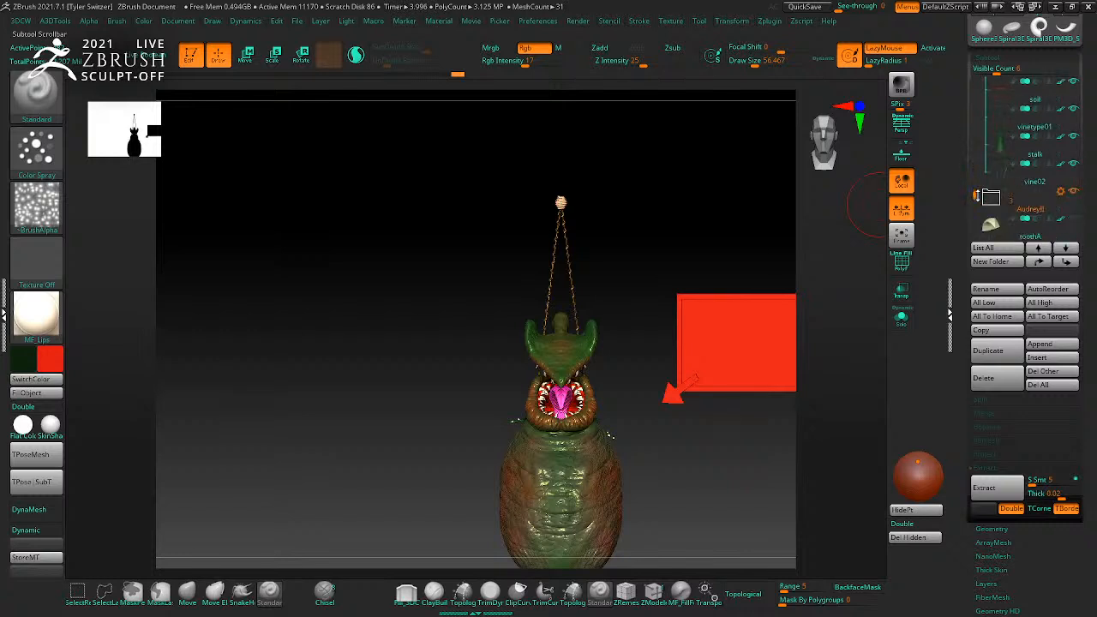
{"action": "left_click", "coordinate": [1028, 118]}
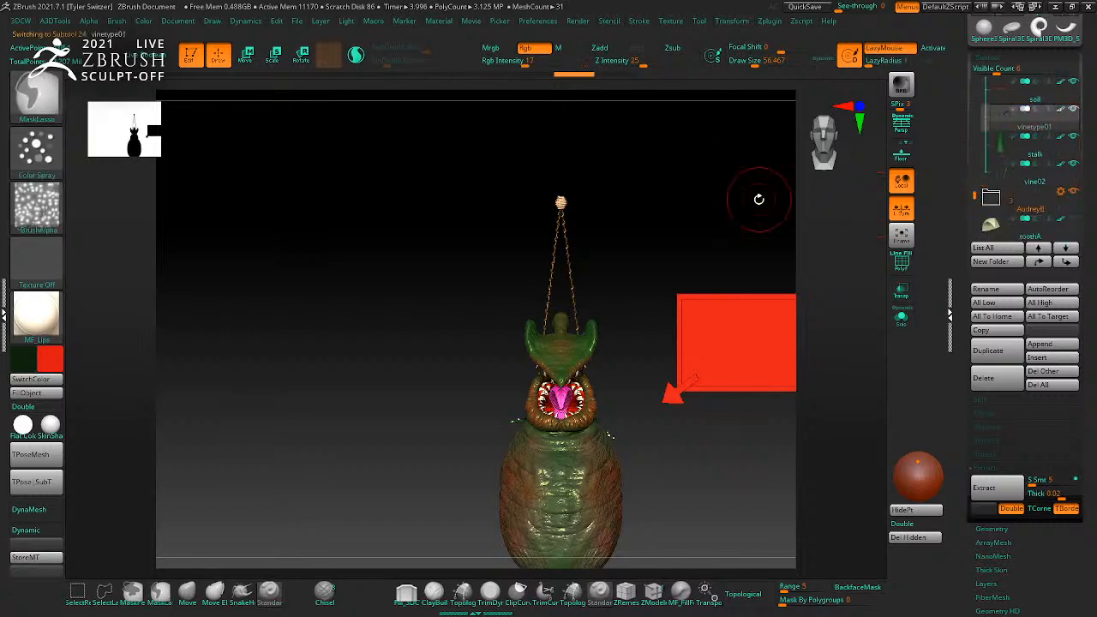
{"action": "left_click", "coordinate": [1035, 180]}
{"action": "left_click_drag", "start_coordinate": [974, 195], "coordinate": [966, 53]}
{"action": "left_click_drag", "start_coordinate": [977, 167], "coordinate": [979, 74]}
{"action": "key", "text": "w"}
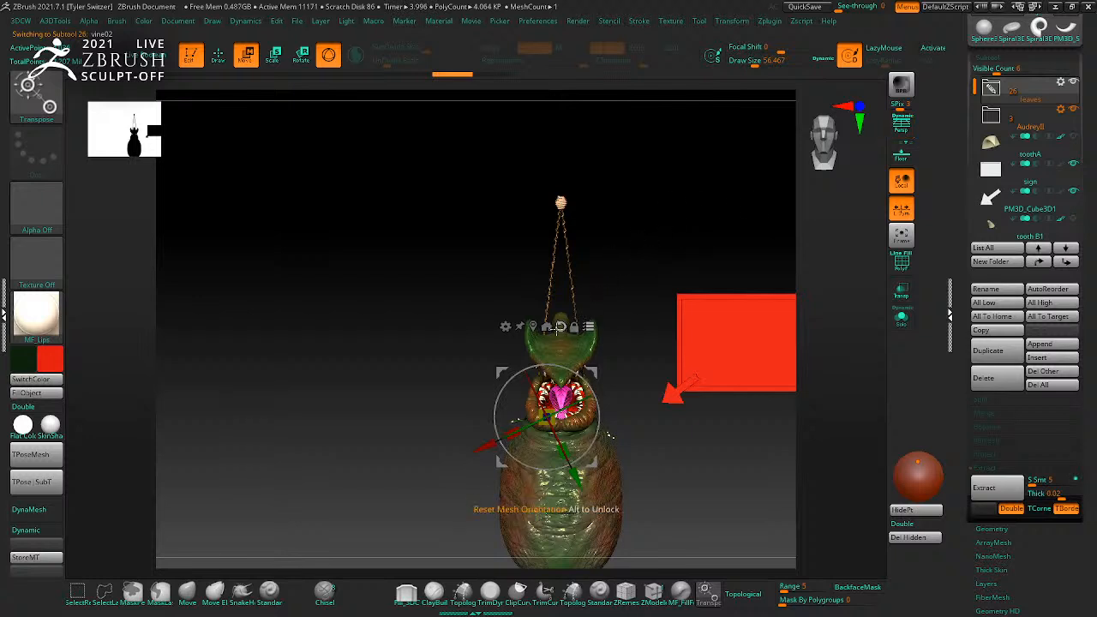
{"action": "left_click", "coordinate": [544, 327]}
{"action": "left_click_drag", "start_coordinate": [540, 327], "coordinate": [571, 130], "text": "alt"}
{"action": "left_click_drag", "start_coordinate": [612, 195], "coordinate": [606, 181]}
{"action": "key", "text": "q"}
{"action": "mouse_move", "coordinate": [676, 269]}
{"action": "left_mouse_down"}
{"action": "mouse_move", "coordinate": [712, 252]}
{"action": "mouse_move", "coordinate": [622, 272]}
{"action": "mouse_move", "coordinate": [688, 265]}
{"action": "mouse_move", "coordinate": [636, 248]}
{"action": "mouse_move", "coordinate": [657, 260]}
{"action": "mouse_move", "coordinate": [650, 189]}
{"action": "mouse_move", "coordinate": [573, 215]}
{"action": "mouse_move", "coordinate": [597, 186]}
{"action": "mouse_move", "coordinate": [576, 194]}
{"action": "mouse_move", "coordinate": [598, 256]}
{"action": "mouse_move", "coordinate": [600, 188]}
{"action": "left_mouse_up"}
Step: Set the AudreyII folder as the Transpose Set so the creature's body and teeth can be posed as one group
{"action": "left_click_drag", "start_coordinate": [974, 88], "coordinate": [979, 94]}
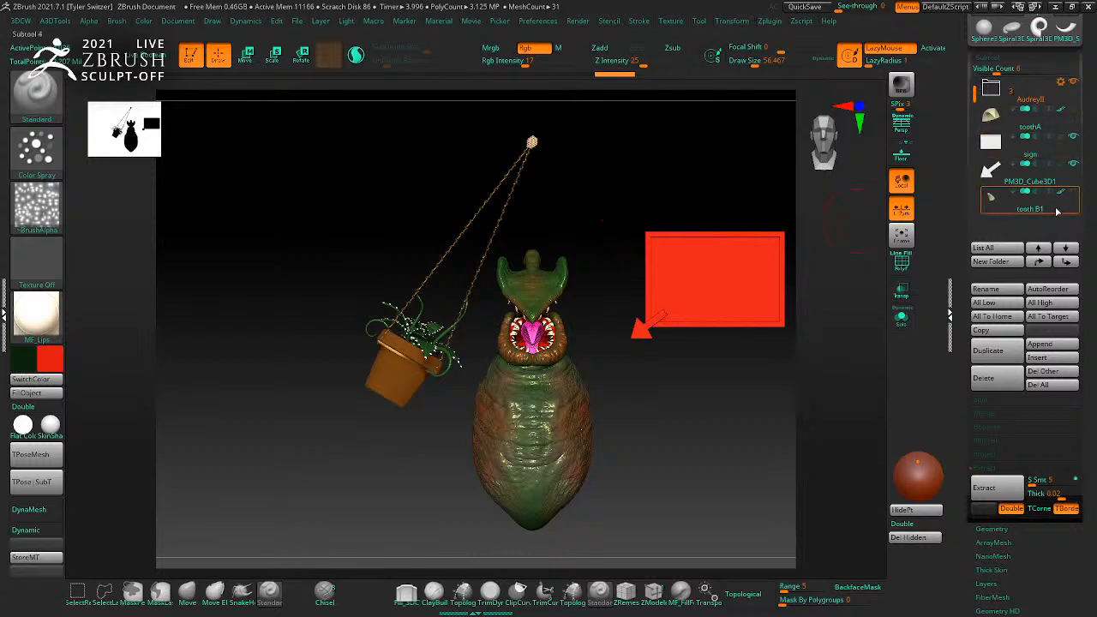
{"action": "left_click", "coordinate": [994, 101]}
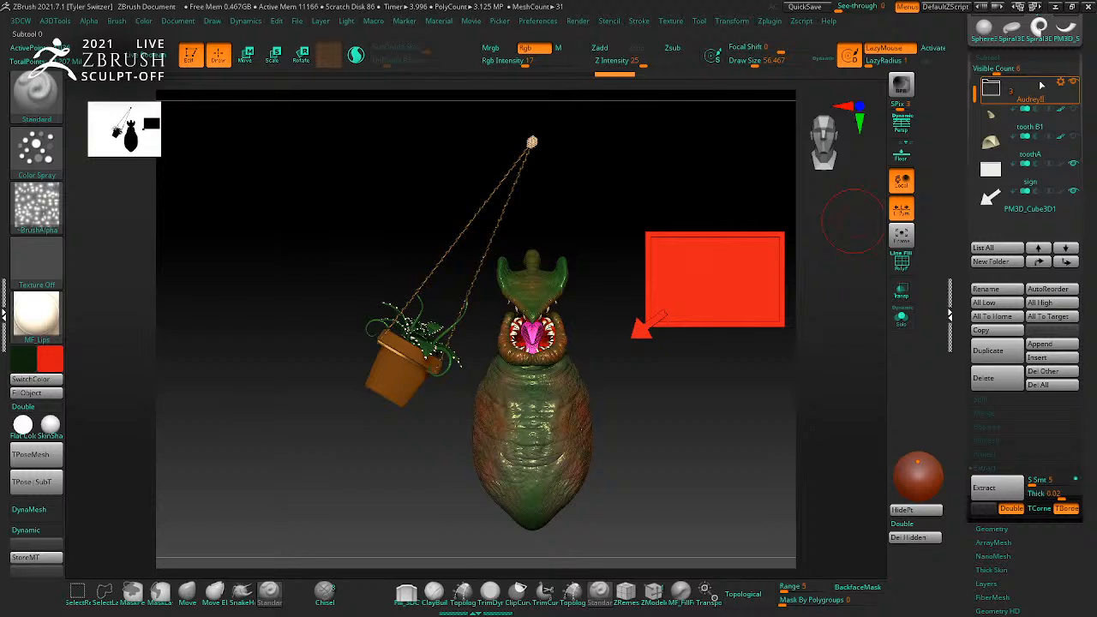
{"action": "left_click", "coordinate": [995, 91]}
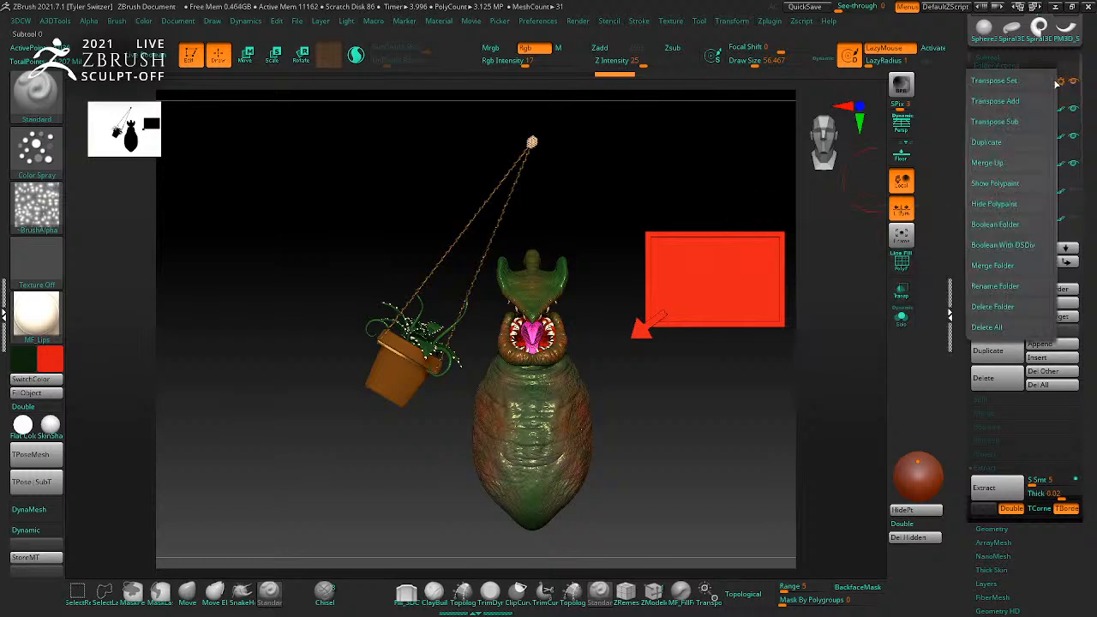
{"action": "key", "text": "w"}
{"action": "left_click_drag", "start_coordinate": [657, 174], "coordinate": [681, 250], "text": "alt"}
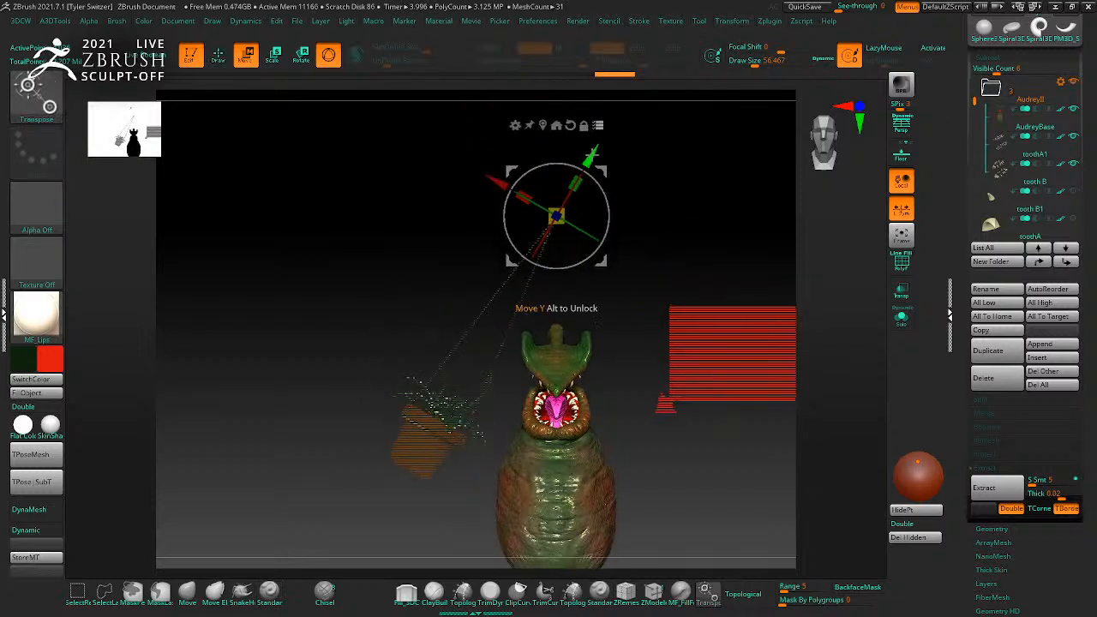
{"action": "left_click", "coordinate": [542, 125]}
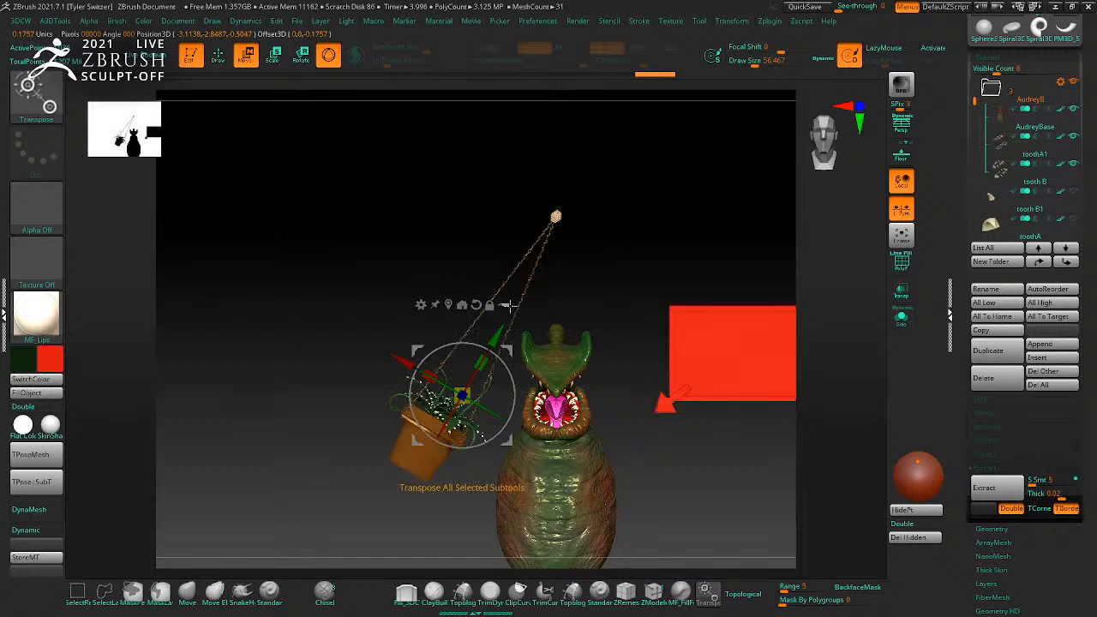
{"action": "left_click", "coordinate": [1059, 83]}
{"action": "left_click", "coordinate": [1058, 83]}
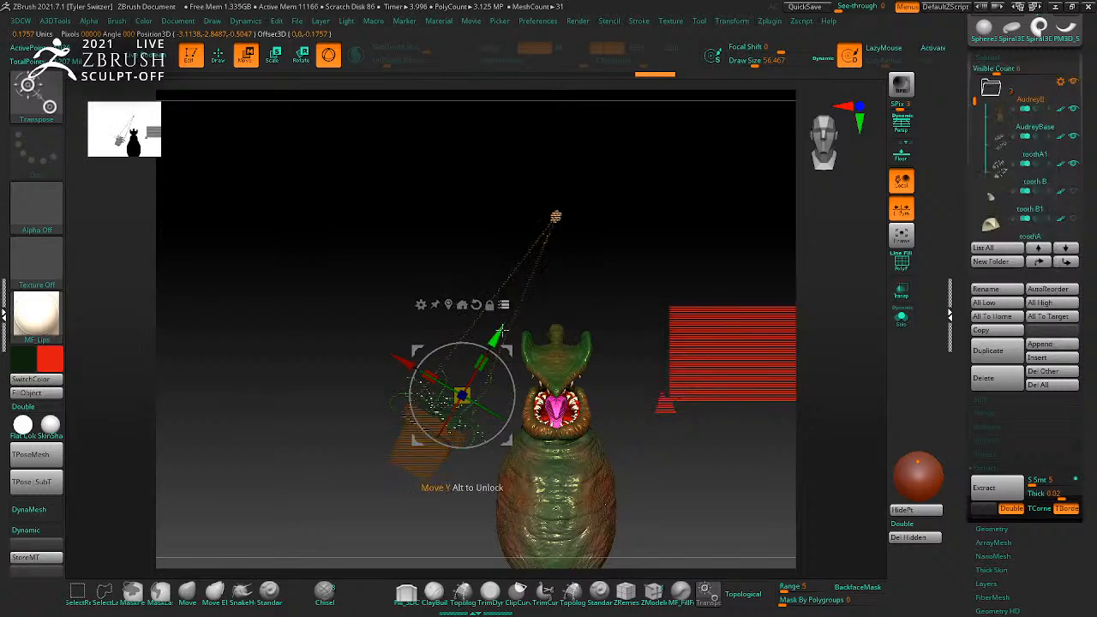
Step: Place the gizmo on the creature with an upright orientation, and turn and tilt the AudreyII group out of its straight frontal pose
{"action": "left_click_drag", "start_coordinate": [513, 410], "coordinate": [515, 397]}
{"action": "key", "text": "ctrl+z"}
{"action": "mouse_move", "coordinate": [508, 350]}
{"action": "left_mouse_down", "text": "alt"}
{"action": "mouse_move", "coordinate": [597, 368]}
{"action": "mouse_move", "coordinate": [600, 383]}
{"action": "left_mouse_up", "text": "alt"}
{"action": "left_click", "coordinate": [568, 336], "text": "alt"}
{"action": "left_click_drag", "start_coordinate": [631, 469], "coordinate": [600, 365], "text": "alt"}
{"action": "left_click_drag", "start_coordinate": [561, 324], "coordinate": [546, 357]}
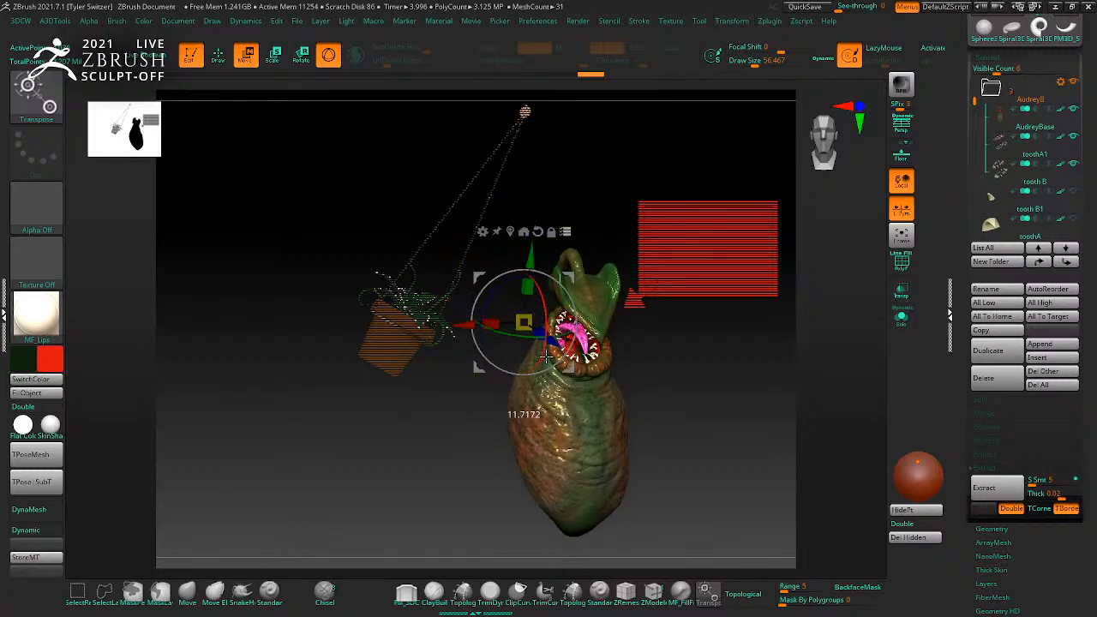
{"action": "right_click_drag", "start_coordinate": [640, 373], "coordinate": [690, 391], "text": "ctrl"}
{"action": "left_click_drag", "start_coordinate": [523, 322], "coordinate": [557, 336]}
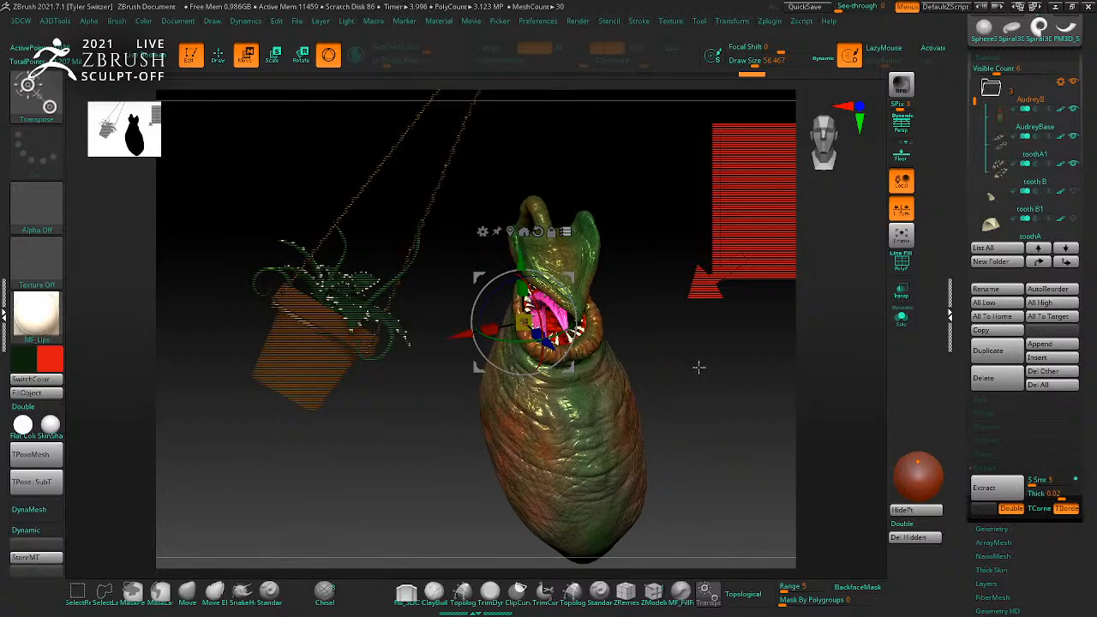
{"action": "right_click_drag", "start_coordinate": [682, 363], "coordinate": [651, 356], "text": "ctrl"}
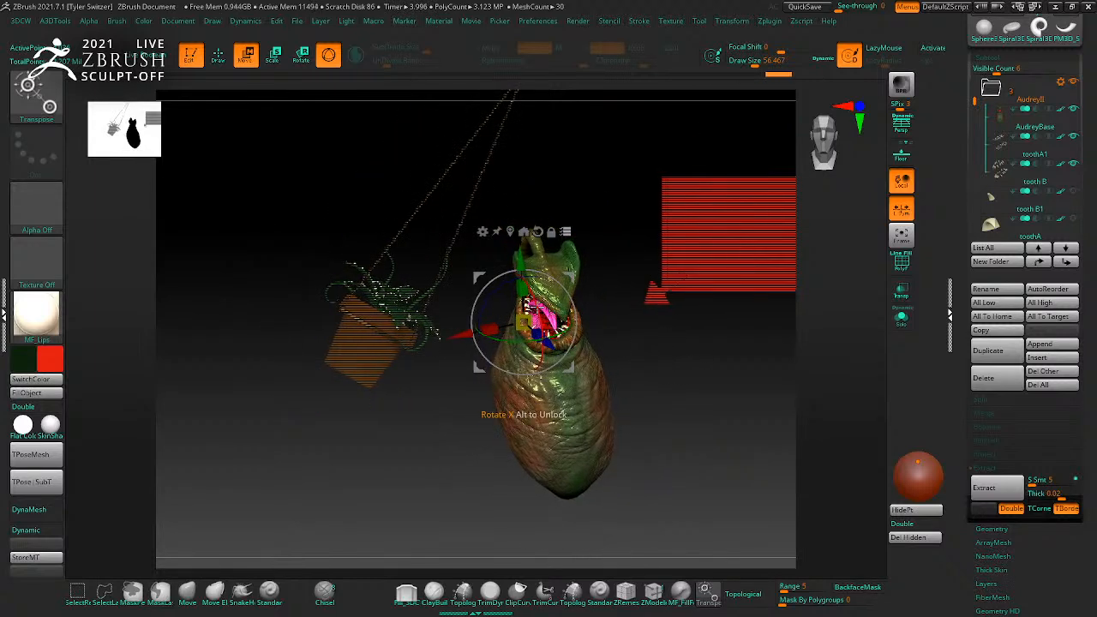
Step: Fine-tune the creature group's placement with the gizmo, clear the mask from the other subtools and return to Draw mode
{"action": "key", "text": "q"}
{"action": "mouse_move", "coordinate": [646, 353]}
{"action": "right_mouse_down"}
{"action": "mouse_move", "coordinate": [695, 361]}
{"action": "mouse_move", "coordinate": [638, 361]}
{"action": "mouse_move", "coordinate": [668, 397]}
{"action": "mouse_move", "coordinate": [612, 386]}
{"action": "mouse_move", "coordinate": [666, 411]}
{"action": "mouse_move", "coordinate": [648, 419]}
{"action": "right_mouse_up"}
{"action": "key", "text": "w"}
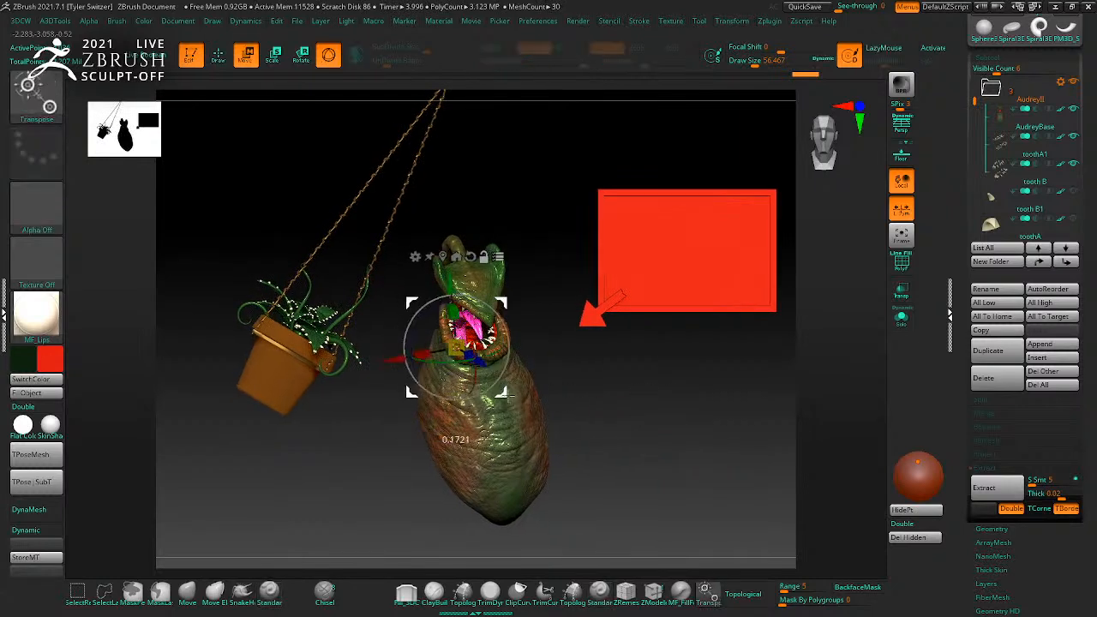
{"action": "left_click", "coordinate": [490, 340], "text": "ctrl+shift"}
{"action": "left_click_drag", "start_coordinate": [498, 392], "coordinate": [518, 406]}
{"action": "key", "text": "q"}
{"action": "left_click", "coordinate": [612, 400], "text": "ctrl+shift"}
{"action": "right_click_drag", "start_coordinate": [612, 400], "coordinate": [632, 408]}
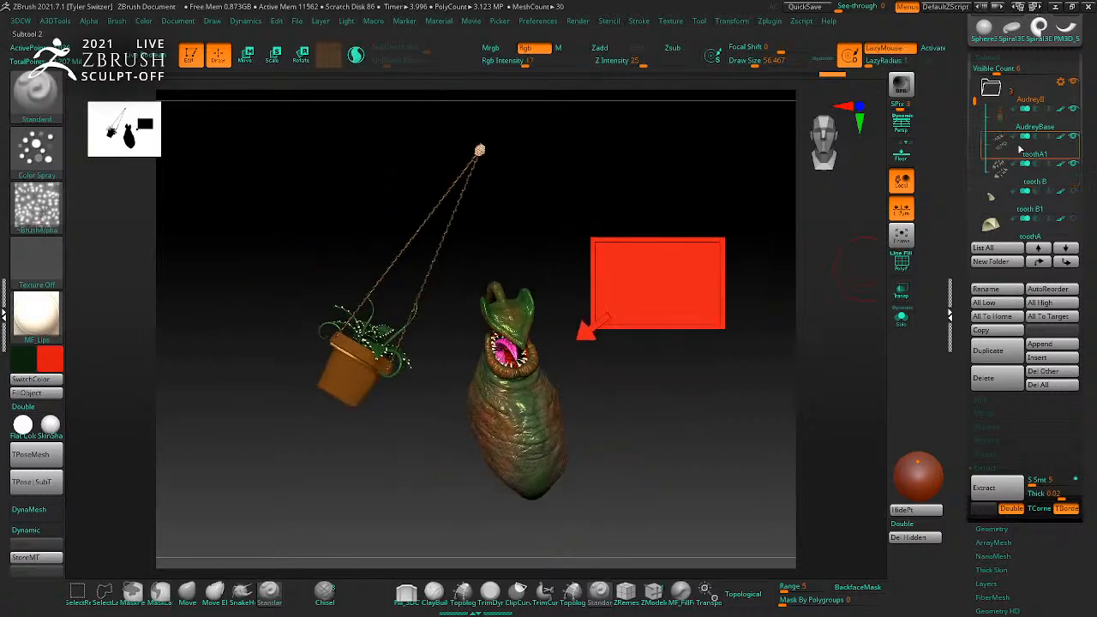
Step: Expand the leaves folder and make the pot the active subtool
{"action": "left_click", "coordinate": [990, 89]}
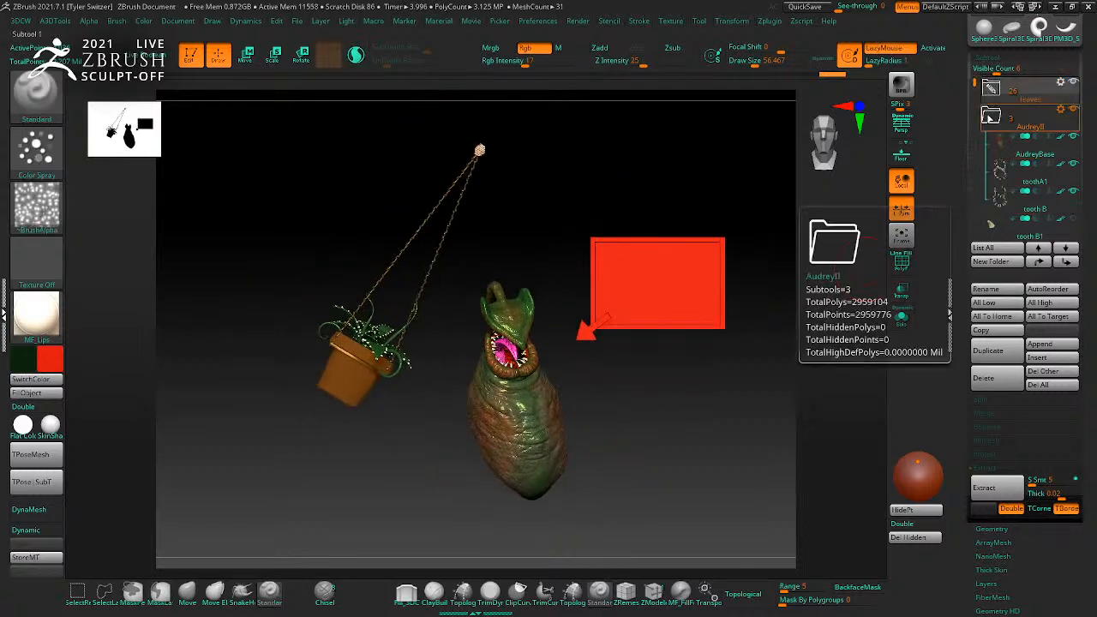
{"action": "left_click", "coordinate": [991, 91]}
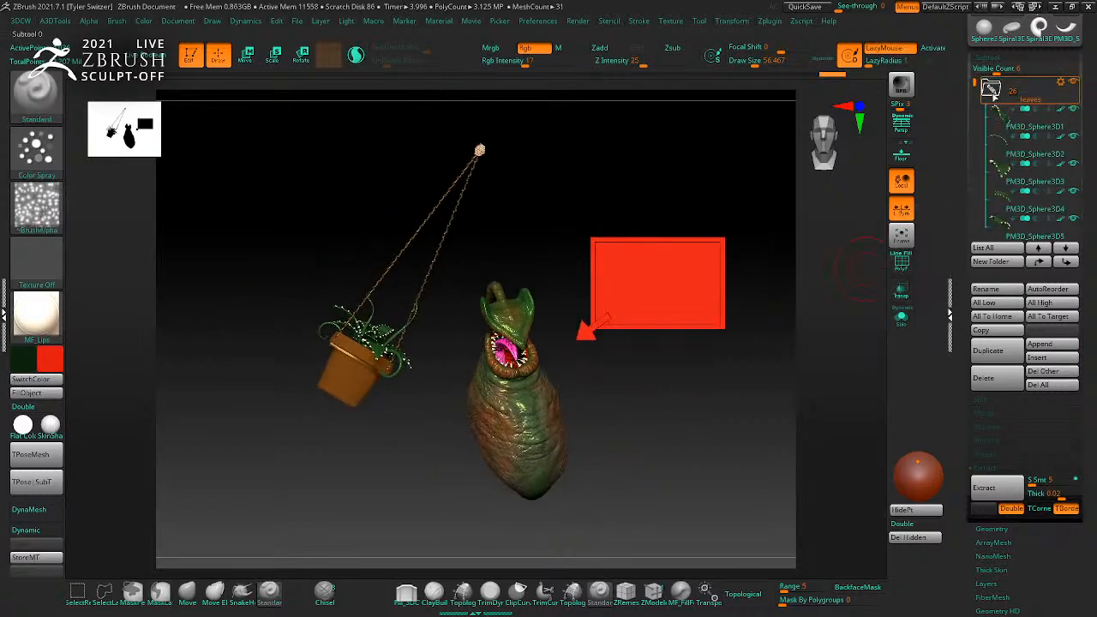
{"action": "left_click", "coordinate": [1054, 135]}
{"action": "right_click_drag", "start_coordinate": [777, 380], "coordinate": [817, 378], "text": "alt"}
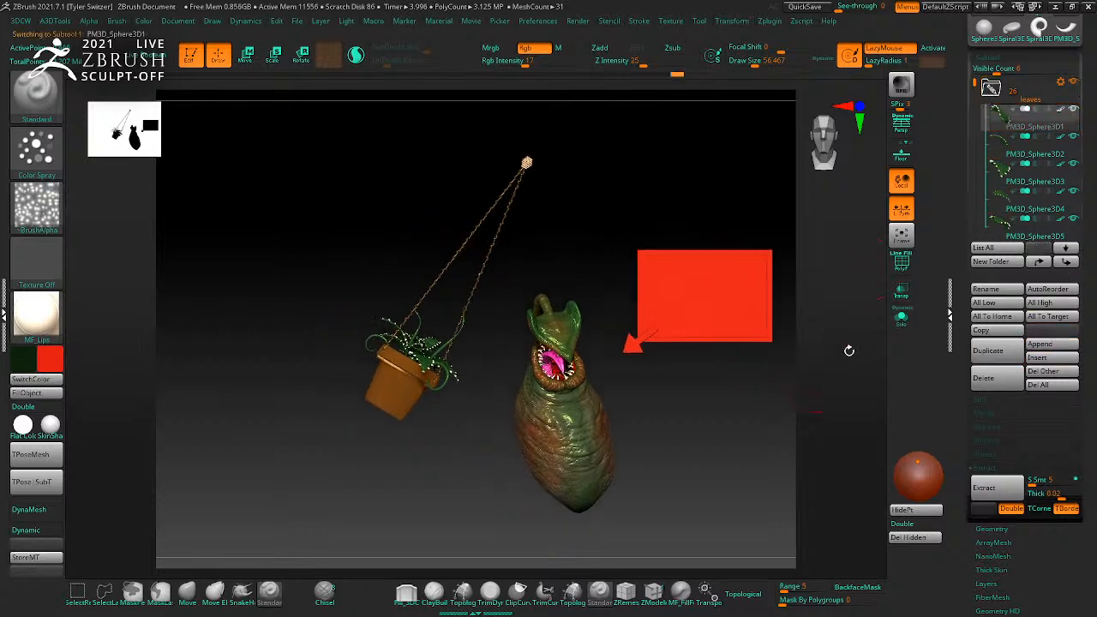
{"action": "left_click_drag", "start_coordinate": [975, 83], "coordinate": [977, 171]}
{"action": "left_click", "coordinate": [1012, 126]}
Step: Activate surface noise on the pot with NoiseMaker and load the Noise15 preset from LightBox
{"action": "scroll", "coordinate": [1037, 385], "scroll_direction": "down", "scroll_amount": 5}
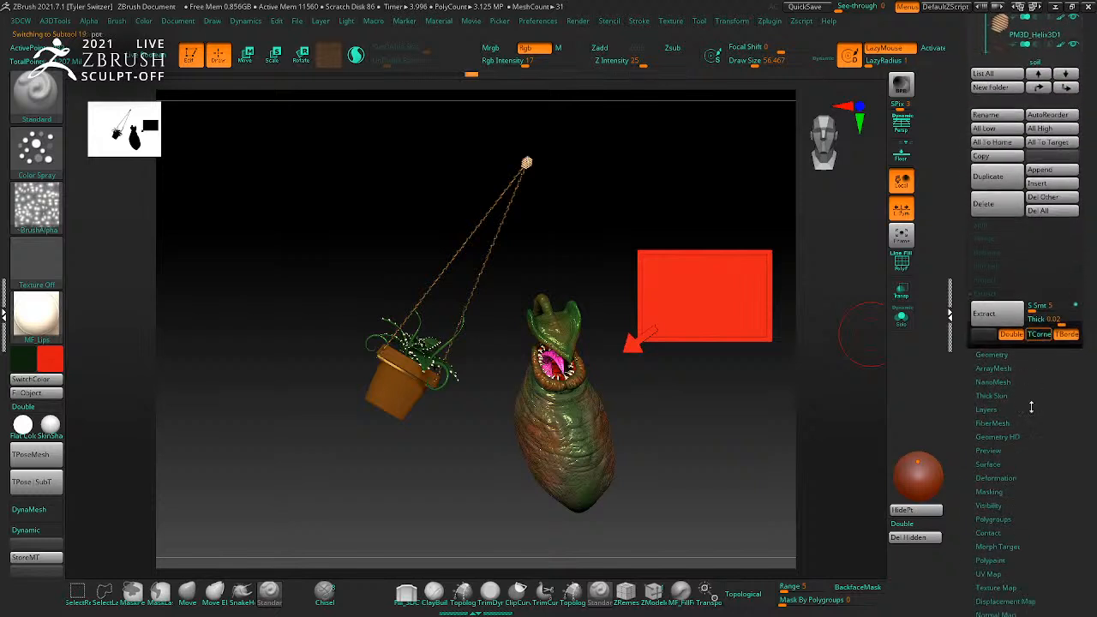
{"action": "scroll", "coordinate": [1071, 566], "scroll_direction": "down", "scroll_amount": 2}
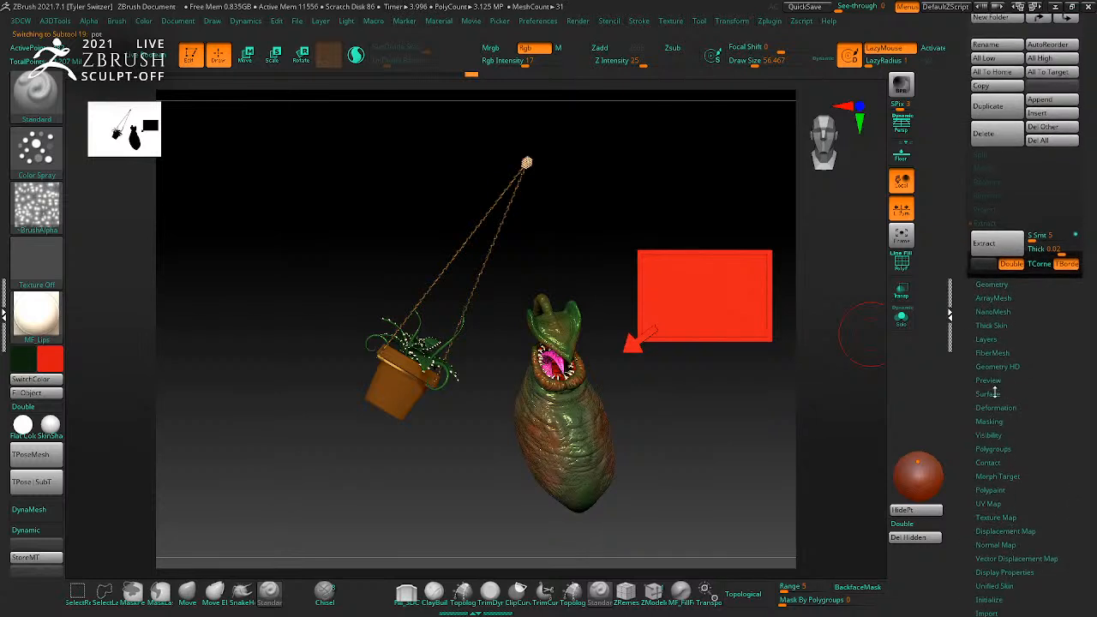
{"action": "left_click", "coordinate": [988, 394]}
{"action": "left_click", "coordinate": [983, 156]}
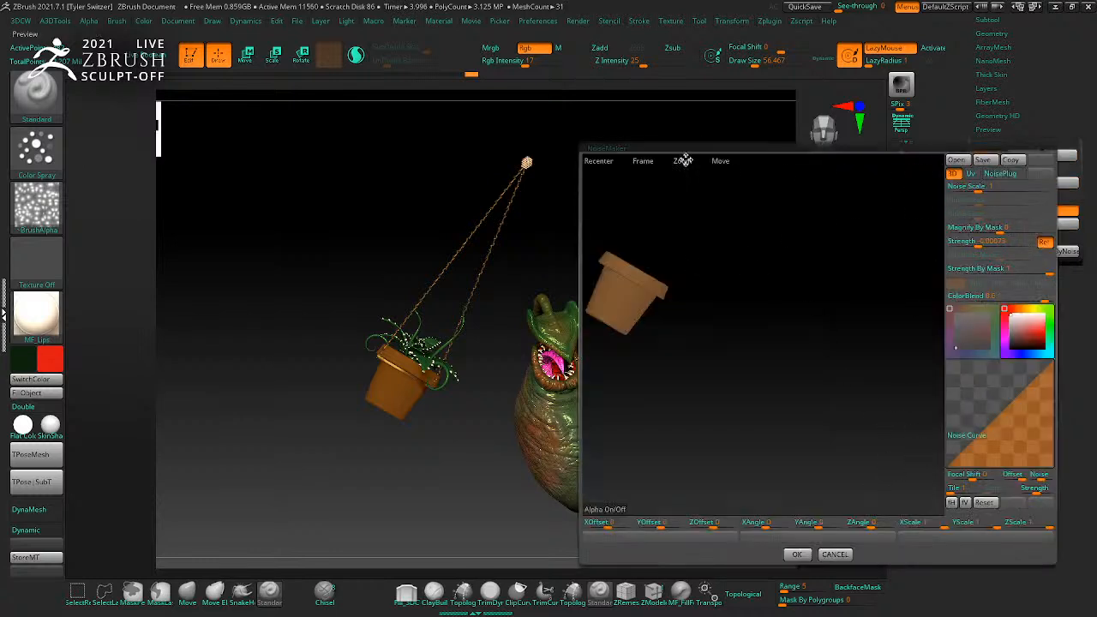
{"action": "left_click", "coordinate": [644, 160]}
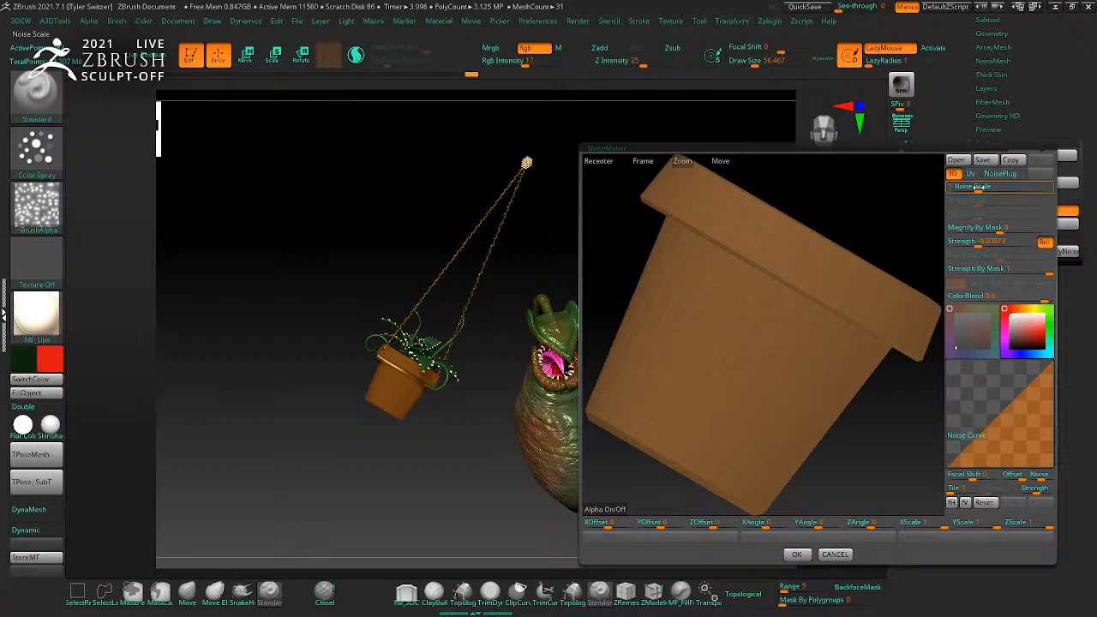
{"action": "left_click", "coordinate": [796, 554]}
{"action": "left_click", "coordinate": [1030, 184]}
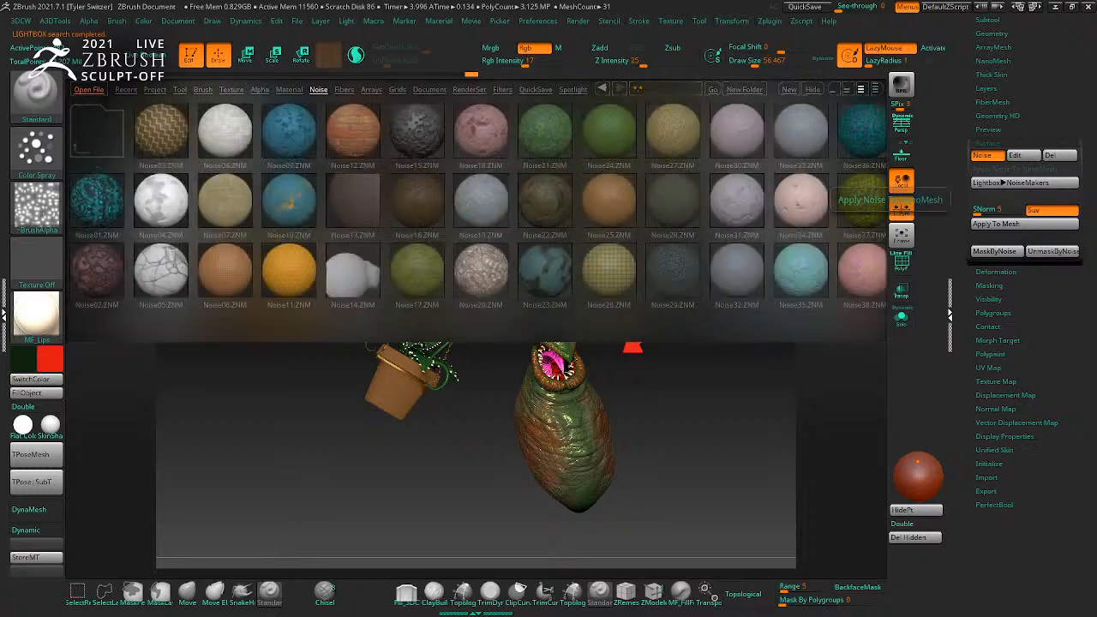
{"action": "double_click", "coordinate": [415, 131]}
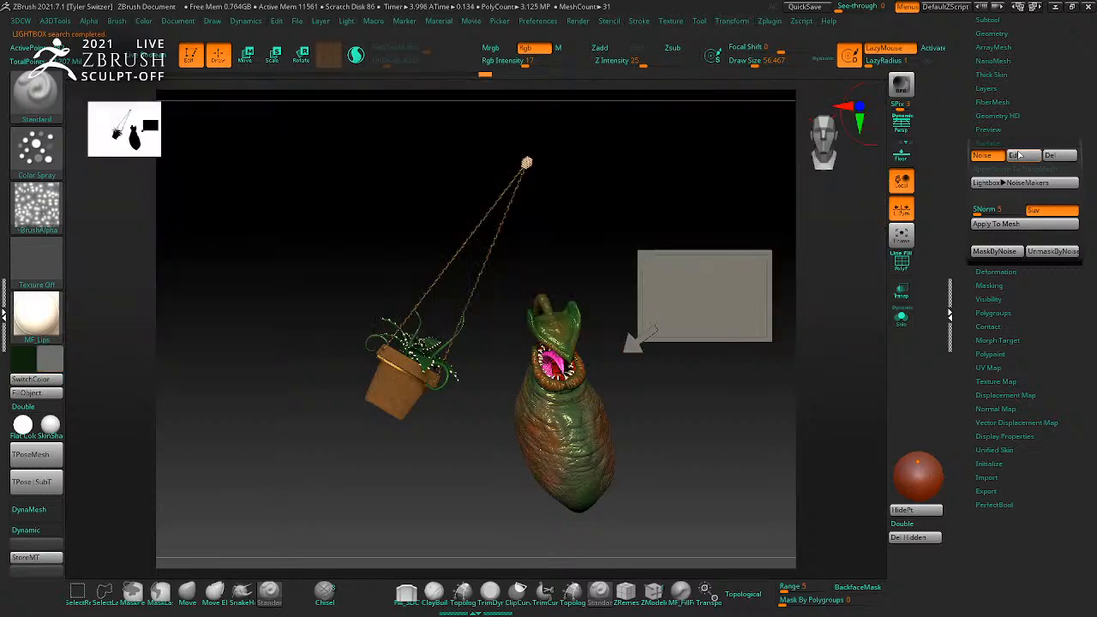
Step: Edit the pot's surface noise to Noise Scale 13.42518 and Strength -0.0012, adjust the second noise colour and accept it
{"action": "left_click", "coordinate": [1017, 154]}
{"action": "left_click_drag", "start_coordinate": [1023, 187], "coordinate": [1013, 186]}
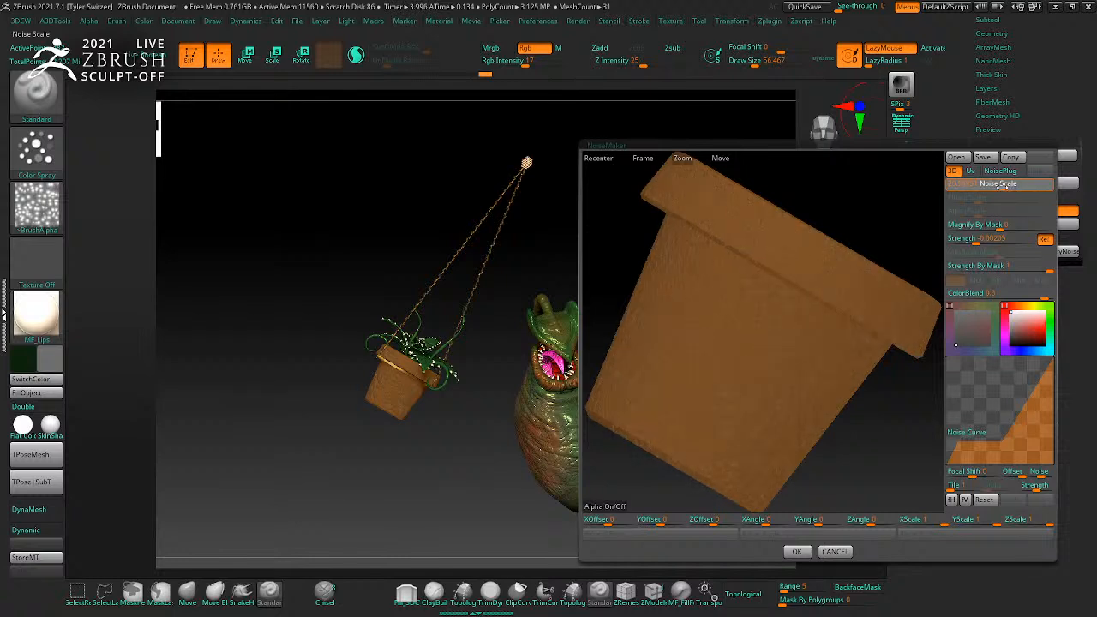
{"action": "left_click", "coordinate": [997, 187]}
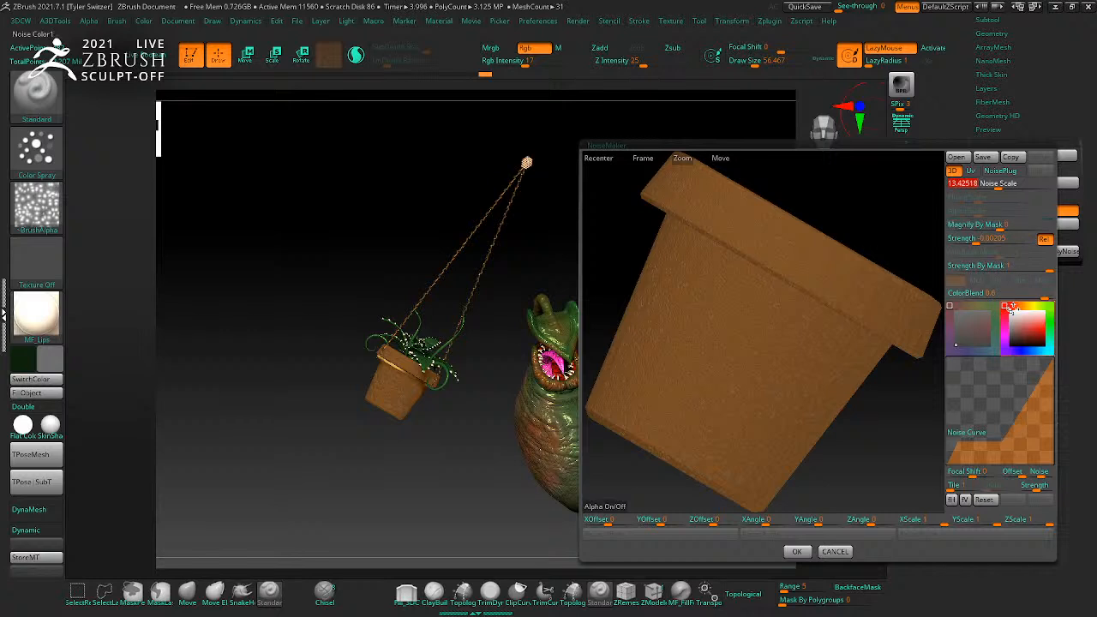
{"action": "left_click_drag", "start_coordinate": [1016, 319], "coordinate": [1025, 326]}
{"action": "left_click_drag", "start_coordinate": [977, 242], "coordinate": [983, 242]}
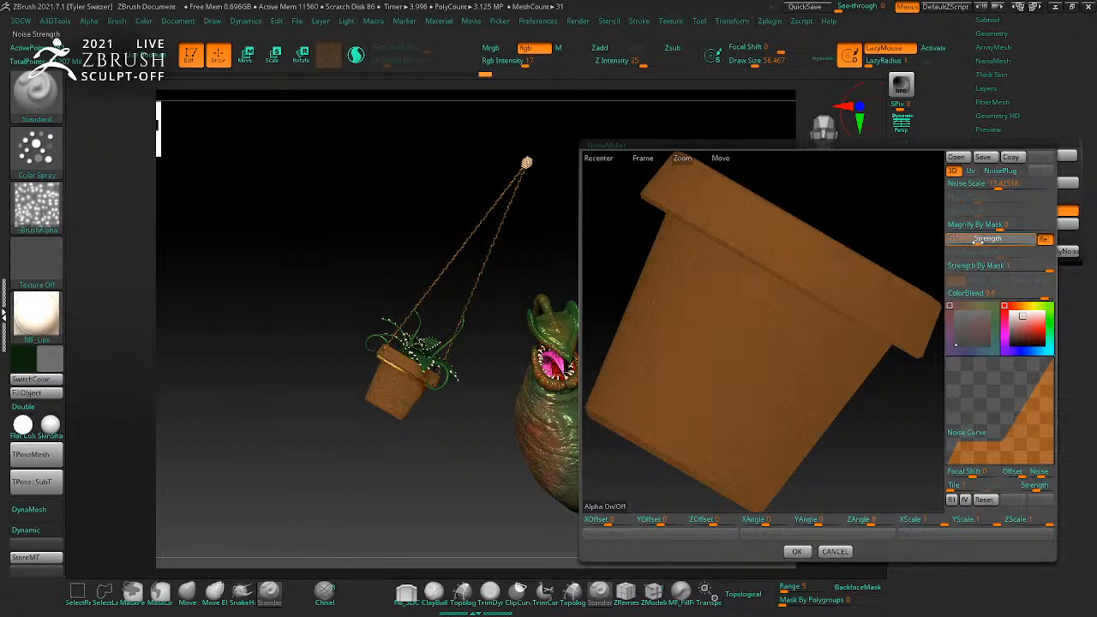
{"action": "left_click", "coordinate": [977, 242]}
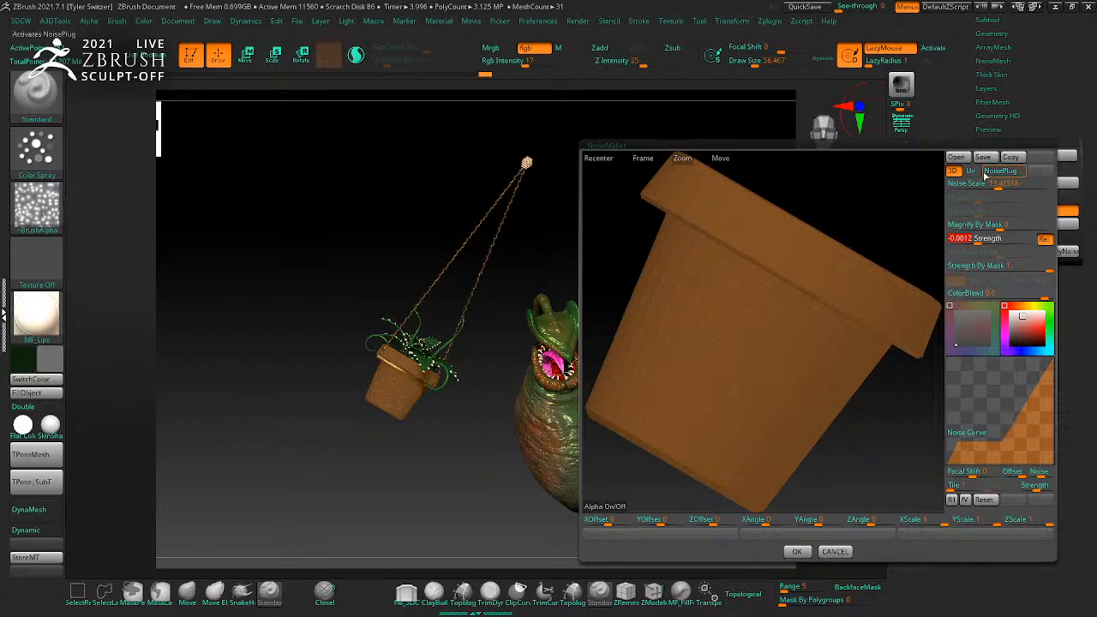
{"action": "left_click", "coordinate": [796, 551]}
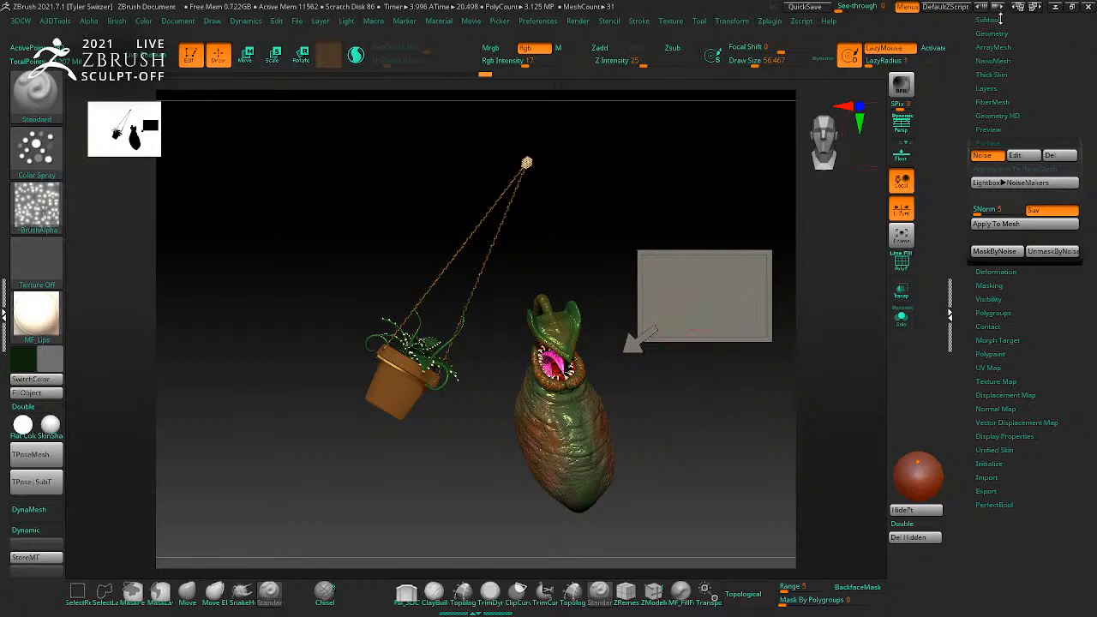
Step: Select the stalk subtool in the leaves folder and duplicate it
{"action": "left_click", "coordinate": [999, 19]}
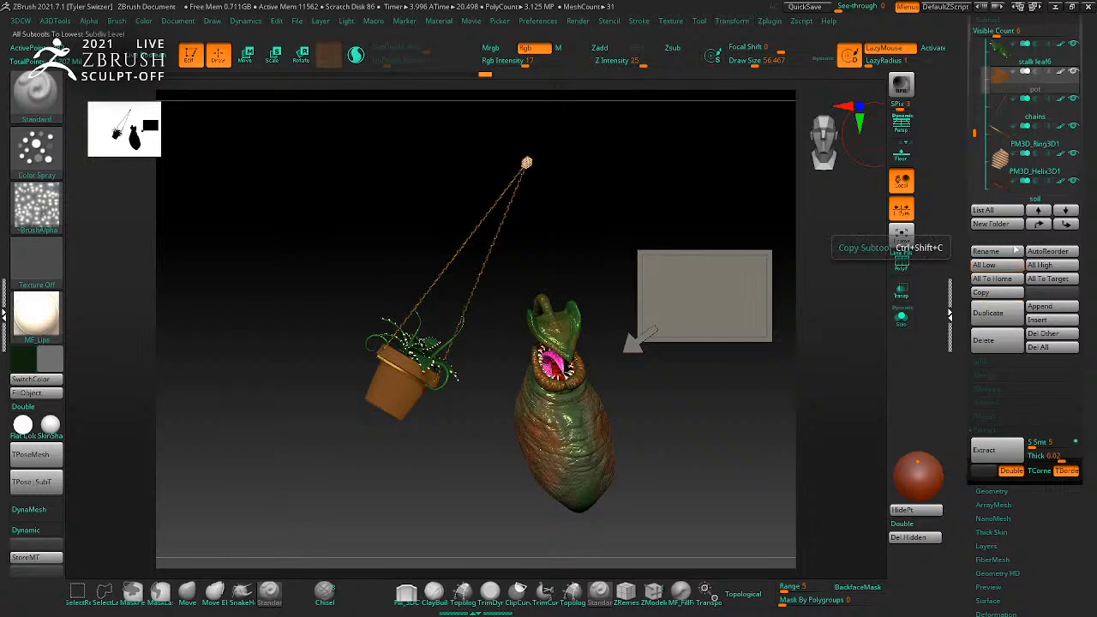
{"action": "left_click_drag", "start_coordinate": [974, 133], "coordinate": [976, 157]}
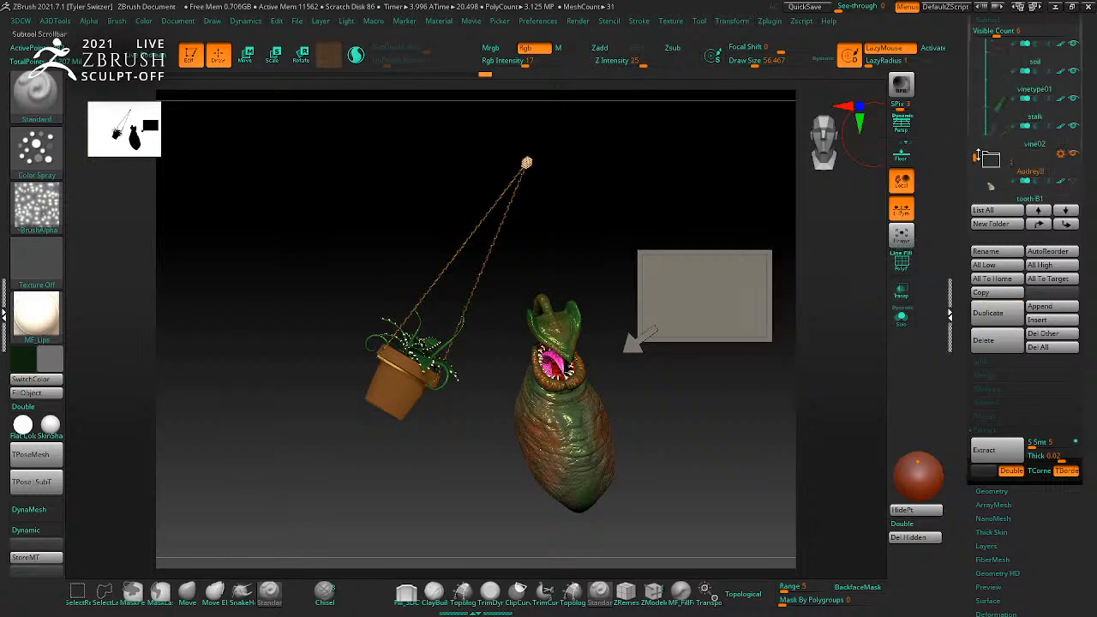
{"action": "left_click", "coordinate": [1028, 107]}
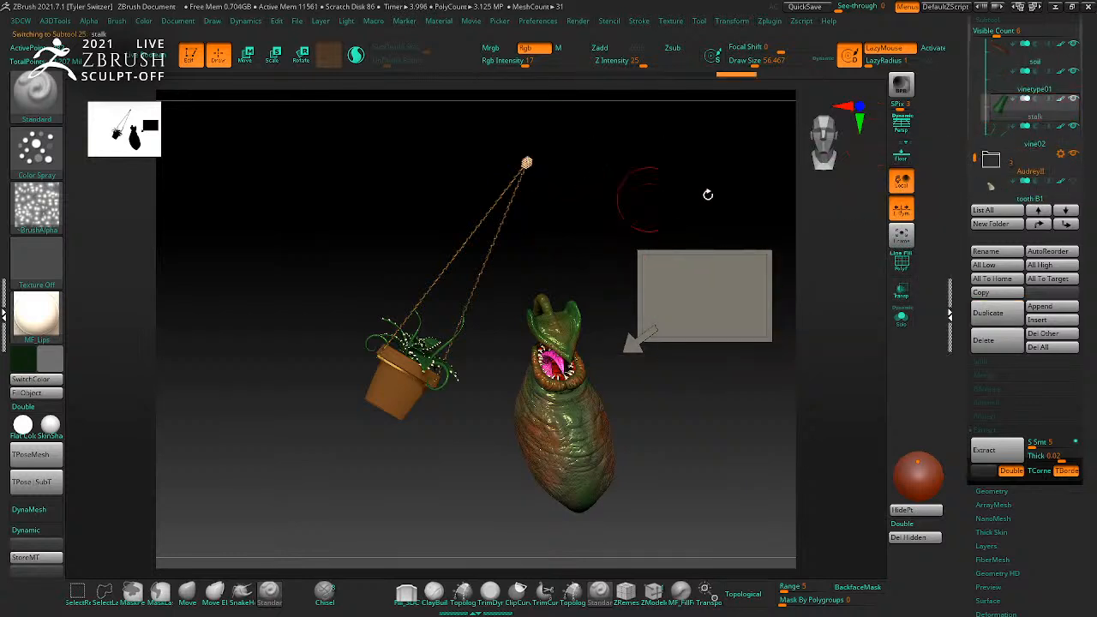
{"action": "left_click", "coordinate": [990, 313]}
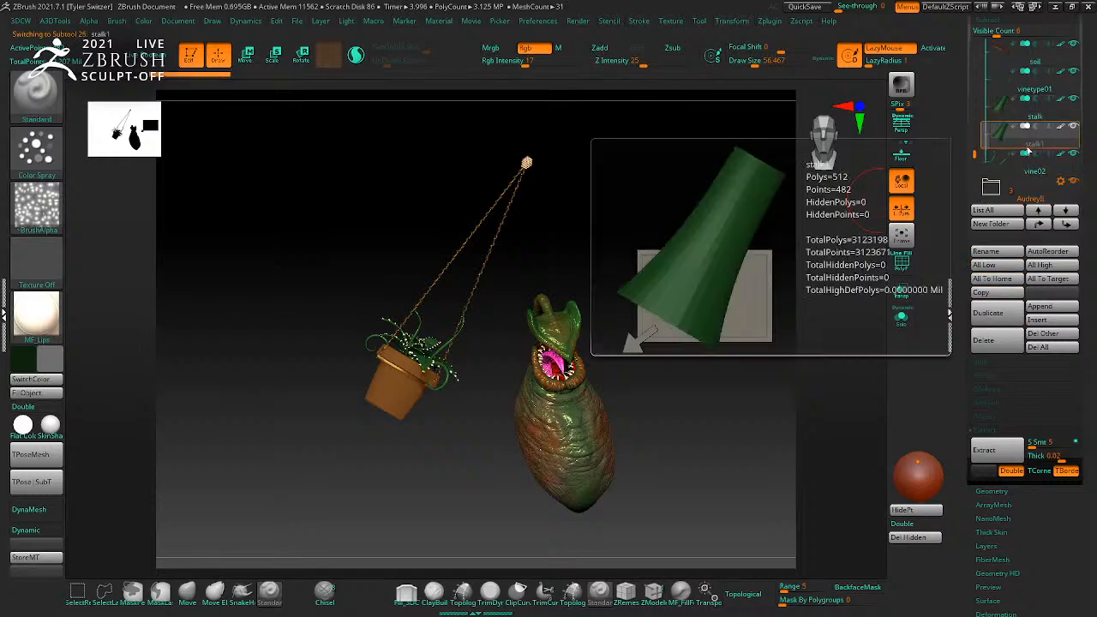
Step: Isolate the duplicated stalk, draw a long spiralling vine from its tip with the CurveTube brush, and show all subtools again
{"action": "key", "text": "b"}
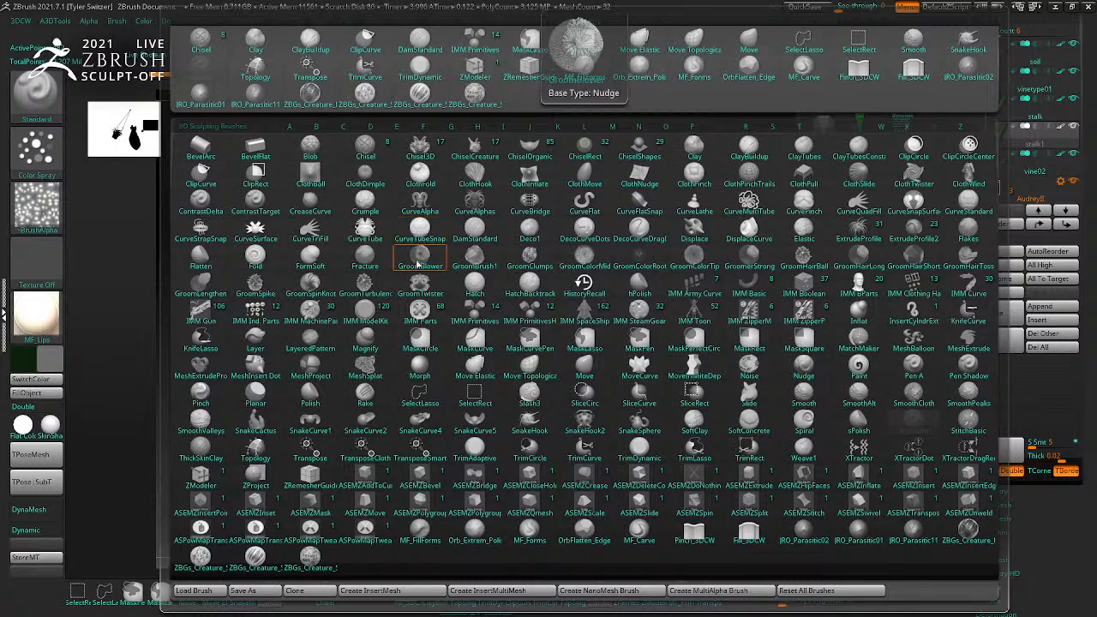
{"action": "key", "text": "c"}
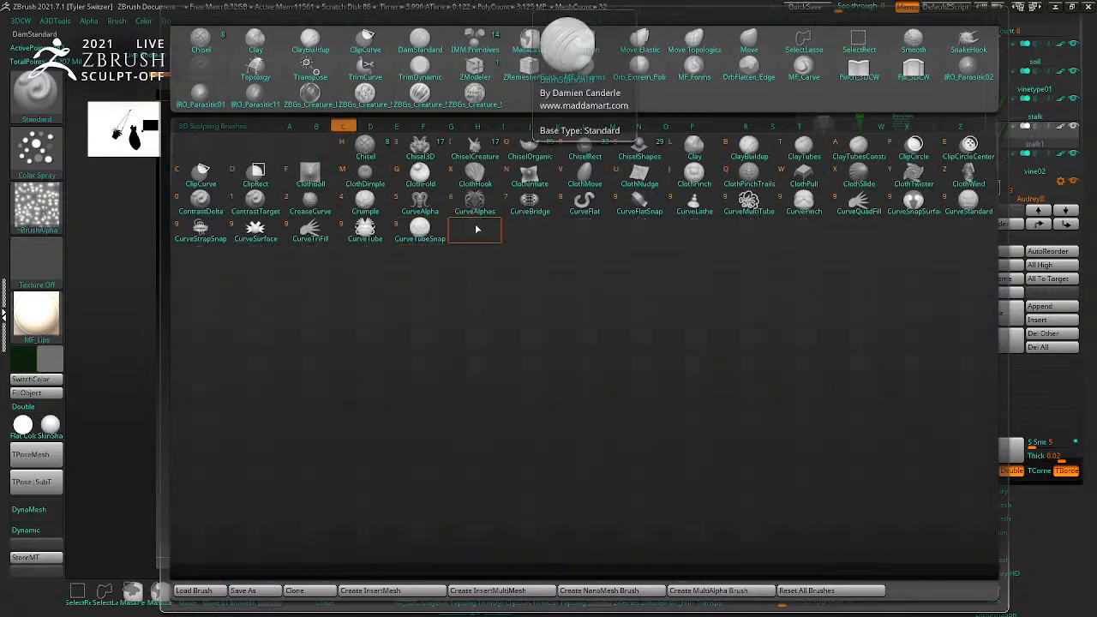
{"action": "left_click", "coordinate": [365, 229]}
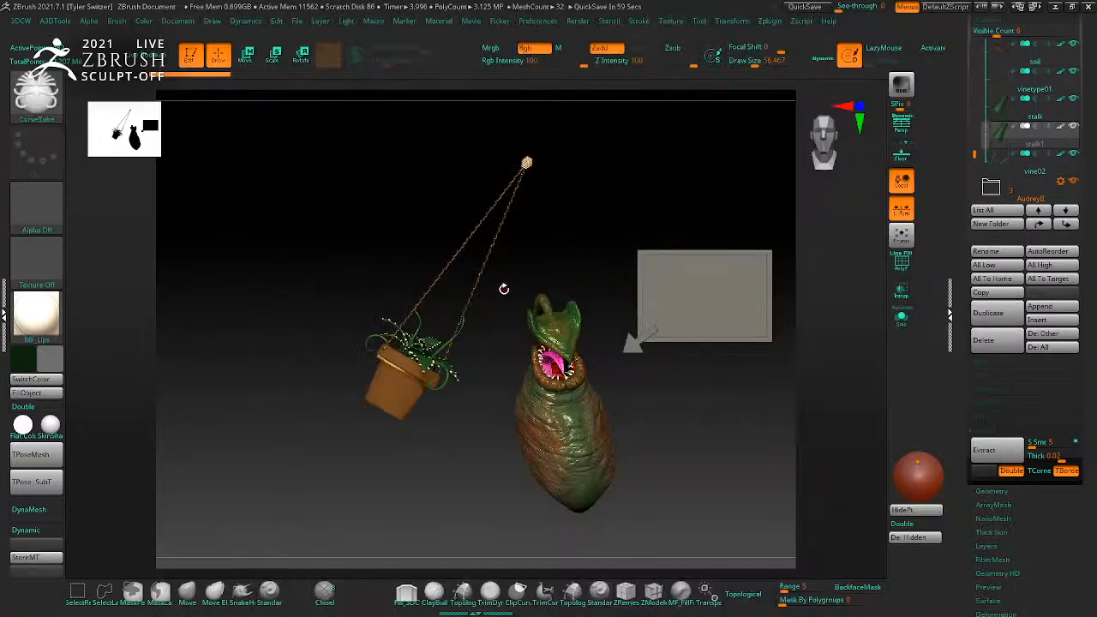
{"action": "left_click", "coordinate": [904, 321]}
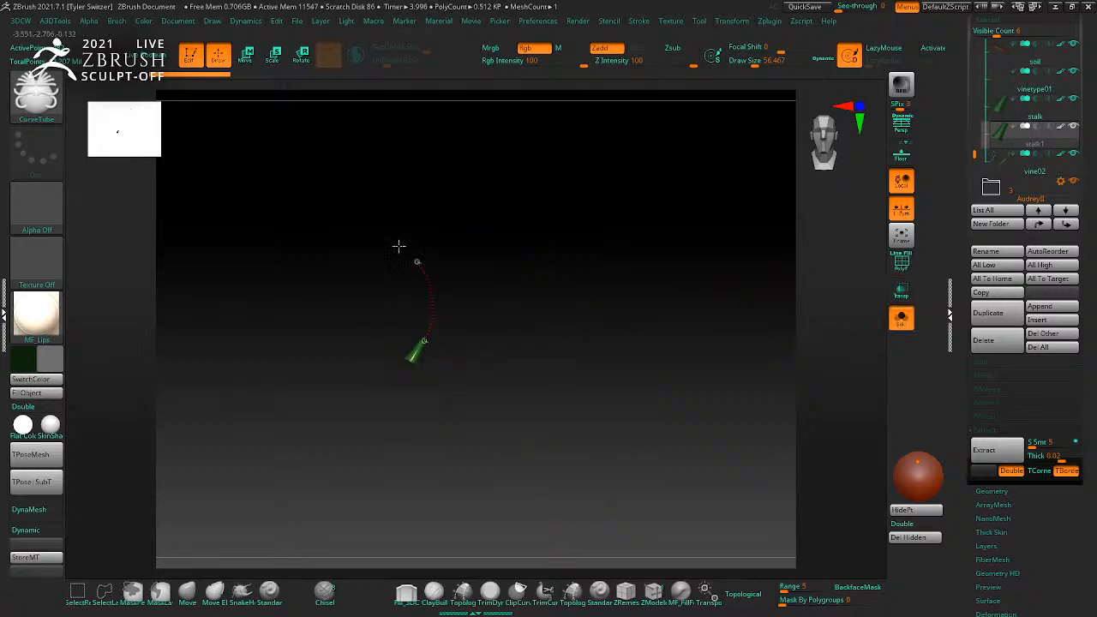
{"action": "left_click_drag", "start_coordinate": [313, 487], "coordinate": [315, 556]}
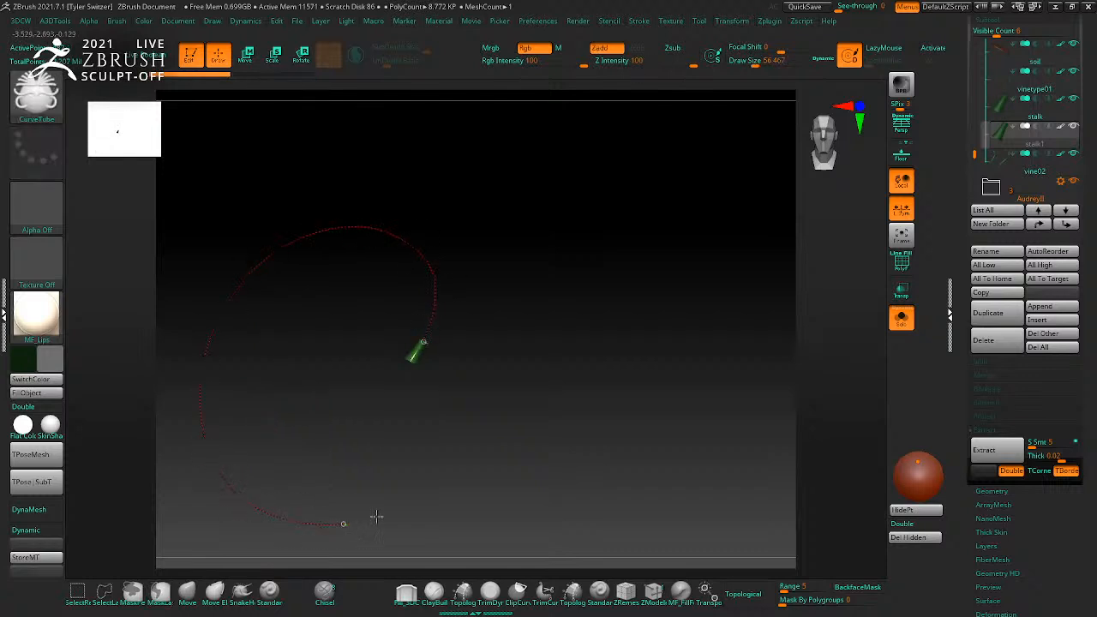
{"action": "left_click_drag", "start_coordinate": [314, 418], "coordinate": [289, 456]}
{"action": "left_click", "coordinate": [902, 317]}
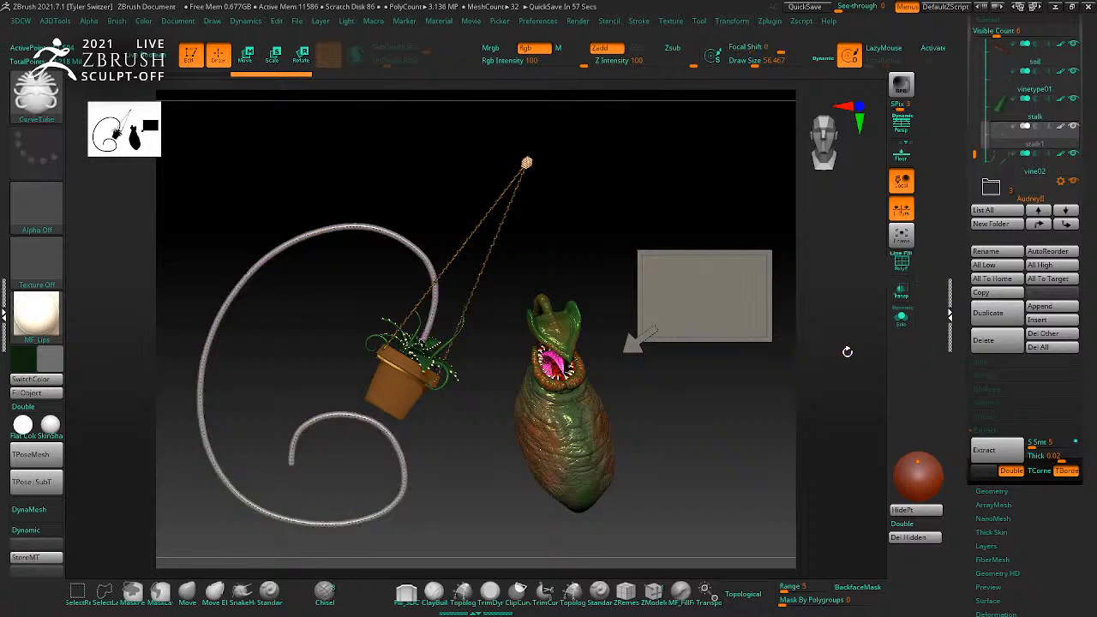
Step: Examine the stroke settings for curves, including Curve Functions, Curve Modifiers, Modifiers, Lazy Mouse and the Curve bend and edit modes
{"action": "left_click", "coordinate": [647, 22]}
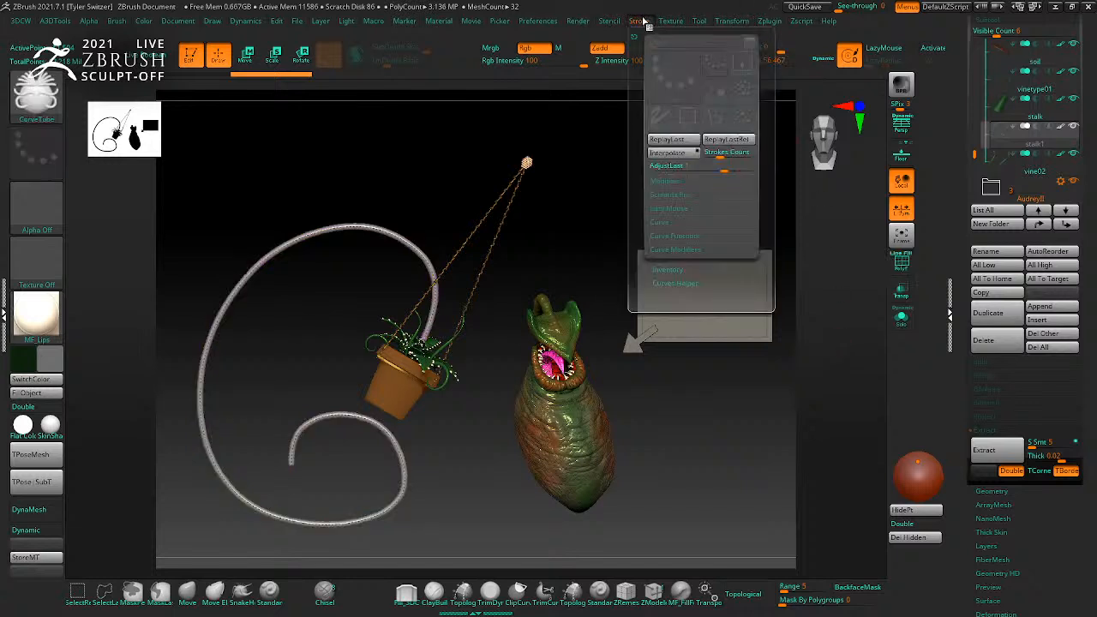
{"action": "left_click", "coordinate": [676, 235]}
{"action": "left_click", "coordinate": [676, 238]}
{"action": "left_click", "coordinate": [675, 250]}
{"action": "left_click", "coordinate": [676, 250]}
{"action": "left_click", "coordinate": [674, 236]}
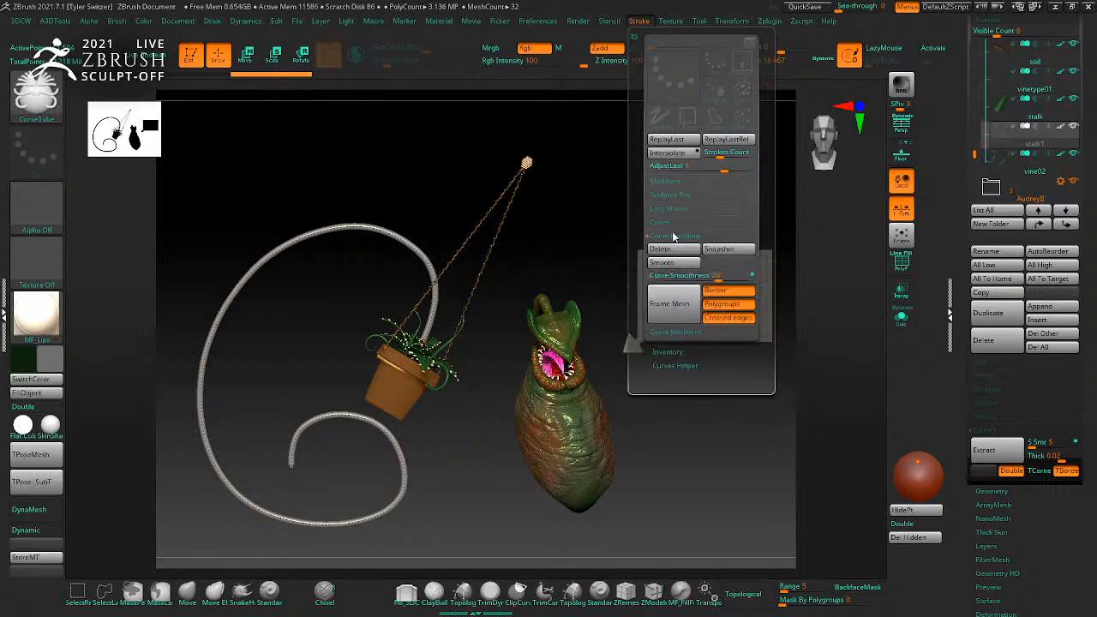
{"action": "left_click", "coordinate": [674, 237]}
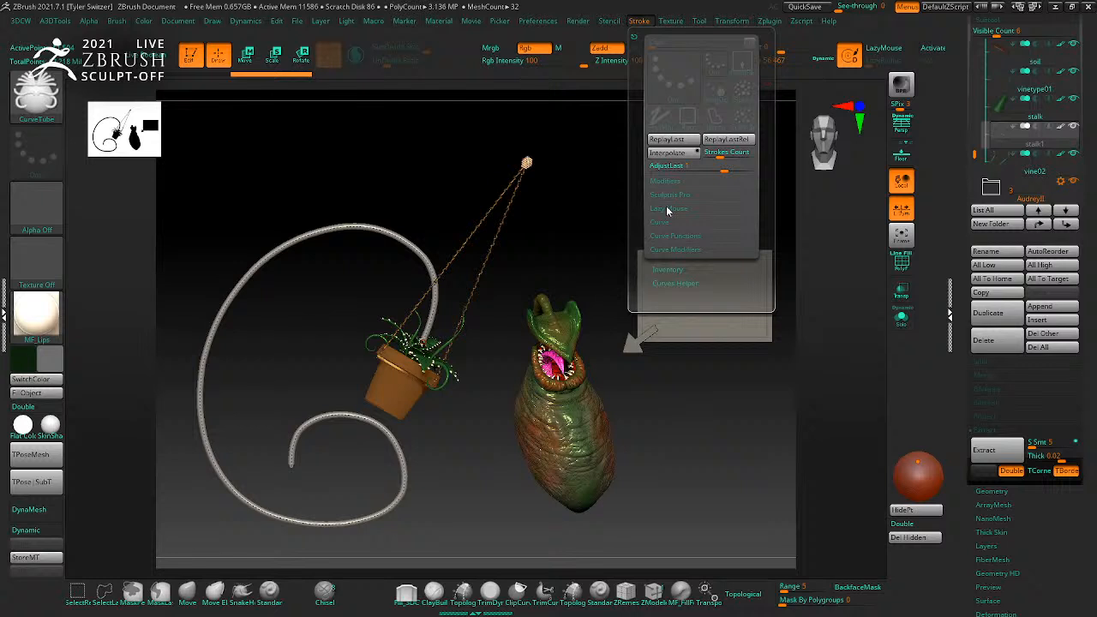
{"action": "left_click", "coordinate": [673, 181]}
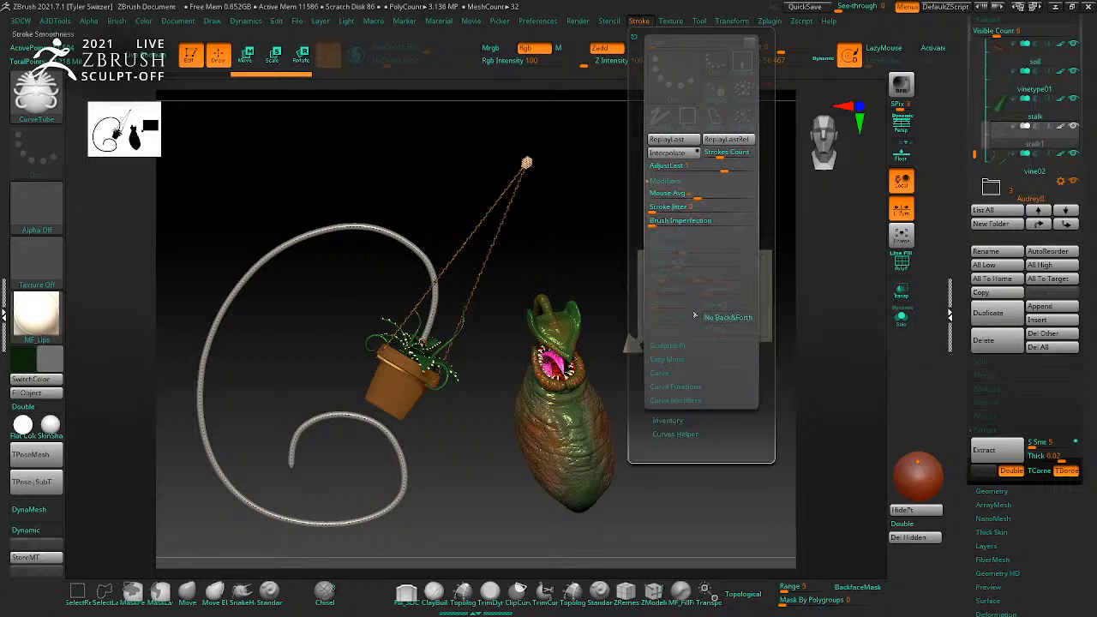
{"action": "left_click", "coordinate": [663, 183]}
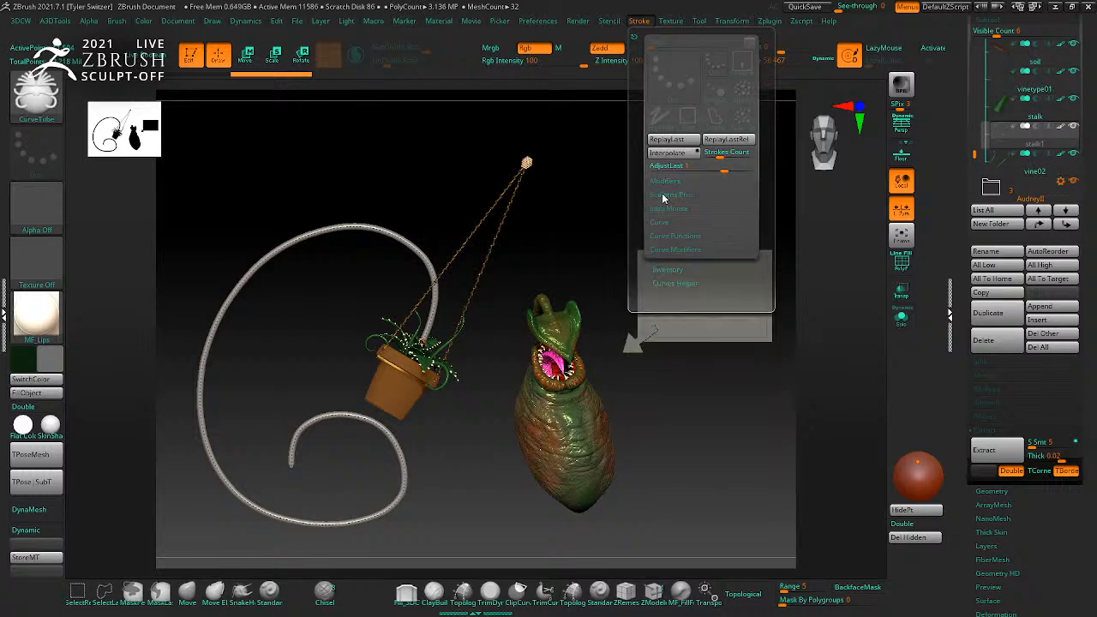
{"action": "left_click", "coordinate": [664, 208]}
{"action": "left_click", "coordinate": [663, 209]}
{"action": "left_click", "coordinate": [663, 223]}
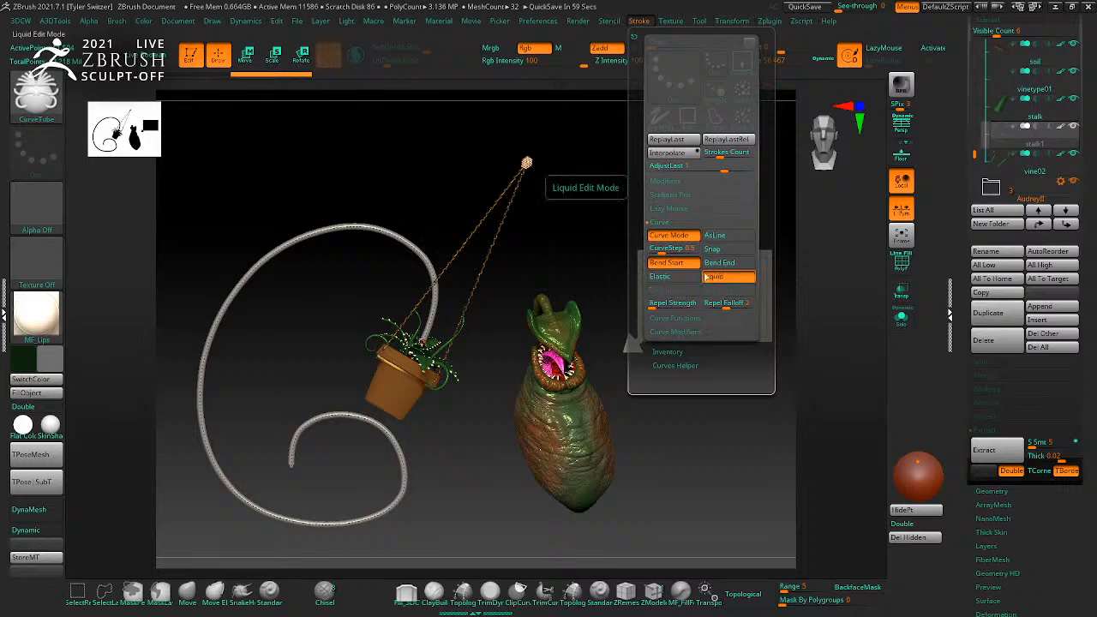
Step: Smooth the vine's free end and bend its curve inward to extend the spiral into a small curl
{"action": "mouse_move", "coordinate": [328, 466]}
{"action": "left_mouse_down", "text": "alt"}
{"action": "mouse_move", "coordinate": [421, 492]}
{"action": "mouse_move", "coordinate": [557, 385]}
{"action": "left_mouse_up", "text": "alt"}
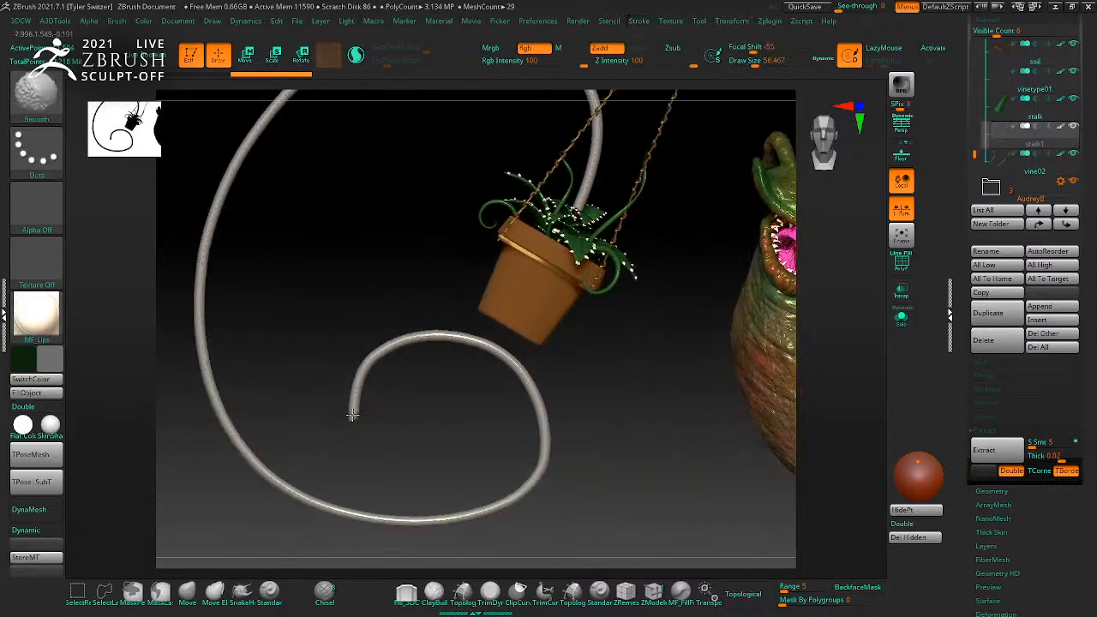
{"action": "left_click", "coordinate": [350, 415], "text": "shift"}
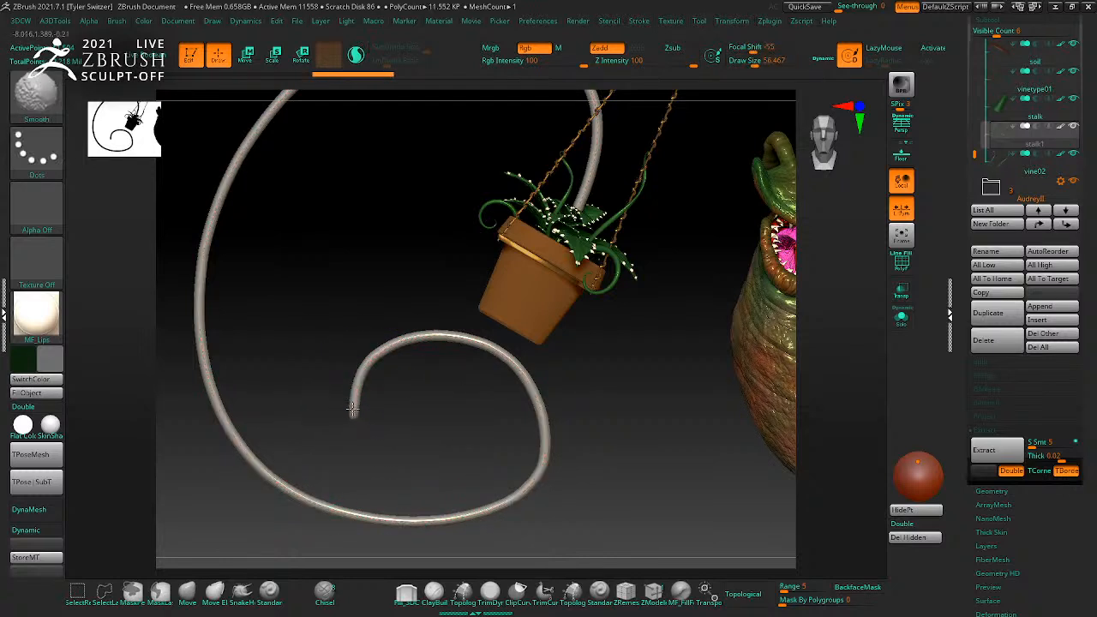
{"action": "mouse_move", "coordinate": [350, 419]}
{"action": "left_mouse_down"}
{"action": "mouse_move", "coordinate": [427, 423]}
{"action": "mouse_move", "coordinate": [391, 461]}
{"action": "left_mouse_up"}
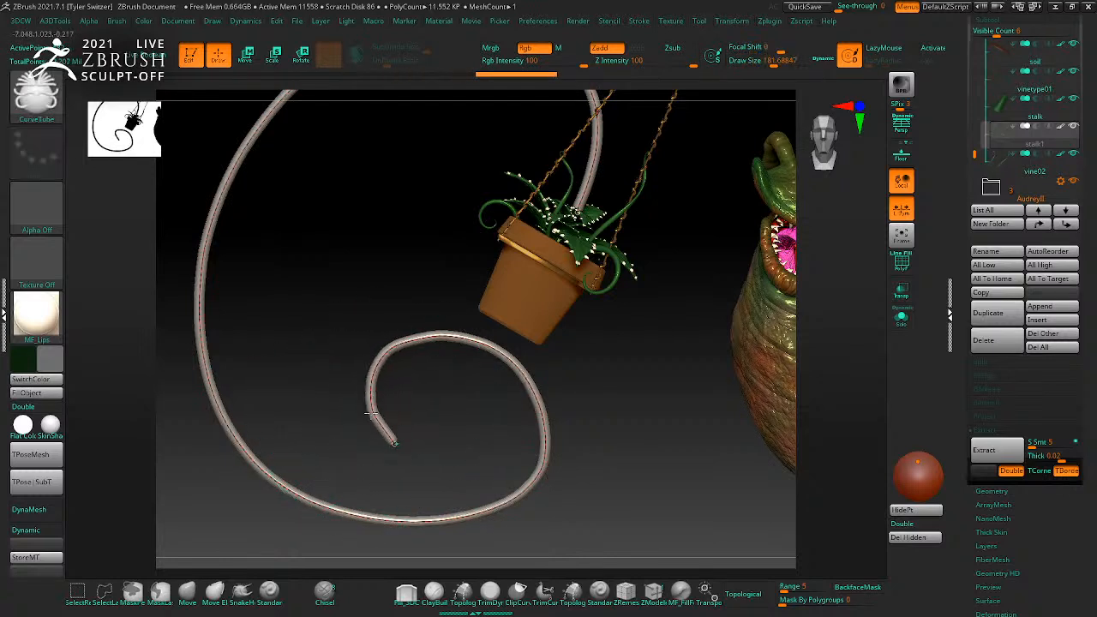
{"action": "left_click", "coordinate": [390, 367], "text": "shift"}
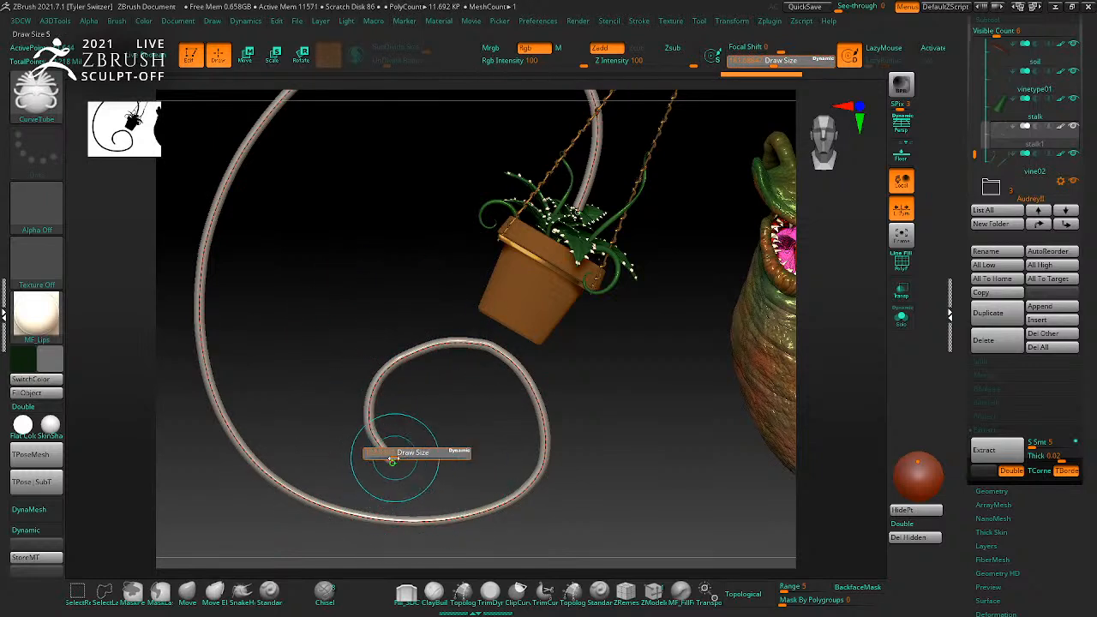
{"action": "left_click_drag", "start_coordinate": [423, 440], "coordinate": [426, 437]}
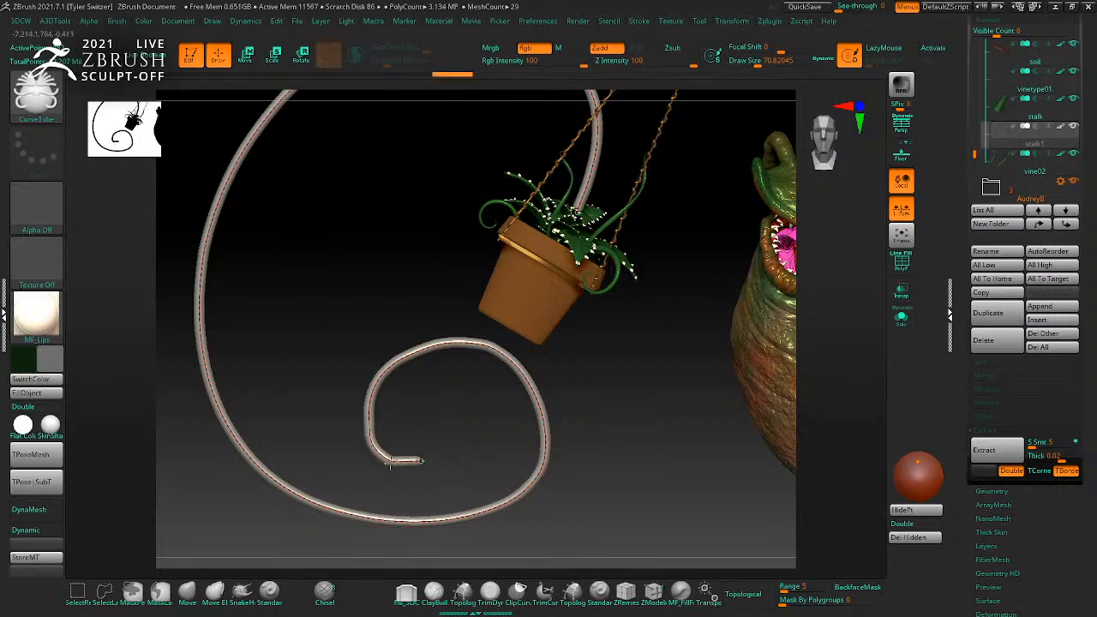
{"action": "left_click_drag", "start_coordinate": [358, 410], "coordinate": [368, 440]}
{"action": "left_click_drag", "start_coordinate": [436, 442], "coordinate": [438, 439]}
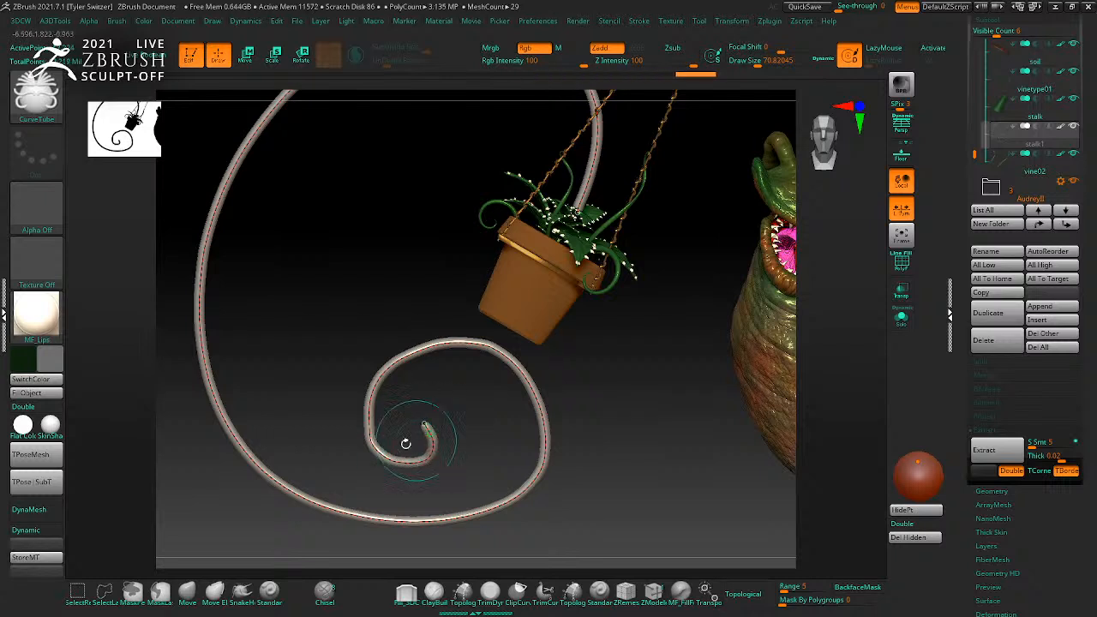
{"action": "key", "text": "s"}
{"action": "mouse_move", "coordinate": [380, 421]}
{"action": "left_mouse_down"}
{"action": "mouse_move", "coordinate": [371, 417]}
{"action": "mouse_move", "coordinate": [391, 381]}
{"action": "left_mouse_up"}
{"action": "mouse_move", "coordinate": [579, 402]}
{"action": "left_mouse_down"}
{"action": "mouse_move", "coordinate": [649, 402]}
{"action": "mouse_move", "coordinate": [572, 507]}
{"action": "left_mouse_up"}
Step: Try to reposition and reshape the whole vine with the transform gizmo around its base at the pot
{"action": "key", "text": "w"}
{"action": "left_click_drag", "start_coordinate": [296, 529], "coordinate": [463, 401], "text": "alt"}
{"action": "left_click_drag", "start_coordinate": [544, 356], "coordinate": [538, 356]}
{"action": "key", "text": "ctrl+z"}
{"action": "left_click", "coordinate": [550, 258], "text": "alt"}
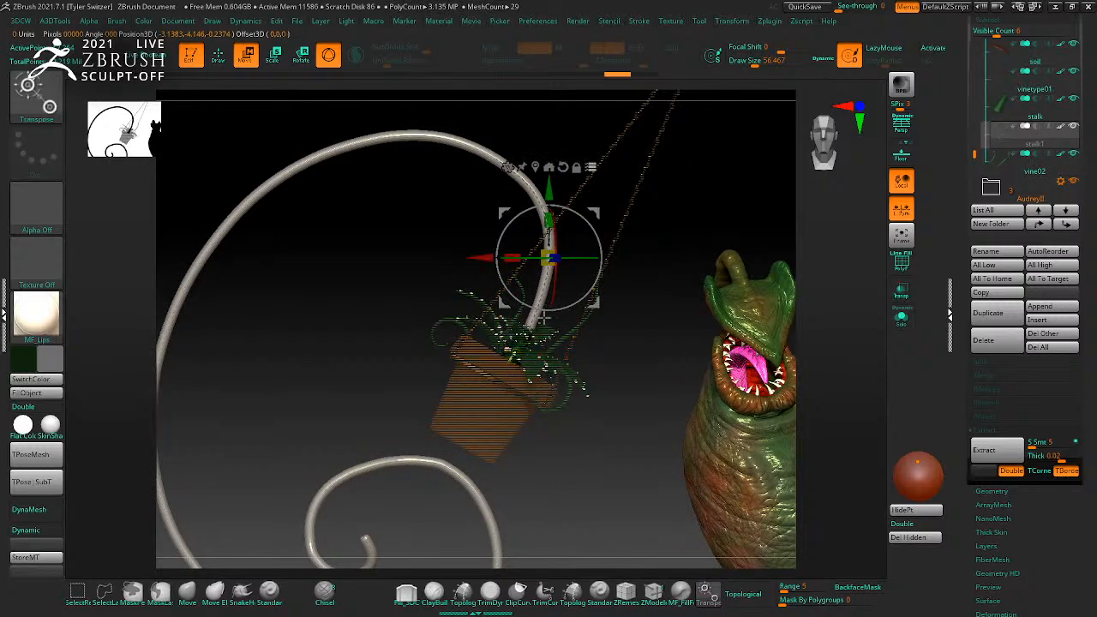
{"action": "mouse_move", "coordinate": [586, 258]}
{"action": "left_mouse_down"}
{"action": "mouse_move", "coordinate": [569, 260]}
{"action": "mouse_move", "coordinate": [579, 264]}
{"action": "left_mouse_up"}
{"action": "key", "text": "ctrl+z"}
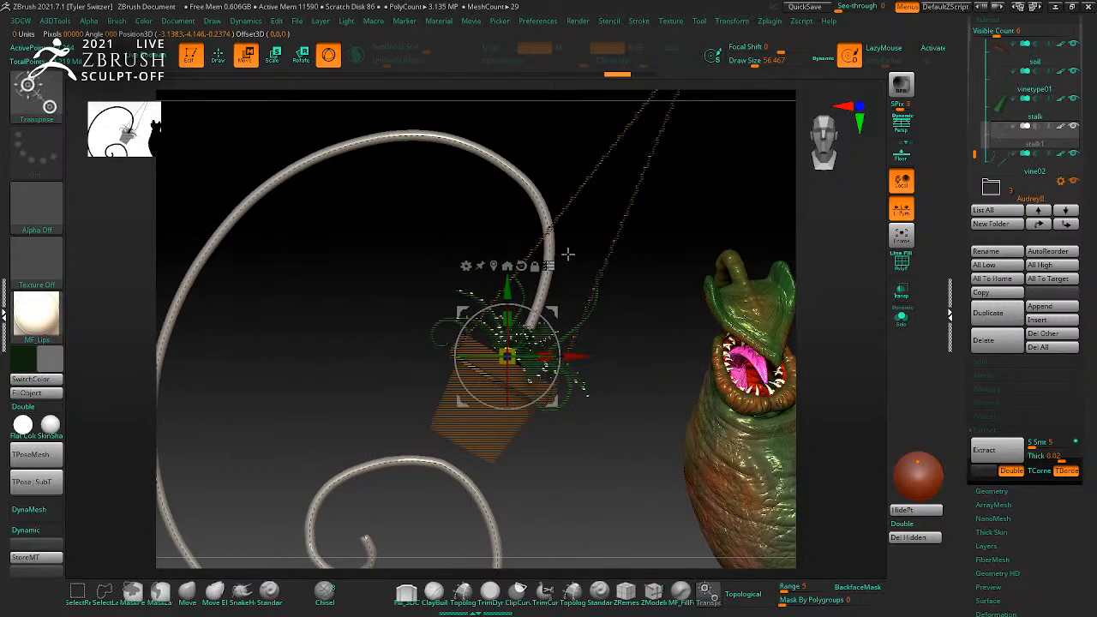
{"action": "left_click", "coordinate": [549, 266]}
{"action": "left_click_drag", "start_coordinate": [471, 356], "coordinate": [499, 365]}
{"action": "left_click_drag", "start_coordinate": [555, 401], "coordinate": [530, 426]}
{"action": "left_click_drag", "start_coordinate": [600, 455], "coordinate": [674, 403]}
{"action": "left_click_drag", "start_coordinate": [613, 418], "coordinate": [537, 419], "text": "alt"}
{"action": "key", "text": "q"}
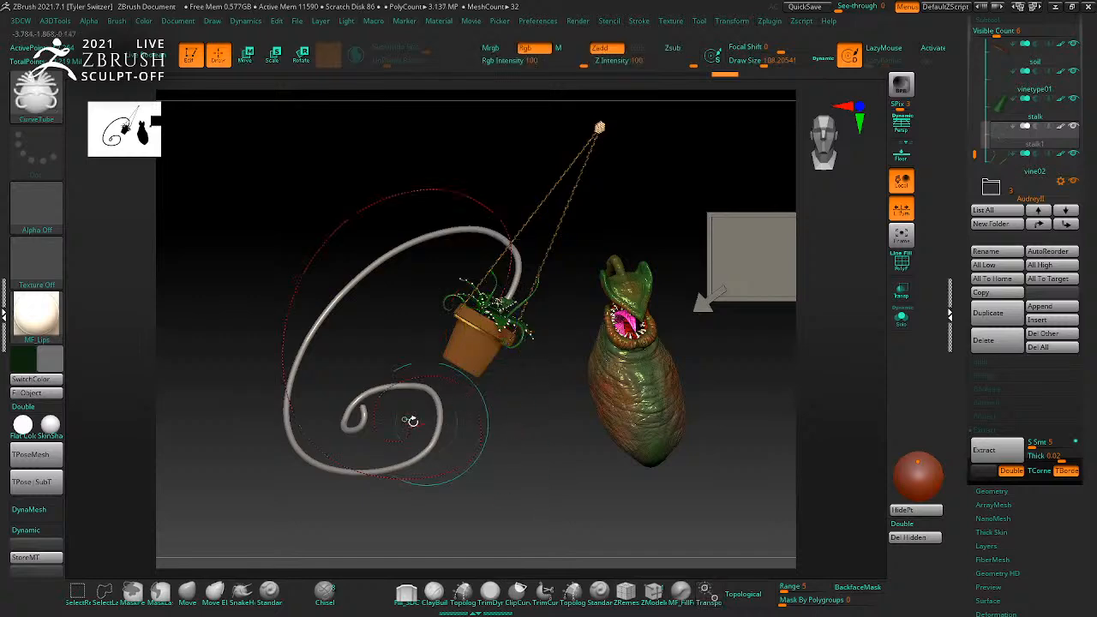
{"action": "left_click_drag", "start_coordinate": [372, 422], "coordinate": [366, 433]}
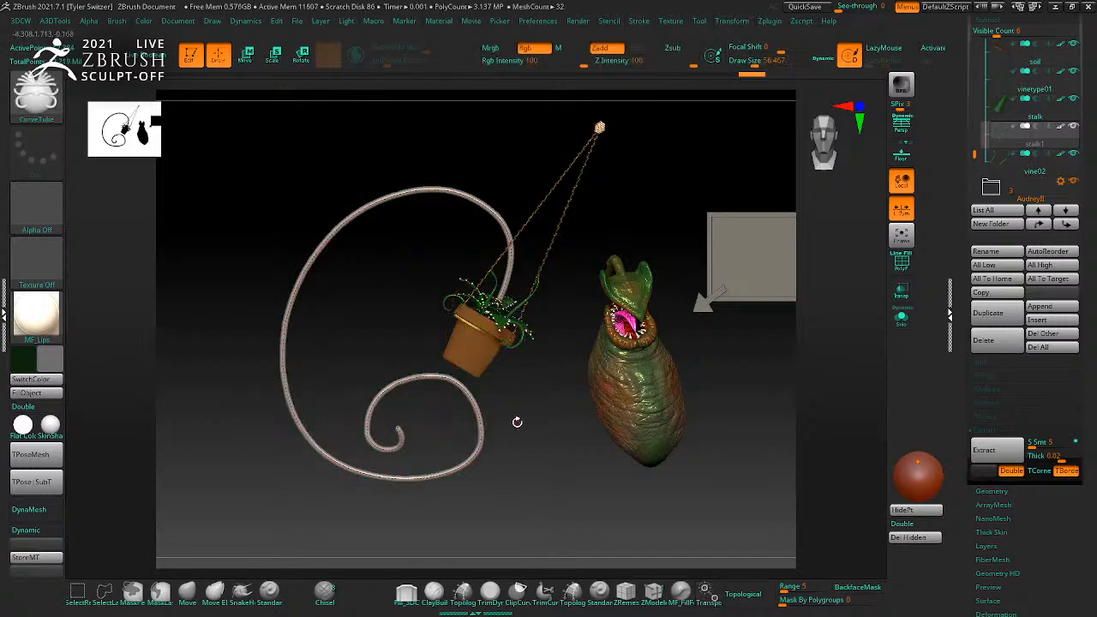
Step: Draw a second vine from the pot rim, looping around the pot and behind the creature to its base
{"action": "left_click_drag", "start_coordinate": [510, 406], "coordinate": [492, 457], "text": "alt"}
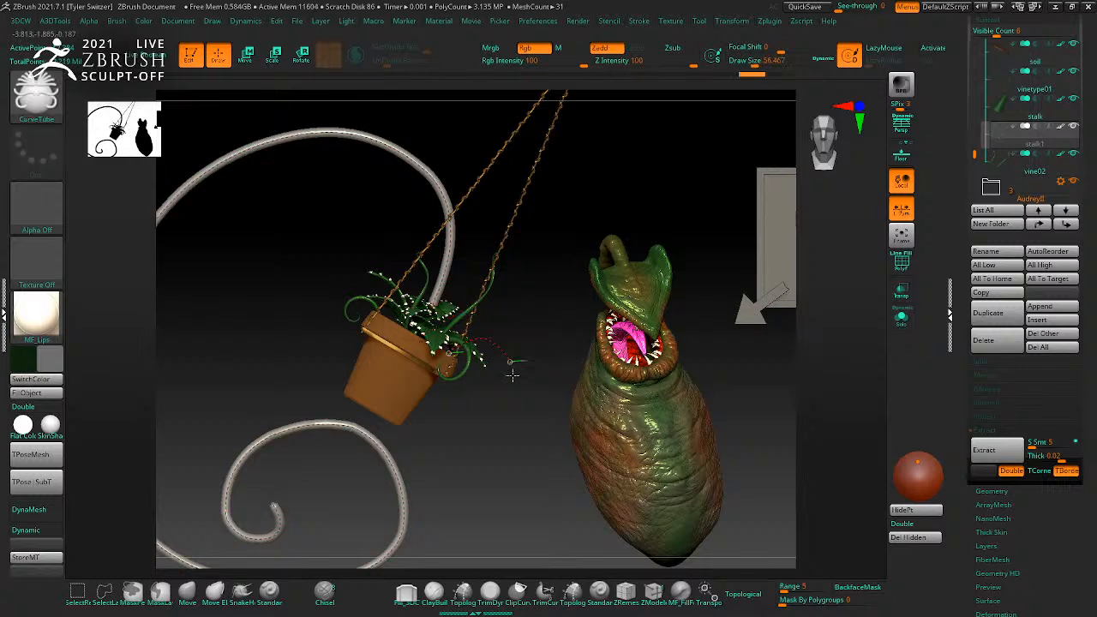
{"action": "left_click_drag", "start_coordinate": [847, 471], "coordinate": [805, 412]}
{"action": "key", "text": "ctrl+z"}
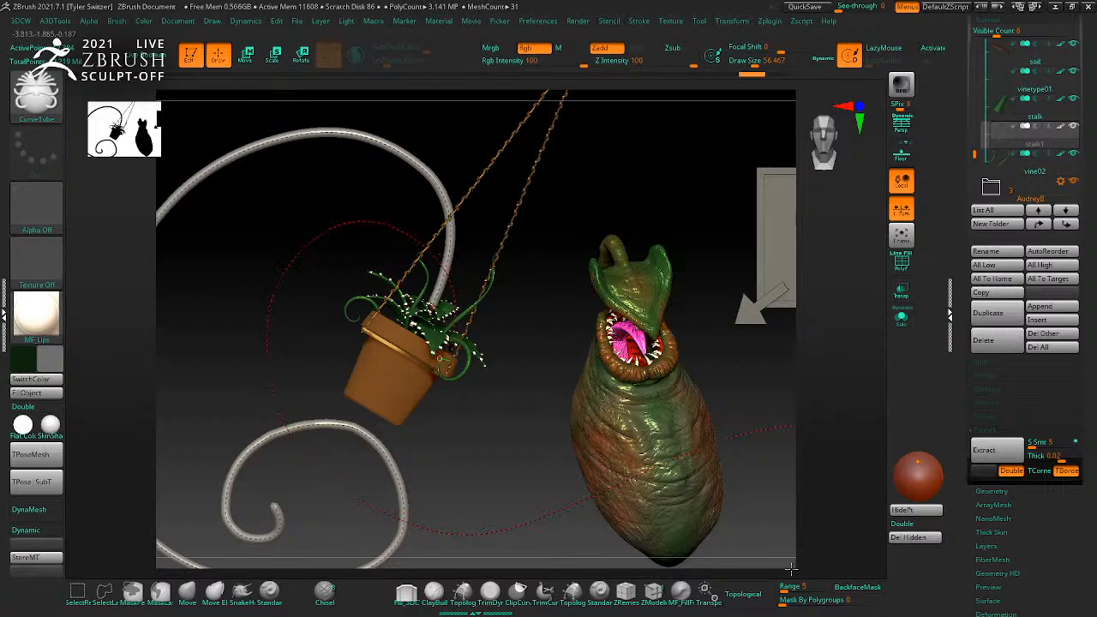
{"action": "left_click_drag", "start_coordinate": [809, 568], "coordinate": [691, 559]}
{"action": "right_click_drag", "start_coordinate": [773, 507], "coordinate": [707, 443], "text": "ctrl"}
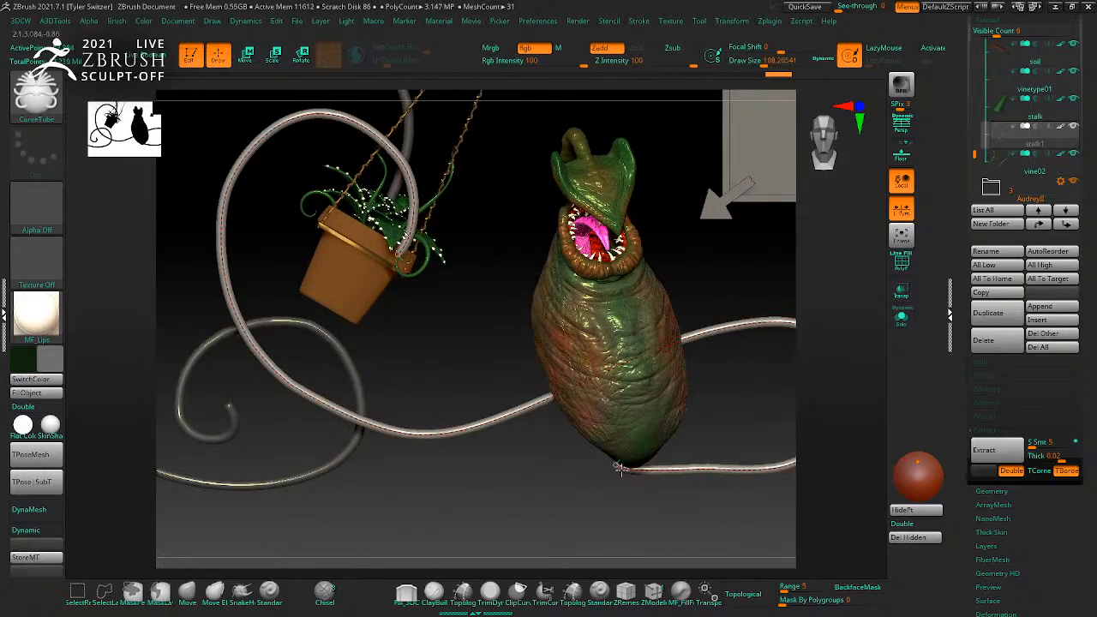
Step: Enlarge the draw size to about 177 and pull the second vine's end behind the creature toward its base
{"action": "right_click_drag", "start_coordinate": [720, 515], "coordinate": [591, 517]}
{"action": "right_click_drag", "start_coordinate": [686, 511], "coordinate": [660, 506]}
{"action": "key", "text": "bracketright"}
{"action": "key", "text": "bracketright"}
{"action": "key", "text": "bracketright"}
{"action": "key", "text": "bracketright"}
{"action": "key", "text": "bracketright"}
{"action": "key", "text": "bracketright"}
{"action": "key", "text": "bracketright"}
{"action": "key", "text": "bracketright"}
{"action": "key", "text": "bracketright"}
{"action": "key", "text": "bracketright"}
{"action": "key", "text": "bracketright"}
{"action": "key", "text": "bracketright"}
{"action": "left_click_drag", "start_coordinate": [658, 460], "coordinate": [689, 431]}
{"action": "right_click_drag", "start_coordinate": [658, 516], "coordinate": [701, 512]}
{"action": "left_click_drag", "start_coordinate": [633, 454], "coordinate": [663, 471]}
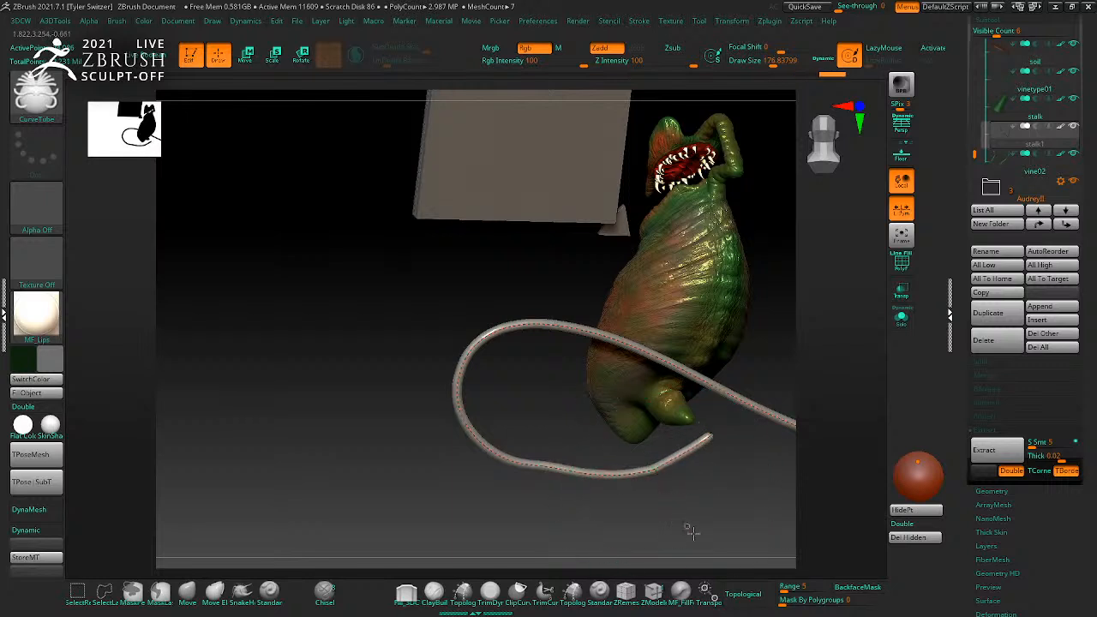
Step: Reduce the draw size to about 116 and bring the second vine's end to the tip of the creature's rear stub
{"action": "right_click_drag", "start_coordinate": [703, 531], "coordinate": [651, 480]}
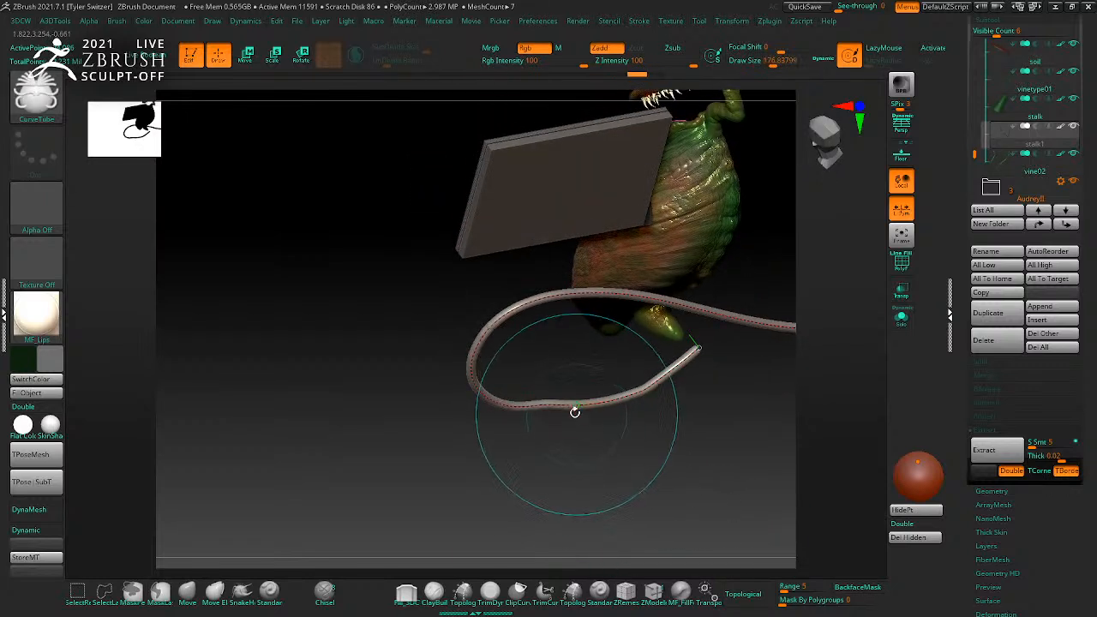
{"action": "left_click_drag", "start_coordinate": [580, 426], "coordinate": [603, 461]}
{"action": "key", "text": "ctrl+z"}
{"action": "right_click_drag", "start_coordinate": [677, 335], "coordinate": [708, 382]}
{"action": "key", "text": "ctrl+z"}
{"action": "key", "text": "s"}
{"action": "left_click_drag", "start_coordinate": [737, 415], "coordinate": [709, 403]}
{"action": "left_click_drag", "start_coordinate": [739, 360], "coordinate": [746, 368]}
{"action": "right_click_drag", "start_coordinate": [746, 368], "coordinate": [691, 385]}
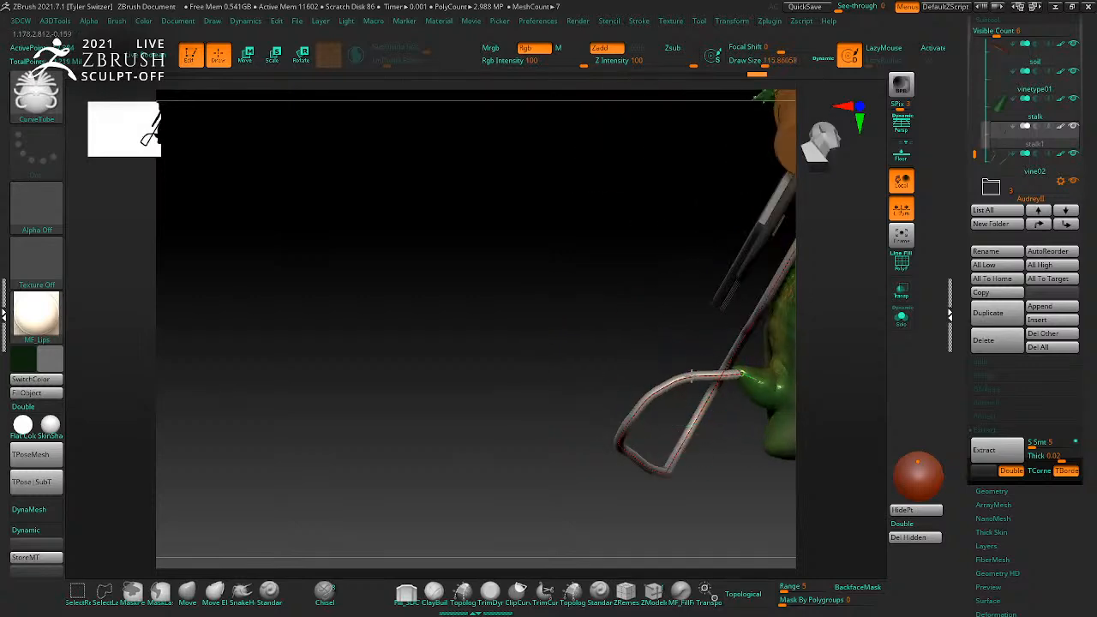
Step: Try to shift the second vine's starting end at the pot rim
{"action": "mouse_move", "coordinate": [737, 446]}
{"action": "right_mouse_down"}
{"action": "mouse_move", "coordinate": [657, 424]}
{"action": "mouse_move", "coordinate": [708, 480]}
{"action": "mouse_move", "coordinate": [680, 448]}
{"action": "mouse_move", "coordinate": [637, 453]}
{"action": "mouse_move", "coordinate": [746, 455]}
{"action": "mouse_move", "coordinate": [673, 446]}
{"action": "mouse_move", "coordinate": [631, 468]}
{"action": "mouse_move", "coordinate": [678, 372]}
{"action": "right_mouse_up"}
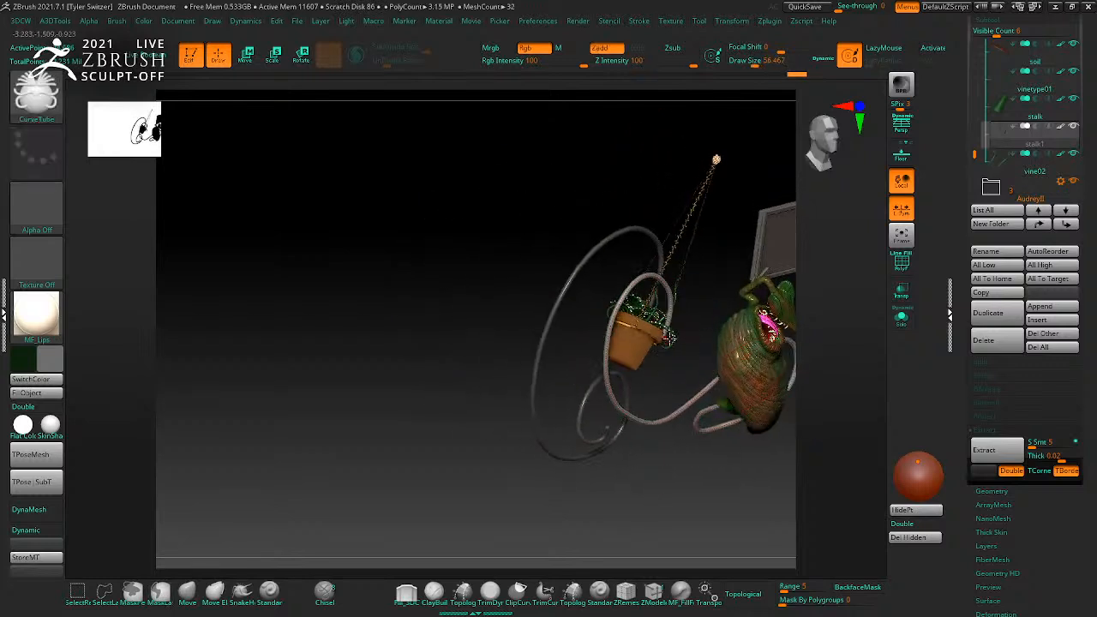
{"action": "left_click_drag", "start_coordinate": [671, 340], "coordinate": [649, 326]}
{"action": "key", "text": "ctrl+z"}
Step: Refine the second vine's end from the back and side so it joins the creature's rear stub
{"action": "left_click_drag", "start_coordinate": [714, 485], "coordinate": [502, 465]}
{"action": "left_click_drag", "start_coordinate": [412, 517], "coordinate": [666, 402], "text": "alt"}
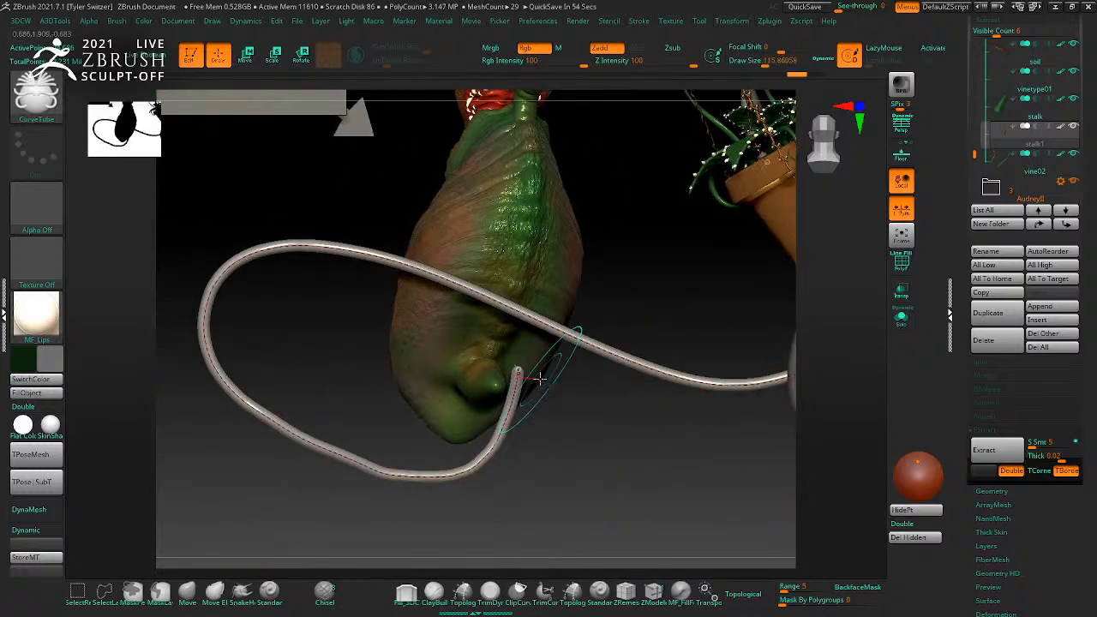
{"action": "left_click_drag", "start_coordinate": [517, 373], "coordinate": [490, 379]}
{"action": "left_click_drag", "start_coordinate": [579, 466], "coordinate": [647, 464]}
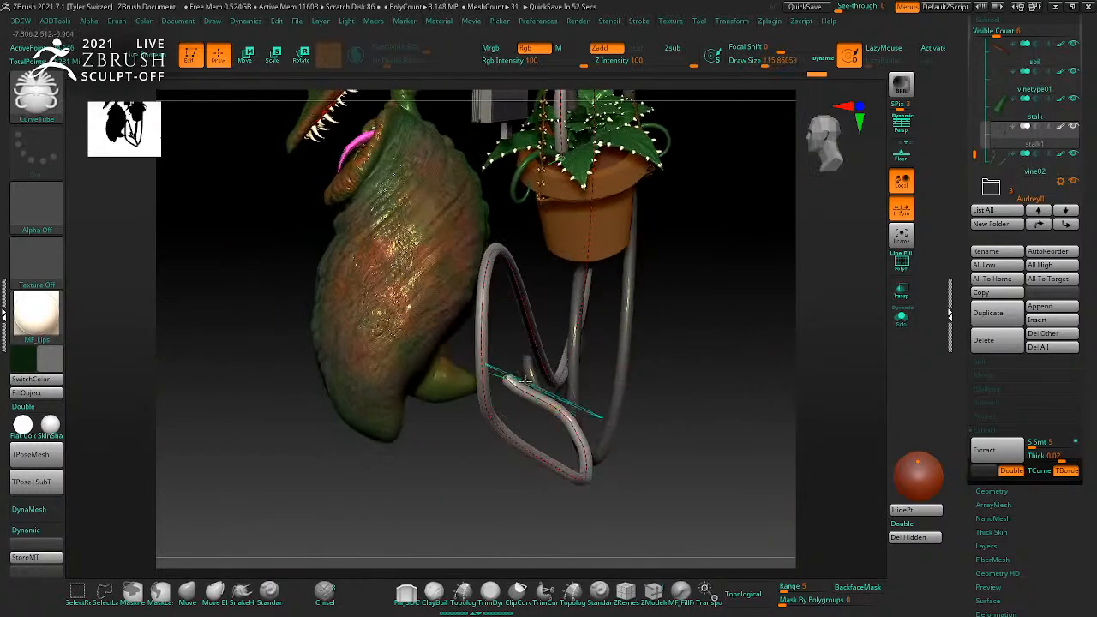
{"action": "left_click_drag", "start_coordinate": [507, 380], "coordinate": [463, 379]}
{"action": "left_click_drag", "start_coordinate": [673, 454], "coordinate": [623, 497]}
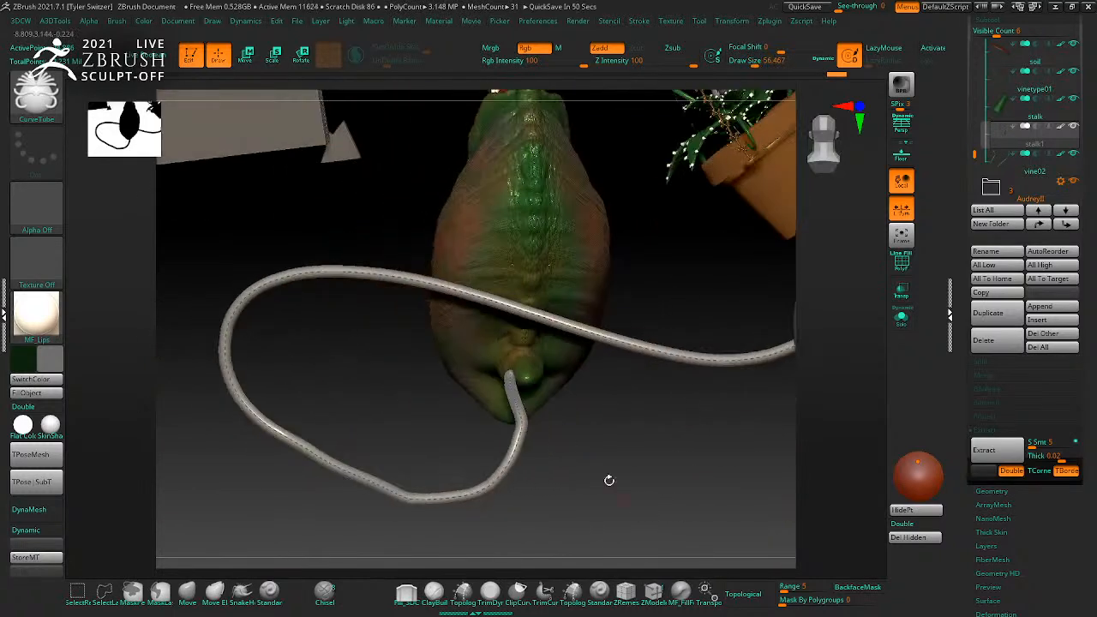
{"action": "left_click_drag", "start_coordinate": [511, 374], "coordinate": [528, 373]}
{"action": "left_click_drag", "start_coordinate": [525, 427], "coordinate": [540, 418]}
{"action": "left_click_drag", "start_coordinate": [536, 376], "coordinate": [529, 373]}
{"action": "left_click_drag", "start_coordinate": [593, 473], "coordinate": [771, 417]}
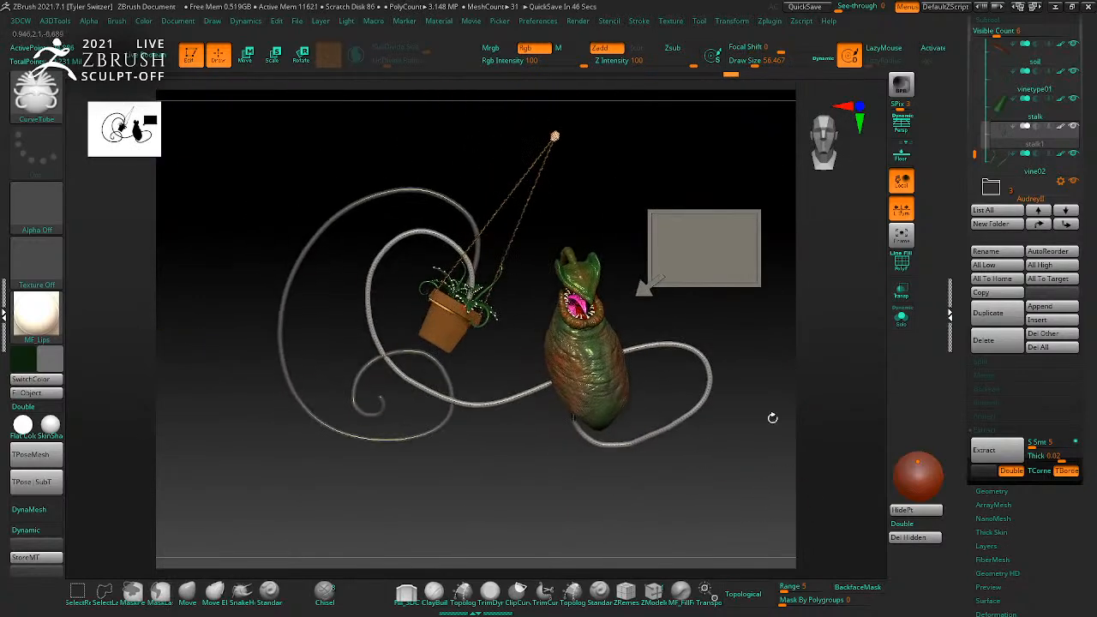
Step: Turn on perspective and draw a third vine from the pot, arching over the creature and looping around the arrow sign
{"action": "left_click", "coordinate": [901, 126]}
{"action": "mouse_move", "coordinate": [778, 349]}
{"action": "left_mouse_down"}
{"action": "mouse_move", "coordinate": [803, 347]}
{"action": "mouse_move", "coordinate": [771, 351]}
{"action": "mouse_move", "coordinate": [764, 382]}
{"action": "mouse_move", "coordinate": [722, 369]}
{"action": "mouse_move", "coordinate": [786, 372]}
{"action": "mouse_move", "coordinate": [672, 379]}
{"action": "mouse_move", "coordinate": [554, 365]}
{"action": "left_mouse_up"}
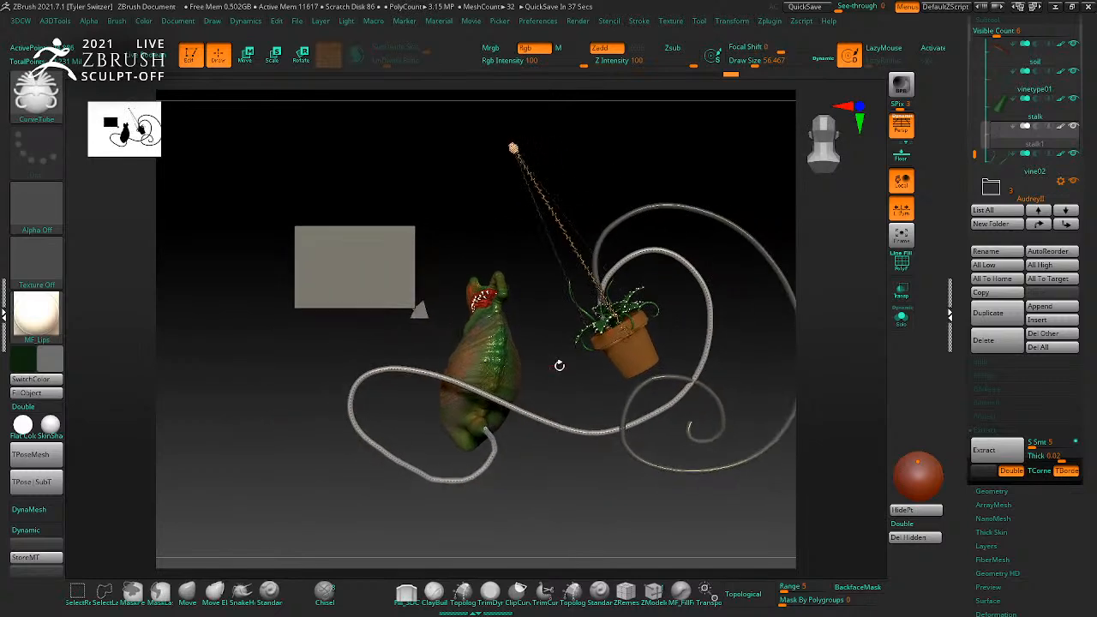
{"action": "left_click", "coordinate": [696, 318]}
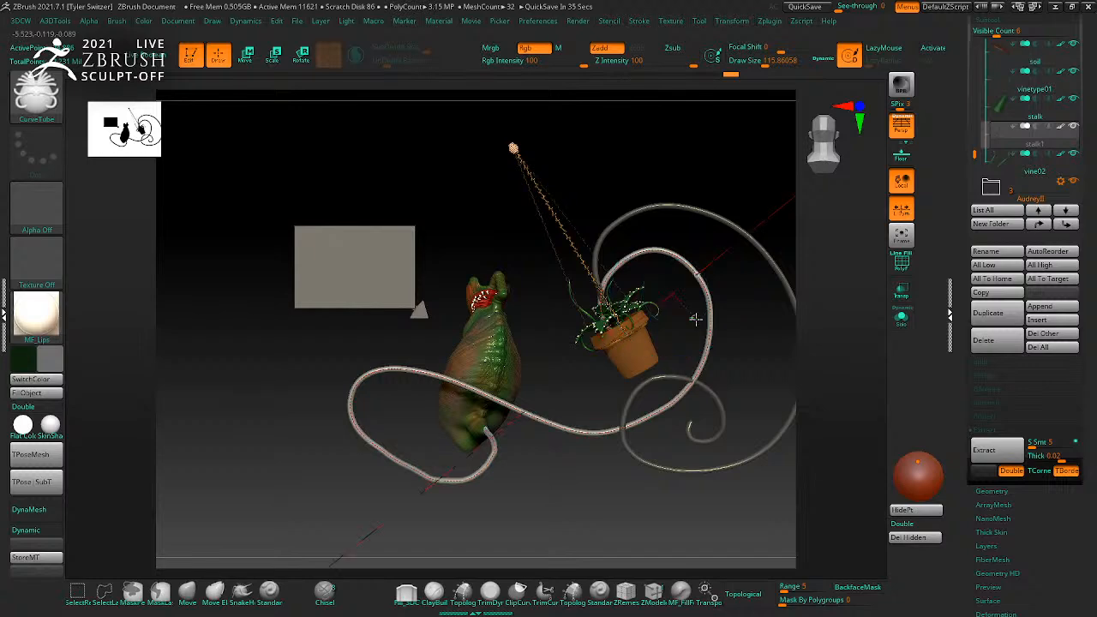
{"action": "mouse_move", "coordinate": [559, 379]}
{"action": "left_mouse_down", "text": "alt"}
{"action": "mouse_move", "coordinate": [595, 399]}
{"action": "mouse_move", "coordinate": [571, 378]}
{"action": "left_mouse_up", "text": "alt"}
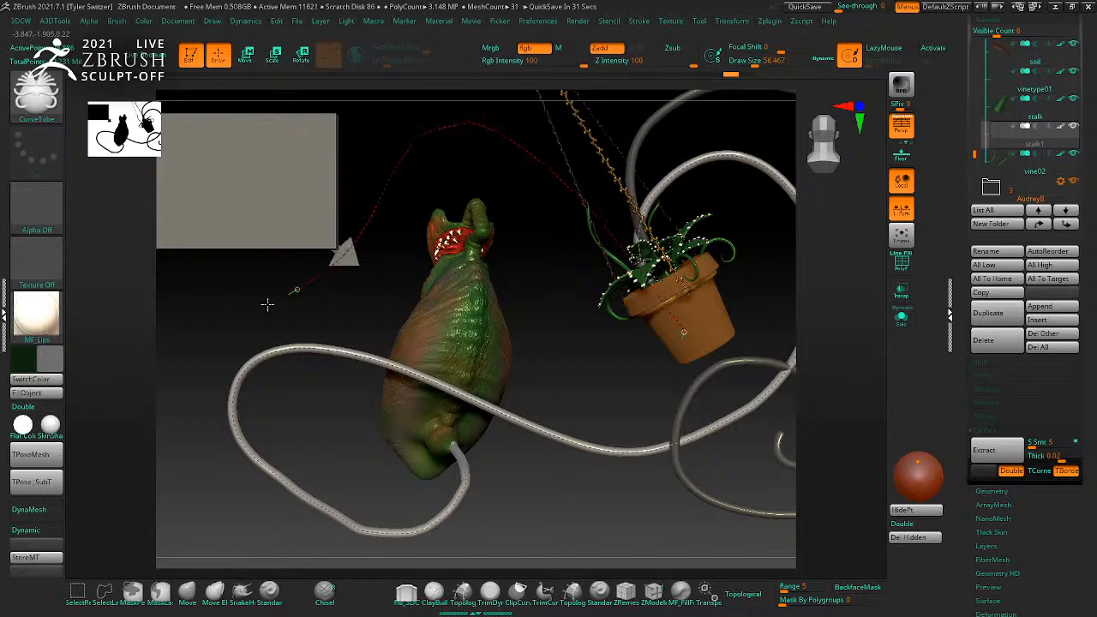
{"action": "left_click_drag", "start_coordinate": [244, 109], "coordinate": [463, 303]}
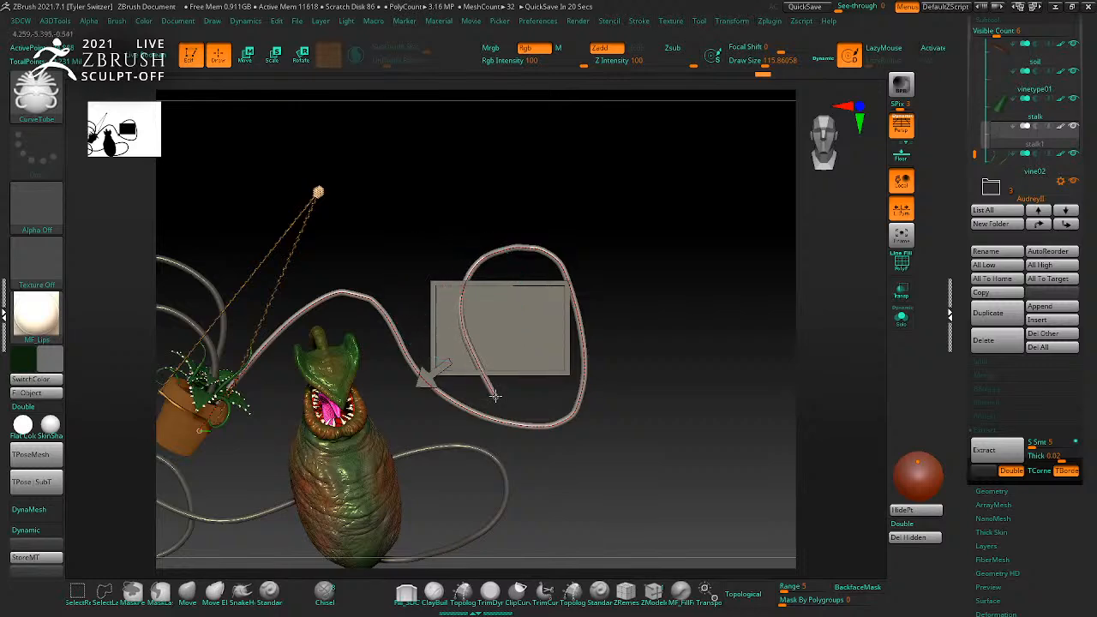
{"action": "left_click_drag", "start_coordinate": [383, 249], "coordinate": [493, 254]}
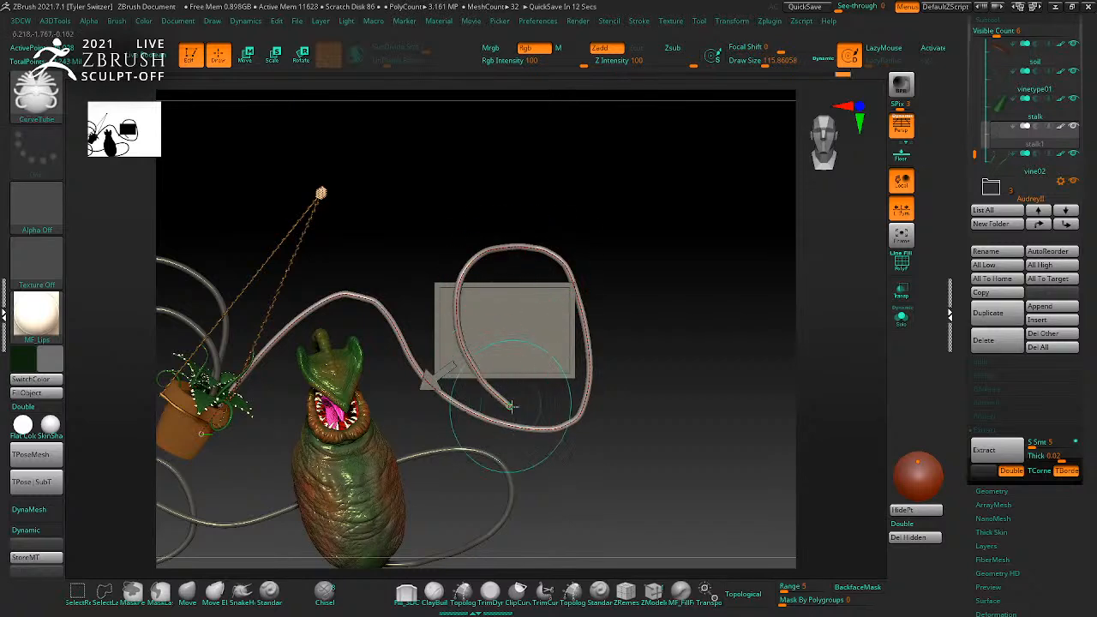
Step: Bend the third vine's loop and loose end in depth around the arrow sign, working from the side
{"action": "left_click_drag", "start_coordinate": [523, 388], "coordinate": [617, 438]}
{"action": "left_click_drag", "start_coordinate": [588, 494], "coordinate": [495, 414]}
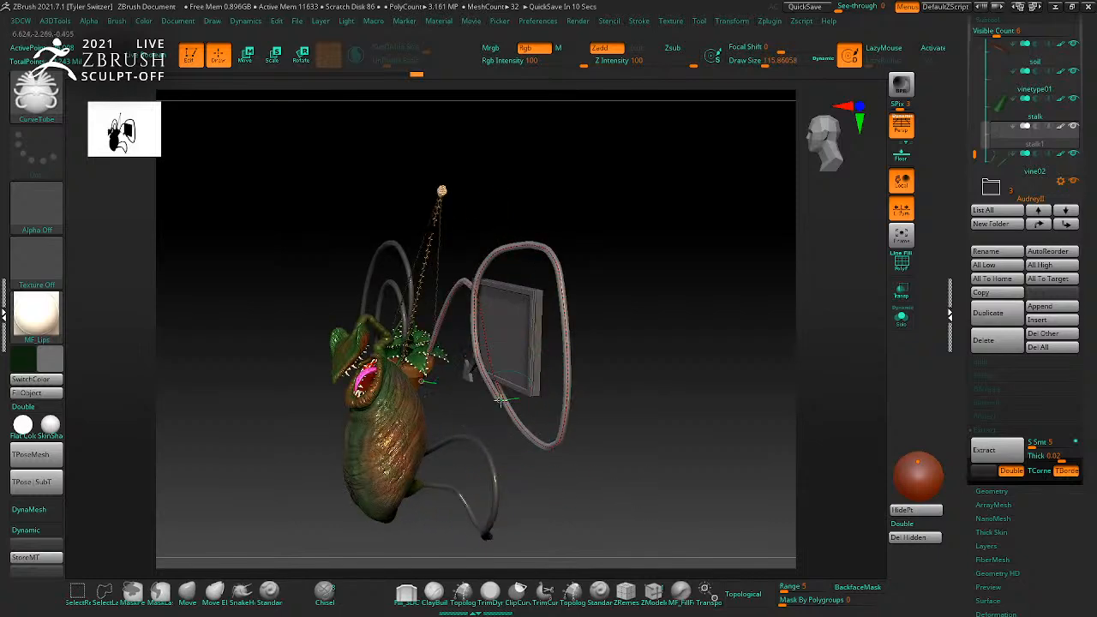
{"action": "left_click_drag", "start_coordinate": [653, 435], "coordinate": [474, 388]}
{"action": "left_click_drag", "start_coordinate": [479, 385], "coordinate": [566, 408]}
{"action": "mouse_move", "coordinate": [583, 410]}
{"action": "left_mouse_down"}
{"action": "mouse_move", "coordinate": [619, 380]}
{"action": "mouse_move", "coordinate": [611, 358]}
{"action": "mouse_move", "coordinate": [639, 409]}
{"action": "left_mouse_up"}
{"action": "left_click_drag", "start_coordinate": [433, 388], "coordinate": [438, 397]}
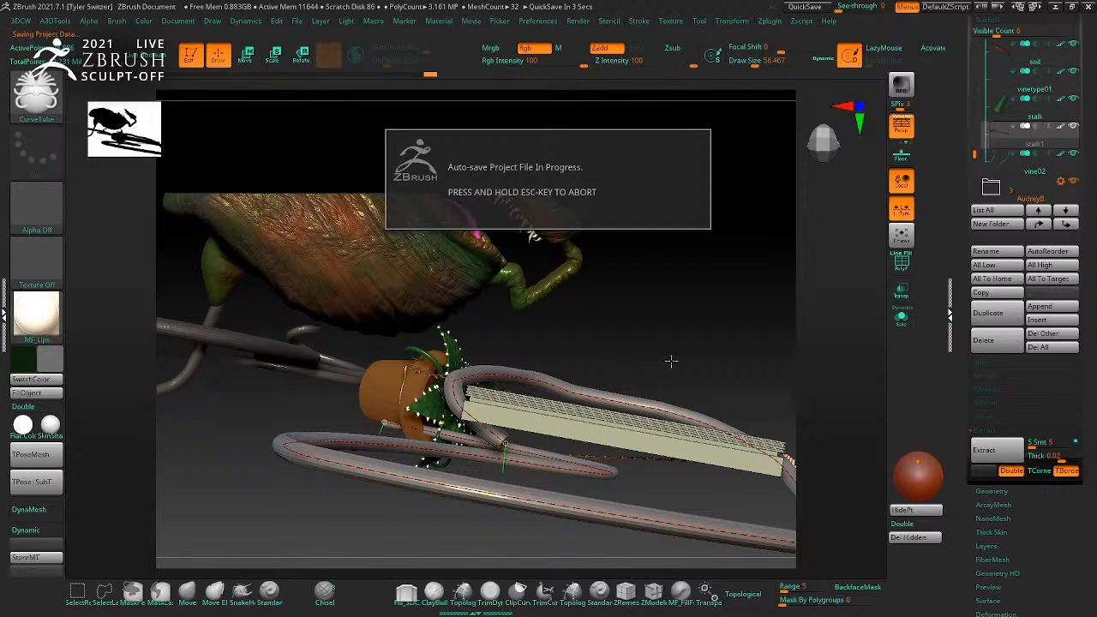
Step: Raise the draw size to about 80 and bow the third vine's end outward past the sign's edge from behind, undoing unwanted pulls
{"action": "left_click_drag", "start_coordinate": [658, 357], "coordinate": [641, 301]}
{"action": "mouse_move", "coordinate": [737, 317]}
{"action": "left_mouse_down"}
{"action": "mouse_move", "coordinate": [746, 269]}
{"action": "mouse_move", "coordinate": [735, 323]}
{"action": "mouse_move", "coordinate": [771, 416]}
{"action": "mouse_move", "coordinate": [810, 445]}
{"action": "mouse_move", "coordinate": [795, 424]}
{"action": "mouse_move", "coordinate": [803, 466]}
{"action": "left_mouse_up"}
{"action": "key", "text": "s"}
{"action": "left_click_drag", "start_coordinate": [685, 397], "coordinate": [515, 357], "text": "alt"}
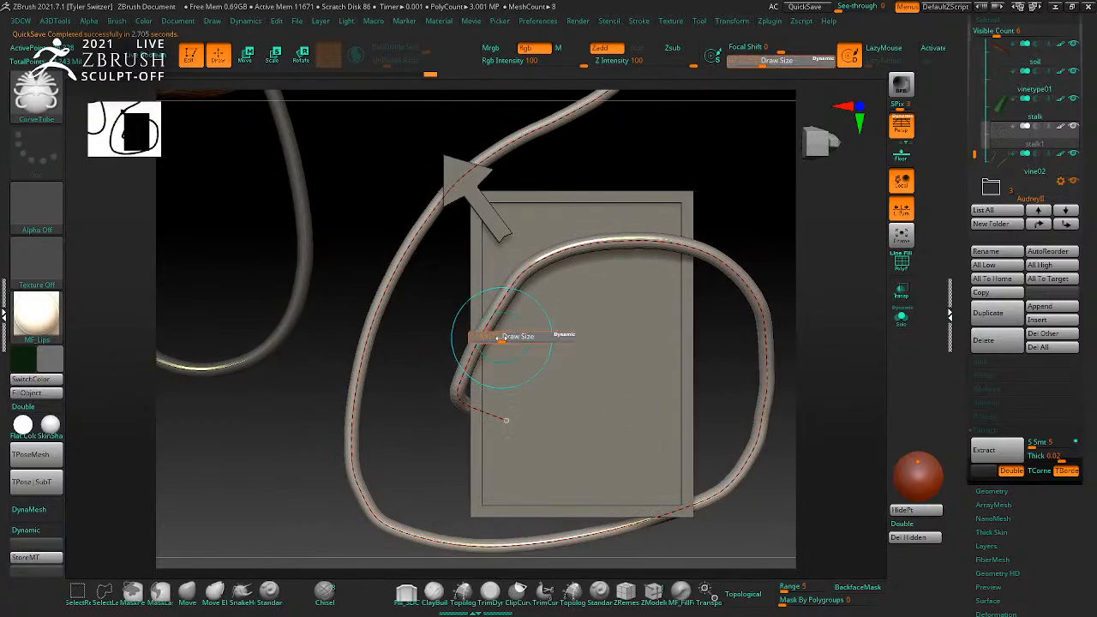
{"action": "left_click_drag", "start_coordinate": [473, 324], "coordinate": [505, 338]}
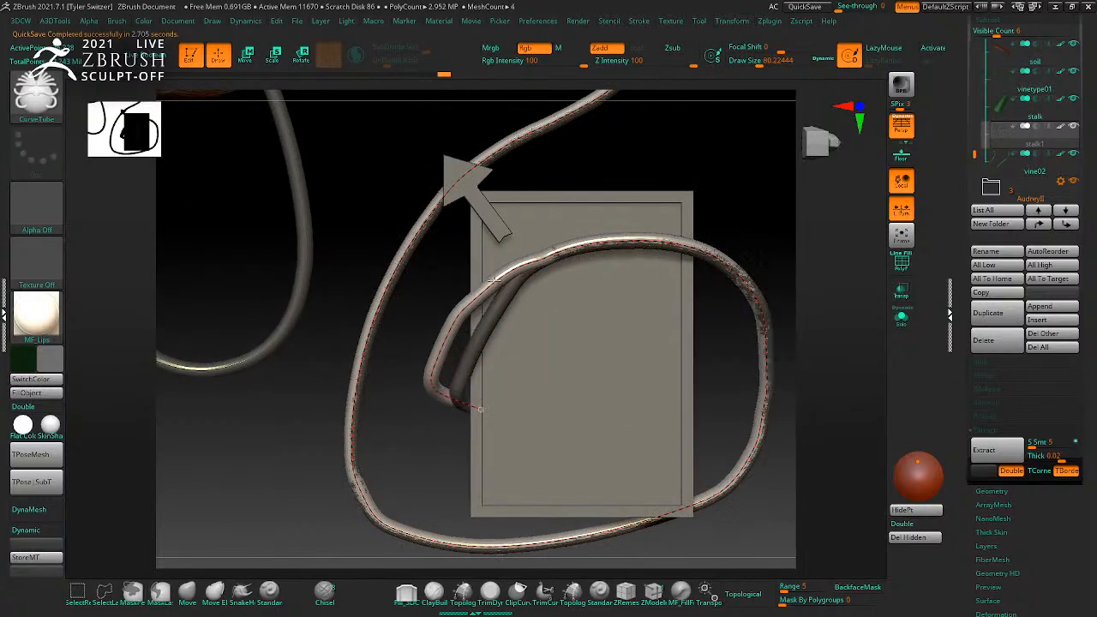
{"action": "key", "text": "ctrl+z"}
{"action": "key", "text": "ctrl+z"}
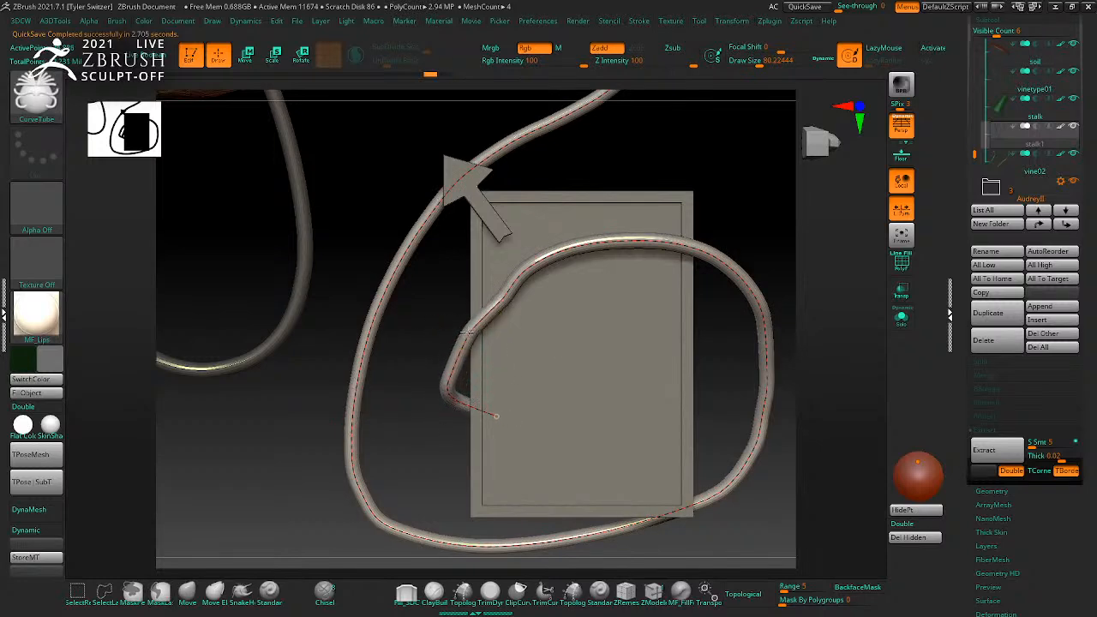
{"action": "left_click_drag", "start_coordinate": [501, 297], "coordinate": [486, 283]}
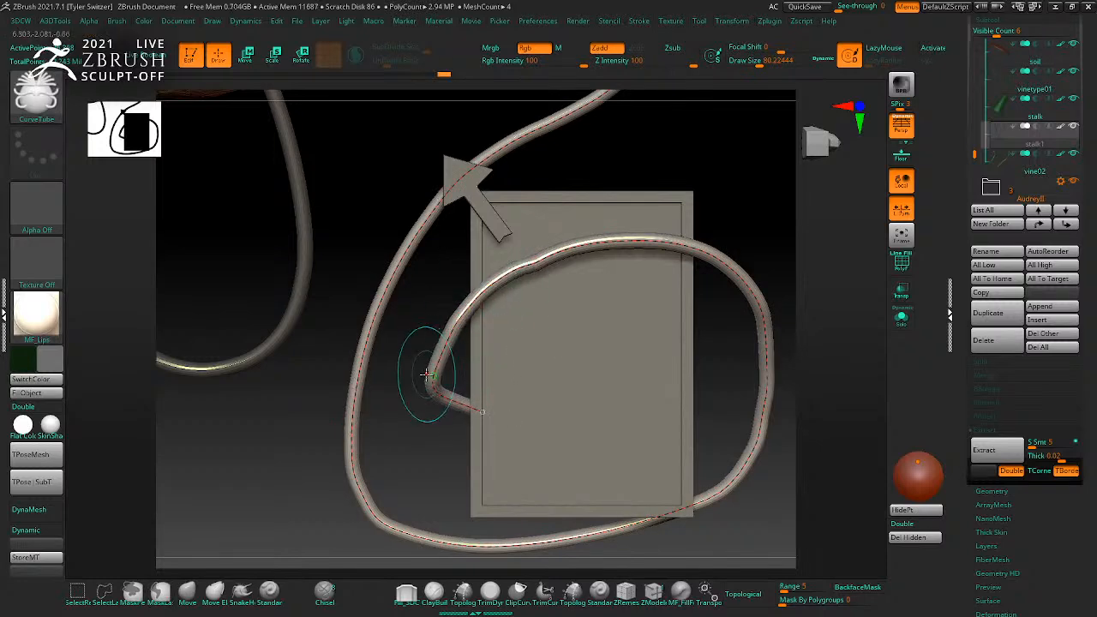
Step: Wrap the third vine's end around the sign's lower edge and bring its tip up across the front face
{"action": "left_click_drag", "start_coordinate": [786, 572], "coordinate": [741, 377]}
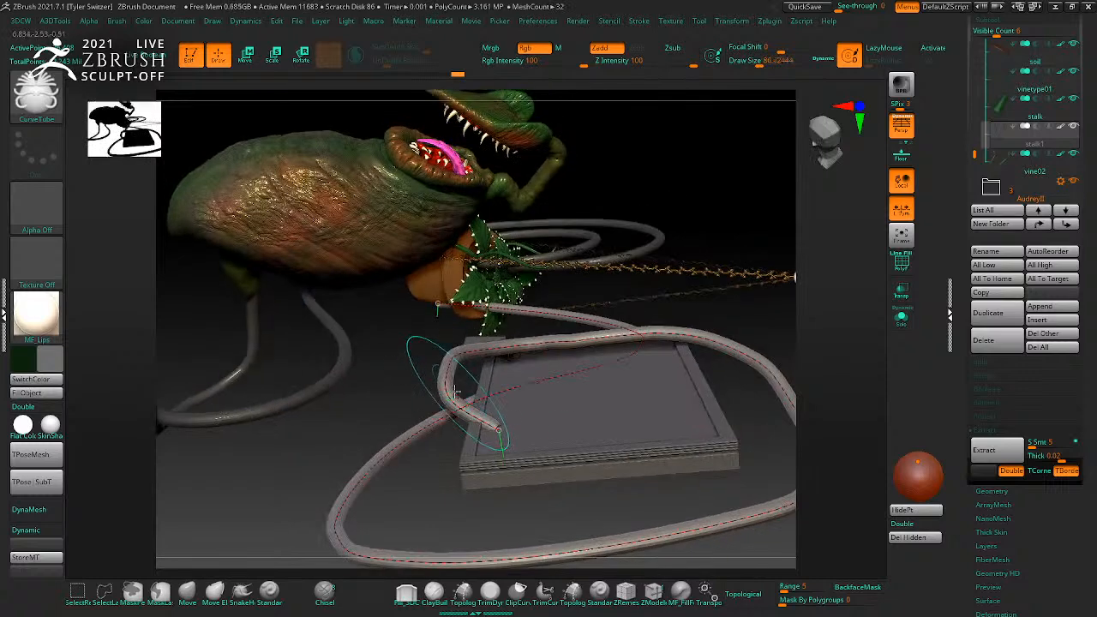
{"action": "left_click_drag", "start_coordinate": [446, 364], "coordinate": [484, 372]}
{"action": "left_click_drag", "start_coordinate": [785, 445], "coordinate": [785, 566]}
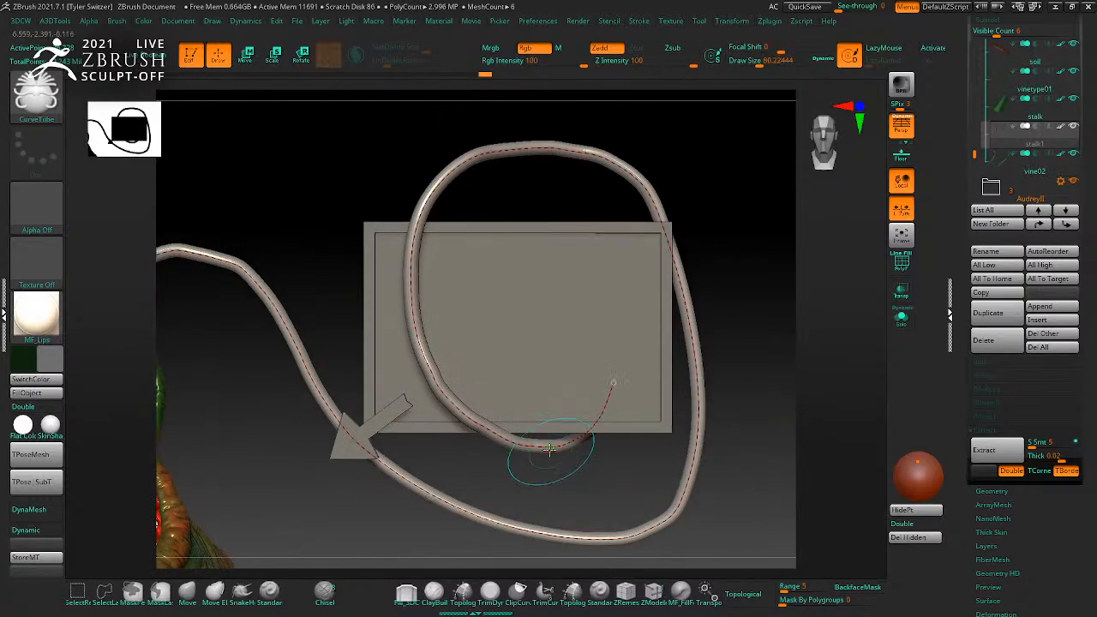
{"action": "left_click_drag", "start_coordinate": [591, 437], "coordinate": [553, 437]}
{"action": "mouse_move", "coordinate": [616, 371]}
{"action": "left_mouse_down"}
{"action": "mouse_move", "coordinate": [595, 318]}
{"action": "mouse_move", "coordinate": [574, 326]}
{"action": "mouse_move", "coordinate": [619, 370]}
{"action": "left_mouse_up"}
Step: Undo the last unwanted pull and curl the third vine's tip inward over the face of the arrow sign
{"action": "left_click_drag", "start_coordinate": [686, 480], "coordinate": [614, 429]}
{"action": "mouse_move", "coordinate": [600, 467]}
{"action": "left_mouse_down"}
{"action": "mouse_move", "coordinate": [785, 498]}
{"action": "mouse_move", "coordinate": [473, 372]}
{"action": "mouse_move", "coordinate": [691, 360]}
{"action": "mouse_move", "coordinate": [747, 443]}
{"action": "mouse_move", "coordinate": [777, 438]}
{"action": "left_mouse_up"}
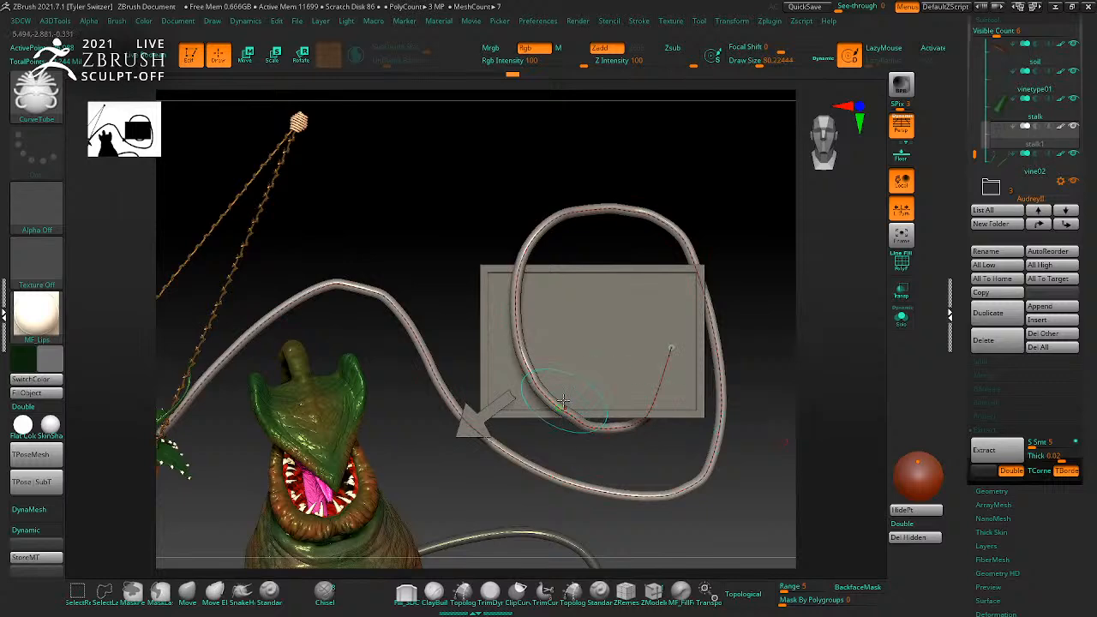
{"action": "key", "text": "ctrl+z"}
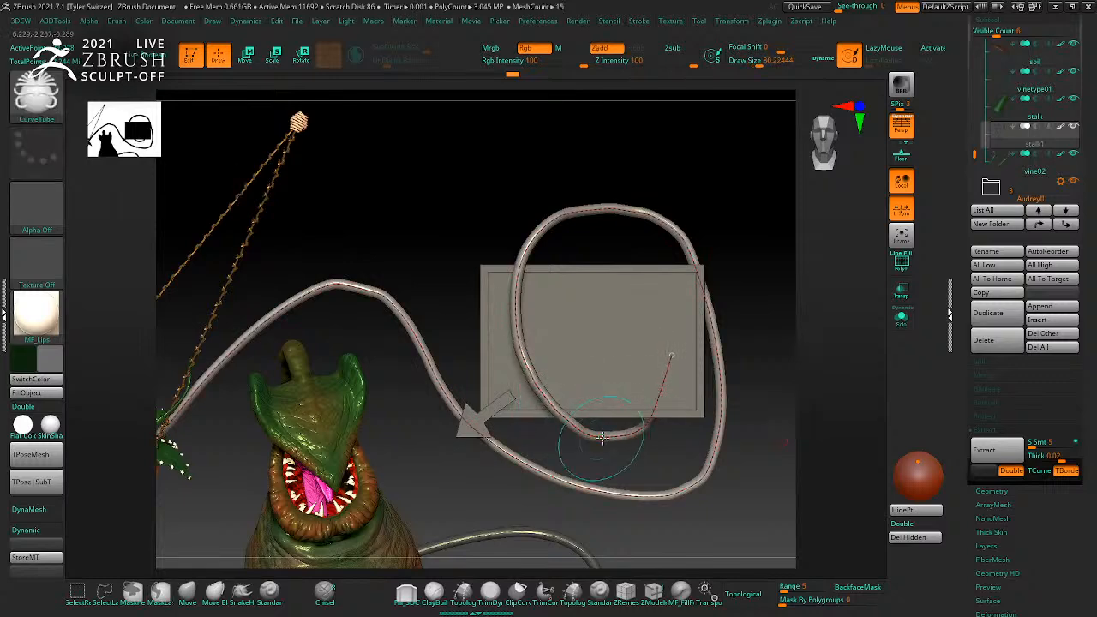
{"action": "left_click_drag", "start_coordinate": [740, 471], "coordinate": [645, 412]}
{"action": "left_click", "coordinate": [643, 418]}
{"action": "left_click_drag", "start_coordinate": [648, 459], "coordinate": [690, 385]}
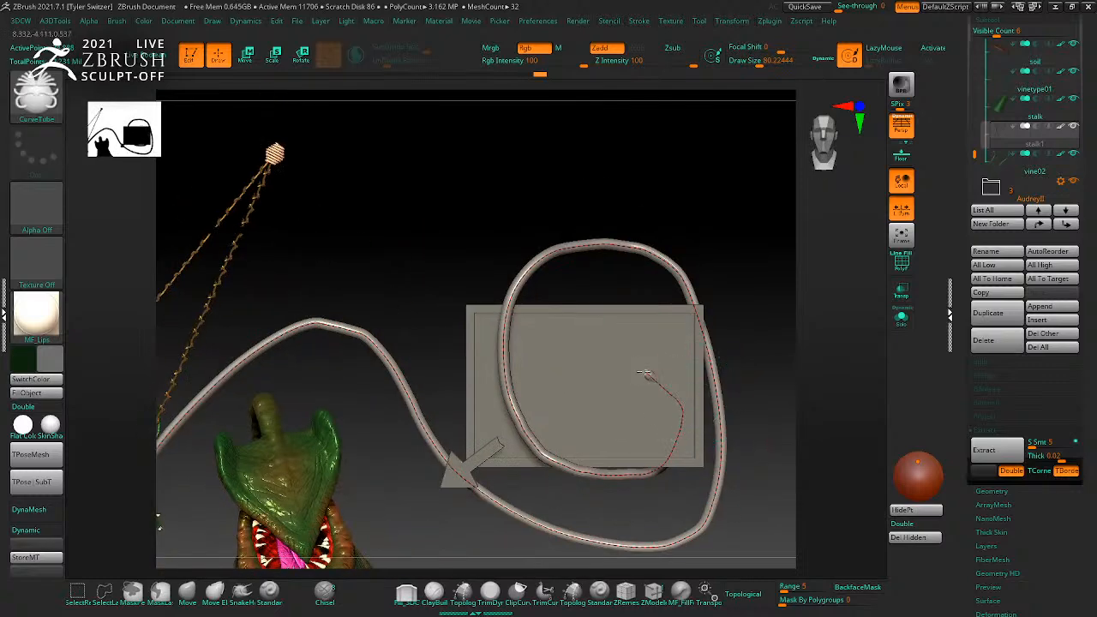
{"action": "left_click_drag", "start_coordinate": [762, 447], "coordinate": [583, 441]}
{"action": "left_click_drag", "start_coordinate": [685, 422], "coordinate": [724, 450]}
{"action": "left_click_drag", "start_coordinate": [593, 430], "coordinate": [739, 471]}
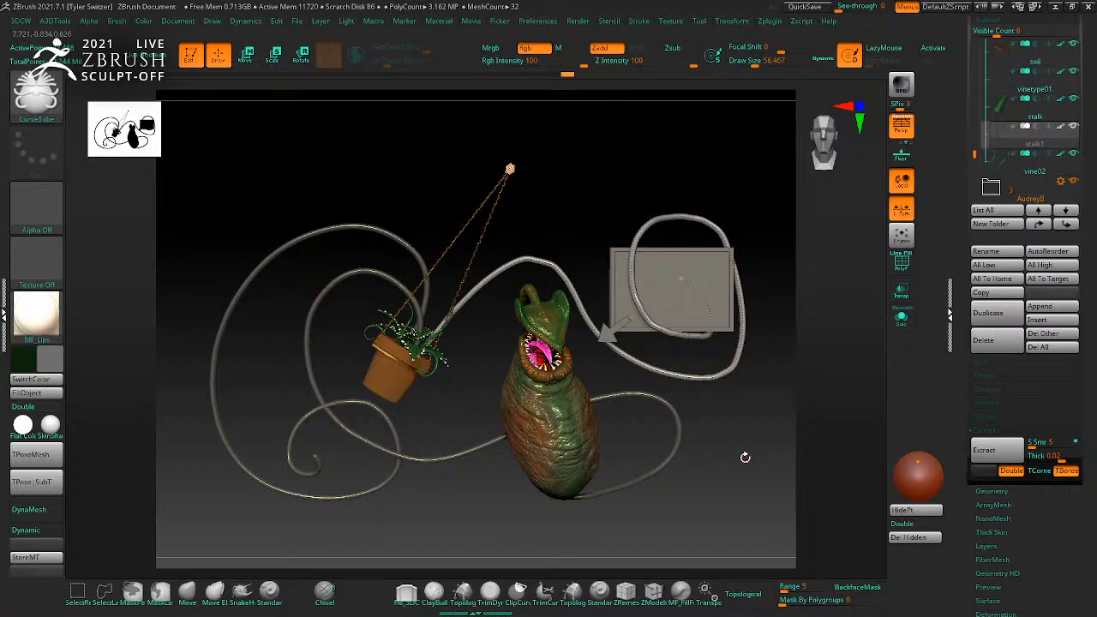
Step: Switch to the ClayBuildup brush, isolate the vines' subtool, hide the original green stalk piece and delete it, then show the whole scene again
{"action": "left_click_drag", "start_coordinate": [746, 460], "coordinate": [720, 448]}
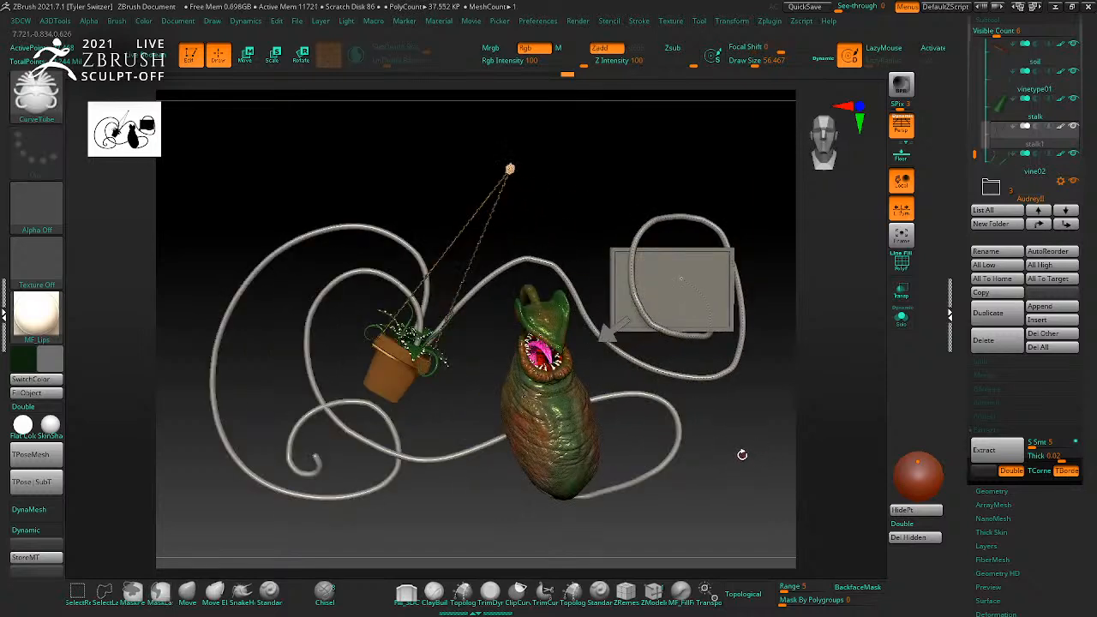
{"action": "key", "text": "b"}
{"action": "key", "text": "c"}
{"action": "key", "text": "b"}
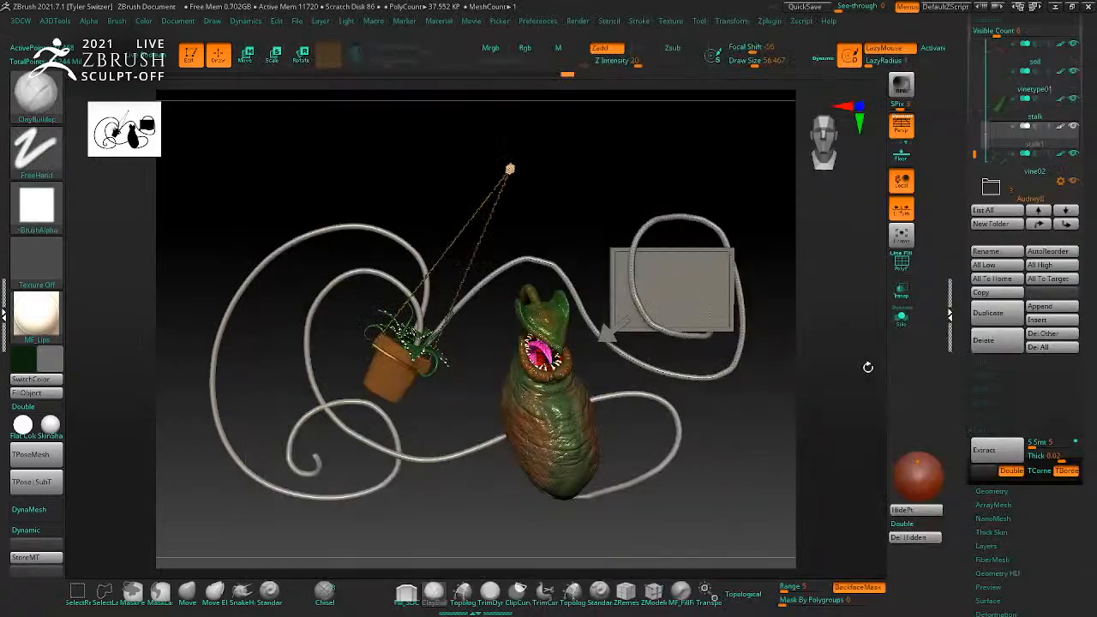
{"action": "left_click", "coordinate": [903, 320]}
{"action": "left_click_drag", "start_coordinate": [400, 343], "coordinate": [408, 348], "text": "ctrl+shift"}
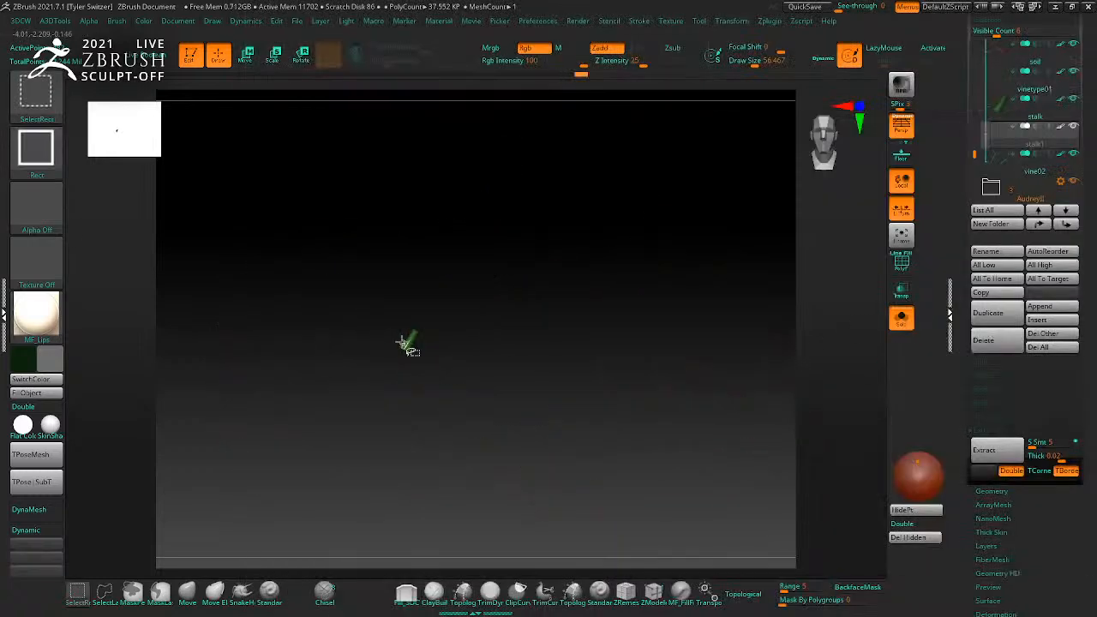
{"action": "left_click_drag", "start_coordinate": [346, 365], "coordinate": [515, 387], "text": "ctrl+shift"}
{"action": "left_click", "coordinate": [521, 368], "text": "ctrl+shift"}
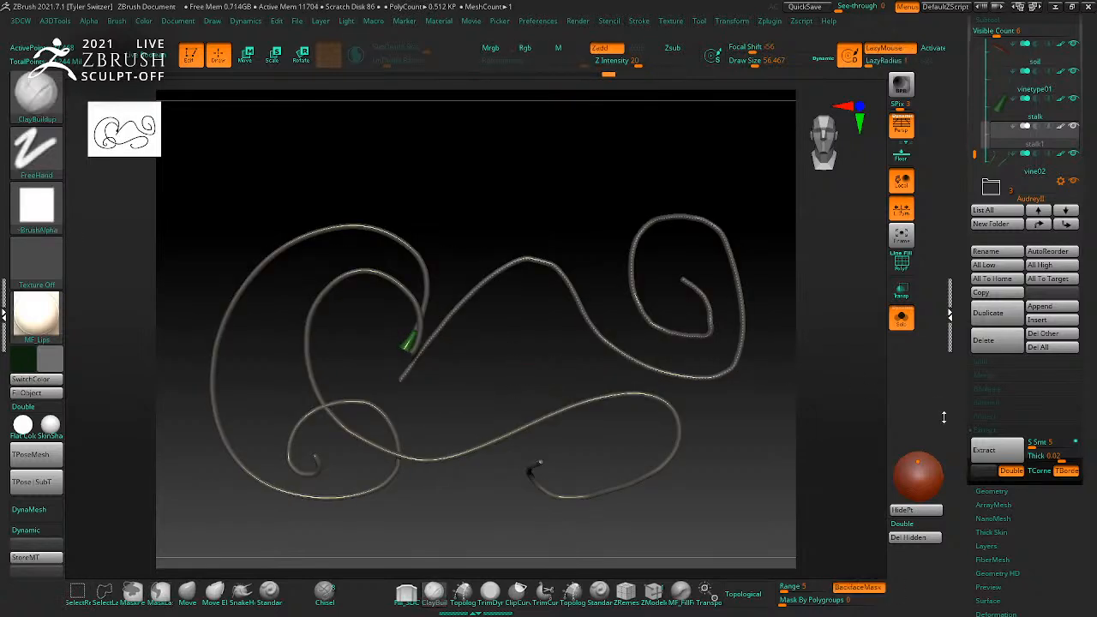
{"action": "left_click", "coordinate": [916, 511]}
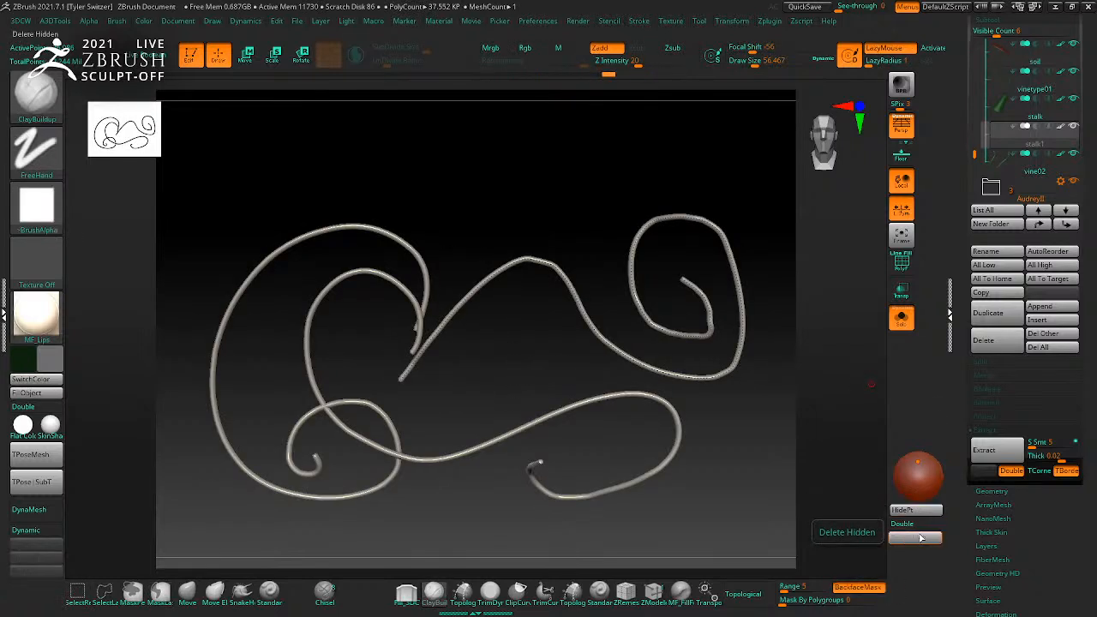
{"action": "left_click", "coordinate": [901, 319]}
{"action": "left_click_drag", "start_coordinate": [771, 431], "coordinate": [828, 446]}
{"action": "mouse_move", "coordinate": [828, 445]}
{"action": "right_mouse_down", "text": "ctrl"}
{"action": "mouse_move", "coordinate": [766, 454]}
{"action": "mouse_move", "coordinate": [818, 447]}
{"action": "mouse_move", "coordinate": [786, 407]}
{"action": "mouse_move", "coordinate": [781, 426]}
{"action": "mouse_move", "coordinate": [724, 464]}
{"action": "right_mouse_up", "text": "ctrl"}
Step: Switch to the Move brush, duplicate the vines' subtool and delete the original stalk1
{"action": "key", "text": "b"}
{"action": "key", "text": "m"}
{"action": "key", "text": "v"}
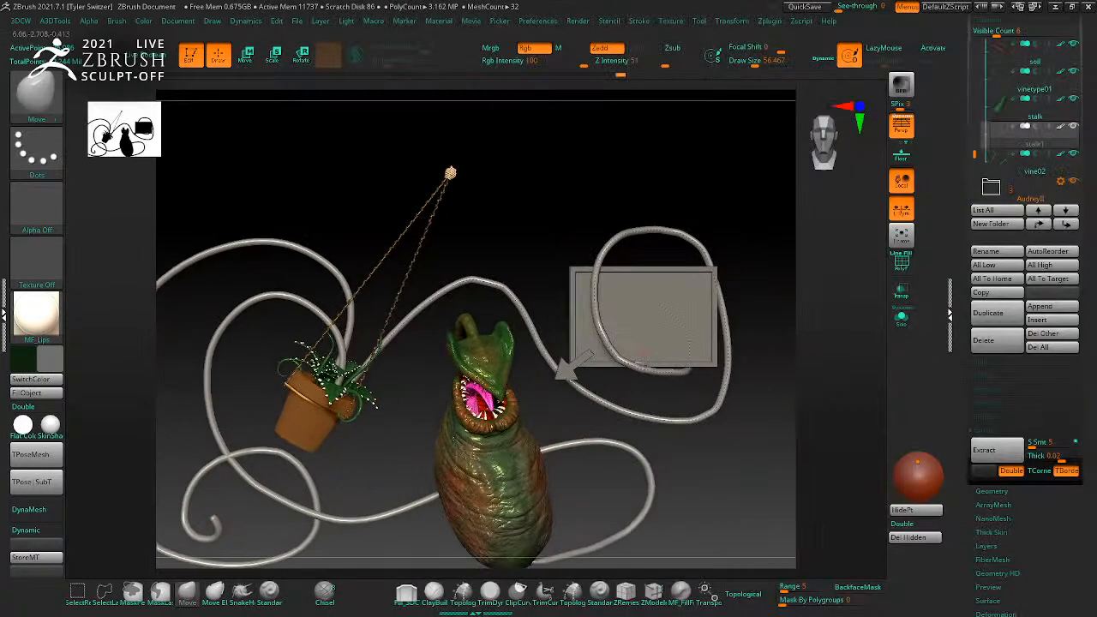
{"action": "left_click_drag", "start_coordinate": [624, 352], "coordinate": [664, 343]}
{"action": "left_click", "coordinate": [997, 314]}
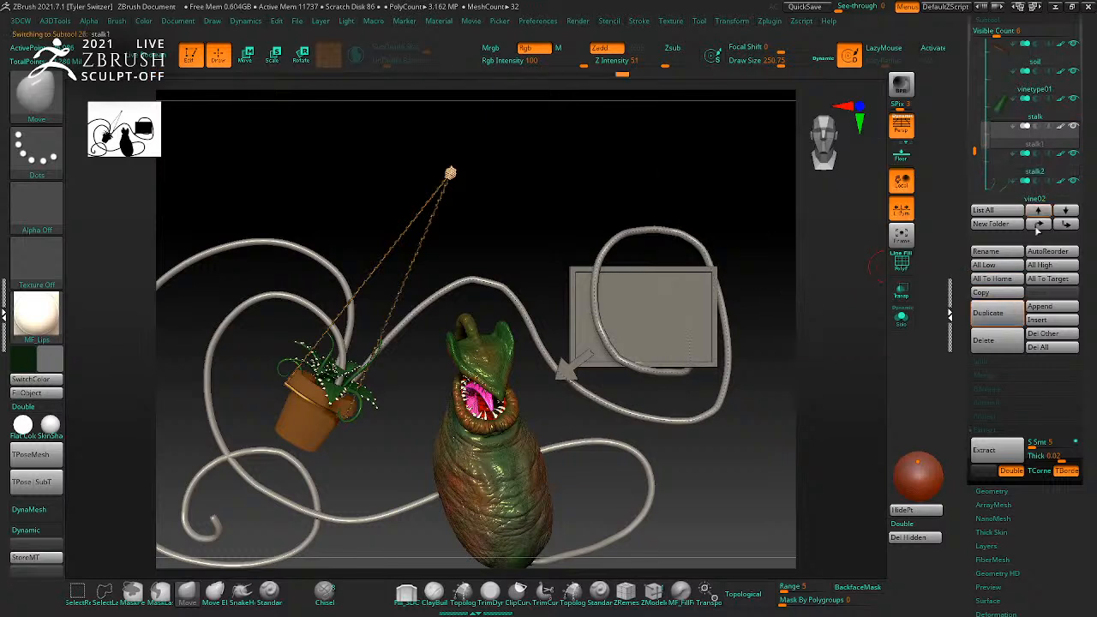
{"action": "left_click", "coordinate": [996, 342]}
Step: Enlarge the draw size to about 685 and push the vine's loop around the arrow sign slightly outward
{"action": "key", "text": "s"}
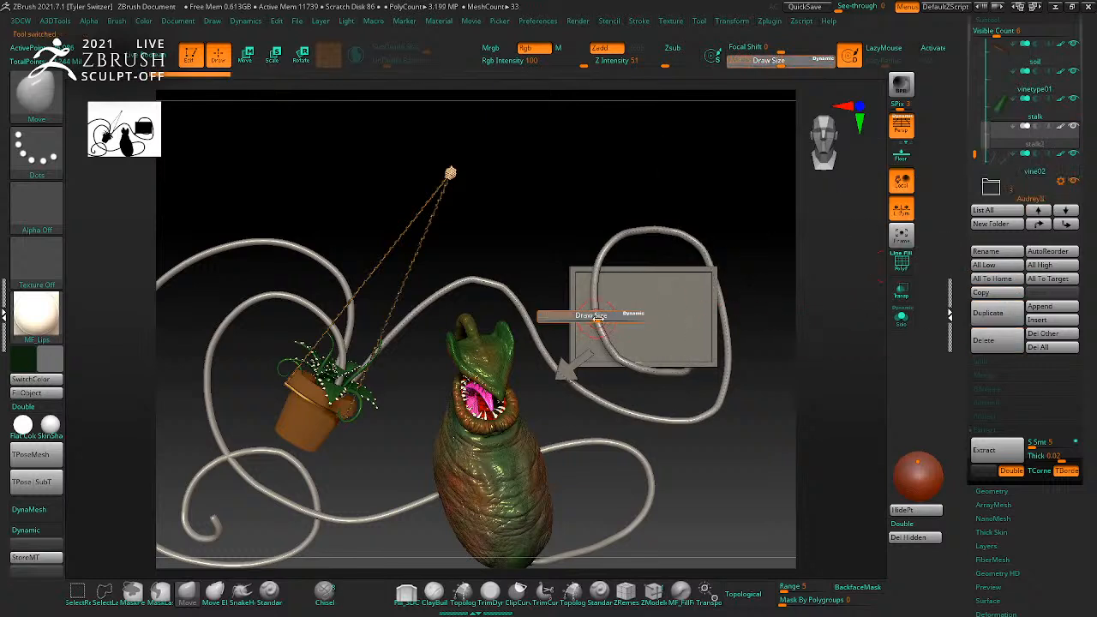
{"action": "left_click_drag", "start_coordinate": [608, 324], "coordinate": [618, 339]}
{"action": "key", "text": "s"}
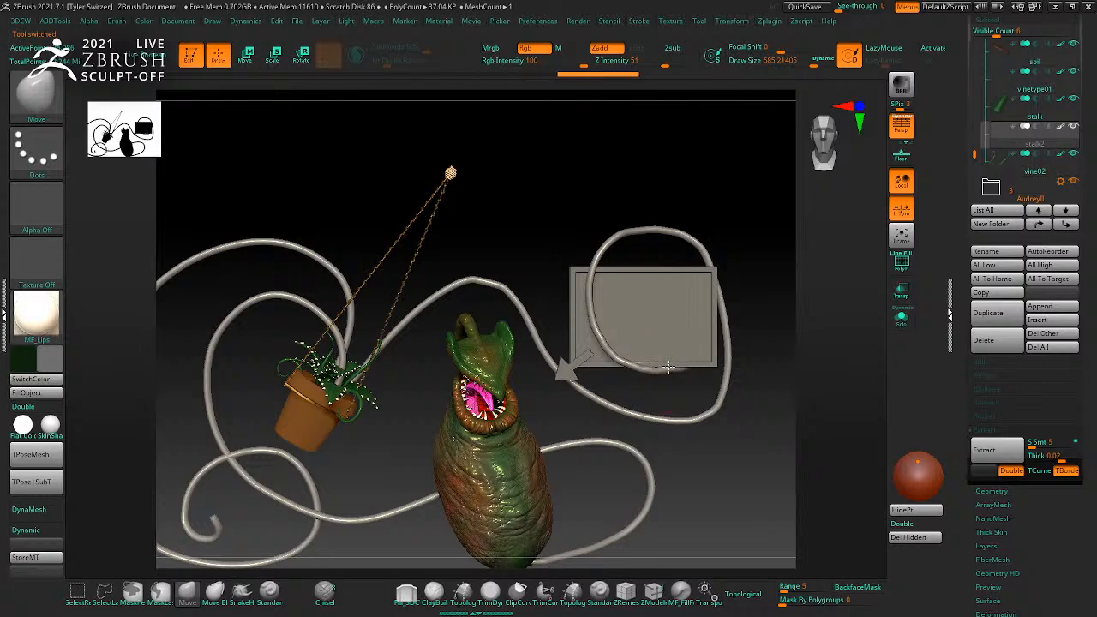
{"action": "mouse_move", "coordinate": [784, 421]}
{"action": "left_mouse_down", "text": "alt"}
{"action": "mouse_move", "coordinate": [728, 443]}
{"action": "mouse_move", "coordinate": [703, 395]}
{"action": "mouse_move", "coordinate": [771, 438]}
{"action": "mouse_move", "coordinate": [706, 382]}
{"action": "mouse_move", "coordinate": [603, 385]}
{"action": "mouse_move", "coordinate": [653, 399]}
{"action": "mouse_move", "coordinate": [666, 424]}
{"action": "left_mouse_up", "text": "alt"}
{"action": "left_click_drag", "start_coordinate": [640, 463], "coordinate": [771, 413], "text": "alt"}
Step: Select the MF_Forms brush and set the draw size to about 476 for the vine's end at the creature's rear stub
{"action": "key", "text": "s"}
{"action": "left_click_drag", "start_coordinate": [499, 434], "coordinate": [550, 436]}
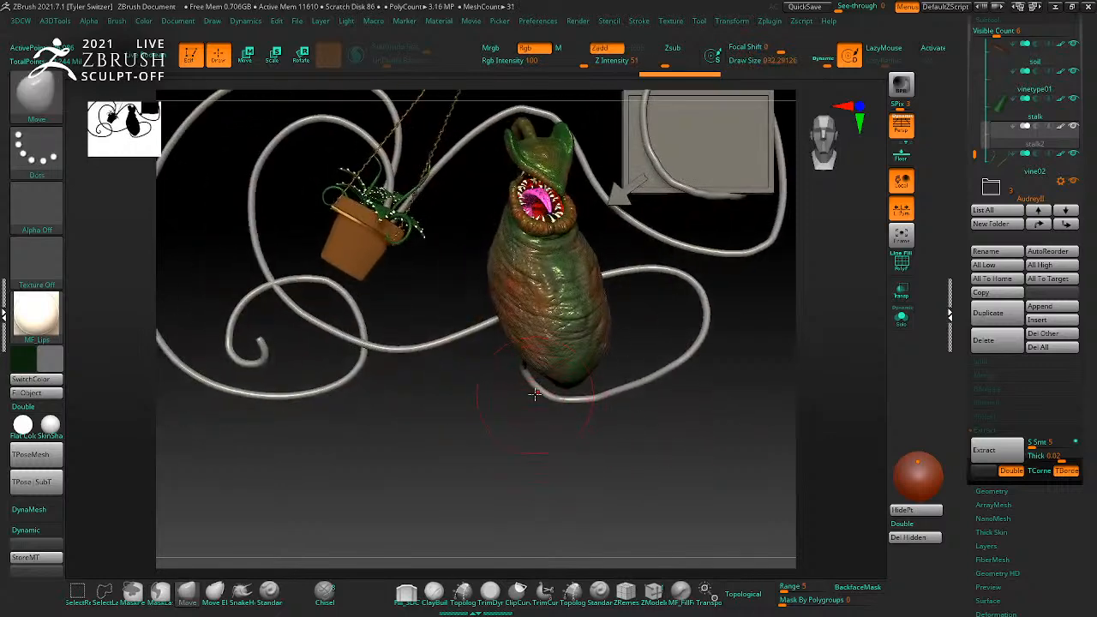
{"action": "left_click_drag", "start_coordinate": [518, 392], "coordinate": [724, 482]}
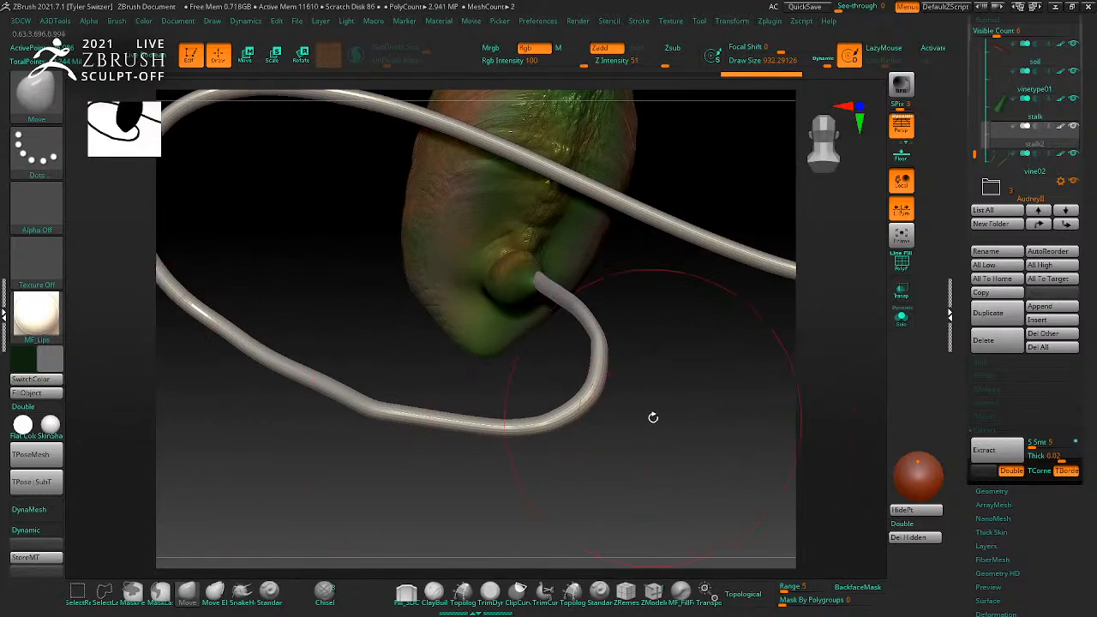
{"action": "left_click_drag", "start_coordinate": [653, 418], "coordinate": [625, 404]}
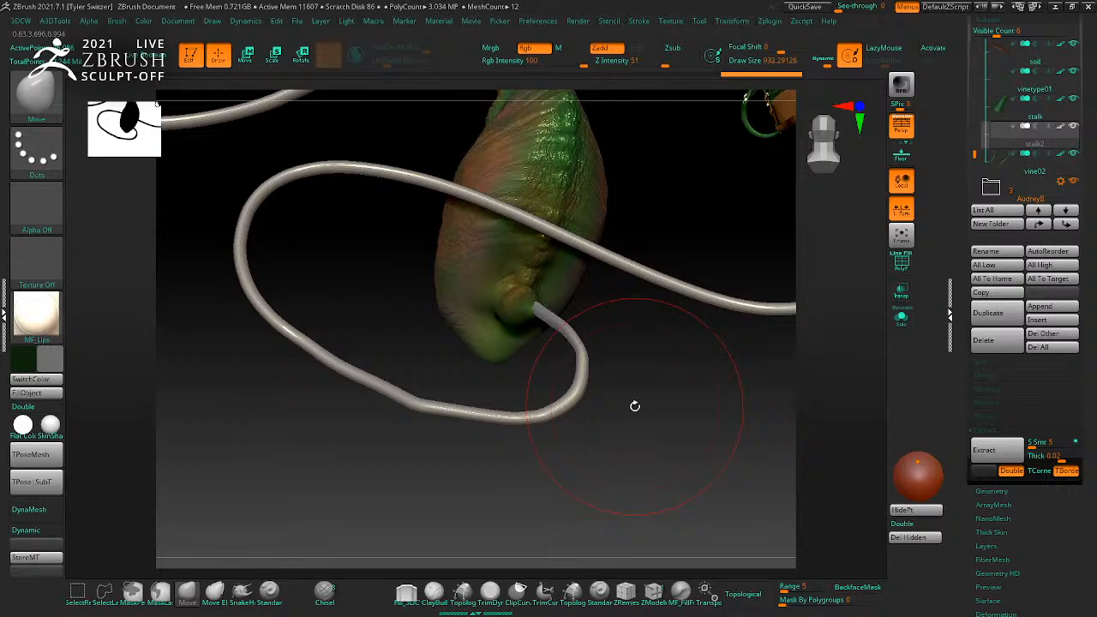
{"action": "key", "text": "b"}
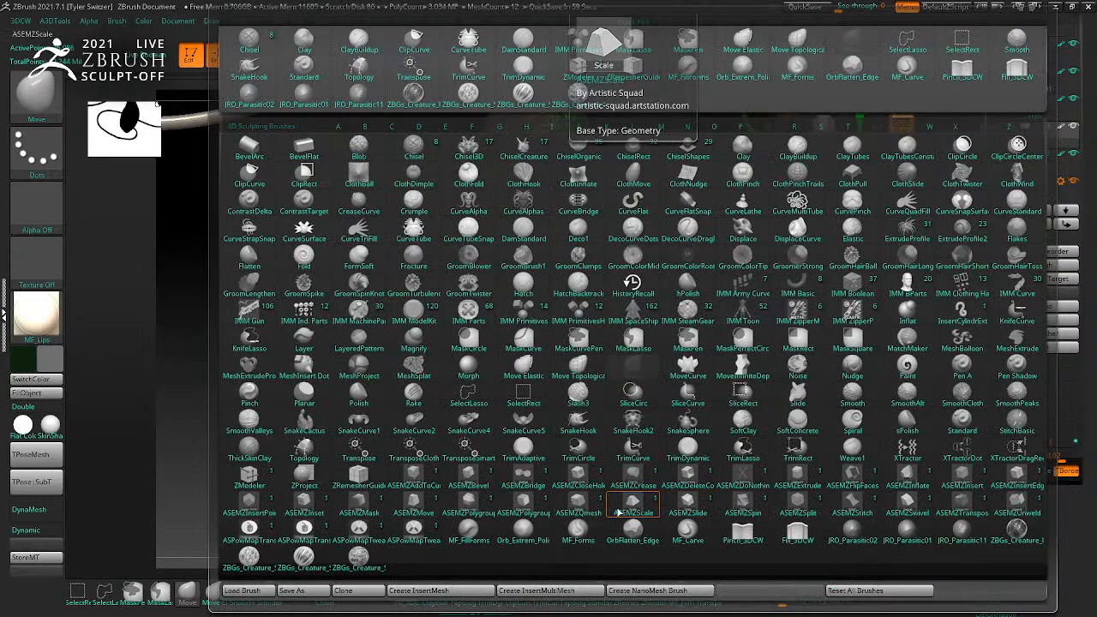
{"action": "left_click", "coordinate": [618, 506]}
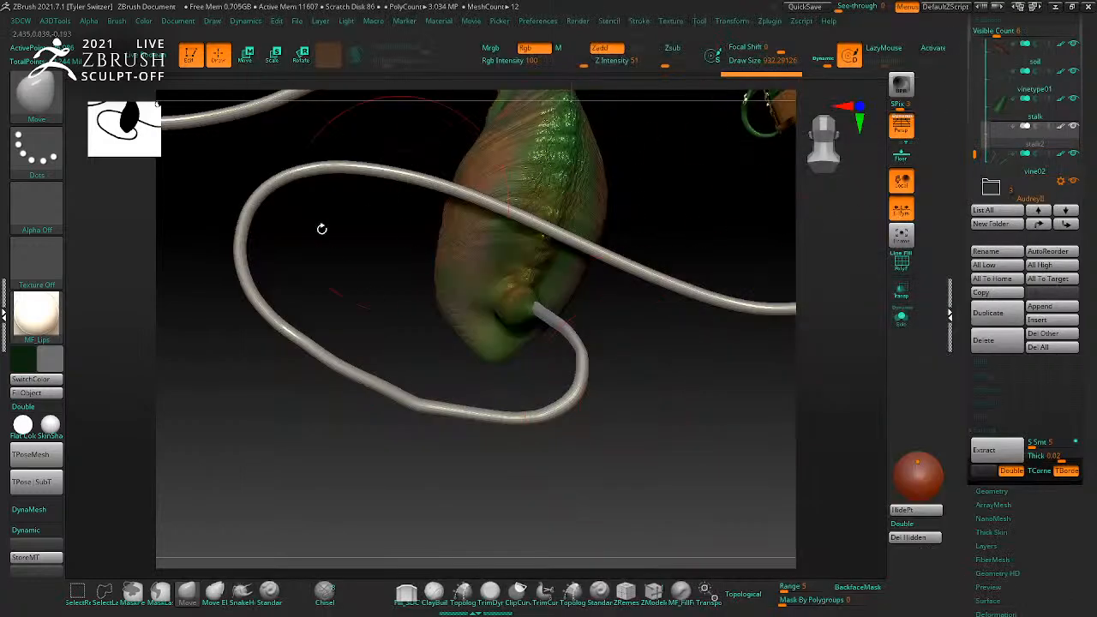
{"action": "key", "text": "b"}
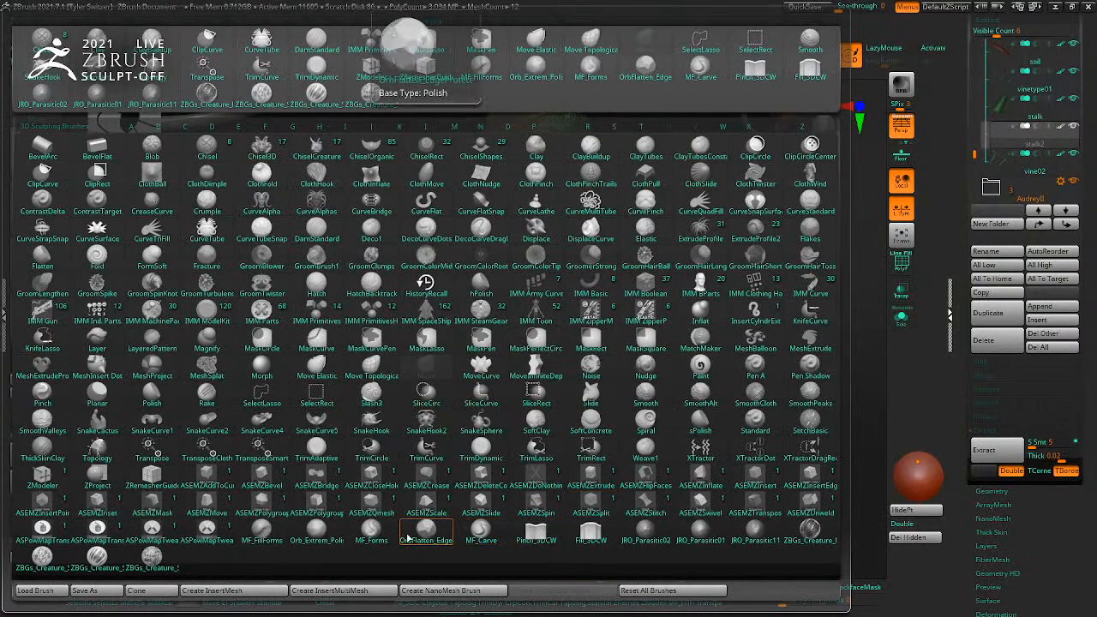
{"action": "left_click", "coordinate": [370, 531]}
{"action": "left_click_drag", "start_coordinate": [754, 451], "coordinate": [686, 500]}
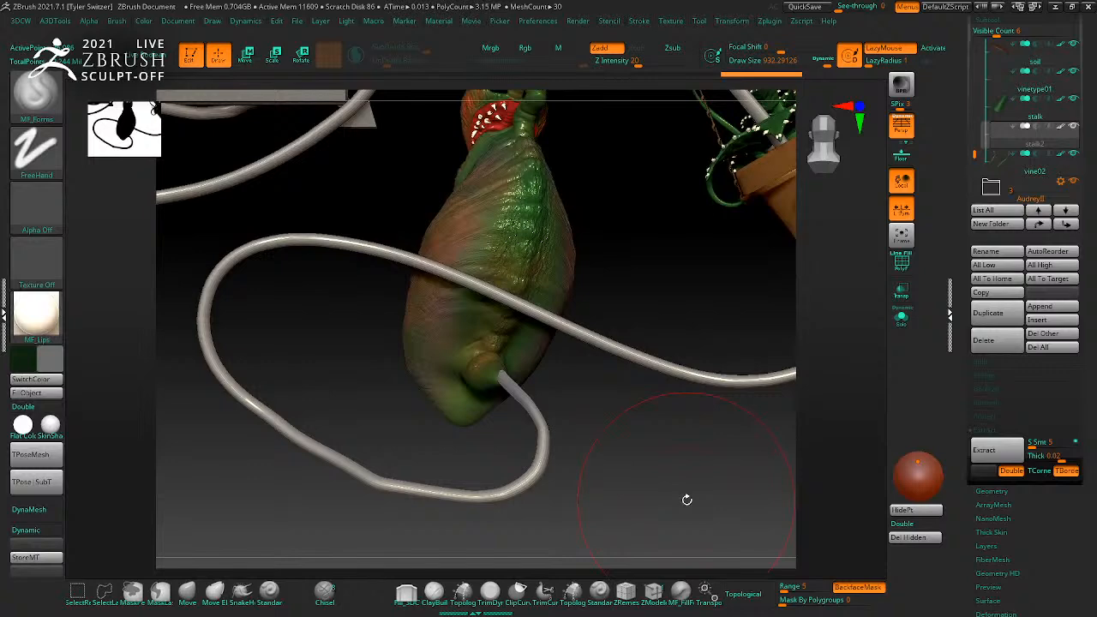
{"action": "left_click_drag", "start_coordinate": [627, 445], "coordinate": [631, 473]}
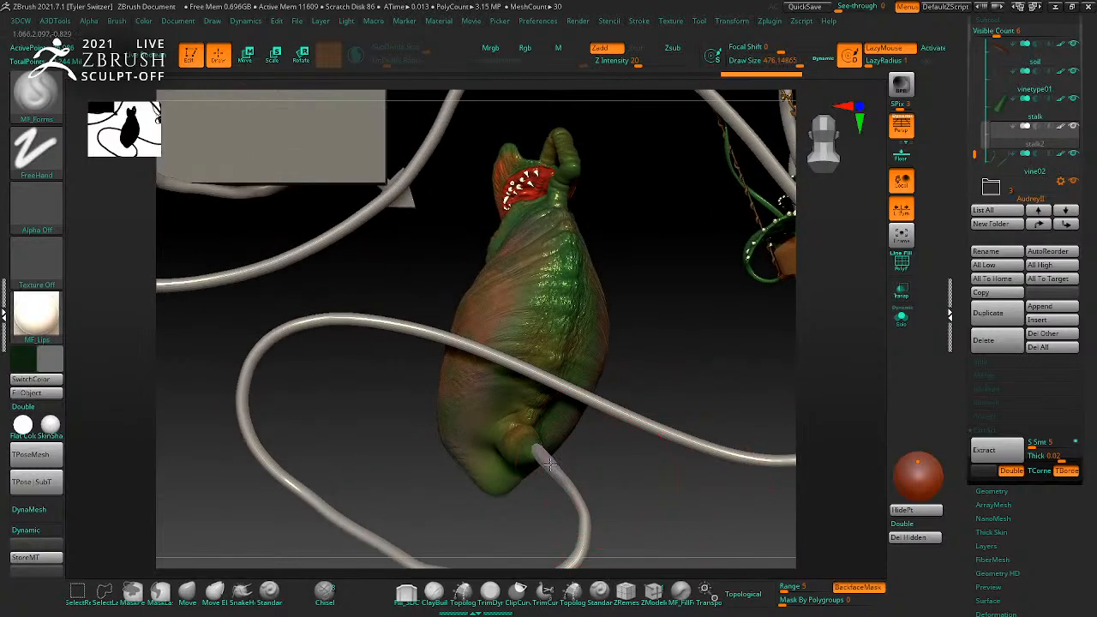
Step: Thicken the vine's end with MF_Forms so it blends into the creature's rear stub
{"action": "left_click_drag", "start_coordinate": [625, 522], "coordinate": [546, 417]}
{"action": "left_click_drag", "start_coordinate": [571, 468], "coordinate": [633, 423]}
{"action": "left_click_drag", "start_coordinate": [799, 413], "coordinate": [630, 383]}
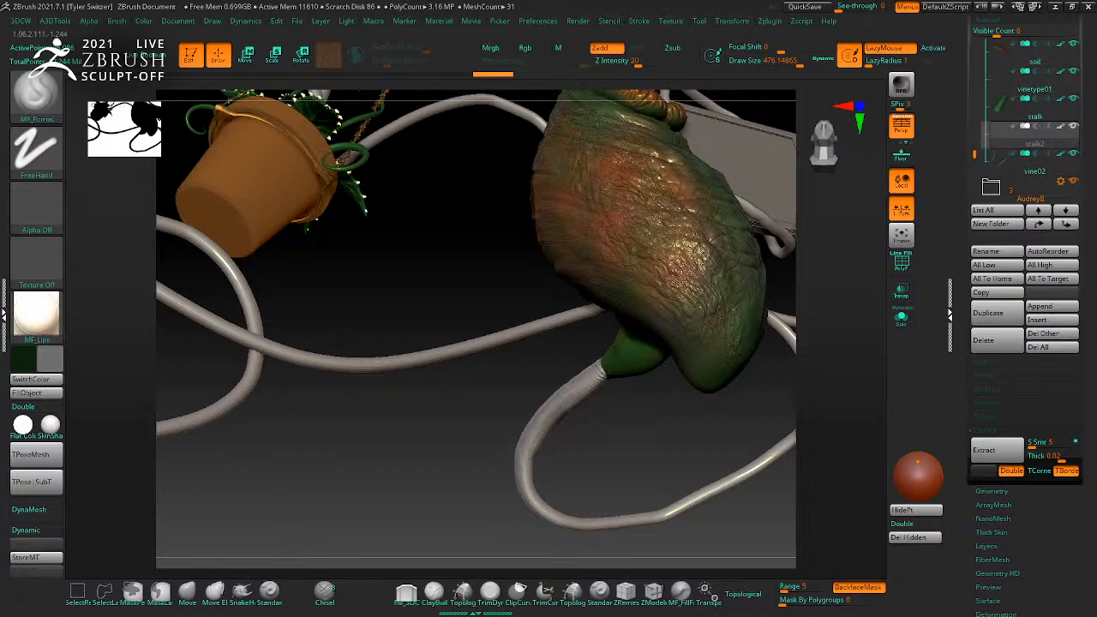
{"action": "left_click_drag", "start_coordinate": [637, 419], "coordinate": [690, 491]}
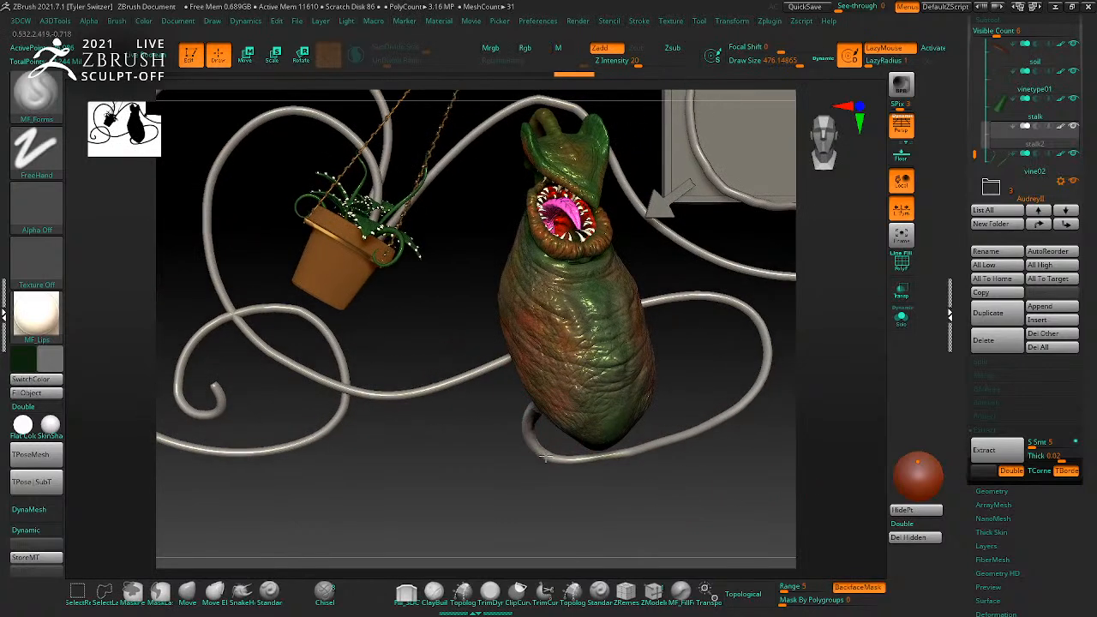
Step: Build up thickness along the second vine behind the creature and toward the pot, undoing the last unwanted stroke
{"action": "left_click_drag", "start_coordinate": [750, 311], "coordinate": [604, 320]}
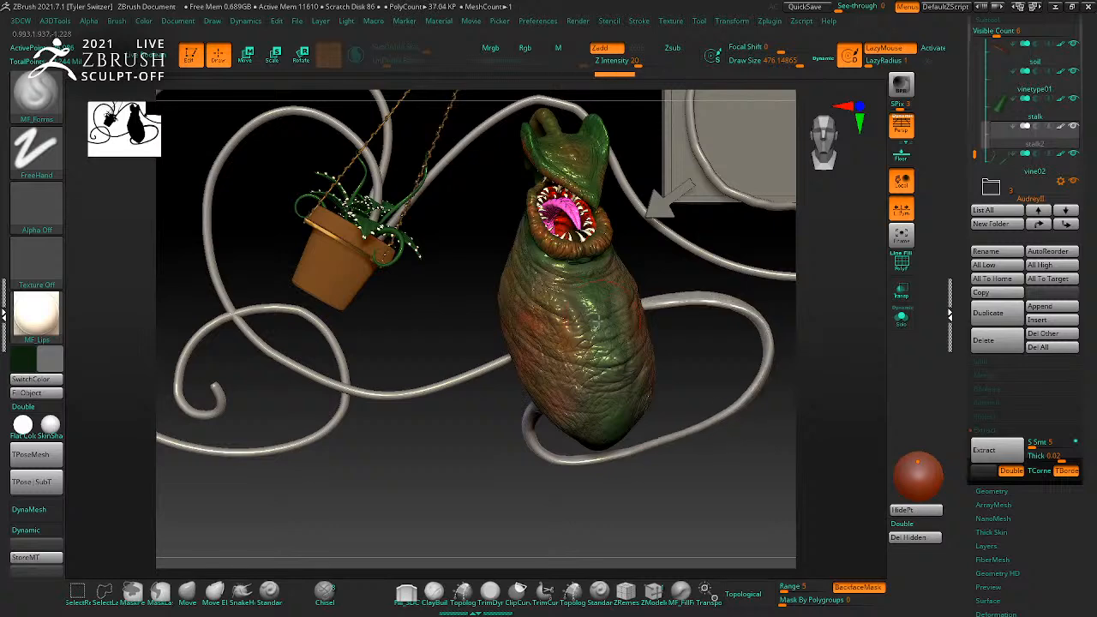
{"action": "mouse_move", "coordinate": [505, 354]}
{"action": "left_mouse_down"}
{"action": "mouse_move", "coordinate": [336, 388]}
{"action": "mouse_move", "coordinate": [228, 279]}
{"action": "left_mouse_up"}
{"action": "left_click_drag", "start_coordinate": [250, 215], "coordinate": [300, 294], "text": "alt"}
{"action": "key", "text": "ctrl+z"}
Step: Isolate the vine with the curled end below the pot and switch to the Move brush
{"action": "left_click_drag", "start_coordinate": [306, 345], "coordinate": [318, 326]}
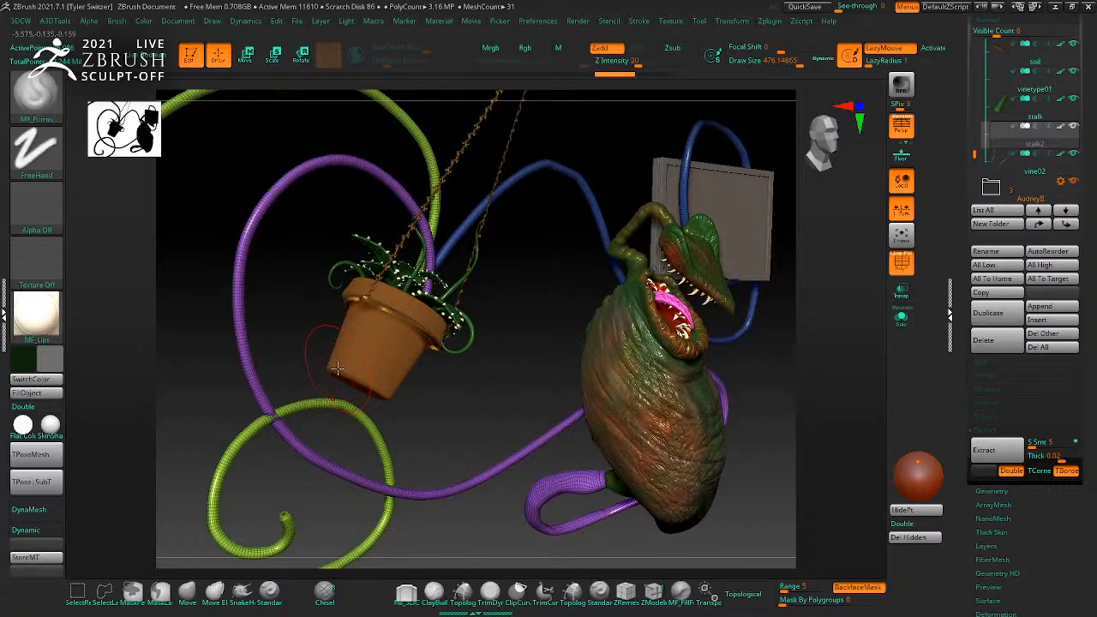
{"action": "left_click", "coordinate": [311, 399], "text": "ctrl+shift"}
{"action": "left_click_drag", "start_coordinate": [415, 447], "coordinate": [445, 335], "text": "alt"}
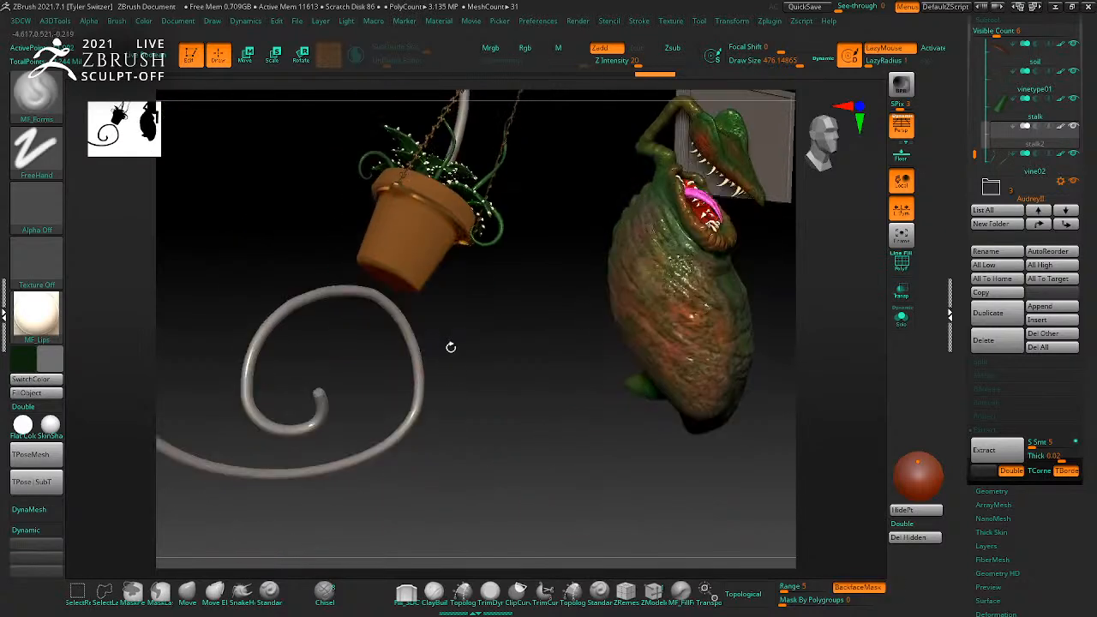
{"action": "key", "text": "v"}
{"action": "key", "text": "v"}
{"action": "key", "text": "b"}
{"action": "key", "text": "m"}
{"action": "key", "text": "v"}
Step: From the side, push the isolated vine's lower curl into shape with Move at draw size 1000, and show all parts again
{"action": "mouse_move", "coordinate": [691, 358]}
{"action": "left_mouse_down"}
{"action": "mouse_move", "coordinate": [573, 408]}
{"action": "mouse_move", "coordinate": [568, 448]}
{"action": "left_mouse_up"}
{"action": "key", "text": "s"}
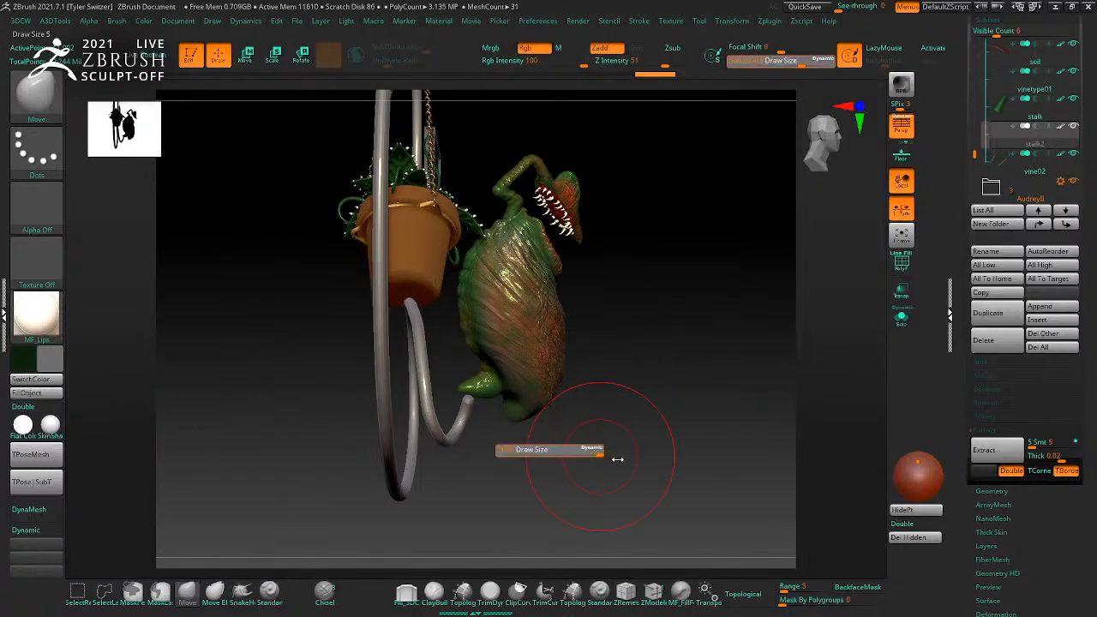
{"action": "left_click_drag", "start_coordinate": [440, 376], "coordinate": [455, 385]}
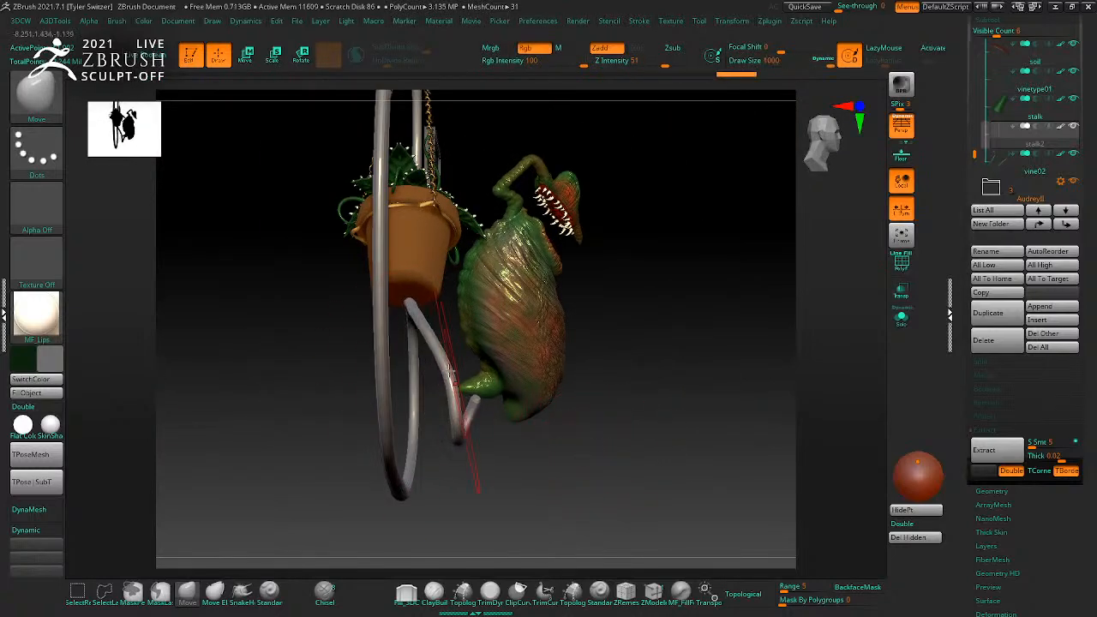
{"action": "mouse_move", "coordinate": [434, 333]}
{"action": "left_mouse_down"}
{"action": "mouse_move", "coordinate": [452, 324]}
{"action": "mouse_move", "coordinate": [435, 309]}
{"action": "left_mouse_up"}
{"action": "left_click_drag", "start_coordinate": [457, 388], "coordinate": [472, 390]}
{"action": "left_click", "coordinate": [687, 406], "text": "ctrl+shift"}
{"action": "left_click_drag", "start_coordinate": [722, 392], "coordinate": [655, 408]}
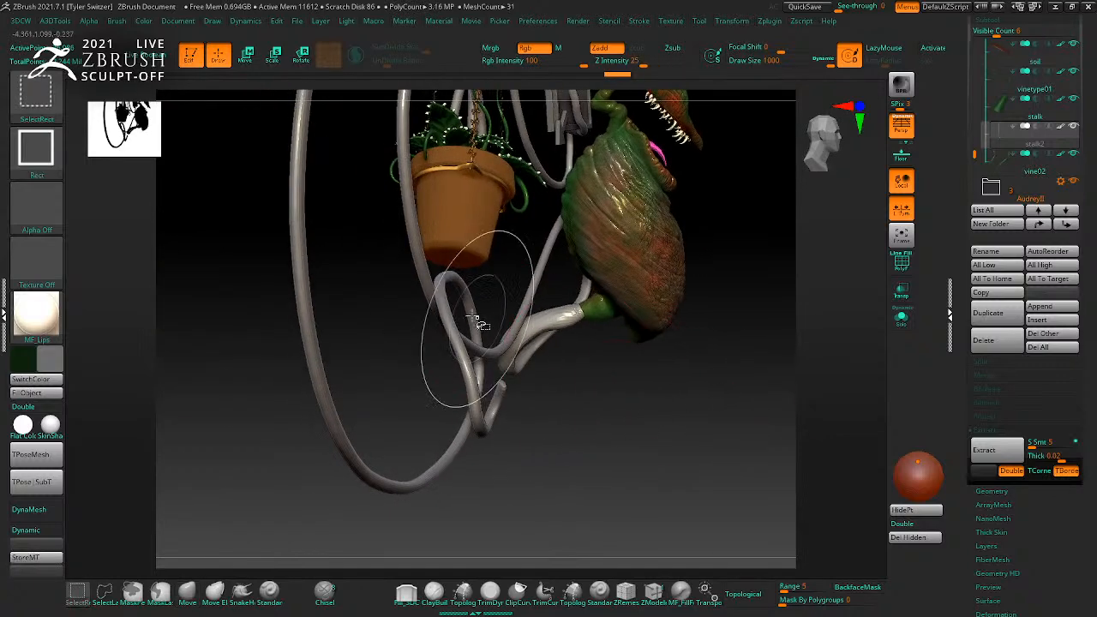
Step: Isolate the curled vine again and reshape its spiral with Move at draw size about 753
{"action": "left_click", "coordinate": [454, 307], "text": "ctrl+shift"}
{"action": "mouse_move", "coordinate": [562, 377]}
{"action": "left_mouse_down"}
{"action": "mouse_move", "coordinate": [546, 365]}
{"action": "mouse_move", "coordinate": [606, 376]}
{"action": "mouse_move", "coordinate": [632, 362]}
{"action": "mouse_move", "coordinate": [429, 279]}
{"action": "mouse_move", "coordinate": [442, 259]}
{"action": "left_mouse_up"}
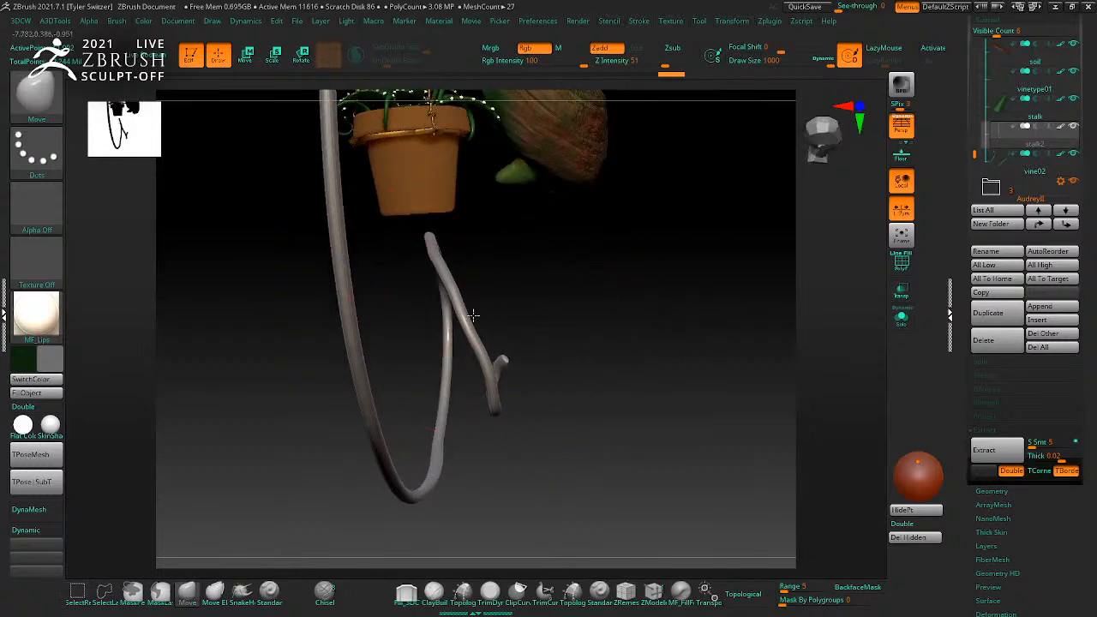
{"action": "mouse_move", "coordinate": [619, 386]}
{"action": "left_mouse_down"}
{"action": "mouse_move", "coordinate": [723, 466]}
{"action": "mouse_move", "coordinate": [531, 340]}
{"action": "mouse_move", "coordinate": [525, 321]}
{"action": "left_mouse_up"}
{"action": "key", "text": "s"}
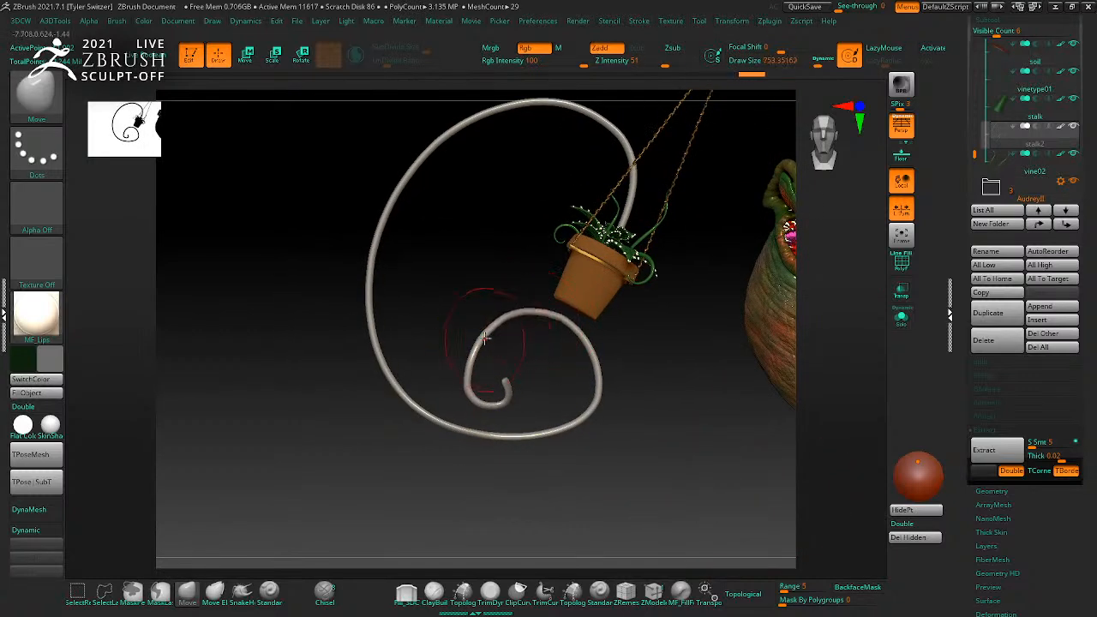
{"action": "left_click_drag", "start_coordinate": [658, 383], "coordinate": [563, 314], "text": "alt"}
Step: Adjust the vine's arch above the creature's head with Move at draw size about 468, undoing one stroke
{"action": "mouse_move", "coordinate": [603, 187]}
{"action": "left_mouse_down"}
{"action": "mouse_move", "coordinate": [611, 194]}
{"action": "mouse_move", "coordinate": [597, 196]}
{"action": "mouse_move", "coordinate": [638, 213]}
{"action": "mouse_move", "coordinate": [606, 184]}
{"action": "left_mouse_up"}
{"action": "key", "text": "ctrl+z"}
{"action": "key", "text": "s"}
{"action": "key", "text": "s"}
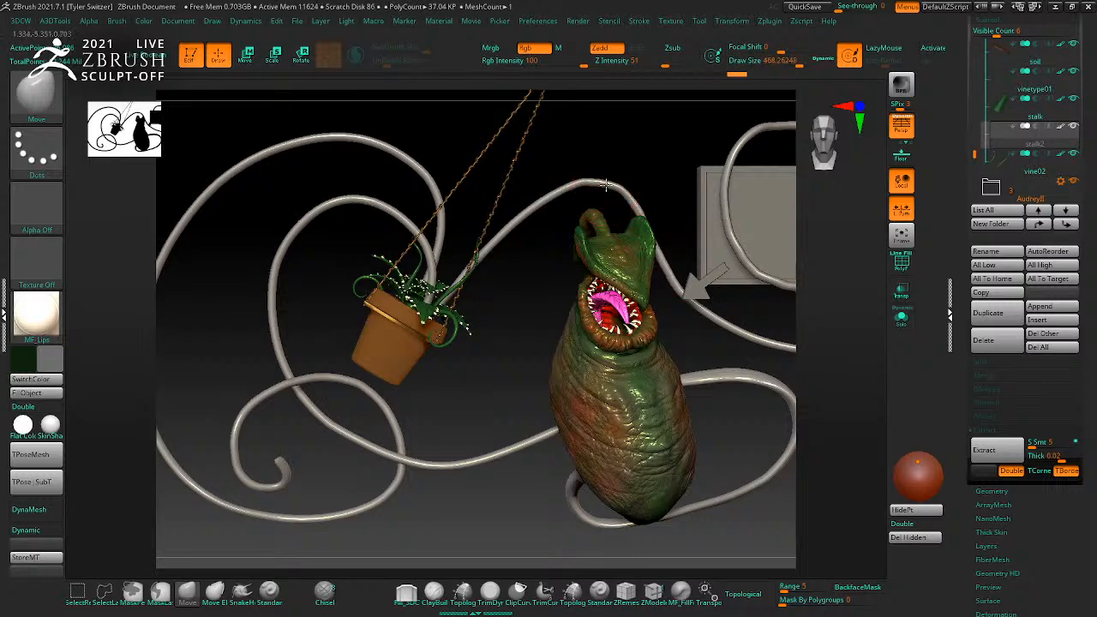
Step: Frame the pot and creature and select the ZBGs_Creature_Skin_texture brush for detailing the vines
{"action": "mouse_move", "coordinate": [546, 211]}
{"action": "left_mouse_down", "text": "alt"}
{"action": "mouse_move", "coordinate": [507, 252]}
{"action": "mouse_move", "coordinate": [511, 312]}
{"action": "left_mouse_up", "text": "alt"}
{"action": "key", "text": "b"}
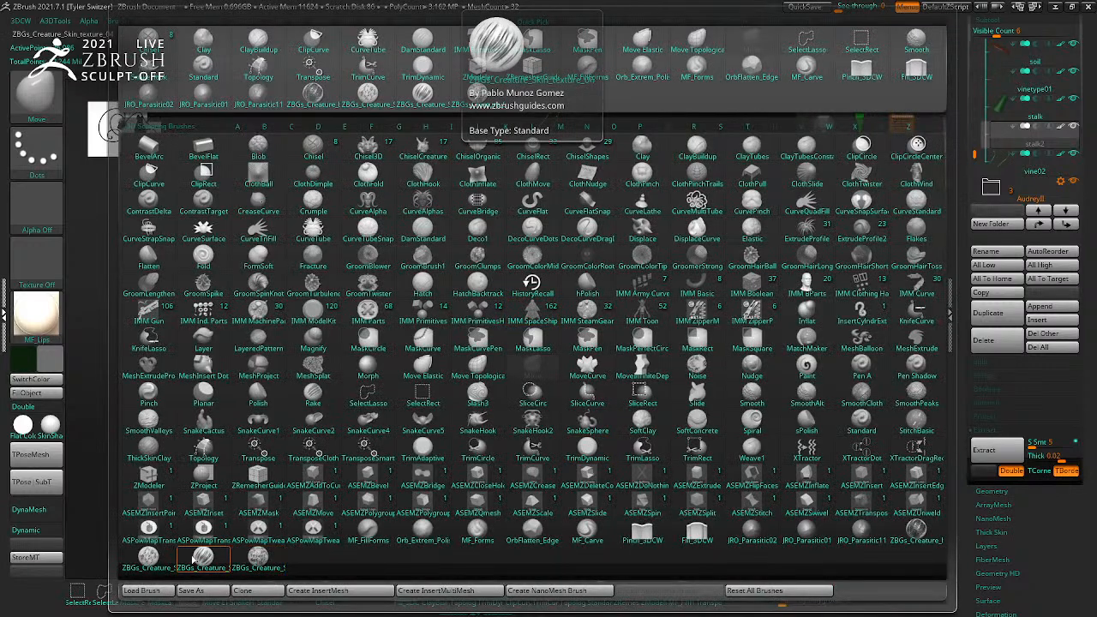
{"action": "left_click", "coordinate": [221, 555]}
{"action": "left_click_drag", "start_coordinate": [504, 334], "coordinate": [521, 343], "text": "alt"}
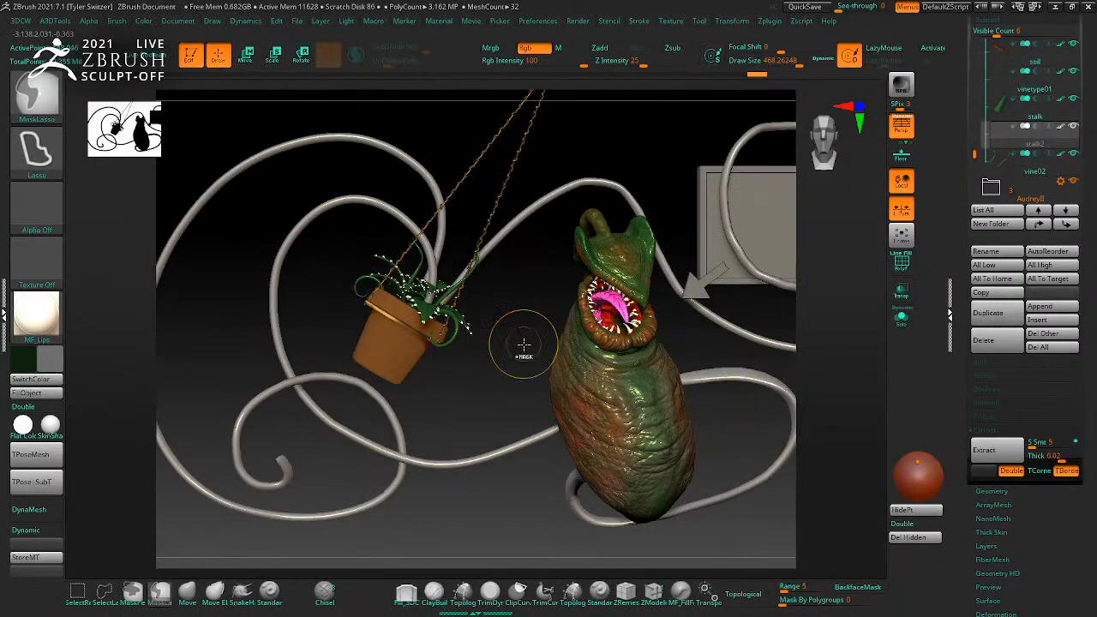
Step: Subdivide the vine mesh and fill it with dark green
{"action": "key", "text": "ctrl+d"}
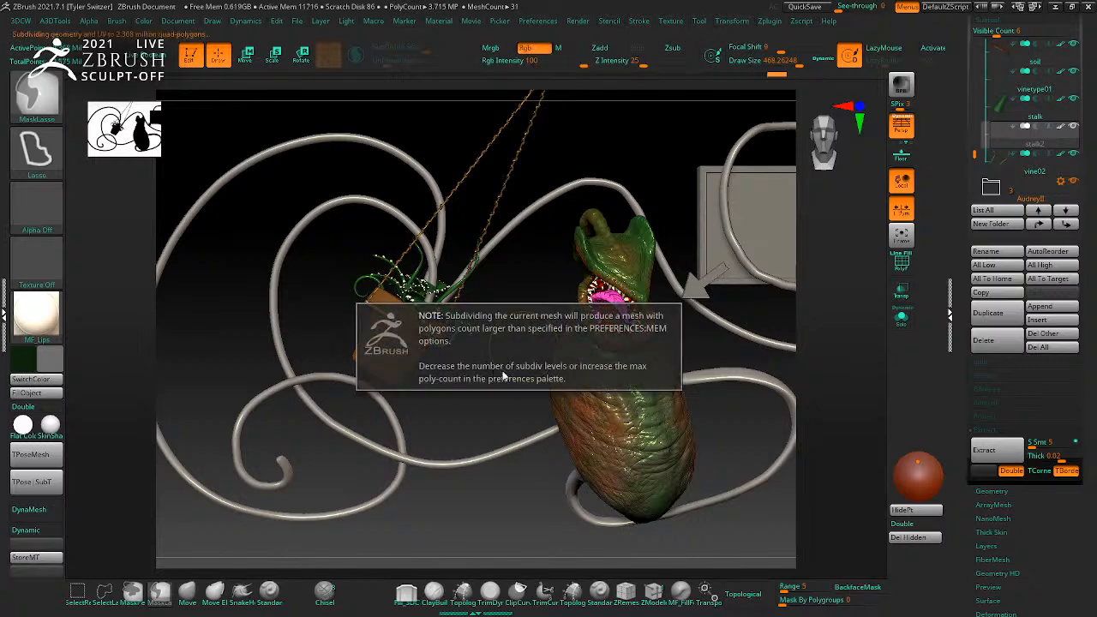
{"action": "left_click_drag", "start_coordinate": [27, 361], "coordinate": [571, 254]}
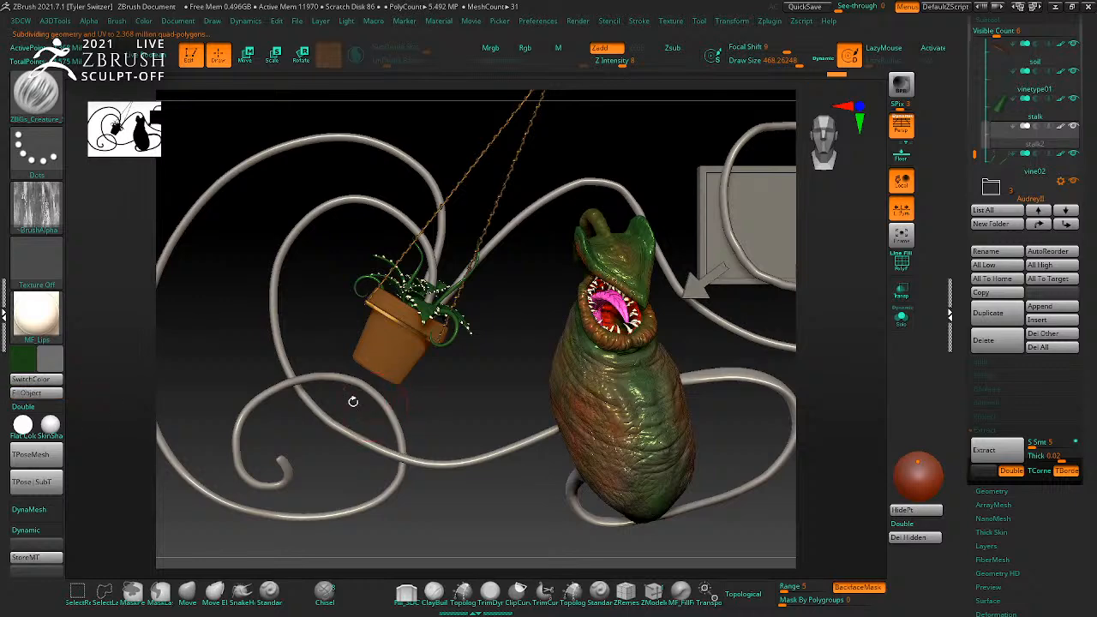
{"action": "left_click", "coordinate": [45, 397]}
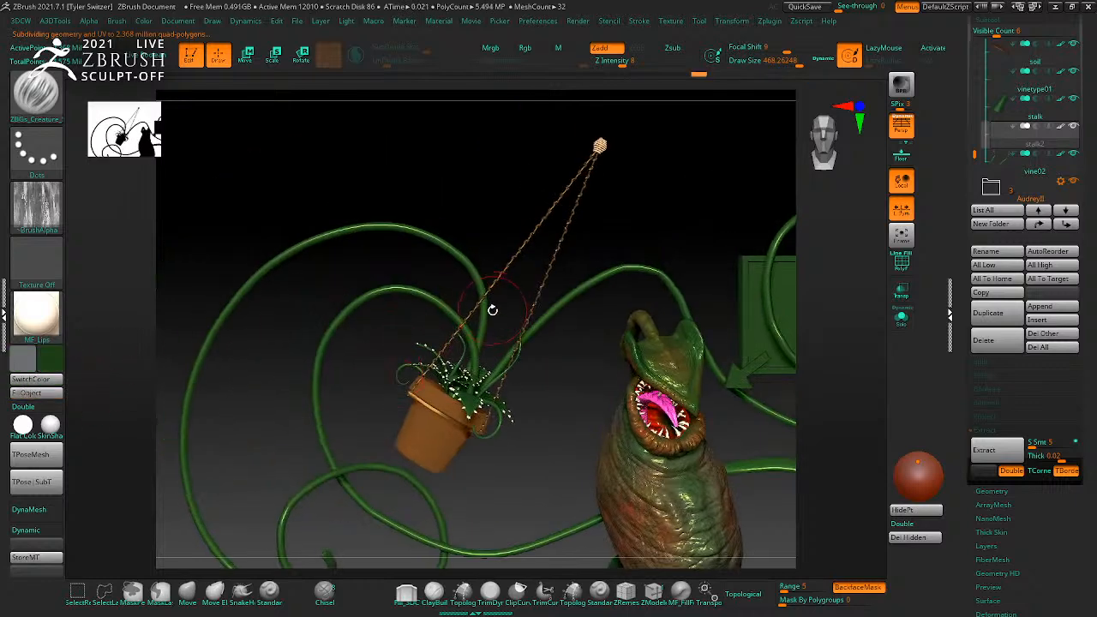
Step: Set the draw size to about 245 and stroke creature-skin texture along the vine loops around the pot
{"action": "left_click_drag", "start_coordinate": [446, 221], "coordinate": [532, 239], "text": "alt"}
{"action": "key", "text": "s"}
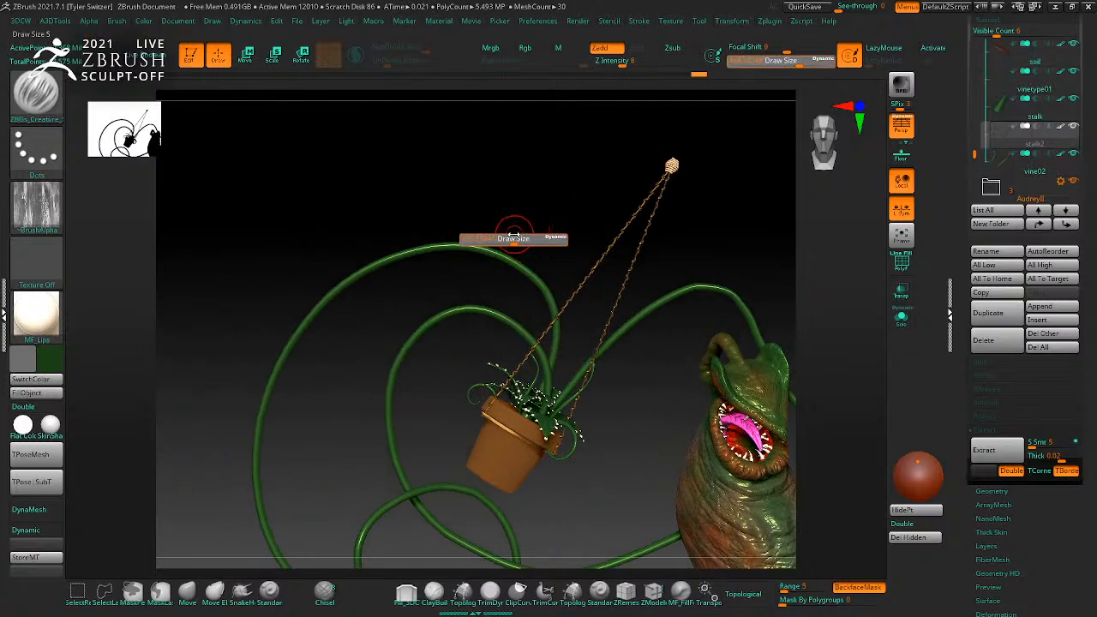
{"action": "left_click", "coordinate": [514, 235]}
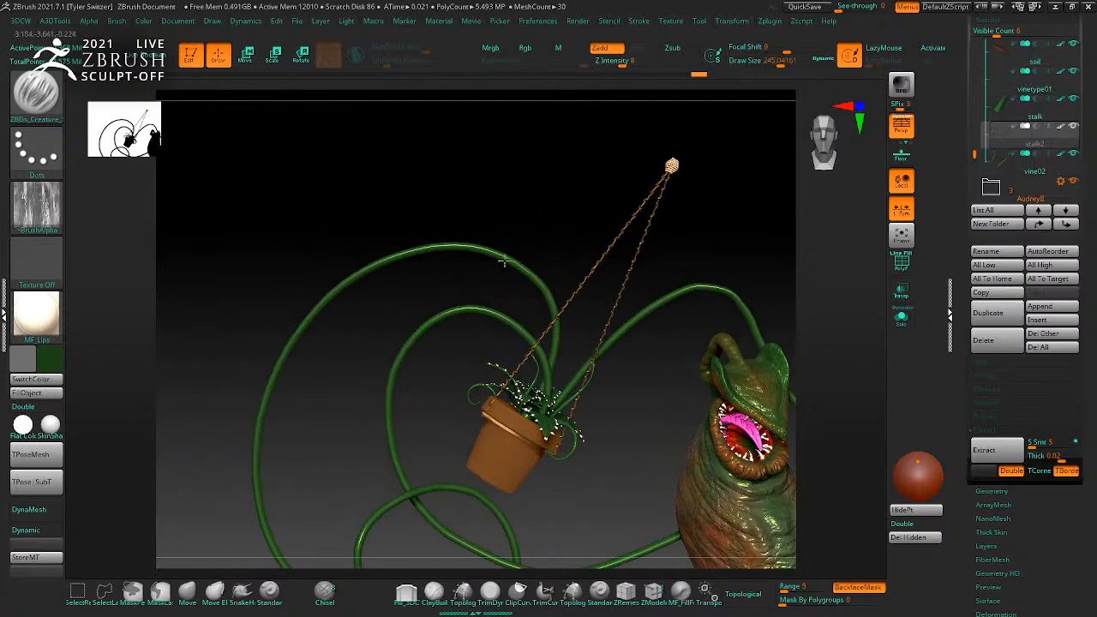
{"action": "left_click_drag", "start_coordinate": [337, 430], "coordinate": [378, 247], "text": "alt"}
{"action": "key", "text": "bracketright"}
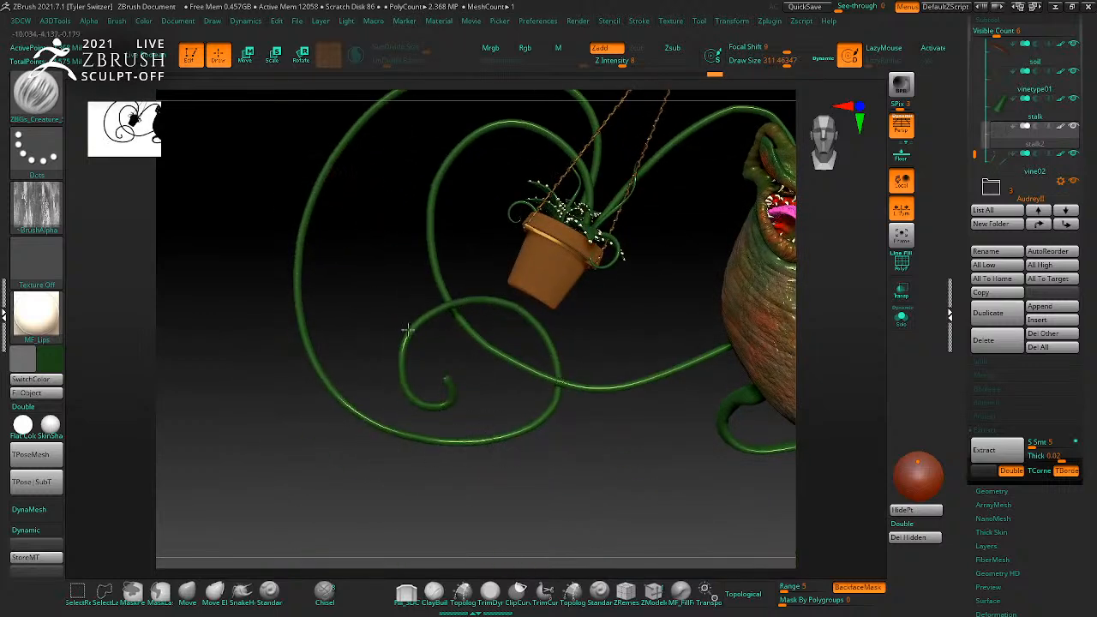
Step: Drop the vine mesh to its lowest subdivision level and taper the tip of the curled end at draw size about 351
{"action": "key", "text": "shift"}
{"action": "right_click_drag", "start_coordinate": [525, 382], "coordinate": [544, 455], "text": "ctrl"}
{"action": "right_click_drag", "start_coordinate": [465, 378], "coordinate": [503, 394]}
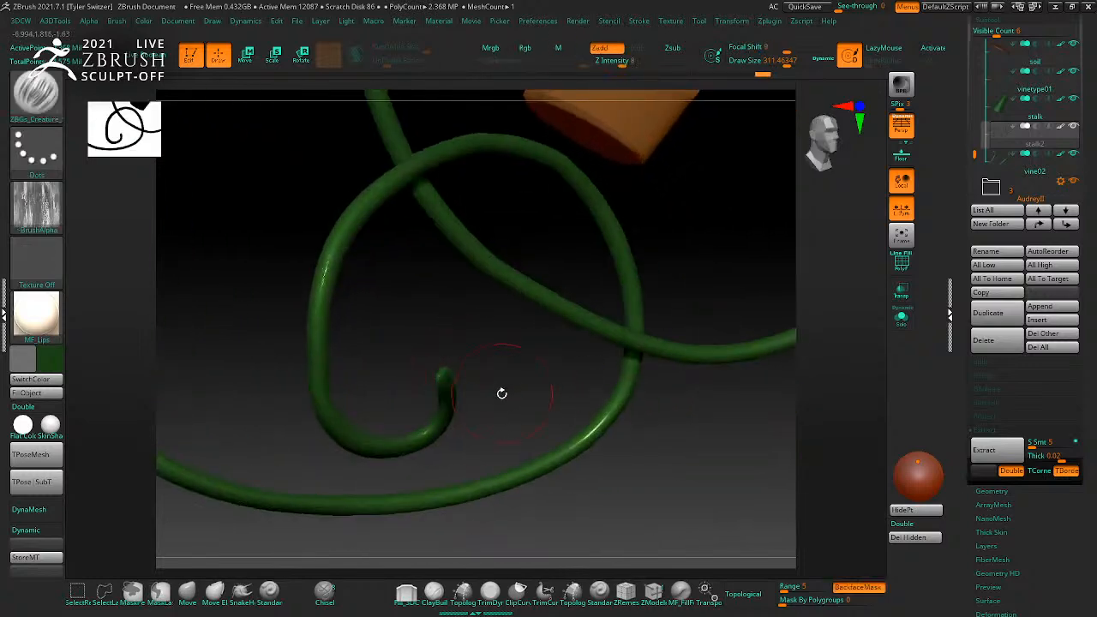
{"action": "left_click", "coordinate": [992, 491]}
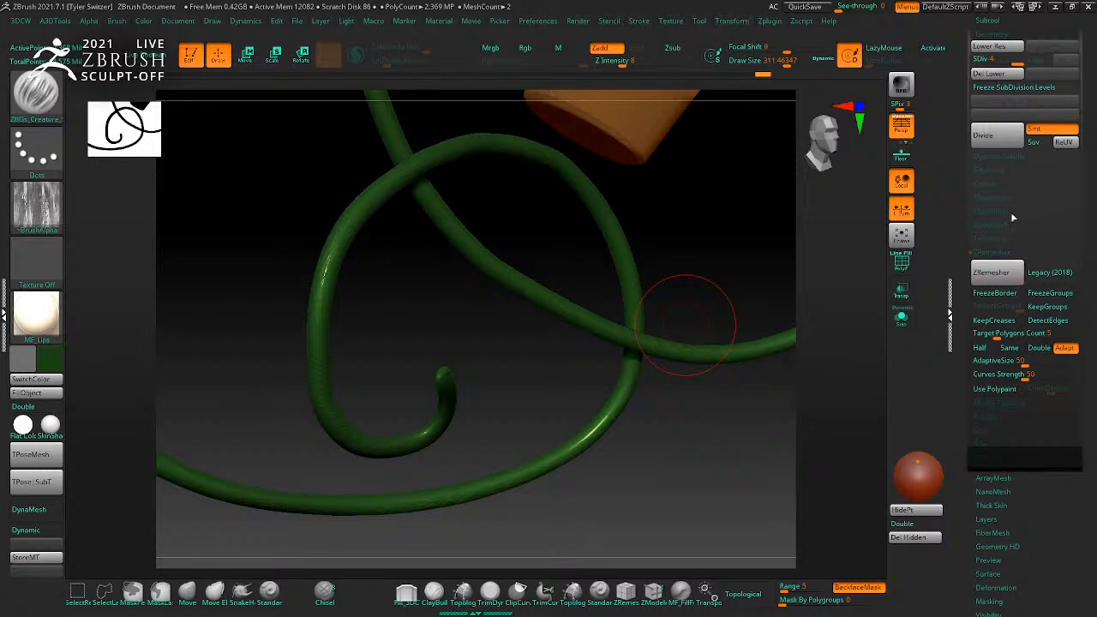
{"action": "left_click", "coordinate": [1009, 73]}
{"action": "key", "text": "s"}
{"action": "mouse_move", "coordinate": [435, 383]}
{"action": "left_mouse_down"}
{"action": "mouse_move", "coordinate": [472, 357]}
{"action": "mouse_move", "coordinate": [452, 400]}
{"action": "mouse_move", "coordinate": [344, 415]}
{"action": "left_mouse_up"}
{"action": "mouse_move", "coordinate": [433, 326]}
{"action": "left_mouse_down"}
{"action": "mouse_move", "coordinate": [392, 343]}
{"action": "mouse_move", "coordinate": [653, 509]}
{"action": "mouse_move", "coordinate": [632, 489]}
{"action": "mouse_move", "coordinate": [559, 511]}
{"action": "left_mouse_up"}
{"action": "left_click_drag", "start_coordinate": [761, 356], "coordinate": [565, 380]}
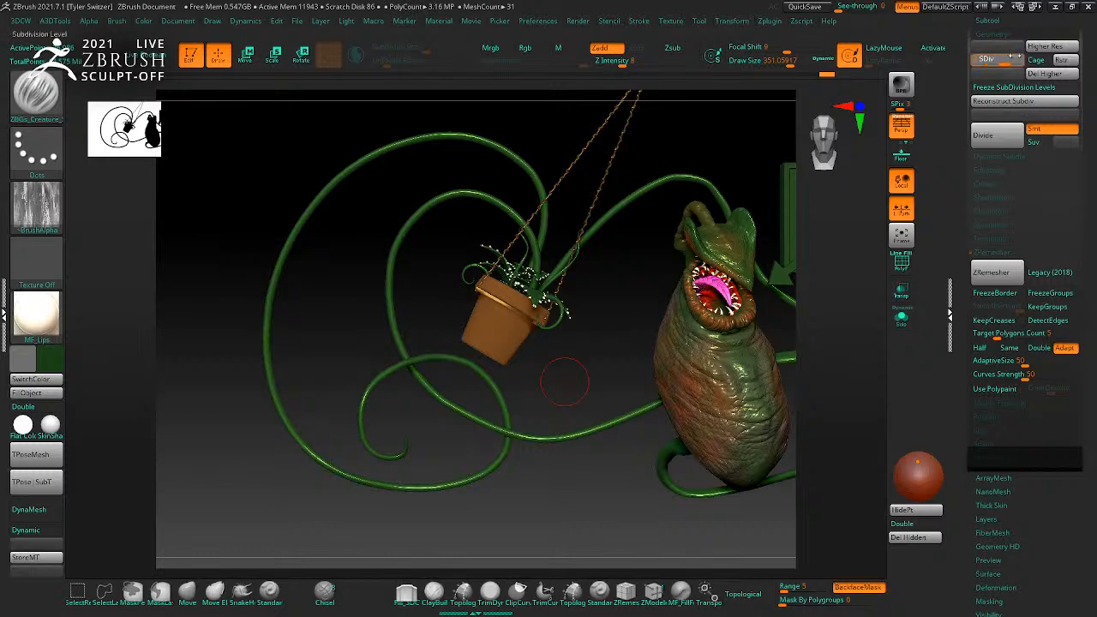
Step: Return the vine mesh to subdivision level 4 and stroke skin texture along the vines around the pot, creature and sign
{"action": "left_click_drag", "start_coordinate": [1009, 66], "coordinate": [1024, 65]}
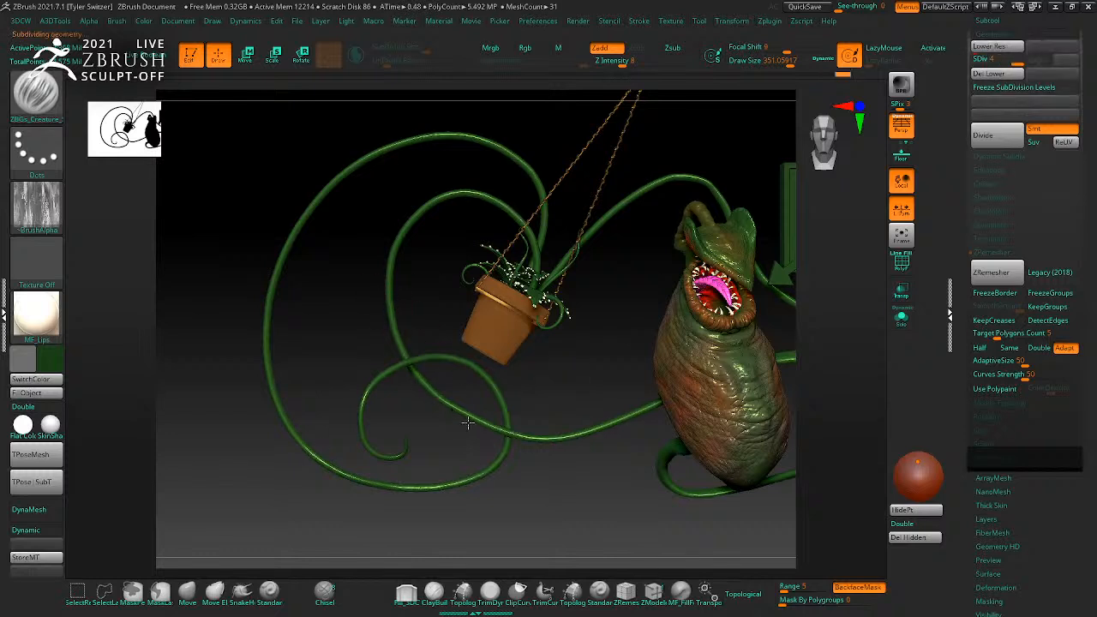
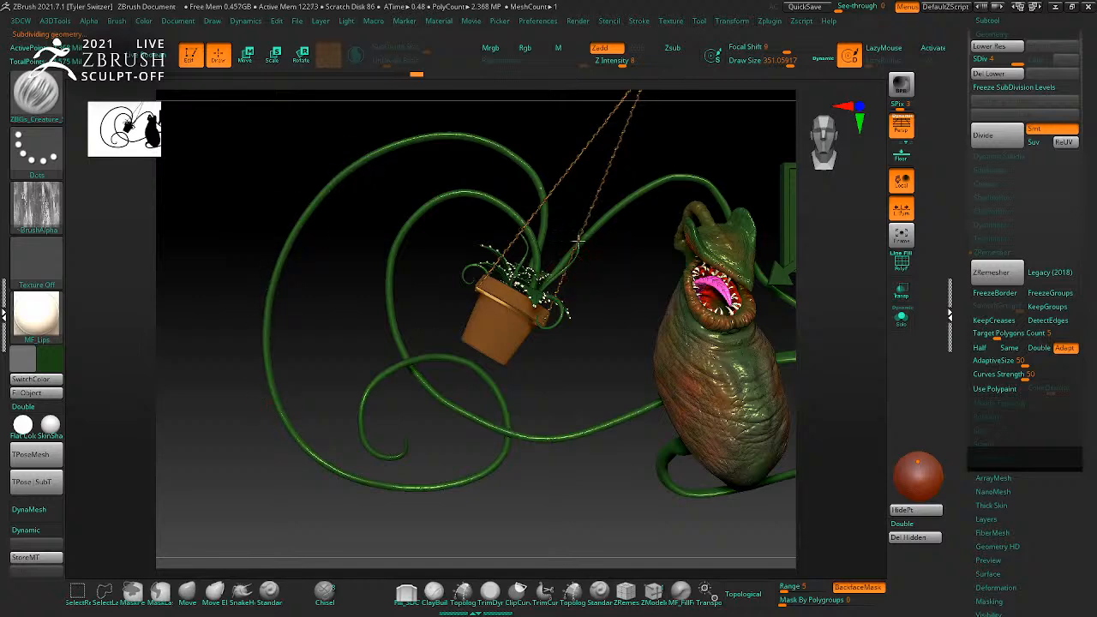
{"action": "left_click_drag", "start_coordinate": [758, 243], "coordinate": [544, 240]}
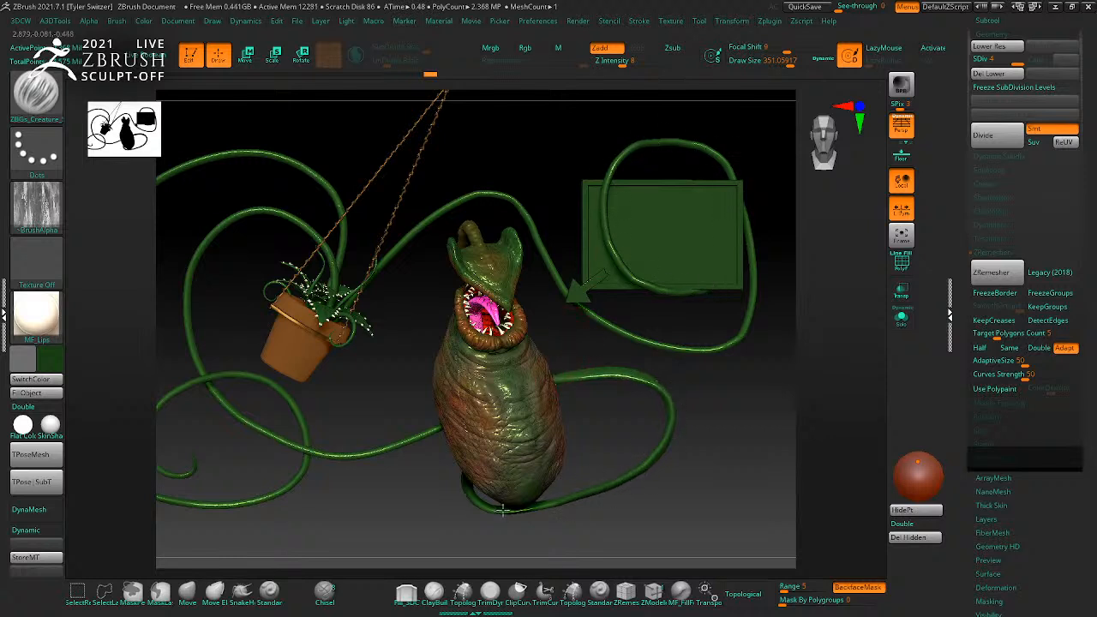
{"action": "left_click_drag", "start_coordinate": [654, 490], "coordinate": [551, 450]}
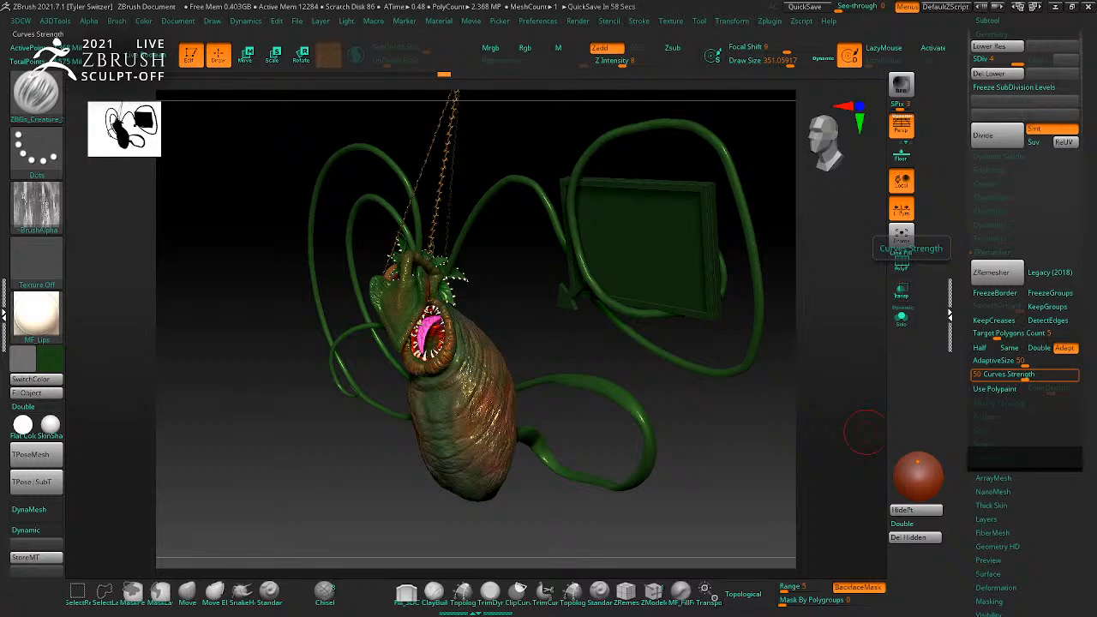
Step: Switch to the bumpy scale-patterned ZBGs_Creature brush, try it at Z Intensity 26 and undo the test stroke
{"action": "key", "text": "Right"}
{"action": "key", "text": "Right"}
{"action": "key", "text": "Right"}
{"action": "left_click", "coordinate": [634, 60]}
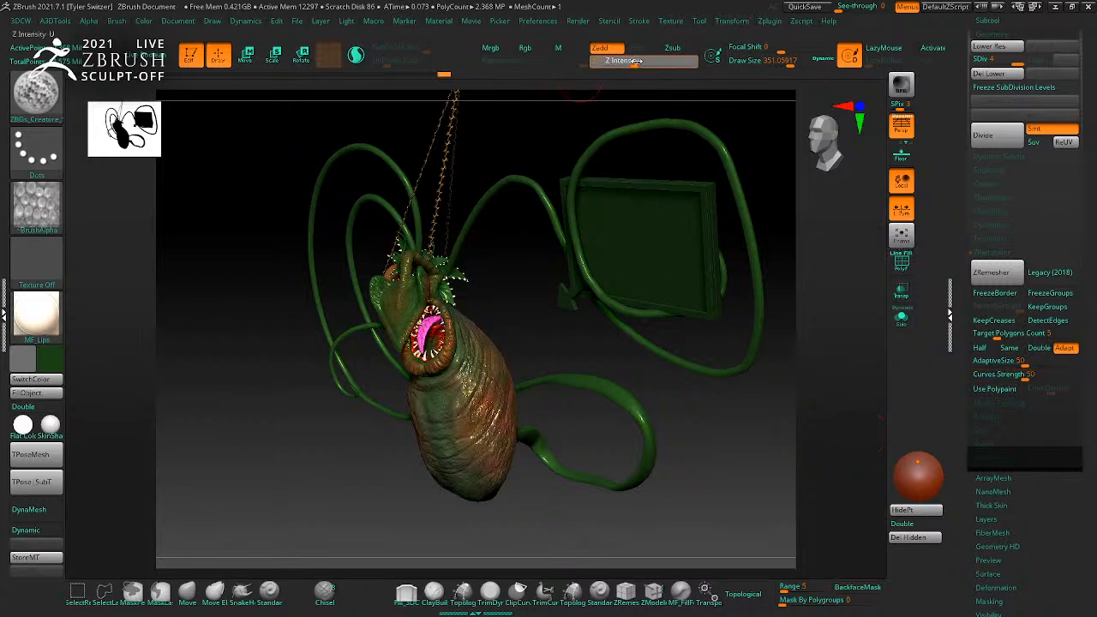
{"action": "left_click_drag", "start_coordinate": [730, 485], "coordinate": [715, 435]}
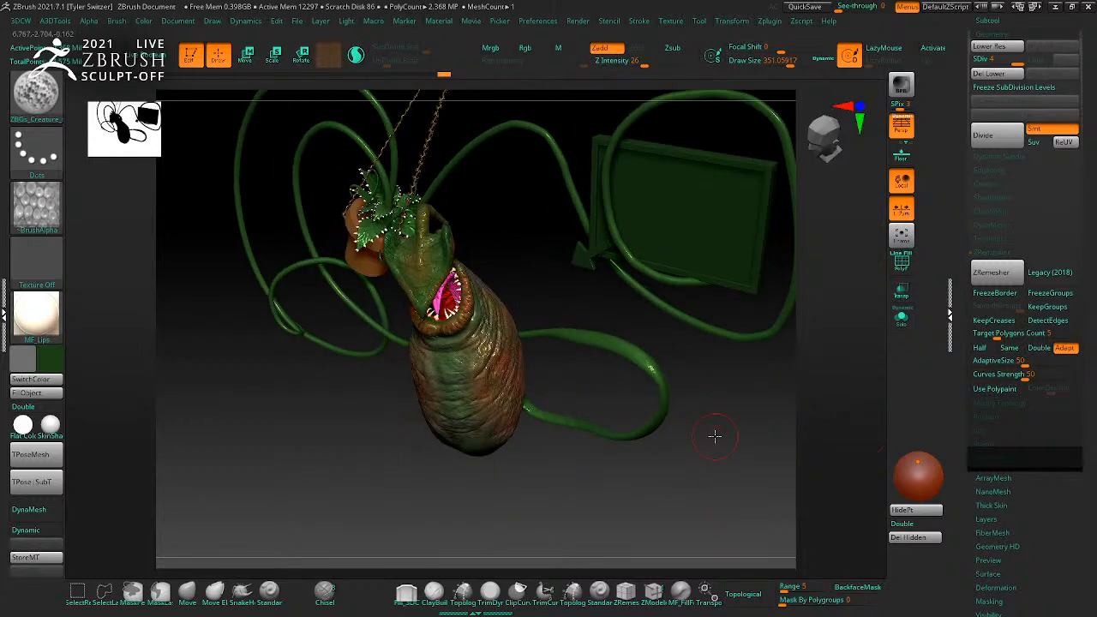
{"action": "key", "text": "ctrl+z"}
Step: Set the draw size to about 245 and Z Intensity to 15, and add smoothed scale texture to the thick vine loop beside the creature
{"action": "key", "text": "s"}
{"action": "left_click_drag", "start_coordinate": [630, 351], "coordinate": [621, 351]}
{"action": "left_click", "coordinate": [632, 62]}
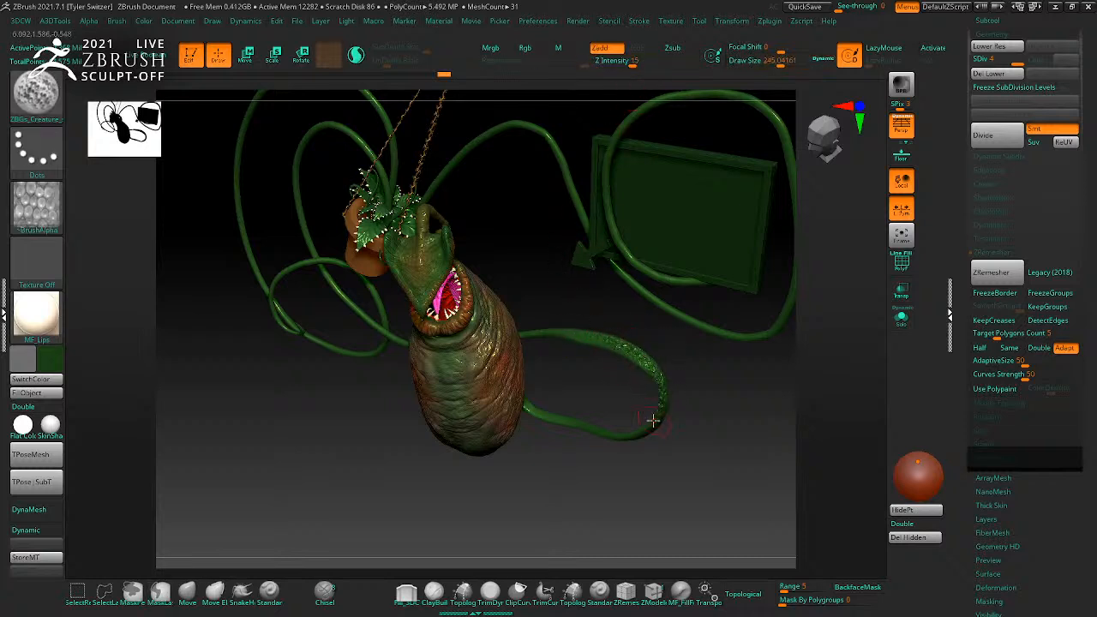
{"action": "key", "text": "shift"}
{"action": "mouse_move", "coordinate": [638, 401]}
{"action": "left_mouse_down"}
{"action": "mouse_move", "coordinate": [614, 404]}
{"action": "mouse_move", "coordinate": [689, 385]}
{"action": "mouse_move", "coordinate": [619, 353]}
{"action": "left_mouse_up"}
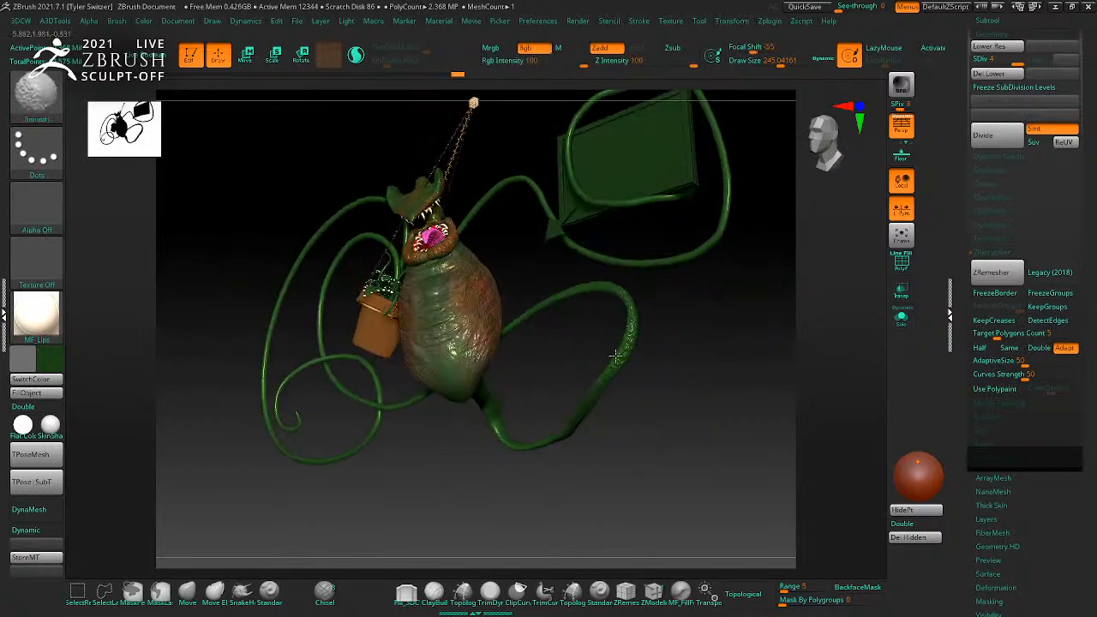
Step: Extend the scale texture around the underside and back of the thick loop up to the creature's rear stub
{"action": "left_click_drag", "start_coordinate": [610, 453], "coordinate": [613, 373]}
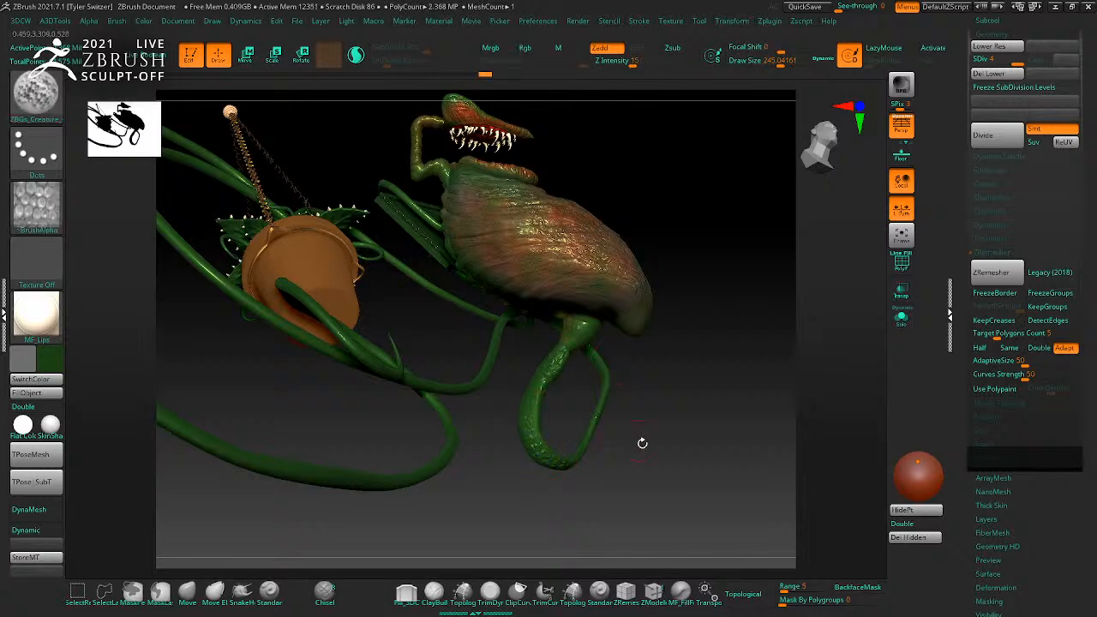
{"action": "left_click_drag", "start_coordinate": [632, 436], "coordinate": [590, 452]}
{"action": "left_click_drag", "start_coordinate": [661, 363], "coordinate": [643, 246]}
{"action": "left_click_drag", "start_coordinate": [468, 507], "coordinate": [719, 301]}
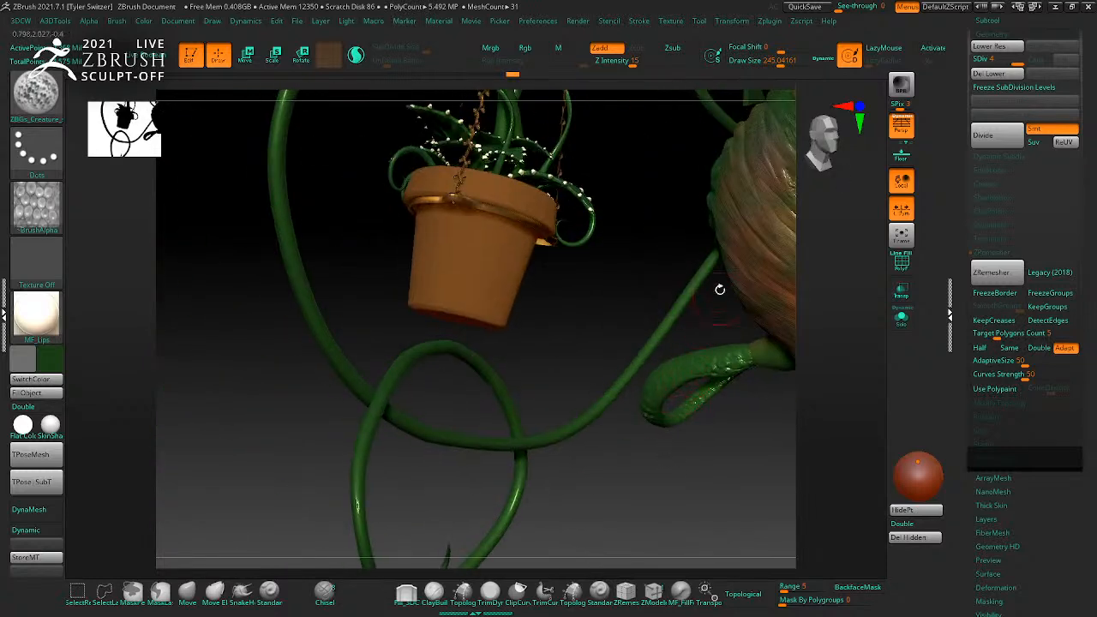
Step: Stroke scale texture along the curled end and the vine loops around the pot
{"action": "left_click_drag", "start_coordinate": [350, 362], "coordinate": [625, 300]}
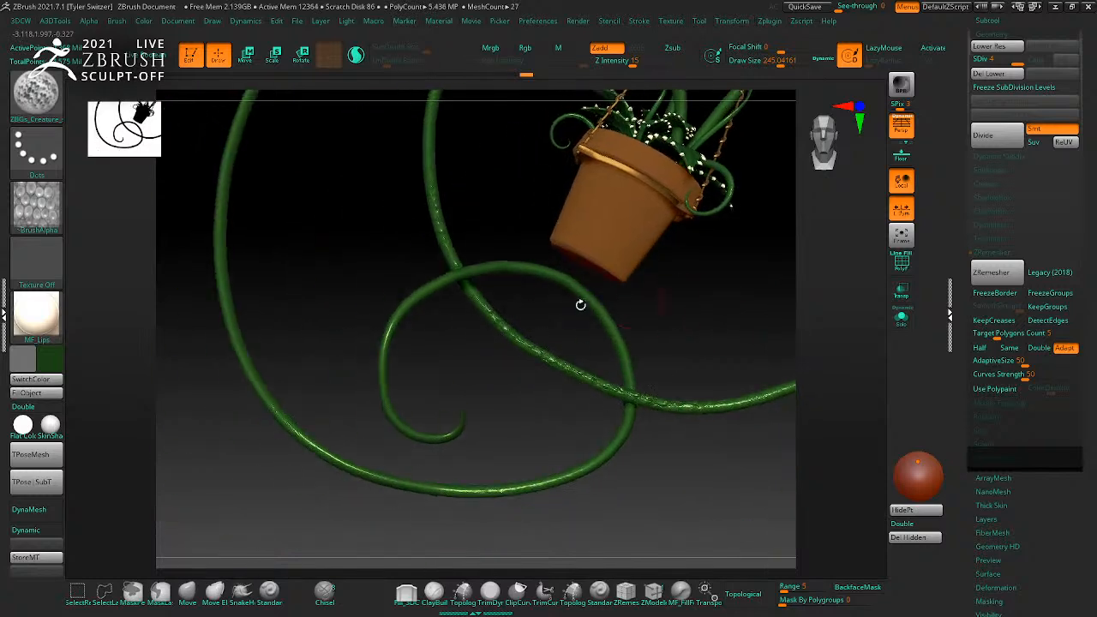
{"action": "left_click_drag", "start_coordinate": [634, 377], "coordinate": [662, 260]}
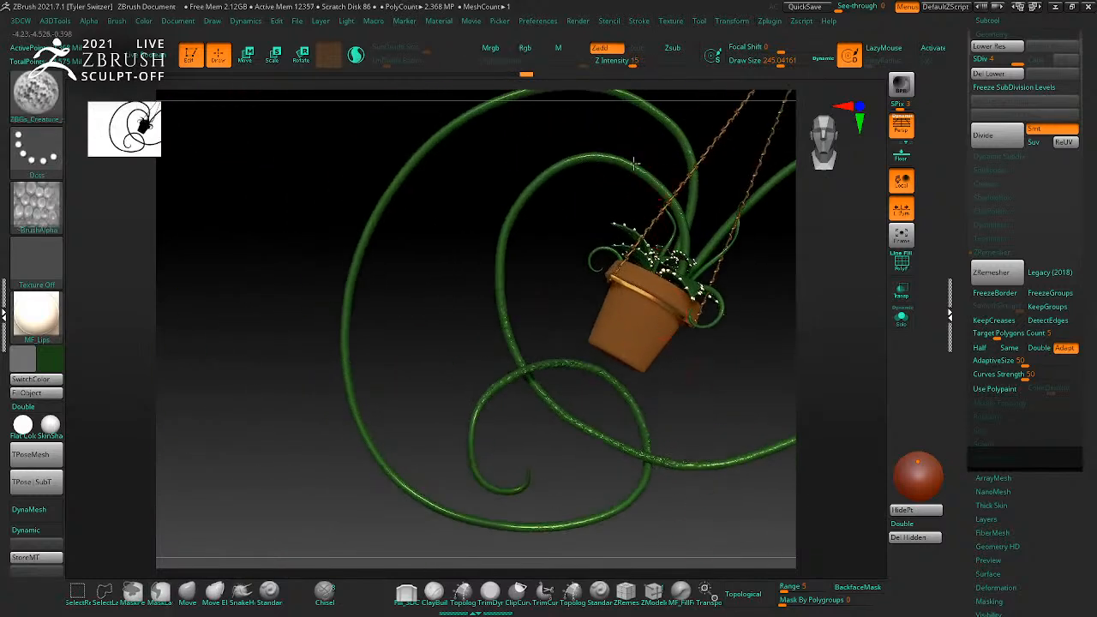
{"action": "left_click_drag", "start_coordinate": [579, 172], "coordinate": [641, 220]}
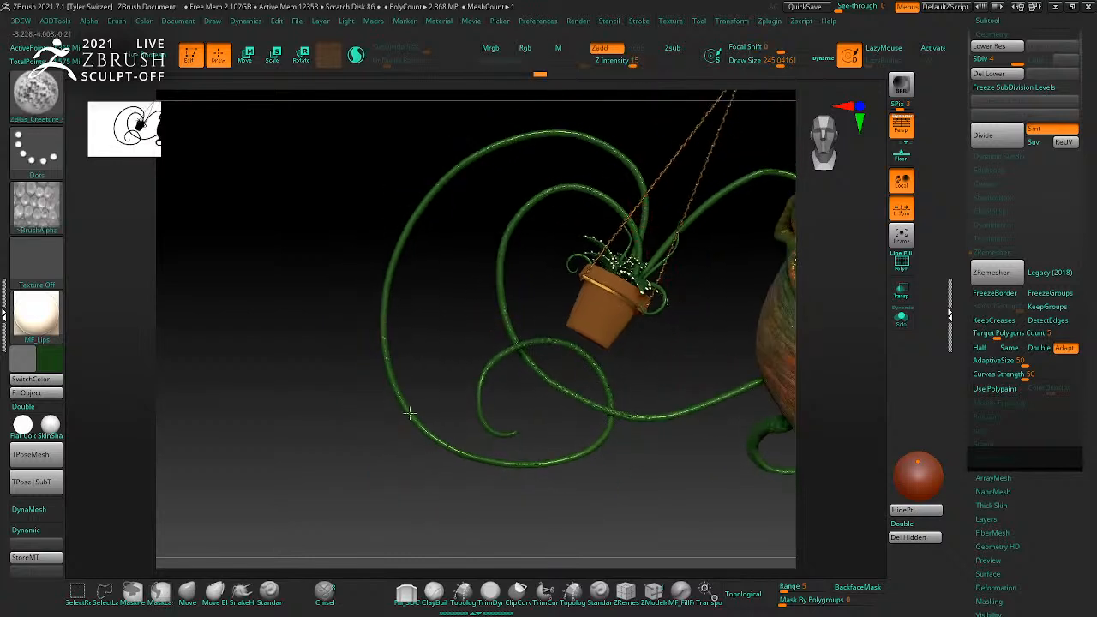
Step: Continue the scale texture along the vine arching over the creature and looping around the sign, smoothing it lightly
{"action": "left_click_drag", "start_coordinate": [521, 465], "coordinate": [568, 313]}
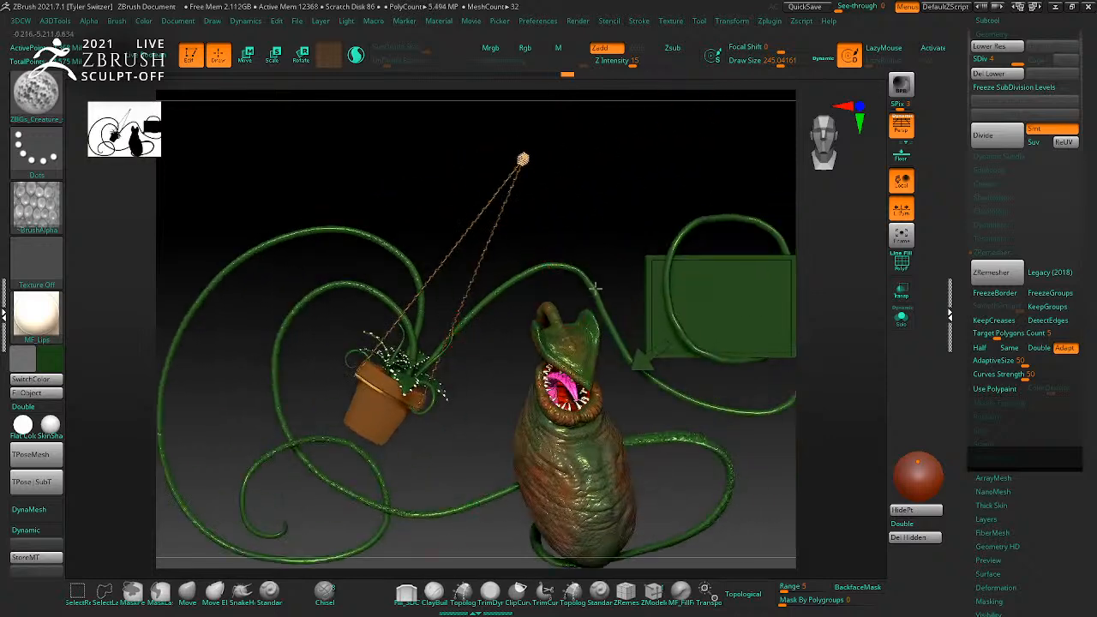
{"action": "left_click_drag", "start_coordinate": [737, 413], "coordinate": [635, 415], "text": "alt"}
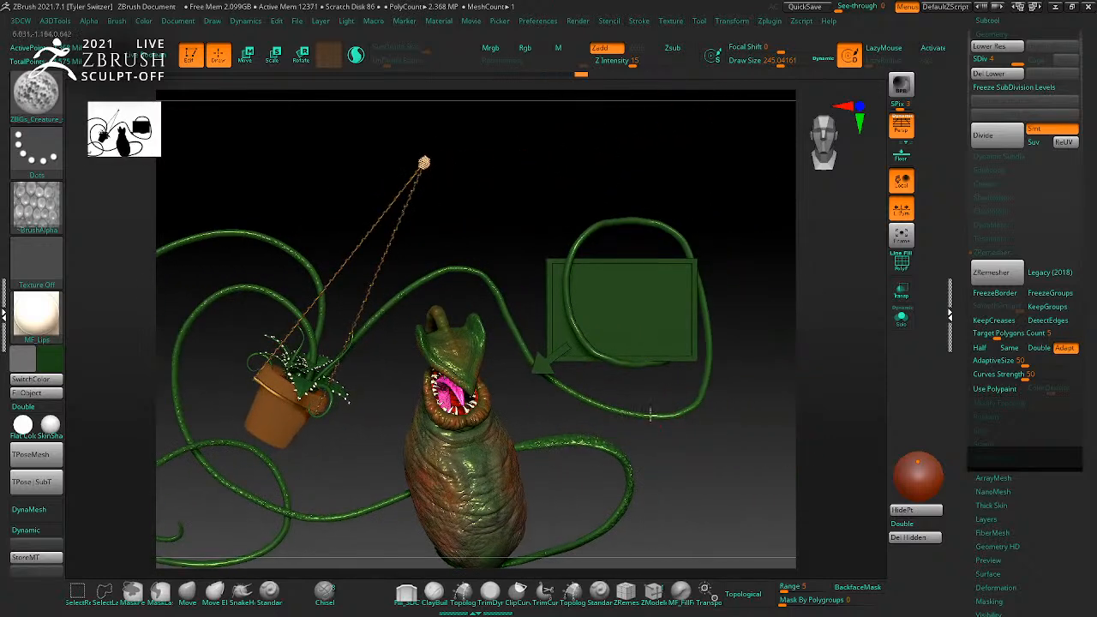
{"action": "key", "text": "shift"}
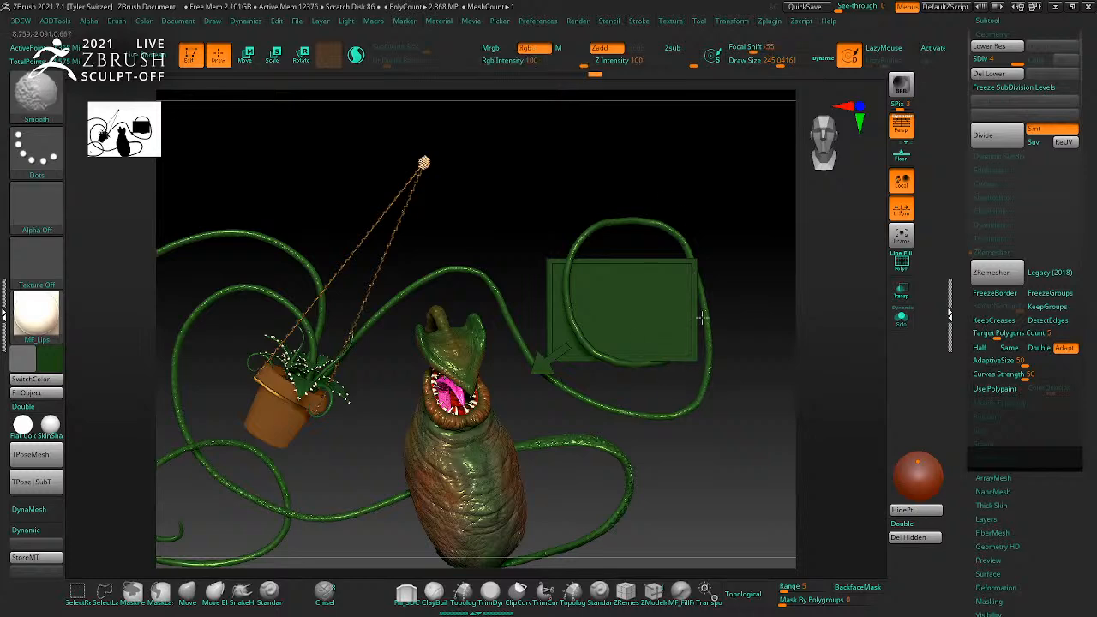
Step: Duplicate the AudreyII folder together with its subtools to make a second pitcher-plant creature
{"action": "right_click_drag", "start_coordinate": [613, 373], "coordinate": [691, 454], "text": "ctrl"}
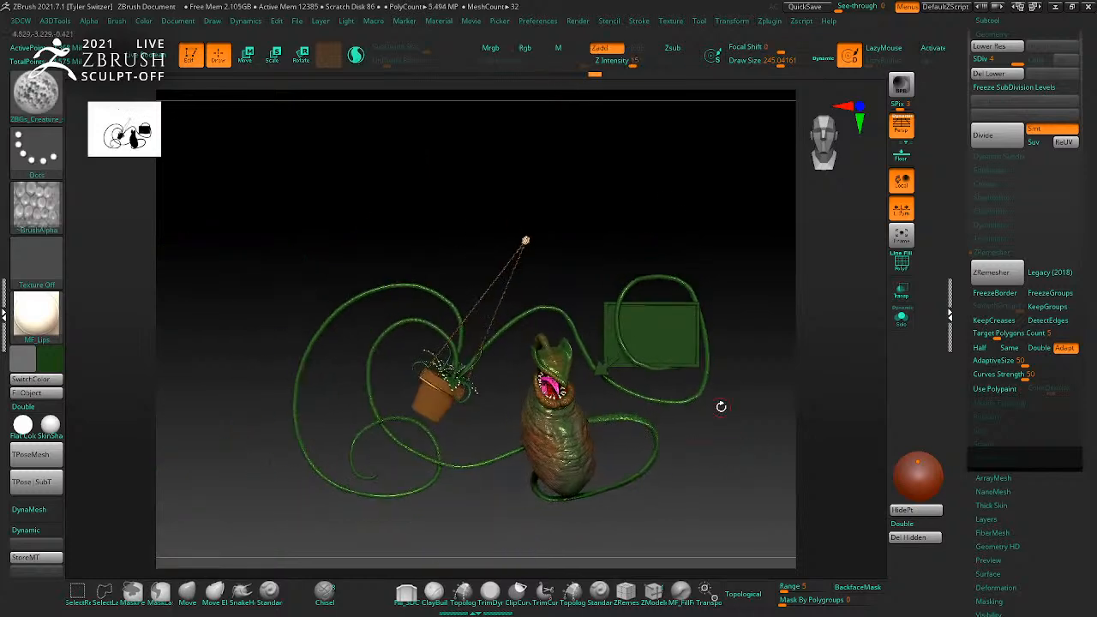
{"action": "left_click", "coordinate": [996, 22]}
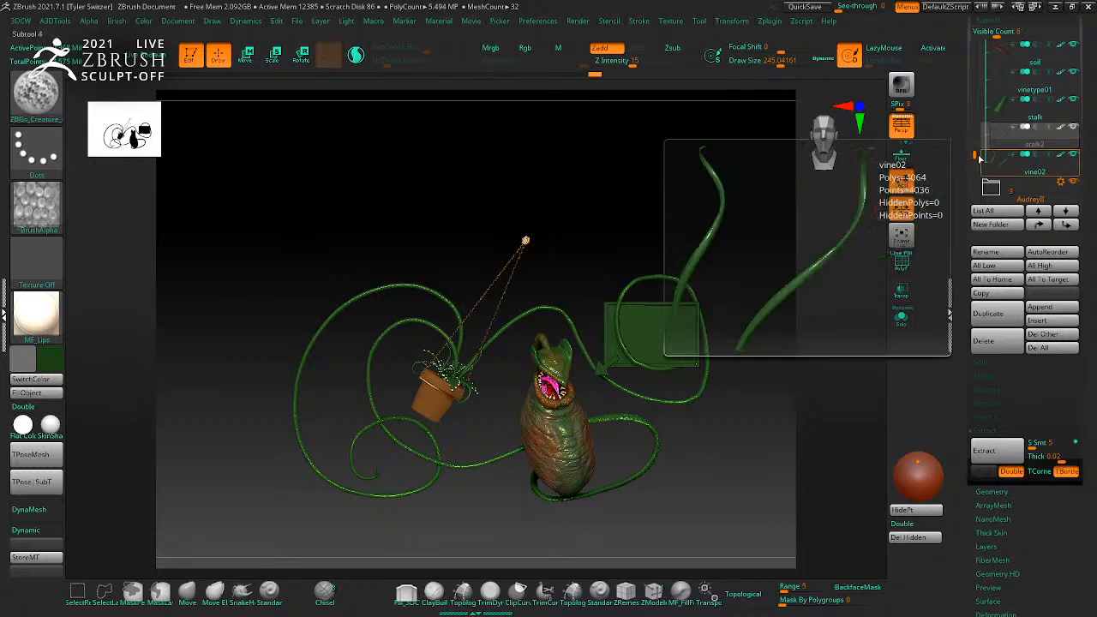
{"action": "left_click", "coordinate": [1060, 182]}
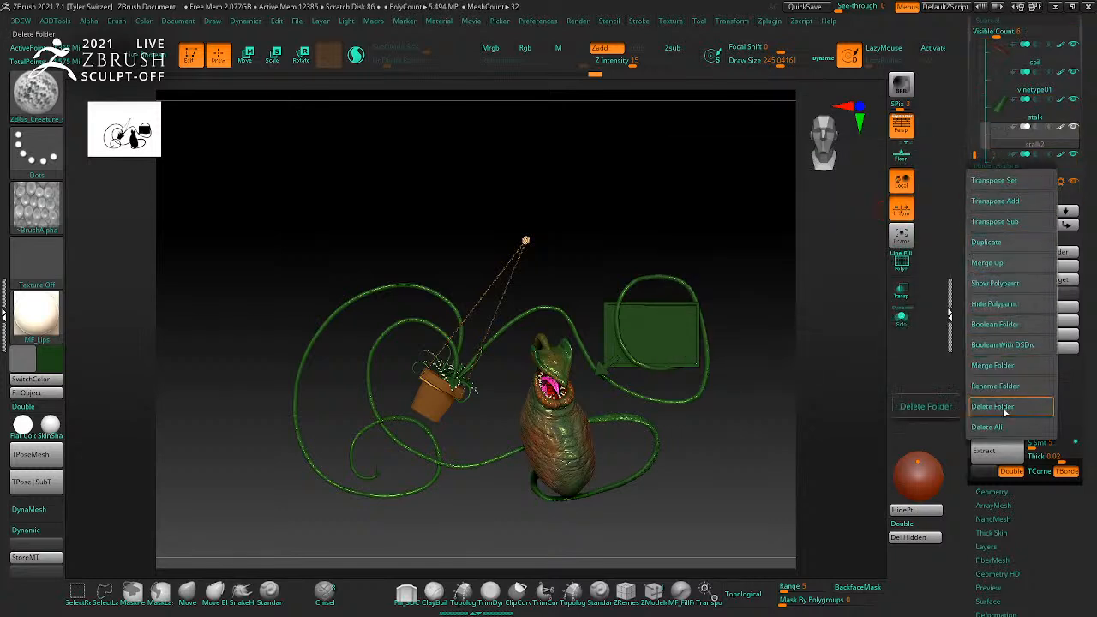
{"action": "left_click", "coordinate": [1002, 242]}
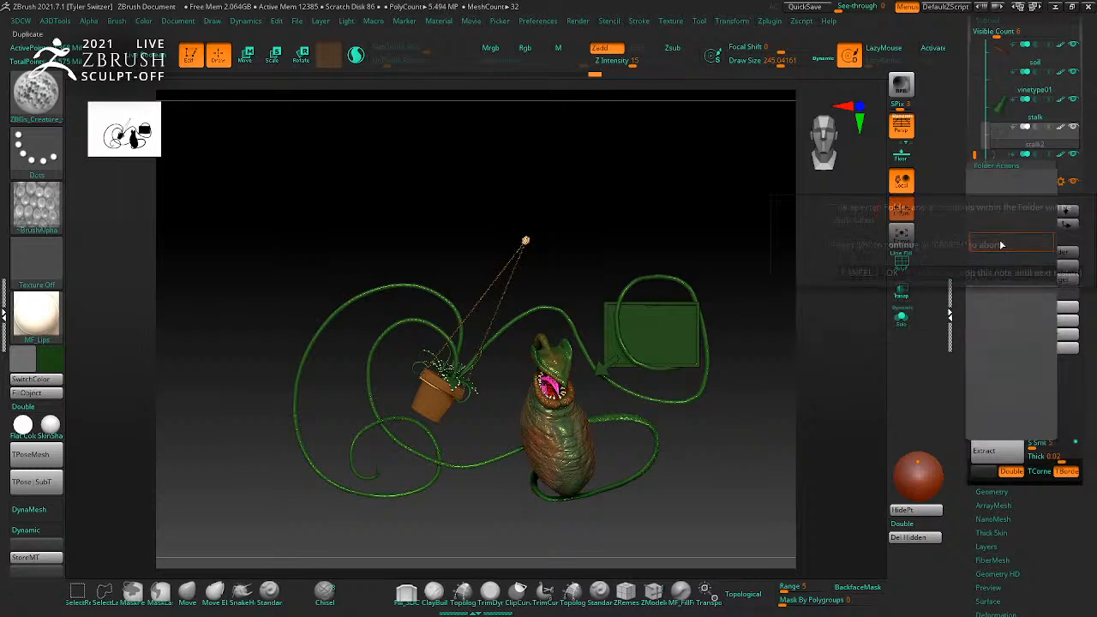
{"action": "left_click", "coordinate": [892, 273]}
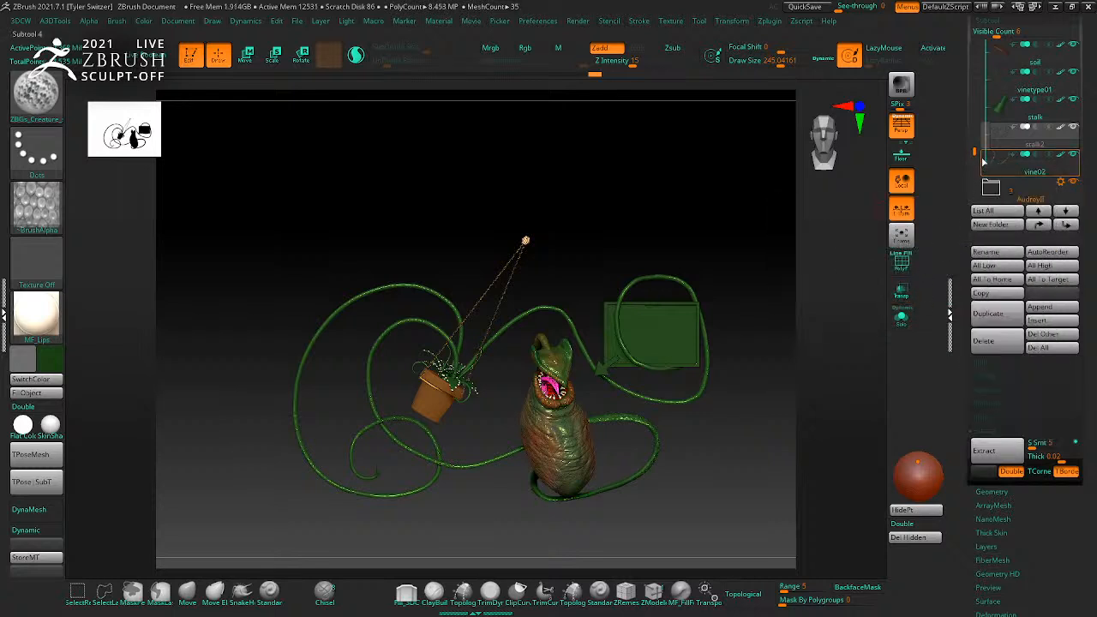
Step: Isolate the creature copy with Transpose Set, then scale it down and move it onto the vine loop above the hanging pot
{"action": "left_click", "coordinate": [1062, 158]}
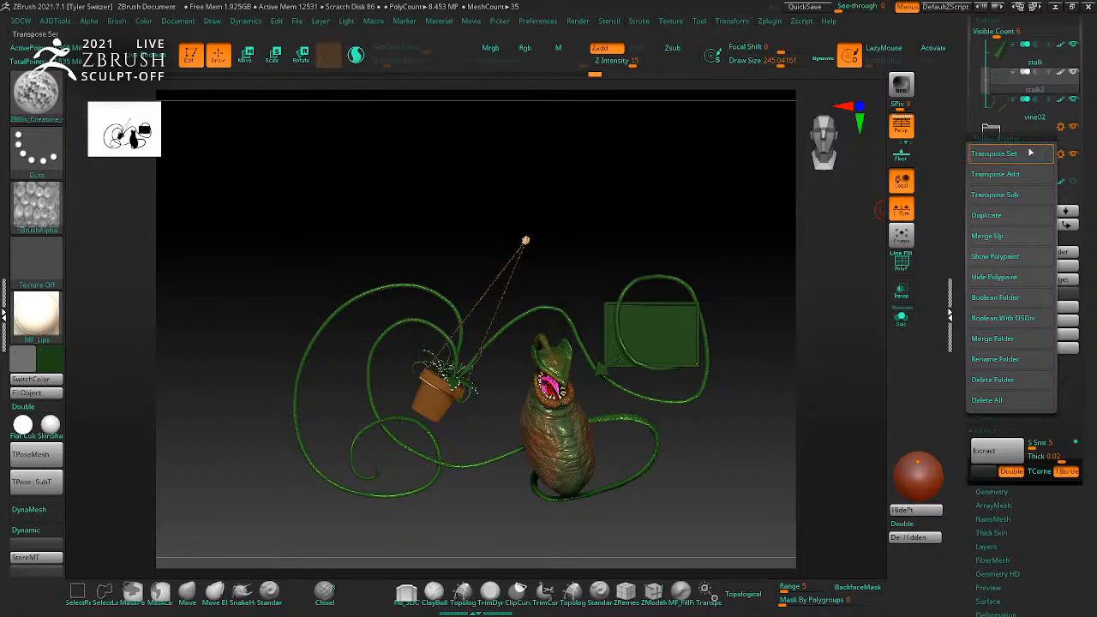
{"action": "left_click", "coordinate": [1028, 153]}
{"action": "left_click_drag", "start_coordinate": [763, 363], "coordinate": [677, 363]}
{"action": "left_click_drag", "start_coordinate": [733, 386], "coordinate": [660, 385]}
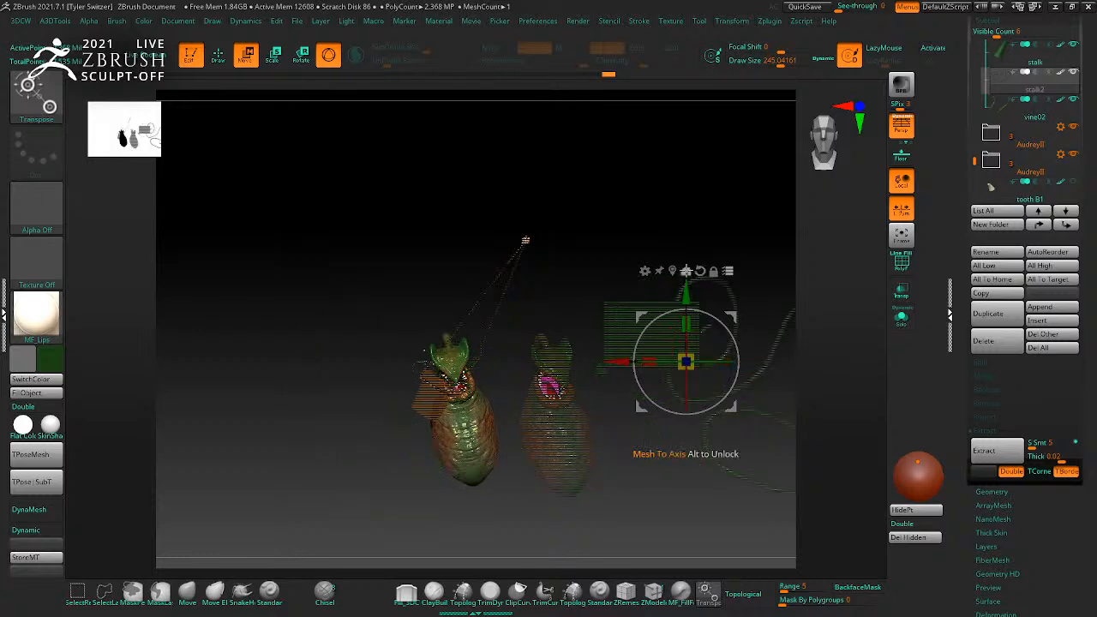
{"action": "left_click", "coordinate": [673, 271]}
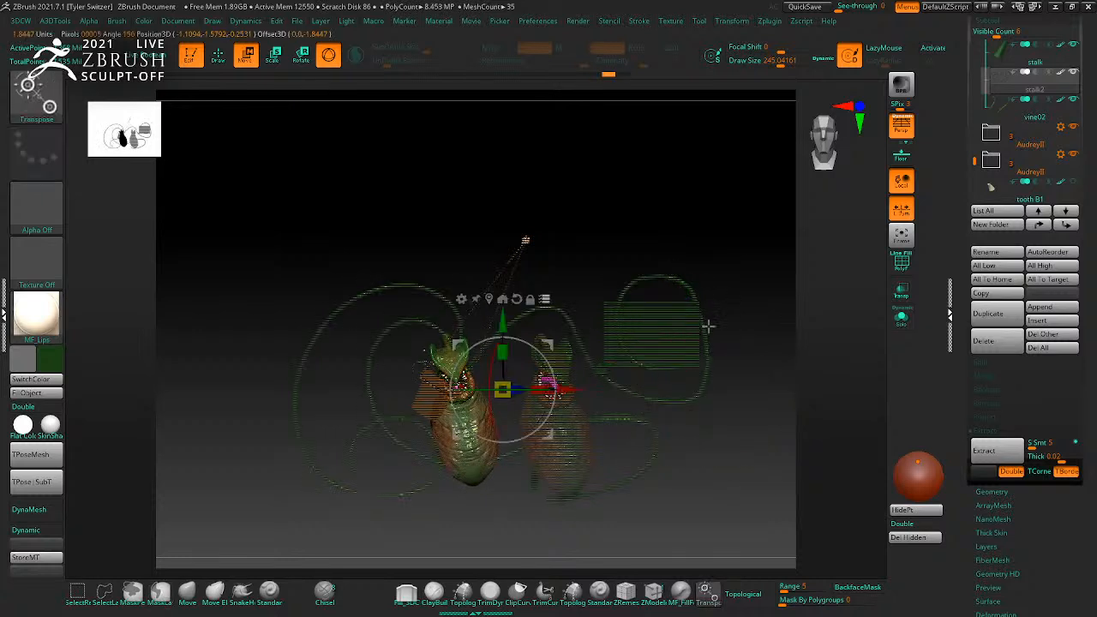
{"action": "left_click_drag", "start_coordinate": [559, 391], "coordinate": [453, 390]}
{"action": "left_click_drag", "start_coordinate": [473, 495], "coordinate": [703, 399], "text": "alt"}
{"action": "left_click_drag", "start_coordinate": [708, 362], "coordinate": [443, 420], "text": "alt"}
{"action": "left_click_drag", "start_coordinate": [423, 371], "coordinate": [460, 319]}
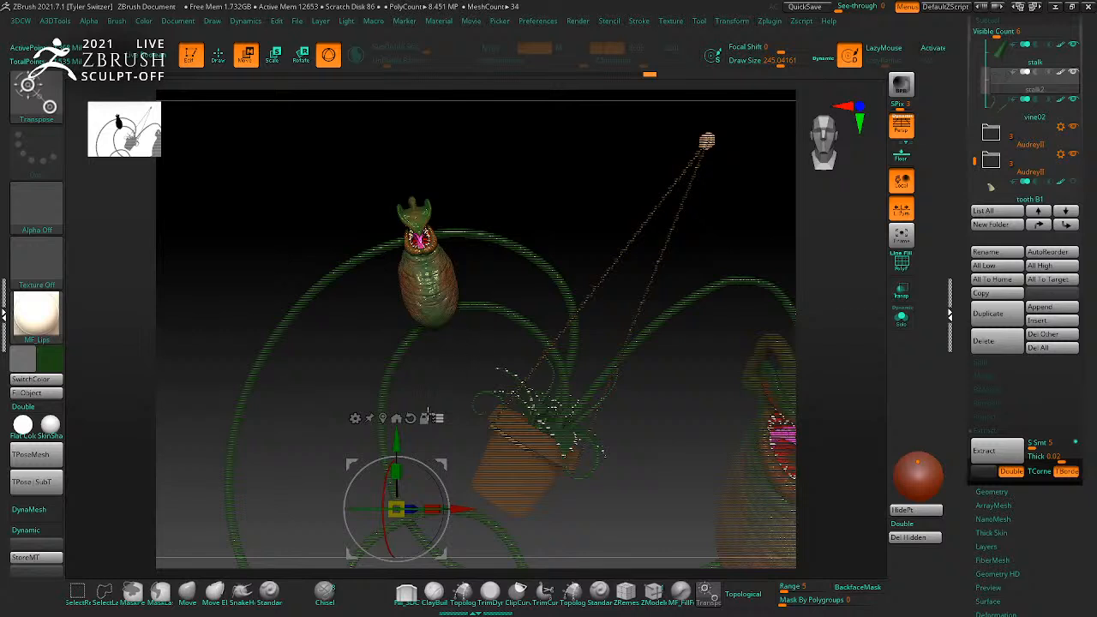
Step: Rotate and shift the scaled-down creature so its base and rear stub sit against the vine above the pot
{"action": "left_click", "coordinate": [424, 293]}
{"action": "left_click_drag", "start_coordinate": [450, 364], "coordinate": [487, 368], "text": "alt"}
{"action": "mouse_move", "coordinate": [458, 317]}
{"action": "left_mouse_down"}
{"action": "mouse_move", "coordinate": [409, 337]}
{"action": "mouse_move", "coordinate": [406, 366]}
{"action": "left_mouse_up"}
{"action": "left_click_drag", "start_coordinate": [449, 286], "coordinate": [461, 296]}
{"action": "key", "text": "q"}
{"action": "left_click_drag", "start_coordinate": [575, 255], "coordinate": [522, 240]}
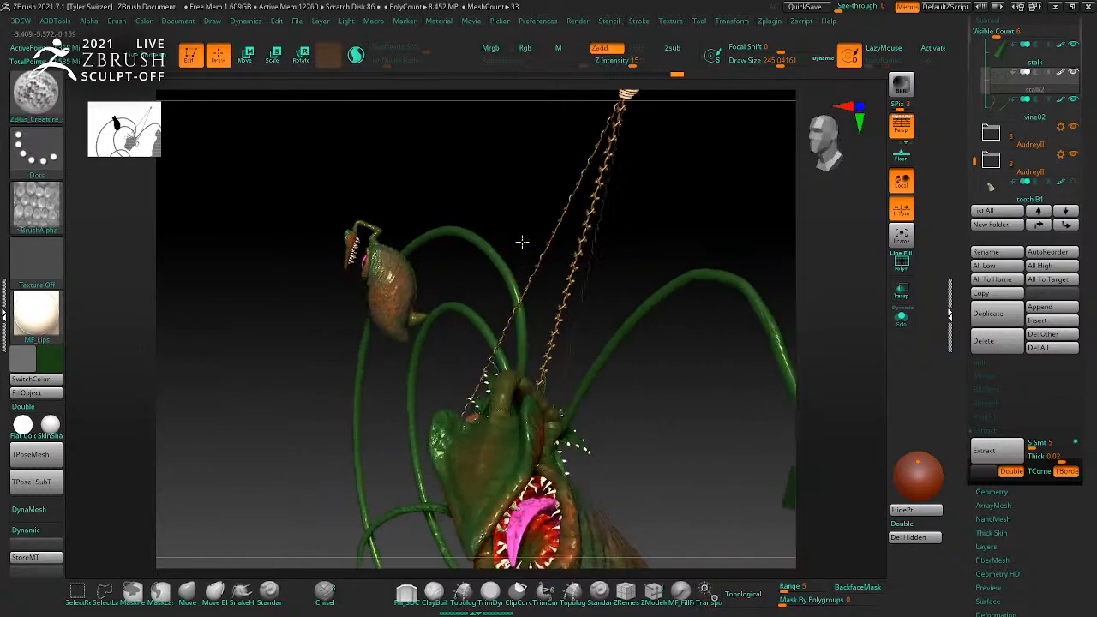
{"action": "key", "text": "w"}
{"action": "left_click_drag", "start_coordinate": [454, 324], "coordinate": [465, 318]}
{"action": "key", "text": "q"}
{"action": "mouse_move", "coordinate": [536, 200]}
{"action": "left_mouse_down"}
{"action": "mouse_move", "coordinate": [612, 218]}
{"action": "mouse_move", "coordinate": [428, 188]}
{"action": "mouse_move", "coordinate": [402, 157]}
{"action": "left_mouse_up"}
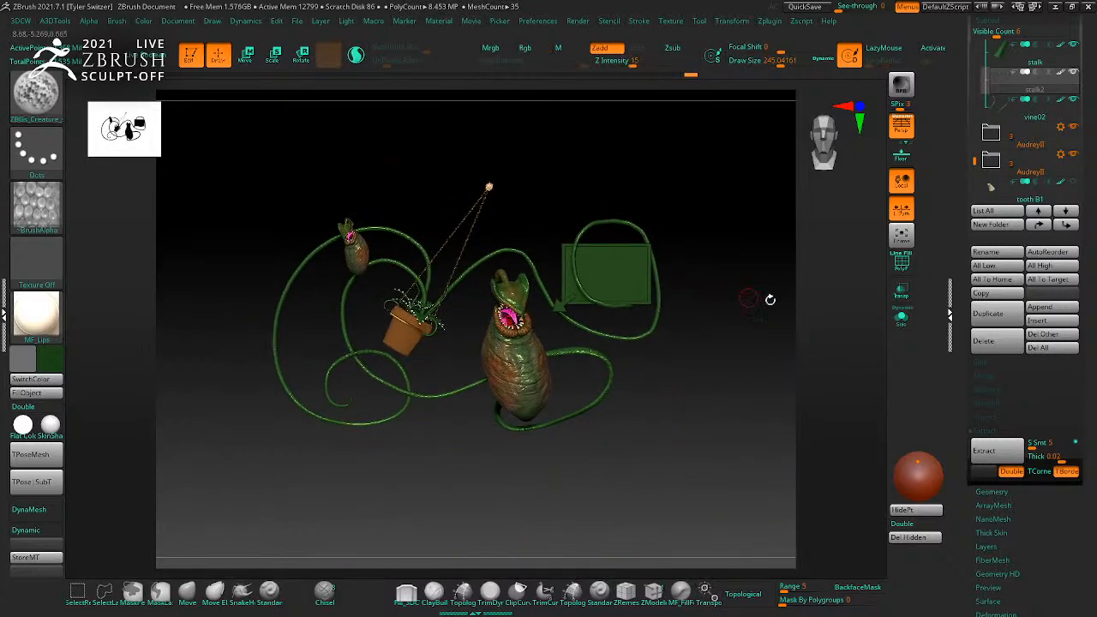
Step: Duplicate the smaller creature's AudreyII folder and isolate the new copy with Transpose Set
{"action": "mouse_move", "coordinate": [994, 166]}
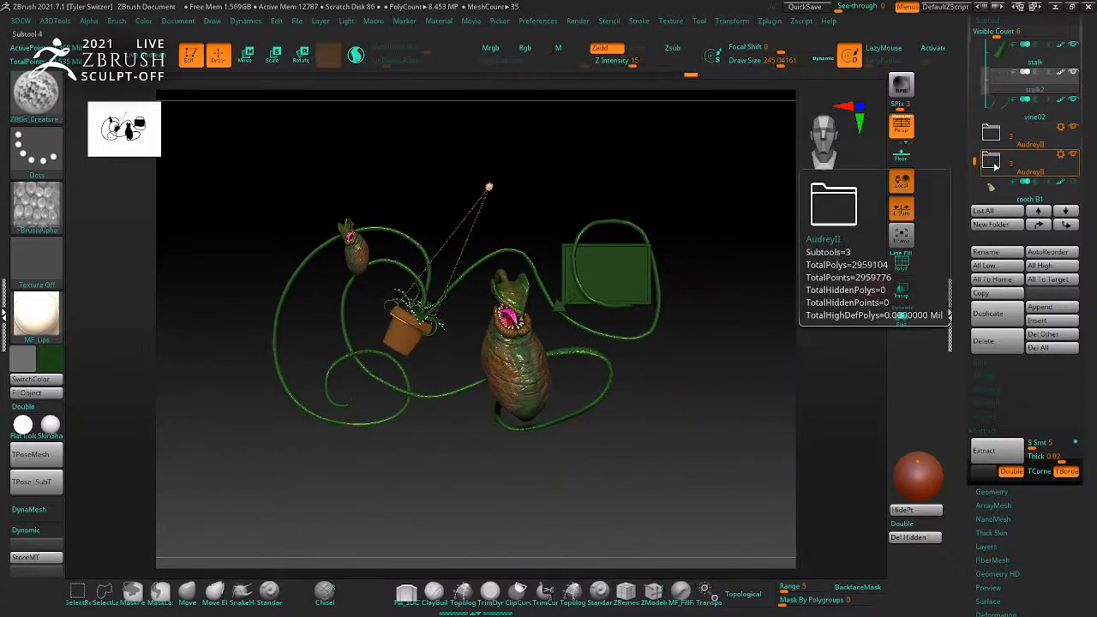
{"action": "left_click", "coordinate": [1057, 157]}
{"action": "left_click", "coordinate": [1011, 218]}
{"action": "left_click", "coordinate": [892, 246]}
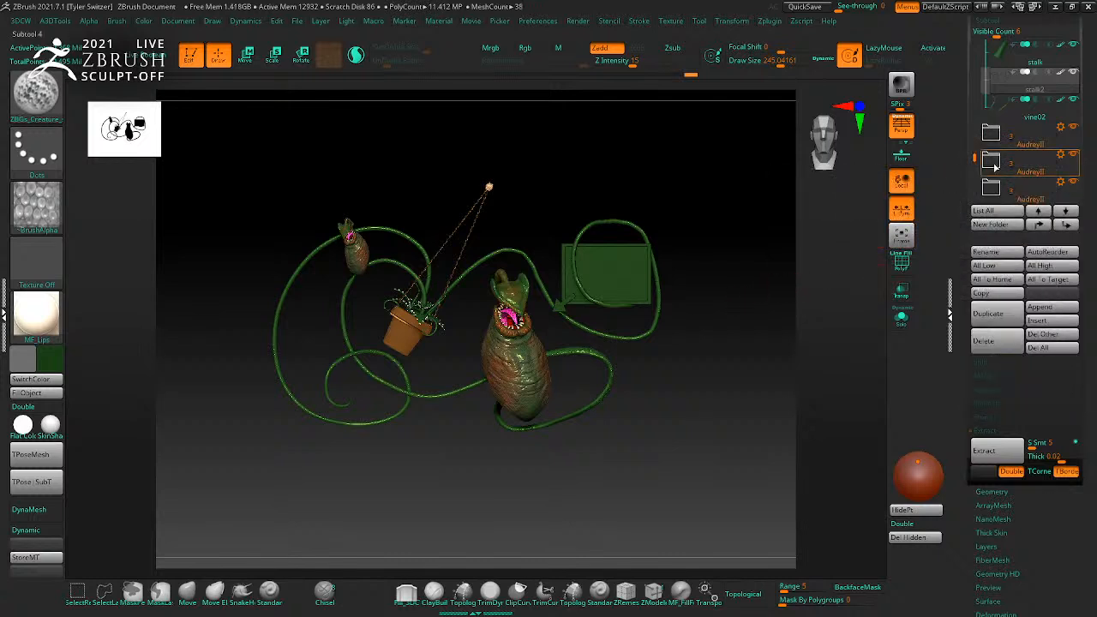
{"action": "left_click", "coordinate": [1059, 182]}
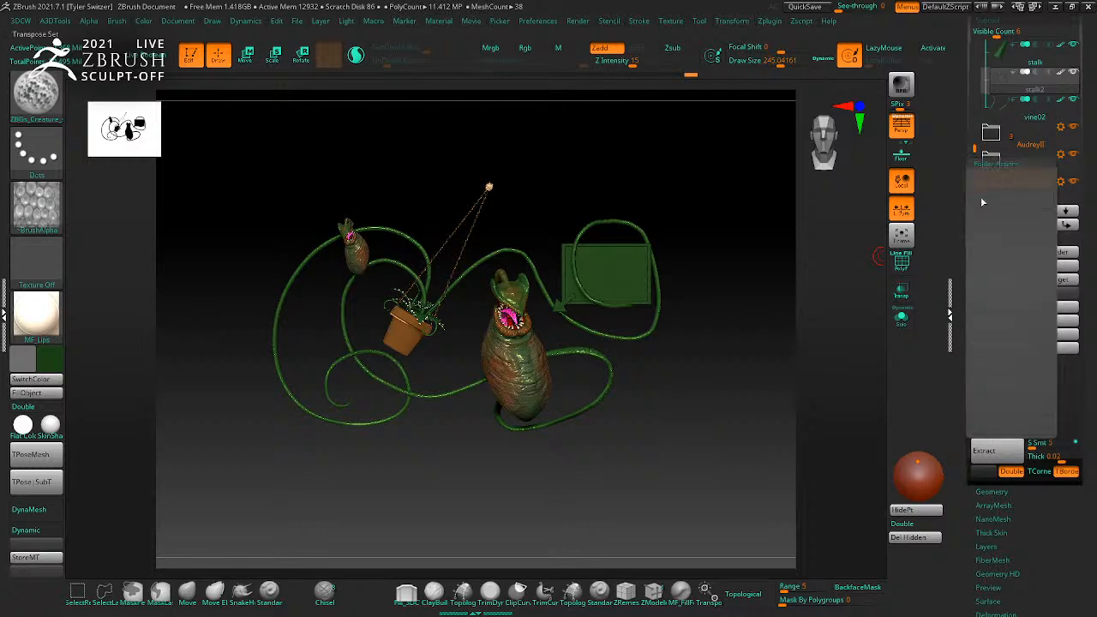
{"action": "left_click", "coordinate": [1020, 179]}
Step: Scale the new creature copy down further and place it beside the arrow sign, near the vine below it
{"action": "left_click_drag", "start_coordinate": [457, 313], "coordinate": [670, 382]}
{"action": "left_click_drag", "start_coordinate": [370, 270], "coordinate": [359, 270]}
{"action": "left_click", "coordinate": [353, 174]}
{"action": "left_click_drag", "start_coordinate": [515, 372], "coordinate": [610, 363], "text": "alt"}
{"action": "right_click_drag", "start_coordinate": [681, 402], "coordinate": [874, 523], "text": "ctrl"}
{"action": "left_click_drag", "start_coordinate": [562, 316], "coordinate": [372, 251]}
{"action": "left_click_drag", "start_coordinate": [593, 293], "coordinate": [739, 401]}
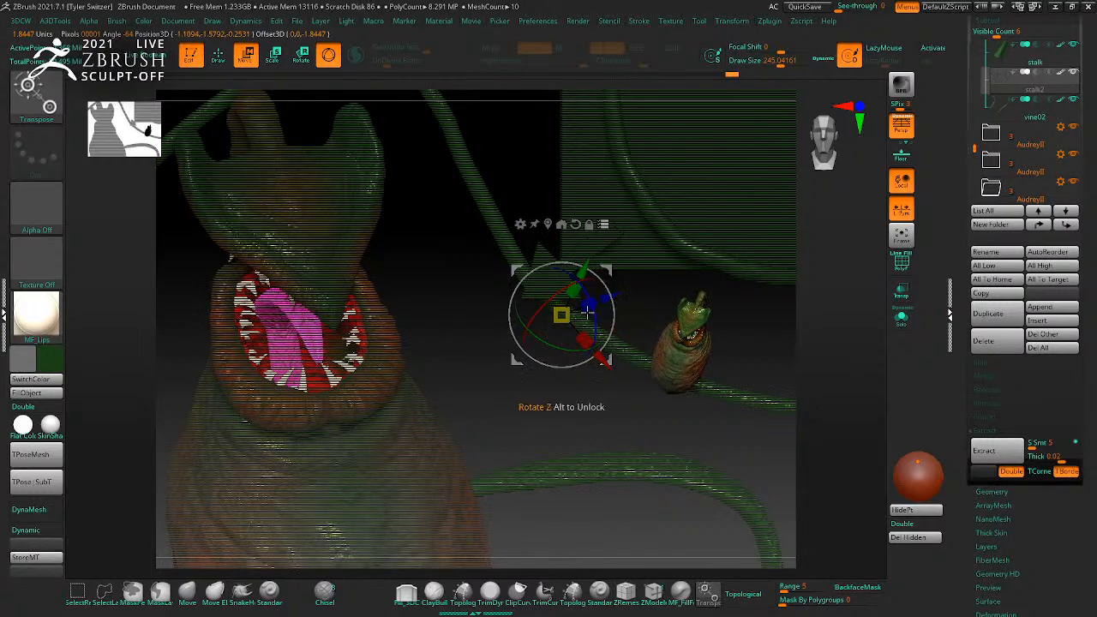
Step: Rotate the tiny creature below the sign and adjust its depth so it sits on the vine
{"action": "left_click_drag", "start_coordinate": [613, 362], "coordinate": [729, 405], "text": "alt"}
{"action": "mouse_move", "coordinate": [703, 372]}
{"action": "left_mouse_down"}
{"action": "mouse_move", "coordinate": [707, 346]}
{"action": "mouse_move", "coordinate": [675, 296]}
{"action": "mouse_move", "coordinate": [704, 319]}
{"action": "mouse_move", "coordinate": [672, 308]}
{"action": "left_mouse_up"}
{"action": "left_click_drag", "start_coordinate": [721, 407], "coordinate": [723, 420]}
{"action": "key", "text": "q"}
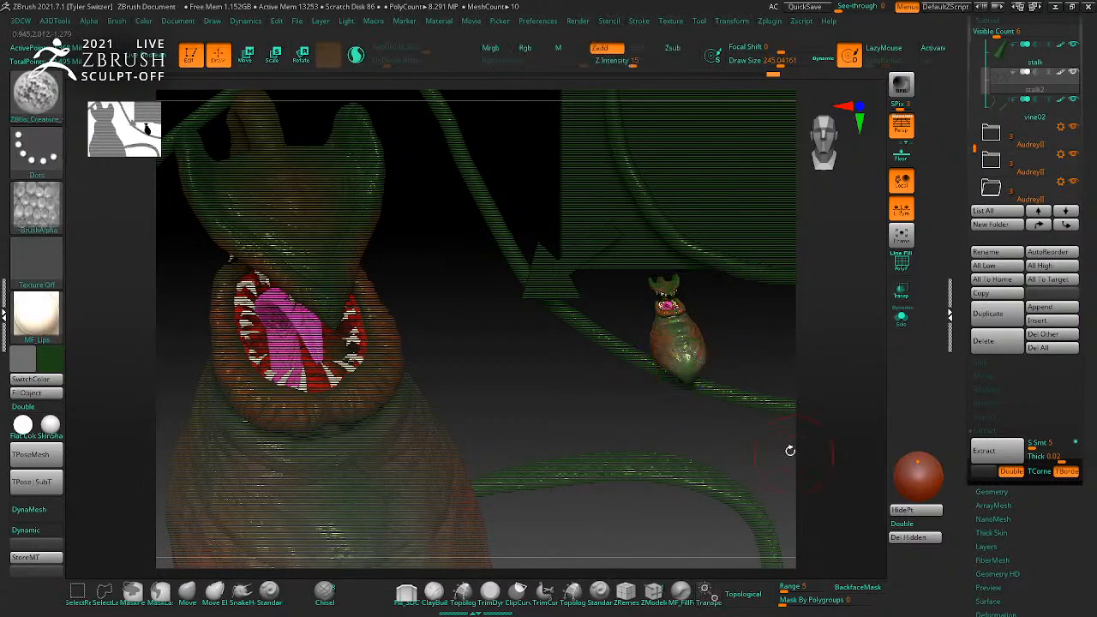
{"action": "key", "text": "w"}
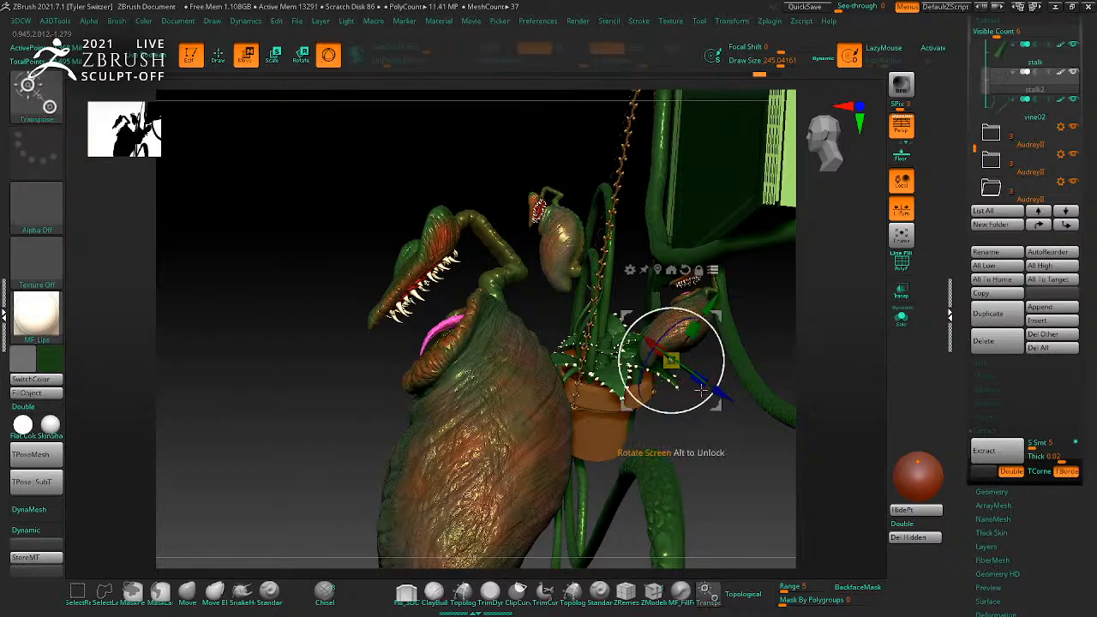
{"action": "left_click_drag", "start_coordinate": [719, 411], "coordinate": [788, 461]}
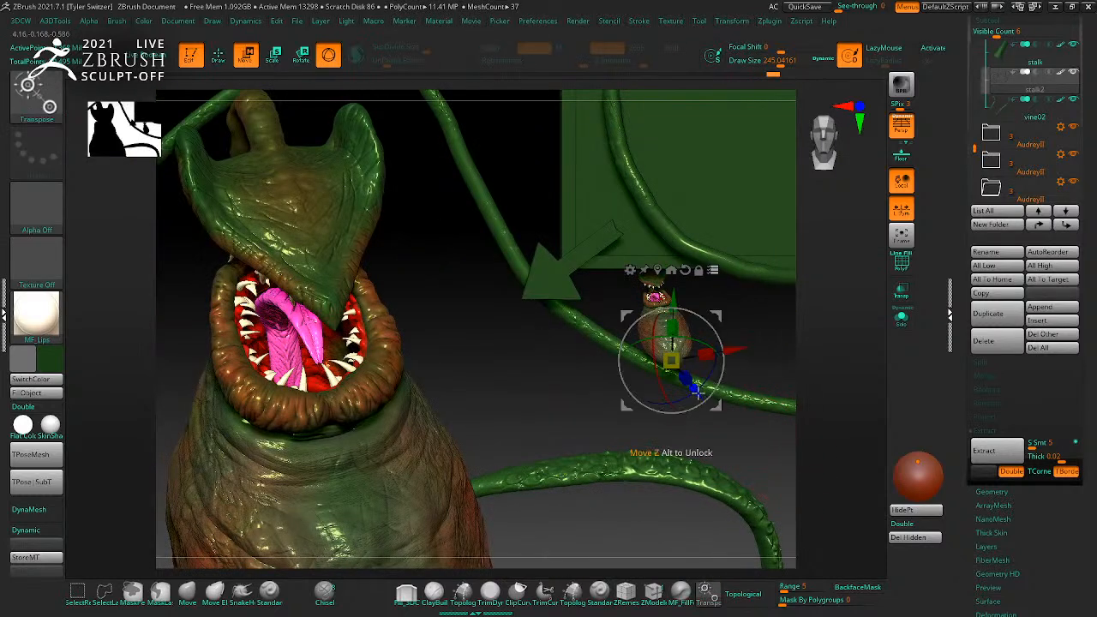
{"action": "right_click_drag", "start_coordinate": [823, 452], "coordinate": [778, 402], "text": "ctrl"}
{"action": "key", "text": "q"}
{"action": "right_click_drag", "start_coordinate": [781, 460], "coordinate": [757, 443], "text": "ctrl"}
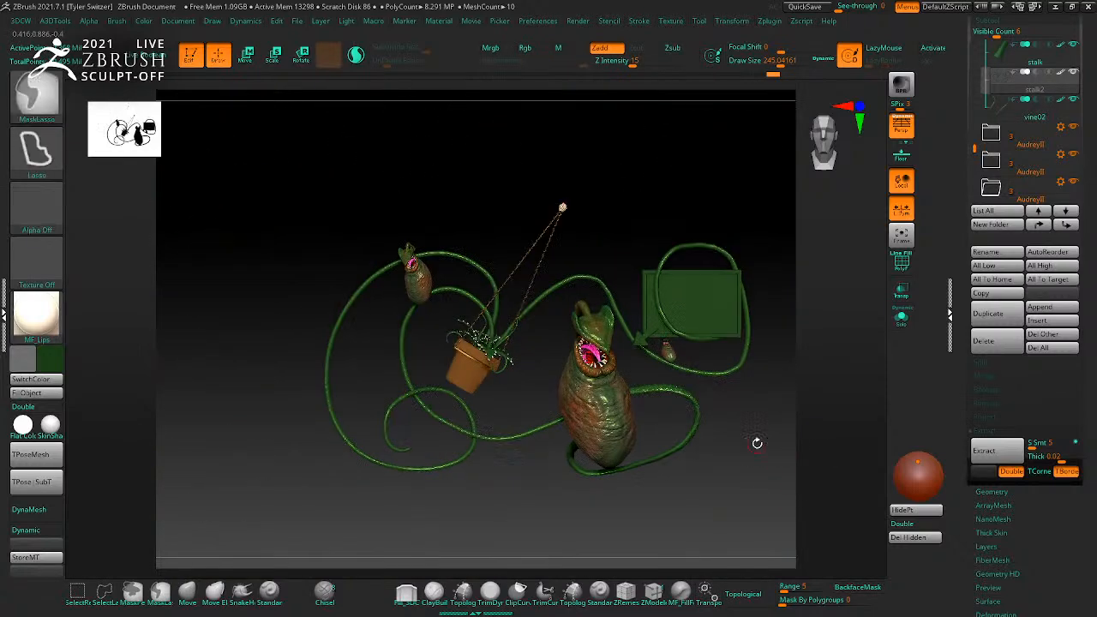
Step: Duplicate the tiny creature's AudreyII folder and move the isolated creature onto the vine loop below the pot
{"action": "left_click", "coordinate": [1063, 186]}
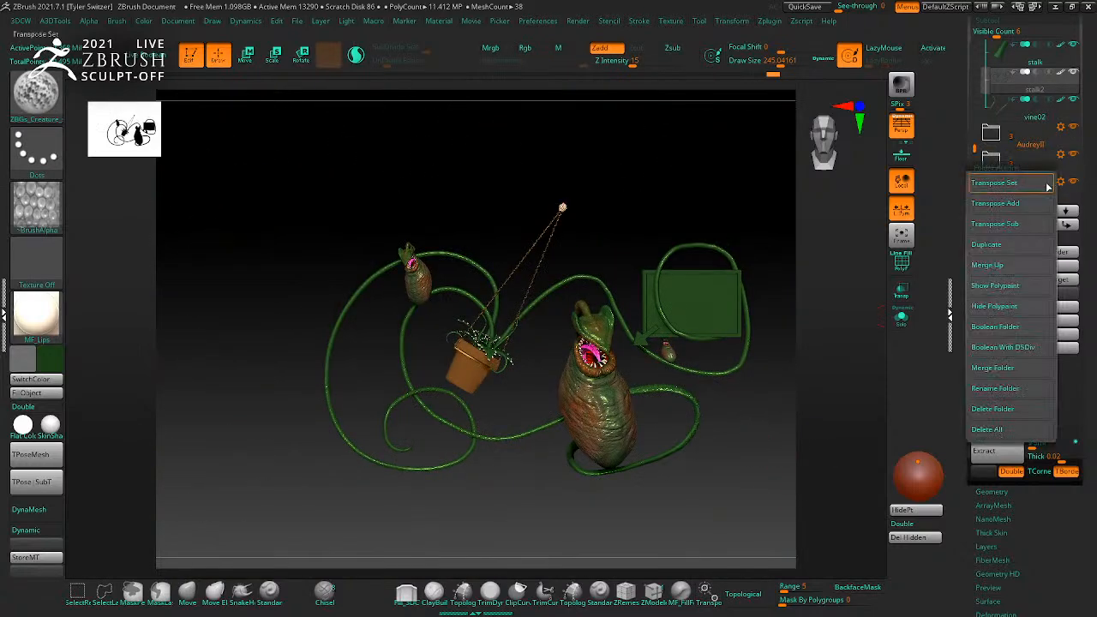
{"action": "left_click", "coordinate": [1007, 248]}
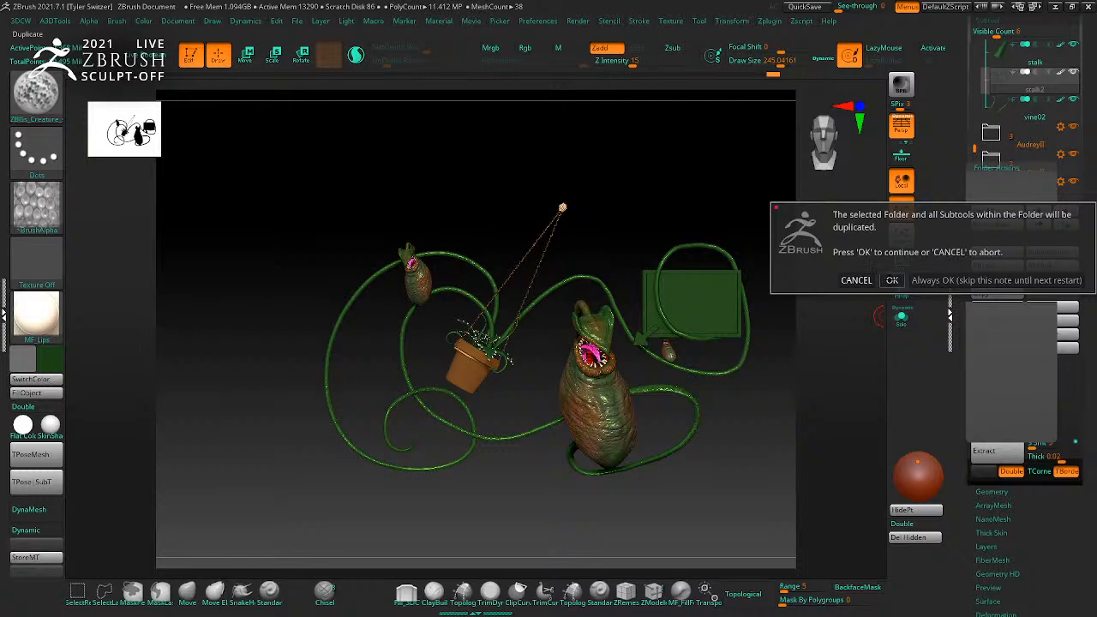
{"action": "left_click", "coordinate": [891, 280]}
{"action": "left_click_drag", "start_coordinate": [768, 434], "coordinate": [777, 372], "text": "alt"}
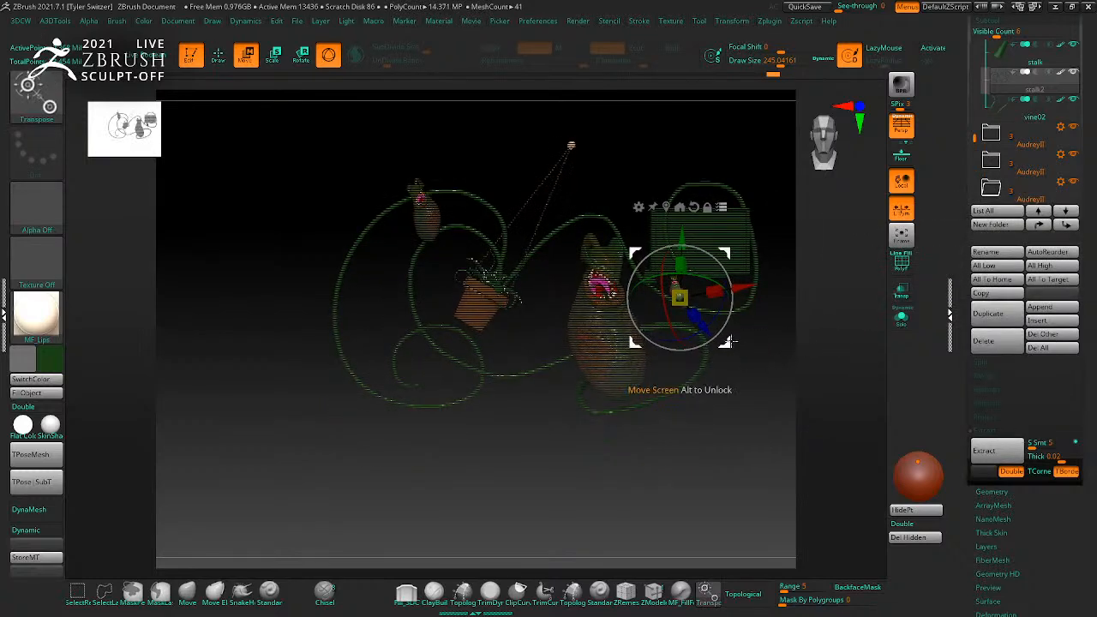
{"action": "left_click_drag", "start_coordinate": [722, 342], "coordinate": [576, 398], "text": "ctrl"}
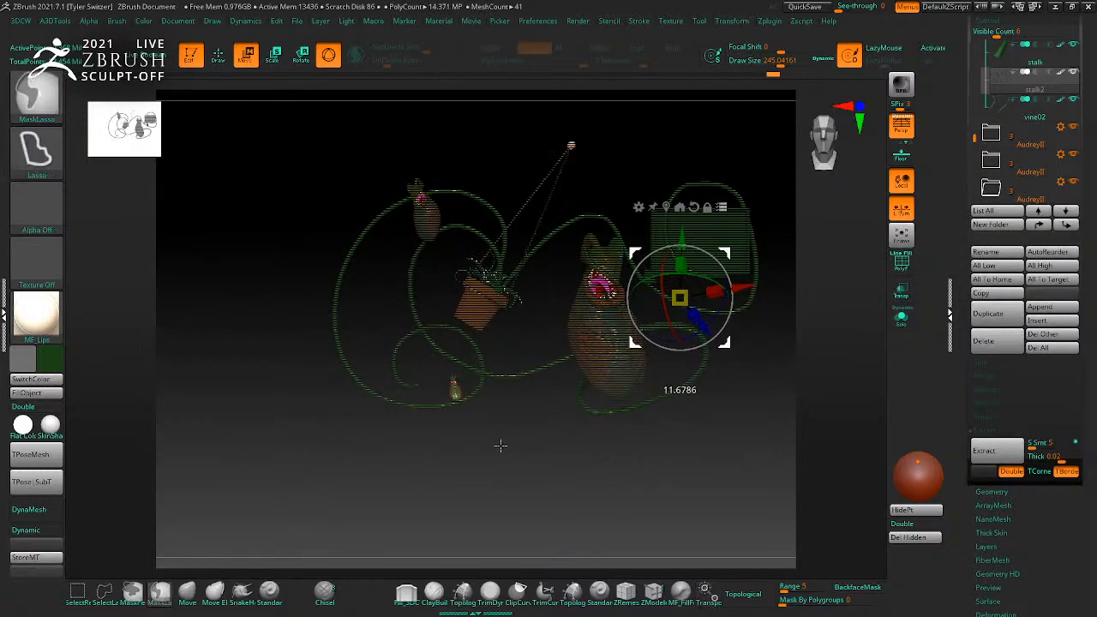
{"action": "left_click_drag", "start_coordinate": [499, 447], "coordinate": [529, 402]}
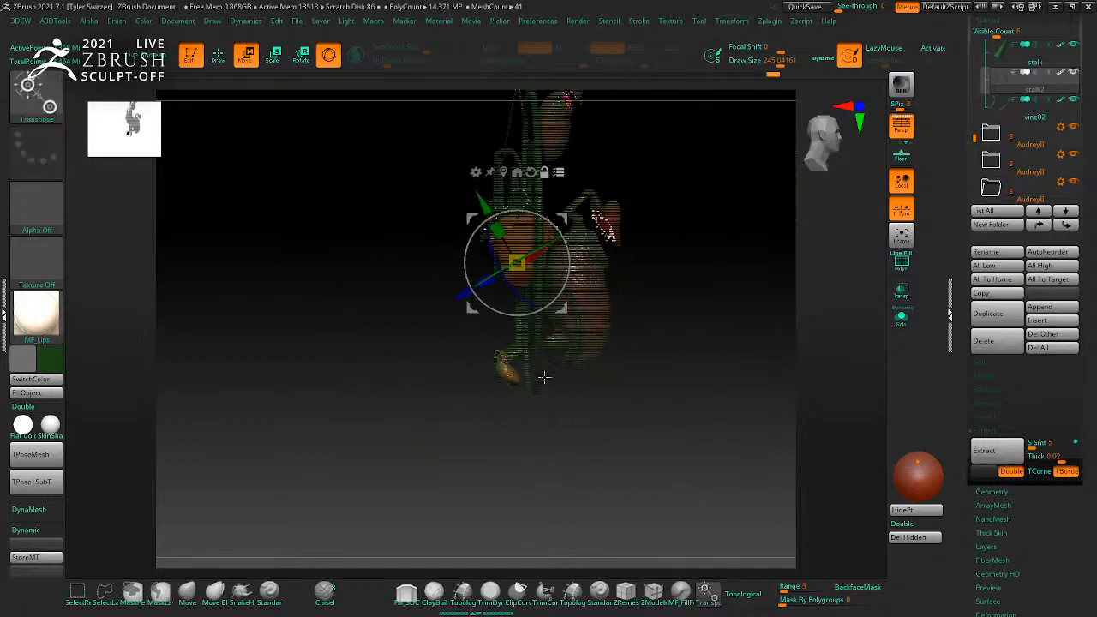
{"action": "left_click_drag", "start_coordinate": [561, 309], "coordinate": [600, 311]}
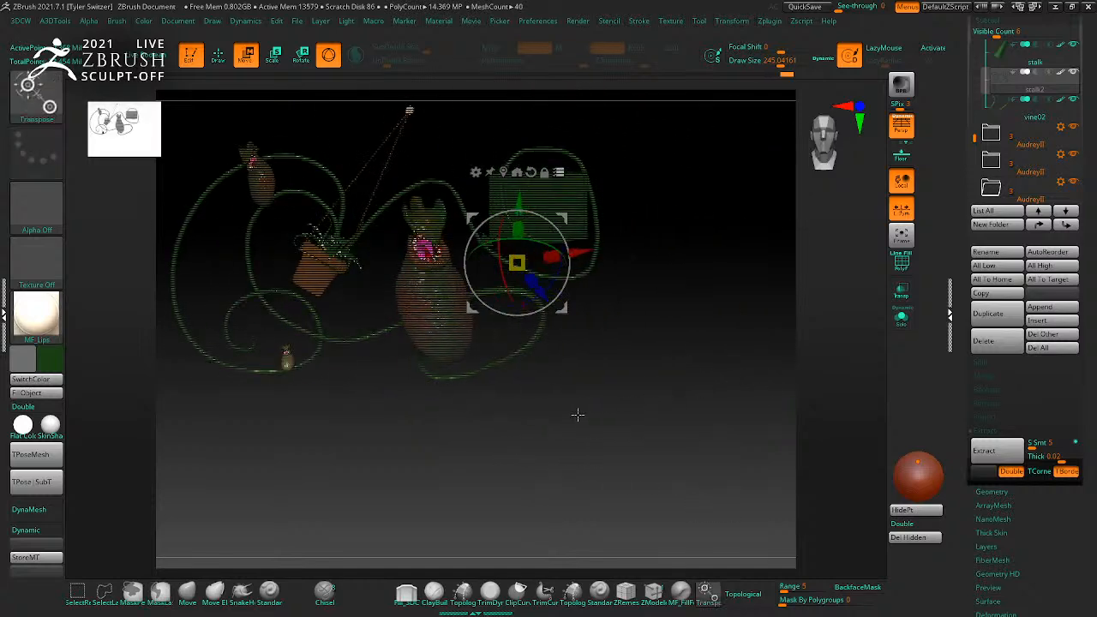
{"action": "key", "text": "q"}
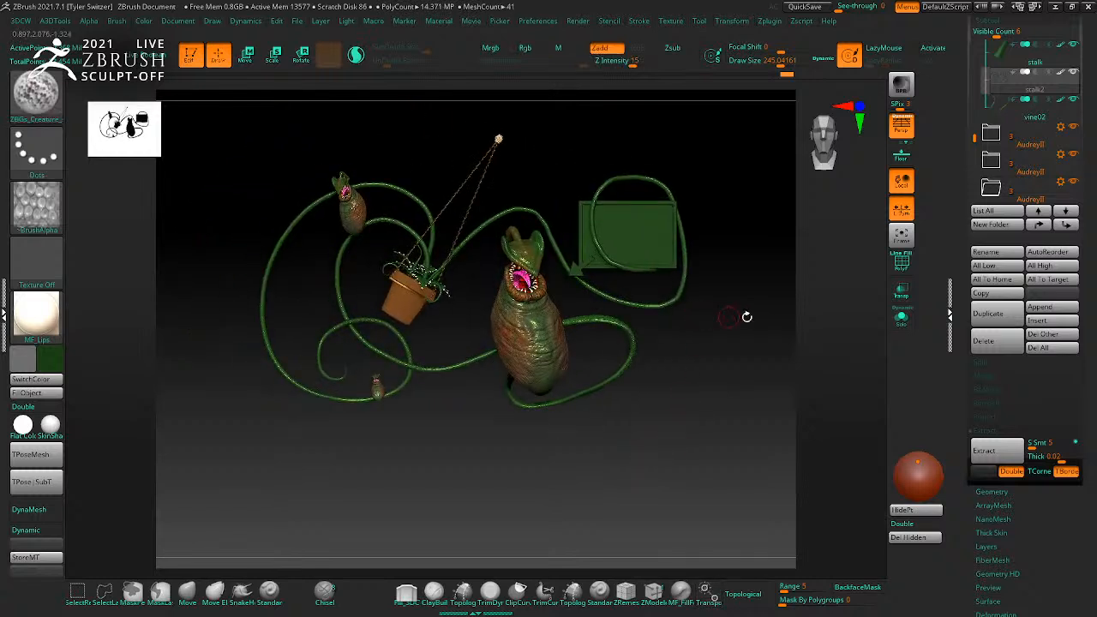
Step: Duplicate the tiny creature's AudreyII folder once more
{"action": "left_click_drag", "start_coordinate": [974, 136], "coordinate": [975, 144]}
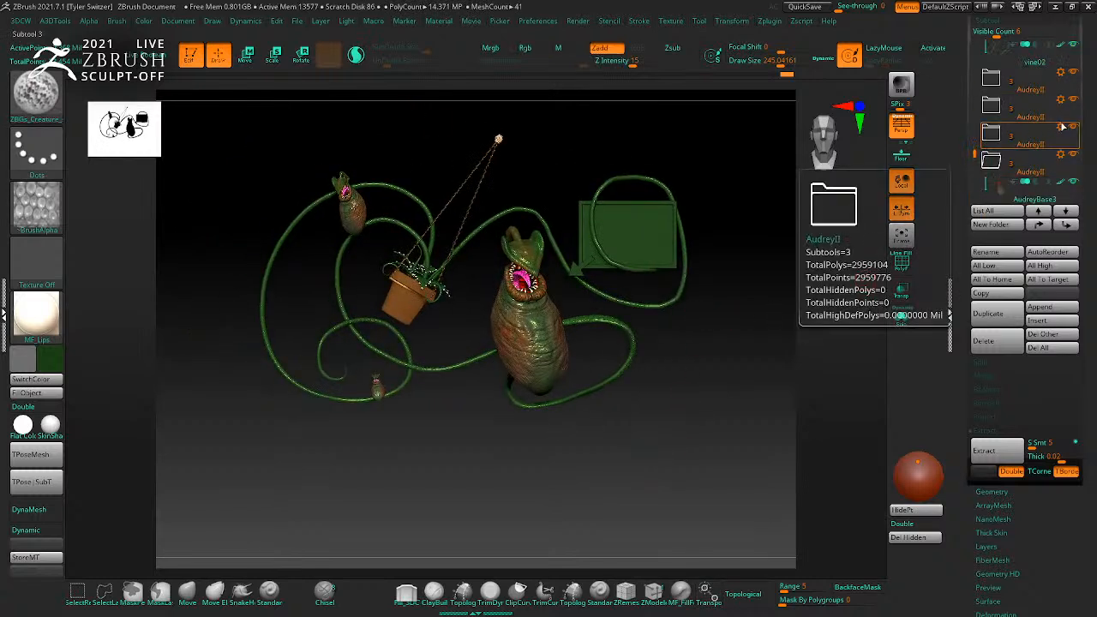
{"action": "left_click", "coordinate": [1062, 155]}
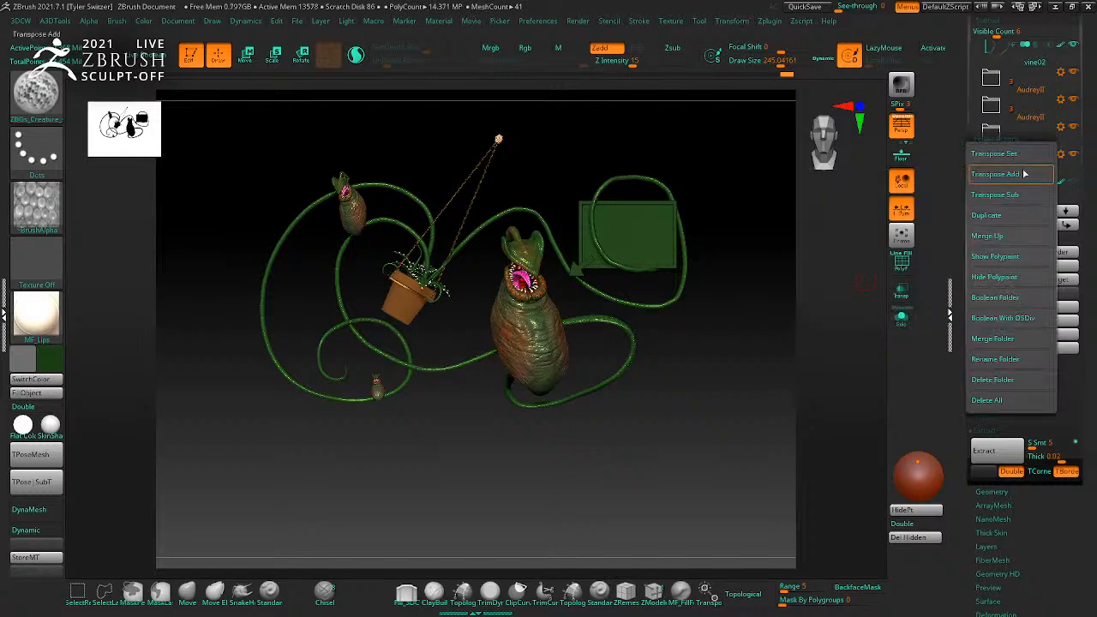
{"action": "left_click", "coordinate": [1004, 217]}
{"action": "left_click", "coordinate": [822, 242]}
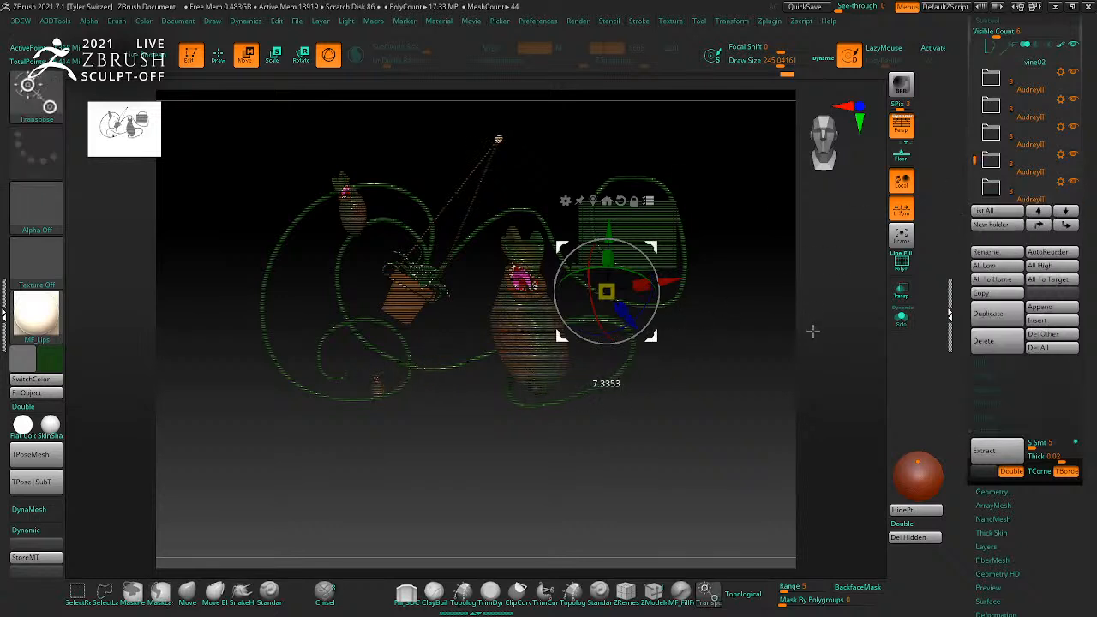
Step: Position and rotate the new tiny creature so it sits on the thick vine loop beside the large creature
{"action": "key", "text": "f"}
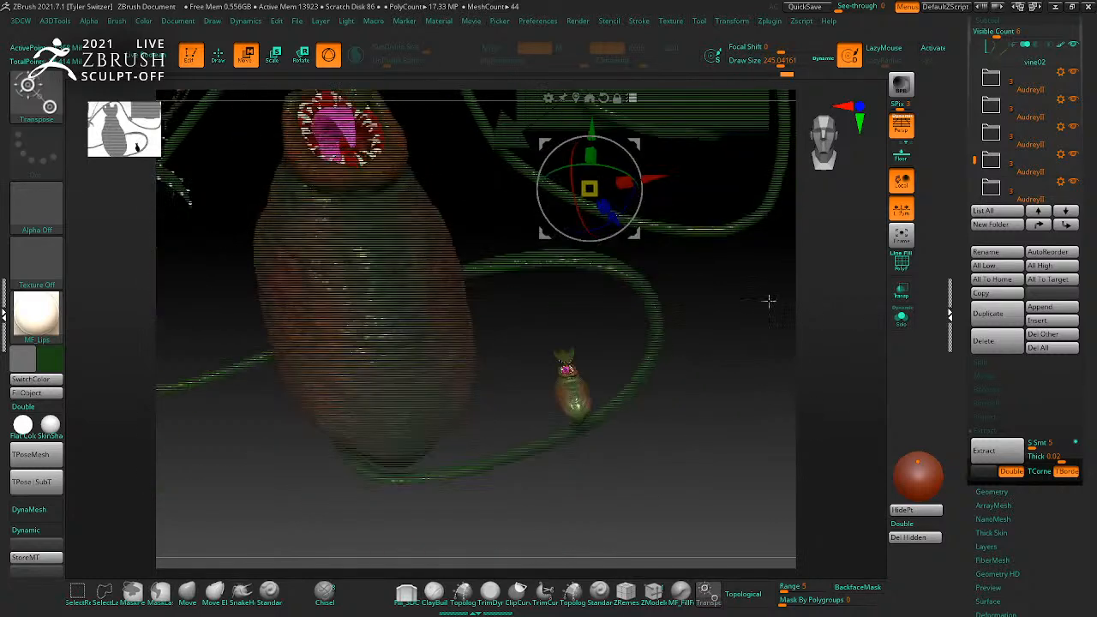
{"action": "left_click_drag", "start_coordinate": [623, 365], "coordinate": [674, 374], "text": "alt"}
{"action": "left_click_drag", "start_coordinate": [723, 404], "coordinate": [642, 408]}
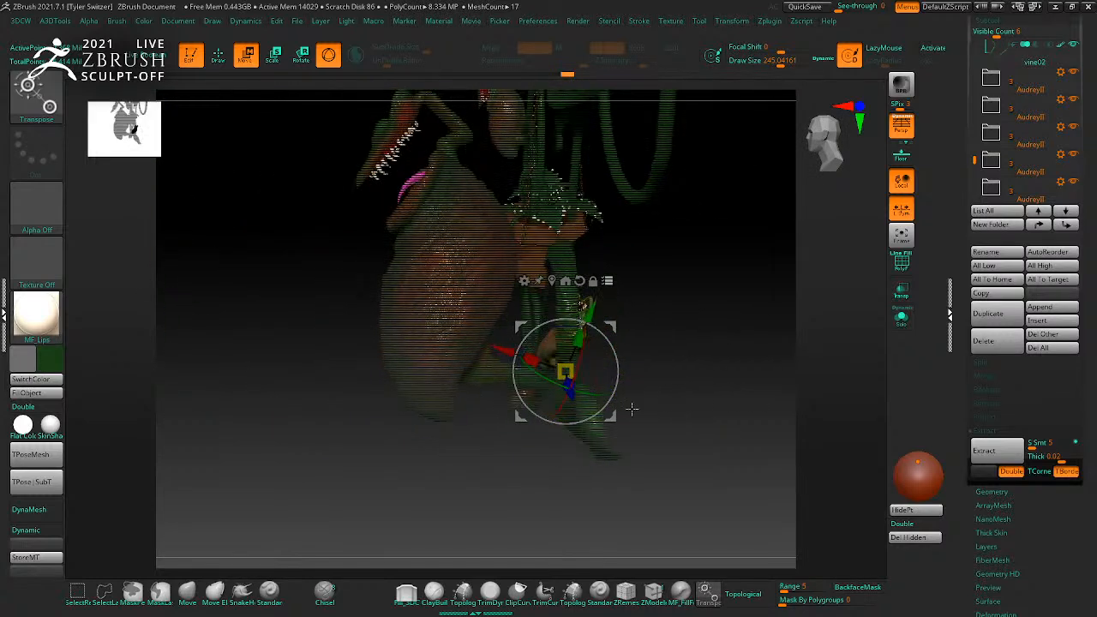
{"action": "mouse_move", "coordinate": [618, 362]}
{"action": "left_mouse_down"}
{"action": "mouse_move", "coordinate": [607, 346]}
{"action": "mouse_move", "coordinate": [592, 349]}
{"action": "mouse_move", "coordinate": [599, 371]}
{"action": "left_mouse_up"}
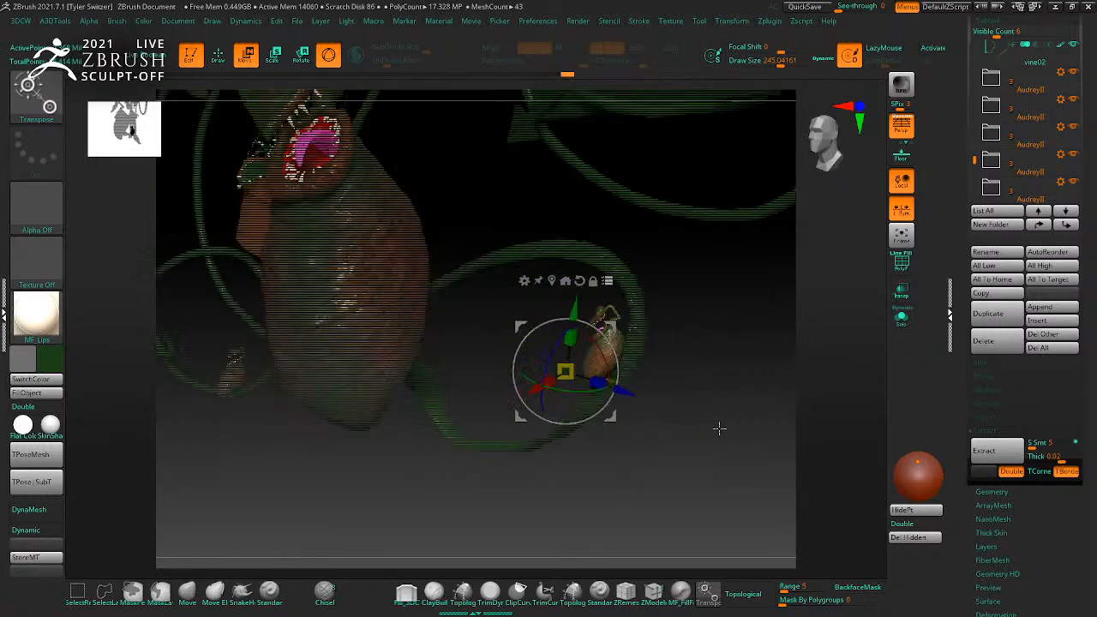
{"action": "left_click_drag", "start_coordinate": [719, 428], "coordinate": [630, 389]}
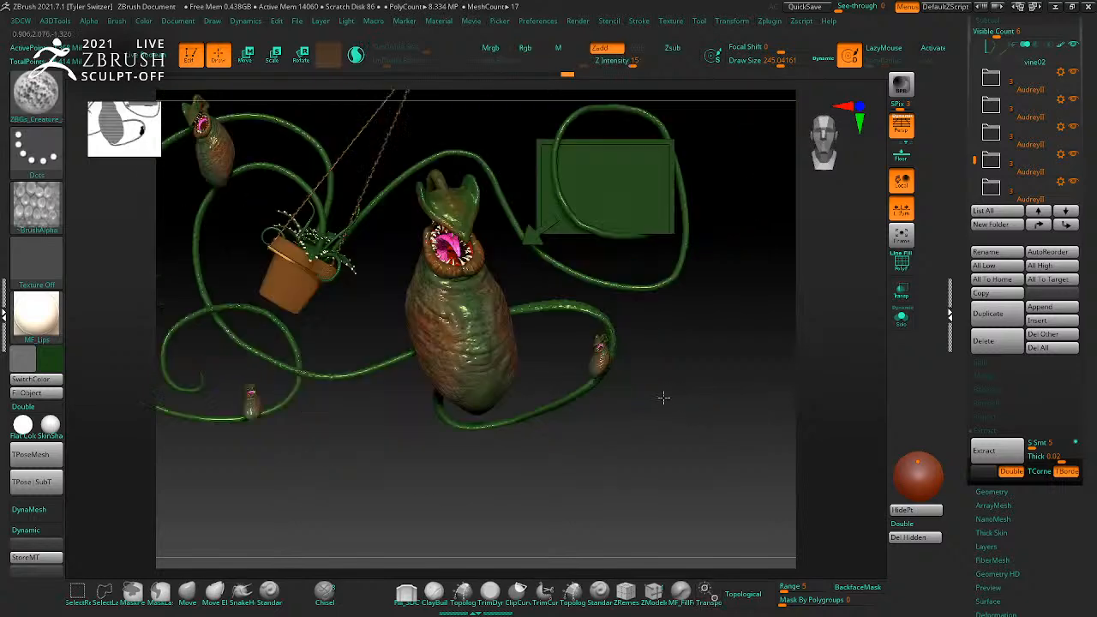
{"action": "mouse_move", "coordinate": [661, 396]}
{"action": "left_mouse_down"}
{"action": "mouse_move", "coordinate": [728, 420]}
{"action": "mouse_move", "coordinate": [755, 398]}
{"action": "left_mouse_up"}
Step: Select the vine02 subtool and duplicate it
{"action": "mouse_move", "coordinate": [976, 158]}
{"action": "left_mouse_down"}
{"action": "mouse_move", "coordinate": [990, 103]}
{"action": "mouse_move", "coordinate": [993, 139]}
{"action": "mouse_move", "coordinate": [974, 119]}
{"action": "mouse_move", "coordinate": [984, 181]}
{"action": "mouse_move", "coordinate": [984, 139]}
{"action": "left_mouse_up"}
{"action": "left_click", "coordinate": [1035, 170]}
{"action": "left_click", "coordinate": [1037, 87]}
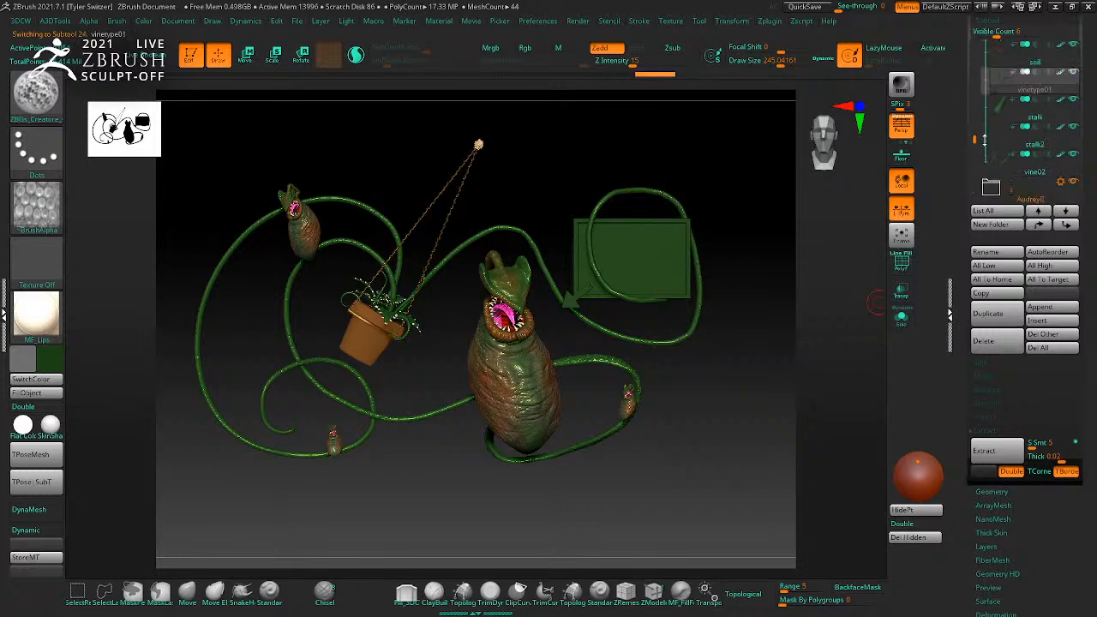
{"action": "left_click", "coordinate": [1035, 174]}
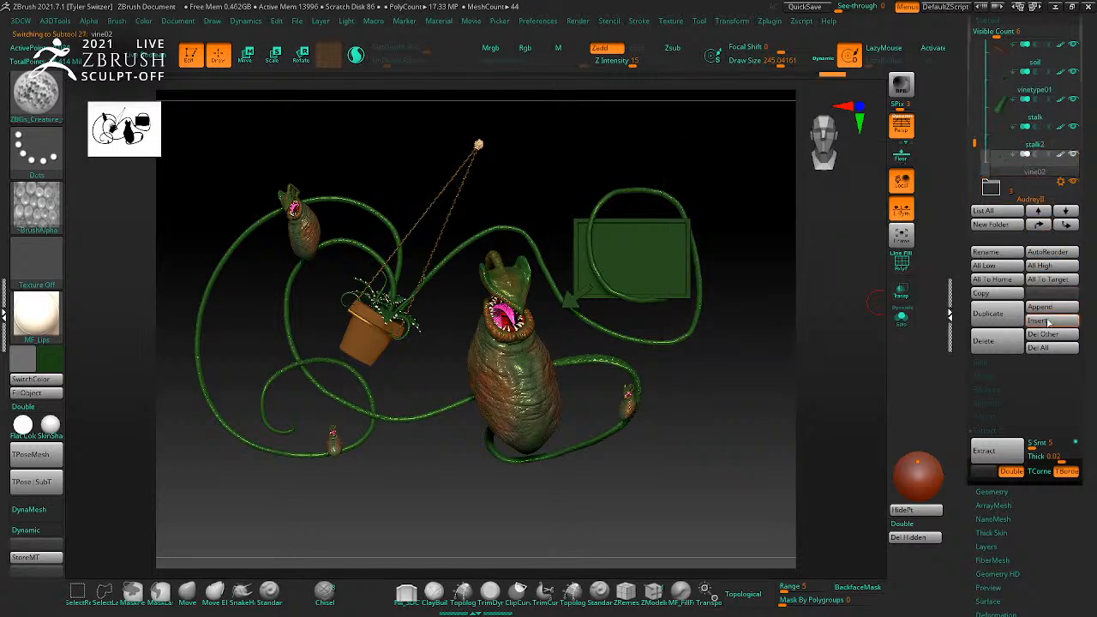
{"action": "left_click", "coordinate": [1050, 322]}
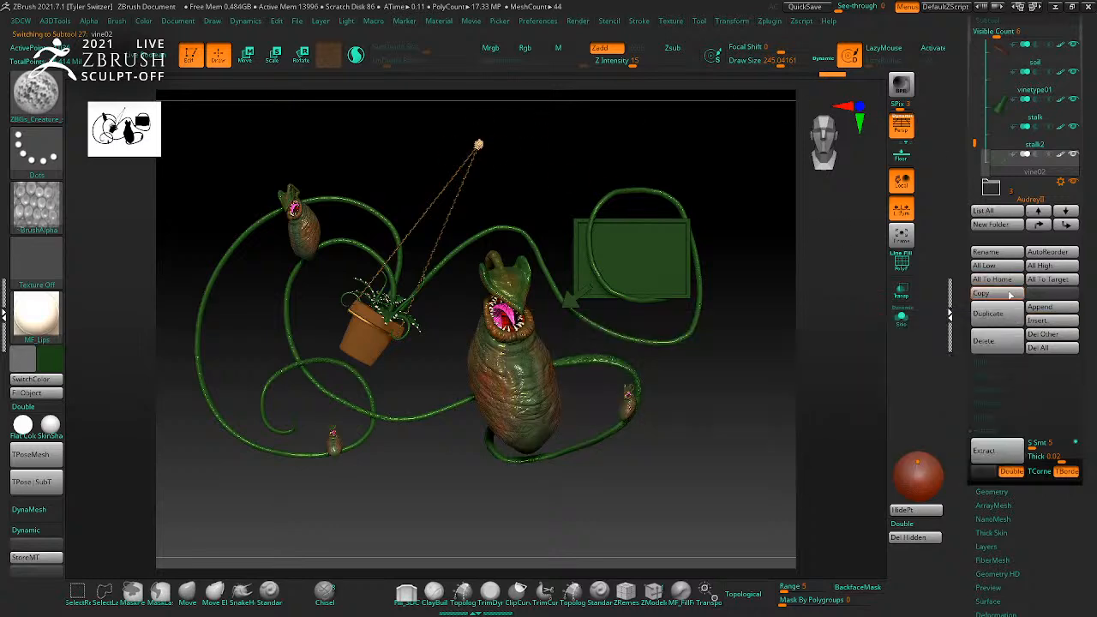
Step: Move the duplicated thin vine down to the tiny creature on the vine loop below the pot and adjust its depth
{"action": "key", "text": "w"}
{"action": "right_click_drag", "start_coordinate": [523, 412], "coordinate": [600, 343]}
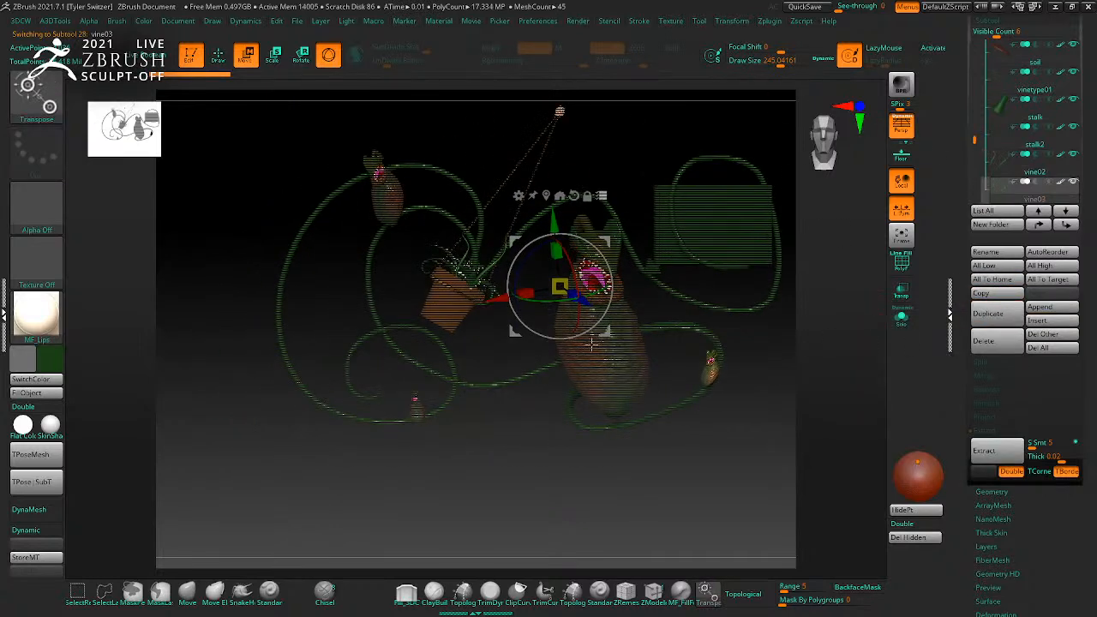
{"action": "key", "text": "q"}
{"action": "key", "text": "w"}
{"action": "left_click_drag", "start_coordinate": [559, 287], "coordinate": [509, 419]}
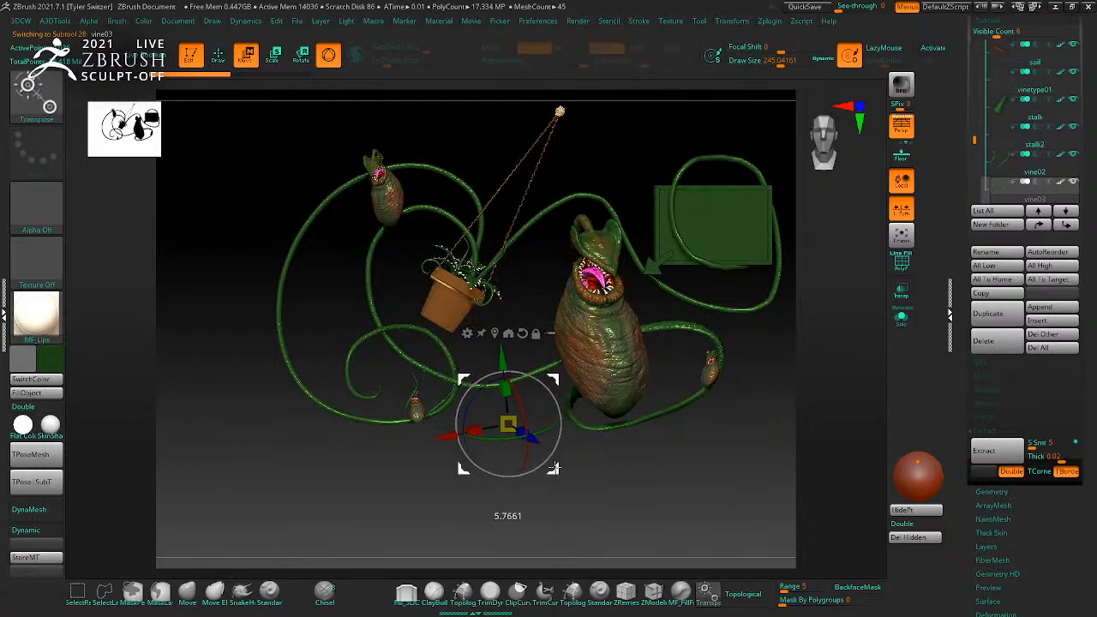
{"action": "mouse_move", "coordinate": [622, 507]}
{"action": "left_mouse_down"}
{"action": "mouse_move", "coordinate": [643, 491]}
{"action": "mouse_move", "coordinate": [628, 495]}
{"action": "left_mouse_up"}
{"action": "left_click_drag", "start_coordinate": [554, 416], "coordinate": [548, 383]}
{"action": "left_click_drag", "start_coordinate": [644, 472], "coordinate": [557, 470]}
{"action": "left_click_drag", "start_coordinate": [658, 496], "coordinate": [756, 482], "text": "alt"}
{"action": "mouse_move", "coordinate": [638, 447]}
{"action": "left_mouse_down"}
{"action": "mouse_move", "coordinate": [532, 417]}
{"action": "mouse_move", "coordinate": [463, 443]}
{"action": "mouse_move", "coordinate": [458, 433]}
{"action": "mouse_move", "coordinate": [527, 396]}
{"action": "left_mouse_up"}
{"action": "key", "text": "q"}
Step: Reshape the thin vine copy around the tiny creature with the Move Topological brush
{"action": "left_click_drag", "start_coordinate": [573, 426], "coordinate": [578, 458]}
{"action": "key", "text": "b"}
{"action": "key", "text": "m"}
{"action": "key", "text": "t"}
{"action": "key", "text": "s"}
{"action": "left_click_drag", "start_coordinate": [524, 428], "coordinate": [554, 442]}
{"action": "left_click_drag", "start_coordinate": [374, 326], "coordinate": [478, 357]}
{"action": "left_click_drag", "start_coordinate": [546, 367], "coordinate": [360, 239]}
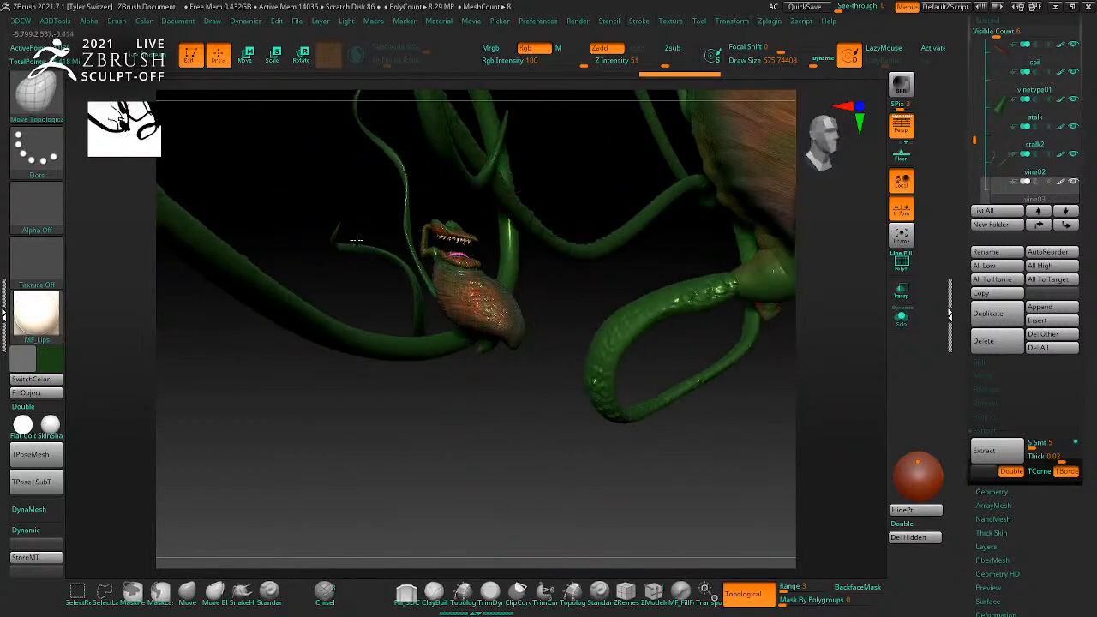
{"action": "left_click_drag", "start_coordinate": [521, 390], "coordinate": [518, 351]}
Step: Select the curled vinetype01 tendrils at the pot and duplicate that subtool
{"action": "left_click", "coordinate": [504, 348], "text": "alt"}
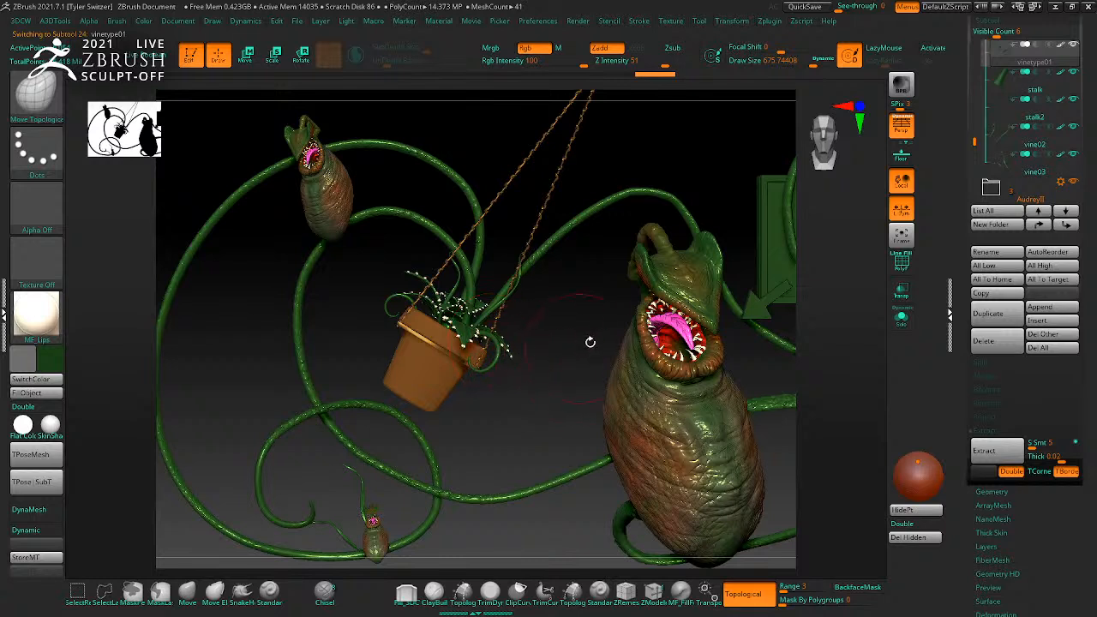
{"action": "key", "text": "shift"}
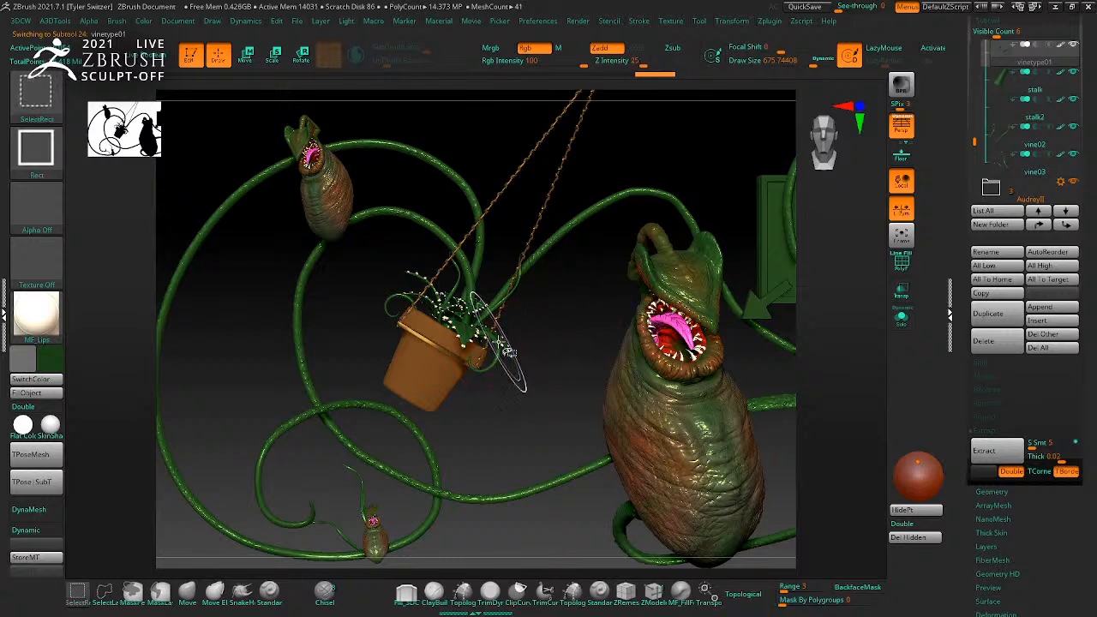
{"action": "key", "text": "ctrl"}
{"action": "mouse_move", "coordinate": [490, 244]}
{"action": "left_mouse_down", "text": "ctrl"}
{"action": "mouse_move", "coordinate": [489, 433]}
{"action": "mouse_move", "coordinate": [554, 387]}
{"action": "left_mouse_up", "text": "ctrl"}
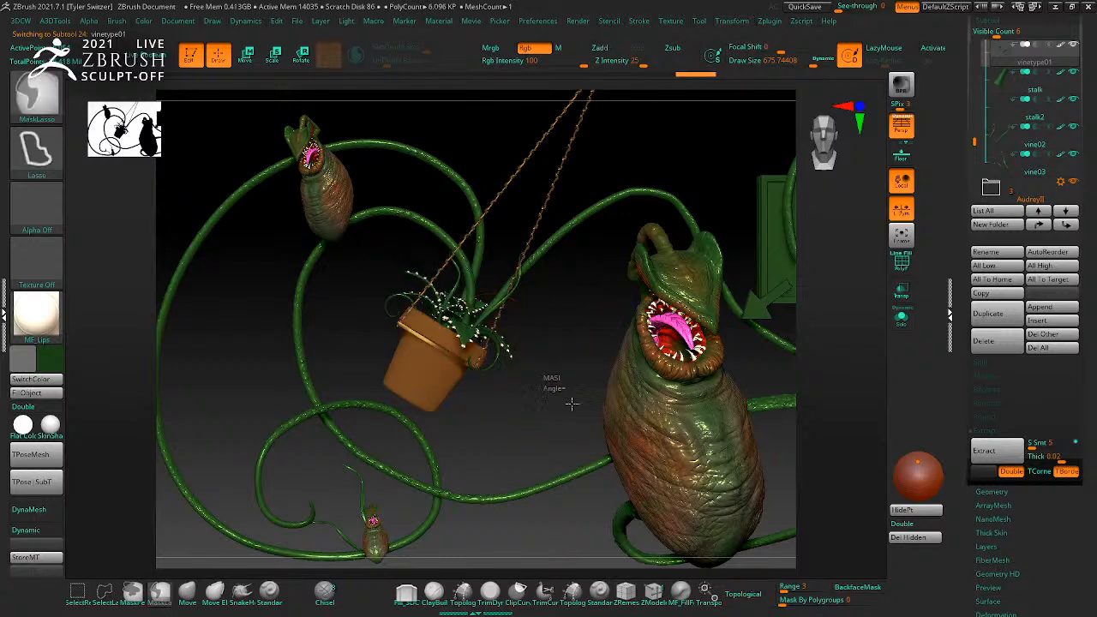
{"action": "left_click", "coordinate": [998, 322]}
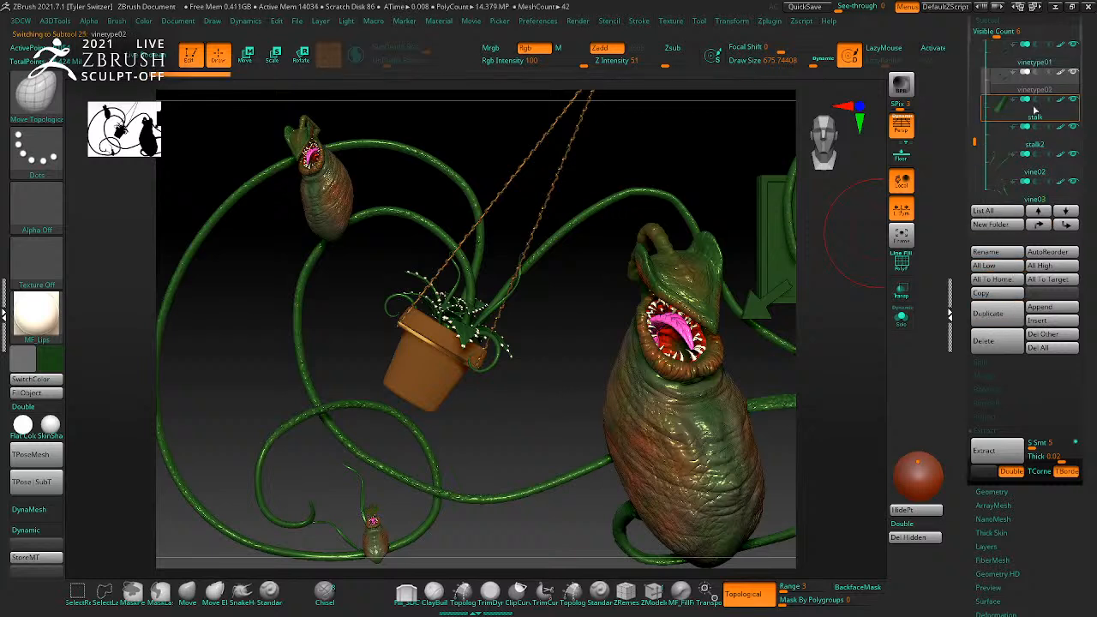
Step: Move the duplicated curled tendrils from the pot to the base of the medium creature on the upper vine, aligning them in depth
{"action": "key", "text": "w"}
{"action": "left_click", "coordinate": [591, 280]}
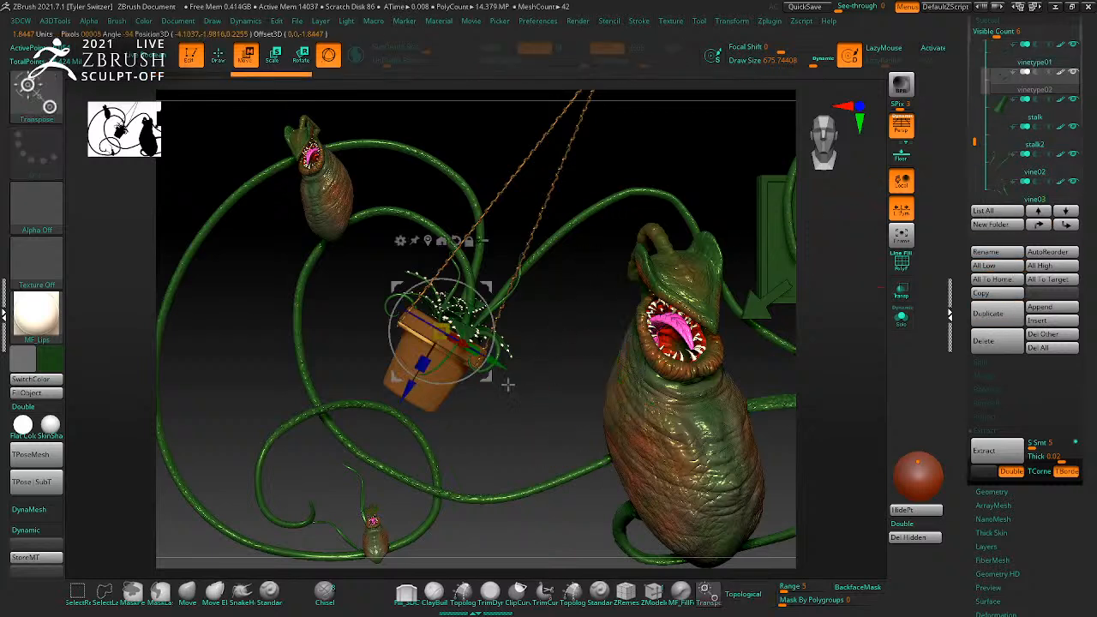
{"action": "left_click_drag", "start_coordinate": [473, 401], "coordinate": [377, 267]}
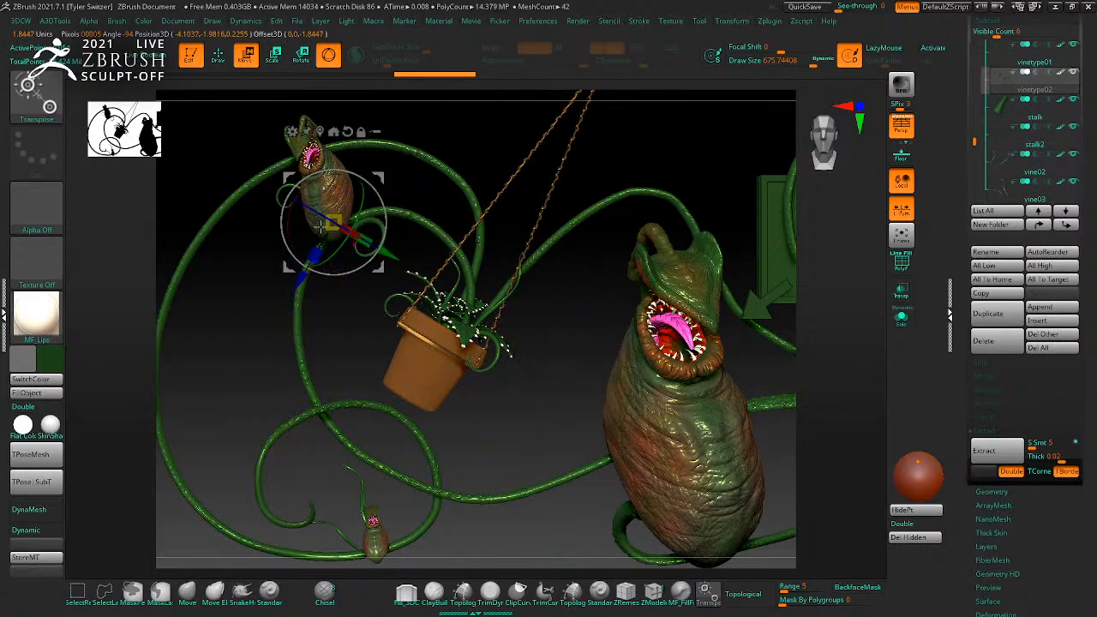
{"action": "key", "text": "ctrl+z"}
{"action": "left_click_drag", "start_coordinate": [564, 420], "coordinate": [375, 271]}
{"action": "left_click_drag", "start_coordinate": [568, 385], "coordinate": [549, 244]}
{"action": "left_click_drag", "start_coordinate": [471, 339], "coordinate": [545, 323]}
{"action": "left_click_drag", "start_coordinate": [495, 277], "coordinate": [460, 256]}
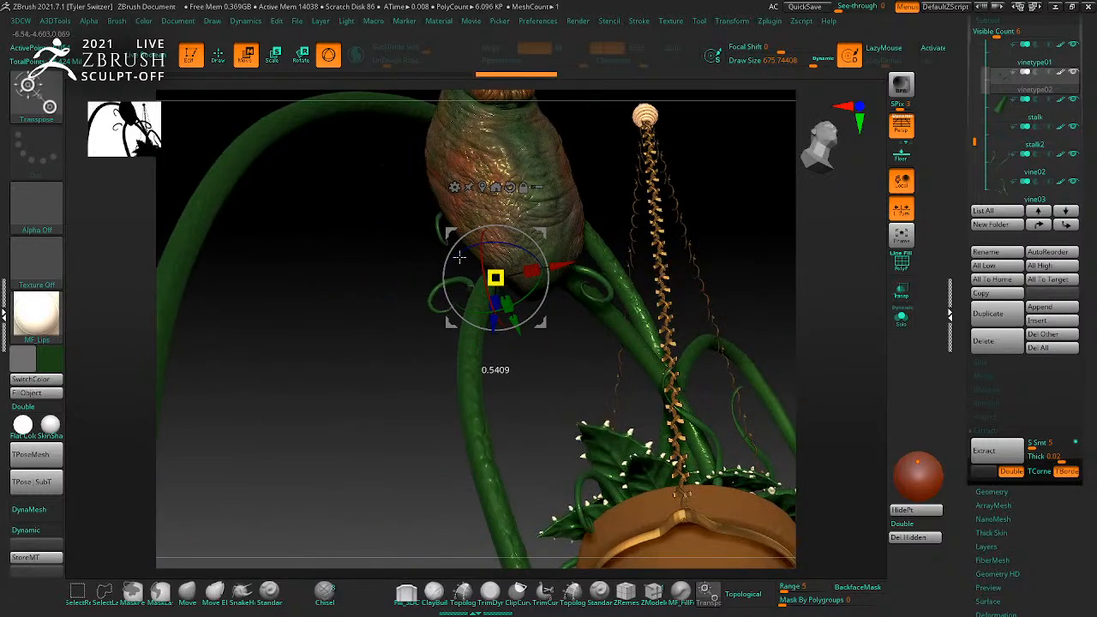
Step: Fine-tune the curled tendrils' position at the medium creature's base and return to the Move Topological brush
{"action": "left_click_drag", "start_coordinate": [735, 226], "coordinate": [534, 296]}
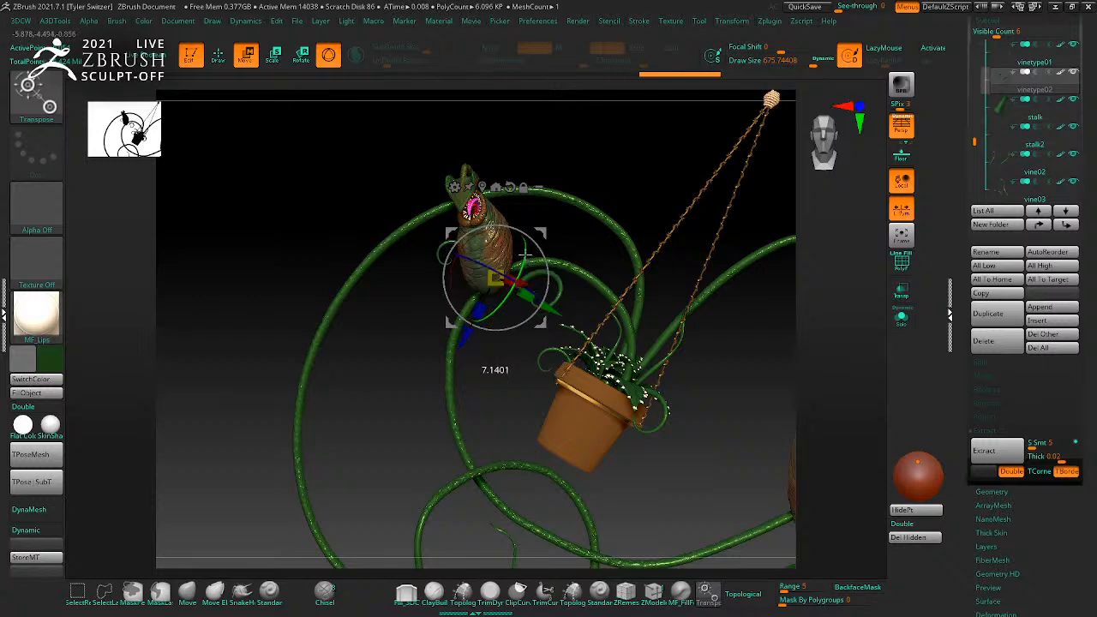
{"action": "key", "text": "ctrl+z"}
{"action": "left_click_drag", "start_coordinate": [535, 323], "coordinate": [522, 323]}
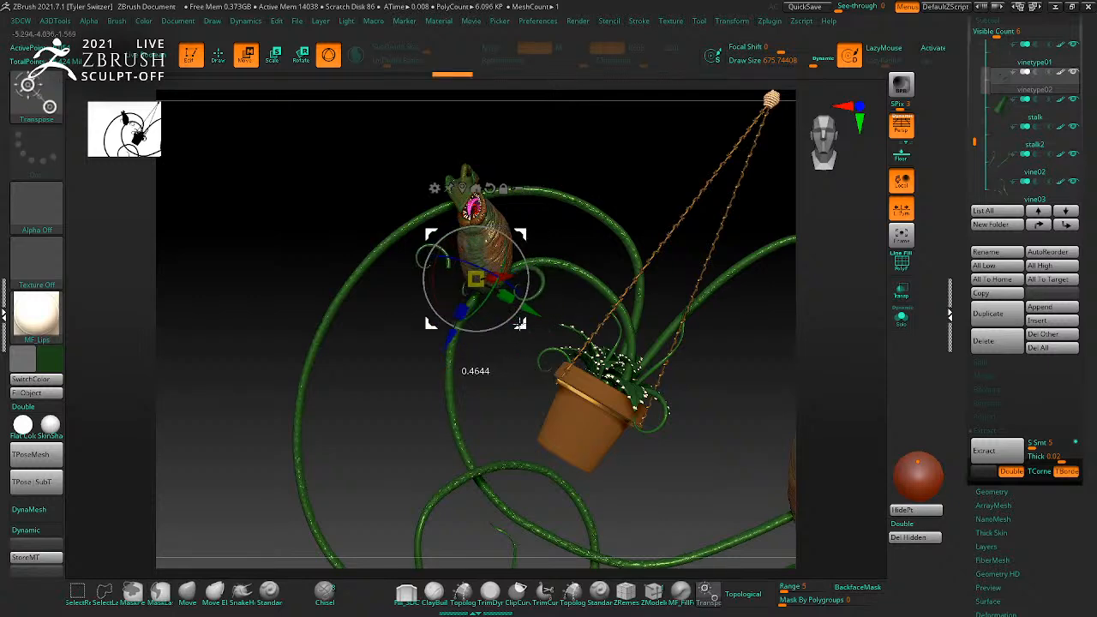
{"action": "key", "text": "q"}
{"action": "key", "text": "b"}
{"action": "key", "text": "Escape"}
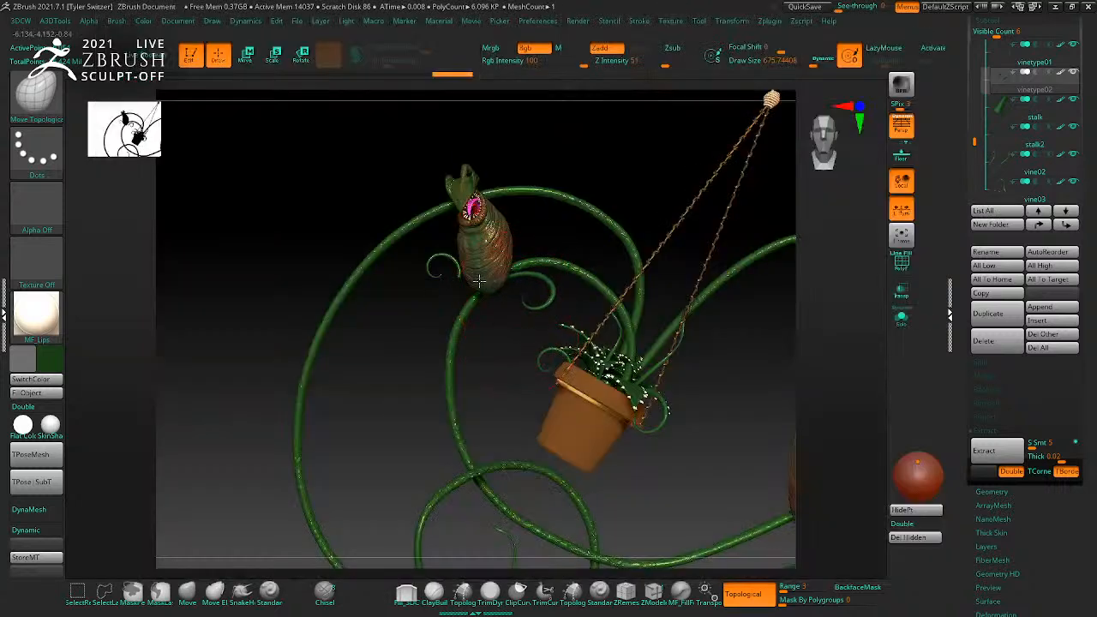
Step: Duplicate the vinetype02 tendrils and position the copy at the base of the small pitcher on the far right vine
{"action": "left_click_drag", "start_coordinate": [498, 326], "coordinate": [618, 354]}
{"action": "key", "text": "f"}
{"action": "left_click_drag", "start_coordinate": [529, 343], "coordinate": [493, 283], "text": "alt"}
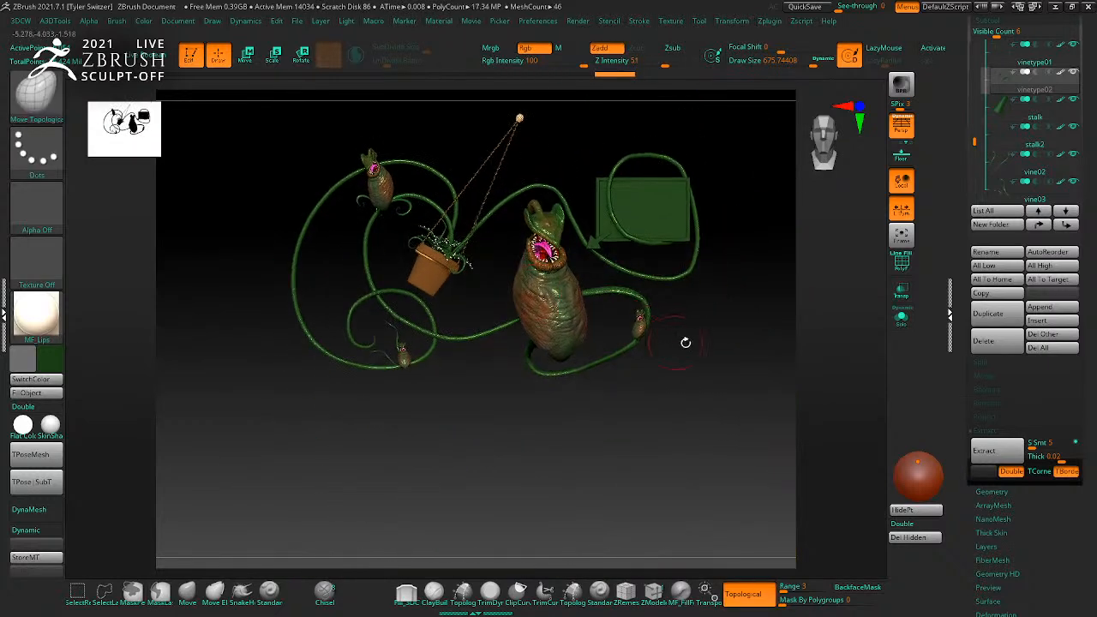
{"action": "left_click_drag", "start_coordinate": [729, 343], "coordinate": [720, 388], "text": "alt"}
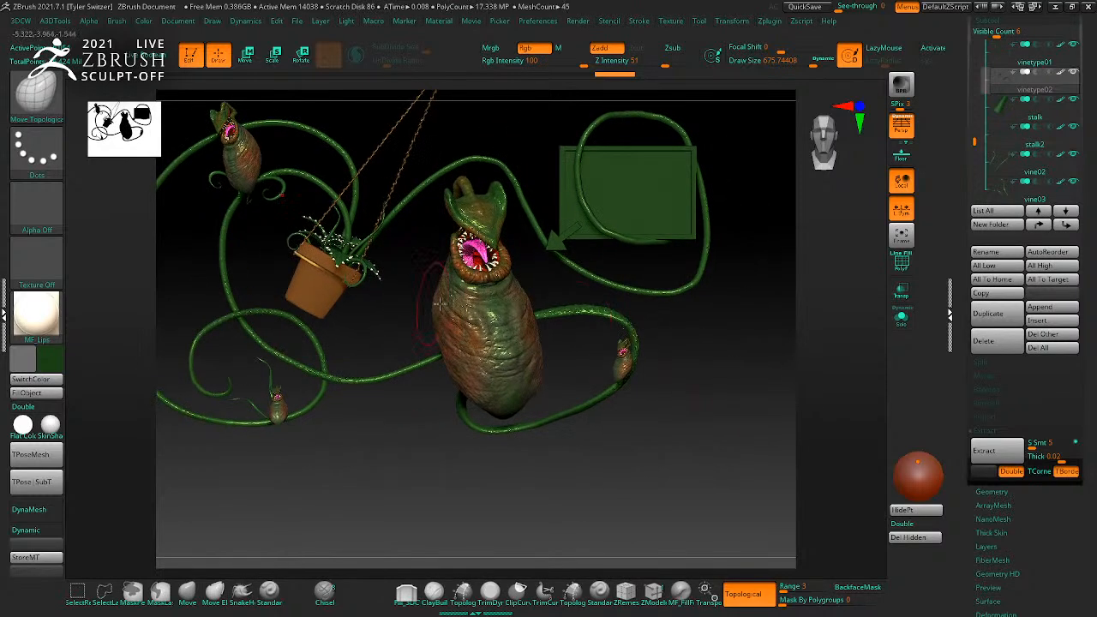
{"action": "left_click", "coordinate": [993, 321]}
{"action": "key", "text": "w"}
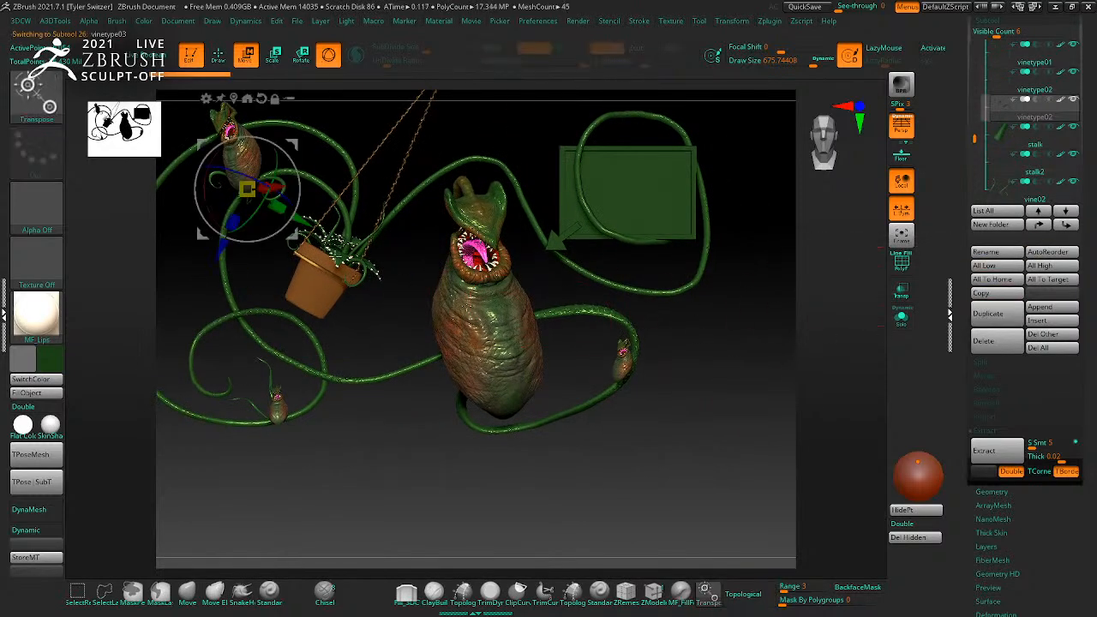
{"action": "left_click_drag", "start_coordinate": [292, 227], "coordinate": [672, 419]}
{"action": "mouse_move", "coordinate": [747, 468]}
{"action": "left_mouse_down"}
{"action": "mouse_move", "coordinate": [730, 431]}
{"action": "mouse_move", "coordinate": [746, 457]}
{"action": "left_mouse_up"}
{"action": "left_click_drag", "start_coordinate": [665, 422], "coordinate": [668, 438]}
{"action": "left_click_drag", "start_coordinate": [712, 474], "coordinate": [717, 378]}
{"action": "mouse_move", "coordinate": [733, 452]}
{"action": "left_mouse_down"}
{"action": "mouse_move", "coordinate": [755, 421]}
{"action": "mouse_move", "coordinate": [780, 435]}
{"action": "left_mouse_up"}
Step: Adjust the copied tendrils with the Move Topological brush so they attach to the vine beneath the small right pitcher
{"action": "key", "text": "q"}
{"action": "key", "text": "b"}
{"action": "key", "text": "m"}
{"action": "key", "text": "t"}
{"action": "key", "text": "s"}
{"action": "left_click_drag", "start_coordinate": [639, 435], "coordinate": [684, 436]}
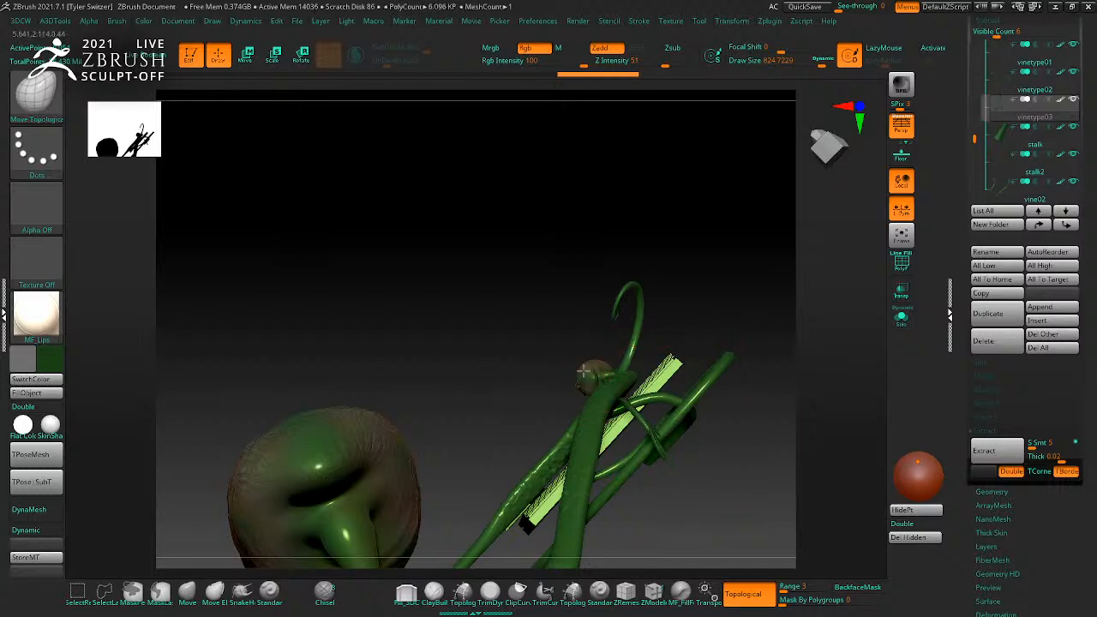
{"action": "mouse_move", "coordinate": [803, 426]}
{"action": "left_mouse_down"}
{"action": "mouse_move", "coordinate": [781, 477]}
{"action": "mouse_move", "coordinate": [798, 531]}
{"action": "mouse_move", "coordinate": [814, 425]}
{"action": "mouse_move", "coordinate": [823, 463]}
{"action": "mouse_move", "coordinate": [787, 416]}
{"action": "mouse_move", "coordinate": [815, 441]}
{"action": "left_mouse_up"}
{"action": "key", "text": "w"}
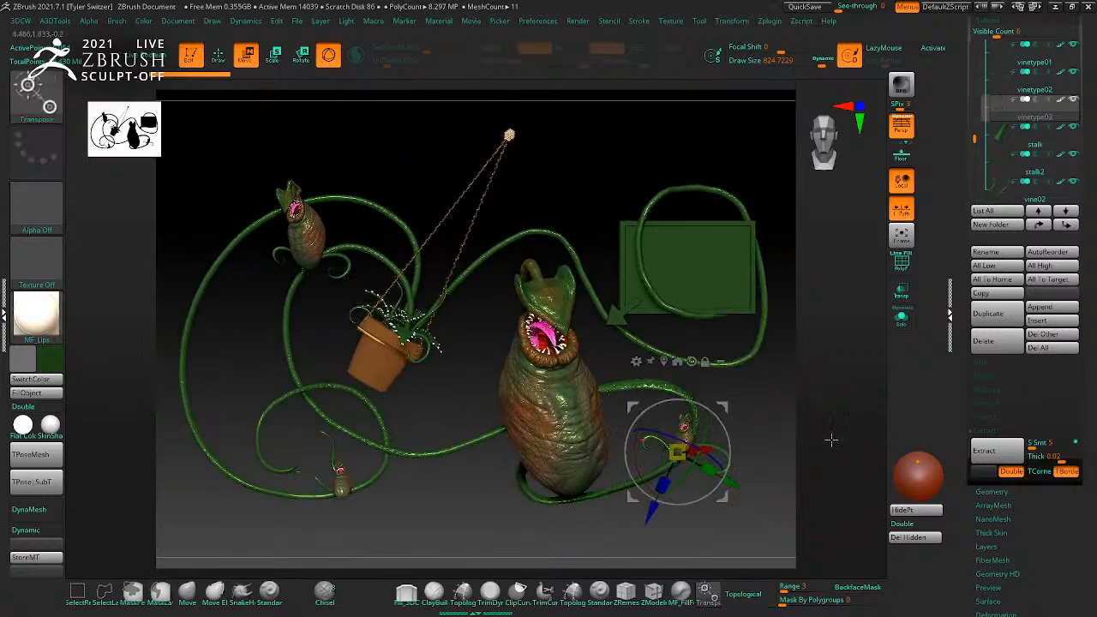
Step: Duplicate the vinetype01 tendrils, then move and rotate the copy to the stem at the base of the large pitcher
{"action": "left_click", "coordinate": [1060, 89]}
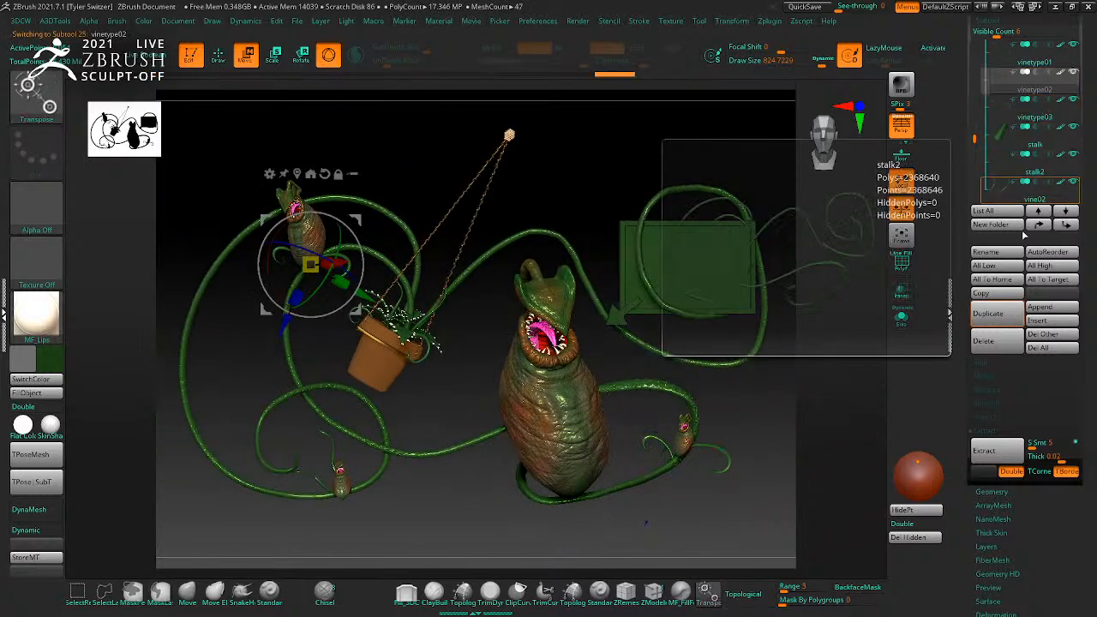
{"action": "left_click", "coordinate": [1034, 61]}
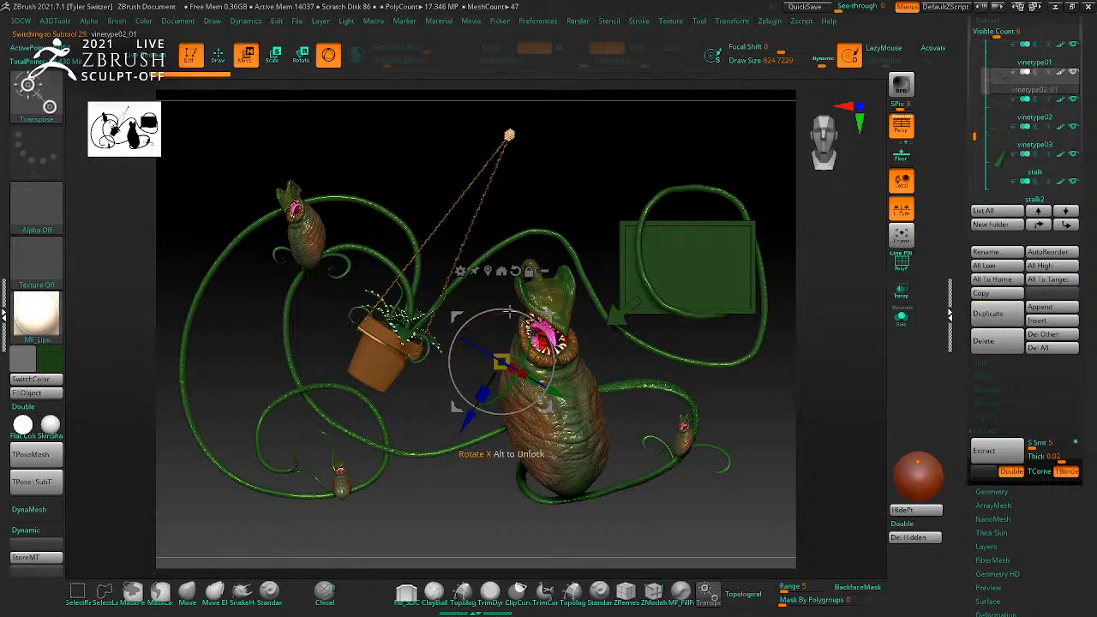
{"action": "left_click", "coordinate": [488, 271]}
{"action": "left_click_drag", "start_coordinate": [438, 379], "coordinate": [573, 513]}
{"action": "left_click_drag", "start_coordinate": [674, 537], "coordinate": [795, 463], "text": "alt"}
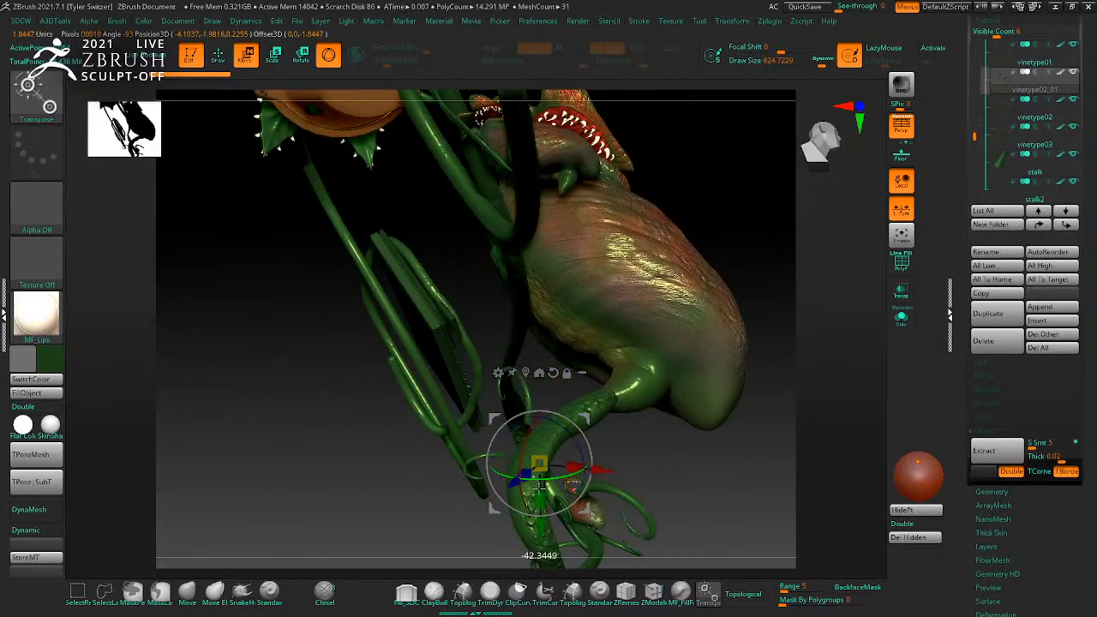
{"action": "left_click_drag", "start_coordinate": [676, 482], "coordinate": [571, 444]}
{"action": "left_click_drag", "start_coordinate": [549, 493], "coordinate": [656, 559]}
{"action": "key", "text": "q"}
{"action": "mouse_move", "coordinate": [774, 488]}
{"action": "left_mouse_down"}
{"action": "mouse_move", "coordinate": [774, 527]}
{"action": "mouse_move", "coordinate": [788, 436]}
{"action": "mouse_move", "coordinate": [795, 474]}
{"action": "mouse_move", "coordinate": [808, 471]}
{"action": "mouse_move", "coordinate": [774, 458]}
{"action": "mouse_move", "coordinate": [769, 500]}
{"action": "mouse_move", "coordinate": [686, 480]}
{"action": "mouse_move", "coordinate": [653, 438]}
{"action": "left_mouse_up"}
{"action": "key", "text": "w"}
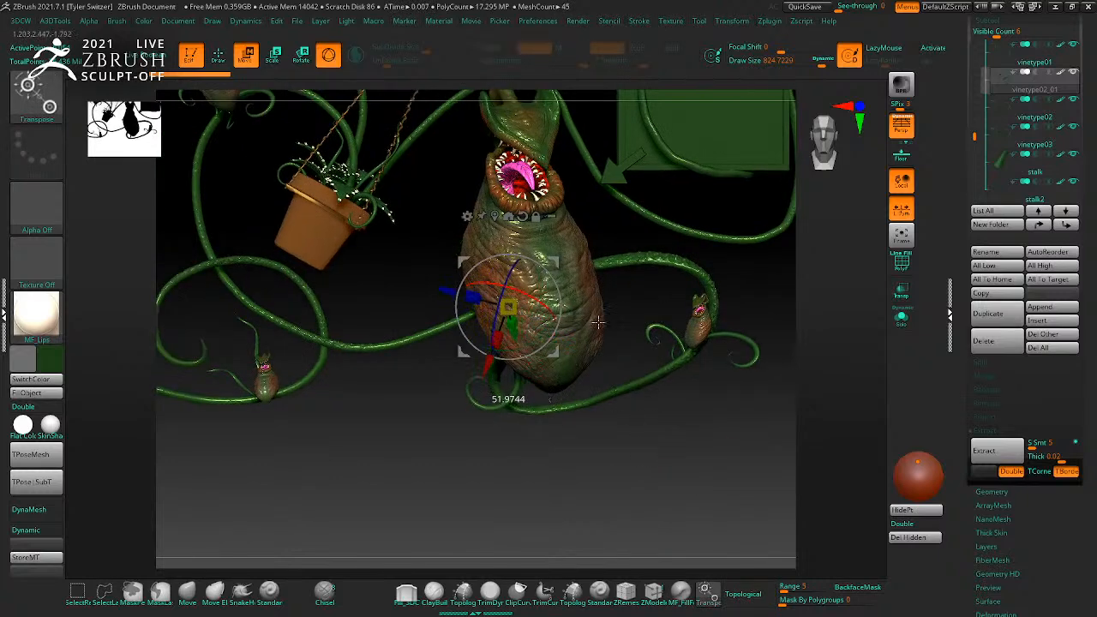
Step: Refine the rotation and position of the vinetype01 copy around the stem beneath the large pitcher
{"action": "key", "text": "q"}
{"action": "left_click_drag", "start_coordinate": [540, 358], "coordinate": [490, 341]}
{"action": "right_click_drag", "start_coordinate": [511, 341], "coordinate": [485, 343]}
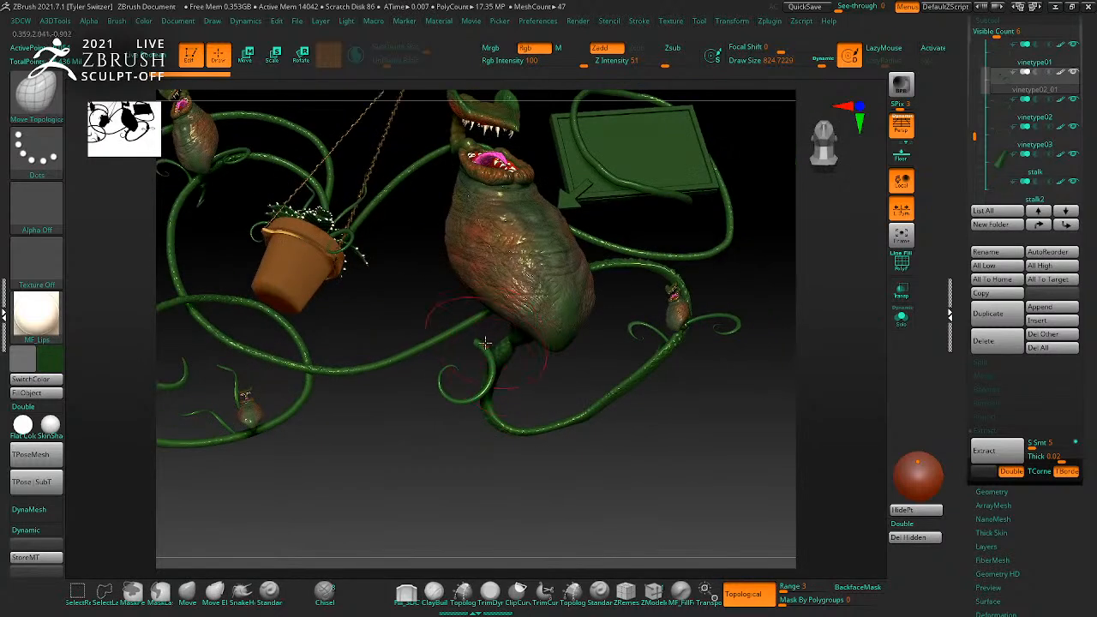
{"action": "right_click_drag", "start_coordinate": [556, 339], "coordinate": [720, 452]}
{"action": "right_click_drag", "start_coordinate": [713, 375], "coordinate": [602, 331]}
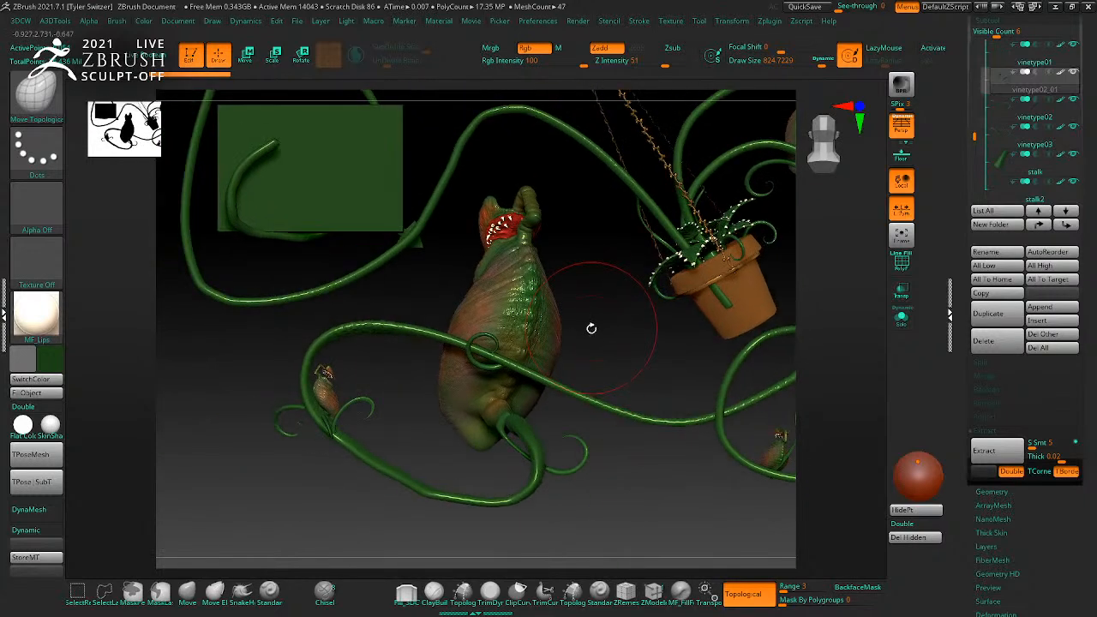
{"action": "key", "text": "ctrl"}
{"action": "key", "text": "w"}
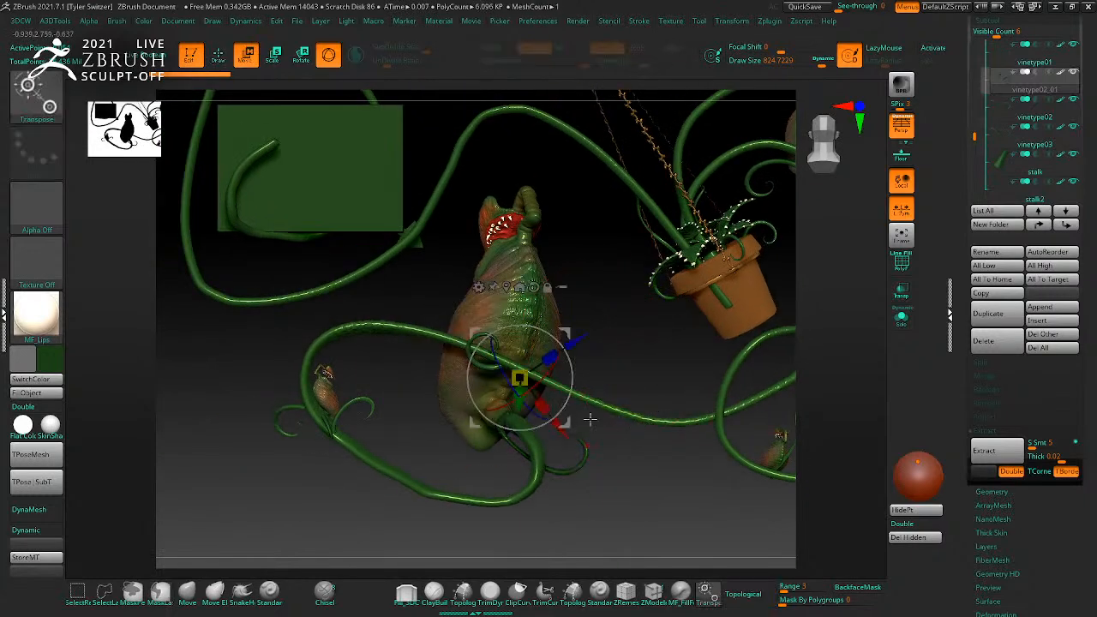
{"action": "right_click_drag", "start_coordinate": [570, 478], "coordinate": [641, 466]}
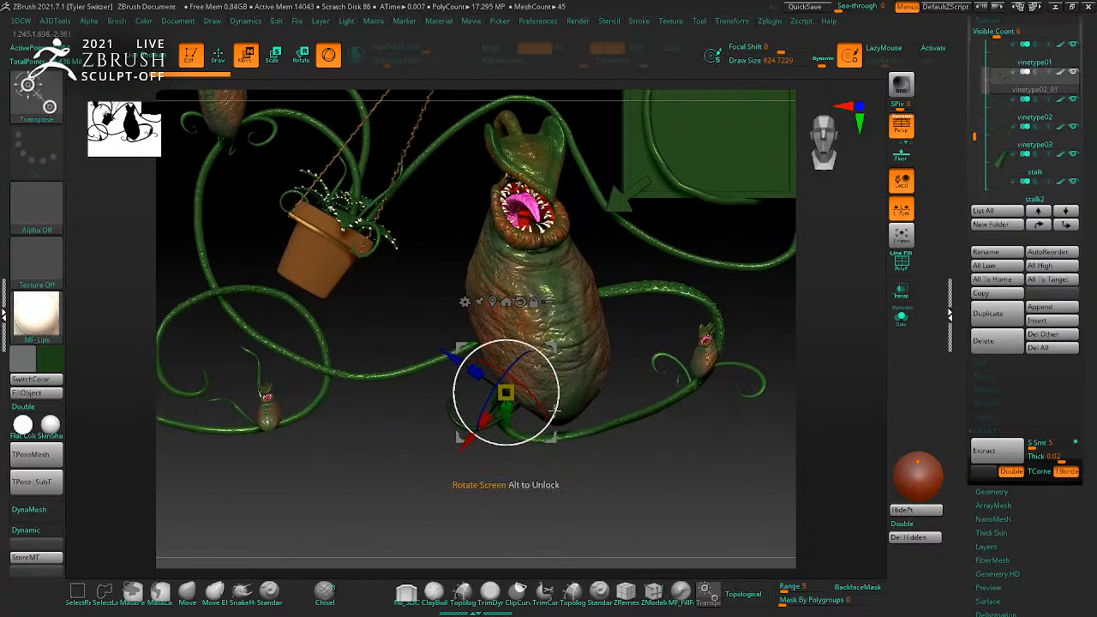
{"action": "left_click_drag", "start_coordinate": [553, 440], "coordinate": [562, 460]}
{"action": "right_click_drag", "start_coordinate": [552, 409], "coordinate": [547, 441]}
{"action": "left_click_drag", "start_coordinate": [576, 431], "coordinate": [579, 431]}
{"action": "mouse_move", "coordinate": [609, 428]}
{"action": "right_mouse_down"}
{"action": "mouse_move", "coordinate": [654, 492]}
{"action": "mouse_move", "coordinate": [719, 481]}
{"action": "right_mouse_up"}
Step: Mask around the tendrils at the large pitcher's base, then reposition, rotate and scale them down so they curl out beneath it
{"action": "key", "text": "q"}
{"action": "left_click_drag", "start_coordinate": [554, 496], "coordinate": [453, 337], "text": "ctrl"}
{"action": "left_click_drag", "start_coordinate": [548, 452], "coordinate": [556, 468], "text": "ctrl"}
{"action": "mouse_move", "coordinate": [630, 471]}
{"action": "right_mouse_down"}
{"action": "mouse_move", "coordinate": [695, 482]}
{"action": "mouse_move", "coordinate": [623, 481]}
{"action": "right_mouse_up"}
{"action": "key", "text": "w"}
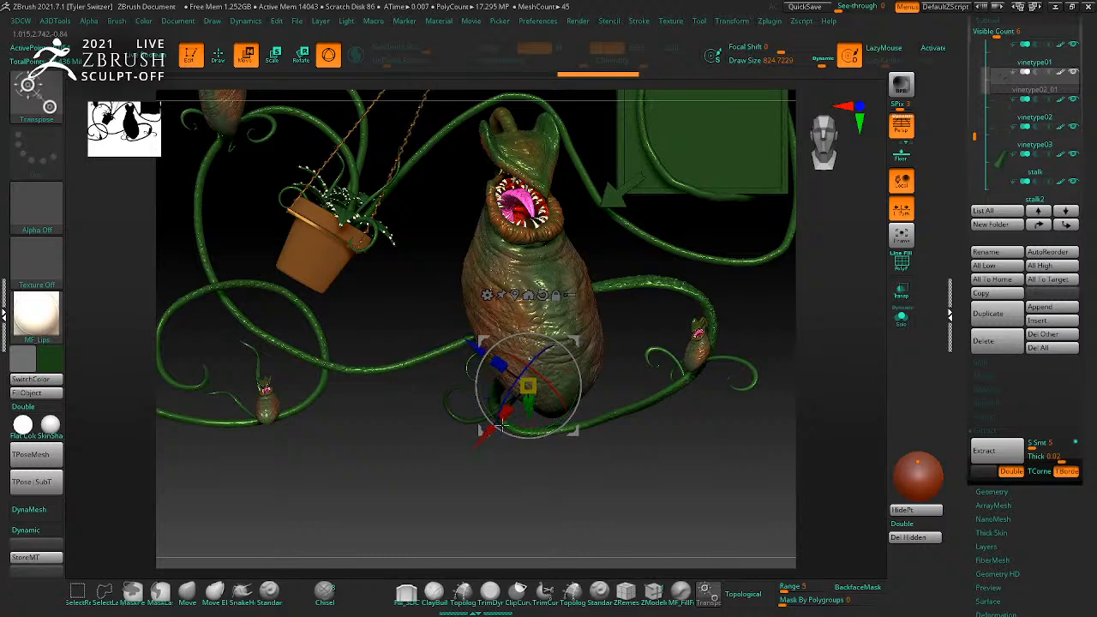
{"action": "left_click_drag", "start_coordinate": [619, 481], "coordinate": [657, 469]}
{"action": "left_click_drag", "start_coordinate": [662, 429], "coordinate": [657, 452]}
{"action": "left_click_drag", "start_coordinate": [638, 406], "coordinate": [658, 405]}
{"action": "left_click_drag", "start_coordinate": [654, 470], "coordinate": [551, 460]}
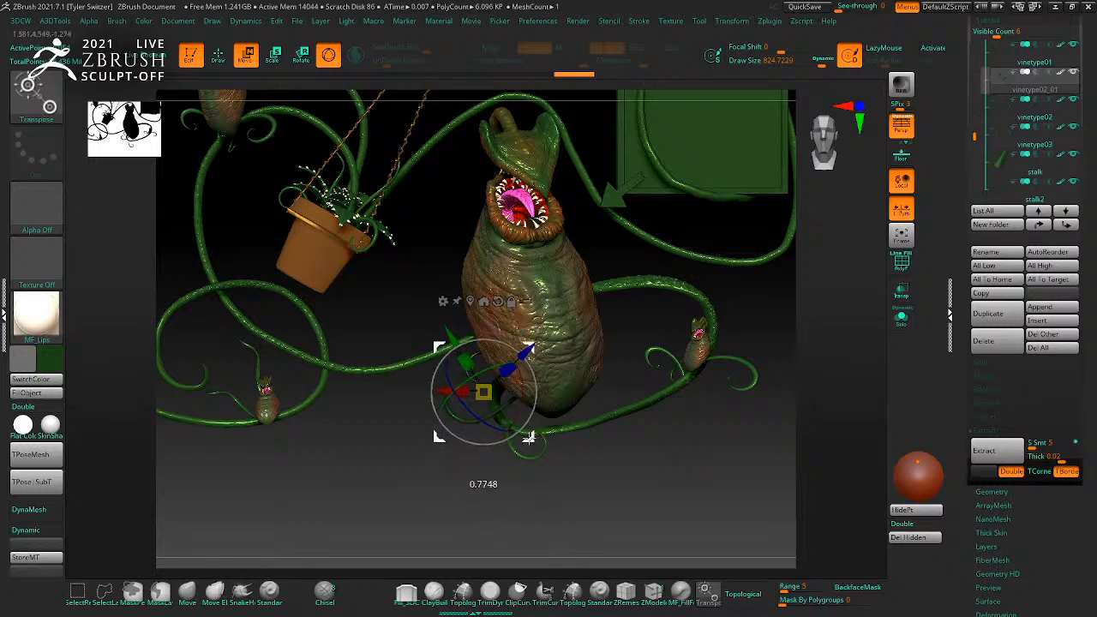
{"action": "key", "text": "q"}
{"action": "mouse_move", "coordinate": [600, 452]}
{"action": "right_mouse_down"}
{"action": "mouse_move", "coordinate": [643, 463]}
{"action": "mouse_move", "coordinate": [612, 464]}
{"action": "mouse_move", "coordinate": [691, 475]}
{"action": "mouse_move", "coordinate": [754, 446]}
{"action": "right_mouse_up"}
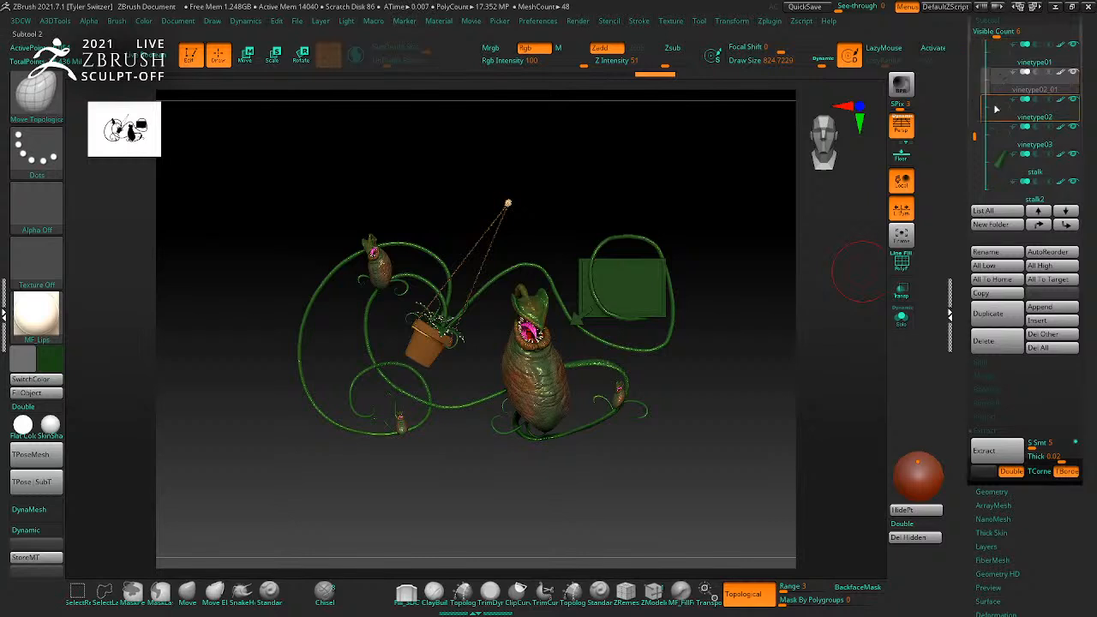
Step: Duplicate the stalk leaf1 subtool and move the copy to the base of the large pitcher
{"action": "left_click_drag", "start_coordinate": [974, 135], "coordinate": [973, 95]}
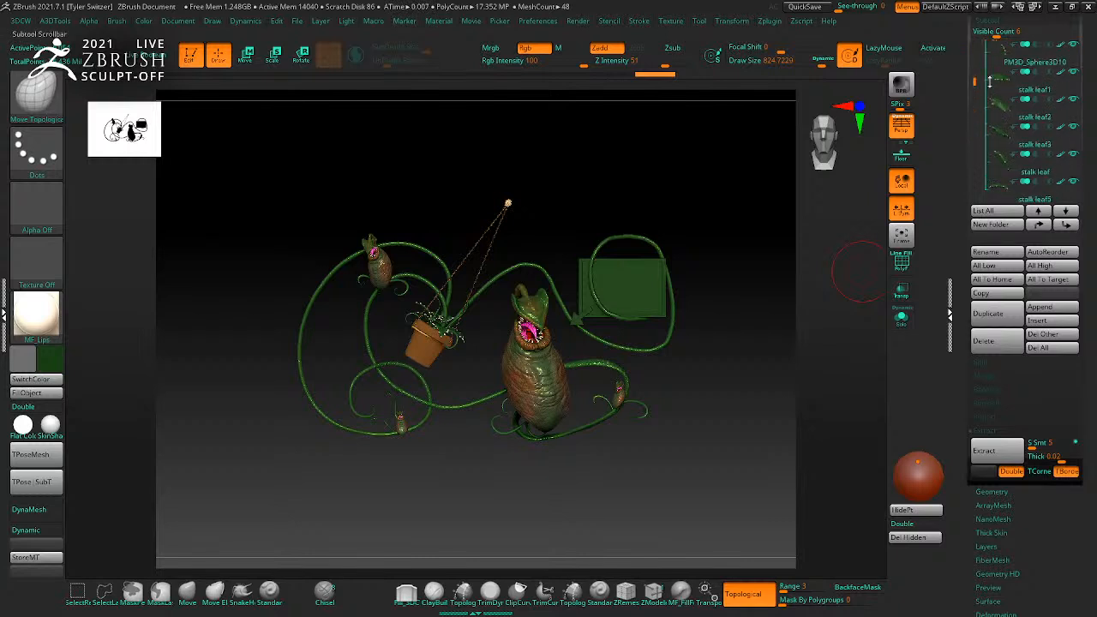
{"action": "left_click", "coordinate": [1038, 89]}
{"action": "key", "text": "w"}
{"action": "left_click_drag", "start_coordinate": [565, 397], "coordinate": [632, 495]}
{"action": "left_click_drag", "start_coordinate": [739, 489], "coordinate": [775, 557], "text": "alt"}
{"action": "left_click", "coordinate": [652, 450]}
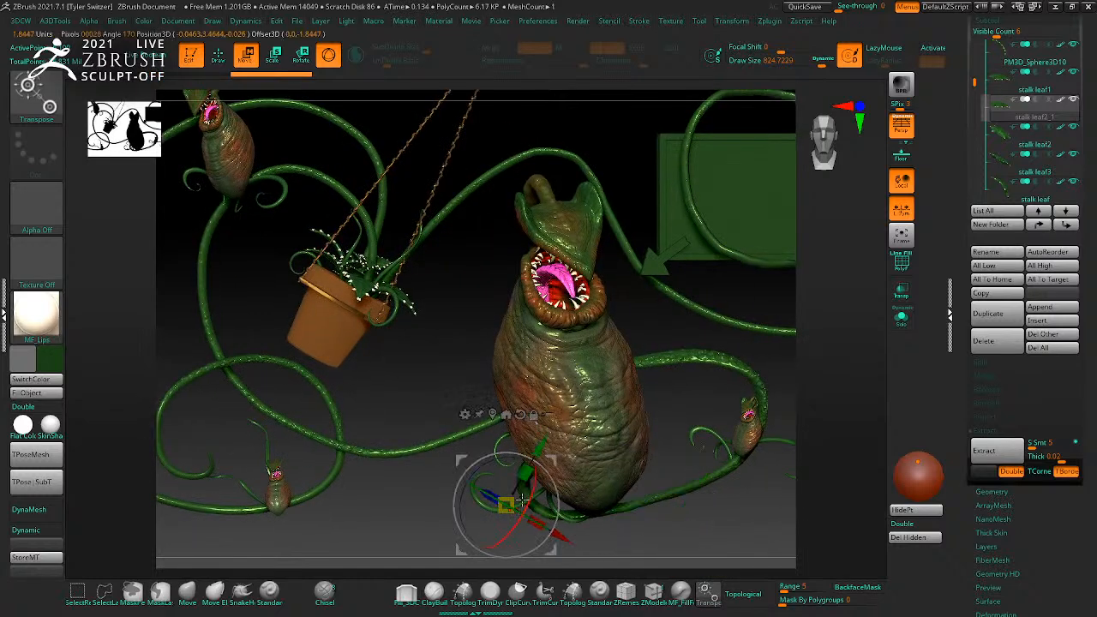
Step: Rotate the stalk leaf copy, scale it down and tuck it among the tendrils under the large pitcher
{"action": "left_click_drag", "start_coordinate": [706, 505], "coordinate": [690, 410], "text": "alt"}
{"action": "left_click_drag", "start_coordinate": [506, 460], "coordinate": [494, 464]}
{"action": "left_click_drag", "start_coordinate": [421, 417], "coordinate": [490, 372]}
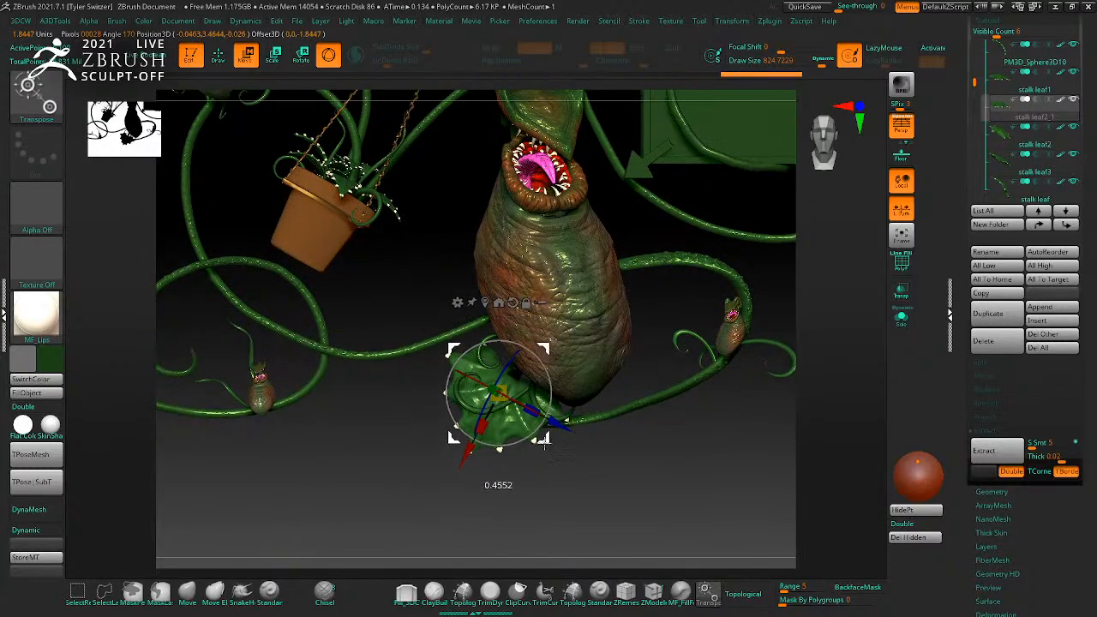
{"action": "key", "text": "q"}
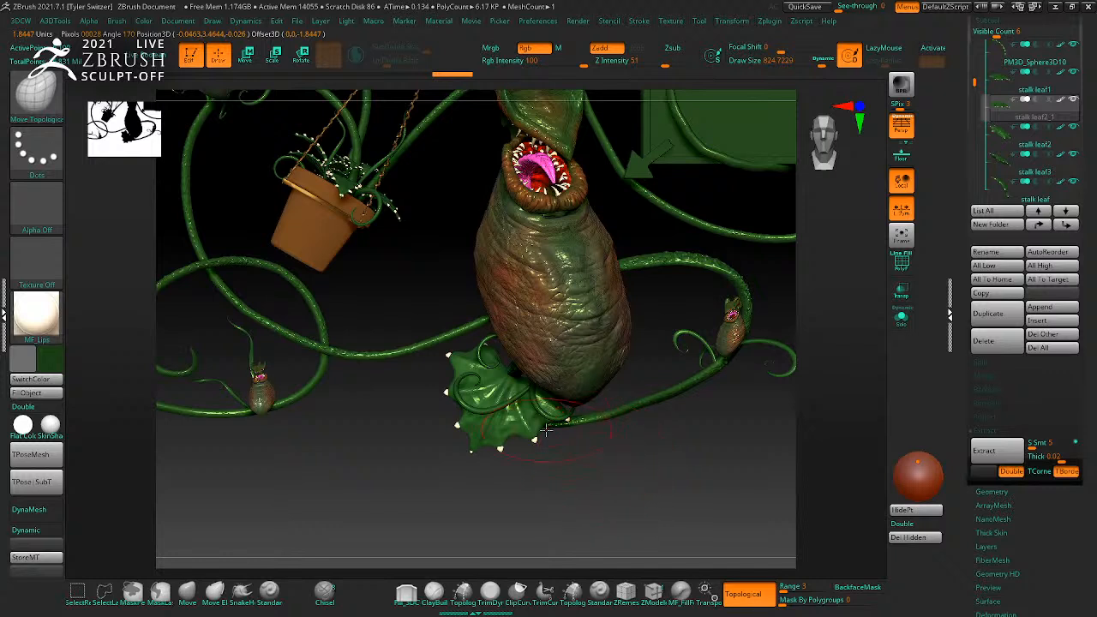
{"action": "key", "text": "w"}
{"action": "left_click_drag", "start_coordinate": [518, 344], "coordinate": [519, 347]}
{"action": "left_click_drag", "start_coordinate": [500, 393], "coordinate": [539, 410]}
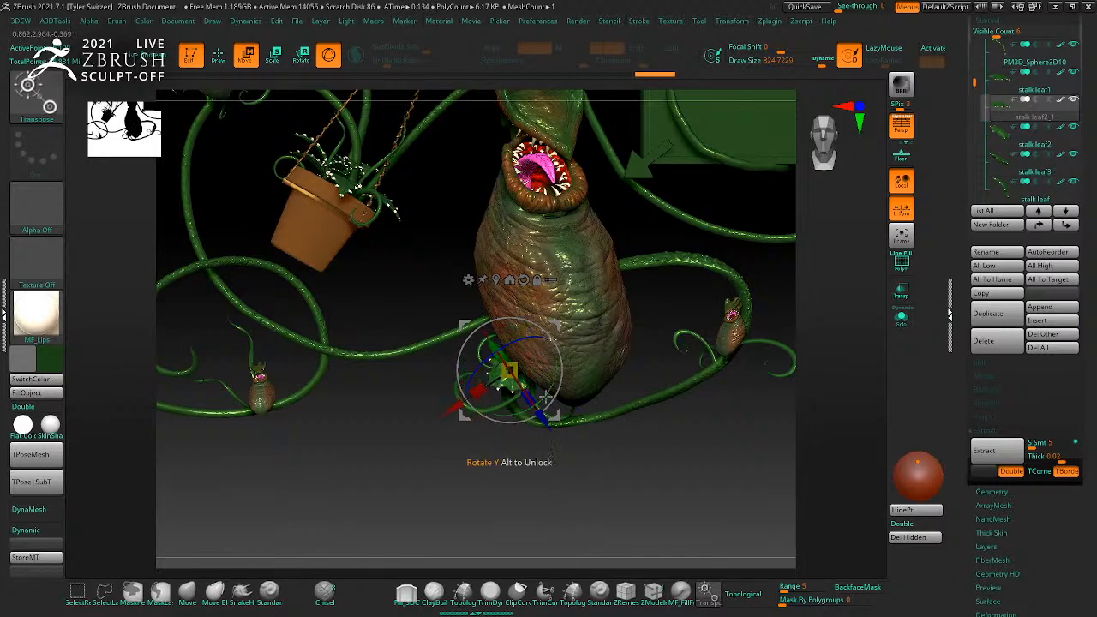
{"action": "key", "text": "q"}
{"action": "mouse_move", "coordinate": [603, 440]}
{"action": "left_mouse_down"}
{"action": "mouse_move", "coordinate": [629, 434]}
{"action": "mouse_move", "coordinate": [621, 412]}
{"action": "mouse_move", "coordinate": [700, 472]}
{"action": "mouse_move", "coordinate": [654, 400]}
{"action": "mouse_move", "coordinate": [708, 470]}
{"action": "mouse_move", "coordinate": [690, 463]}
{"action": "left_mouse_up"}
{"action": "key", "text": "w"}
{"action": "key", "text": "q"}
{"action": "key", "text": "w"}
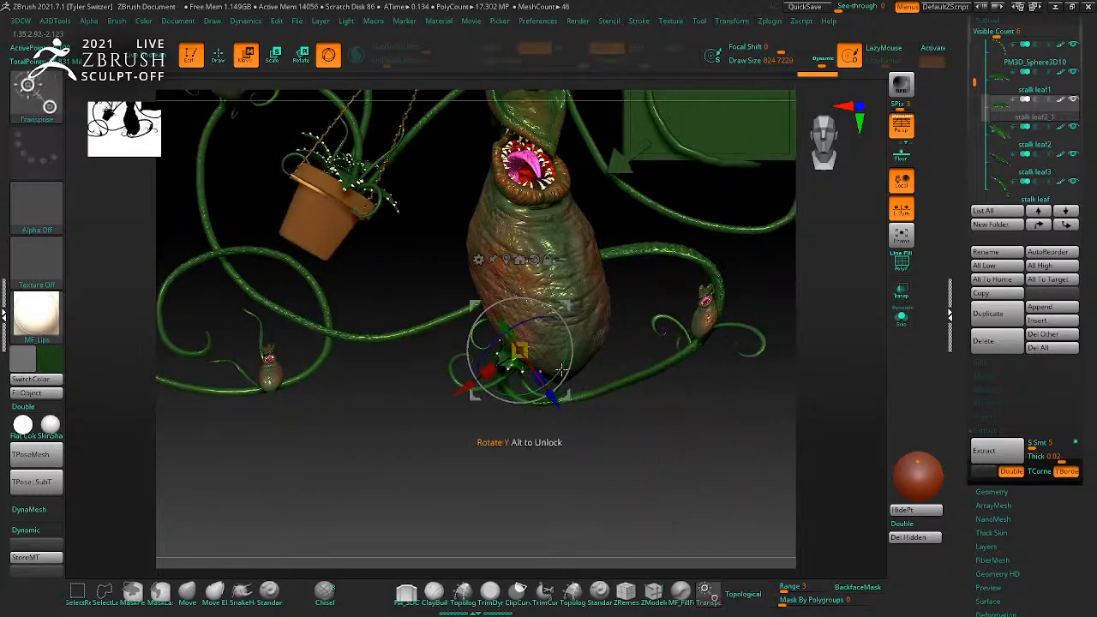
Step: Duplicate the small leaf under the large pitcher, then move and rotate the copy to the other side of the stem
{"action": "left_click", "coordinate": [464, 389]}
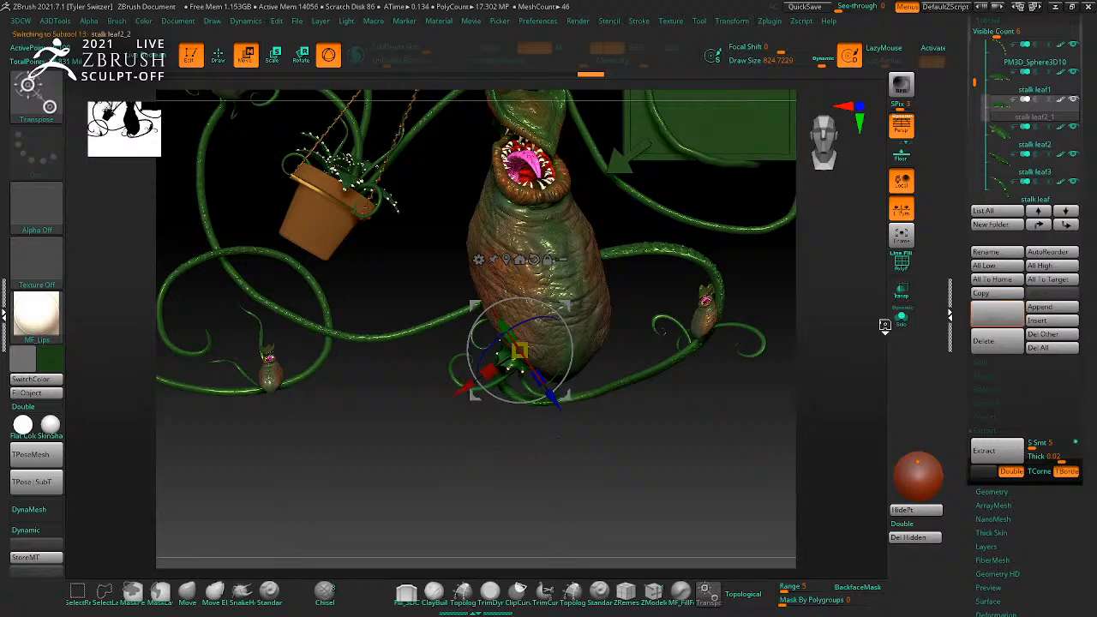
{"action": "left_click_drag", "start_coordinate": [580, 319], "coordinate": [605, 319]}
{"action": "left_click_drag", "start_coordinate": [714, 447], "coordinate": [692, 411]}
{"action": "left_click_drag", "start_coordinate": [610, 411], "coordinate": [614, 413]}
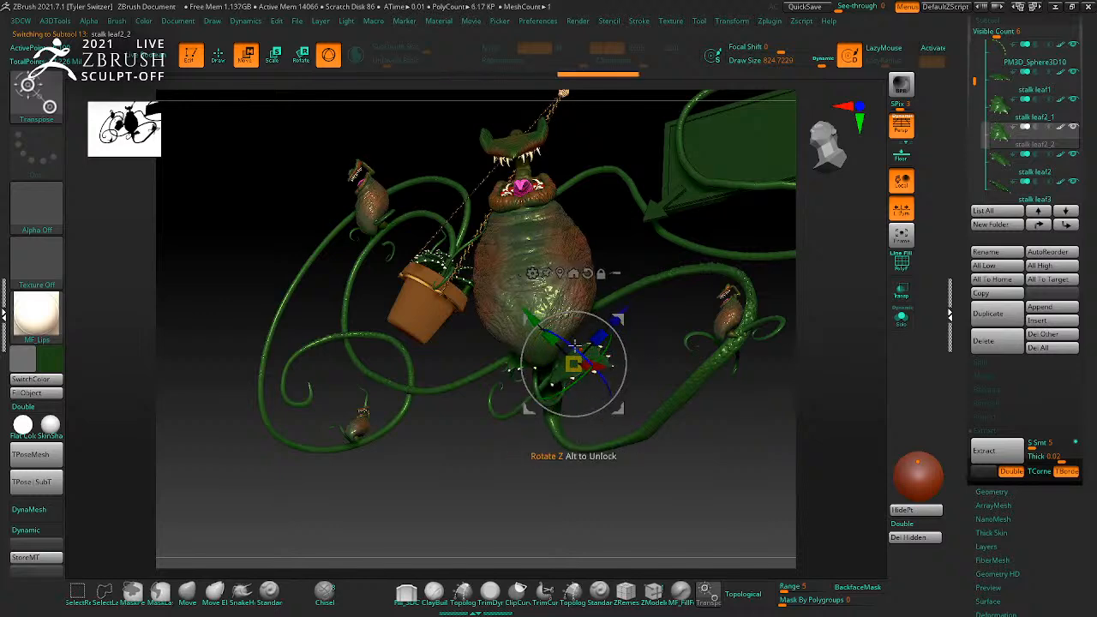
{"action": "left_click_drag", "start_coordinate": [667, 445], "coordinate": [692, 475]}
{"action": "left_click_drag", "start_coordinate": [606, 384], "coordinate": [602, 381]}
Step: Raise the second leaf copy and angle it against the underside of the large pitcher
{"action": "left_click_drag", "start_coordinate": [691, 441], "coordinate": [654, 360]}
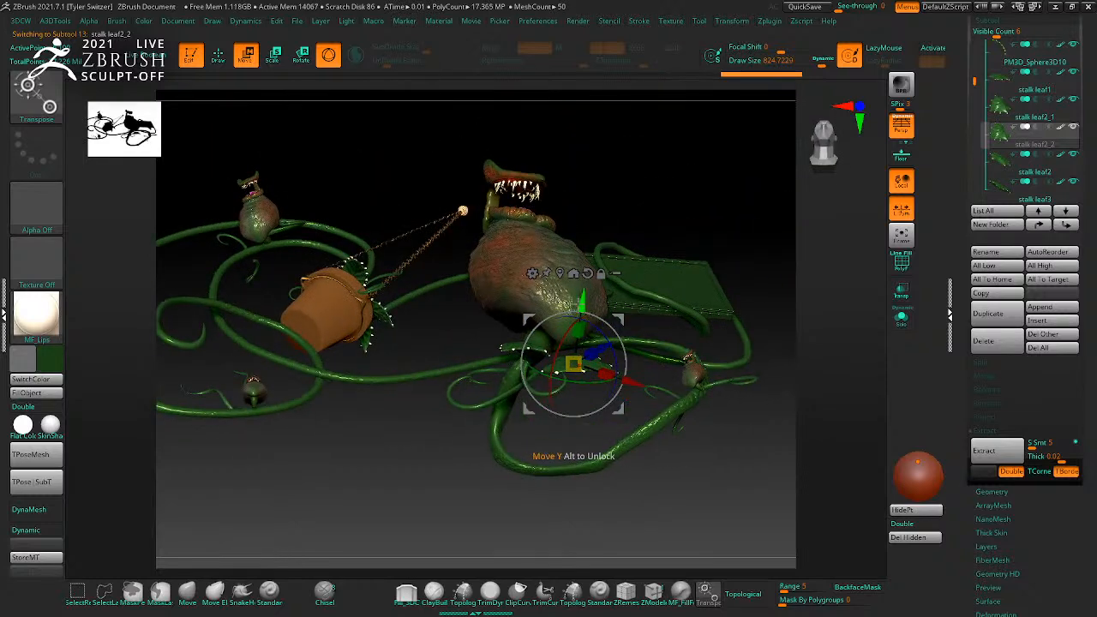
{"action": "left_click_drag", "start_coordinate": [575, 307], "coordinate": [579, 286]}
{"action": "left_click_drag", "start_coordinate": [621, 337], "coordinate": [641, 367]}
{"action": "mouse_move", "coordinate": [694, 446]}
{"action": "left_mouse_down"}
{"action": "mouse_move", "coordinate": [750, 508]}
{"action": "mouse_move", "coordinate": [703, 434]}
{"action": "mouse_move", "coordinate": [705, 455]}
{"action": "mouse_move", "coordinate": [661, 480]}
{"action": "mouse_move", "coordinate": [613, 434]}
{"action": "mouse_move", "coordinate": [634, 455]}
{"action": "mouse_move", "coordinate": [622, 480]}
{"action": "left_mouse_up"}
{"action": "key", "text": "q"}
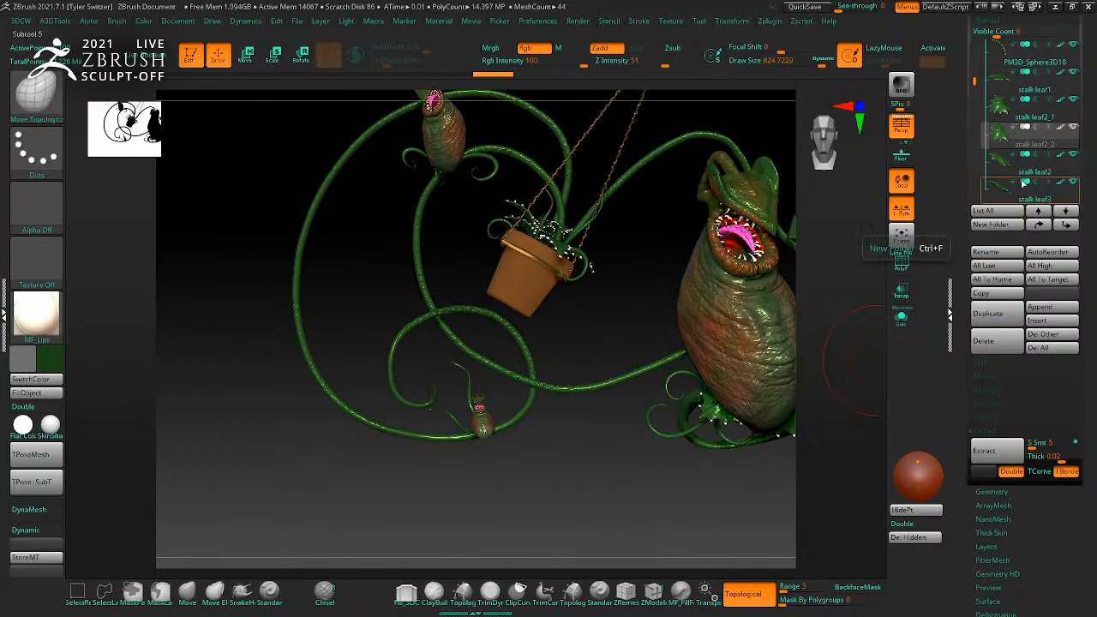
Step: Duplicate the PM3D_Sphere3D5 leaf and move the copy toward the small pitcher on the lower left vine
{"action": "mouse_move", "coordinate": [977, 81]}
{"action": "left_mouse_down"}
{"action": "mouse_move", "coordinate": [977, 126]}
{"action": "mouse_move", "coordinate": [976, 62]}
{"action": "left_mouse_up"}
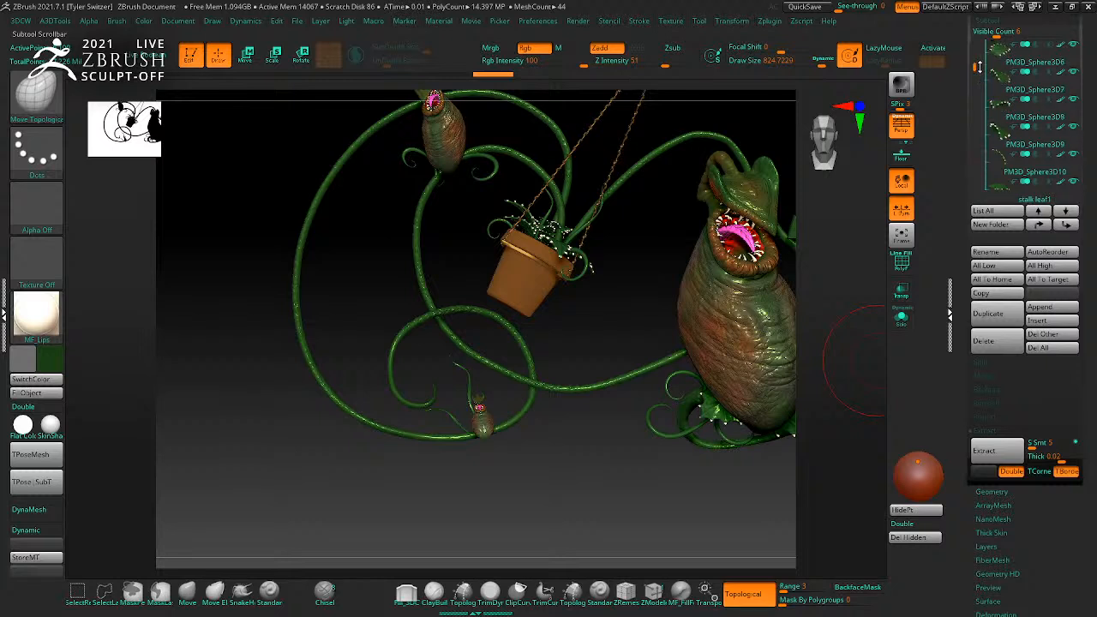
{"action": "left_click", "coordinate": [993, 69]}
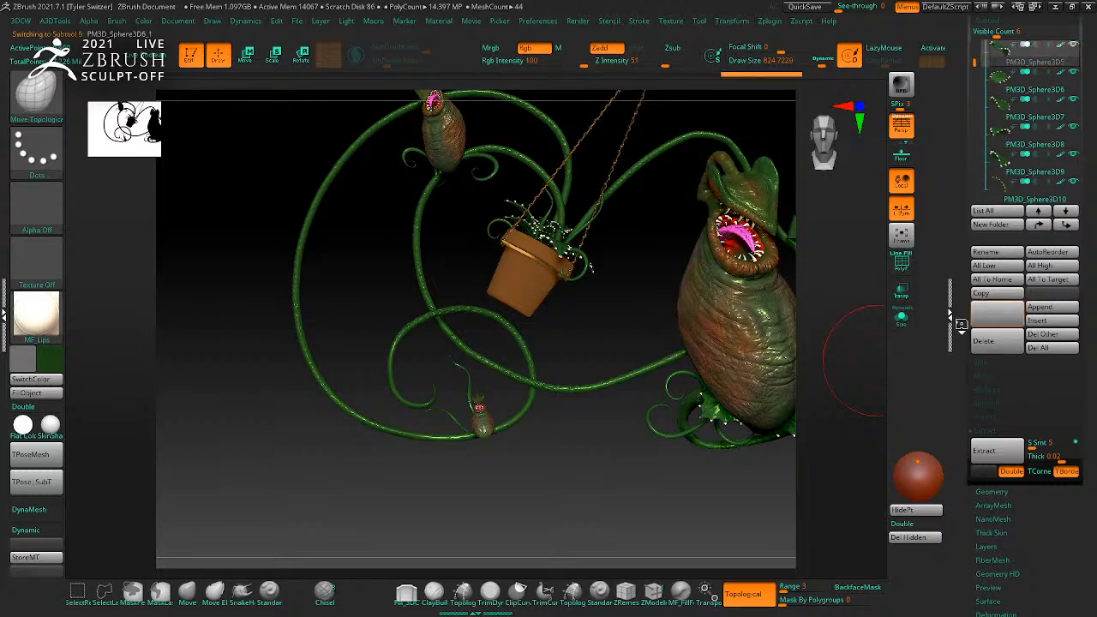
{"action": "left_click", "coordinate": [978, 323]}
{"action": "key", "text": "w"}
{"action": "left_click", "coordinate": [480, 415]}
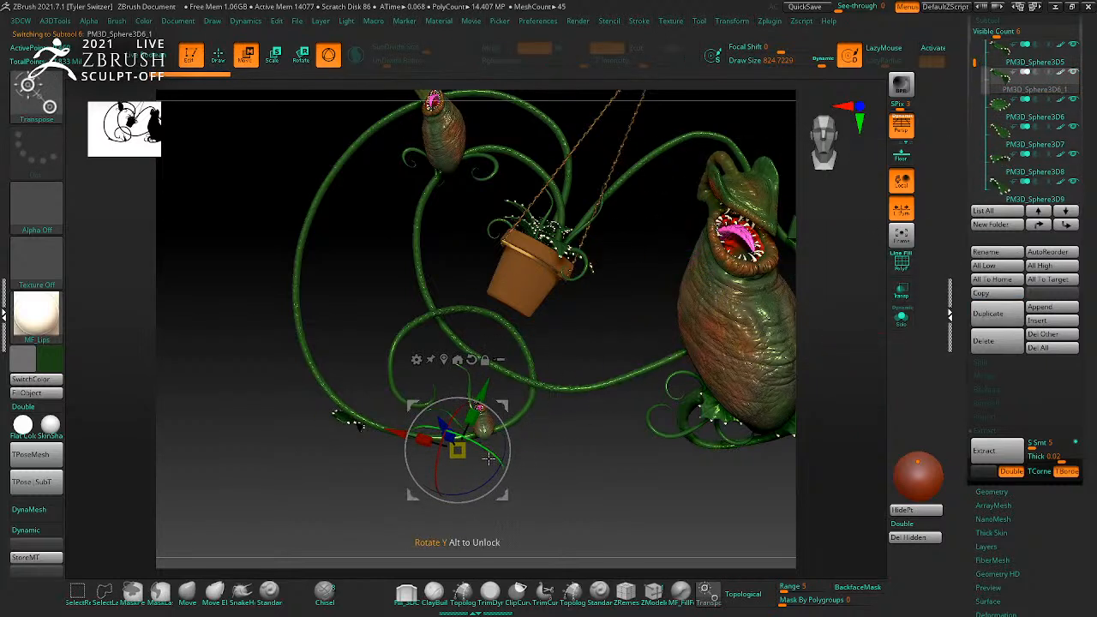
{"action": "left_click_drag", "start_coordinate": [455, 414], "coordinate": [451, 373]}
{"action": "left_click_drag", "start_coordinate": [409, 468], "coordinate": [549, 482]}
Step: Rotate the copied leaf and scale it down so it hangs beneath the small lower left pitcher
{"action": "left_click_drag", "start_coordinate": [470, 462], "coordinate": [465, 489]}
{"action": "left_click_drag", "start_coordinate": [600, 500], "coordinate": [703, 471]}
{"action": "left_click_drag", "start_coordinate": [554, 489], "coordinate": [586, 446]}
{"action": "left_click_drag", "start_coordinate": [728, 501], "coordinate": [675, 478]}
{"action": "left_click_drag", "start_coordinate": [607, 396], "coordinate": [610, 432]}
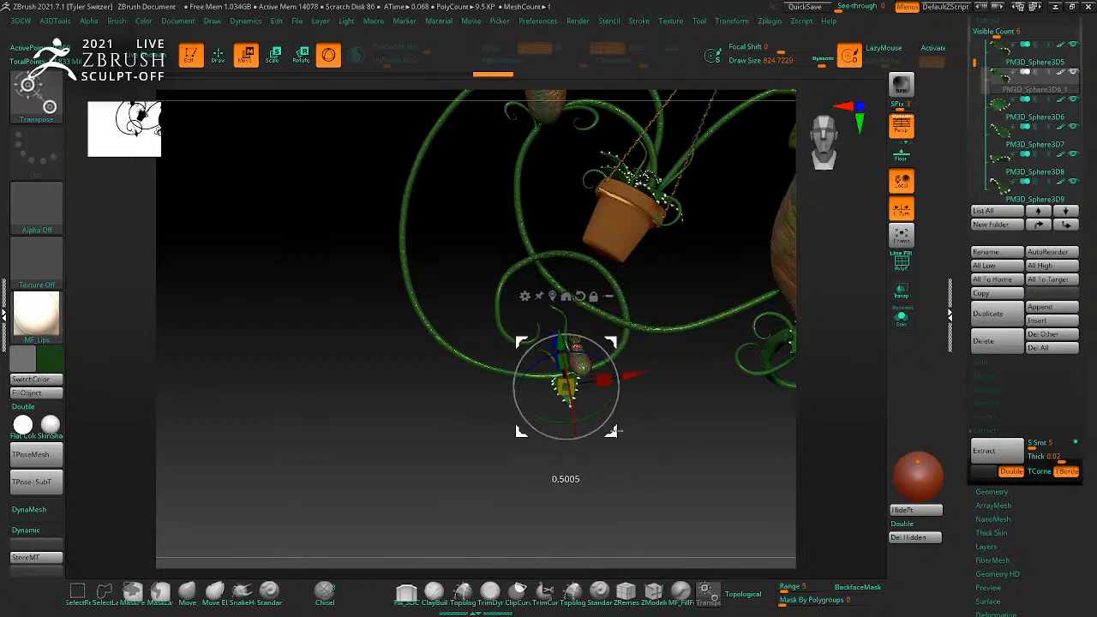
{"action": "left_click_drag", "start_coordinate": [640, 467], "coordinate": [612, 437]}
{"action": "key", "text": "q"}
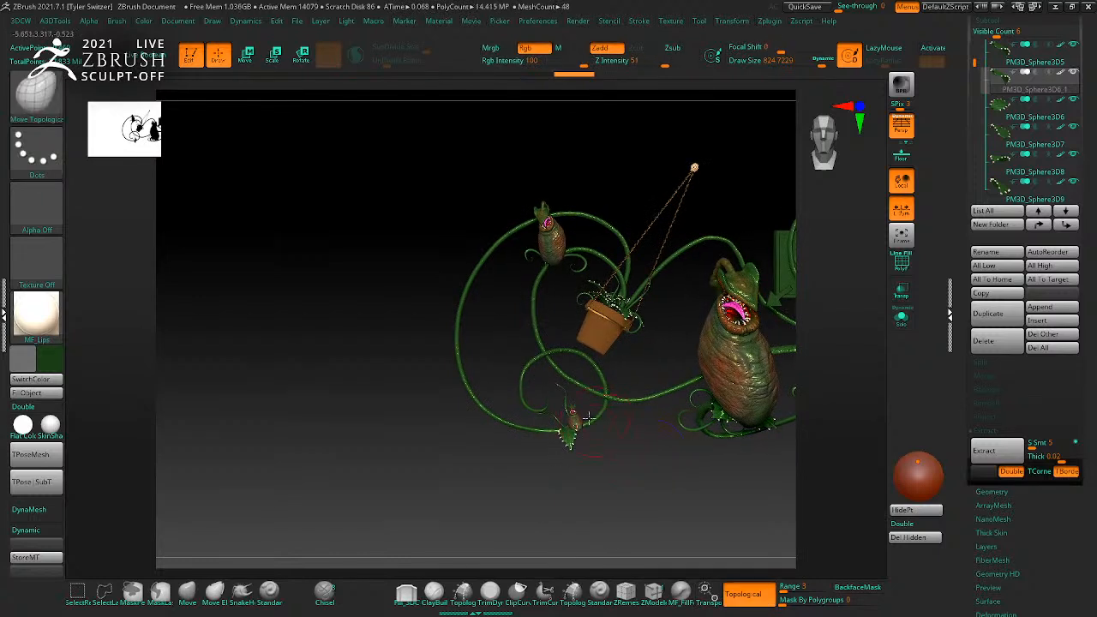
Step: Duplicate the PM3D_Sphere3D6_1 leaf and rotate and move the copy to the left side of the small pitcher's base
{"action": "key", "text": "w"}
{"action": "left_click", "coordinate": [555, 369], "text": "alt"}
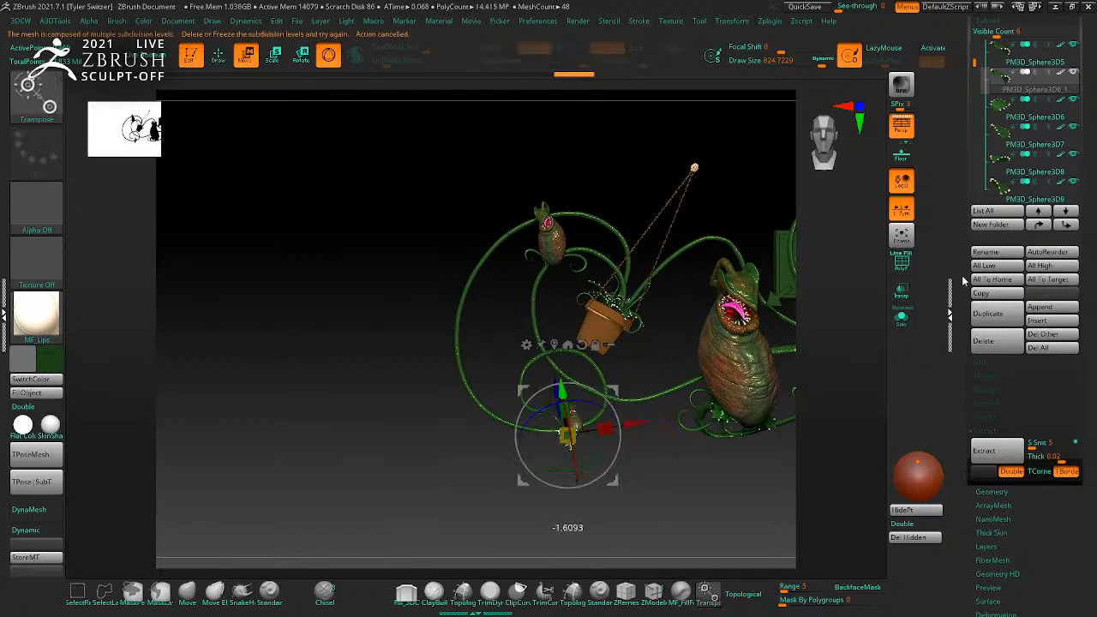
{"action": "left_click_drag", "start_coordinate": [571, 411], "coordinate": [551, 467]}
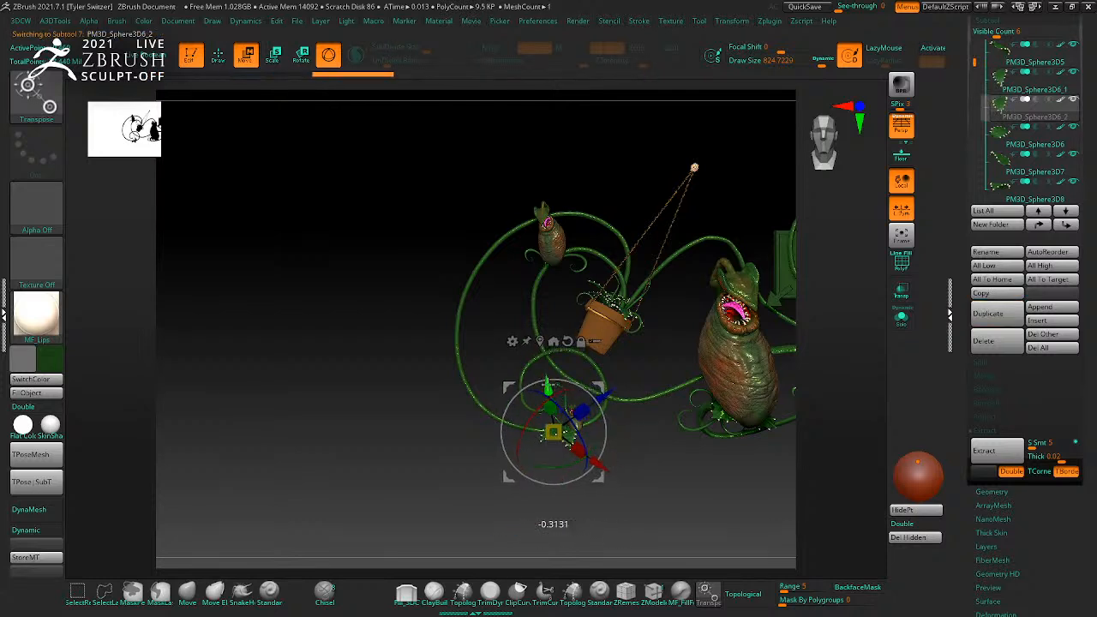
{"action": "left_click_drag", "start_coordinate": [658, 443], "coordinate": [705, 526], "text": "alt"}
{"action": "left_click_drag", "start_coordinate": [535, 400], "coordinate": [570, 373]}
{"action": "key", "text": "q"}
{"action": "left_click_drag", "start_coordinate": [700, 486], "coordinate": [732, 478]}
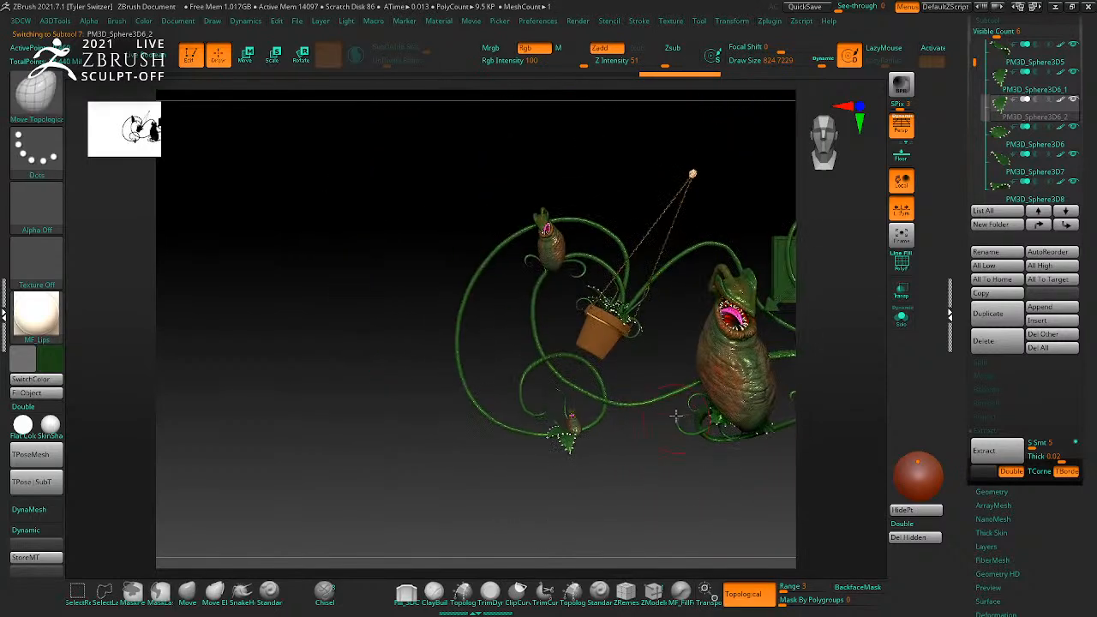
Step: Duplicate the PM3D_Sphere3D6_2 leaf and move the copy to the base of the upper left pitcher
{"action": "left_click_drag", "start_coordinate": [557, 514], "coordinate": [600, 492]}
{"action": "left_click", "coordinate": [1003, 322]}
{"action": "key", "text": "w"}
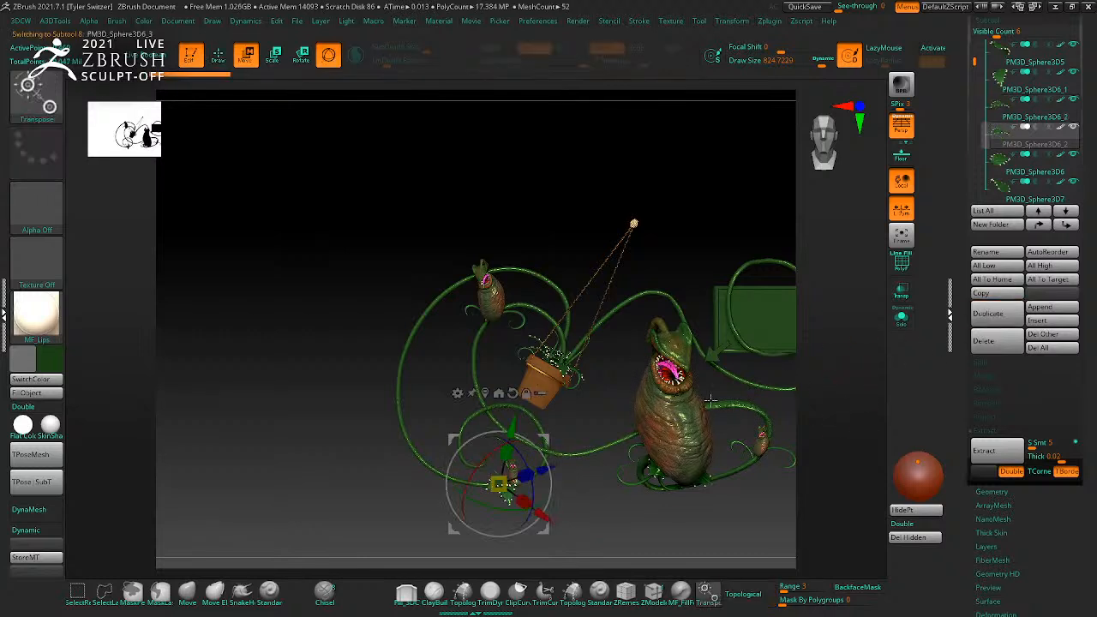
{"action": "left_click_drag", "start_coordinate": [553, 531], "coordinate": [529, 366]}
{"action": "key", "text": "q"}
{"action": "left_click_drag", "start_coordinate": [617, 388], "coordinate": [588, 398]}
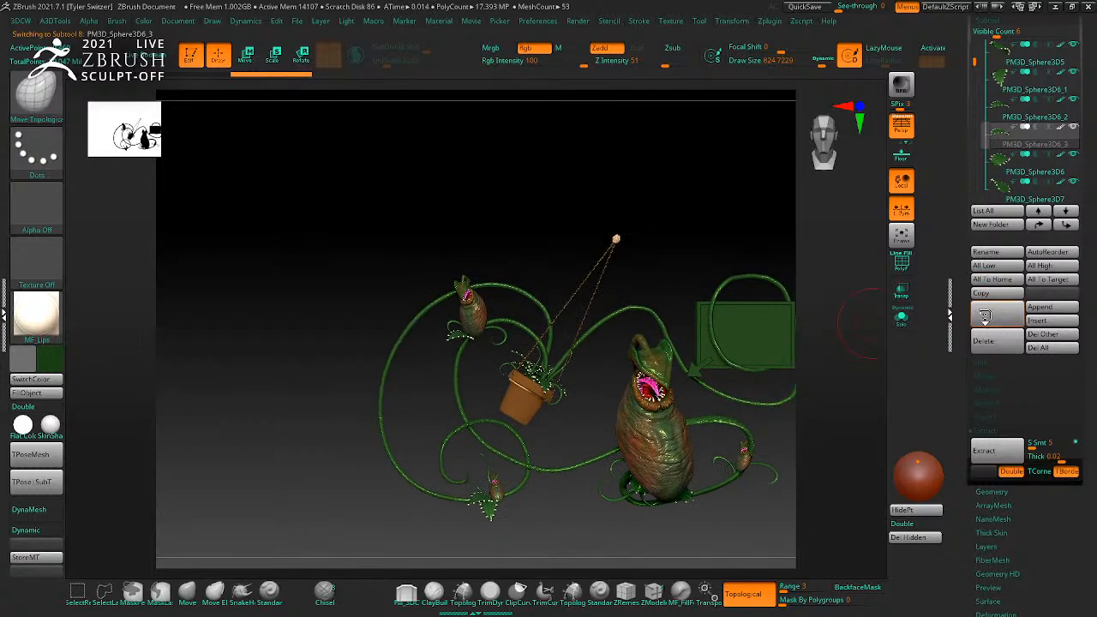
Step: Duplicate the PM3D_Sphere3D6_3 leaf, move the copy onto the arching vine above the large pitcher and rotate it upright
{"action": "left_click", "coordinate": [990, 311]}
{"action": "key", "text": "w"}
{"action": "left_click_drag", "start_coordinate": [460, 338], "coordinate": [655, 326]}
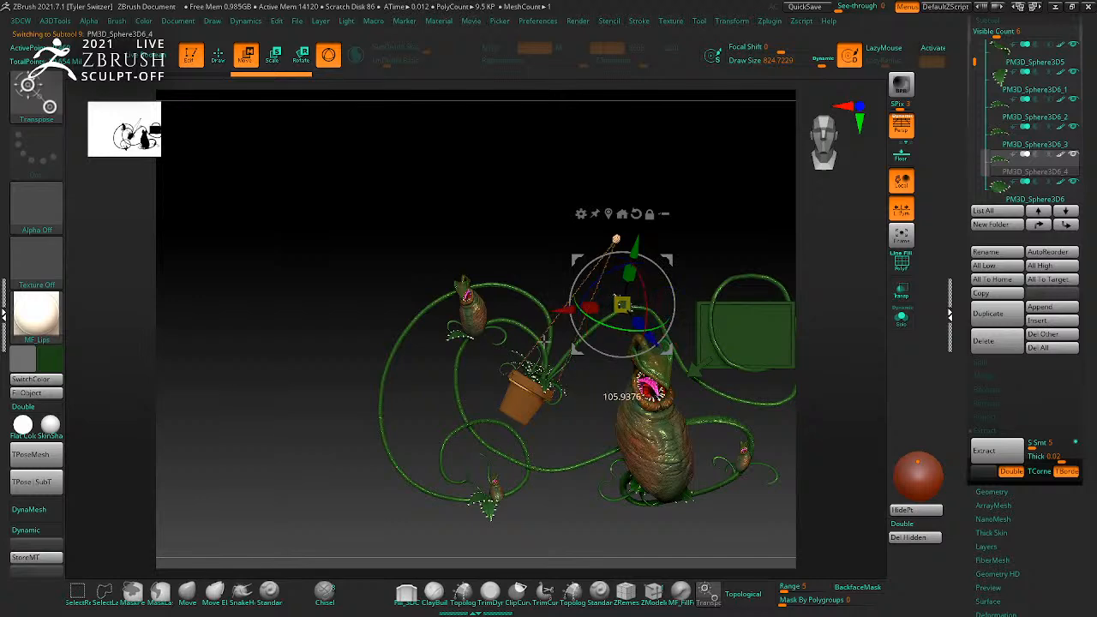
{"action": "key", "text": "q"}
{"action": "left_click_drag", "start_coordinate": [698, 277], "coordinate": [709, 262]}
{"action": "key", "text": "w"}
{"action": "left_click_drag", "start_coordinate": [600, 330], "coordinate": [642, 296]}
{"action": "left_click_drag", "start_coordinate": [752, 328], "coordinate": [781, 319], "text": "shift"}
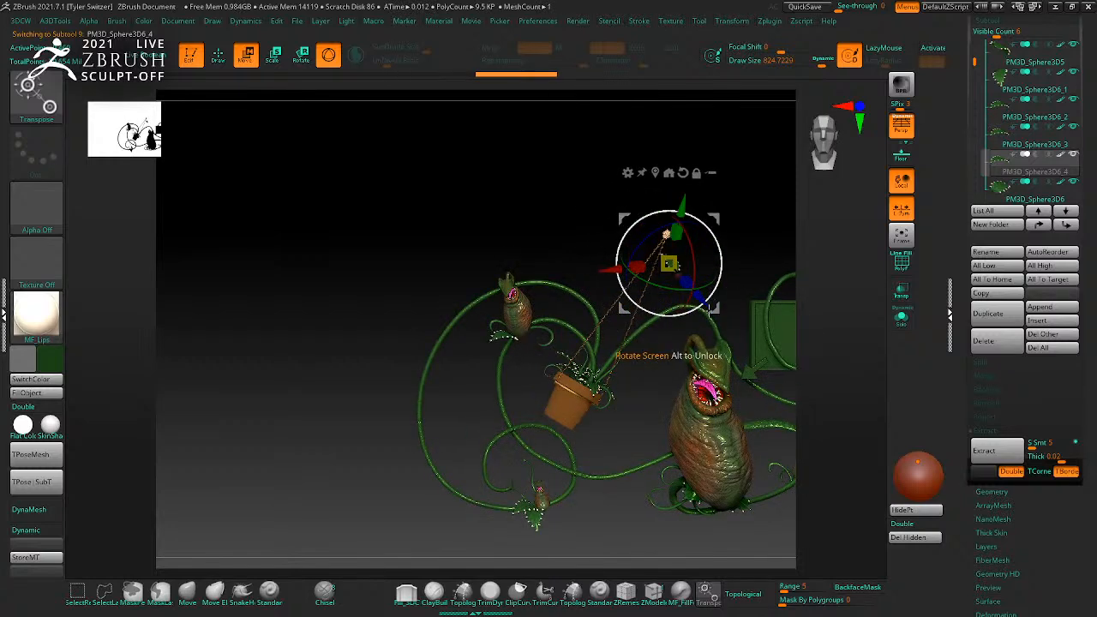
{"action": "key", "text": "q"}
{"action": "mouse_move", "coordinate": [762, 245]}
{"action": "left_mouse_down"}
{"action": "mouse_move", "coordinate": [704, 262]}
{"action": "mouse_move", "coordinate": [737, 242]}
{"action": "mouse_move", "coordinate": [663, 292]}
{"action": "left_mouse_up"}
Step: Duplicate the PM3D_Sphere3D6_4 leaf, then move and rotate the copy onto the tip of the vine loop above the sign
{"action": "left_click", "coordinate": [1007, 322]}
{"action": "key", "text": "w"}
{"action": "left_click_drag", "start_coordinate": [516, 336], "coordinate": [655, 311]}
{"action": "left_click_drag", "start_coordinate": [560, 268], "coordinate": [606, 270]}
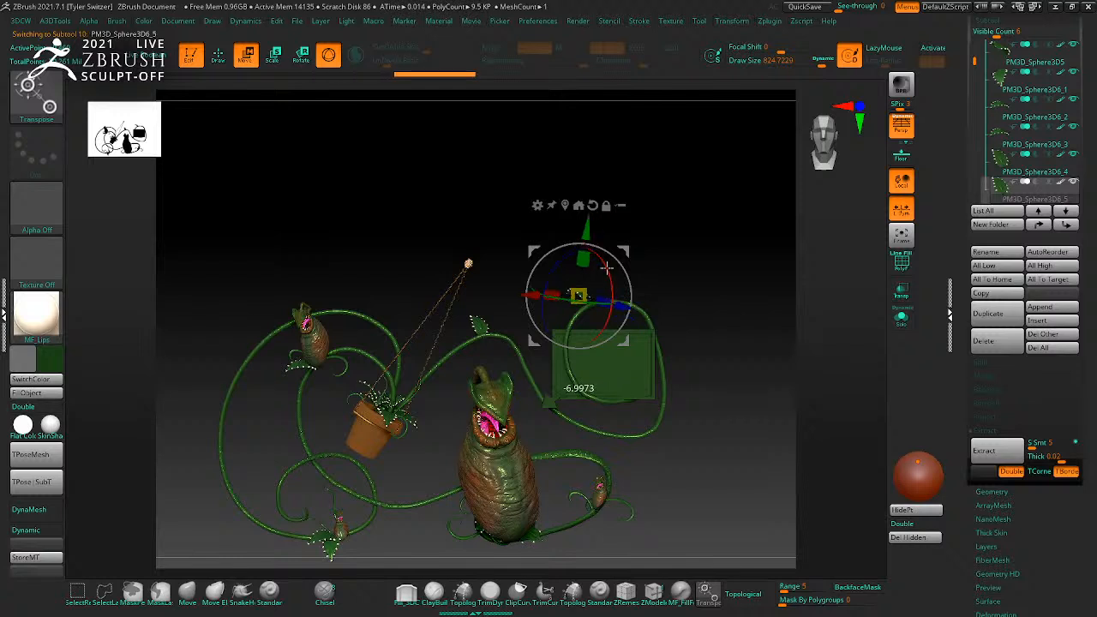
{"action": "left_click_drag", "start_coordinate": [583, 224], "coordinate": [583, 230]}
{"action": "key", "text": "q"}
{"action": "left_click_drag", "start_coordinate": [739, 287], "coordinate": [808, 270], "text": "alt"}
Step: Duplicate the PM3D_Sphere3D6_5 leaf, move the copy to the outer vine beside the upper left pitcher and rotate it
{"action": "left_click", "coordinate": [992, 315]}
{"action": "key", "text": "w"}
{"action": "left_click_drag", "start_coordinate": [682, 248], "coordinate": [351, 387]}
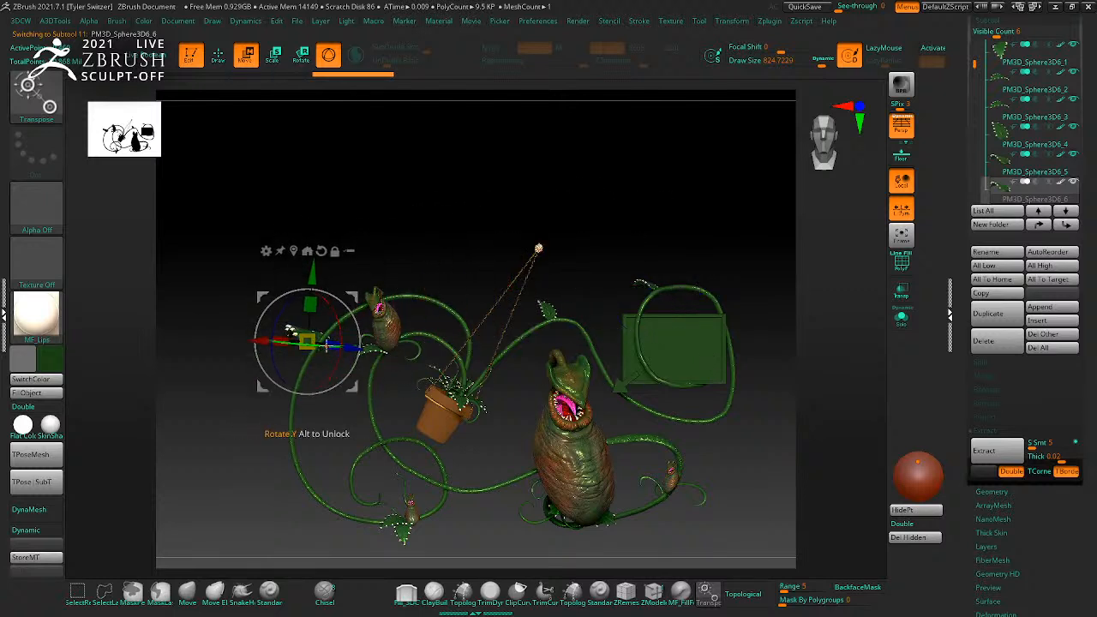
{"action": "left_click_drag", "start_coordinate": [312, 343], "coordinate": [315, 344]}
{"action": "left_click_drag", "start_coordinate": [353, 387], "coordinate": [480, 403]}
{"action": "left_click_drag", "start_coordinate": [367, 349], "coordinate": [392, 351]}
Step: Turn and shift the leaf copy until its base sits on the outer left vine with its tip pointing outward
{"action": "key", "text": "q"}
{"action": "mouse_move", "coordinate": [591, 382]}
{"action": "left_mouse_down"}
{"action": "mouse_move", "coordinate": [493, 393]}
{"action": "mouse_move", "coordinate": [523, 407]}
{"action": "left_mouse_up"}
{"action": "left_click_drag", "start_coordinate": [761, 502], "coordinate": [614, 443]}
{"action": "key", "text": "w"}
{"action": "left_click_drag", "start_coordinate": [262, 331], "coordinate": [274, 330]}
{"action": "left_click_drag", "start_coordinate": [198, 307], "coordinate": [199, 328]}
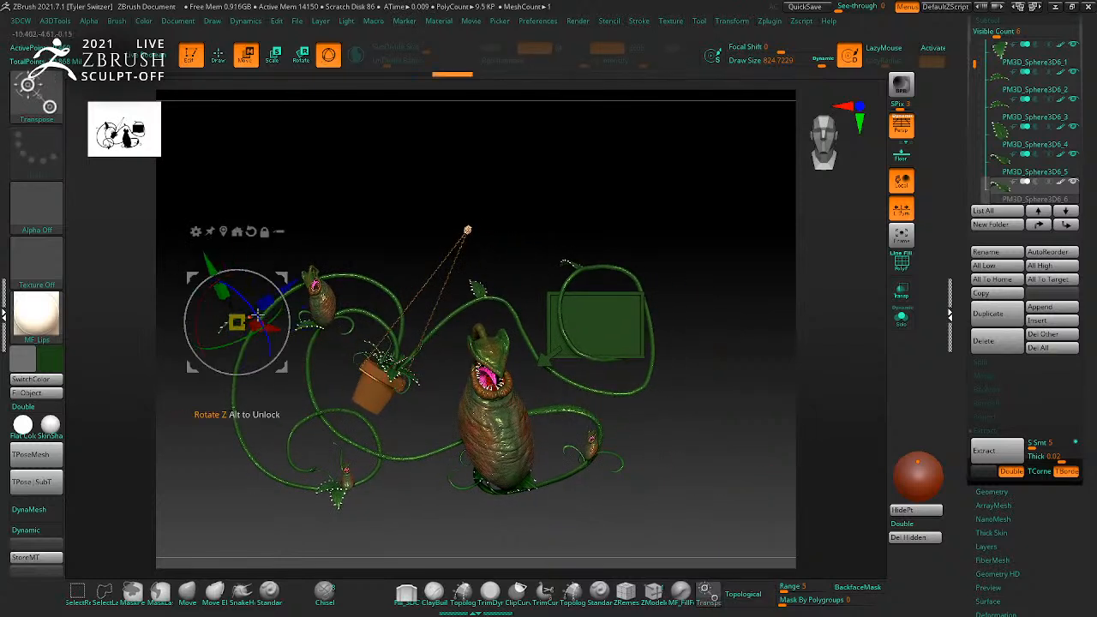
{"action": "left_click_drag", "start_coordinate": [280, 363], "coordinate": [287, 369]}
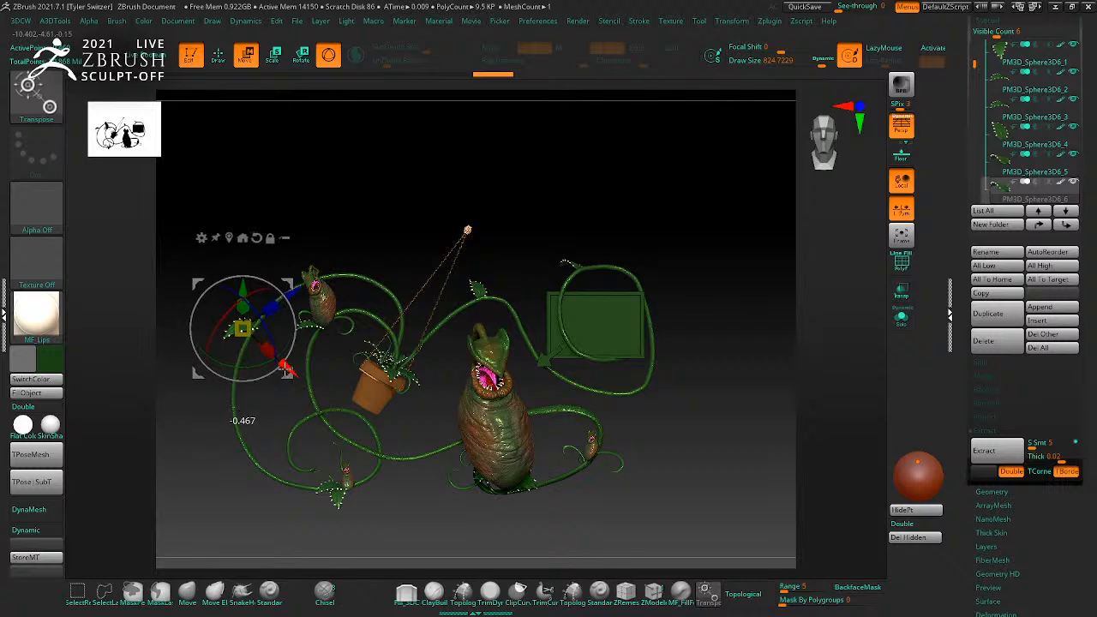
{"action": "mouse_move", "coordinate": [749, 492]}
{"action": "left_mouse_down"}
{"action": "mouse_move", "coordinate": [307, 387]}
{"action": "mouse_move", "coordinate": [297, 375]}
{"action": "mouse_move", "coordinate": [630, 462]}
{"action": "left_mouse_up"}
{"action": "key", "text": "q"}
{"action": "mouse_move", "coordinate": [716, 479]}
{"action": "left_mouse_down", "text": "alt"}
{"action": "mouse_move", "coordinate": [676, 463]}
{"action": "mouse_move", "coordinate": [740, 468]}
{"action": "left_mouse_up", "text": "alt"}
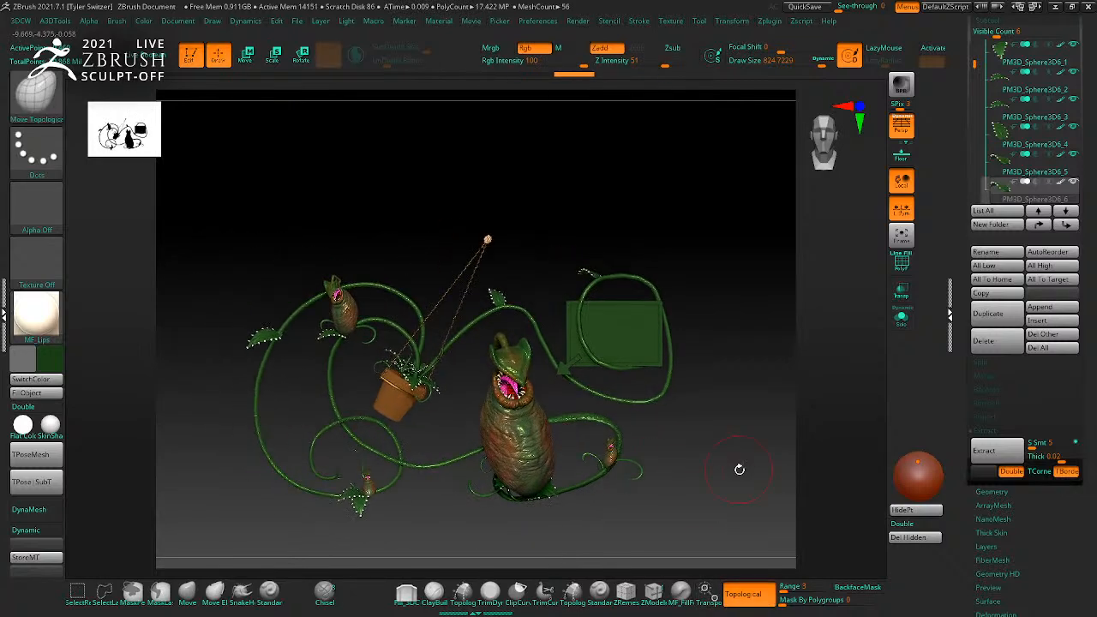
Step: Duplicate the PM3D_Sphere3D6_6 leaf and position the copy on the vine just left of the large pitcher's body
{"action": "left_click", "coordinate": [990, 313]}
{"action": "key", "text": "w"}
{"action": "left_click_drag", "start_coordinate": [265, 338], "coordinate": [463, 434]}
{"action": "left_click_drag", "start_coordinate": [489, 514], "coordinate": [507, 500]}
{"action": "key", "text": "q"}
{"action": "mouse_move", "coordinate": [658, 529]}
{"action": "left_mouse_down"}
{"action": "mouse_move", "coordinate": [706, 499]}
{"action": "mouse_move", "coordinate": [690, 448]}
{"action": "mouse_move", "coordinate": [749, 527]}
{"action": "left_mouse_up"}
{"action": "key", "text": "w"}
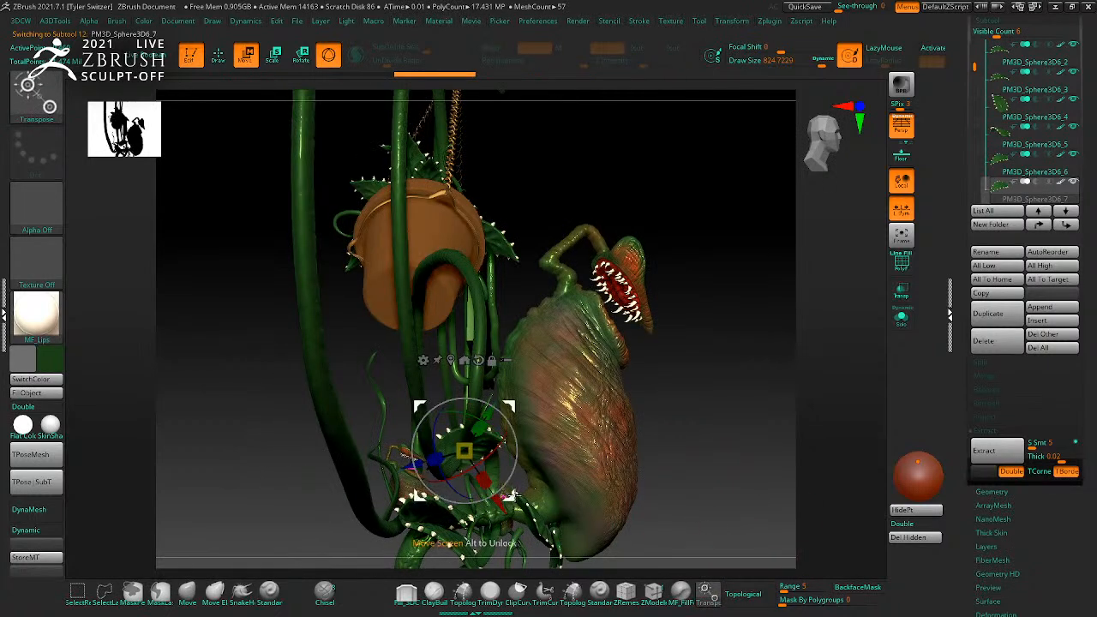
{"action": "left_click_drag", "start_coordinate": [509, 495], "coordinate": [537, 474]}
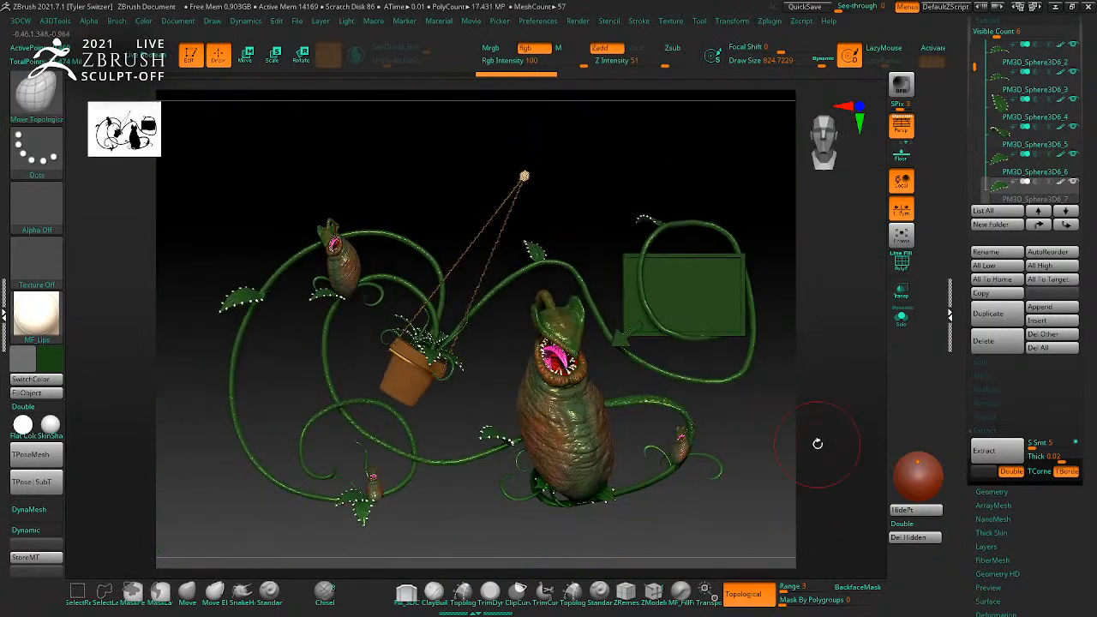
{"action": "left_click_drag", "start_coordinate": [815, 441], "coordinate": [806, 403]}
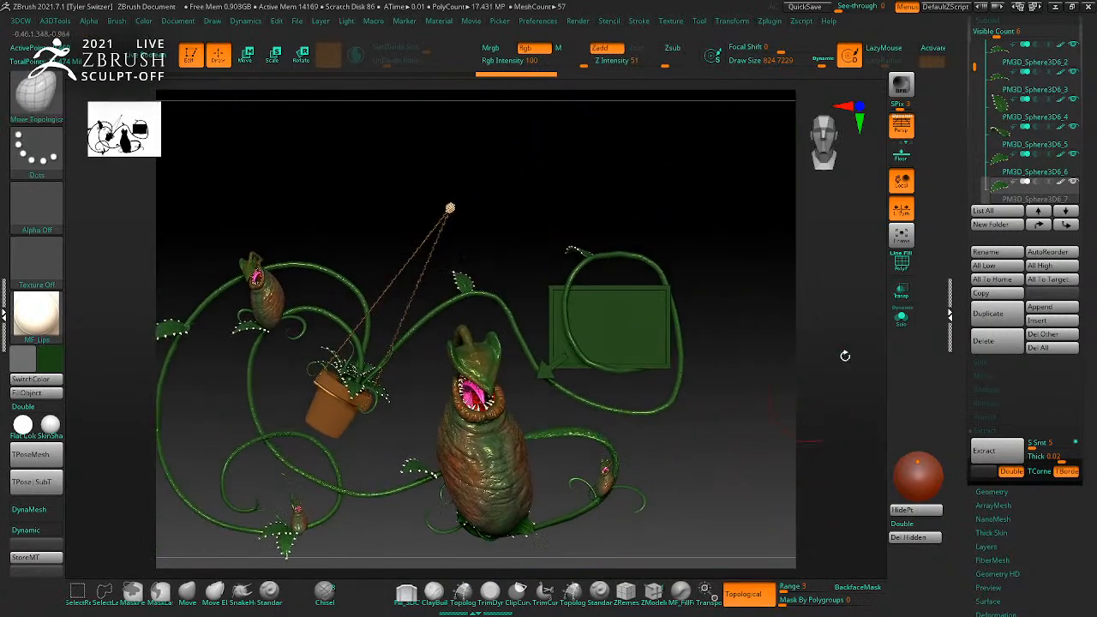
Step: Duplicate the PM3D_Sphere3D6_7 leaf, then move and rotate the copy onto the vine below the sign's arrow
{"action": "key", "text": "w"}
{"action": "left_click_drag", "start_coordinate": [461, 517], "coordinate": [540, 455]}
{"action": "left_click_drag", "start_coordinate": [698, 468], "coordinate": [631, 470]}
{"action": "left_click_drag", "start_coordinate": [643, 516], "coordinate": [737, 549]}
{"action": "left_click_drag", "start_coordinate": [726, 502], "coordinate": [793, 518], "text": "alt"}
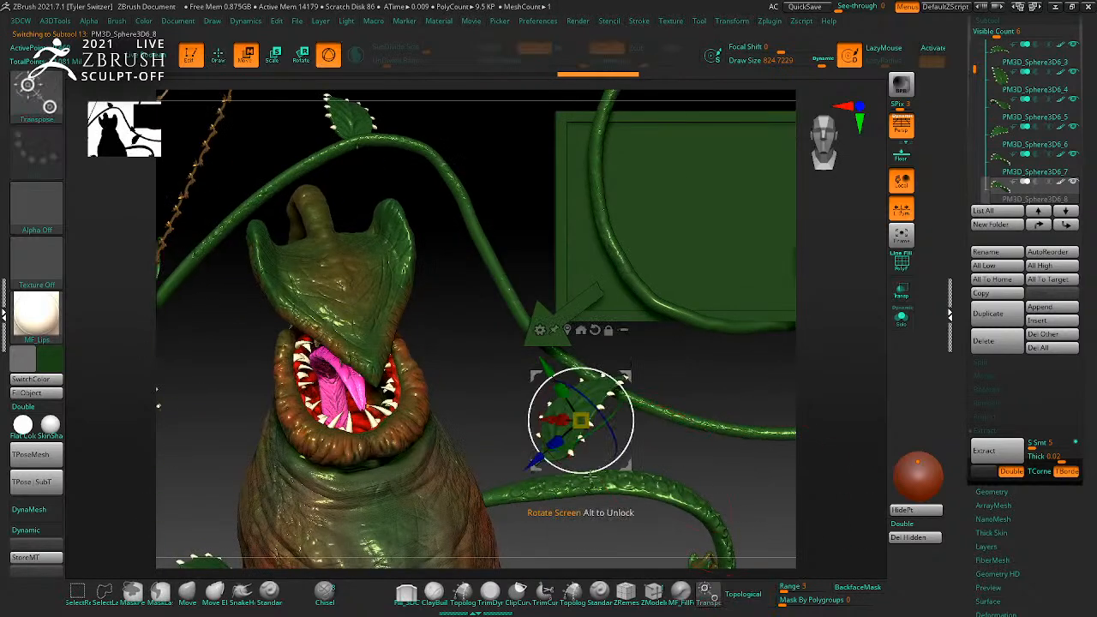
{"action": "mouse_move", "coordinate": [652, 485]}
{"action": "left_mouse_down"}
{"action": "mouse_move", "coordinate": [747, 471]}
{"action": "mouse_move", "coordinate": [643, 484]}
{"action": "left_mouse_up"}
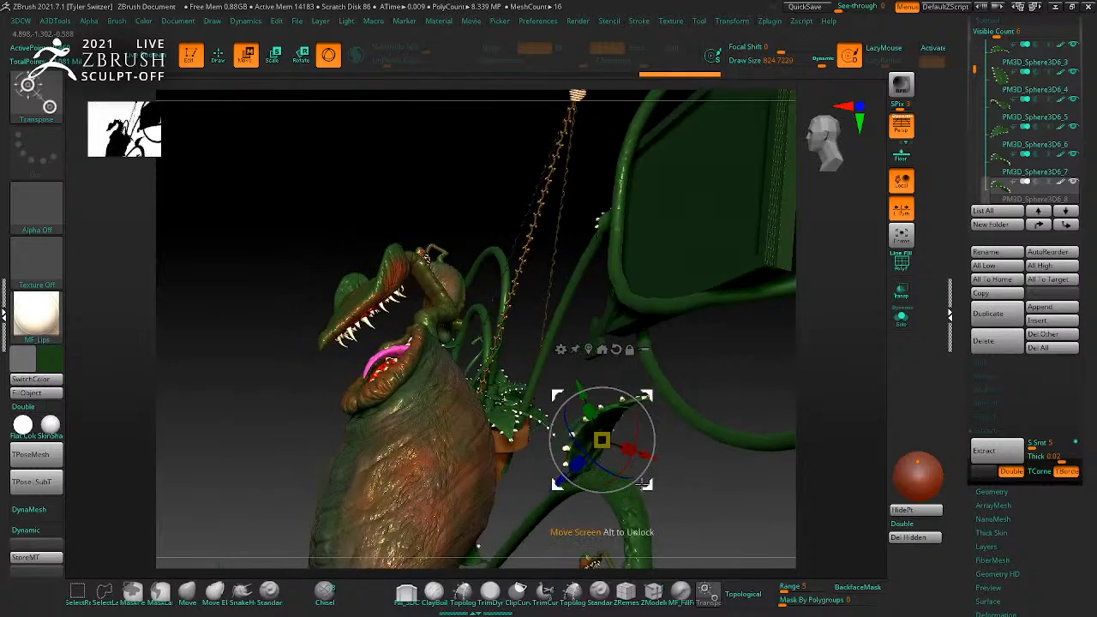
{"action": "key", "text": "q"}
{"action": "mouse_move", "coordinate": [698, 506]}
{"action": "left_mouse_down", "text": "shift"}
{"action": "mouse_move", "coordinate": [746, 517]}
{"action": "mouse_move", "coordinate": [761, 488]}
{"action": "mouse_move", "coordinate": [661, 468]}
{"action": "mouse_move", "coordinate": [706, 485]}
{"action": "mouse_move", "coordinate": [688, 505]}
{"action": "left_mouse_up", "text": "shift"}
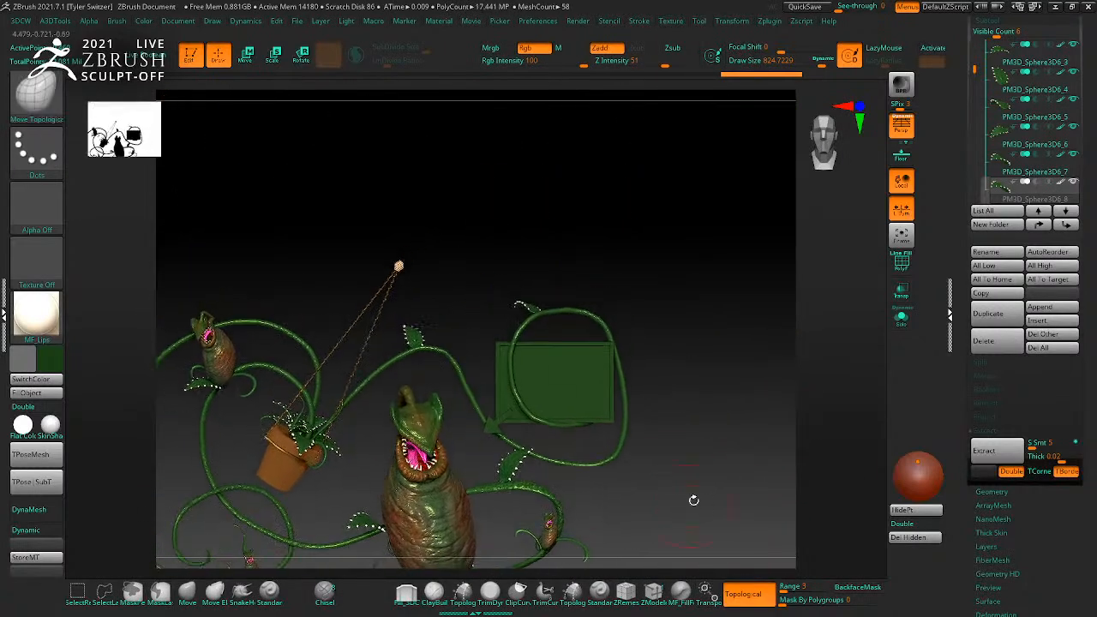
Step: Duplicate the PM3D_Sphere3D6_8 leaf and angle the copy outward on the vine along the sign's right side
{"action": "key", "text": "w"}
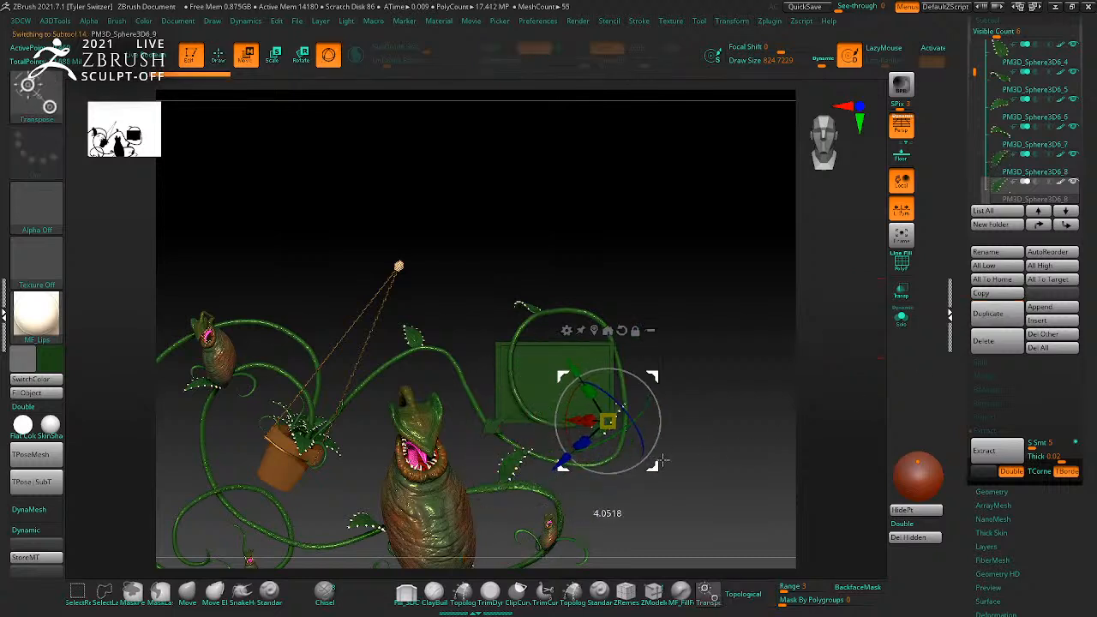
{"action": "left_click_drag", "start_coordinate": [736, 453], "coordinate": [751, 490], "text": "alt"}
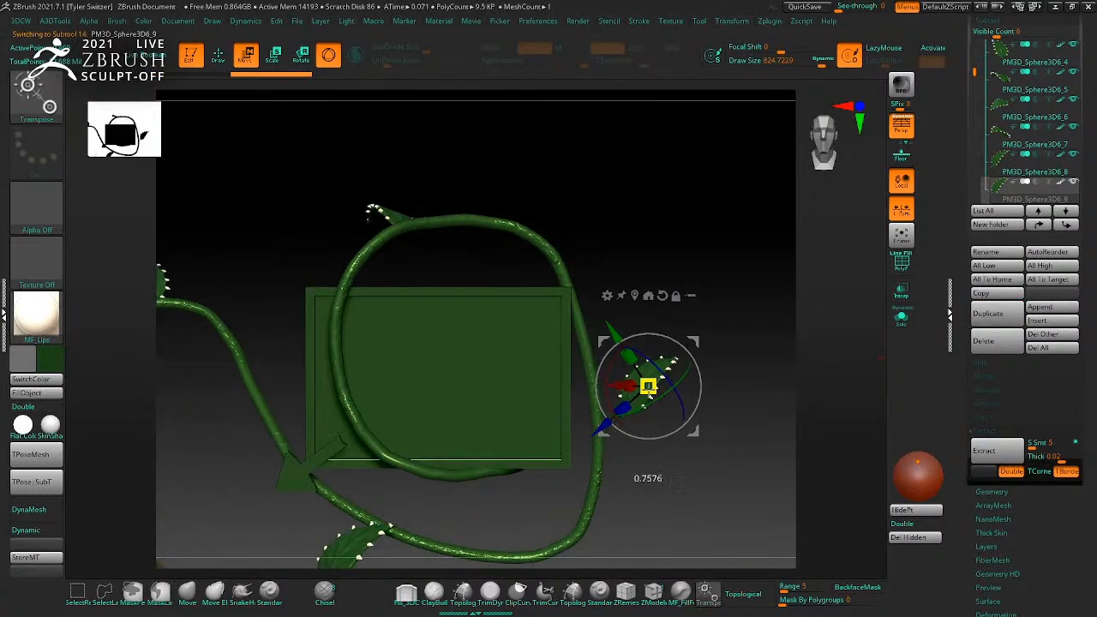
{"action": "left_click_drag", "start_coordinate": [692, 432], "coordinate": [720, 419]}
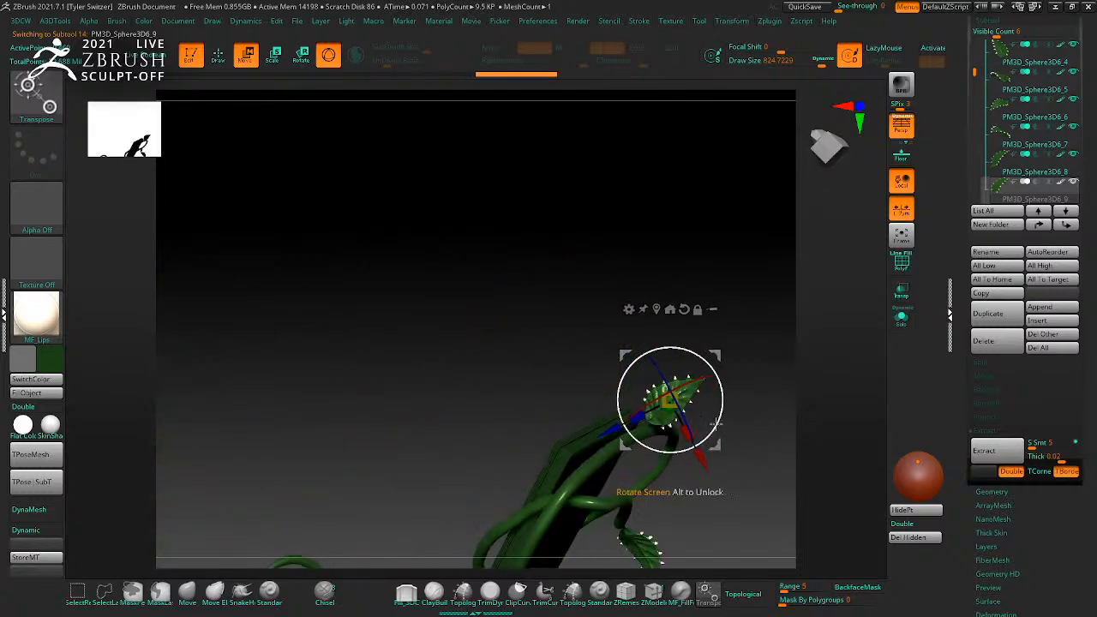
{"action": "key", "text": "q"}
{"action": "mouse_move", "coordinate": [774, 471]}
{"action": "left_mouse_down"}
{"action": "mouse_move", "coordinate": [798, 483]}
{"action": "mouse_move", "coordinate": [748, 465]}
{"action": "mouse_move", "coordinate": [757, 488]}
{"action": "mouse_move", "coordinate": [771, 429]}
{"action": "mouse_move", "coordinate": [789, 451]}
{"action": "mouse_move", "coordinate": [749, 434]}
{"action": "mouse_move", "coordinate": [766, 443]}
{"action": "mouse_move", "coordinate": [749, 443]}
{"action": "mouse_move", "coordinate": [706, 414]}
{"action": "left_mouse_up"}
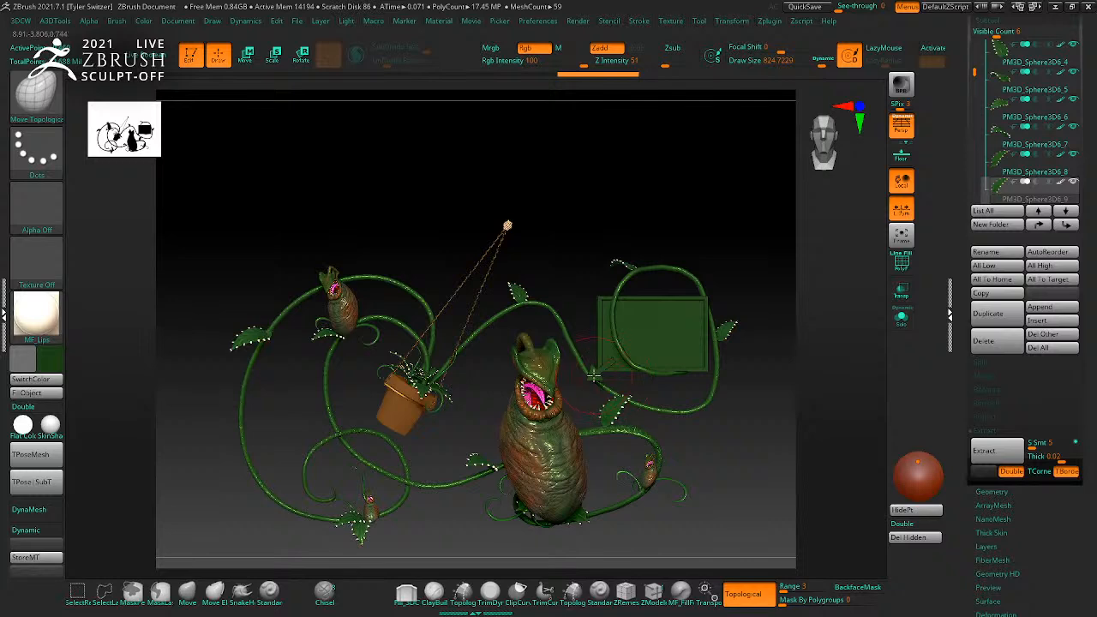
Step: Select the sign's arrow and choose the MatCap Metal04 material with combined material and colour mode (Mrgb)
{"action": "left_click", "coordinate": [594, 375], "text": "alt"}
{"action": "left_click", "coordinate": [45, 357]}
{"action": "left_click", "coordinate": [26, 253]}
{"action": "left_click", "coordinate": [389, 168]}
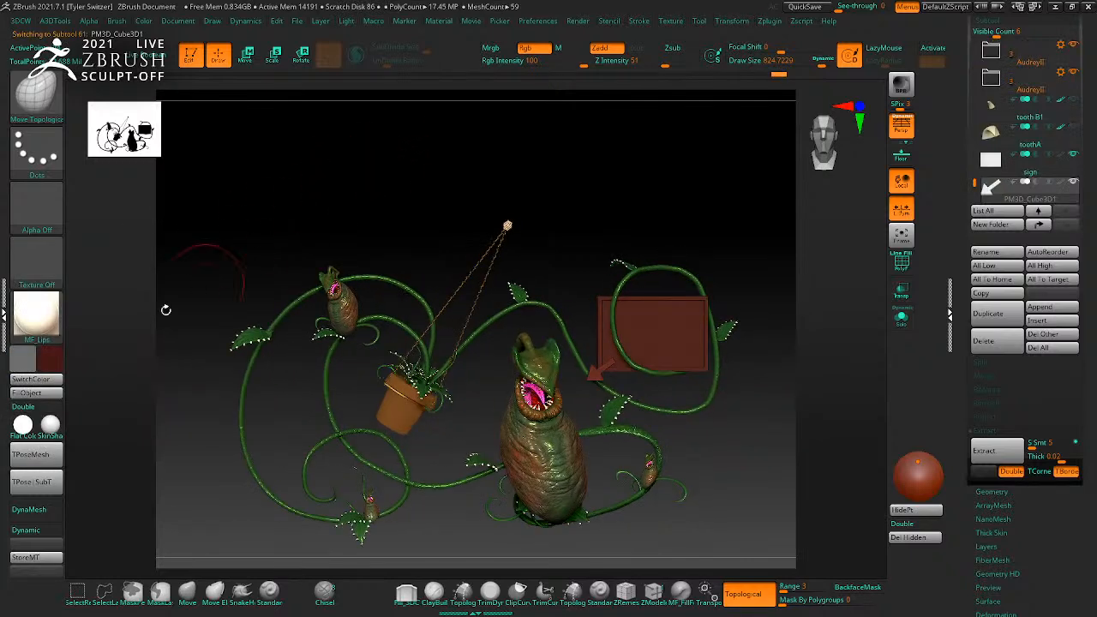
{"action": "left_click", "coordinate": [38, 321]}
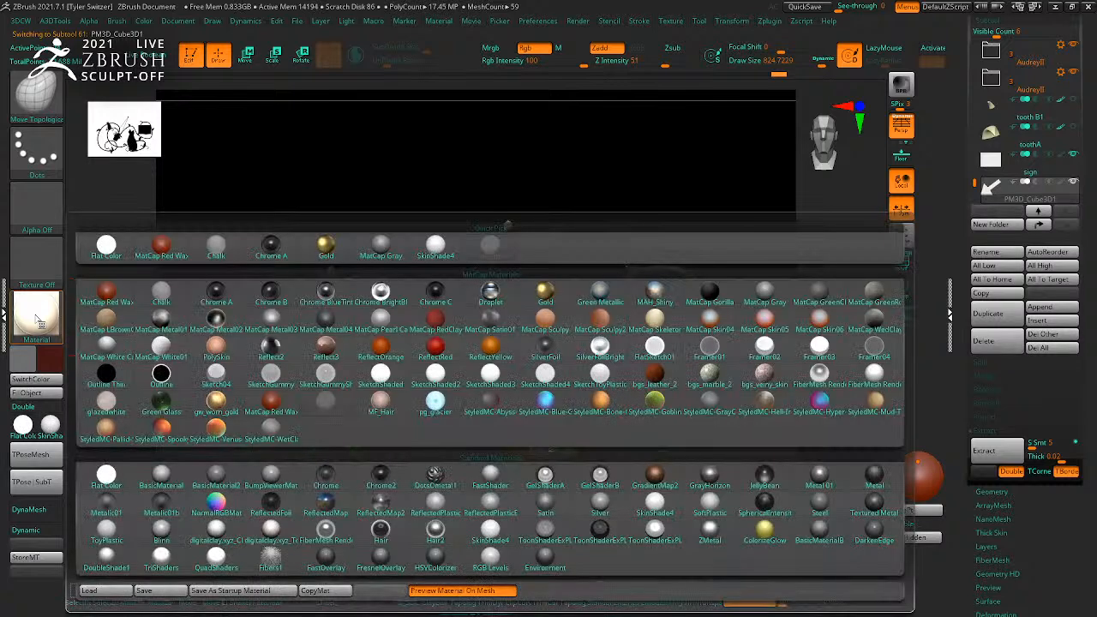
{"action": "left_click", "coordinate": [326, 321]}
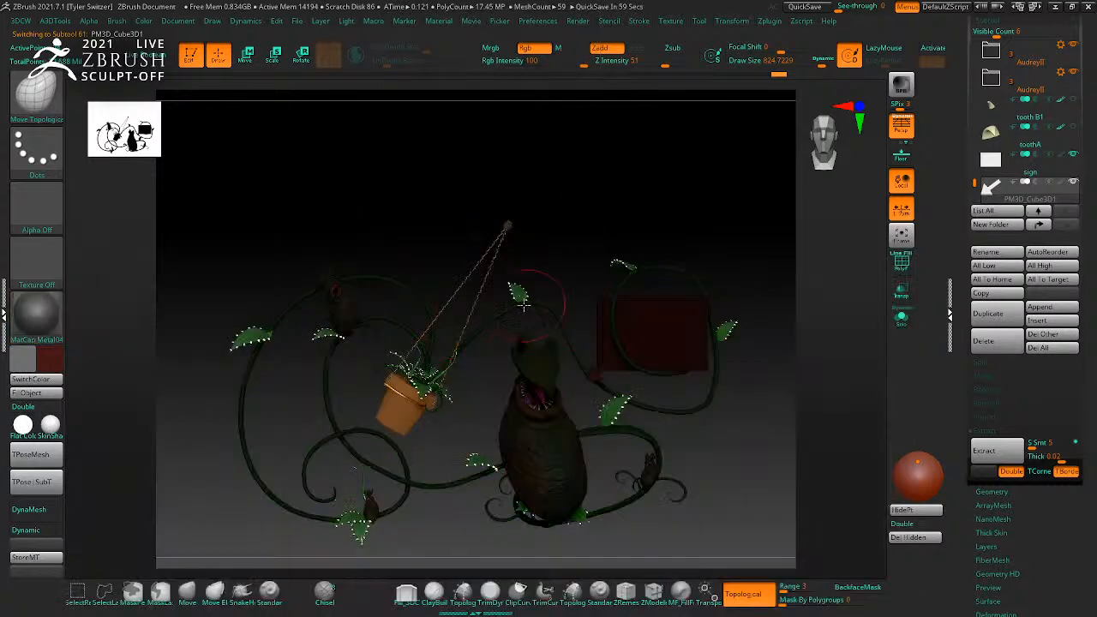
{"action": "left_click", "coordinate": [490, 47]}
Step: Choose a bright red and fill the arrow with the colour and material
{"action": "mouse_move", "coordinate": [50, 358]}
{"action": "left_mouse_down"}
{"action": "mouse_move", "coordinate": [260, 335]}
{"action": "mouse_move", "coordinate": [590, 377]}
{"action": "left_mouse_up"}
{"action": "left_click", "coordinate": [53, 364]}
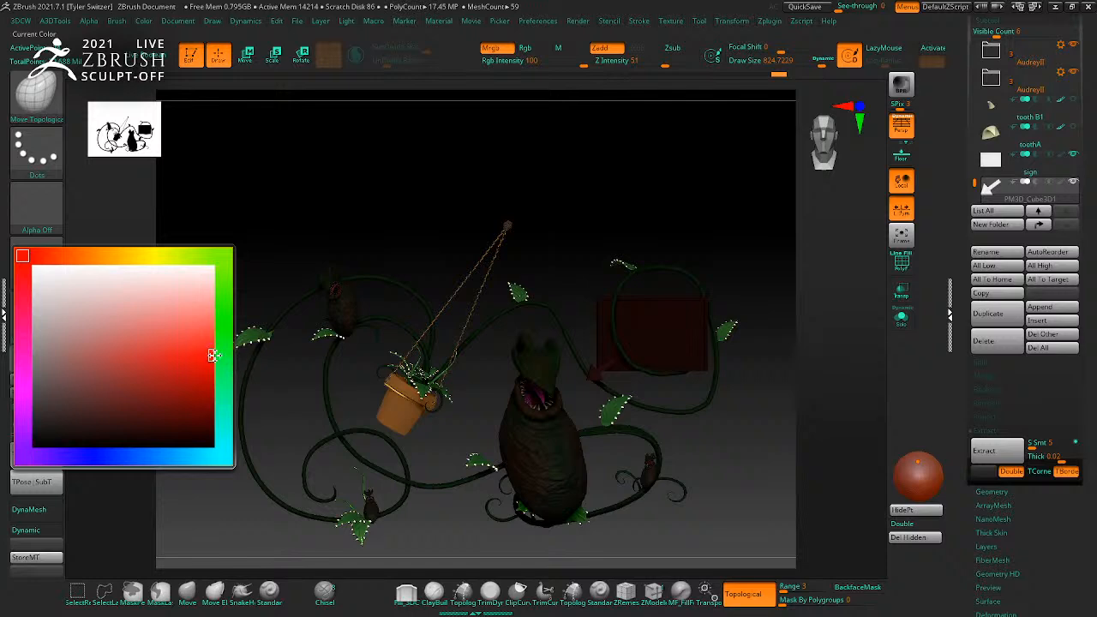
{"action": "left_click", "coordinate": [212, 355]}
{"action": "left_click_drag", "start_coordinate": [557, 150], "coordinate": [578, 172], "text": "alt"}
{"action": "left_click", "coordinate": [44, 394]}
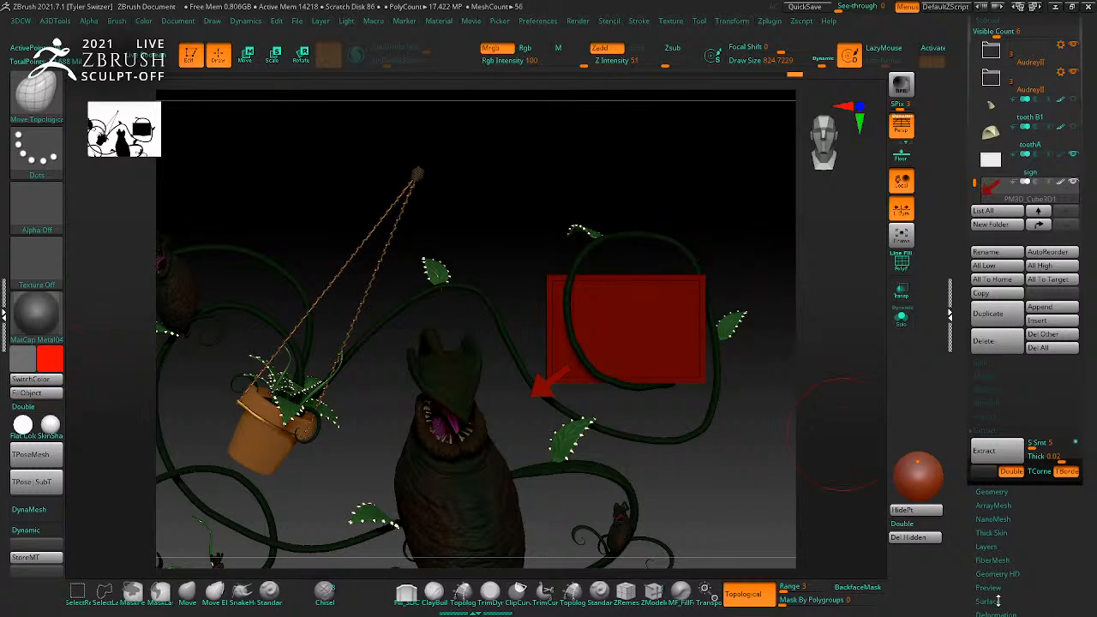
Step: Add surface noise to the arrow, adjusting the Noise Scale
{"action": "left_click", "coordinate": [990, 601]}
{"action": "left_click", "coordinate": [991, 160]}
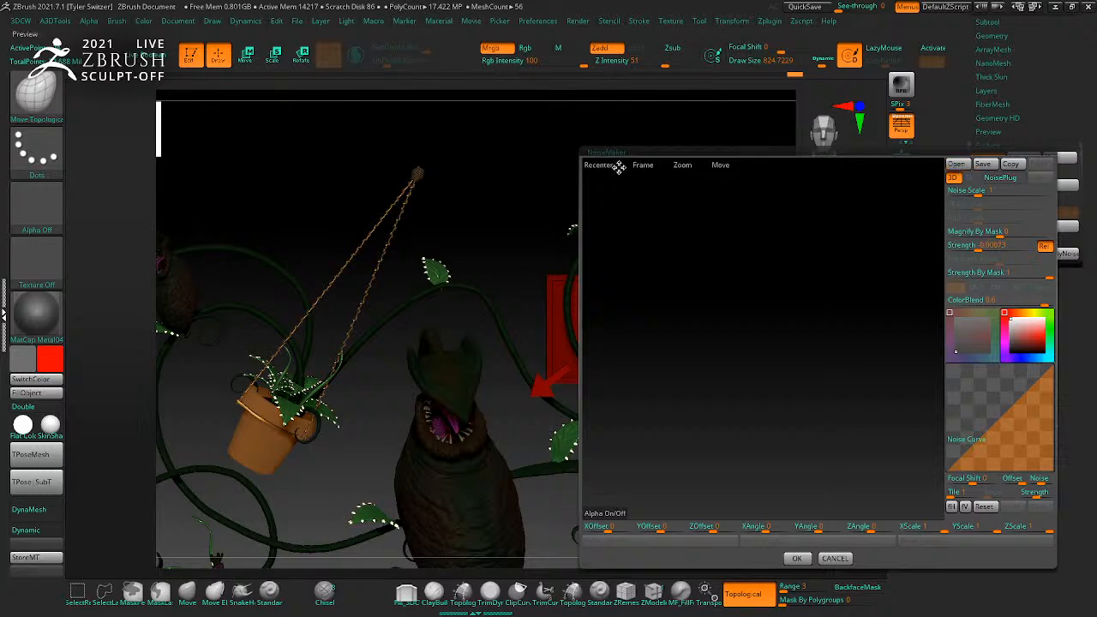
{"action": "left_click_drag", "start_coordinate": [994, 190], "coordinate": [990, 190]}
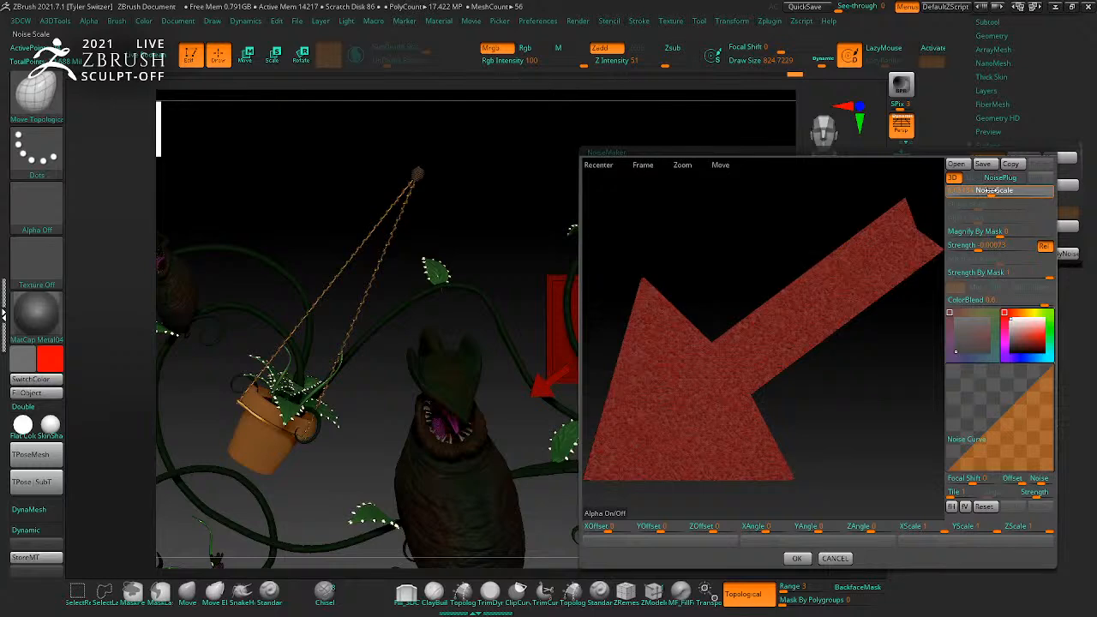
{"action": "left_click", "coordinate": [796, 558]}
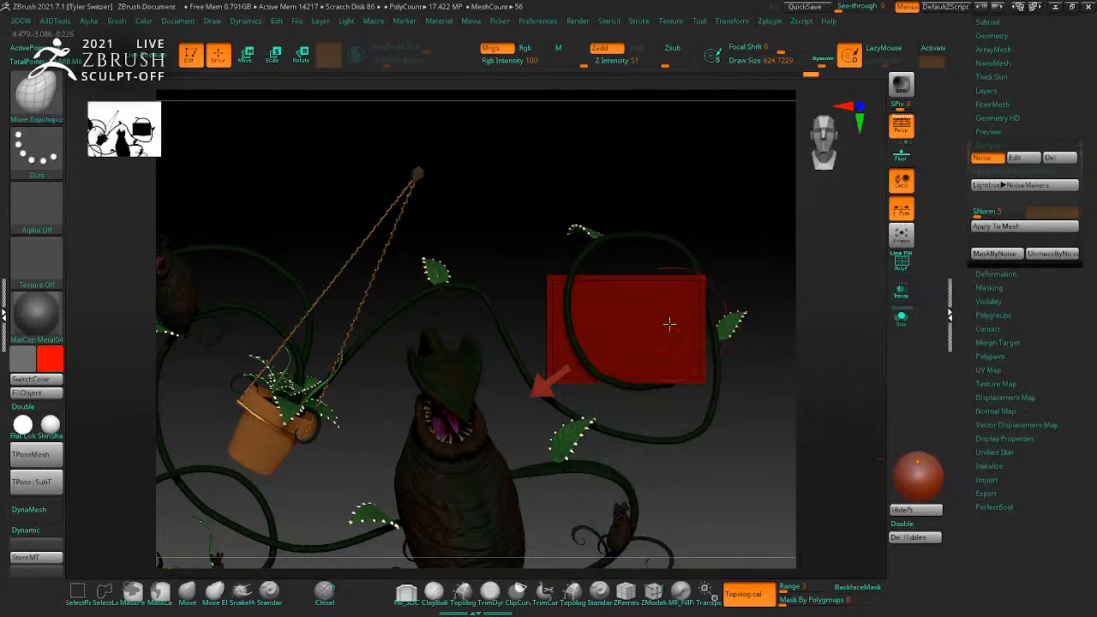
Step: Select the sign subtool and set its colour to white
{"action": "left_click", "coordinate": [671, 323], "text": "alt"}
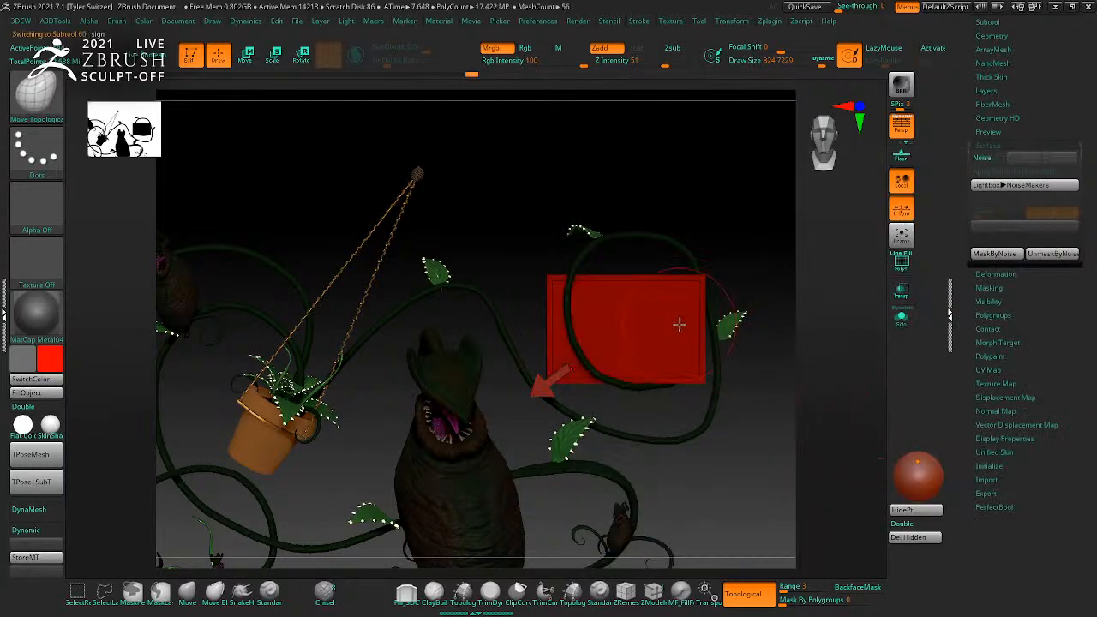
{"action": "left_click", "coordinate": [48, 360]}
{"action": "left_click", "coordinate": [31, 265]}
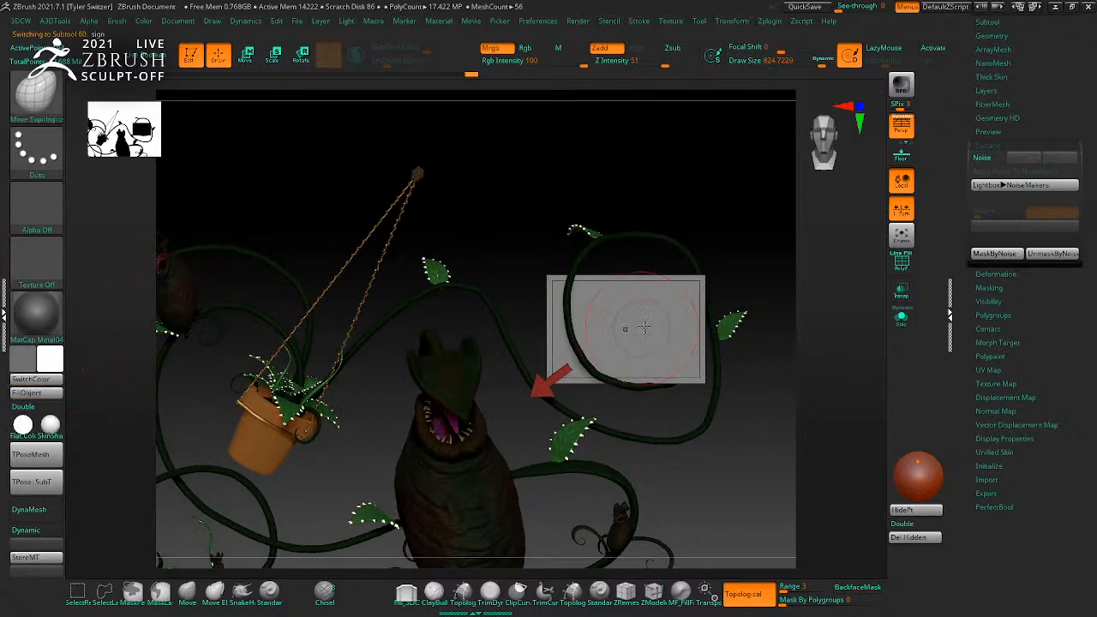
Step: Mask the sign's outer frame, leaving the centre panel unmasked
{"action": "key", "text": "ctrl"}
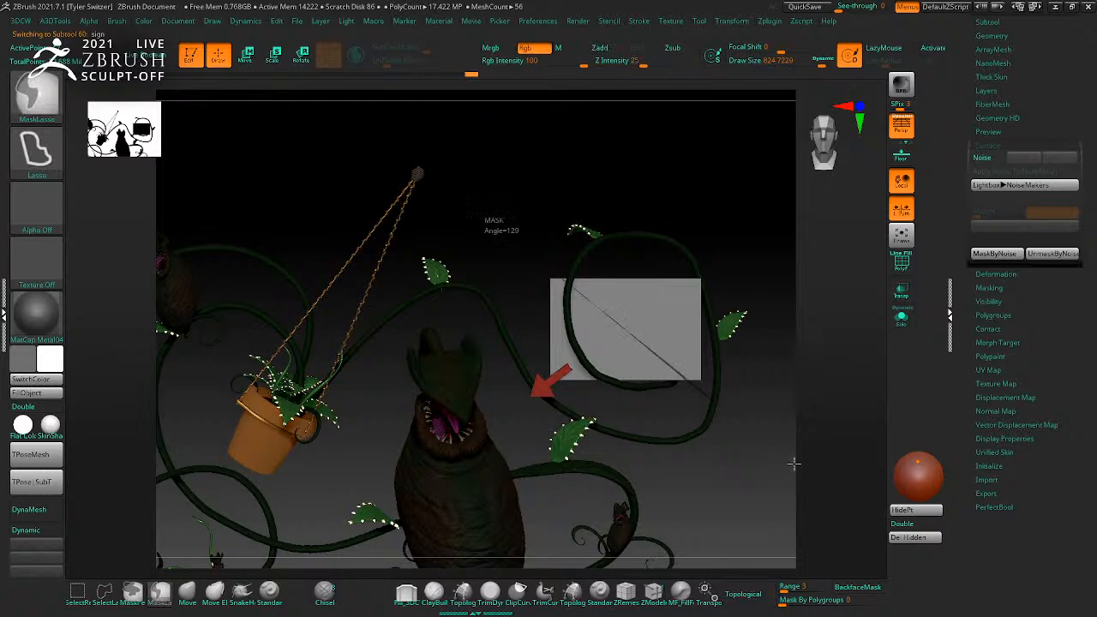
{"action": "left_click_drag", "start_coordinate": [772, 269], "coordinate": [766, 453], "text": "ctrl"}
{"action": "key", "text": "ctrl+e"}
{"action": "left_click", "coordinate": [763, 452], "text": "ctrl"}
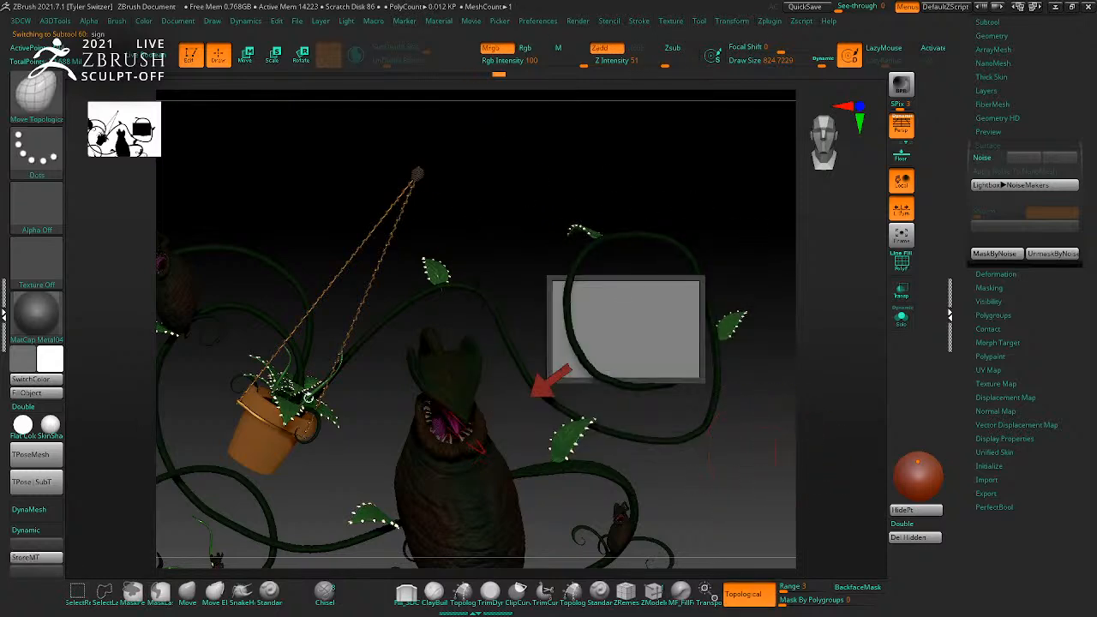
Step: Choose the SketchToyPlastic material for the sign's white centre panel
{"action": "left_click", "coordinate": [53, 366]}
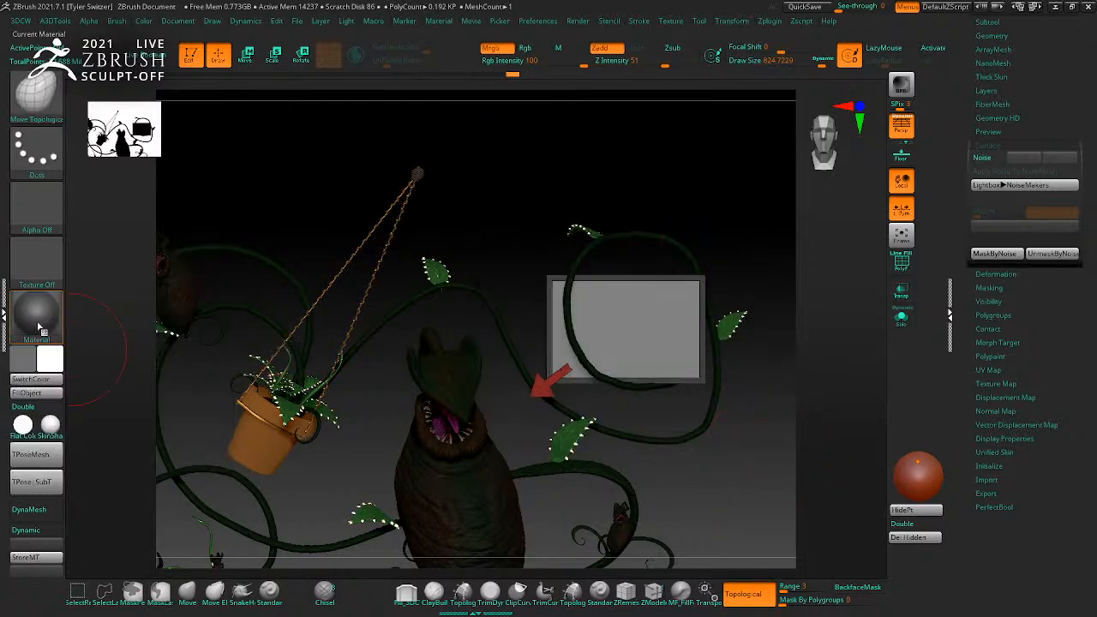
{"action": "left_click", "coordinate": [38, 323]}
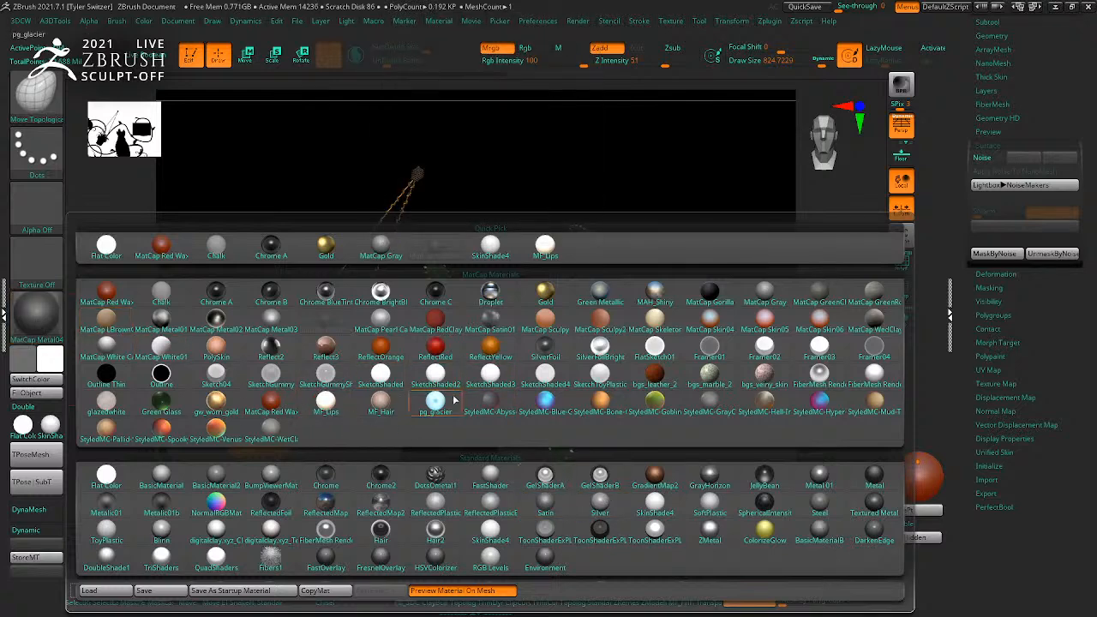
{"action": "left_click", "coordinate": [600, 376]}
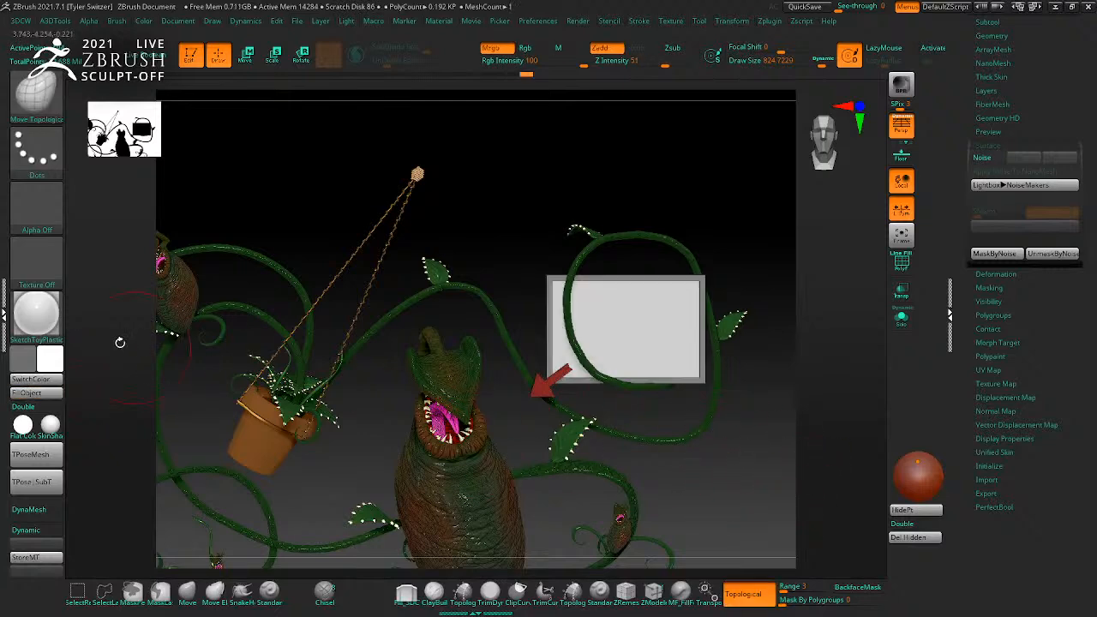
{"action": "left_click", "coordinate": [36, 314]}
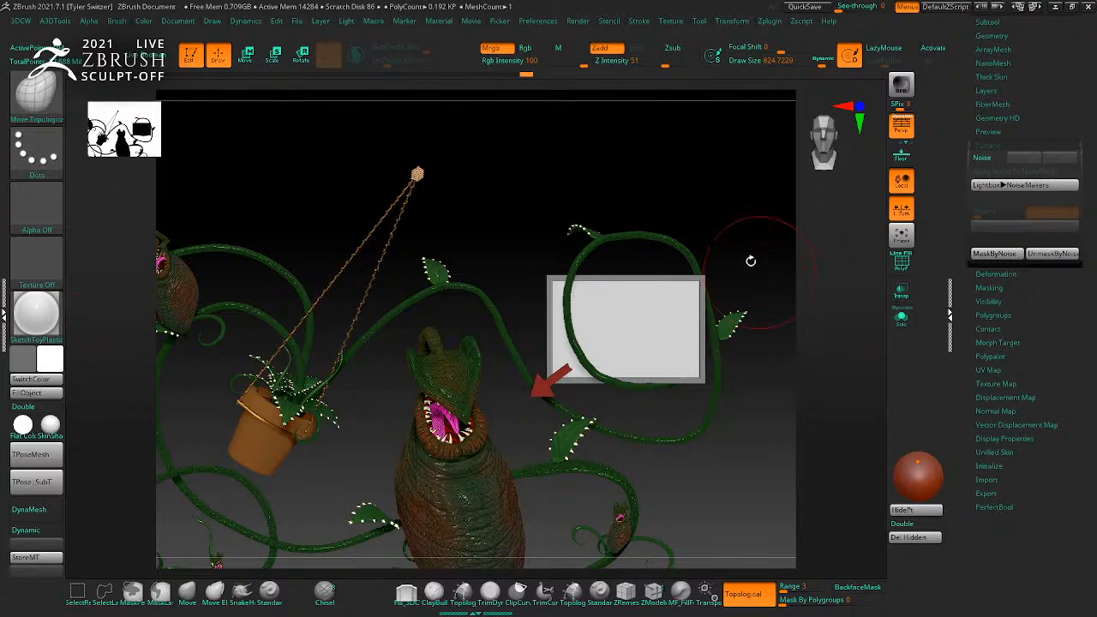
Step: Isolate the sign and set up the HardP_3DCW paint brush for colour-only painting in blue
{"action": "left_click", "coordinate": [524, 48]}
{"action": "left_click", "coordinate": [901, 317]}
{"action": "left_click_drag", "start_coordinate": [766, 237], "coordinate": [814, 294], "text": "alt"}
{"action": "key", "text": "b"}
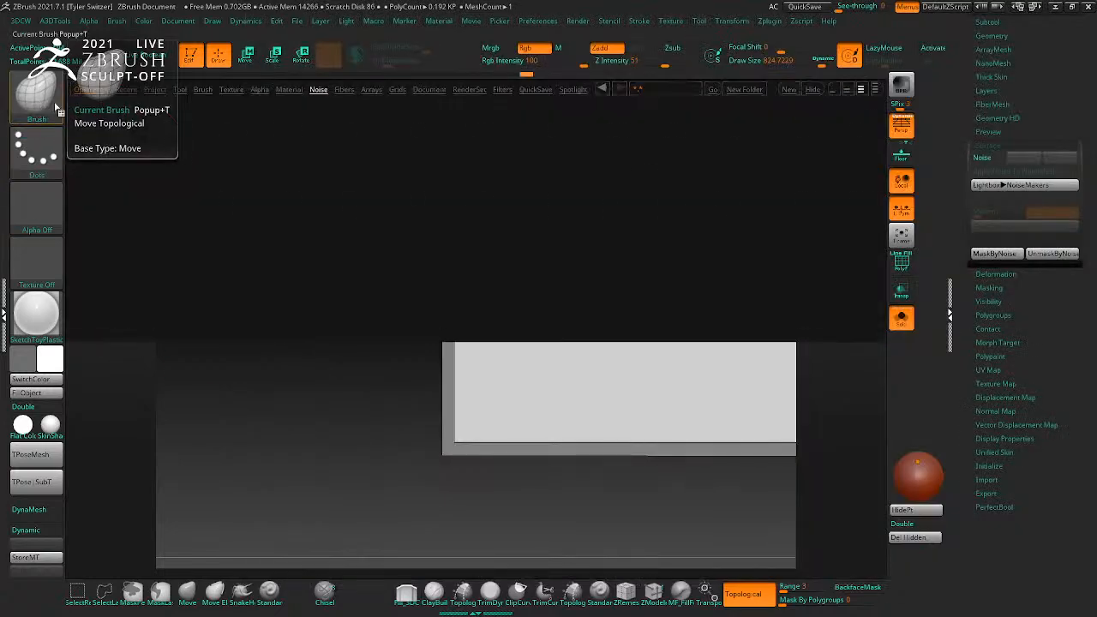
{"action": "left_click", "coordinate": [202, 89]}
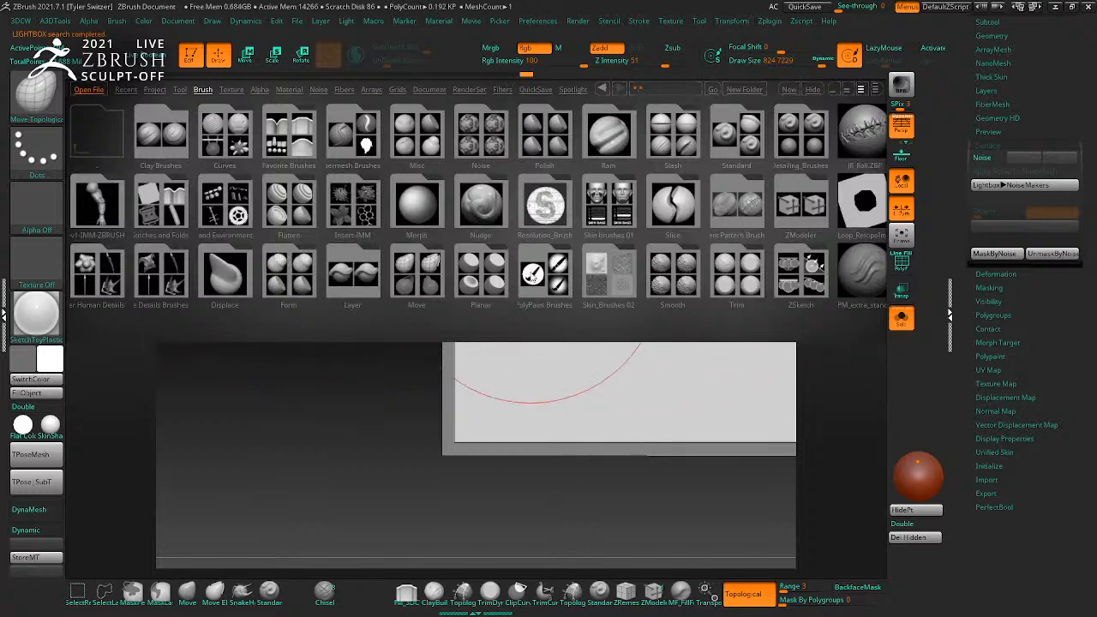
{"action": "double_click", "coordinate": [583, 270]}
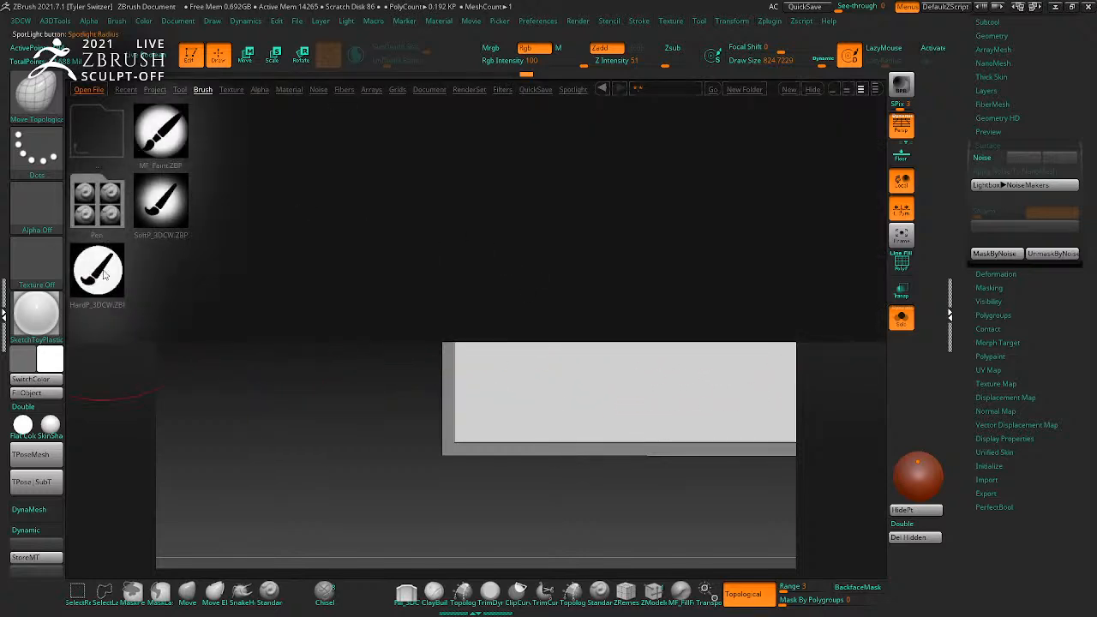
{"action": "double_click", "coordinate": [98, 270]}
{"action": "left_click", "coordinate": [49, 360]}
{"action": "left_click_drag", "start_coordinate": [100, 453], "coordinate": [113, 453]}
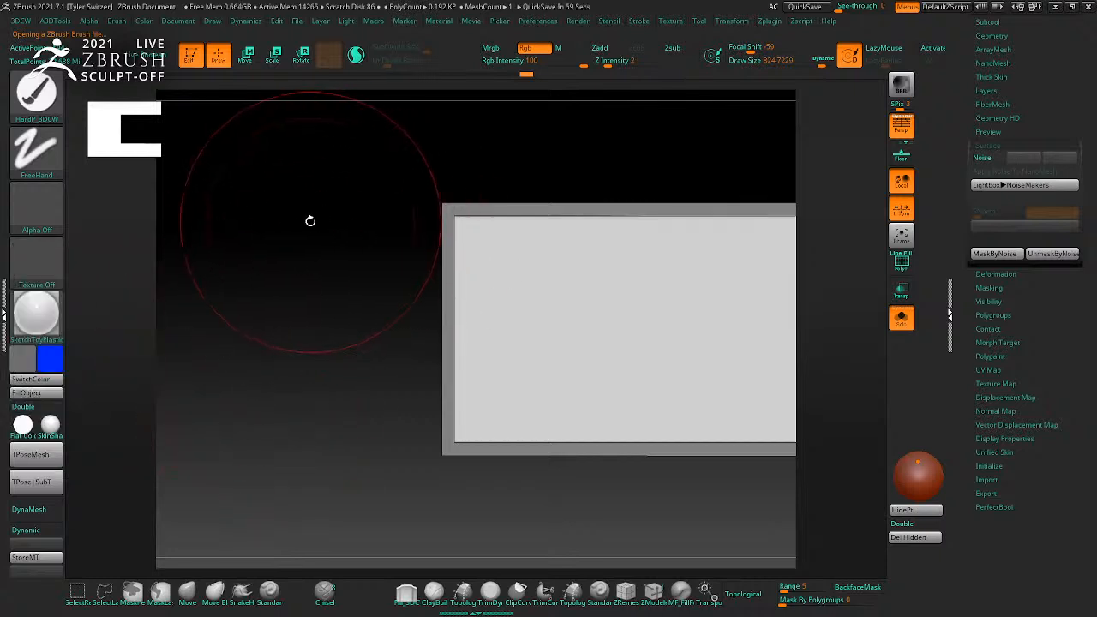
Step: Set the paint brush's draw size to about 46 and subdivide the sign up to subdivision level 8
{"action": "left_click_drag", "start_coordinate": [311, 222], "coordinate": [794, 455]}
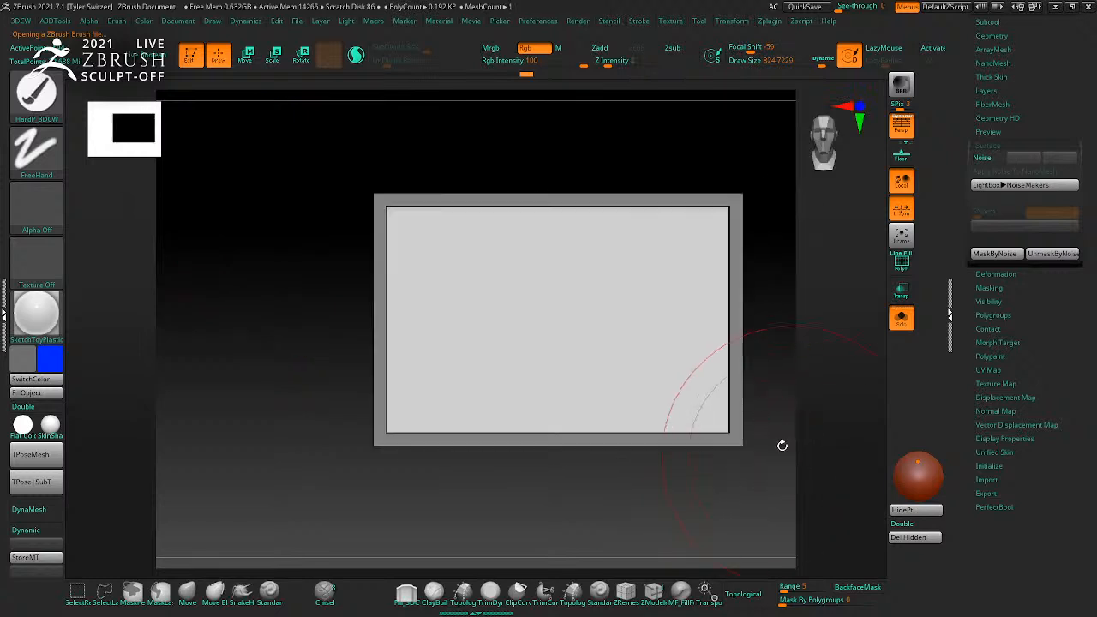
{"action": "key", "text": "s"}
{"action": "mouse_move", "coordinate": [450, 266]}
{"action": "left_mouse_down"}
{"action": "mouse_move", "coordinate": [395, 274]}
{"action": "mouse_move", "coordinate": [402, 257]}
{"action": "left_mouse_up"}
{"action": "key", "text": "s"}
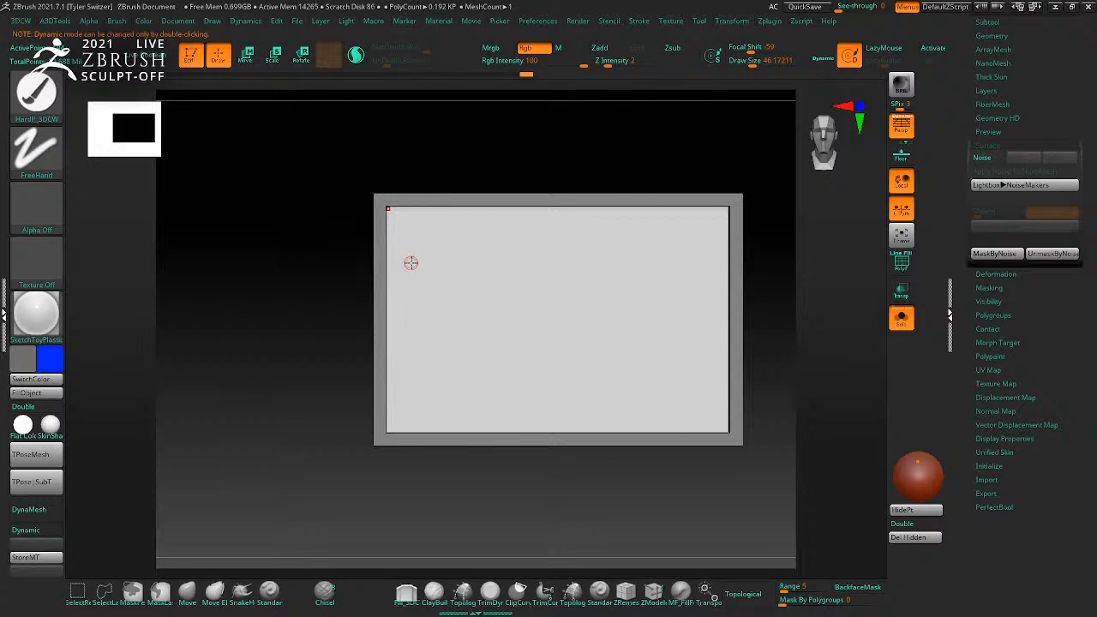
{"action": "left_click_drag", "start_coordinate": [1059, 74], "coordinate": [1049, 127]}
{"action": "left_click", "coordinate": [1008, 120]}
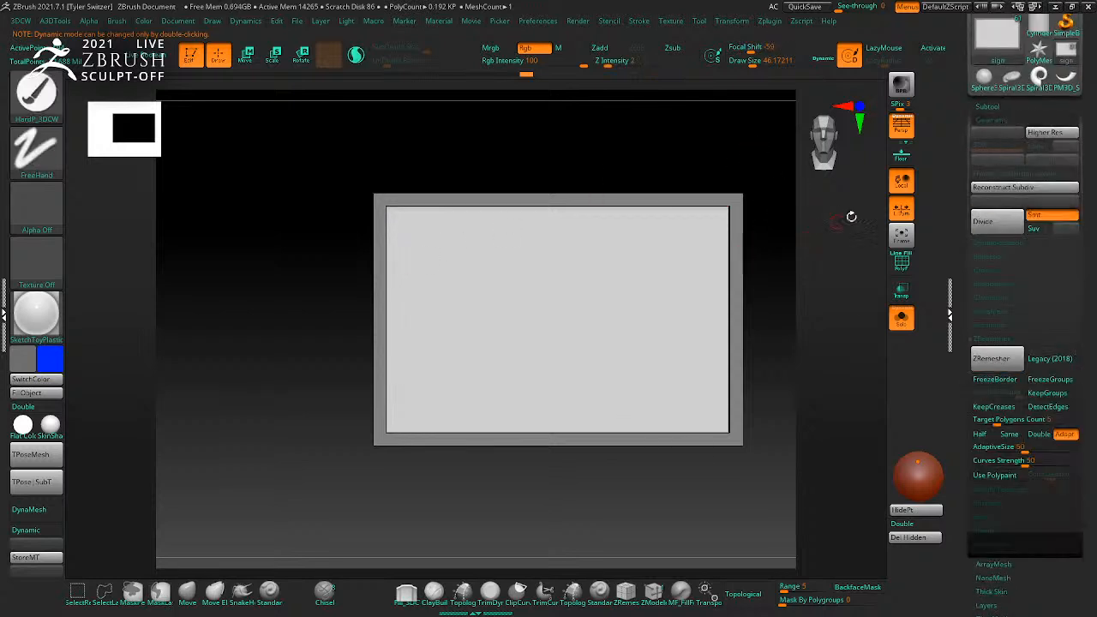
{"action": "key", "text": "ctrl+d"}
{"action": "key", "text": "ctrl+d"}
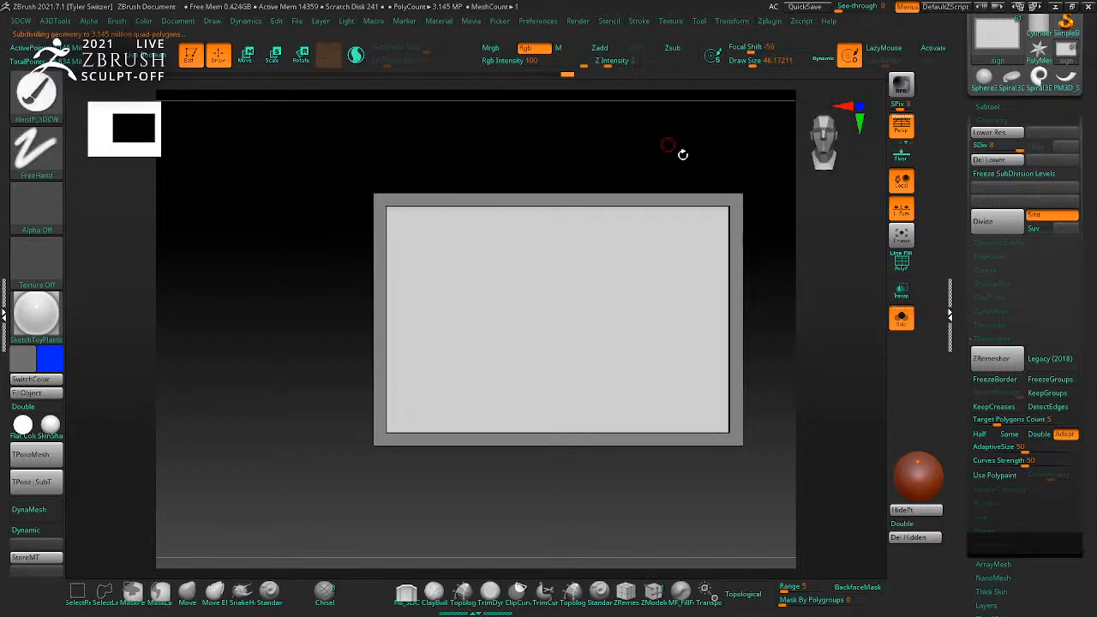
Step: Hand-letter "THIS IS" in blue across the upper part of the sign's white panel
{"action": "left_click_drag", "start_coordinate": [408, 257], "coordinate": [438, 249]}
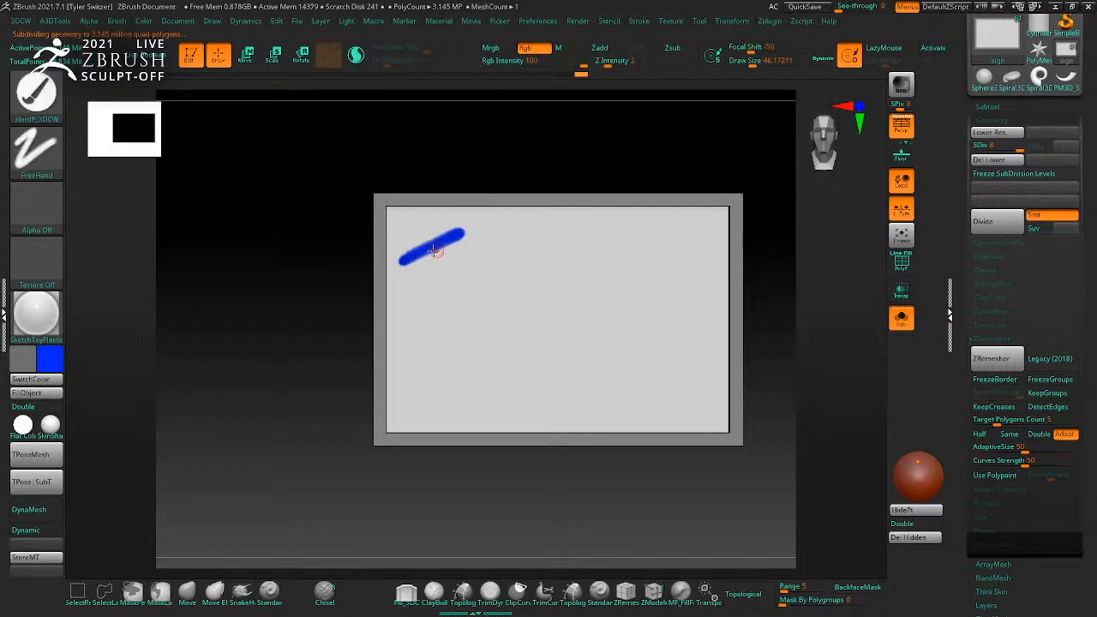
{"action": "left_click_drag", "start_coordinate": [428, 289], "coordinate": [431, 306]}
{"action": "left_click_drag", "start_coordinate": [444, 265], "coordinate": [448, 294]}
{"action": "mouse_move", "coordinate": [448, 279]}
{"action": "left_mouse_down"}
{"action": "mouse_move", "coordinate": [458, 274]}
{"action": "mouse_move", "coordinate": [464, 294]}
{"action": "left_mouse_up"}
{"action": "left_click_drag", "start_coordinate": [473, 256], "coordinate": [480, 287]}
{"action": "left_click_drag", "start_coordinate": [501, 253], "coordinate": [494, 294]}
{"action": "mouse_move", "coordinate": [570, 244]}
{"action": "left_mouse_down"}
{"action": "mouse_move", "coordinate": [569, 291]}
{"action": "mouse_move", "coordinate": [592, 251]}
{"action": "mouse_move", "coordinate": [578, 285]}
{"action": "left_mouse_up"}
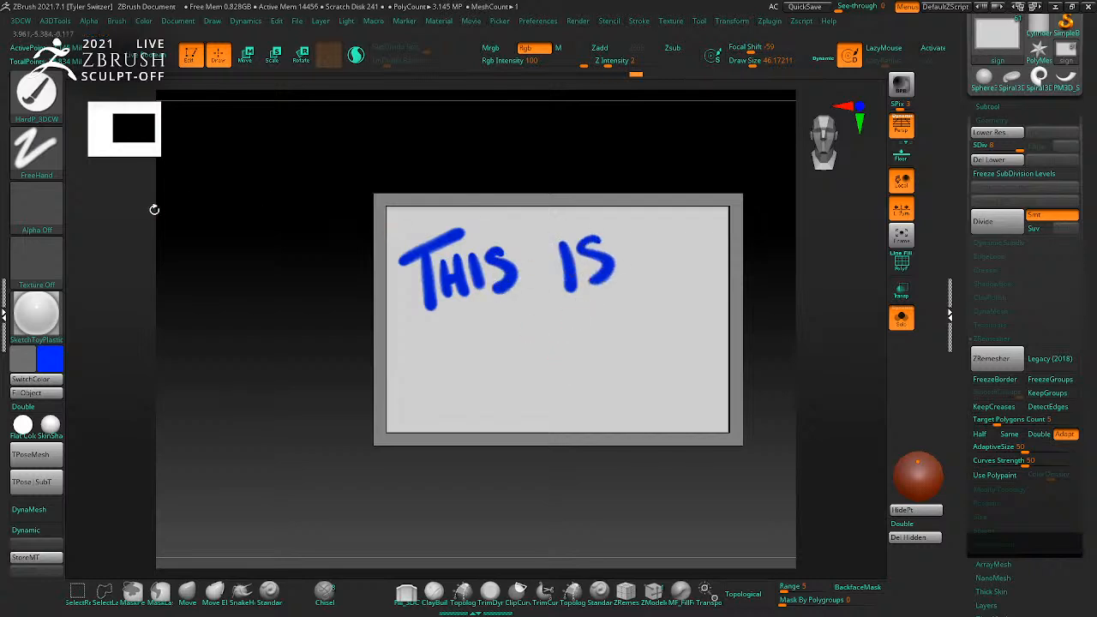
Step: Hand-letter "AUDREY II" in red below the blue words, with a large Roman numeral beside them
{"action": "left_click", "coordinate": [48, 360]}
{"action": "left_click", "coordinate": [52, 254]}
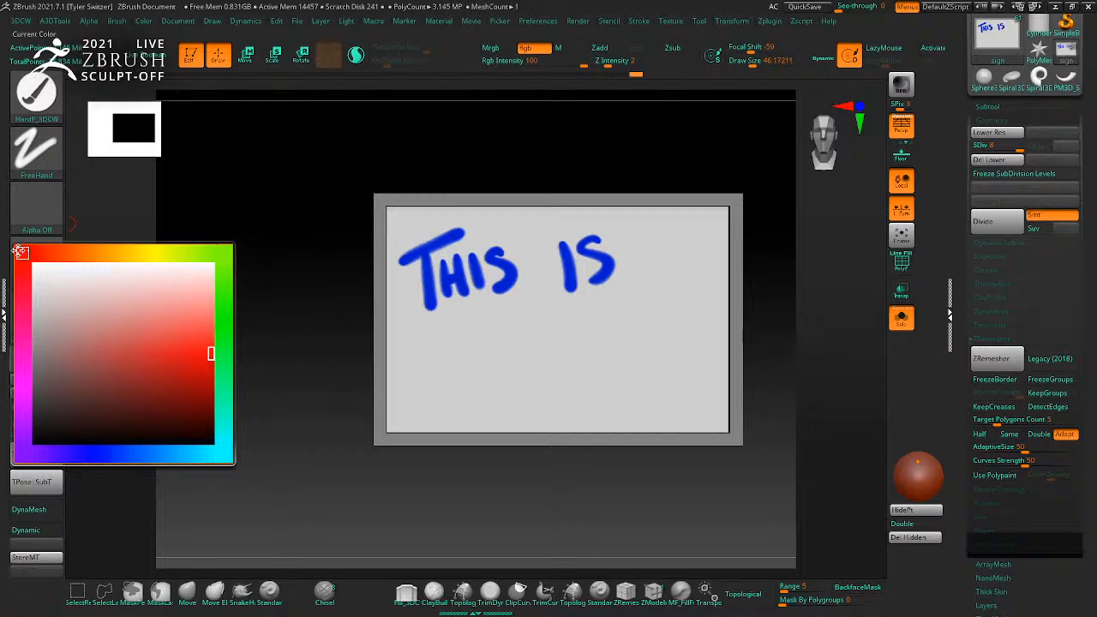
{"action": "mouse_move", "coordinate": [411, 327]}
{"action": "left_mouse_down"}
{"action": "mouse_move", "coordinate": [396, 416]}
{"action": "mouse_move", "coordinate": [470, 415]}
{"action": "left_mouse_up"}
{"action": "mouse_move", "coordinate": [403, 382]}
{"action": "left_mouse_down"}
{"action": "mouse_move", "coordinate": [450, 366]}
{"action": "mouse_move", "coordinate": [482, 392]}
{"action": "mouse_move", "coordinate": [495, 358]}
{"action": "left_mouse_up"}
{"action": "left_click_drag", "start_coordinate": [507, 357], "coordinate": [509, 384]}
{"action": "mouse_move", "coordinate": [501, 352]}
{"action": "left_mouse_down"}
{"action": "mouse_move", "coordinate": [536, 367]}
{"action": "mouse_move", "coordinate": [509, 385]}
{"action": "left_mouse_up"}
{"action": "left_click_drag", "start_coordinate": [543, 342], "coordinate": [546, 377]}
{"action": "mouse_move", "coordinate": [545, 339]}
{"action": "left_mouse_down"}
{"action": "mouse_move", "coordinate": [578, 360]}
{"action": "mouse_move", "coordinate": [614, 360]}
{"action": "left_mouse_up"}
{"action": "mouse_move", "coordinate": [603, 319]}
{"action": "left_mouse_down"}
{"action": "mouse_move", "coordinate": [634, 308]}
{"action": "mouse_move", "coordinate": [625, 377]}
{"action": "left_mouse_up"}
{"action": "left_click_drag", "start_coordinate": [656, 265], "coordinate": [674, 403]}
{"action": "left_click_drag", "start_coordinate": [686, 254], "coordinate": [703, 399]}
{"action": "mouse_move", "coordinate": [658, 266]}
{"action": "left_mouse_down"}
{"action": "mouse_move", "coordinate": [677, 402]}
{"action": "mouse_move", "coordinate": [706, 386]}
{"action": "left_mouse_up"}
{"action": "left_click_drag", "start_coordinate": [633, 269], "coordinate": [725, 251]}
{"action": "left_click_drag", "start_coordinate": [648, 409], "coordinate": [739, 390]}
Step: Show the whole sculpture again and make MF_Lips the current material
{"action": "left_click", "coordinate": [901, 318]}
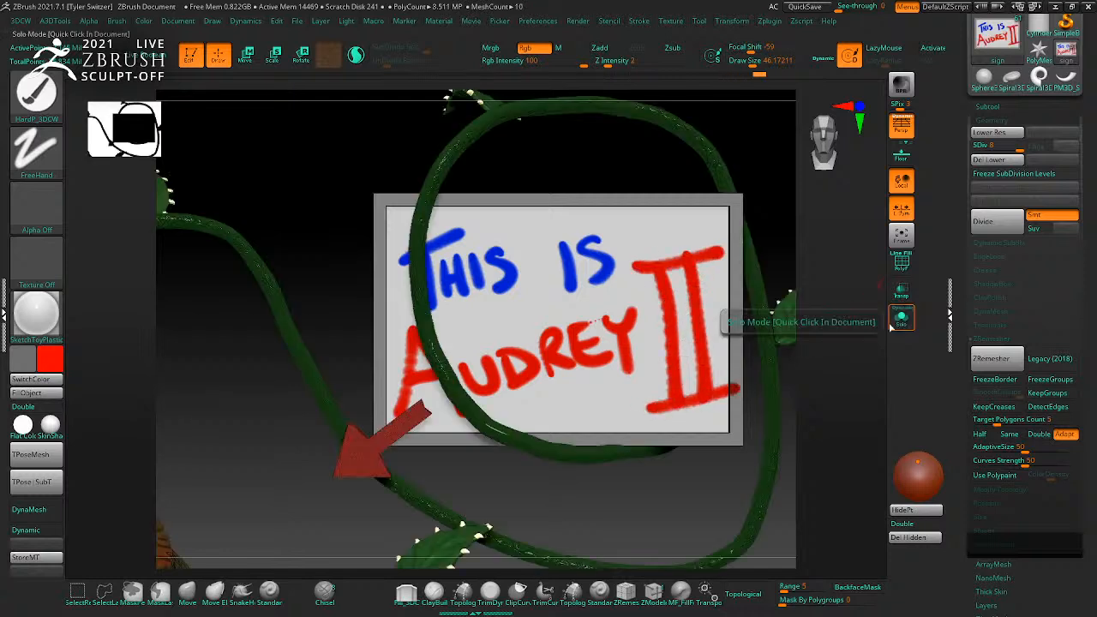
{"action": "left_click_drag", "start_coordinate": [810, 431], "coordinate": [784, 423], "text": "alt"}
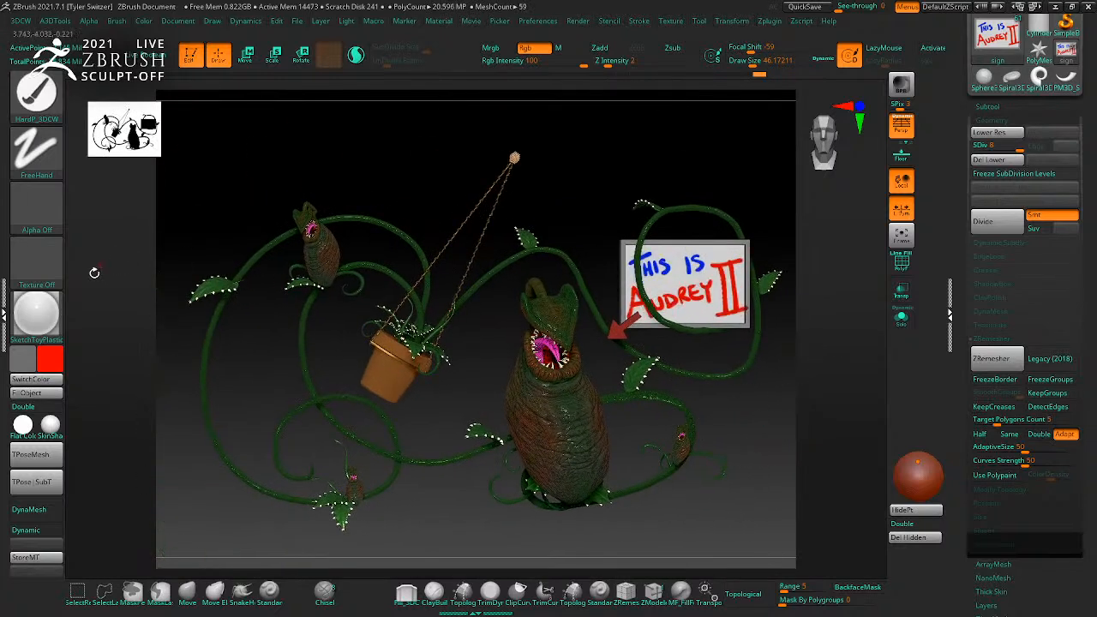
{"action": "left_click", "coordinate": [48, 311]}
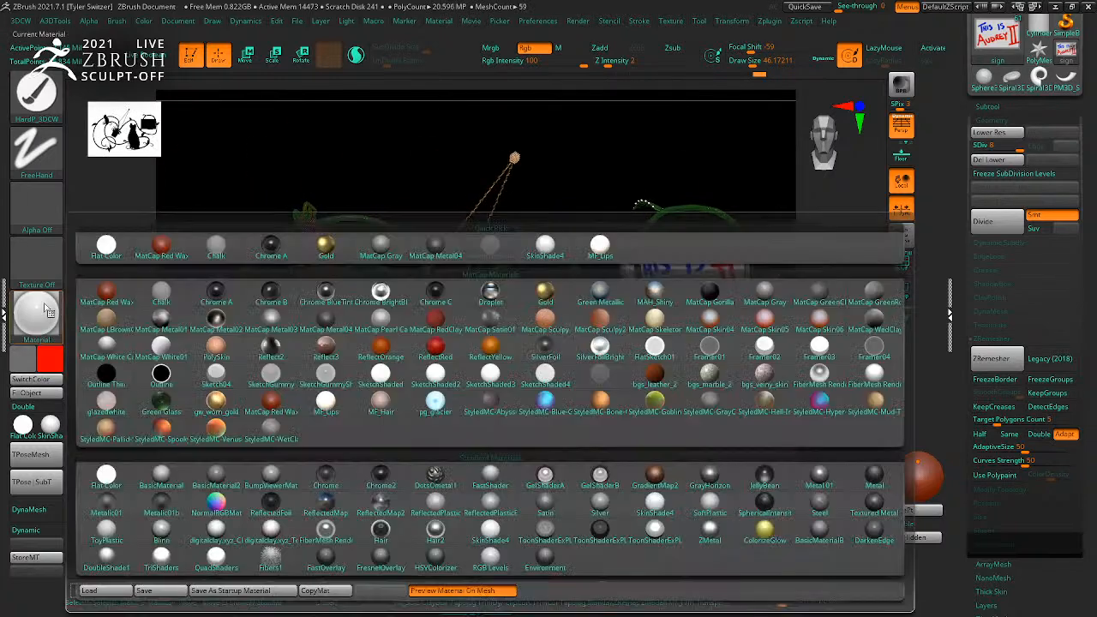
{"action": "left_click", "coordinate": [600, 245]}
{"action": "mouse_move", "coordinate": [777, 423]}
{"action": "left_mouse_down"}
{"action": "mouse_move", "coordinate": [760, 411]}
{"action": "mouse_move", "coordinate": [812, 417]}
{"action": "left_mouse_up"}
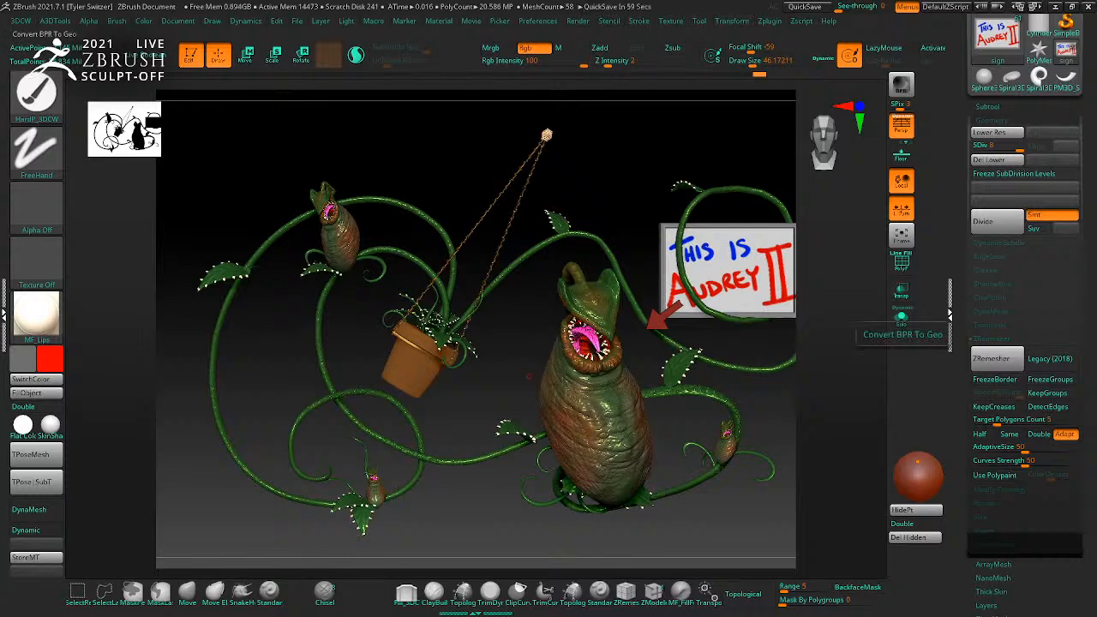
Step: Choose the JROSC_Cracks brush, select the hanging pot and subdivide it to level 5
{"action": "key", "text": "1"}
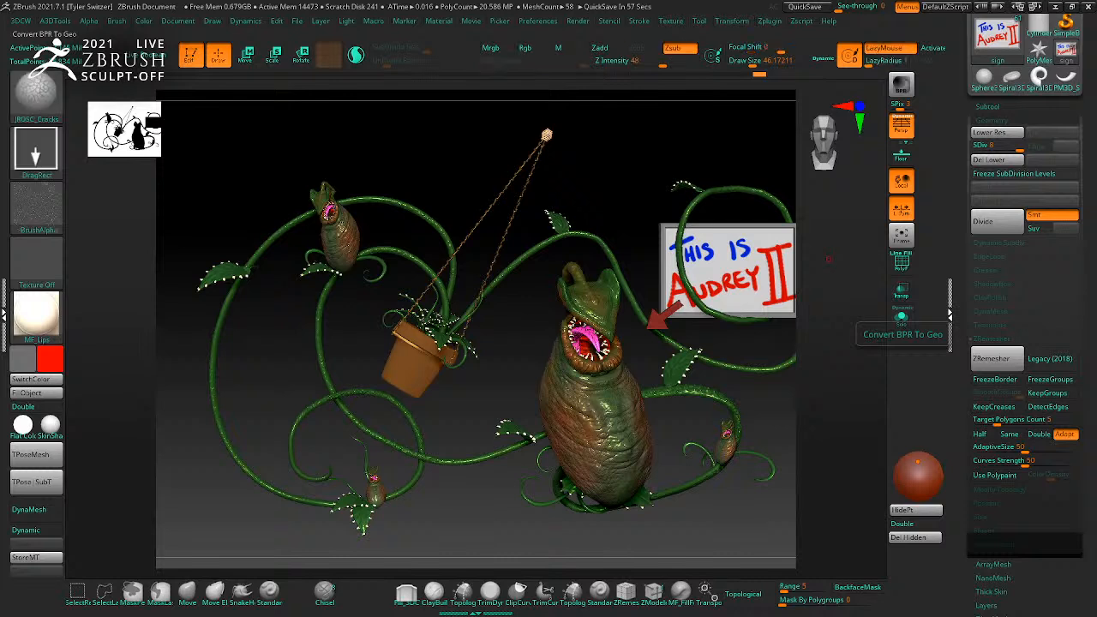
{"action": "left_click", "coordinate": [414, 385], "text": "alt"}
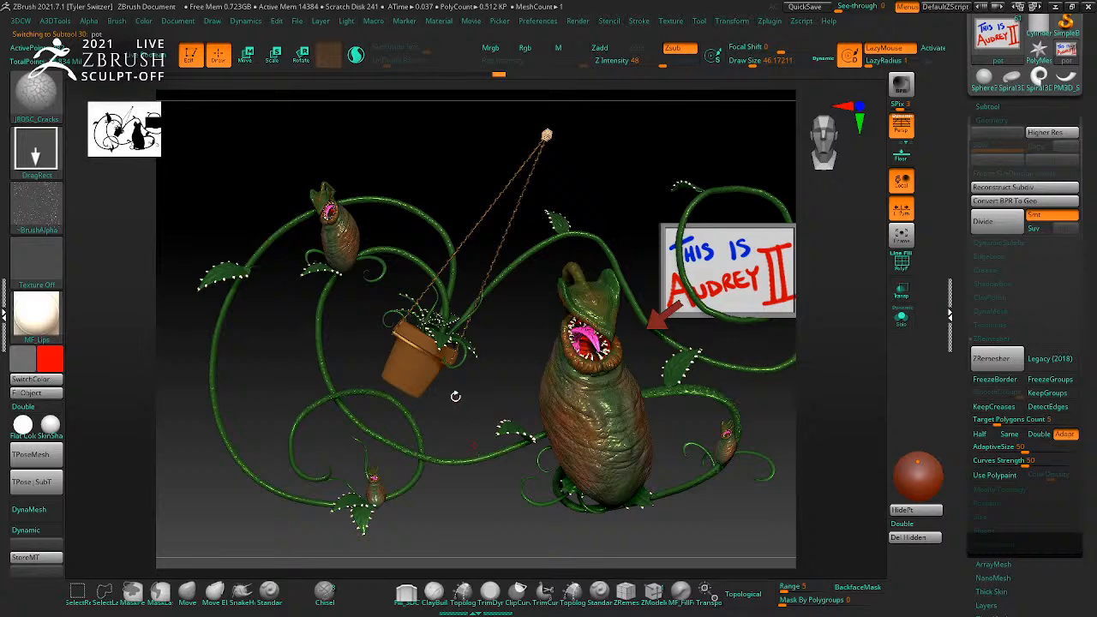
{"action": "key", "text": "f"}
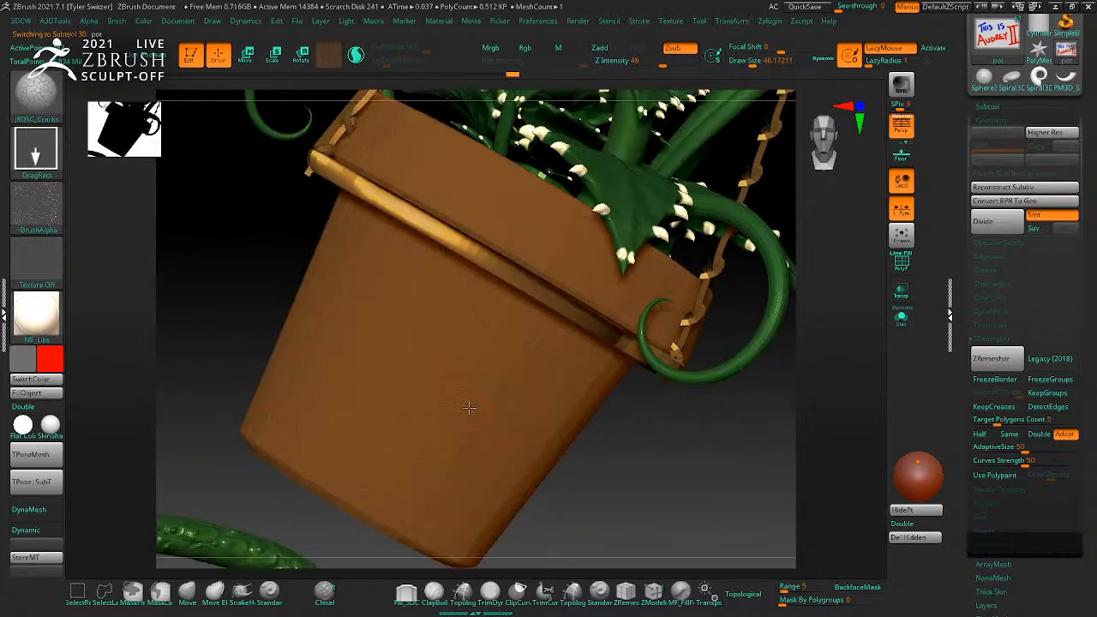
{"action": "left_click", "coordinate": [465, 400], "text": "alt"}
{"action": "left_click", "coordinate": [994, 223]}
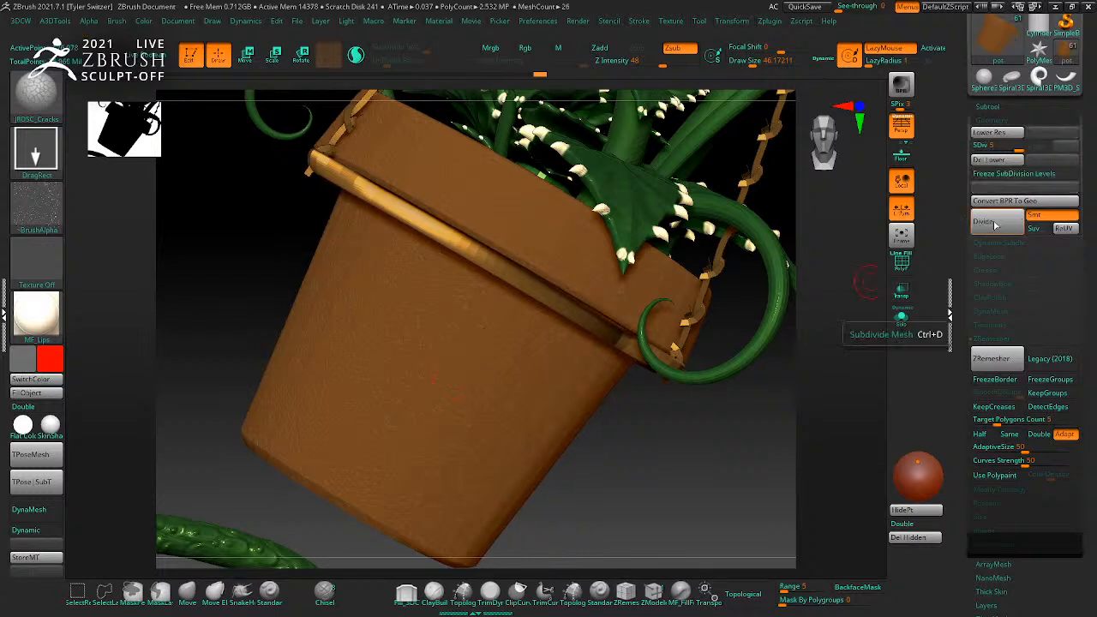
Step: Subdivide the pot to level 7 and stamp fine cracks over its surface at a Z Intensity of 13
{"action": "mouse_move", "coordinate": [591, 566]}
{"action": "left_mouse_down"}
{"action": "mouse_move", "coordinate": [661, 503]}
{"action": "mouse_move", "coordinate": [708, 486]}
{"action": "left_mouse_up"}
{"action": "key", "text": "ctrl+z"}
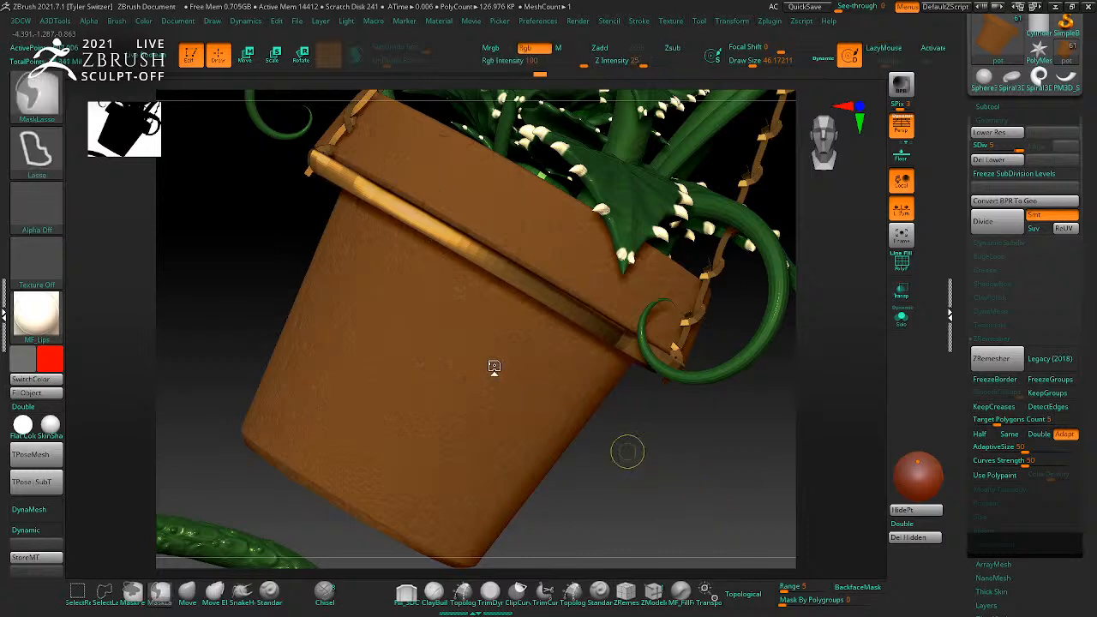
{"action": "left_click_drag", "start_coordinate": [606, 520], "coordinate": [700, 460]}
{"action": "key", "text": "ctrl+z"}
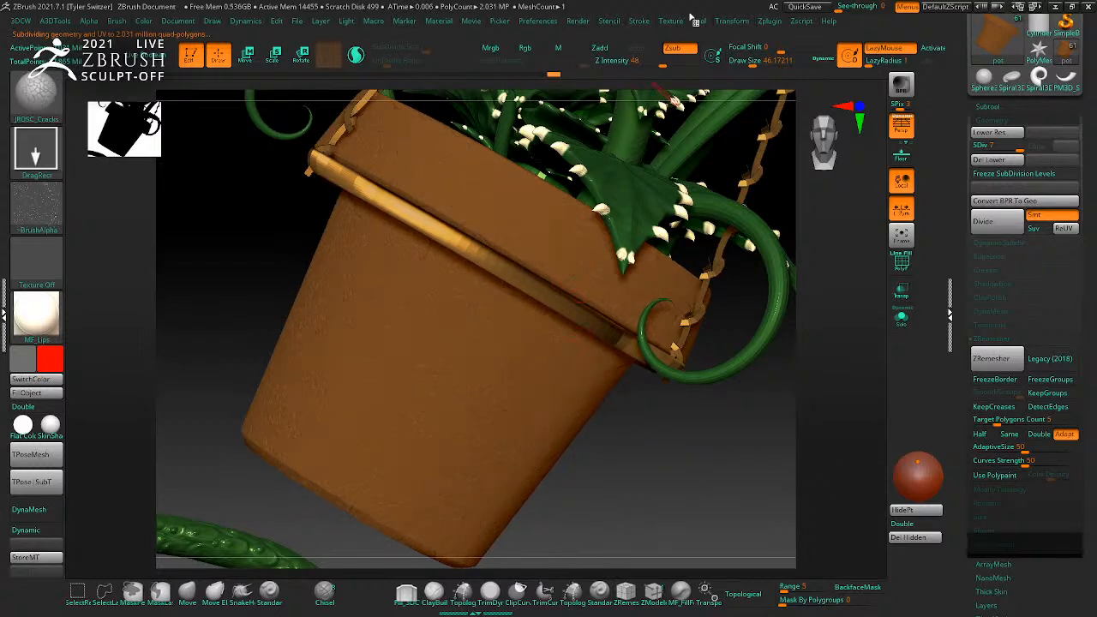
{"action": "left_click", "coordinate": [630, 64]}
{"action": "key", "text": "Return"}
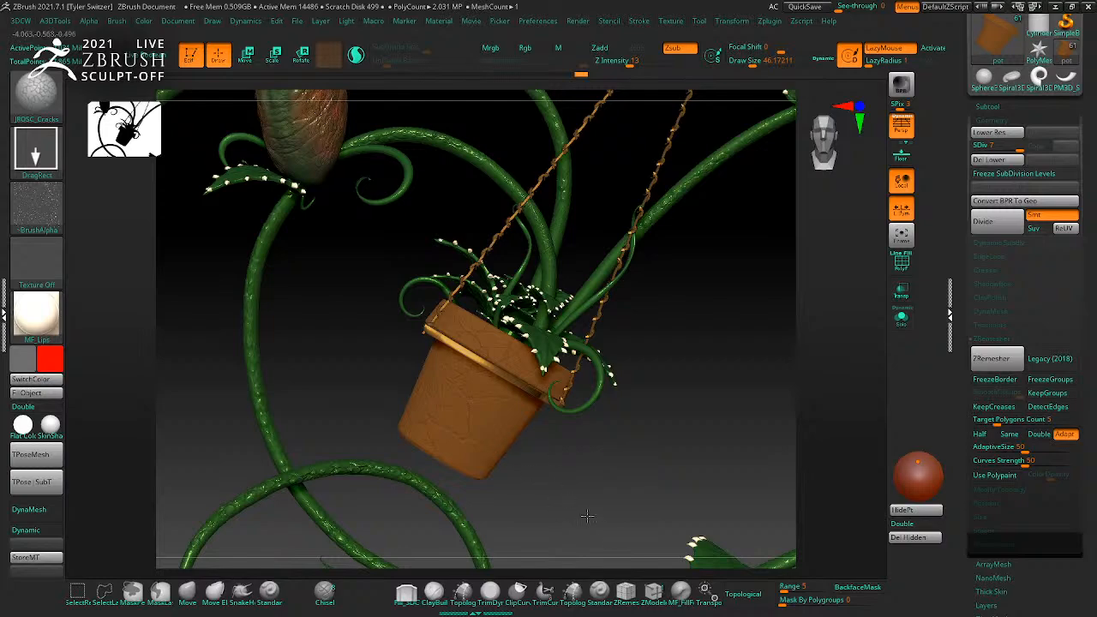
{"action": "left_click_drag", "start_coordinate": [623, 487], "coordinate": [536, 360], "text": "alt"}
{"action": "left_click_drag", "start_coordinate": [749, 420], "coordinate": [748, 440], "text": "alt"}
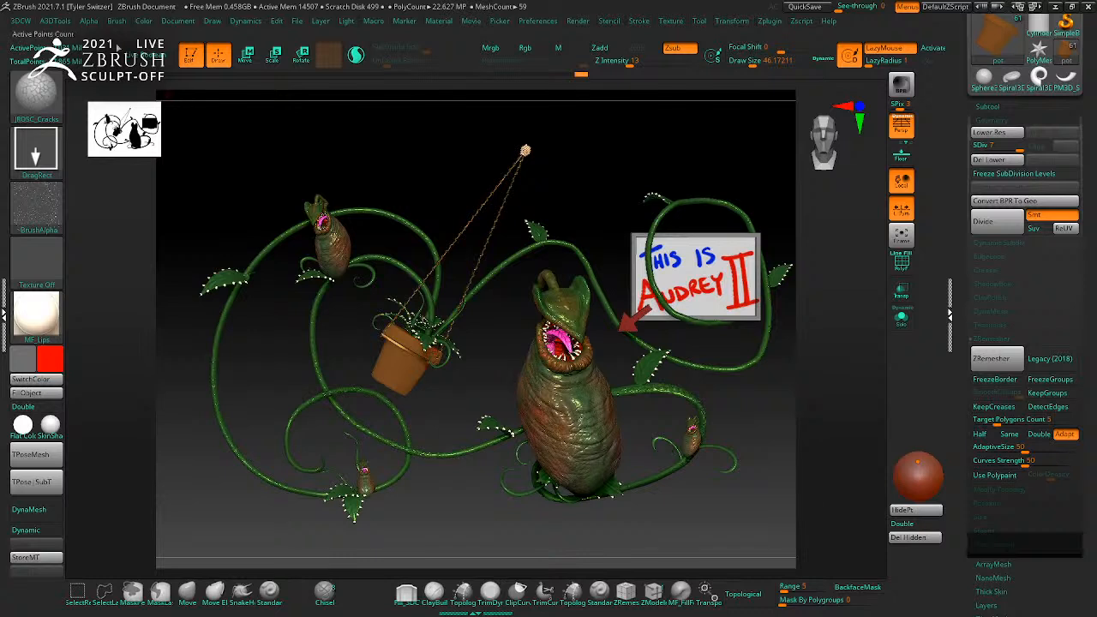
Step: Change the direction of the scene's light
{"action": "left_click", "coordinate": [348, 21]}
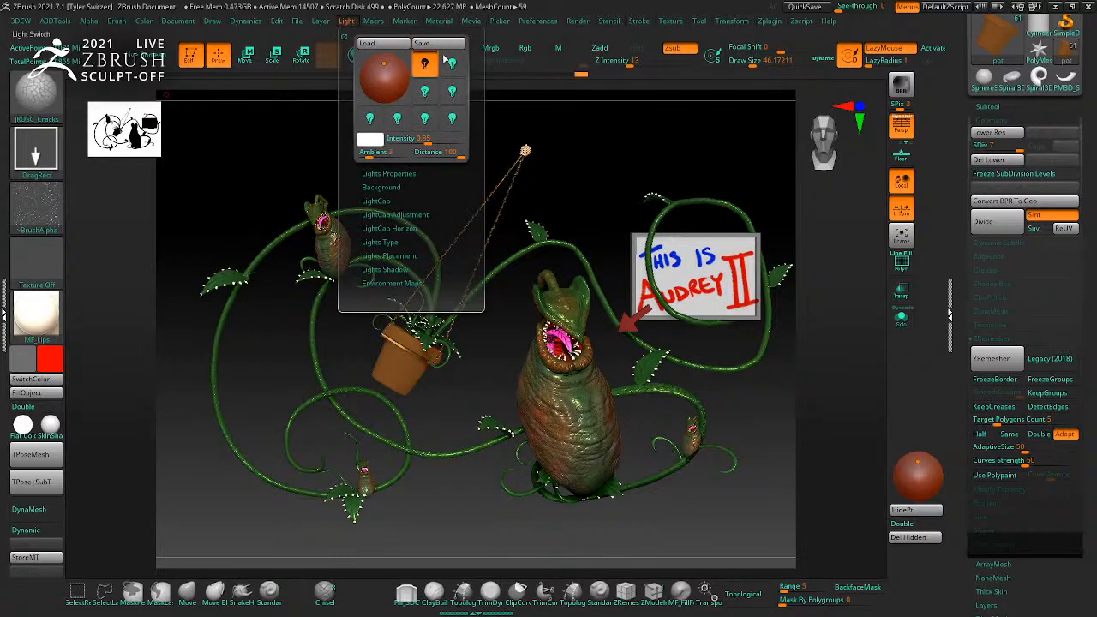
{"action": "left_click_drag", "start_coordinate": [383, 63], "coordinate": [373, 61]}
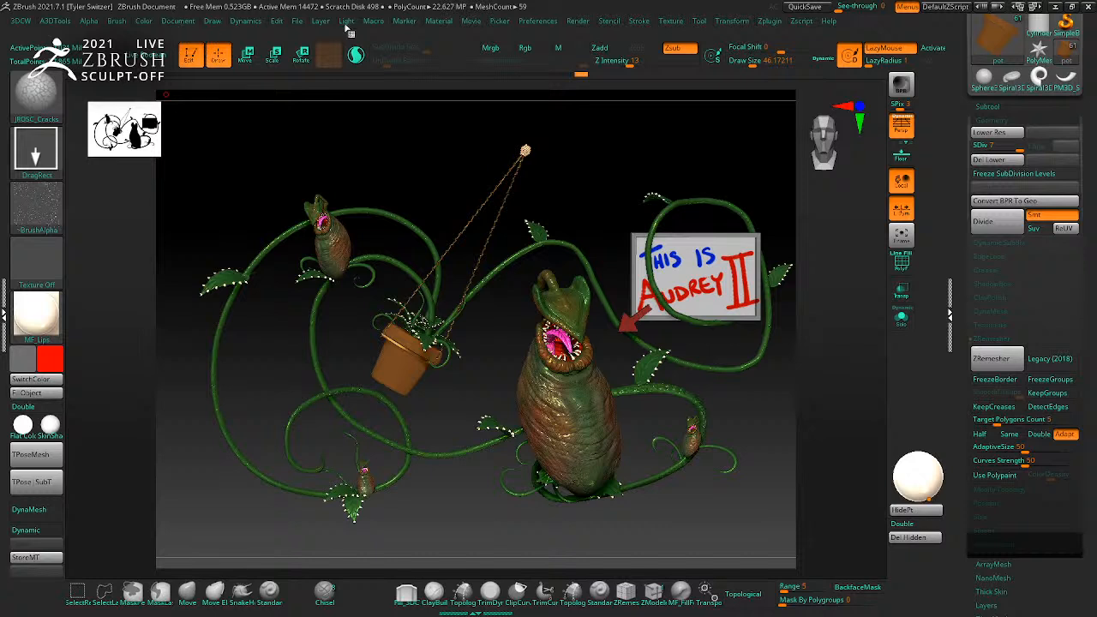
{"action": "left_click", "coordinate": [187, 23]}
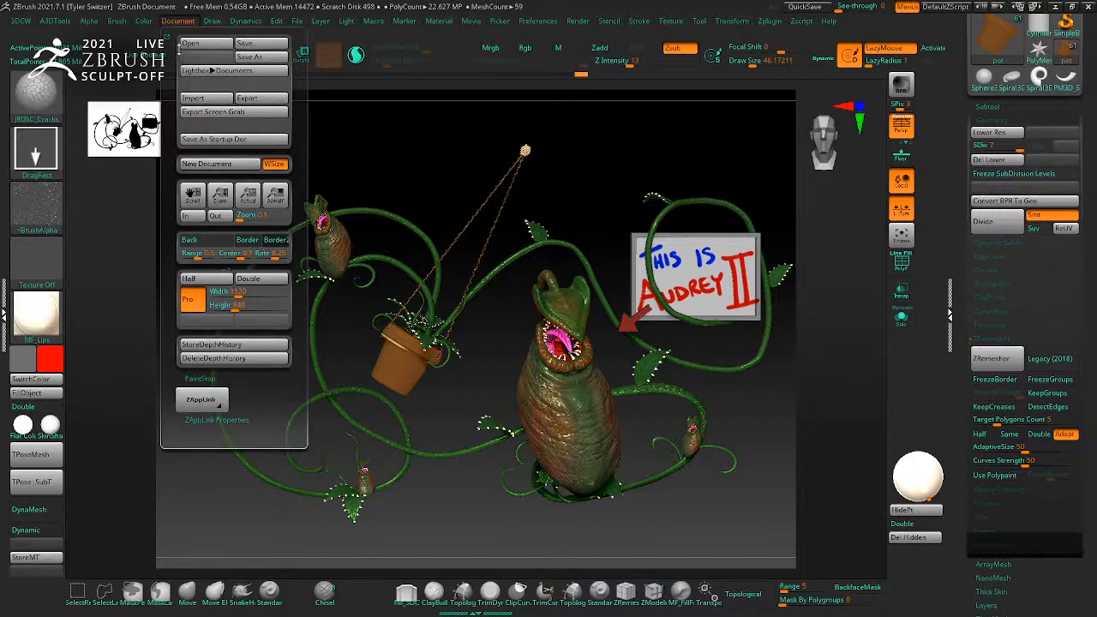
{"action": "left_click", "coordinate": [262, 98]}
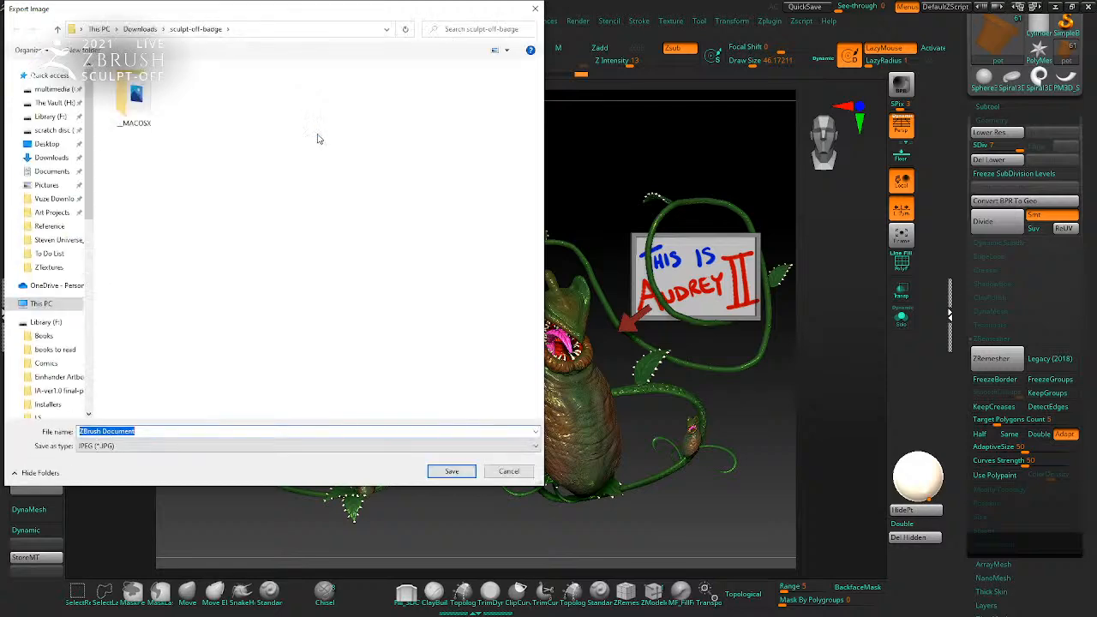
{"action": "left_click", "coordinate": [452, 471]}
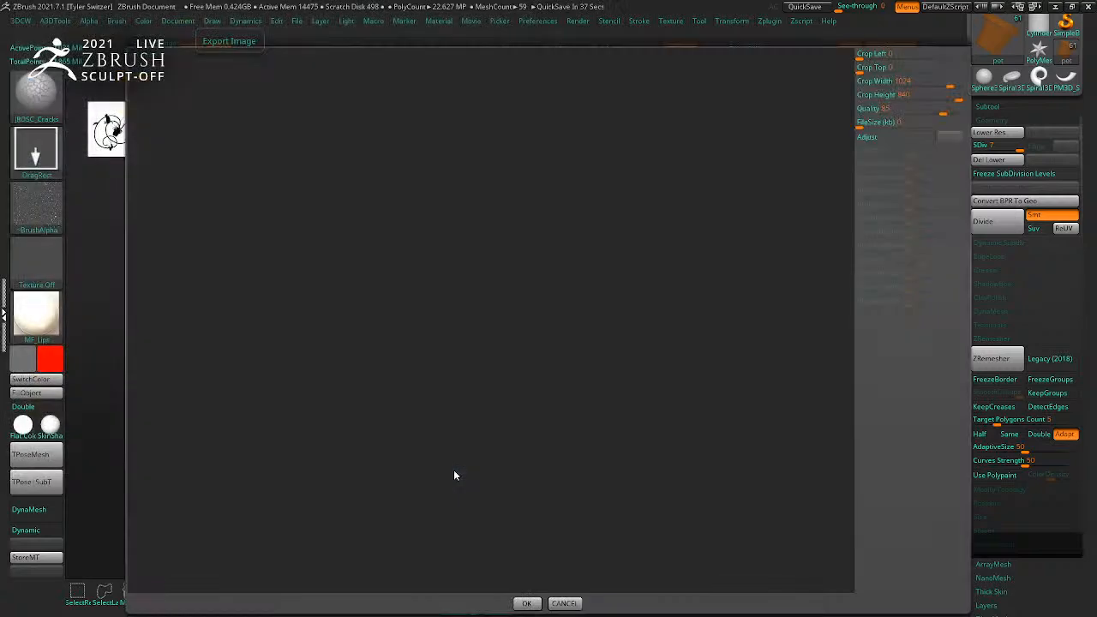
{"action": "key", "text": "Return"}
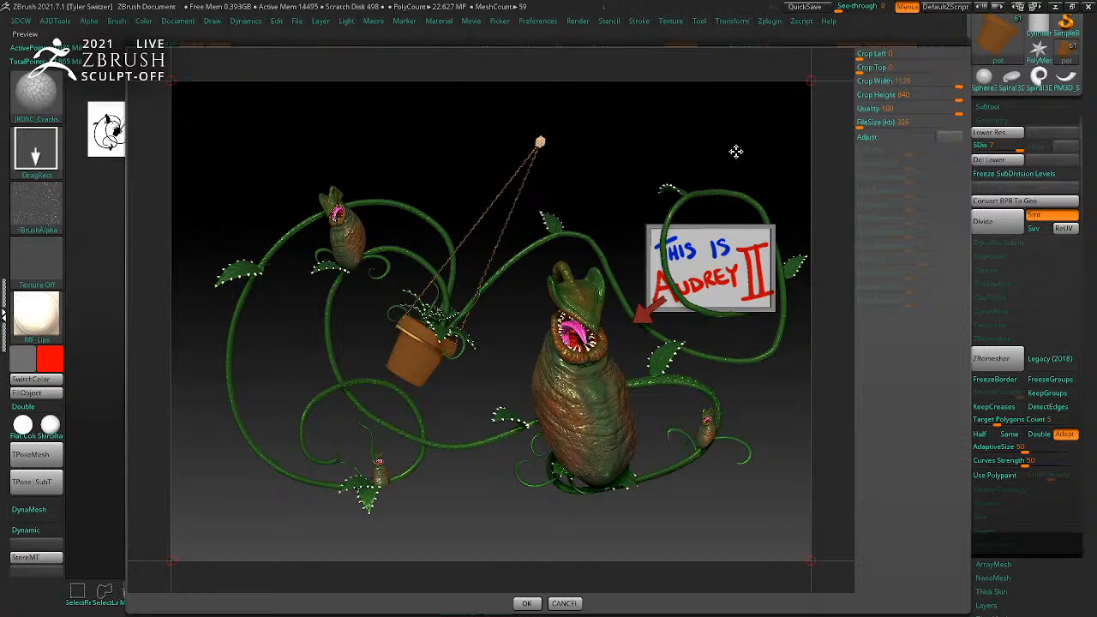
{"action": "left_click_drag", "start_coordinate": [169, 76], "coordinate": [183, 123]}
{"action": "left_click_drag", "start_coordinate": [184, 559], "coordinate": [184, 520]}
{"action": "left_click_drag", "start_coordinate": [811, 123], "coordinate": [837, 138]}
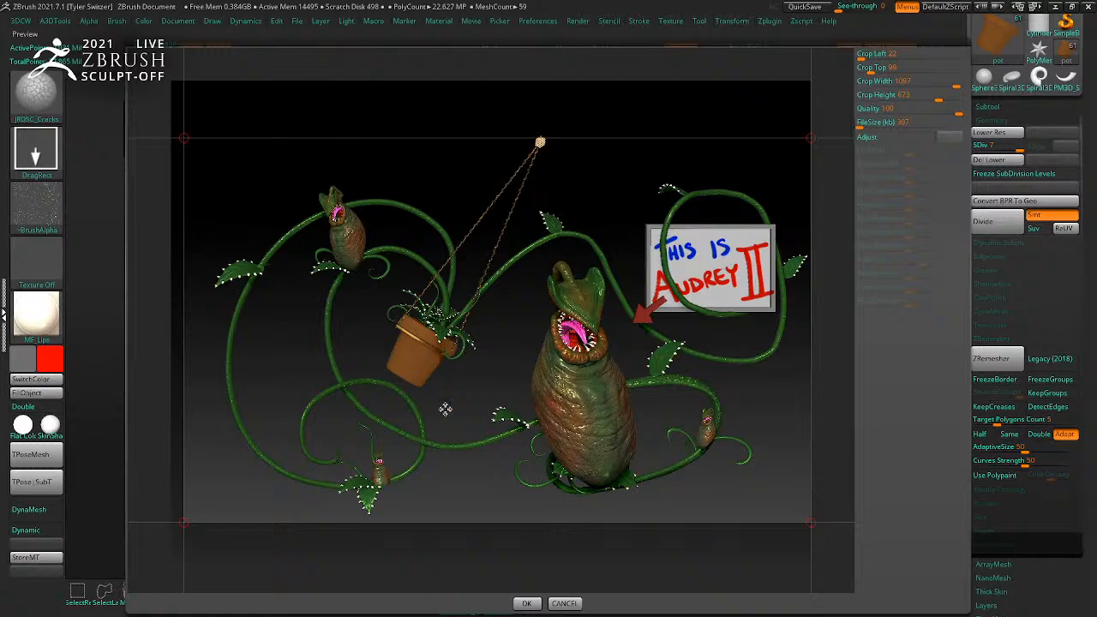
{"action": "left_click", "coordinate": [562, 602]}
Step: Set the document width to 1500
{"action": "left_click", "coordinate": [179, 20]}
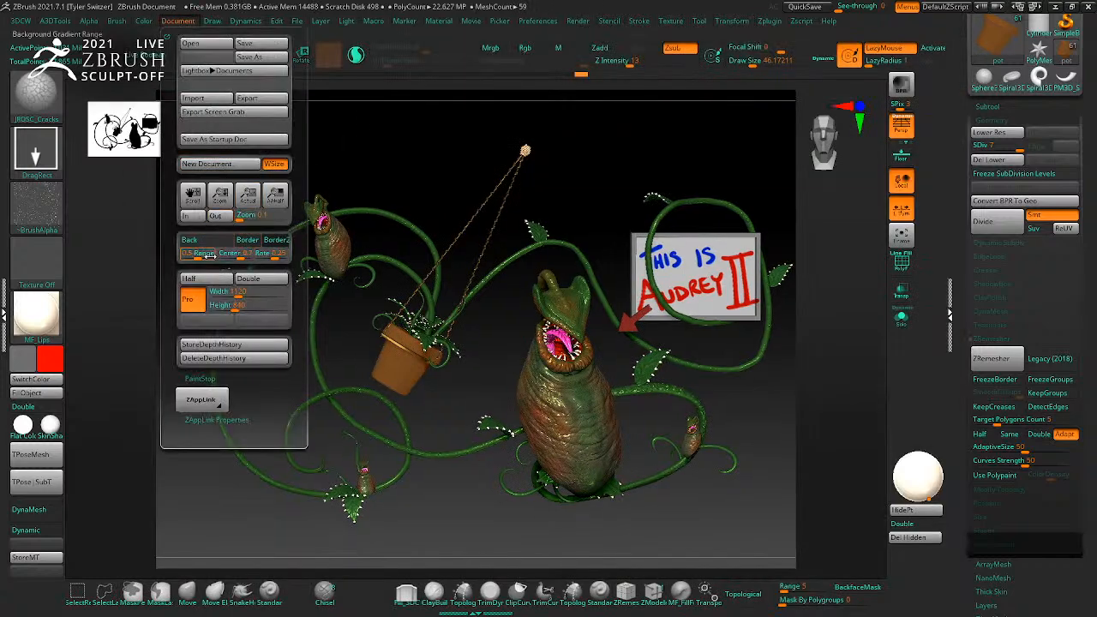
{"action": "left_click", "coordinate": [238, 292]}
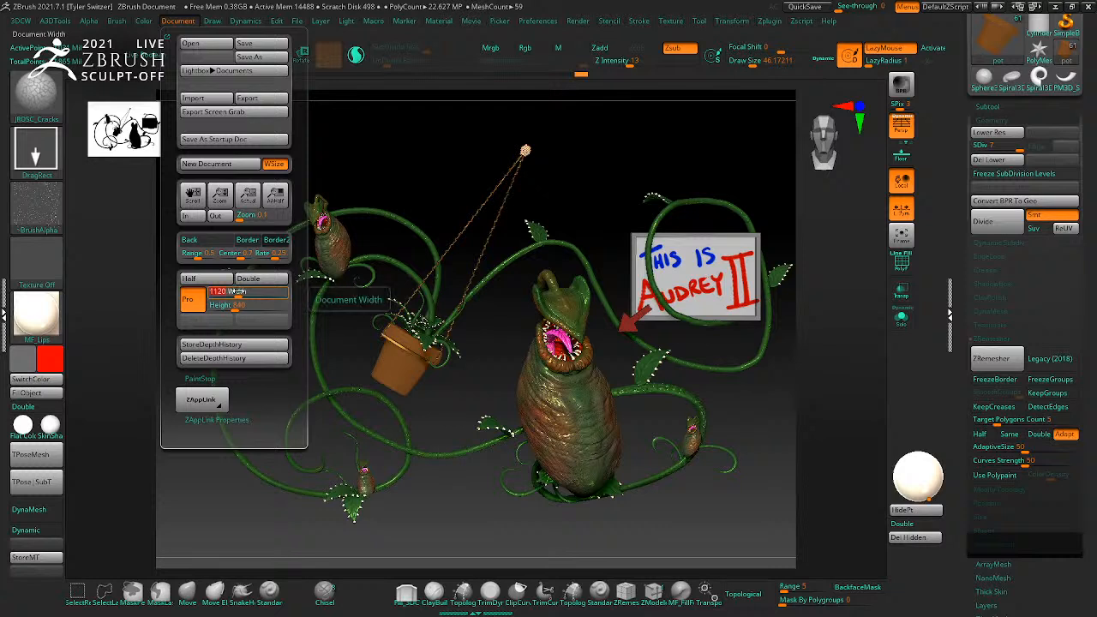
{"action": "type", "text": "1500"}
{"action": "key", "text": "Return"}
{"action": "mouse_move", "coordinate": [616, 145]}
{"action": "left_mouse_down", "text": "alt"}
{"action": "mouse_move", "coordinate": [642, 152]}
{"action": "mouse_move", "coordinate": [610, 145]}
{"action": "left_mouse_up", "text": "alt"}
{"action": "mouse_move", "coordinate": [611, 145]}
{"action": "right_mouse_down", "text": "alt"}
{"action": "mouse_move", "coordinate": [595, 140]}
{"action": "mouse_move", "coordinate": [607, 157]}
{"action": "right_mouse_up", "text": "alt"}
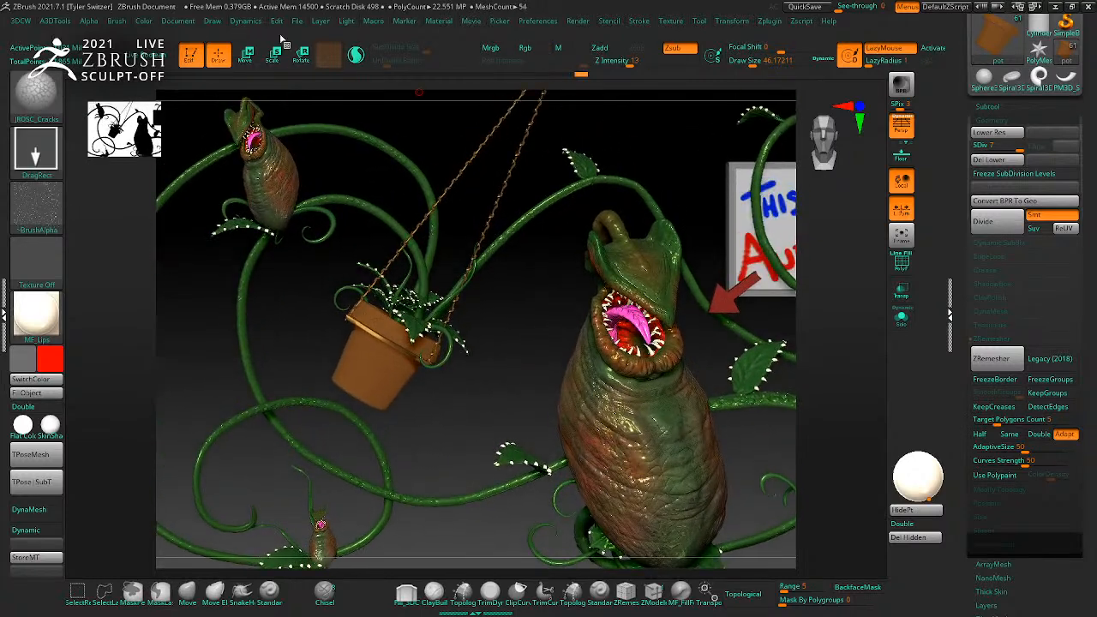
Step: Select the large plant's body and switch the masking brush to MaskPen
{"action": "left_click_drag", "start_coordinate": [635, 122], "coordinate": [761, 420]}
{"action": "key", "text": "s"}
{"action": "left_click_drag", "start_coordinate": [630, 396], "coordinate": [672, 413]}
{"action": "left_click", "coordinate": [566, 387], "text": "alt"}
{"action": "key", "text": "ctrl"}
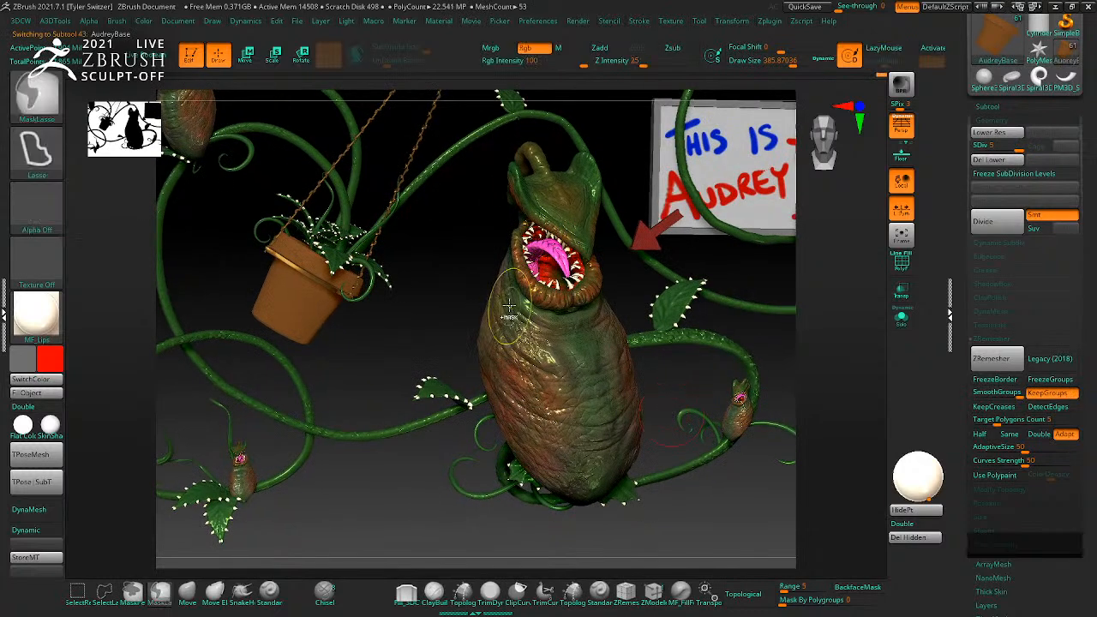
{"action": "left_click_drag", "start_coordinate": [546, 396], "coordinate": [530, 350], "text": "ctrl"}
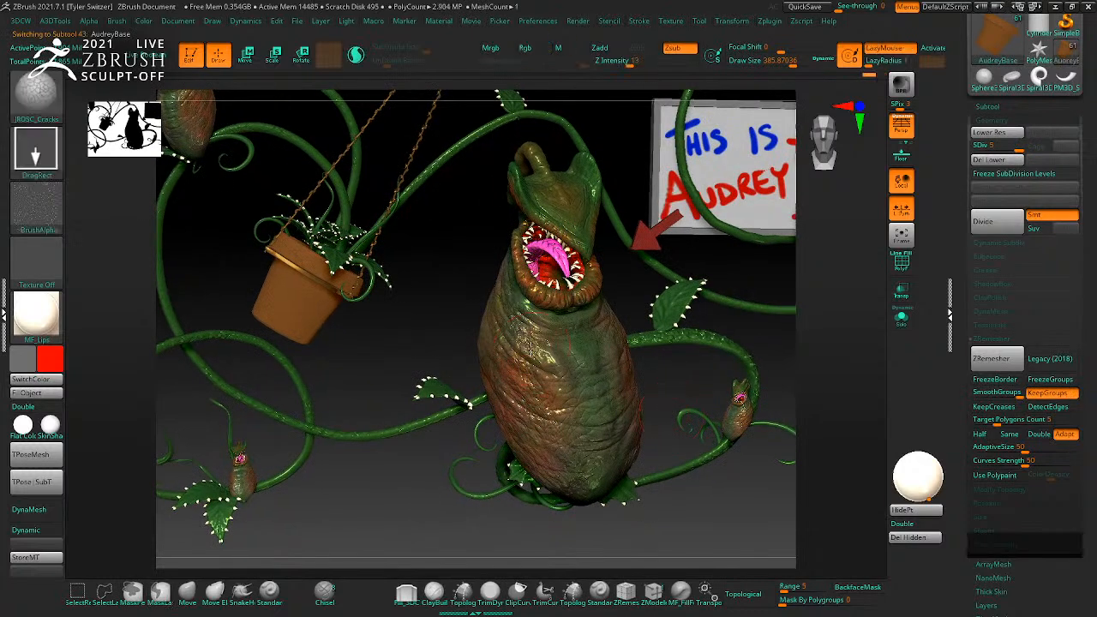
{"action": "left_click", "coordinate": [37, 94], "text": "ctrl"}
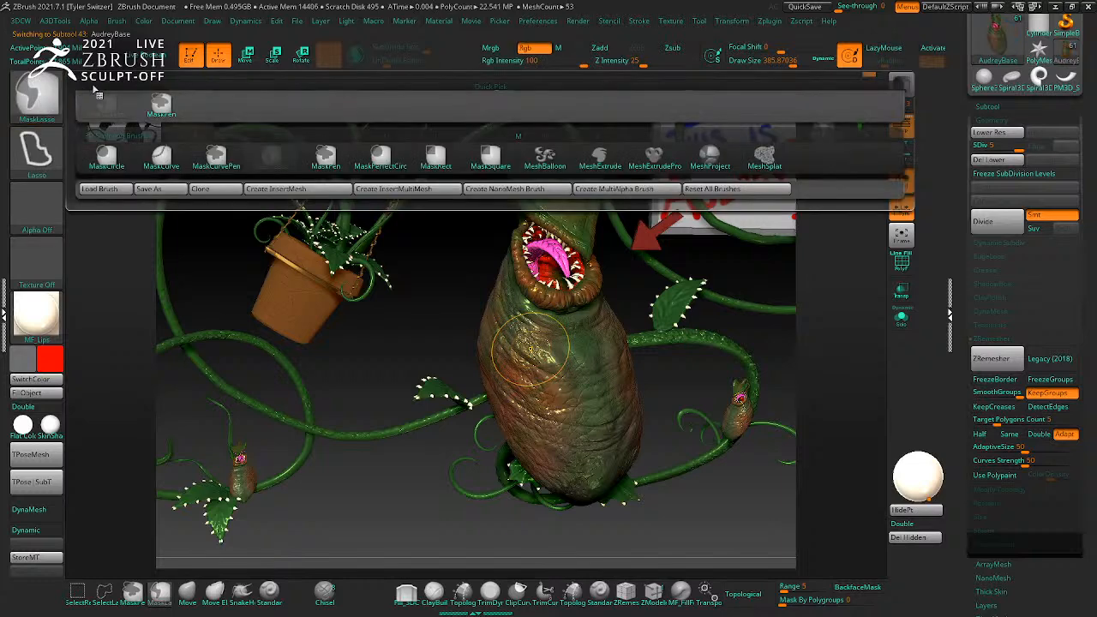
{"action": "left_click", "coordinate": [161, 107], "text": "ctrl"}
Step: Paint a freehand mask over the sides of the large plant's body with BackfaceMask enabled
{"action": "mouse_move", "coordinate": [513, 314]}
{"action": "left_mouse_down", "text": "ctrl"}
{"action": "mouse_move", "coordinate": [544, 408]}
{"action": "mouse_move", "coordinate": [530, 417]}
{"action": "mouse_move", "coordinate": [506, 336]}
{"action": "left_mouse_up", "text": "ctrl"}
{"action": "left_click_drag", "start_coordinate": [683, 474], "coordinate": [677, 403]}
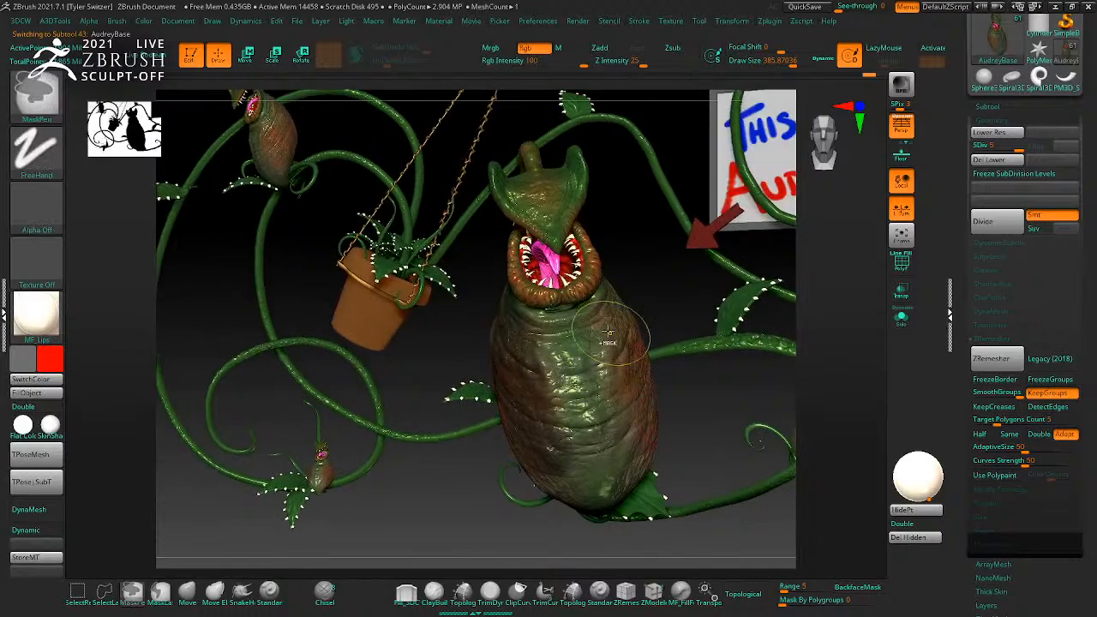
{"action": "mouse_move", "coordinate": [654, 294]}
{"action": "left_mouse_down"}
{"action": "mouse_move", "coordinate": [636, 304]}
{"action": "mouse_move", "coordinate": [668, 377]}
{"action": "mouse_move", "coordinate": [677, 433]}
{"action": "mouse_move", "coordinate": [619, 257]}
{"action": "mouse_move", "coordinate": [702, 270]}
{"action": "mouse_move", "coordinate": [533, 230]}
{"action": "left_mouse_up"}
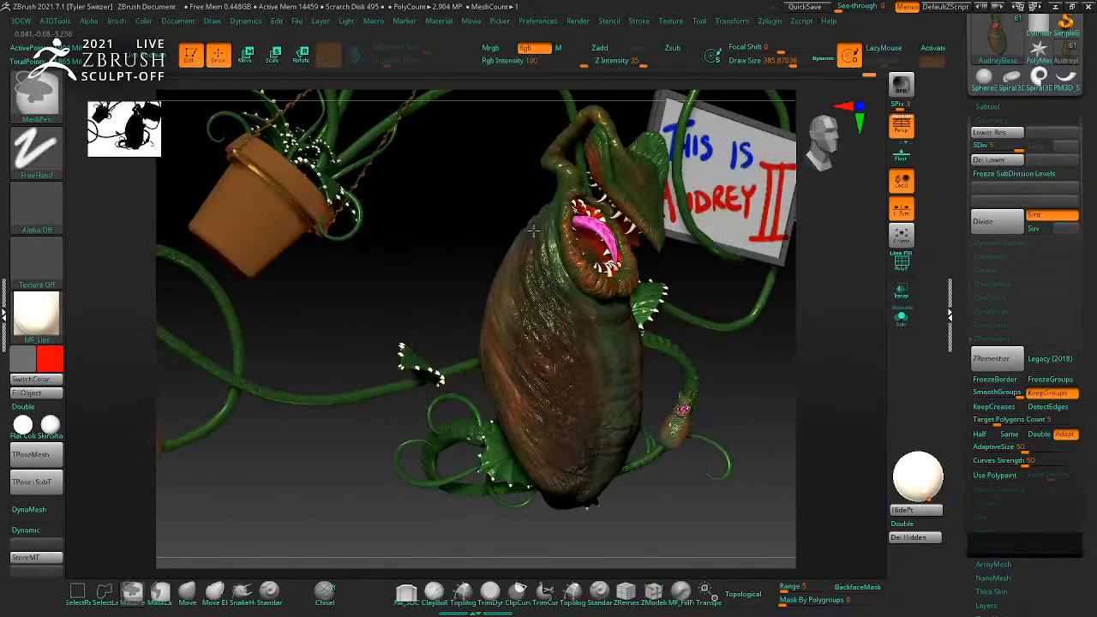
{"action": "mouse_move", "coordinate": [730, 351]}
{"action": "left_mouse_down"}
{"action": "mouse_move", "coordinate": [732, 384]}
{"action": "mouse_move", "coordinate": [674, 238]}
{"action": "mouse_move", "coordinate": [712, 243]}
{"action": "left_mouse_up"}
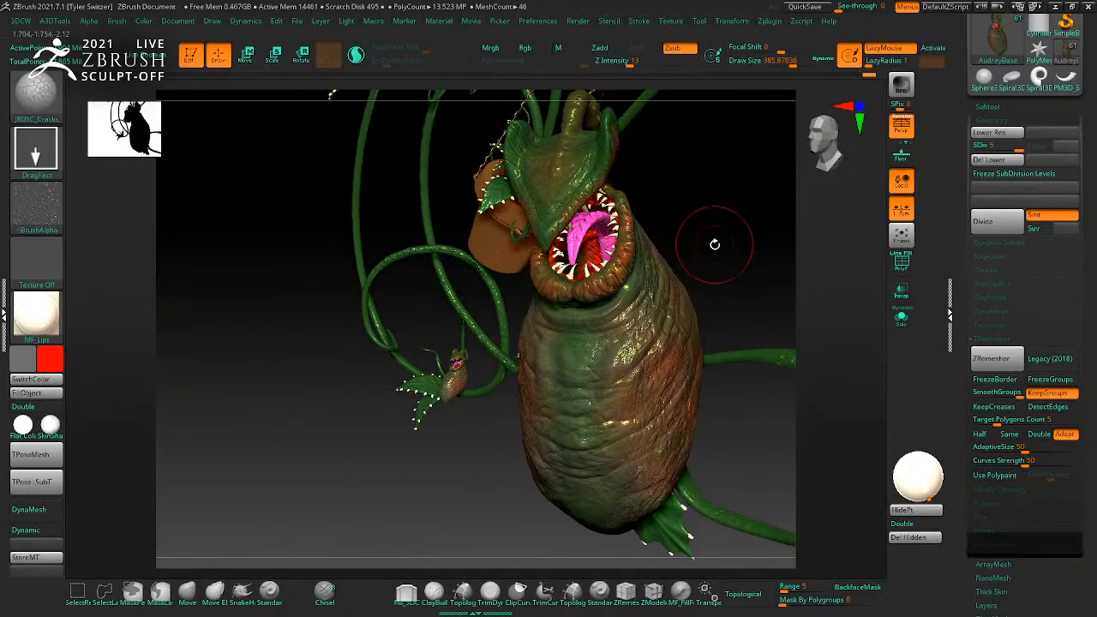
{"action": "left_click", "coordinate": [857, 587]}
{"action": "mouse_move", "coordinate": [655, 265]}
{"action": "left_mouse_down", "text": "ctrl"}
{"action": "mouse_move", "coordinate": [683, 365]}
{"action": "mouse_move", "coordinate": [630, 463]}
{"action": "mouse_move", "coordinate": [643, 497]}
{"action": "left_mouse_up", "text": "ctrl"}
{"action": "mouse_move", "coordinate": [727, 258]}
{"action": "left_mouse_down"}
{"action": "mouse_move", "coordinate": [641, 311]}
{"action": "mouse_move", "coordinate": [591, 403]}
{"action": "mouse_move", "coordinate": [557, 343]}
{"action": "mouse_move", "coordinate": [566, 480]}
{"action": "left_mouse_up"}
{"action": "mouse_move", "coordinate": [827, 525]}
{"action": "left_mouse_down"}
{"action": "mouse_move", "coordinate": [789, 521]}
{"action": "mouse_move", "coordinate": [727, 449]}
{"action": "left_mouse_up"}
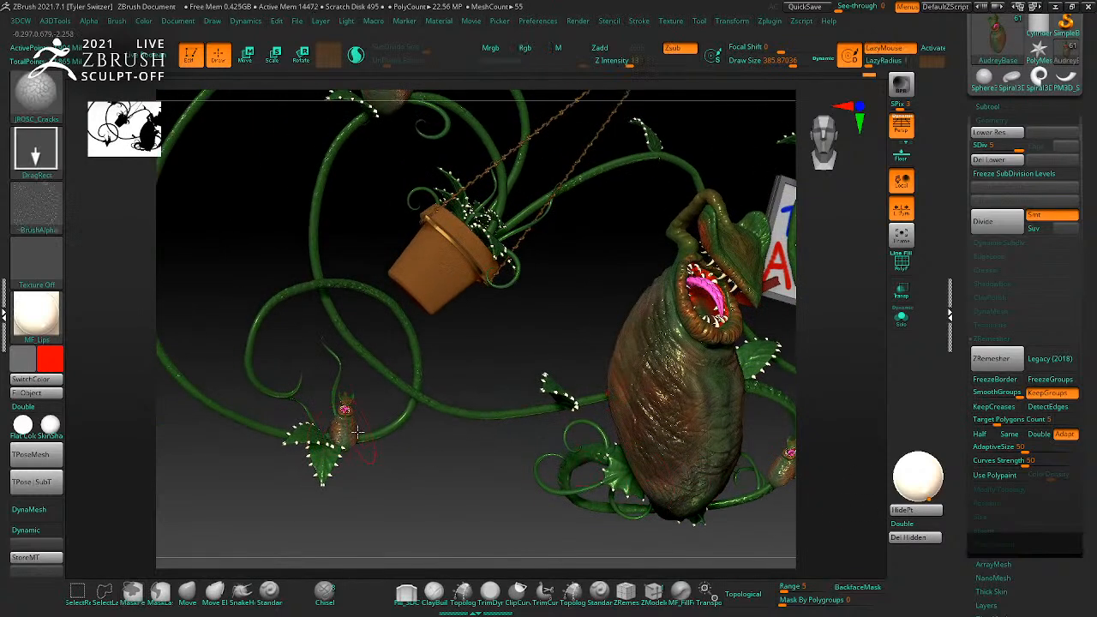
Step: Load the Fibers119.ZFP FiberMesh preset onto the masked areas of the large plant's body
{"action": "left_click_drag", "start_coordinate": [505, 334], "coordinate": [454, 362]}
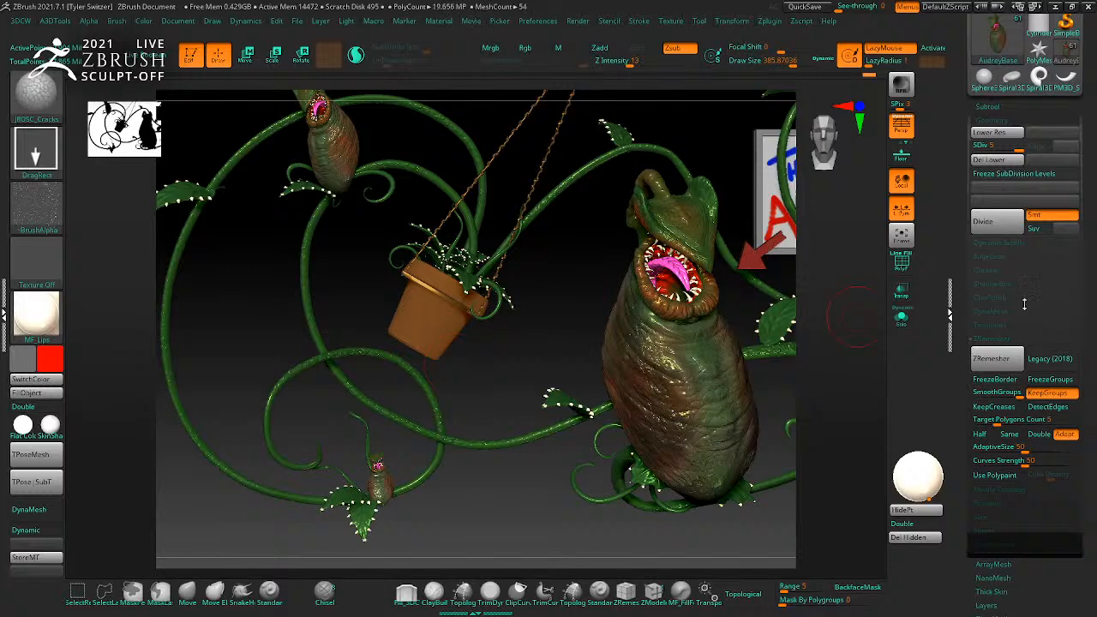
{"action": "left_click_drag", "start_coordinate": [1055, 556], "coordinate": [1053, 496]}
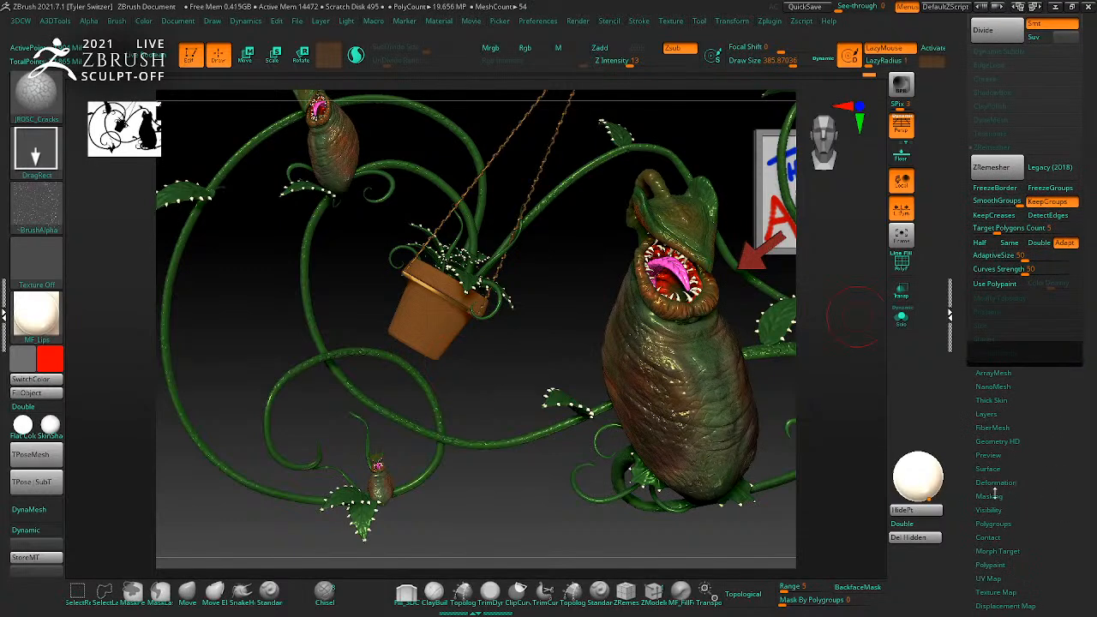
{"action": "left_click", "coordinate": [1008, 427]}
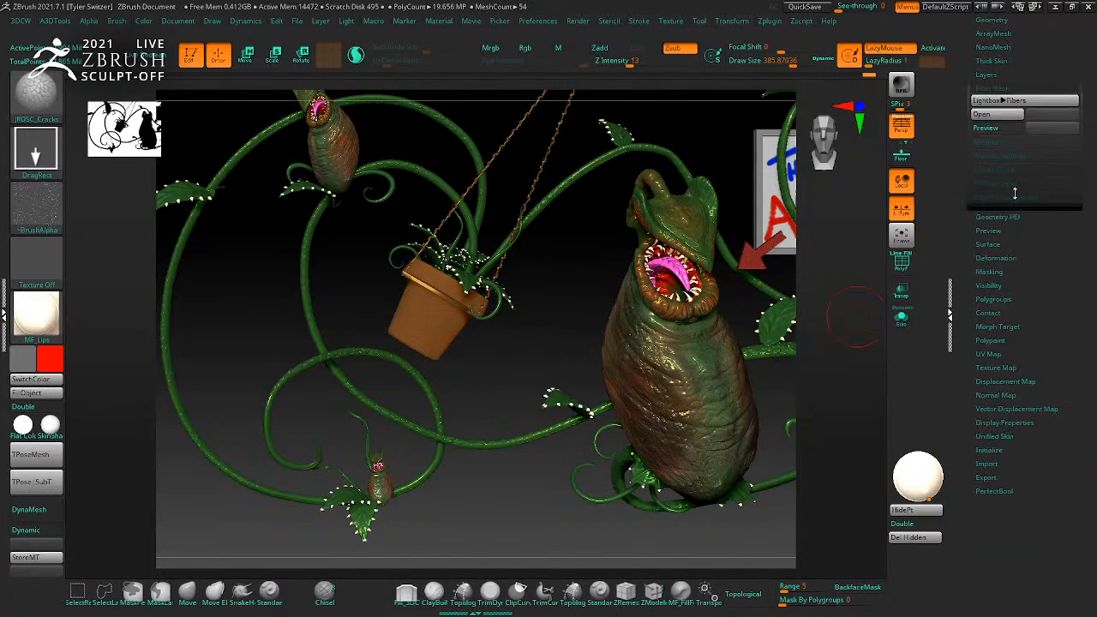
{"action": "left_click", "coordinate": [994, 114]}
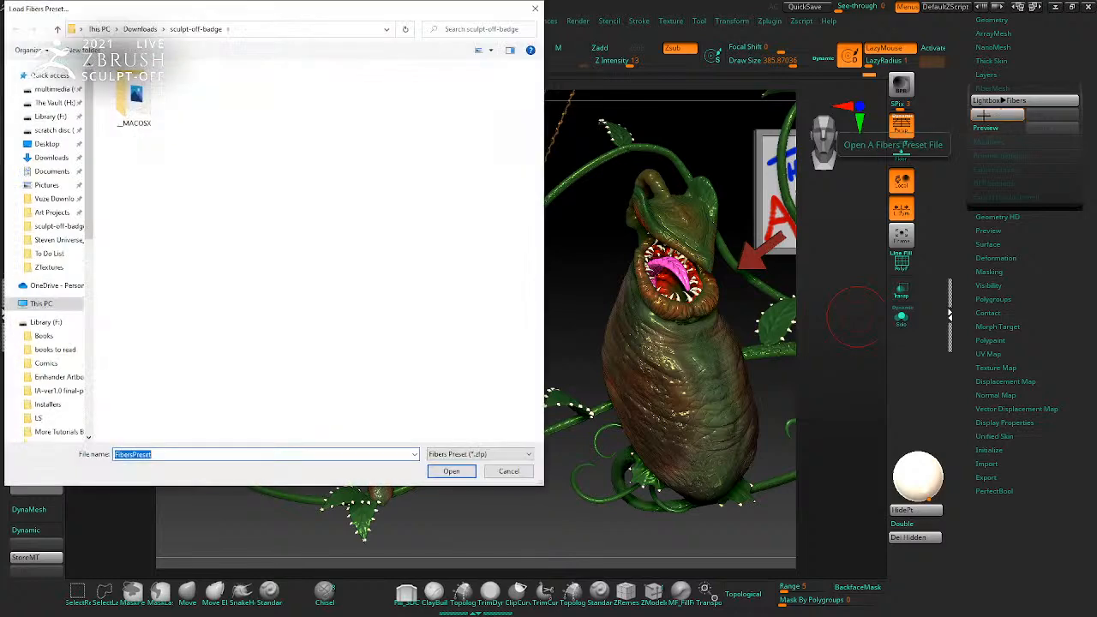
{"action": "left_click", "coordinate": [507, 471]}
{"action": "left_click", "coordinate": [1000, 100]}
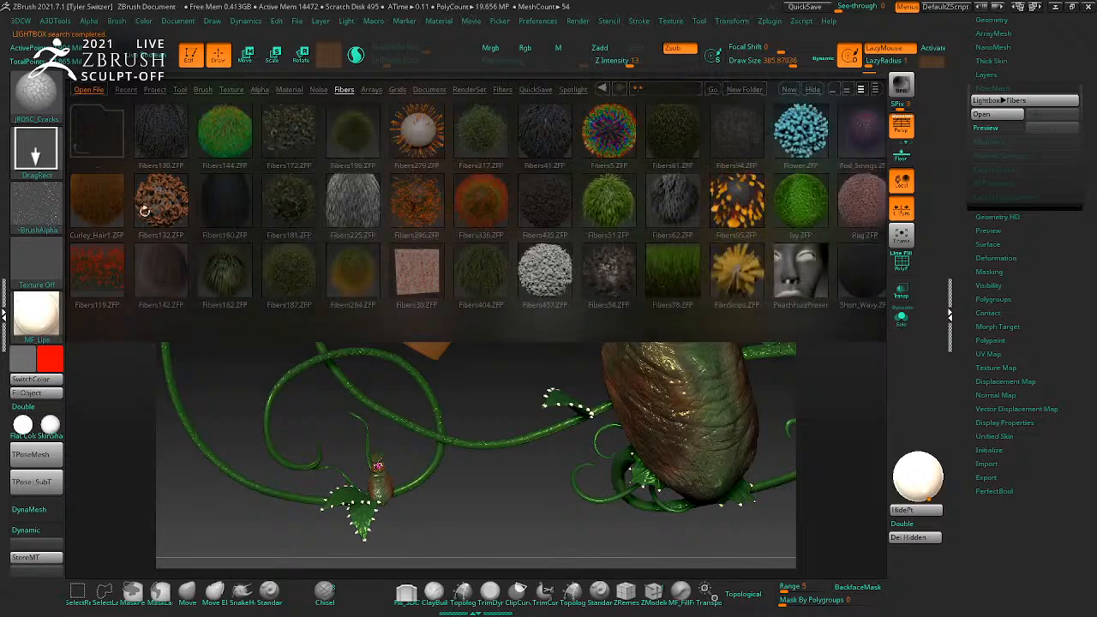
{"action": "double_click", "coordinate": [107, 268]}
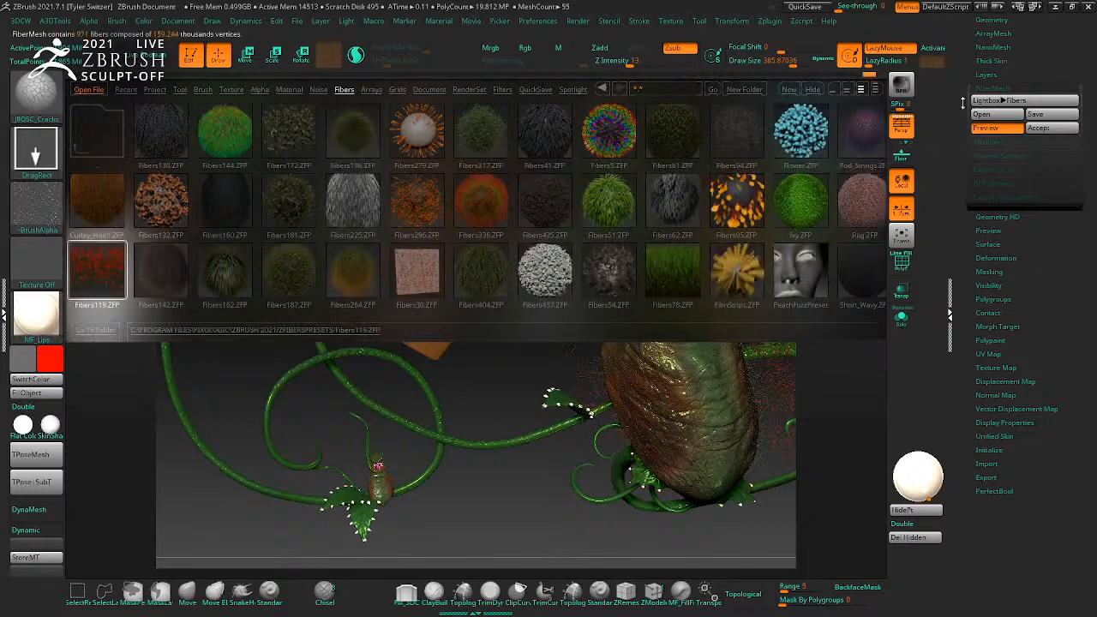
{"action": "left_click", "coordinate": [820, 88]}
Step: Shorten the previewed fibers on the large plant's body to a Length of about 105.95
{"action": "left_click_drag", "start_coordinate": [877, 260], "coordinate": [842, 282]}
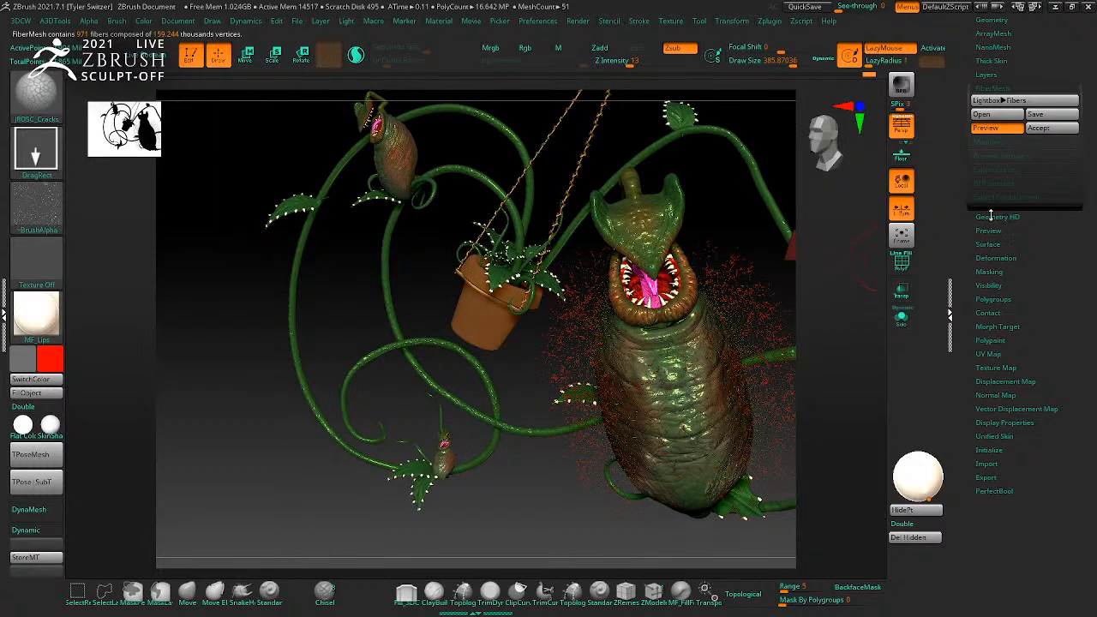
{"action": "left_click", "coordinate": [1001, 144]}
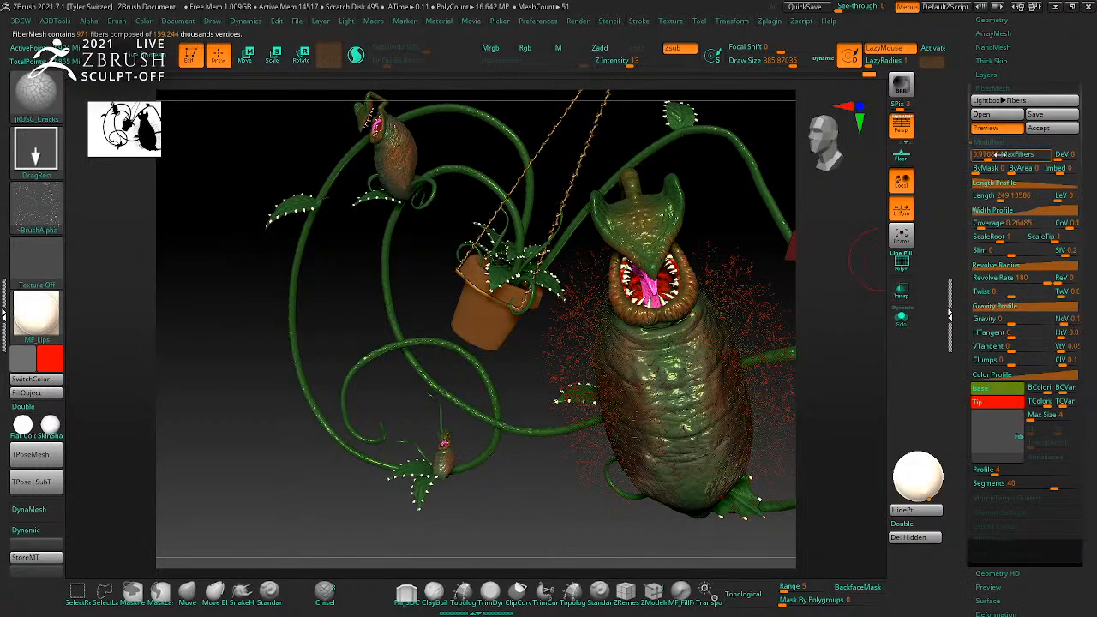
{"action": "left_click_drag", "start_coordinate": [998, 196], "coordinate": [988, 198]}
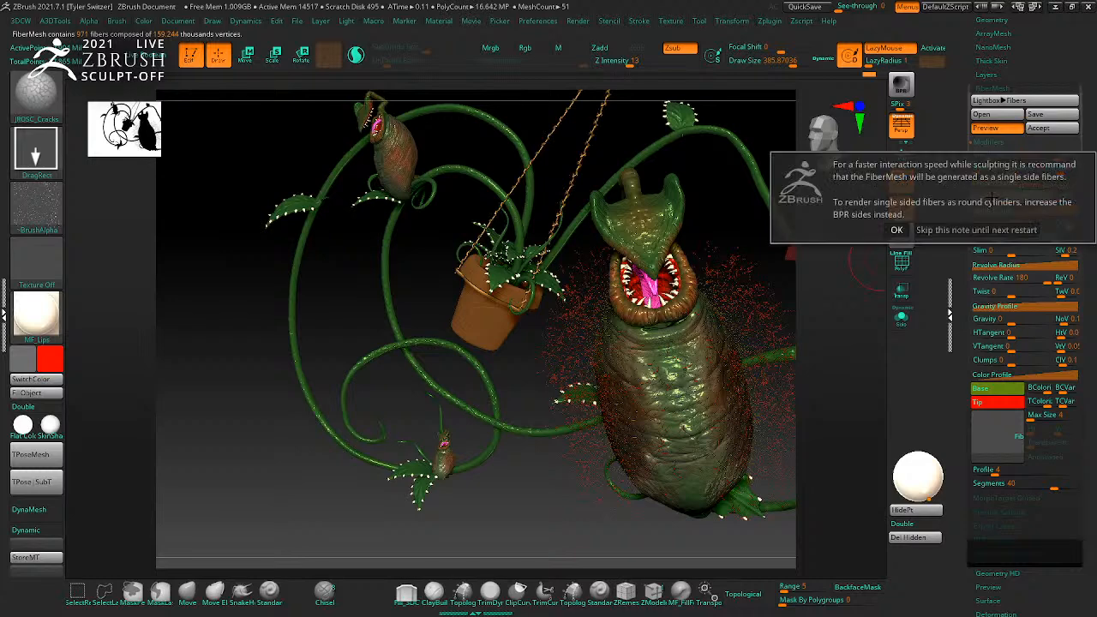
{"action": "left_click", "coordinate": [897, 230]}
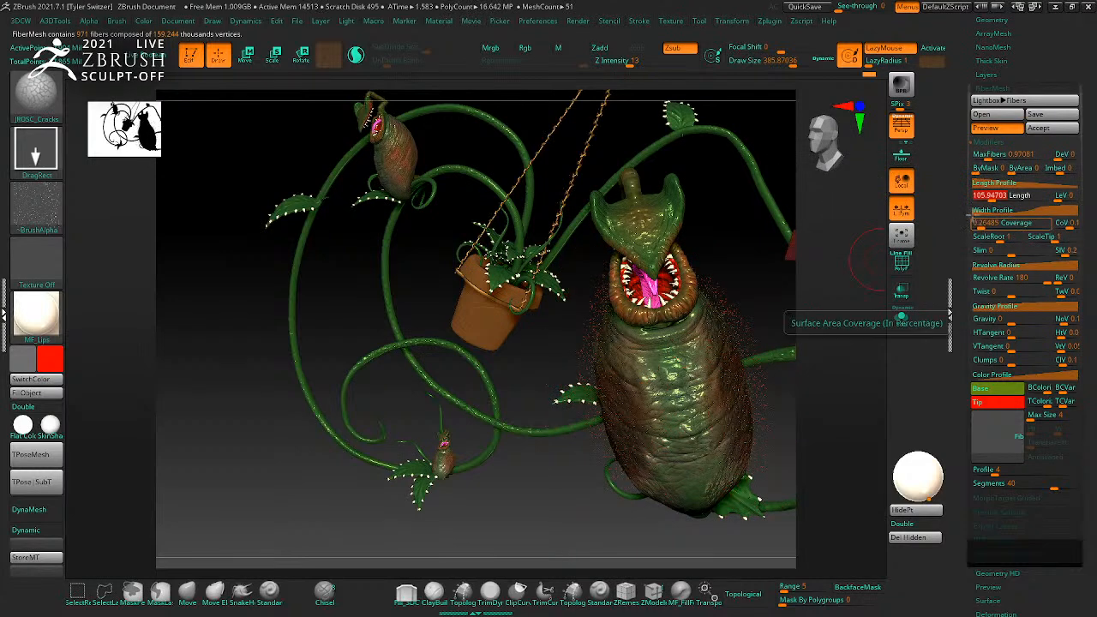
Step: Thicken the body fibers by setting their Coverage to about 12.19
{"action": "left_click_drag", "start_coordinate": [782, 277], "coordinate": [871, 292], "text": "alt"}
{"action": "left_click", "coordinate": [990, 227]}
{"action": "left_click", "coordinate": [896, 260]}
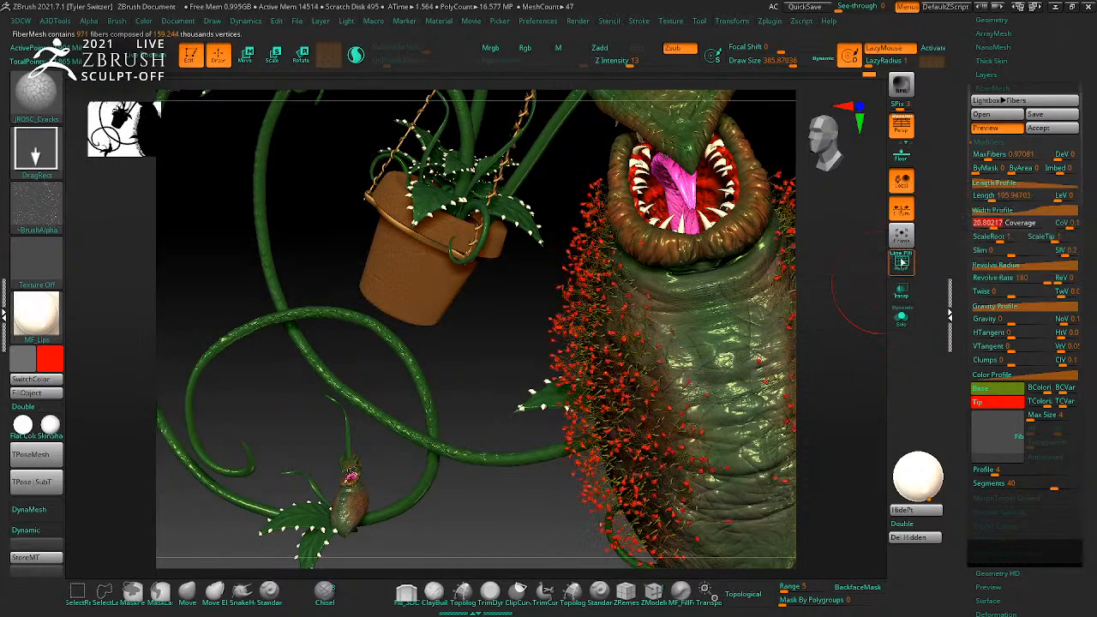
{"action": "left_click", "coordinate": [991, 224]}
{"action": "key", "text": "Return"}
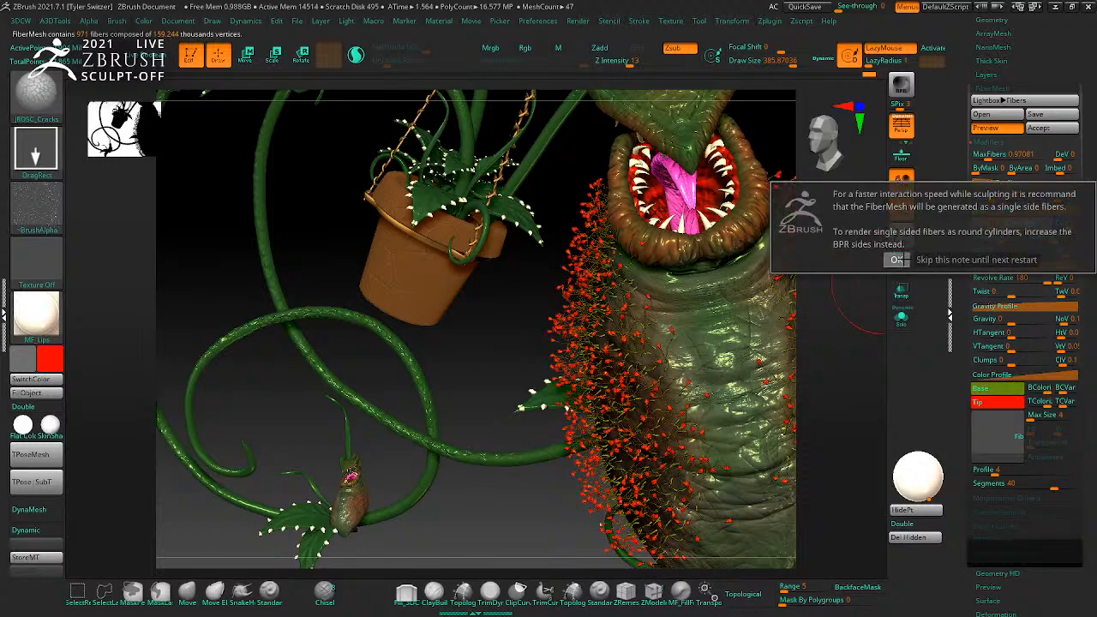
{"action": "left_click", "coordinate": [897, 260]}
Step: Thin out the body fibers to a MaxFibers value of about 0.114 and accept them as a mesh
{"action": "mouse_move", "coordinate": [825, 305]}
{"action": "left_mouse_down"}
{"action": "mouse_move", "coordinate": [842, 305]}
{"action": "mouse_move", "coordinate": [833, 289]}
{"action": "left_mouse_up"}
{"action": "left_click", "coordinate": [984, 159]}
{"action": "left_click", "coordinate": [896, 194]}
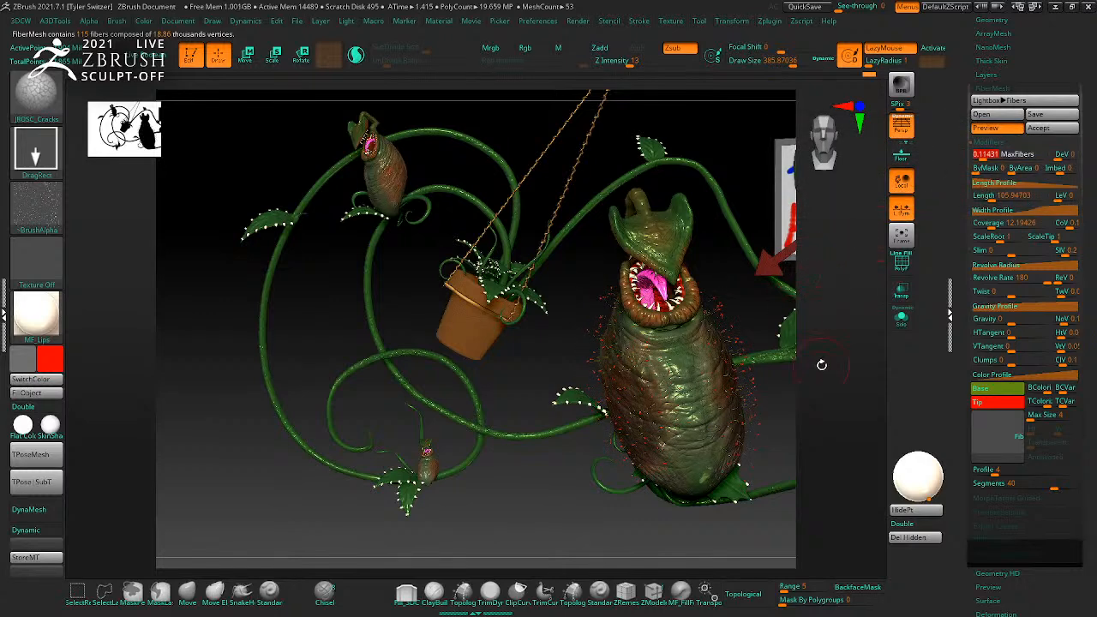
{"action": "left_click_drag", "start_coordinate": [829, 364], "coordinate": [851, 351]}
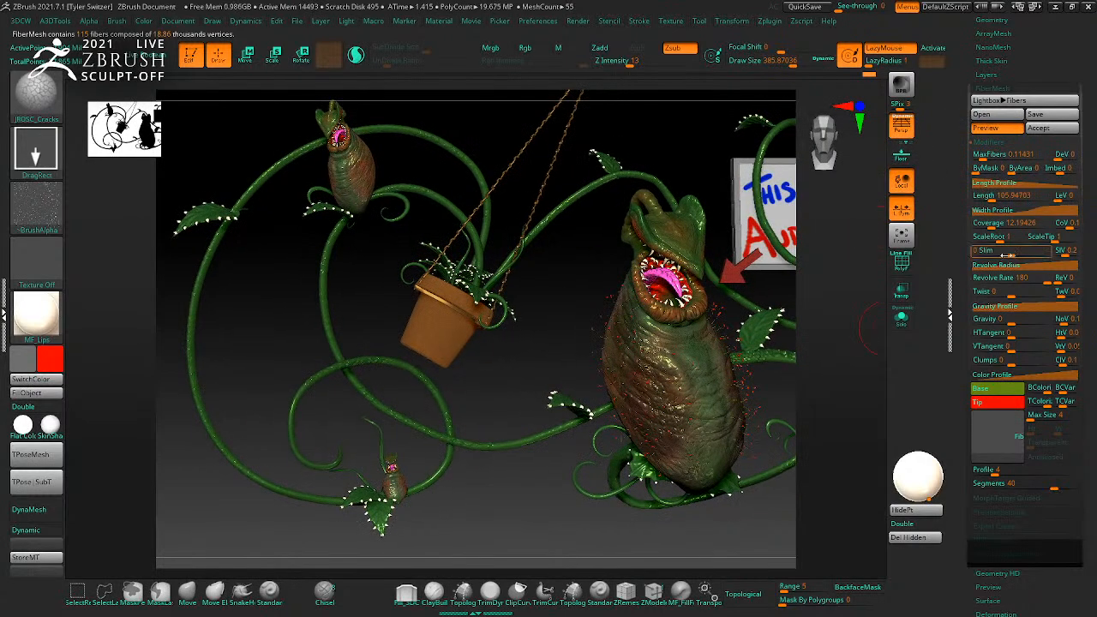
{"action": "mouse_move", "coordinate": [851, 341]}
{"action": "left_mouse_down"}
{"action": "mouse_move", "coordinate": [836, 336]}
{"action": "mouse_move", "coordinate": [845, 327]}
{"action": "left_mouse_up"}
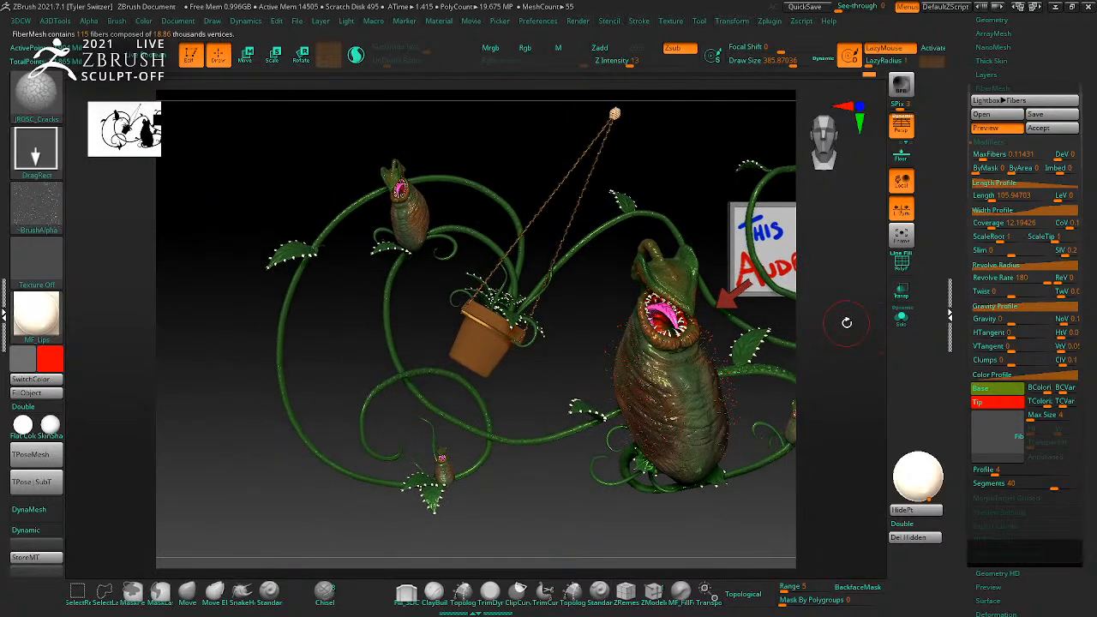
{"action": "left_click", "coordinate": [1040, 130]}
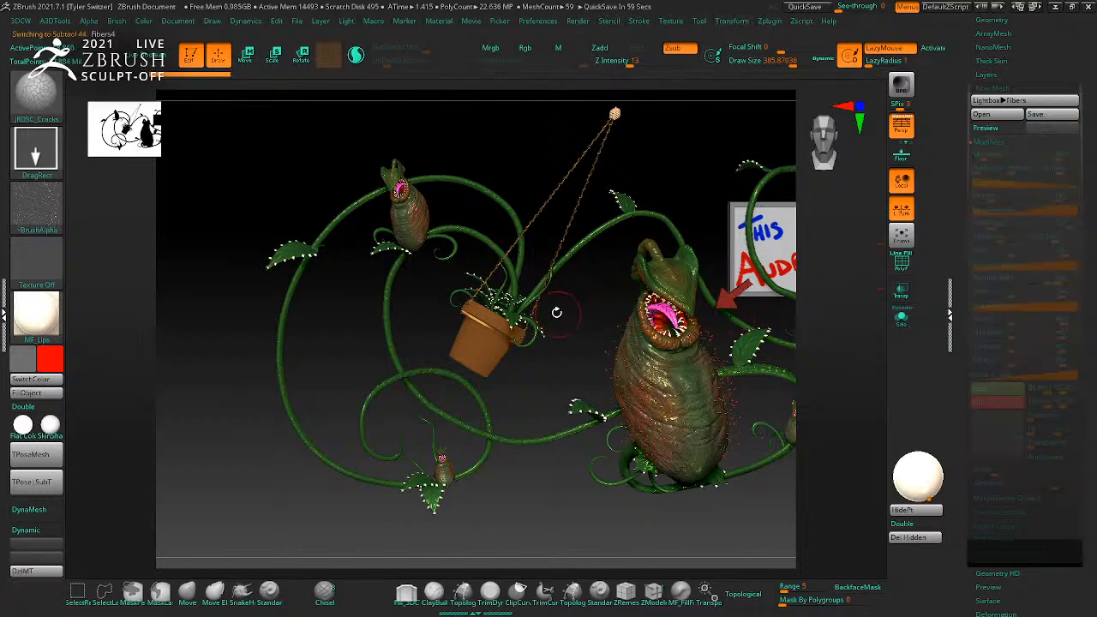
Step: Reselect the large plant's body and paint a mask over its hood and the stem above with MaskPen, keeping BackfaceMask enabled
{"action": "left_click_drag", "start_coordinate": [558, 312], "coordinate": [647, 283]}
{"action": "left_click", "coordinate": [685, 255], "text": "alt"}
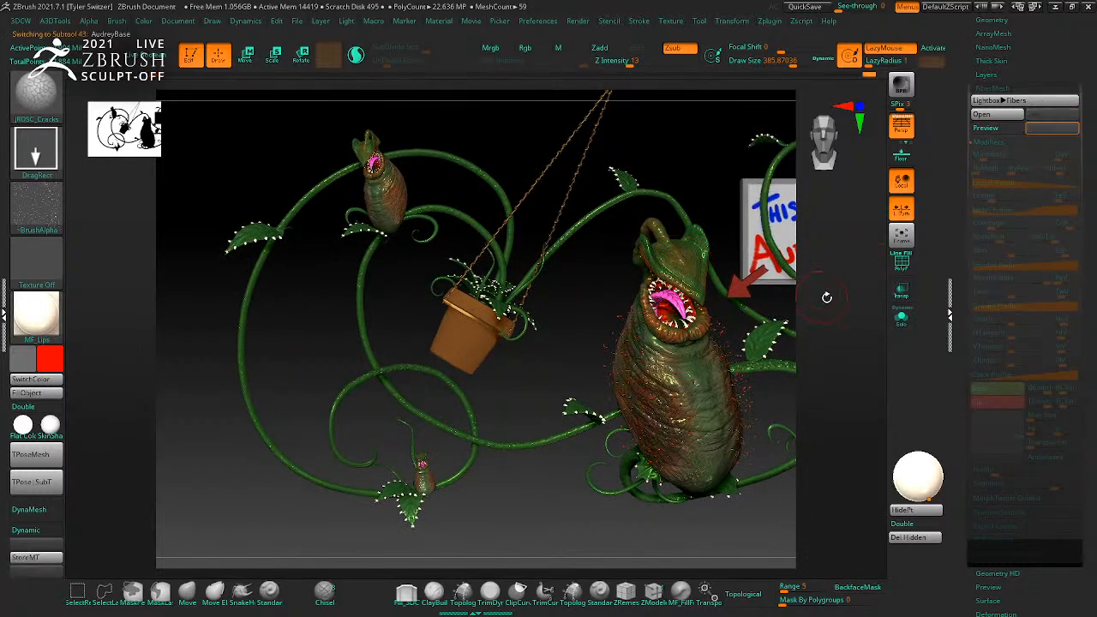
{"action": "left_click_drag", "start_coordinate": [823, 303], "coordinate": [806, 336]}
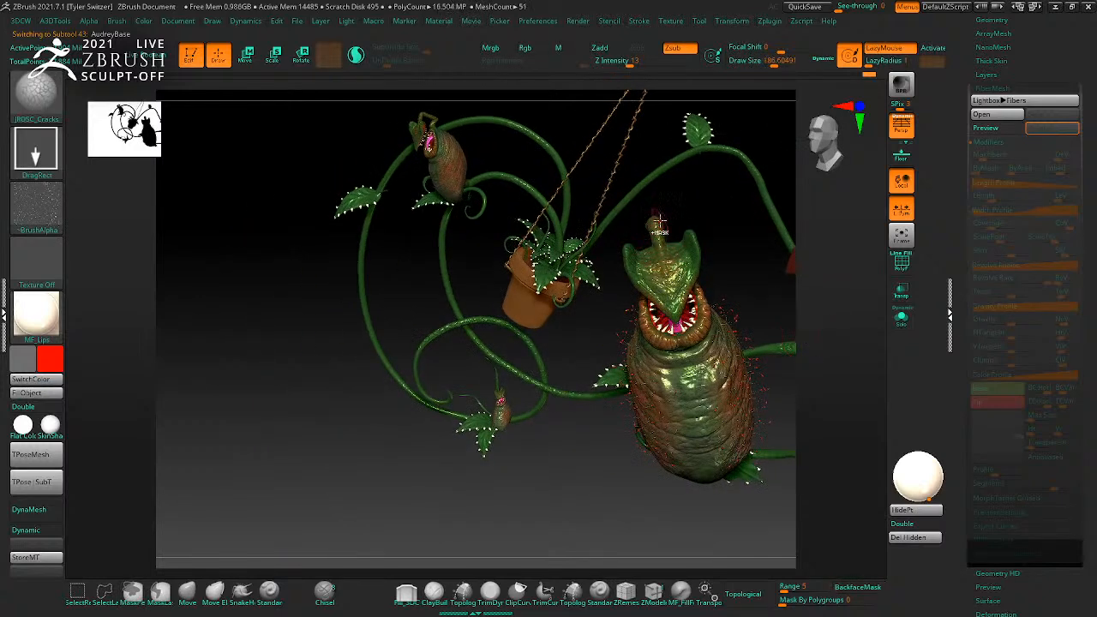
{"action": "key", "text": "ctrl"}
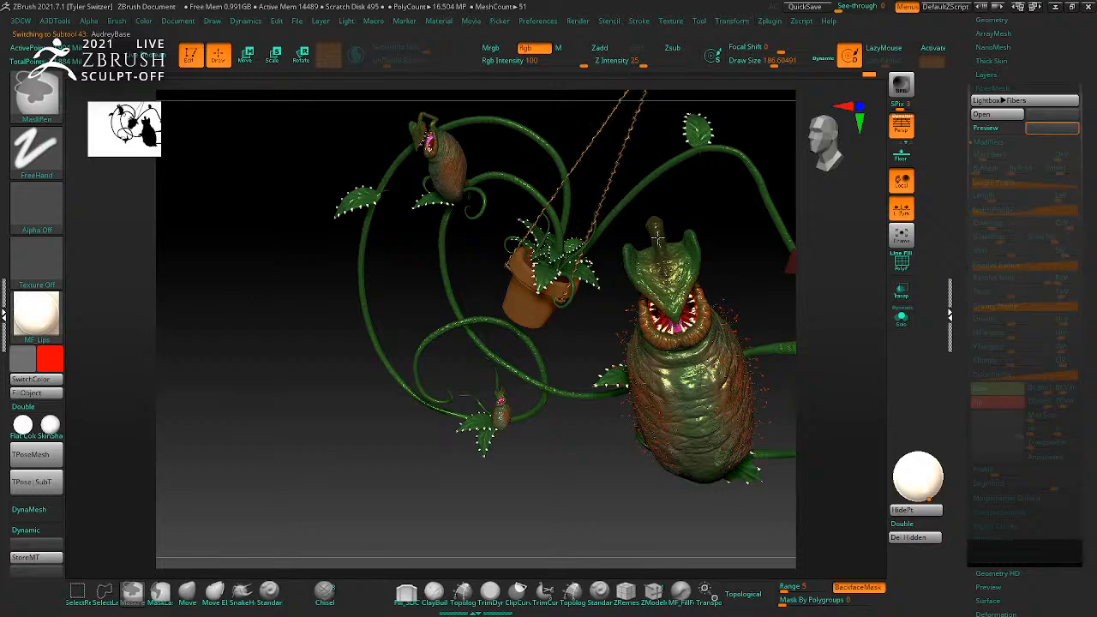
{"action": "left_click_drag", "start_coordinate": [688, 191], "coordinate": [703, 302]}
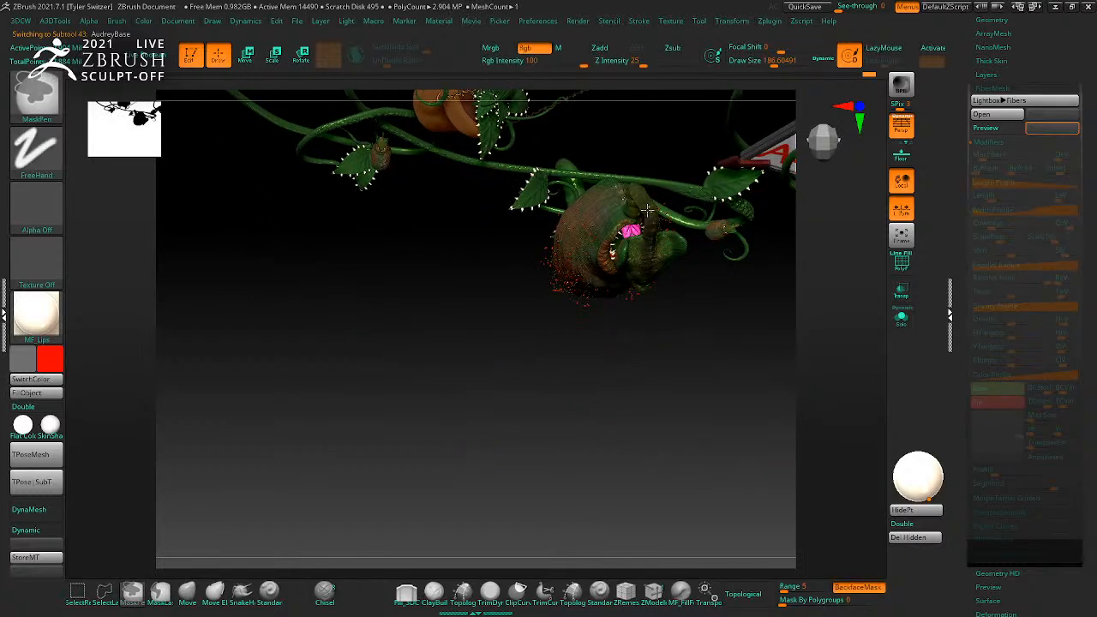
{"action": "mouse_move", "coordinate": [650, 209]}
{"action": "left_mouse_down"}
{"action": "mouse_move", "coordinate": [722, 294]}
{"action": "mouse_move", "coordinate": [718, 203]}
{"action": "left_mouse_up"}
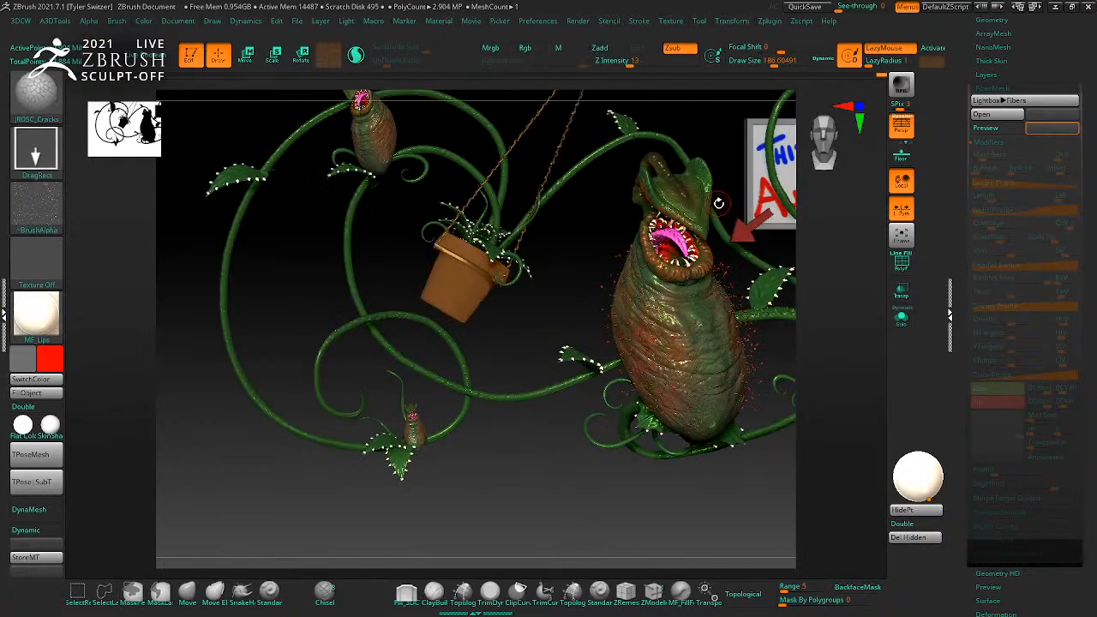
Step: Preview fibers on the masked hood of the large plant and set their Length to about 40.82
{"action": "left_click", "coordinate": [985, 127]}
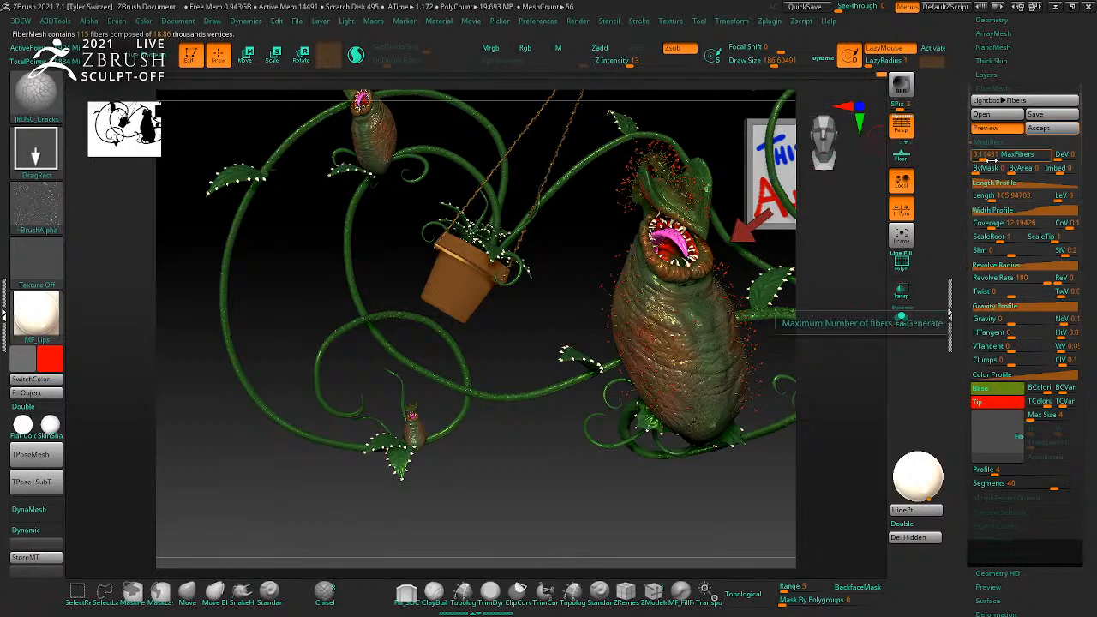
{"action": "left_click_drag", "start_coordinate": [992, 200], "coordinate": [986, 200]}
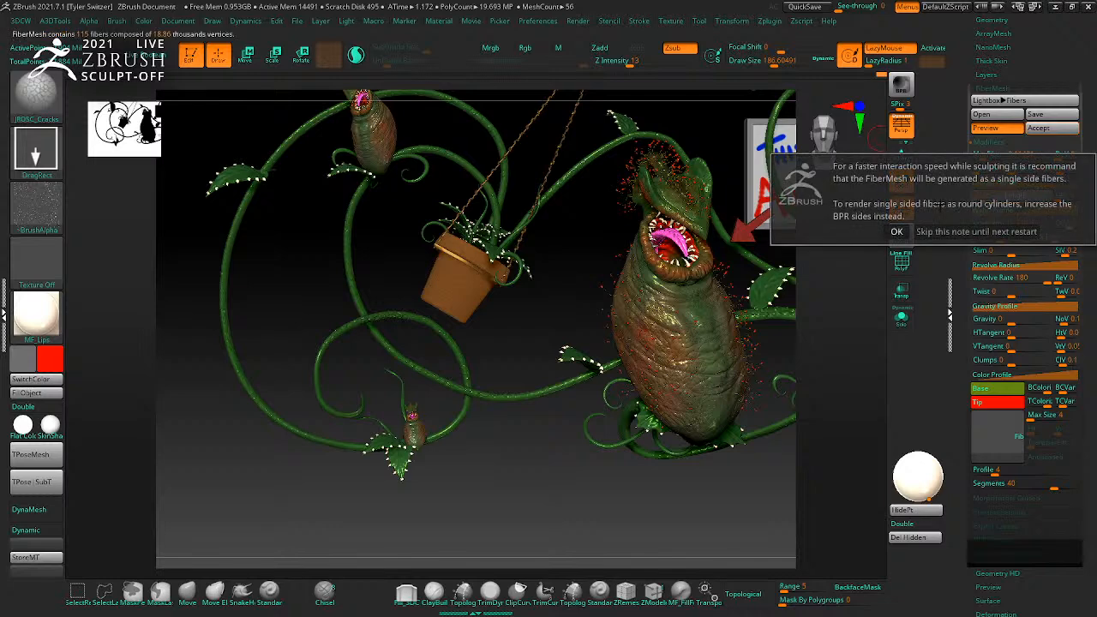
{"action": "left_click", "coordinate": [897, 230]}
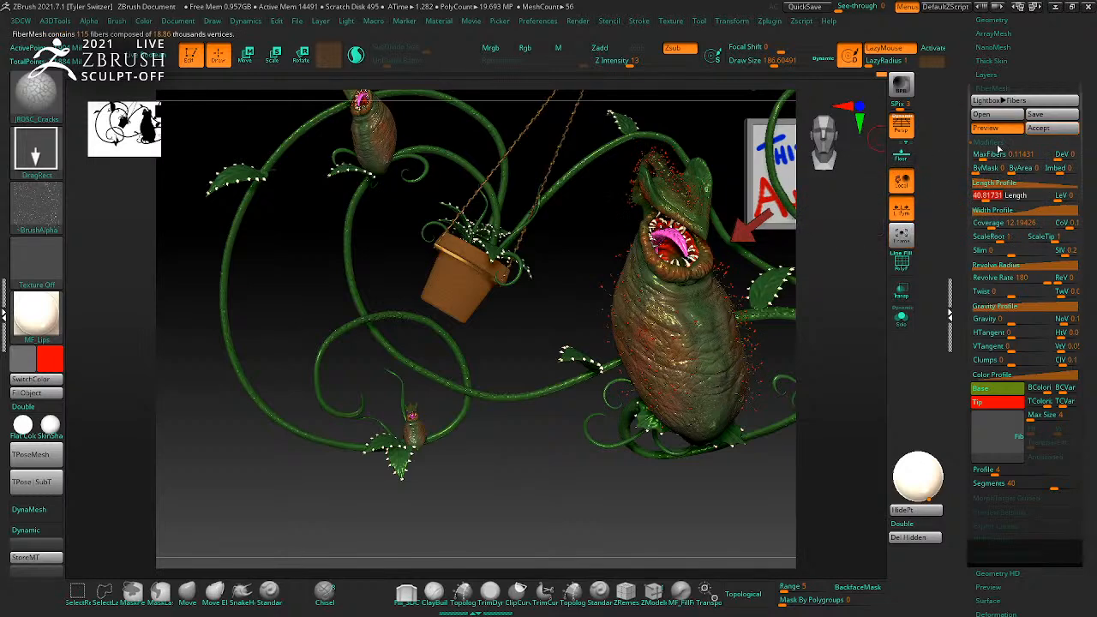
Step: Reduce the hood fibers to a MaxFibers value of about 0.041 and accept them as a mesh
{"action": "left_click_drag", "start_coordinate": [986, 158], "coordinate": [977, 158]}
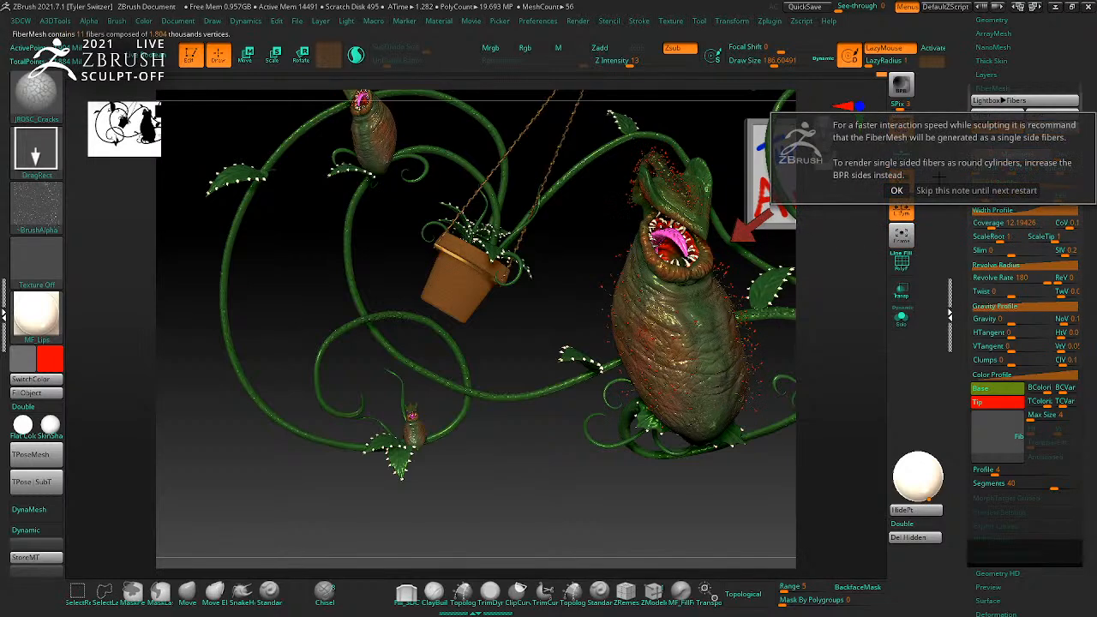
{"action": "left_click", "coordinate": [897, 190]}
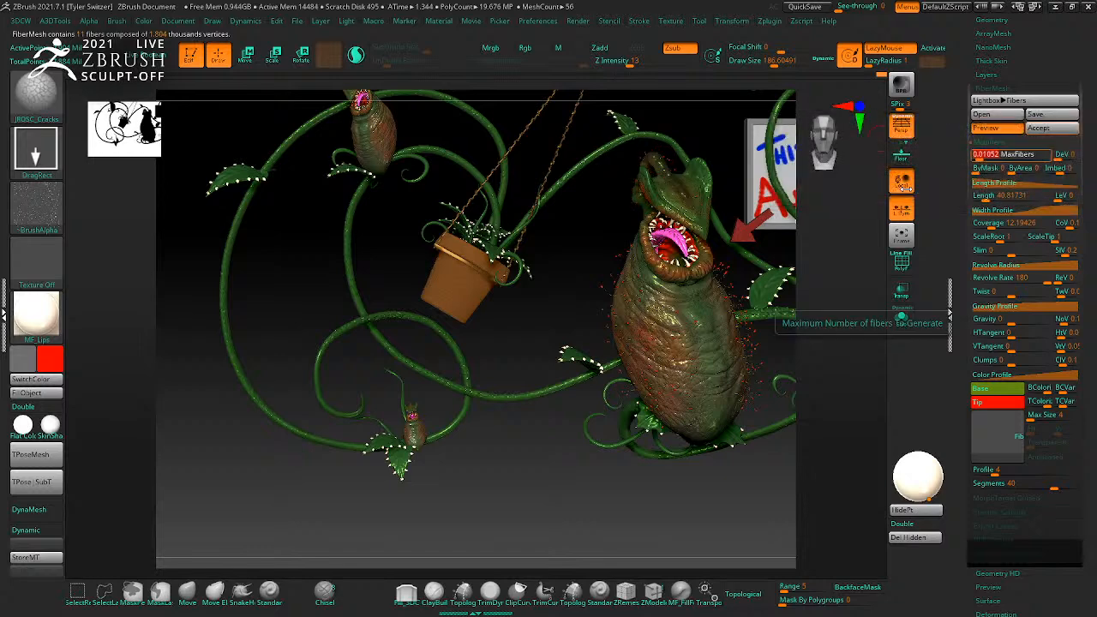
{"action": "left_click", "coordinate": [981, 160]}
{"action": "left_click", "coordinate": [897, 191]}
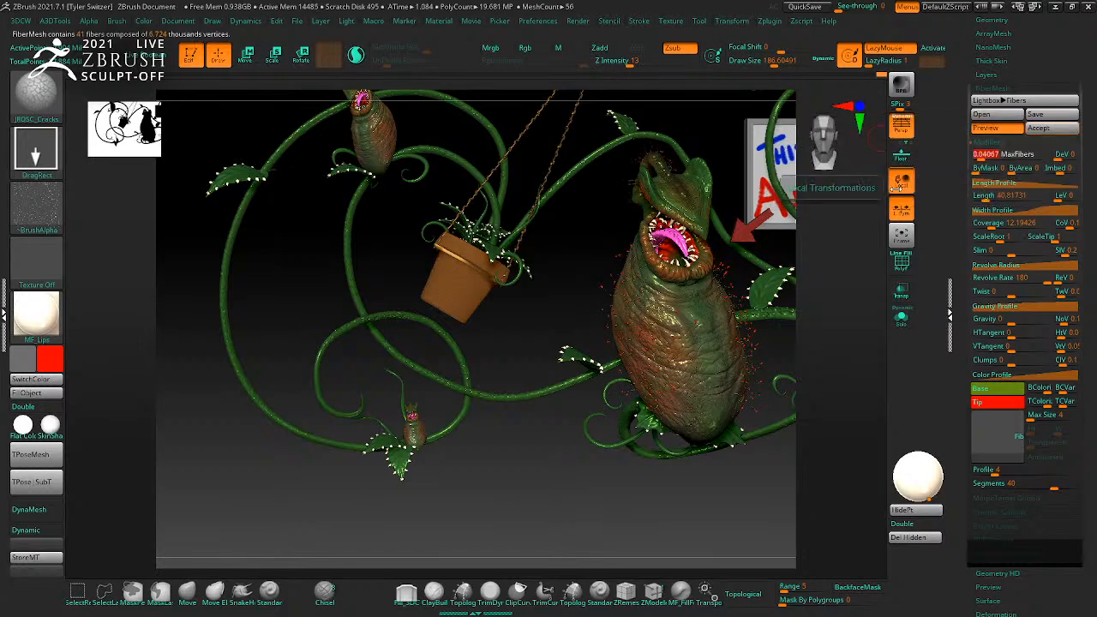
{"action": "left_click", "coordinate": [1039, 128]}
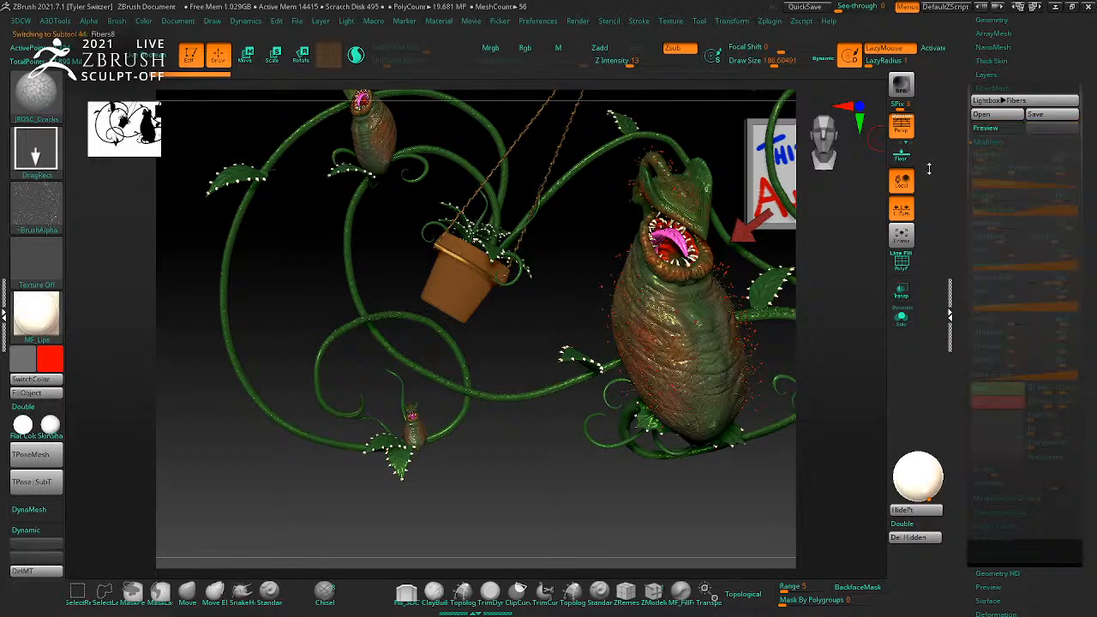
Step: Select the long vine stalks and start masking sections of them with MaskPen, keeping BackfaceMask enabled
{"action": "left_click_drag", "start_coordinate": [838, 216], "coordinate": [692, 328]}
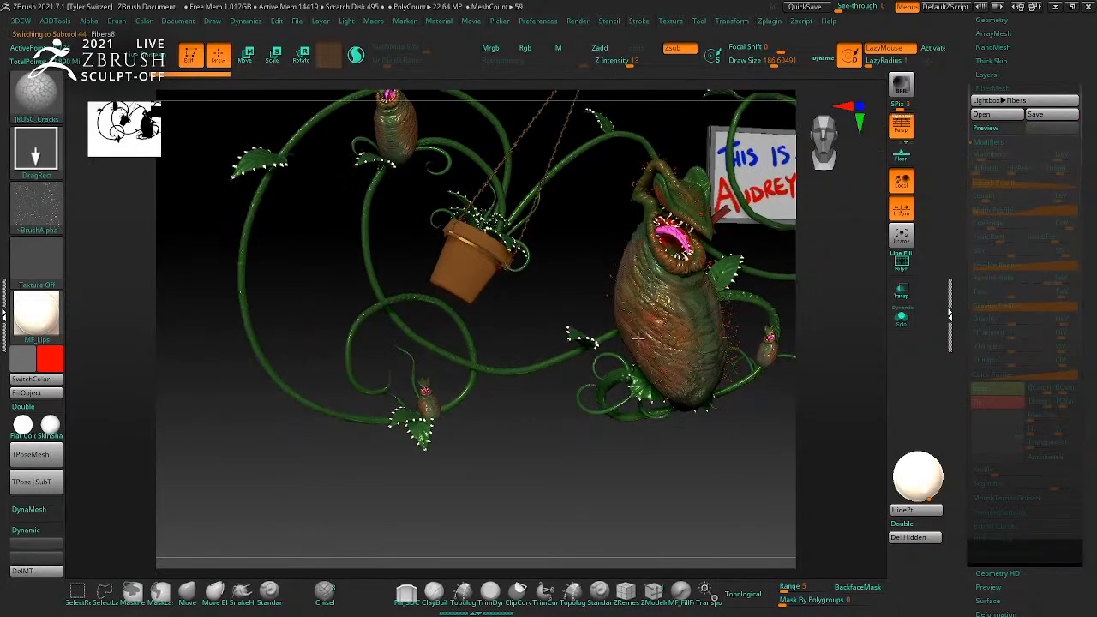
{"action": "left_click", "coordinate": [445, 408], "text": "alt"}
{"action": "mouse_move", "coordinate": [492, 430]}
{"action": "left_mouse_down"}
{"action": "mouse_move", "coordinate": [519, 451]}
{"action": "mouse_move", "coordinate": [463, 426]}
{"action": "left_mouse_up"}
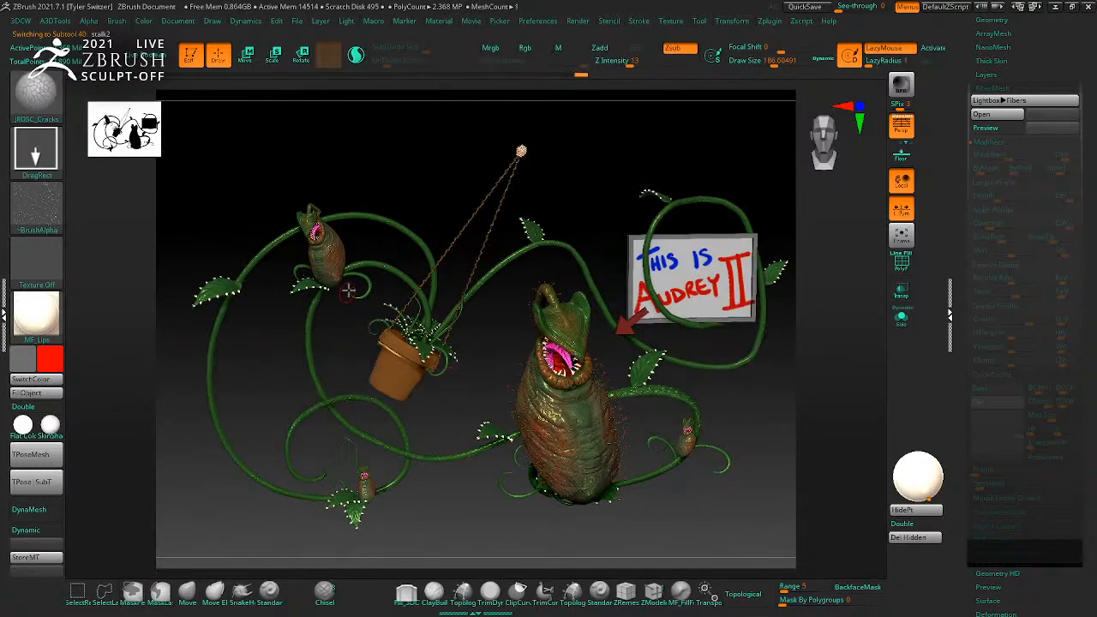
{"action": "key", "text": "ctrl"}
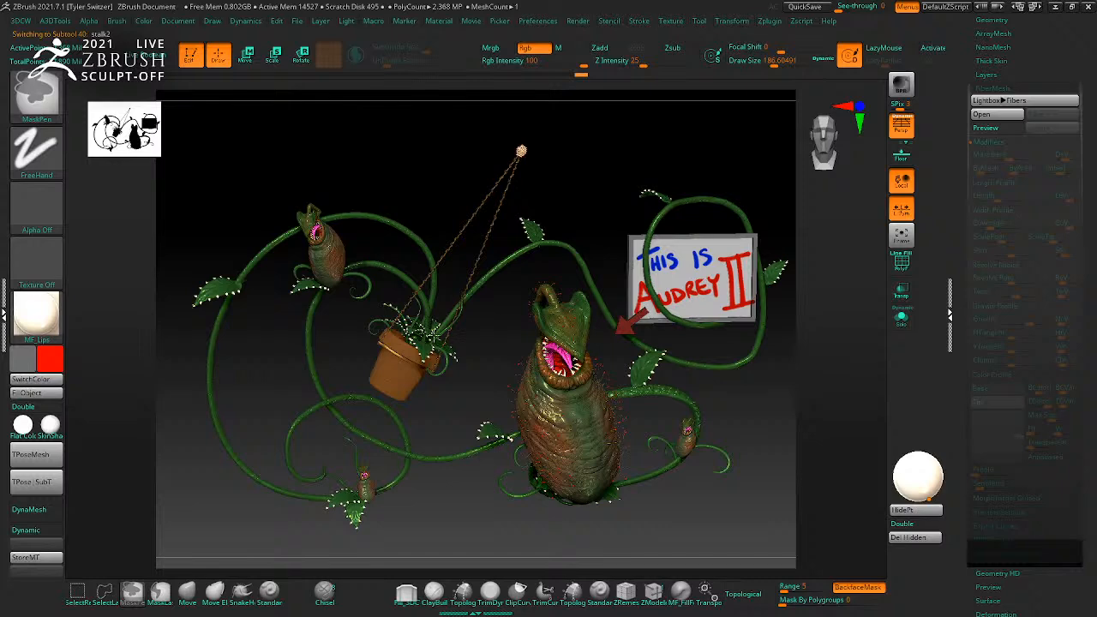
{"action": "left_click_drag", "start_coordinate": [482, 329], "coordinate": [448, 315]}
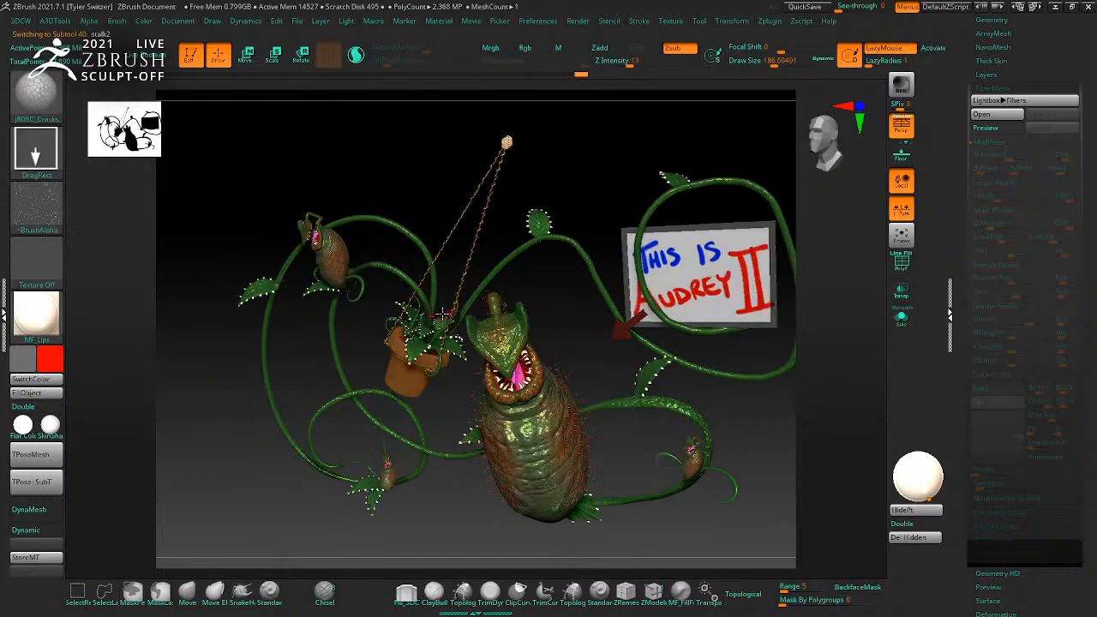
{"action": "mouse_move", "coordinate": [644, 225]}
{"action": "left_mouse_down", "text": "ctrl"}
{"action": "mouse_move", "coordinate": [641, 249]}
{"action": "mouse_move", "coordinate": [692, 330]}
{"action": "left_mouse_up", "text": "ctrl"}
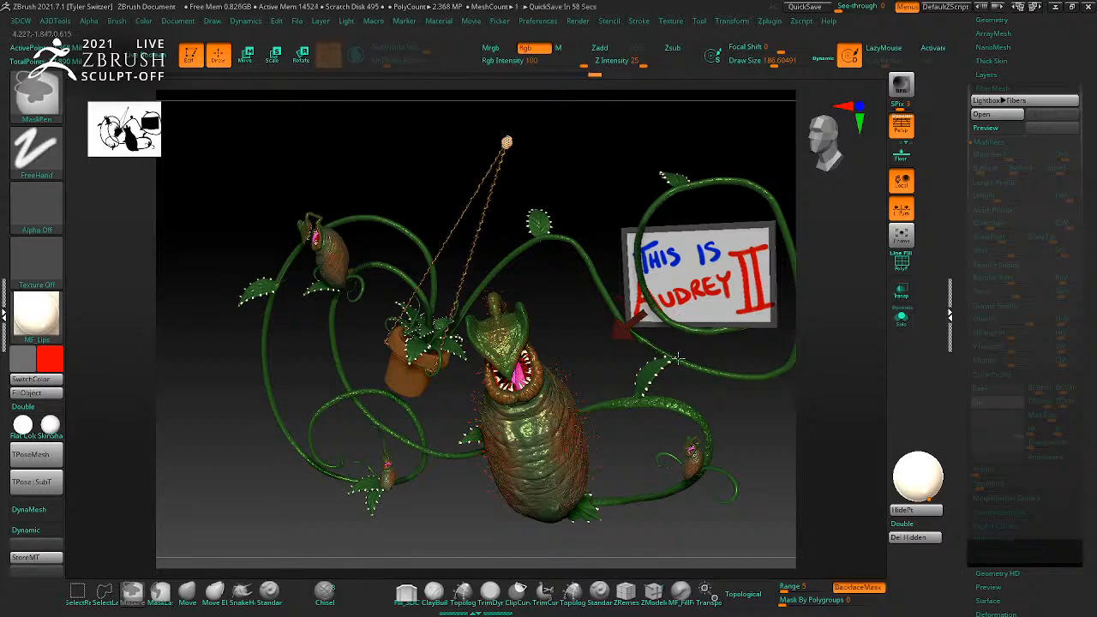
{"action": "left_click_drag", "start_coordinate": [763, 428], "coordinate": [654, 397]}
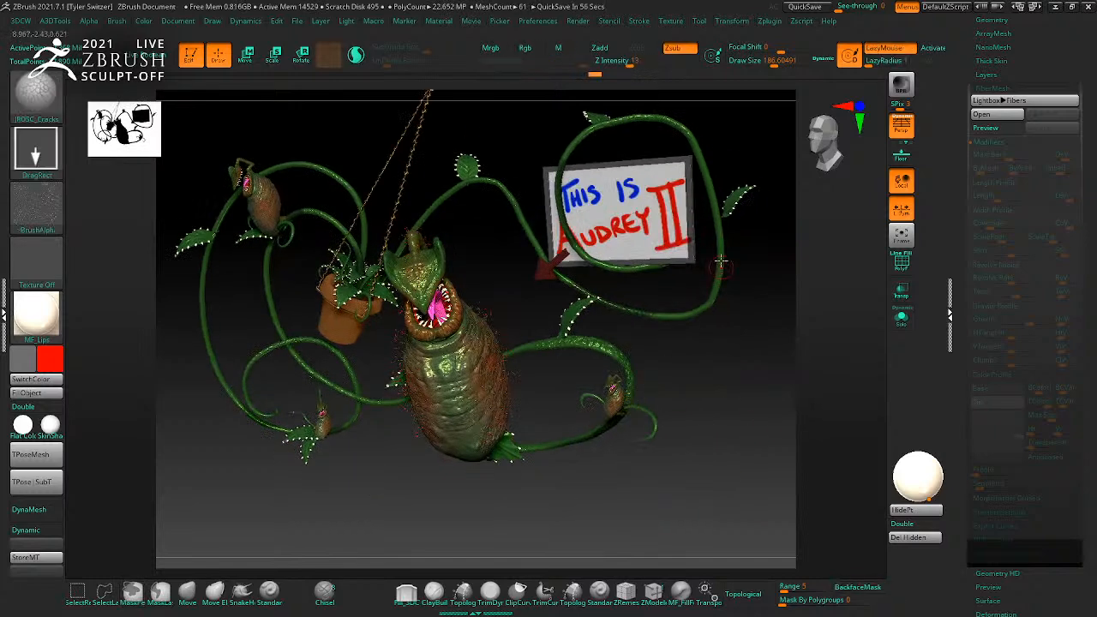
{"action": "left_click_drag", "start_coordinate": [747, 269], "coordinate": [682, 396]}
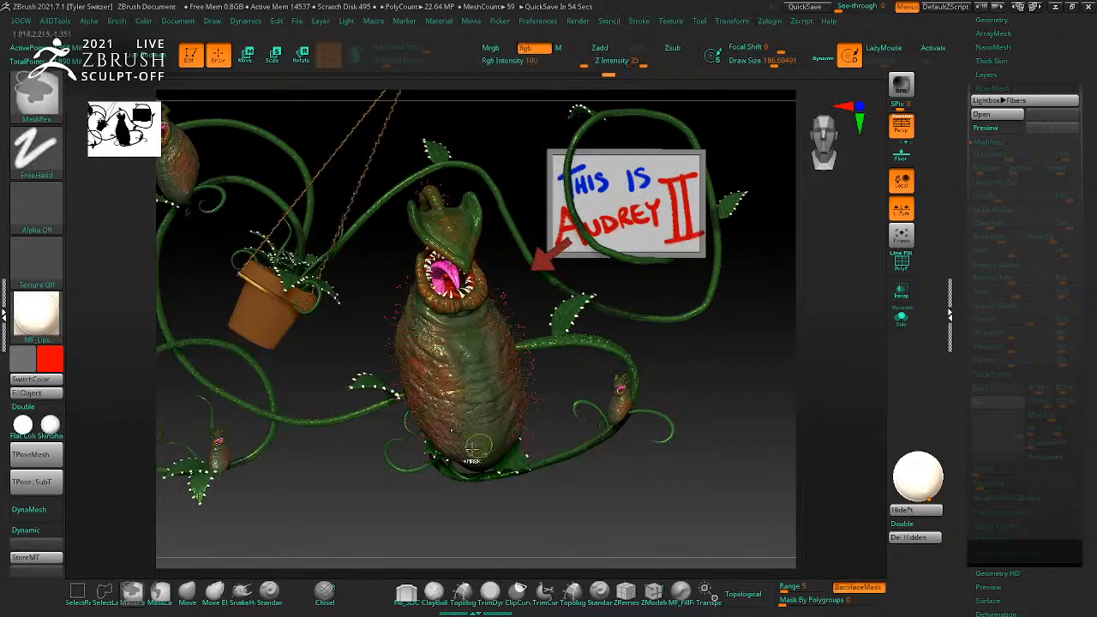
{"action": "mouse_move", "coordinate": [630, 473]}
{"action": "left_mouse_down"}
{"action": "mouse_move", "coordinate": [646, 485]}
{"action": "mouse_move", "coordinate": [629, 507]}
{"action": "mouse_move", "coordinate": [695, 485]}
{"action": "mouse_move", "coordinate": [588, 331]}
{"action": "left_mouse_up"}
{"action": "key", "text": "f"}
{"action": "key", "text": "f"}
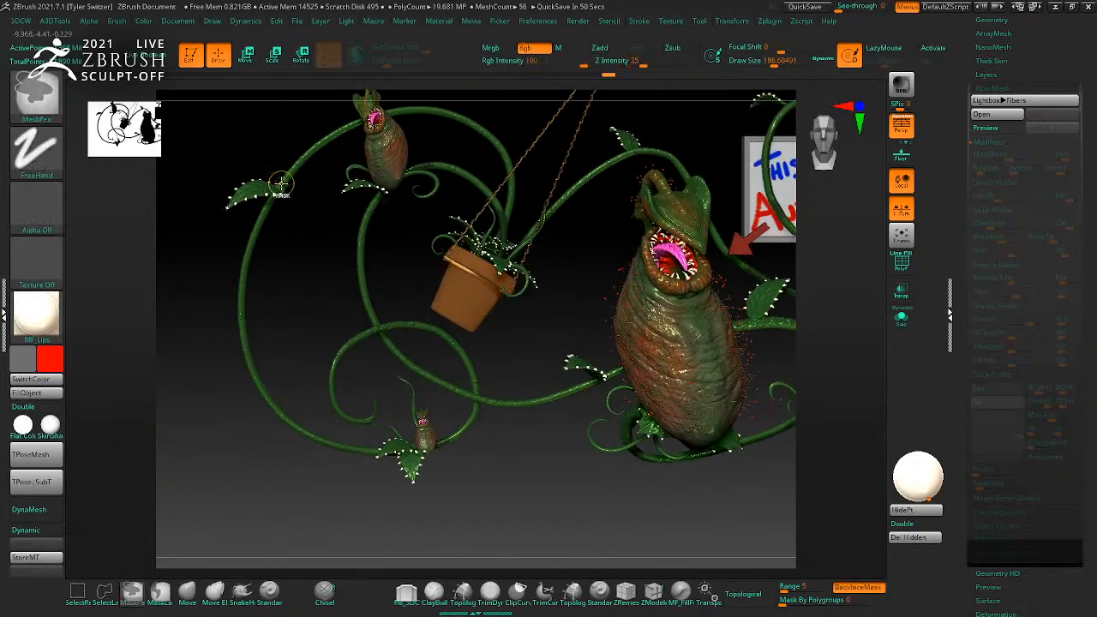
Step: Preview fibers on the vines, load the Fibers119 preset, and set their Length to about 15.24
{"action": "left_click", "coordinate": [993, 128]}
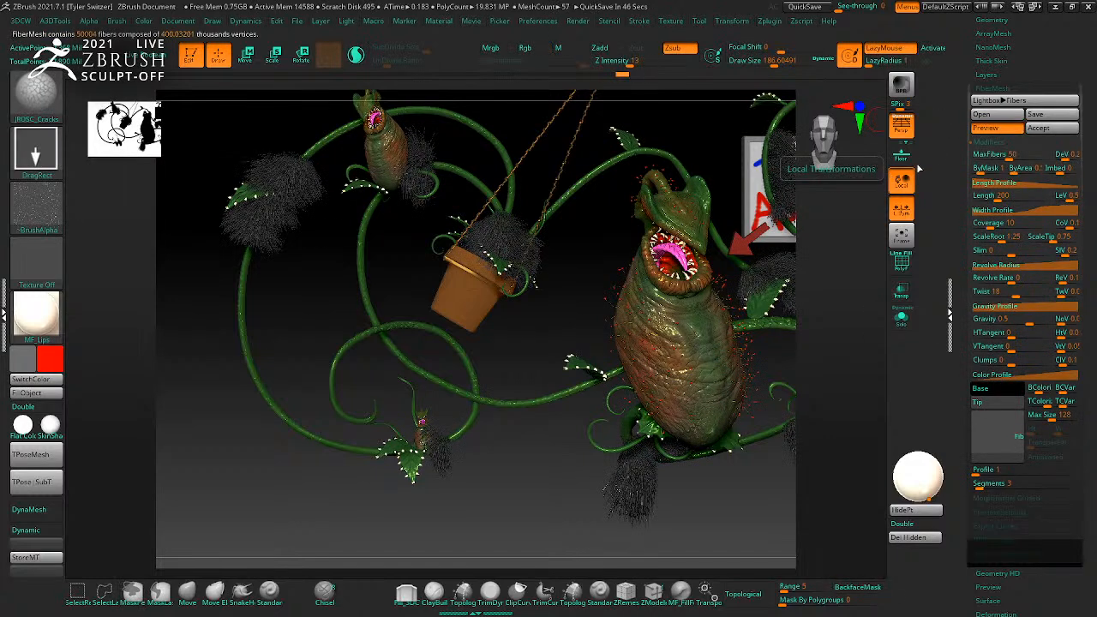
{"action": "left_click", "coordinate": [999, 100]}
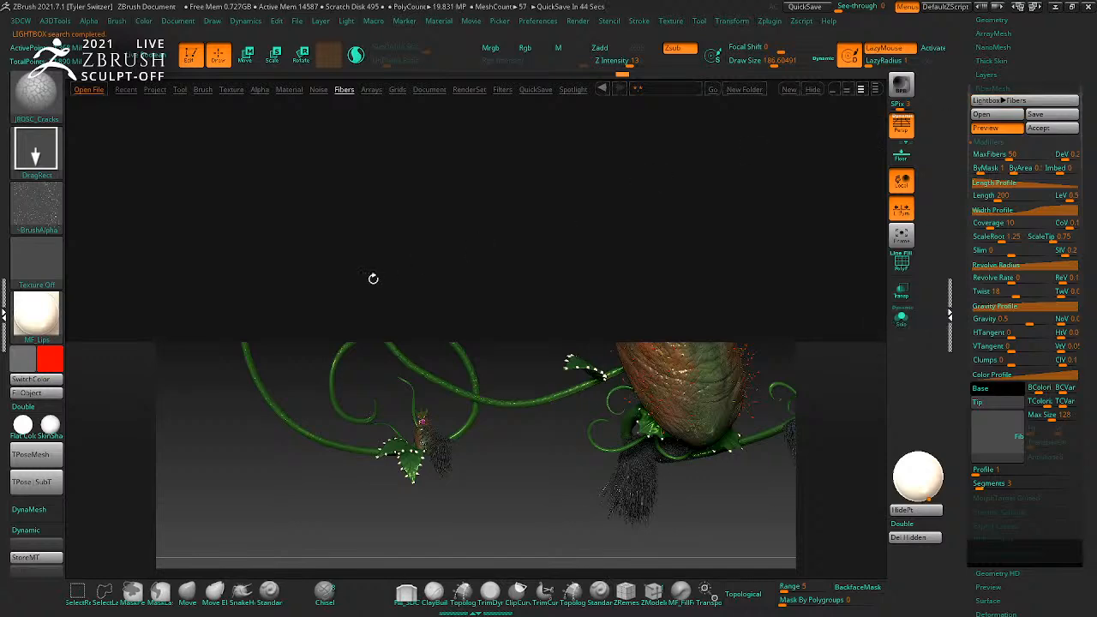
{"action": "double_click", "coordinate": [74, 271]}
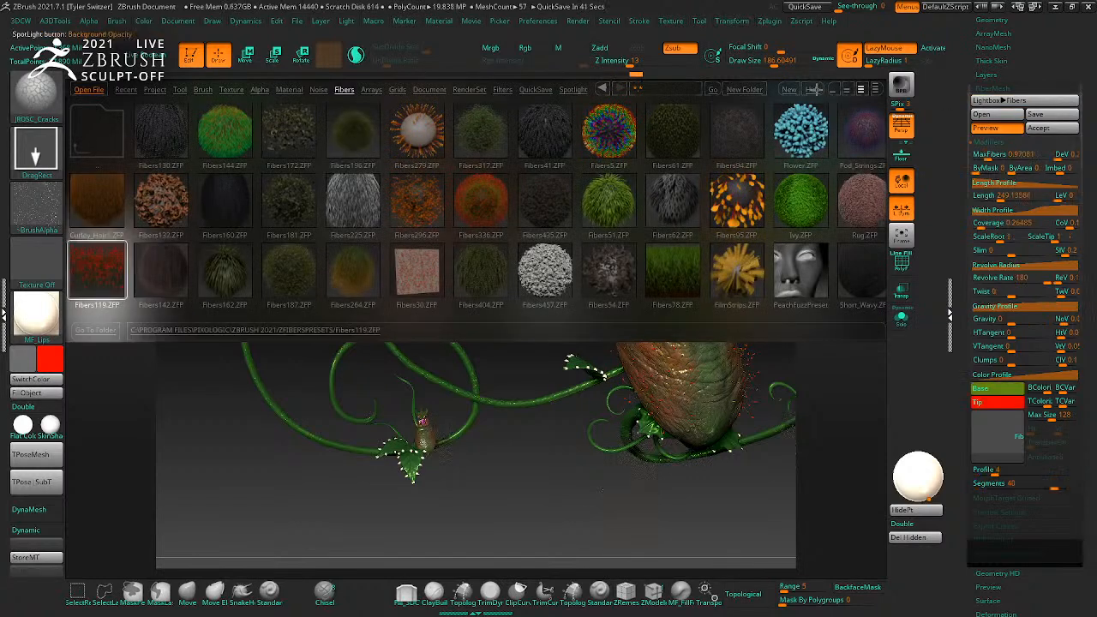
{"action": "left_click", "coordinate": [817, 89]}
{"action": "left_click_drag", "start_coordinate": [996, 197], "coordinate": [981, 199]}
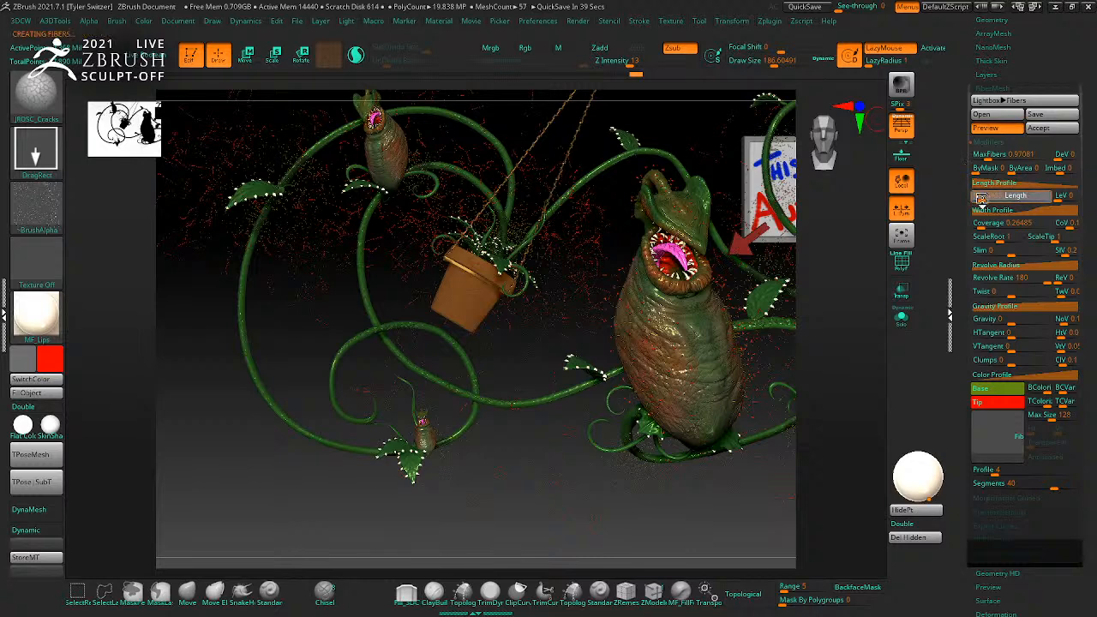
{"action": "left_click", "coordinate": [897, 229]}
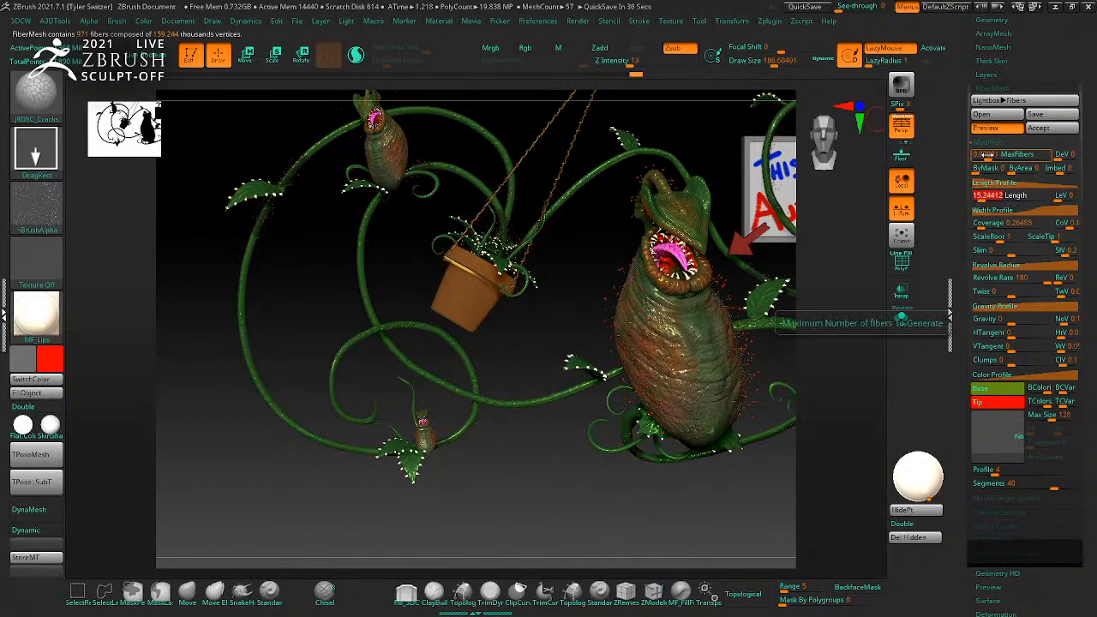
Step: Undo the fiber preview and extend the painted mask over more sections of the vines across the composition
{"action": "left_click_drag", "start_coordinate": [797, 455], "coordinate": [784, 392]}
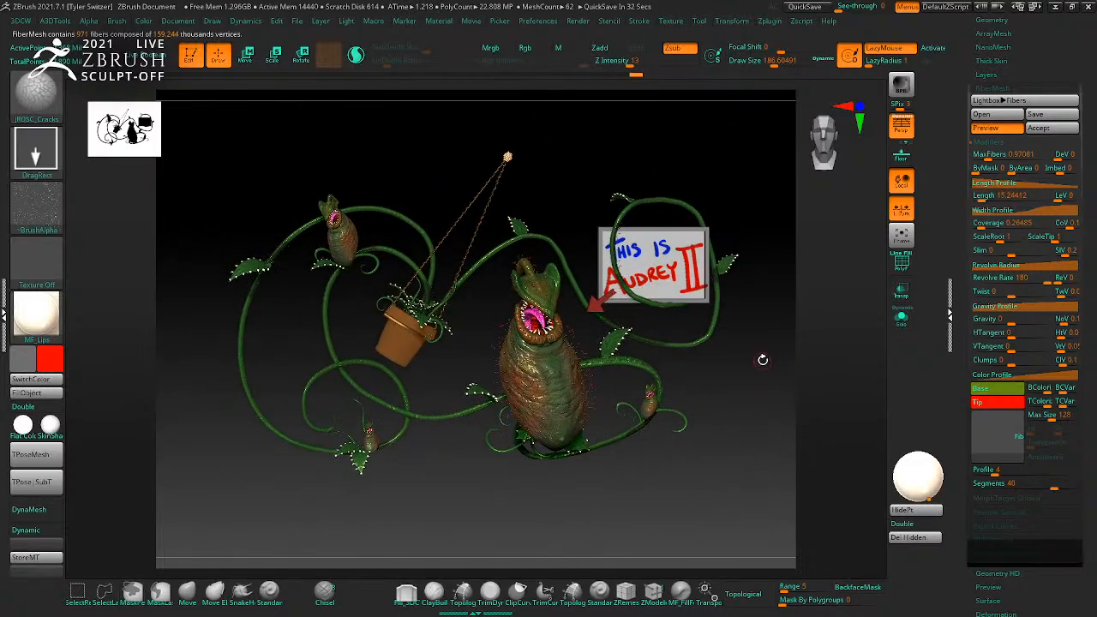
{"action": "left_click_drag", "start_coordinate": [756, 364], "coordinate": [769, 396], "text": "alt"}
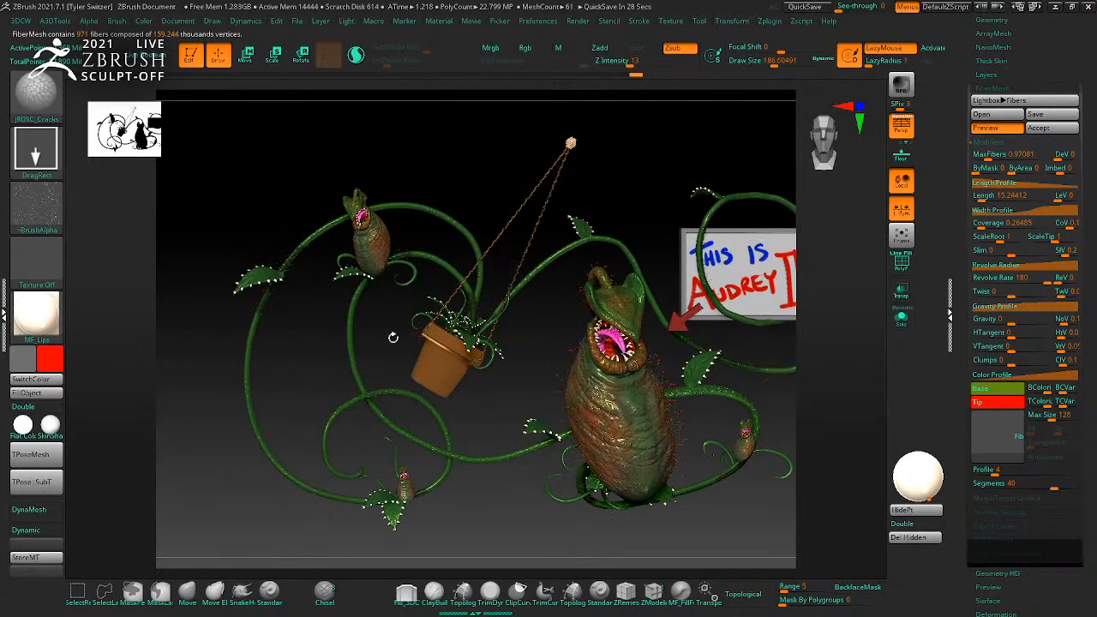
{"action": "key", "text": "ctrl"}
{"action": "key", "text": "ctrl+z"}
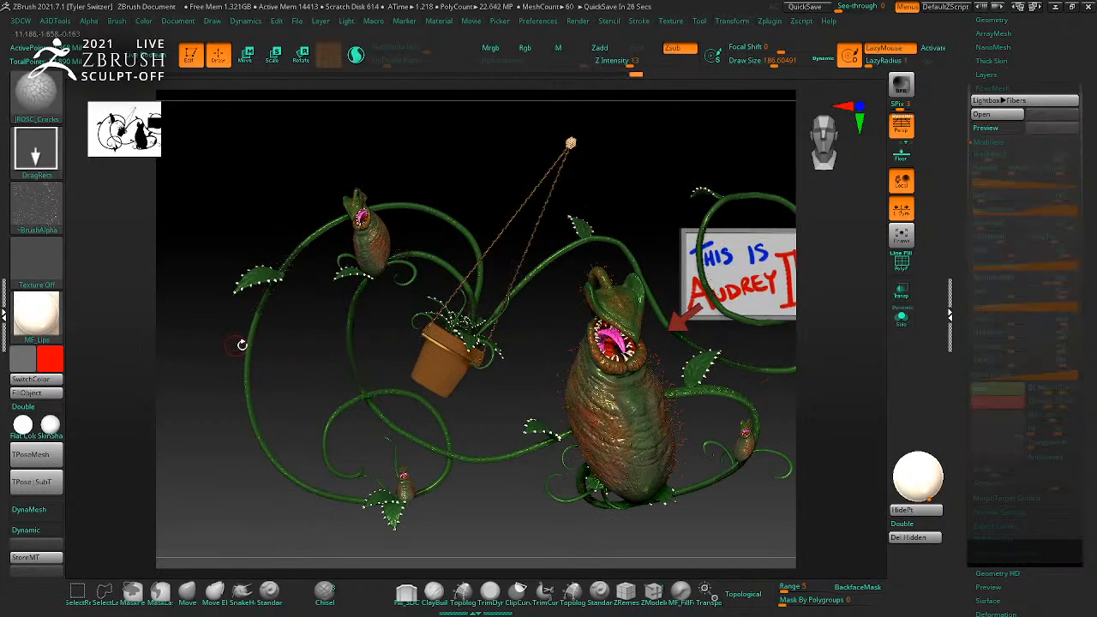
{"action": "mouse_move", "coordinate": [295, 477]}
{"action": "left_mouse_down", "text": "ctrl"}
{"action": "mouse_move", "coordinate": [369, 501]}
{"action": "mouse_move", "coordinate": [325, 438]}
{"action": "mouse_move", "coordinate": [367, 393]}
{"action": "left_mouse_up", "text": "ctrl"}
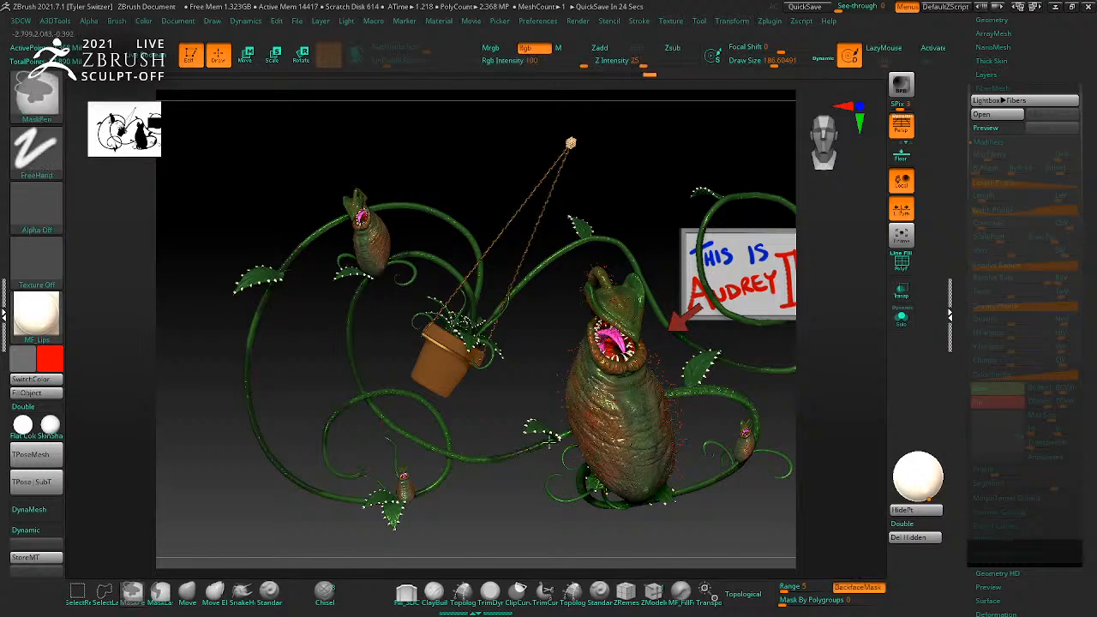
{"action": "left_click_drag", "start_coordinate": [541, 444], "coordinate": [583, 425], "text": "ctrl"}
{"action": "left_click_drag", "start_coordinate": [749, 509], "coordinate": [674, 513], "text": "alt"}
{"action": "mouse_move", "coordinate": [645, 393]}
{"action": "left_mouse_down", "text": "ctrl"}
{"action": "mouse_move", "coordinate": [666, 466]}
{"action": "mouse_move", "coordinate": [655, 481]}
{"action": "left_mouse_up", "text": "ctrl"}
{"action": "key", "text": "ctrl"}
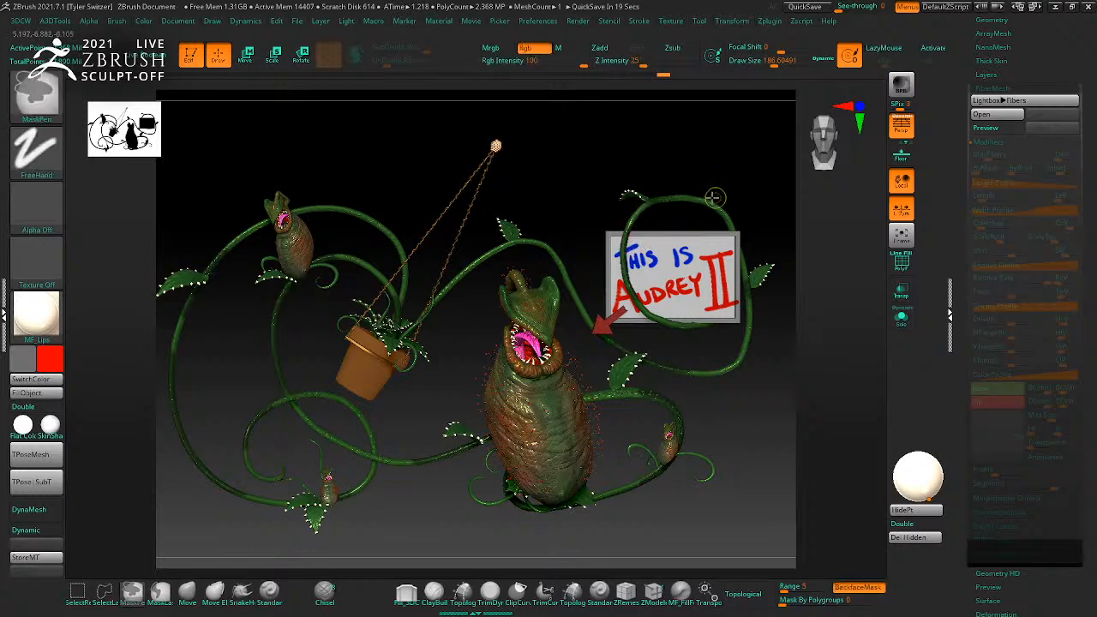
{"action": "left_click_drag", "start_coordinate": [431, 322], "coordinate": [405, 332], "text": "ctrl"}
{"action": "key", "text": "ctrl"}
Step: Preview the vine fibers again, set MaxFibers to about 5.3, and accept them as a mesh with Fast Preview activated
{"action": "left_click", "coordinate": [984, 127]}
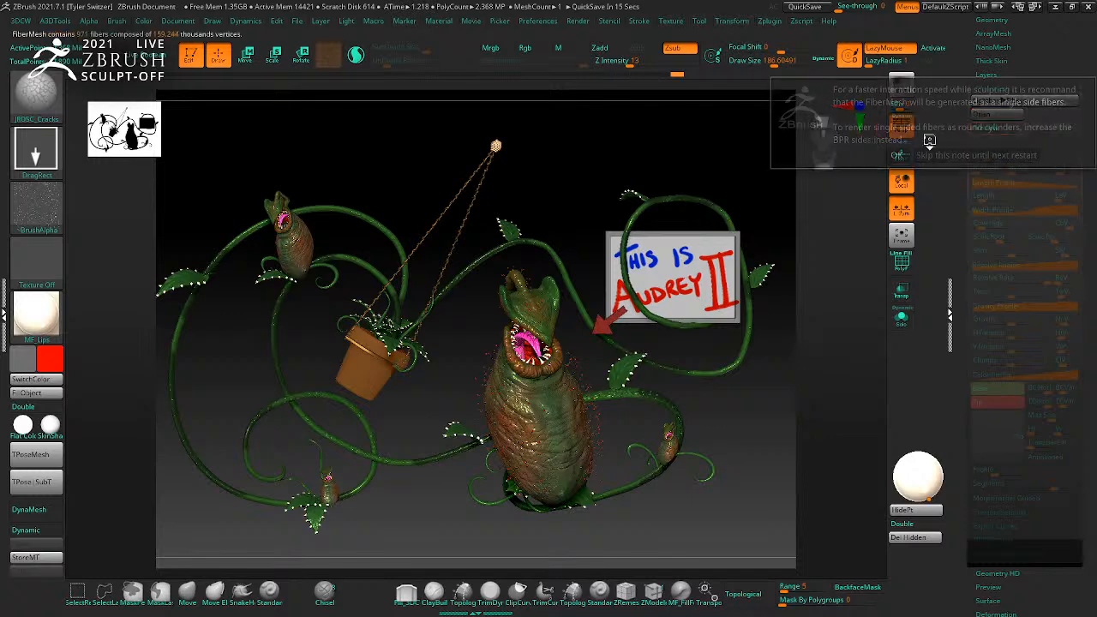
{"action": "left_click", "coordinate": [897, 155]}
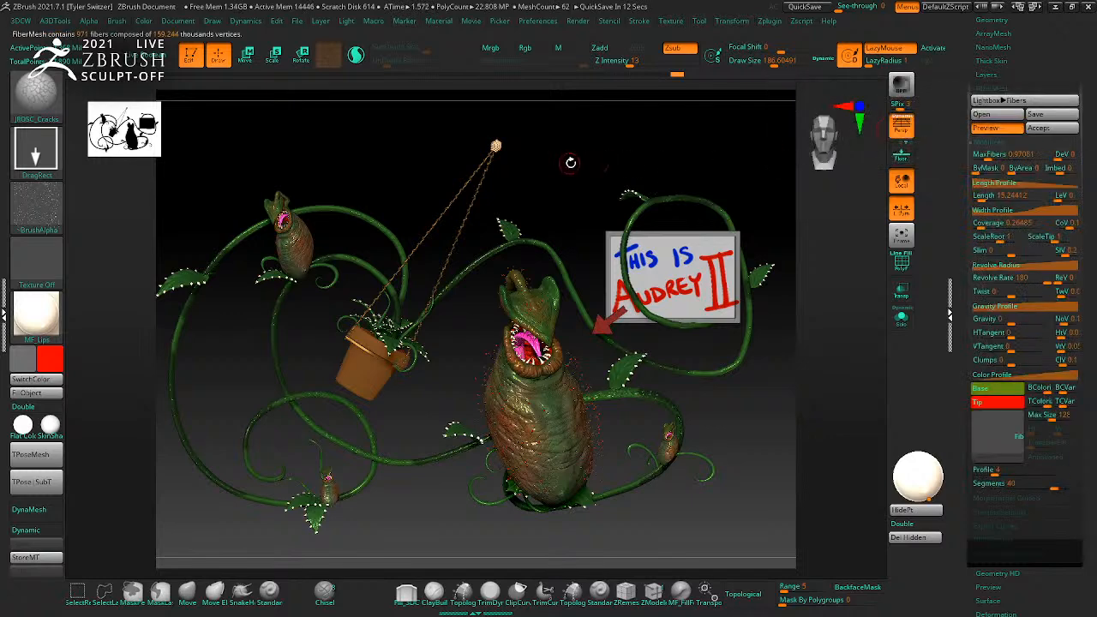
{"action": "left_click_drag", "start_coordinate": [569, 162], "coordinate": [639, 147]}
{"action": "left_click_drag", "start_coordinate": [990, 155], "coordinate": [997, 155]}
{"action": "left_click", "coordinate": [897, 192]}
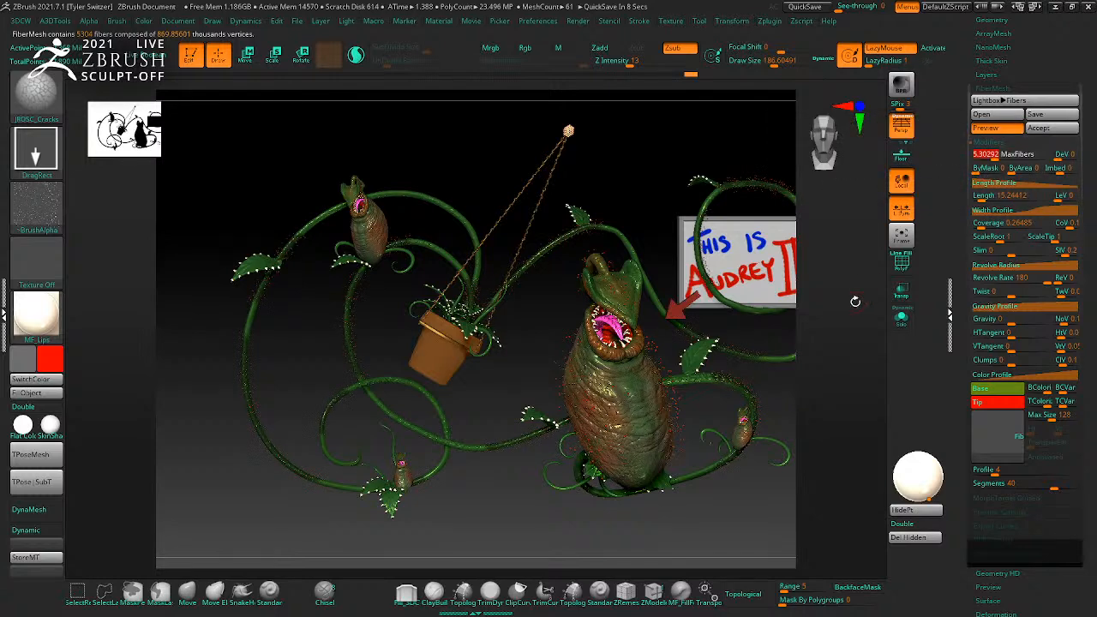
{"action": "left_click", "coordinate": [1052, 127]}
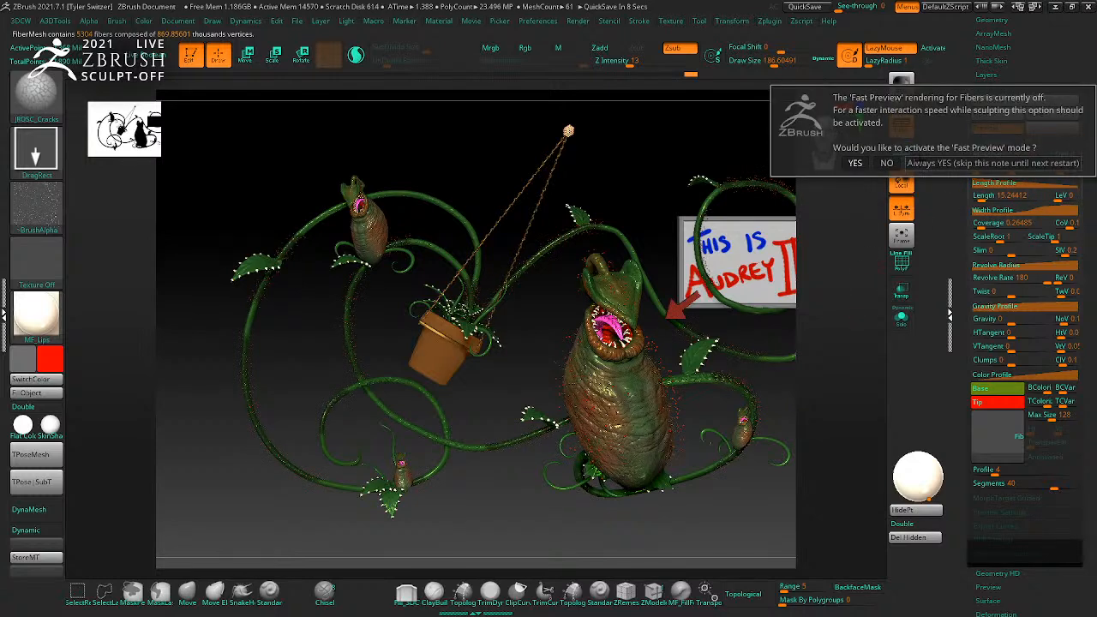
{"action": "left_click", "coordinate": [854, 162]}
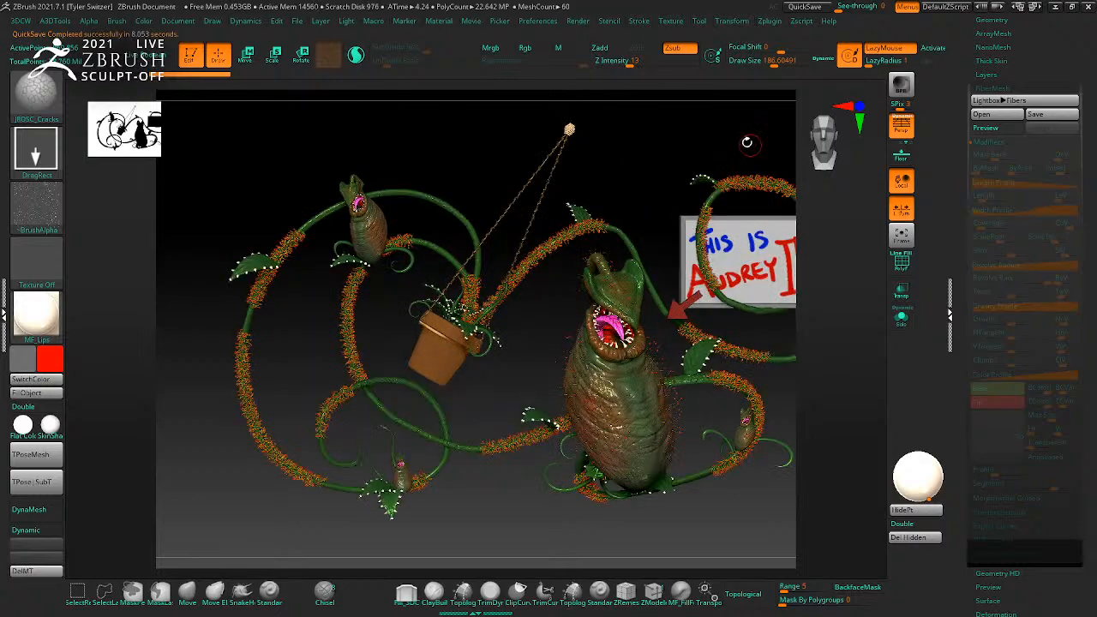
{"action": "mouse_move", "coordinate": [638, 133]}
{"action": "left_mouse_down", "text": "alt"}
{"action": "mouse_move", "coordinate": [614, 114]}
{"action": "mouse_move", "coordinate": [615, 135]}
{"action": "mouse_move", "coordinate": [657, 140]}
{"action": "mouse_move", "coordinate": [629, 122]}
{"action": "left_mouse_up", "text": "alt"}
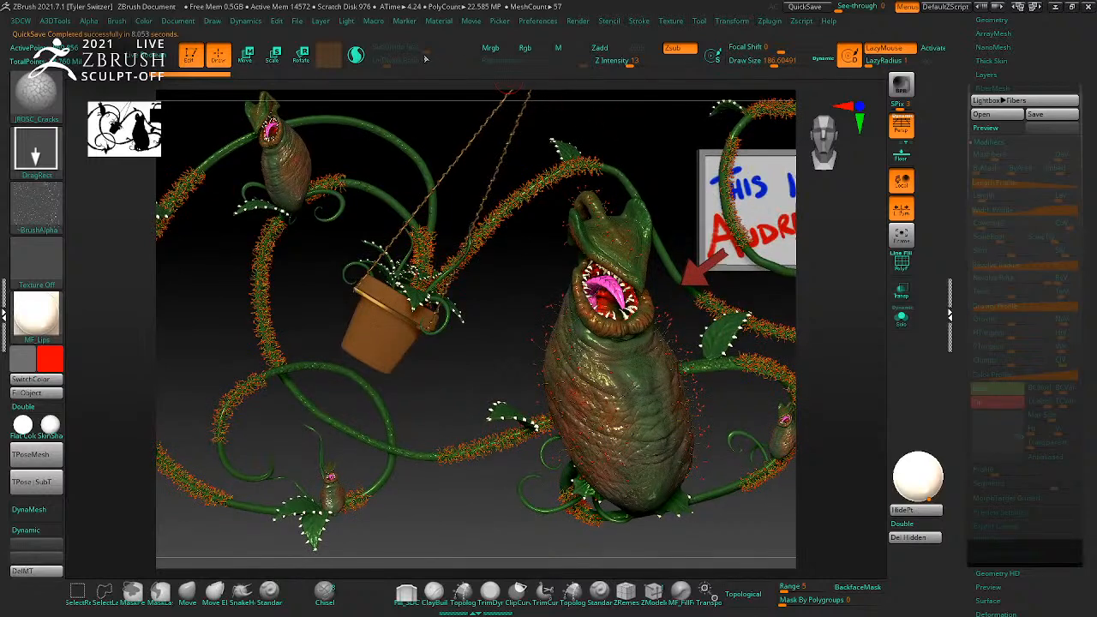
{"action": "left_click", "coordinate": [179, 21]}
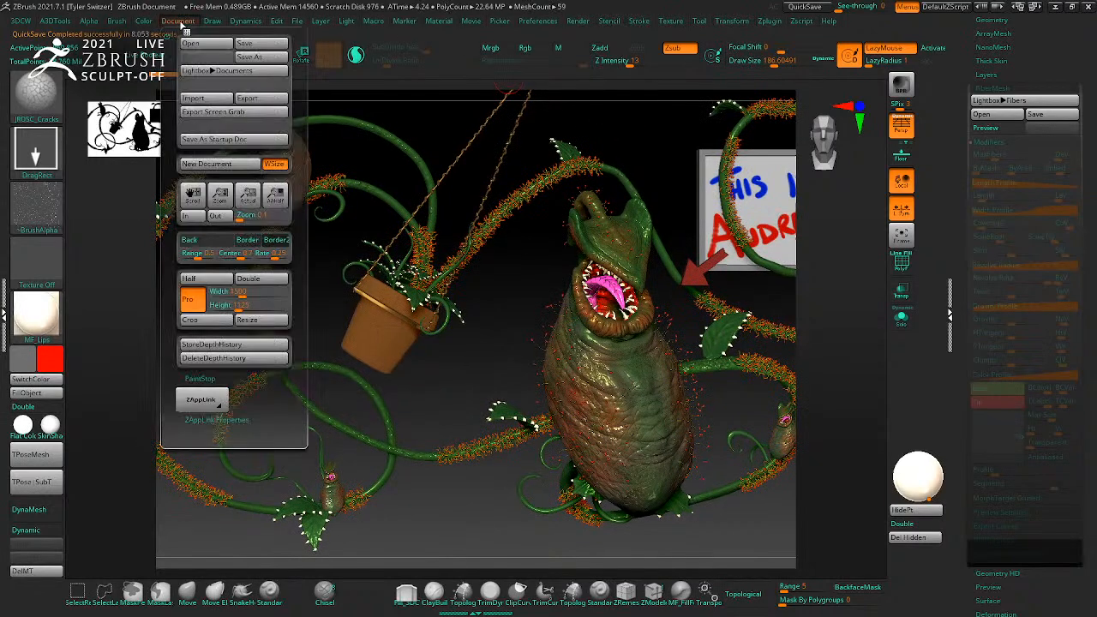
{"action": "left_click", "coordinate": [248, 99]}
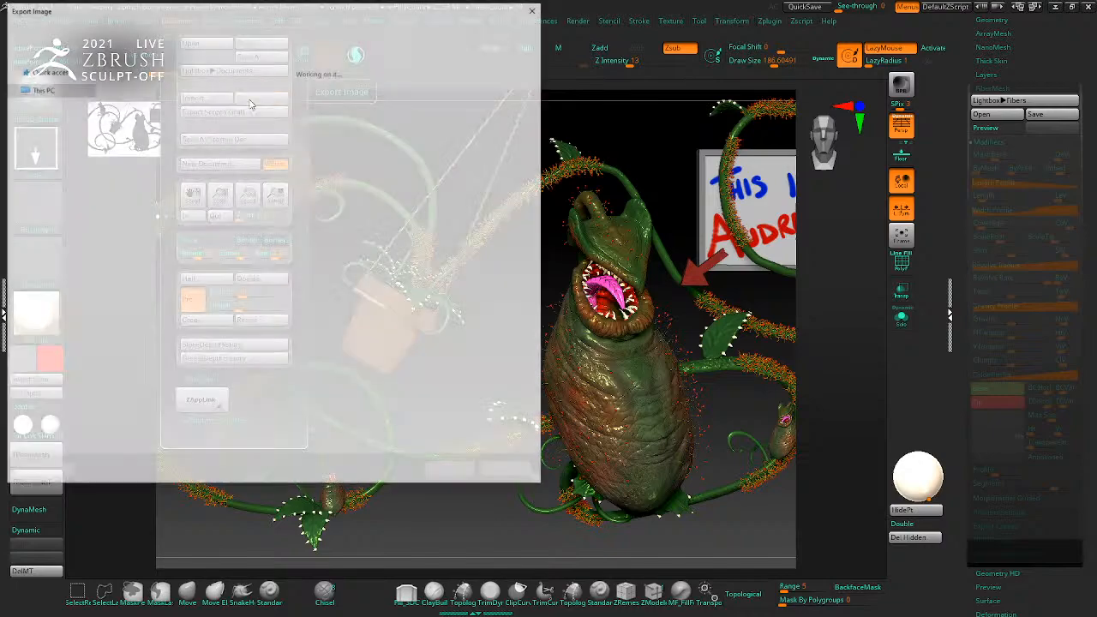
{"action": "left_click", "coordinate": [450, 471]}
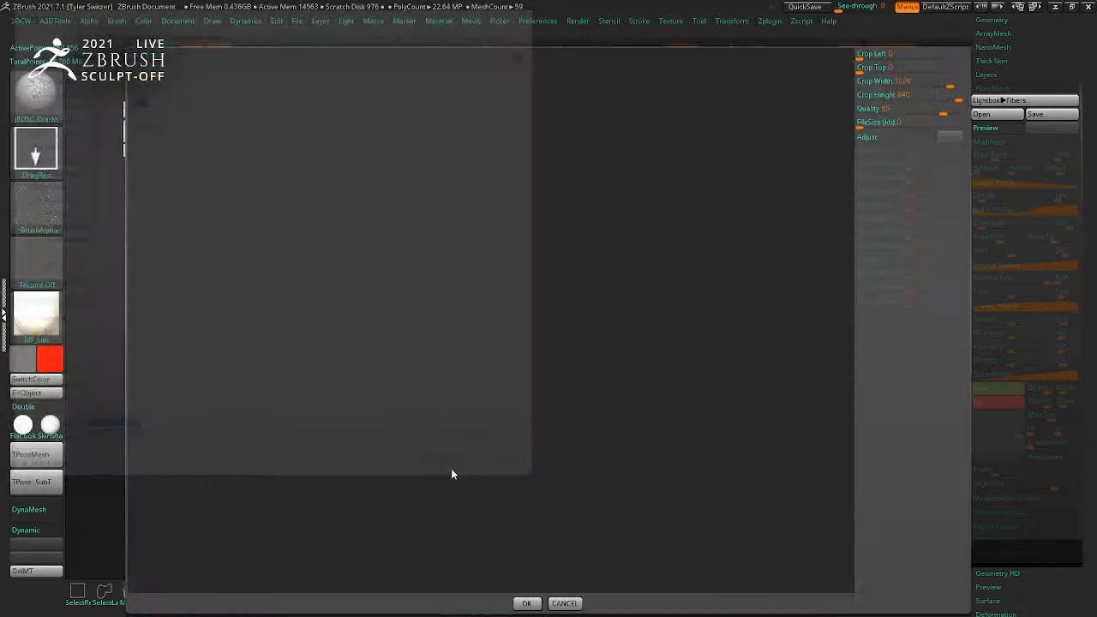
{"action": "left_click_drag", "start_coordinate": [522, 443], "coordinate": [591, 460]}
{"action": "left_click_drag", "start_coordinate": [322, 186], "coordinate": [737, 187]}
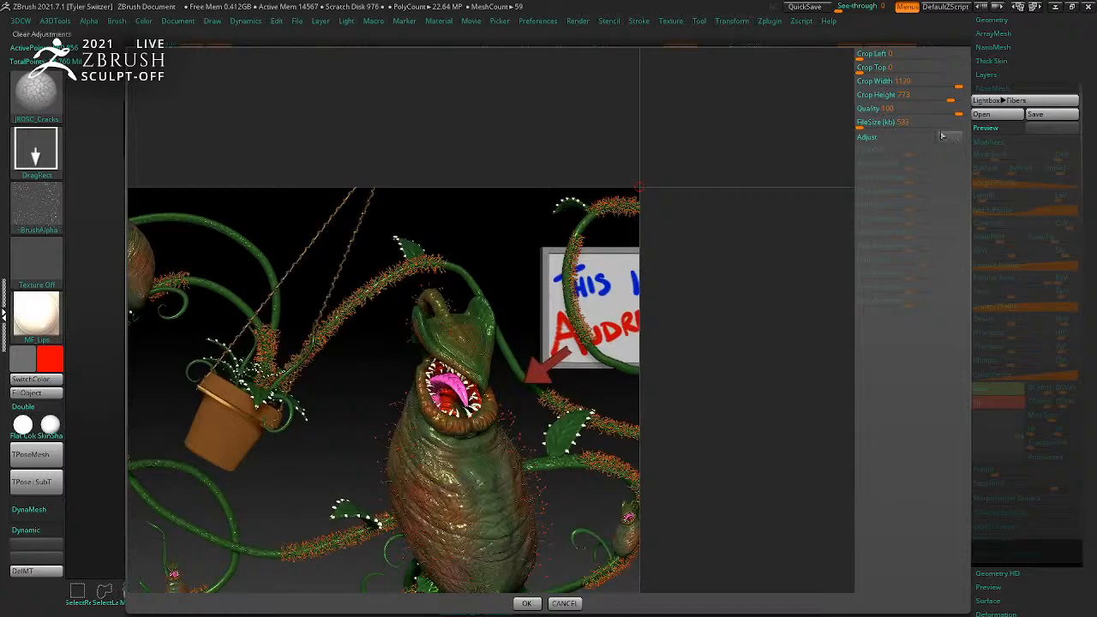
{"action": "left_click", "coordinate": [565, 604]}
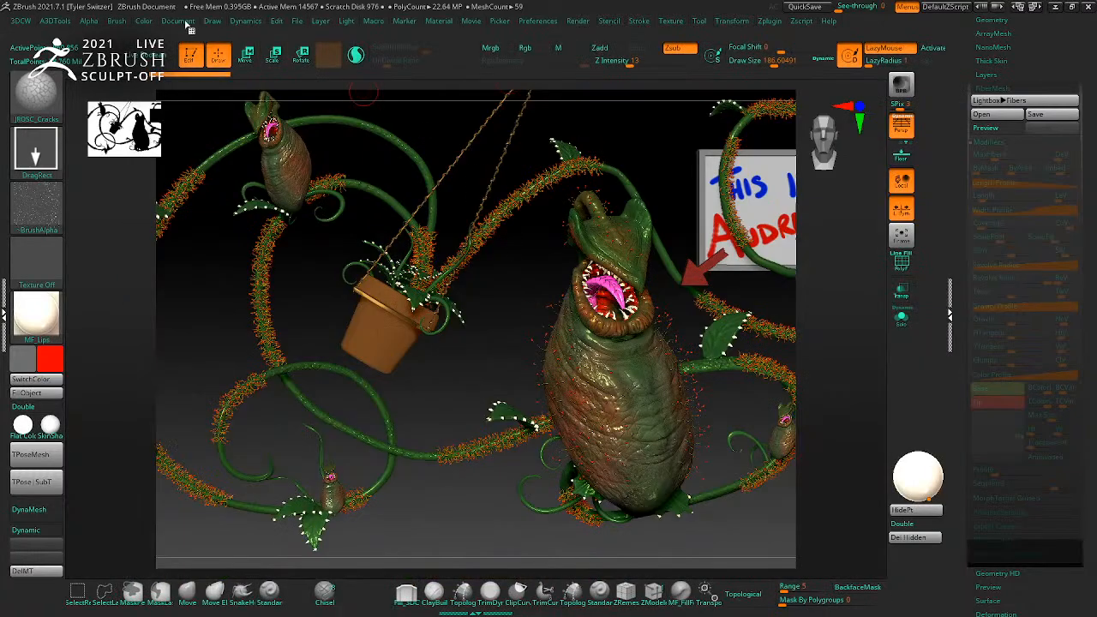
Step: Resize the document canvas and reframe the whole plant sculpture and sign within it
{"action": "left_click", "coordinate": [178, 22]}
{"action": "left_click", "coordinate": [221, 293]}
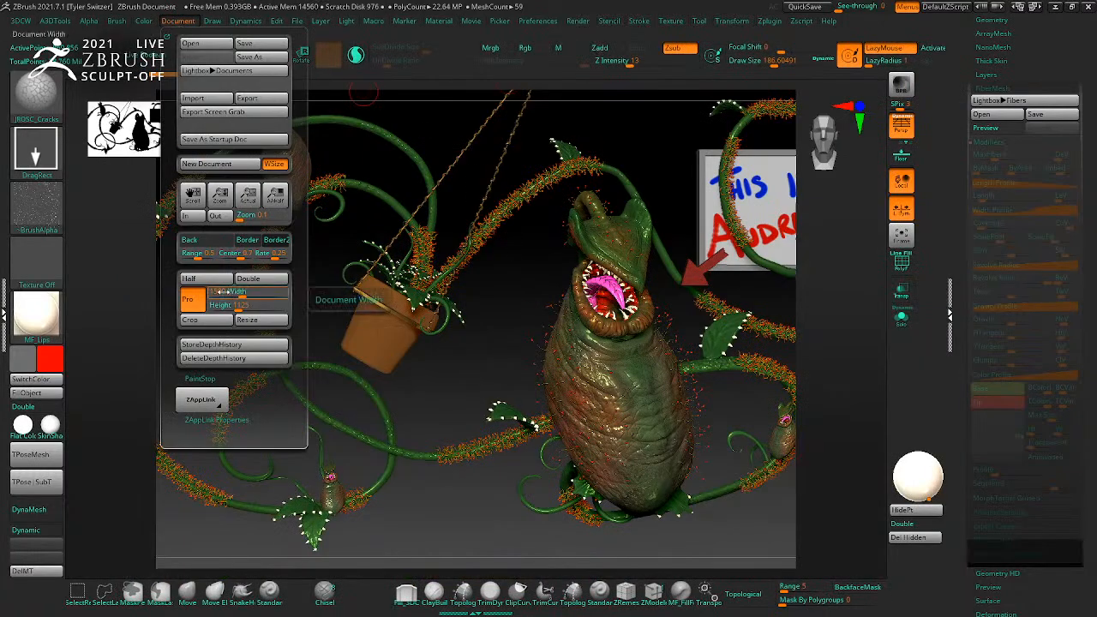
{"action": "key", "text": "Return"}
{"action": "left_click", "coordinate": [246, 319]}
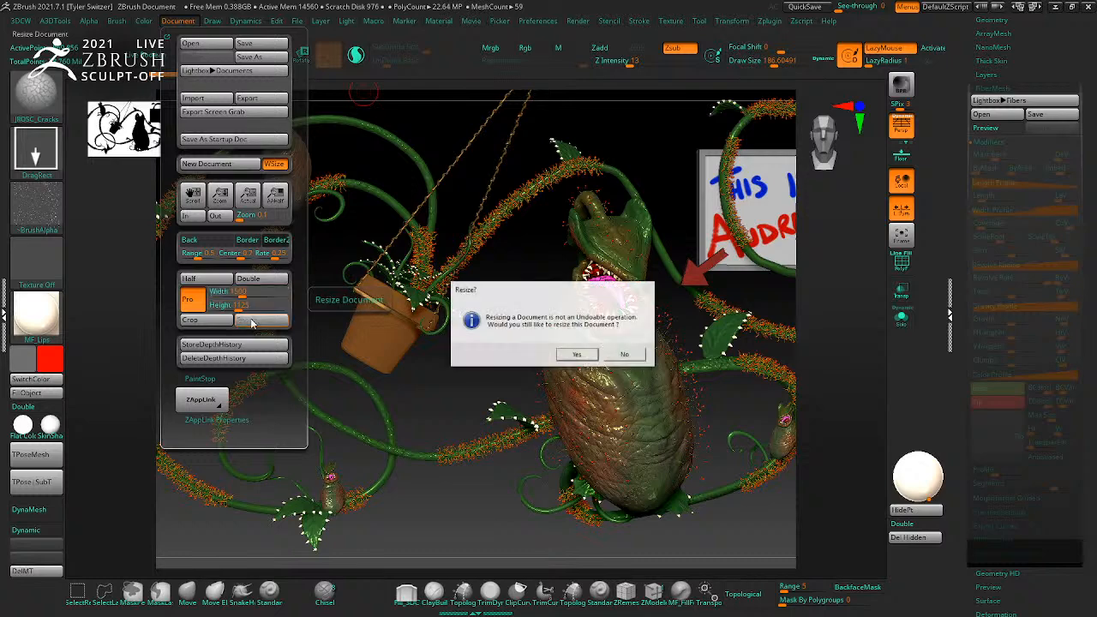
{"action": "left_click", "coordinate": [578, 355]}
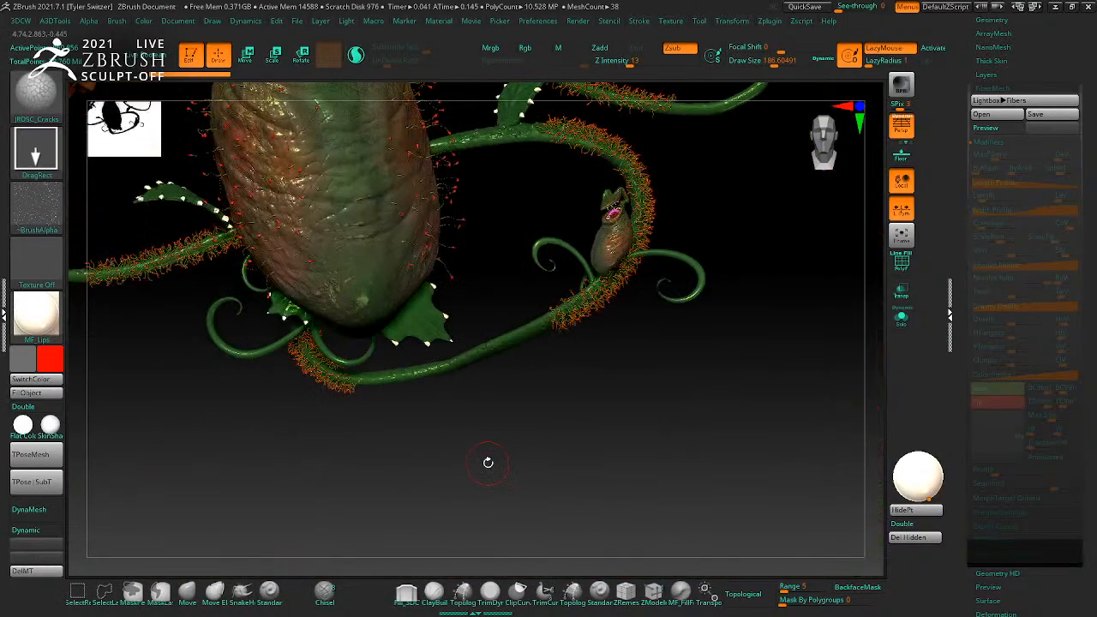
{"action": "key", "text": "d"}
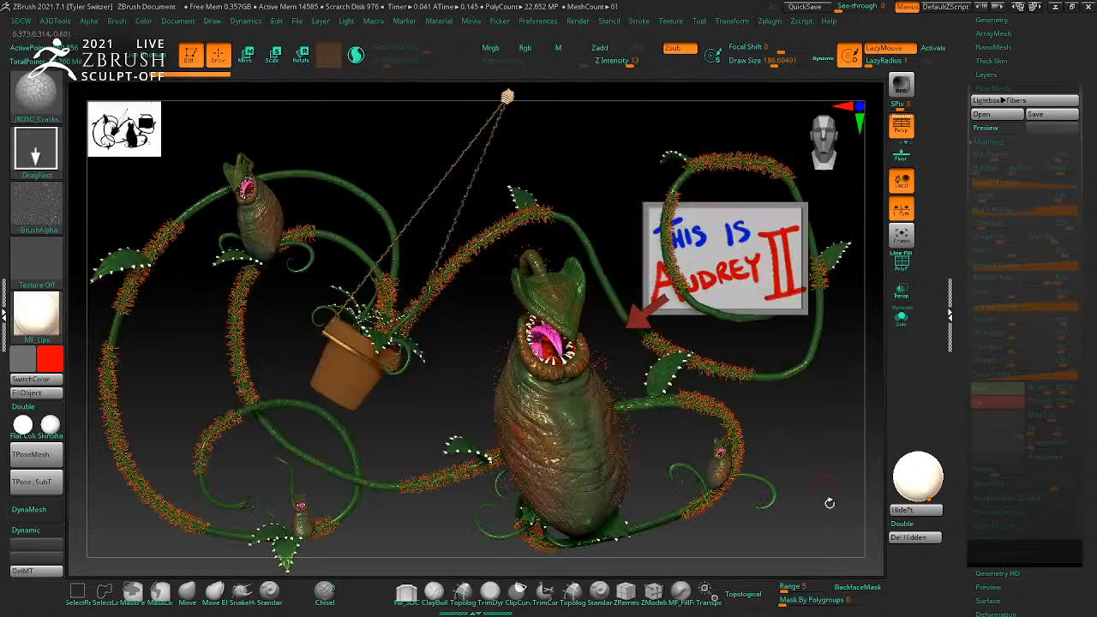
{"action": "left_click_drag", "start_coordinate": [795, 533], "coordinate": [829, 517]}
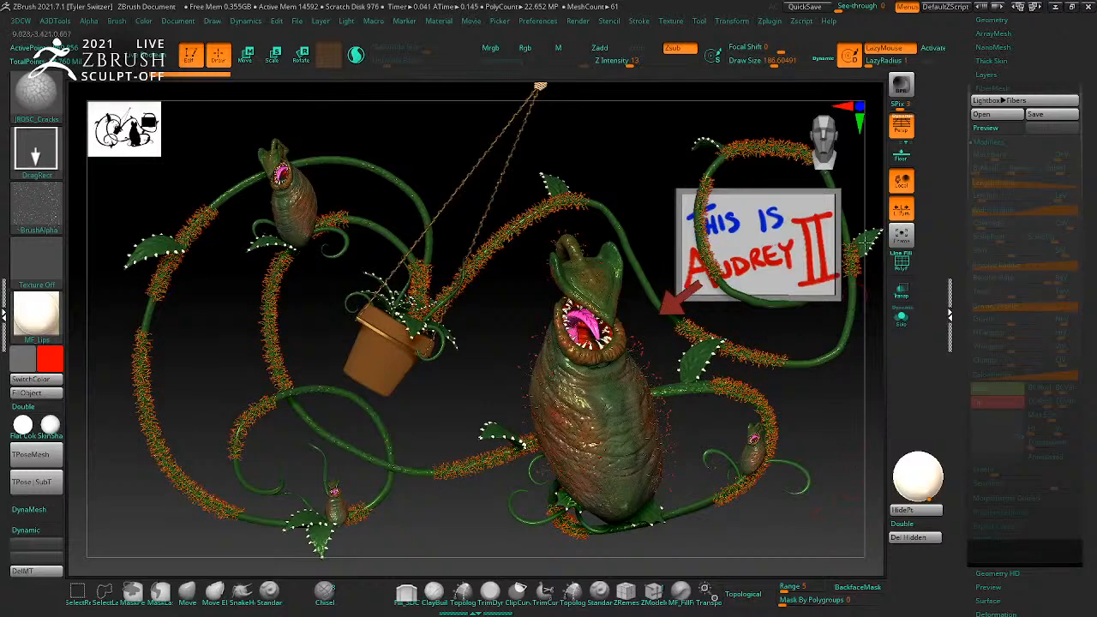
{"action": "left_click", "coordinate": [246, 21]}
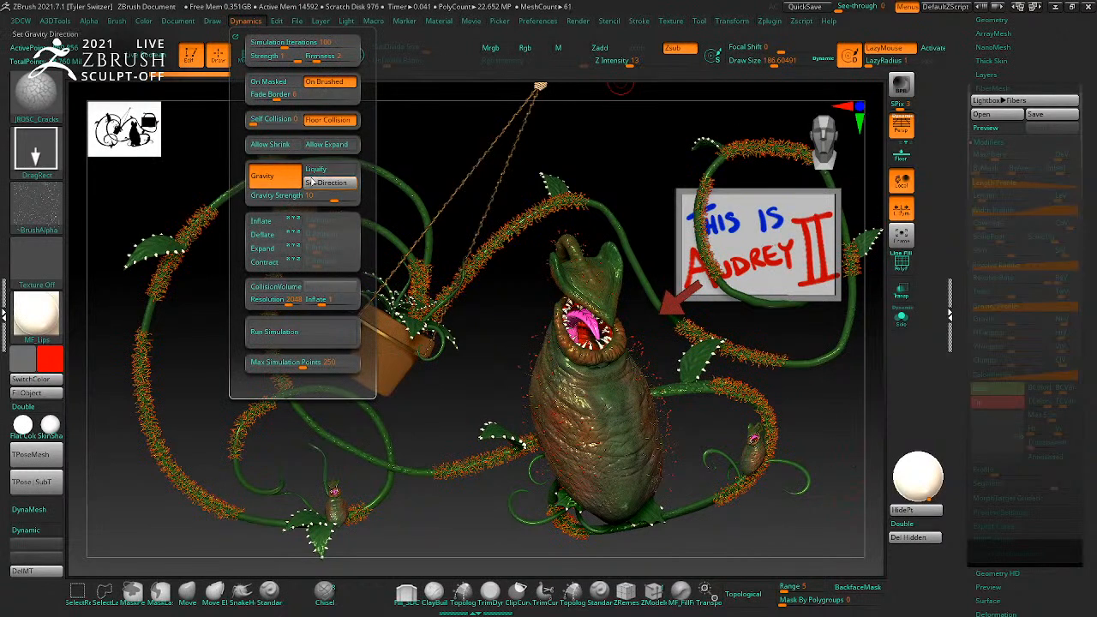
{"action": "left_click", "coordinate": [178, 20]}
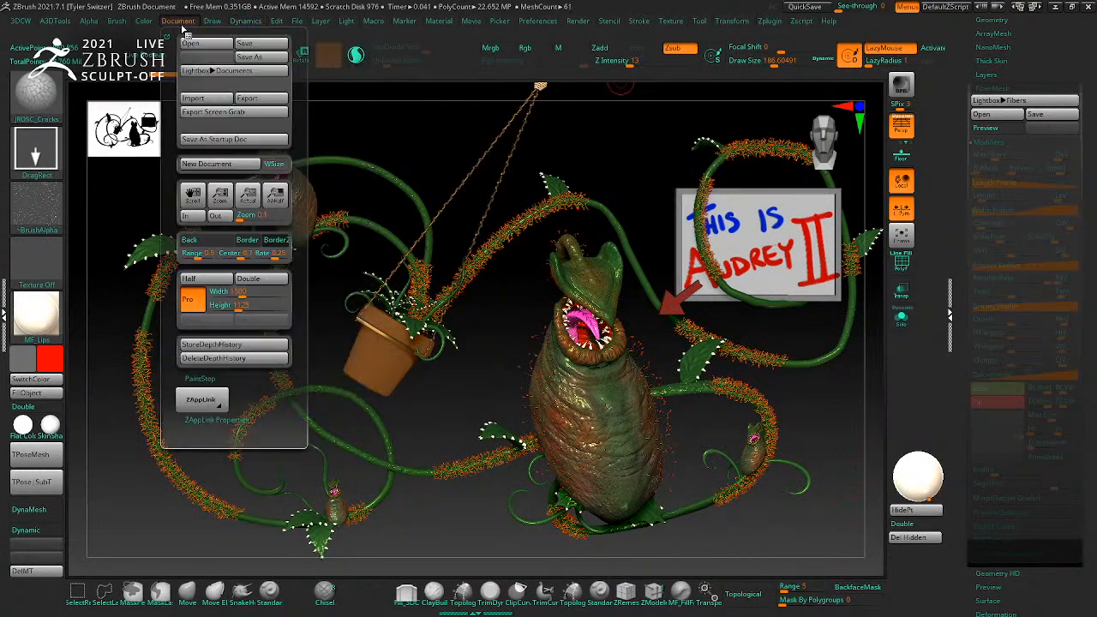
{"action": "left_click", "coordinate": [226, 115]}
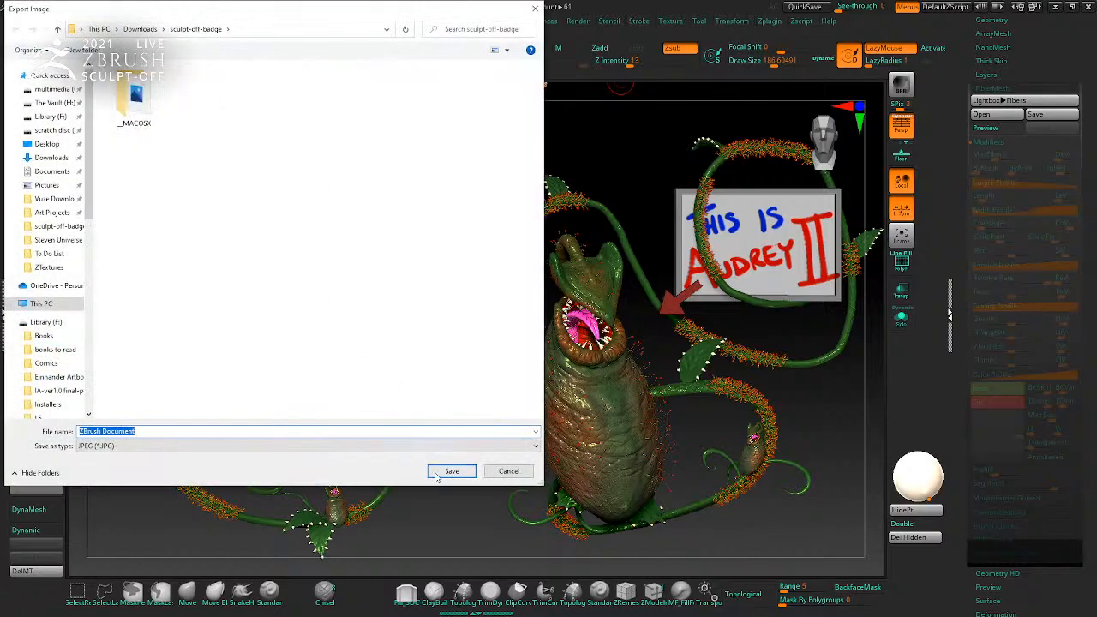
{"action": "left_click", "coordinate": [451, 472]}
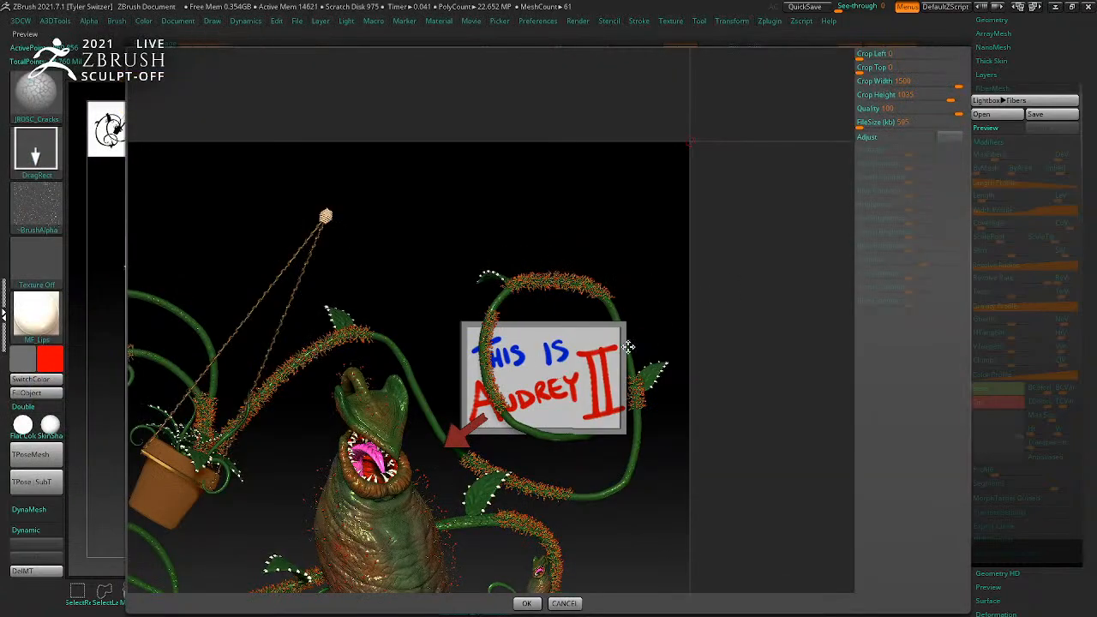
{"action": "left_click_drag", "start_coordinate": [535, 486], "coordinate": [716, 501]}
{"action": "left_click_drag", "start_coordinate": [173, 123], "coordinate": [157, 202]}
{"action": "left_click_drag", "start_coordinate": [445, 403], "coordinate": [421, 375]}
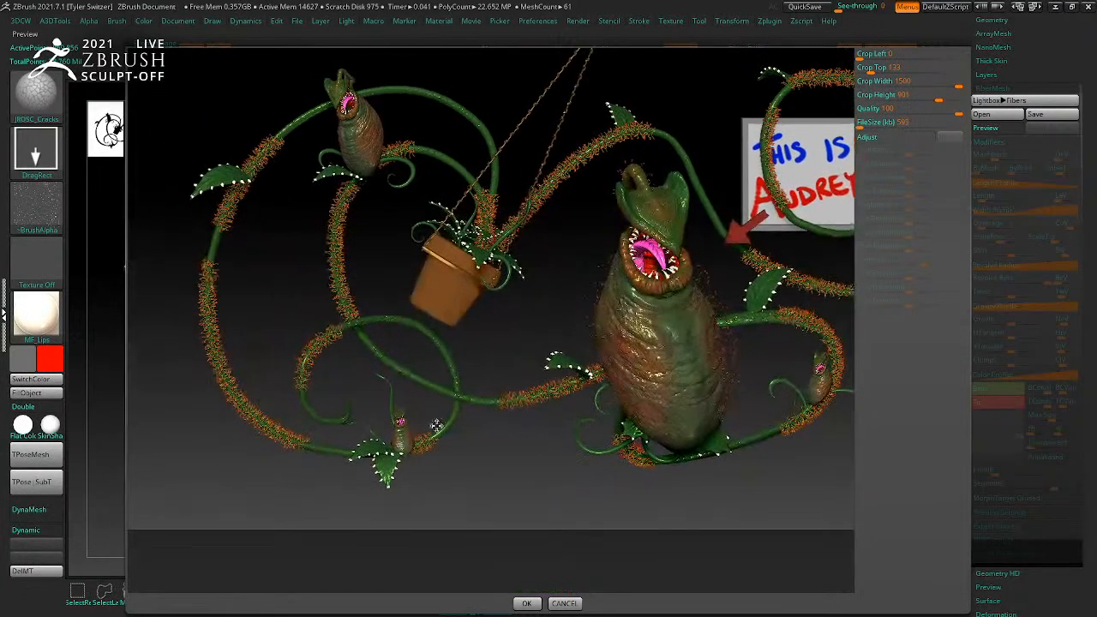
{"action": "left_click_drag", "start_coordinate": [591, 555], "coordinate": [294, 568]}
{"action": "left_click_drag", "start_coordinate": [676, 542], "coordinate": [678, 508]}
{"action": "left_click_drag", "start_coordinate": [458, 539], "coordinate": [599, 529]}
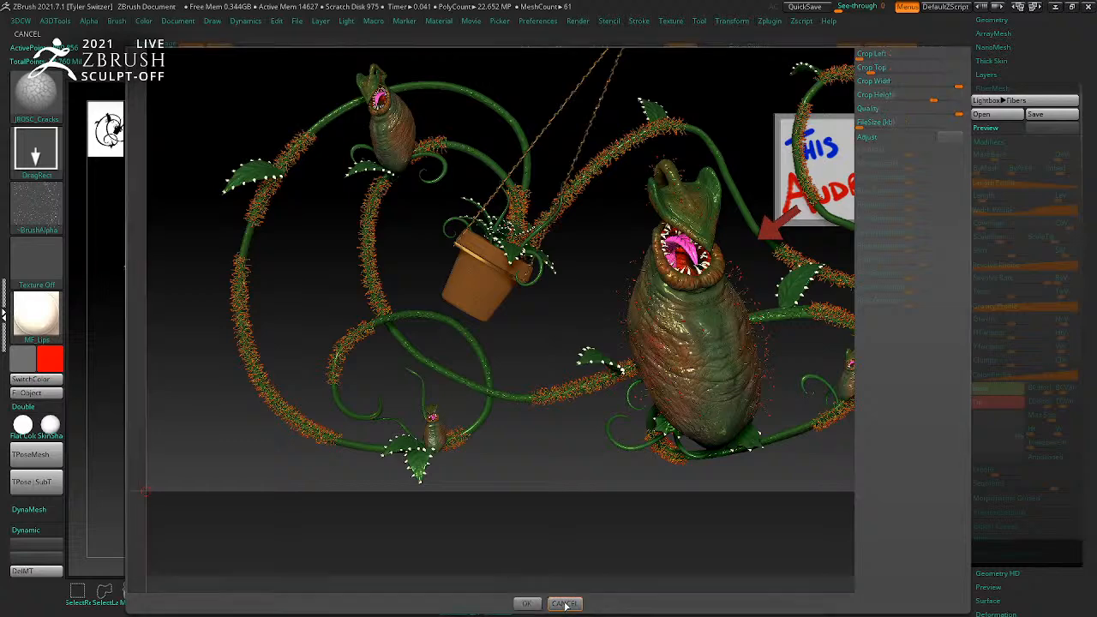
{"action": "left_click", "coordinate": [565, 604]}
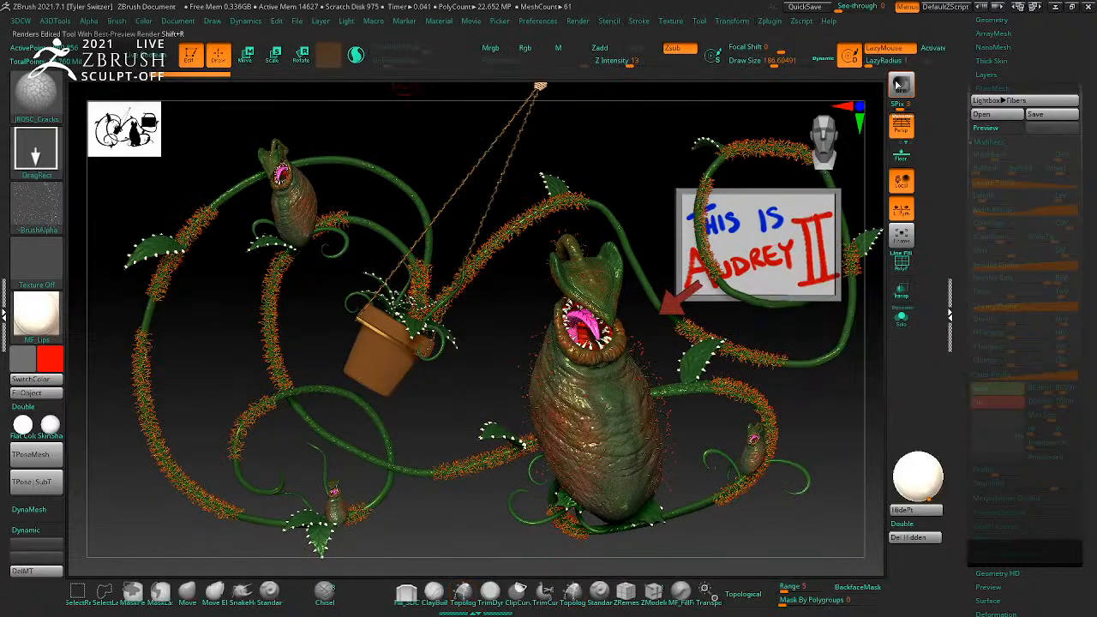
Step: Open the side tray, collapse the docked Zplugin palette, and run a BPR render of the whole scene
{"action": "left_click", "coordinate": [4, 287]}
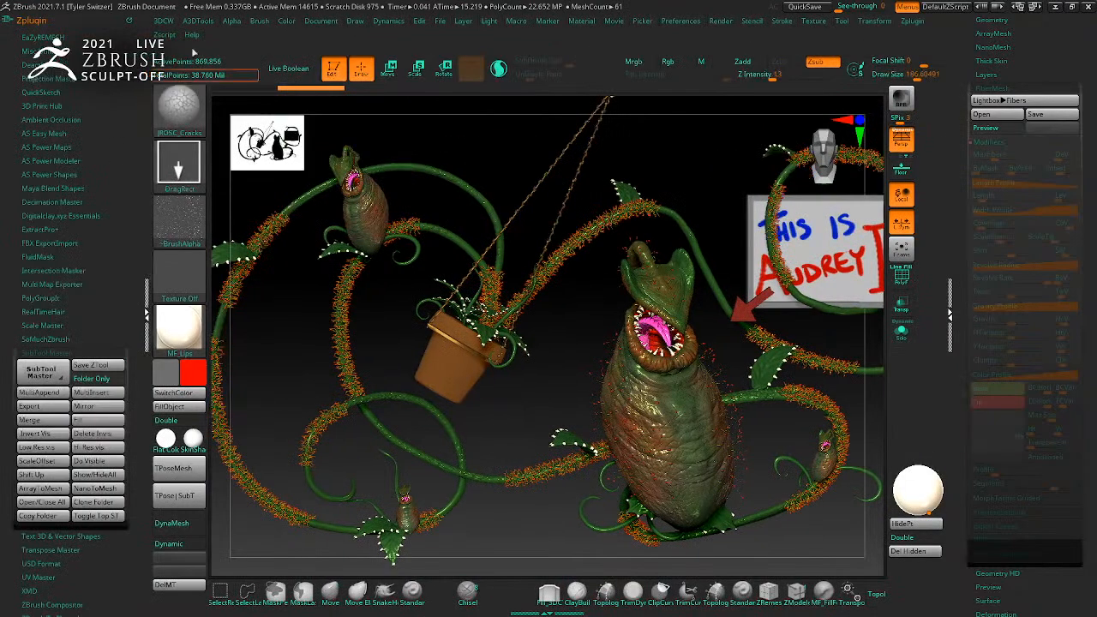
{"action": "left_click", "coordinate": [47, 19]}
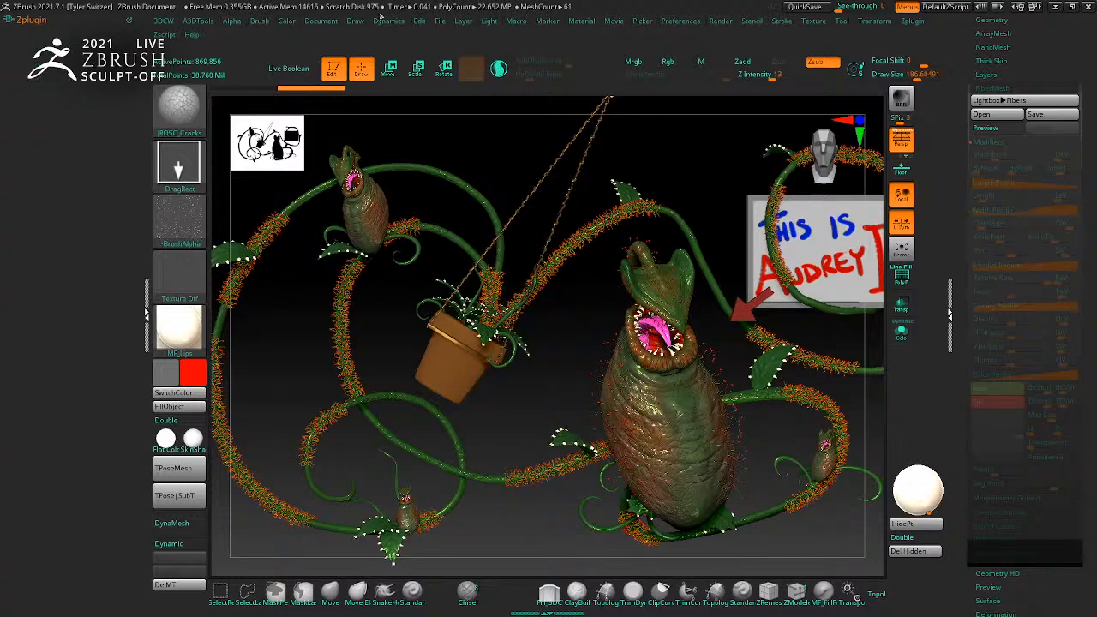
{"action": "left_click", "coordinate": [490, 24]}
{"action": "left_click", "coordinate": [489, 22]}
{"action": "left_click", "coordinate": [910, 99]}
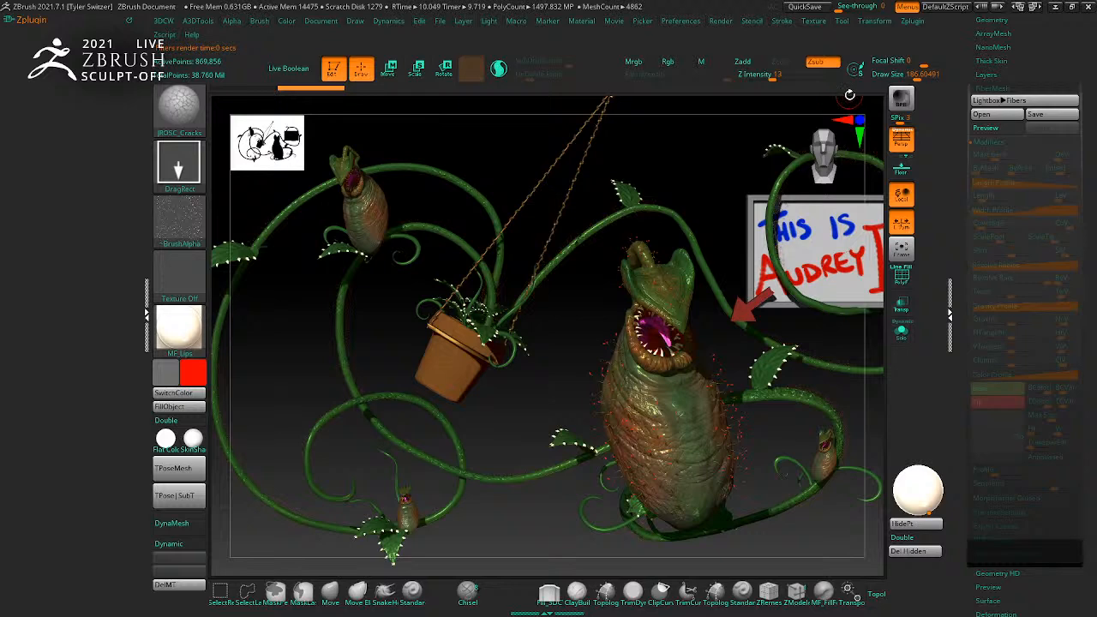
{"action": "left_click", "coordinate": [701, 122]}
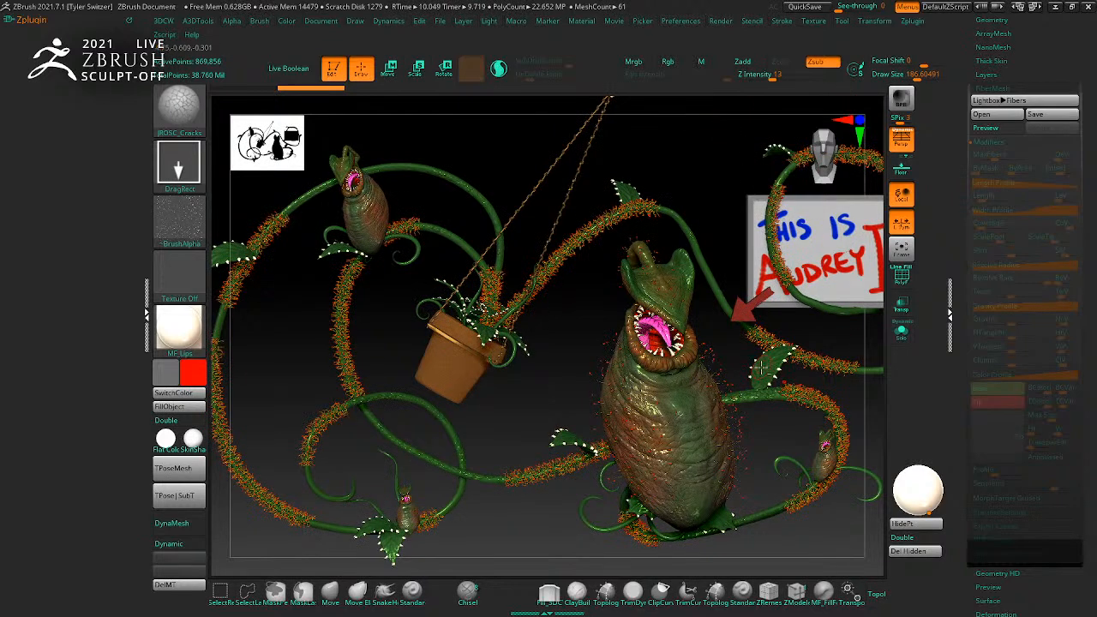
Step: Make the leaf on the vine beside the large plant active with a ZBGs_Creature brush and inspect it with PolyFrame
{"action": "left_click", "coordinate": [867, 369], "text": "alt"}
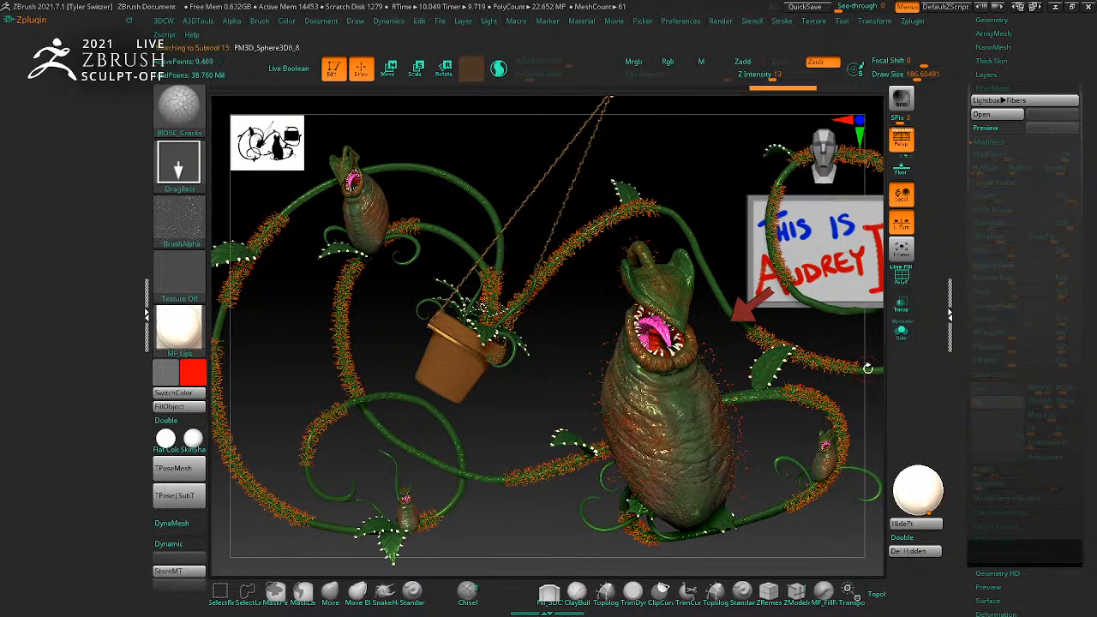
{"action": "key", "text": "b"}
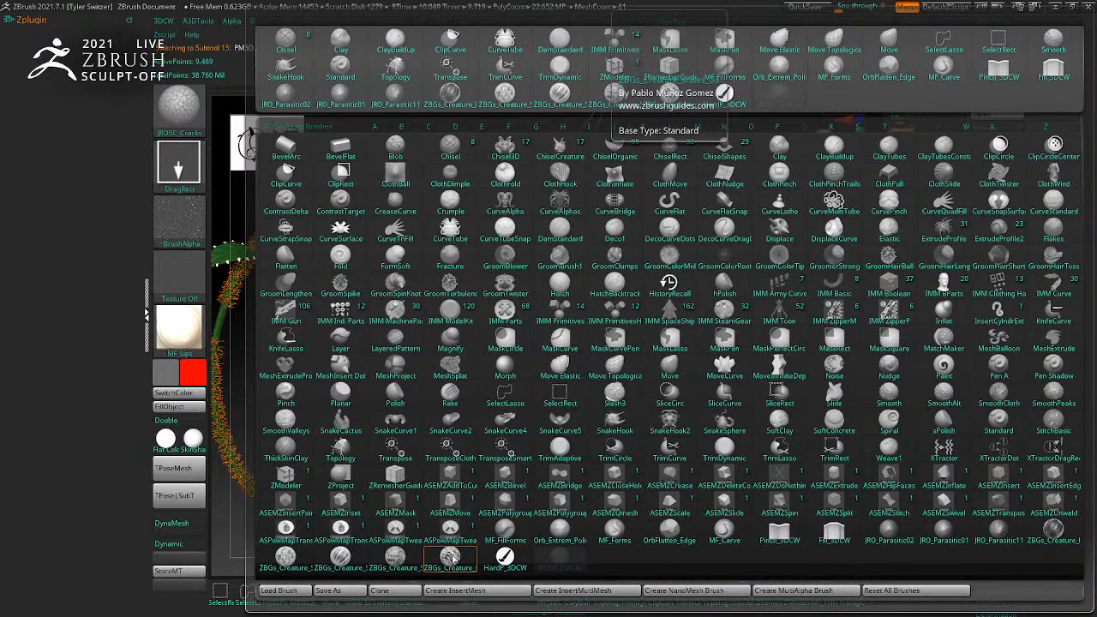
{"action": "left_click", "coordinate": [450, 557]}
{"action": "key", "text": "shift+f"}
{"action": "key", "text": "shift+f"}
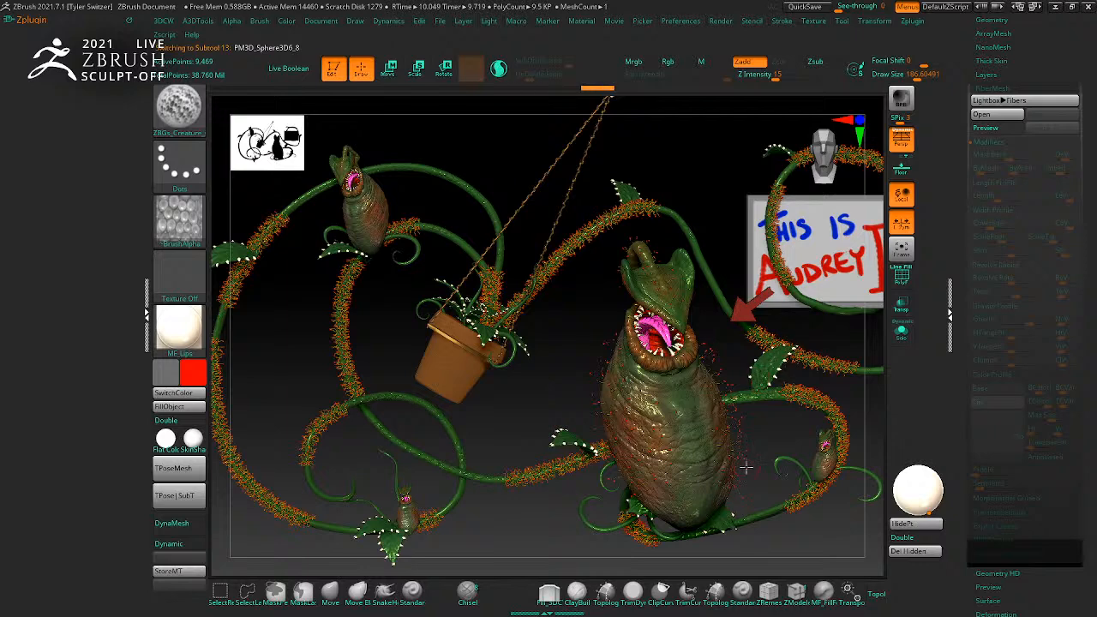
{"action": "key", "text": "shift+f"}
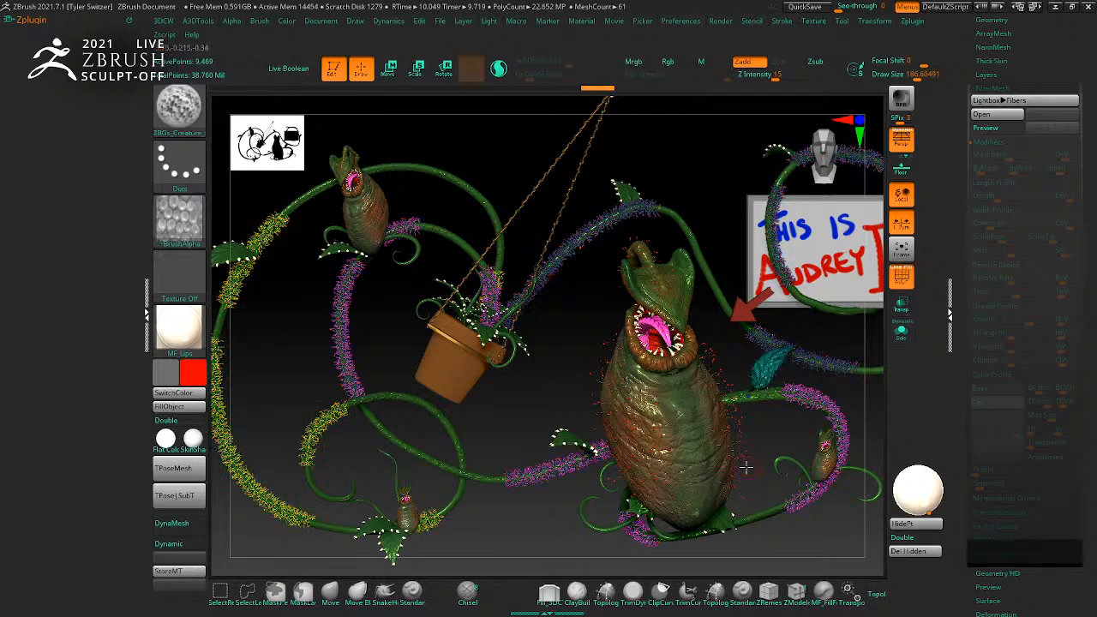
{"action": "key", "text": "shift+f"}
Step: Select the leaf at the large plant's base, try to subdivide it, and raise it to its higher subdivision level
{"action": "left_click_drag", "start_coordinate": [873, 419], "coordinate": [840, 419], "text": "alt"}
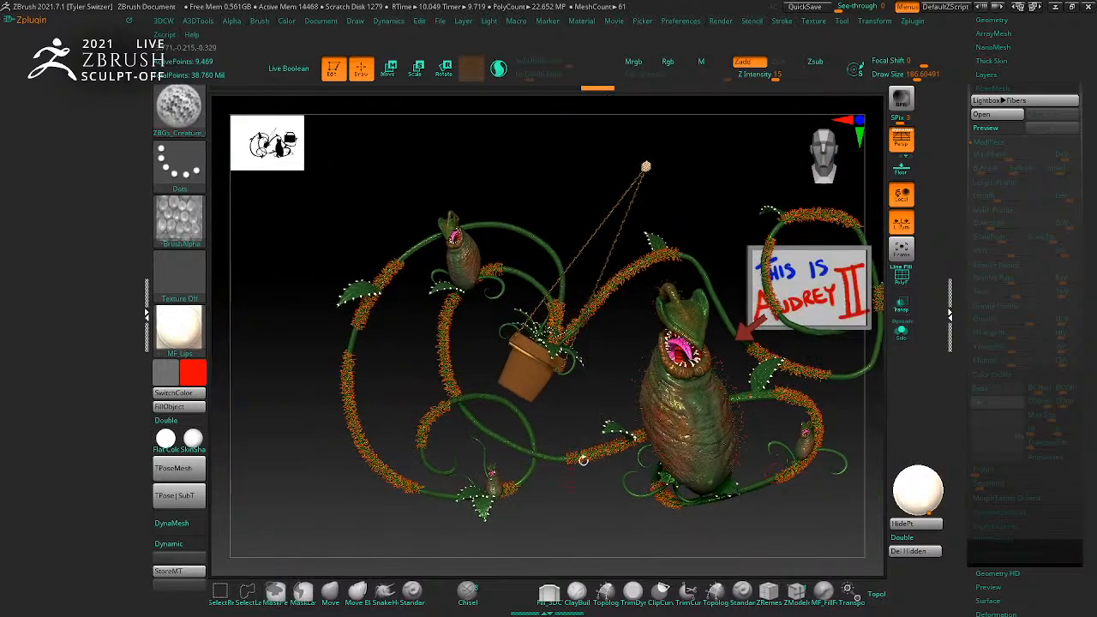
{"action": "left_click_drag", "start_coordinate": [595, 490], "coordinate": [624, 435], "text": "alt"}
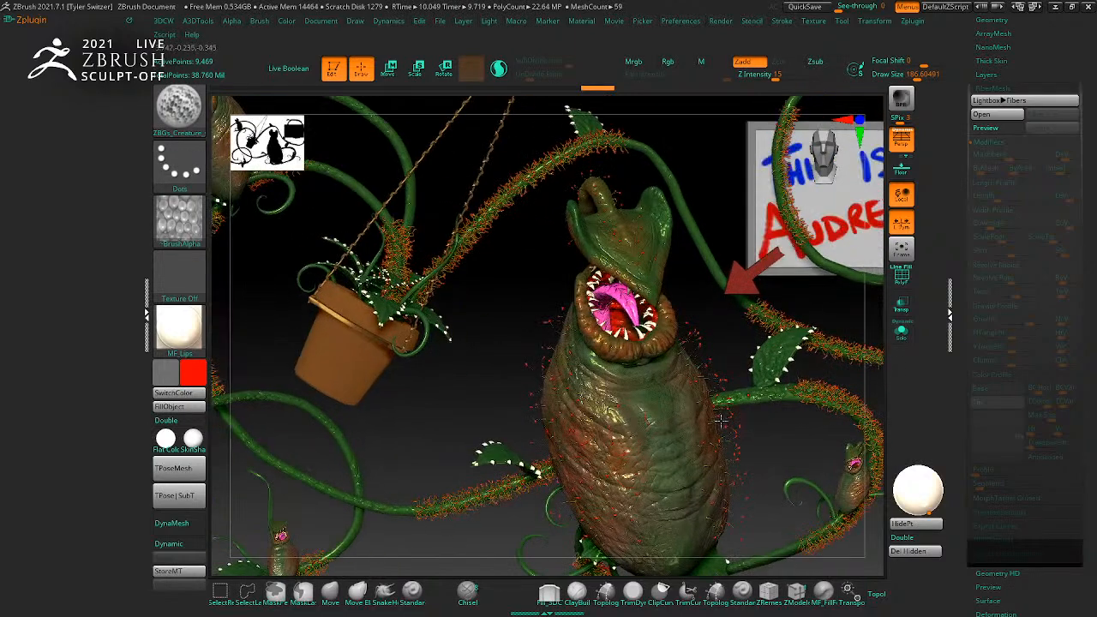
{"action": "left_click_drag", "start_coordinate": [505, 532], "coordinate": [546, 441], "text": "alt"}
{"action": "left_click", "coordinate": [638, 448], "text": "alt"}
{"action": "key", "text": "ctrl+d"}
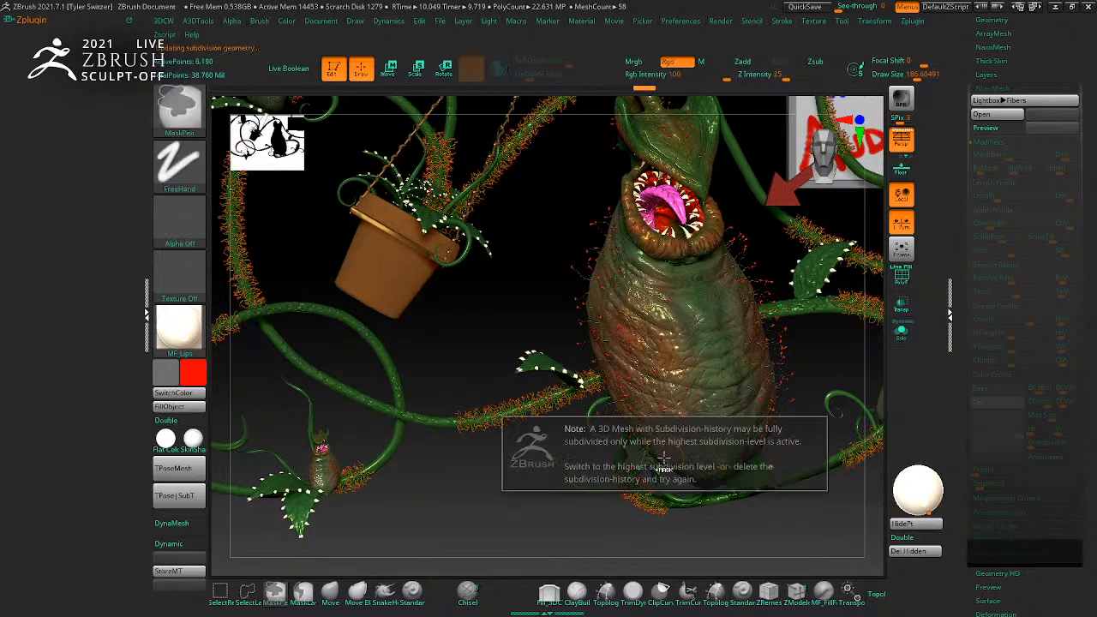
{"action": "key", "text": "d"}
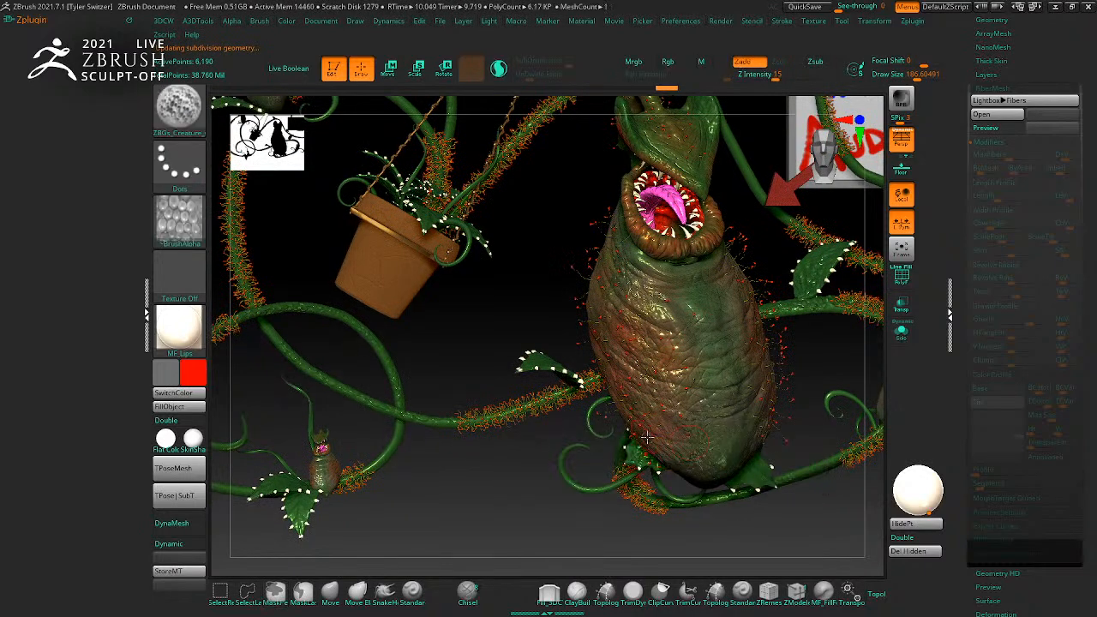
Step: Go through the remaining leaves along the outer vines and around the sign, making each one the active subtool
{"action": "mouse_move", "coordinate": [696, 532]}
{"action": "right_mouse_down", "text": "ctrl"}
{"action": "mouse_move", "coordinate": [631, 529]}
{"action": "mouse_move", "coordinate": [634, 567]}
{"action": "right_mouse_up", "text": "ctrl"}
{"action": "left_click", "coordinate": [336, 276], "text": "alt"}
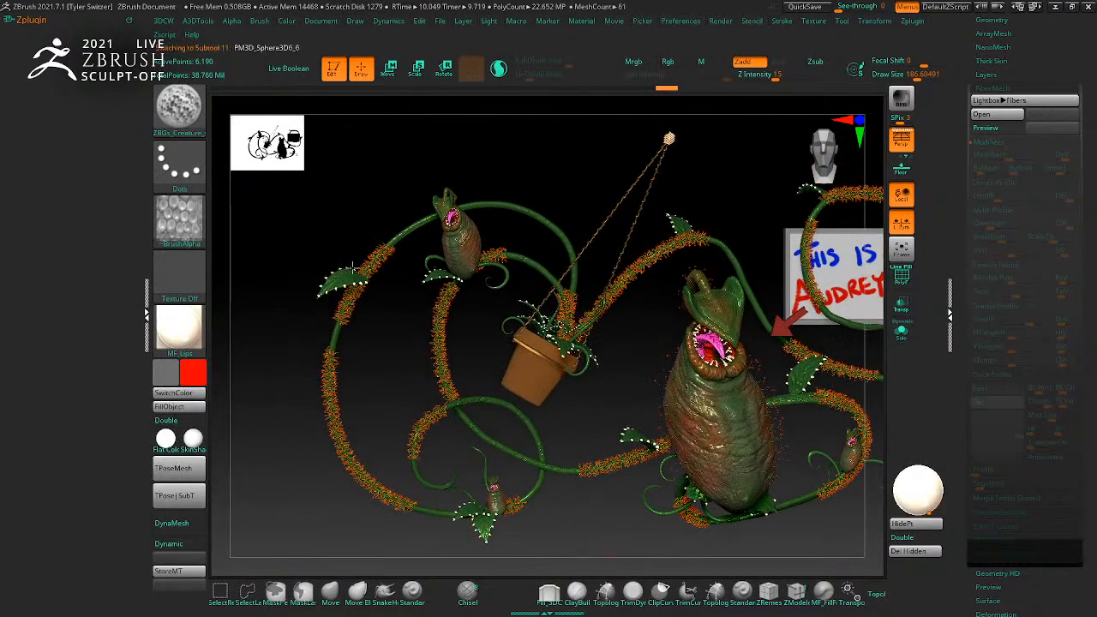
{"action": "right_click_drag", "start_coordinate": [382, 189], "coordinate": [366, 261]}
{"action": "left_click", "coordinate": [444, 273], "text": "alt"}
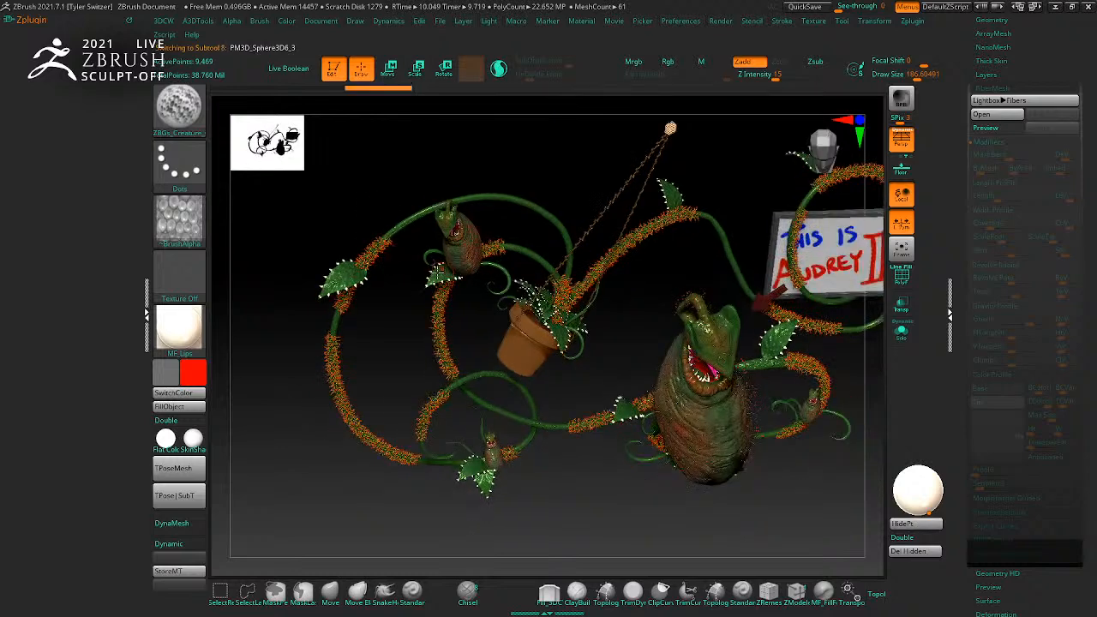
{"action": "right_click_drag", "start_coordinate": [600, 466], "coordinate": [519, 501]}
{"action": "left_click", "coordinate": [567, 224], "text": "alt"}
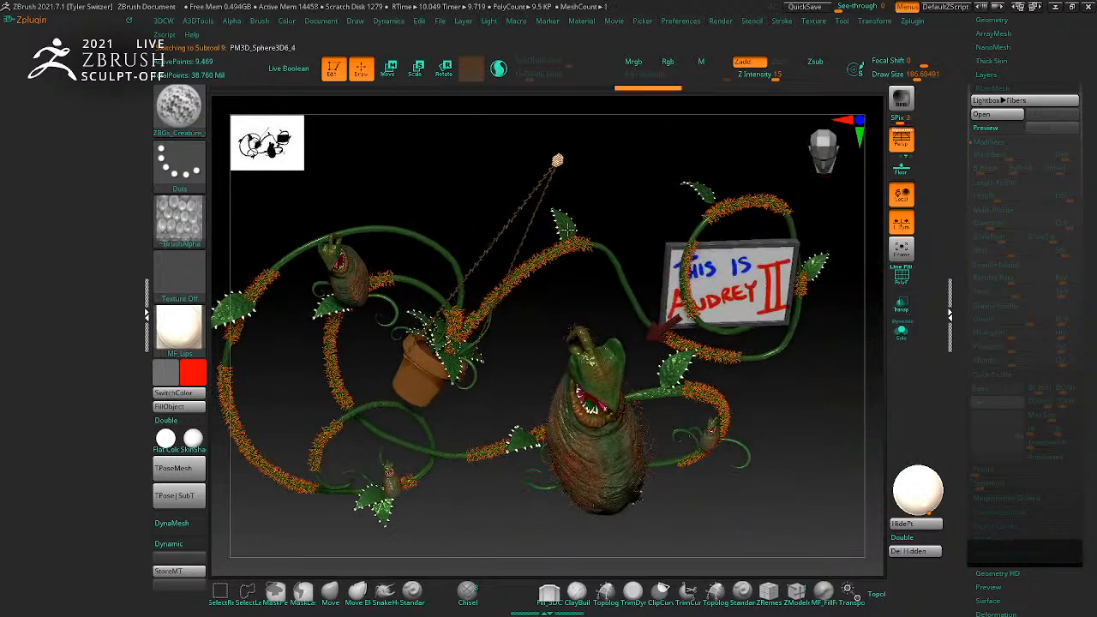
{"action": "left_click", "coordinate": [701, 188], "text": "alt"}
{"action": "left_click", "coordinate": [819, 269], "text": "alt"}
{"action": "right_click_drag", "start_coordinate": [827, 266], "coordinate": [784, 338]}
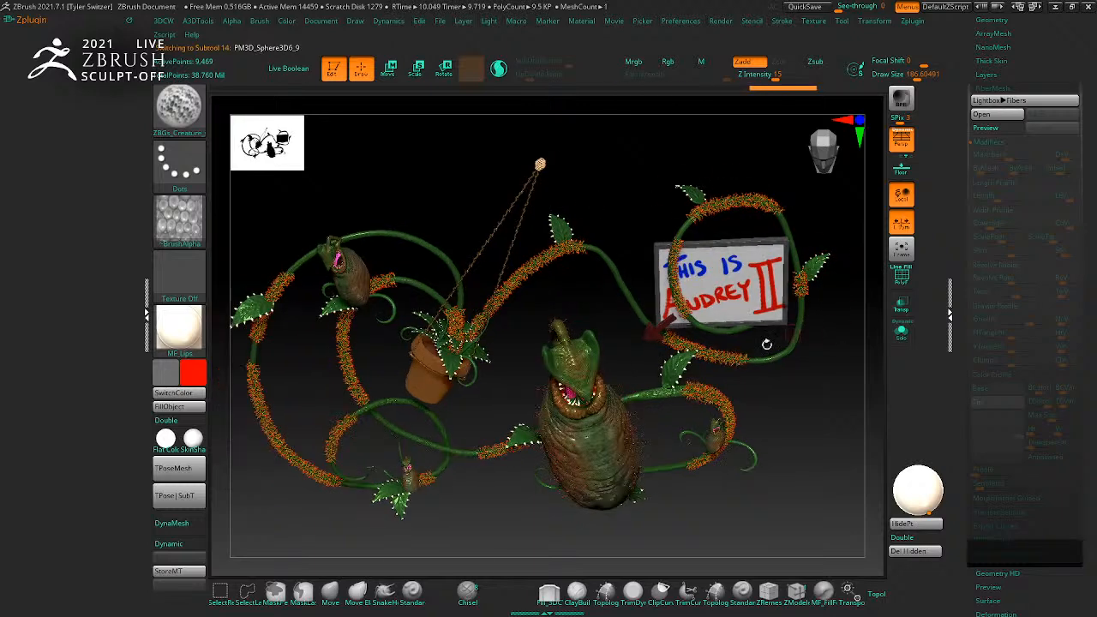
{"action": "right_click_drag", "start_coordinate": [813, 394], "coordinate": [782, 408]}
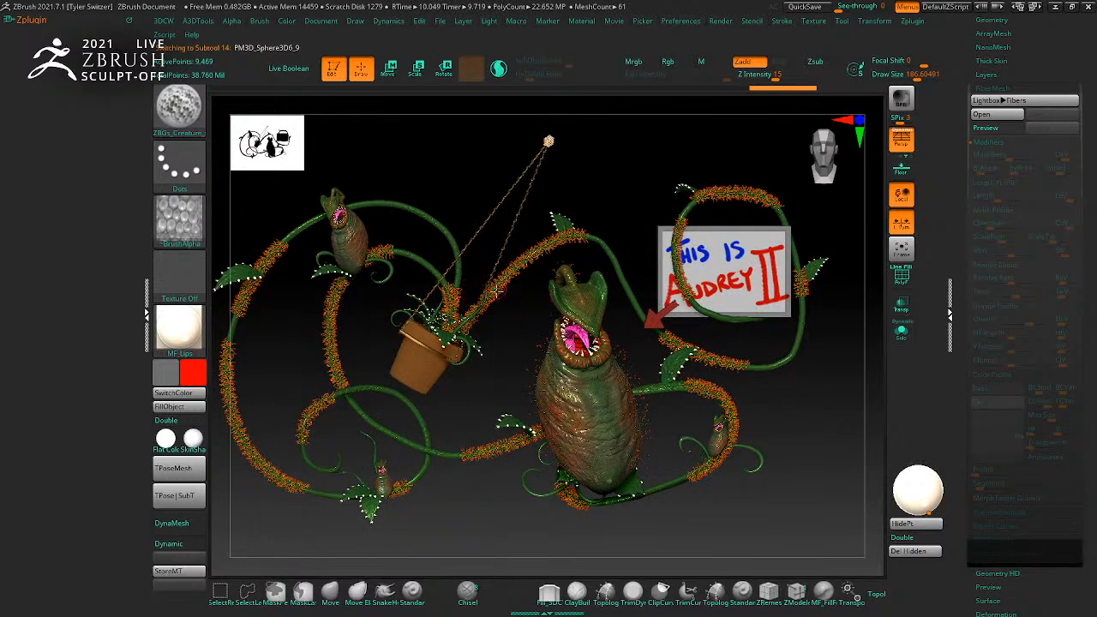
Step: Dock the Render palette in the side tray and run a new BPR render of the reframed plant and sign
{"action": "right_click_drag", "start_coordinate": [487, 378], "coordinate": [553, 392]}
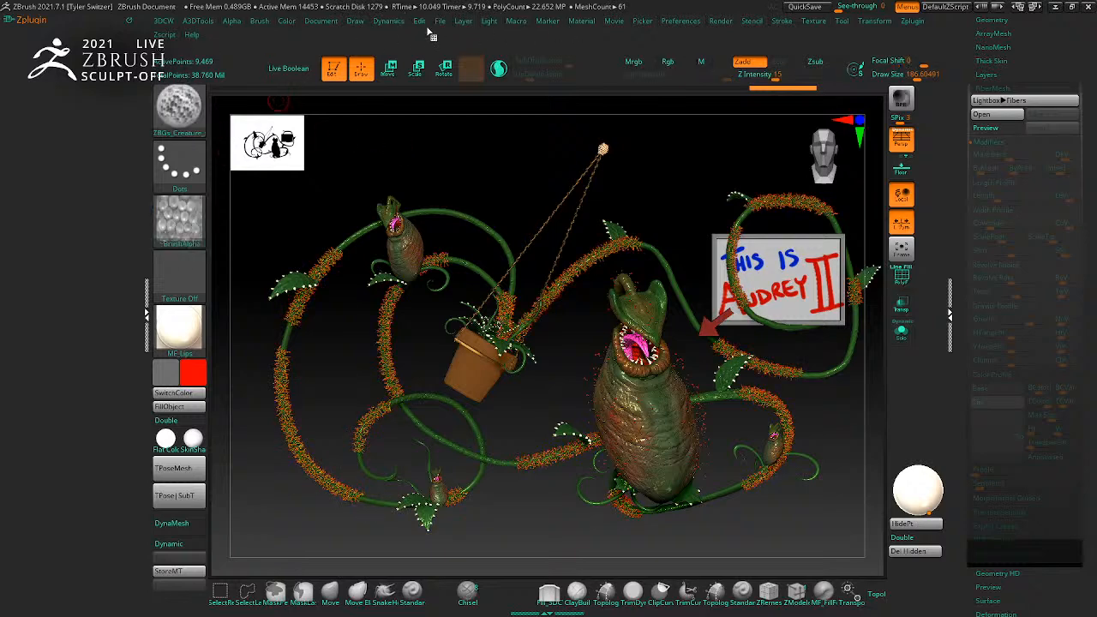
{"action": "left_click", "coordinate": [723, 24]}
{"action": "left_click_drag", "start_coordinate": [712, 35], "coordinate": [12, 100]}
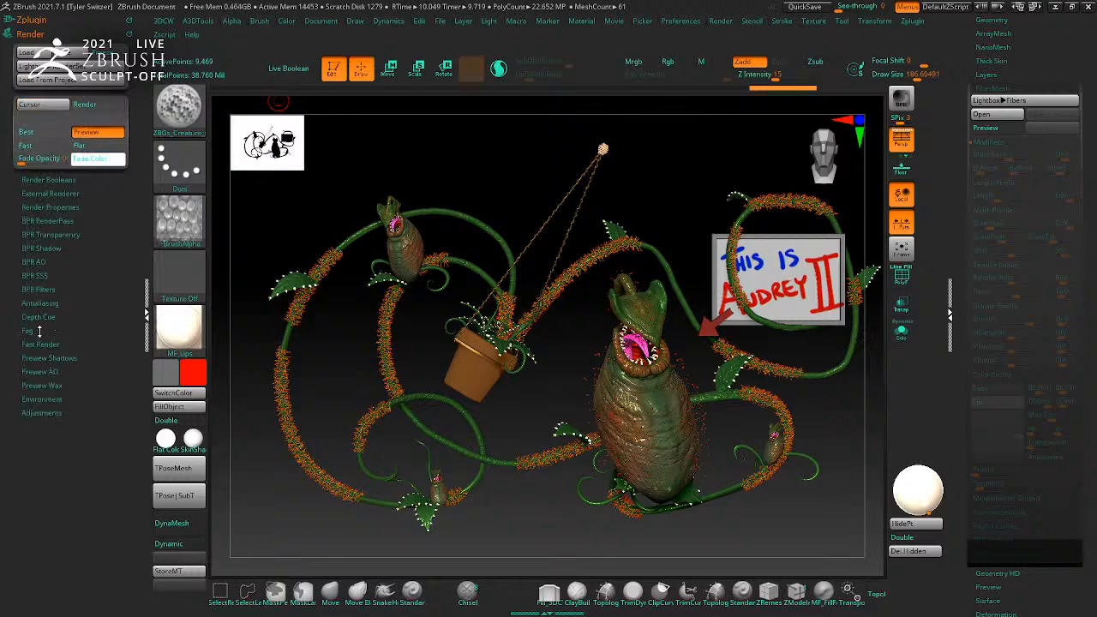
{"action": "mouse_move", "coordinate": [519, 169]}
{"action": "left_mouse_down"}
{"action": "mouse_move", "coordinate": [478, 162]}
{"action": "mouse_move", "coordinate": [518, 155]}
{"action": "mouse_move", "coordinate": [525, 171]}
{"action": "mouse_move", "coordinate": [628, 132]}
{"action": "mouse_move", "coordinate": [607, 132]}
{"action": "left_mouse_up"}
{"action": "key", "text": "shift+r"}
{"action": "left_click", "coordinate": [899, 101]}
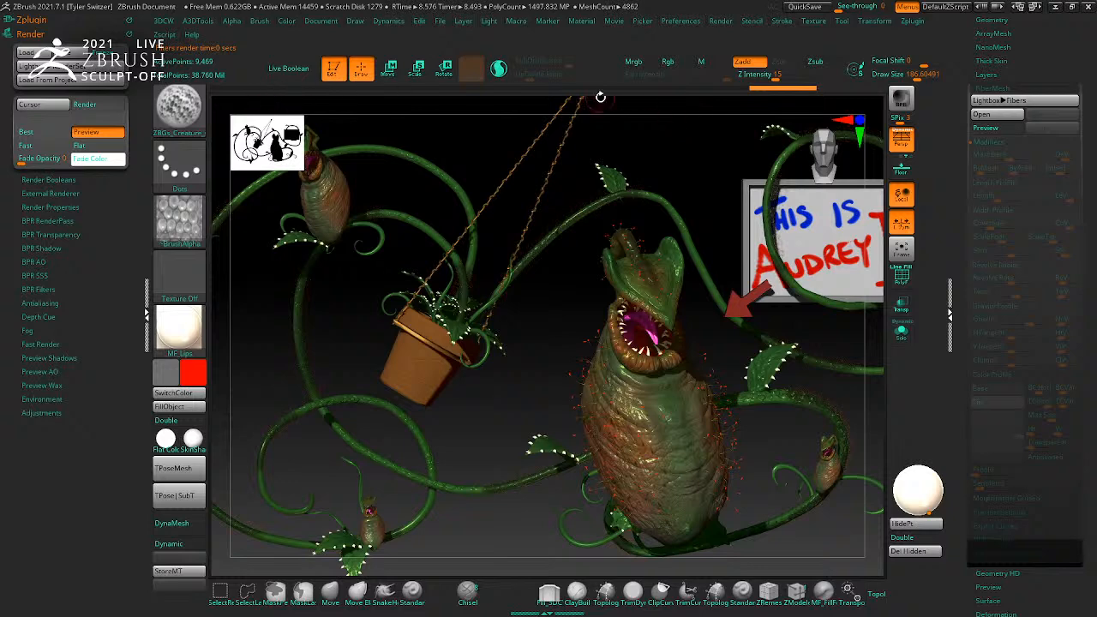
{"action": "left_click", "coordinate": [321, 22]}
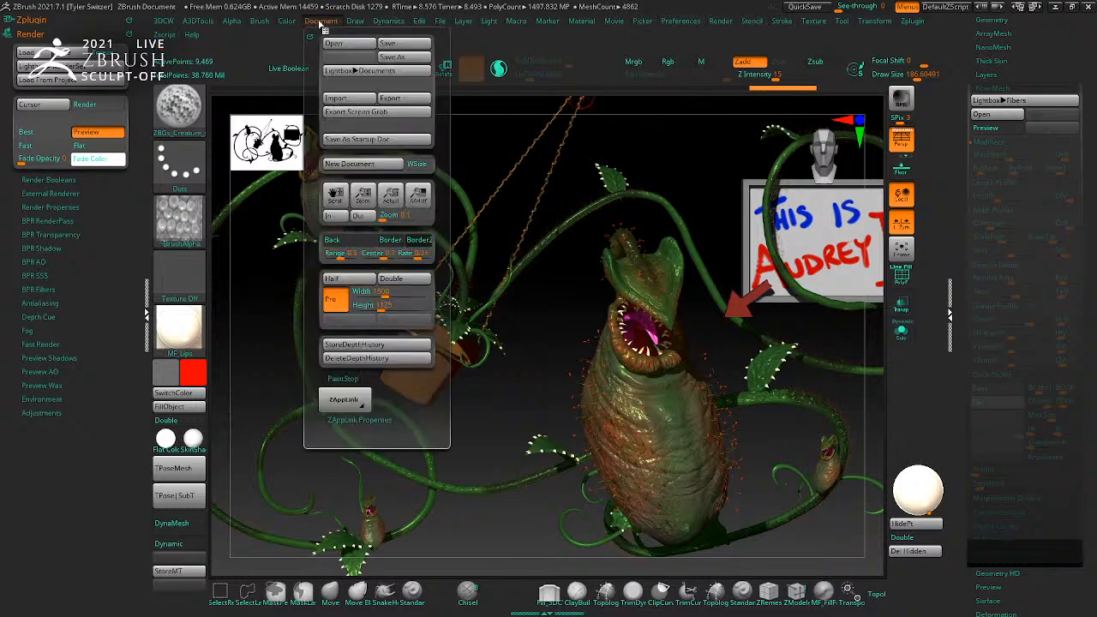
{"action": "left_click", "coordinate": [389, 100]}
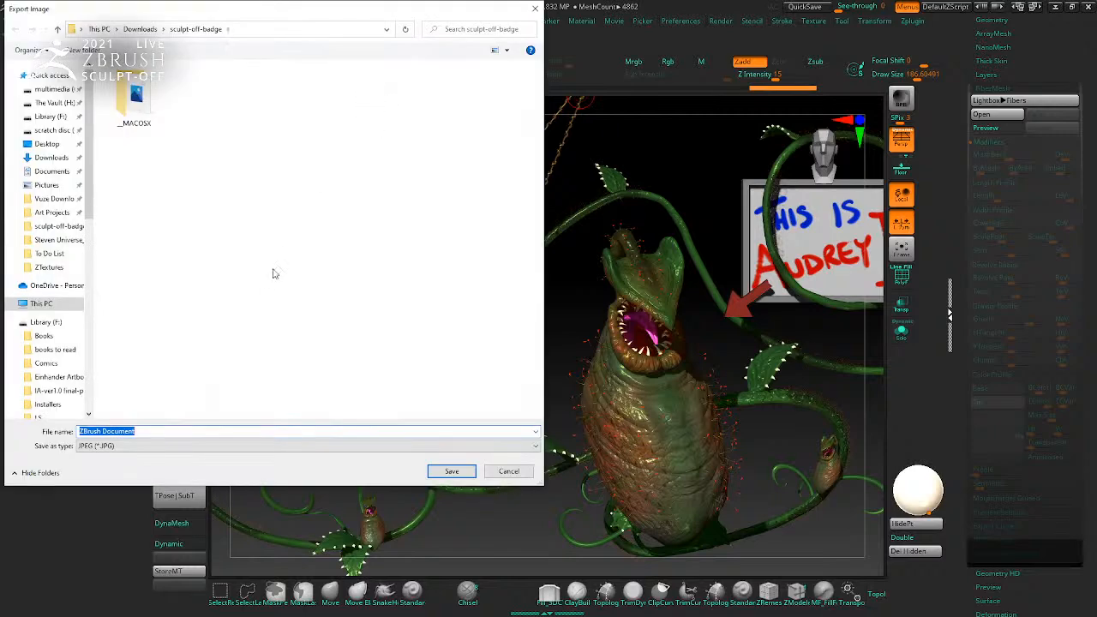
{"action": "left_click", "coordinate": [48, 145]}
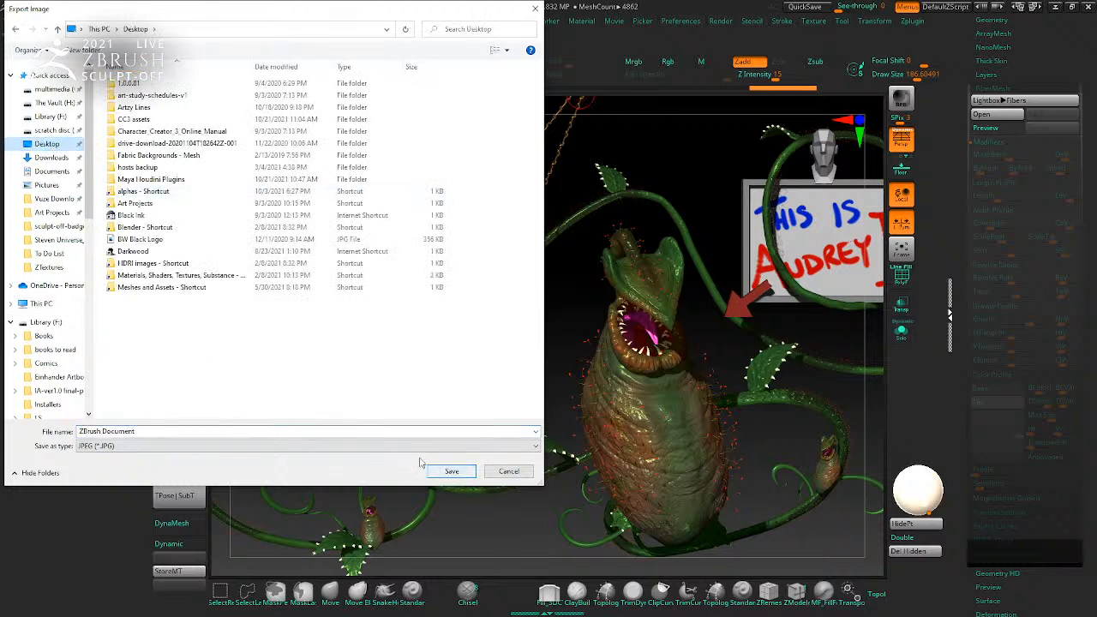
{"action": "left_click", "coordinate": [420, 431]}
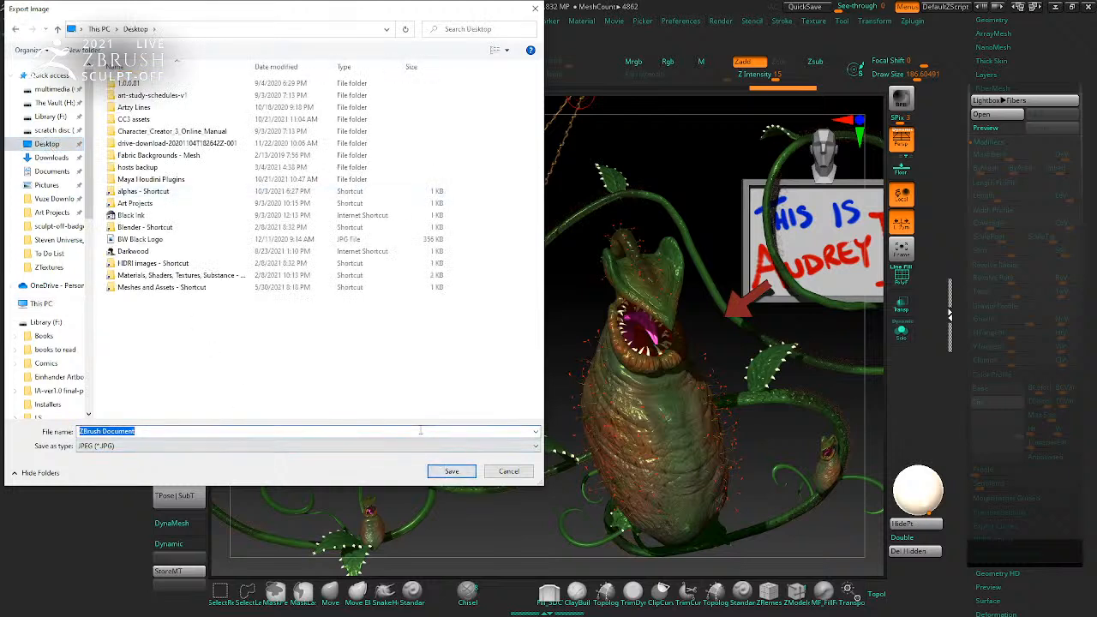
{"action": "key", "text": "BackSpace"}
{"action": "type", "text": "sacupt"}
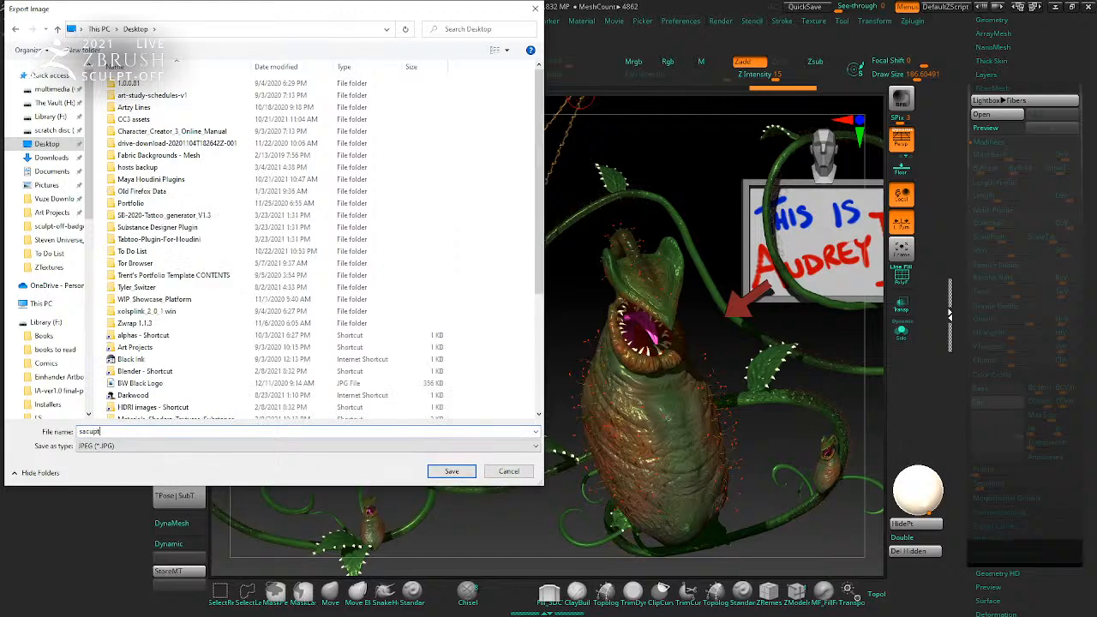
{"action": "left_click", "coordinate": [463, 474]}
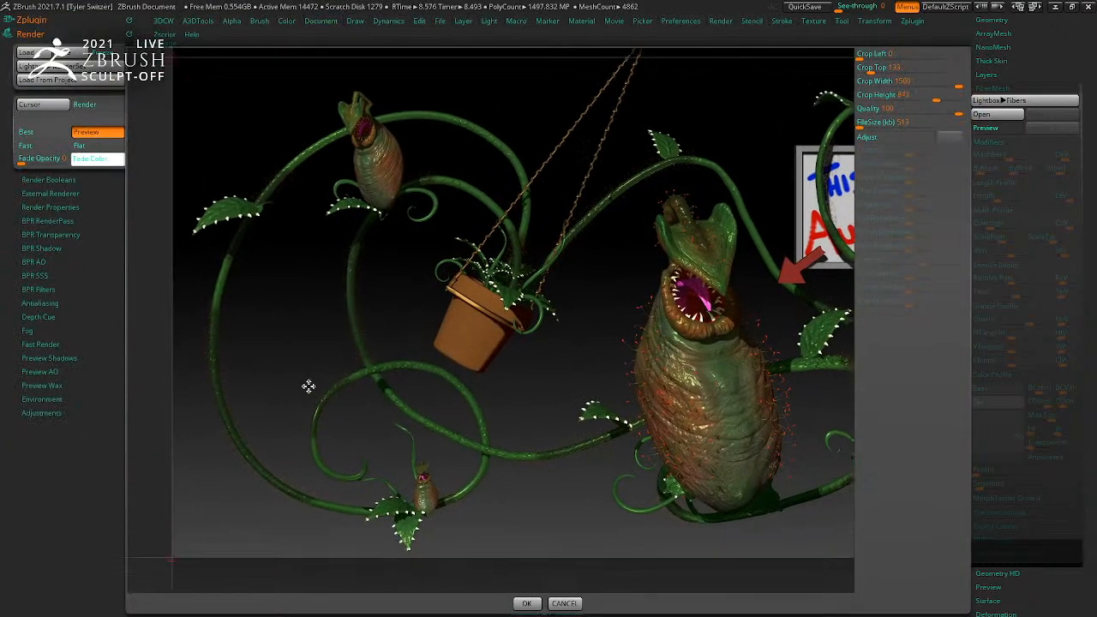
{"action": "left_click_drag", "start_coordinate": [309, 386], "coordinate": [429, 309]}
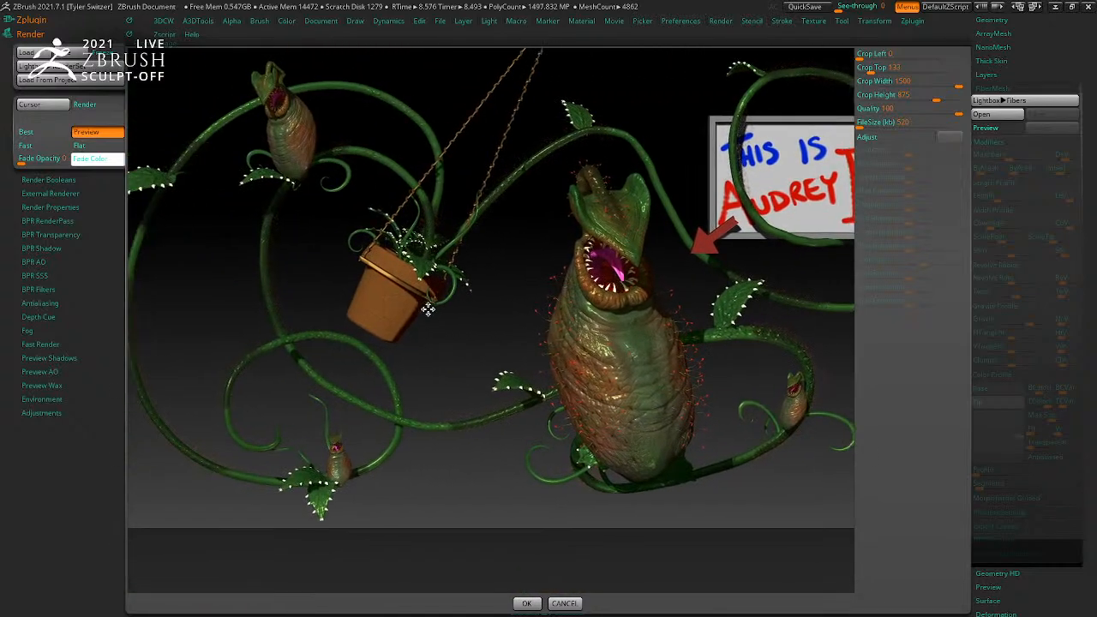
{"action": "left_click", "coordinate": [564, 603]}
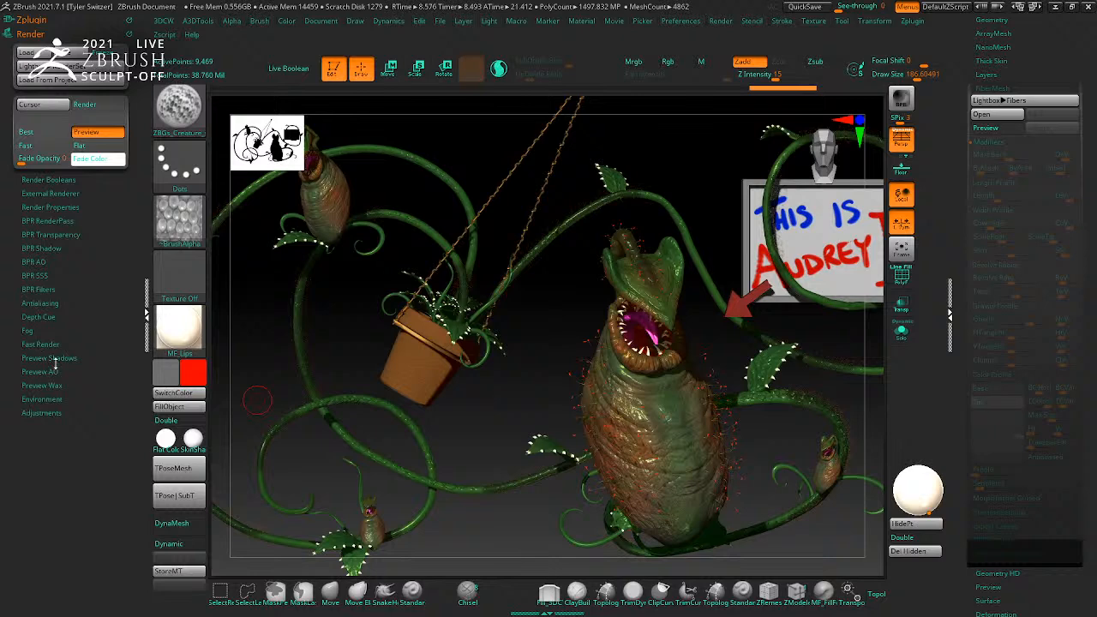
Step: Enable Fibers, Sss, WaxPreview and AOcclusion in the render properties
{"action": "left_click", "coordinate": [49, 207]}
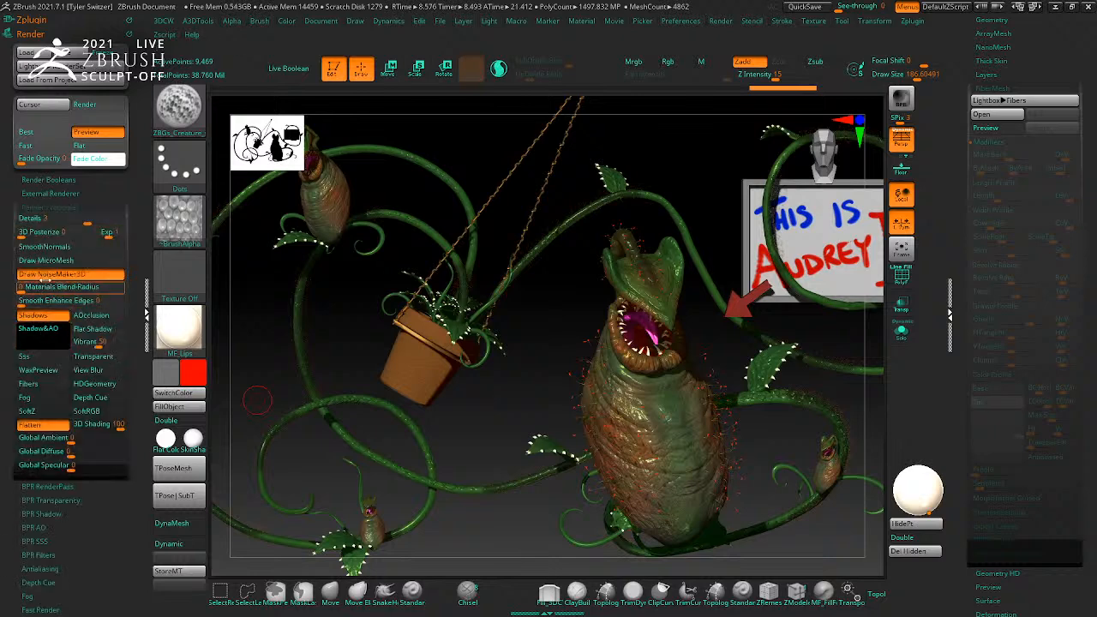
{"action": "left_click", "coordinate": [29, 384]}
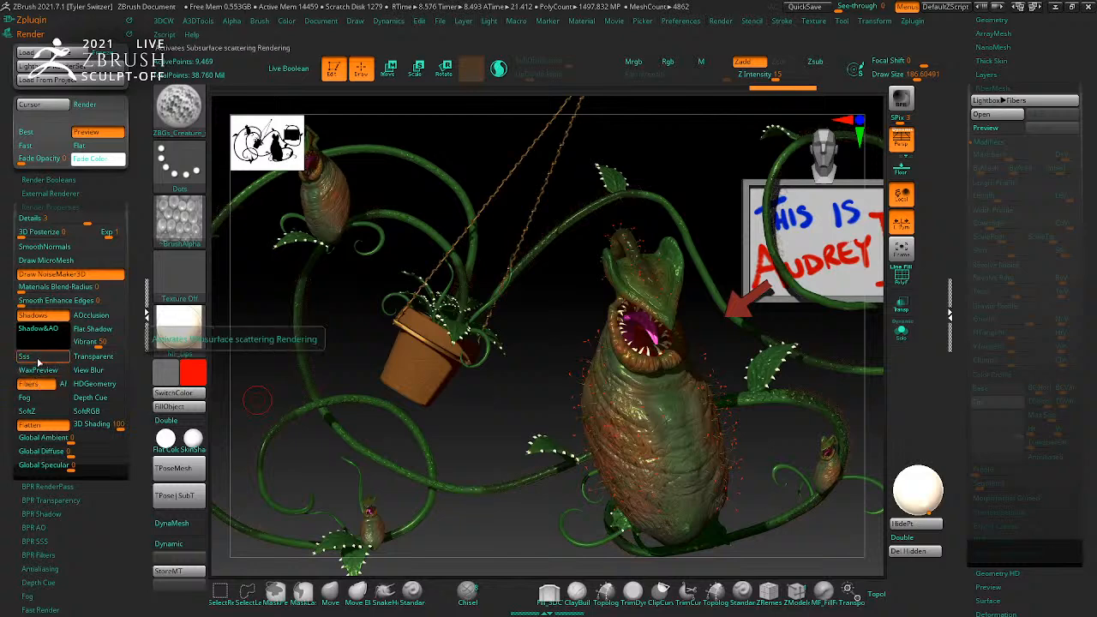
{"action": "left_click", "coordinate": [38, 358]}
{"action": "left_click", "coordinate": [38, 371]}
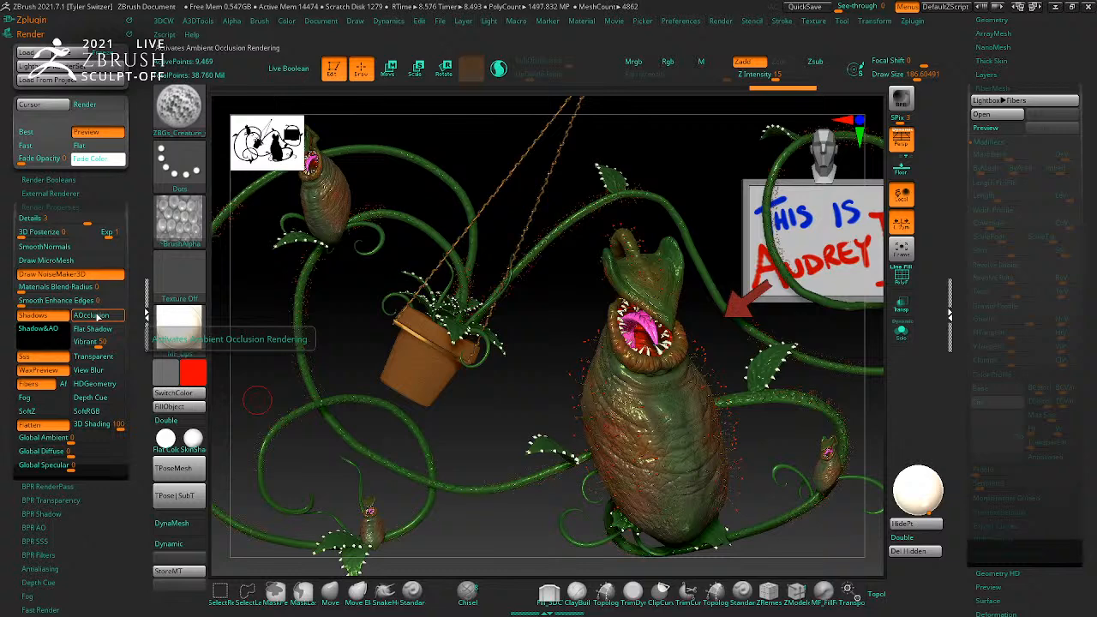
{"action": "left_click", "coordinate": [98, 317]}
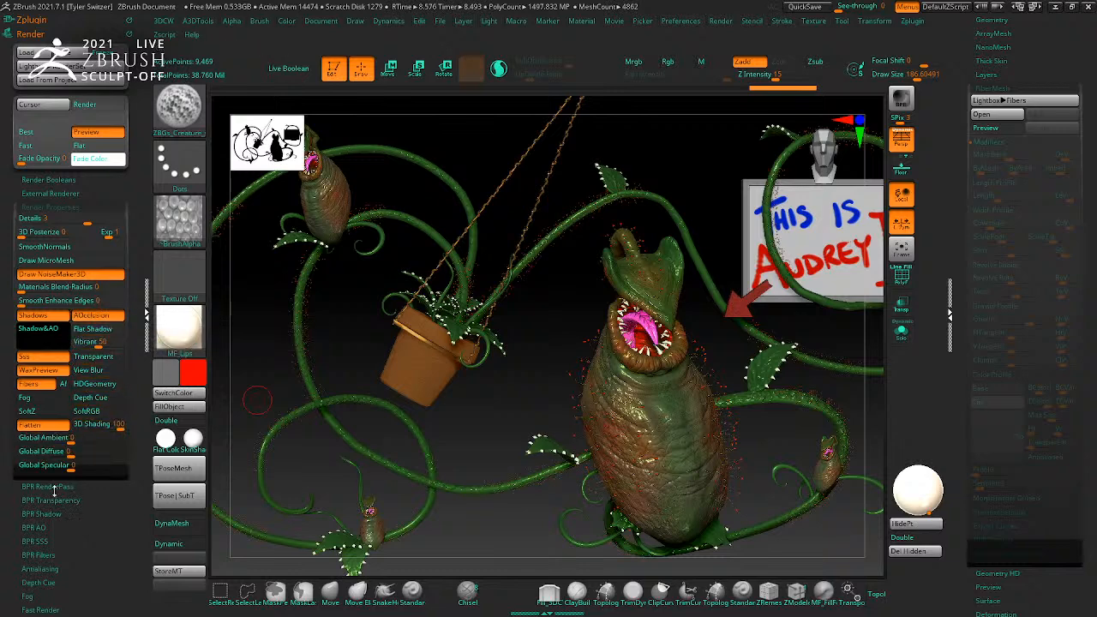
{"action": "left_click", "coordinate": [43, 206]}
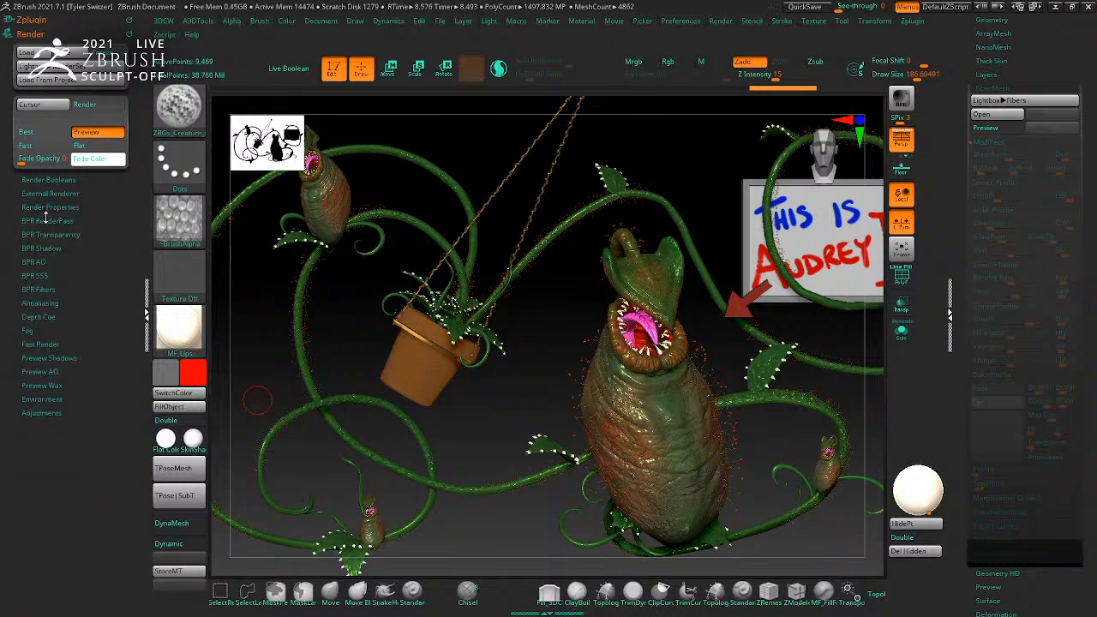
Step: Set the BPR shadow Rays to 96 after checking the BPR ambient occlusion settings, and run a new BPR render
{"action": "left_click", "coordinate": [41, 248]}
{"action": "left_click", "coordinate": [41, 248]}
{"action": "left_click", "coordinate": [38, 262]}
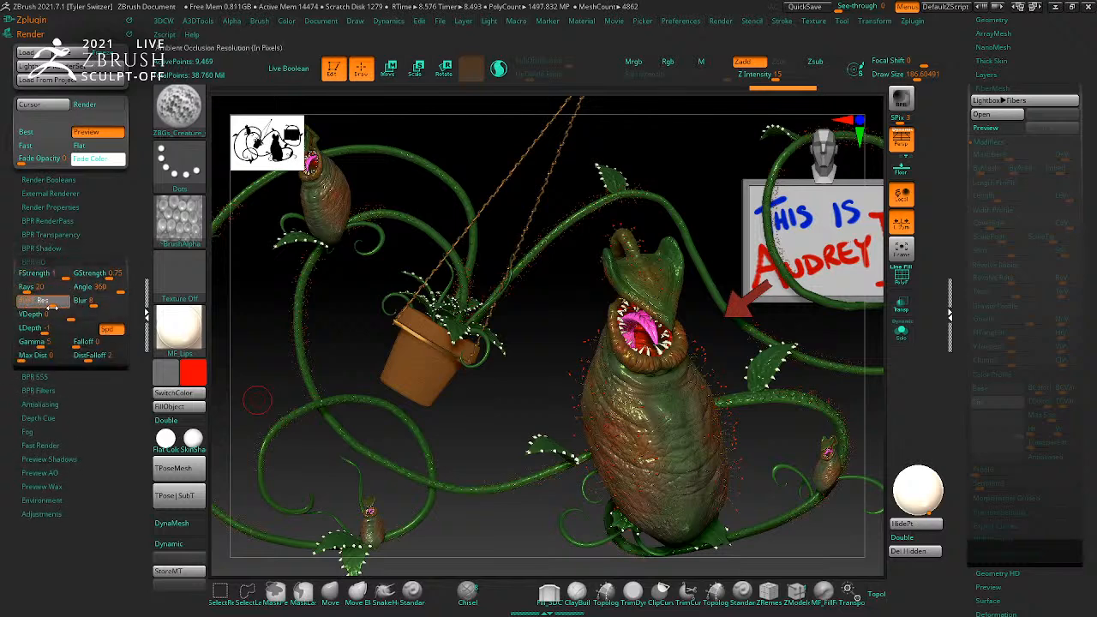
{"action": "left_click", "coordinate": [38, 289]}
{"action": "left_click", "coordinate": [53, 249]}
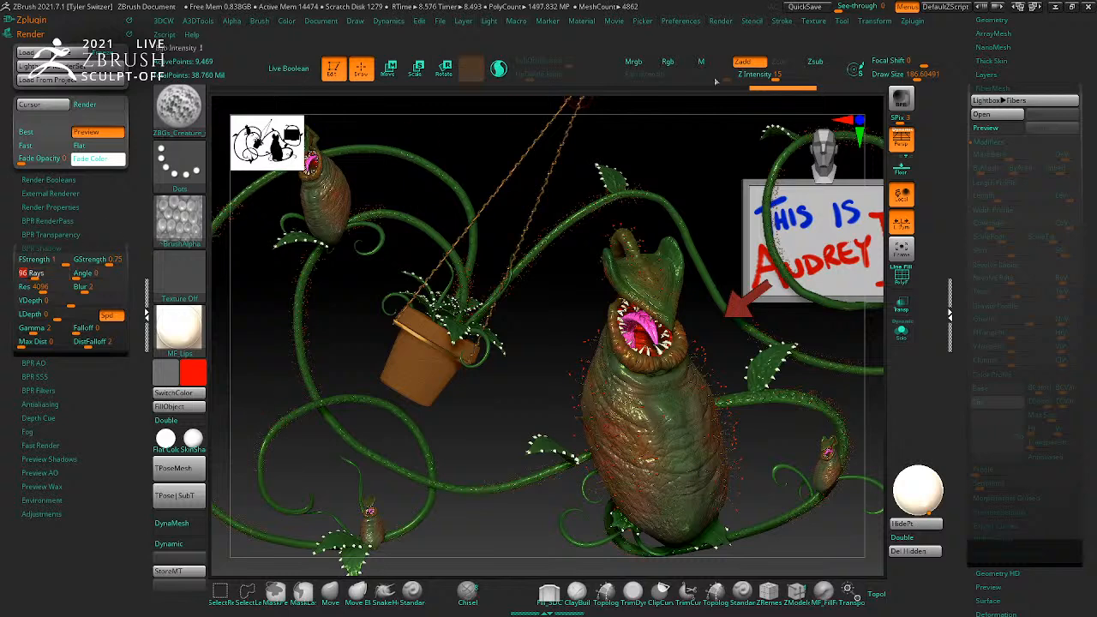
{"action": "left_click", "coordinate": [899, 99]}
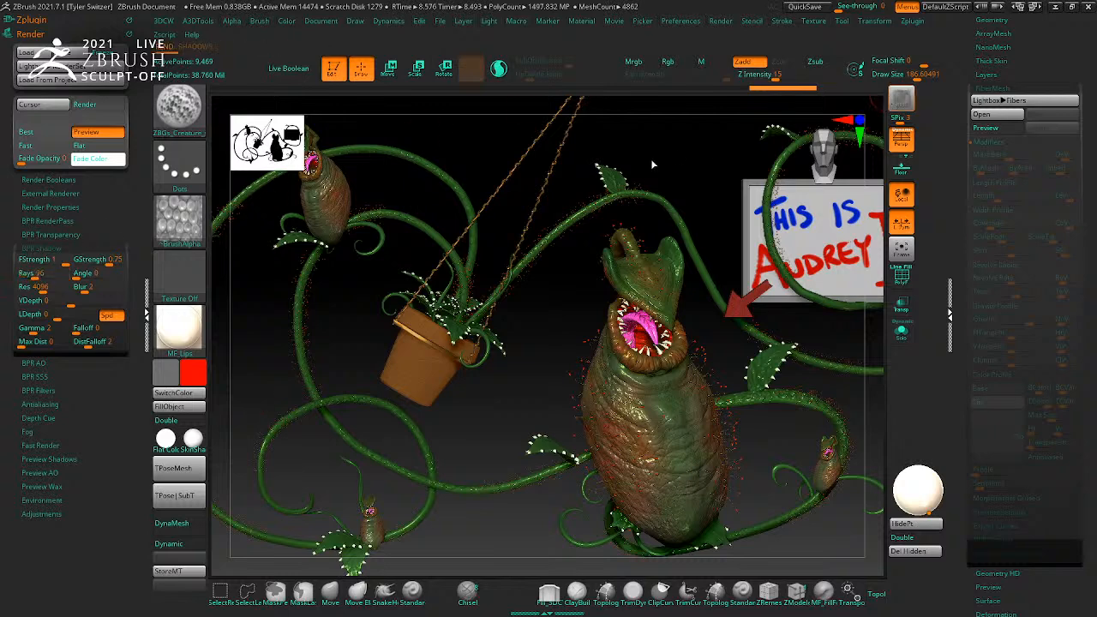
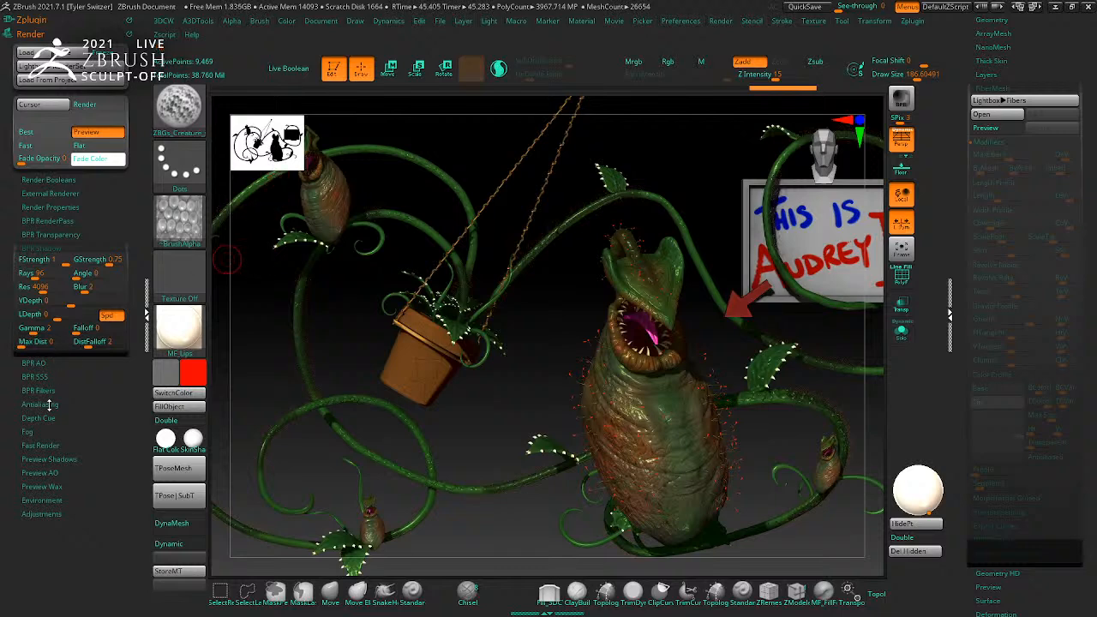
Step: Enable the Noise filter in BPR filter slot F1 and set its strength to 35
{"action": "left_click", "coordinate": [38, 433]}
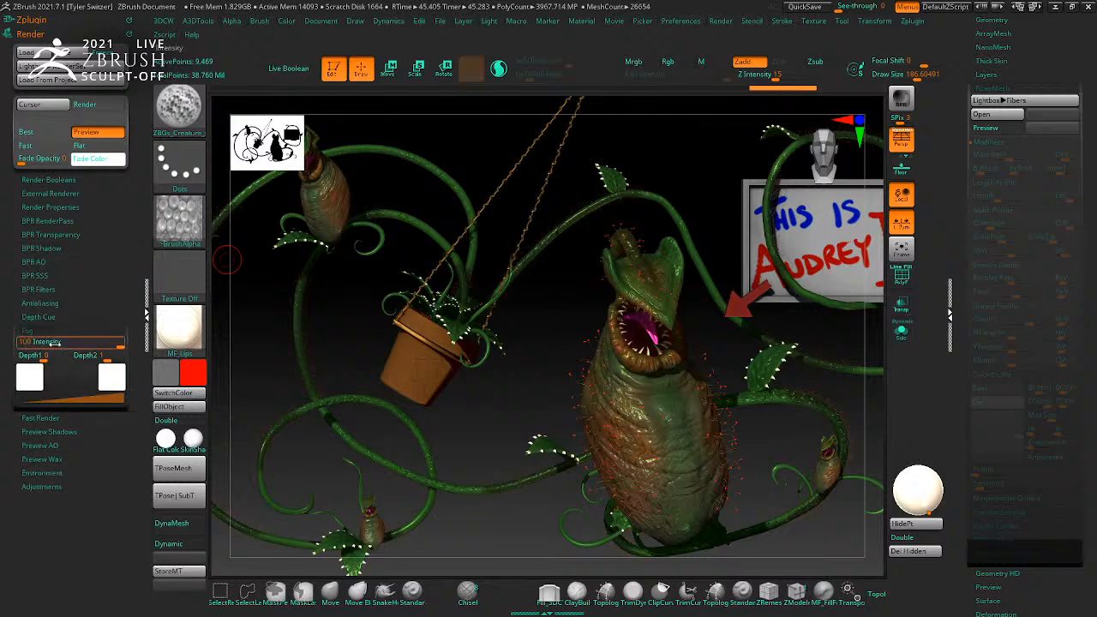
{"action": "left_click", "coordinate": [34, 331]}
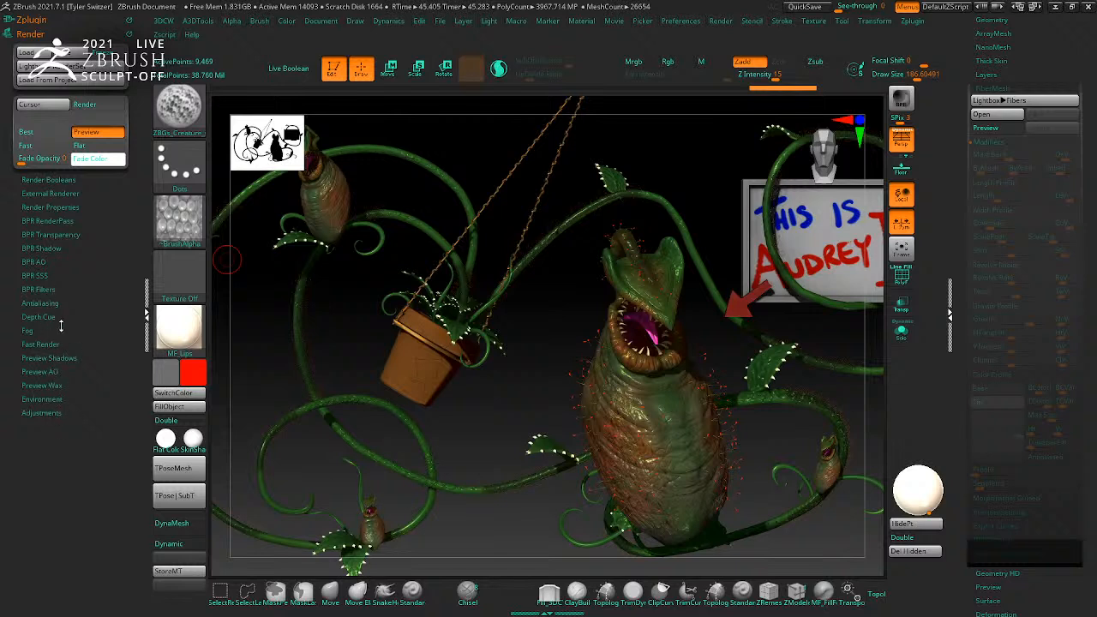
{"action": "left_click", "coordinate": [39, 289]}
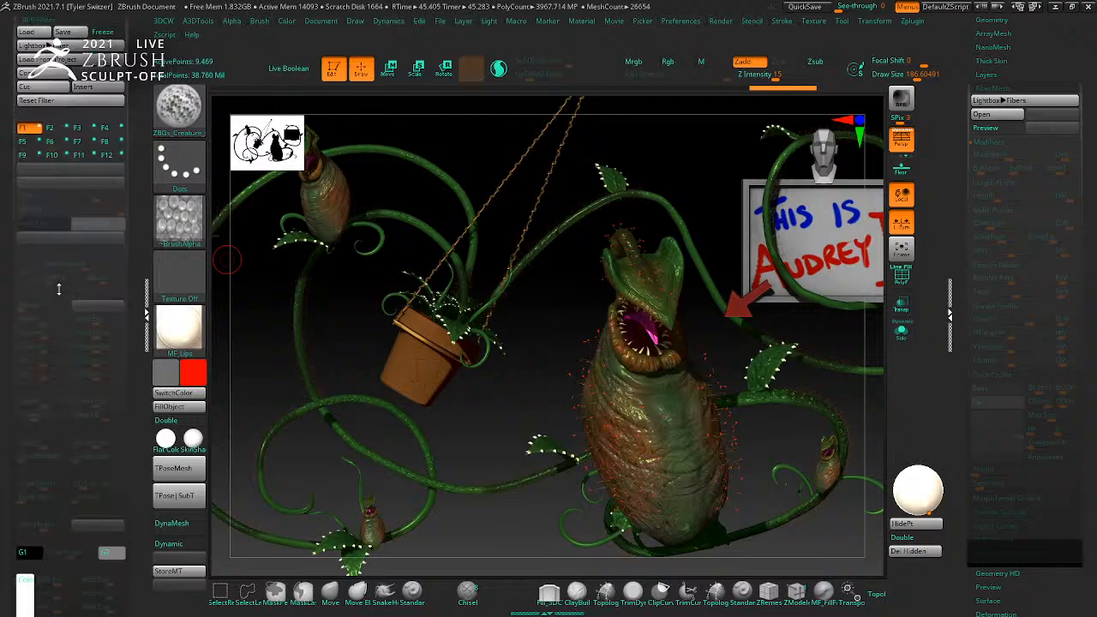
{"action": "left_click", "coordinate": [39, 128]}
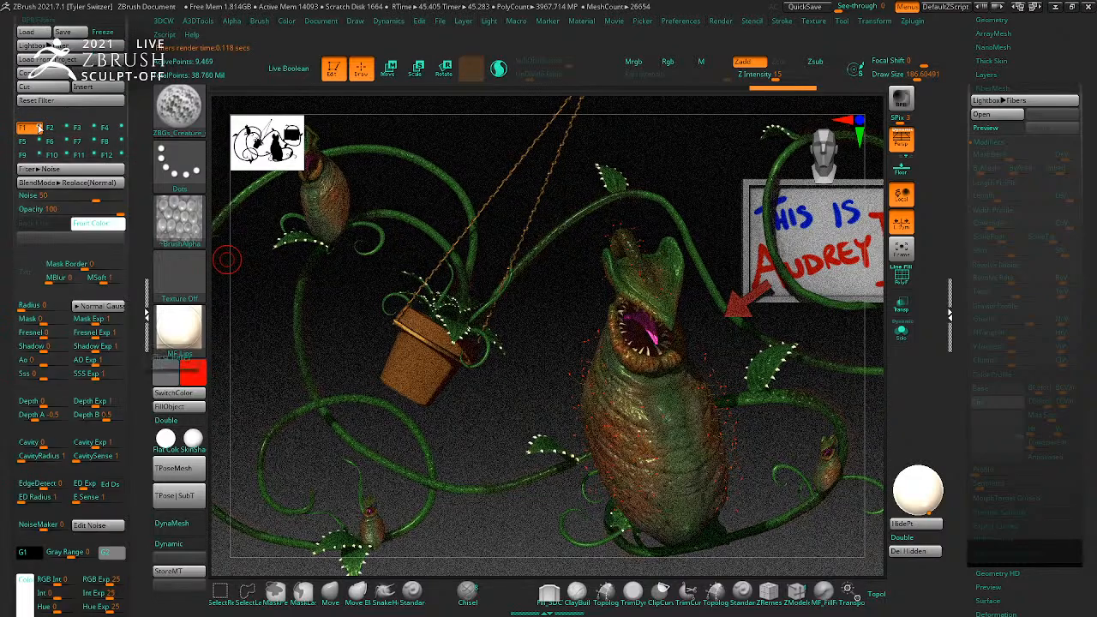
{"action": "left_click_drag", "start_coordinate": [90, 199], "coordinate": [88, 199]}
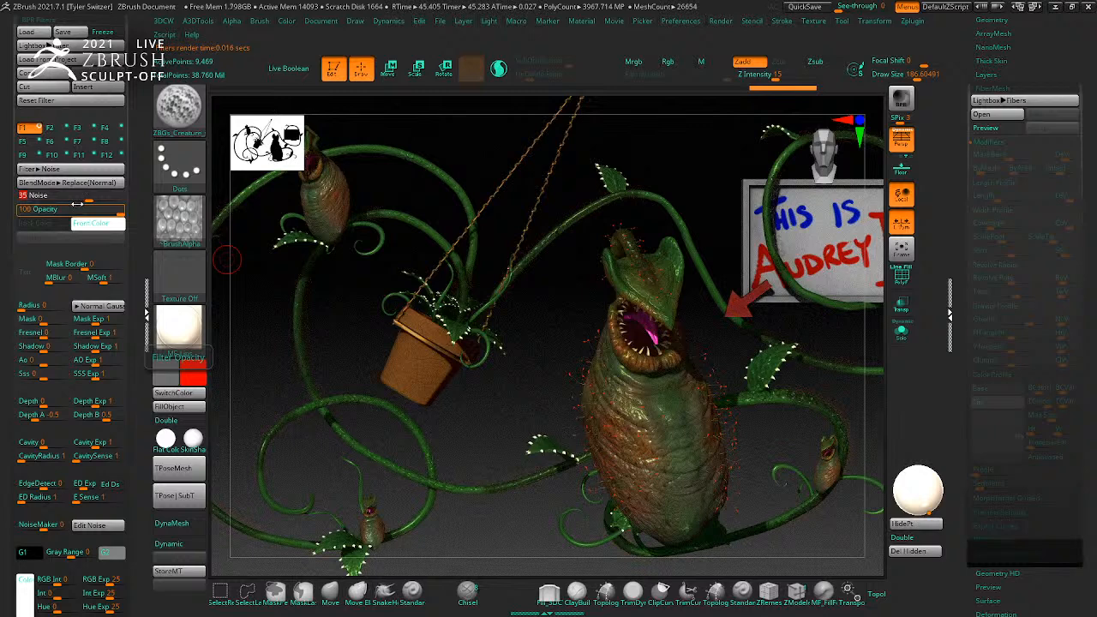
Step: Enable Blur in filter slot F2 at 25, Fresnel 0.58904 and Depth 0.61643, sampling Depth A at the large plant's mouth and Depth B at the pot
{"action": "left_click", "coordinate": [60, 127]}
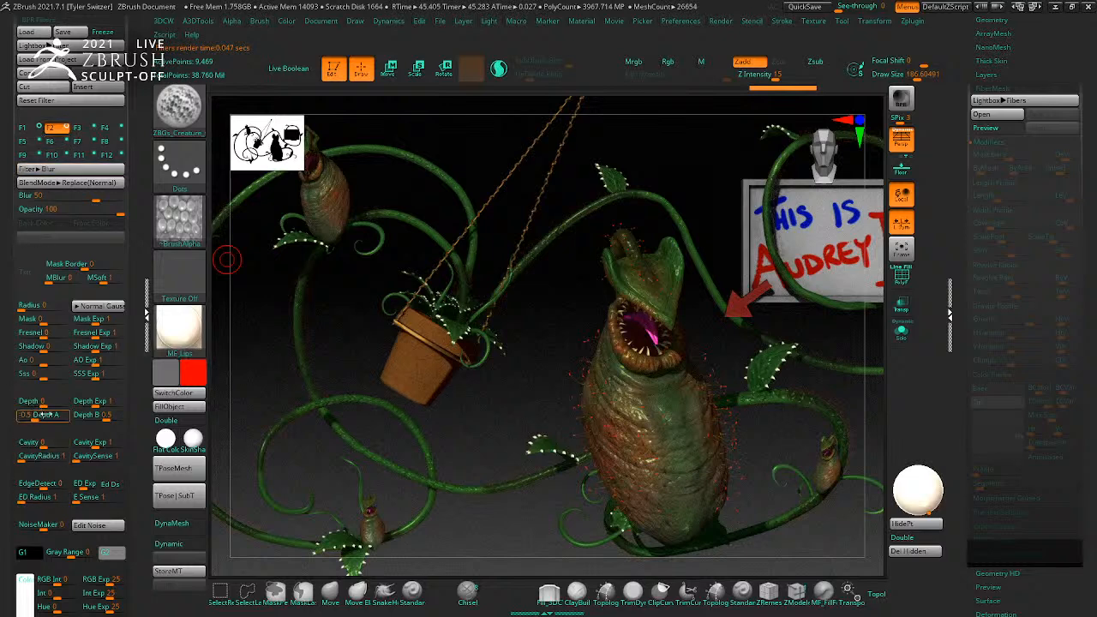
{"action": "left_click_drag", "start_coordinate": [43, 415], "coordinate": [647, 322]}
{"action": "left_click_drag", "start_coordinate": [96, 415], "coordinate": [411, 367]}
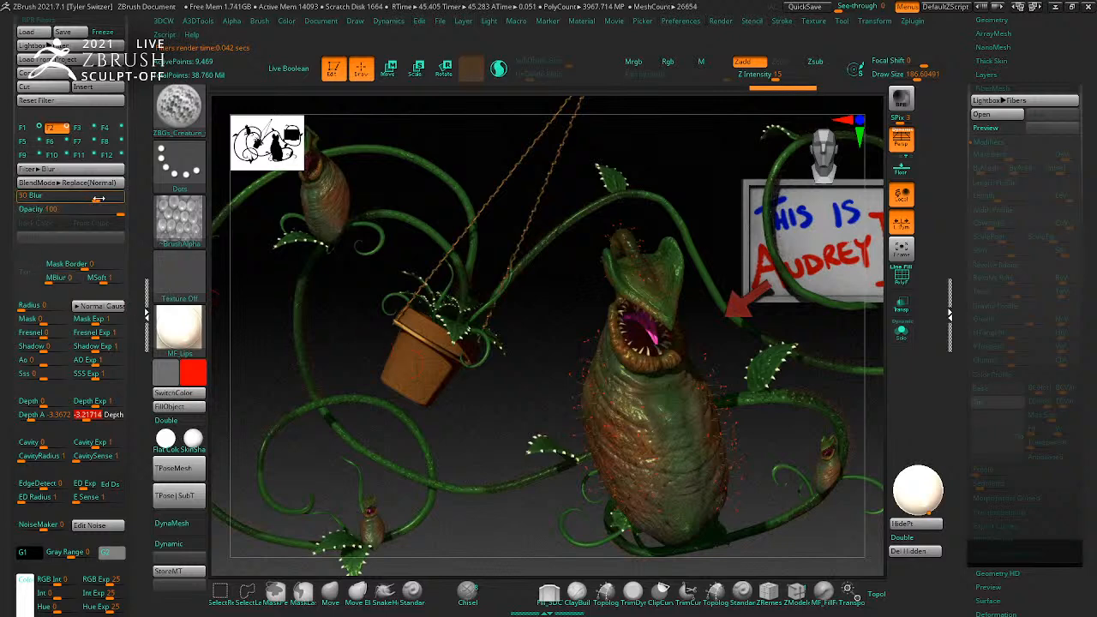
{"action": "mouse_move", "coordinate": [96, 199]}
{"action": "left_mouse_down"}
{"action": "mouse_move", "coordinate": [65, 201]}
{"action": "mouse_move", "coordinate": [102, 202]}
{"action": "mouse_move", "coordinate": [84, 203]}
{"action": "left_mouse_up"}
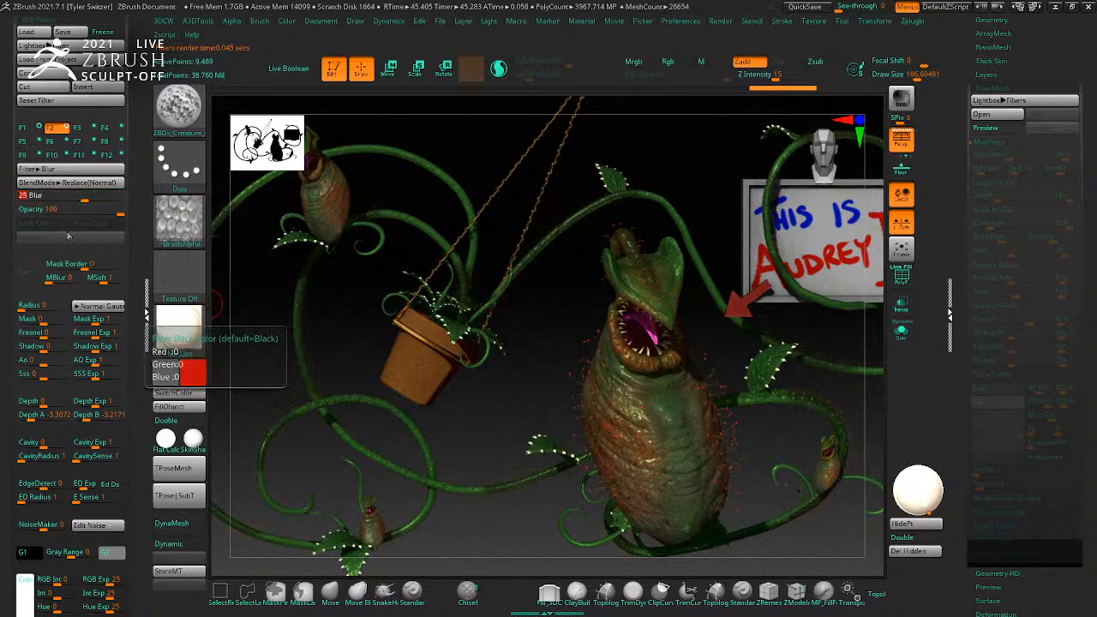
{"action": "left_click_drag", "start_coordinate": [35, 332], "coordinate": [52, 334]}
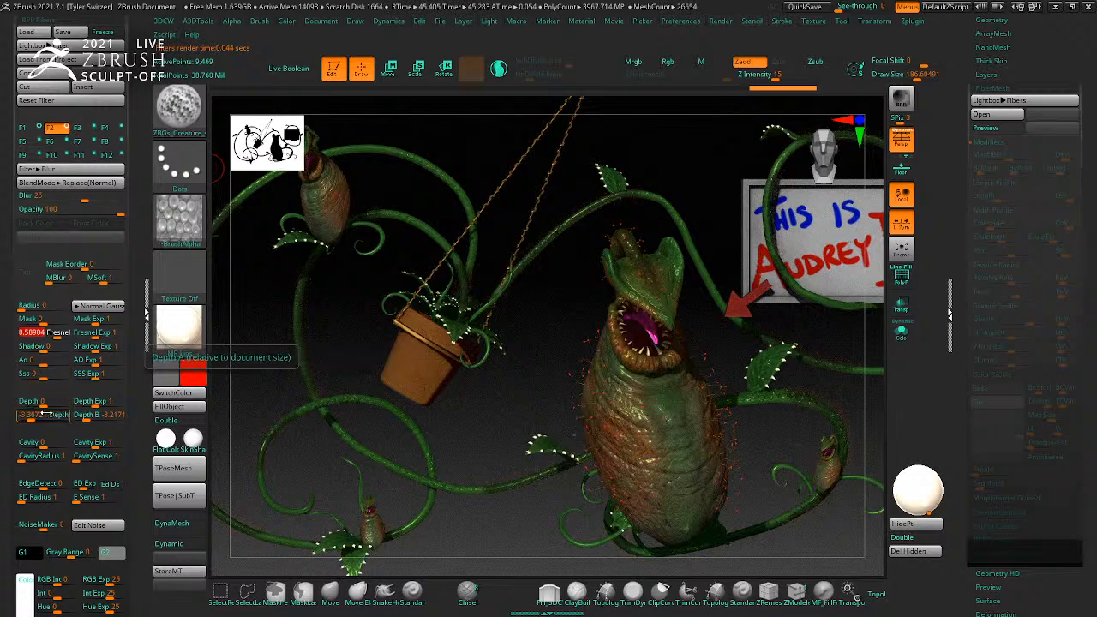
{"action": "left_click_drag", "start_coordinate": [44, 406], "coordinate": [56, 402]}
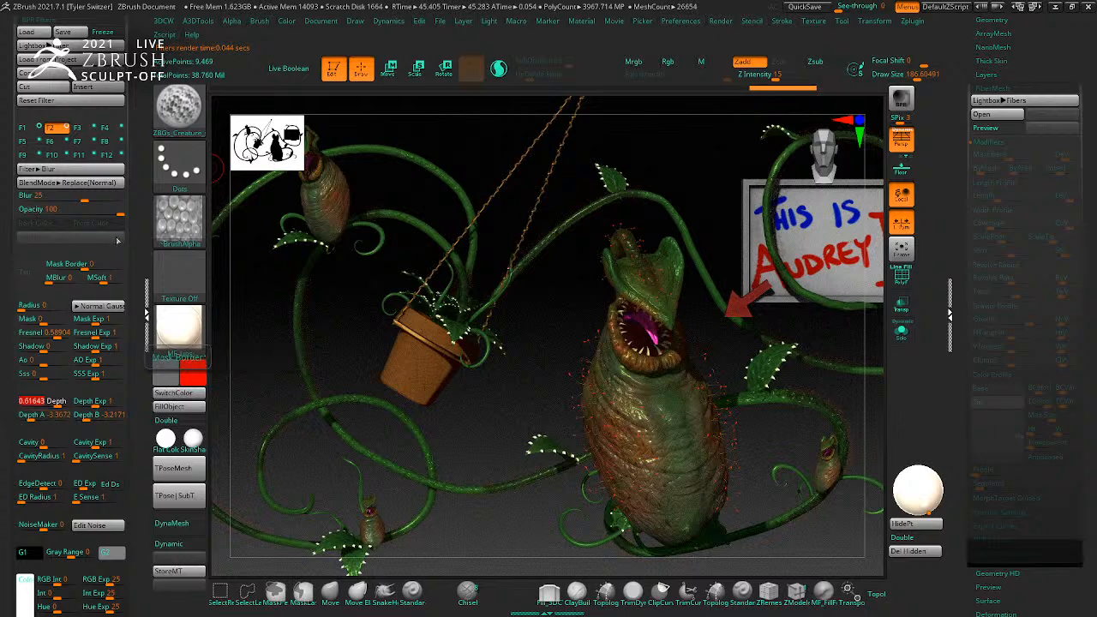
Step: Enable filter slot F3, change its type from Sharpen to Fade, and set the Fade strength to 16
{"action": "left_click", "coordinate": [83, 129]}
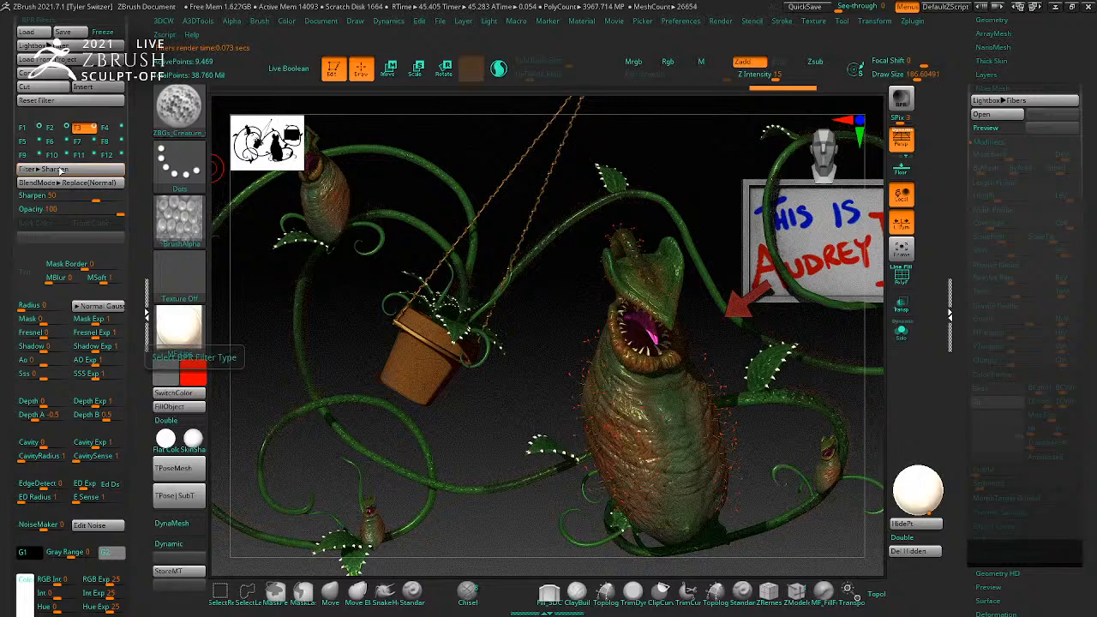
{"action": "left_click", "coordinate": [61, 170]}
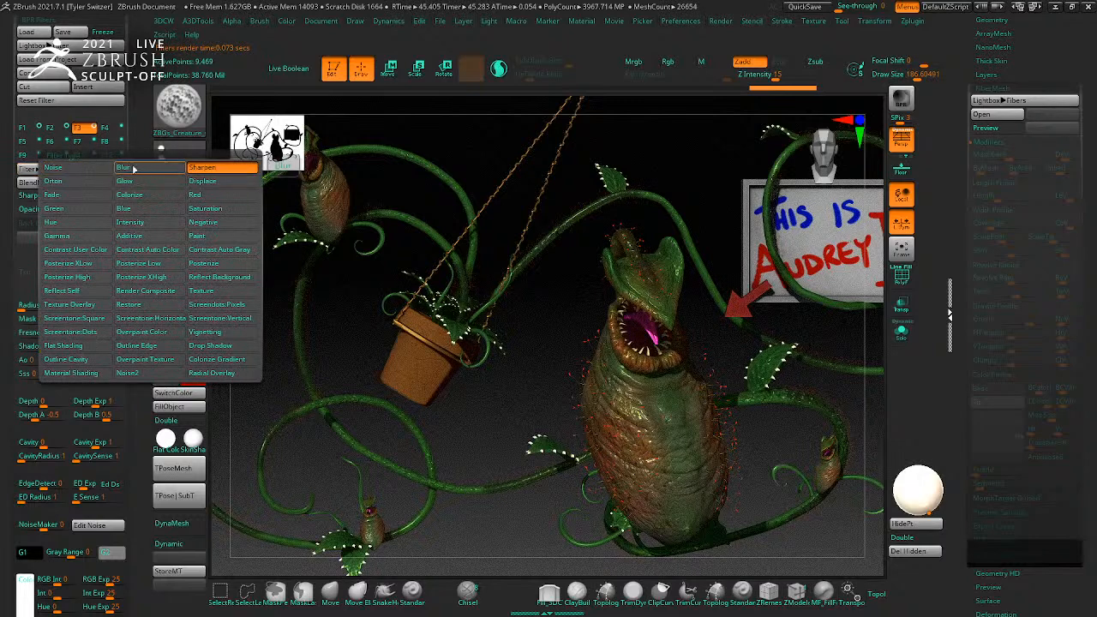
{"action": "left_click", "coordinate": [78, 197]}
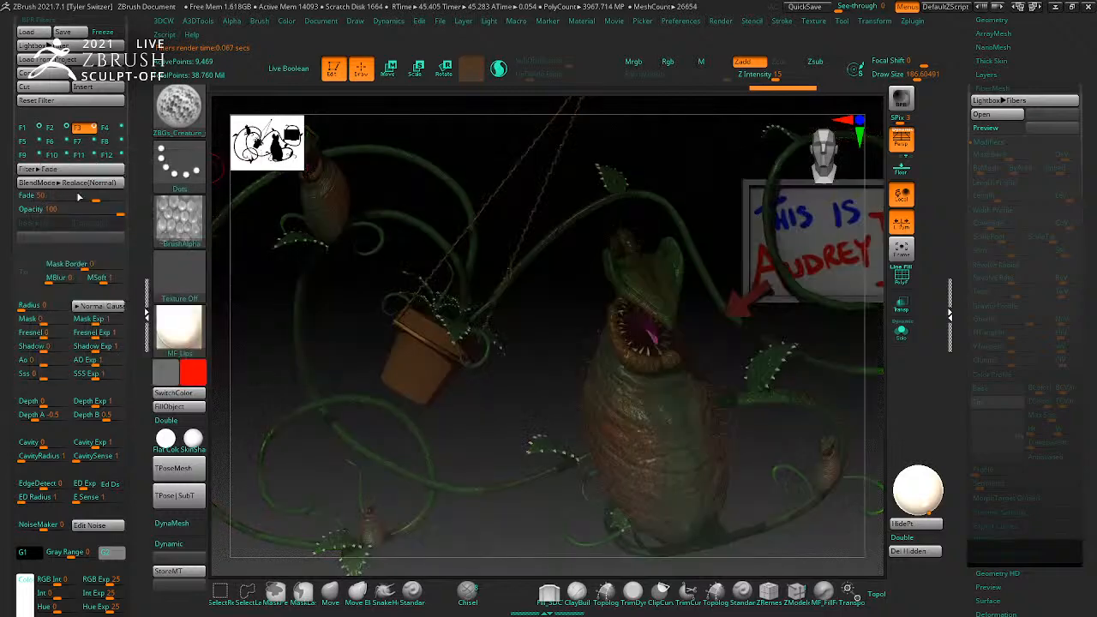
{"action": "mouse_move", "coordinate": [44, 321]}
{"action": "left_mouse_down"}
{"action": "mouse_move", "coordinate": [3, 322]}
{"action": "mouse_move", "coordinate": [56, 319]}
{"action": "mouse_move", "coordinate": [44, 320]}
{"action": "left_mouse_up"}
{"action": "mouse_move", "coordinate": [96, 199]}
{"action": "left_mouse_down"}
{"action": "mouse_move", "coordinate": [106, 199]}
{"action": "mouse_move", "coordinate": [77, 200]}
{"action": "left_mouse_up"}
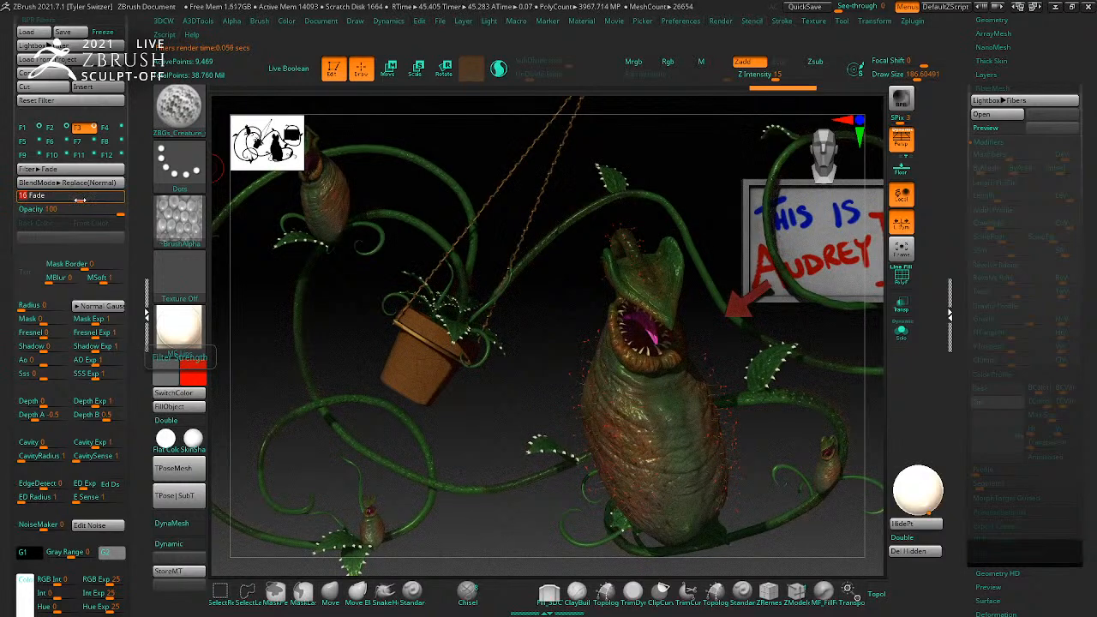
Step: Enable filter slot F4 as a Paint filter with Mask -1, a black front color and Fresnel -0.64383
{"action": "left_click", "coordinate": [114, 129]}
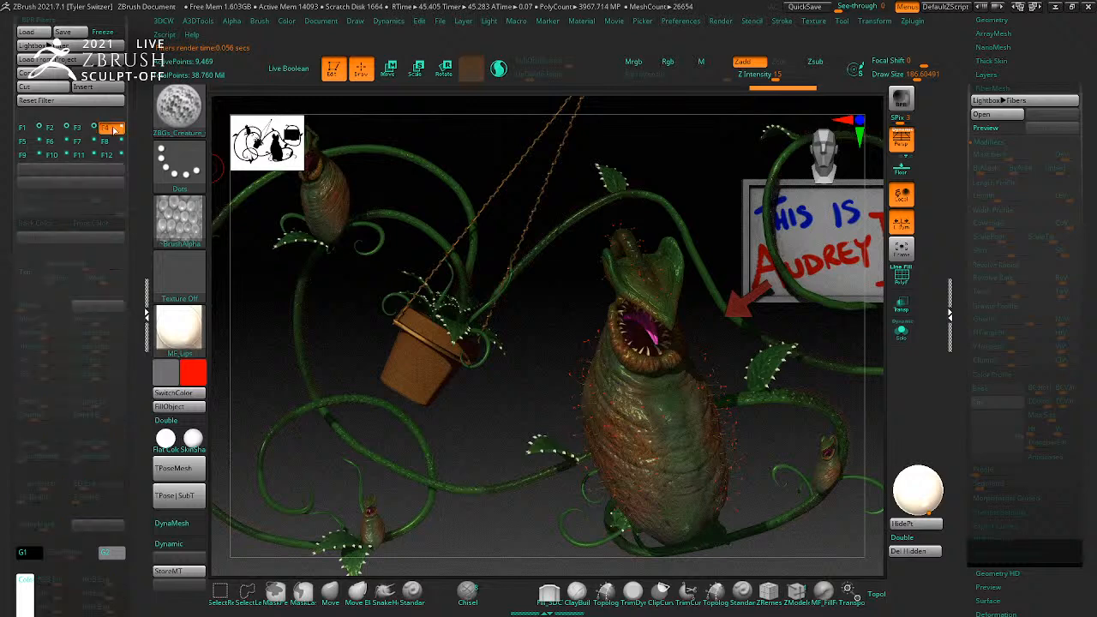
{"action": "left_click", "coordinate": [57, 170]}
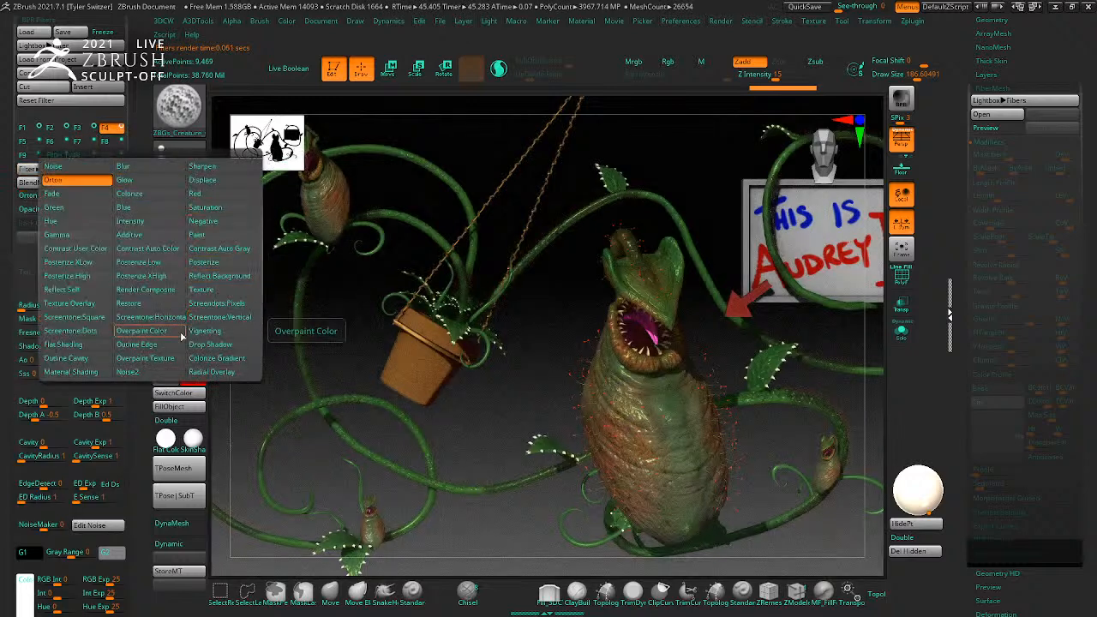
{"action": "left_click", "coordinate": [197, 238]}
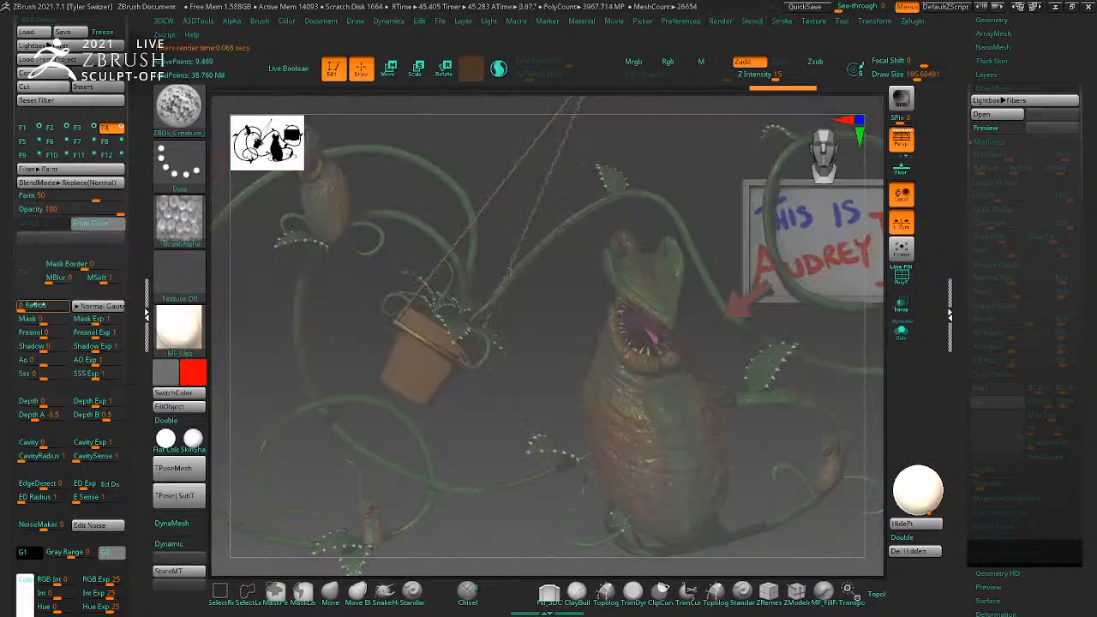
{"action": "left_click", "coordinate": [38, 318]}
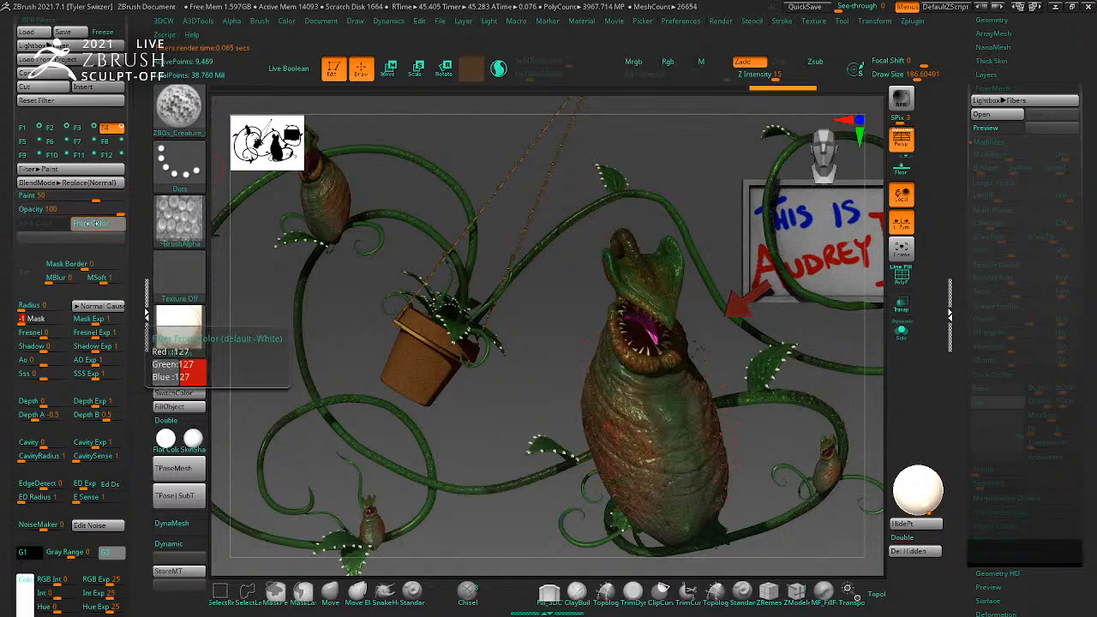
{"action": "left_click", "coordinate": [89, 222]}
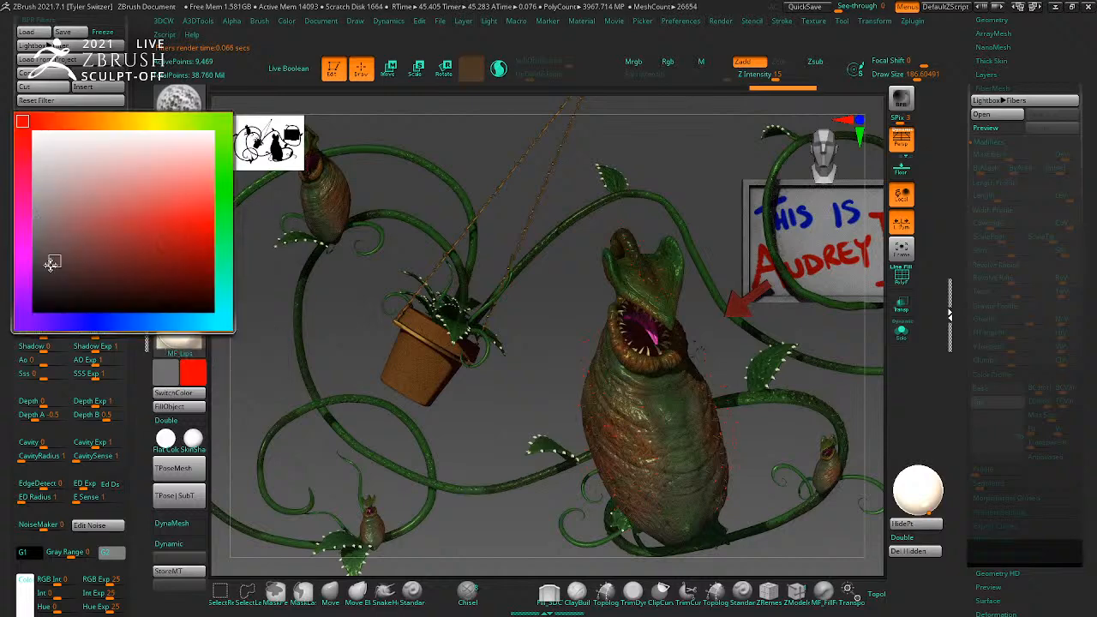
{"action": "left_click", "coordinate": [12, 314]}
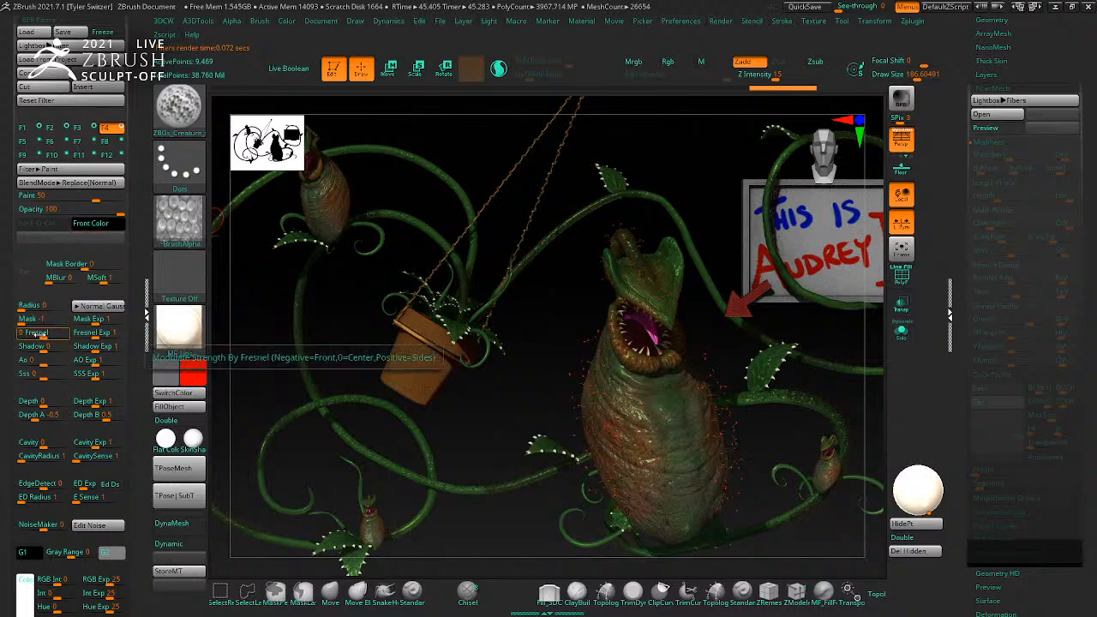
{"action": "left_click_drag", "start_coordinate": [60, 334], "coordinate": [26, 337]}
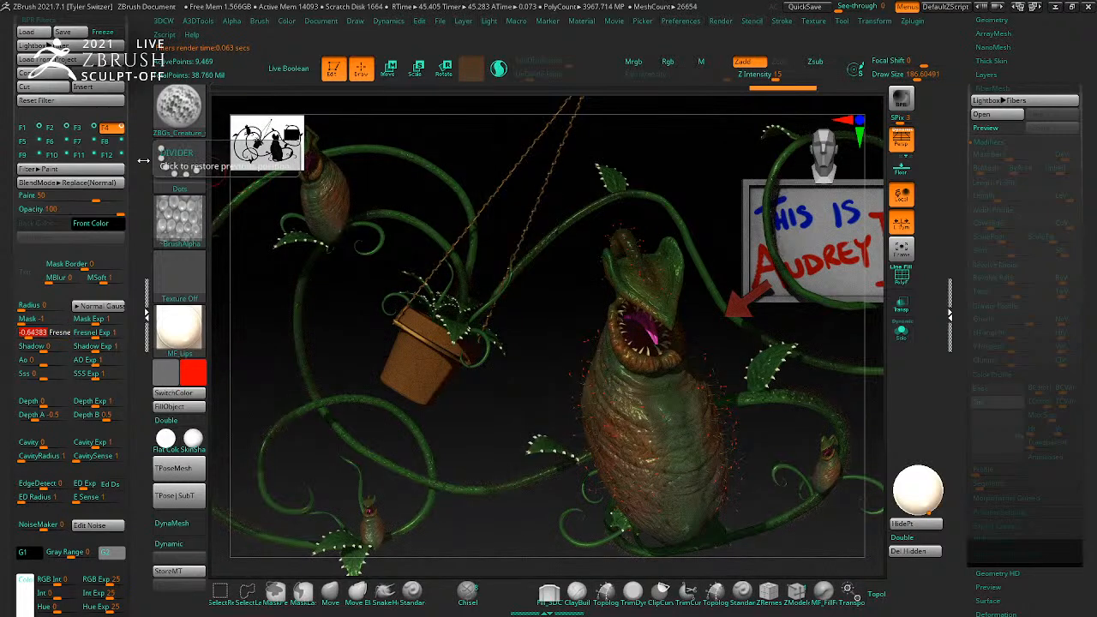
Step: Enable filter slot F5 as a Vignetting filter with a black back color and a bright green front color
{"action": "left_click", "coordinate": [25, 143]}
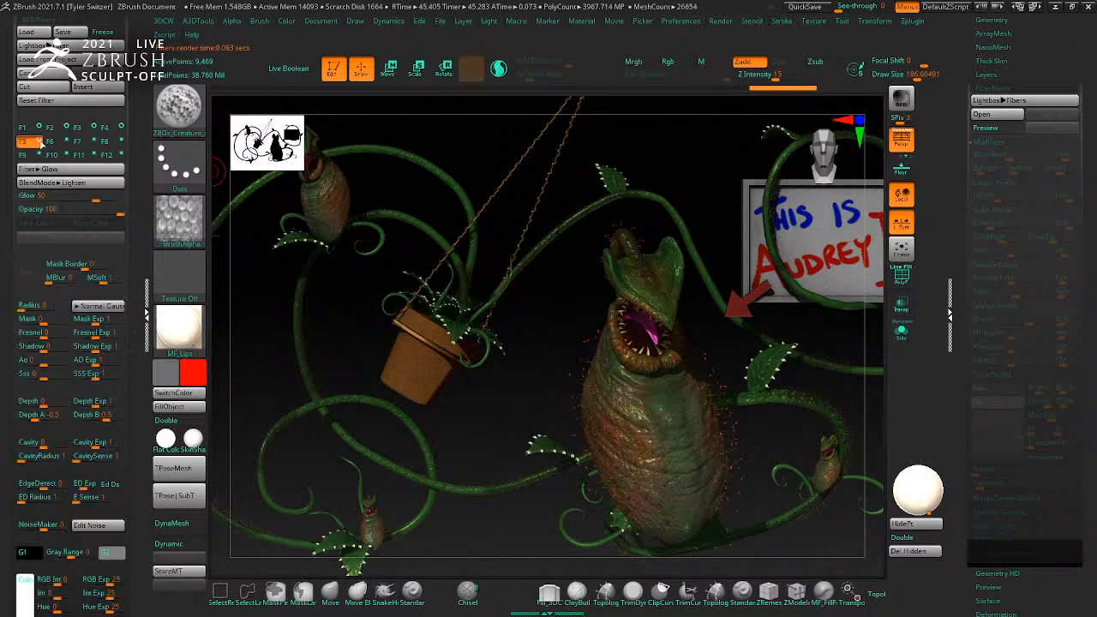
{"action": "left_click", "coordinate": [71, 169]}
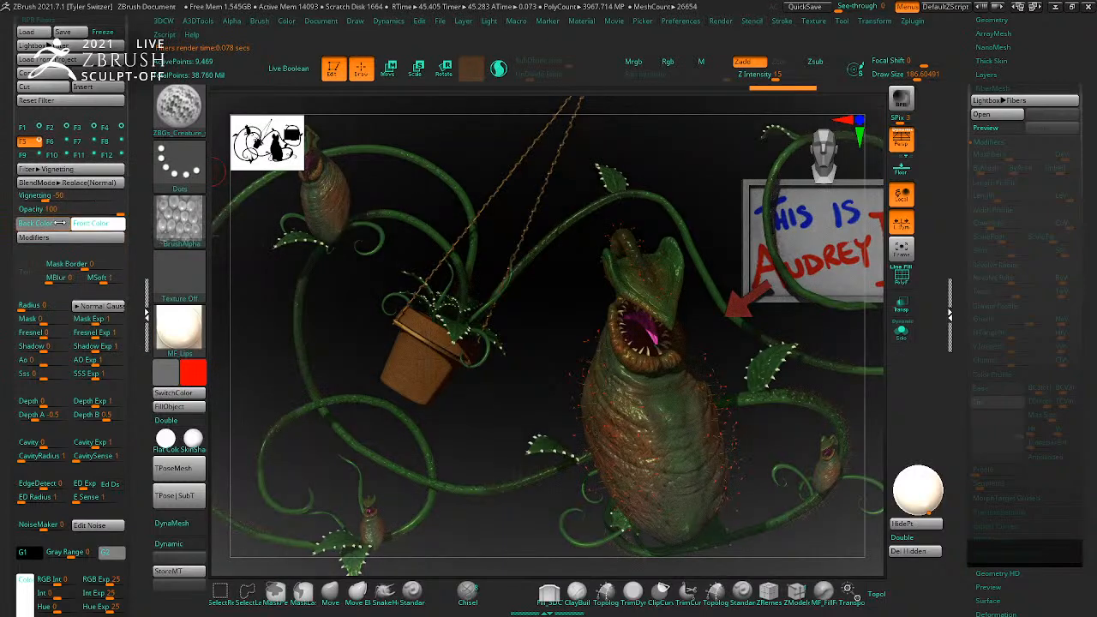
{"action": "left_click", "coordinate": [47, 224]}
{"action": "left_click", "coordinate": [24, 315]}
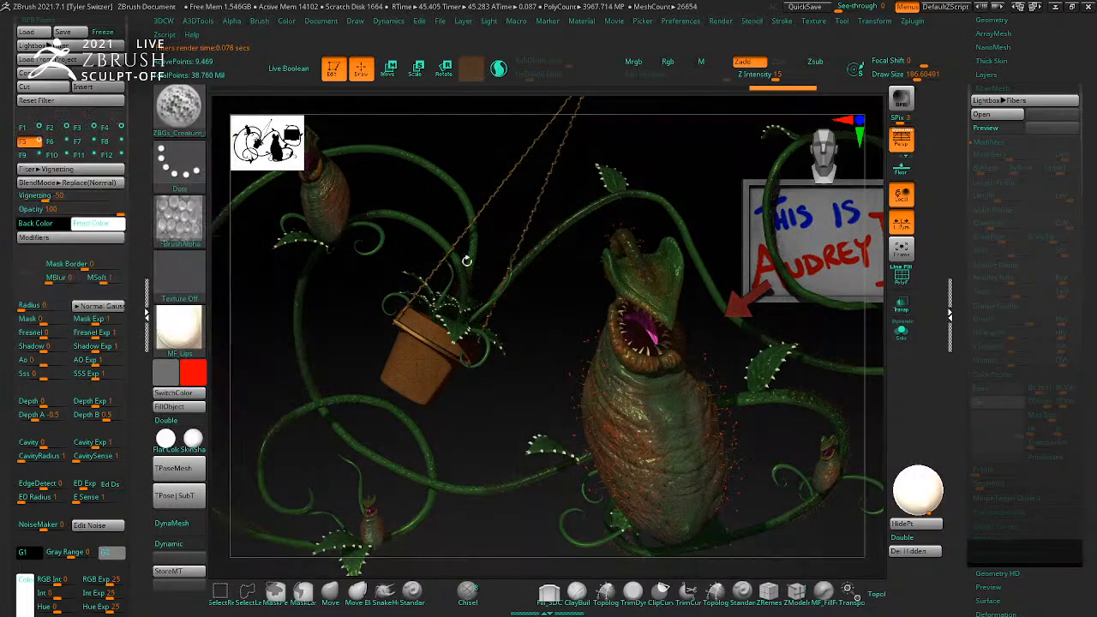
{"action": "left_click", "coordinate": [120, 224]}
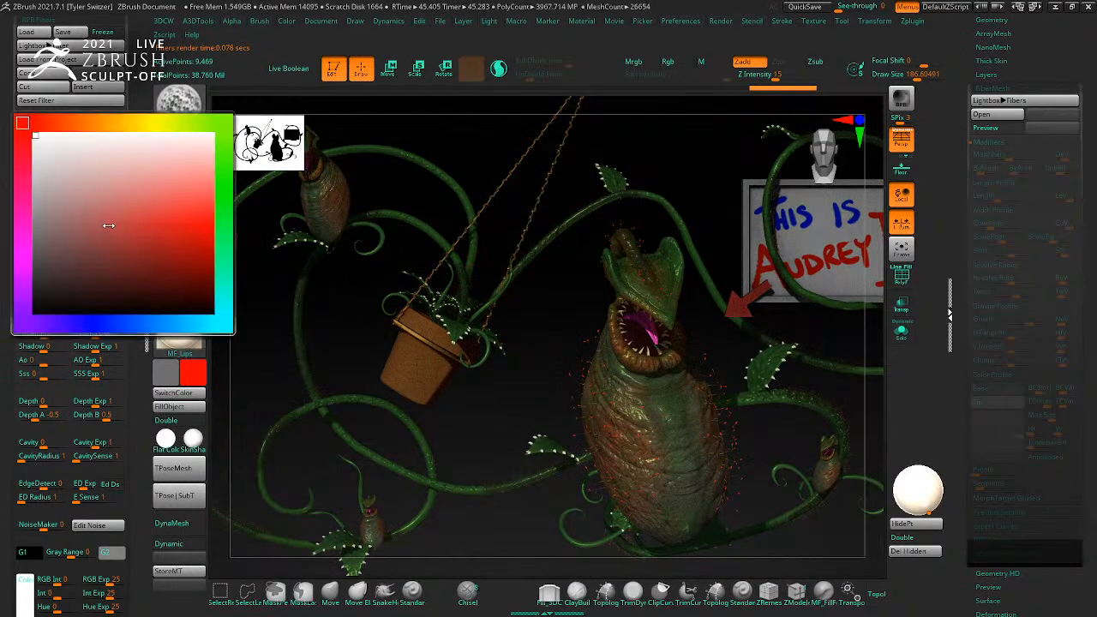
{"action": "left_click", "coordinate": [225, 142]}
{"action": "left_click", "coordinate": [215, 220]}
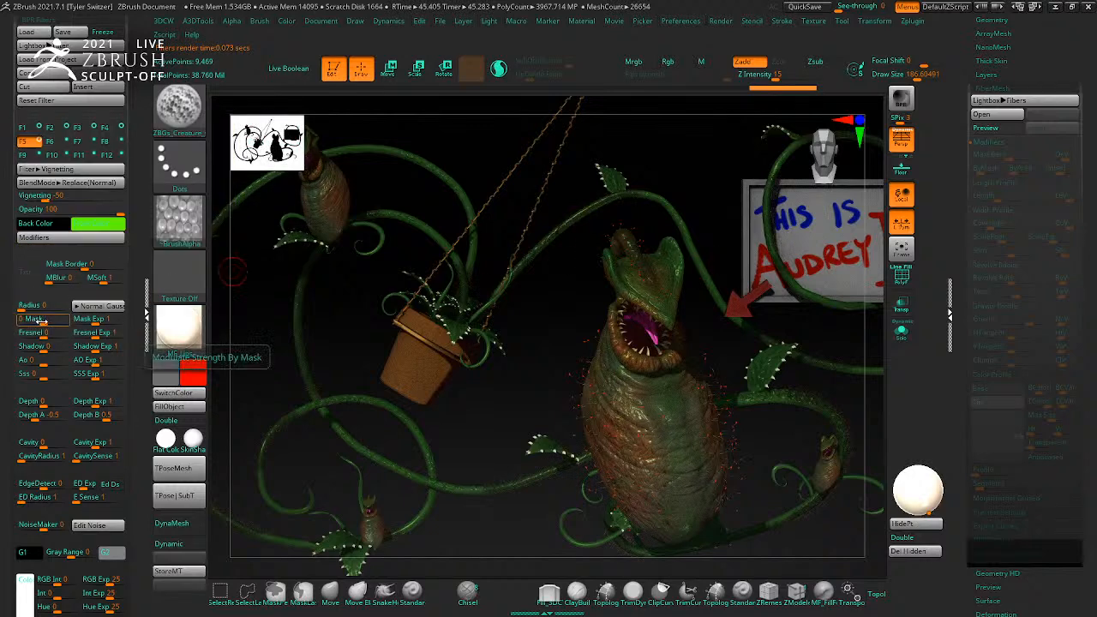
Step: Set filter F5's Fresnel to 0.45205 and Vignetting strength to 100, and change its front color to black
{"action": "left_click_drag", "start_coordinate": [38, 333], "coordinate": [59, 318]}
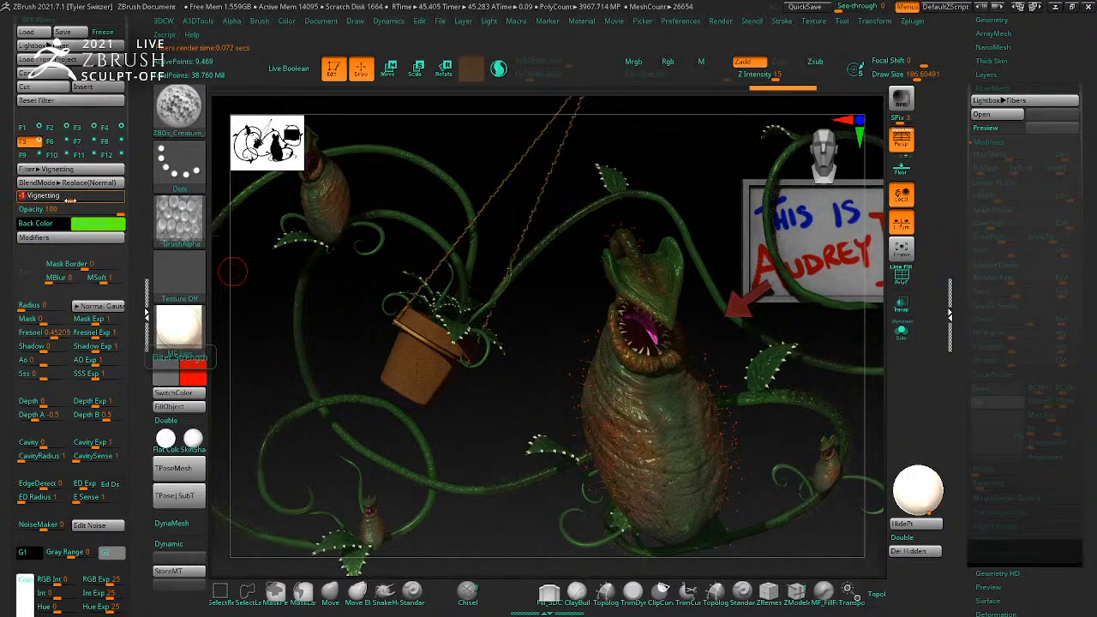
{"action": "left_click_drag", "start_coordinate": [94, 200], "coordinate": [98, 199]}
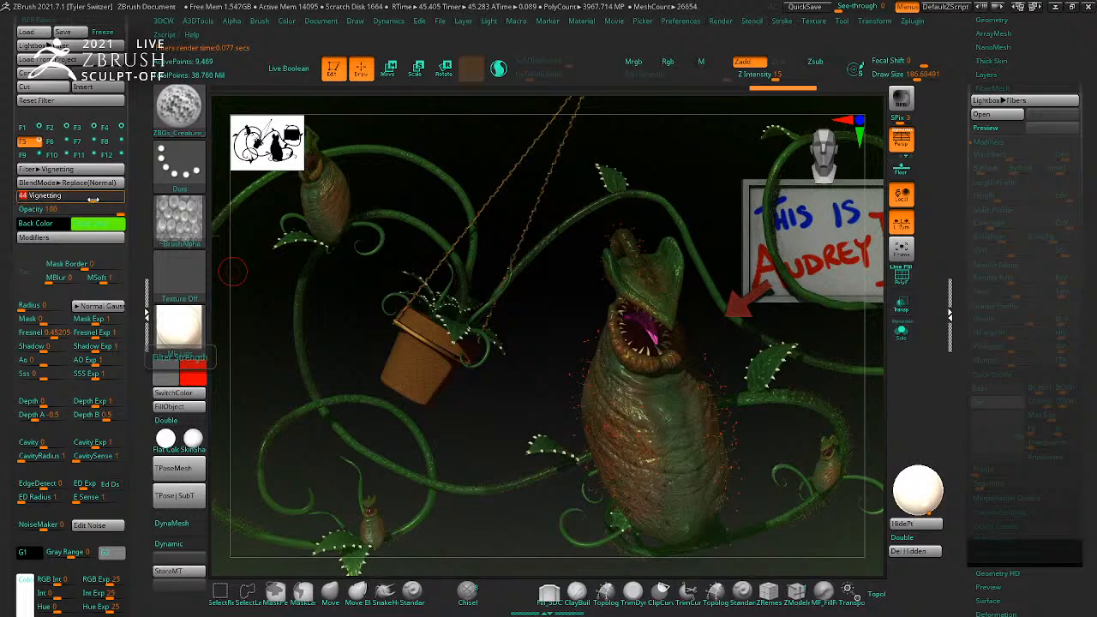
{"action": "mouse_move", "coordinate": [93, 200]}
{"action": "left_mouse_down"}
{"action": "mouse_move", "coordinate": [38, 198]}
{"action": "mouse_move", "coordinate": [106, 198]}
{"action": "left_mouse_up"}
{"action": "left_click", "coordinate": [101, 225]}
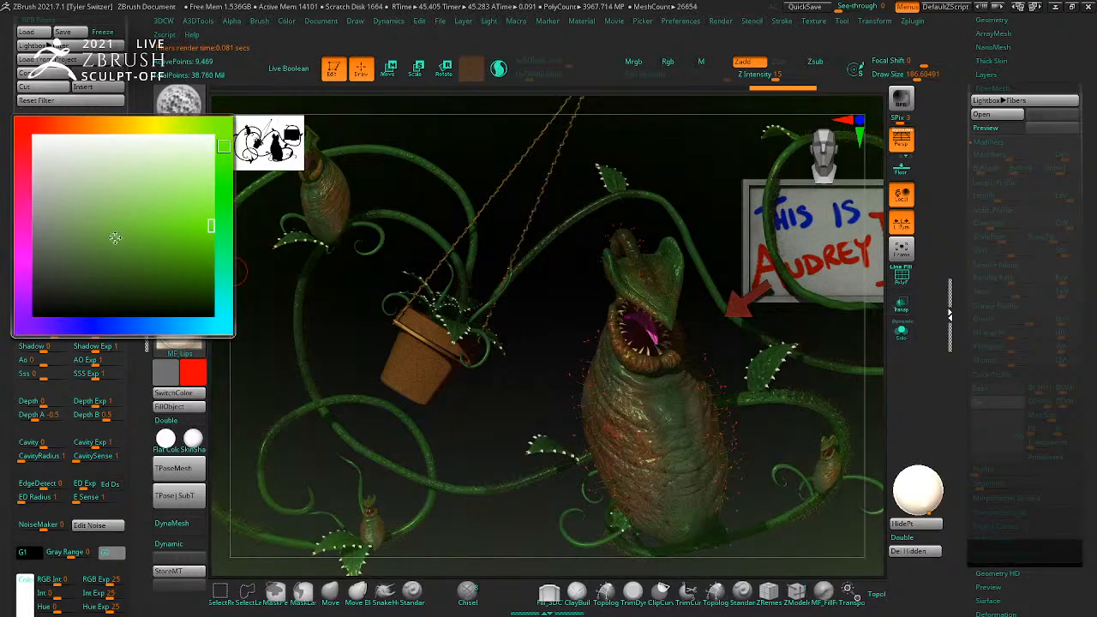
{"action": "left_click", "coordinate": [27, 321]}
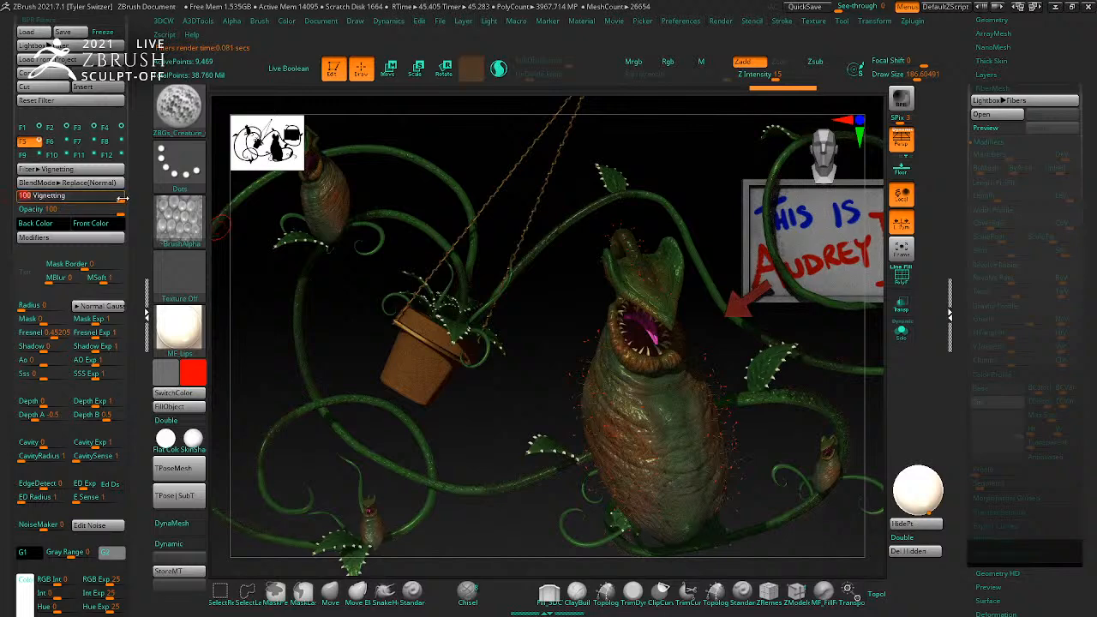
{"action": "left_click", "coordinate": [54, 242]}
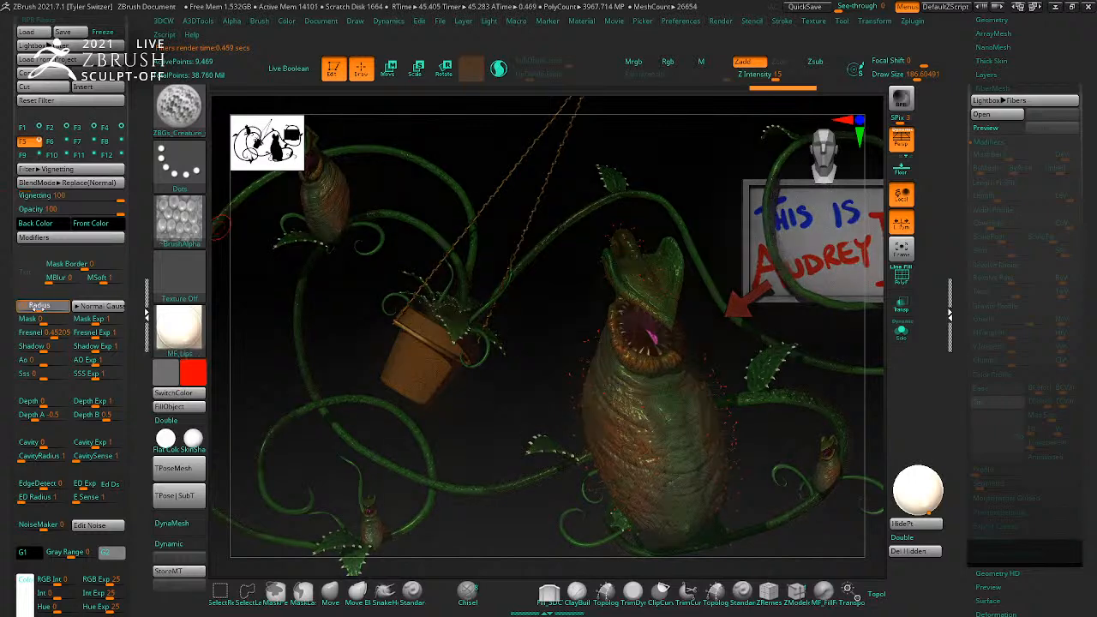
Step: Try different Radius values on the F5 Vignetting filter, settle on Radius 1, and set Fresnel to -0.8356
{"action": "left_click_drag", "start_coordinate": [37, 307], "coordinate": [21, 308]}
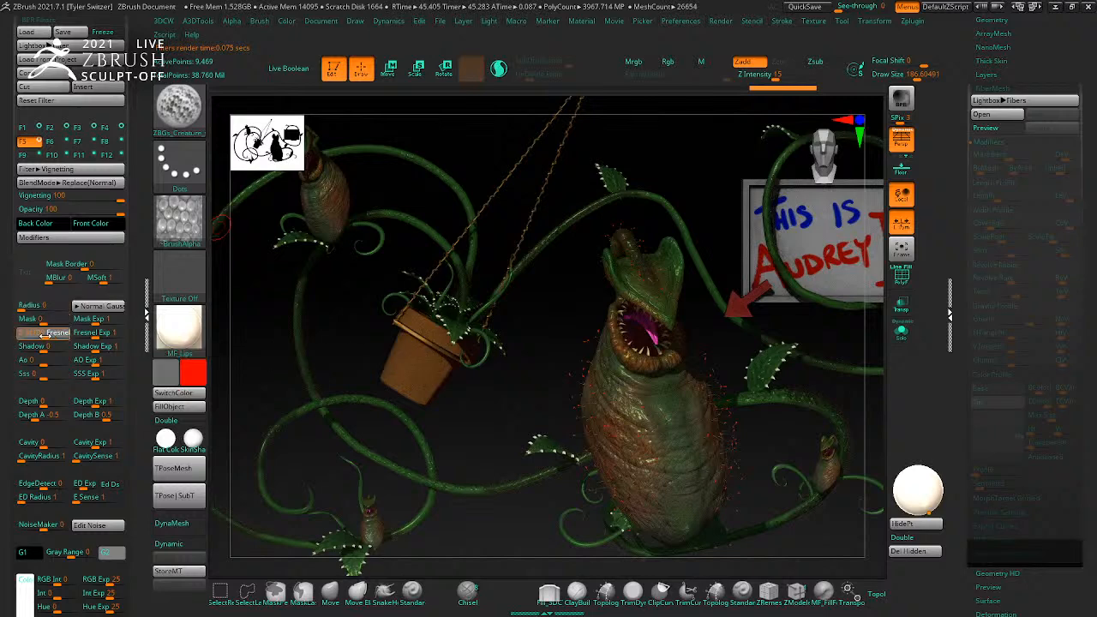
{"action": "left_click_drag", "start_coordinate": [28, 306], "coordinate": [38, 309]}
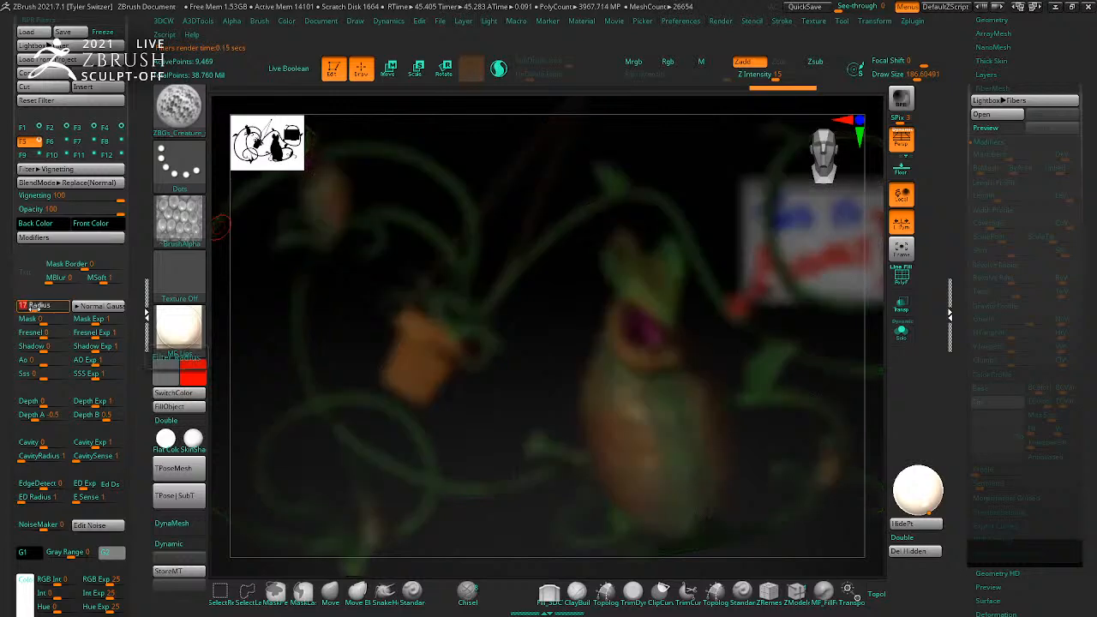
{"action": "left_click", "coordinate": [27, 308]}
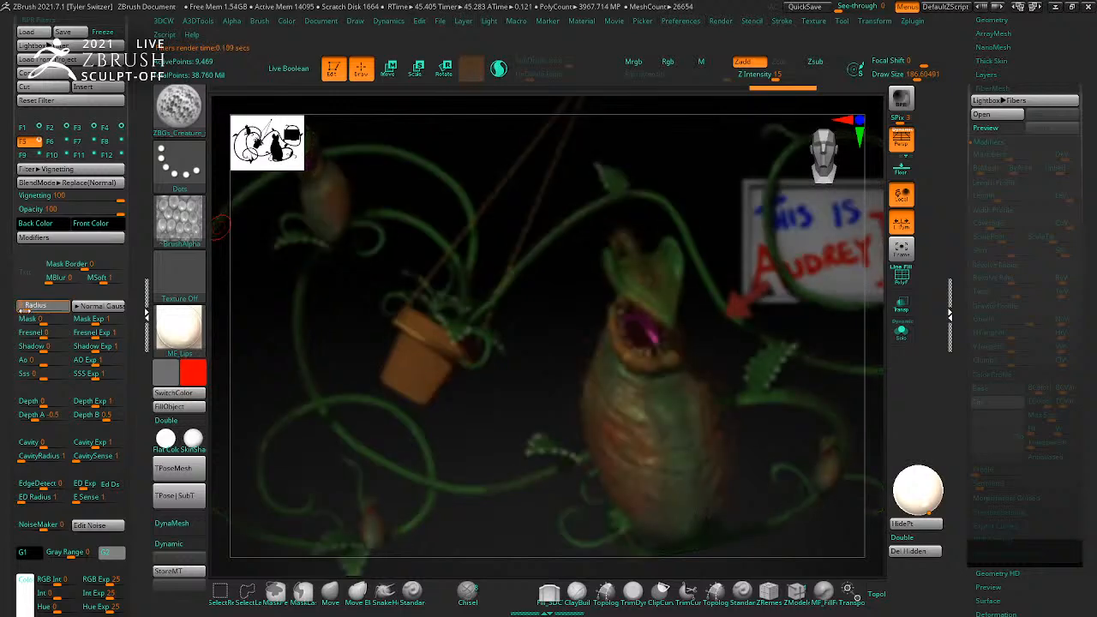
{"action": "left_click", "coordinate": [24, 309]}
{"action": "left_click_drag", "start_coordinate": [45, 336], "coordinate": [23, 336]}
Step: Reduce the Vignetting strength of filter F5 to 23
{"action": "left_click_drag", "start_coordinate": [108, 199], "coordinate": [121, 208]}
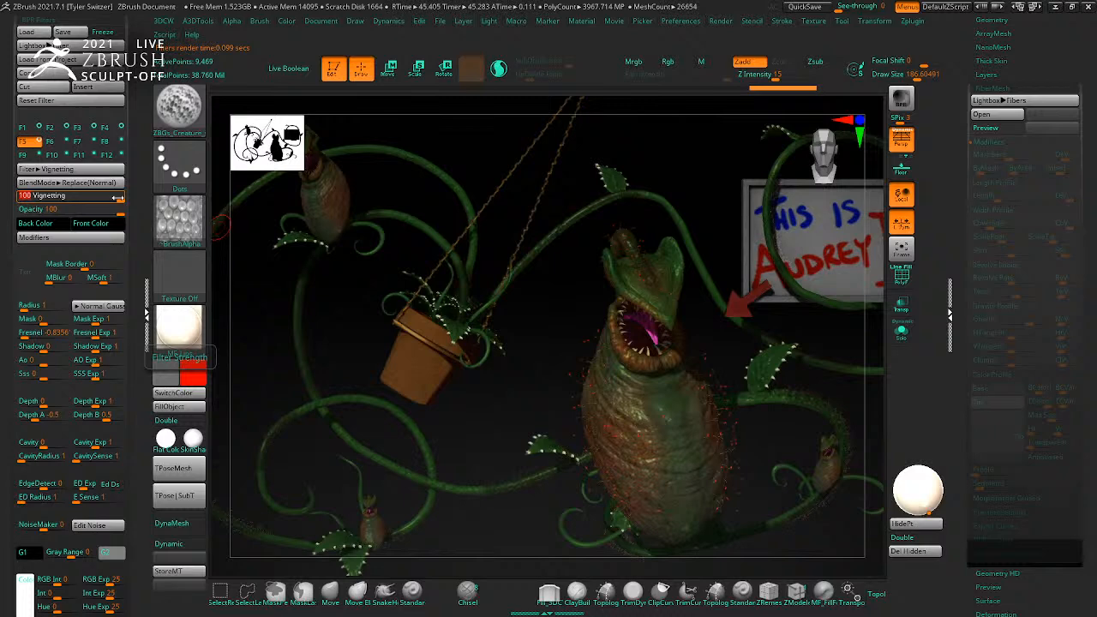
{"action": "left_click_drag", "start_coordinate": [118, 199], "coordinate": [95, 202]}
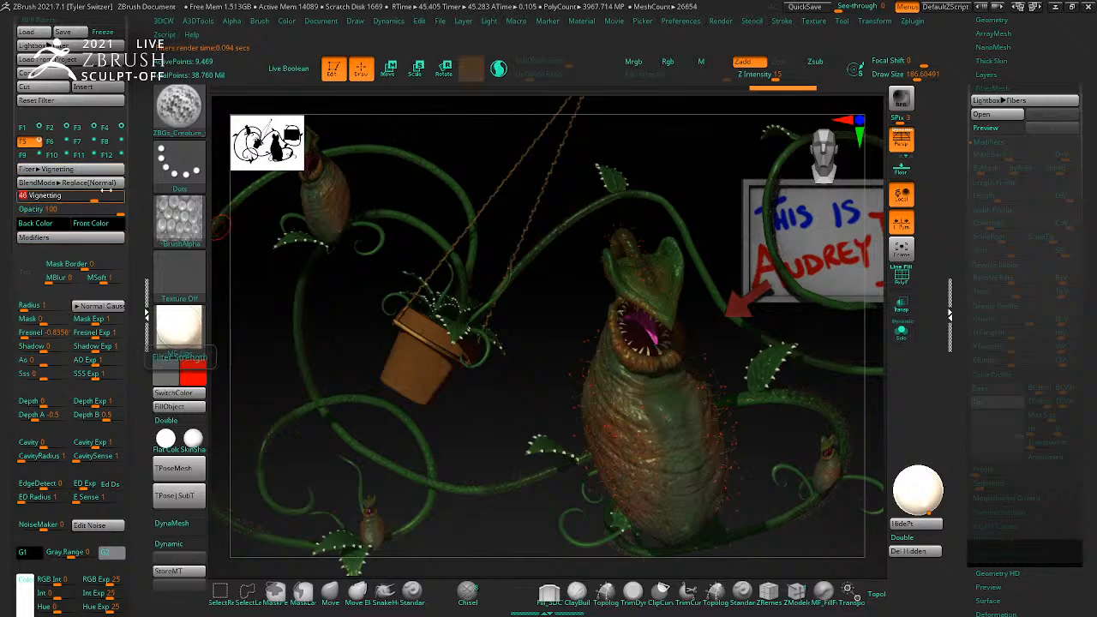
{"action": "left_click_drag", "start_coordinate": [92, 195], "coordinate": [83, 195]}
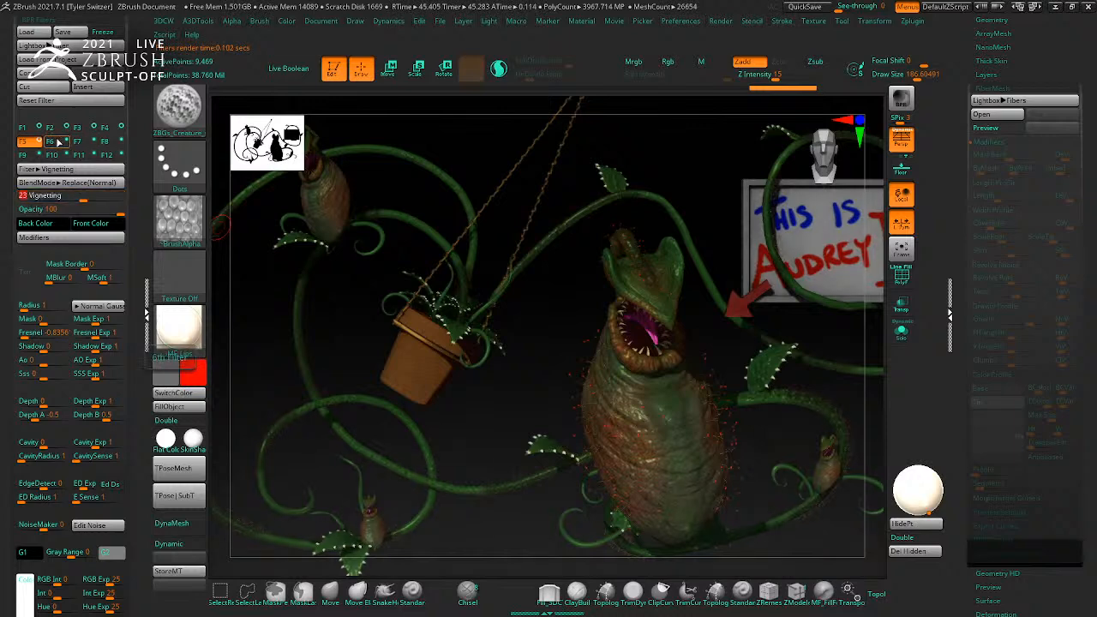
Step: Enable filter slot F6 and open its list of filter types
{"action": "left_click", "coordinate": [56, 142]}
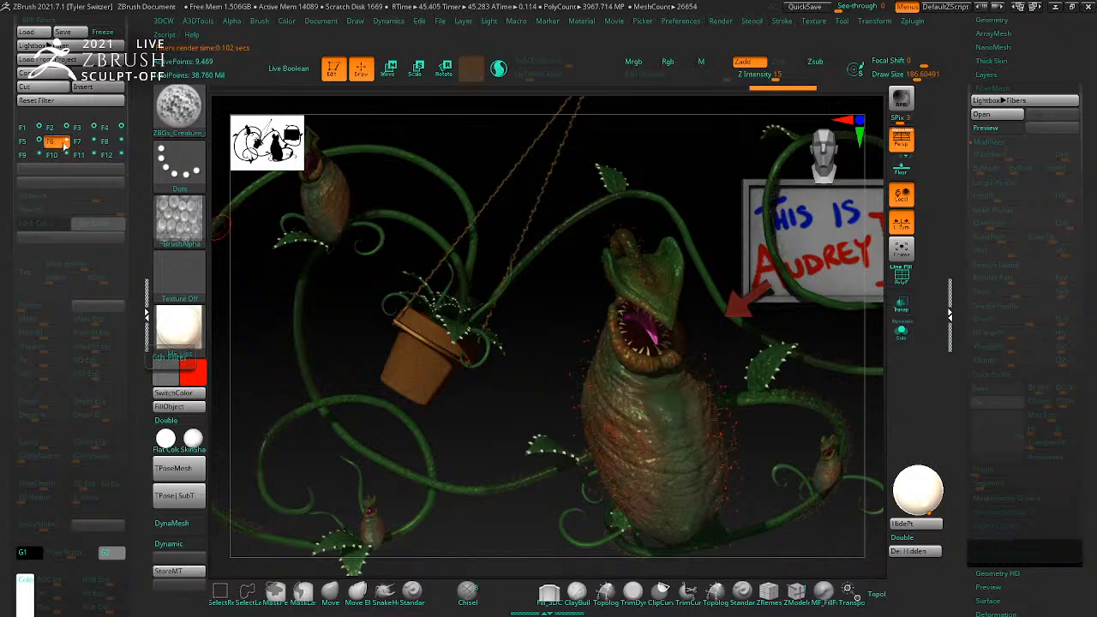
{"action": "left_click", "coordinate": [55, 170]}
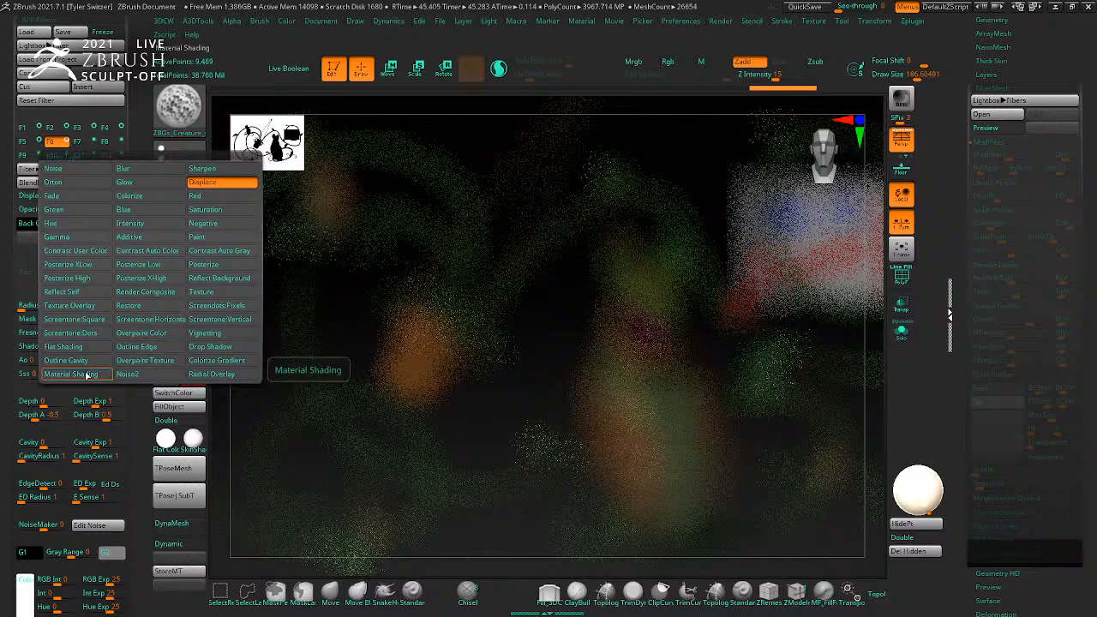
{"action": "left_click", "coordinate": [27, 32]}
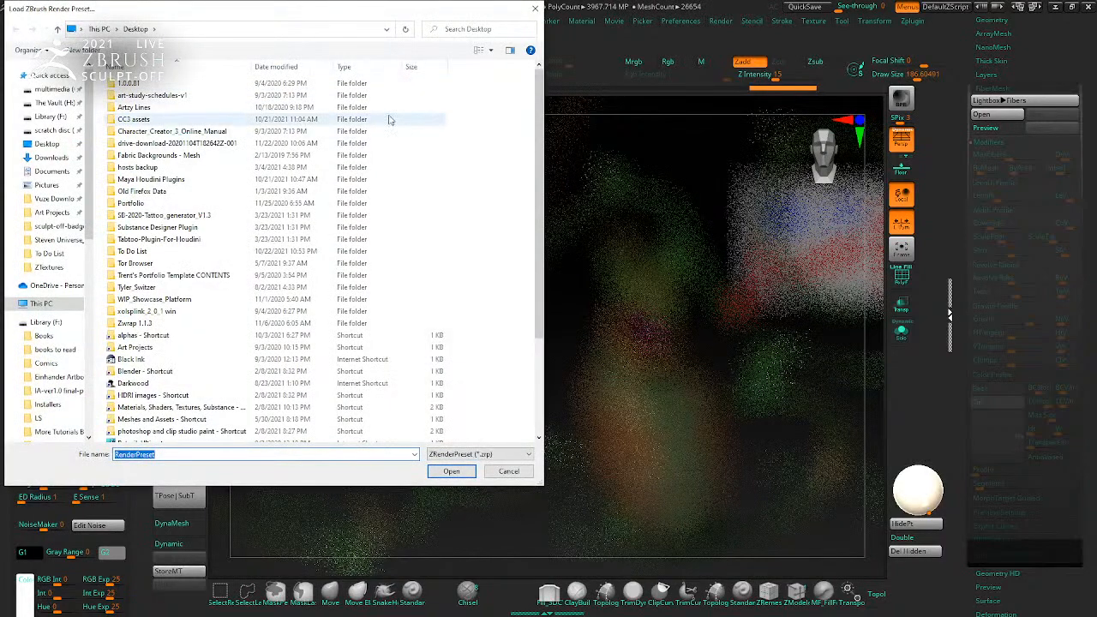
{"action": "scroll", "coordinate": [389, 120], "scroll_direction": "down", "scroll_amount": 4}
{"action": "scroll", "coordinate": [389, 120], "scroll_direction": "up", "scroll_amount": 4}
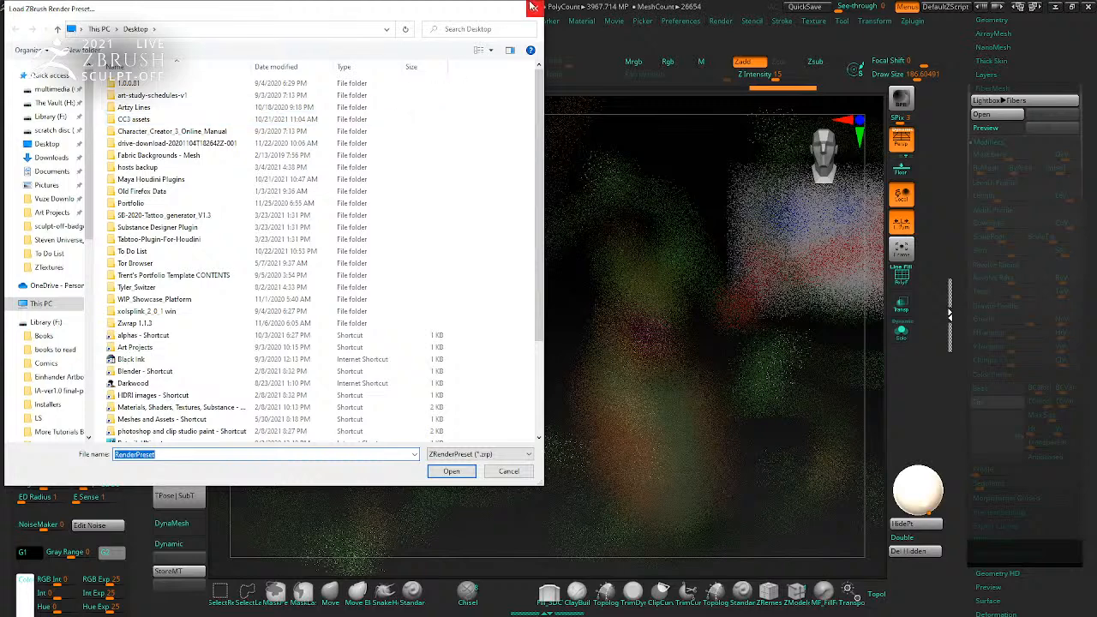
{"action": "key", "text": "Escape"}
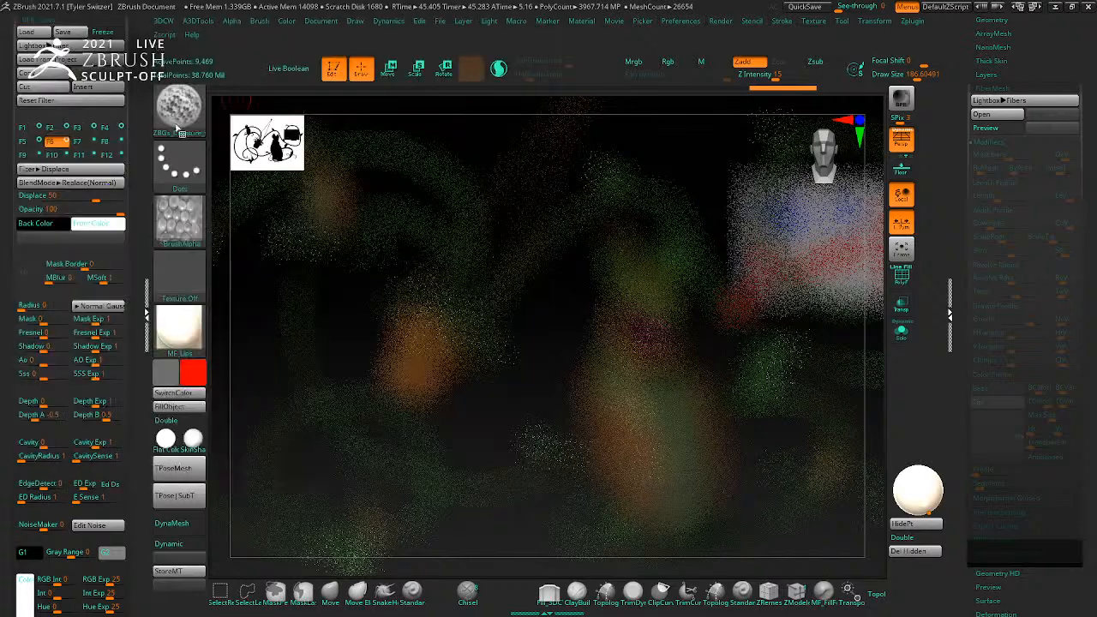
Step: Change filter F6 from Displace to Sharpen, with Mask 1 and Radius 82
{"action": "left_click", "coordinate": [54, 169]}
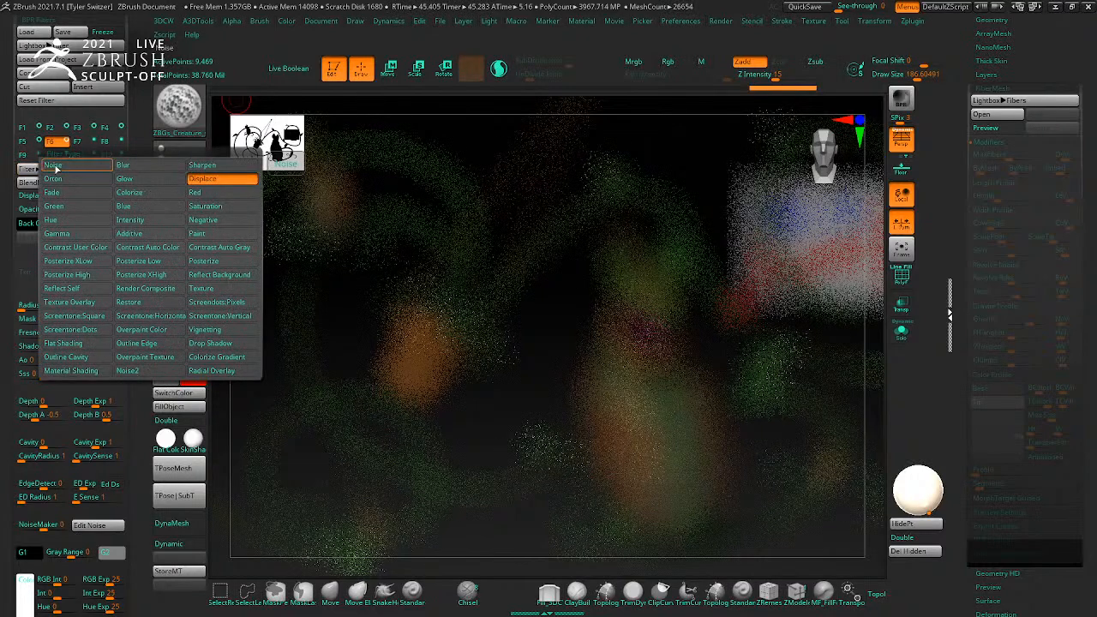
{"action": "left_click", "coordinate": [203, 165]}
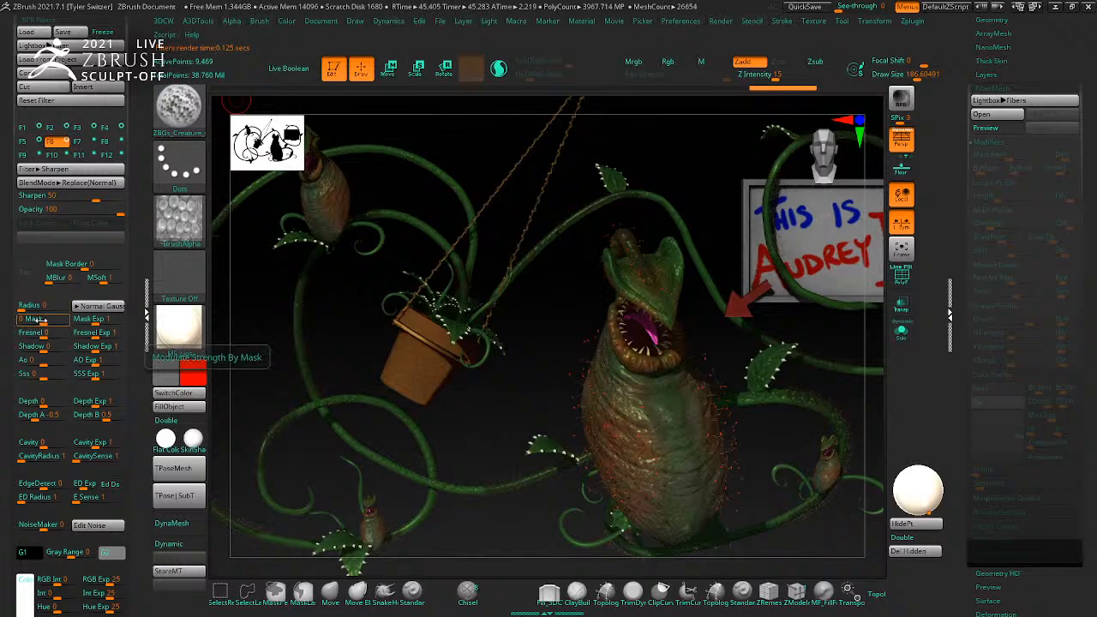
{"action": "mouse_move", "coordinate": [53, 321]}
{"action": "left_mouse_down"}
{"action": "mouse_move", "coordinate": [76, 322]}
{"action": "mouse_move", "coordinate": [36, 312]}
{"action": "mouse_move", "coordinate": [50, 309]}
{"action": "left_mouse_up"}
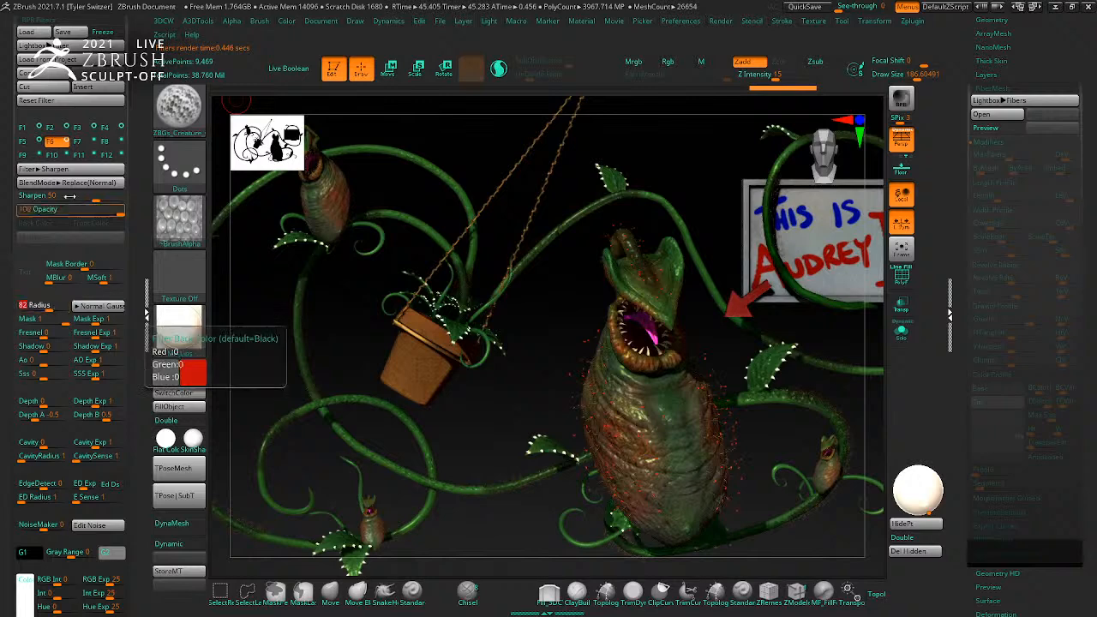
Step: Turn off filter F6 to compare the render, and change filter F5 from Vignetting to Outline Edge
{"action": "left_click", "coordinate": [56, 142]}
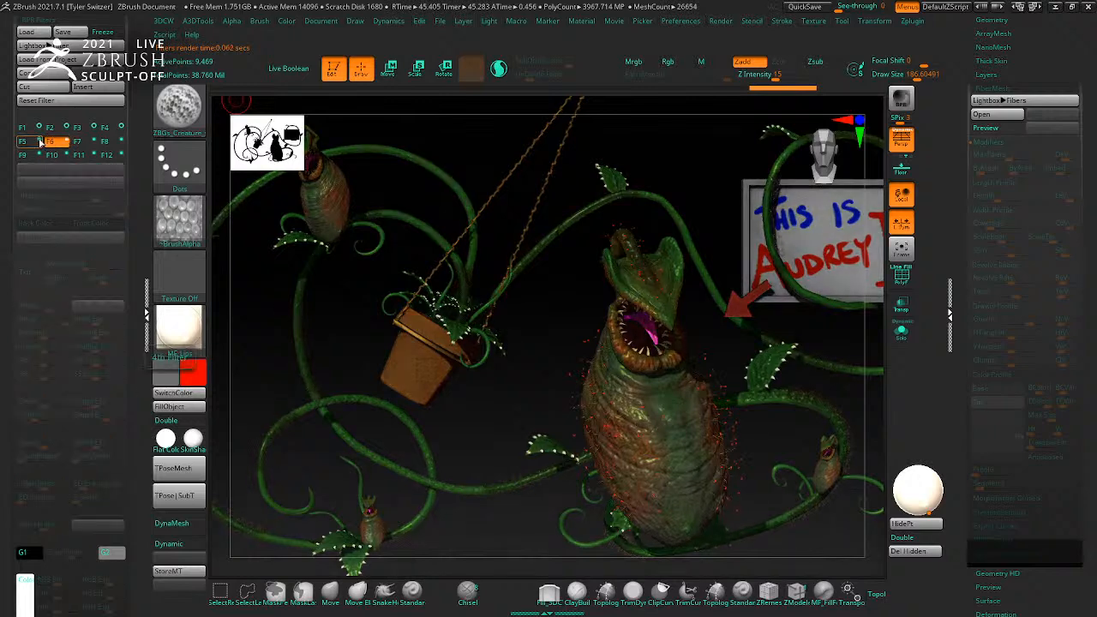
{"action": "left_click", "coordinate": [39, 143]}
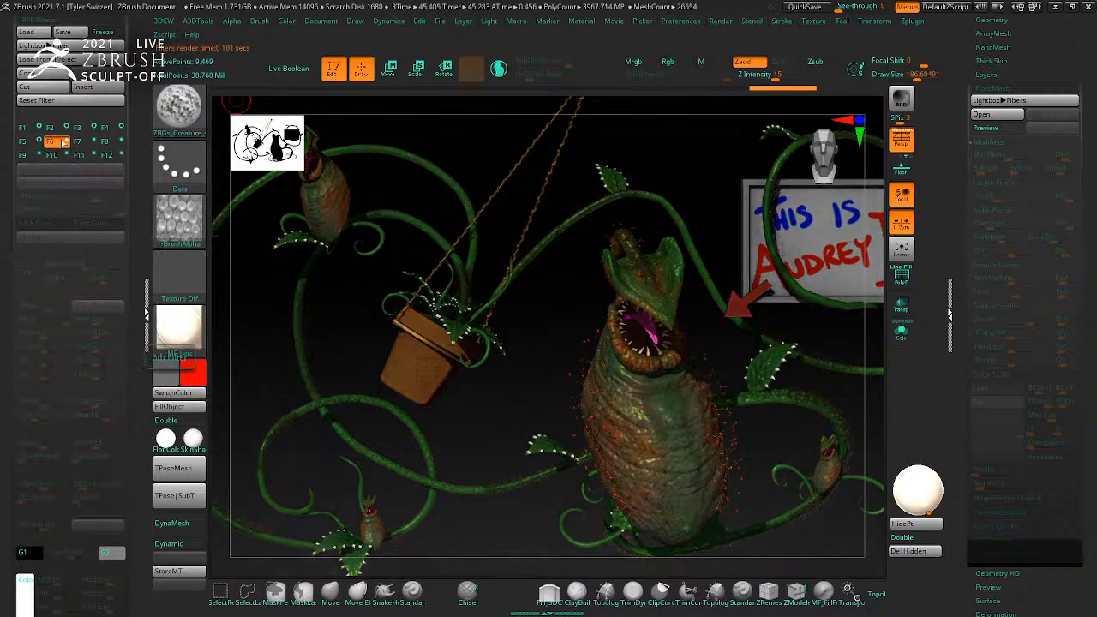
{"action": "left_click", "coordinate": [33, 142]}
{"action": "left_click", "coordinate": [74, 169]}
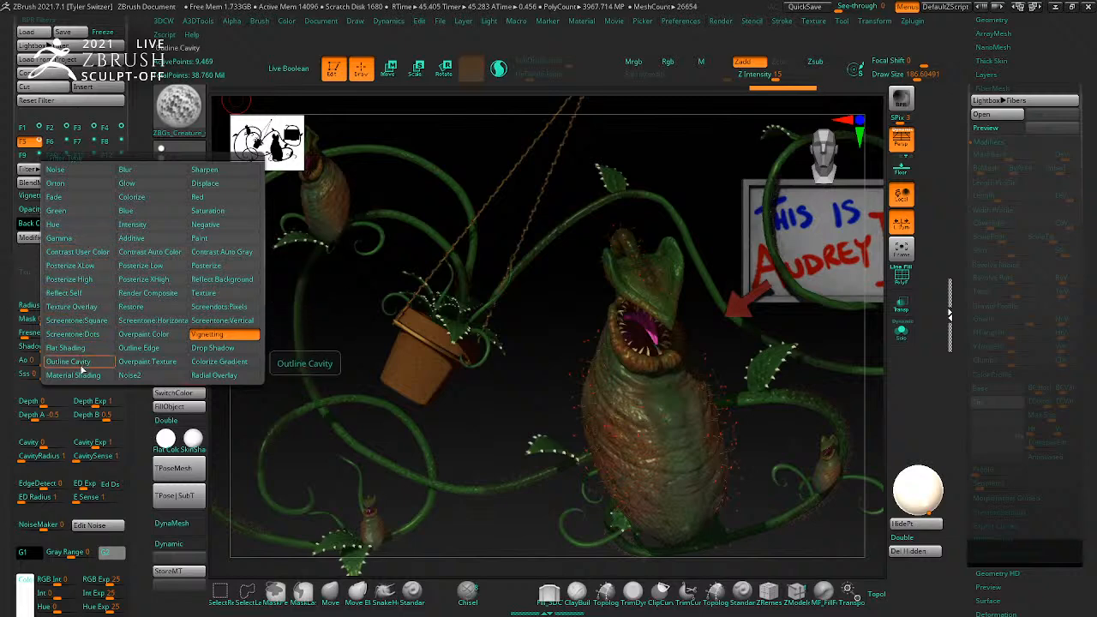
{"action": "left_click", "coordinate": [139, 347]}
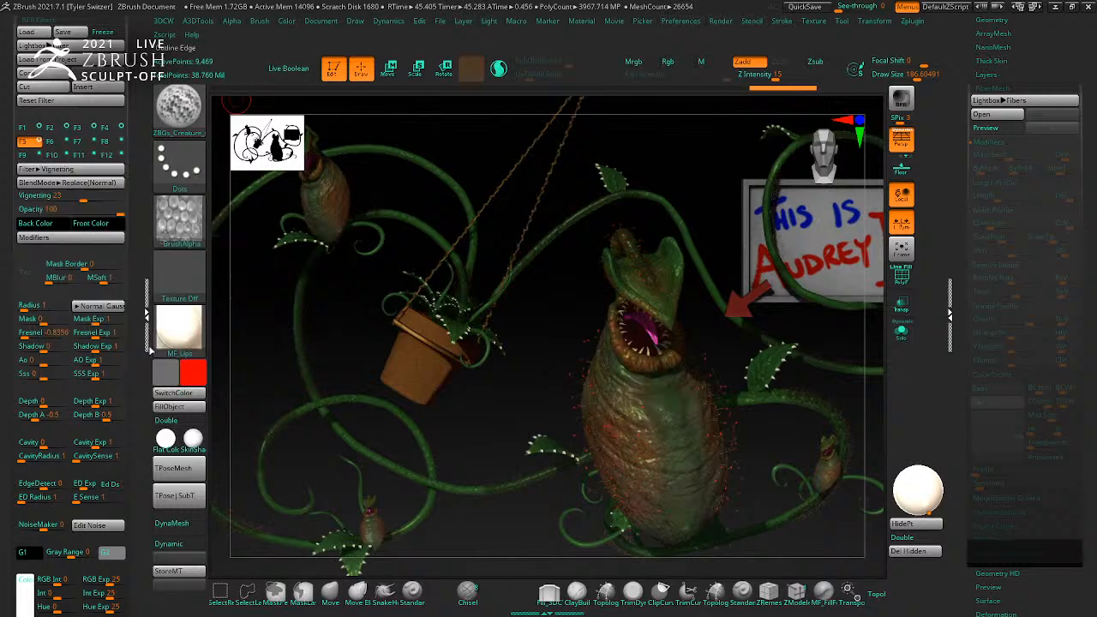
Step: Set the front color of the F5 Outline Edge filter to bright green
{"action": "left_click", "coordinate": [91, 224]}
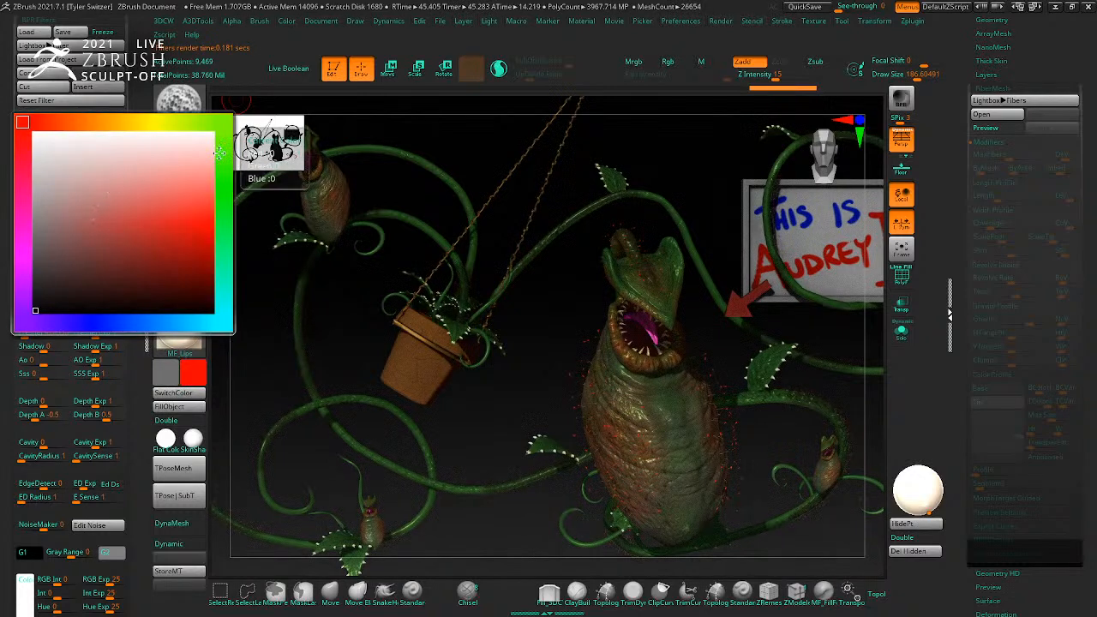
{"action": "left_click", "coordinate": [107, 219]}
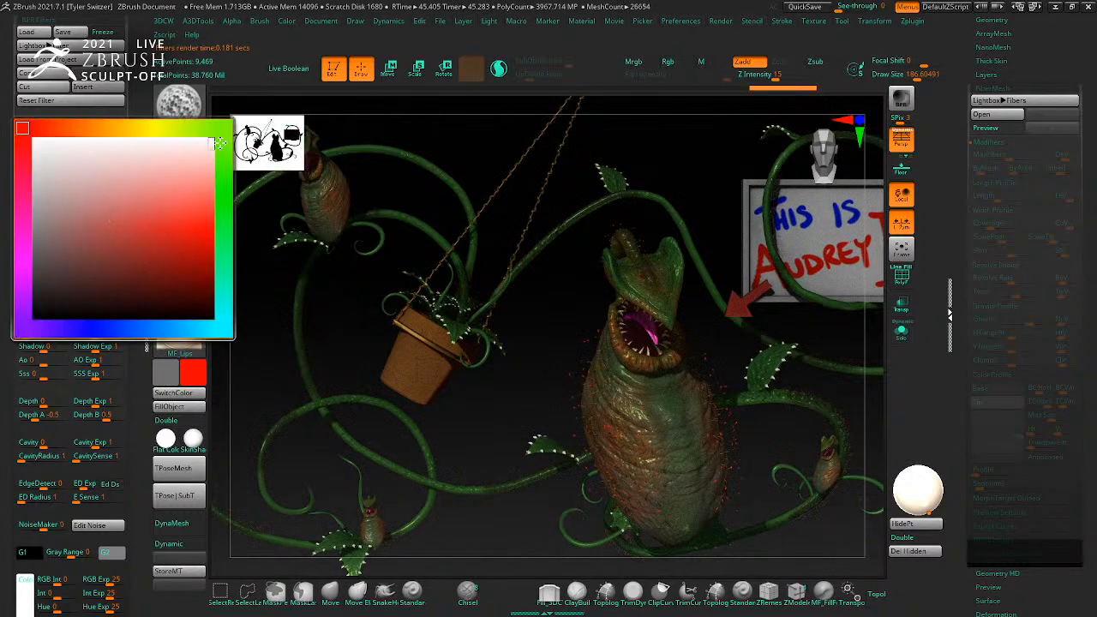
{"action": "left_click_drag", "start_coordinate": [223, 137], "coordinate": [223, 167]}
{"action": "left_click_drag", "start_coordinate": [205, 180], "coordinate": [214, 201]}
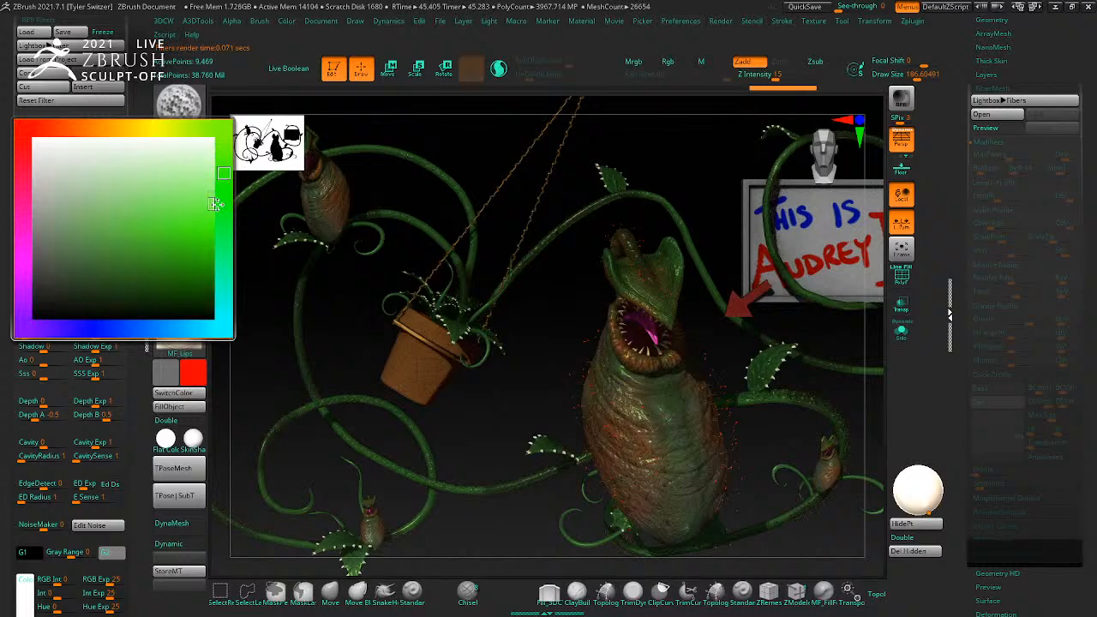
Step: Adjust the Outline Edge strength of filter F5 to 28
{"action": "left_click", "coordinate": [73, 197]}
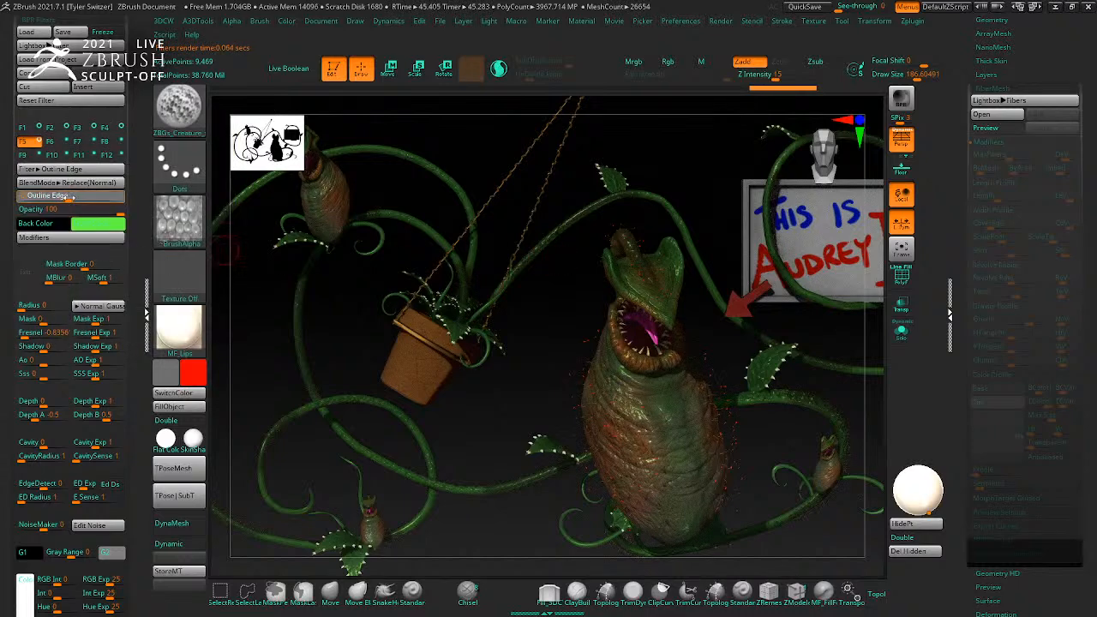
{"action": "left_click_drag", "start_coordinate": [72, 196], "coordinate": [90, 199]}
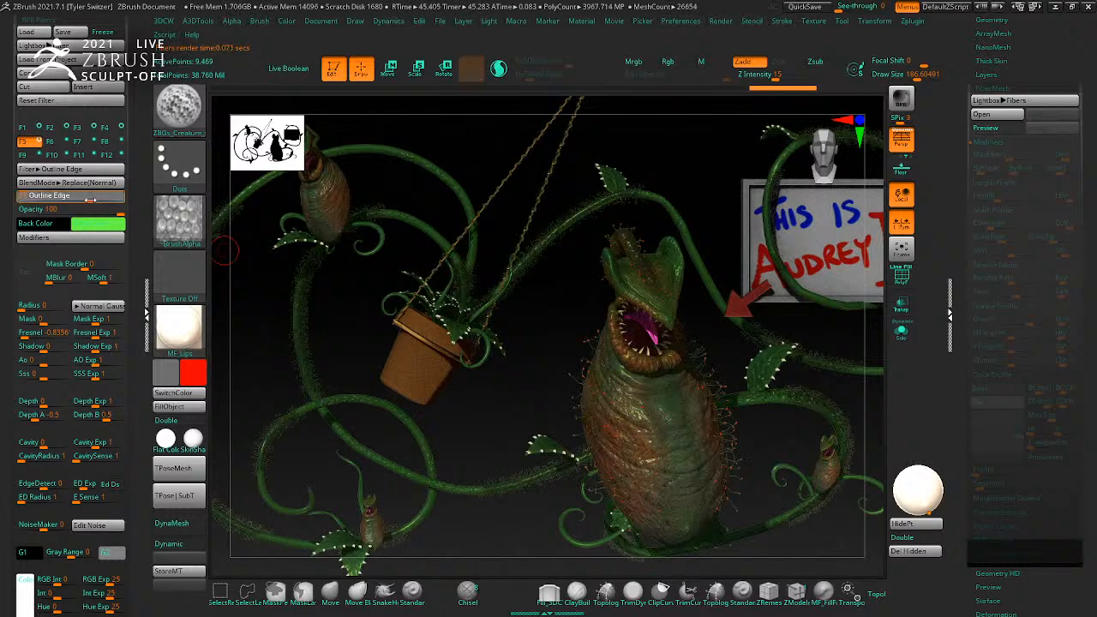
{"action": "left_click", "coordinate": [94, 199]}
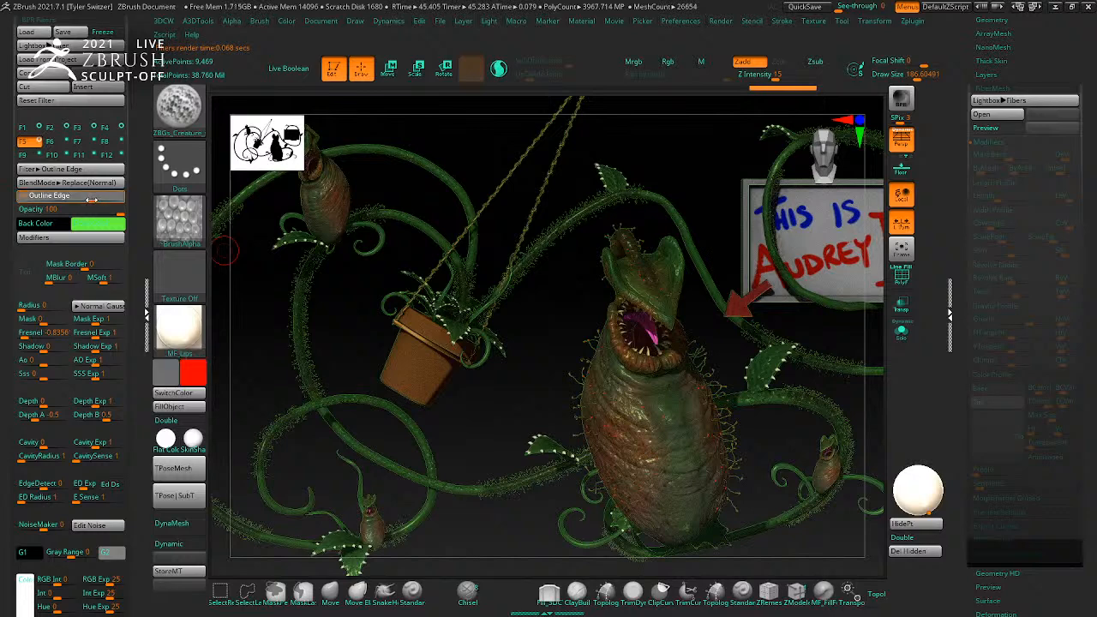
{"action": "left_click_drag", "start_coordinate": [97, 200], "coordinate": [86, 198]}
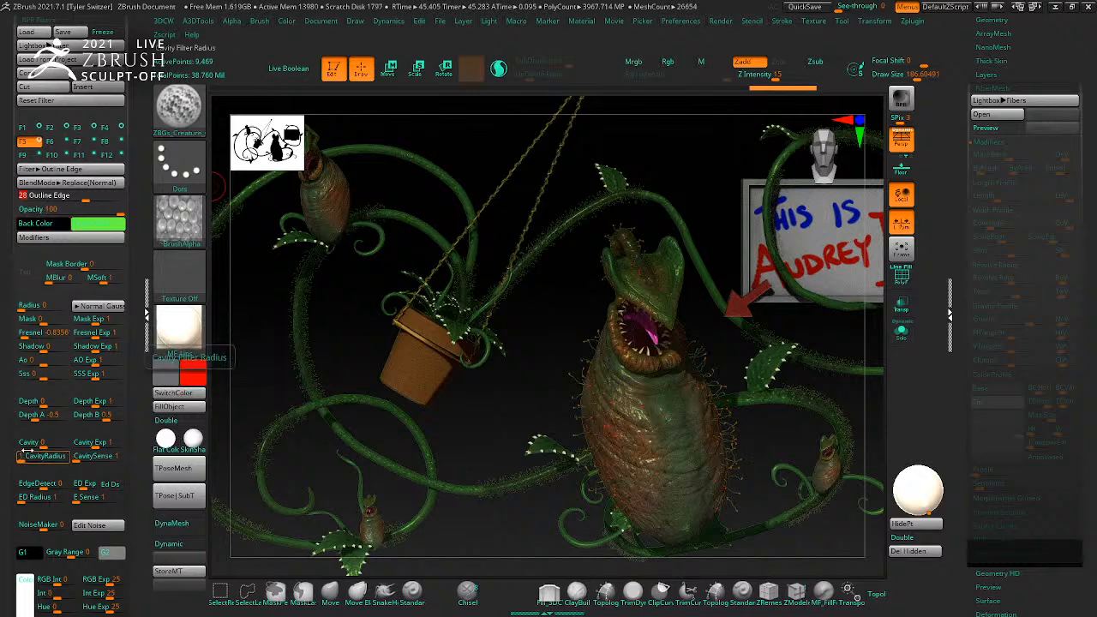
Step: Try the Cavity modifier on the F5 Outline Edge filter and reset it to 0
{"action": "left_click", "coordinate": [53, 443]}
{"action": "left_click_drag", "start_coordinate": [53, 443], "coordinate": [60, 444]}
{"action": "type", "text": "0"}
{"action": "key", "text": "Return"}
Step: Re-enable the F6 Sharpen filter and set its Radius to 126 and Fresnel to 0.28767
{"action": "left_click", "coordinate": [60, 142]}
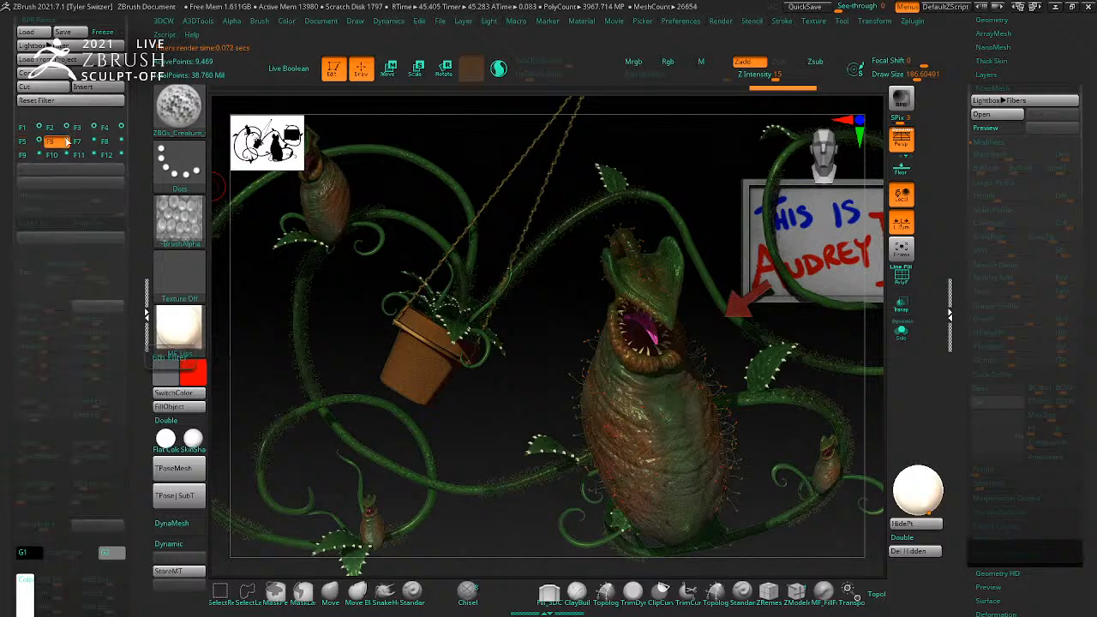
{"action": "left_click", "coordinate": [63, 168]}
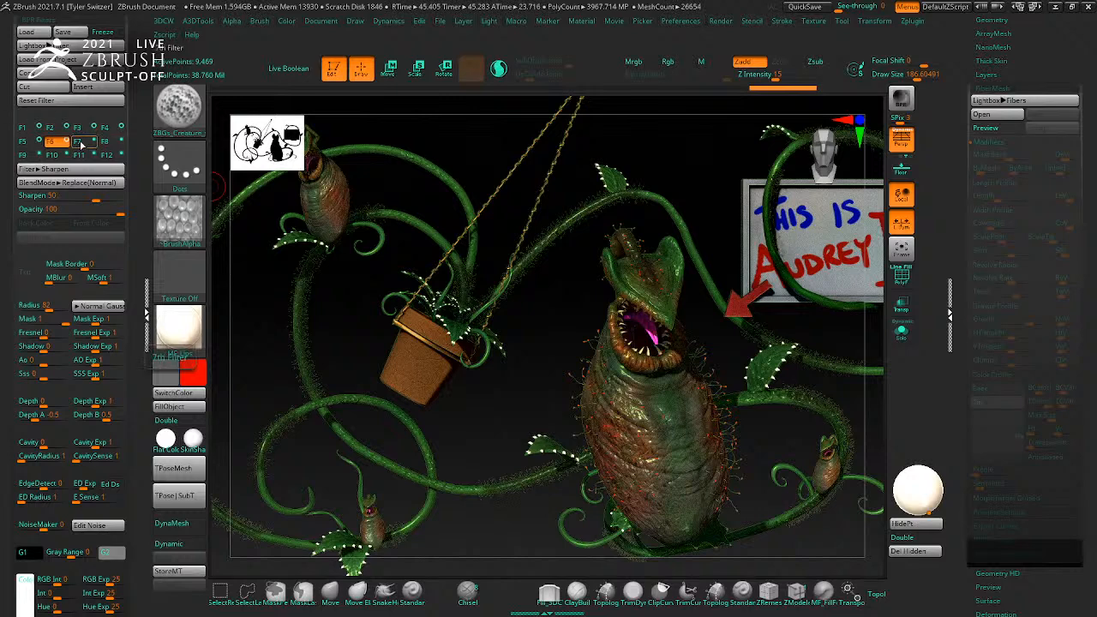
{"action": "left_click", "coordinate": [59, 310]}
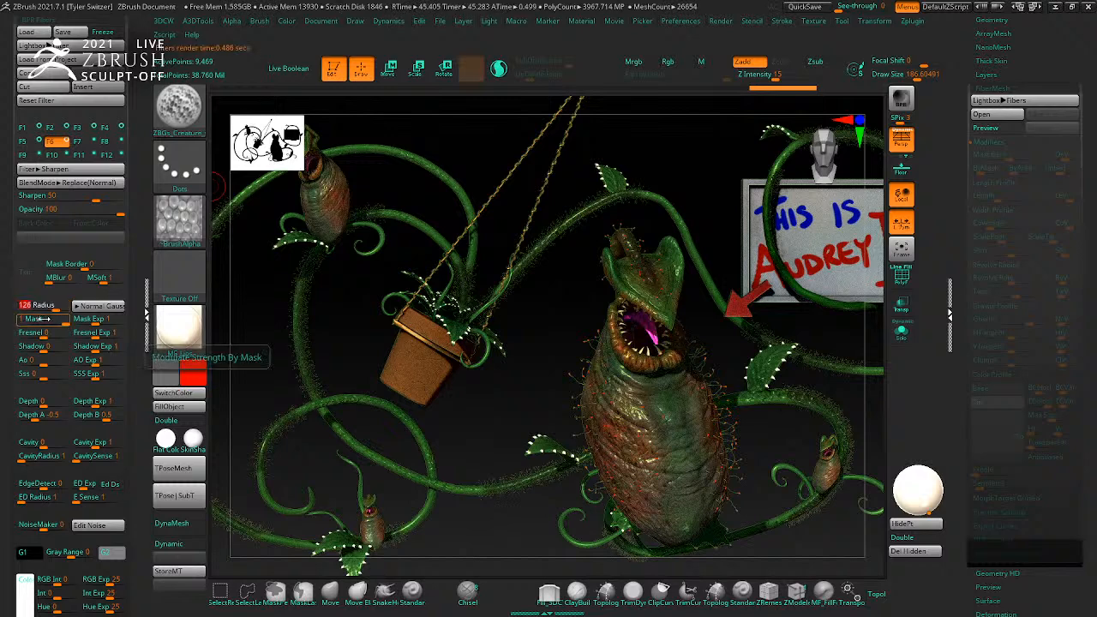
{"action": "mouse_move", "coordinate": [54, 336]}
{"action": "left_mouse_down"}
{"action": "mouse_move", "coordinate": [35, 334]}
{"action": "mouse_move", "coordinate": [52, 338]}
{"action": "left_mouse_up"}
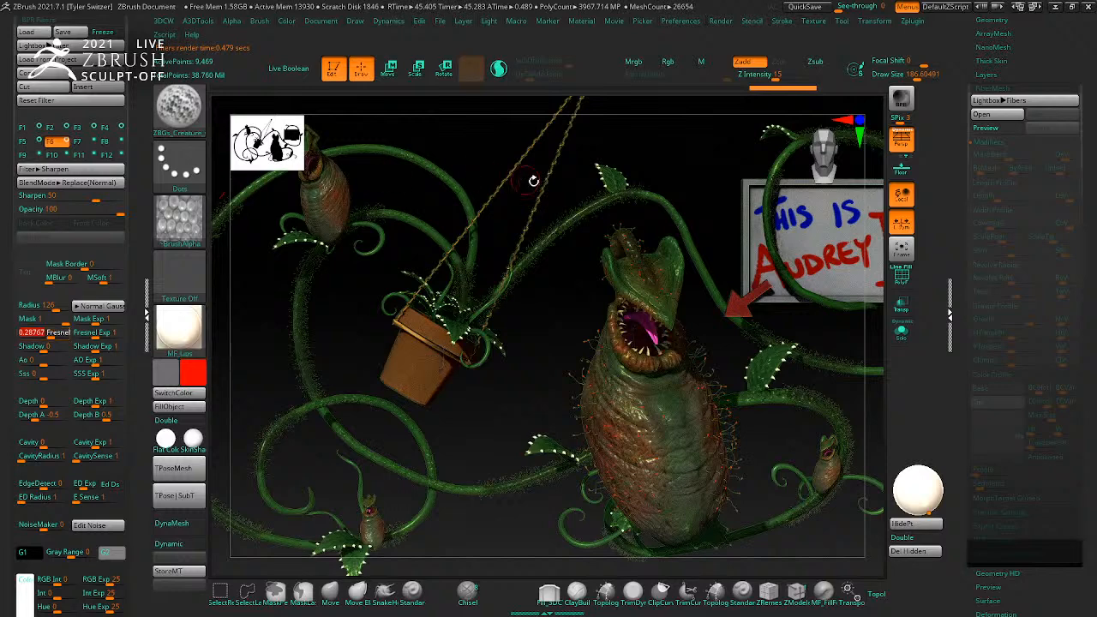
Step: Select the stalk2 subtool, set the document background color to black, and run a BPR preview render of the scene
{"action": "left_click", "coordinate": [661, 184]}
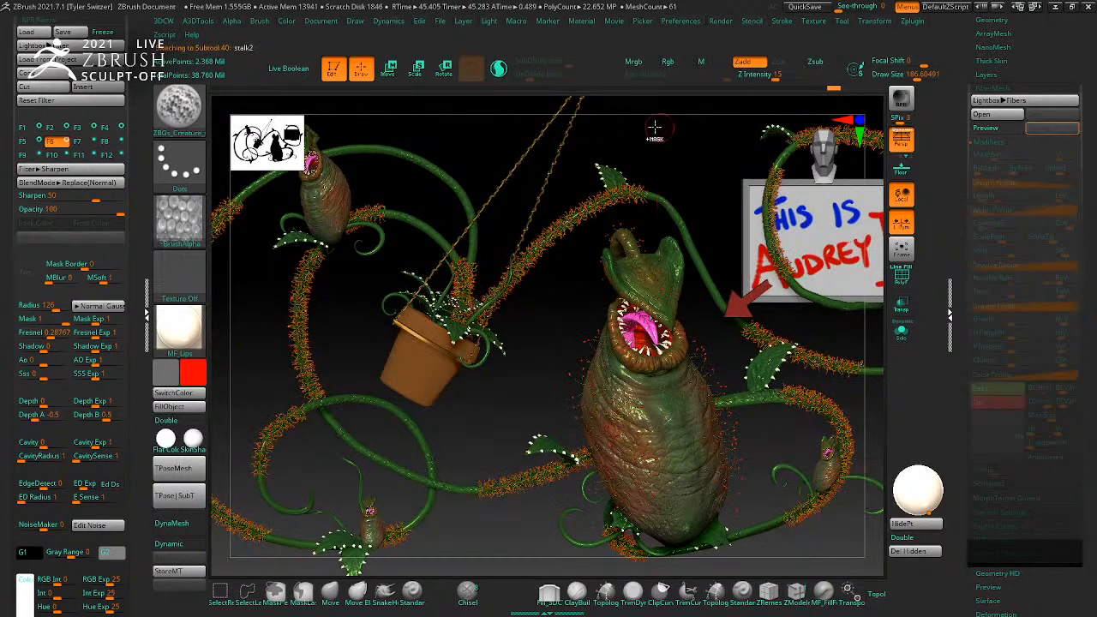
{"action": "left_click", "coordinate": [364, 244], "text": "alt"}
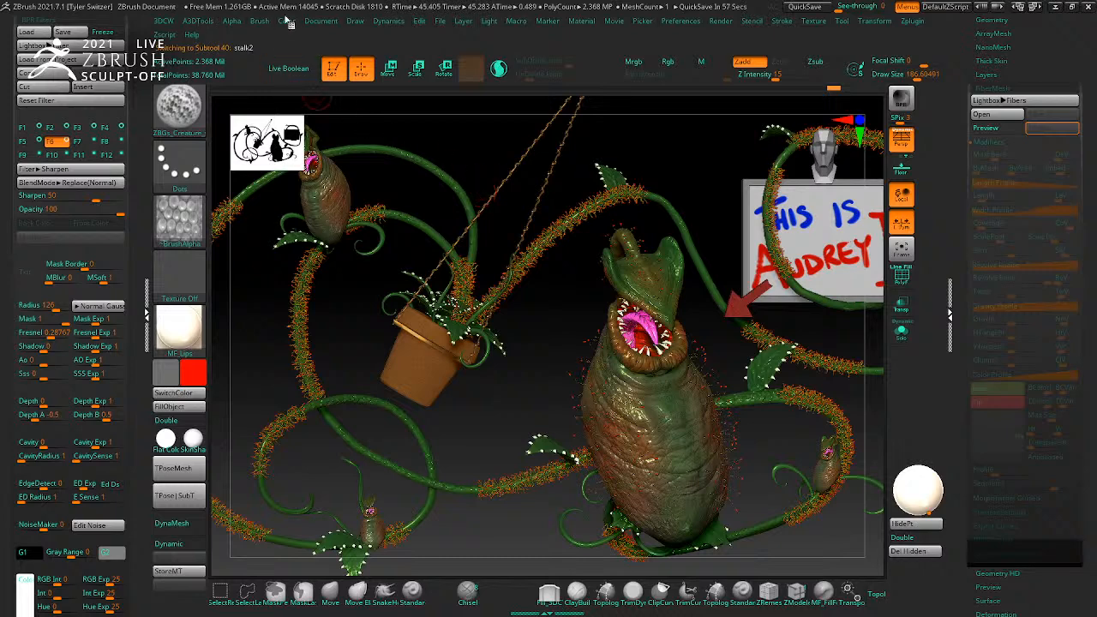
{"action": "left_click", "coordinate": [492, 24]}
{"action": "left_click_drag", "start_coordinate": [562, 139], "coordinate": [569, 141]}
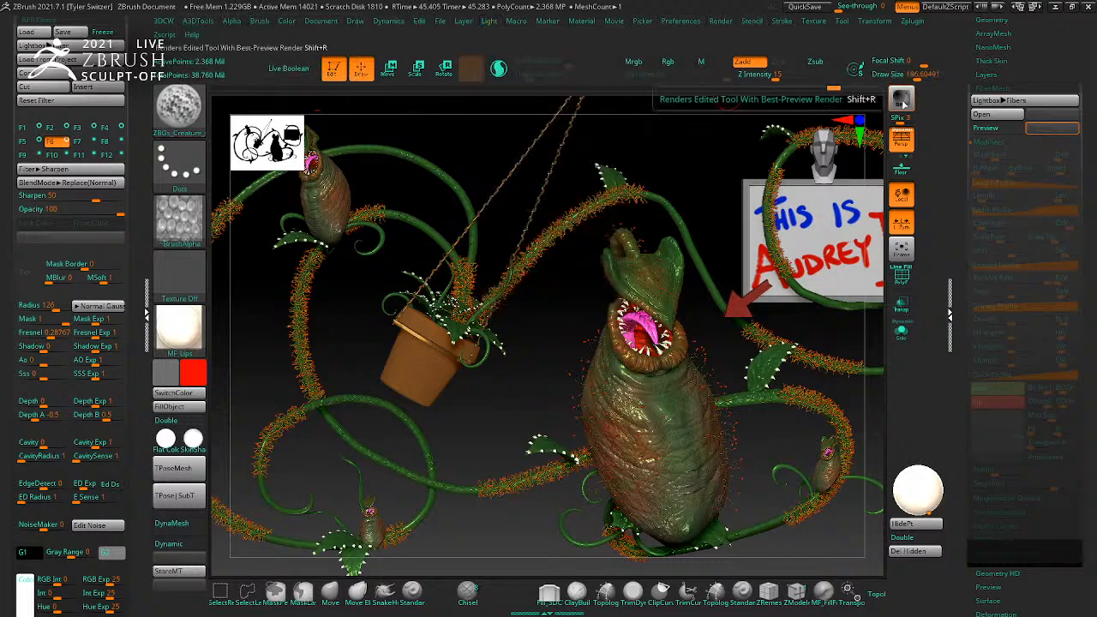
{"action": "left_click", "coordinate": [335, 21]}
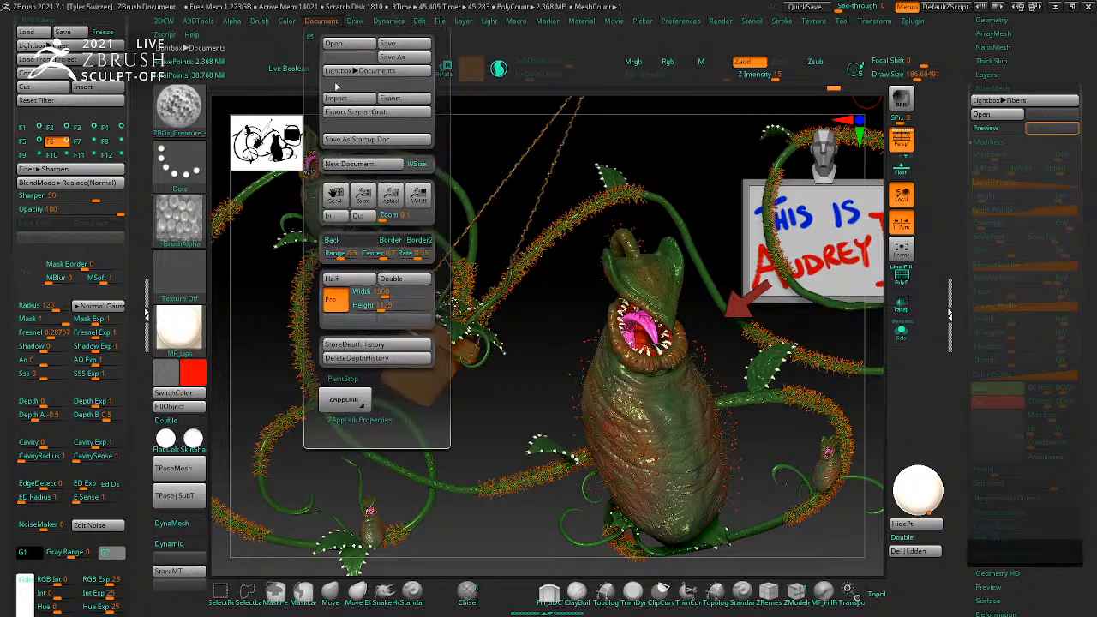
{"action": "left_click", "coordinate": [182, 371]}
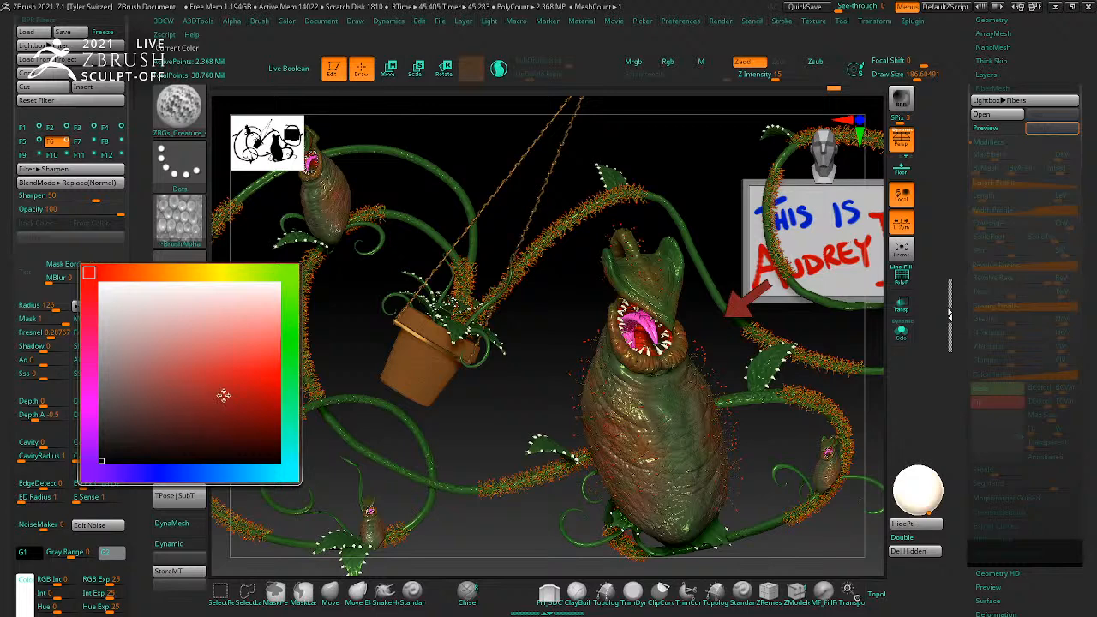
{"action": "left_click", "coordinate": [322, 22]}
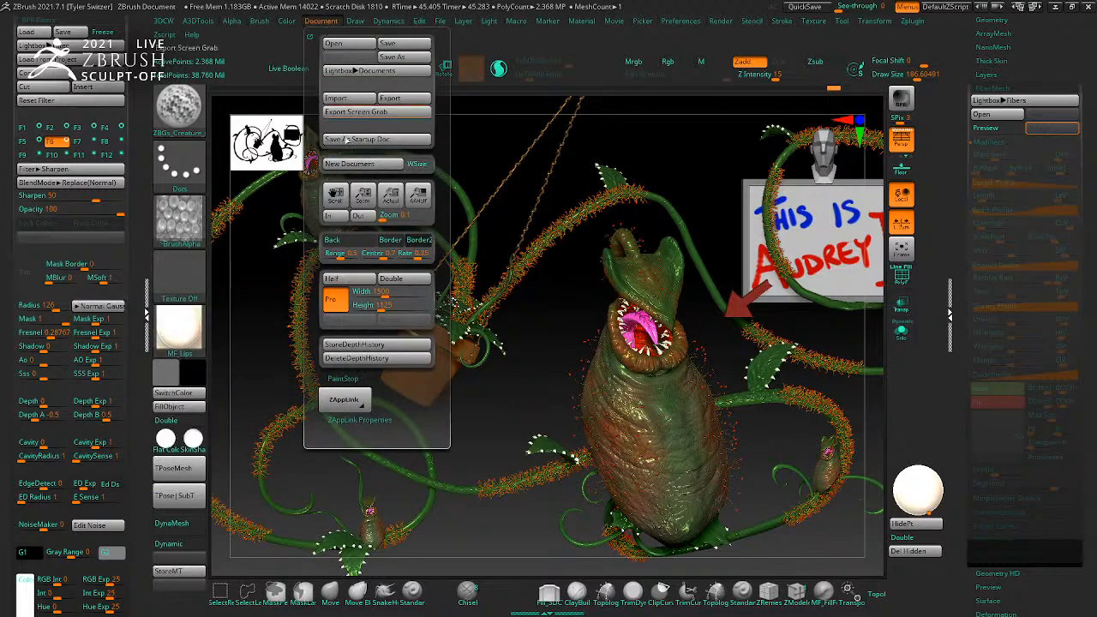
{"action": "left_click", "coordinate": [343, 242]}
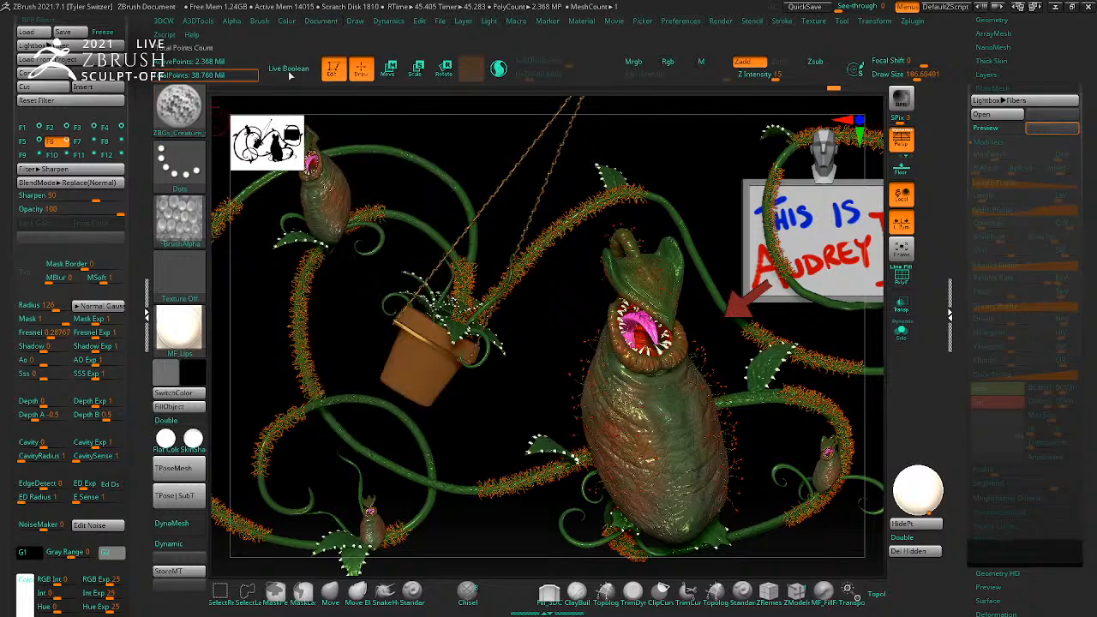
{"action": "left_click", "coordinate": [906, 104]}
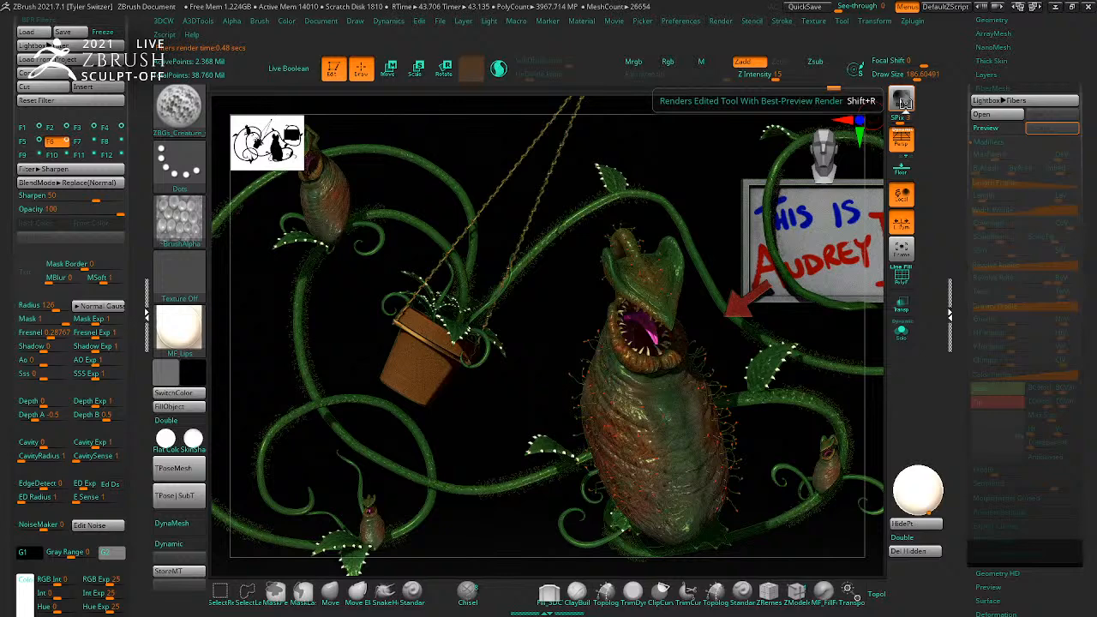
{"action": "left_click", "coordinate": [681, 139]}
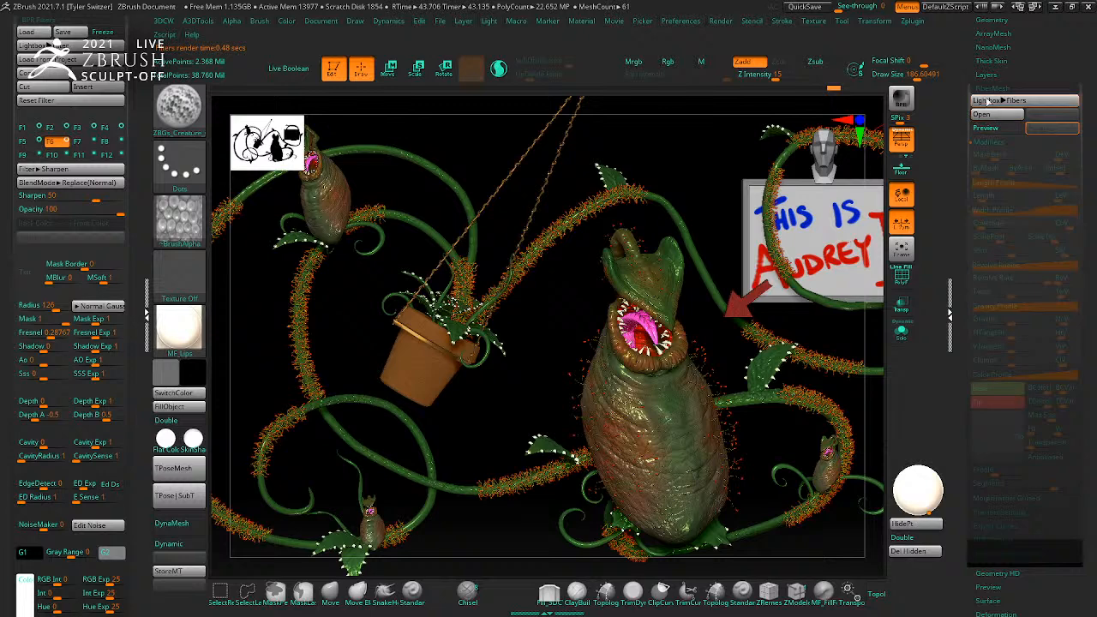
Step: Switch to the Spiral3D_1 primitive and set its Coverage to 929
{"action": "left_click_drag", "start_coordinate": [1028, 53], "coordinate": [1028, 219]}
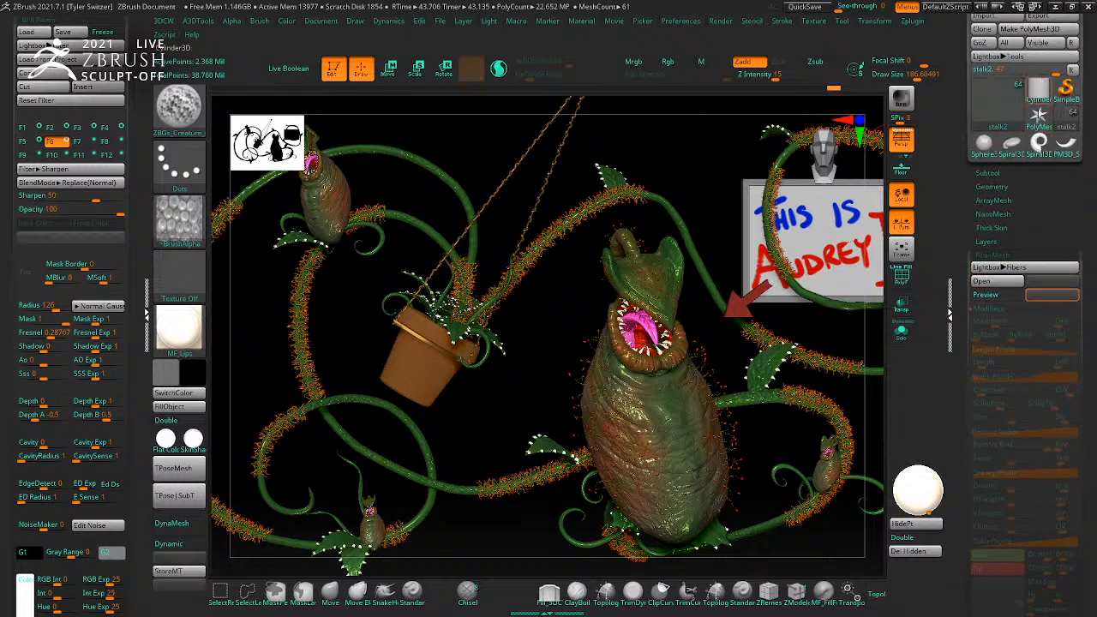
{"action": "left_click", "coordinate": [1041, 146]}
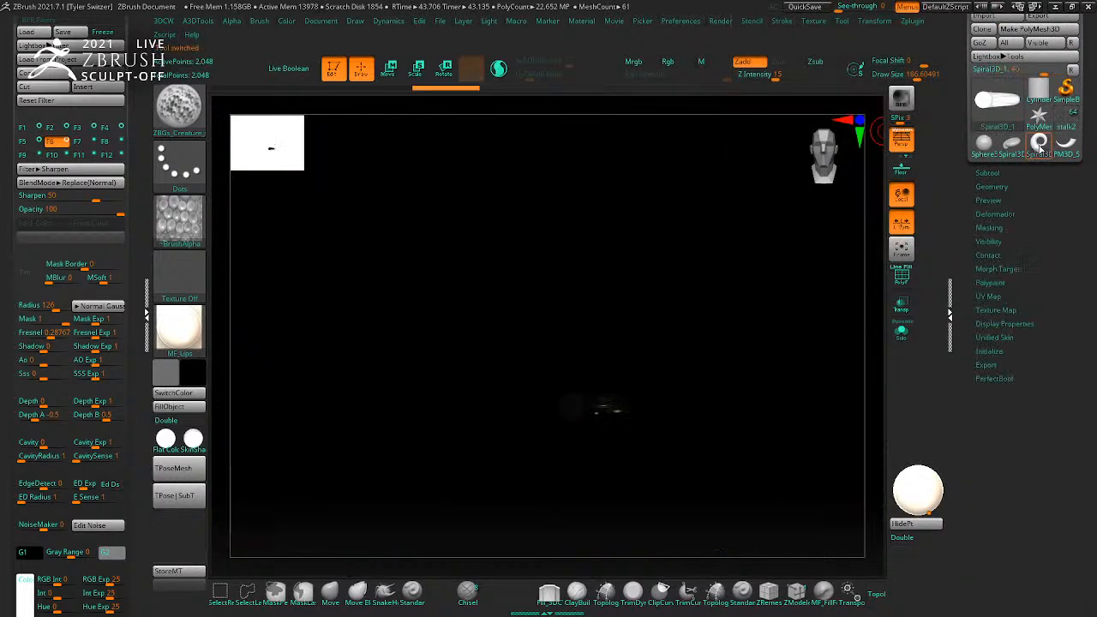
{"action": "key", "text": "f"}
{"action": "mouse_move", "coordinate": [795, 294]}
{"action": "left_mouse_down"}
{"action": "mouse_move", "coordinate": [779, 210]}
{"action": "mouse_move", "coordinate": [787, 305]}
{"action": "left_mouse_up"}
{"action": "right_click_drag", "start_coordinate": [641, 360], "coordinate": [460, 346], "text": "ctrl"}
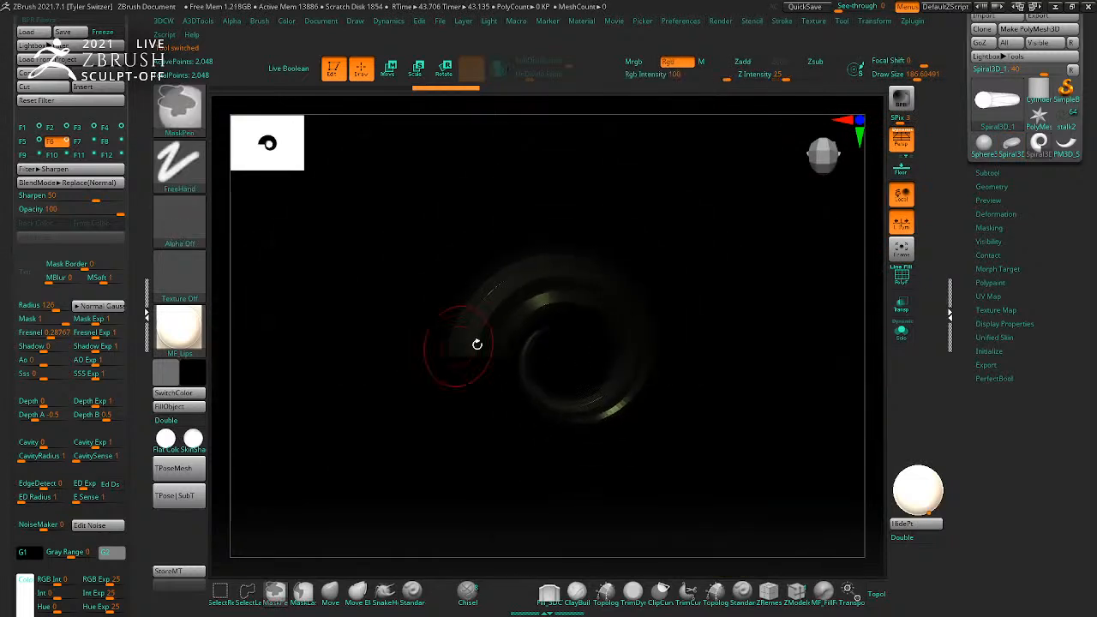
{"action": "key", "text": "w"}
{"action": "left_click", "coordinate": [991, 352]}
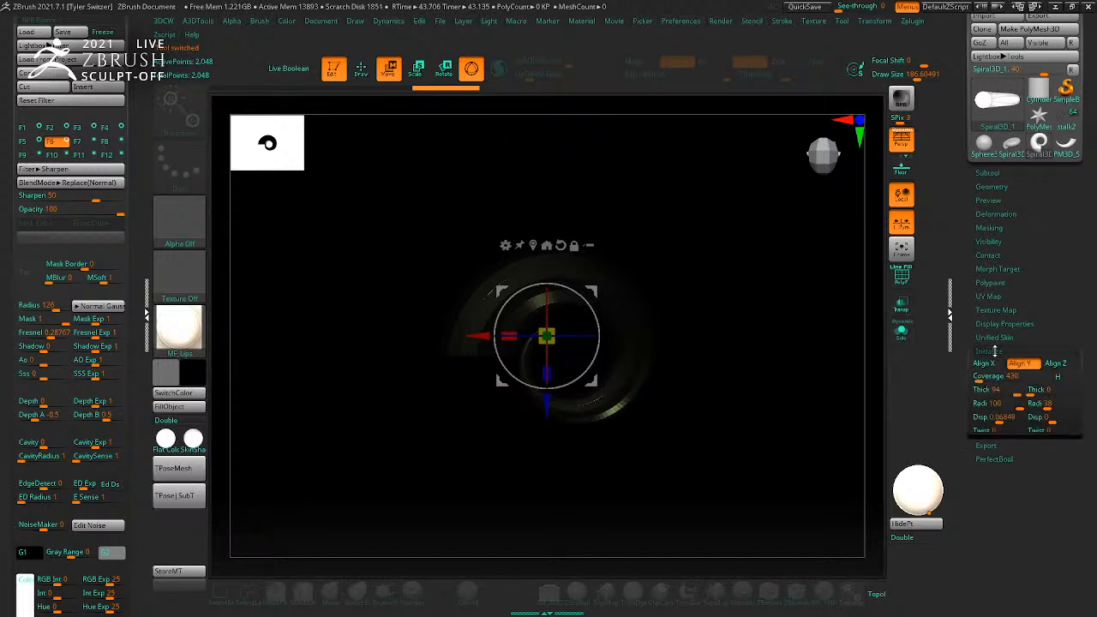
{"action": "left_click_drag", "start_coordinate": [977, 377], "coordinate": [979, 378]}
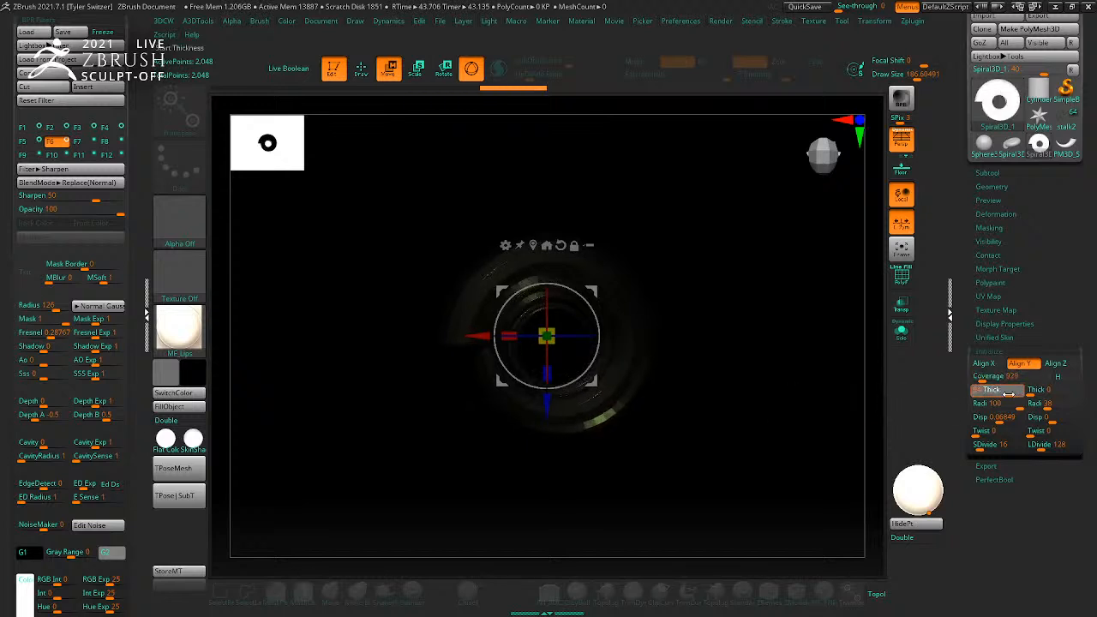
Step: Set the spiral's start thickness to 12 and end radius to 0, and color it bright yellow-green
{"action": "left_click_drag", "start_coordinate": [1009, 393], "coordinate": [1041, 405]}
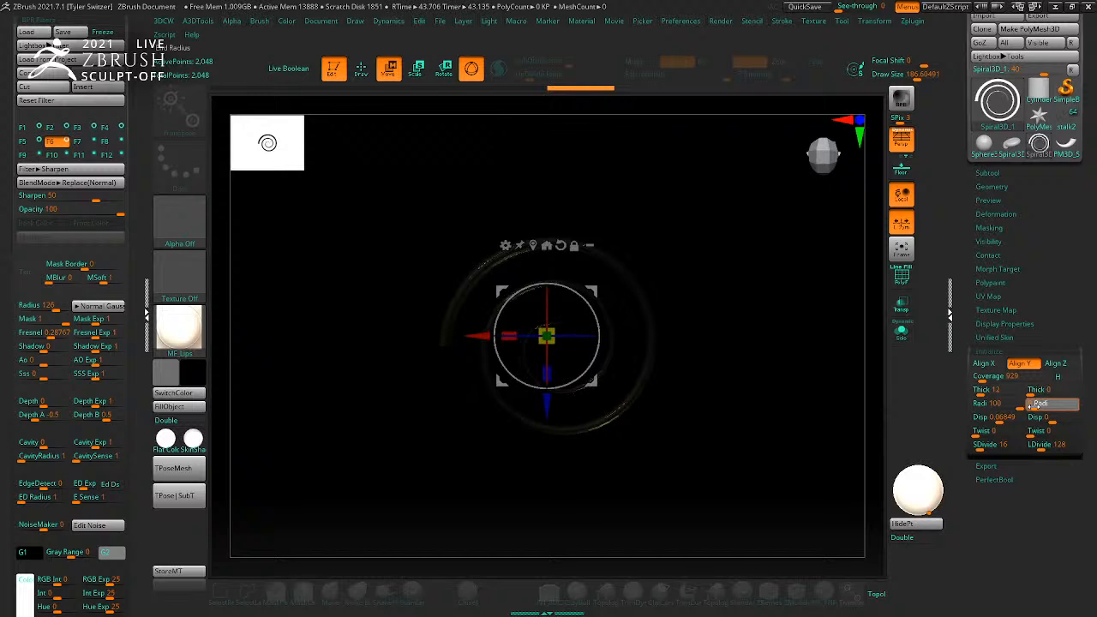
{"action": "left_click_drag", "start_coordinate": [1028, 408], "coordinate": [872, 387]}
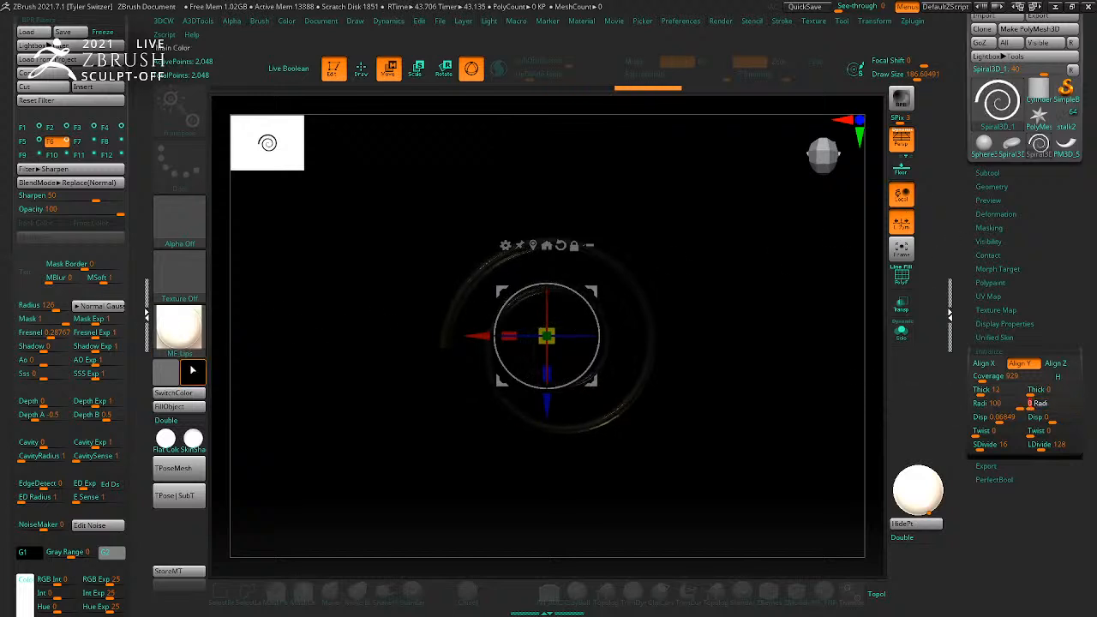
{"action": "left_click", "coordinate": [166, 371]}
{"action": "left_click_drag", "start_coordinate": [296, 385], "coordinate": [289, 262]}
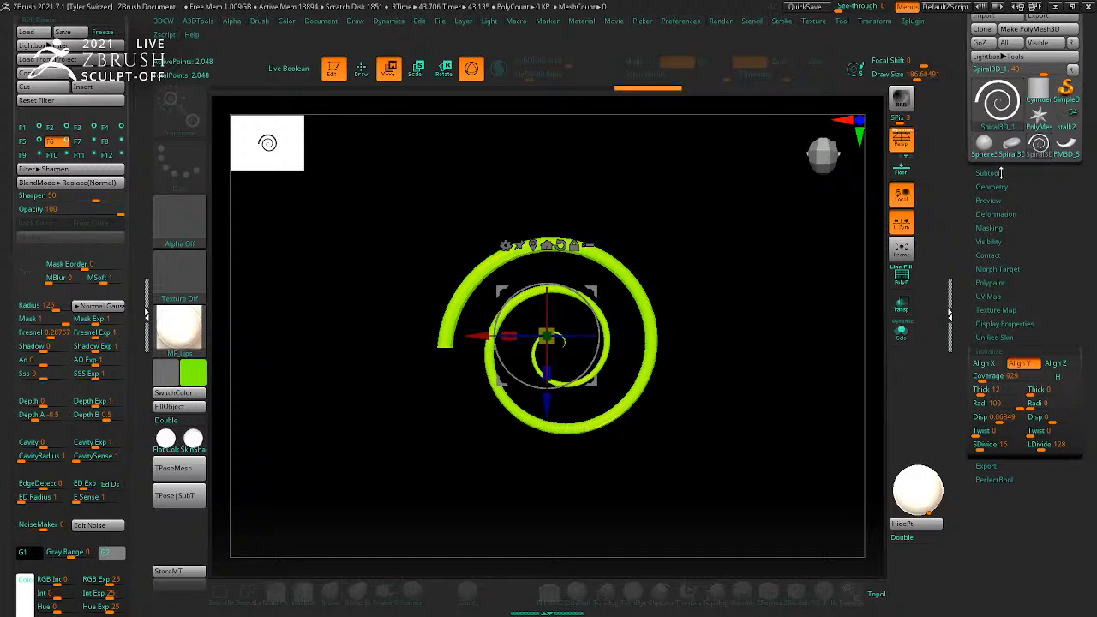
Step: Return to the stalk2 plant scene and insert the Spiral3D_1 primitive as a new subtool after stalk2
{"action": "left_click", "coordinate": [1063, 114]}
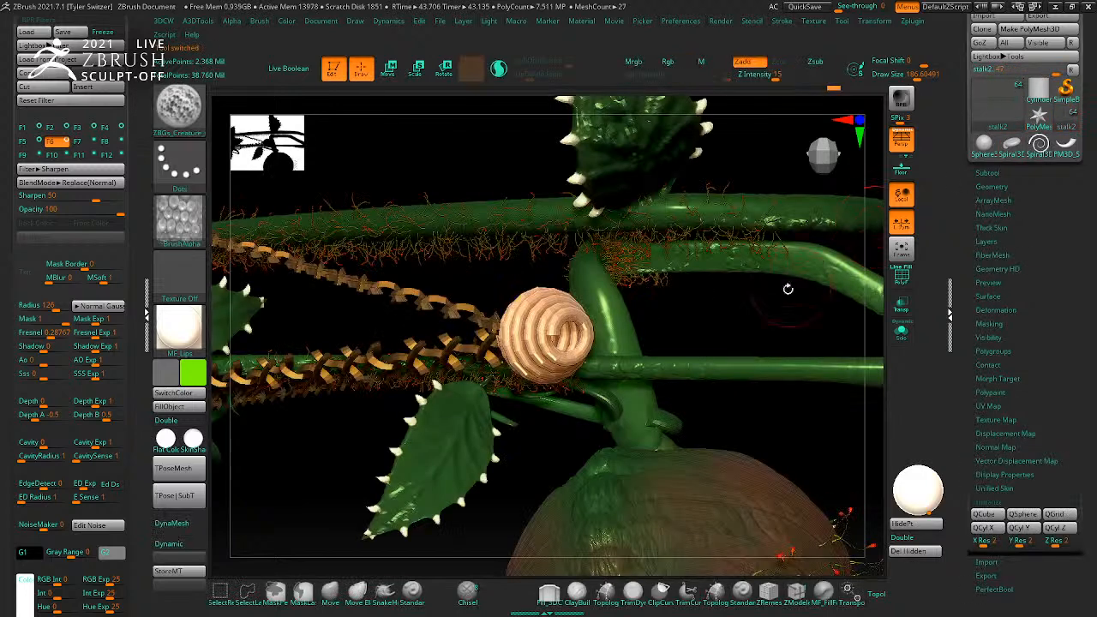
{"action": "key", "text": "f"}
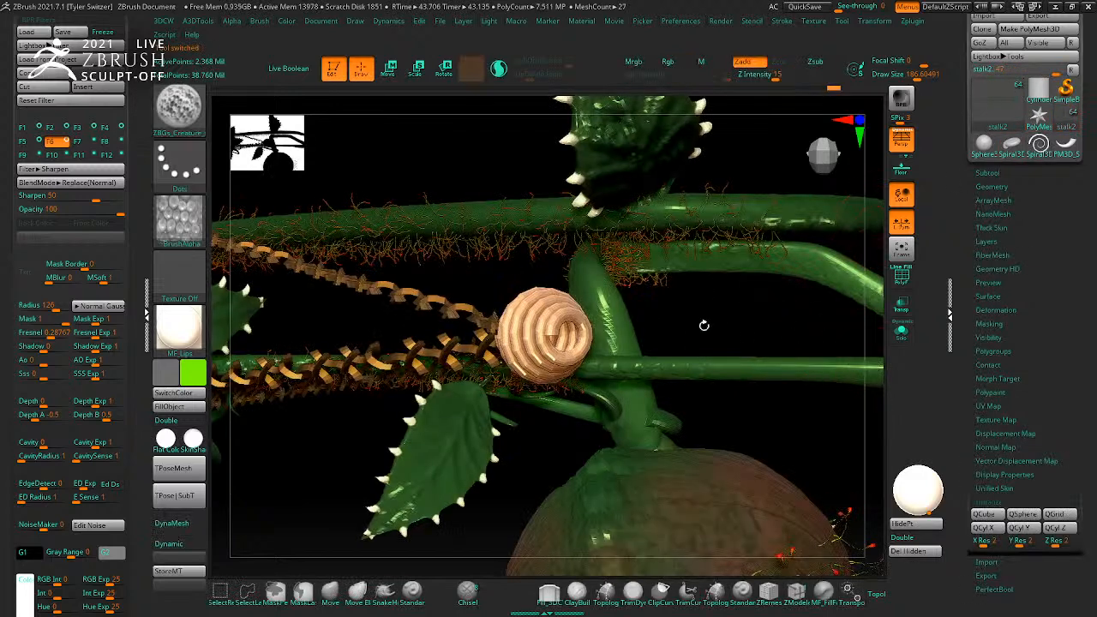
{"action": "left_click_drag", "start_coordinate": [752, 385], "coordinate": [842, 385]}
{"action": "left_click", "coordinate": [1030, 176]}
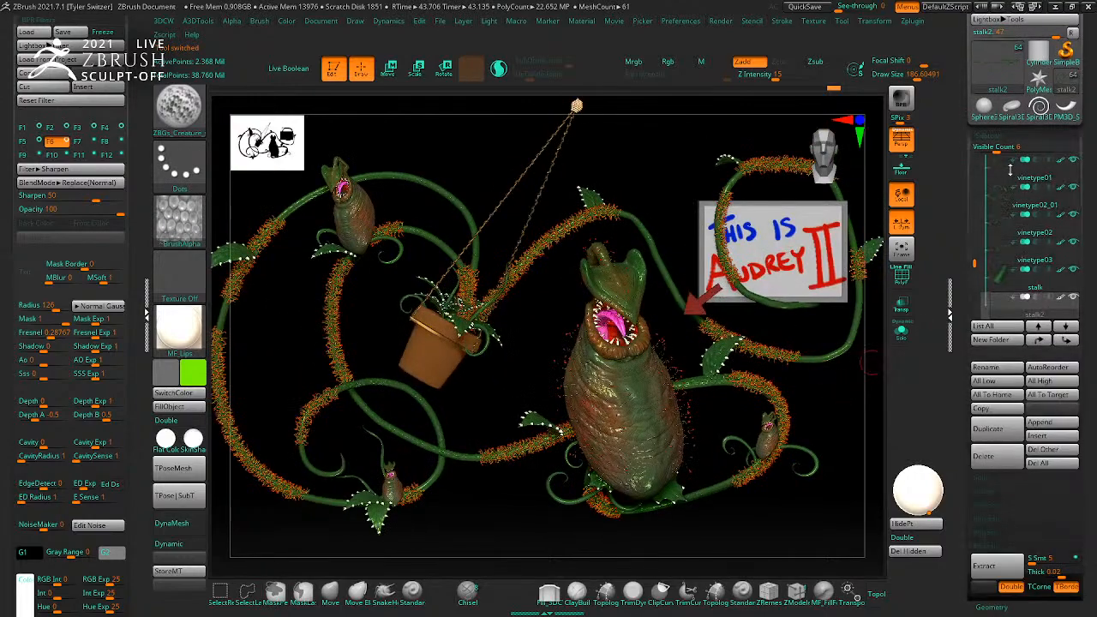
{"action": "left_click", "coordinate": [1036, 437]}
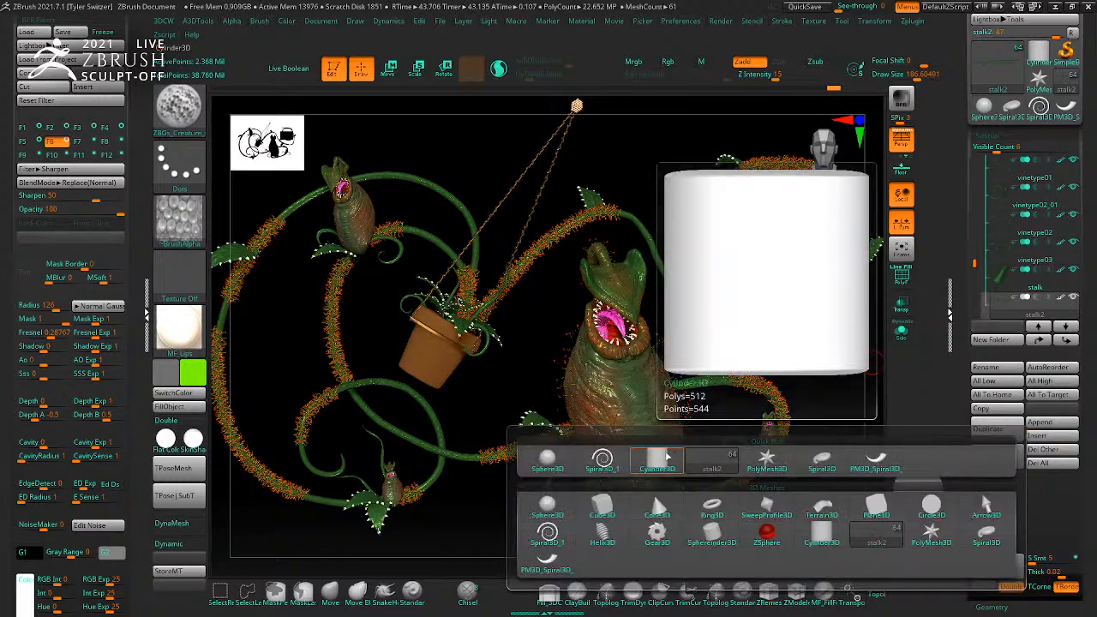
{"action": "left_click", "coordinate": [554, 528]}
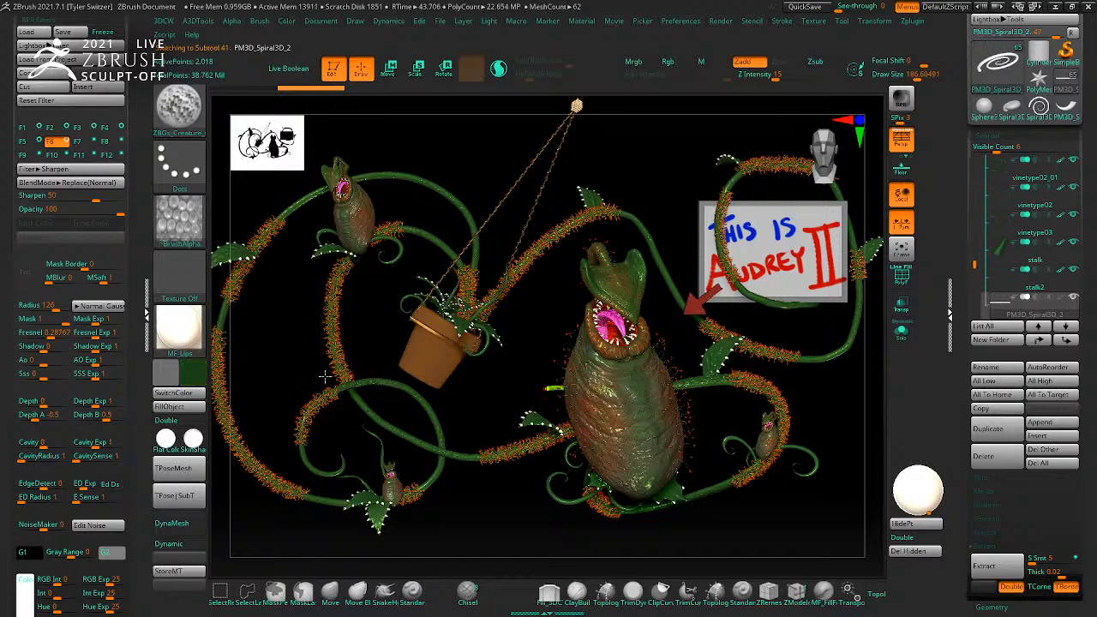
Step: Move, scale and rotate the inserted spiral into a small curled tendril on the vine beneath the Audrey II sign
{"action": "key", "text": "w"}
{"action": "left_click_drag", "start_coordinate": [621, 433], "coordinate": [729, 343]}
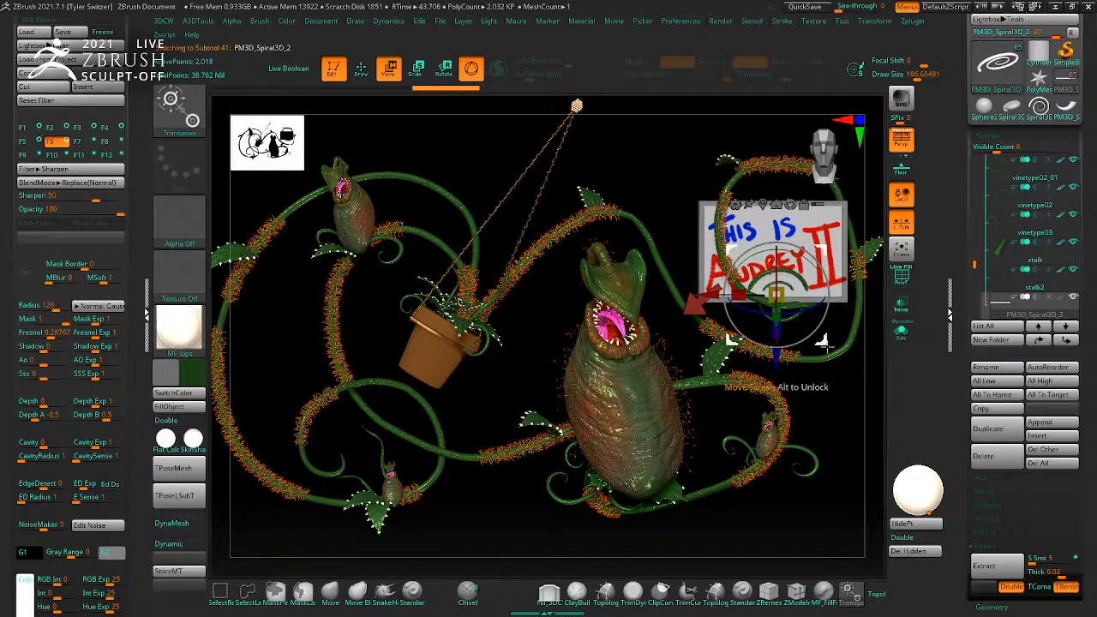
{"action": "left_click_drag", "start_coordinate": [815, 423], "coordinate": [679, 336]}
{"action": "left_click_drag", "start_coordinate": [775, 480], "coordinate": [726, 409]}
{"action": "left_click_drag", "start_coordinate": [790, 396], "coordinate": [690, 370]}
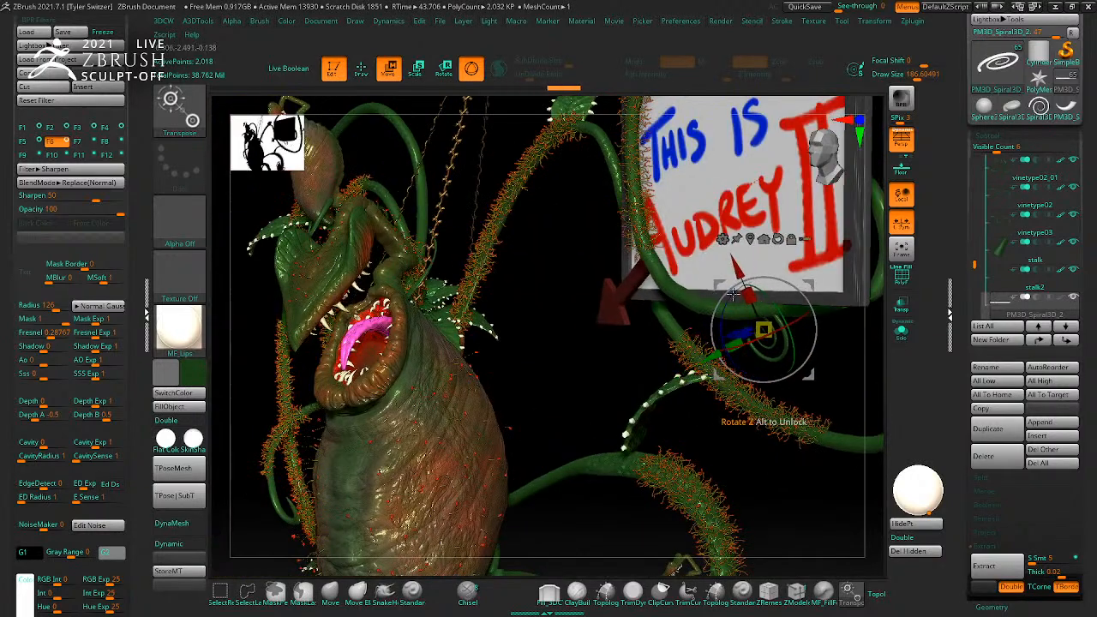
{"action": "left_click_drag", "start_coordinate": [818, 509], "coordinate": [838, 501], "text": "shift"}
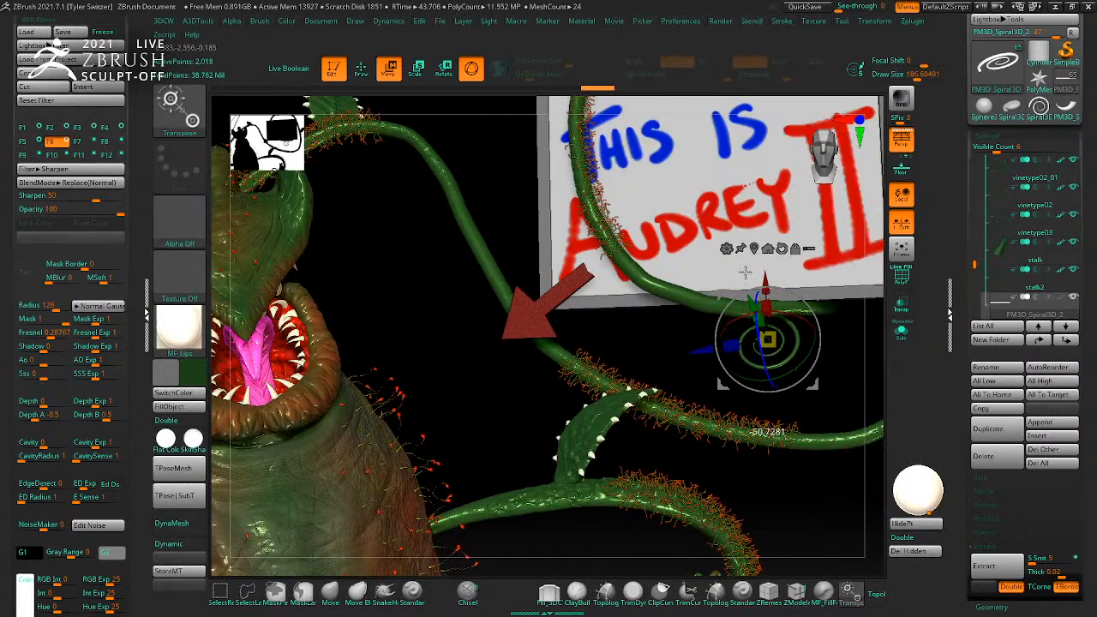
{"action": "left_click_drag", "start_coordinate": [838, 418], "coordinate": [811, 376]}
{"action": "mouse_move", "coordinate": [834, 411]}
{"action": "left_mouse_down"}
{"action": "mouse_move", "coordinate": [821, 388]}
{"action": "mouse_move", "coordinate": [854, 457]}
{"action": "left_mouse_up"}
{"action": "key", "text": "q"}
Step: Duplicate the spiral tendril and fit the copy in depth to the vine beside the leaf on the sign's outer side
{"action": "left_click_drag", "start_coordinate": [851, 498], "coordinate": [760, 502]}
{"action": "key", "text": "w"}
{"action": "left_click_drag", "start_coordinate": [733, 435], "coordinate": [845, 375], "text": "ctrl"}
{"action": "left_click_drag", "start_coordinate": [842, 435], "coordinate": [799, 385]}
{"action": "left_click_drag", "start_coordinate": [862, 397], "coordinate": [704, 400], "text": "alt"}
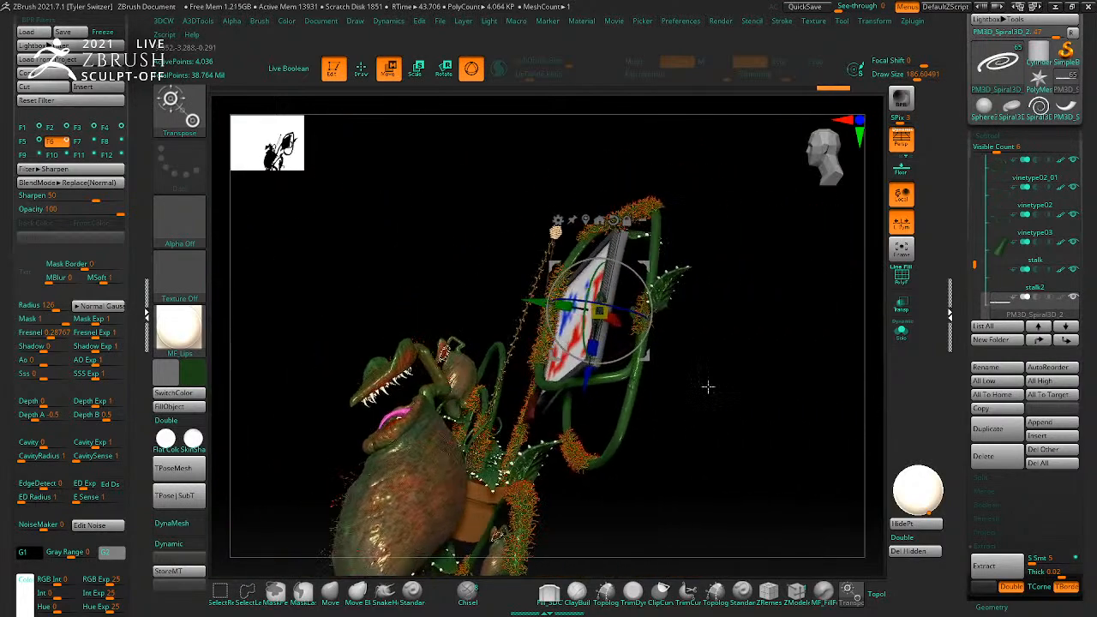
{"action": "left_click_drag", "start_coordinate": [647, 356], "coordinate": [688, 360]}
{"action": "left_click_drag", "start_coordinate": [747, 417], "coordinate": [793, 411], "text": "shift"}
{"action": "right_click_drag", "start_coordinate": [721, 405], "coordinate": [751, 459], "text": "ctrl"}
{"action": "left_click_drag", "start_coordinate": [688, 360], "coordinate": [678, 374]}
{"action": "right_click_drag", "start_coordinate": [747, 419], "coordinate": [683, 406], "text": "ctrl"}
{"action": "key", "text": "q"}
Step: Place another copy of the spiral tendril on the vine above the hanging pot, near the upper small pitcher, adjusting its rotation and size
{"action": "mouse_move", "coordinate": [703, 440]}
{"action": "left_mouse_down"}
{"action": "mouse_move", "coordinate": [718, 458]}
{"action": "mouse_move", "coordinate": [693, 443]}
{"action": "mouse_move", "coordinate": [727, 485]}
{"action": "mouse_move", "coordinate": [798, 426]}
{"action": "mouse_move", "coordinate": [833, 455]}
{"action": "left_mouse_up"}
{"action": "key", "text": "w"}
{"action": "left_click_drag", "start_coordinate": [810, 392], "coordinate": [390, 313], "text": "ctrl"}
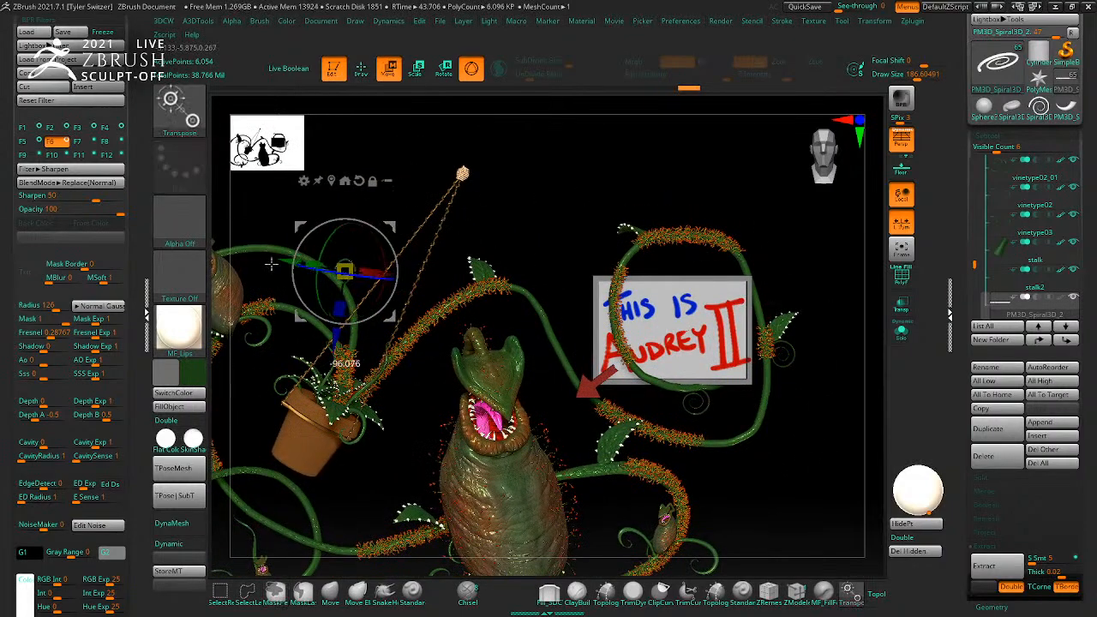
{"action": "left_click_drag", "start_coordinate": [388, 219], "coordinate": [401, 236]}
{"action": "left_click_drag", "start_coordinate": [389, 316], "coordinate": [360, 292]}
{"action": "key", "text": "q"}
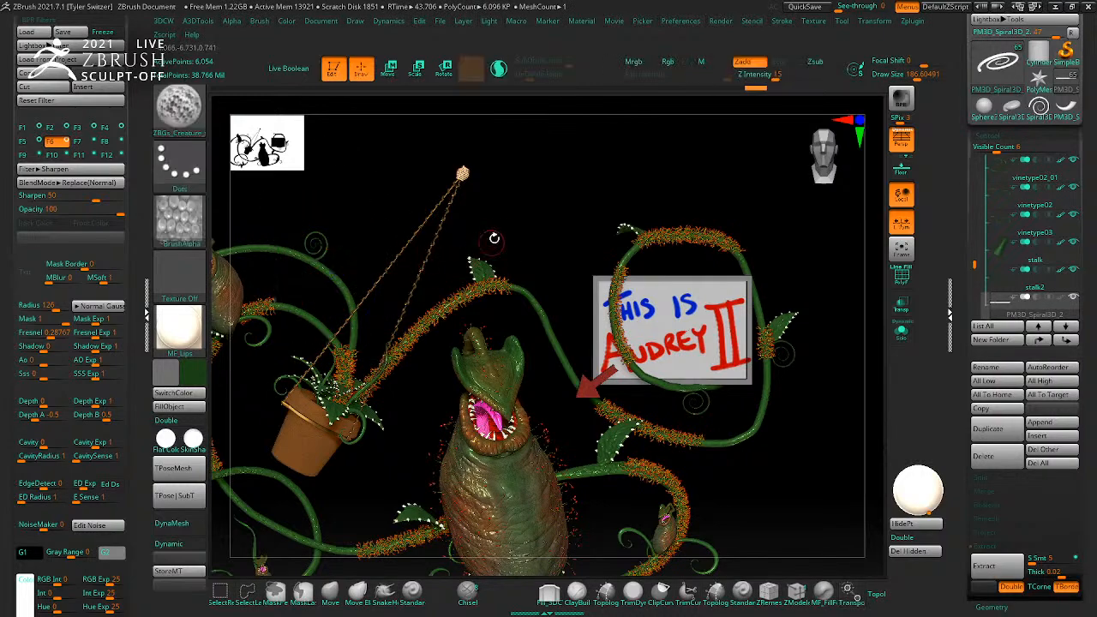
Step: Place a larger copy of the spiral tendril inside the big vine loop beside the hanging pot, aligning it in depth with the vine
{"action": "left_click_drag", "start_coordinate": [513, 219], "coordinate": [605, 274]}
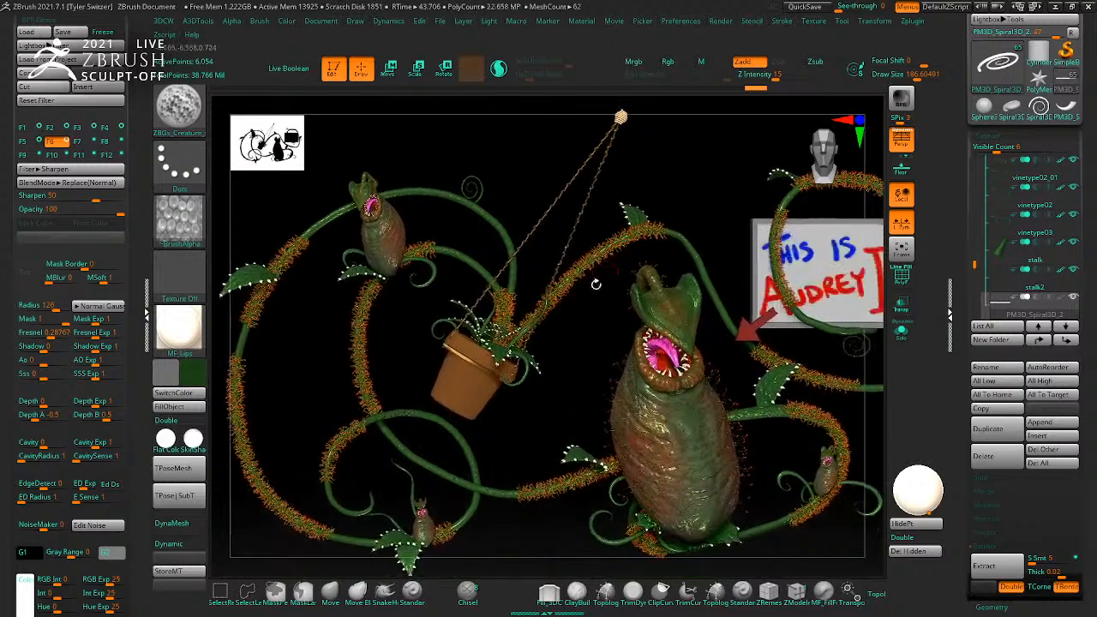
{"action": "key", "text": "w"}
{"action": "left_click_drag", "start_coordinate": [470, 190], "coordinate": [353, 370]}
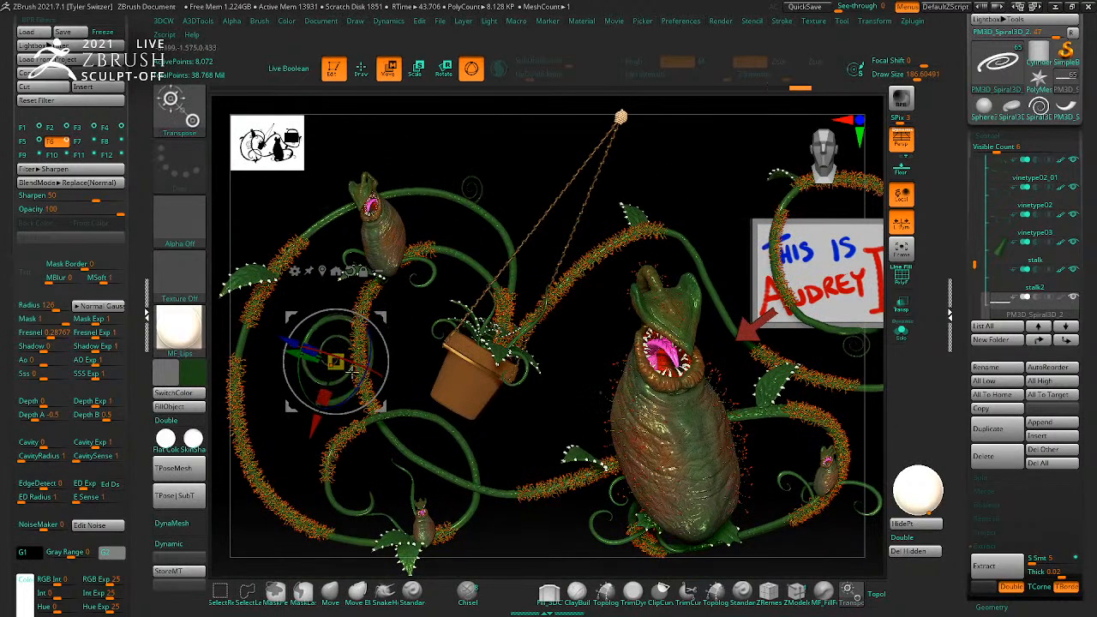
{"action": "key", "text": "ctrl+z"}
{"action": "left_click_drag", "start_coordinate": [511, 243], "coordinate": [378, 375], "text": "ctrl"}
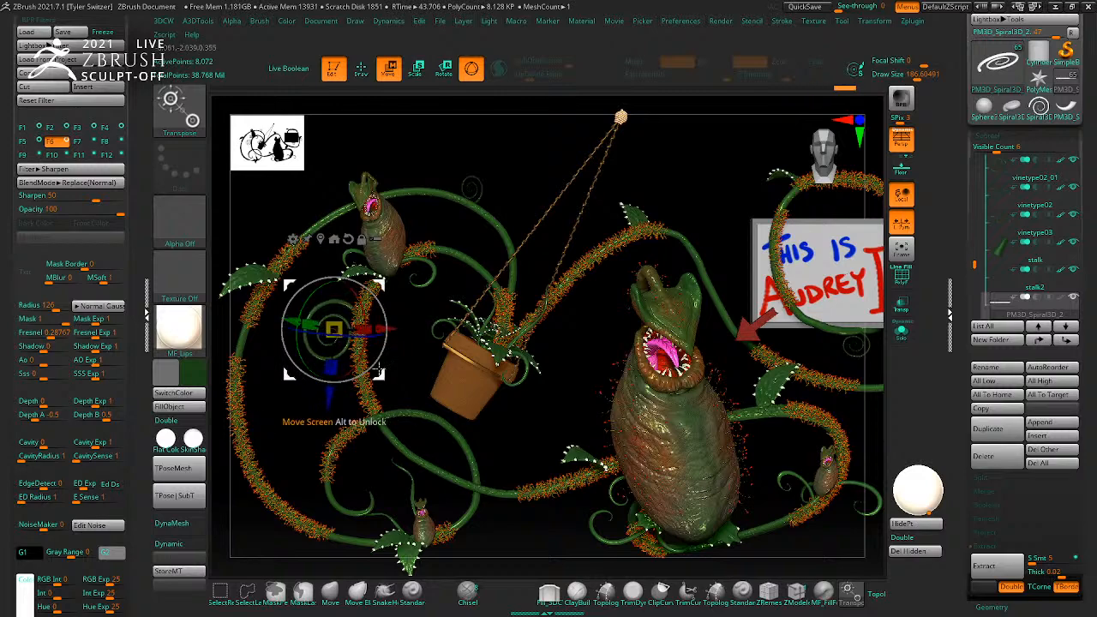
{"action": "left_click_drag", "start_coordinate": [401, 385], "coordinate": [532, 390]}
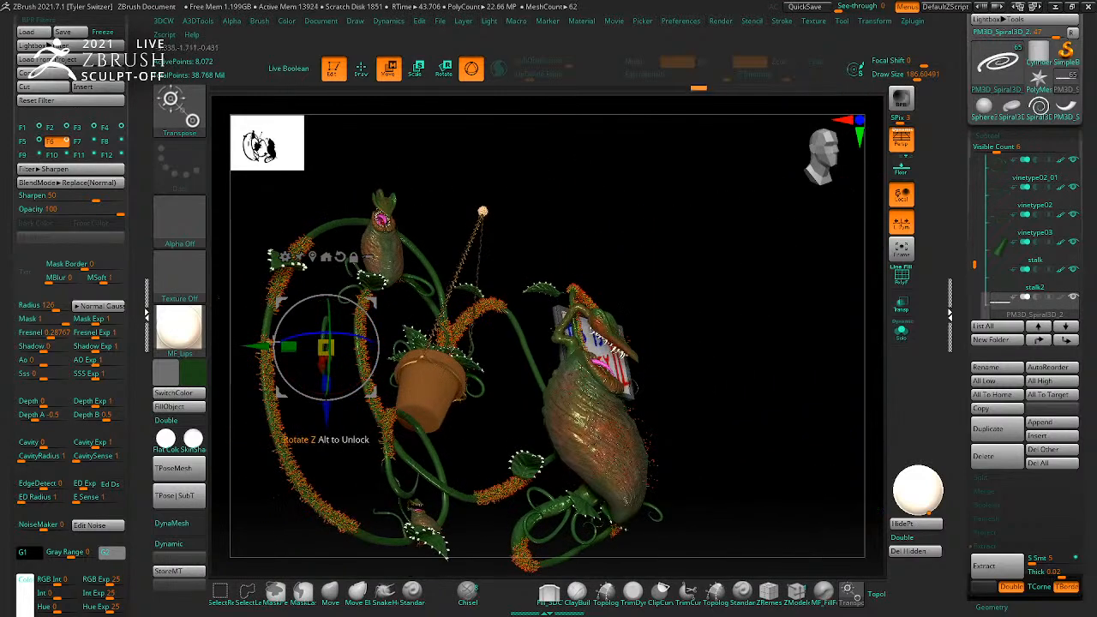
{"action": "left_click_drag", "start_coordinate": [269, 349], "coordinate": [284, 351]}
{"action": "left_click_drag", "start_coordinate": [494, 417], "coordinate": [386, 415], "text": "shift"}
{"action": "mouse_move", "coordinate": [401, 350]}
{"action": "left_mouse_down"}
{"action": "mouse_move", "coordinate": [384, 349]}
{"action": "mouse_move", "coordinate": [433, 316]}
{"action": "mouse_move", "coordinate": [426, 350]}
{"action": "mouse_move", "coordinate": [549, 497]}
{"action": "mouse_move", "coordinate": [532, 509]}
{"action": "mouse_move", "coordinate": [509, 500]}
{"action": "left_mouse_up"}
{"action": "key", "text": "q"}
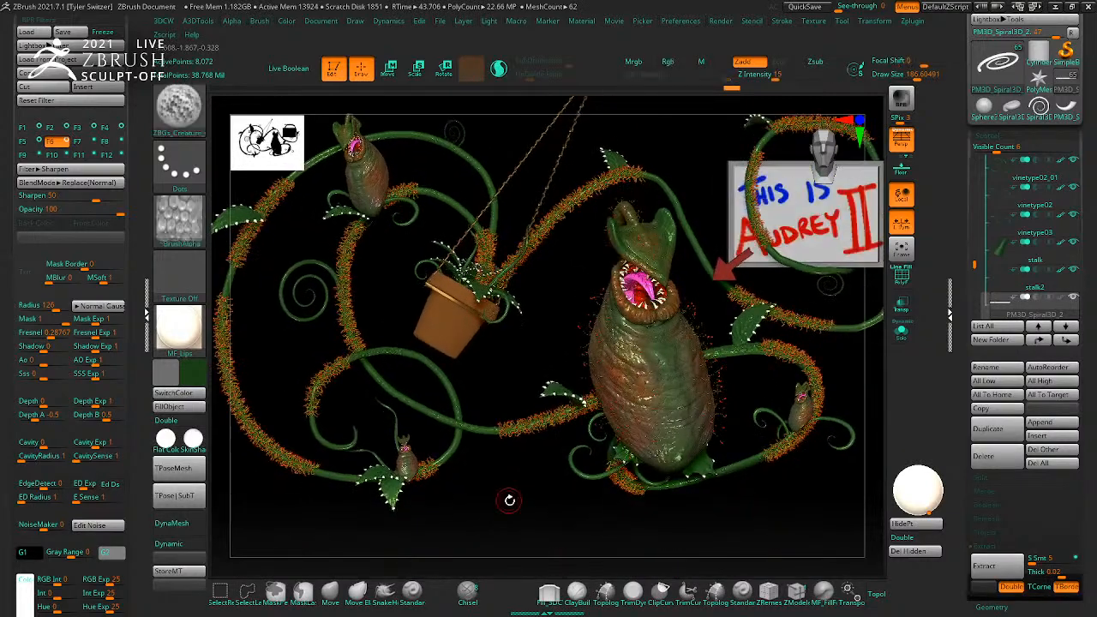
Step: Place another copy of the spiral tendril under the low vine between the small bottom pitcher and the main plant, matching the vine's depth
{"action": "key", "text": "w"}
{"action": "left_click_drag", "start_coordinate": [358, 334], "coordinate": [550, 450]}
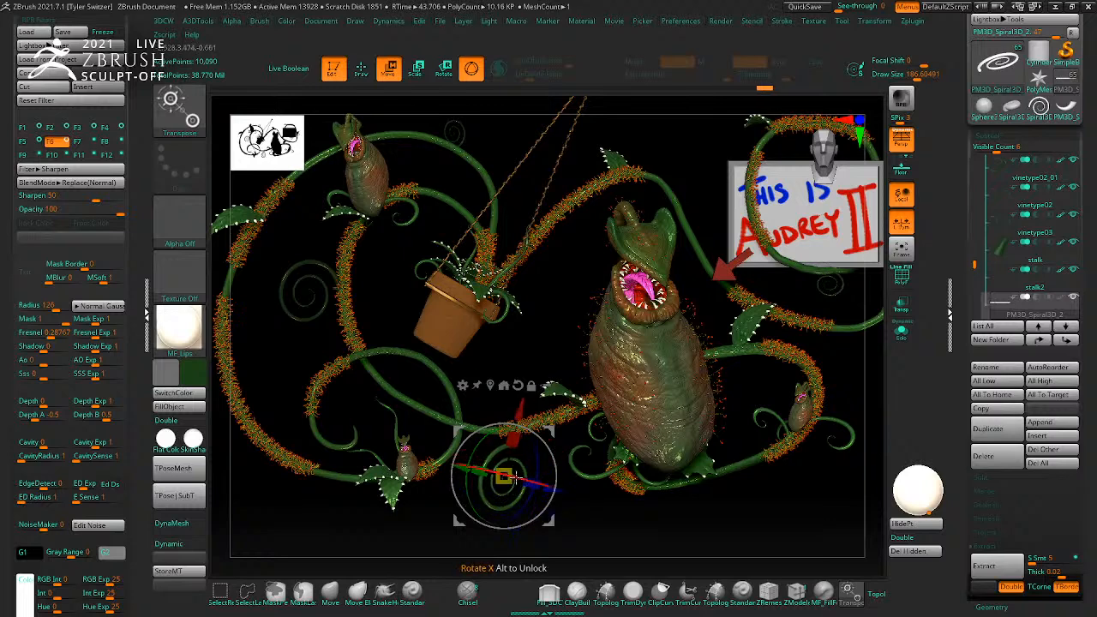
{"action": "left_click_drag", "start_coordinate": [470, 472], "coordinate": [477, 477]}
{"action": "left_click_drag", "start_coordinate": [551, 499], "coordinate": [546, 440]}
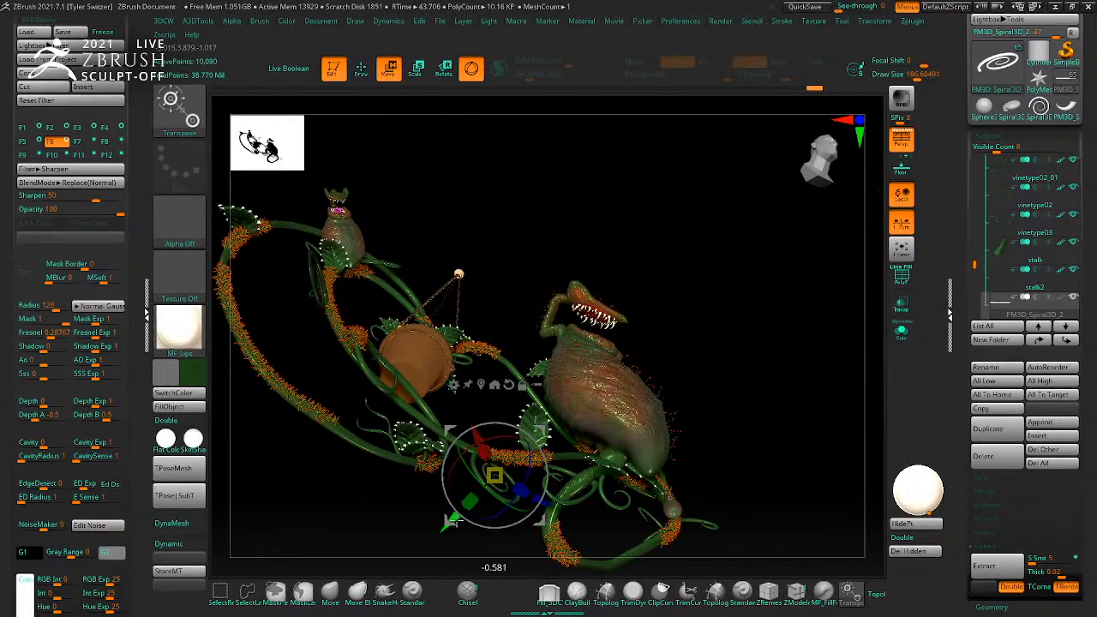
{"action": "key", "text": "q"}
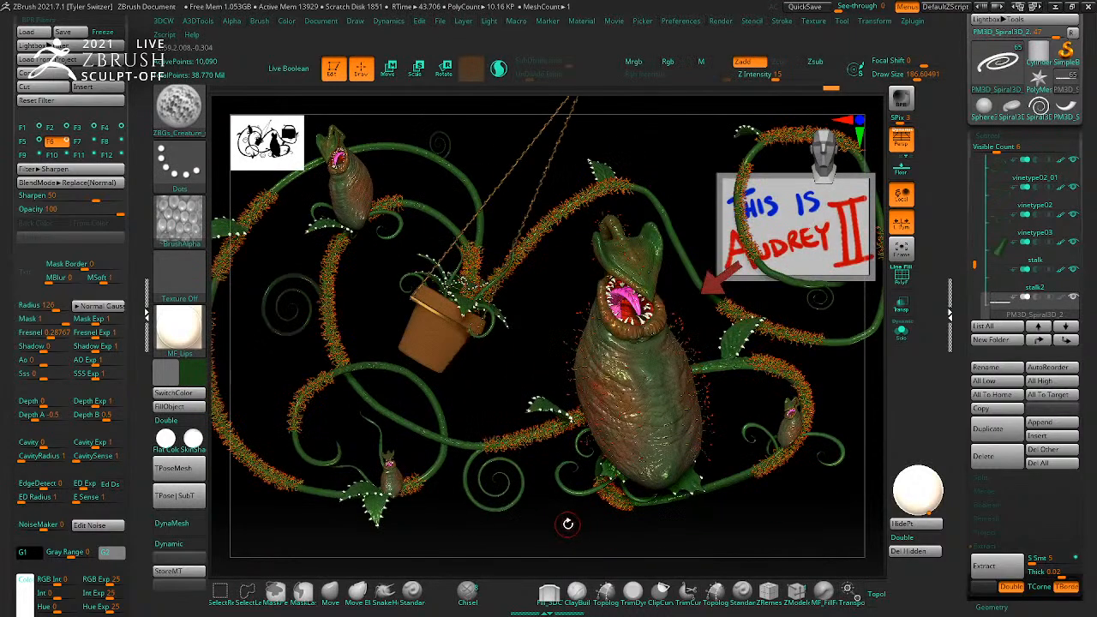
{"action": "left_click_drag", "start_coordinate": [567, 524], "coordinate": [513, 515]}
{"action": "left_click_drag", "start_coordinate": [795, 466], "coordinate": [769, 483], "text": "alt"}
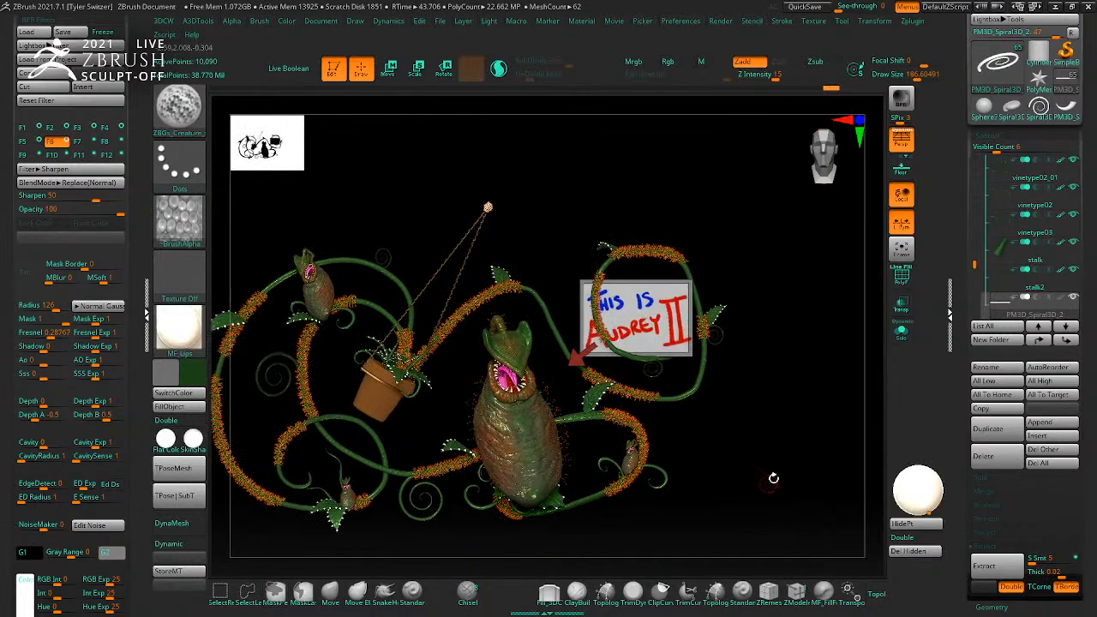
Step: Switch to the original Spiral3D primitive and reduce its coverage in the Initialize settings for a looser spiral with fewer turns
{"action": "left_click", "coordinate": [1039, 108]}
{"action": "left_click_drag", "start_coordinate": [723, 340], "coordinate": [756, 425]}
{"action": "scroll", "coordinate": [1045, 557], "scroll_direction": "down", "scroll_amount": 3}
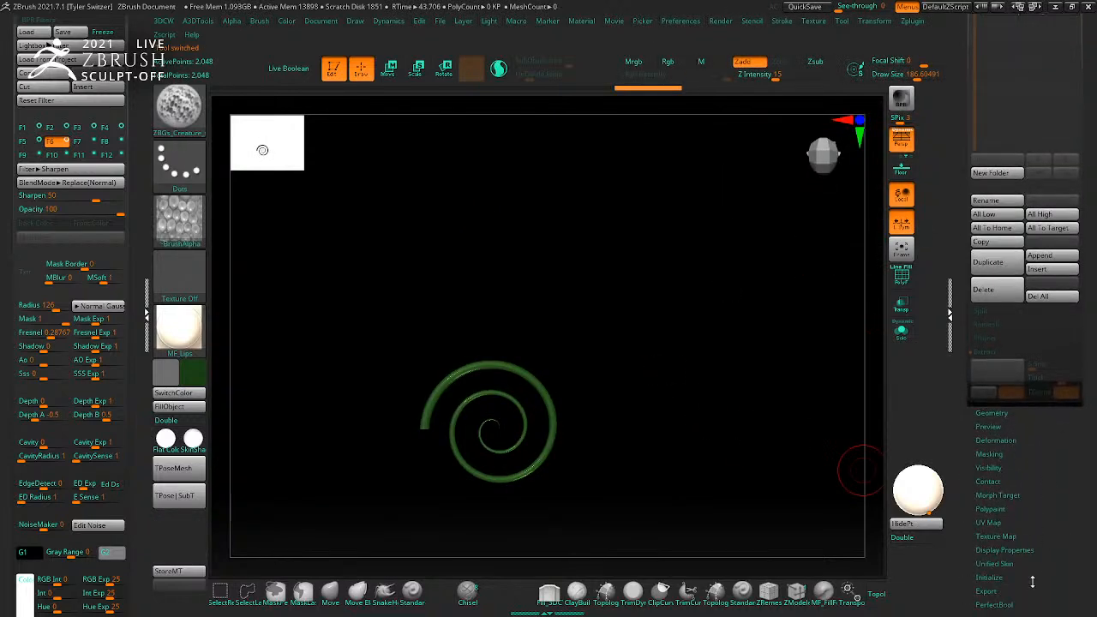
{"action": "scroll", "coordinate": [1024, 557], "scroll_direction": "down", "scroll_amount": 1}
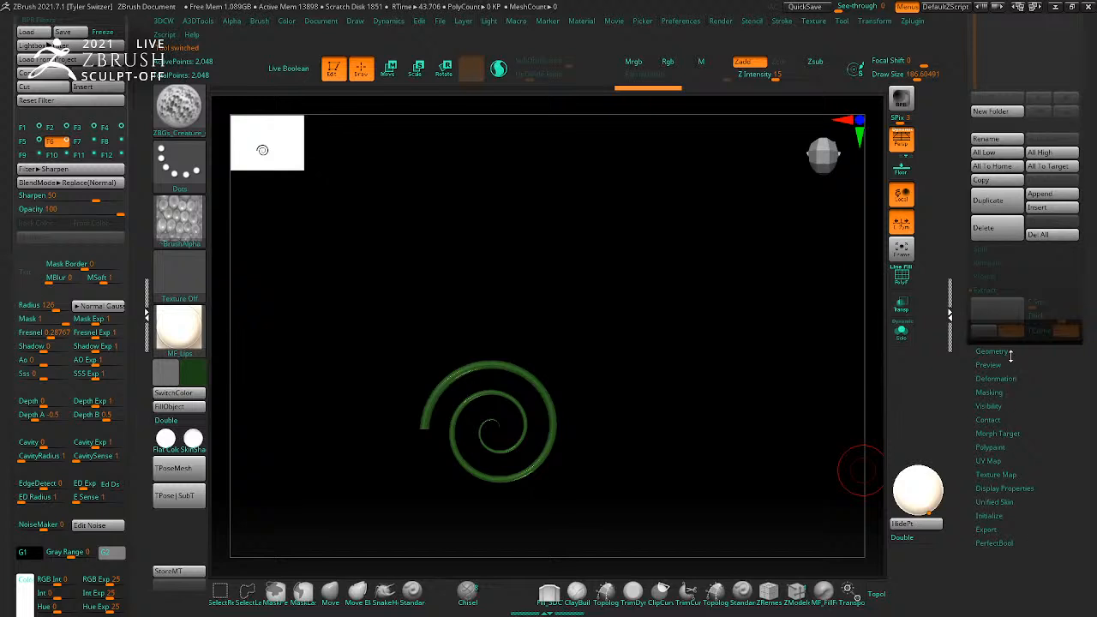
{"action": "left_click", "coordinate": [996, 515]}
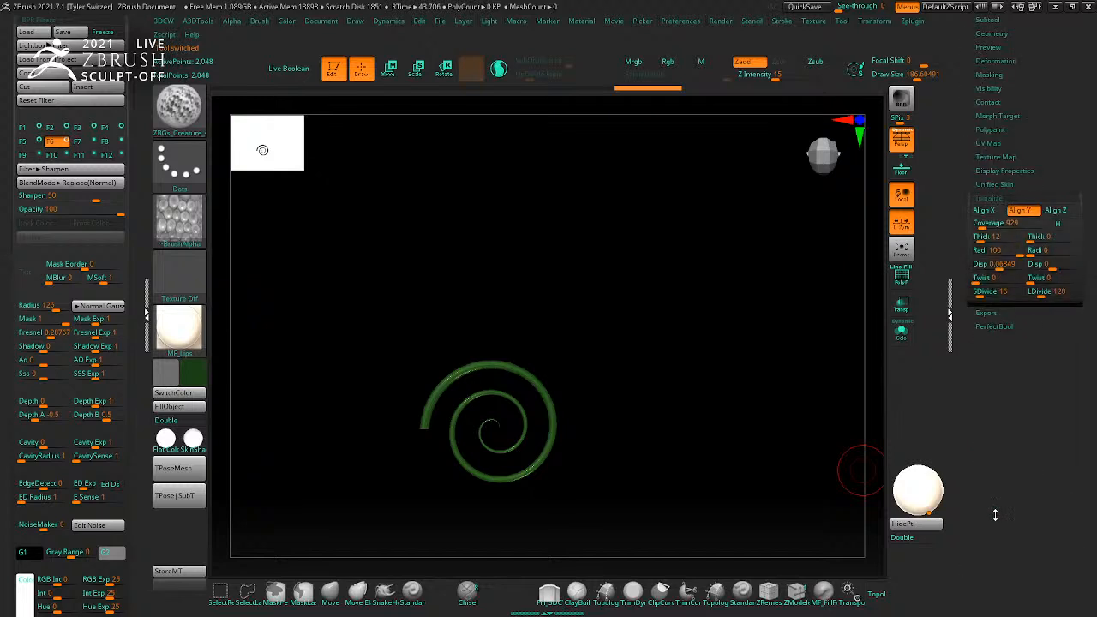
{"action": "left_click_drag", "start_coordinate": [988, 226], "coordinate": [985, 225]}
{"action": "left_click_drag", "start_coordinate": [1076, 119], "coordinate": [1073, 211]}
{"action": "left_click", "coordinate": [995, 237]}
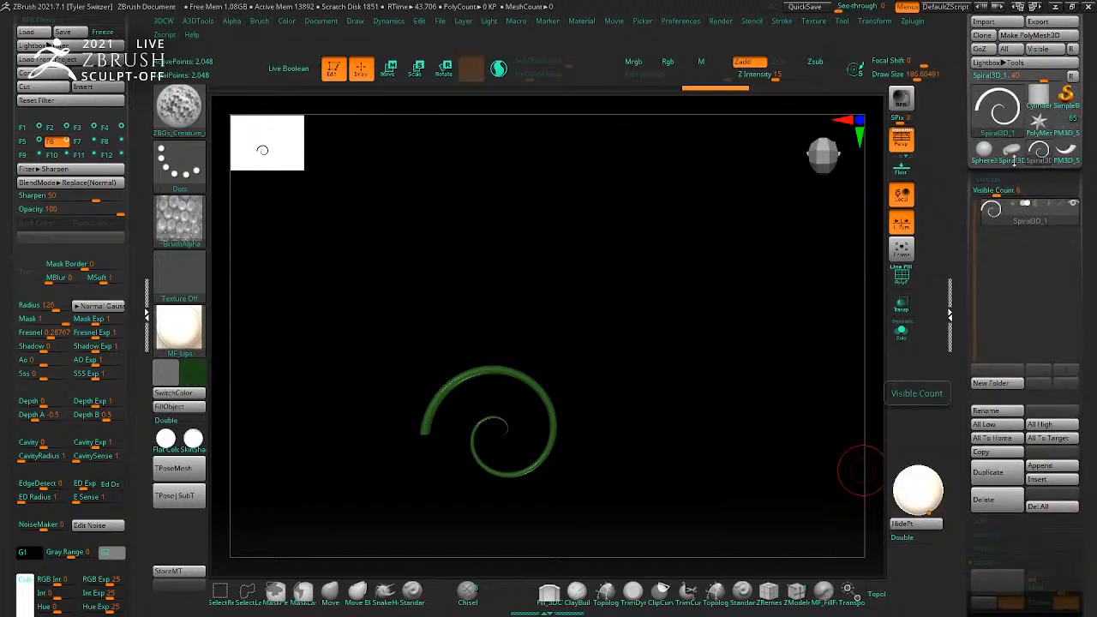
Step: Return to the plant scene tool and insert the looser Spiral3D_1 as a new subtool
{"action": "left_click", "coordinate": [1066, 126]}
{"action": "mouse_move", "coordinate": [751, 280]}
{"action": "left_mouse_down"}
{"action": "mouse_move", "coordinate": [755, 189]}
{"action": "mouse_move", "coordinate": [870, 345]}
{"action": "mouse_move", "coordinate": [876, 317]}
{"action": "mouse_move", "coordinate": [779, 306]}
{"action": "mouse_move", "coordinate": [771, 360]}
{"action": "mouse_move", "coordinate": [787, 366]}
{"action": "left_mouse_up"}
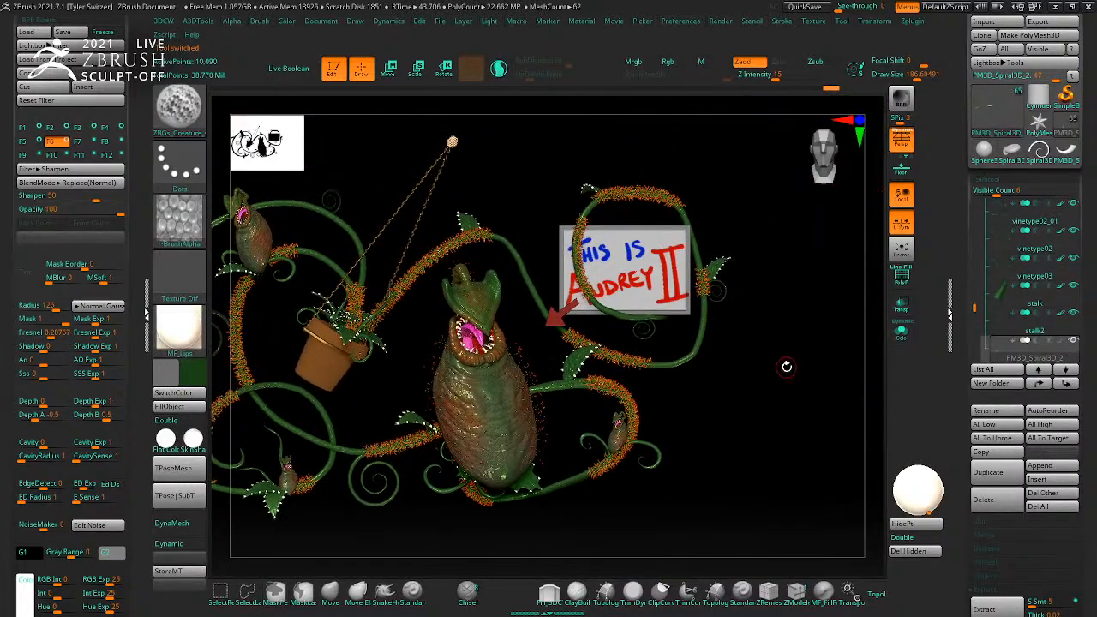
{"action": "left_click", "coordinate": [1040, 479]}
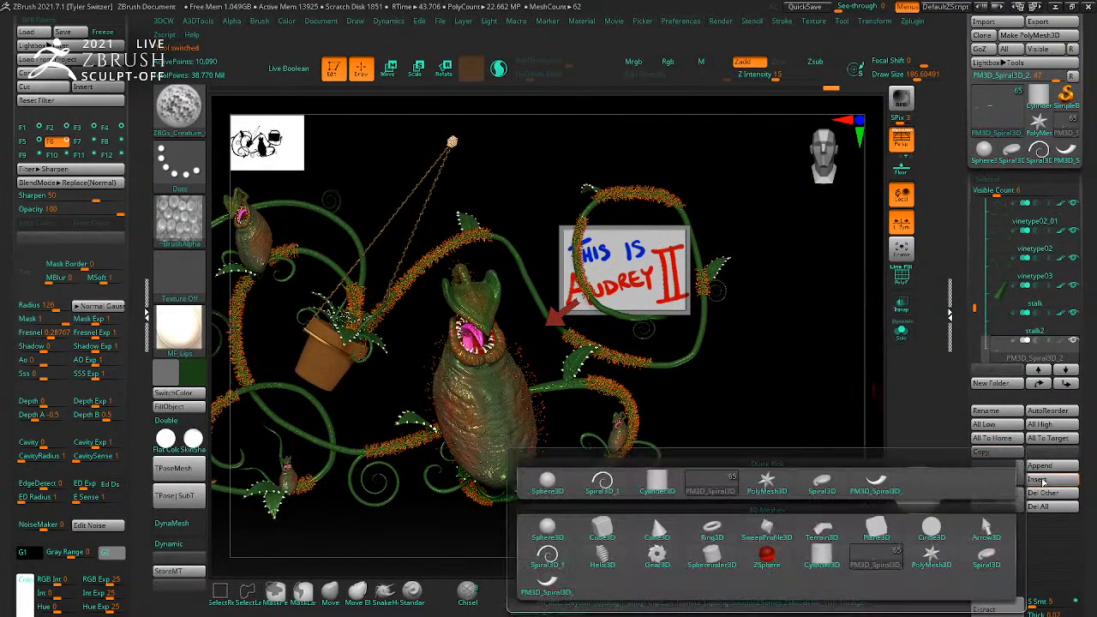
{"action": "left_click", "coordinate": [602, 482]}
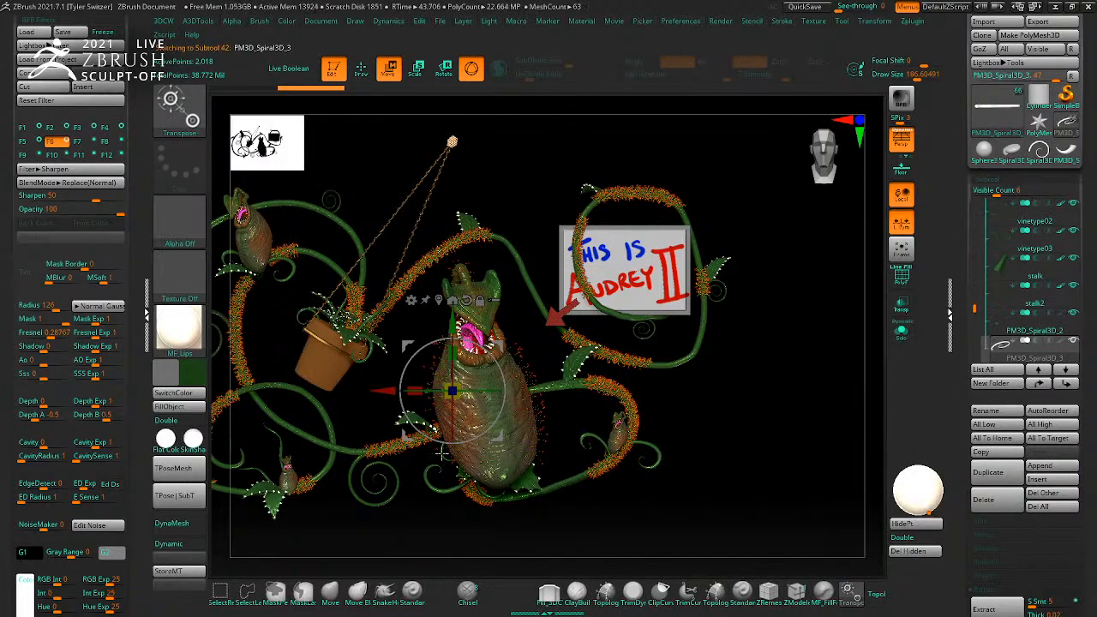
Step: Move, scale and rotate the inserted loose spiral onto the outer side of the vine loop, just above the Audrey II sign's upper corner
{"action": "left_click_drag", "start_coordinate": [499, 445], "coordinate": [686, 294]}
{"action": "left_click_drag", "start_coordinate": [724, 257], "coordinate": [683, 300]}
{"action": "left_click_drag", "start_coordinate": [729, 347], "coordinate": [750, 310]}
{"action": "left_click_drag", "start_coordinate": [662, 290], "coordinate": [701, 370]}
{"action": "left_click_drag", "start_coordinate": [771, 422], "coordinate": [857, 520], "text": "alt"}
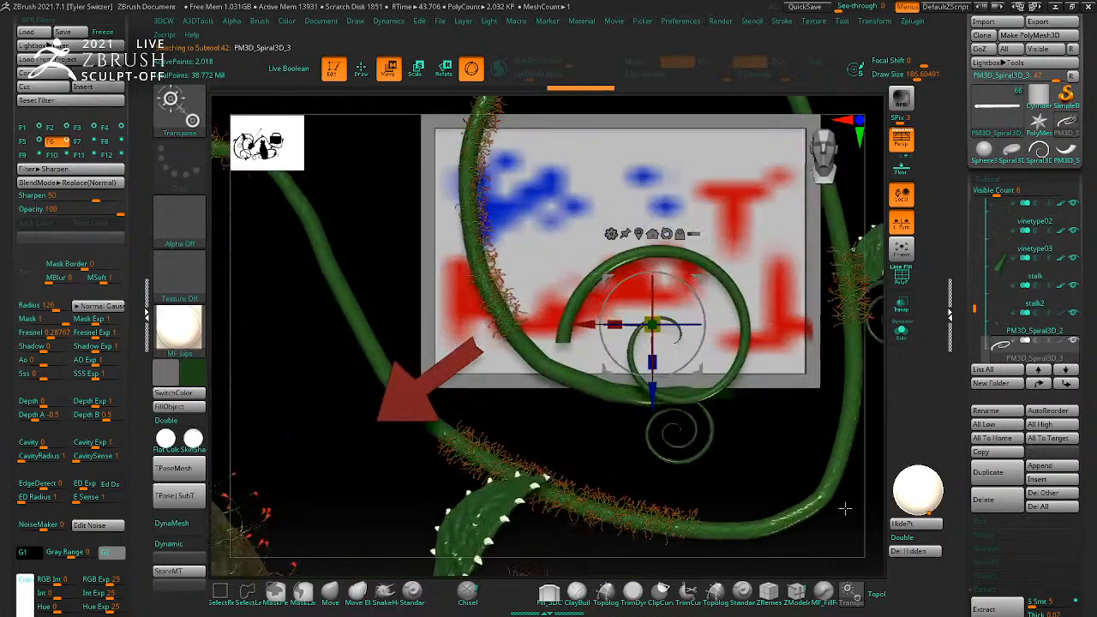
{"action": "key", "text": "q"}
{"action": "key", "text": "w"}
{"action": "left_click_drag", "start_coordinate": [692, 355], "coordinate": [629, 385]}
{"action": "left_click_drag", "start_coordinate": [765, 458], "coordinate": [772, 596], "text": "alt"}
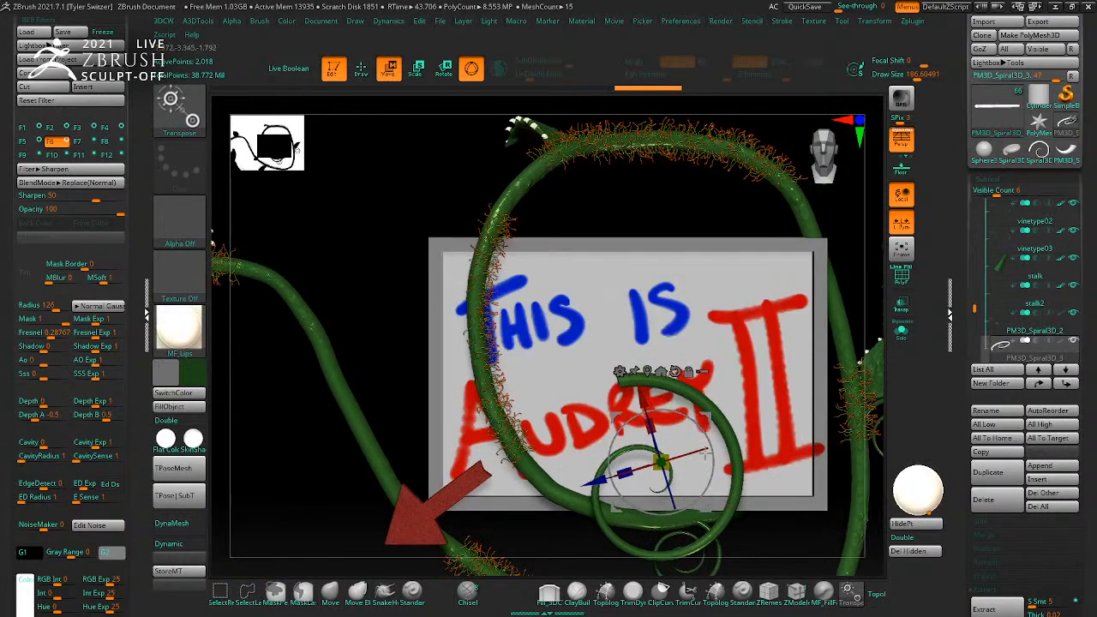
{"action": "left_click_drag", "start_coordinate": [716, 521], "coordinate": [463, 230]}
{"action": "left_click_drag", "start_coordinate": [540, 216], "coordinate": [473, 273]}
{"action": "left_click_drag", "start_coordinate": [548, 273], "coordinate": [463, 259], "text": "shift"}
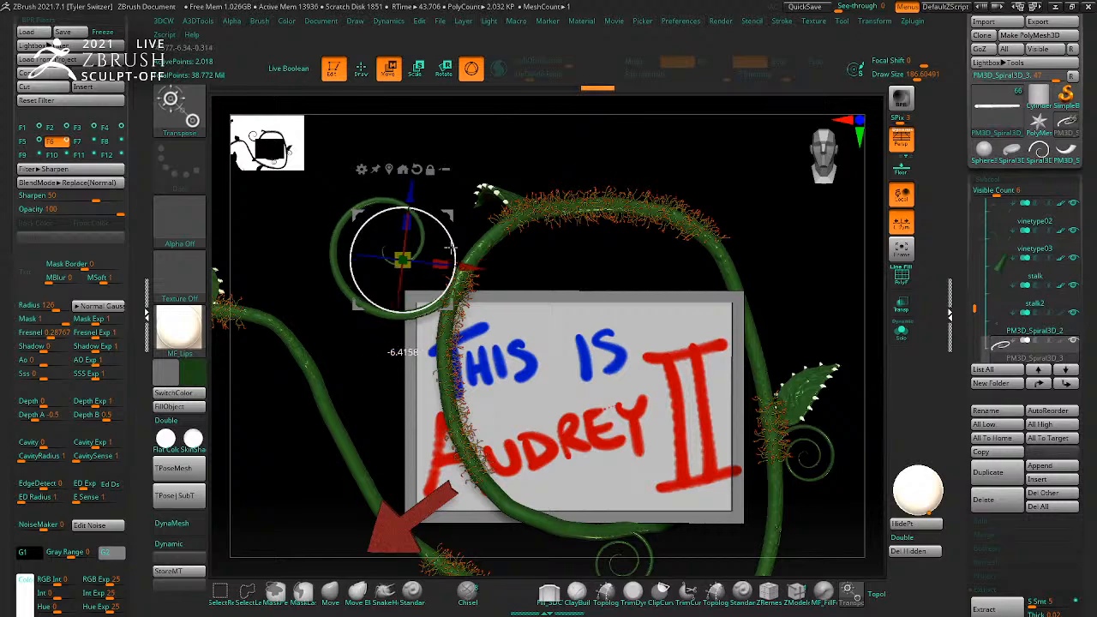
Step: Duplicate the loose spiral and fit a smaller, rotated copy inside the vine loop in front of the Audrey II sign
{"action": "key", "text": "q"}
{"action": "mouse_move", "coordinate": [548, 287]}
{"action": "left_mouse_down"}
{"action": "mouse_move", "coordinate": [580, 272]}
{"action": "mouse_move", "coordinate": [712, 309]}
{"action": "left_mouse_up"}
{"action": "mouse_move", "coordinate": [828, 310]}
{"action": "left_mouse_down", "text": "alt"}
{"action": "mouse_move", "coordinate": [803, 299]}
{"action": "mouse_move", "coordinate": [759, 319]}
{"action": "mouse_move", "coordinate": [739, 285]}
{"action": "left_mouse_up", "text": "alt"}
{"action": "key", "text": "w"}
{"action": "left_click_drag", "start_coordinate": [480, 365], "coordinate": [507, 363]}
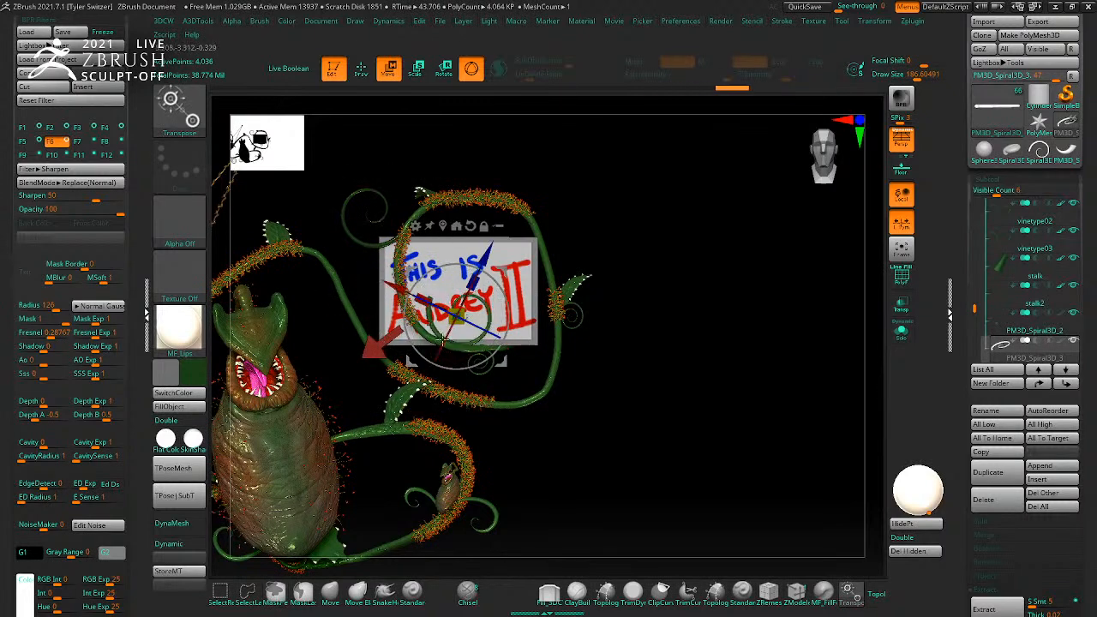
{"action": "left_click_drag", "start_coordinate": [514, 297], "coordinate": [510, 304]}
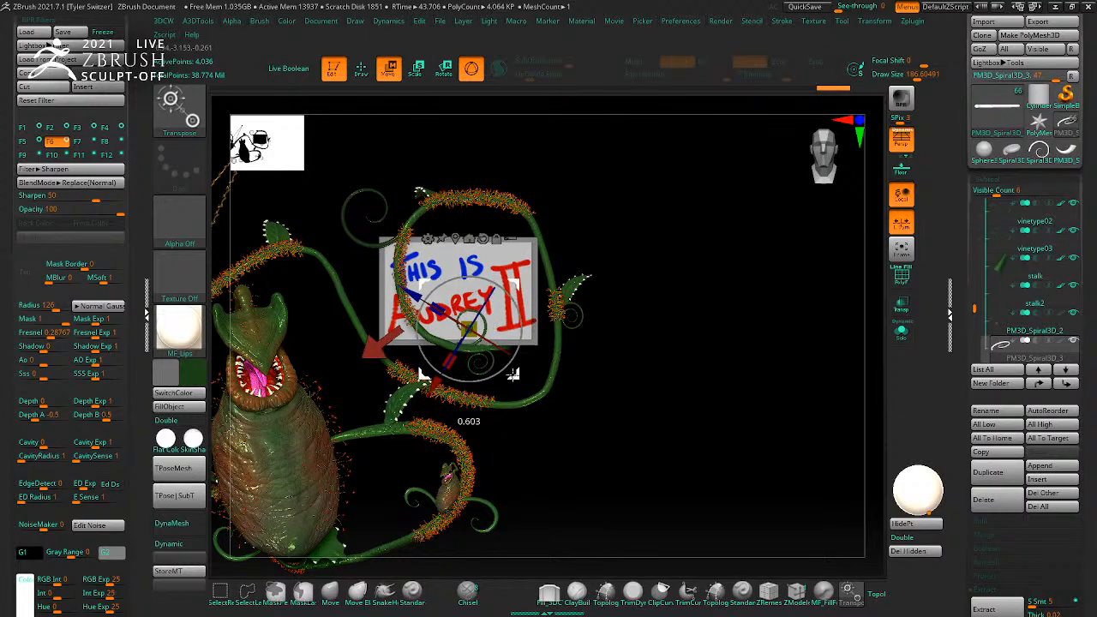
{"action": "mouse_move", "coordinate": [591, 404]}
{"action": "left_mouse_down"}
{"action": "mouse_move", "coordinate": [678, 448]}
{"action": "mouse_move", "coordinate": [701, 478]}
{"action": "mouse_move", "coordinate": [503, 380]}
{"action": "mouse_move", "coordinate": [725, 451]}
{"action": "mouse_move", "coordinate": [678, 407]}
{"action": "mouse_move", "coordinate": [713, 434]}
{"action": "mouse_move", "coordinate": [661, 436]}
{"action": "mouse_move", "coordinate": [791, 436]}
{"action": "mouse_move", "coordinate": [755, 423]}
{"action": "mouse_move", "coordinate": [774, 455]}
{"action": "mouse_move", "coordinate": [795, 463]}
{"action": "mouse_move", "coordinate": [767, 466]}
{"action": "left_mouse_up"}
{"action": "key", "text": "q"}
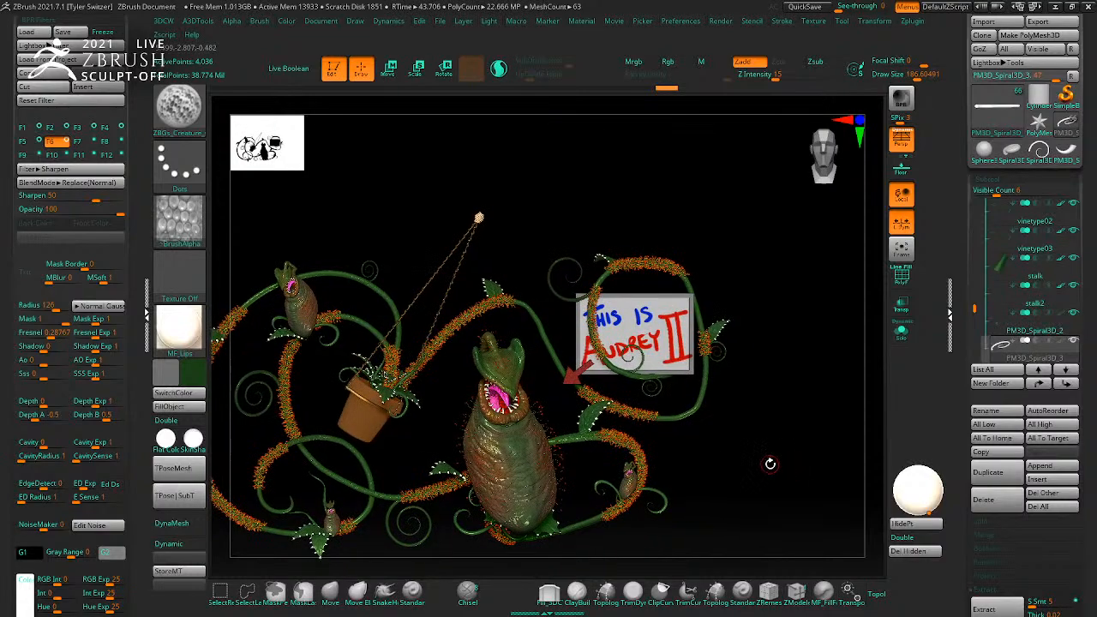
Step: Choose the CurveAlphas brush with Alpha 54 and try a stroke on the stalk2 vine beside the main plant's head
{"action": "key", "text": "b"}
{"action": "left_click", "coordinate": [569, 200]}
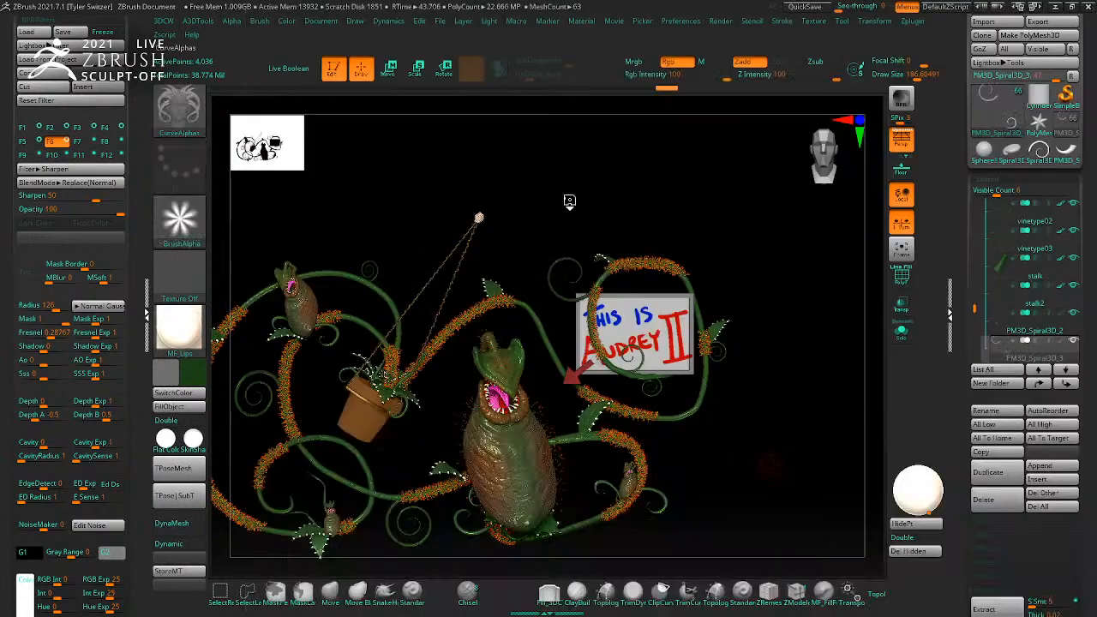
{"action": "left_click", "coordinate": [179, 220]}
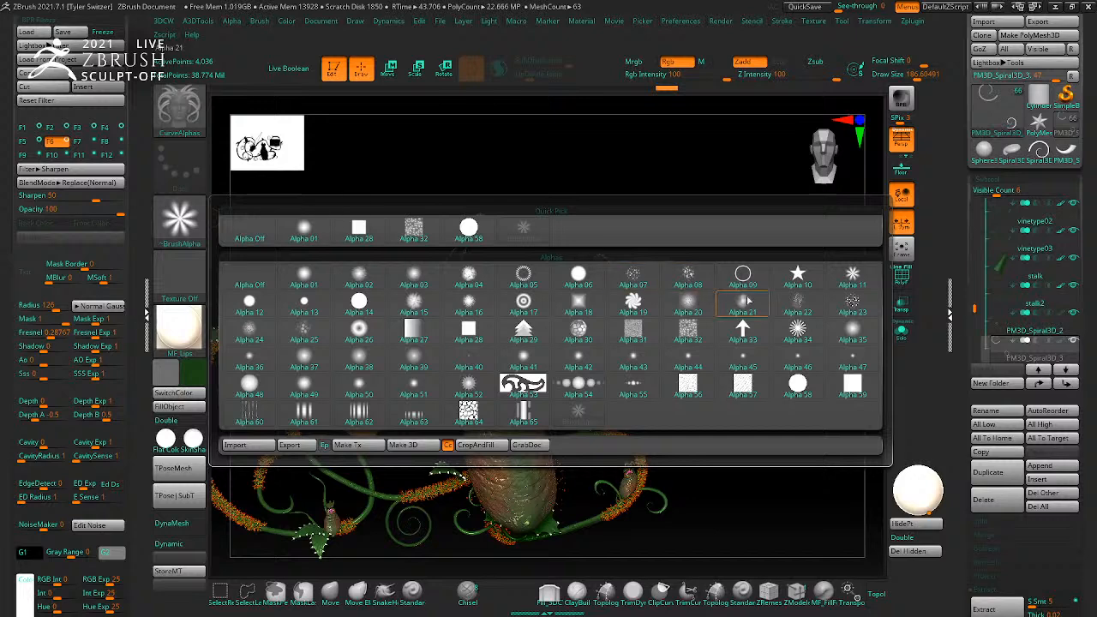
{"action": "mouse_move", "coordinate": [587, 387]}
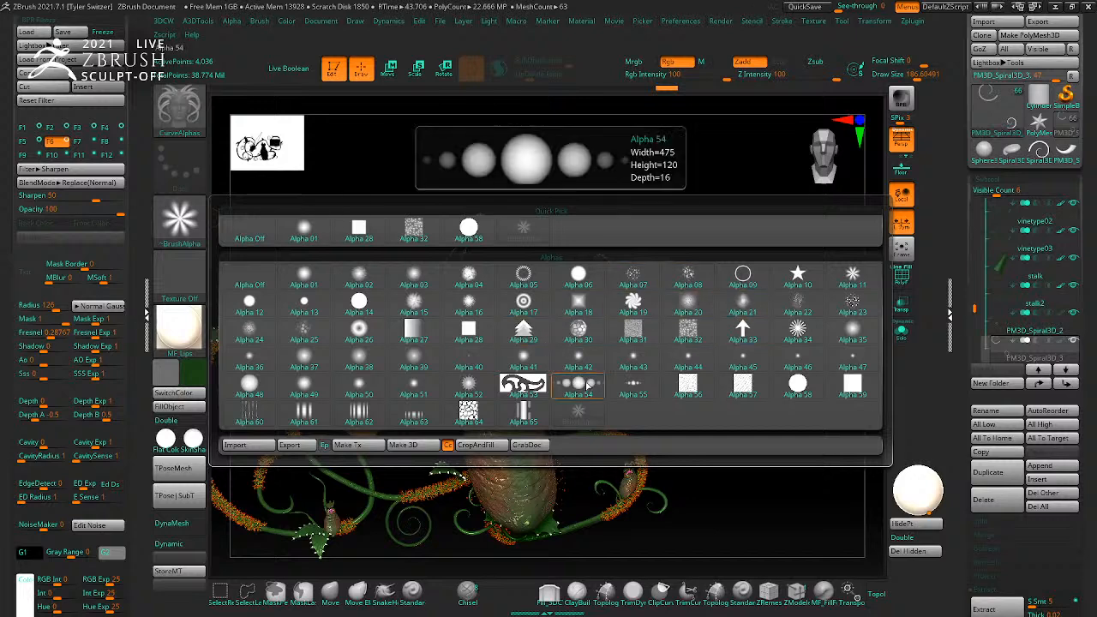
{"action": "left_click", "coordinate": [579, 385]}
{"action": "mouse_move", "coordinate": [765, 453]}
{"action": "left_mouse_down", "text": "alt"}
{"action": "mouse_move", "coordinate": [794, 470]}
{"action": "mouse_move", "coordinate": [737, 454]}
{"action": "left_mouse_up", "text": "alt"}
{"action": "left_click", "coordinate": [486, 310], "text": "alt"}
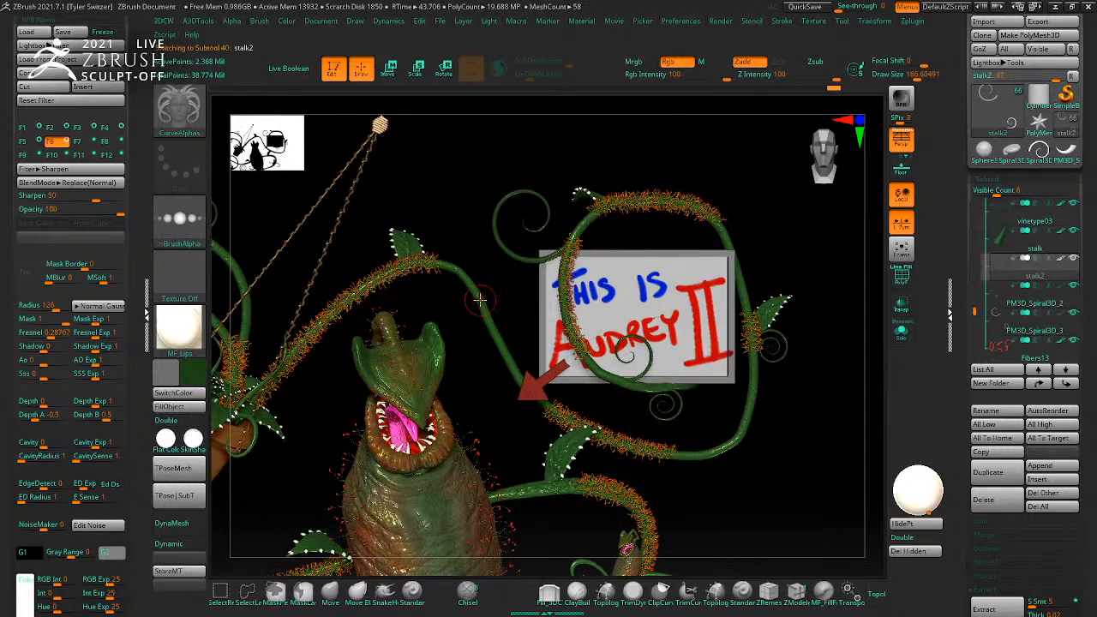
{"action": "left_click", "coordinate": [478, 287]}
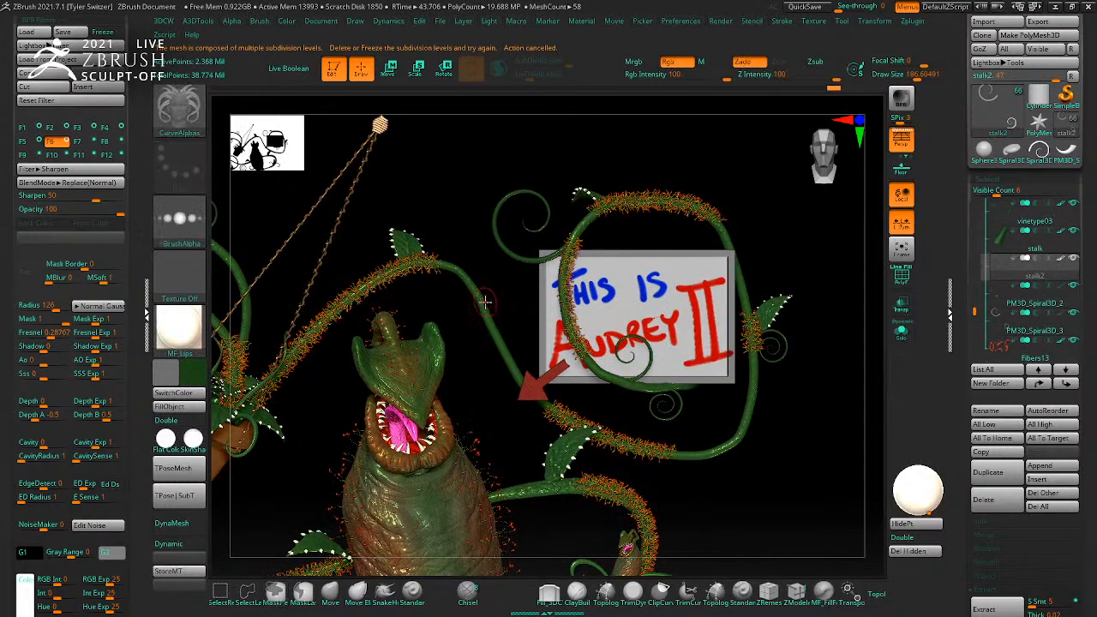
Step: Duplicate the stalk2 subtool, lower the copy's subdivision level and delete its higher levels
{"action": "left_click", "coordinate": [998, 478]}
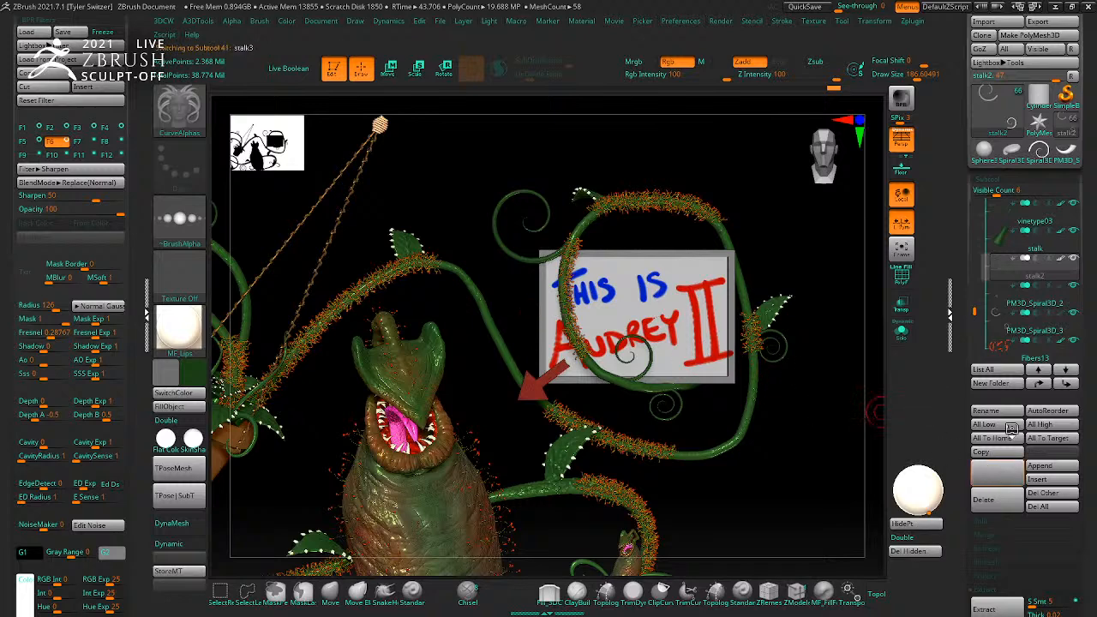
{"action": "left_click", "coordinate": [990, 178]}
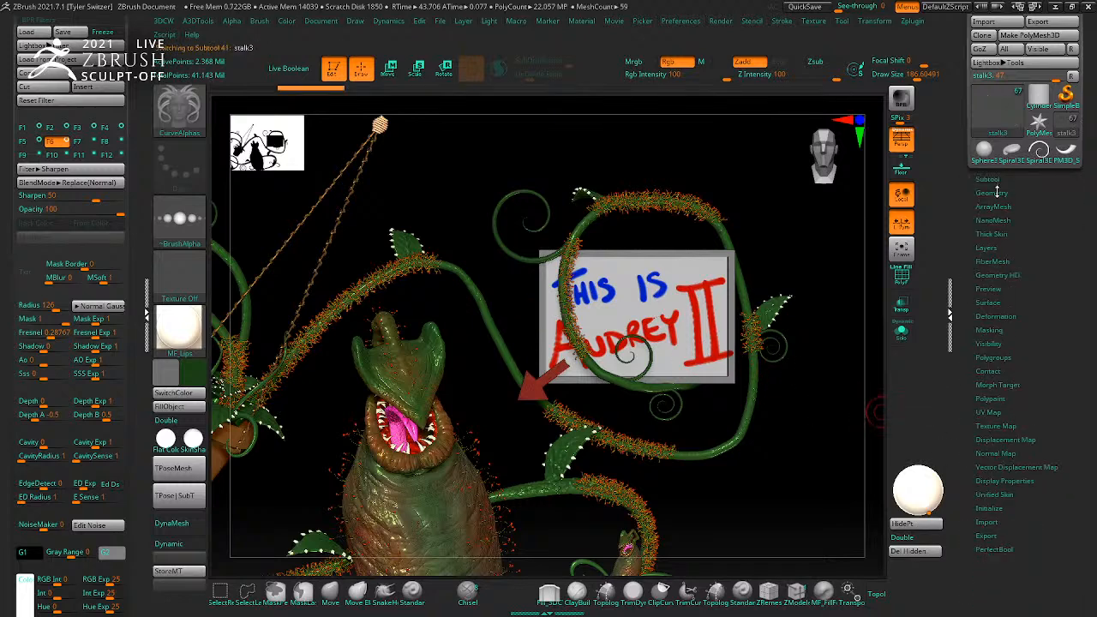
{"action": "left_click", "coordinate": [994, 192]}
{"action": "left_click_drag", "start_coordinate": [1017, 204], "coordinate": [972, 206]}
{"action": "left_click", "coordinate": [1034, 219]}
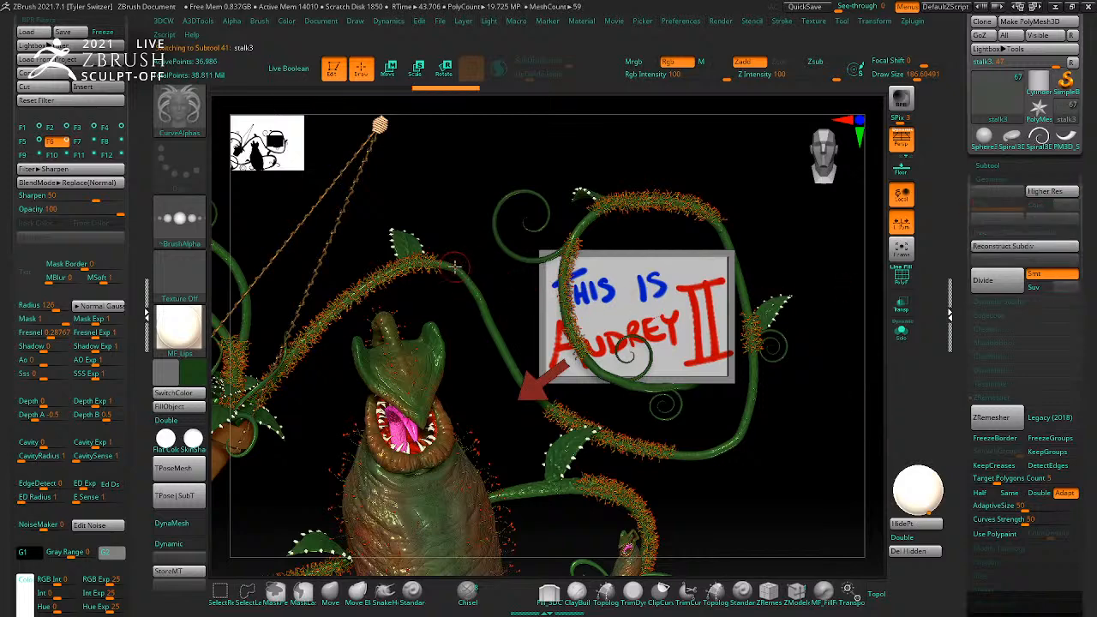
Step: Try drawing a curled tendril off the vine above the main plant with a smaller CurveAlphas brush, and undo the strokes
{"action": "key", "text": "s"}
{"action": "left_click_drag", "start_coordinate": [482, 250], "coordinate": [473, 246]}
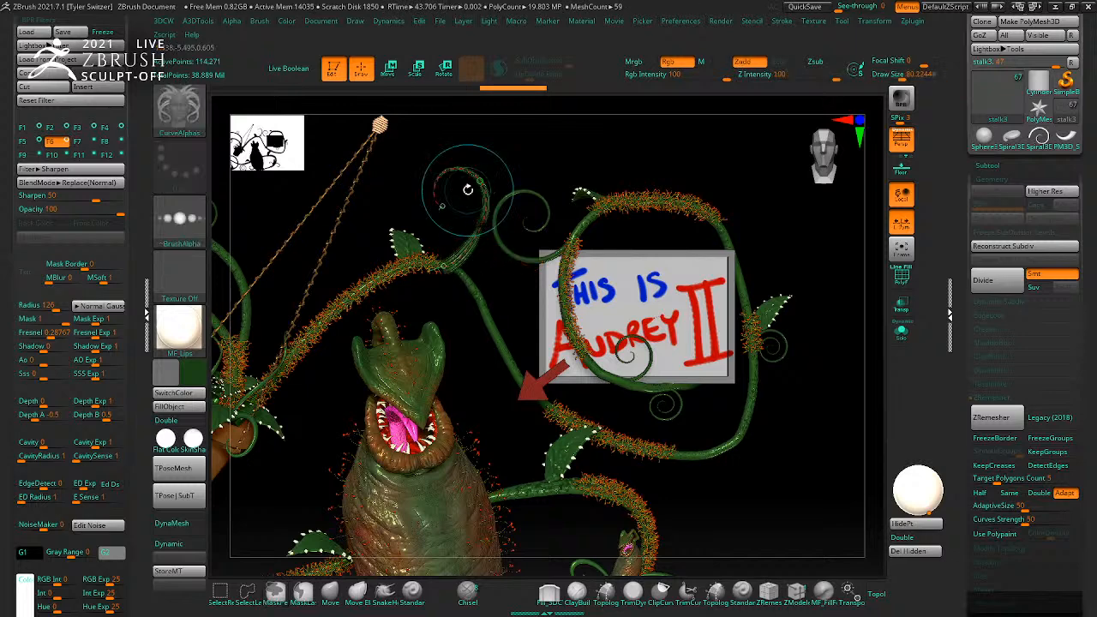
{"action": "mouse_move", "coordinate": [446, 277]}
{"action": "left_mouse_down"}
{"action": "mouse_move", "coordinate": [464, 302]}
{"action": "mouse_move", "coordinate": [450, 310]}
{"action": "left_mouse_up"}
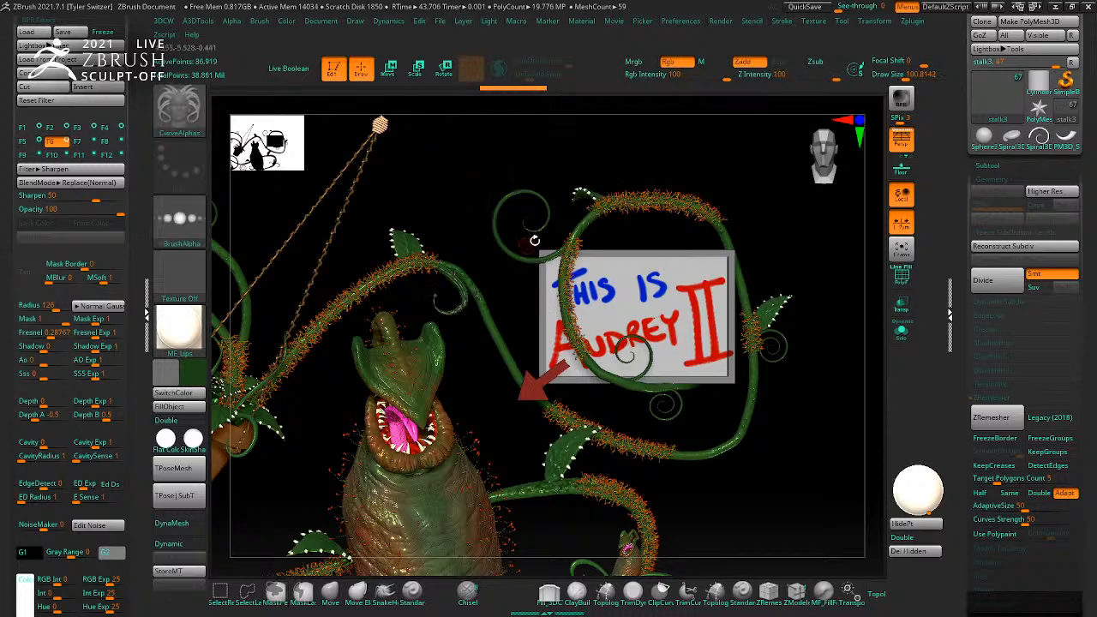
{"action": "key", "text": "ctrl+z"}
Step: Try drawing CurveAlphas tendrils off the vines below the sign and near the hanging pot, and undo them
{"action": "mouse_move", "coordinate": [729, 242]}
{"action": "left_mouse_down"}
{"action": "mouse_move", "coordinate": [774, 155]}
{"action": "mouse_move", "coordinate": [796, 230]}
{"action": "left_mouse_up"}
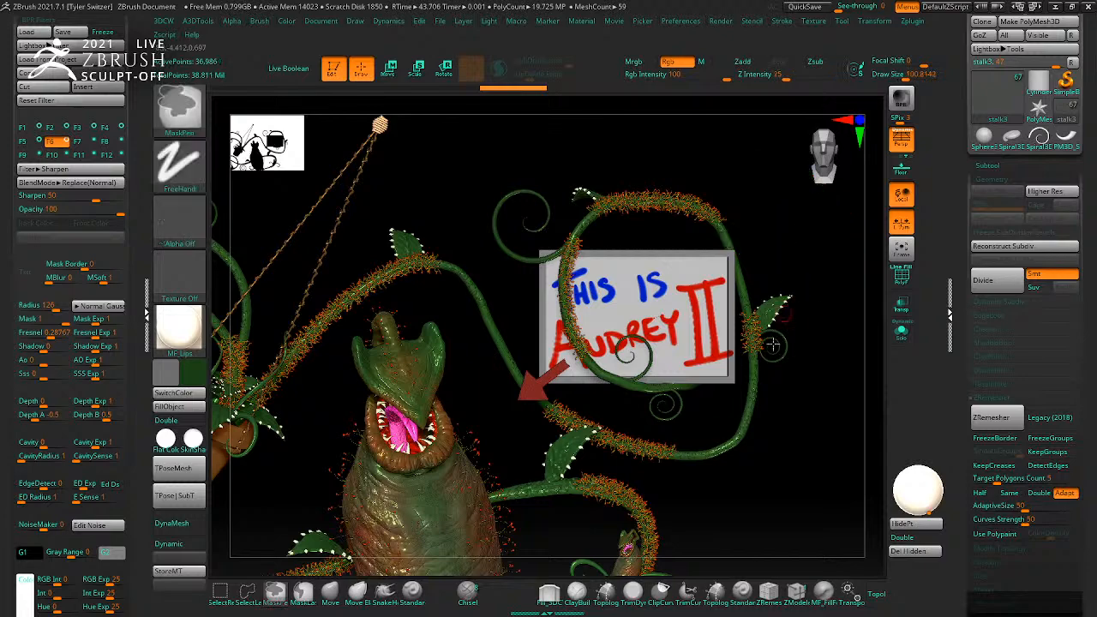
{"action": "key", "text": "s"}
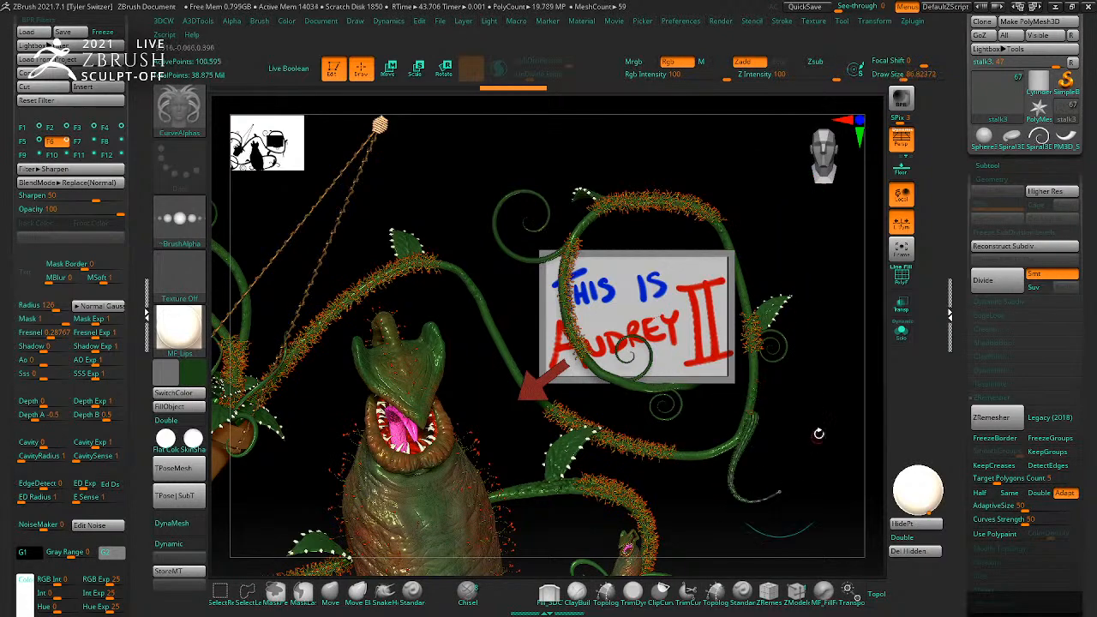
{"action": "left_click_drag", "start_coordinate": [504, 423], "coordinate": [735, 276], "text": "alt"}
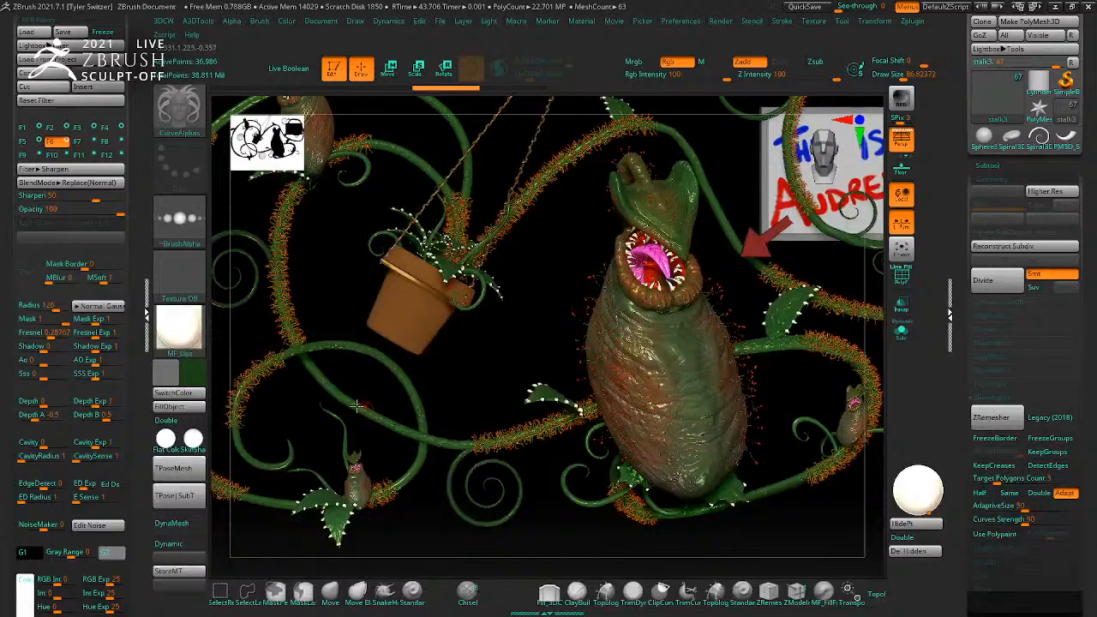
{"action": "left_click_drag", "start_coordinate": [362, 411], "coordinate": [528, 291]}
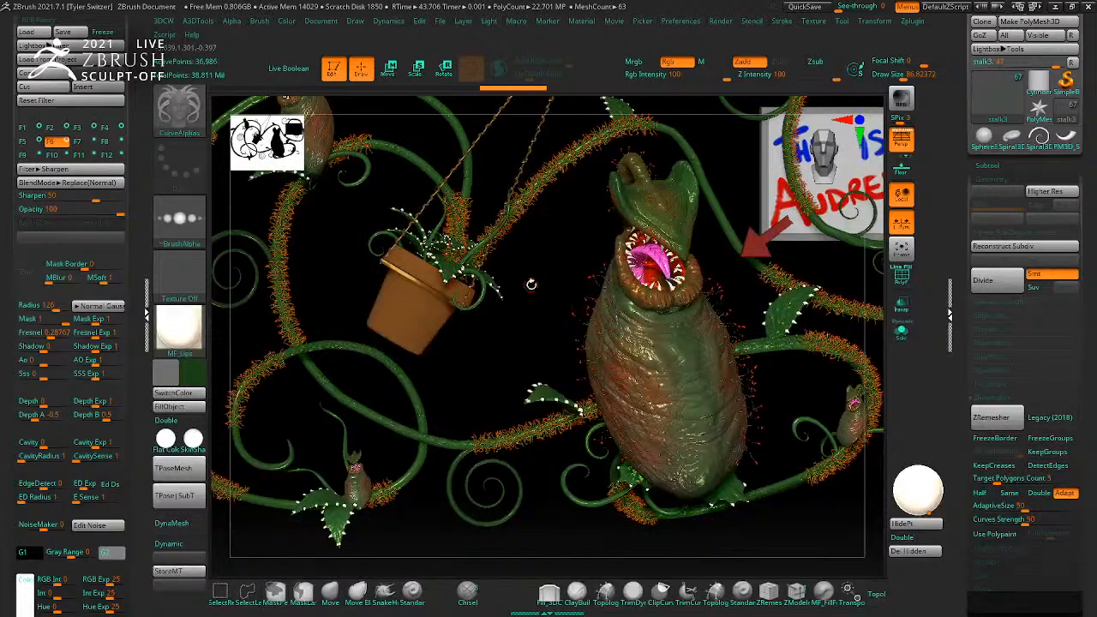
{"action": "mouse_move", "coordinate": [420, 167]}
{"action": "left_mouse_down"}
{"action": "mouse_move", "coordinate": [361, 180]}
{"action": "mouse_move", "coordinate": [328, 264]}
{"action": "left_mouse_up"}
{"action": "key", "text": "ctrl+z"}
Step: Render the framed scene with BPR and enable render filter F7 as a Fade filter
{"action": "left_click_drag", "start_coordinate": [514, 296], "coordinate": [523, 398]}
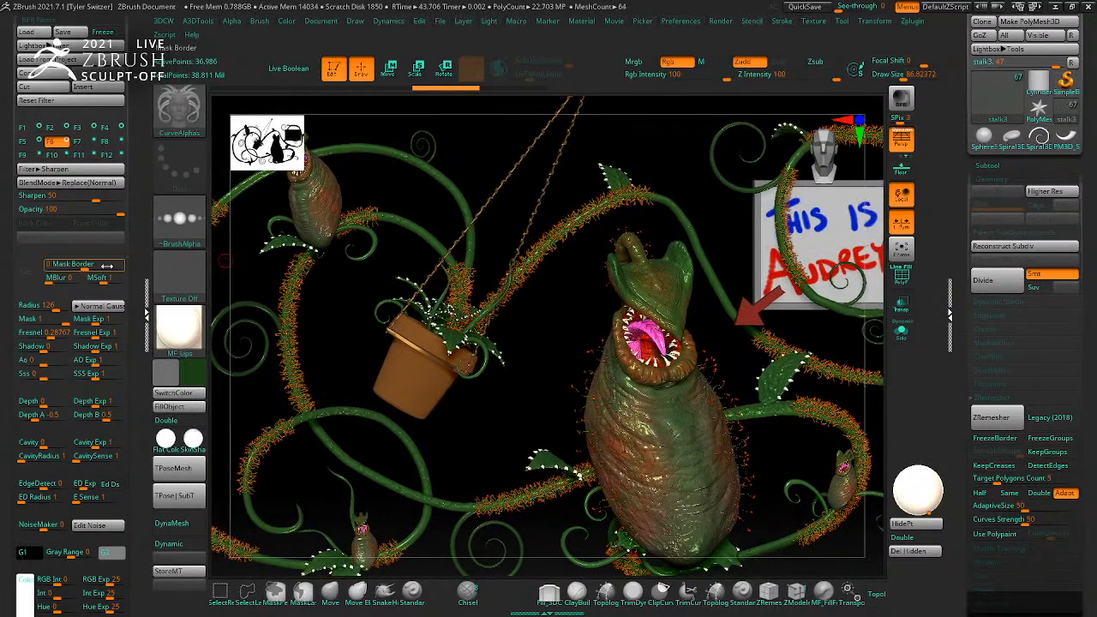
{"action": "left_click", "coordinate": [900, 96]}
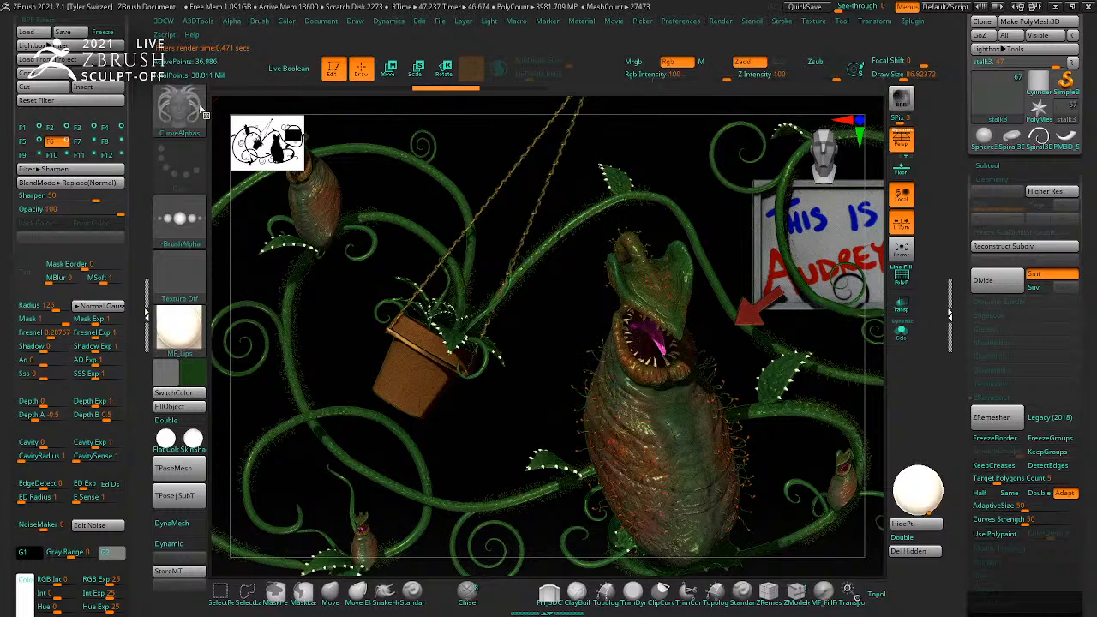
{"action": "left_click", "coordinate": [78, 143]}
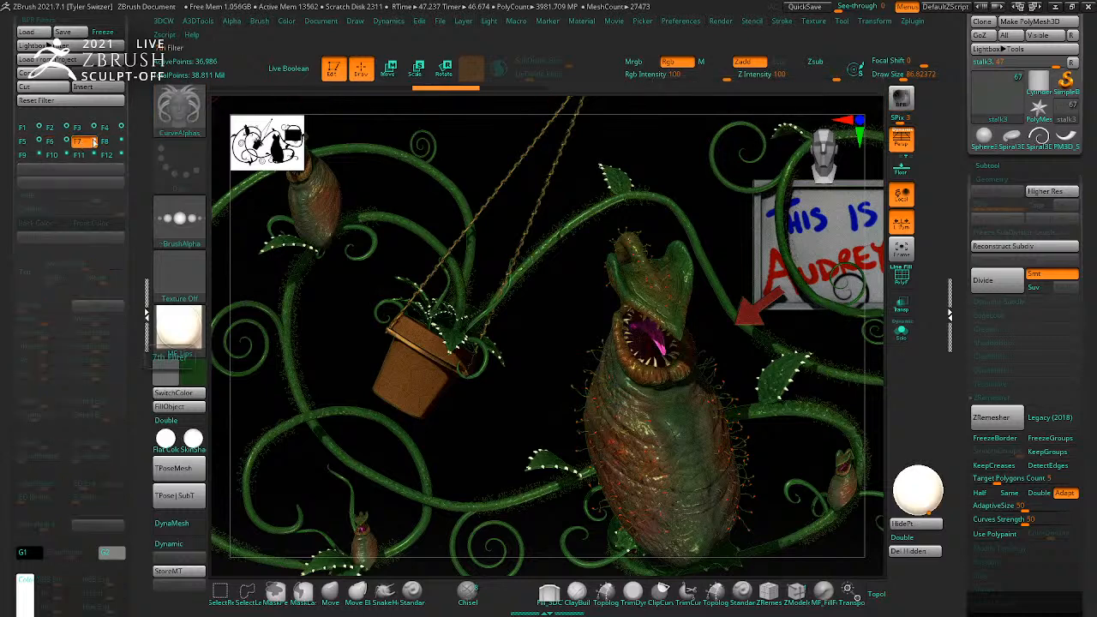
{"action": "left_click", "coordinate": [57, 170]}
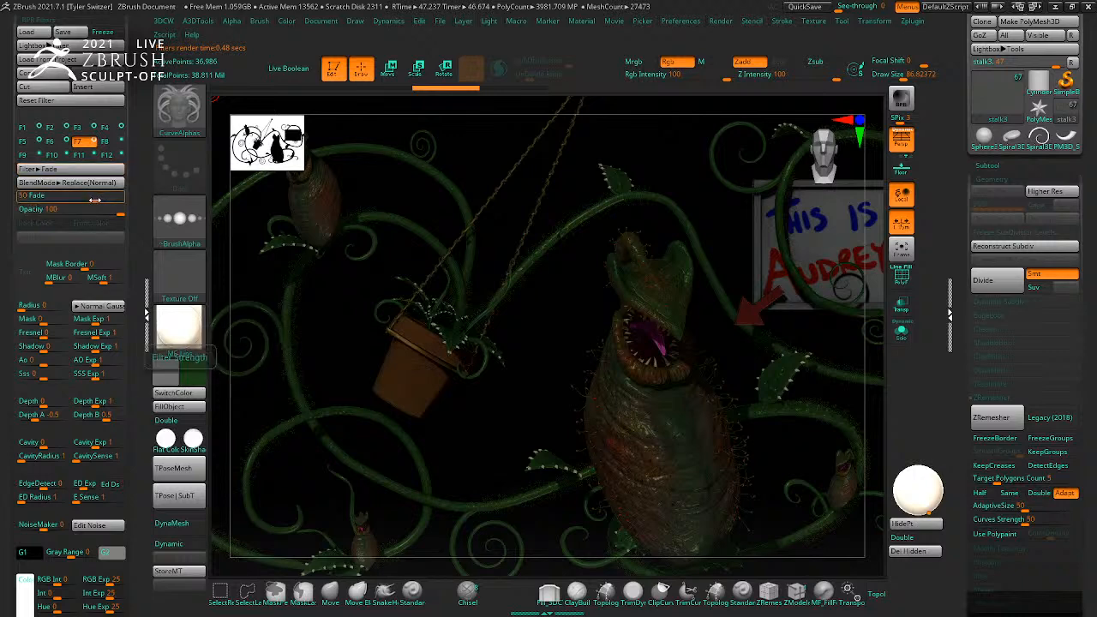
Step: Change render filter F7 from Fade to the Texture type and assign the dark cloudy texture to it
{"action": "left_click", "coordinate": [73, 201]}
{"action": "left_click_drag", "start_coordinate": [73, 201], "coordinate": [78, 202]}
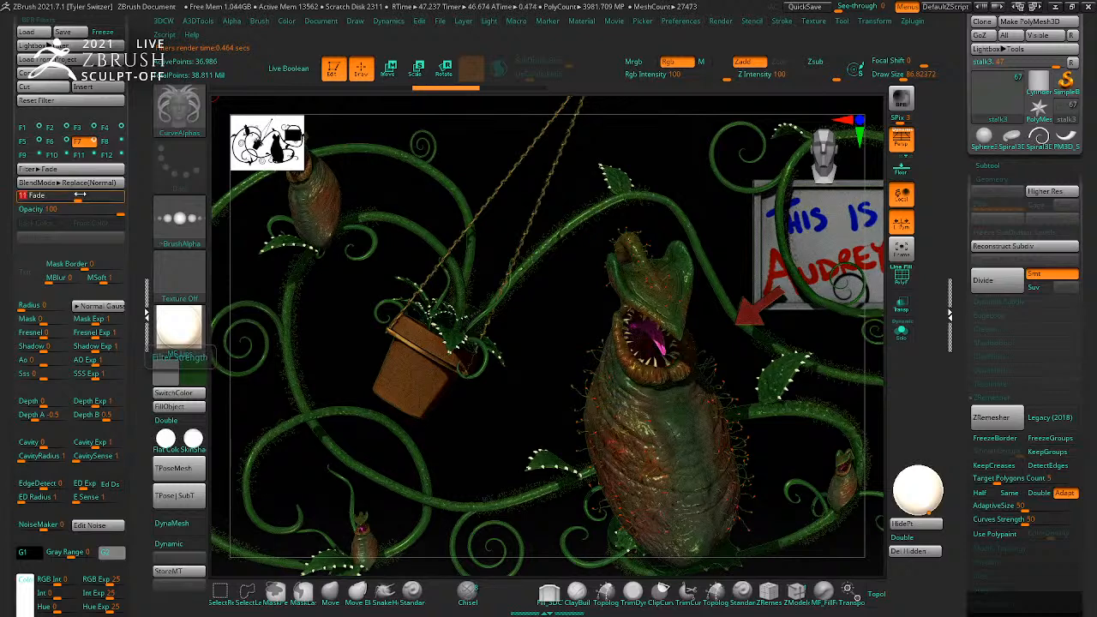
{"action": "left_click", "coordinate": [72, 169]}
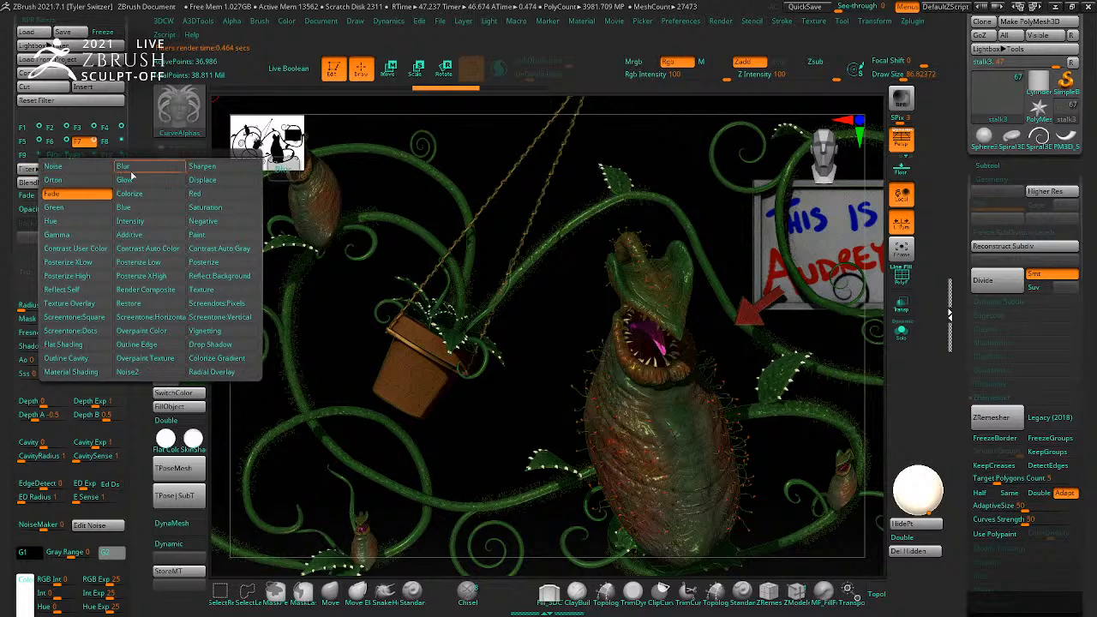
{"action": "left_click", "coordinate": [213, 291]}
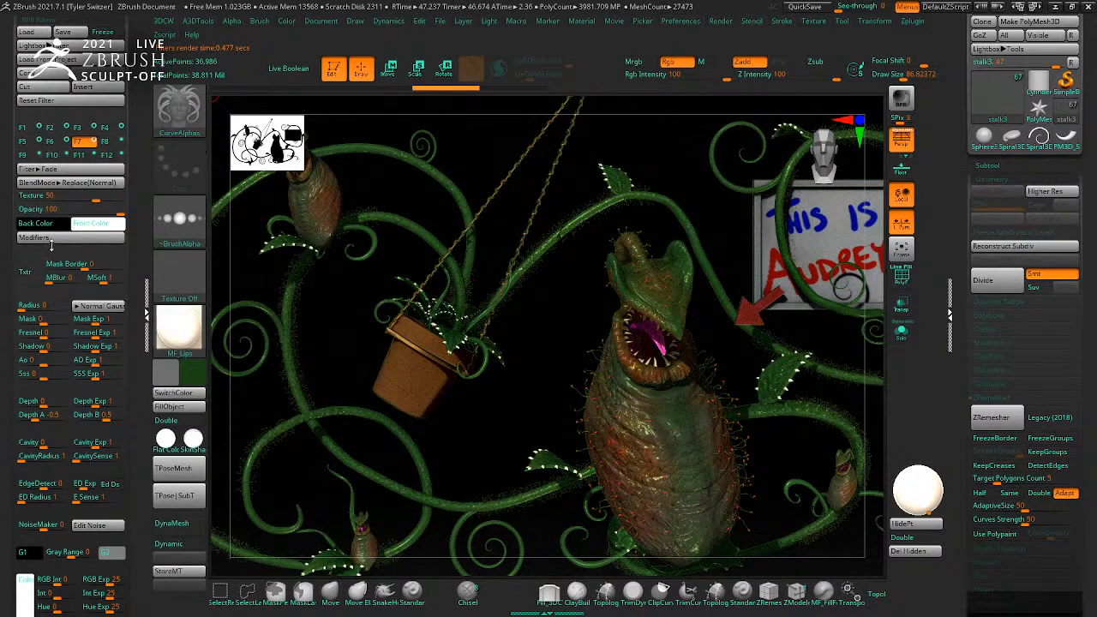
{"action": "left_click", "coordinate": [26, 271]}
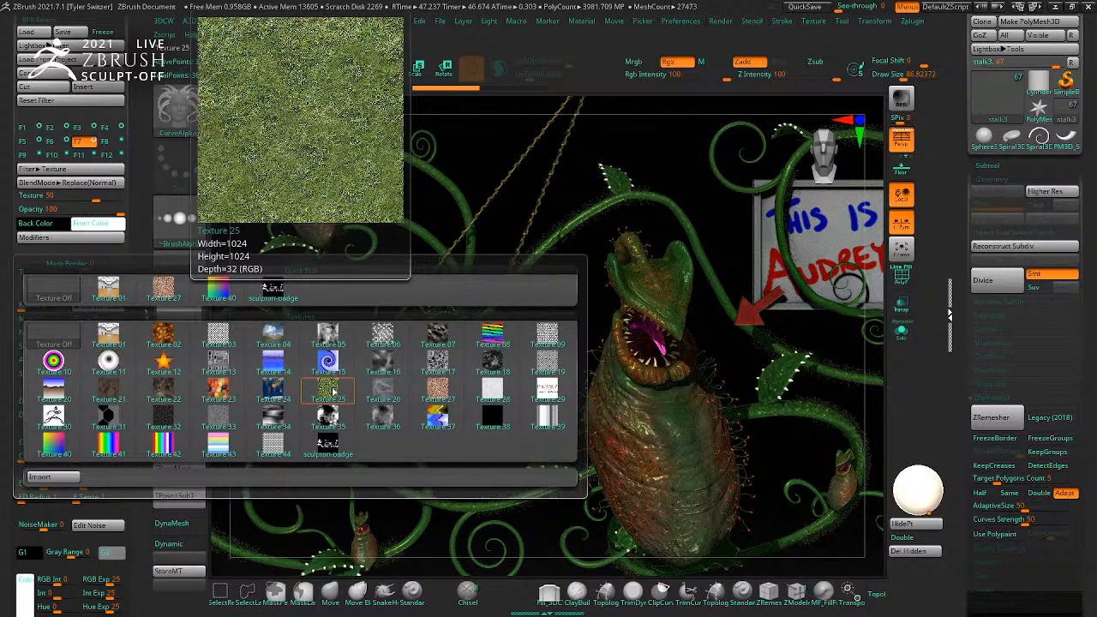
{"action": "left_click", "coordinate": [496, 364]}
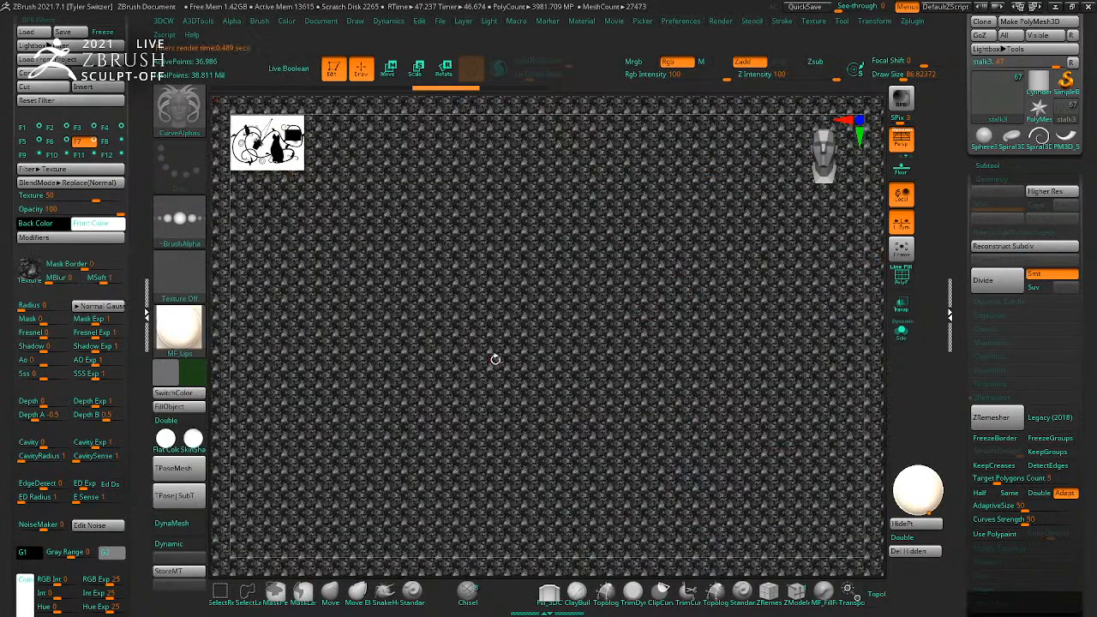
Step: Set filter F7's texture strength to 5, opacity to 40 and mask modulation to about -0.89 to confine the clouds to the background
{"action": "left_click", "coordinate": [69, 201]}
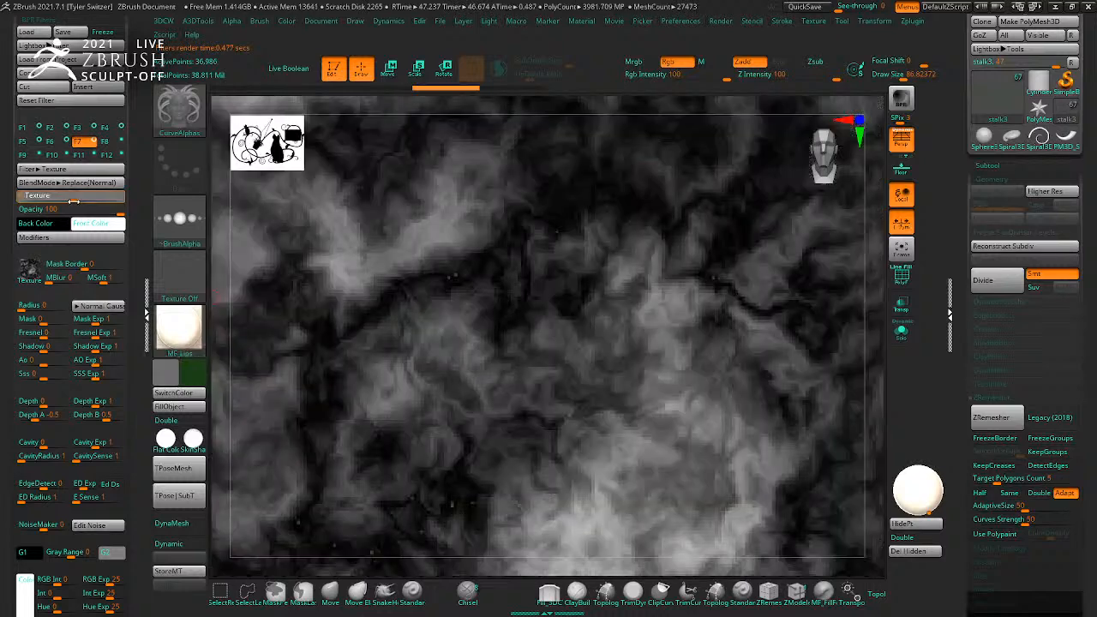
{"action": "left_click", "coordinate": [75, 200]}
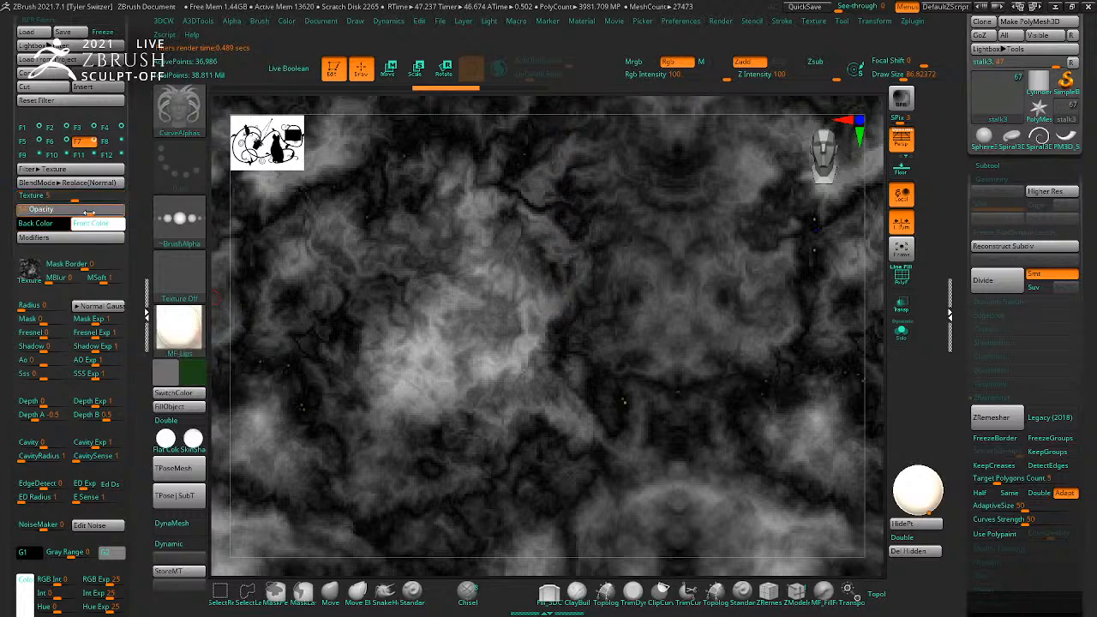
{"action": "left_click", "coordinate": [74, 213]}
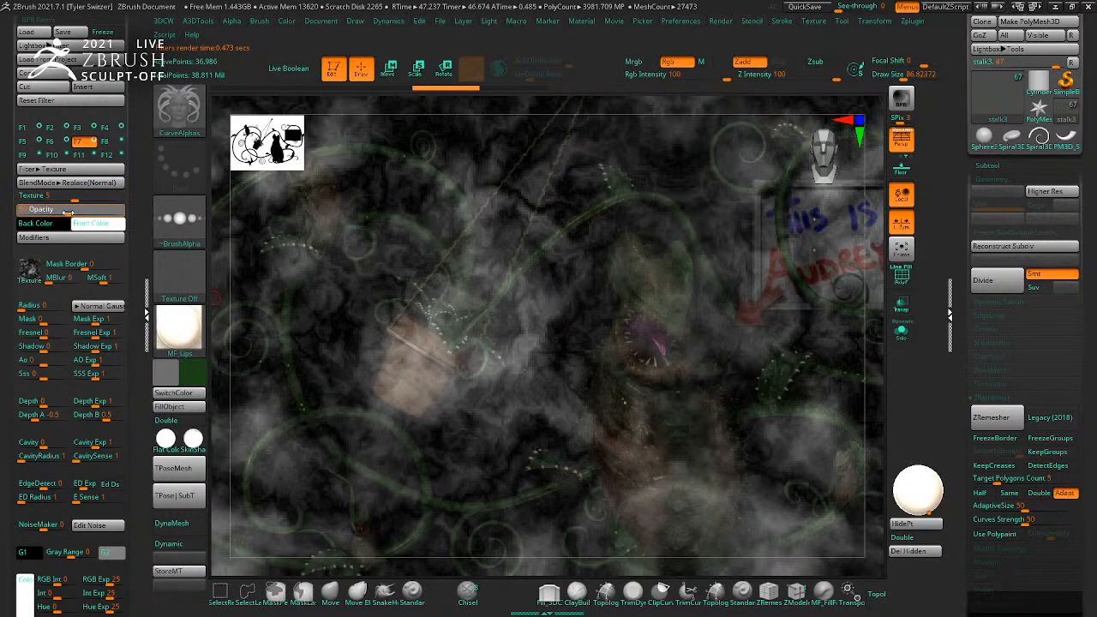
{"action": "left_click", "coordinate": [68, 212]}
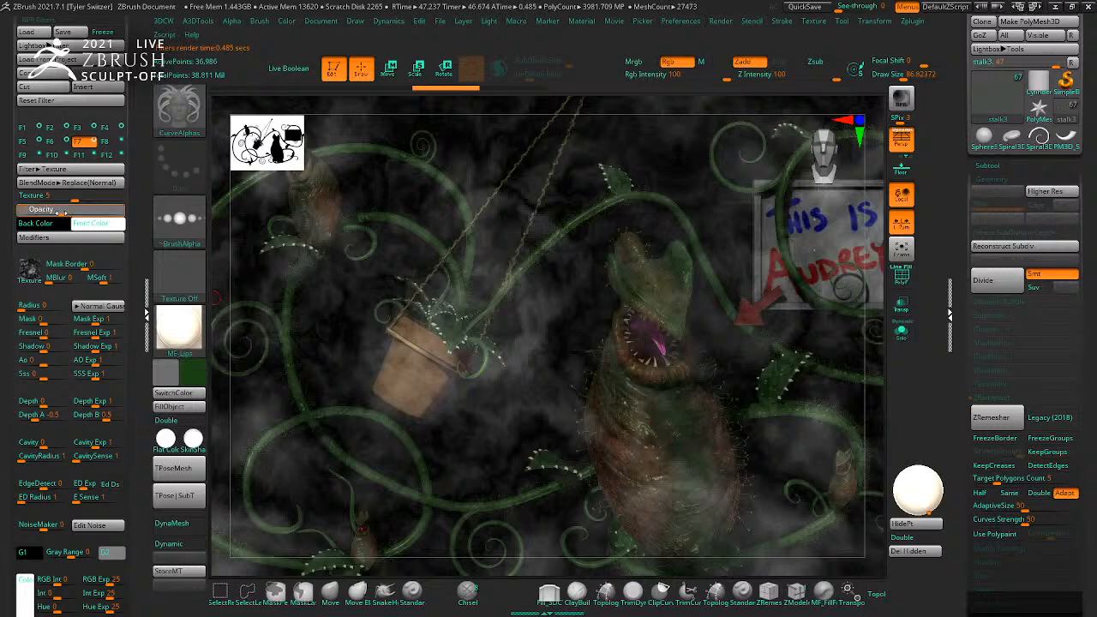
{"action": "left_click", "coordinate": [61, 213]}
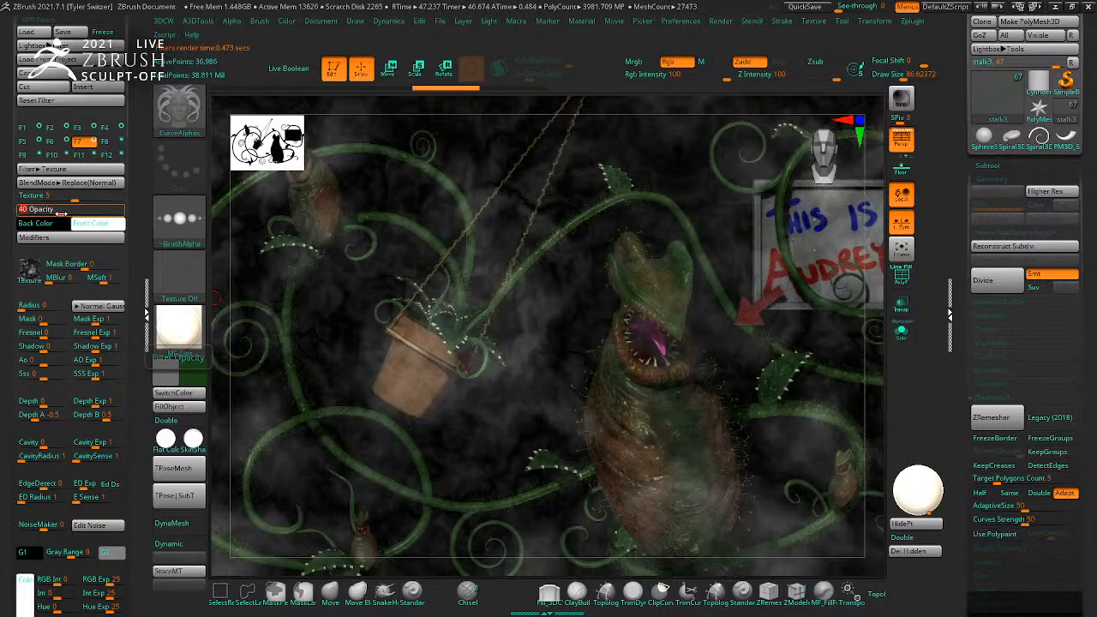
{"action": "left_click", "coordinate": [29, 319]}
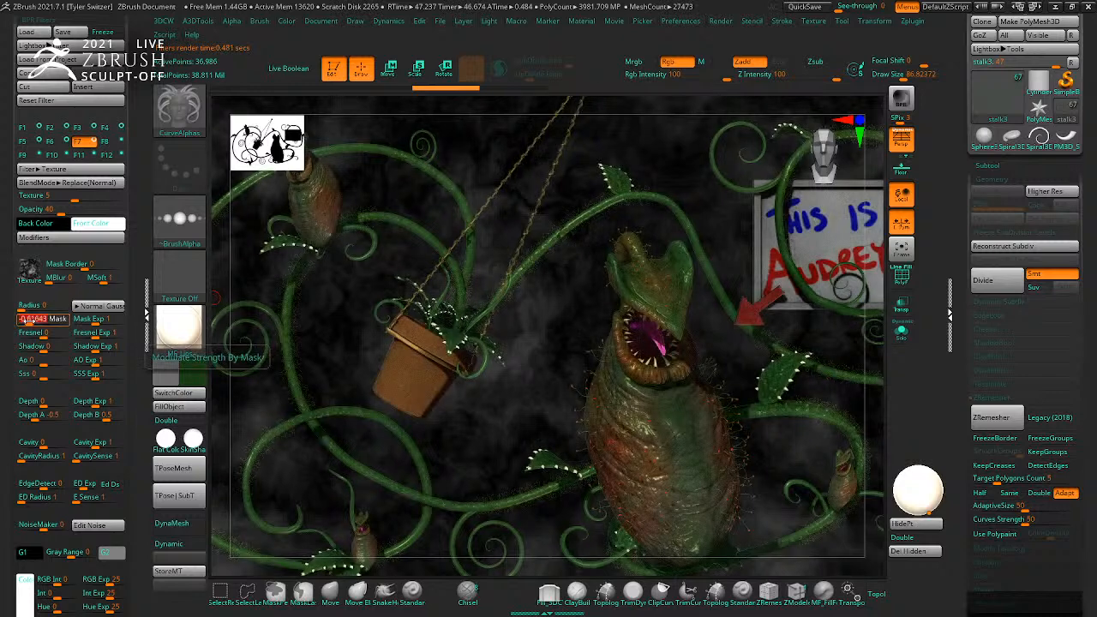
{"action": "left_click", "coordinate": [23, 319]}
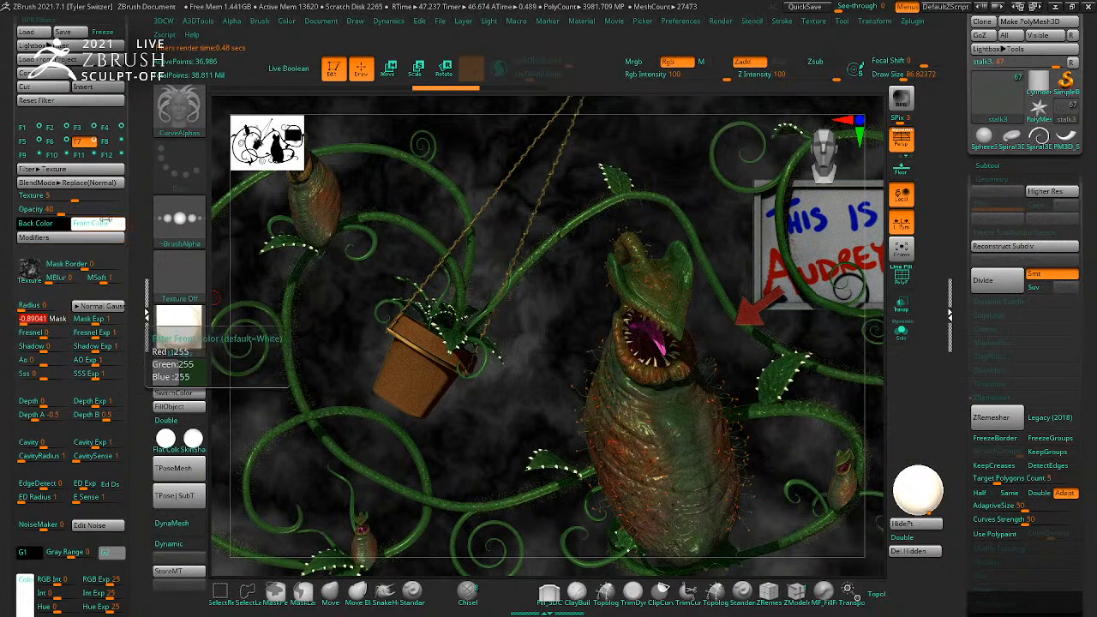
Step: Tint filter F7's front color pink, with opacity 27 and Fresnel modulation about -0.64
{"action": "left_click", "coordinate": [104, 219]}
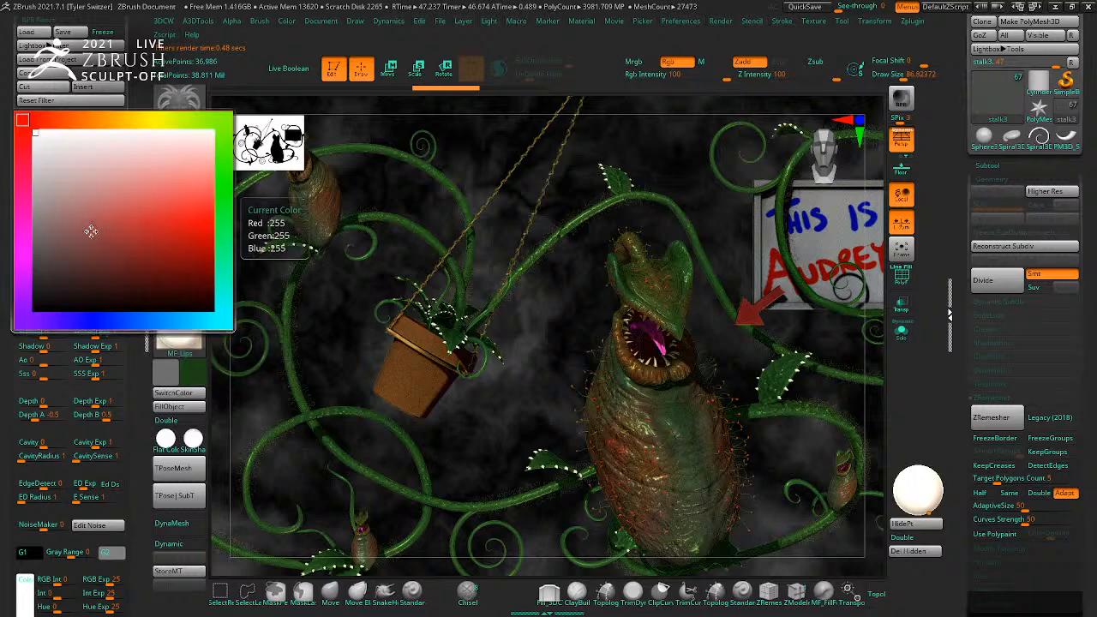
{"action": "left_click_drag", "start_coordinate": [34, 267], "coordinate": [408, 155]}
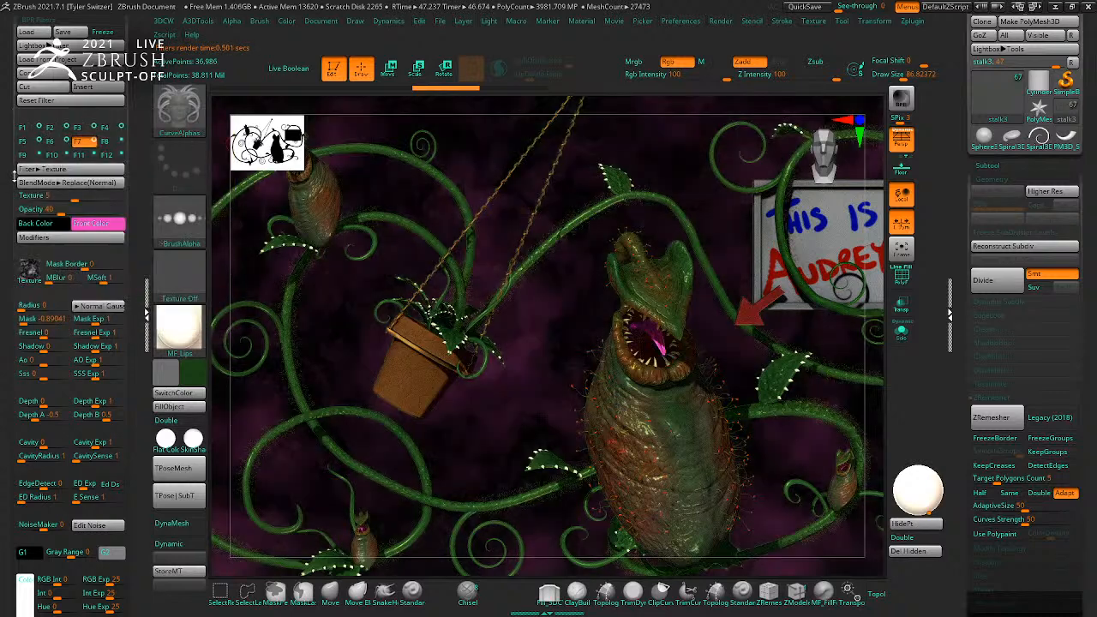
{"action": "left_click_drag", "start_coordinate": [60, 212], "coordinate": [45, 214]}
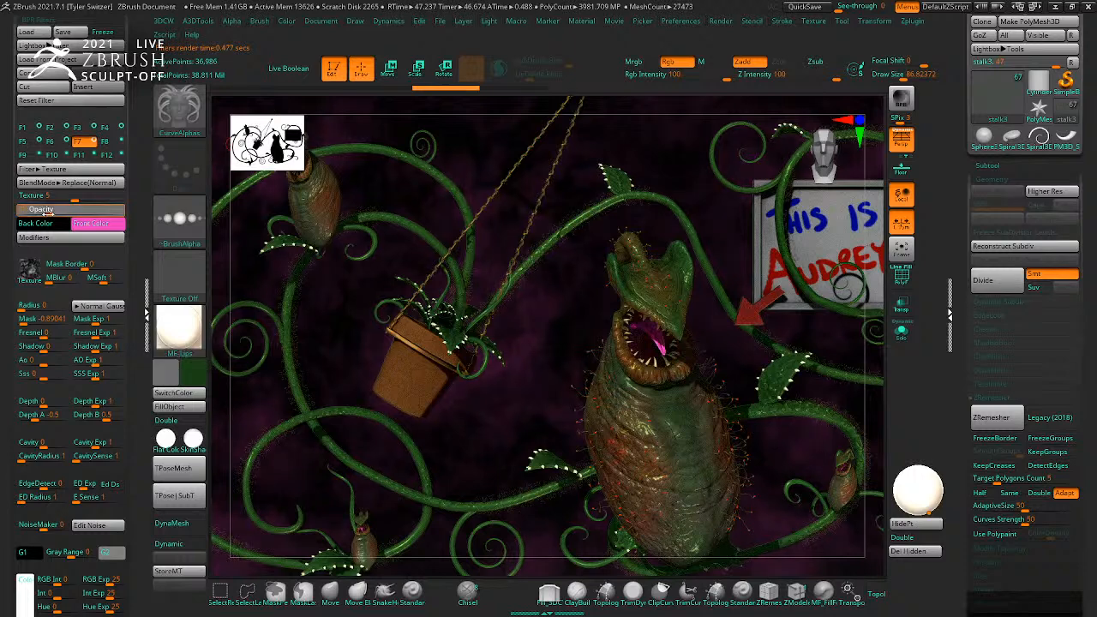
{"action": "mouse_move", "coordinate": [41, 333]}
{"action": "left_mouse_down"}
{"action": "mouse_move", "coordinate": [54, 334]}
{"action": "mouse_move", "coordinate": [25, 333]}
{"action": "left_mouse_up"}
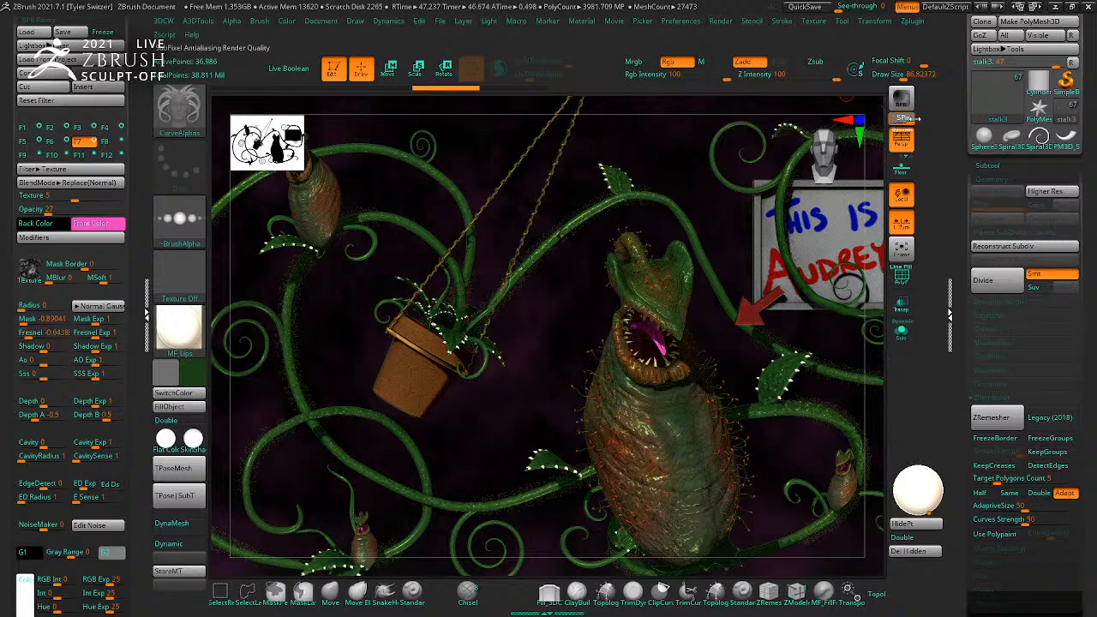
Step: Render the scene with BPR at SPix 7 and export the document image to the Desktop as the JPEG "Zbrush SculptOff"
{"action": "left_click", "coordinate": [897, 97]}
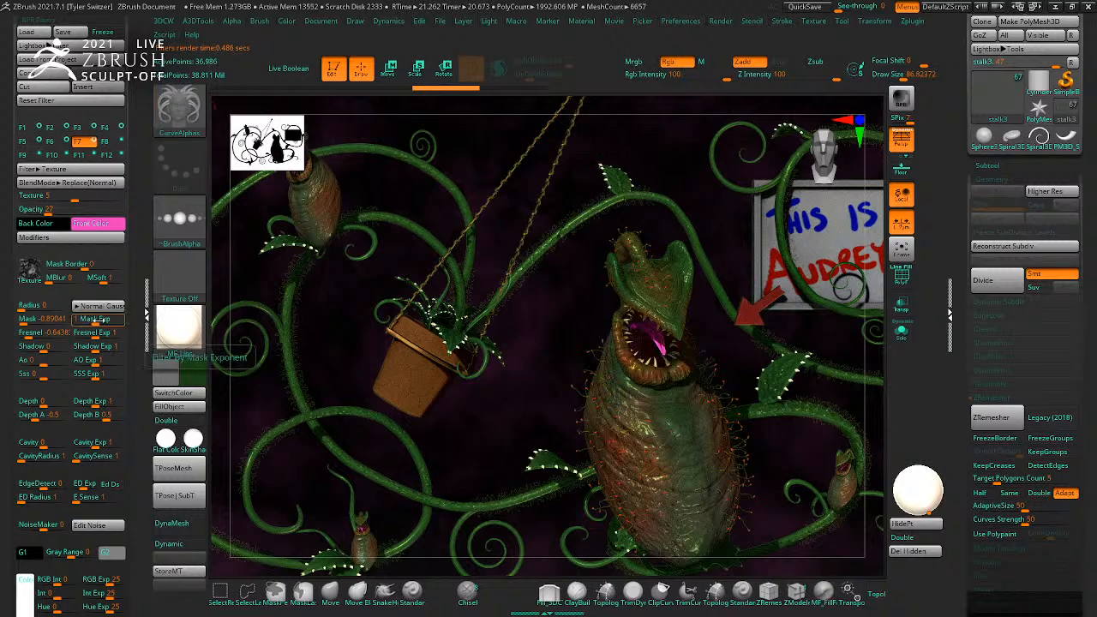
{"action": "left_click", "coordinate": [331, 24]}
{"action": "left_click", "coordinate": [394, 99]}
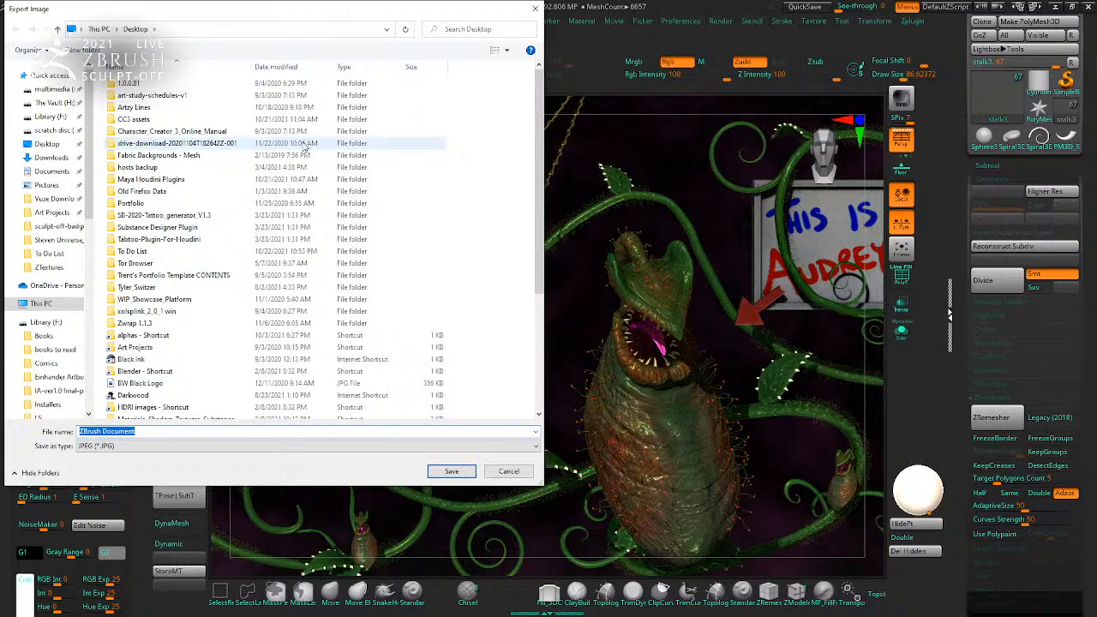
{"action": "scroll", "coordinate": [306, 149], "scroll_direction": "down", "scroll_amount": 5}
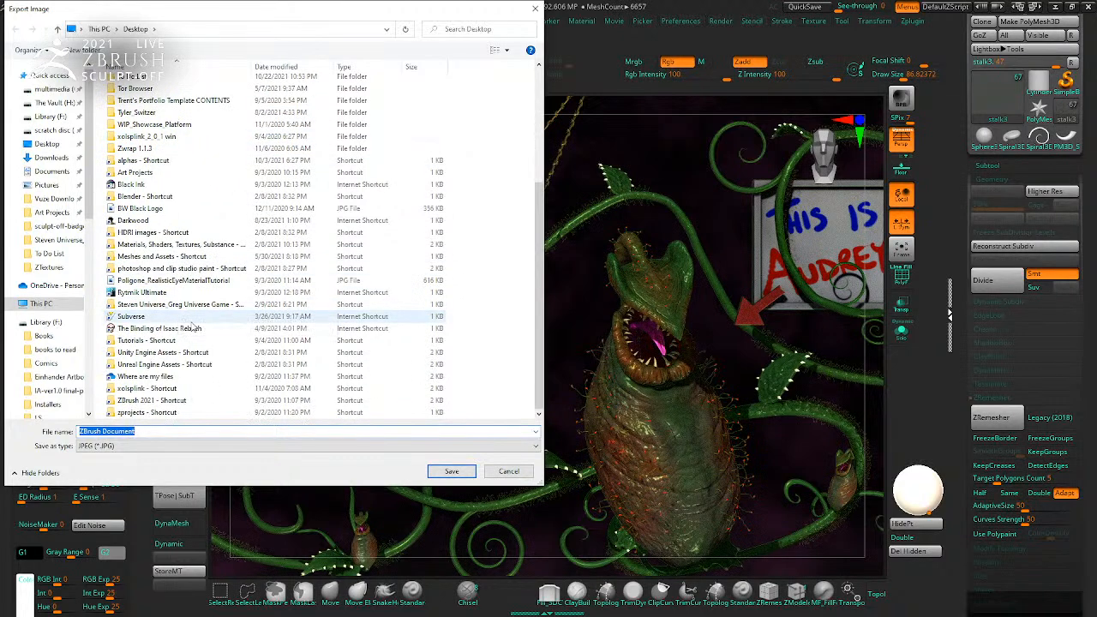
{"action": "type", "text": "Zbrush SculptOff"}
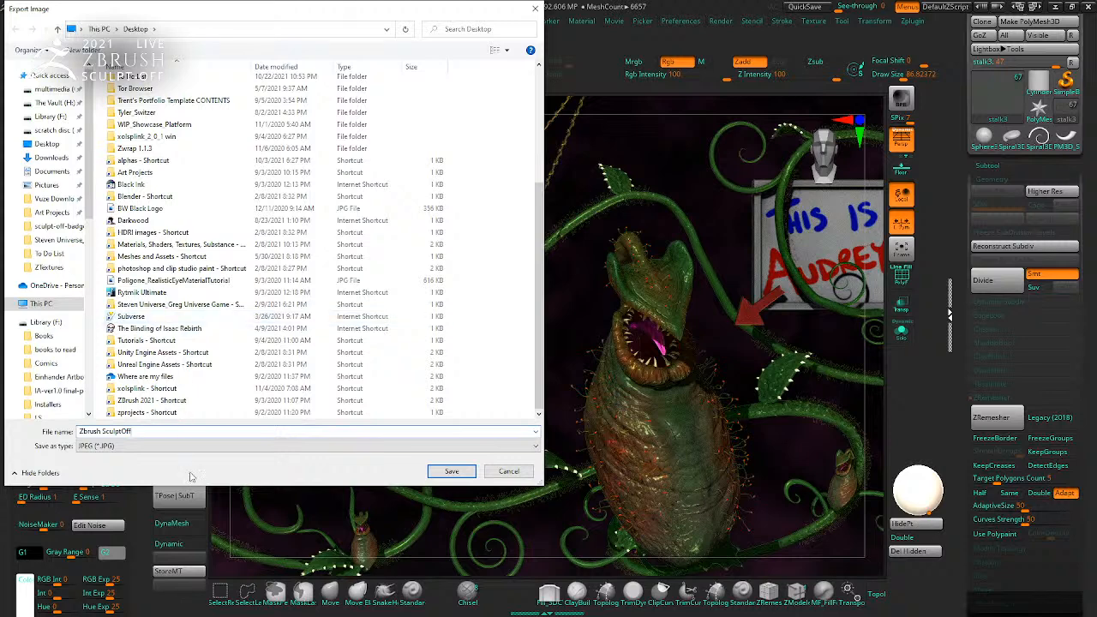
{"action": "left_click", "coordinate": [449, 472]}
Step: Crop the exported image to 1500 wide by 916 high with a top crop of 131, and finish the export at quality 100
{"action": "left_click_drag", "start_coordinate": [438, 402], "coordinate": [375, 434]}
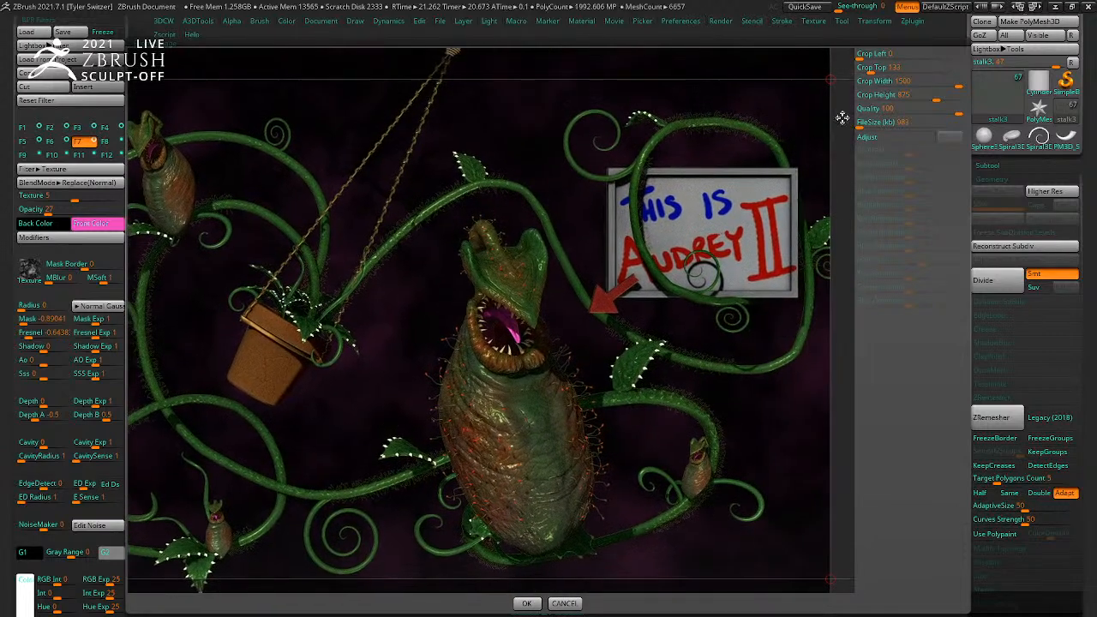
{"action": "left_click_drag", "start_coordinate": [515, 229], "coordinate": [472, 302]}
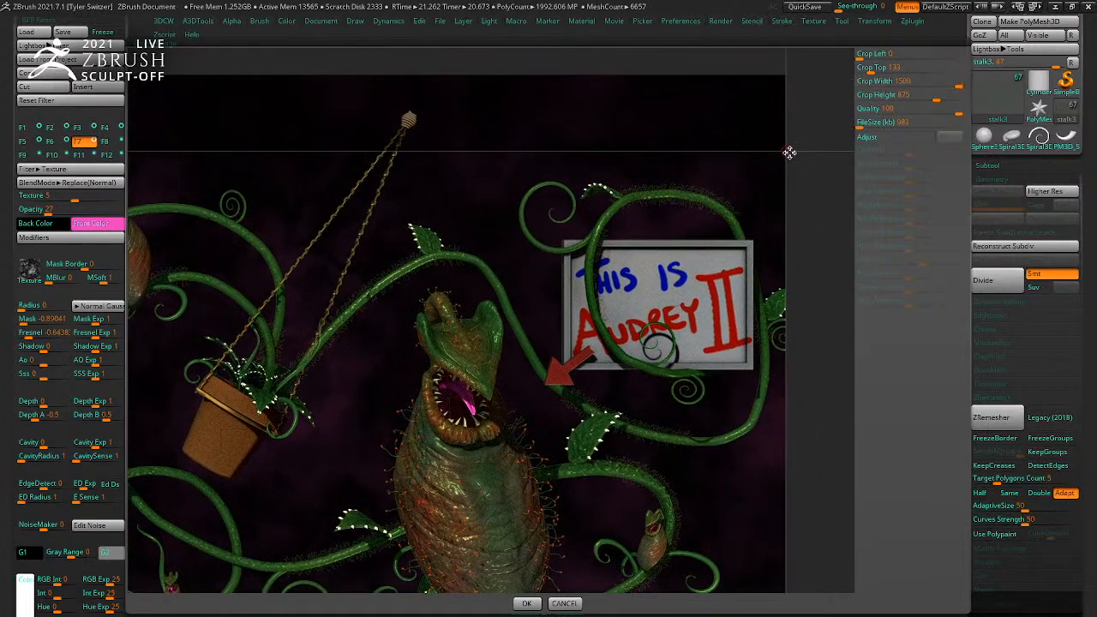
{"action": "mouse_move", "coordinate": [811, 151]}
{"action": "left_mouse_down"}
{"action": "mouse_move", "coordinate": [788, 149]}
{"action": "mouse_move", "coordinate": [801, 152]}
{"action": "left_mouse_up"}
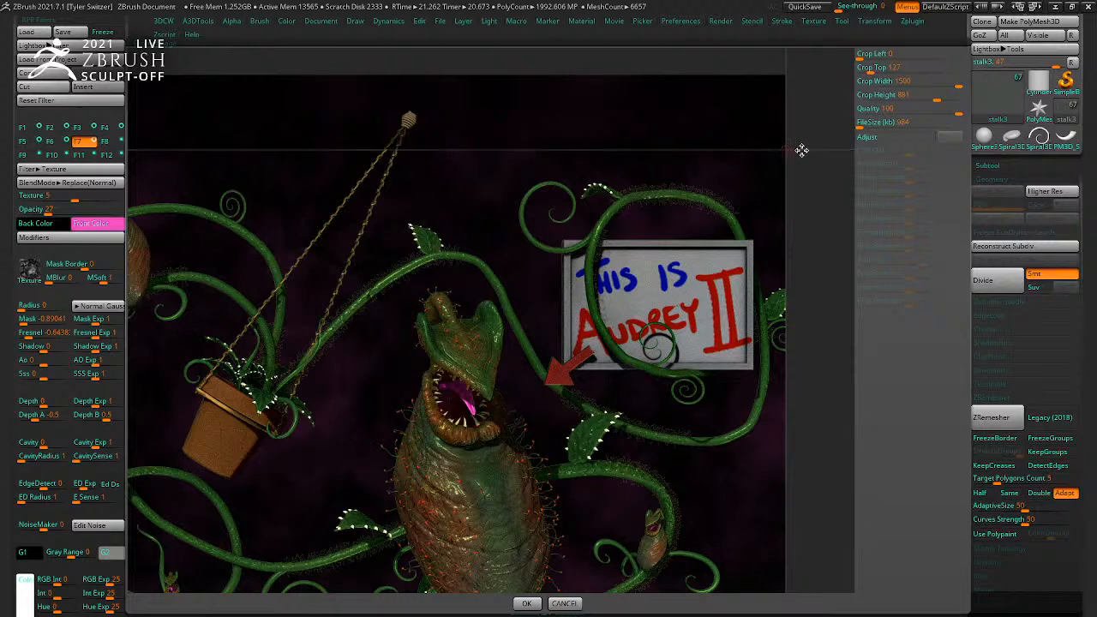
{"action": "left_click_drag", "start_coordinate": [726, 180], "coordinate": [417, 158]}
{"action": "left_click_drag", "start_coordinate": [829, 475], "coordinate": [835, 497]}
{"action": "left_click_drag", "start_coordinate": [669, 231], "coordinate": [622, 388]}
{"action": "left_click_drag", "start_coordinate": [591, 339], "coordinate": [572, 313]}
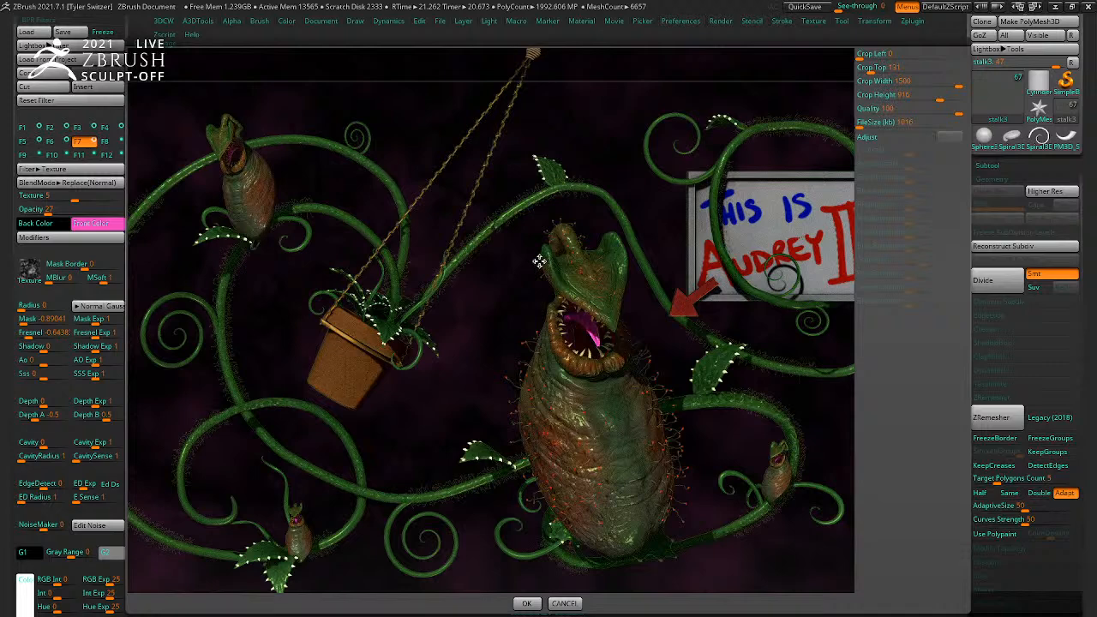
{"action": "left_click_drag", "start_coordinate": [560, 260], "coordinate": [607, 256]}
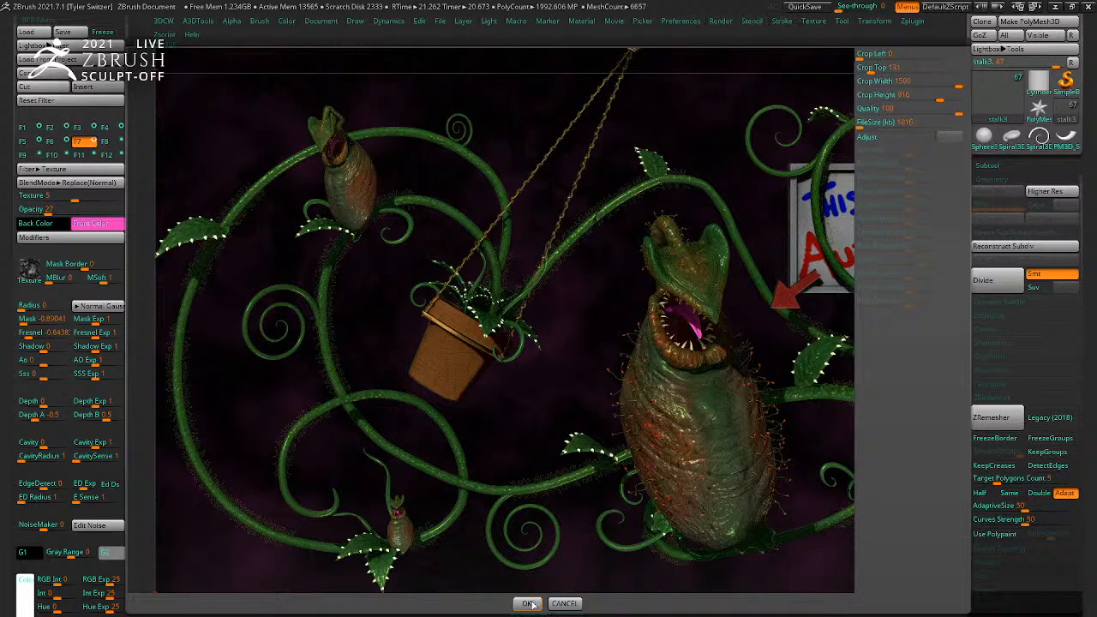
{"action": "left_click", "coordinate": [529, 604]}
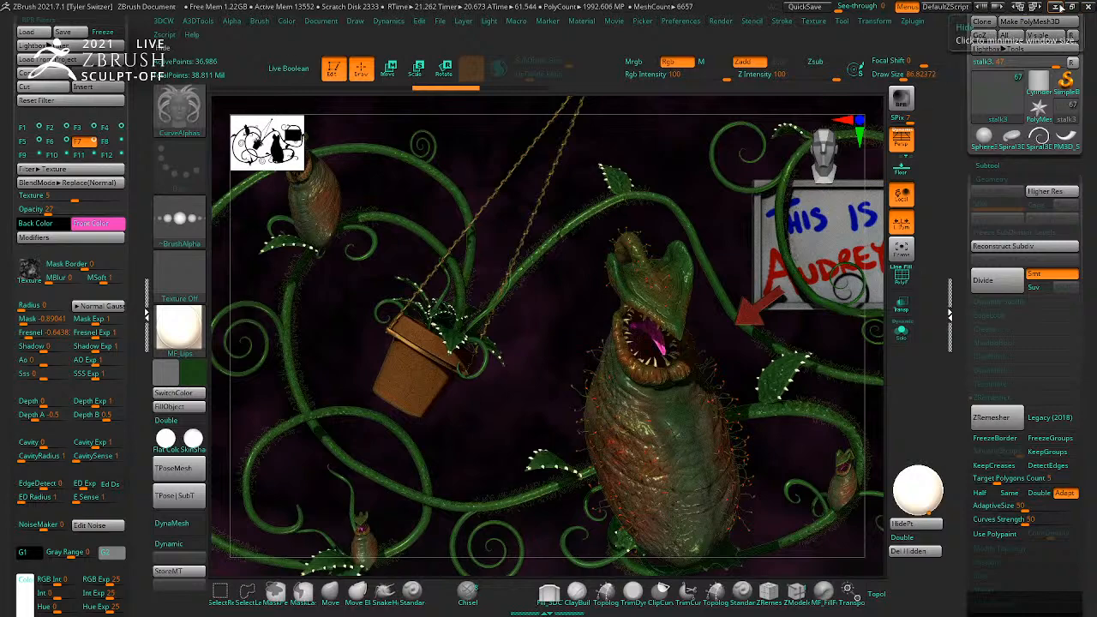
Step: Switch to Firefox, restore the crashed ZBrushCentral Sculpt-Off topic and go to the end of its replies
{"action": "left_click", "coordinate": [1060, 7]}
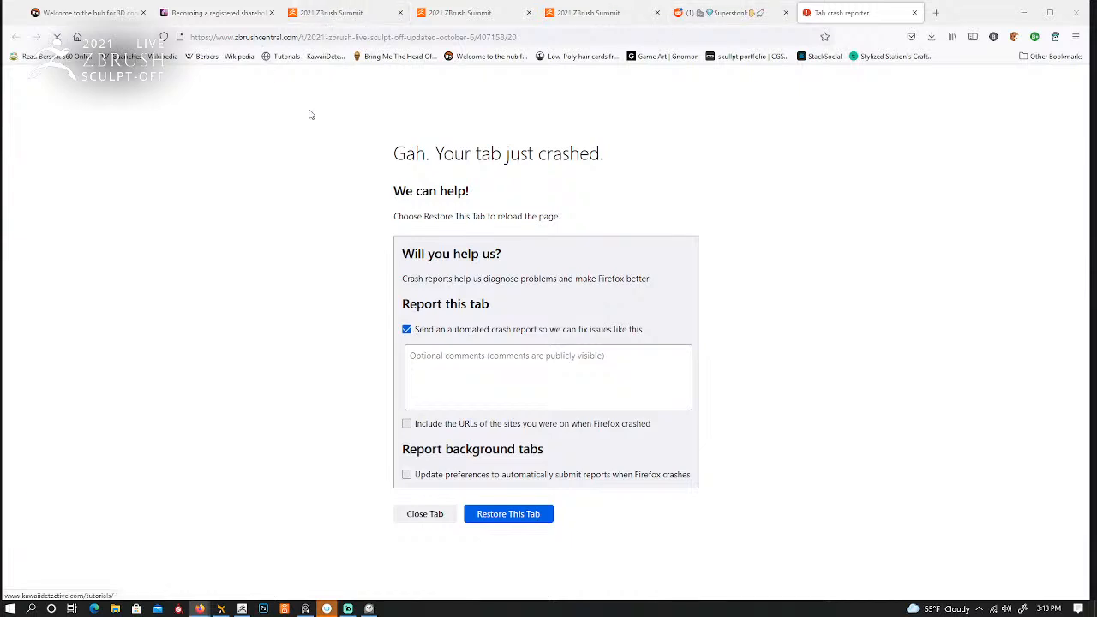
{"action": "left_click", "coordinate": [492, 514]}
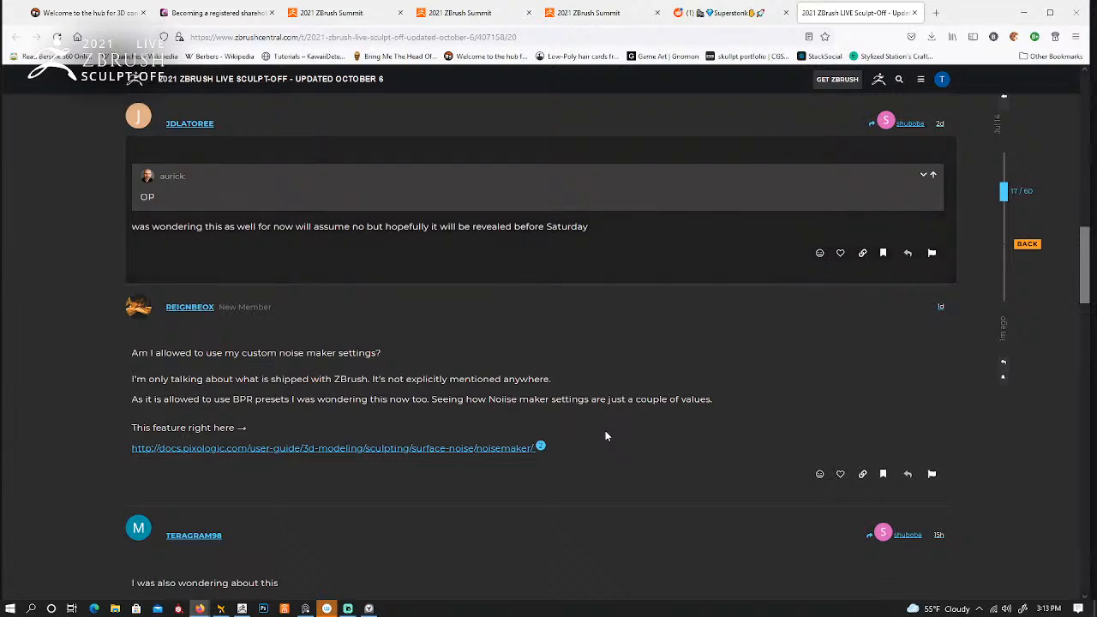
{"action": "left_click_drag", "start_coordinate": [1004, 190], "coordinate": [1004, 327]}
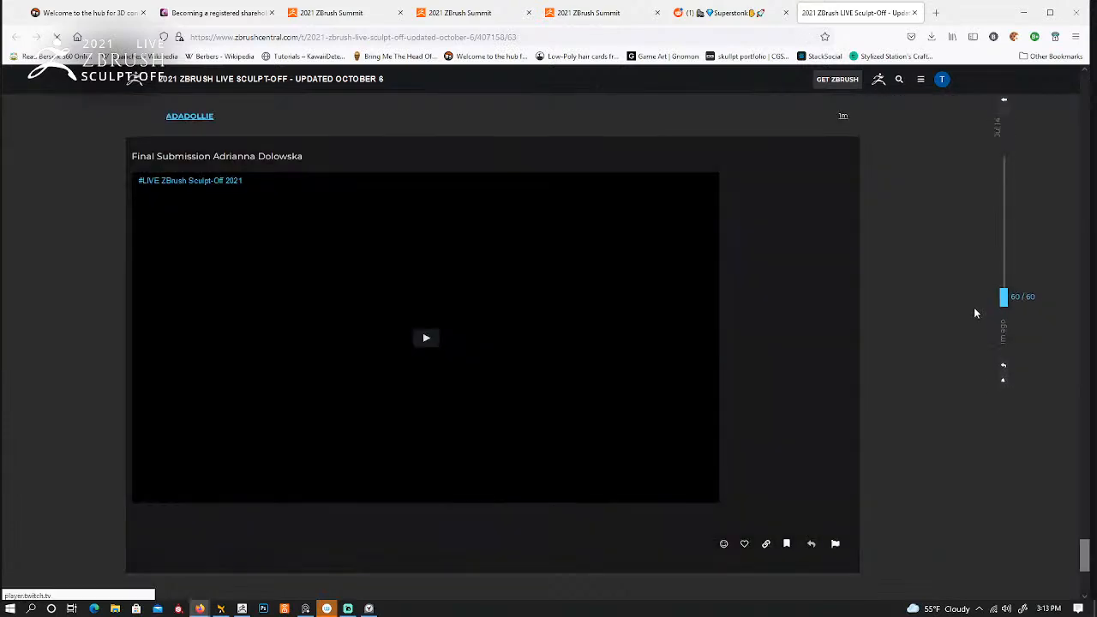
{"action": "scroll", "coordinate": [488, 323], "scroll_direction": "down", "scroll_amount": 4}
{"action": "scroll", "coordinate": [455, 314], "scroll_direction": "up", "scroll_amount": 7}
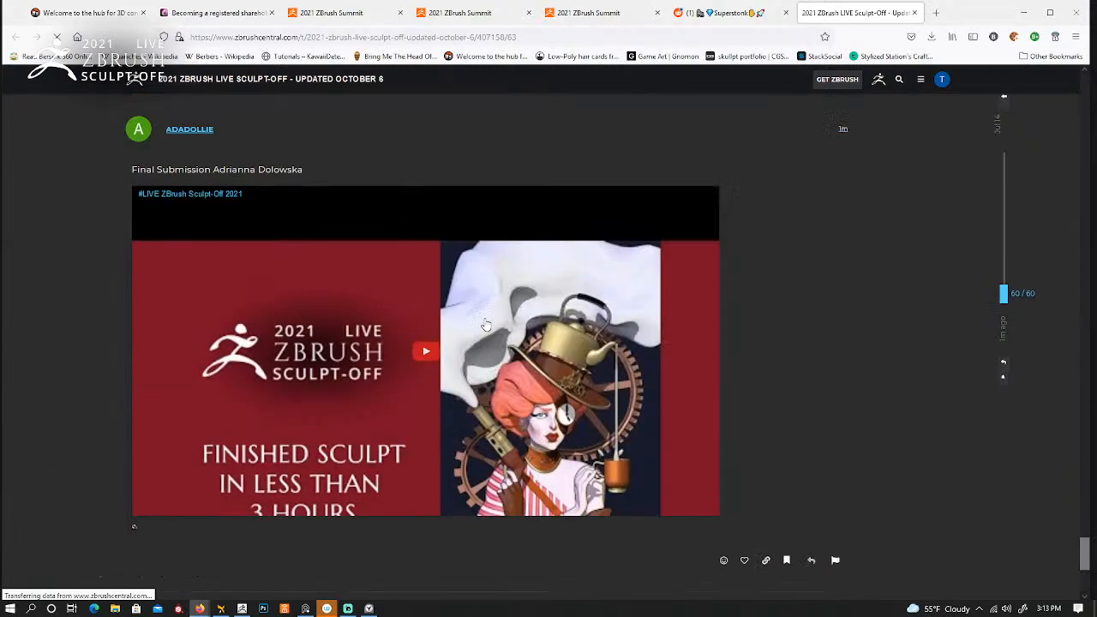
{"action": "scroll", "coordinate": [154, 226], "scroll_direction": "down", "scroll_amount": 3}
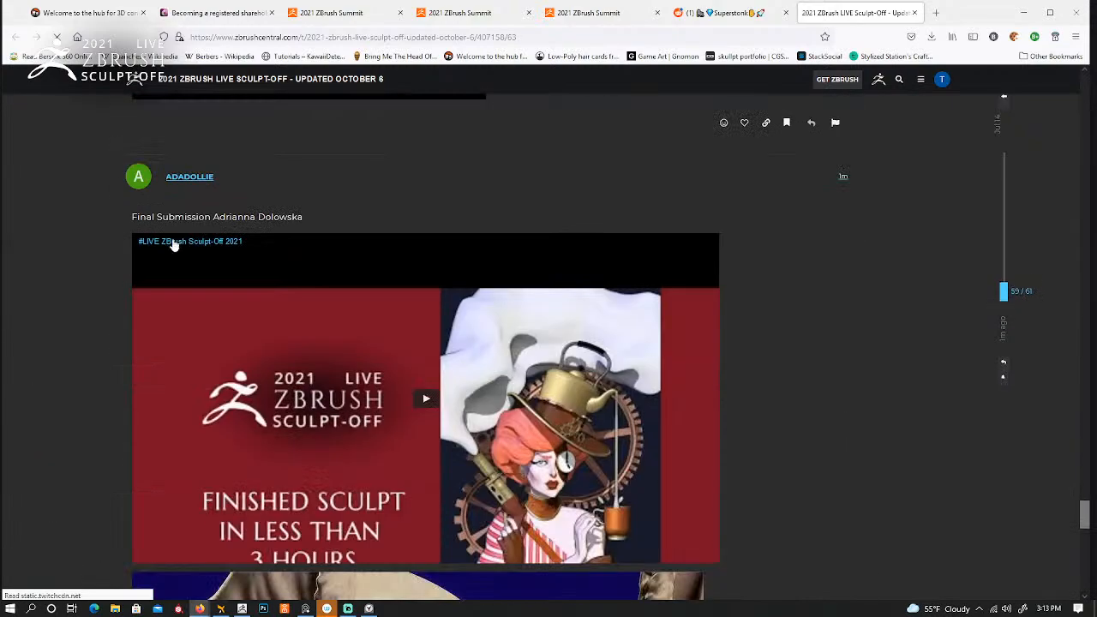
{"action": "scroll", "coordinate": [154, 243], "scroll_direction": "down", "scroll_amount": 5}
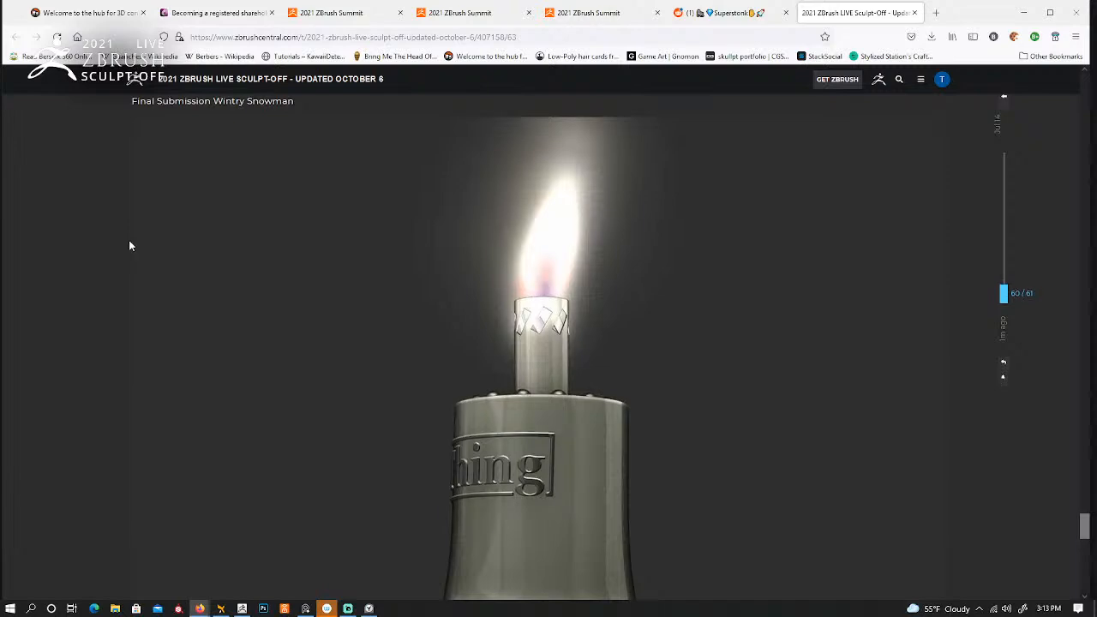
{"action": "scroll", "coordinate": [130, 246], "scroll_direction": "down", "scroll_amount": 5}
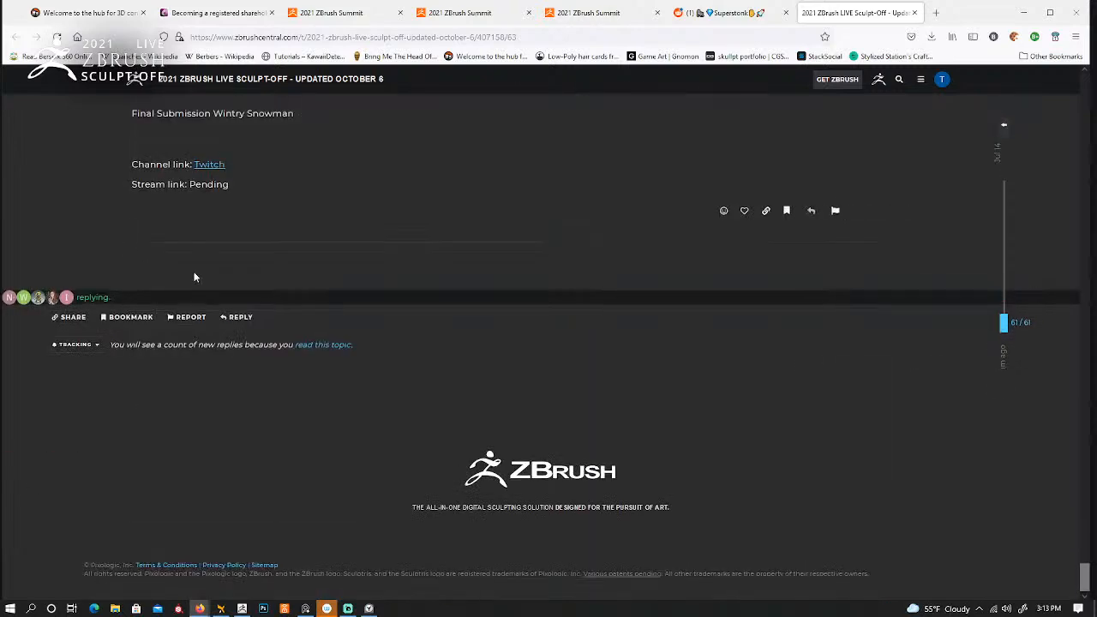
Step: Start a reply to the Sculpt-Off topic and upload Zbrush SculptOff.jpg from the Desktop into it
{"action": "left_click", "coordinate": [237, 318]}
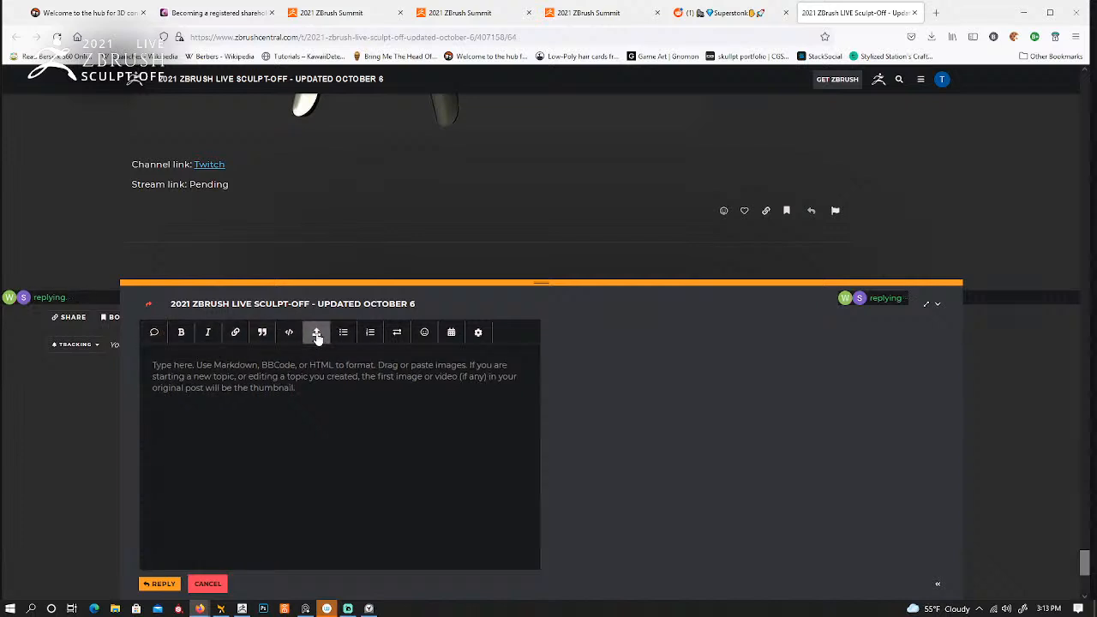
{"action": "left_click", "coordinate": [316, 333]}
{"action": "left_click", "coordinate": [454, 297]}
{"action": "scroll", "coordinate": [283, 212], "scroll_direction": "down", "scroll_amount": 10}
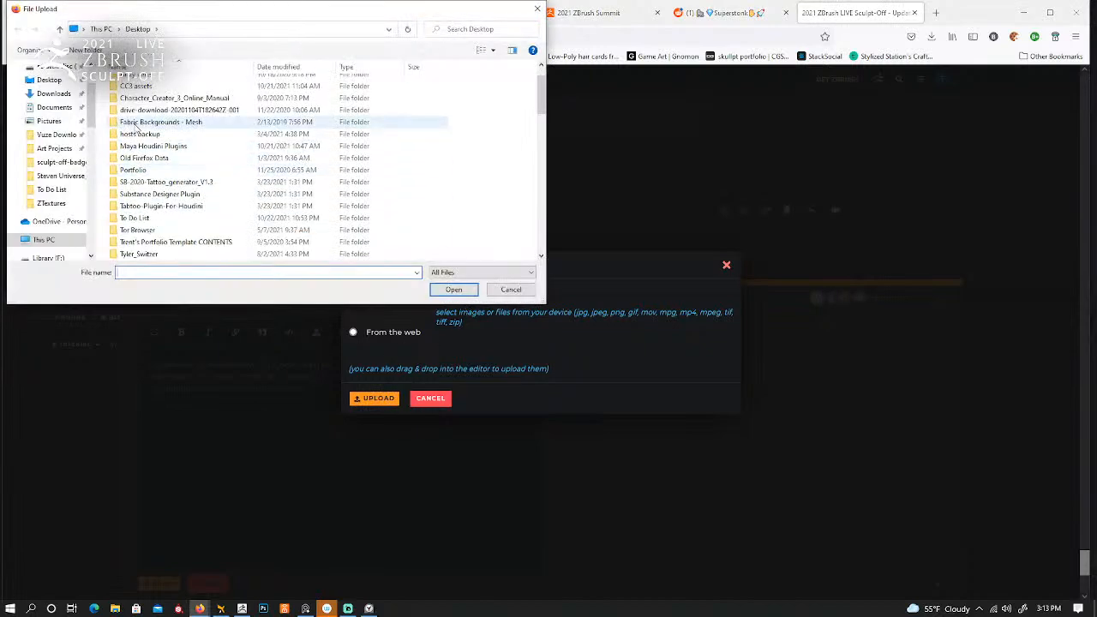
{"action": "scroll", "coordinate": [174, 199], "scroll_direction": "down", "scroll_amount": 4}
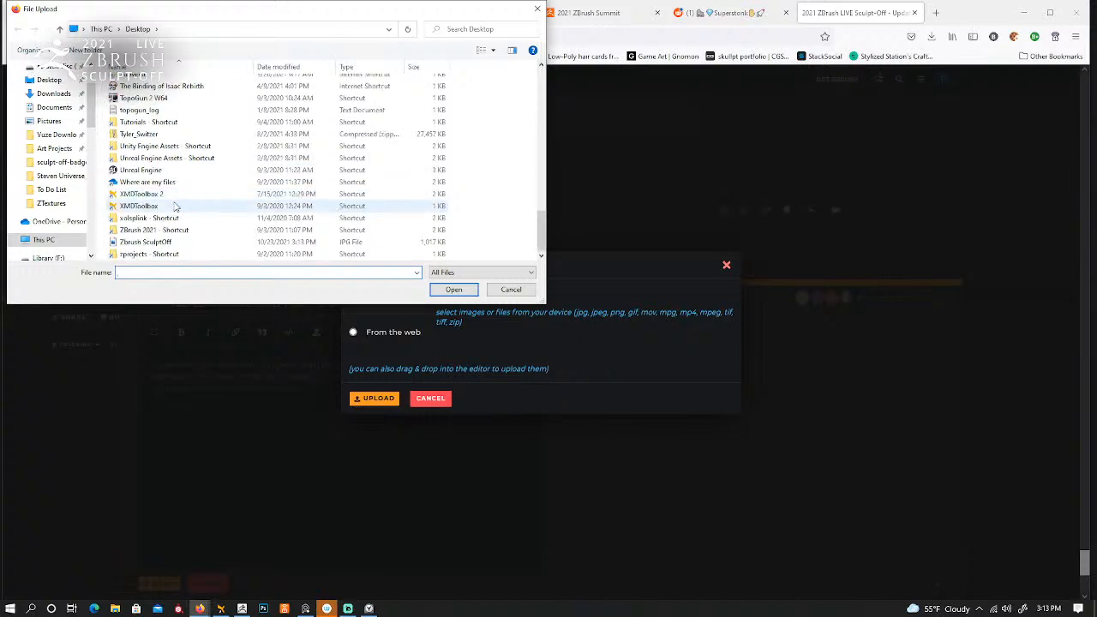
{"action": "left_click", "coordinate": [155, 242]}
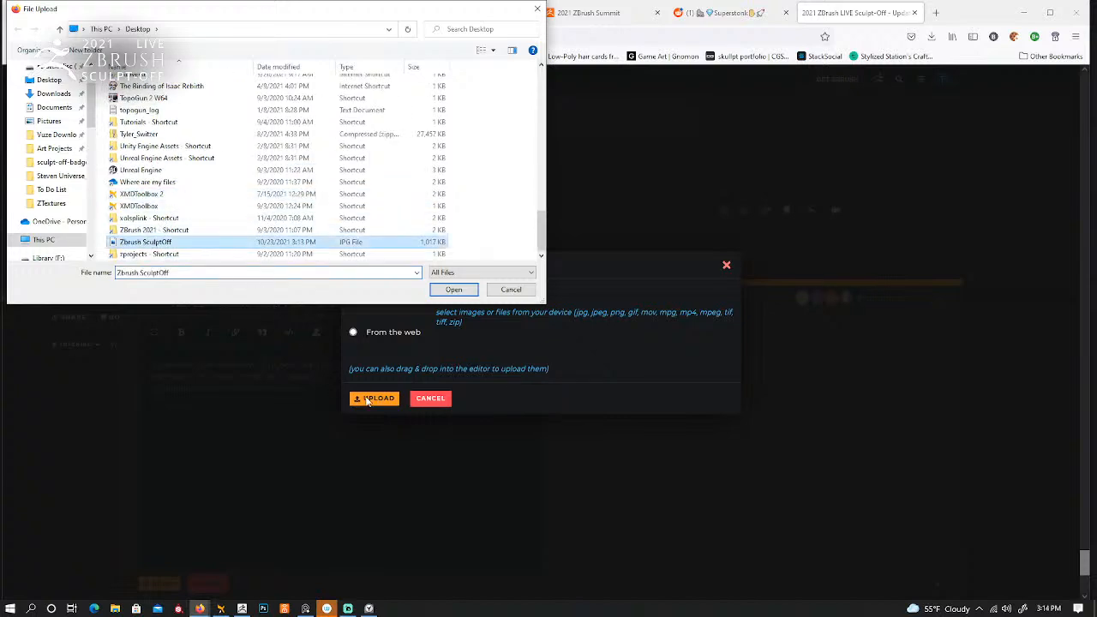
{"action": "left_click", "coordinate": [454, 288]}
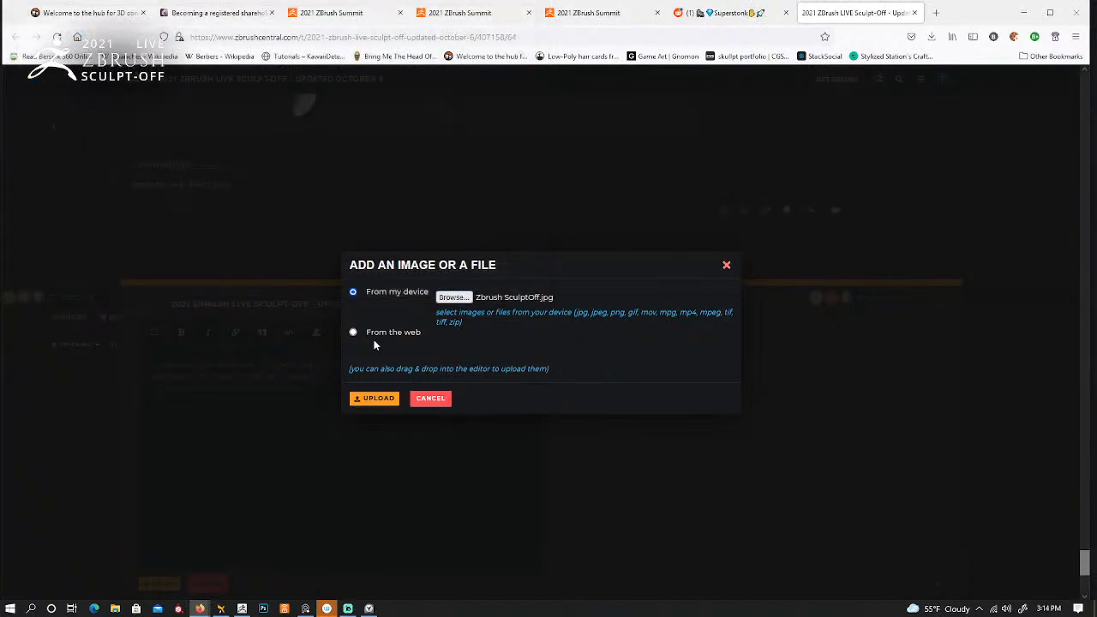
{"action": "left_click", "coordinate": [378, 399]}
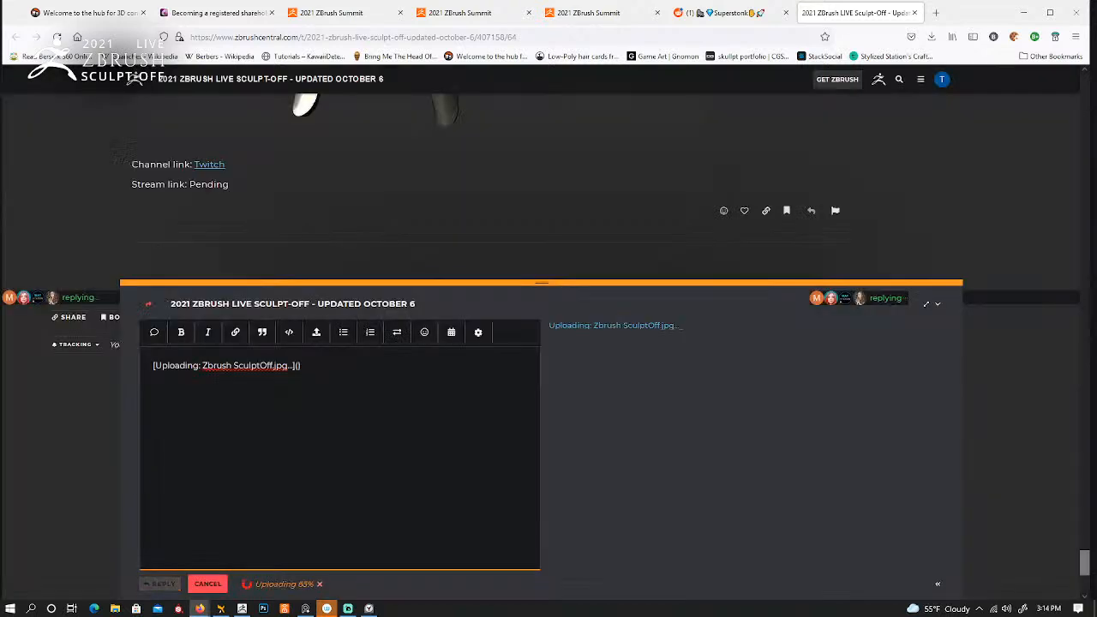